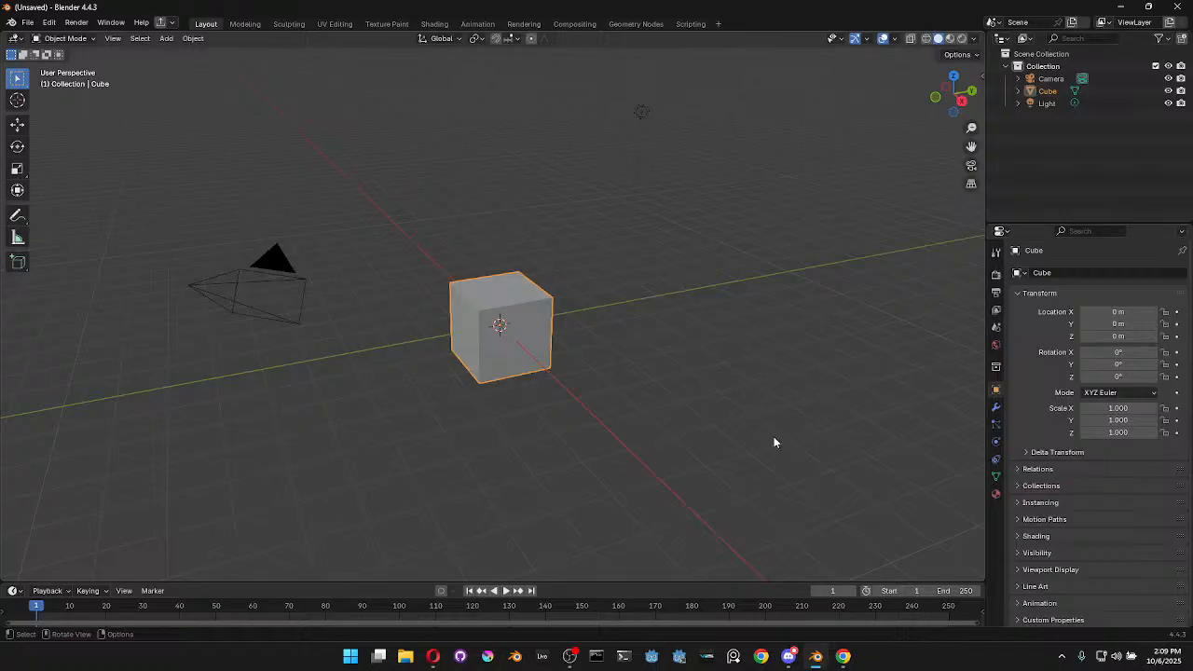
Open the recent file manual_lever_door.blend
left_click(28, 21)
mouse_move(57, 62)
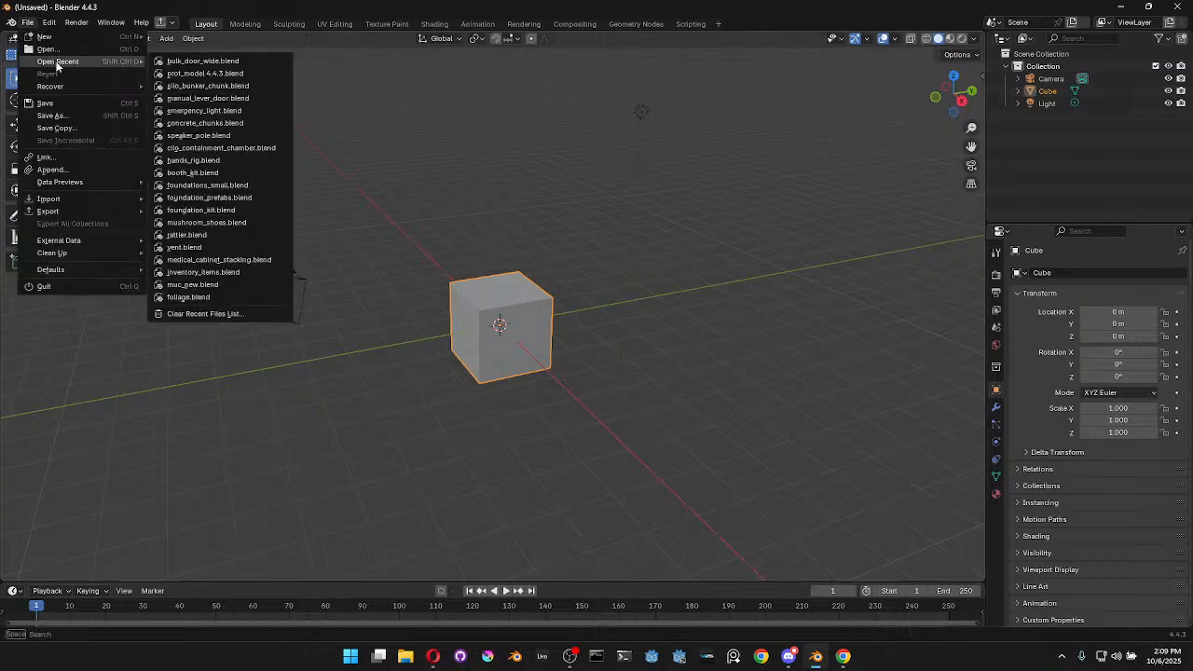
left_click(239, 98)
Inspect the door model from several angles and select its valve object
middle_click_drag(774, 285, 564, 216)
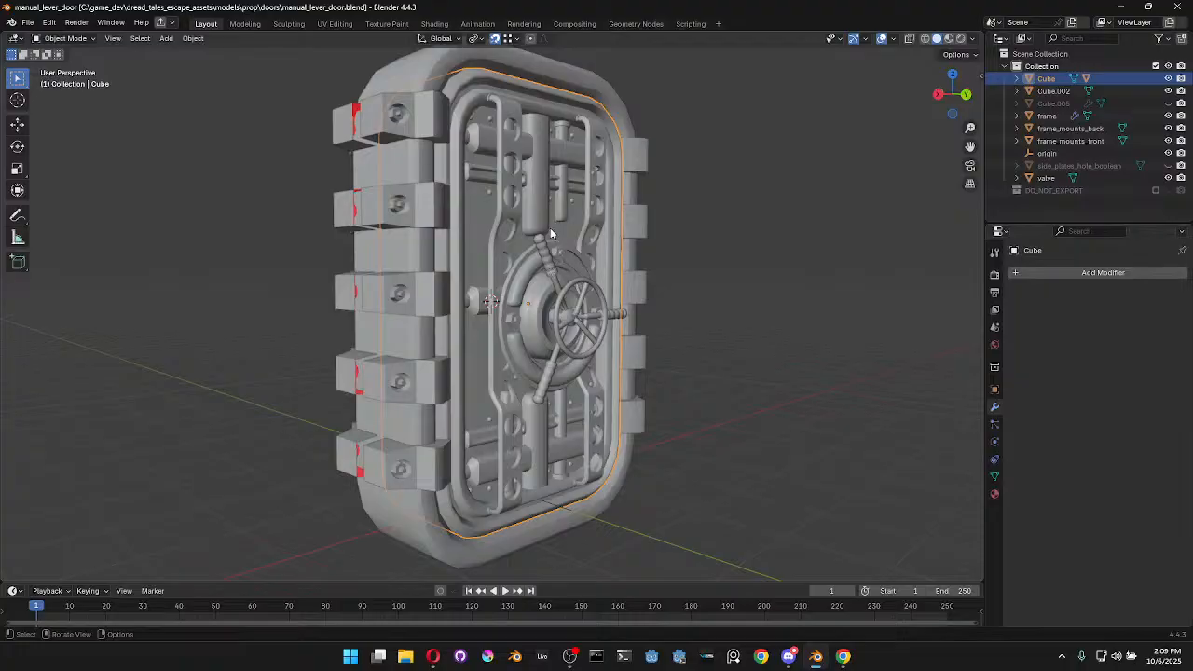
middle_click_drag(666, 241, 685, 317)
scroll(637, 271, "up", 1)
scroll(663, 303, "up", 3)
left_click(655, 303)
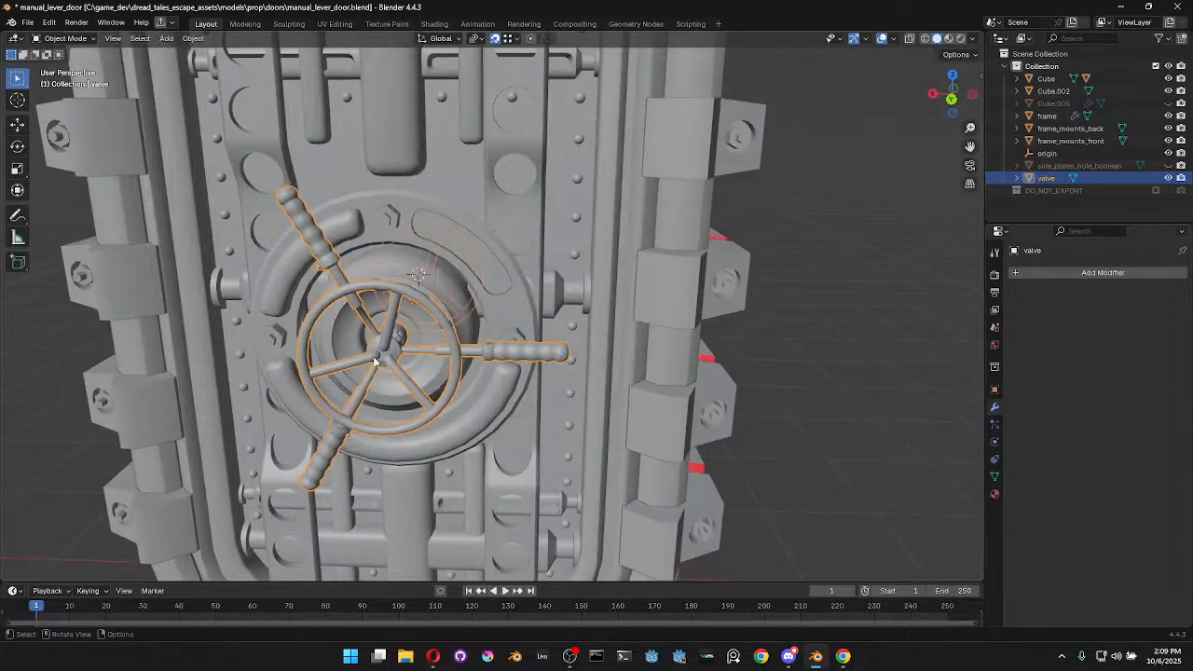
middle_click_drag(606, 391, 655, 362)
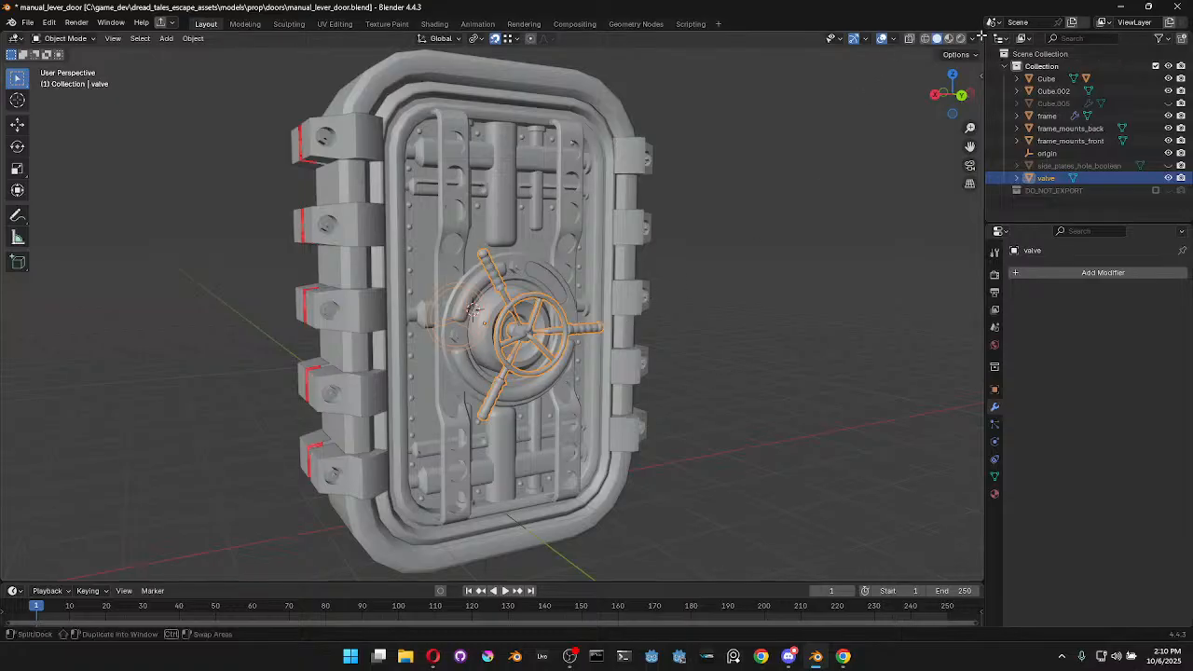
Split the 3D viewport vertically into two side-by-side viewports
left_click_drag(980, 35, 602, 299)
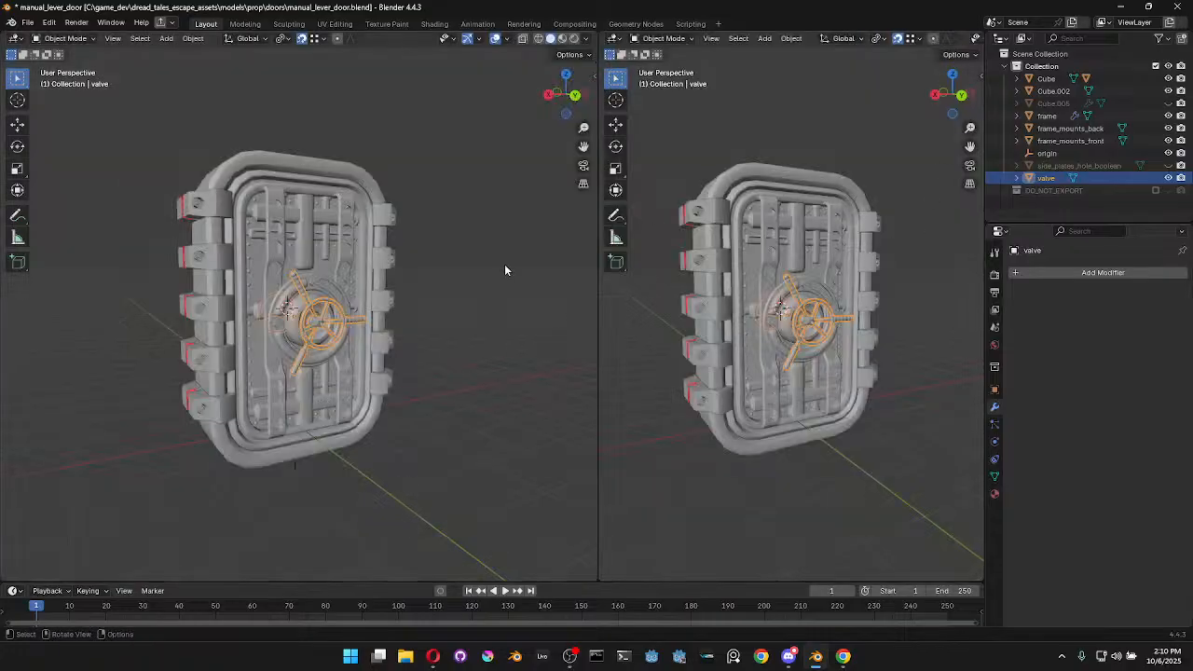
scroll(975, 39, "down", 5)
scroll(960, 37, "down", 1)
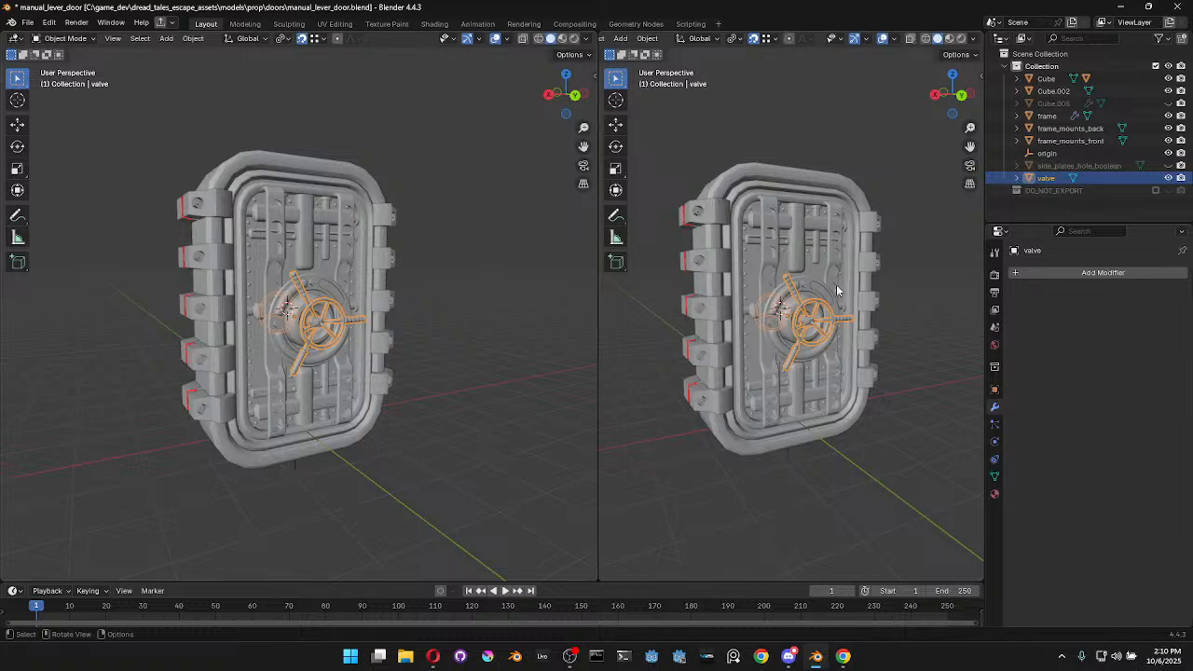
Search the online extensions for "sync" and install the Sync | Lock Viewport add-on
left_click(49, 22)
left_click(65, 183)
left_click(212, 34)
type("sync")
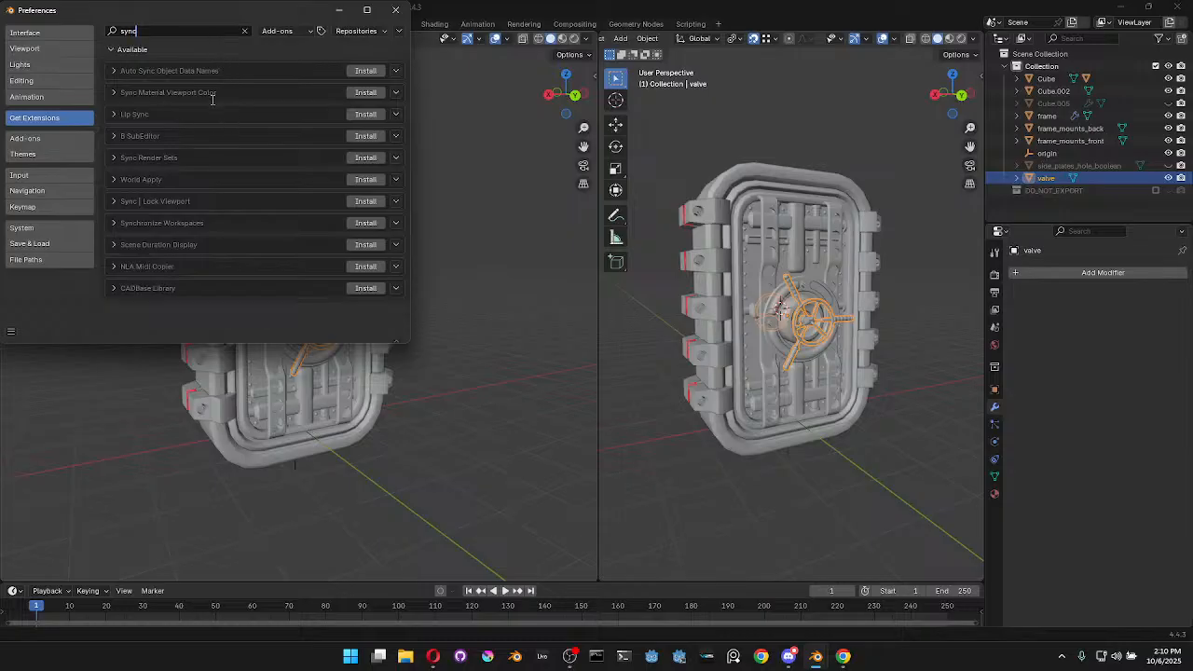
left_click(113, 114)
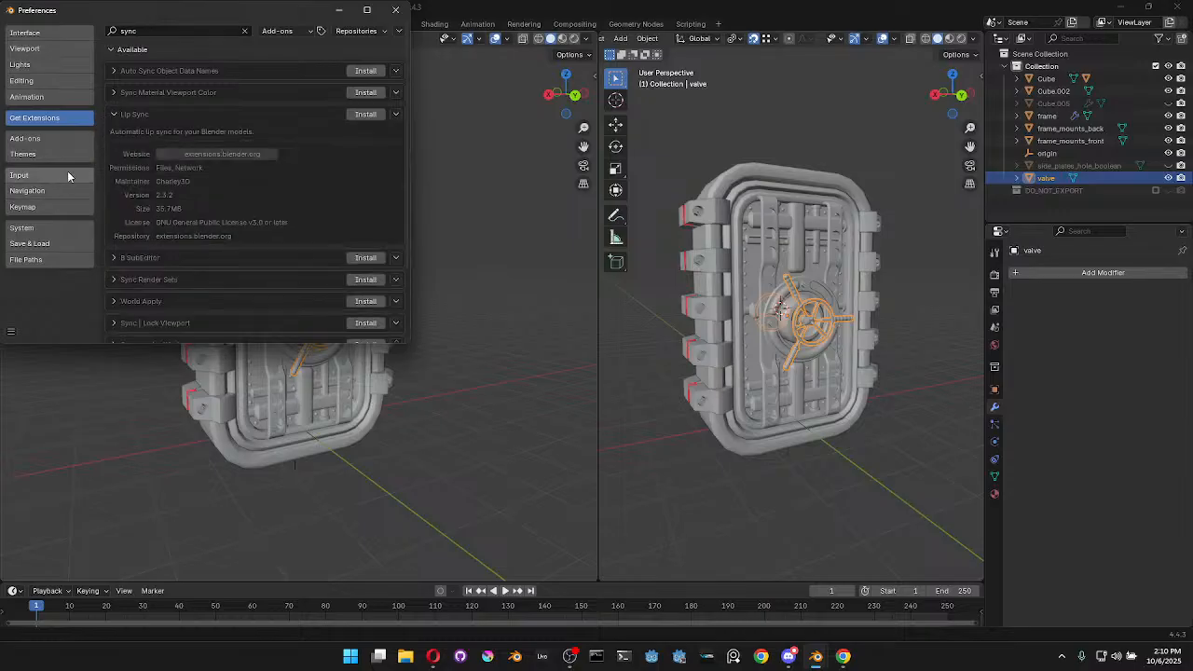
left_click(113, 114)
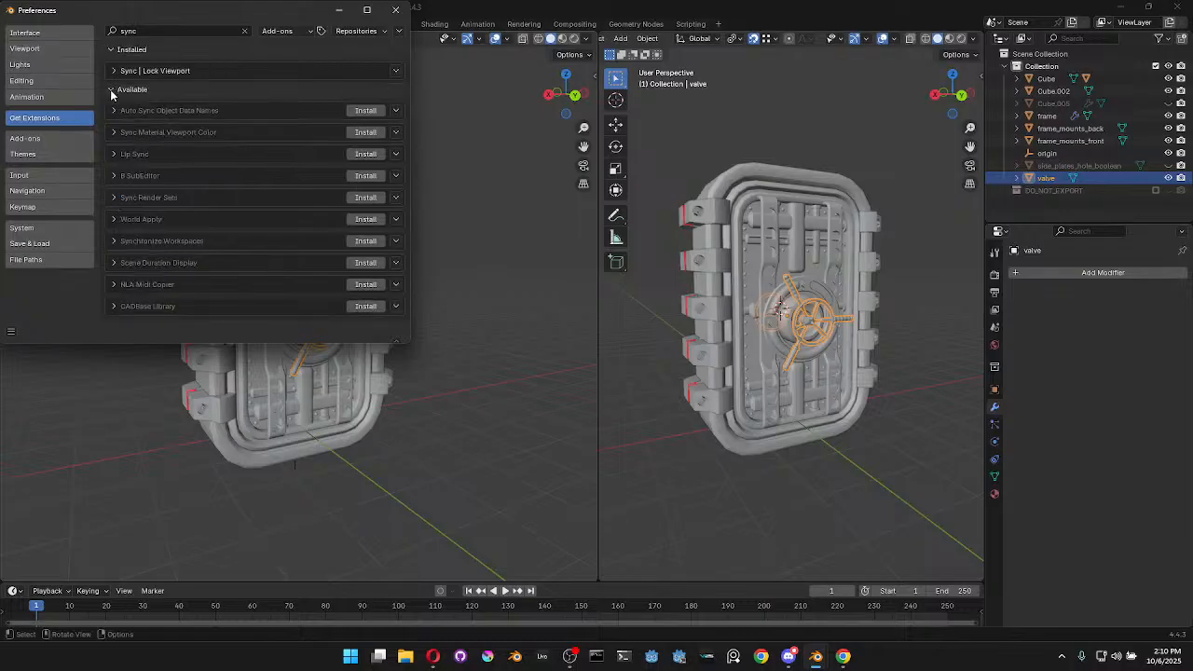
left_click(114, 70)
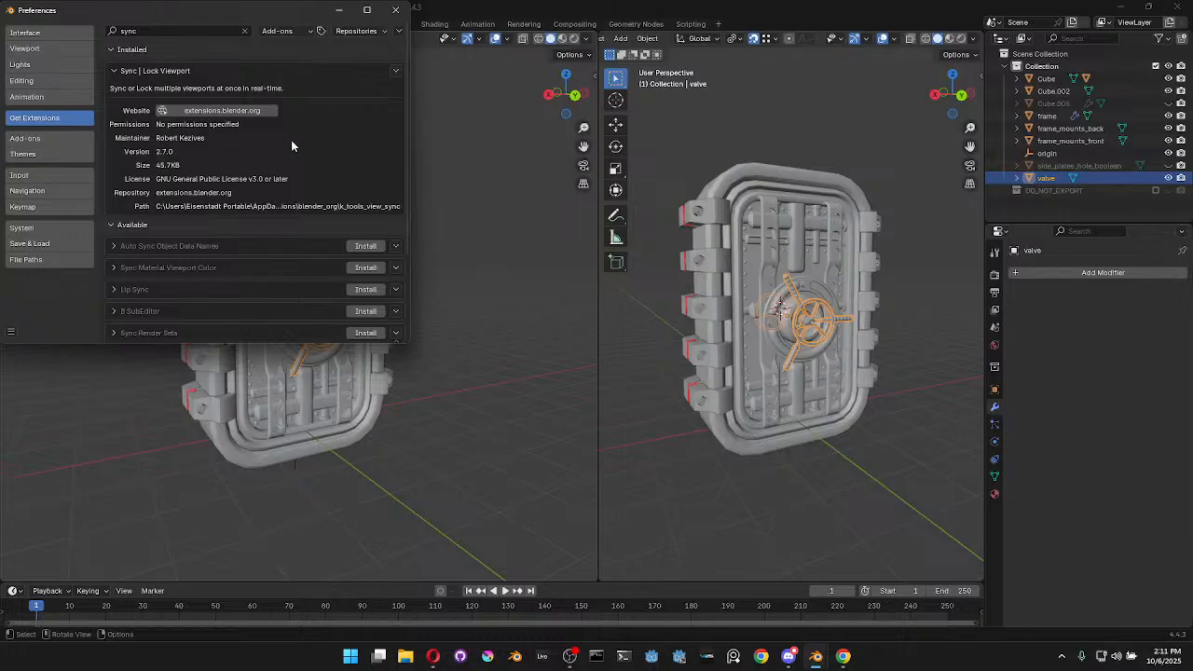
left_click(348, 7)
Display the Sync | Lock Viewport settings in both 3D viewports
middle_click_drag(410, 373, 547, 129)
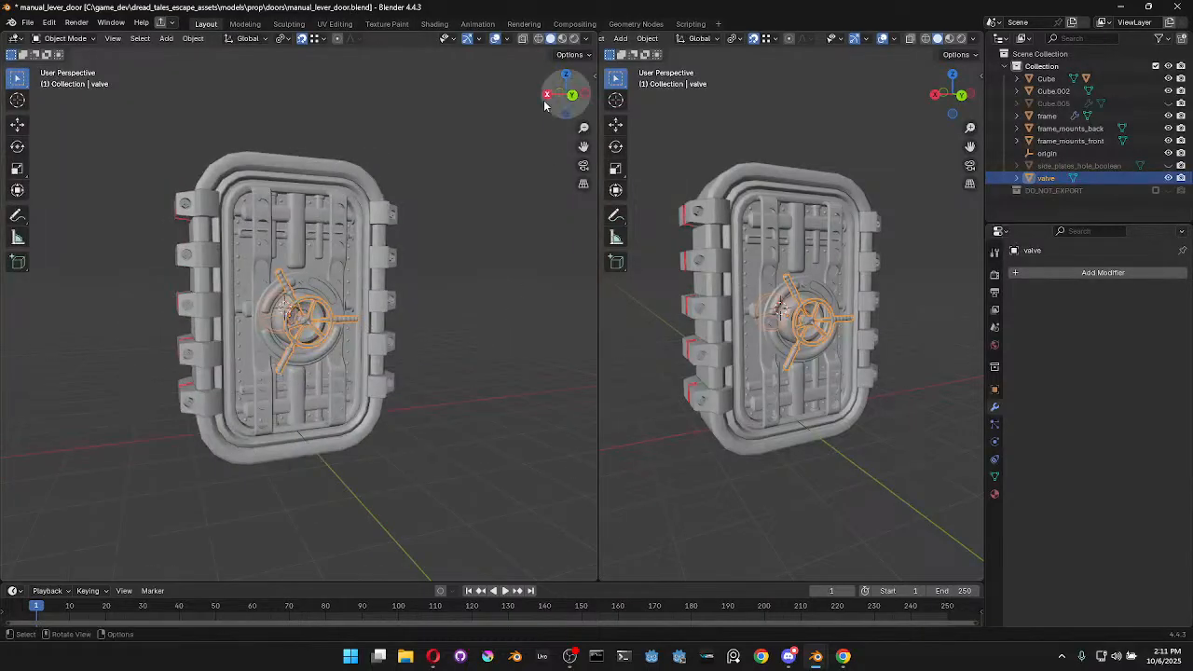
left_click(593, 75)
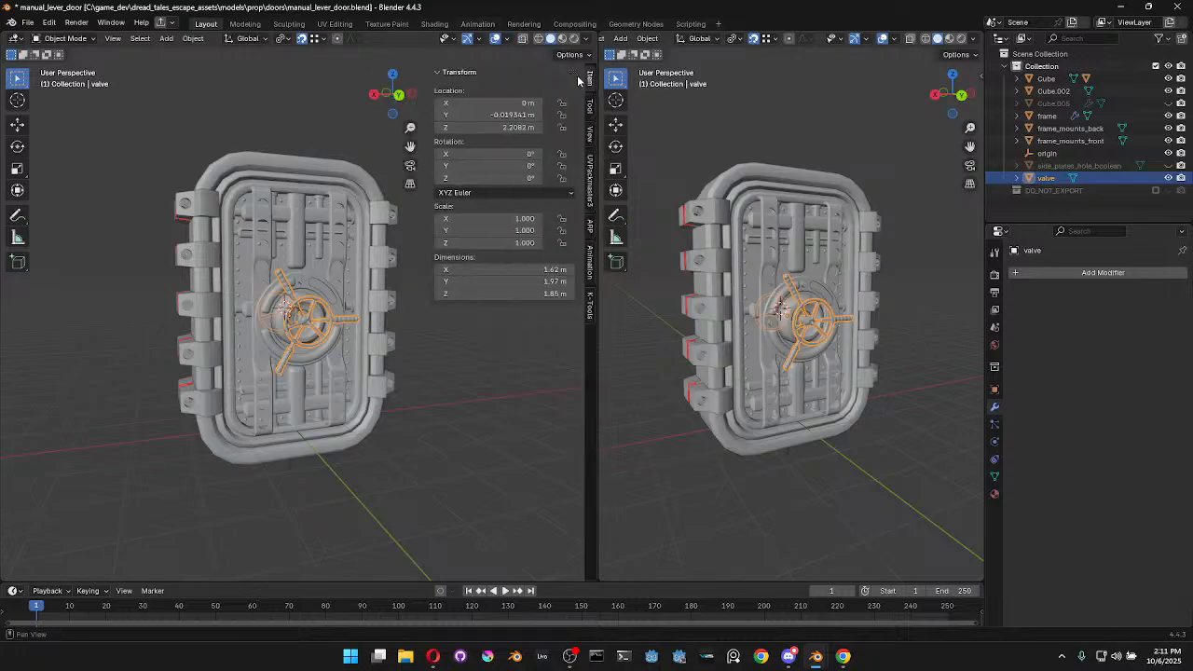
left_click(590, 306)
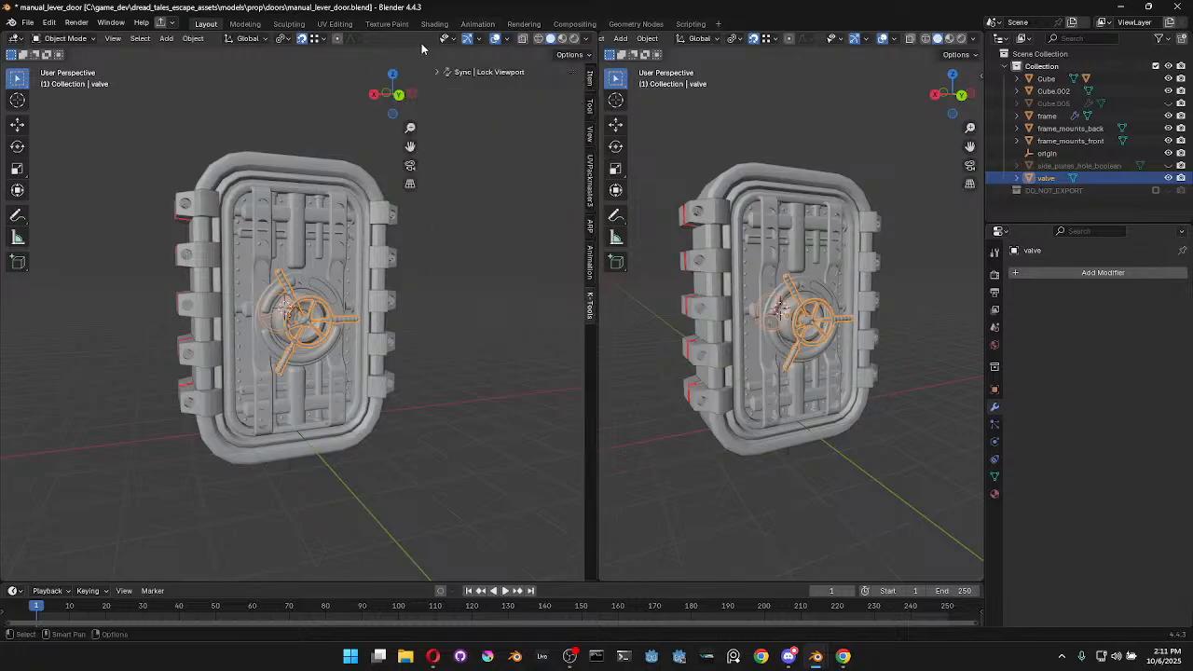
left_click(438, 72)
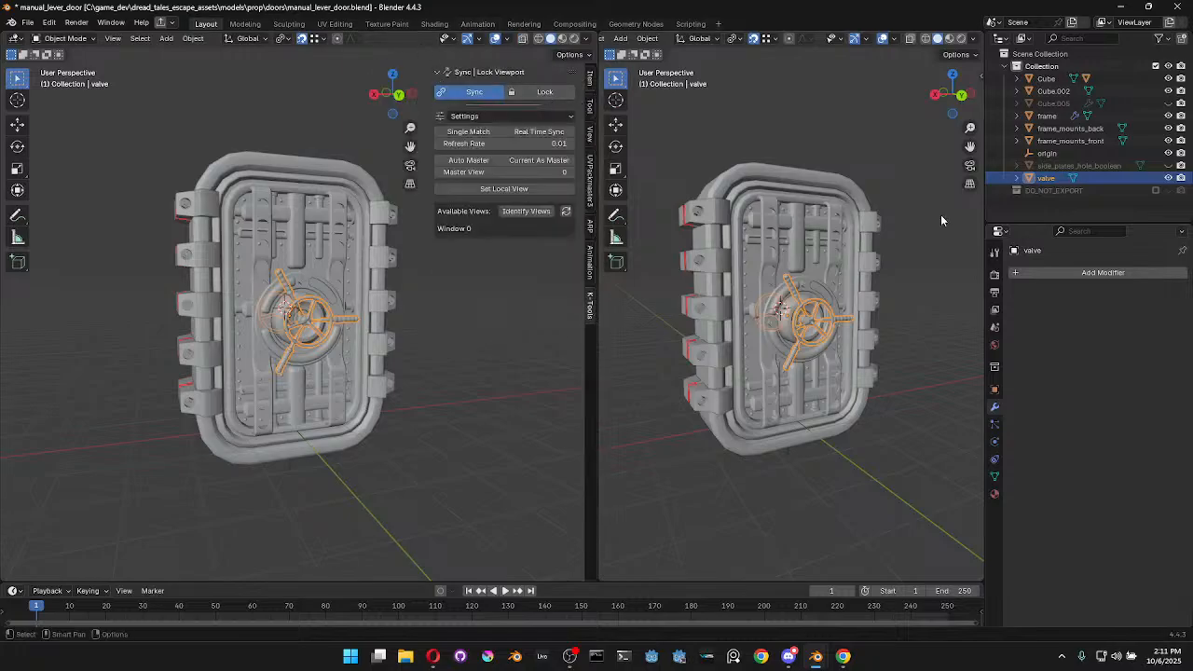
key("n")
left_click(976, 308)
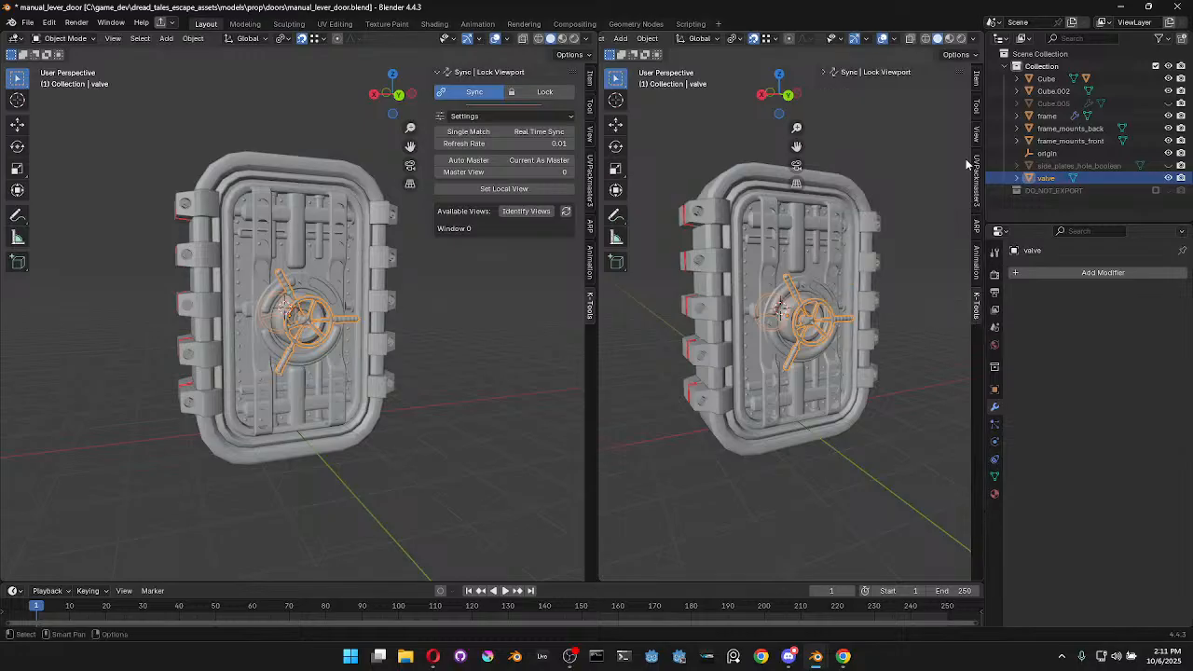
left_click(839, 75)
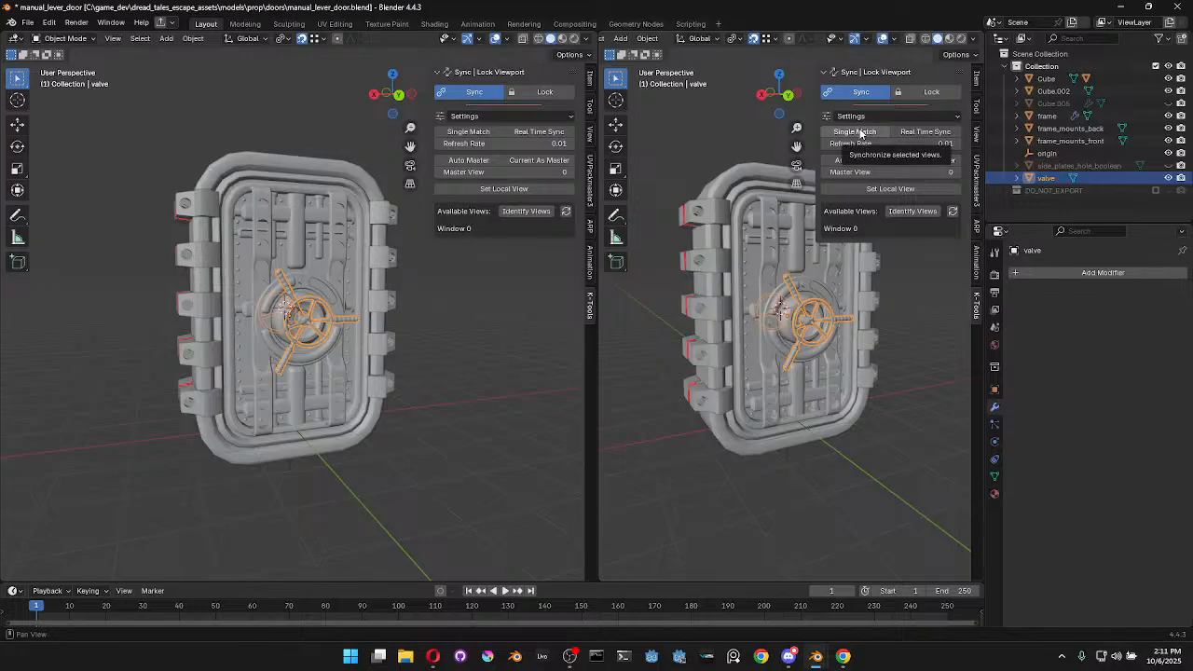
Match the two views once with Single Match, and turn on Real Time Sync for View 0 and View 1
left_click(859, 135)
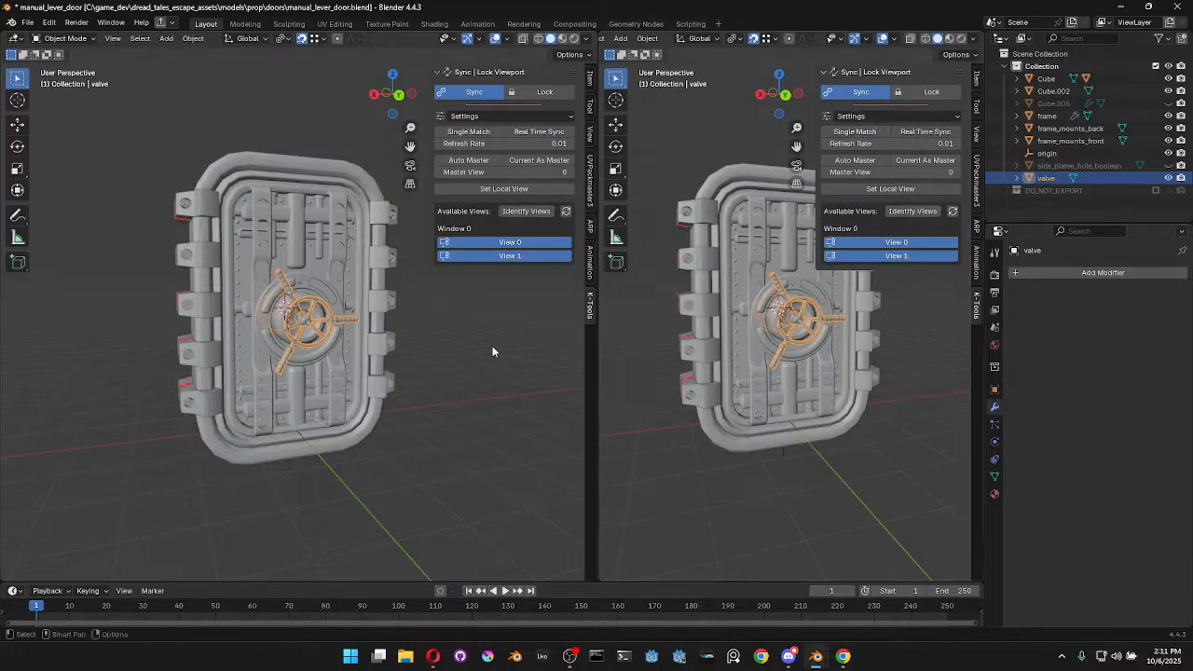
middle_click_drag(286, 498, 355, 485)
left_click(920, 131)
middle_click_drag(401, 337, 352, 330)
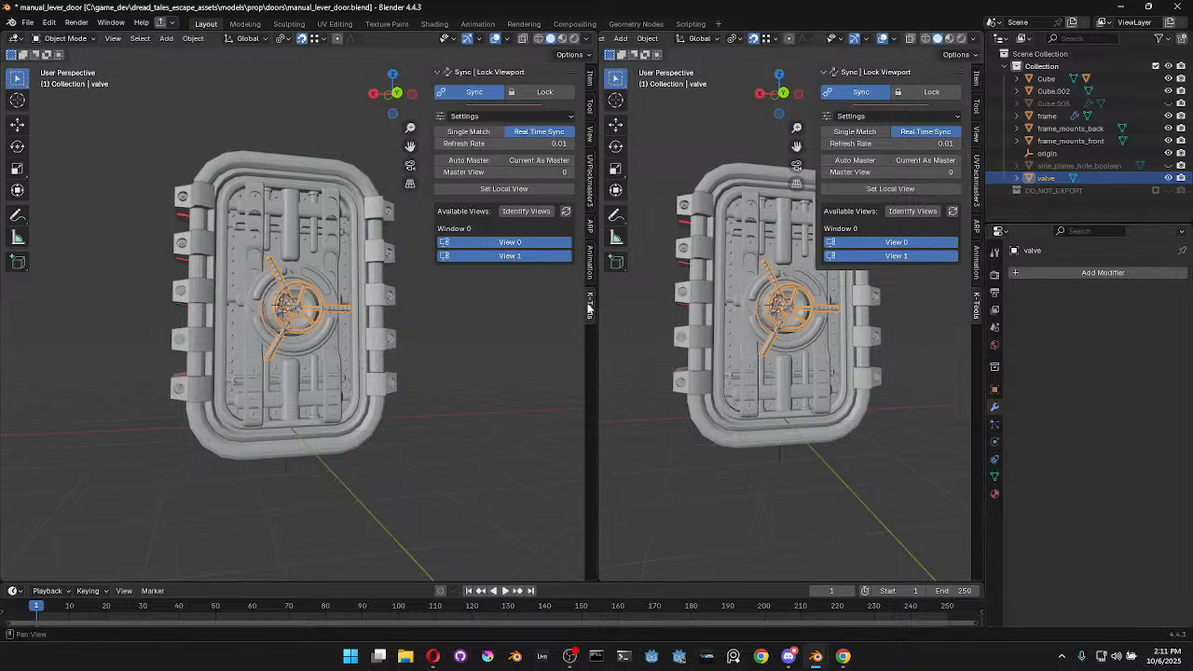
Hide the Sync | Lock Viewport settings in both 3D viewports
key("n")
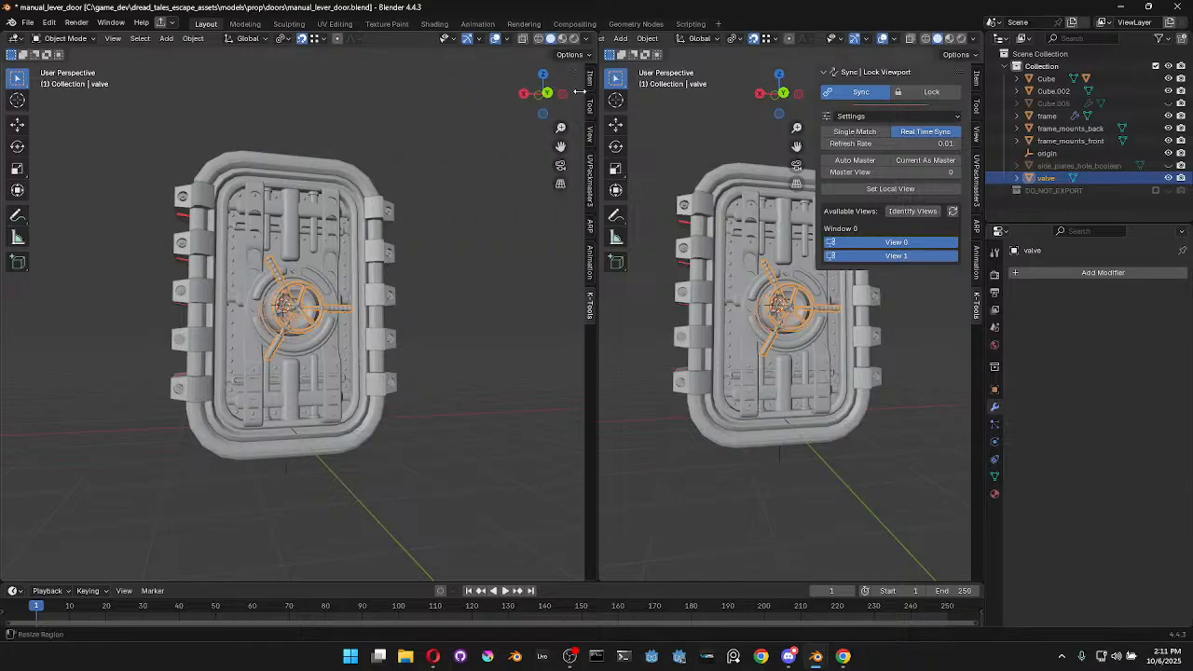
left_click(818, 72)
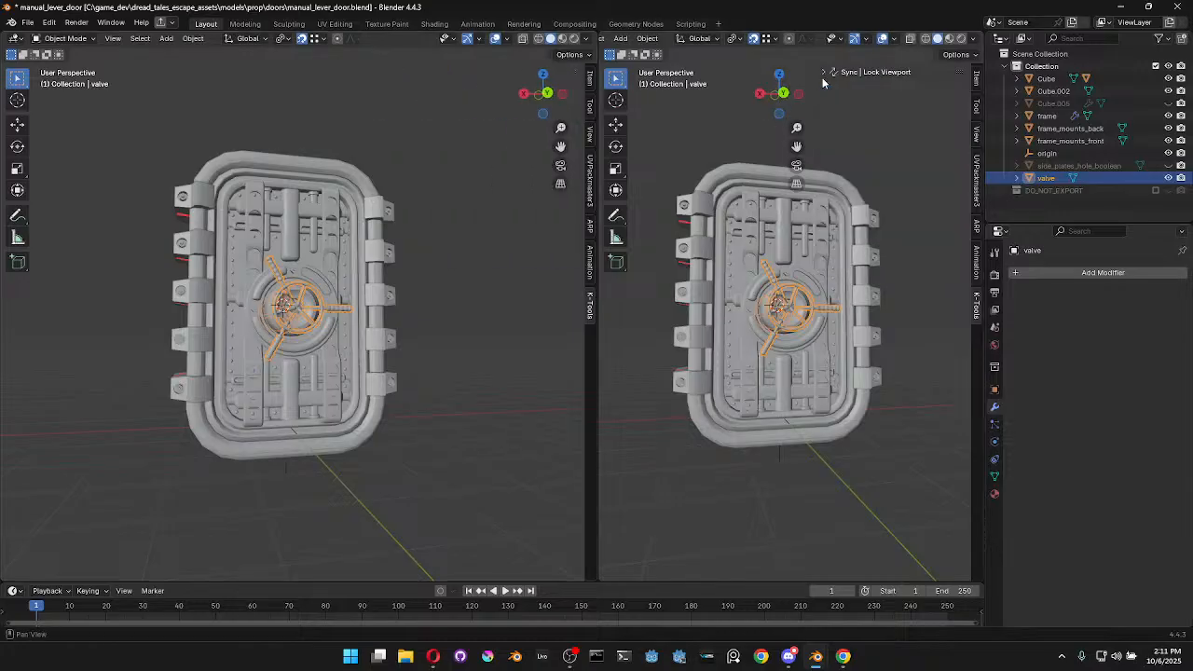
key("n")
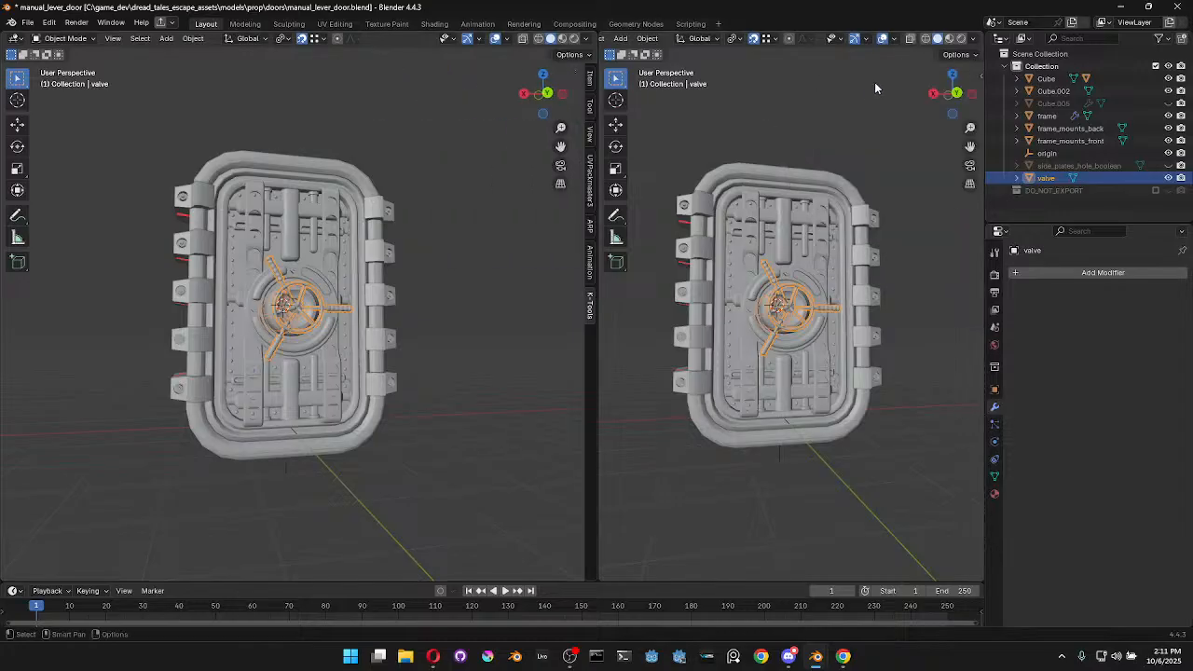
Set the second viewport's solid shading to Attribute color with Flat lighting
left_click(974, 39)
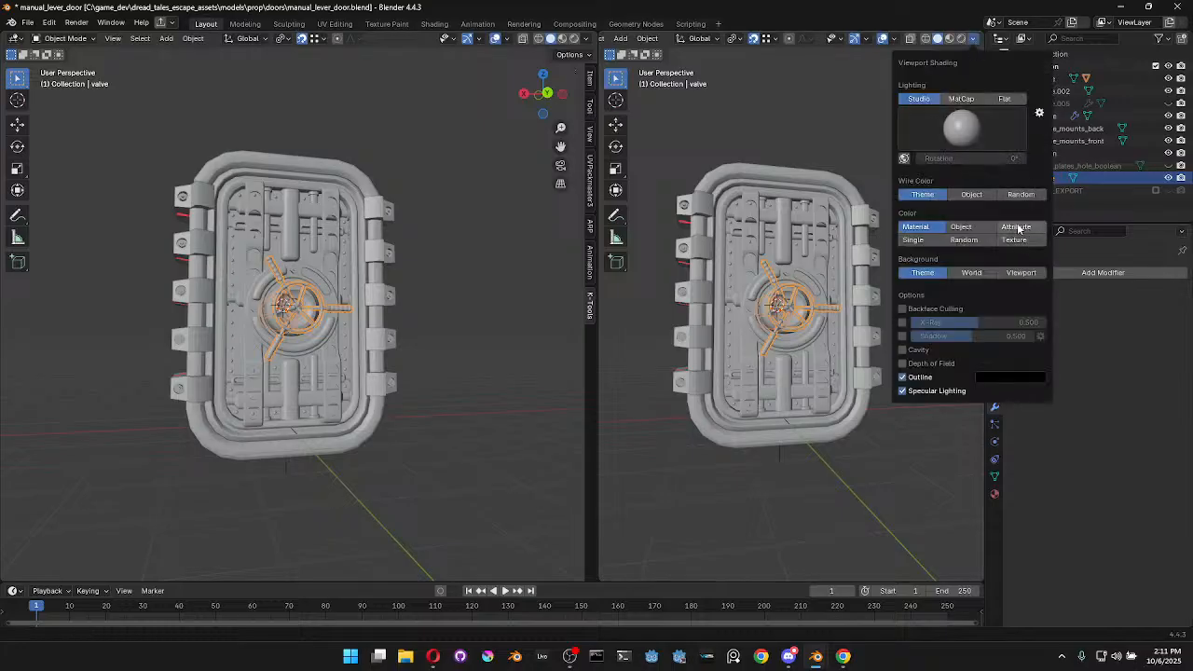
left_click(1016, 226)
left_click(974, 39)
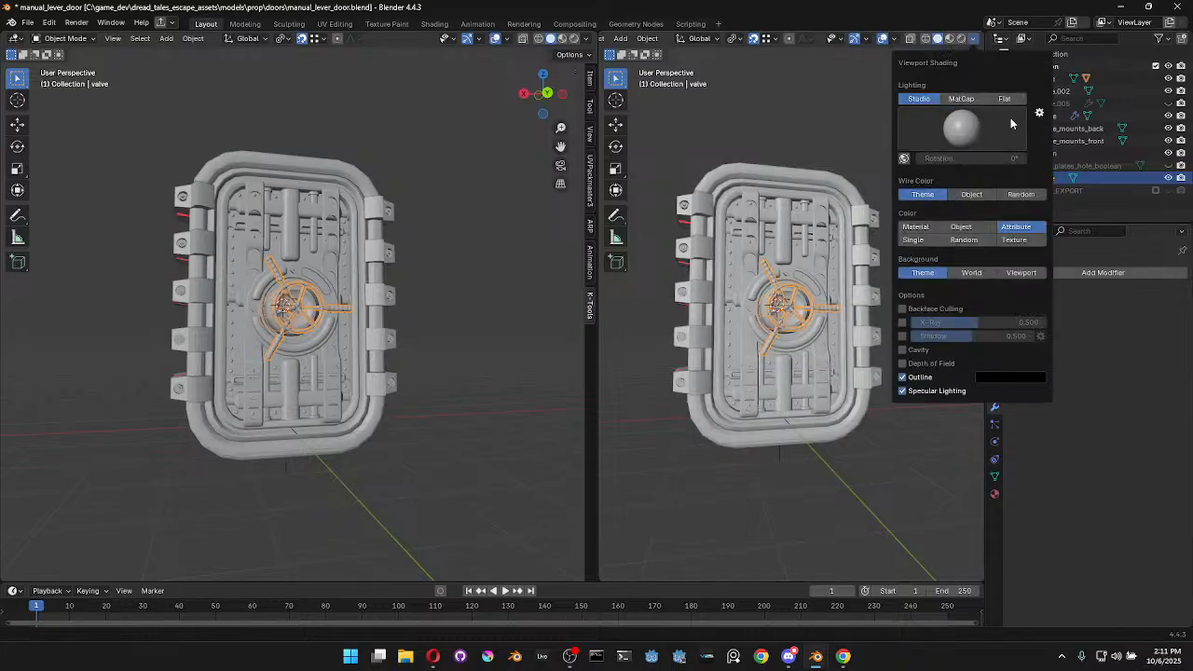
left_click(1005, 98)
scroll(776, 295, "up", 2)
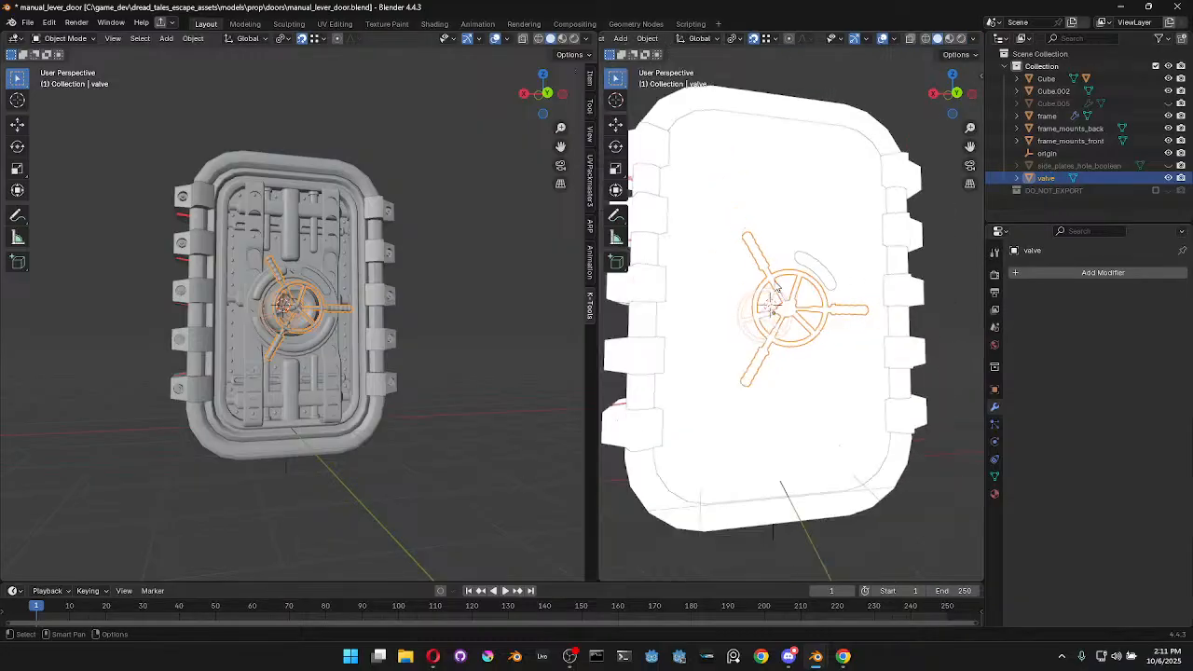
middle_click_drag(309, 321, 538, 330)
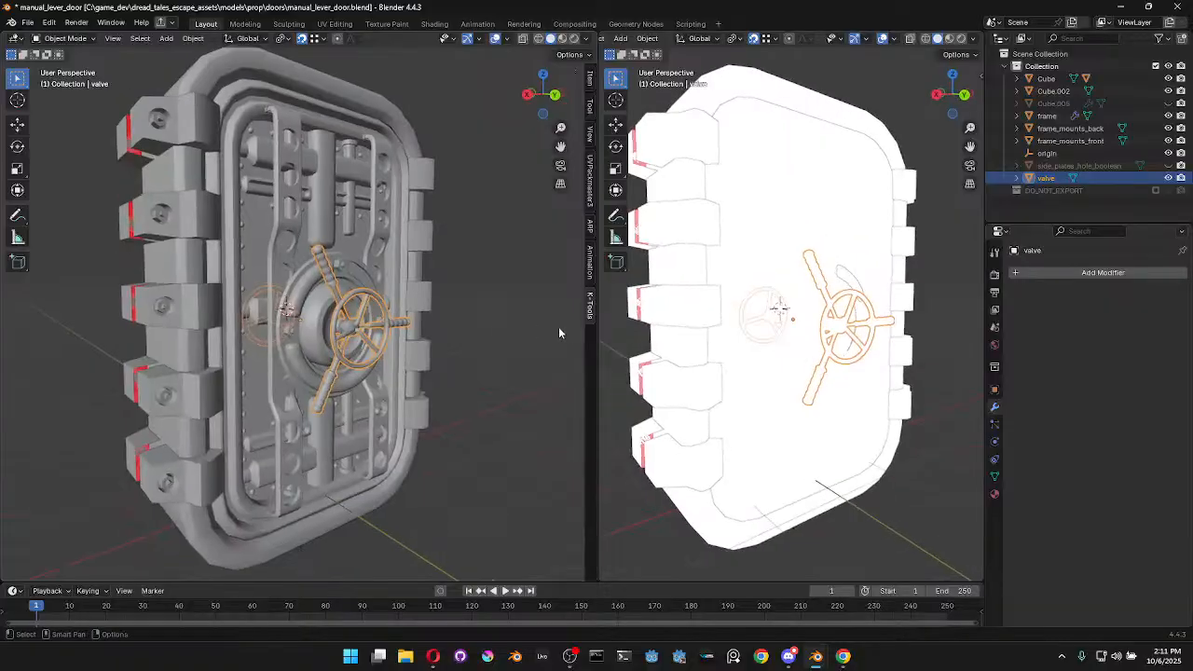
Widen the flat-shaded viewport so both viewports are about equally wide, and check that their views move together
left_click_drag(597, 340, 505, 333)
mouse_move(399, 319)
middle_mouse_down()
mouse_move(324, 311)
mouse_move(394, 305)
middle_mouse_up()
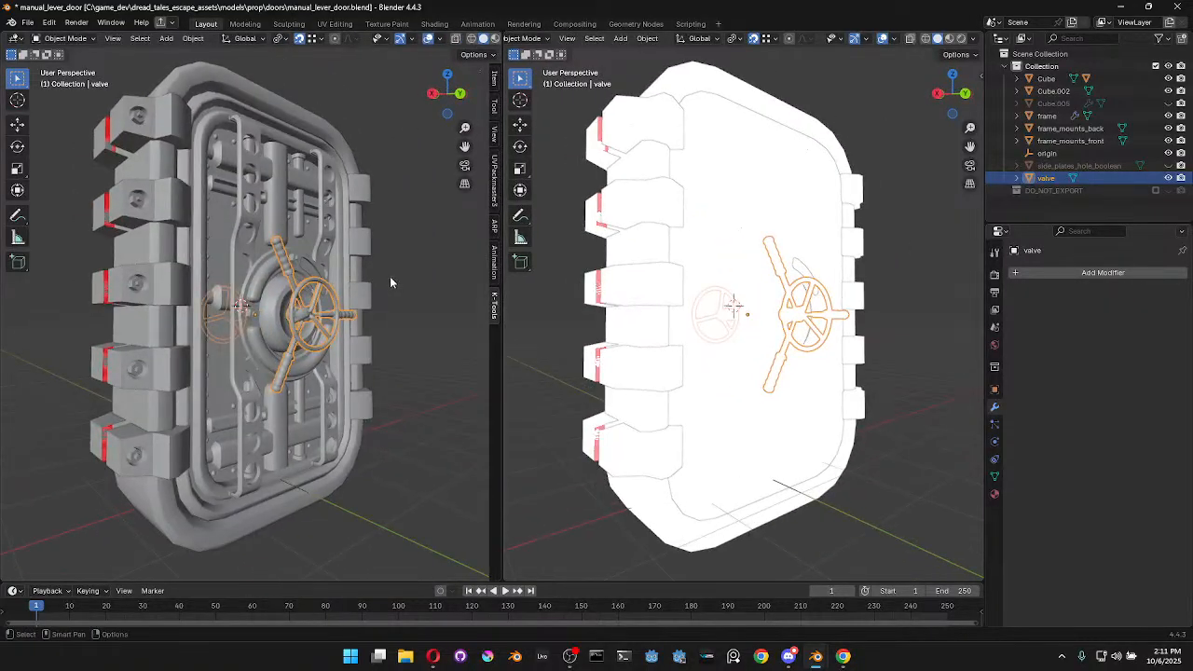
scroll(342, 268, "up", 2)
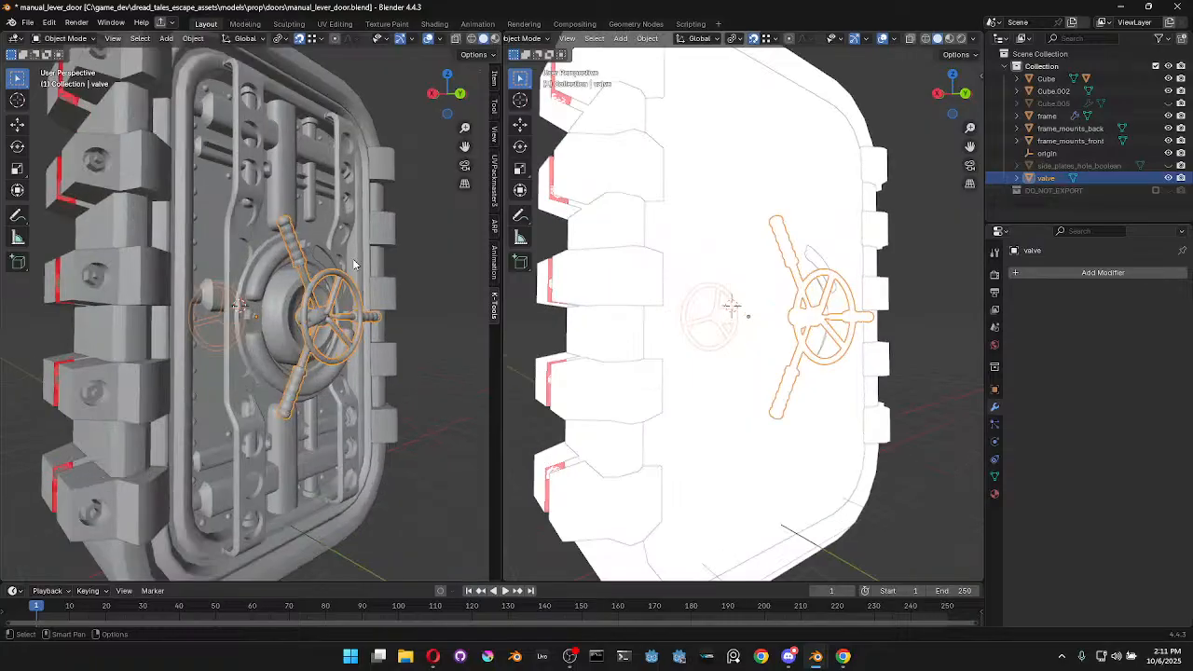
scroll(345, 268, "down", 3)
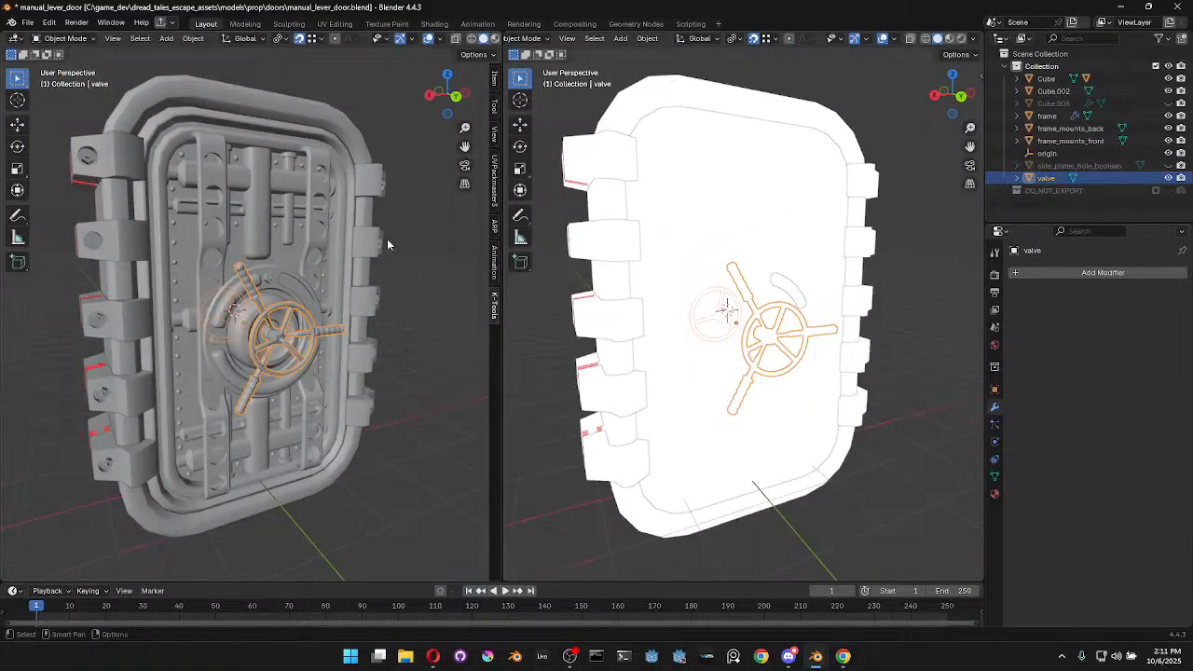
Search the online extensions for "vertex" and install the More Colors! vertex painting add-on
left_click(48, 23)
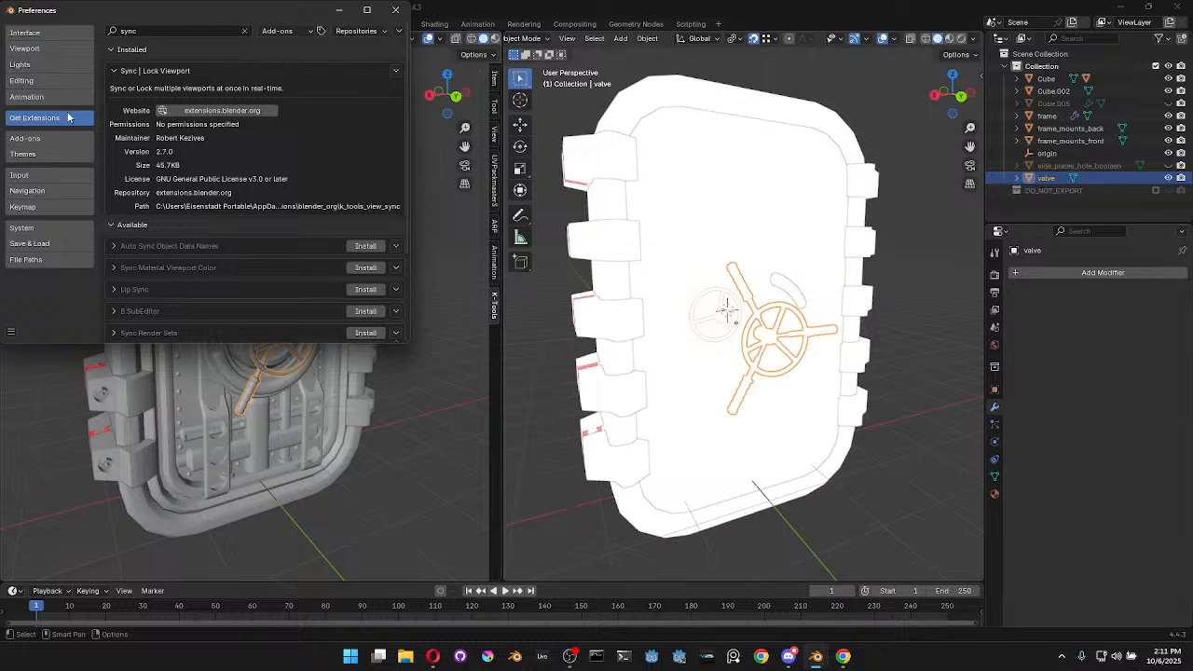
left_click(182, 33)
type("vertex")
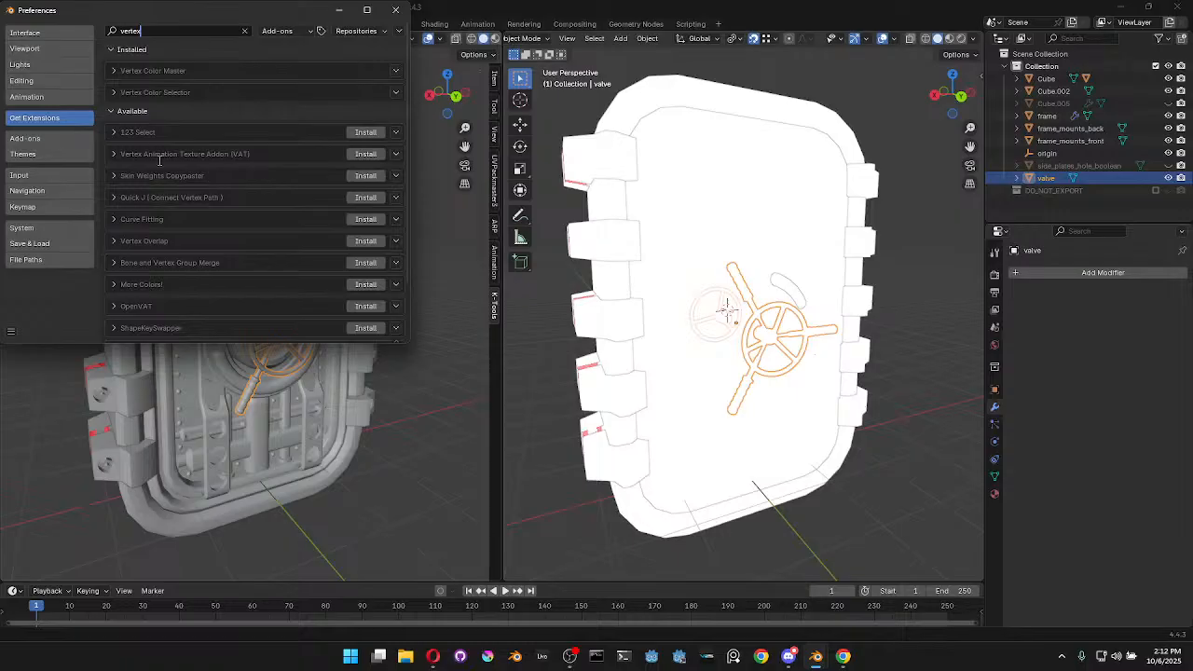
left_click(114, 135)
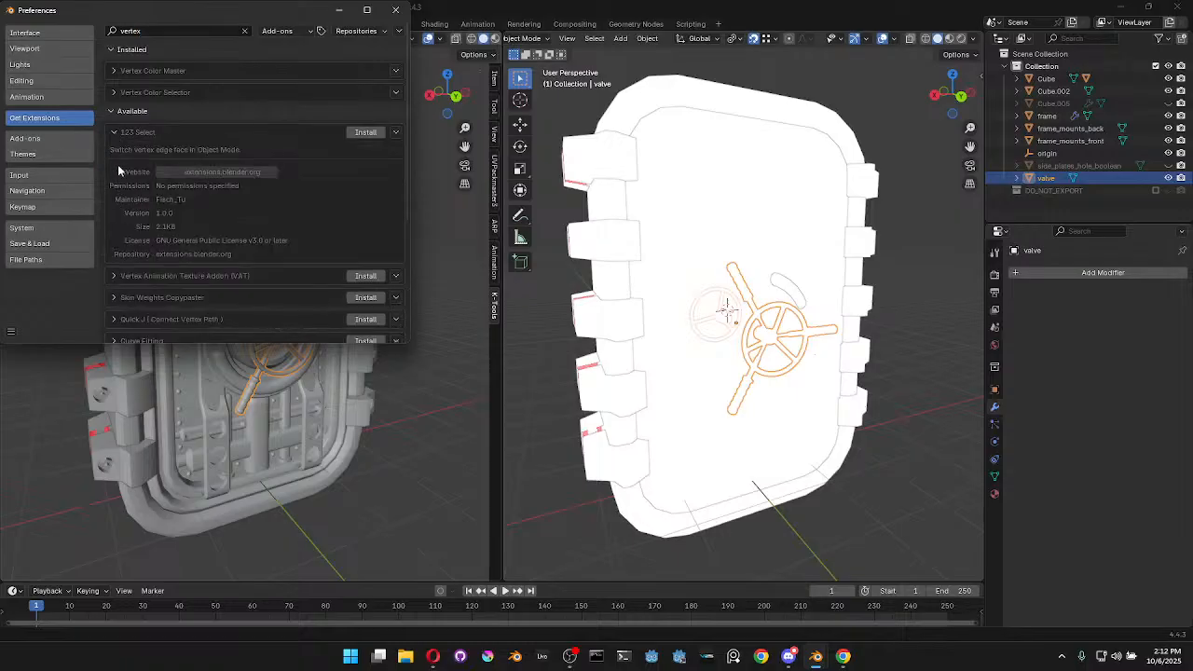
left_click(113, 132)
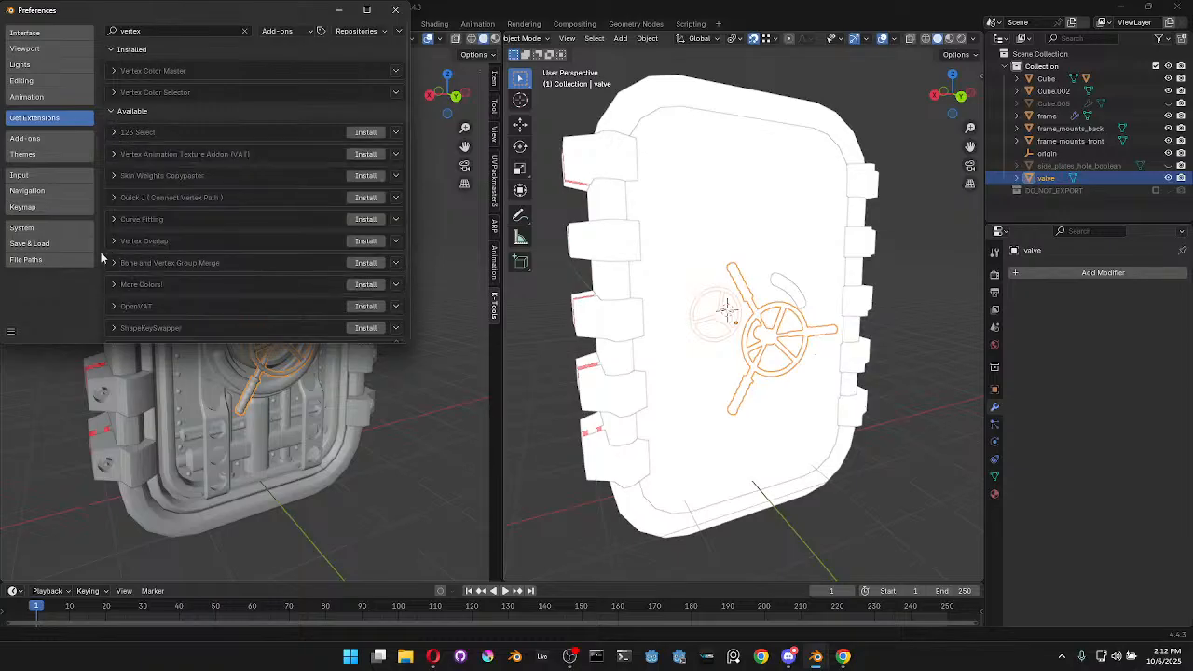
scroll(173, 271, "down", 3)
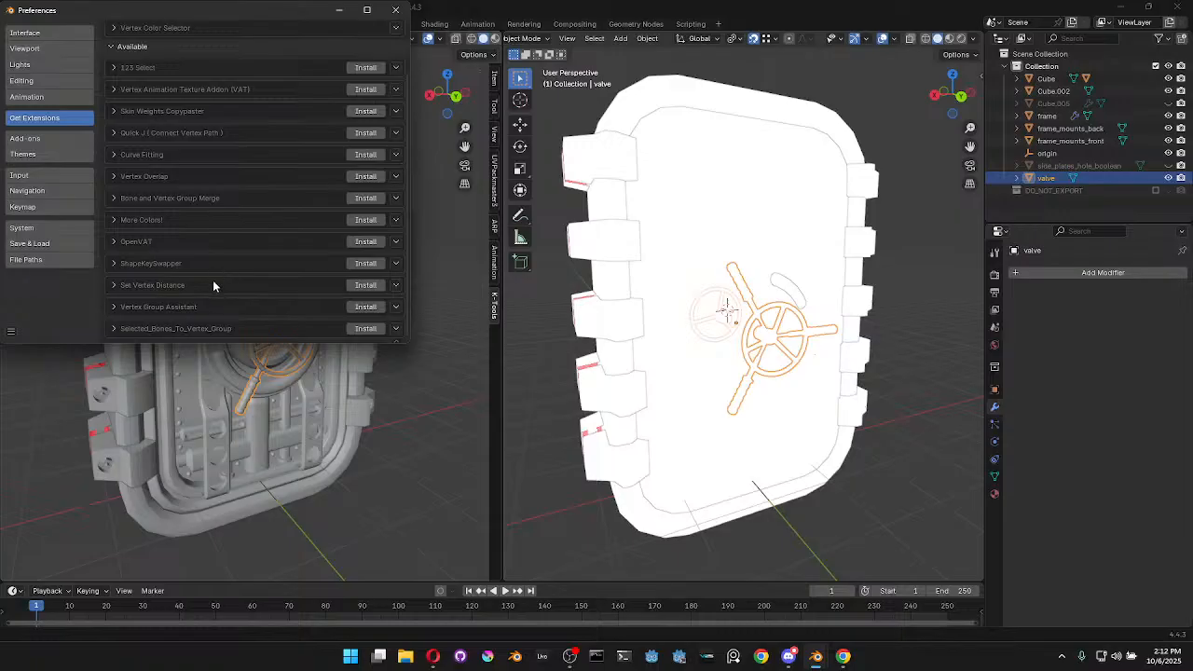
left_click(114, 220)
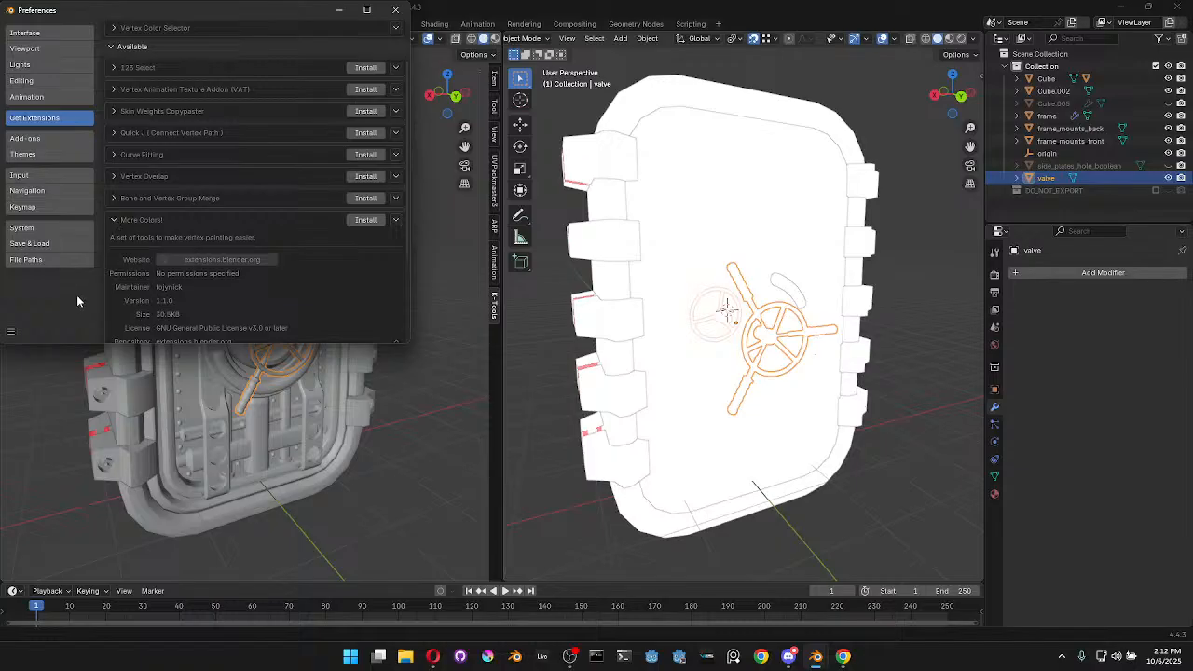
left_click(357, 220)
scroll(280, 201, "up", 2)
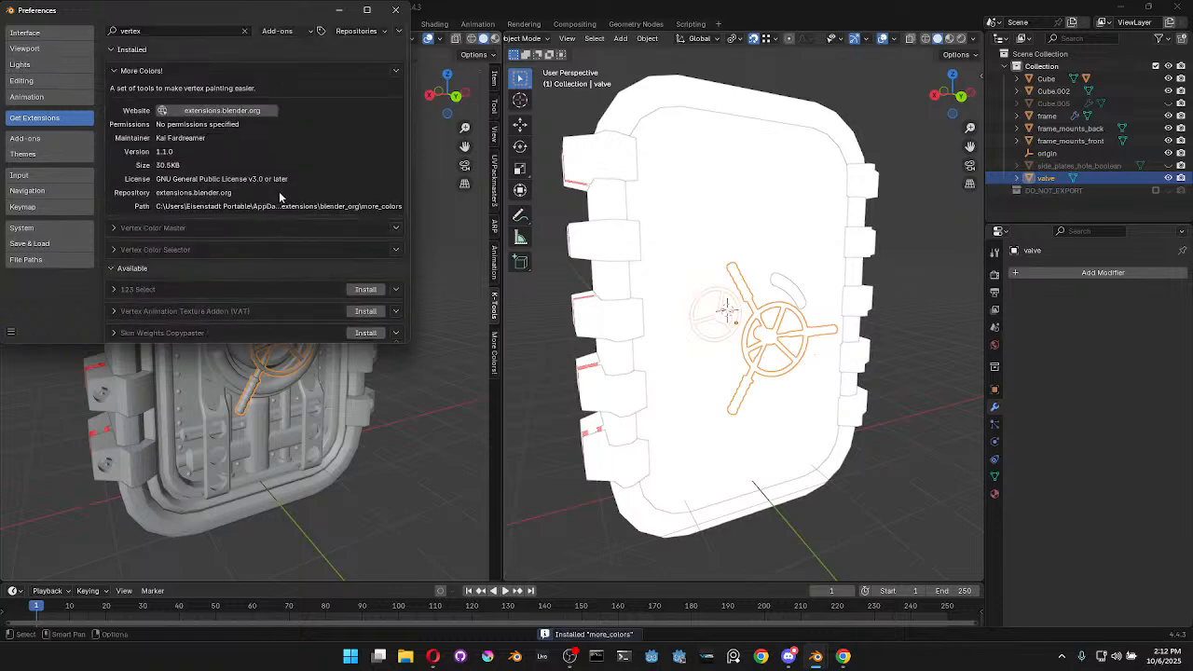
Close the preferences and show the More Colors! sidebar in the gray-shaded viewport, wide enough to read its settings
left_click(114, 70)
left_click(395, 9)
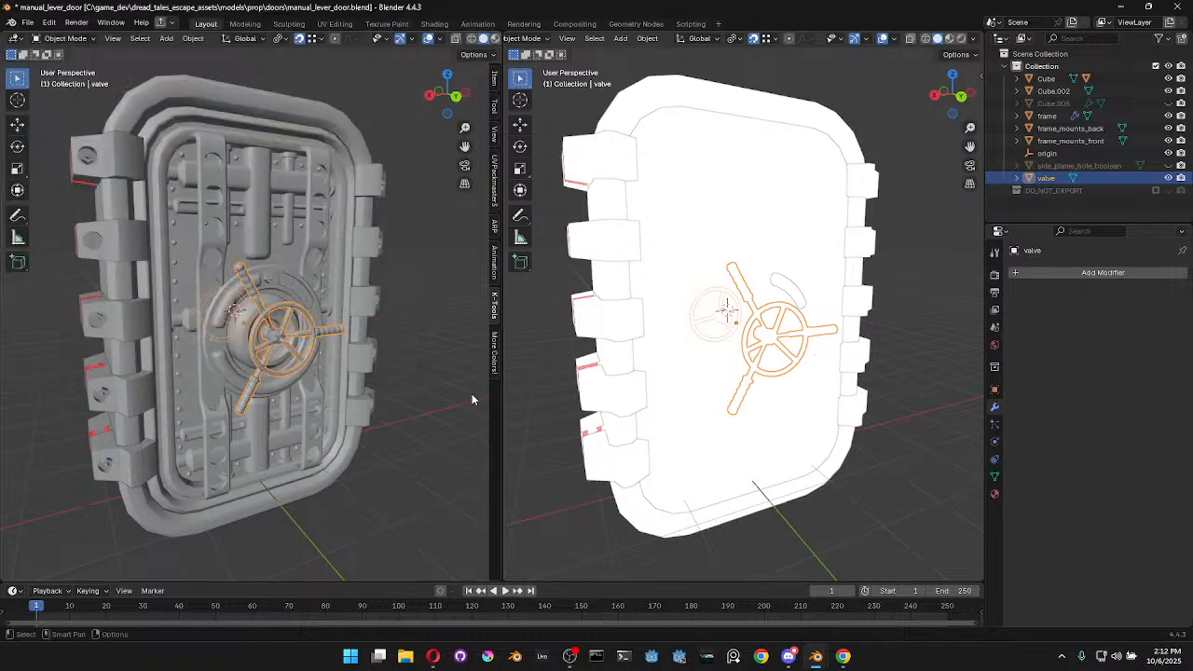
key("n")
left_click_drag(483, 76, 330, 103)
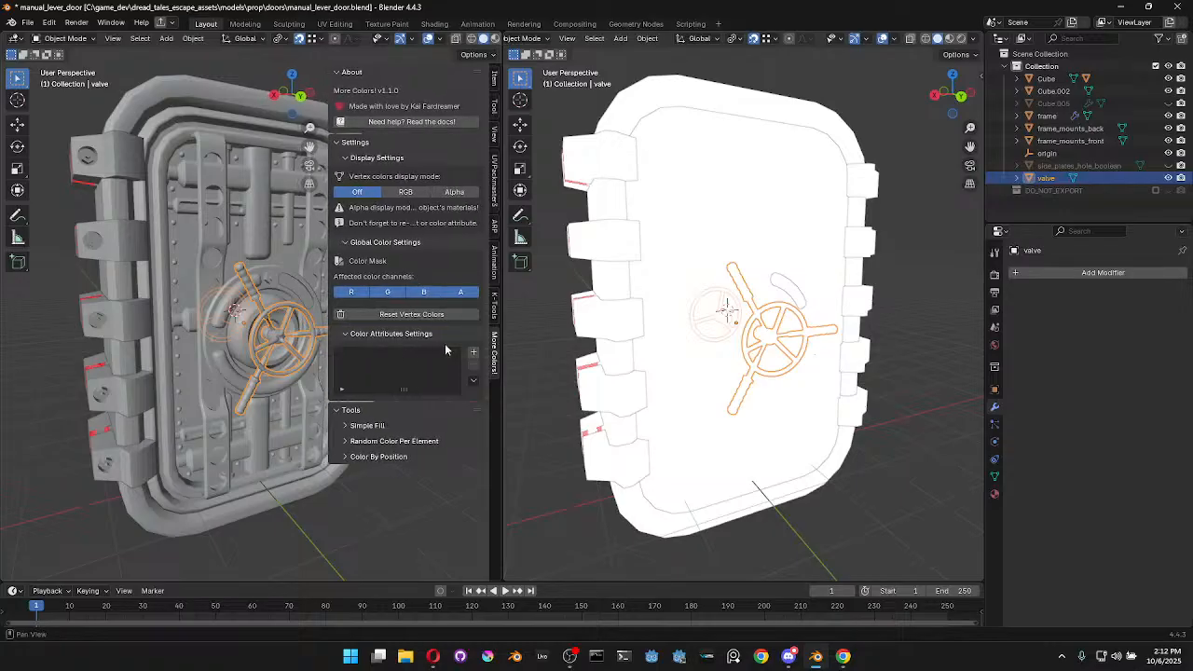
left_click(472, 354)
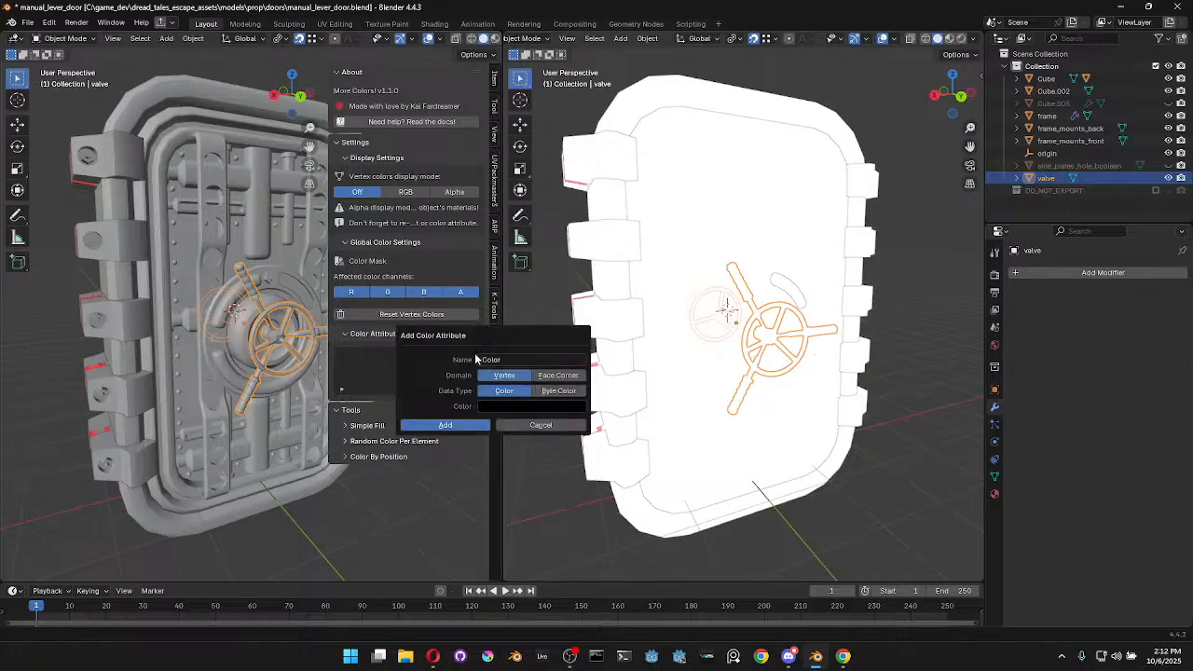
left_click(535, 427)
Expand the Simple Fill tool, then fill the entire valve mesh with the red preset and clear the selection
left_click(371, 426)
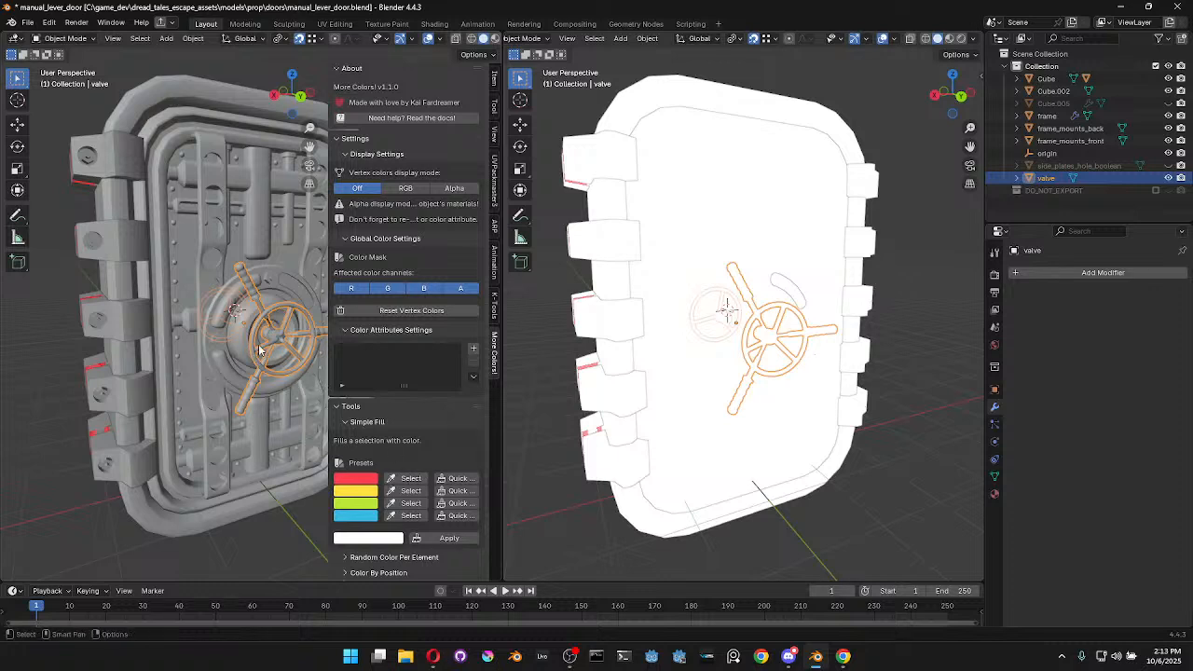
key("Tab")
key("a")
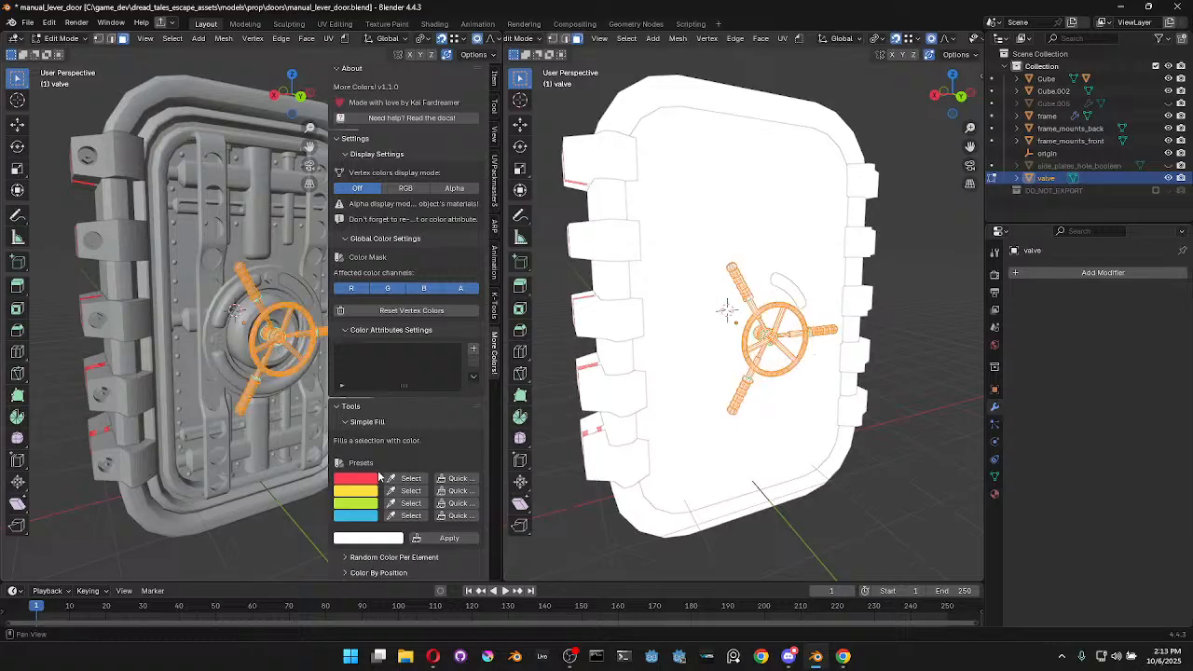
left_click(447, 481)
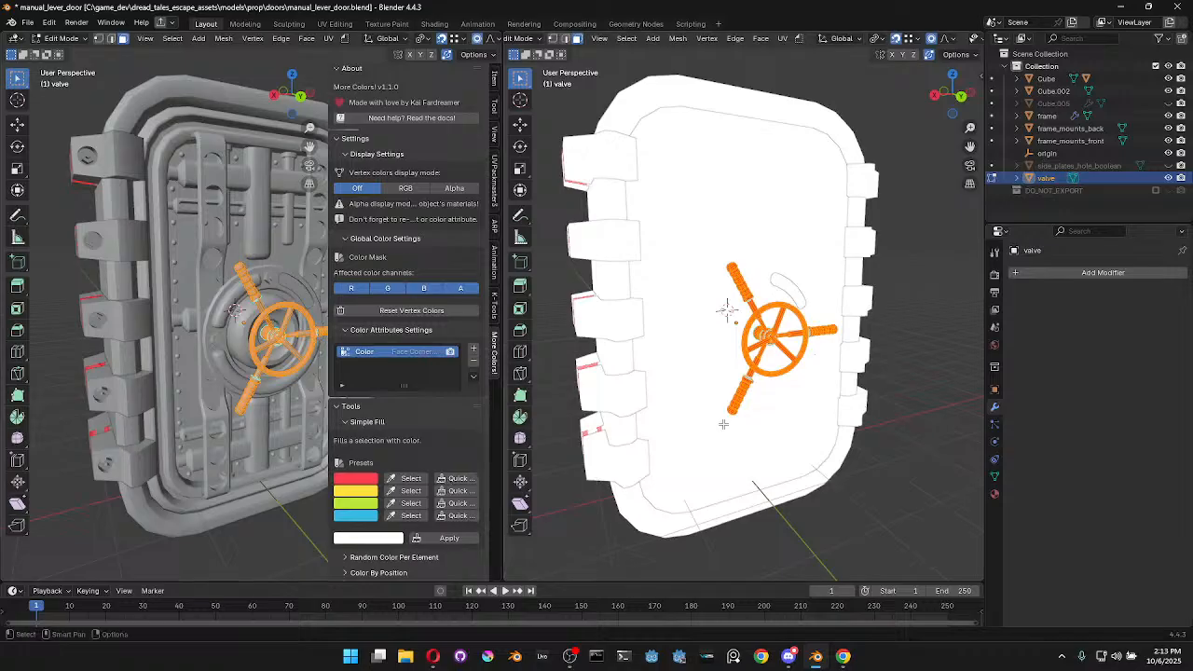
left_click(895, 406)
mouse_move(895, 407)
middle_mouse_down()
mouse_move(879, 427)
mouse_move(914, 413)
mouse_move(882, 418)
mouse_move(890, 412)
middle_mouse_up()
scroll(914, 413, "up", 3)
scroll(291, 349, "up", 2)
middle_click_drag(292, 349, 280, 330)
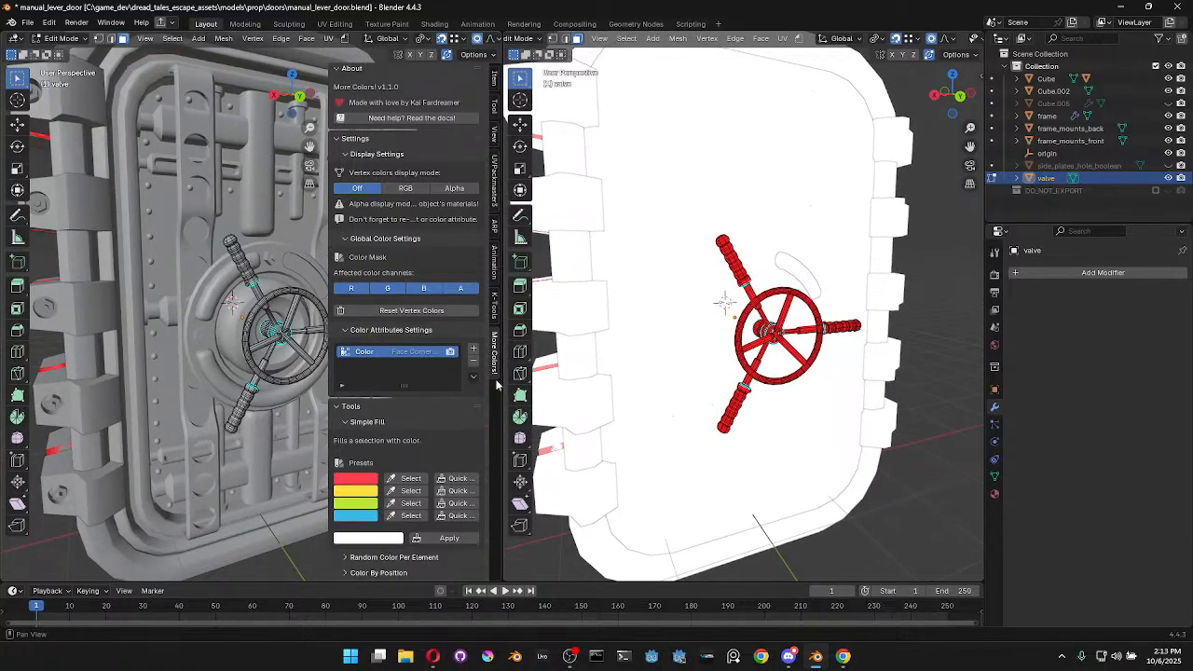
Widen the gray-shaded viewport and select the two perforated straps on the valve-handle side of the door mesh for editing
left_click_drag(504, 385, 601, 386)
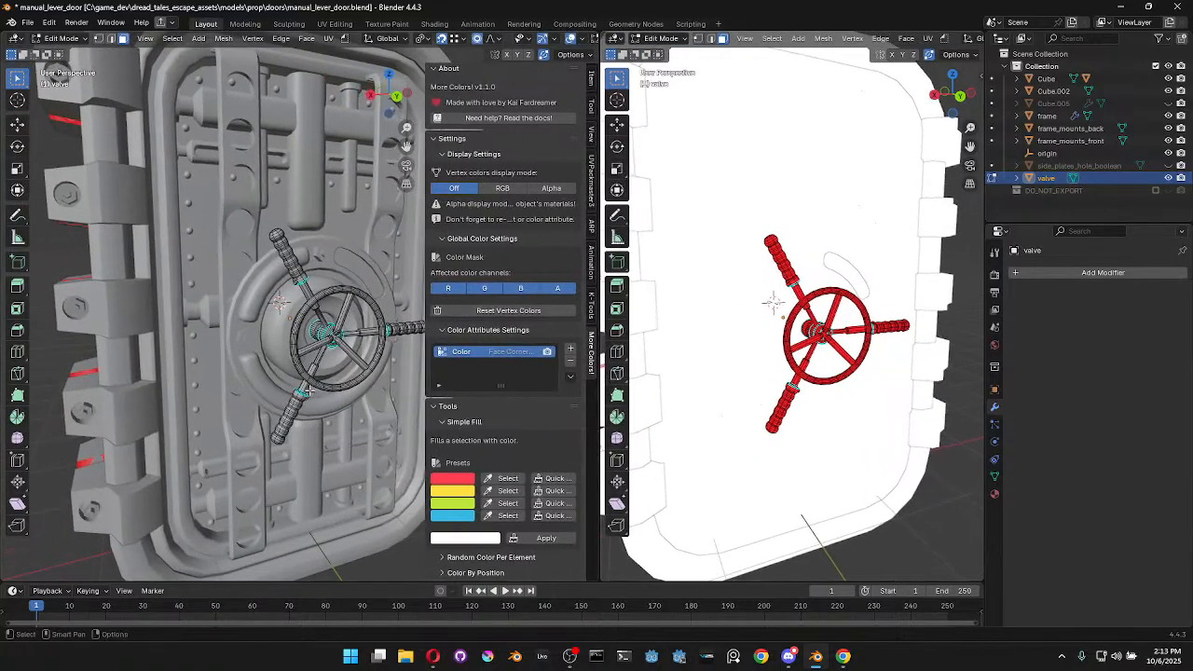
key("Tab")
left_click(238, 203)
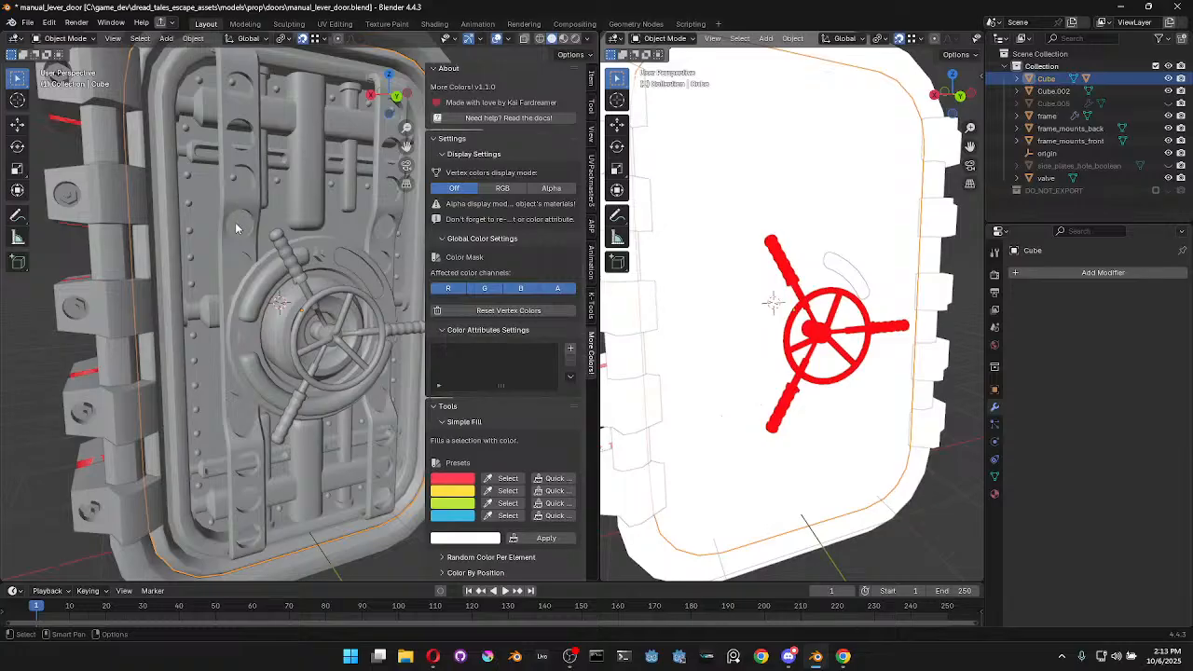
key("Tab")
key("KP_Decimal")
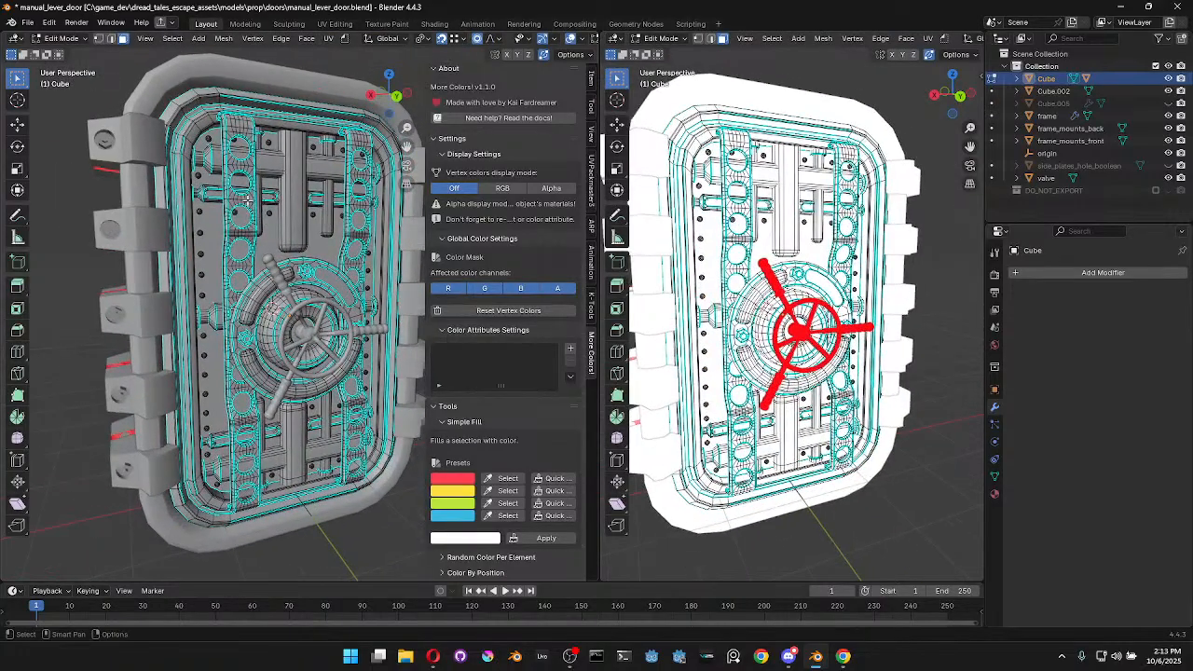
key("l")
key("l")
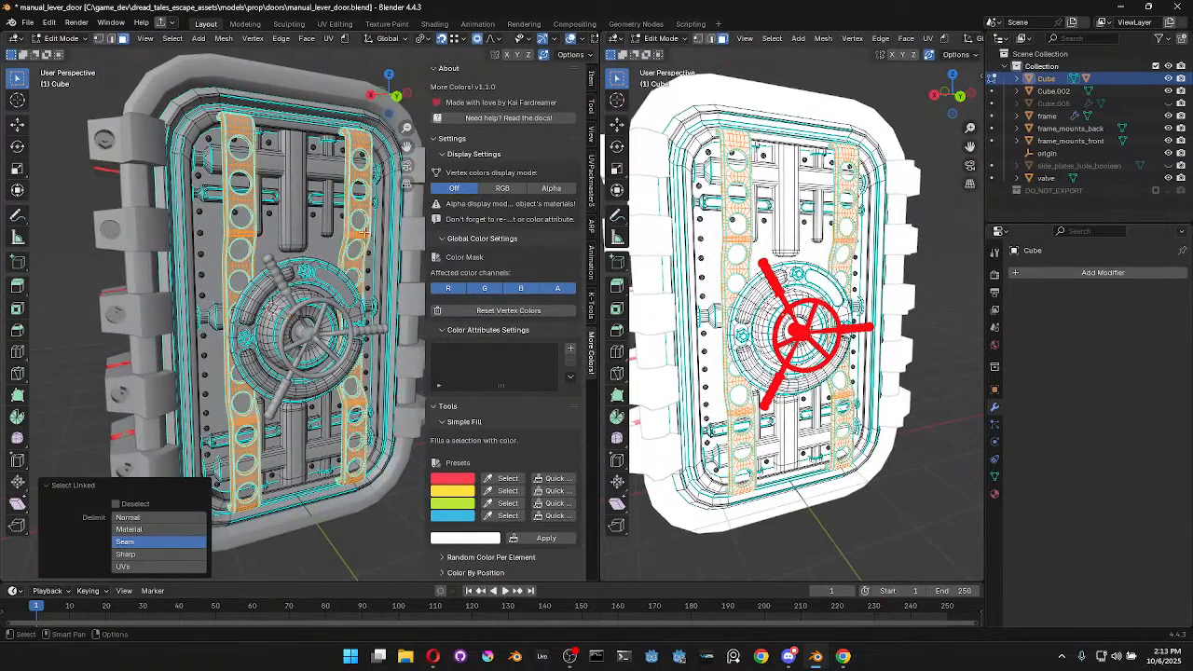
Fill the selected perforated straps with the custom periwinkle color #6E7EFFFF
left_click(465, 537)
left_click(487, 383)
left_click_drag(487, 383, 507, 372)
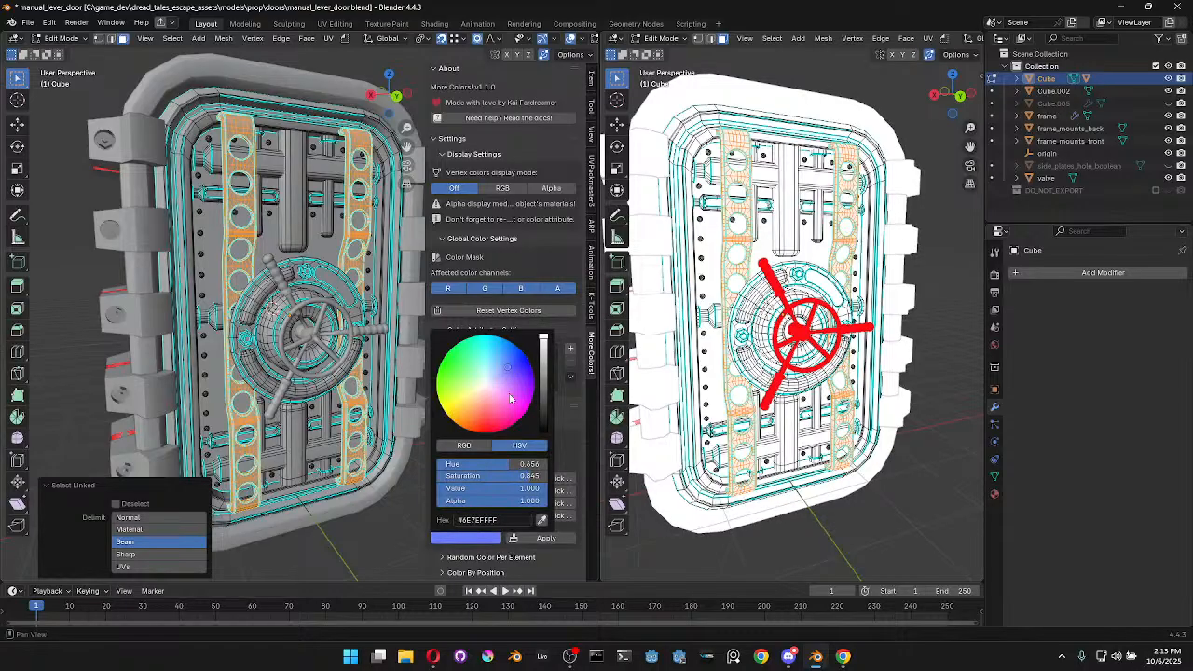
left_click(546, 539)
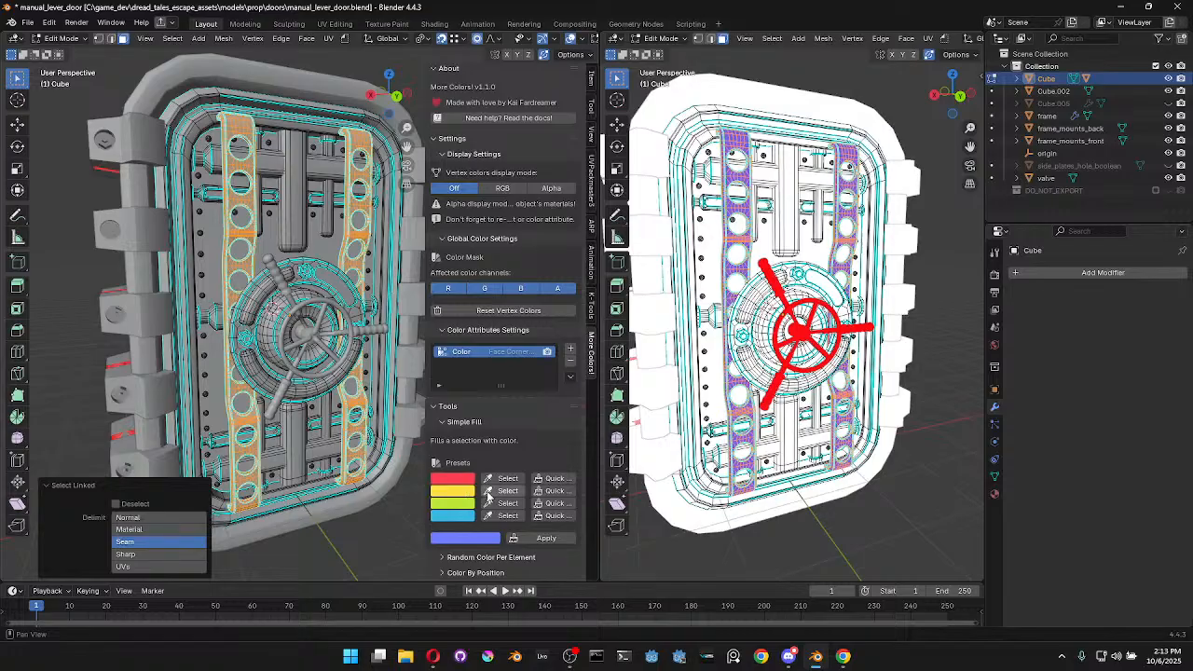
Review the Random Color Per Element and Color By Position tools, and undo the custom color fill on the straps
left_click(499, 556)
scroll(504, 558, "down", 2)
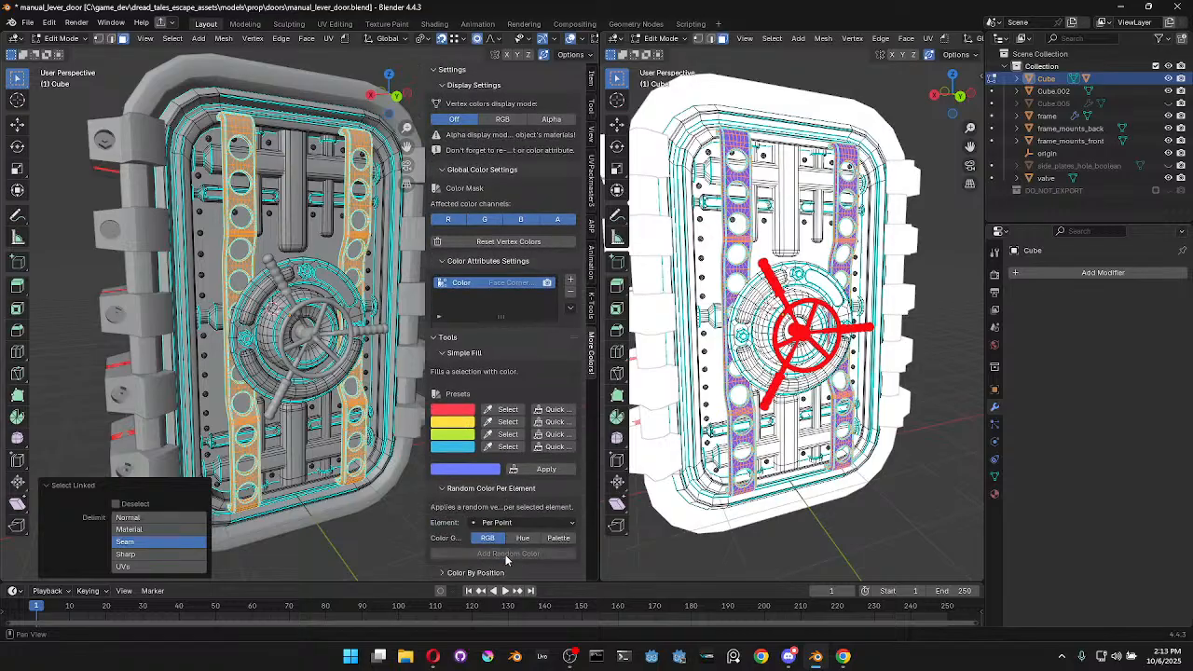
left_click(482, 491)
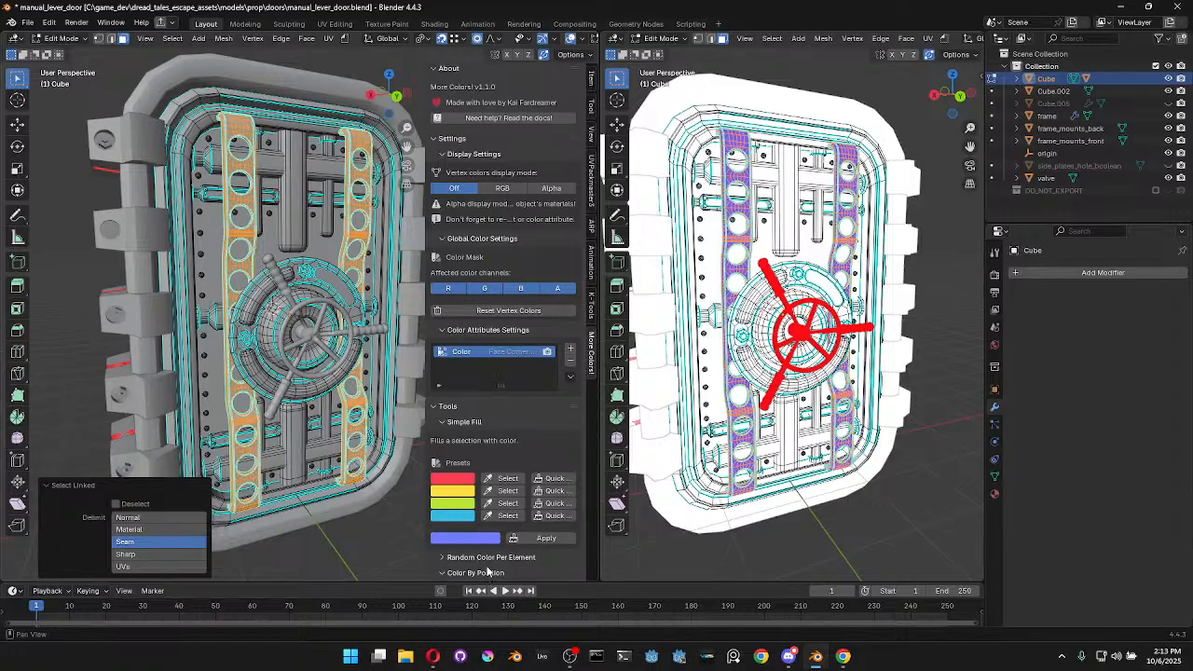
left_click(488, 571)
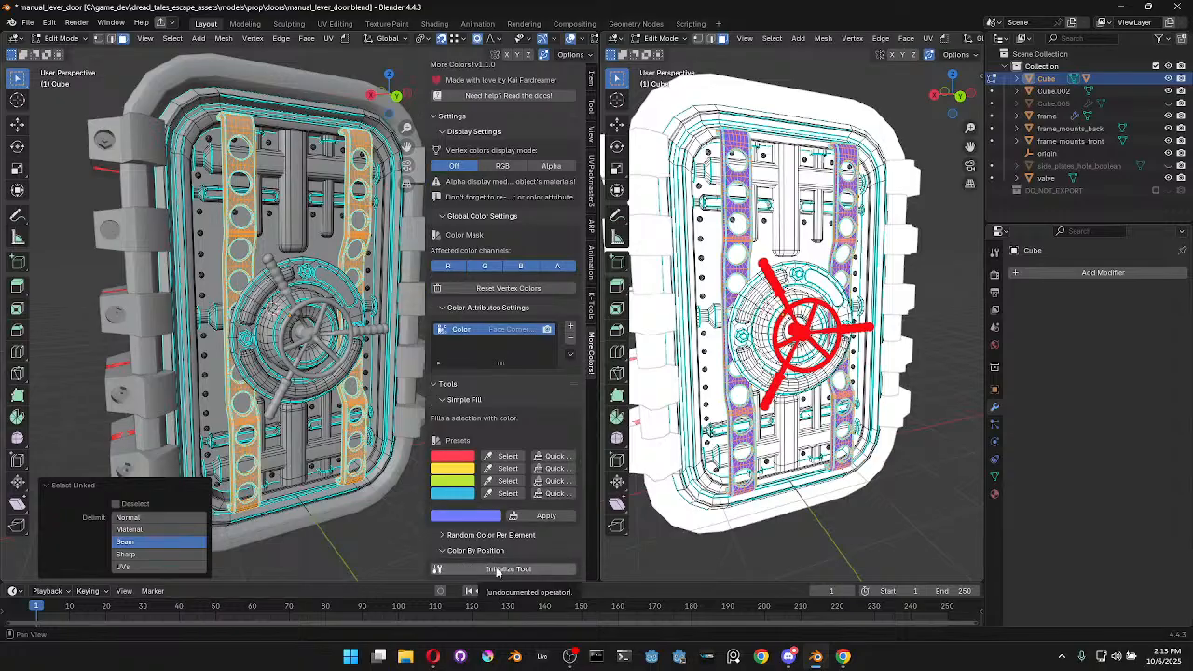
left_click(497, 570)
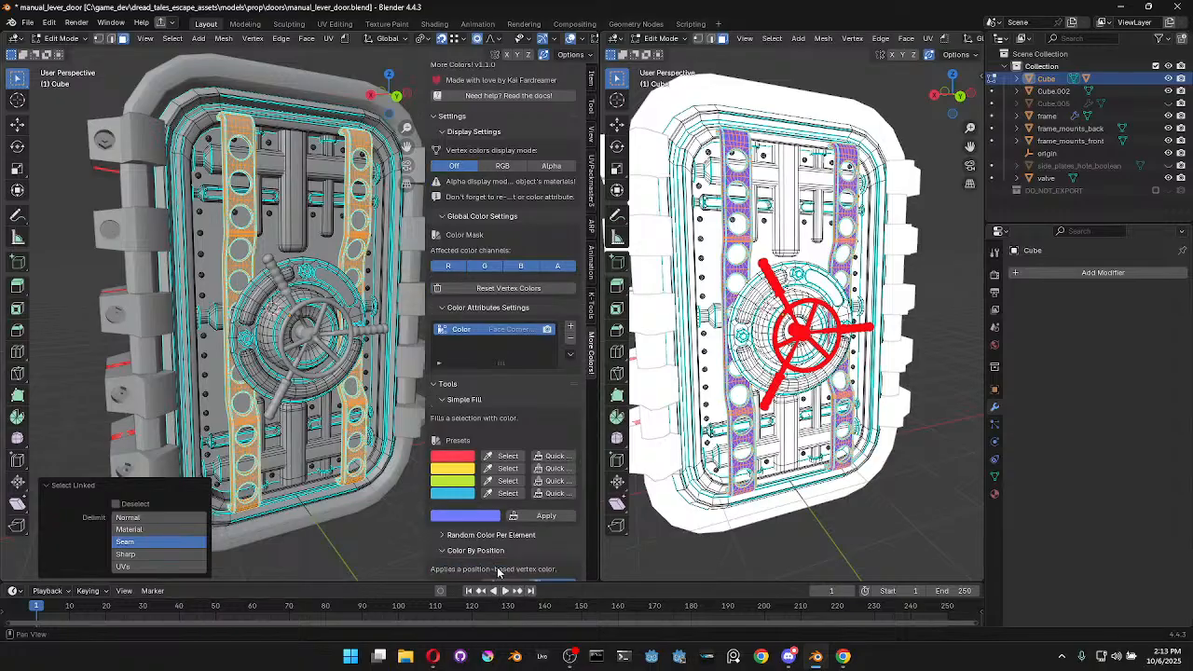
key("ctrl+z")
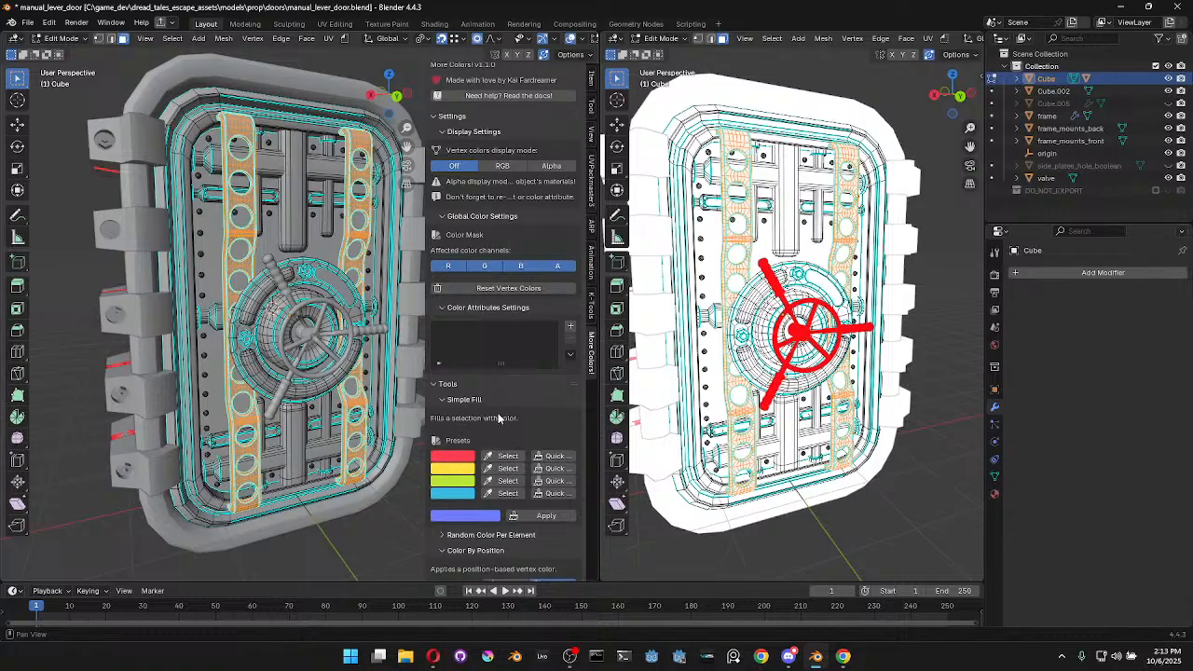
scroll(494, 419, "down", 5)
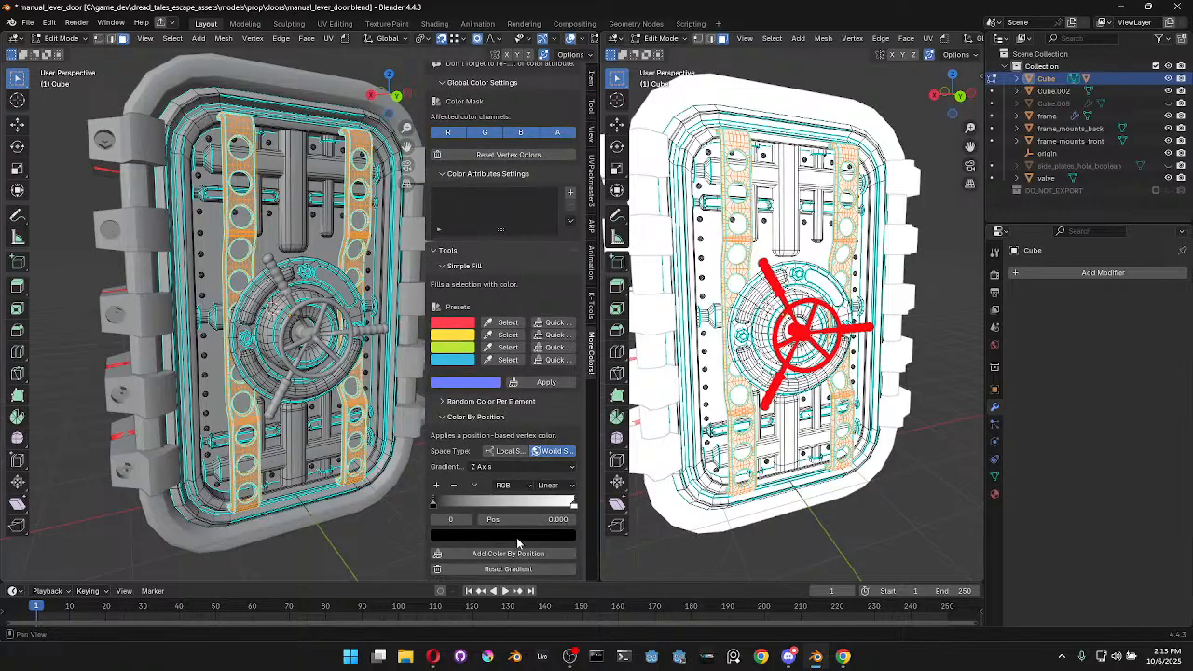
scroll(452, 416, "up", 6)
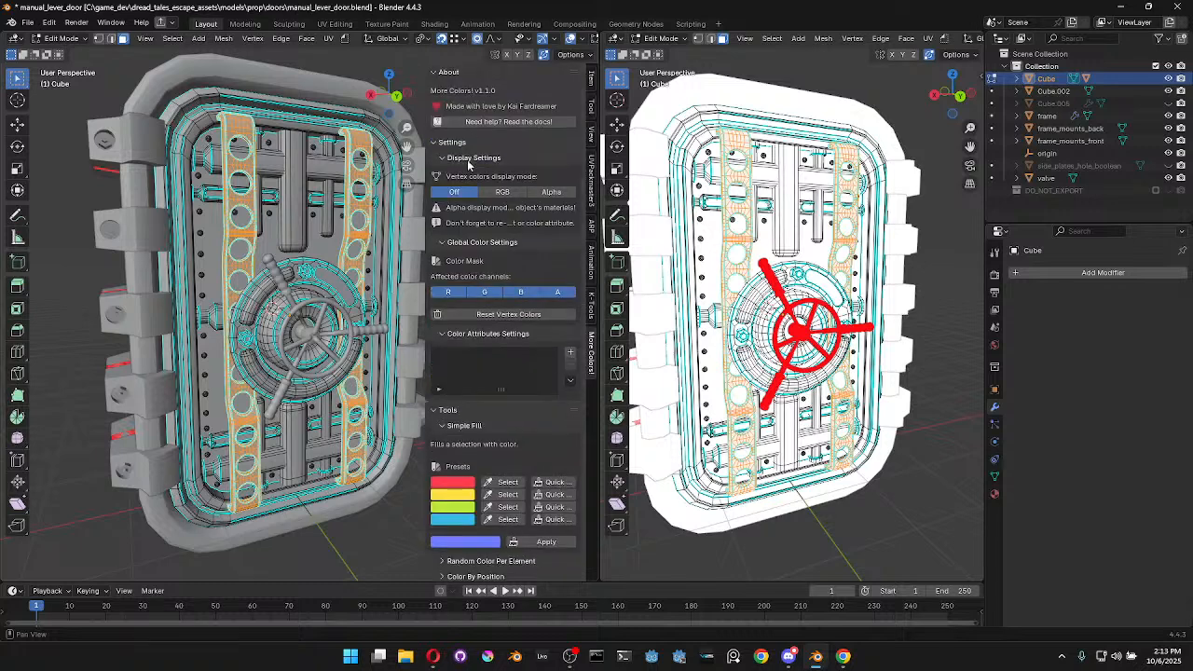
Collapse the Global Color Settings and Display Settings, and widen the More Colors! sidebar to show its full labels
left_click(464, 243)
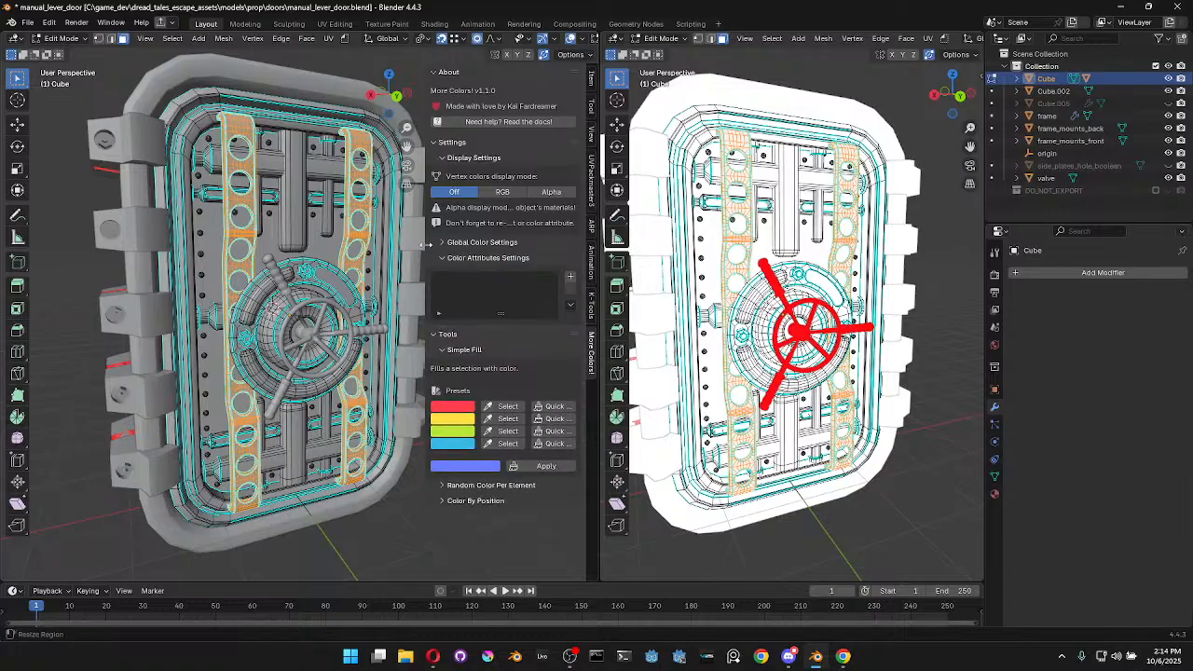
left_click_drag(417, 246, 360, 243)
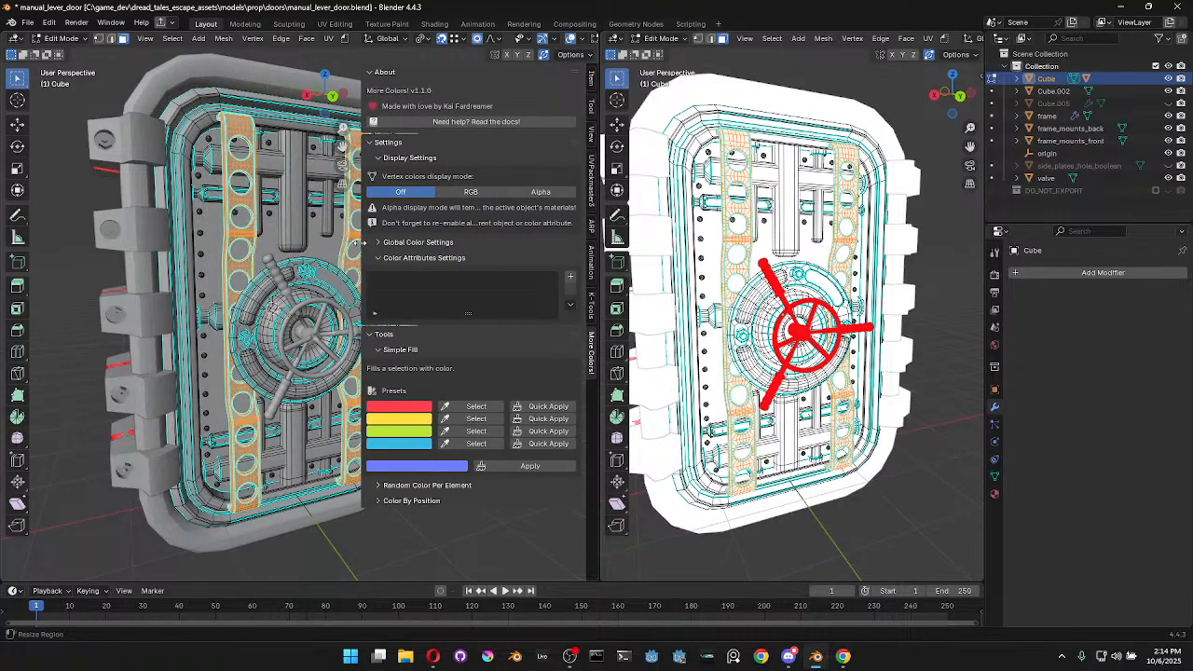
left_click(379, 158)
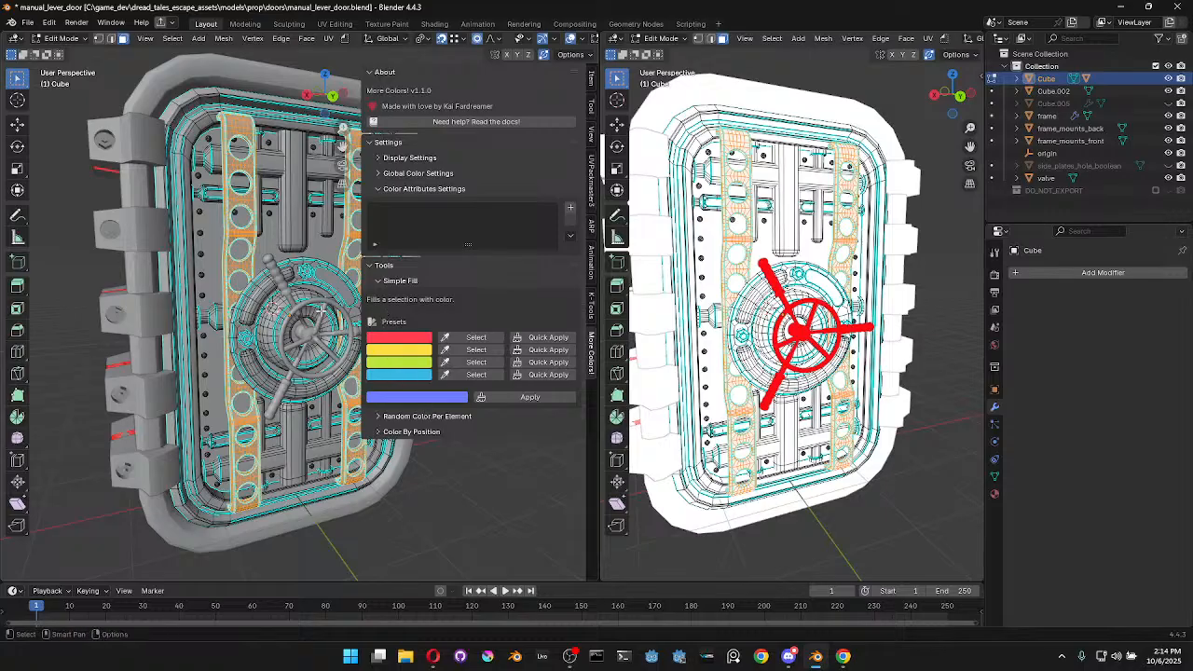
Fill the perforated straps on both sides of the door with the yellow preset, then return to Object Mode
left_click(525, 349)
middle_click_drag(241, 322, 433, 331)
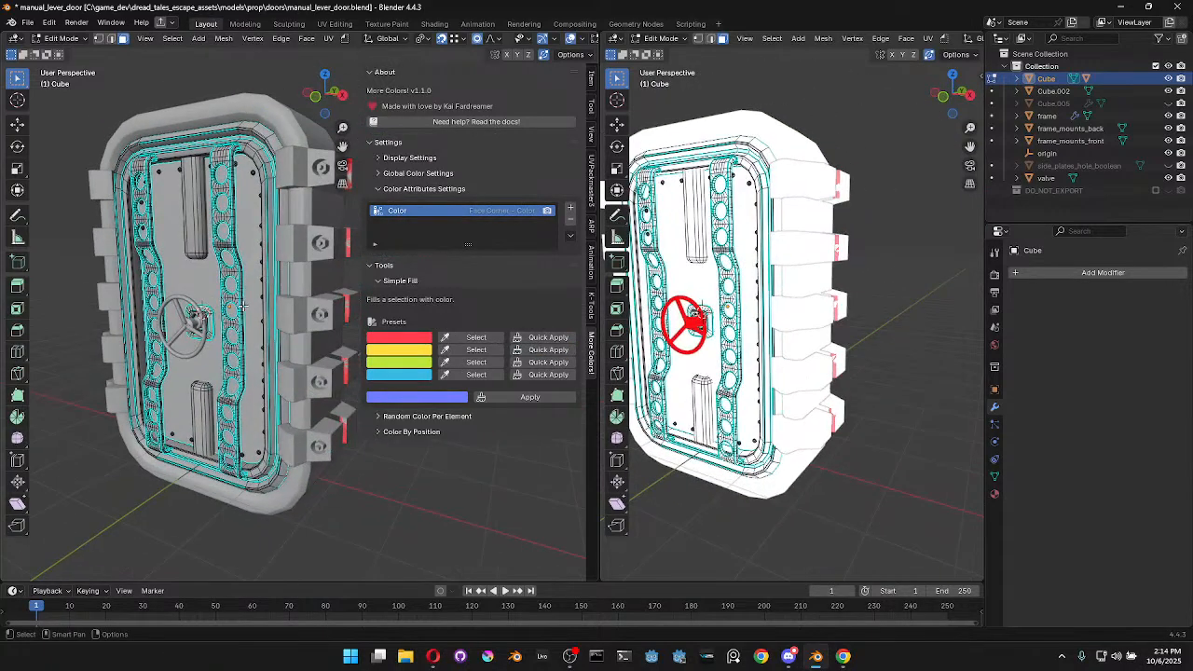
key("l")
key("l")
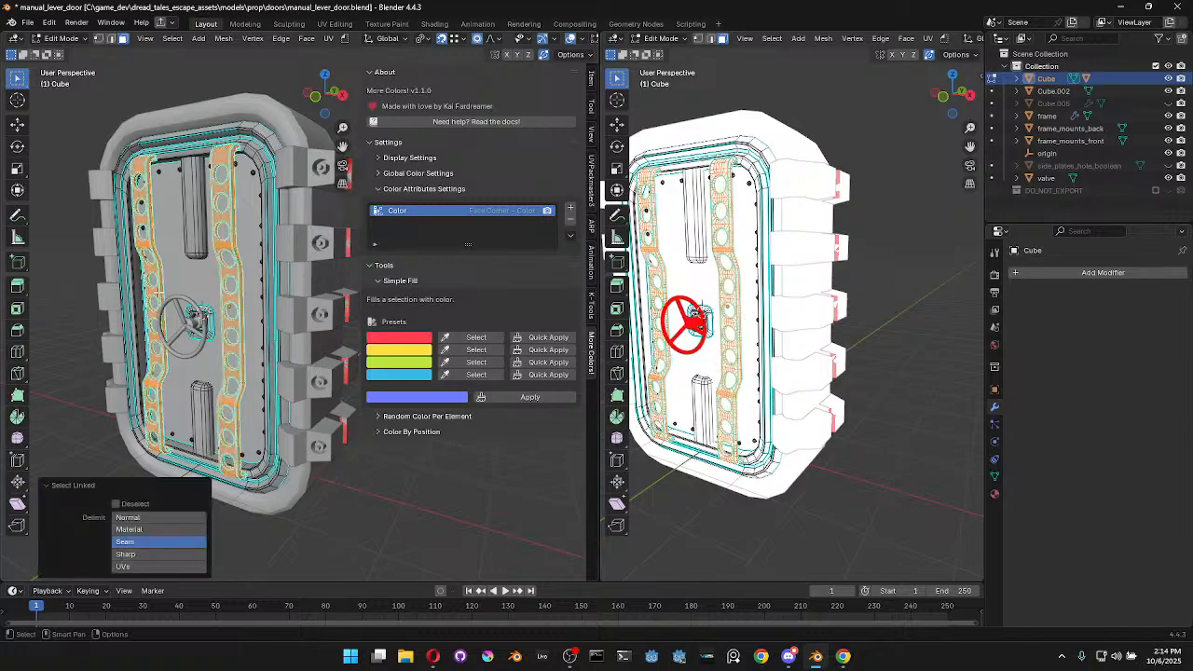
left_click(537, 351)
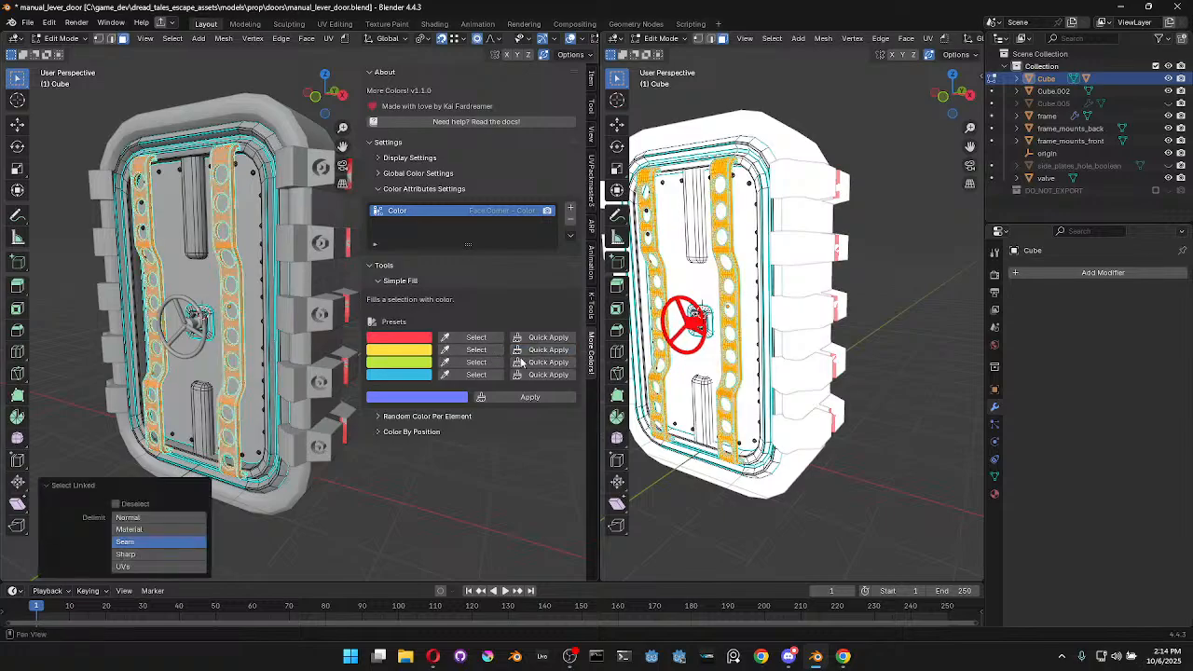
scroll(237, 339, "up", 1)
key("a")
key("a")
middle_click_drag(287, 343, 77, 358)
middle_click_drag(356, 351, 475, 360, "shift")
key("Tab")
Fill the door mesh's main plate and surrounding rim with the blue preset, and clear the selection
left_click(267, 351)
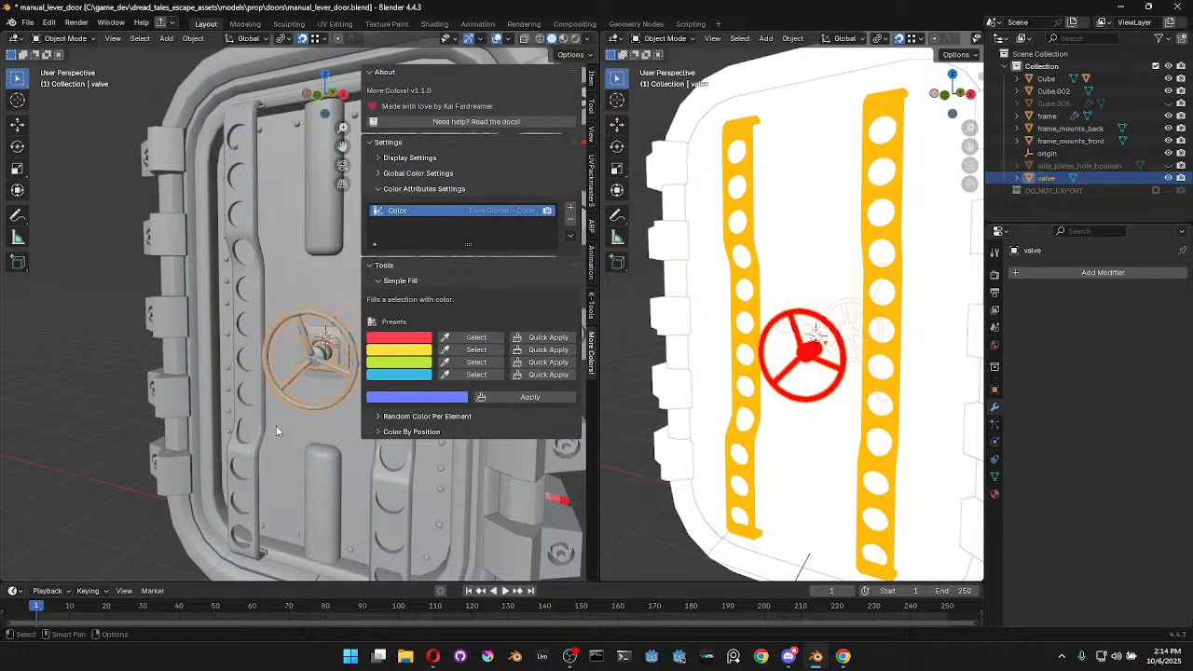
middle_click_drag(291, 439, 157, 416)
left_click(201, 355)
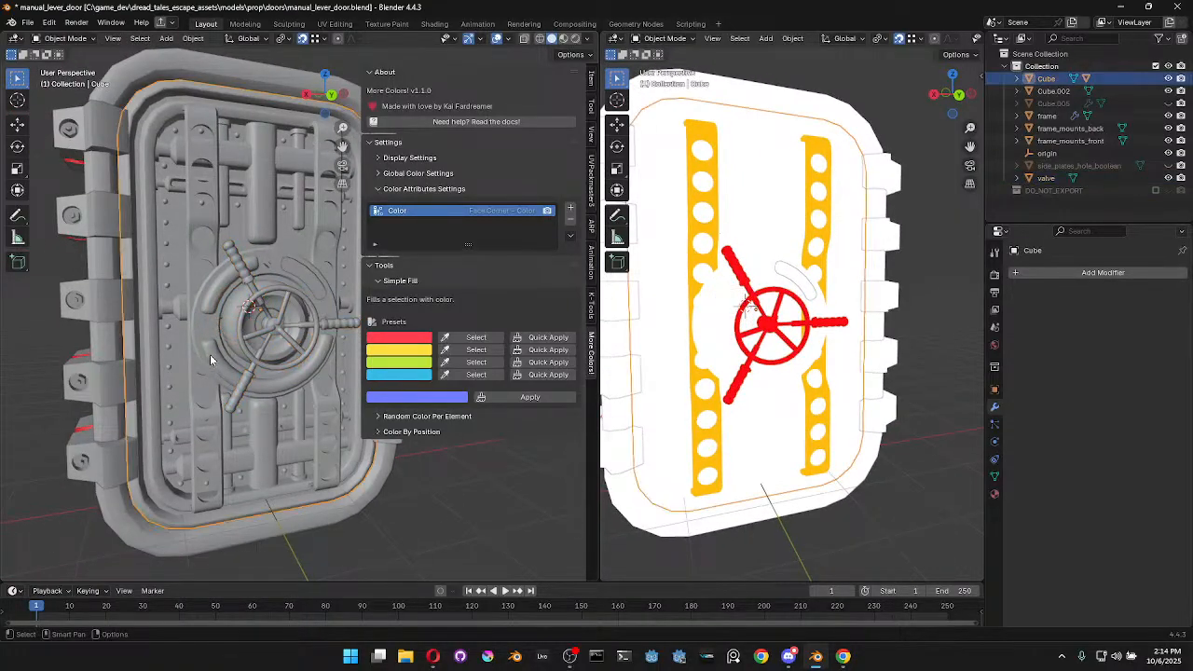
key("Tab")
scroll(252, 306, "up", 2)
middle_click_drag(254, 257, 178, 280)
key("ctrl+l")
scroll(290, 247, "down", 4)
left_click(484, 375)
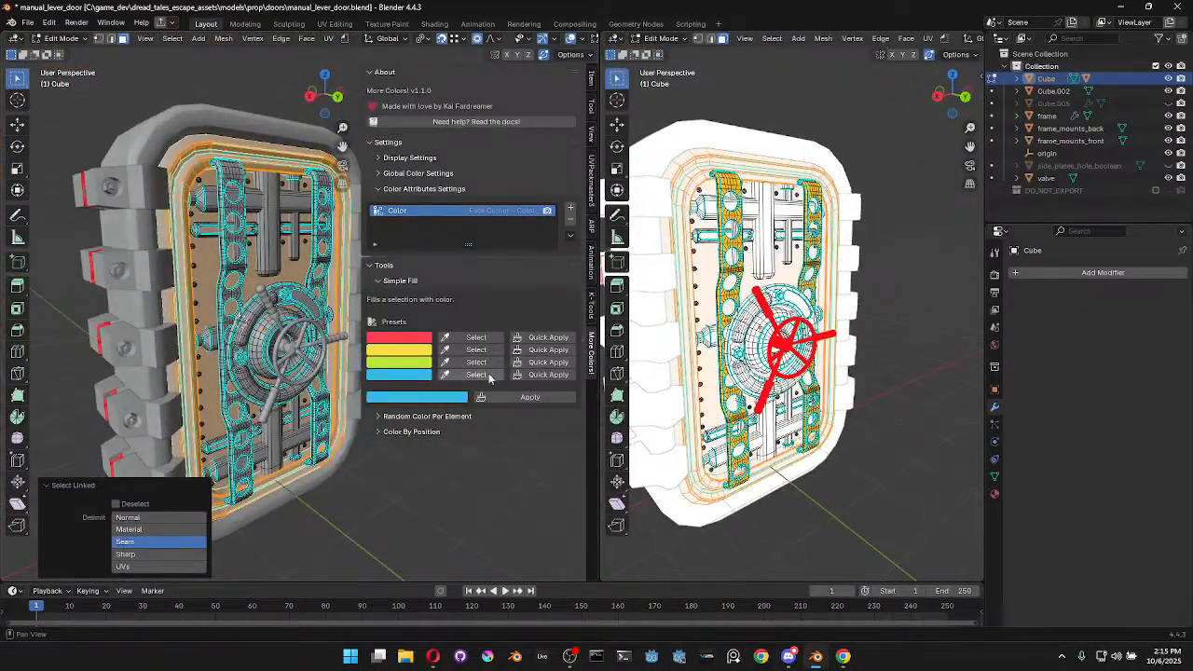
left_click(531, 375)
key("alt+a")
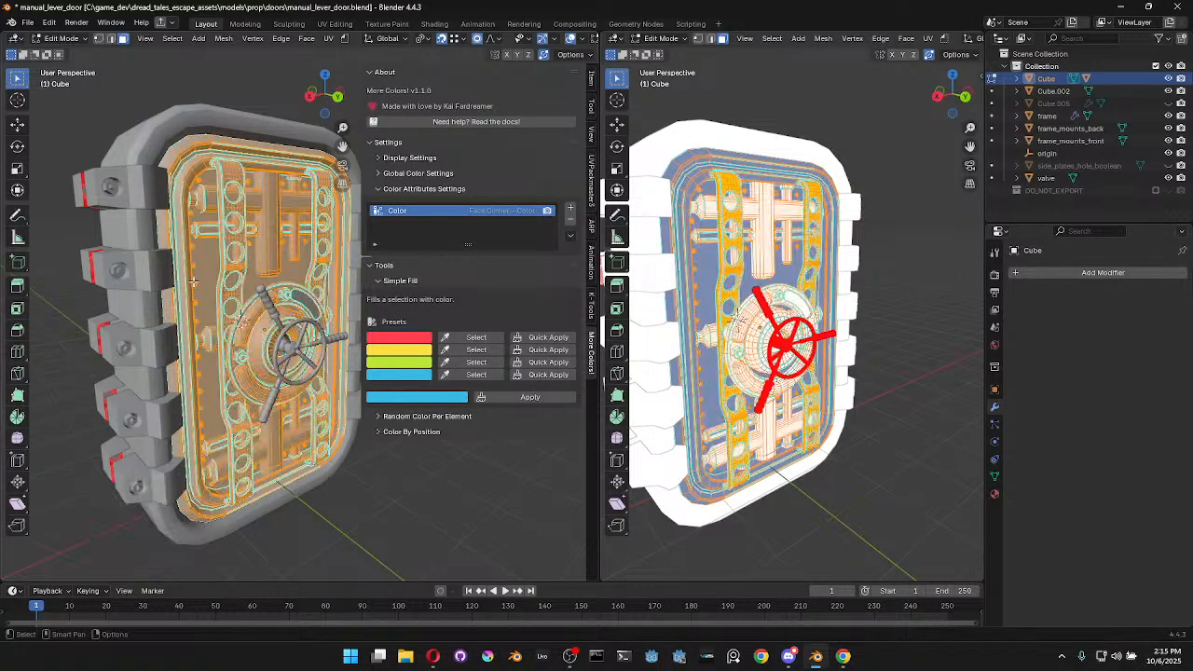
scroll(216, 284, "up", 5)
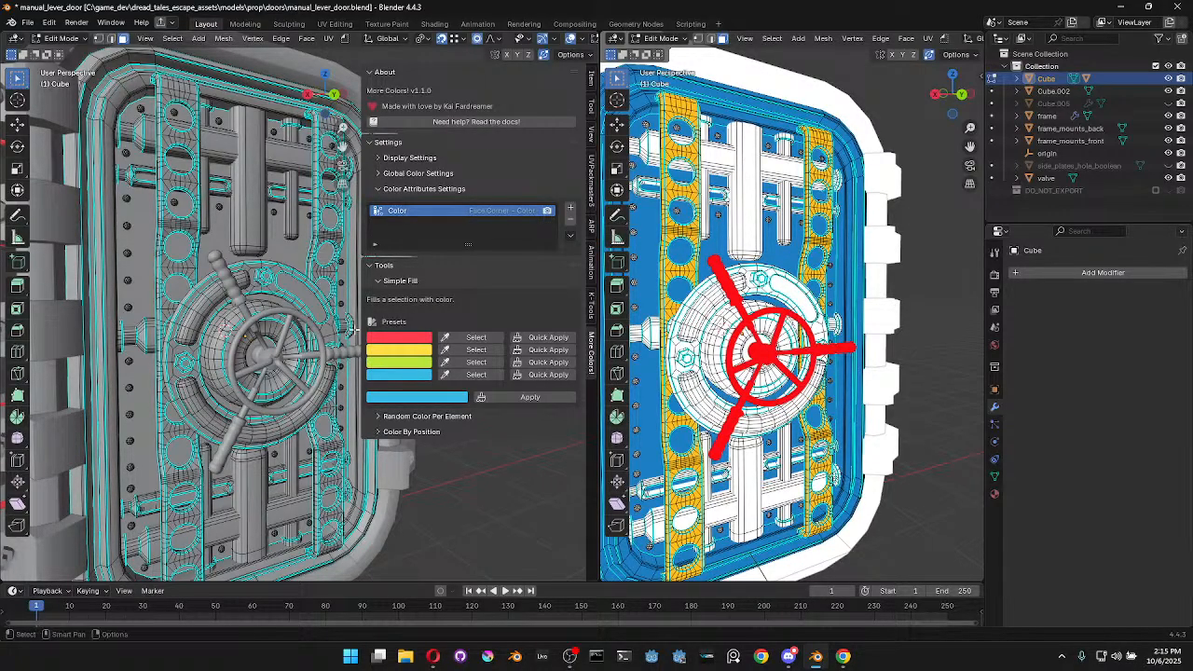
Expand the Display Settings and Global Color Settings, and try resetting the door mesh's vertex colors
left_click(391, 158)
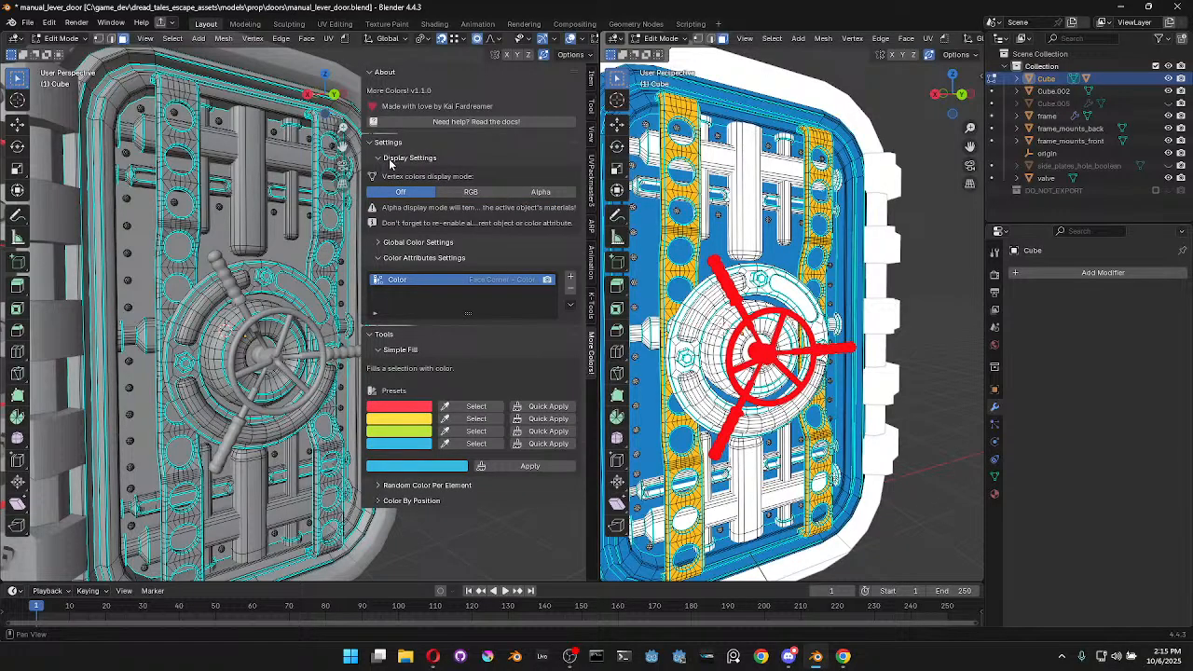
left_click(407, 244)
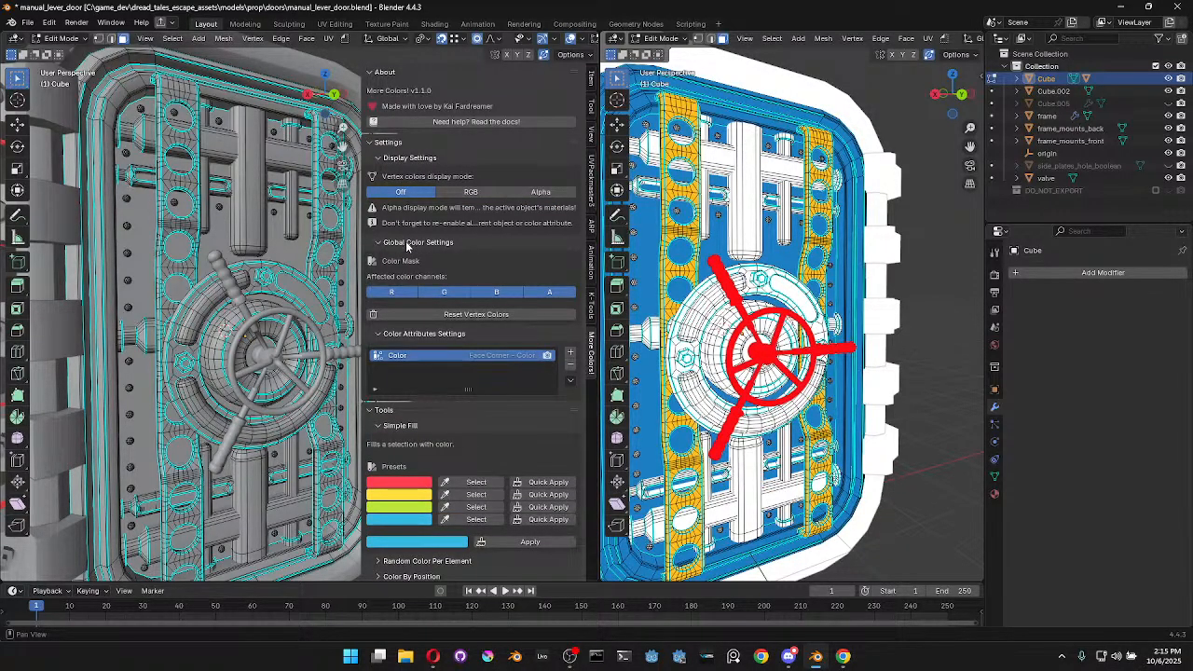
left_click(406, 245)
left_click(406, 257)
left_click(409, 244)
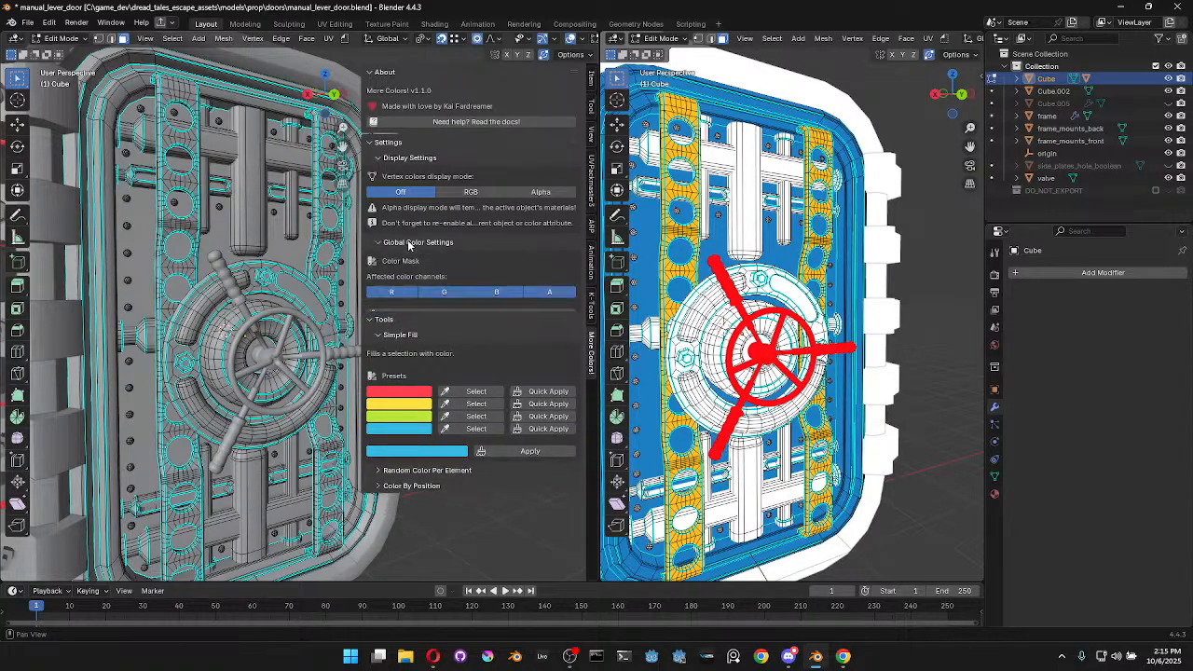
left_click(449, 315)
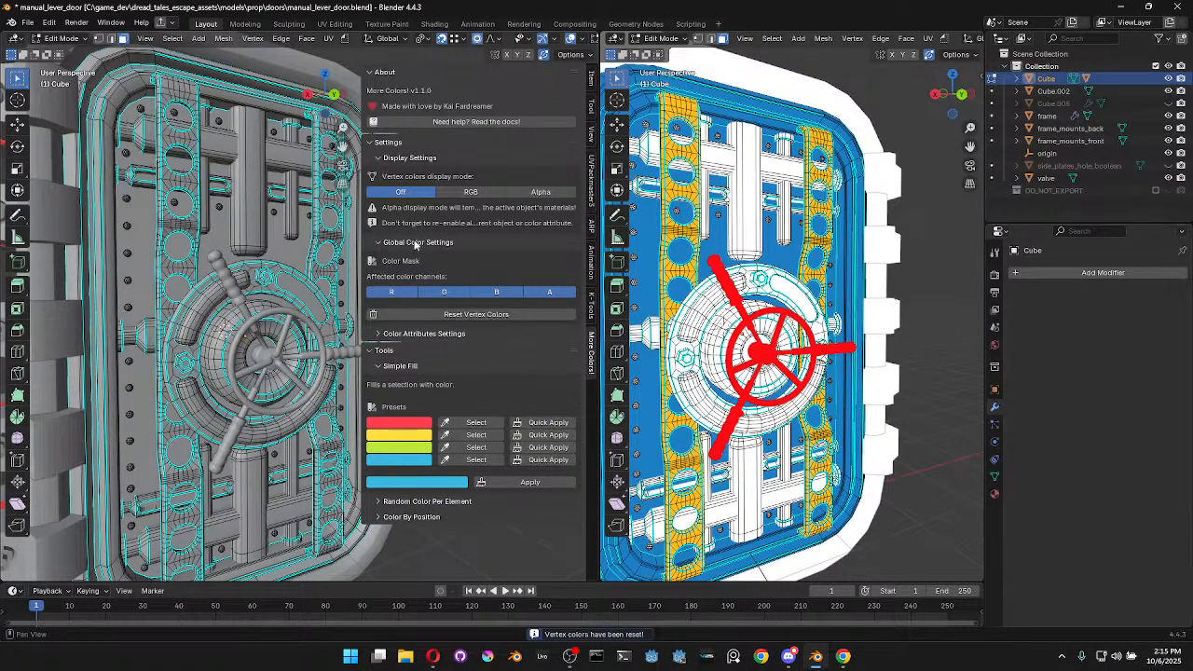
Collapse the Settings section of the add-on and return to Object Mode
left_click(370, 144)
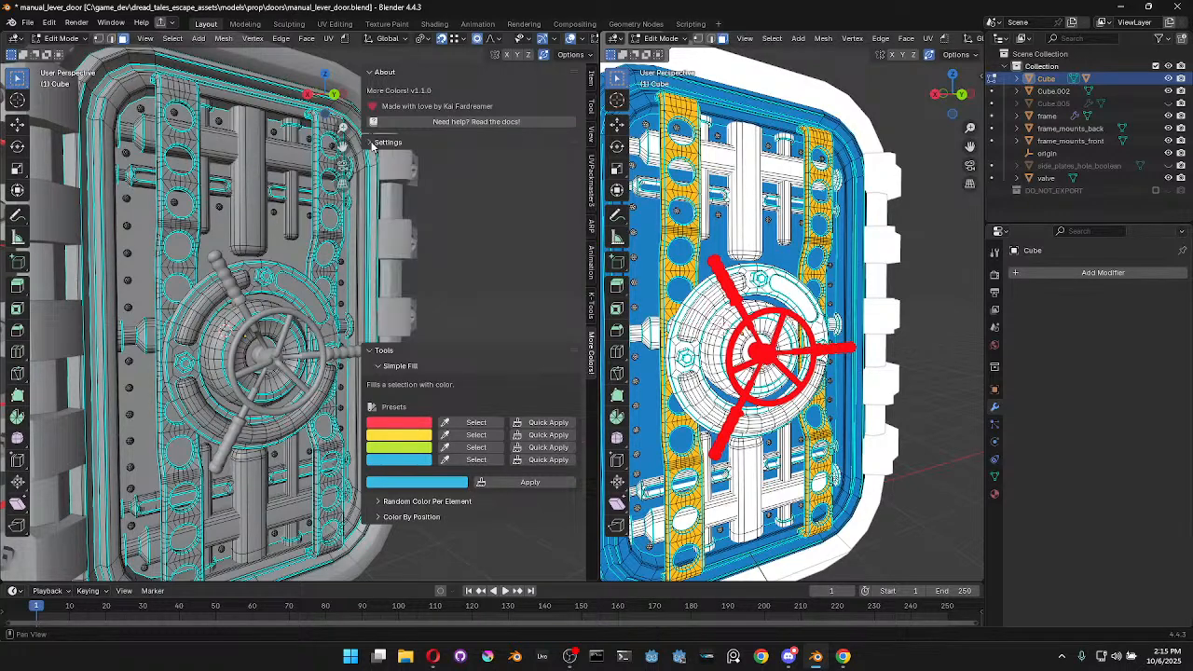
scroll(227, 364, "down", 1)
key("Tab")
scroll(205, 354, "down", 1)
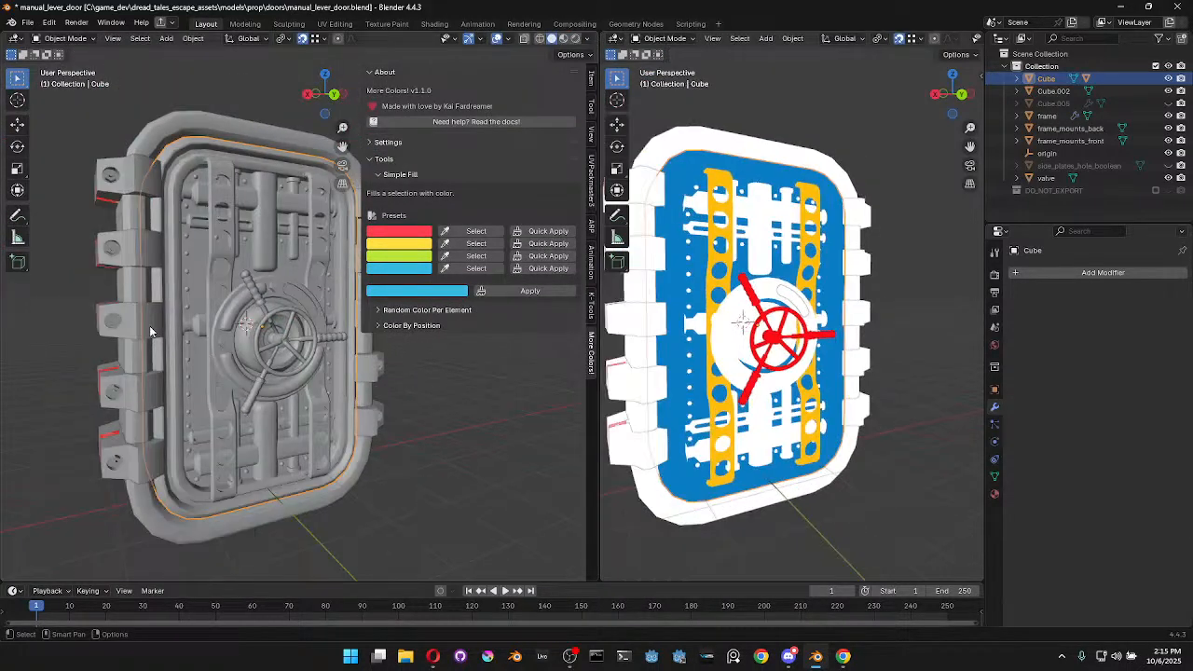
left_click(135, 287)
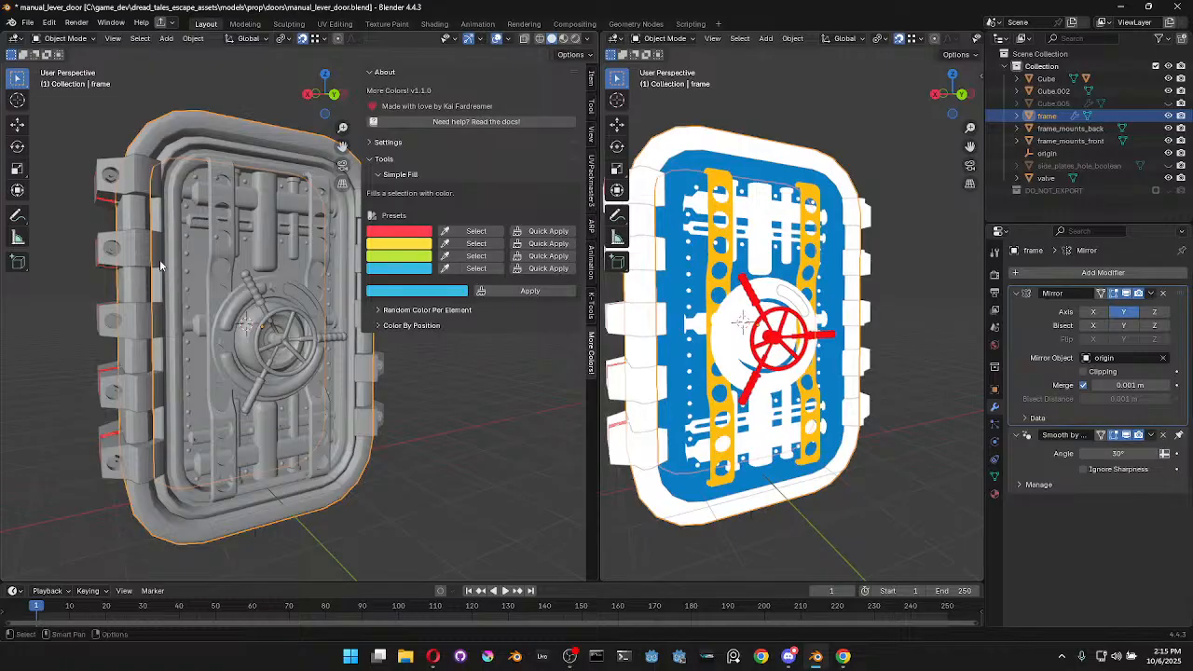
left_click(134, 160)
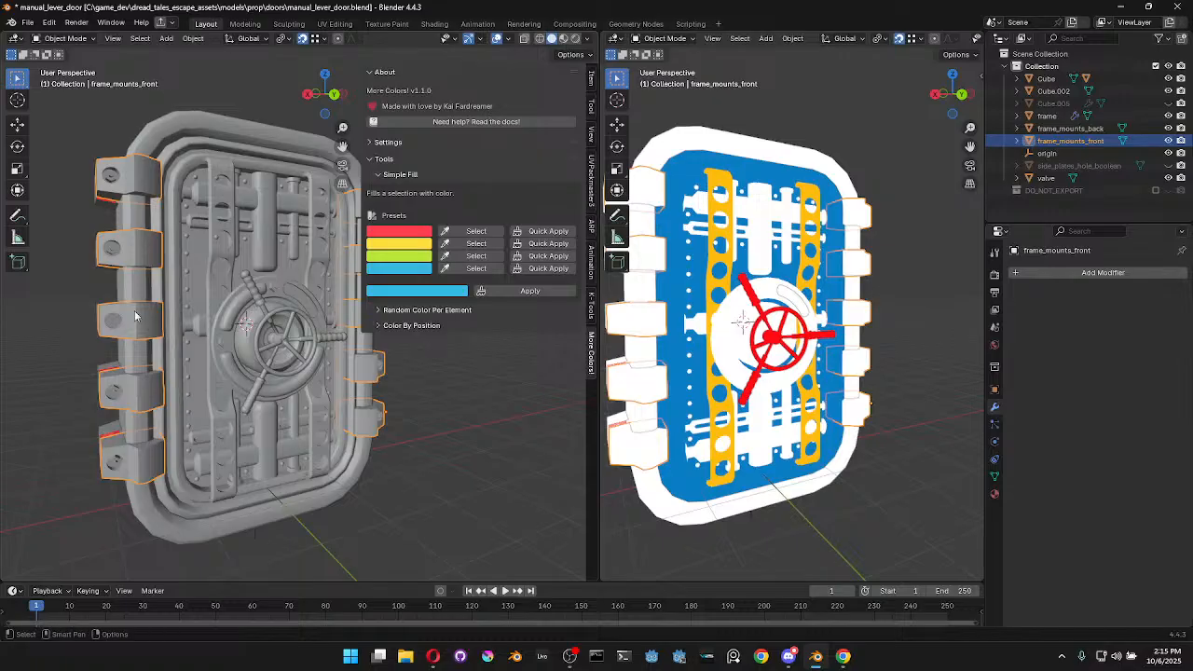
middle_click_drag(159, 329, 300, 377)
key("g")
key("x")
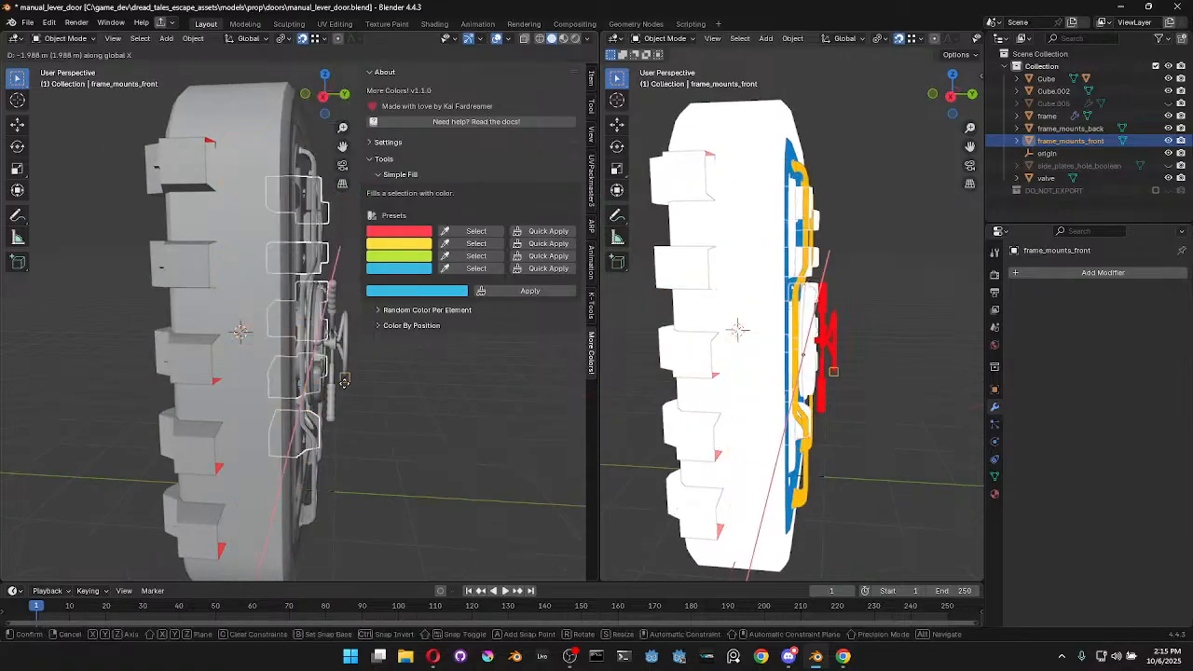
key("y")
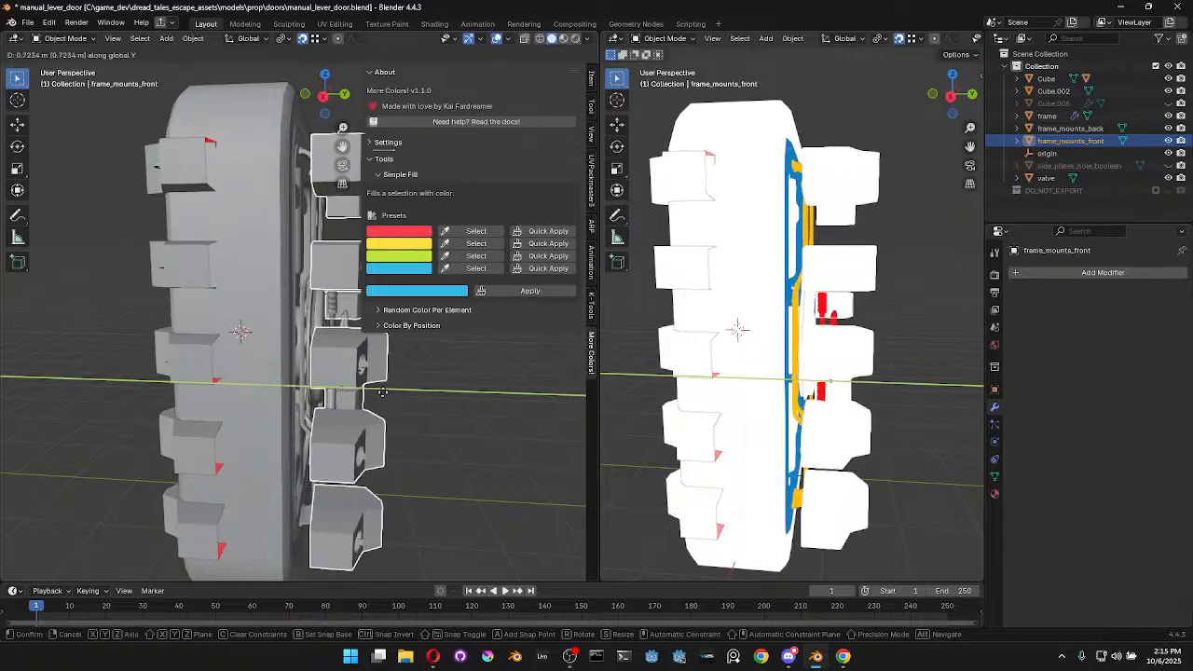
left_click(335, 385)
mouse_move(335, 385)
middle_mouse_down()
mouse_move(388, 402)
mouse_move(333, 399)
middle_mouse_up()
middle_click_drag(313, 340, 242, 144)
Fill the frame and its front and back mounts with the red preset, then return to Object Mode and clear the selection
left_click(243, 143)
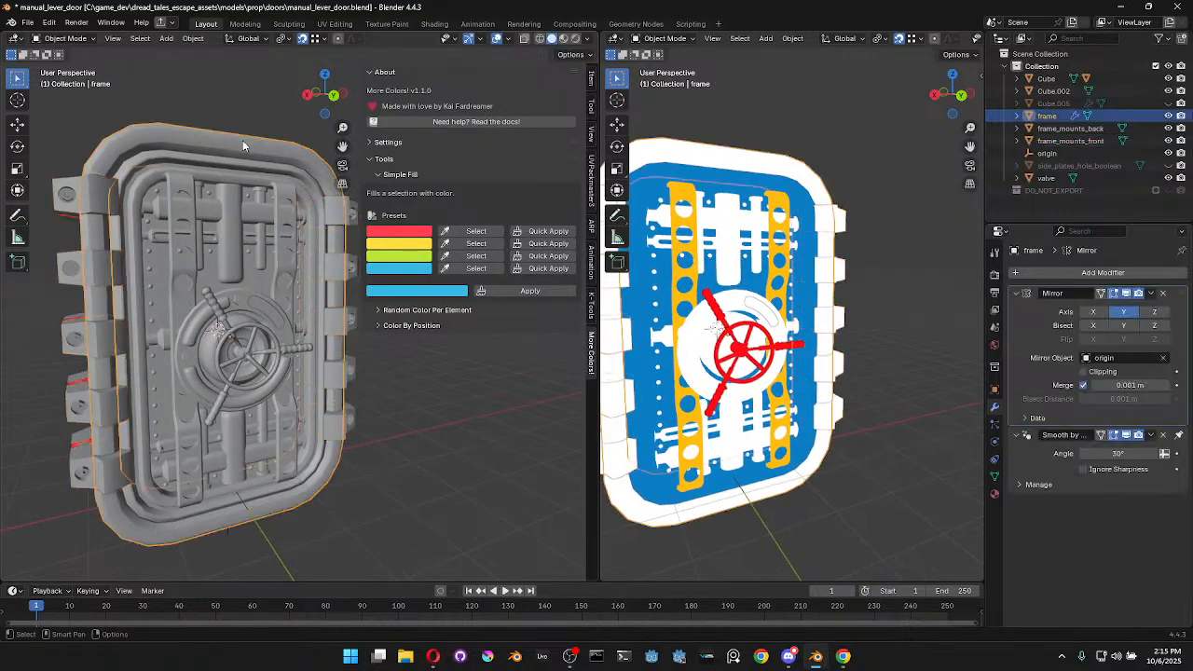
left_click(104, 189, "shift")
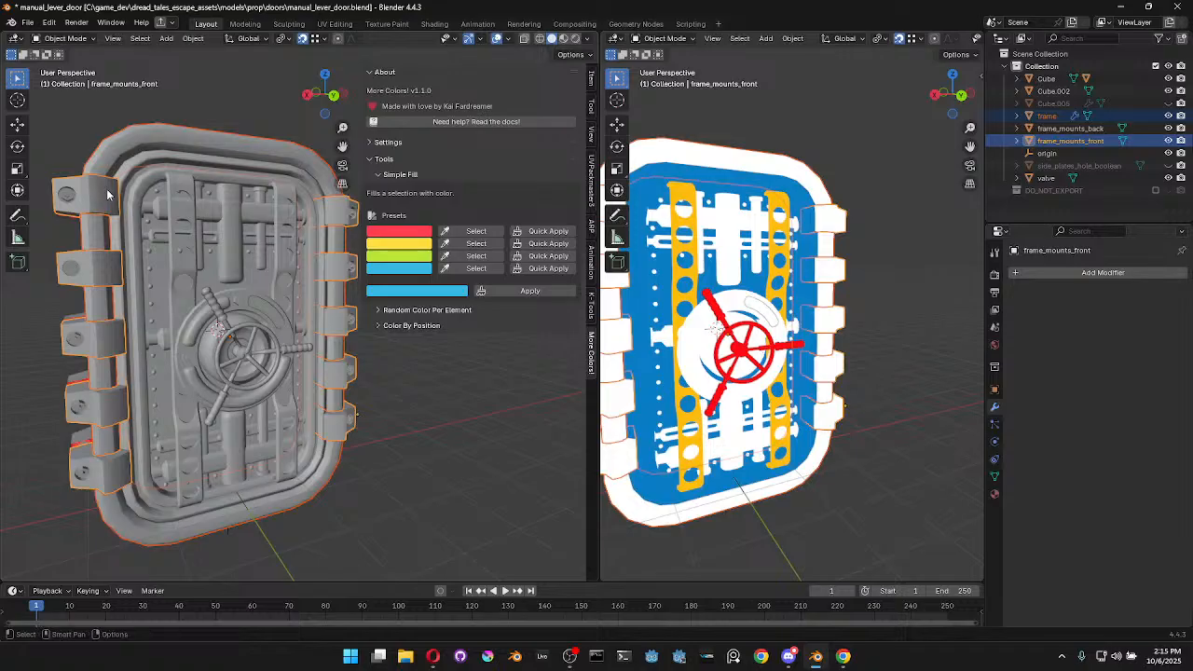
middle_click_drag(154, 297, 228, 303)
left_click(53, 201, "shift")
key("Tab")
key("a")
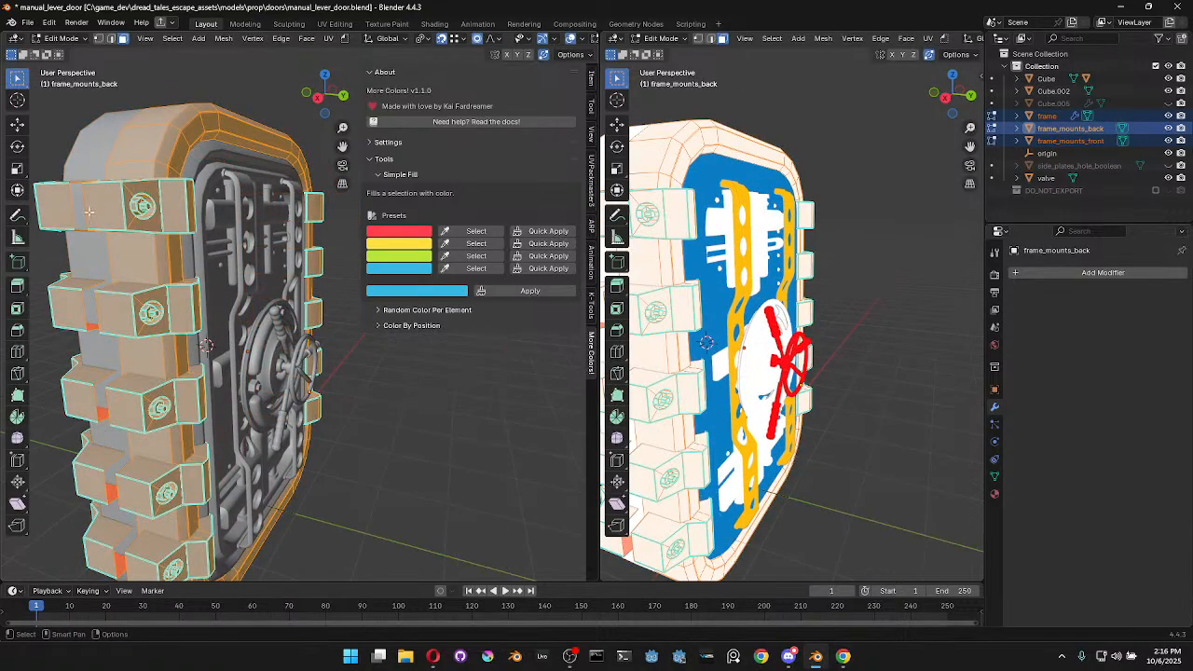
left_click(549, 232)
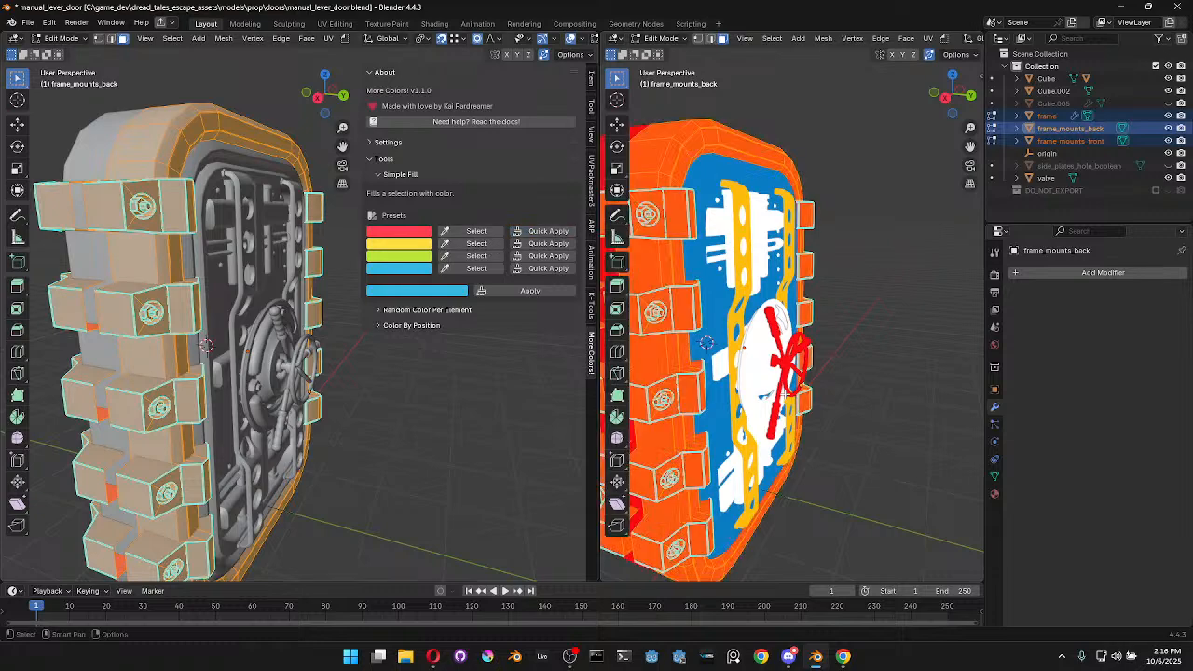
mouse_move(384, 410)
middle_mouse_down()
mouse_move(356, 430)
mouse_move(382, 420)
mouse_move(375, 405)
middle_mouse_up()
key("Tab")
left_click(409, 422)
middle_click_drag(763, 490, 821, 480, "shift")
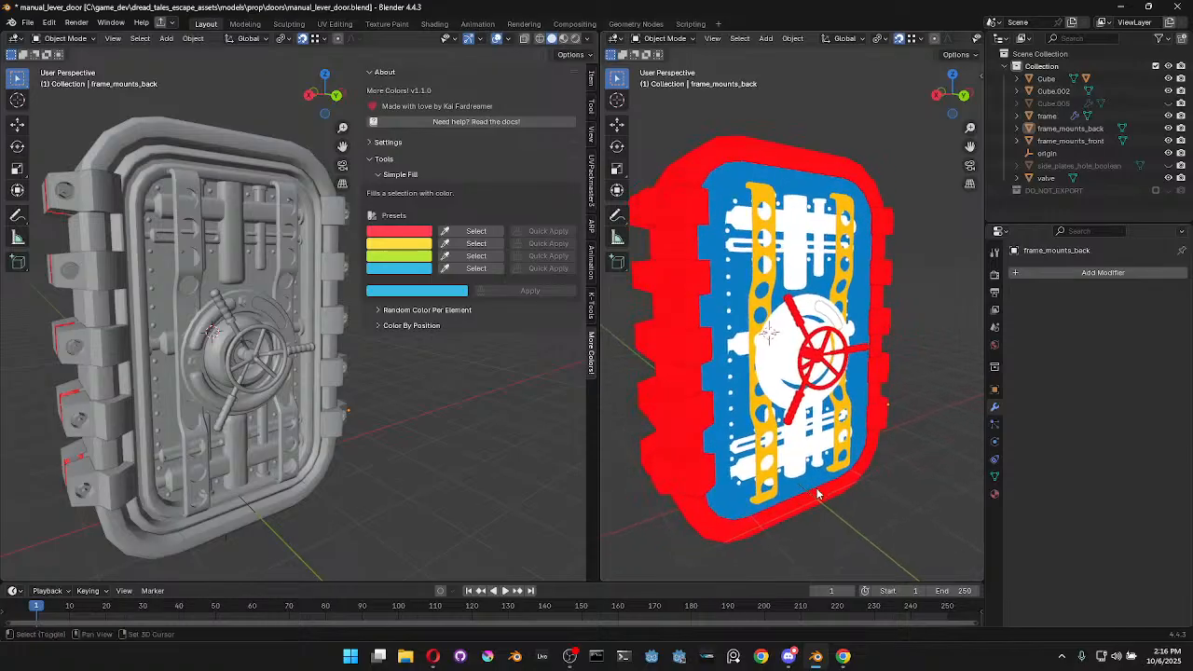
Select only the frame object, fill it with the yellow preset, and return to Object Mode
left_click(129, 191)
key("Tab")
left_click(117, 156)
key("Tab")
left_click(119, 154)
key("Tab")
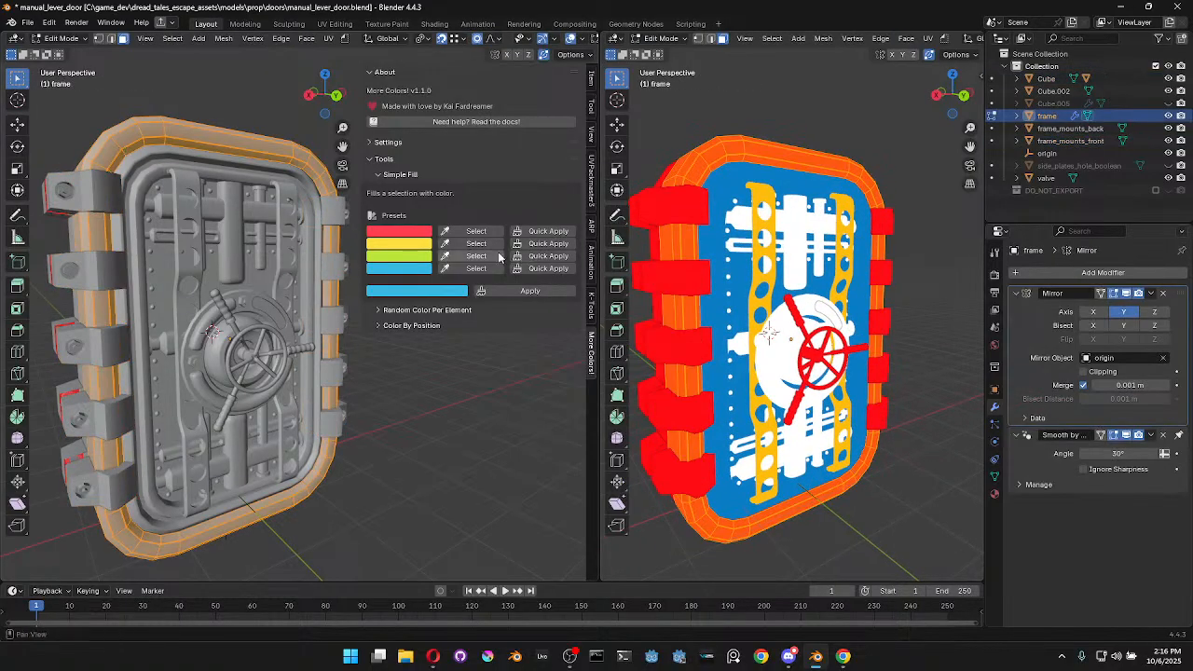
left_click(549, 243)
key("Tab")
mouse_move(469, 421)
middle_mouse_down()
mouse_move(403, 402)
mouse_move(473, 419)
mouse_move(461, 415)
middle_mouse_up()
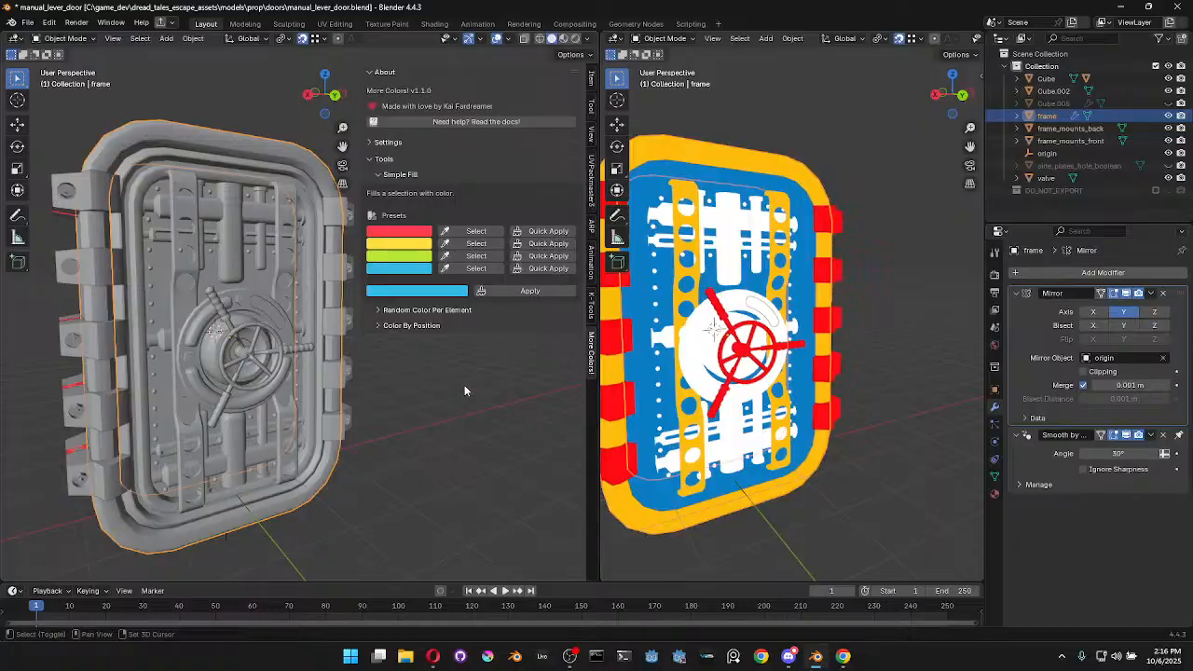
mouse_move(405, 371)
middle_mouse_down()
mouse_move(439, 380)
mouse_move(421, 383)
middle_mouse_up()
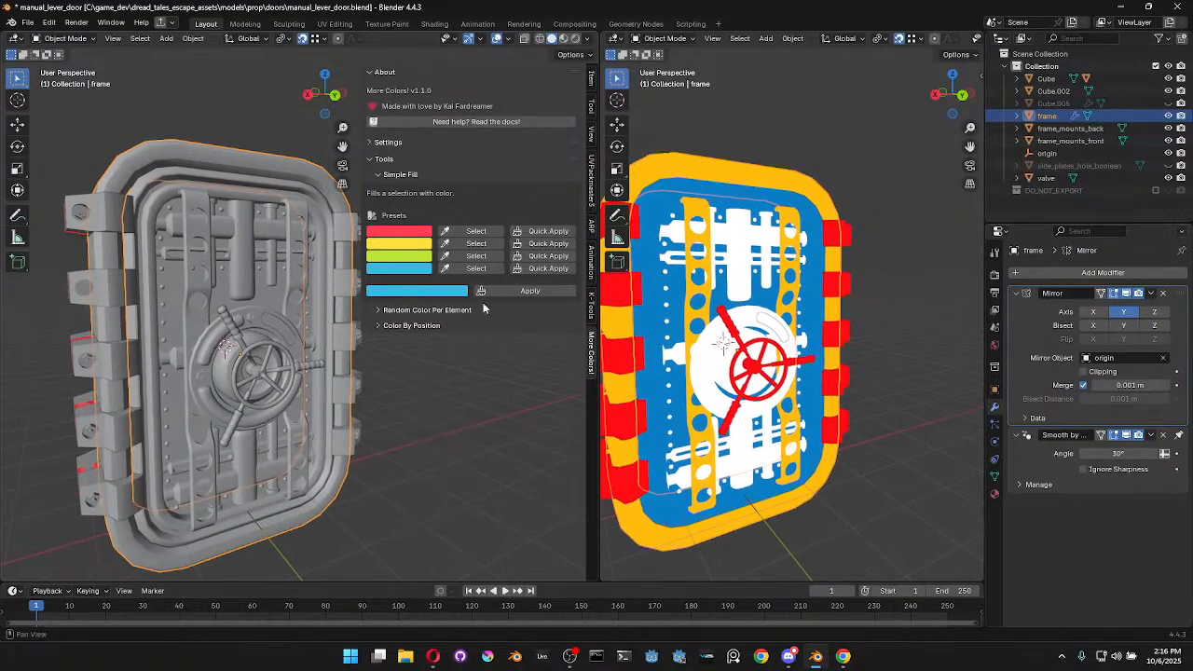
Change the custom fill color to a deep saturated blue, apply it to the frame, and deselect the frame
left_click(445, 293)
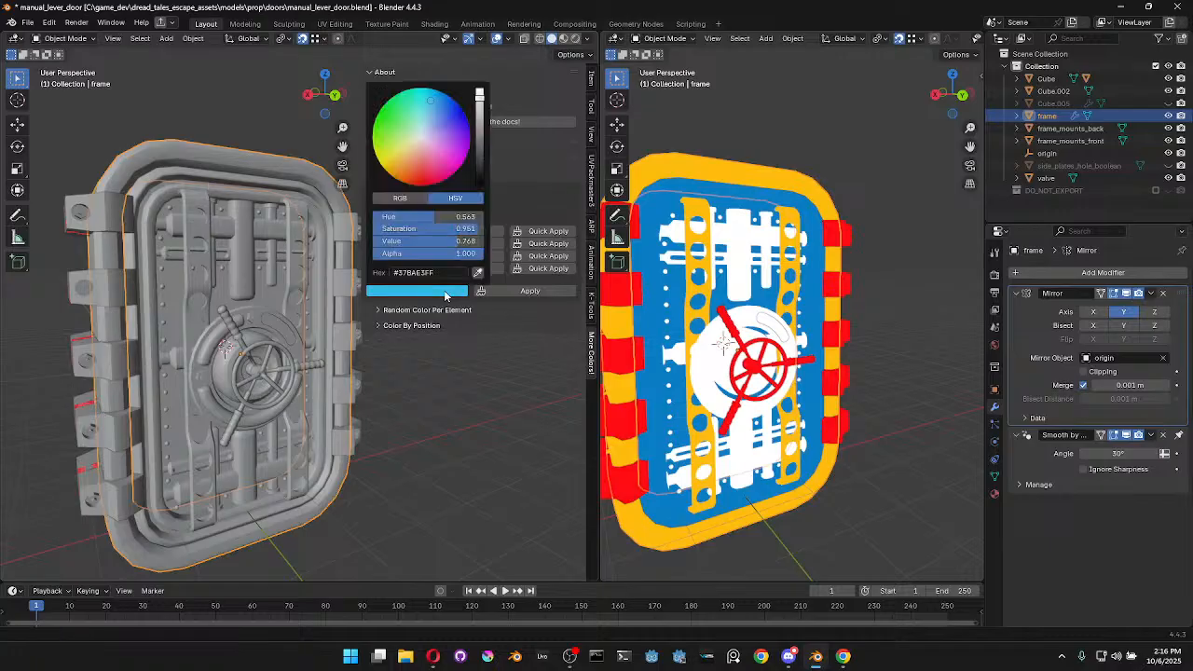
left_click_drag(434, 107, 444, 107)
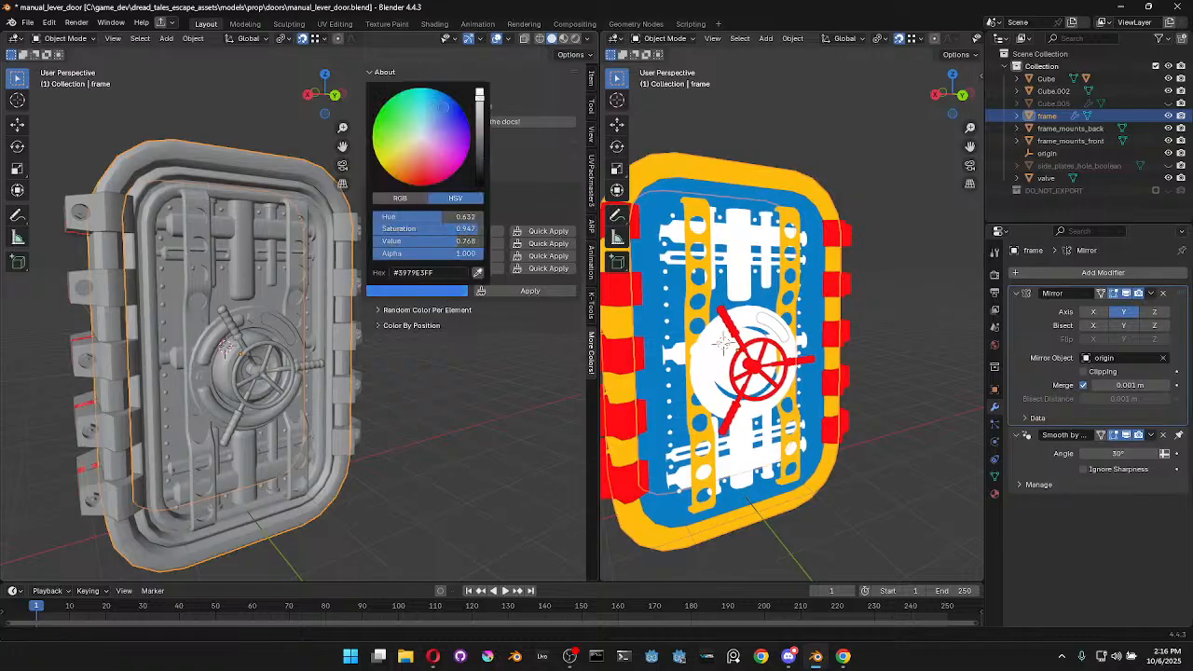
left_click(529, 291)
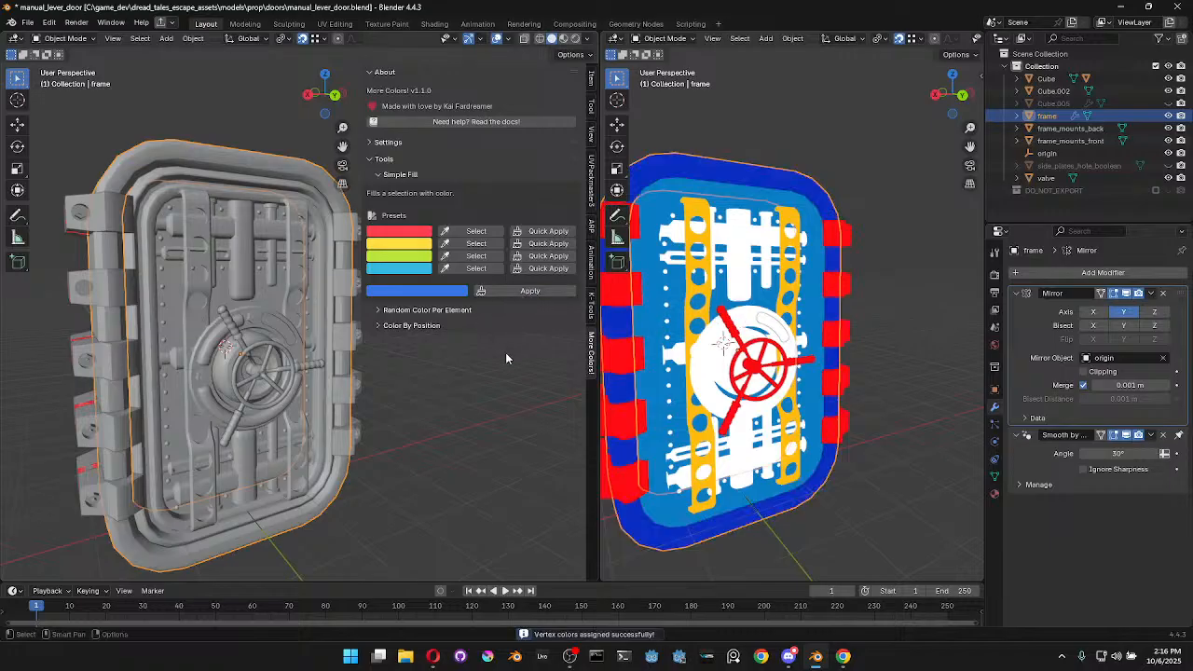
left_click(451, 291)
left_click_drag(454, 103, 461, 105)
left_click(530, 292)
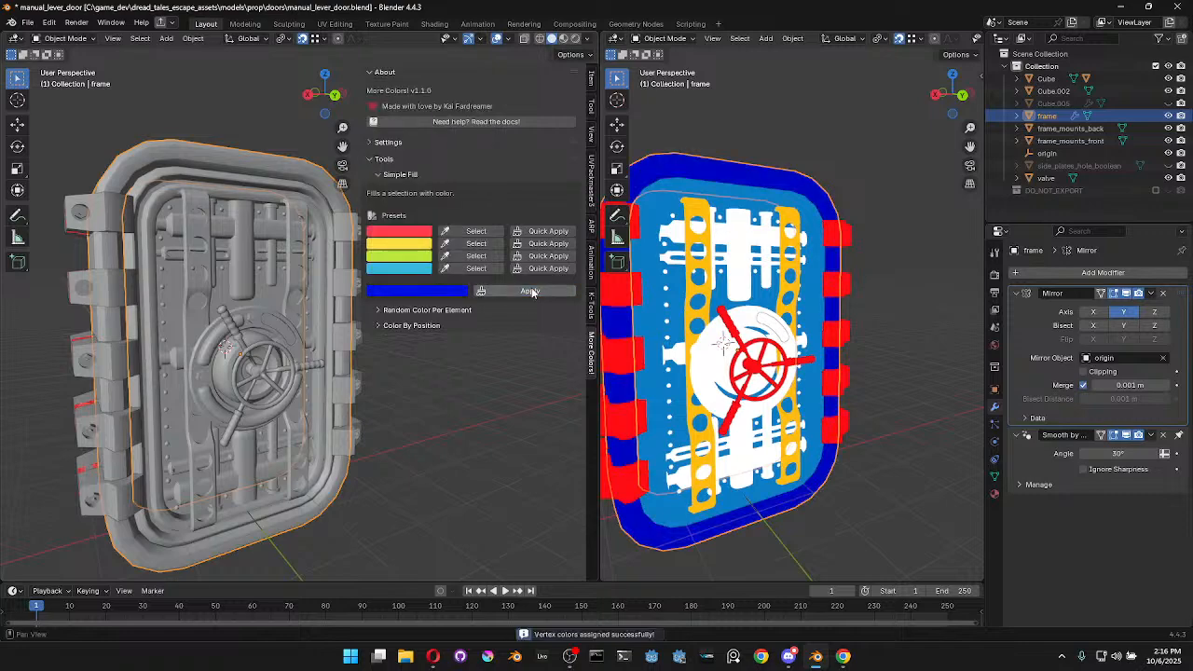
left_click(416, 408)
Hide the sidebar and select the two vertical bars on the back of the door mesh in Edit Mode
middle_click_drag(312, 363, 384, 407)
key("n")
left_click(249, 391)
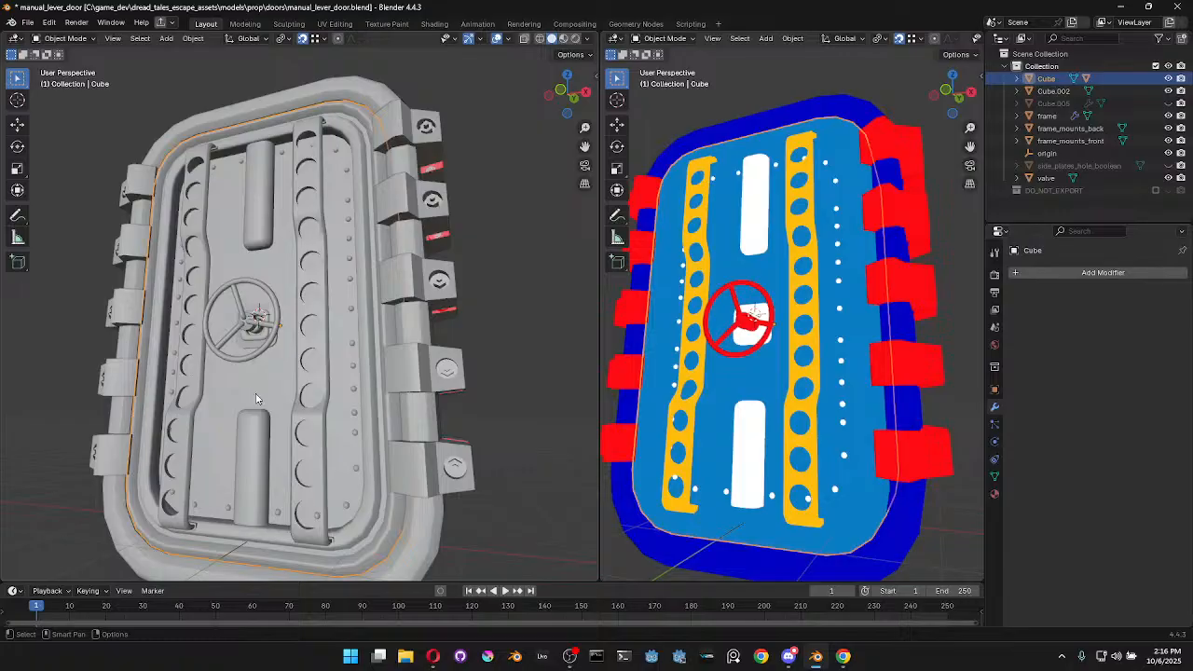
key("Tab")
key("a")
key("a")
key("l")
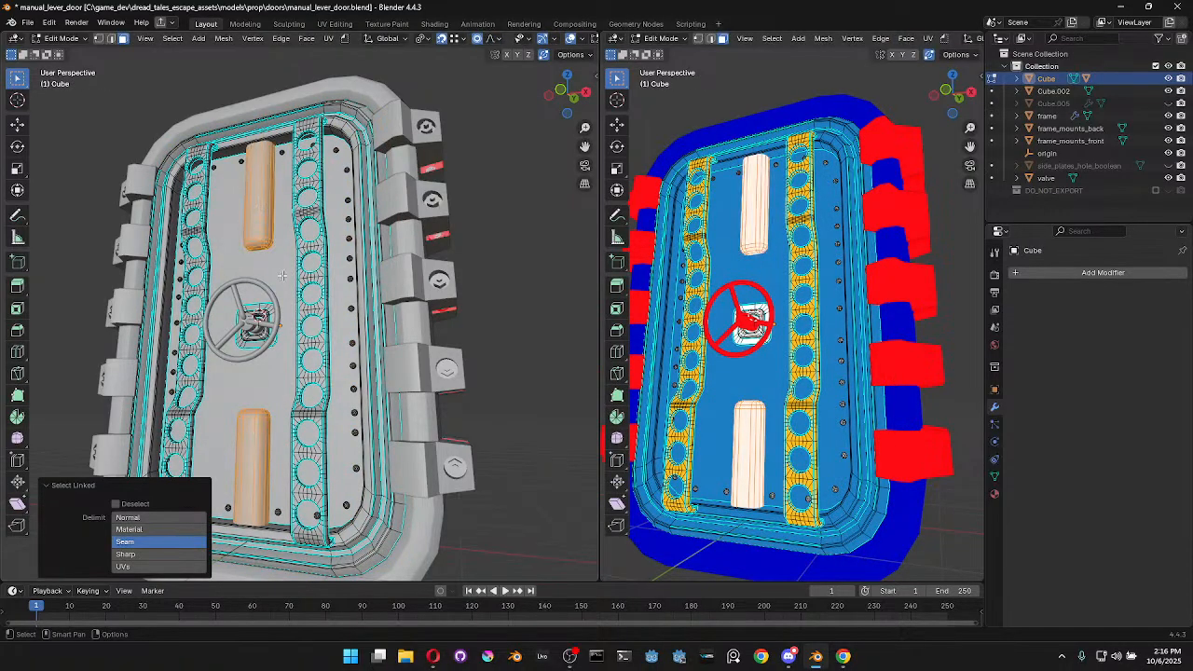
Add the linked bars and rods below the valve on the door's front to the selection
middle_click_drag(278, 245, 115, 397)
scroll(115, 398, "up", 1)
key("l")
scroll(286, 434, "up", 2)
middle_click_drag(285, 434, 273, 434)
scroll(273, 435, "down", 2)
key("l")
key("l")
key("l")
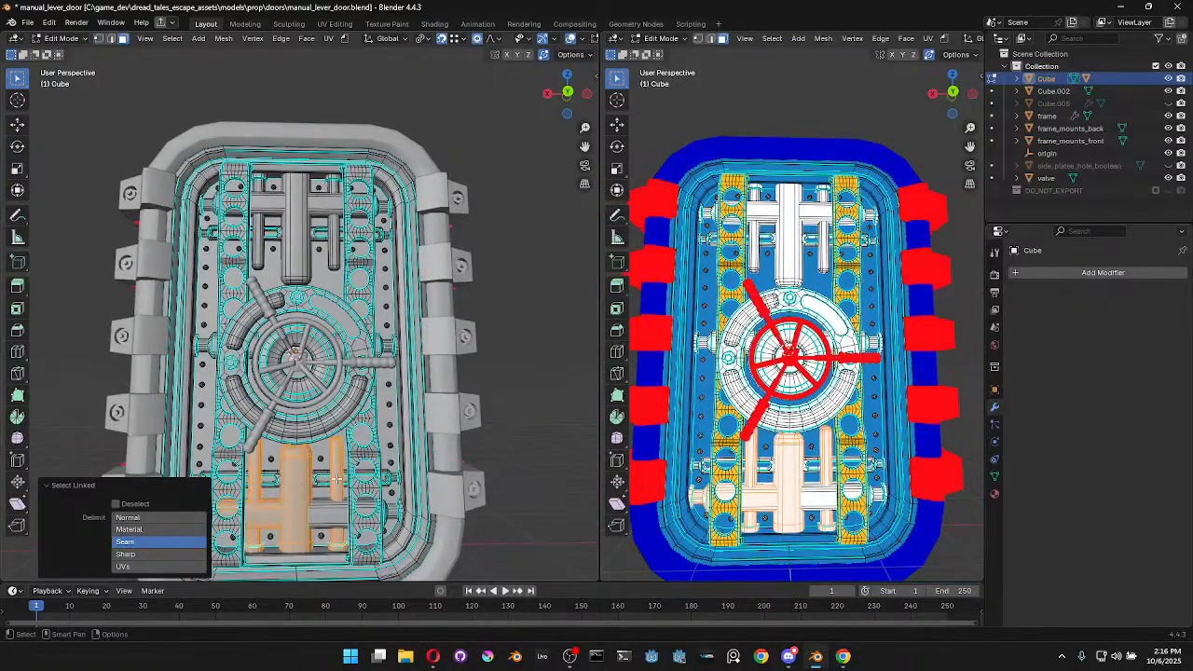
key("l")
key("l")
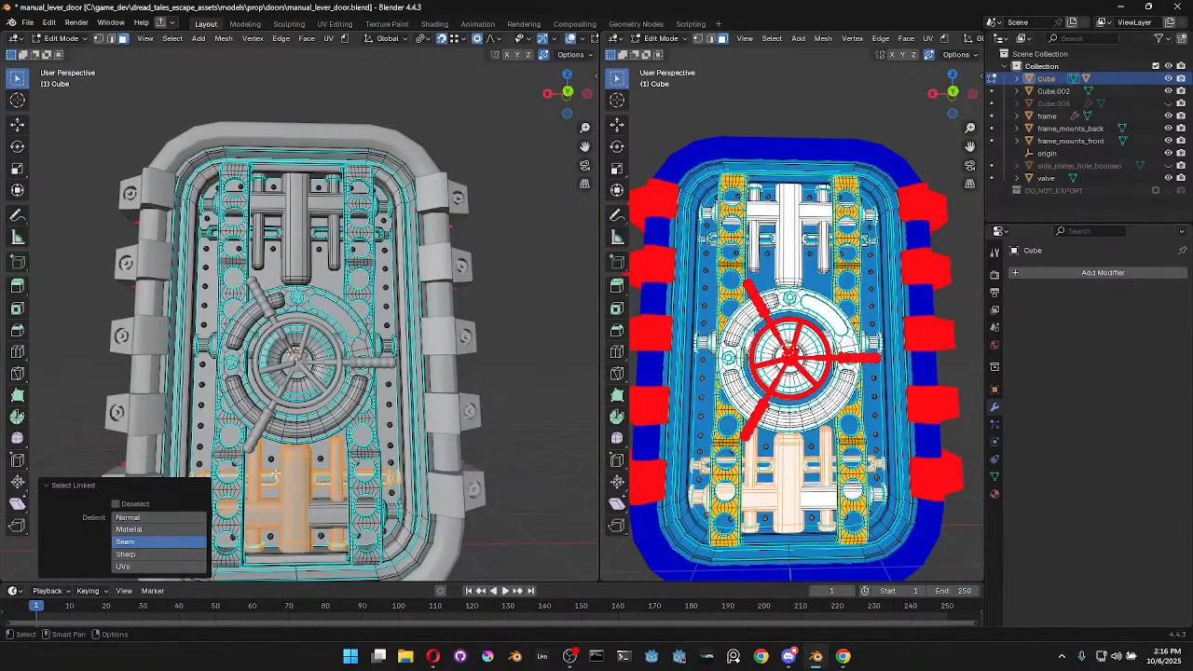
Add the linked bars above the valve and the small bolts on both sides of it to the selection
key("l")
key("l")
key("l")
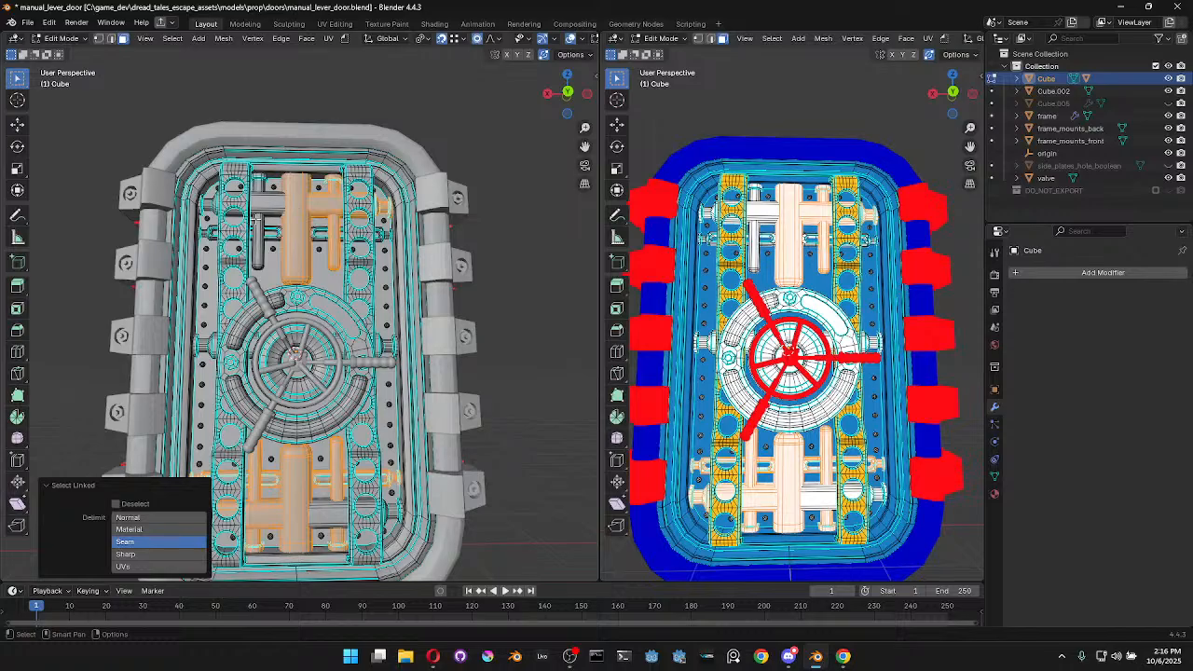
key("l")
key("l")
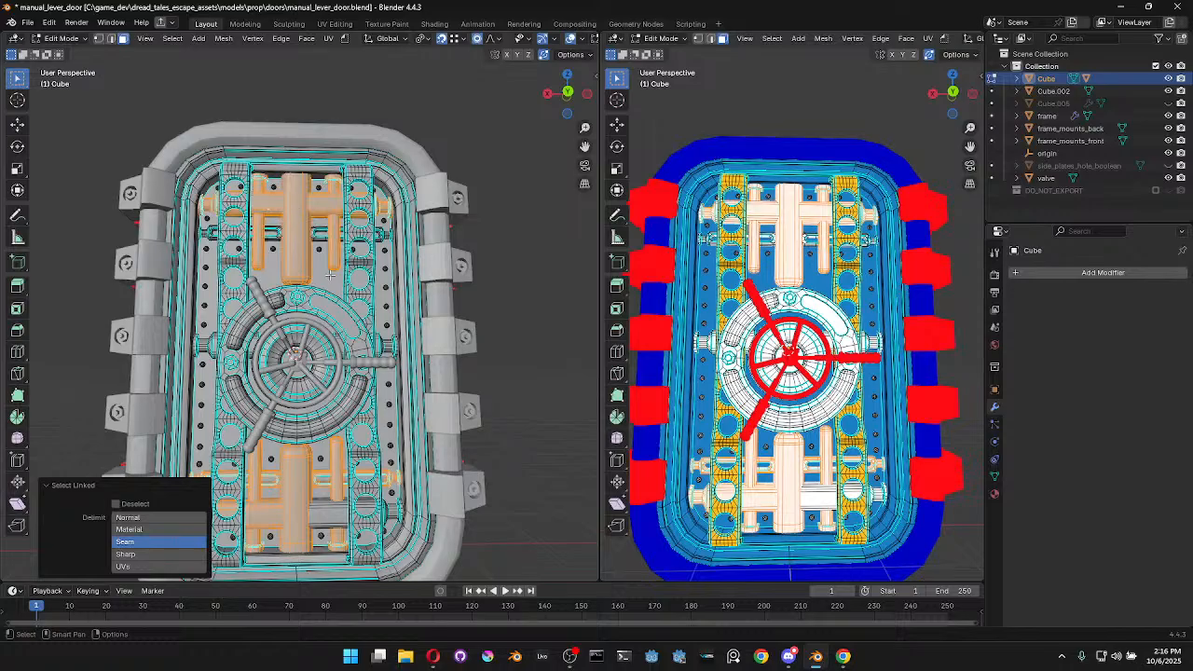
key("l")
key("l")
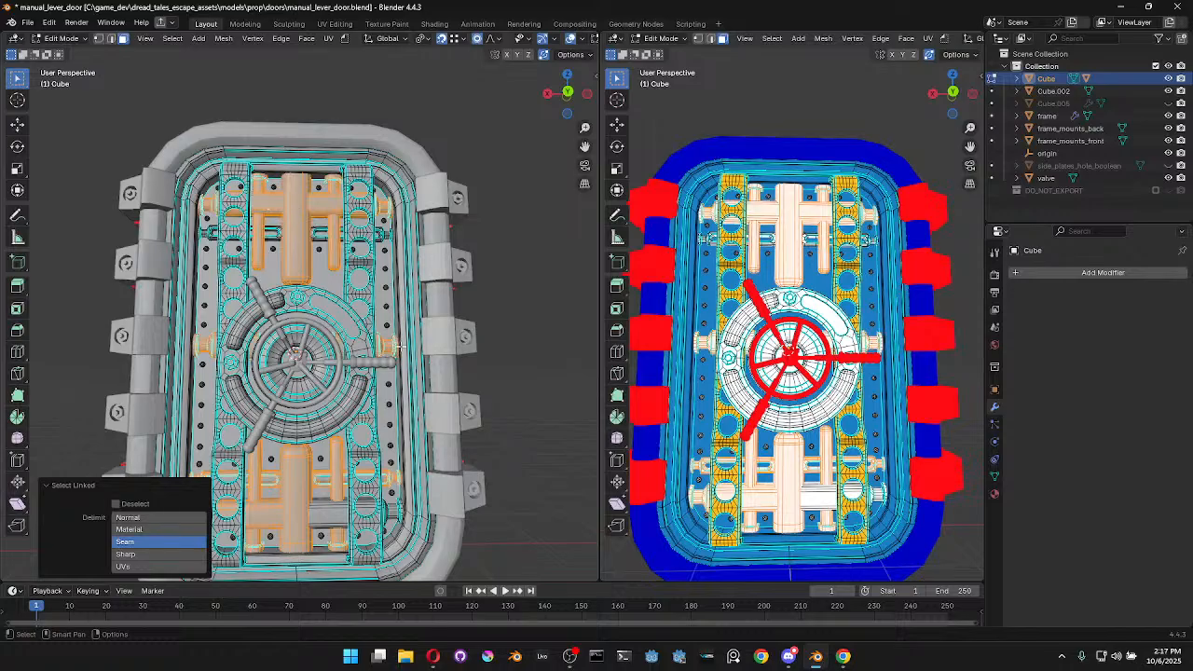
Show the sidebar again, set the custom fill color to purple #7600E3FF, and apply it to the selected bars
key("n")
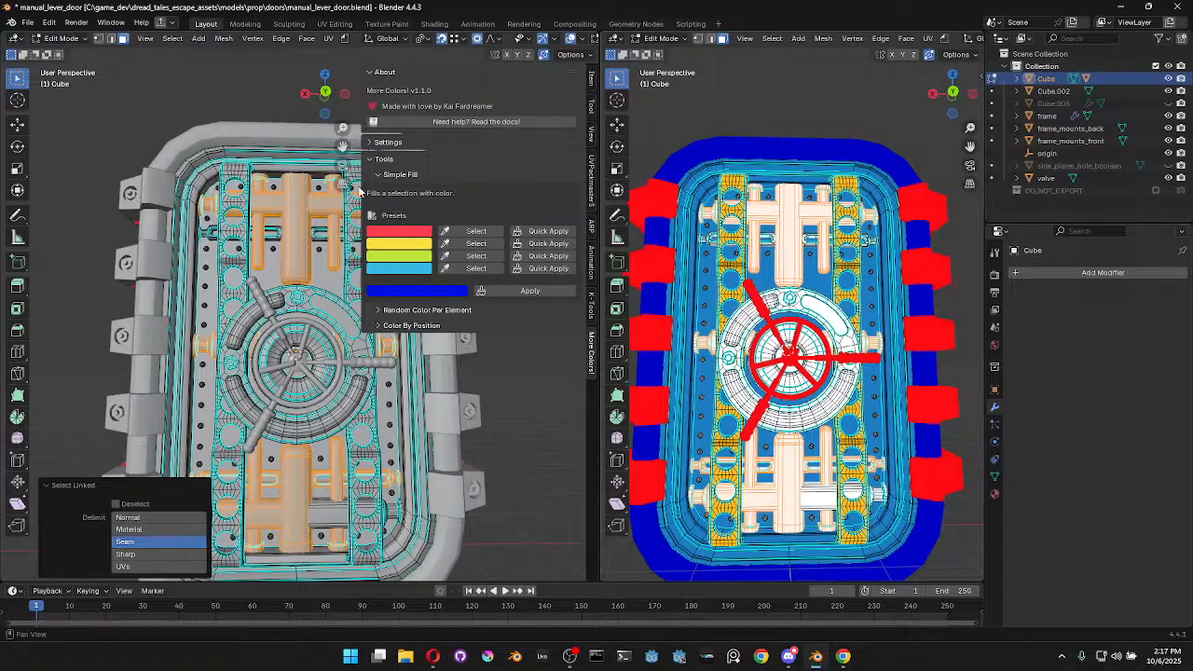
left_click(419, 290)
left_click(468, 137)
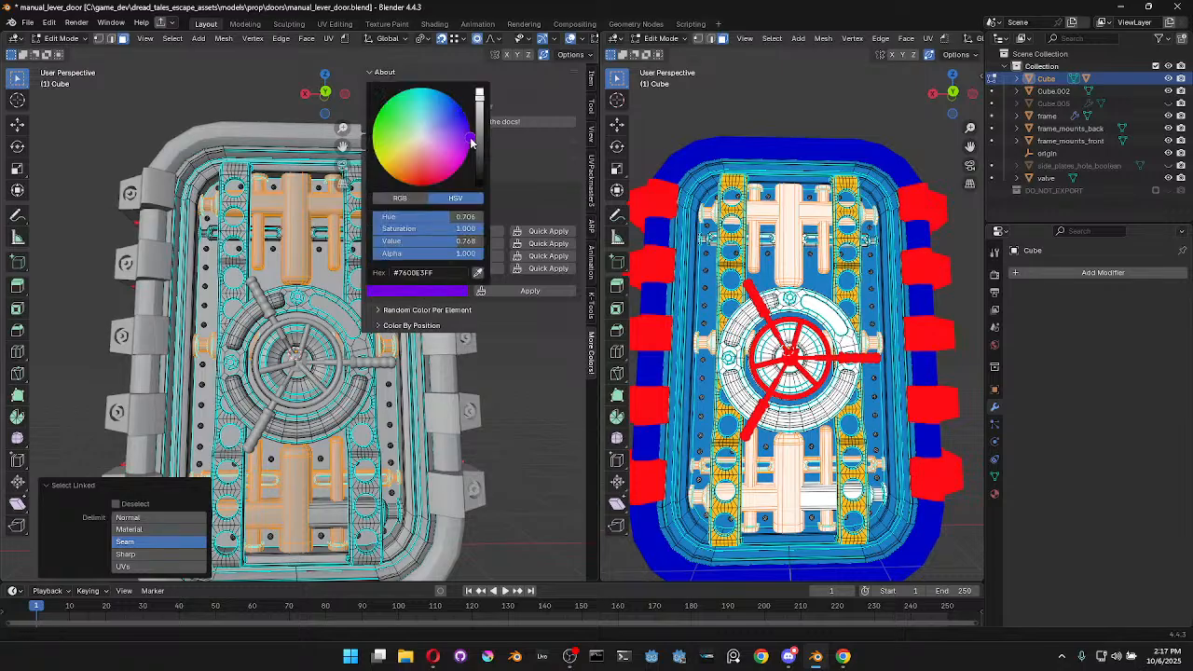
left_click(530, 292)
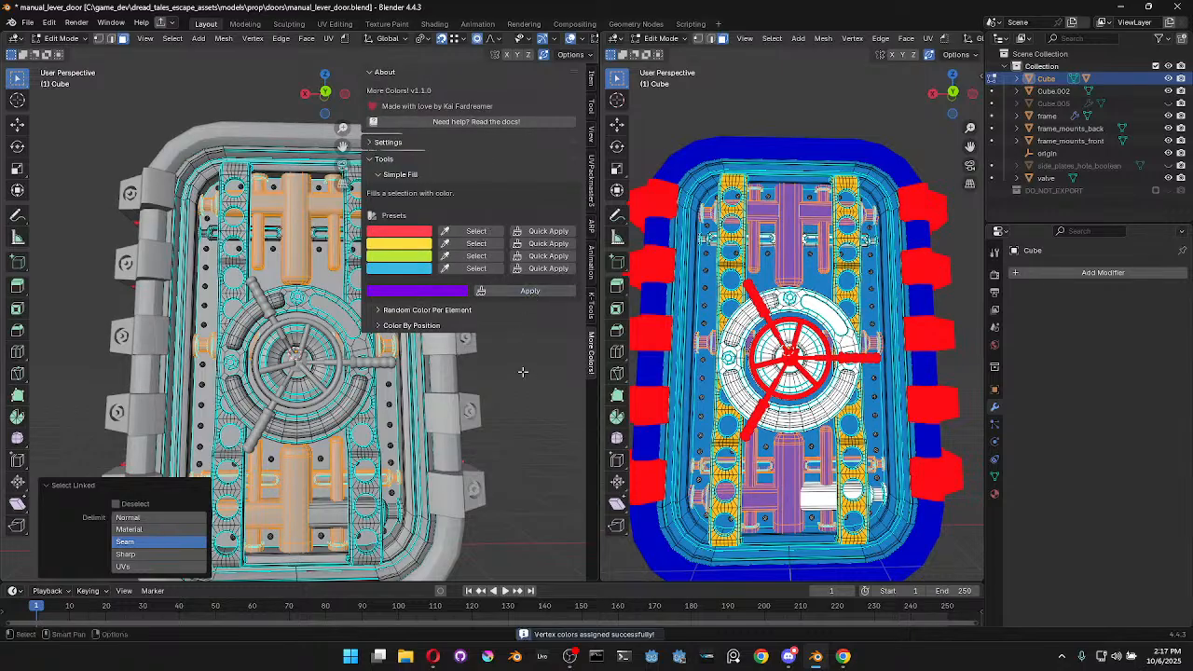
Hide the overlays in the color preview viewport, and fill the remaining white rods of the door with the same purple
scroll(875, 43, "down", 5)
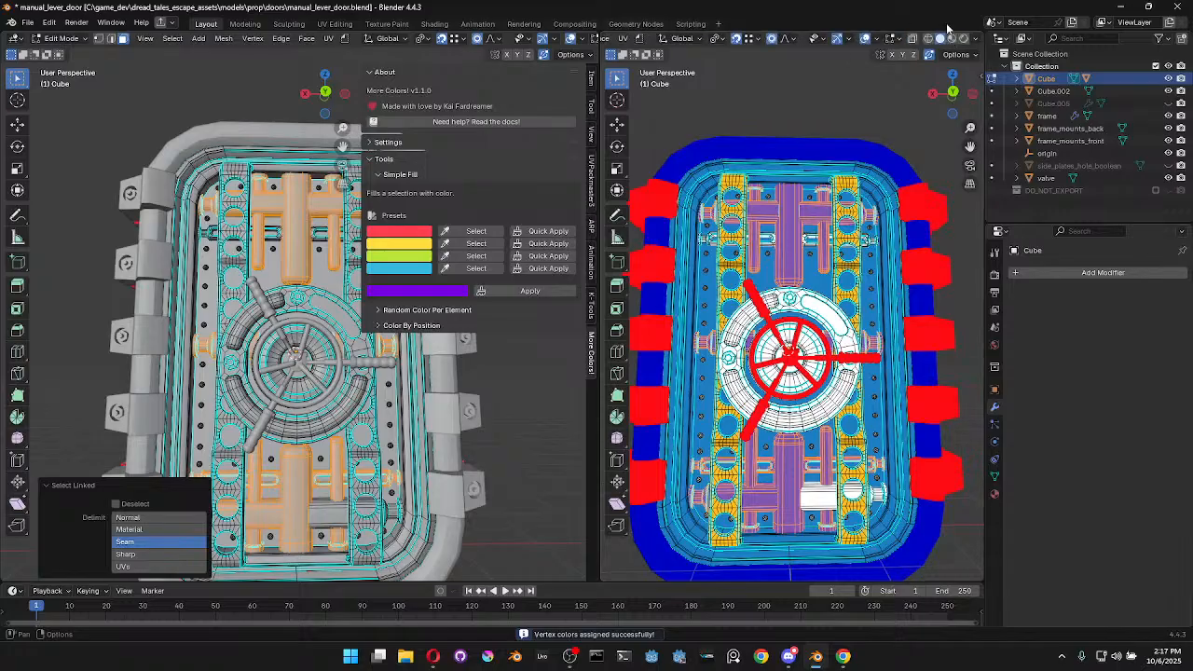
left_click(871, 40)
middle_click_drag(324, 410, 371, 429)
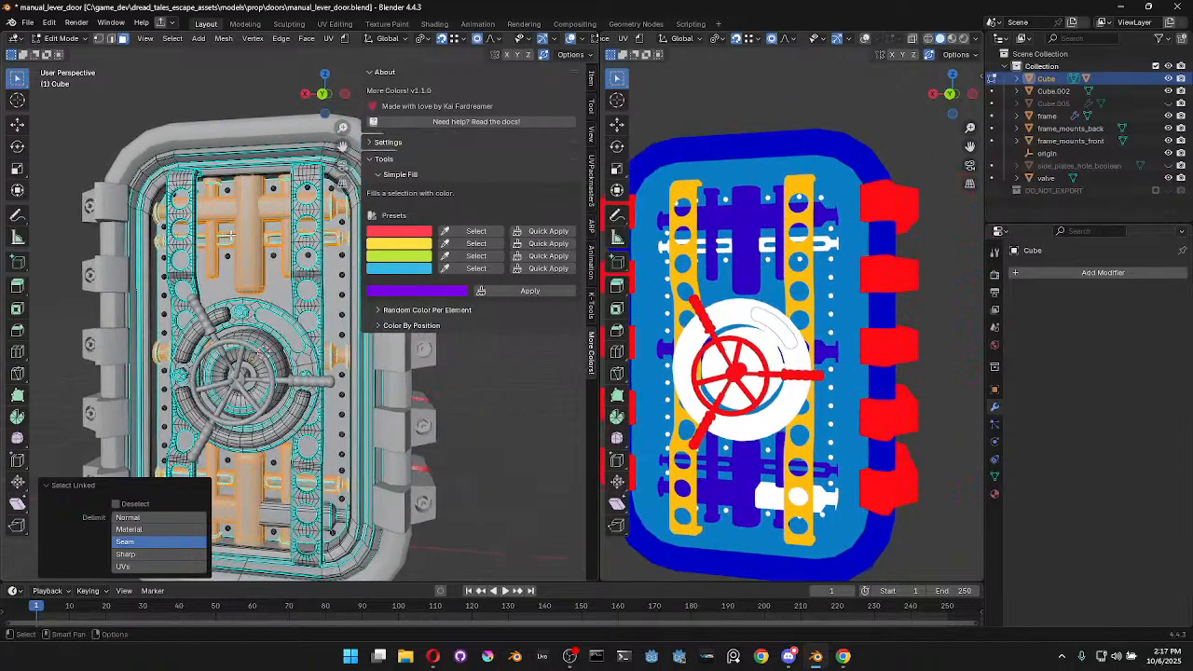
left_click(524, 291)
Inspect the painted bars on the front and back of the door for unpainted parts
middle_click_drag(459, 456, 222, 435)
scroll(222, 435, "up", 3)
scroll(222, 436, "down", 3)
mouse_move(363, 442)
middle_mouse_down()
mouse_move(312, 444)
mouse_move(372, 452)
middle_mouse_up()
middle_click_drag(457, 443, 414, 432)
scroll(414, 433, "up", 3)
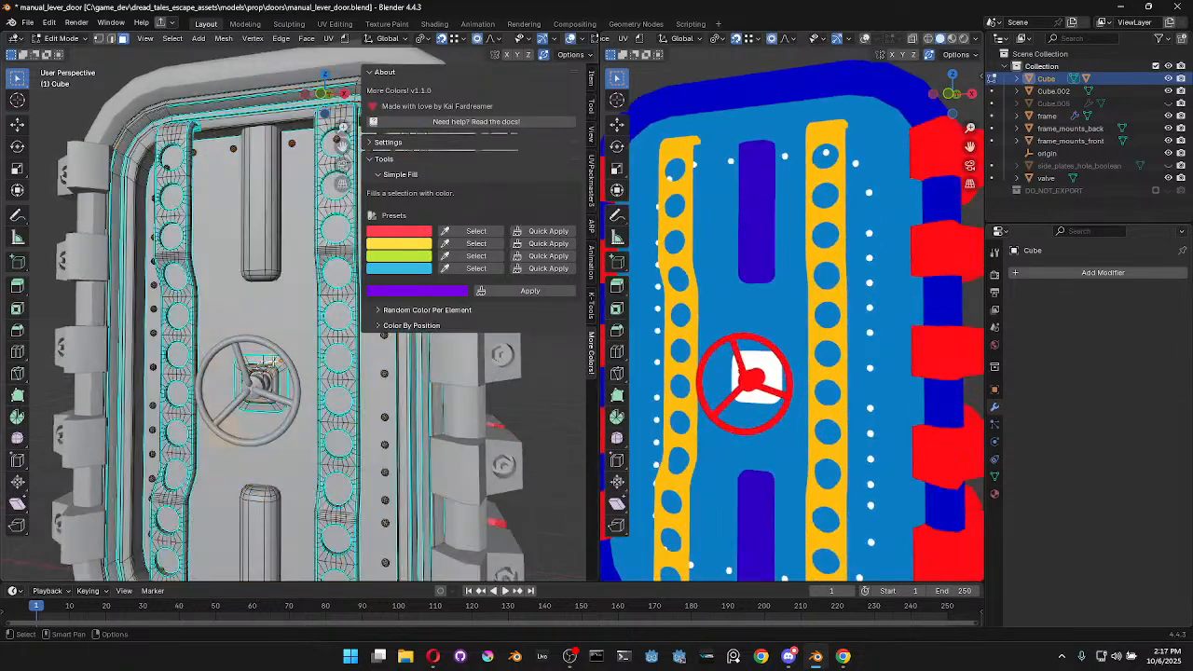
scroll(307, 374, "down", 6)
scroll(310, 373, "up", 5)
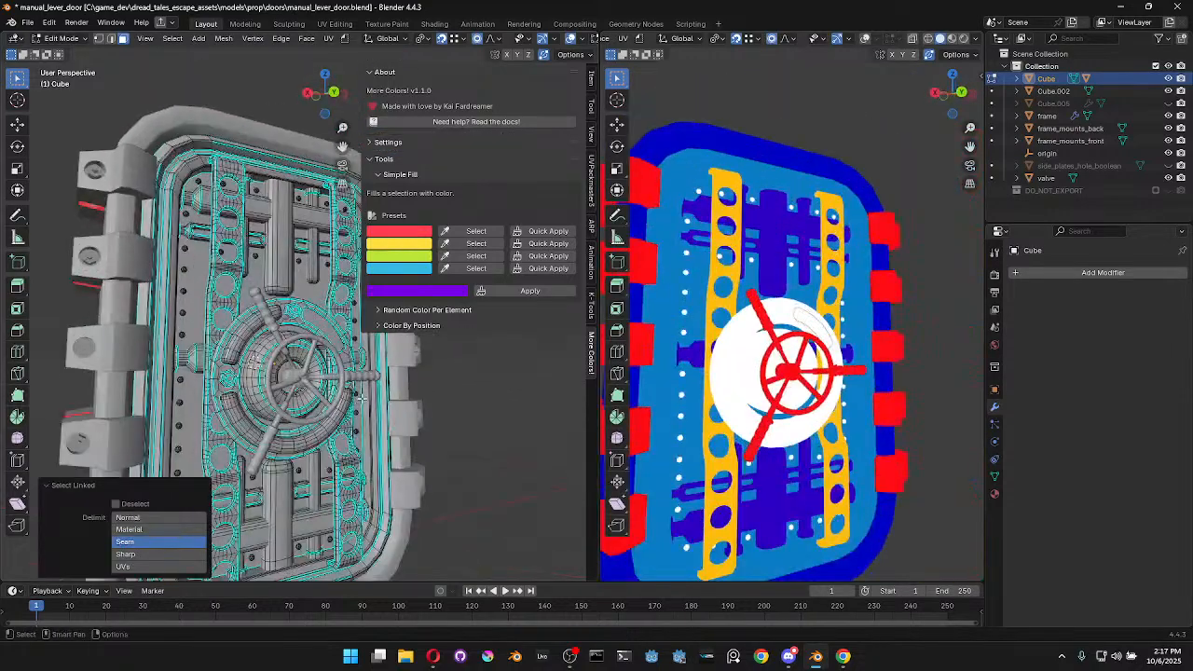
Fill the central dome behind the valve wheel on the door's front with the light blue preset
middle_click_drag(354, 399, 358, 388)
scroll(326, 378, "up", 1)
key("l")
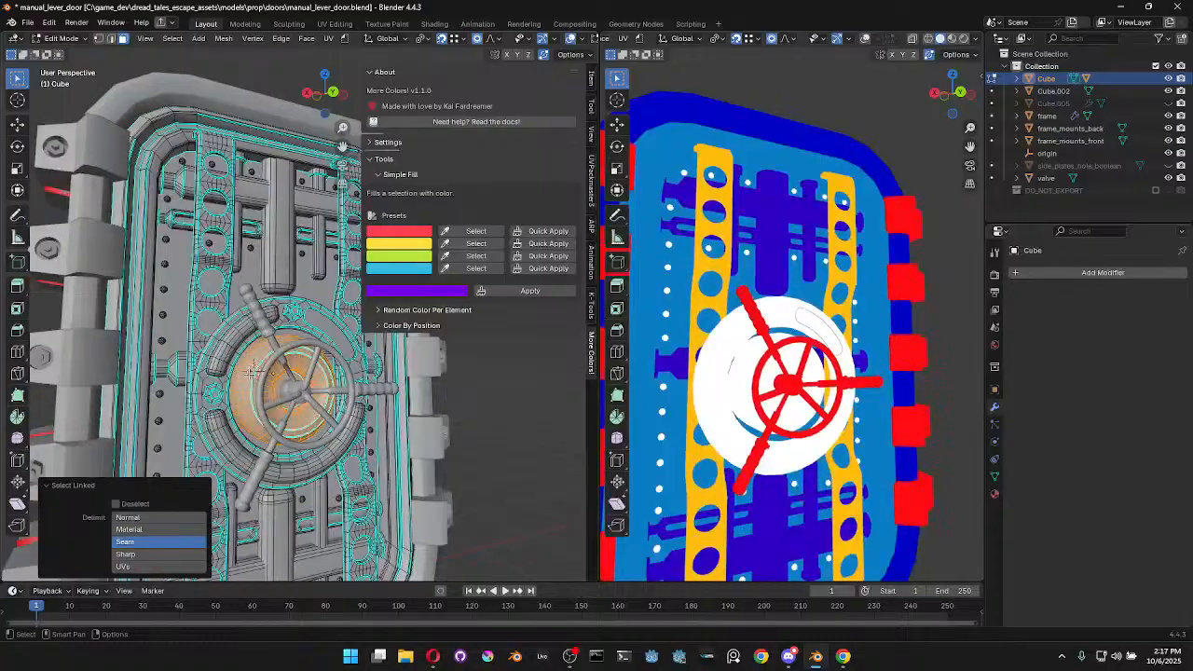
left_click(538, 270)
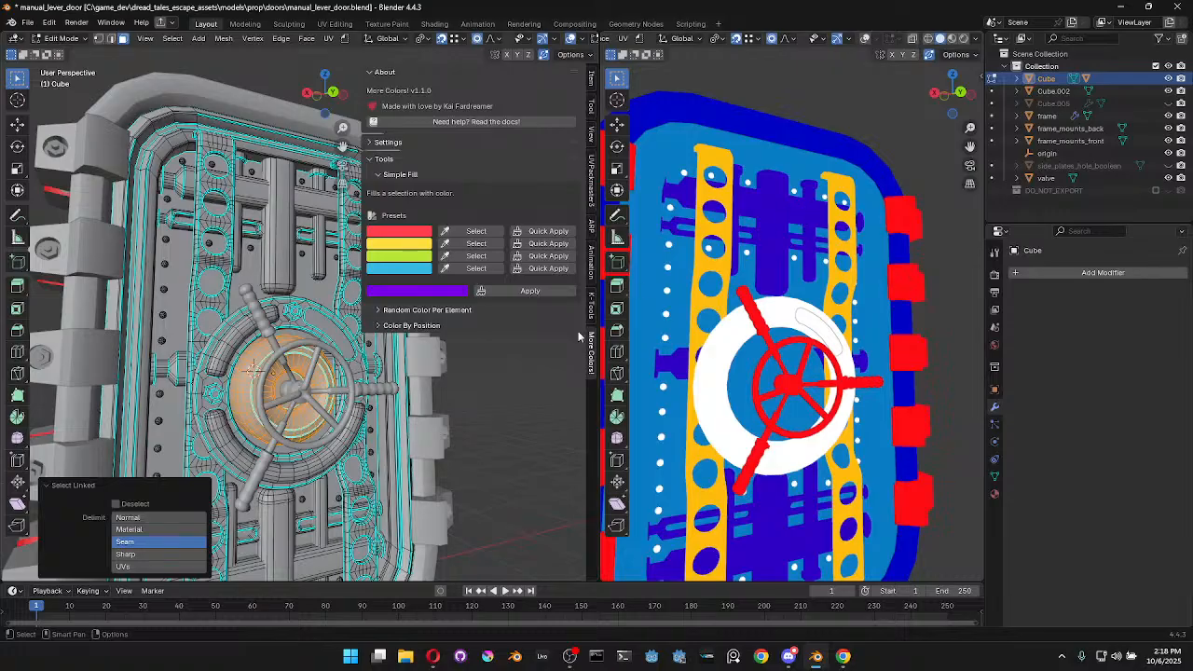
middle_click_drag(184, 333, 193, 333, "shift")
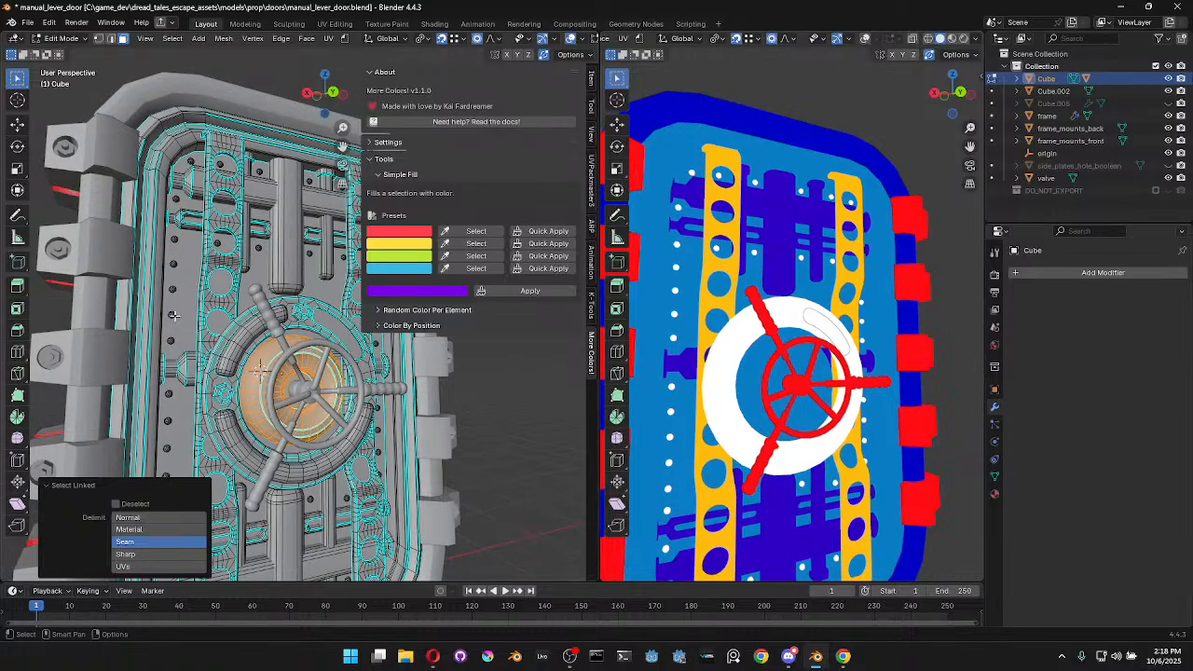
Select one rivet on the door plate and try extending the selection to all faces with equal polygon sides
key("a")
key("a")
key("a")
key("l")
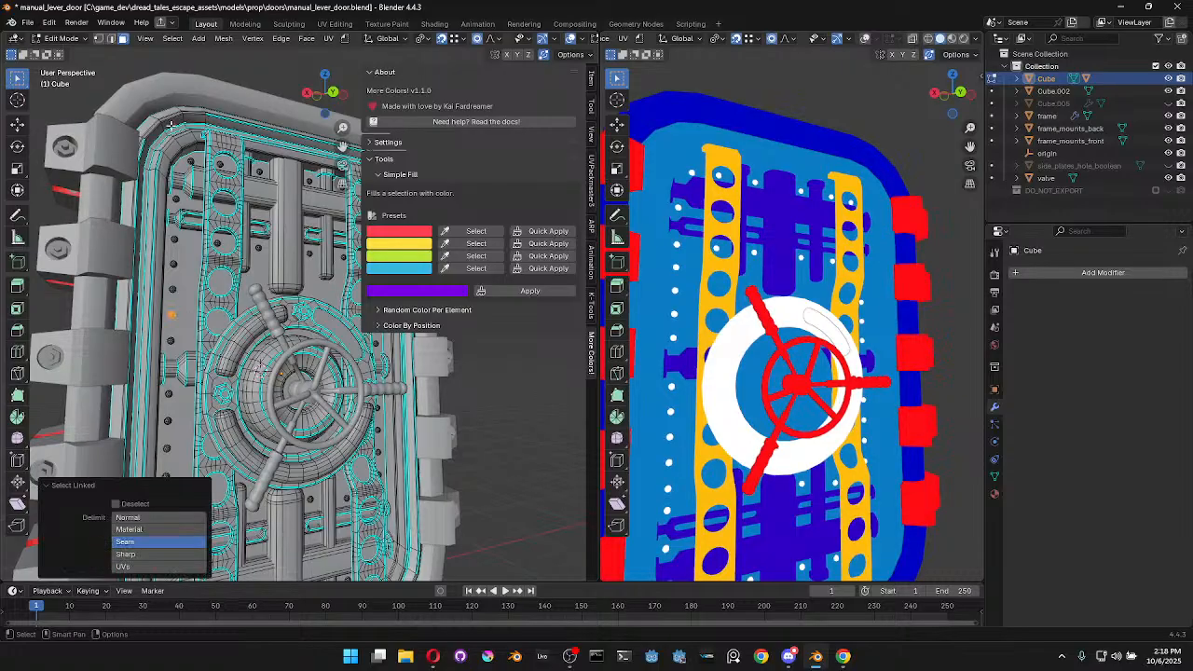
left_click(223, 40)
mouse_move(172, 41)
mouse_move(218, 195)
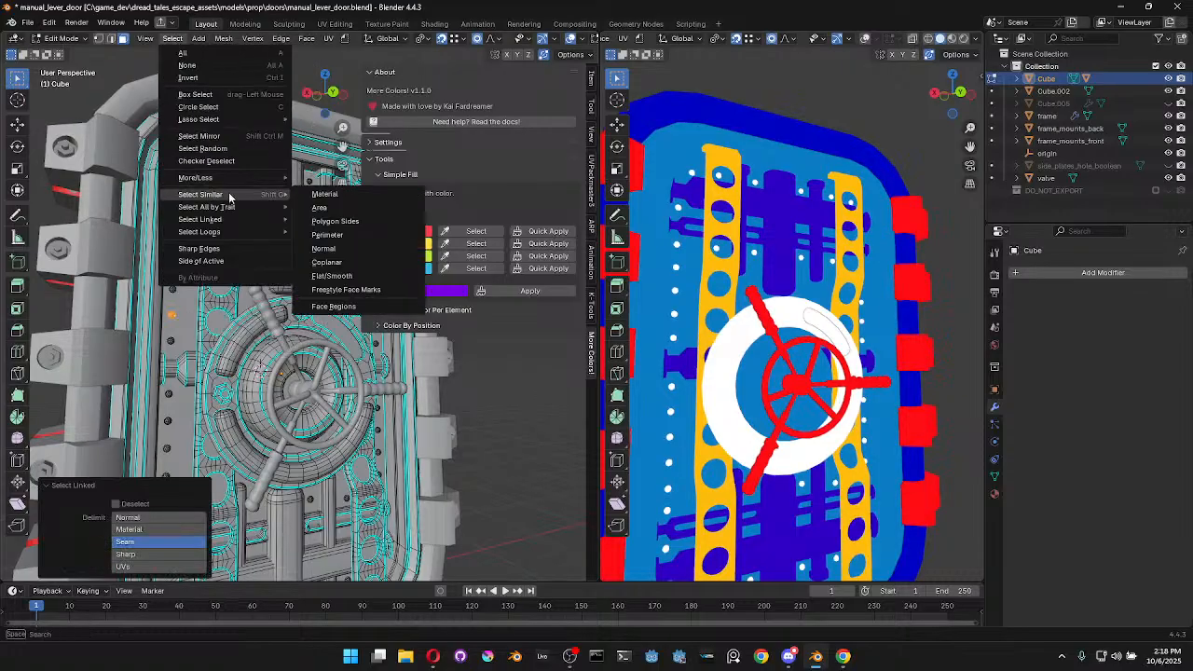
left_click(351, 221)
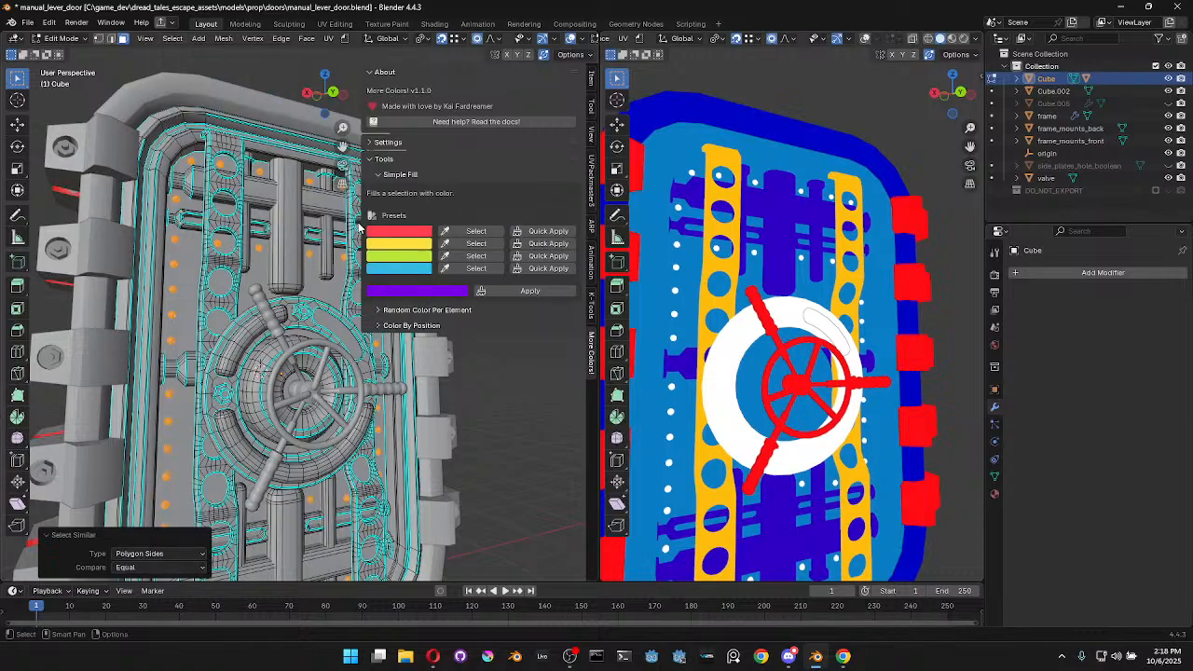
Switch to wireframe shading and test-move the matched faces to check which geometry is selected, cancelling the move
scroll(358, 227, "down", 3)
key("super")
key("super")
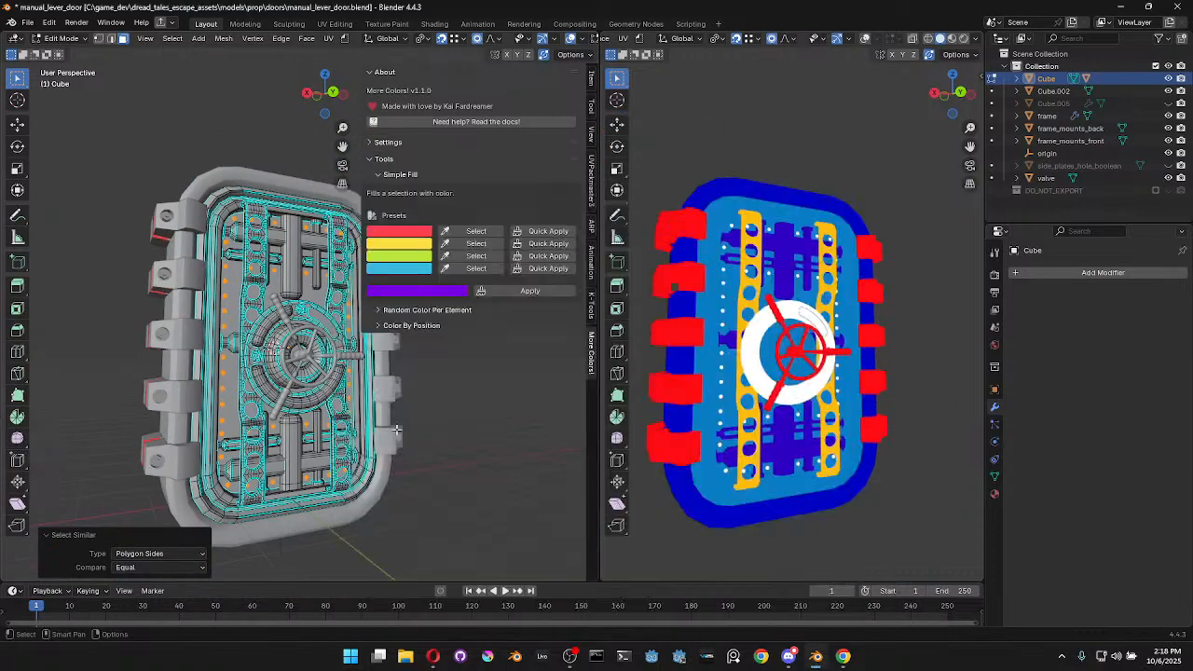
key("z")
left_click(380, 420)
mouse_move(363, 417)
middle_mouse_down()
mouse_move(439, 448)
mouse_move(378, 405)
middle_mouse_up()
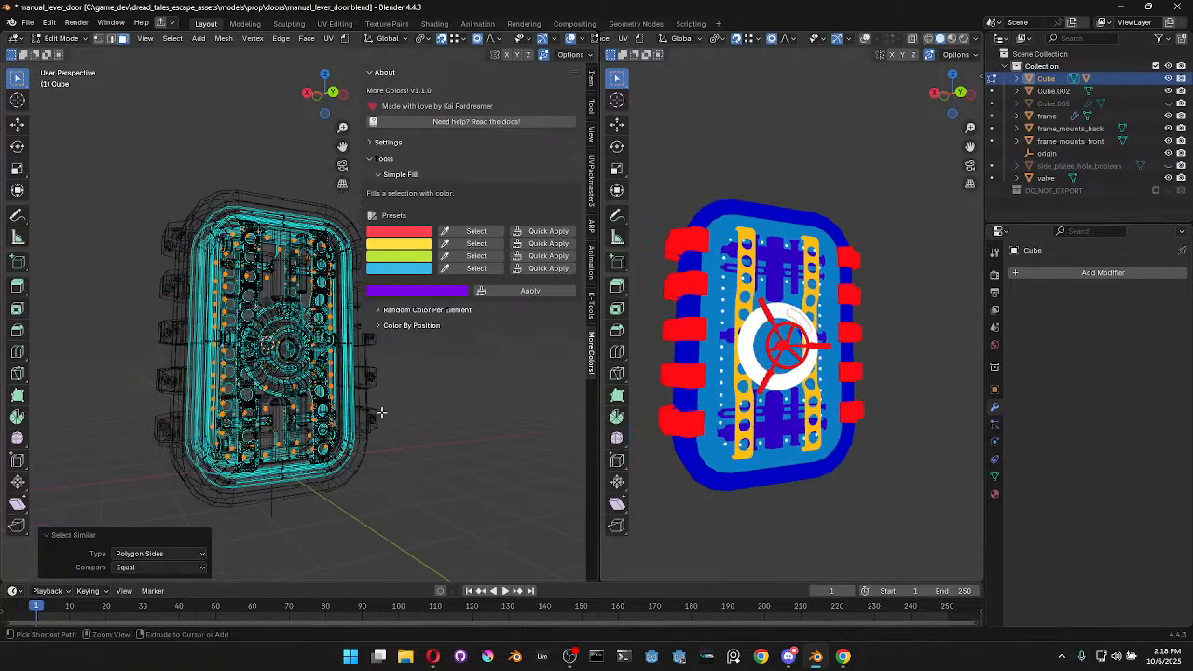
key("g")
right_click(438, 456)
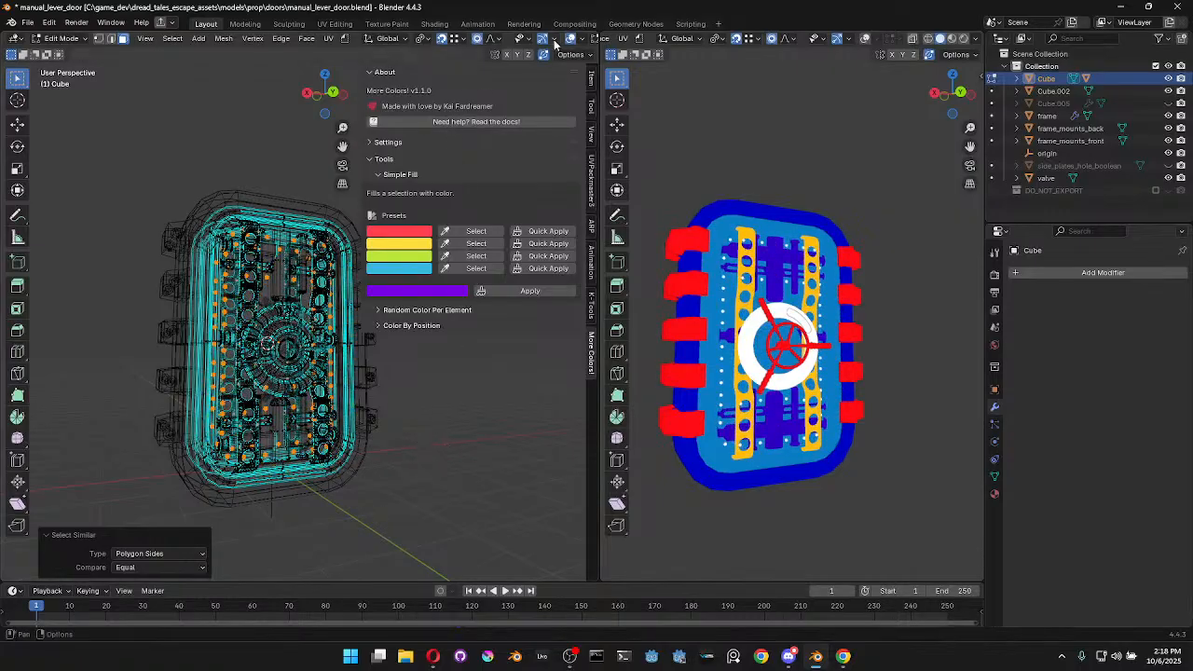
Turn off proportional editing and test-move the selected faces again, cancelling the move
left_click(477, 39)
key("g")
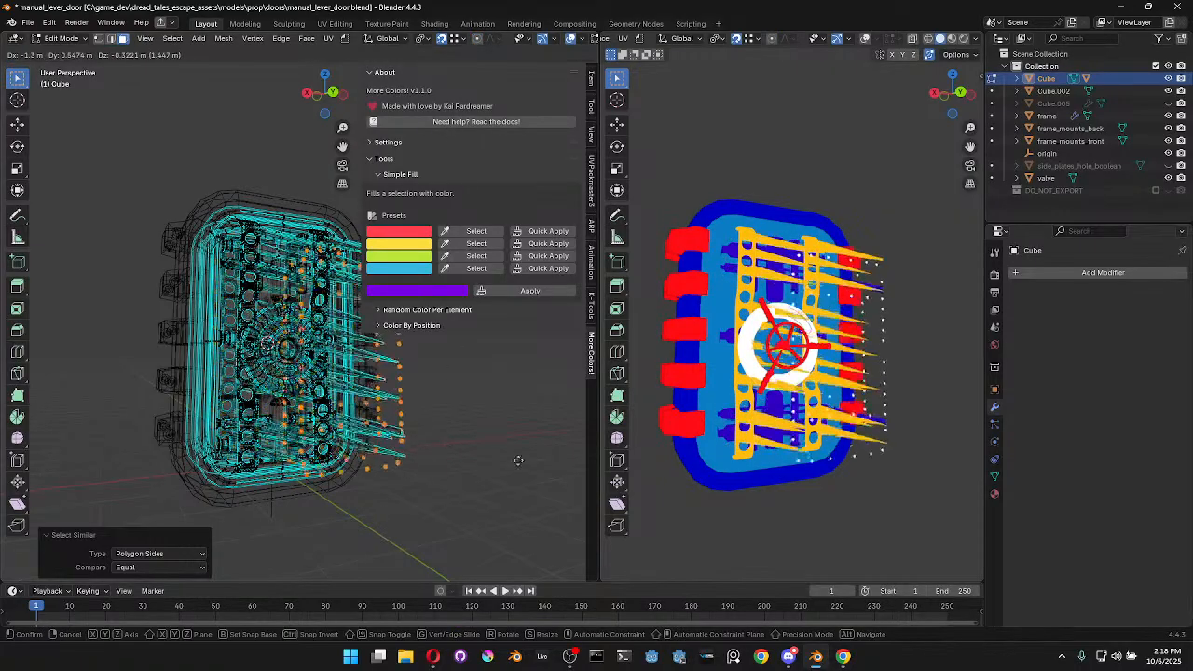
right_click(512, 483)
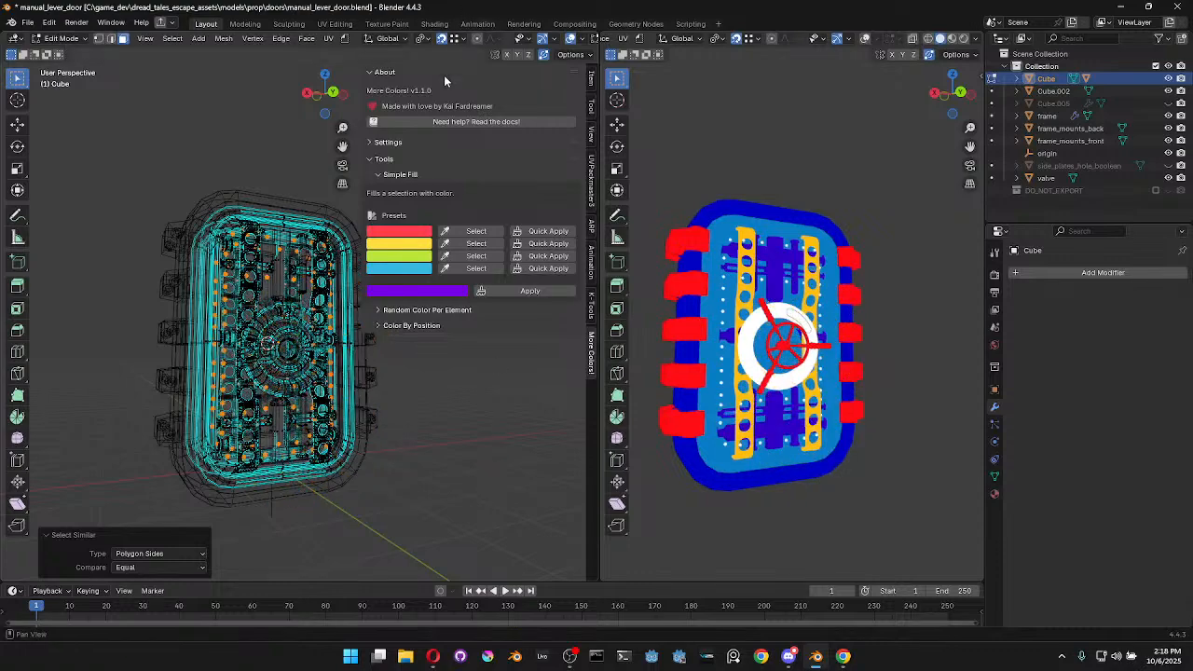
Return to solid shading, select one rivet on the door plate, and select all faces with a similar perimeter
scroll(298, 393, "up", 3)
key("shift+z")
scroll(184, 360, "up", 1)
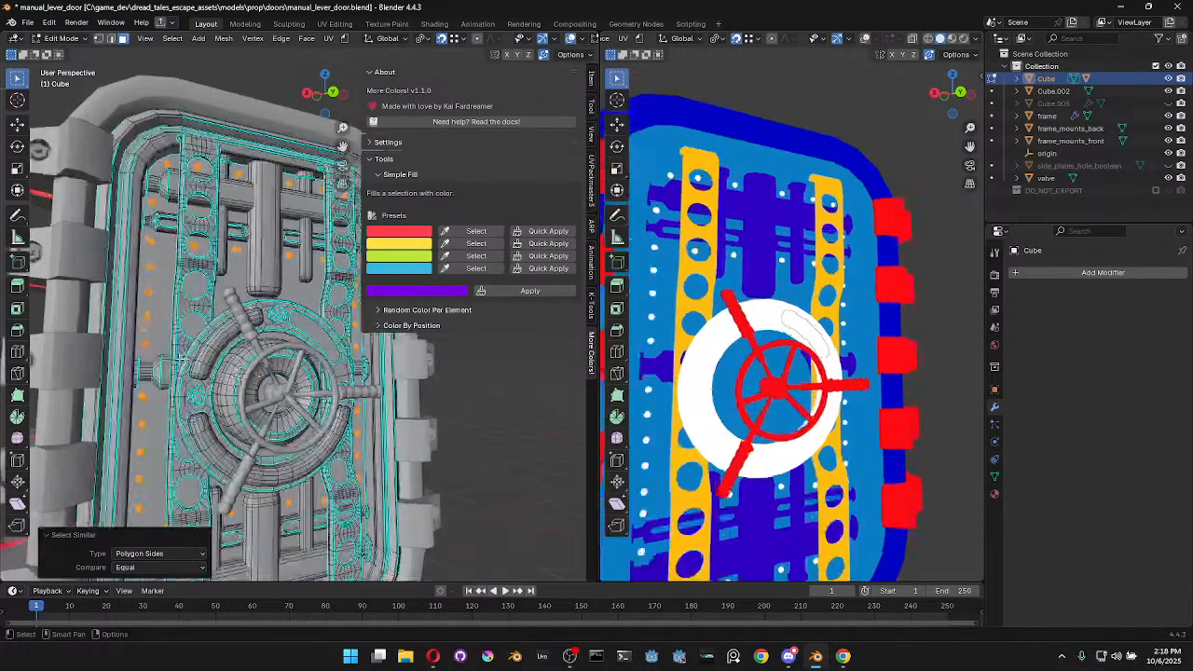
scroll(184, 359, "up", 2)
key("ctrl+l")
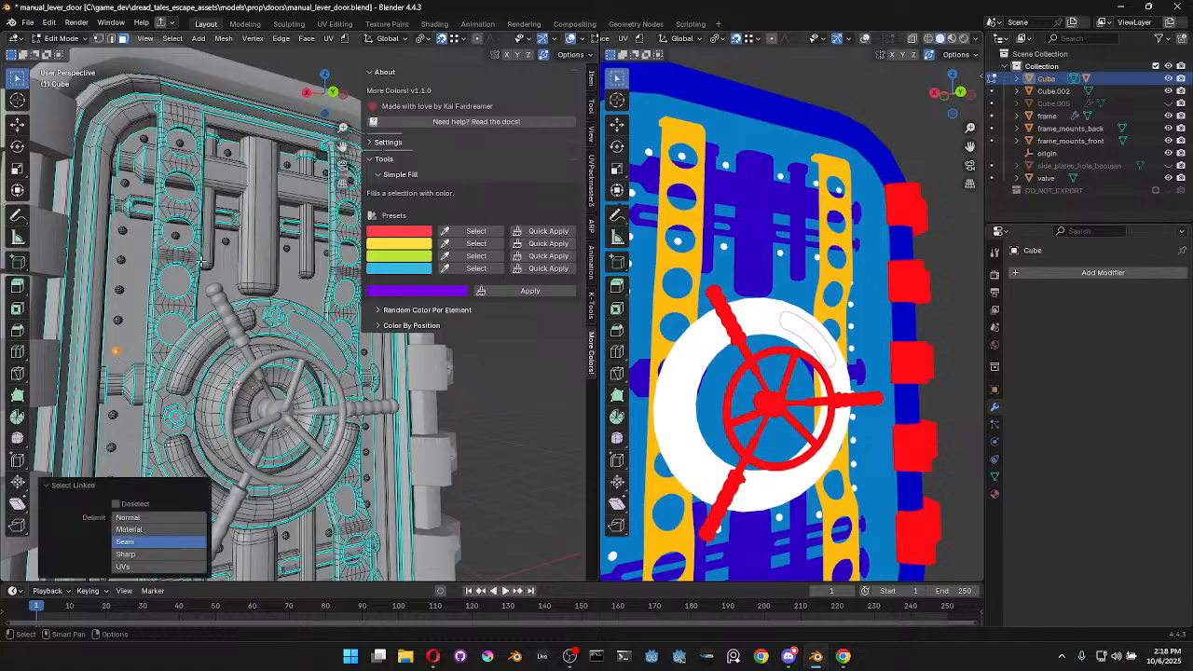
left_click(172, 38)
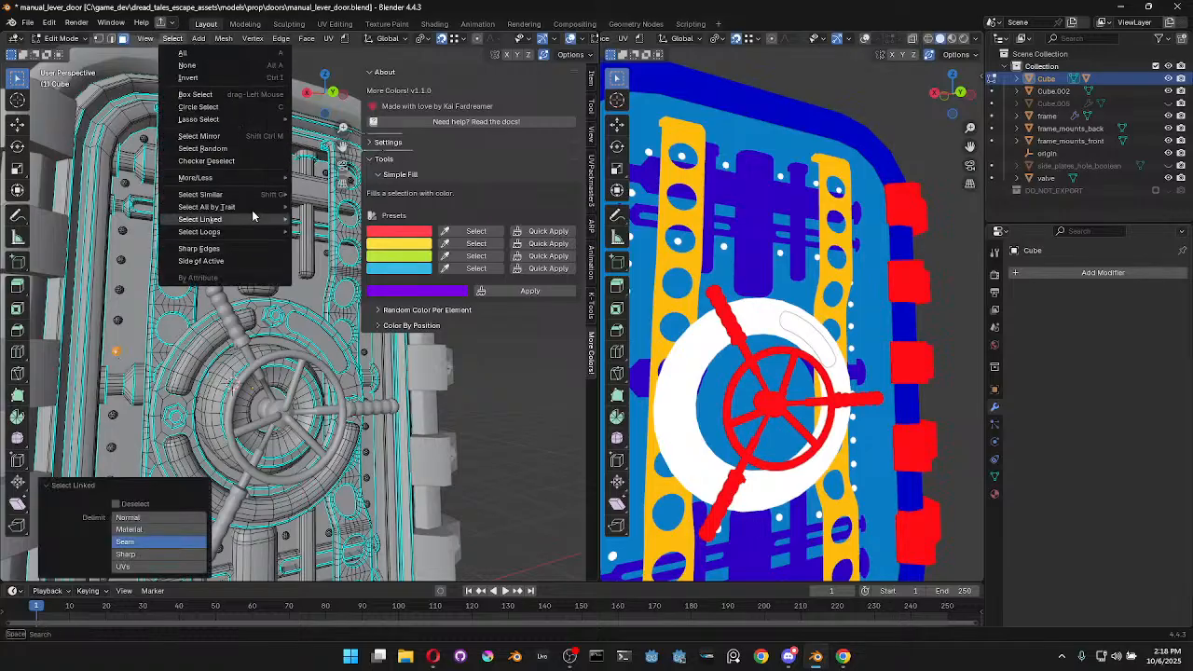
mouse_move(257, 194)
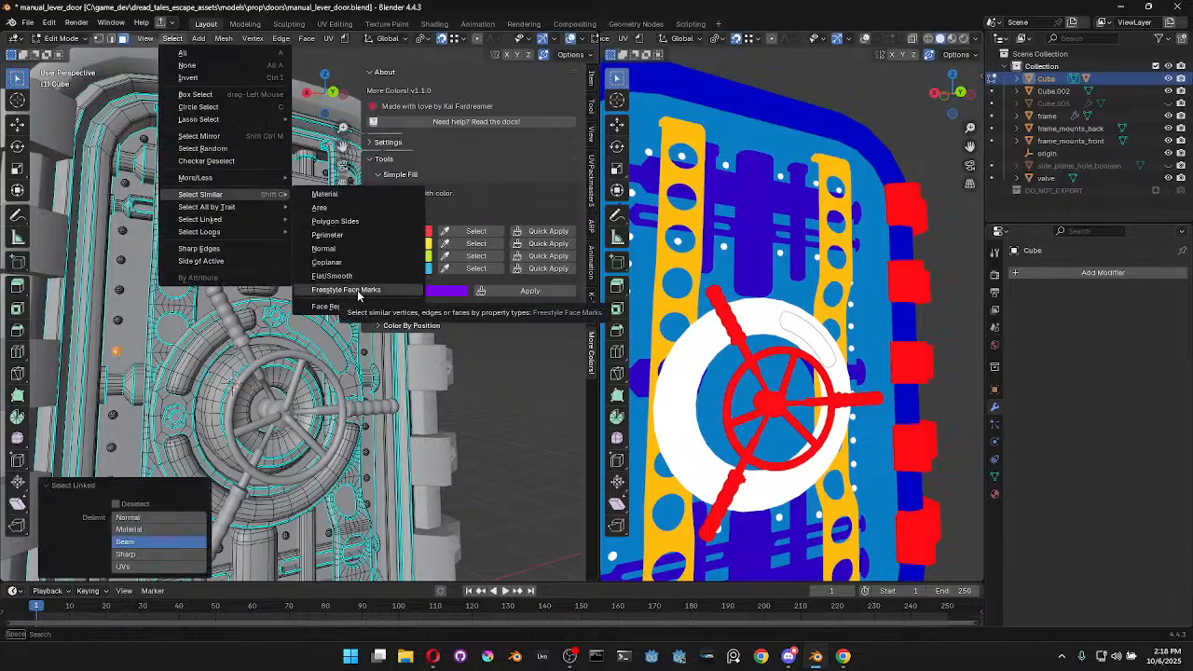
left_click(353, 238)
Examine the perimeter-matched rivet selection in wireframe shading with a cancelled test move and a closer look
scroll(387, 373, "down", 3)
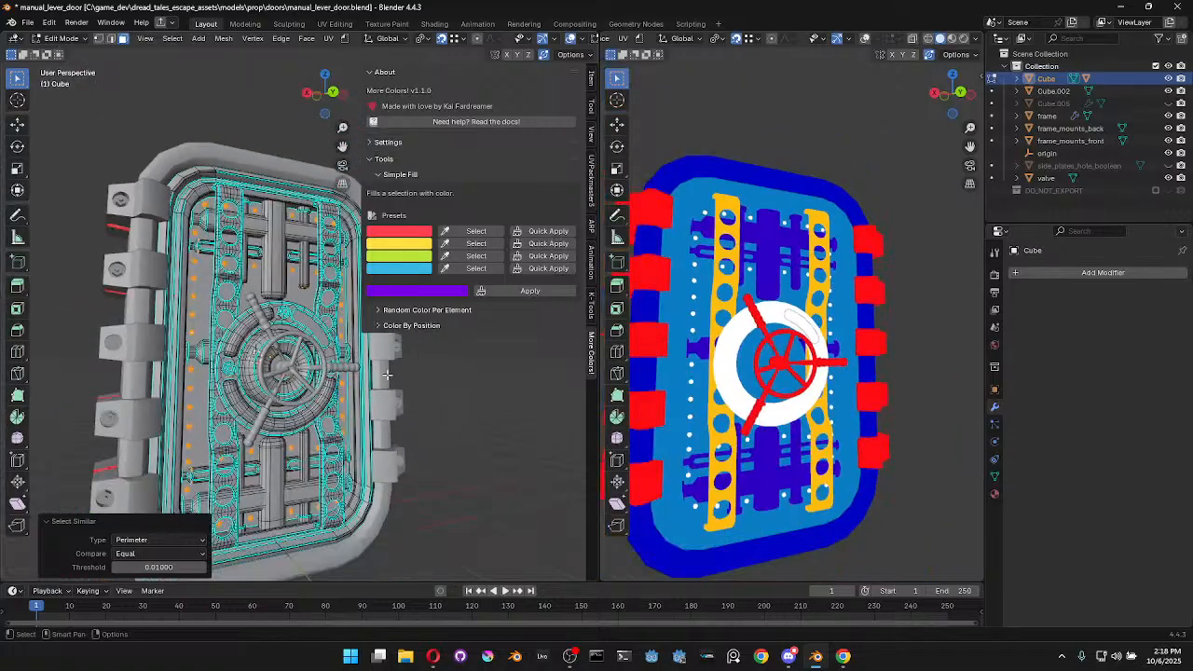
key("z")
scroll(458, 419, "down", 1)
key("g")
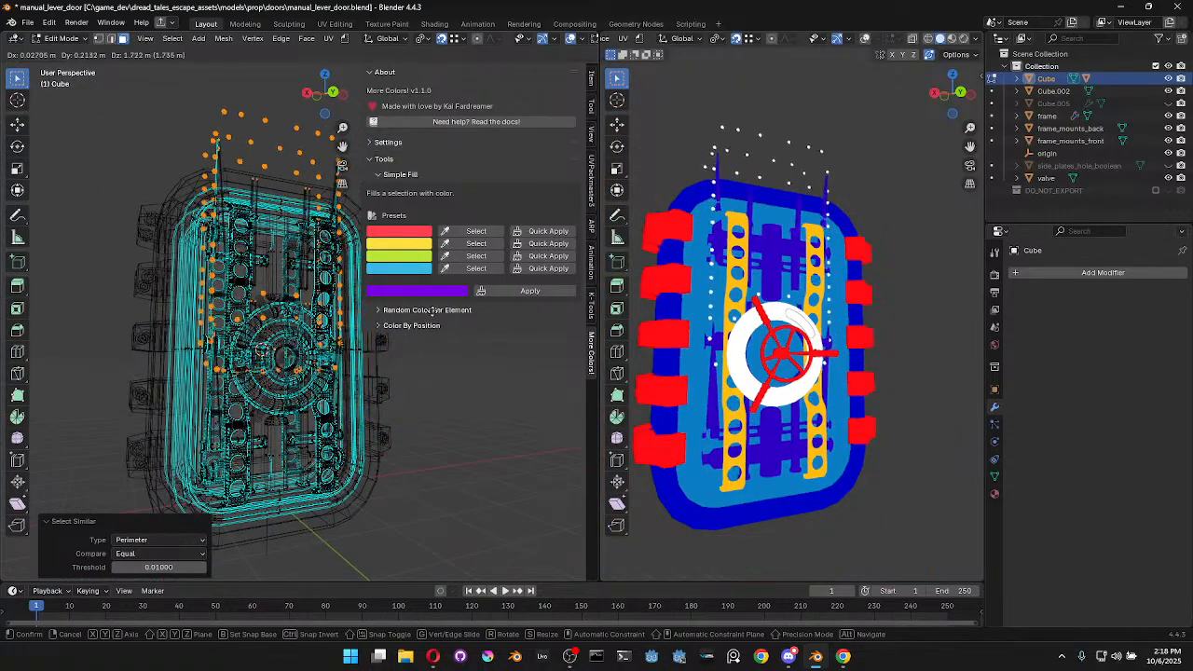
right_click(432, 311)
scroll(370, 362, "up", 6)
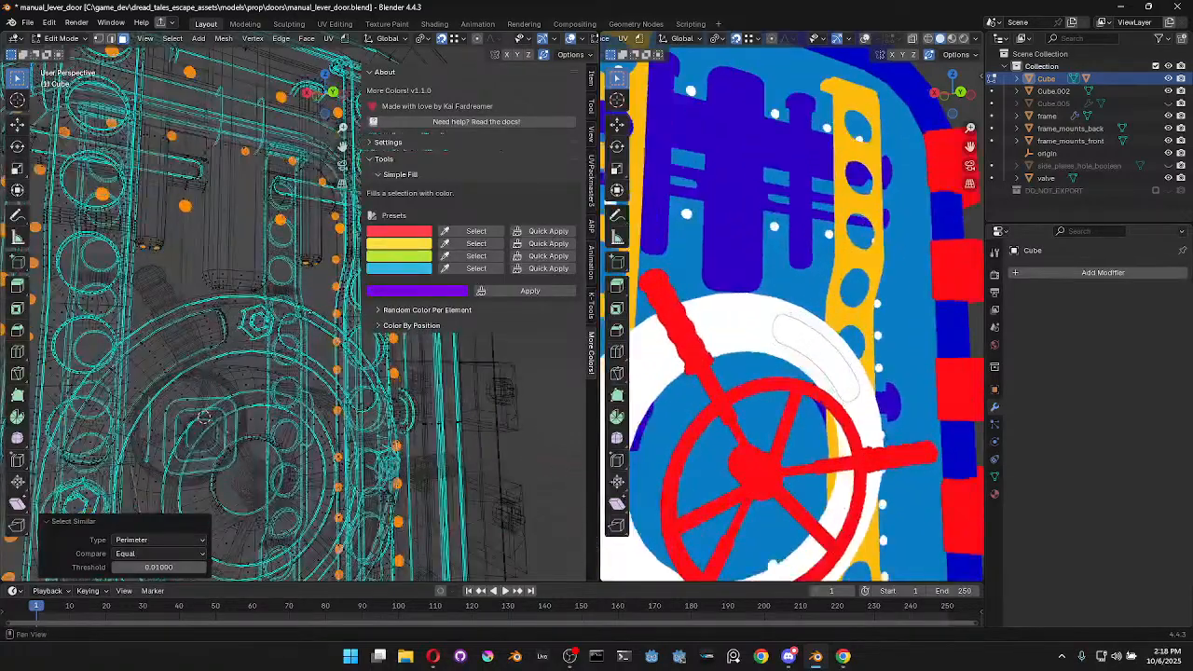
scroll(205, 417, "down", 5)
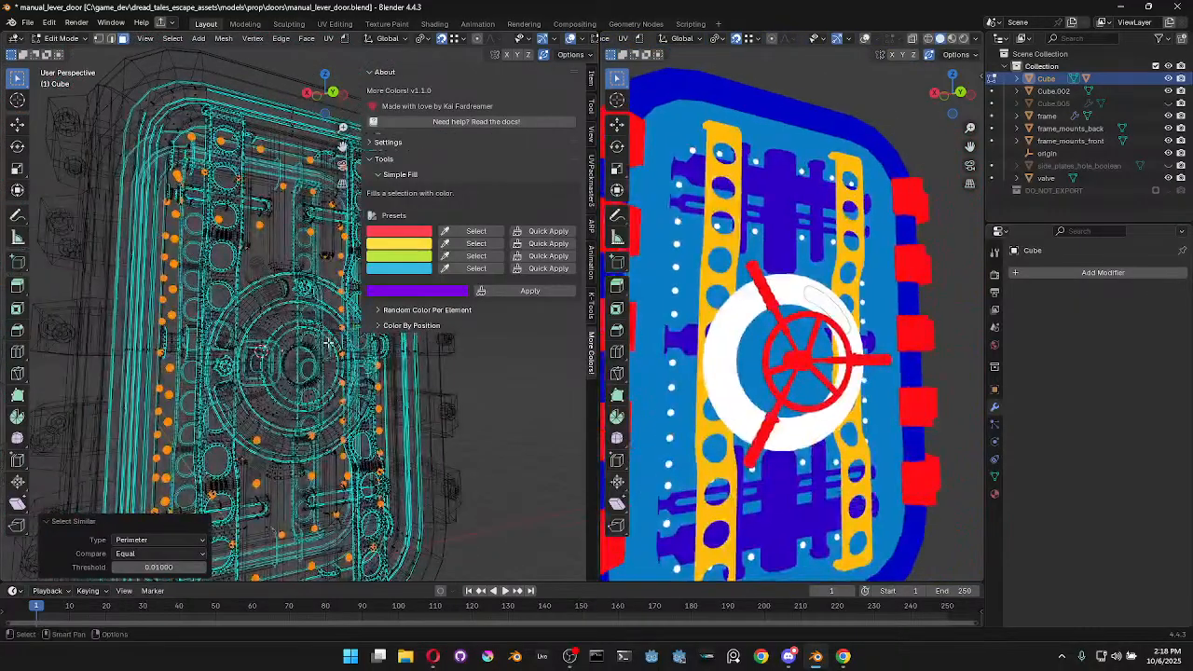
Set the Select Similar threshold to 0.00080, return to solid shading, and check the rivets with a cancelled test move
left_click_drag(159, 567, 151, 567)
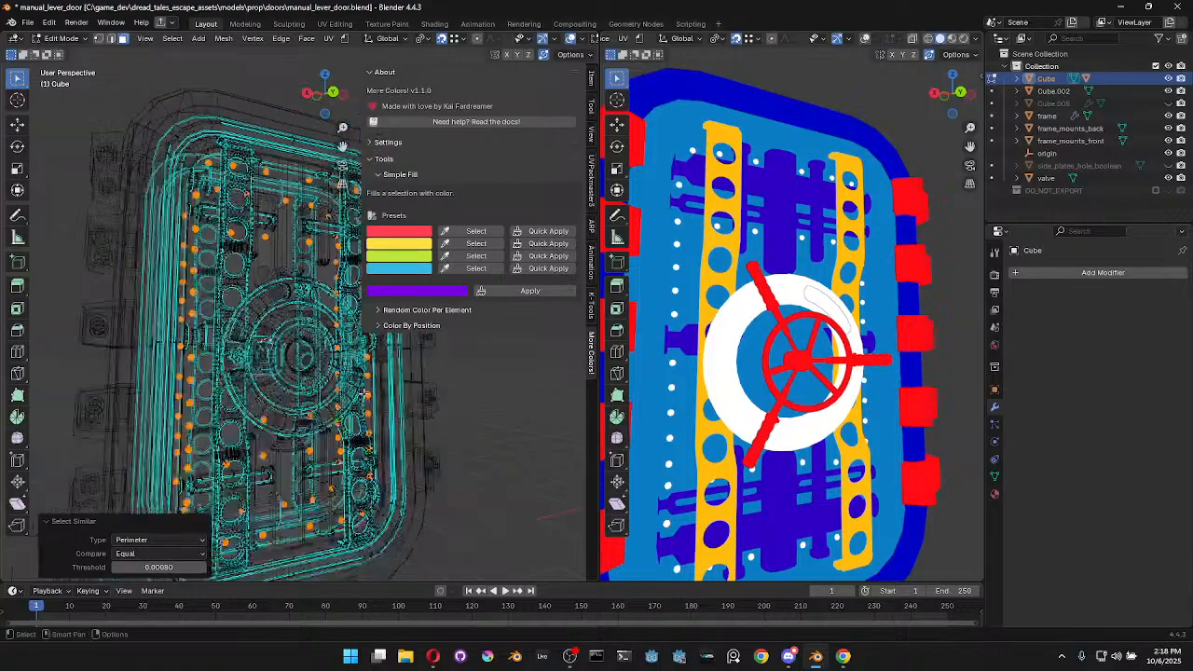
scroll(359, 399, "down", 4)
key("z")
left_click(518, 423)
key("g")
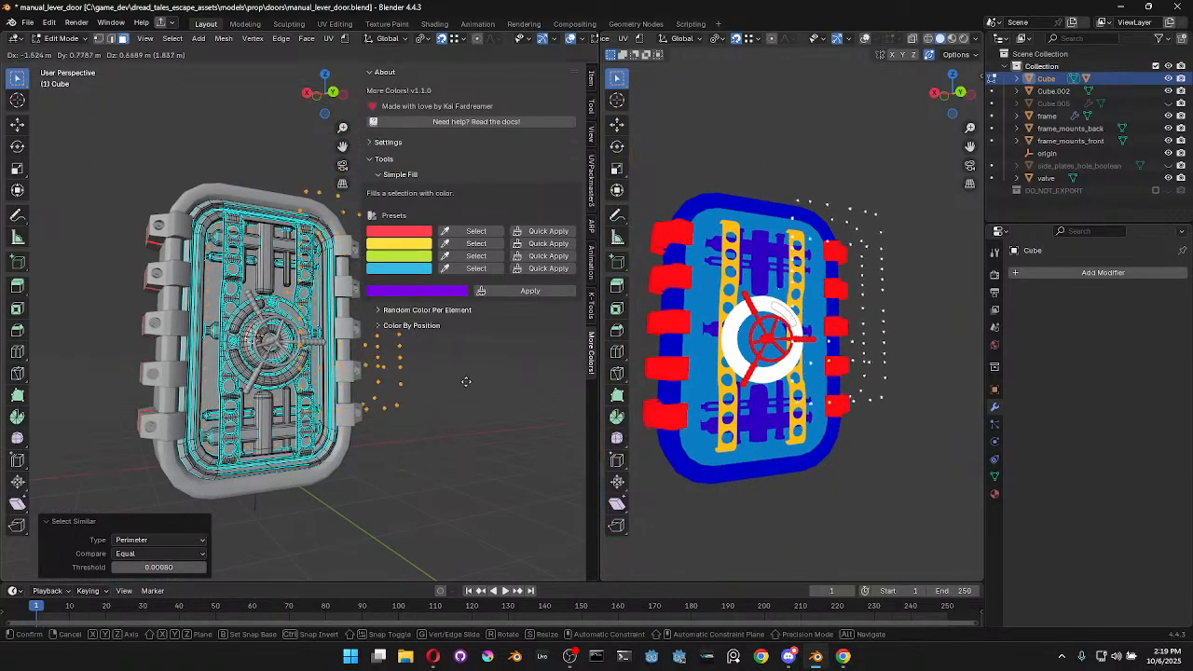
right_click(429, 437)
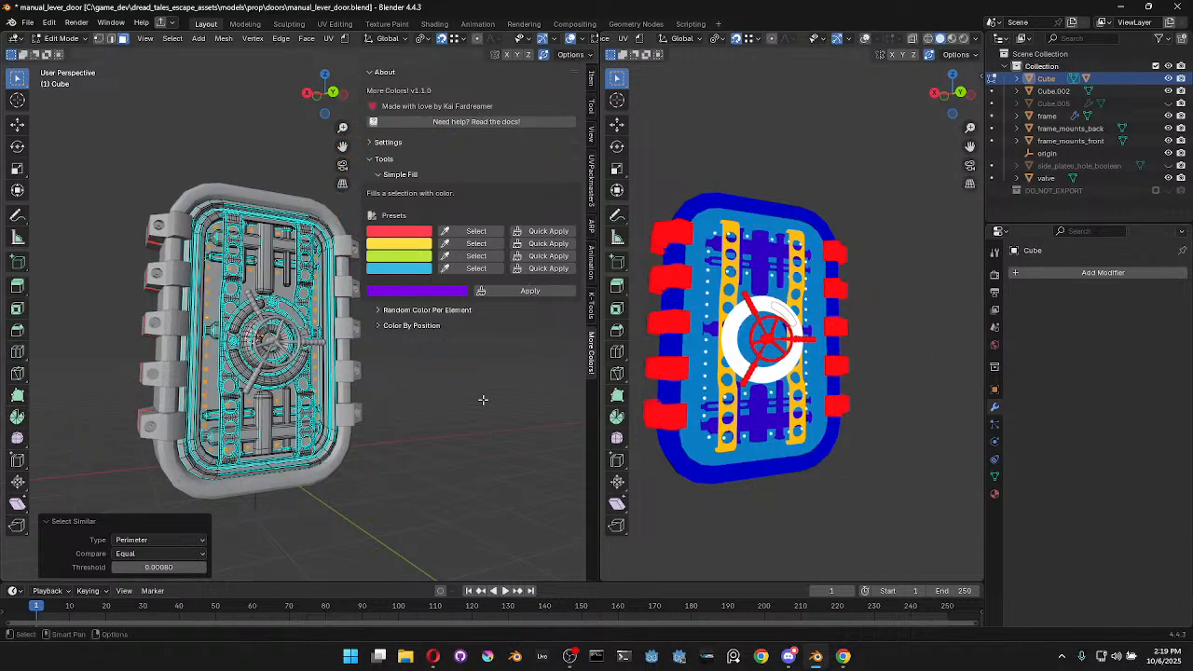
Set the custom fill color to red-orange #E34200FF and apply it to the selected rivets
scroll(482, 400, "up", 3)
left_click(421, 291)
left_click(392, 177)
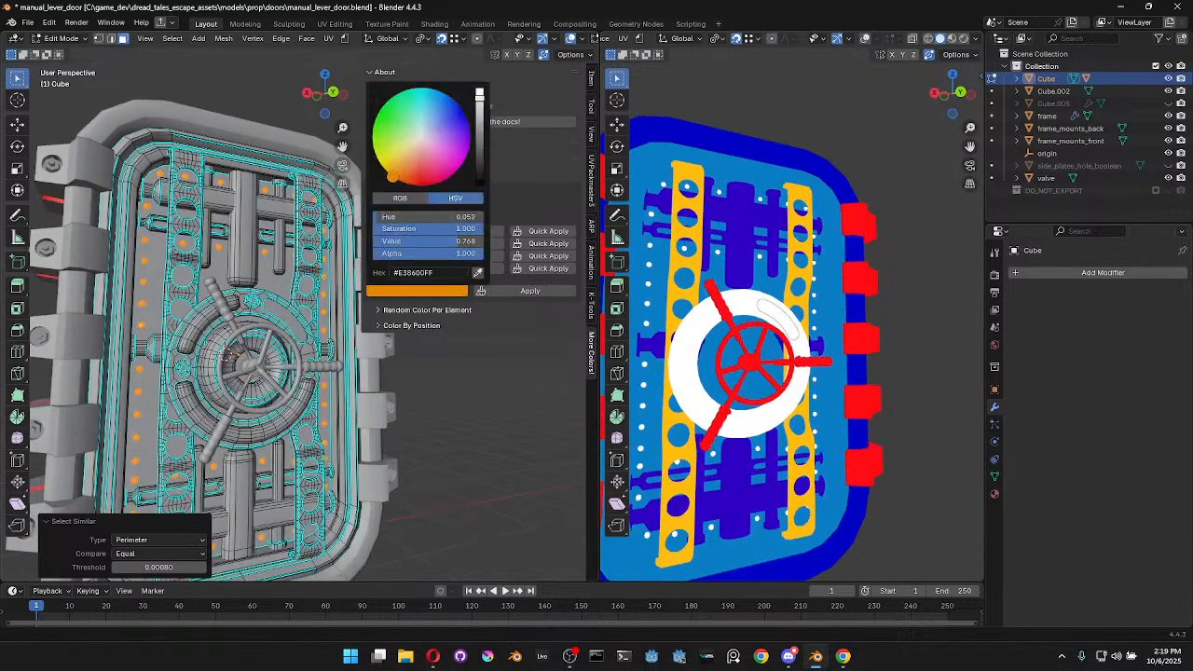
left_click(549, 292)
Select the ring around the valve hub, set the custom fill color to orange #E39C00FF, and apply it
scroll(752, 418, "down", 1)
scroll(164, 328, "up", 3)
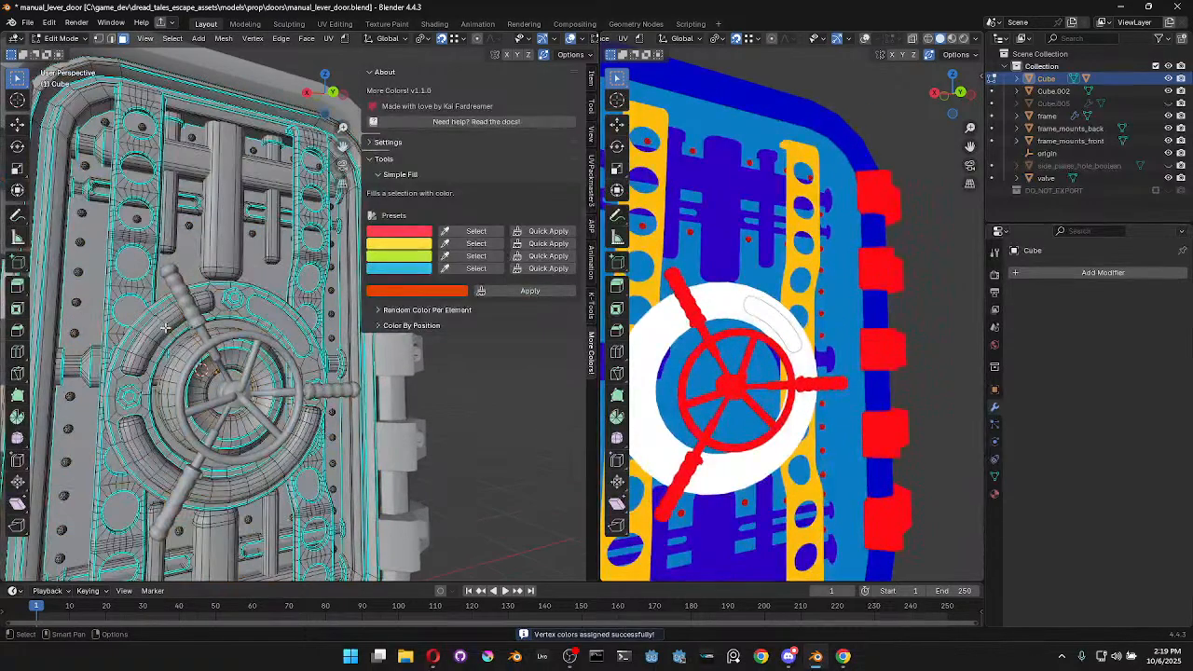
key("l")
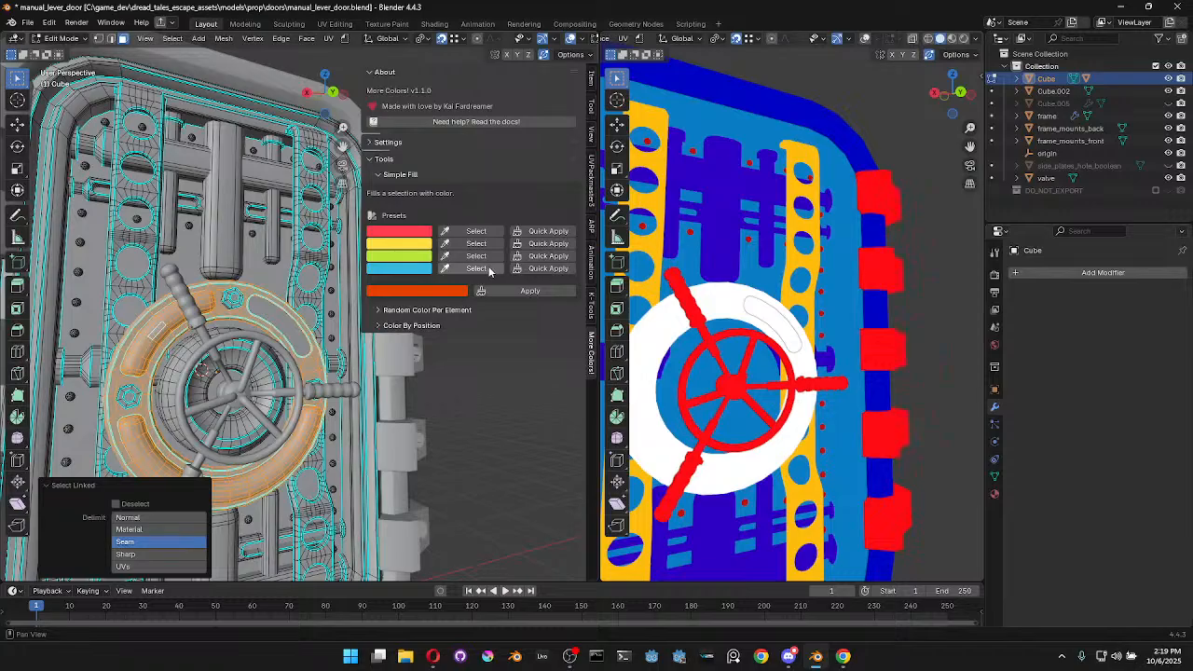
left_click(451, 294)
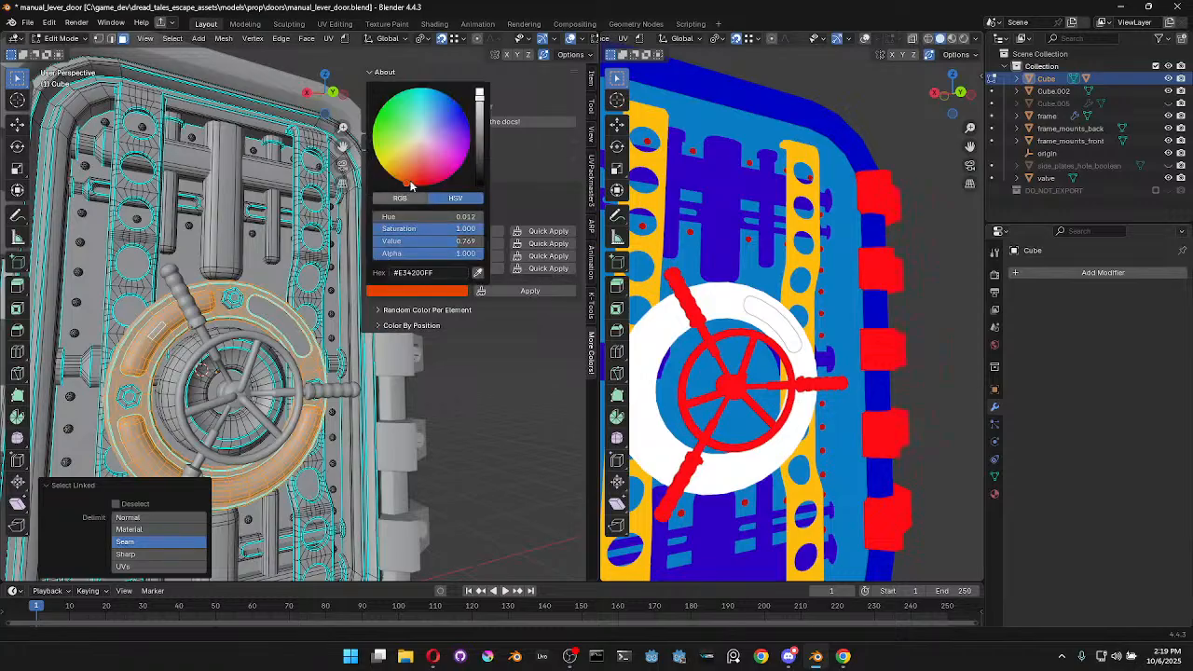
left_click_drag(404, 171, 388, 173)
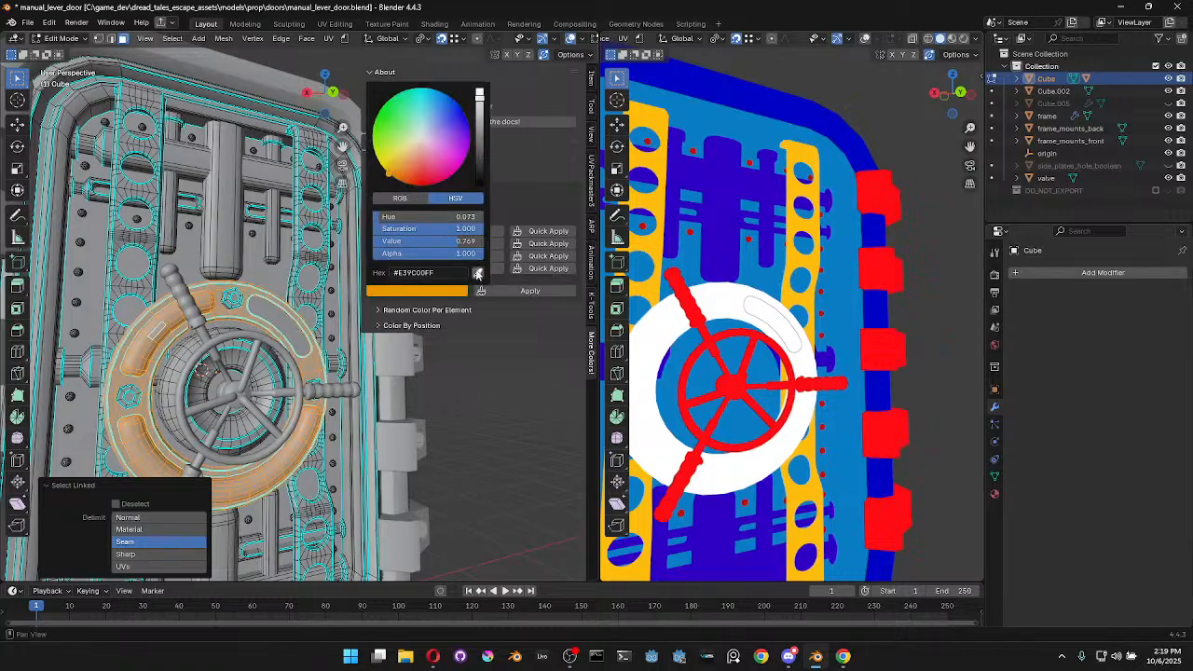
left_click(520, 293)
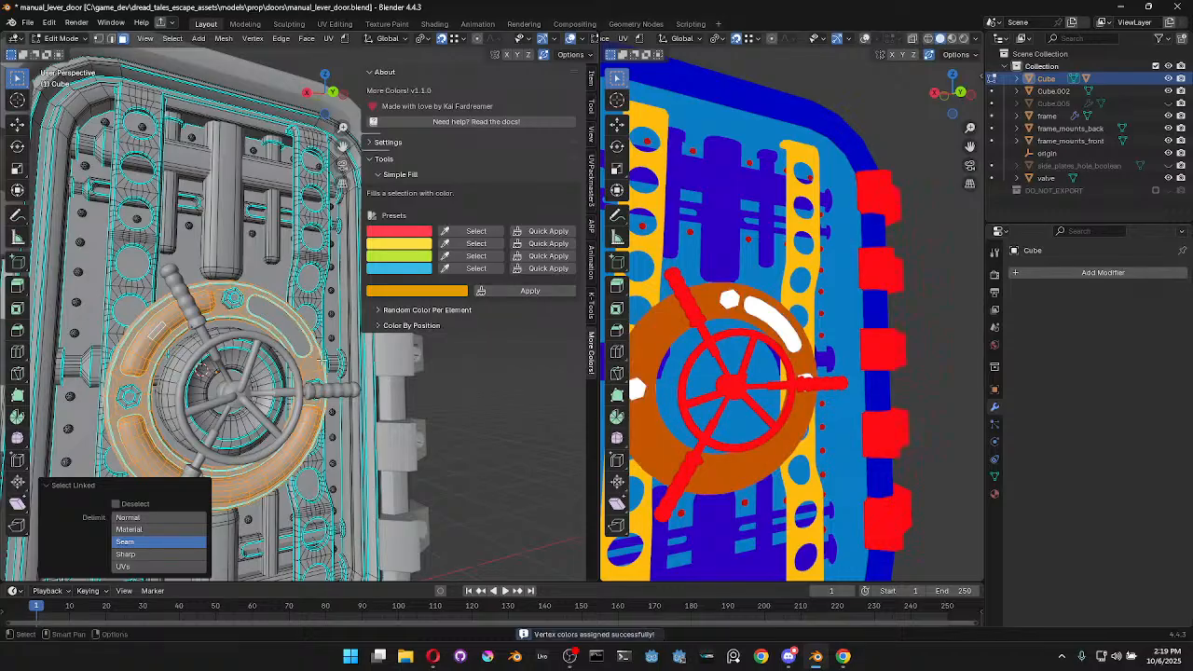
Switch editing to the front and back frame mounts, clear the selection, and select the linked faces of one mount's hex bolt
middle_click_drag(271, 359, 84, 316)
key("alt+q")
key("alt+q")
key("alt+a")
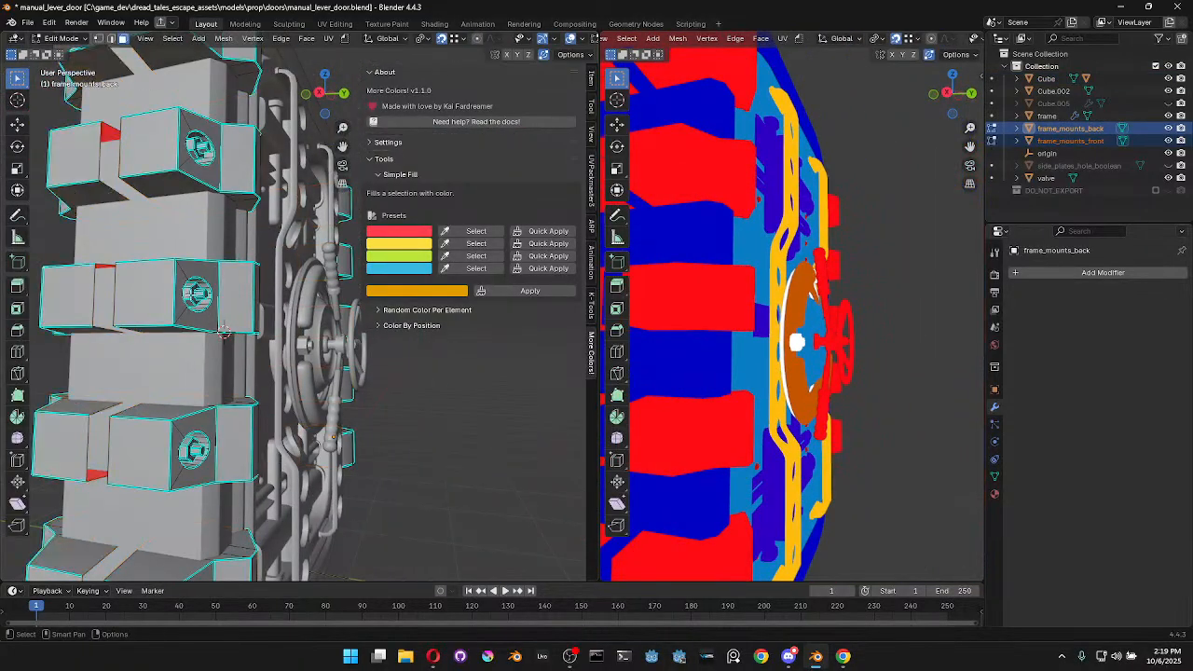
key("l")
middle_click_drag(220, 263, 186, 318)
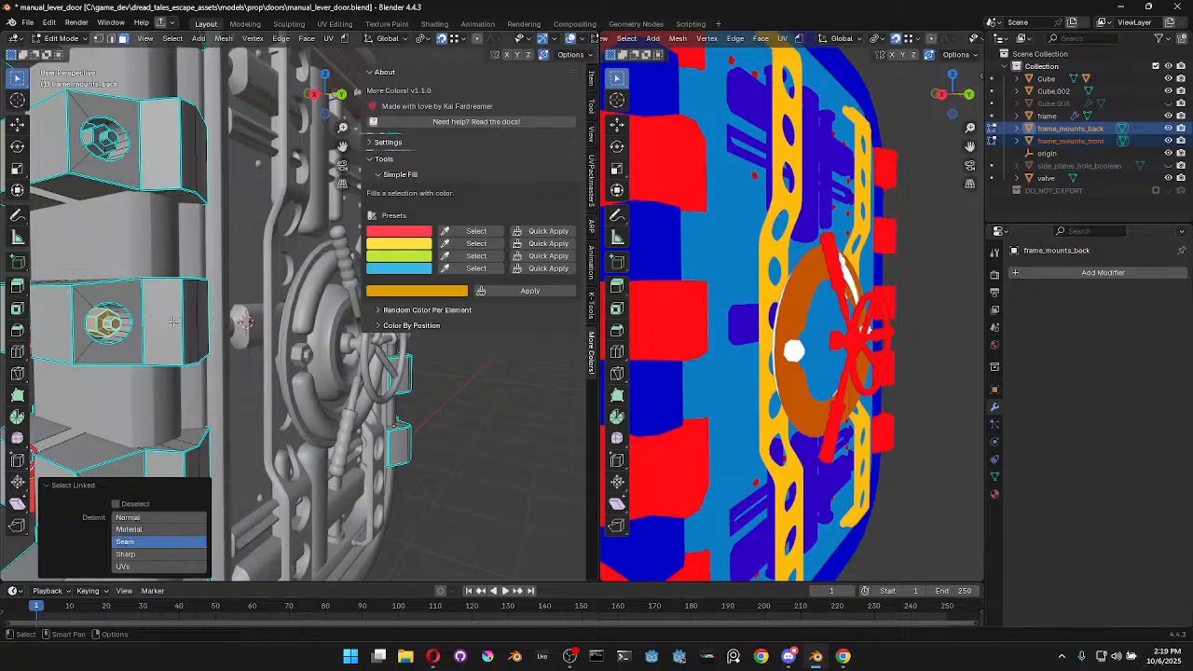
scroll(187, 323, "down", 5)
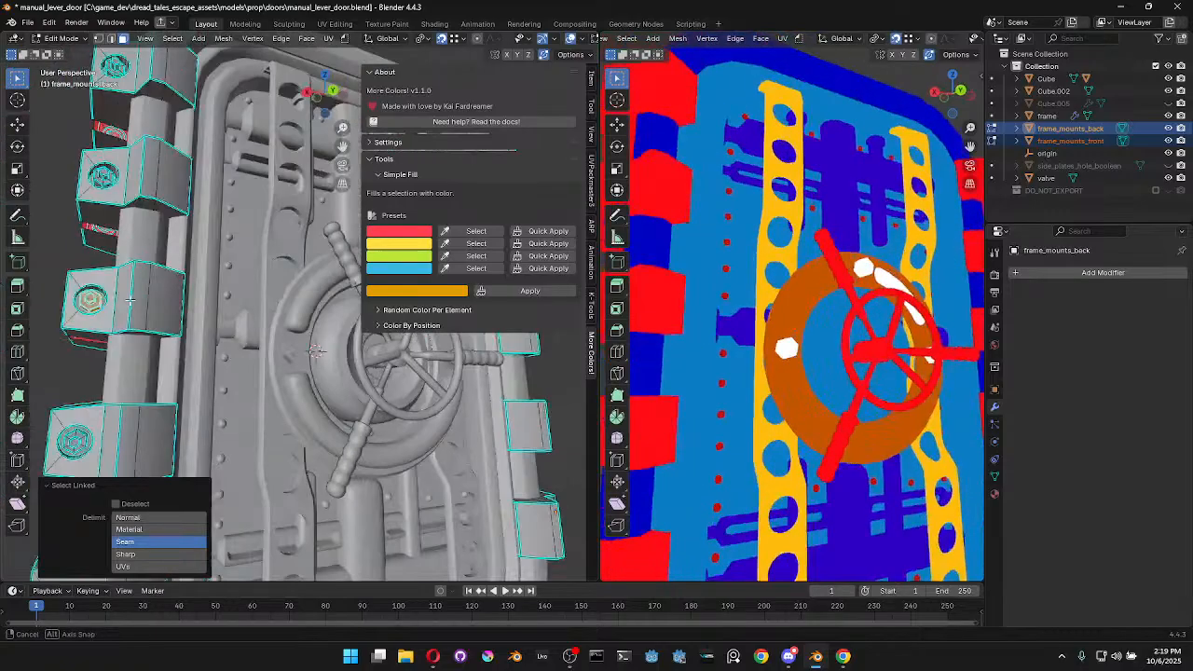
scroll(228, 306, "up", 2)
scroll(120, 309, "up", 4)
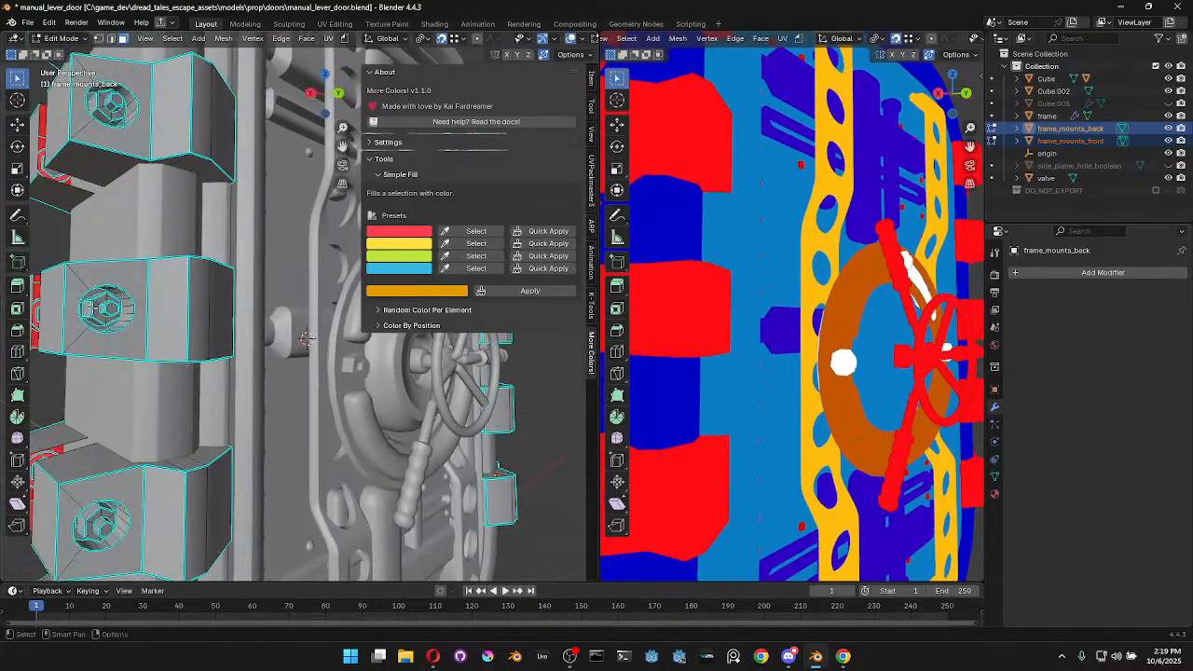
key("l")
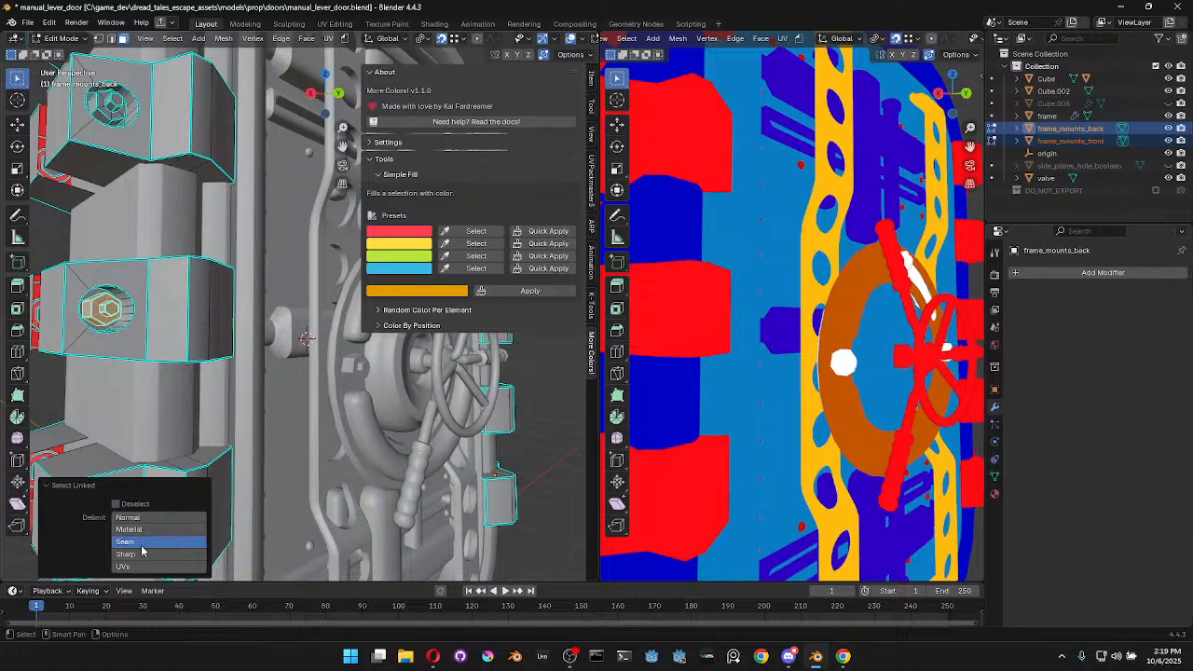
Try editing the front frame mounts alone and selecting a bolt's hexagonal end face for a Select Similar operation
key("Tab")
scroll(121, 286, "up", 3)
scroll(121, 286, "down", 3)
scroll(116, 310, "up", 5)
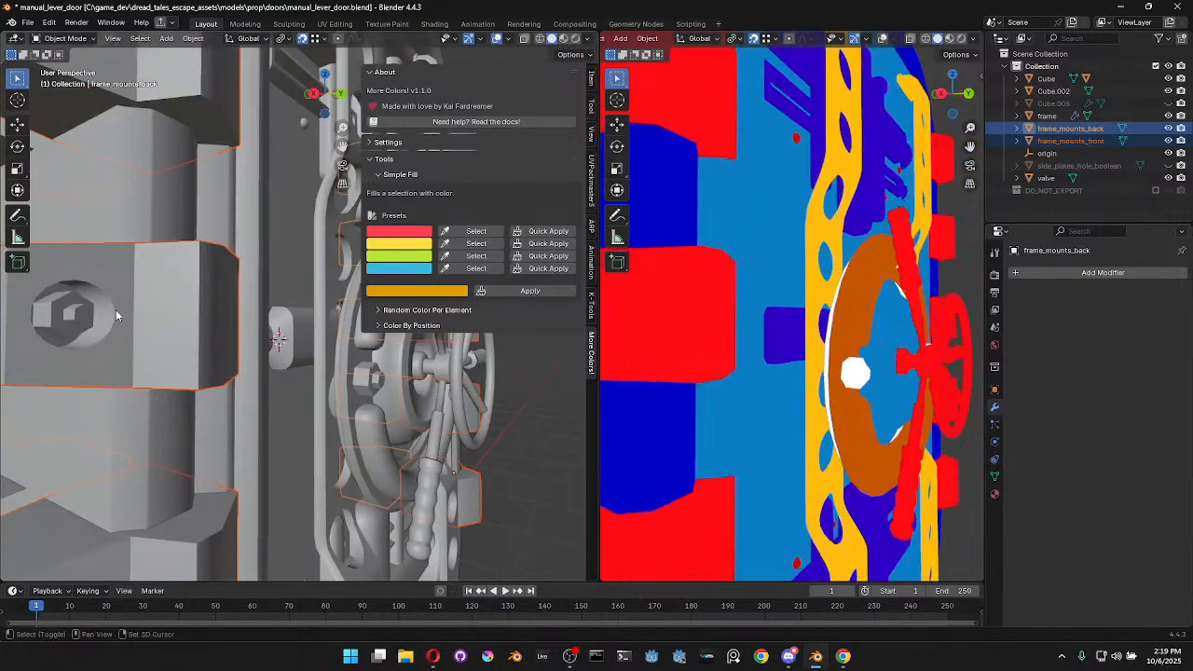
left_click(191, 296)
key("Tab")
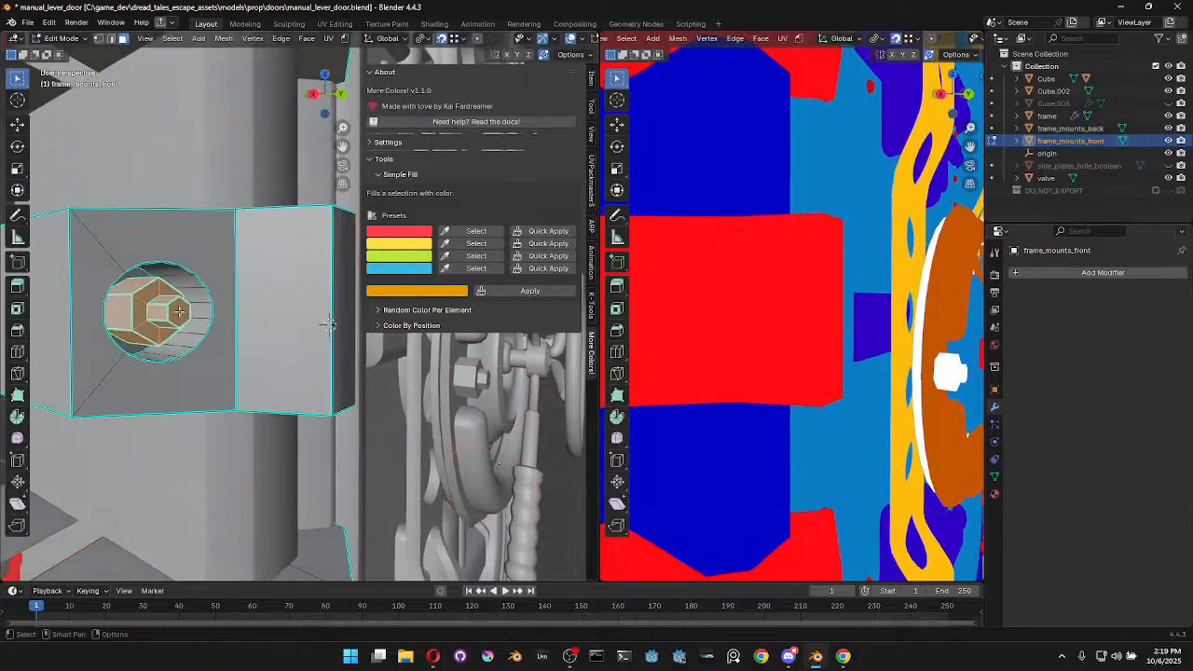
left_click(181, 311)
left_click(198, 39)
left_click(172, 41)
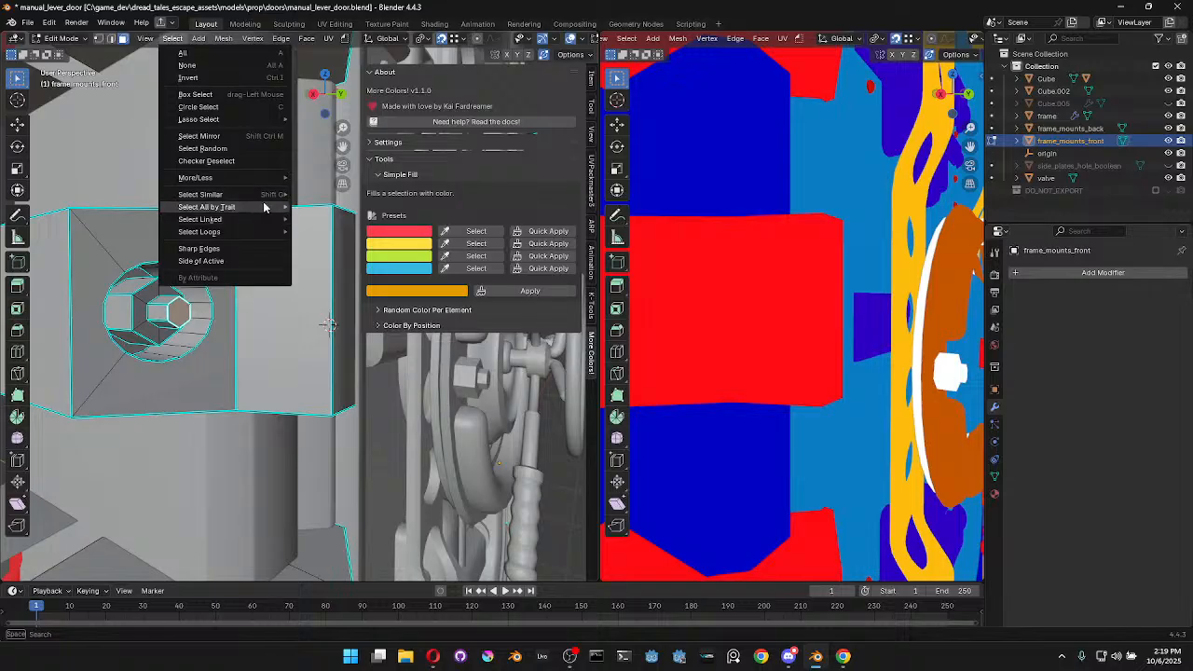
mouse_move(252, 196)
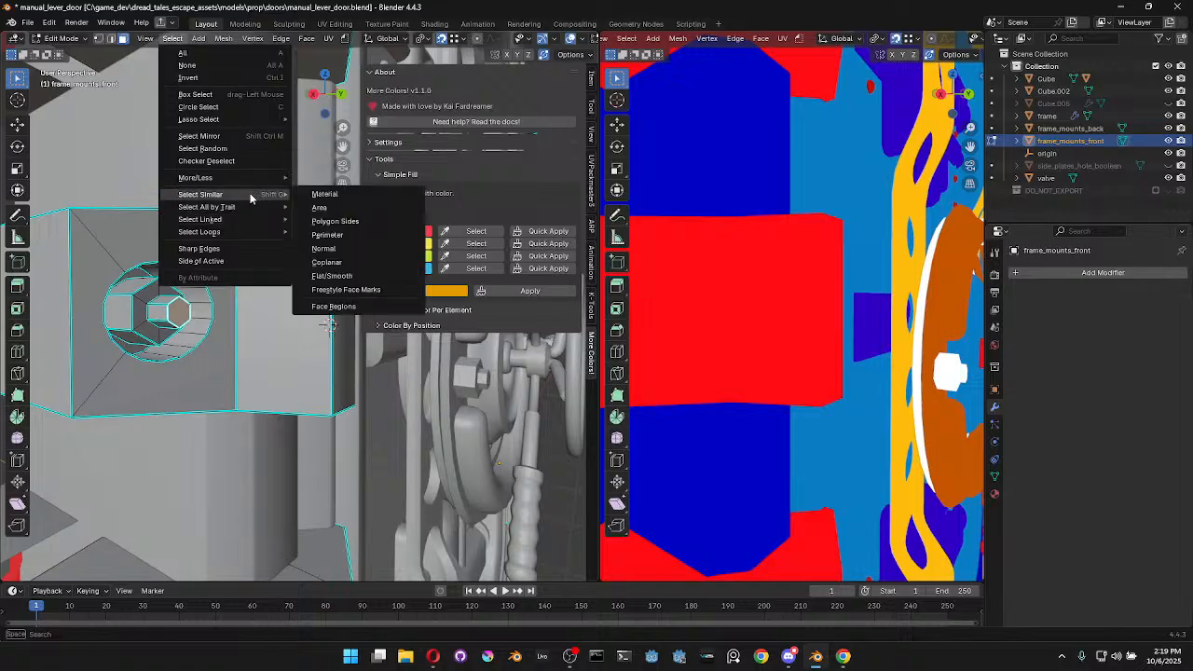
Add the back frame mounts to the selection and edit the front and back mounts together
scroll(200, 321, "down", 3)
middle_click_drag(201, 321, 112, 327)
key("Tab")
left_click(237, 329, "shift")
key("Tab")
Select one mount bolt's hexagonal end face, then select faces of similar area with a threshold of 0.00070
scroll(162, 324, "up", 2)
left_click(162, 324)
left_click(211, 43)
mouse_move(224, 38)
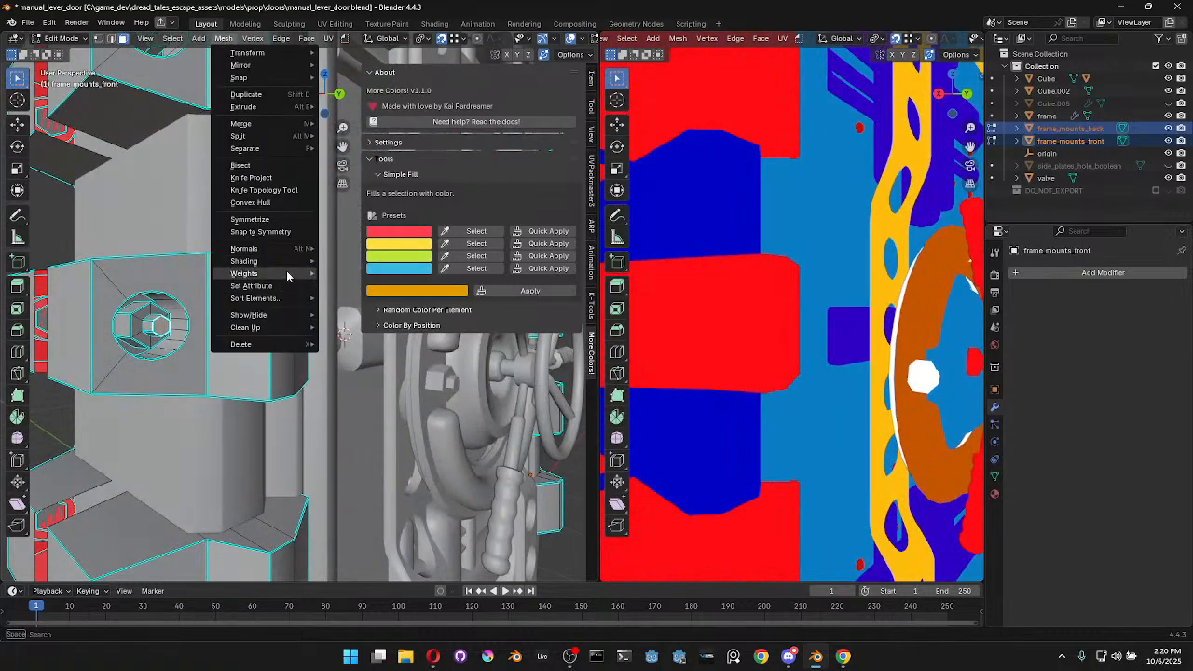
mouse_move(172, 38)
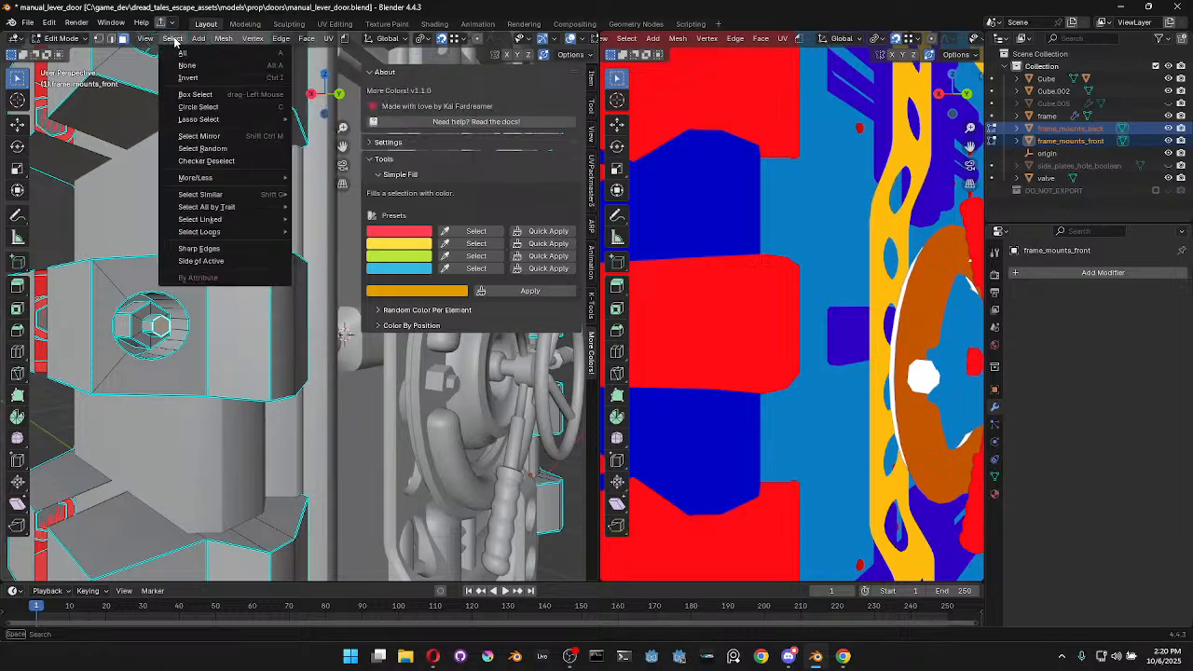
mouse_move(254, 193)
left_click(319, 207)
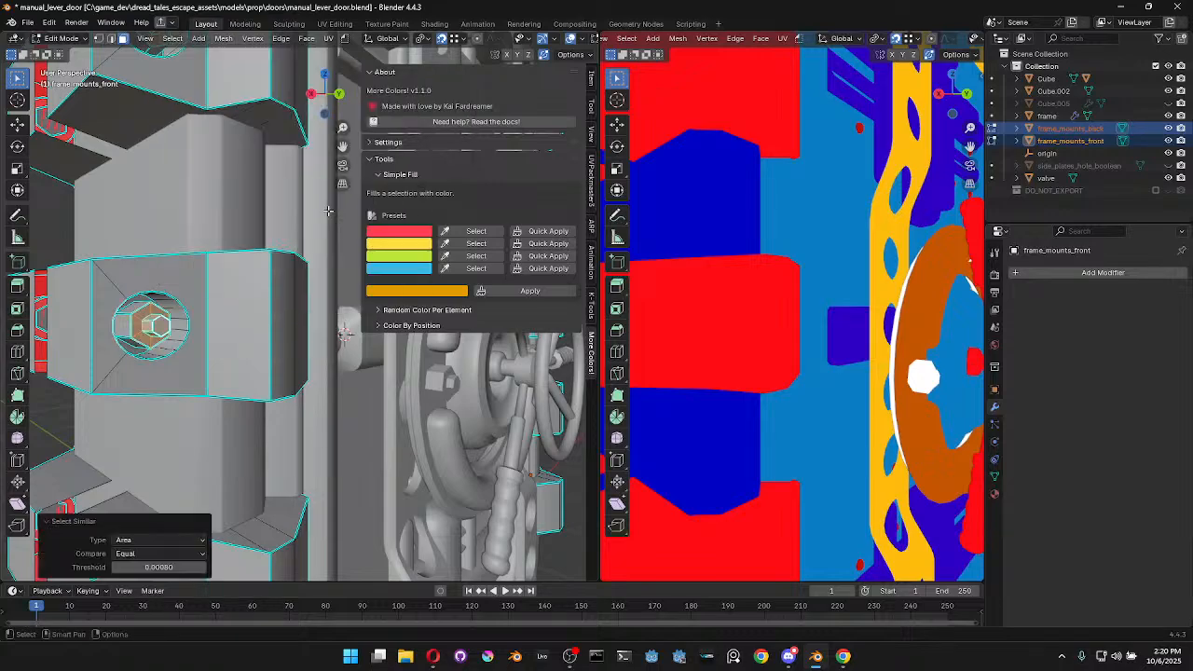
left_click(116, 569)
Check in wireframe which bolt faces are selected across all the mounts, and return to solid shading
scroll(337, 376, "down", 4)
key("z")
left_click(233, 376)
scroll(373, 401, "down", 3)
mouse_move(501, 427)
middle_mouse_down("shift")
mouse_move(419, 438)
mouse_move(421, 496)
mouse_move(419, 476)
middle_mouse_up("shift")
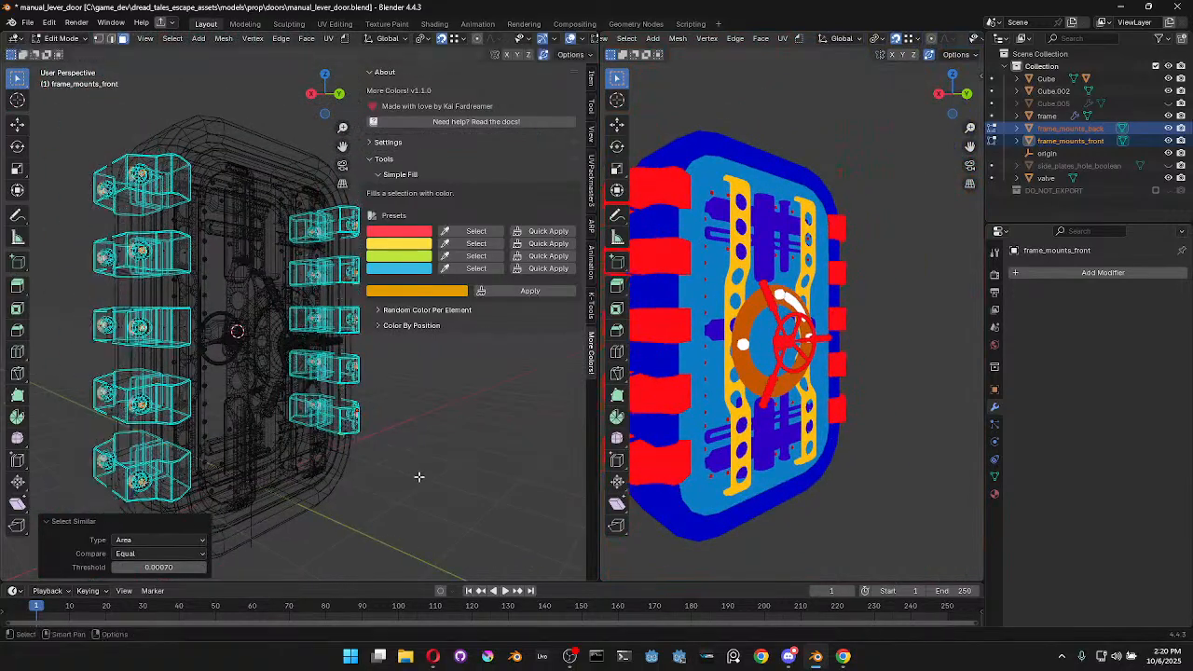
scroll(133, 397, "up", 2)
key("z")
left_click(159, 407)
scroll(159, 401, "up", 10)
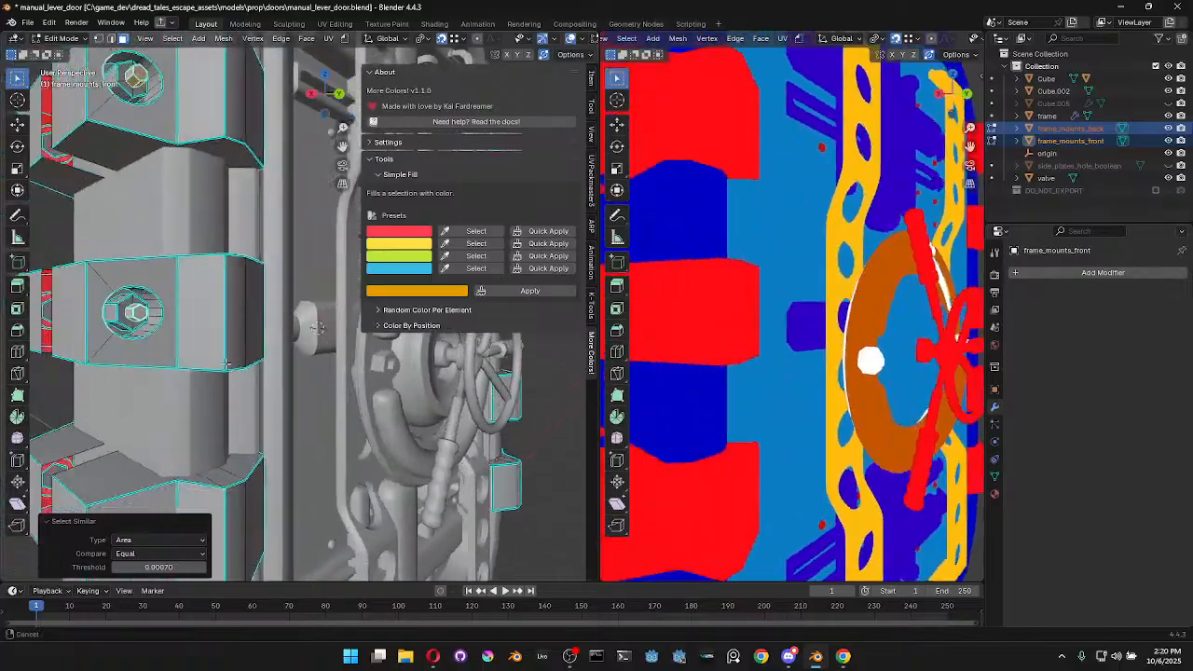
scroll(159, 351, "up", 3)
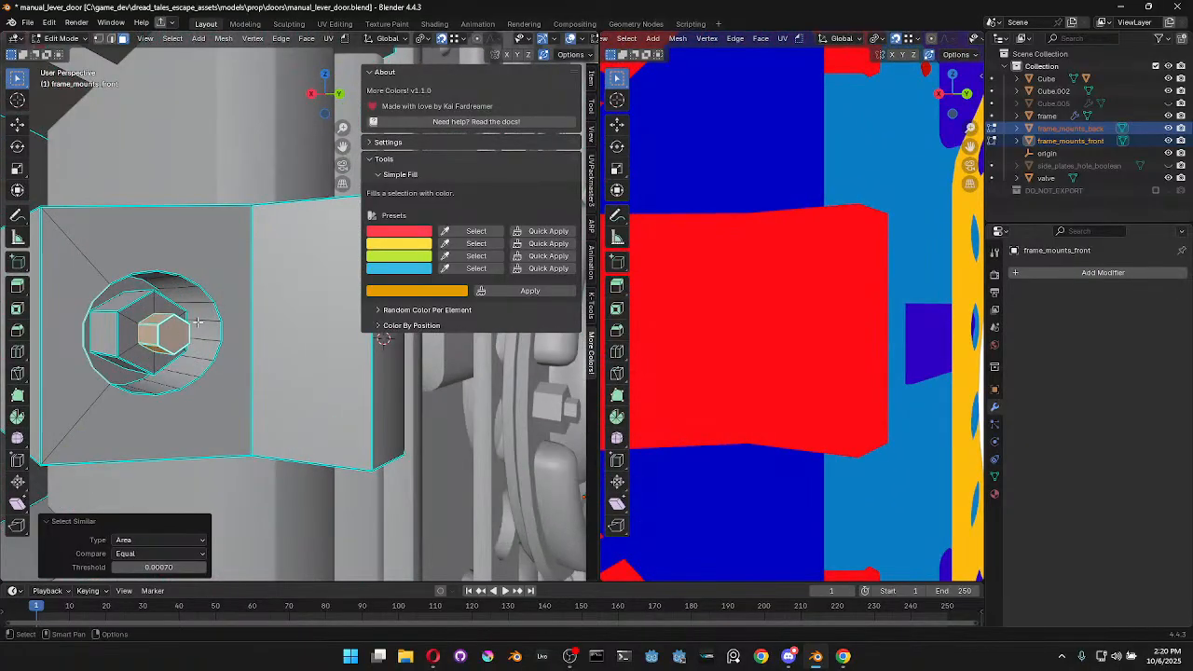
Apply Shade Smooth to the selected bolt tip faces
key("F3")
type("shade")
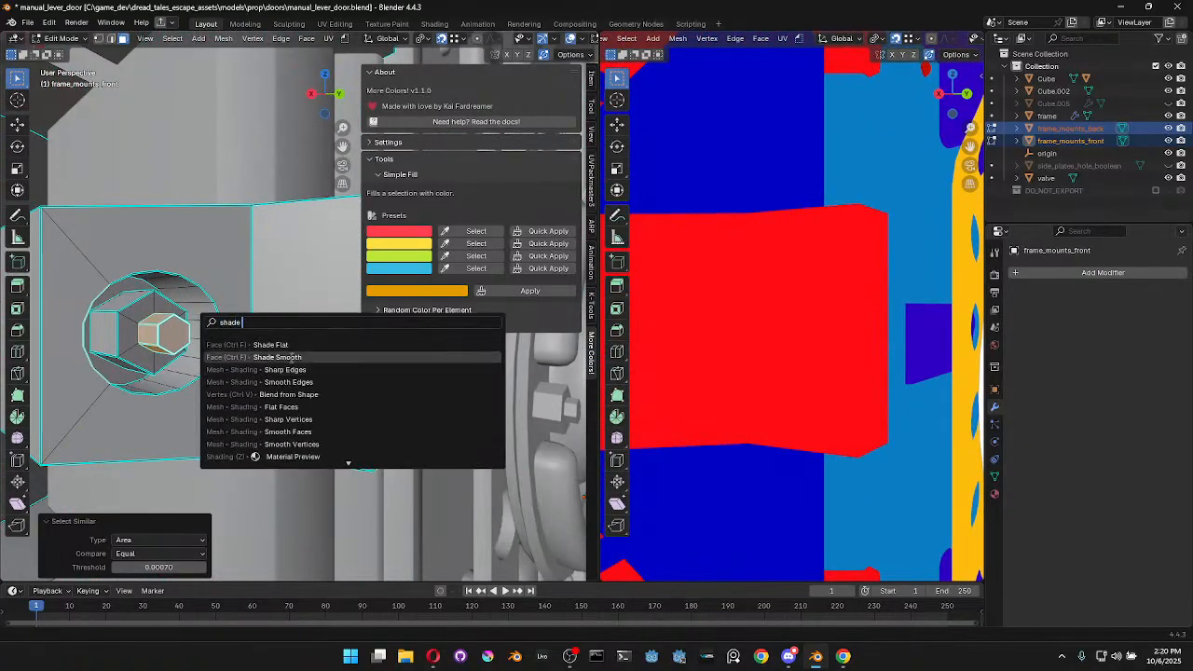
left_click(291, 358)
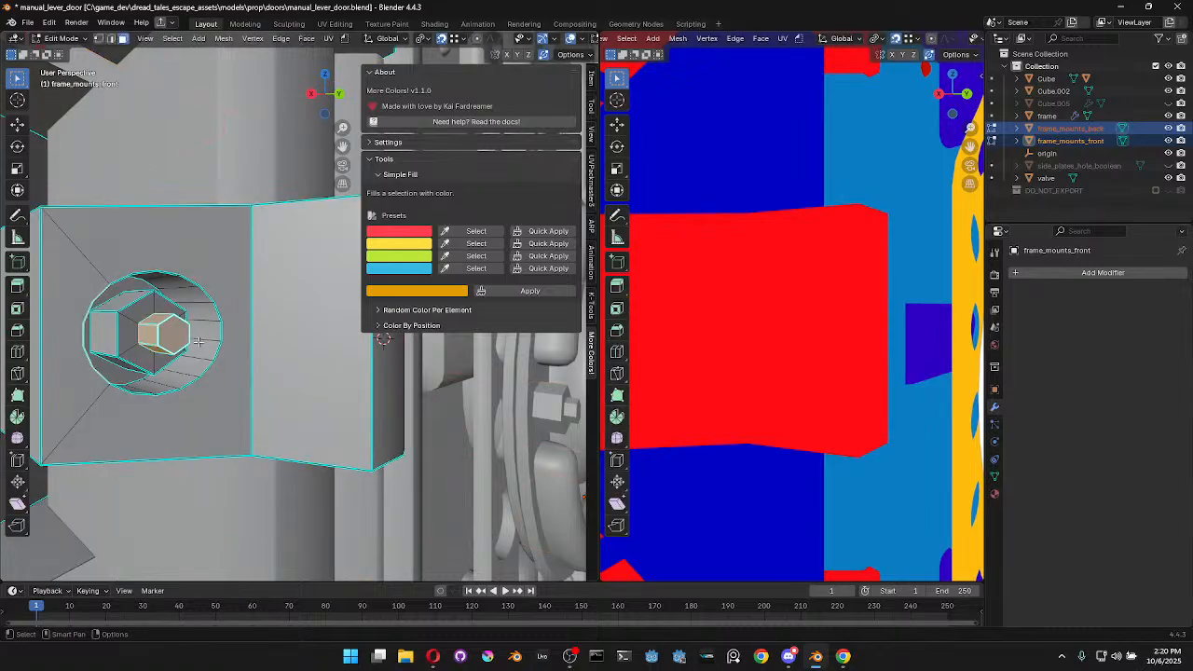
right_click(170, 334)
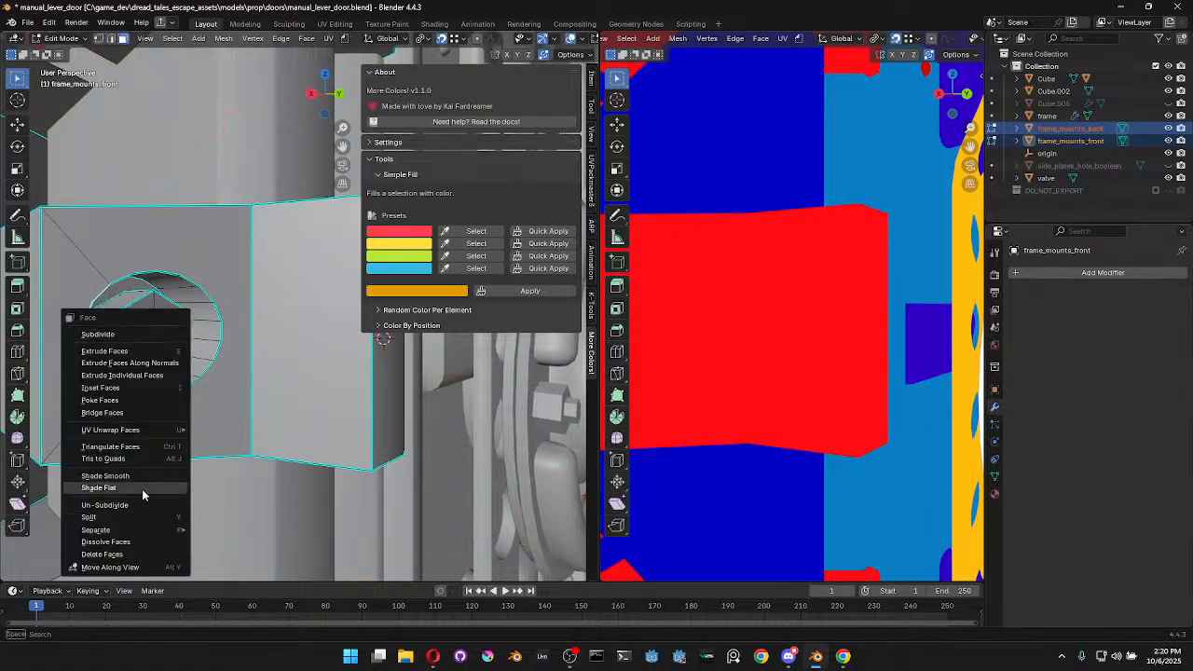
key("q")
key("Escape")
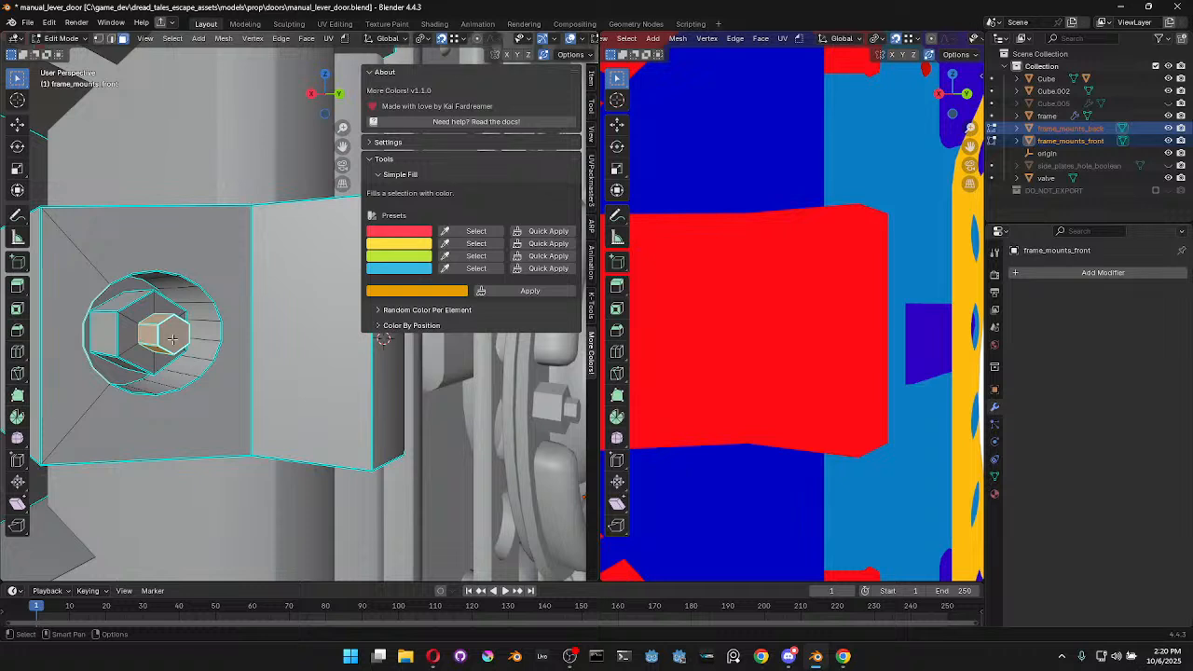
Try clearing the sharp marks from all edges of the selected bolt tip faces in edge select mode
key("2")
right_click(173, 338)
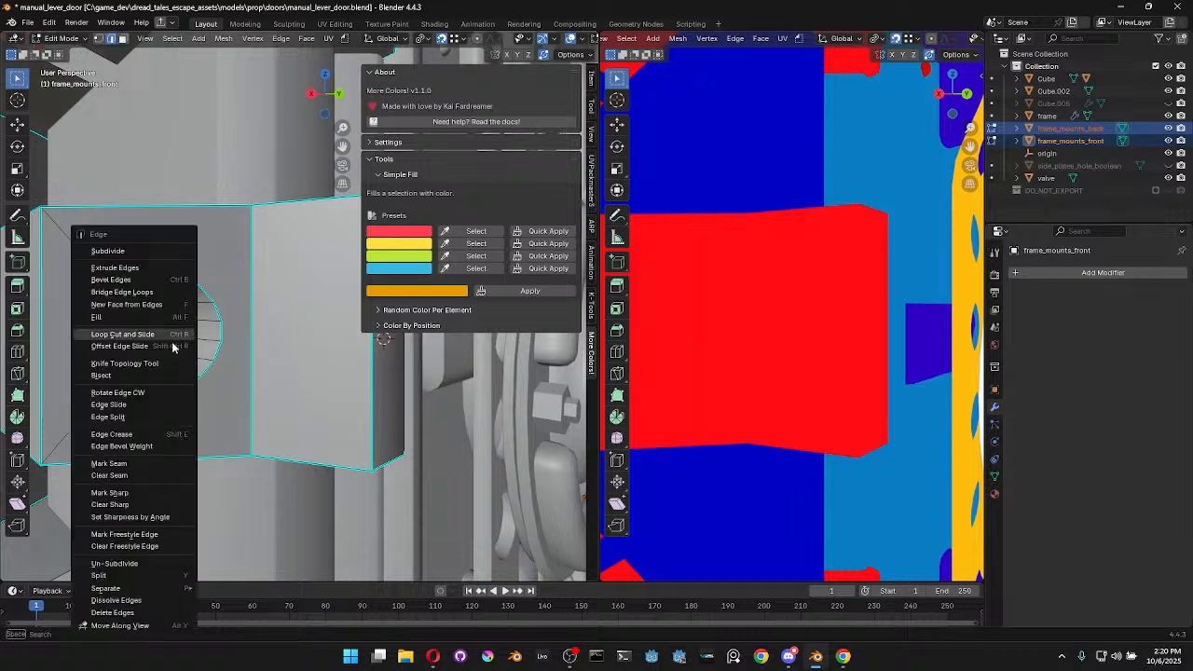
left_click(142, 506)
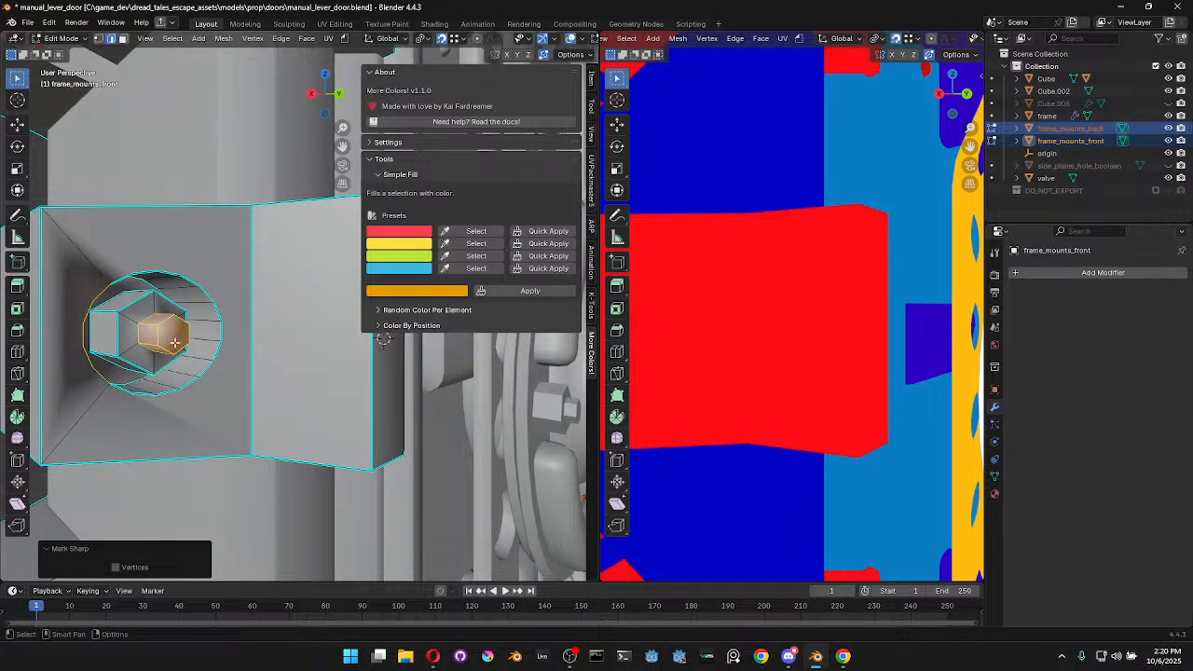
scroll(174, 343, "down", 2)
key("ctrl+z")
scroll(196, 337, "up", 2)
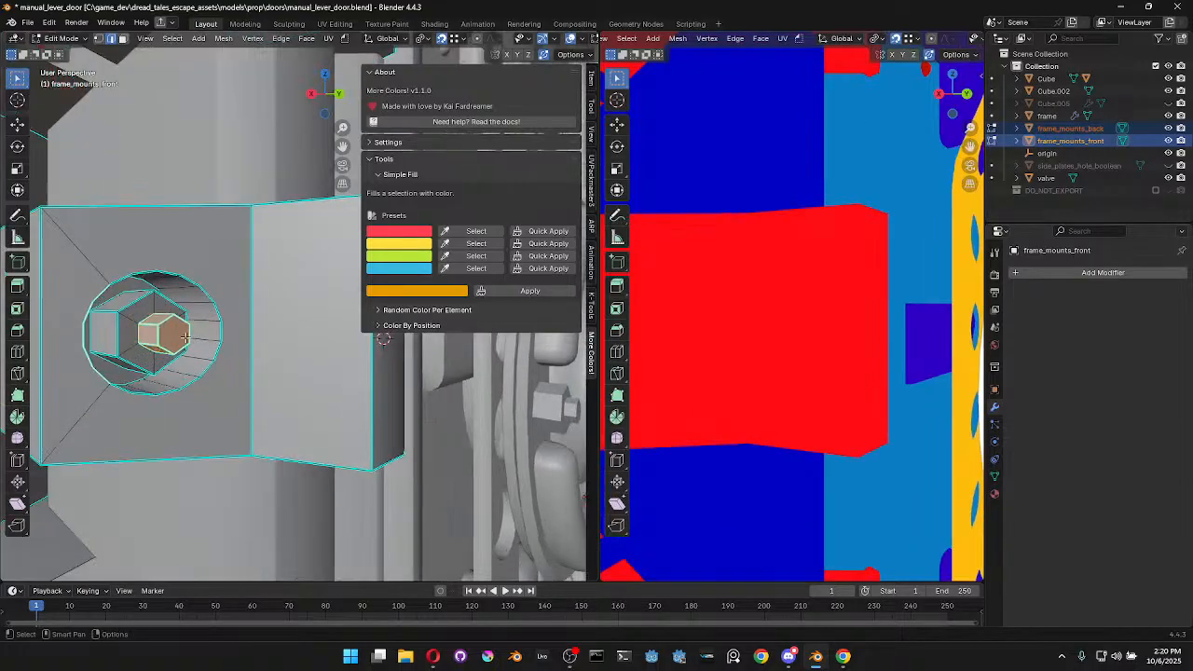
Reduce the selection to the bolts' hexagonal end faces and clear the sharp marks from their edges
key("ctrl+KP_Add")
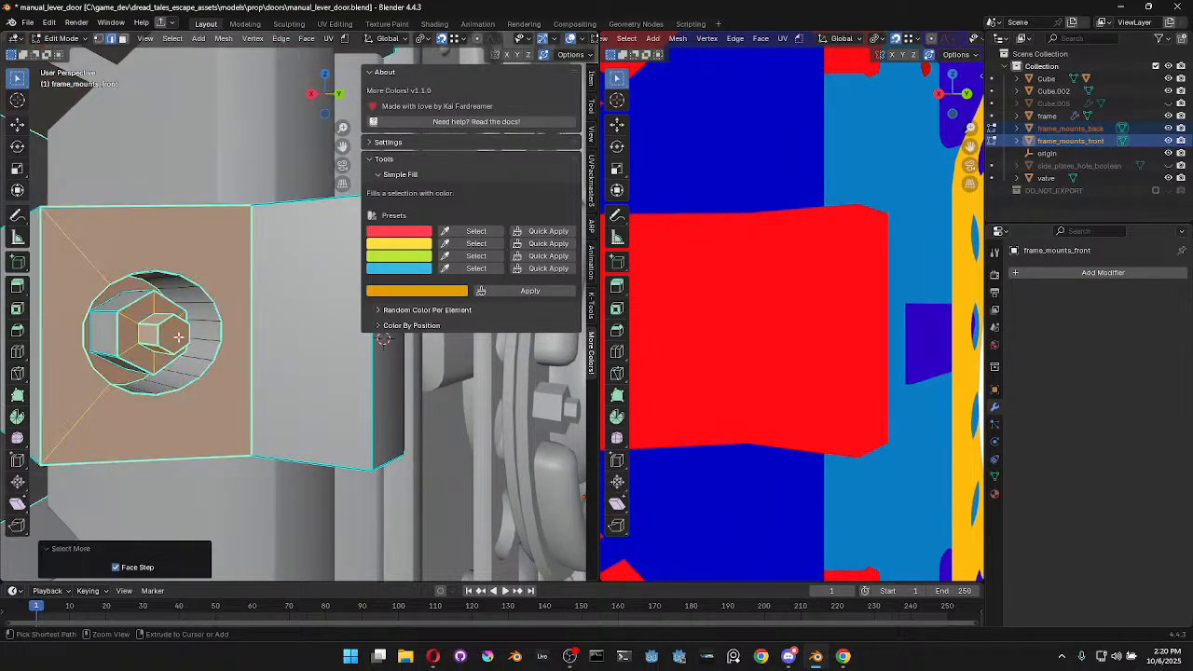
key("ctrl+KP_Subtract")
key("ctrl+KP_Subtract")
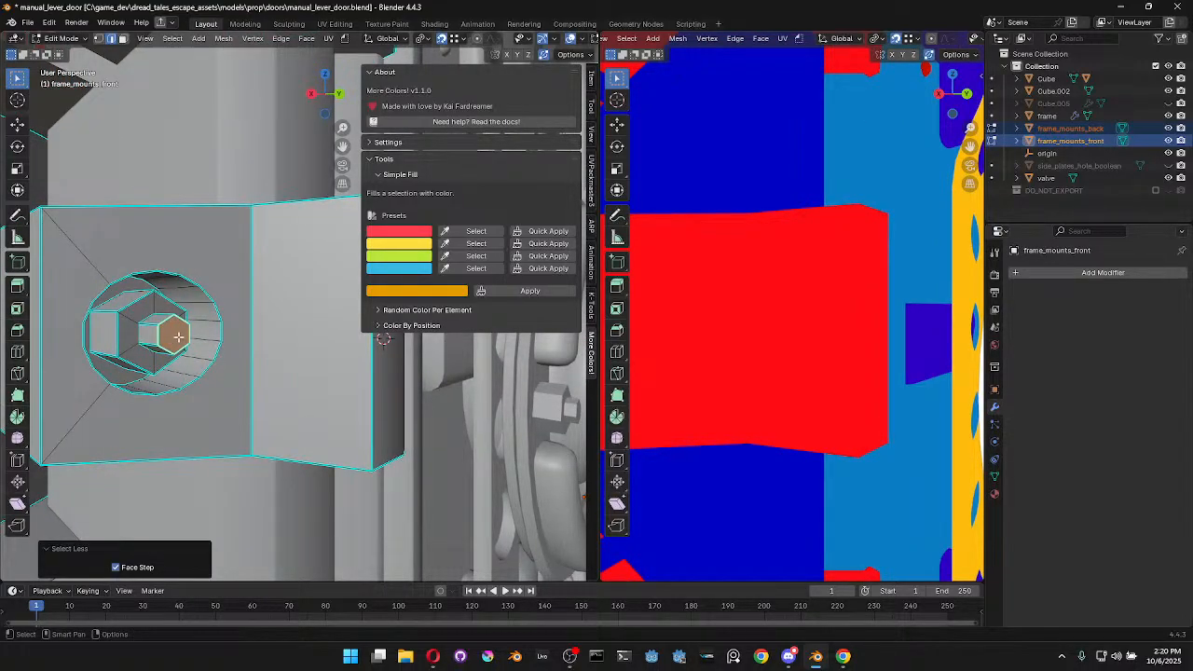
key("ctrl+e")
left_click(179, 337)
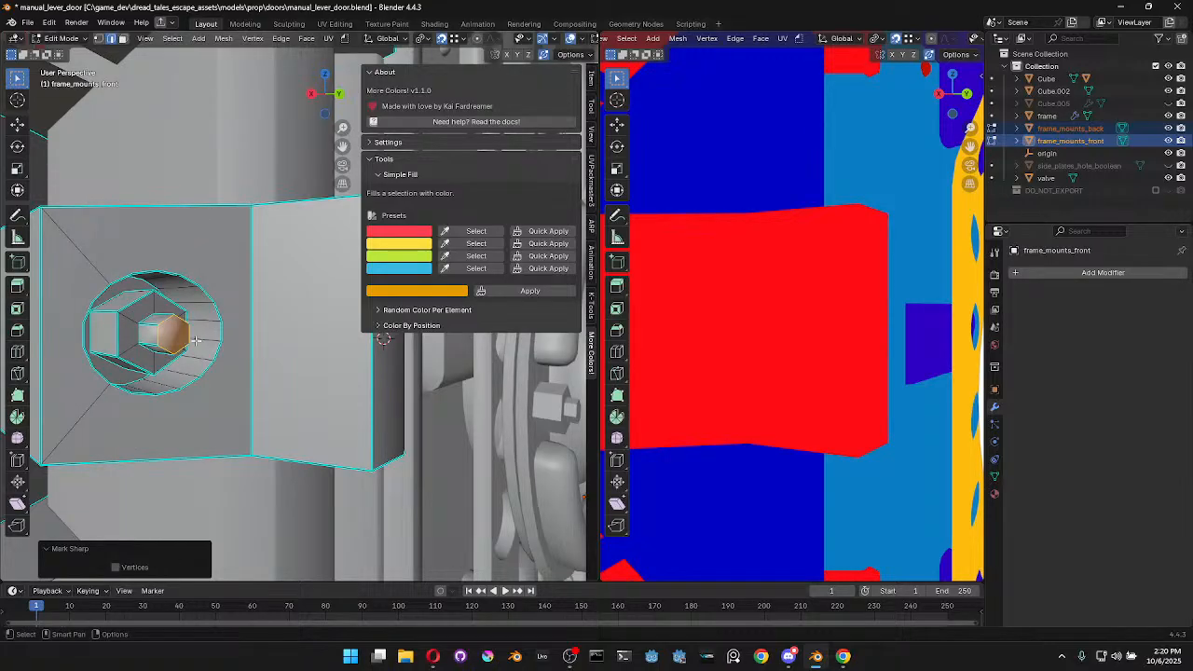
key("Tab")
key("Tab")
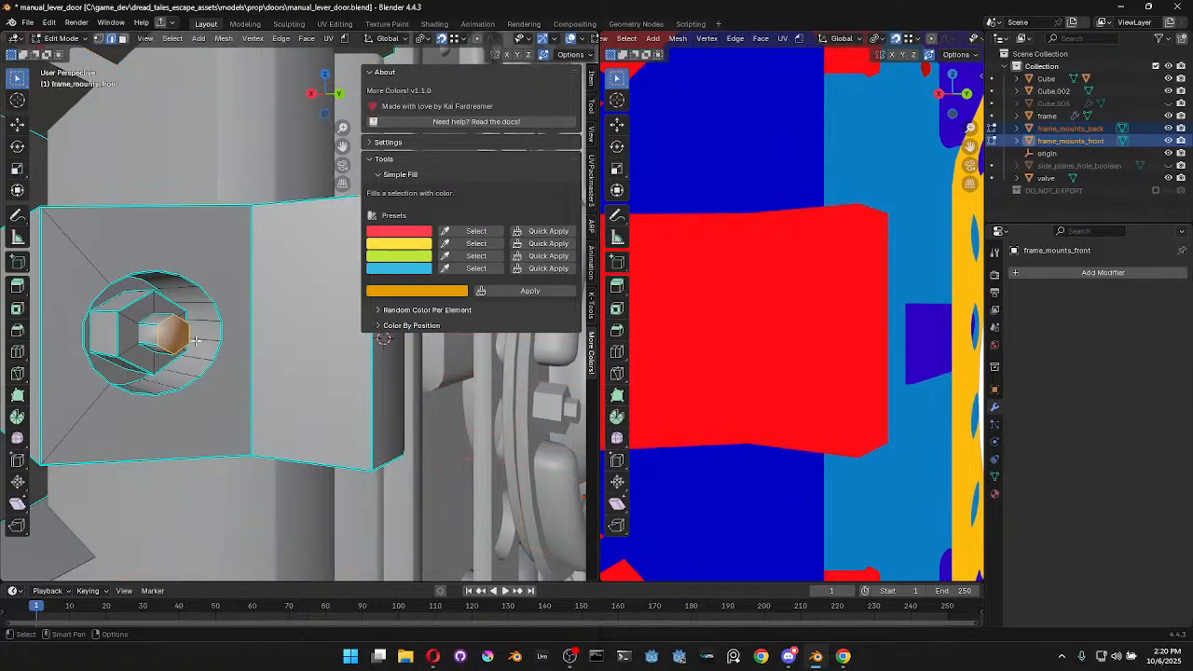
Grow the selection to the bolt tips' side faces and clear the sharp marks from their edges
key("ctrl+KP_Add")
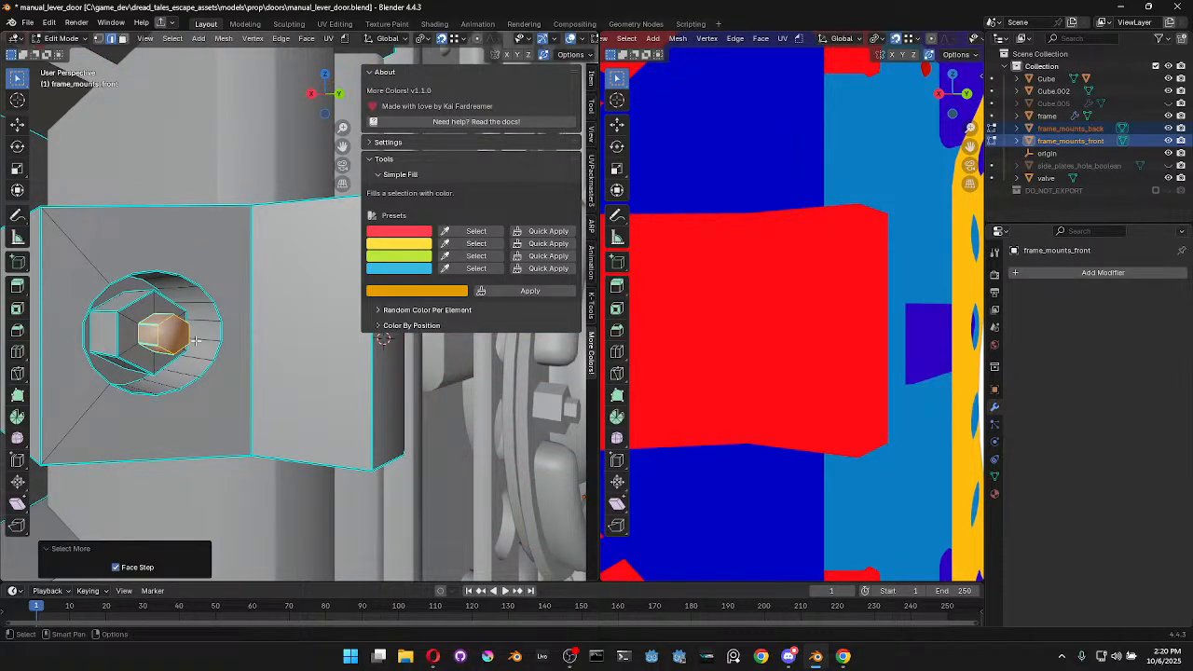
right_click(195, 340)
left_click(194, 339)
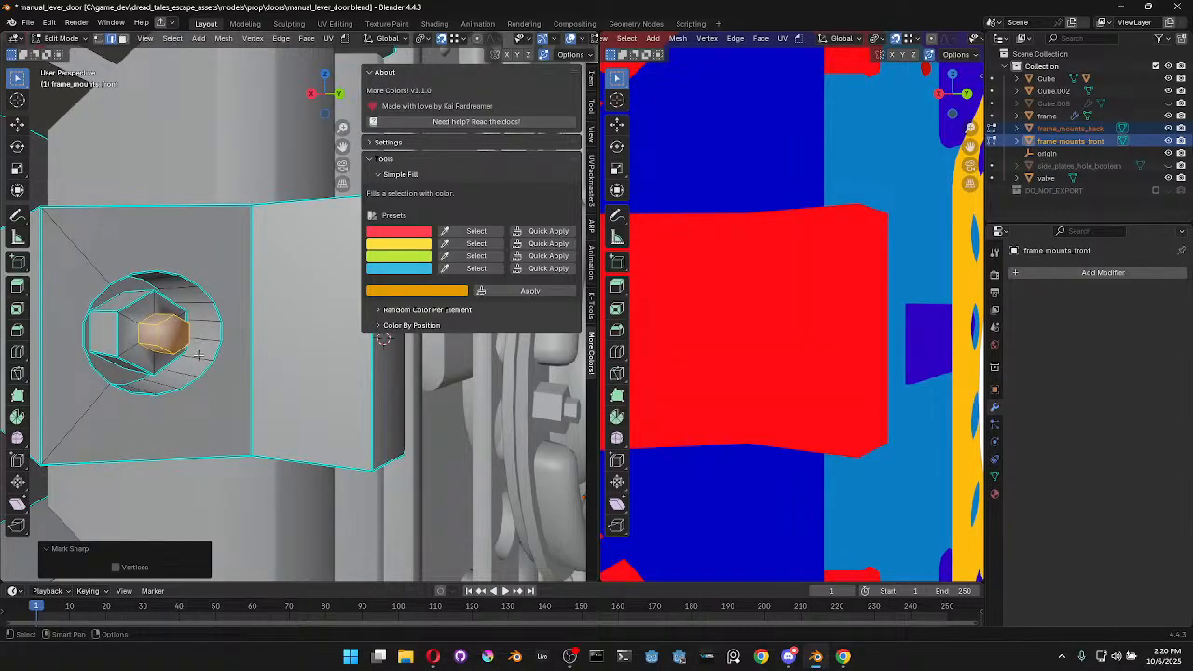
key("Tab")
key("Tab")
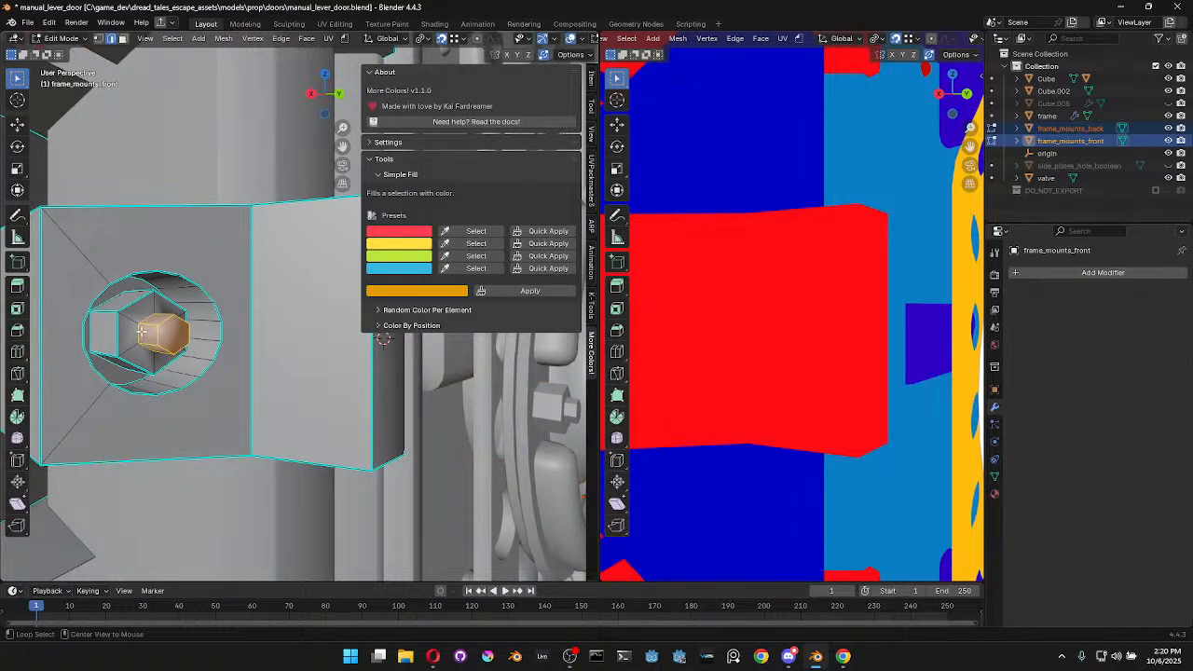
Select an edge of a mount's bolt tip and try selecting edges of similar length with a threshold of 0.00000
left_click(160, 341)
scroll(156, 338, "down", 5)
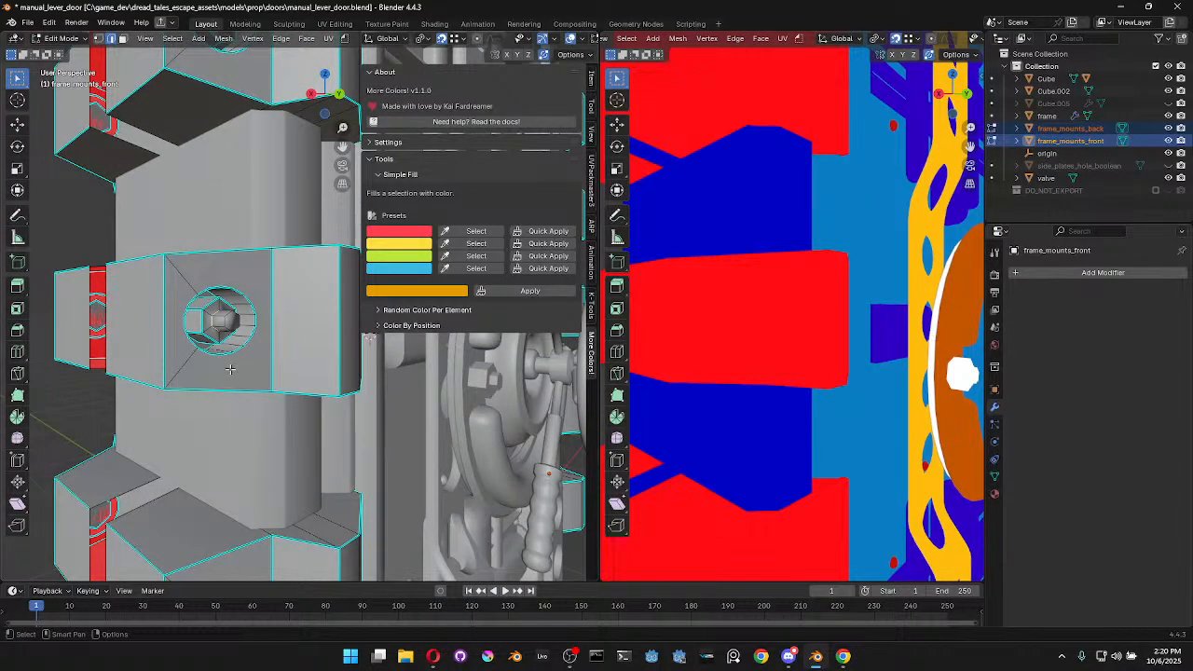
scroll(230, 369, "up", 2)
scroll(229, 364, "down", 1)
middle_click_drag(254, 479, 250, 158, "shift")
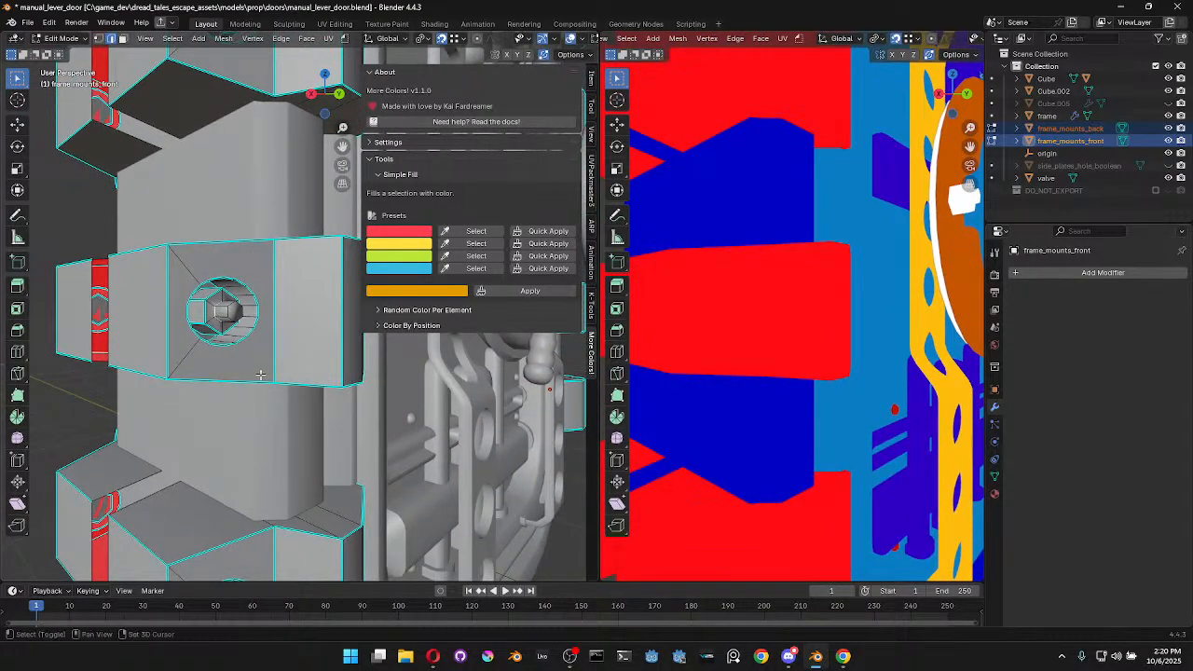
middle_click_drag(216, 314, 218, 341)
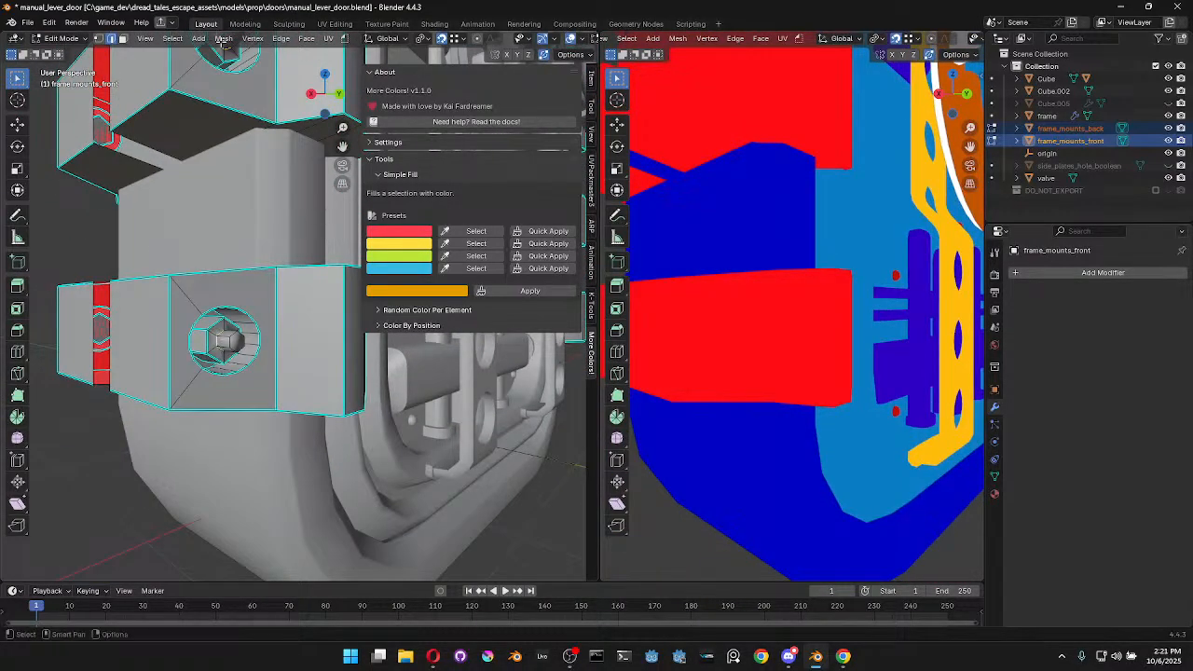
left_click(173, 38)
mouse_move(247, 194)
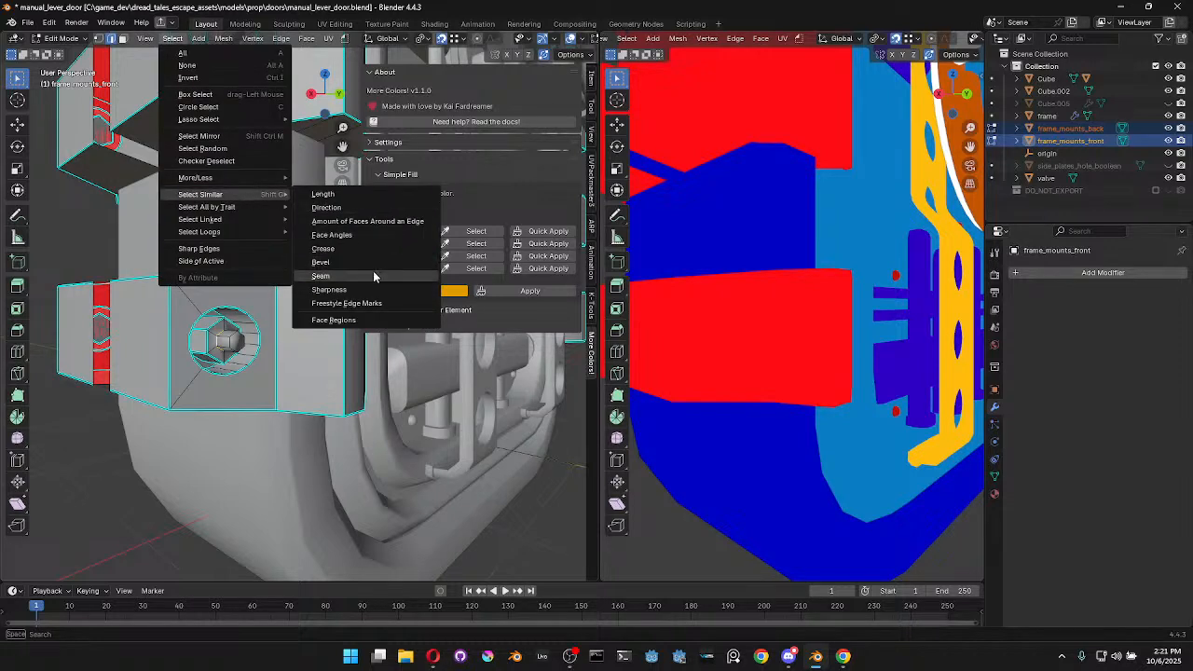
left_click(366, 194)
left_click_drag(159, 567, 126, 567)
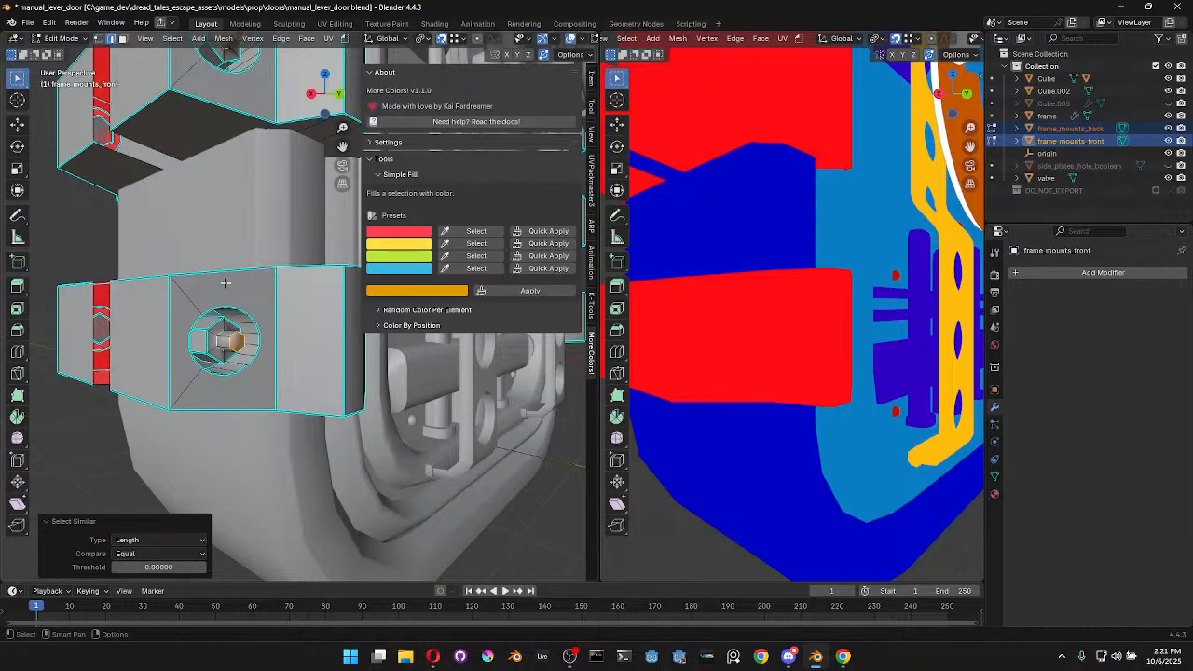
key("alt+a")
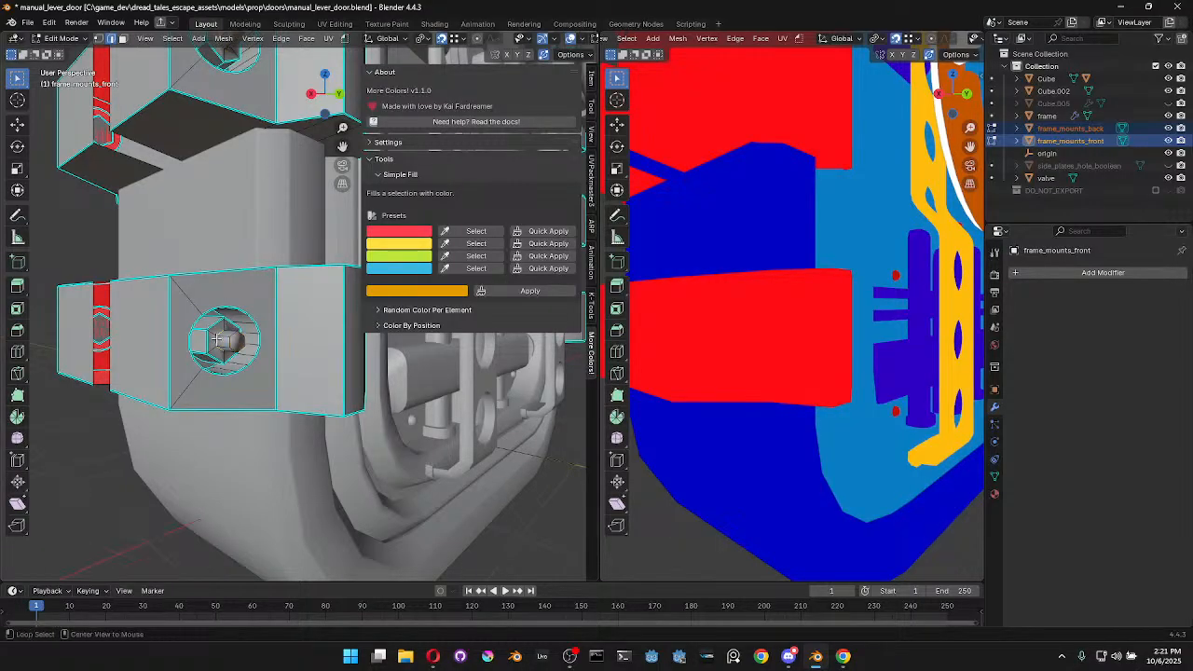
Try selecting similar edges on the mounts by seam and by sharpness, clearing the selection after each attempt
left_click(198, 39)
mouse_move(172, 38)
mouse_move(233, 190)
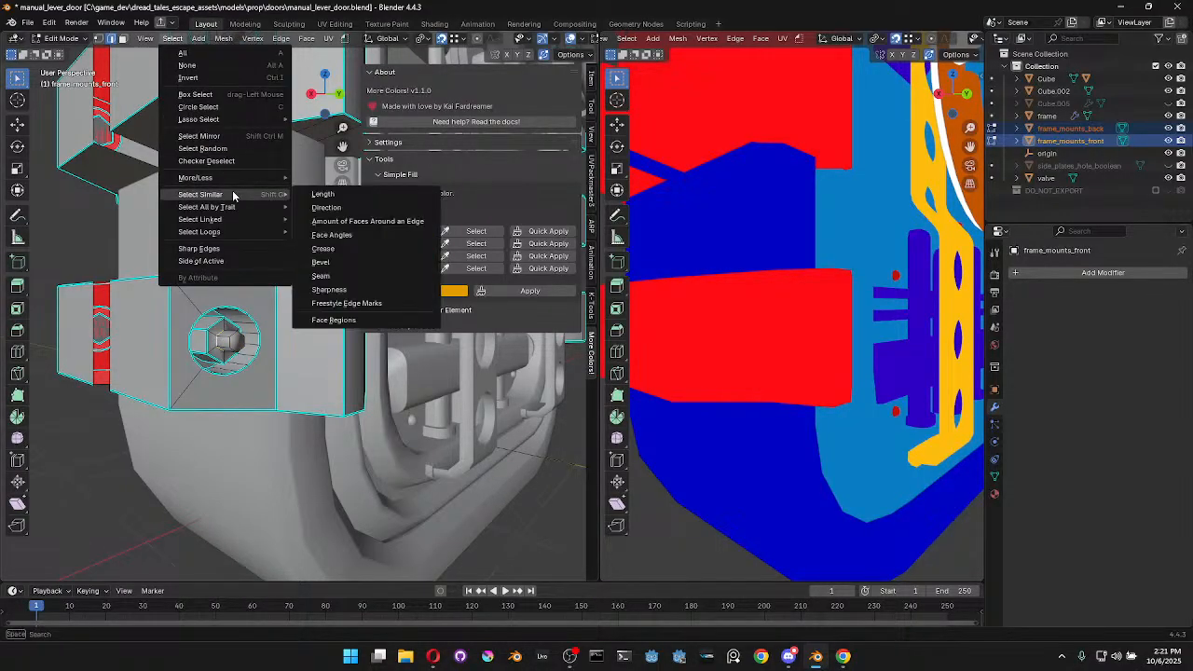
left_click(375, 275)
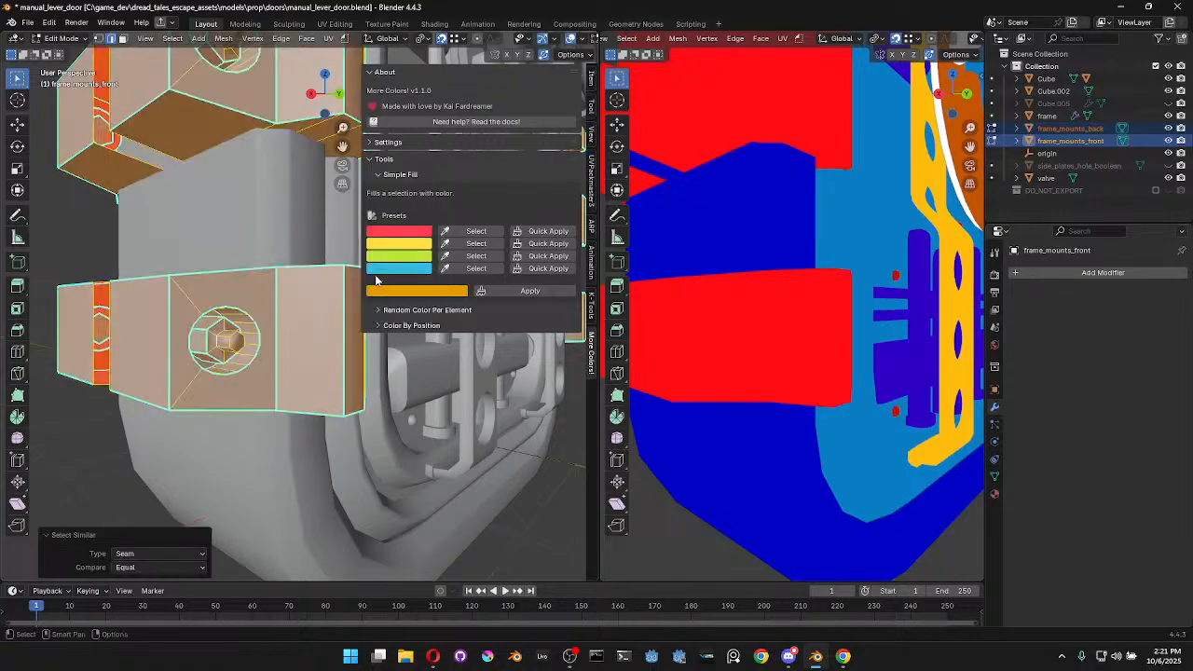
key("alt+a")
key("shift+g")
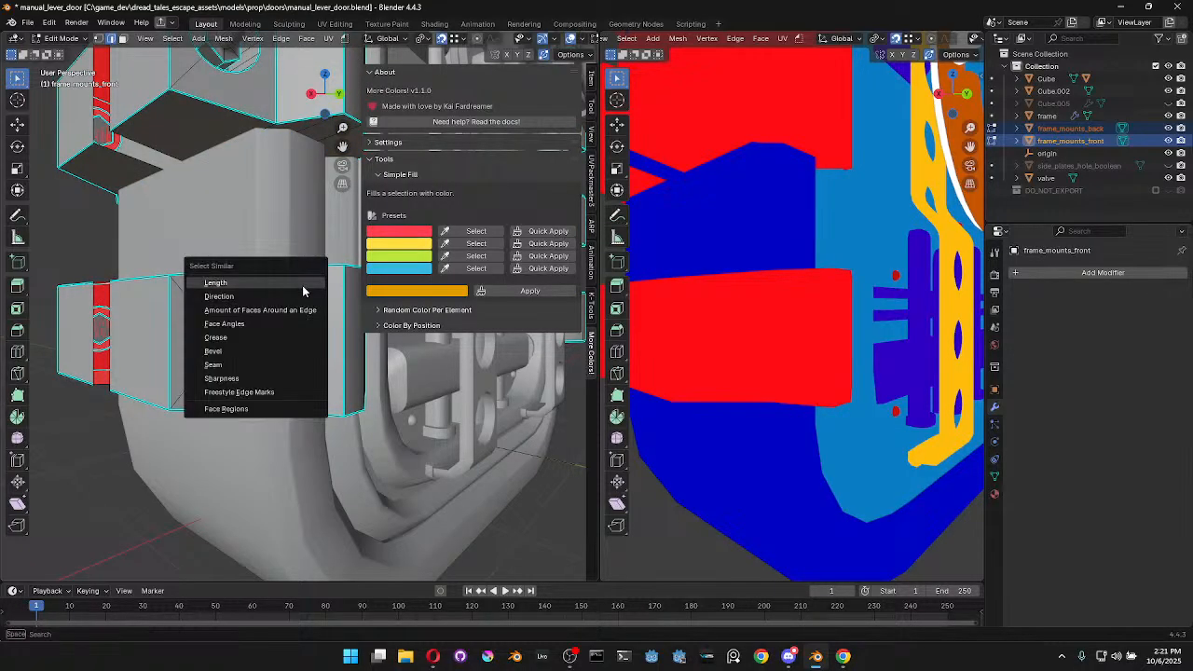
left_click(238, 378)
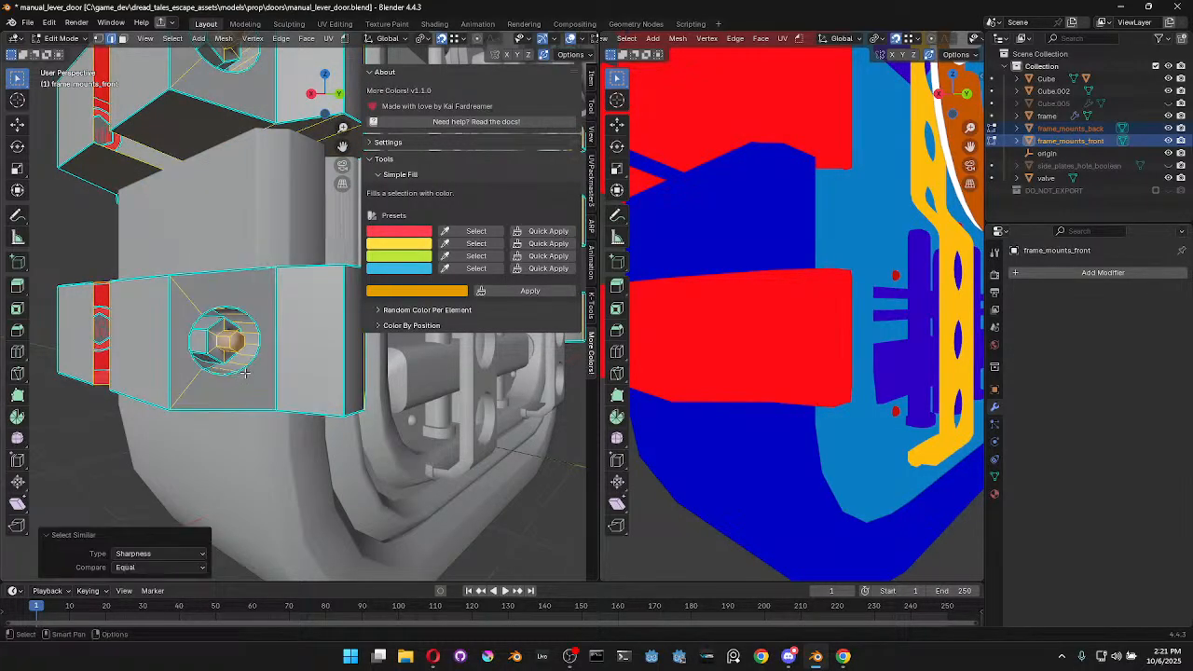
key("alt+a")
Try selecting similar edges on the mounts by Freestyle edge marks, crease and face angles
key("shift+g")
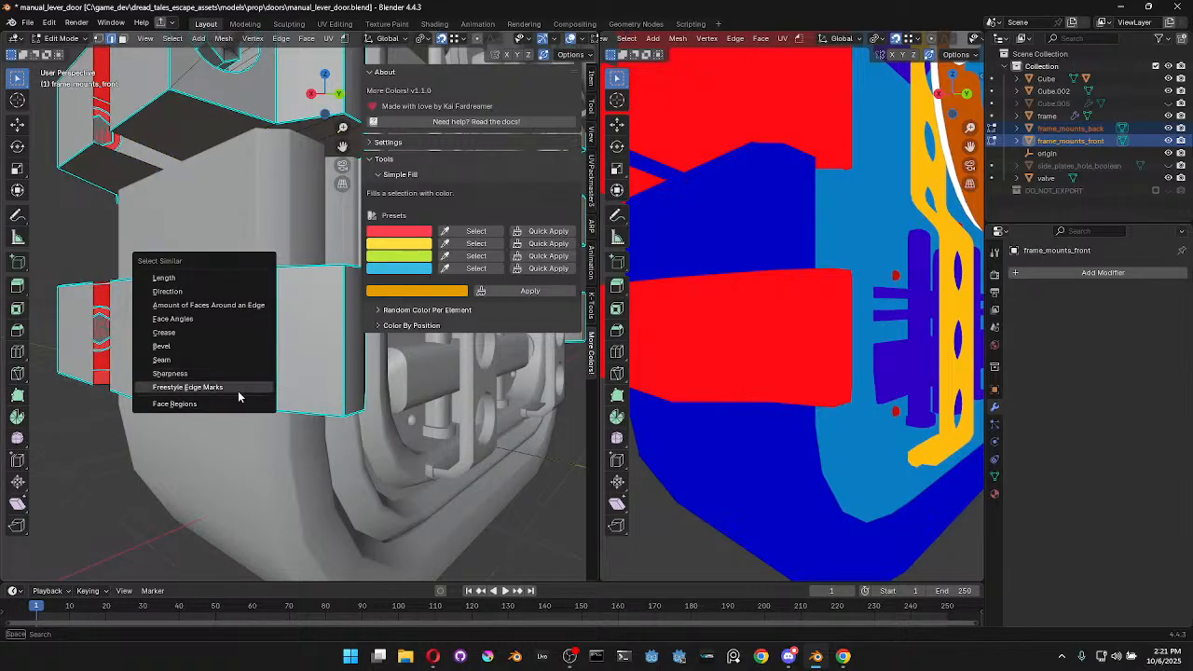
left_click(238, 386)
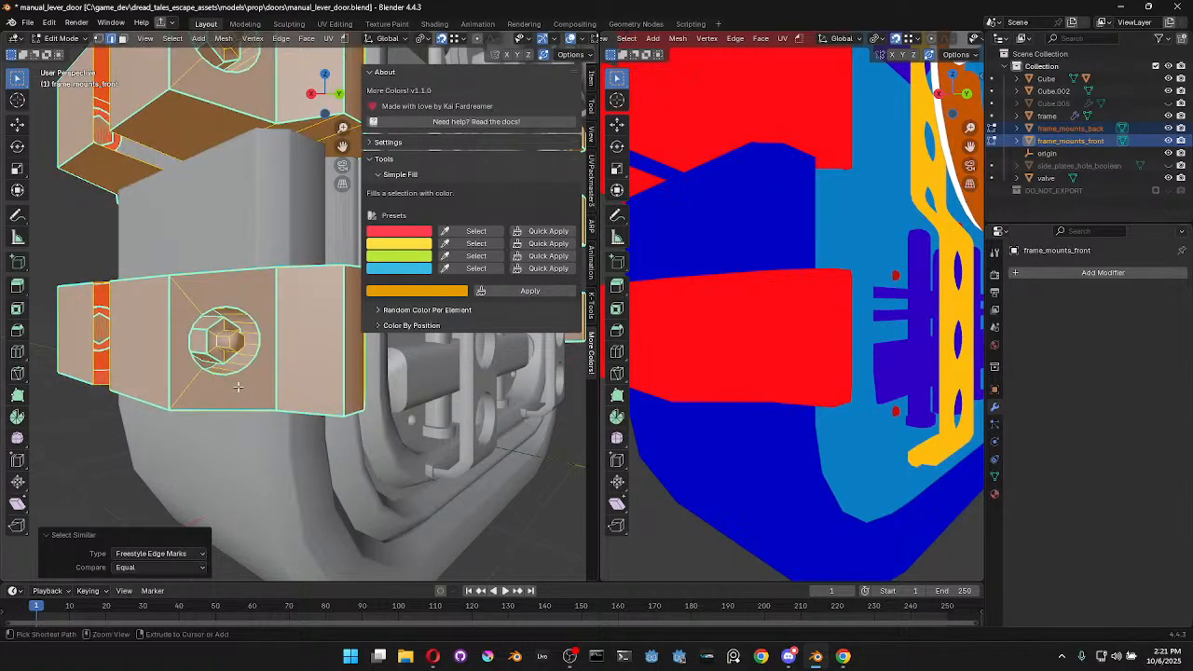
key("alt+a")
key("shift+g")
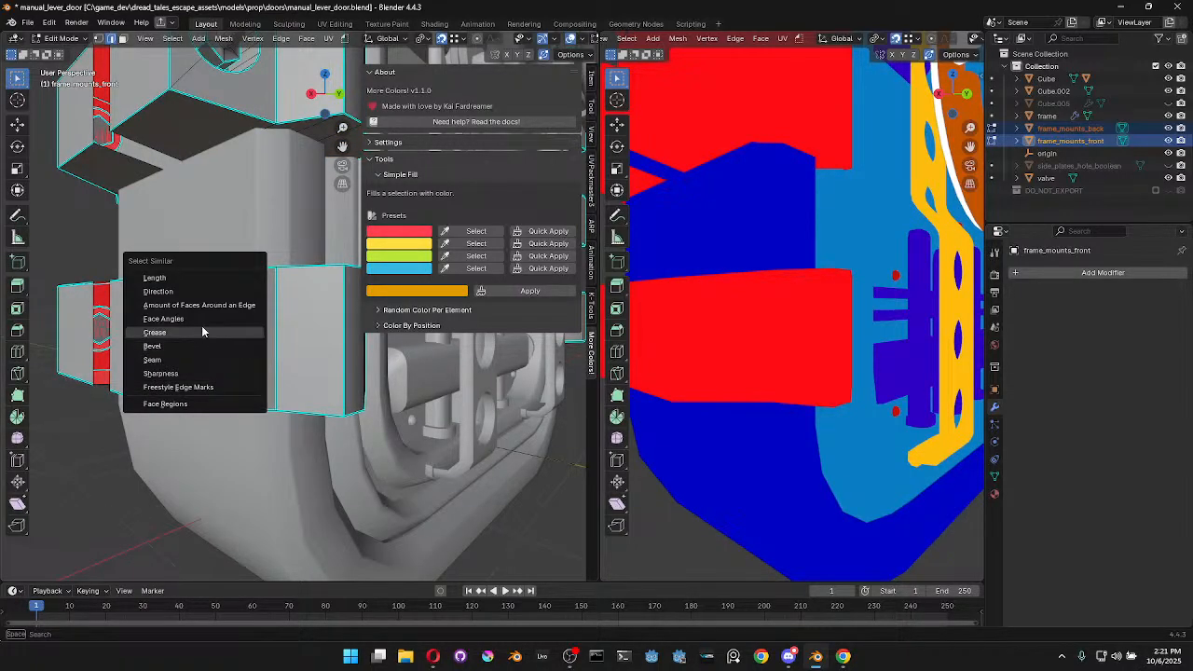
left_click(204, 333)
key("alt+a")
key("shift+g")
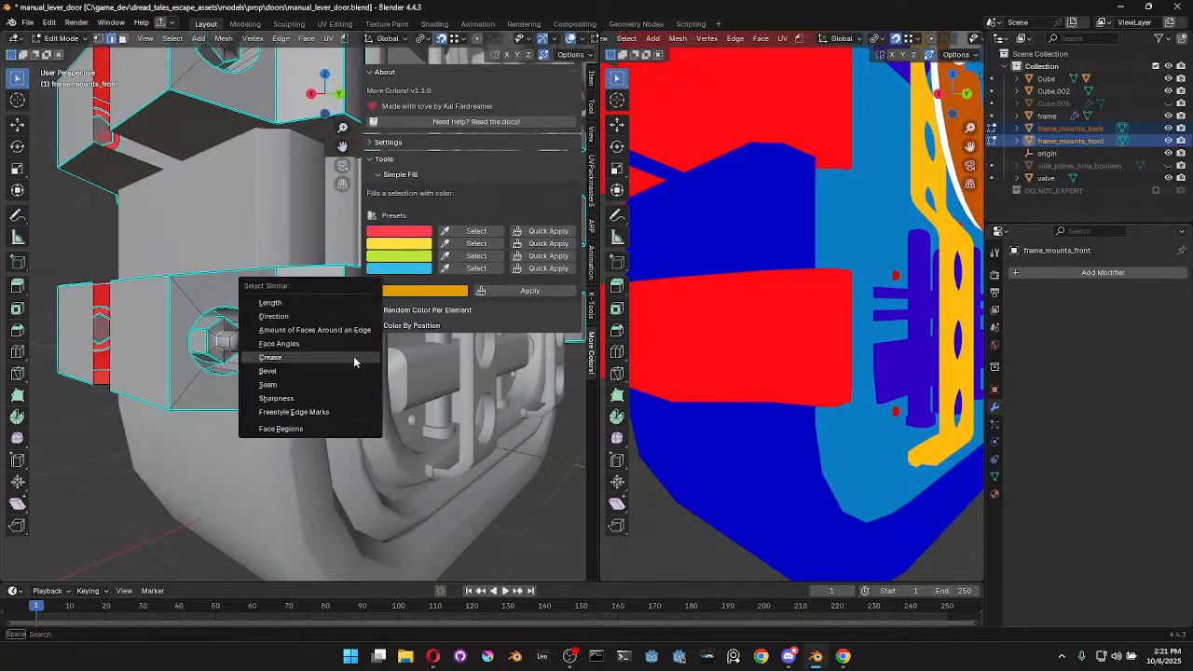
left_click(342, 341)
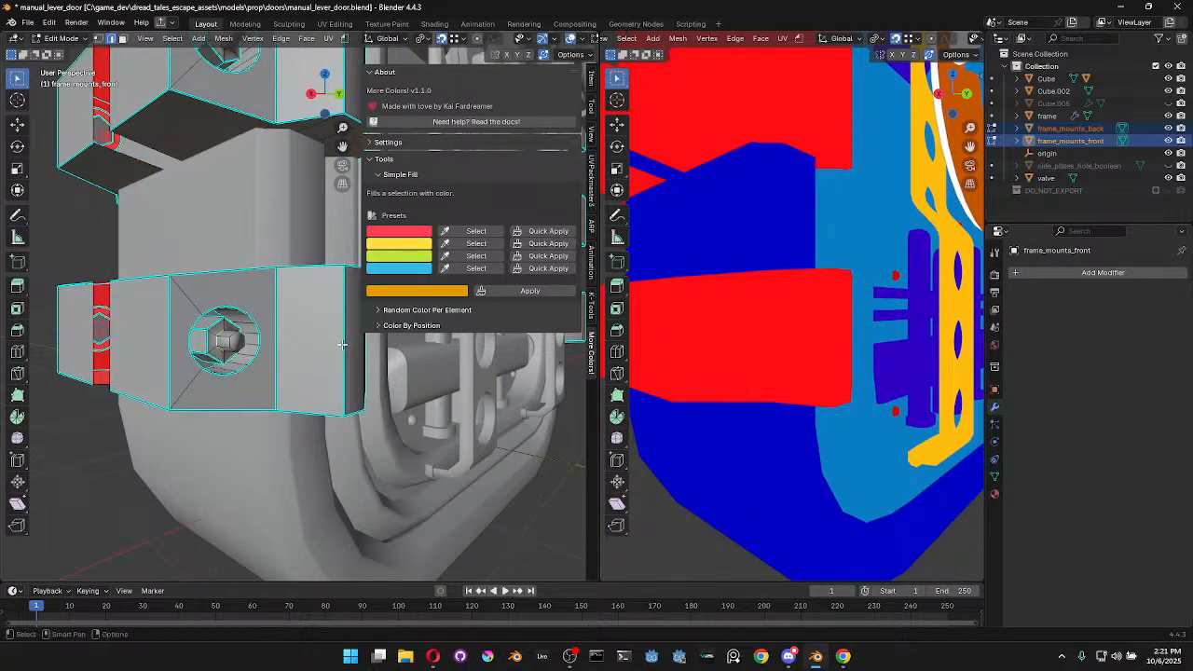
Try selecting similar edges on the mounts by amount of faces around an edge and by direction, clearing the selection after each attempt
key("shift+g")
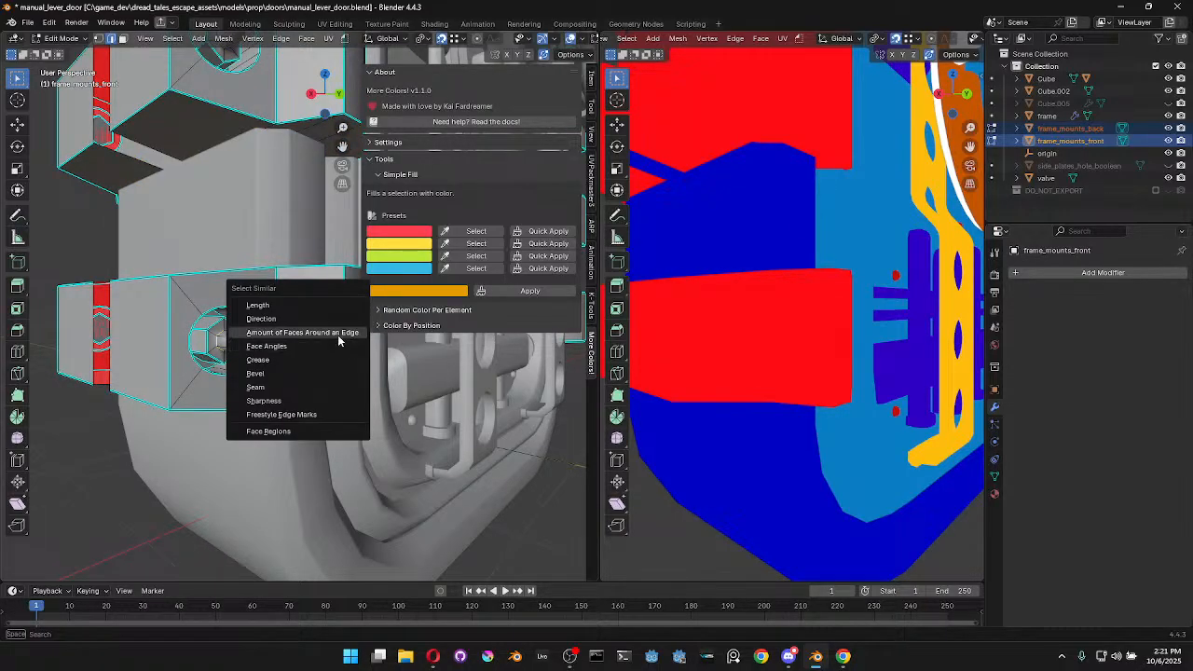
left_click(337, 333)
key("alt+a")
key("shift+g")
left_click(319, 320)
key("alt+a")
Select the edge loops at the bolt tips on the mounts down both sides of one door face
left_click(218, 339, "alt")
middle_click_drag(223, 91, 207, 296, "shift")
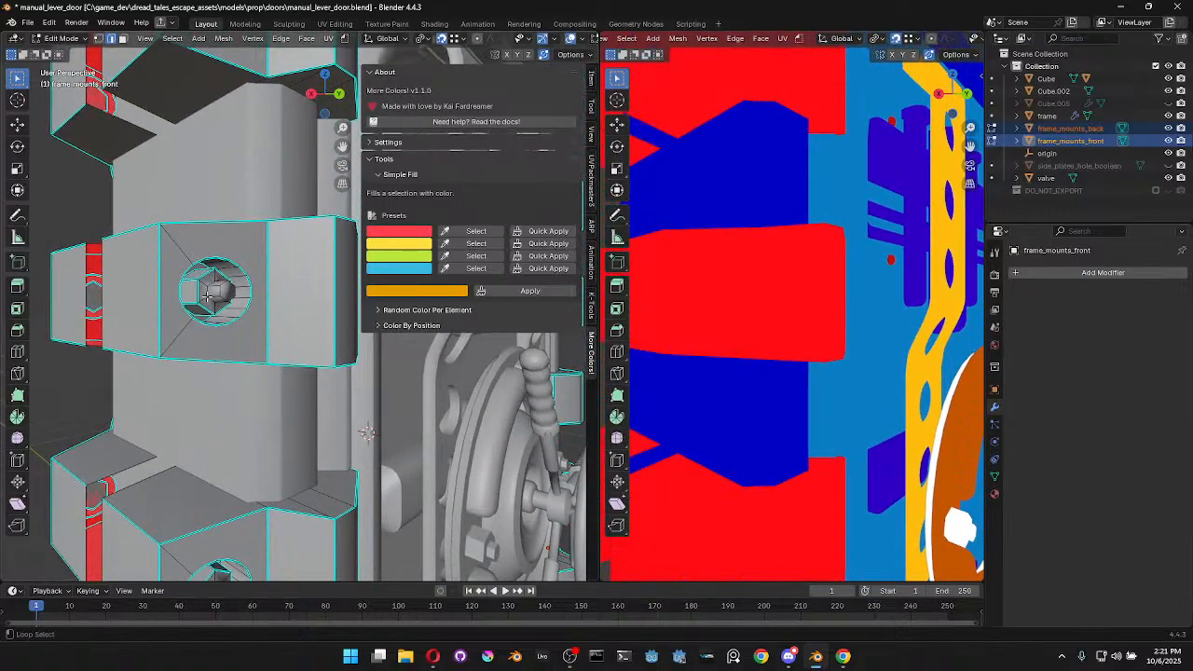
middle_click_drag(217, 67, 225, 310, "shift")
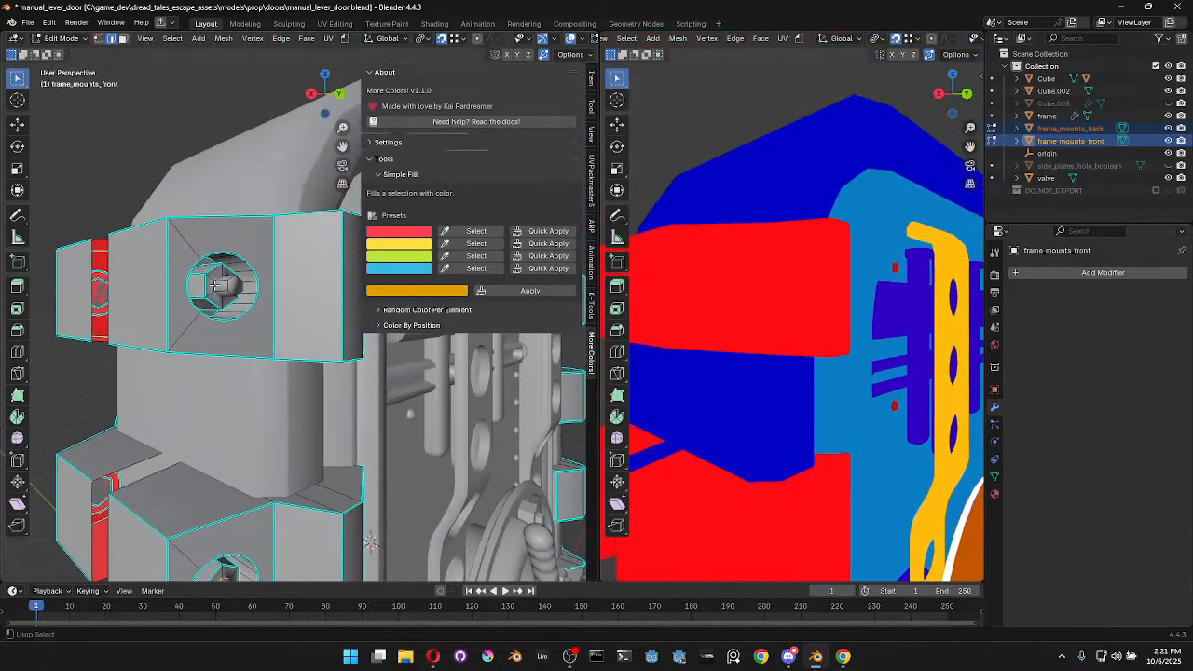
scroll(240, 414, "down", 3)
middle_click_drag(121, 401, 250, 394)
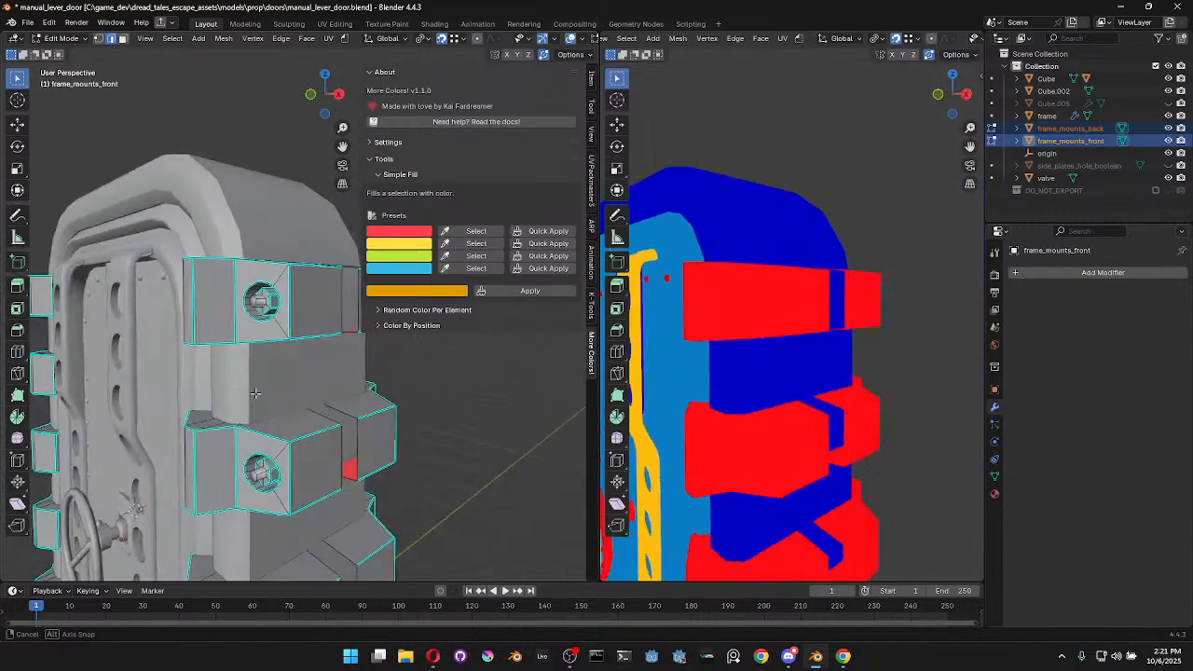
scroll(251, 395, "up", 3)
scroll(255, 215, "up", 2)
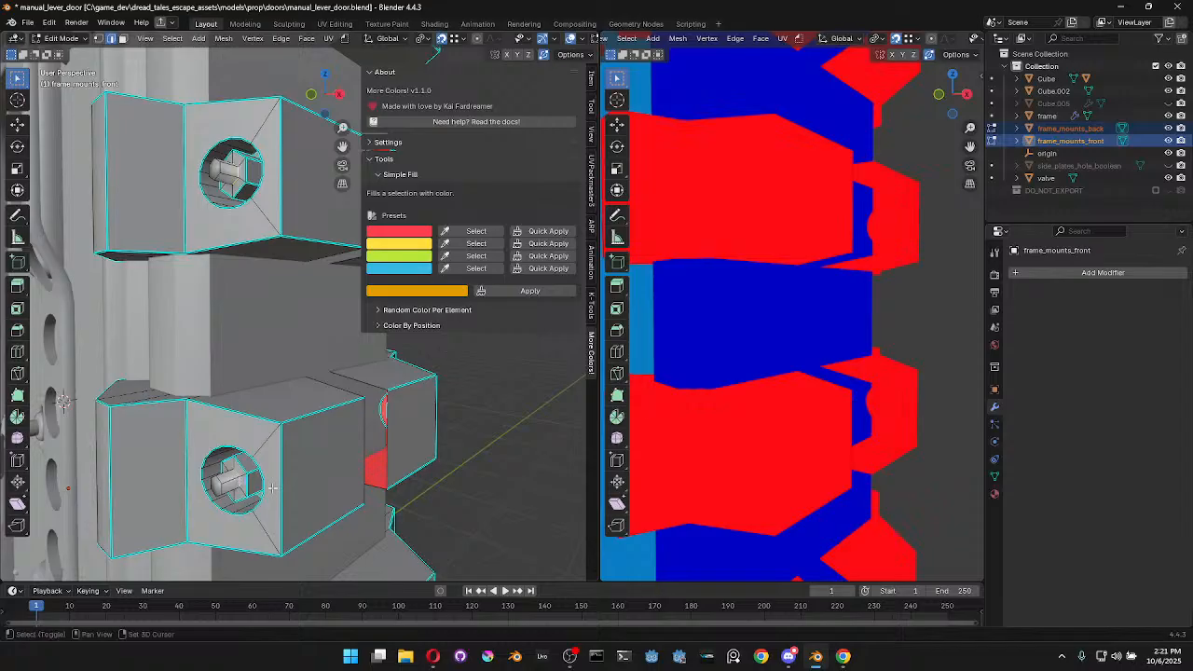
middle_click_drag(239, 479, 256, 199, "shift")
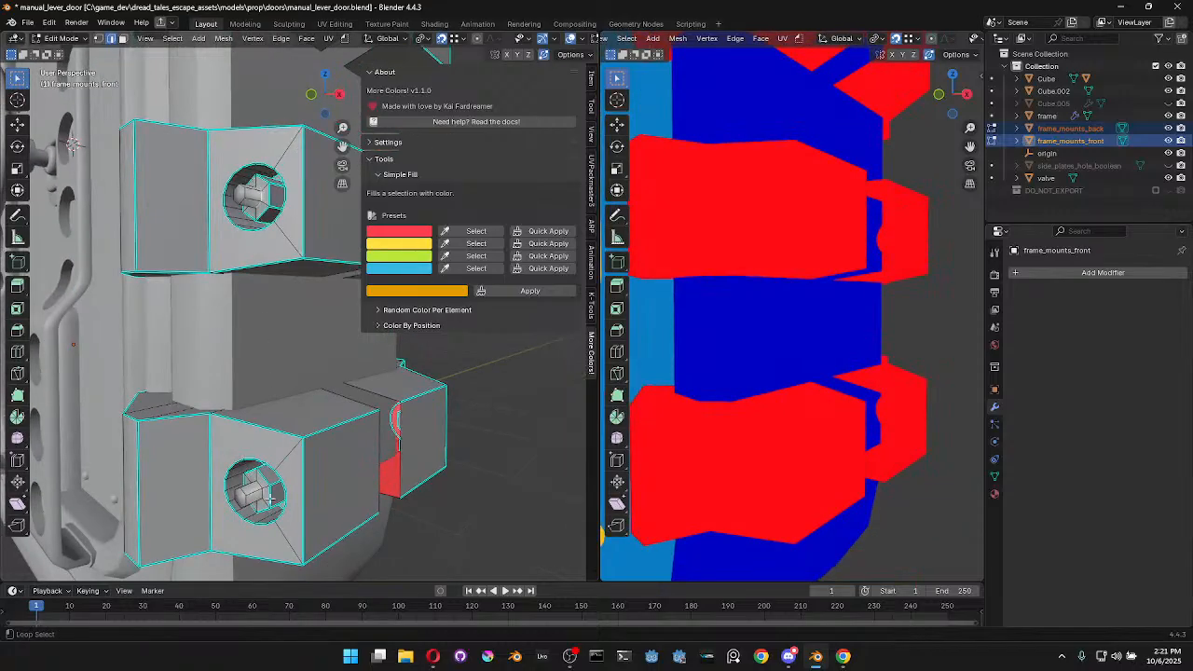
Add the bolt tip edge loops on the remaining mounts of the opposite door face and clear the sharp marks from the selected edges
middle_click_drag(182, 477, 284, 456)
middle_click_drag(121, 426, 198, 413)
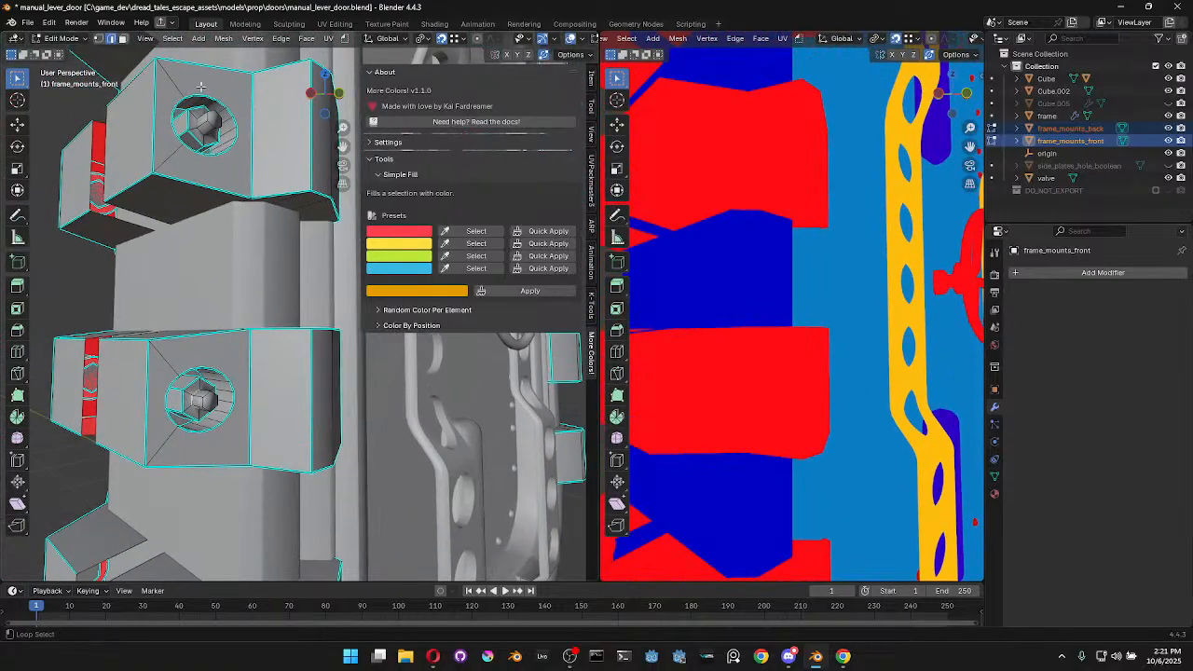
middle_click_drag(221, 244, 235, 404)
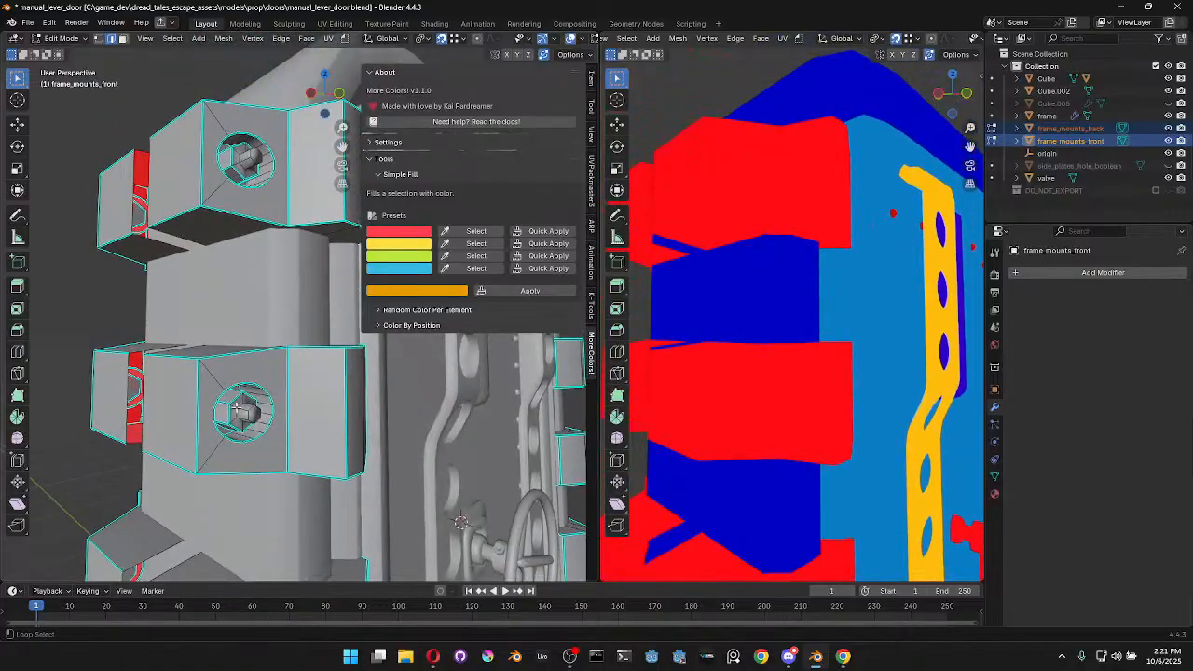
middle_click_drag(239, 158, 112, 303)
scroll(213, 317, "down", 5)
middle_click_drag(373, 289, 278, 262)
scroll(293, 279, "up", 6)
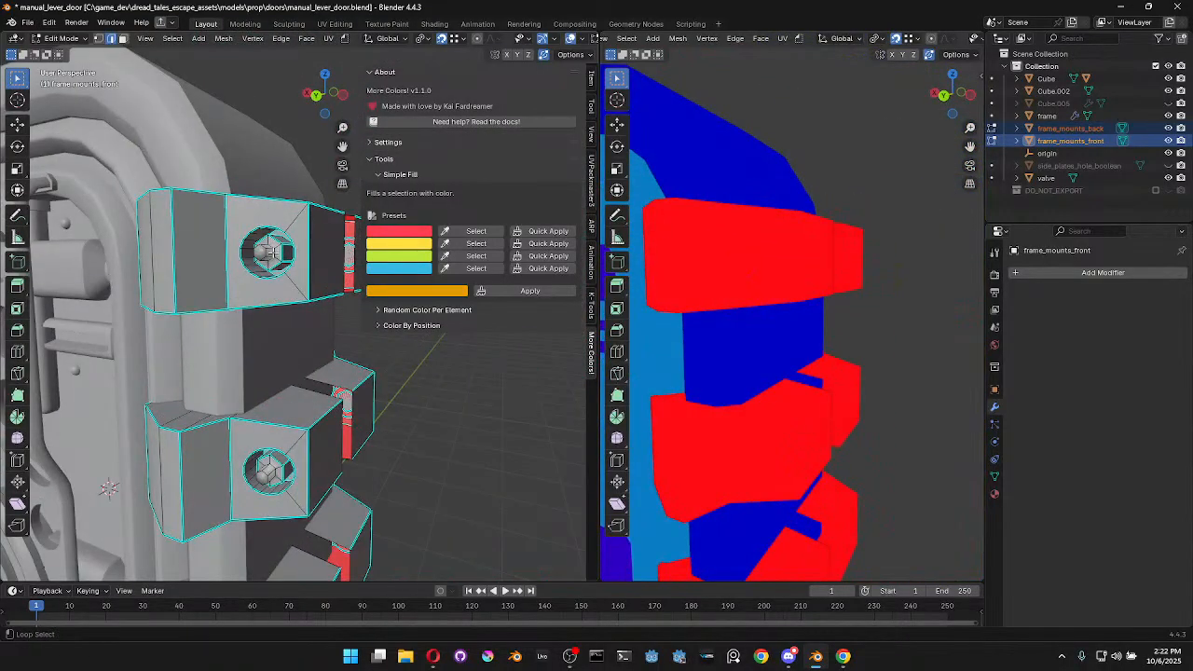
middle_click_drag(289, 458, 284, 335, "shift")
scroll(276, 393, "up", 3)
middle_click_drag(276, 394, 250, 315, "alt")
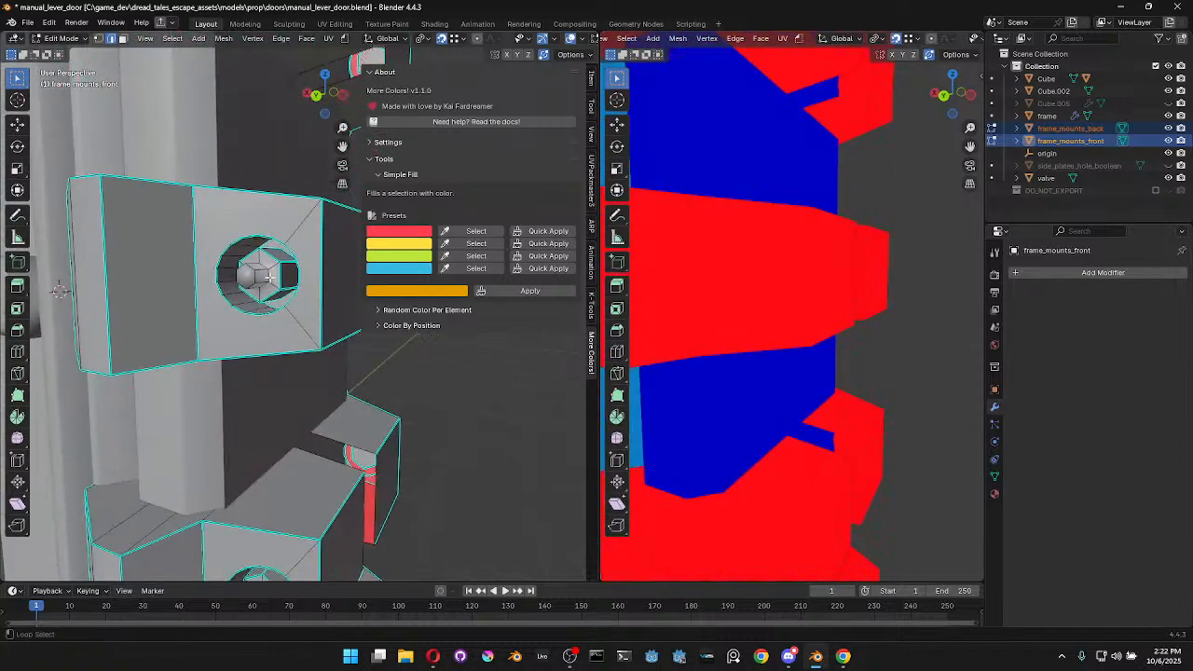
middle_click_drag(302, 617, 293, 624)
middle_click_drag(284, 208, 310, 227)
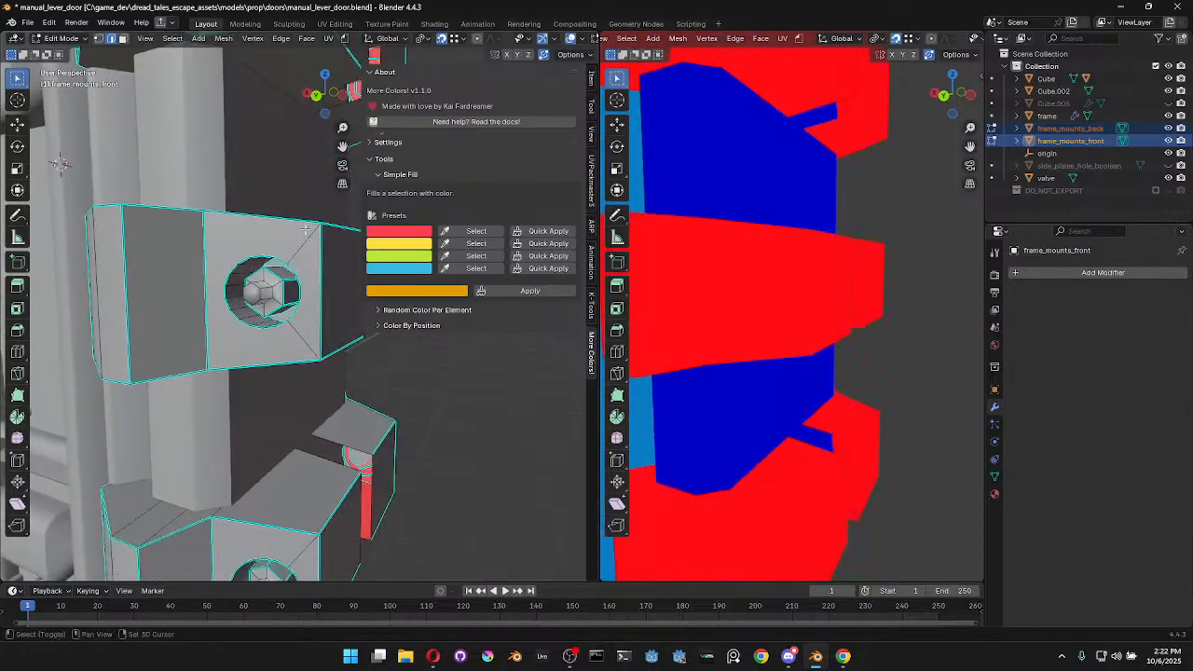
middle_click_drag(272, 292, 277, 626)
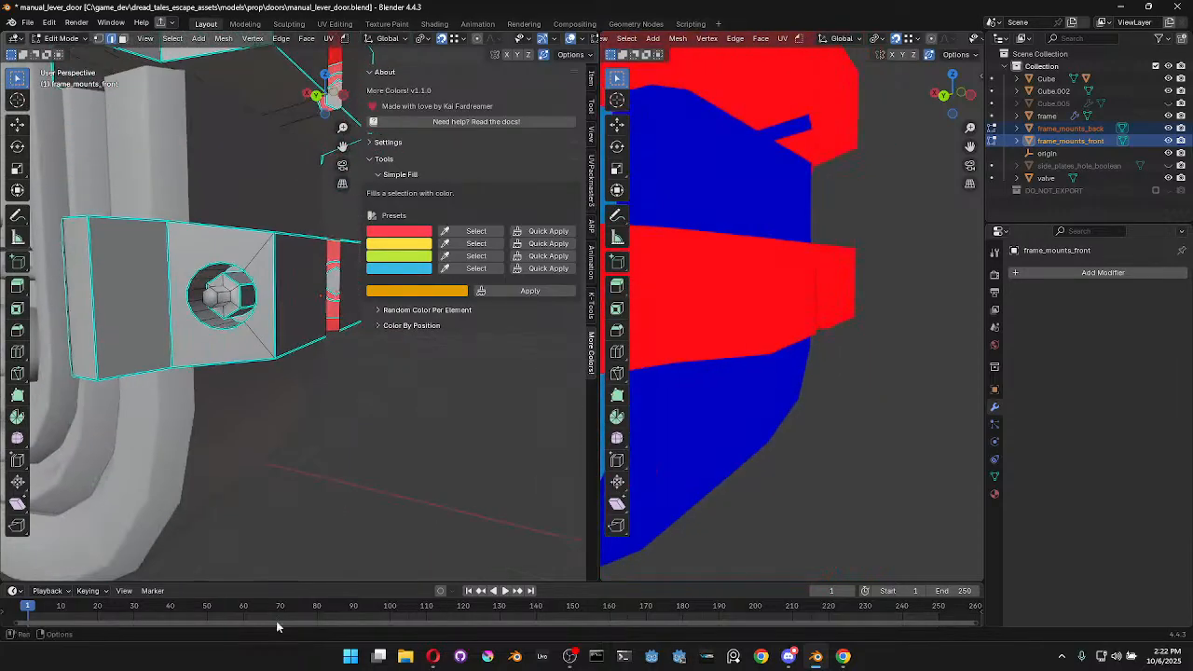
right_click(230, 297)
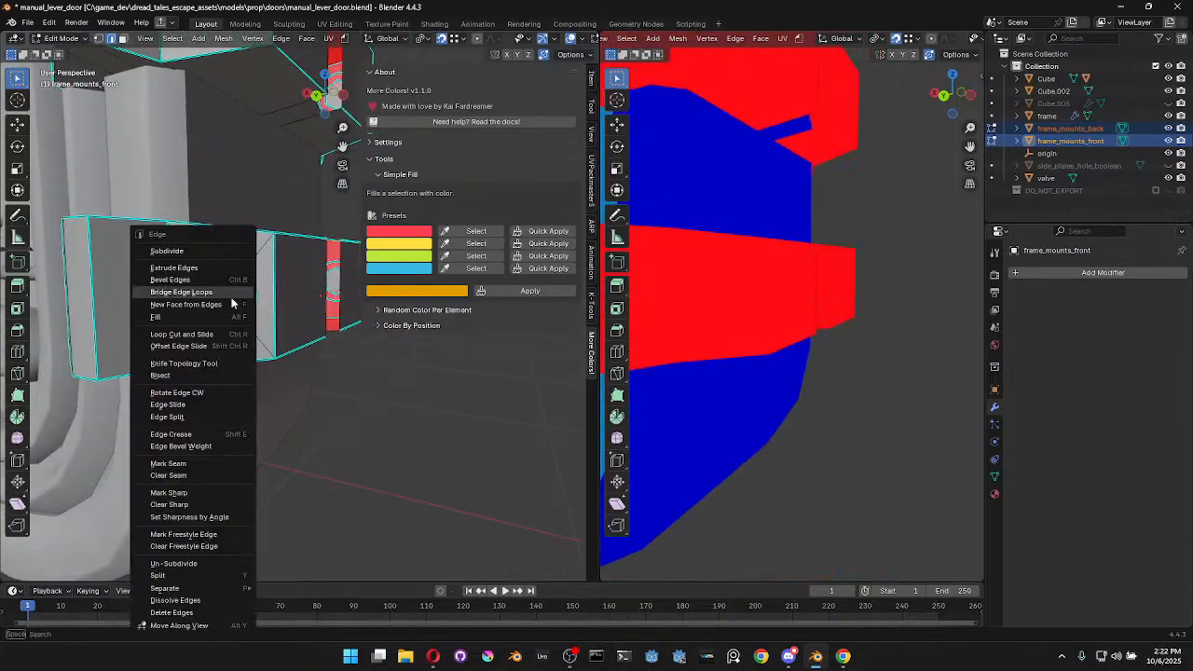
left_click(201, 502)
Check the bolts in Object Mode, select the end face of a lower mount's bolt tip and try selecting similar faces
key("Tab")
mouse_move(325, 406)
middle_mouse_down()
mouse_move(281, 411)
mouse_move(305, 413)
middle_mouse_up()
middle_click_drag(444, 434, 197, 394)
key("Tab")
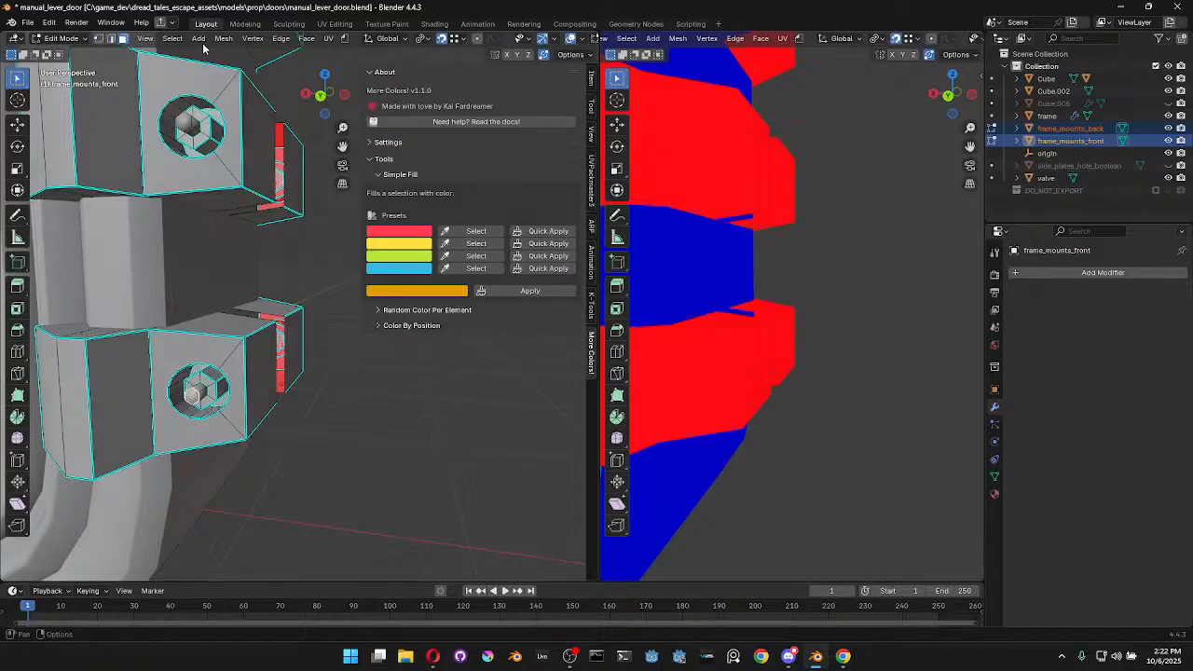
left_click(173, 38)
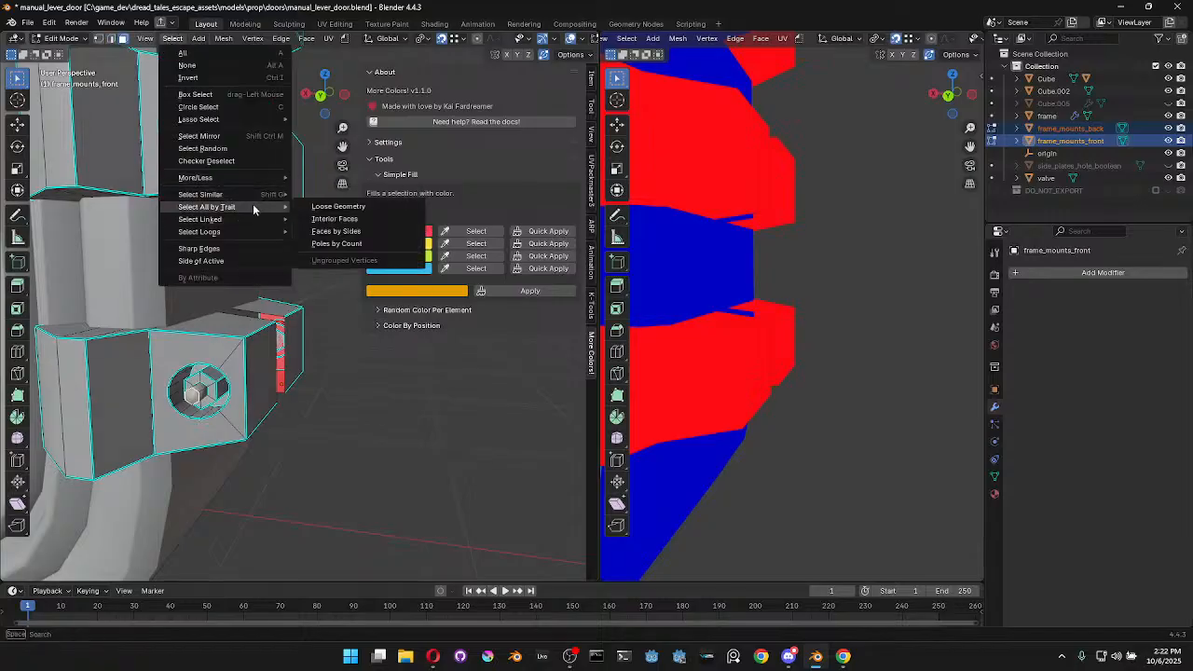
mouse_move(252, 194)
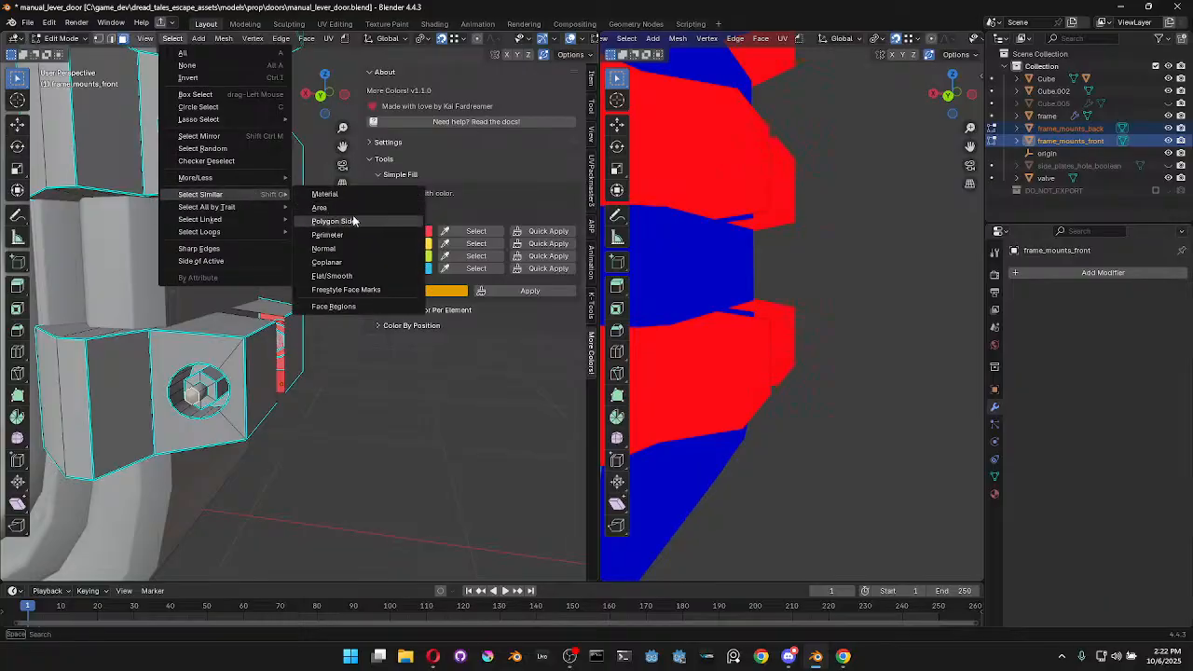
left_click(341, 201)
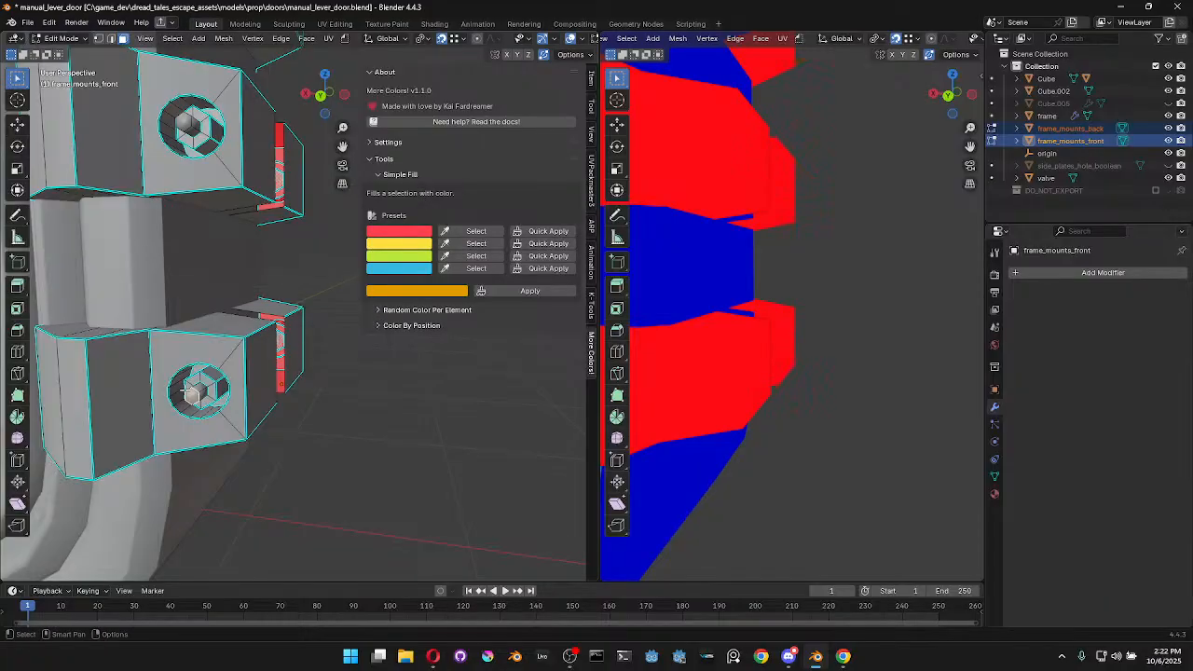
Select all faces of equal area with a threshold of 0.00010 and grow the selection over the bolt tips
left_click(198, 38)
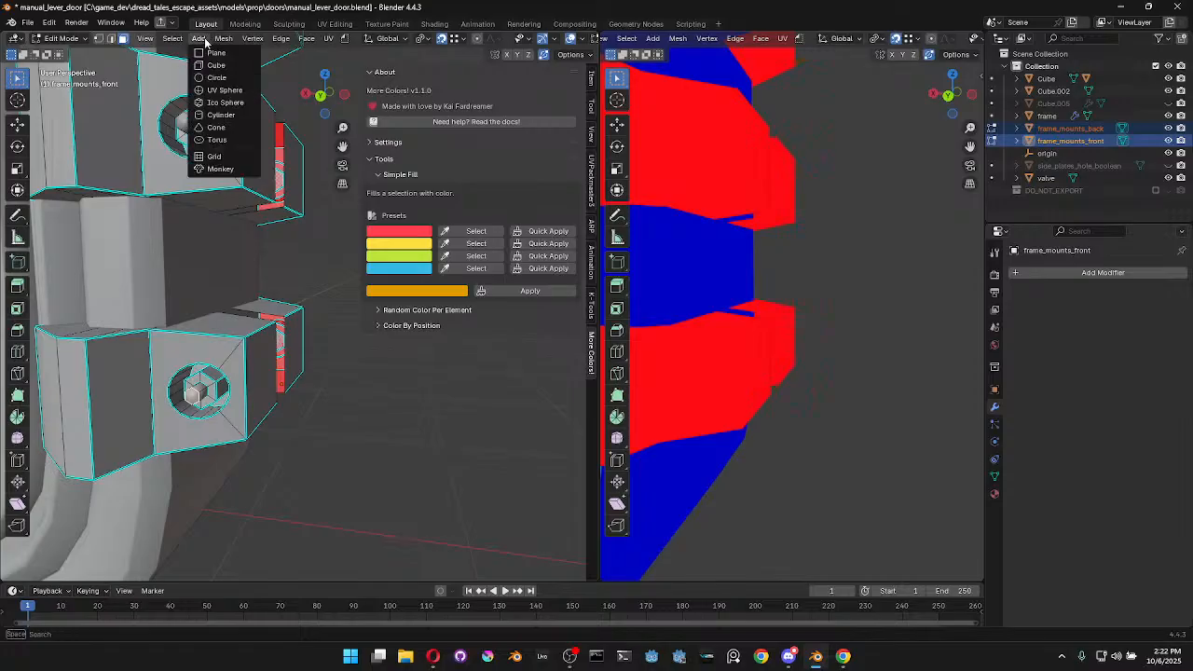
left_click(172, 38)
mouse_move(267, 196)
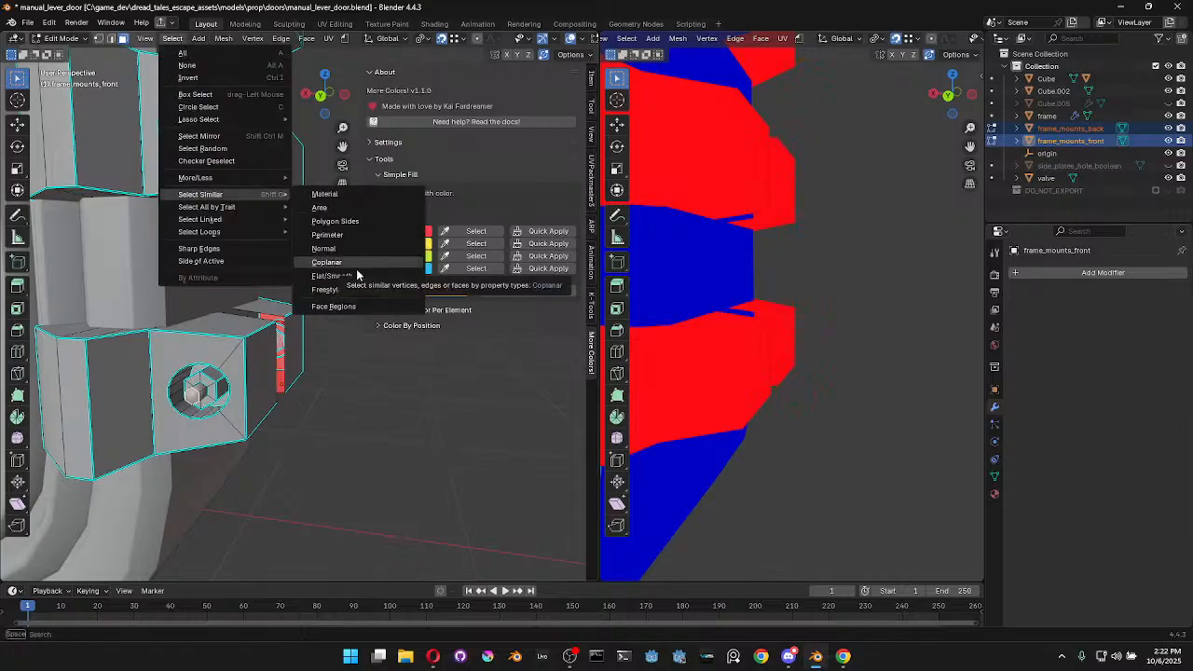
left_click(340, 207)
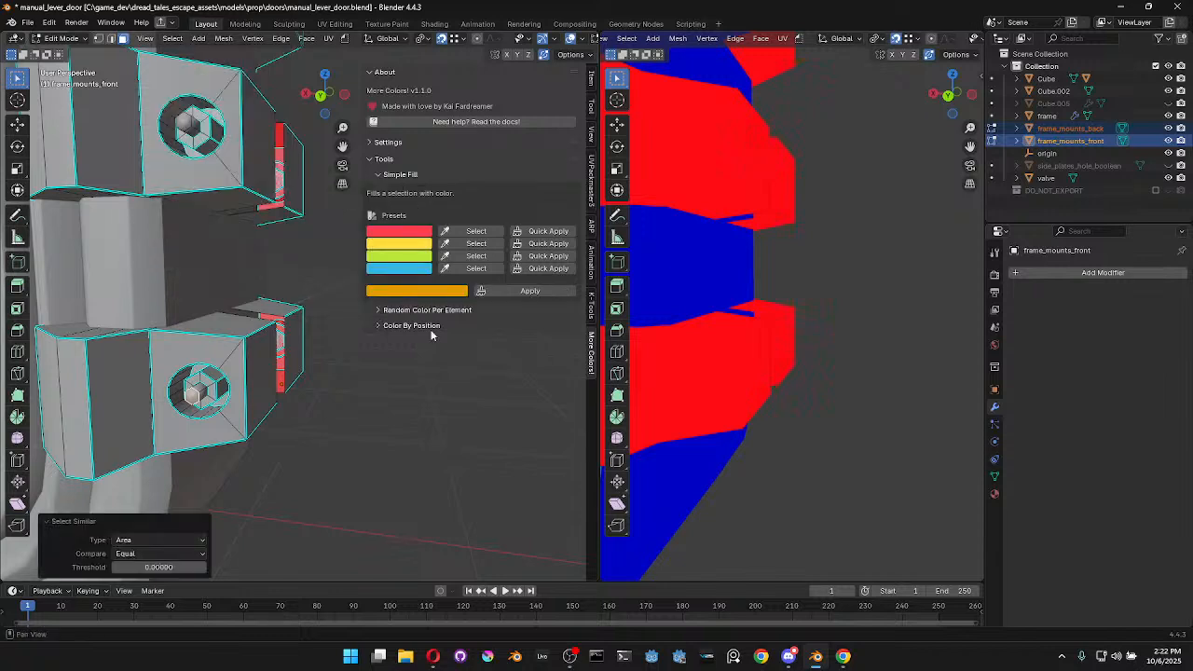
left_click(203, 567)
key("ctrl+KP_Add")
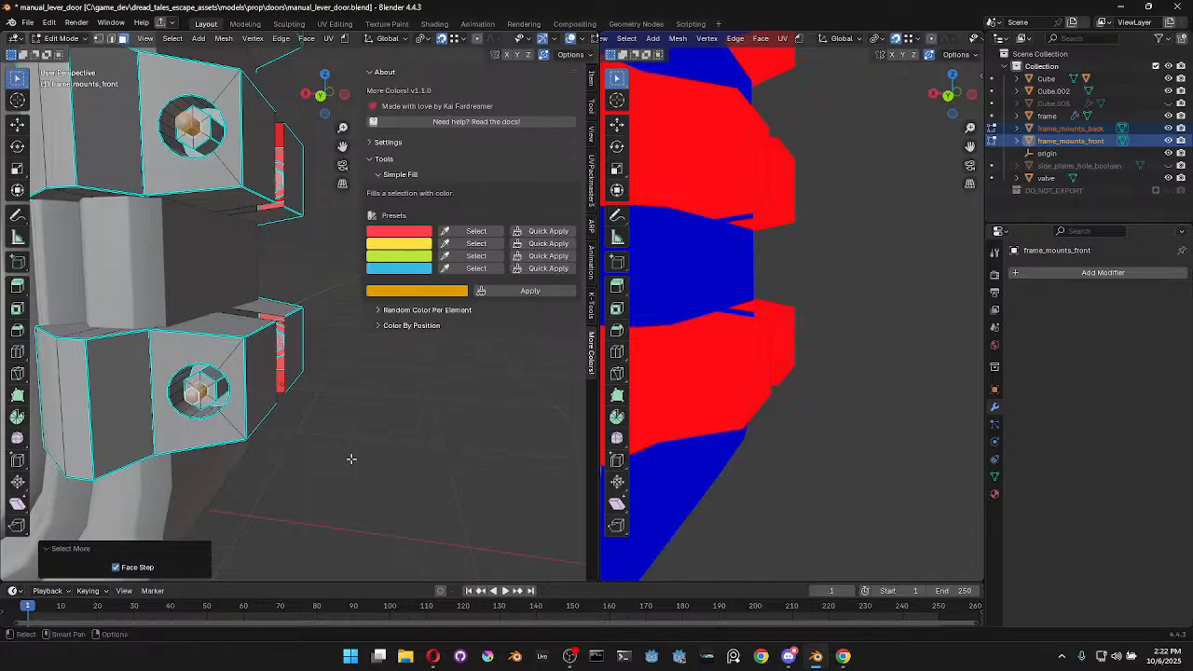
Examine in wireframe shading whether the bolt tips are selected on all mounts around the door
key("z")
scroll(322, 412, "down", 8)
middle_click_drag(319, 411, 341, 426, "shift")
scroll(343, 426, "down", 3)
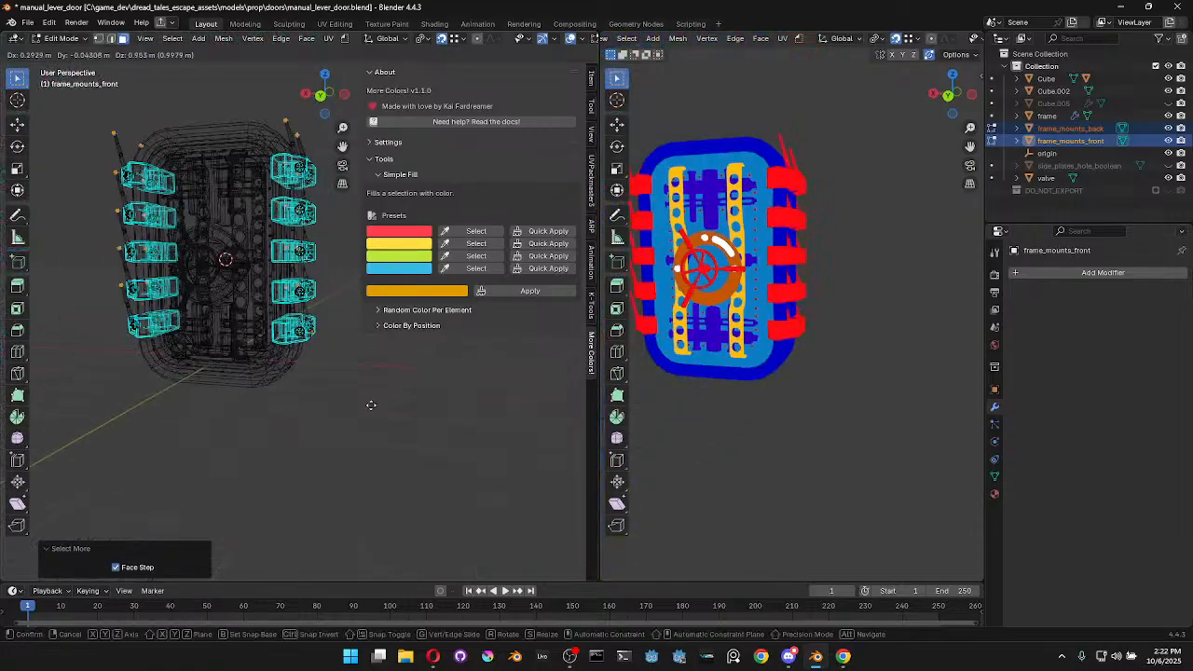
scroll(312, 392, "up", 6)
scroll(242, 380, "down", 3)
scroll(193, 376, "down", 3)
scroll(214, 396, "up", 8)
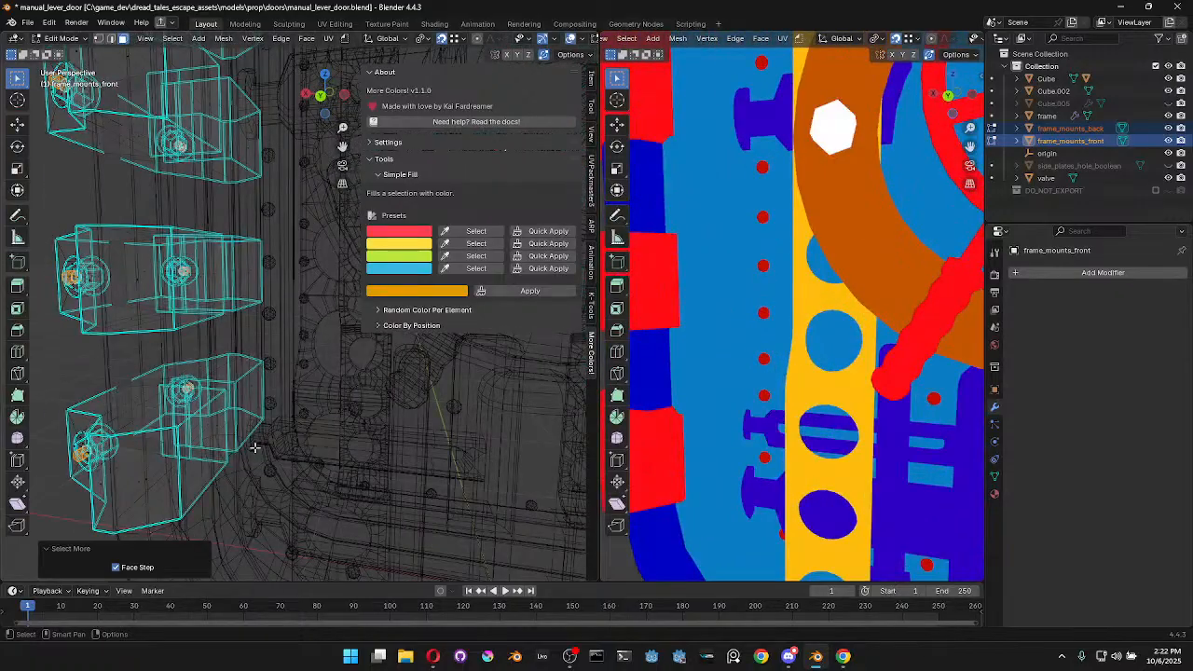
scroll(243, 450, "down", 3)
key("shift+z")
scroll(285, 413, "up", 7)
scroll(285, 413, "down", 3)
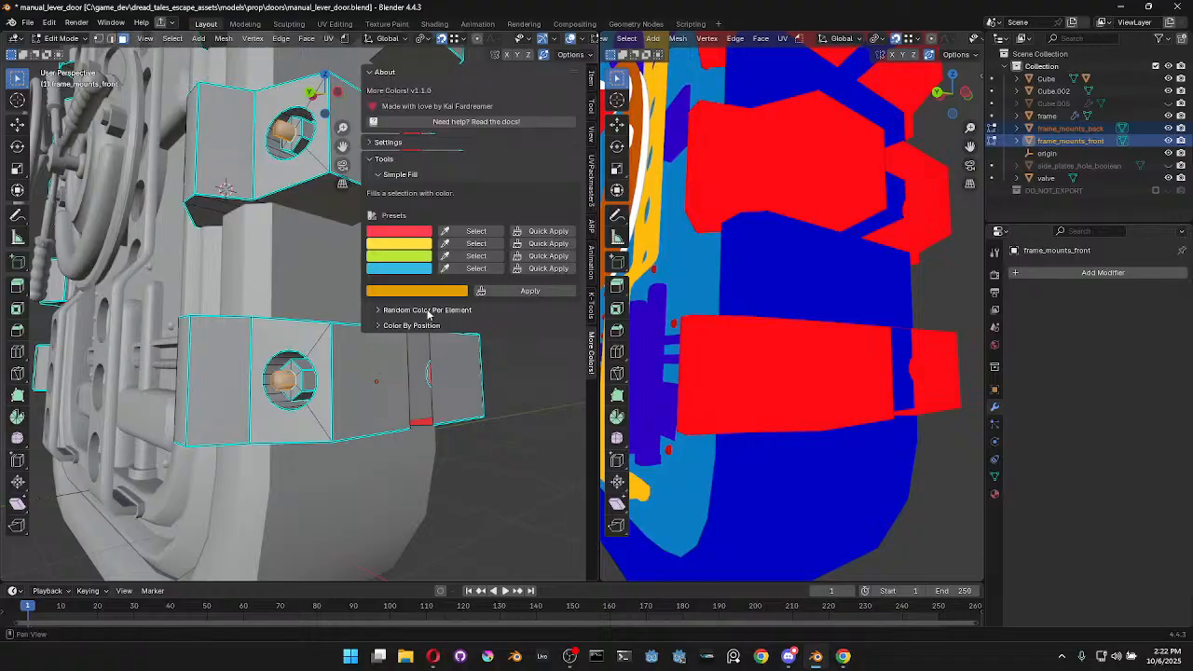
Fill the selected bolt tips with the current orange color
scroll(721, 383, "down", 4)
middle_click_drag(721, 384, 777, 402)
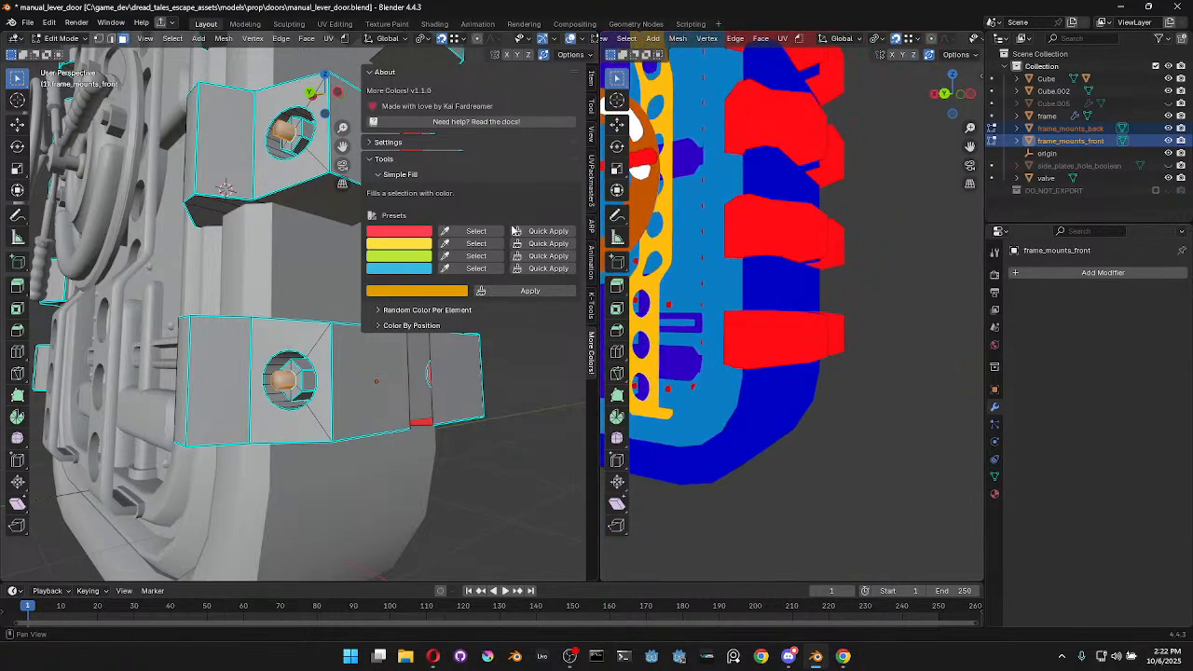
middle_click_drag(774, 364, 914, 396)
middle_click_drag(367, 429, 312, 406, "shift")
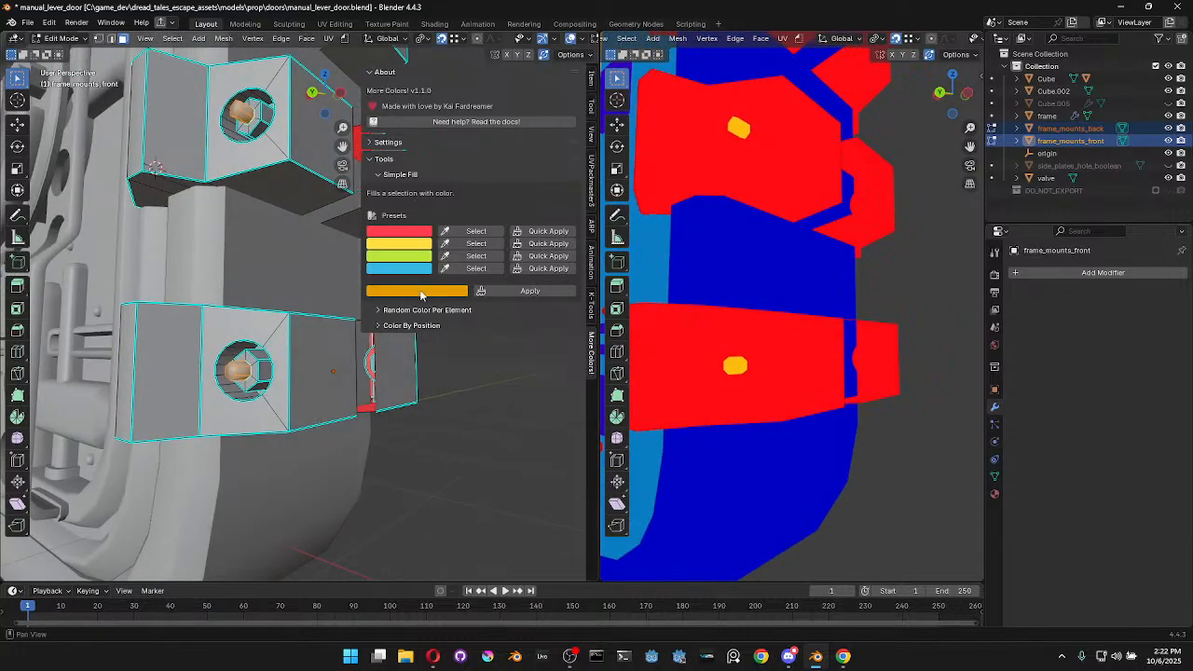
Set the Simple Fill color to the muted amber #E3B656FF, apply it to the bolt tips and leave Edit Mode
left_click(420, 292)
left_click(405, 156)
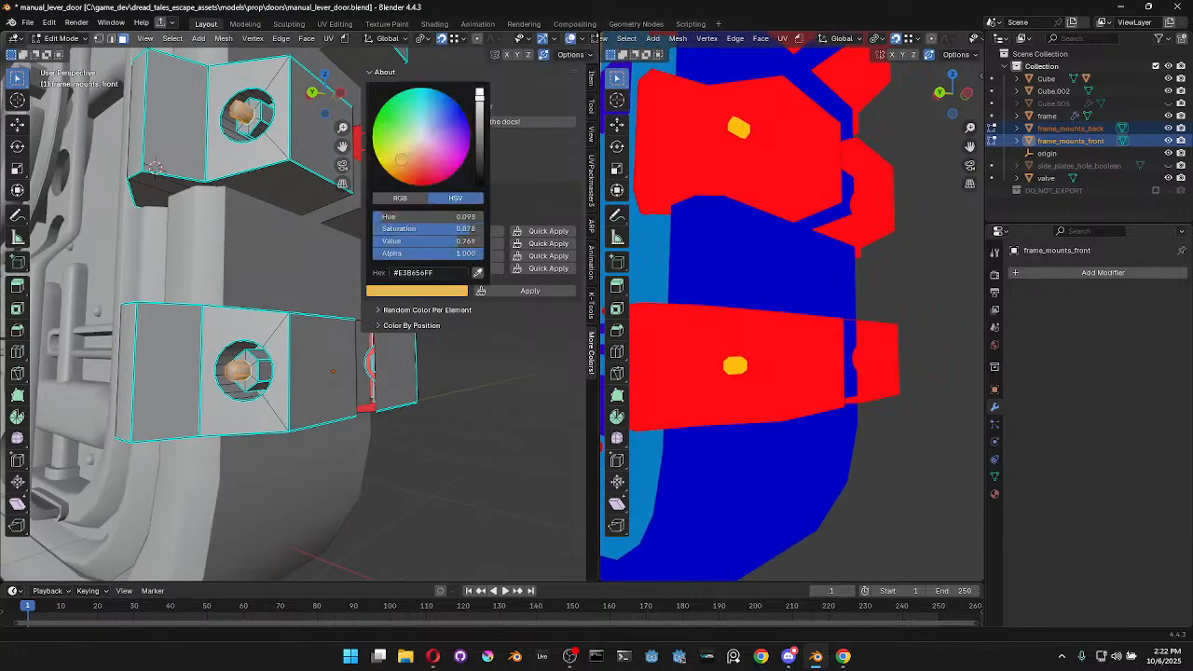
left_click(522, 292)
middle_click_drag(756, 418, 745, 420)
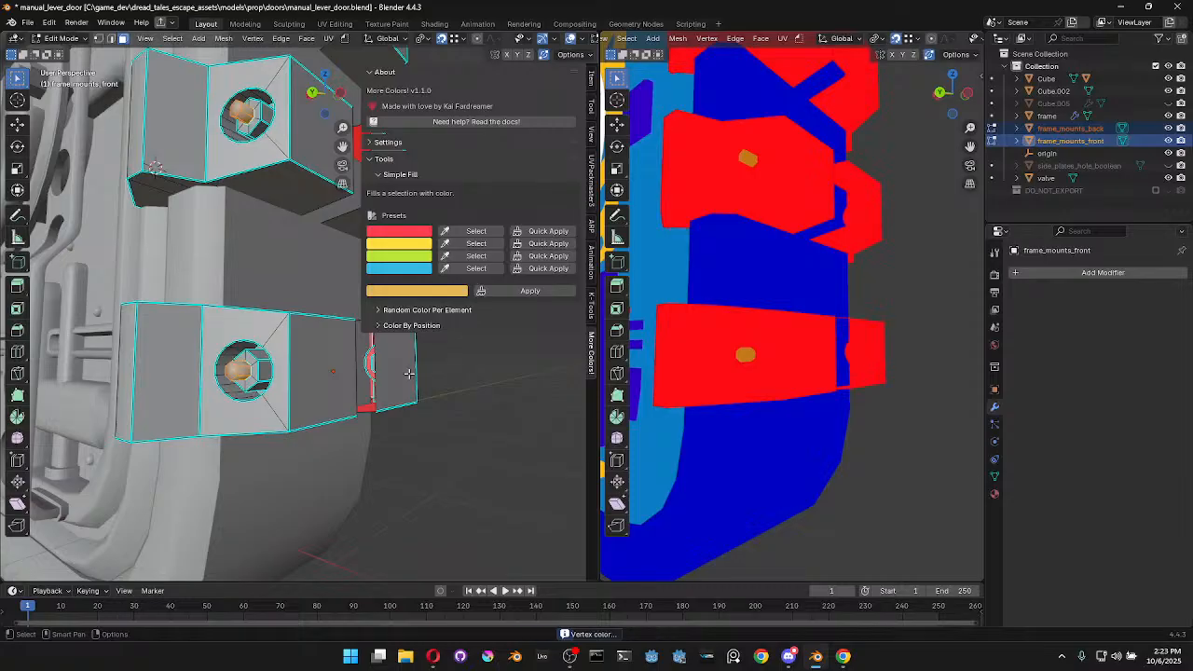
mouse_move(377, 421)
middle_mouse_down()
mouse_move(433, 398)
mouse_move(384, 404)
middle_mouse_up()
key("Tab")
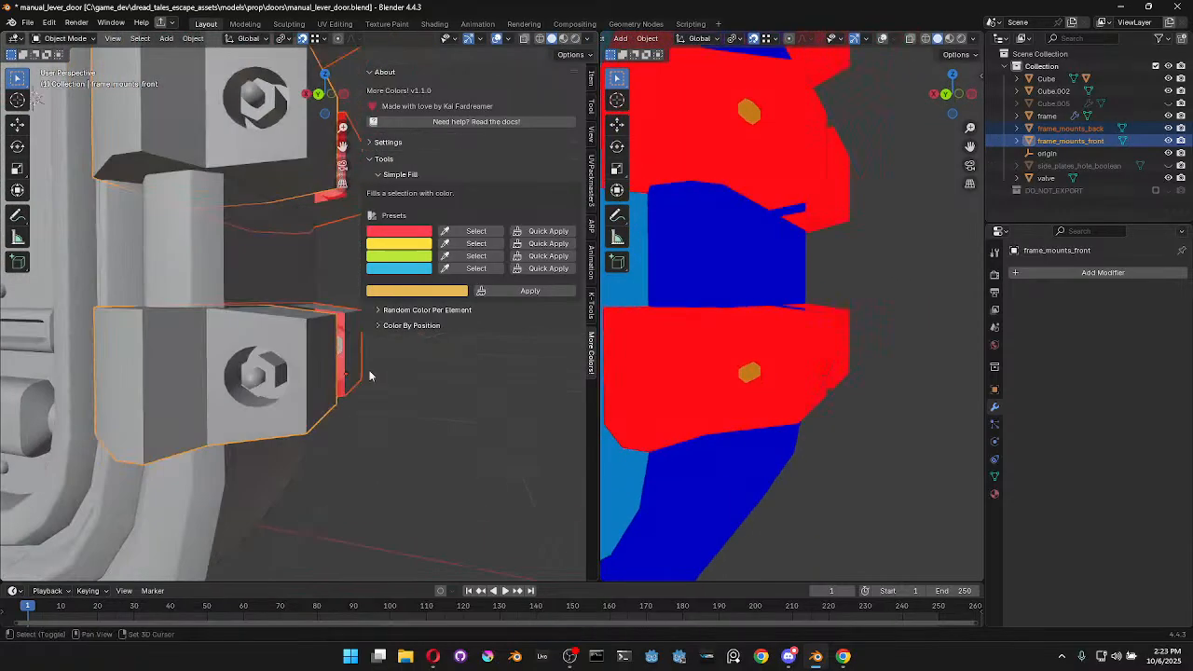
Select the linked hexagonal bolt head on the lower mount in Edit Mode and extend the selection to faces of equal area
key("Tab")
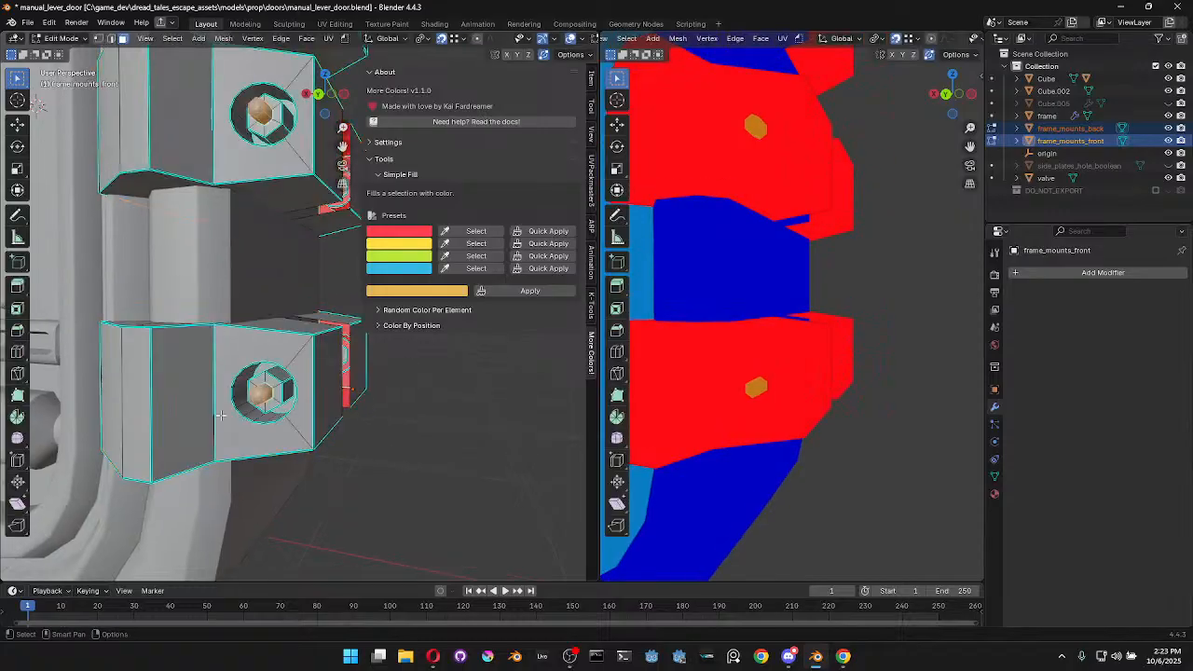
key("l")
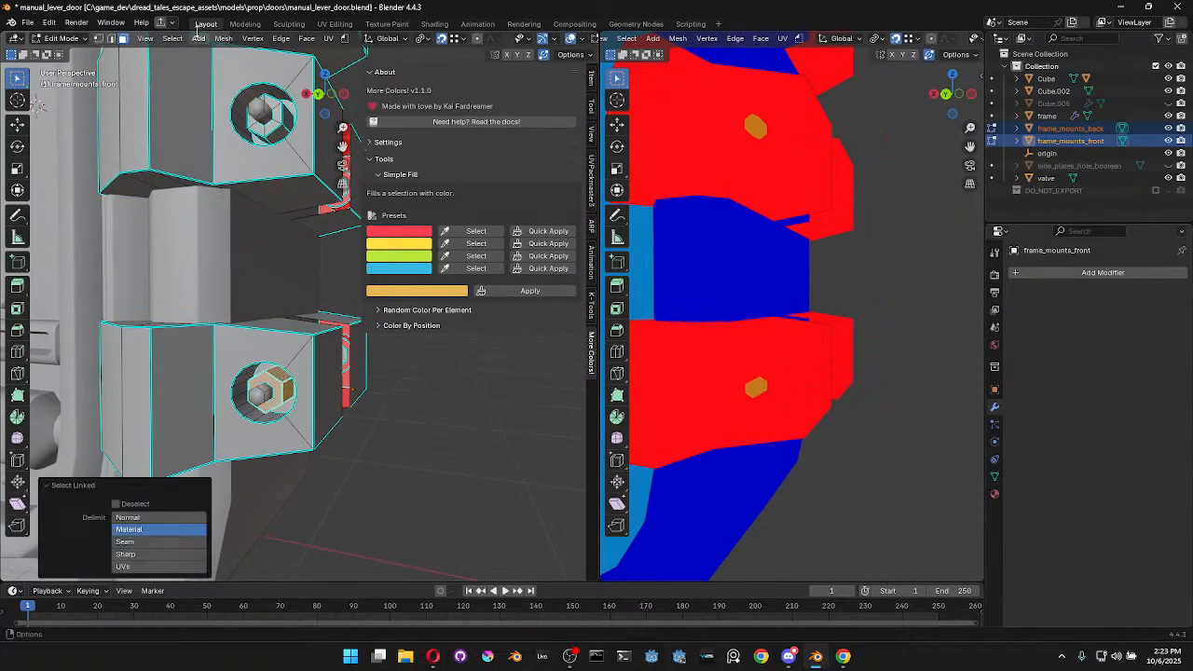
left_click(186, 40)
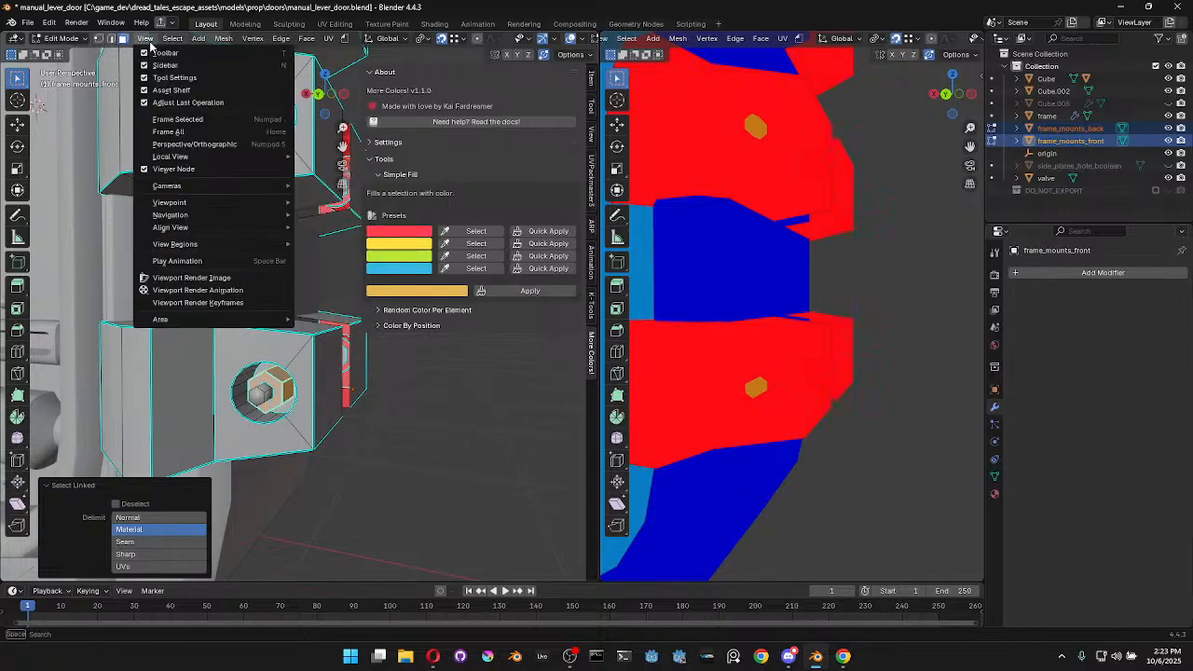
mouse_move(201, 194)
left_click(324, 208)
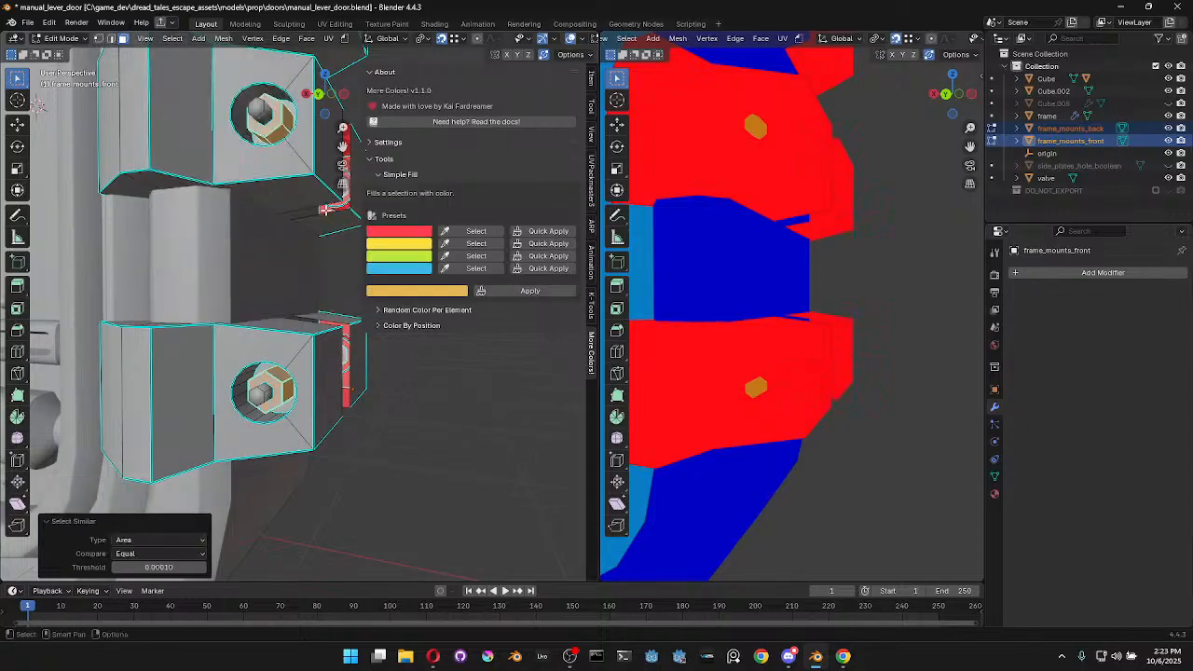
Set the Simple Fill color to pink #E361C3FF and apply it to the selected hexagonal bolt heads on the frame mounts
key("z")
scroll(187, 396, "down", 8)
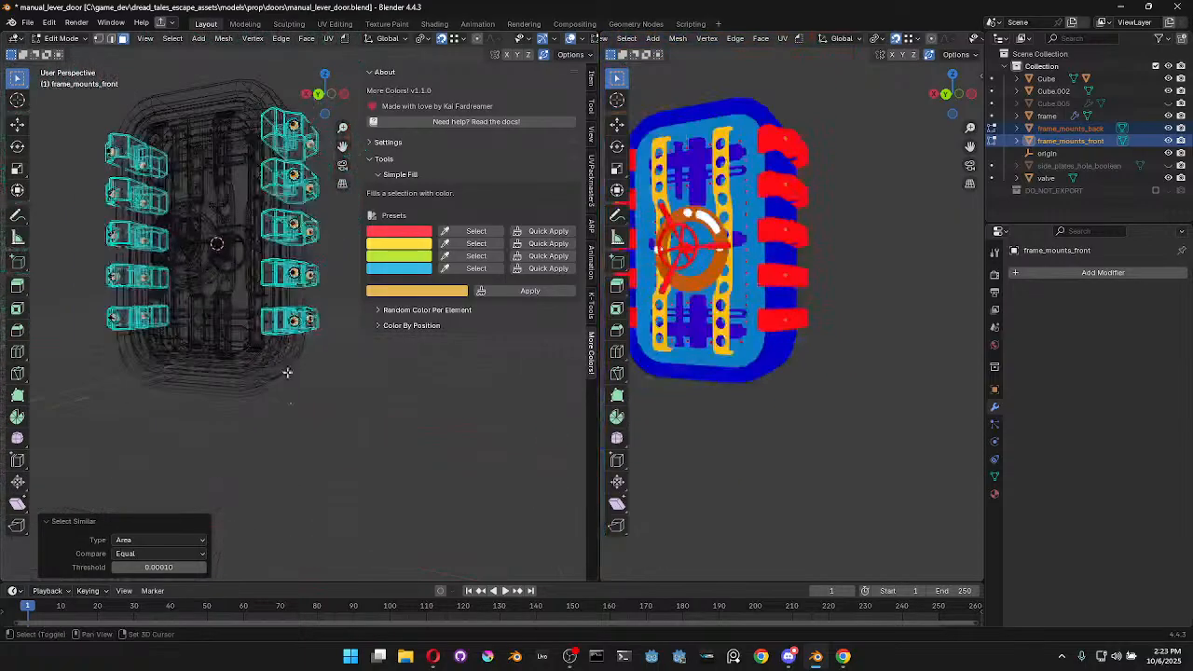
middle_click_drag(287, 373, 311, 444, "shift")
scroll(365, 414, "up", 3)
key("z")
middle_click_drag(389, 415, 363, 388, "shift")
scroll(358, 333, "up", 4)
left_click(437, 291)
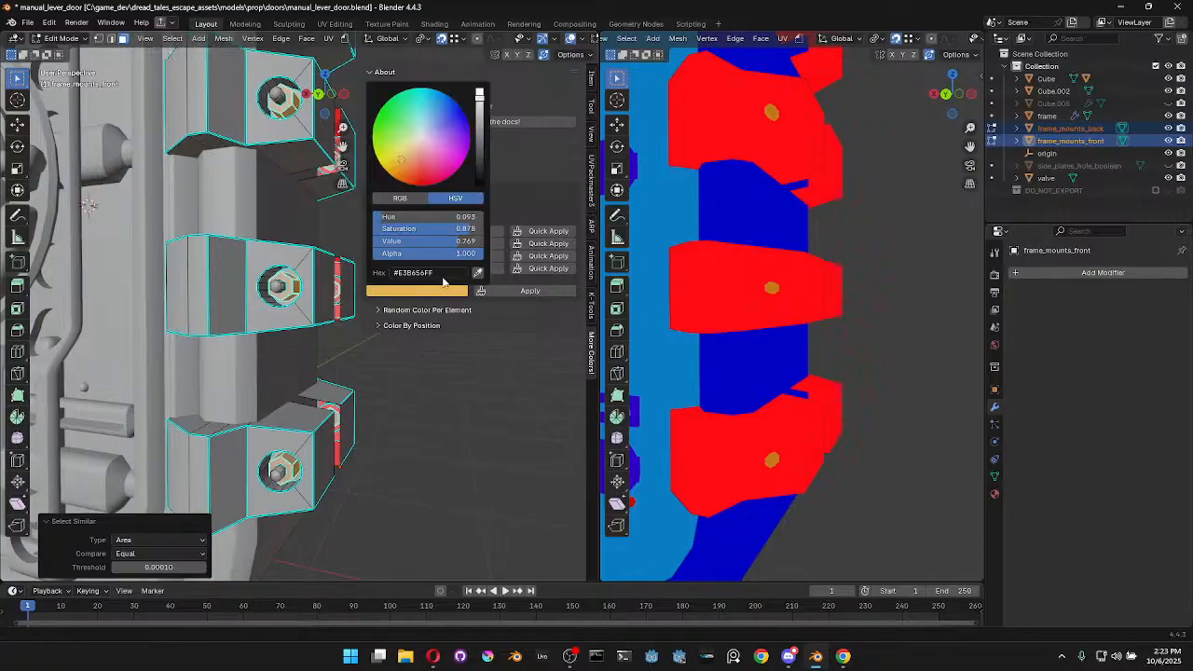
left_click(440, 156)
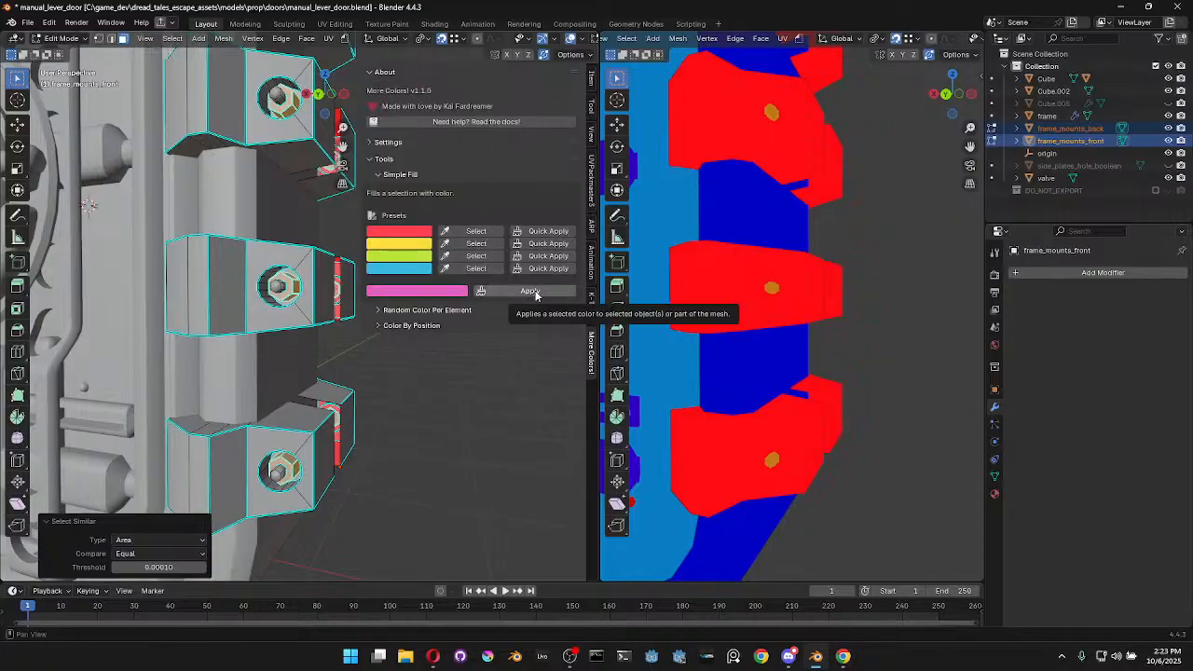
left_click(533, 293)
Leave Edit Mode on the frame mounts and open the door body mesh Cube for editing at the valve ring
scroll(359, 412, "down", 3)
middle_click_drag(359, 412, 306, 389)
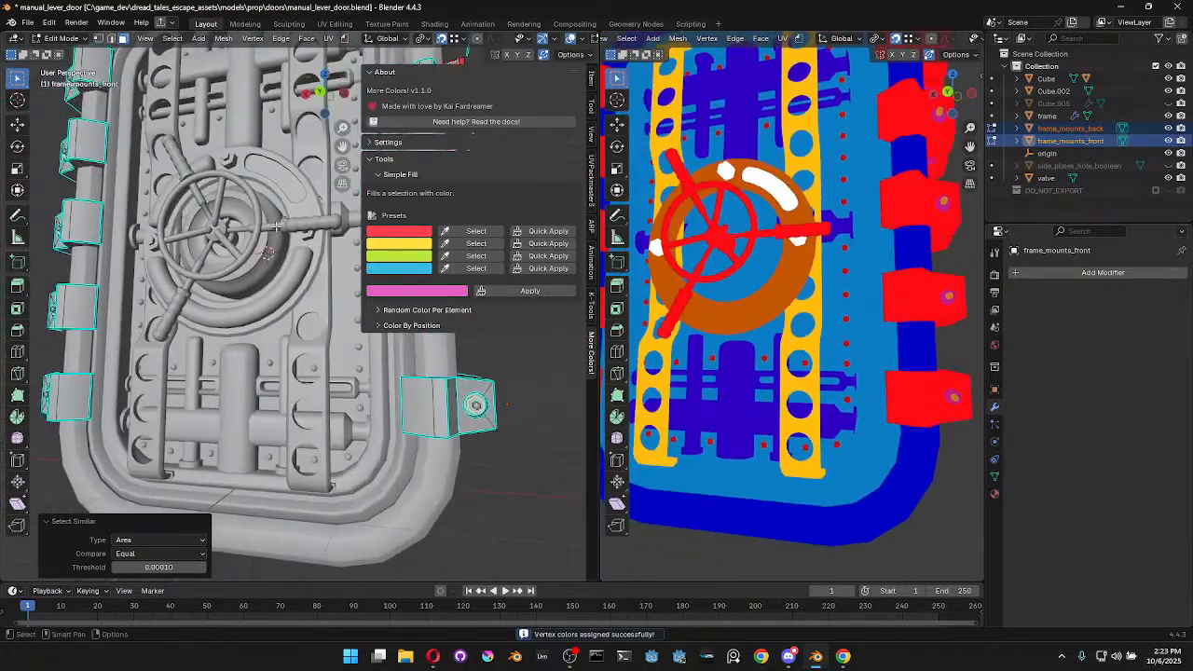
key("Tab")
left_click(281, 195)
middle_click_drag(280, 195, 280, 347)
scroll(279, 347, "up", 4)
key("Tab")
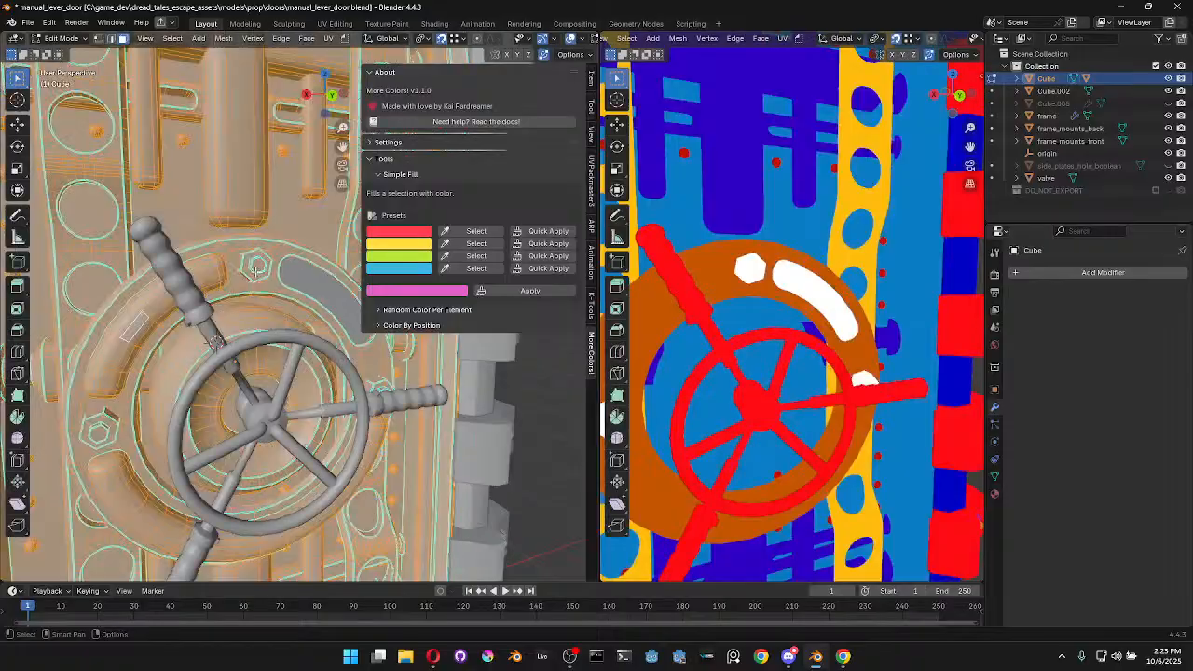
Select only the three linked hexagonal bolt heads on the ring behind the valve and fill them with the current pink
key("alt+a")
key("l")
middle_click_drag(275, 283, 272, 294)
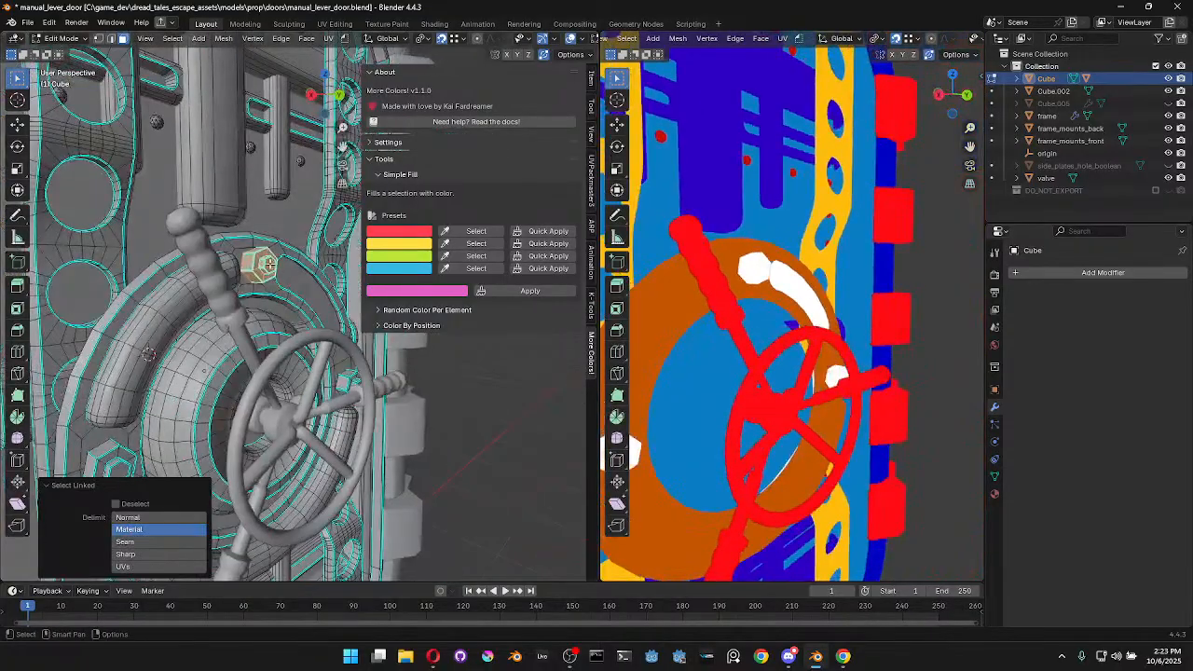
key("ctrl+z")
middle_click_drag(120, 472, 379, 430)
left_click(380, 431, "shift")
key("ctrl+KP_Add")
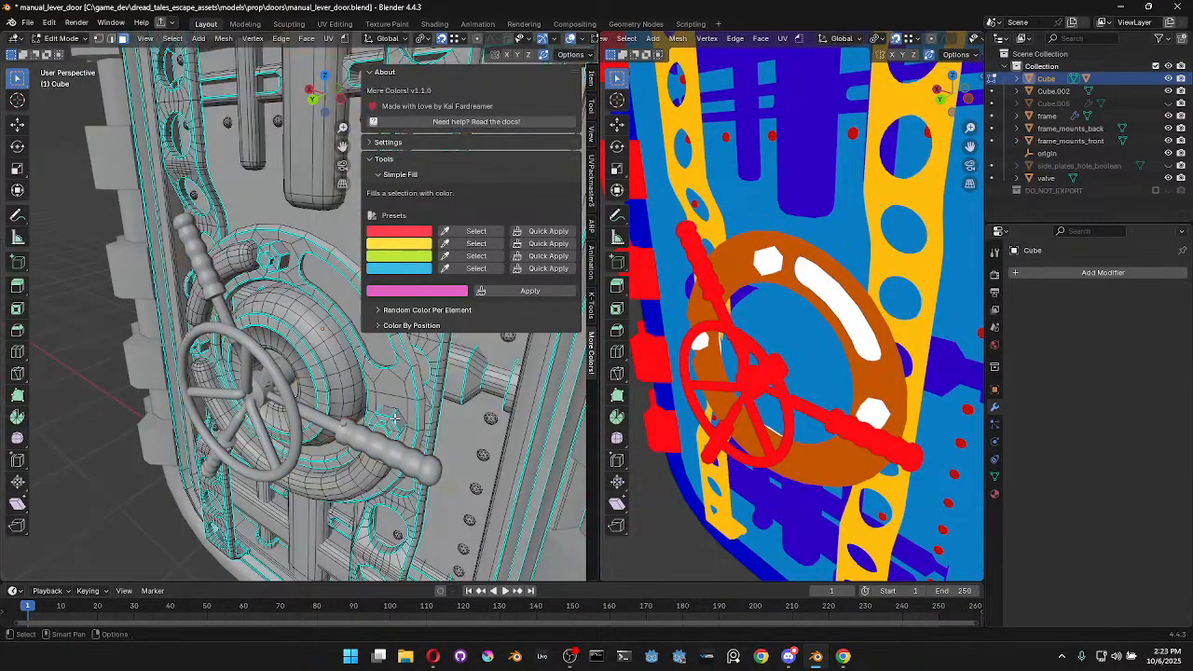
key("ctrl+l")
middle_click_drag(395, 419, 396, 358)
key("l")
left_click(521, 293)
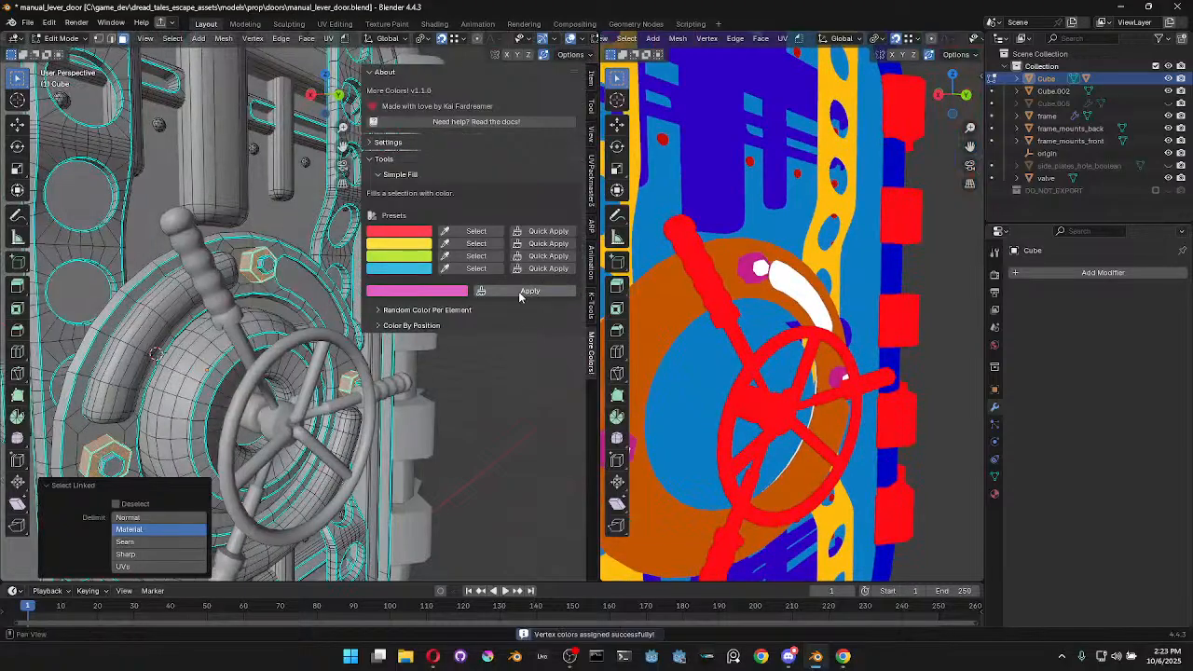
Select the linked bolt tips inside the ring's three hexagonal heads and load the red preset as the Simple Fill color
left_click(269, 267)
key("l")
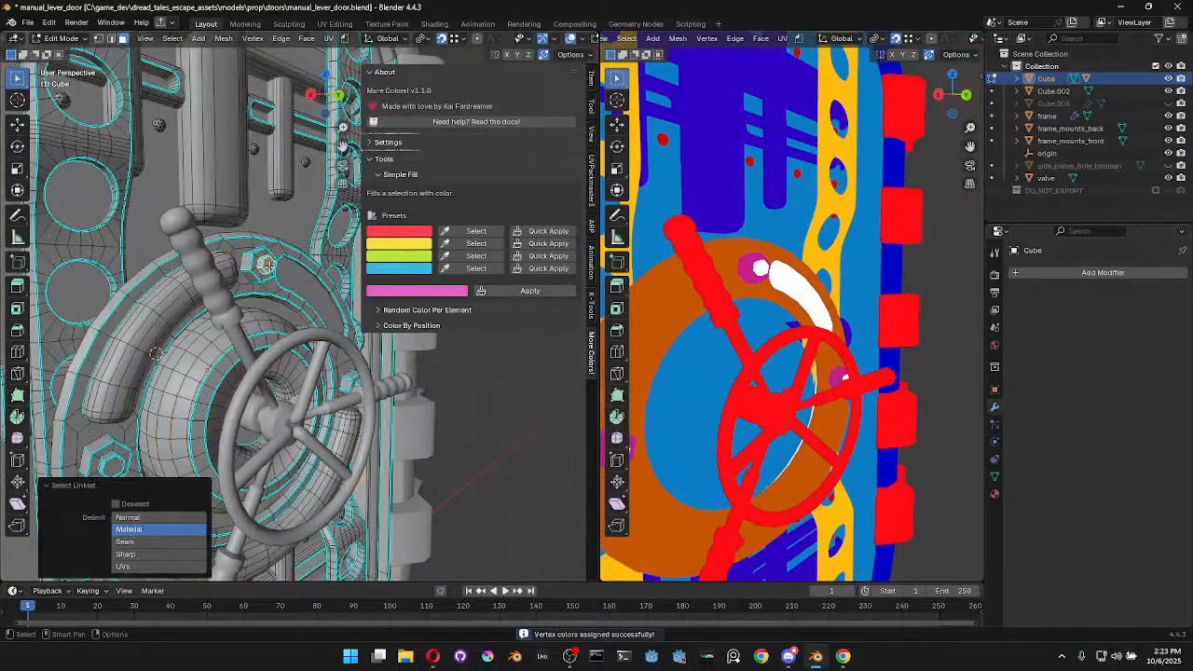
middle_click_drag(461, 454, 401, 440)
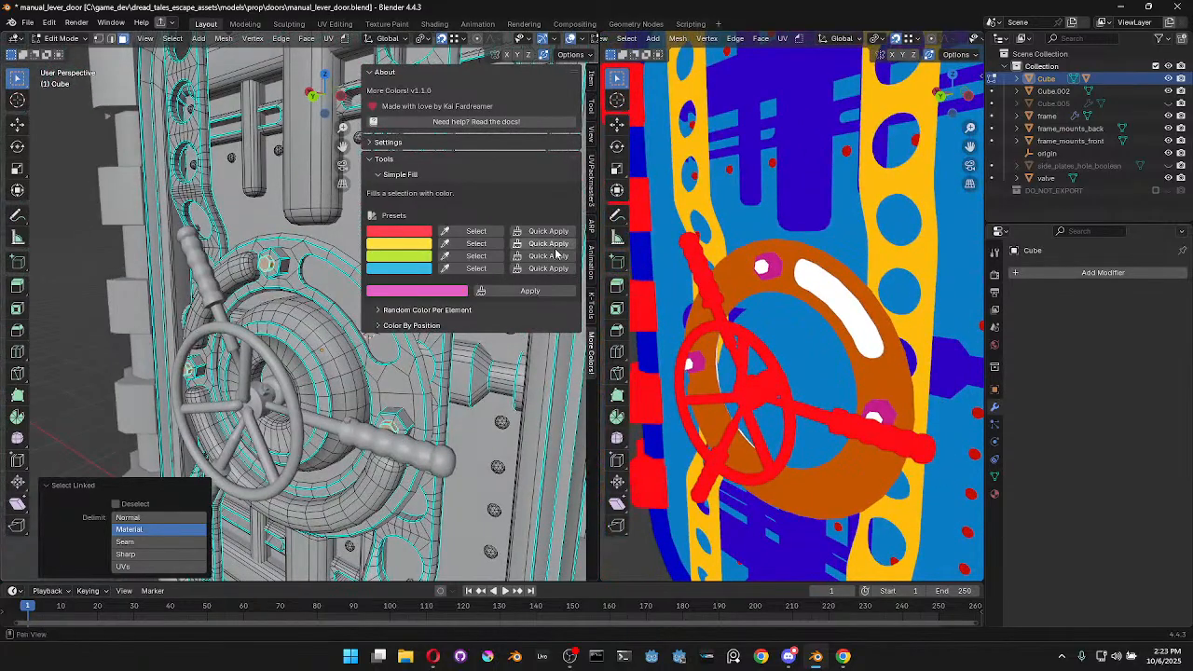
left_click(447, 293)
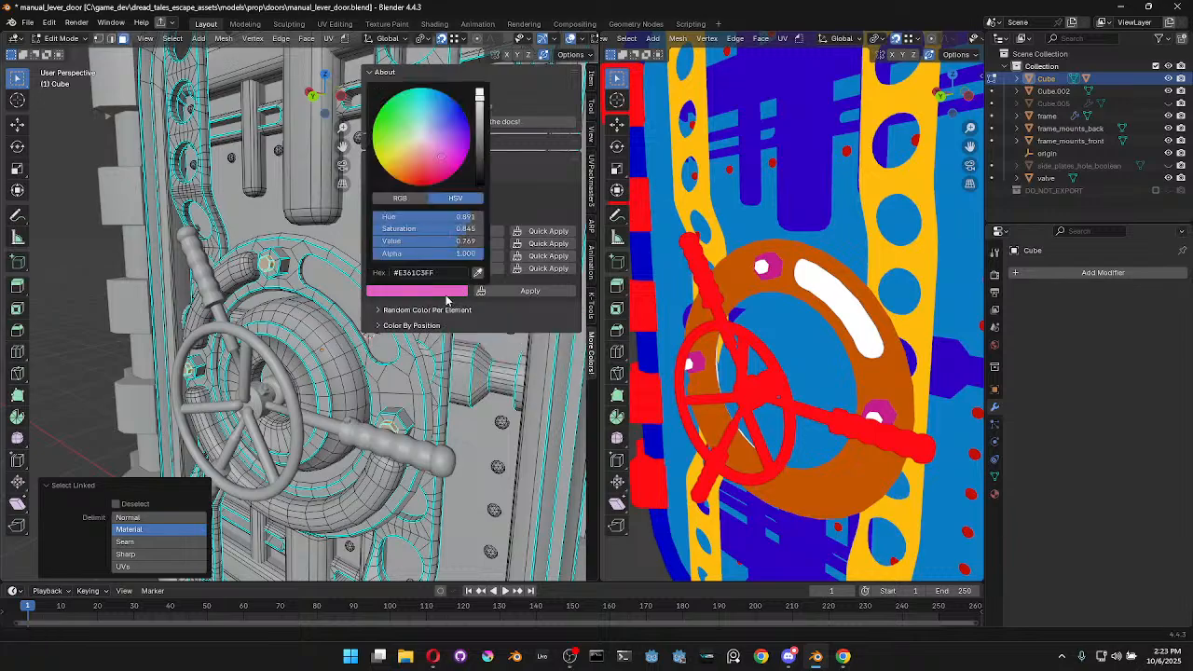
scroll(457, 410, "down", 3)
middle_click_drag(485, 429, 369, 322, "shift")
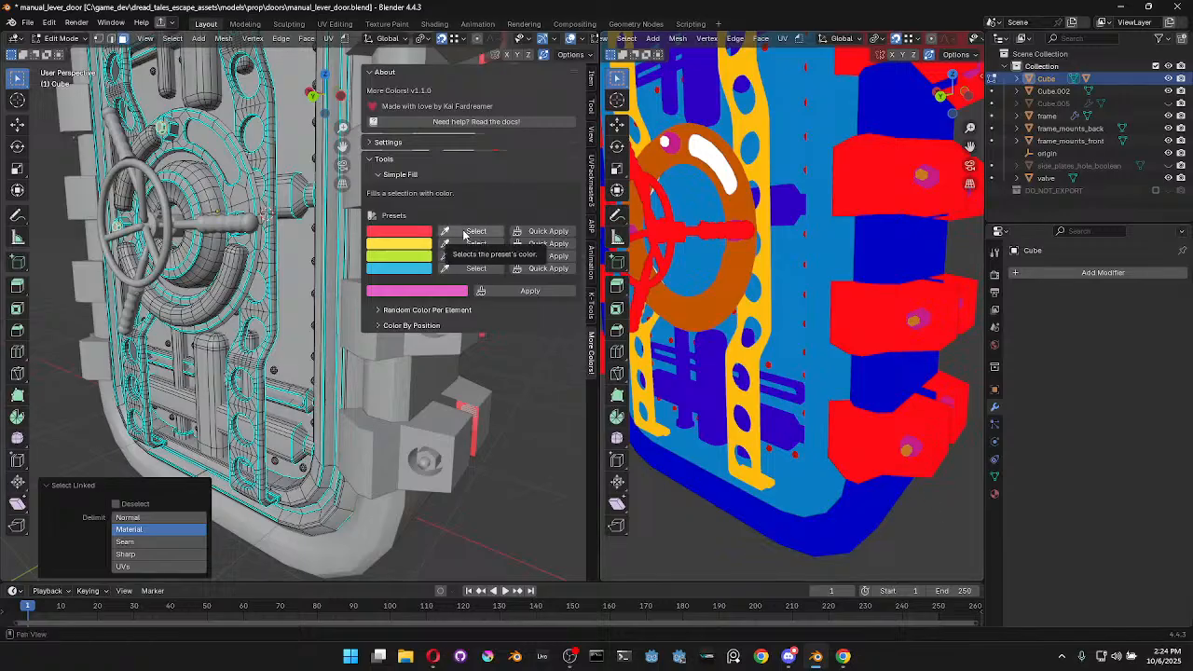
left_click(464, 233)
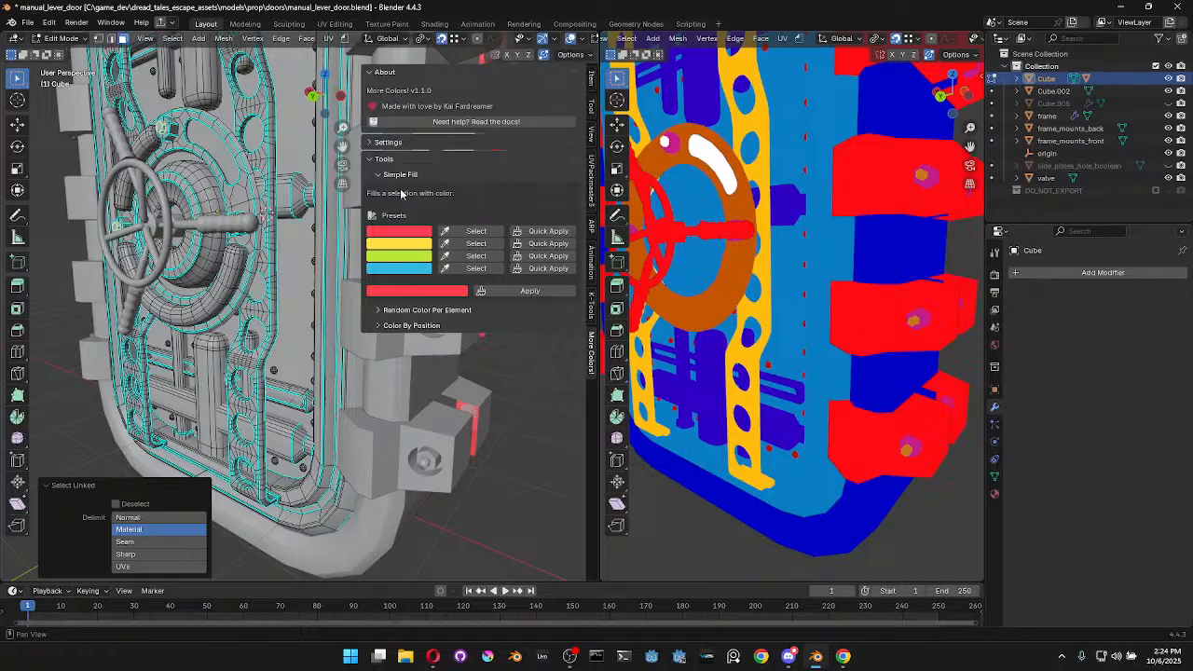
Examine the More Colors! extension details in Preferences and close the window
left_click(74, 23)
mouse_move(51, 24)
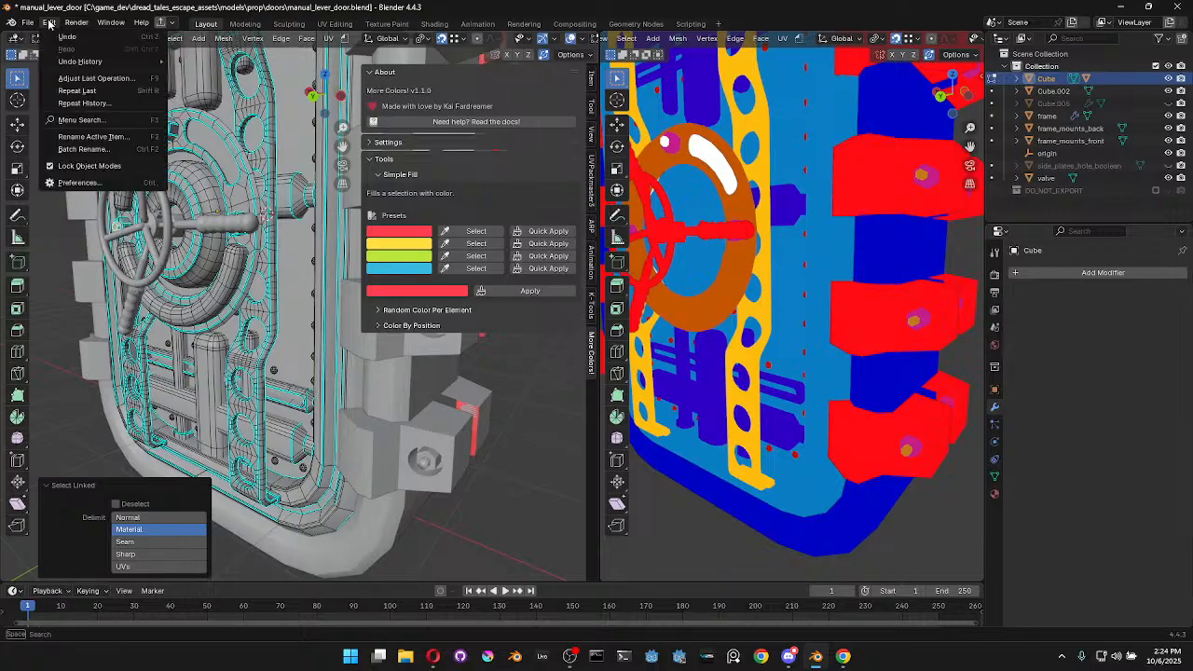
left_click(82, 182)
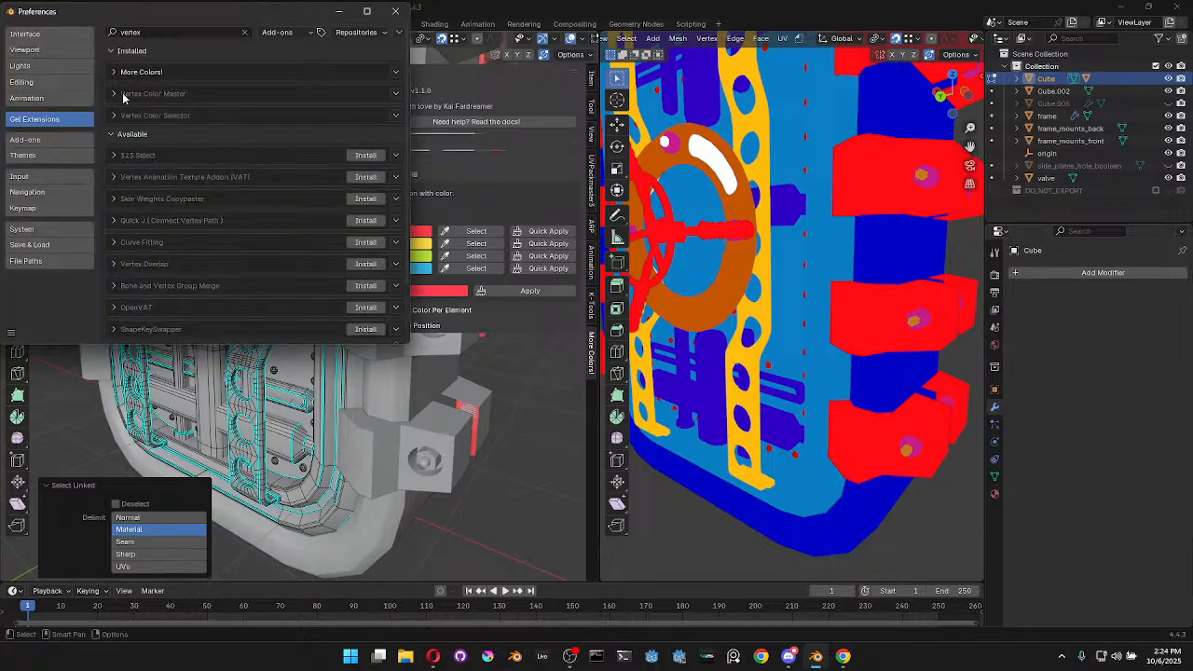
left_click(112, 73)
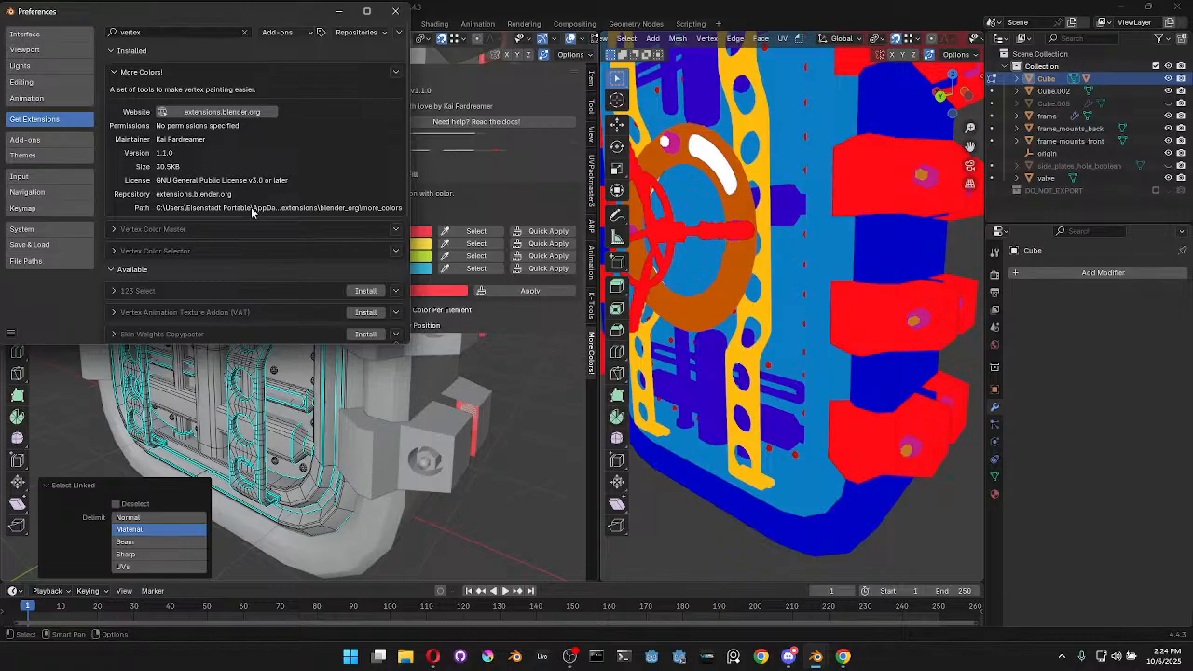
left_click(396, 11)
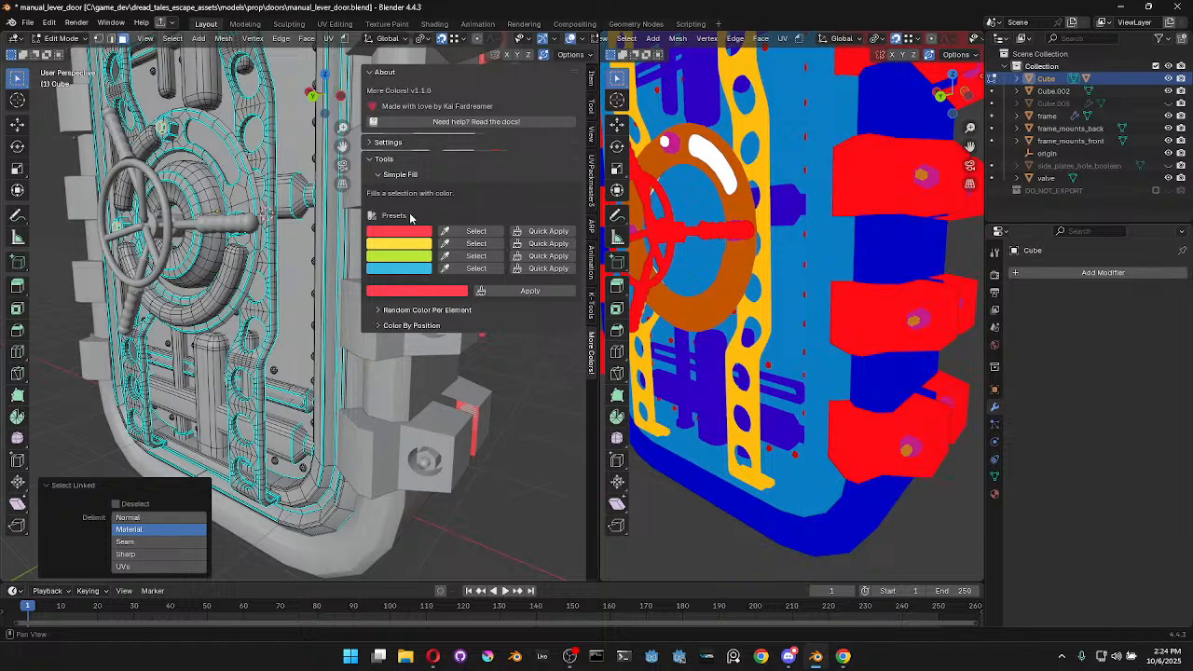
Set the Simple Fill color to a light pink and apply it to the selected bolt tips on the ring
left_click(435, 292)
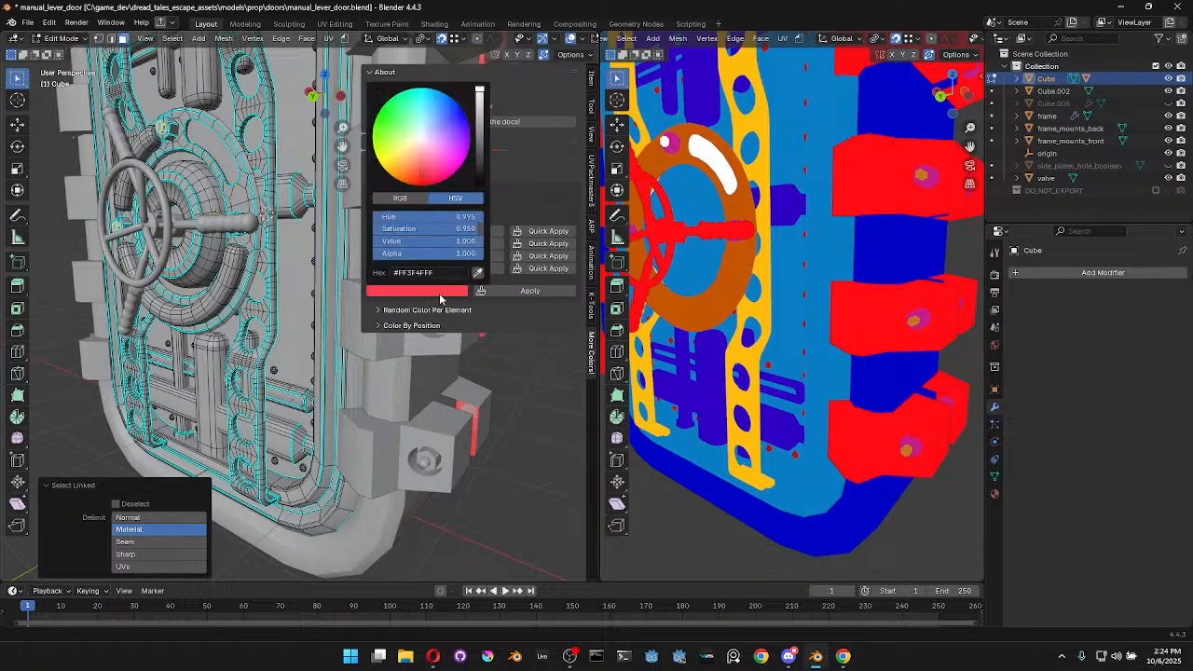
left_click(430, 141)
left_click(529, 291)
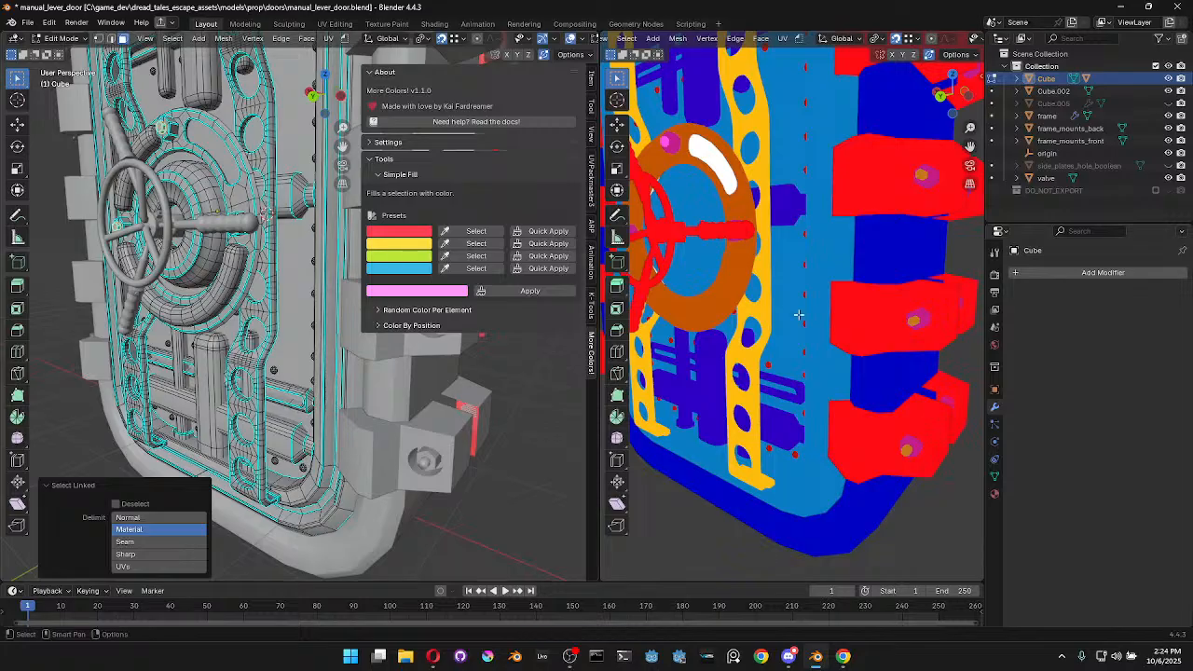
Try to recolor the ring's bolt tips in Vertex Paint mode with a sampled brush color and vertex selection masking
key("ctrl+Tab")
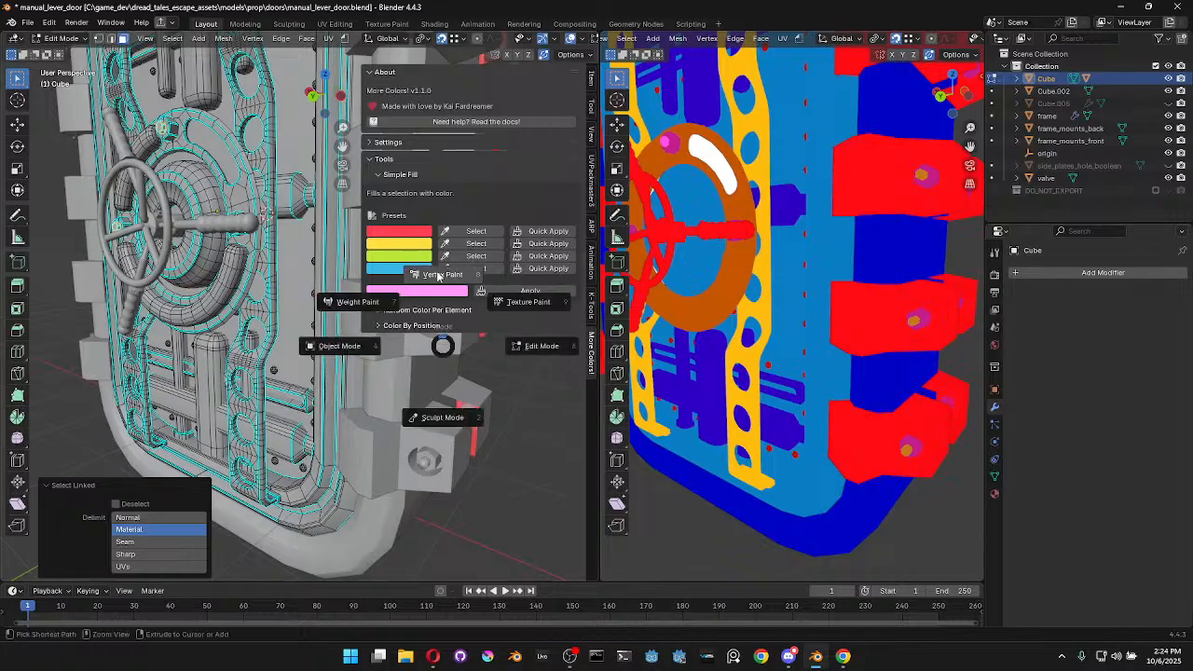
left_click(438, 276)
key("ctrl")
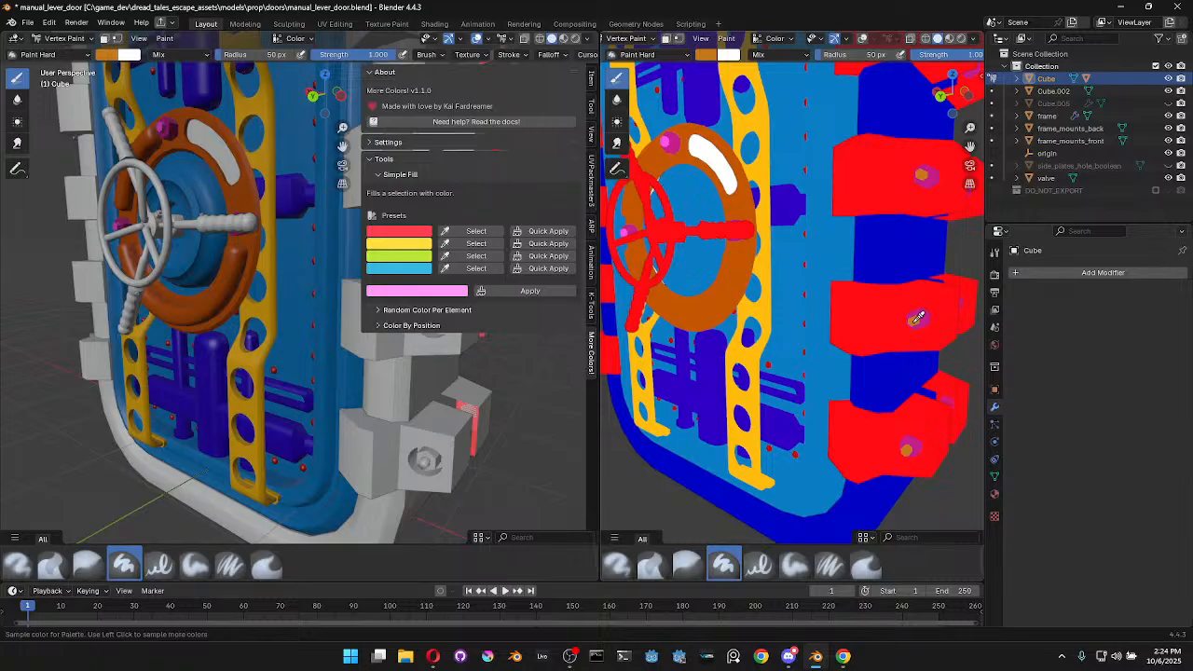
left_click(118, 38)
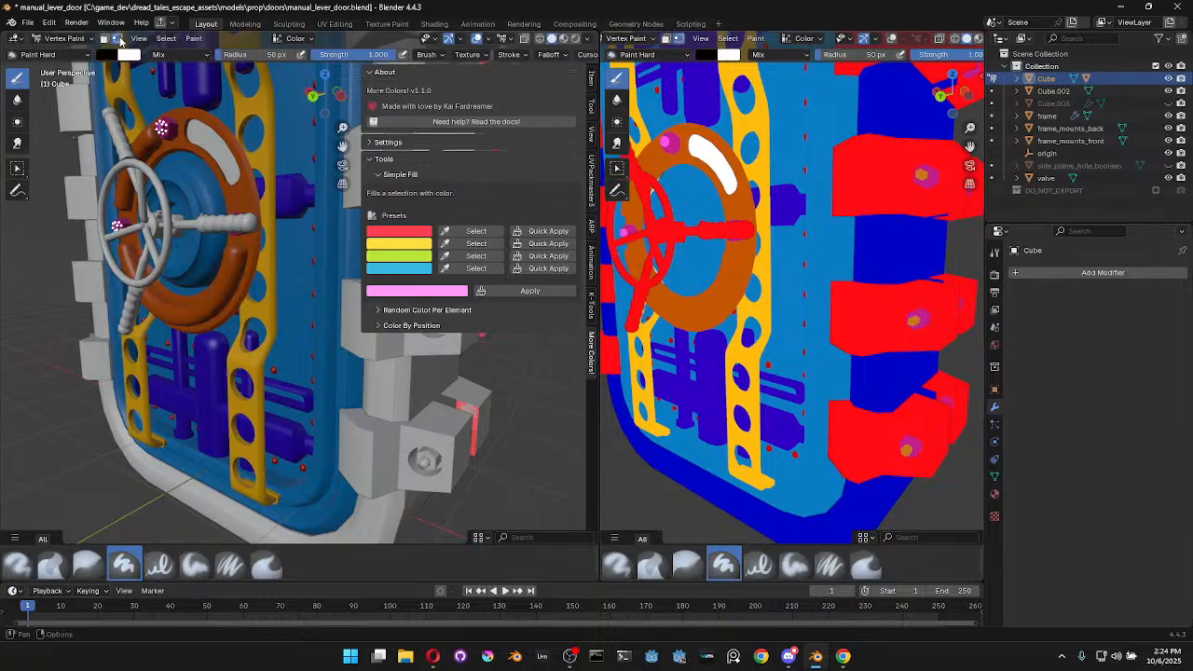
key("shift+k")
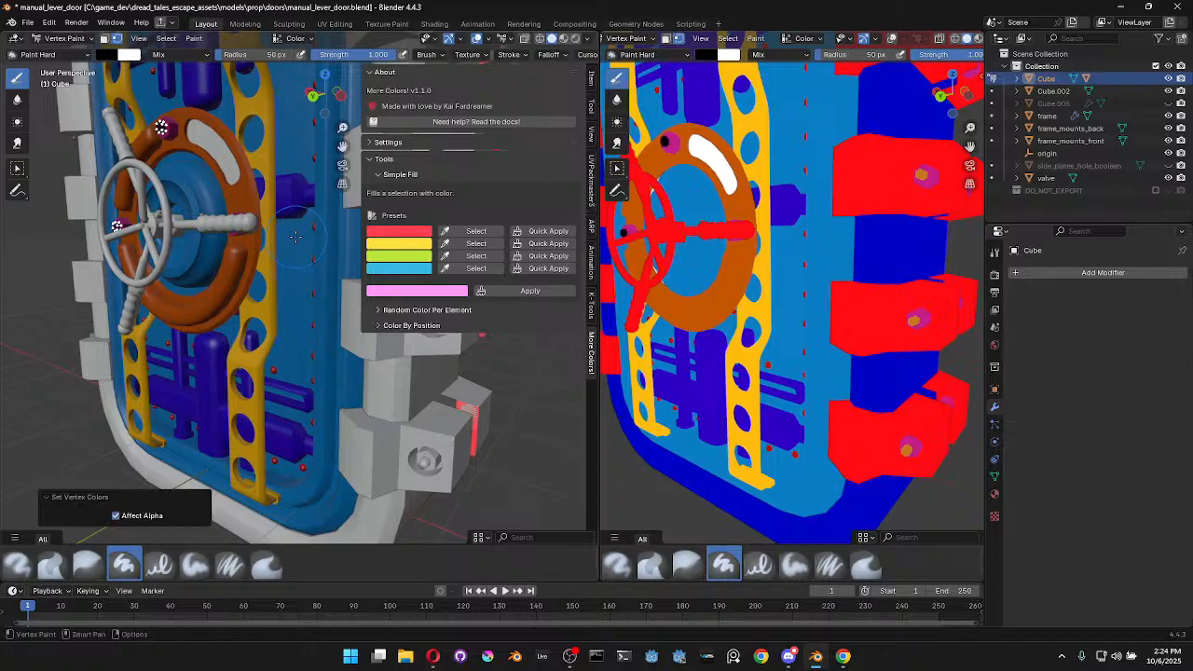
key("v")
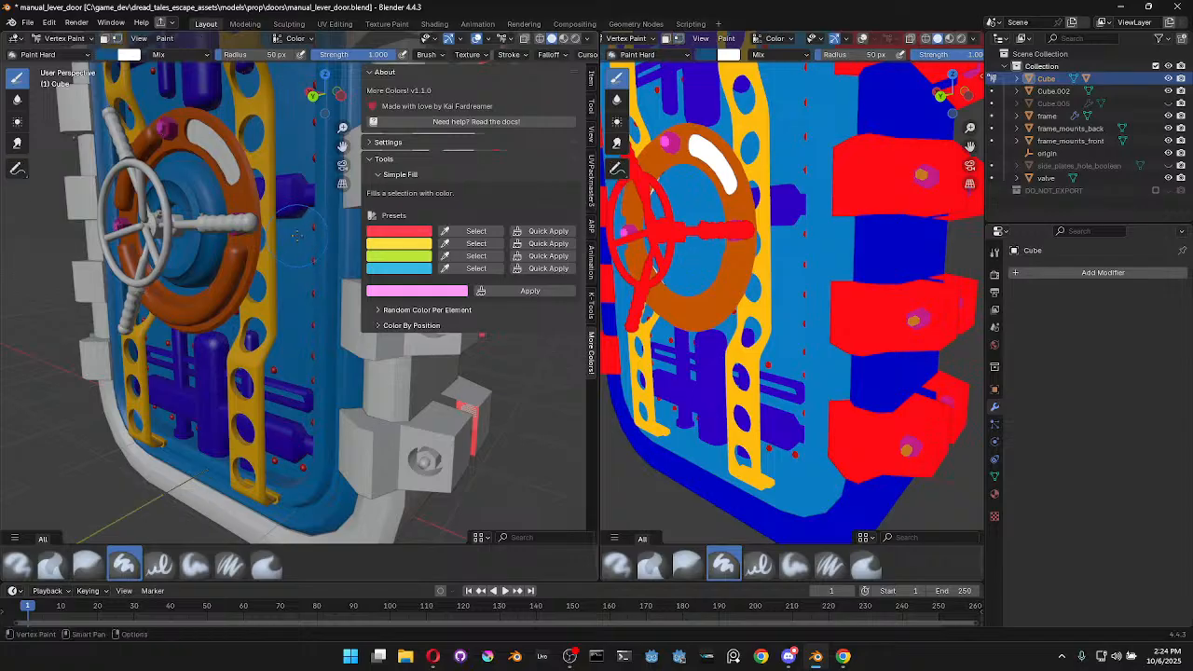
key("s")
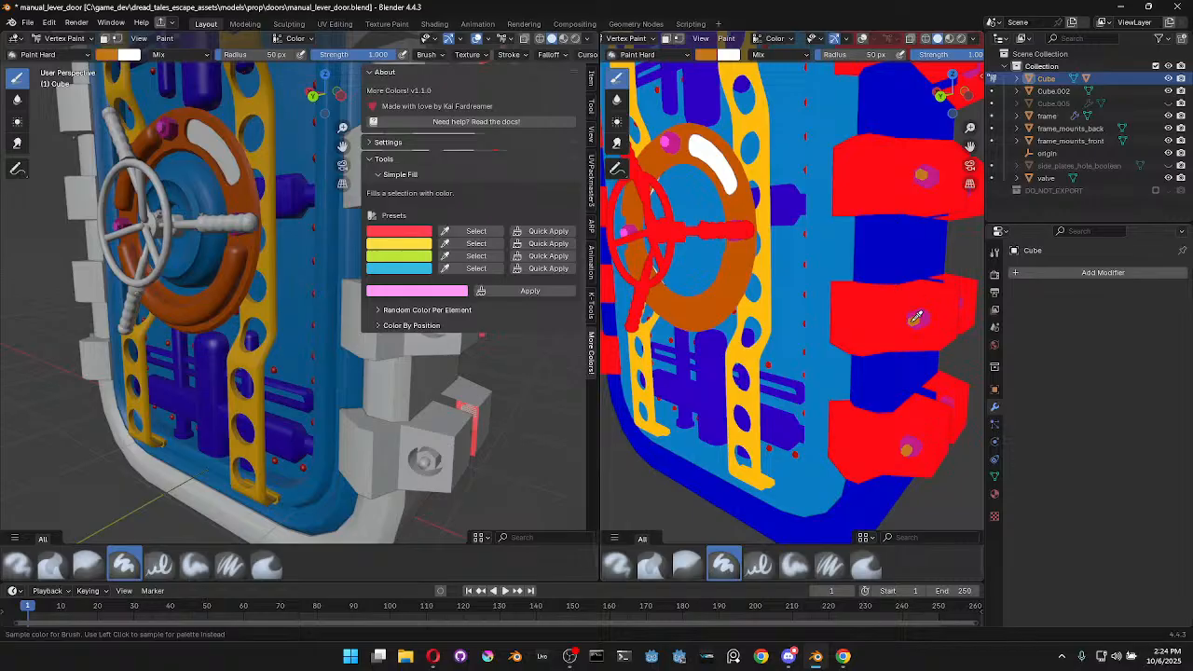
key("s")
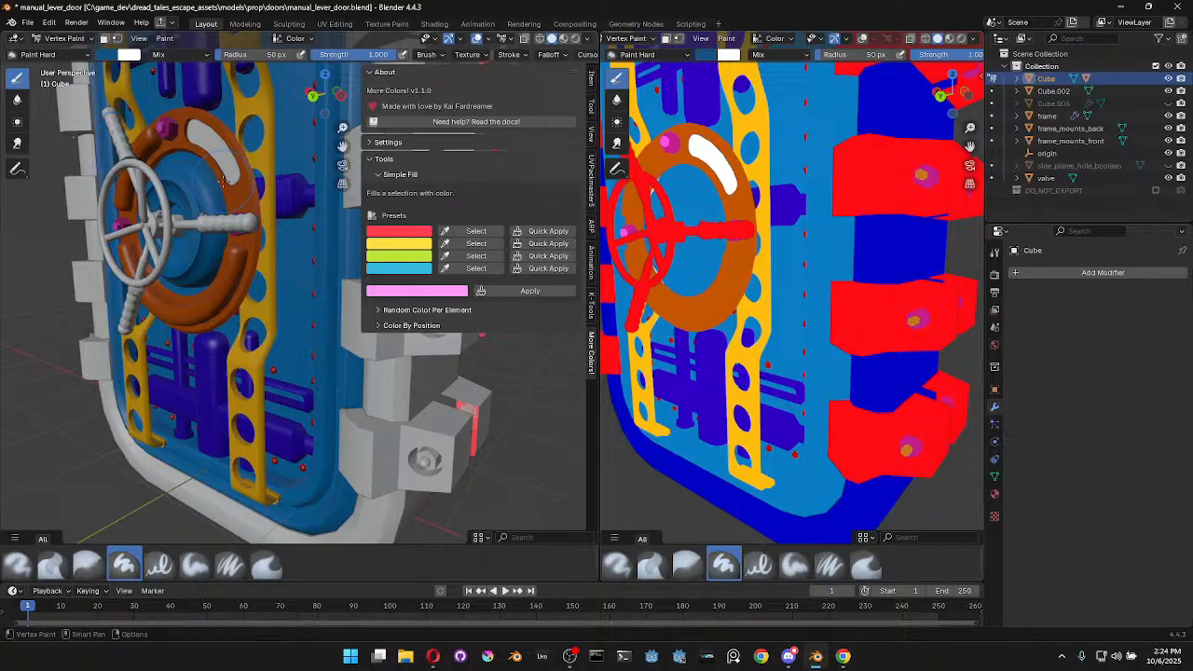
Return to Edit Mode and make sure the linked bolt tips on all three ring bolts are selected
key("ctrl+Tab")
left_click(146, 133)
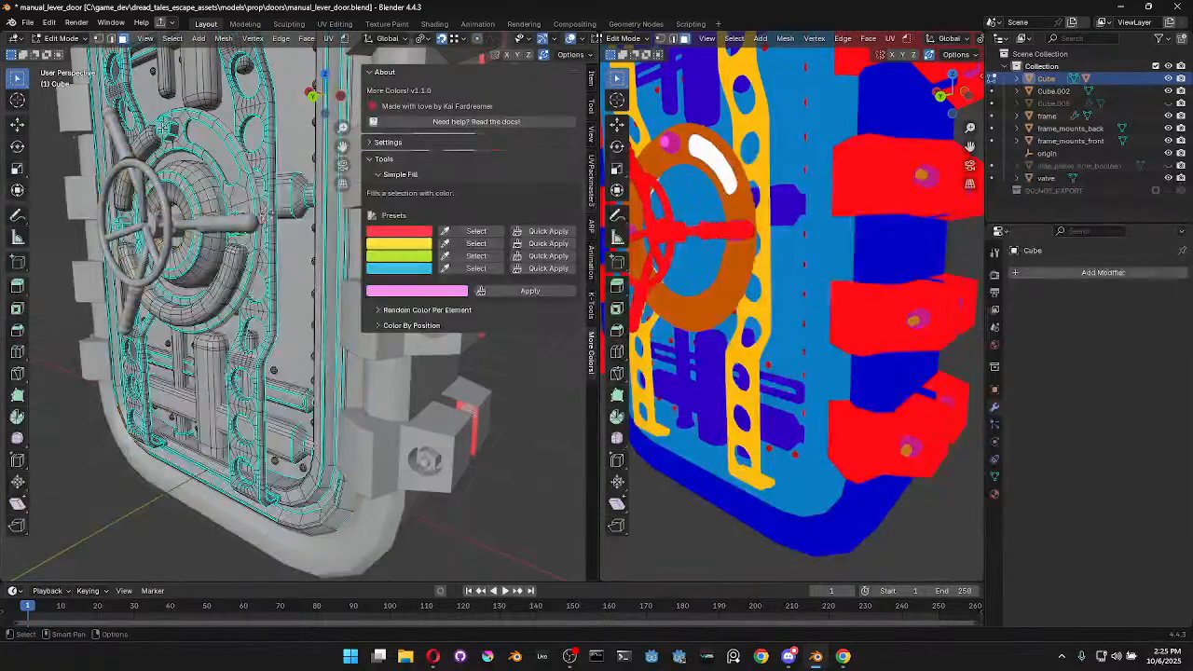
key("ctrl+l")
mouse_move(237, 286)
middle_mouse_down()
mouse_move(256, 277)
mouse_move(241, 262)
middle_mouse_up()
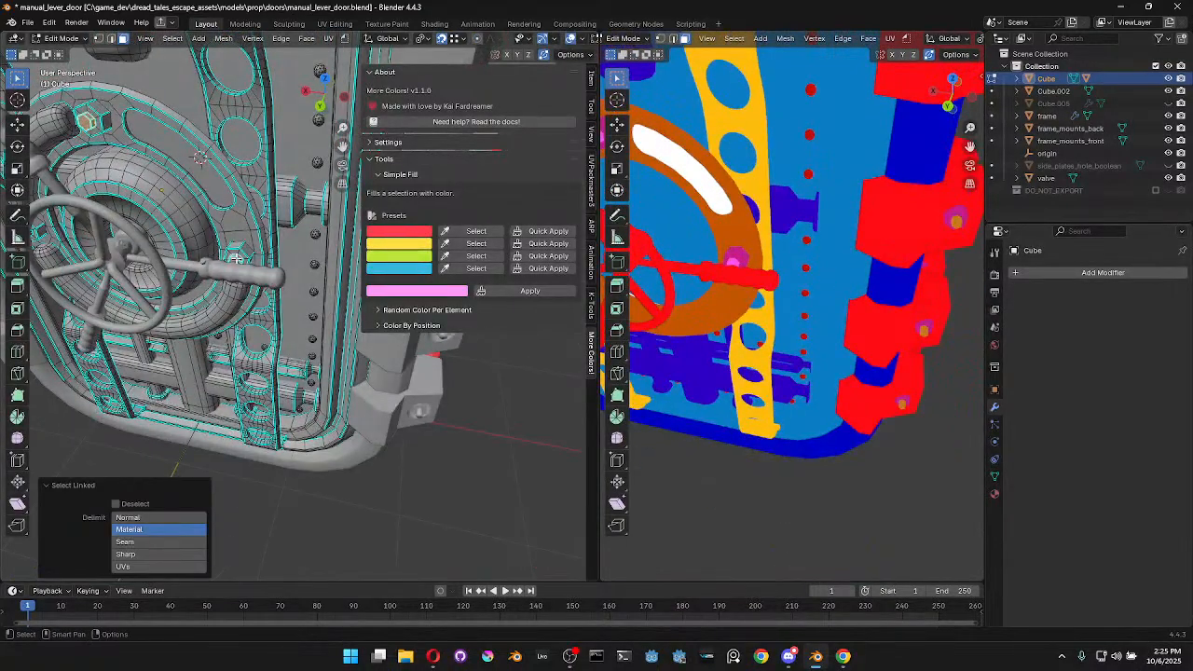
middle_click_drag(53, 240, 44, 220)
middle_click_drag(115, 240, 131, 226)
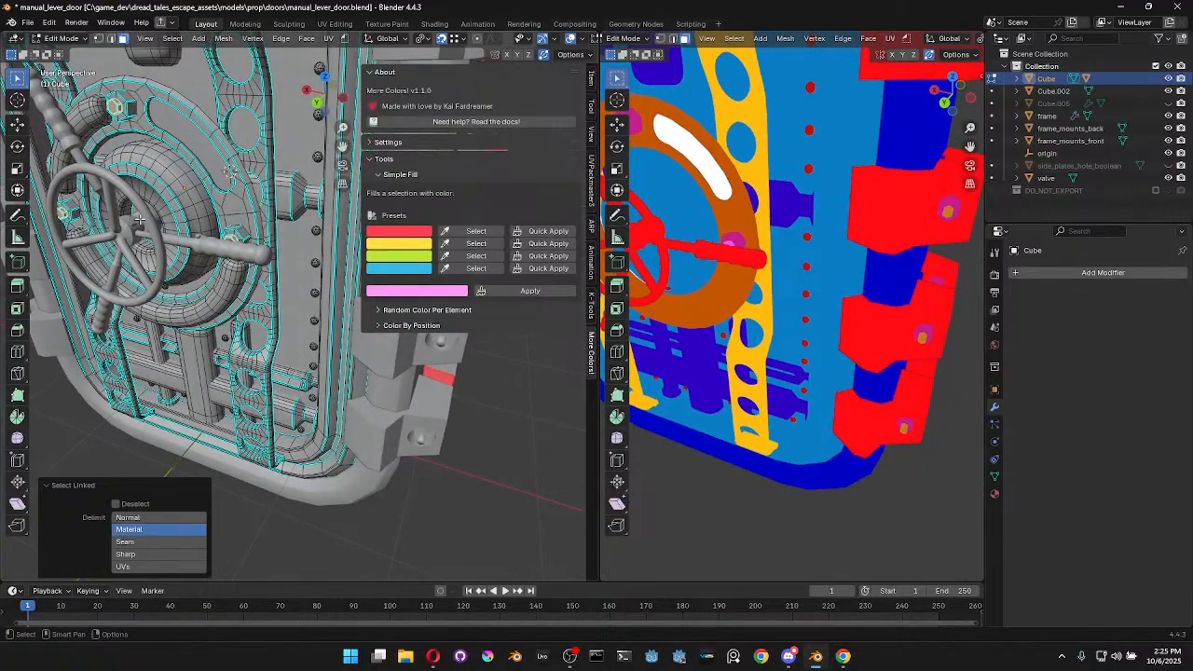
Switch to Vertex Paint with face selection masking and fill the selected ring bolt tips with the current blue brush color
key("ctrl+Tab")
left_click(163, 135)
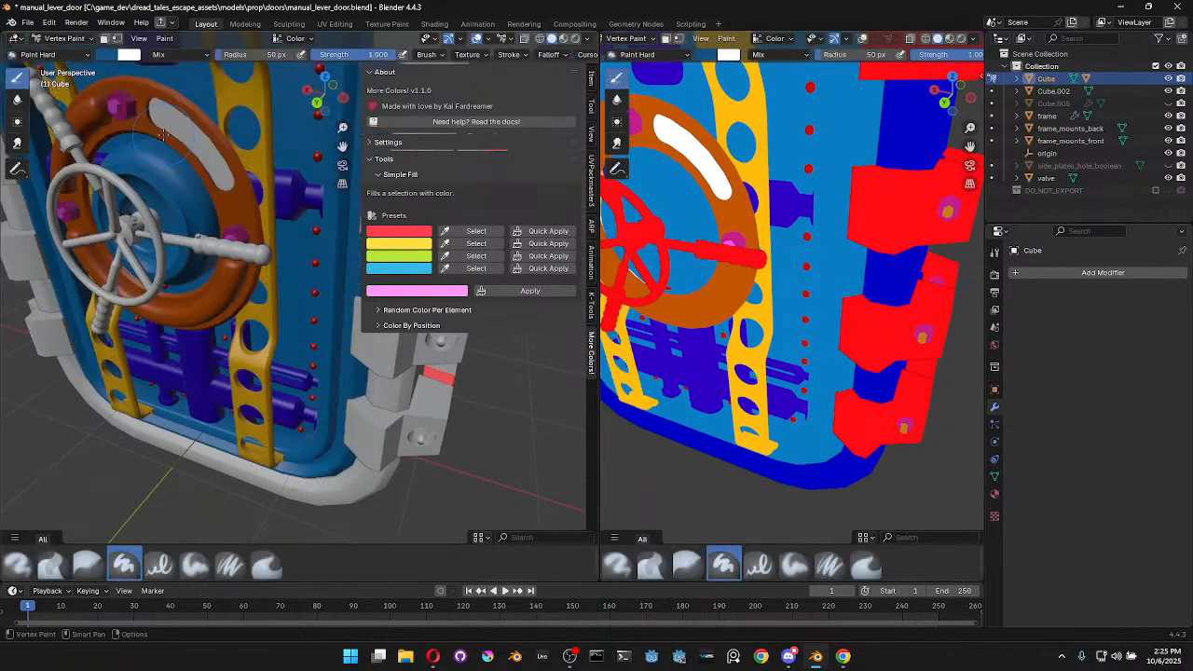
key("ctrl+x")
key("ctrl+z")
key("m")
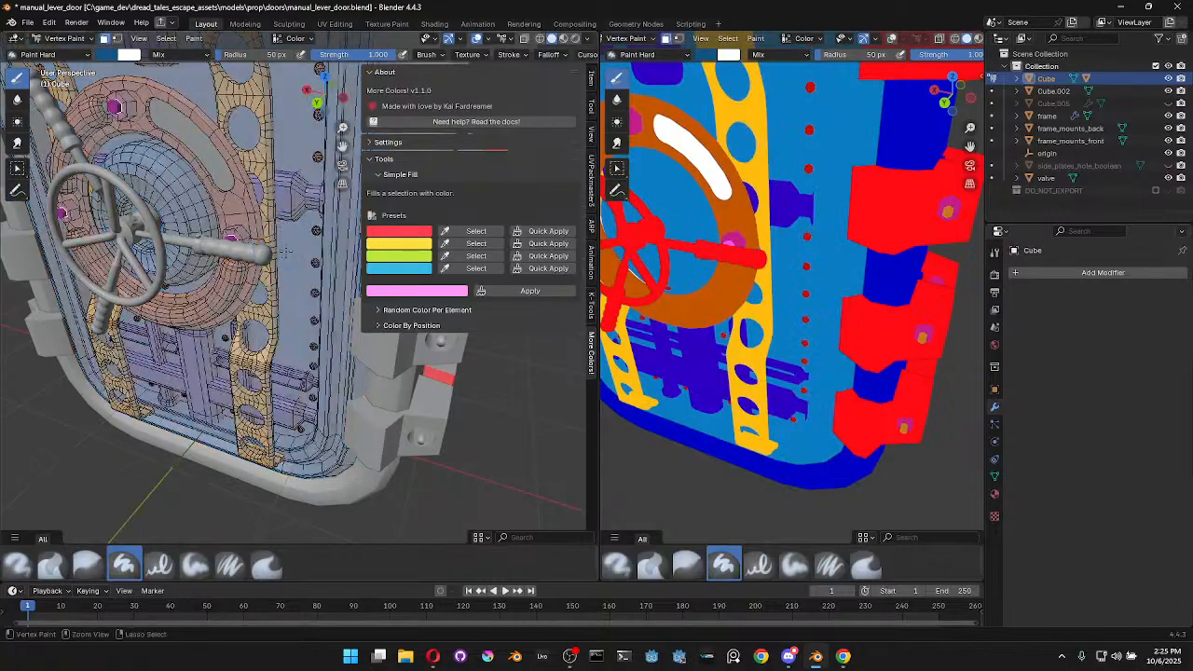
key("shift+k")
Try to sample the orange tip color of a mount bolt as the Vertex Paint brush color
middle_click_drag(733, 302, 720, 278)
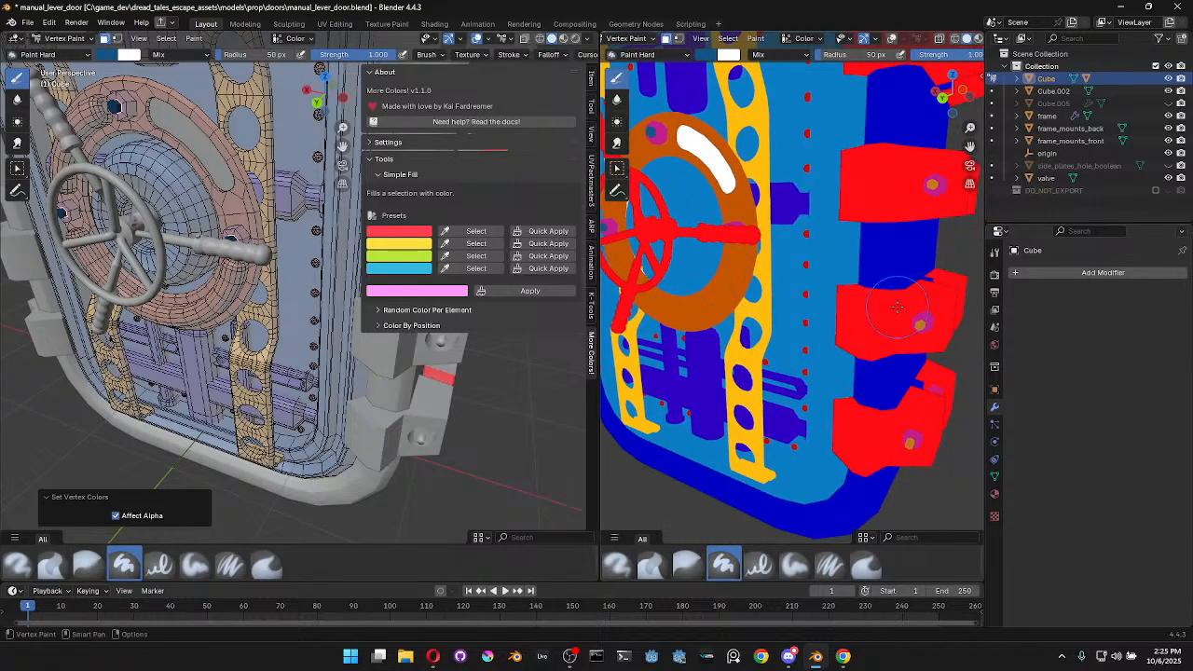
key("s")
key("shift+k")
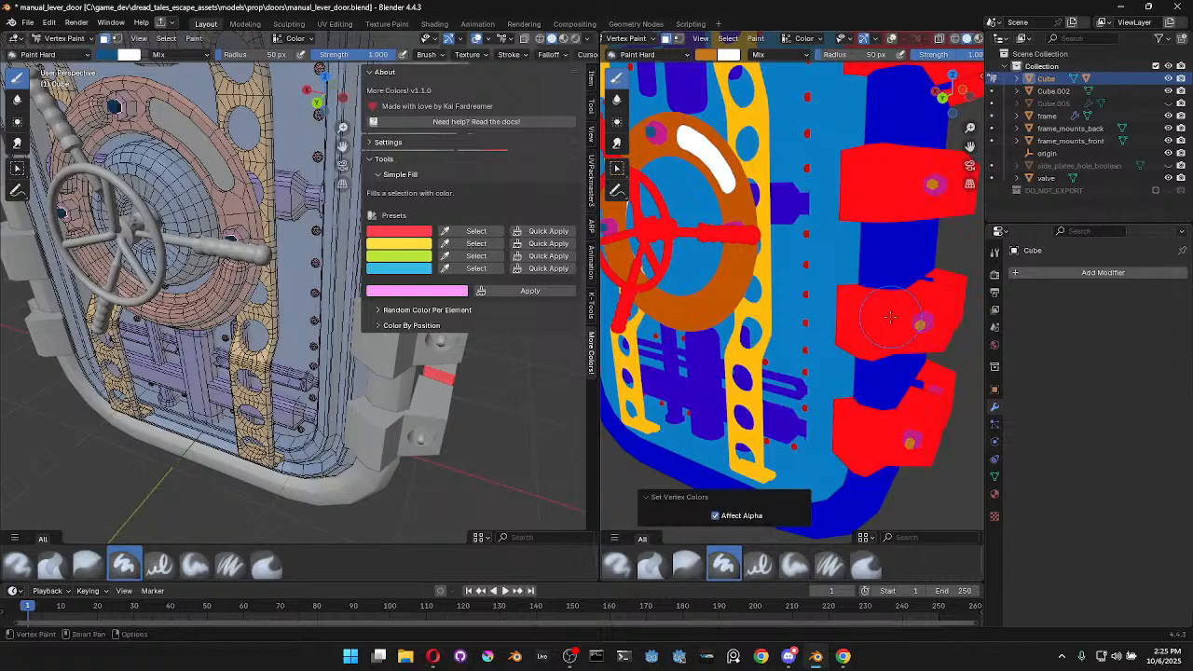
key("shift+x")
key("s")
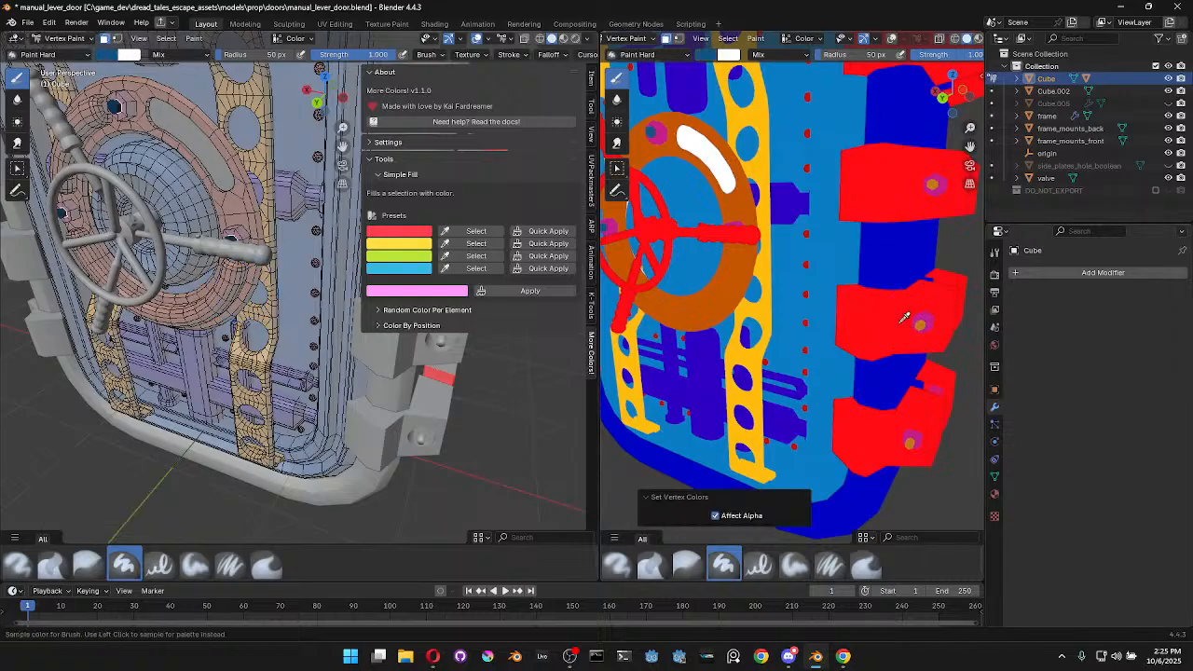
left_click(919, 327)
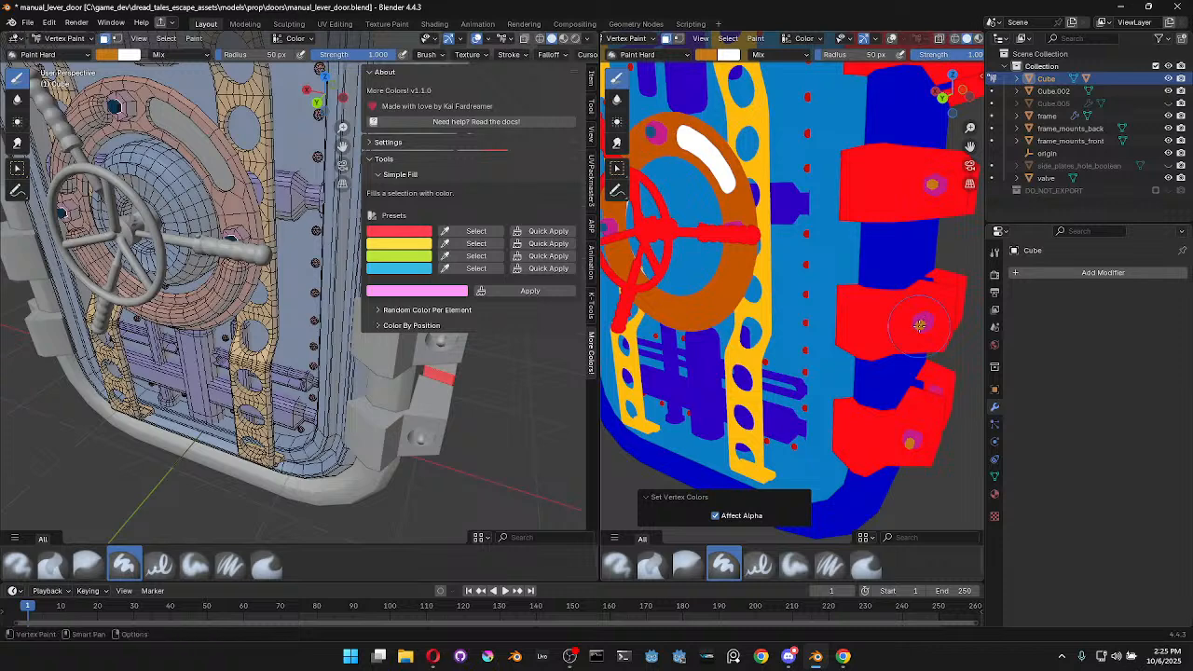
key("shift+x")
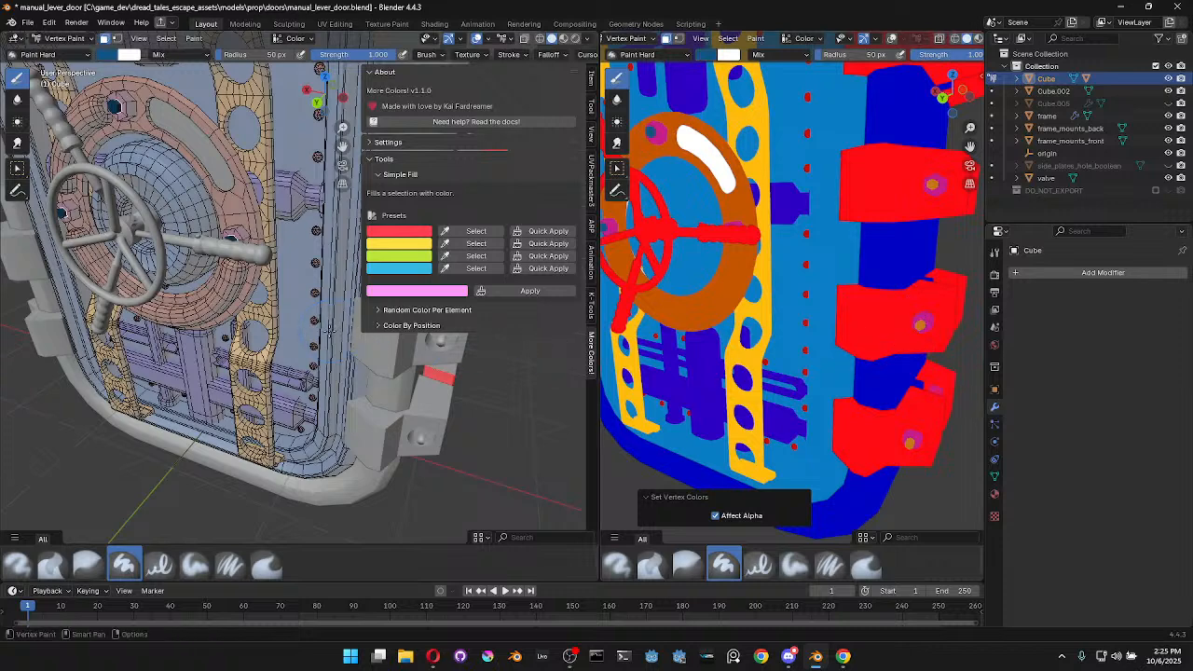
Sample the orange tip color from a mount bolt and fill the selected ring bolt tips with it
key("shift+x")
left_click(920, 324)
key("shift+x")
key("shift+x")
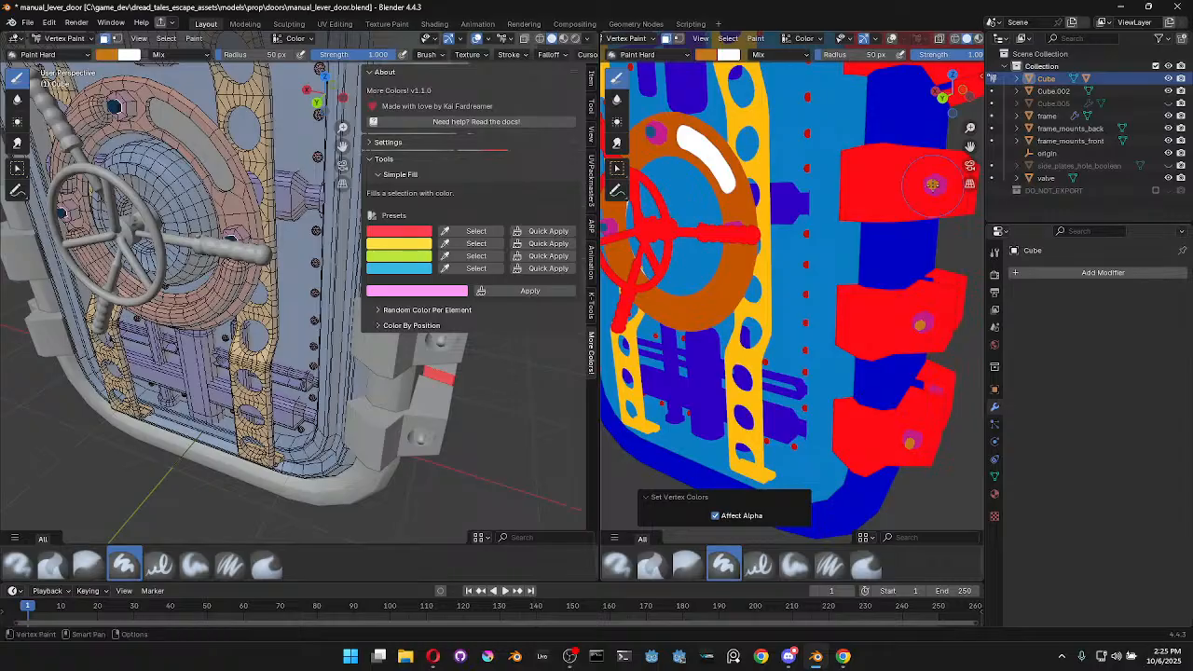
left_click(706, 54)
left_click(795, 211)
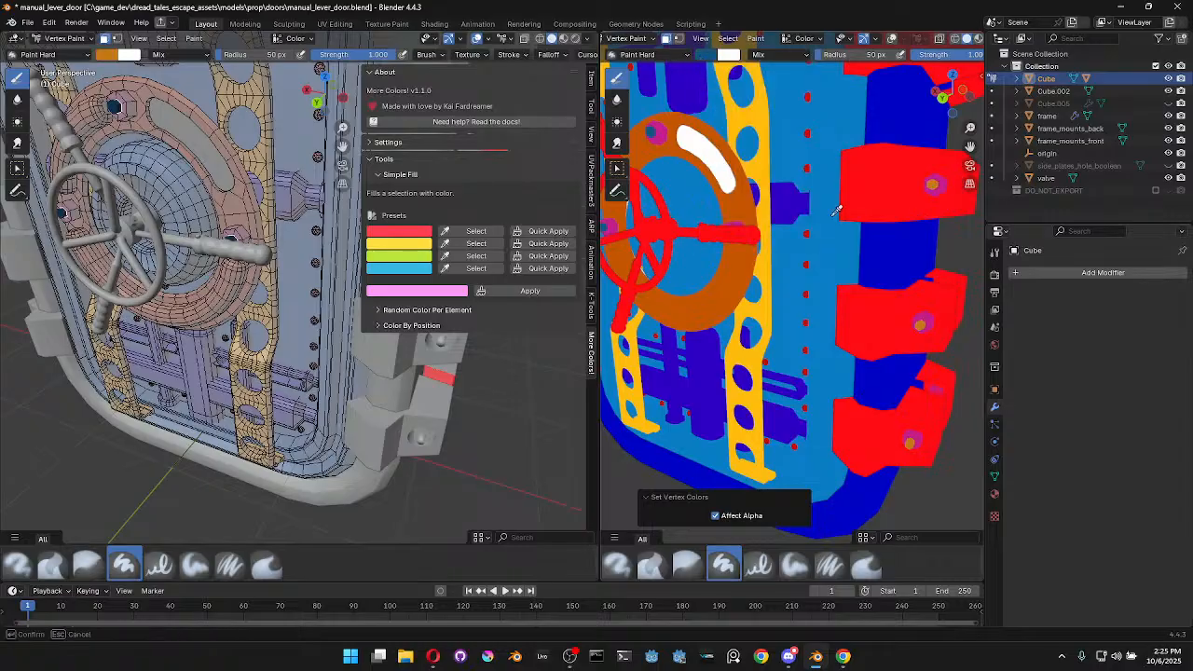
left_click(936, 183)
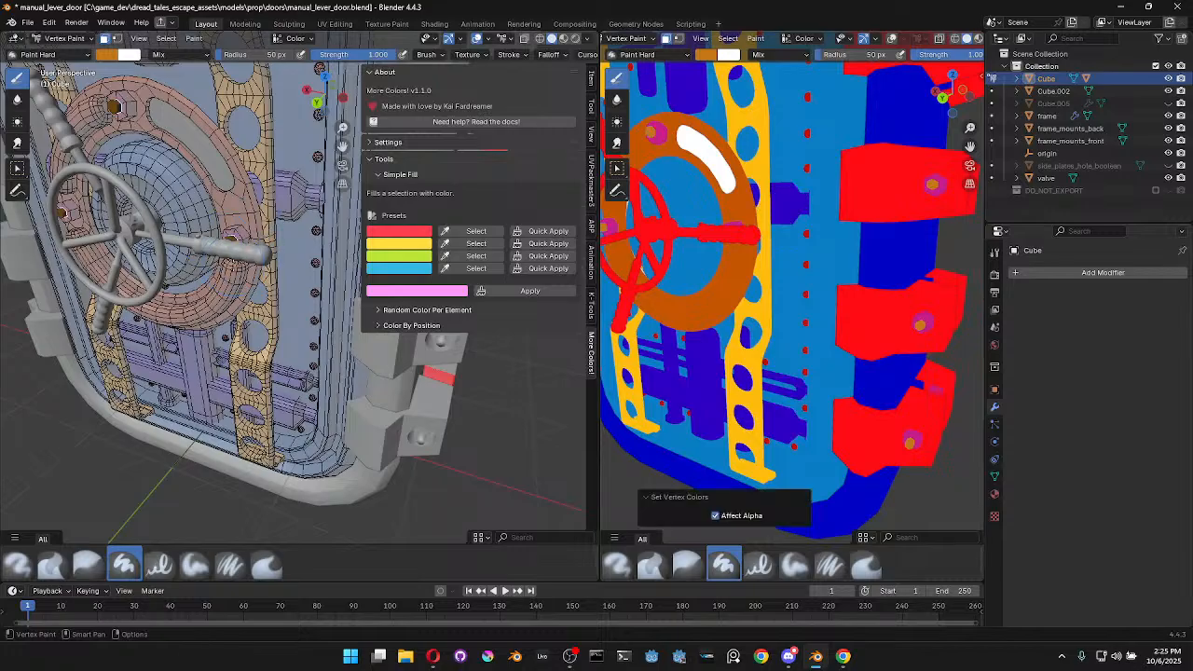
Return the door mesh to Edit Mode and save the file
middle_click_drag(250, 265, 241, 240)
key("ctrl+Tab")
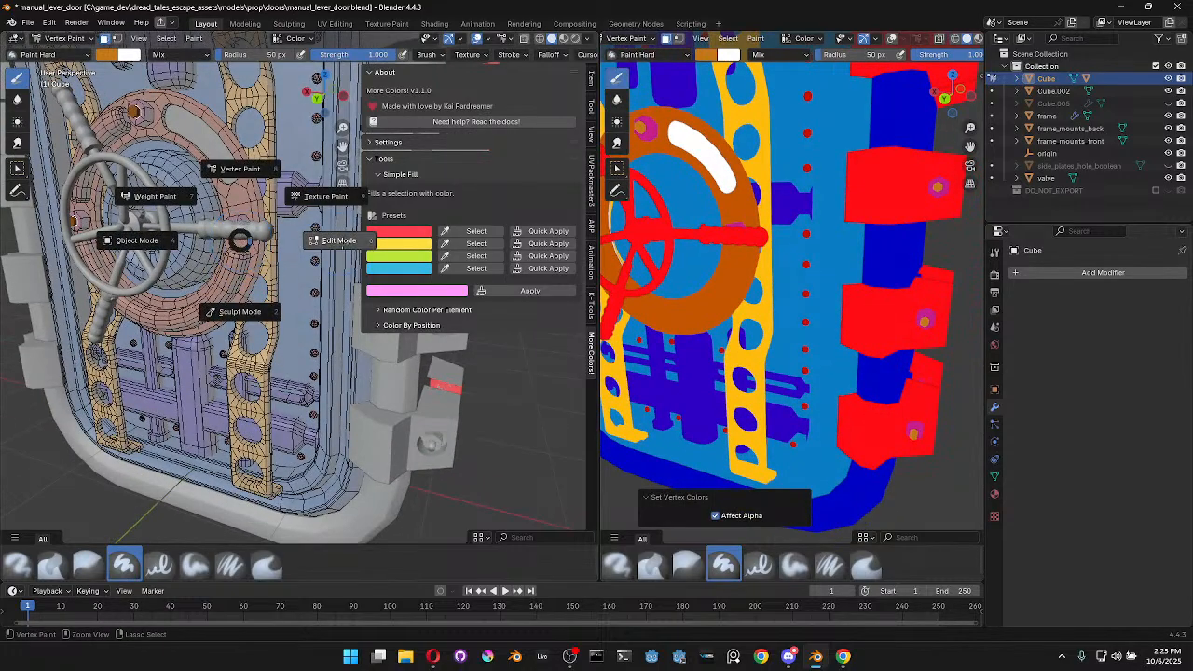
left_click(317, 248)
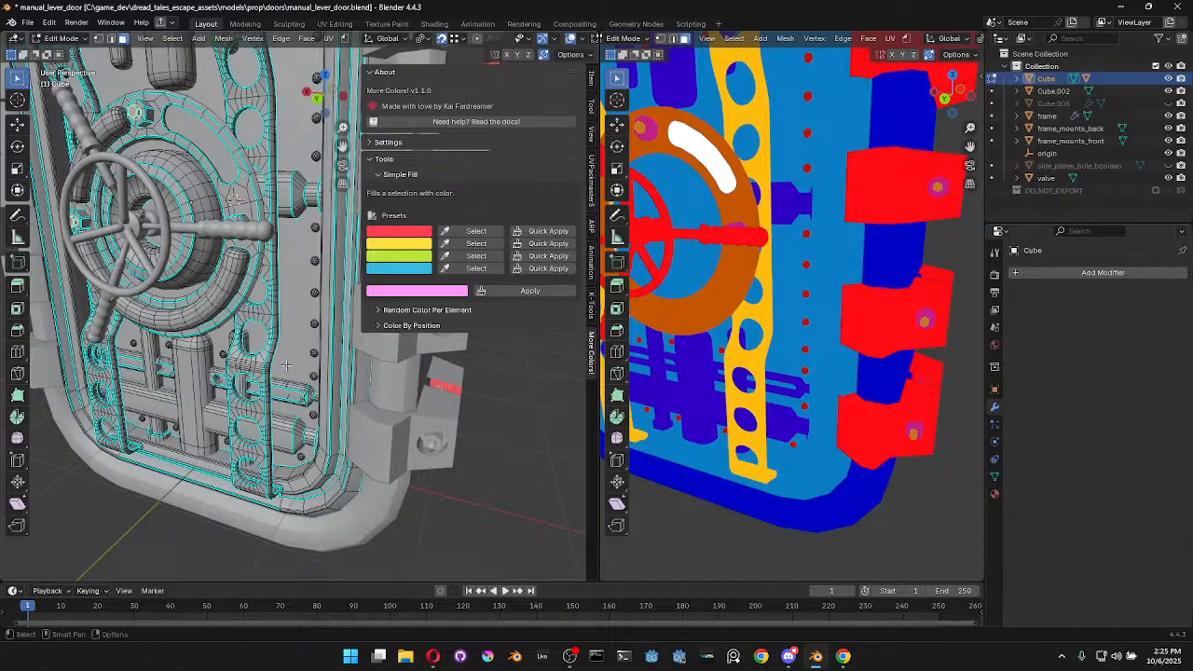
middle_click_drag(288, 355, 342, 361)
scroll(336, 340, "down", 3)
middle_click_drag(170, 248, 282, 310, "shift")
key("ctrl+s")
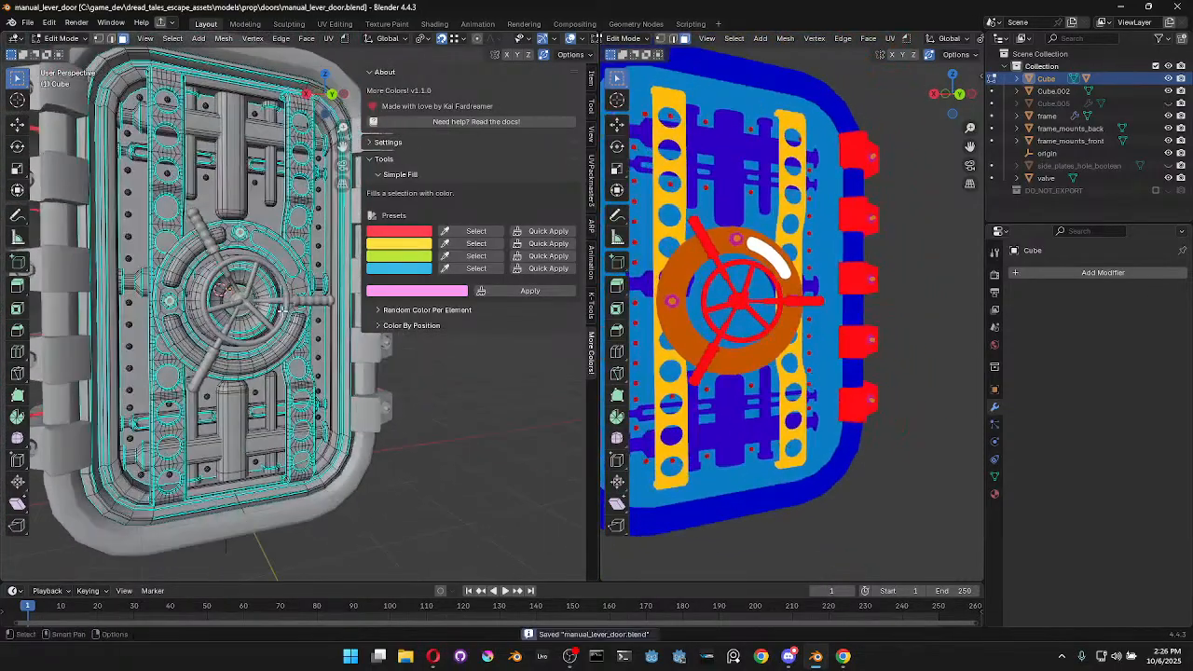
Open the Preferences on the More Colors! extension details and widen the window to read its full install path
left_click(48, 21)
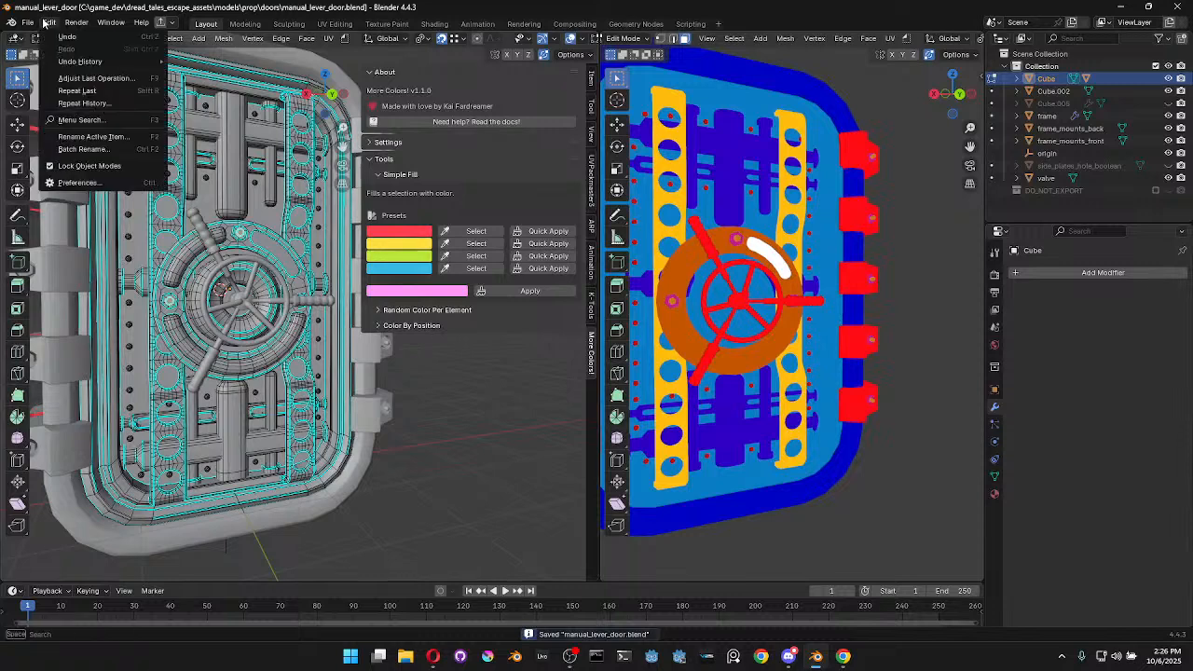
left_click(84, 183)
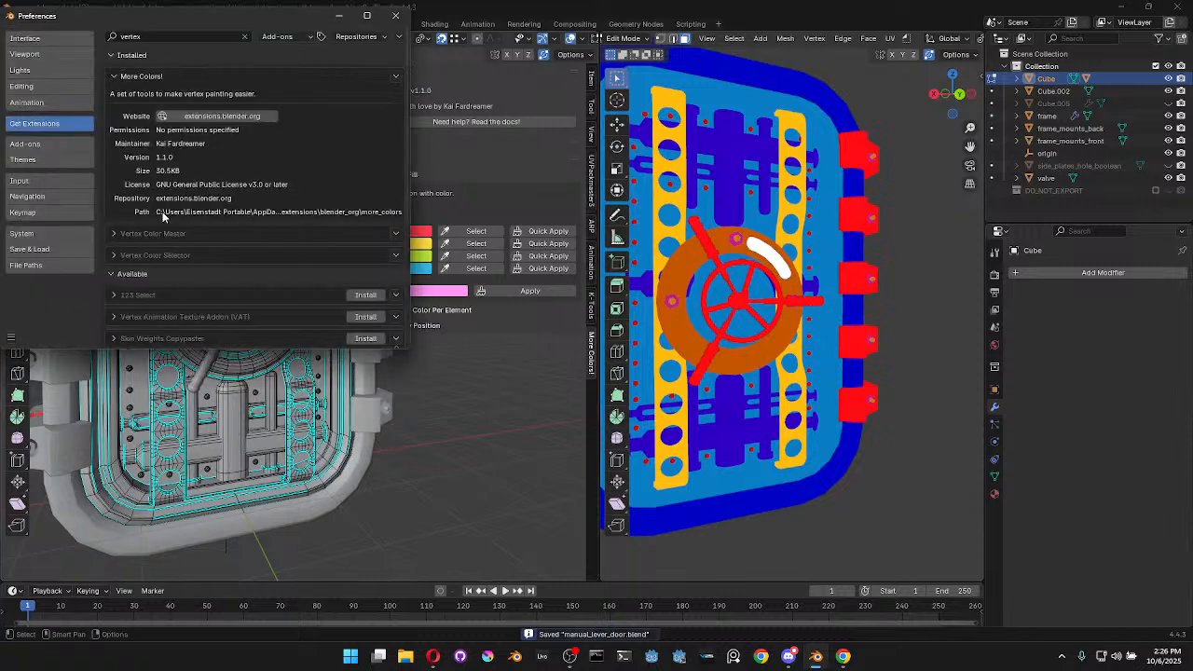
left_click_drag(412, 213, 636, 228)
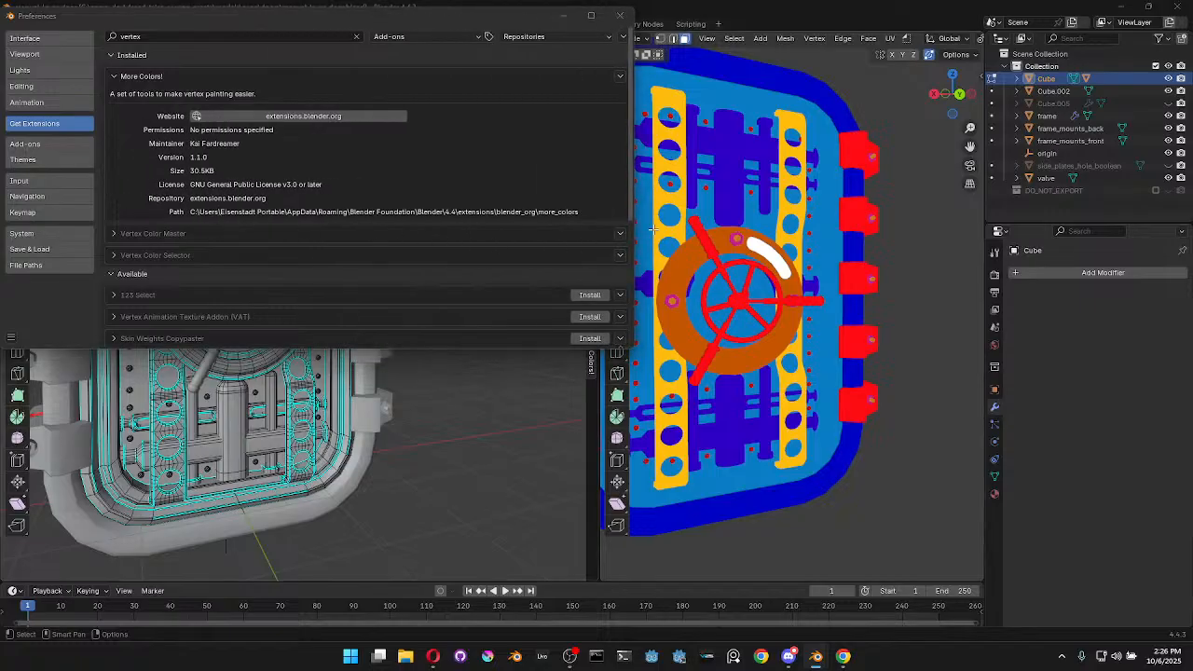
Switch to a new File Explorer window beside the Preferences and go to %APPDATA%
key("super+e")
left_click_drag(441, 37, 904, 149)
left_click(896, 155)
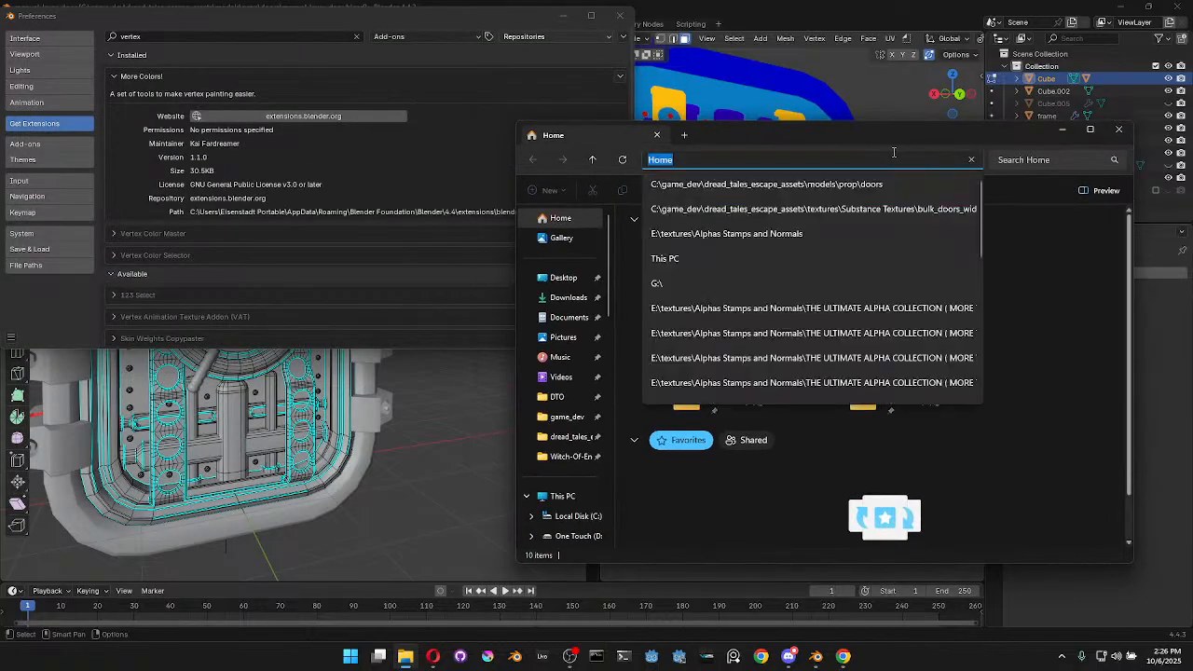
type("%APPDATA")
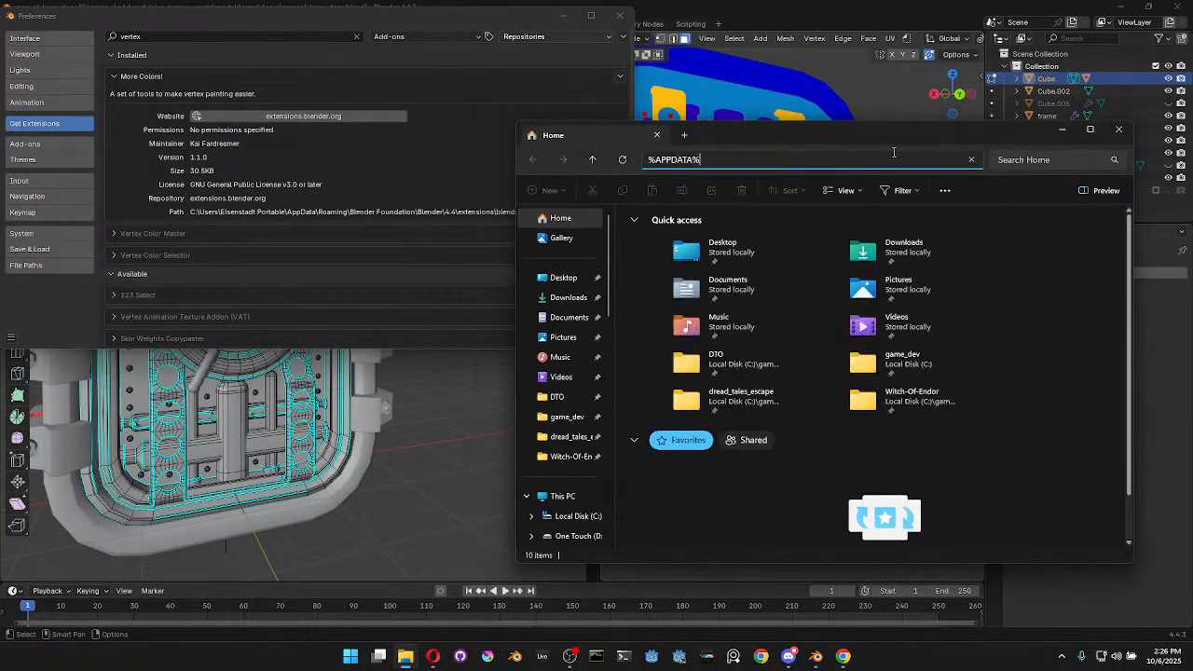
type("%")
key("Return")
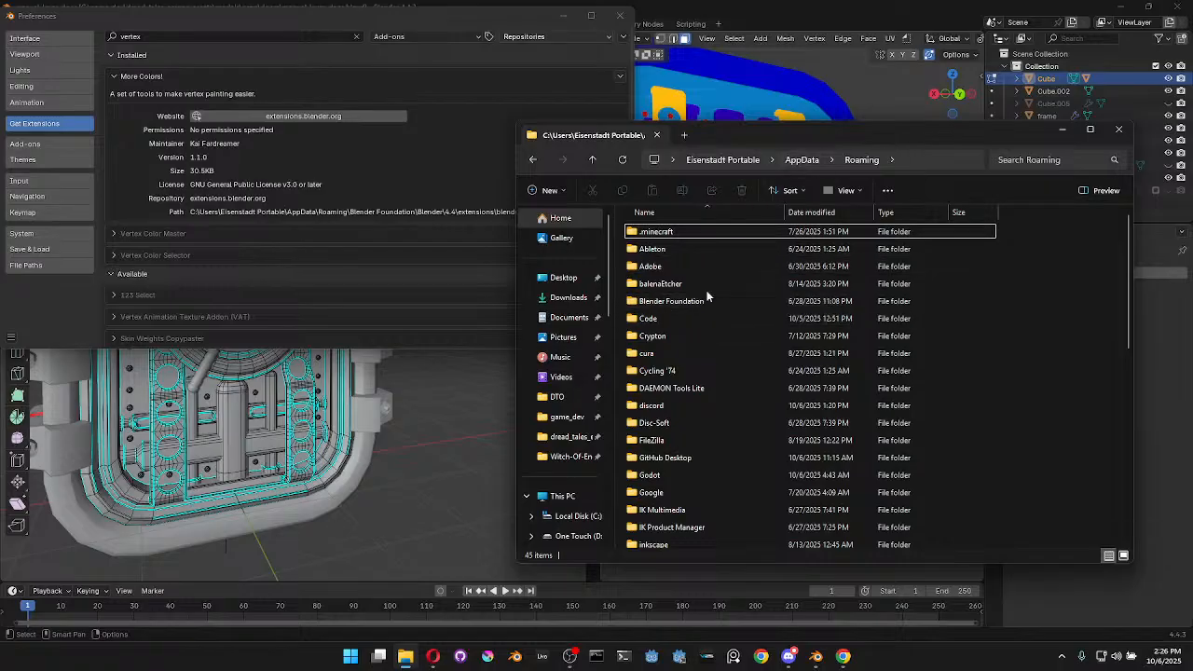
Browse through Blender Foundation, Blender, 4.4, extensions, blender_org and more_colors to the extension's ui folder
left_click(673, 283)
double_click(674, 302)
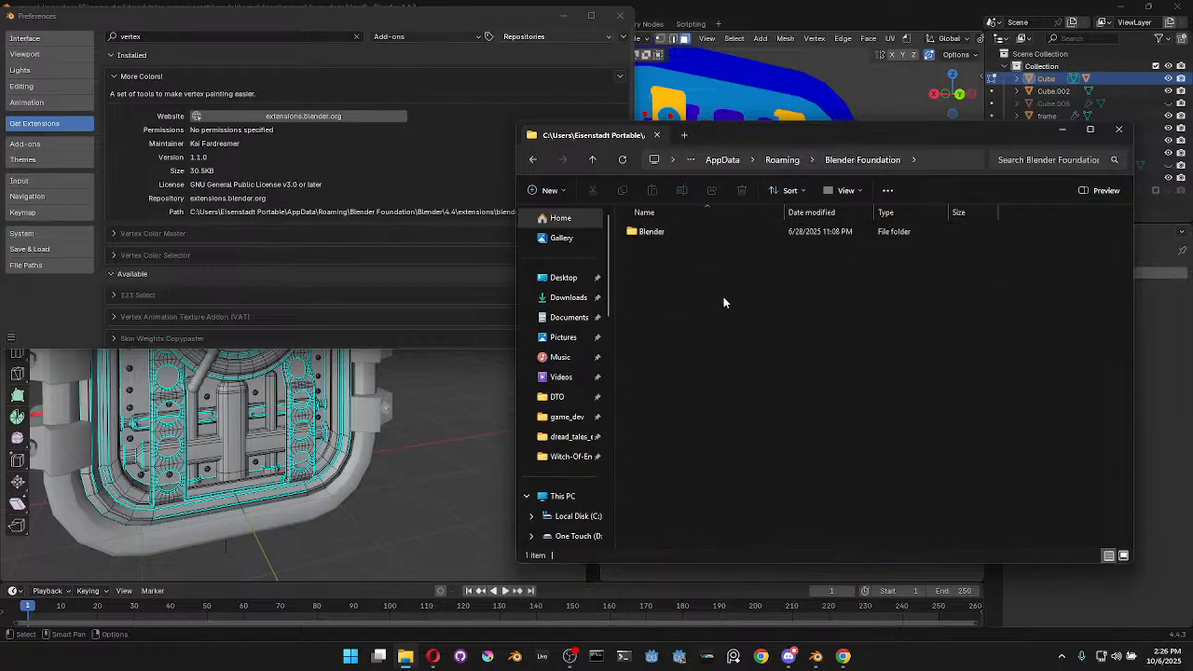
double_click(642, 231)
left_click_drag(718, 138, 861, 137)
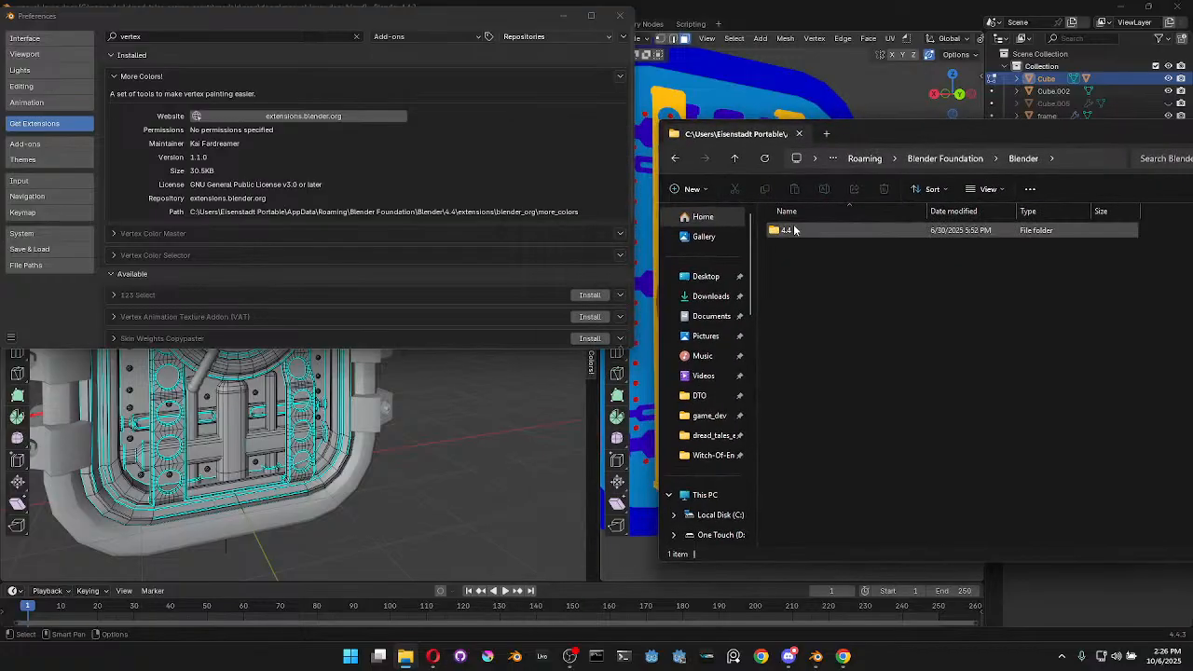
double_click(786, 231)
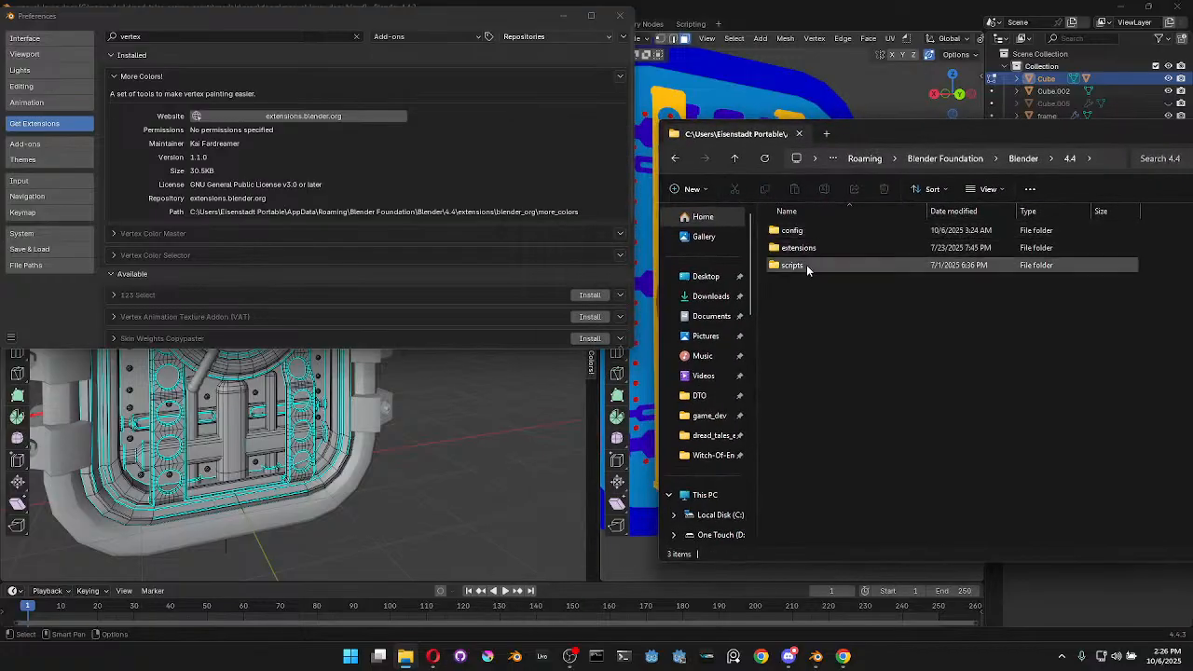
double_click(811, 248)
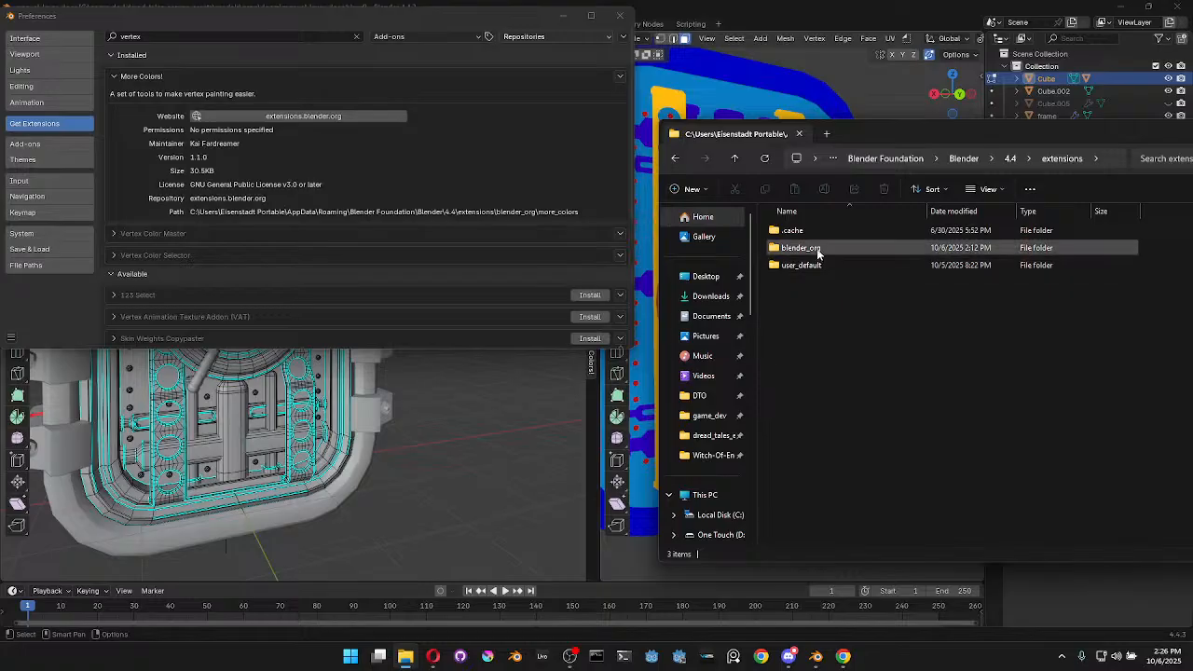
double_click(807, 249)
double_click(803, 283)
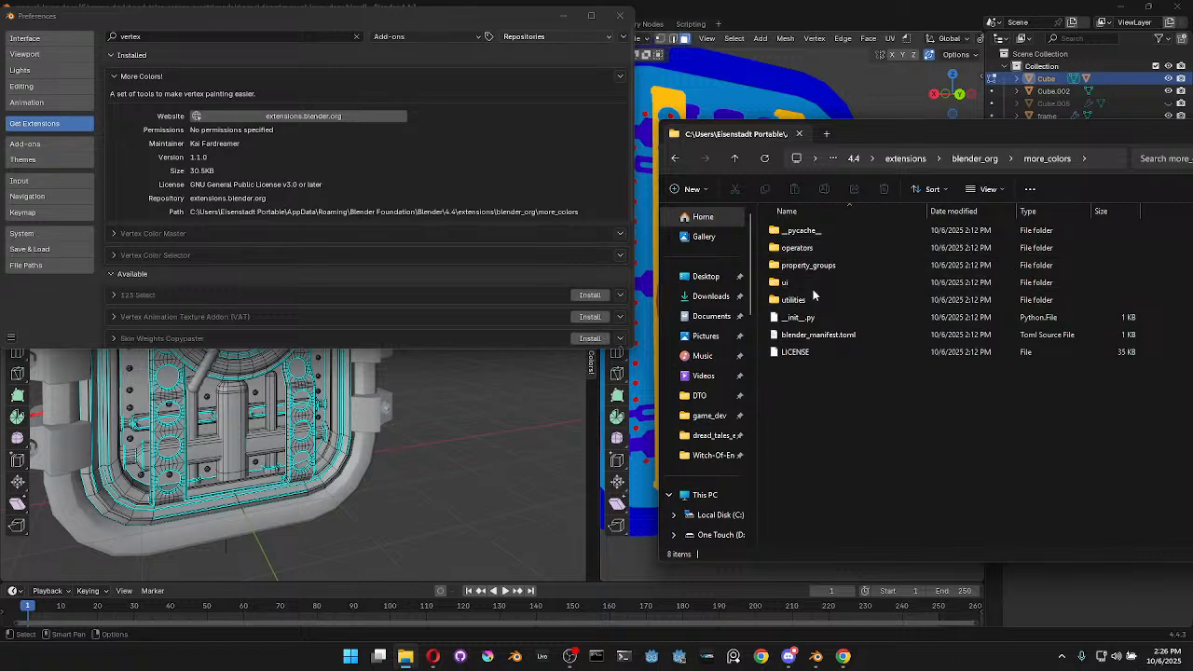
double_click(812, 284)
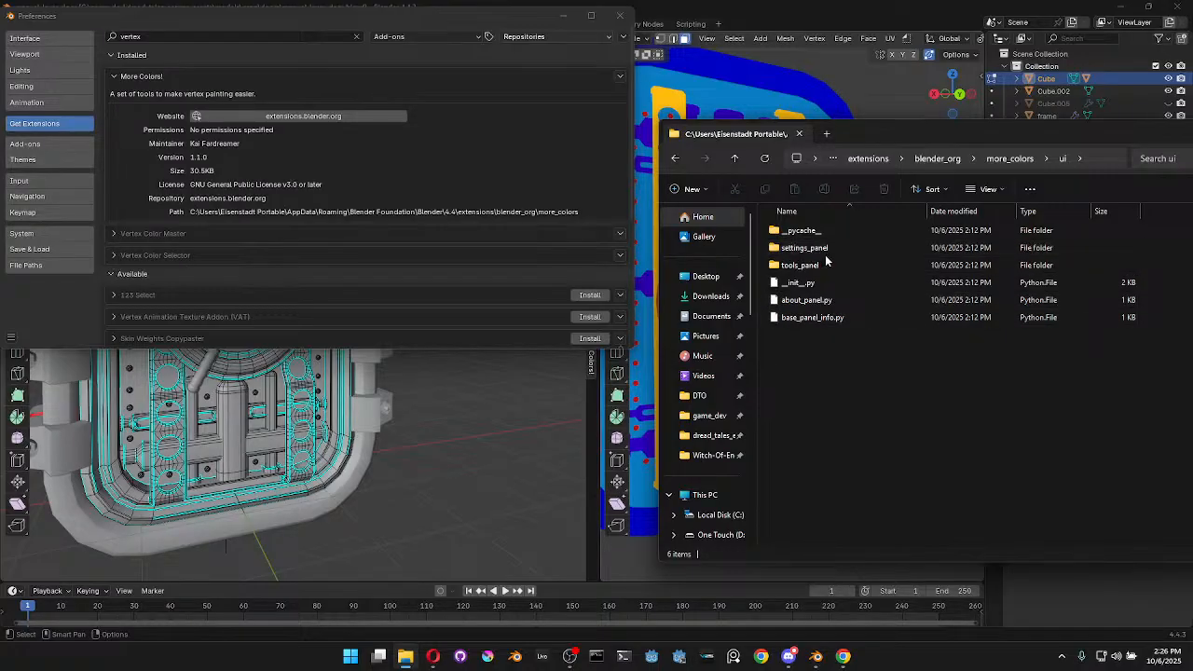
Close the Preferences and examine the More Colors! settings, including the color attributes and global color settings
left_click(620, 15)
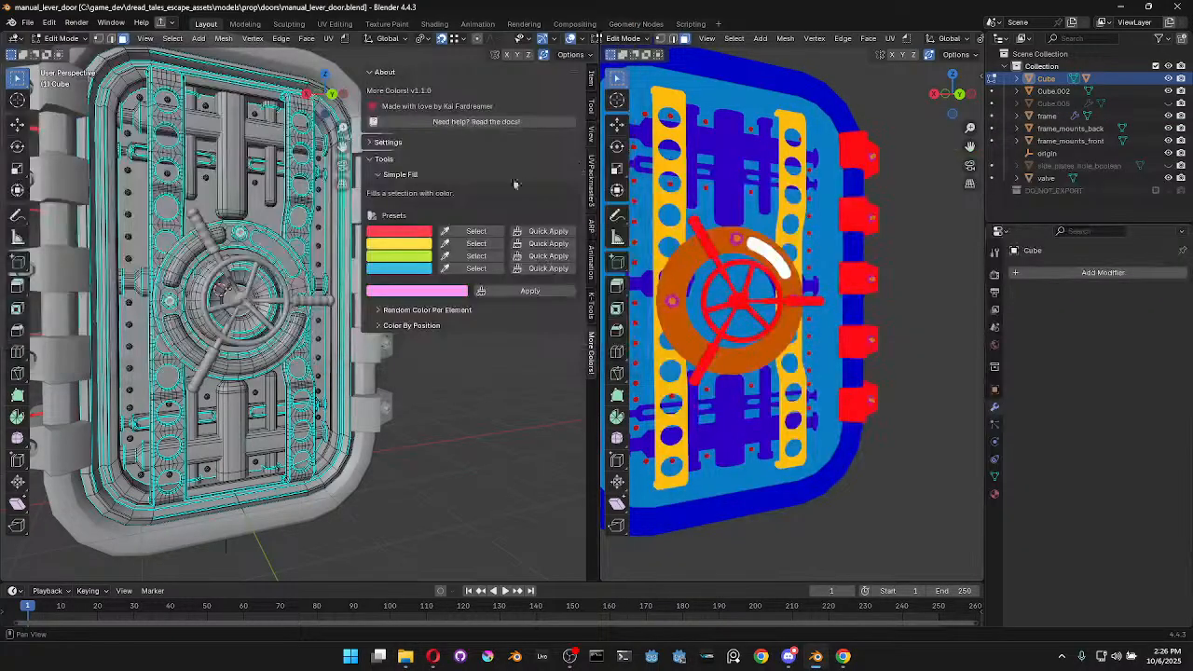
left_click(382, 141)
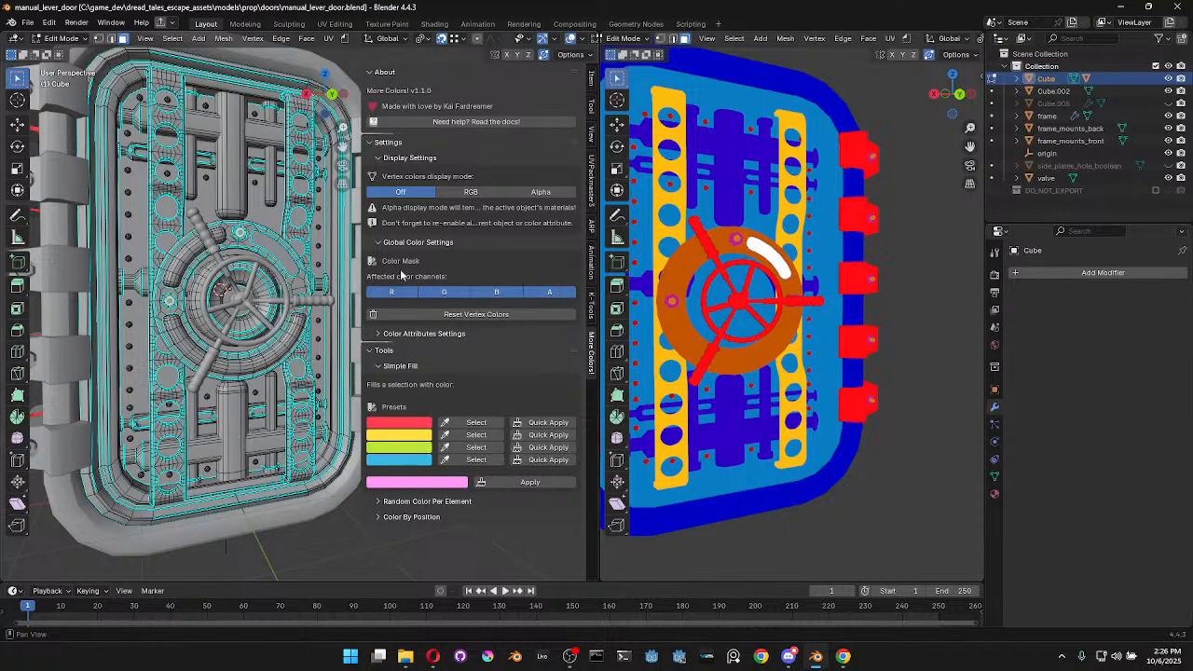
left_click(383, 334)
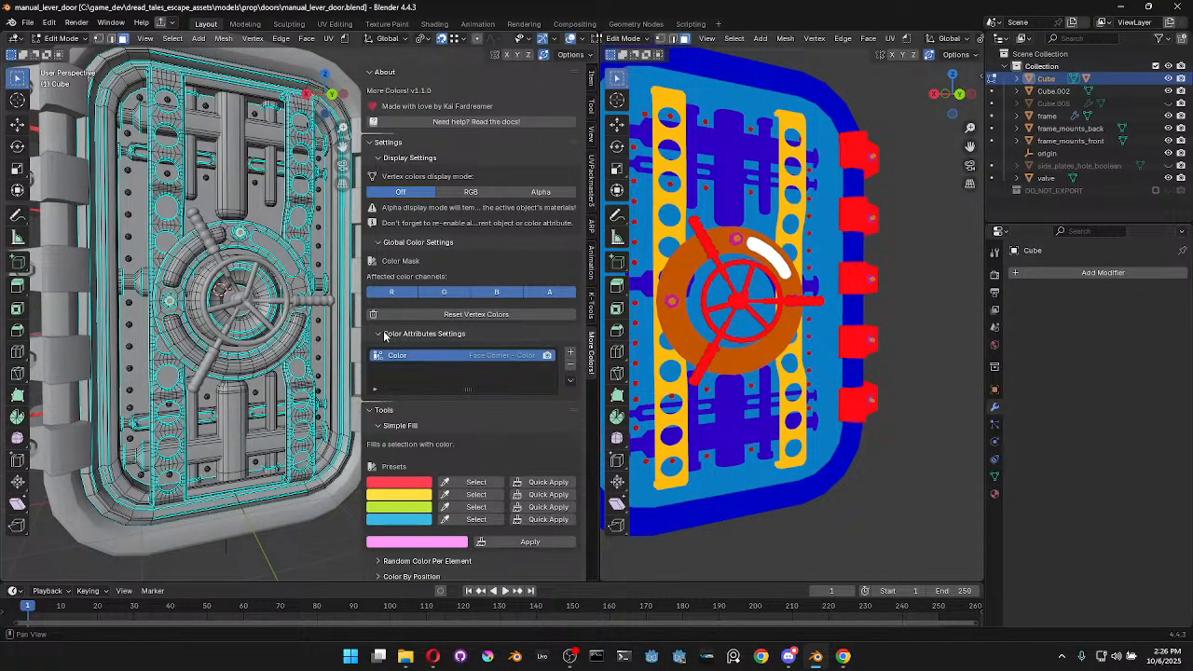
left_click(384, 334)
left_click(378, 243)
left_click(377, 244)
left_click(377, 244)
left_click(376, 143)
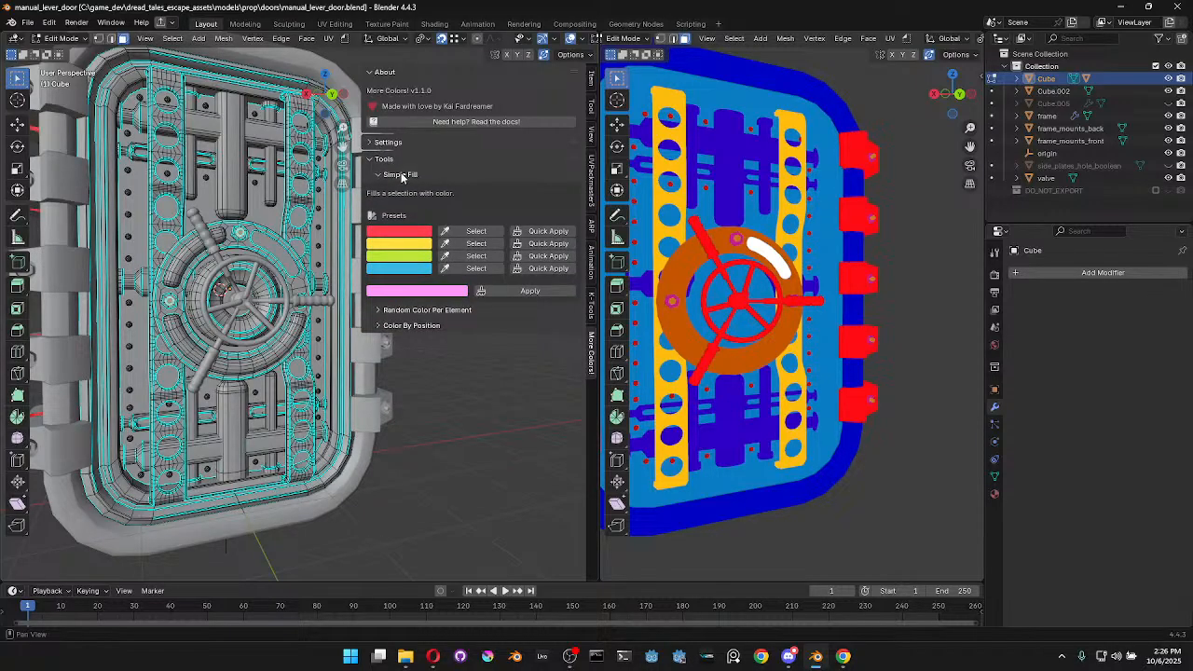
Open simple_fill_tool_panel.py from the ui folder's tools_panel subfolder in Visual Studio Code and review its preset color code
left_click(420, 657)
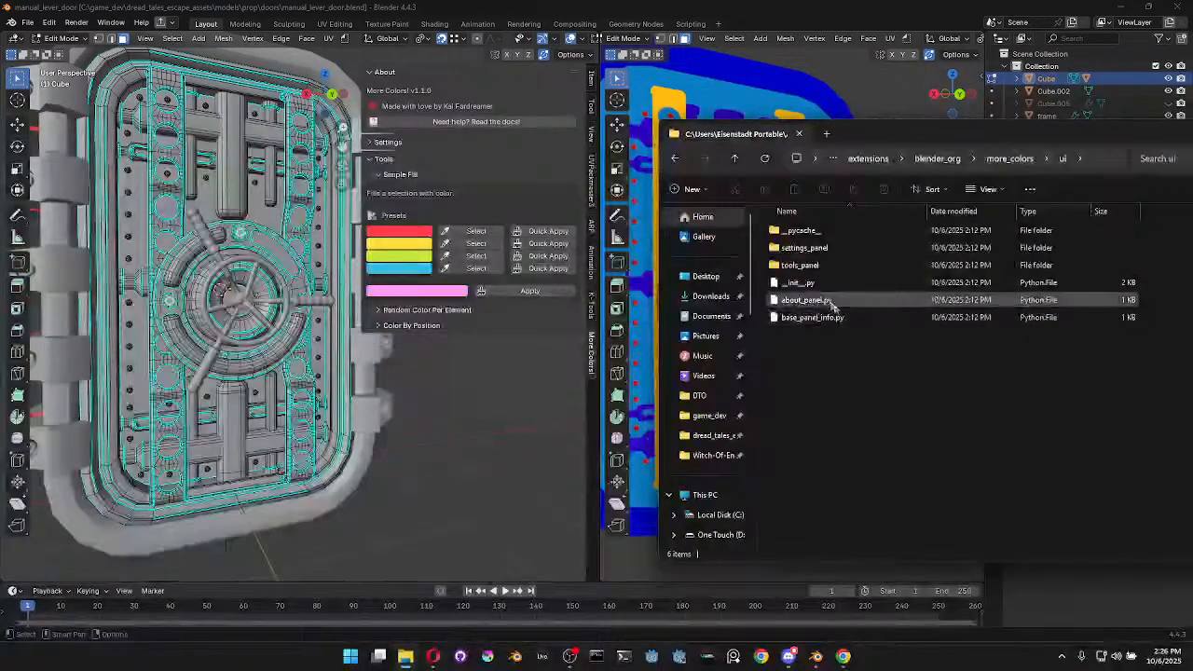
double_click(829, 265)
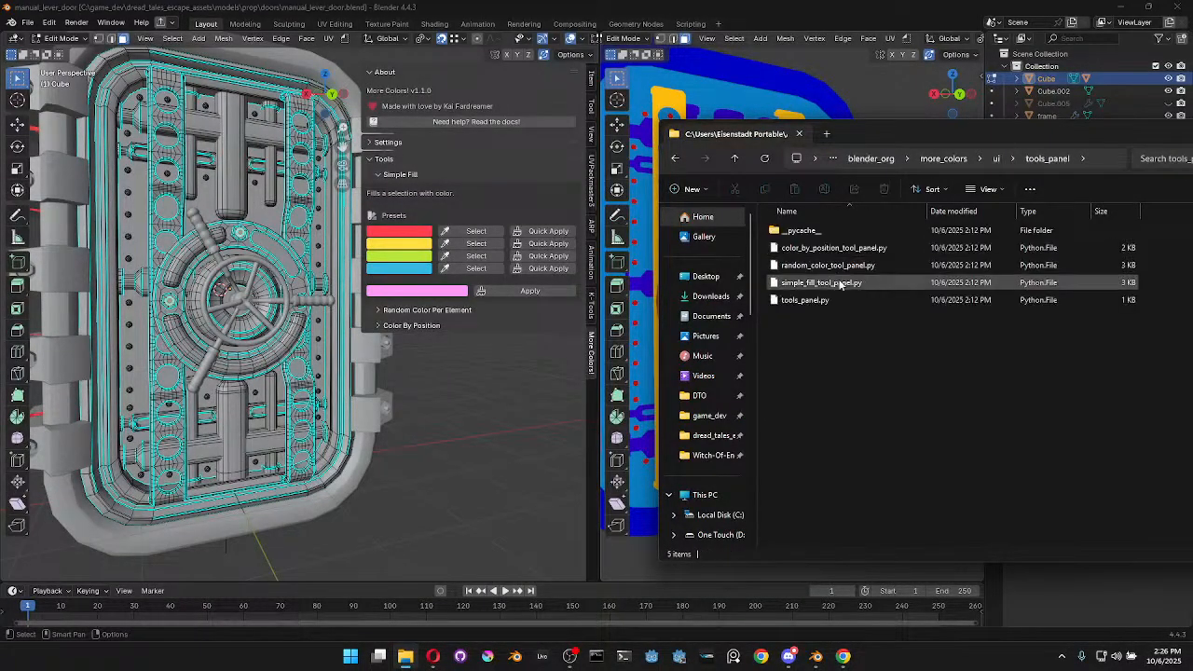
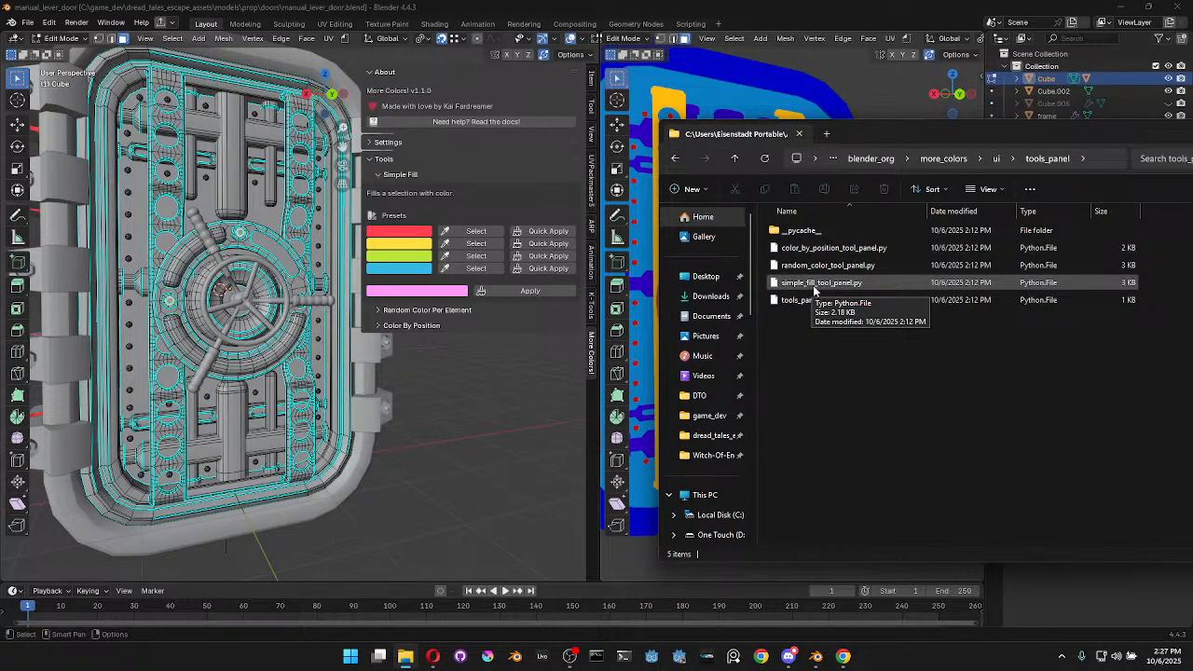
left_click(829, 285)
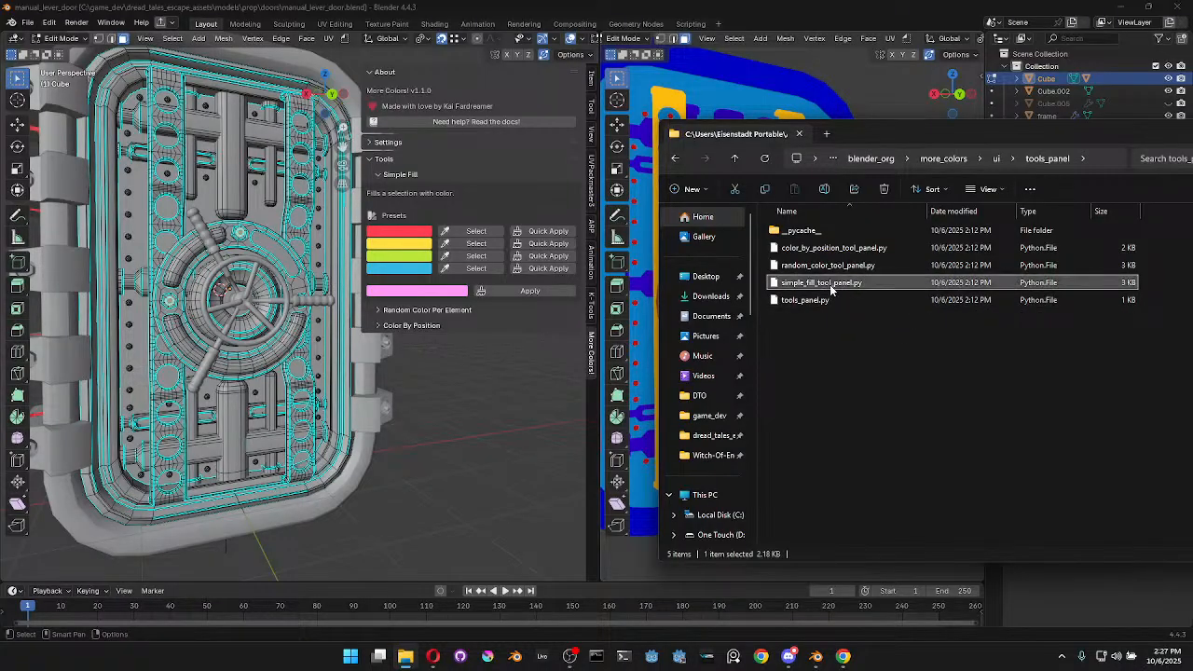
right_click(835, 287)
left_click(829, 284)
right_click(821, 285)
mouse_move(942, 335)
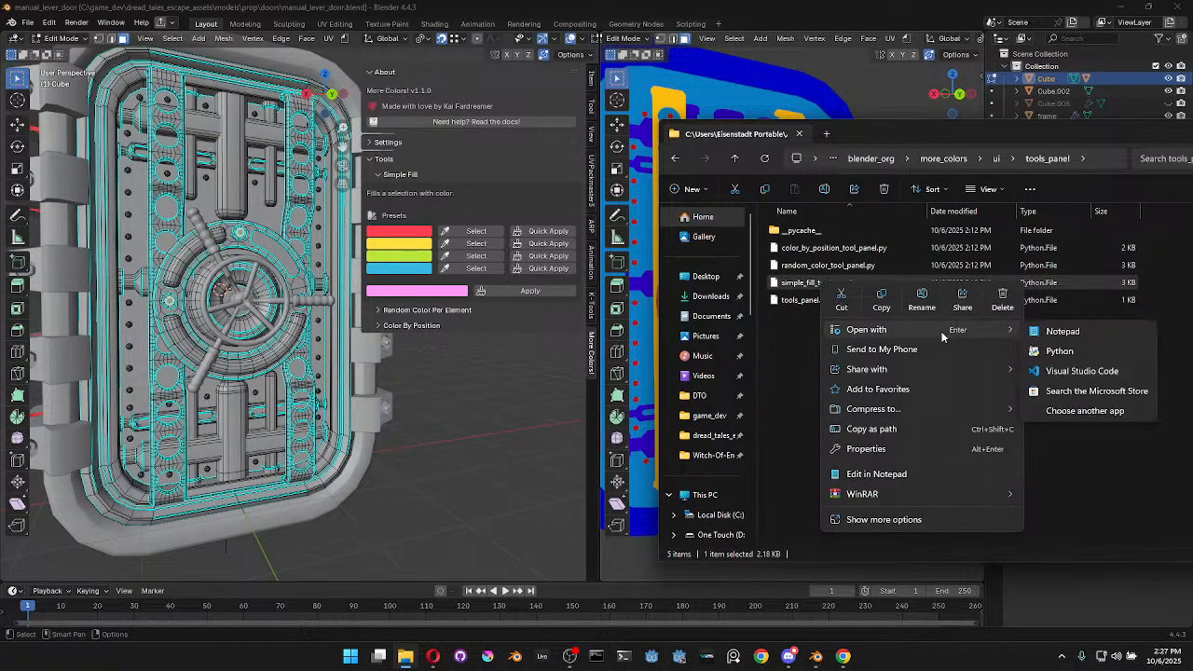
left_click(1066, 372)
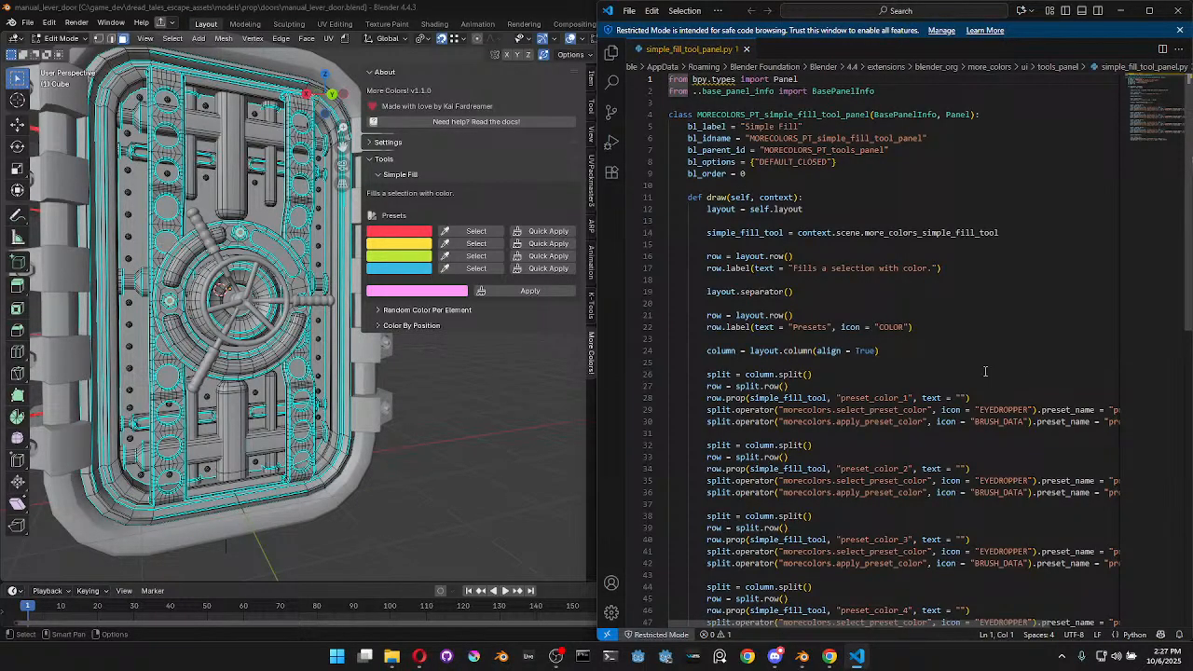
scroll(909, 371, "down", 3)
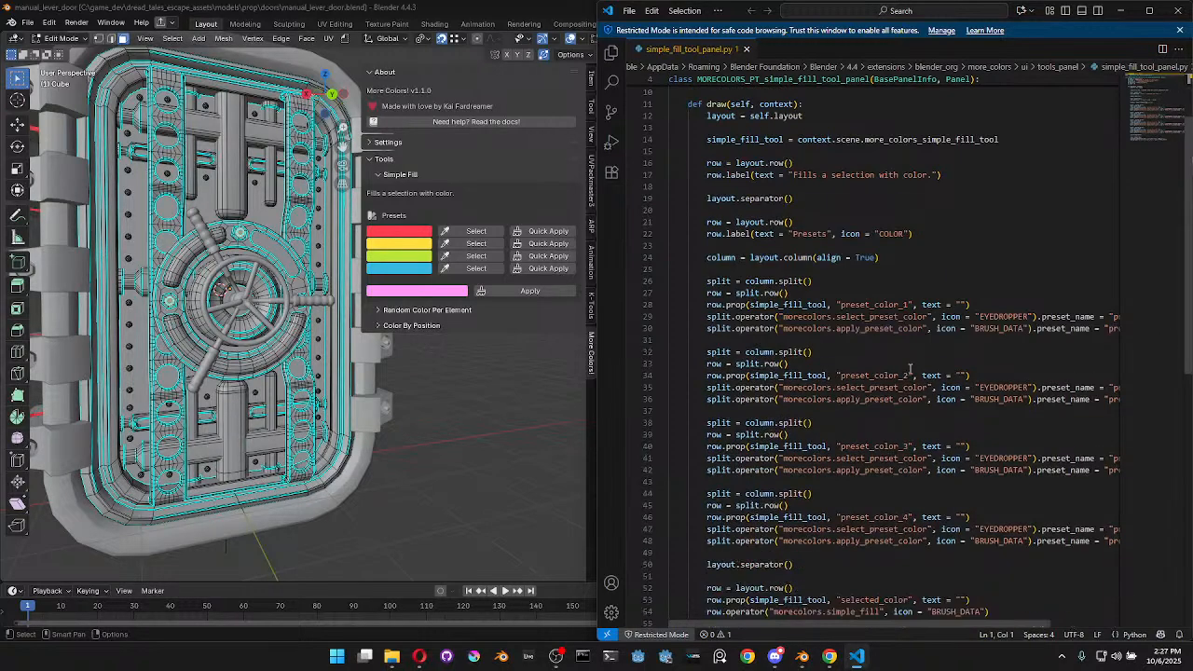
scroll(911, 364, "down", 2)
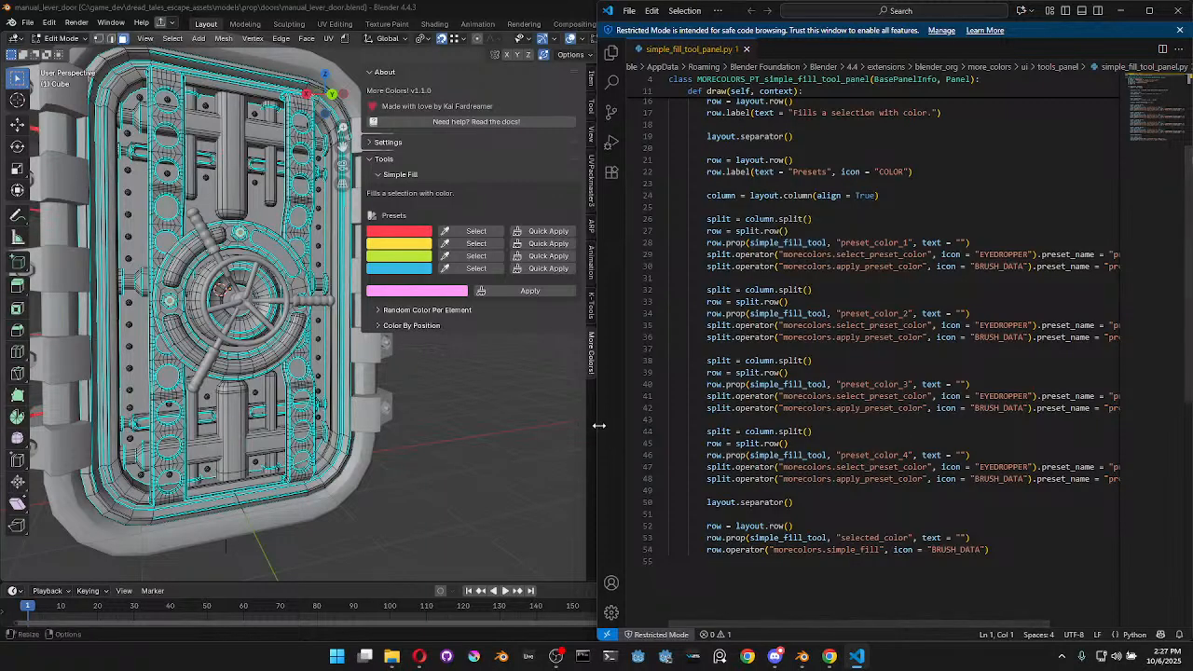
Copy the four preset color blocks, preset_color_1 through preset_color_4, in simple_fill_tool_panel.py
double_click(735, 503)
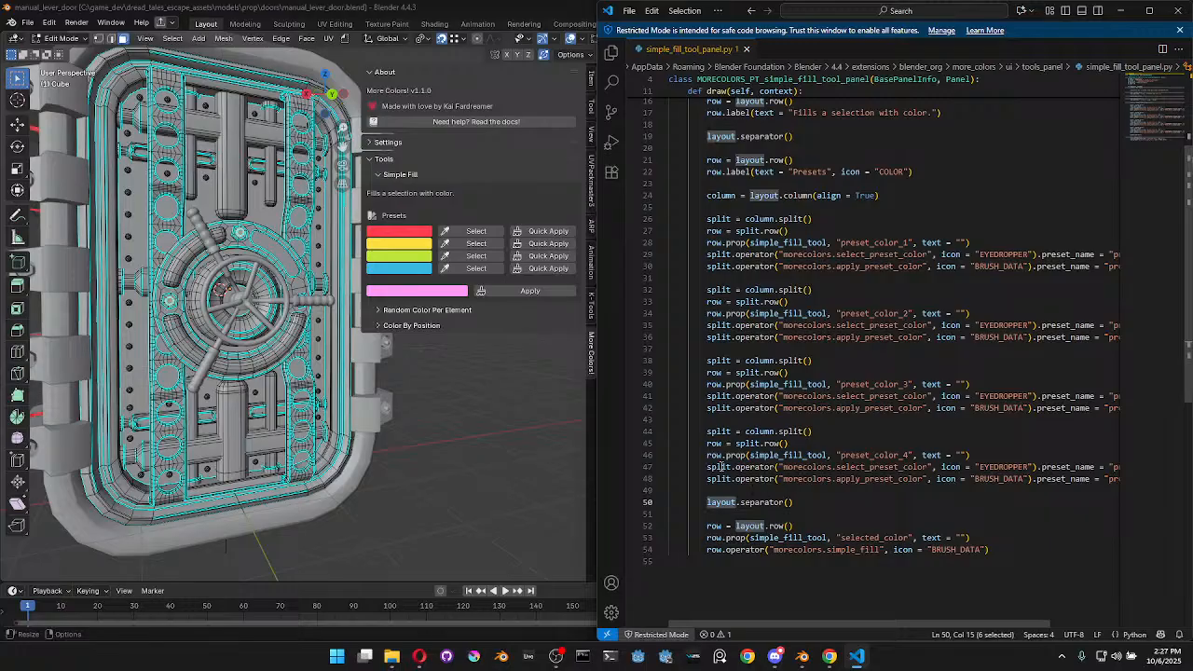
double_click(719, 467)
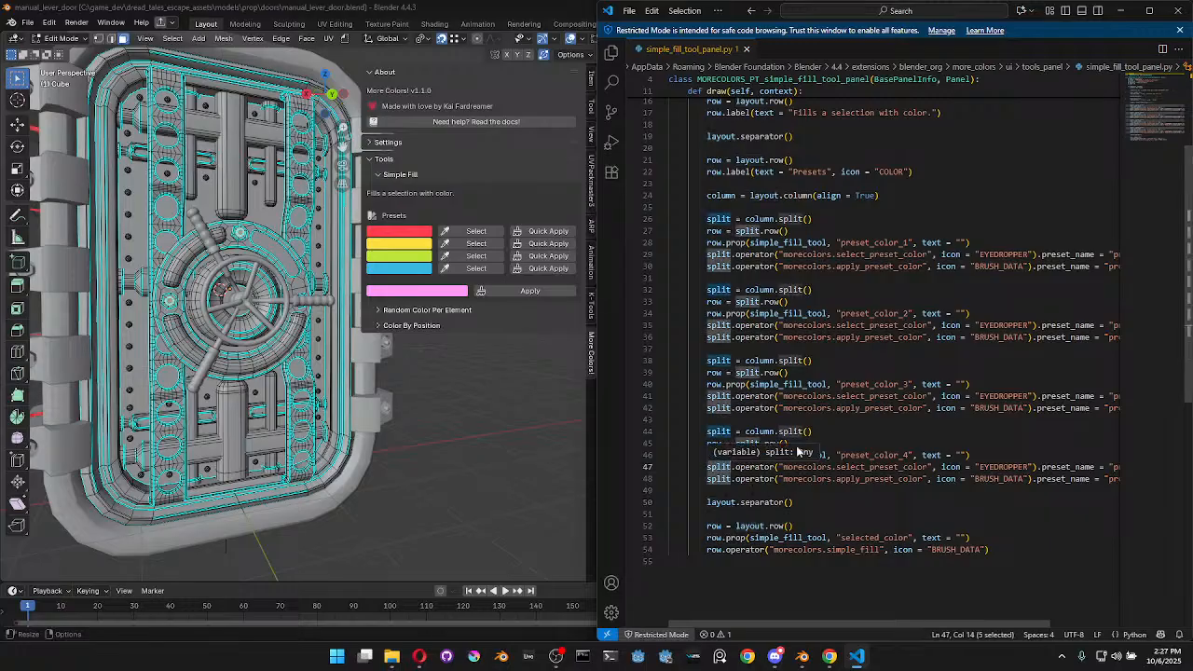
left_click(880, 496)
left_click_drag(879, 489, 674, 218)
key("ctrl+c")
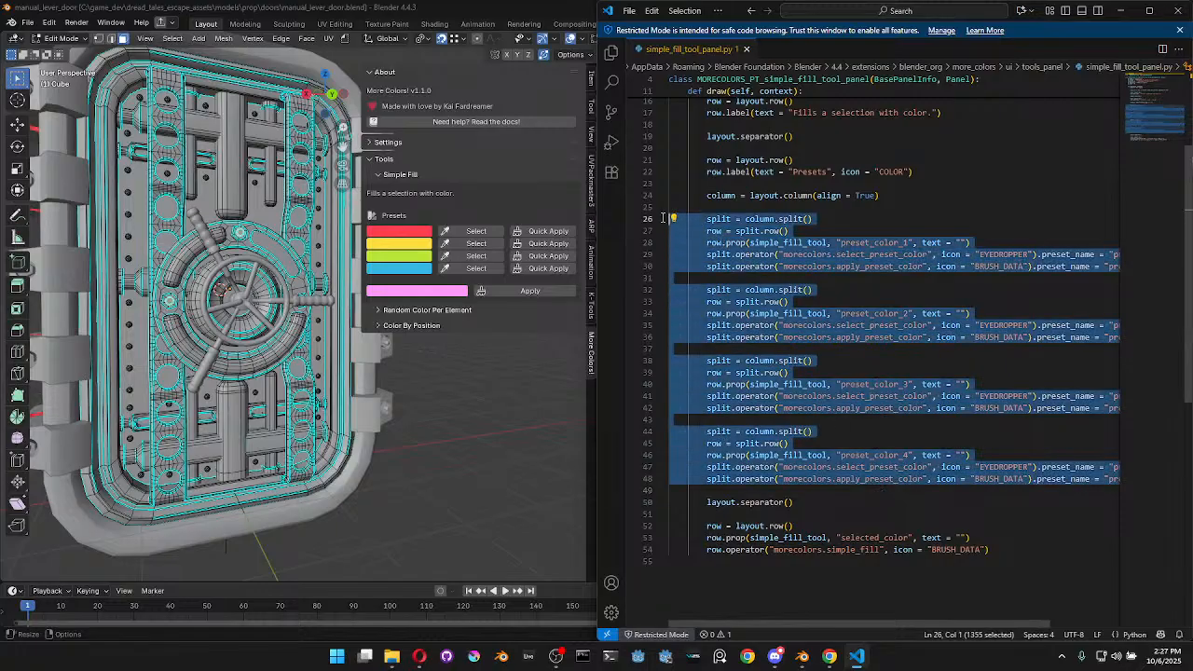
Paste the copied preset blocks below the preset_color_4 block and above the separator, save the script and minimize the editor
scroll(997, 484, "right", 2)
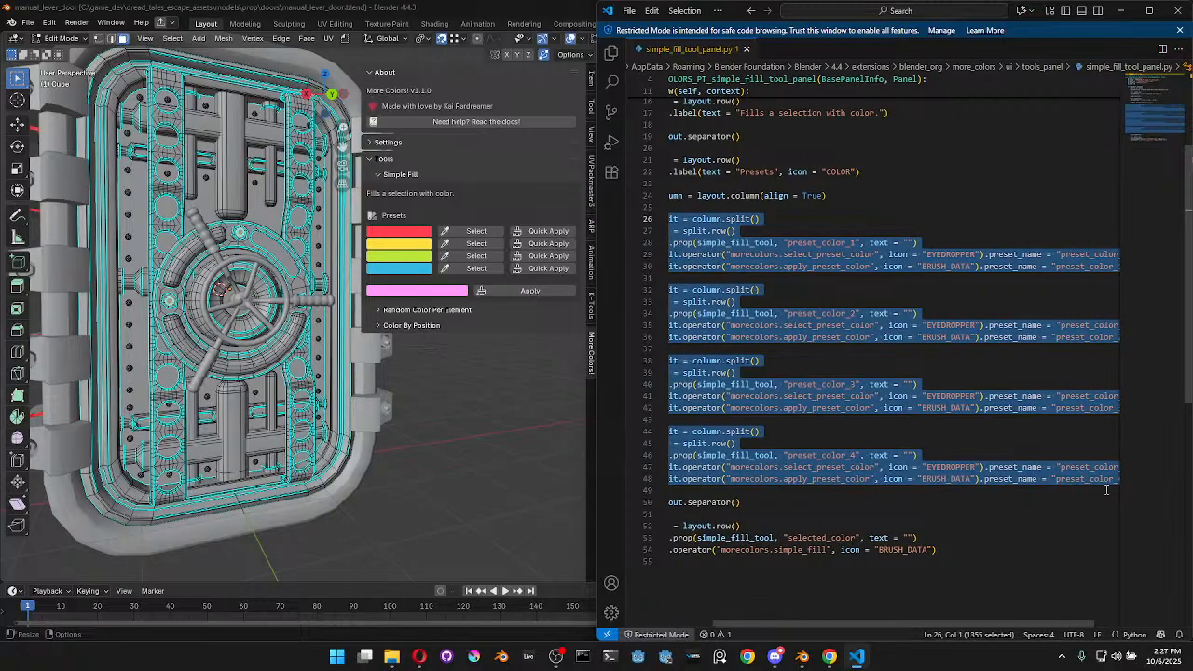
scroll(1125, 481, "down", 5)
scroll(788, 368, "left", 2)
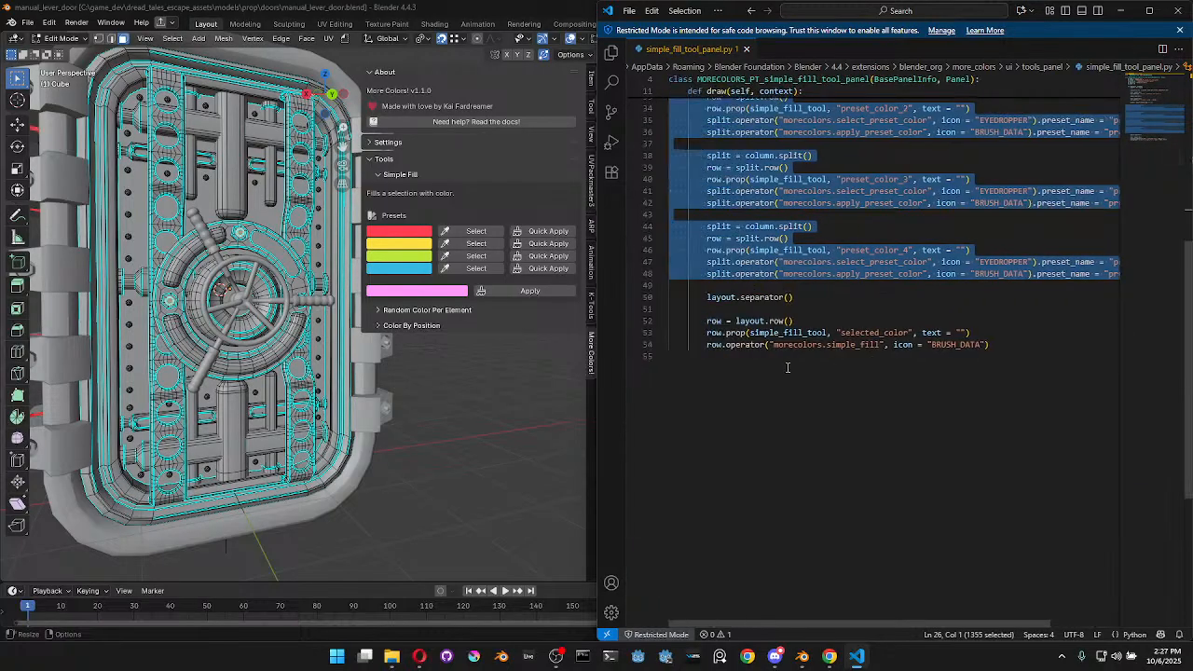
left_click(790, 285)
key("Return")
key("Return")
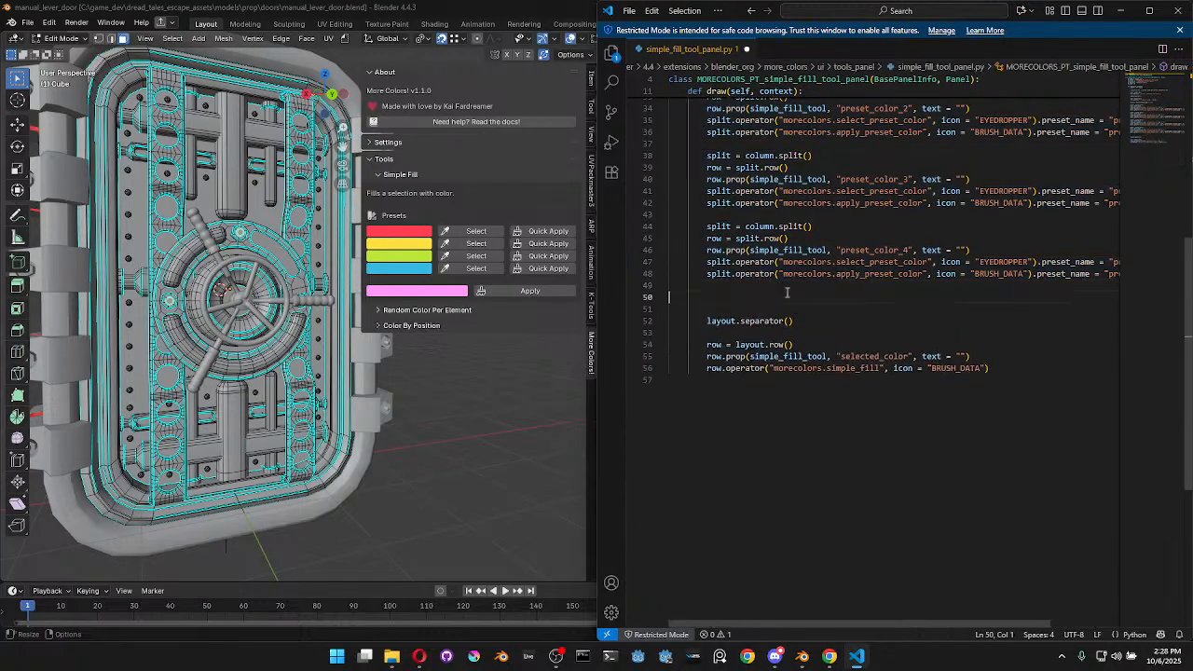
key("ctrl+v")
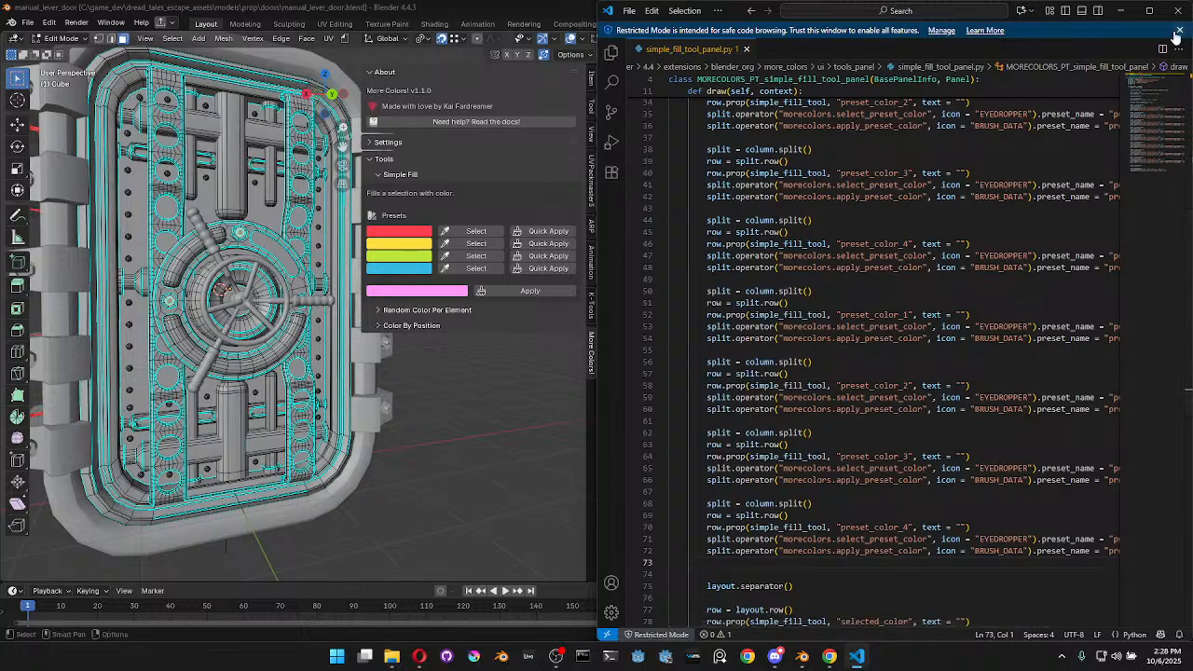
left_click(1122, 11)
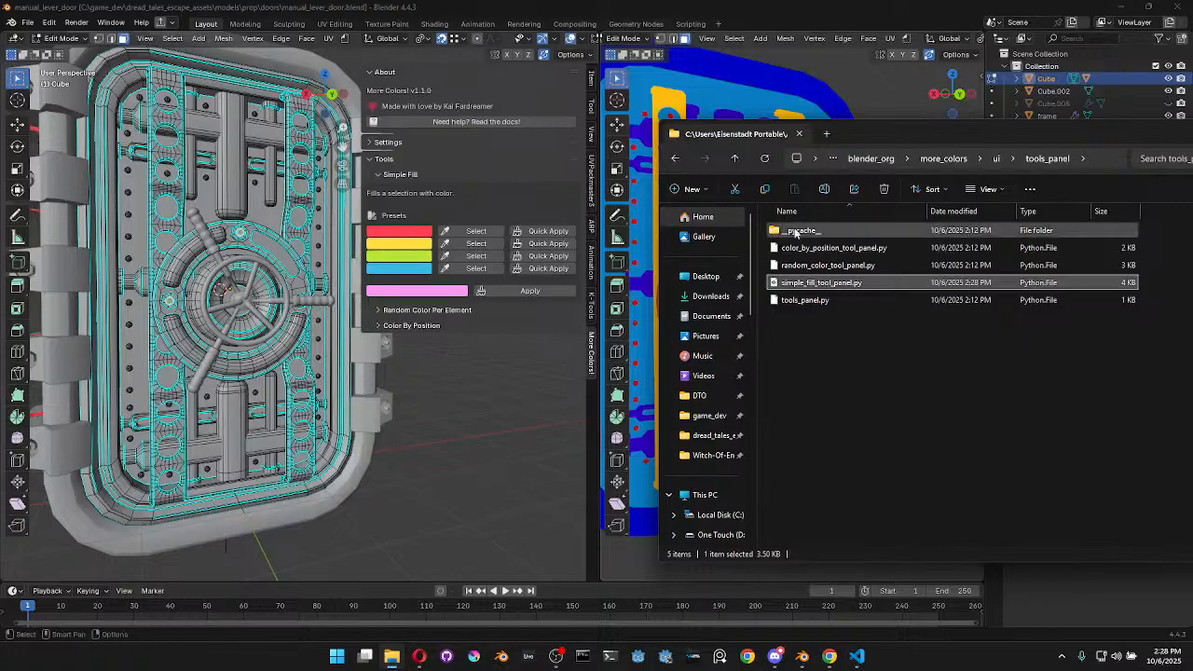
Return to Blender, open the Preferences and inspect the More Colors! entry among the installed extensions
left_click(491, 14)
left_click(51, 24)
left_click(49, 24)
left_click(81, 183)
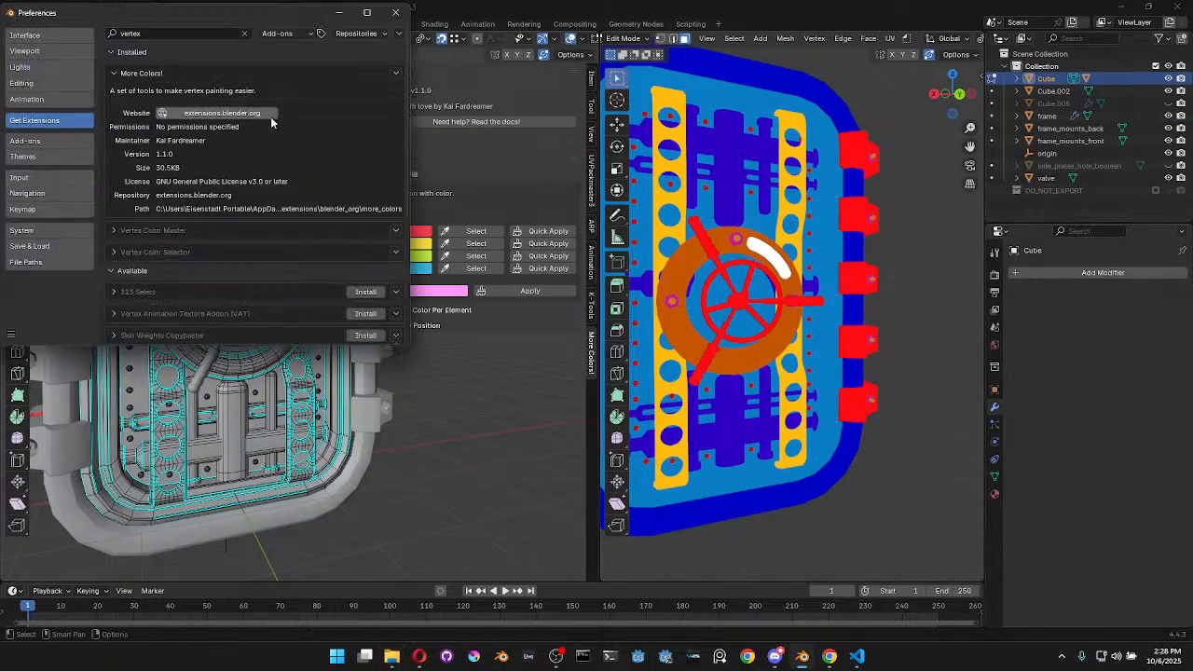
left_click(115, 74)
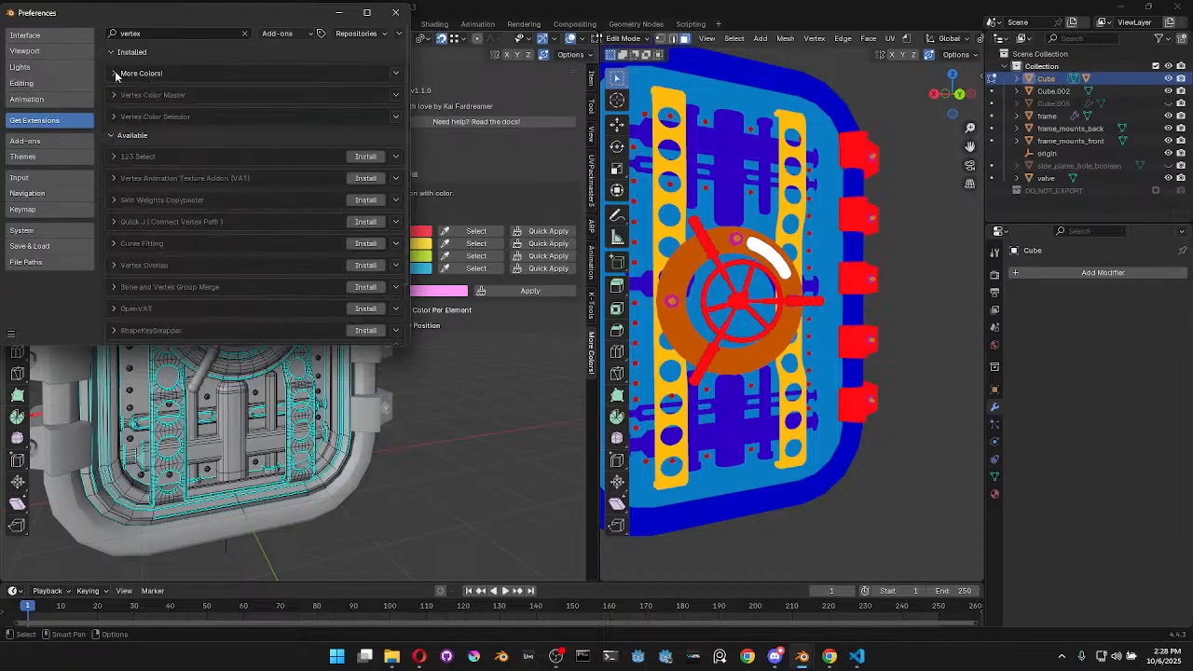
left_click(114, 74)
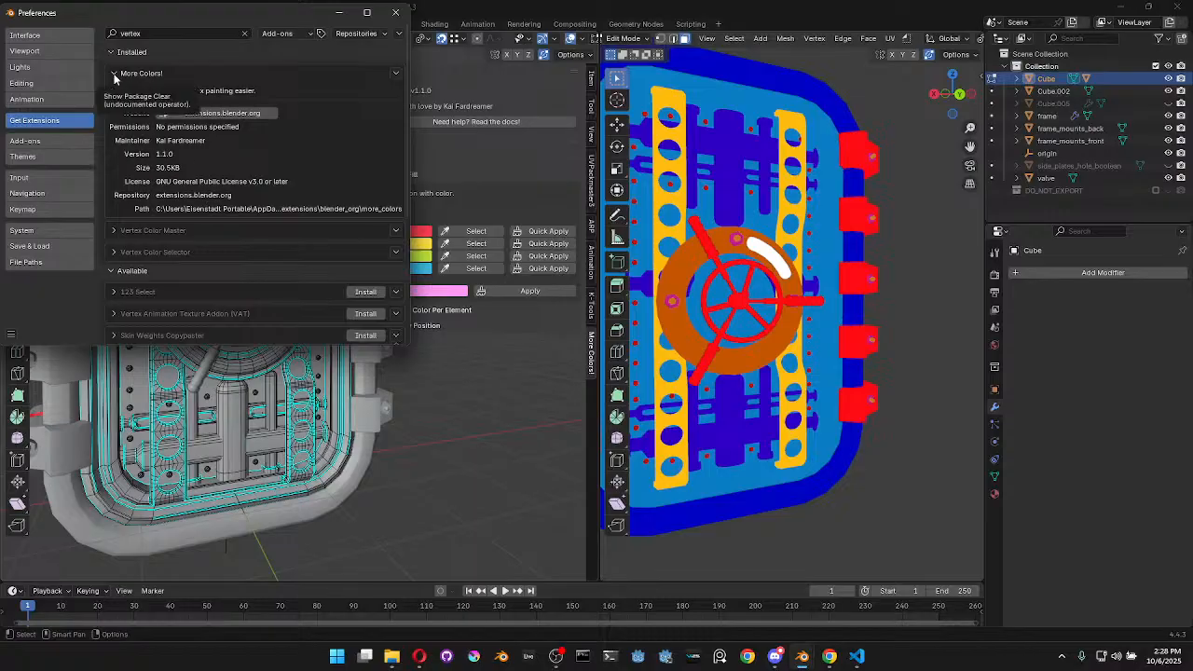
Refresh the extensions list locally and from the remote repository, and close the Preferences
left_click(398, 34)
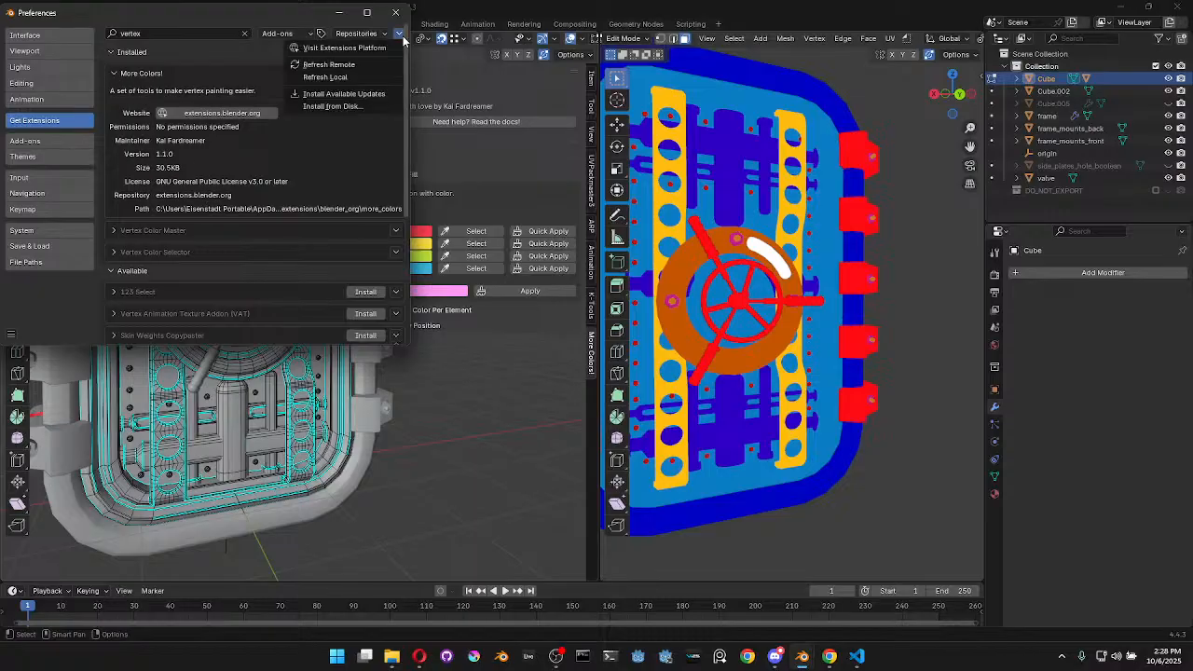
left_click(358, 78)
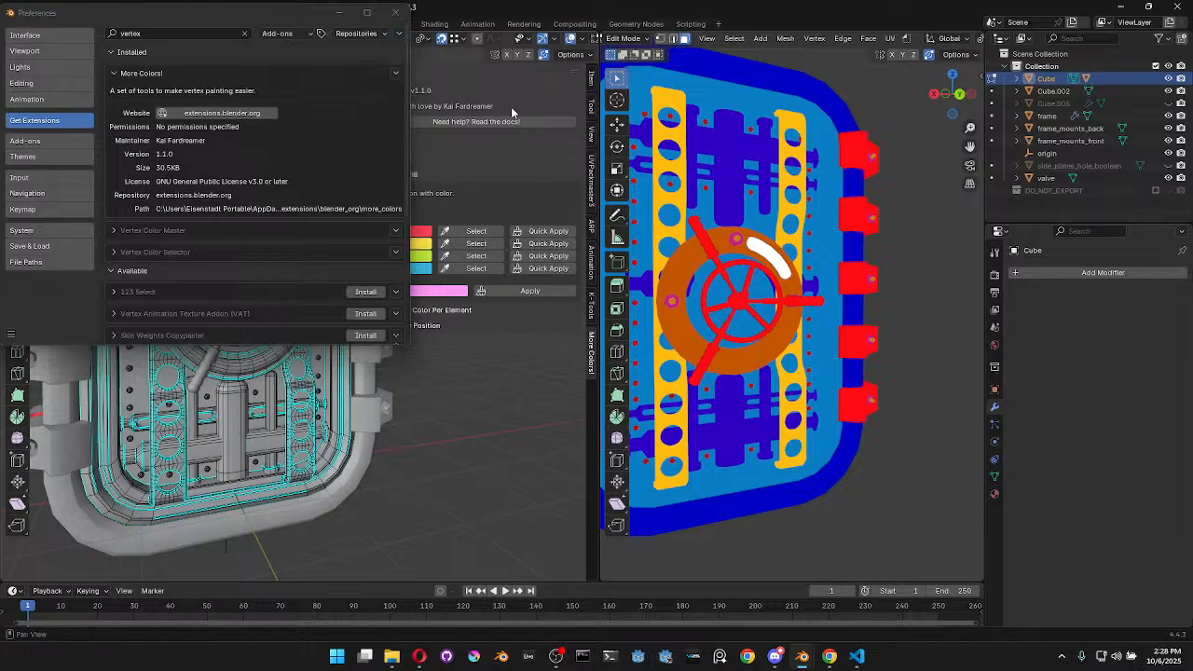
left_click(398, 33)
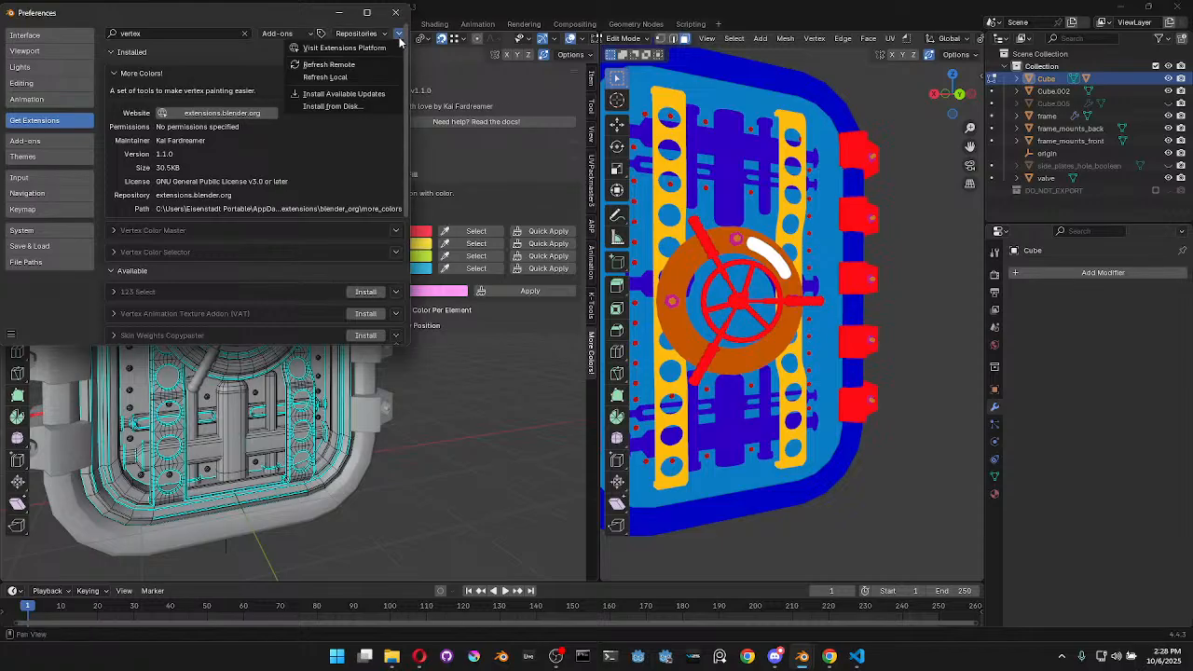
left_click(342, 64)
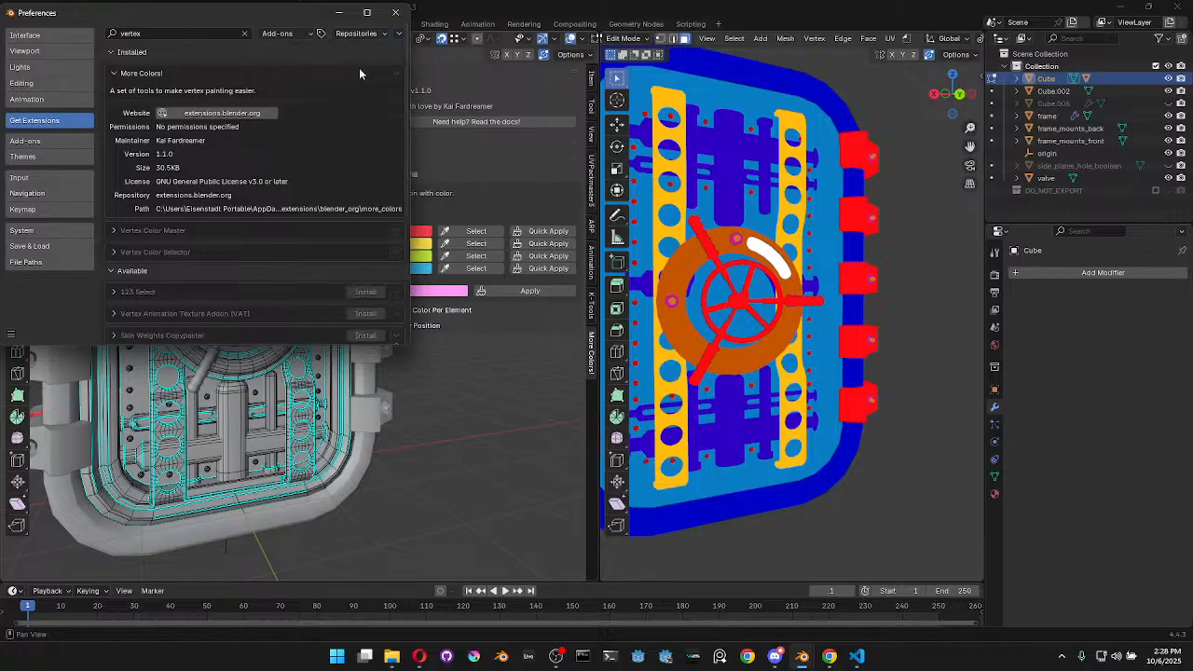
left_click(395, 12)
Save the door file, restart Blender and reopen manual_lever_door.blend from the recent files
key("ctrl+s")
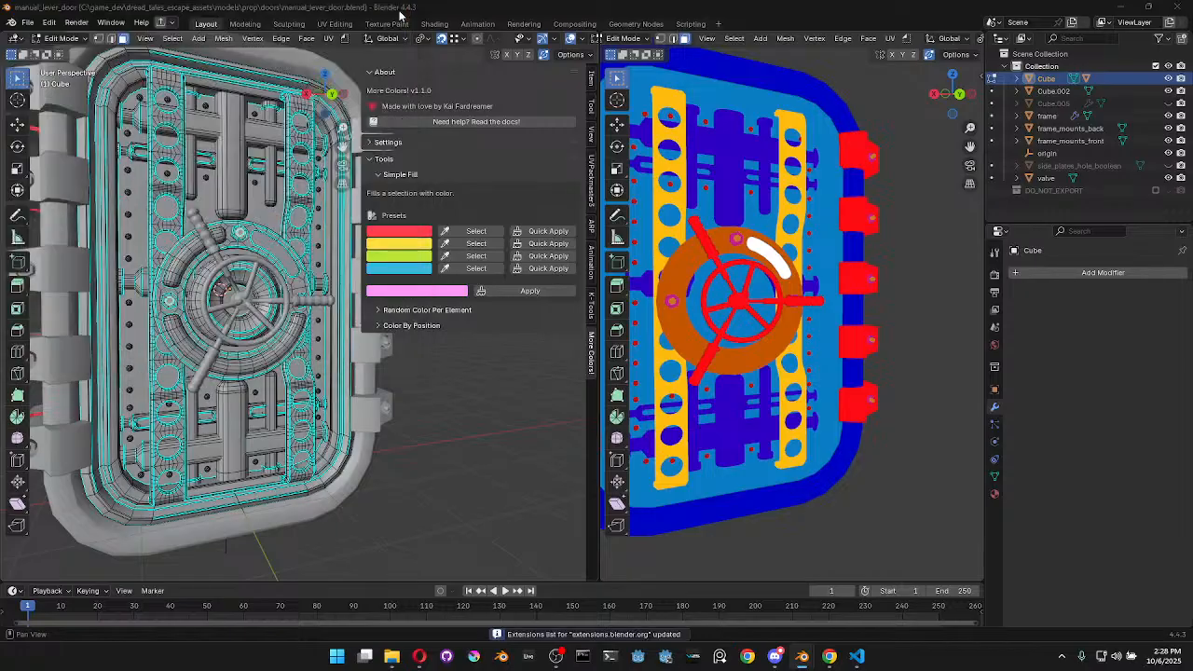
key("ctrl+shift+o")
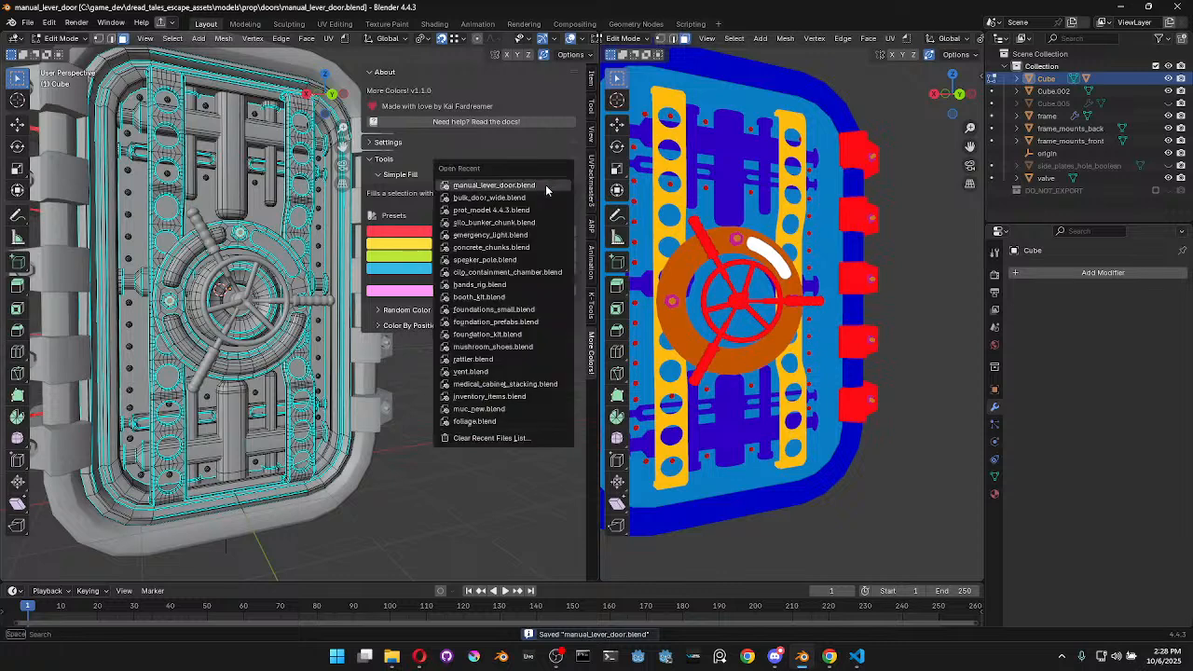
key("Escape")
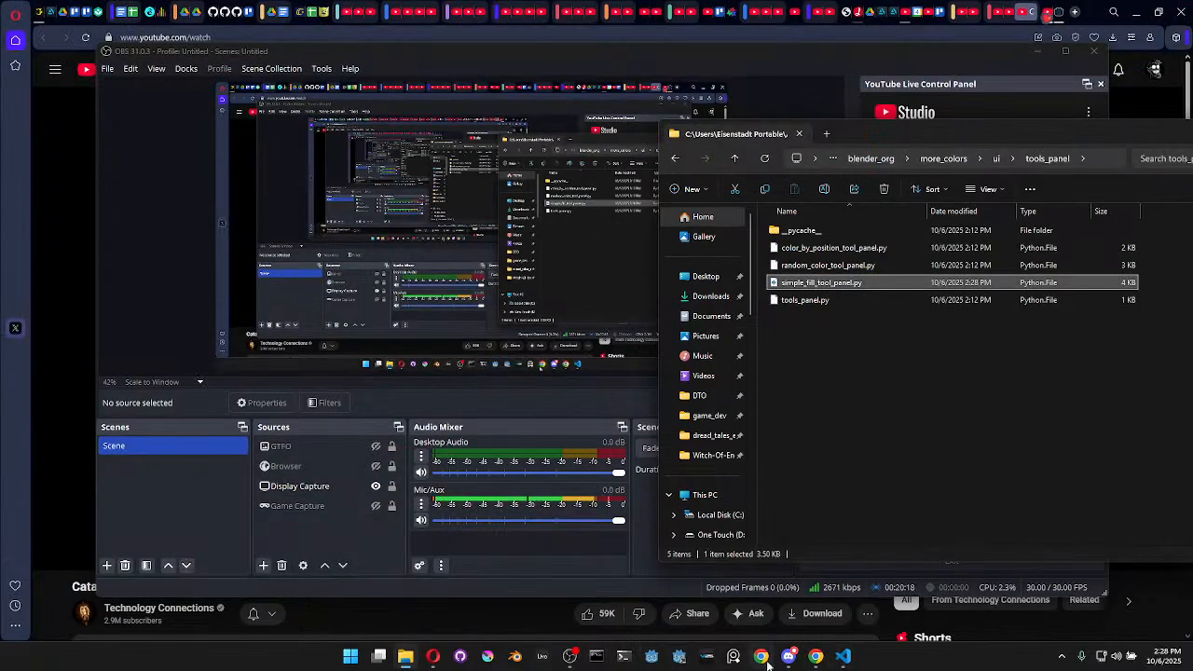
left_click(516, 656)
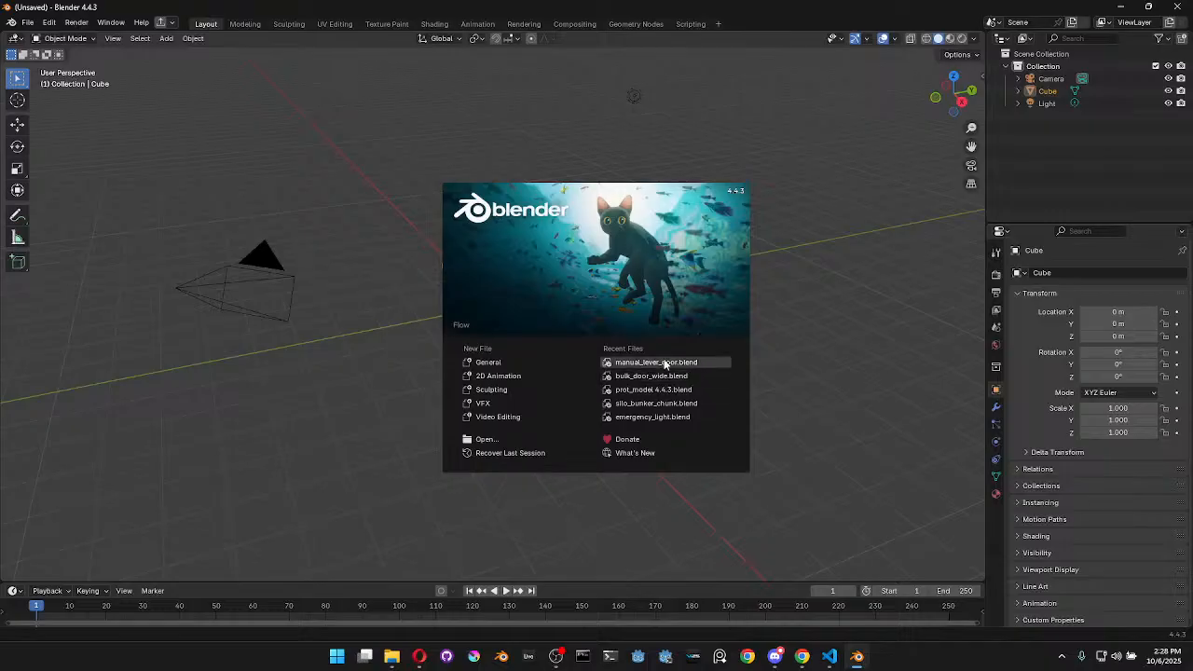
left_click(665, 362)
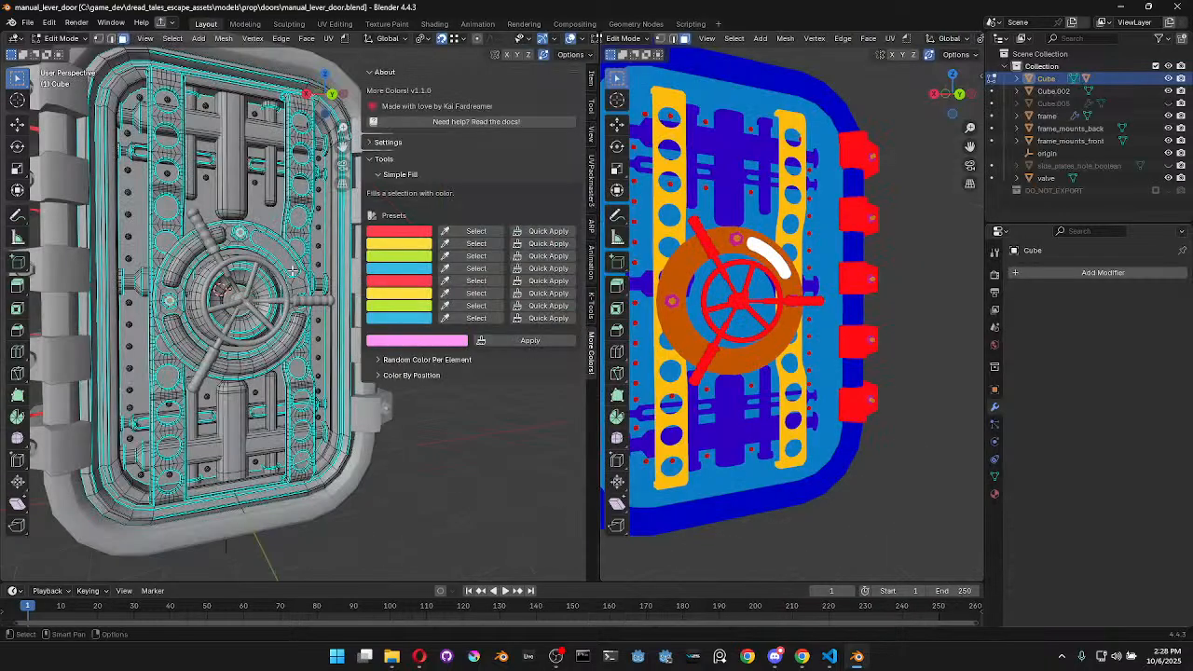
Switch editing to label_disk, change the fifth Simple Fill preset to light orange and apply it to the curved label faces
scroll(290, 280, "up", 2)
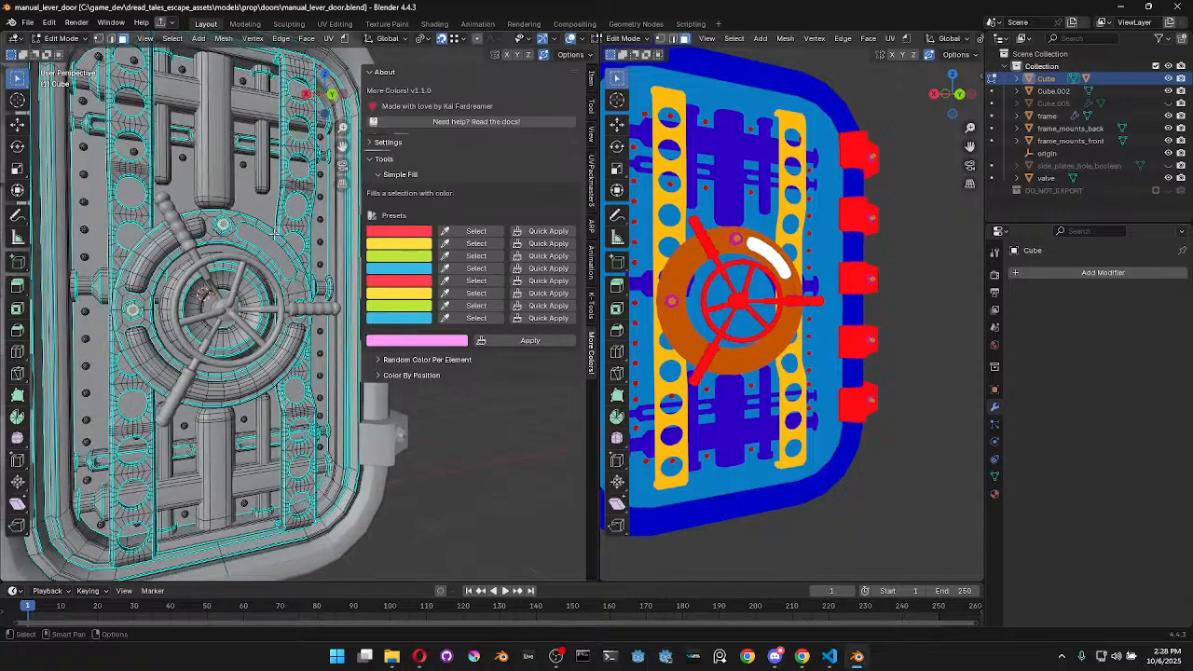
key("ctrl+l")
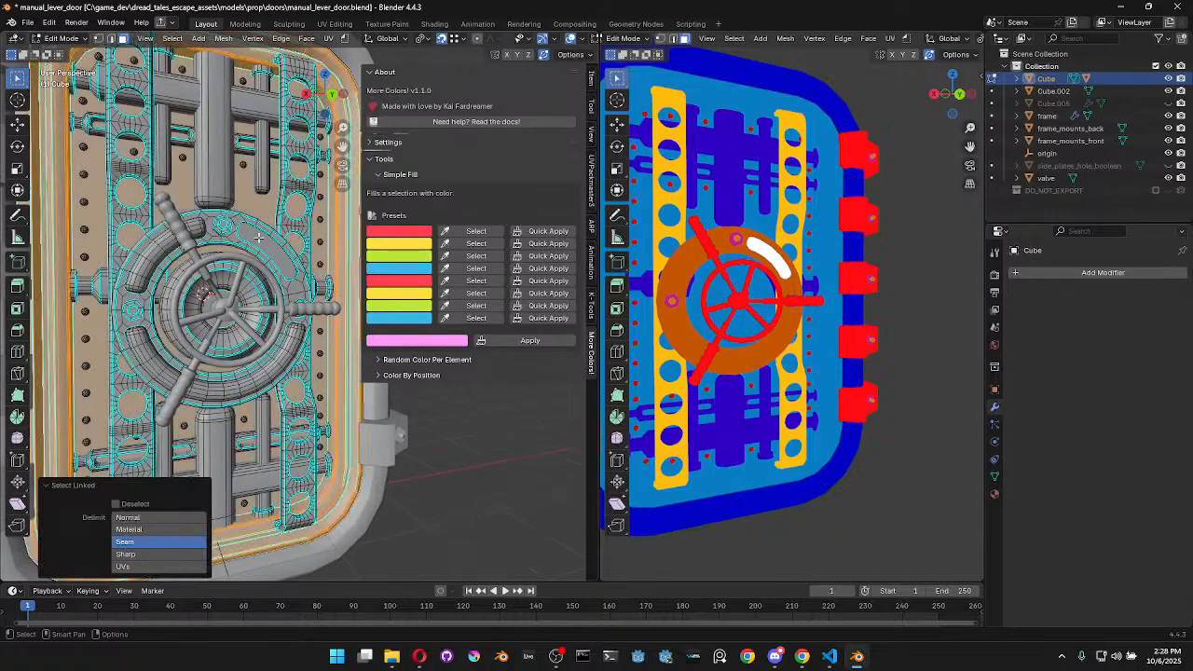
key("alt+q")
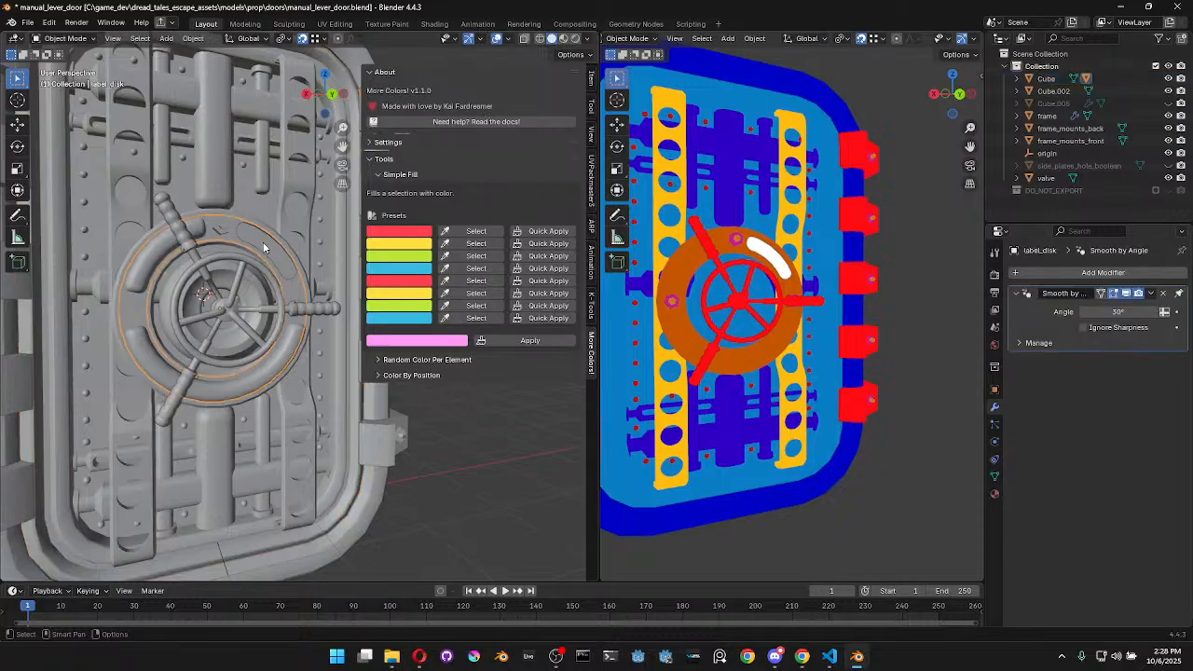
left_click(416, 283)
left_click_drag(430, 156, 406, 145)
left_click(532, 281)
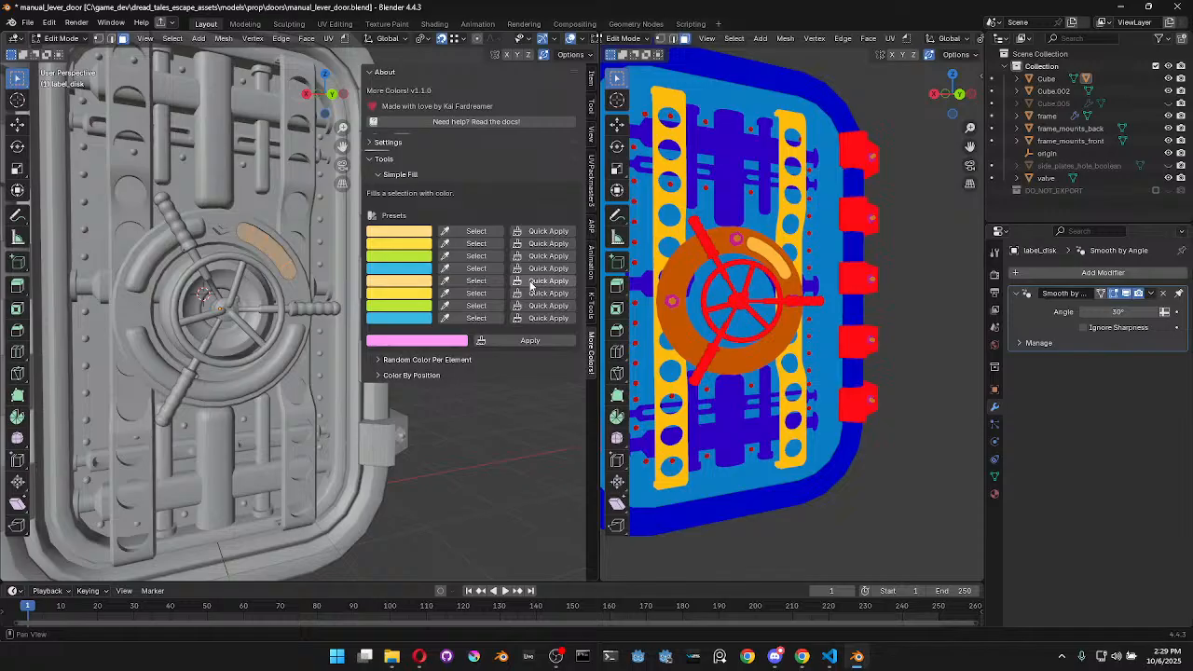
Switch to Visual Studio Code and review the preset names in the duplicated blocks of simple_fill_tool_panel.py
left_click(829, 656)
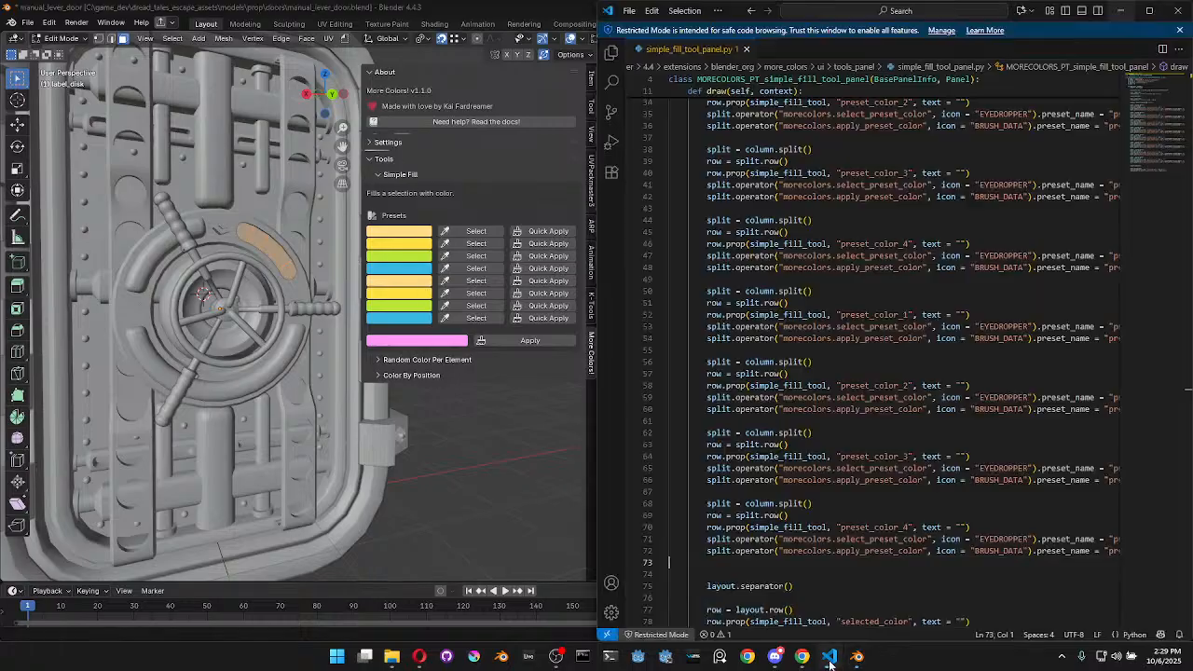
left_click_drag(670, 501, 649, 229)
scroll(871, 280, "right", 3)
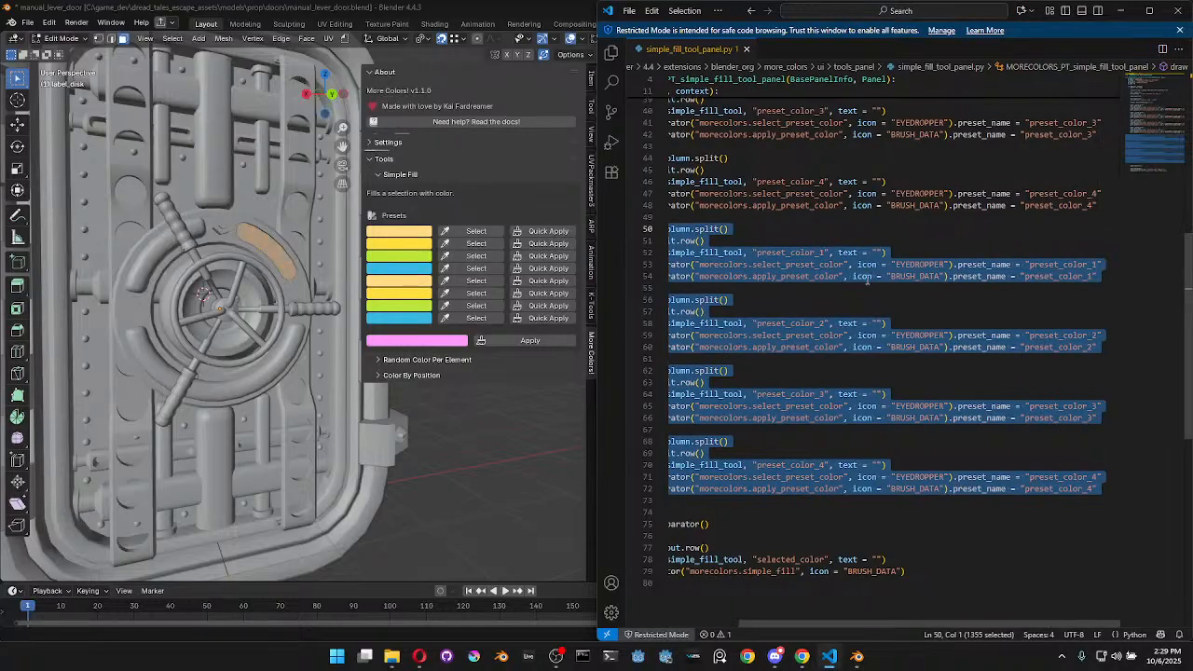
left_click(905, 303)
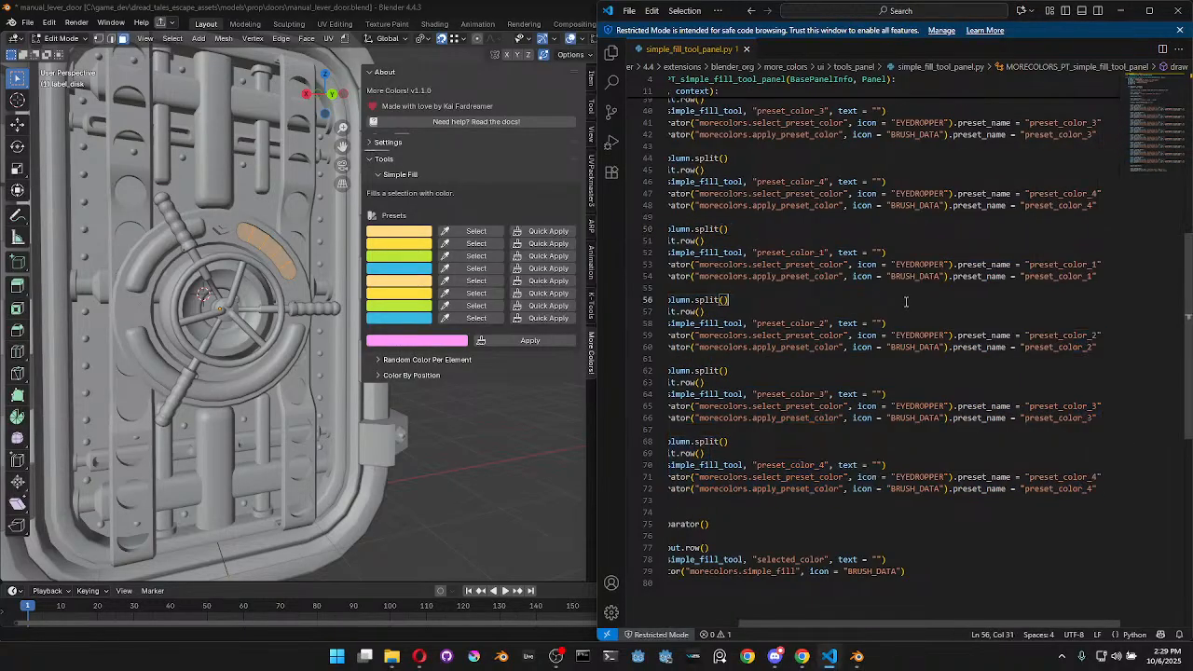
scroll(912, 305, "left", 3)
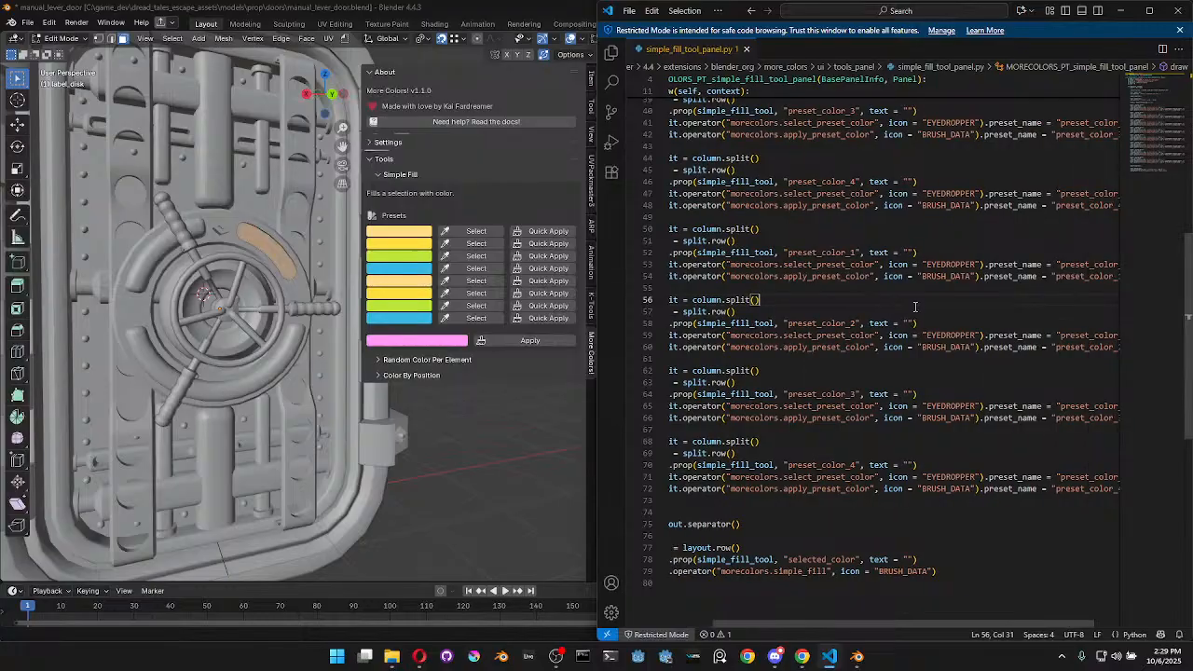
scroll(906, 301, "left", 1)
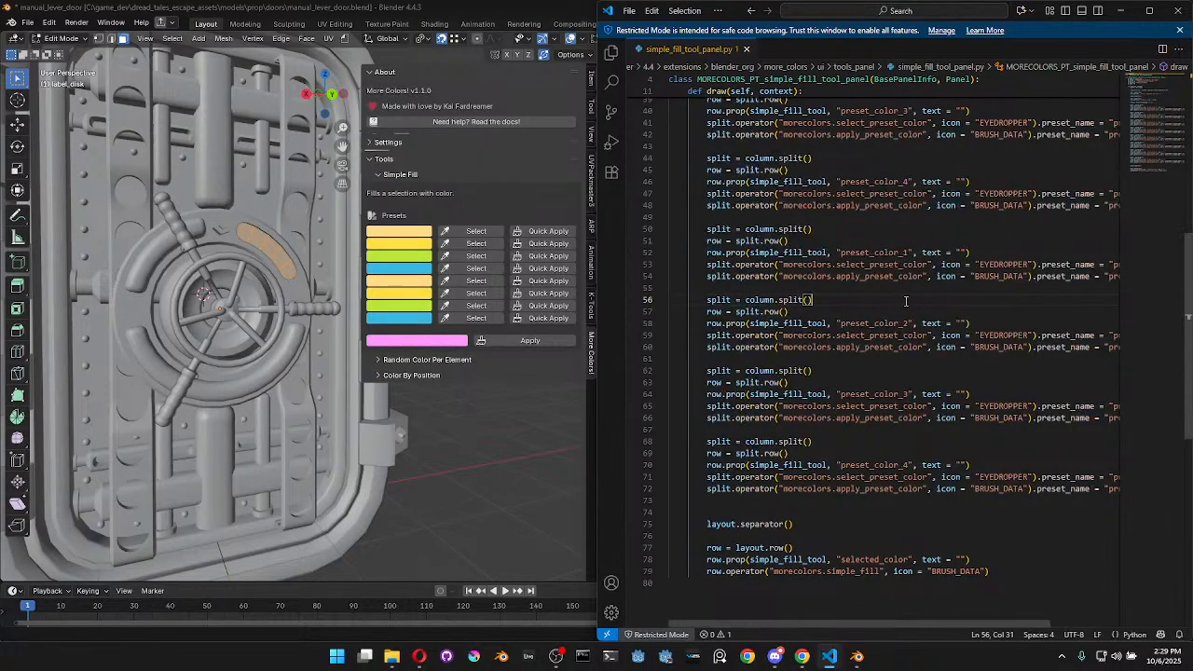
scroll(905, 301, "right", 1)
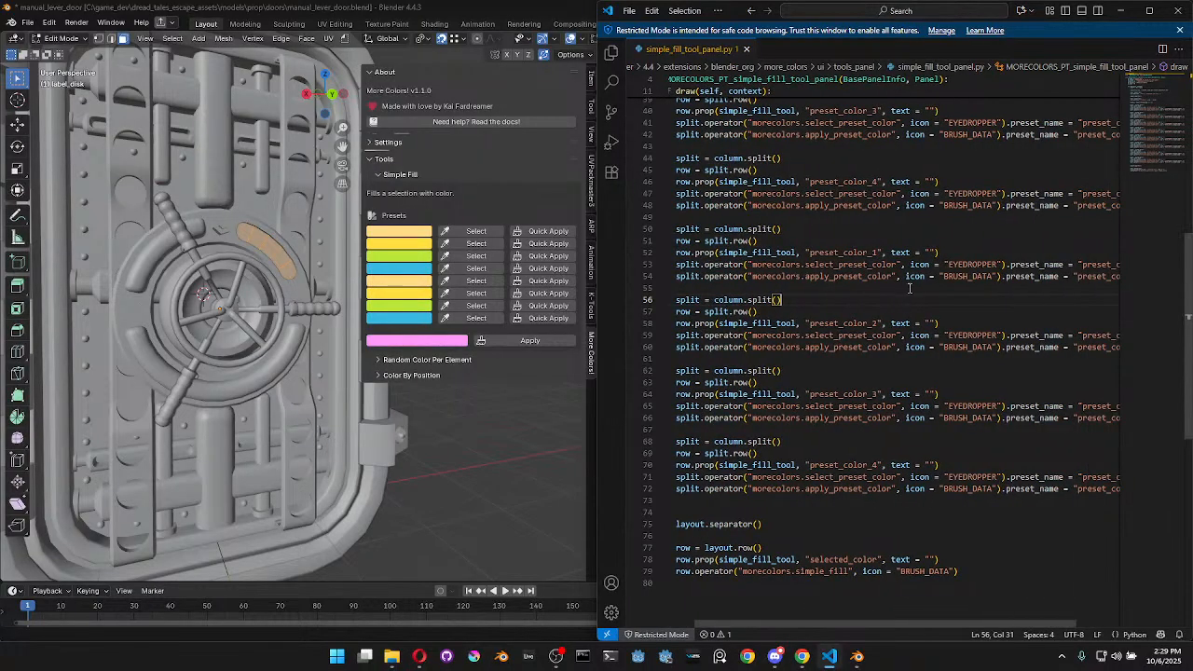
Examine the preset_color_2, select_preset_color, EYEDROPPER and simple_fill_tool references, tracing simple_fill_tool to its definition and reviewing the Presets label code
double_click(834, 324)
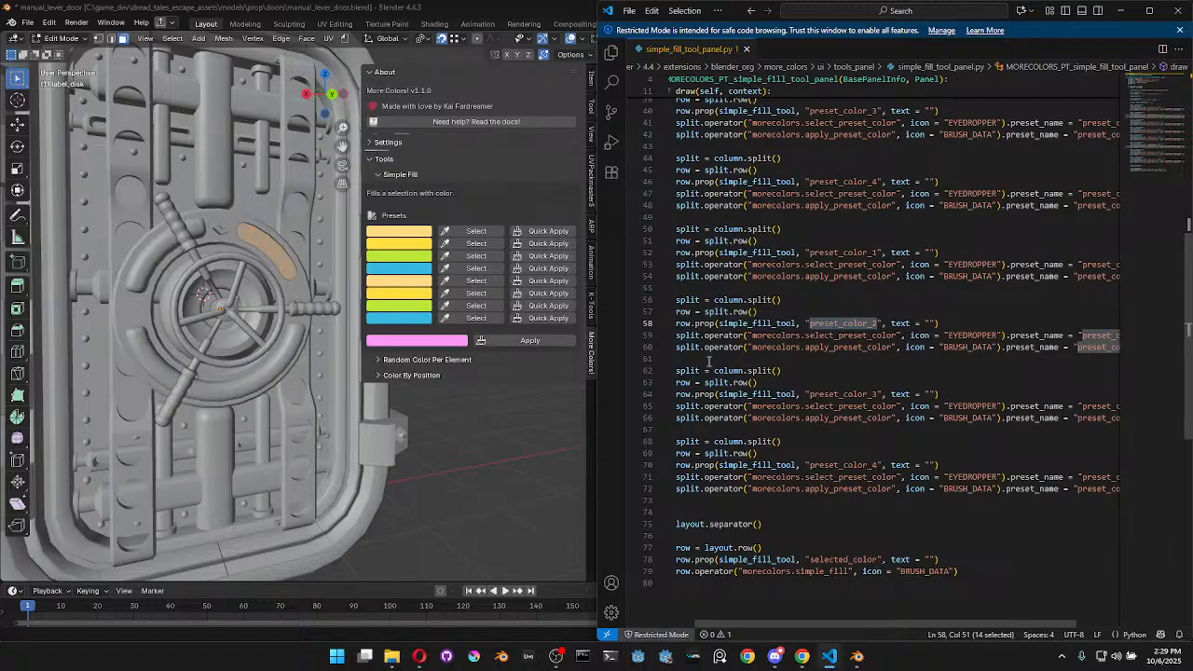
left_click(828, 341)
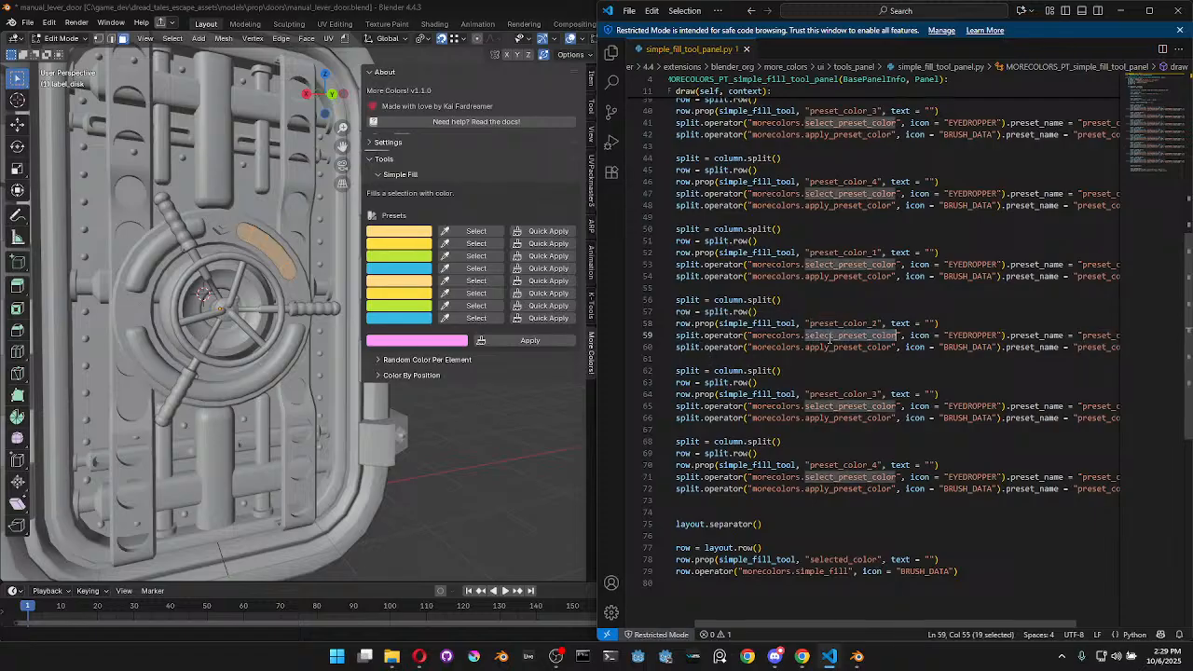
left_click(957, 338)
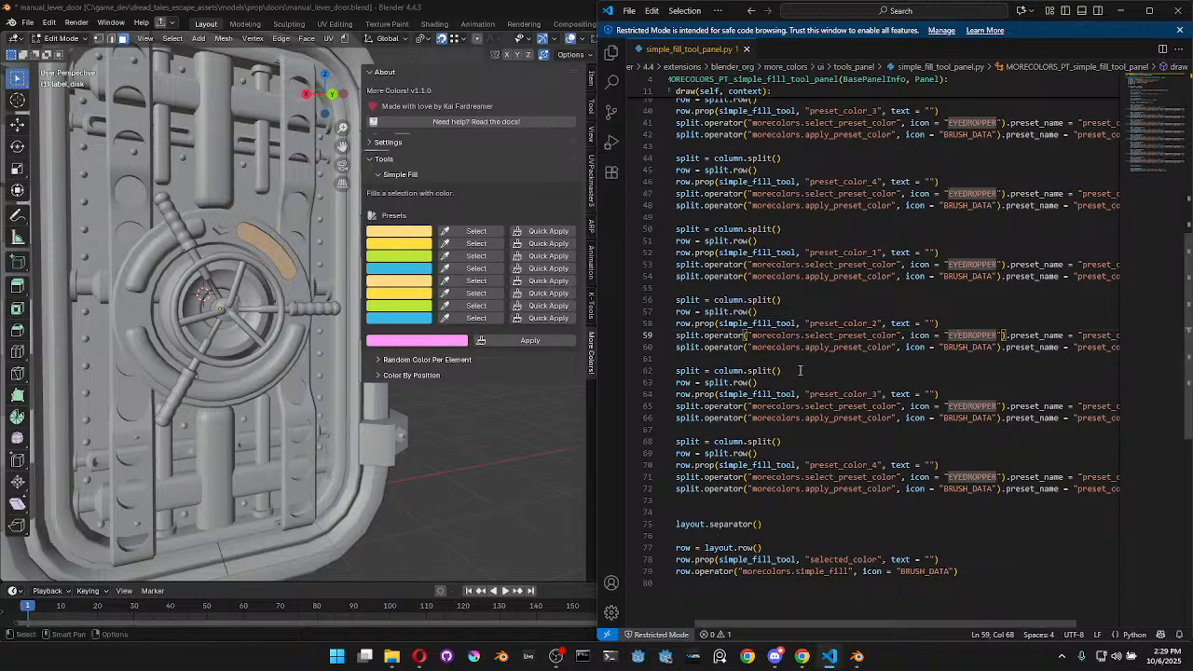
double_click(748, 327)
scroll(769, 350, "up", 12)
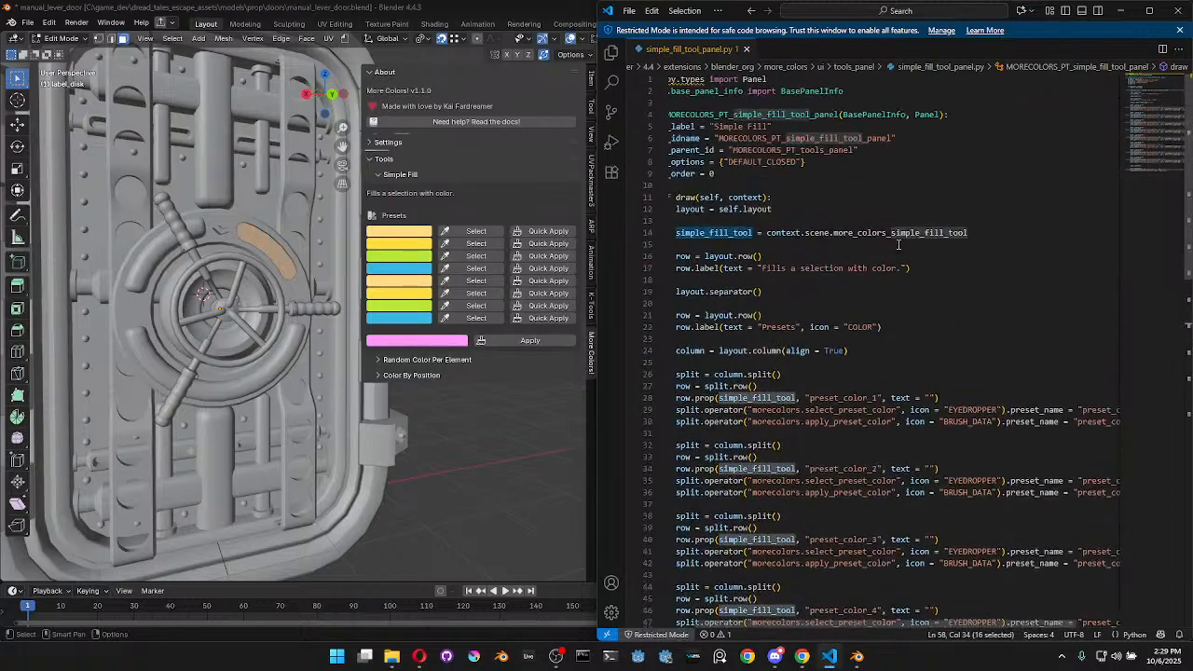
mouse_move(726, 234)
left_click_drag(701, 317, 787, 327)
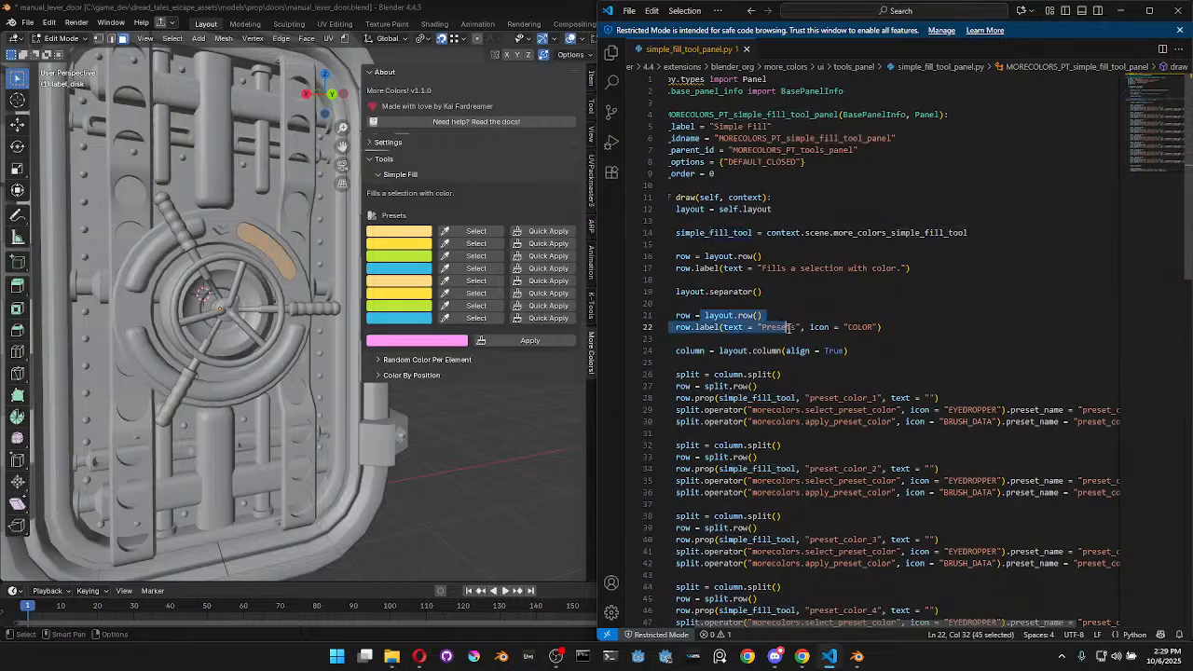
Examine the column layout line and the row.prop call with its simple_fill_tool argument in simple_fill_tool_panel.py
left_click_drag(681, 352, 900, 356)
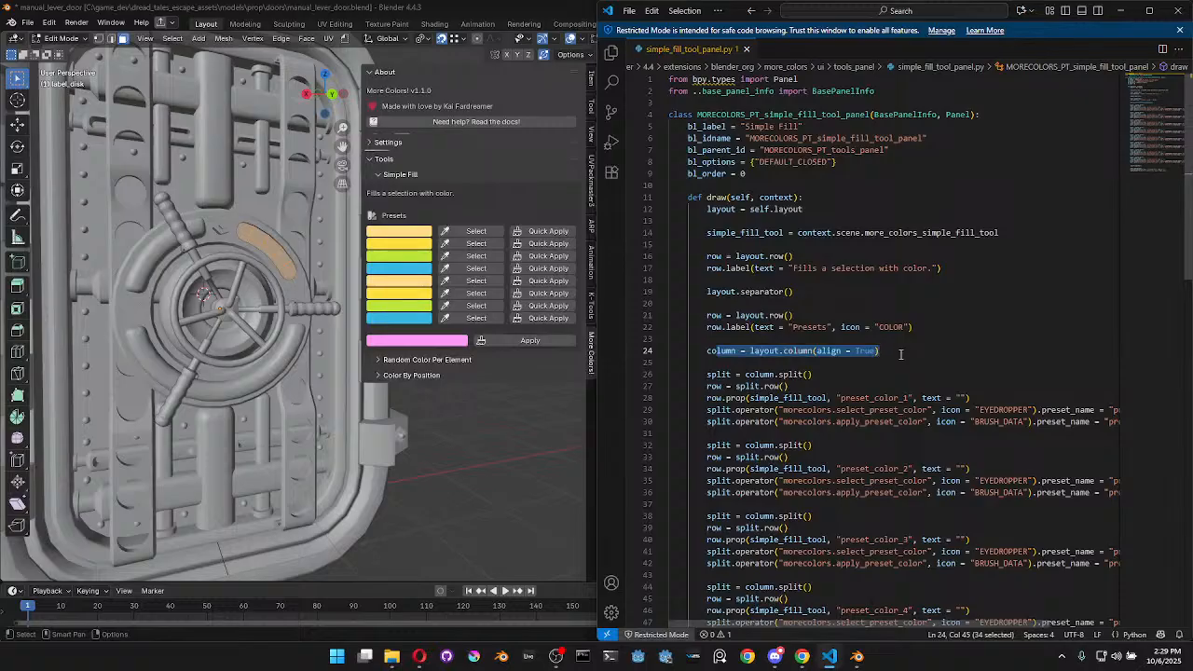
left_click(900, 355)
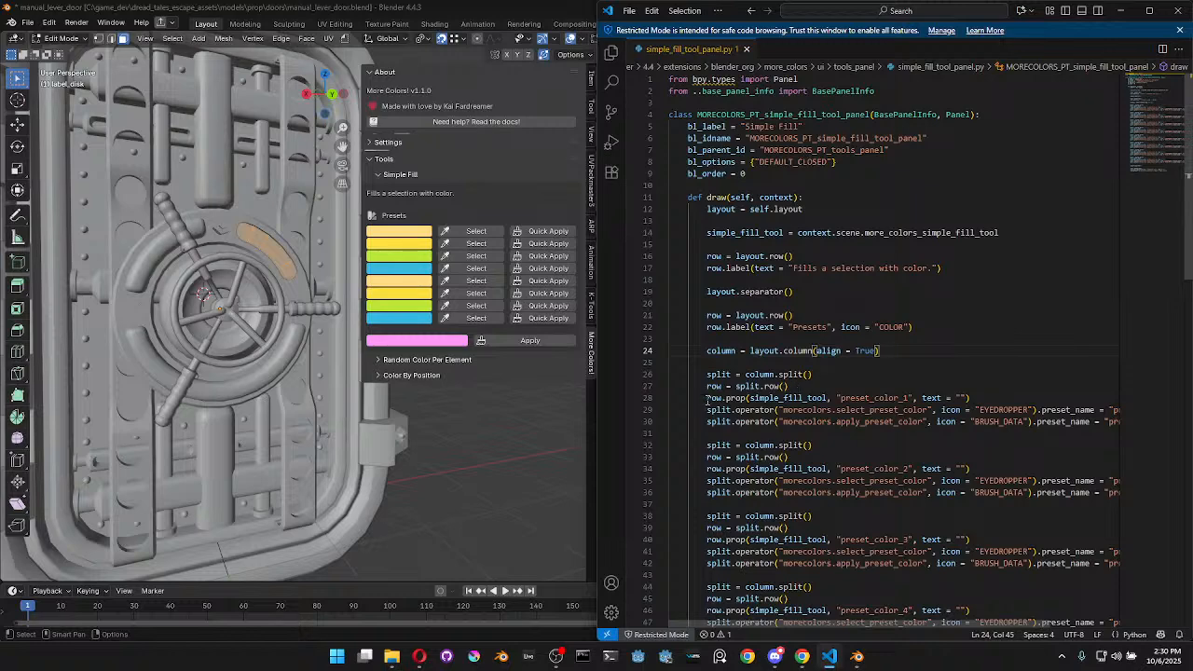
double_click(788, 398)
double_click(738, 398)
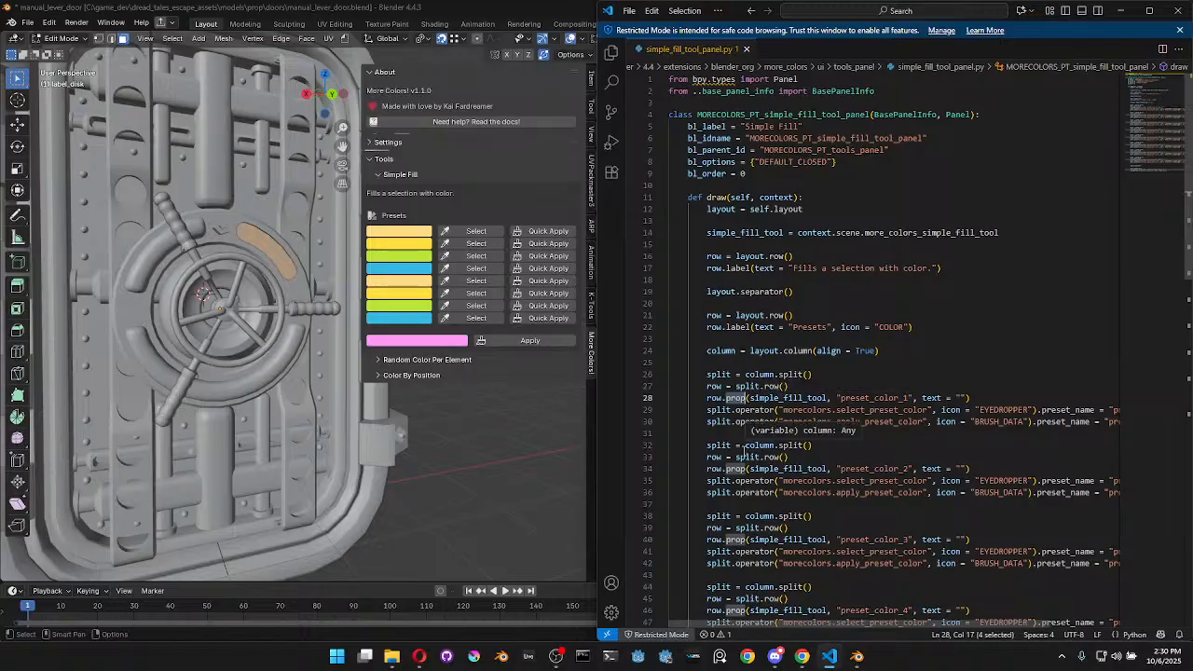
double_click(773, 399)
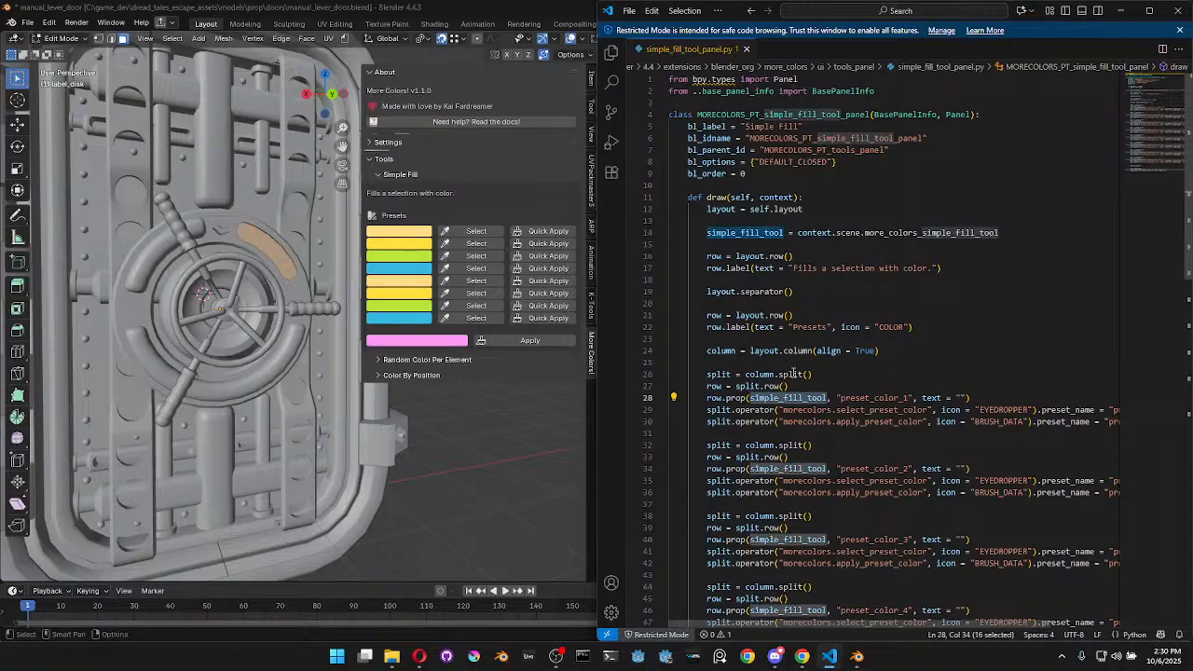
scroll(793, 373, "down", 3)
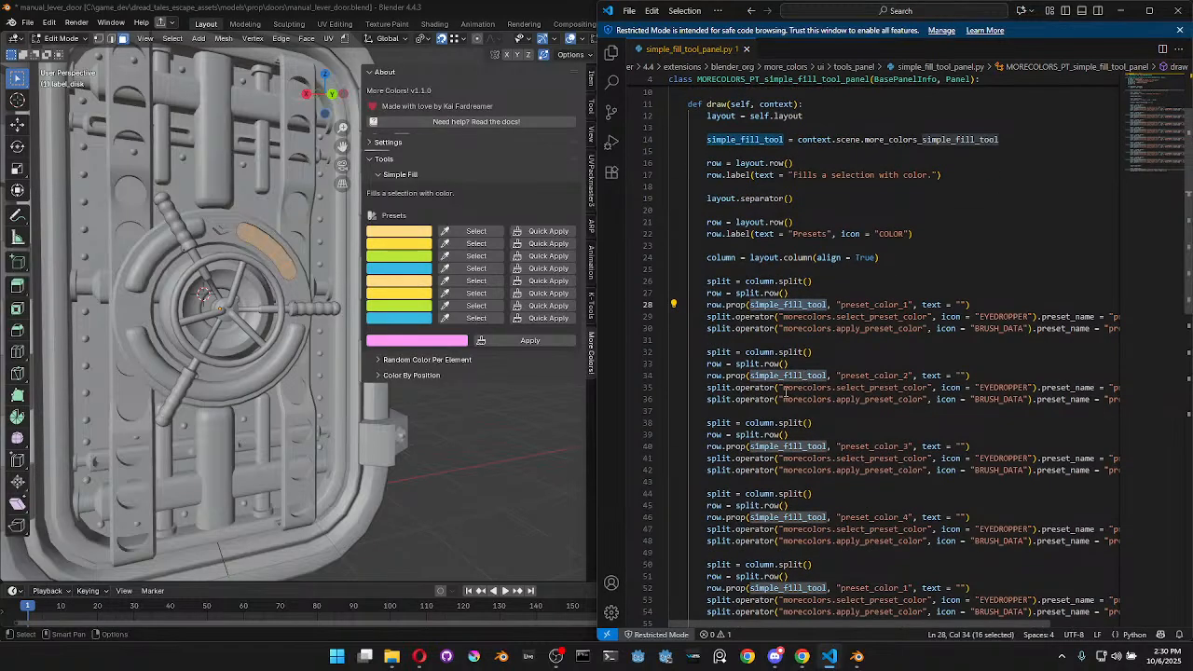
Examine the select_preset_color and apply_preset_color operator lines of the first preset block, including their icon and preset_name arguments
double_click(872, 317)
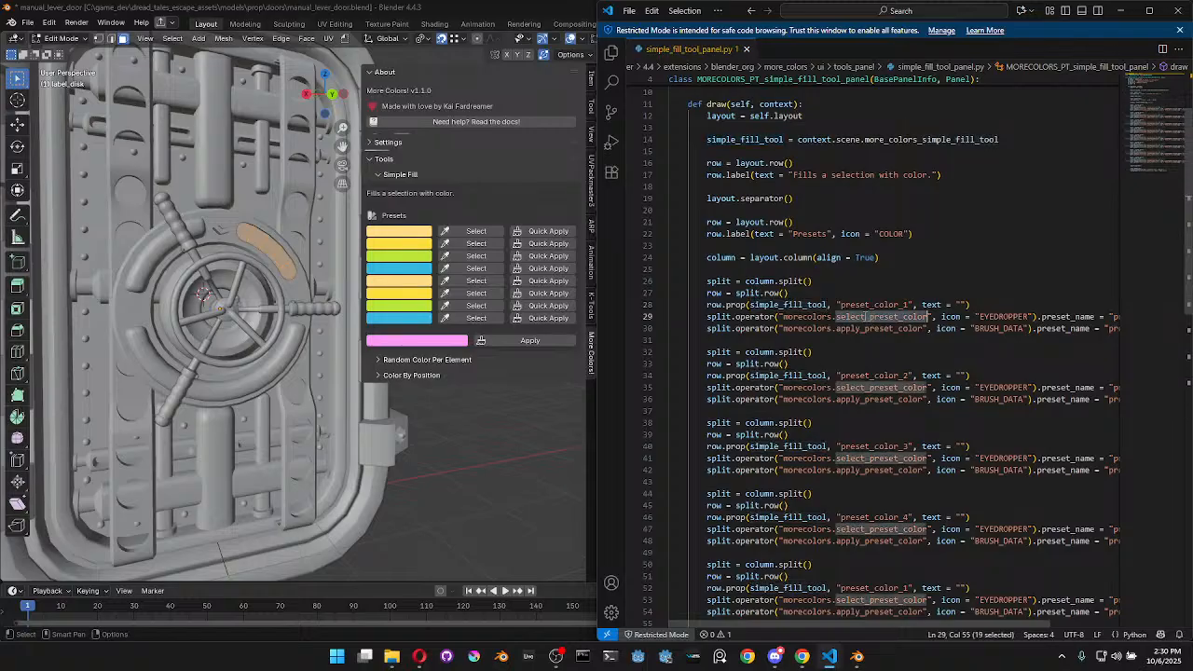
double_click(817, 329)
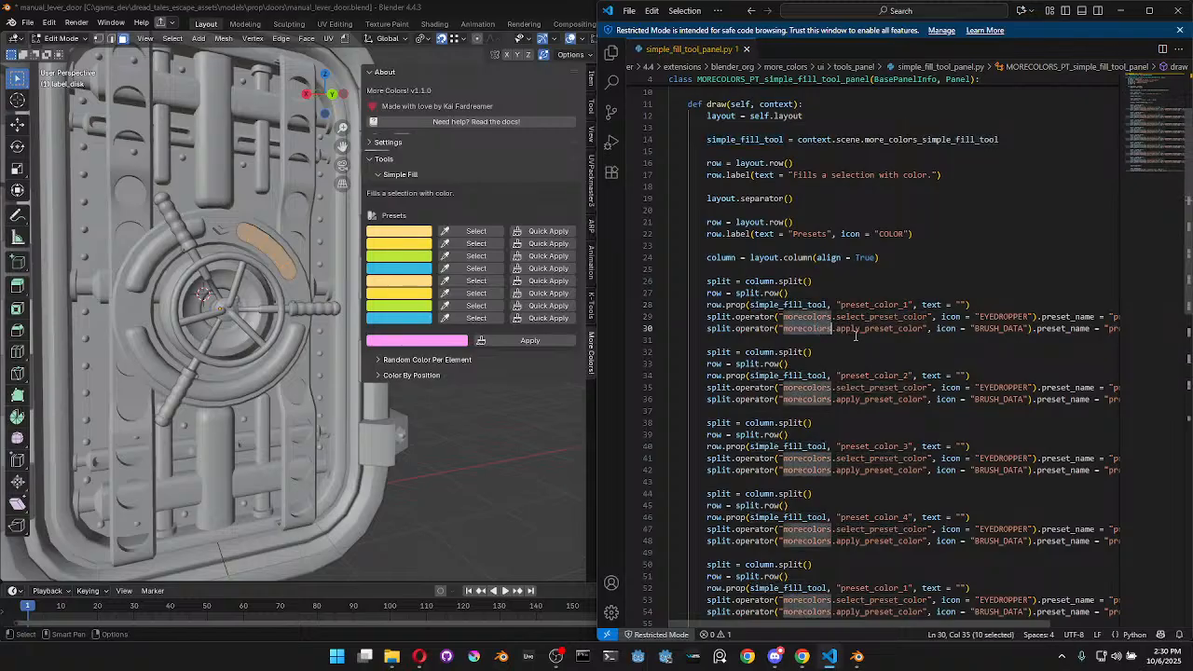
left_click(1008, 329)
left_click_drag(973, 329, 930, 317)
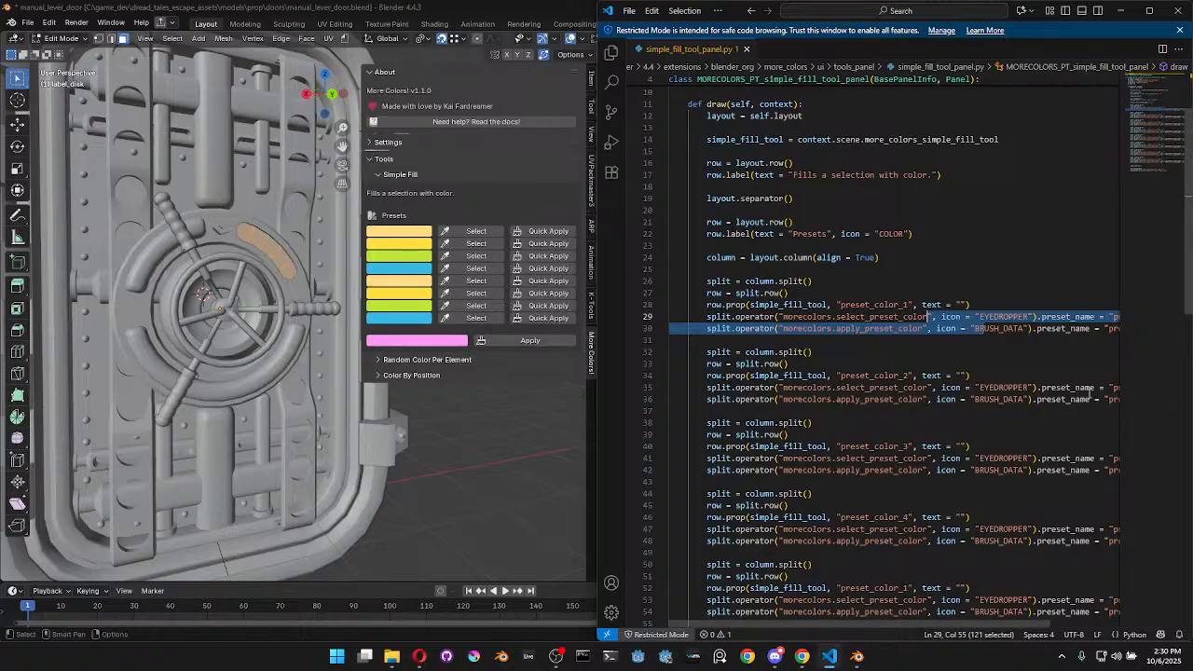
scroll(962, 340, "right", 3)
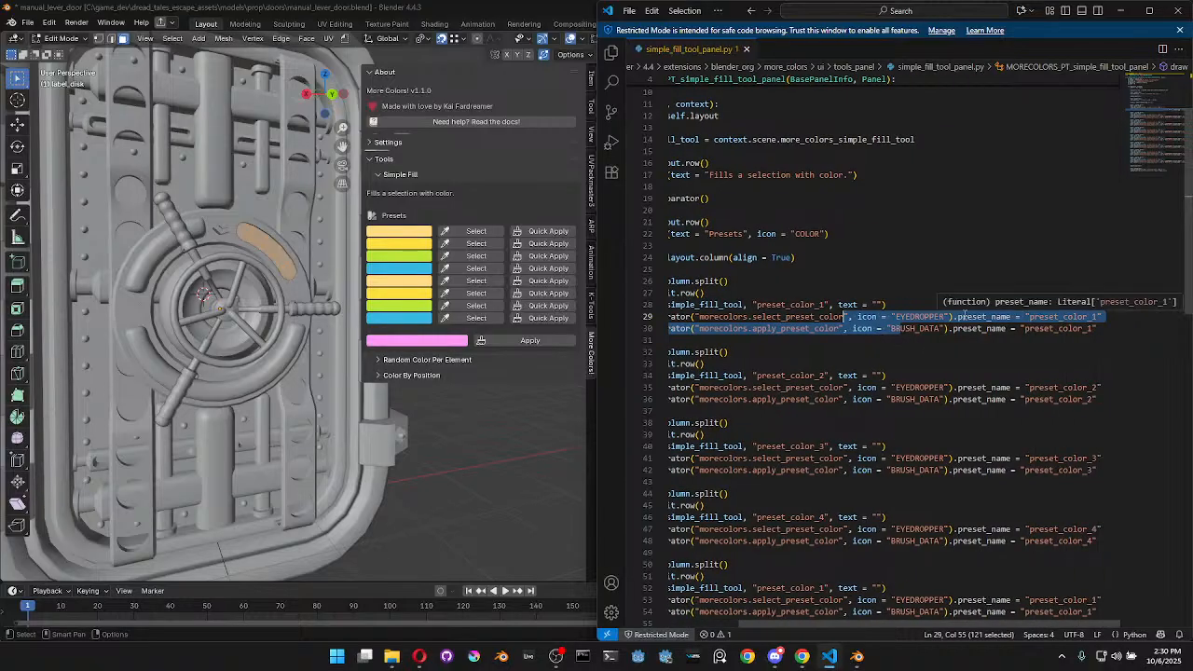
left_click(1064, 340)
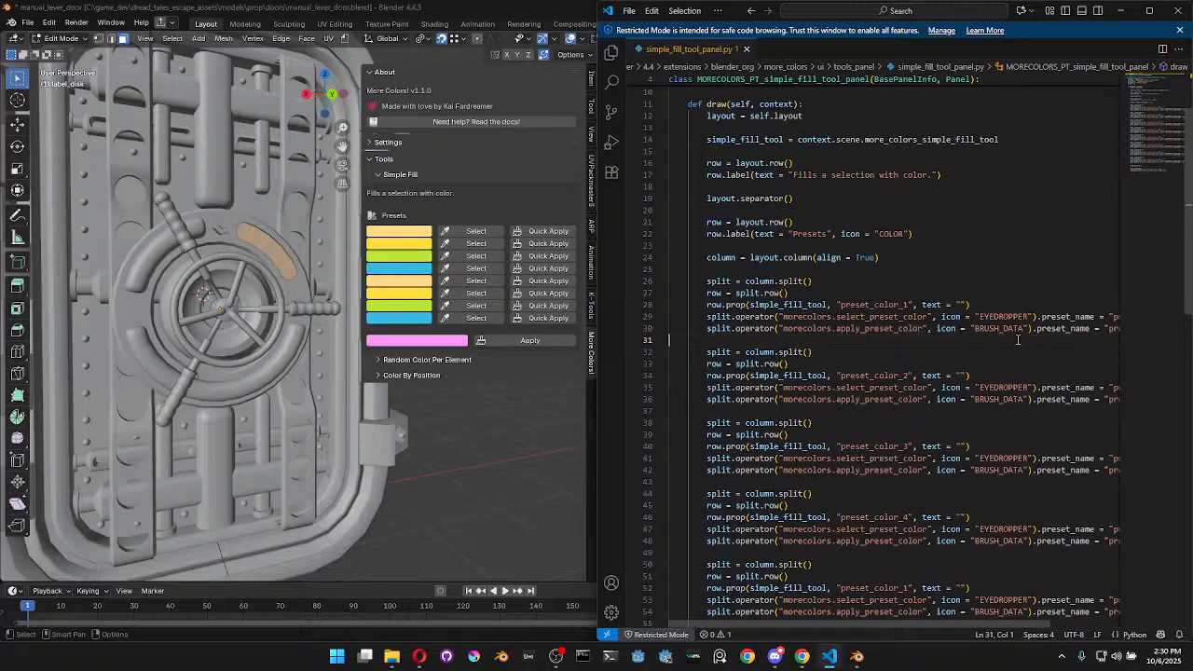
Rename the row.prop properties in the four duplicated blocks to preset_color_5, preset_color_6, preset_color_7 and preset_color_8, and save the file
scroll(1018, 340, "down", 4)
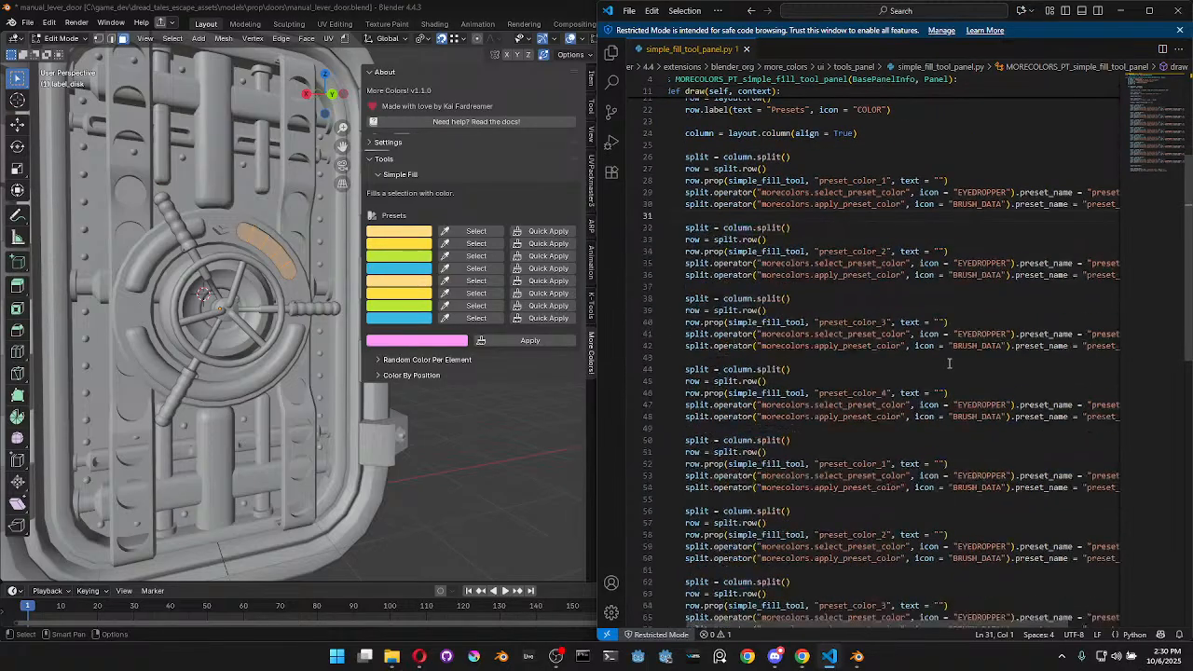
scroll(949, 363, "down", 2)
double_click(883, 402)
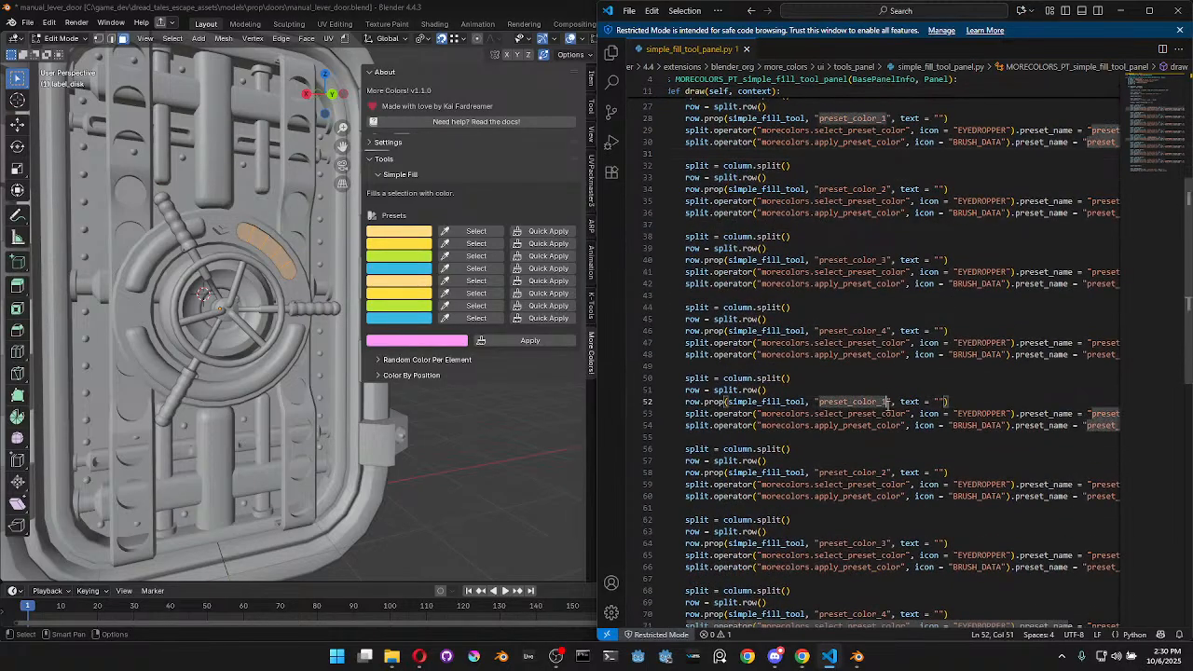
type("5")
left_click_drag(887, 472, 881, 473)
type("6")
type("7")
left_click_drag(888, 543, 882, 582)
scroll(888, 546, "down", 1)
type("8")
scroll(903, 586, "down", 1)
key("ctrl+s")
key("Up")
key("Up")
key("Up")
scroll(899, 518, "down", 3)
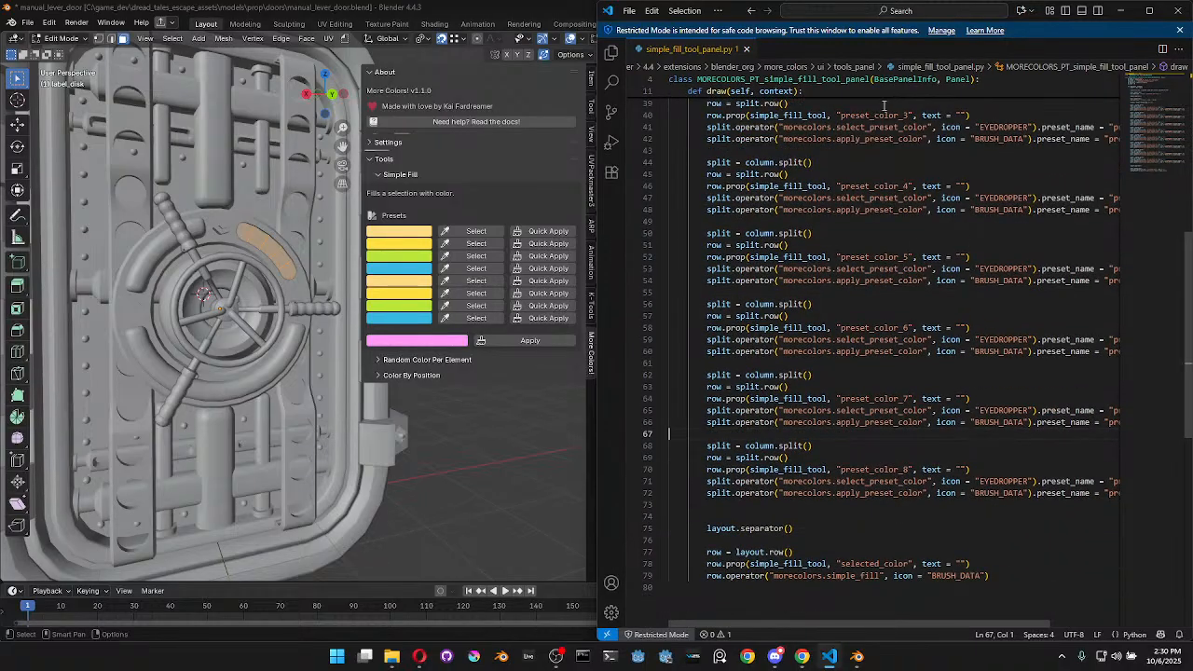
Switch to Blender and try to uninstall the More Colors! extension in the Preferences
left_click(401, 59)
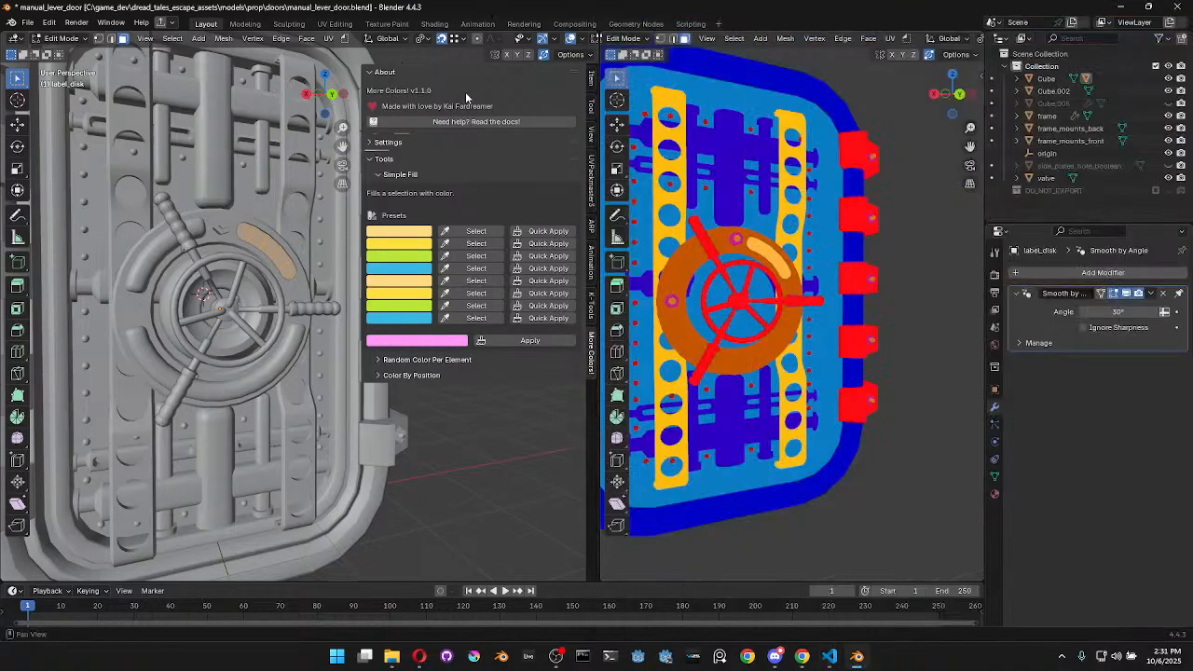
left_click(50, 22)
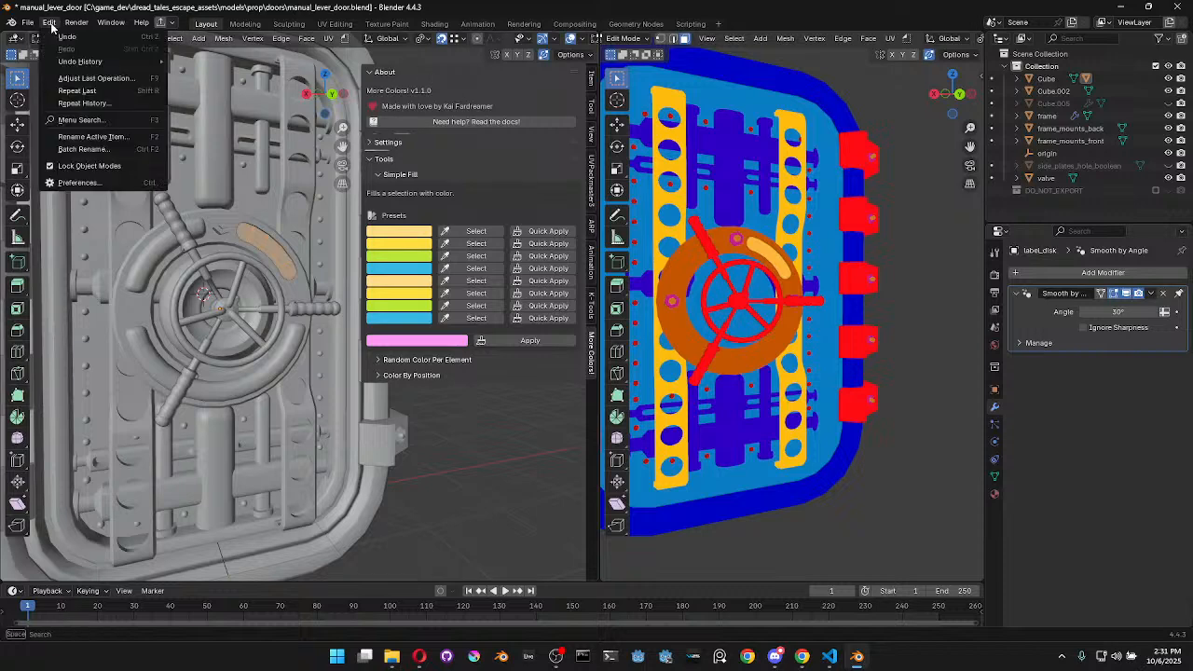
left_click(109, 181)
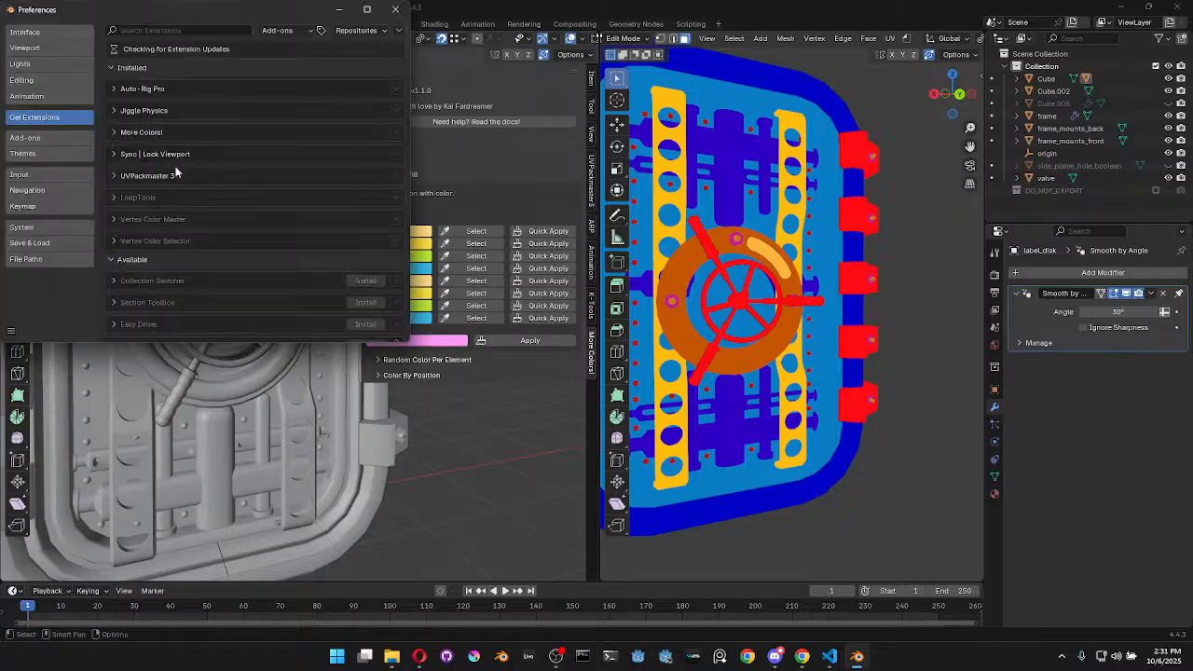
left_click(166, 31)
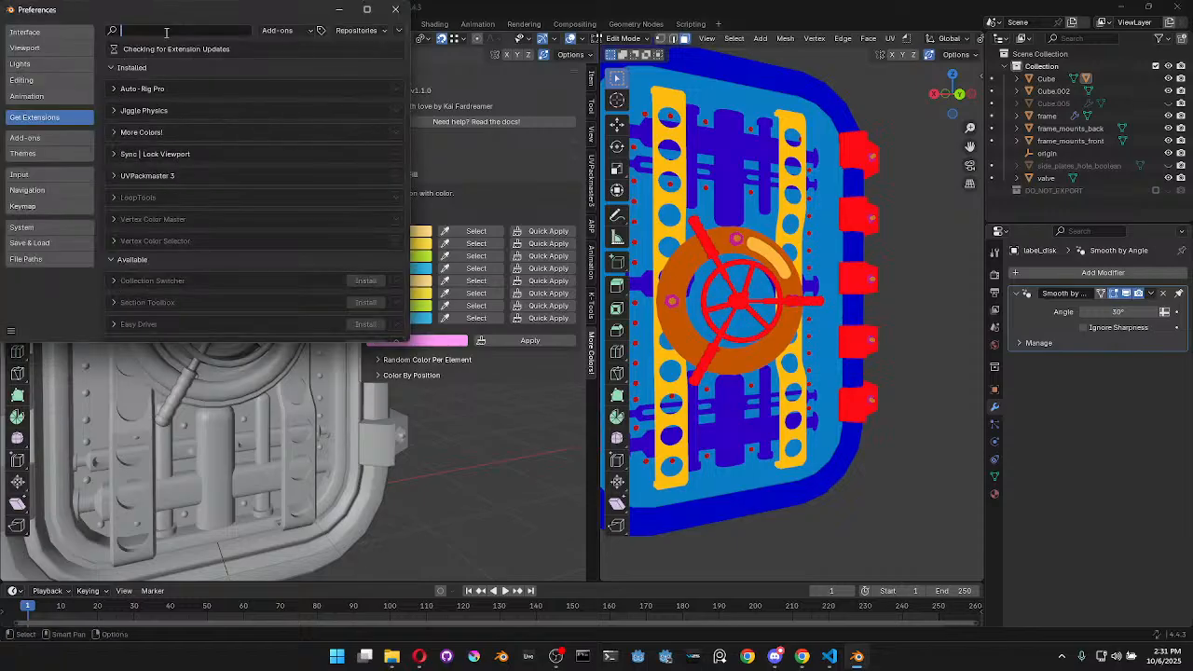
left_click(116, 133)
left_click(396, 113)
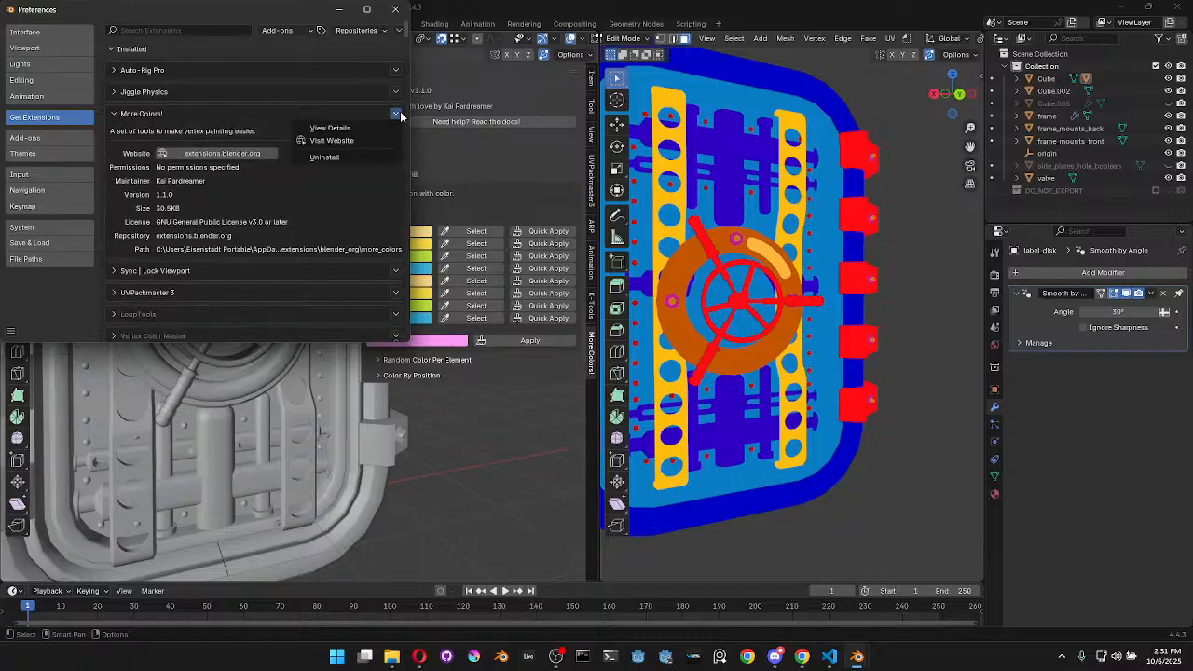
left_click(324, 156)
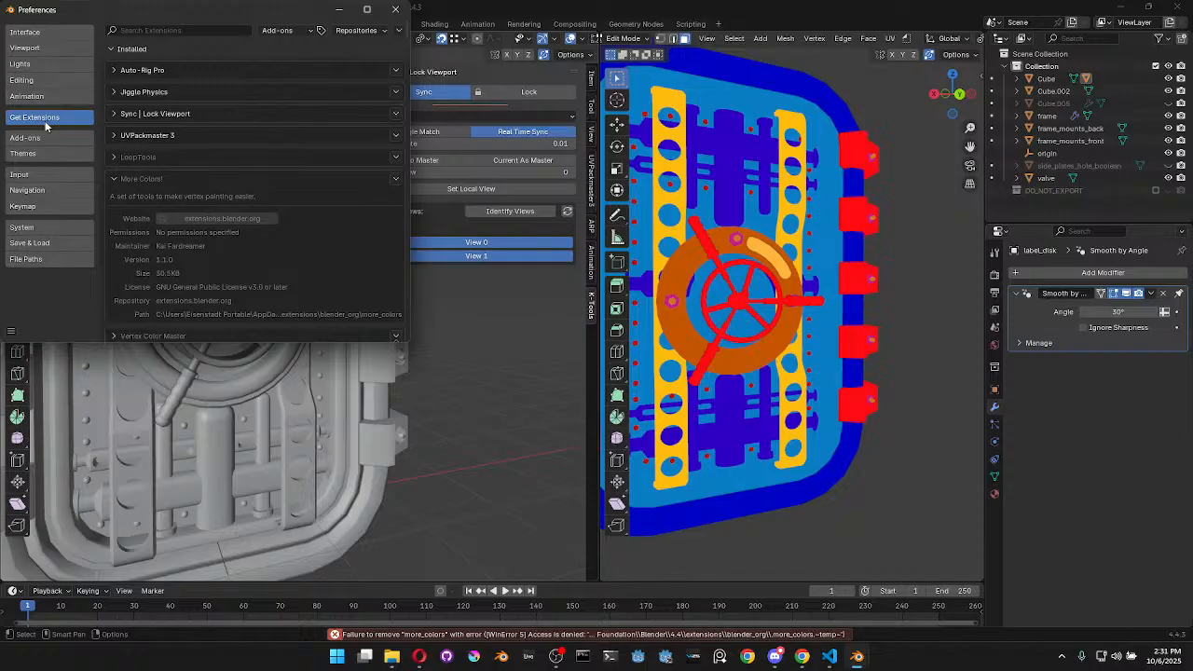
Search the extensions for "MORE COLO" and check the options offered for More Colors!
left_click(146, 30)
type("MORE")
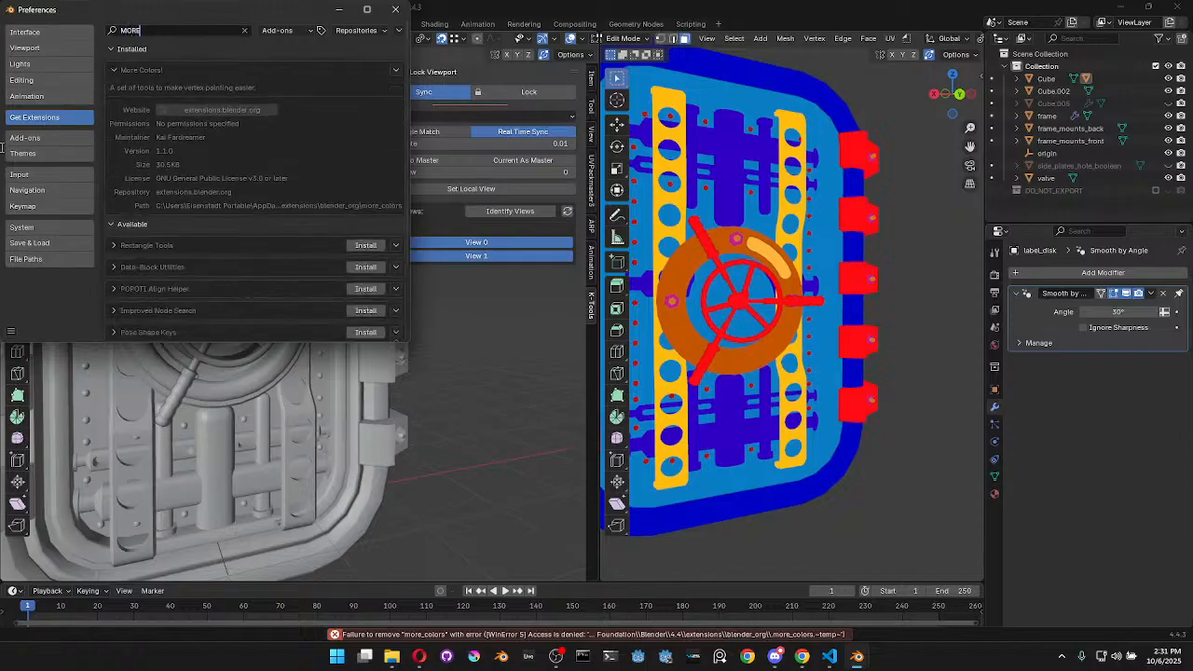
type(" COLO")
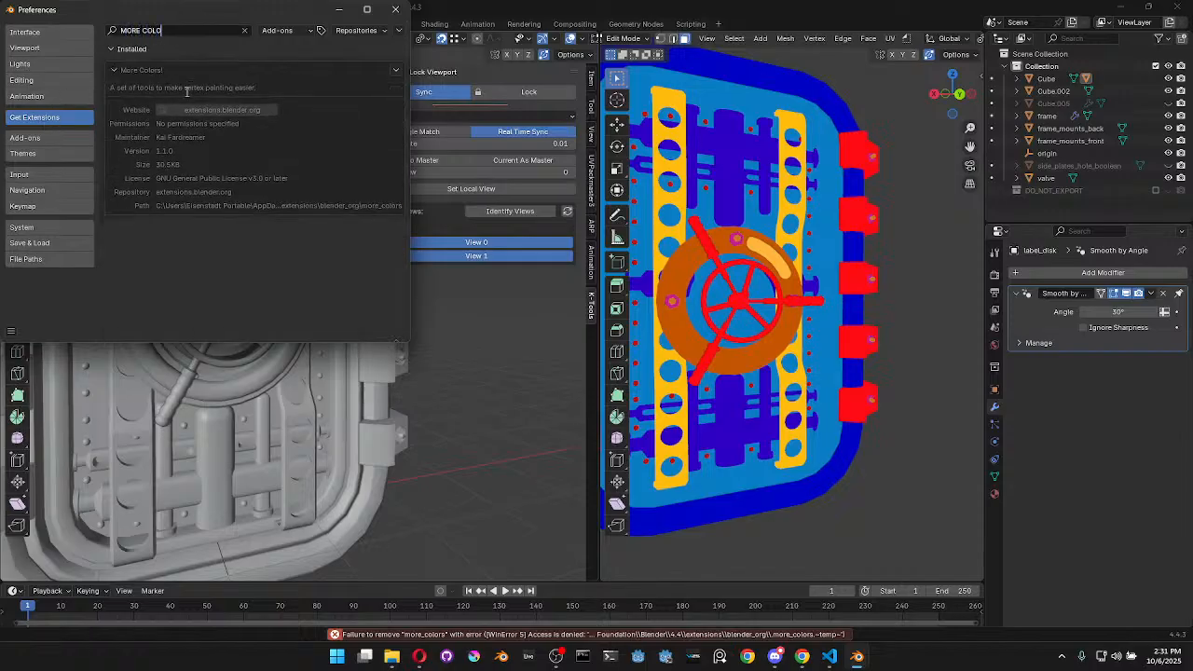
left_click(396, 70)
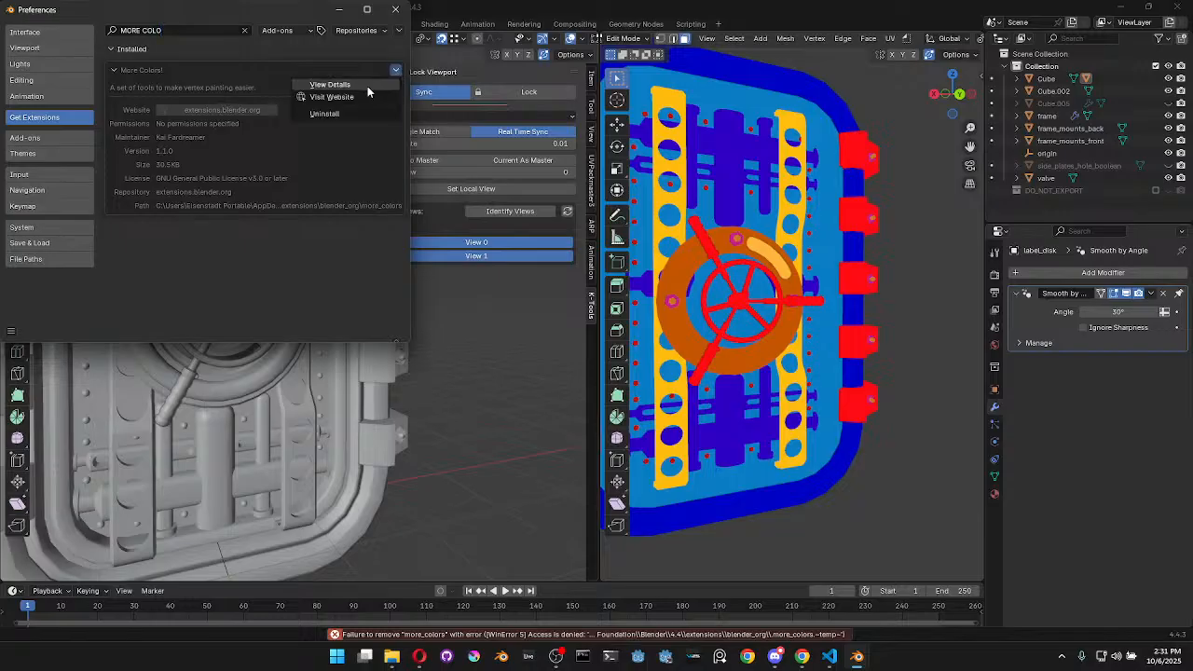
Find More Colors! among the add-ons with the search "MORE", enable it and uncover the Simple Fill presets
left_click(47, 137)
left_click(154, 30)
type("MORE")
left_click(126, 52)
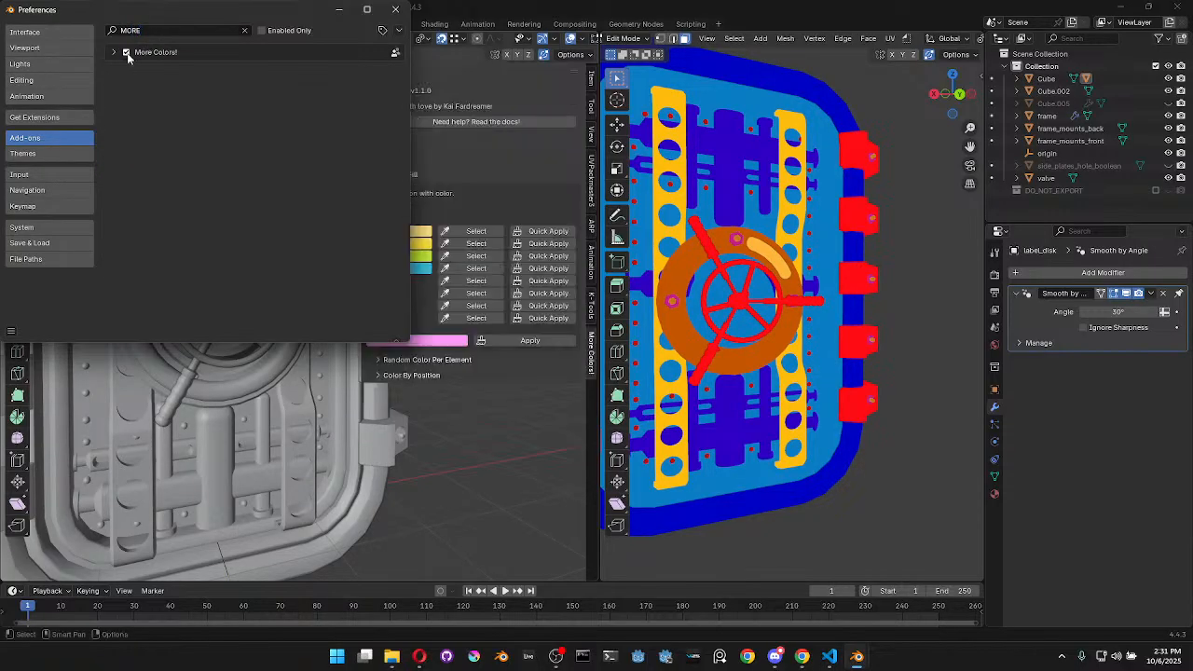
left_click_drag(250, 7, 960, 87)
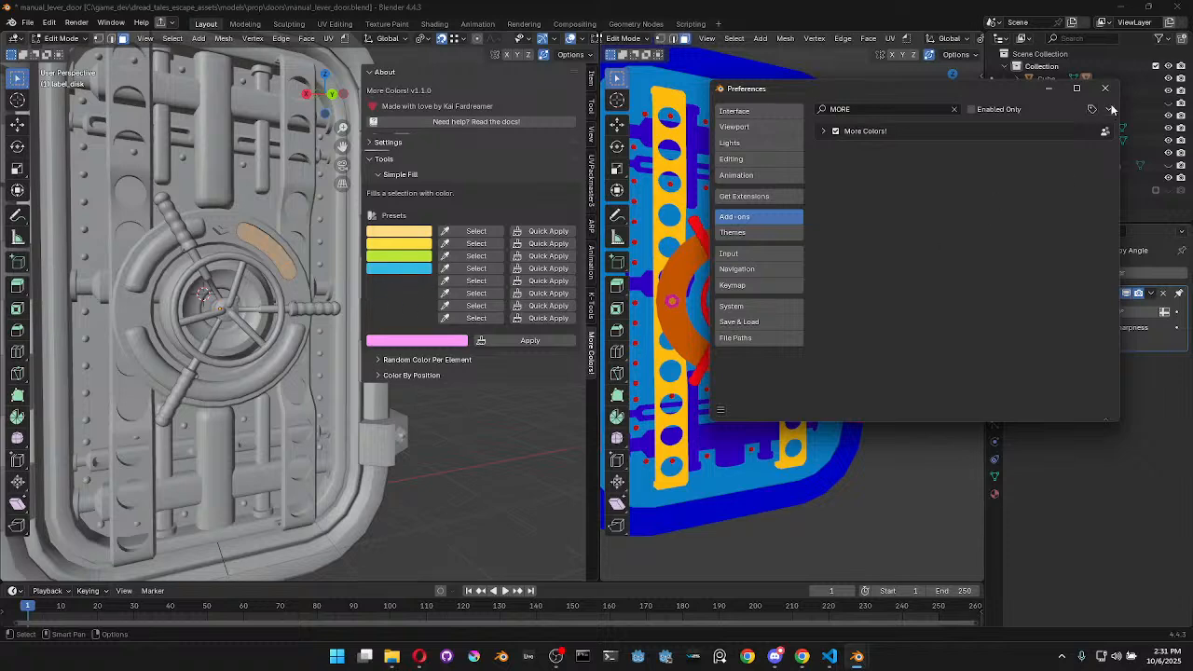
Inspect tools_panel.py and color_by_position_tool_panel.py from the tools_panel folder in Visual Studio Code, closing each one
left_click(829, 657)
scroll(844, 387, "up", 12)
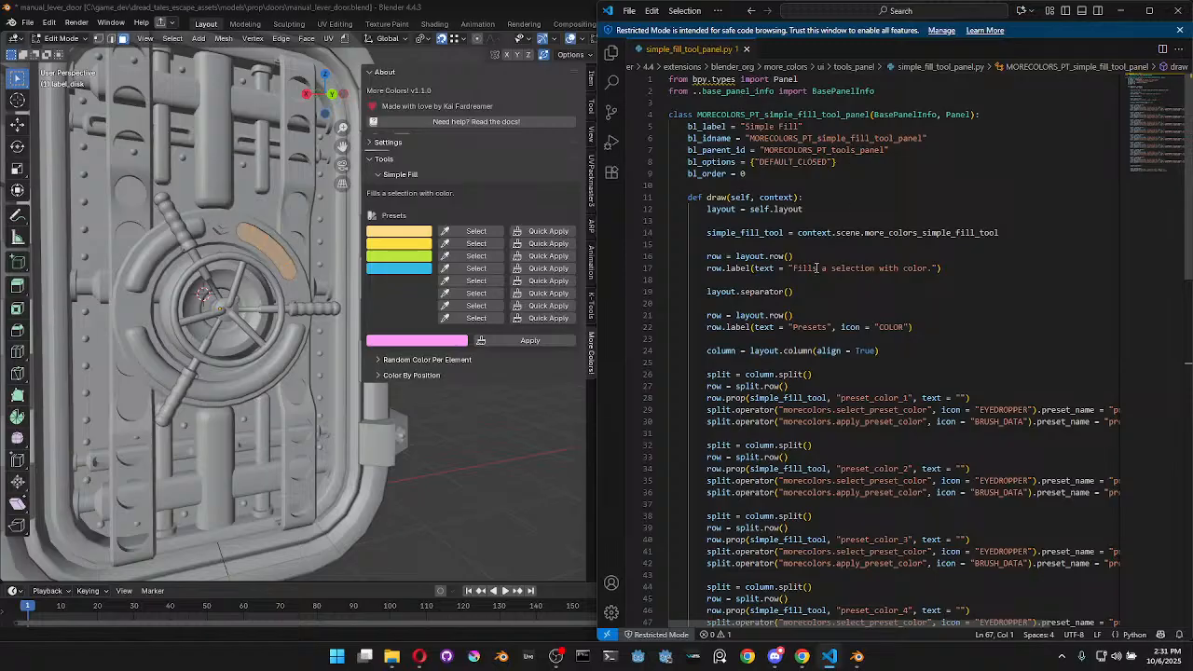
left_click(392, 656)
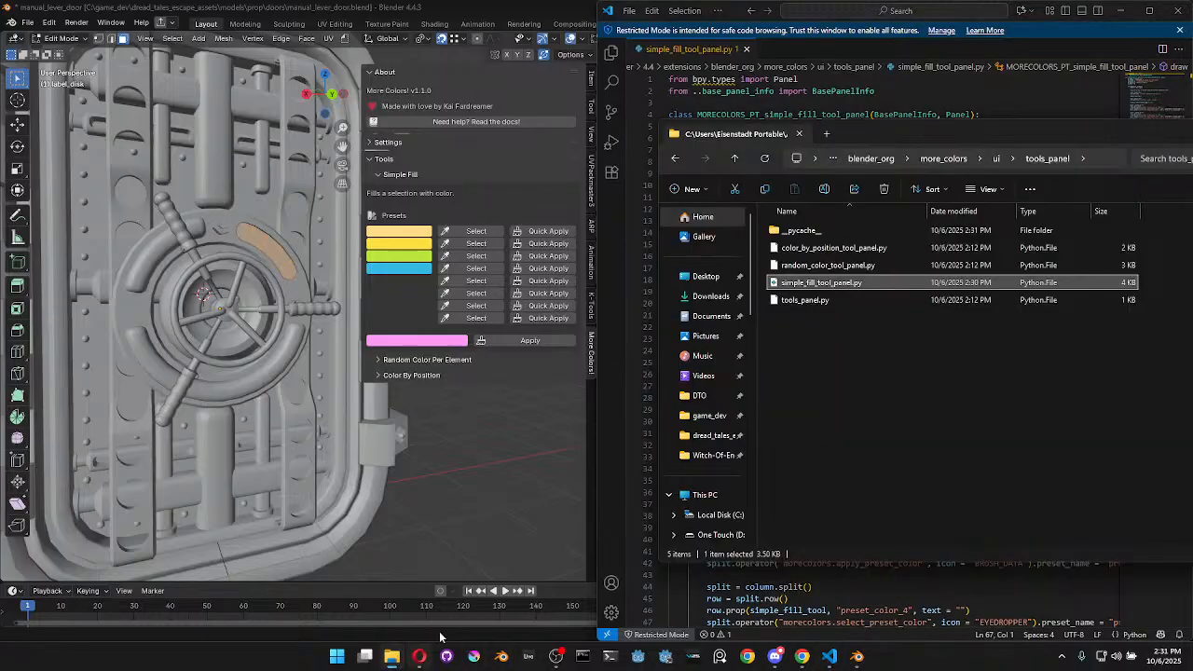
left_click_drag(988, 135, 409, 138)
left_click(276, 307)
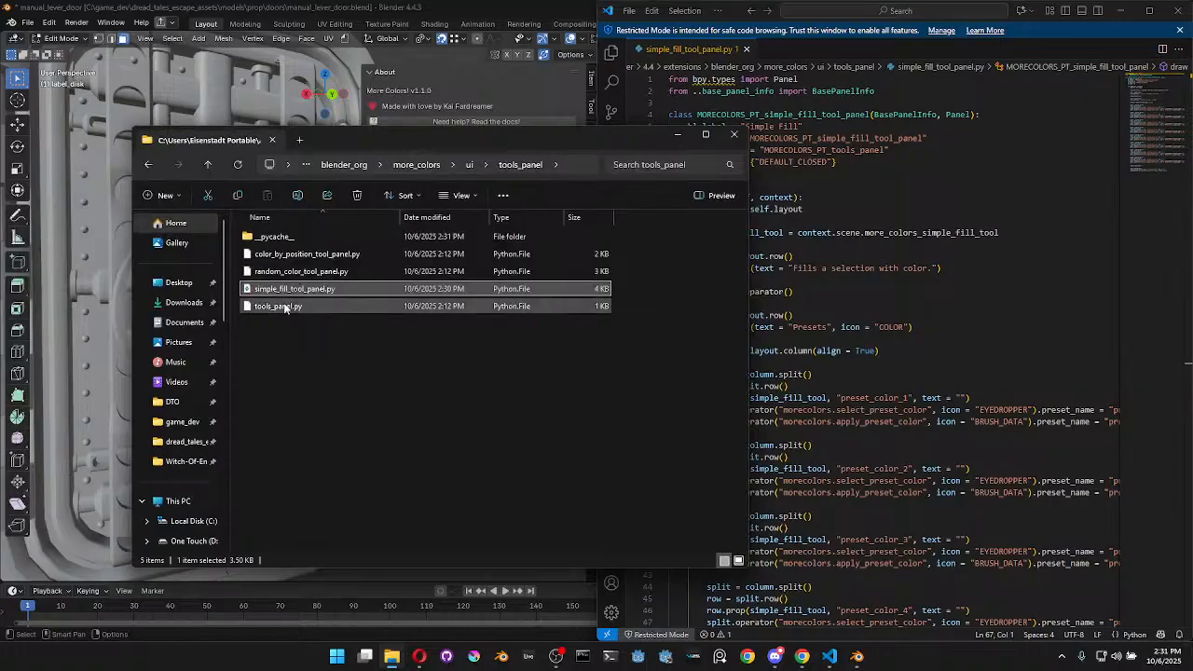
left_click_drag(376, 303, 838, 55)
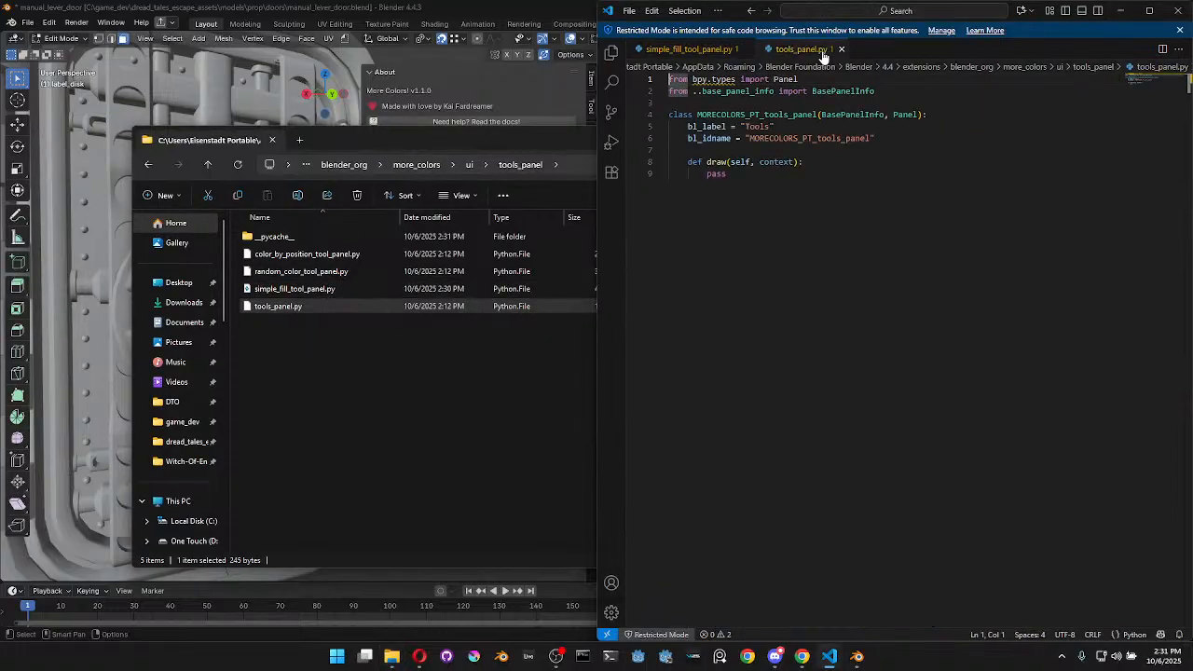
left_click(842, 51)
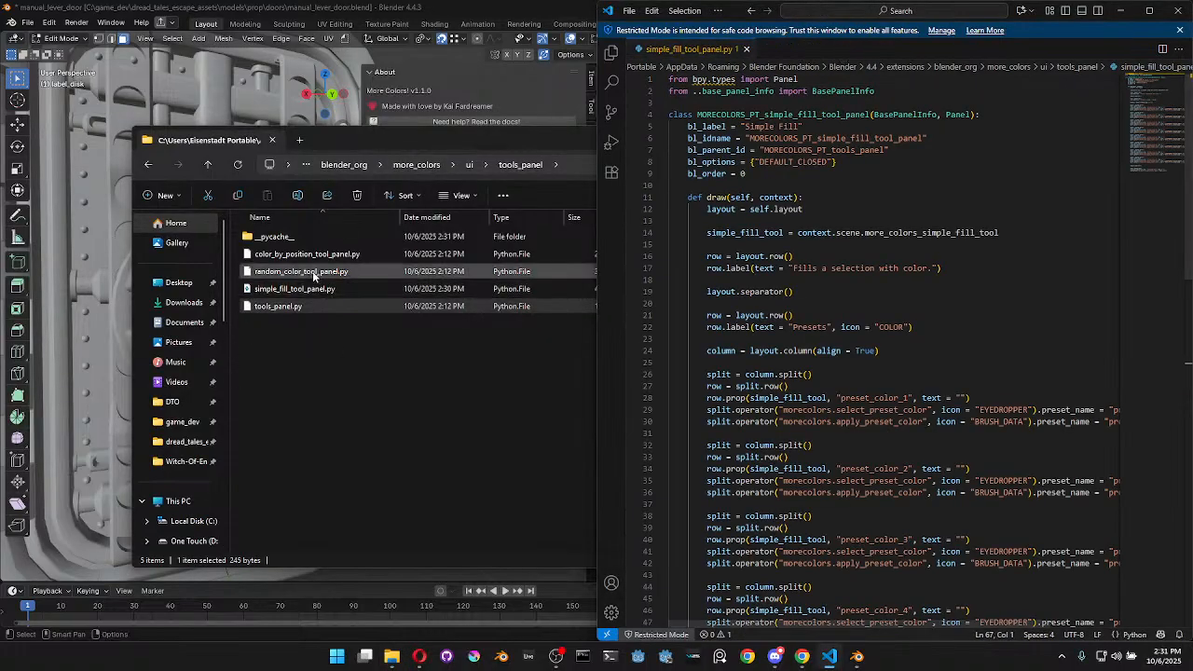
left_click_drag(286, 259, 846, 58)
left_click(904, 49)
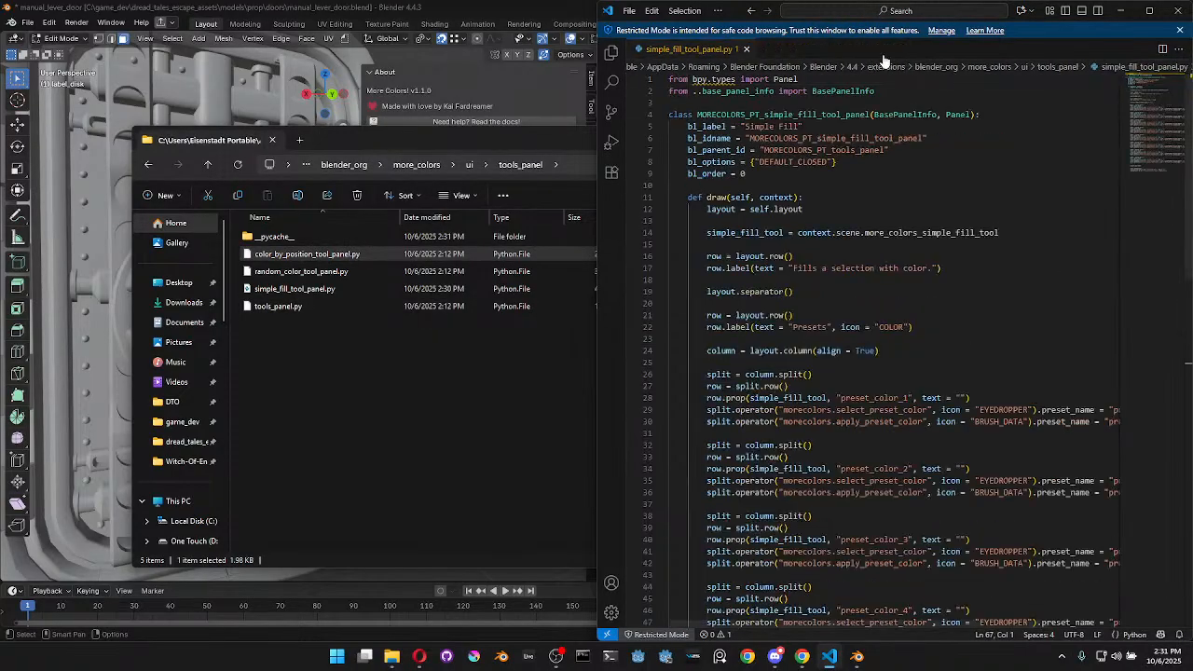
Inspect base_panel_info.py from the ui folder in Visual Studio Code, close it and open the settings_panel folder
left_click(471, 165)
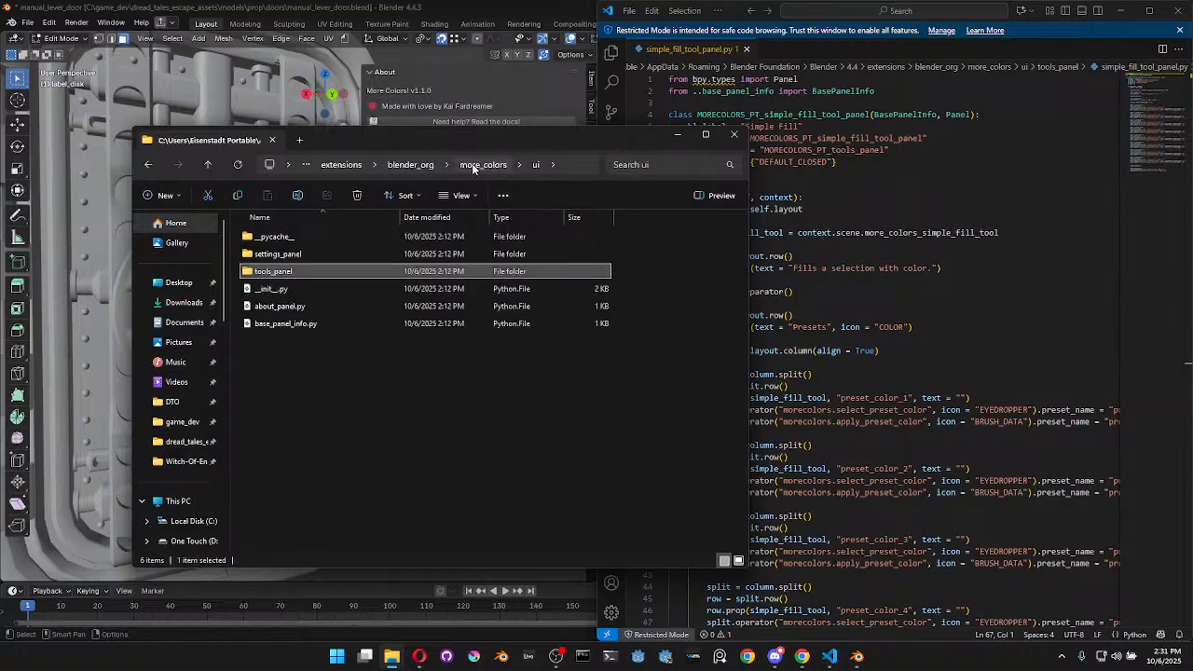
left_click(303, 326)
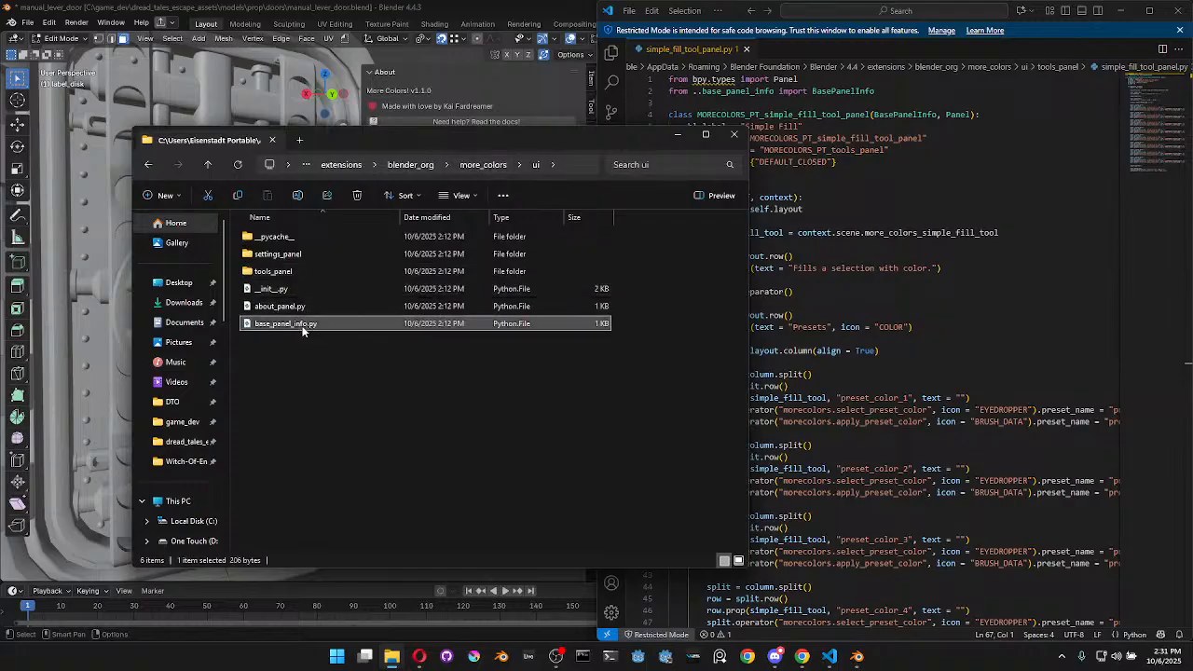
left_click(292, 257)
left_click_drag(289, 327, 826, 67)
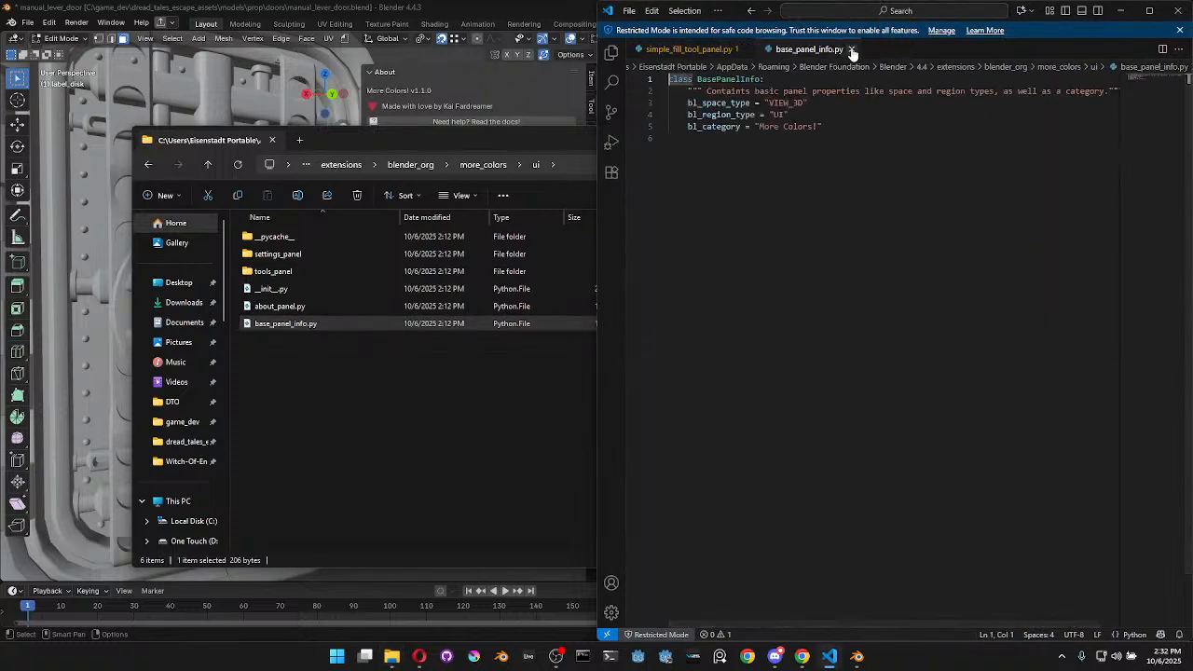
key("ctrl+w")
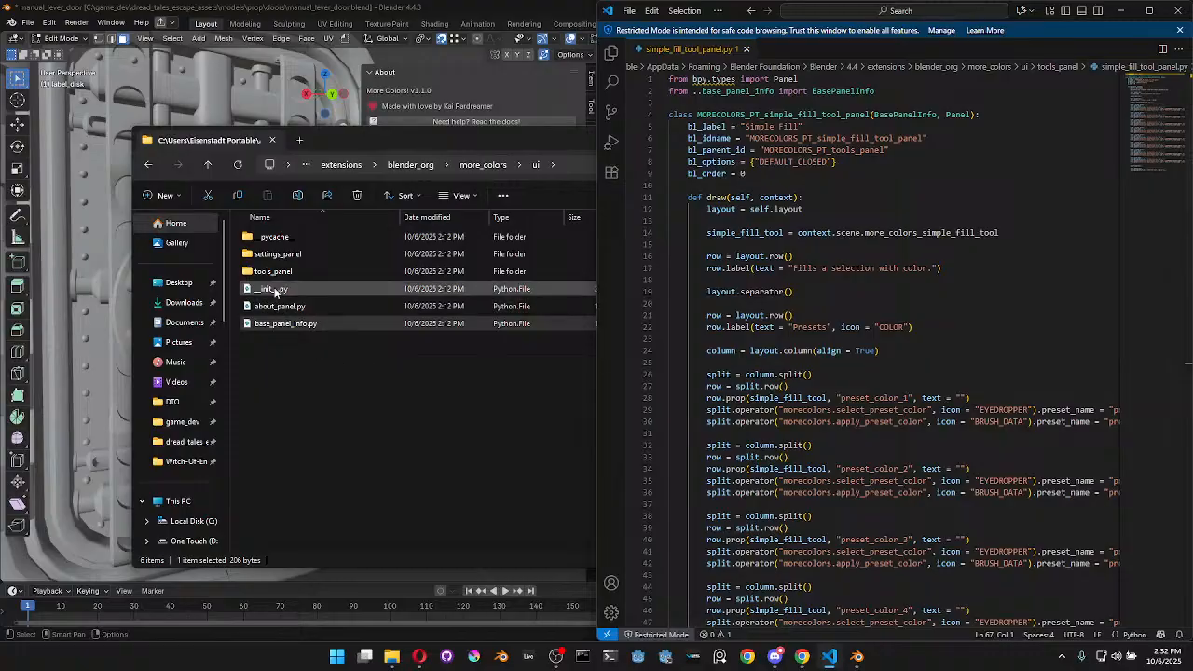
double_click(297, 254)
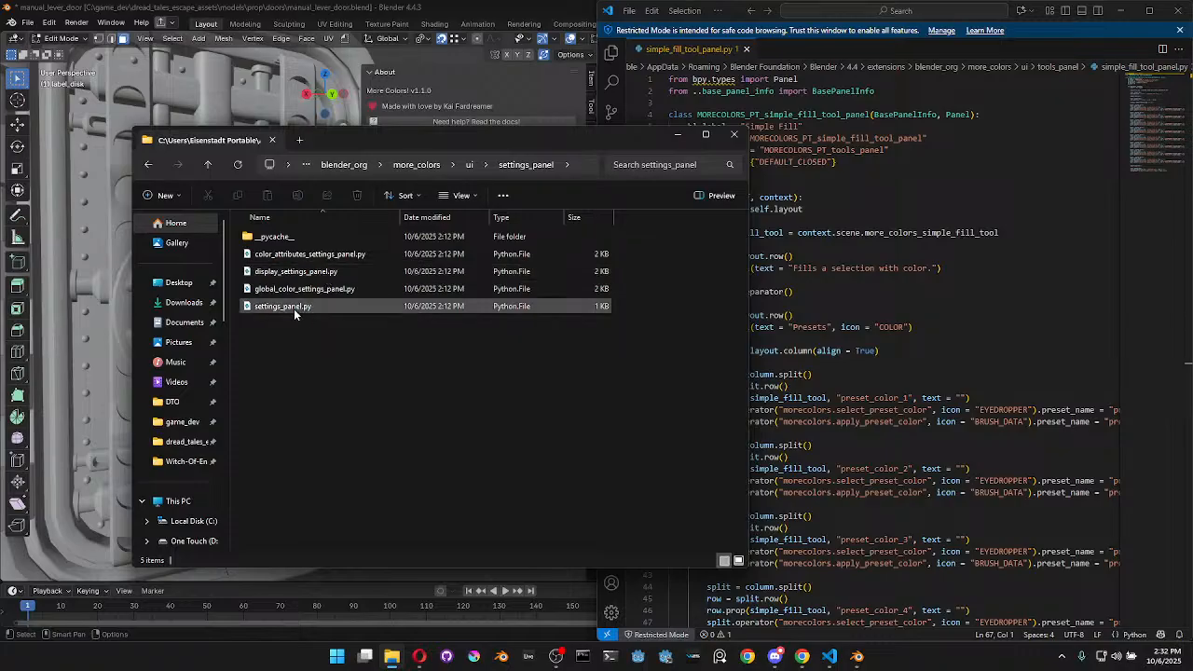
Check the tools_panel and settings_panel folders, inspect global_color_settings_panel.py in Visual Studio Code and close it
left_click(208, 164)
double_click(297, 271)
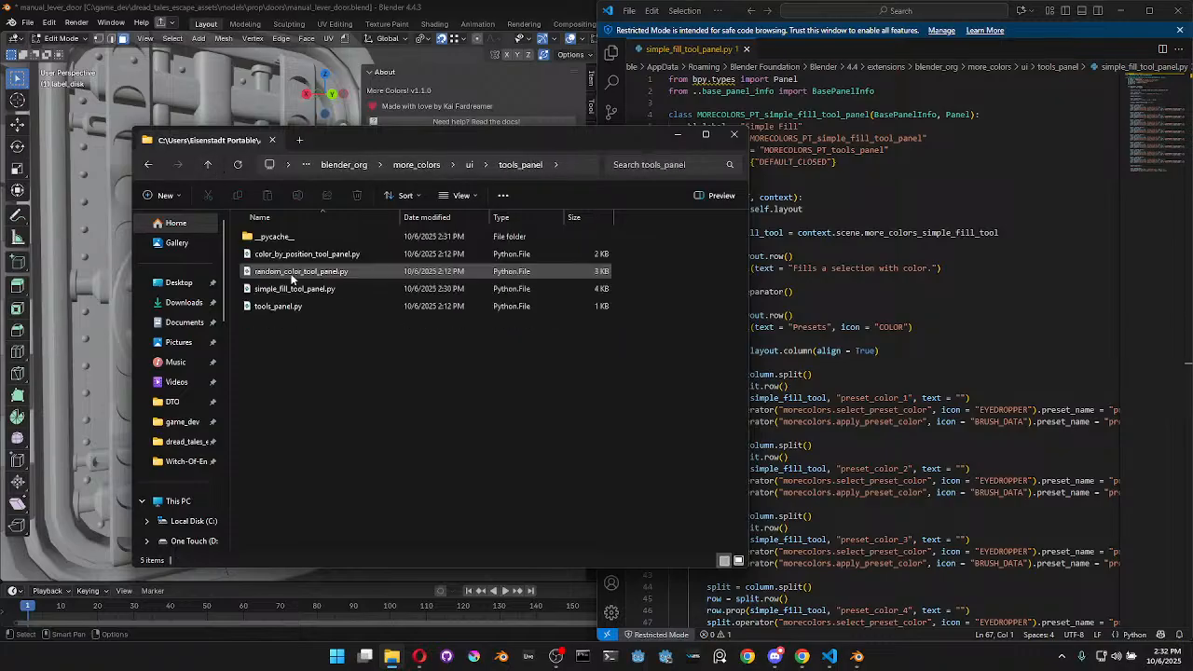
left_click(211, 167)
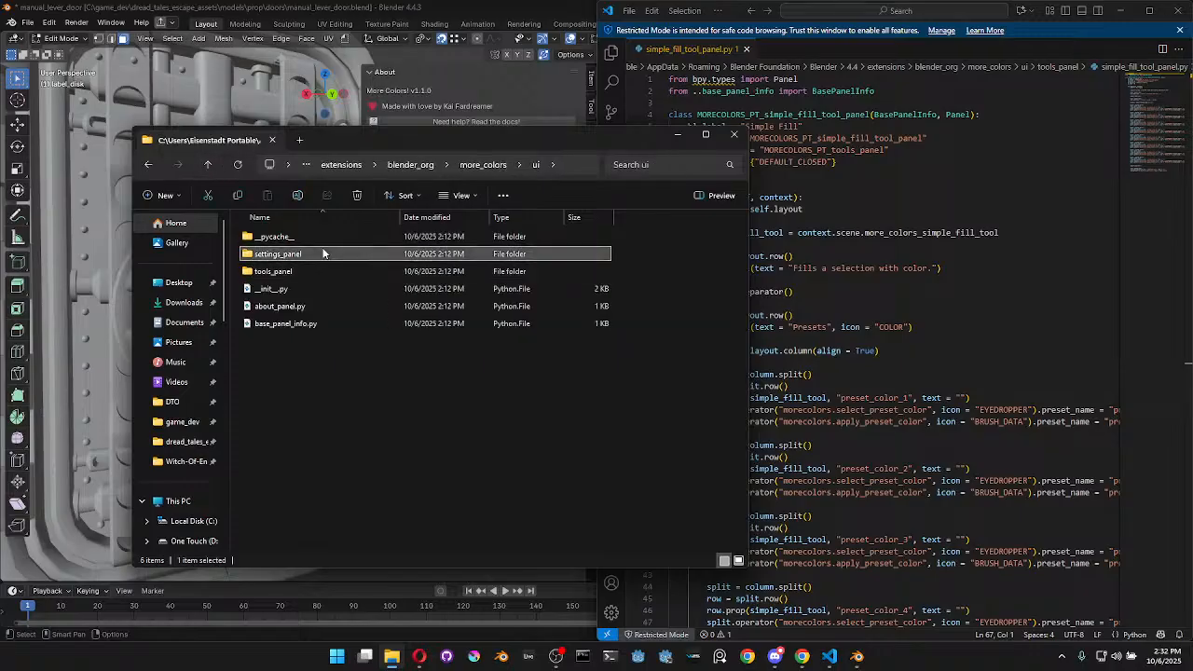
double_click(321, 254)
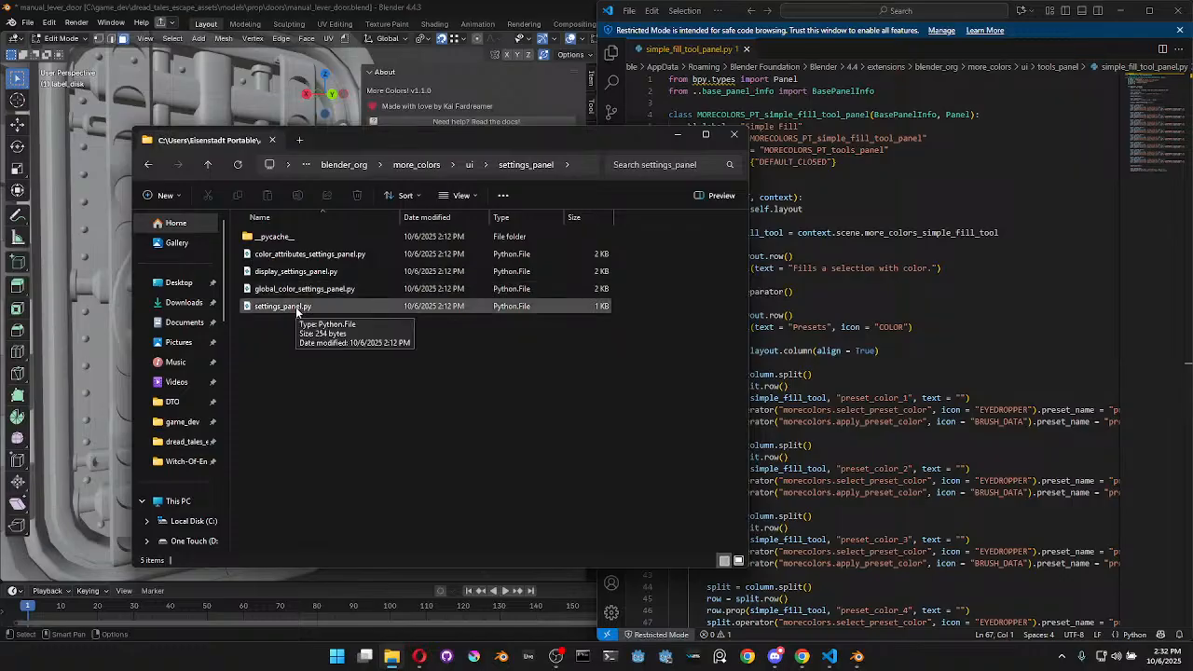
left_click_drag(306, 293, 833, 59)
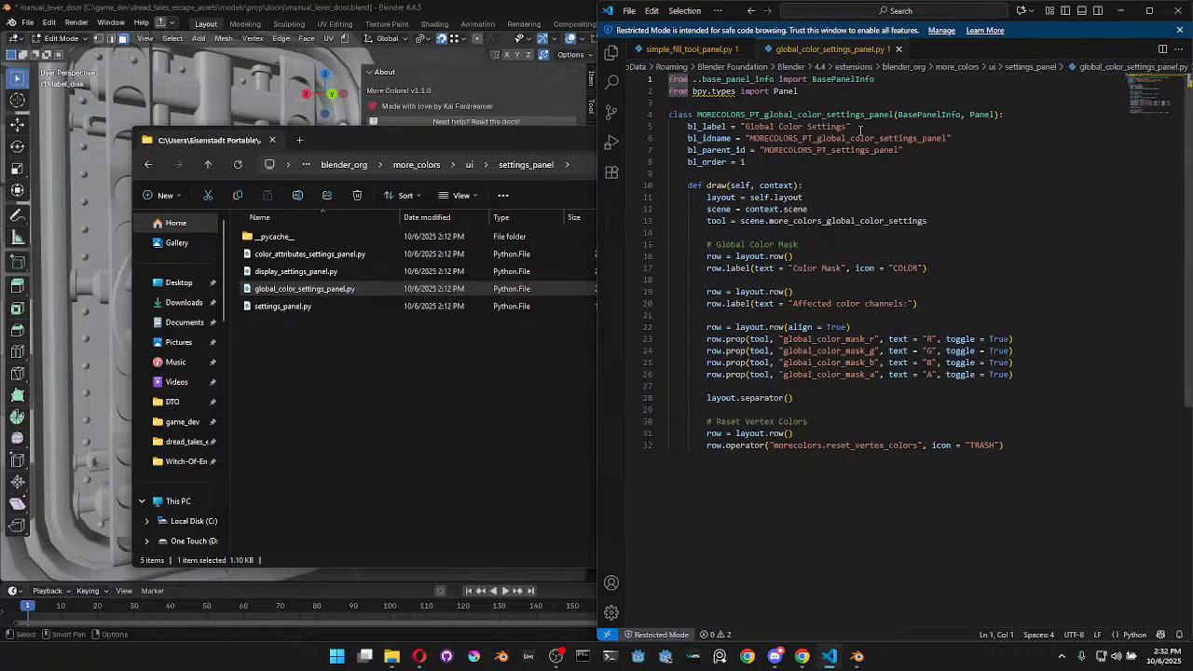
left_click(899, 49)
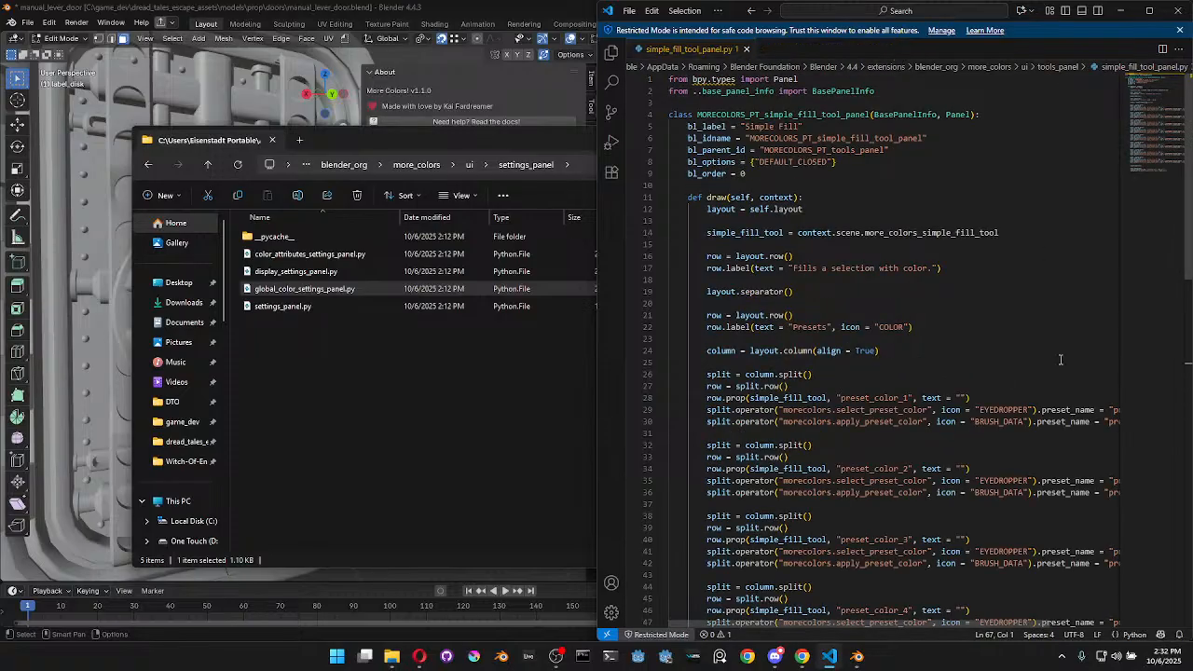
Review the preset color blocks in simple_fill_tool_panel.py, checking where preset_color_3 is used
scroll(1060, 358, "down", 8)
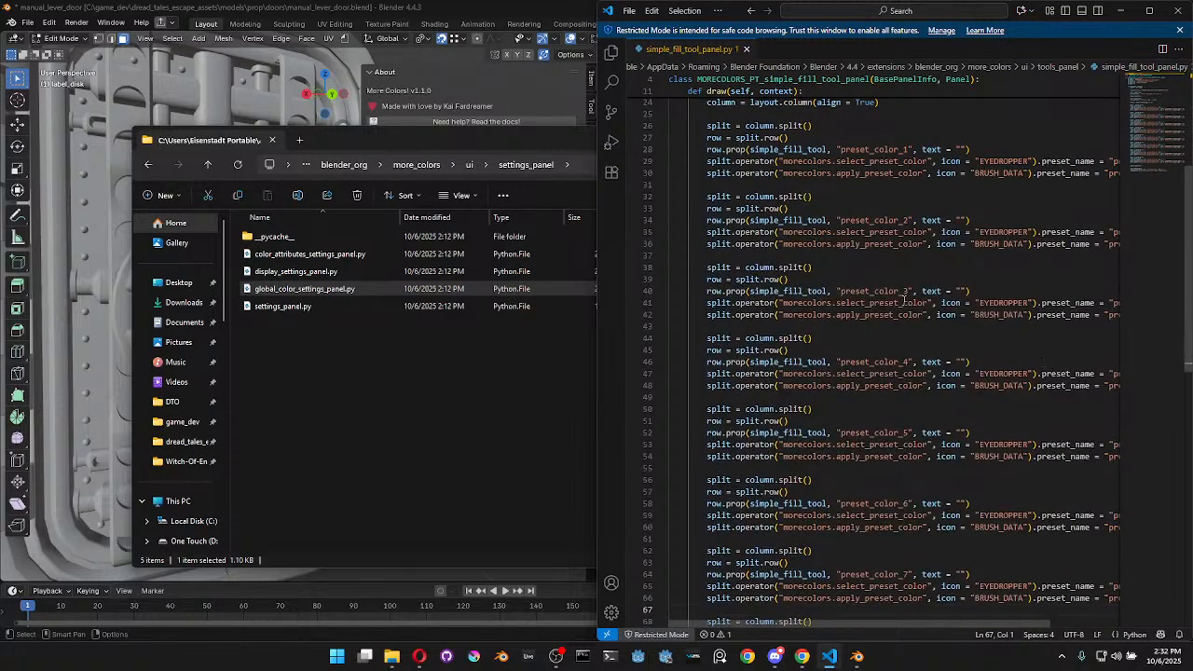
double_click(867, 290)
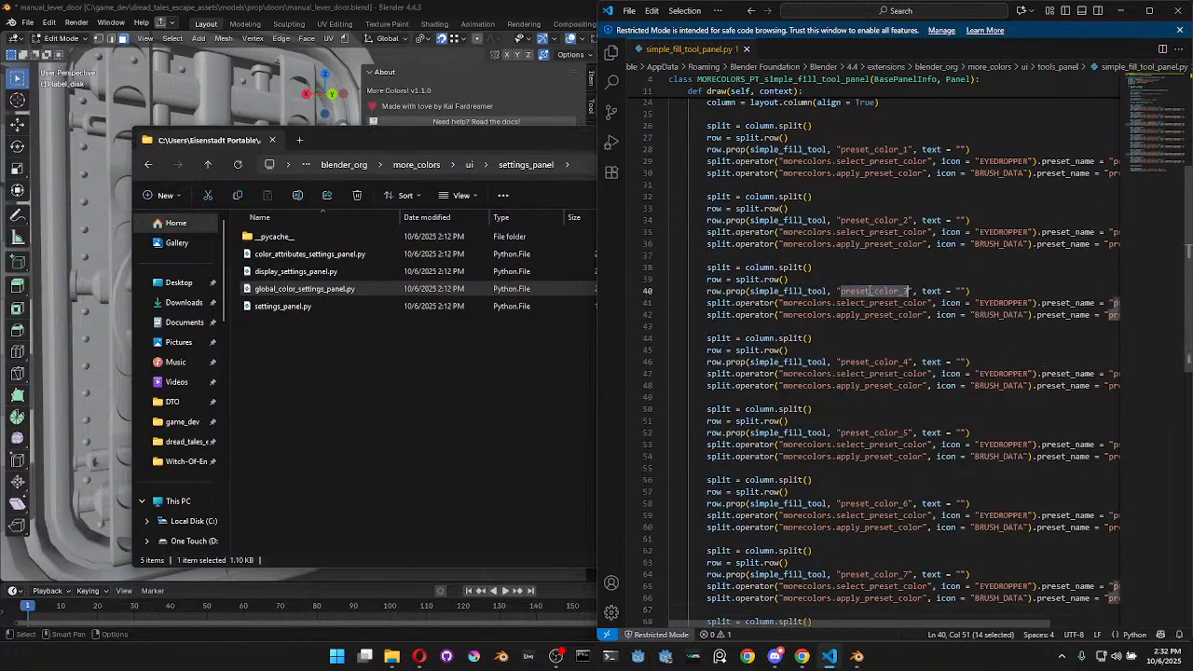
scroll(952, 428, "up", 7)
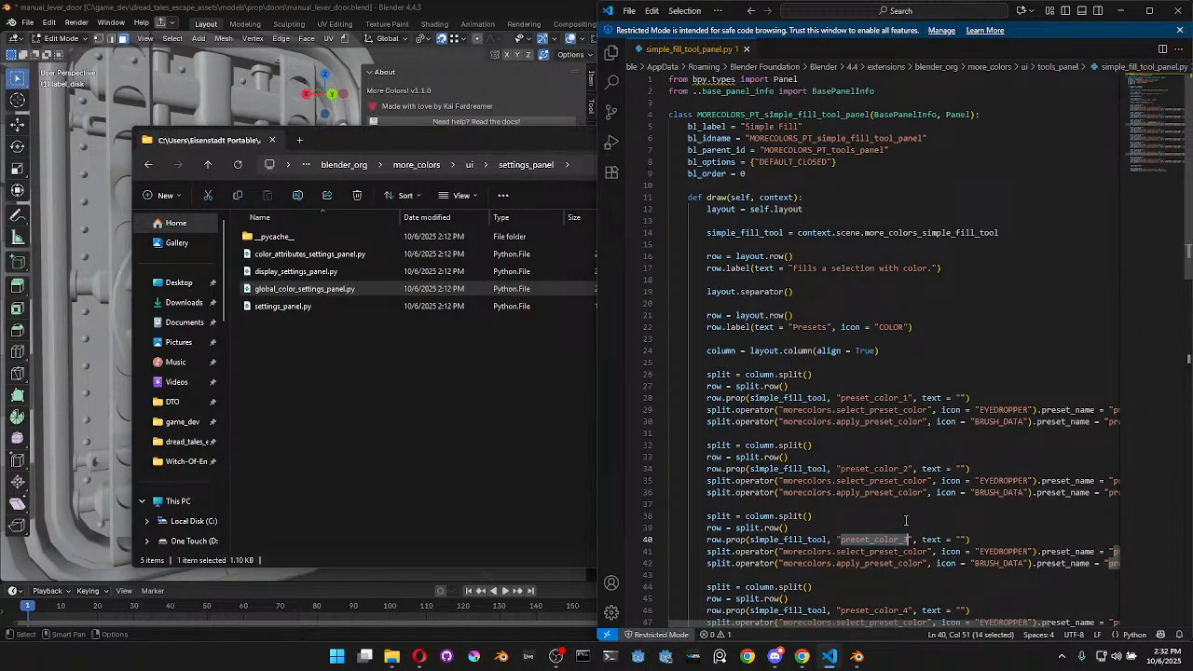
scroll(906, 520, "down", 4)
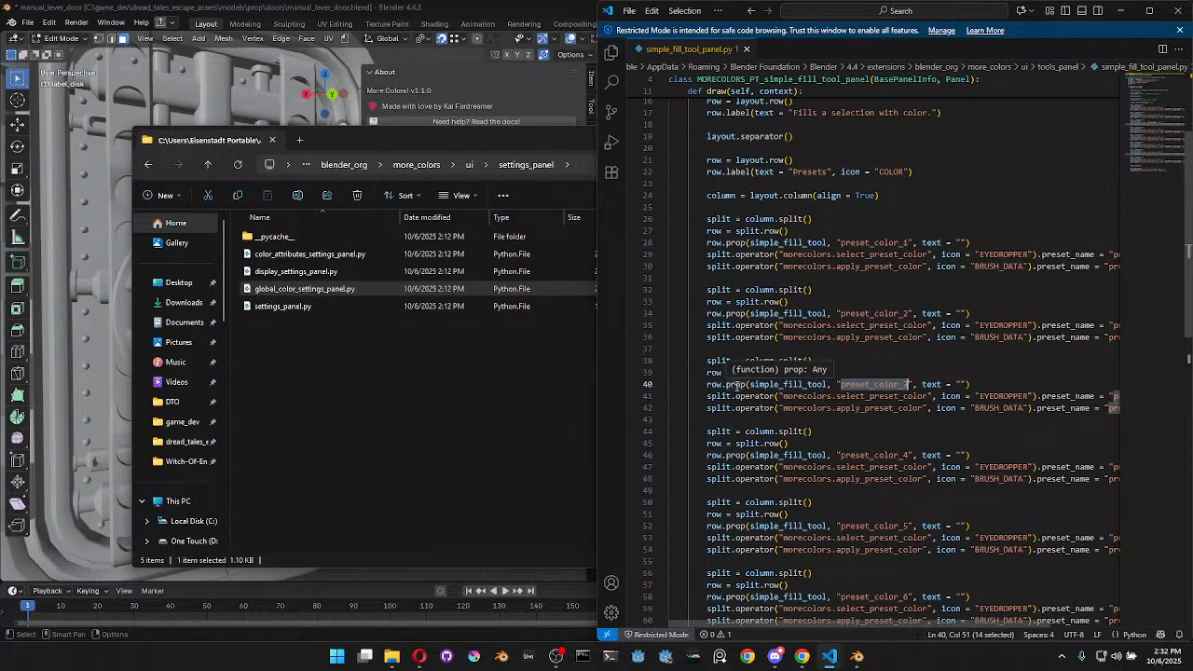
left_click(420, 656)
left_click(1076, 12)
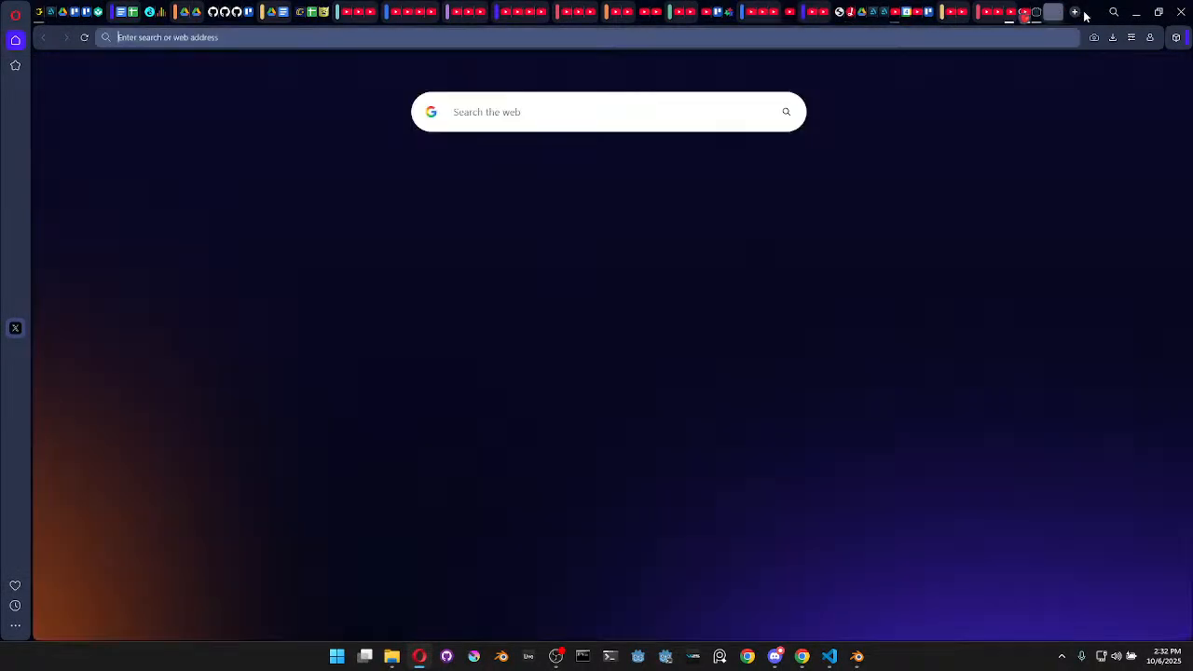
left_click(1137, 12)
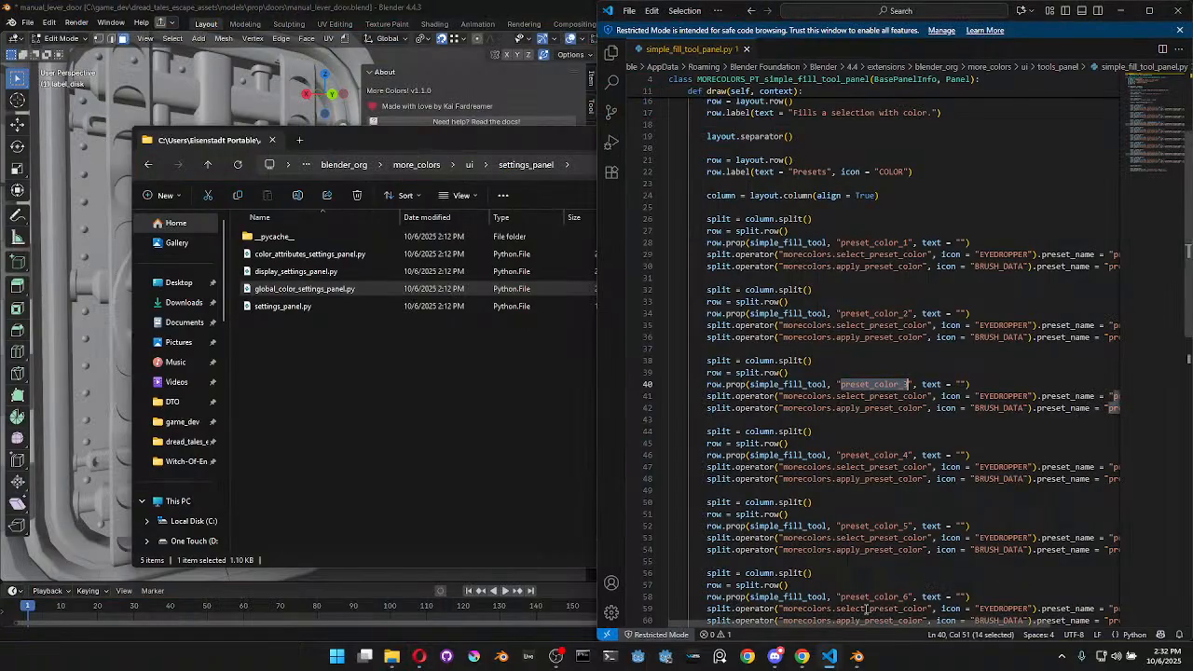
Switch to the Chrome guest window and search the web for "BLENDER PROP METHOD"
left_click(805, 658)
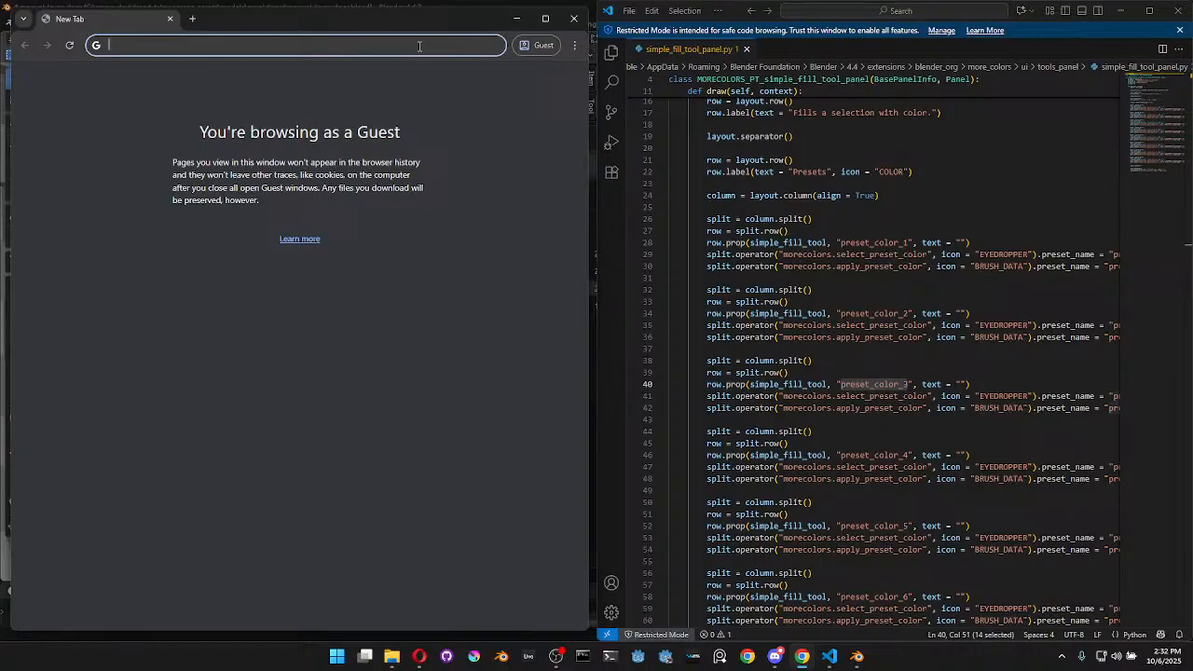
type("BLENDER")
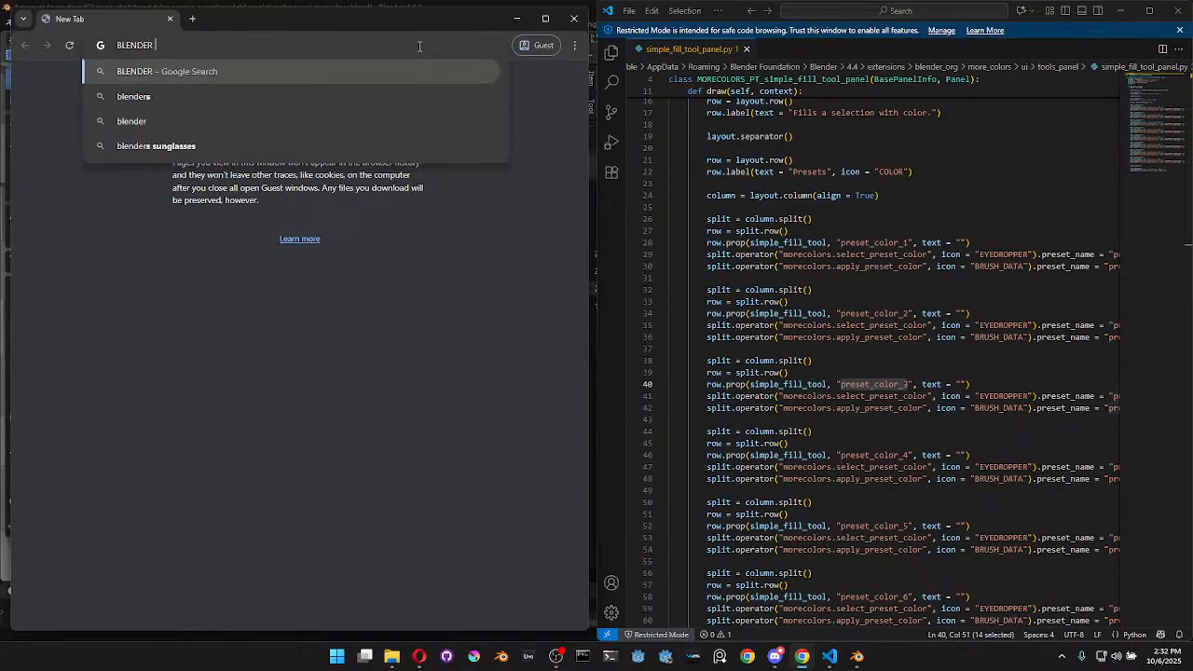
type(" PROP METHOD")
key("Return")
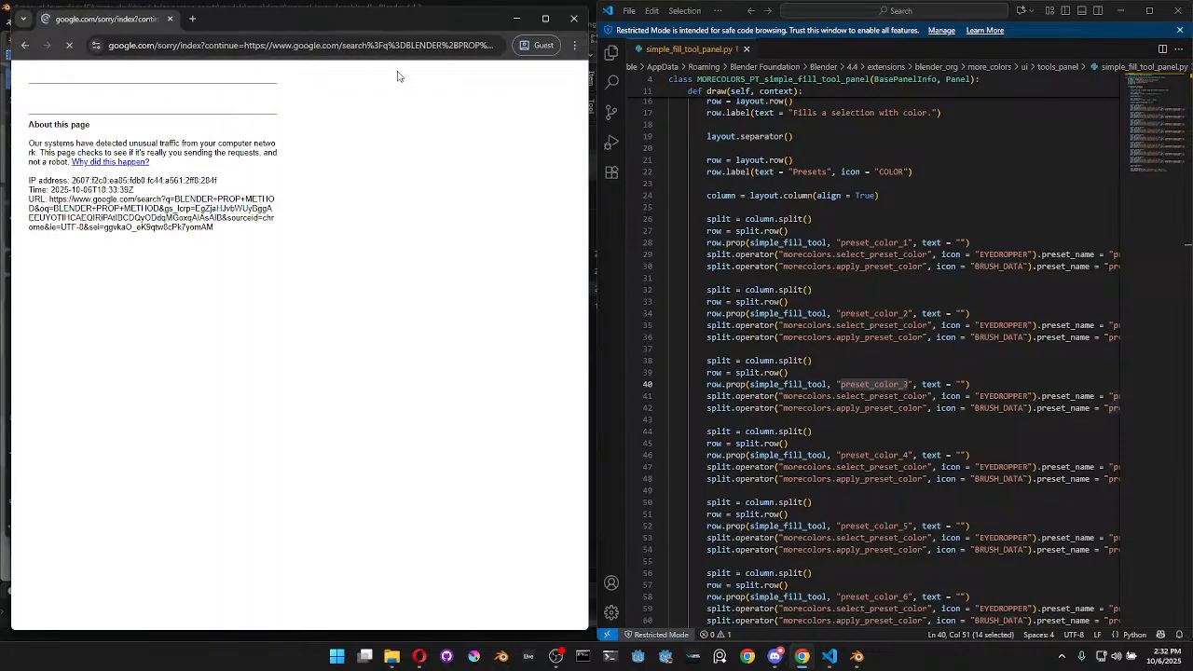
Complete the reCAPTCHA check by selecting all crosswalk images and verifying
left_click(68, 126)
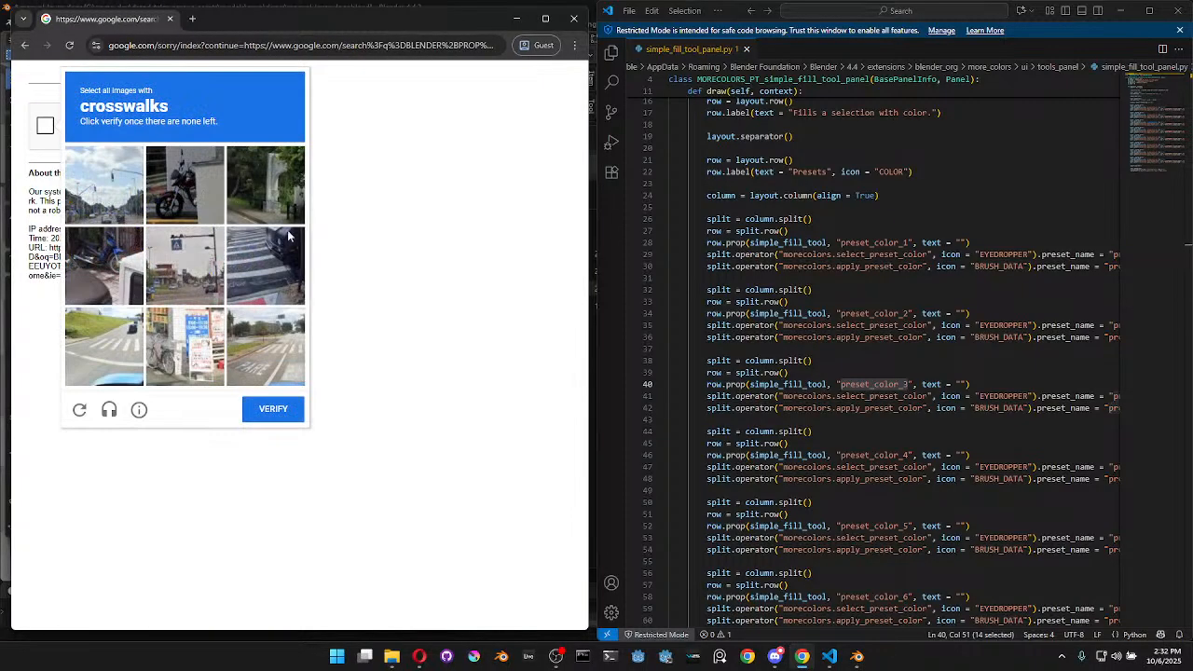
left_click(261, 249)
left_click(107, 339)
left_click(263, 343)
left_click(263, 275)
left_click(314, 363)
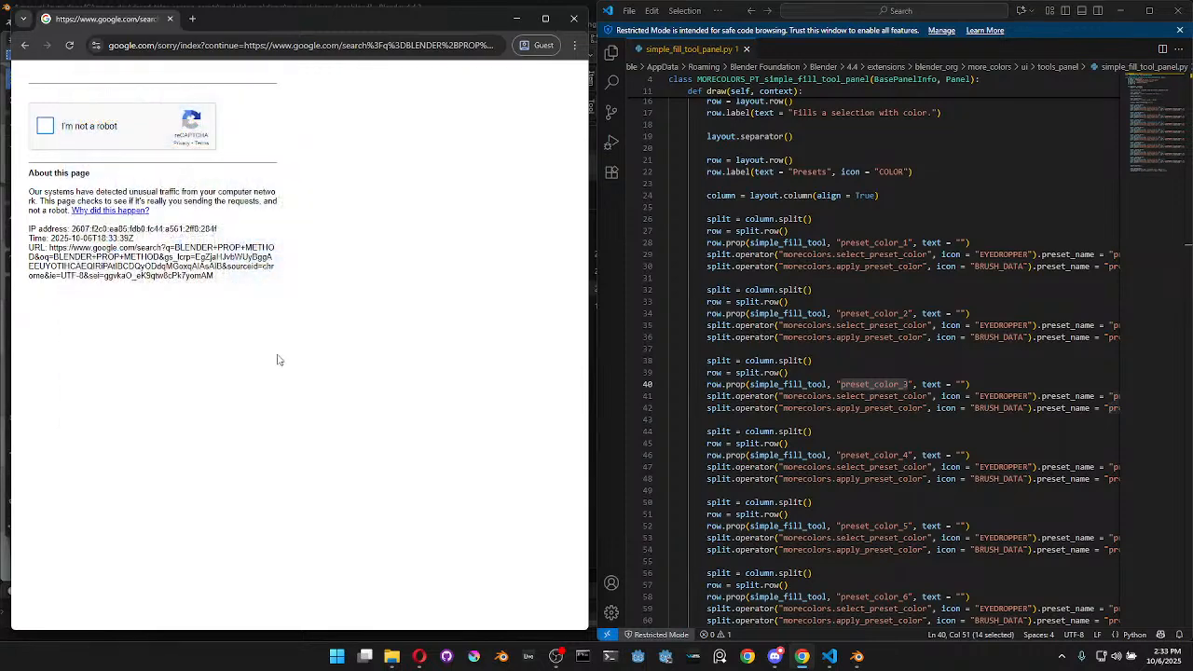
left_click(45, 126)
left_click(265, 265)
left_click(265, 345)
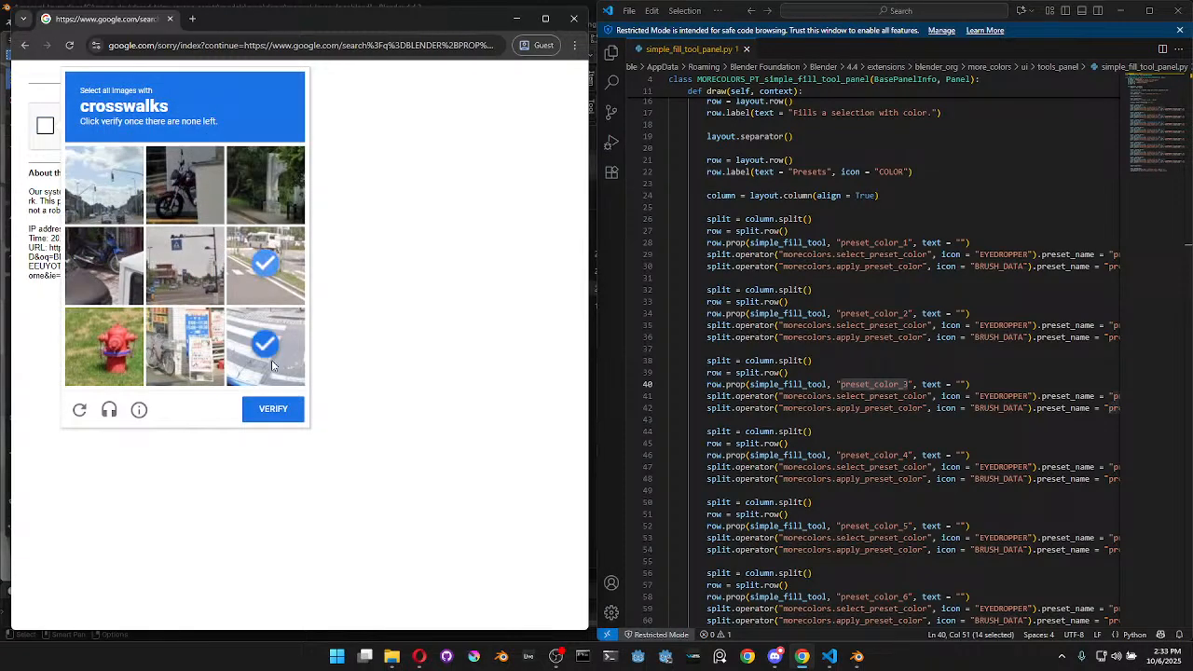
left_click(278, 283)
left_click(283, 413)
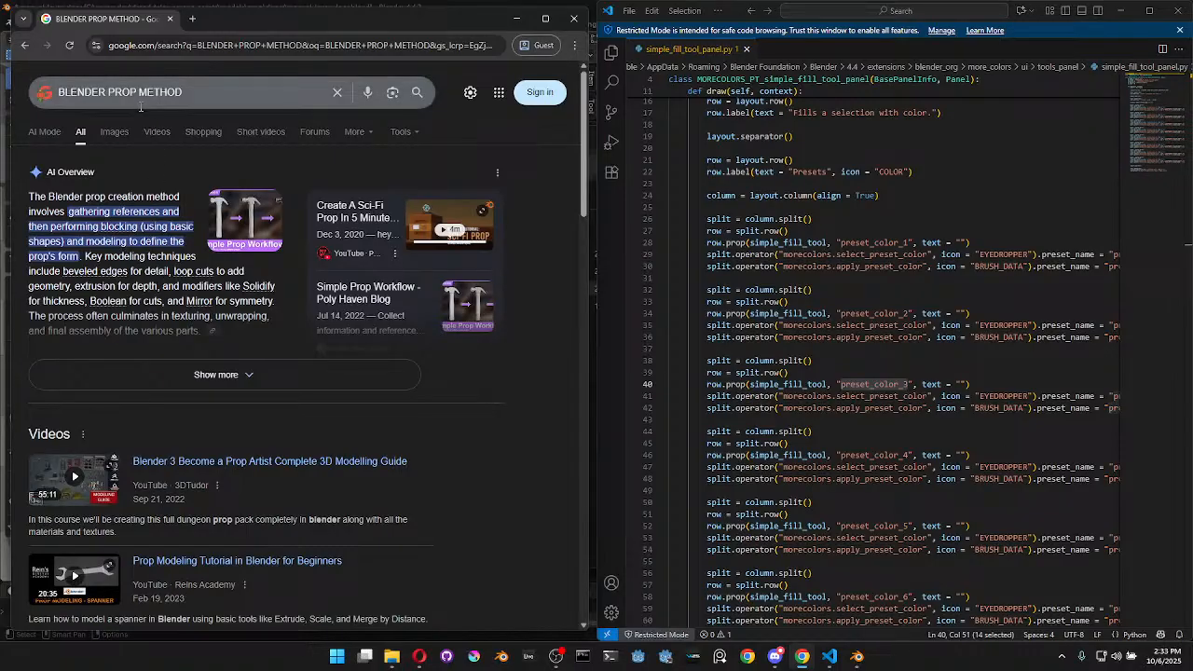
Look through the search results and refine the query to "BLENDER PROP METHOD bpy"
scroll(191, 281, "down", 5)
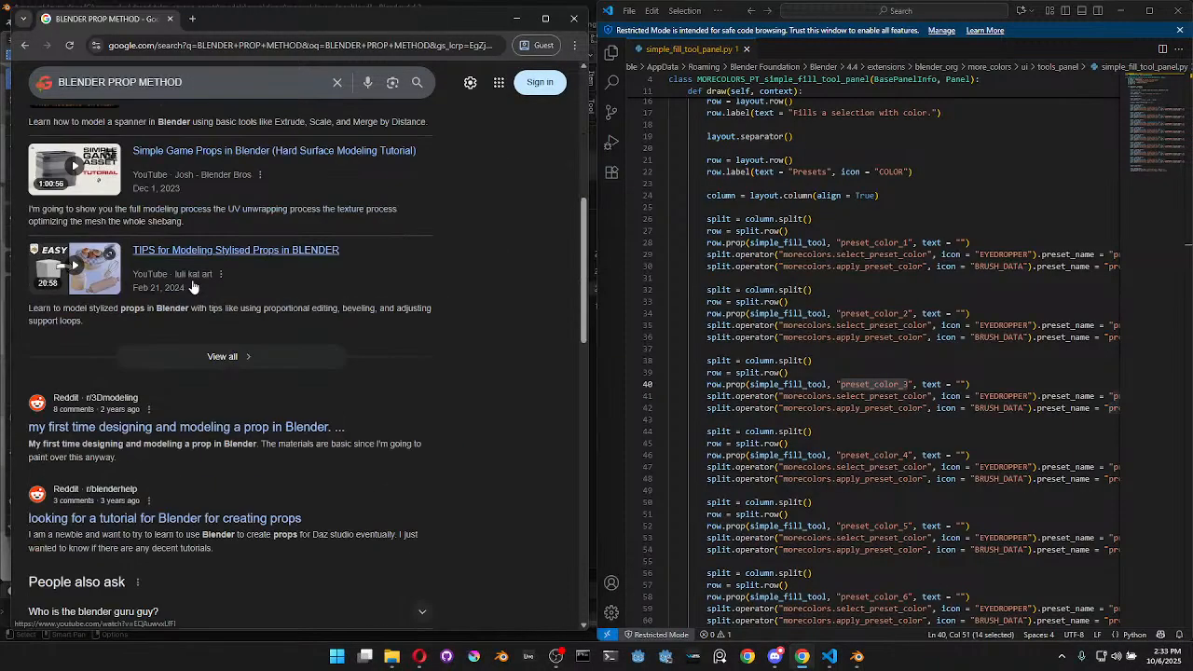
scroll(193, 287, "down", 2)
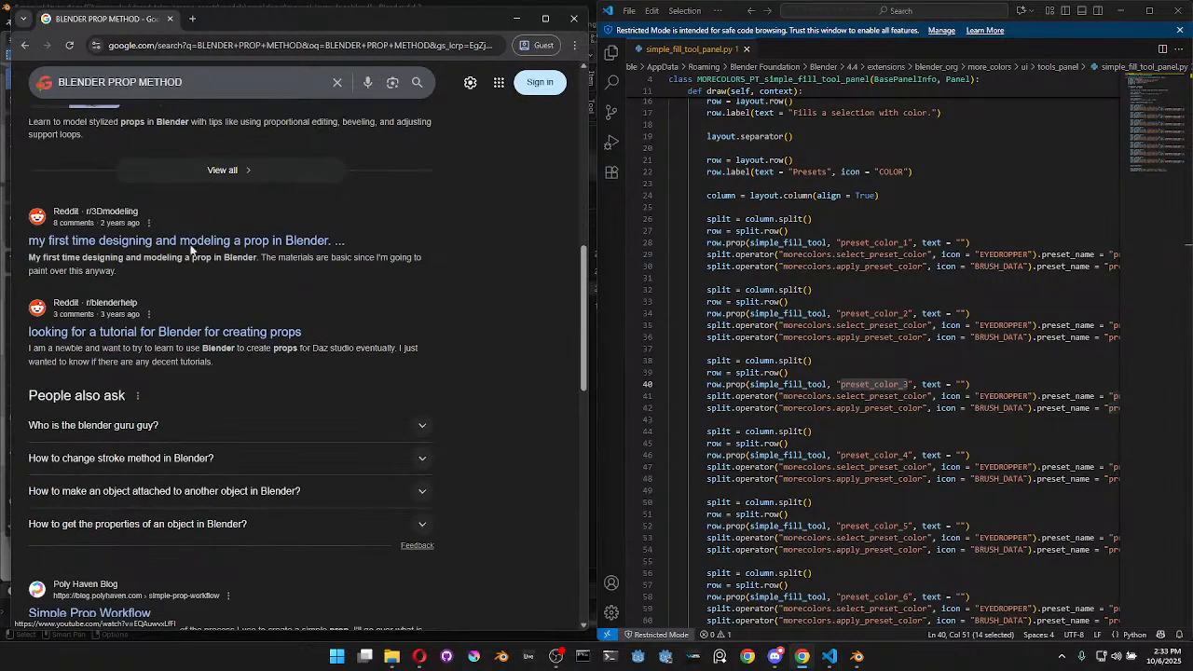
left_click(218, 82)
type("bdy")
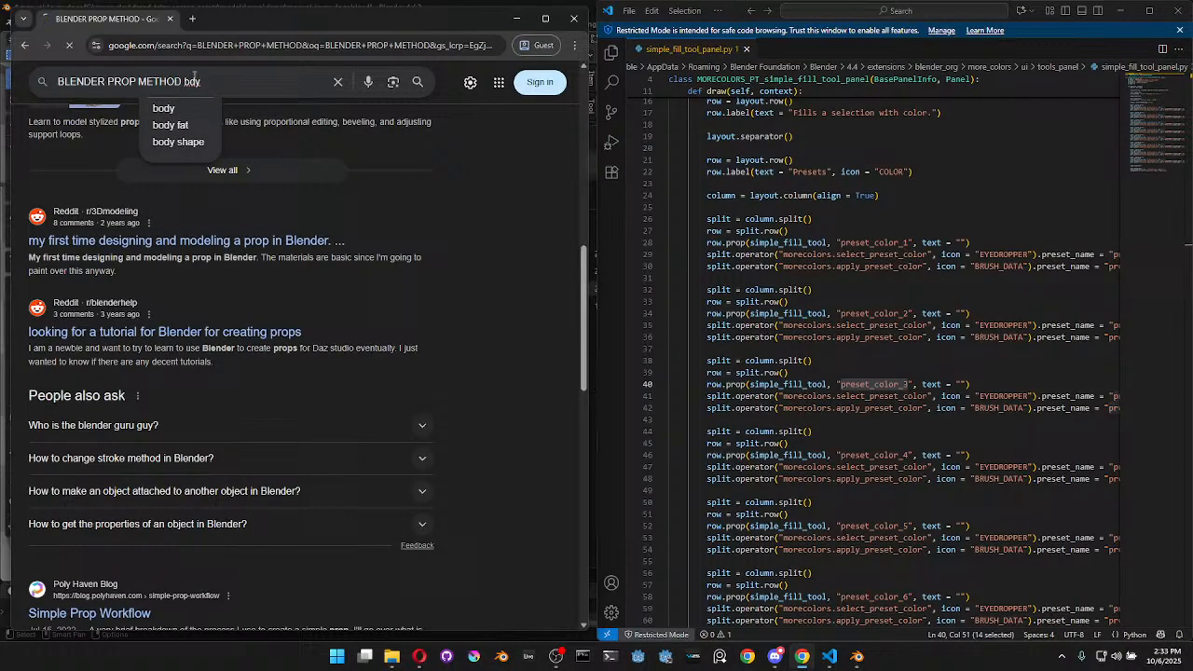
scroll(706, 90, "up", 5)
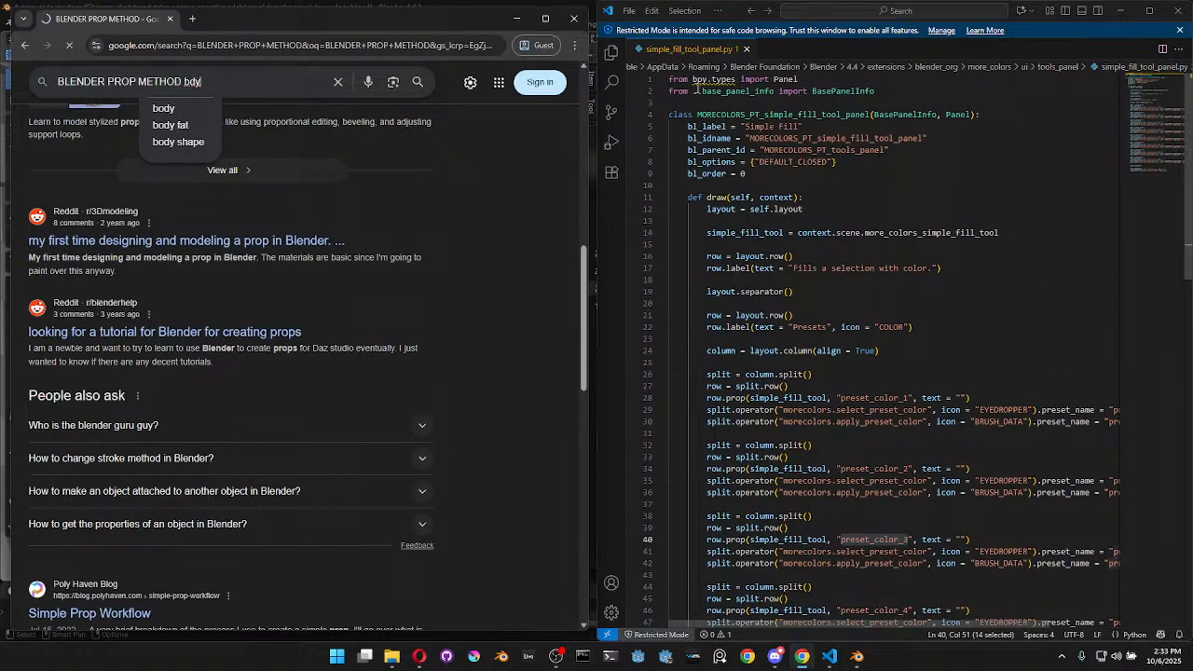
left_click(186, 92)
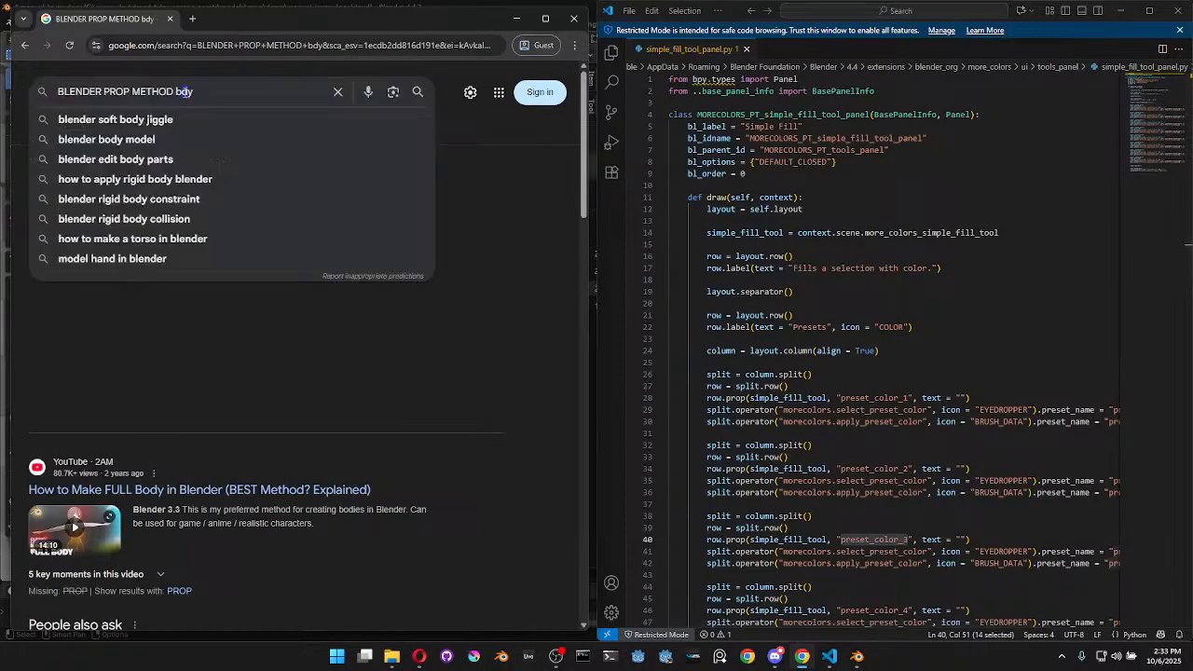
key("BackSpace")
type("p")
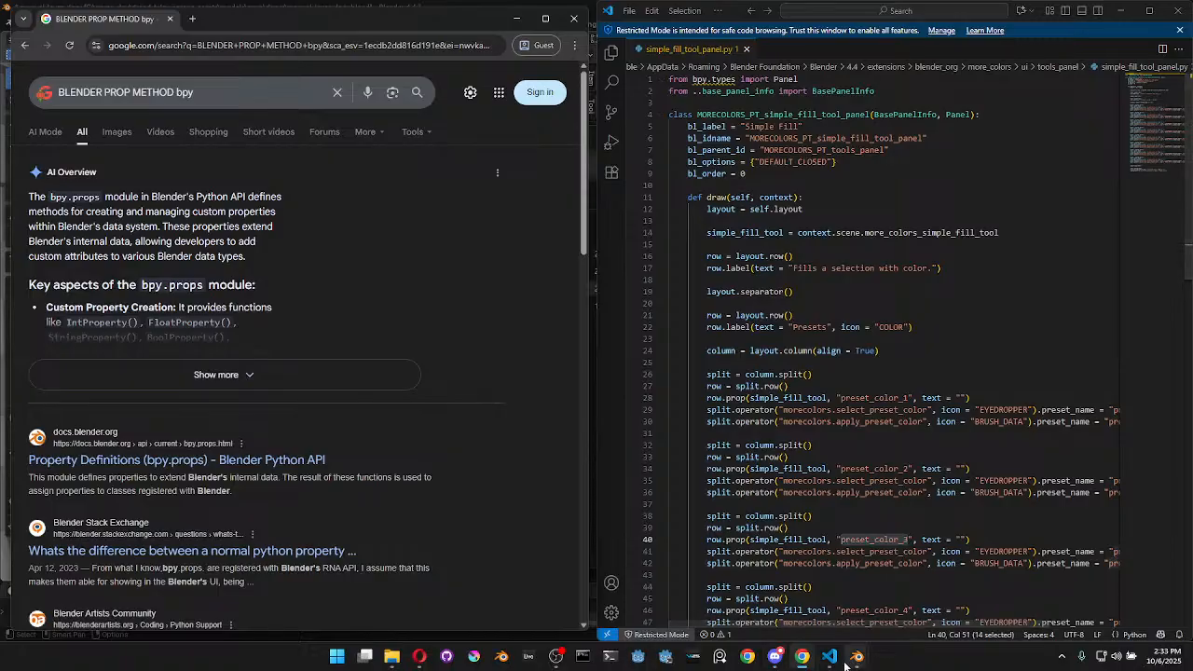
Switch to Blender, close the Preferences and try selecting the fifth Simple Fill preset as the fill color
mouse_move(858, 657)
left_click(912, 597)
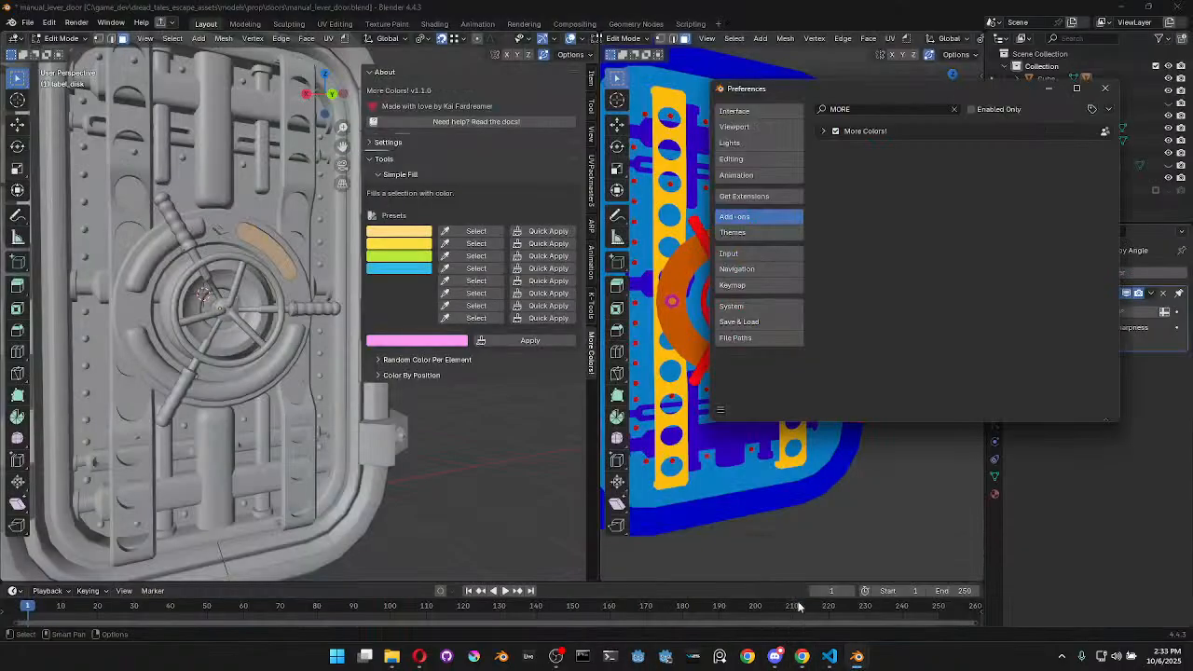
left_click(1105, 89)
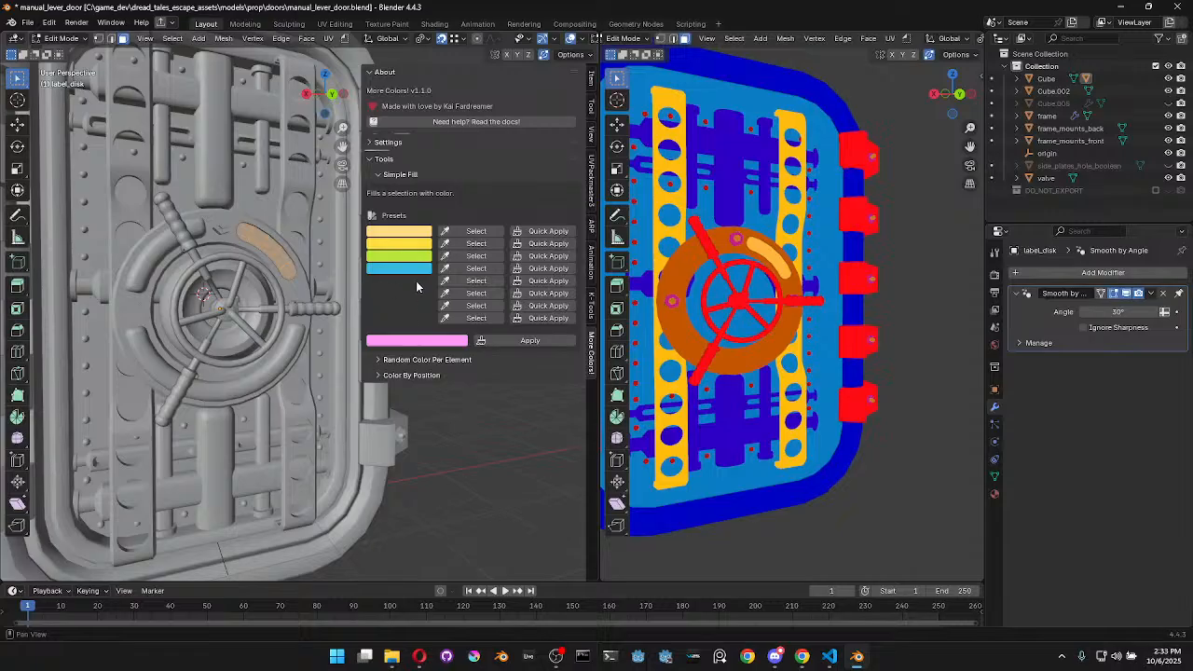
left_click(471, 283)
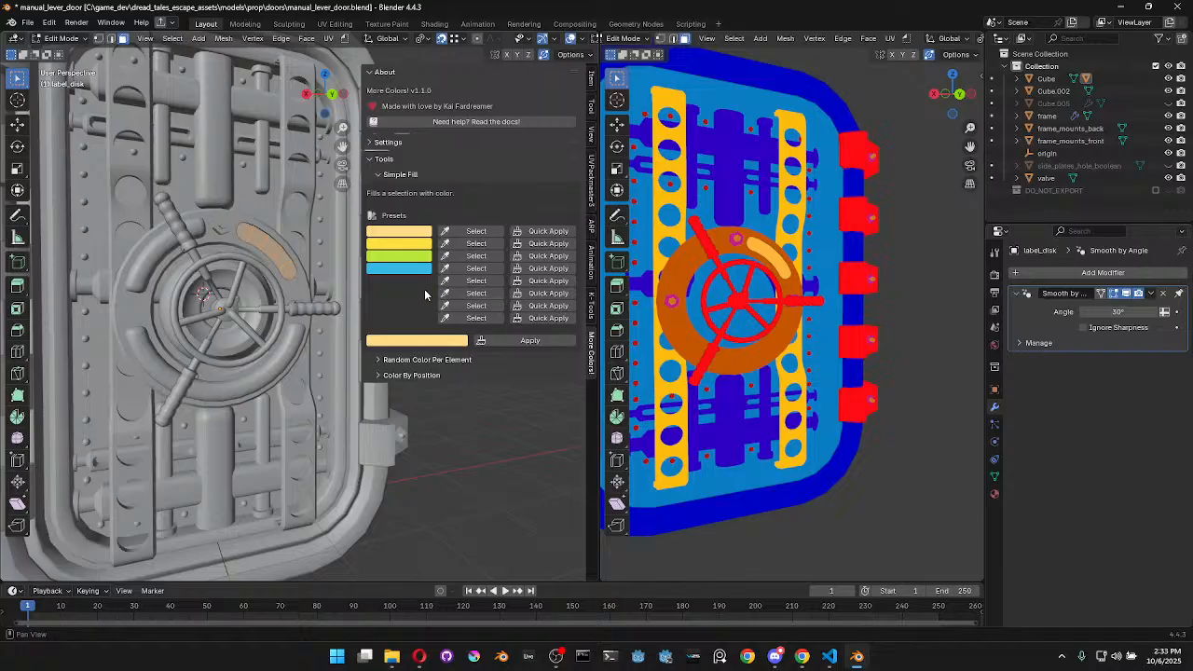
Undo the last preset number edit in simple_fill_tool_panel.py in Visual Studio Code and inspect the preset_color_4 block
left_click(832, 661)
scroll(909, 485, "down", 5)
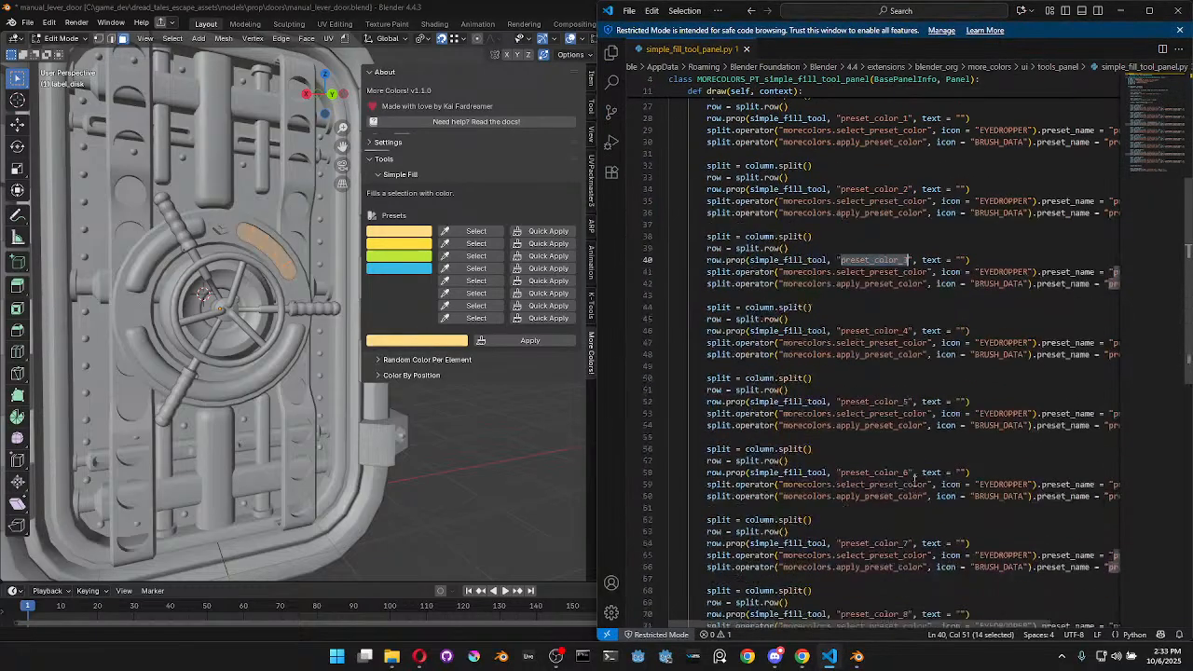
left_click(938, 315)
key("ctrl+z")
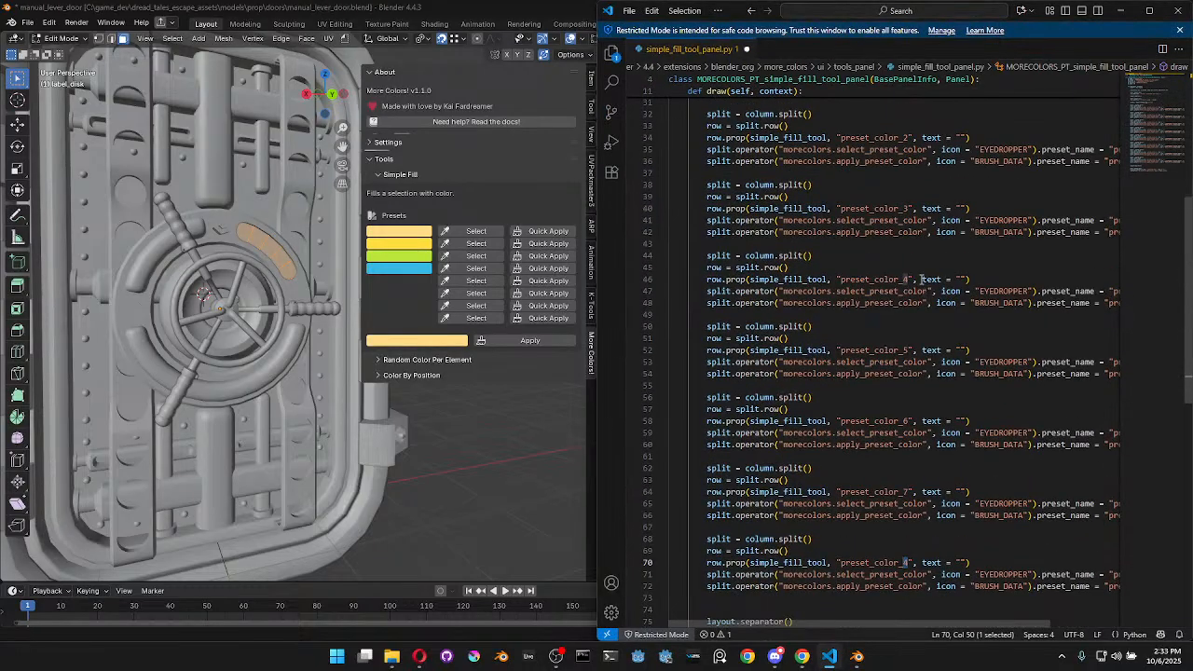
scroll(923, 289, "up", 3)
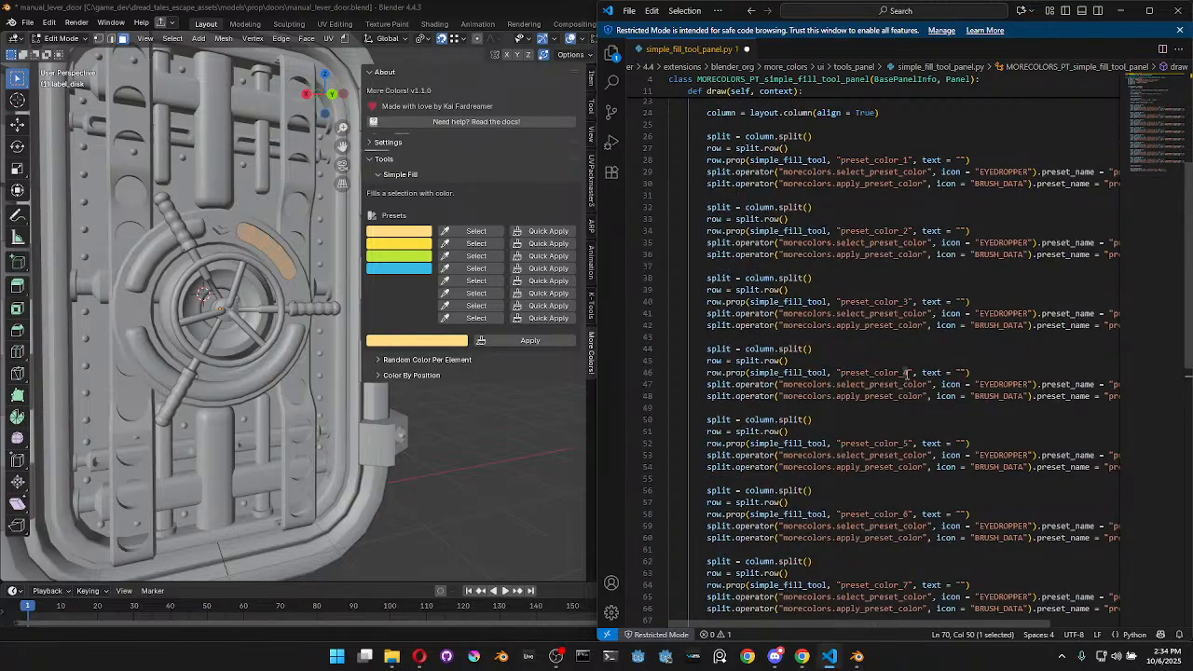
left_click(907, 373)
left_click(926, 422)
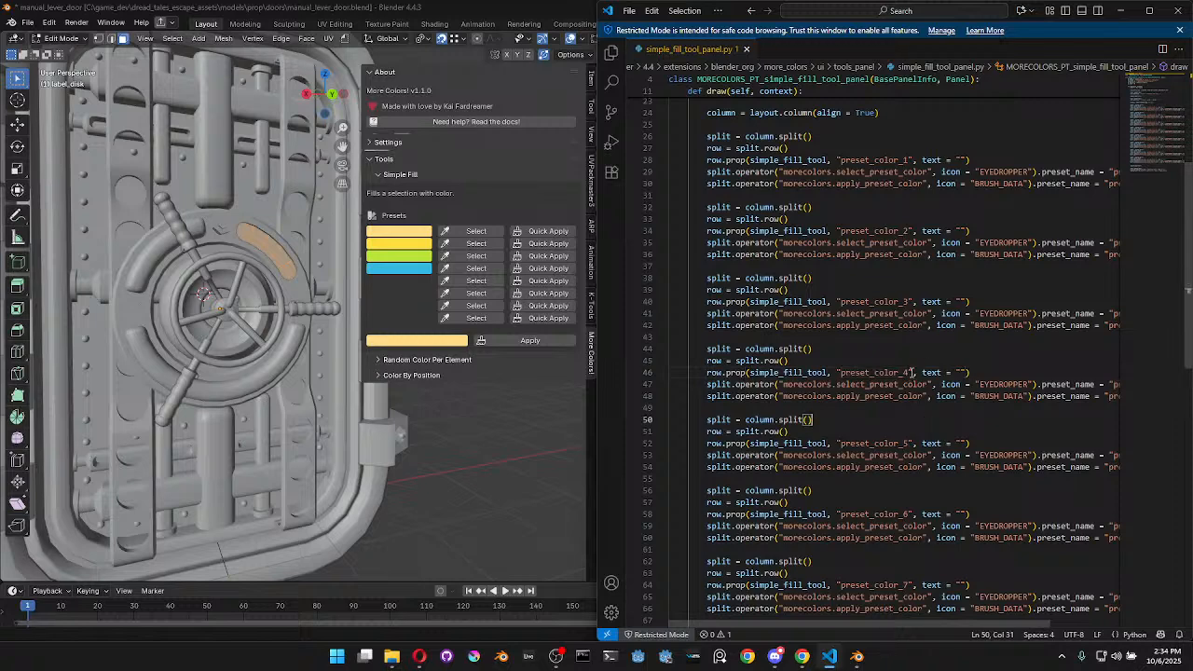
Undo the latest preset color row edits in simple_fill_tool_panel.py and redo them
left_click_drag(911, 372, 844, 372)
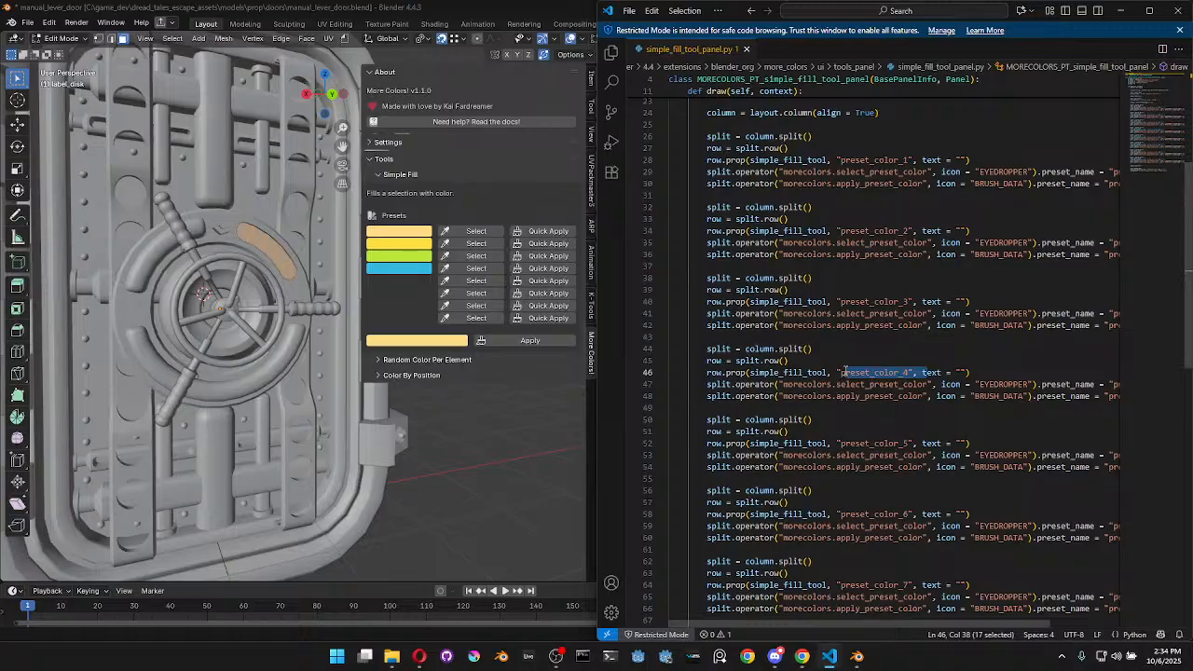
scroll(909, 426, "down", 1)
left_click(921, 414)
key("ctrl+z")
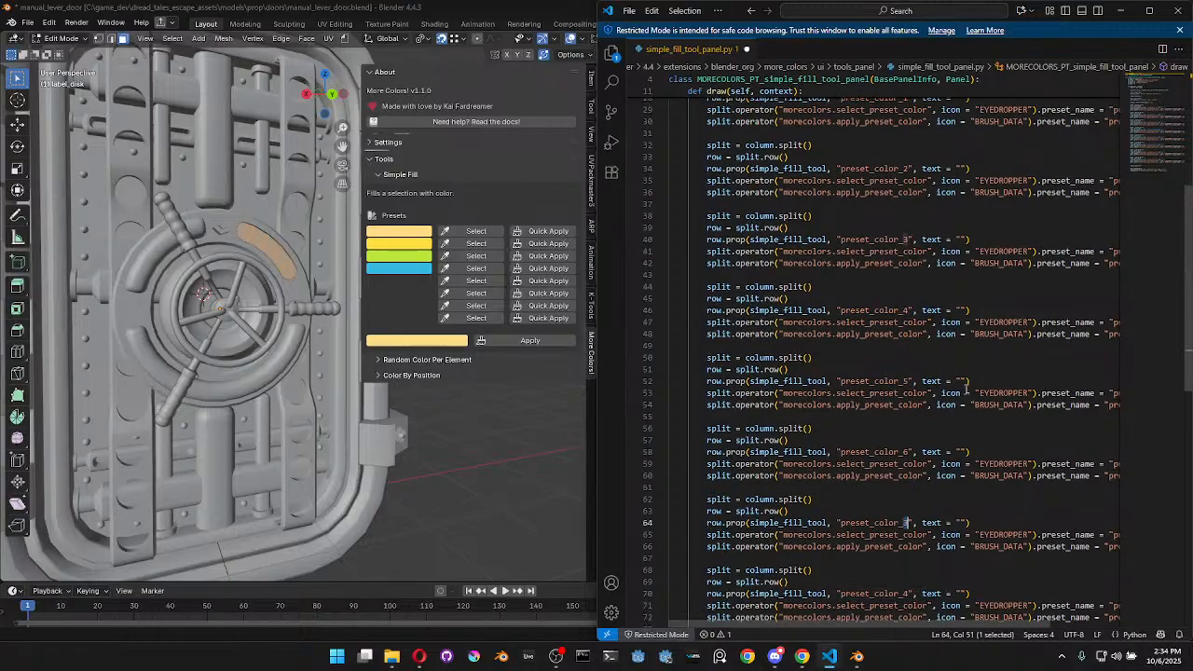
key("ctrl+y")
key("ctrl+y")
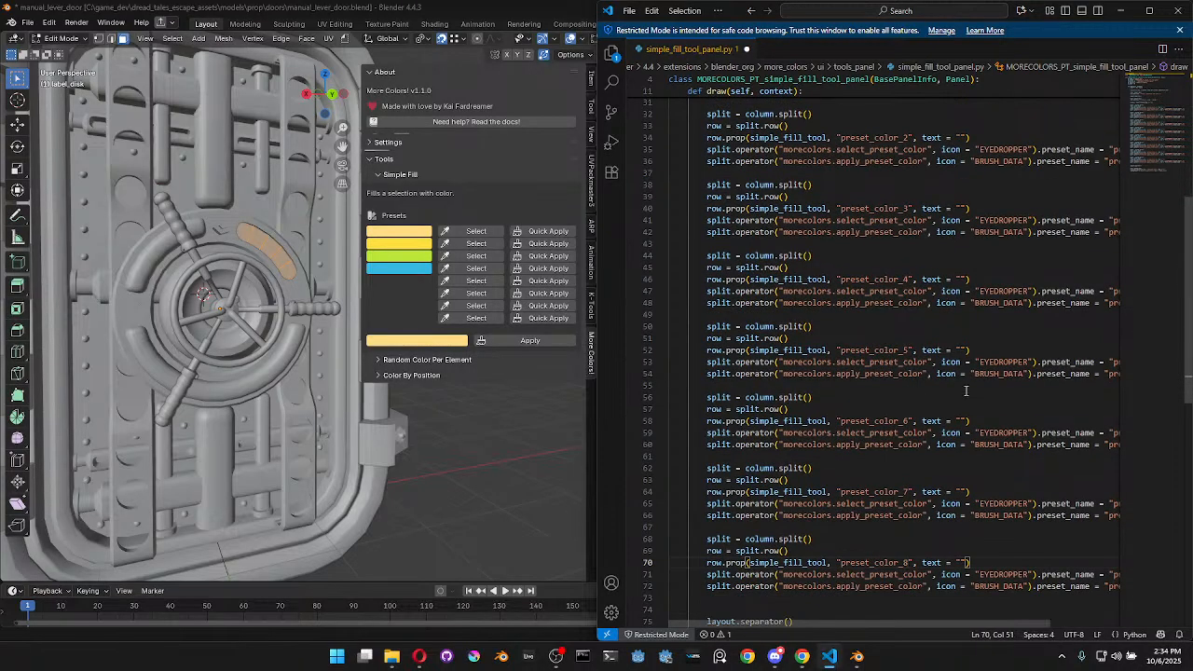
left_click(973, 392)
Switch to Chrome and look through the search results on Blender's prop method for a relevant documentation page
left_click_drag(731, 492, 802, 493)
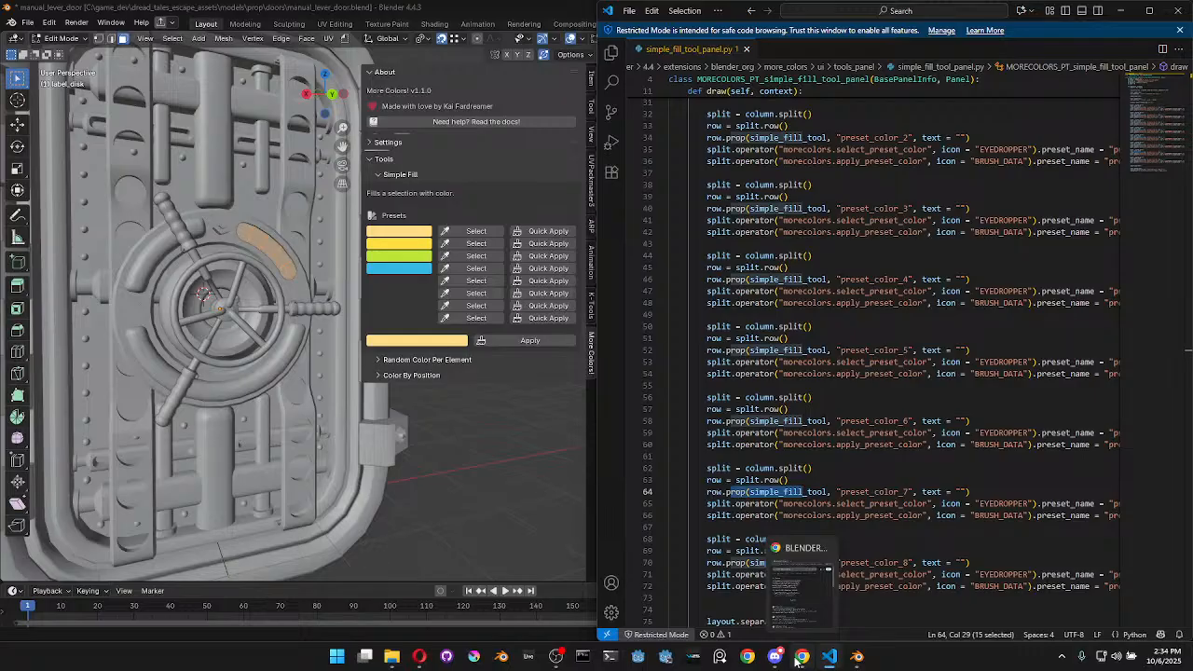
left_click(797, 658)
left_click(215, 374)
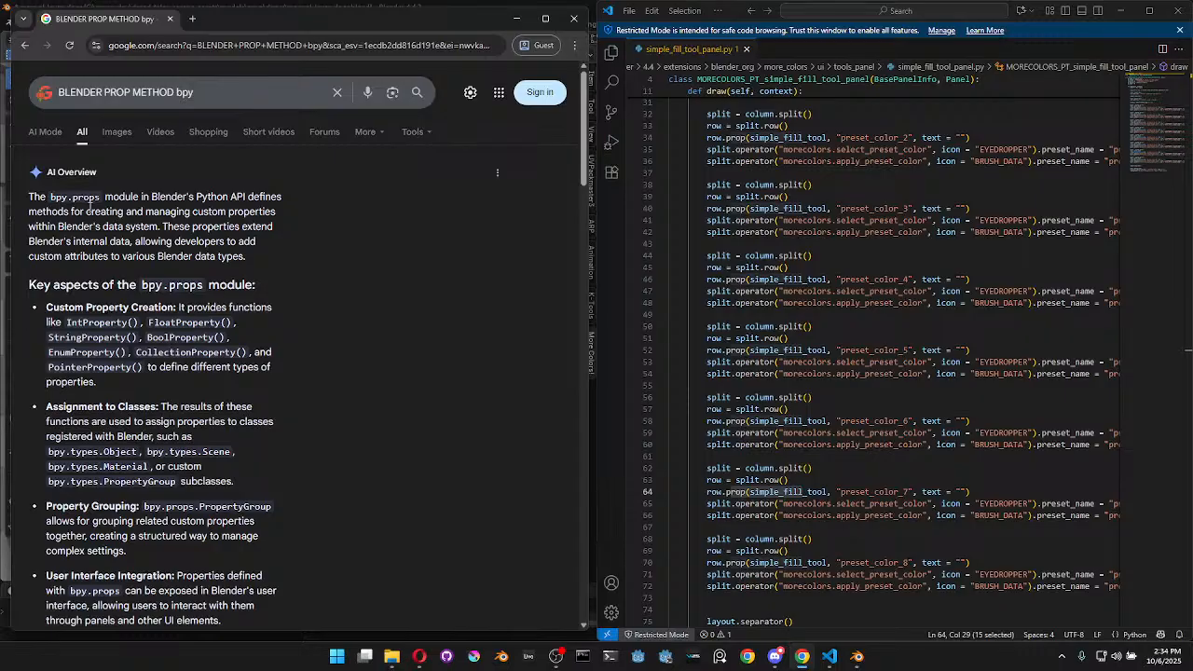
scroll(310, 329, "down", 15)
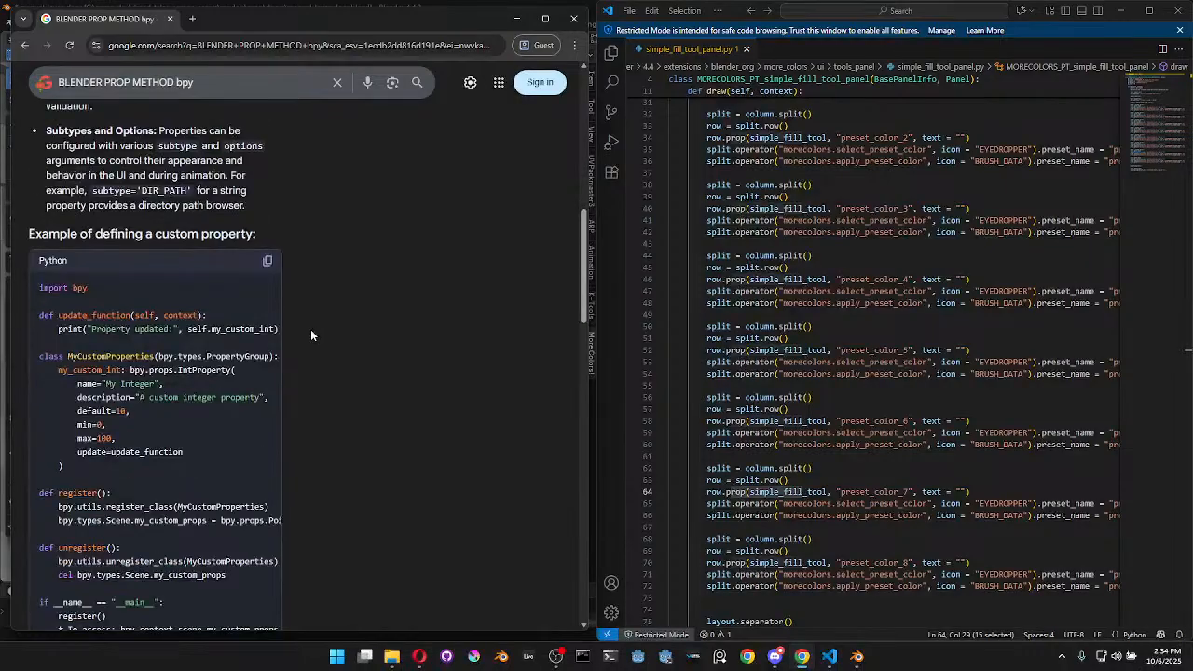
scroll(311, 330, "down", 3)
scroll(315, 324, "up", 1)
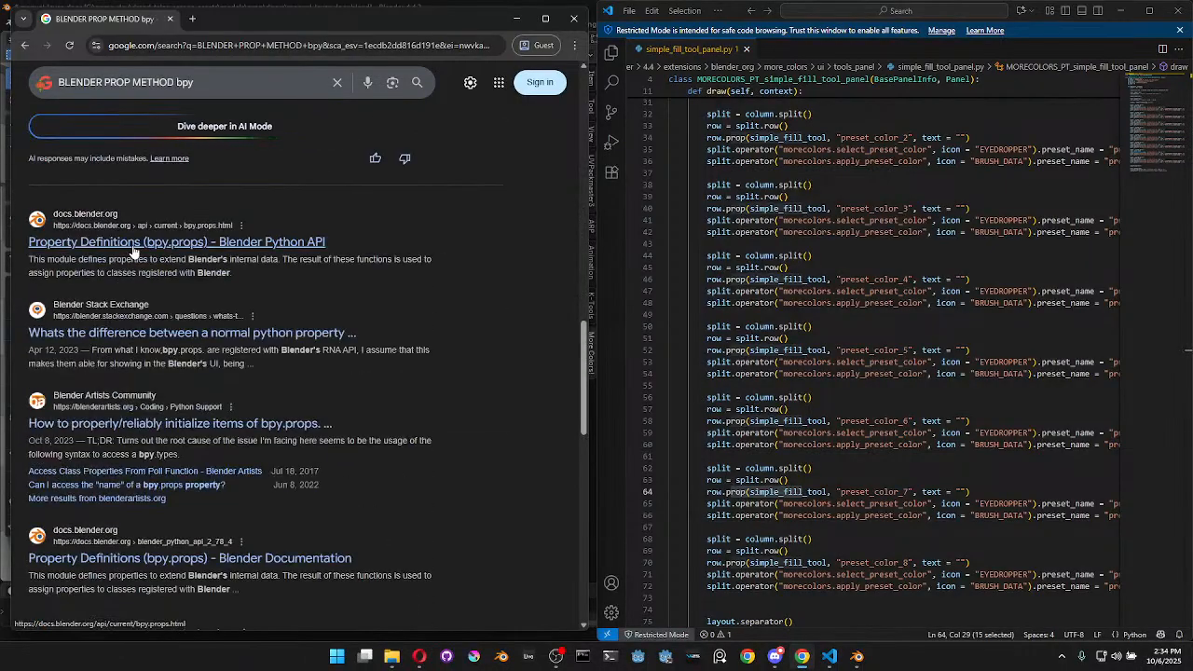
Refine the web search to "BLENDER PROP METHOD bpy -props" to exclude pages about props
left_click(229, 86)
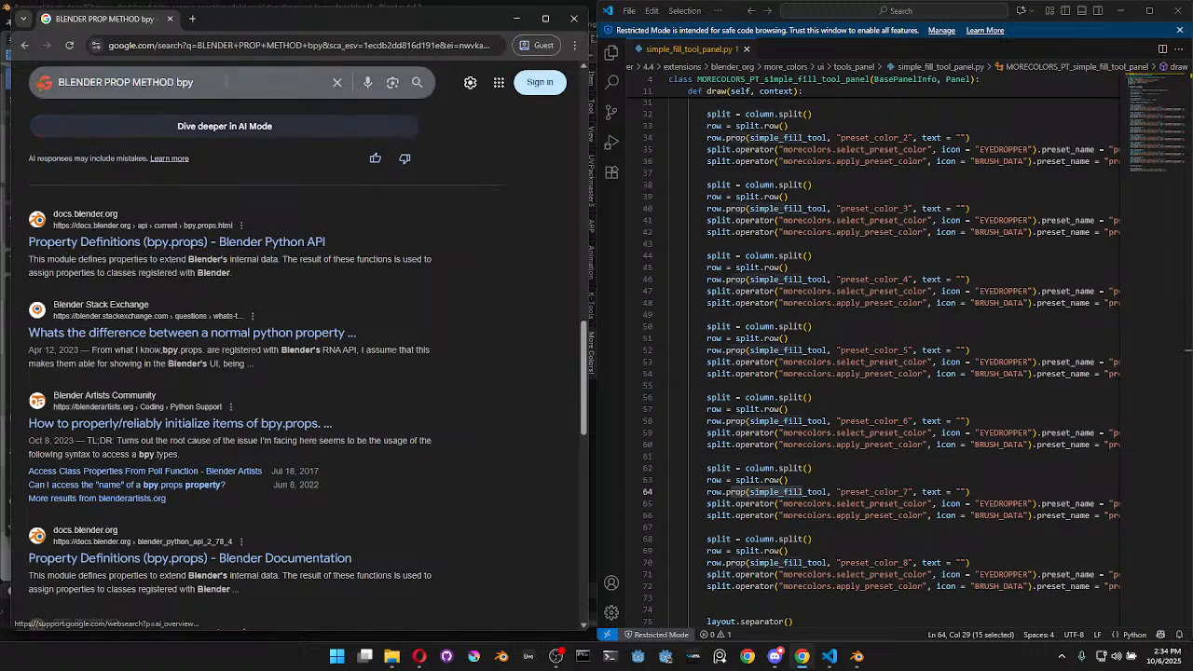
type("=props")
key("Return")
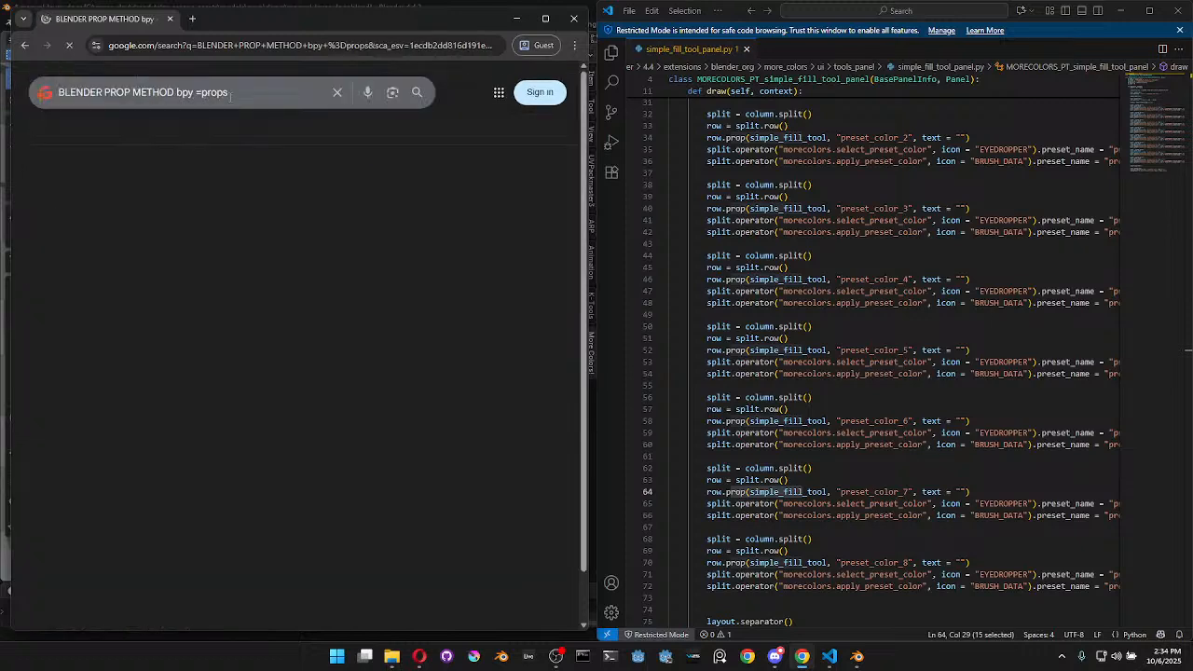
left_click(202, 93)
key("BackSpace")
type("-")
key("Return")
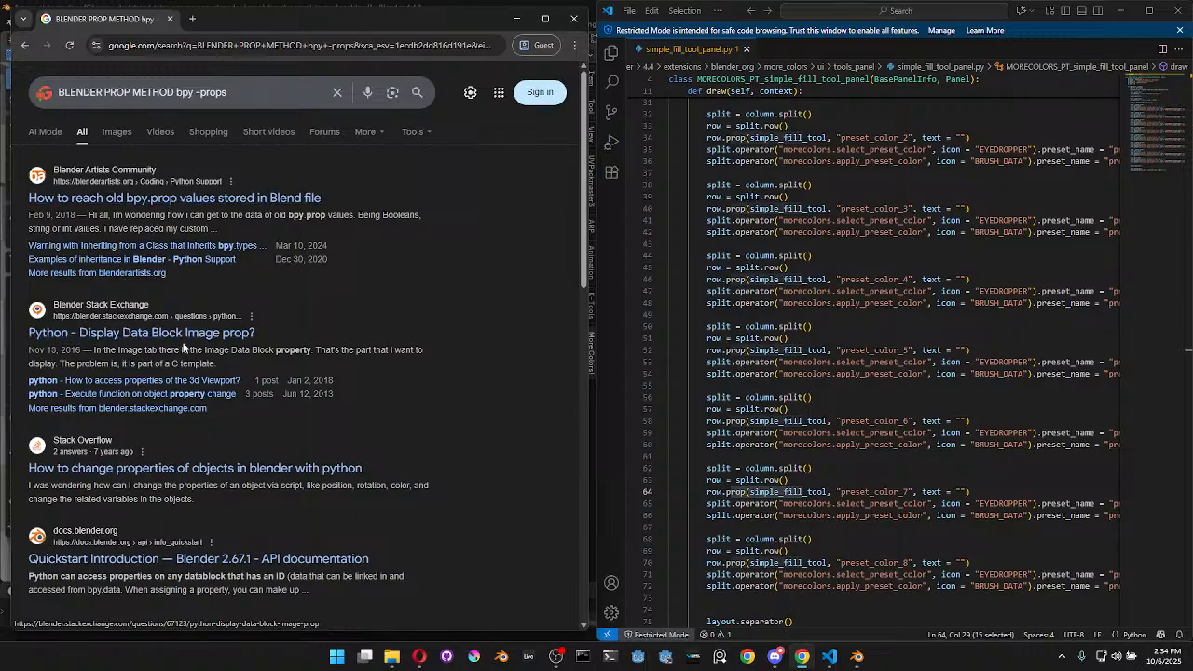
Check the Stack Overflow question "How to change properties of objects in blender with python" for mentions of "prop" and close it
left_click(115, 474)
scroll(344, 323, "down", 3)
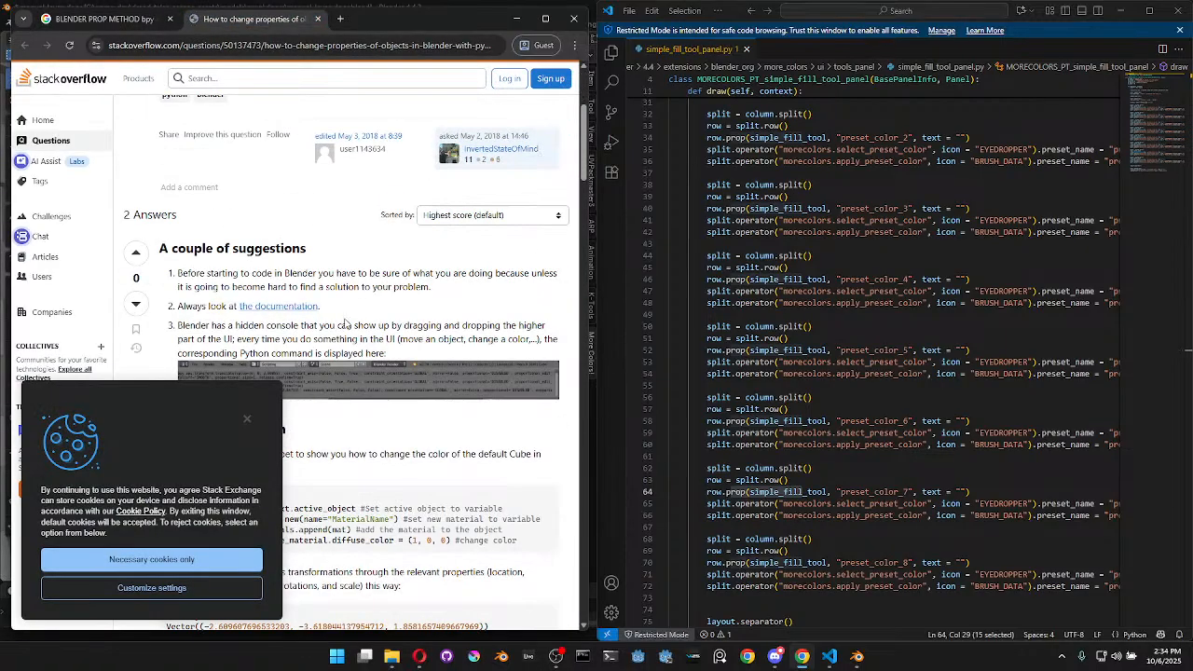
scroll(344, 323, "down", 4)
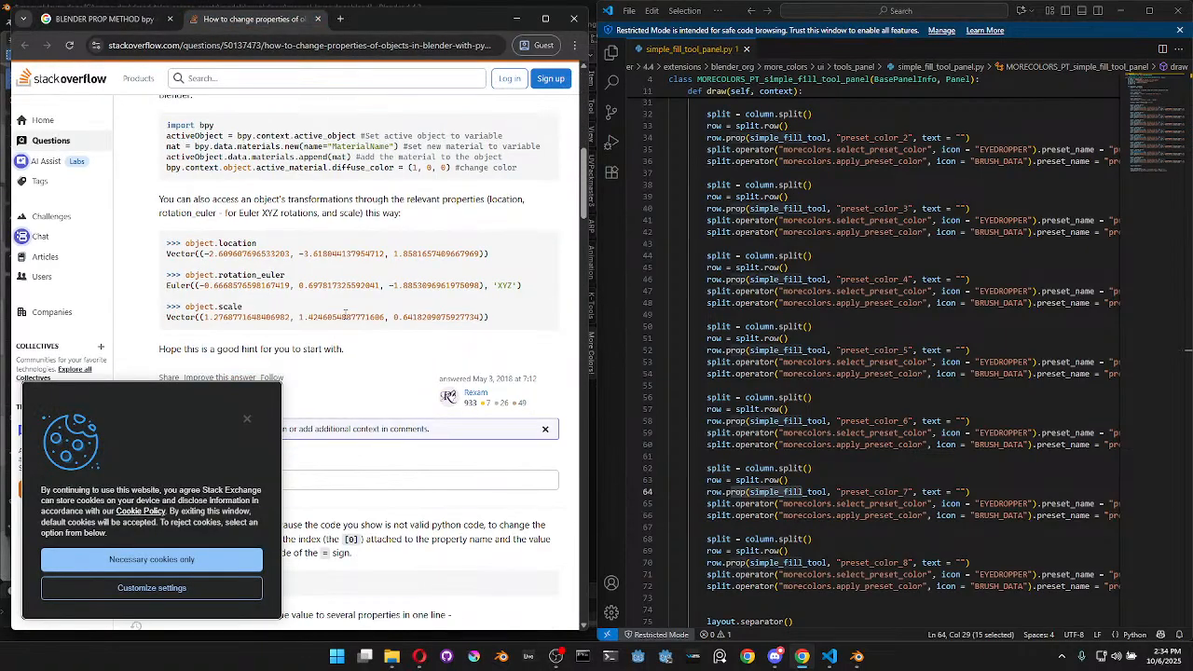
scroll(344, 317, "down", 4)
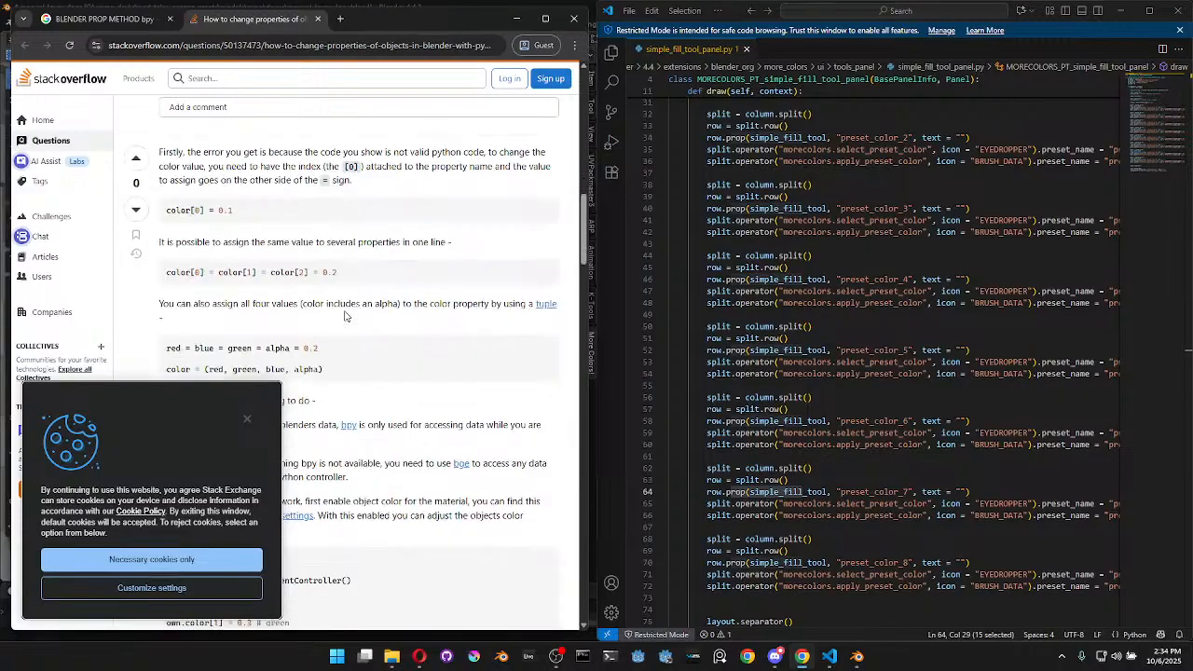
scroll(346, 315, "down", 1)
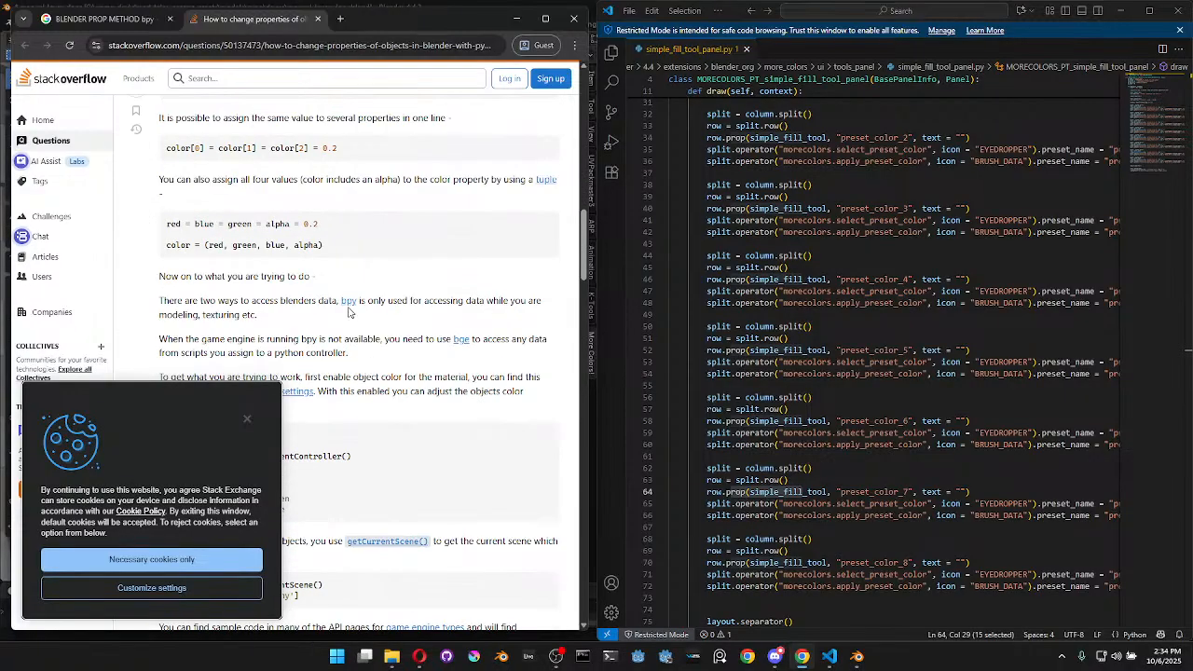
scroll(348, 312, "down", 2)
scroll(349, 312, "down", 3)
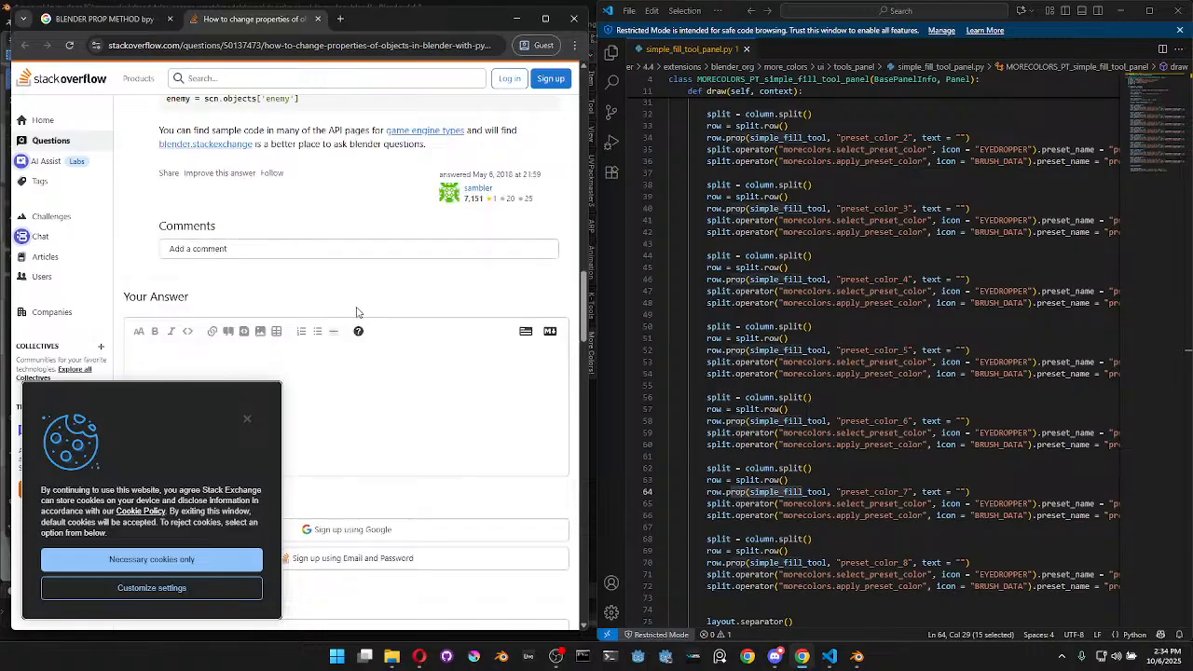
key("ctrl+f")
type("prop")
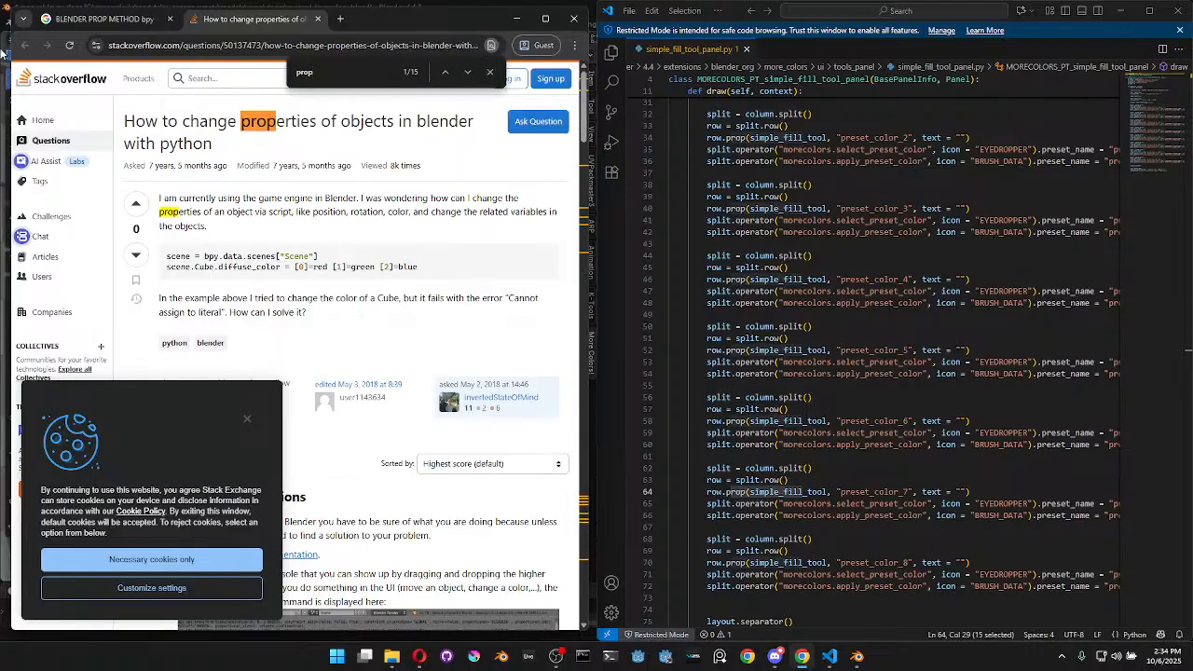
left_click(318, 19)
Search for "BLENDER .prop METHOD bpy -props" and open the "Blender Python Column Align" result in a new tab
scroll(245, 485, "down", 1)
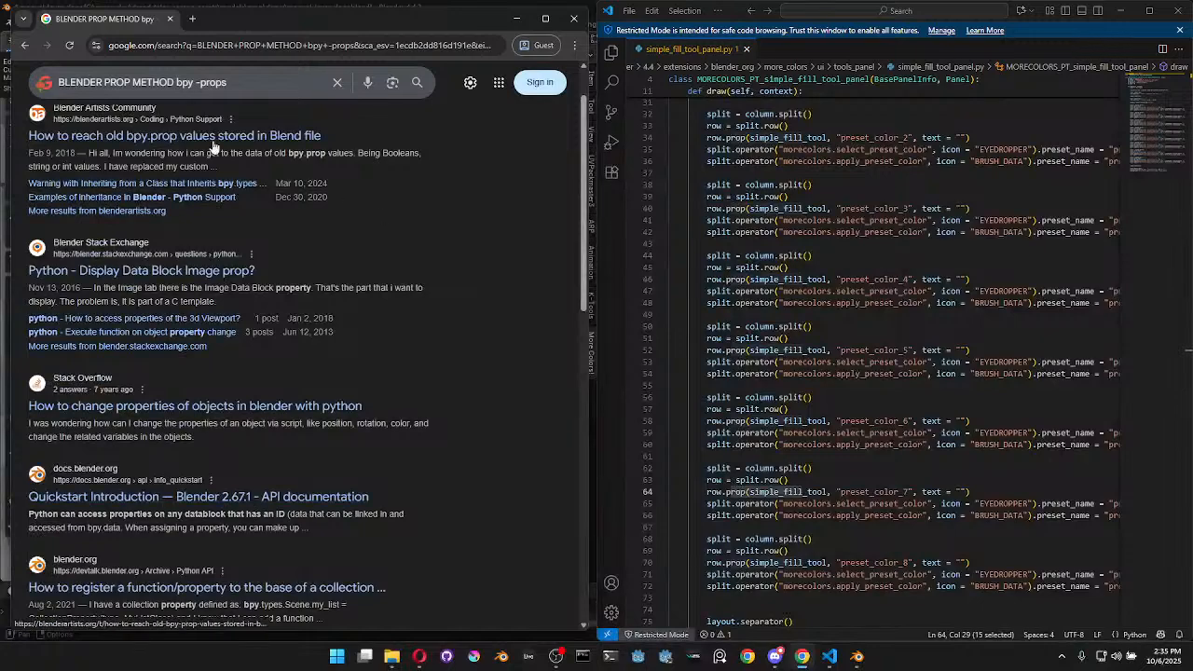
double_click(116, 82)
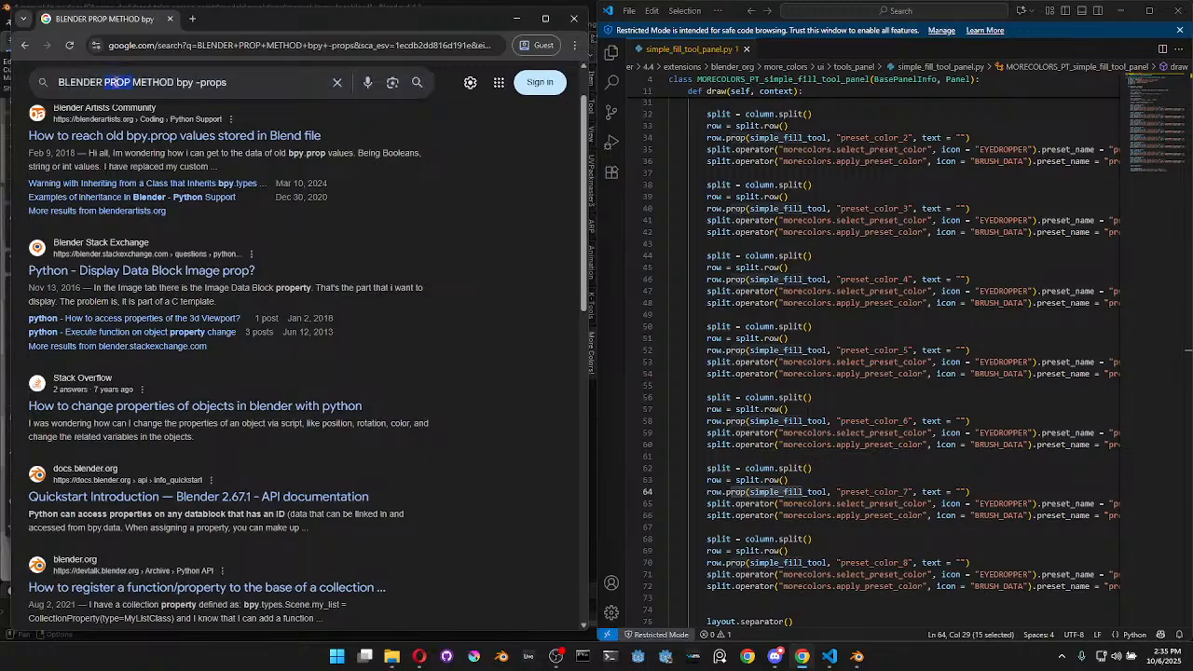
type(".prop")
key("Return")
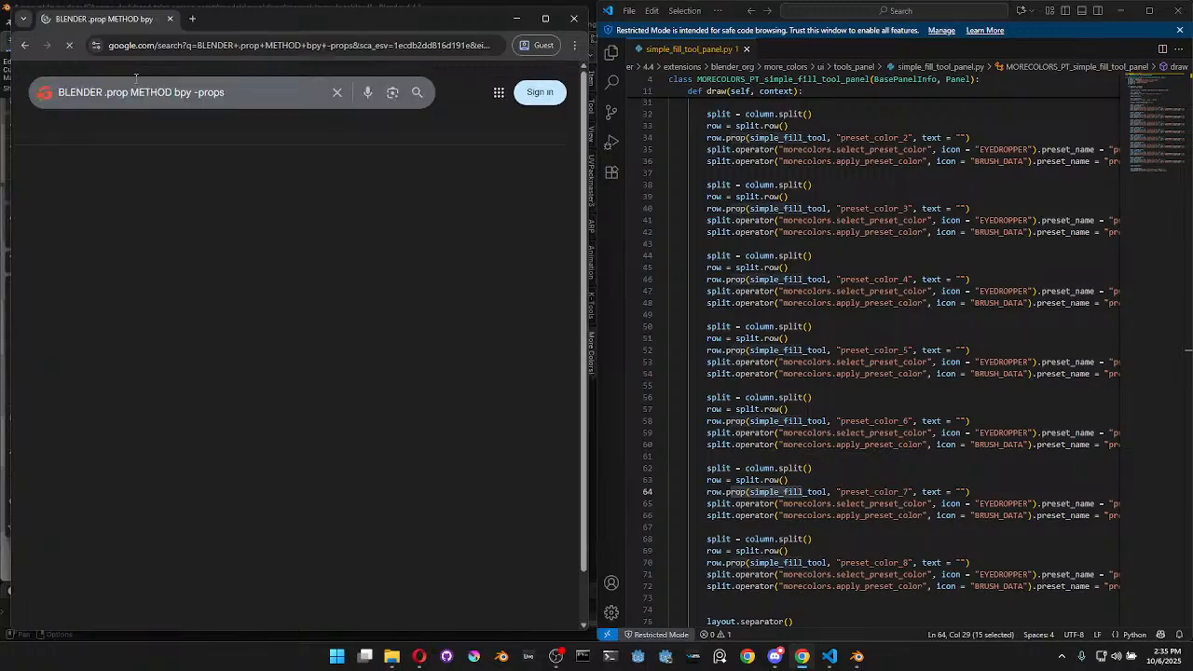
middle_click(149, 198)
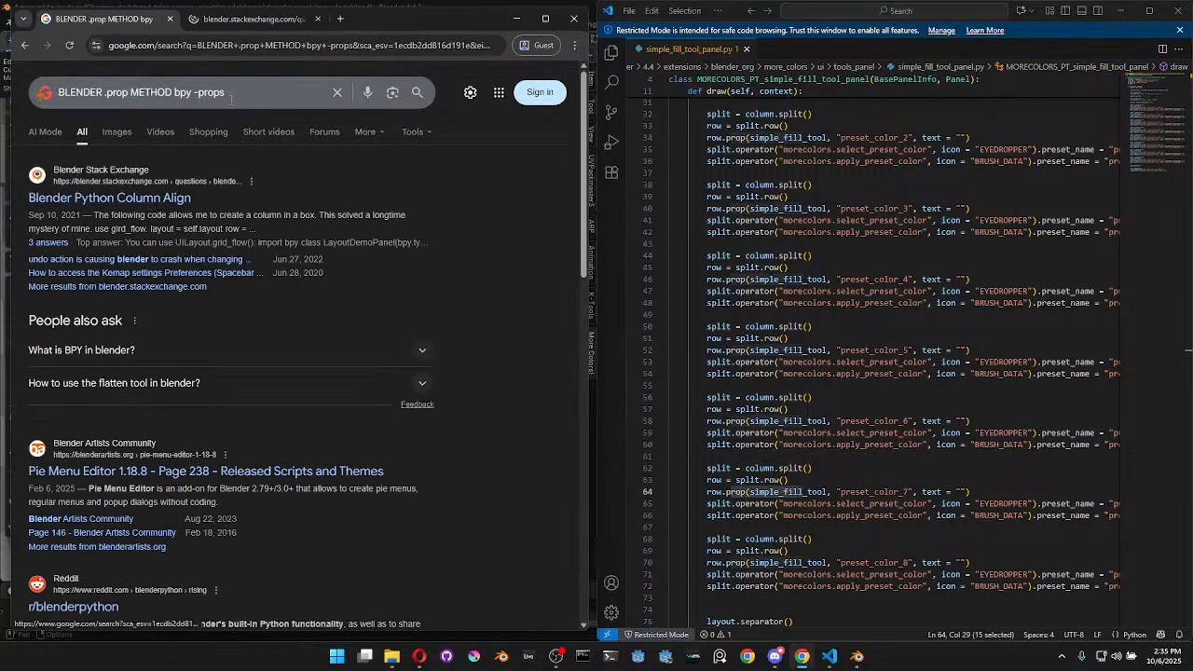
left_click(247, 19)
Compare the r.prop calls in the question's code with the object and property arguments of the preset_color_5 row
scroll(372, 316, "down", 5)
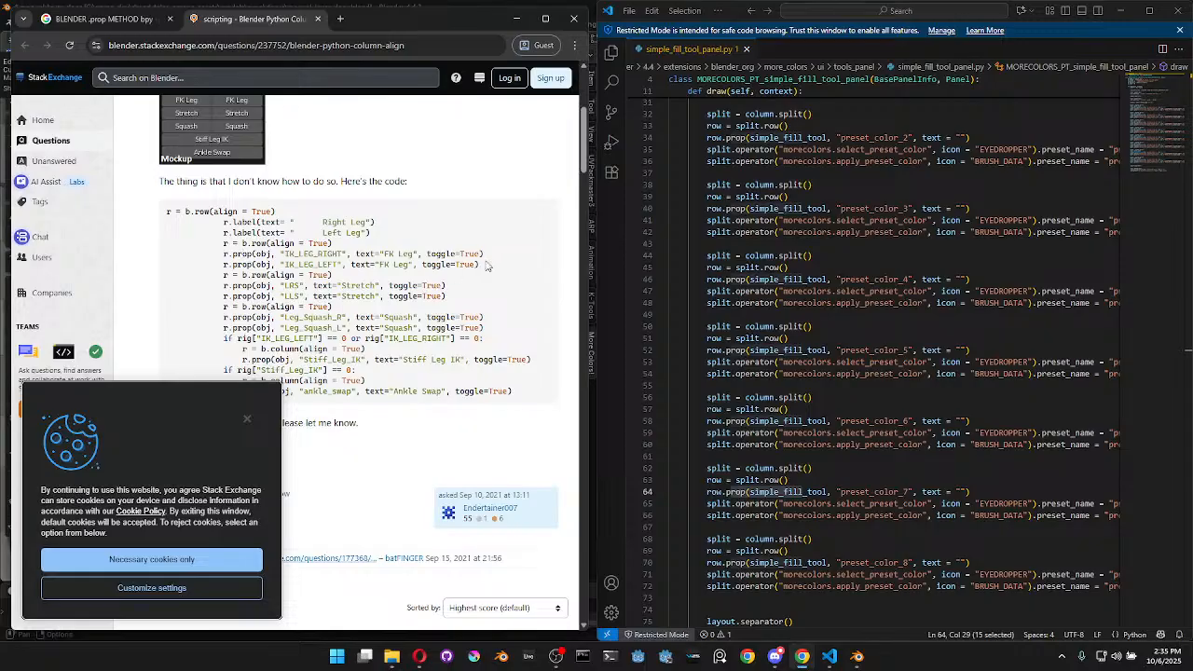
double_click(240, 253)
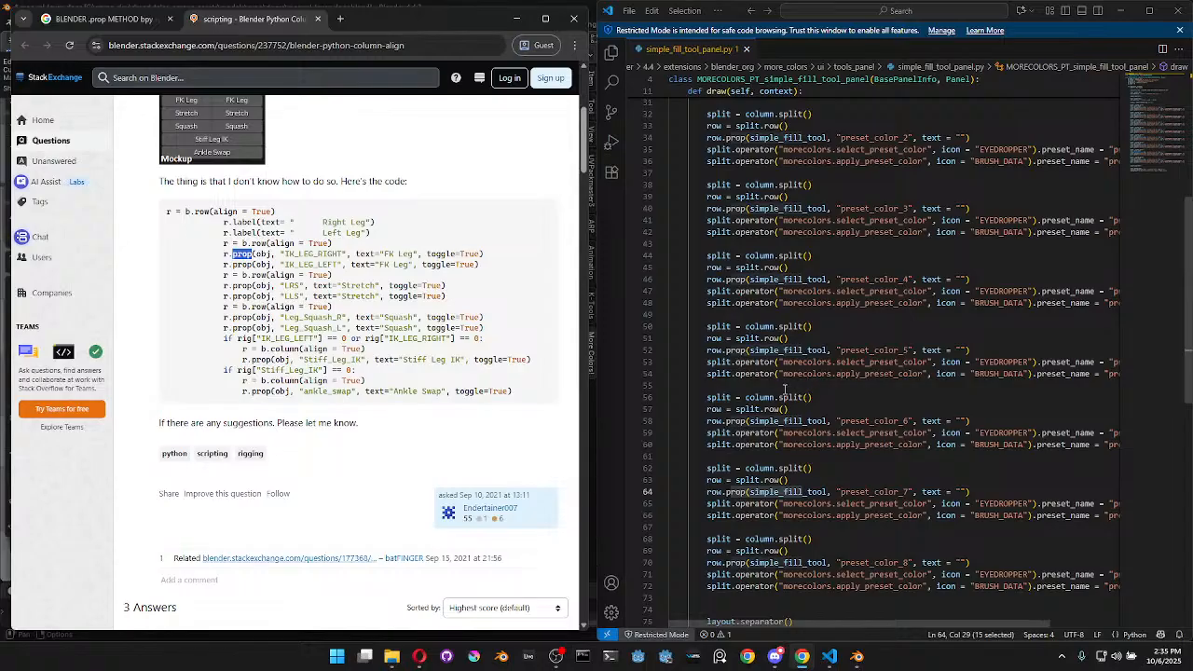
left_click(244, 248)
double_click(244, 253)
double_click(793, 351)
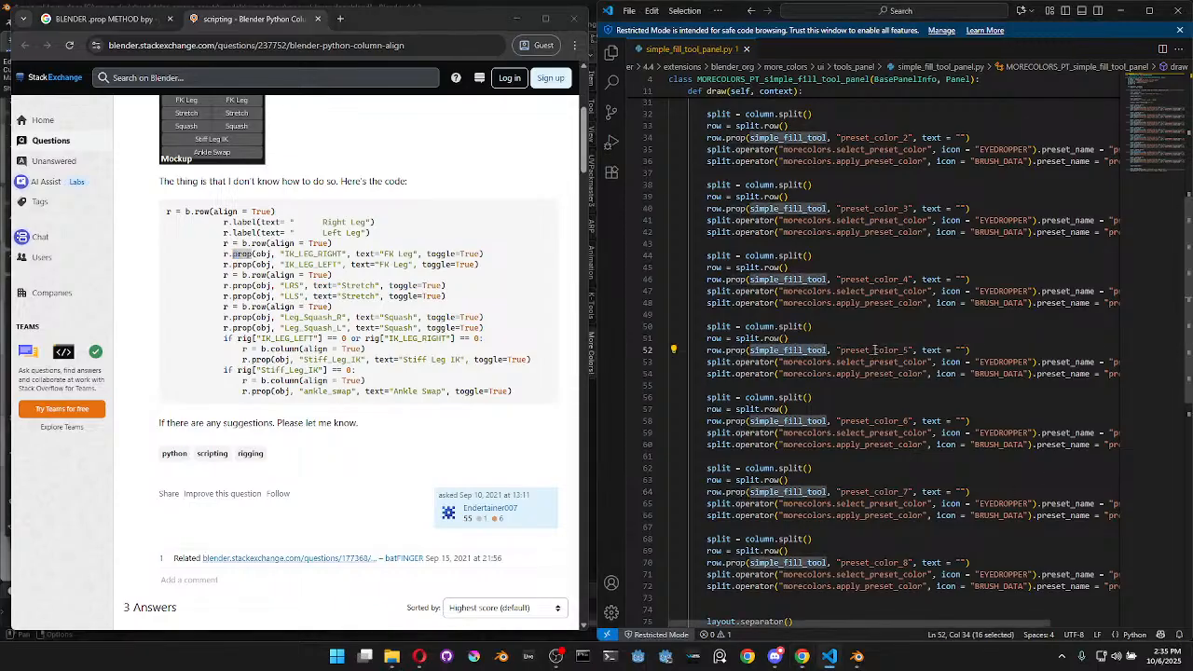
double_click(875, 350)
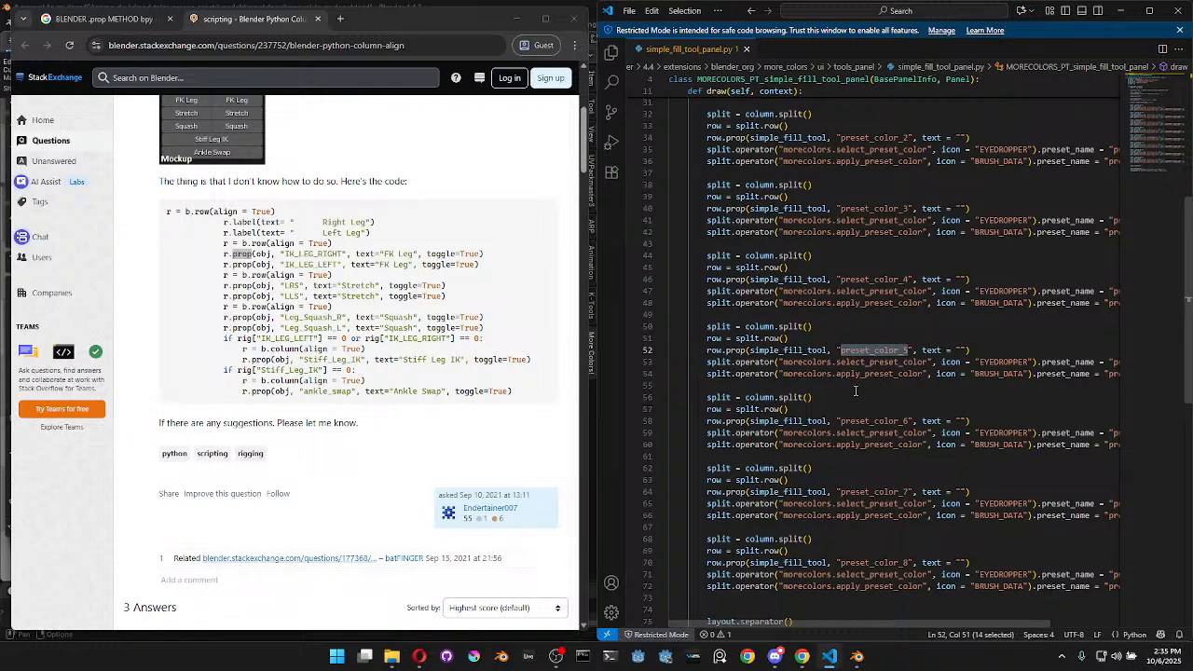
Examine the property names in the answers' grid.prop examples and compare them with the numbered preset_color names in the panel code
scroll(312, 253, "down", 5)
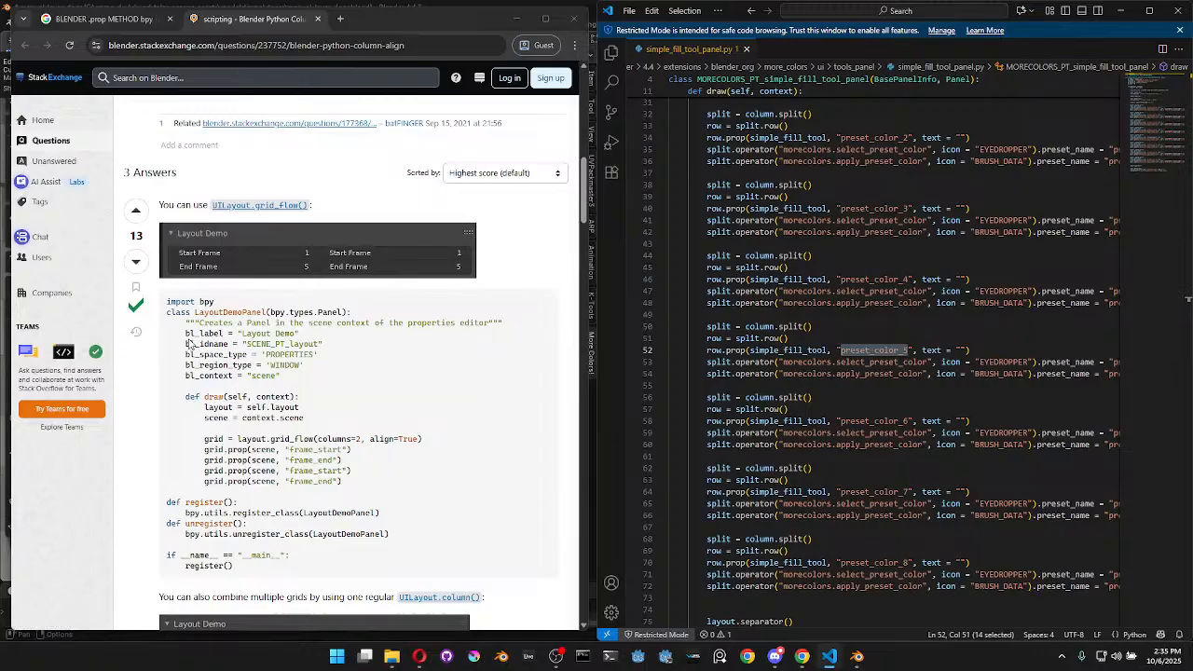
scroll(271, 354, "down", 4)
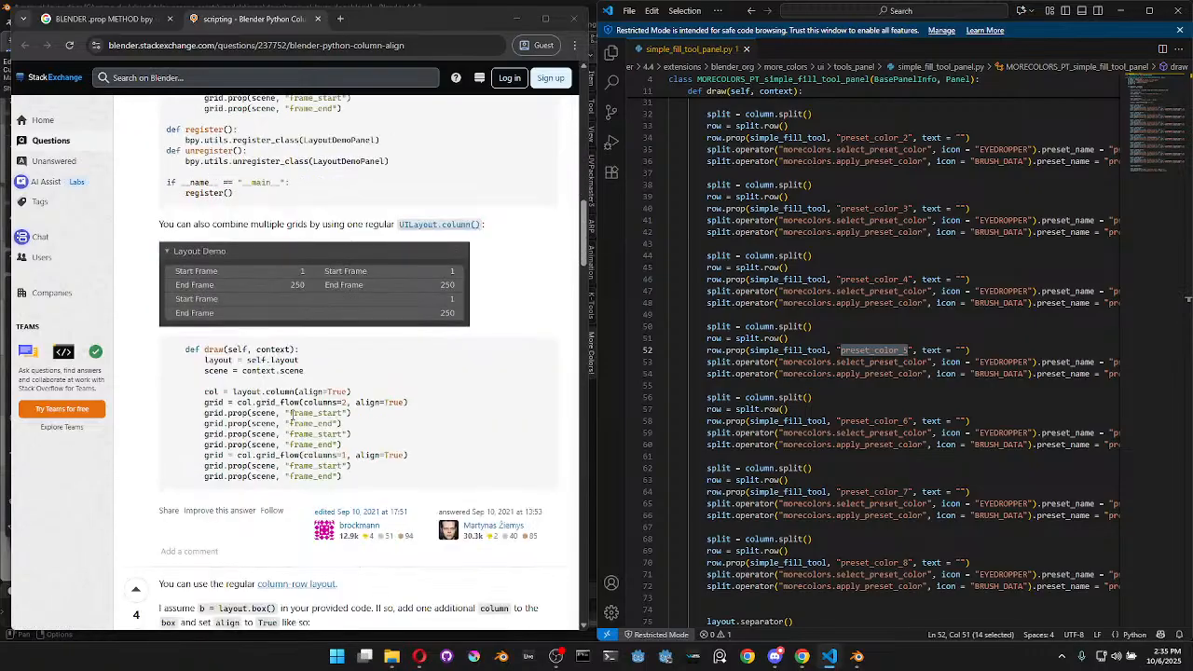
double_click(312, 423)
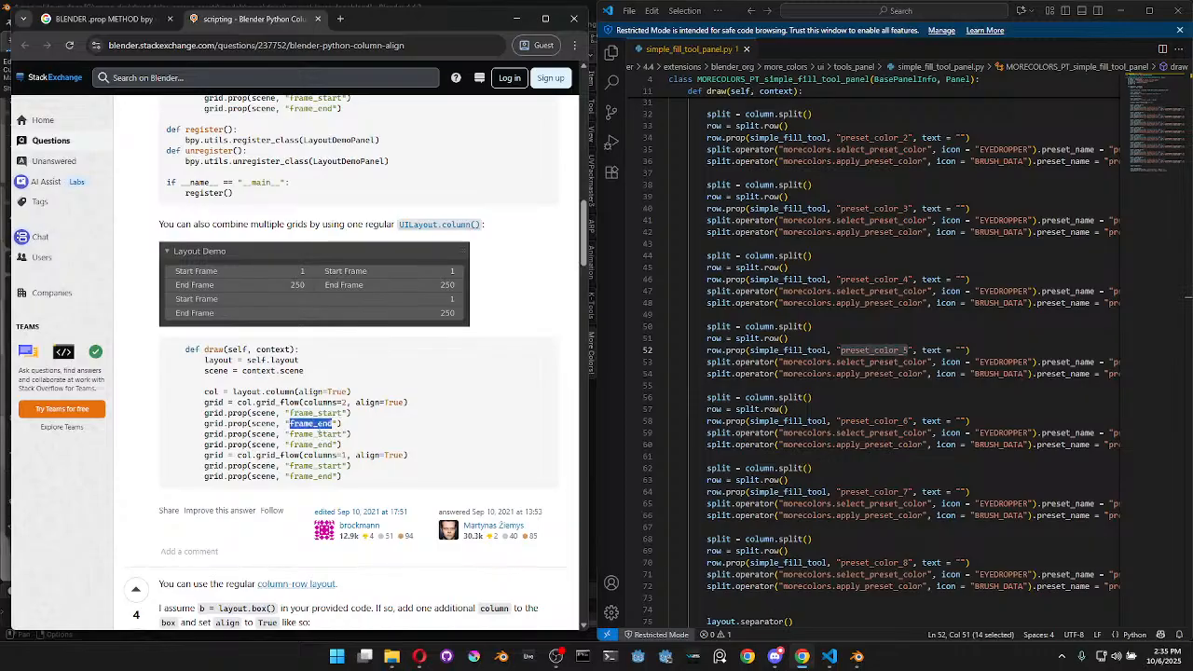
double_click(315, 413)
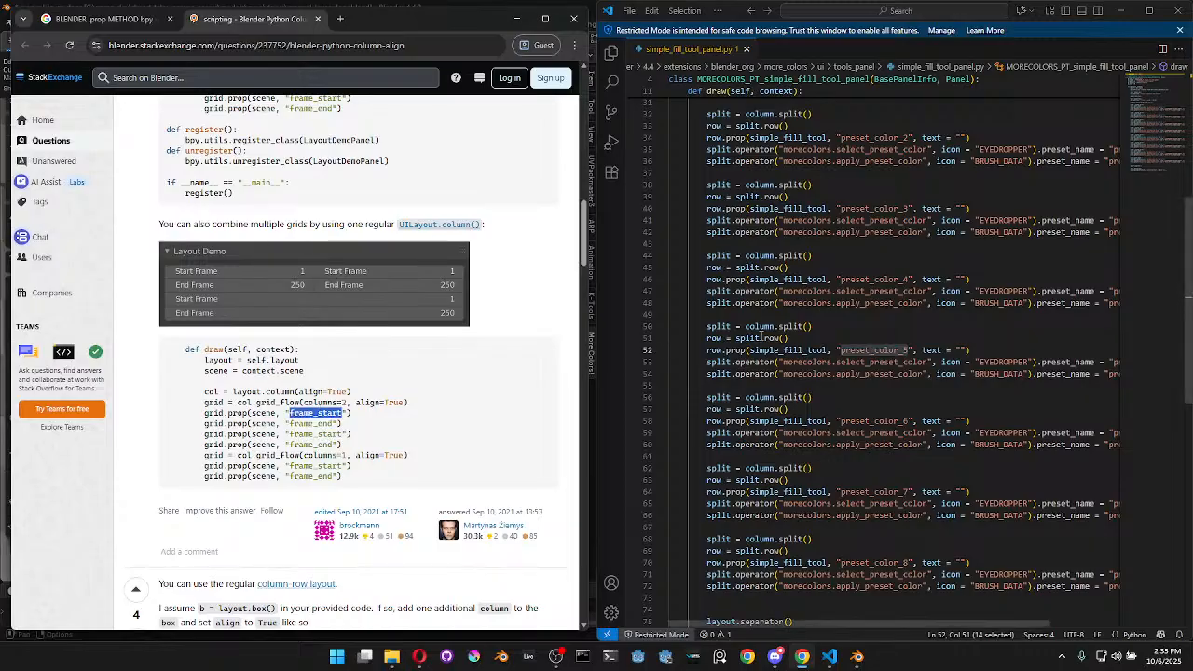
left_click(897, 341)
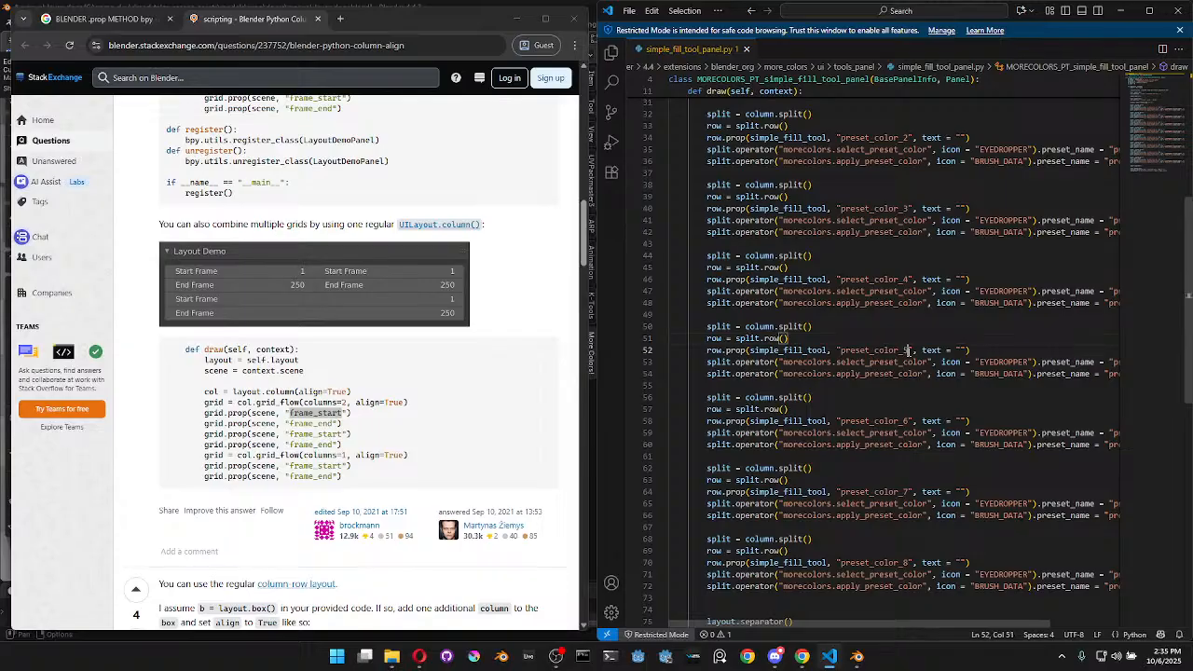
double_click(908, 352)
left_click_drag(909, 351, 902, 352)
scroll(901, 354, "up", 2)
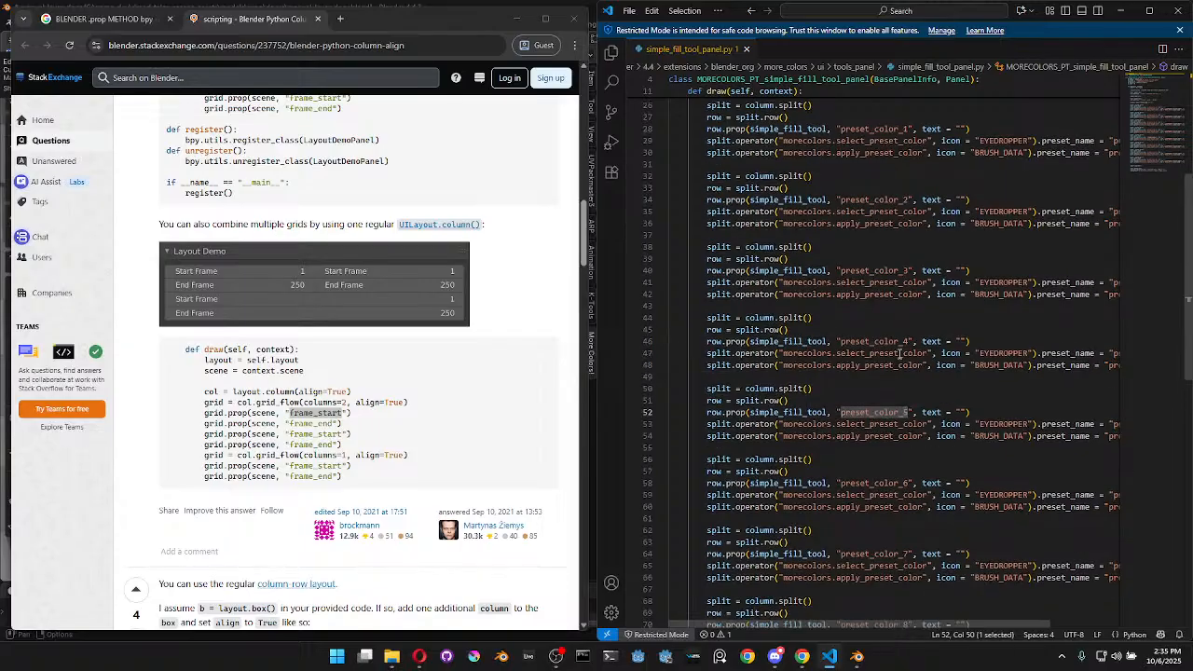
Switch to File Explorer and copy the path of the more_colors extension folder
left_click(394, 657)
left_click(416, 164)
left_click(586, 164)
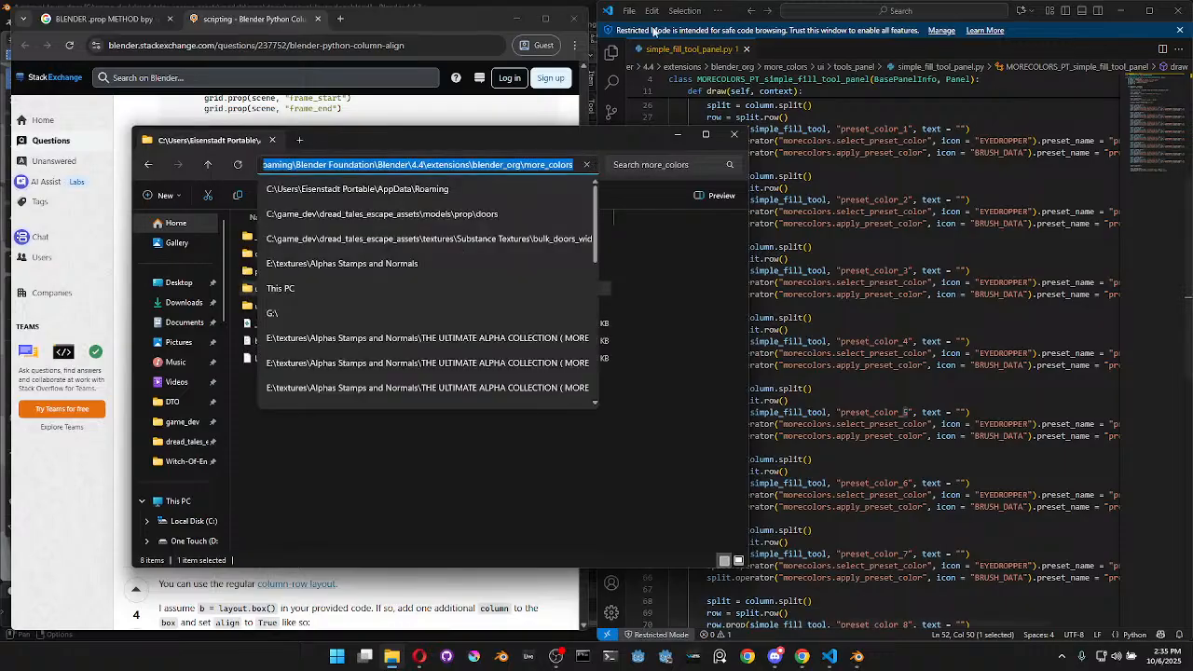
Open the more_colors extension folder in Visual Studio Code and trust its authors
left_click(646, 65)
left_click(630, 10)
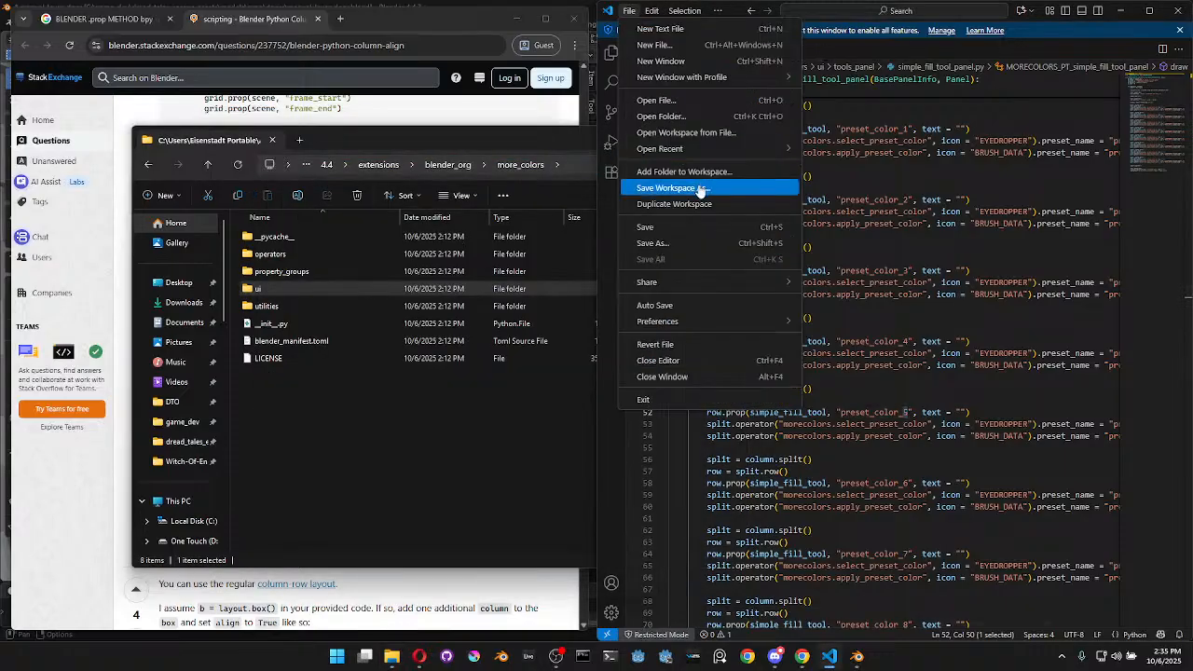
left_click(682, 116)
left_click(984, 34)
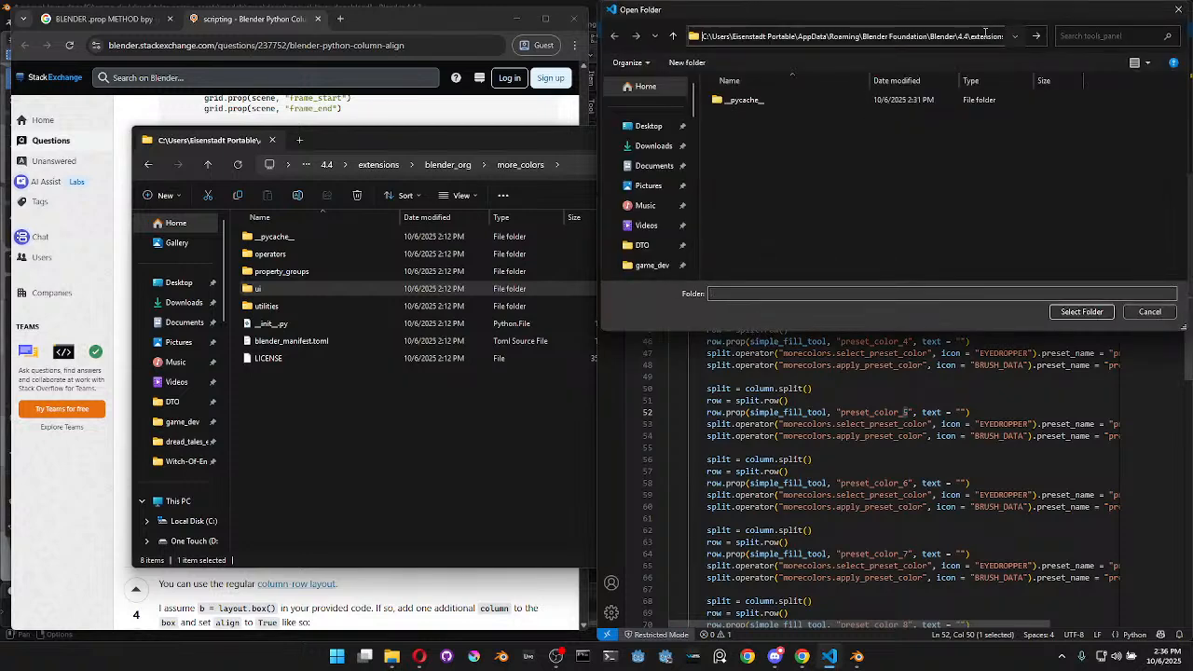
left_click(1081, 312)
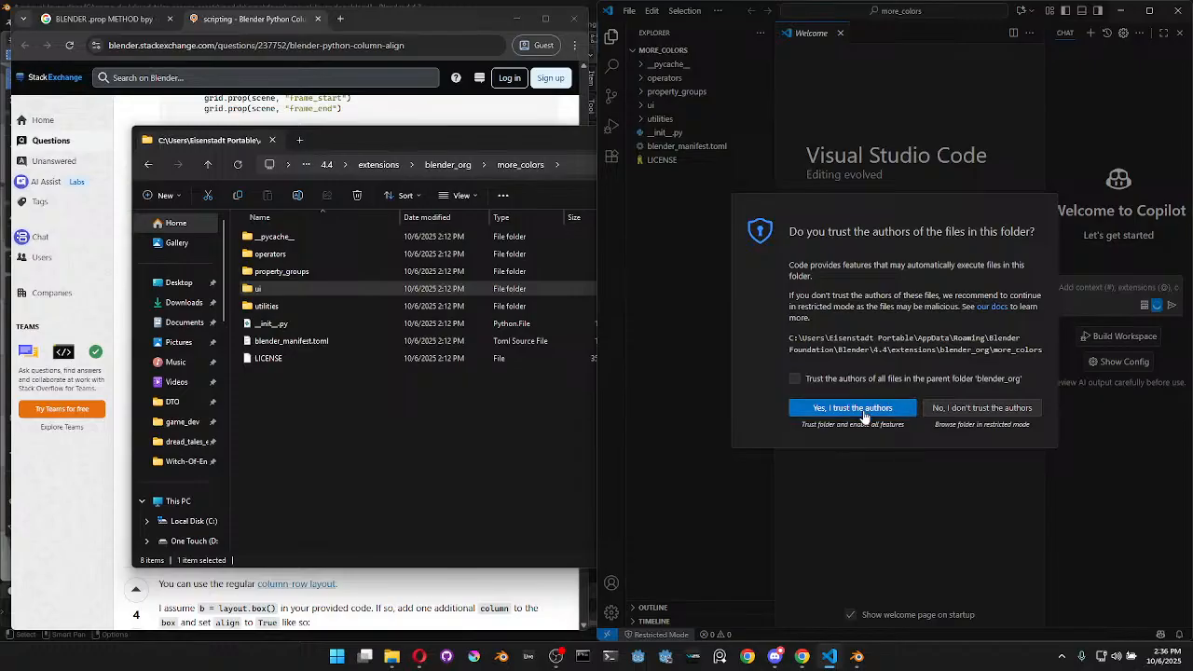
left_click(865, 414)
Open random_color_tool_properties.py from the property_groups folder and close the Copilot chat pane to widen the code view
left_click(687, 93)
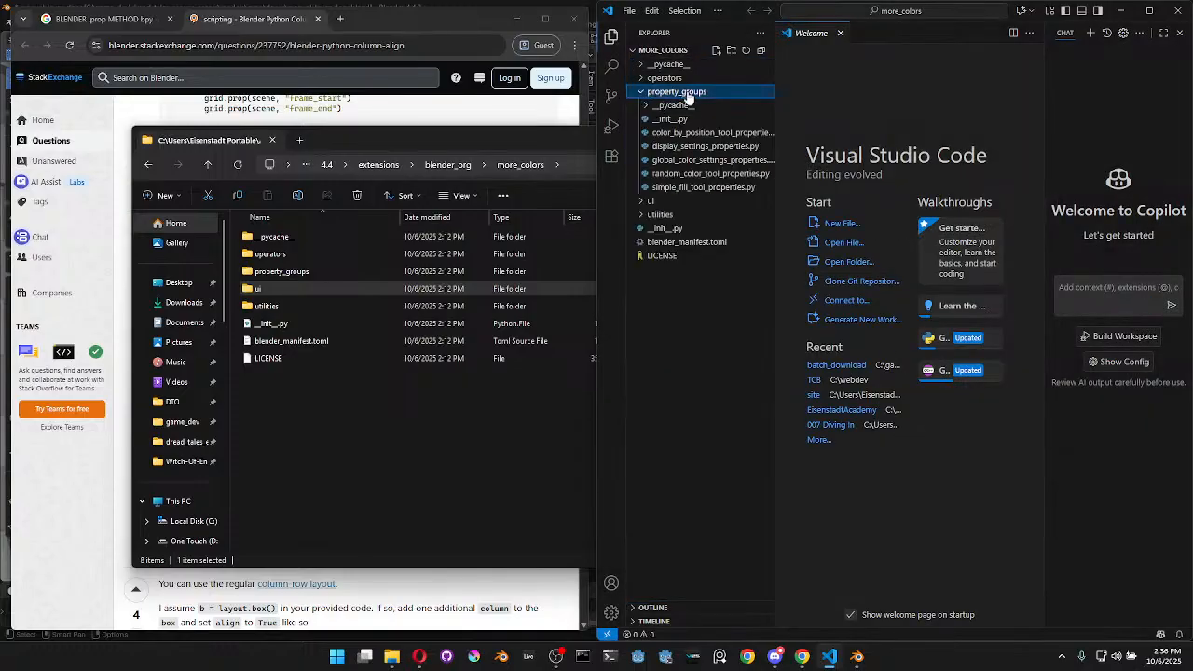
left_click(713, 134)
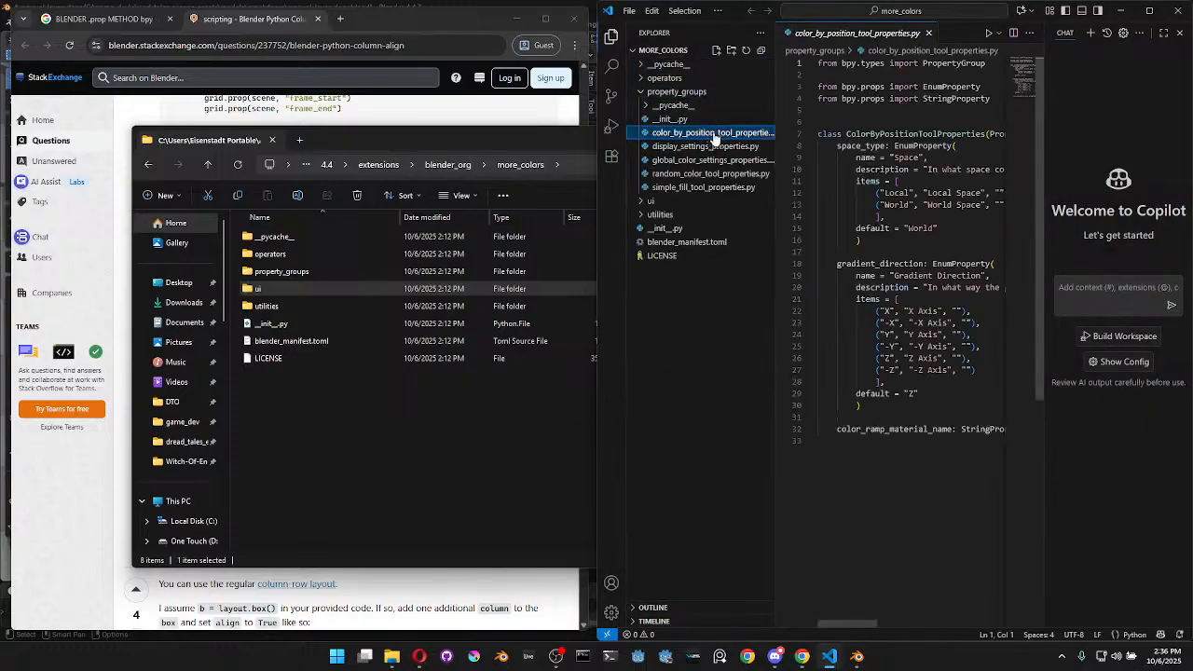
left_click(681, 176)
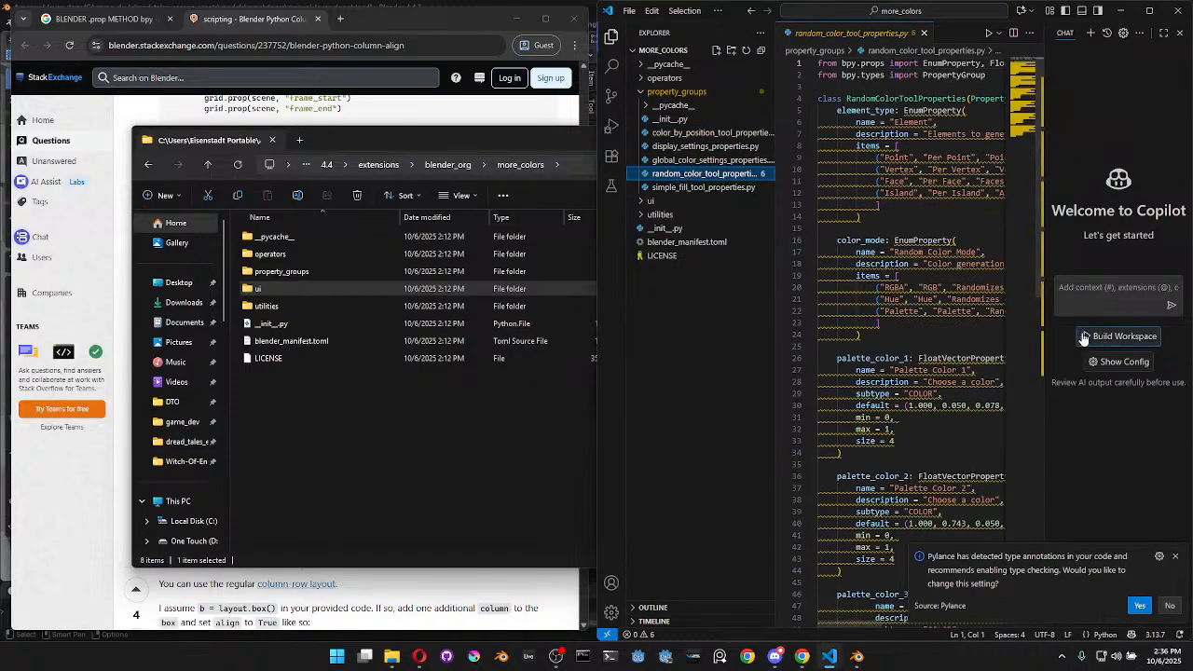
left_click(1177, 33)
Examine the palette color definitions in random_color_tool_properties.py, and close the file
scroll(1061, 332, "down", 2)
left_click(1040, 331)
scroll(1040, 331, "down", 5)
scroll(1040, 331, "up", 5)
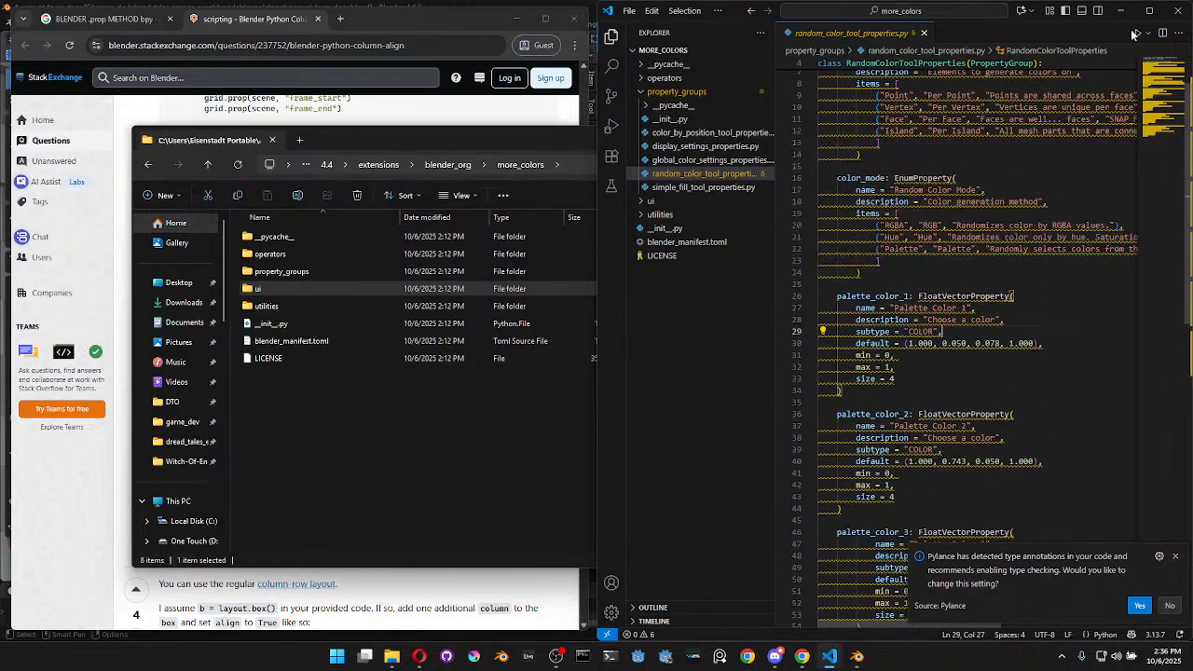
scroll(997, 185, "up", 2)
mouse_move(843, 168)
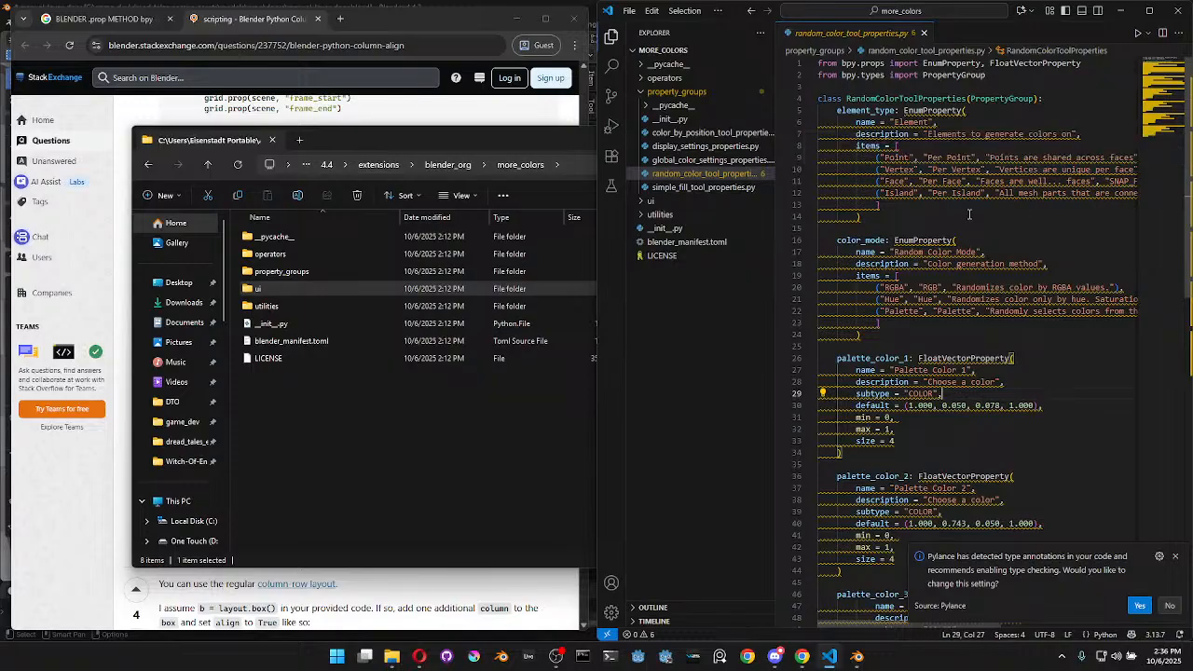
scroll(970, 215, "down", 6)
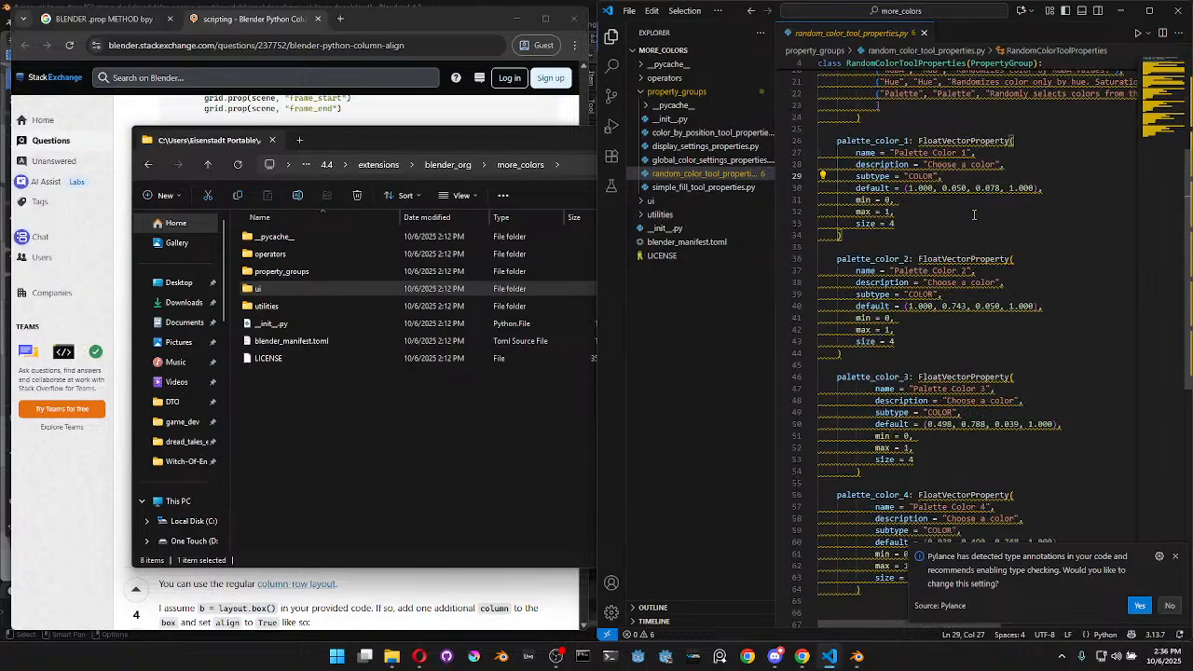
left_click(924, 34)
Open simple_fill_tool_properties.py and examine the preset color definitions in the SimpleFillToolProperties class
left_click(700, 189)
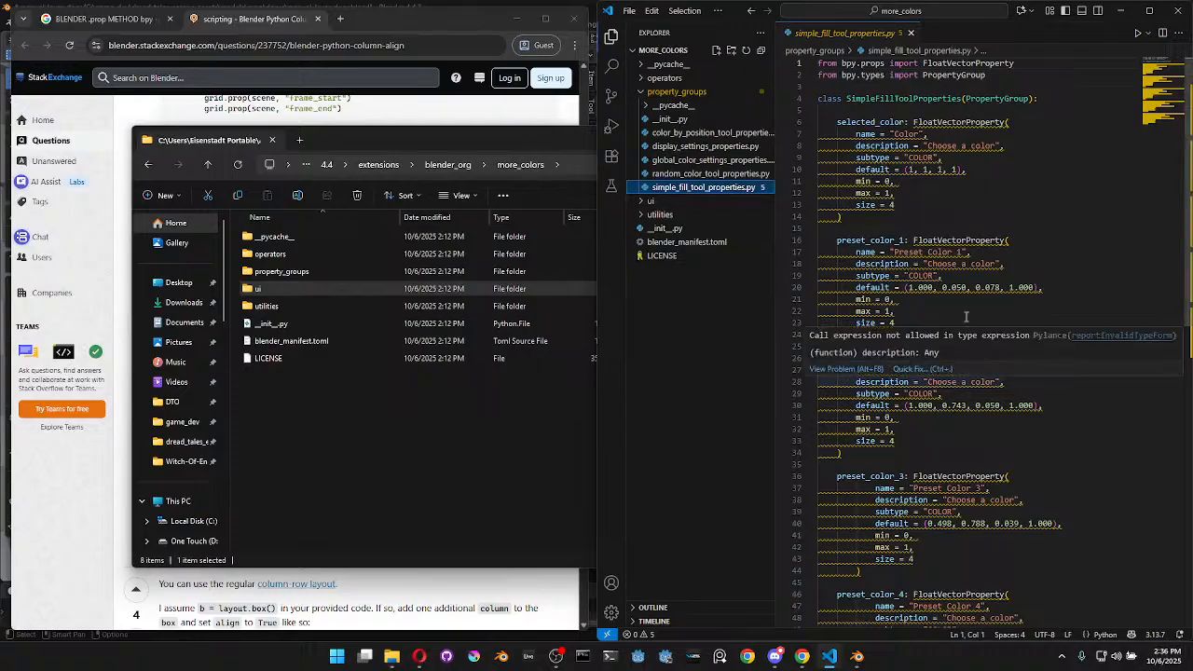
left_click(997, 440)
scroll(968, 383, "down", 4)
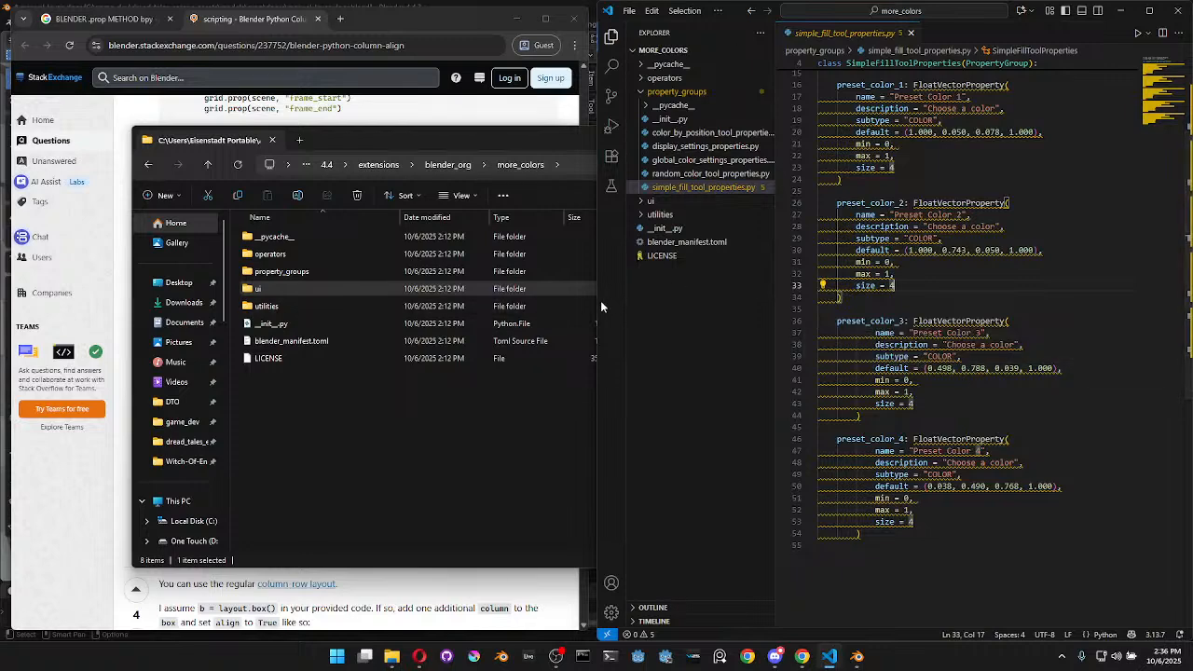
left_click(1054, 381)
left_click(652, 11)
mouse_move(716, 12)
mouse_move(771, 48)
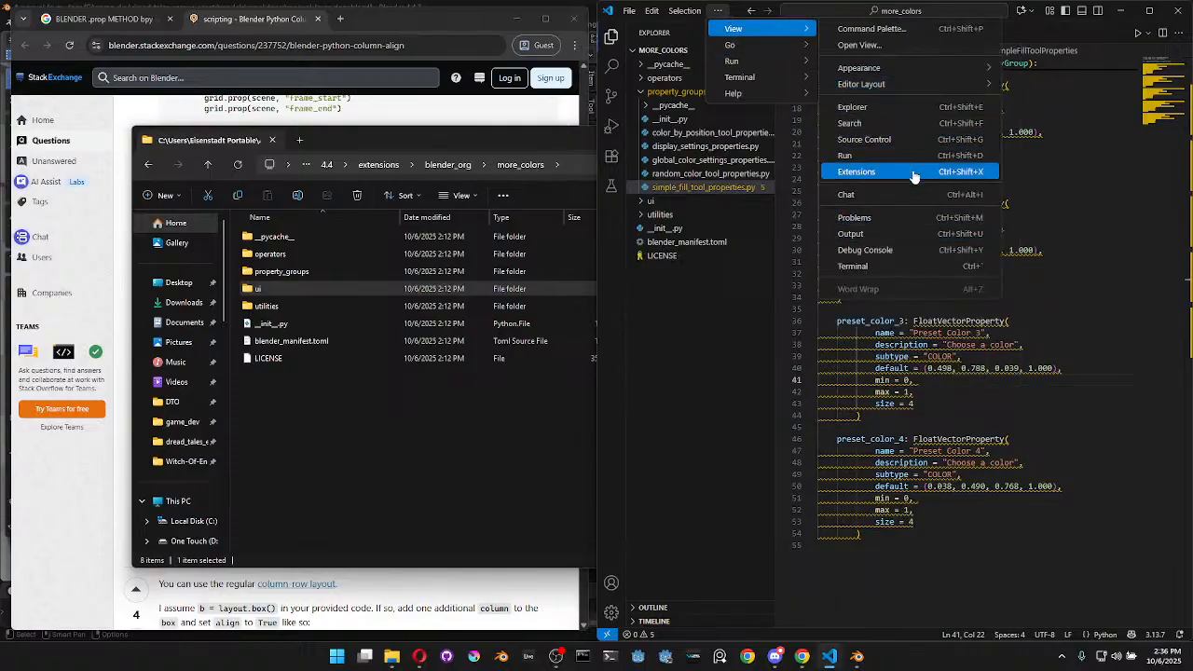
left_click(1052, 317)
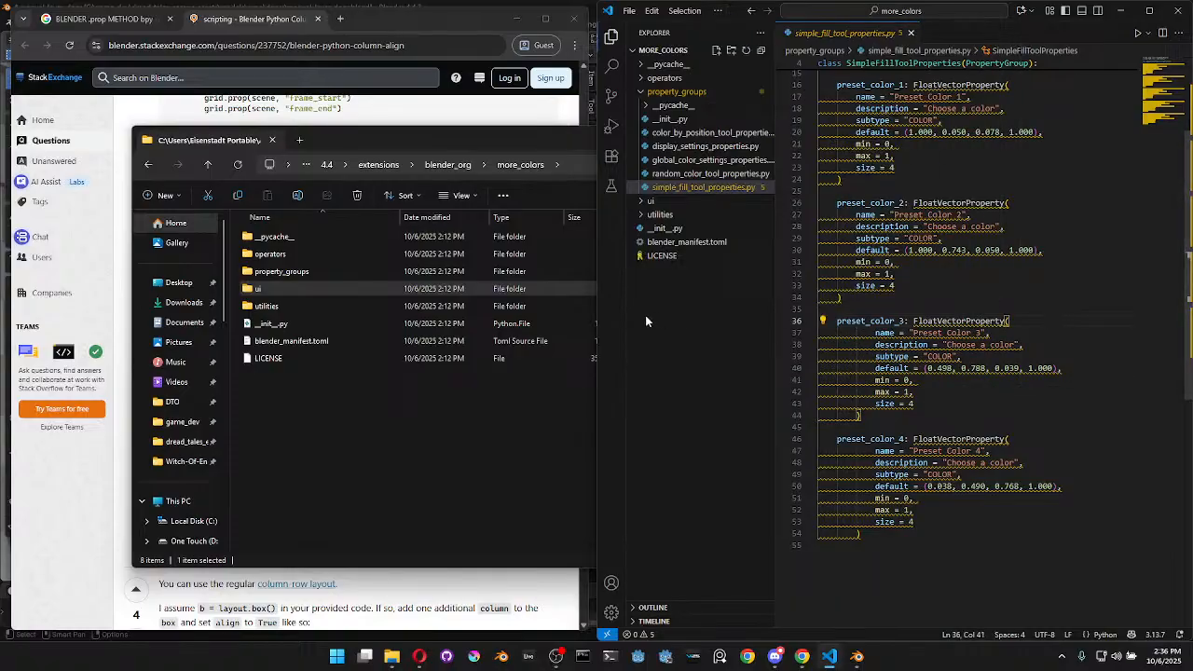
Widen the Visual Studio Code window over the browser and close simple_fill_tool_properties.py
left_click_drag(600, 317, 343, 296)
scroll(779, 277, "up", 5)
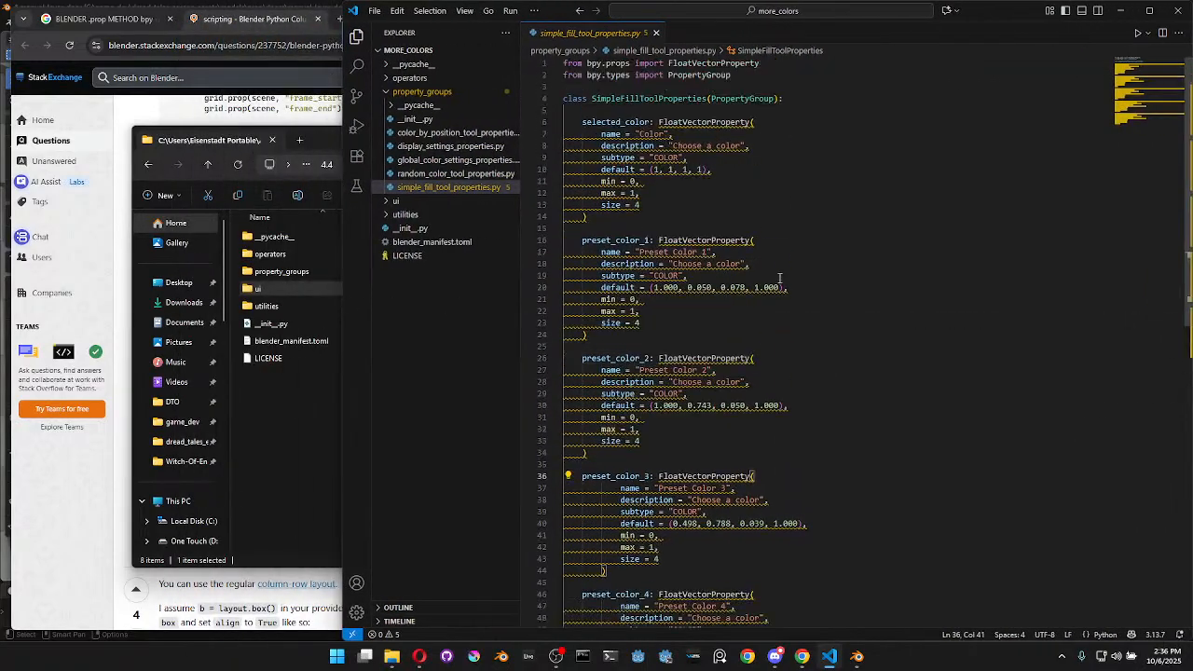
left_click(656, 33)
Open simple_fill.py in the operators folder and examine the operators that select and apply preset colors
left_click(387, 93)
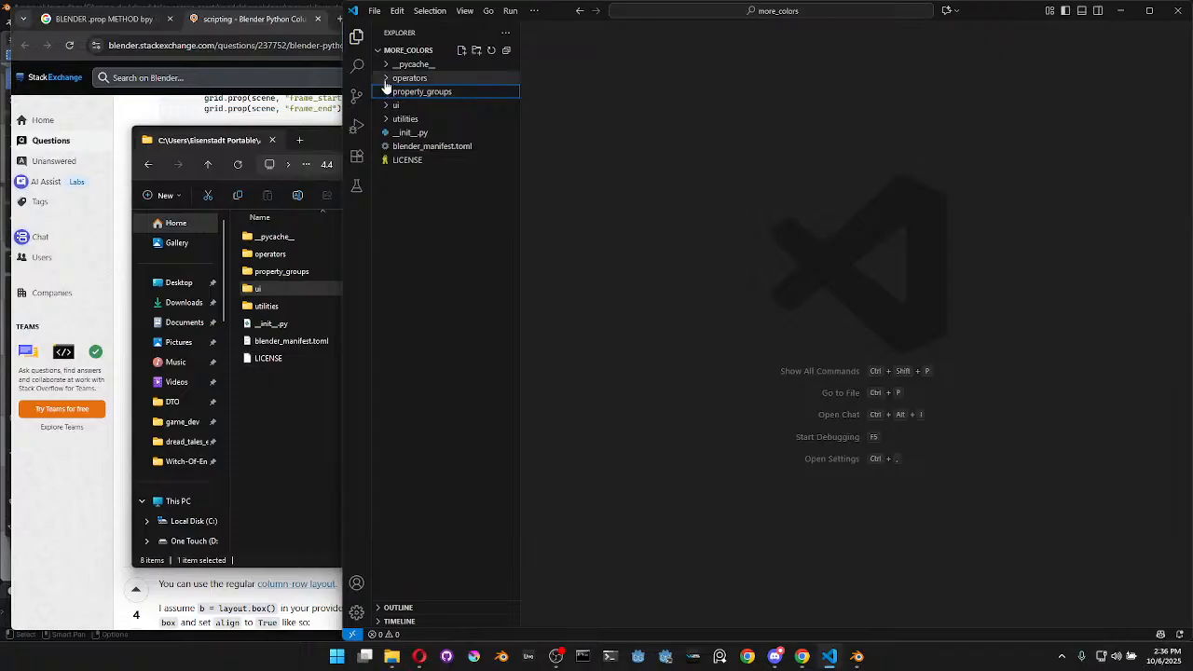
left_click(386, 94)
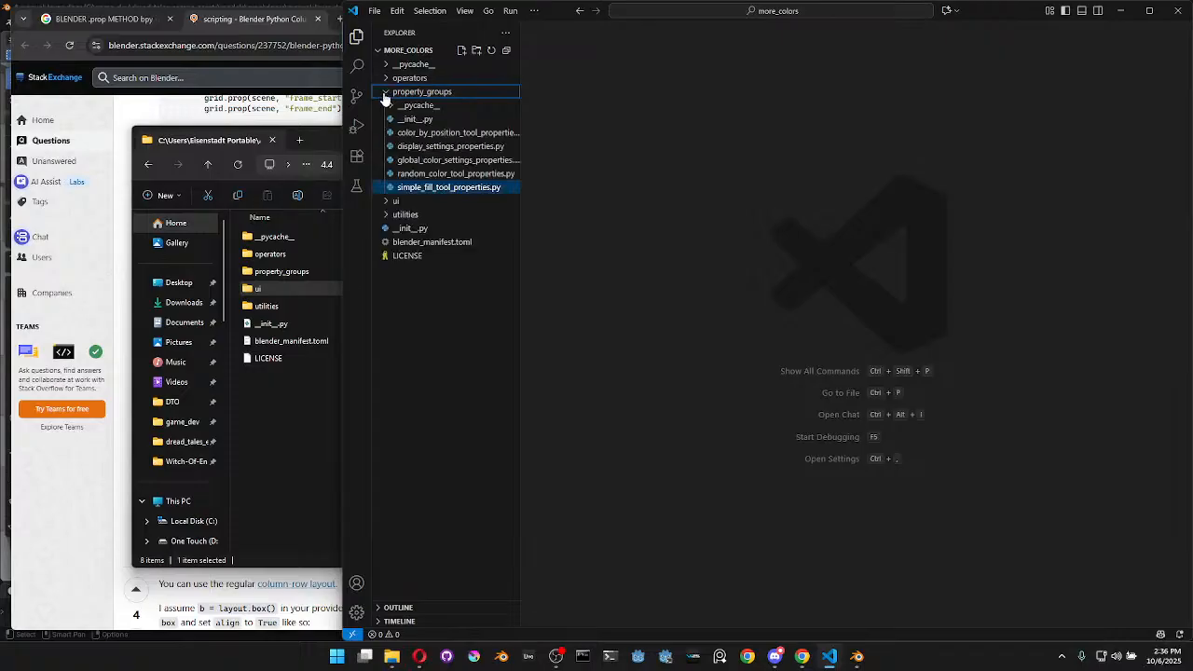
left_click(386, 79)
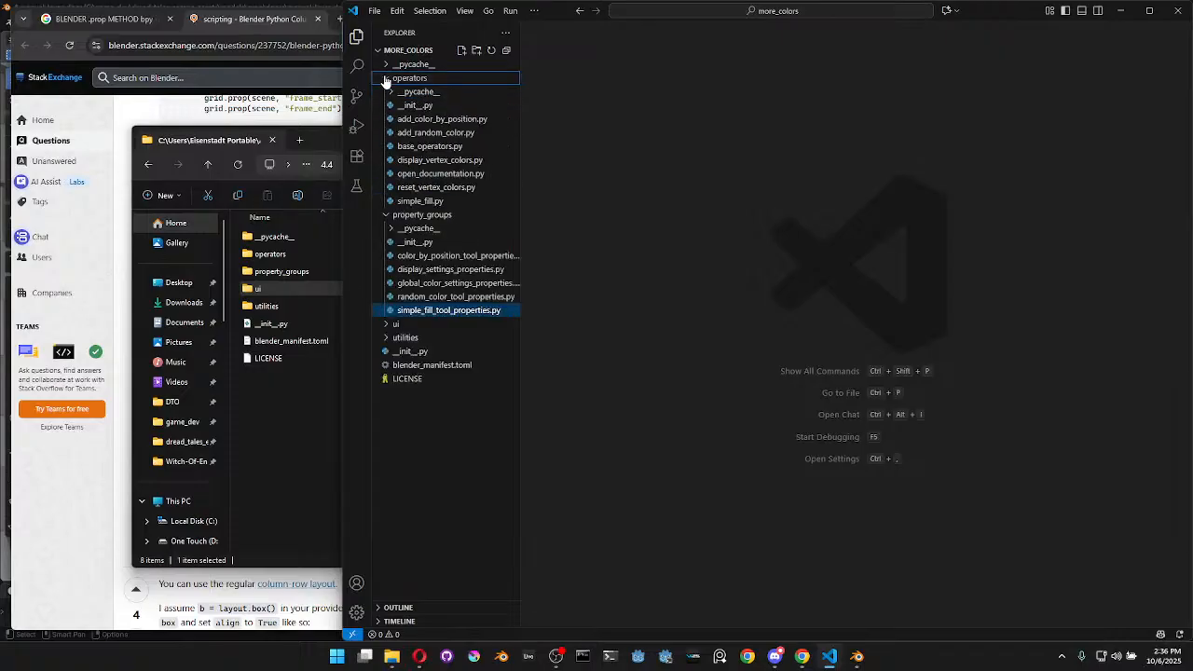
left_click(466, 202)
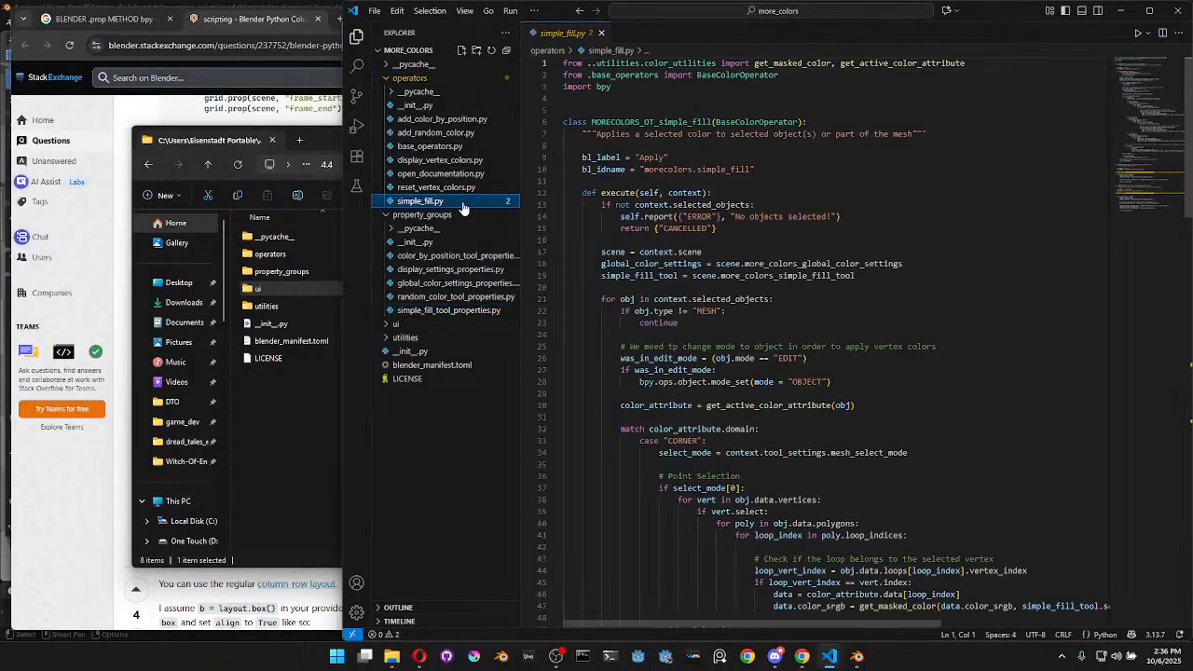
left_click_drag(1138, 97, 1139, 203)
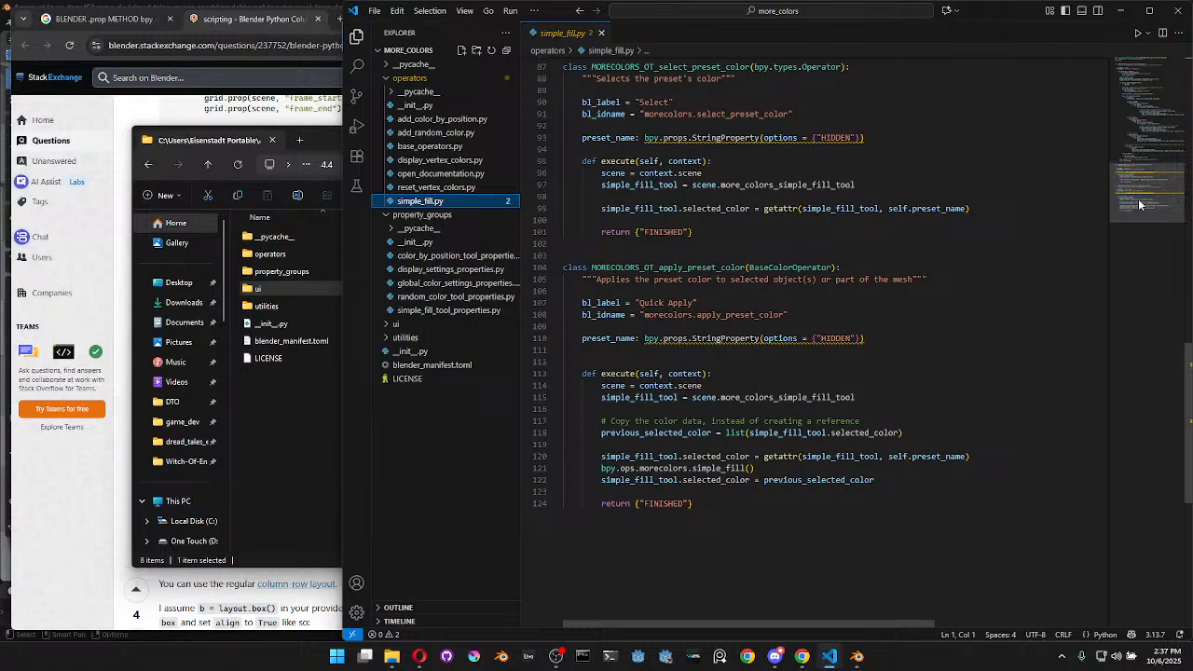
left_click_drag(1138, 199, 1150, 96)
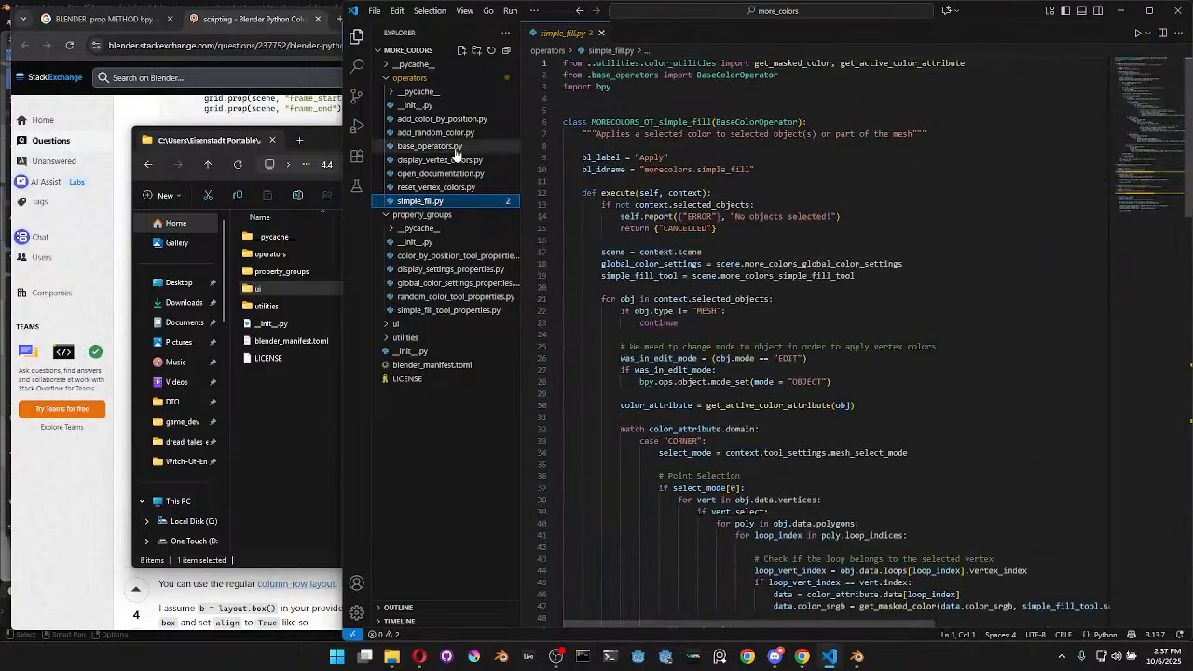
Look through reset_vertex_colors.py, open_documentation.py, display_vertex_colors.py and base_operators.py in the operators folder
left_click(448, 188)
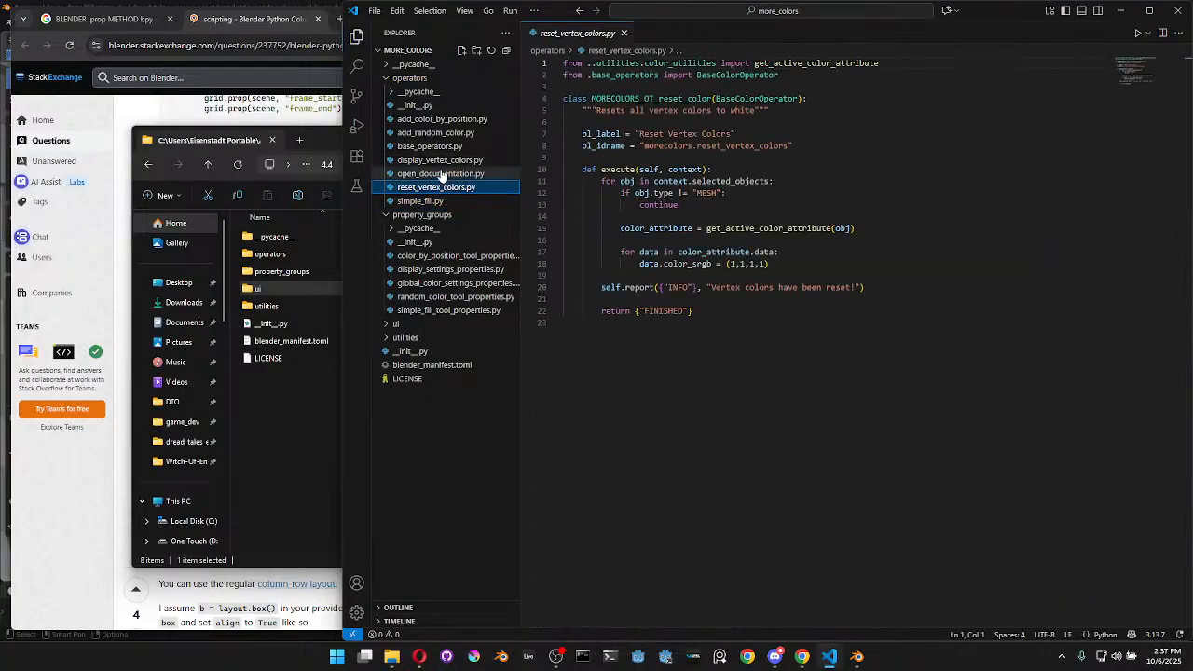
left_click(438, 176)
left_click(443, 160)
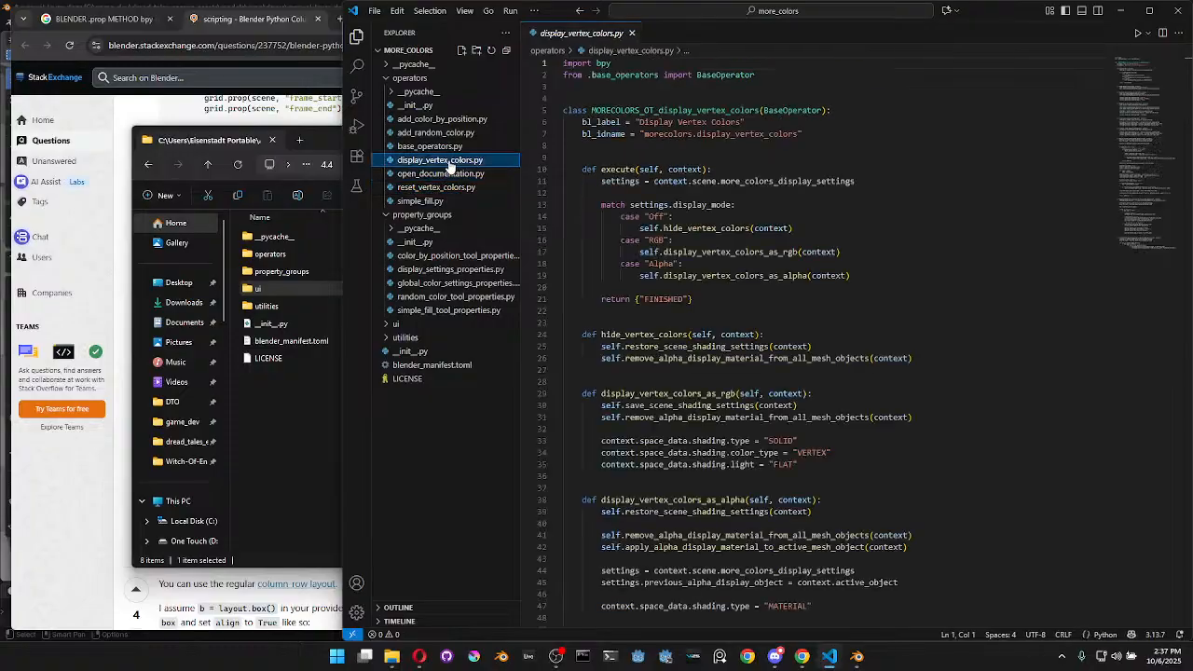
left_click(450, 148)
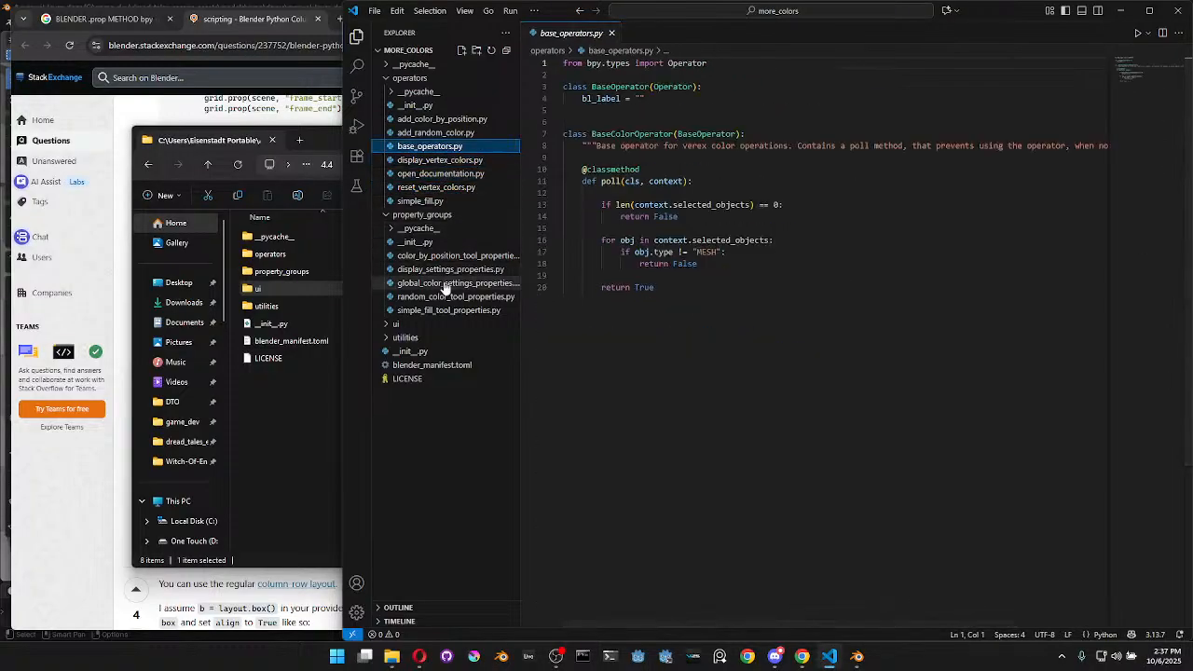
Open simple_fill_tool_panel.py in the ui folder's tools_panel subfolder and examine its preset color rows
left_click(395, 325)
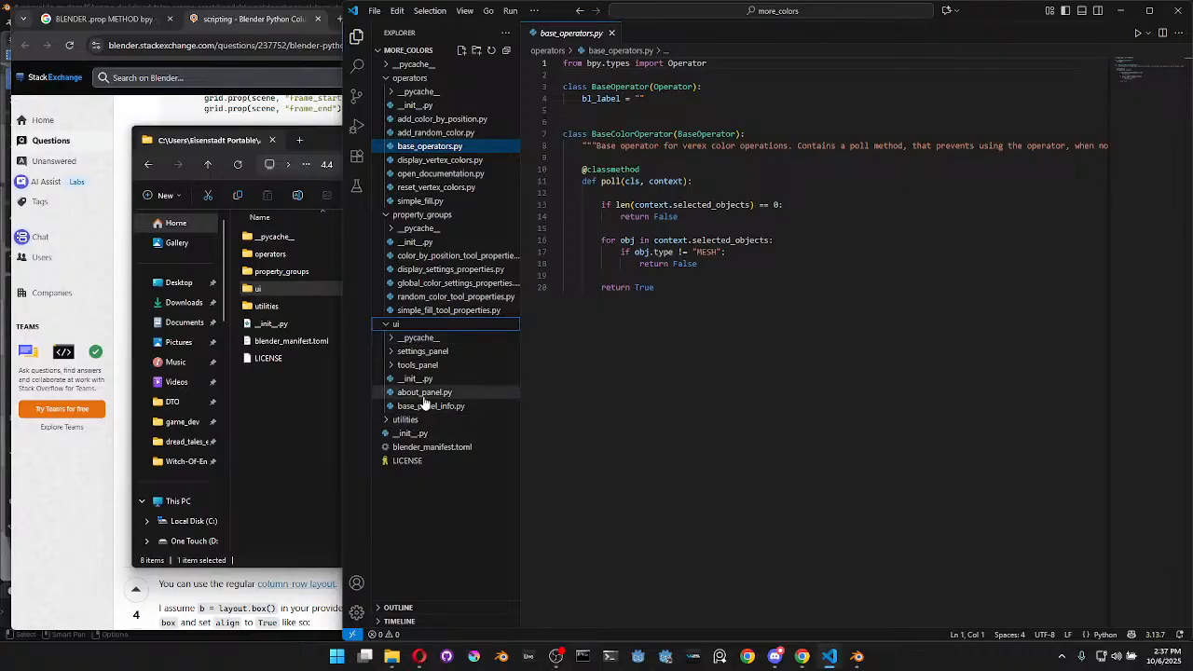
left_click(390, 365)
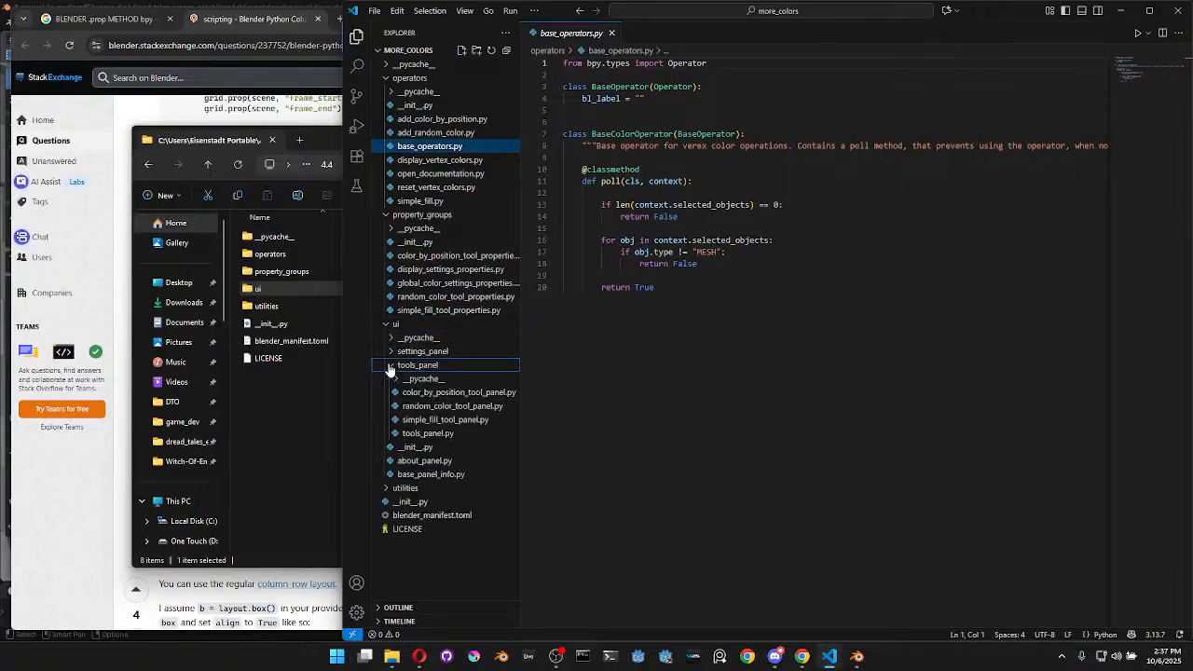
left_click(445, 419)
scroll(718, 282, "down", 2)
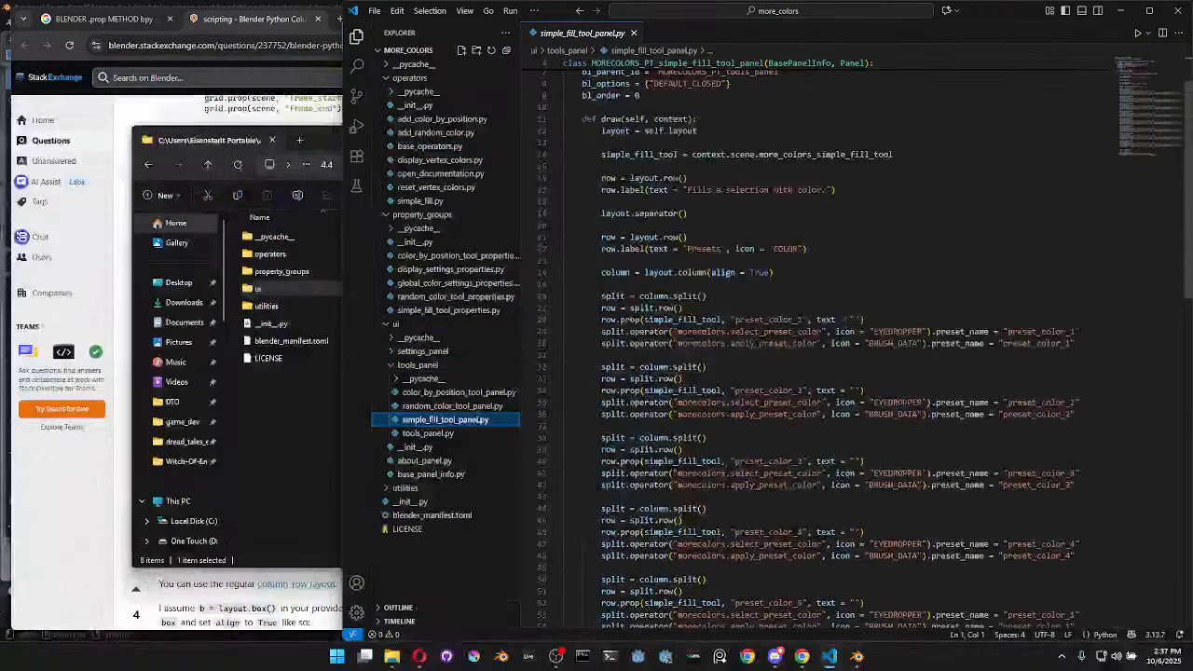
Search the whole folder for preset_color_1 and open its FloatVectorProperty definition in simple_fill_tool_properties.py
double_click(769, 320)
key("ctrl+shift+f")
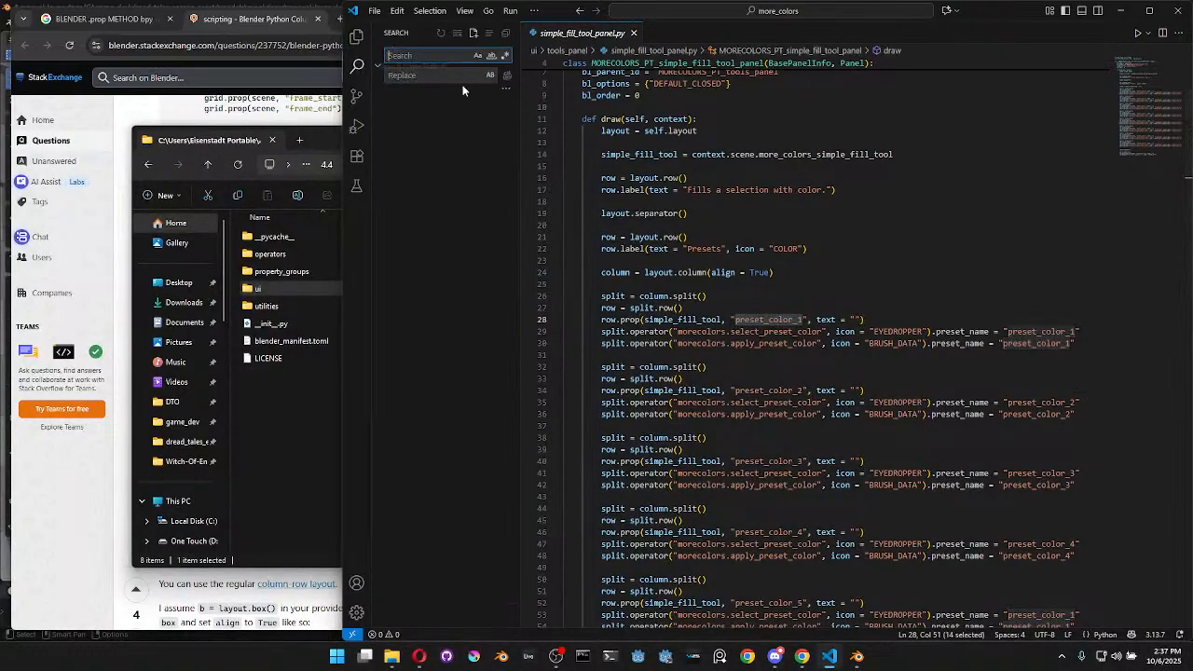
left_click(463, 128)
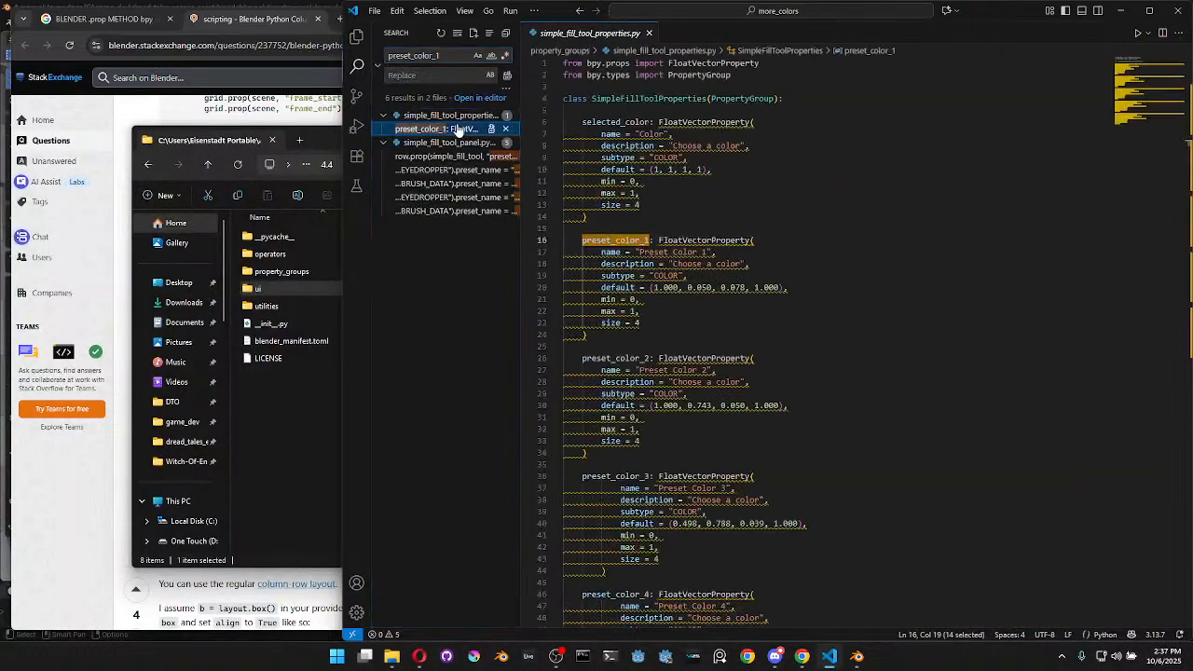
Examine the name, description, subtype and default arguments of preset_color_1 and compare them with the other preset definitions
left_click(831, 288)
left_click_drag(798, 422, 574, 113)
left_click(868, 395)
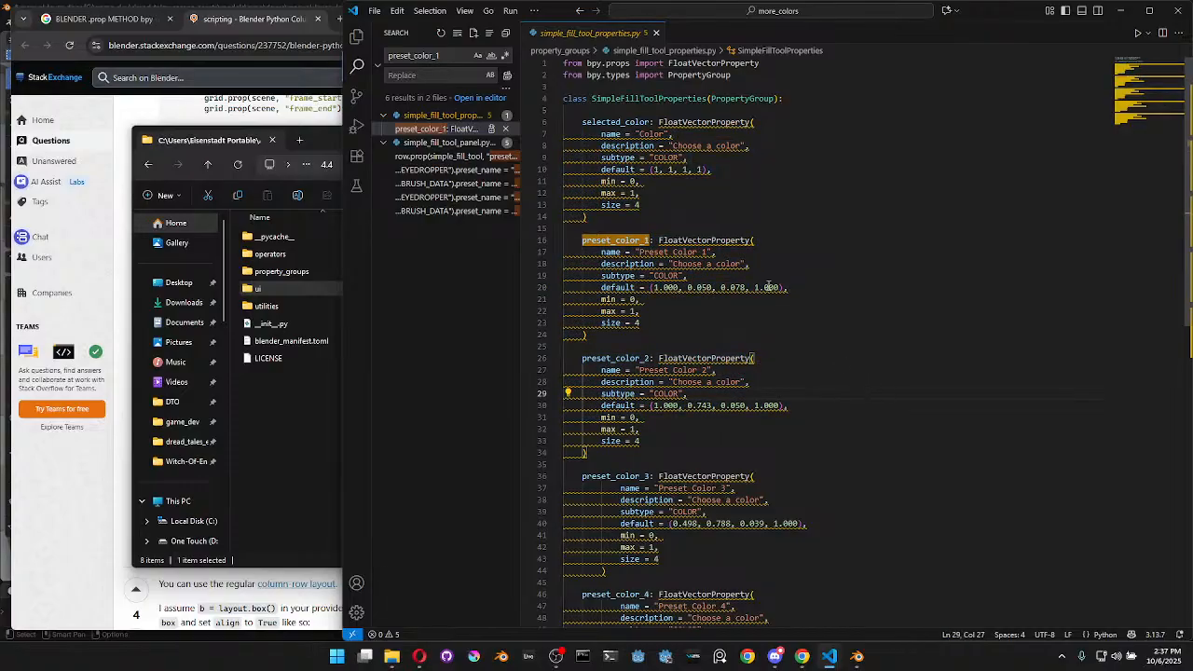
left_click(686, 252)
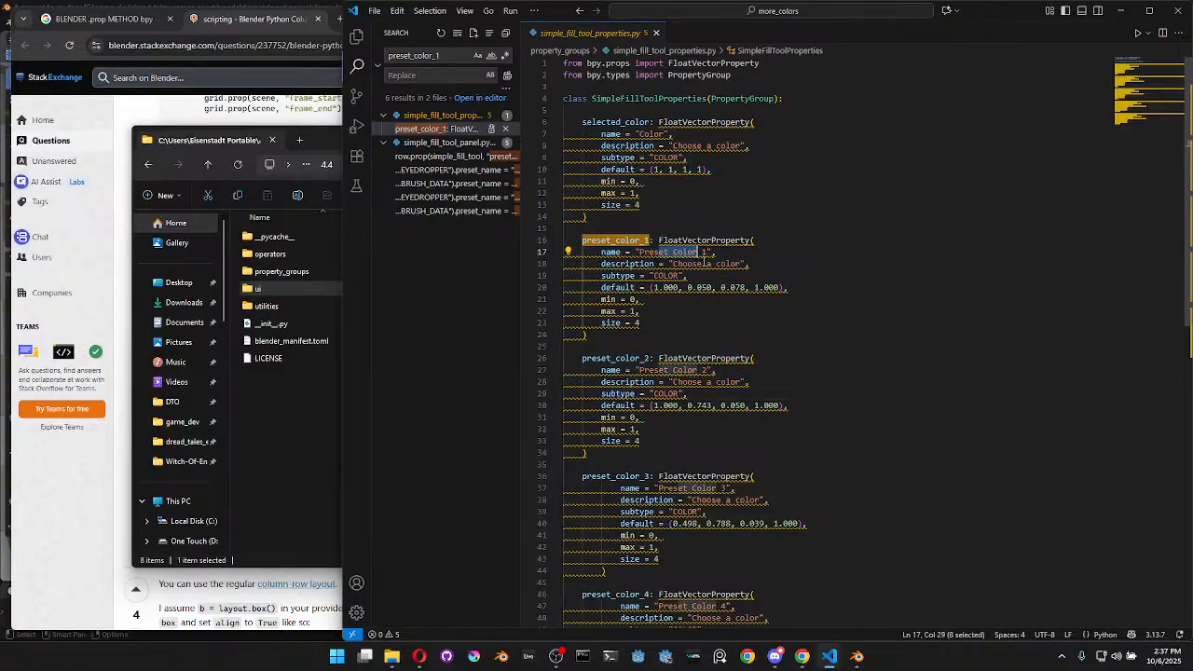
left_click_drag(694, 264, 736, 265)
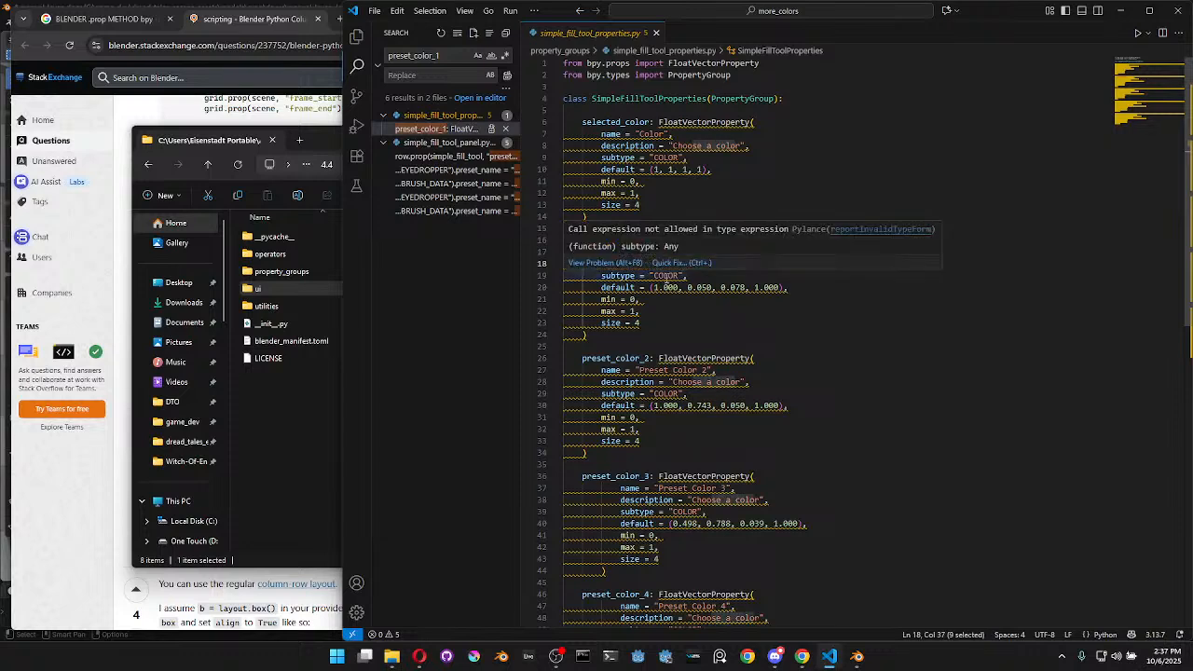
double_click(666, 276)
left_click(645, 334)
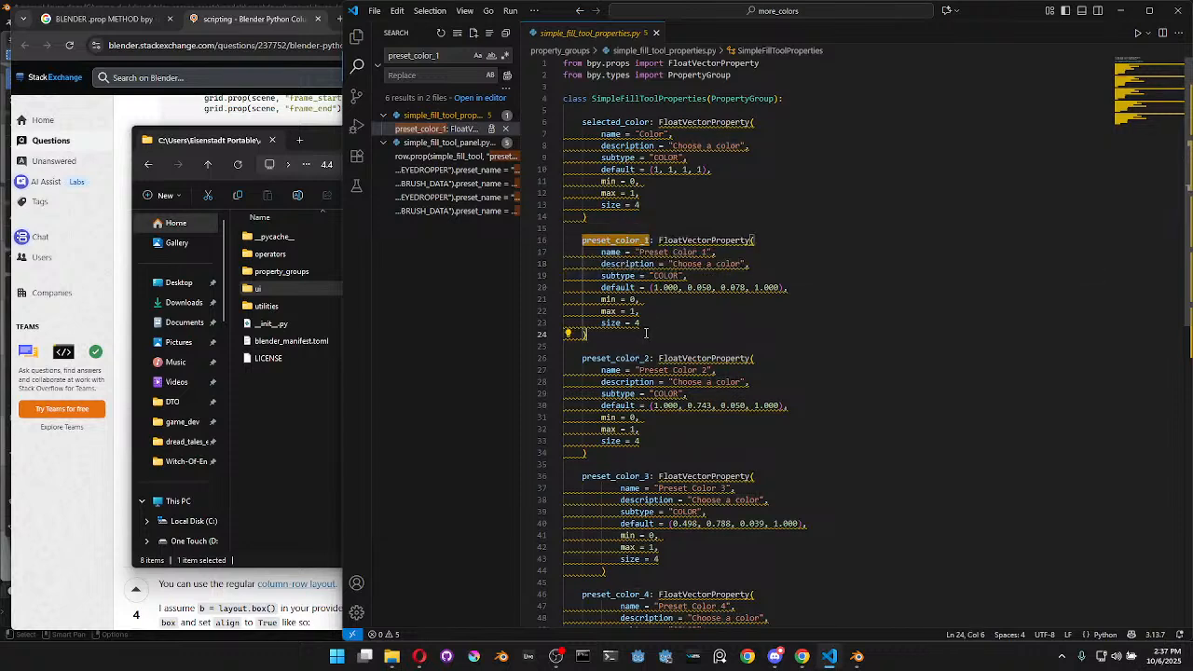
double_click(633, 289)
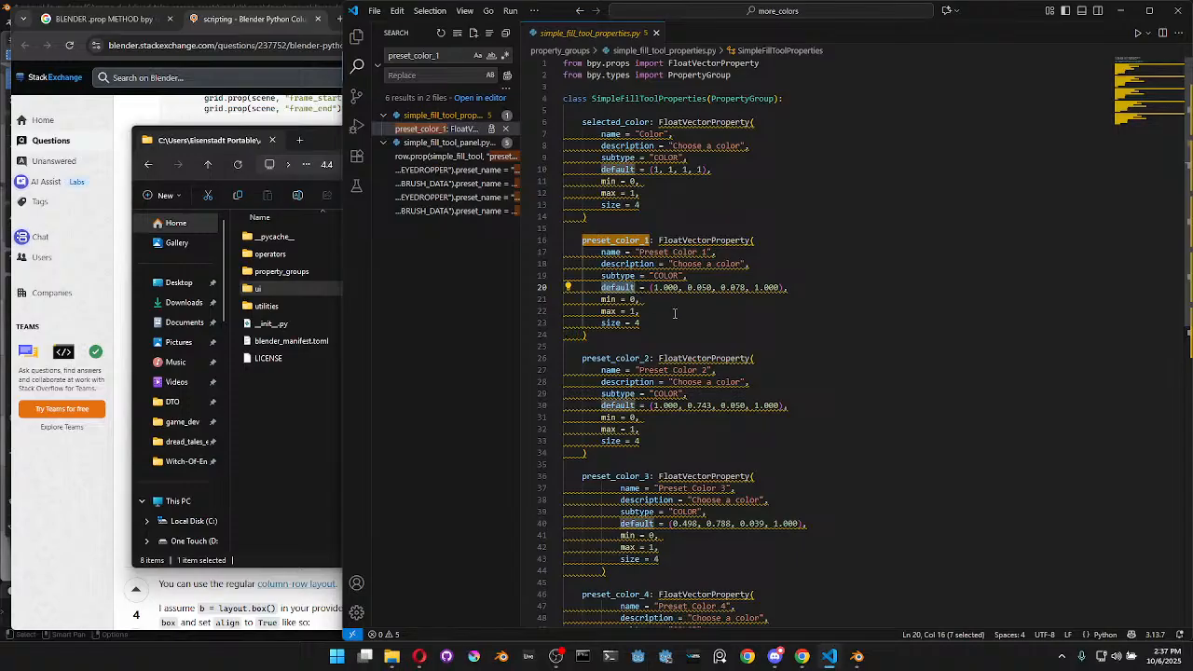
scroll(670, 332, "down", 3)
scroll(671, 333, "up", 3)
scroll(656, 390, "down", 3)
Copy the whole preset_color_4 definition and paste the duplicate below it at the end of simple_fill_tool_properties.py
left_click(613, 575)
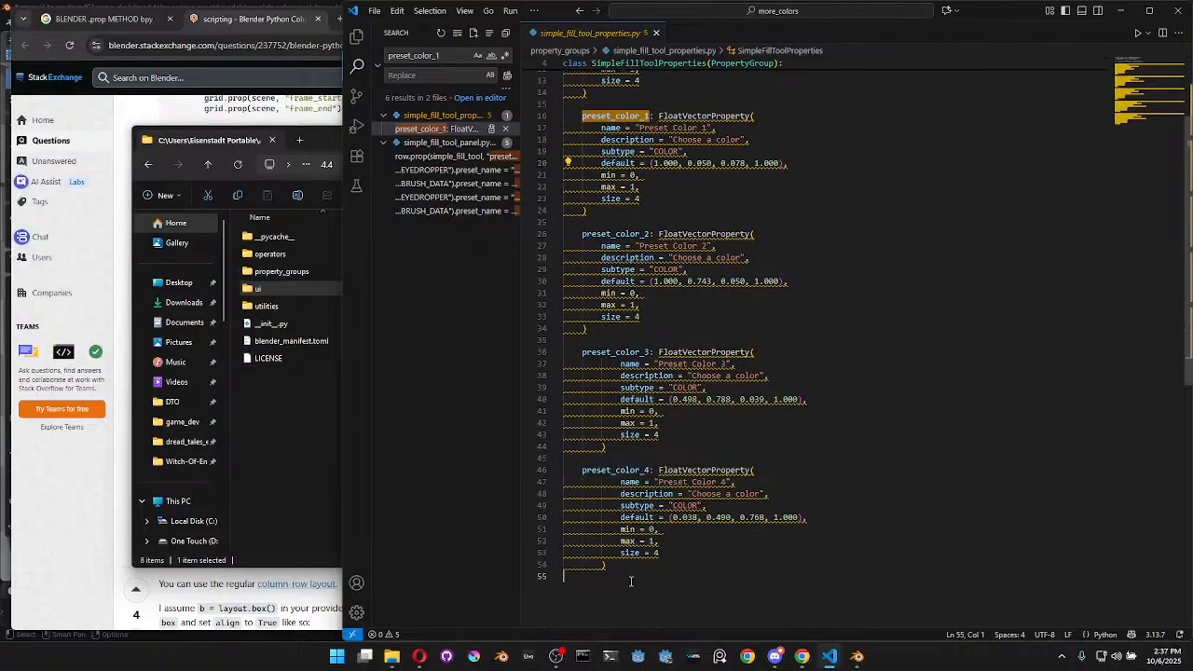
left_click(616, 566)
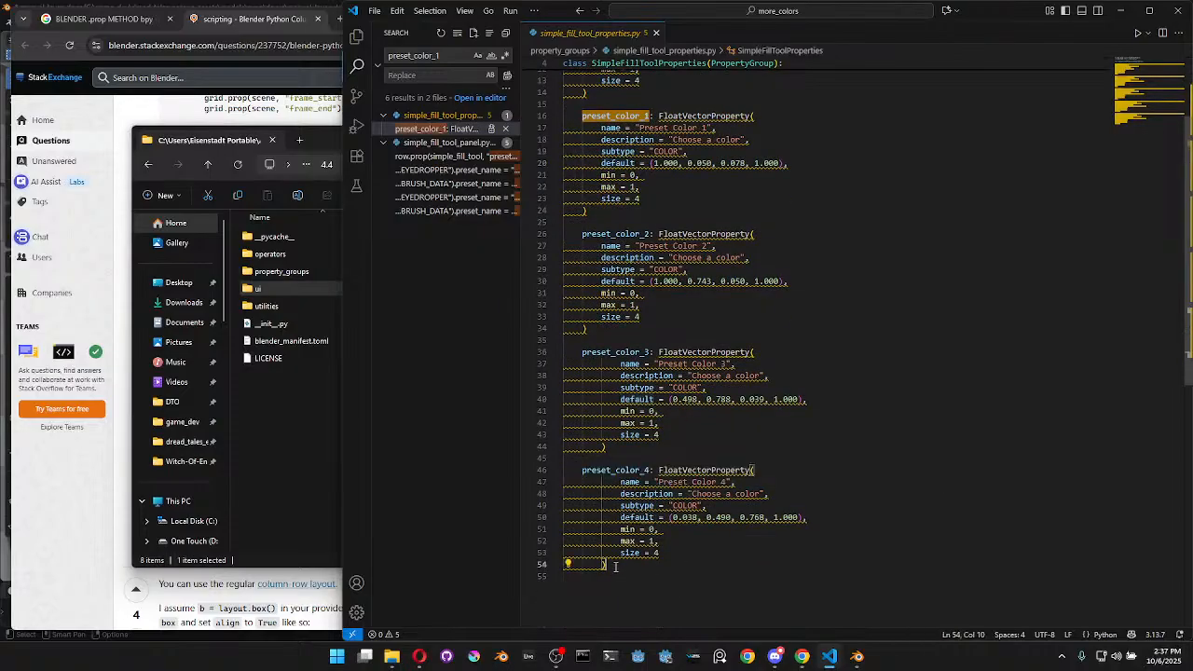
left_click_drag(615, 566, 564, 470)
key("ctrl+c")
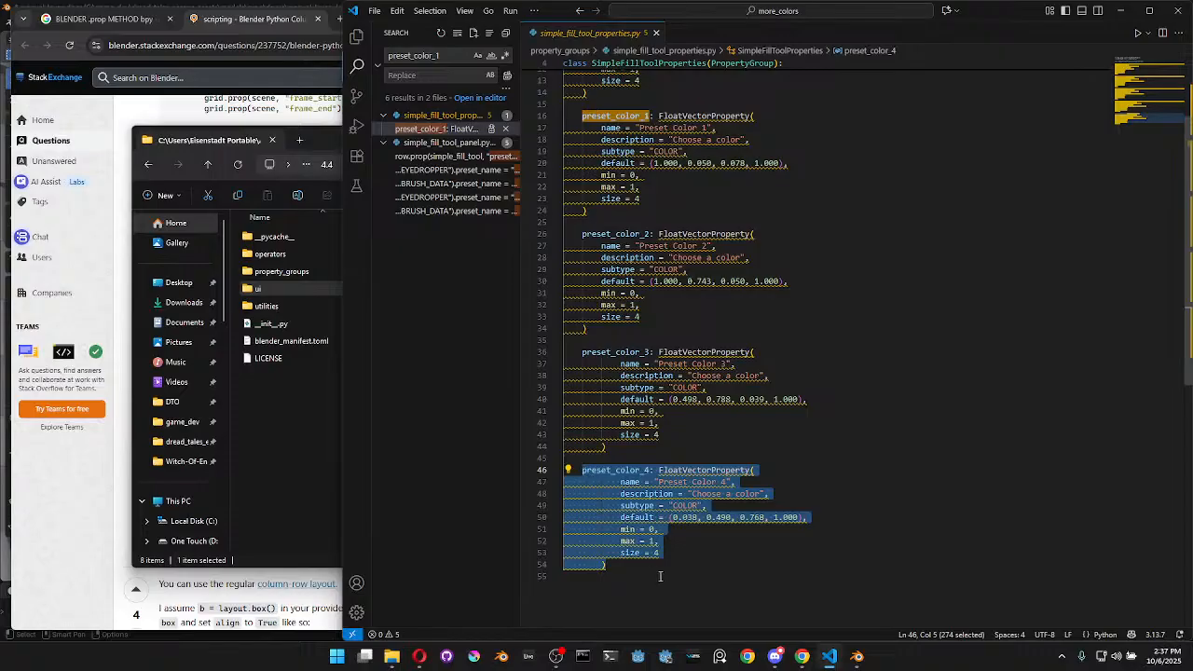
left_click(651, 572)
key("Return")
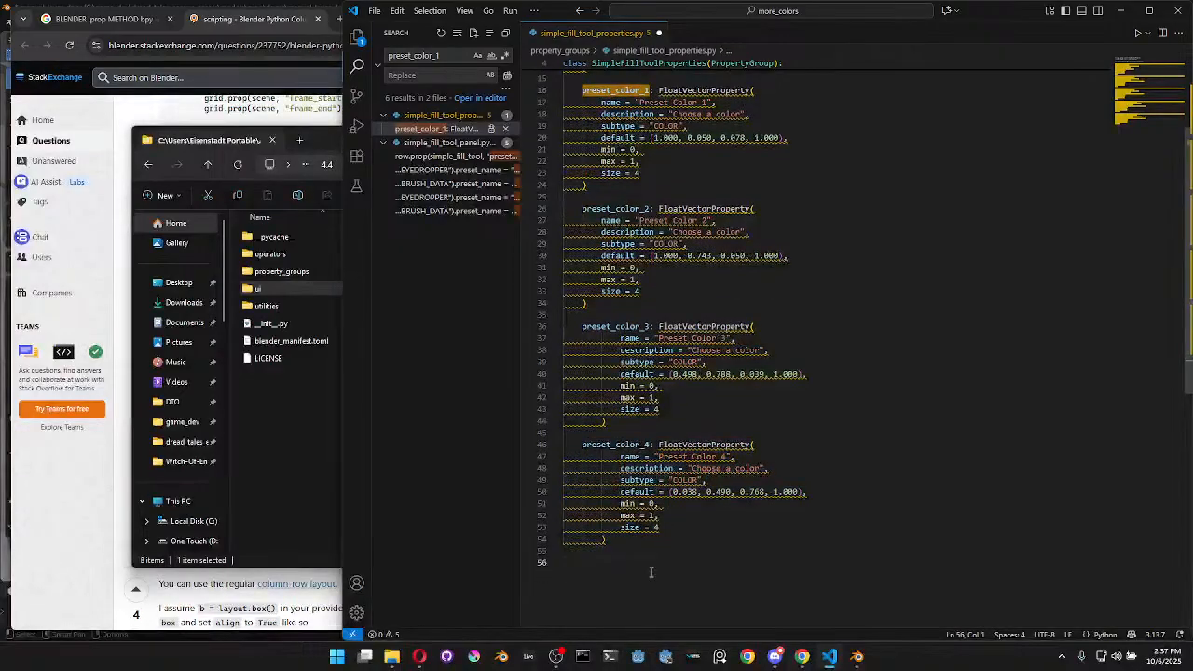
key("ctrl+v")
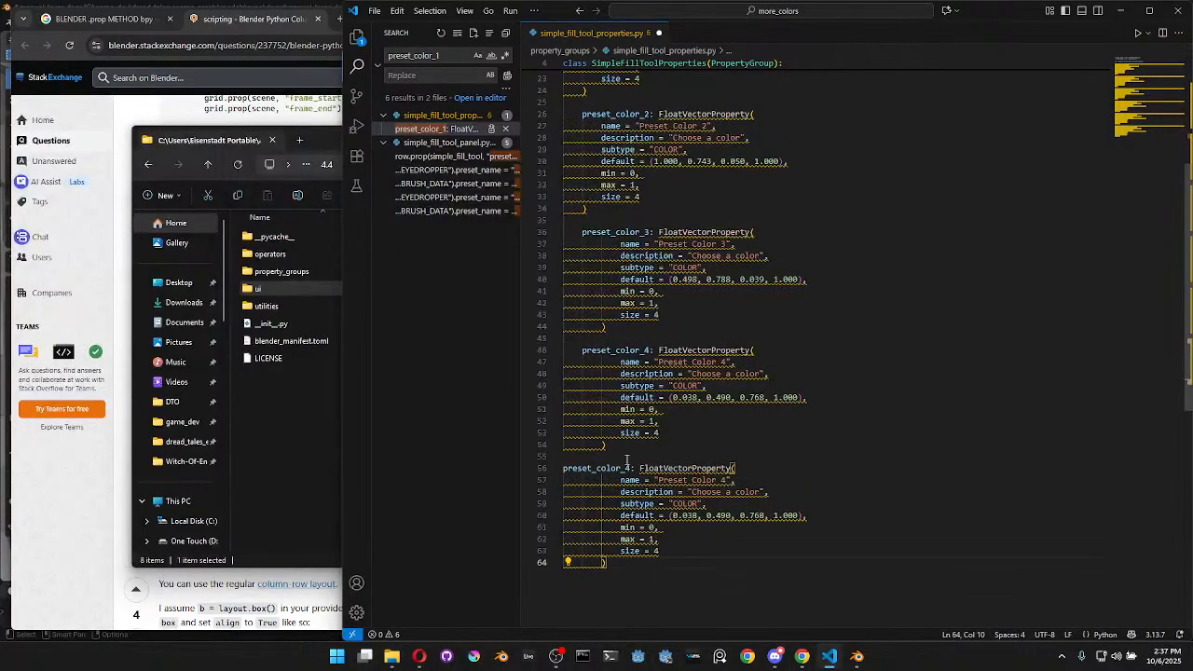
Rename the duplicated definition to preset_color_5 and indent its whole block to align with the other presets
left_click_drag(633, 468, 626, 468)
type("5")
left_click_drag(634, 571, 563, 468)
key("Tab")
left_click(824, 519)
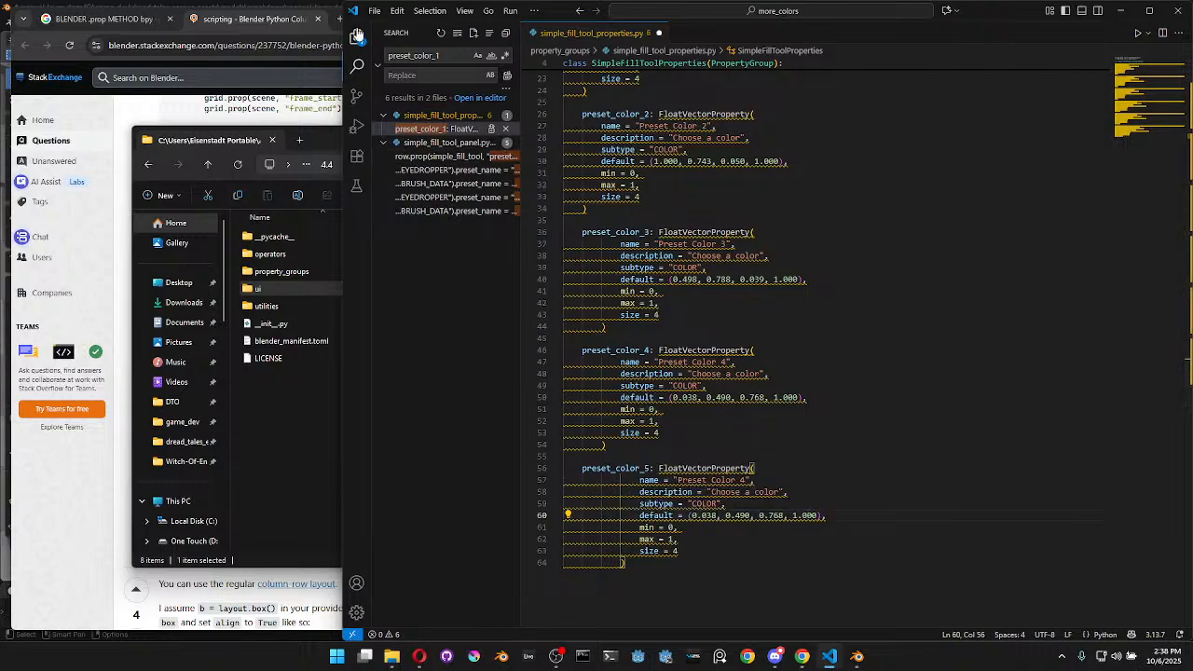
Collapse the operators and ui folders and create a new file named test.css in the more_colors root folder
left_click(357, 37)
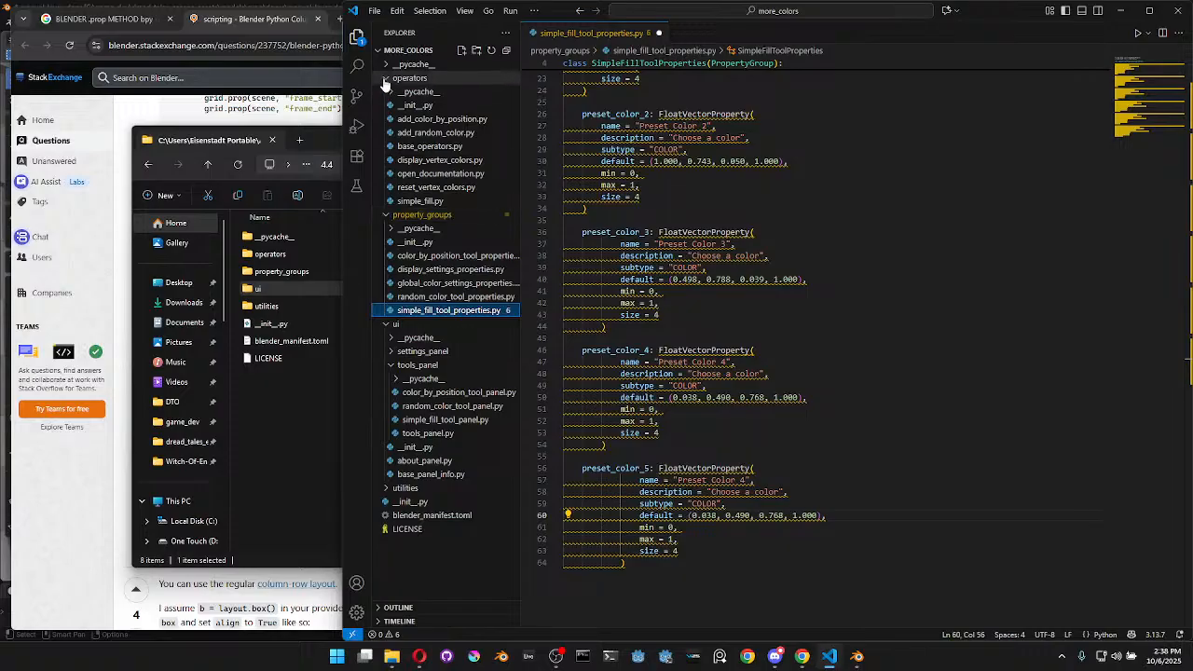
left_click(387, 78)
left_click(395, 201)
left_click(427, 328)
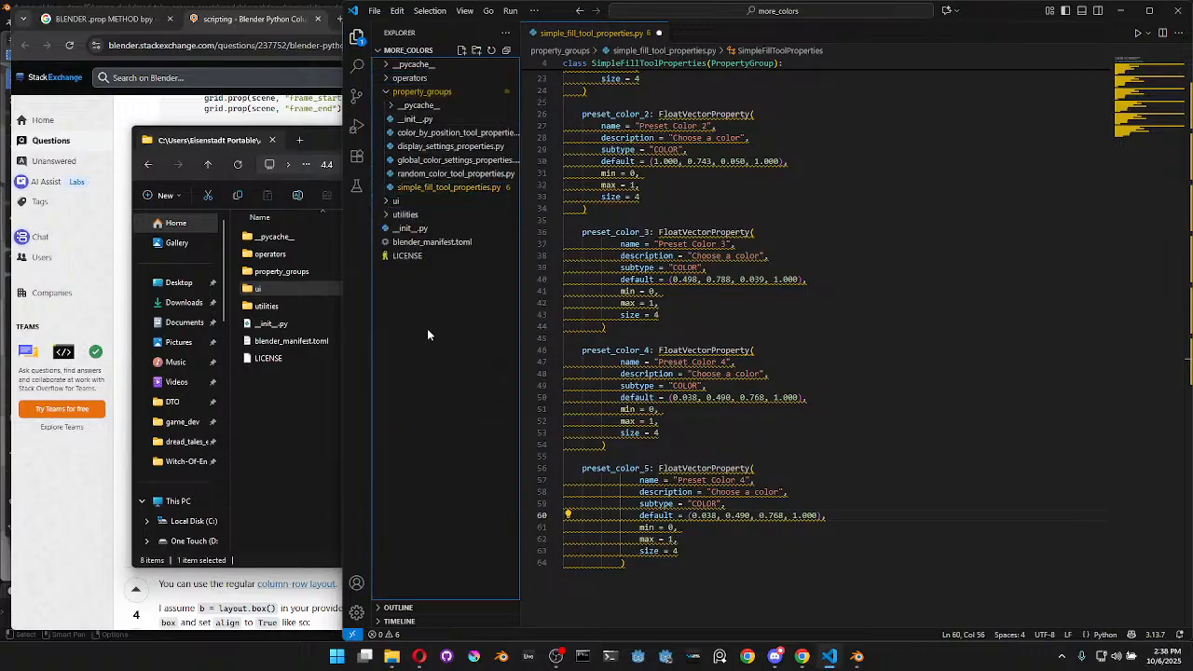
left_click(461, 49)
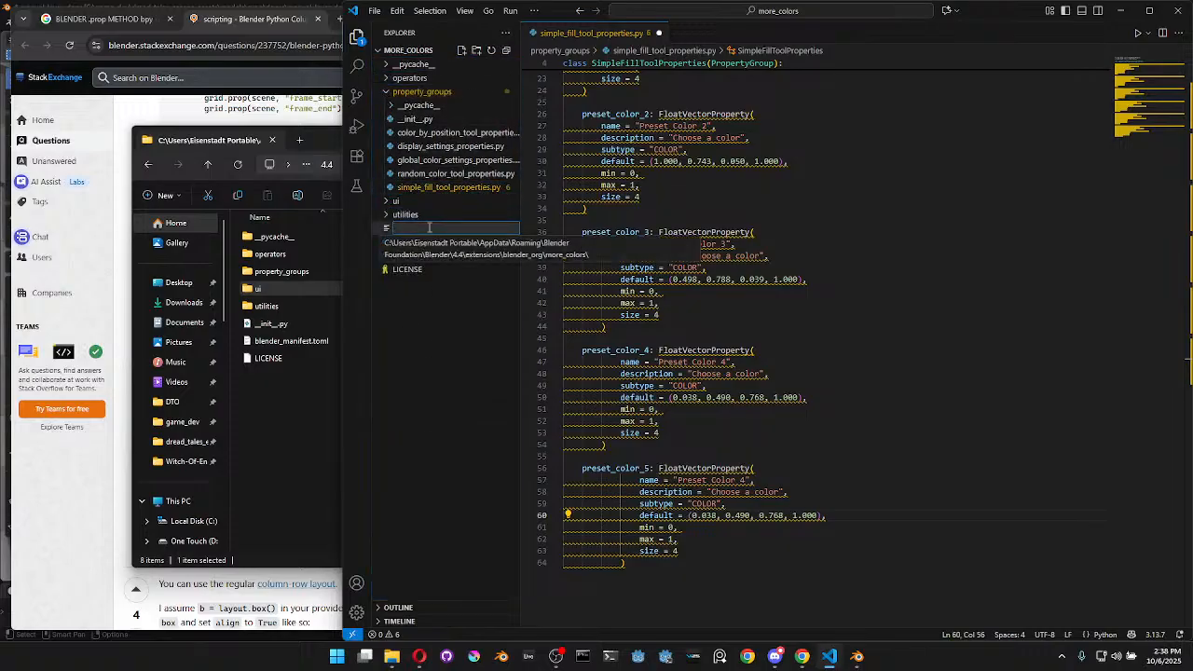
type("test.css")
key("Return")
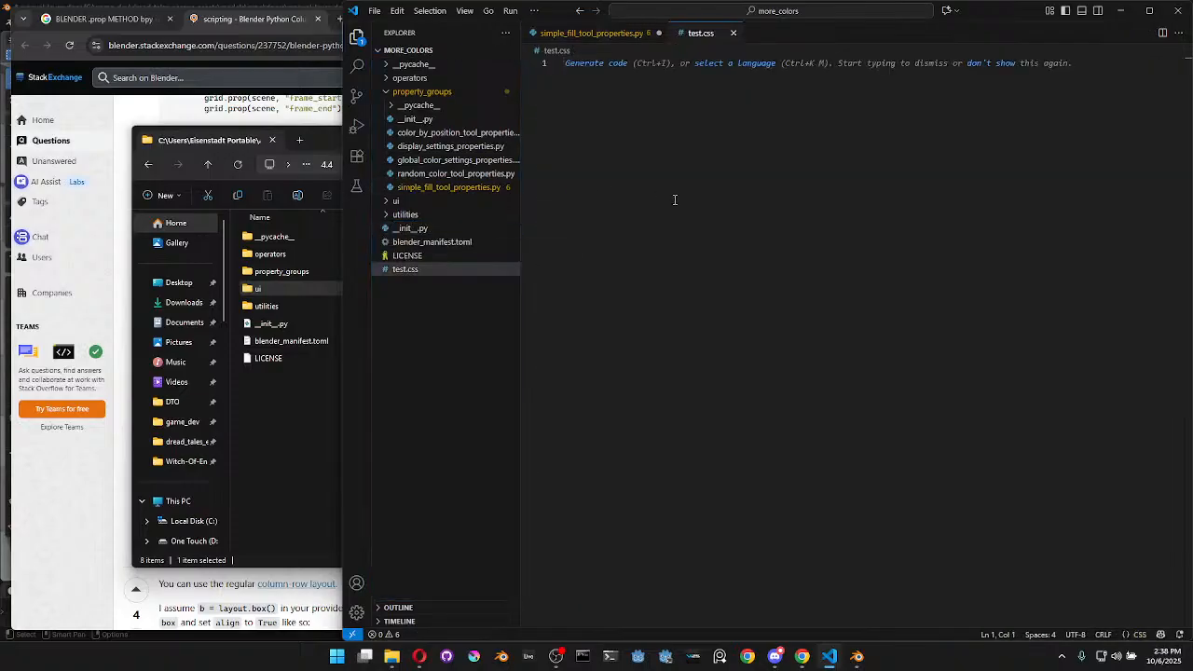
Write a .t rule in test.css with its background-color set to aqua
type(".t {")
key("Return")
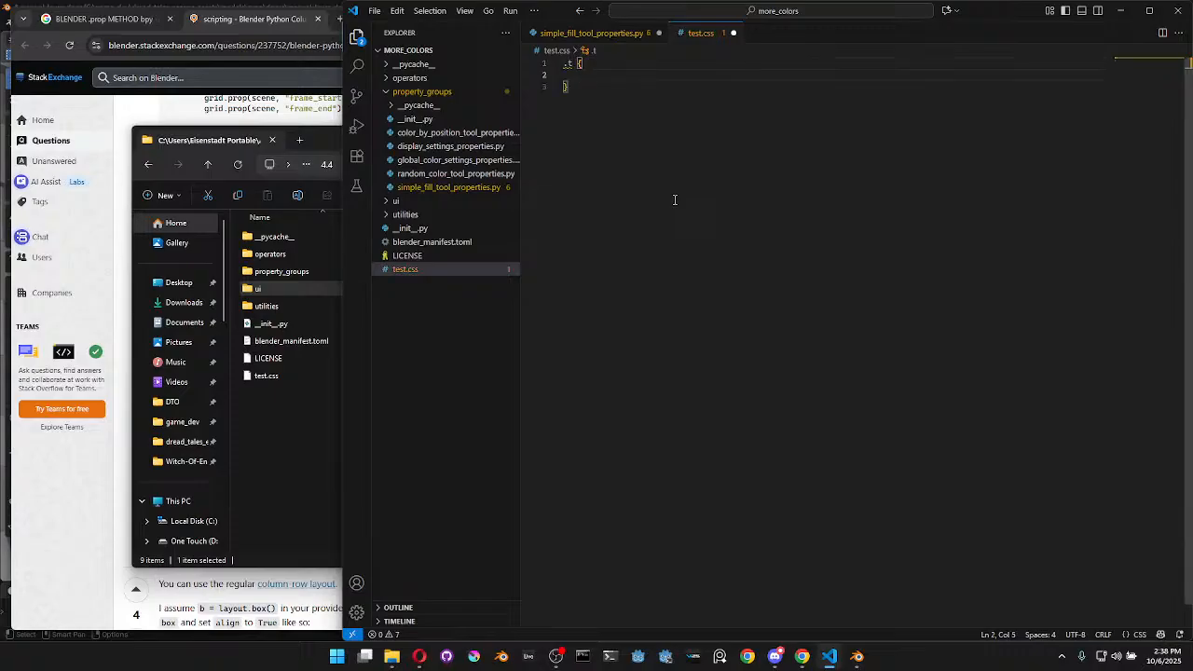
type("background-color: ;")
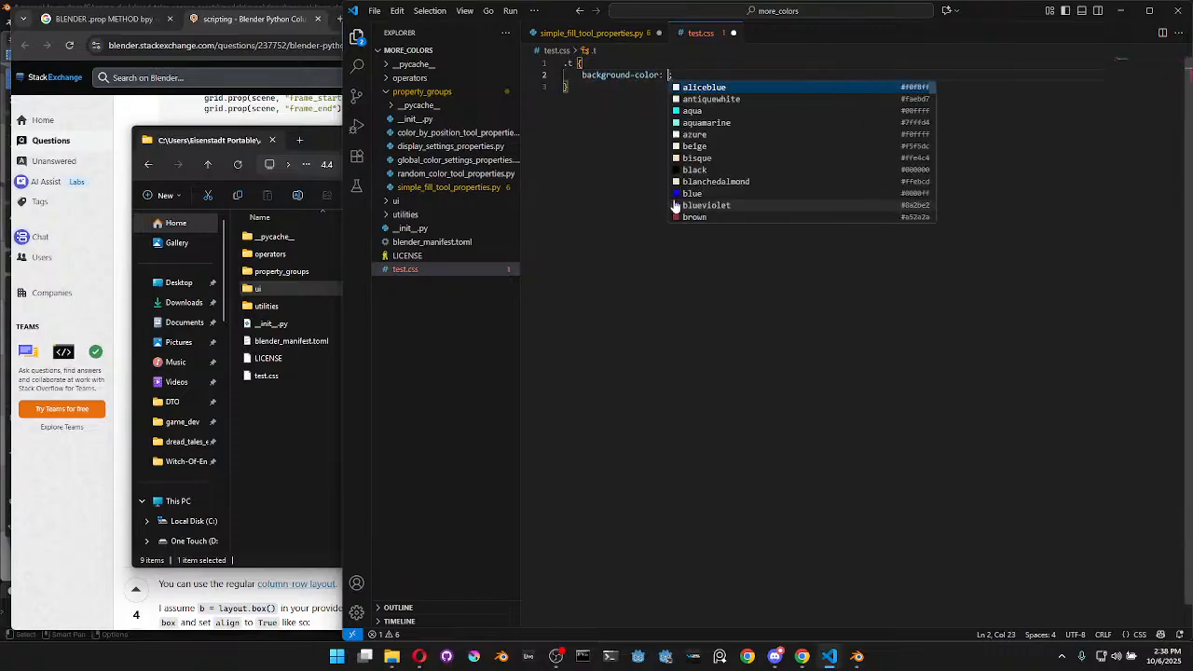
key("Down")
key("Down")
key("Return")
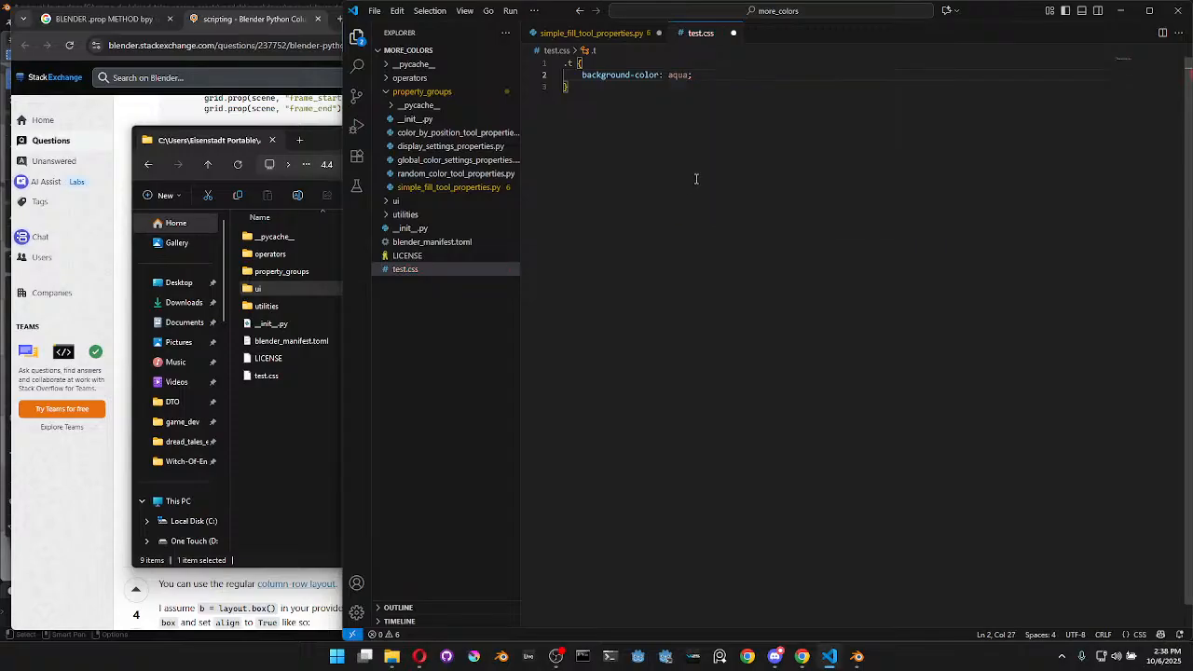
Cycle the aqua background color through the available color notations to rgb(0, 255, 255)
mouse_move(671, 75)
left_click(752, 94)
left_click(757, 93)
left_click(772, 93)
left_click(773, 93)
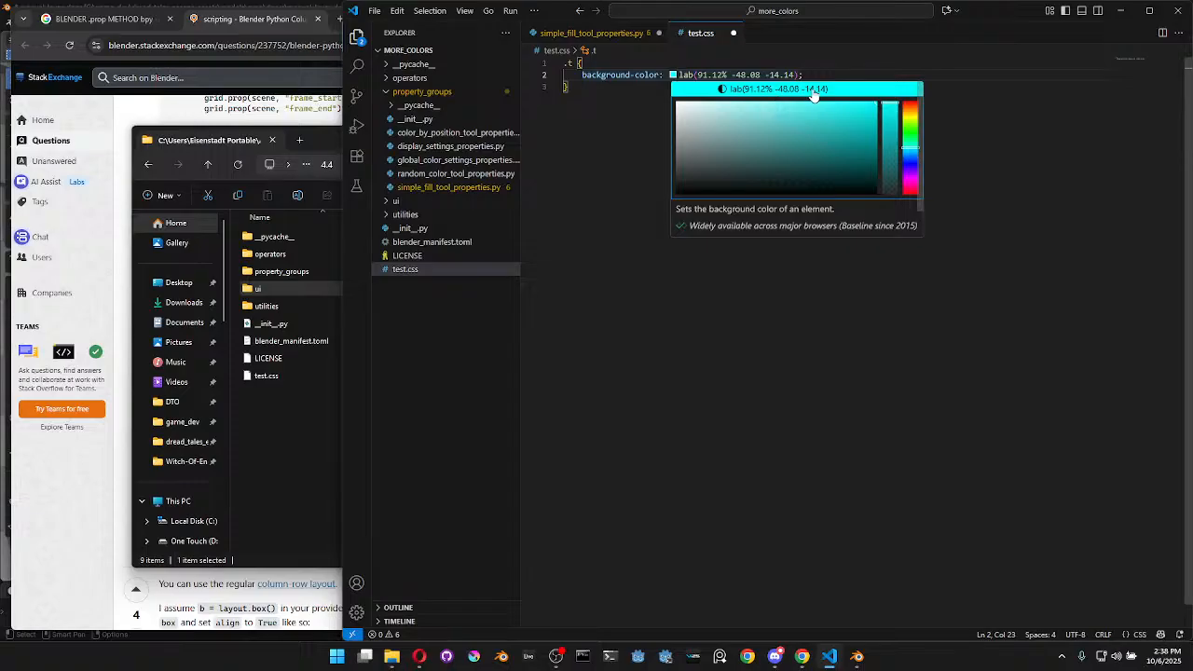
left_click(800, 93)
left_click(800, 93)
left_click(799, 94)
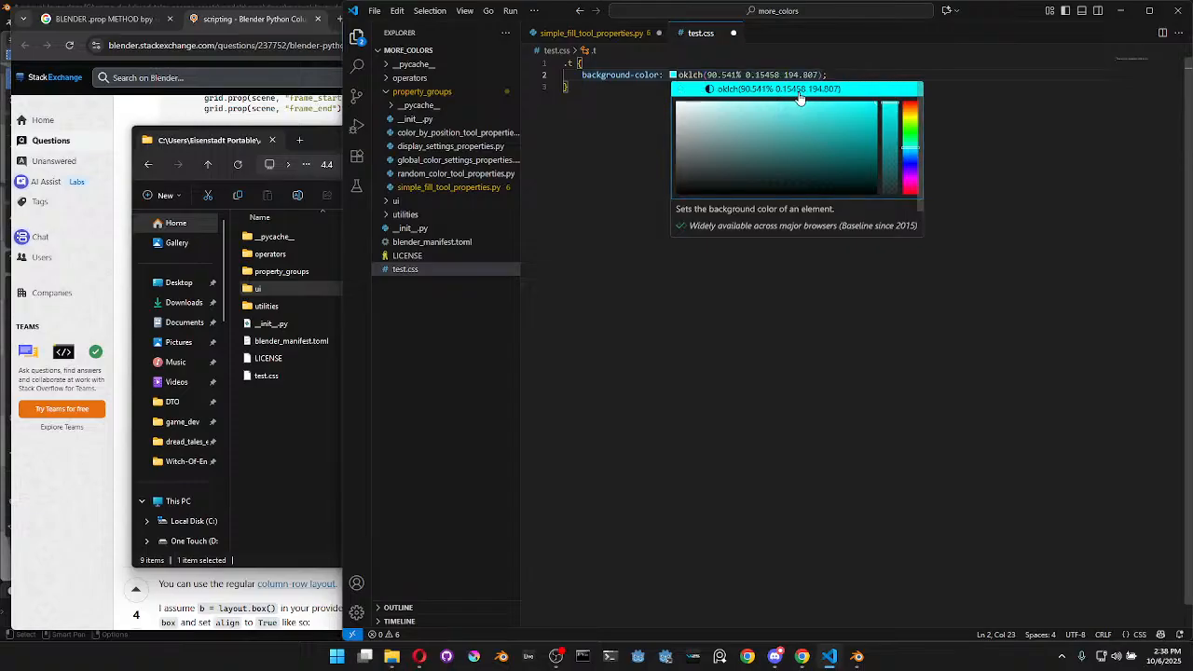
left_click(797, 93)
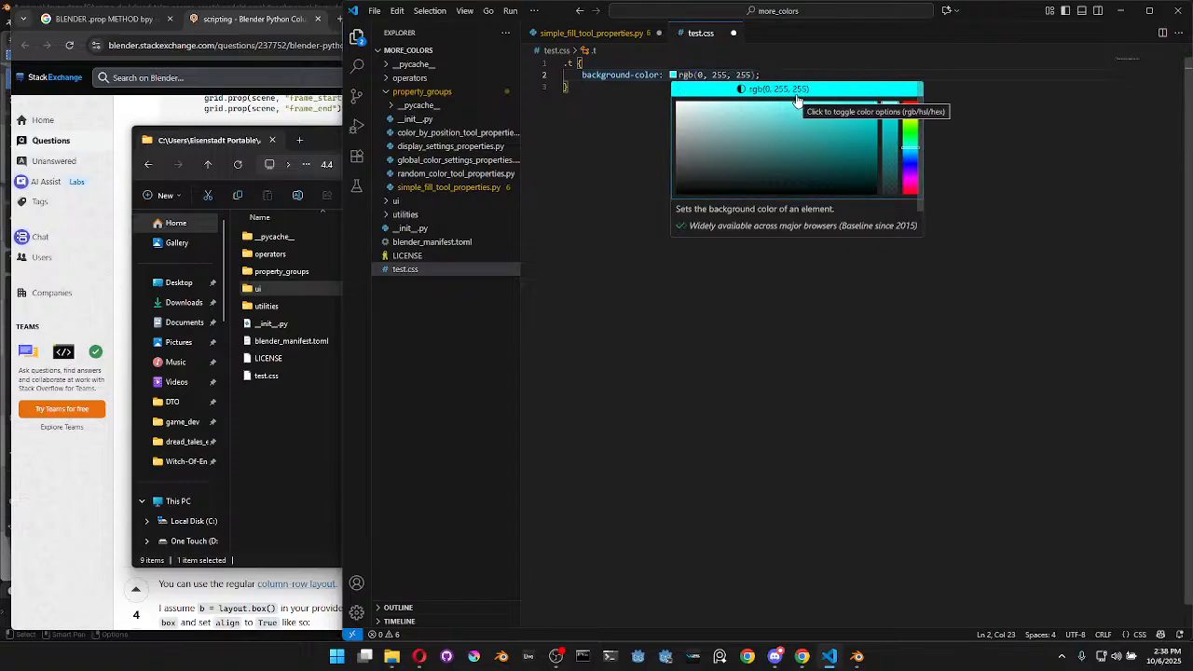
Try an alpha value of 0.6 in the background color and sample teal shades in different color notations
left_click(754, 75)
type(", 0.6")
key("Down")
mouse_move(764, 121)
left_mouse_down()
mouse_move(813, 154)
mouse_move(840, 121)
mouse_move(821, 115)
left_mouse_up()
left_click(780, 89)
left_click(784, 93)
mouse_move(770, 162)
left_mouse_down()
mouse_move(815, 121)
mouse_move(828, 125)
mouse_move(794, 164)
mouse_move(835, 138)
left_mouse_up()
left_click(770, 93)
left_click(774, 96)
left_click(775, 94)
left_click(758, 141)
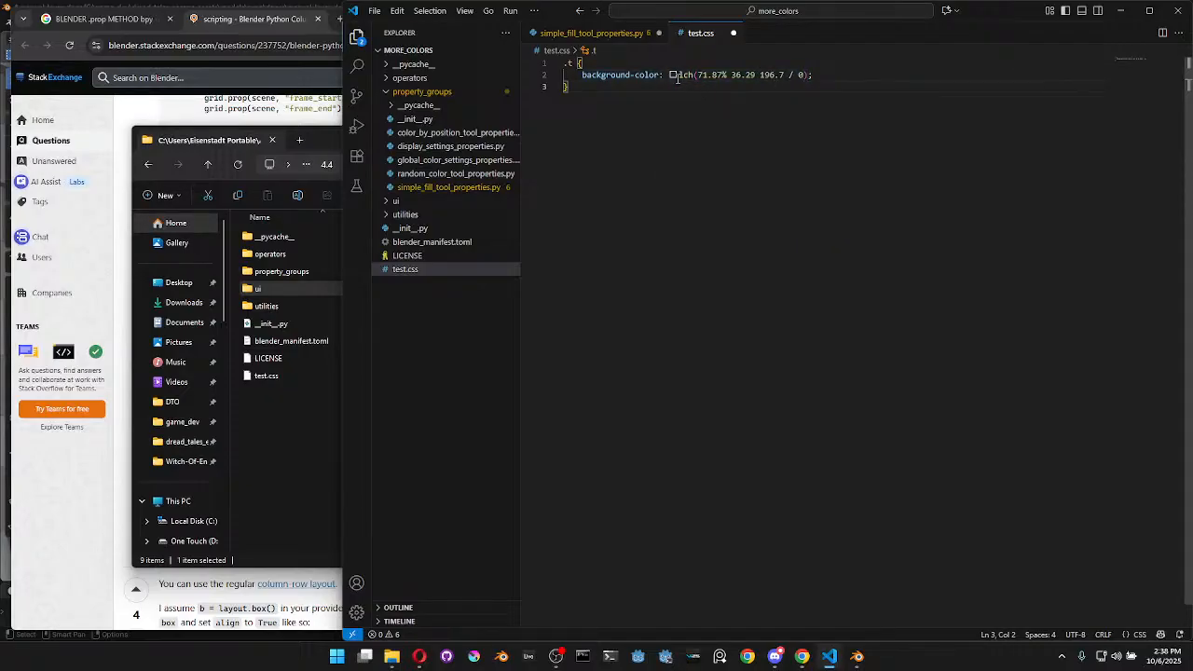
Switch the background color to rgba notation and pick the shade rgba(15, 216, 216, 0)
mouse_move(679, 77)
left_click(774, 92)
left_click_drag(762, 149, 794, 128)
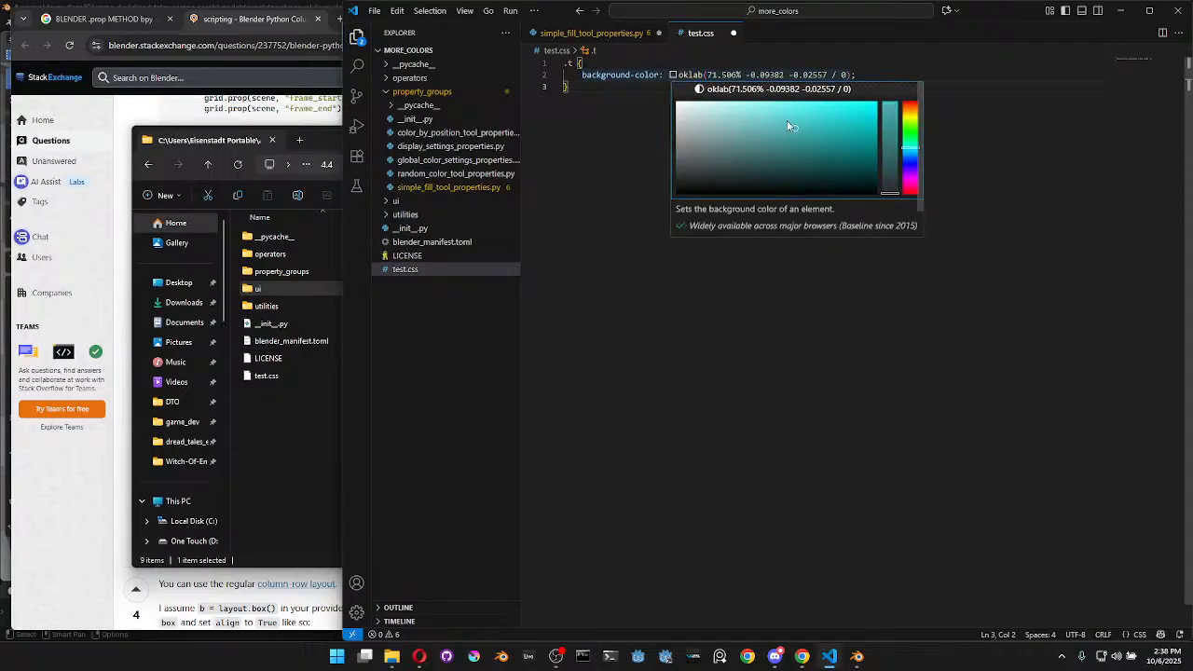
left_click(706, 90)
left_click(706, 89)
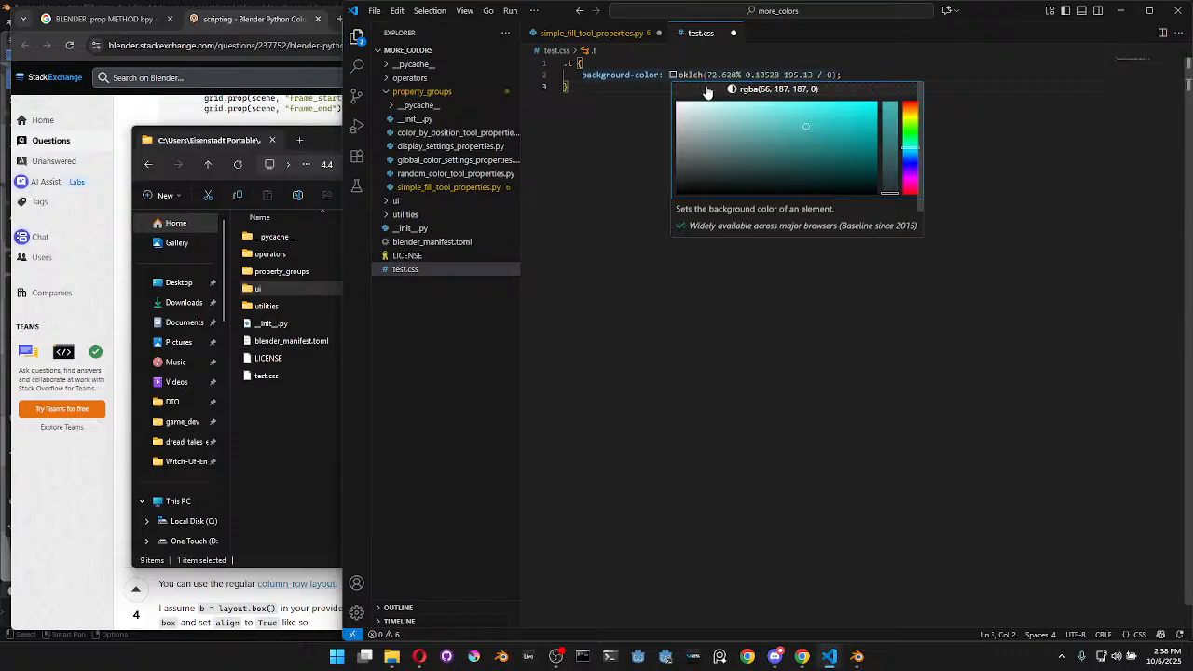
left_click_drag(775, 147, 880, 103)
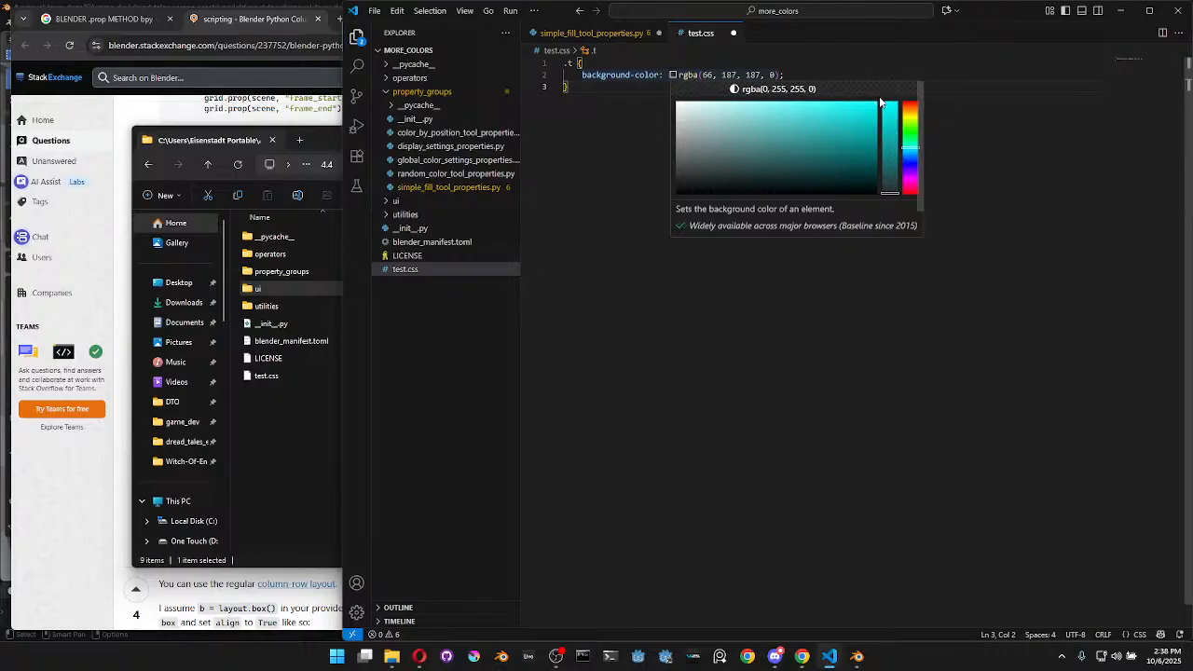
left_click_drag(878, 106, 864, 115)
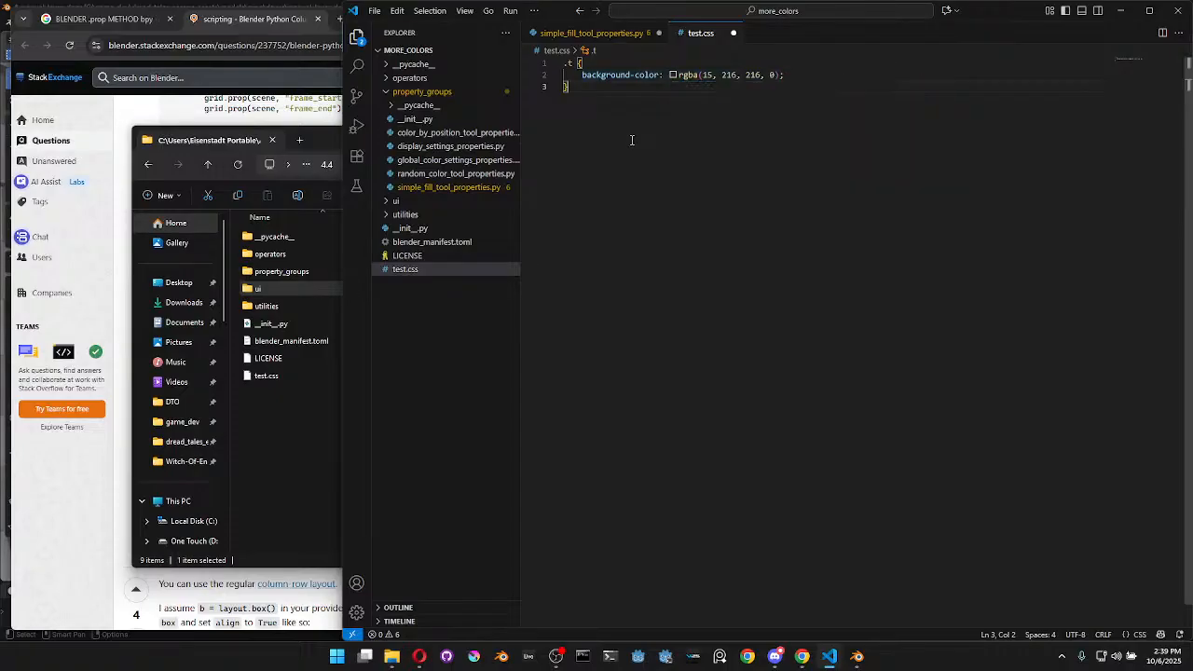
Pick the brighter shade rgba(8, 245, 245, 0) and the darker rgba(34, 122, 122, 0) for the background color
mouse_move(728, 75)
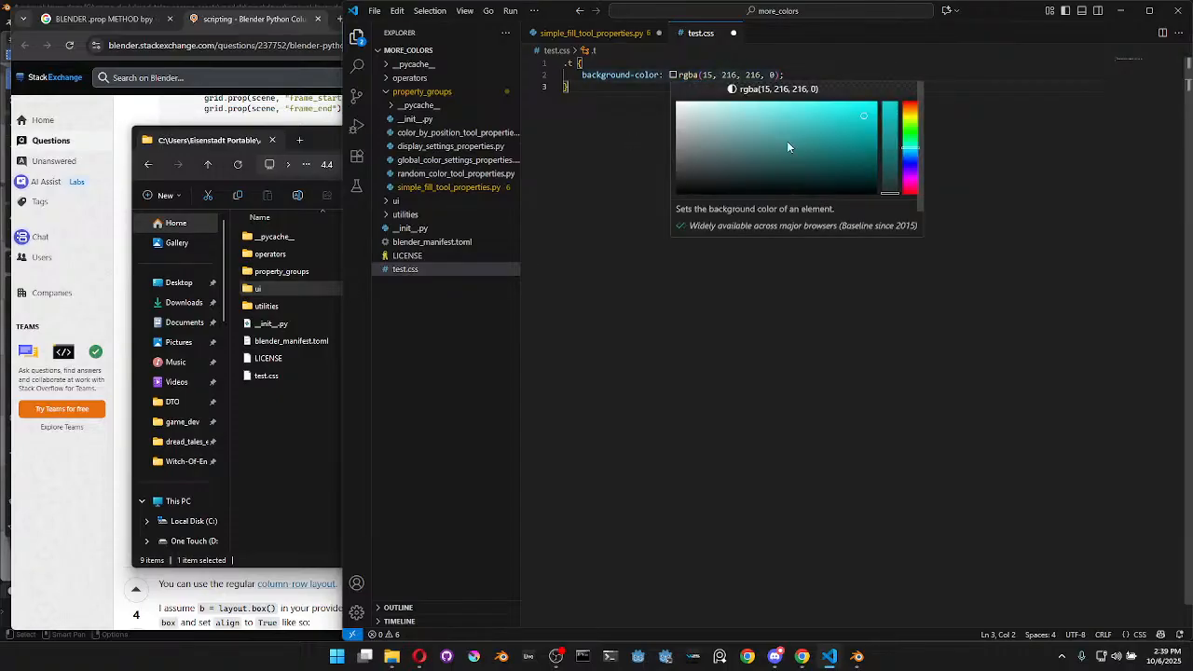
left_click(871, 106)
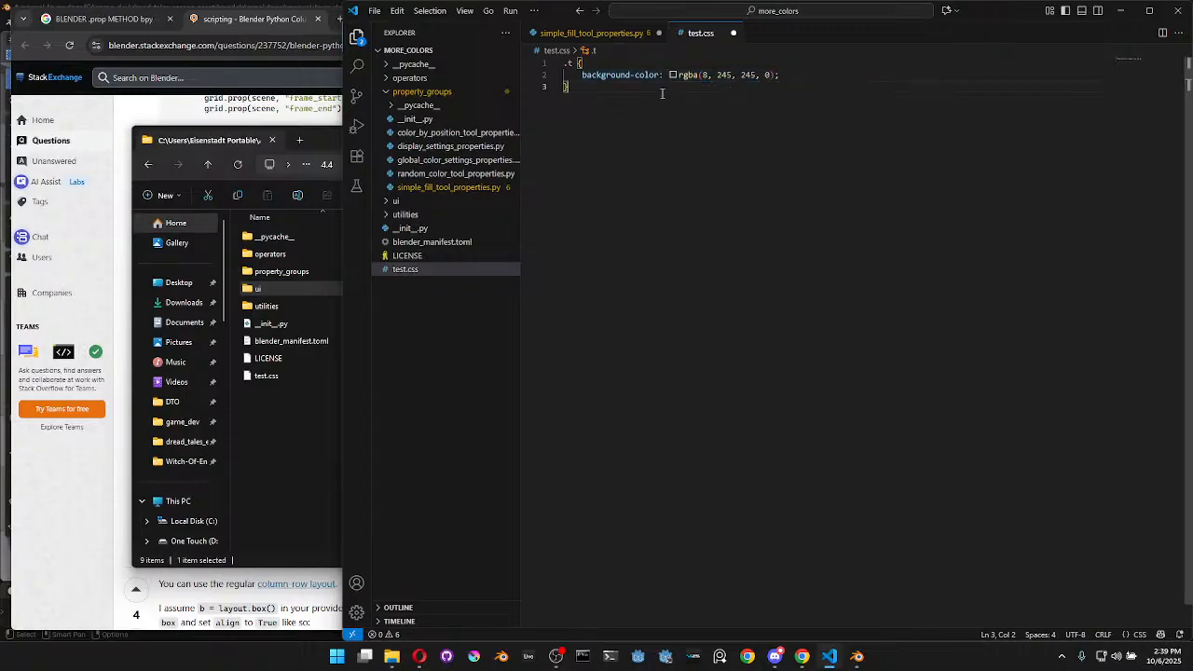
mouse_move(721, 74)
mouse_move(837, 153)
left_mouse_down()
mouse_move(788, 160)
mouse_move(822, 150)
left_mouse_up()
mouse_move(724, 74)
Delete test.css from the more_colors folder
left_click_drag(582, 136, 561, 62)
right_click(424, 268)
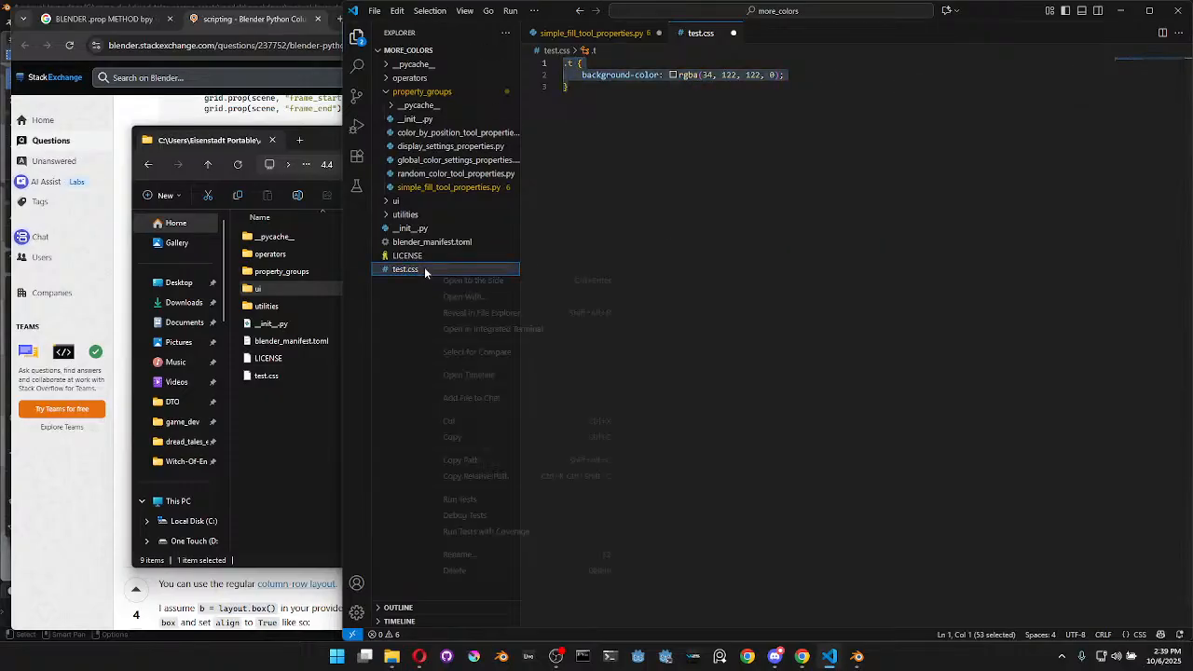
left_click(488, 569)
left_click(604, 337)
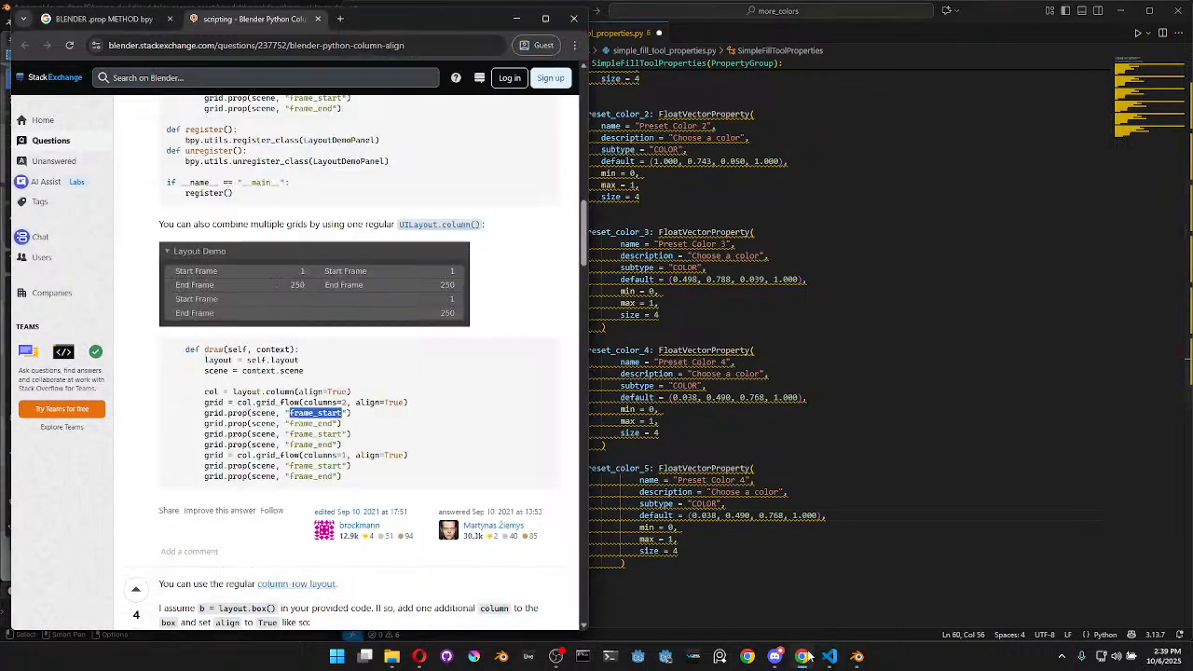
Switch to Chrome and search the web for "float color rgba selector" in a new tab
left_click(327, 10)
left_click(341, 19)
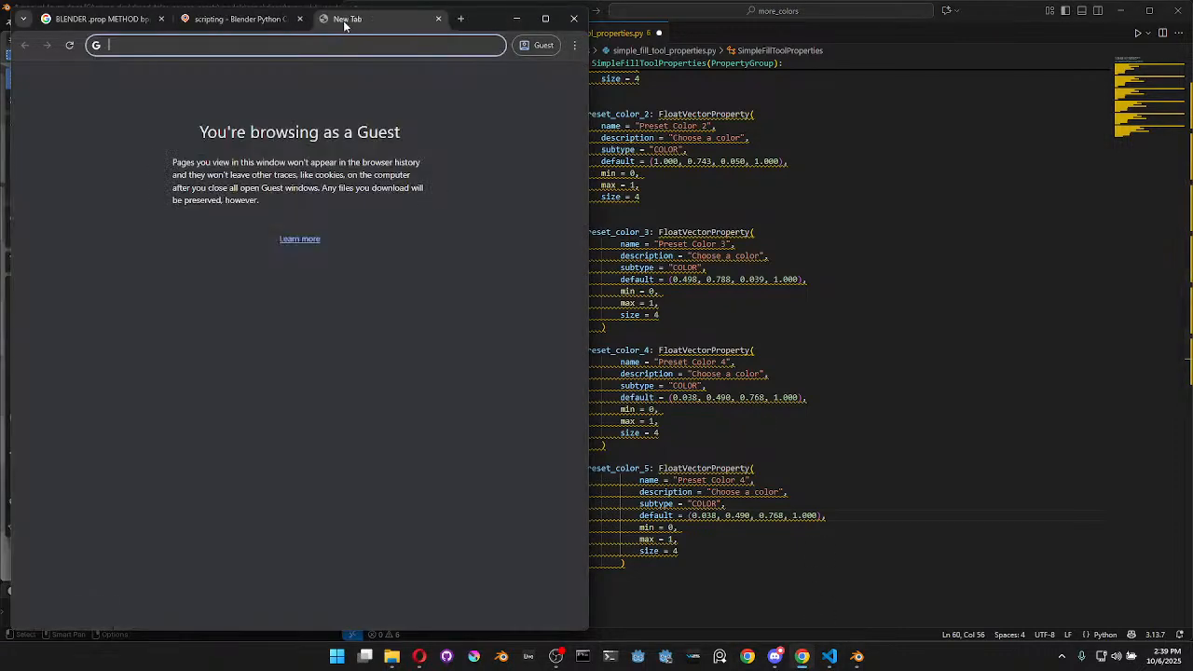
type("float color rg")
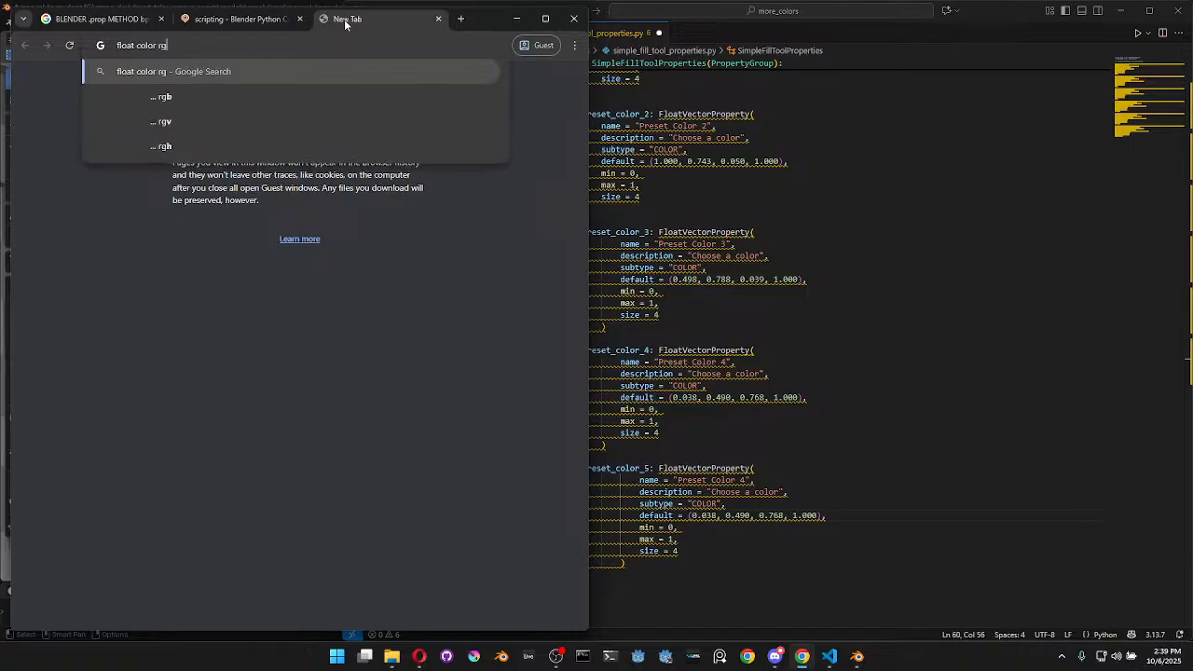
type("ba selector")
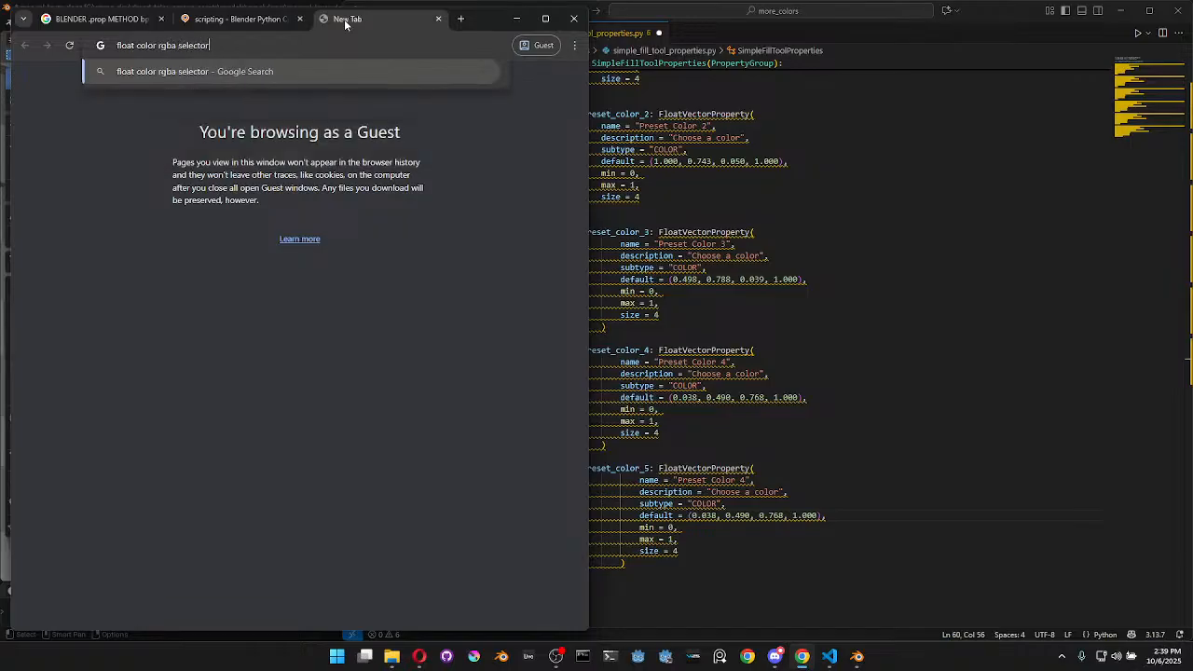
key("Escape")
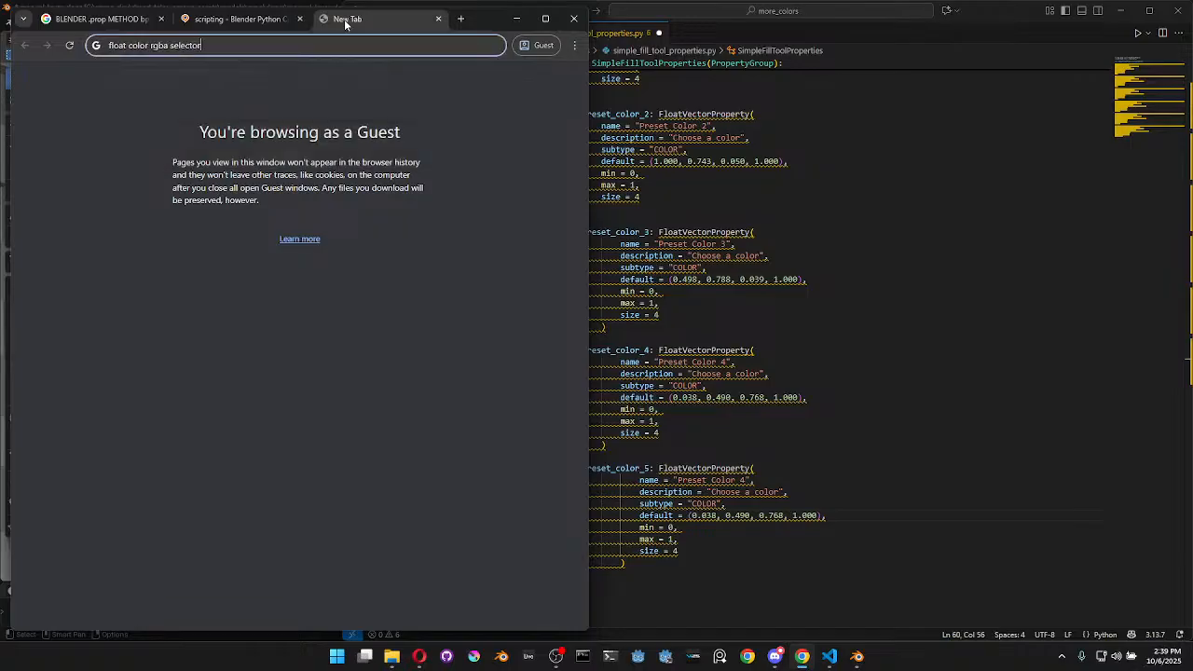
key("Return")
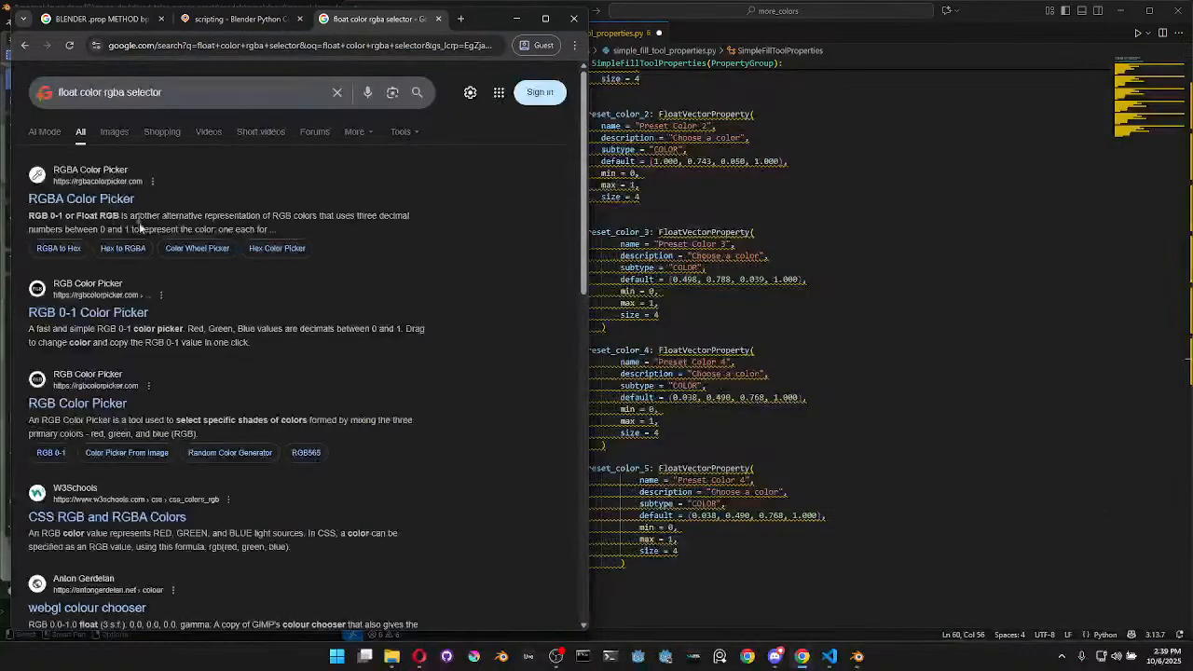
Open the RGBA Color Picker site and try picking the pink shade rgba(201, 48, 127, 0.8)
left_click(124, 205)
scroll(361, 284, "down", 3)
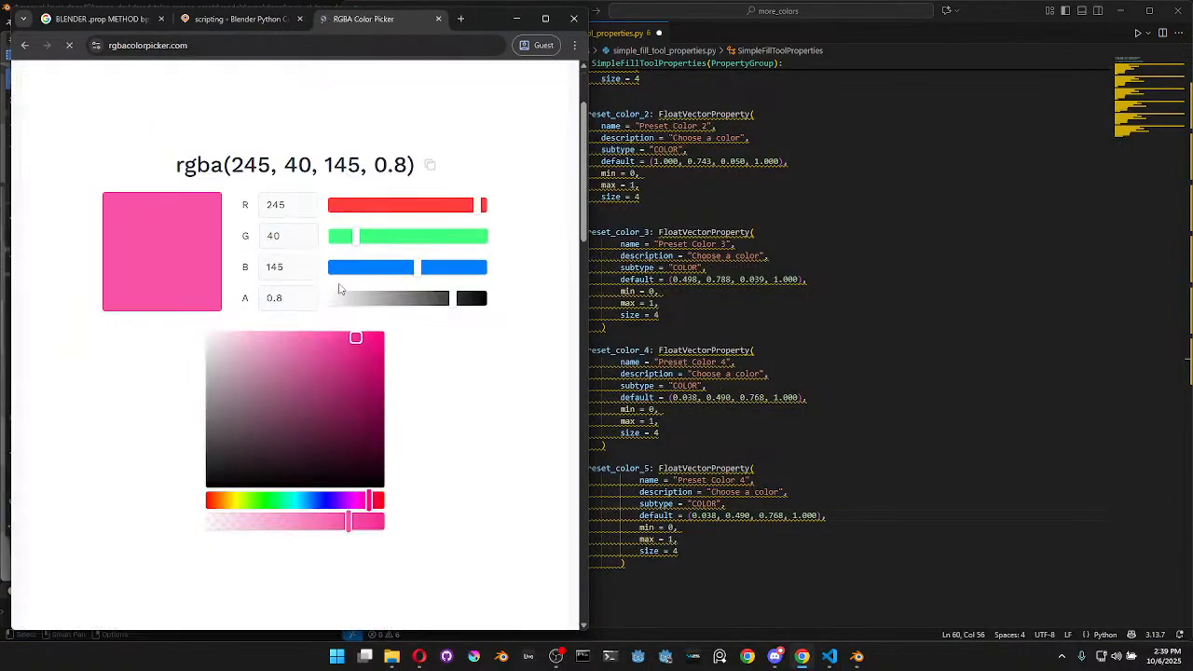
scroll(419, 327, "up", 2)
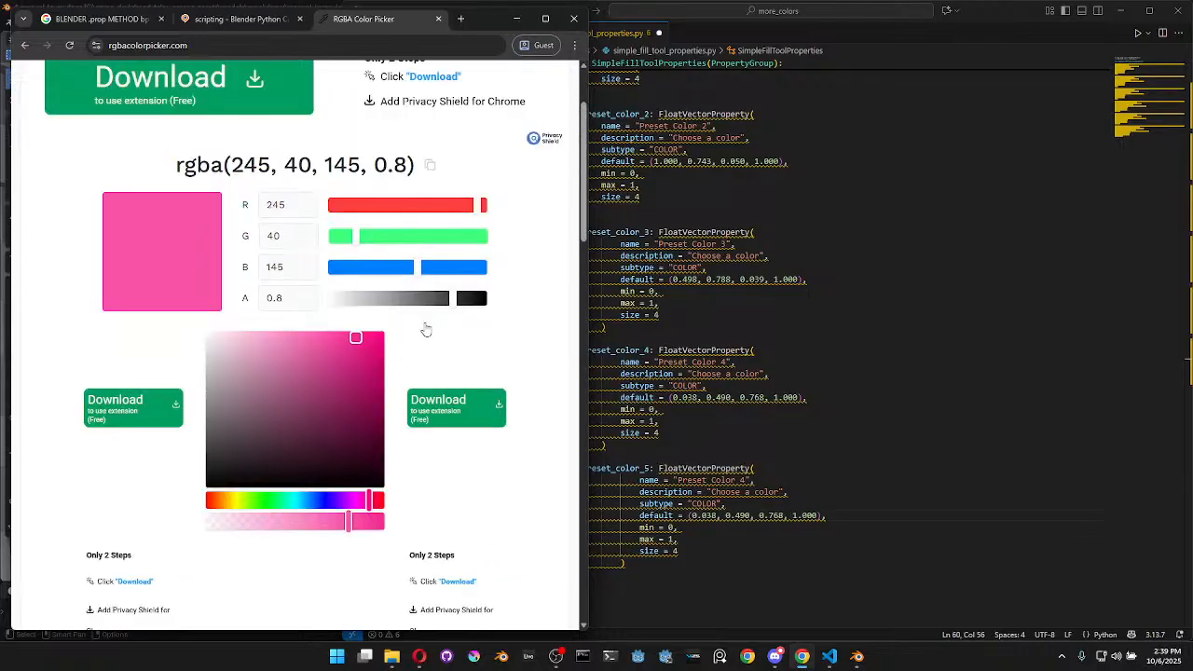
left_click_drag(359, 426, 346, 450)
scroll(356, 440, "down", 3)
scroll(356, 440, "down", 10)
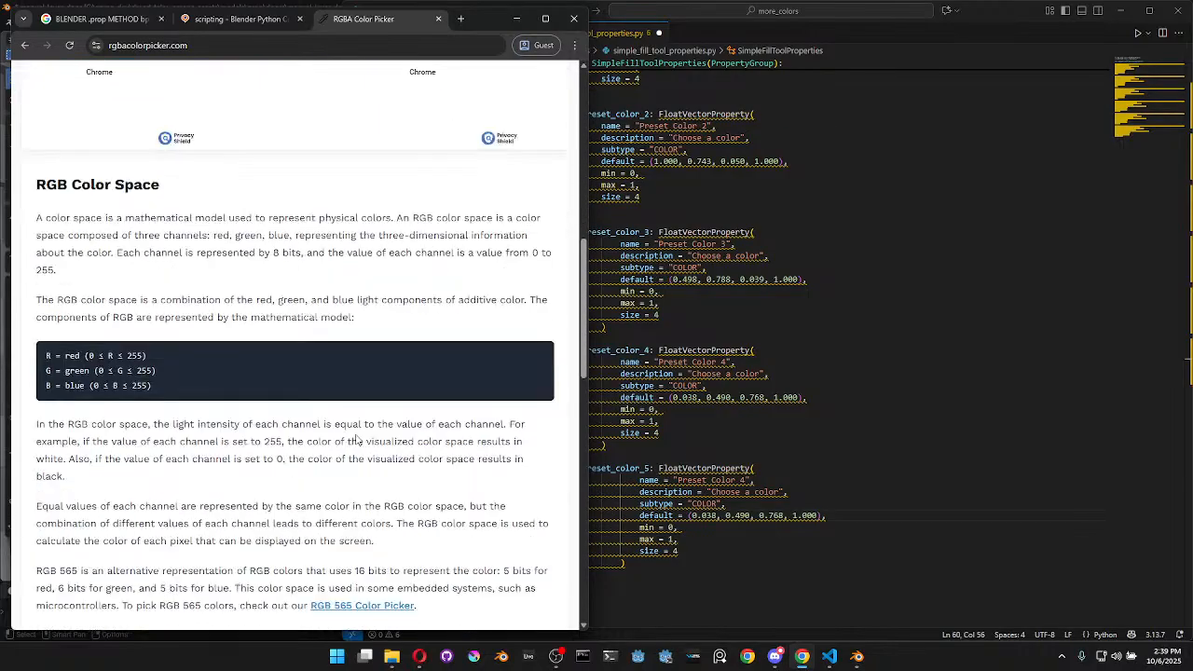
scroll(356, 440, "up", 10)
left_click_drag(344, 322, 341, 302)
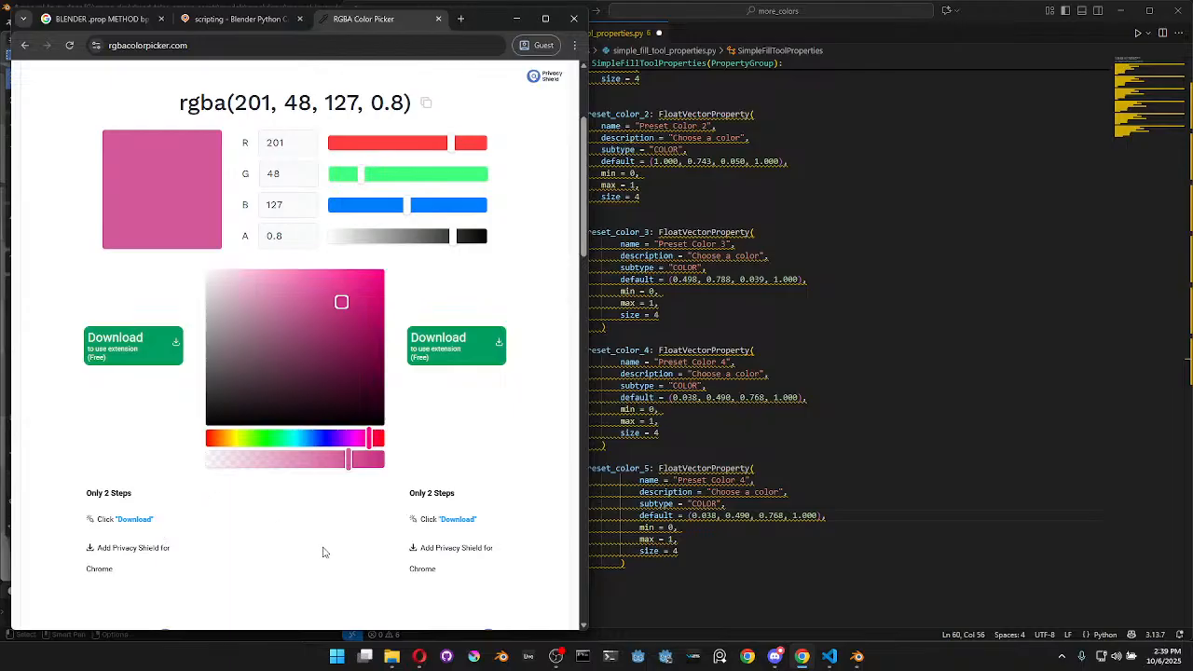
Skim the site's color space notes, pick the shade rgba(153, 36, 96, 0.8) and copy its value
scroll(186, 533, "down", 10)
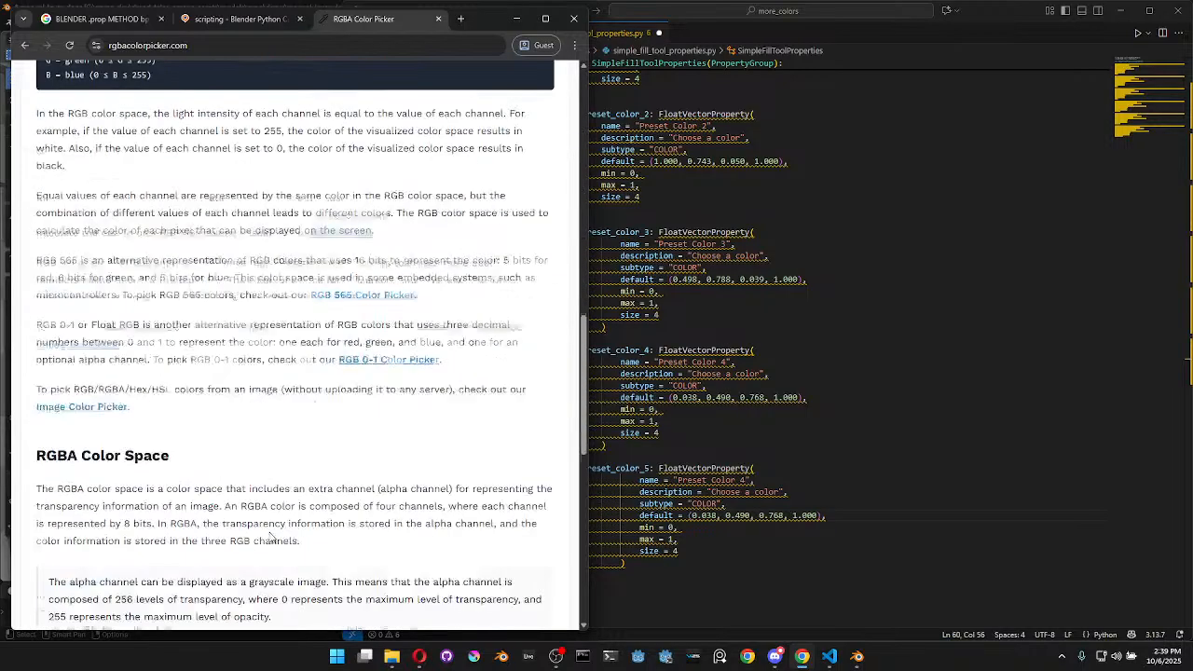
scroll(270, 531, "down", 3)
scroll(271, 531, "up", 13)
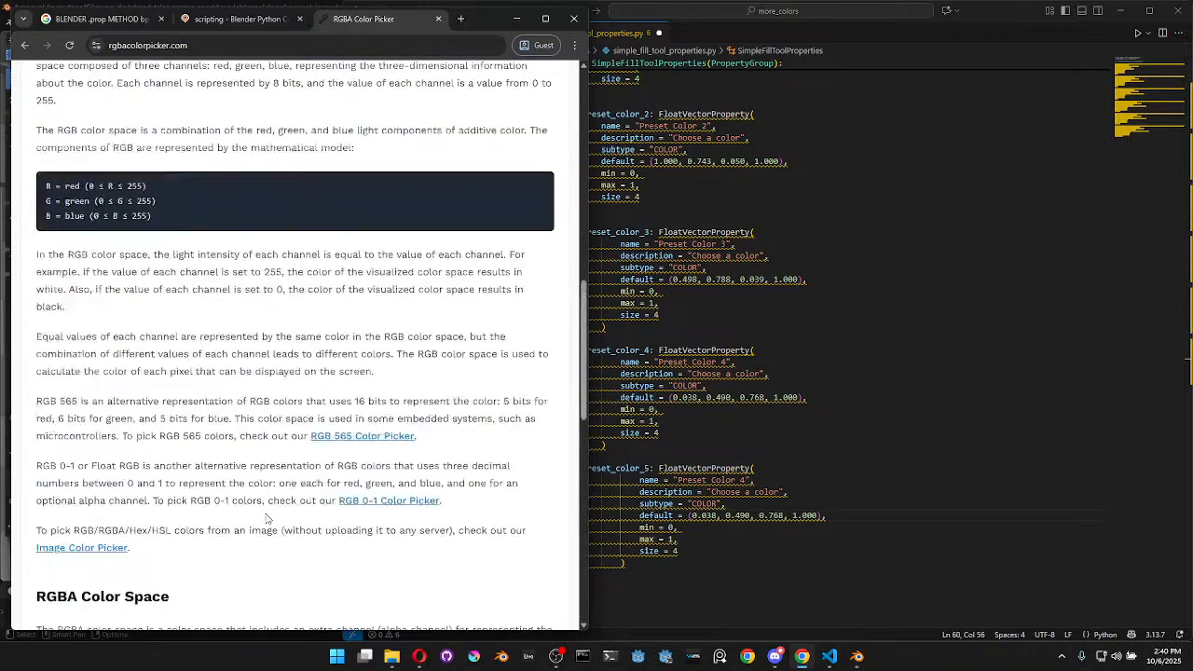
left_click(338, 312)
left_click_drag(338, 314, 342, 349)
left_click(423, 119)
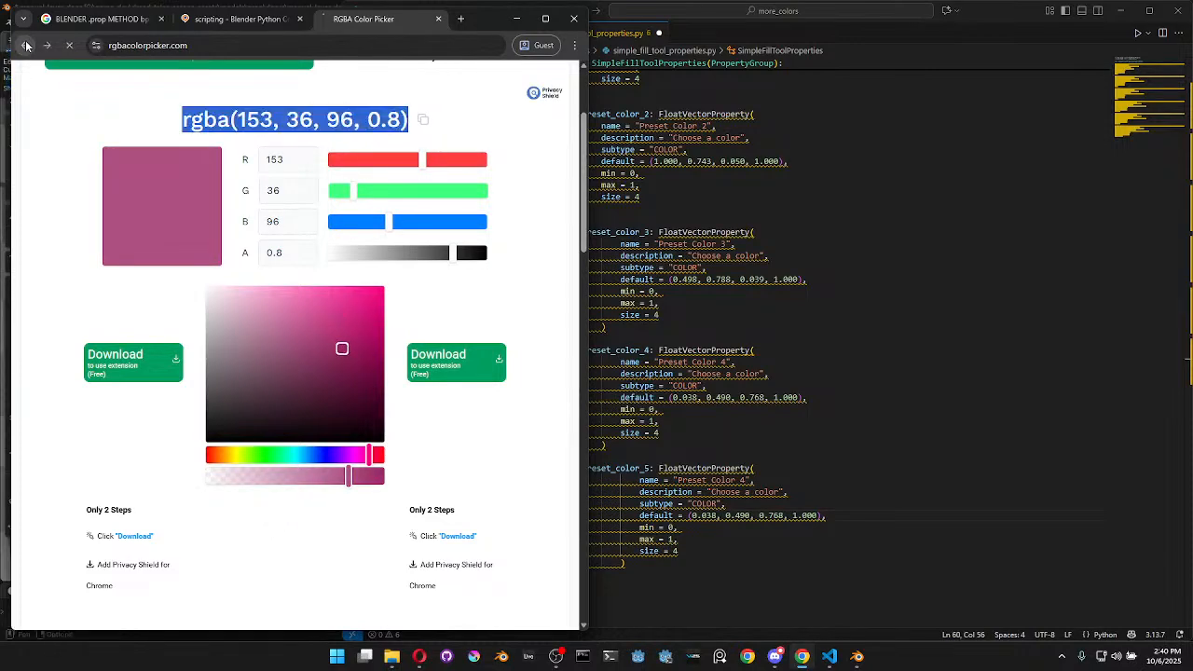
Return to the search results, open RGB Color Picker on rgbcolorpicker.com and try the shade rgb(207, 204, 83)
left_click(25, 45)
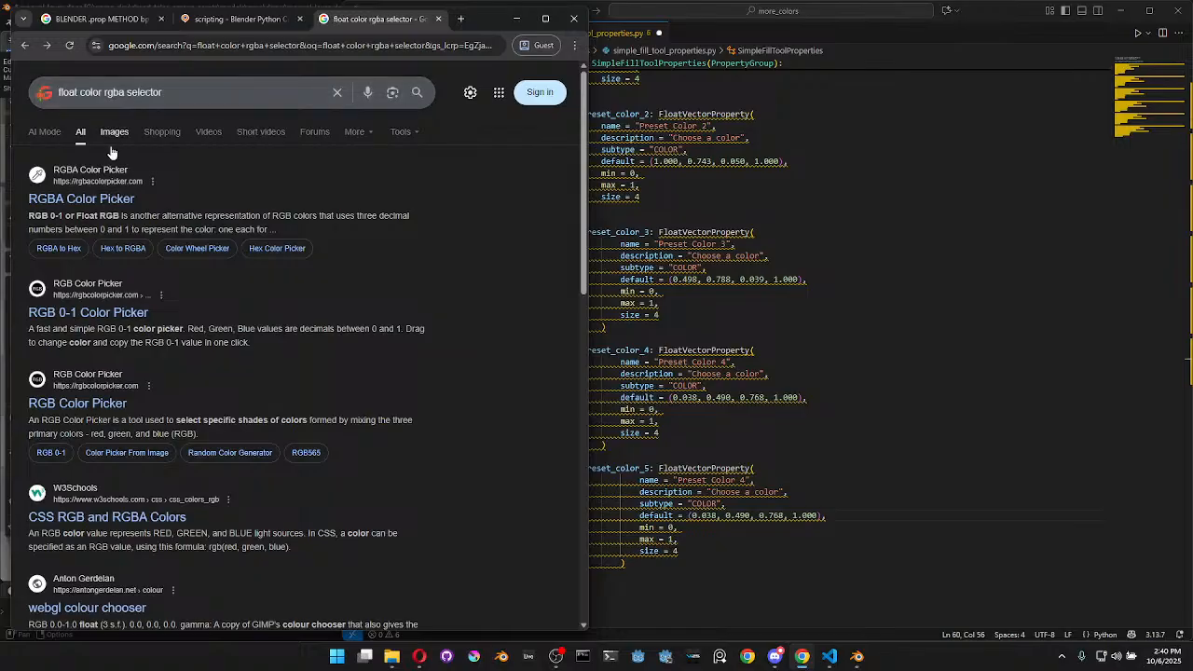
left_click(90, 406)
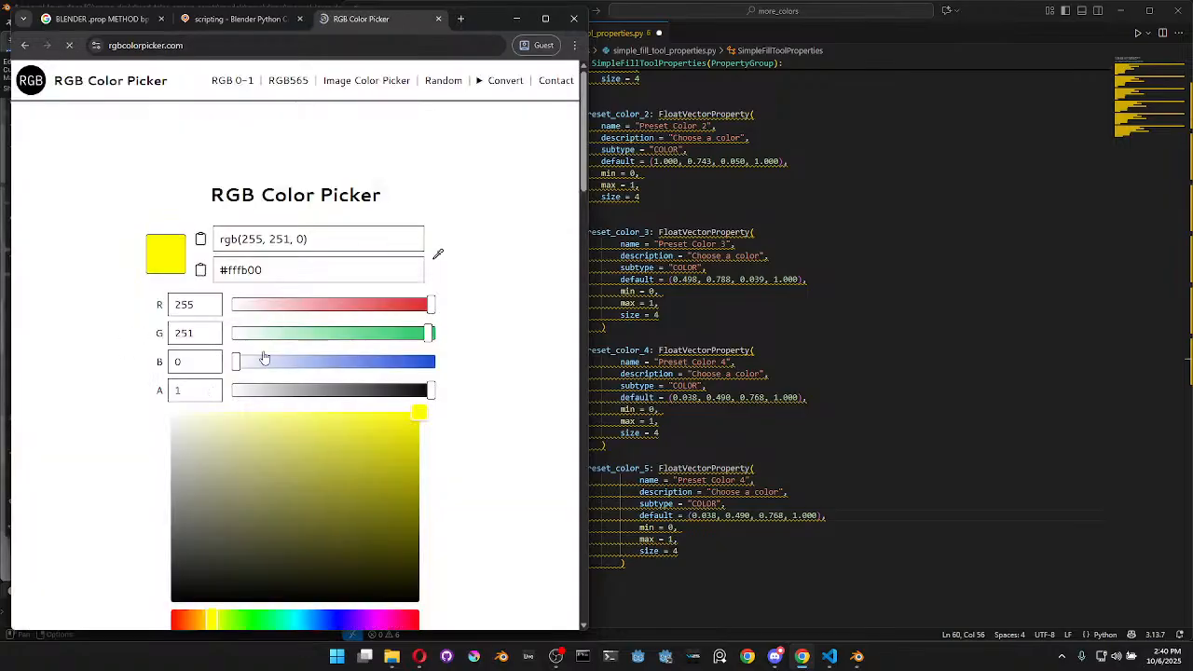
mouse_move(272, 462)
left_mouse_down()
mouse_move(275, 503)
mouse_move(317, 445)
left_mouse_up()
scroll(445, 426, "down", 5)
scroll(447, 426, "up", 6)
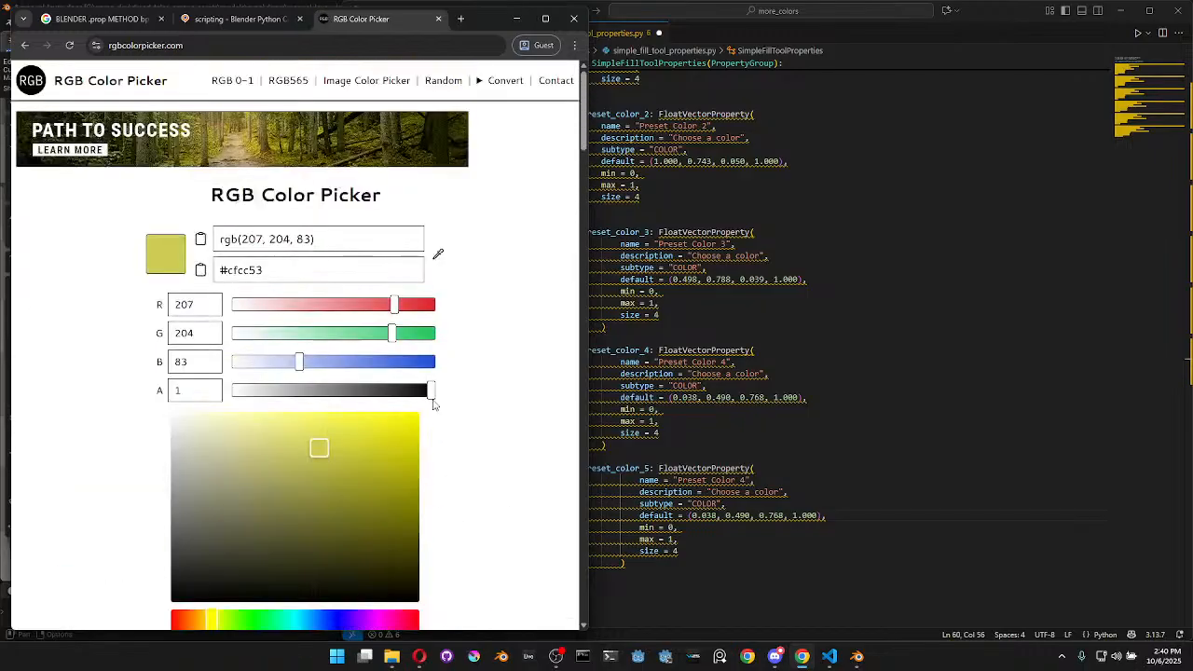
Return to the search results, open RGB 0-1 Color Picker and pick the shade rgb01(0.729, 0.722, 0.325)
left_click(24, 45)
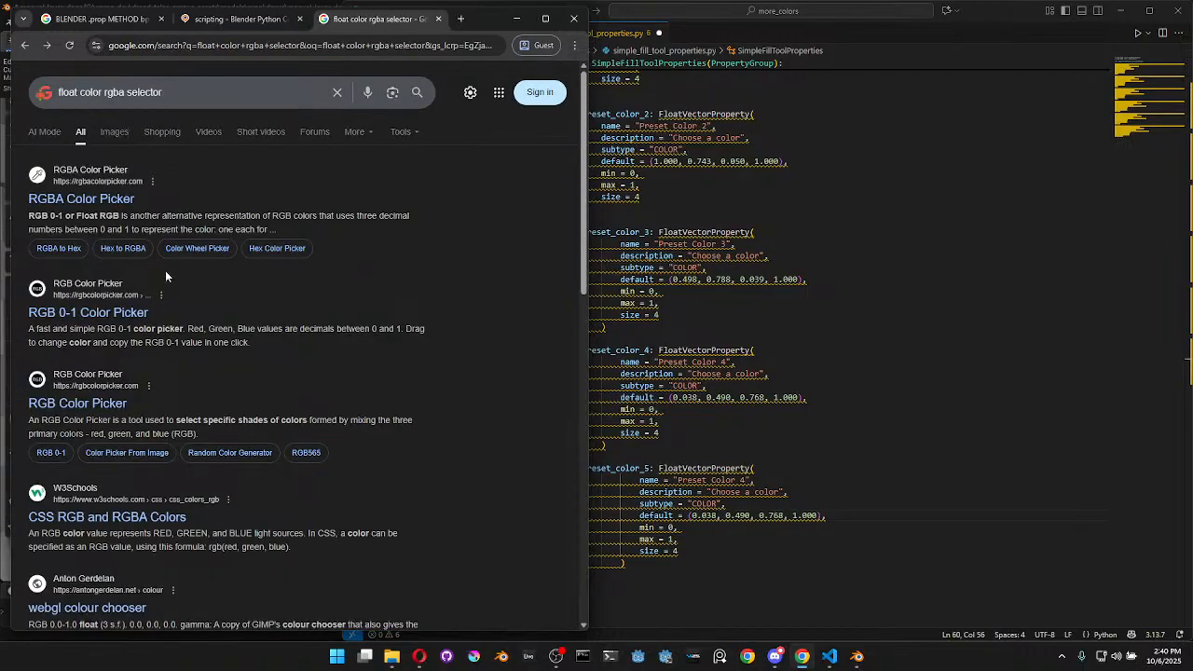
left_click(76, 310)
mouse_move(316, 446)
left_mouse_down()
mouse_move(302, 494)
mouse_move(339, 470)
mouse_move(308, 463)
left_mouse_up()
Narrow the VS Code window beside the browser and copy the values (0.729, 0.722, 0.325) from the color picker
left_click(909, 304)
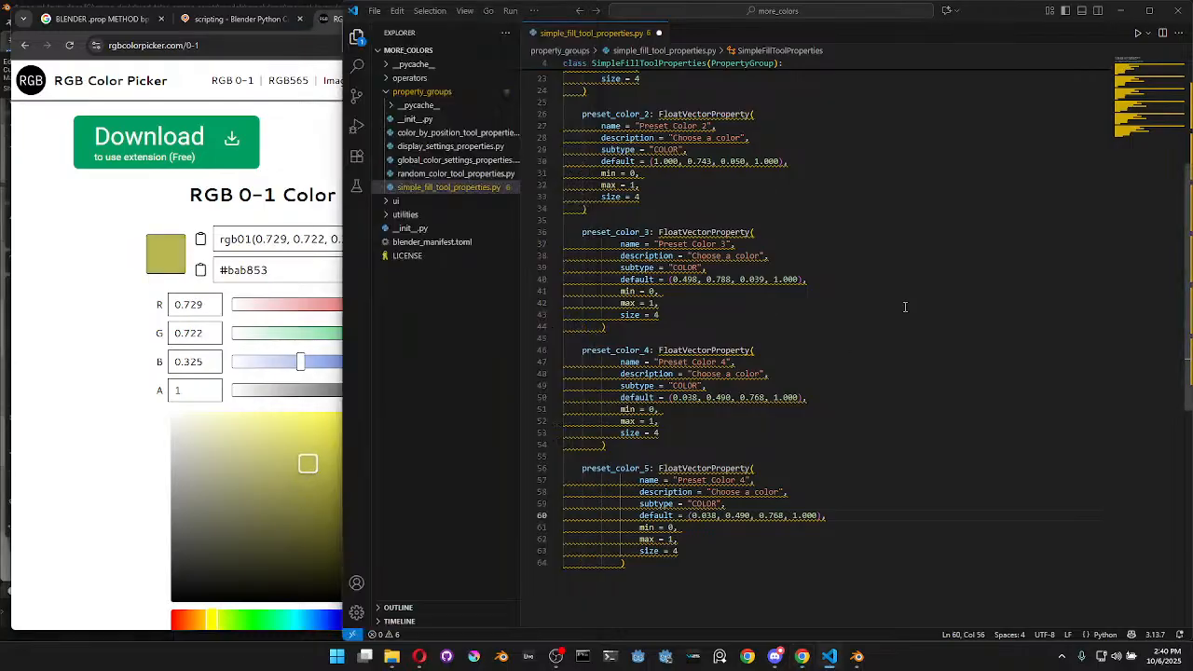
left_click_drag(344, 345, 518, 345)
left_click(385, 237)
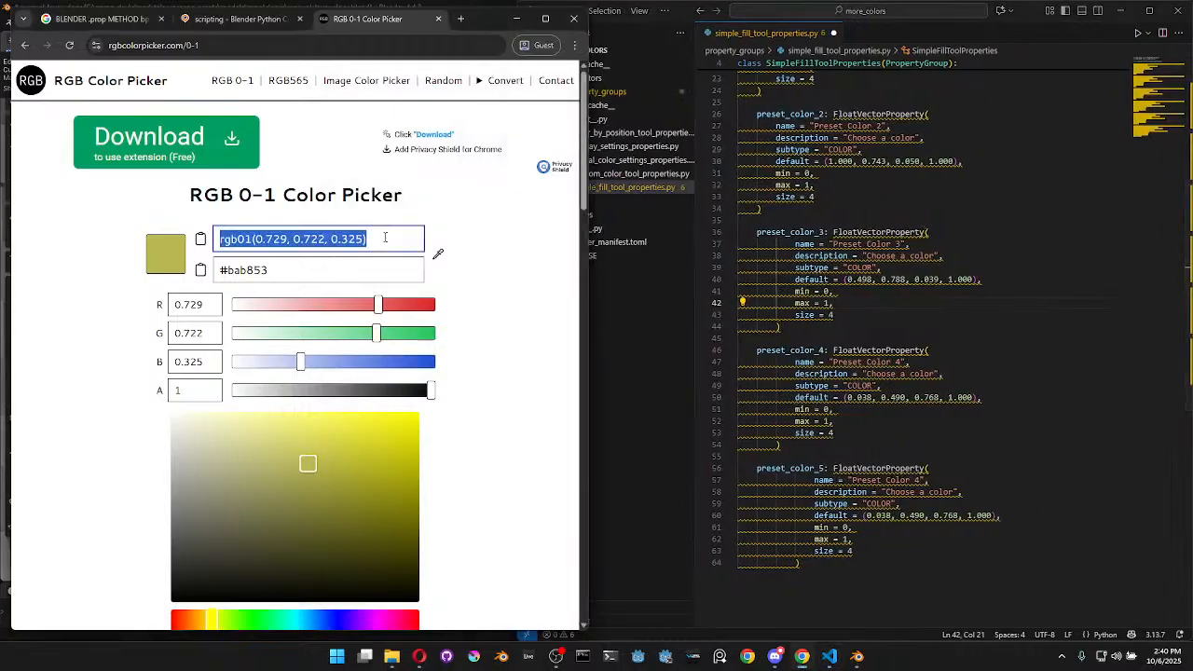
left_click(385, 237)
left_click(516, 341)
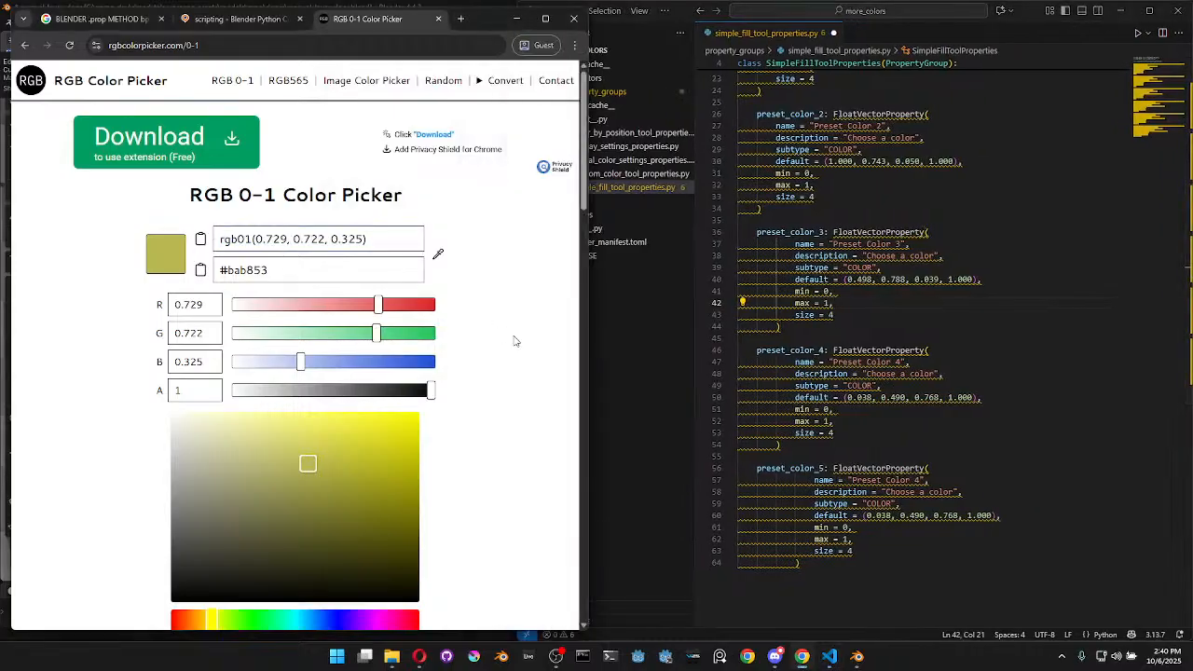
left_click_drag(372, 397, 433, 408)
left_click(401, 240)
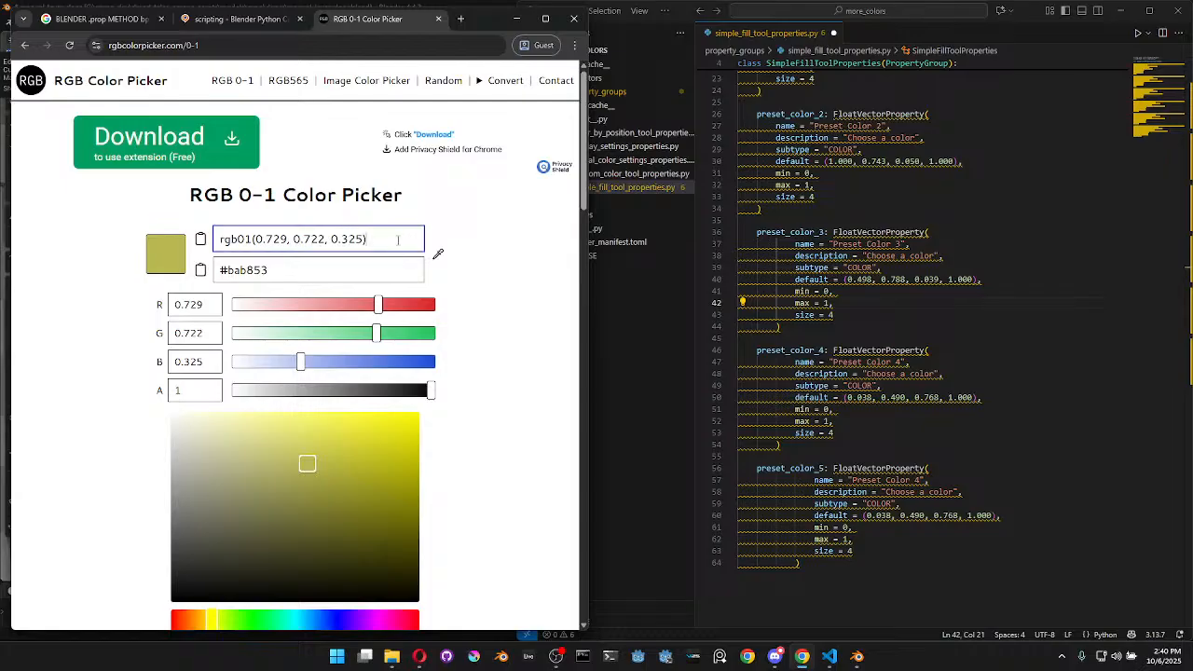
left_click_drag(401, 240, 259, 241)
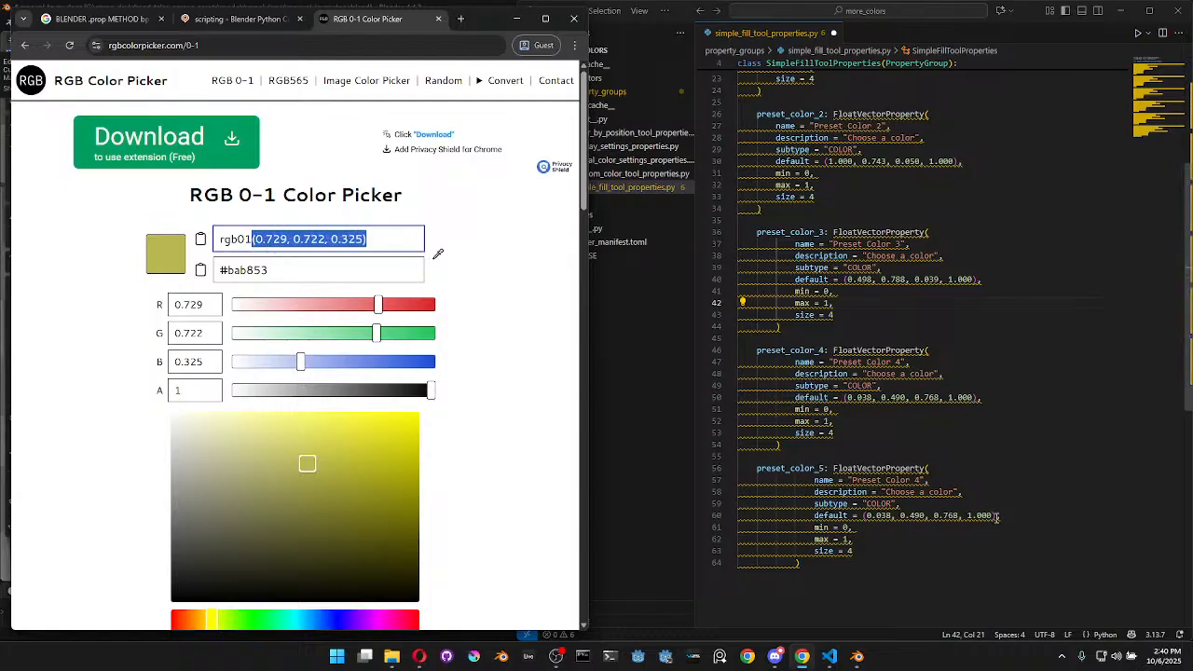
Replace the default of preset_color_5 with the copied values (0.729, 0.722, 0.325), keeping the comma at the line's end
left_click_drag(996, 517, 863, 516)
key("ctrl+v")
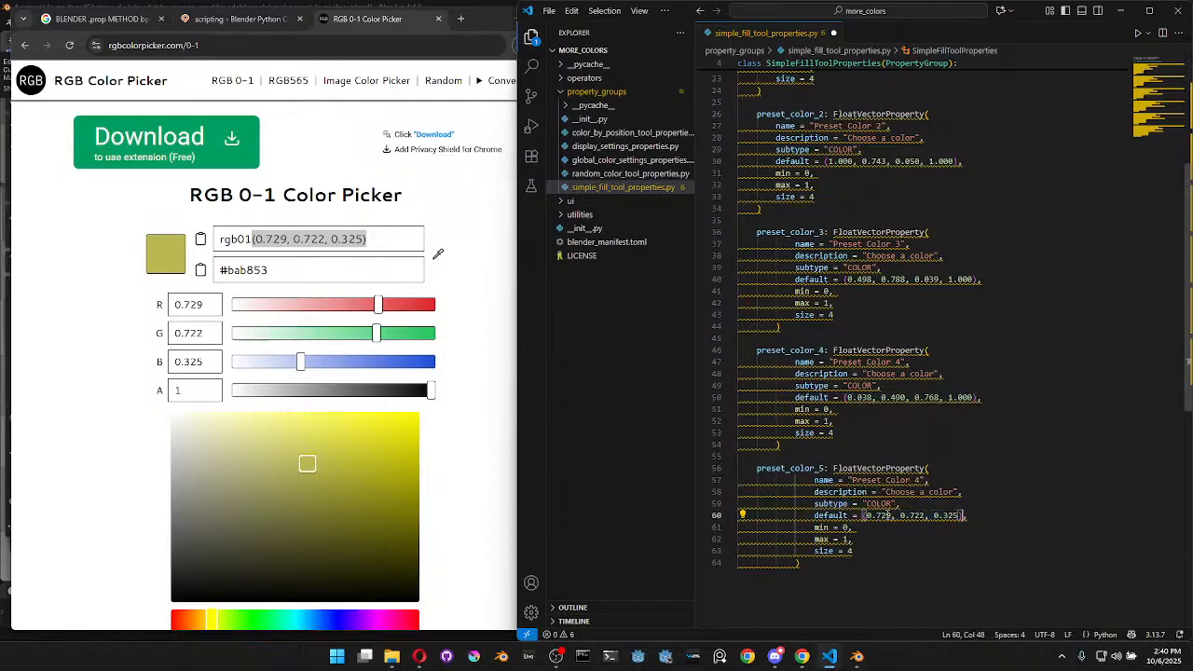
type(",")
left_click(919, 533)
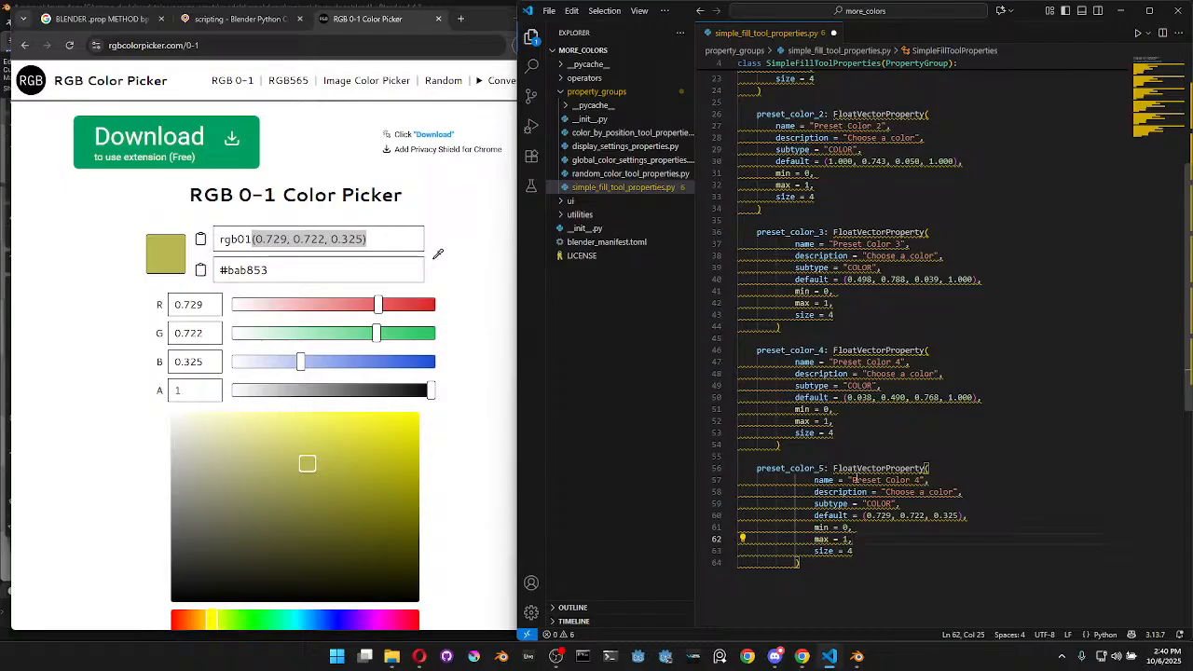
Switch to Blender, reload the More Colors! add-on by disabling and re-enabling it in Preferences, and move that window aside
left_click(857, 657)
left_click(49, 23)
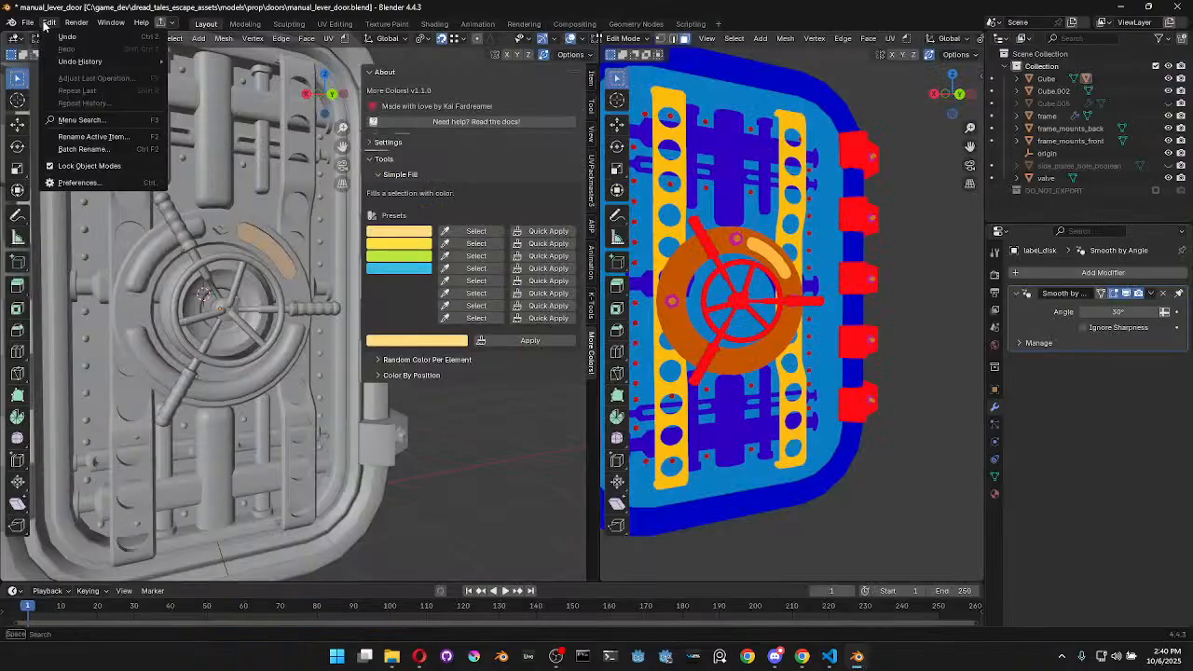
left_click(88, 184)
left_click(114, 52)
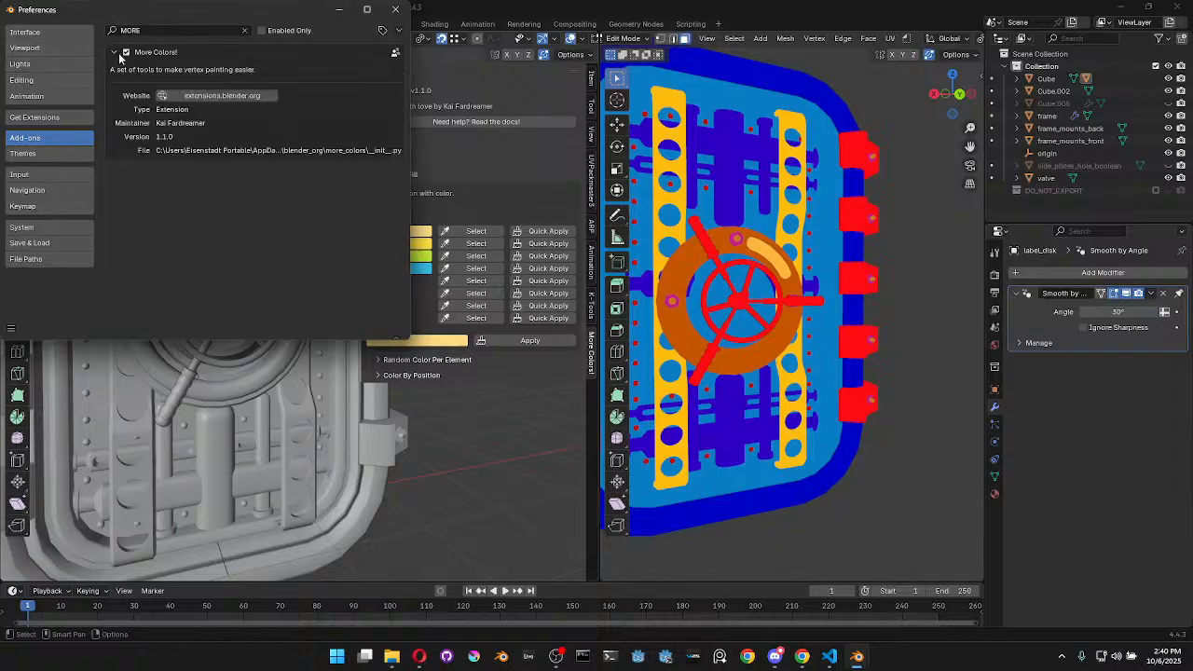
left_click(127, 53)
left_click(127, 52)
left_click_drag(294, 17, 964, 188)
Return to VS Code, open simple_fill_tool_panel.py under ui/tools_panel and copy the property name preset_color_5
left_click(832, 658)
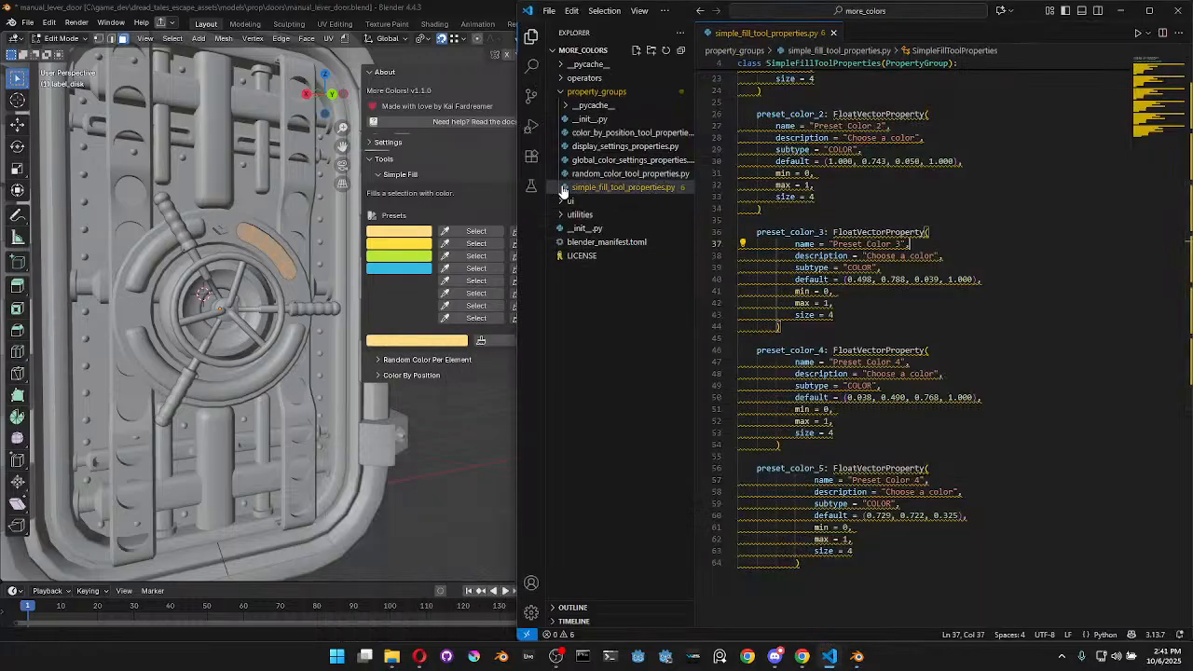
left_click(562, 91)
left_click(565, 106)
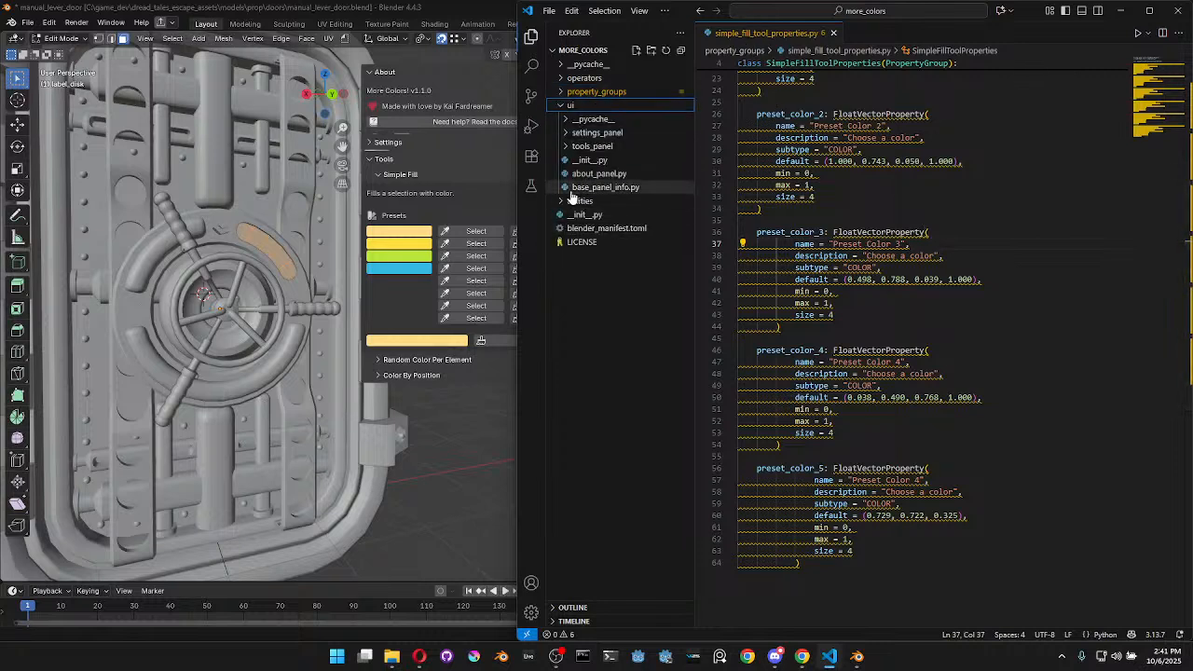
left_click(592, 147)
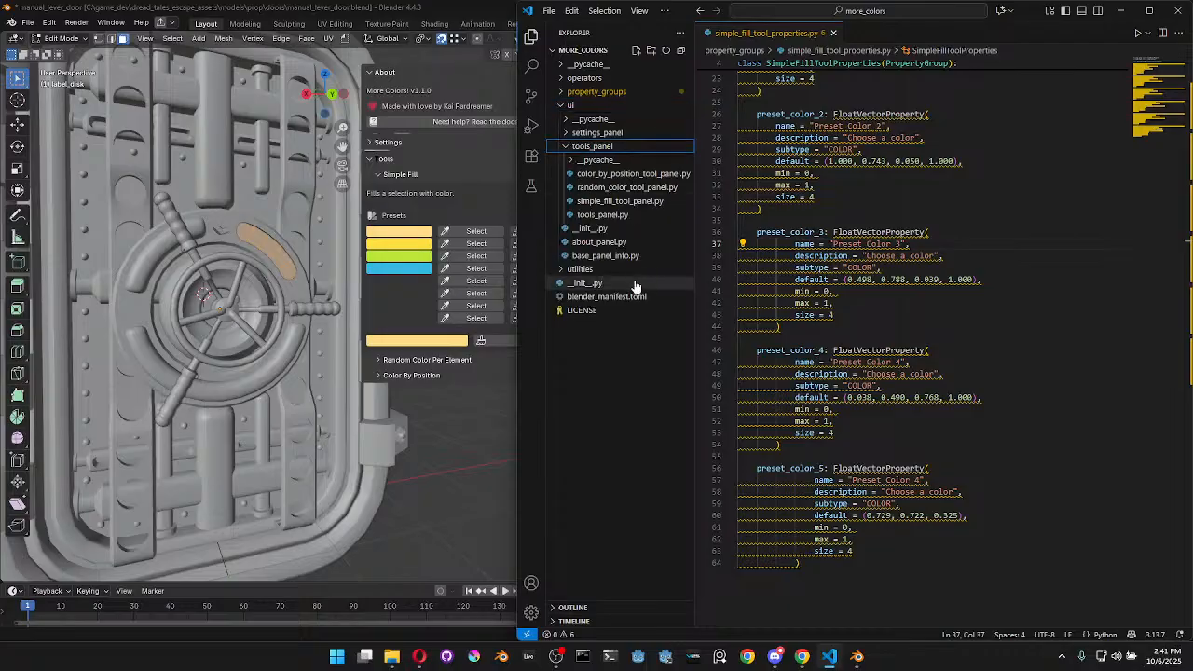
left_click(610, 201)
scroll(967, 321, "down", 3)
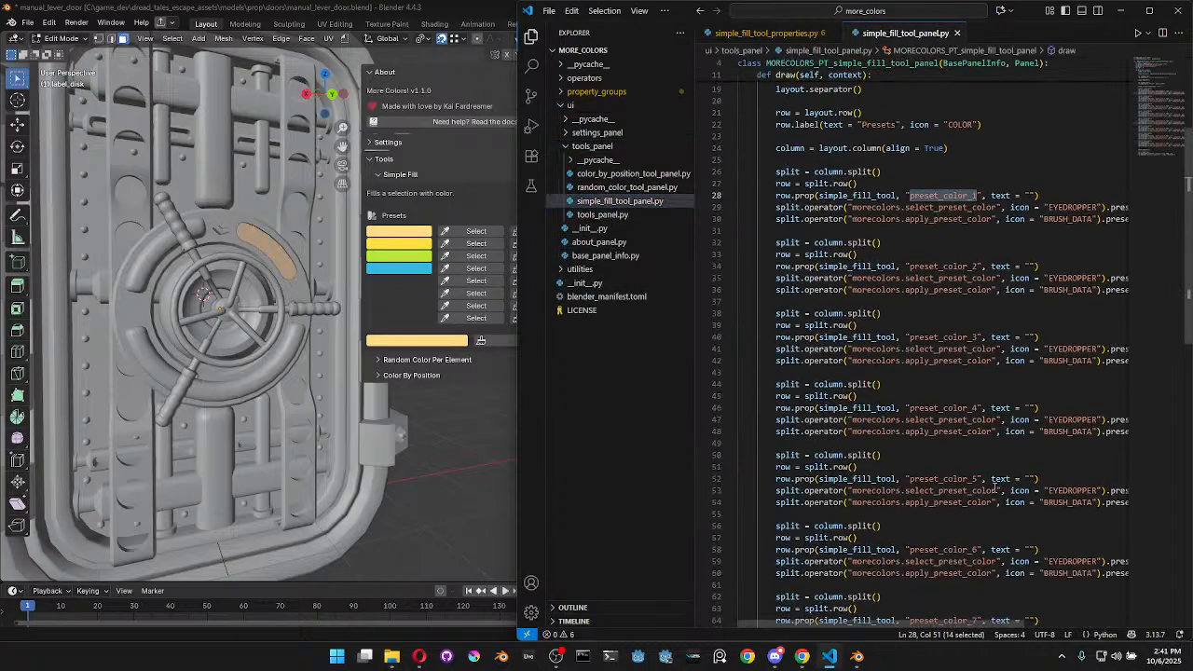
double_click(954, 480)
key("ctrl+c")
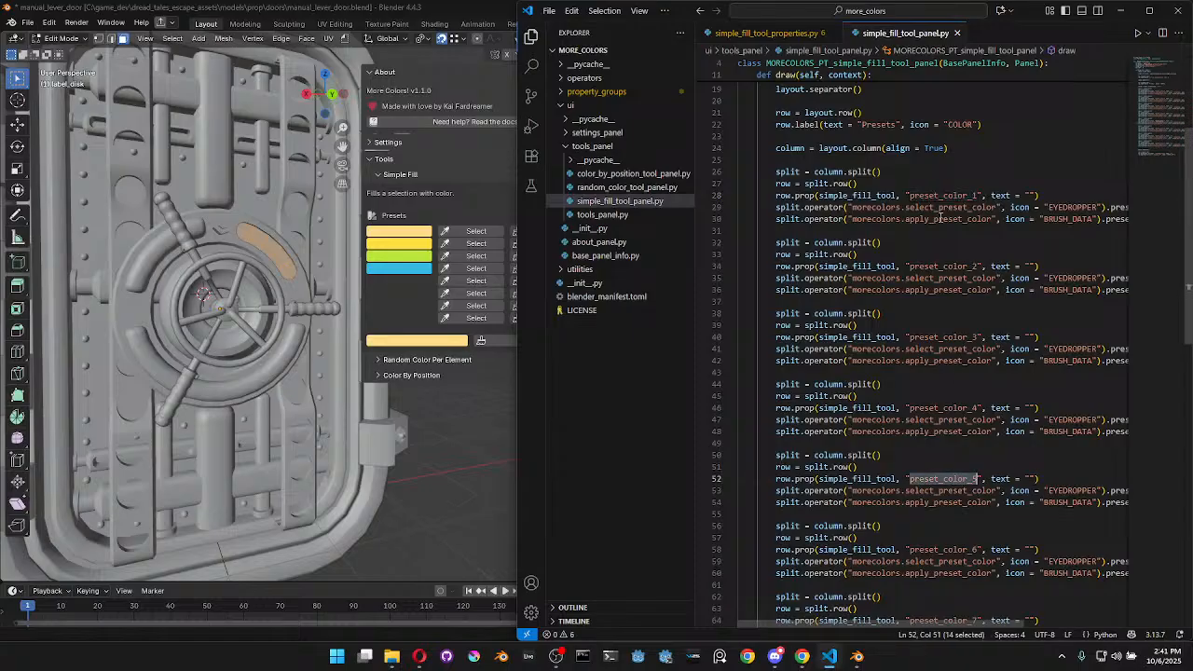
In simple_fill_tool_properties.py, paste preset_color_5 over the last property's name and save the file
key("ctrl+Tab")
double_click(811, 470)
key("ctrl+v")
left_click(996, 483)
key("ctrl+s")
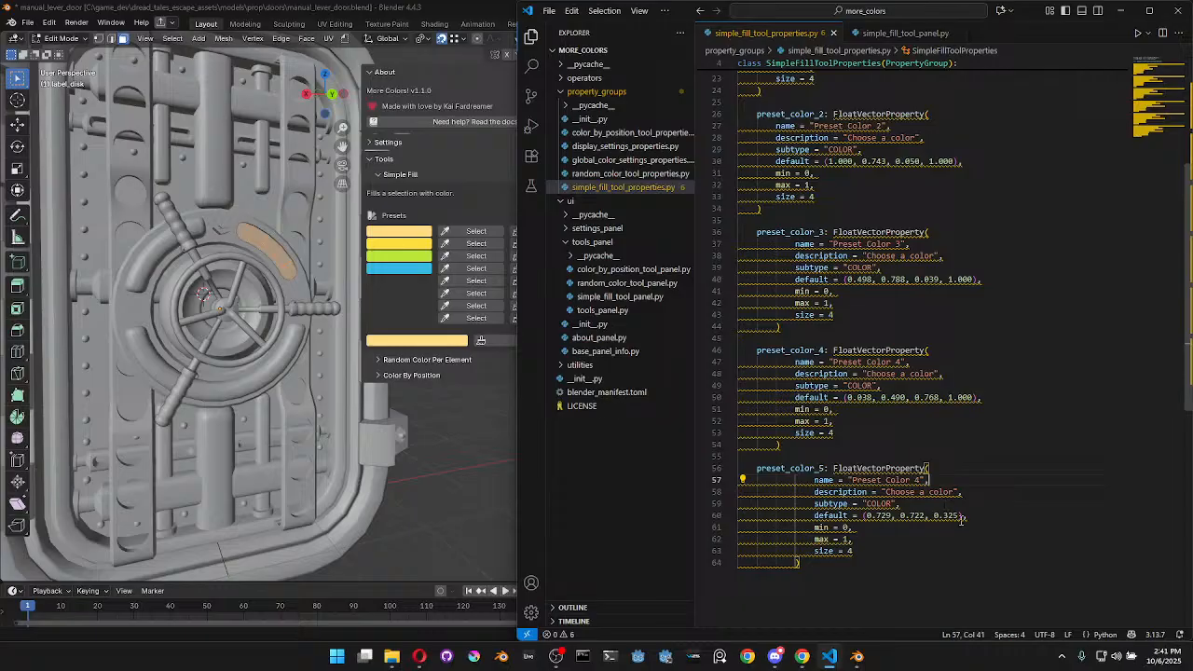
Add the alpha value 1.0 to the default of preset_color_5, making it (0.729, 0.722, 0.325, 1.0)
left_click(961, 515)
type(", 1.0")
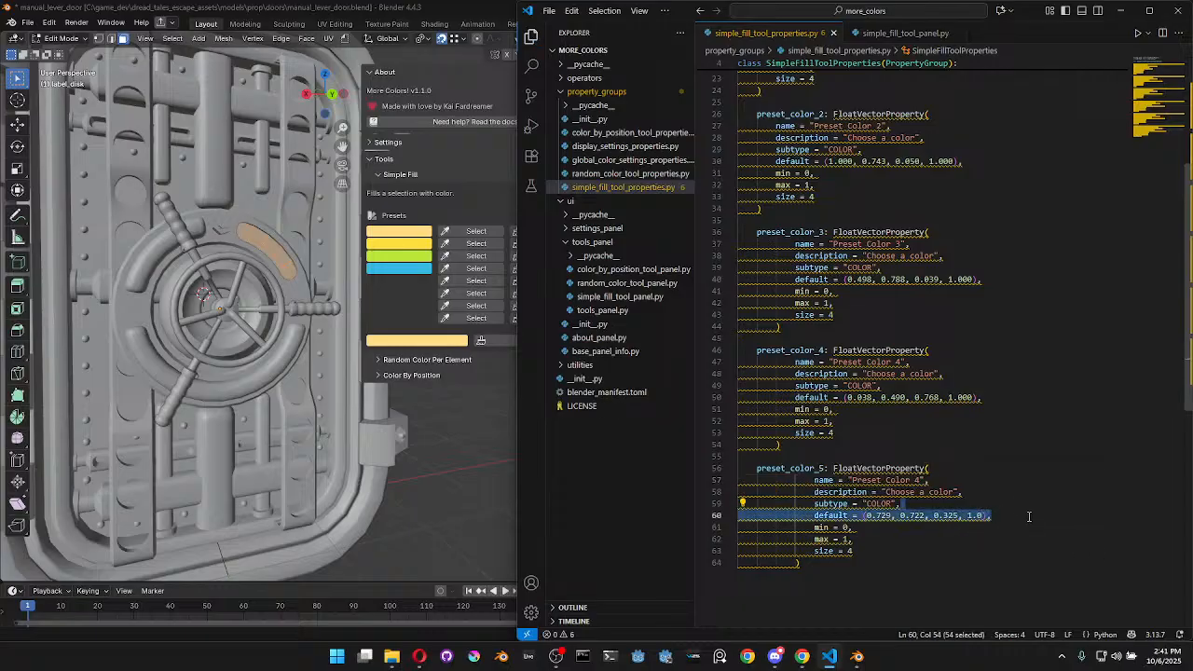
key("Down")
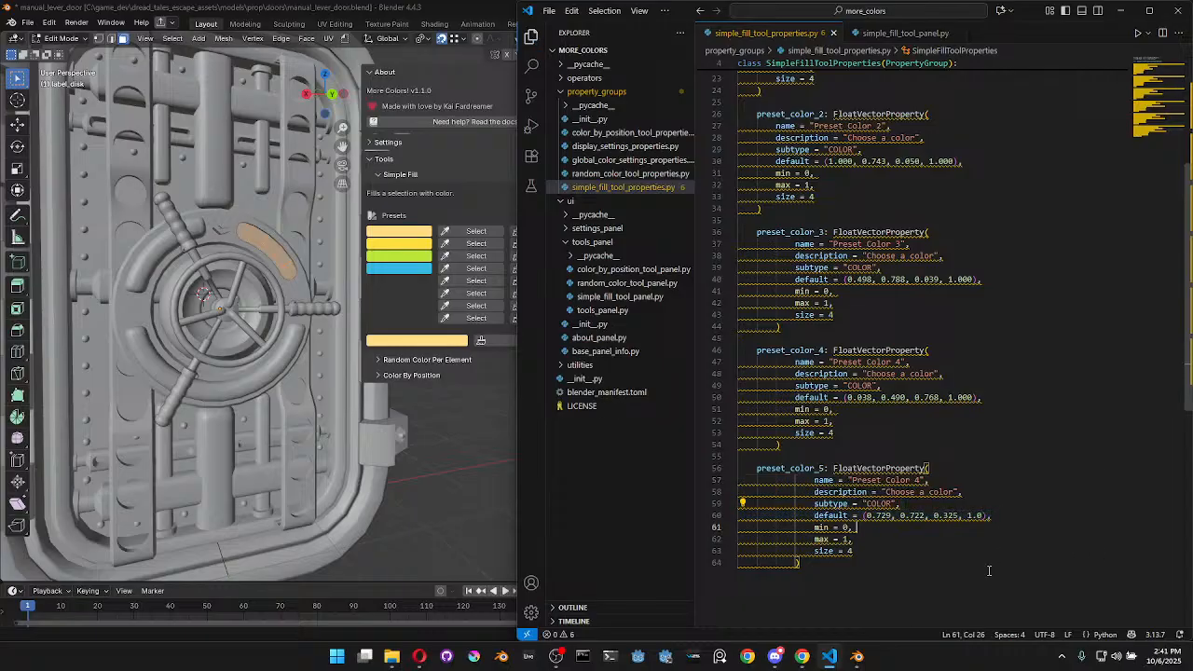
In Blender's Preferences, disable and re-enable the More Colors! add-on and close the Preferences window
left_click(48, 23)
left_click(79, 183)
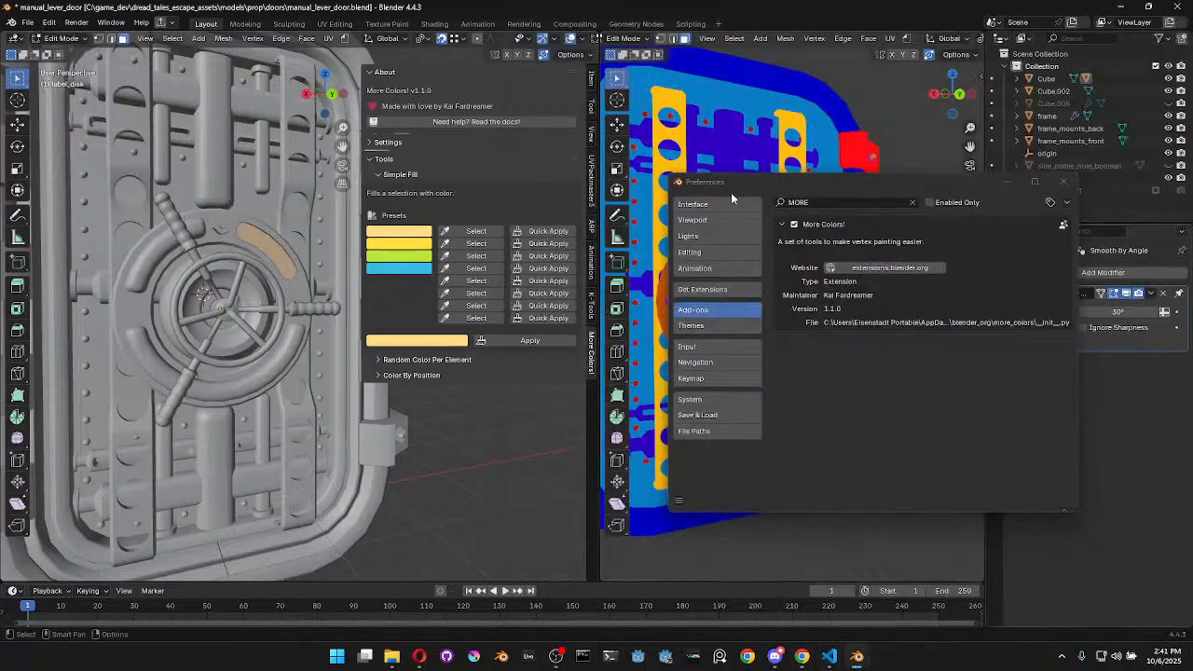
left_click(794, 225)
left_click(794, 224)
left_click(1064, 182)
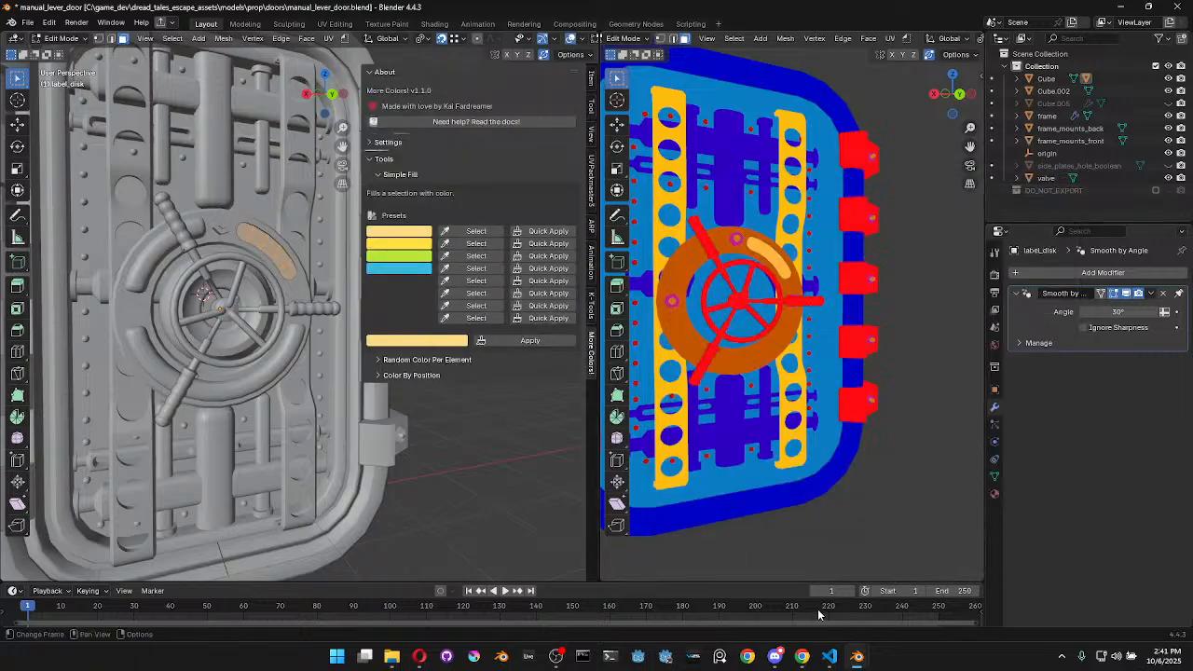
Back in VS Code, outdent the argument lines of preset_color_5 to match the indentation of the other preset blocks
left_click(830, 657)
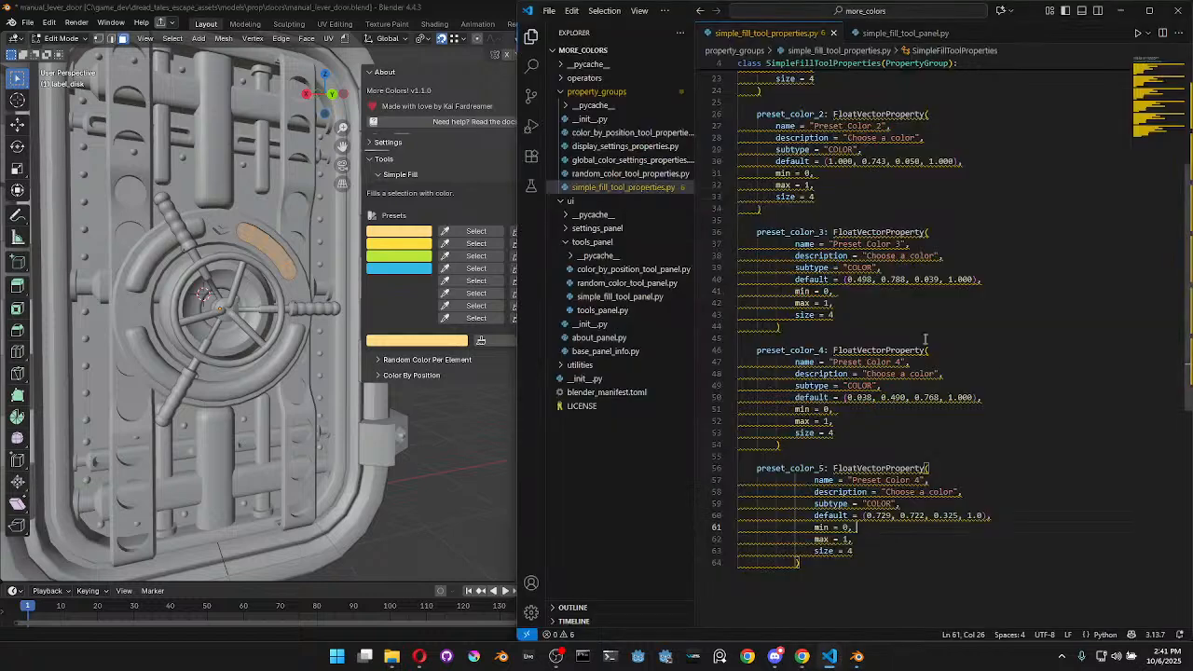
left_click(902, 362)
left_click(921, 480)
left_click_drag(867, 561, 806, 480)
key("shift+Tab")
key("shift+Tab")
left_click(997, 505)
scroll(967, 504, "up", 8)
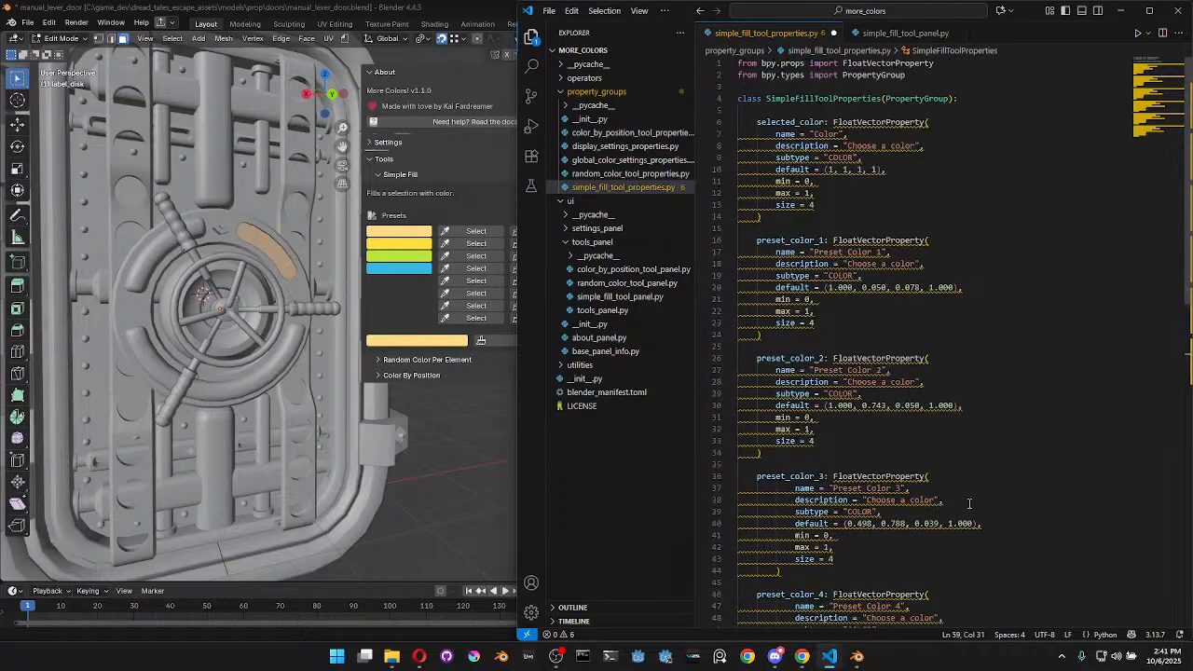
scroll(969, 504, "down", 10)
Change the name string of preset_color_5 to "Preset Color 5" and save the properties file
left_click(915, 444)
double_click(898, 382)
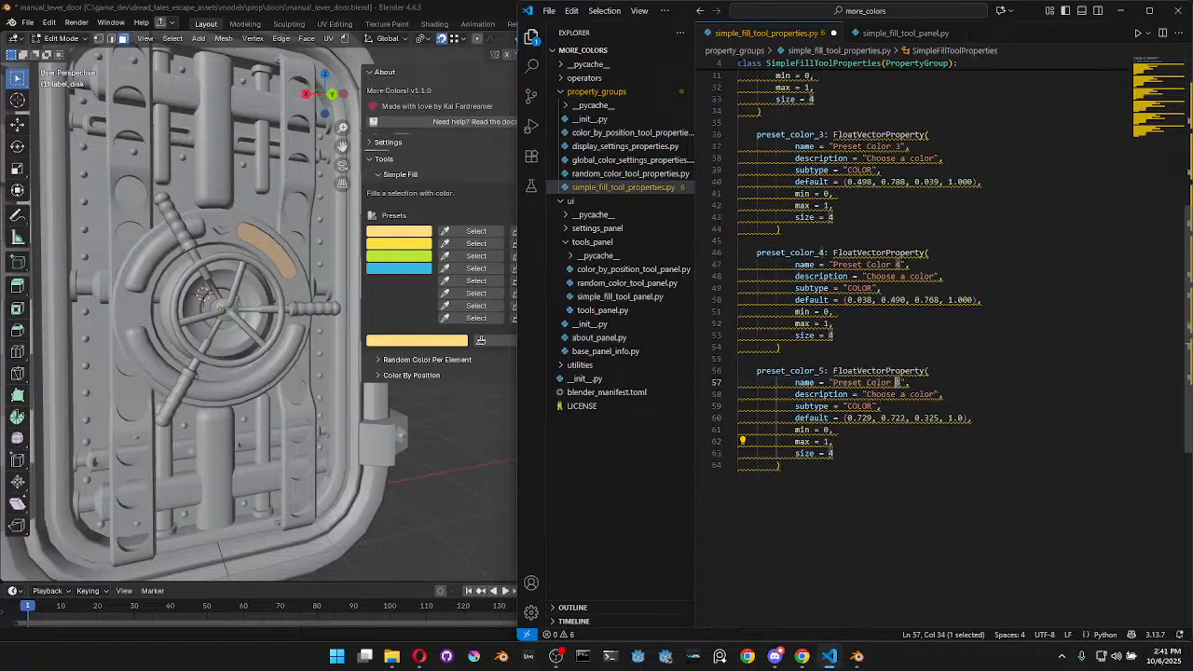
type("5")
key("End")
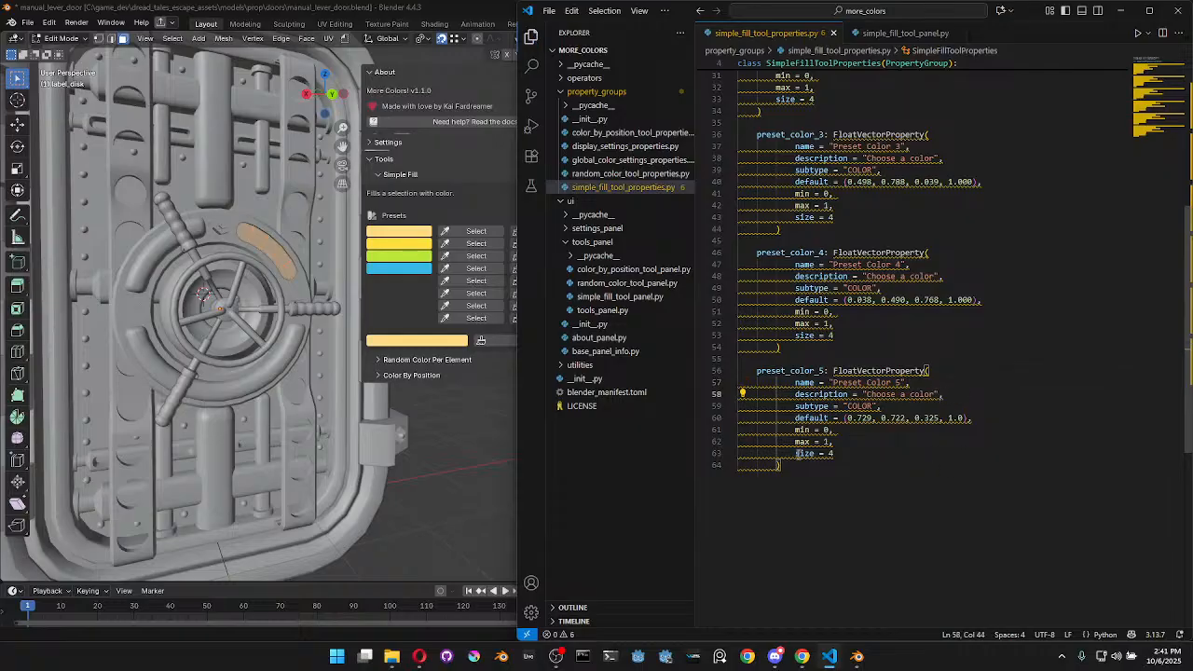
In Blender, reopen Preferences, toggle More Colors! off and on to load the saved changes, and reposition the window
left_click(474, 13)
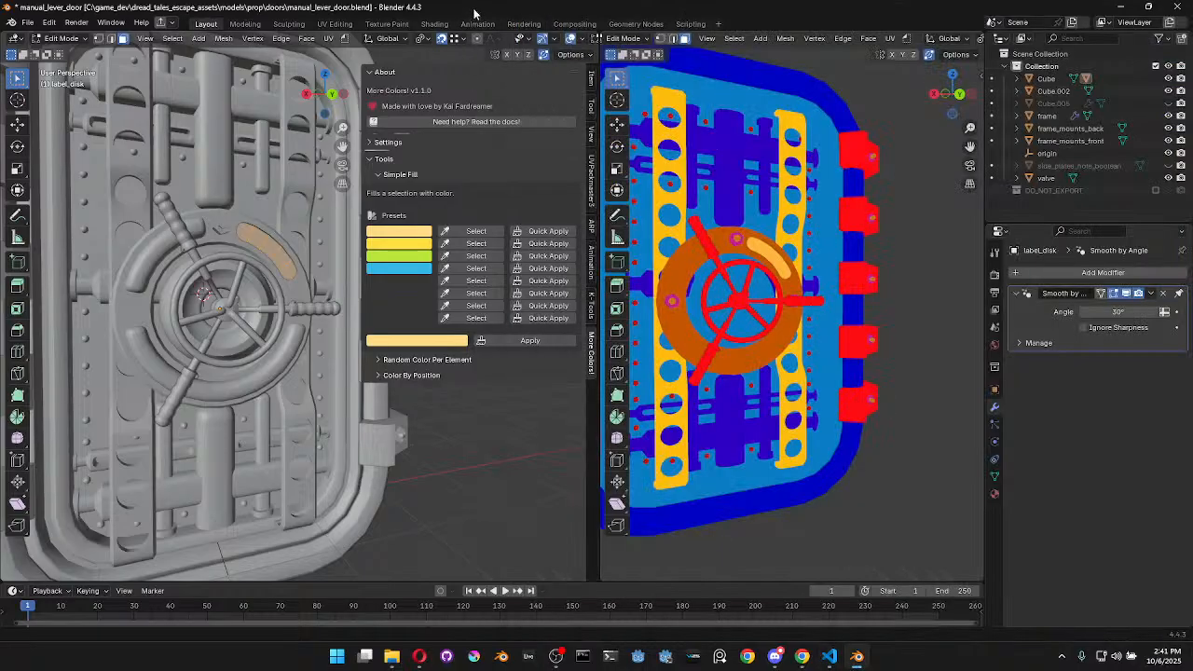
left_click(48, 22)
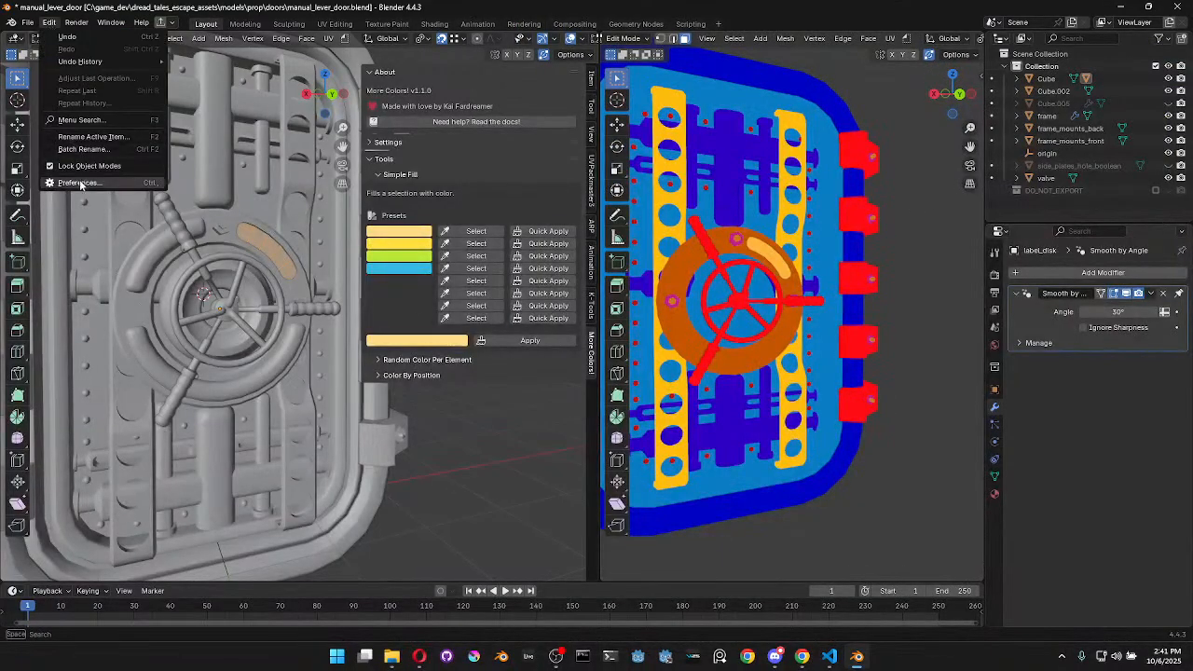
left_click(81, 183)
left_click(902, 203)
left_click(903, 204)
left_click_drag(1012, 163, 925, 174)
Switch to simple_fill_tool_panel.py in VS Code and change the fifth preset row's property to preset_color_1
left_click(830, 657)
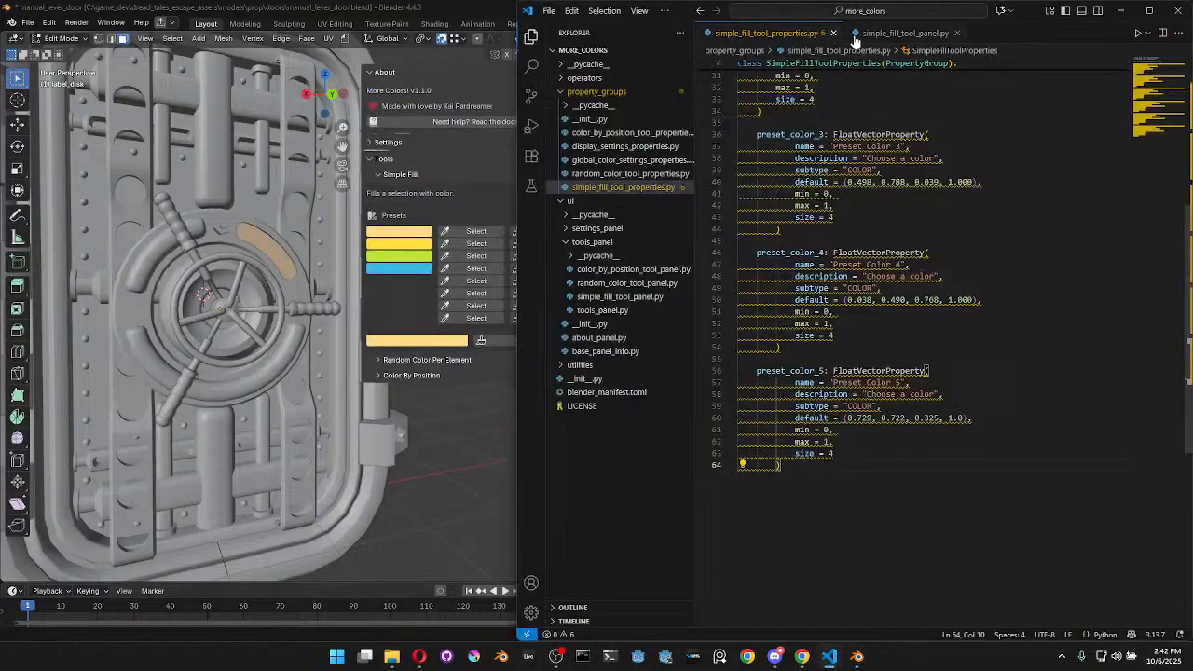
left_click(904, 34)
scroll(976, 478, "down", 2)
left_click(978, 418)
key("Up")
key("Up")
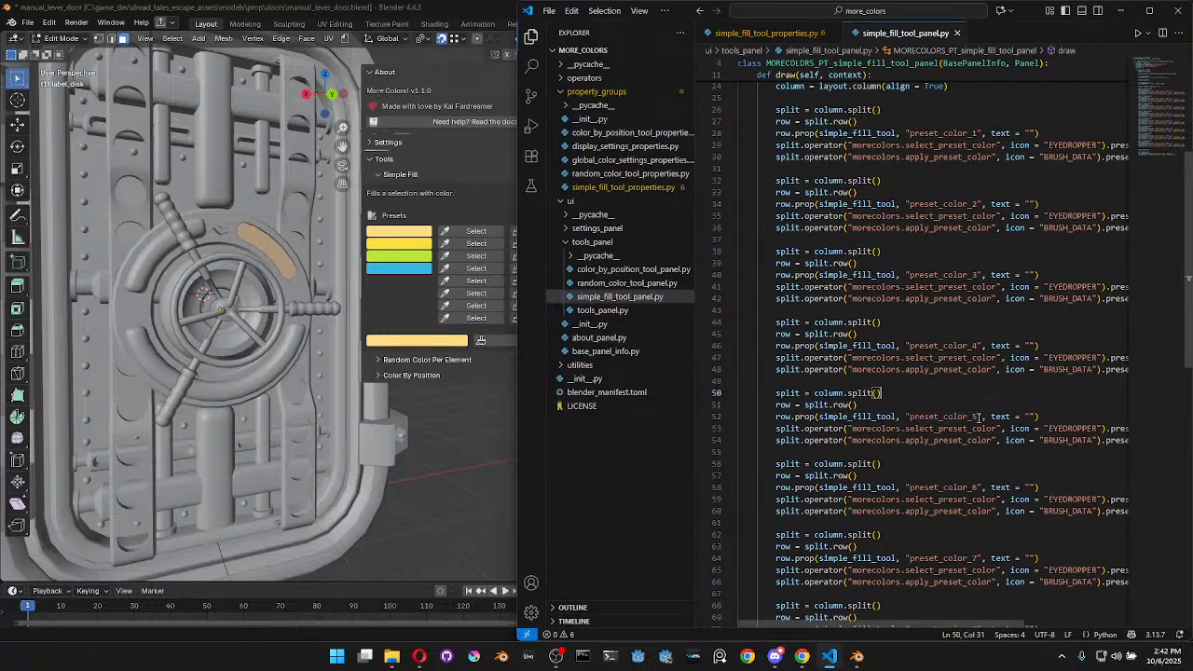
double_click(977, 418)
key("ctrl+c")
left_click(1000, 389)
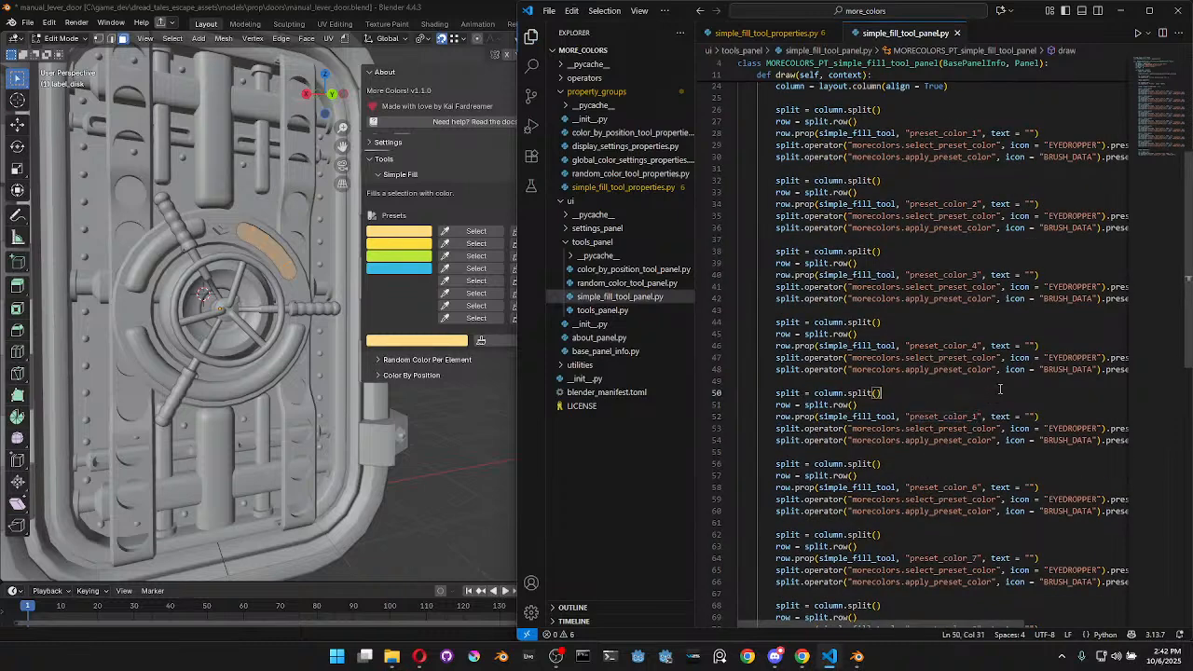
Change the sixth preset row's property from preset_color_6 to preset_color_5 and save the panel file
double_click(974, 486)
key("ctrl+v")
left_click(993, 465)
key("ctrl+s")
Switch to Blender and reload the More Colors! add-on twice with its enable checkbox in the open Preferences
key("alt+Tab")
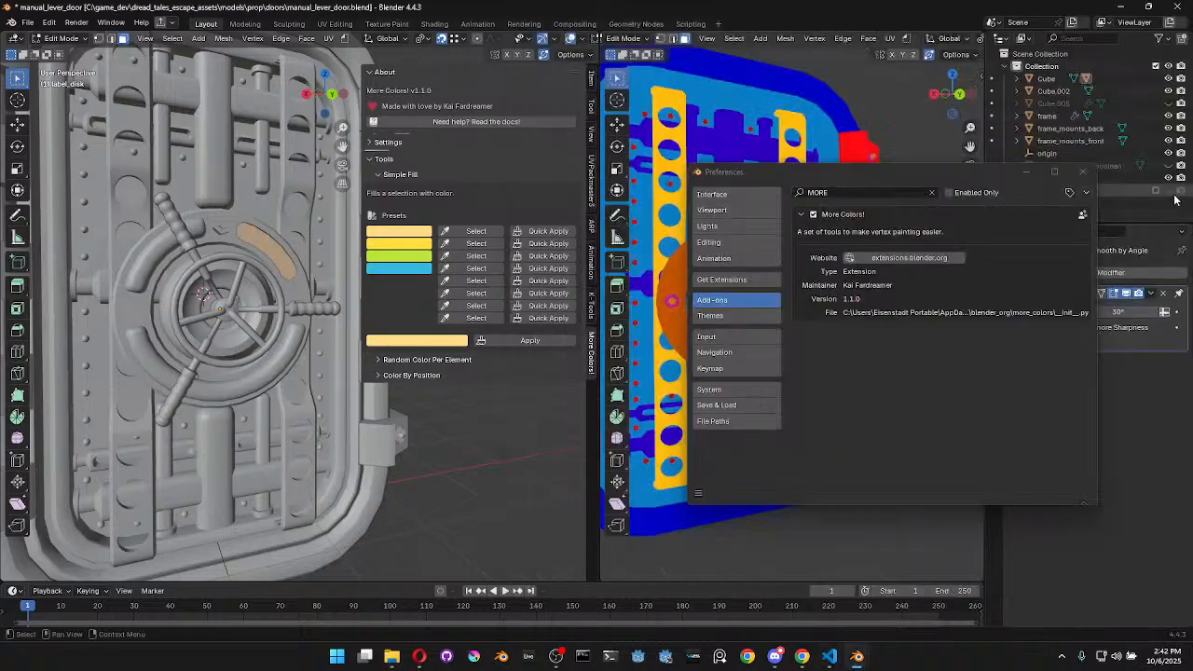
left_click(813, 216)
left_click(814, 215)
left_click(816, 214)
left_click(816, 214)
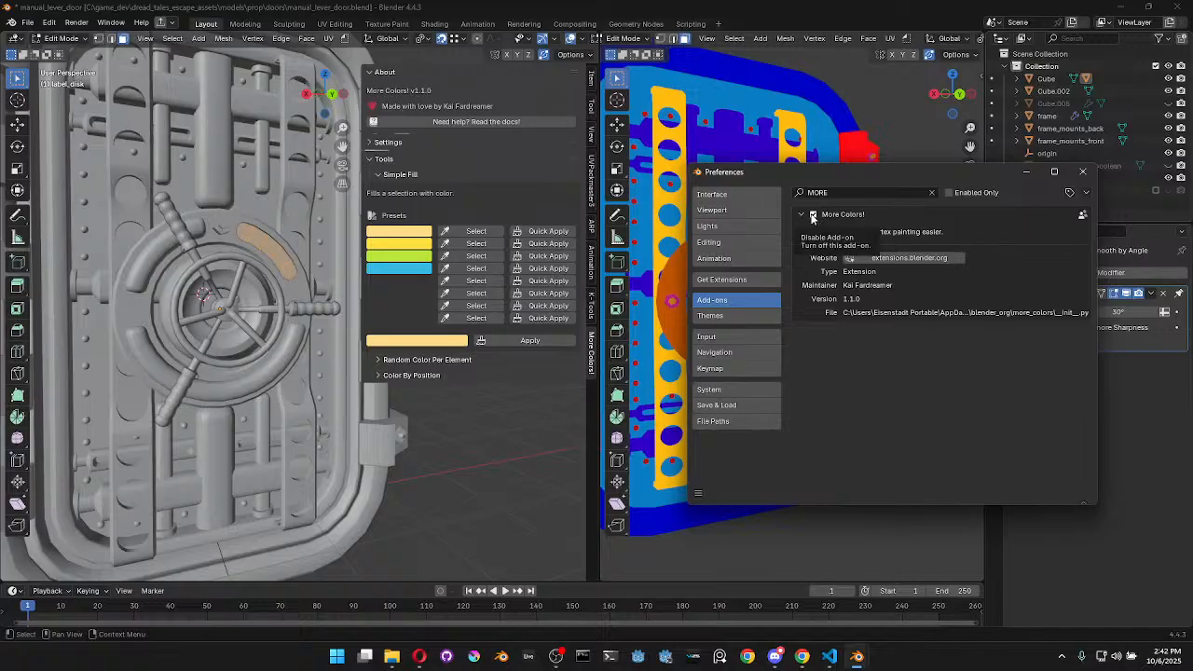
Return to VS Code and examine the property and preset_name values of the preset rows in simple_fill_tool_panel.py
left_click(830, 657)
scroll(948, 479, "down", 1)
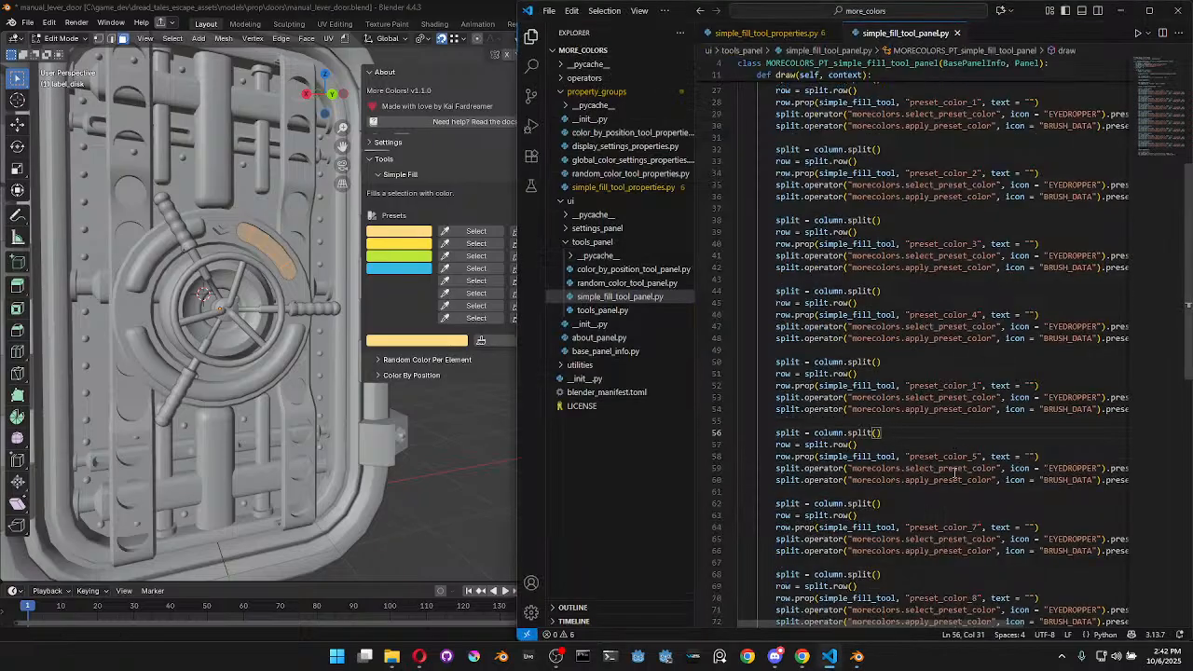
scroll(951, 476, "right", 3, "shift")
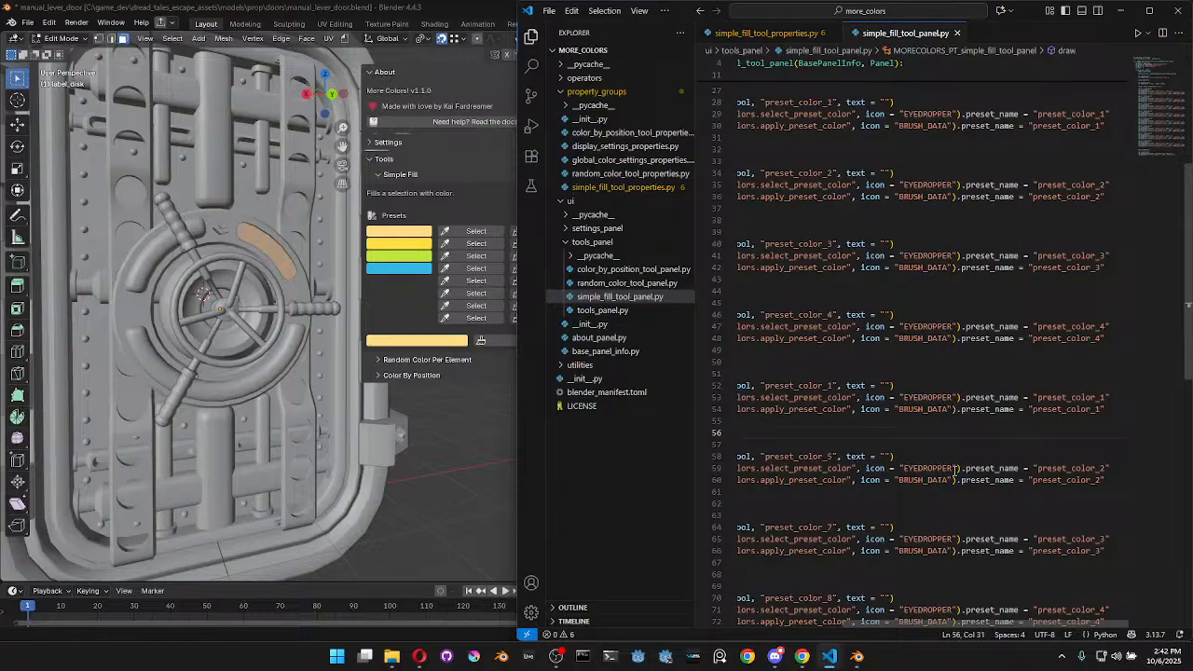
scroll(964, 468, "left", 1, "shift")
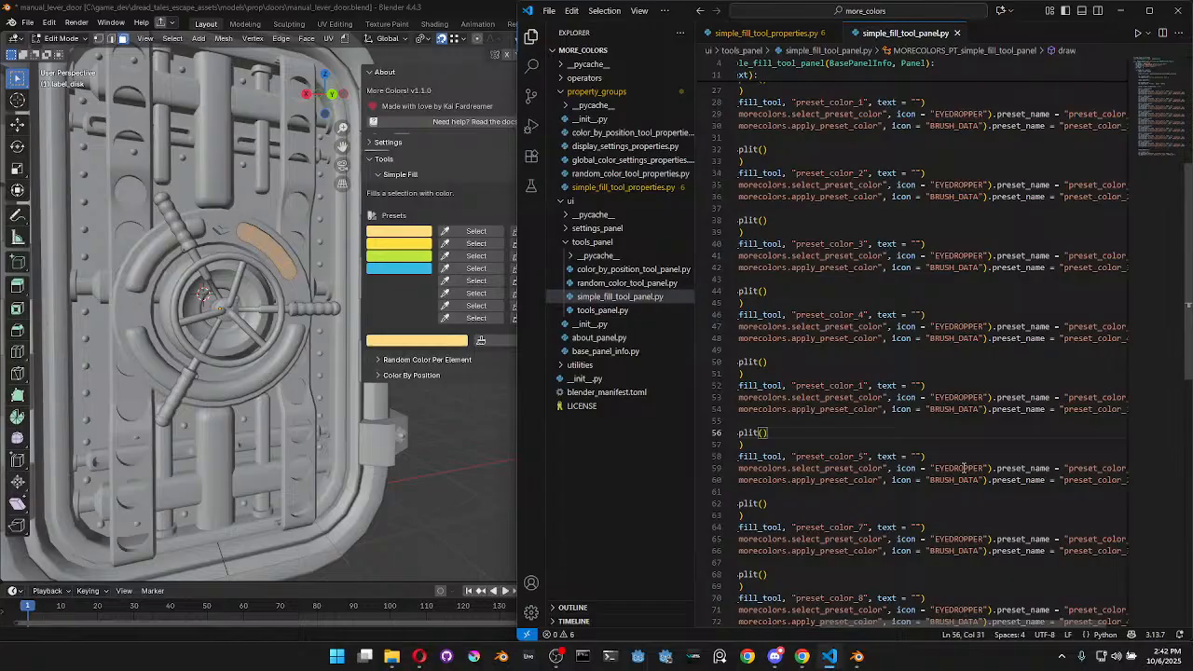
left_click(838, 385)
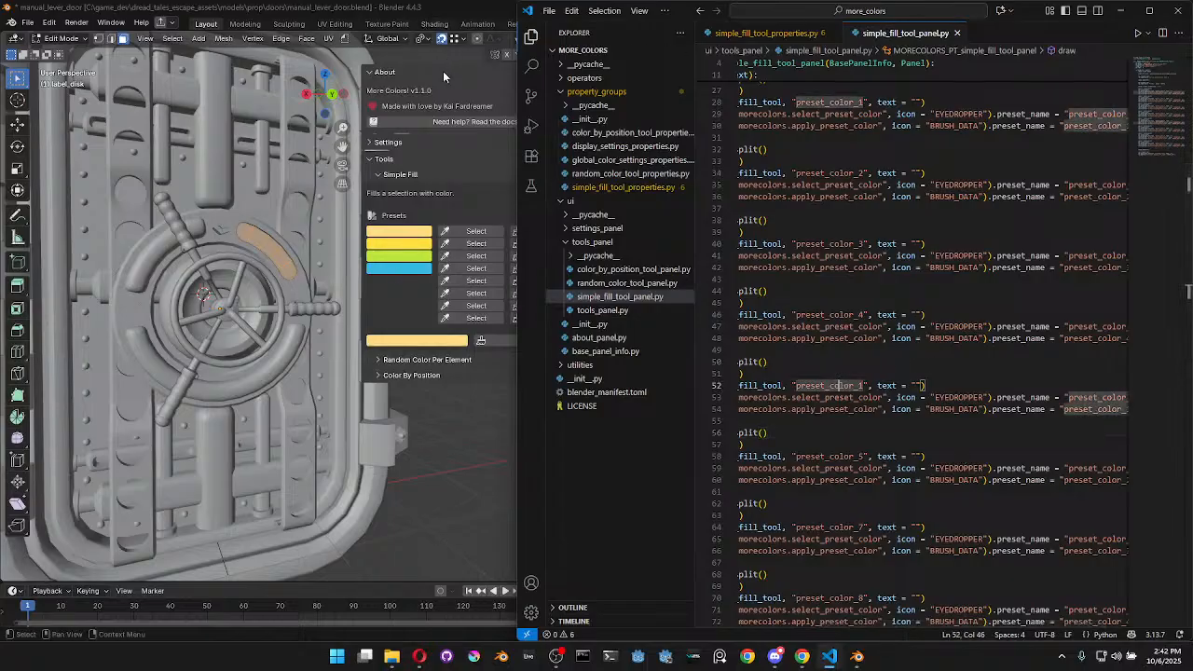
Switch to Blender and reload the More Colors! add-on with its enable checkbox in the open Preferences
left_click(327, 7)
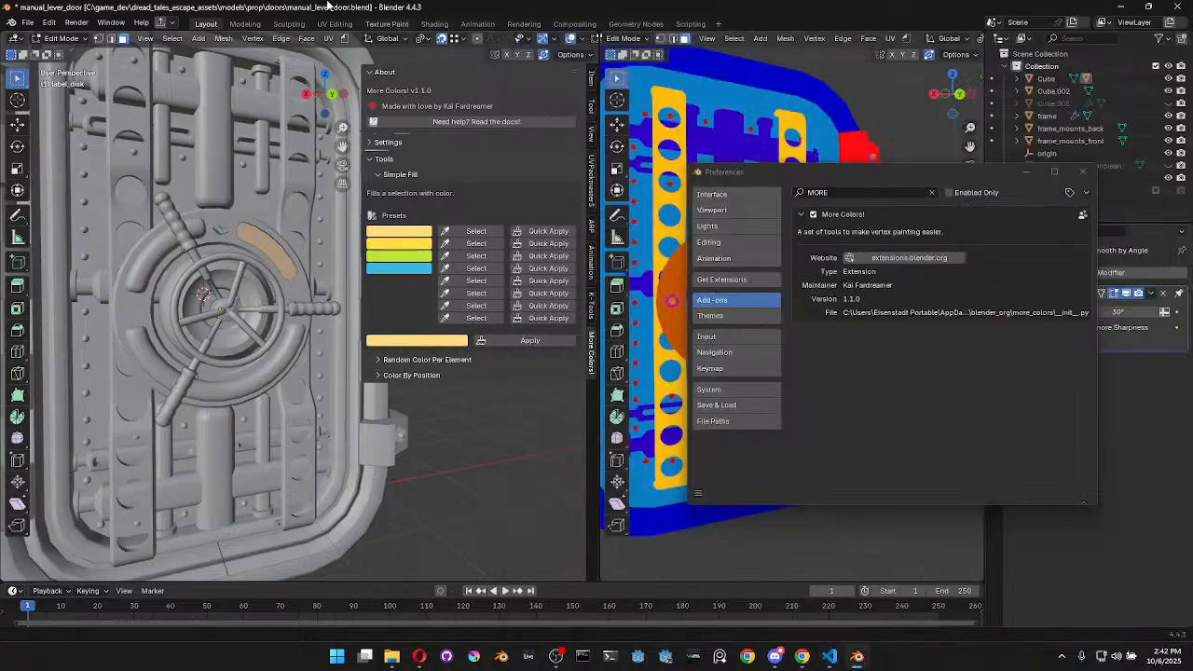
left_click(815, 214)
left_click(815, 214)
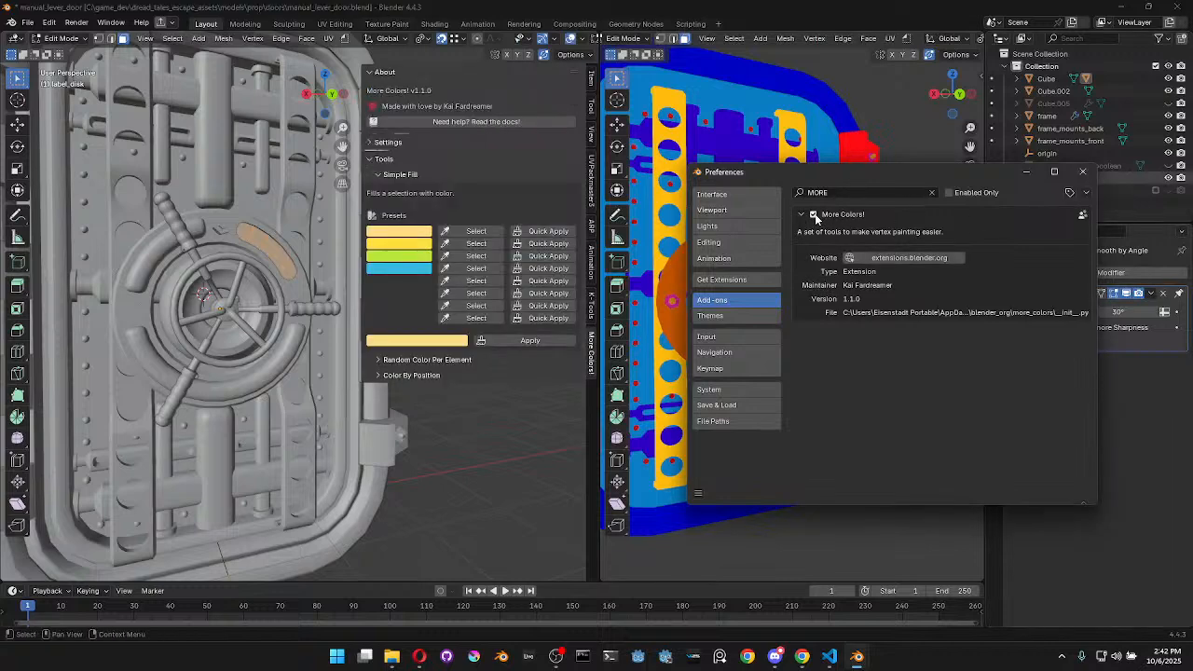
Uninstall the More Colors! extension in Get Extensions and try to install it again
left_click(744, 280)
left_click(1083, 232)
left_click(1037, 275)
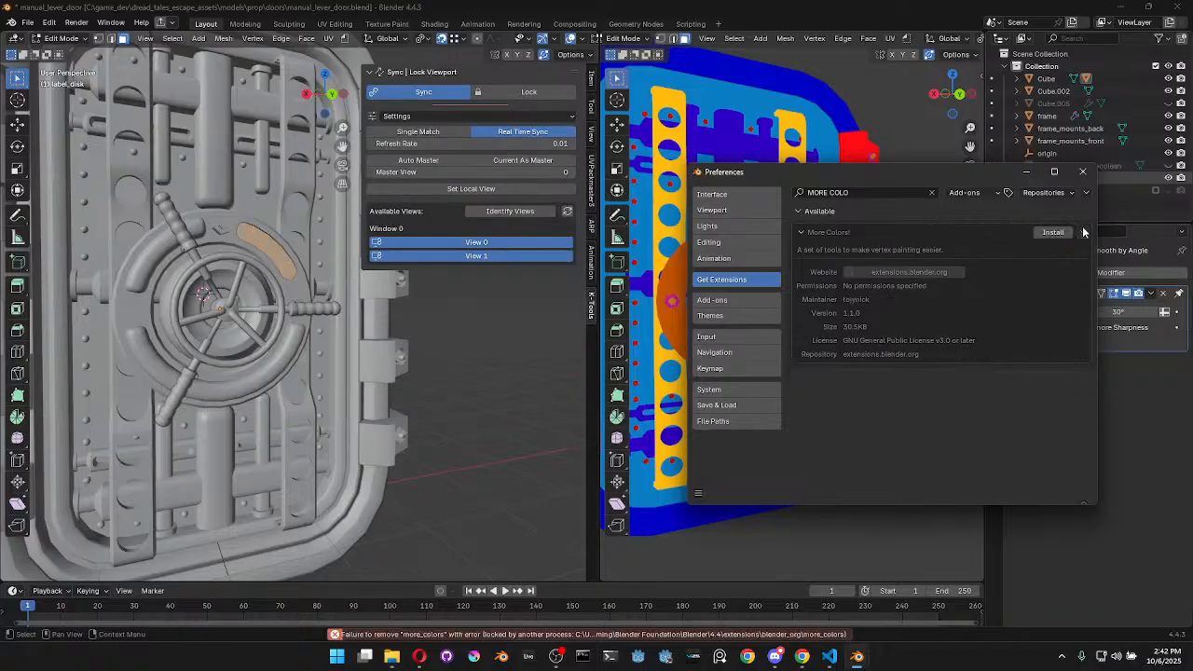
left_click(1054, 232)
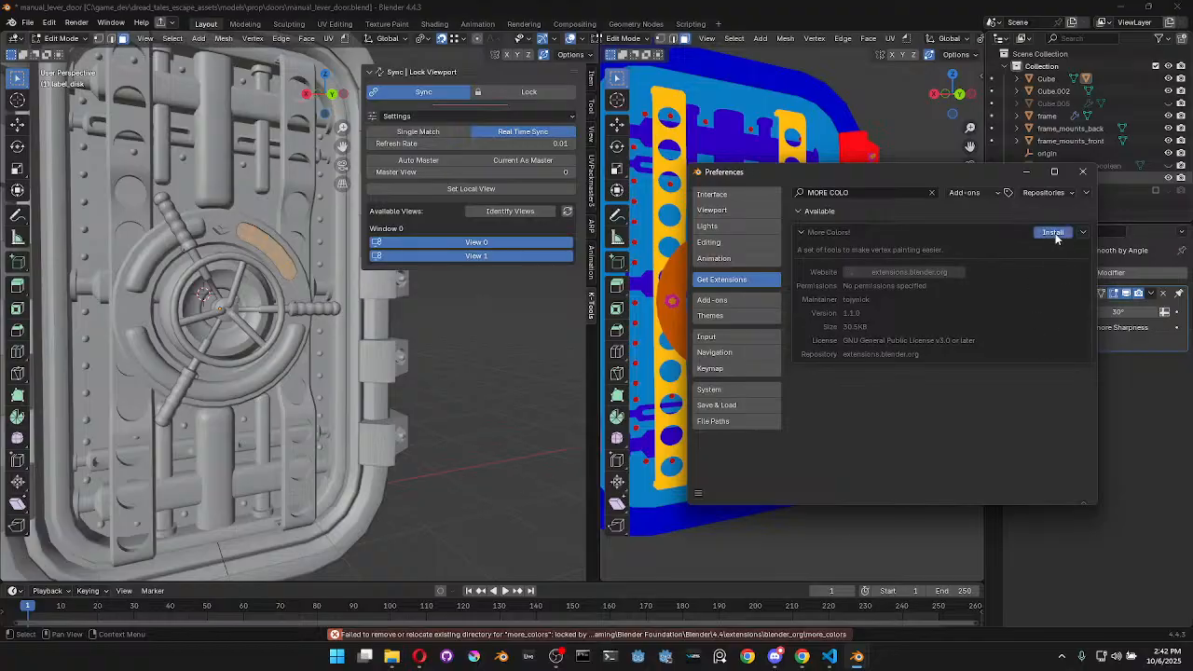
Search the installed add-ons for "Colo" and check the extra options of More Colors! in Get Extensions
left_click(712, 299)
left_click(851, 191)
type("Colo")
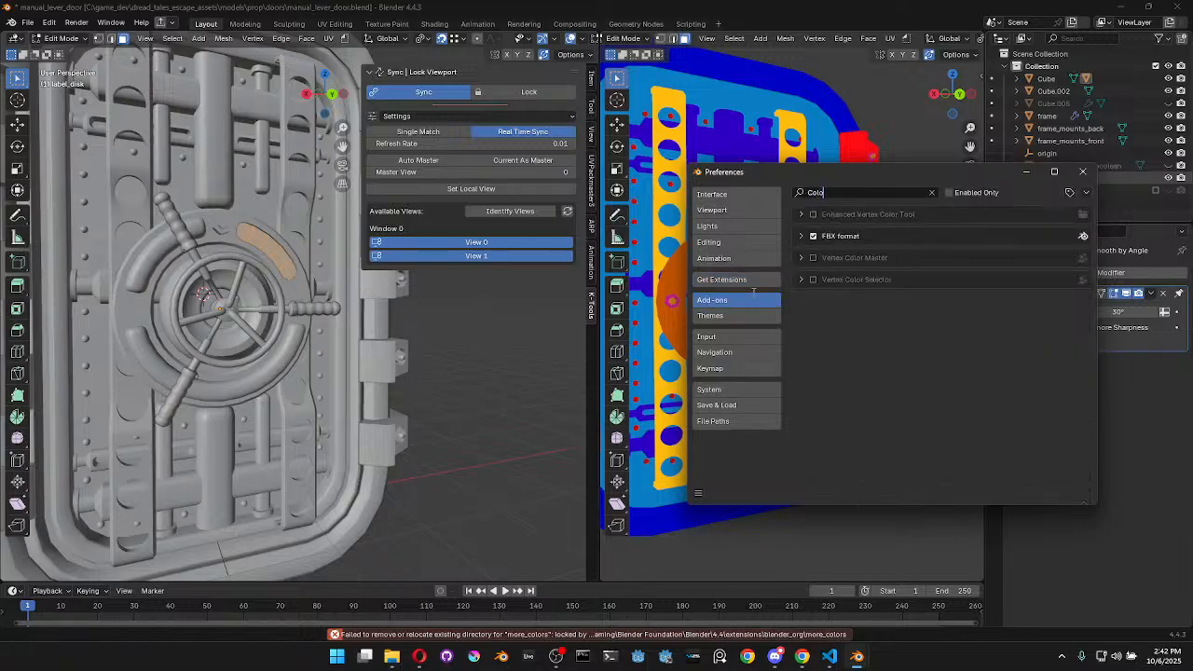
left_click(739, 279)
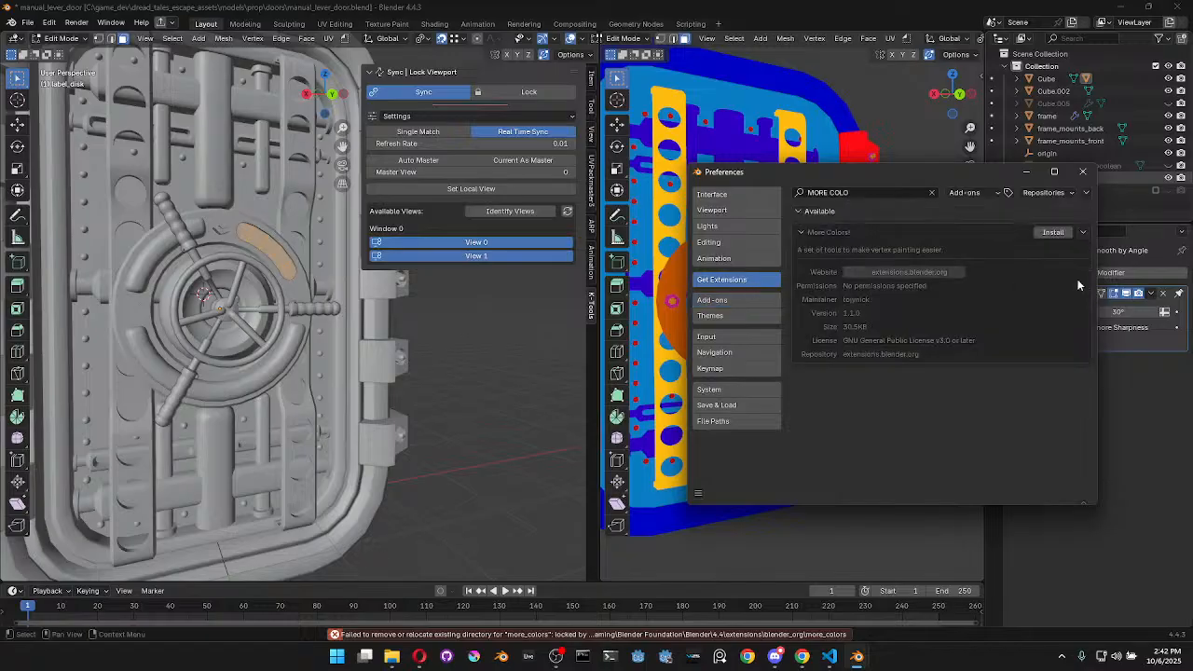
left_click(1084, 232)
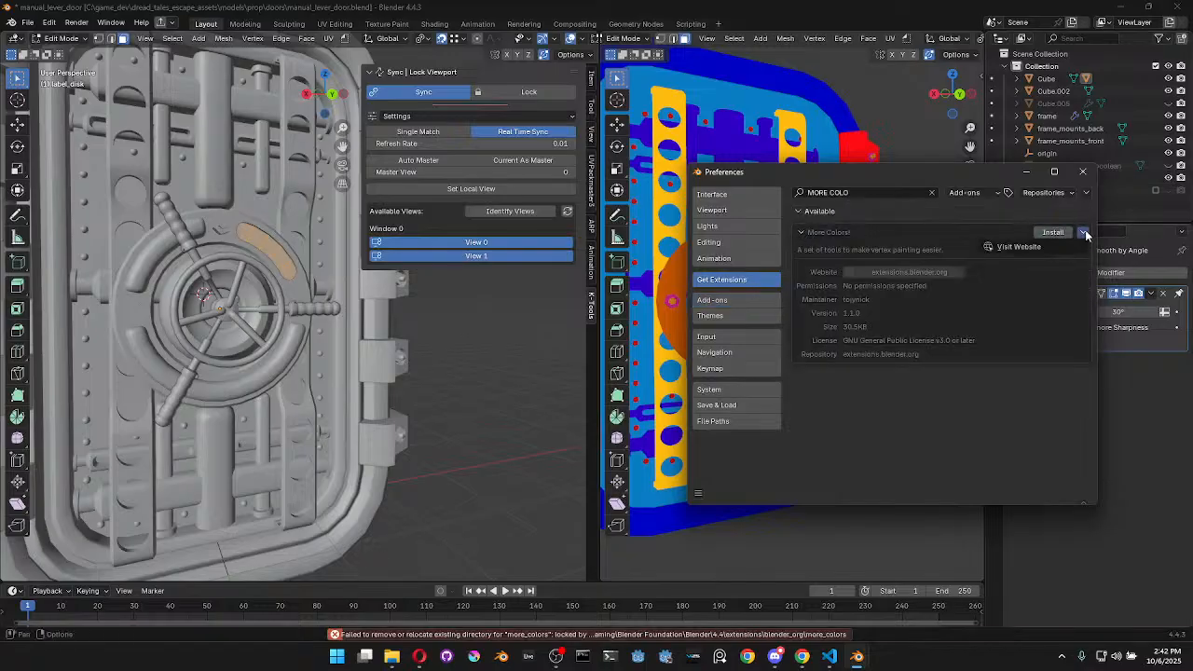
Filter the available extensions by "more c" and try to install More Colors! again
left_click(925, 192)
left_click(902, 194)
type("more c")
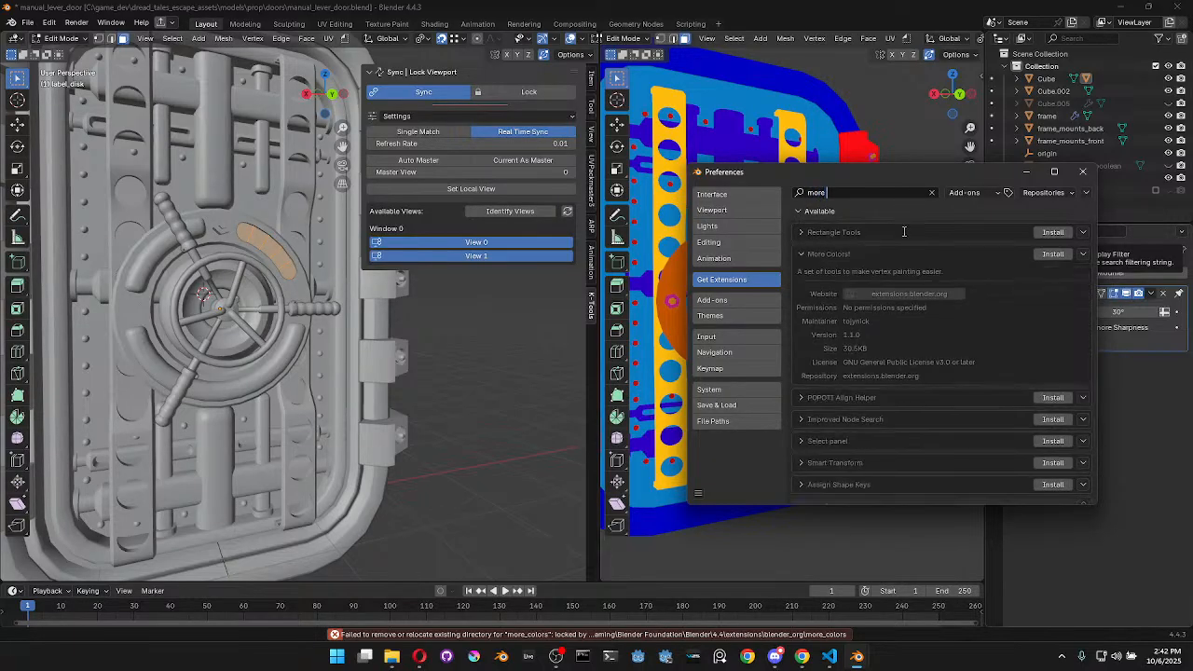
left_click(1058, 234)
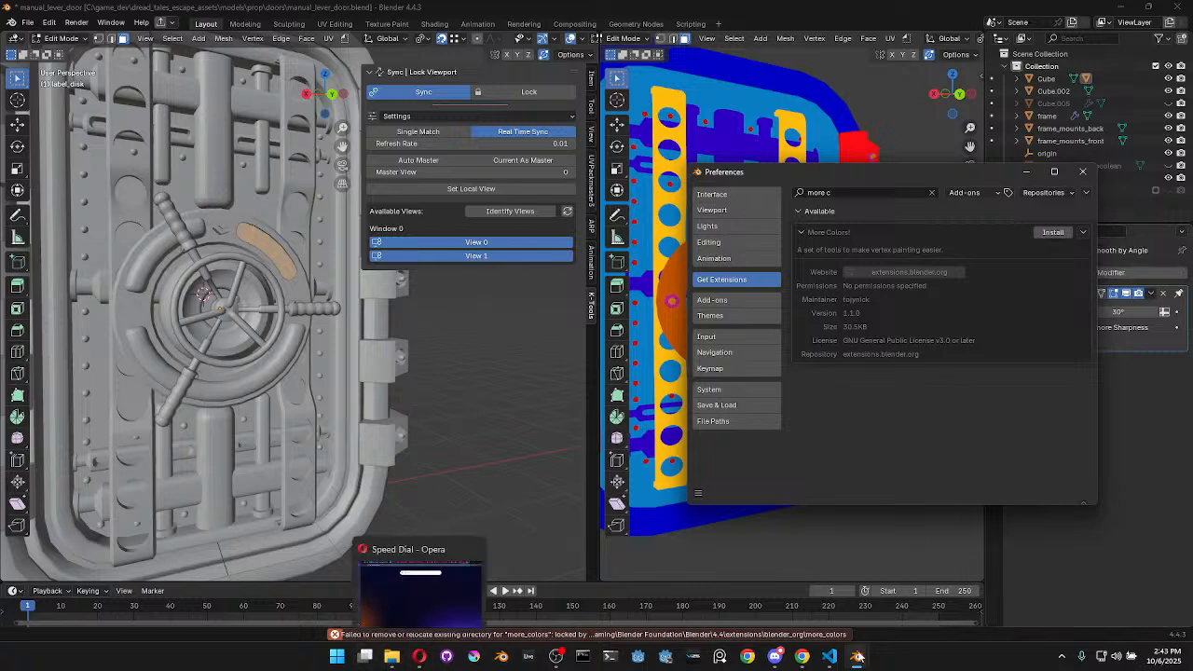
Switch to VS Code and close the simple_fill_tool_panel.py and simple_fill_tool_properties.py files
left_click(829, 658)
left_click(964, 34)
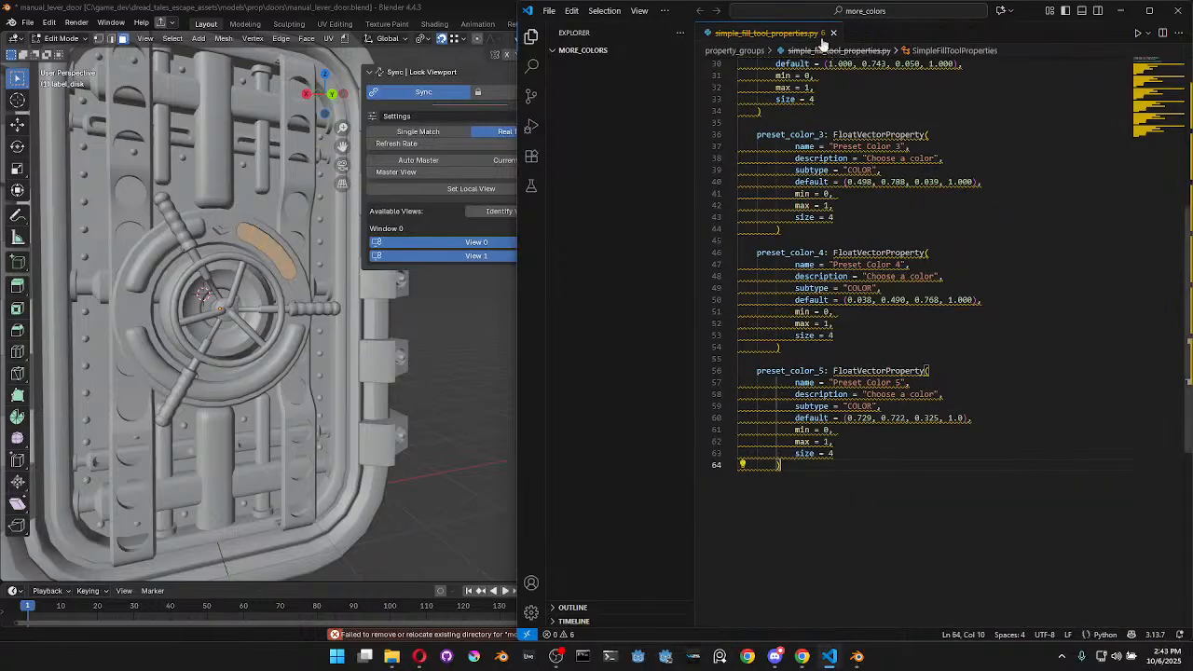
left_click(834, 34)
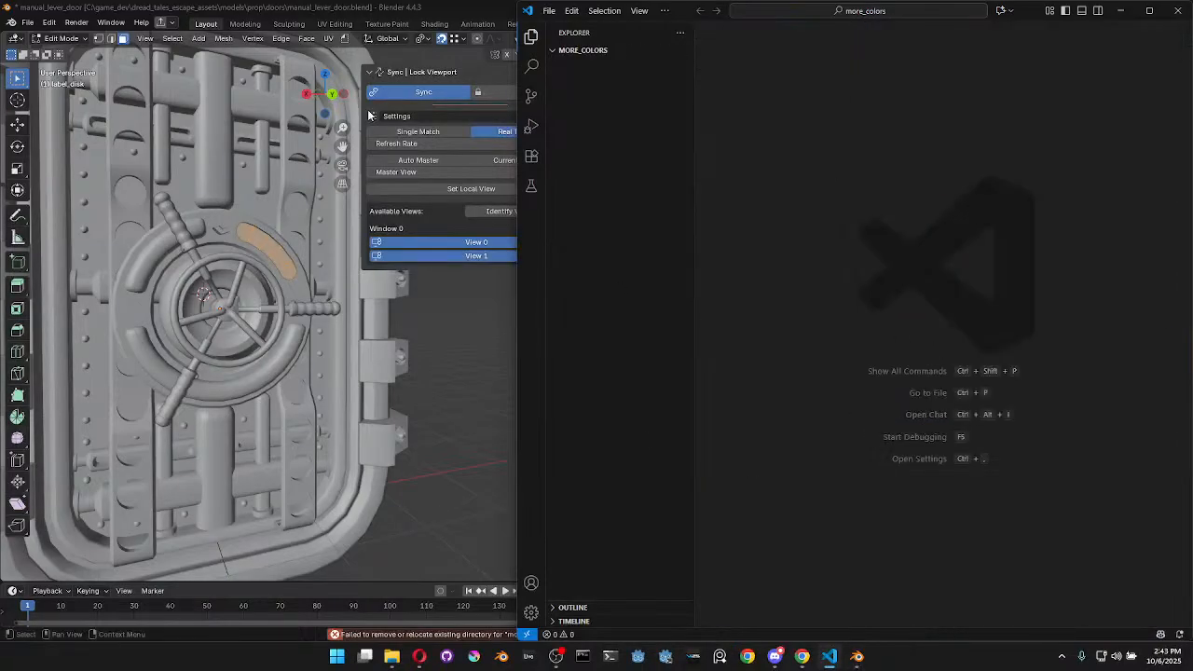
Delete the more_colors folder from blender_org in File Explorer, closing VS Code to release the folder and retrying the deletion
left_click(395, 658)
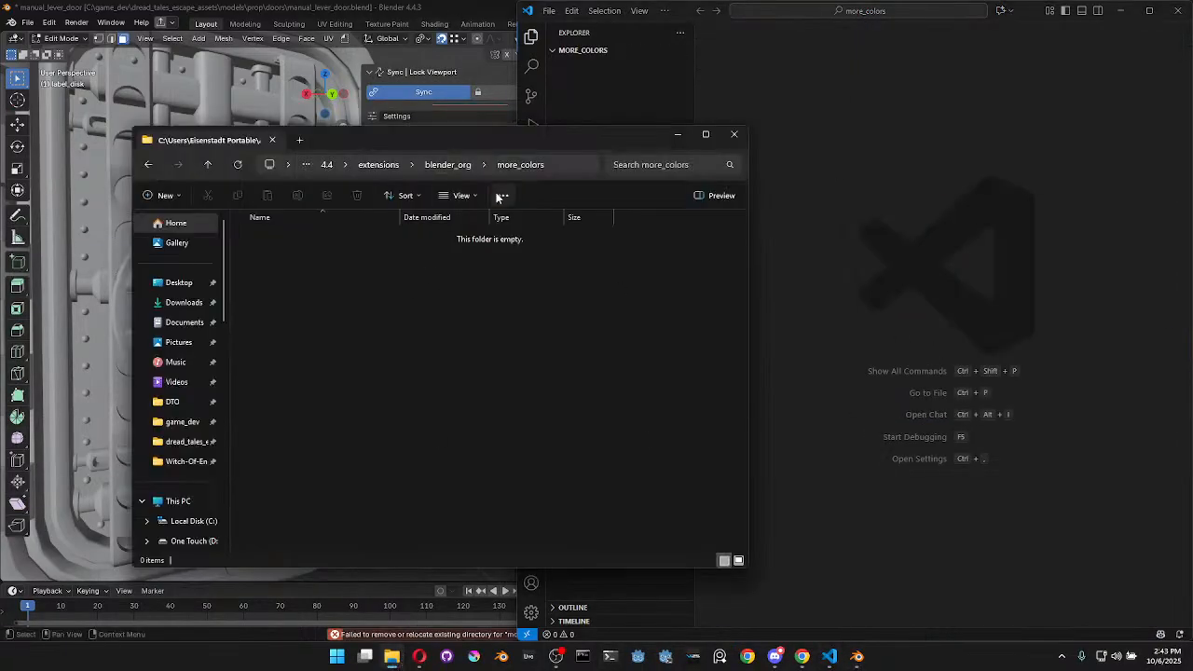
left_click(465, 165)
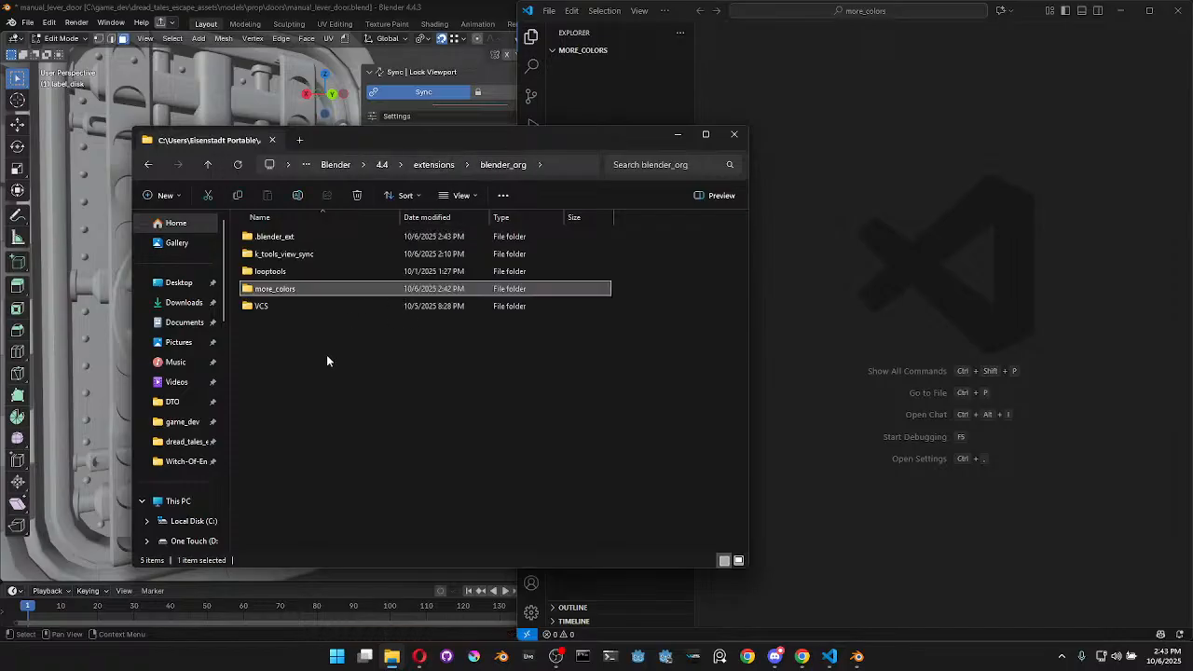
key("Delete")
left_click(322, 272)
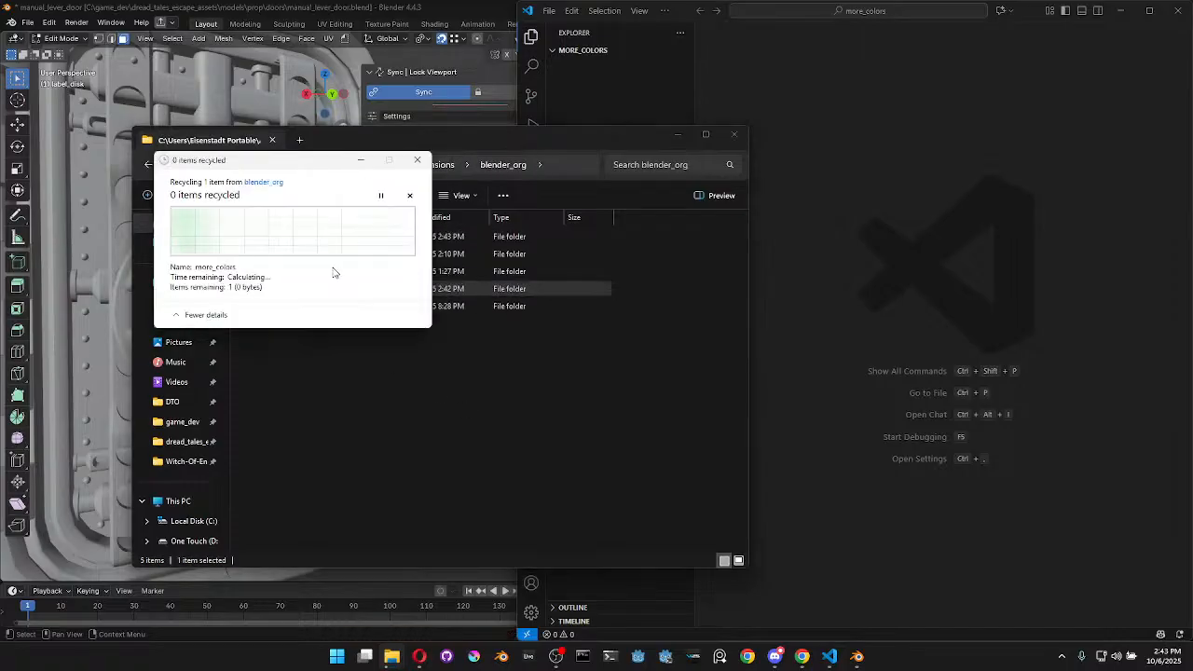
left_click(1178, 10)
left_click(321, 270)
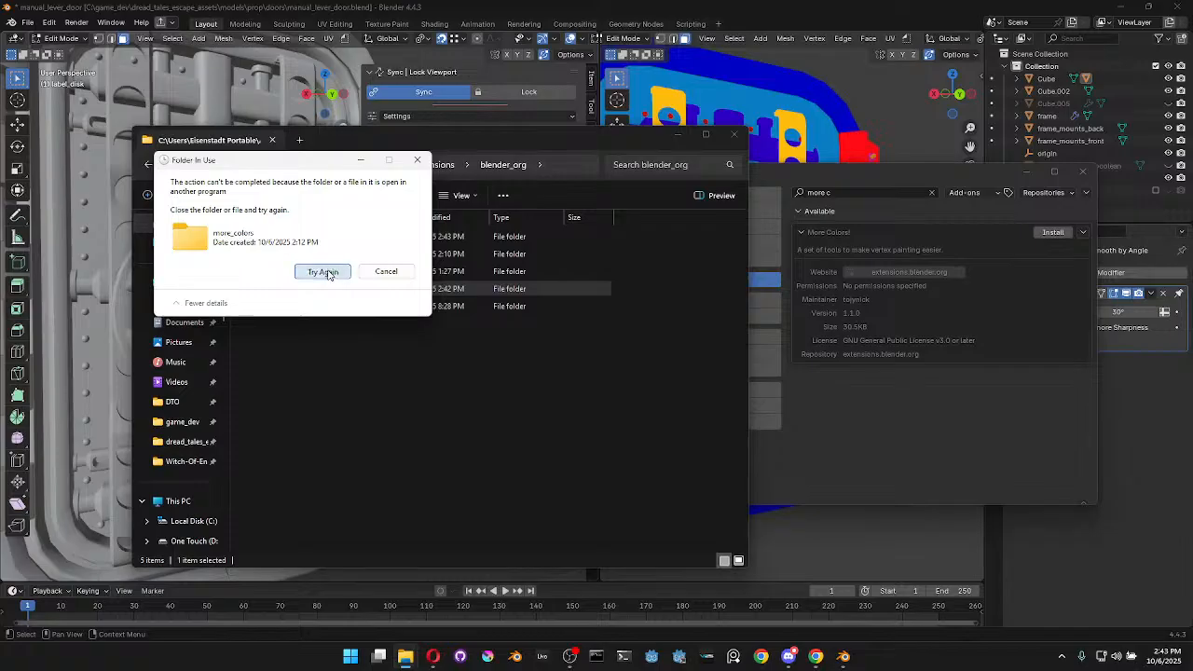
Install the More Colors! extension in Blender and reload it twice with its enable checkbox in the Add-ons preferences
left_click(977, 197)
left_click(1059, 236)
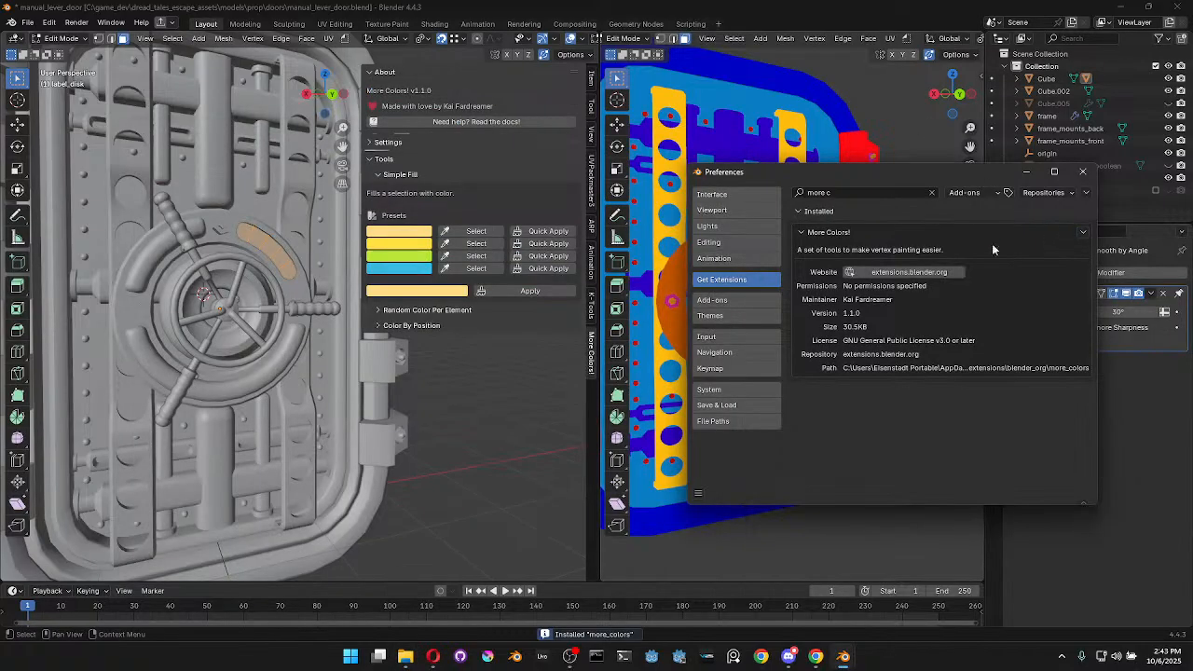
left_click(713, 301)
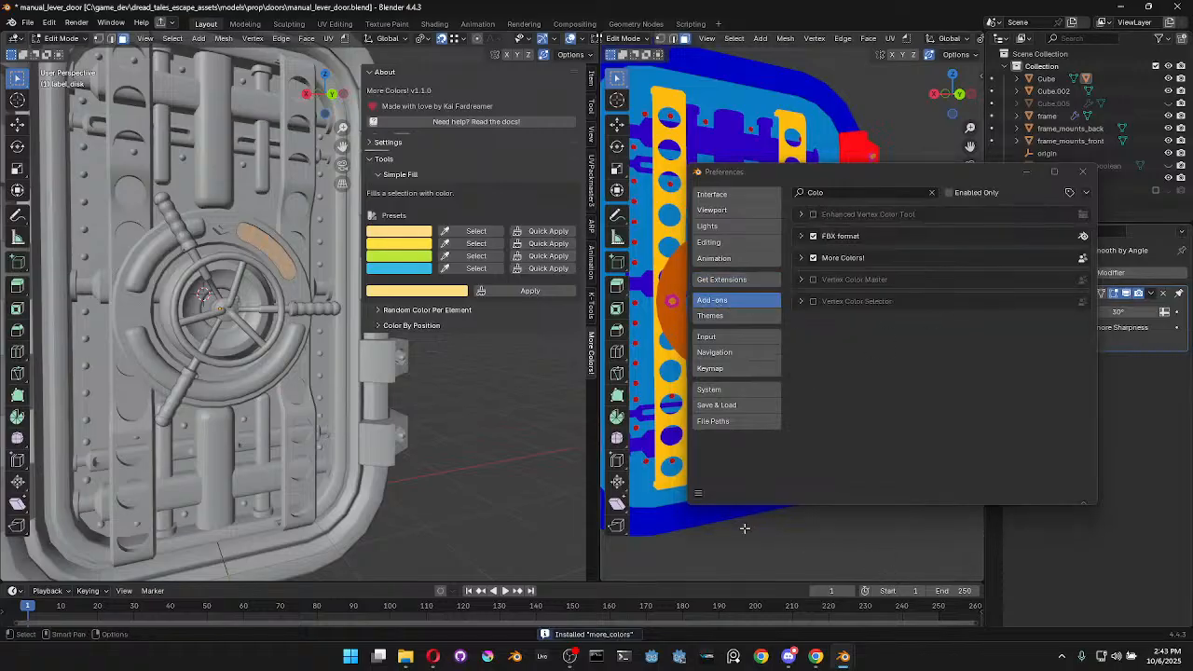
left_click(813, 258)
left_click(813, 258)
left_click(812, 259)
left_click(813, 259)
Switch to File Explorer and examine the contents and available folder actions of the reinstalled more_colors folder
left_click(405, 657)
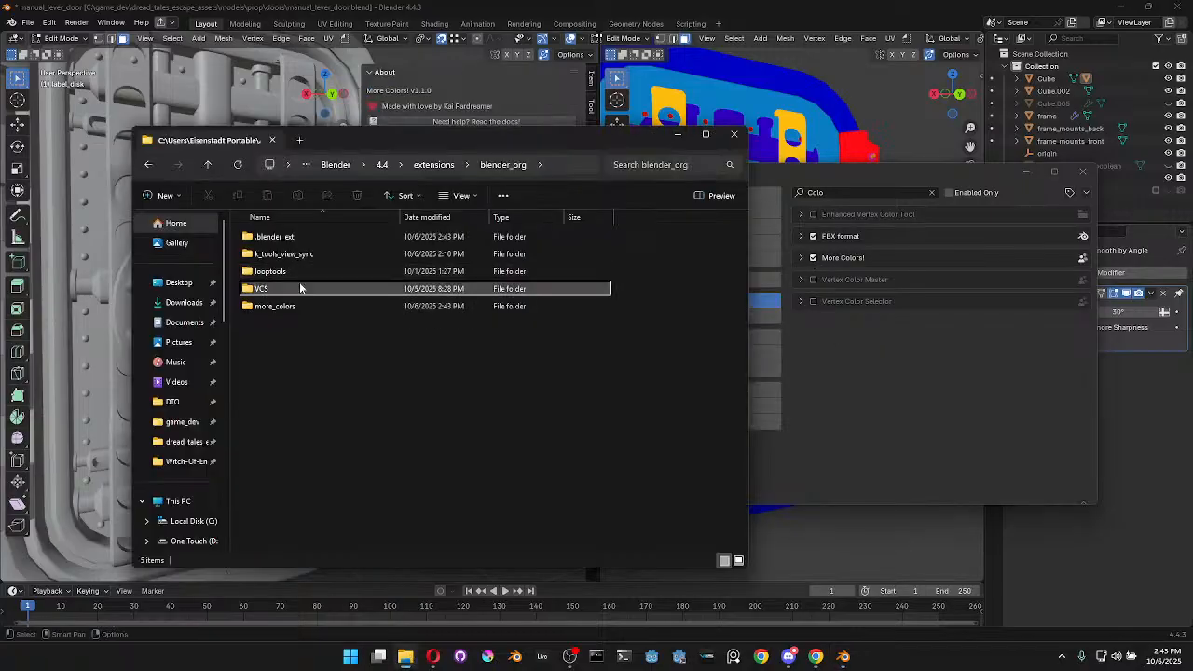
double_click(282, 307)
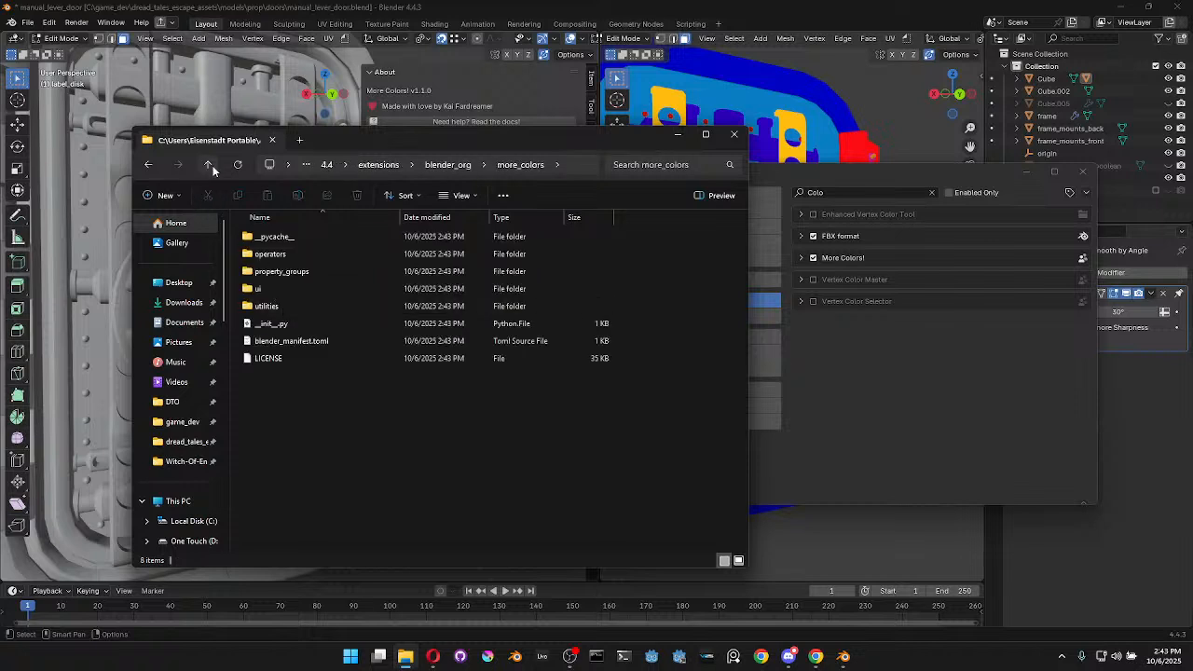
left_click(208, 165)
right_click(302, 290)
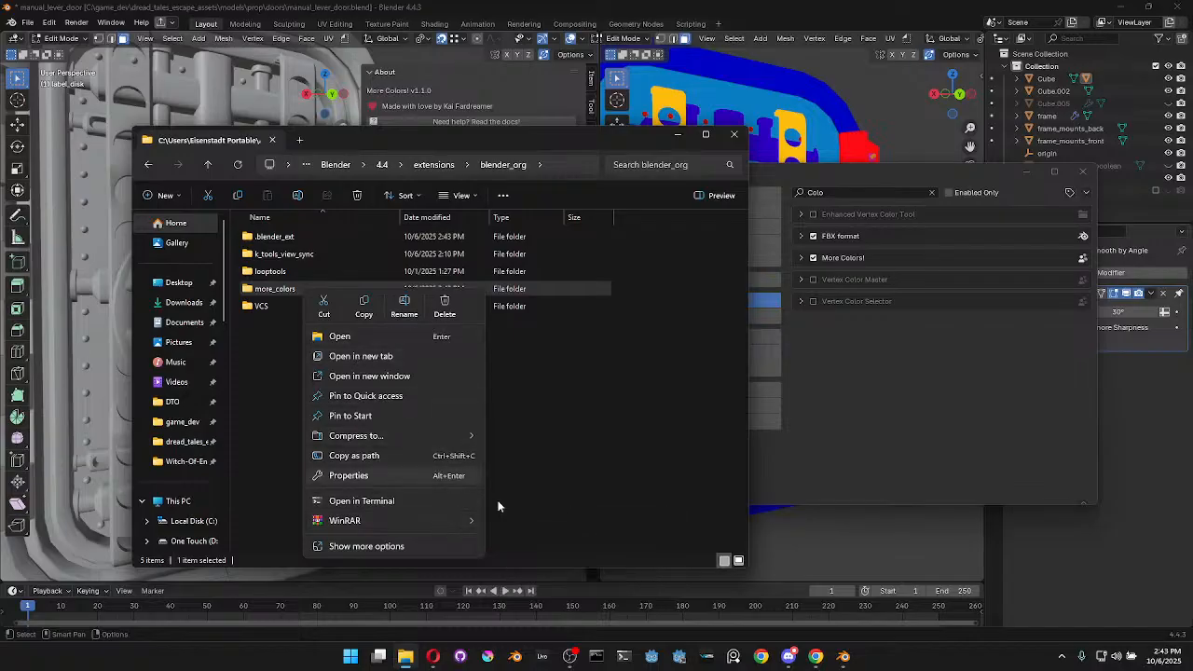
left_click(596, 420)
Search Windows for "vs code" and launch Visual Studio Code
key("super")
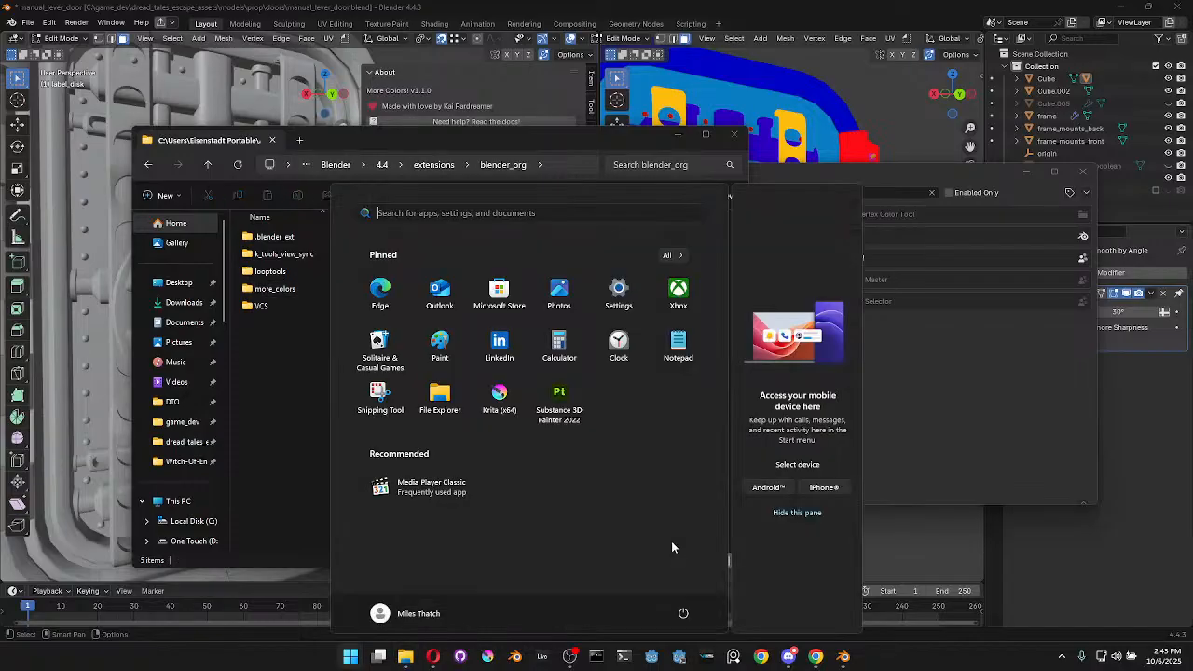
type("vs code")
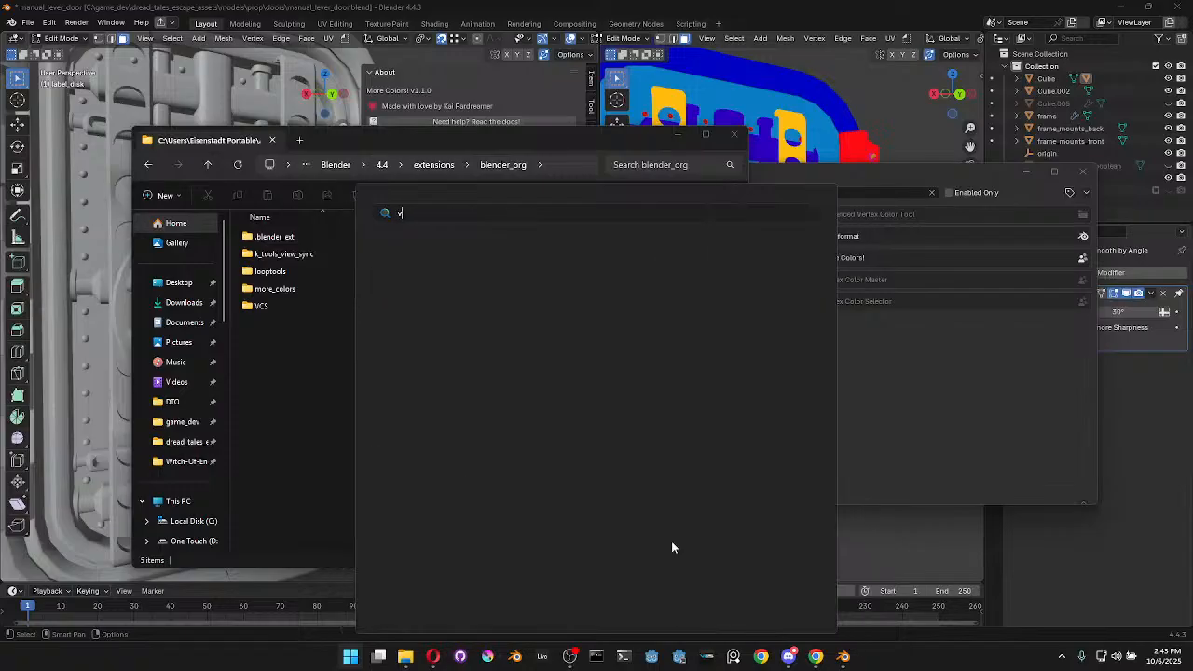
key("Return")
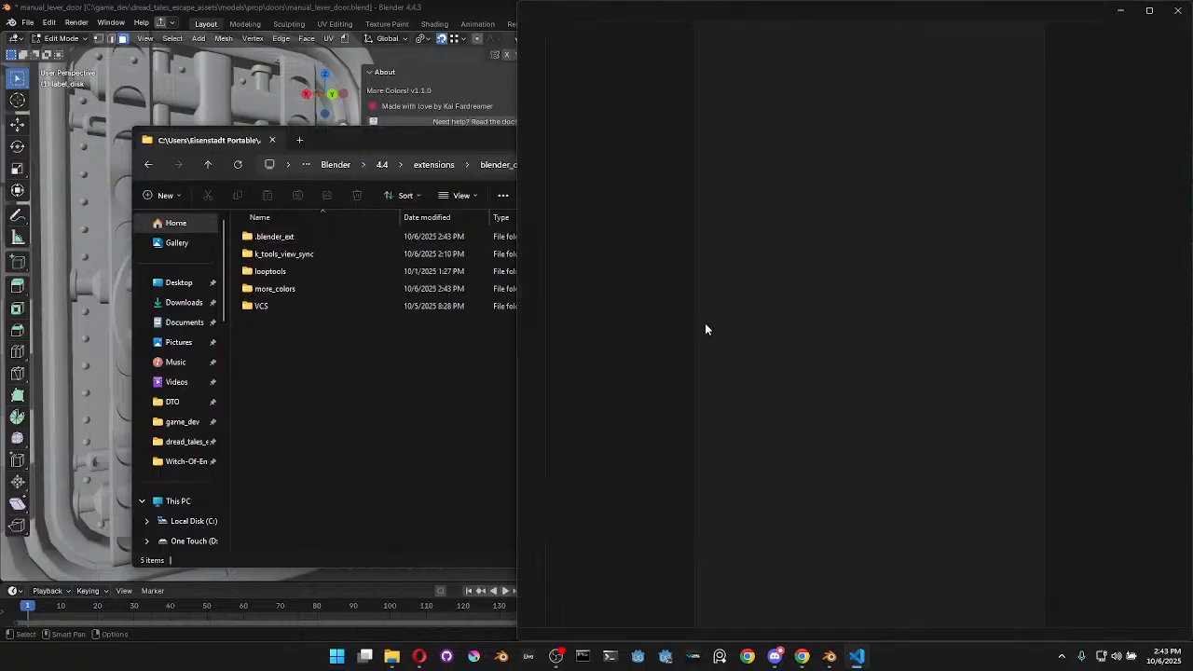
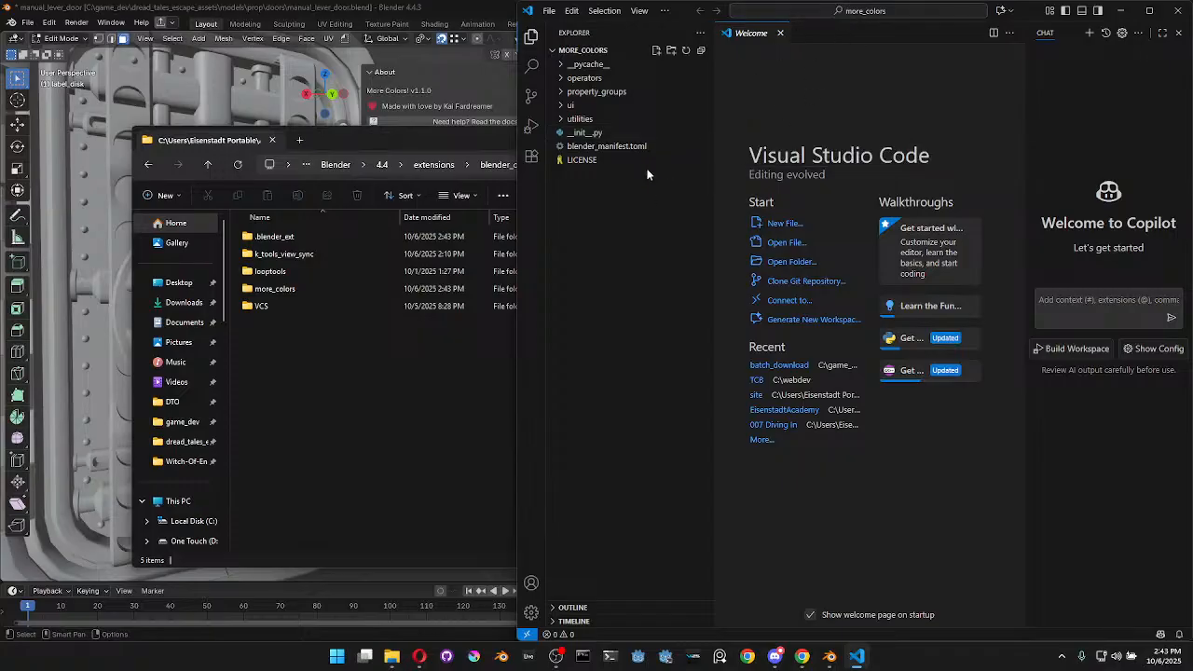
Open simple_fill_tool_panel.py from the ui/tools_panel folder and close the Copilot chat pane
left_click(563, 106)
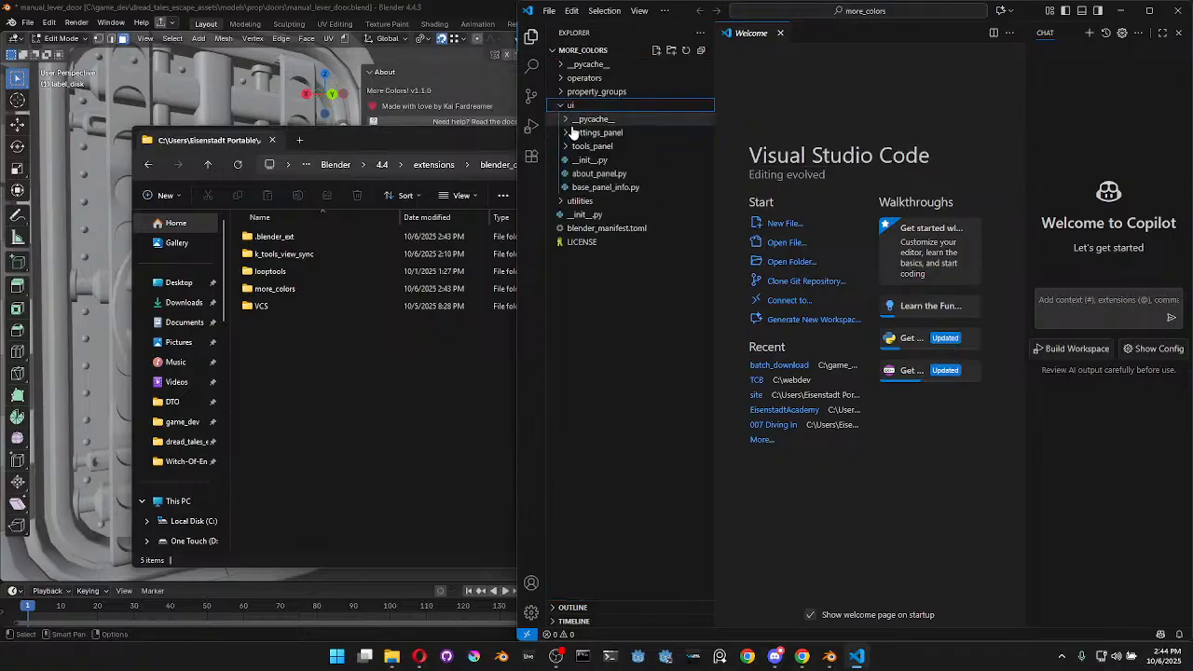
left_click(563, 106)
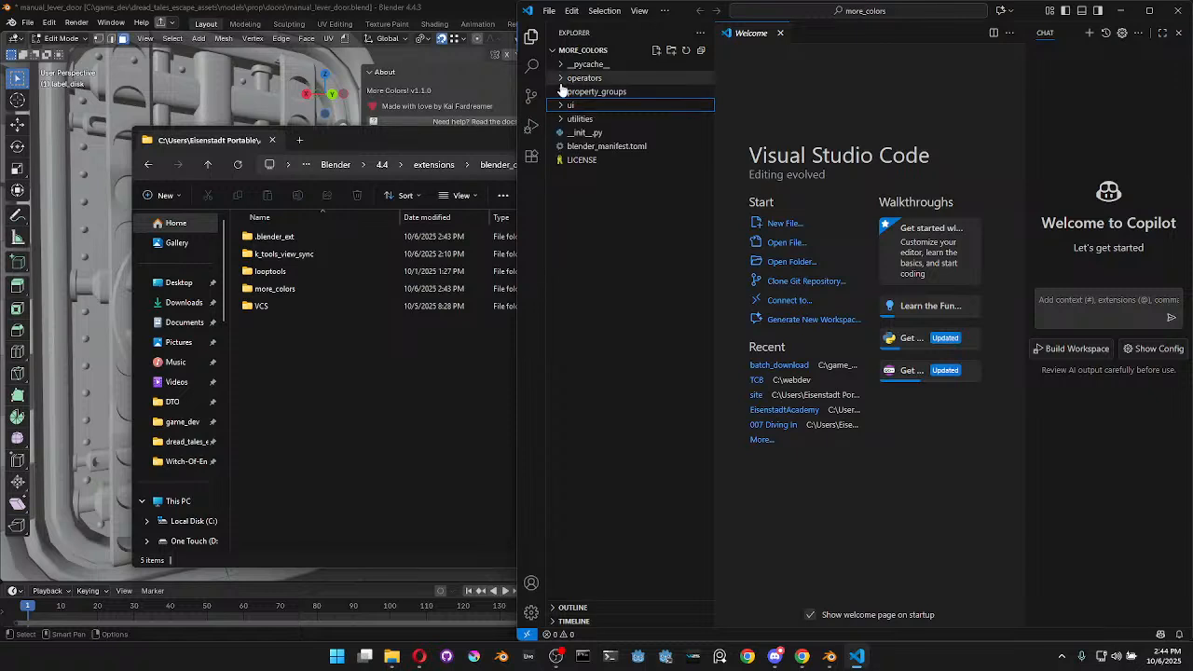
left_click(563, 91)
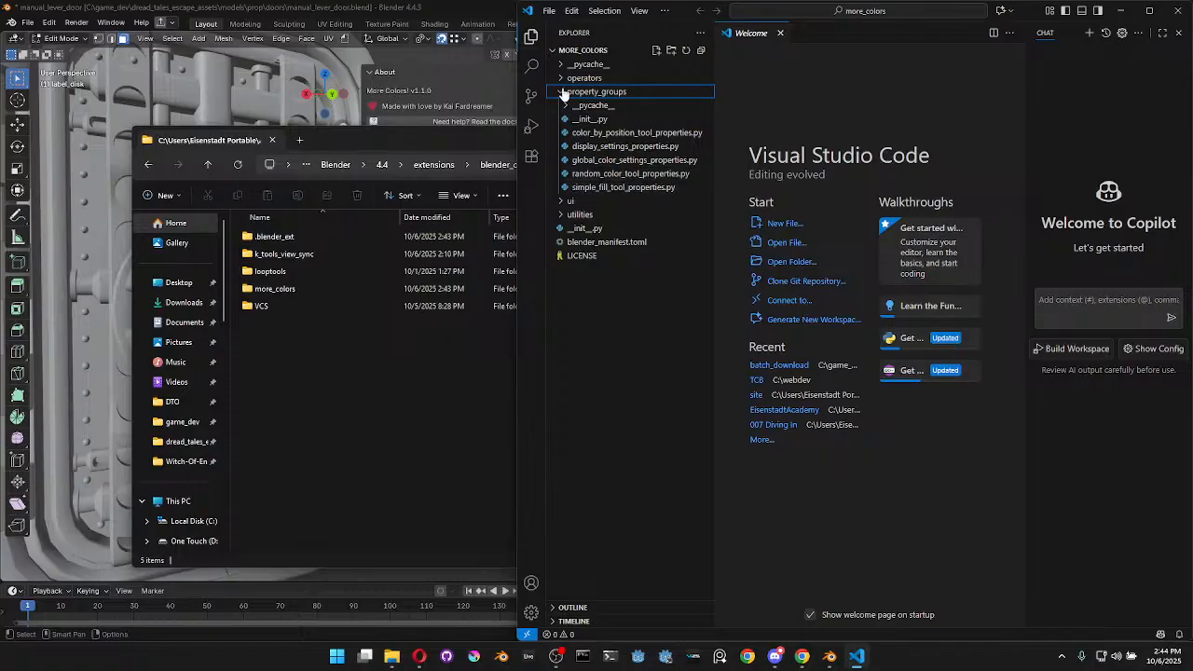
left_click(565, 78)
left_click(565, 79)
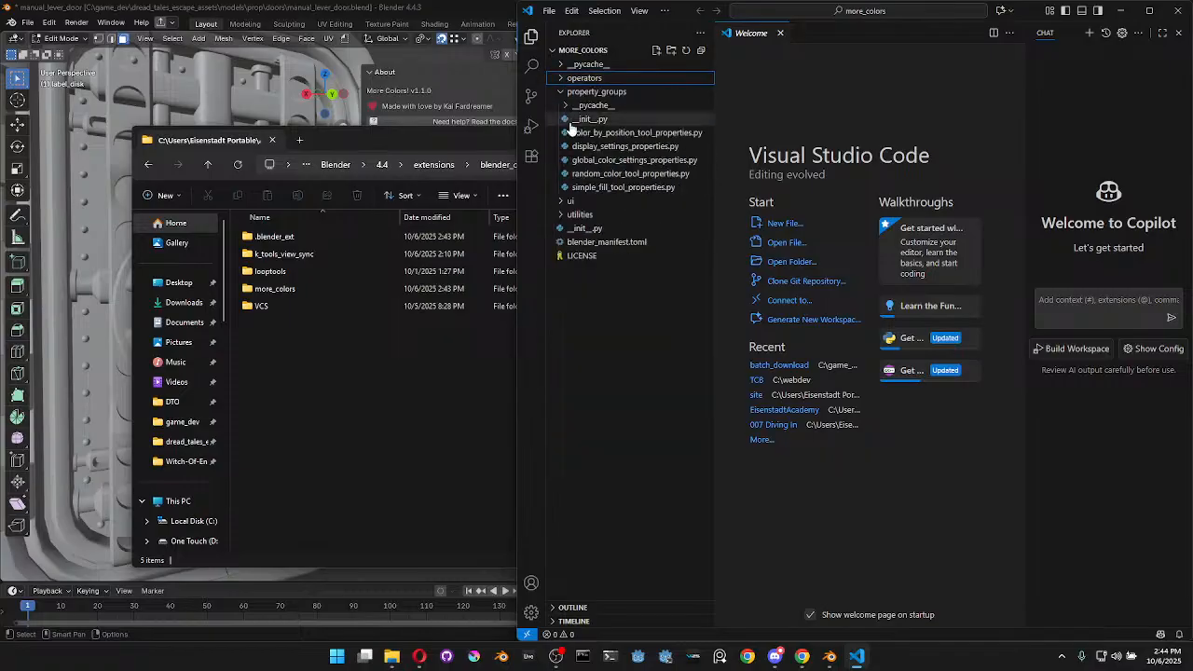
left_click(562, 201)
left_click(567, 241)
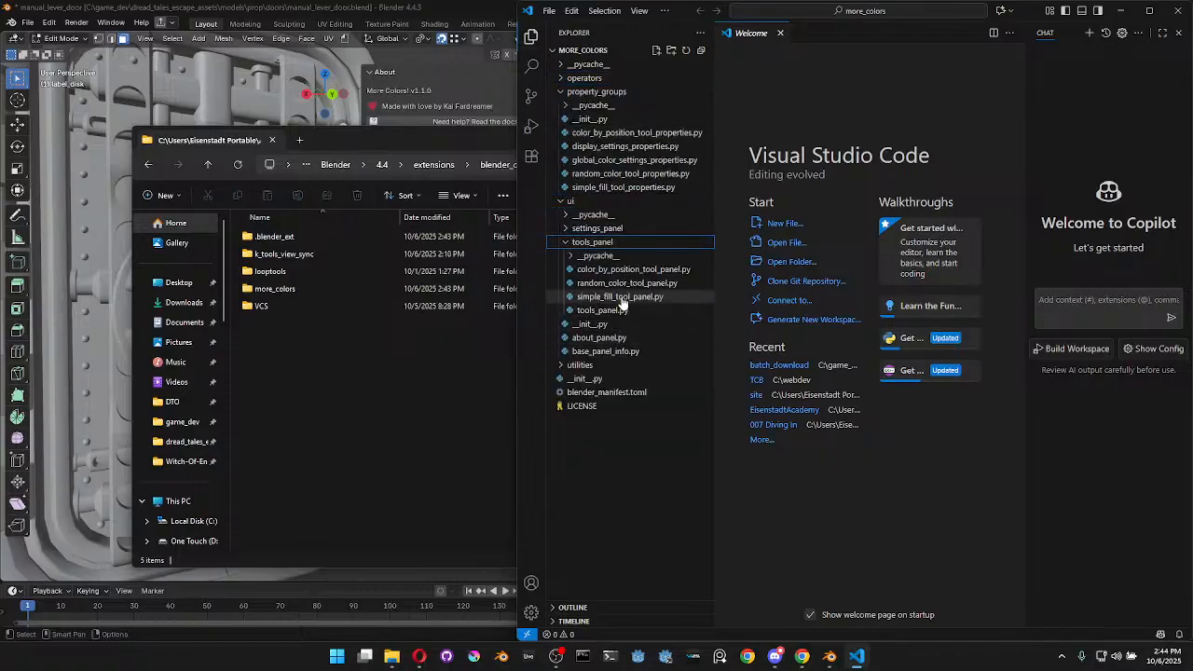
left_click(621, 298)
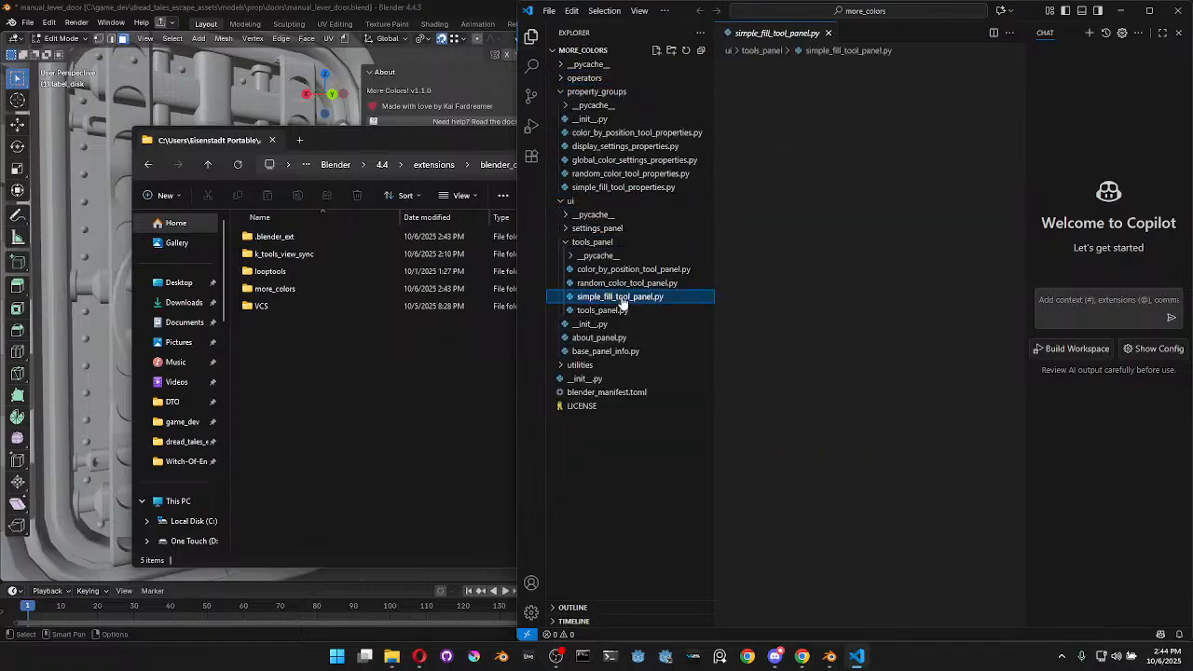
left_click(1179, 33)
Duplicate the preset_color_4 row block in simple_fill_tool_panel.py directly below the original, before layout.separator()
scroll(1078, 281, "down", 6)
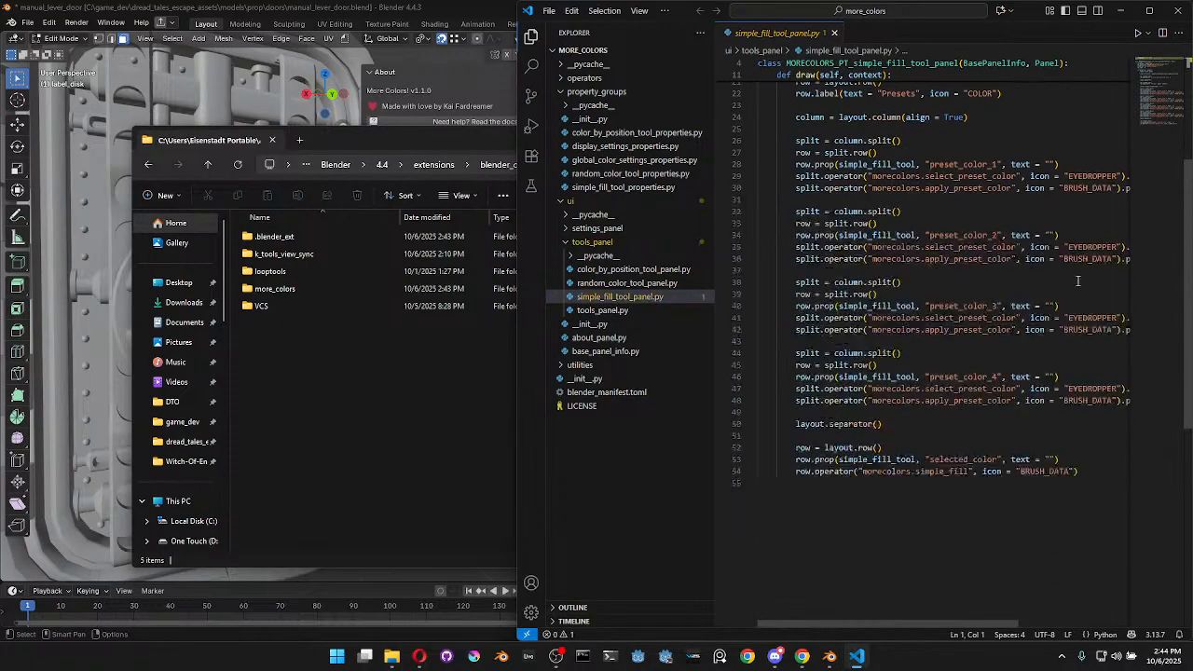
scroll(1079, 280, "up", 1)
left_click_drag(715, 276, 699, 276)
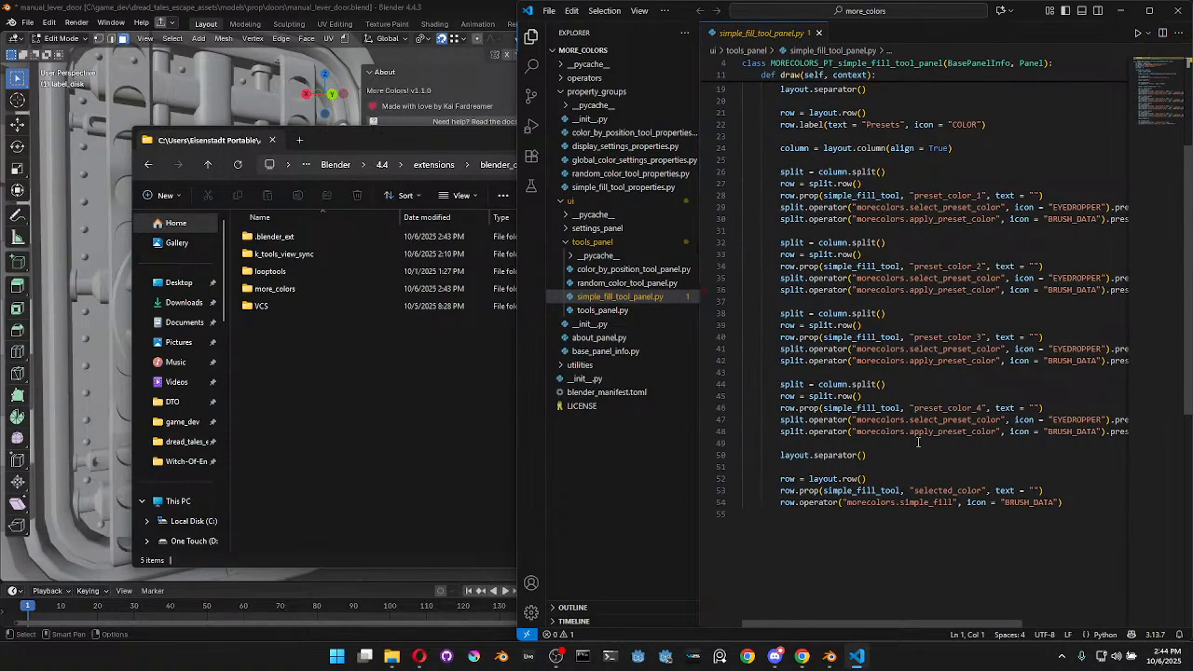
left_click_drag(918, 442, 697, 380)
key("ctrl+c")
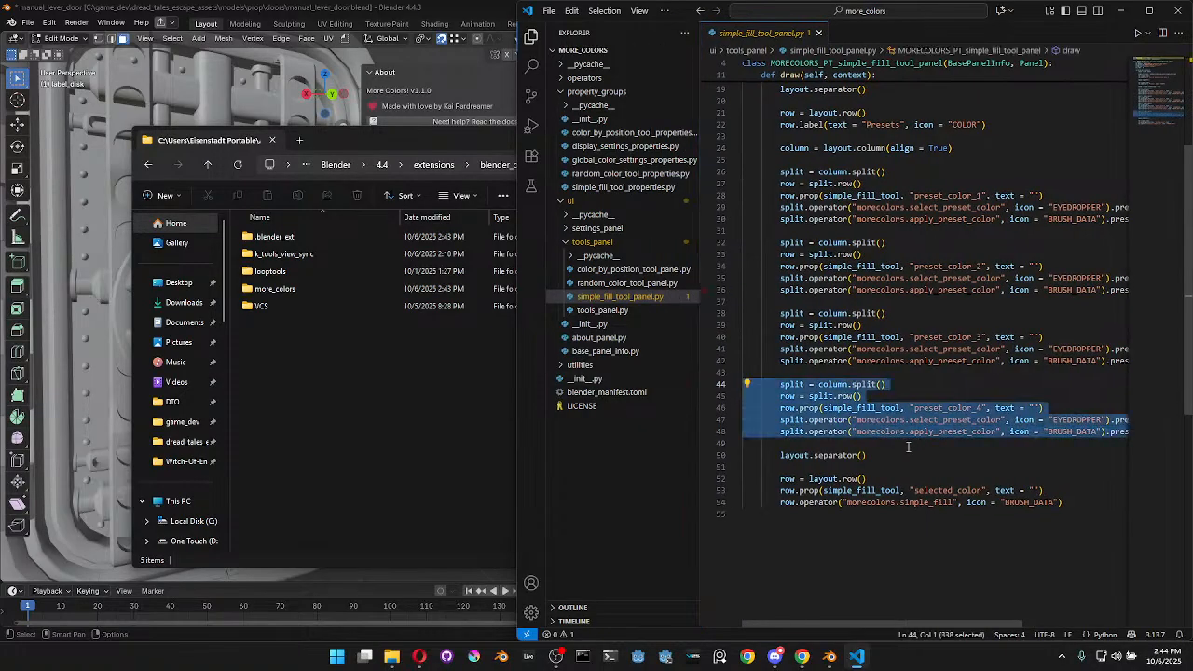
left_click(908, 446)
key("Return")
key("Return")
left_click(820, 455)
key("ctrl+v")
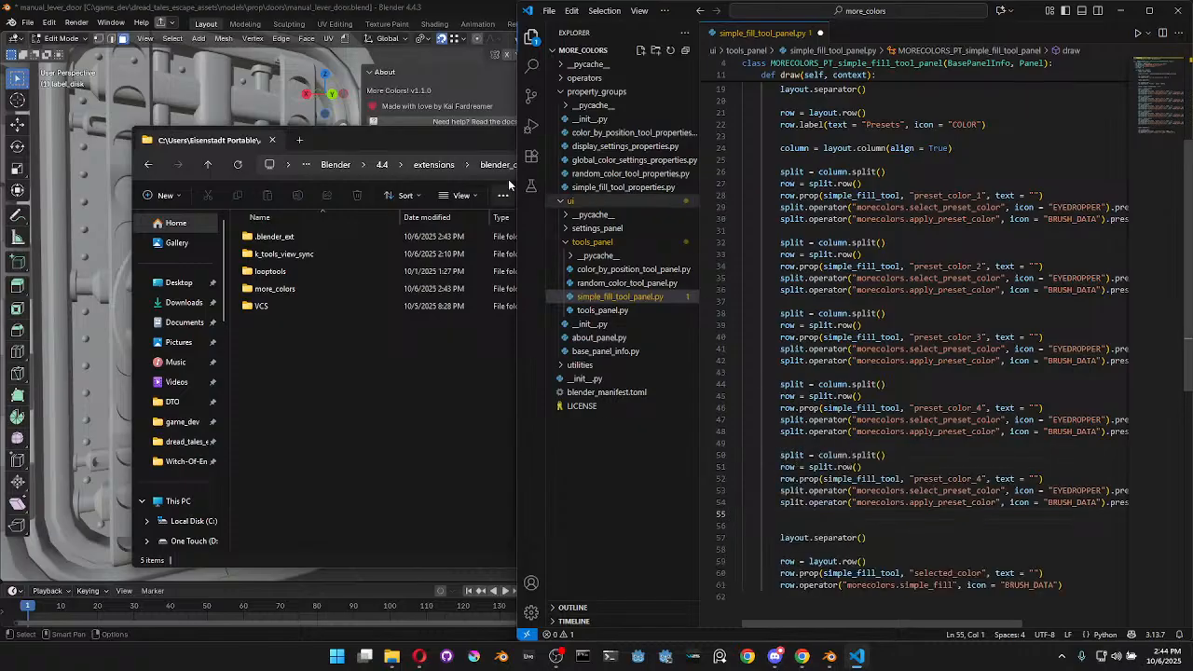
Switch to Blender and reload the More Colors! add-on by disabling and re-enabling it
key("alt+Tab")
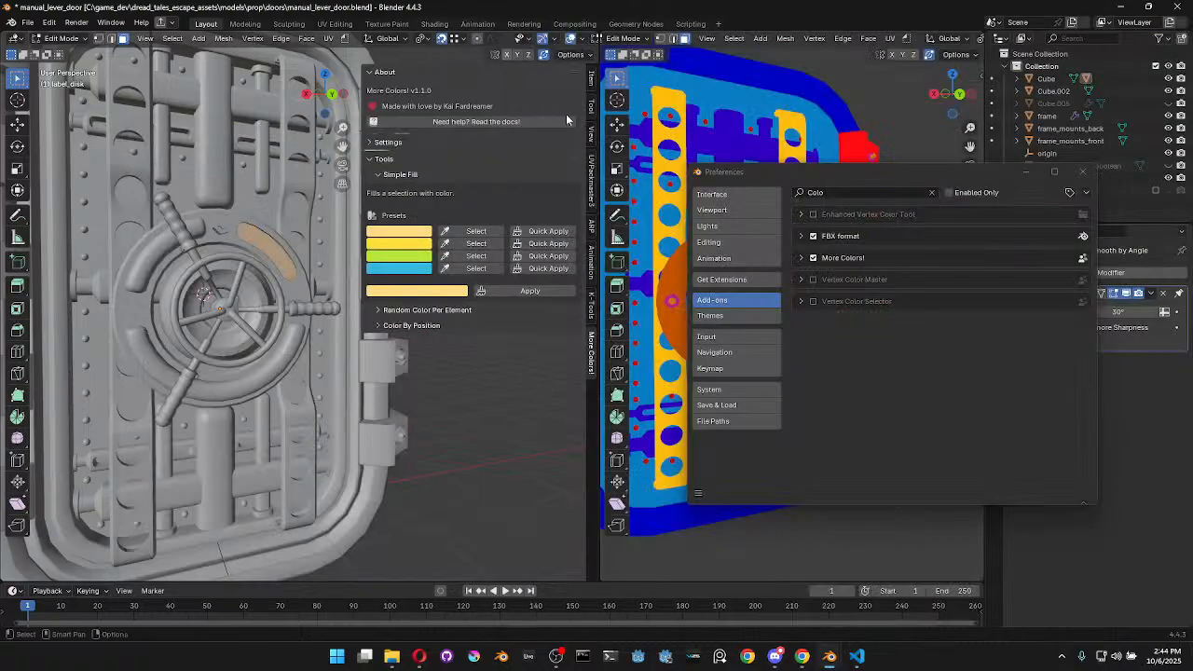
left_click(813, 258)
left_click(812, 259)
left_click(813, 259)
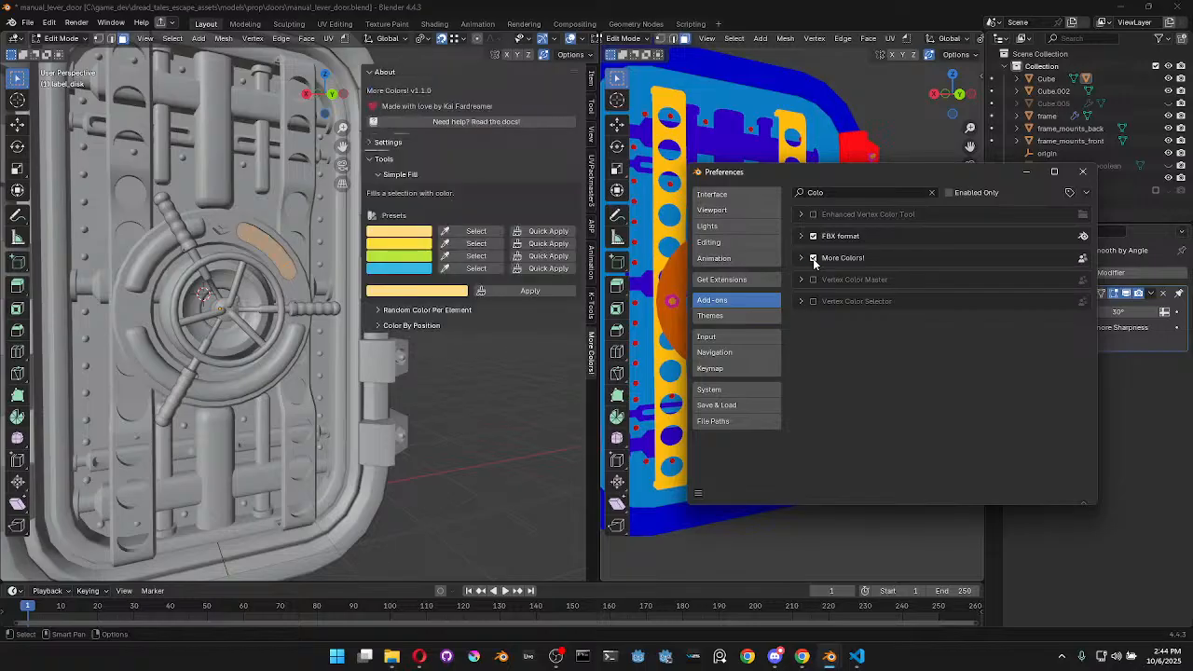
left_click(557, 291)
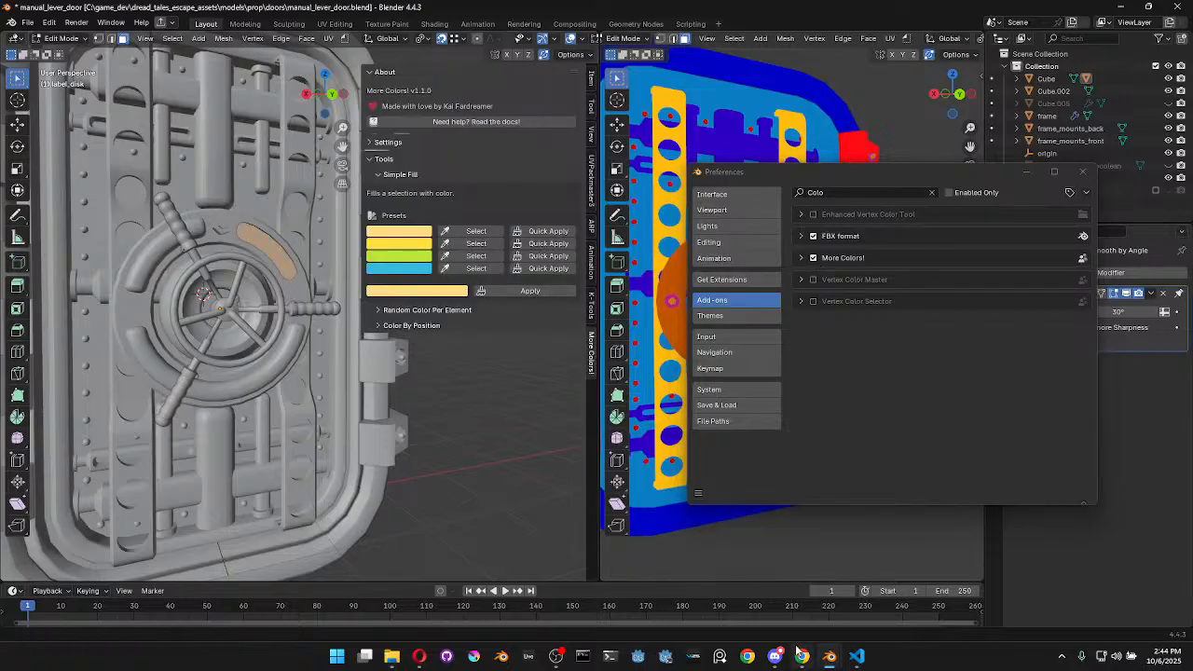
left_click(813, 258)
left_click(813, 258)
left_click(813, 259)
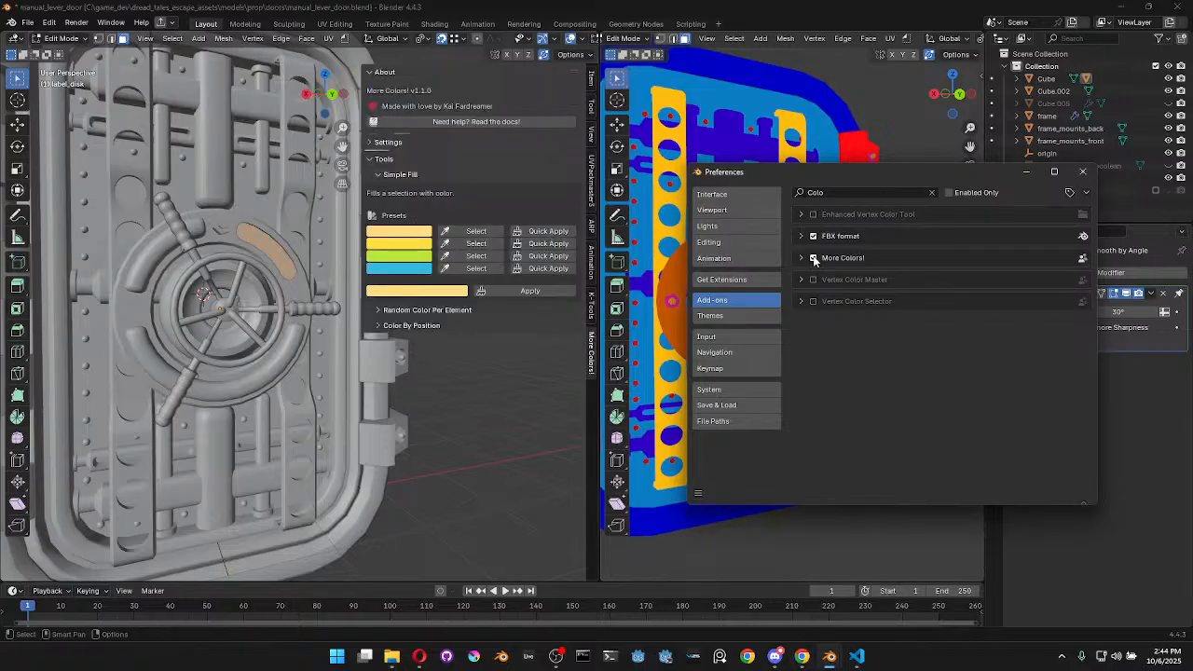
Switch to Visual Studio Code and renumber the duplicated block to preset 5 in its prop, select_preset_color and apply_preset_color lines
left_click(859, 658)
scroll(946, 447, "down", 2)
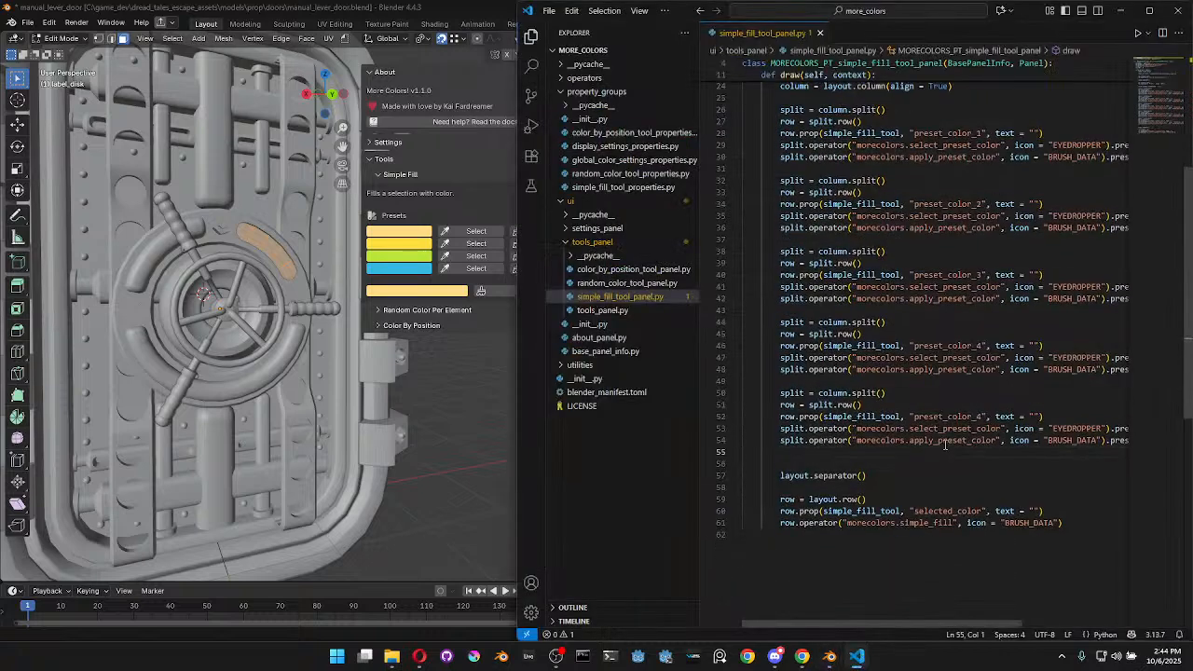
scroll(946, 445, "right", 5, "shift")
scroll(945, 446, "left", 4, "shift")
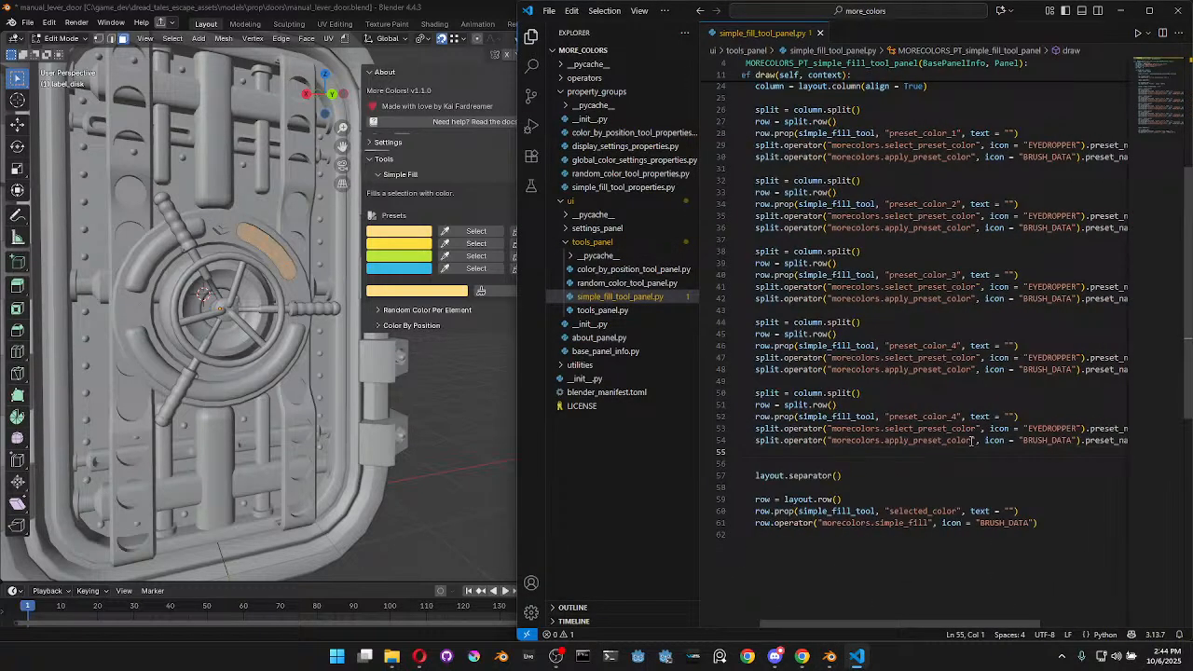
left_click(960, 417)
key("BackSpace")
type("5")
scroll(1016, 451, "right", 3, "shift")
left_click(1104, 429)
key("BackSpace")
type("5")
left_click(1099, 441)
key("BackSpace")
type("5")
left_click(1107, 454)
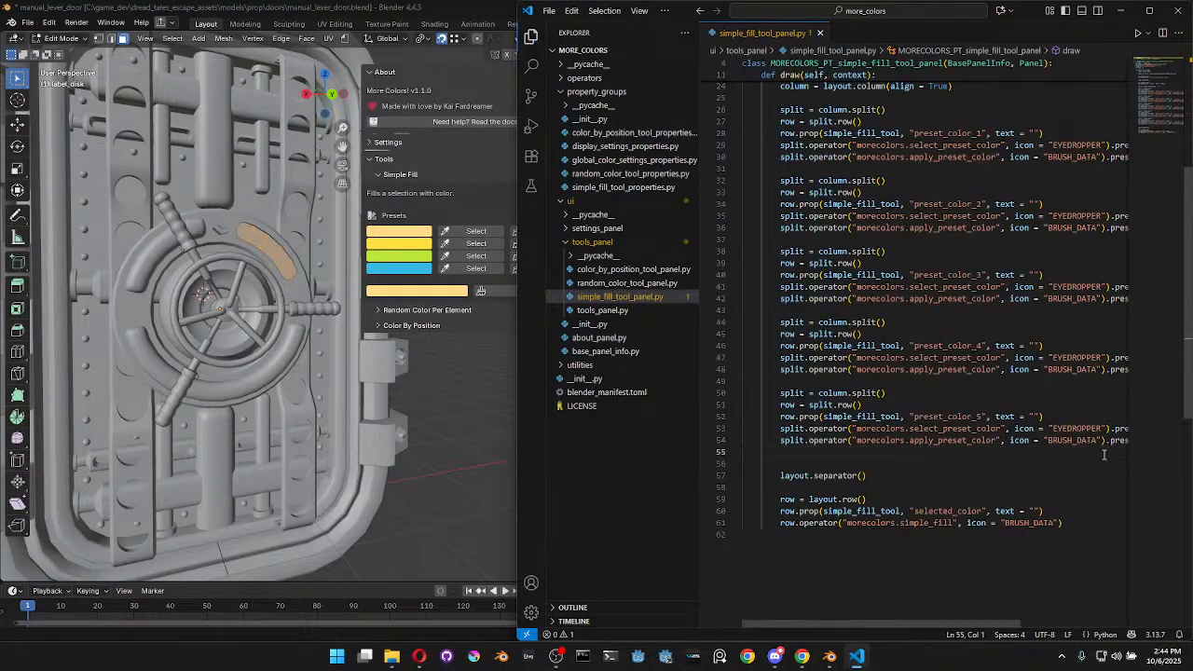
Reload More Colors! in Blender, expand its Random Color Per Element and Simple Fill sections, and close Preferences
left_click(445, 164)
left_click(814, 258)
left_click(814, 258)
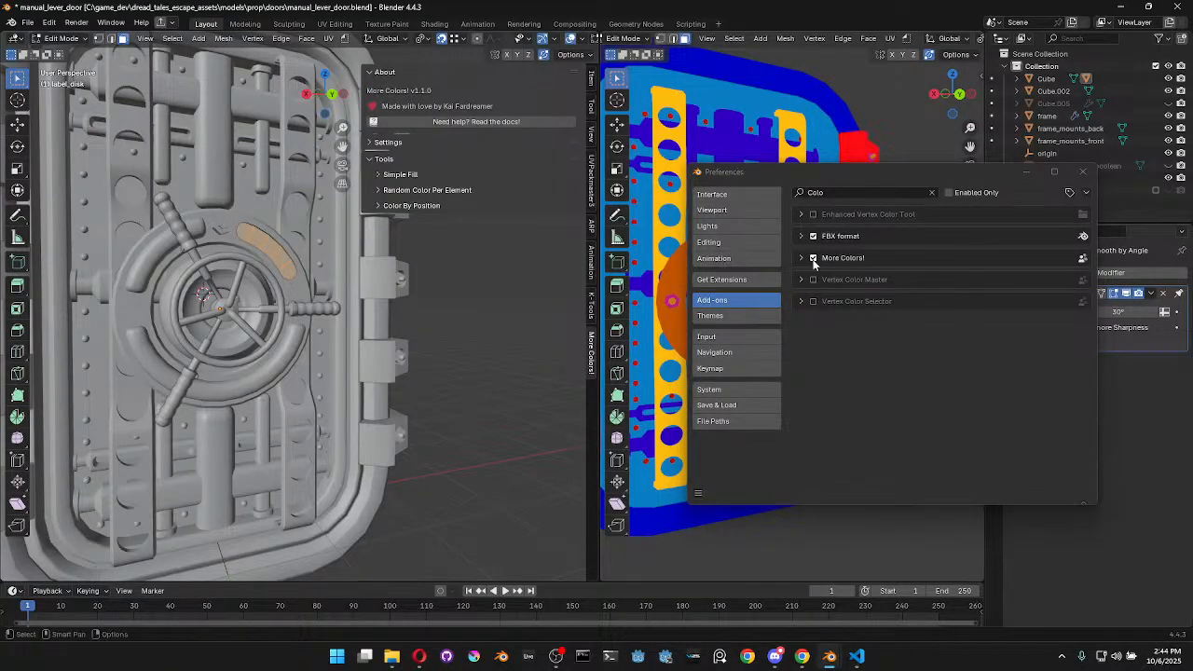
left_click(379, 191)
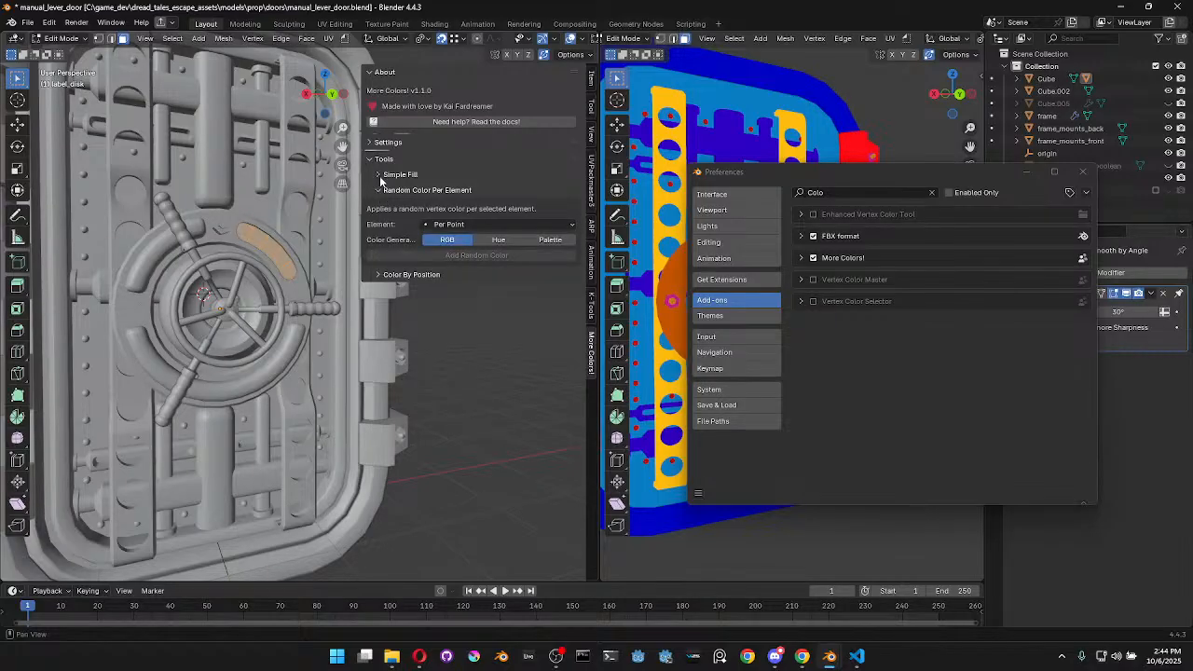
left_click(380, 175)
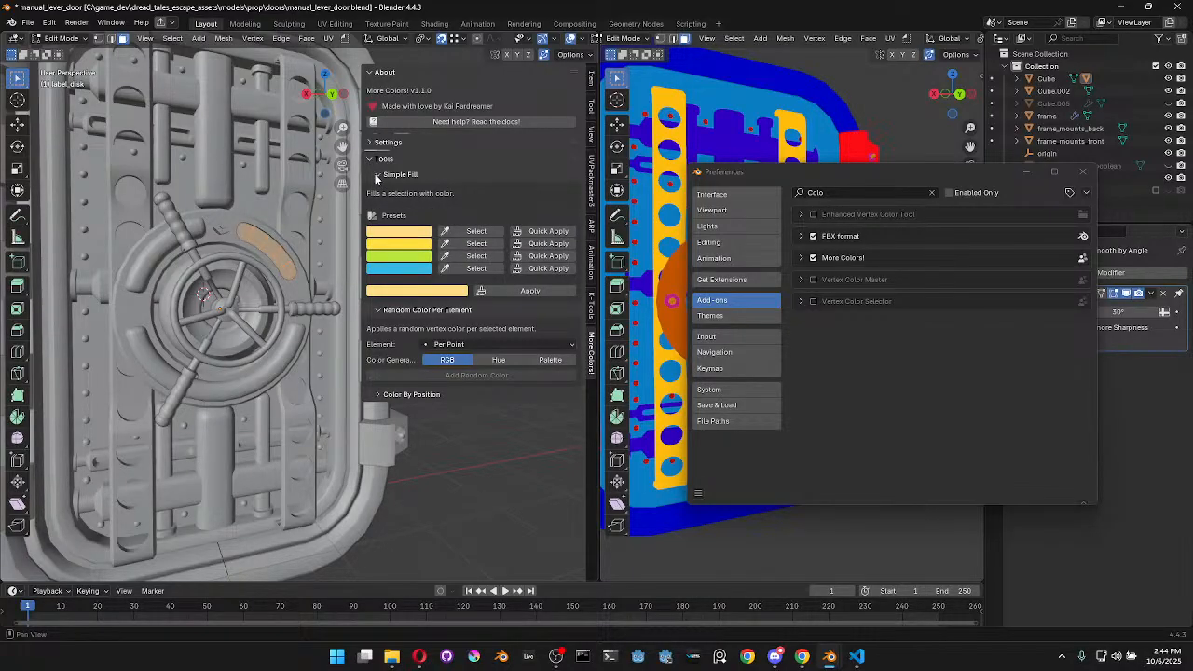
left_click(1082, 172)
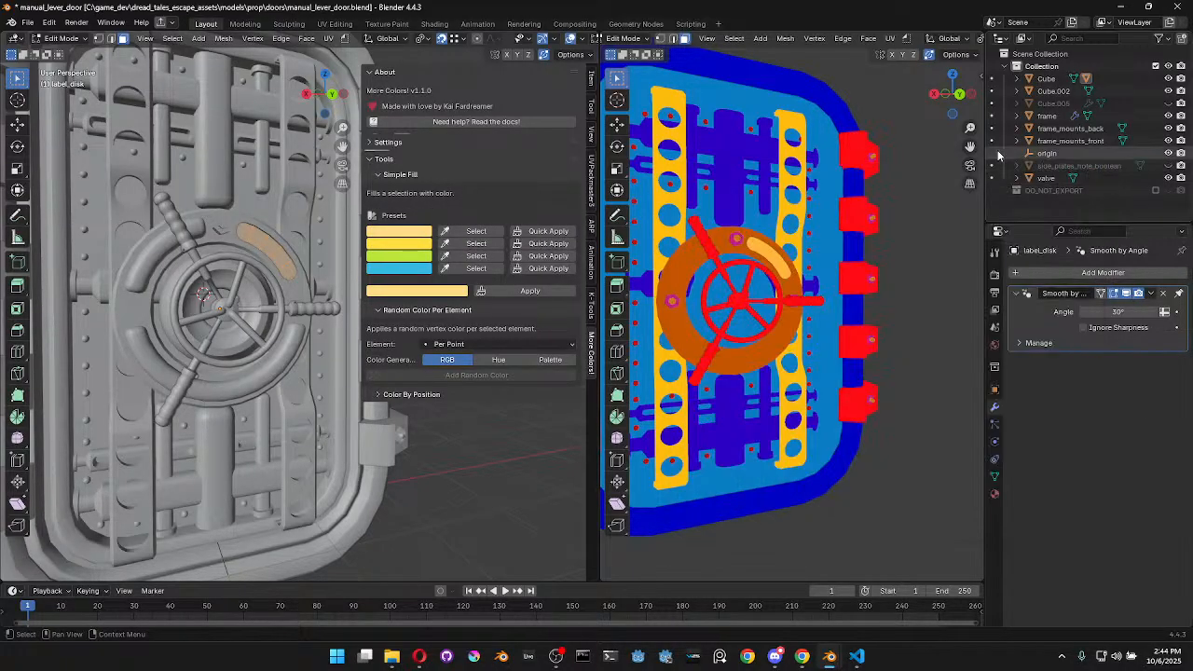
Save the Blender file, restart Blender and reopen manual_lever_door.blend from the recent files
key("ctrl+s")
left_click(1174, 6)
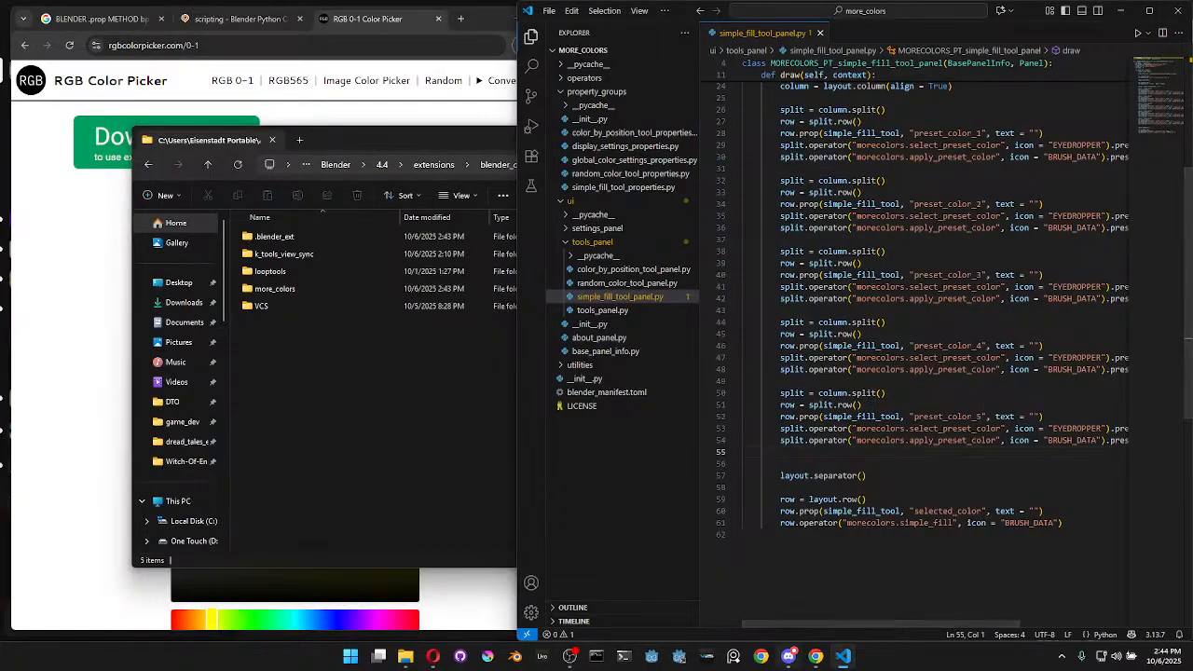
left_click(518, 657)
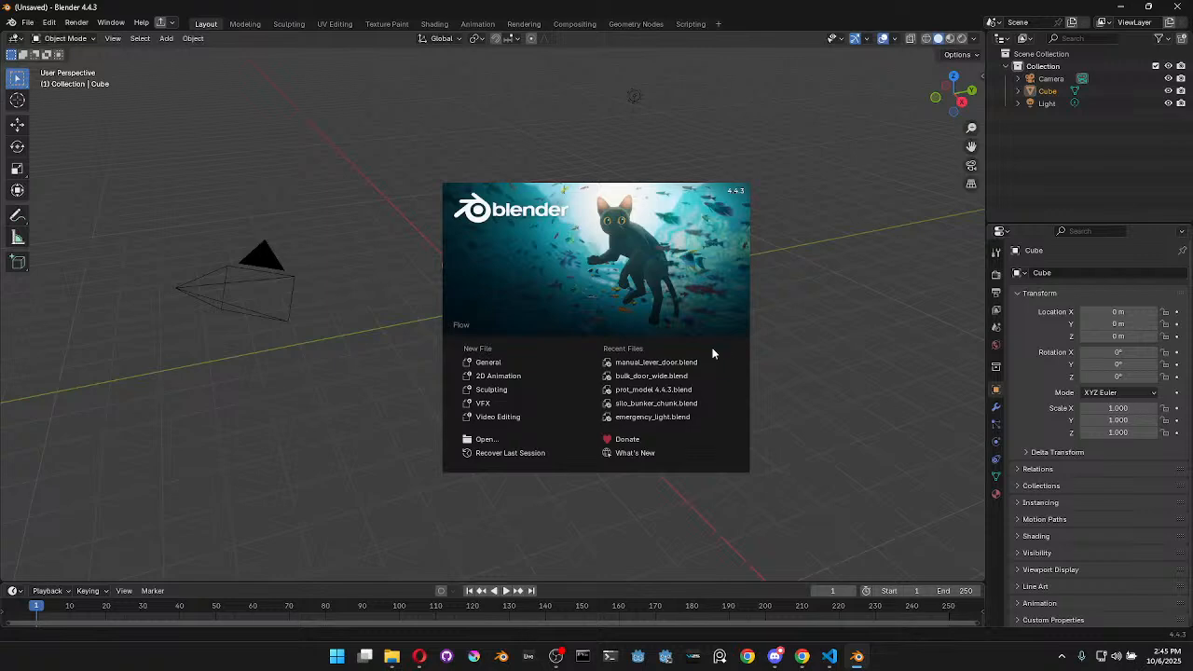
left_click(714, 361)
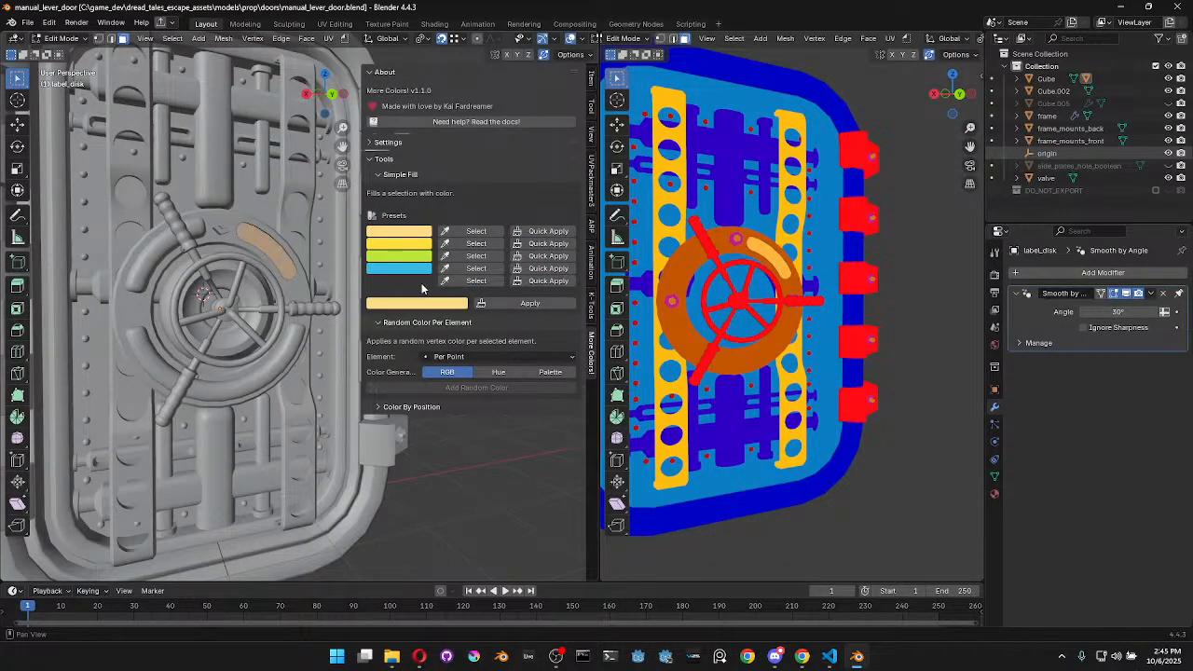
Return to Visual Studio Code and open simple_fill_tool_properties.py from the property_groups folder
mouse_move(832, 664)
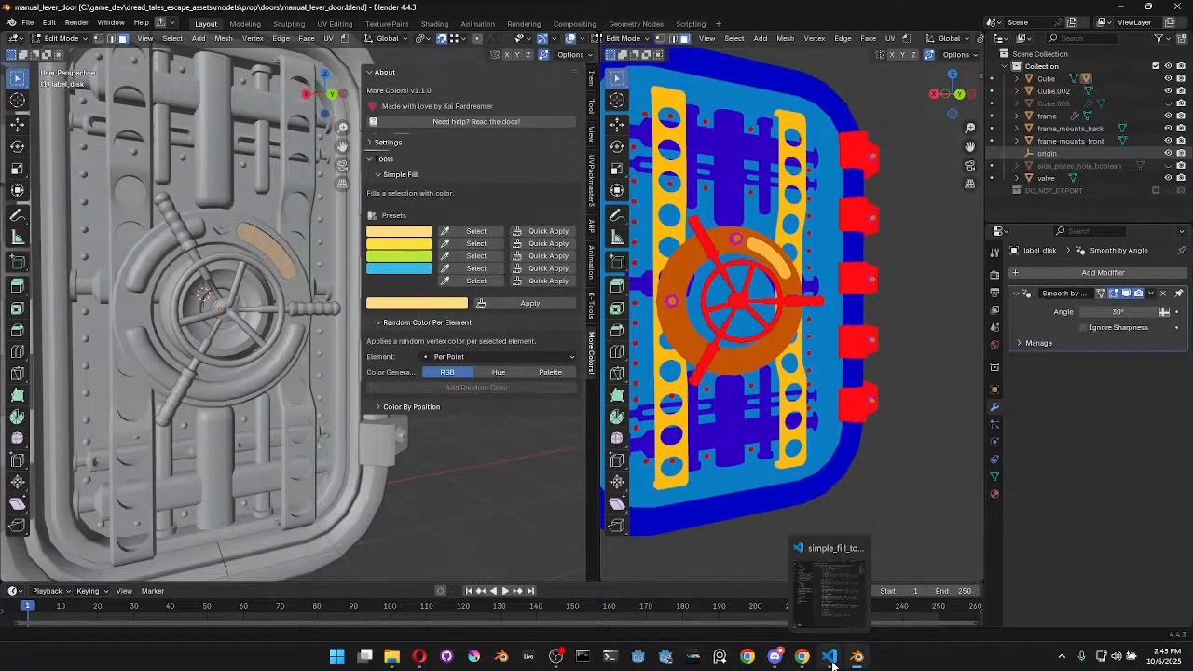
left_click(820, 597)
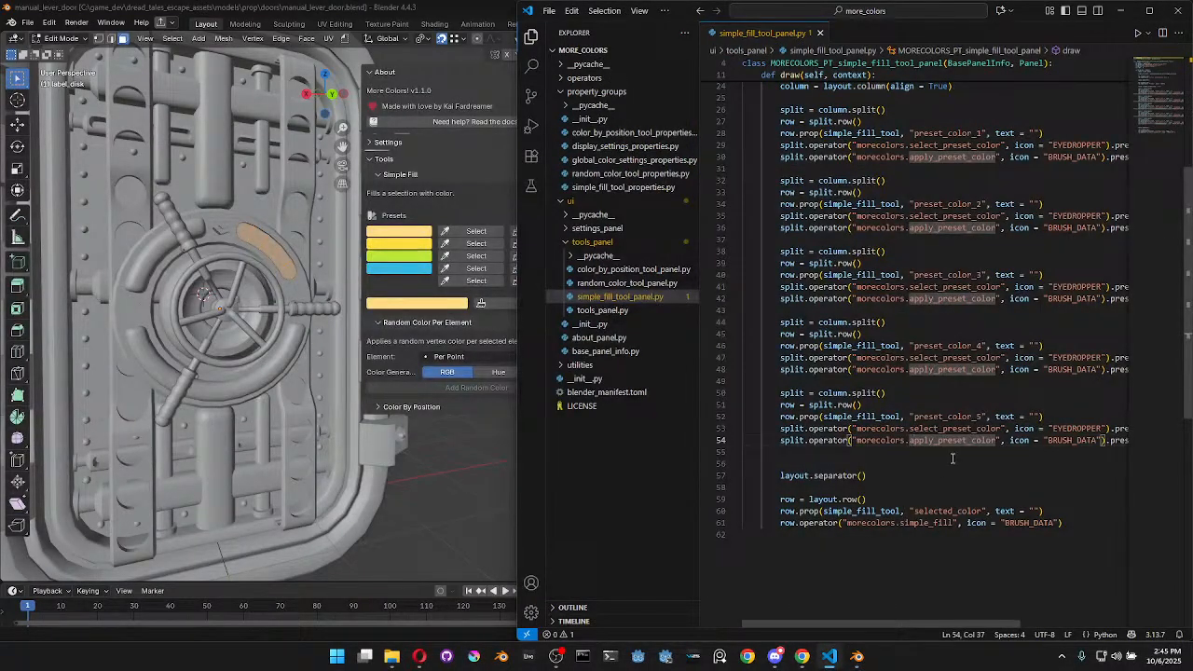
scroll(916, 459, "down", 1)
left_click_drag(1123, 409, 749, 352)
left_click(912, 375)
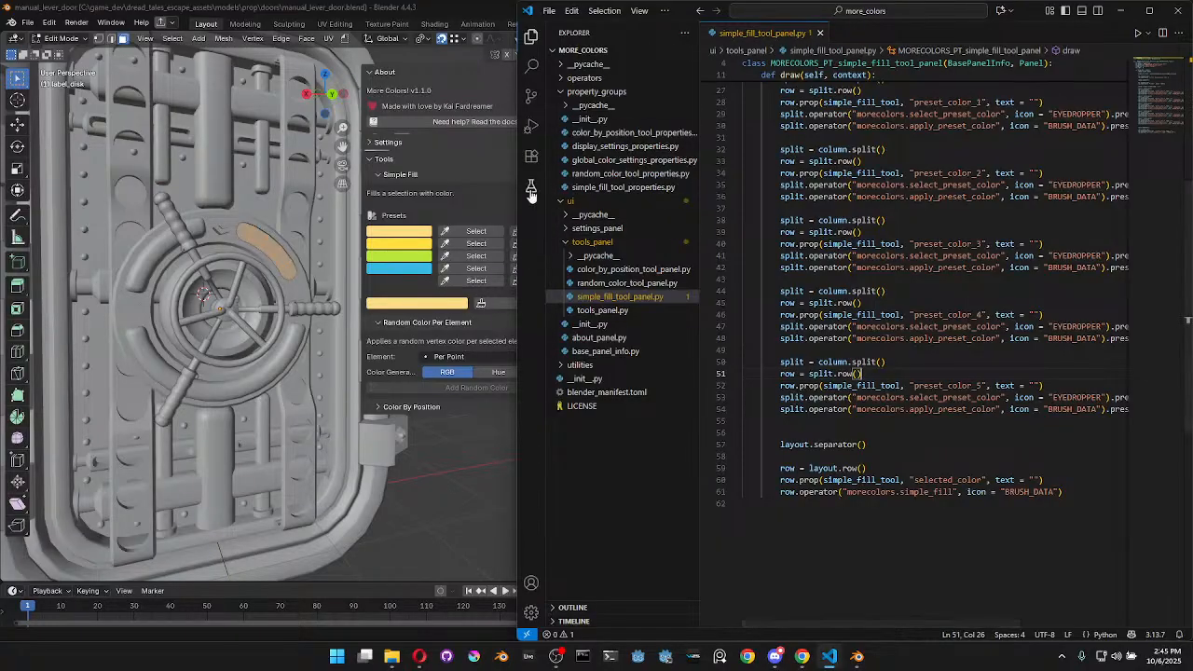
left_click(583, 189)
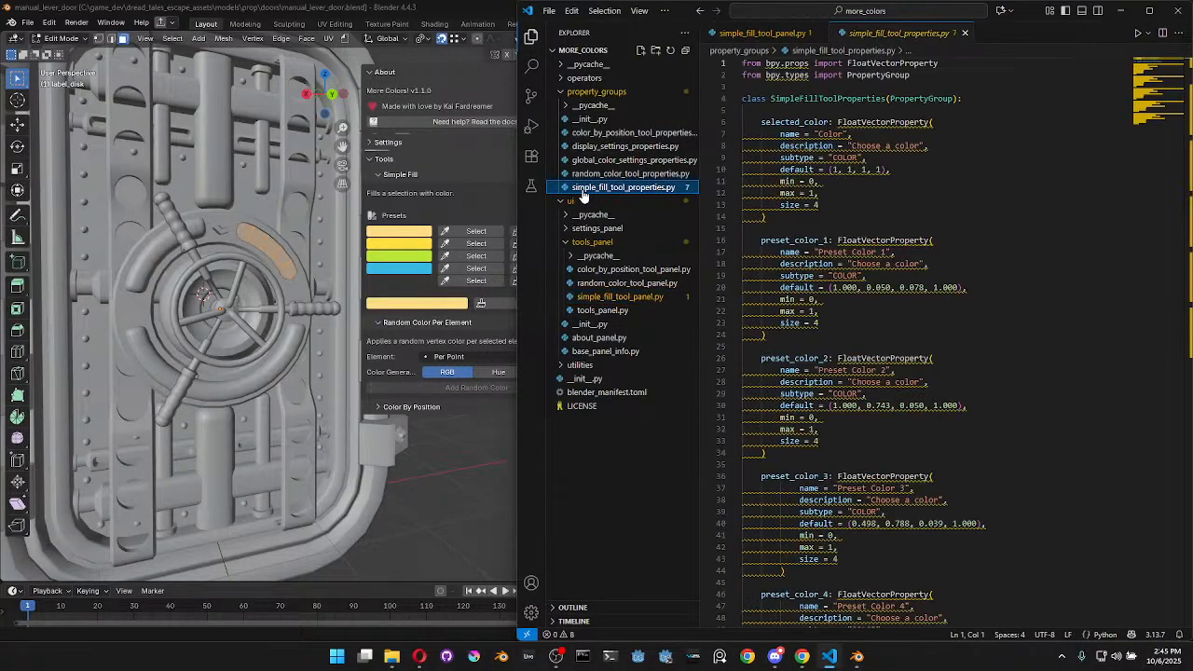
Duplicate the preset_color_4 FloatVectorProperty definition below the original at the end of simple_fill_tool_properties.py
scroll(886, 373, "down", 5)
left_click_drag(788, 410, 701, 306)
key("ctrl+c")
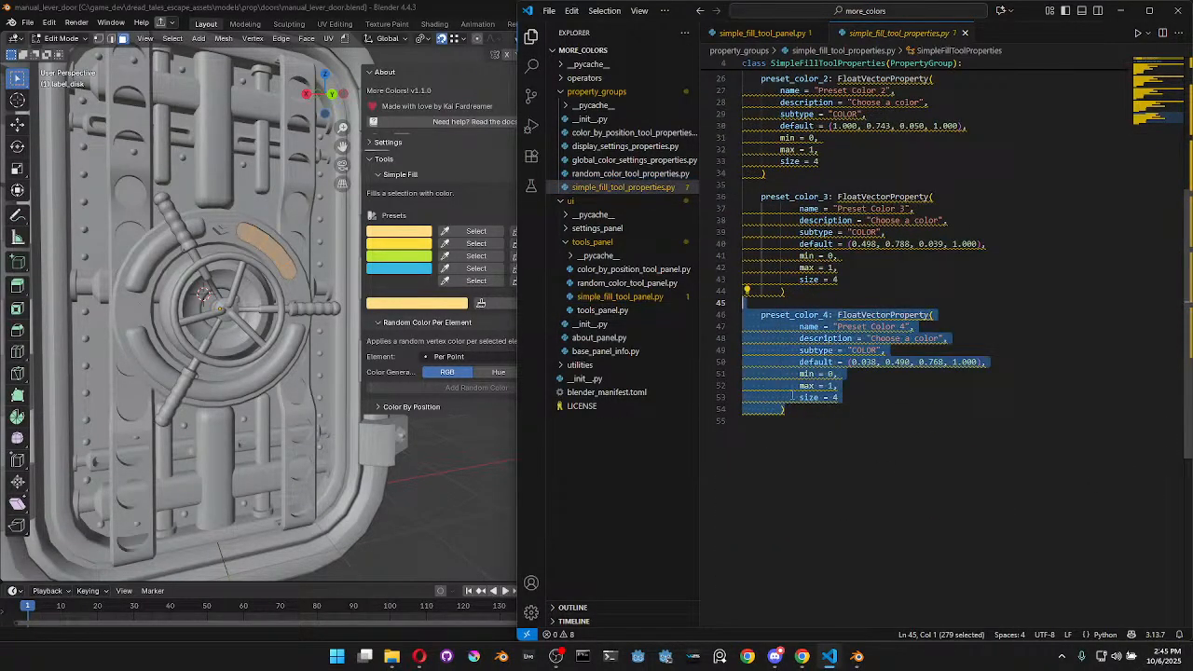
left_click(800, 420)
key("Return")
key("Return")
key("ctrl+v")
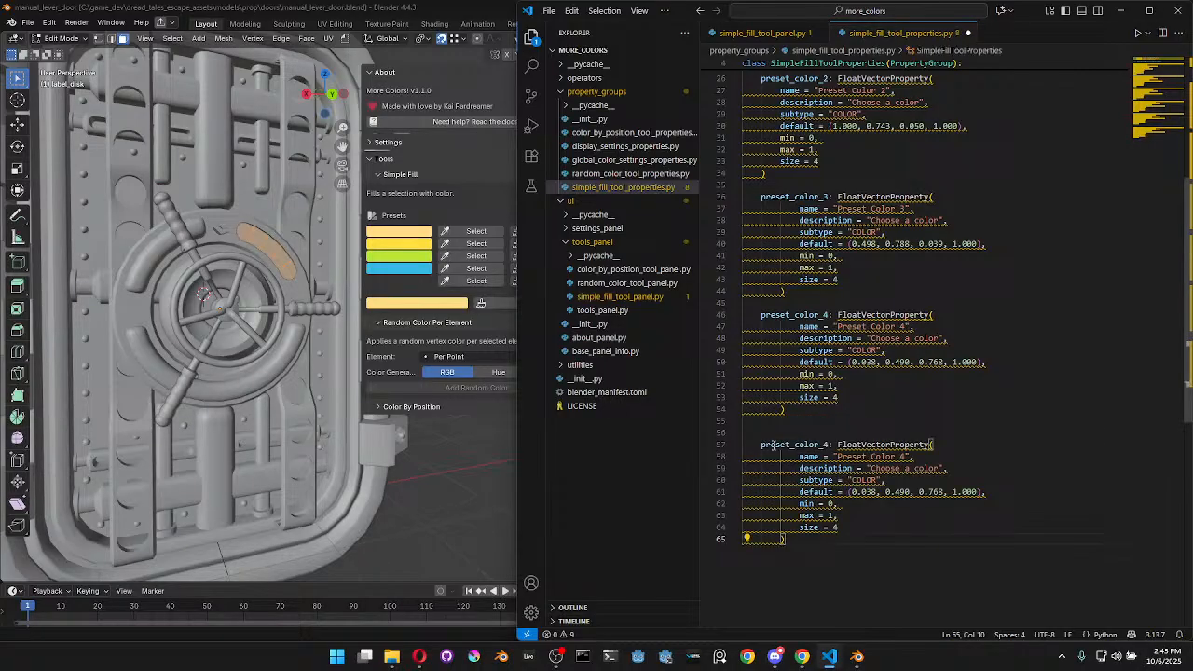
Rename the duplicated property to preset_color_5 and its name text to "Preset Color 5"
left_click_drag(800, 468, 873, 537)
left_click(873, 536)
left_click_drag(906, 457, 901, 457)
type("5")
left_click(826, 445)
key("BackSpace")
type("5")
Set the preset_color_5 default to (0.729, 0.722, 0.325), copied from the RGB 0-1 Color Picker page, and save the file
left_click(938, 492)
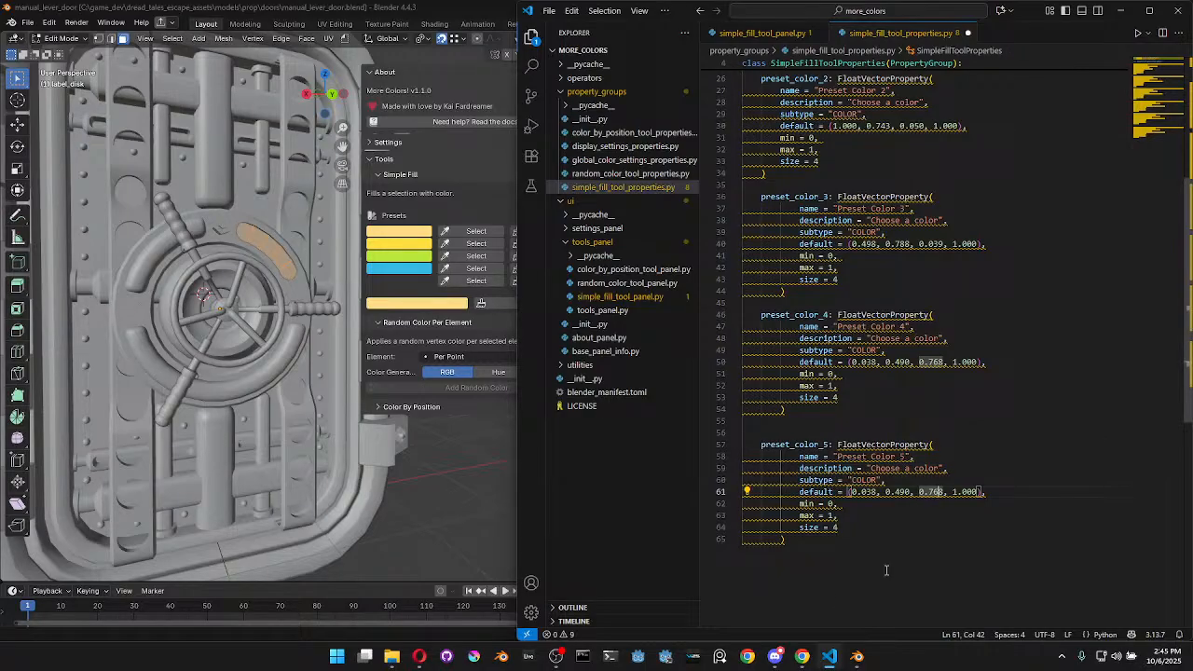
left_click(802, 656)
left_click_drag(411, 241, 252, 241)
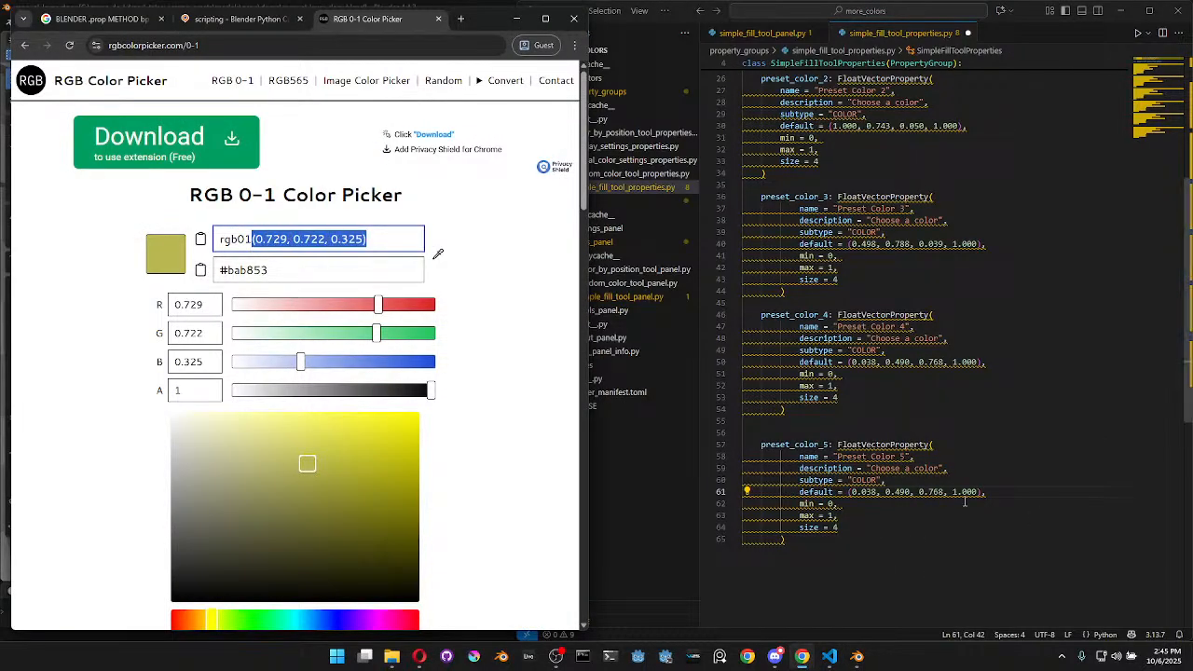
left_click_drag(985, 492, 849, 492)
key("ctrl+v")
left_click(1045, 484)
key("ctrl+s")
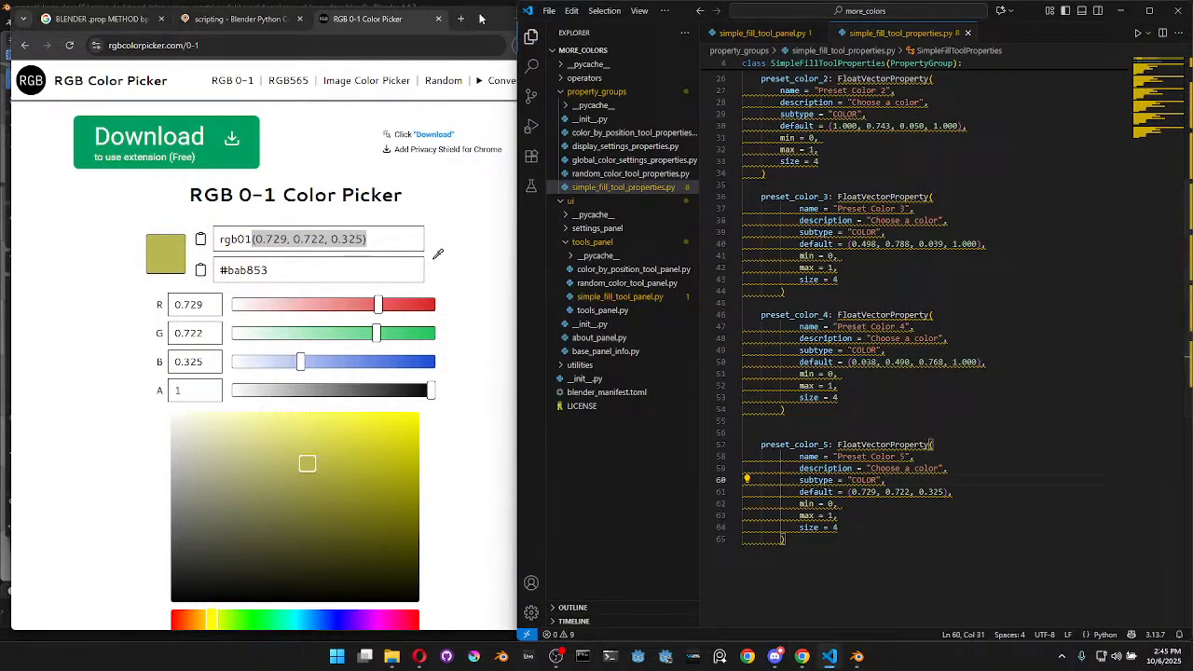
Switch to Blender, search the add-on preferences for "more", disable and re-enable More Colors!, and close Preferences
key("alt+Tab")
left_click(48, 21)
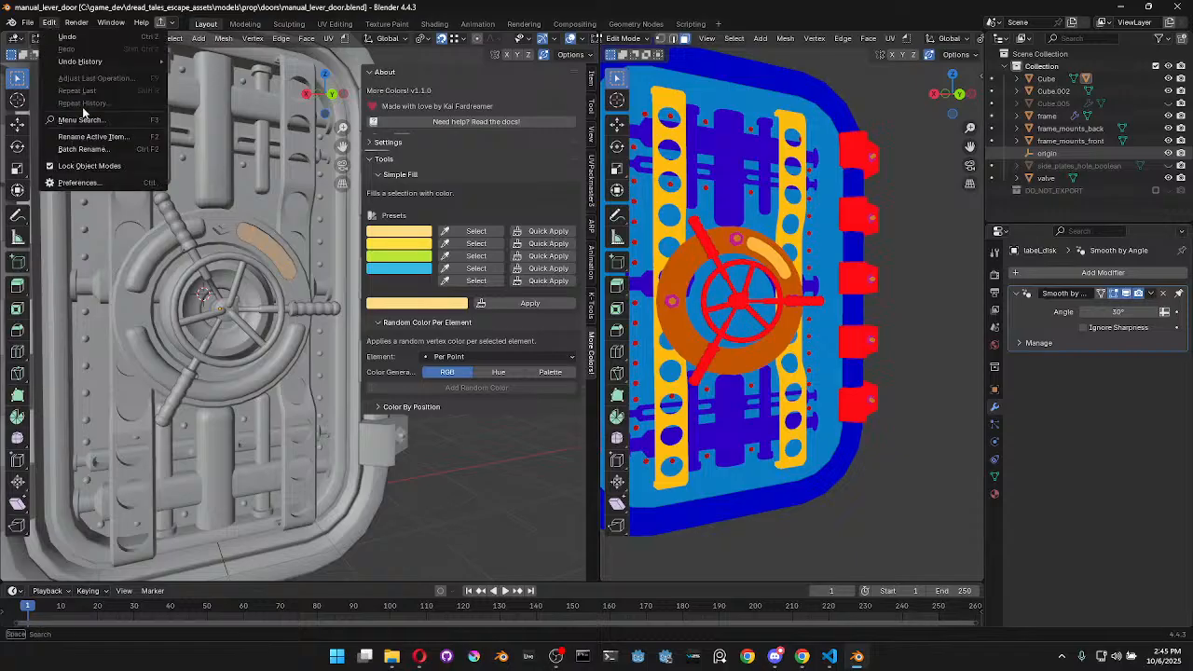
left_click(82, 185)
left_click_drag(287, 21, 904, 121)
left_click(811, 143)
type("more")
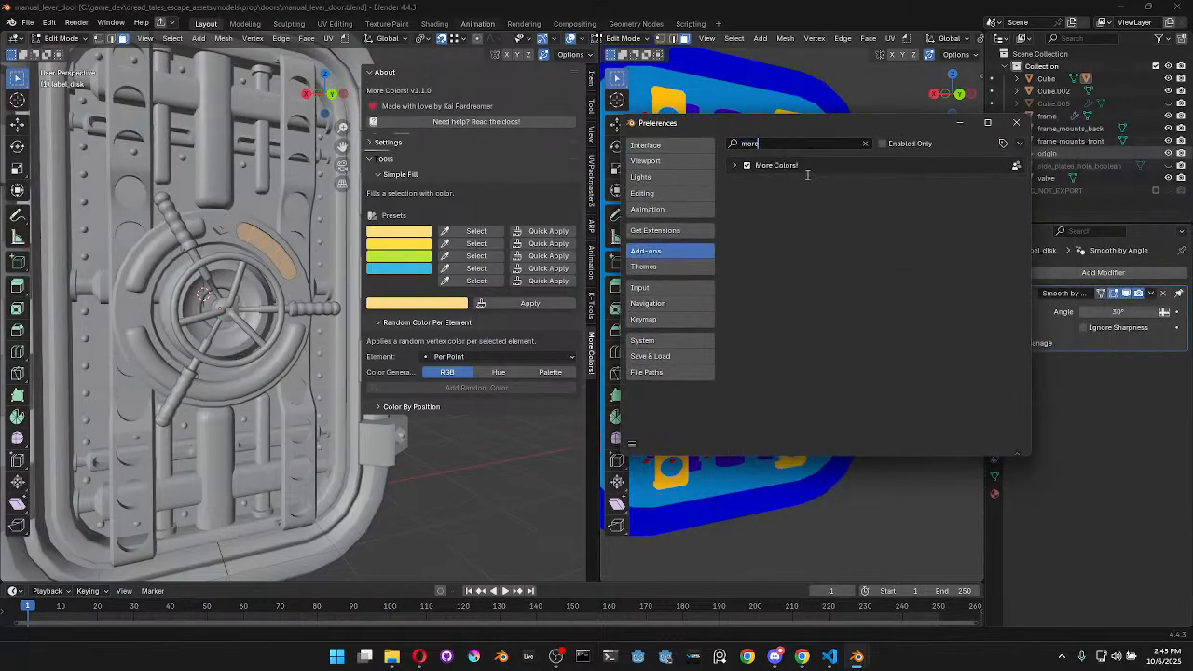
left_click(747, 166)
left_click(747, 166)
left_click(1016, 122)
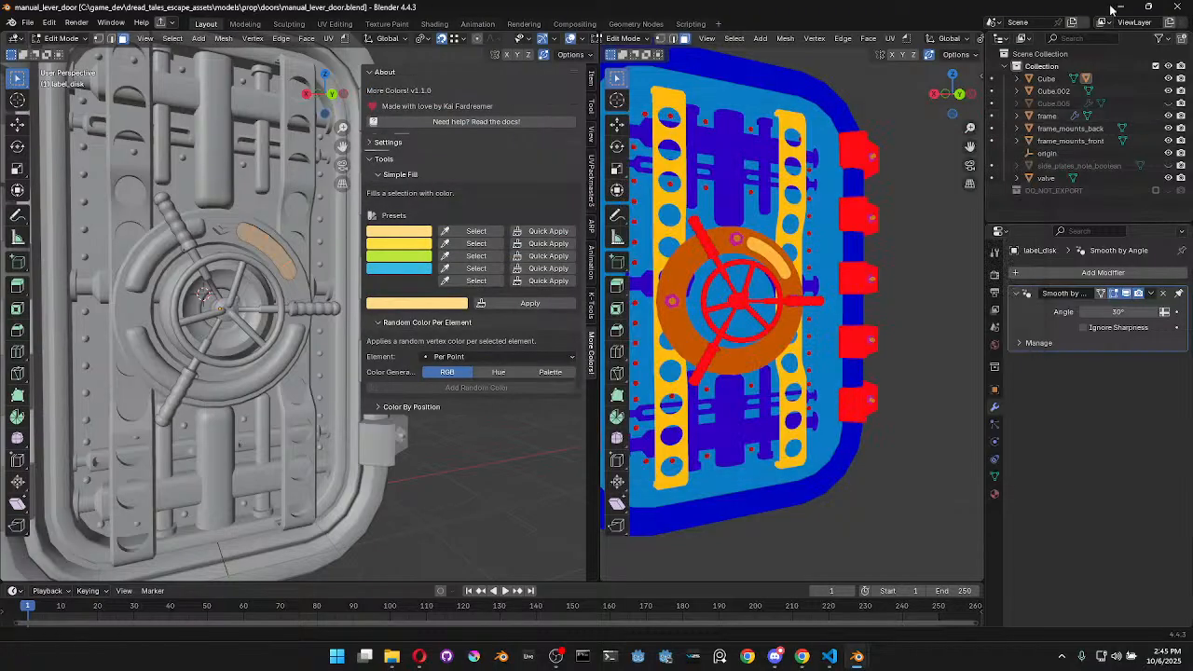
Close Blender, relaunch it and open manual_lever_door.blend again
left_click(1179, 6)
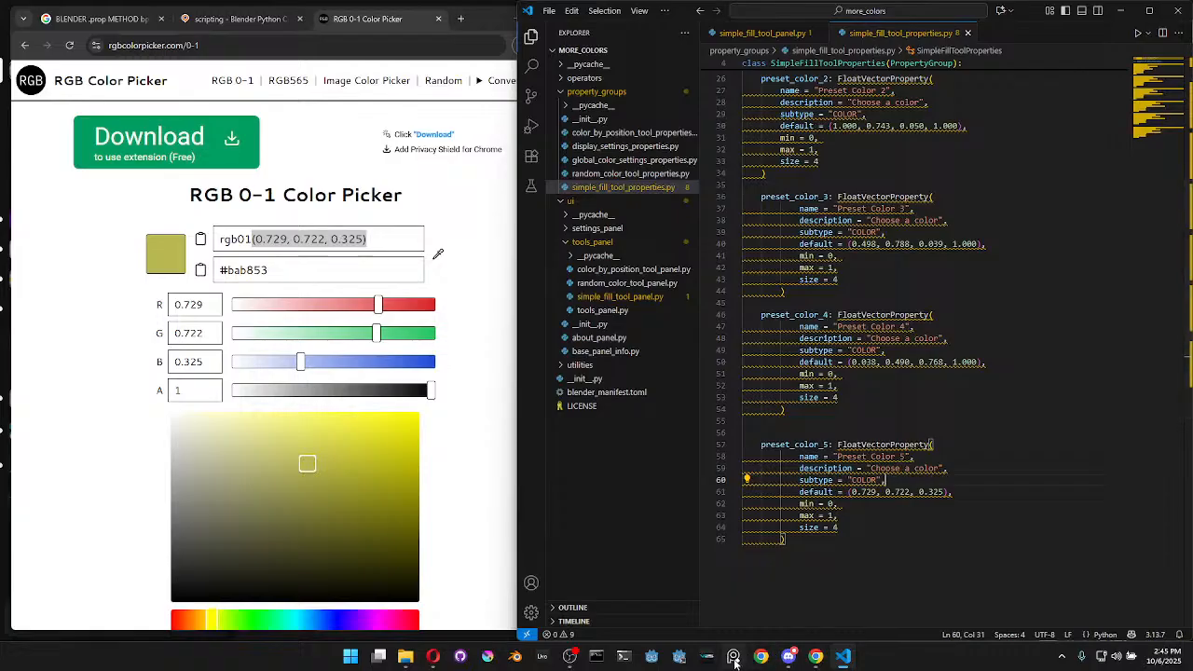
left_click(517, 657)
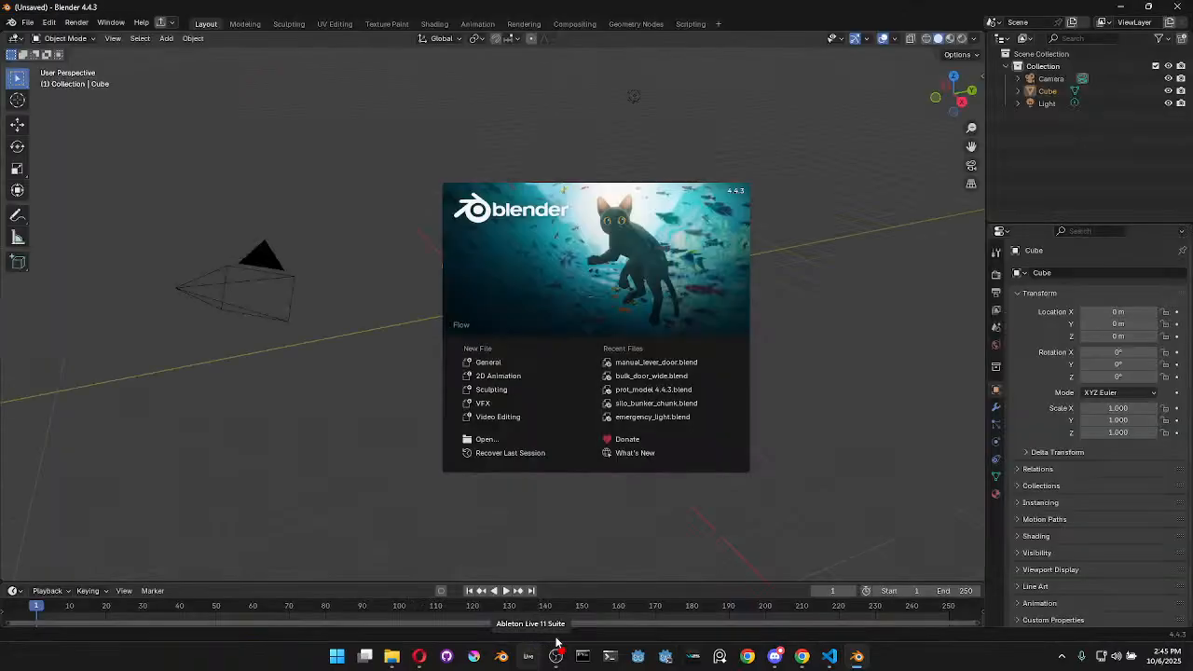
left_click(633, 360)
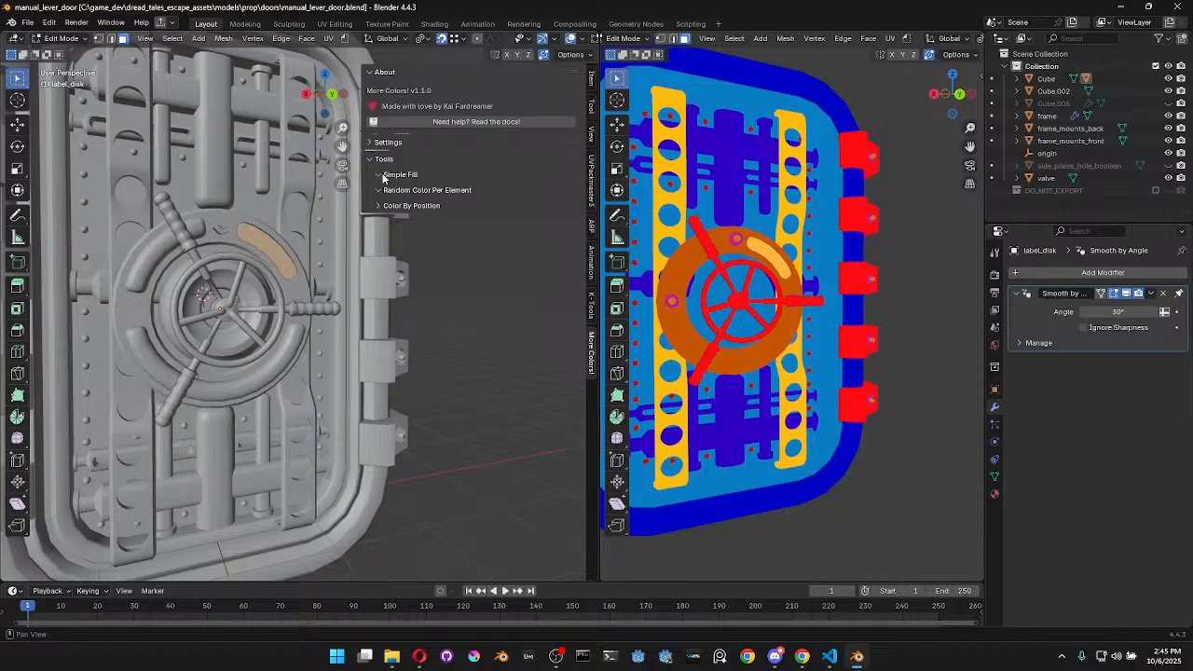
Search the add-on preferences for "more" and try to disable and re-enable More Colors! in the restarted Blender
left_click(48, 21)
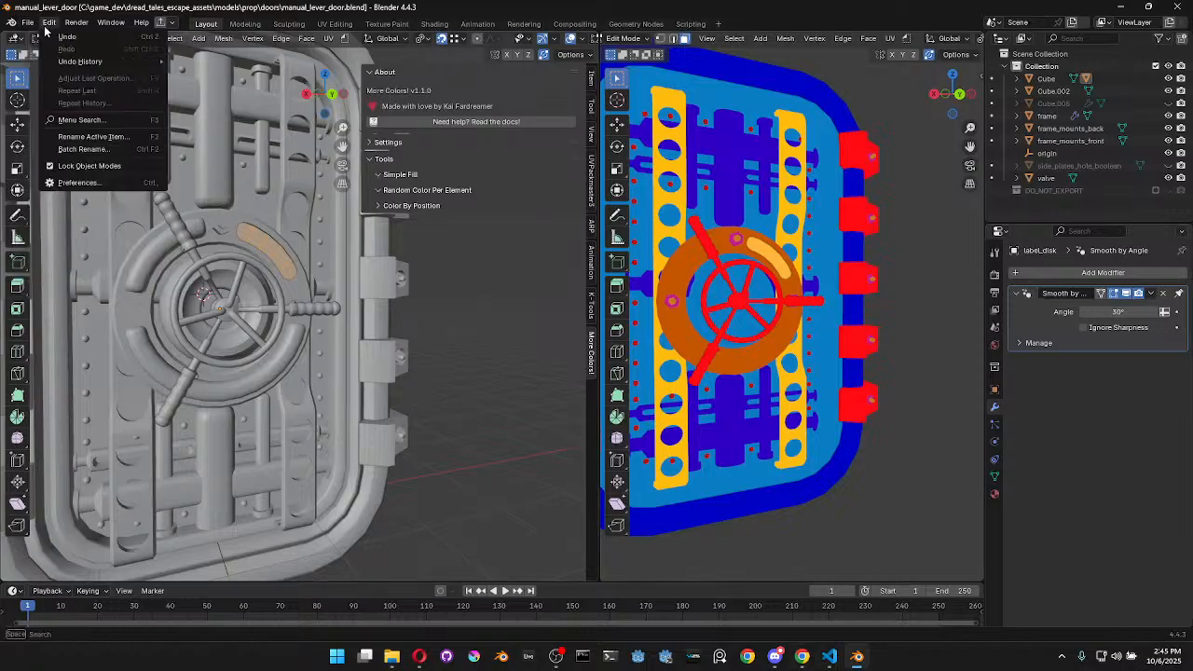
left_click(65, 182)
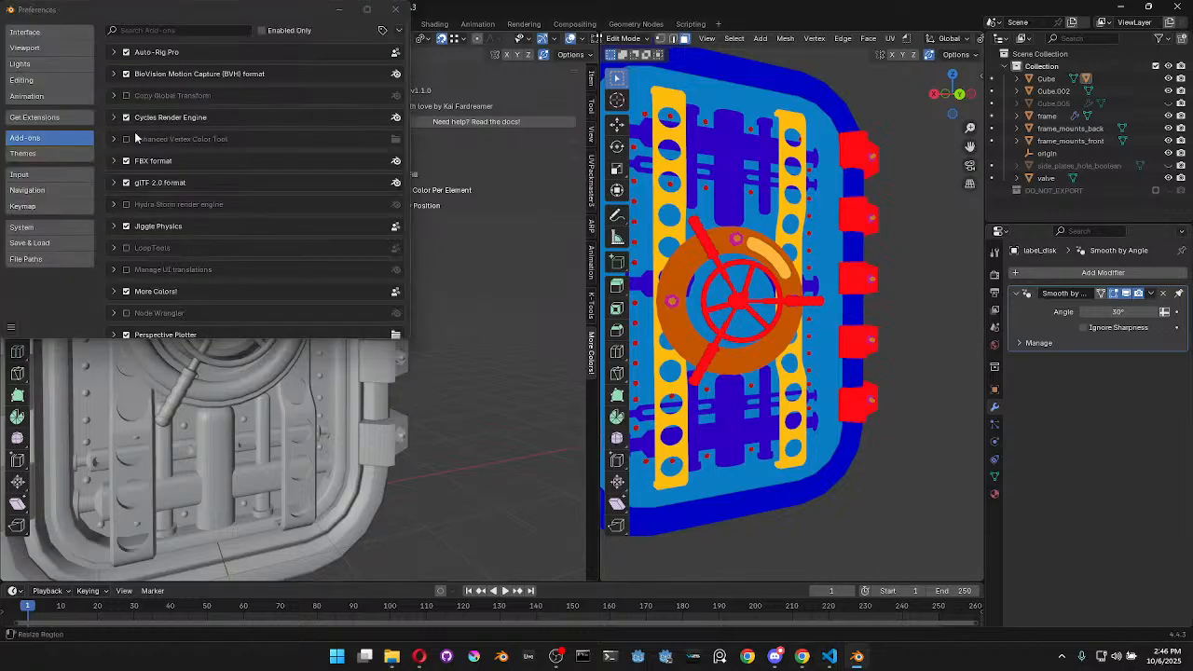
left_click(184, 31)
type("more")
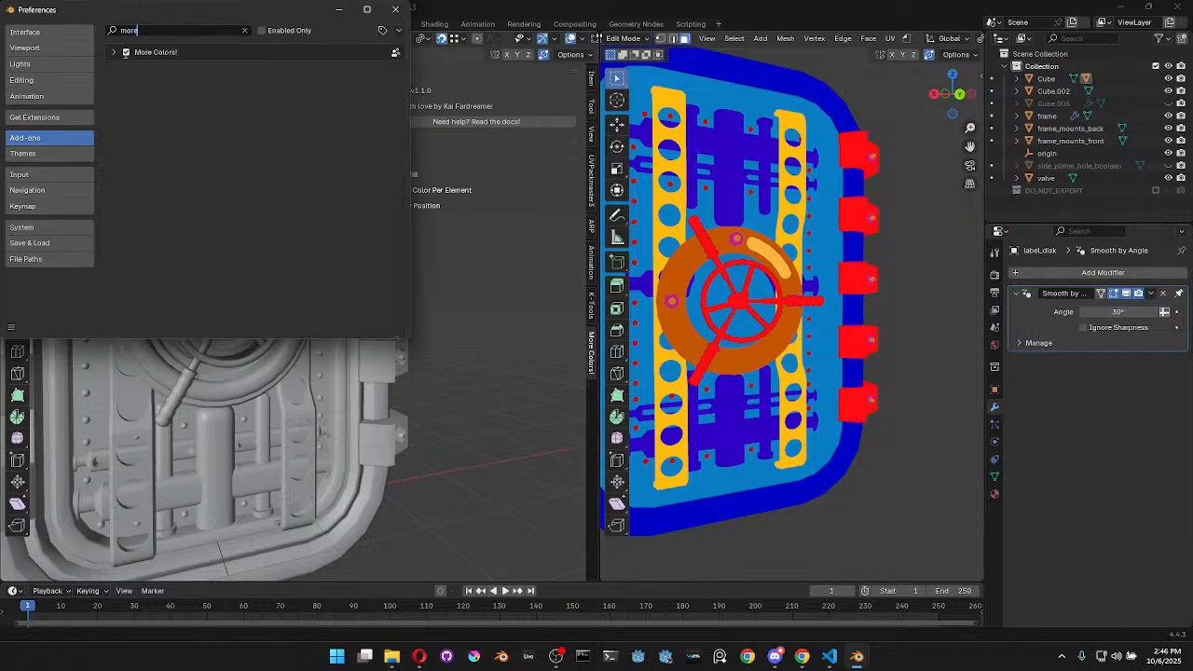
left_click(125, 52)
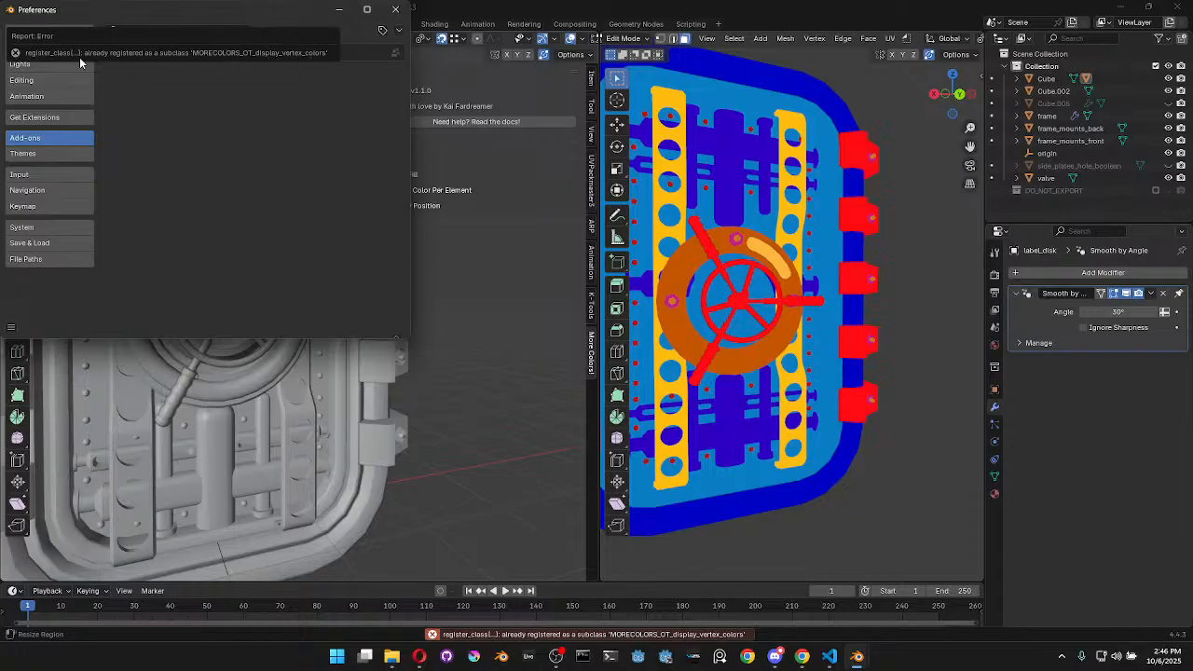
Switch to VS Code, add a fourth value of 1.0 to the preset_color_5 default, and save simple_fill_tool_properties.py
left_click(829, 657)
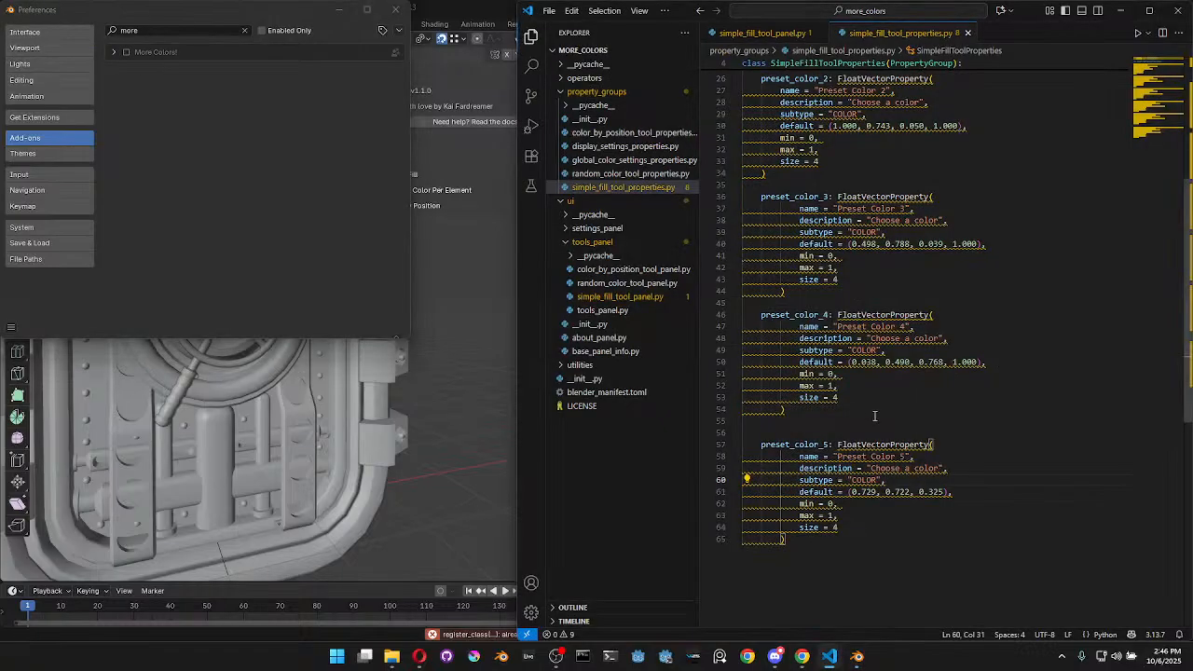
double_click(867, 445)
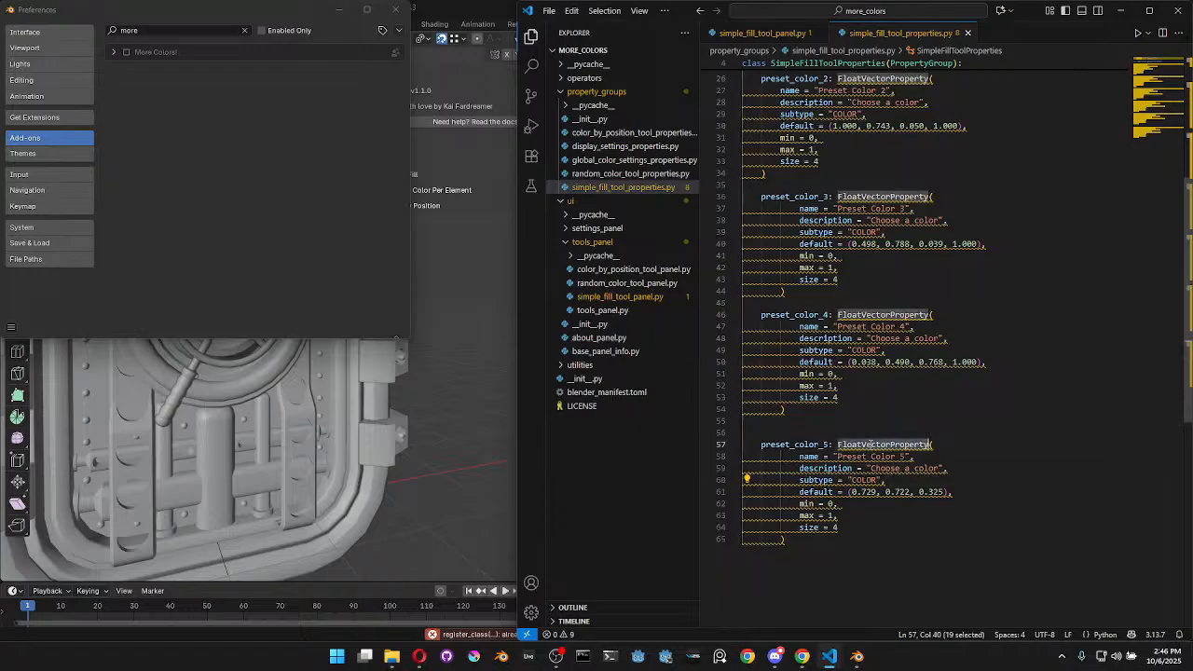
double_click(802, 444)
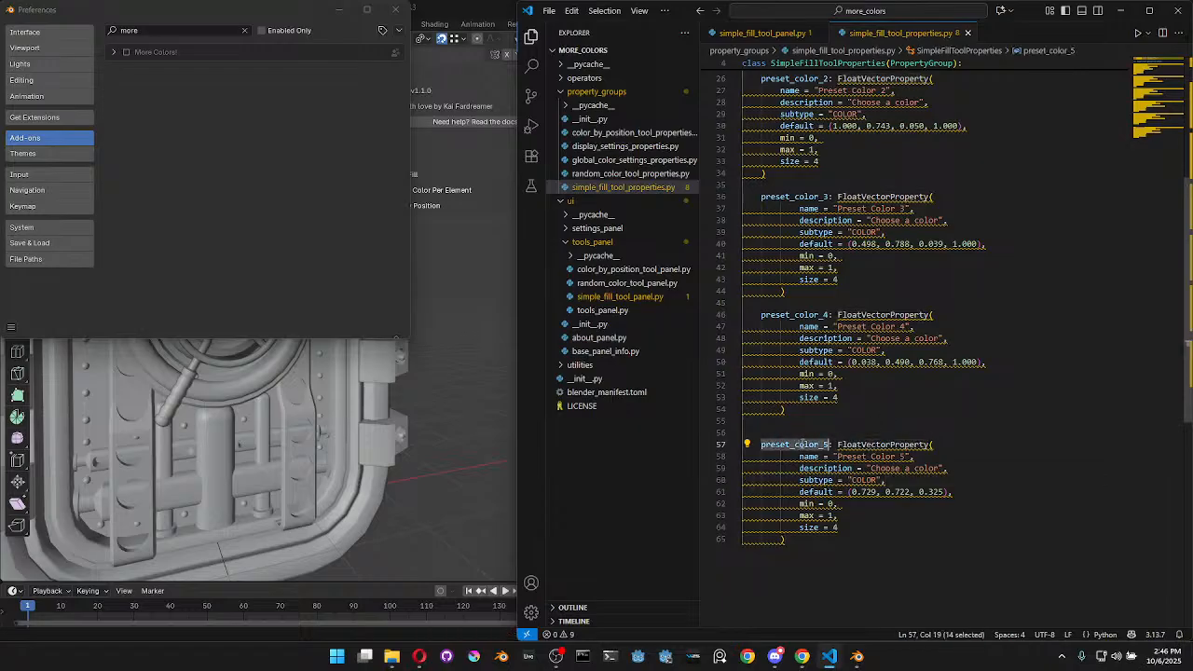
double_click(894, 457)
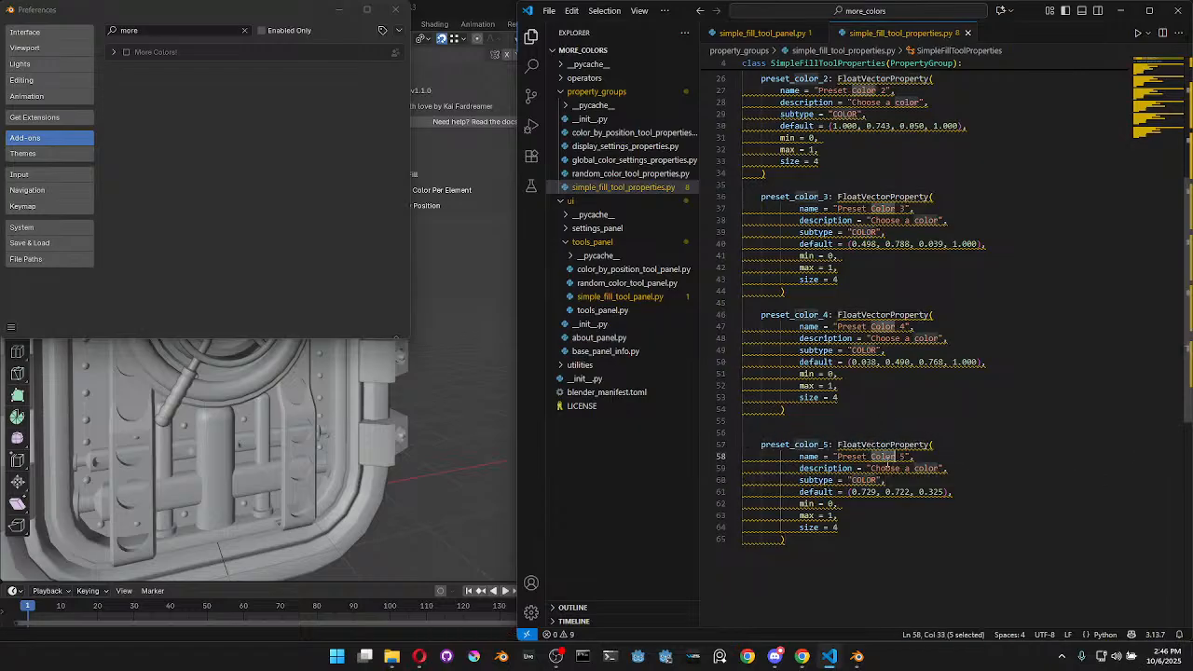
left_click(944, 493)
type(", 1.0")
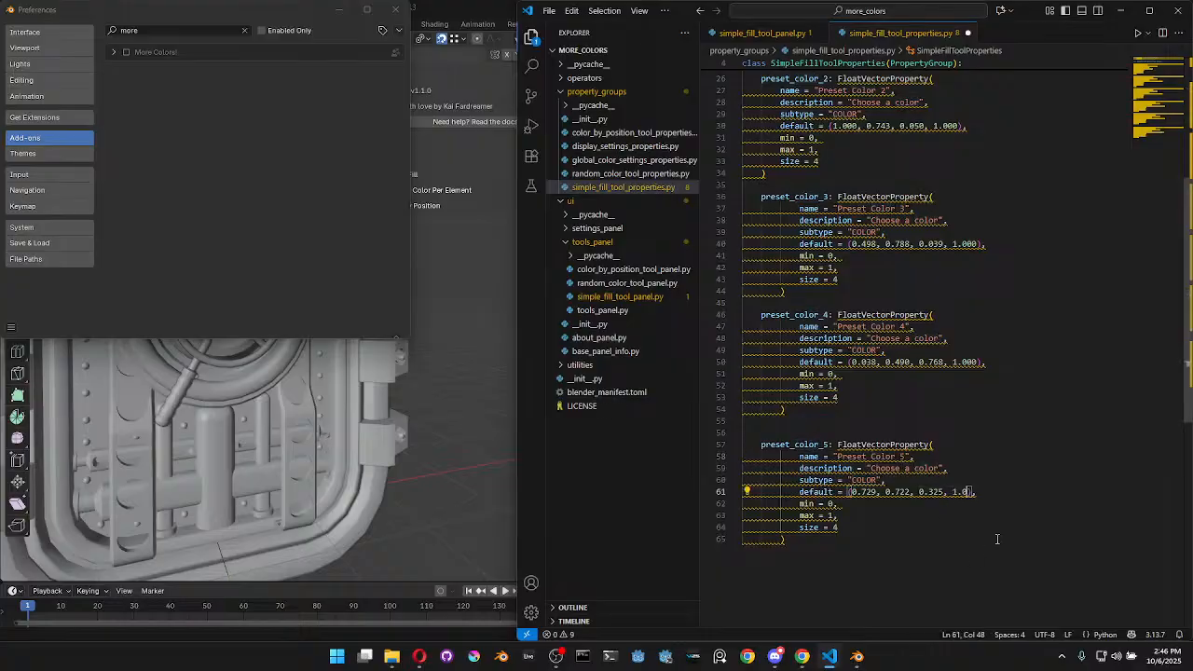
key("ctrl+s")
Return to Blender, try to enable More Colors!, and restart Blender with manual_lever_door.blend reopened
left_click(1119, 11)
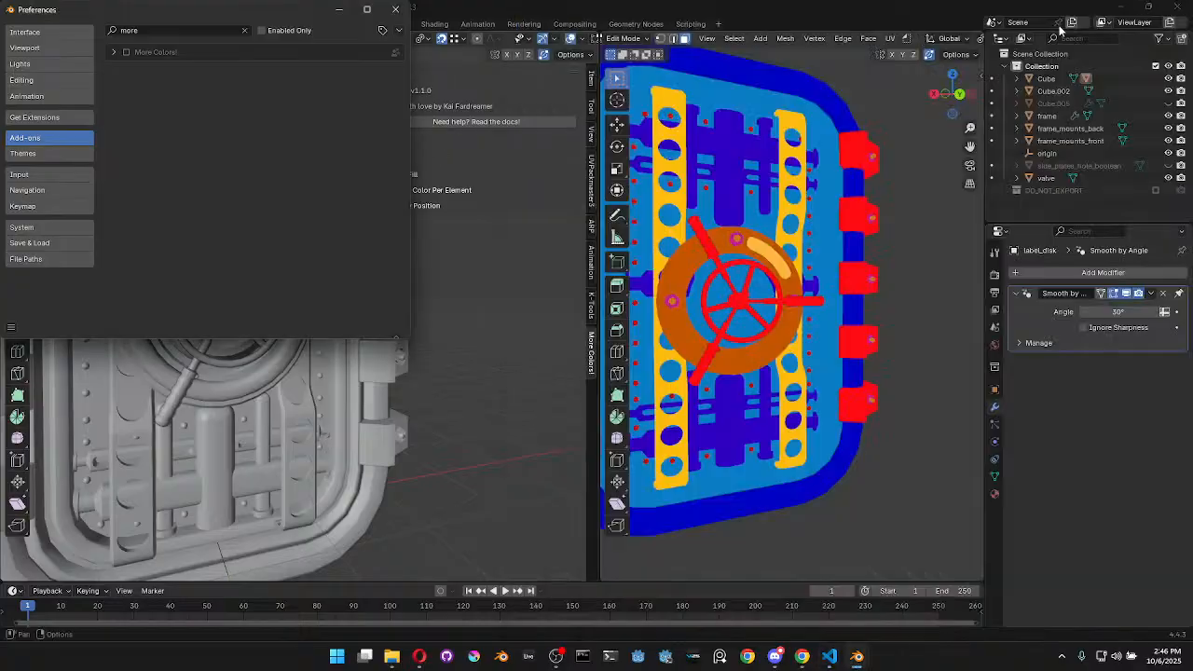
left_click(127, 52)
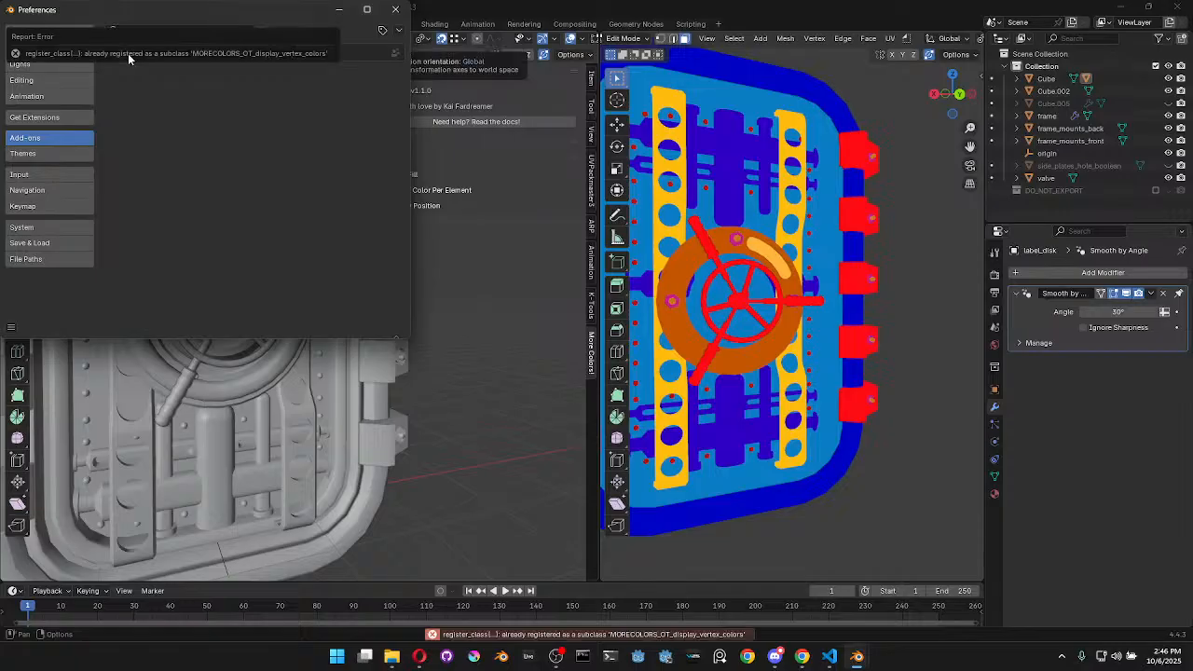
left_click(395, 10)
left_click(1181, 8)
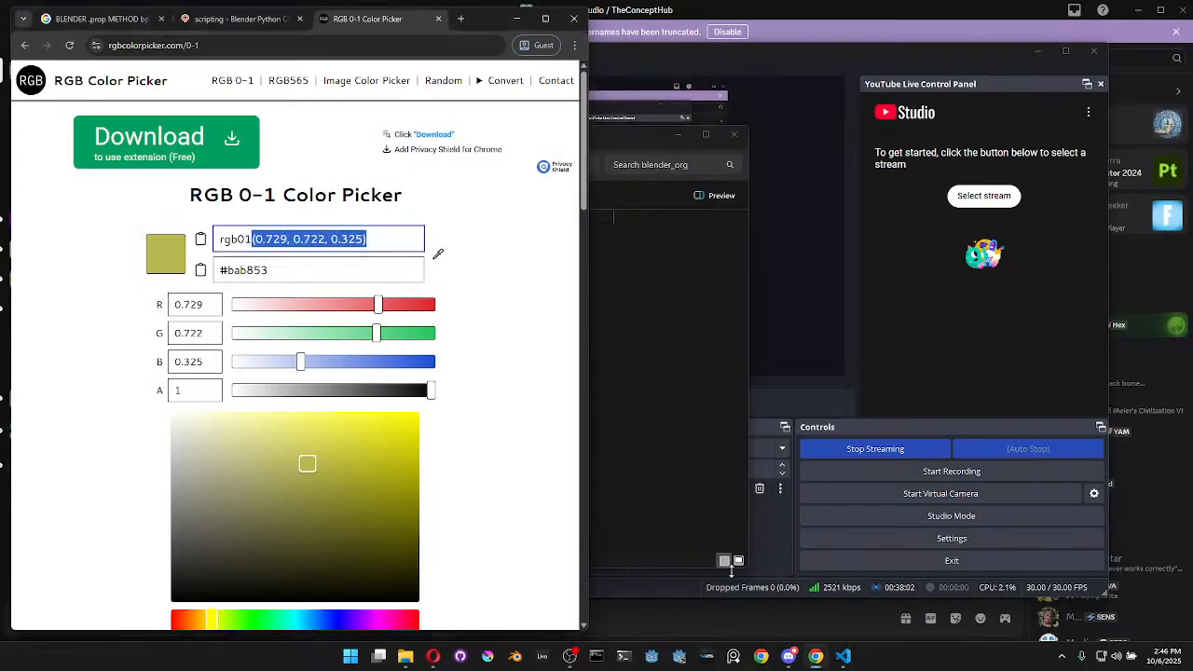
left_click(515, 656)
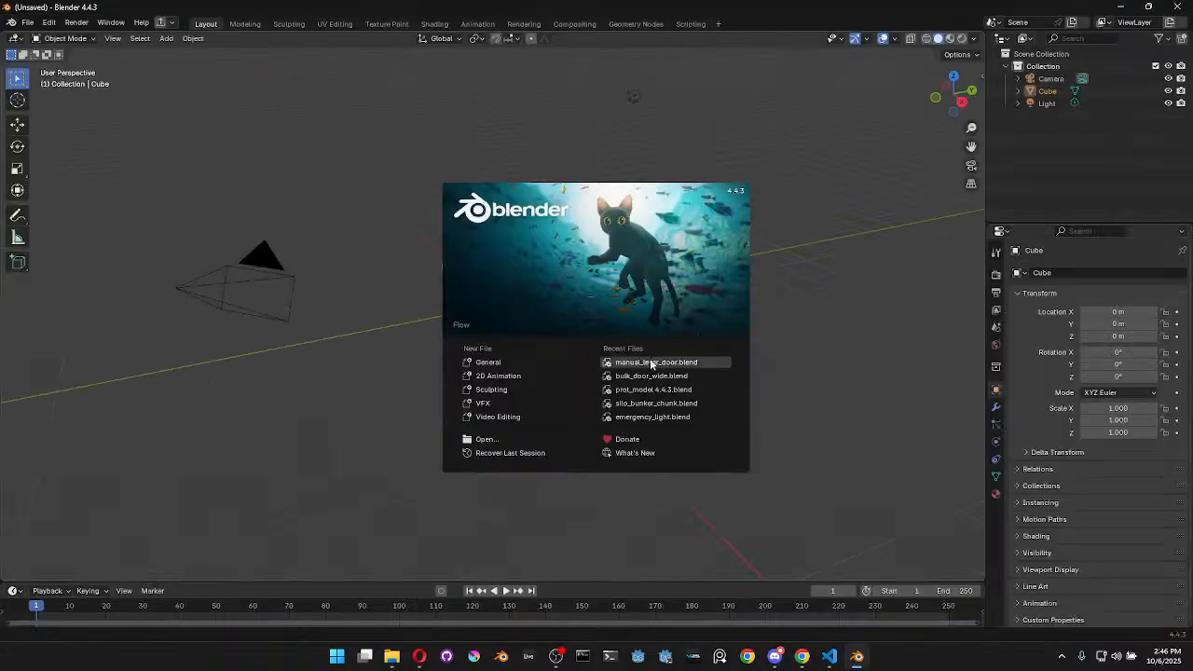
left_click(651, 364)
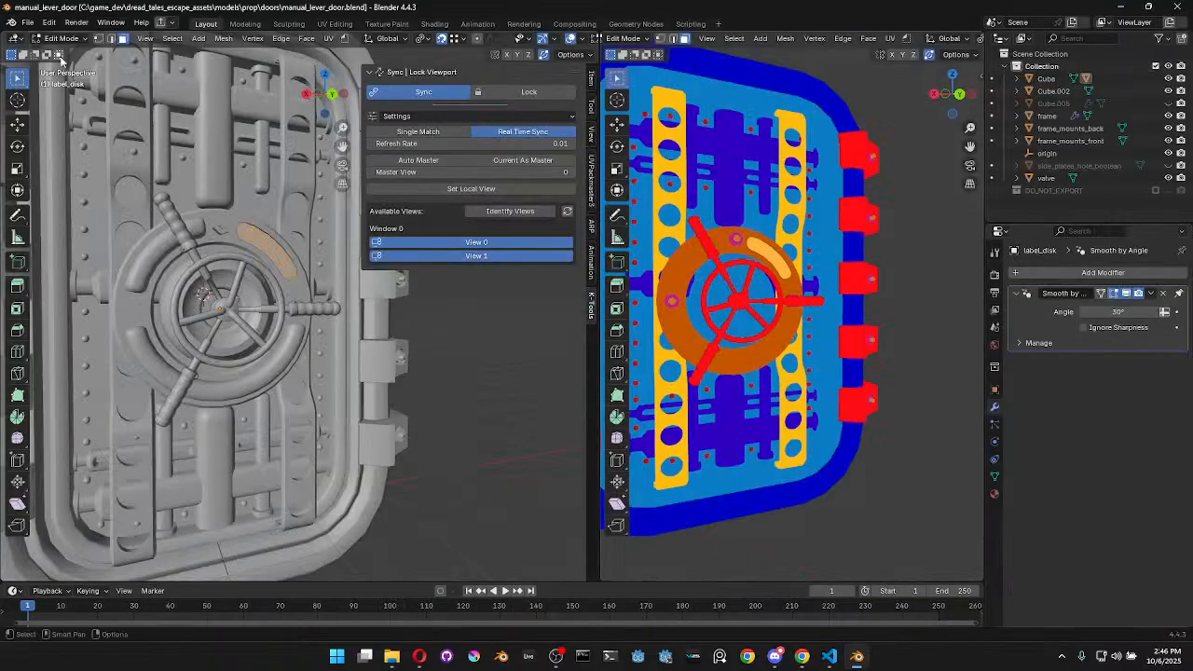
Search the add-on preferences for "more", enable More Colors!, and close Preferences
left_click(49, 22)
left_click(85, 184)
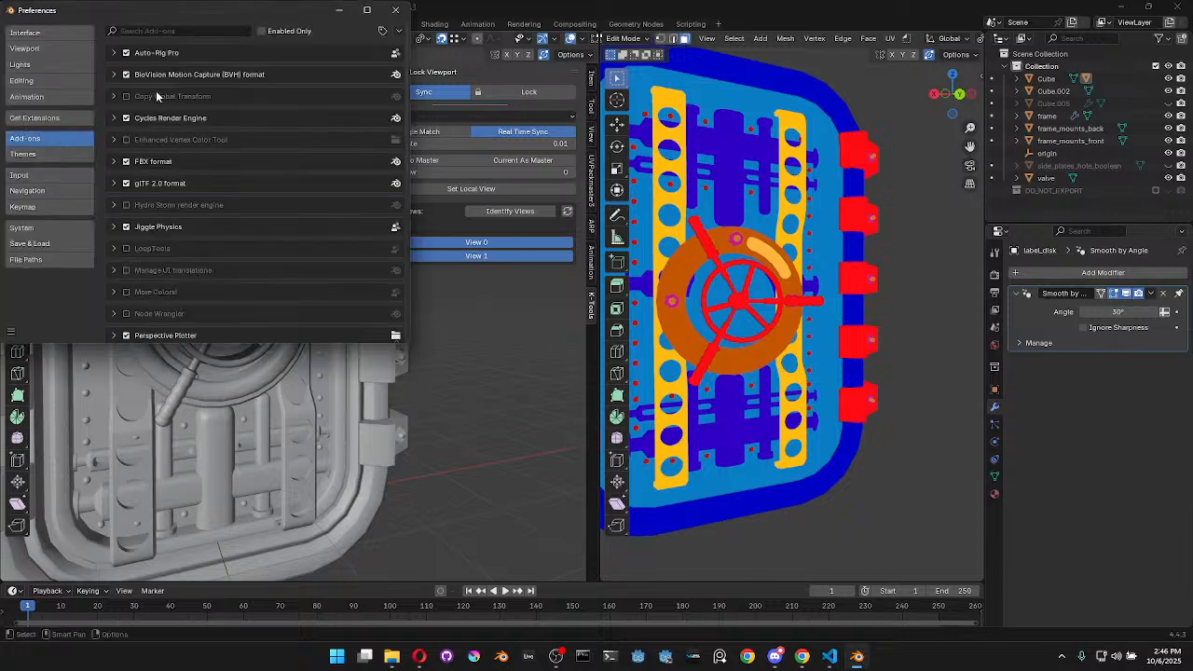
left_click(164, 33)
type("more")
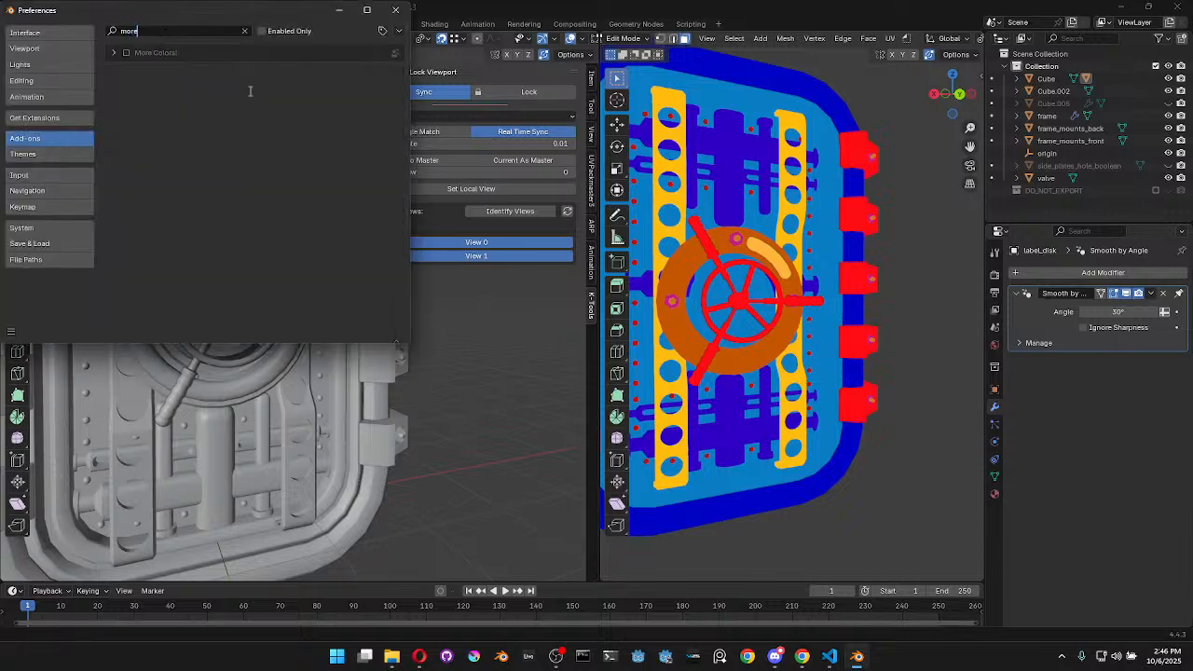
left_click(126, 53)
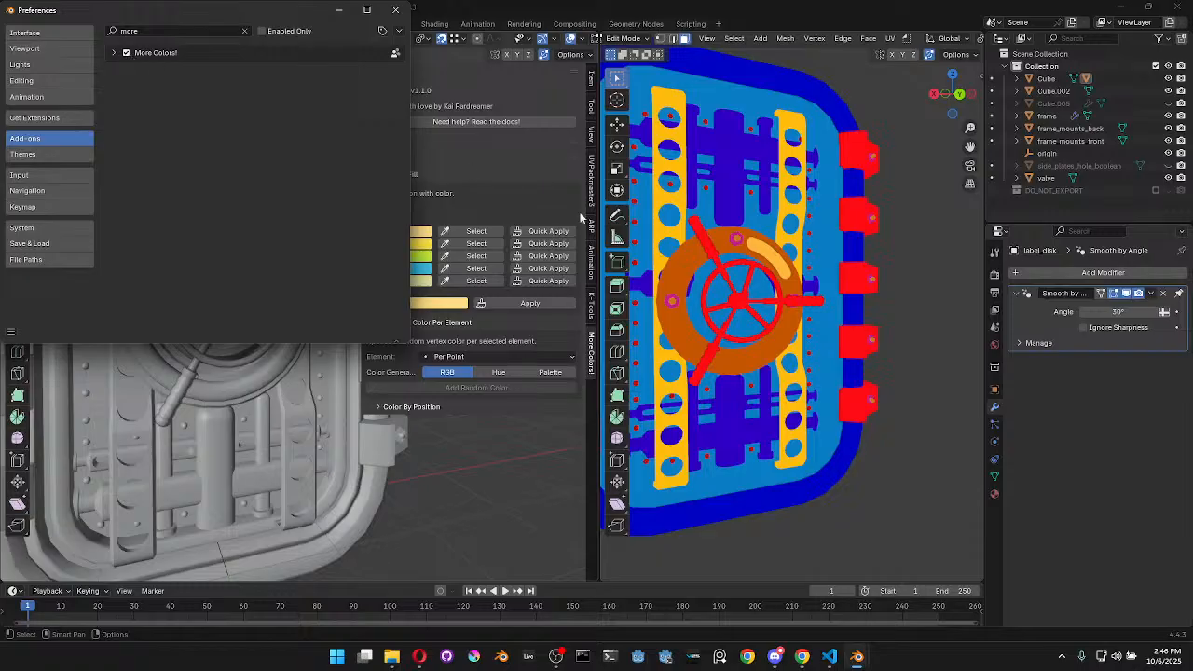
left_click(396, 10)
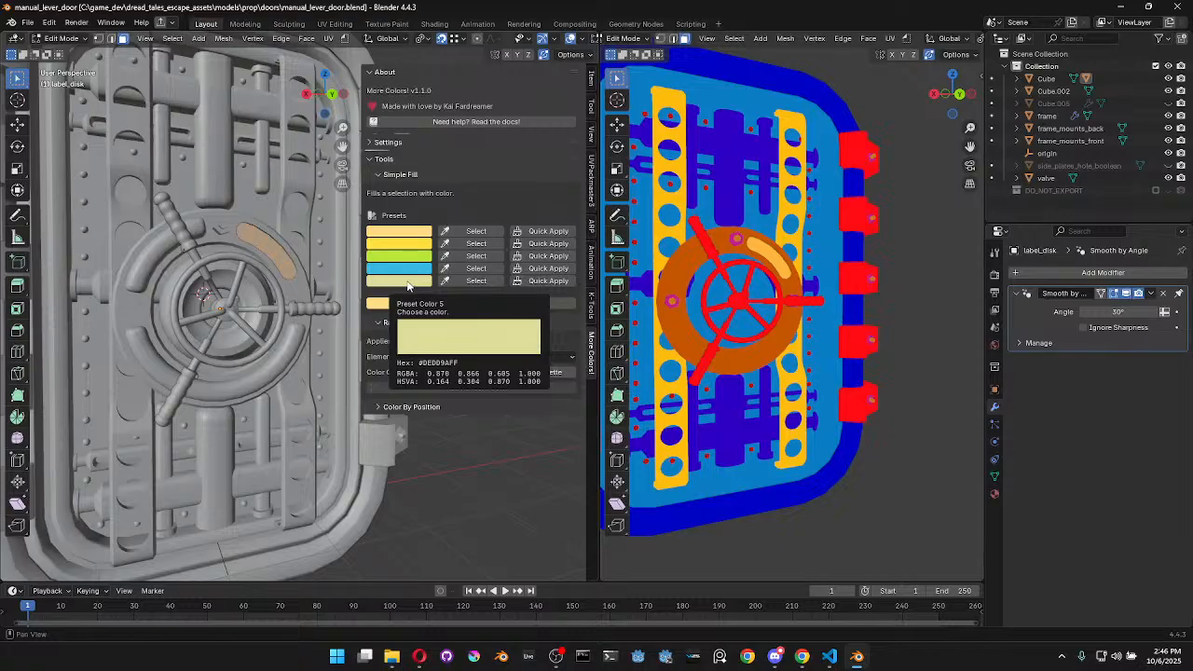
Switch to VS Code and duplicate the preset_color_5 property below itself as preset_color_6, named "Preset Color 6"
left_click(829, 658)
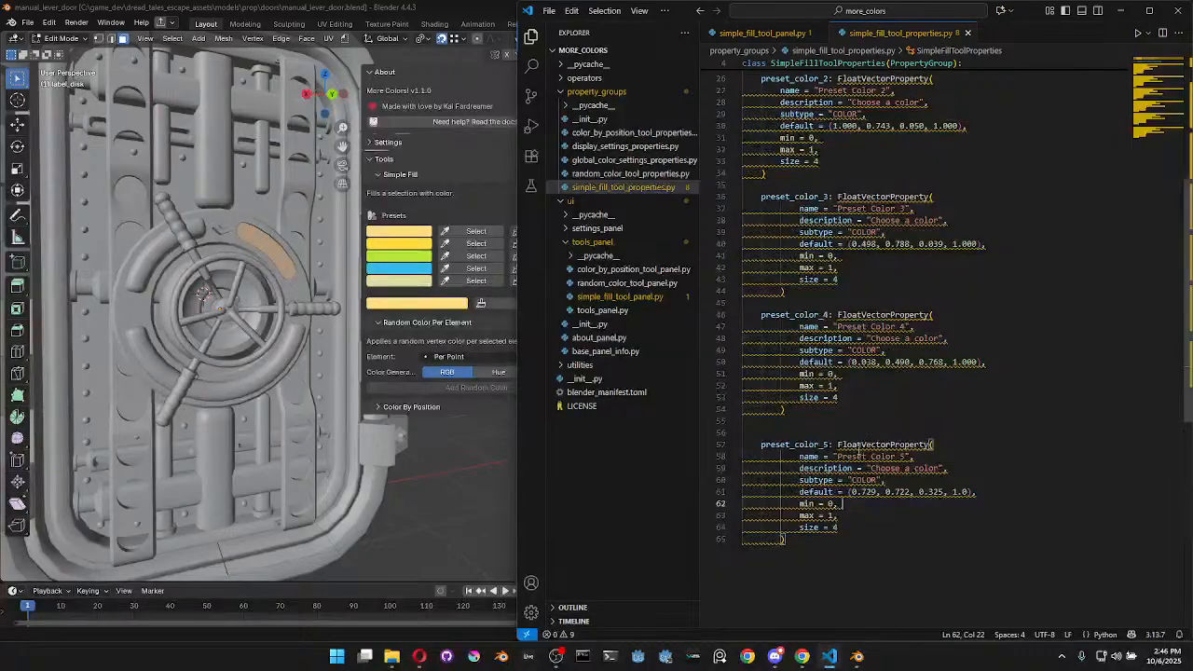
left_click_drag(808, 547, 736, 445)
key("ctrl+c")
left_click(910, 556)
key("Return")
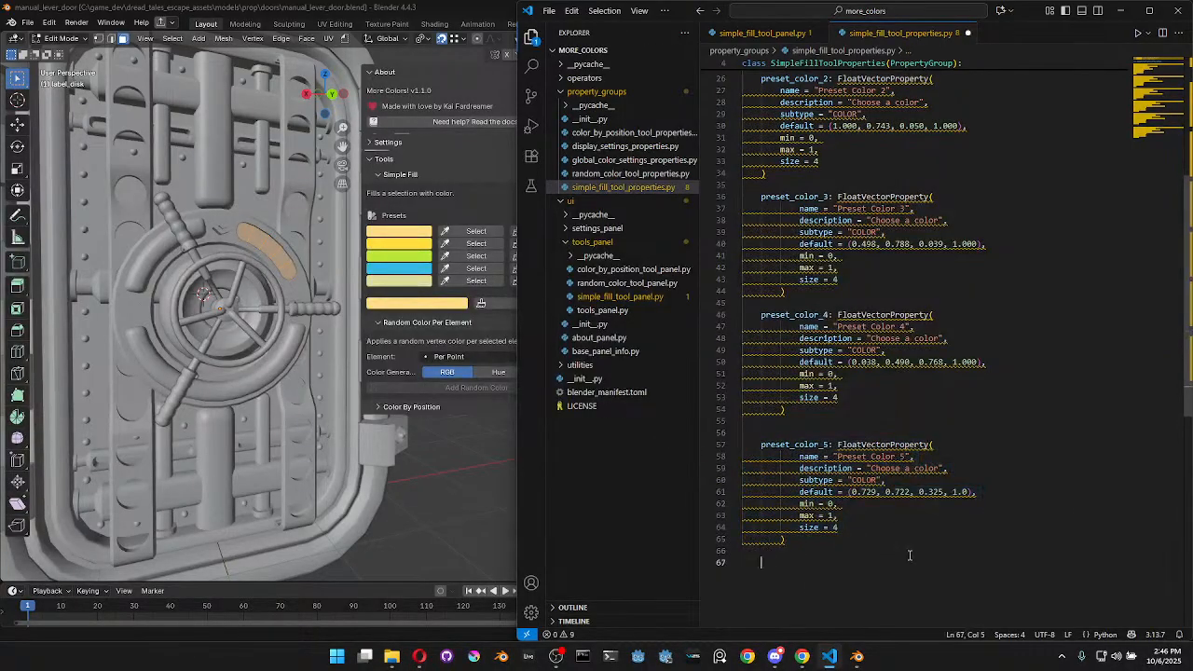
key("ctrl+v")
left_click_drag(824, 469, 829, 470)
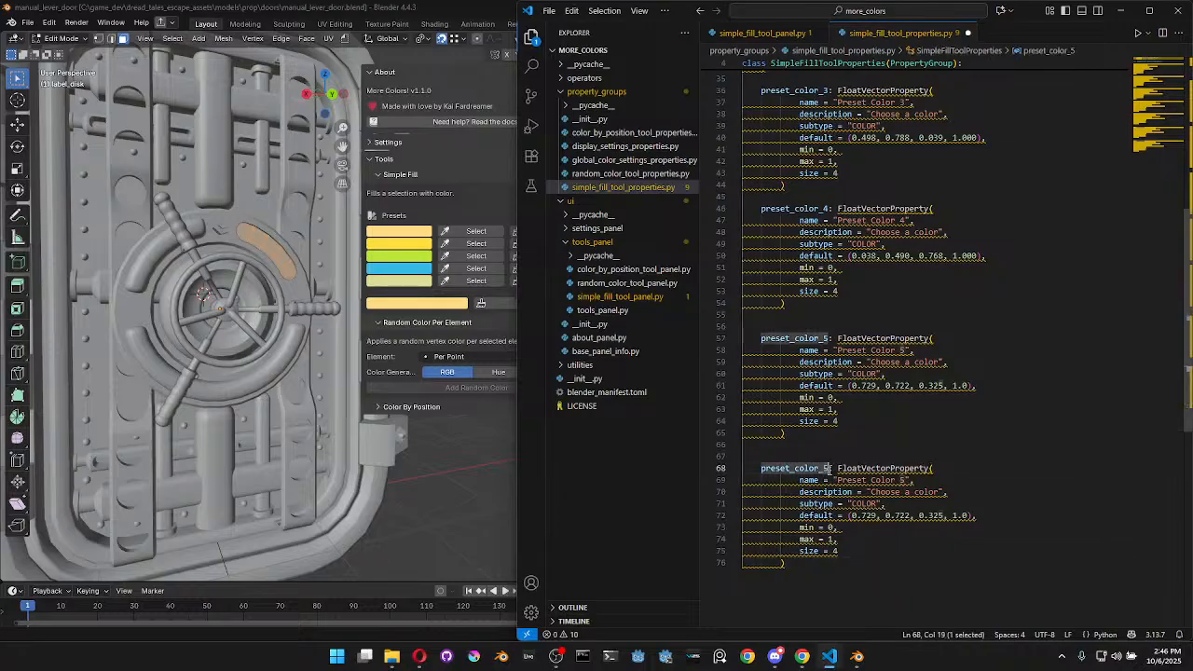
type("6")
double_click(902, 480)
type("6")
Paste another copy of the property block after preset_color_6 and renumber it as preset_color_7, "Preset Color 7"
left_click(854, 566)
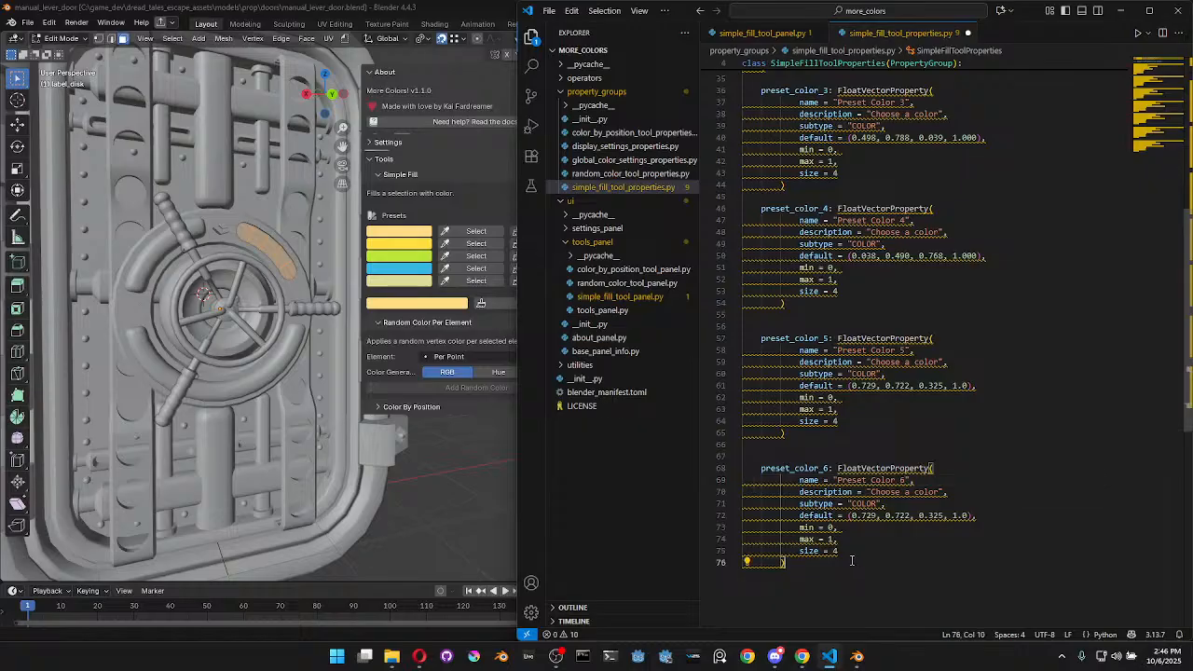
key("ctrl+v")
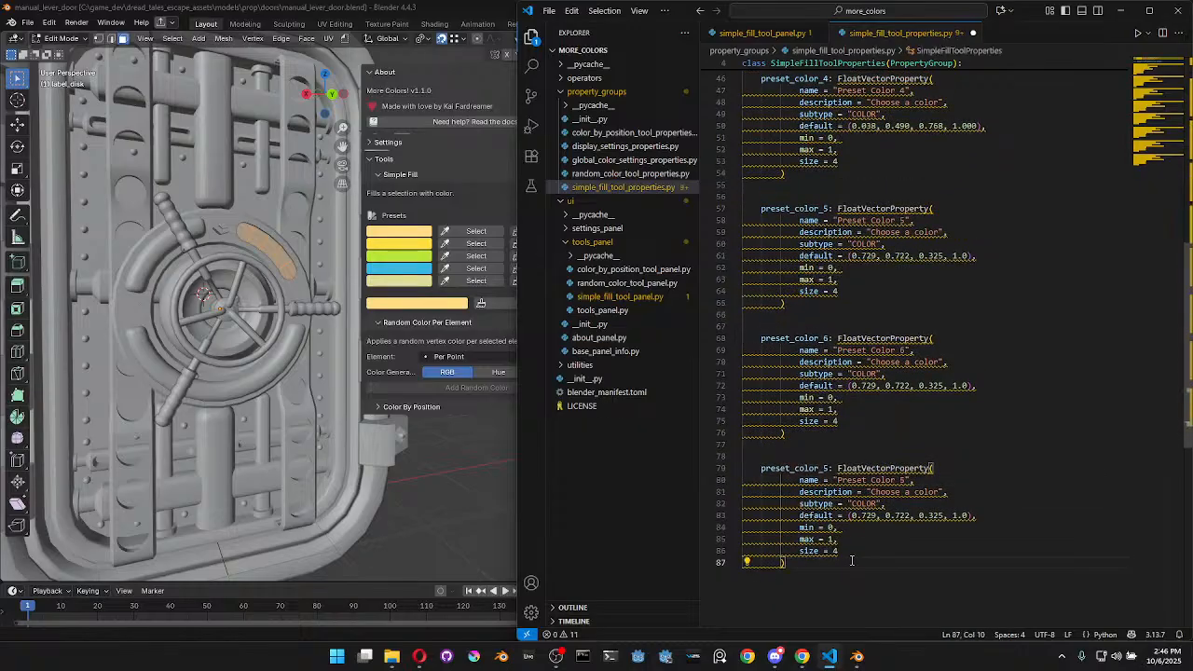
left_click(828, 469)
key("Delete")
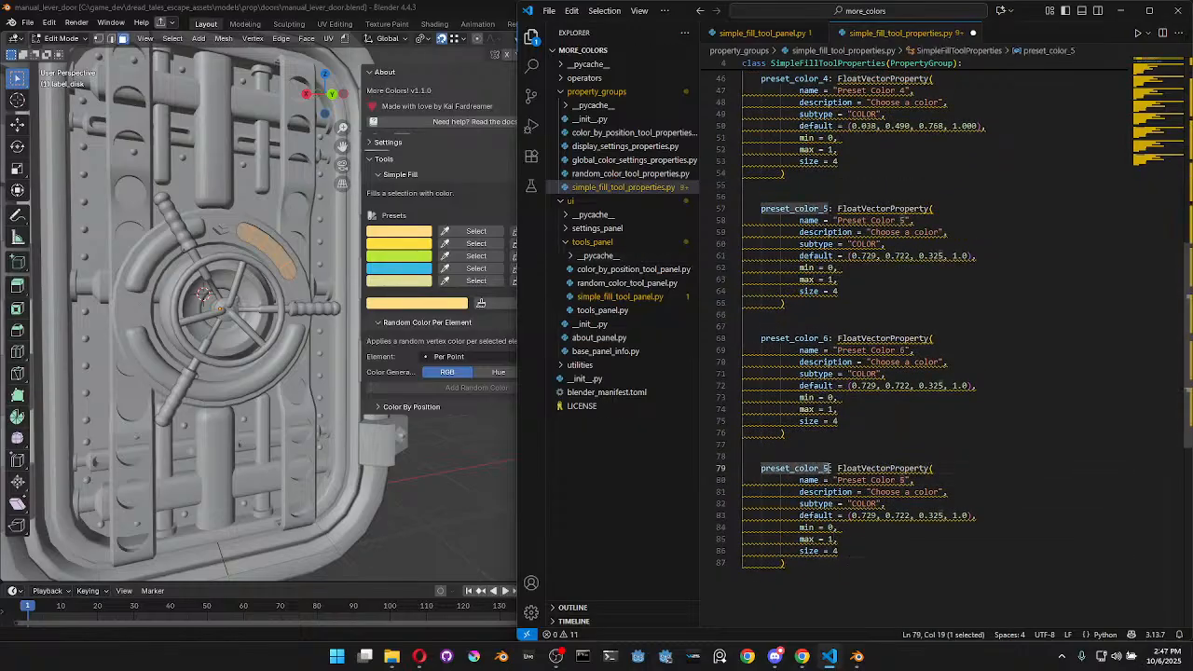
type("7")
left_click(912, 502)
double_click(907, 481)
type("7")
Add a preset_color_8 property named "Preset Color 8" after preset_color_7 from the copied block
left_click(862, 563)
key("ctrl+v")
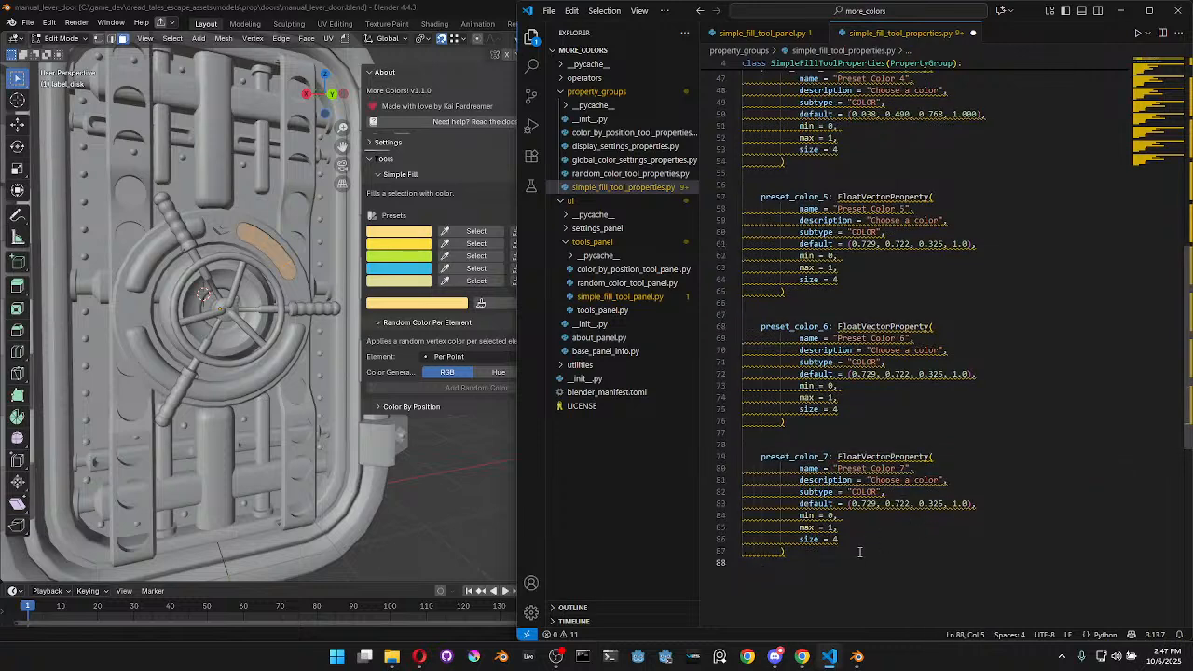
left_click(830, 468)
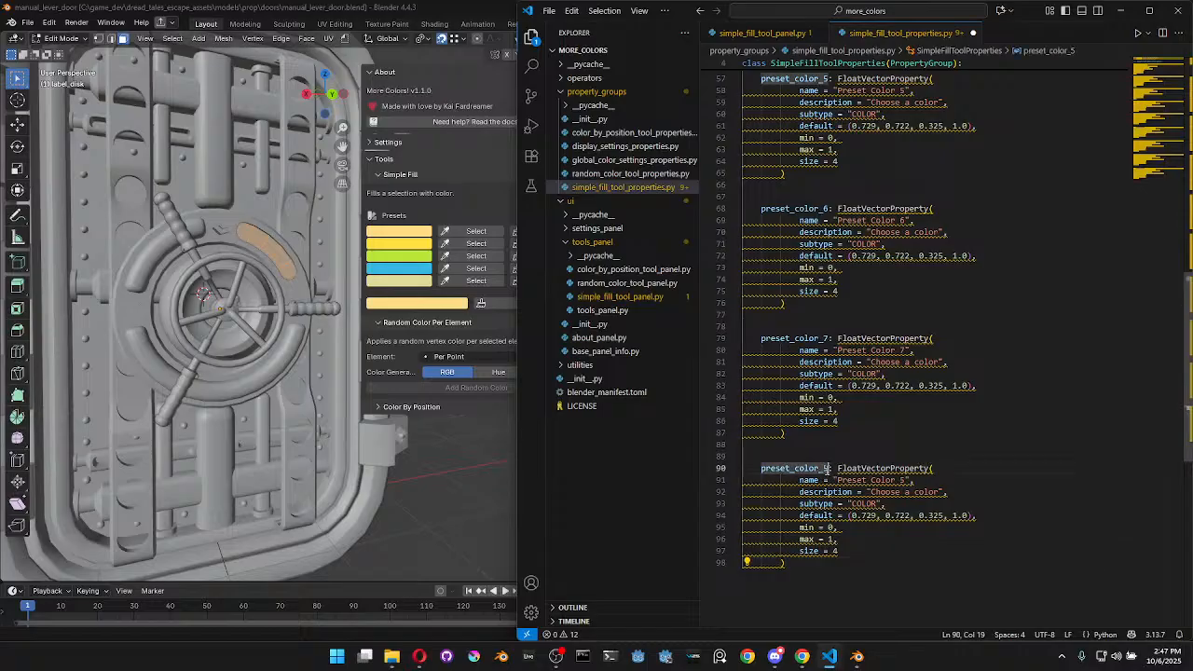
key("BackSpace")
type("8")
left_click(912, 515)
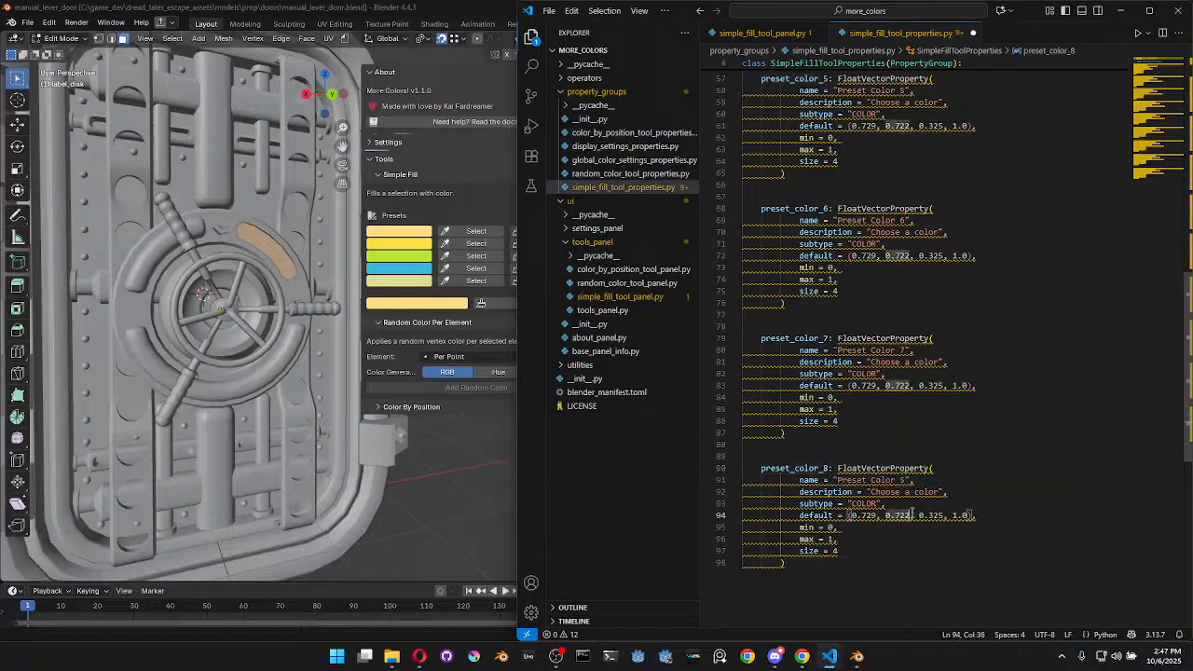
double_click(906, 480)
type("8")
Add a preset_color_9 property named "Preset Color 9" after preset_color_8 from the copied block
left_click(835, 563)
key("ctrl+v")
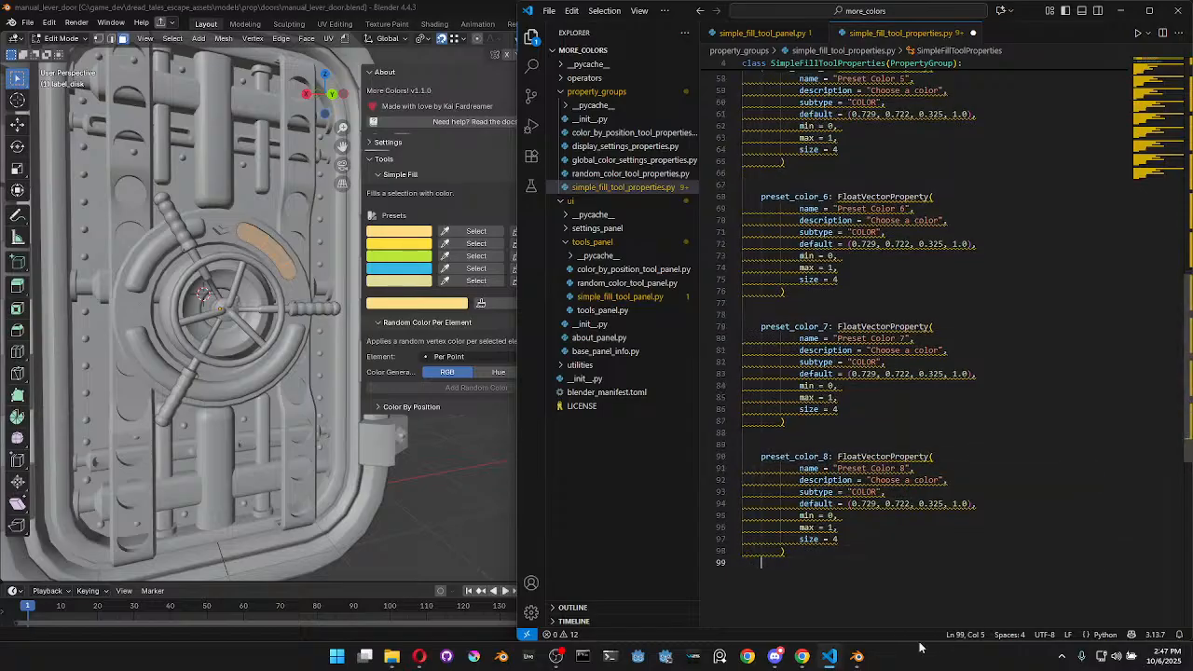
left_click_drag(825, 467, 830, 468)
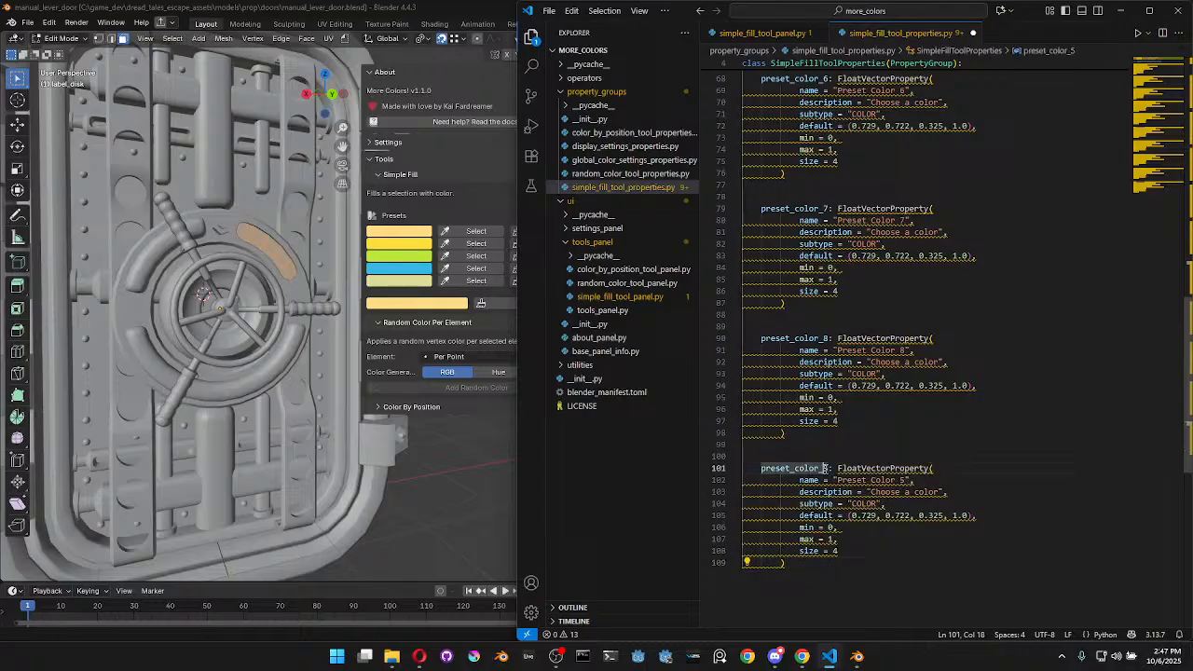
type("9")
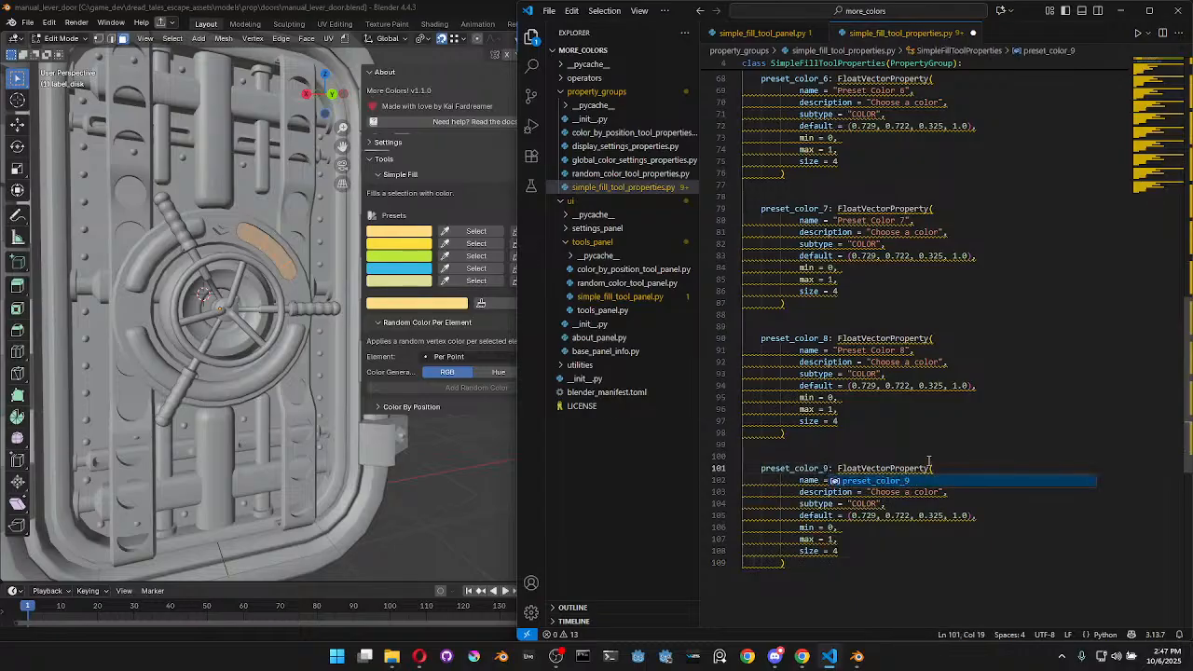
left_click(928, 462)
left_click_drag(906, 480, 900, 480)
type("9")
Add a preset_color_10 property named "Preset Color 10" after preset_color_9 from the copied block
left_click(848, 555)
left_click(846, 560)
key("ctrl+v")
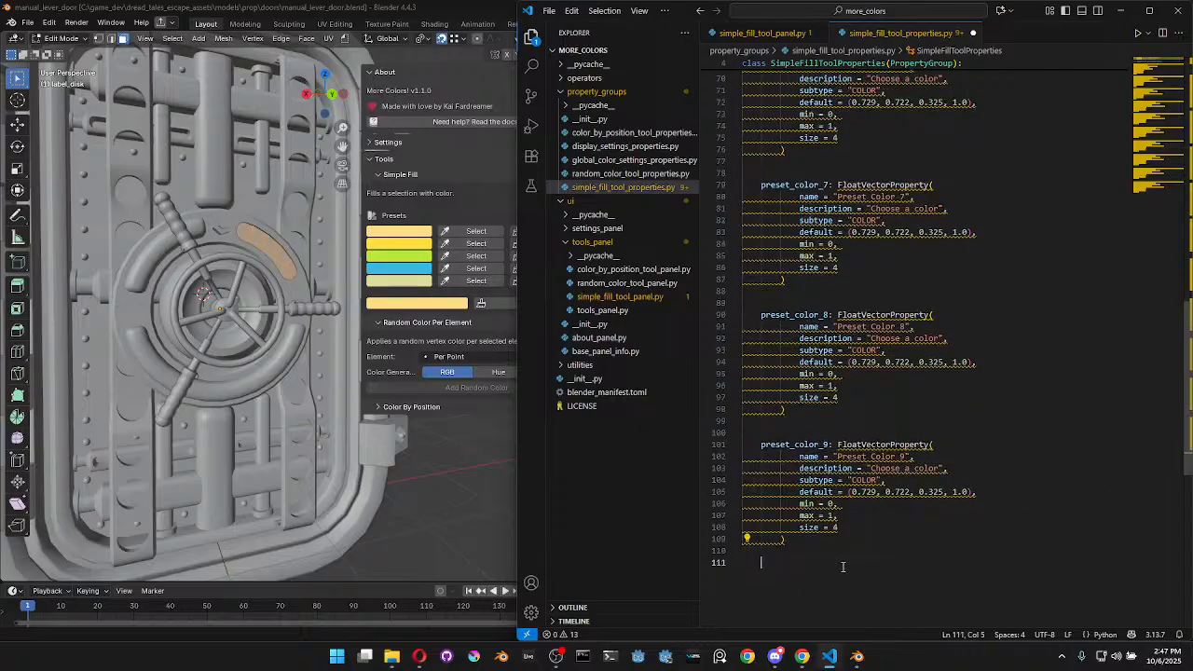
left_click_drag(828, 471, 824, 471)
type("10")
left_click(910, 458)
left_click_drag(905, 481, 900, 480)
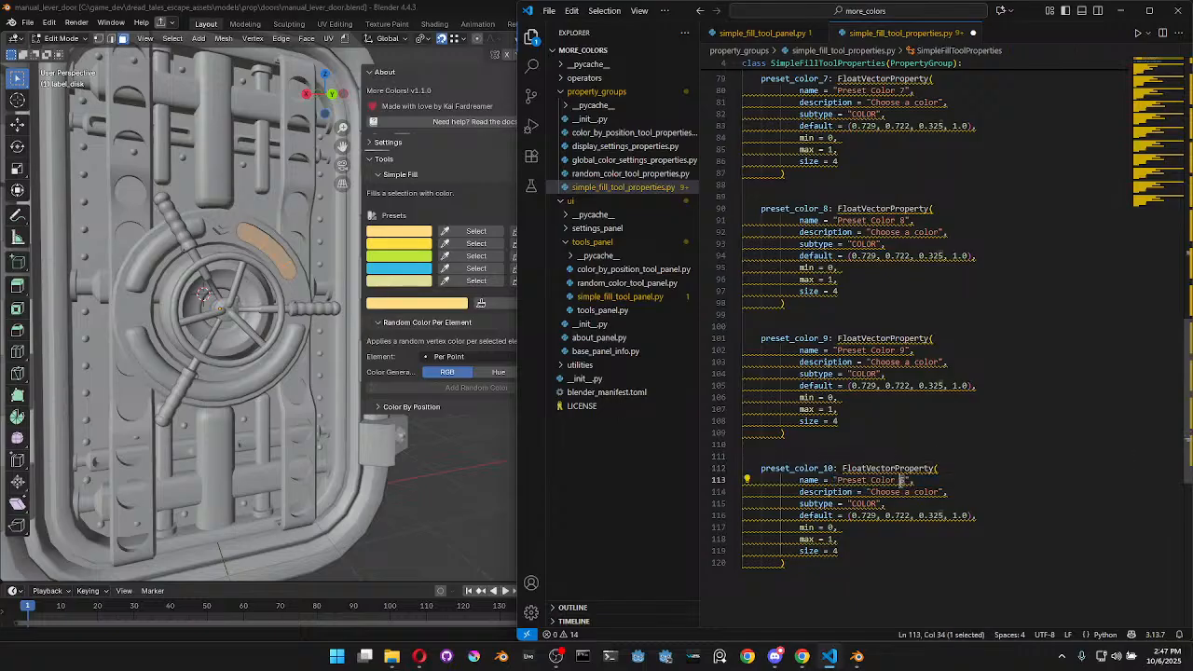
type("10")
Copy the preset_color_10 block and duplicate it below as preset_color_11, named "Preset Color 11"
left_click_drag(800, 592, 731, 460)
key("ctrl+c")
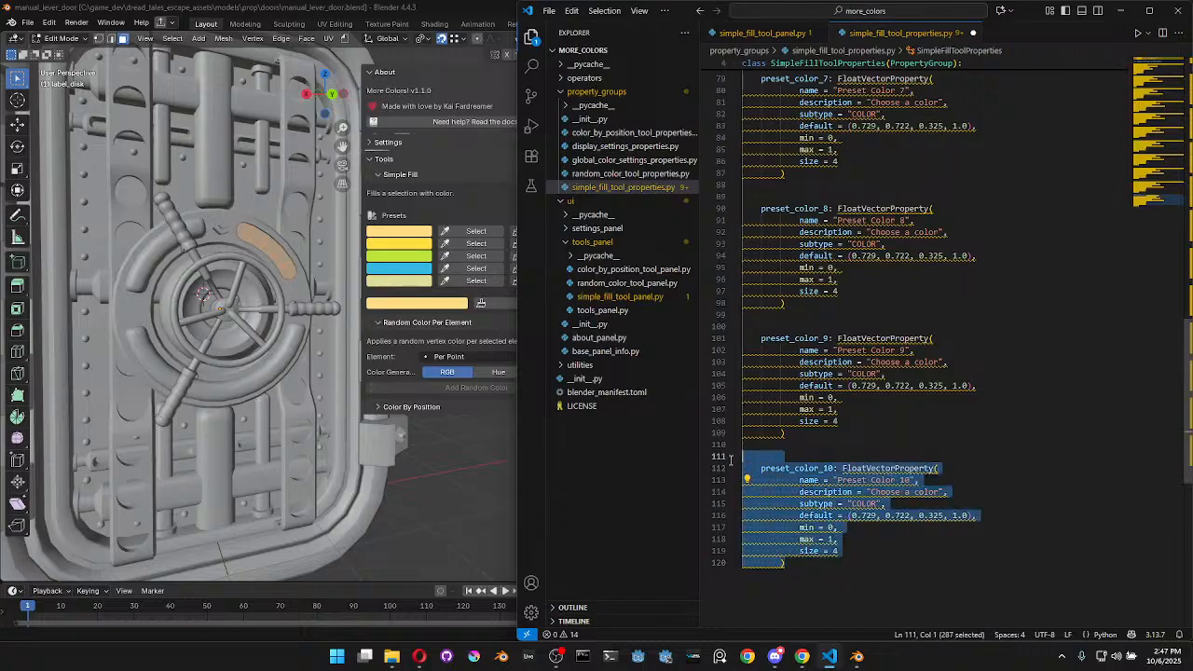
key("shift+alt+Down")
left_click(813, 466)
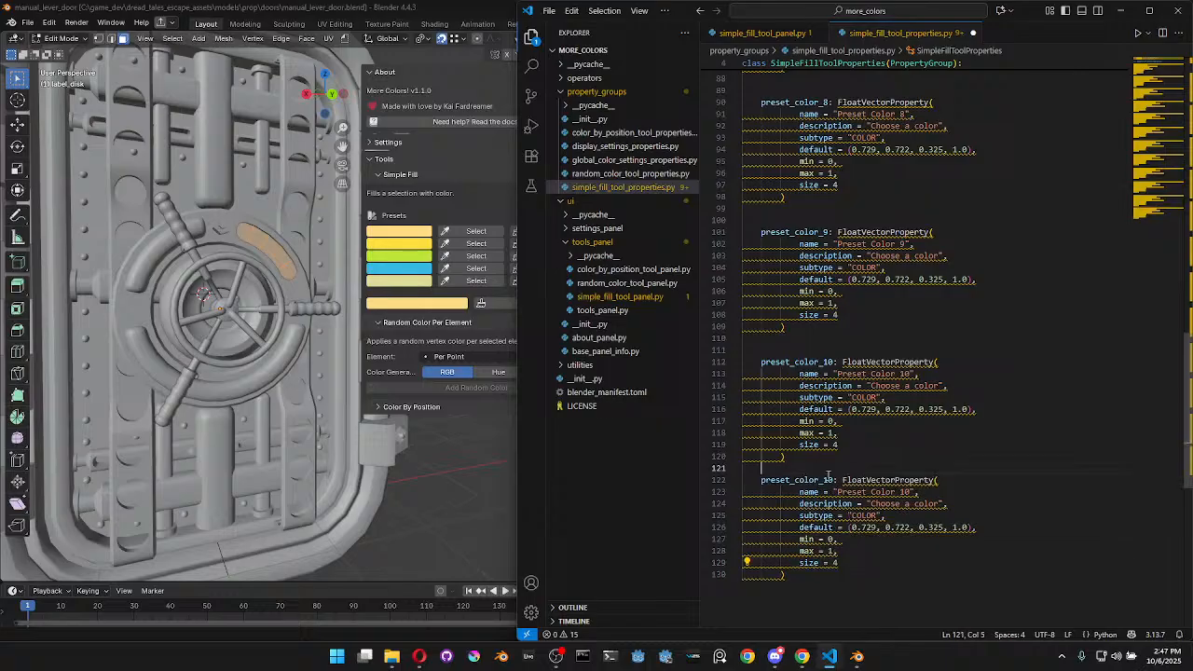
left_click_drag(833, 482, 828, 482)
type("1")
left_click(933, 480)
left_click_drag(911, 493, 906, 493)
type("1")
Paste the copied preset_color_10 block after preset_color_11 and renumber it as preset_color_12, "Preset Color 12"
scroll(801, 557, "down", 2)
left_click(799, 558)
key("Return")
key("Return")
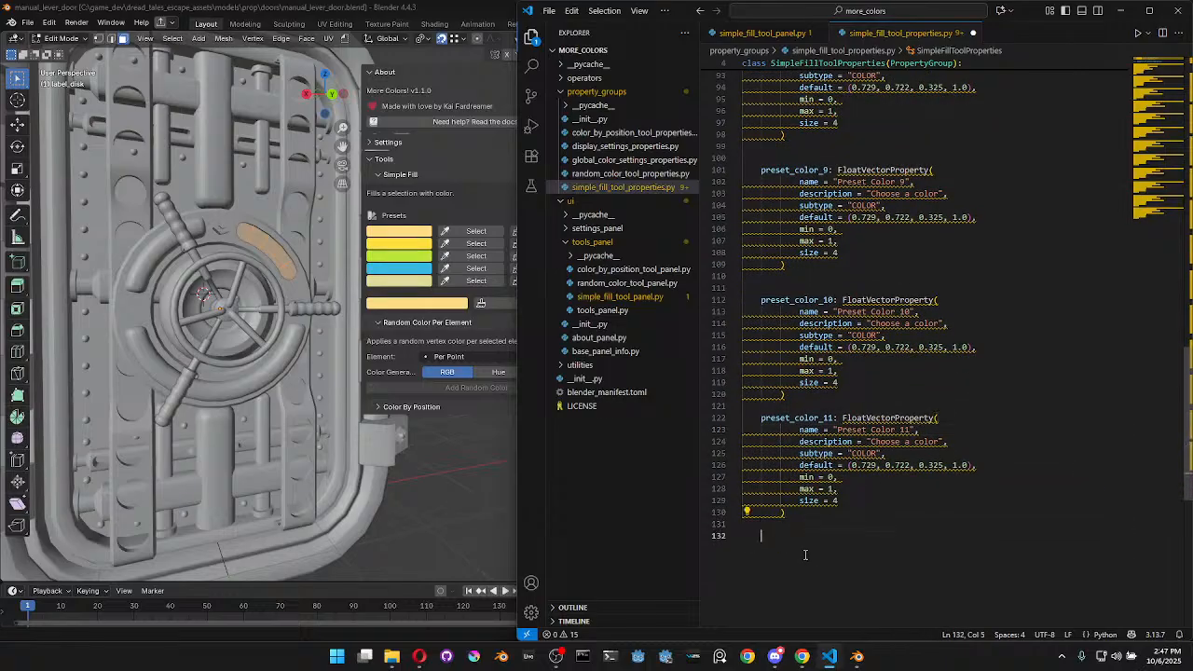
key("ctrl+v")
left_click_drag(835, 470, 830, 470)
type("2")
left_click(918, 513)
left_click_drag(913, 480, 907, 480)
type("2")
Paste the copied block after preset_color_12 and renumber it as preset_color_13, "Preset Color 13"
left_click(834, 569)
key("Return")
key("Return")
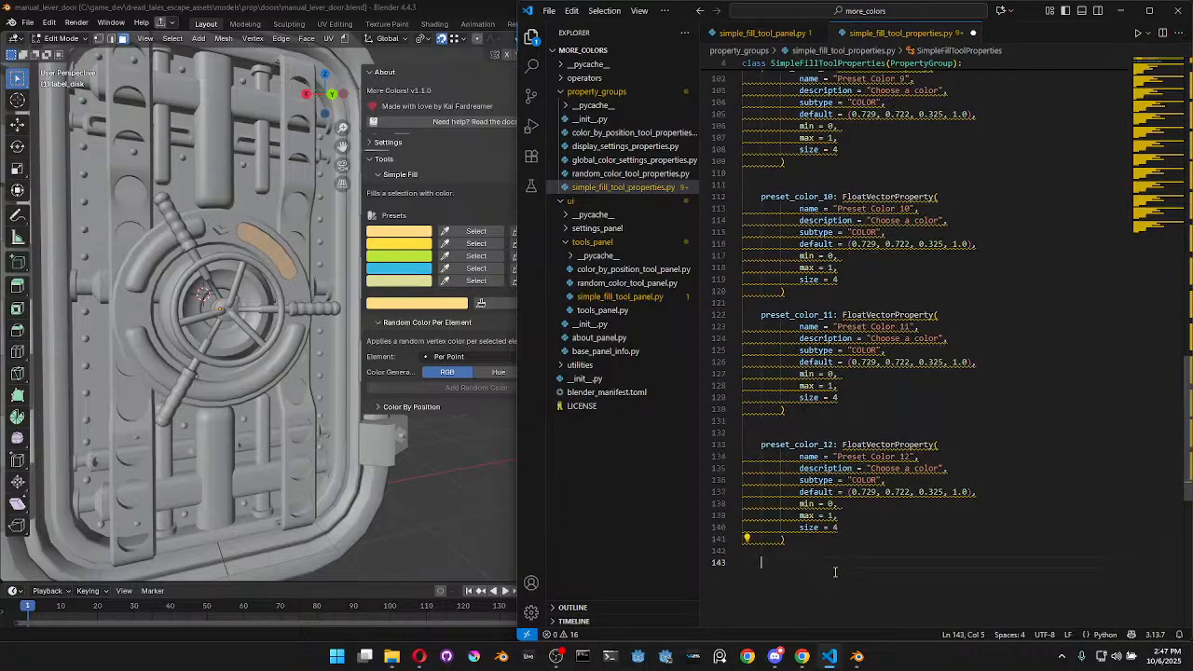
key("ctrl+v")
left_click_drag(835, 469, 829, 469)
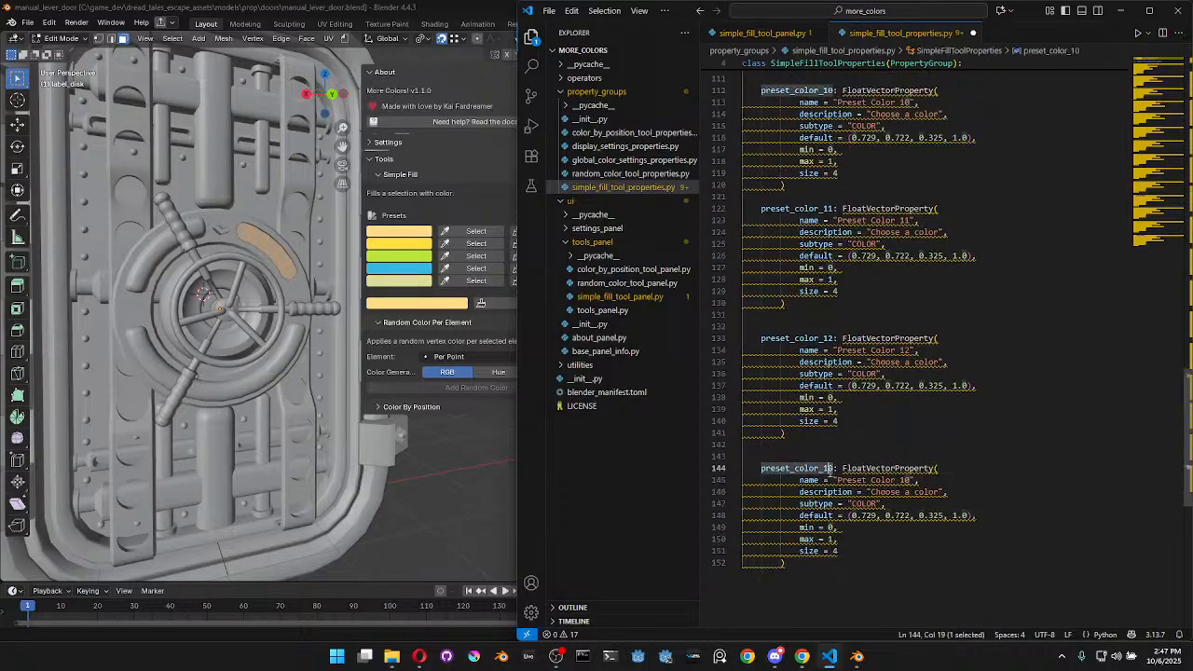
type("3")
left_click_drag(914, 480, 907, 480)
type("3")
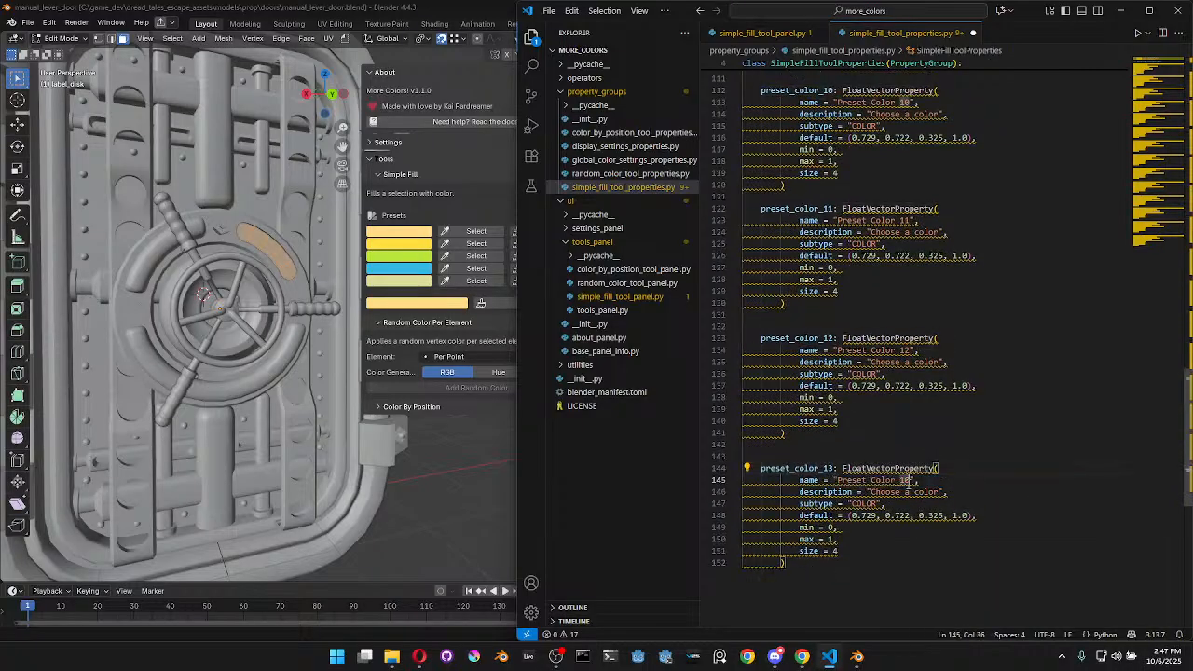
Paste the copied preset_color_10 block after preset_color_13 and renumber it as preset_color_14, "Preset Color 14"
key("ctrl+End")
key("Return")
key("Return")
key("ctrl+v")
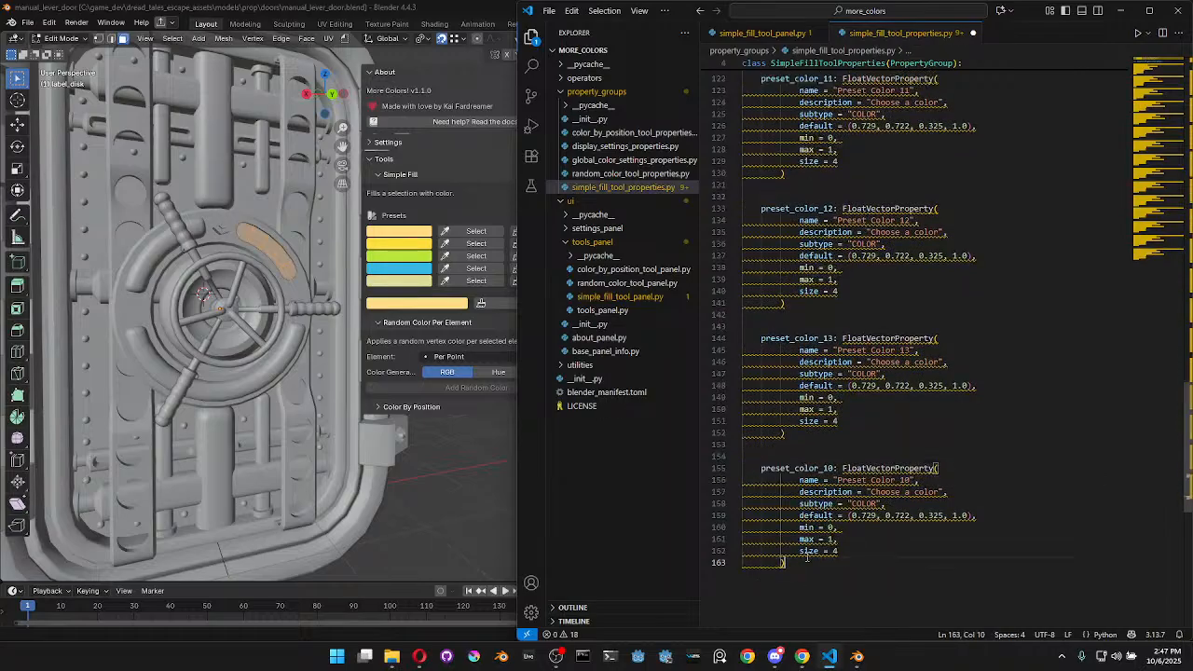
left_click_drag(829, 470, 835, 469)
type("4")
left_click_drag(913, 481, 906, 481)
type("4")
Paste the copied block after preset_color_14 and renumber it as preset_color_15, "Preset Color 15"
key("ctrl+End")
key("Return")
key("Return")
key("ctrl+v")
left_click_drag(834, 470, 828, 469)
type("5")
left_click(917, 458)
left_click_drag(914, 481, 907, 480)
type("5")
Paste the copied block after preset_color_15, renumber it as preset_color_16, "Preset Color 16", and save the file
key("ctrl+End")
key("Return")
key("Return")
scroll(850, 562, "down", 2)
key("Return")
type("preset_color_10: FloatVectorProperty(         name = \"Preset Color 10\",         description = \"Choose a color\",         subtype = 'COLOR',         default = (0.729, 0.722, 0.325, 1.0),         min = 0,         max = 1,         size = 4         )")
left_click_drag(834, 438, 828, 438)
type("6")
left_click(898, 416)
left_click_drag(913, 451, 908, 450)
type("6")
left_click(985, 435)
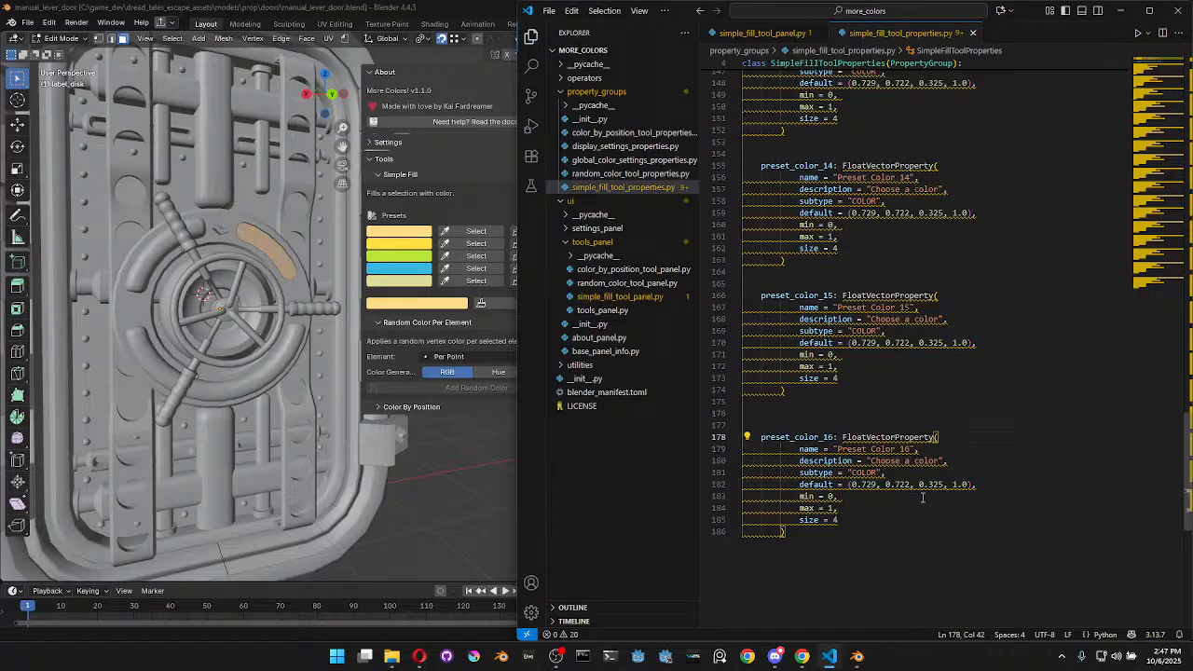
Go back through the preset definitions to preset_color_5 and check its default color value
scroll(845, 481, "up", 5)
scroll(846, 481, "up", 18)
scroll(835, 491, "up", 1)
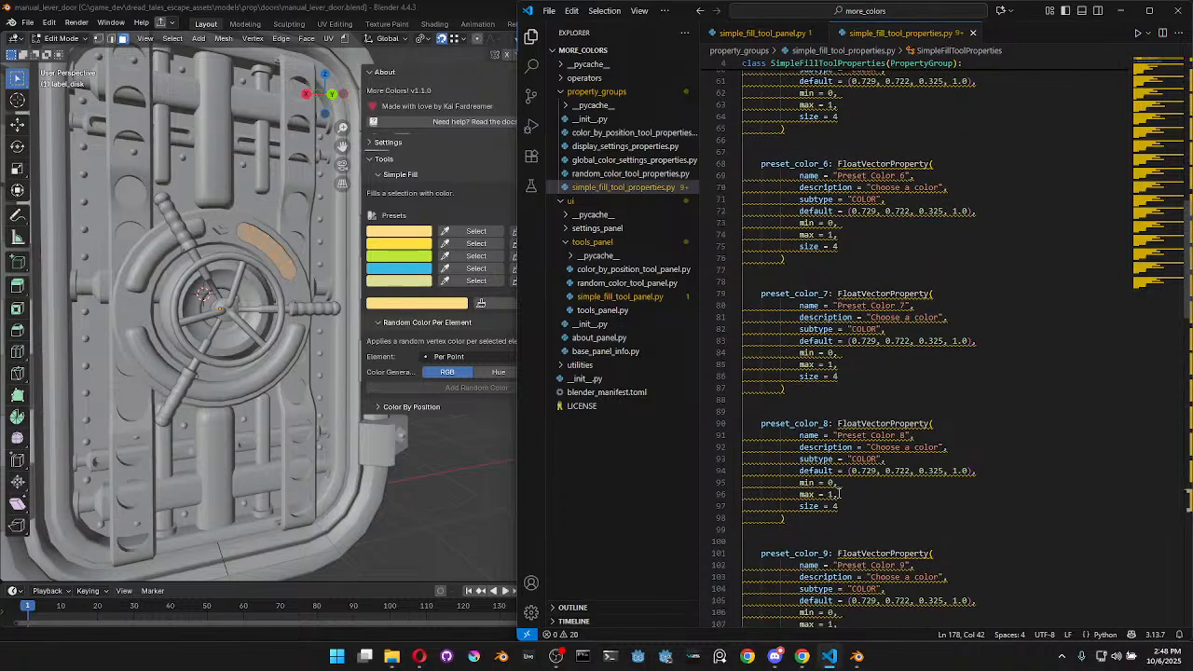
scroll(837, 496, "up", 12)
scroll(839, 501, "down", 2)
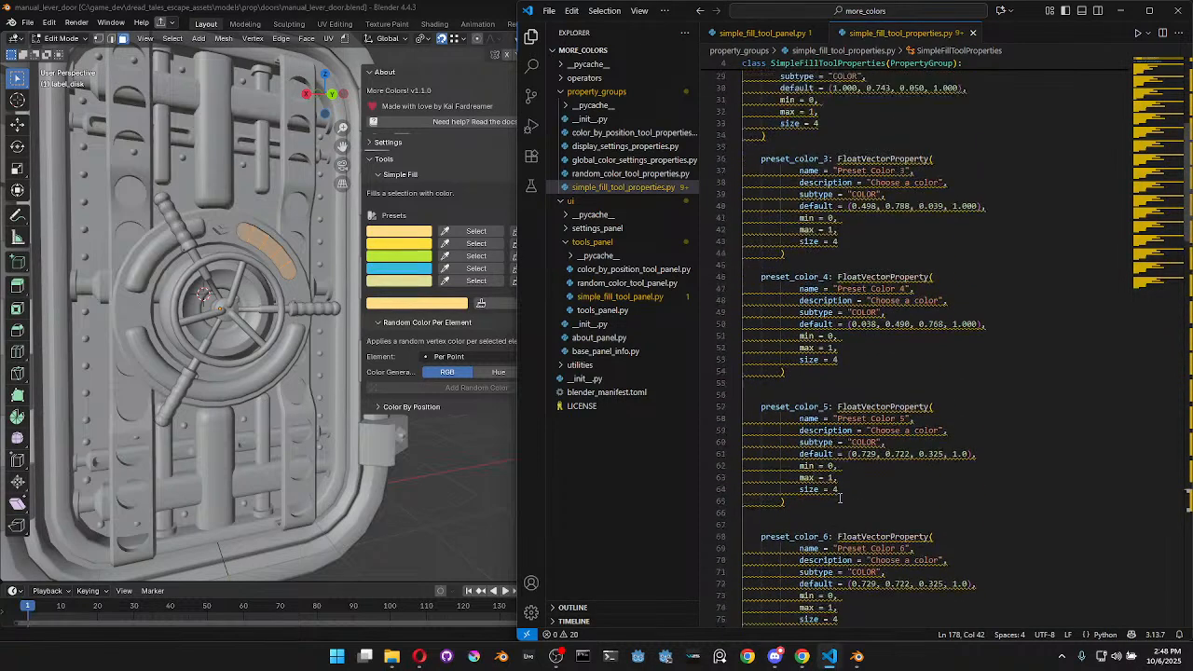
scroll(874, 405, "down", 1)
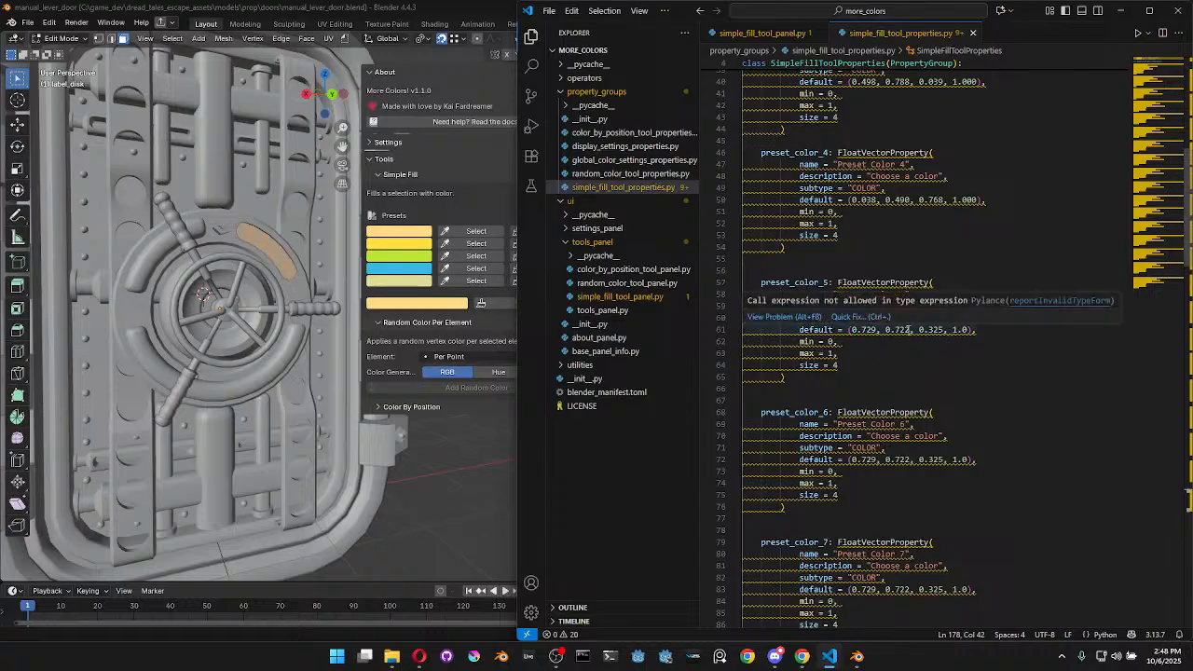
right_click(907, 330)
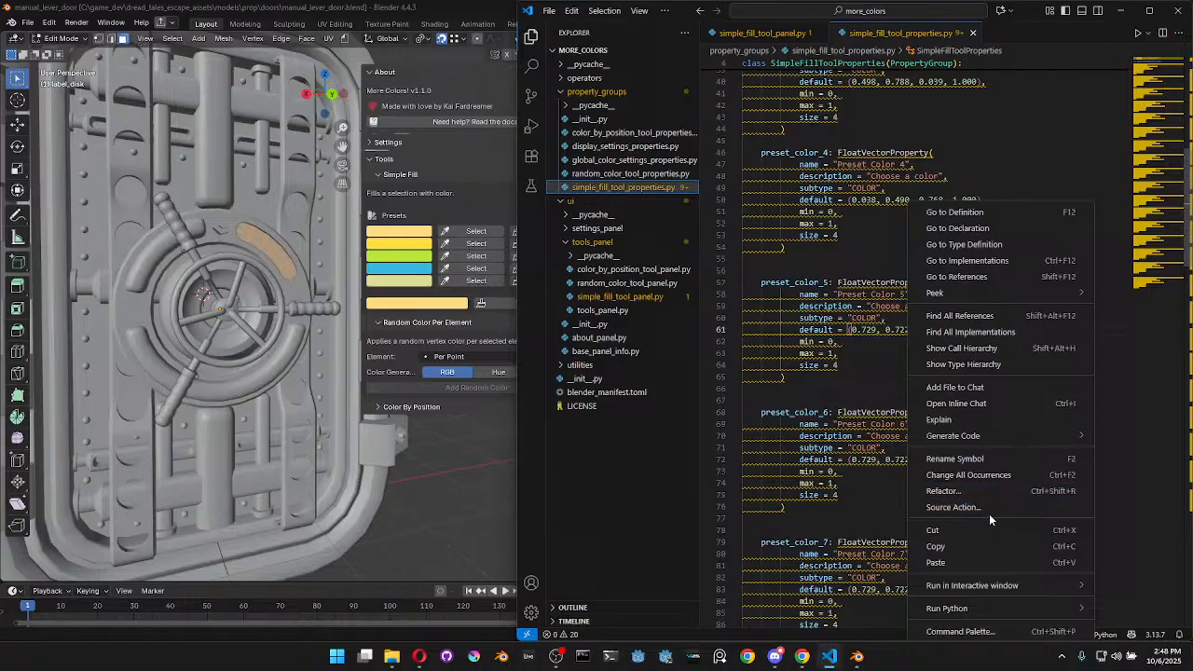
left_click(979, 328)
left_click(978, 329)
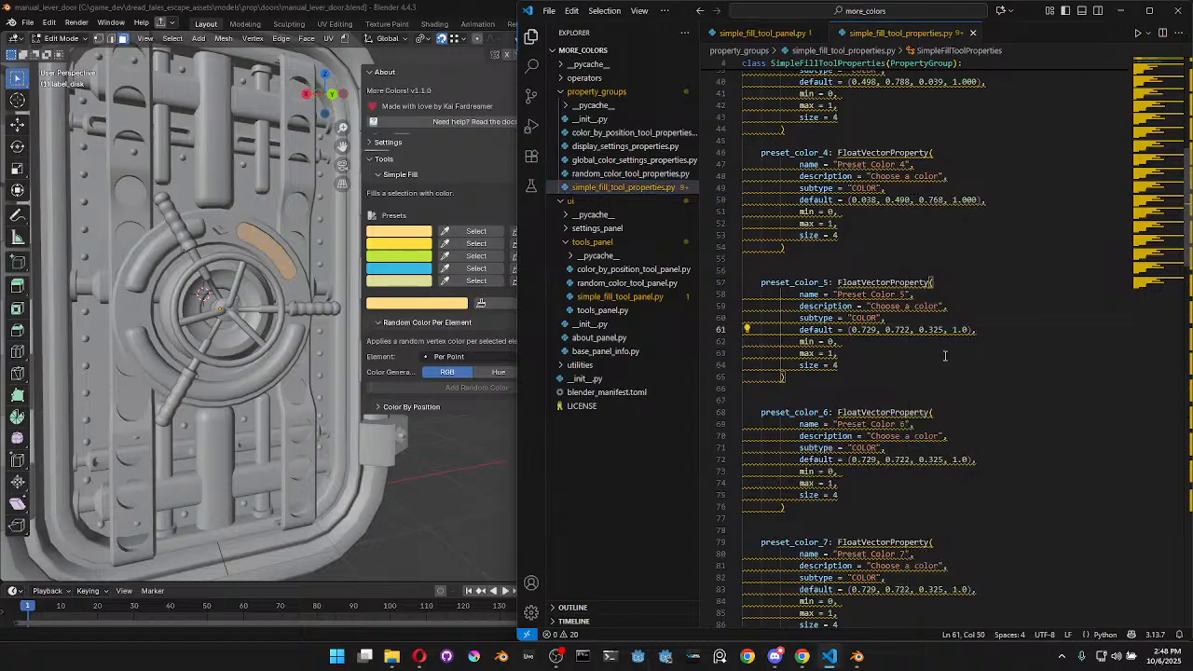
Switch to the RGB 0-1 Color Picker page in Chrome and darken the picked color to 0.561, 0.553, 0.243
left_click(801, 657)
scroll(396, 331, "down", 1)
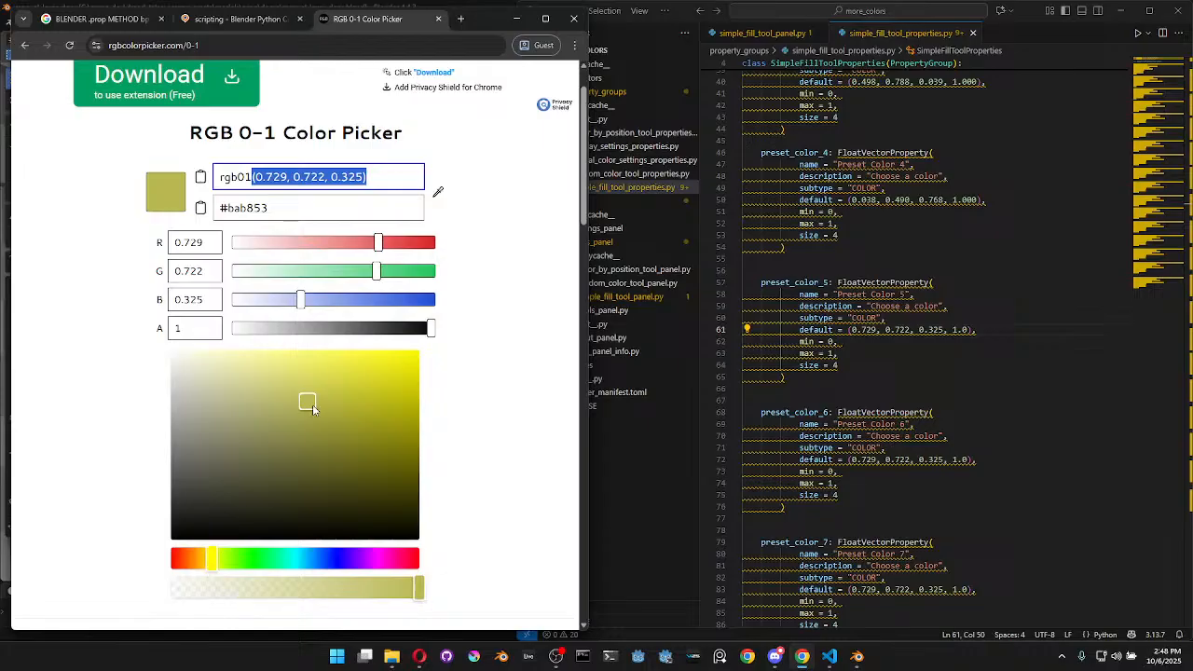
mouse_move(312, 404)
left_mouse_down()
mouse_move(344, 435)
mouse_move(310, 433)
left_mouse_up()
Copy the picked values 0.561, 0.553, 0.243 into the default of preset_color_5
left_click_drag(383, 176, 254, 177)
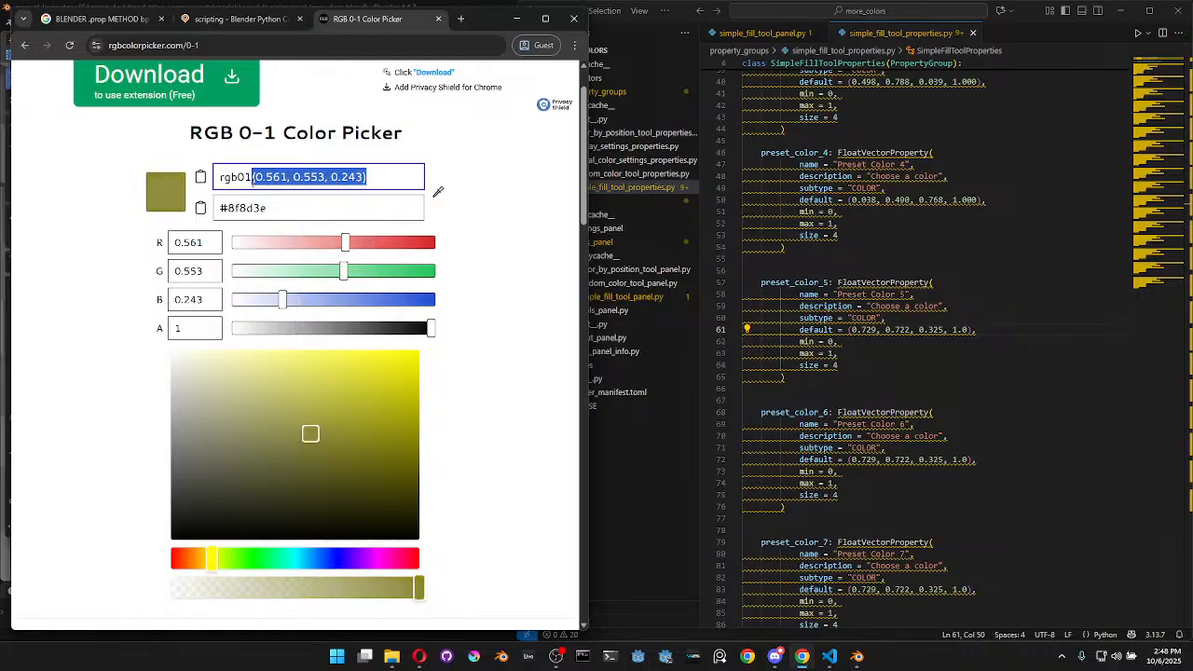
left_click(337, 177)
left_click_drag(366, 178, 255, 177)
key("ctrl+c")
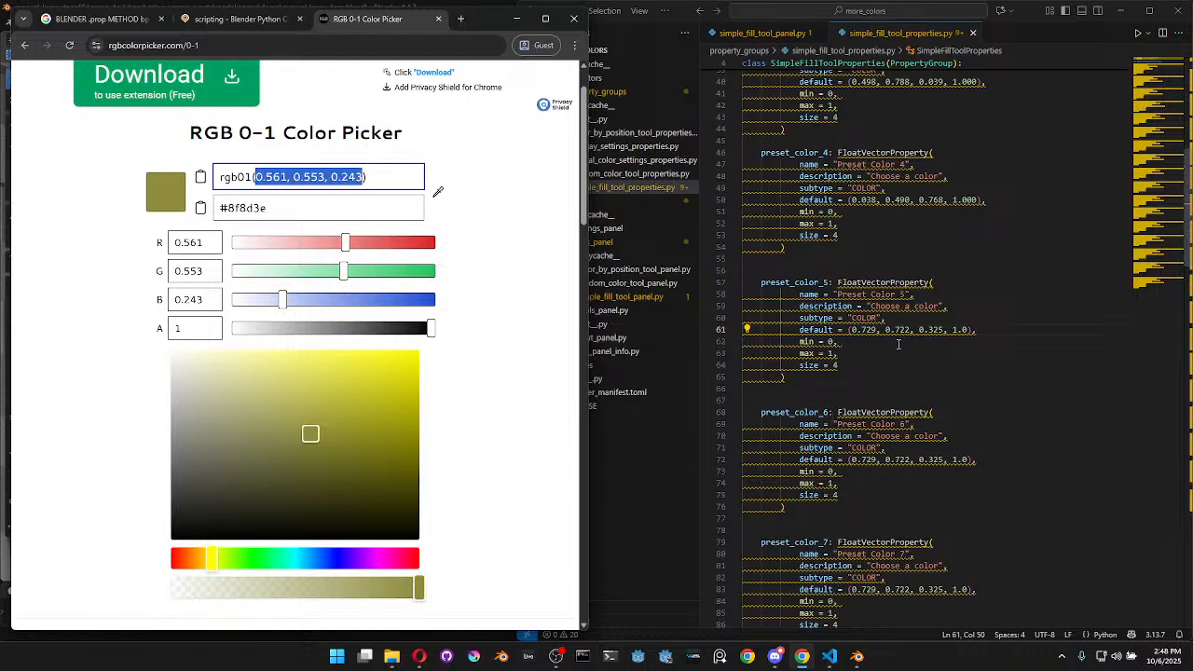
left_click(852, 330)
left_click_drag(964, 330, 945, 332)
key("ctrl+v")
Shift the picker's hue to red and replace preset_color_5's default RGB values with 0.561, 0.243, 0.243
left_click_drag(180, 557, 167, 557)
left_click_drag(365, 178, 258, 184)
key("ctrl+c")
left_click(869, 337)
left_click_drag(850, 330, 945, 331)
key("ctrl+v")
Shift the picker's hue to orange and paste 0.561, 0.396, 0.243 as preset_color_6's default RGB values
scroll(884, 413, "down", 2)
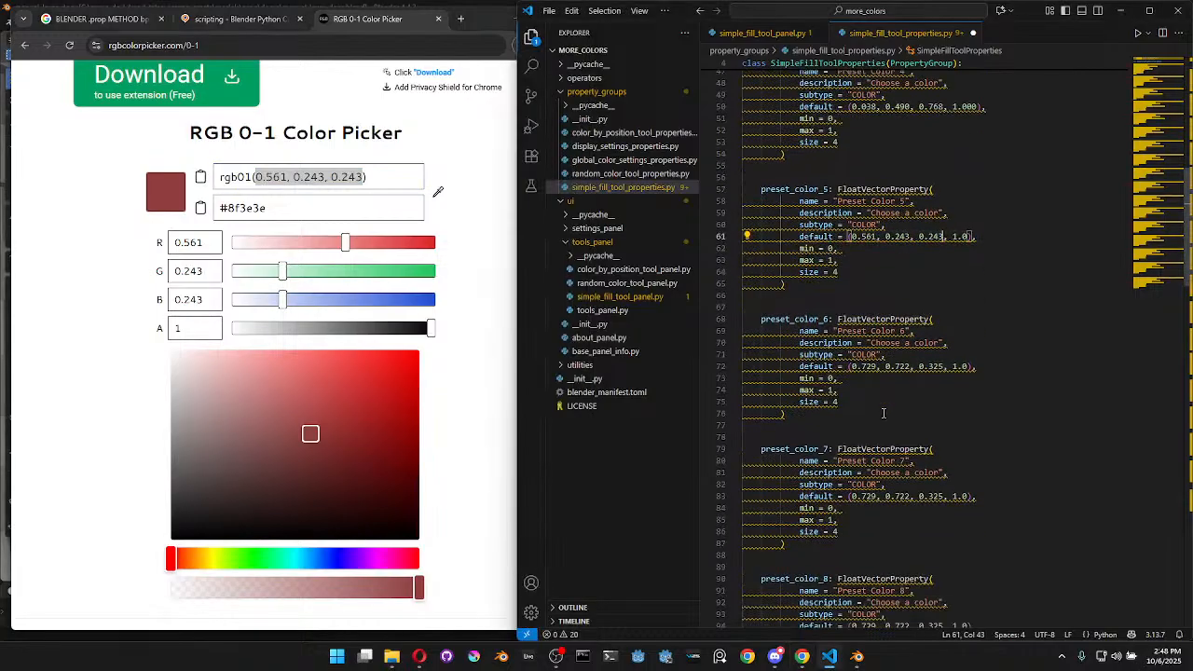
left_click_drag(178, 569, 191, 567)
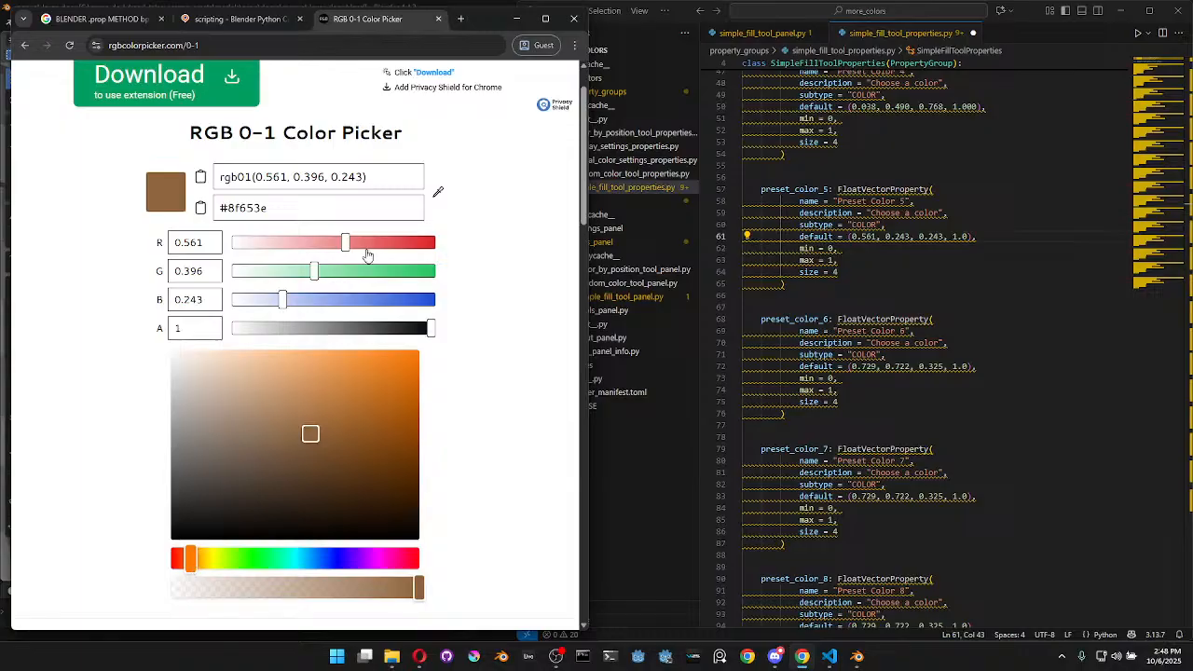
left_click_drag(366, 179, 265, 178)
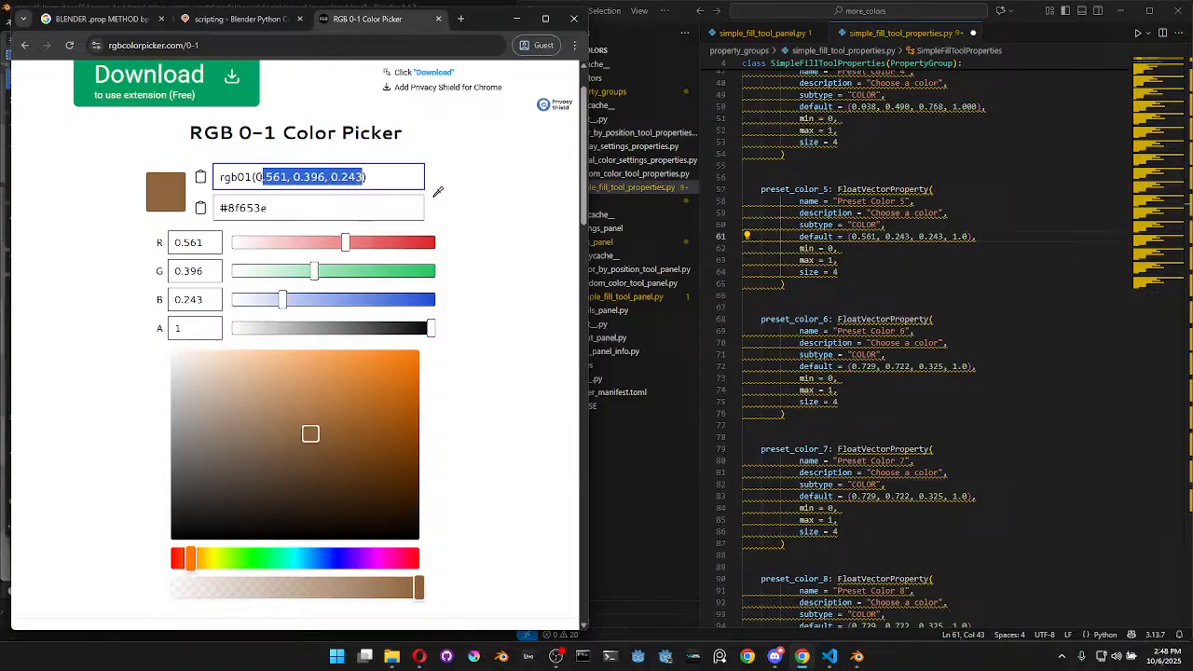
left_click_drag(852, 368, 945, 367)
key("ctrl+v")
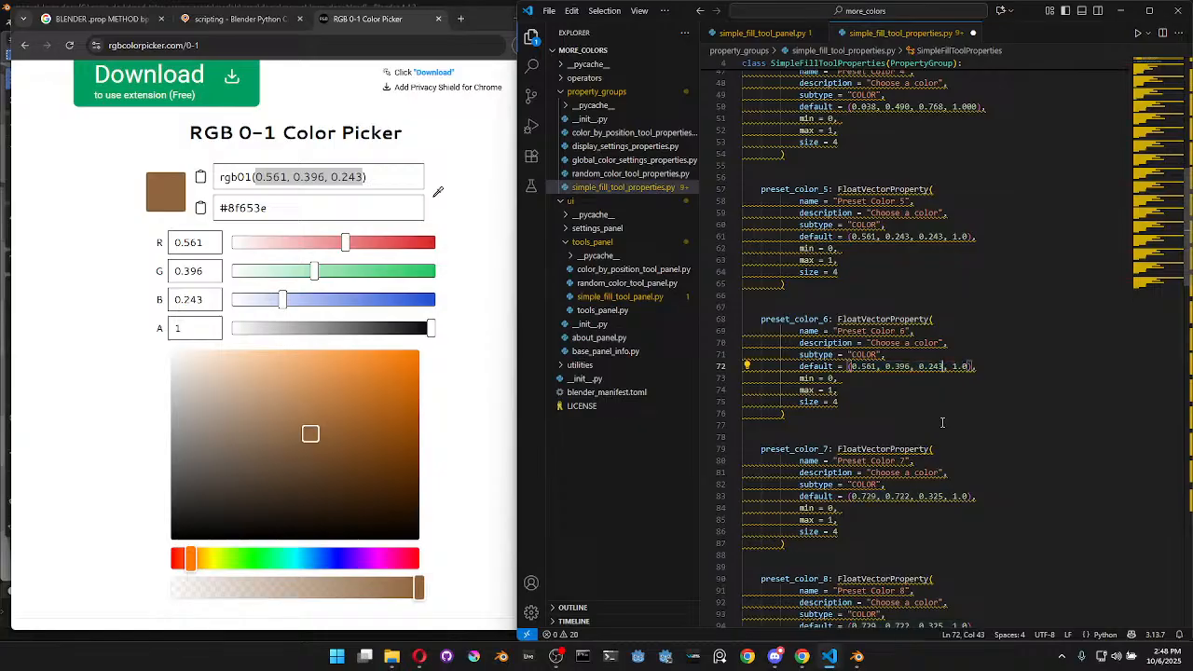
Shift the picker's hue to yellow and paste 0.561, 0.518, 0.243 as preset_color_7's default RGB values
scroll(940, 417, "down", 2)
left_click_drag(221, 556, 208, 558)
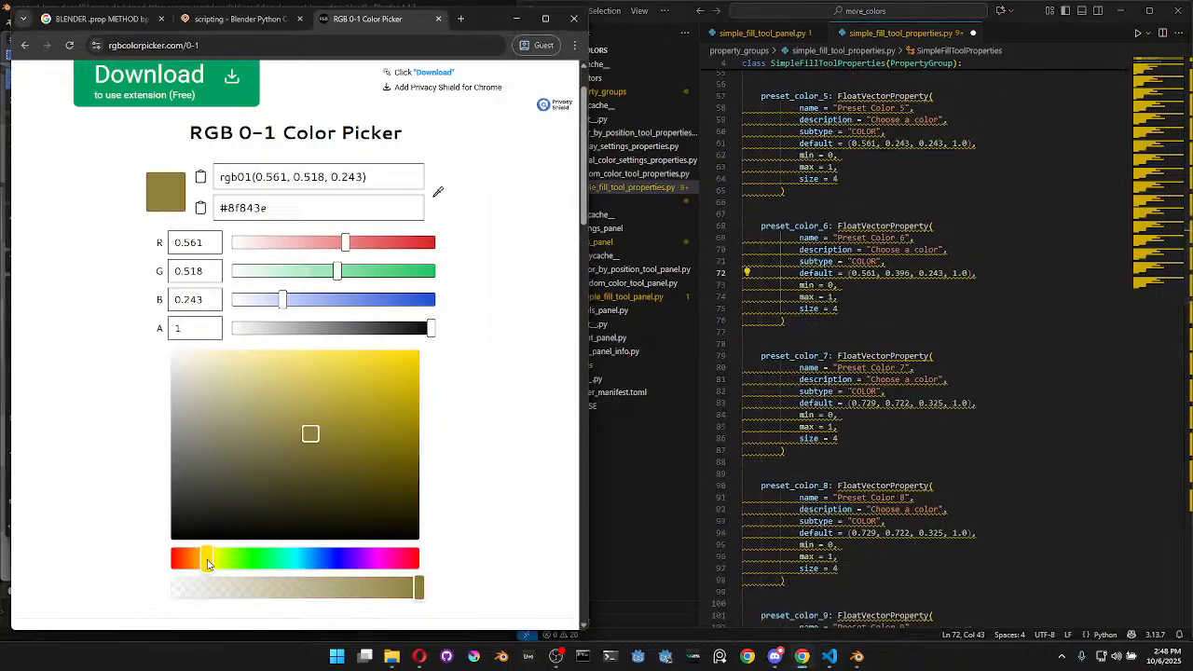
left_click_drag(365, 177, 255, 177)
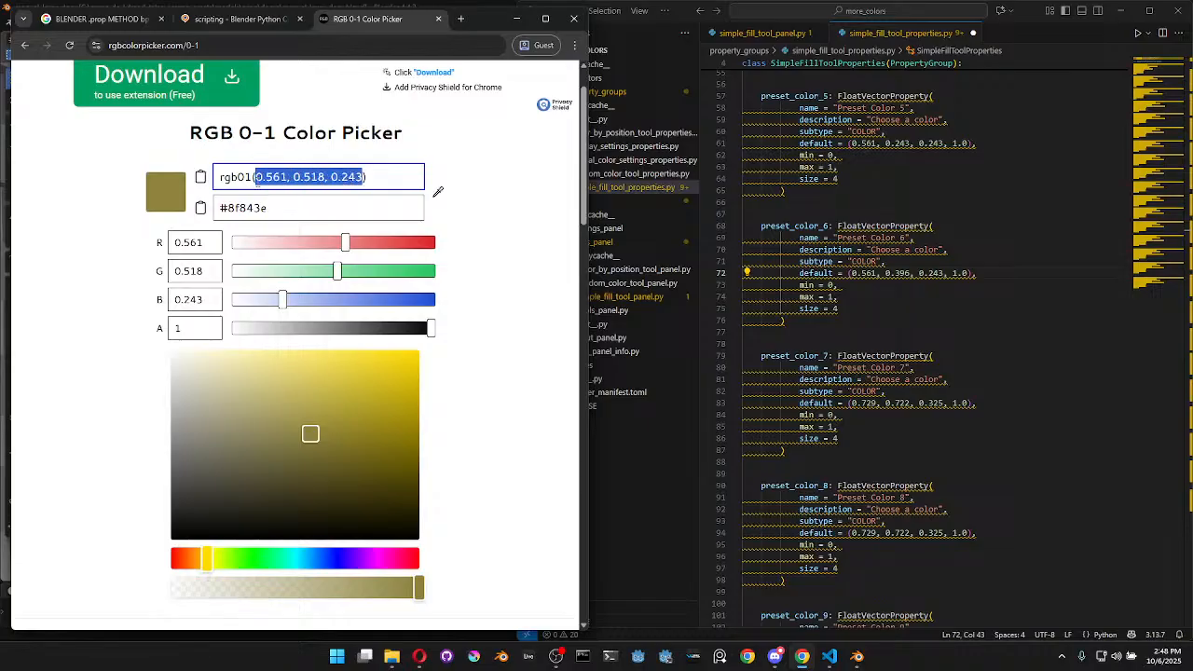
key("ctrl+c")
left_click_drag(851, 403, 947, 404)
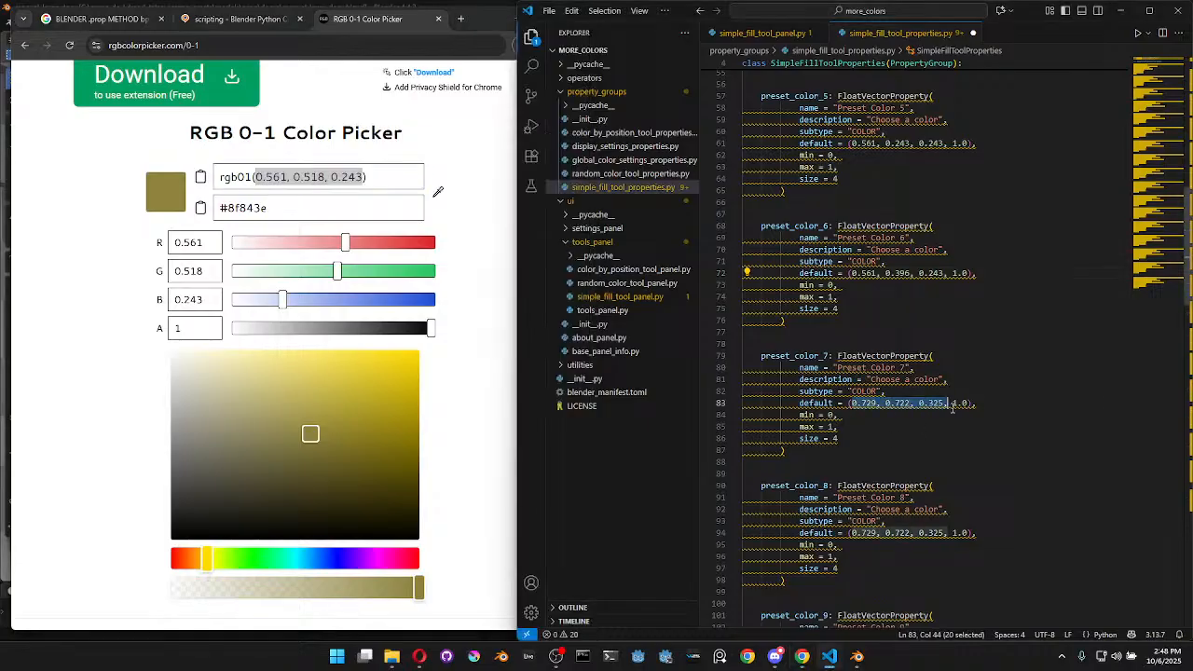
key("ctrl+v")
Shift the picker's hue to yellow-green and paste 0.486, 0.561, 0.243 as preset_color_8's default RGB values
scroll(947, 445, "down", 3)
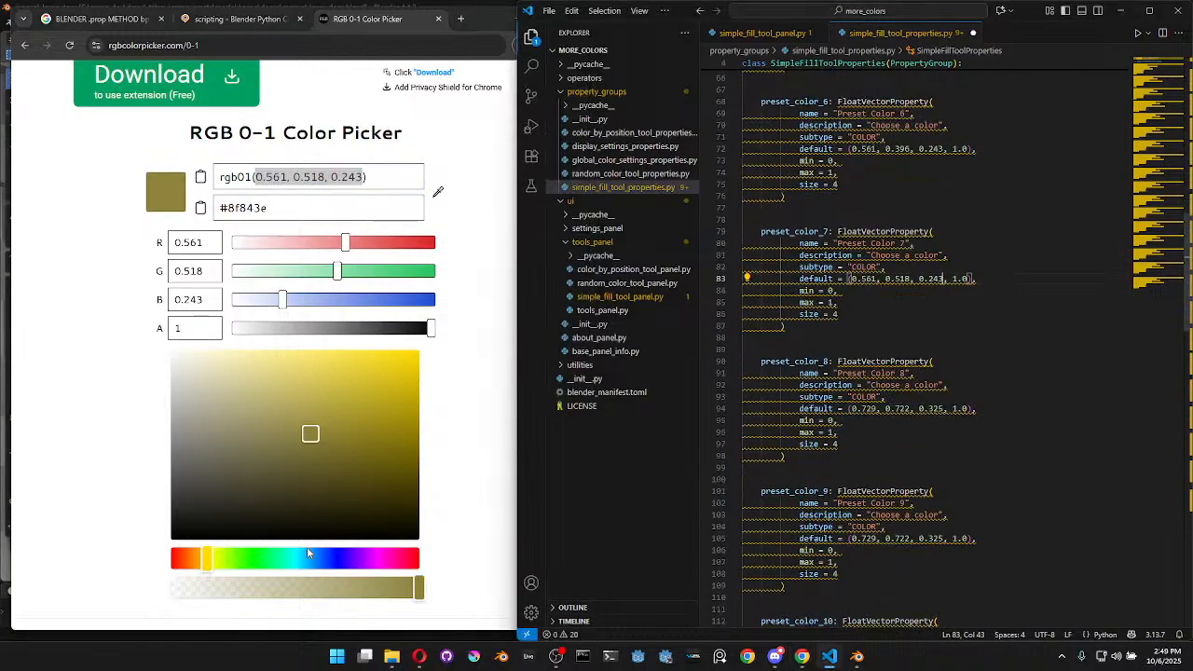
left_click_drag(208, 558, 222, 559)
left_click_drag(255, 178, 365, 177)
key("ctrl+c")
left_click_drag(852, 408, 946, 408)
key("ctrl+v")
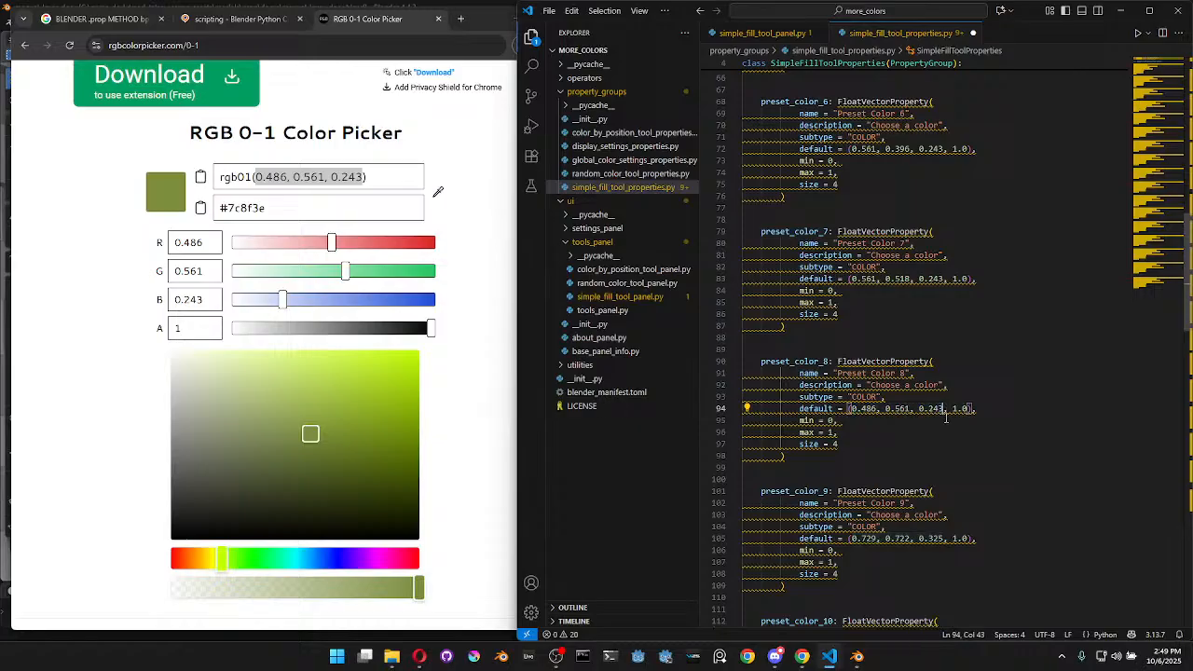
Shift the picker's hue further toward green and paste 0.384, 0.561, 0.243 as preset_color_9's default RGB values
scroll(942, 410, "down", 3)
left_click_drag(205, 559, 237, 559)
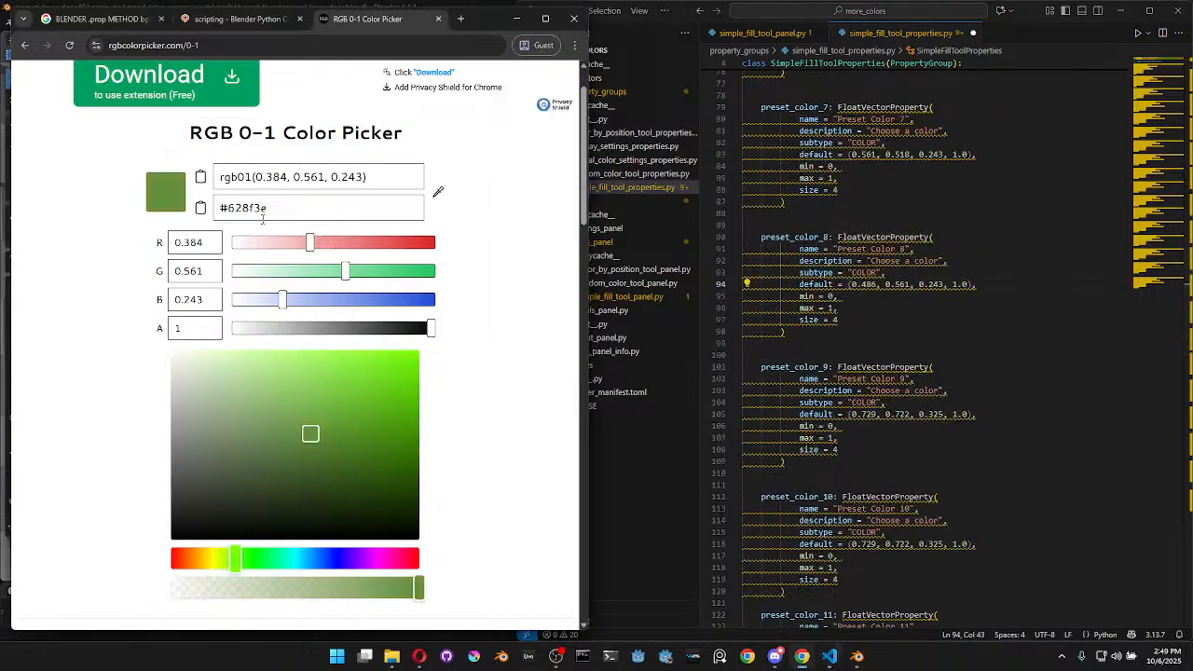
left_click_drag(269, 176, 363, 178)
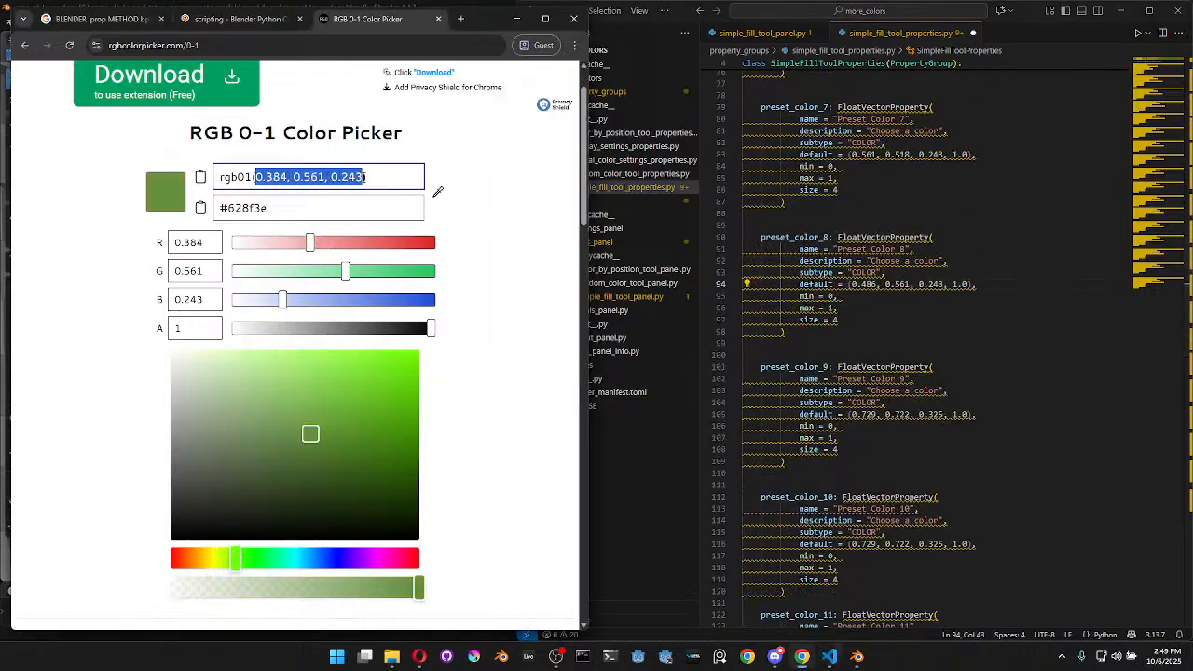
left_click_drag(854, 414, 944, 414)
key("ctrl+v")
Pick a green hue and paste 0.271, 0.561, 0.243 as preset_color_10's default RGB values
scroll(954, 406, "down", 4)
scroll(953, 406, "down", 2)
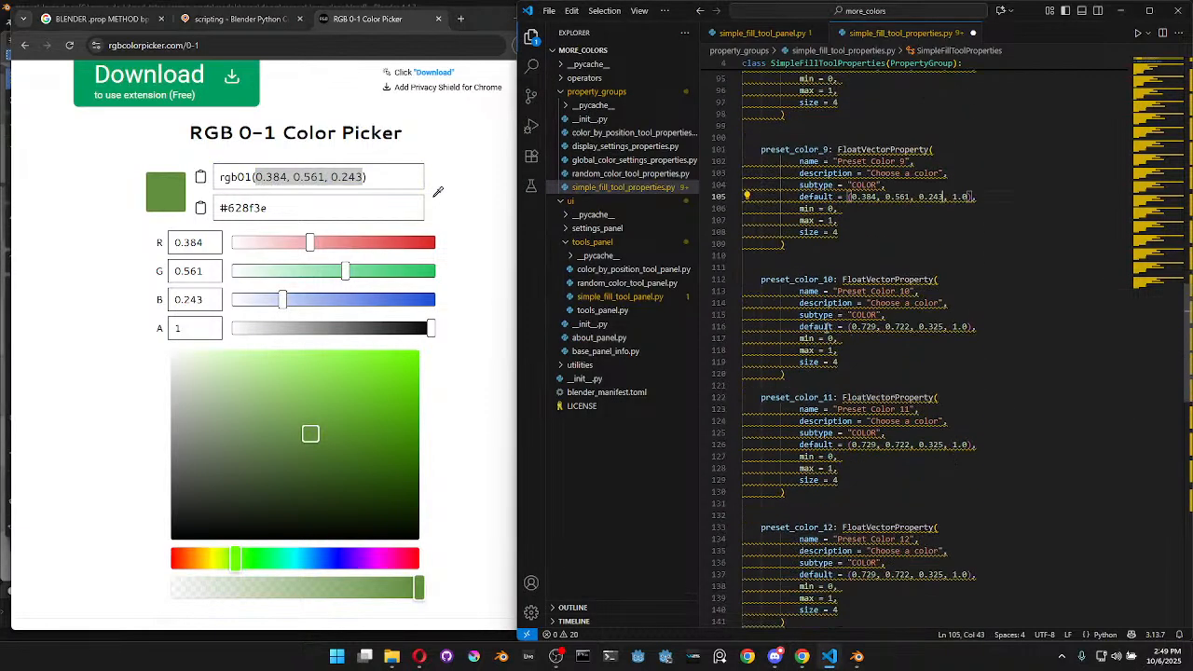
left_click(250, 558)
left_click_drag(255, 177, 363, 177)
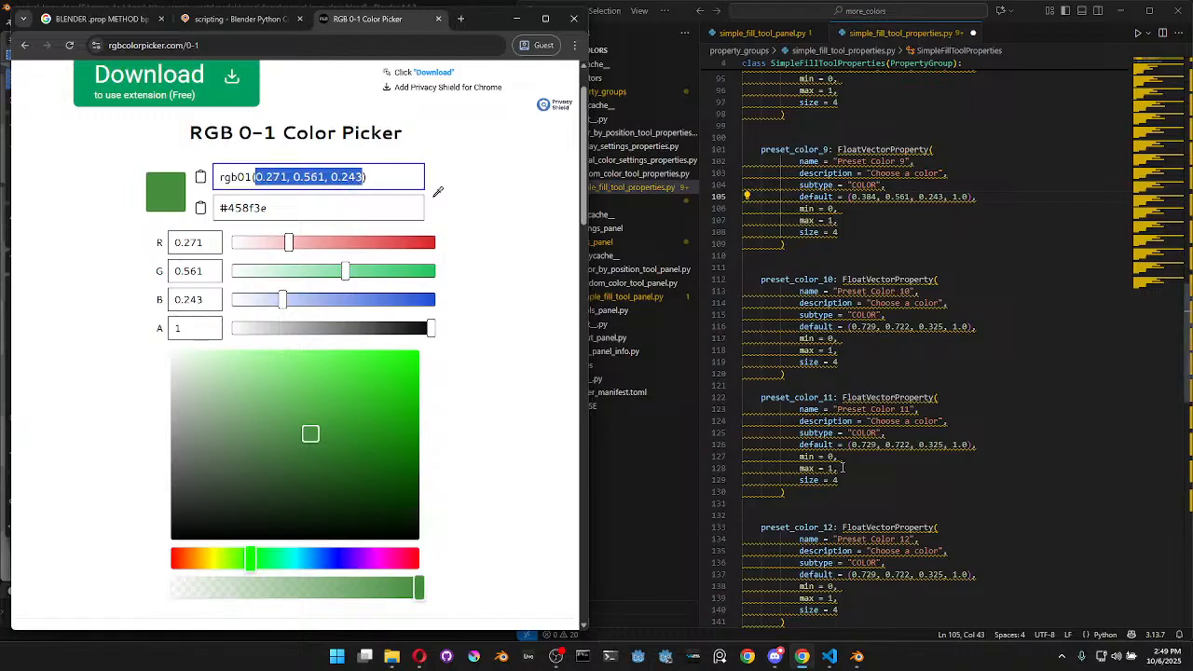
left_click_drag(850, 327, 944, 327)
key("ctrl+v")
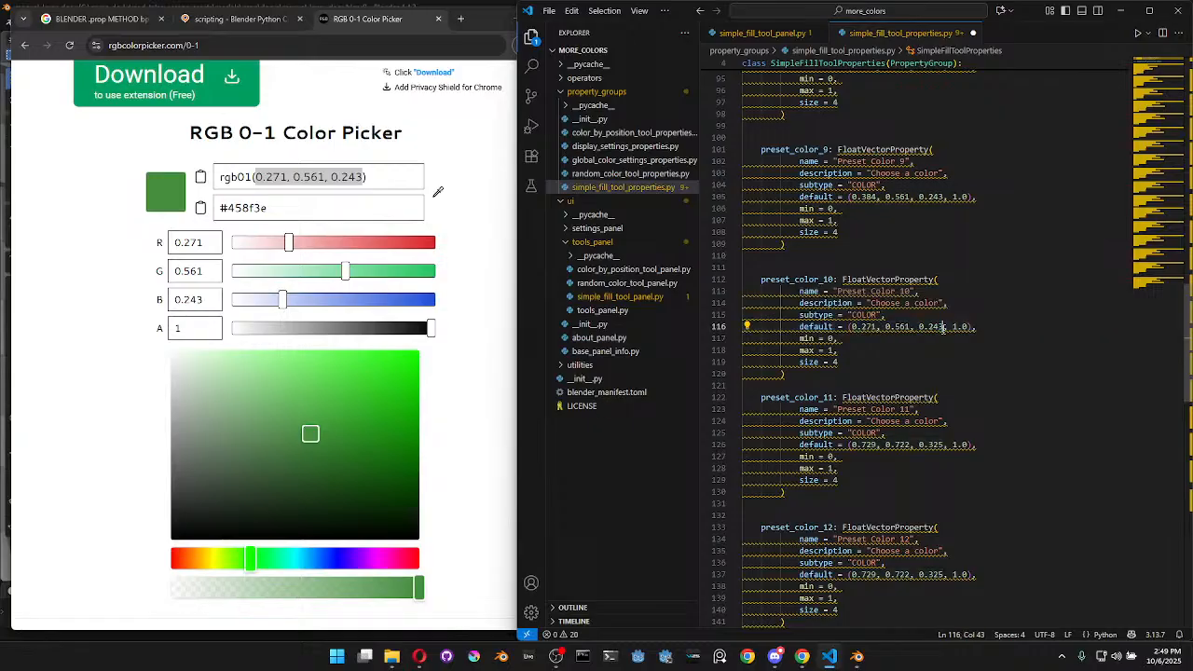
Pick a slightly bluer green and paste 0.243, 0.561, 0.318 as preset_color_11's default RGB values
left_click(264, 559)
left_click_drag(256, 177, 366, 177)
left_click_drag(850, 445, 947, 445)
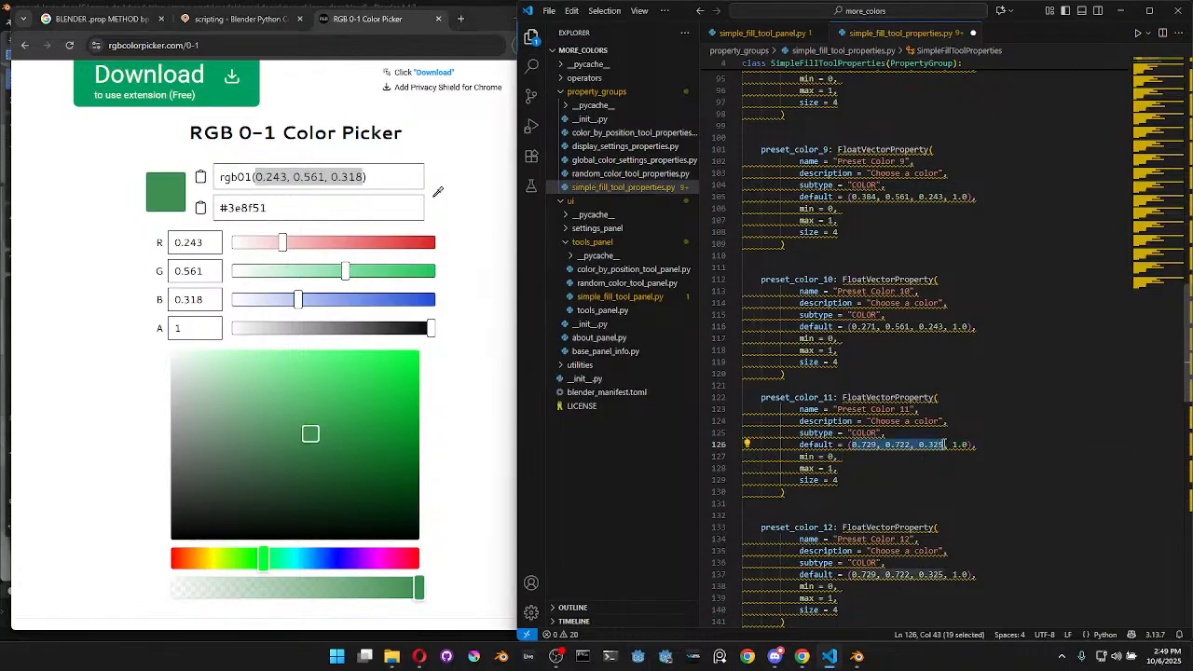
key("ctrl+v")
Shift the picker's hue to sea green and paste 0.243, 0.561, 0.447 as preset_color_12's default RGB values
scroll(958, 420, "down", 3)
scroll(942, 424, "down", 1)
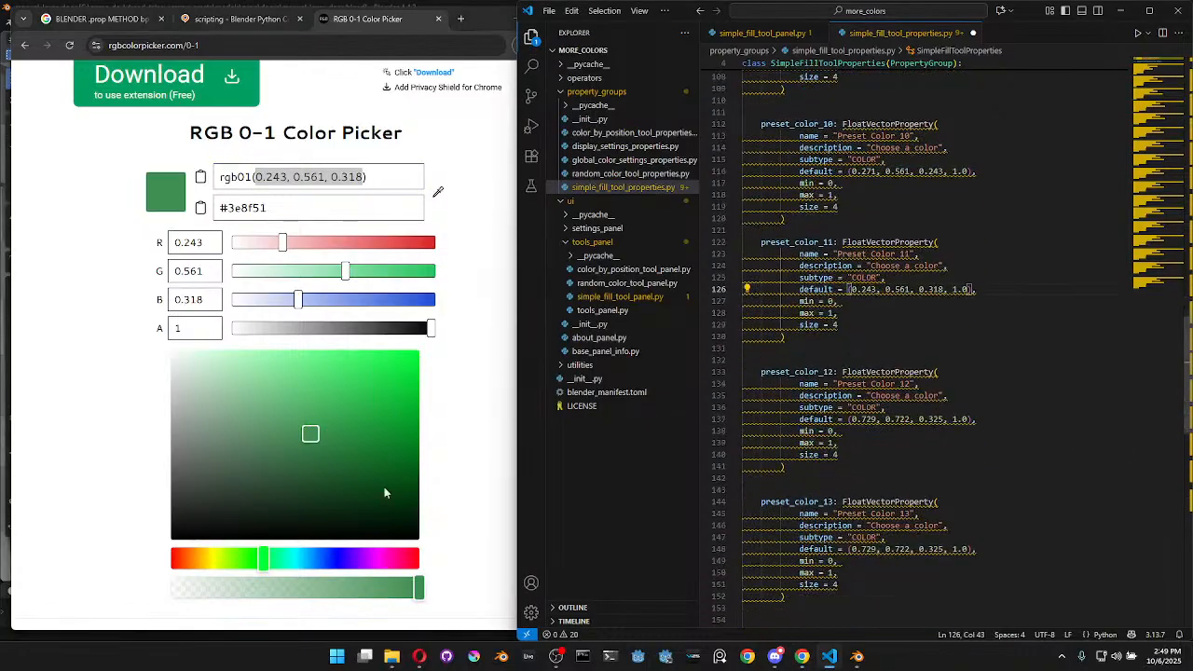
left_click_drag(265, 560, 279, 560)
left_click_drag(254, 177, 362, 180)
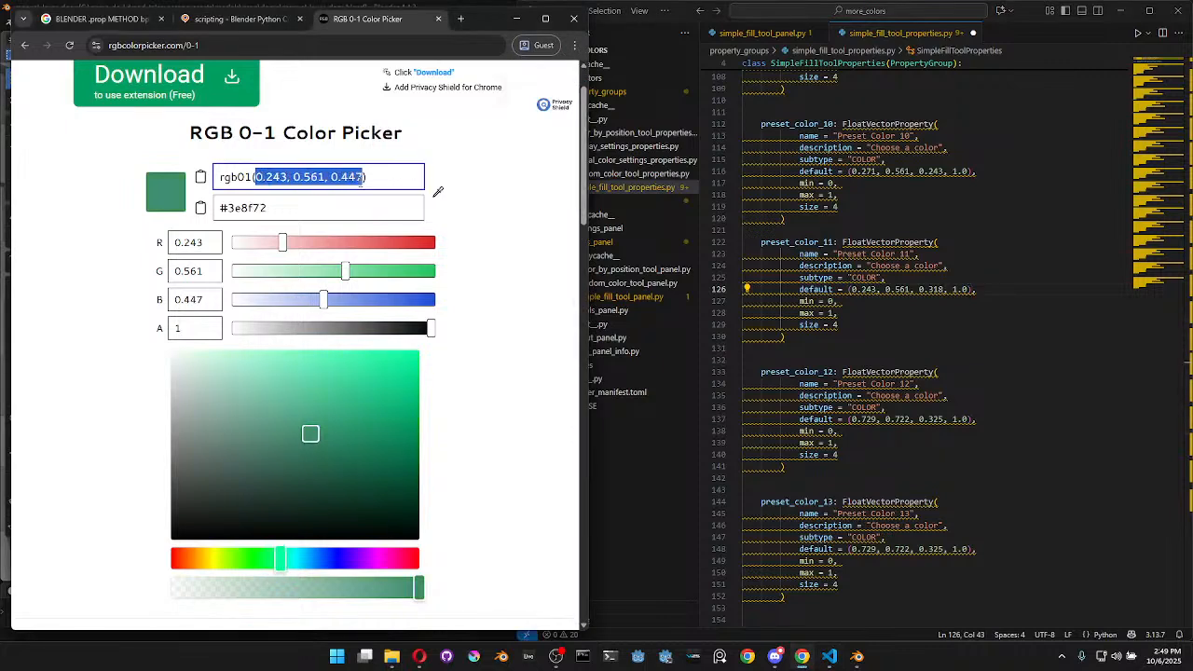
left_click(851, 419)
left_click_drag(851, 419, 944, 420)
key("ctrl+v")
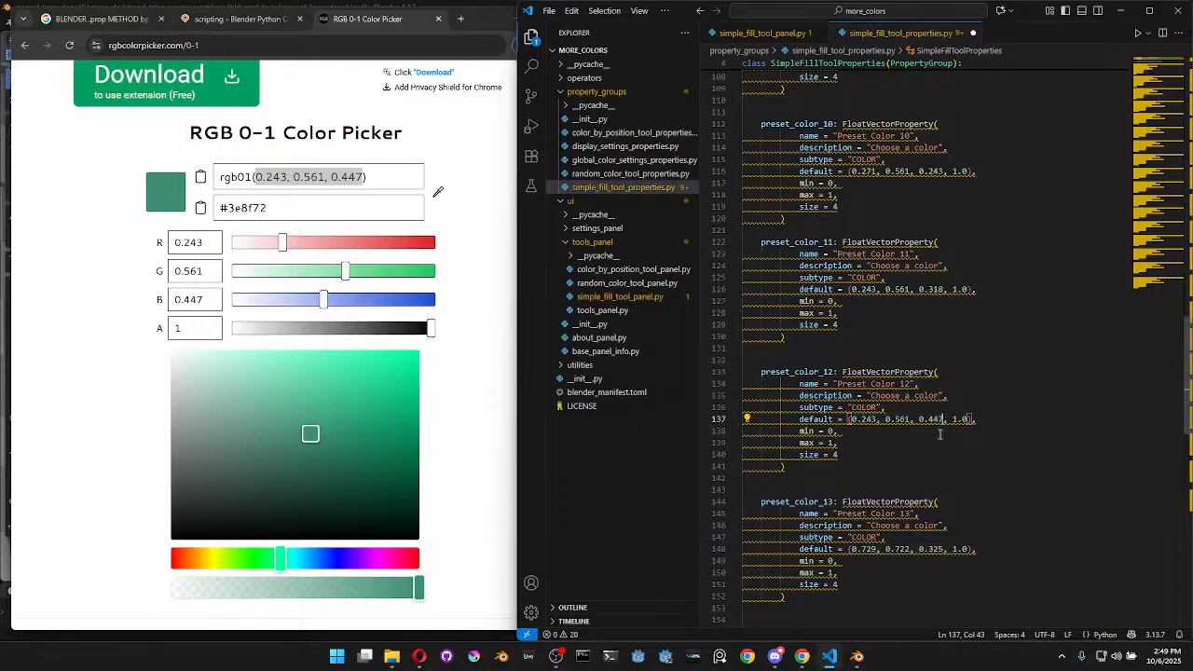
Pick a cyan hue and paste 0.243, 0.557, 0.561 as preset_color_13's default RGB values
scroll(933, 419, "down", 5)
left_click(295, 561)
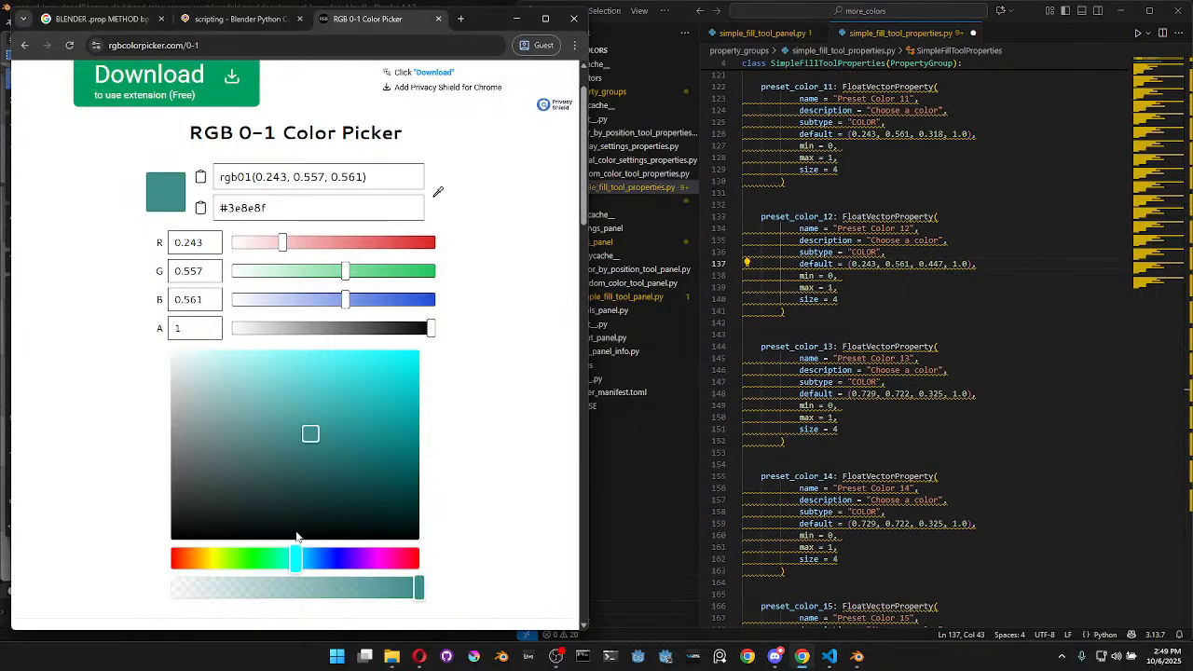
left_click_drag(259, 177, 363, 182)
key("ctrl+c")
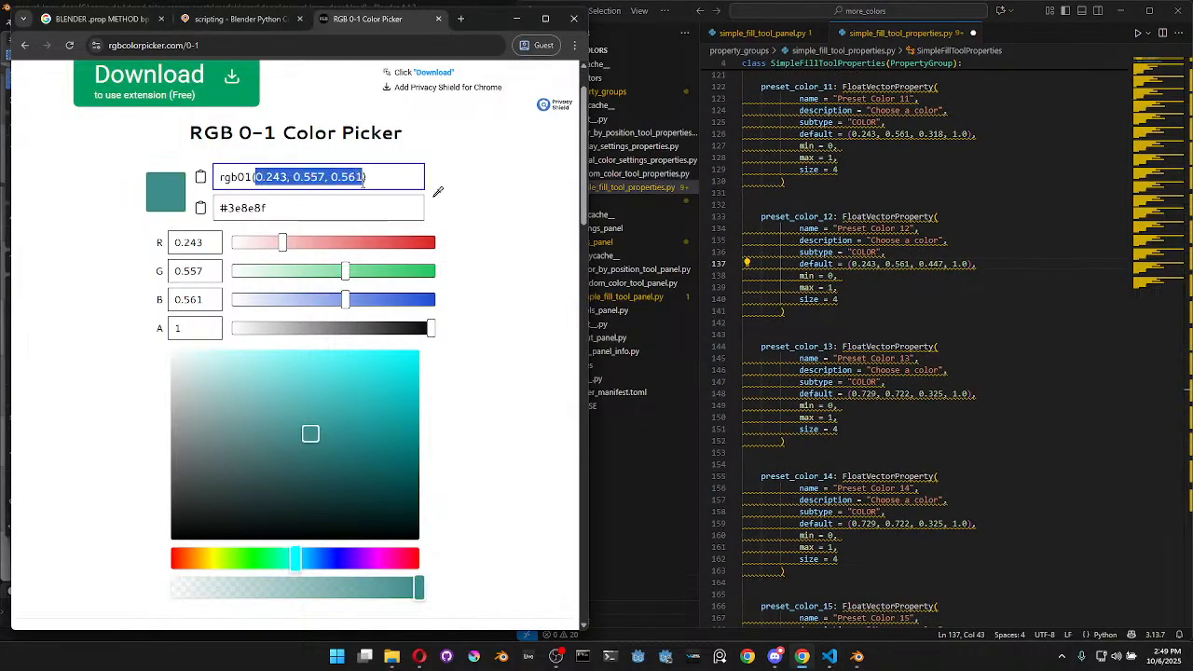
left_click_drag(852, 393, 946, 394)
key("ctrl+v")
Pick a blue hue and paste 0.243, 0.424, 0.561 as preset_color_14's default RGB values
scroll(945, 394, "down", 3)
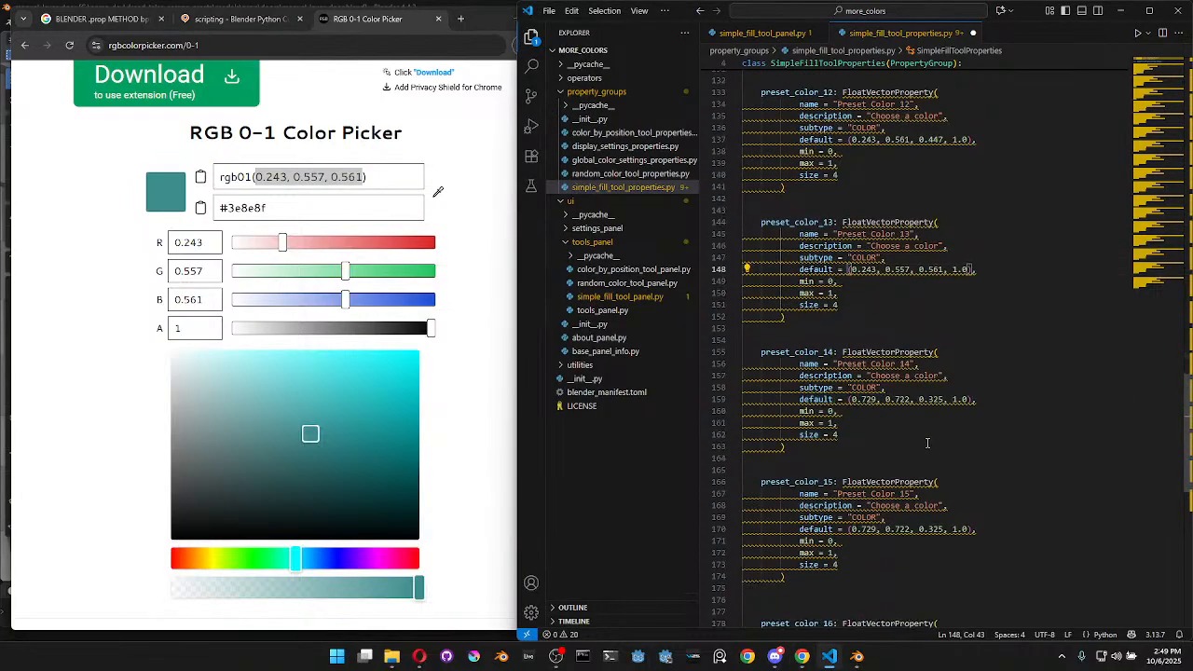
left_click(256, 611)
left_click(315, 562)
left_click_drag(255, 177, 366, 177)
key("ctrl+c")
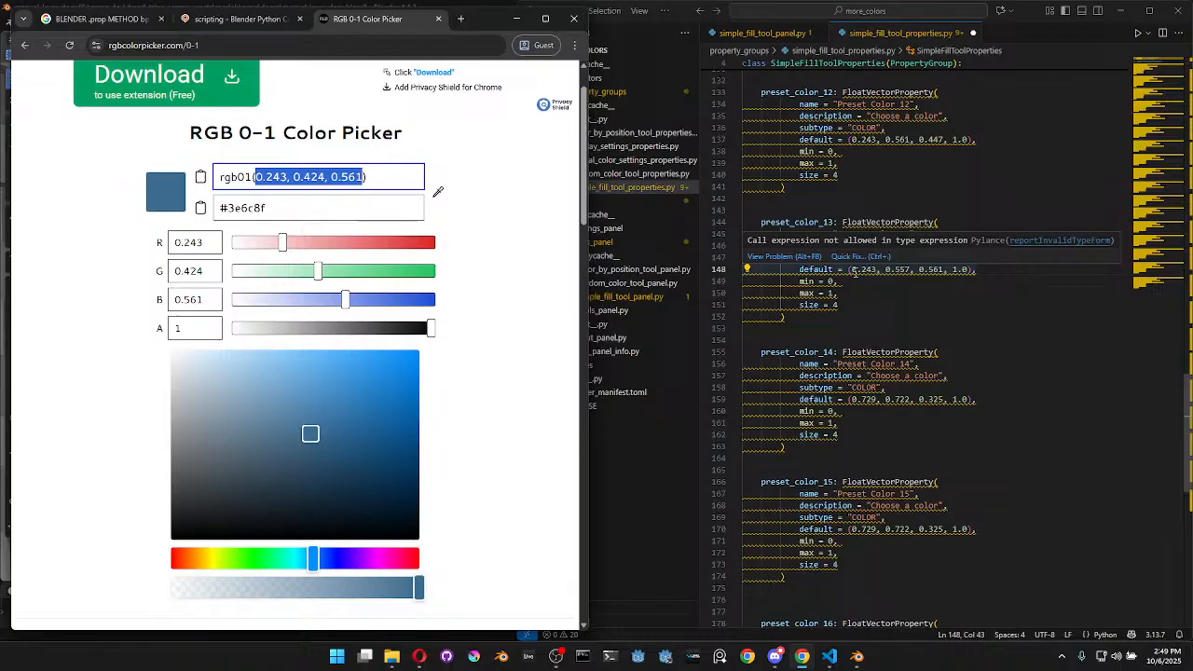
left_click(862, 401)
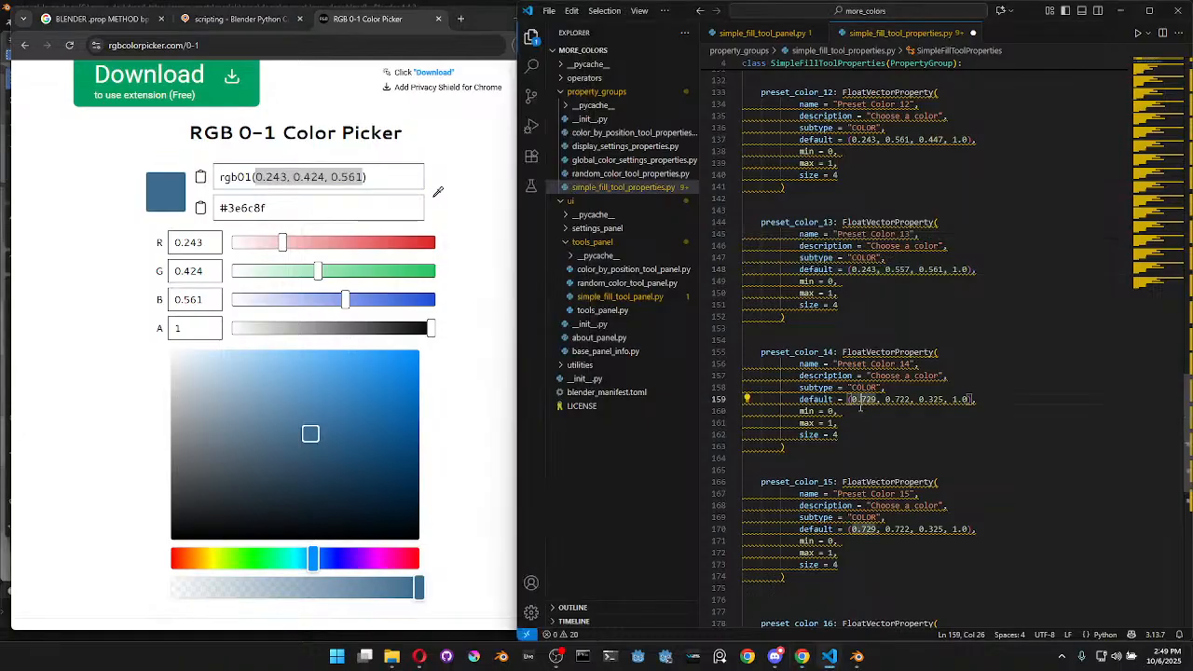
left_click_drag(856, 402, 947, 403)
key("ctrl+v")
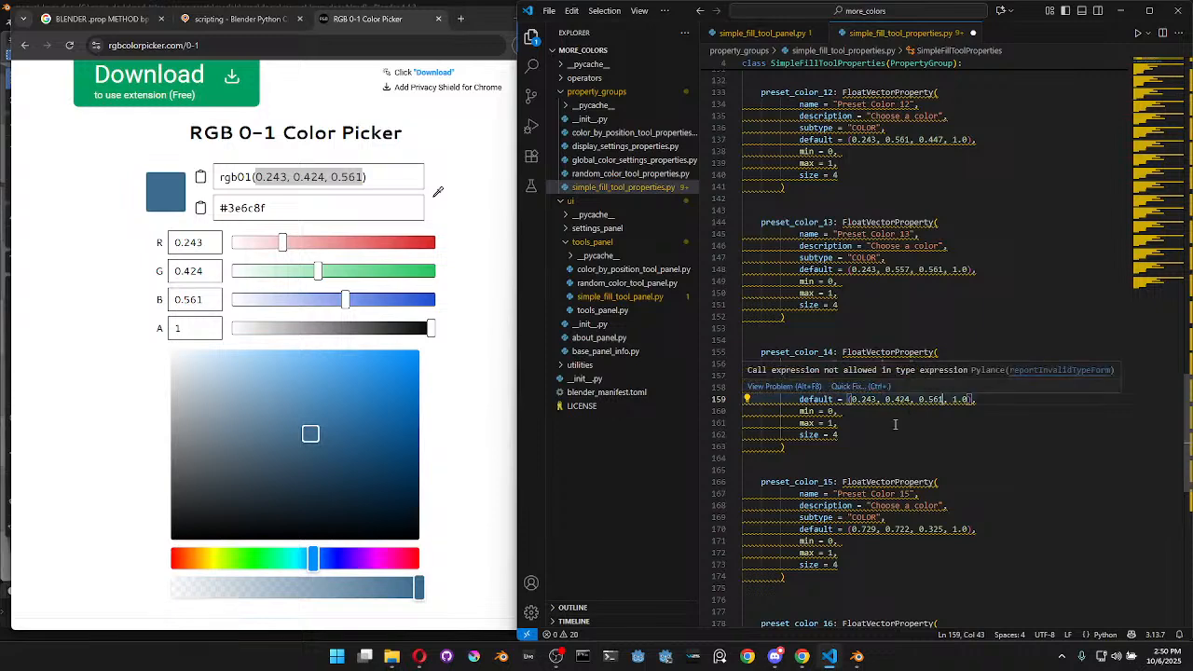
scroll(894, 441, "down", 6)
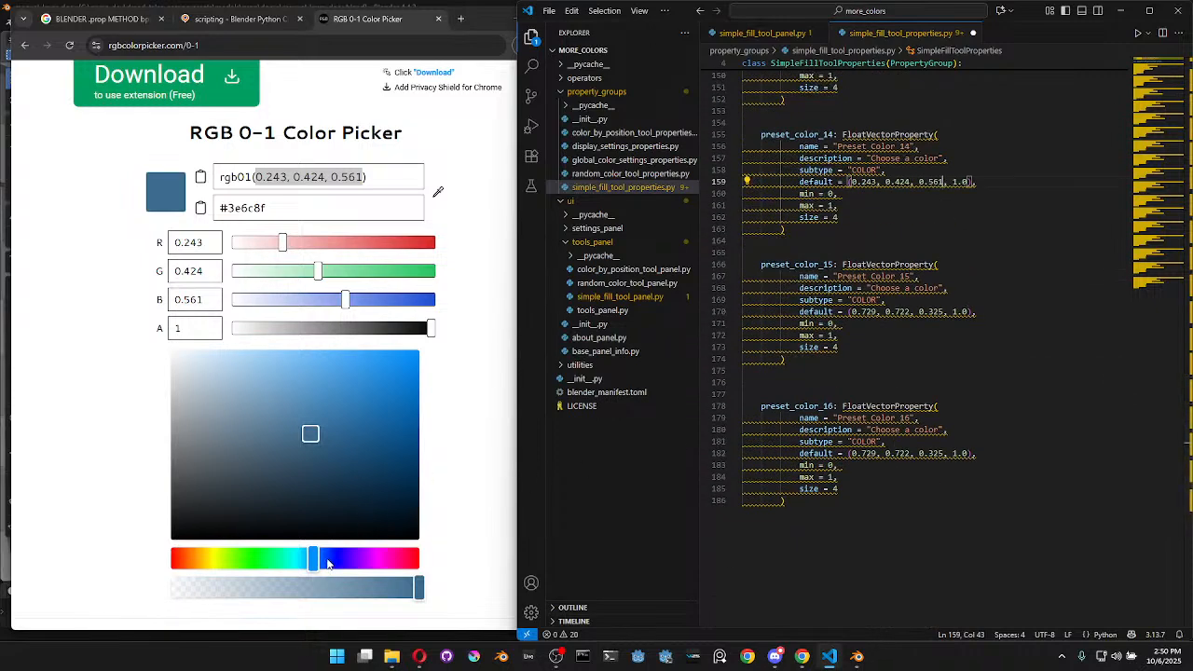
Pick an indigo-blue hue and paste 0.243, 0.271, 0.561 as preset_color_15's default RGB values
left_click_drag(320, 563, 334, 563)
left_click_drag(258, 177, 365, 182)
key("ctrl+c")
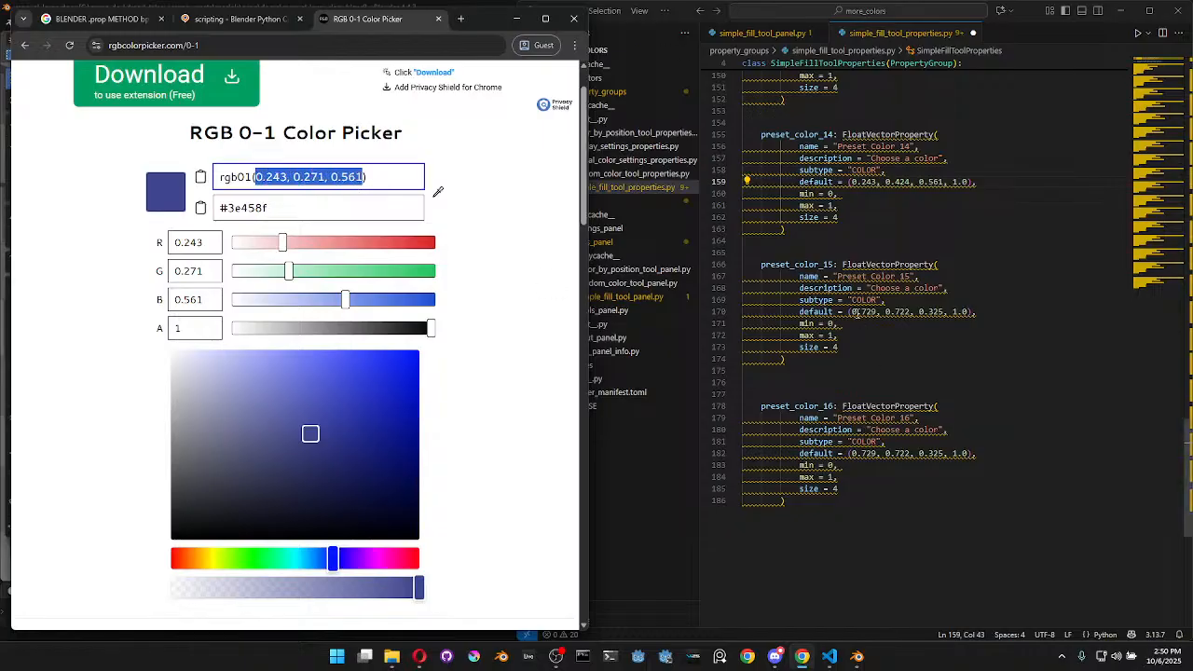
double_click(858, 314)
left_click(854, 313)
left_click(945, 313, "shift")
key("ctrl+v")
Pick a violet hue, paste 0.365, 0.243, 0.561 as preset_color_16's default RGB values, and save the properties file
left_click(352, 564)
left_click_drag(256, 177, 363, 180)
key("ctrl+c")
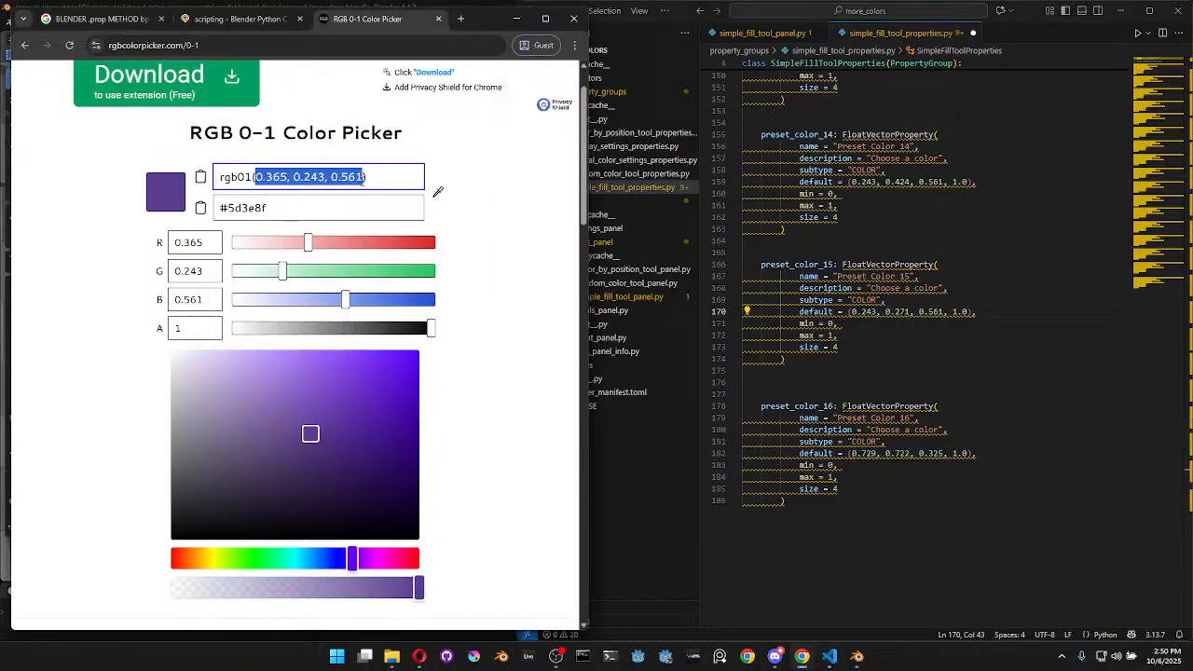
left_click_drag(850, 454, 944, 454)
key("ctrl+v")
left_click(1018, 416)
key("ctrl+s")
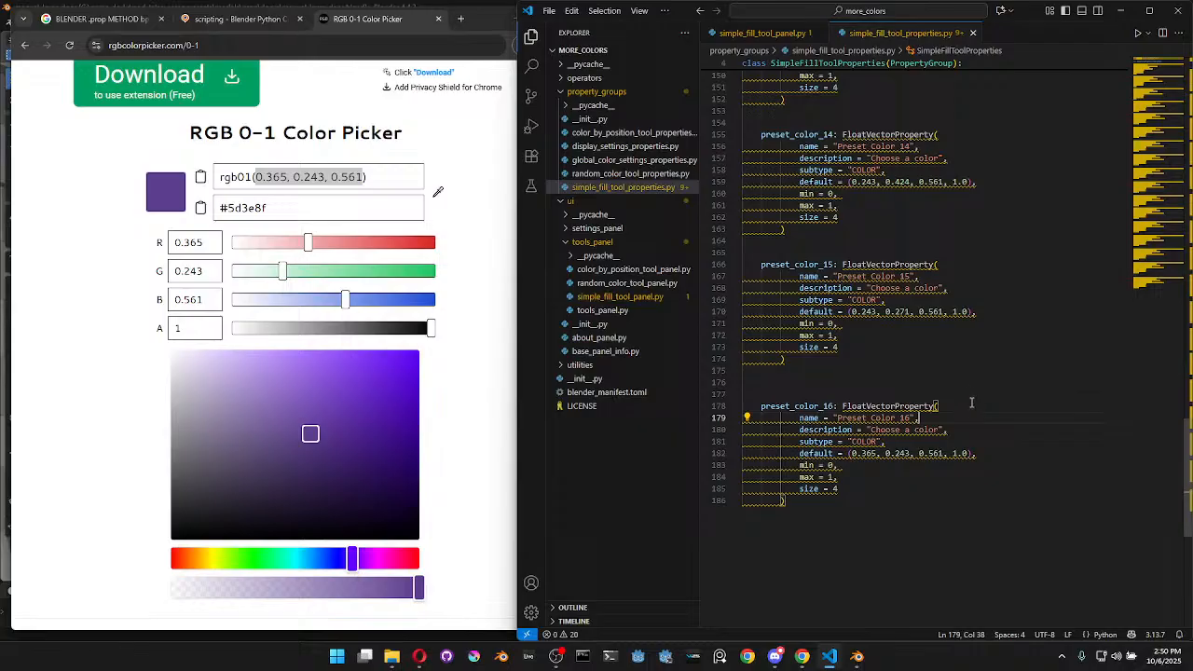
left_click(1005, 339)
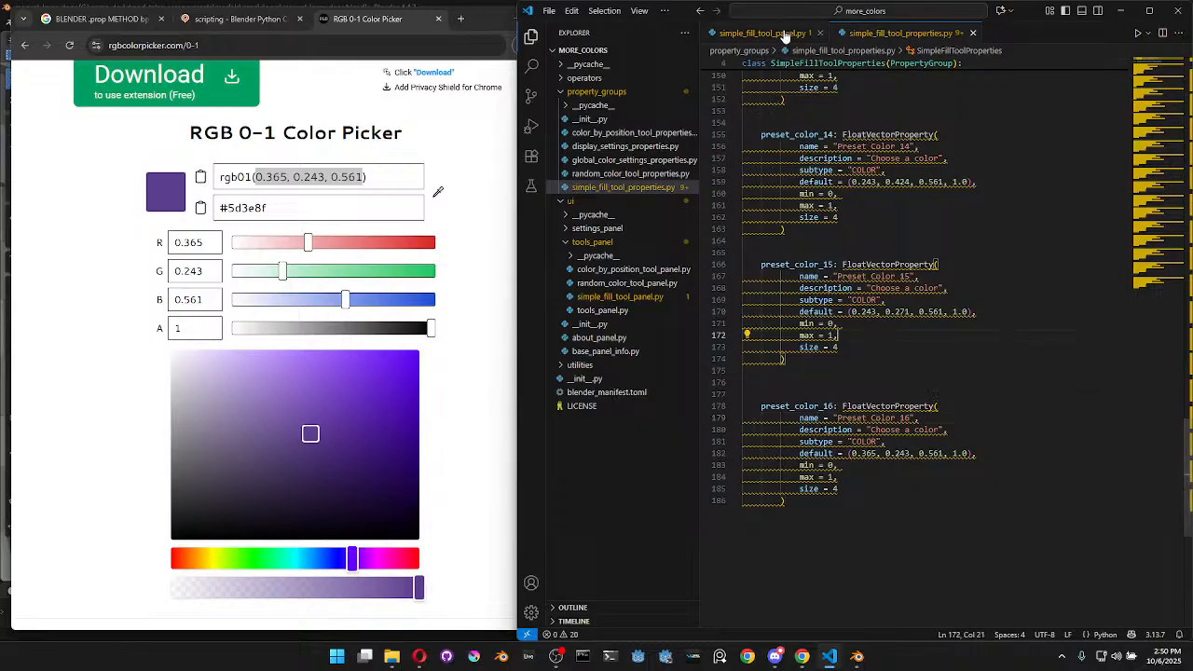
In simple_fill_tool_panel.py, duplicate the preset_color_5 row block directly below itself and align its indentation
left_click(785, 35)
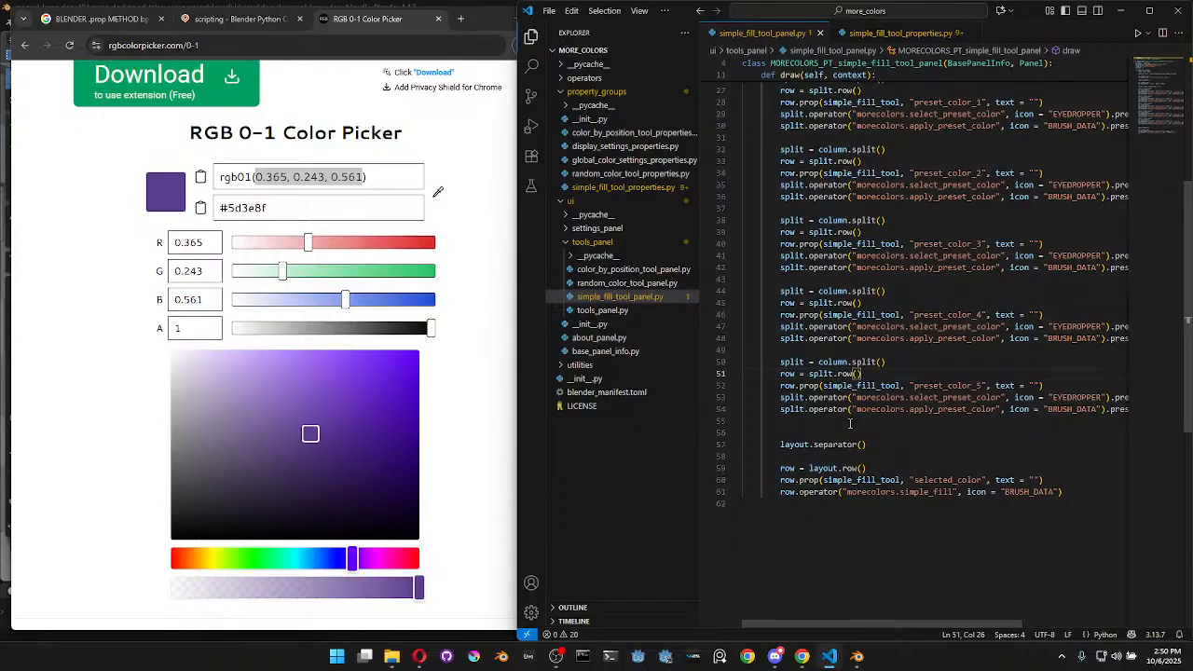
left_click_drag(850, 424, 752, 361)
key("ctrl+c")
left_click(902, 424)
key("Return")
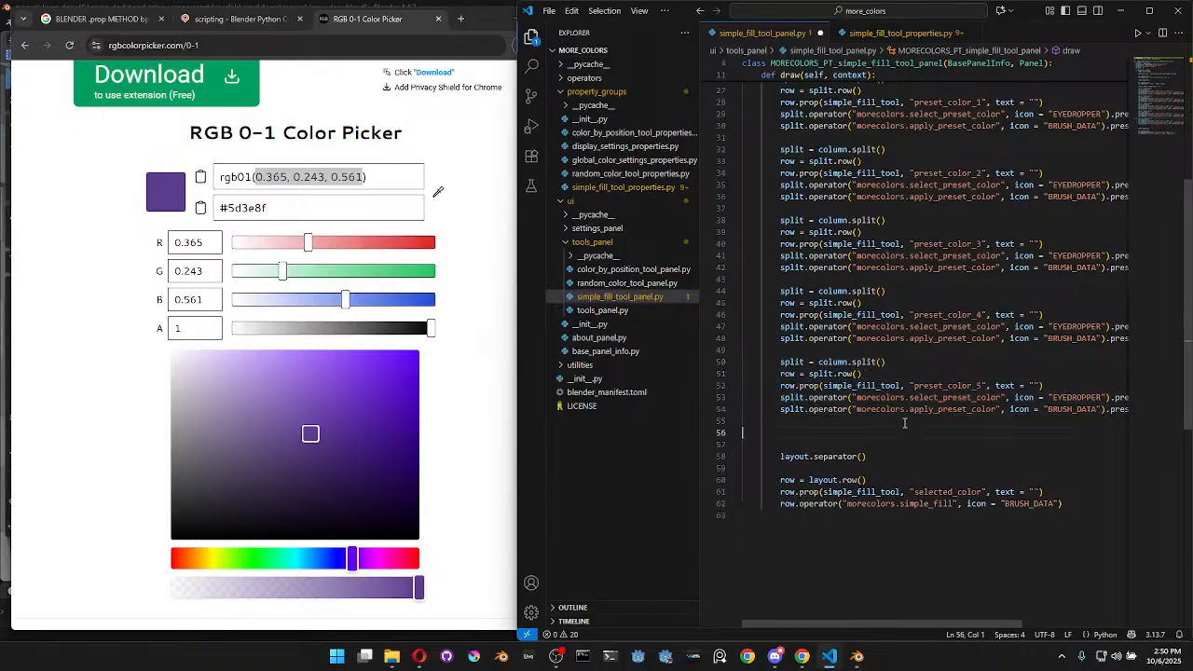
key("ctrl+v")
left_click(772, 433)
key("Tab")
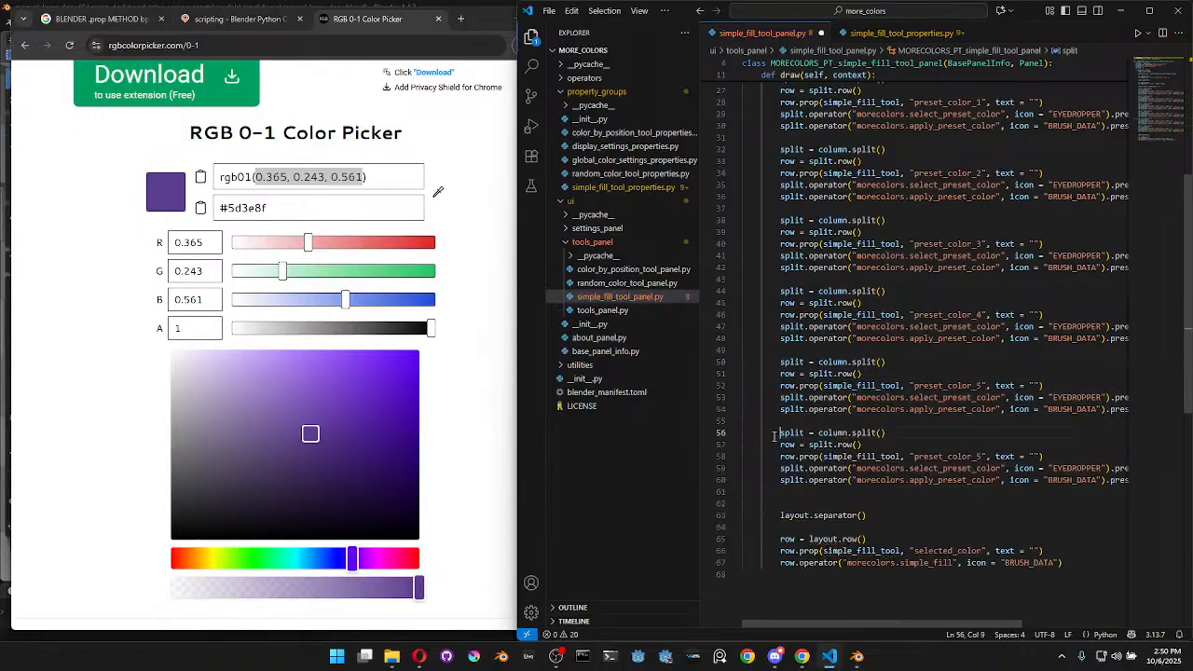
Hide the file explorer sidebar and change all three preset references in the duplicated block to preset_color_6
left_click_drag(981, 455, 976, 457)
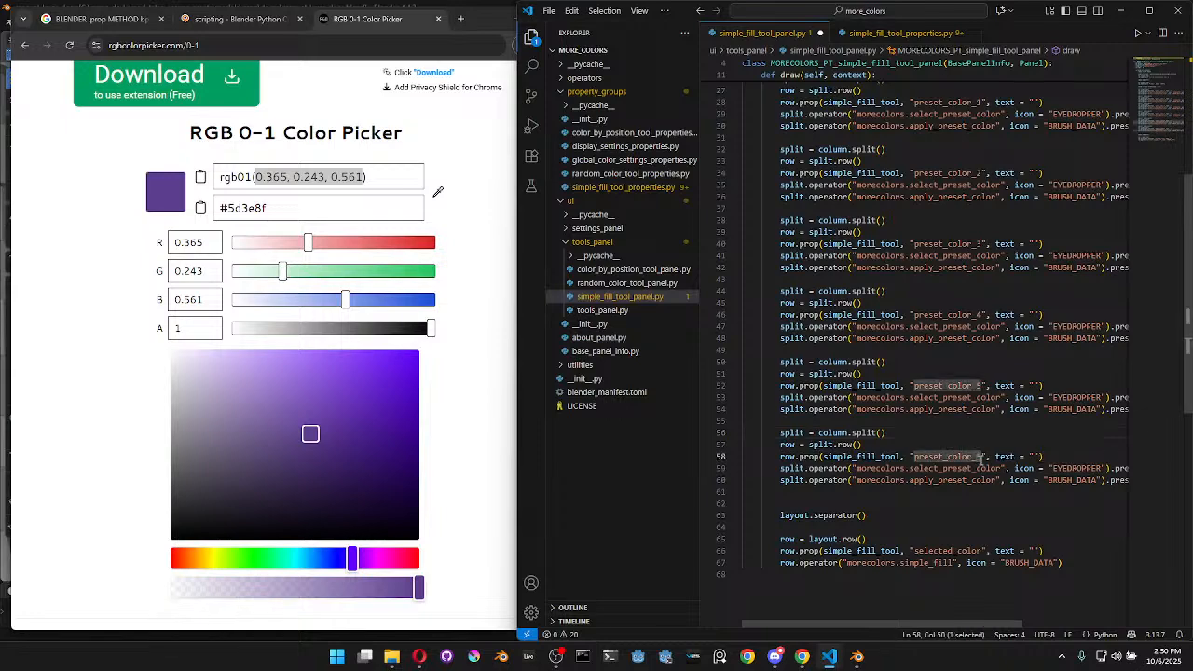
key("ctrl+b")
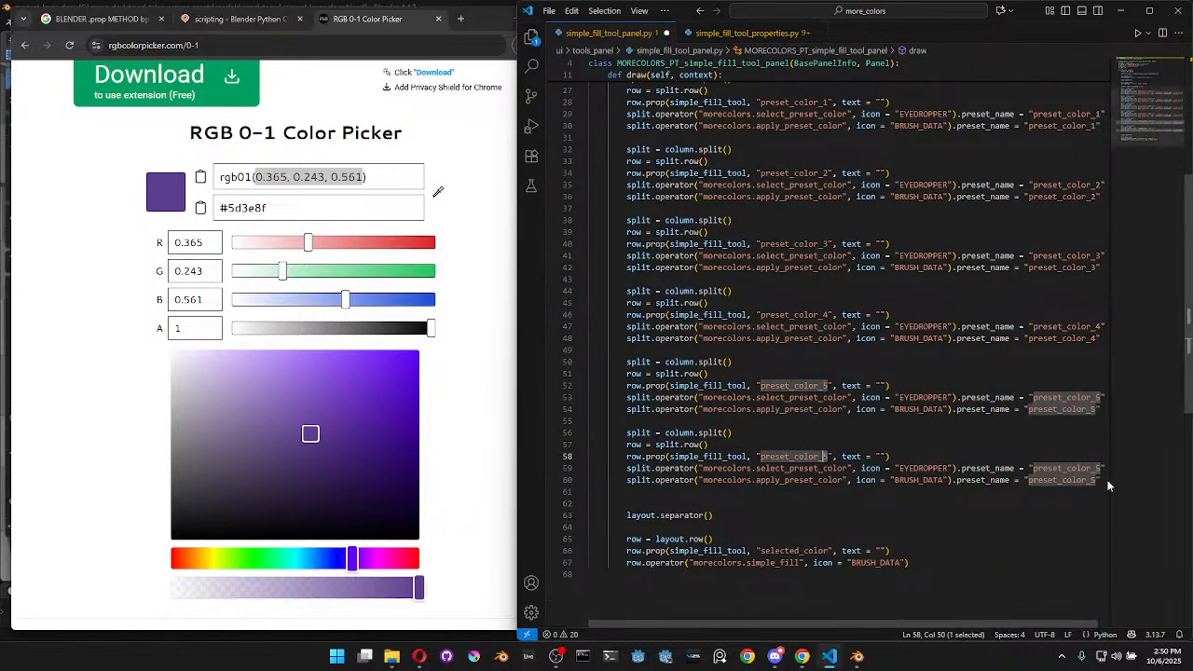
type("6")
left_click_drag(1096, 469, 1091, 481)
type("66")
Paste another aligned copy of the preset row block below the preset_color_6 block and set its three references to preset_color_6
left_click(754, 494)
key("Return")
type("split = column.split() row = split.row() row.prop(simple_fill_tool, \"preset_color_5\", text = \"\") split.operator(\"morecolors.select_preset_color\", icon = \"EYEDROPPER\").preset_name = \"preset_color_5\" split.operator(\"morecolors.apply_preset_color\", icon = \"BRUSH_DATA\").preset_name = \"preset_color_5\"")
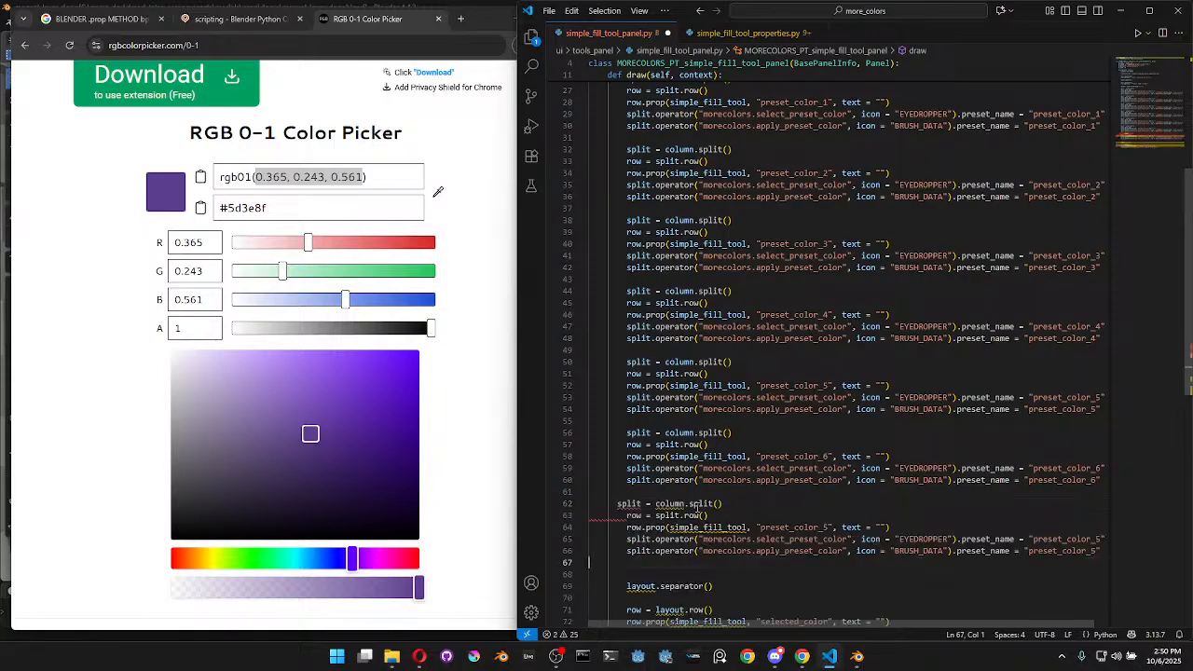
left_click(615, 508)
key("Tab")
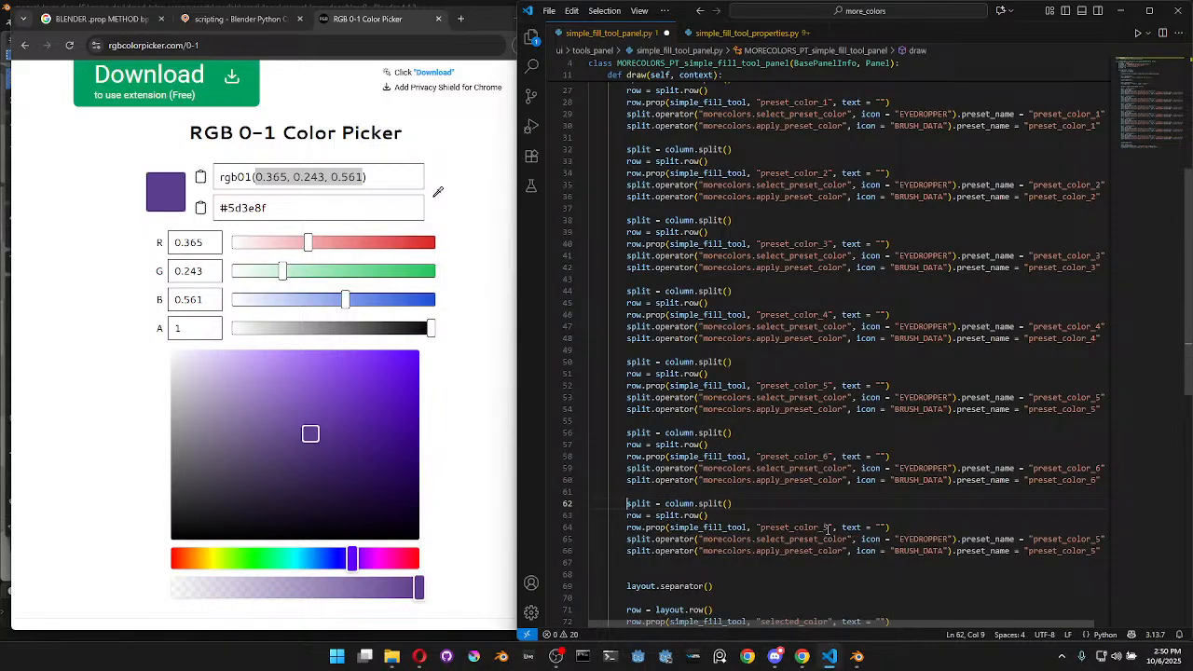
left_click_drag(833, 528, 825, 529)
type("6")
left_click_drag(1103, 539, 1097, 551)
type("66")
Paste another preset row block above the layout separator and set its three references to preset_color_7
scroll(676, 508, "down", 2)
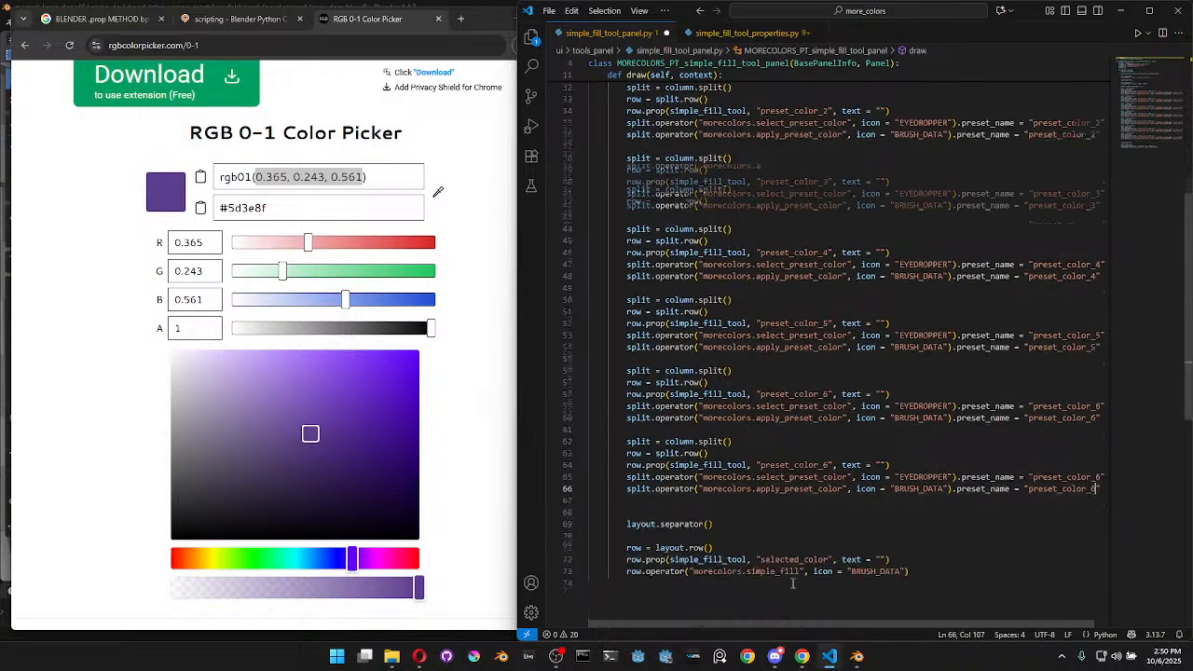
left_click(691, 489)
left_click(675, 503)
type("split = column.split() row = split.row() row.prop(simple_fill_tool, \"preset_color_5\", text = \"\") split.operator(\"morecolors.select_preset_color\", icon = \"EYEDROPPER\").preset_name = \"preset_color_5\" split.operator(\"morecolors.apply_preset_color\", icon = \"BRUSH_DATA\").preset_name = \"preset_color_5\"")
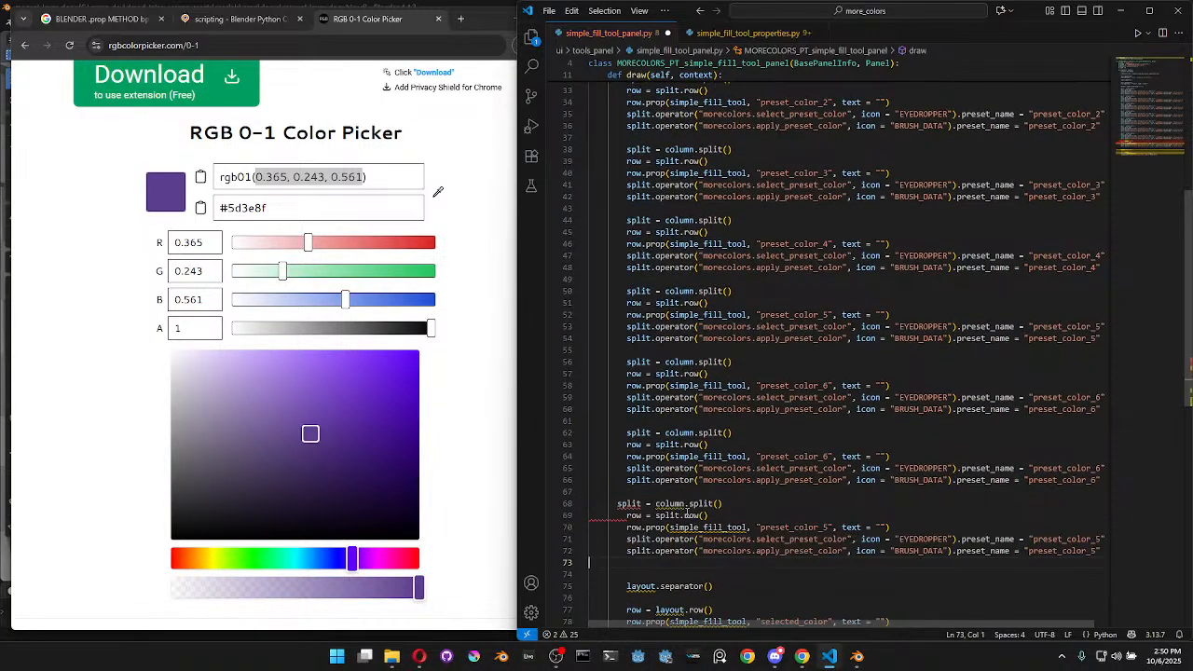
left_click_drag(829, 528, 824, 528)
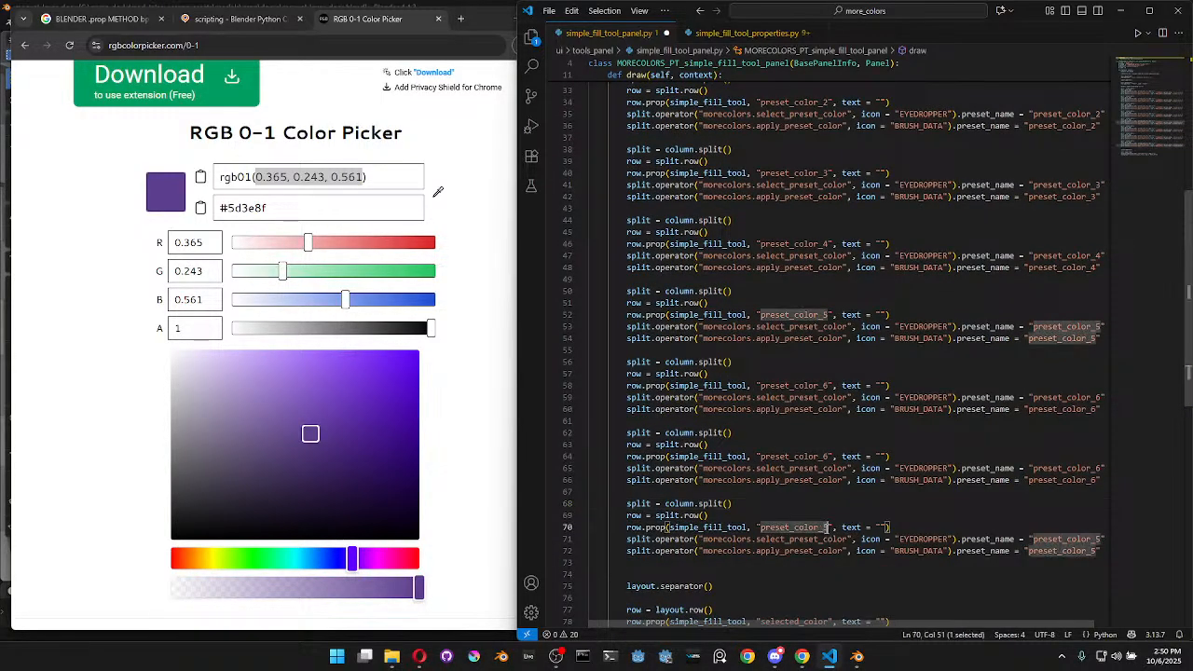
type("7")
type("7")
left_click_drag(1100, 538, 1093, 551)
type("7")
Paste a preset row block below the preset_color_7 block and set its three references to preset_color_8
left_click(804, 563)
key("Return")
type("split = column.split() row = split.row() row.prop(simple_fill_tool, \"preset_color_5\", text = \"\") split.operator(\"morecolors.select_preset_color\", icon = \"EYEDROPPER\").preset_name = \"preset_color_5\" split.operator(\"morecolors.apply_preset_color\", icon = \"BRUSH_DATA\").preset_name = \"preset_color_5\"")
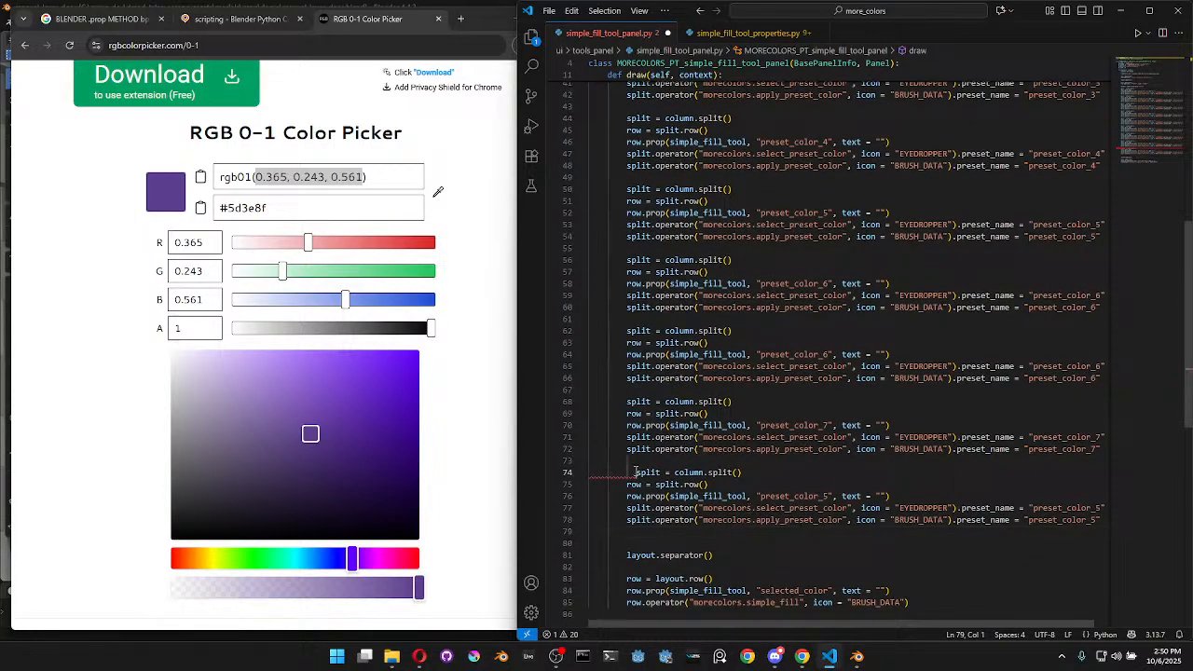
left_click_drag(831, 496, 824, 496)
type("8")
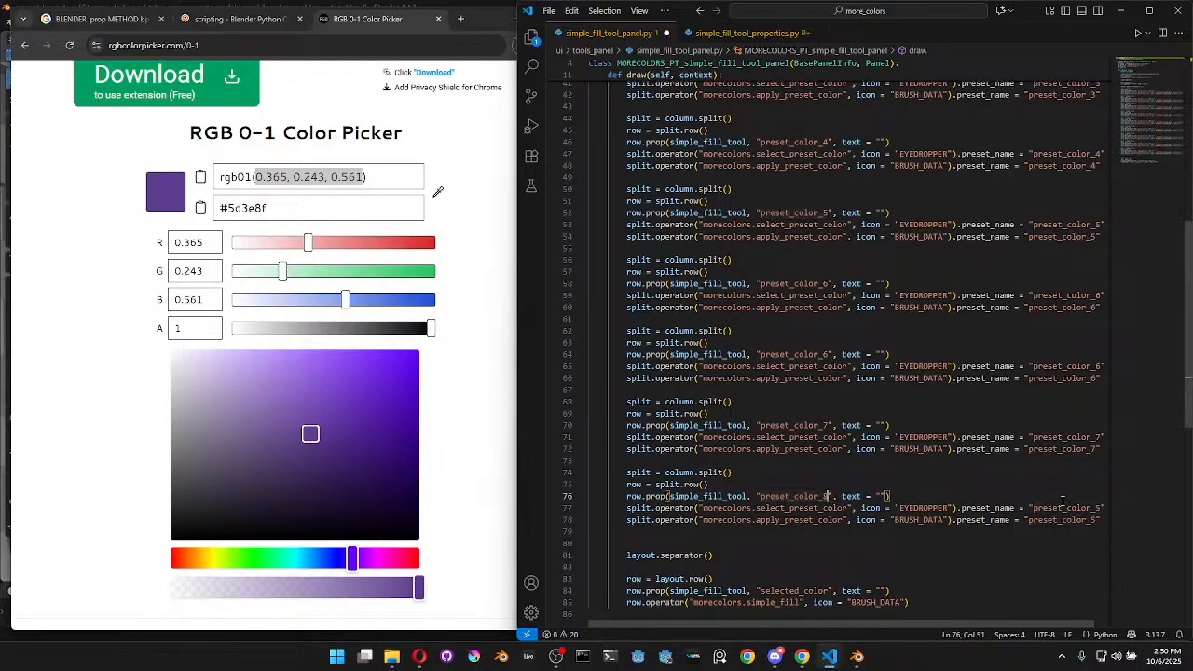
left_click_drag(1105, 508, 1094, 520)
type("8")
type("8")
Paste a preset row block below the preset_color_8 block, fix its indentation, and set its three references to preset_color_9
left_click(891, 533)
key("Return")
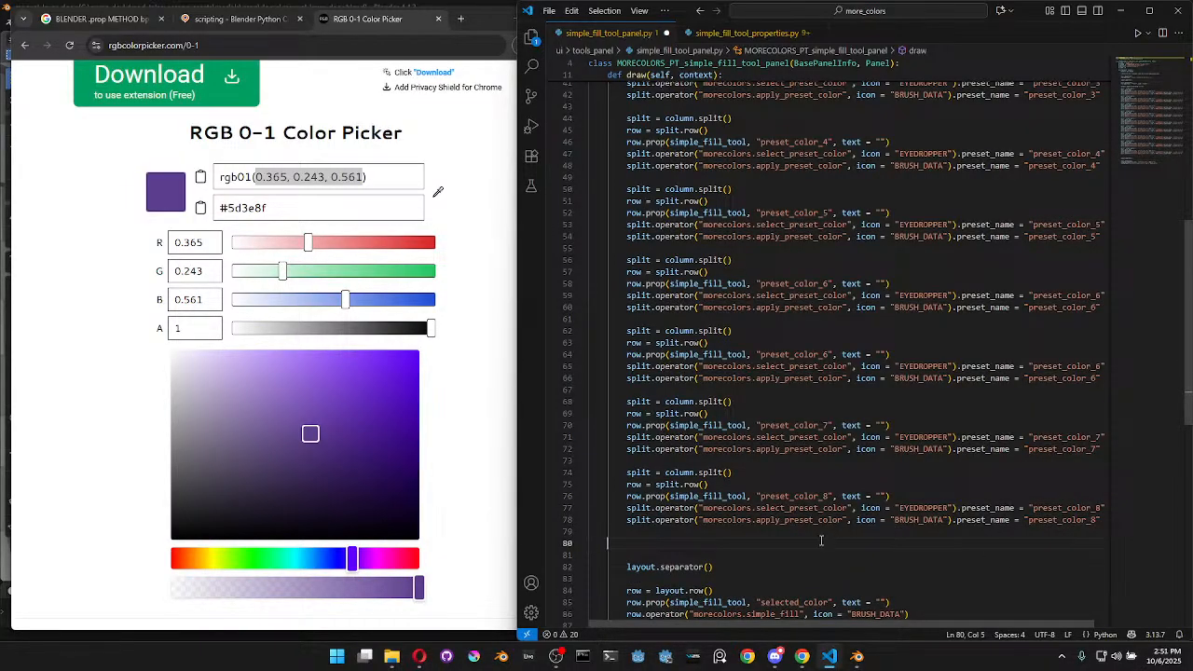
type("split = column.split() row = split.row() row.prop(simple_fill_tool, \"preset_color_5\", text = \"\") split.operator(\"morecolors.select_preset_color\", icon = \"EYEDROPPER\").preset_name = \"preset_color_5\" split.operator(\"morecolors.apply_preset_color\", icon = \"BRUSH_DATA\").preset_name = \"preset_color_5\"")
left_click(636, 504)
key("BackSpace")
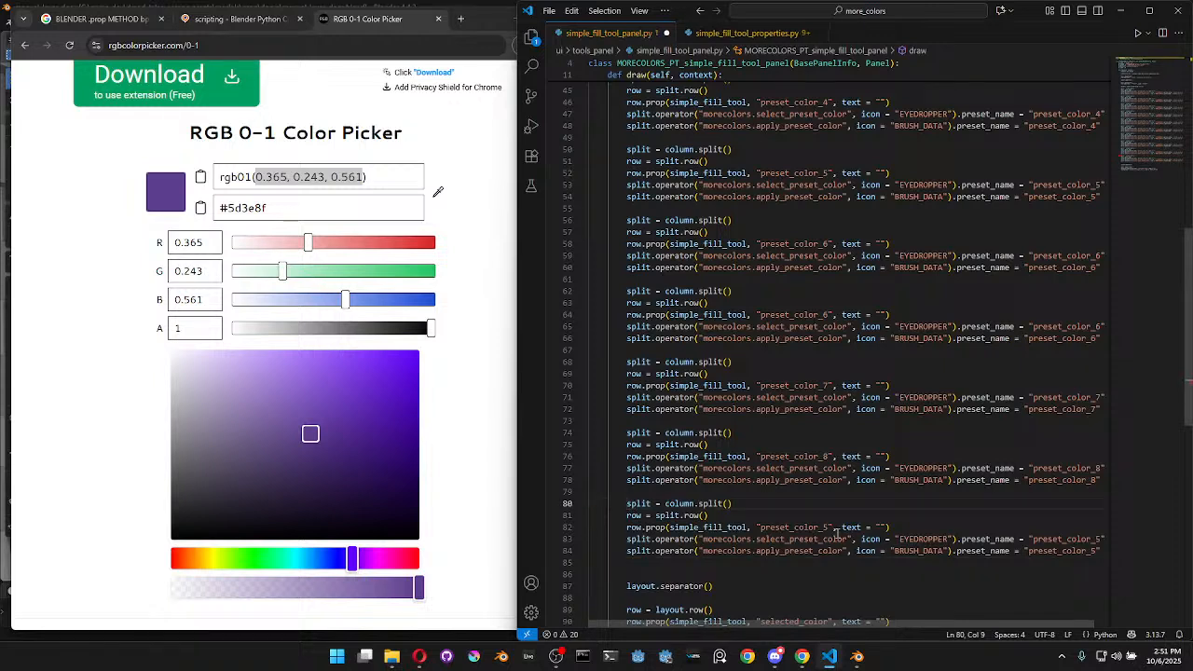
left_click_drag(829, 528, 823, 527)
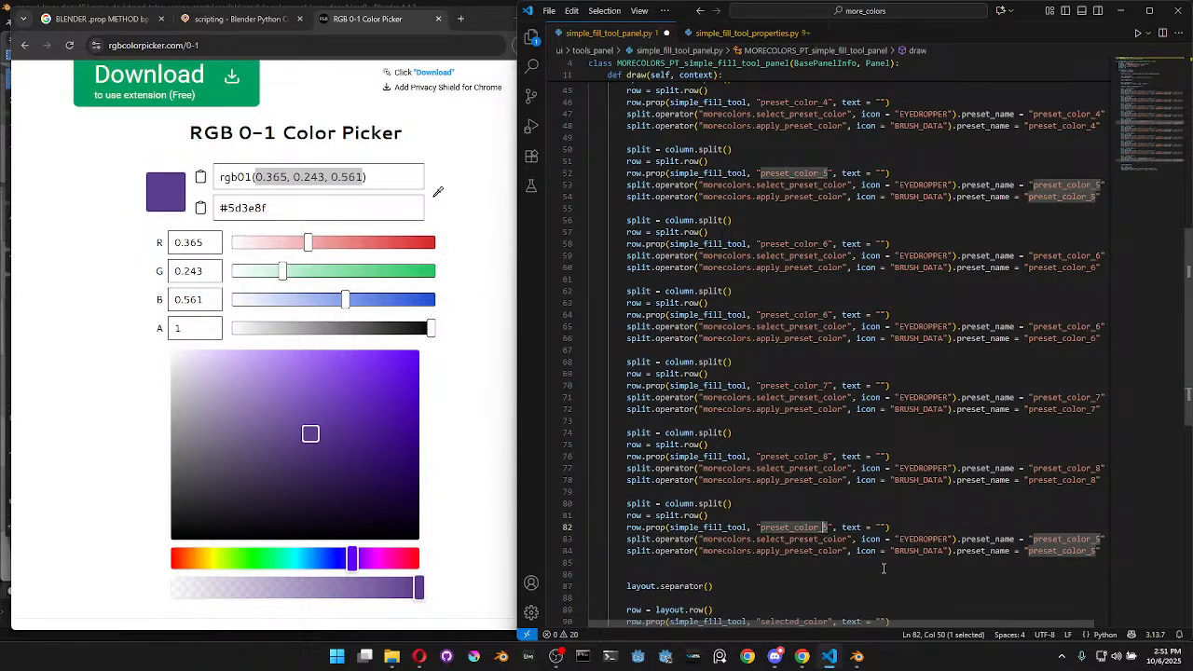
type("9")
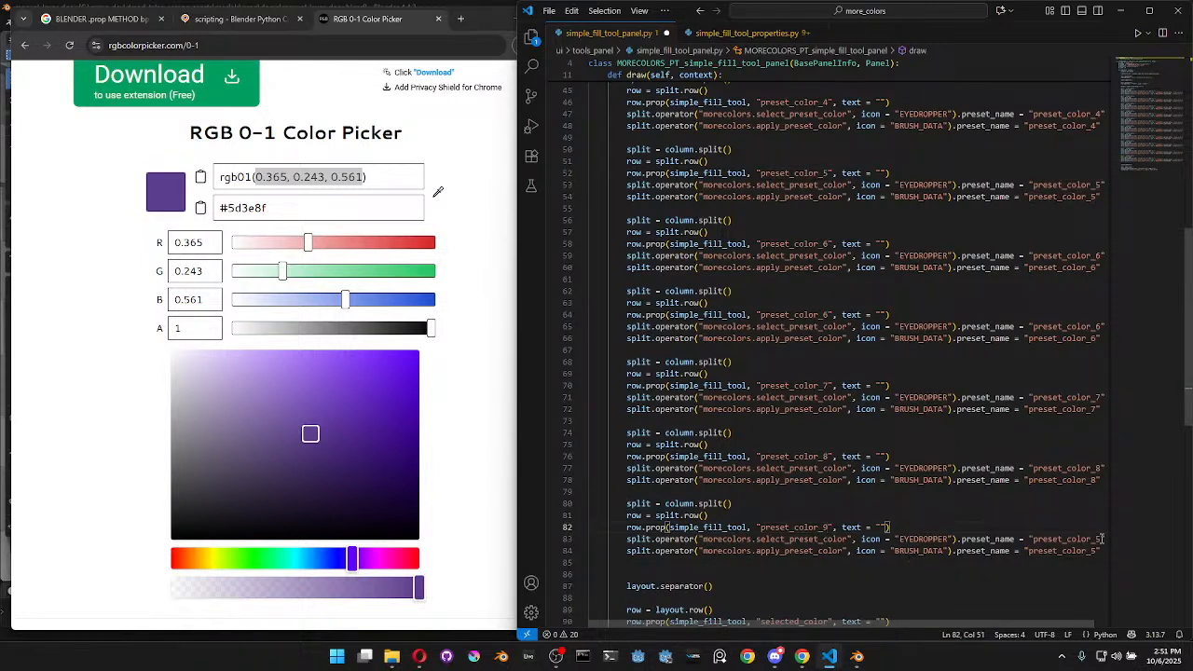
left_click_drag(1101, 541, 1090, 552)
type("99")
Paste a preset row block below the preset_color_9 block and set its three references to preset_color_10
left_click(874, 562)
key("Return")
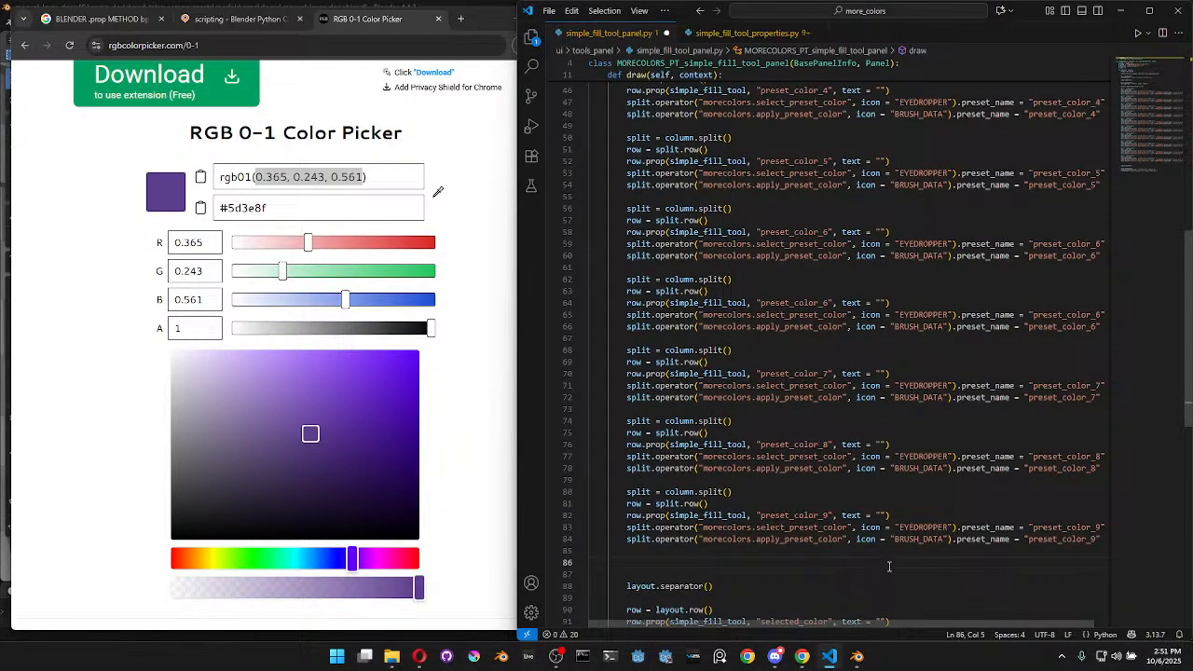
type("split = column.split()         row = split.row()         row.prop(simple_fill_tool, \"preset_color_5\", text = \"\")         split.operator(\"morecolors.select_preset_color\", icon = \"EYEDROPPER\").preset_name = \"preset_color_5\"         split.operator(\"morecolors.apply_preset_color\", icon = \"BRUSH_DATA\").preset_name = \"preset_color_5\"")
left_click(618, 504)
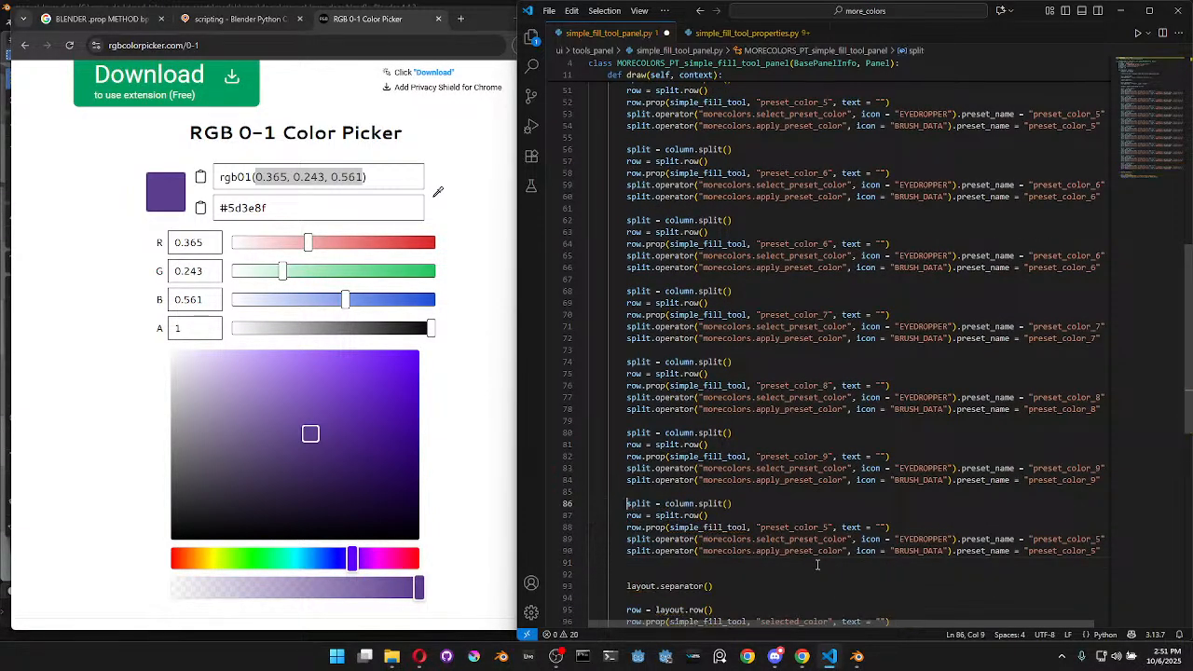
left_click(828, 529)
key("BackSpace")
type("10")
left_click(1097, 540)
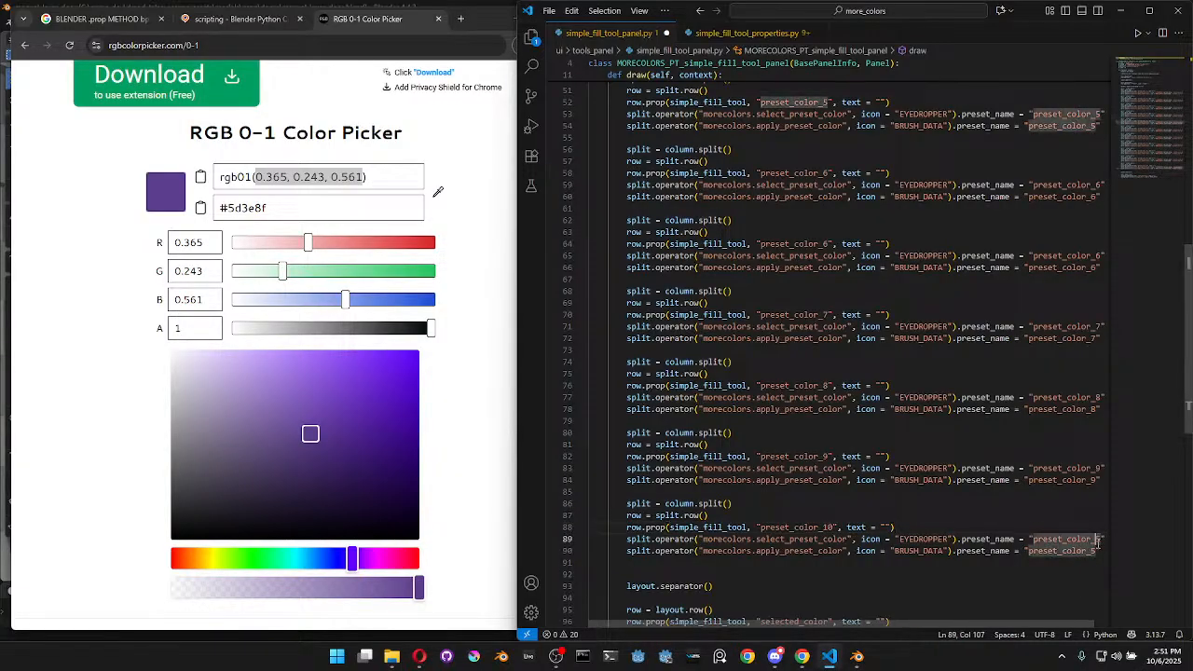
key("BackSpace")
type("10")
left_click(1093, 552)
key("BackSpace")
type("1")
Paste a preset row block below the preset_color_10 block, fix its indentation, and set its three references to preset_color_6
scroll(863, 573, "down", 1)
left_click(682, 532)
key("Return")
type("split = column.split()         row = split.row()         row.prop(simple_fill_tool, \"preset_color_5\", text = \"\")         split.operator(\"morecolors.select_preset_color\", icon = \"EYEDROPPER\").preset_name = \"preset_color_5\"         split.operator(\"morecolors.apply_preset_color\", icon = \"BRUSH_DATA\").preset_name = \"preset_color_5\"")
left_click(641, 504)
key("BackSpace")
left_click(828, 528)
key("BackSpace")
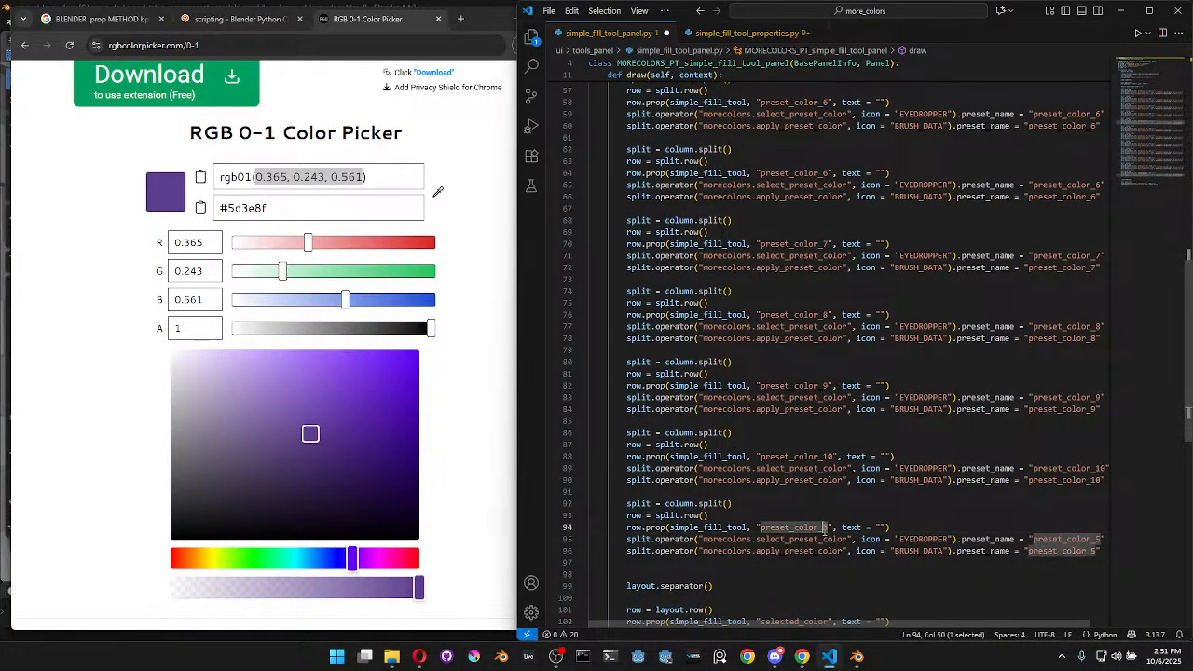
type("6")
left_click(1097, 540)
left_click_drag(1097, 540, 1096, 551)
type("66")
Paste an aligned preset row block at the end of the preset rows and set its three references to preset_color_7
left_click(1088, 563)
key("Return")
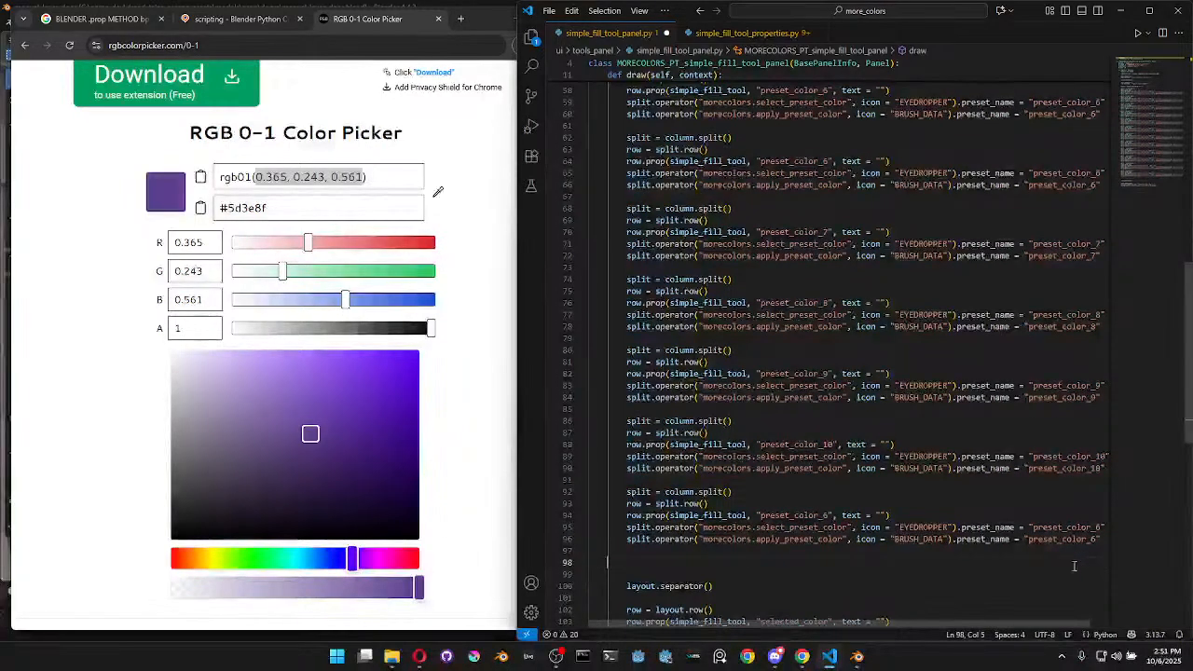
type("split = column.split()         row = split.row()         row.prop(simple_fill_tool, \"preset_color_5\", text = \"\")         split.operator(\"morecolors.select_preset_color\", icon = \"EYEDROPPER\").preset_name = \"preset_color_5\"         split.operator(\"morecolors.apply_preset_color\", icon = \"BRUSH_DATA\").preset_name = \"preset_color_5\"")
left_click(637, 504)
key("BackSpace")
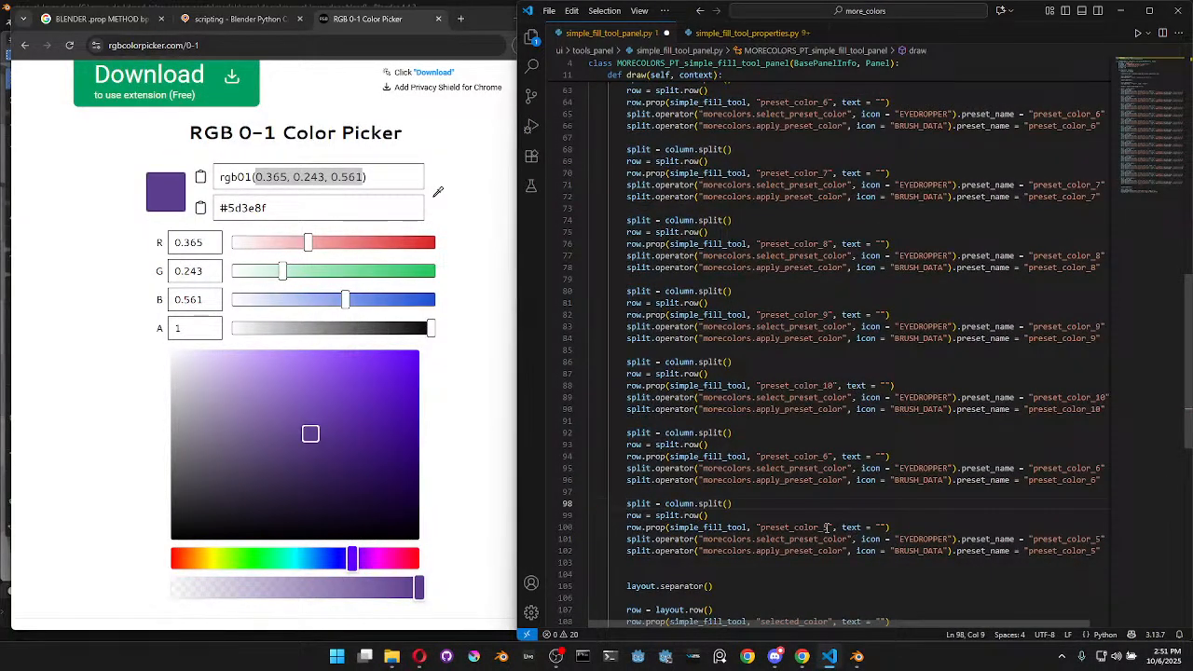
left_click_drag(831, 528, 825, 528)
type("7")
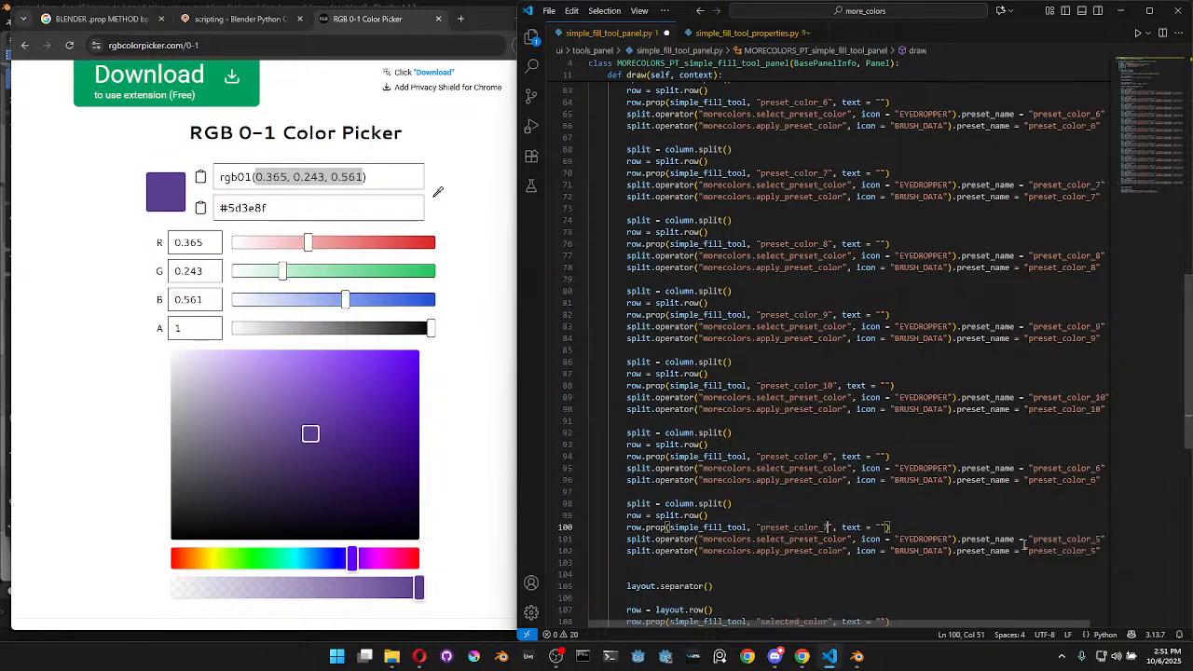
left_click_drag(1100, 539, 1092, 551)
type("7")
type("7")
Paste an aligned preset row block at the end of the preset rows and set its three references to preset_color_8
left_click(1069, 560)
key("Return")
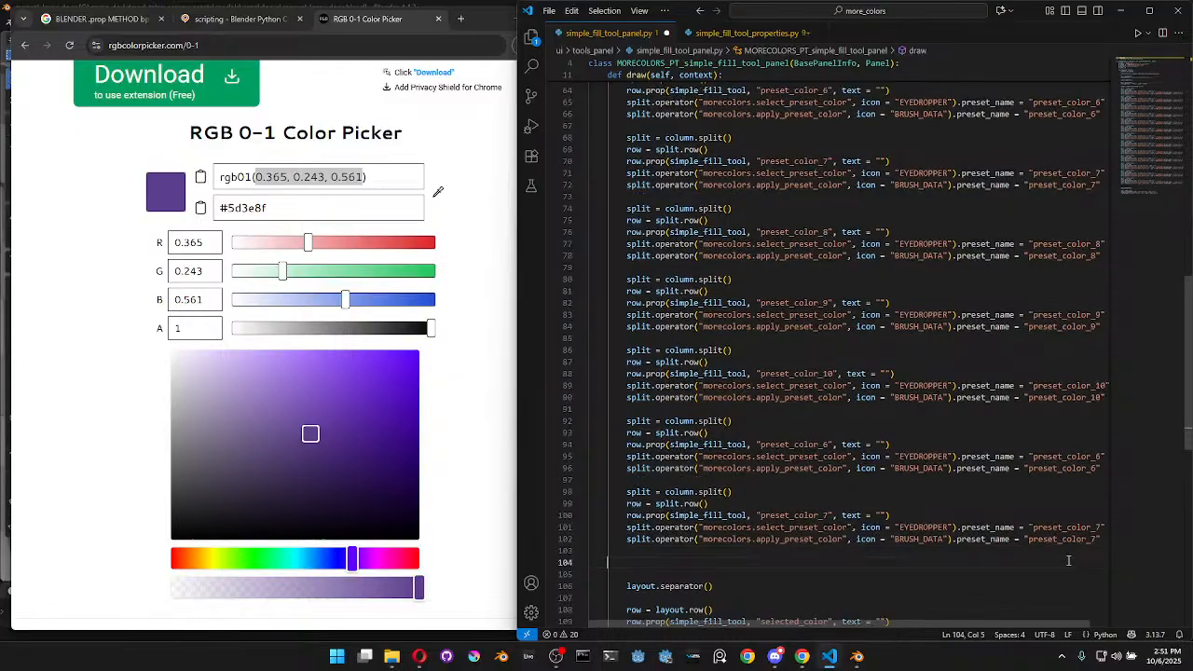
type("split = column.split()         row = split.row()         row.prop(simple_fill_tool, \"preset_color_5\", text = \"\")         split.operator(\"morecolors.select_preset_color\", icon = \"EYEDROPPER\").preset_name = \"preset_color_5\"         split.operator(\"morecolors.apply_preset_color\", icon = \"BRUSH_DATA\").preset_name = \"preset_color_5\"")
left_click(653, 506)
key("BackSpace")
key("BackSpace")
left_click_drag(823, 529, 829, 528)
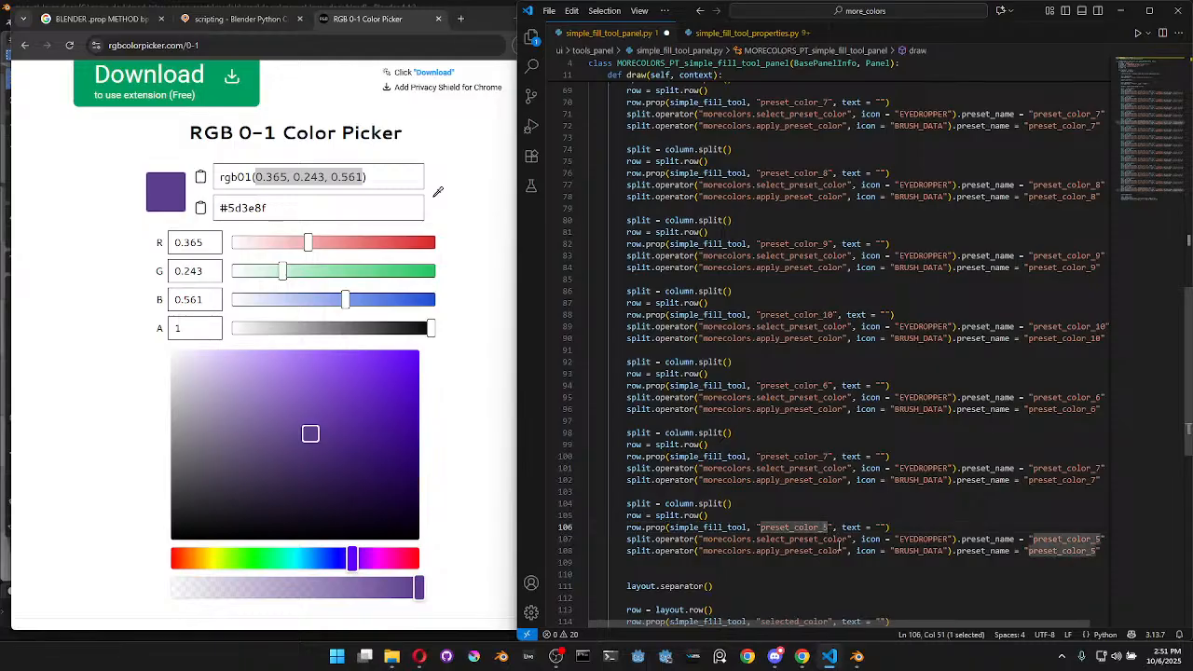
type("8")
left_click_drag(1095, 541, 1095, 551)
type("88")
Paste an aligned preset row block at the end of the preset rows and set its three references to preset_color_9
left_click(1094, 562)
key("Return")
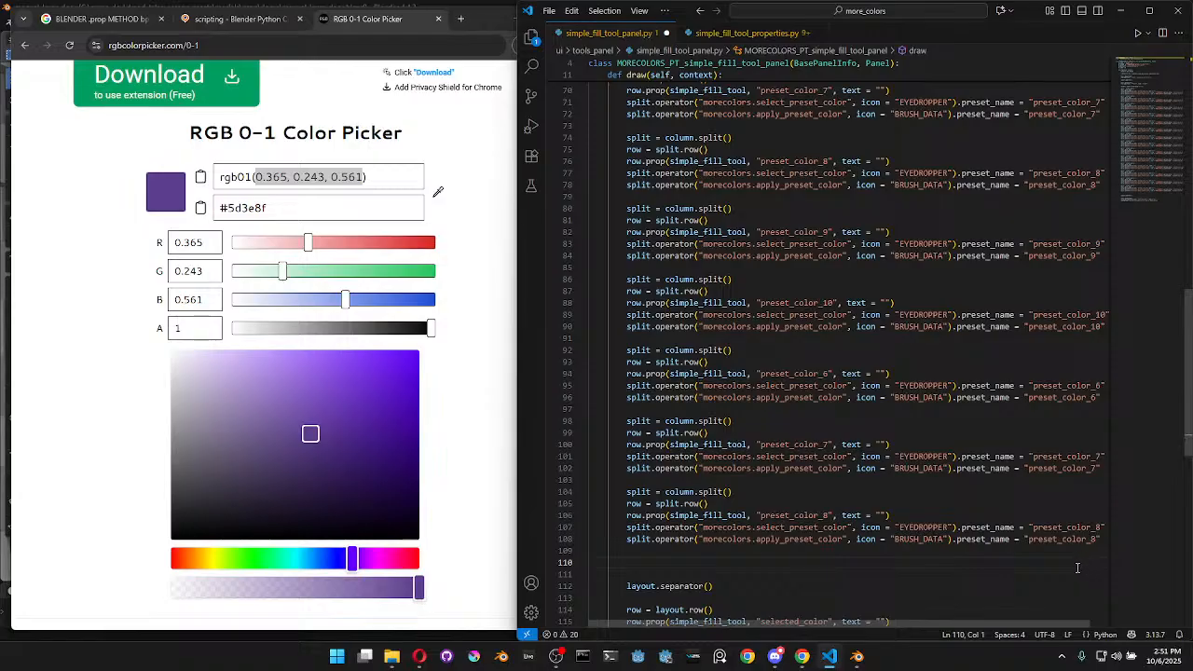
type("split = column.split() row = split.row() row.prop(simple_fill_tool, \"preset_color_5\", text = \"\") split.operator(\"morecolors.select_preset_color\", icon = \"EYEDROPPER\").preset_name = \"preset_color_5\" split.operator(\"morecolors.apply_preset_color\", icon = \"BRUSH_DATA\").preset_name = \"preset_color_5\"")
left_click(638, 504)
key("BackSpace")
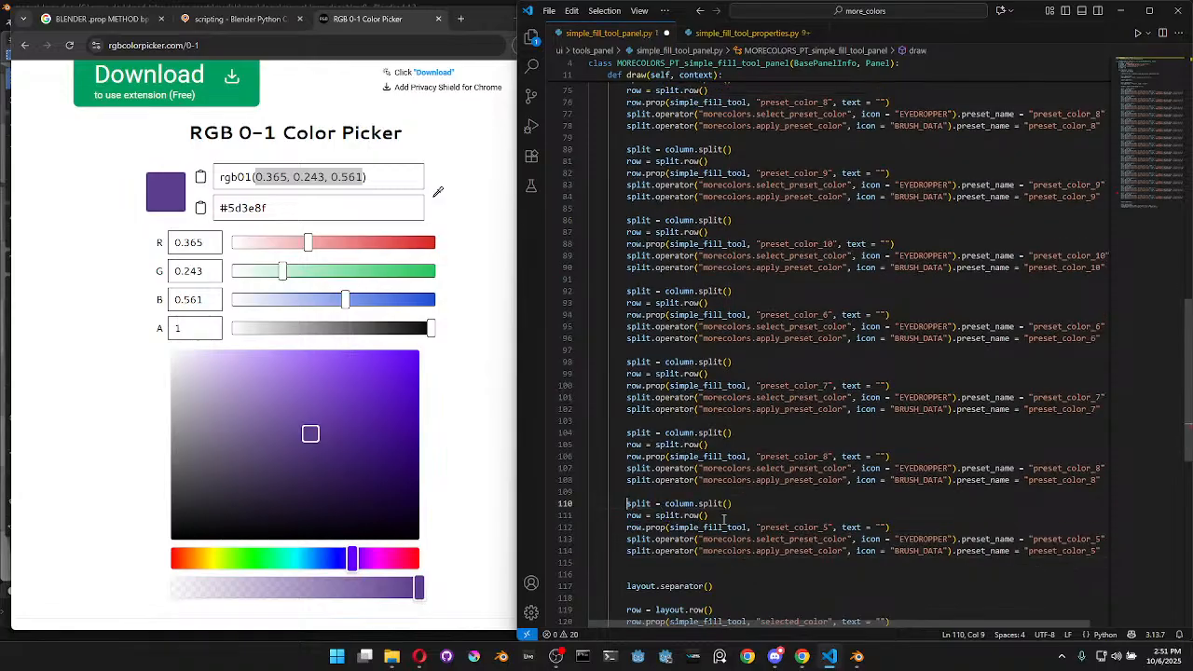
left_click_drag(831, 527, 824, 528)
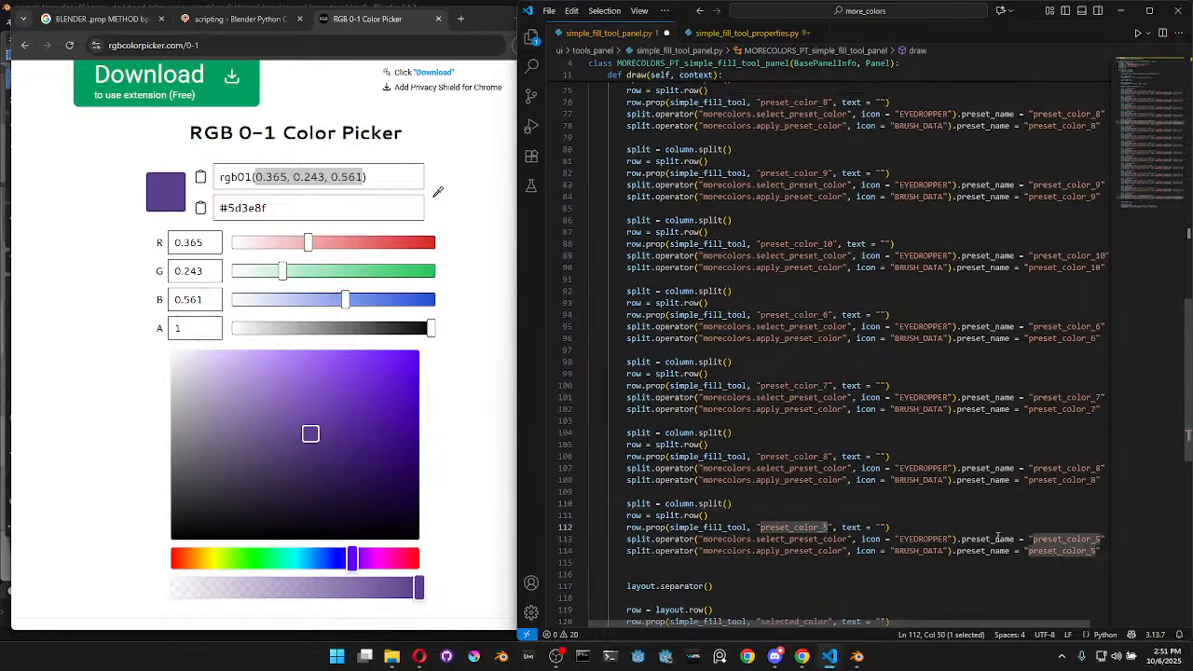
type("9")
left_click_drag(1101, 540, 1095, 540)
type("9")
left_click(1095, 551)
key("BackSpace")
type("9")
key("End")
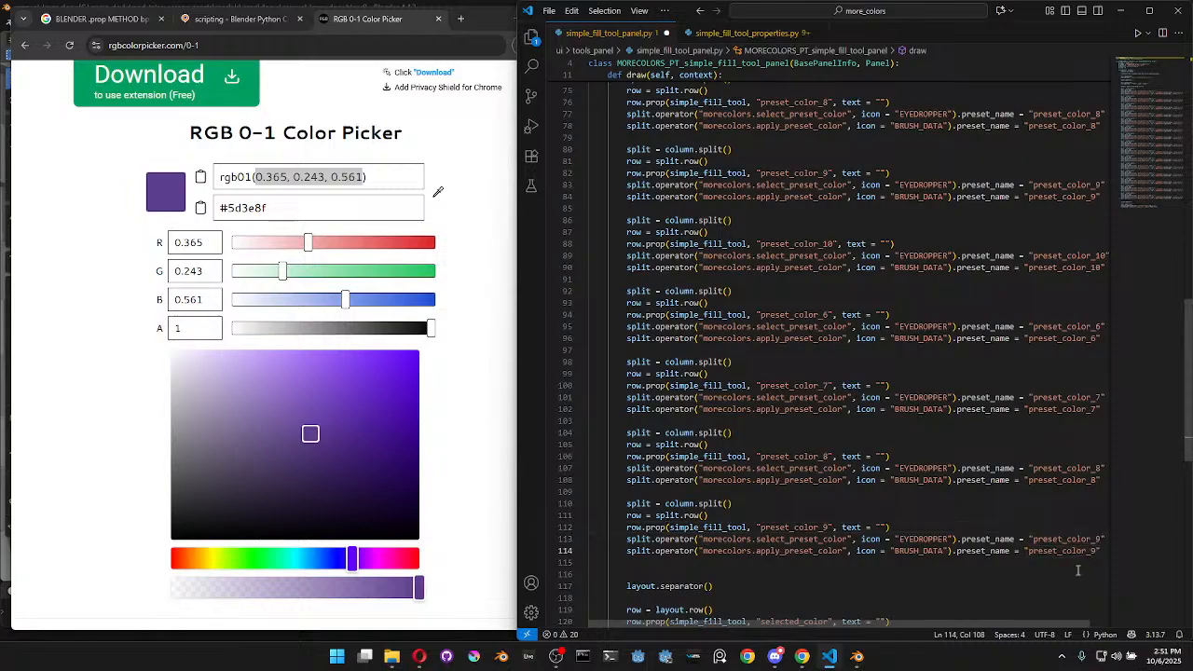
Paste an aligned preset row block at the end of the preset rows and set its three references to preset_color_10
left_click(1062, 563)
key("Return")
left_click(618, 504)
key("Tab")
left_click(829, 527)
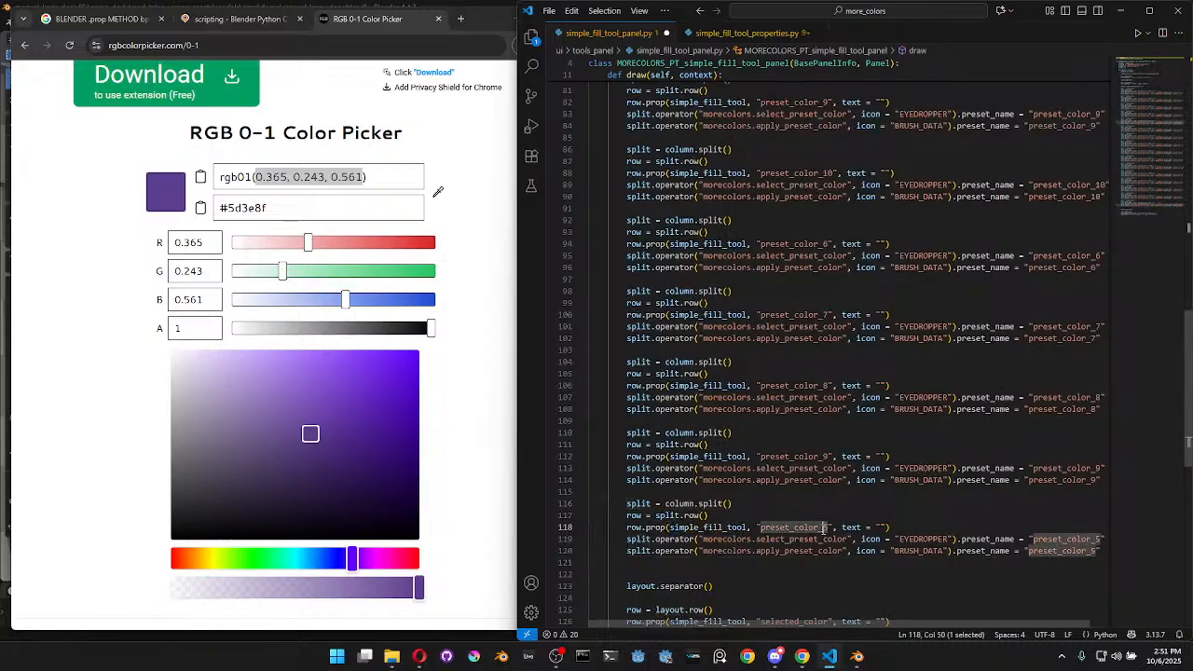
key("BackSpace")
type("10")
left_click_drag(1102, 539, 1093, 551)
type("10")
key("BackSpace")
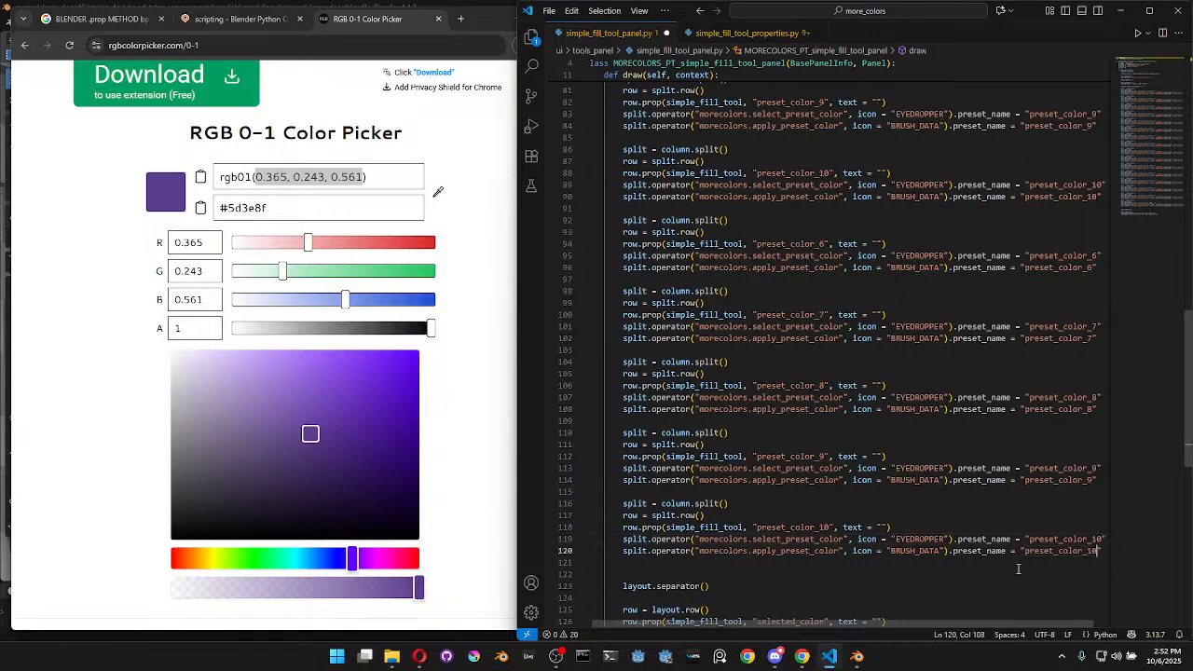
Paste a preset_color_5 row block after the last preset_color_10 rows and align its first line with the other code
left_click(1013, 562)
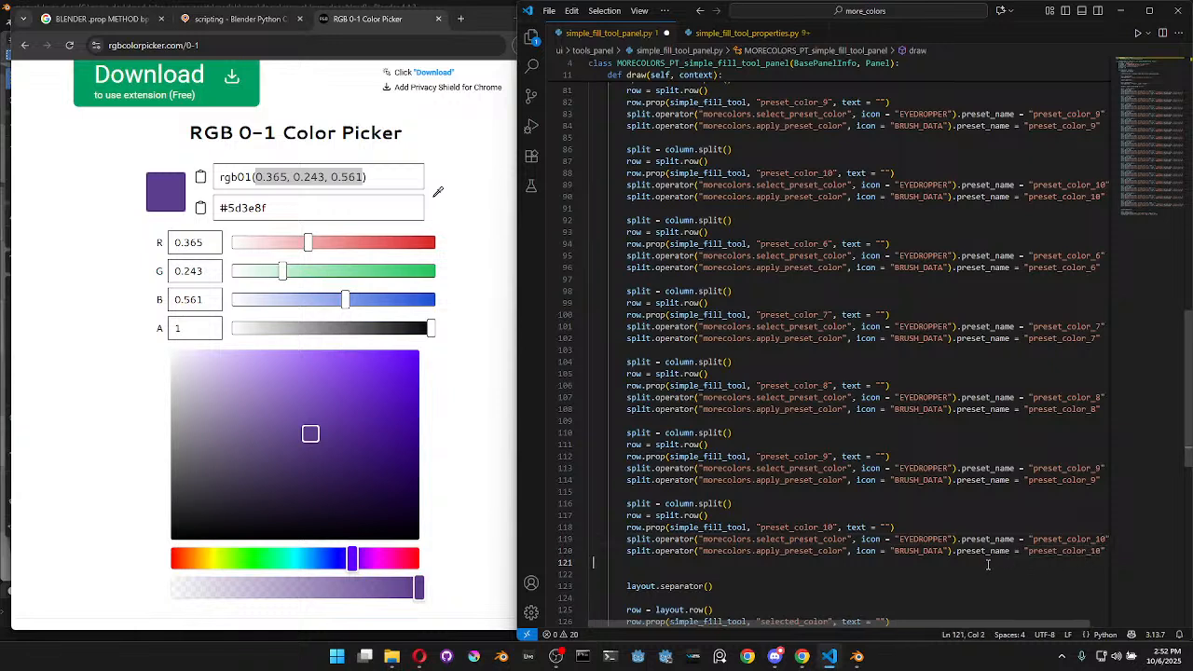
type("split = column.split()         row = split.row()         row.prop(simple_fill_tool, \"preset_color_5\", text = \"\")         split.operator(\"morecolors.select_preset_color\", icon = \"EYEDROPPER\").preset_name = \"preset_color_5\"         split.operator(\"morecolors.apply_preset_color\", icon = \"BRUSH_DATA\").preset_name = \"preset_color_5\"")
key("Up")
key("Up")
key("Up")
key("Up")
key("Up")
key("Tab")
key("shift+Down")
key("shift+Down")
key("Up")
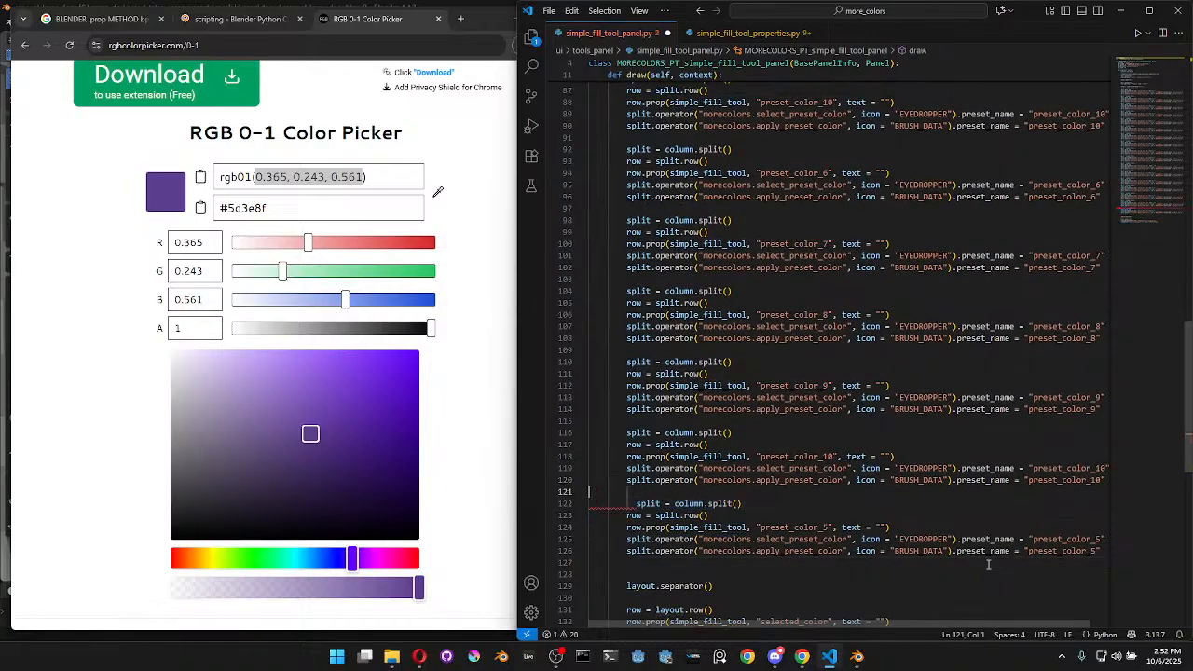
key("Down")
key("BackSpace")
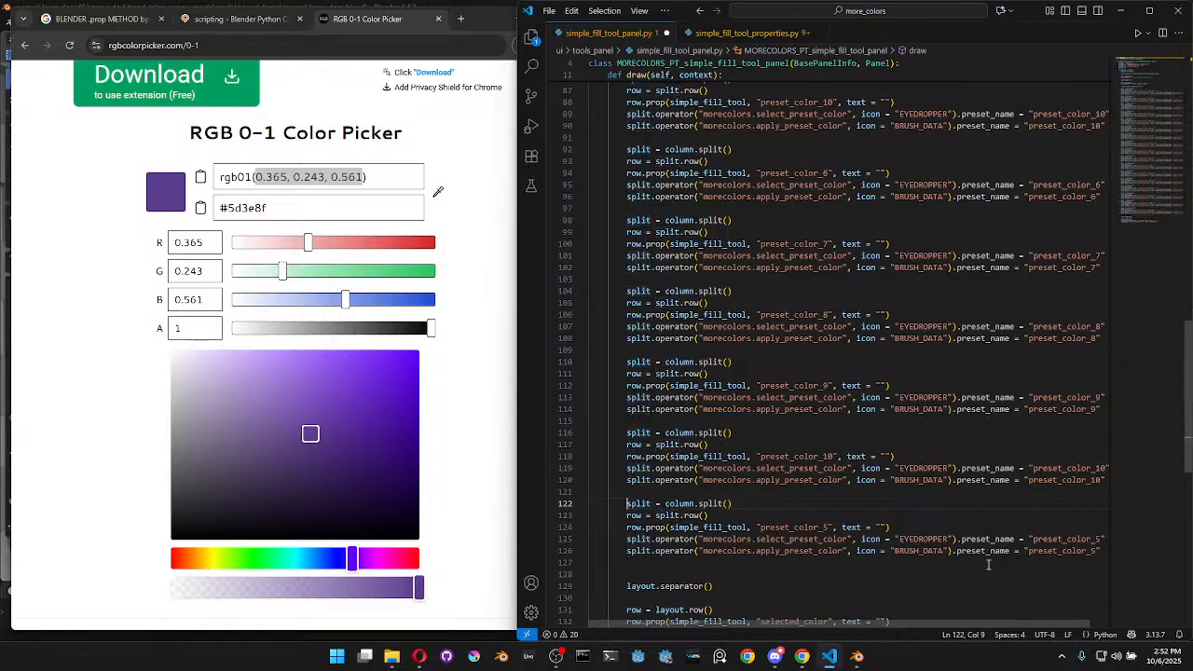
Duplicate the pasted preset_color_5 row block five times directly below itself
key("shift+Down")
key("shift+Down")
key("shift+Down")
key("shift+Down")
key("shift+Down")
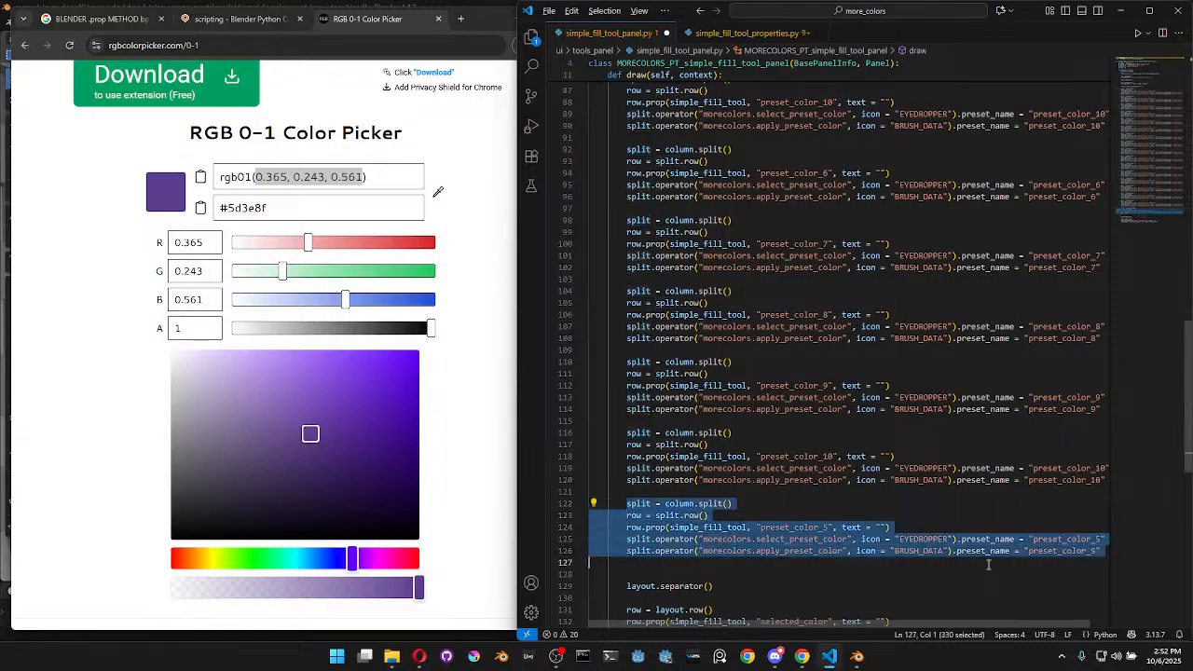
key("shift+alt+Down")
key("shift+alt+Down")
key("shift+alt+Down")
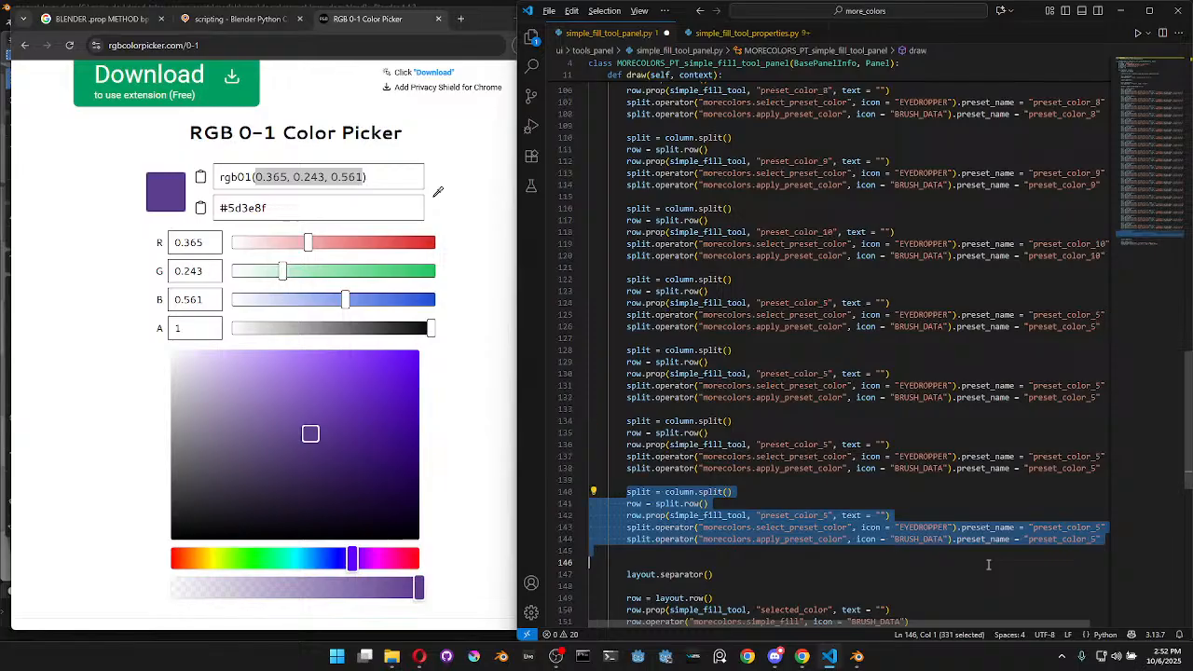
key("shift+alt+Down")
key("shift+alt+Down")
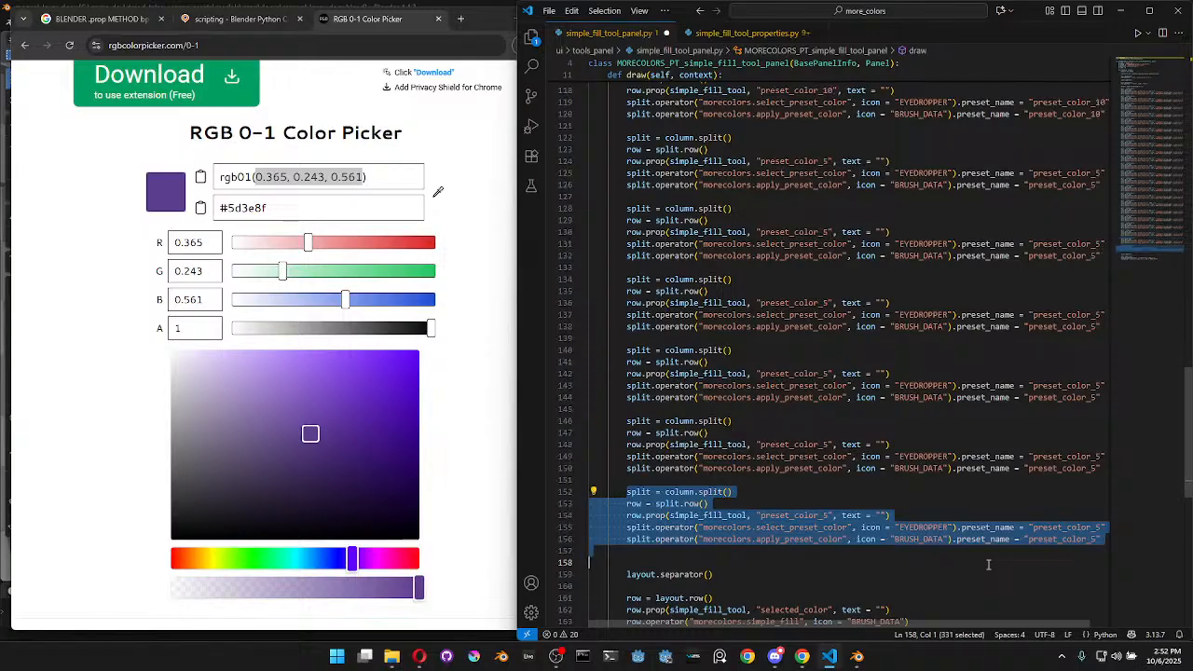
scroll(966, 254, "up", 1)
left_click_drag(596, 299, 603, 240)
key("ctrl+h")
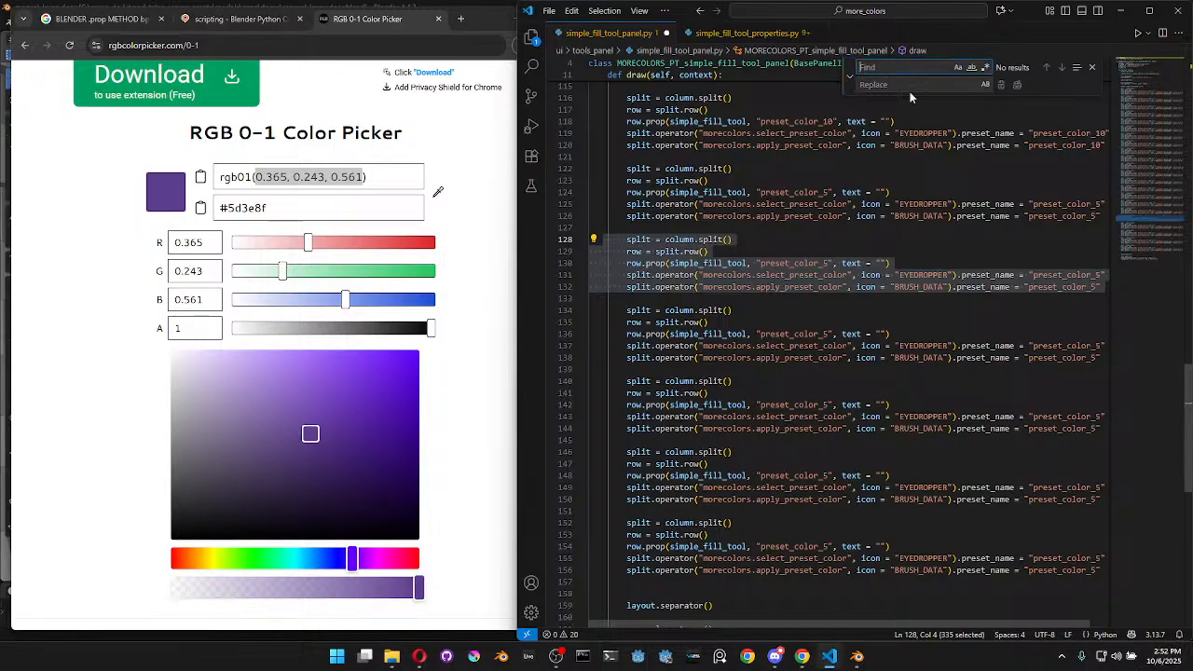
type("6")
key("BackSpace")
left_click(918, 326)
scroll(917, 335, "down", 20)
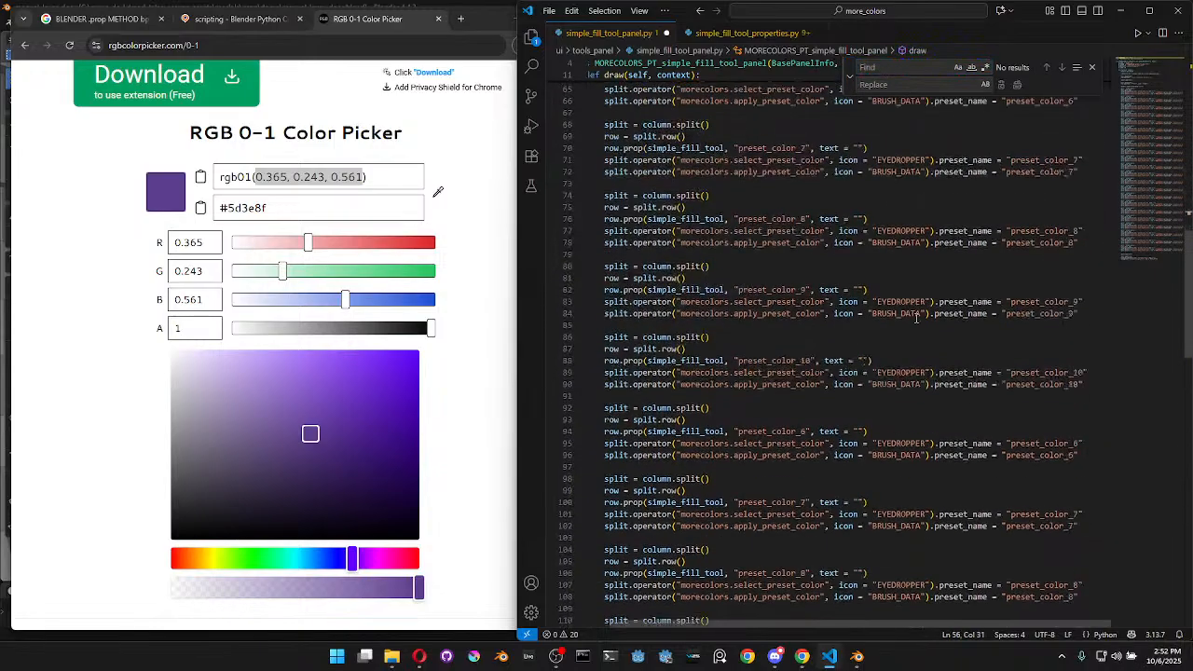
scroll(910, 331, "down", 2)
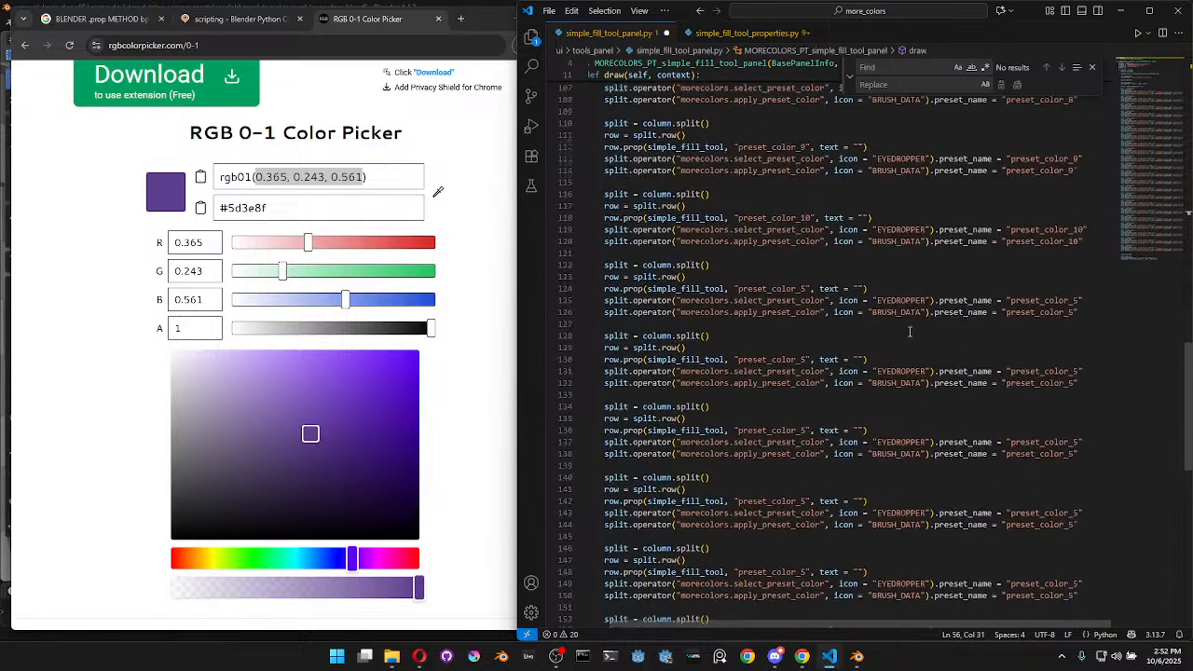
left_click_drag(695, 326, 593, 265)
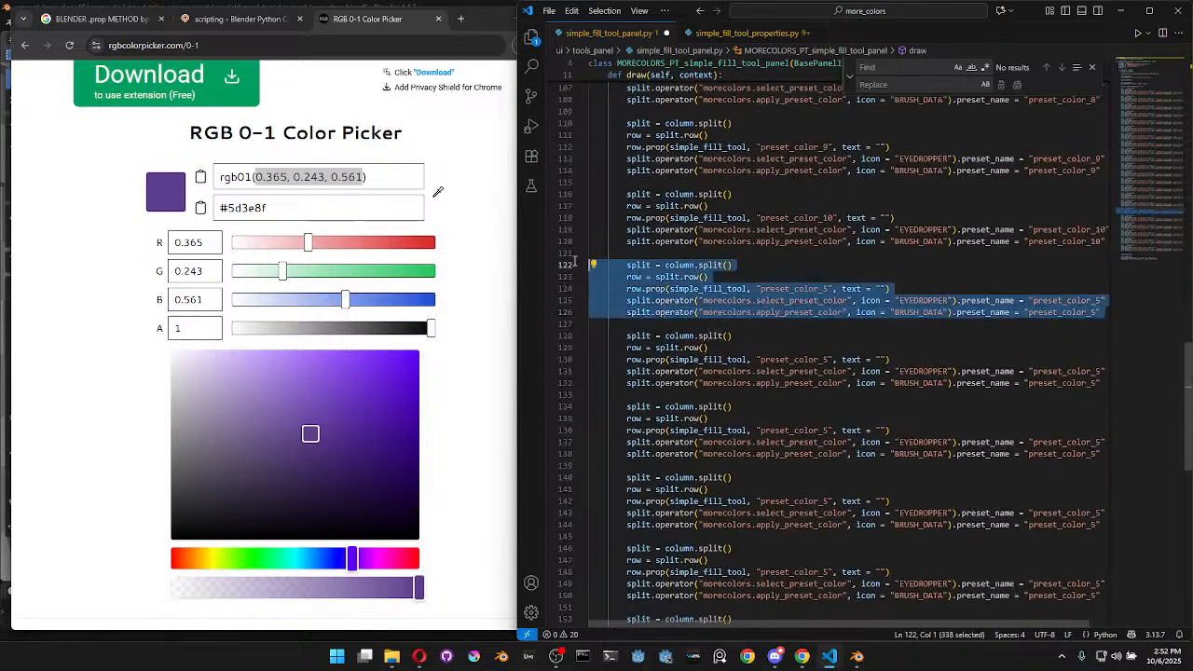
scroll(861, 381, "down", 3)
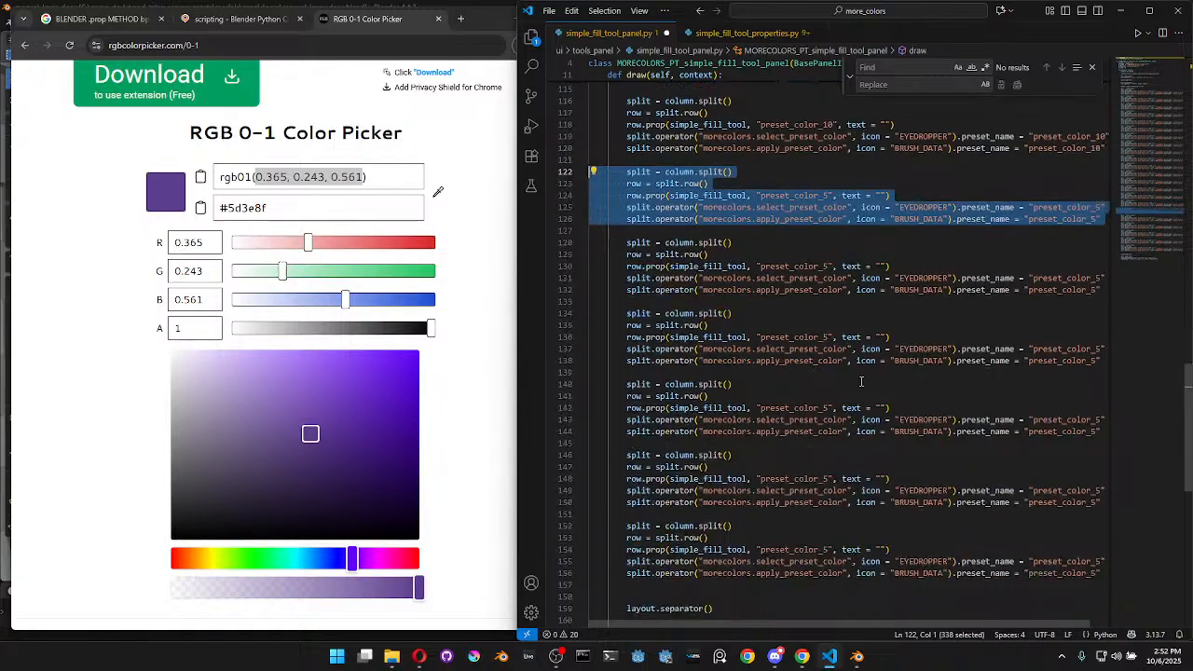
Try to limit a find-and-replace search for 5 to the duplicated preset_color_5 row blocks
left_click_drag(1033, 580, 585, 241)
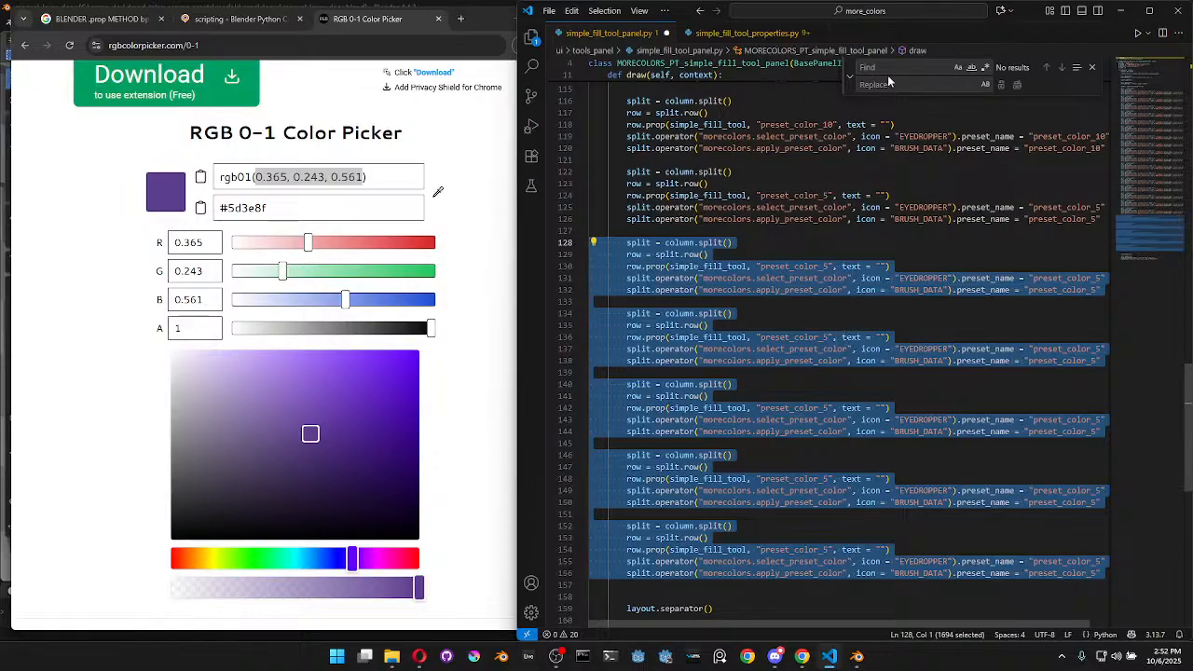
left_click(1077, 67)
left_click(887, 67)
type("5")
left_click(848, 73)
left_click(848, 73)
left_click(880, 84)
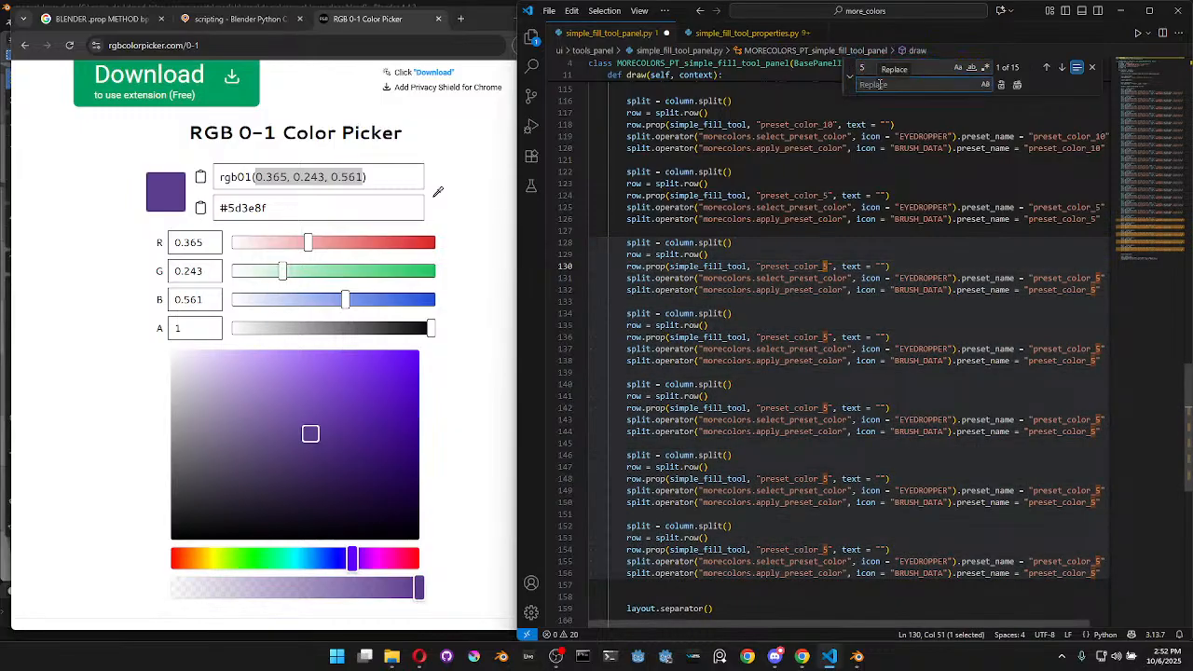
left_click_drag(627, 171, 1104, 574)
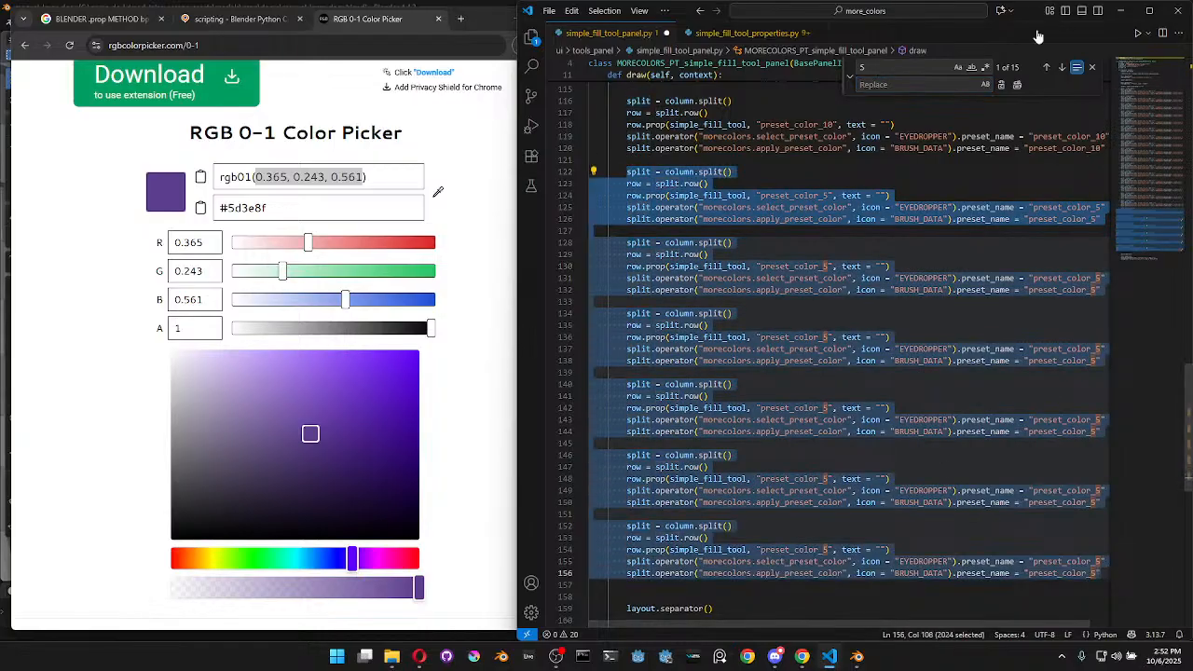
left_click(1076, 69)
Cut the repeated preset_color_6 row block that directly follows the first preset_color_6 rows
scroll(891, 270, "down", 6)
scroll(890, 269, "down", 5)
left_click(622, 328)
scroll(623, 324, "down", 6)
scroll(798, 367, "up", 4)
scroll(1063, 203, "down", 6)
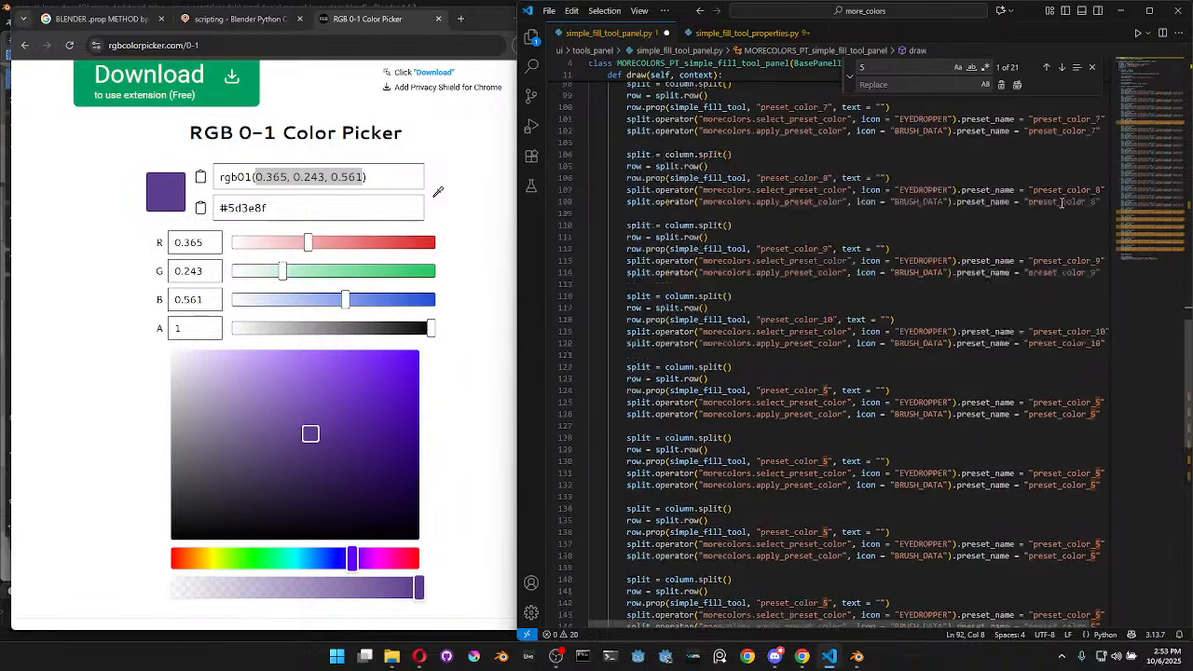
scroll(1059, 201, "up", 5)
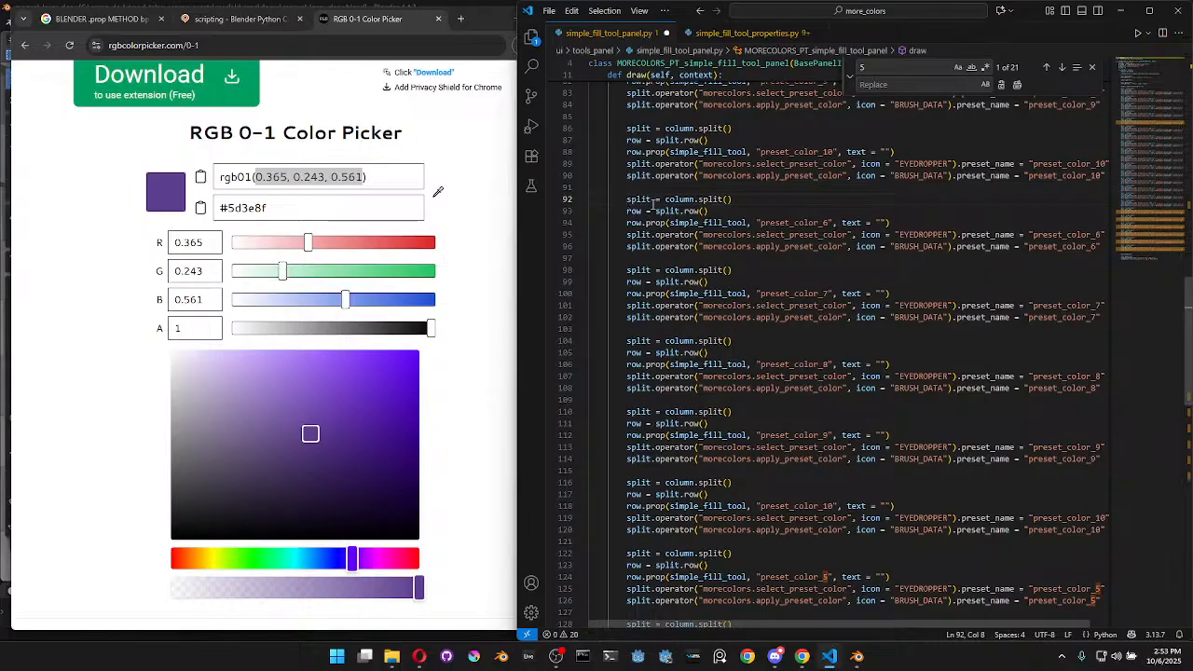
scroll(993, 252, "up", 10)
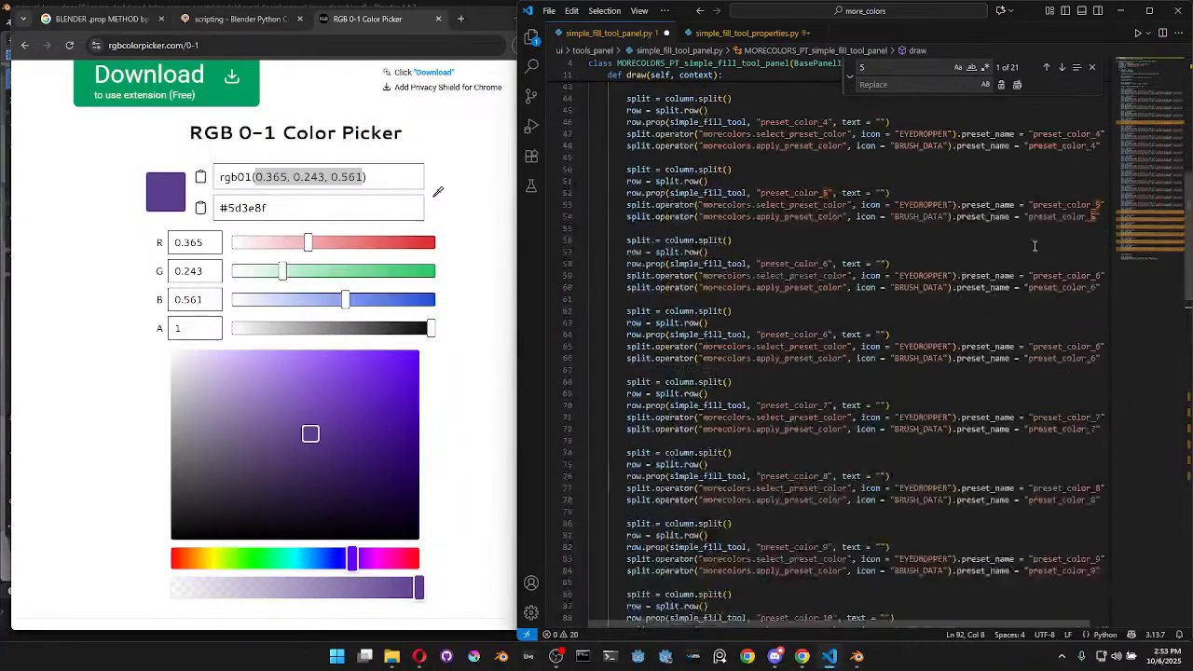
scroll(1033, 247, "up", 3)
mouse_move(1162, 146)
left_mouse_down()
mouse_move(1159, 133)
mouse_move(1168, 165)
left_mouse_up()
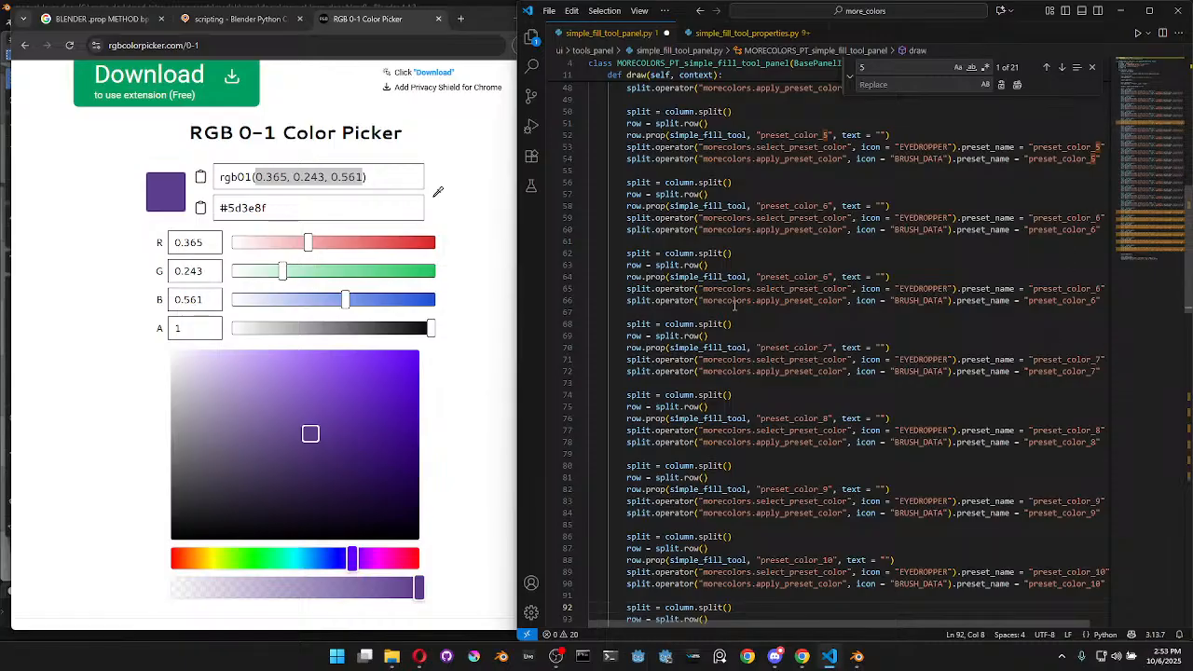
left_click_drag(590, 313, 591, 241)
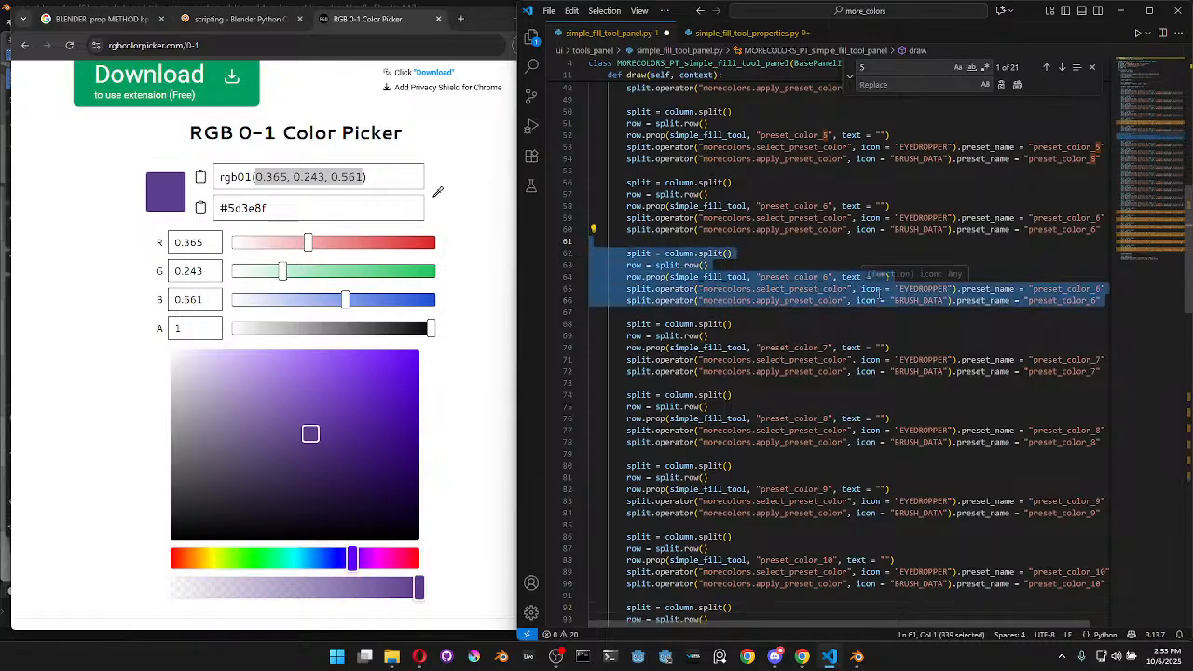
key("ctrl+x")
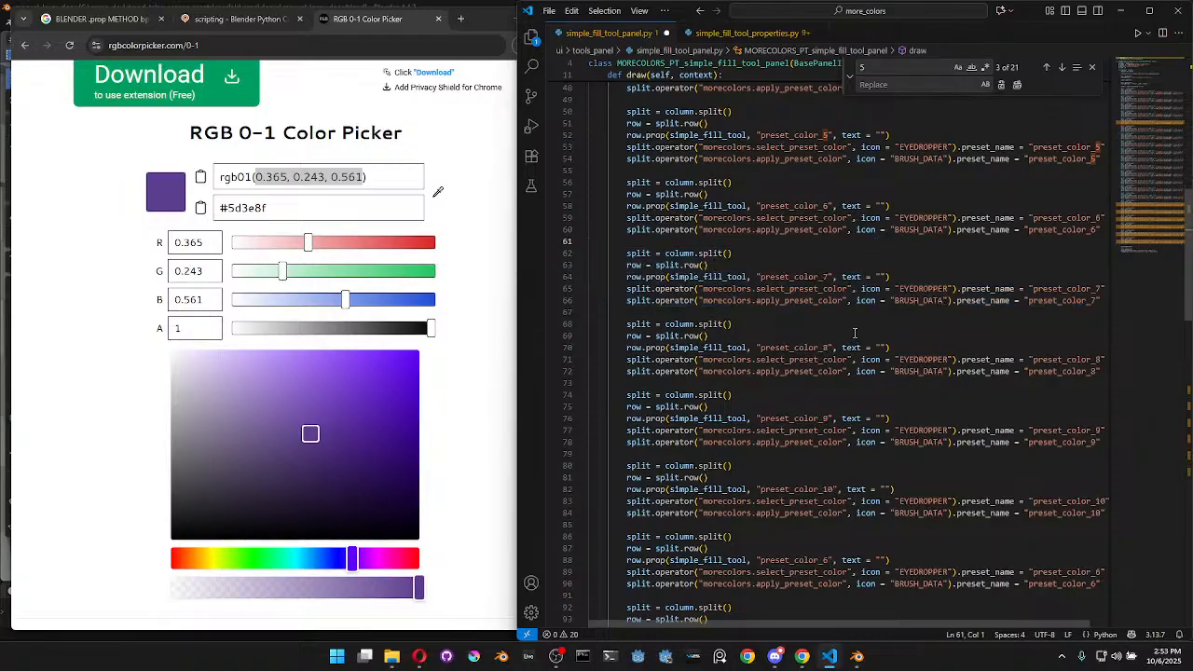
scroll(881, 505, "down", 2)
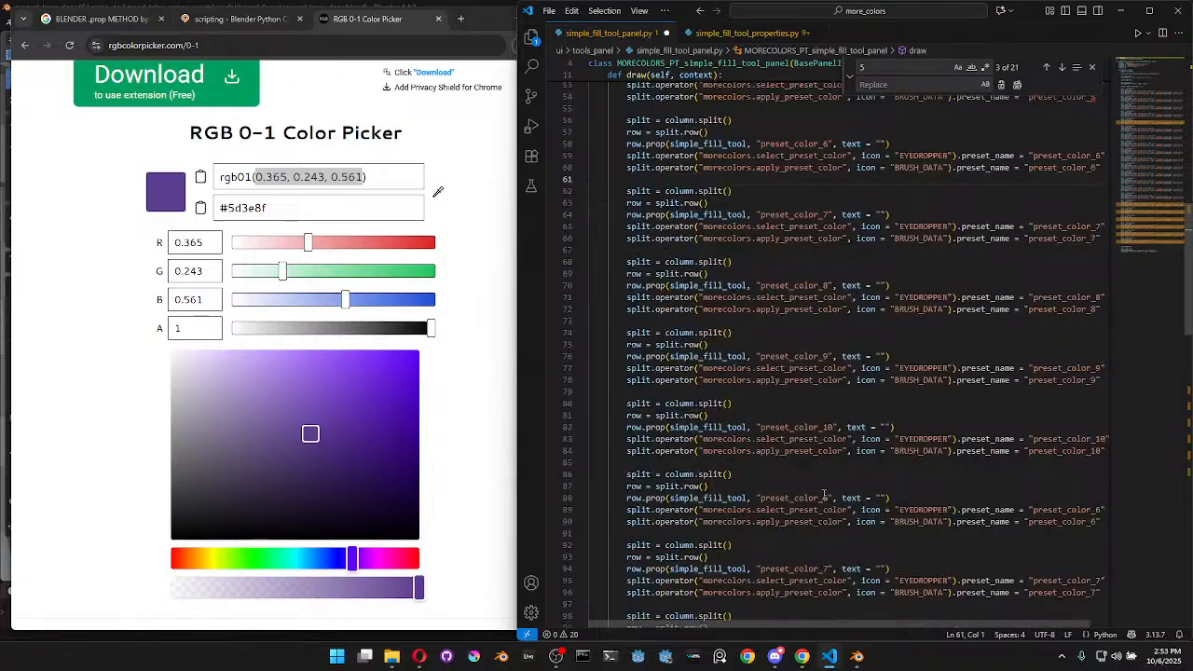
left_click(689, 462)
scroll(690, 464, "down", 13)
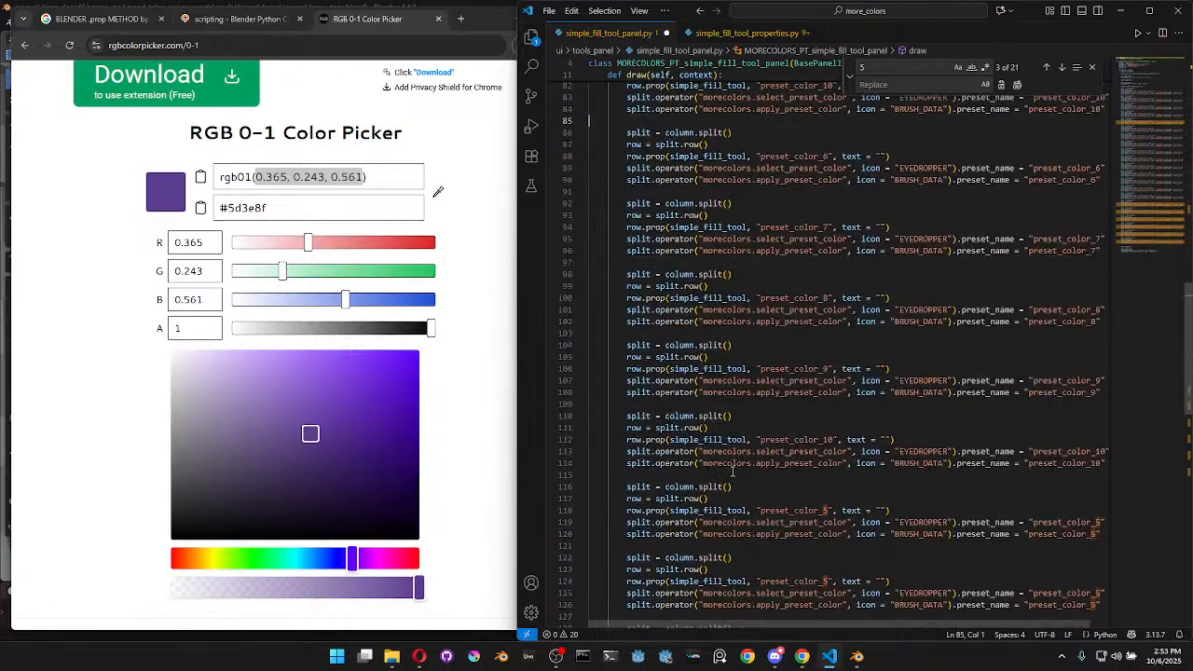
scroll(734, 470, "down", 9)
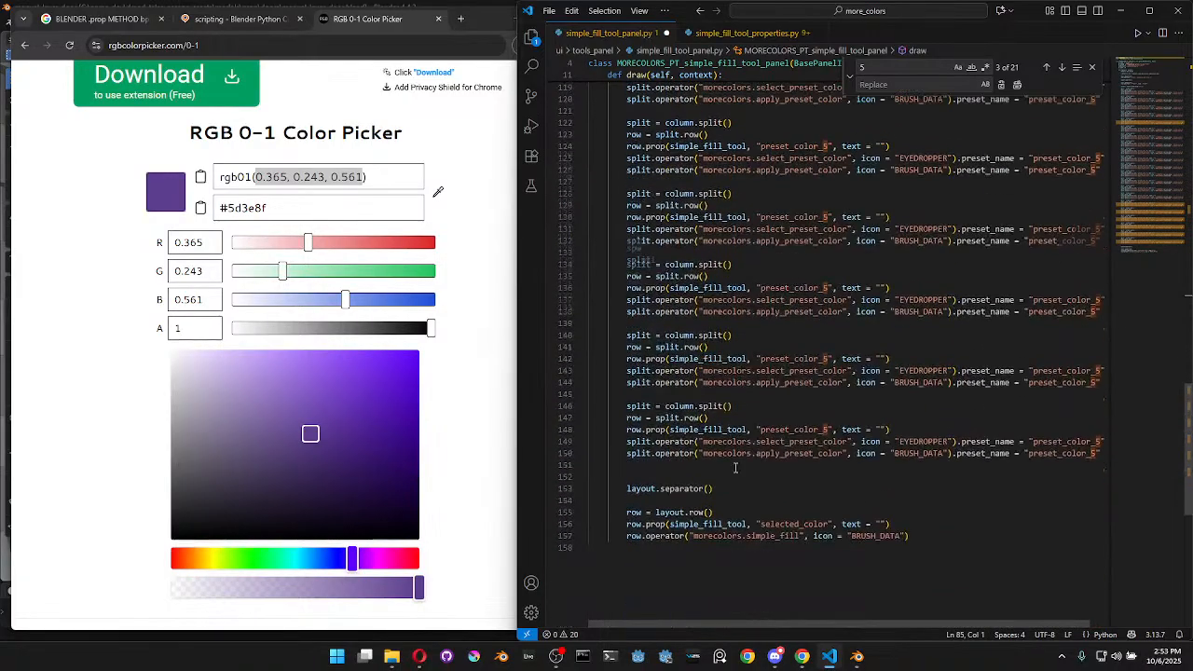
left_click(771, 466, "shift")
scroll(766, 457, "up", 16)
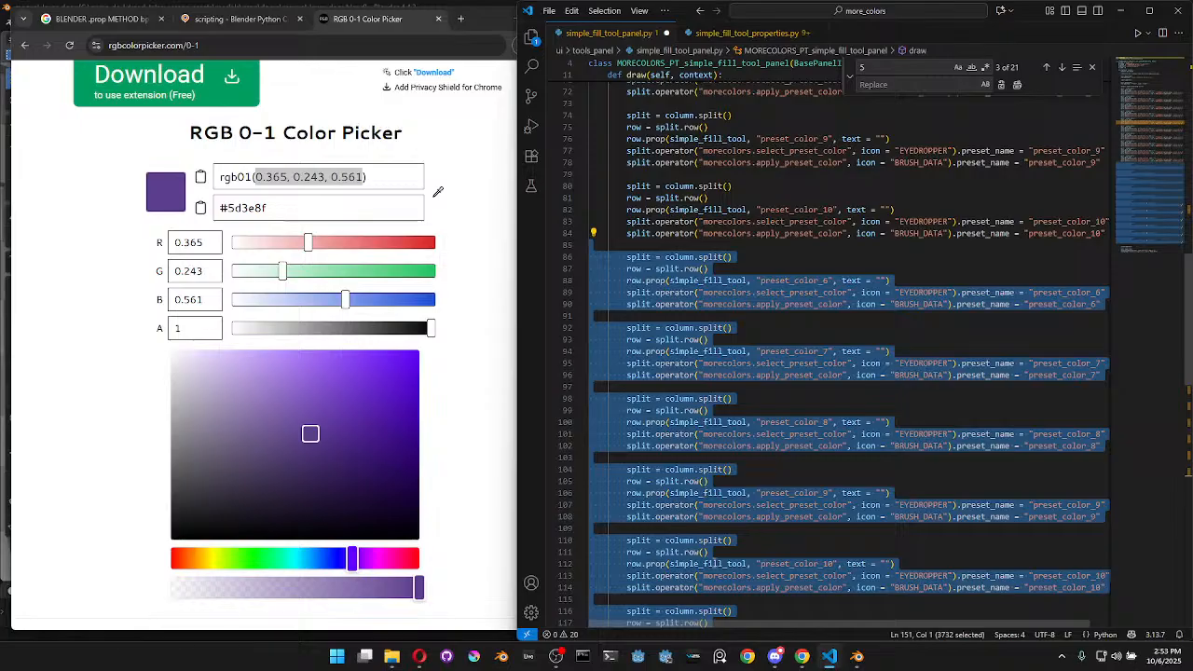
Delete the surplus preset_color_5 row blocks at the end of the preset rows, keeping only one
left_click(706, 564)
key("Down")
key("Down")
key("Down")
key("Down")
key("Down")
scroll(765, 440, "down", 5)
key("Down")
key("Down")
key("Down")
key("Down")
scroll(736, 462, "down", 7)
left_click(736, 463, "shift")
key("Delete")
Set the three references in the row block after preset_color_10, the second preset_color_6 block, to preset_color_11
scroll(732, 420, "up", 10)
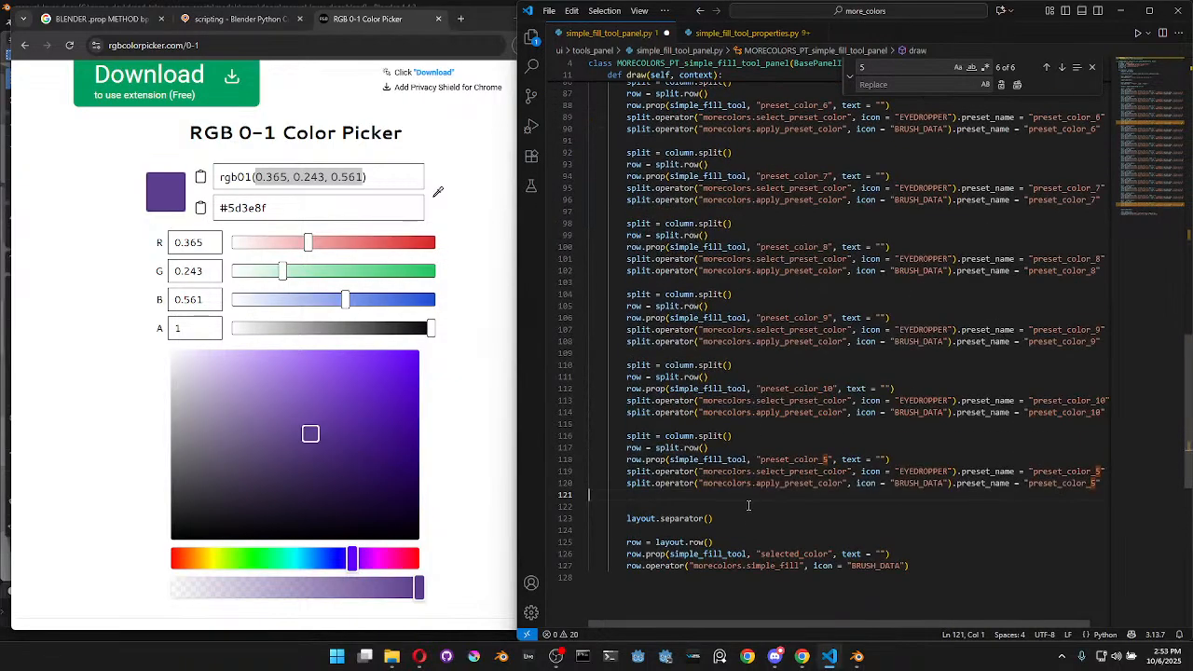
scroll(815, 492, "up", 4)
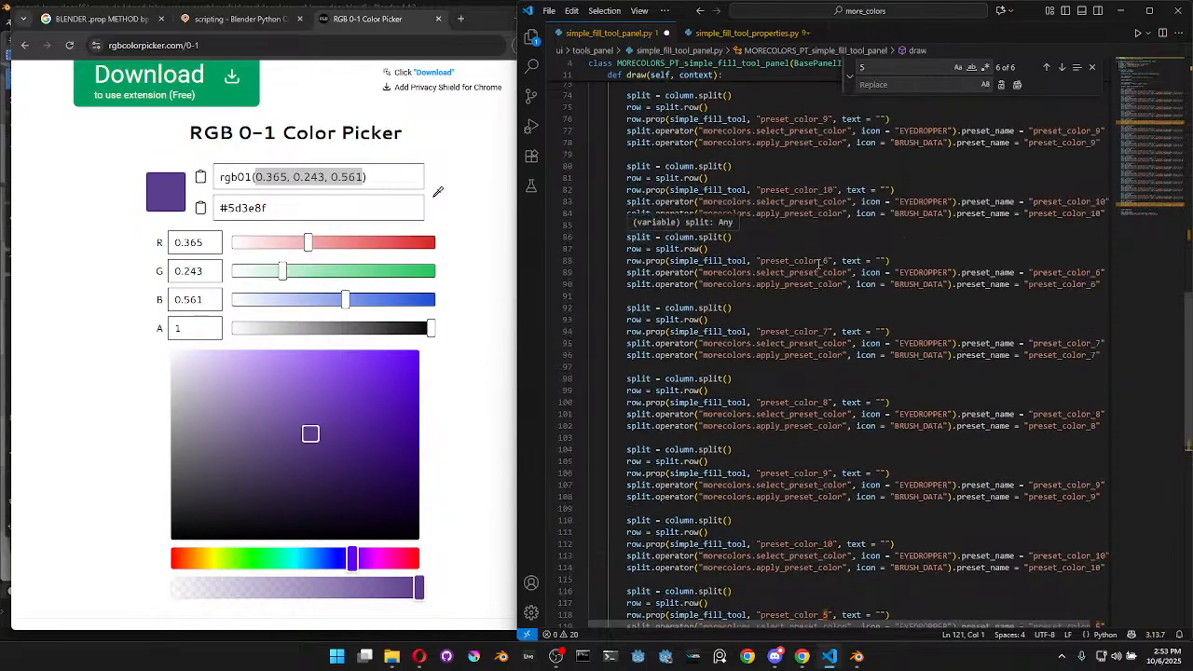
left_click(832, 262)
key("BackSpace")
type("11")
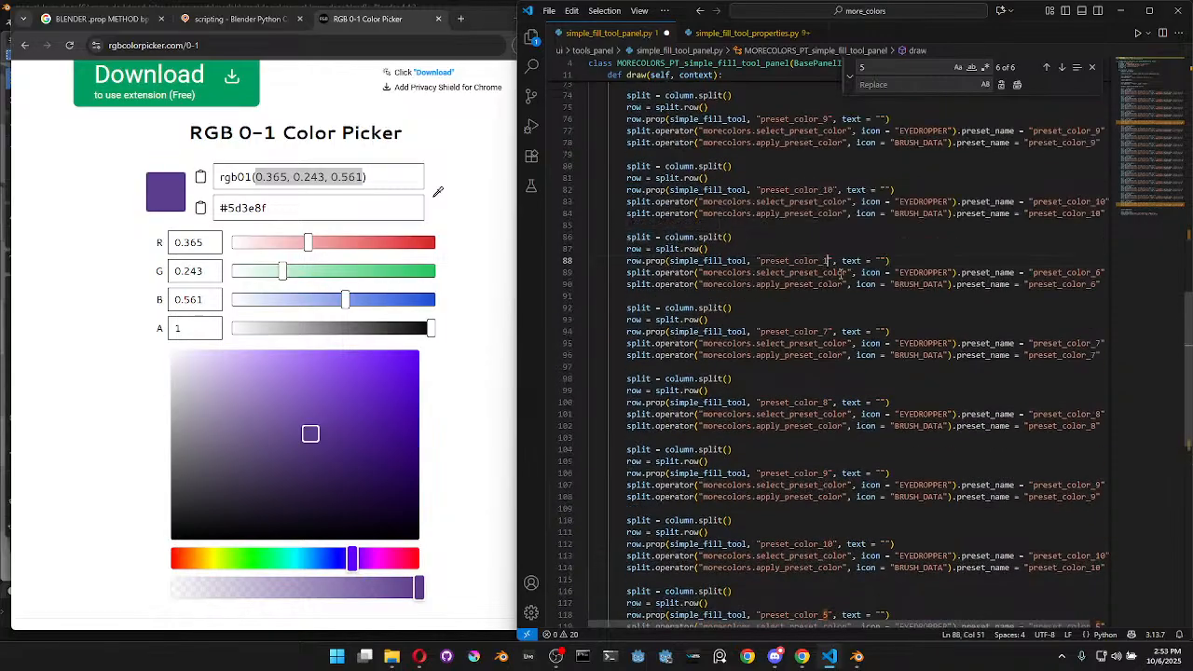
double_click(1102, 274)
key("BackSpace")
type("11")
left_click(1097, 285)
key("BackSpace")
type("11")
left_click(658, 296)
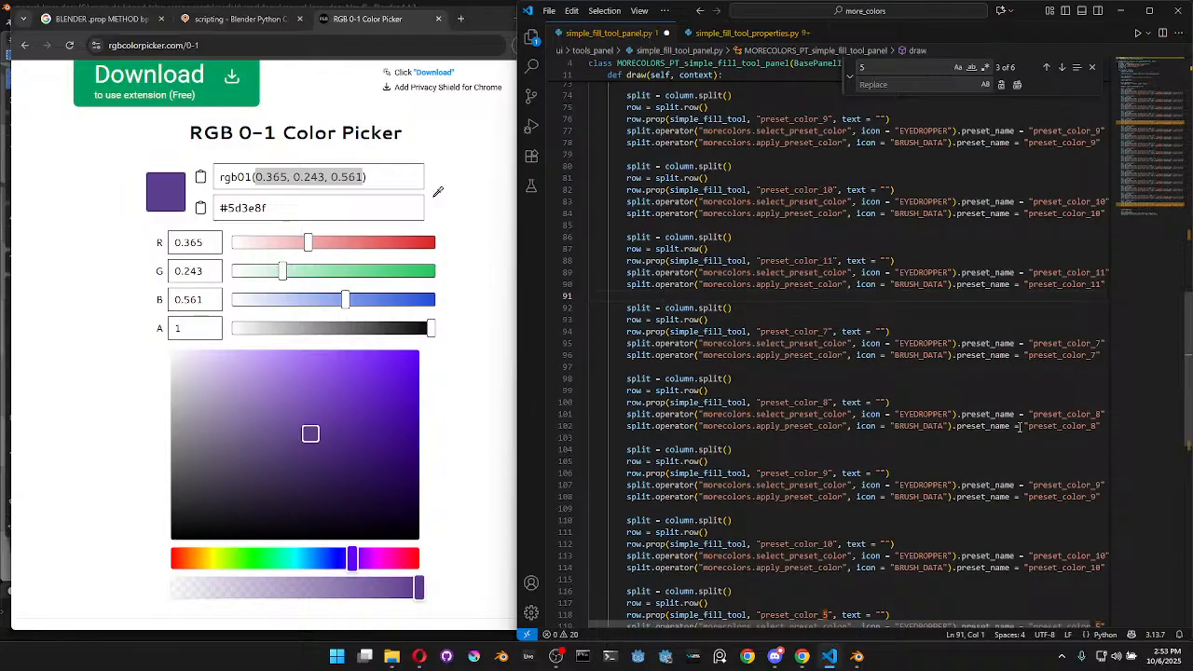
Set the three references in the second preset_color_7 row block to preset_color_12
left_click(1100, 344)
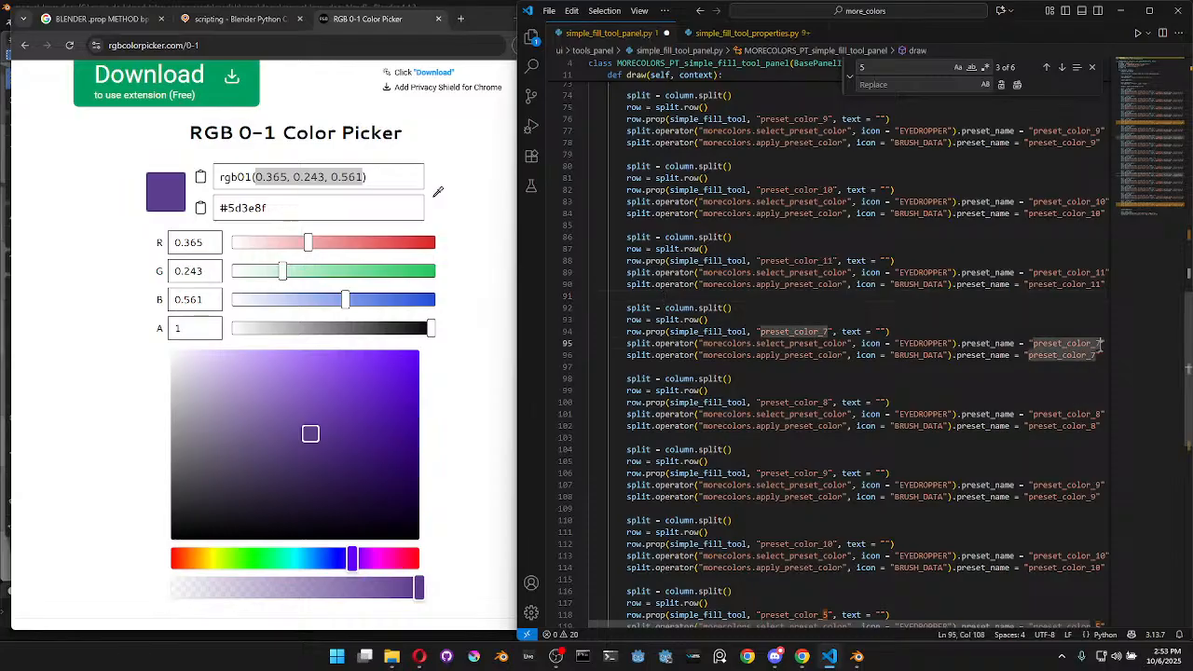
key("BackSpace")
type("12")
left_click(1091, 355)
key("BackSpace")
type("12")
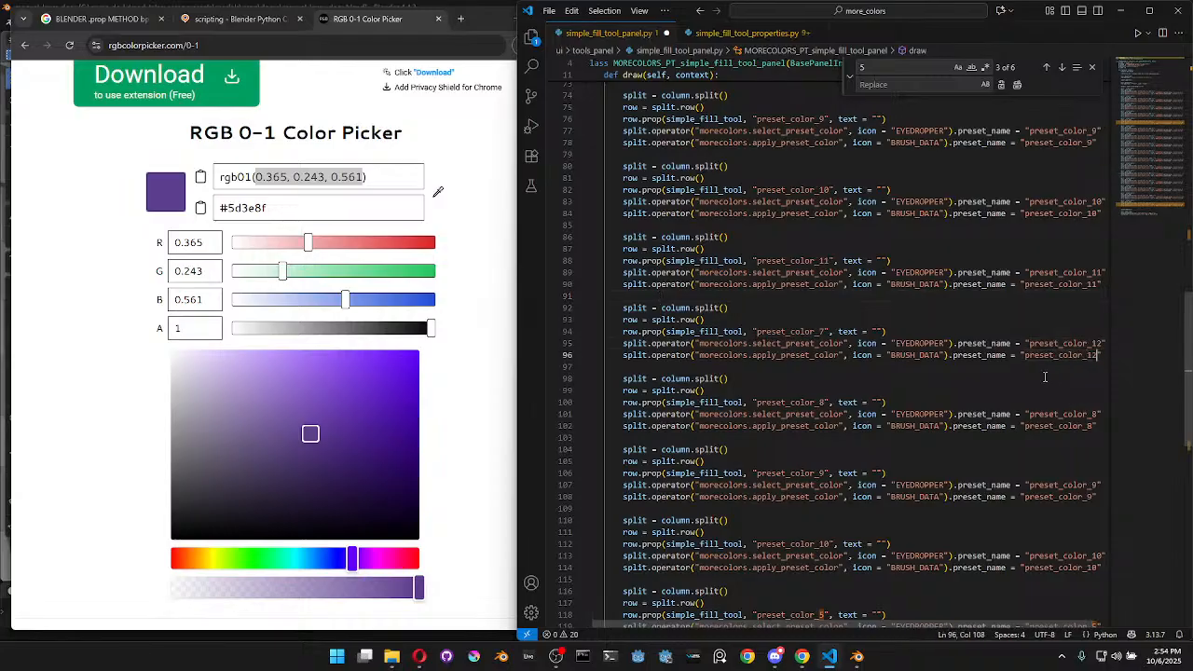
left_click(826, 332)
key("BackSpace")
type("12")
Set the three references in the second preset_color_8 row block to preset_color_13
left_click(828, 403)
key("shift+Left")
type("13")
left_click(1098, 414)
key("BackSpace")
type("13")
left_click(1093, 426)
key("BackSpace")
type("13")
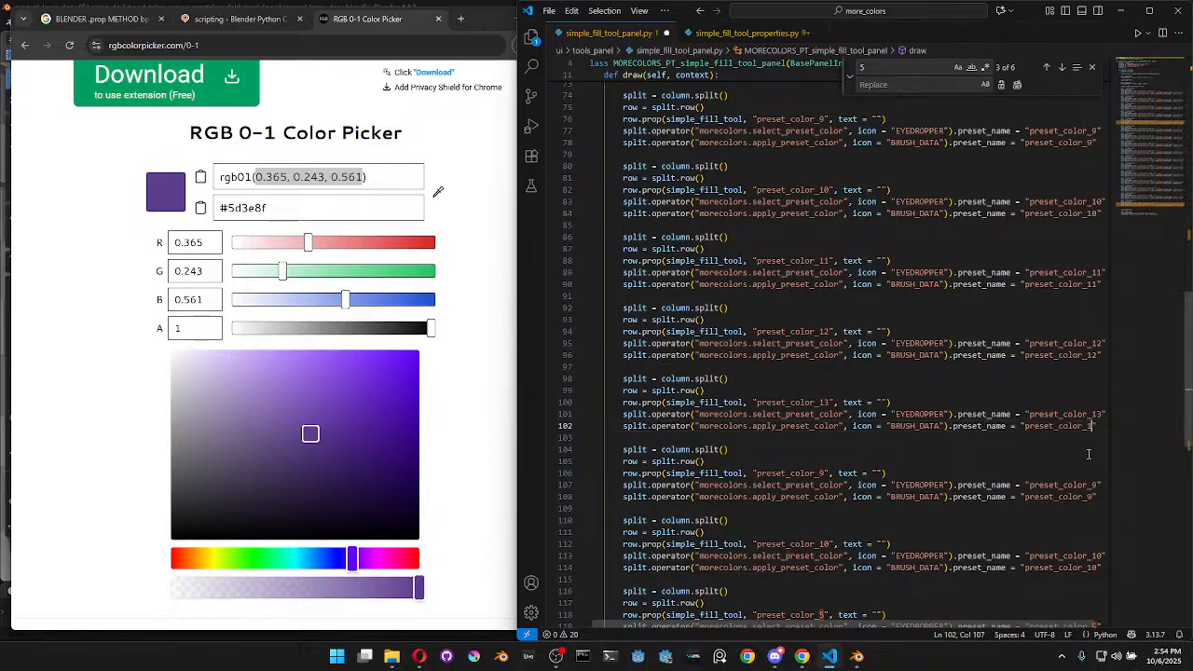
Set the three references in the second preset_color_9 row block to preset_color_14
left_click(1098, 486)
key("BackSpace")
type("14")
left_click(1093, 497)
key("BackSpace")
type("14")
left_click(826, 476)
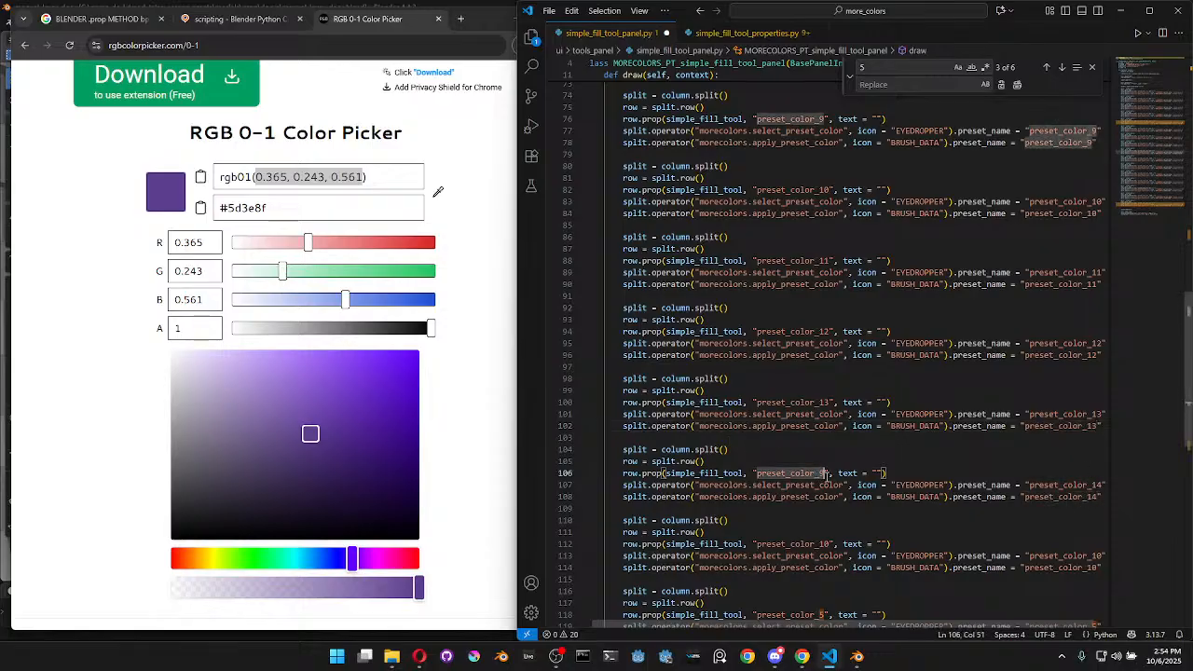
key("BackSpace")
type("14")
Set the three references in the second preset_color_10 row block to preset_color_15
scroll(884, 473, "down", 3)
left_click(829, 421)
key("BackSpace")
type("5")
left_click(1102, 432)
key("BackSpace")
type("5")
left_click(1096, 443)
key("BackSpace")
type("5")
Set the three references in the last row block to preset_color_16 and save simple_fill_tool_panel.py
left_click(1097, 502)
key("BackSpace")
type("16")
left_click(1097, 514)
key("BackSpace")
type("16")
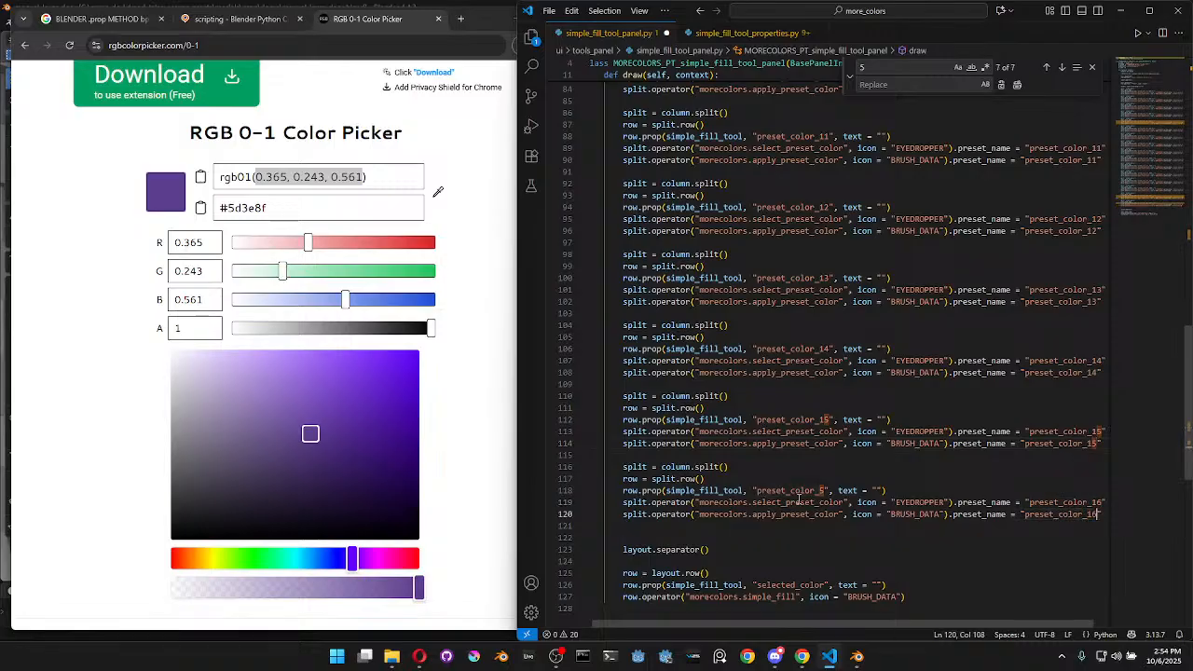
left_click(826, 491)
key("BackSpace")
type("16")
left_click(918, 478)
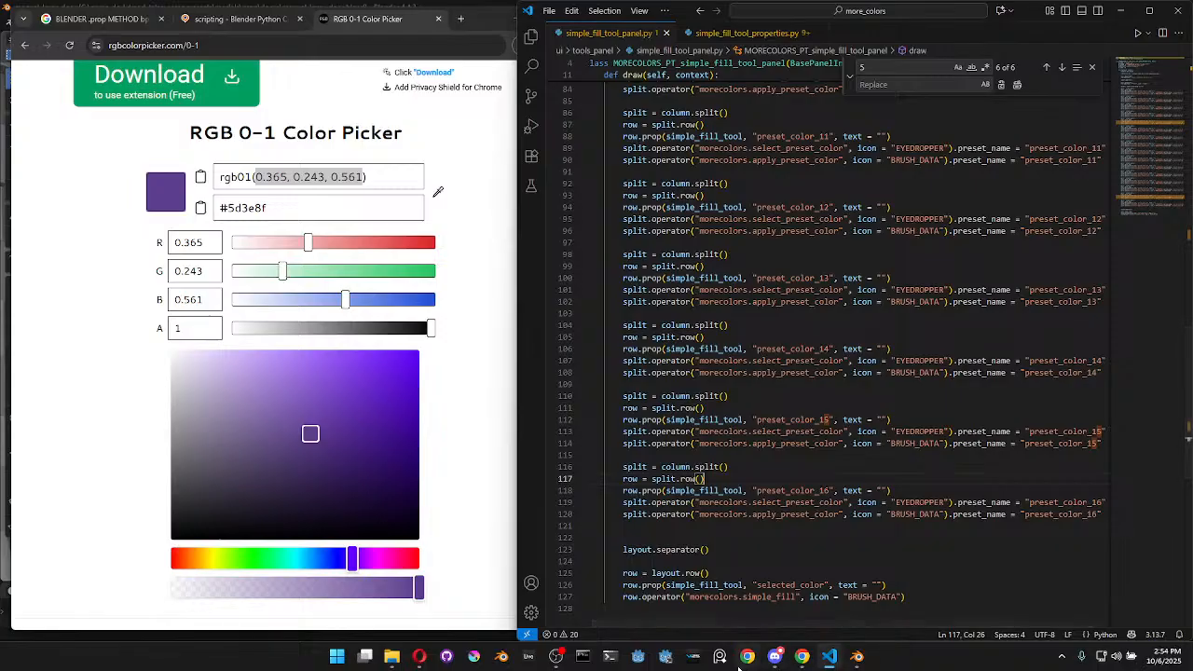
Switch to Blender and restart it with a fresh session
left_click(858, 658)
left_click(1179, 8)
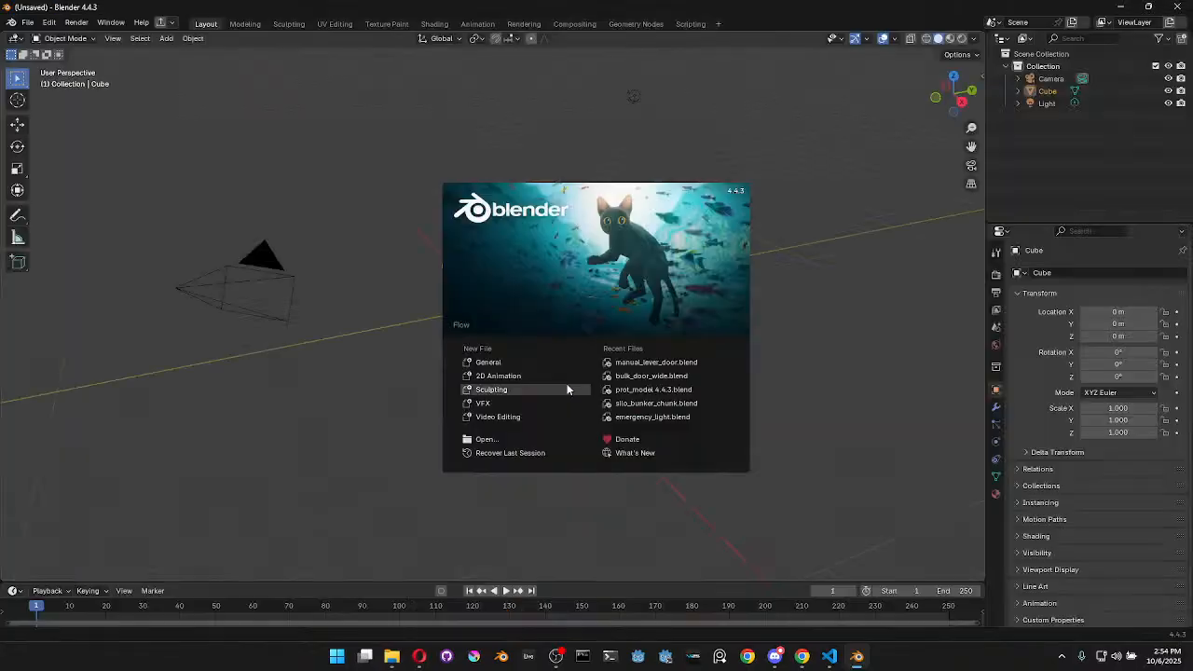
Open the recent file manual_lever_door.blend and switch to the File Explorer window showing the blender_org extensions folder
left_click(650, 360)
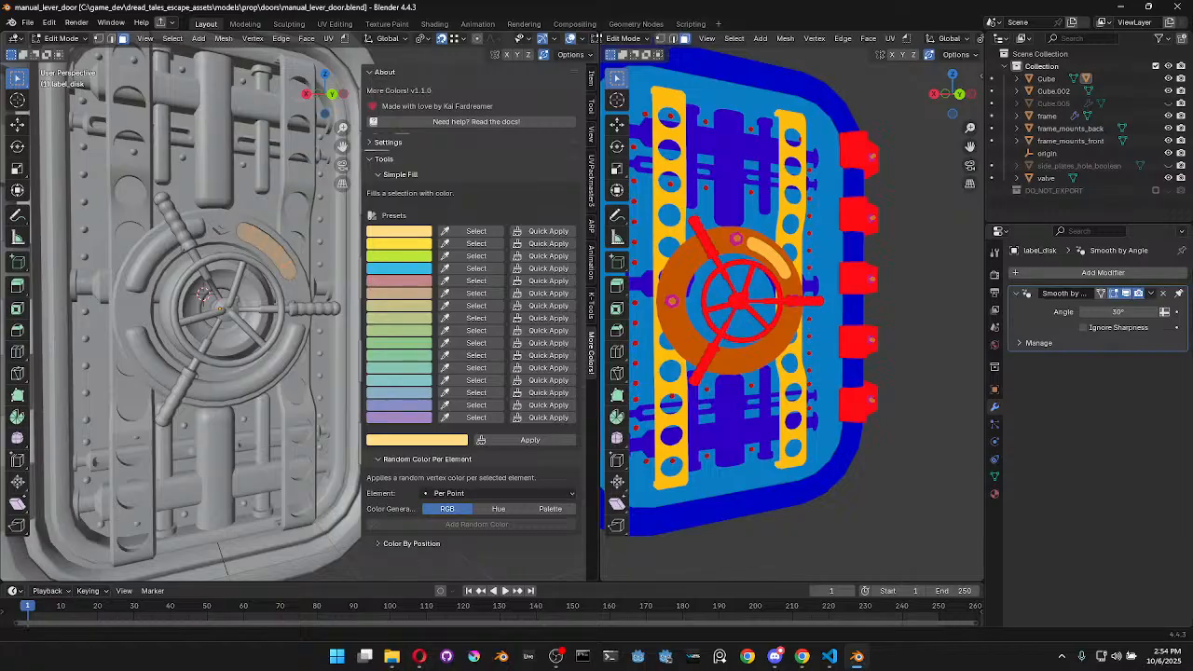
mouse_move(392, 657)
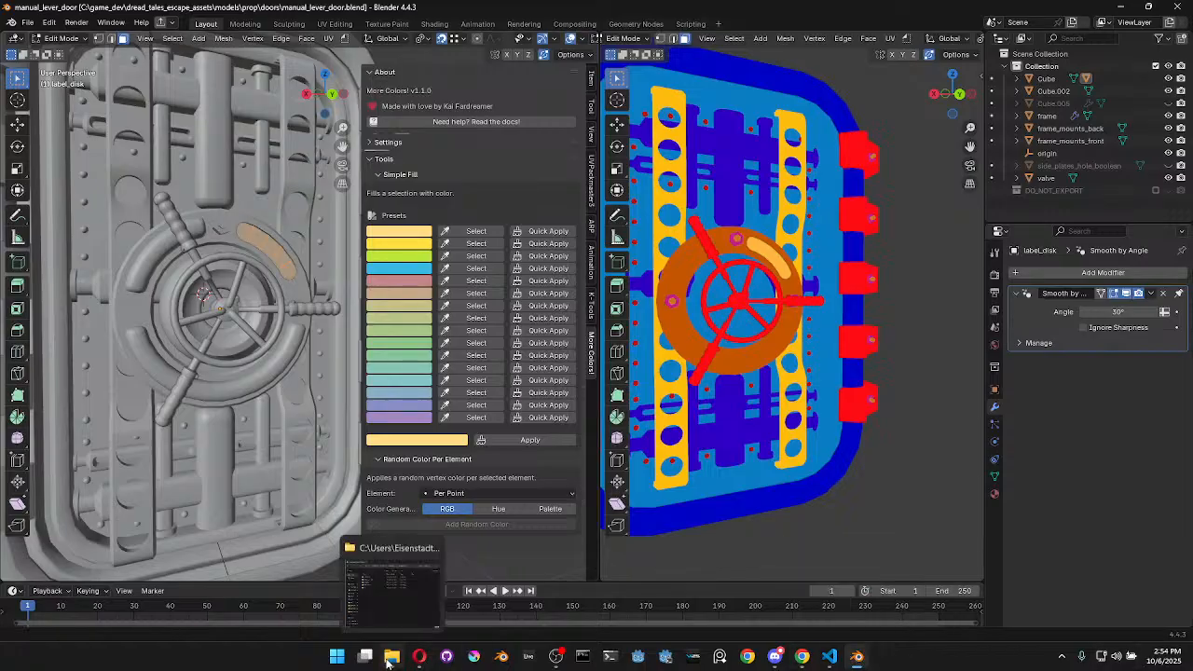
left_click(396, 595)
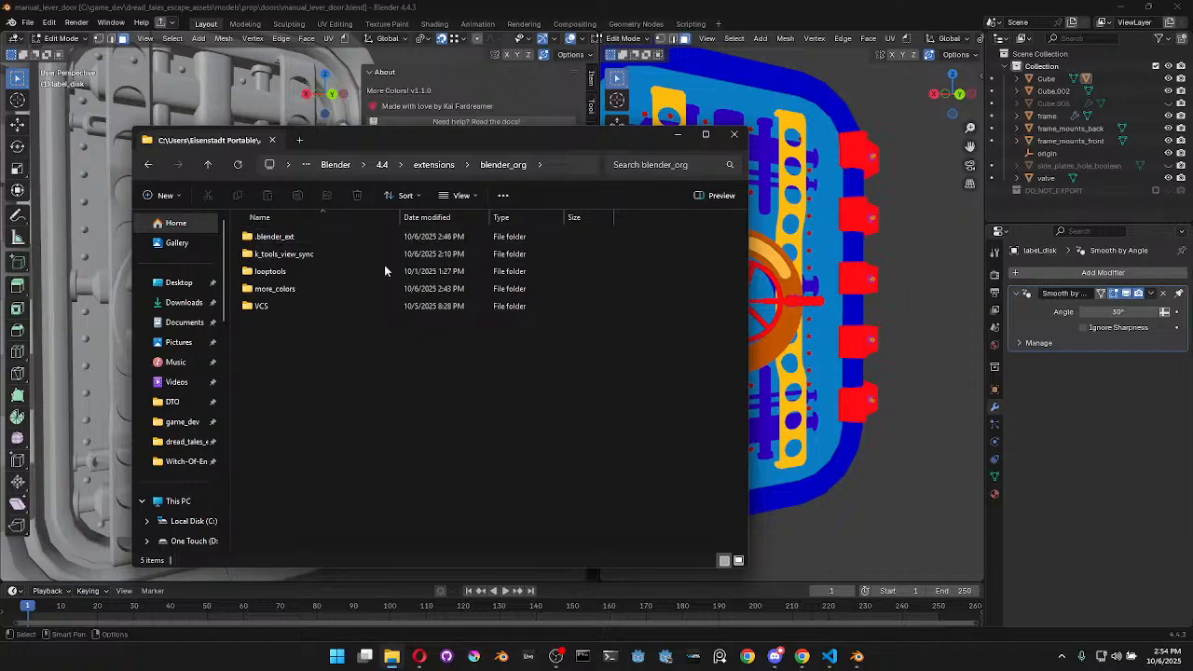
Compress the more_colors folder into the ZIP file more_colors.zip and copy the archive
right_click(299, 289)
left_click(265, 290)
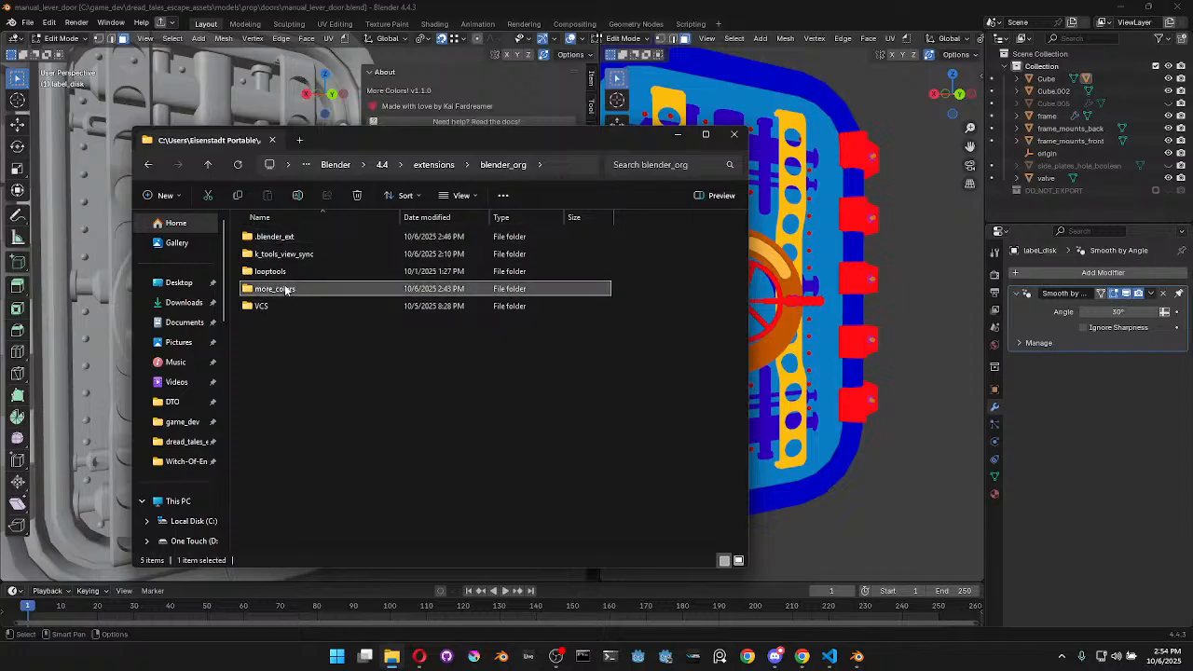
right_click(259, 292)
left_click(261, 293)
right_click(270, 292)
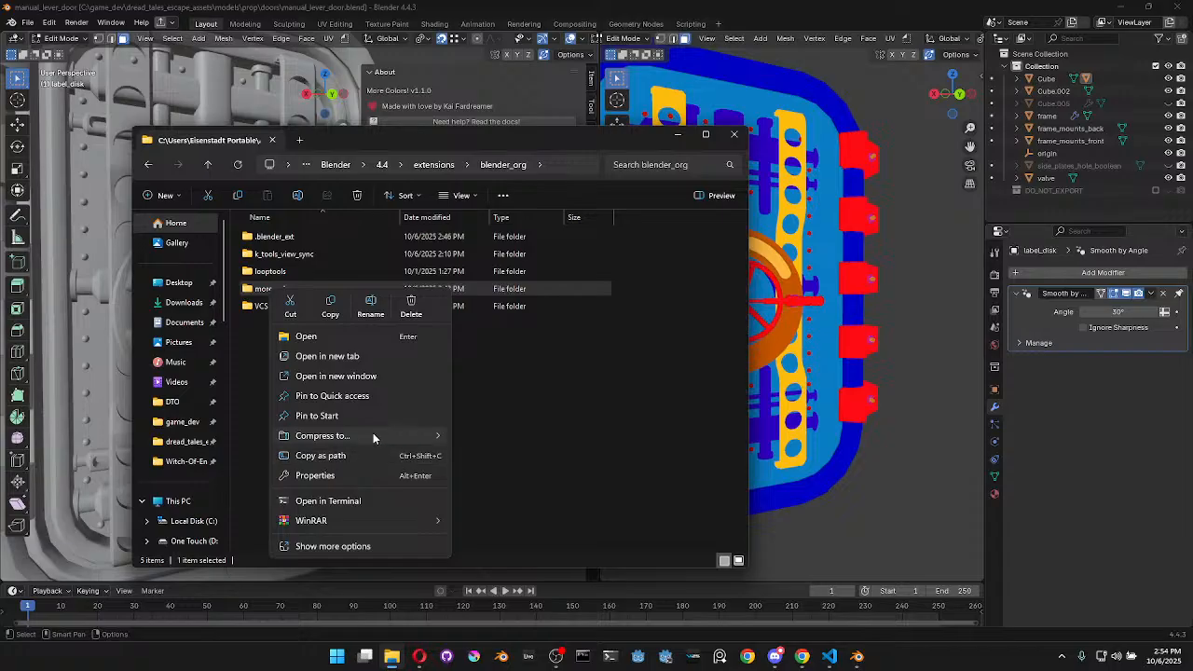
mouse_move(378, 434)
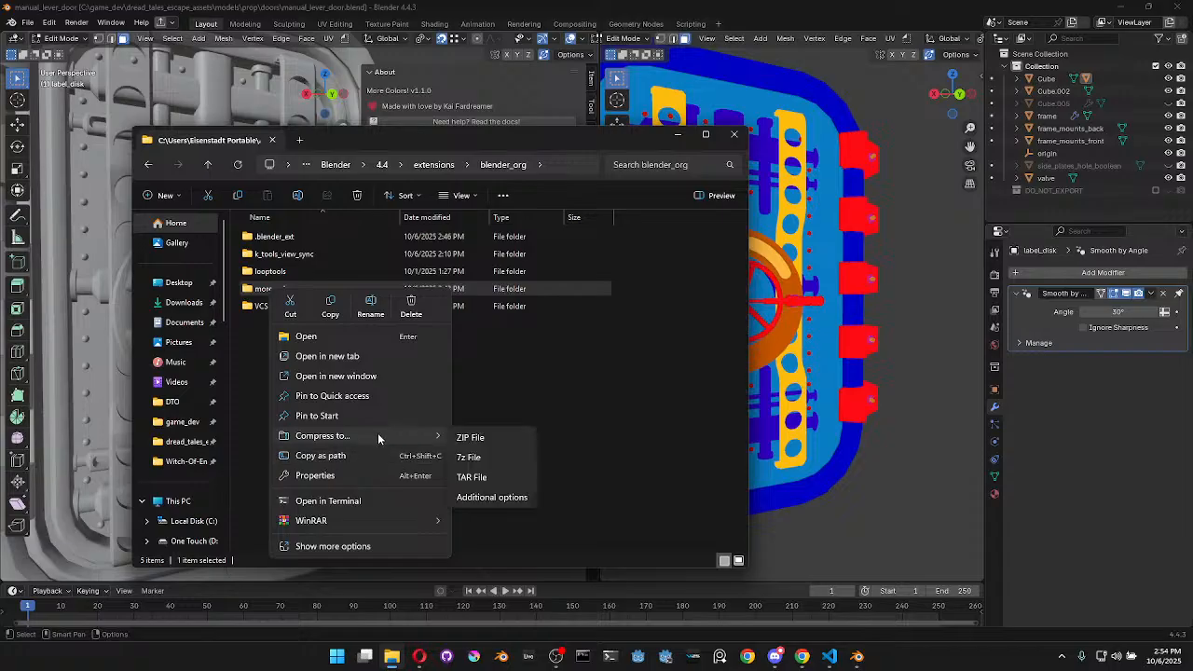
left_click(491, 437)
left_click(404, 384)
left_click(292, 327)
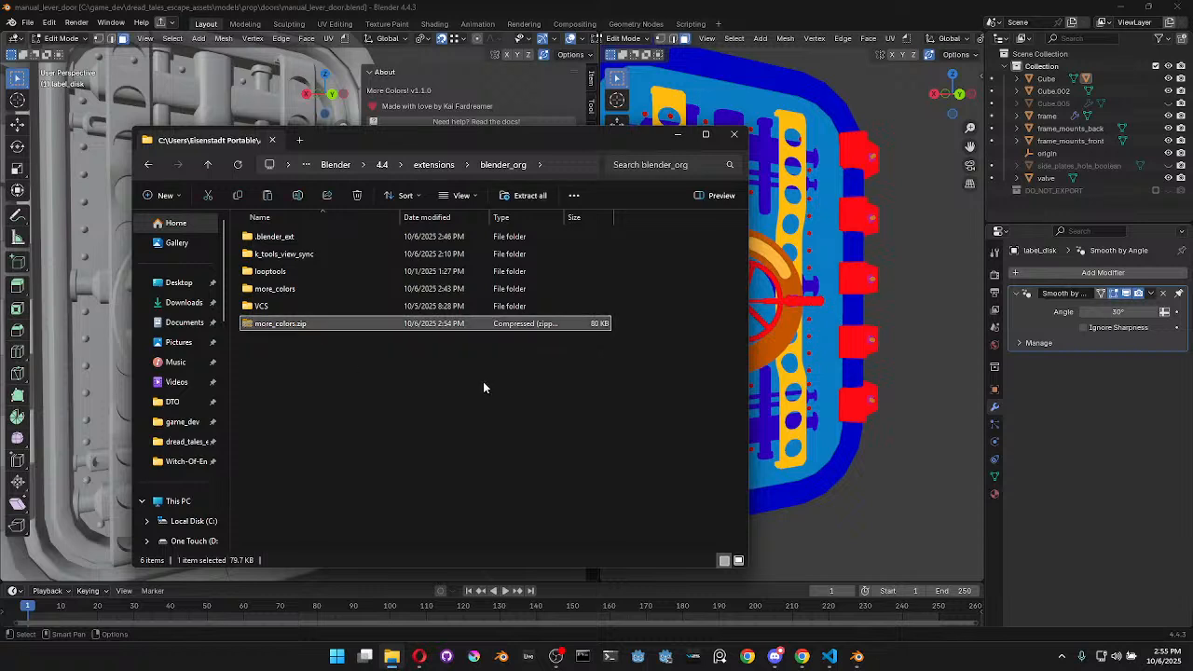
Open a new File Explorer window and go to E:\software & addons\blender\plugins
key("ctrl+n")
scroll(201, 540, "down", 3)
scroll(202, 541, "down", 3)
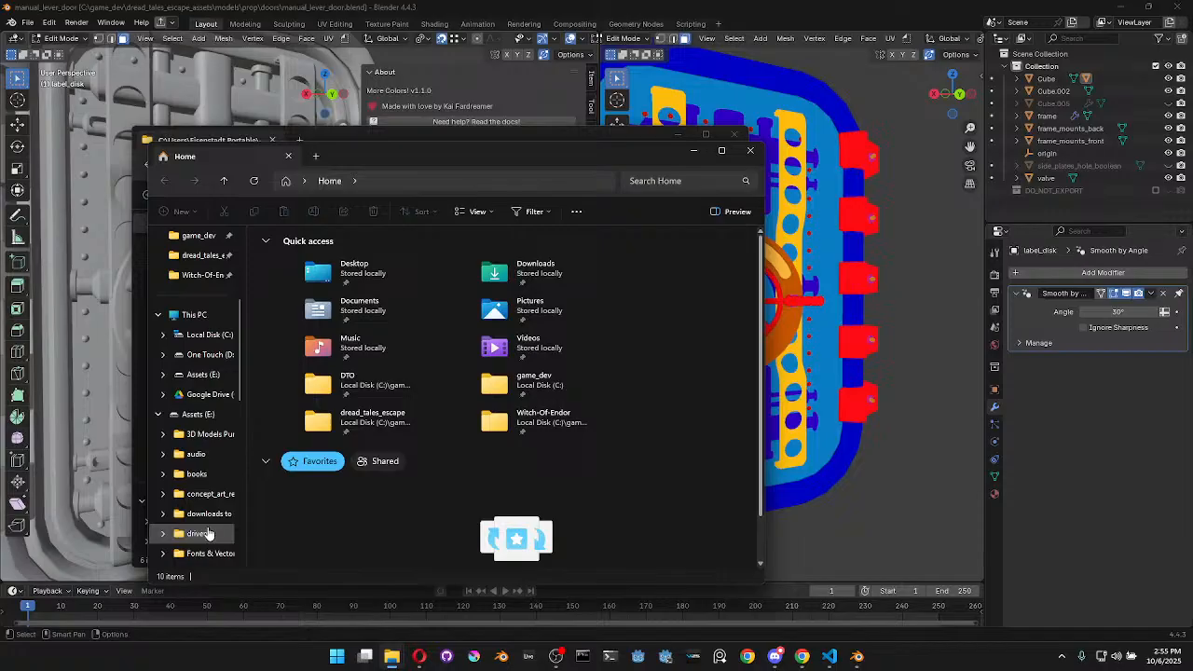
scroll(202, 540, "down", 6)
scroll(178, 454, "up", 10)
scroll(179, 454, "down", 2)
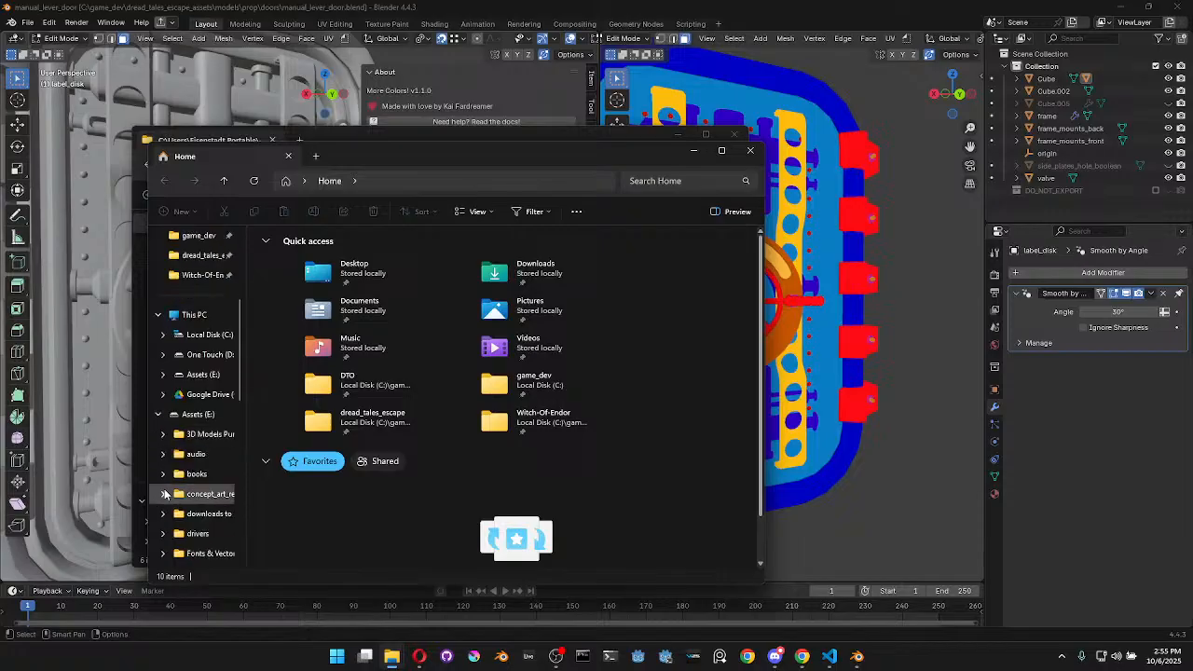
left_click(158, 414)
left_click(158, 435)
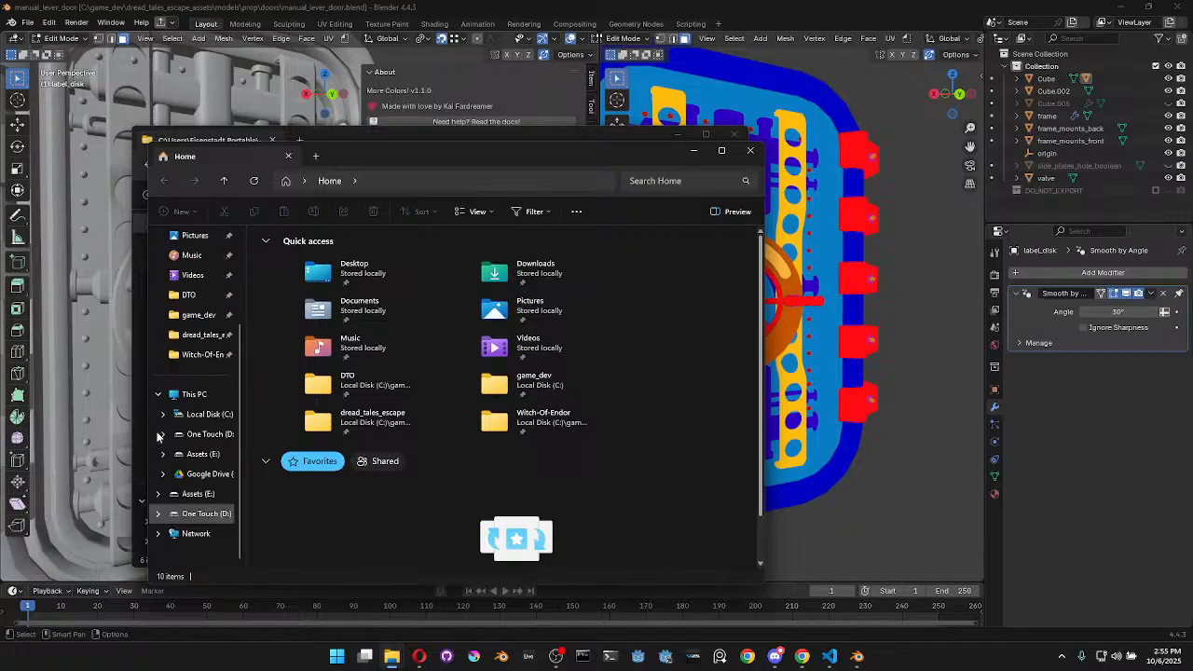
left_click(198, 493)
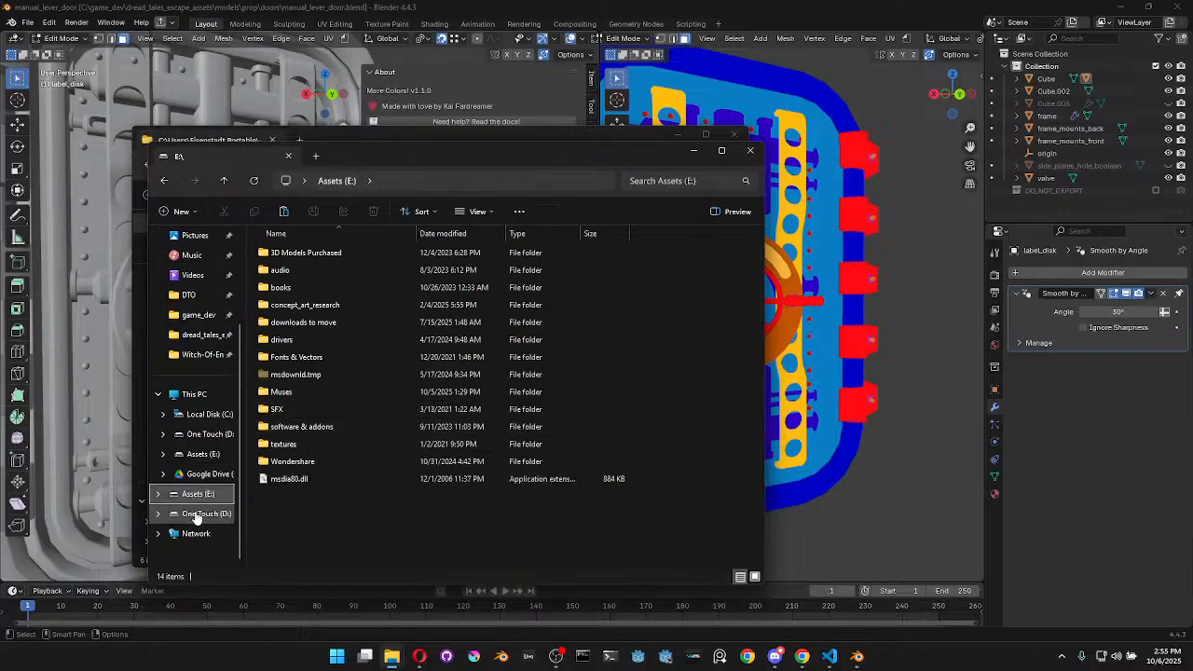
double_click(312, 271)
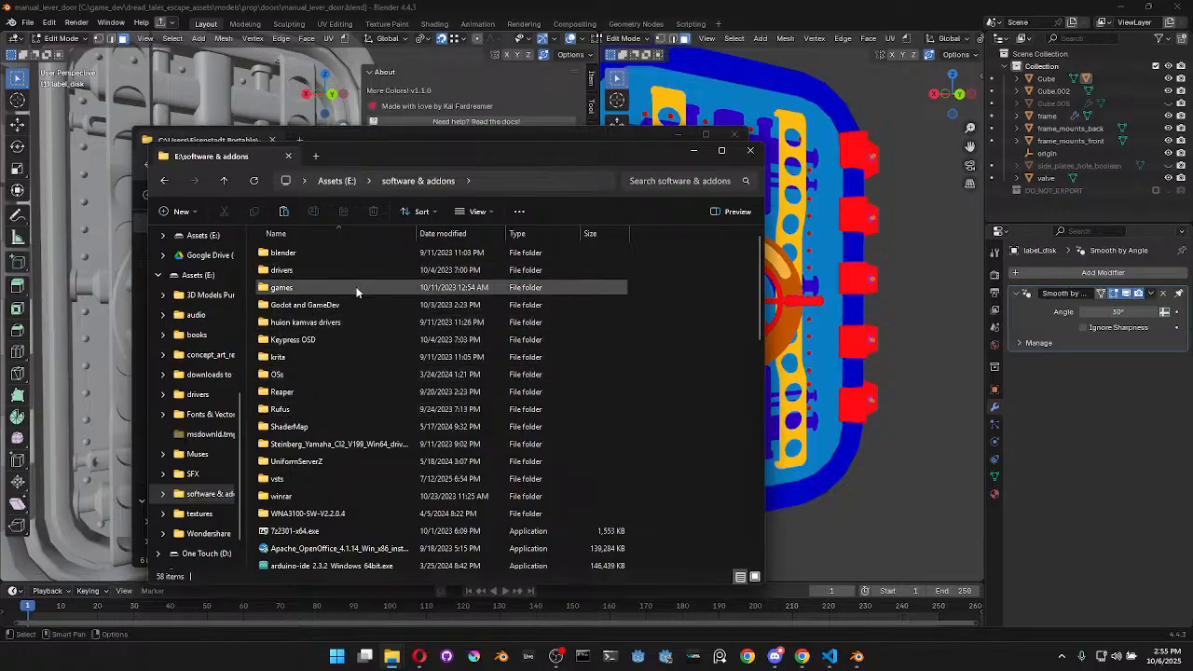
double_click(305, 256)
double_click(305, 305)
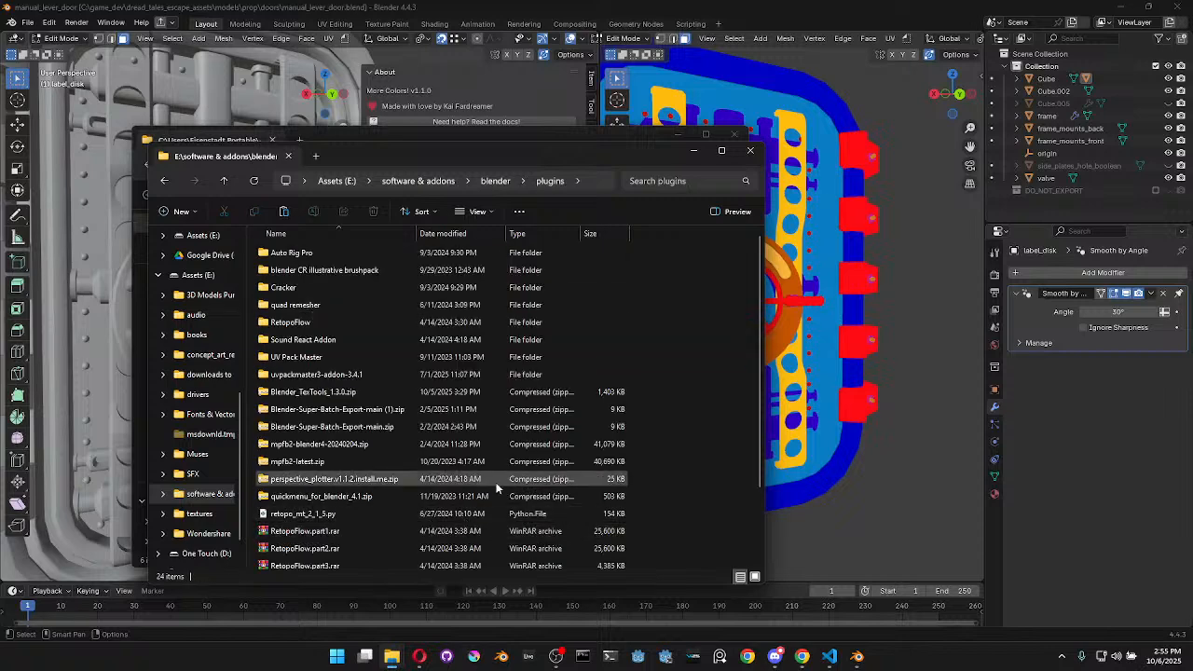
Paste the archive into the plugins folder and rename it as more_colors_more_better.zip
scroll(502, 466, "down", 3)
left_click(405, 562)
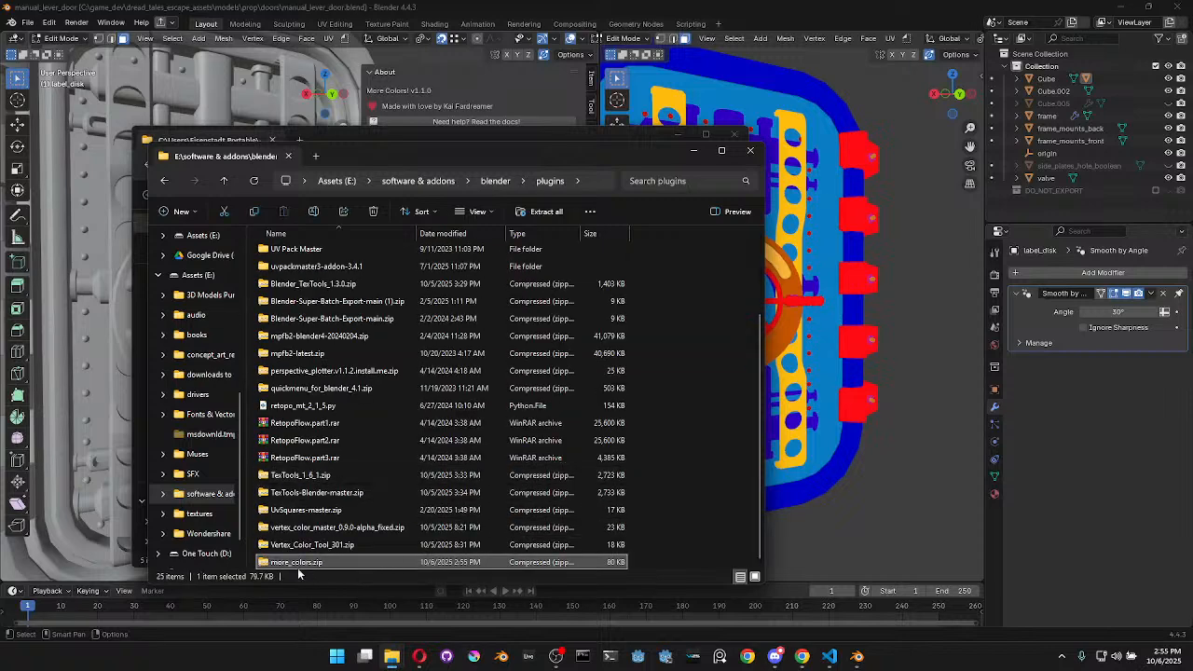
key("F2")
type("_more_")
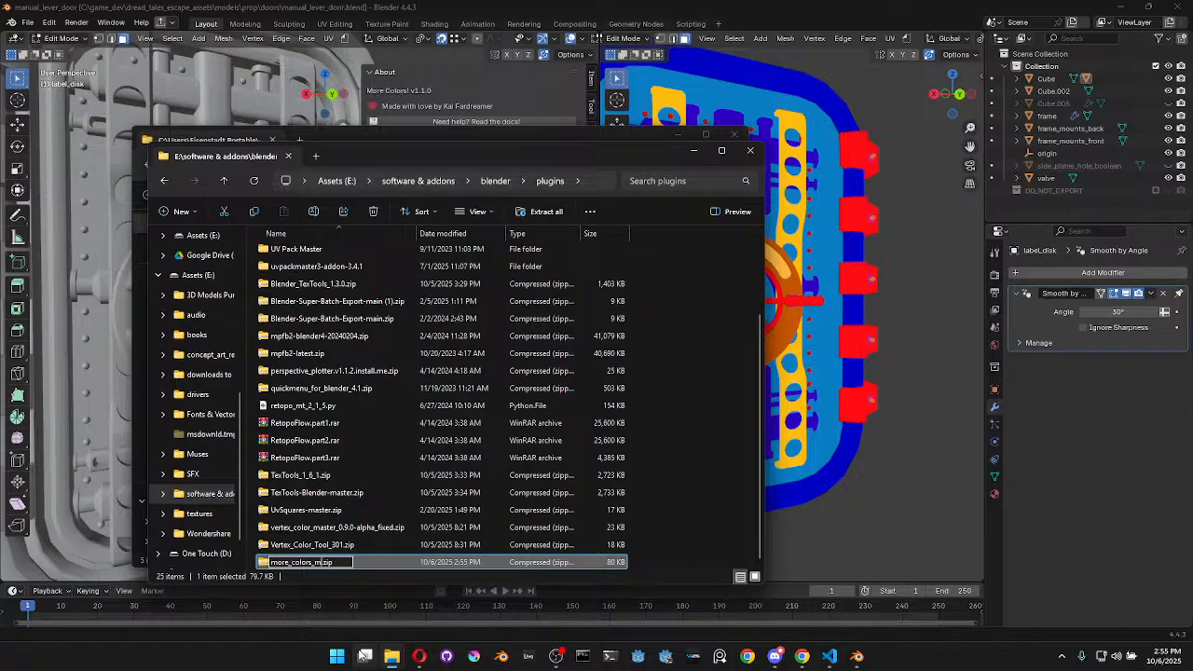
type("better")
key("Return")
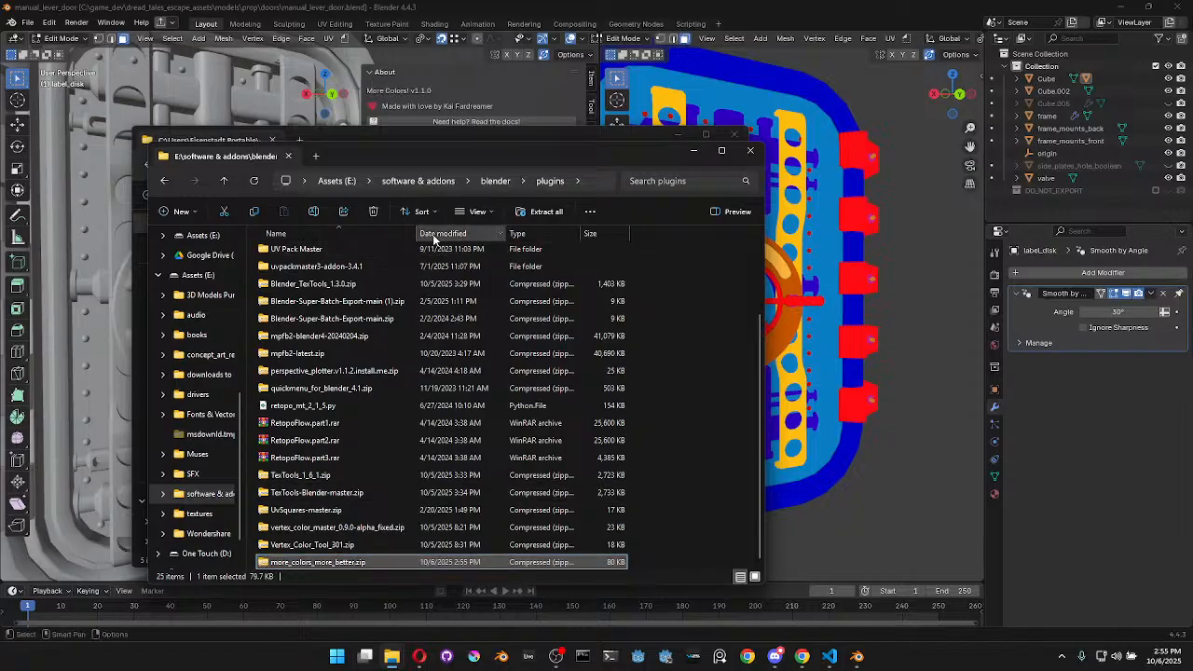
Copy the path of the plugins folder and switch back to Blender
left_click(594, 181)
key("ctrl+c")
key("Escape")
left_click(499, 7)
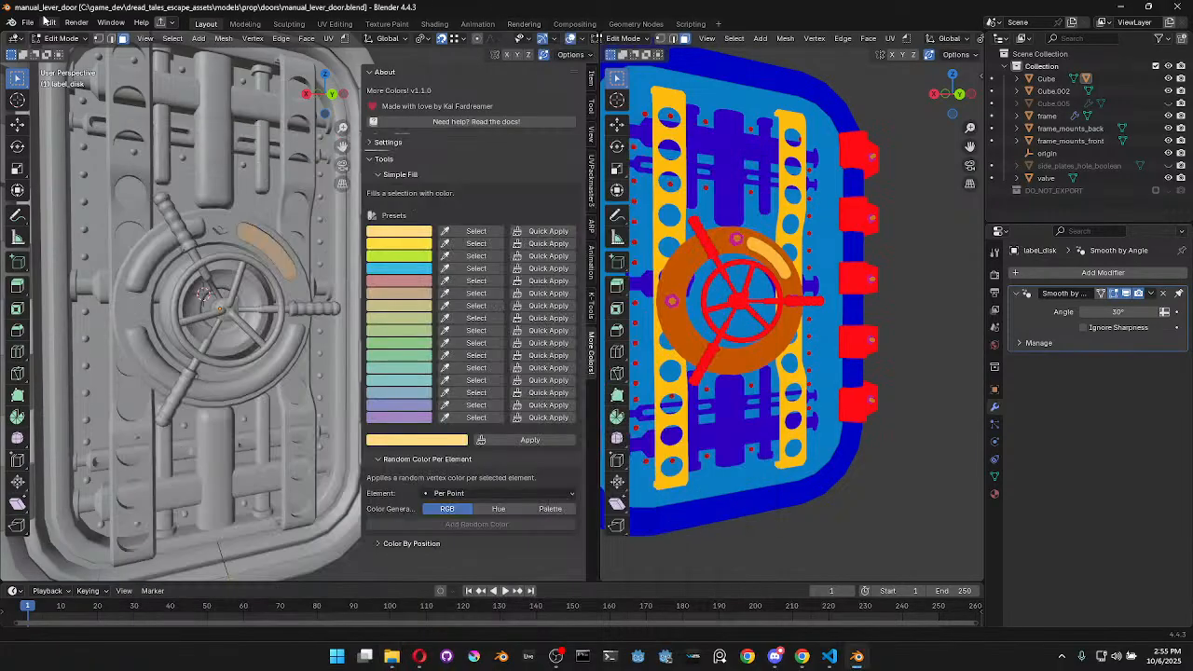
Search the add-ons in Preferences for "more" and show the details of More Colors!
left_click(27, 21)
left_click(92, 184)
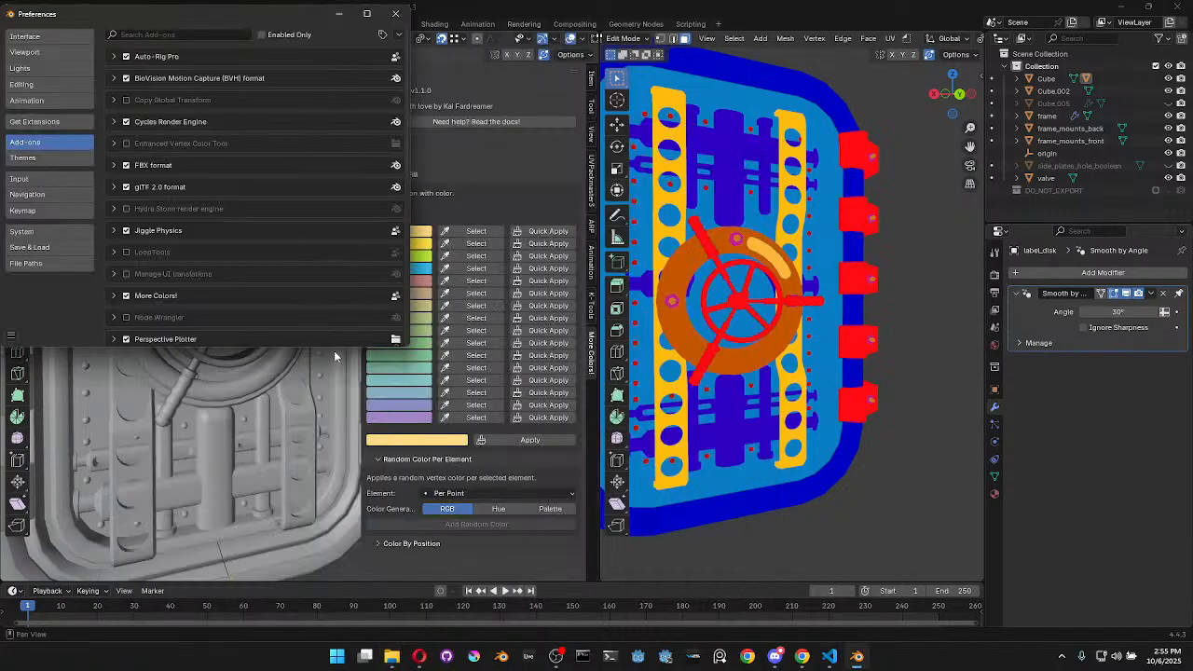
left_click(172, 35)
type("more")
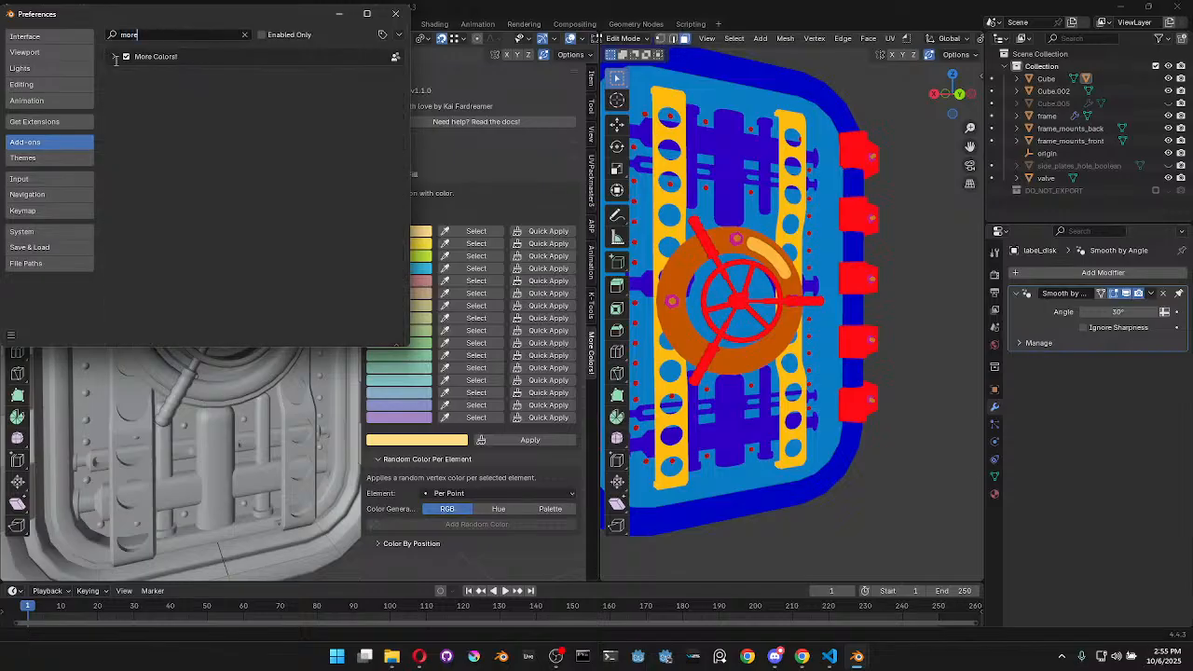
key("Return")
left_click(113, 57)
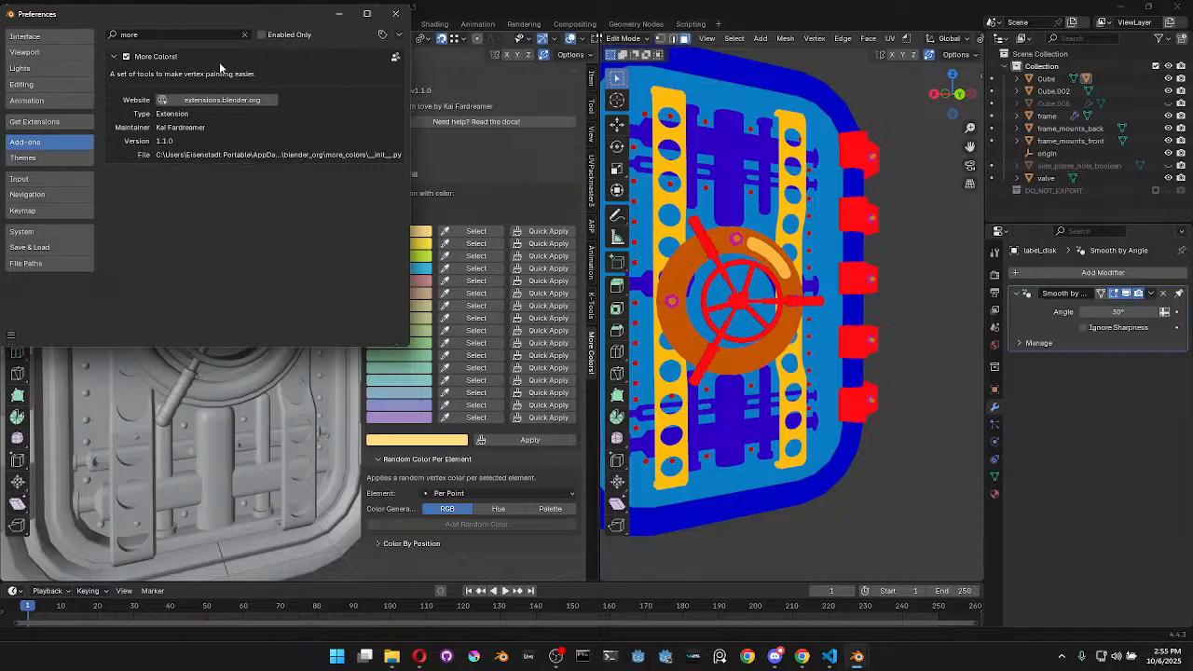
Search the extensions for "more" and try to uninstall the installed More Colors! extension
left_click(49, 124)
left_click(174, 35)
type("more")
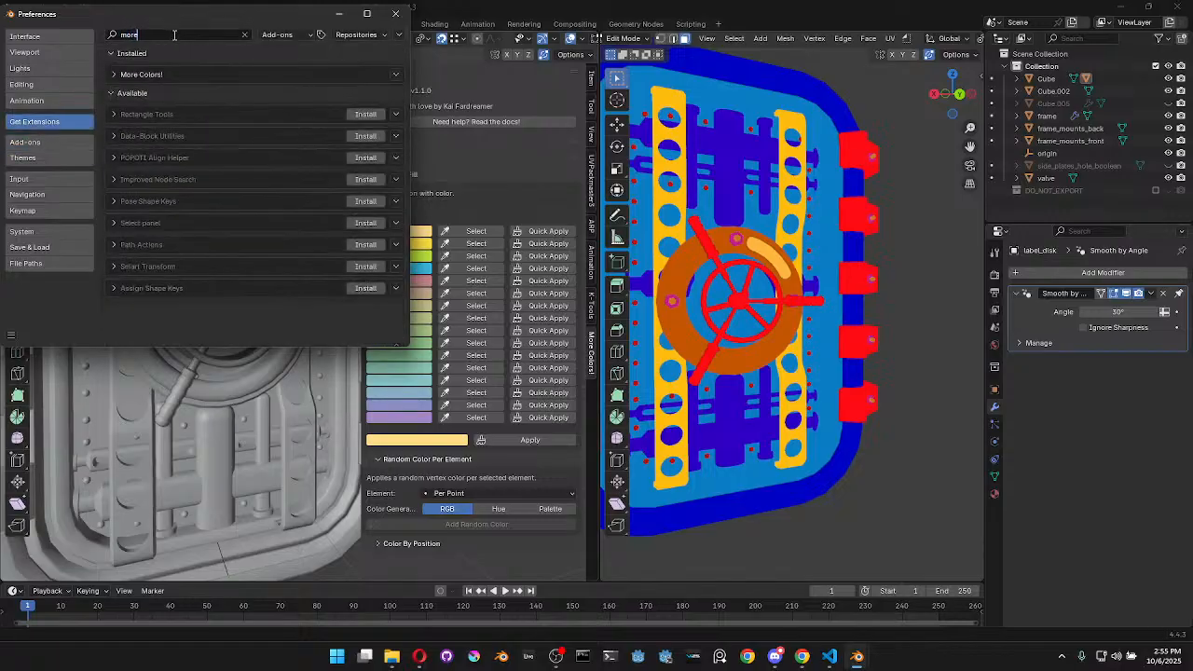
left_click(396, 75)
left_click(333, 119)
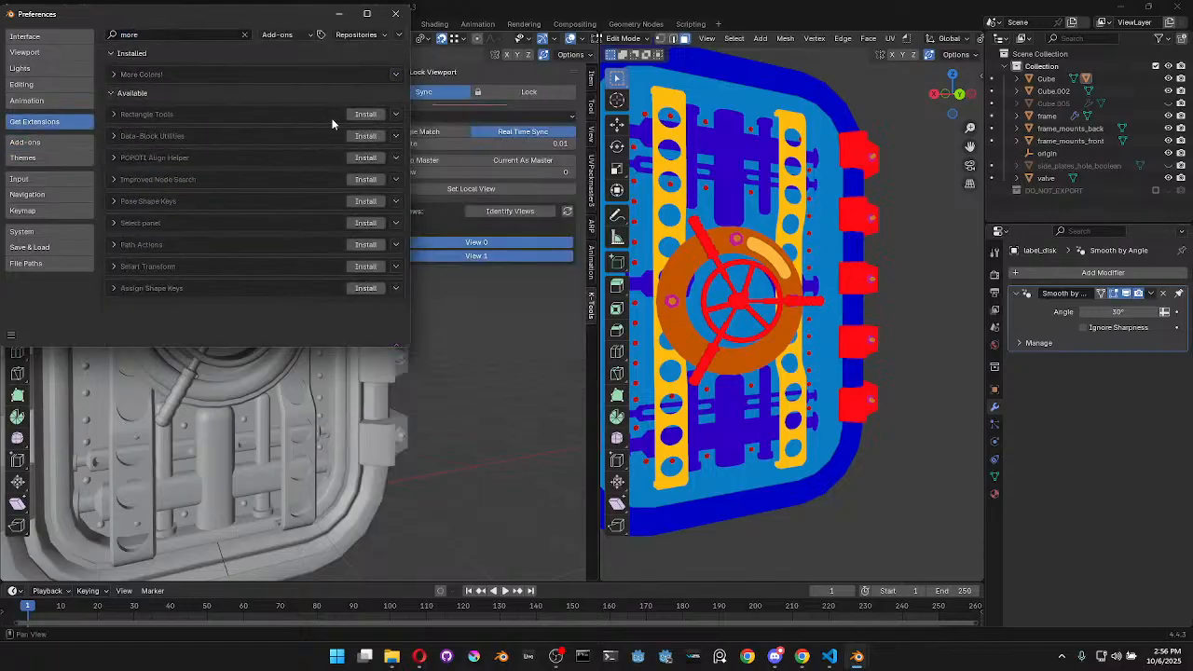
Install more_colors_more_better.zip from disk using the copied plugins path, and check the details of the new More Colors! entry
left_click(28, 142)
left_click(398, 34)
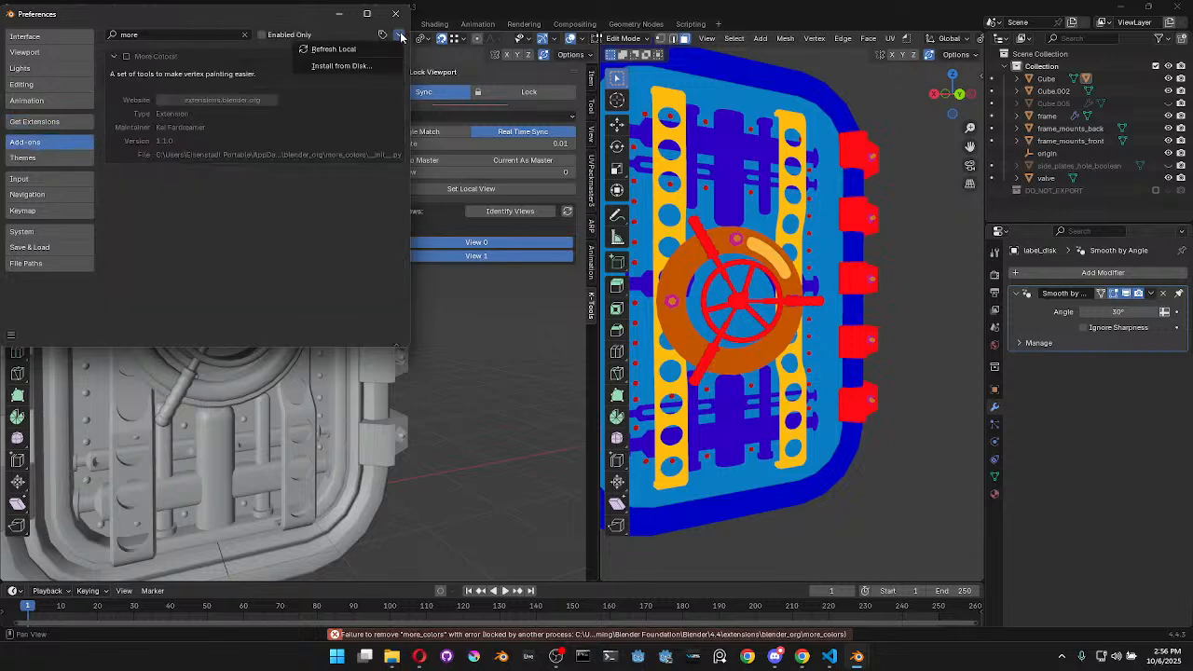
left_click(344, 67)
left_click(410, 37)
key("ctrl+v")
key("Return")
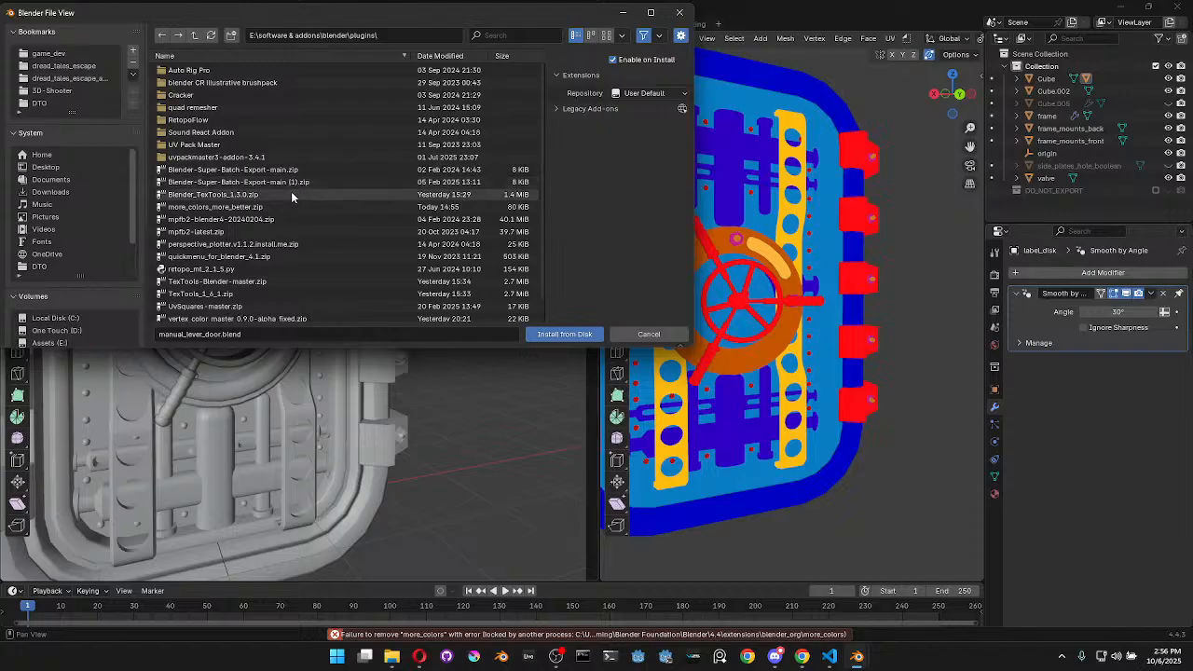
scroll(191, 219, "down", 1)
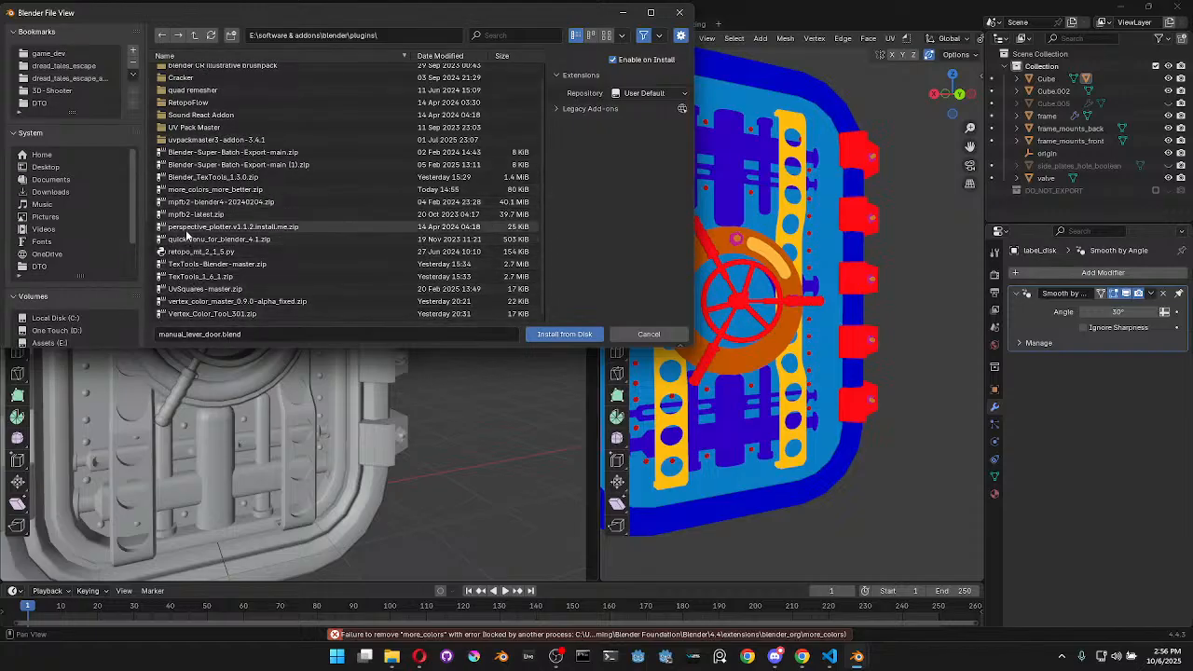
double_click(213, 190)
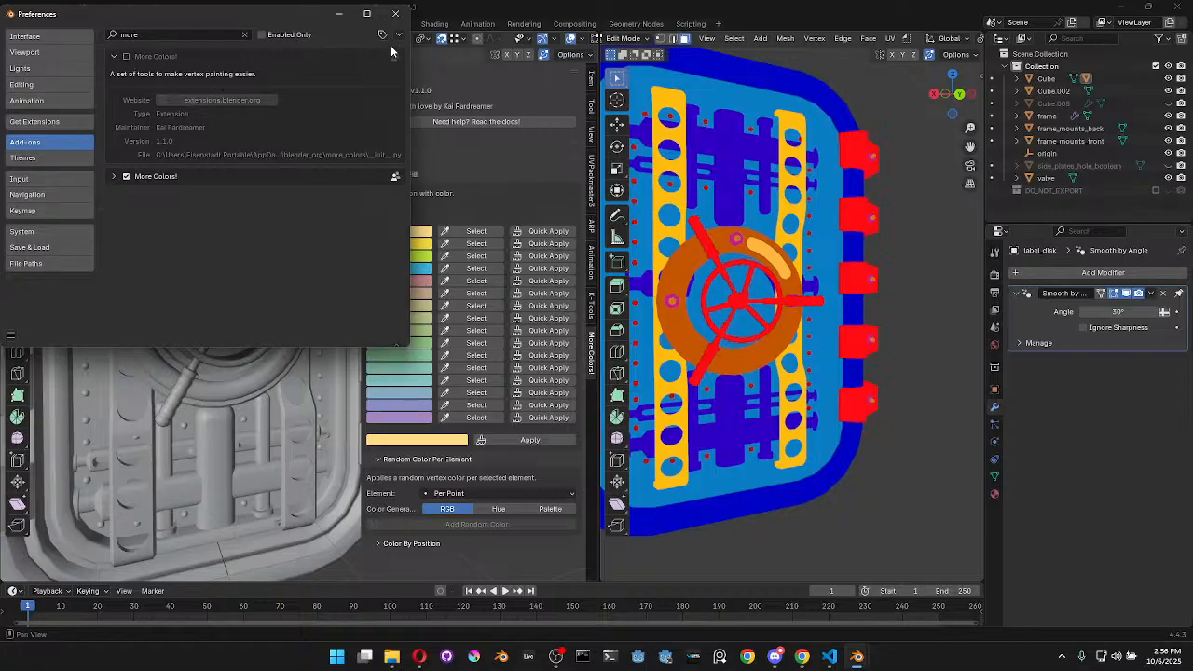
left_click(113, 176)
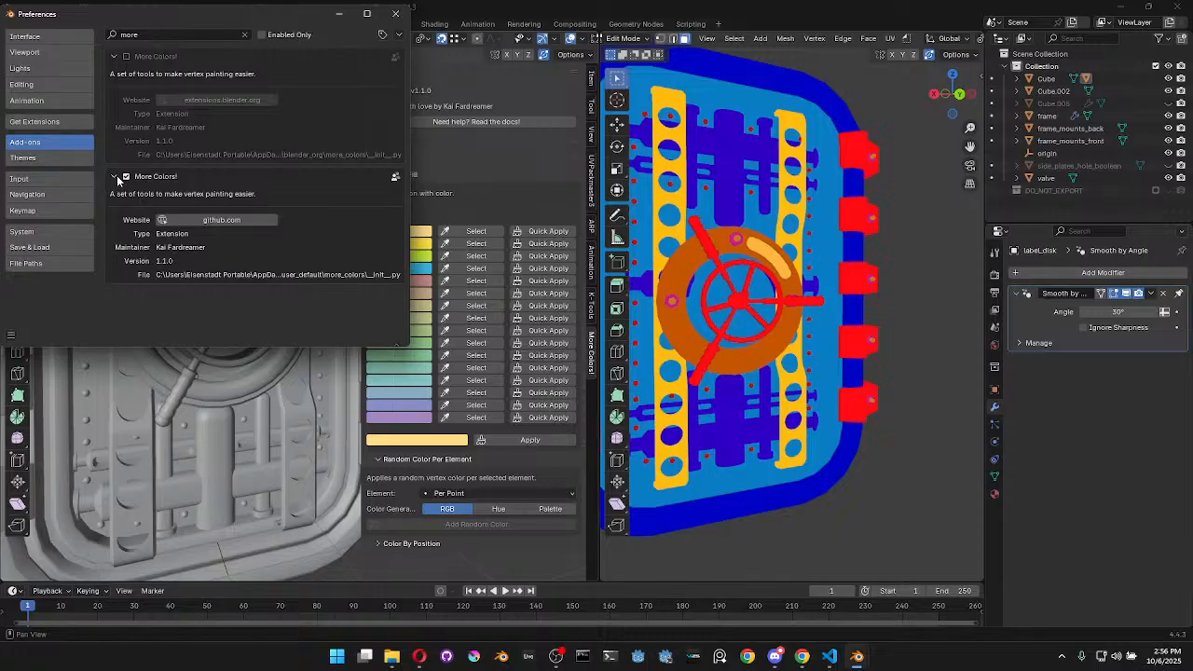
left_click(115, 176)
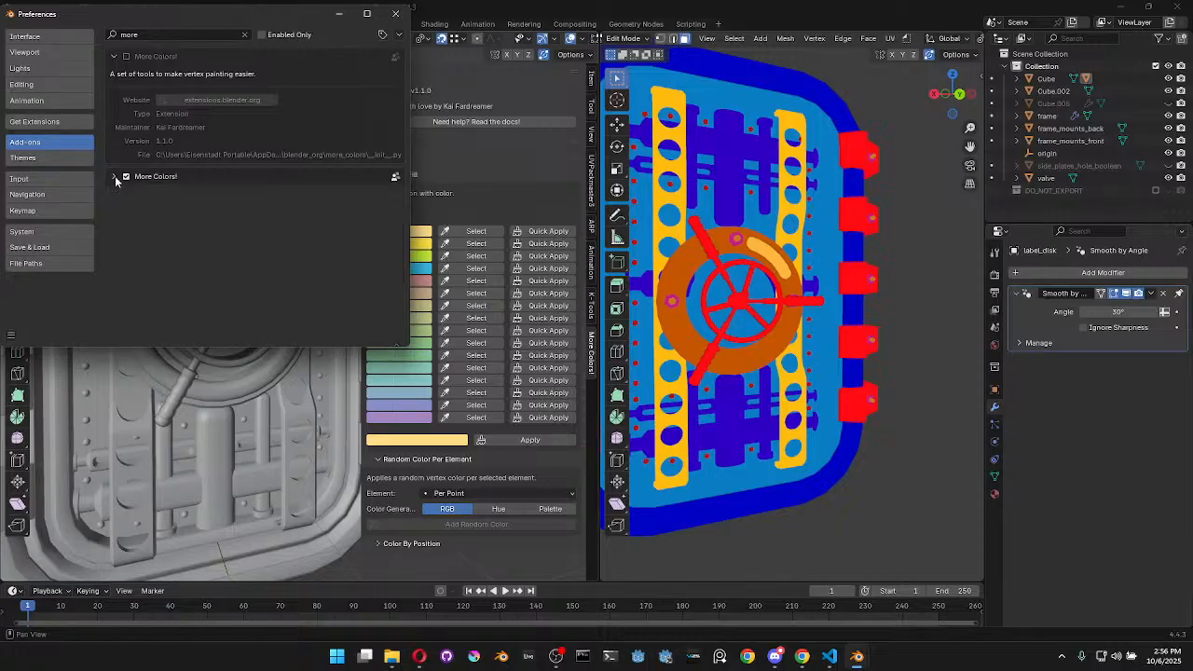
Close the preferences and fill the selected curved label on the valve's backing disk with the green preset colour
left_click(395, 14)
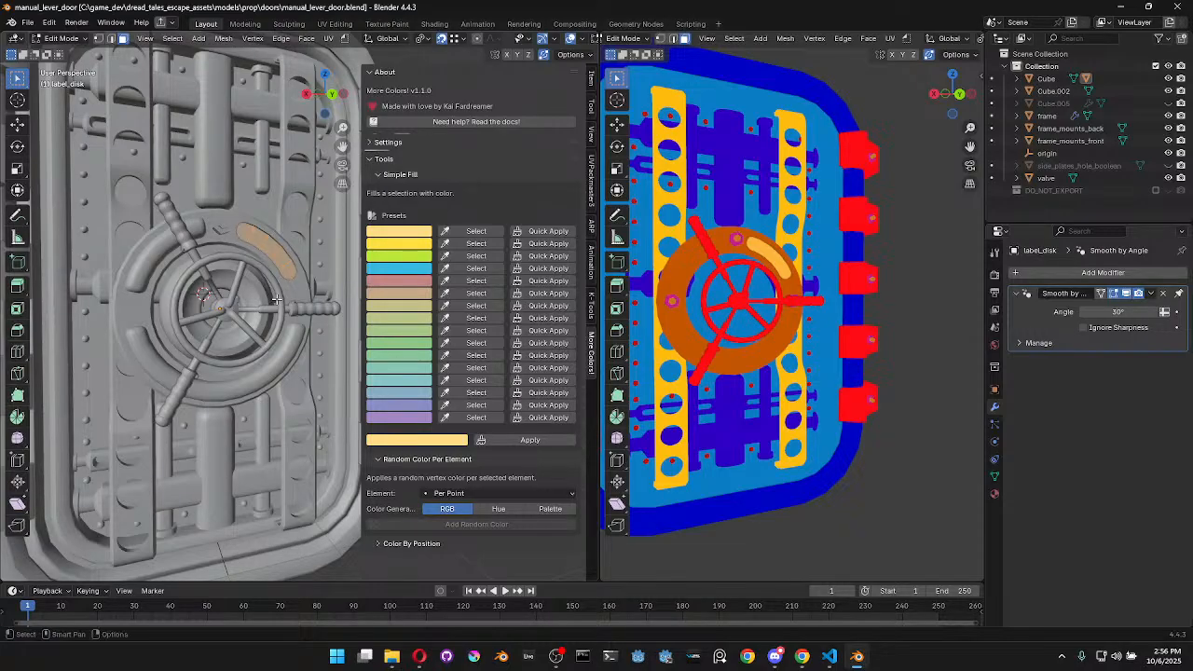
scroll(318, 284, "up", 4)
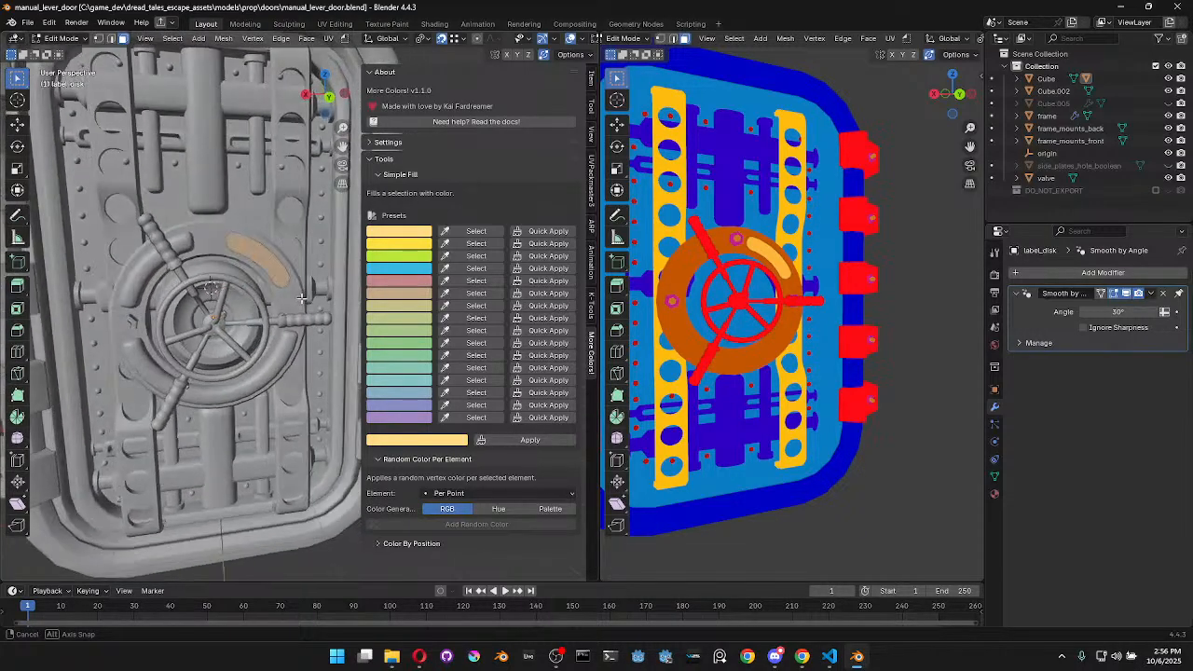
left_click(545, 345)
scroll(270, 303, "down", 1)
scroll(270, 303, "down", 4)
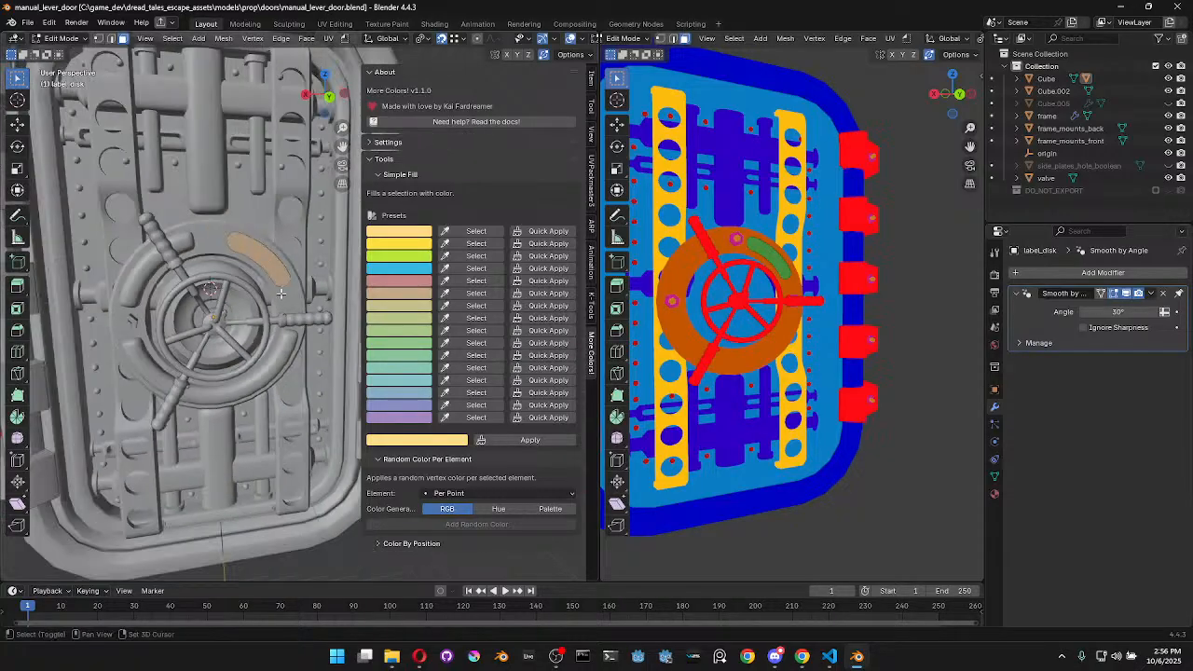
middle_click_drag(249, 292, 279, 295)
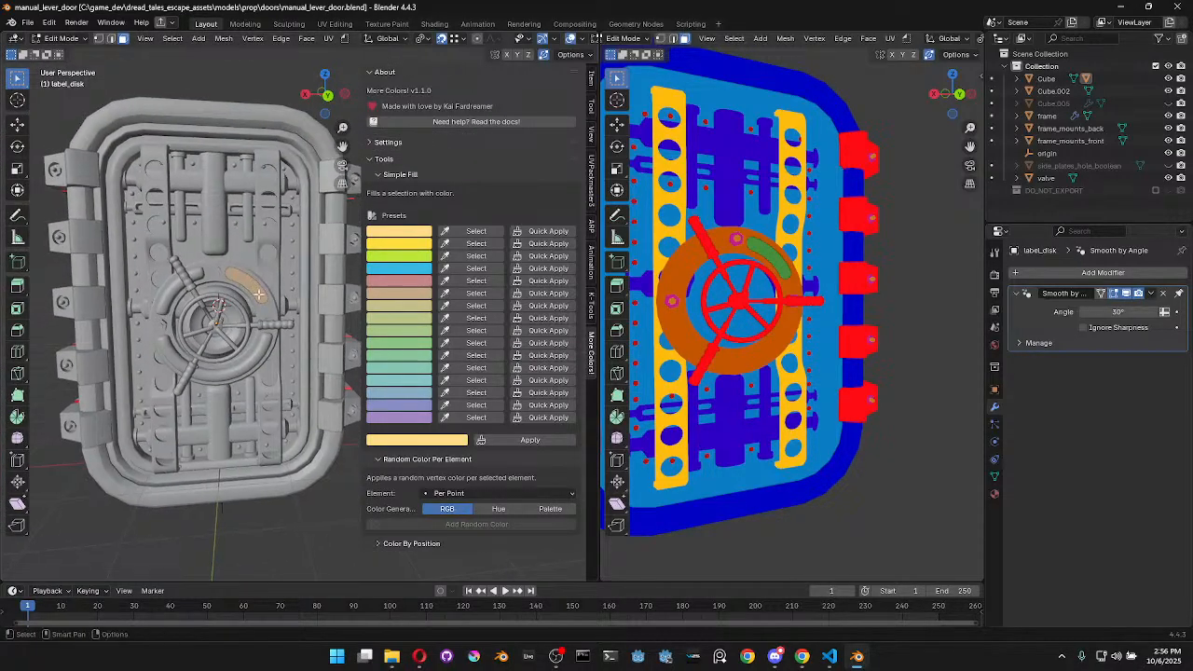
Synchronise the two 3D viewports with the Sync | Lock Viewport add-on and hide their sidebars
left_click_drag(366, 313, 444, 321)
middle_click_drag(410, 336, 205, 345)
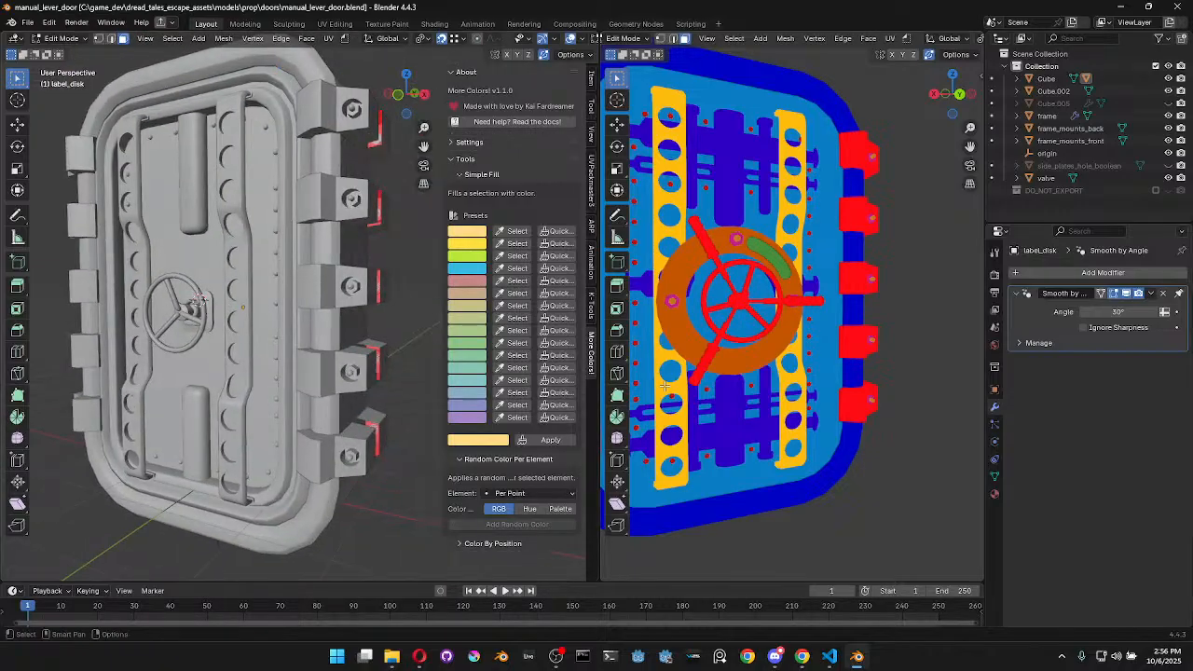
scroll(839, 38, "down", 5)
key("n")
left_click(975, 371)
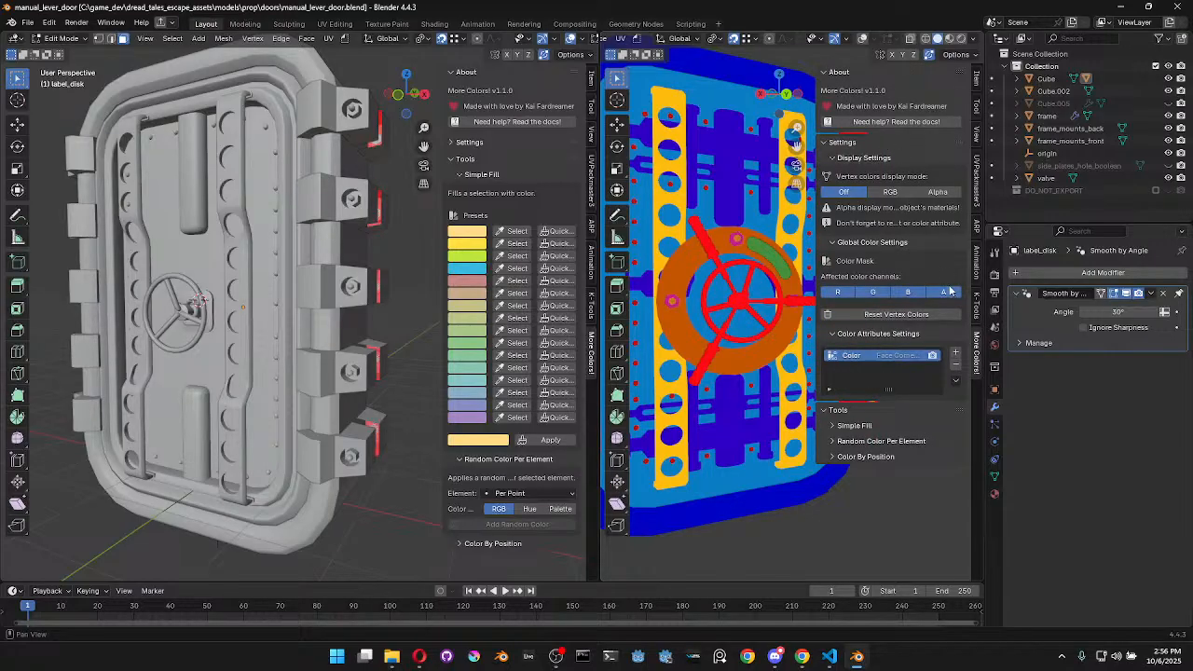
left_click(974, 308)
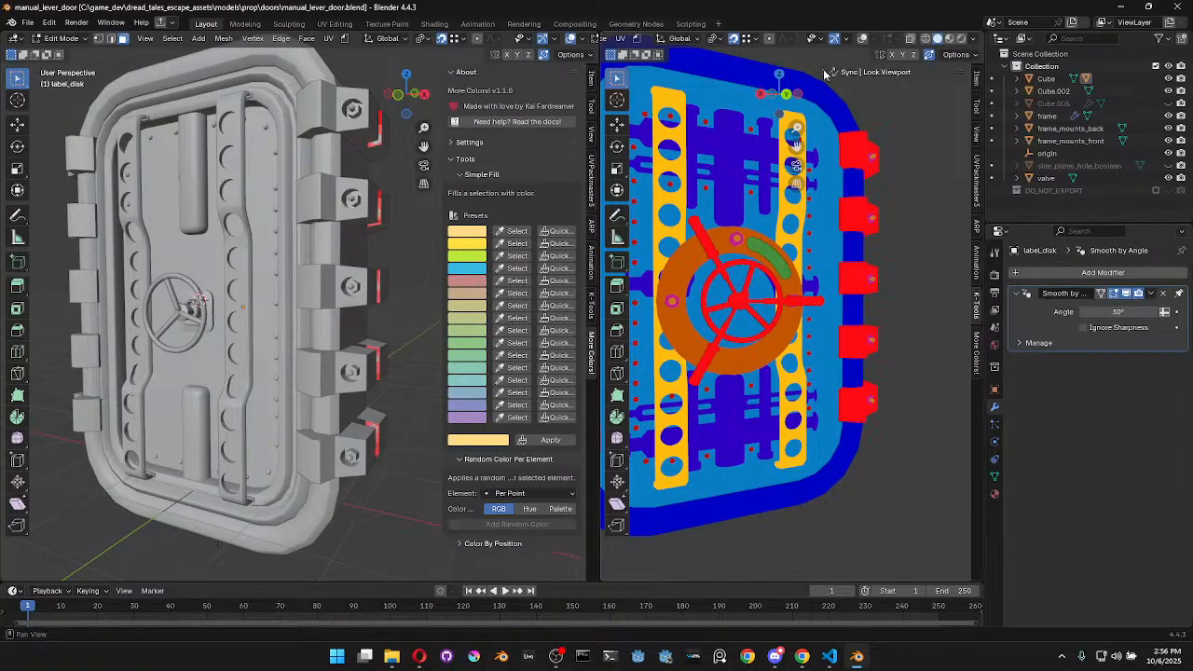
left_click(918, 113)
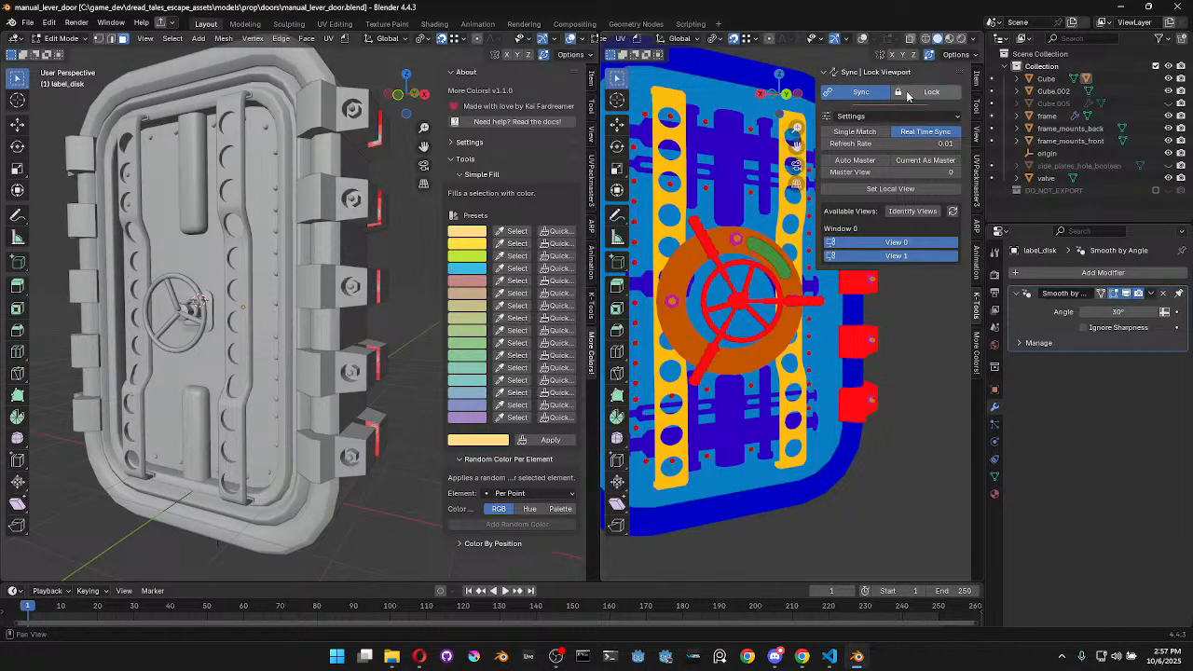
left_click(853, 132)
middle_click_drag(357, 262, 429, 322)
key("n")
key("n")
Examine the vertex colours on the frame mounts, the door's back side and the valve side
scroll(697, 333, "up", 5)
scroll(348, 307, "up", 10)
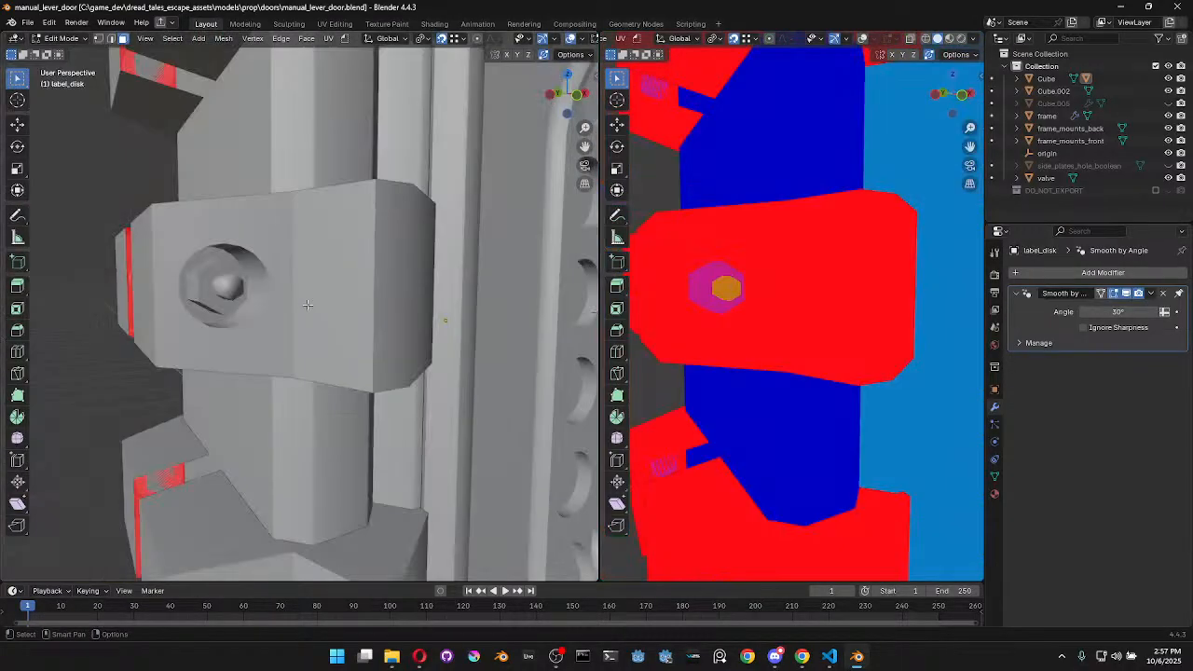
scroll(308, 305, "down", 8)
middle_click_drag(309, 304, 348, 300)
middle_click_drag(360, 257, 385, 228)
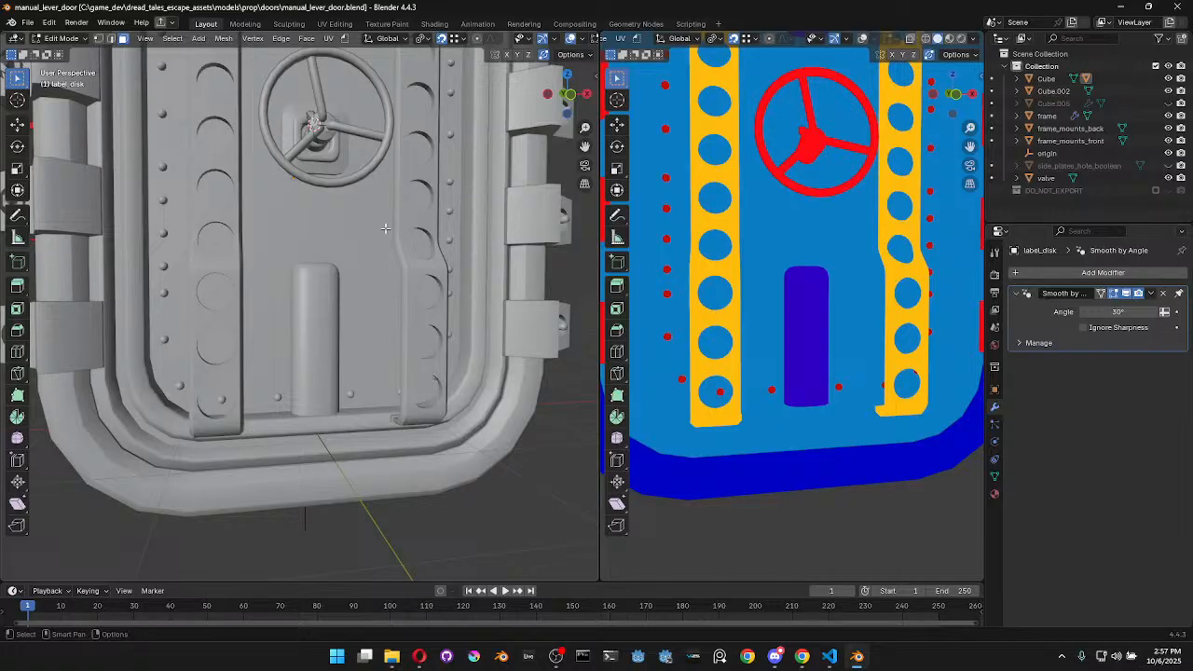
middle_click_drag(427, 217, 556, 269)
scroll(431, 252, "down", 2)
scroll(538, 230, "up", 3)
scroll(542, 238, "down", 1)
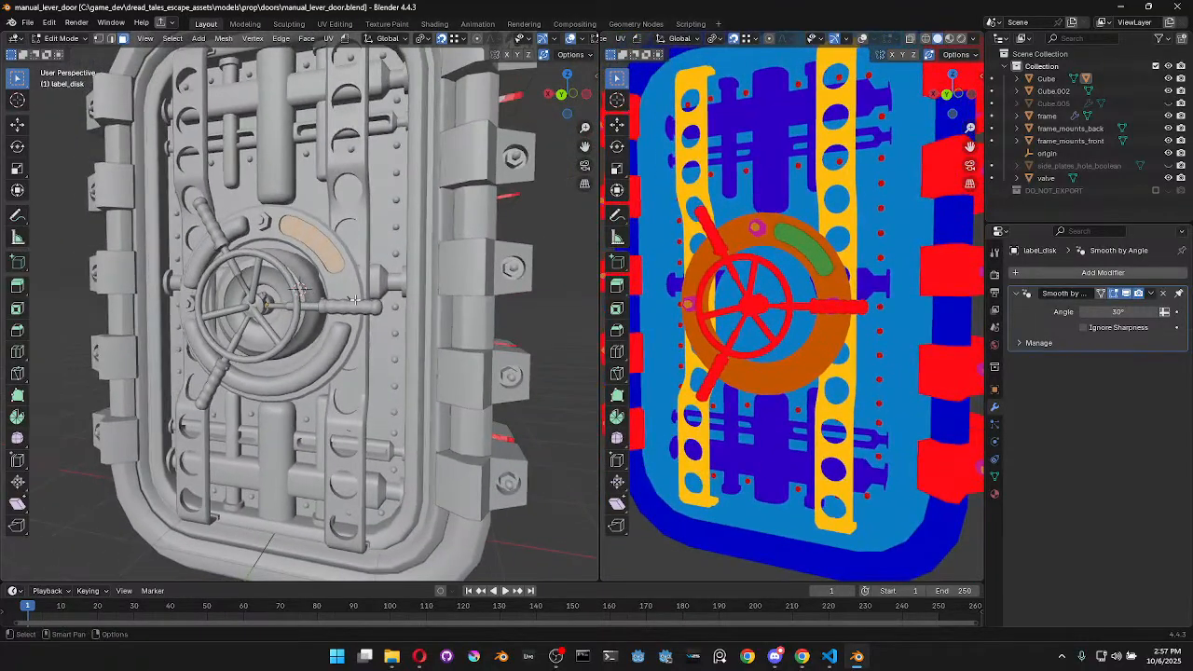
Switch editing to the valve object and select its three handle grips as linked geometry delimited by Sharp
key("alt+q")
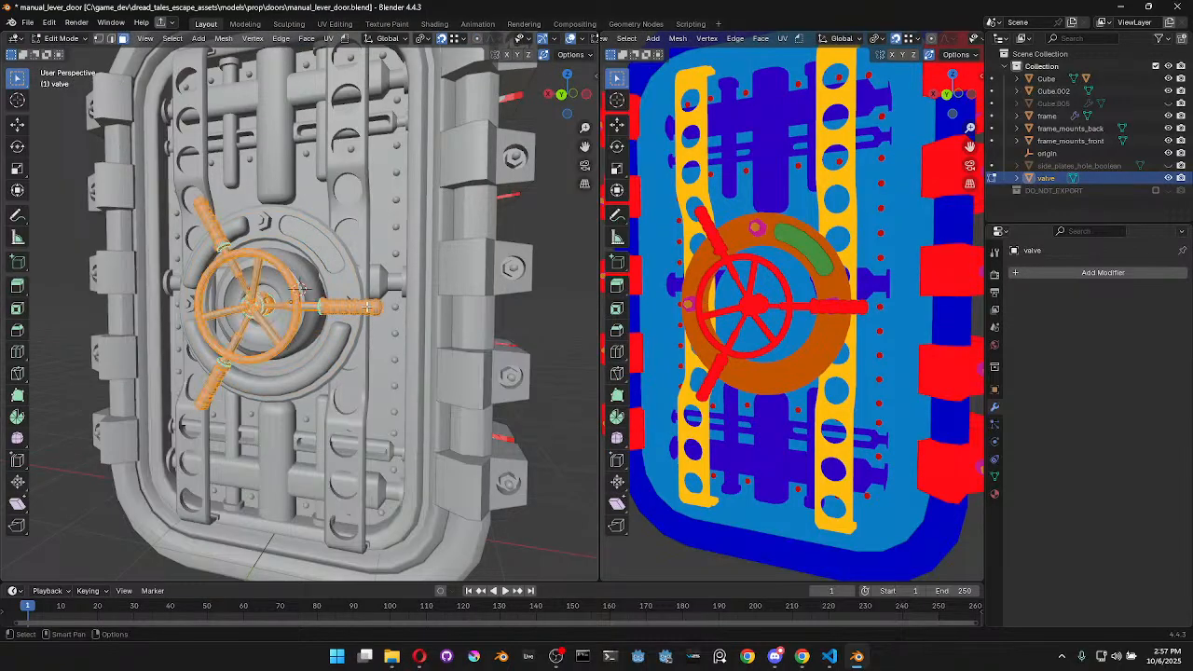
key("l")
left_click(145, 557)
scroll(325, 293, "up", 3)
middle_click_drag(325, 293, 351, 315)
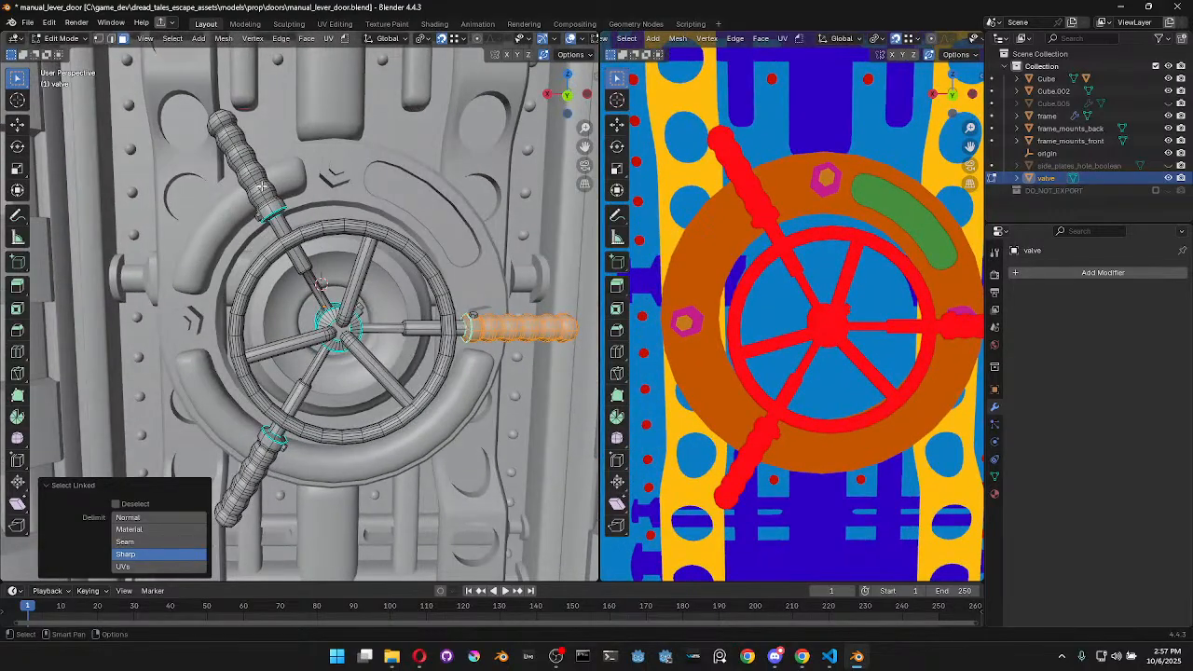
key("l")
key("l")
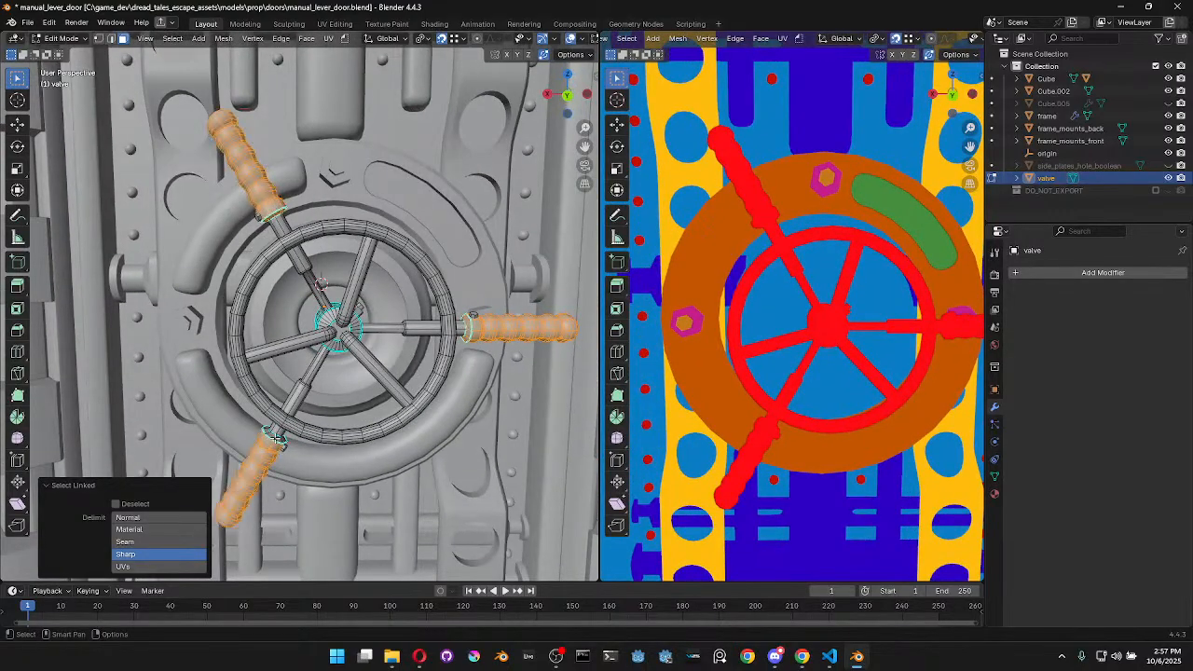
Fill the three selected handle grips with the purple preset colour
key("n")
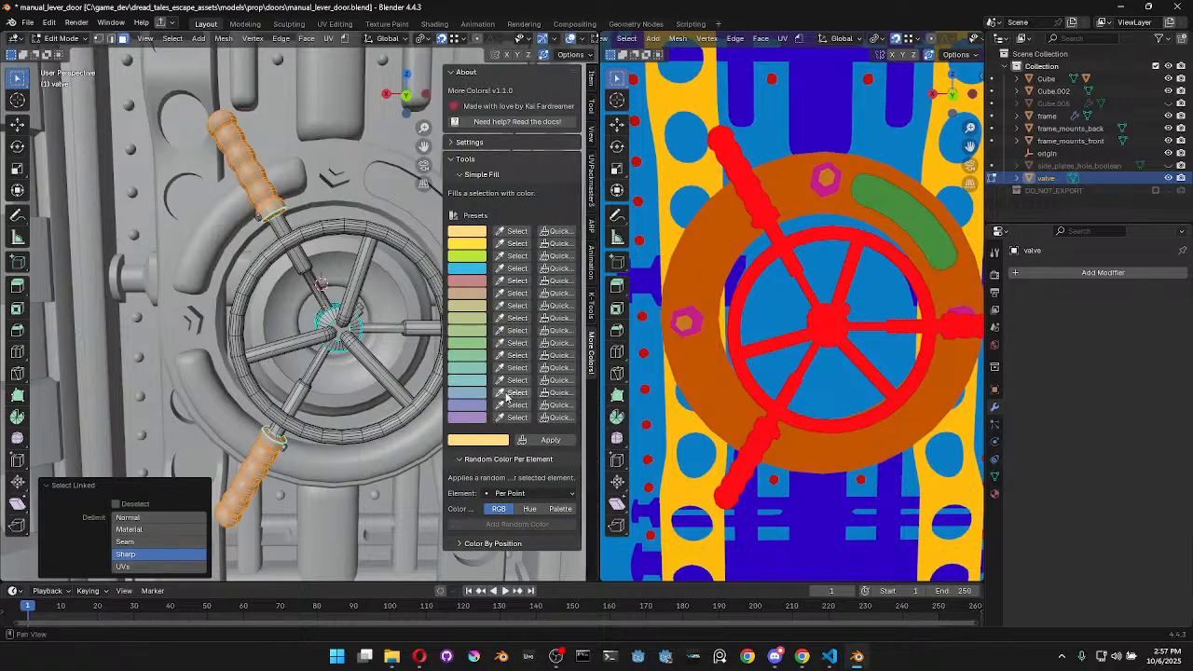
left_click(551, 345)
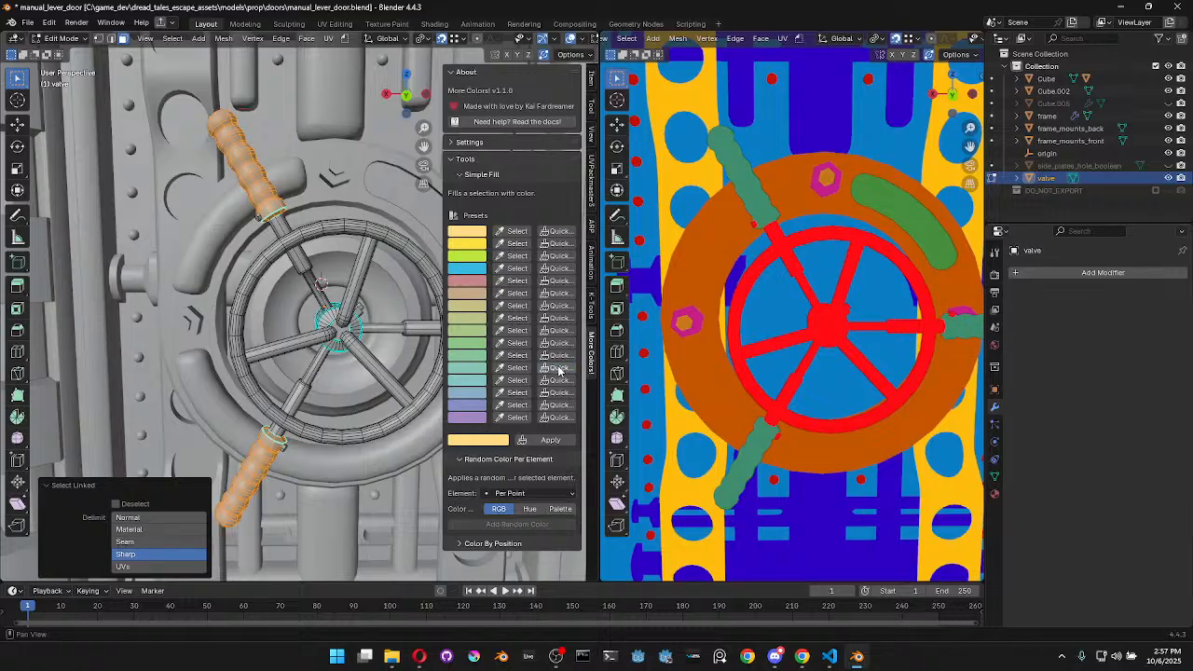
left_click(562, 393)
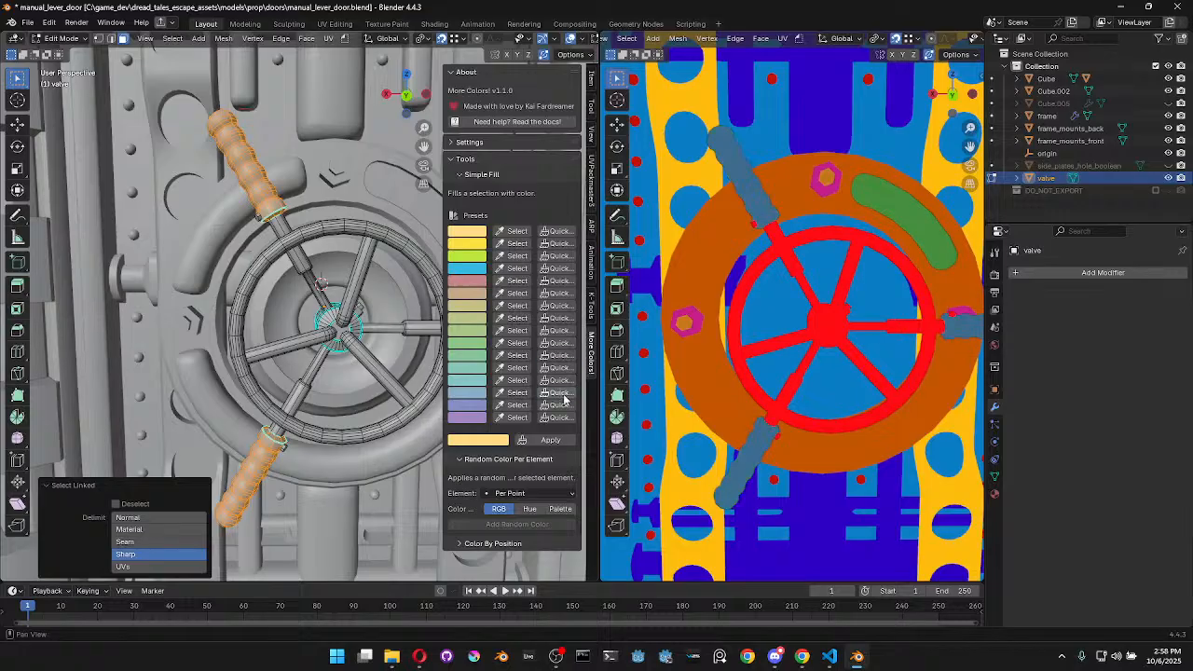
left_click(560, 417)
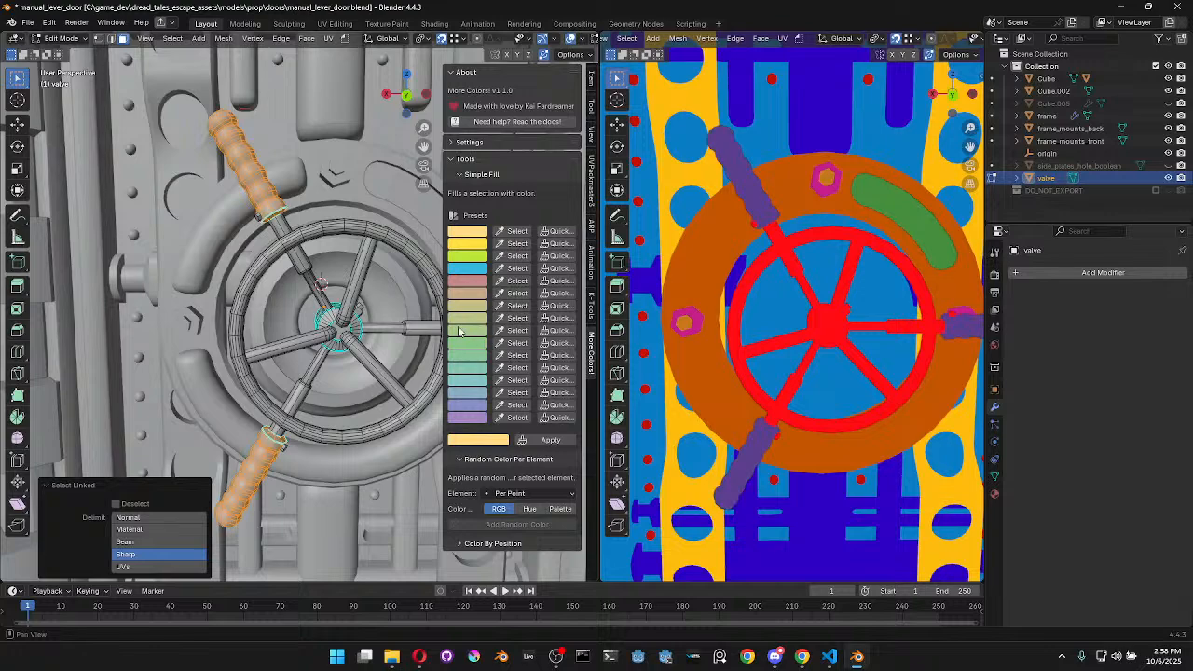
Select the small linked parts at the base of the three handle grips and fill them with a different preset colour
middle_click_drag(269, 445, 209, 352)
left_click(186, 338)
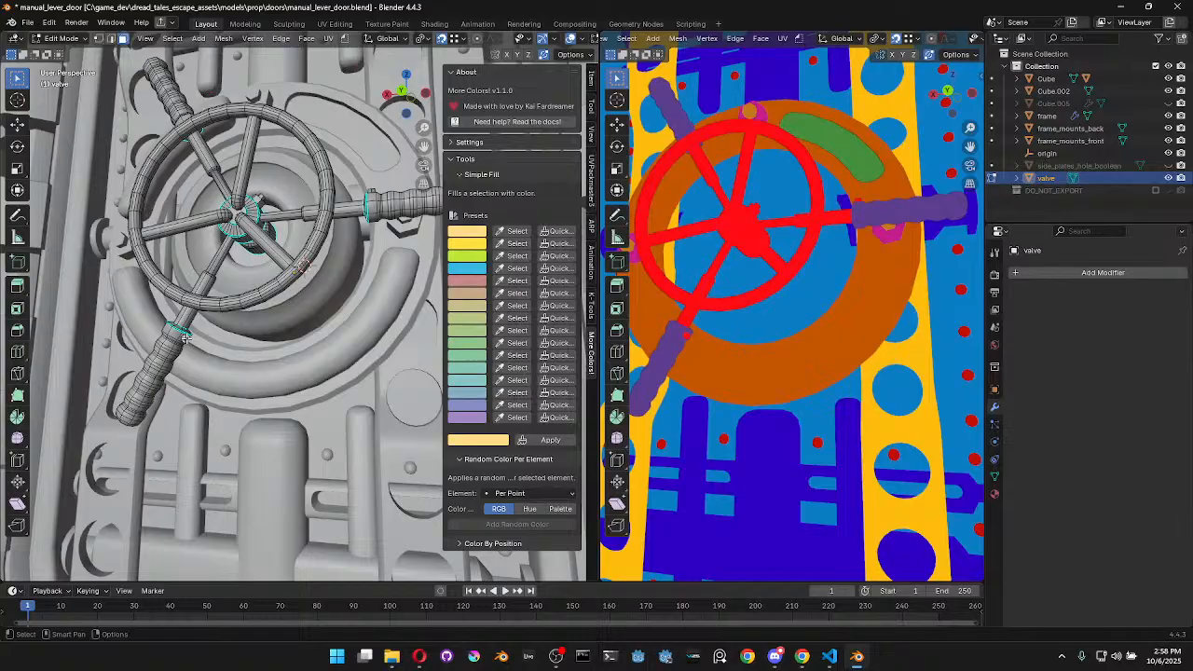
key("l")
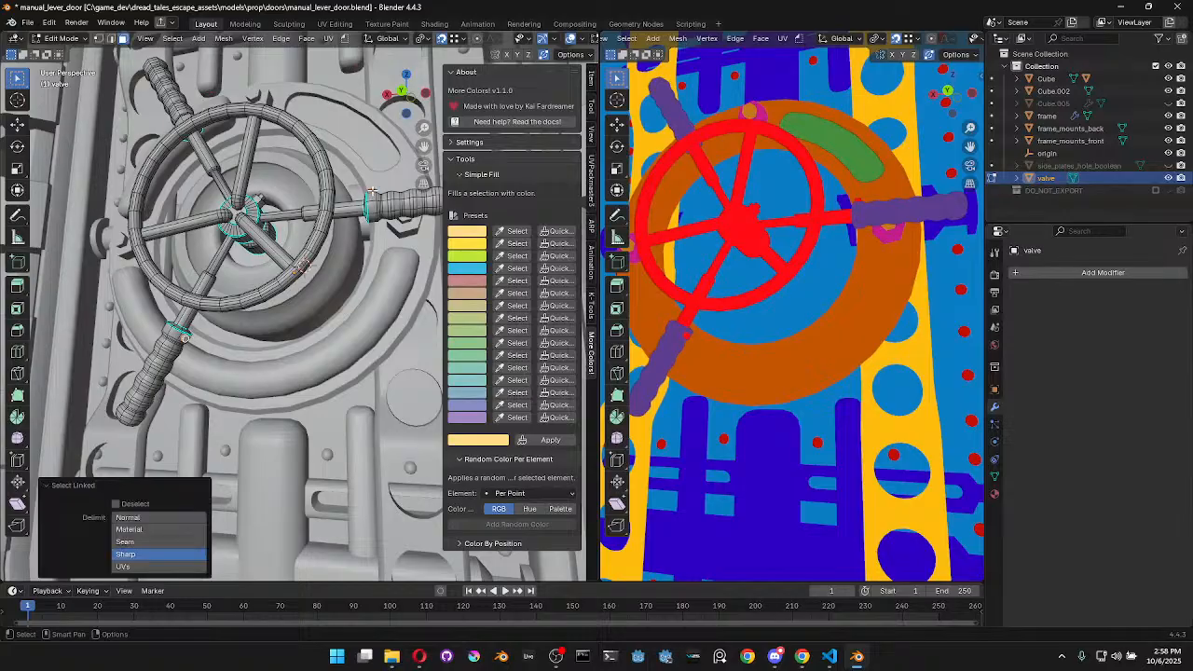
middle_click_drag(198, 119, 218, 180)
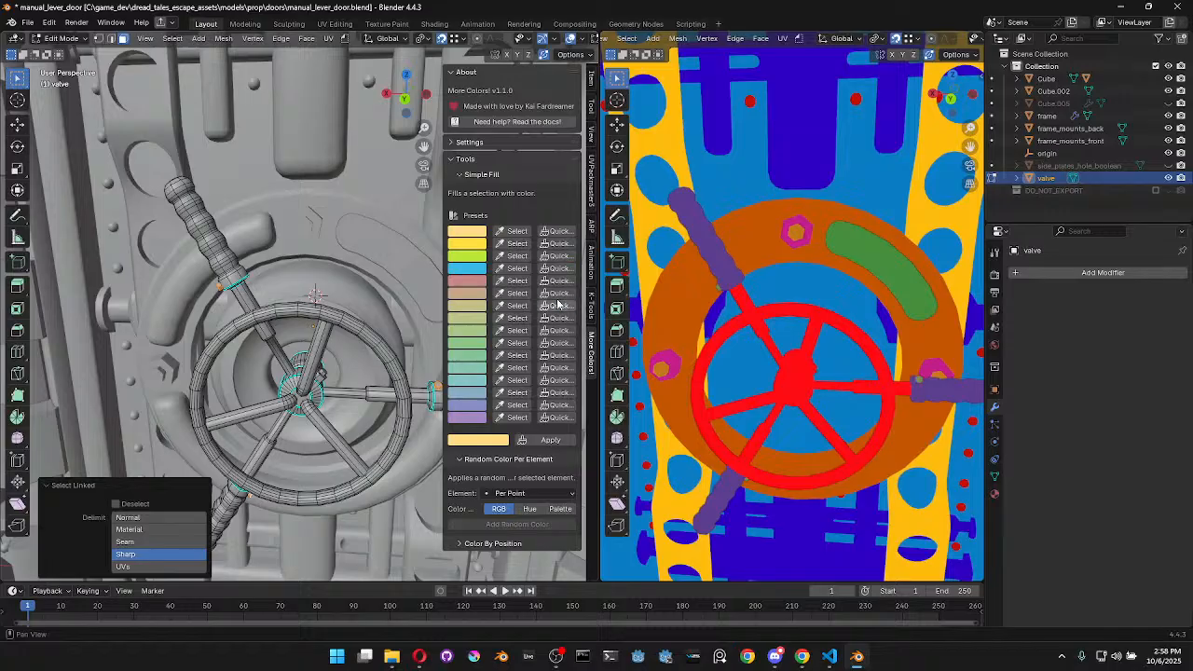
middle_click_drag(826, 412, 835, 397)
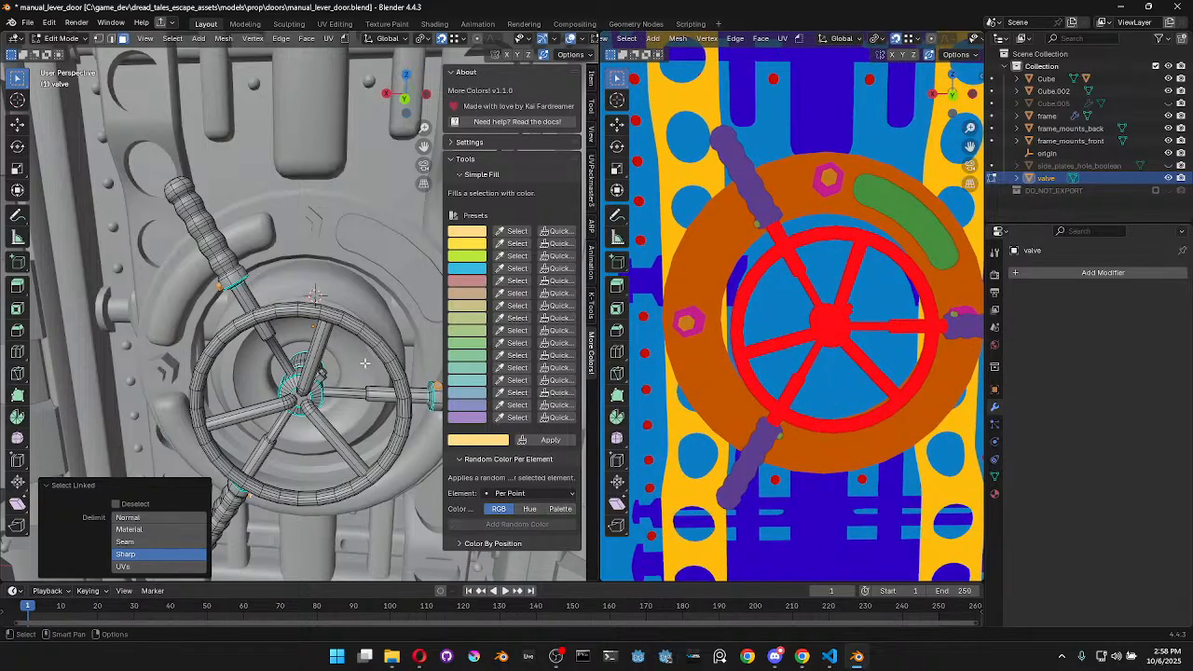
Deselect all valve geometry and save the file
key("a")
key("a")
scroll(373, 347, "down", 2)
middle_click_drag(369, 345, 367, 310)
key("ctrl+s")
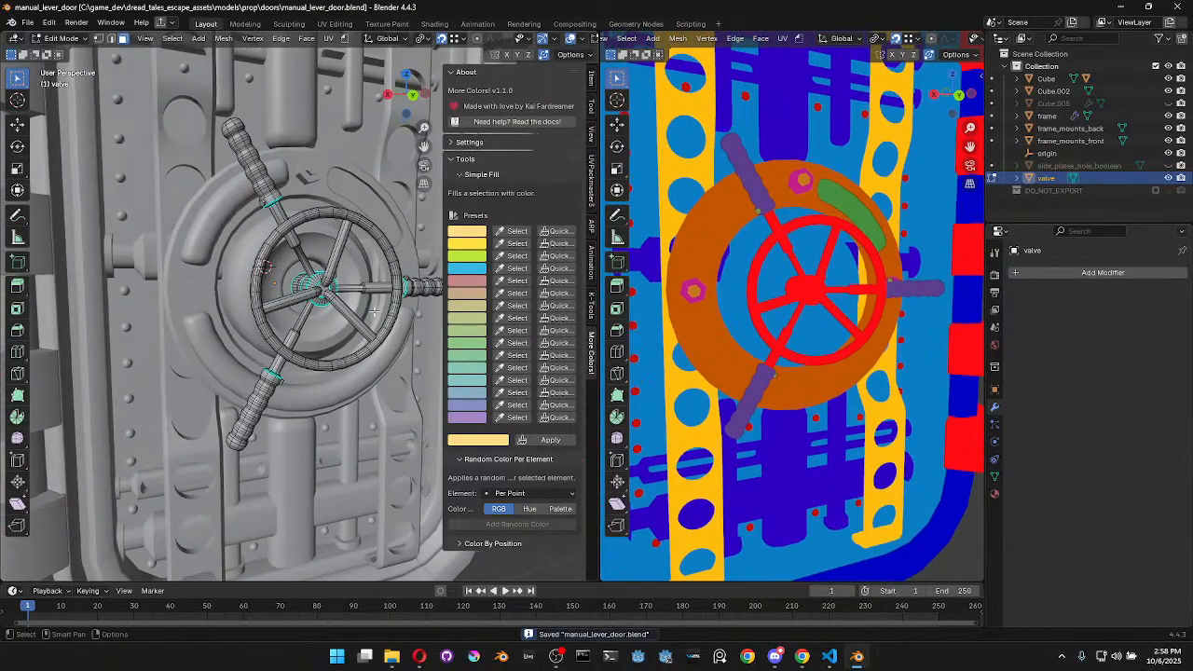
Hide the sidebar and switch the vertex-colour viewport to the UV Editor
key("n")
scroll(556, 347, "down", 6)
middle_click_drag(514, 341, 319, 262)
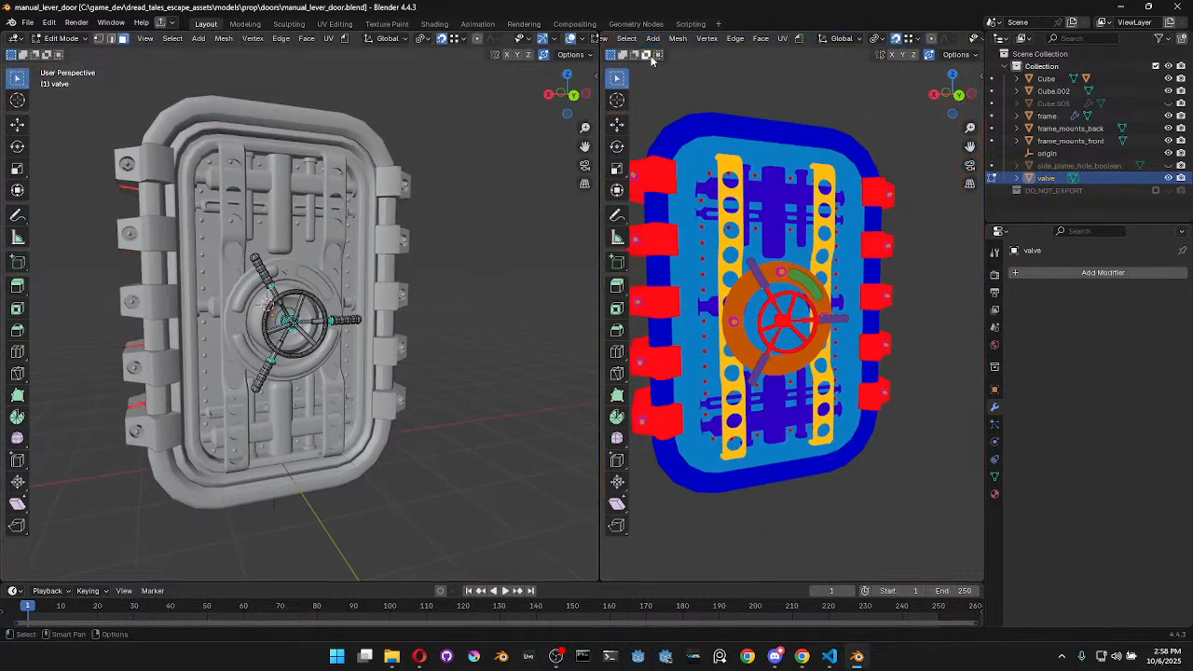
scroll(658, 38, "up", 4)
left_click(637, 43)
left_click(639, 43)
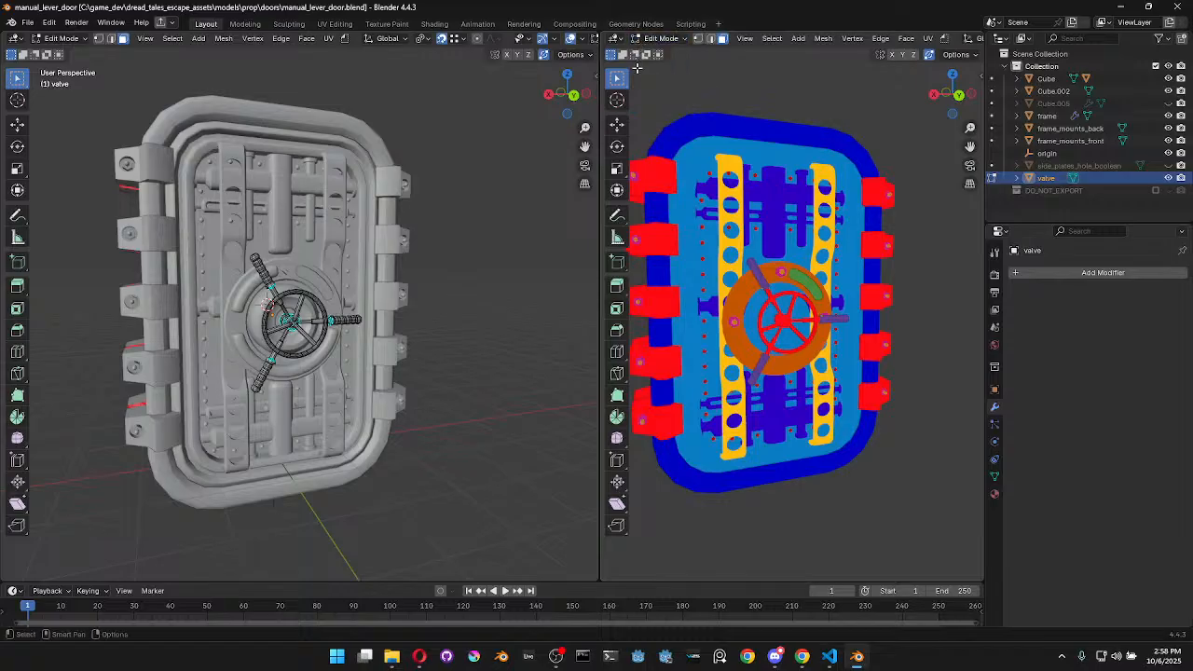
left_click(668, 41)
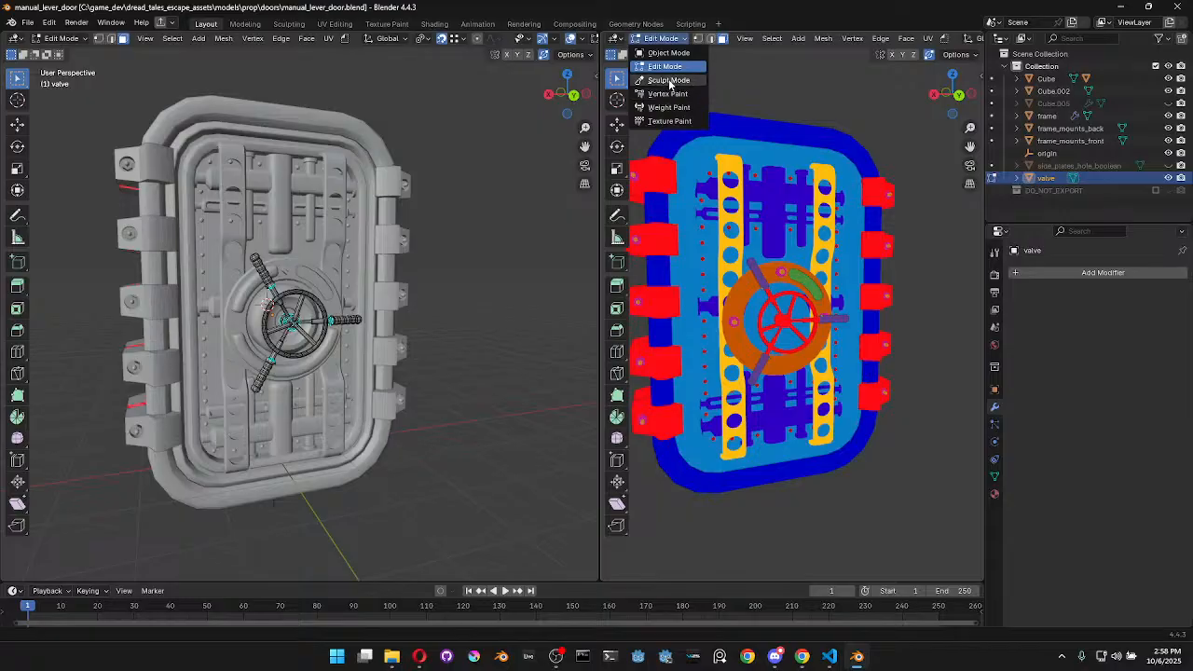
left_click(616, 38)
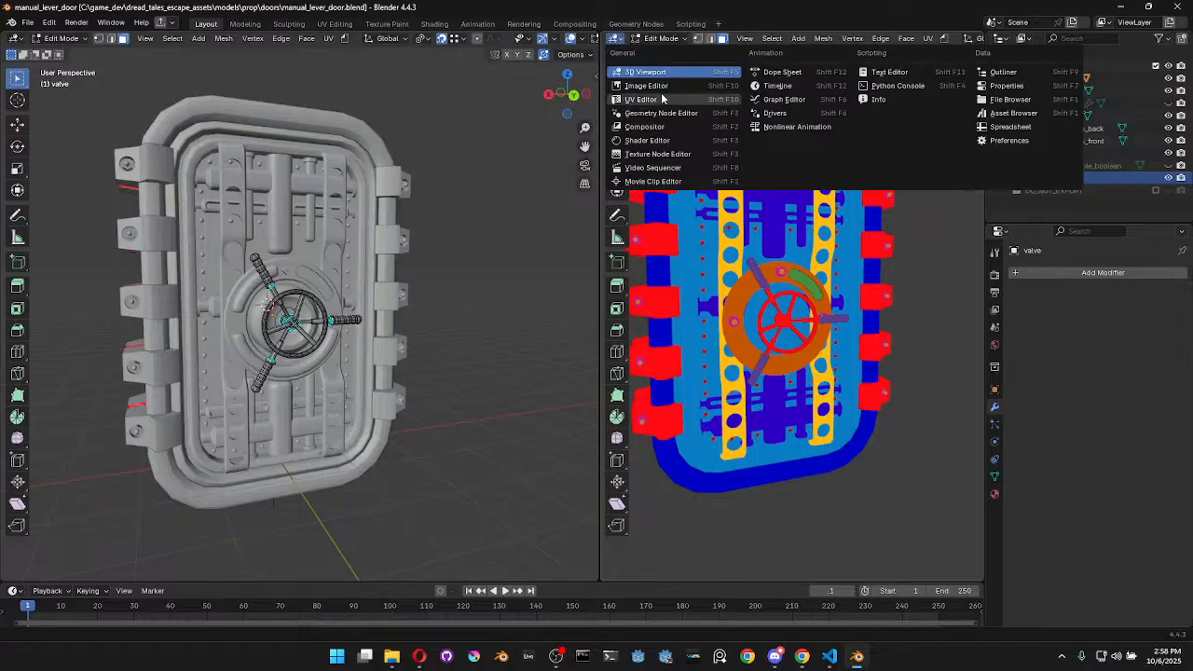
left_click(652, 99)
Select all door objects and show their complete geometry in the UV Editor from Edit Mode, returning to Object Mode
key("a")
key("Tab")
key("a")
key("Tab")
key("a")
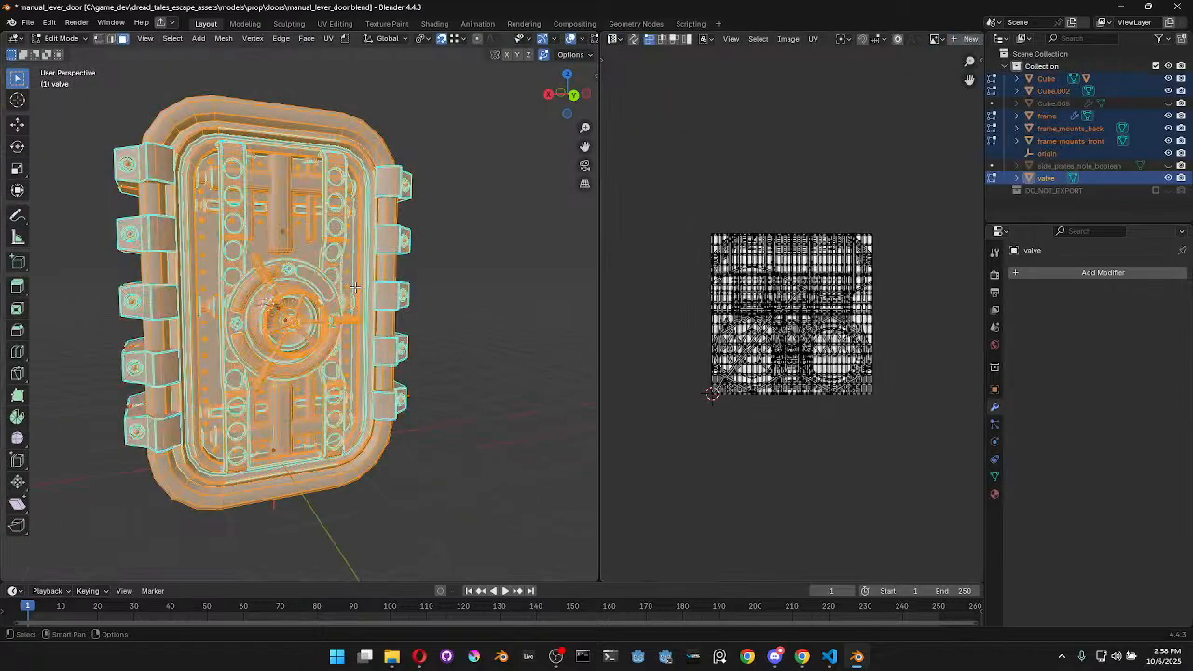
key("Tab")
Apply the Mirror modifier on the frame object
left_click(399, 180)
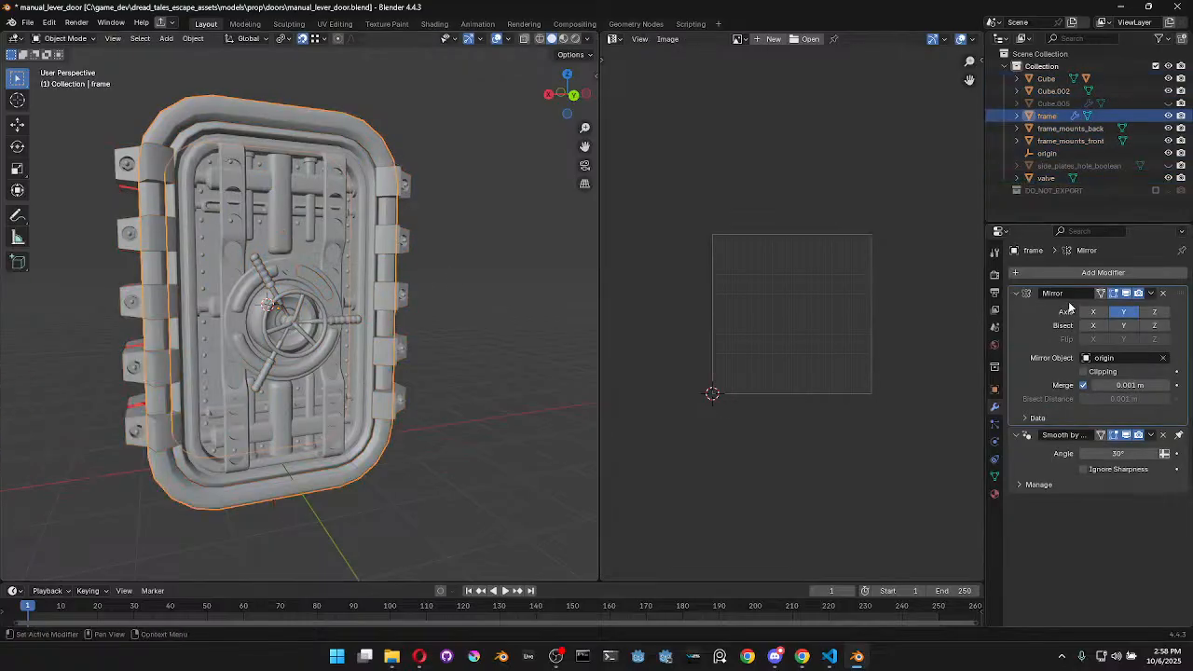
left_click(1151, 293)
left_click(1108, 310)
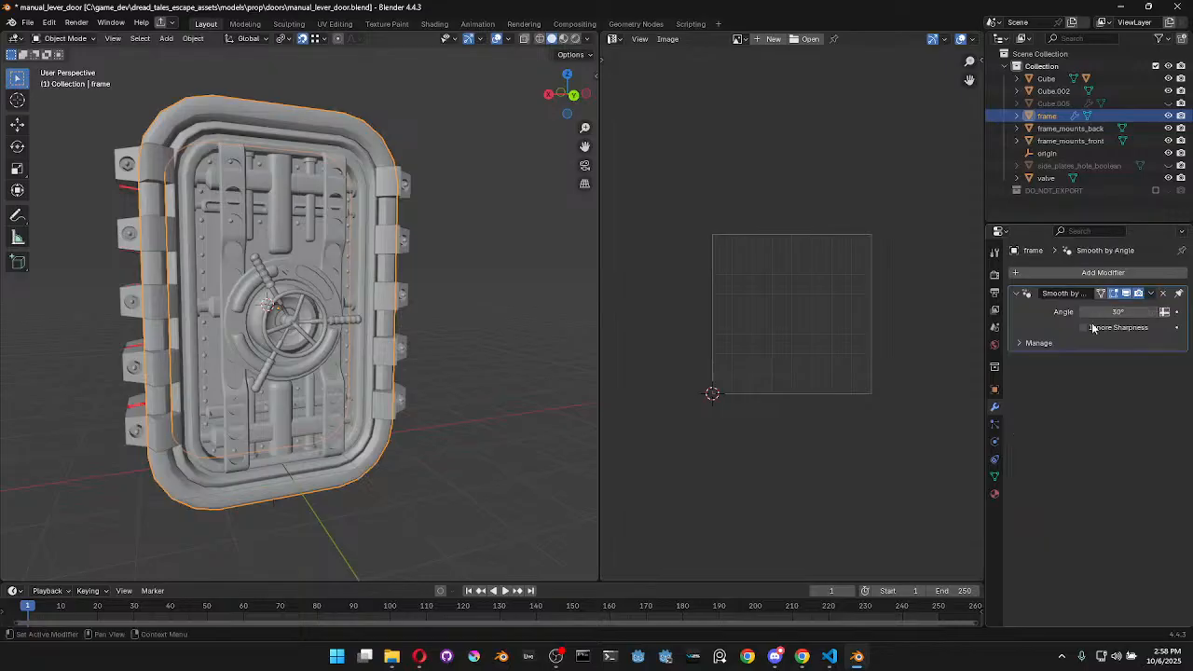
Check the front frame mounts and the door panel for remaining modifiers
left_click(397, 175)
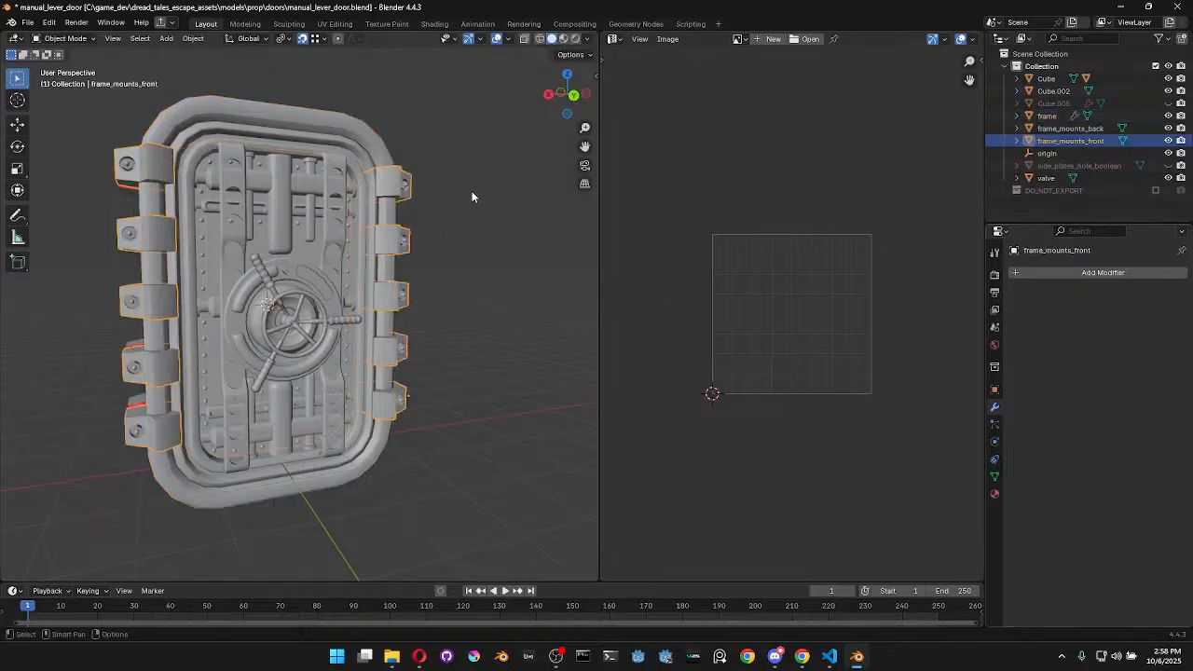
left_click(328, 221)
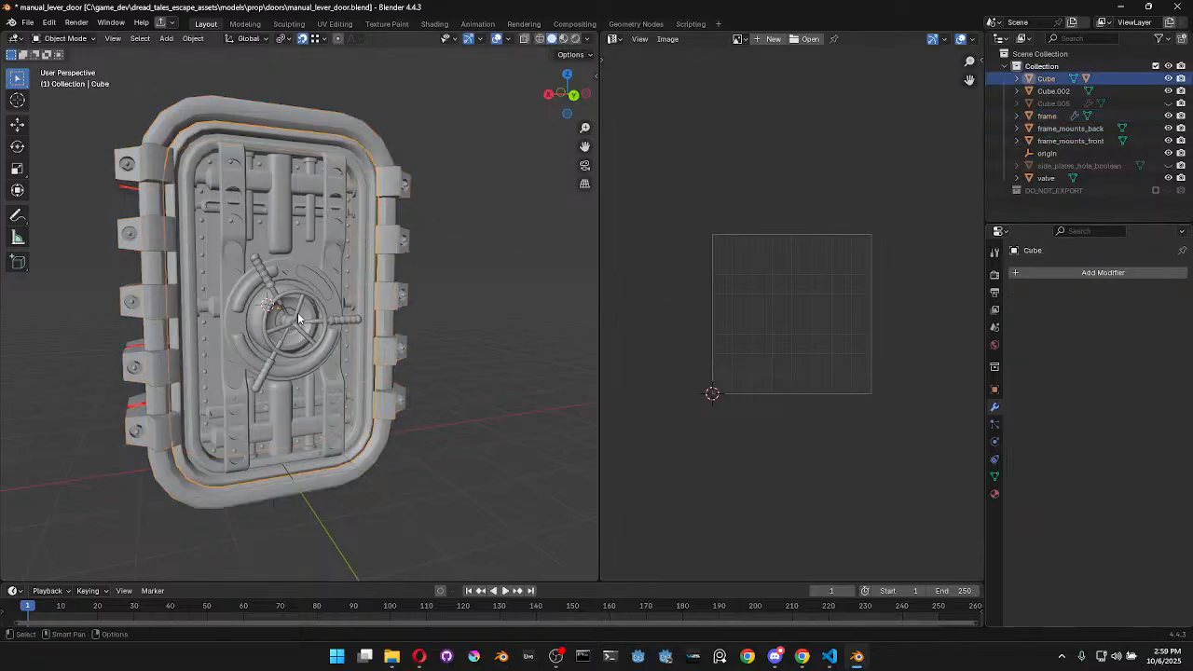
left_click(315, 307)
middle_click_drag(302, 322, 433, 325)
Rename the Cube object as door
left_click(343, 230)
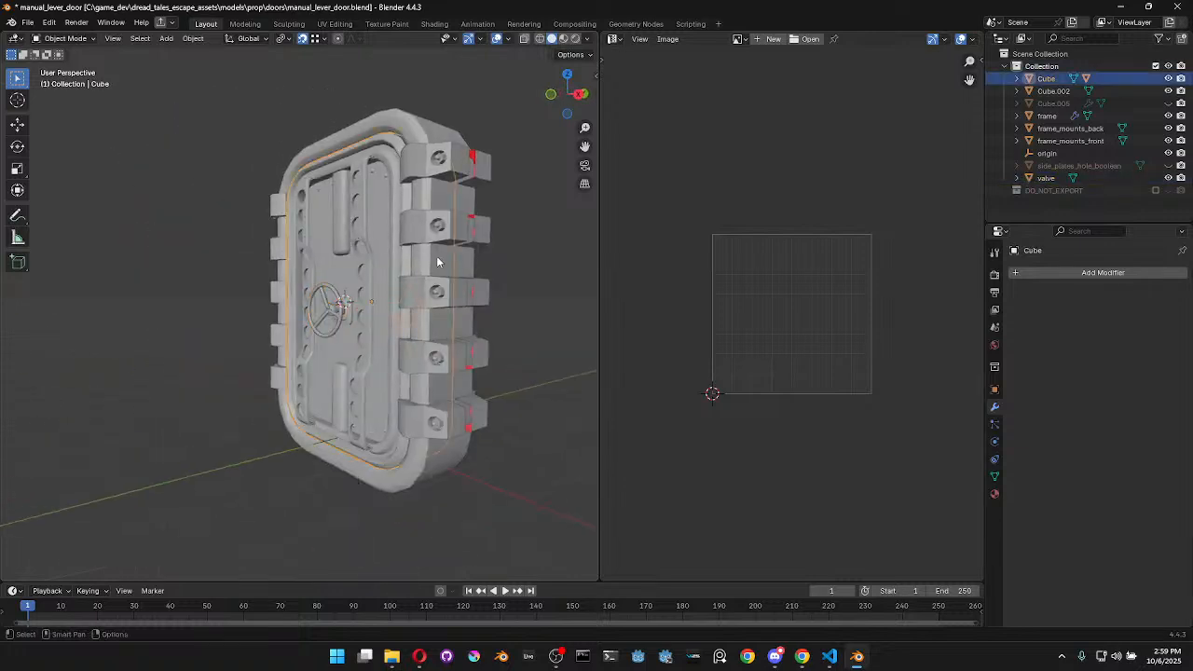
middle_click_drag(432, 260, 398, 299)
key("F2")
type("do")
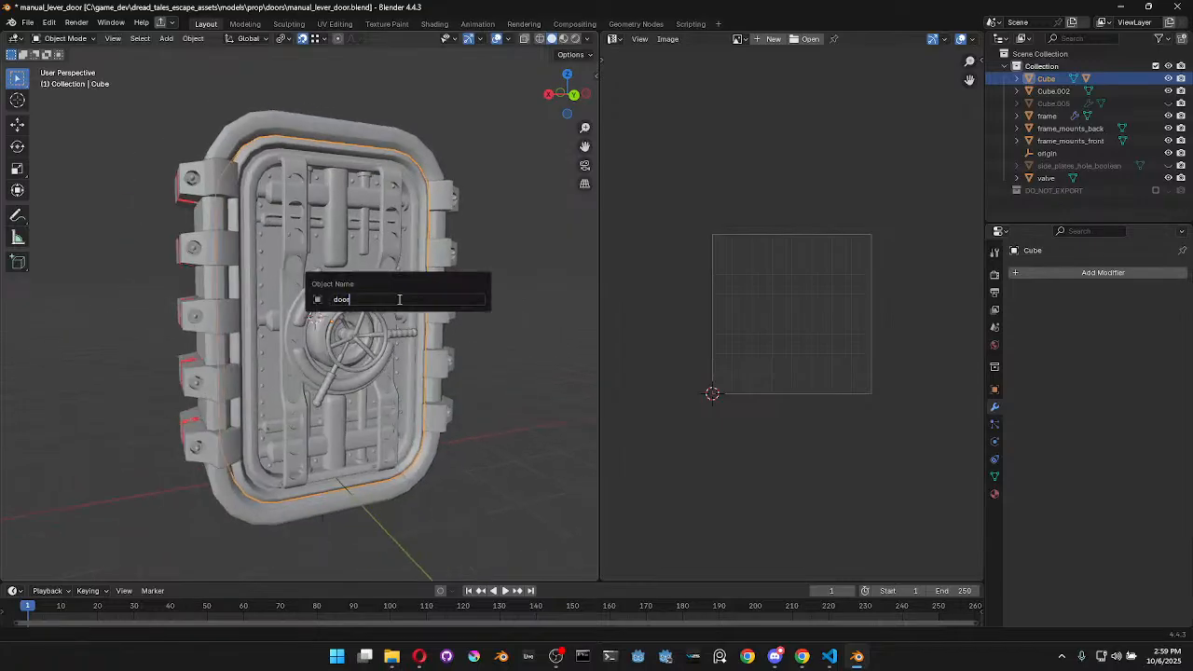
type("or")
key("Return")
Delete the leftover Cube.002 object from the collection
left_click(1057, 79)
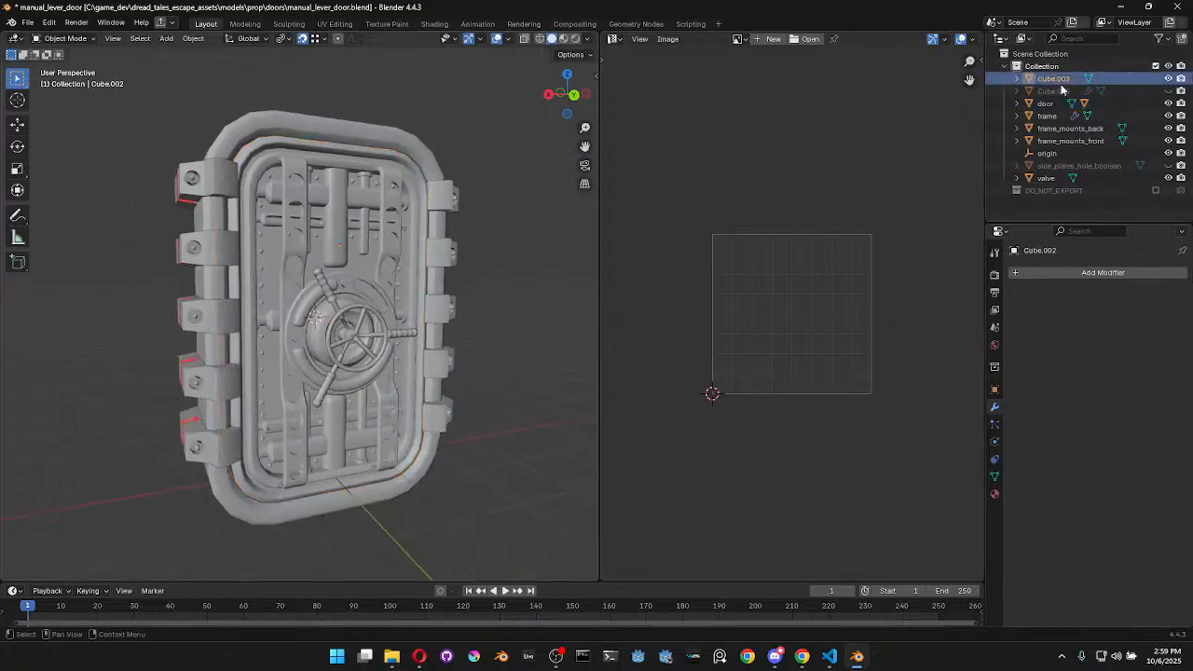
key("KP_Decimal")
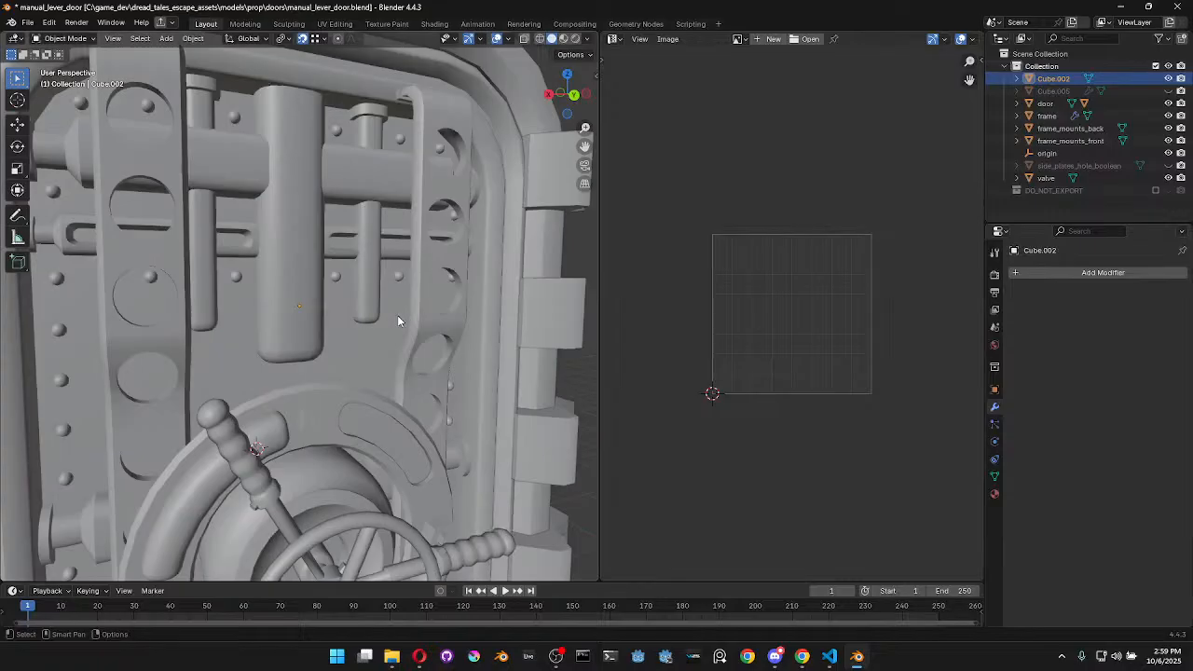
scroll(397, 314, "down", 4)
scroll(403, 311, "down", 3)
key("g")
right_click(555, 265)
key("x")
left_click(552, 266)
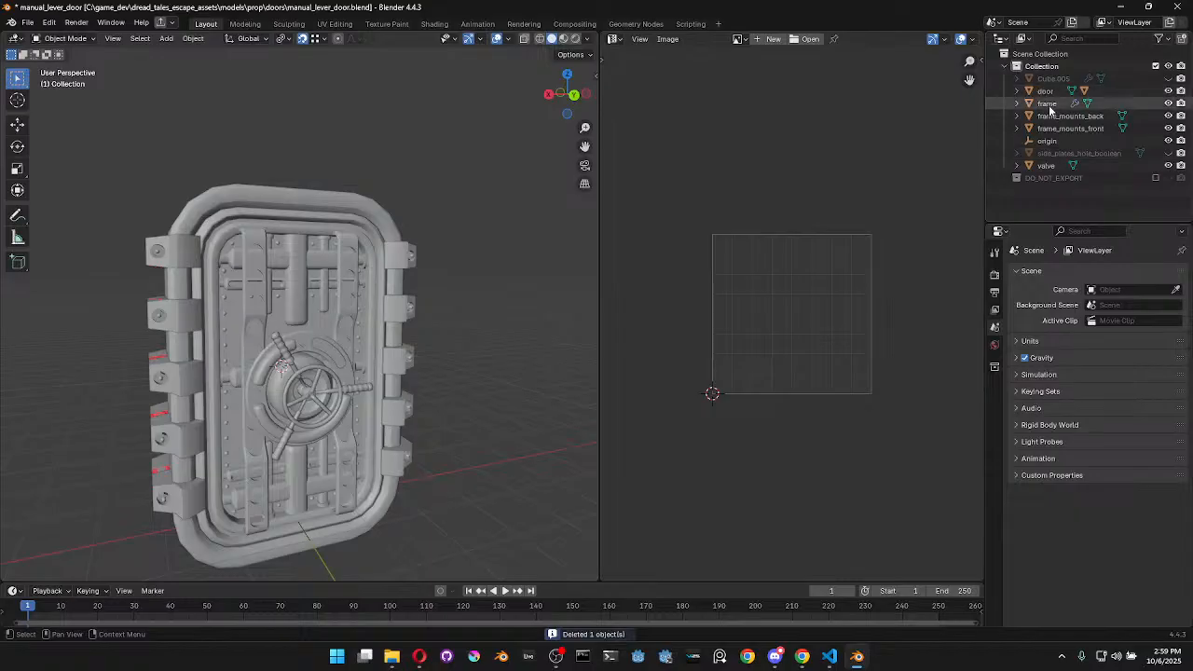
Check the frame, back frame mounts, origin and valve objects one by one
left_click(1049, 104)
left_click(1052, 117)
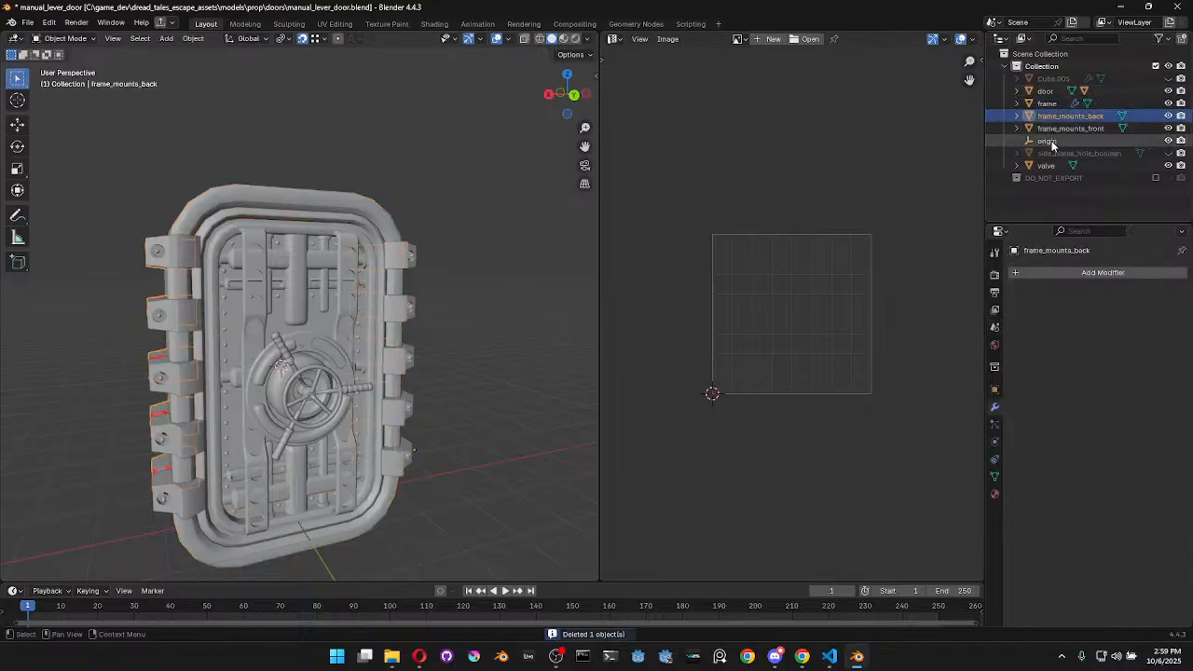
left_click(1048, 140)
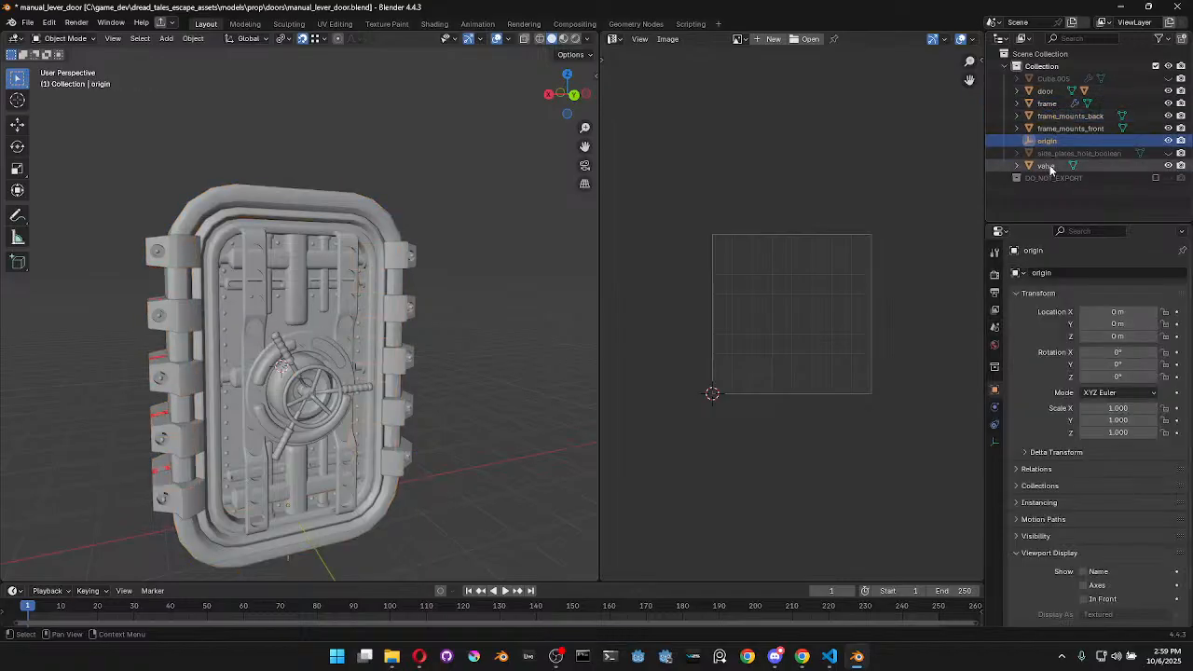
left_click(1046, 165)
Try to parent the valve object to the door object
middle_click_drag(289, 261, 371, 302)
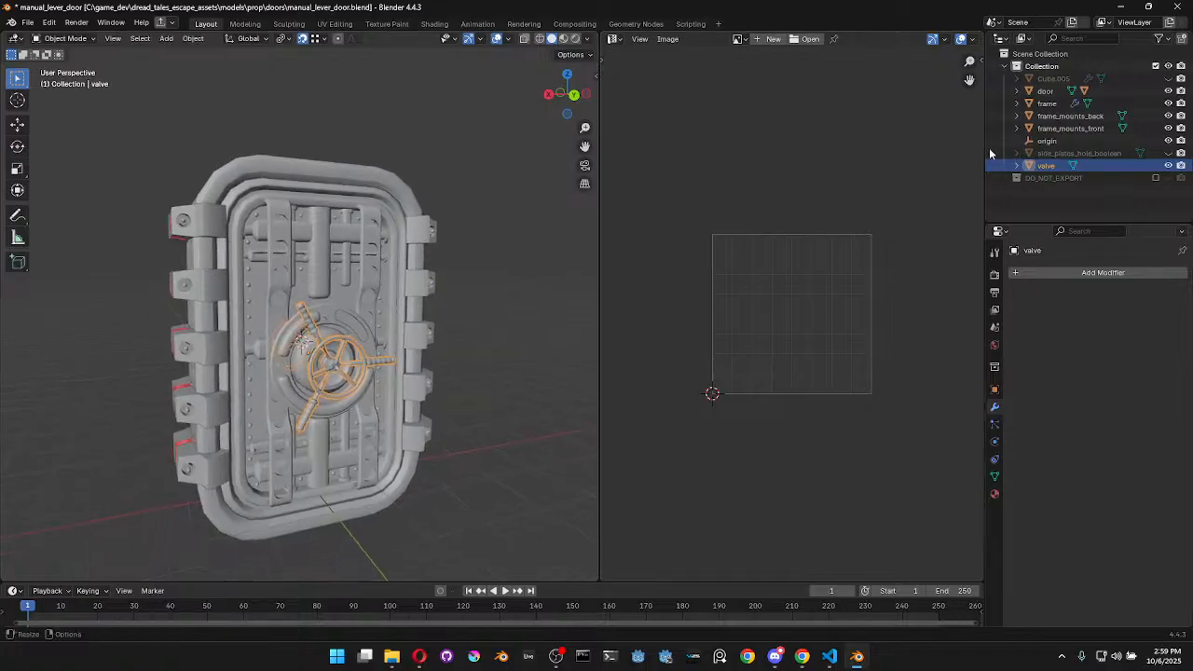
left_click(369, 282, "shift")
key("ctrl+p")
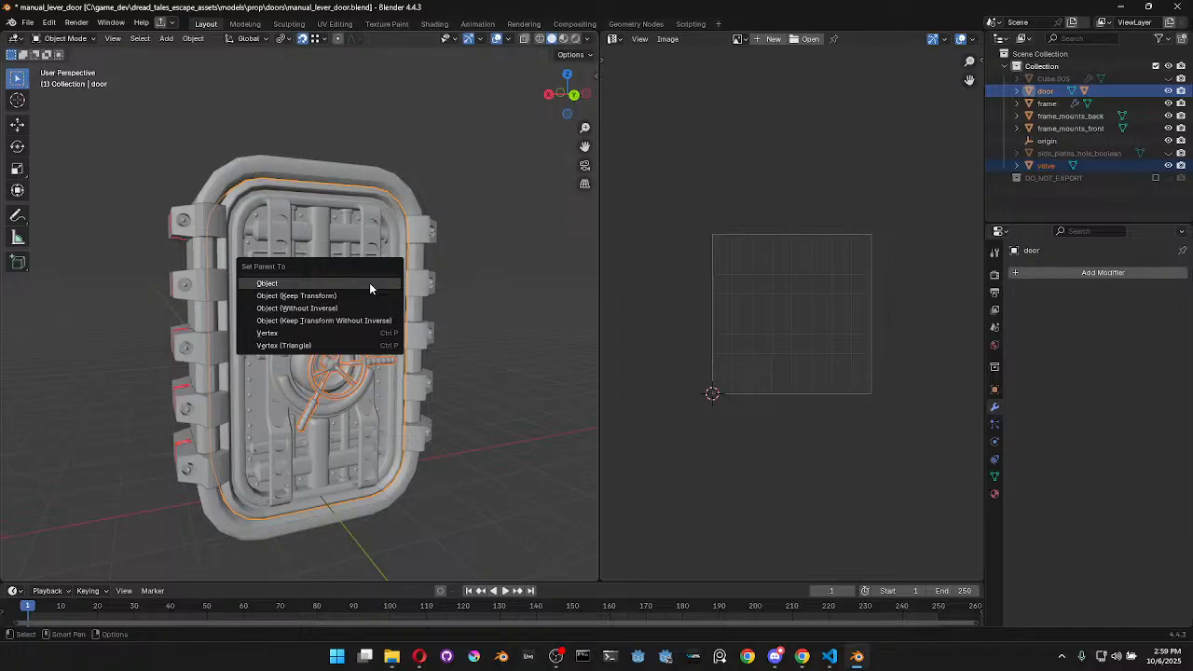
left_click(369, 282)
Snap the 3D cursor to the selected valve and add a Plain Axes empty there
scroll(373, 299, "up", 5)
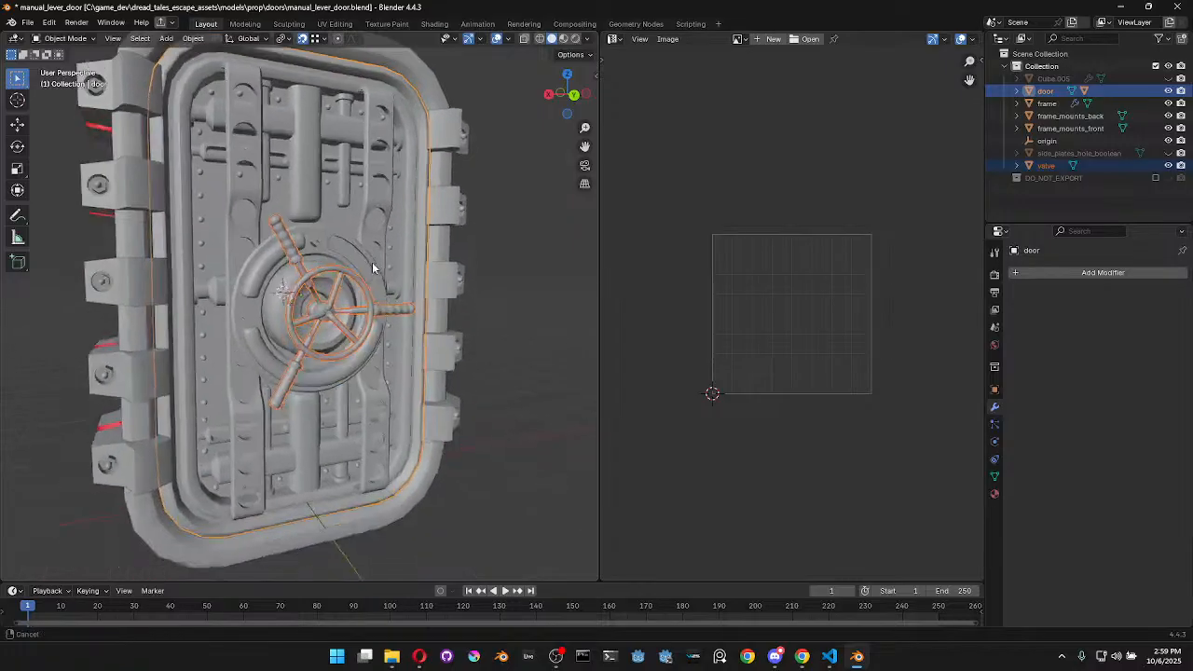
left_click(299, 278)
middle_click_drag(298, 278, 368, 325)
key("shift+s")
left_click(359, 389)
key("shift+a")
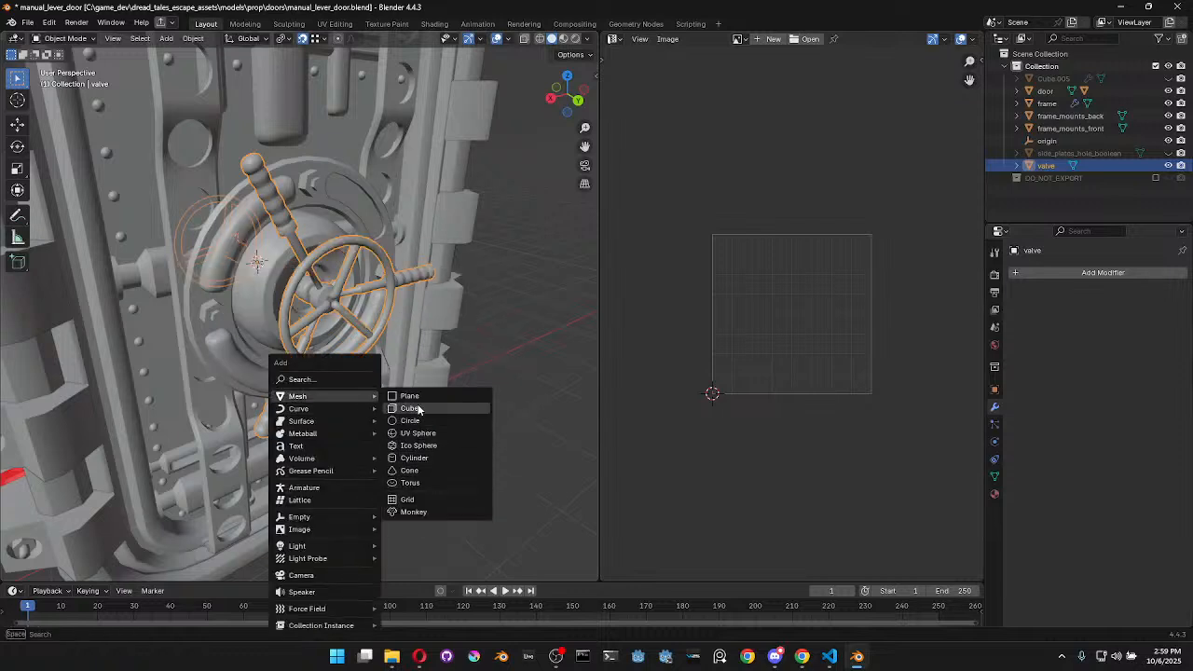
mouse_move(355, 517)
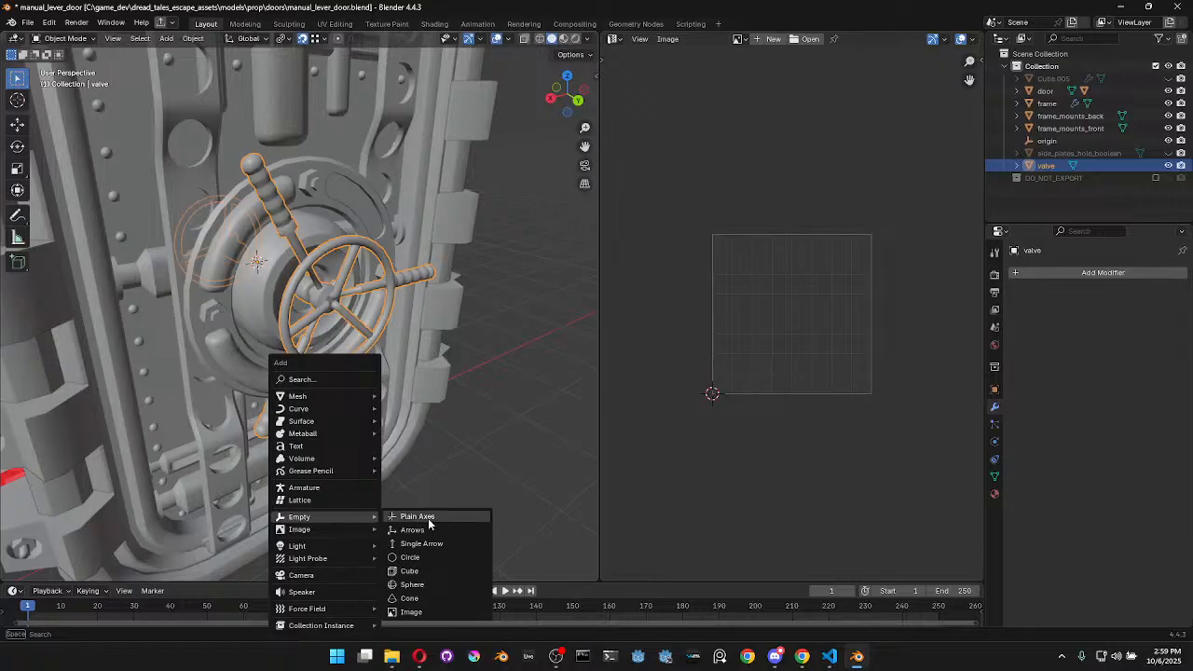
left_click(428, 517)
Rename the empty as valve_origin
key("F2")
type("va")
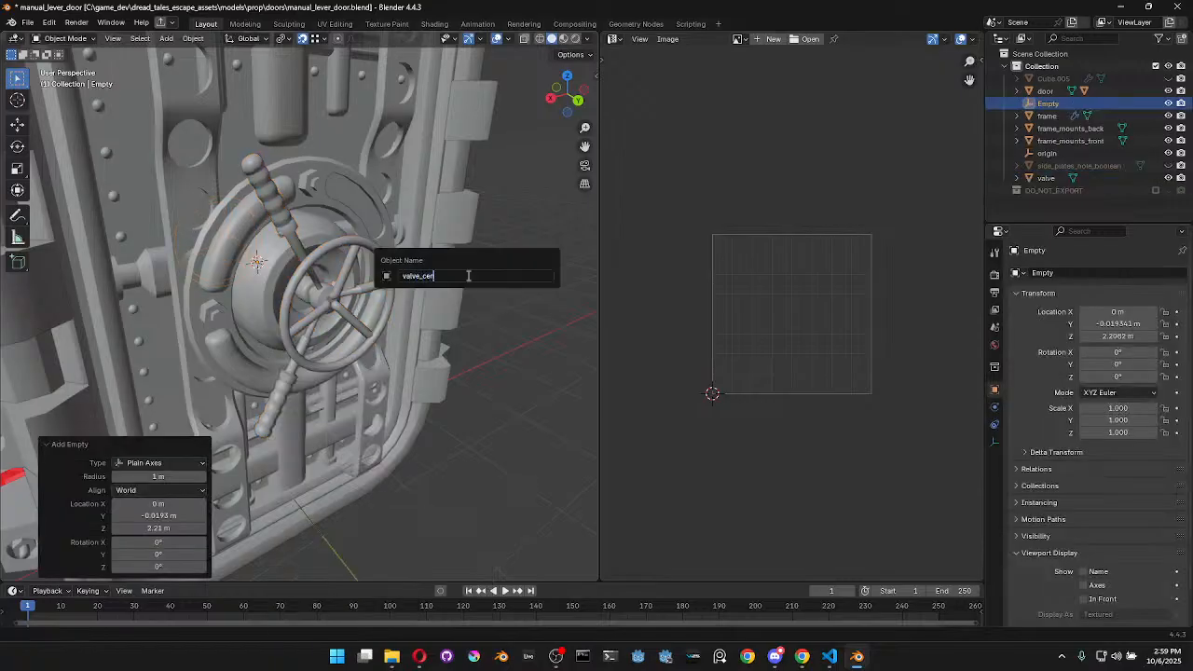
type("lve_origin")
key("Return")
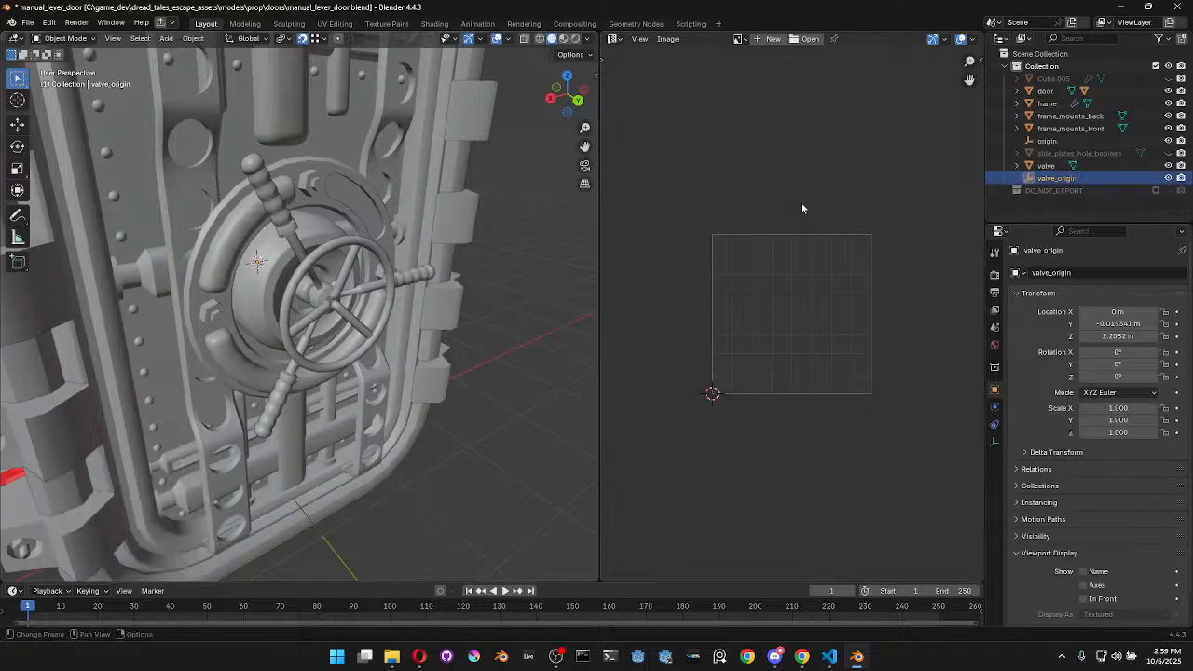
Parent the valve_origin empty to the valve object with the Object parent type
left_click(374, 252)
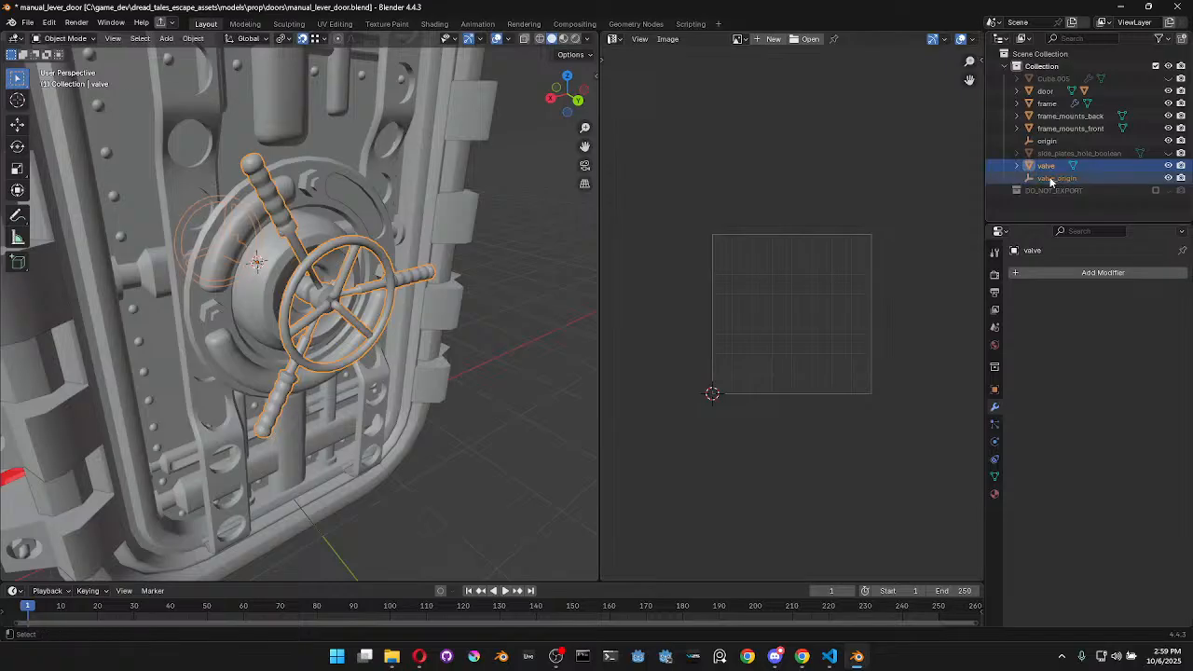
left_click(1053, 178)
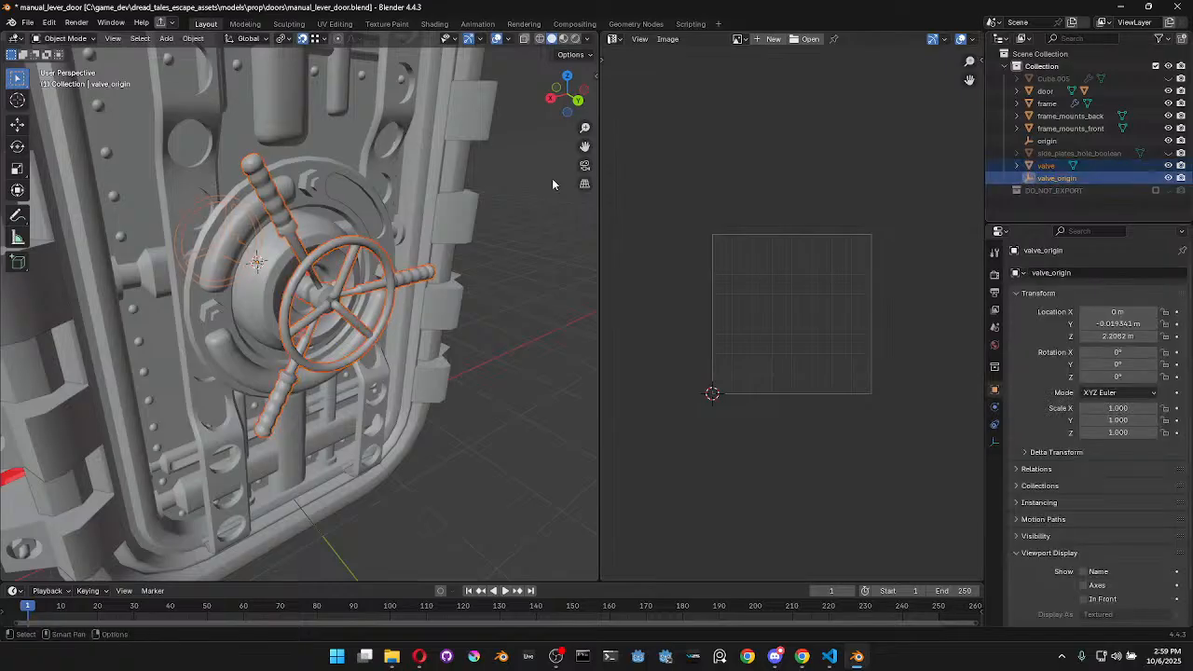
left_click(1049, 166)
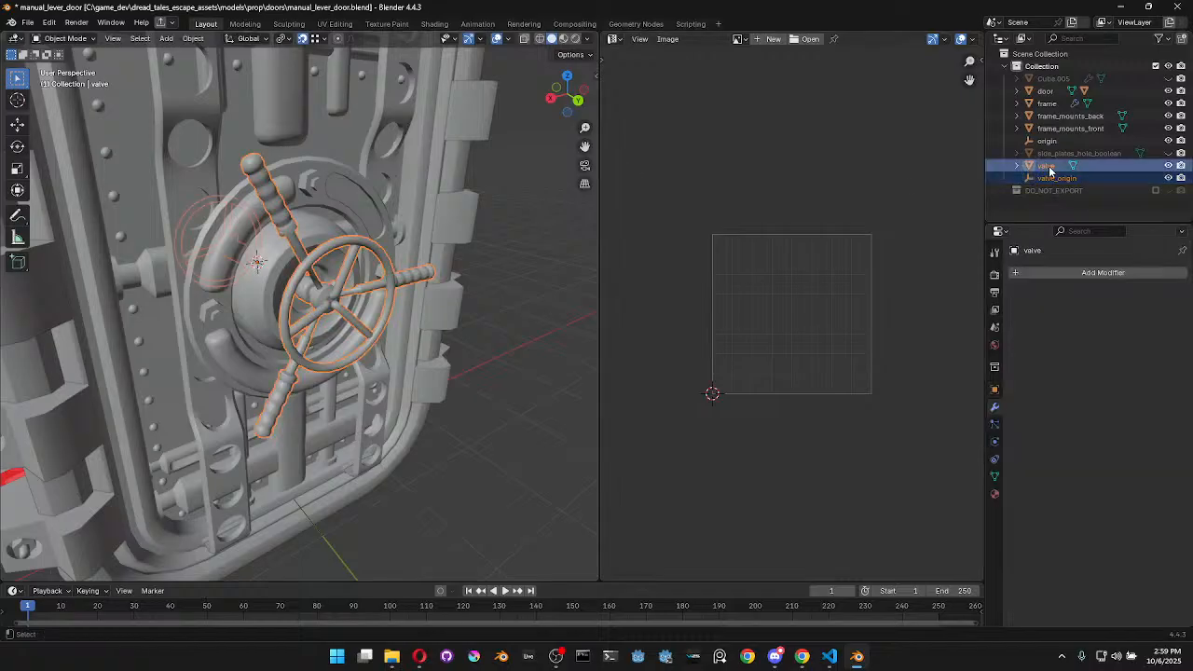
key("ctrl+p")
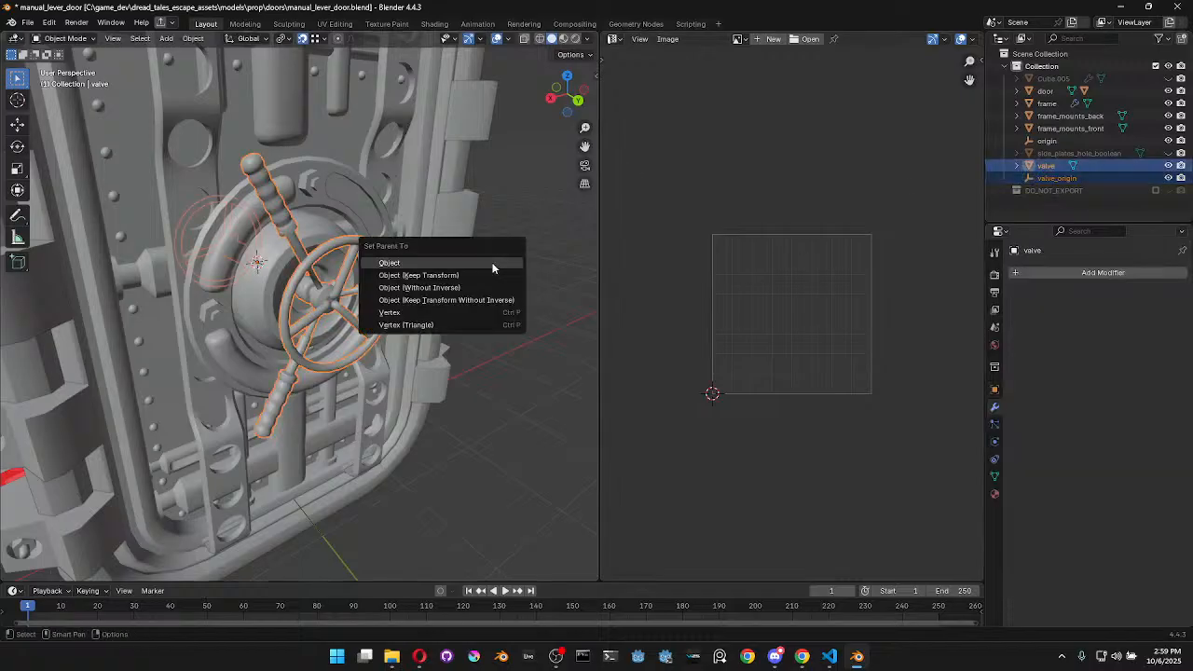
left_click(493, 265)
Parent the valve to the door with the Object parent type
left_click(1040, 178)
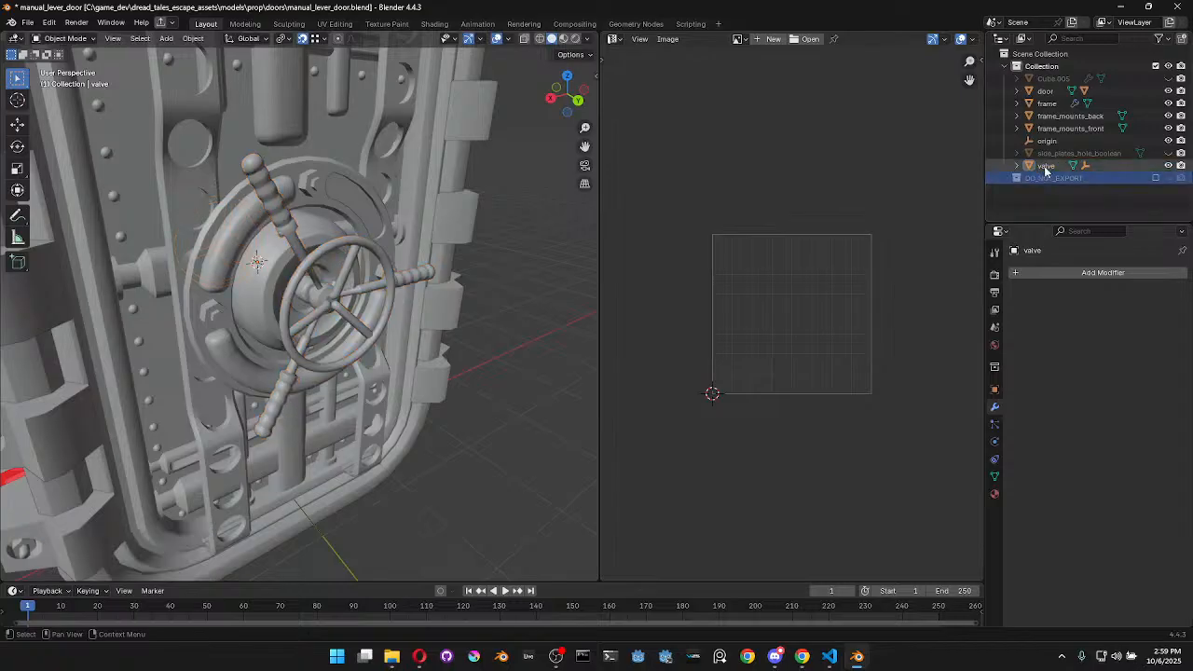
left_click(1045, 167)
left_click(337, 107, "shift")
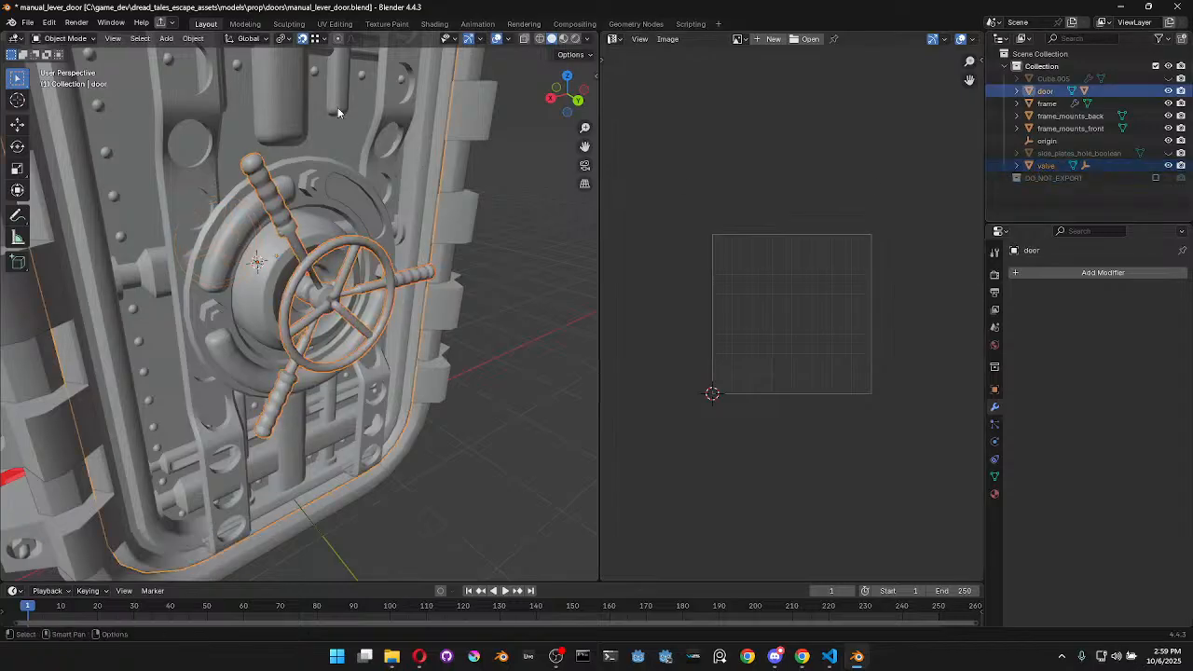
key("ctrl+p")
left_click(338, 104)
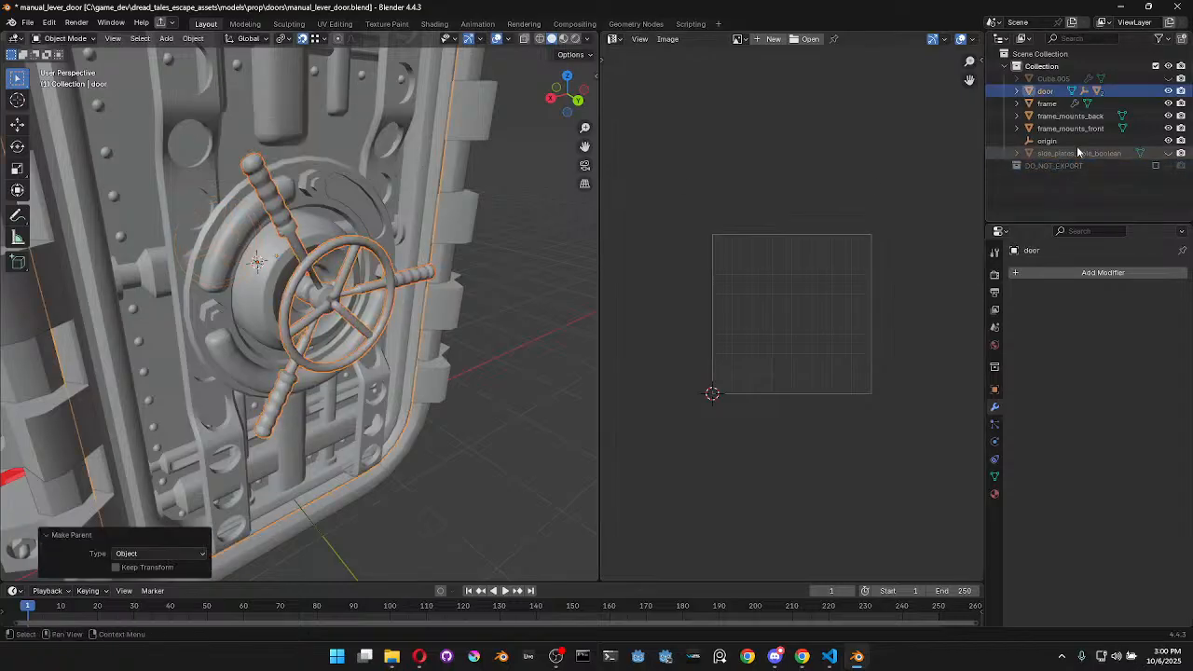
Check the door's child objects and examine the label disk around the valve and its modifiers
left_click(1019, 91)
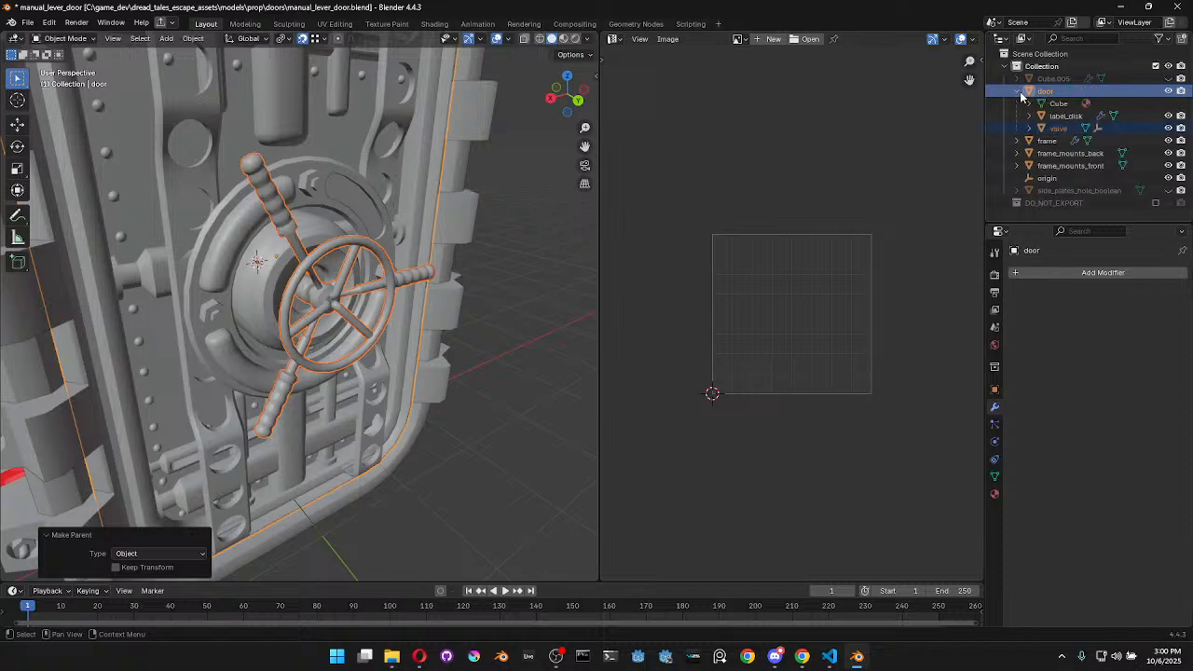
middle_click_drag(449, 272, 527, 304)
scroll(474, 286, "up", 1)
scroll(503, 298, "up", 2)
left_click(526, 305)
left_click(437, 298)
middle_click_drag(437, 298, 403, 268)
left_click(385, 235)
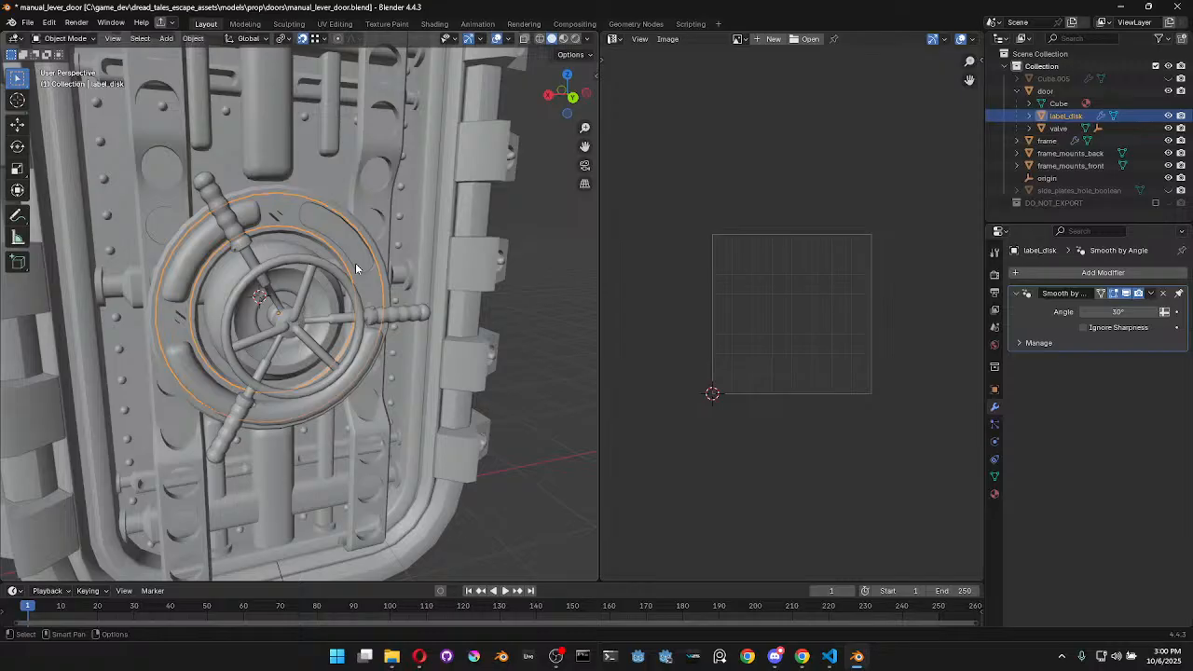
Select all visible door objects together and enter Edit Mode to show their geometry in the UV Editor
scroll(355, 268, "down", 5)
left_click(377, 271)
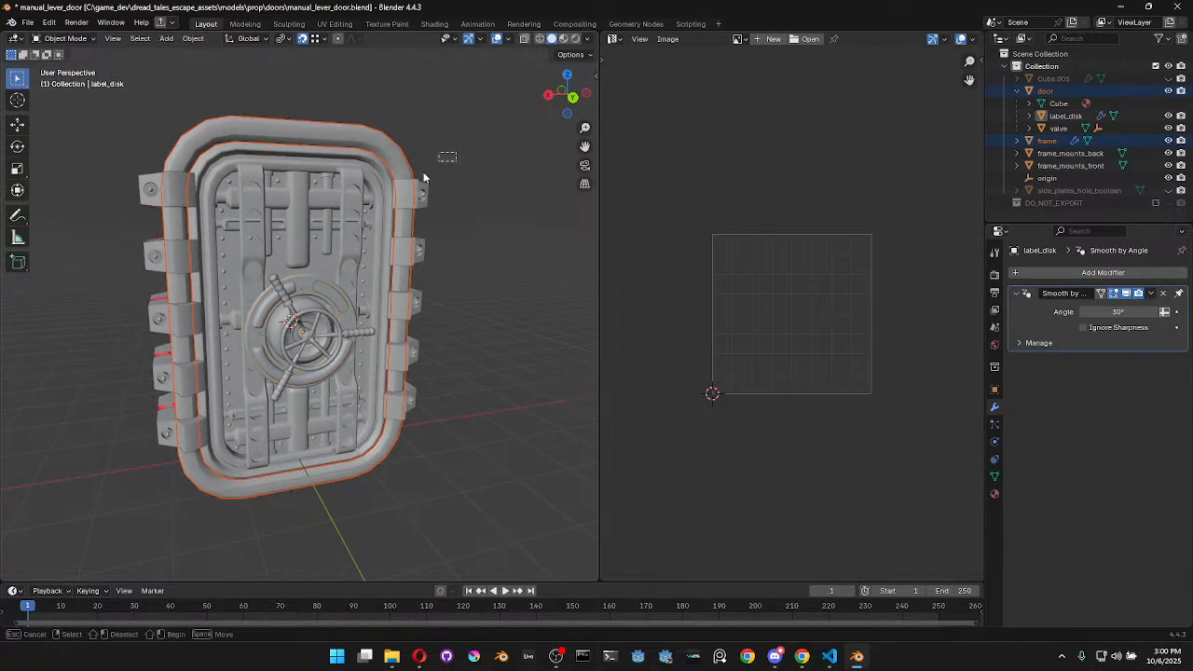
left_click_drag(454, 153, 391, 421)
scroll(345, 418, "up", 4)
key("Tab")
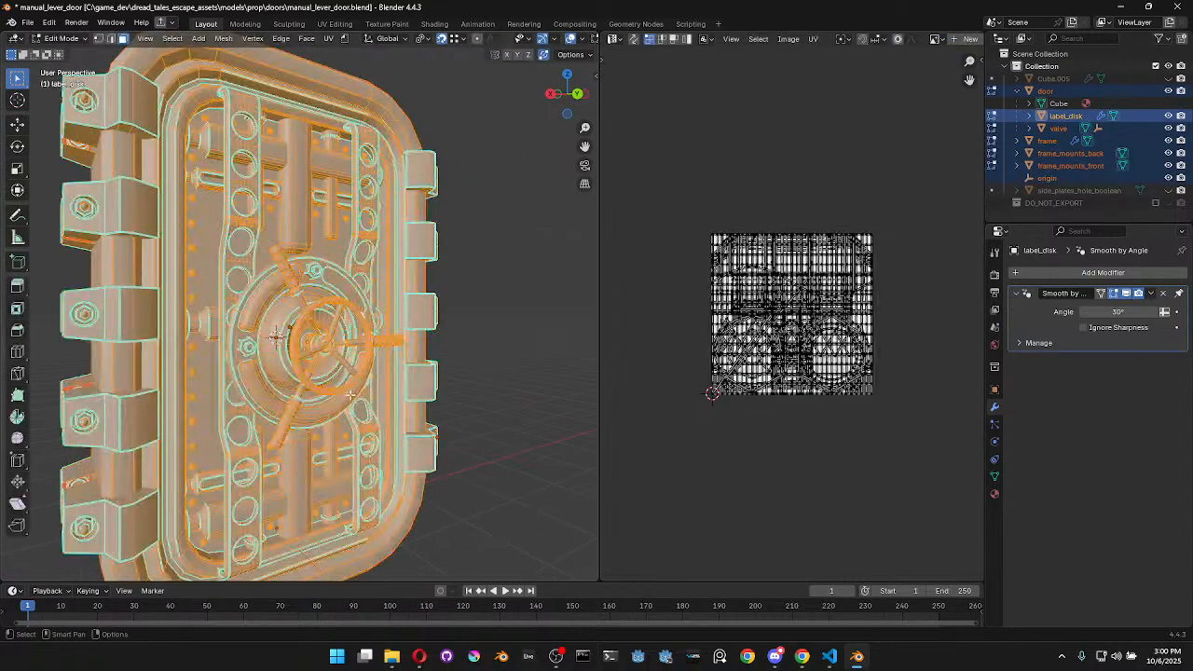
scroll(794, 476, "up", 4)
scroll(811, 451, "down", 1)
mouse_move(345, 338)
middle_mouse_down()
mouse_move(385, 359)
mouse_move(308, 350)
mouse_move(331, 350)
middle_mouse_up()
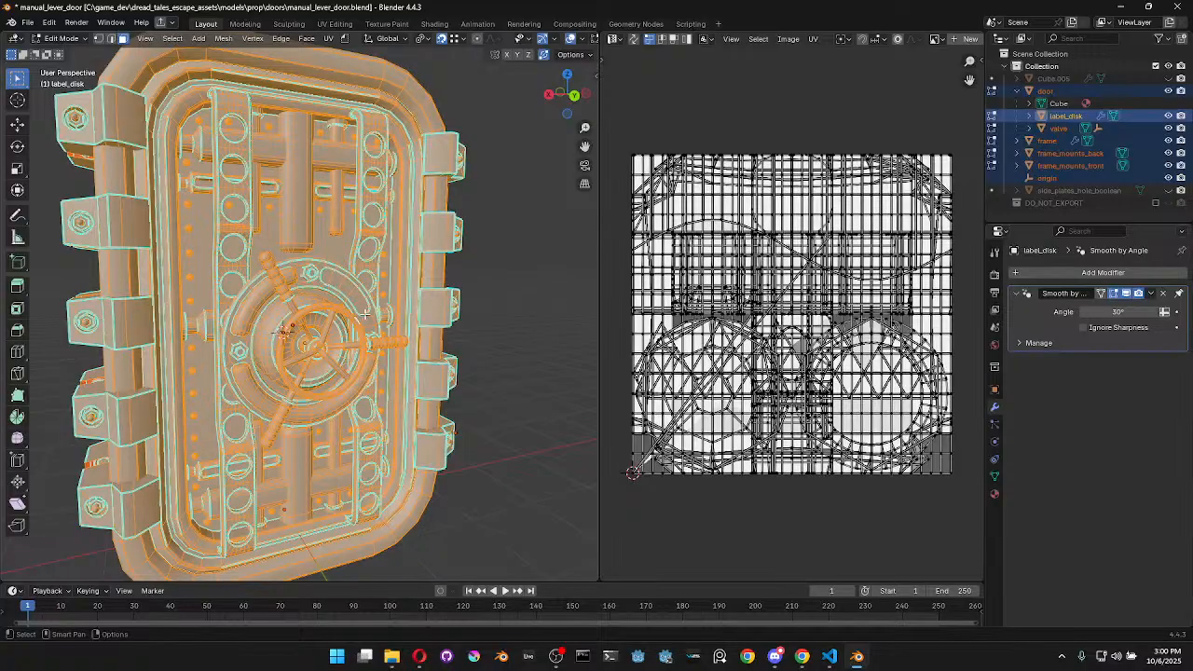
Unwrap all selected door geometry with Smart UV Project, using a 66° angle limit and axis-aligned vertical rotation
key("u")
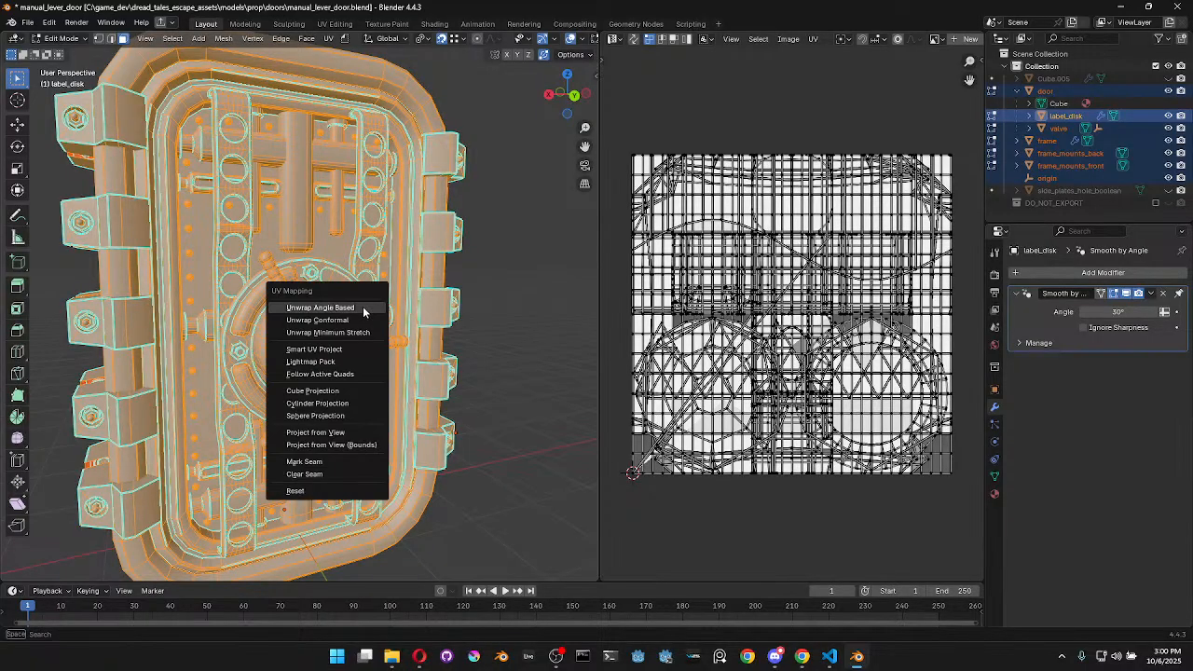
left_click(343, 349)
left_click(313, 468)
Examine the unwrapped islands across the whole UV layout
scroll(832, 415, "up", 4)
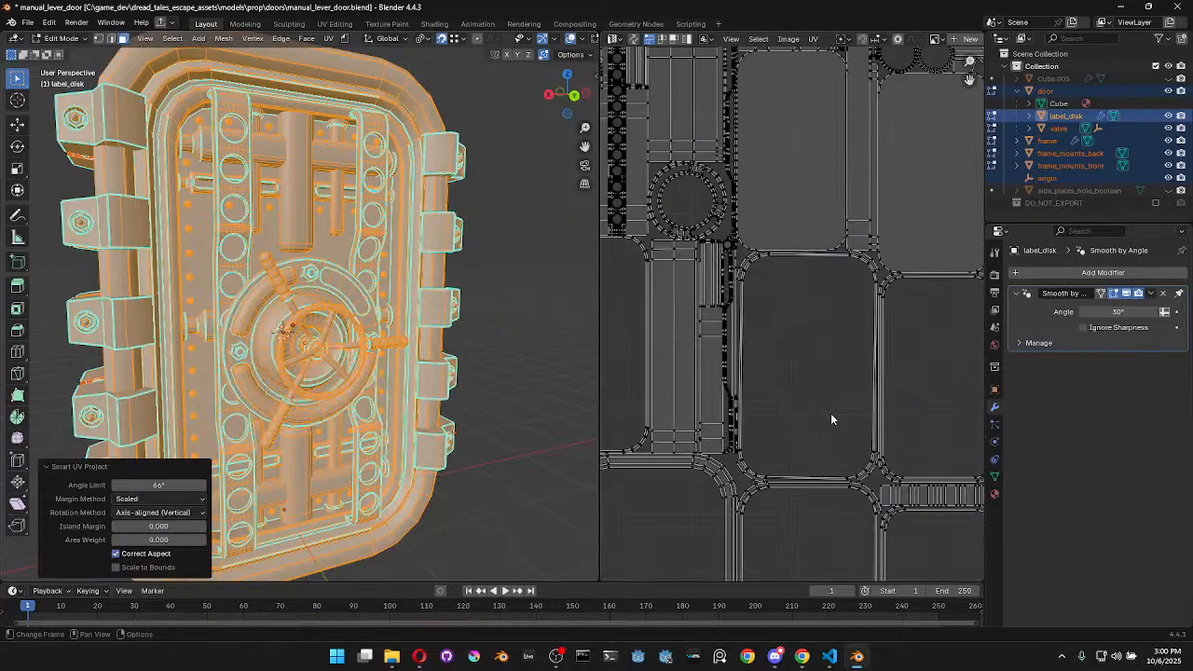
scroll(772, 384, "up", 5)
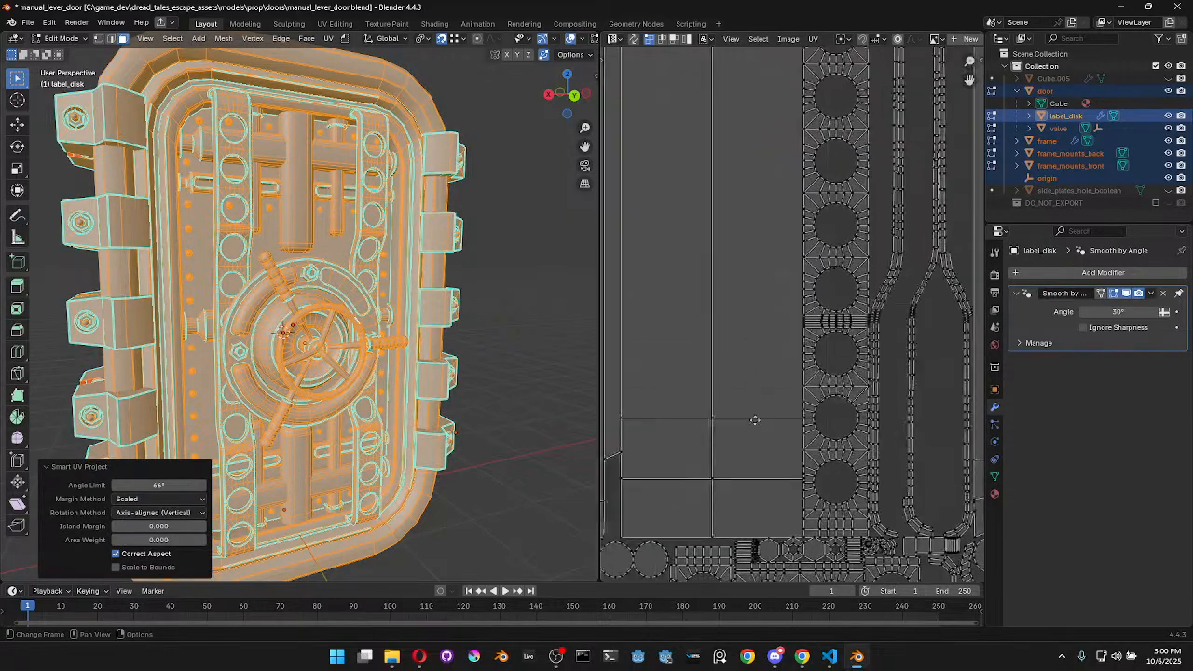
scroll(772, 383, "down", 5)
middle_click_drag(763, 452, 864, 429)
middle_click_drag(716, 291, 868, 362)
scroll(745, 335, "up", 3)
middle_click_drag(640, 281, 860, 296)
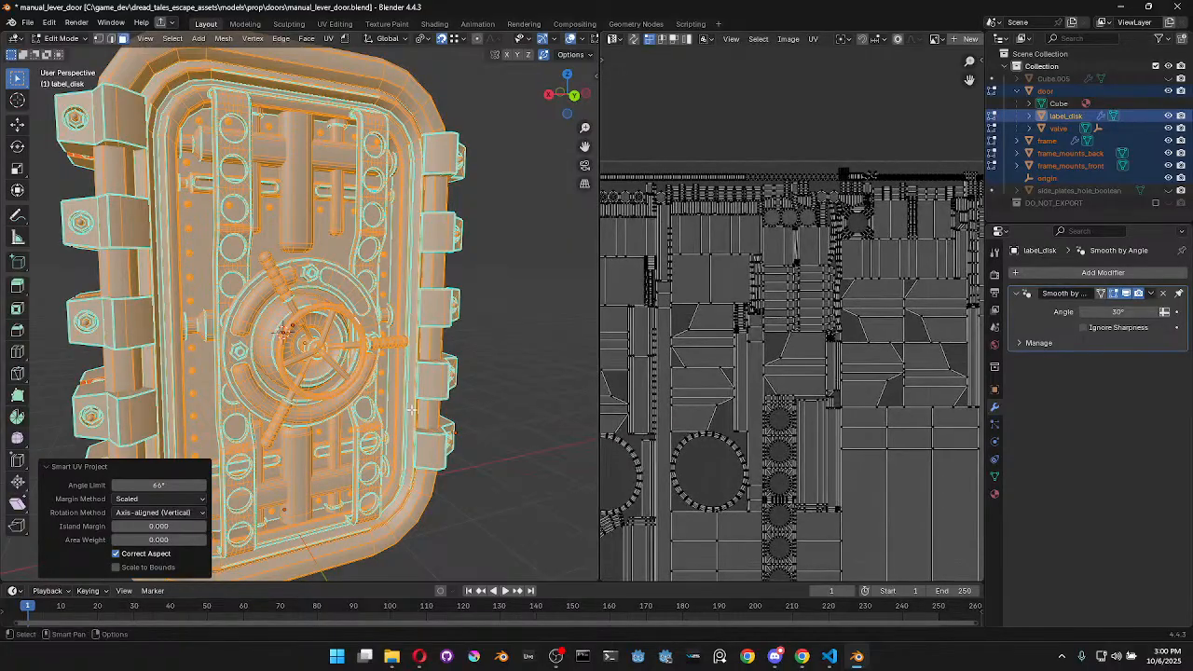
middle_click_drag(843, 460, 846, 320)
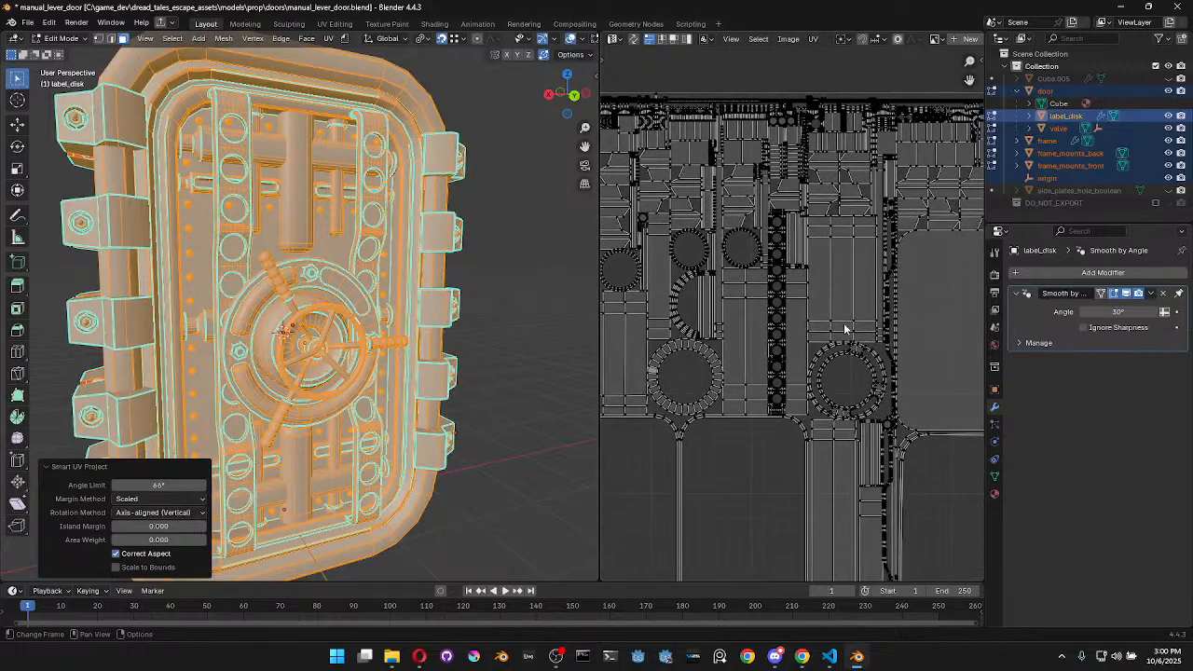
scroll(820, 324, "down", 3)
Select all UV islands and pack them into a single tile with UVPackmaster3
key("n")
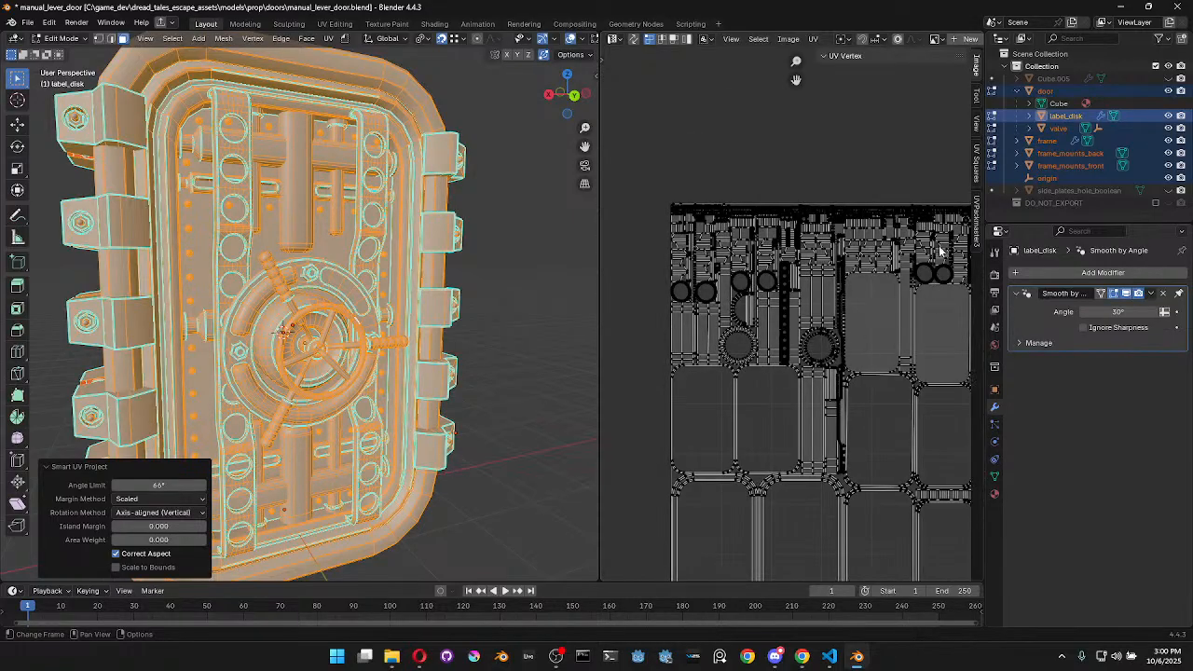
left_click(977, 219)
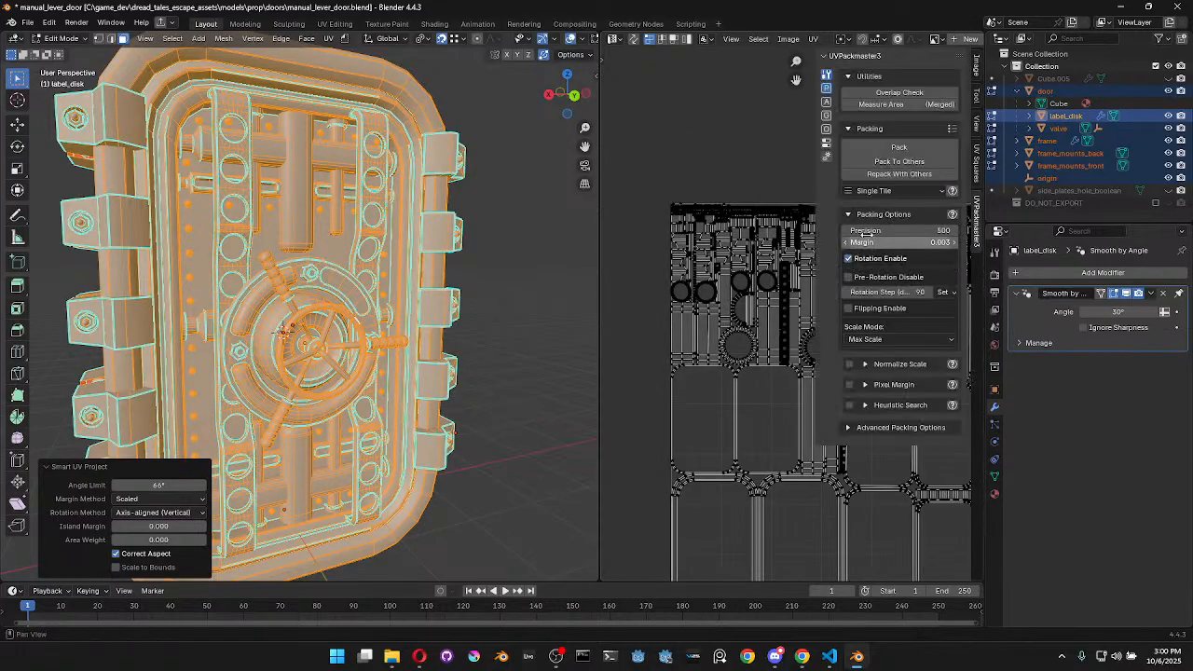
left_click(899, 147)
scroll(701, 248, "down", 2)
key("a")
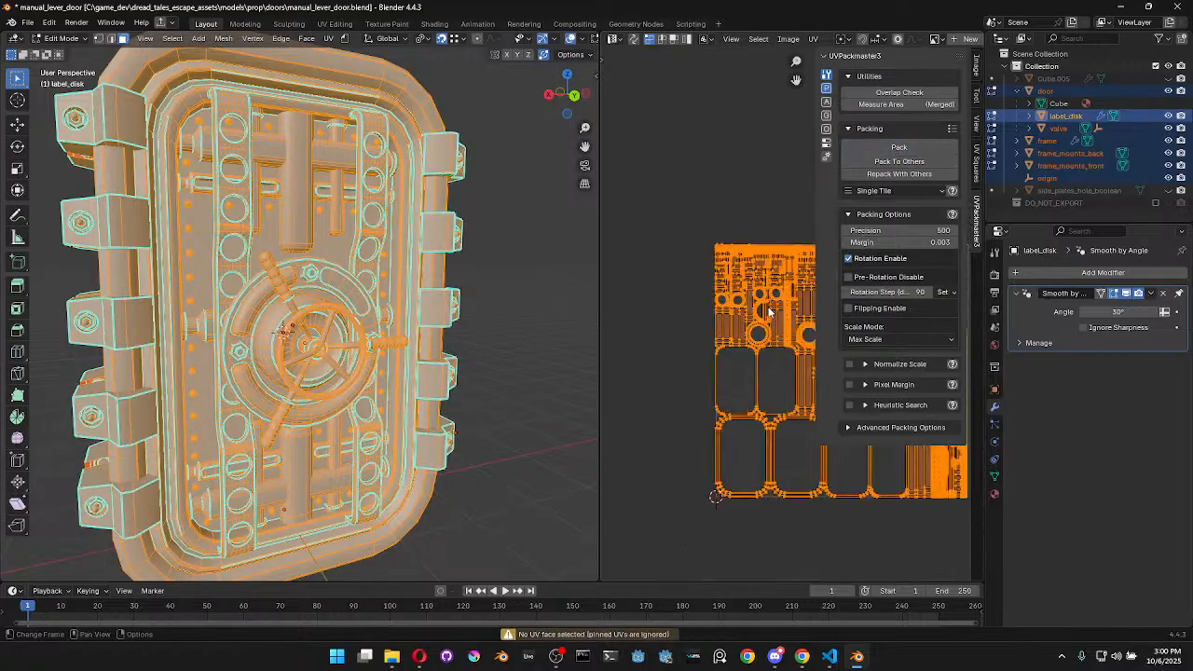
left_click(900, 147)
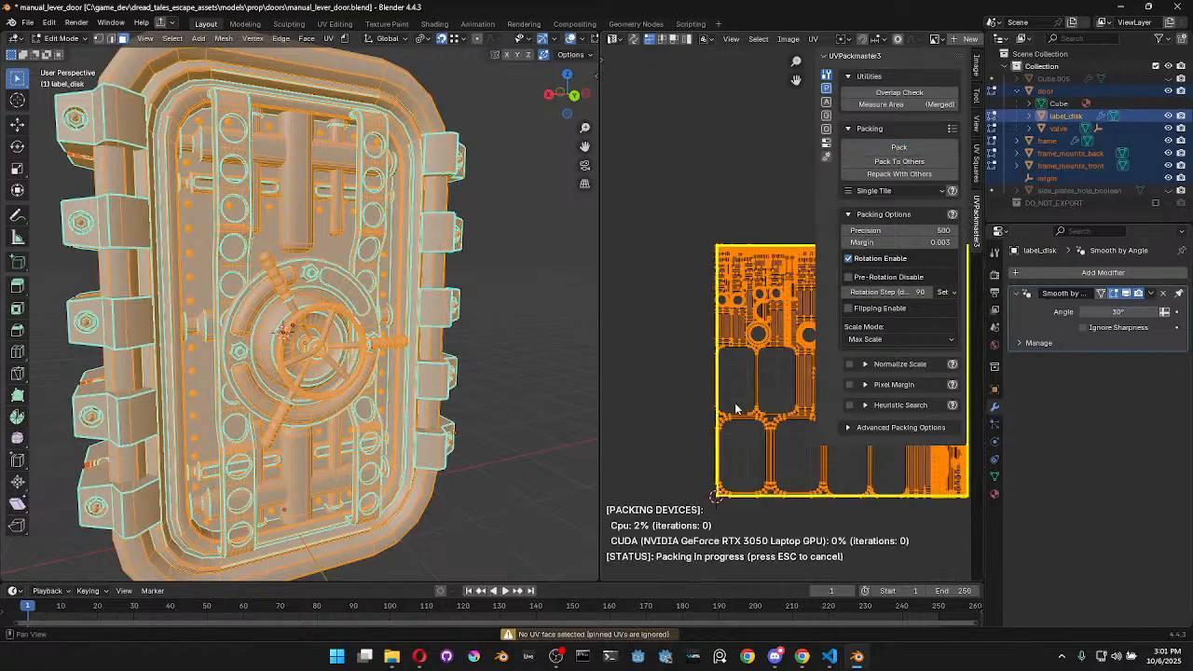
middle_click_drag(967, 396, 671, 409)
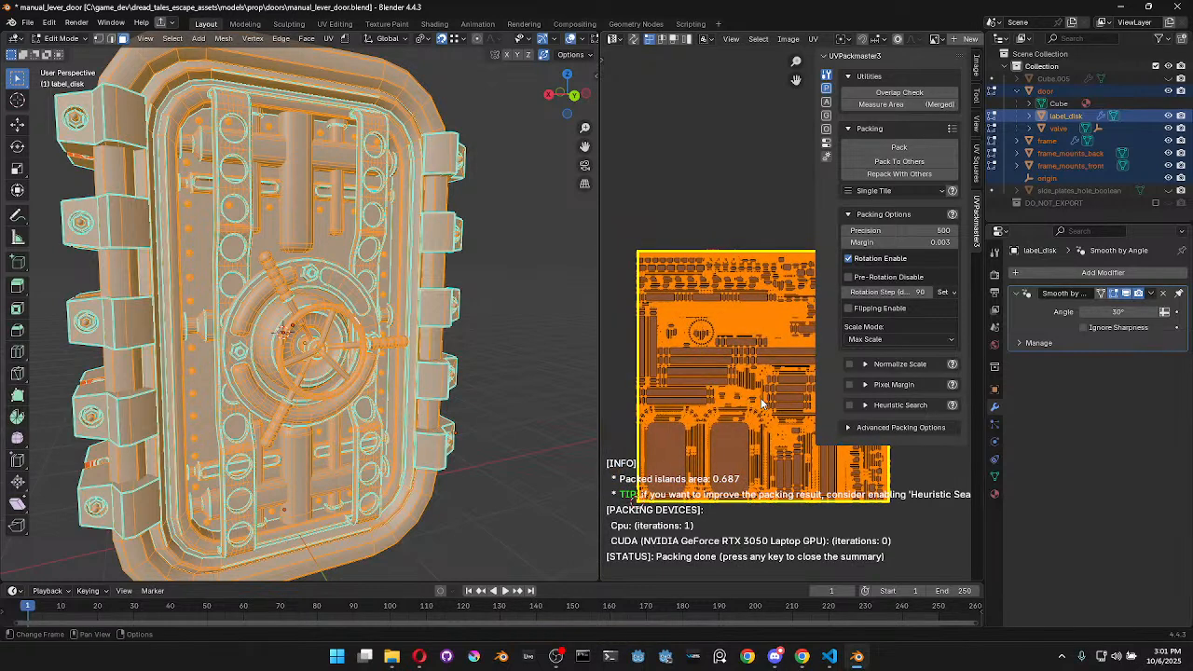
Inspect the packed UV layout unobstructed and bring back the UVPackmaster3 packing options
key("n")
scroll(759, 404, "up", 2)
middle_click_drag(756, 413, 782, 367)
scroll(821, 278, "down", 1)
key("n")
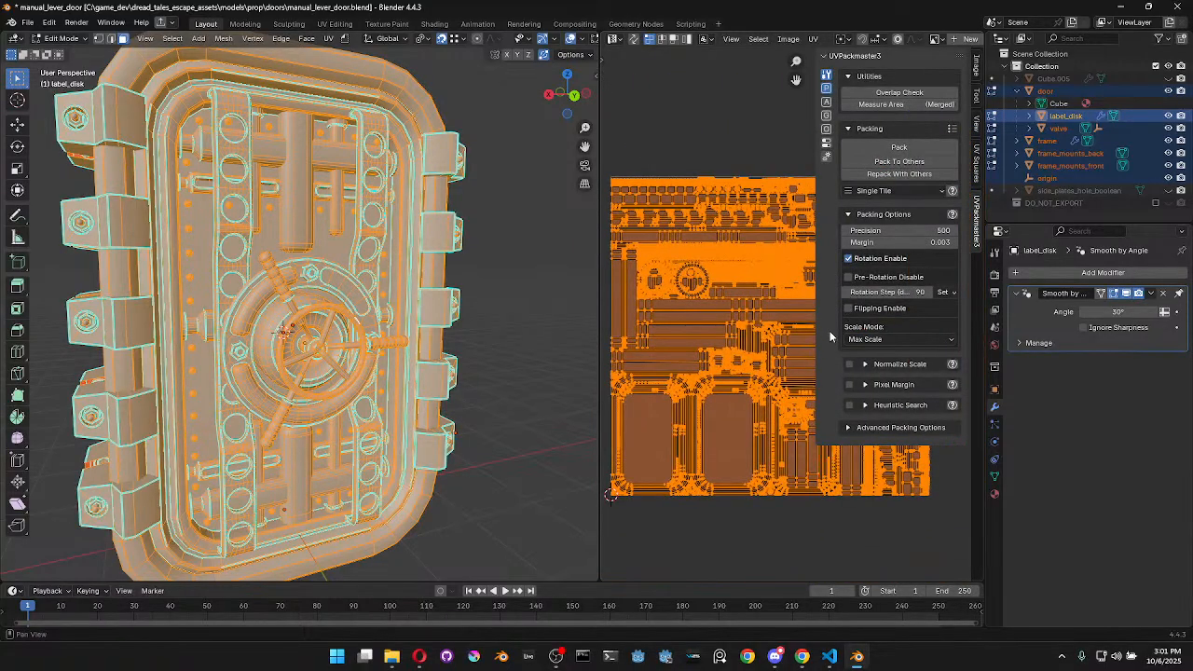
Repack all selected UV islands into the single tile and inspect the tightened layout up close
left_click(914, 147)
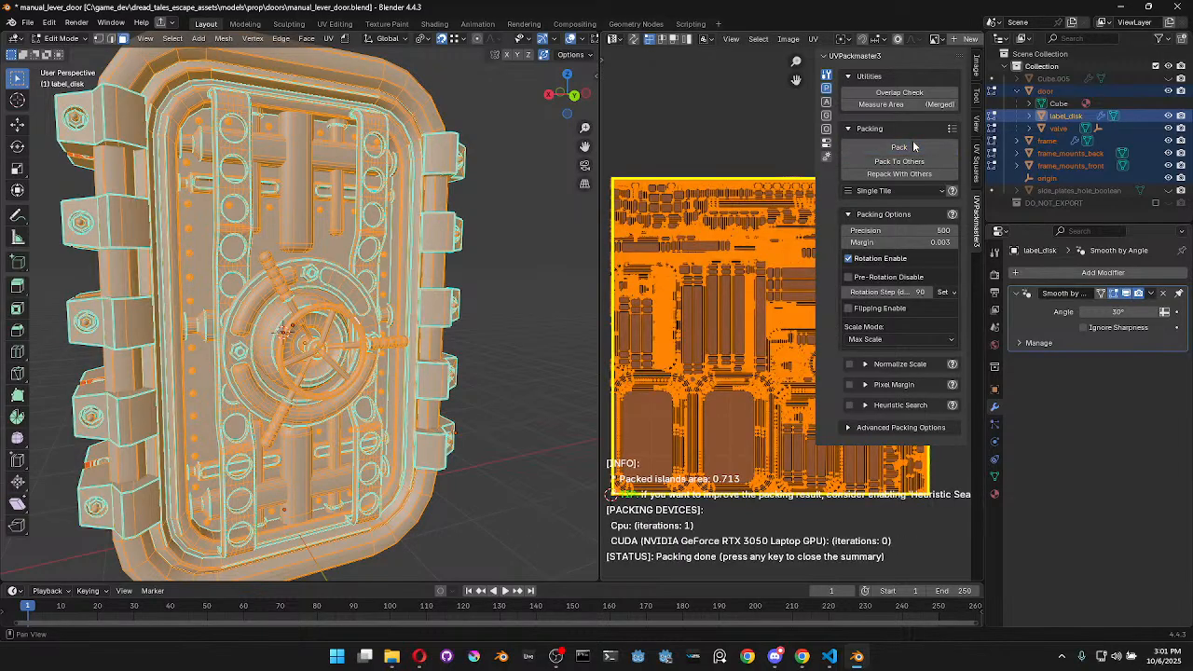
left_click(914, 147)
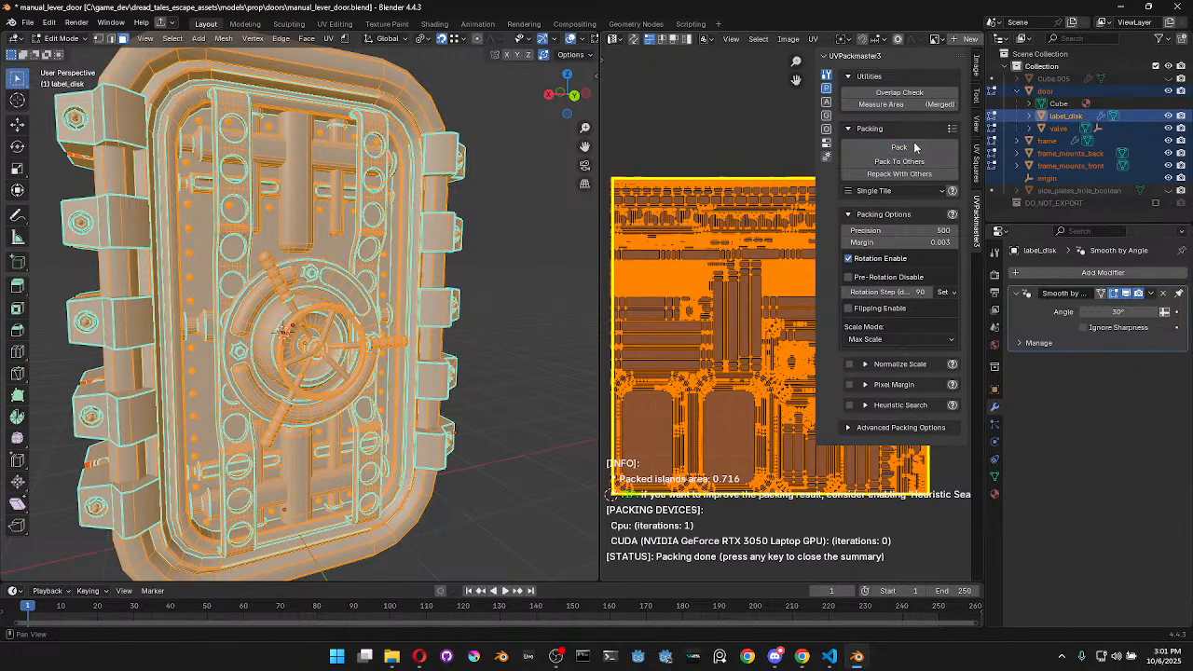
key("n")
scroll(781, 322, "up", 6)
middle_click_drag(754, 283, 772, 384)
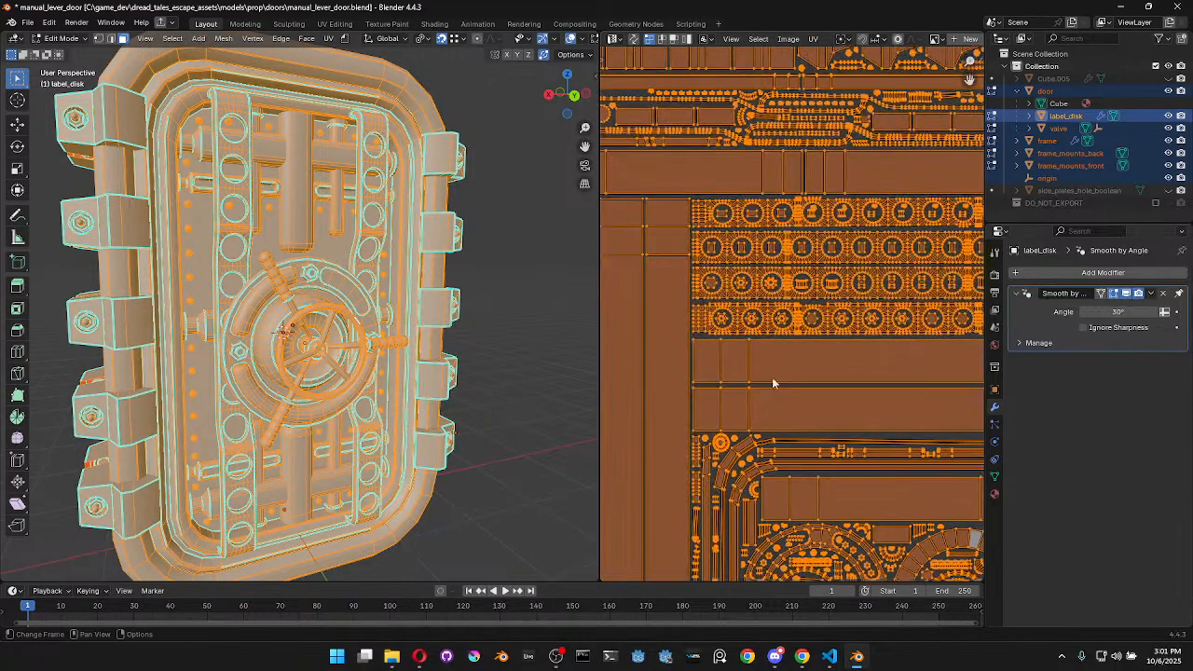
scroll(779, 319, "up", 2)
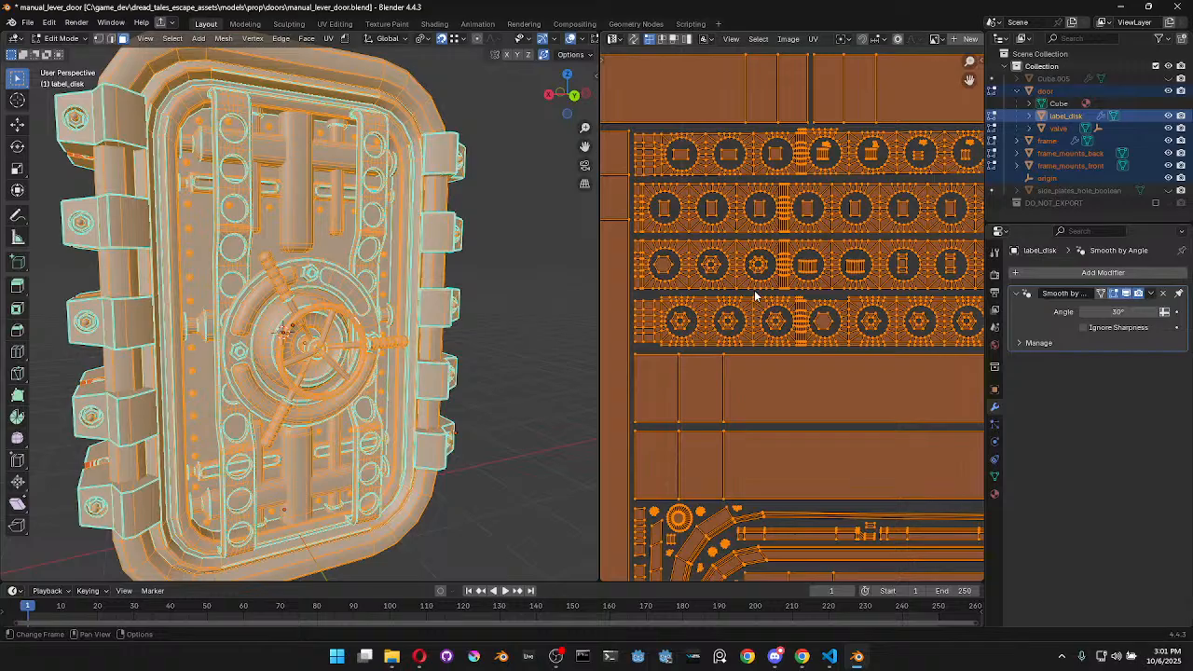
scroll(294, 336, "down", 1)
Return the door objects to Object Mode and save the file
middle_click_drag(295, 335, 254, 333)
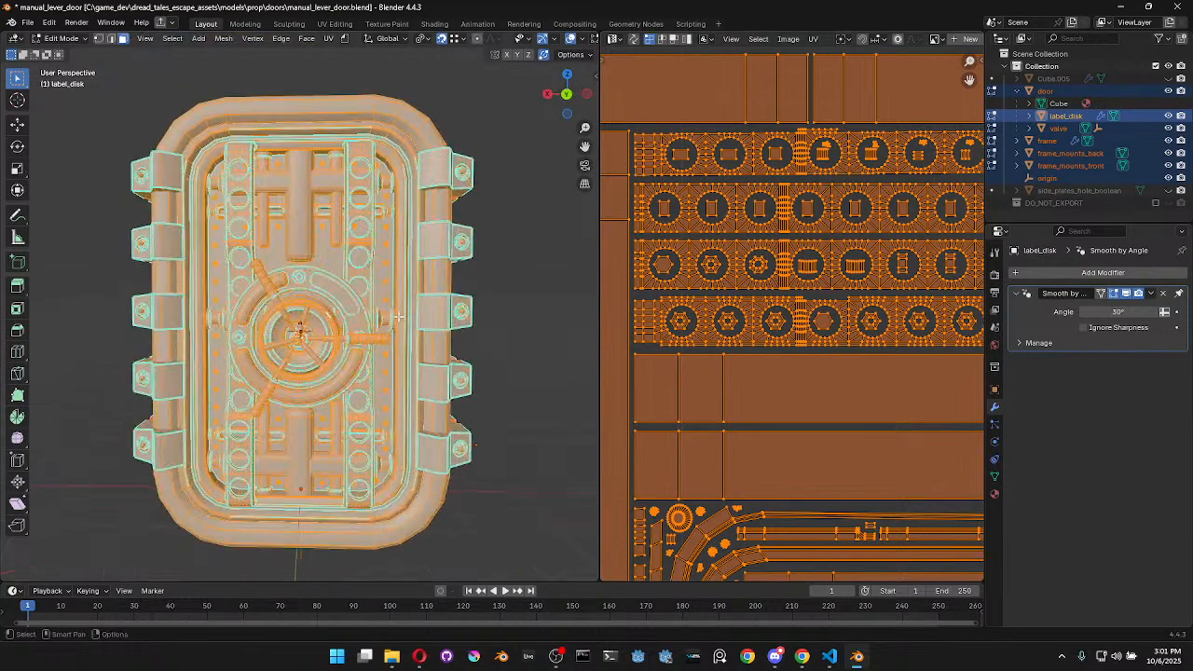
key("Tab")
middle_click_drag(479, 299, 413, 283, "shift")
key("ctrl+s")
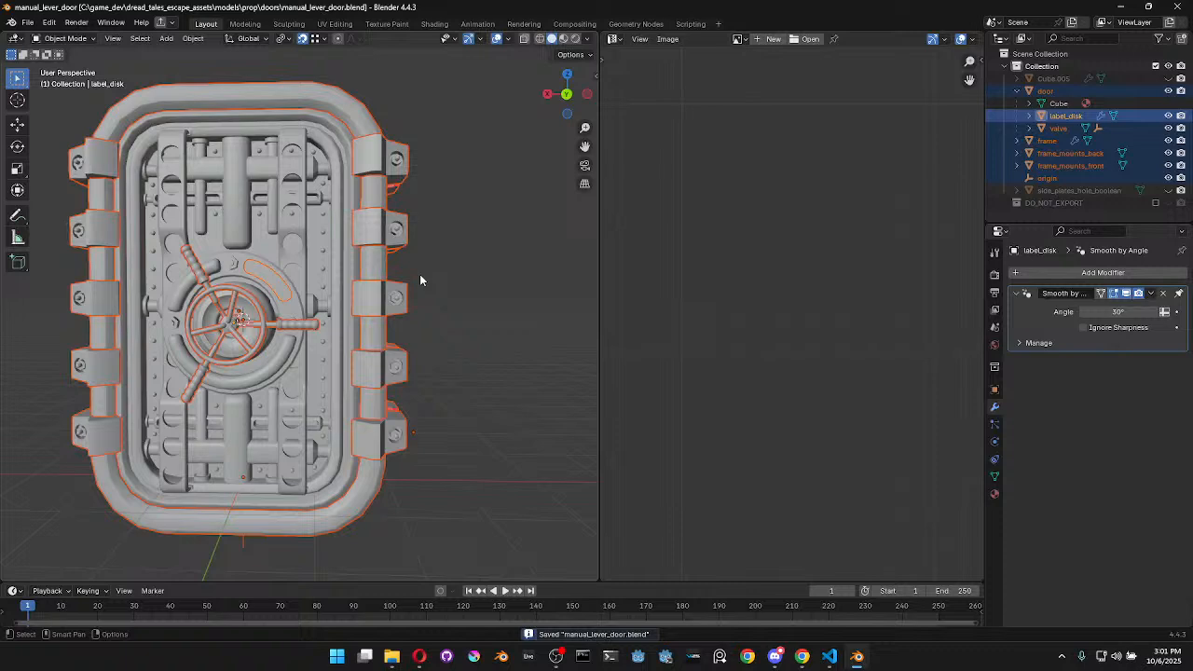
Run UVPackmaster3's overlap check on the packed UV islands of all door objects and save the file again
key("Tab")
key("n")
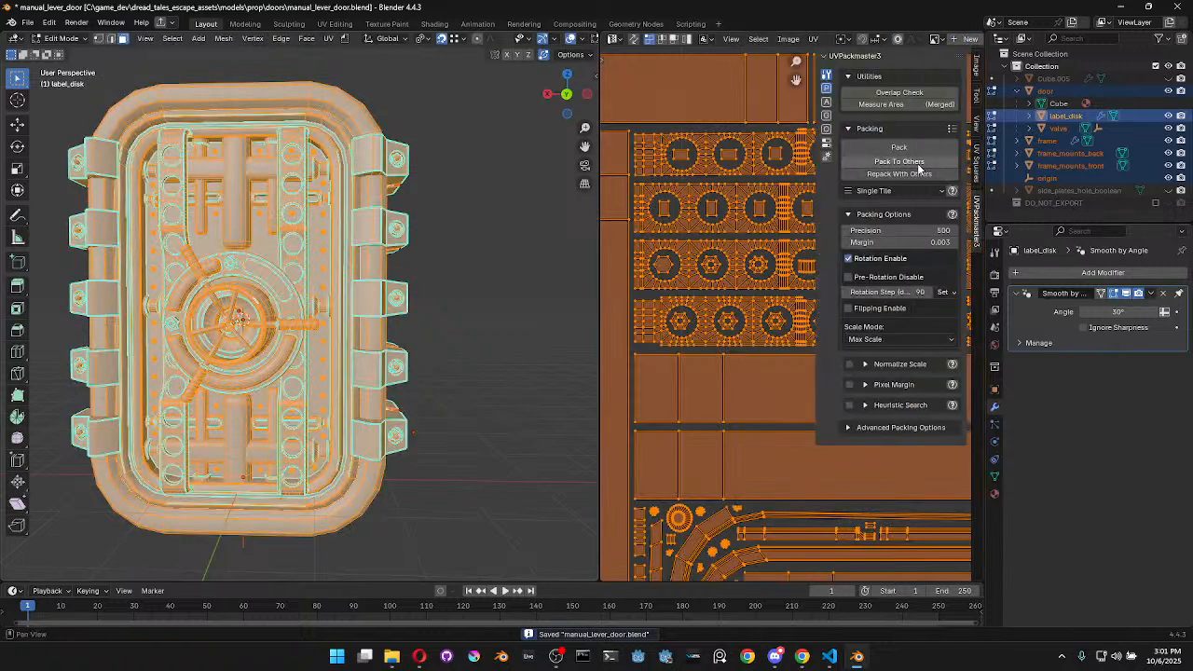
left_click(890, 92)
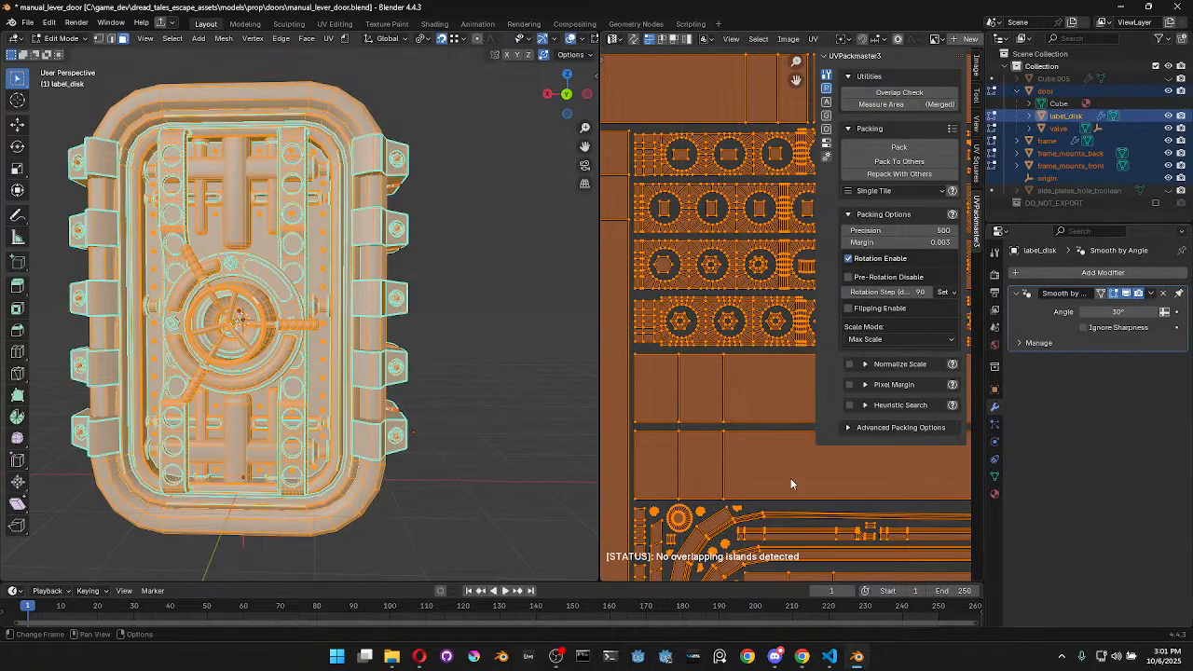
key("n")
scroll(418, 339, "down", 2)
key("ctrl+s")
scroll(419, 339, "up", 2)
middle_click_drag(439, 335, 466, 326)
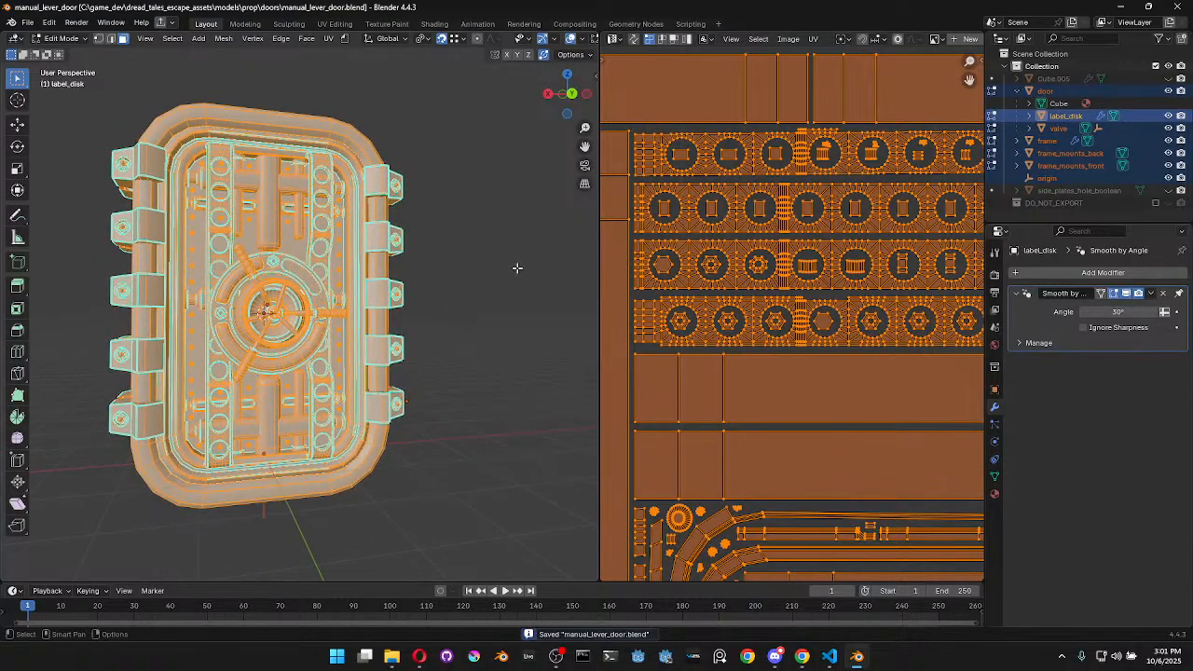
Start a glTF Binary export and browse to dread_tales_escape_assets\textures\Substance Textures as the destination
key("ctrl+alt+e")
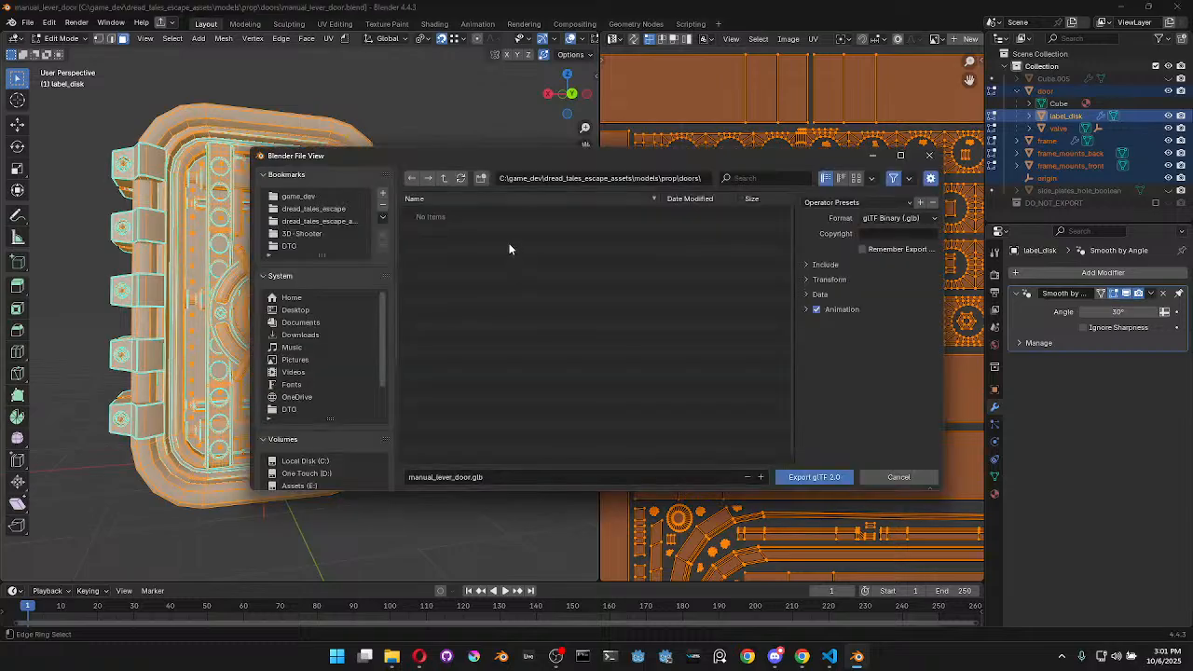
left_click(446, 181)
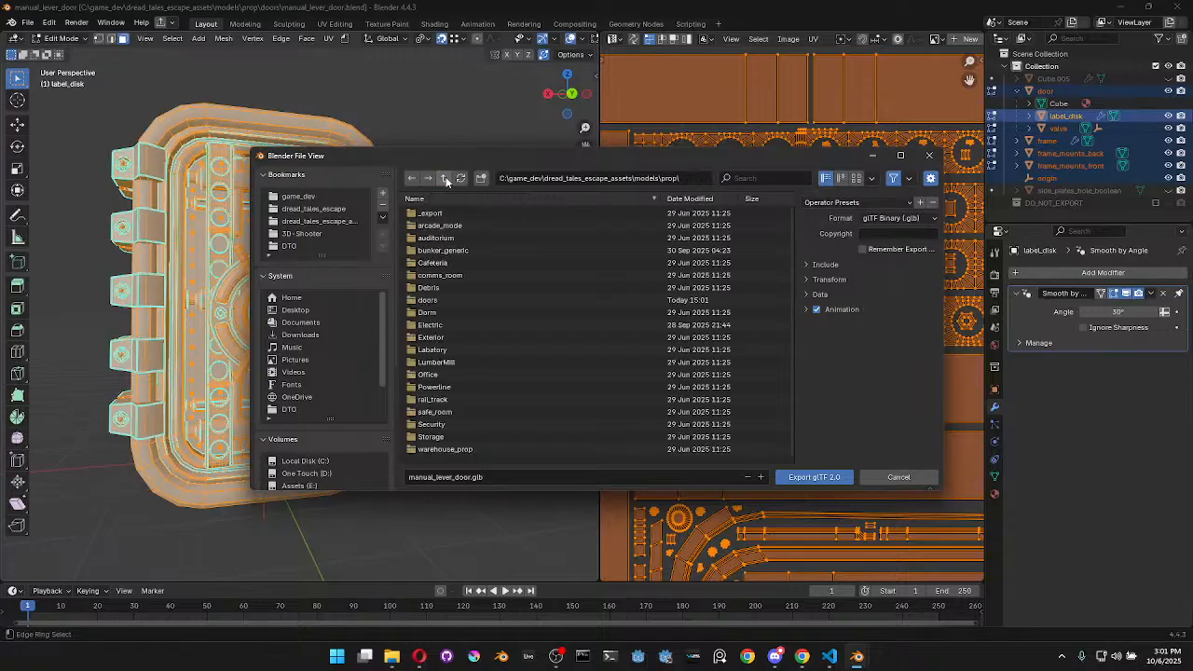
left_click(446, 181)
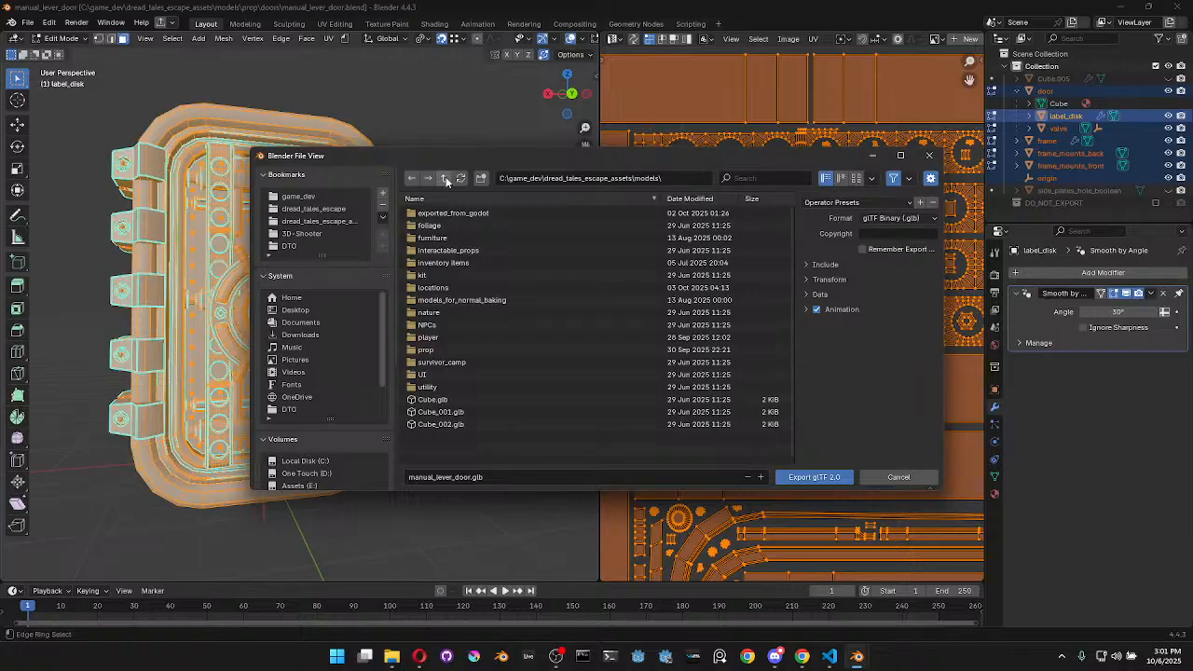
left_click(444, 179)
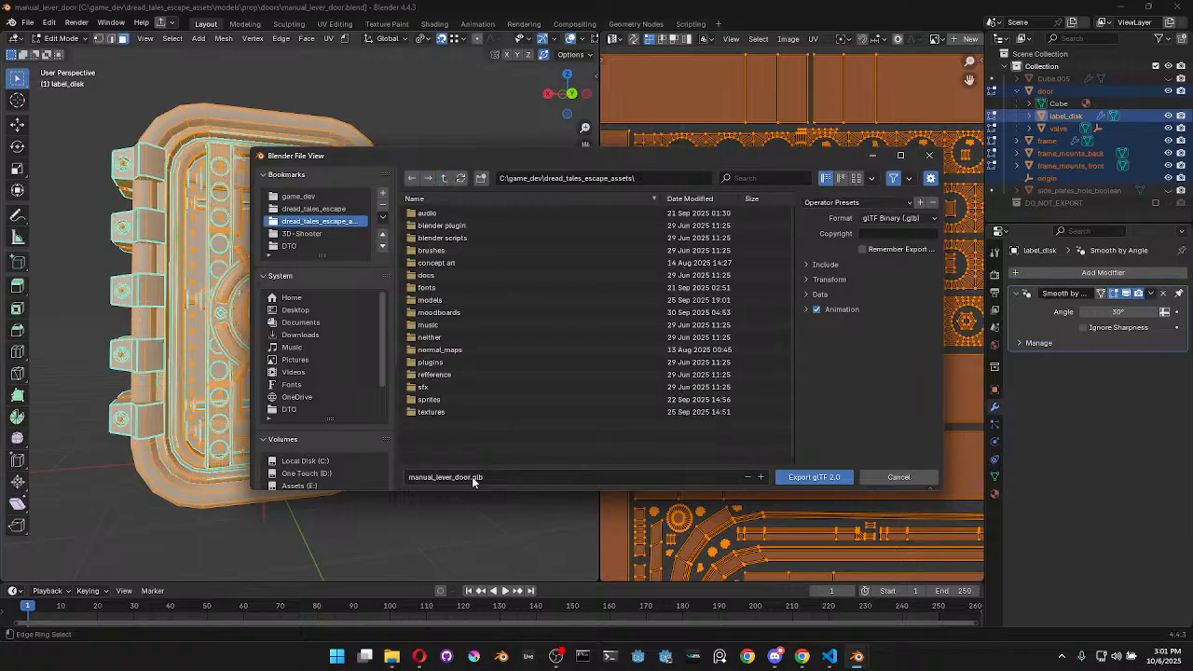
double_click(448, 411)
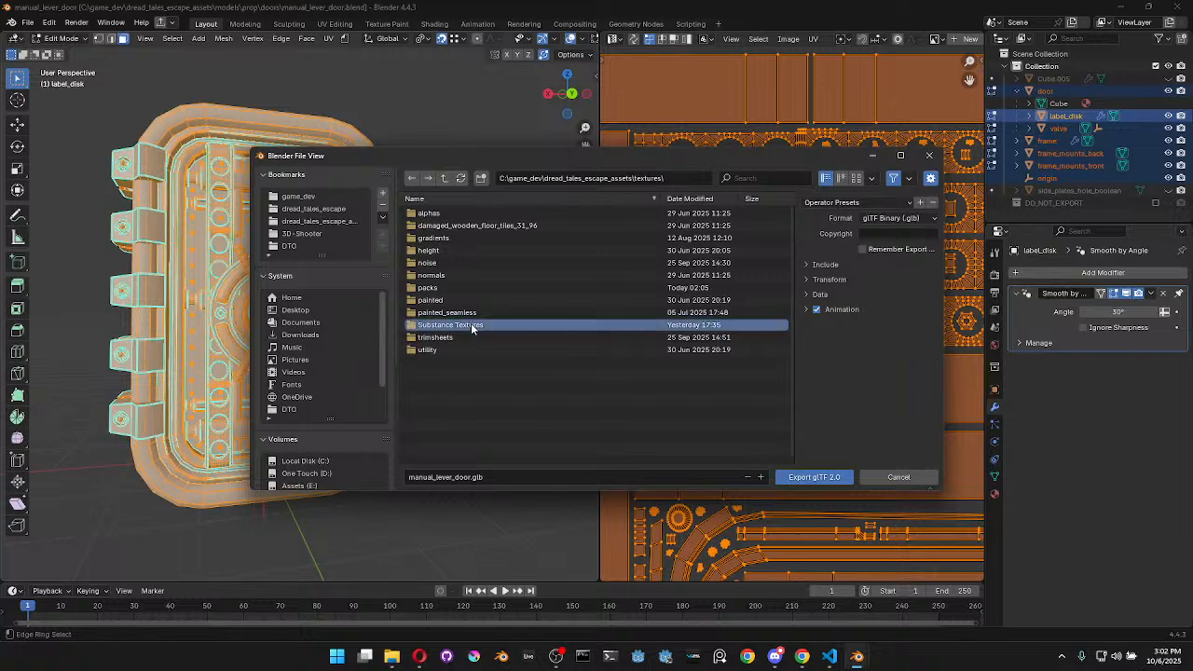
double_click(471, 326)
Create a manual_lever_door folder inside Substance Textures and open it
left_click(482, 179)
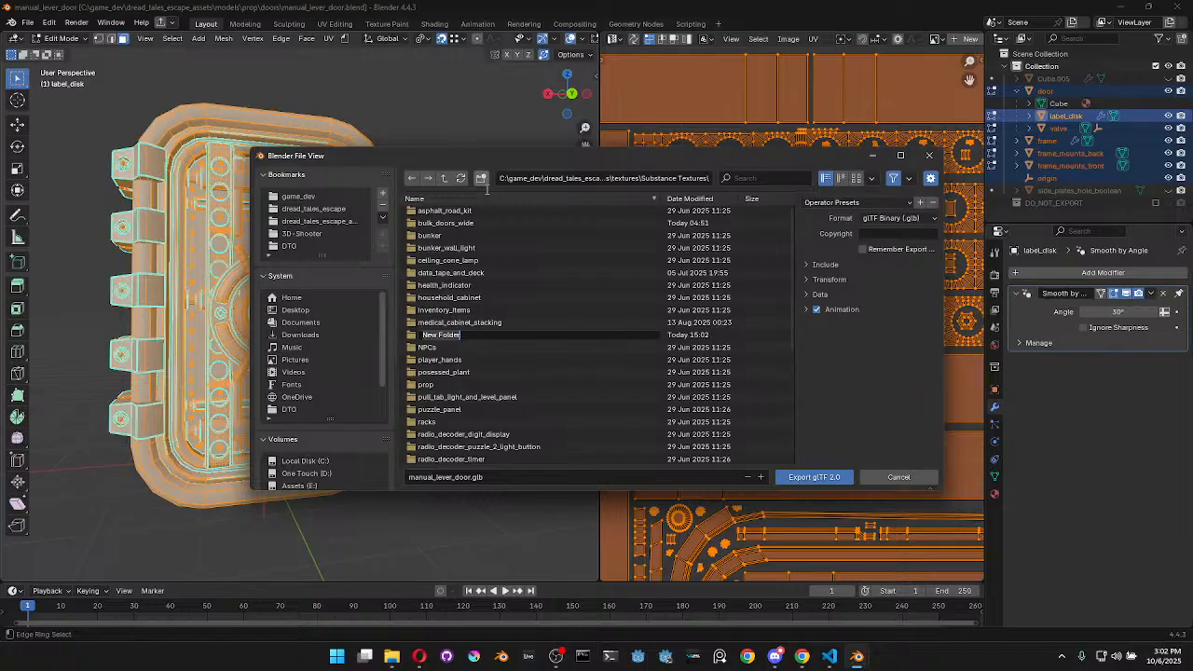
type("manual_lever_door")
key("Return")
double_click(493, 326)
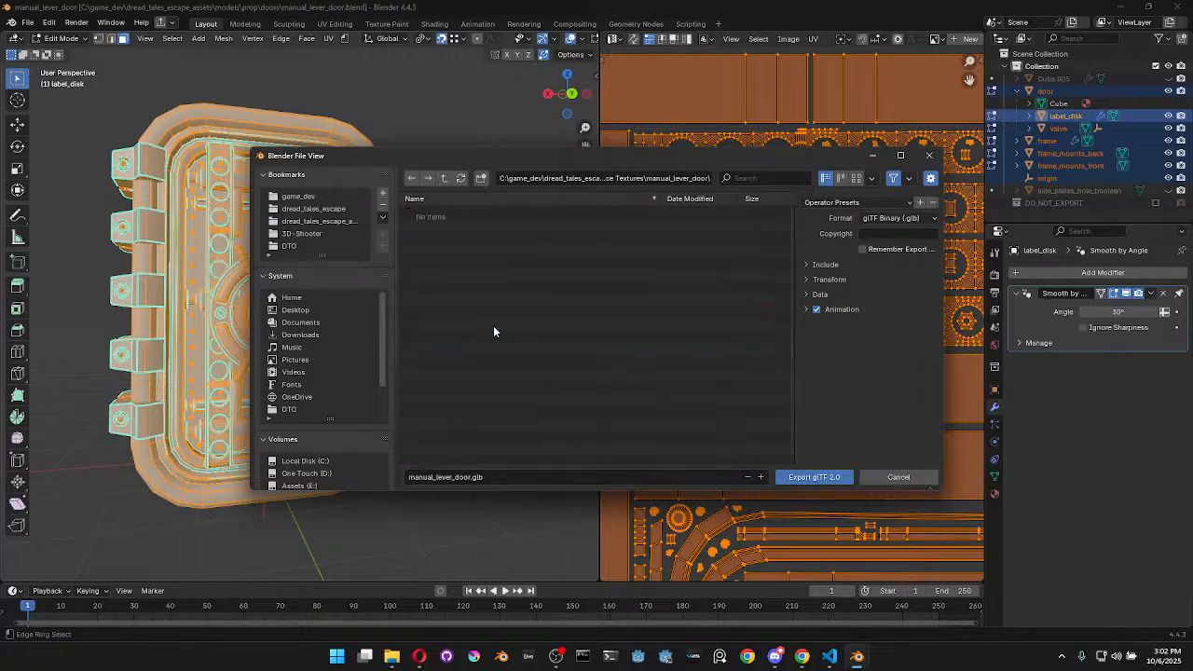
Copy the new folder's path, export the model there as manual_lever_door.glb, and return to Object Mode
left_click(655, 177)
key("Escape")
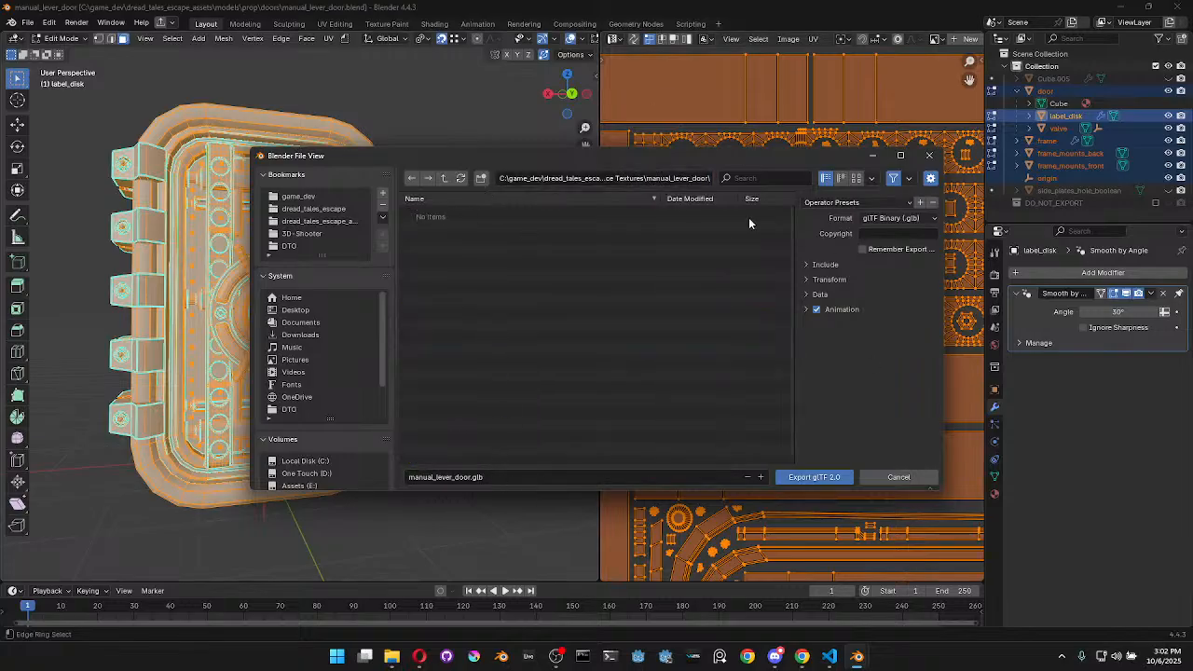
left_click(800, 479)
key("Tab")
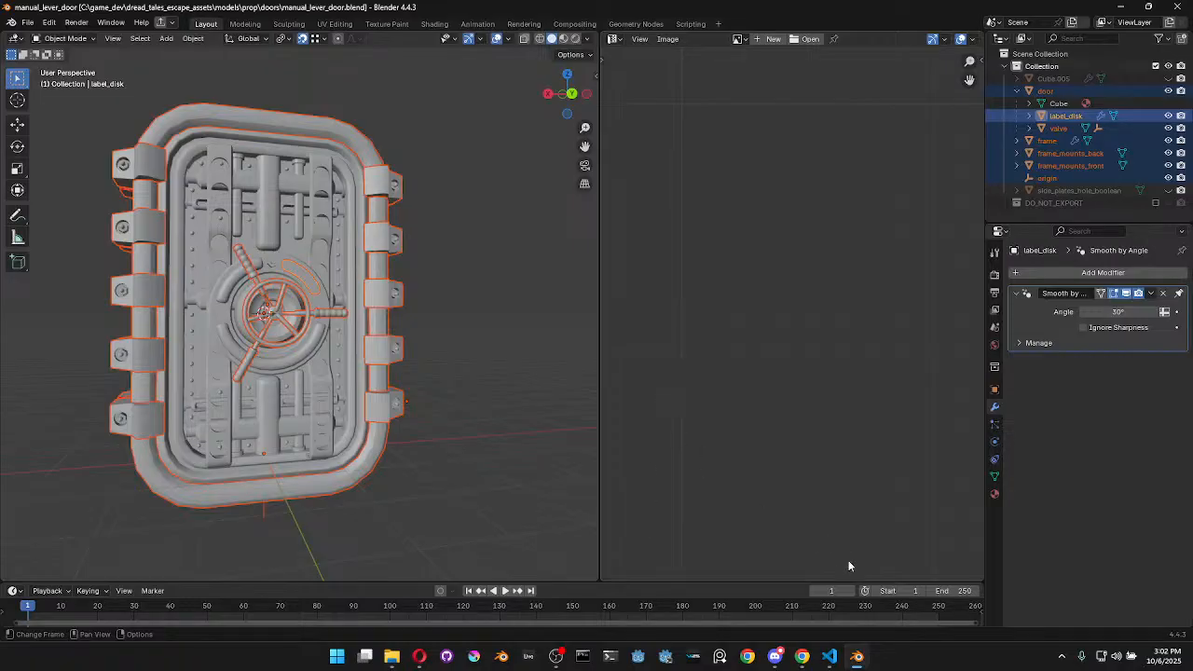
Launch Substance 3D Painter 2022, dismiss its home screen, and start a new project
key("super")
type("substa")
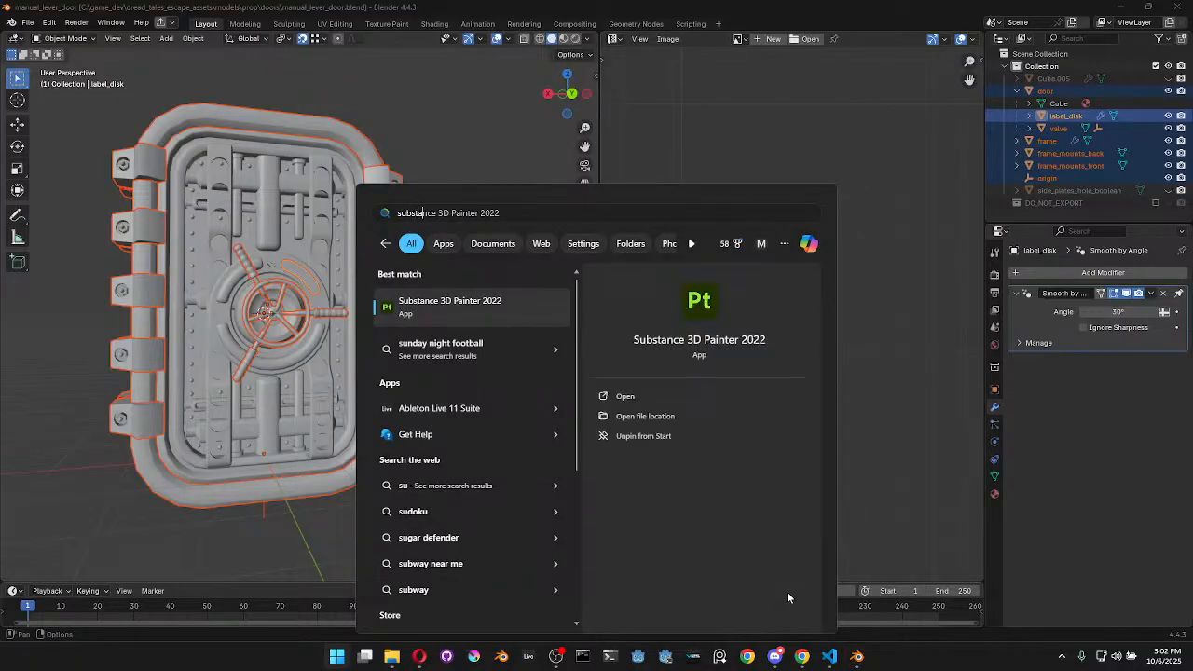
key("Return")
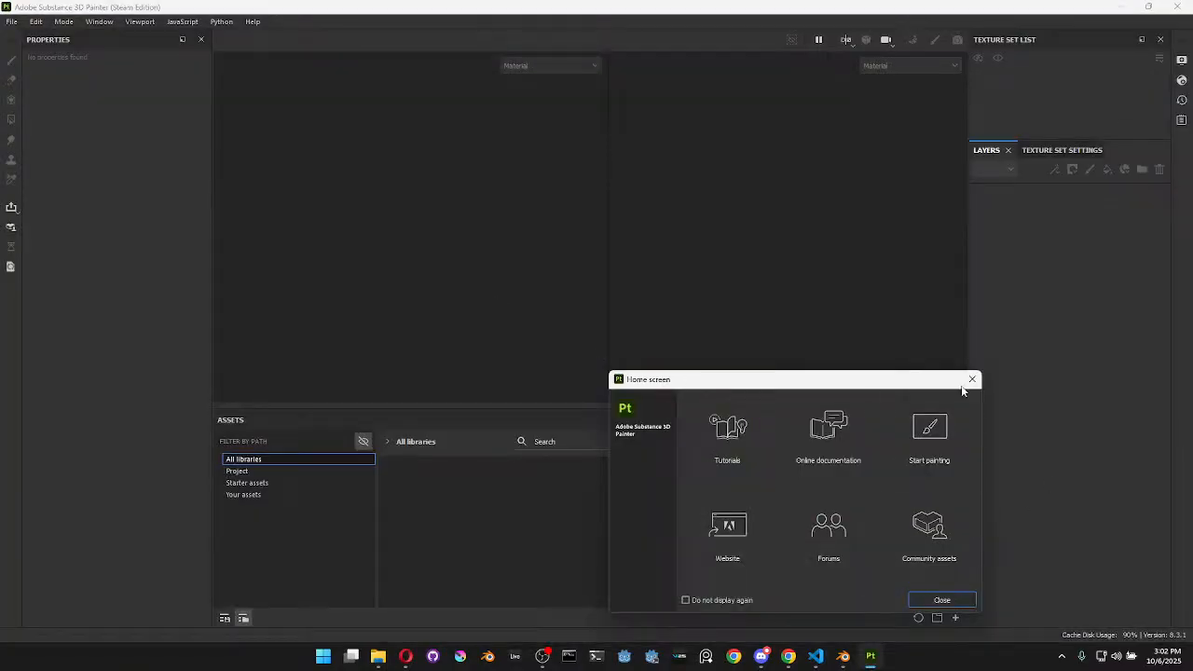
left_click(972, 379)
left_click(11, 21)
left_click(26, 44)
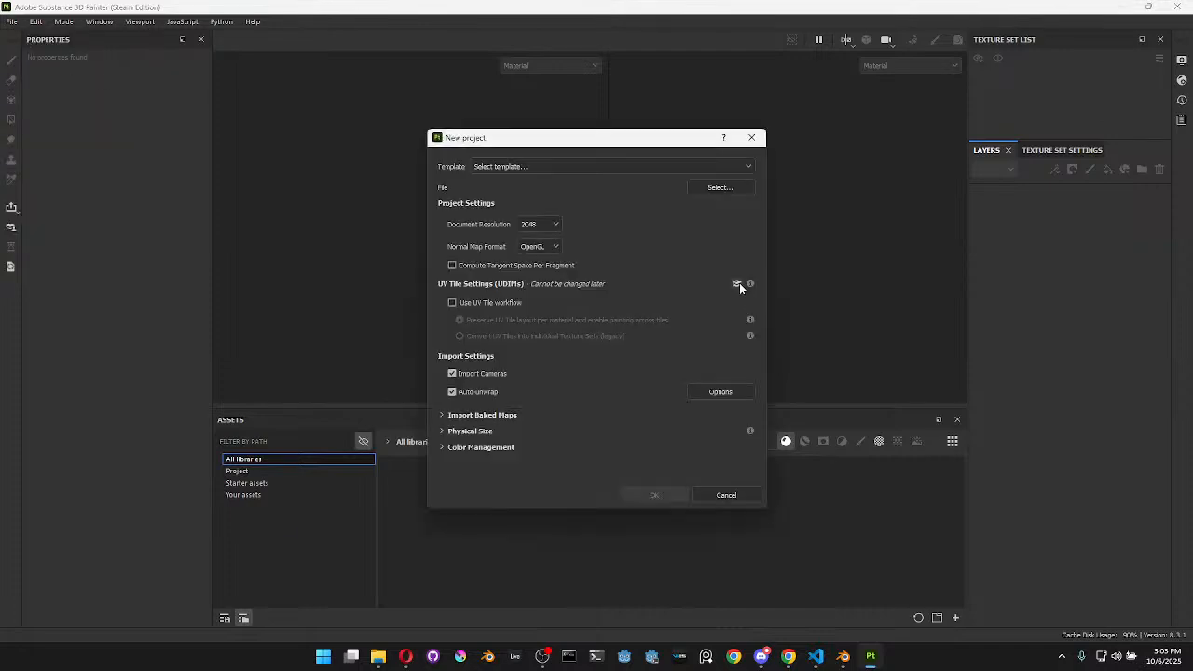
Load manual_lever_door.glb from the copied folder path as the mesh and create the project at 2048 resolution with OpenGL normals
left_click(721, 190)
left_click(756, 185)
key("ctrl+v")
key("Return")
double_click(652, 247)
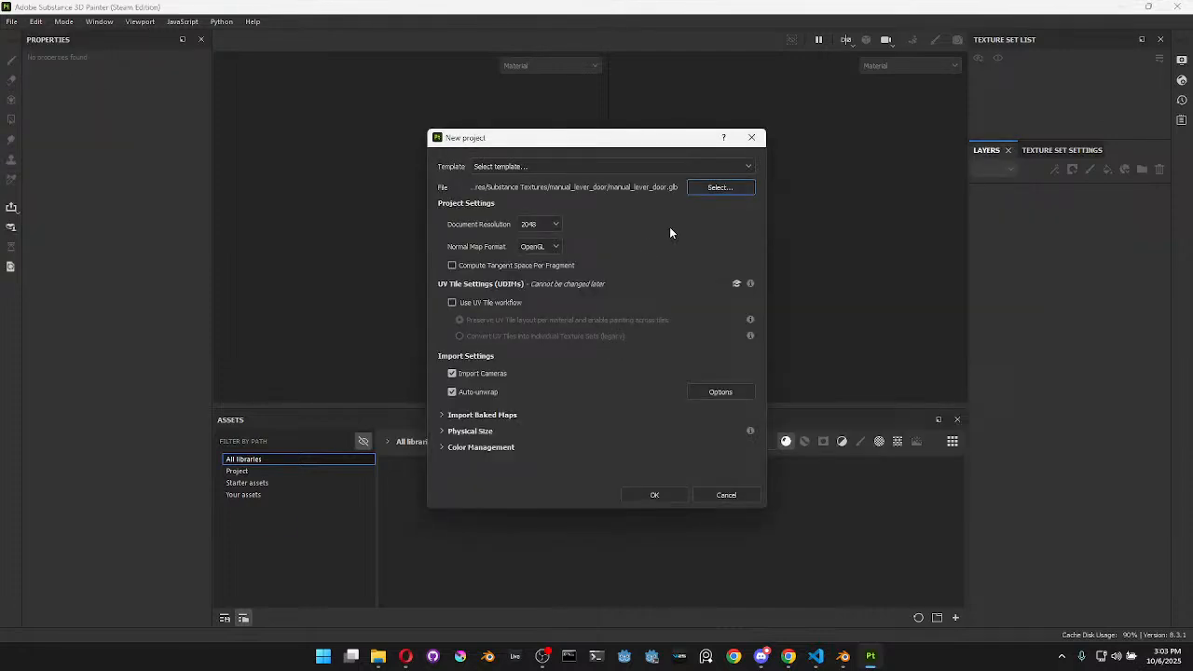
left_click(660, 496)
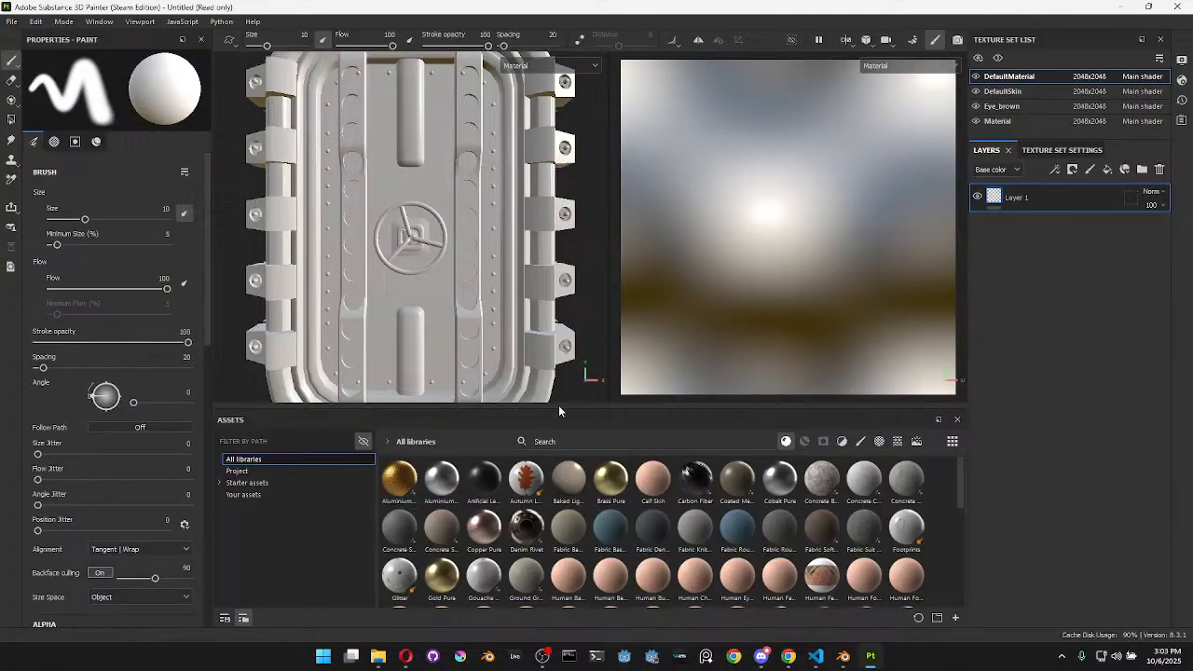
Enlarge the viewports and inspect the imported door mesh from the side
left_click_drag(571, 411, 578, 438)
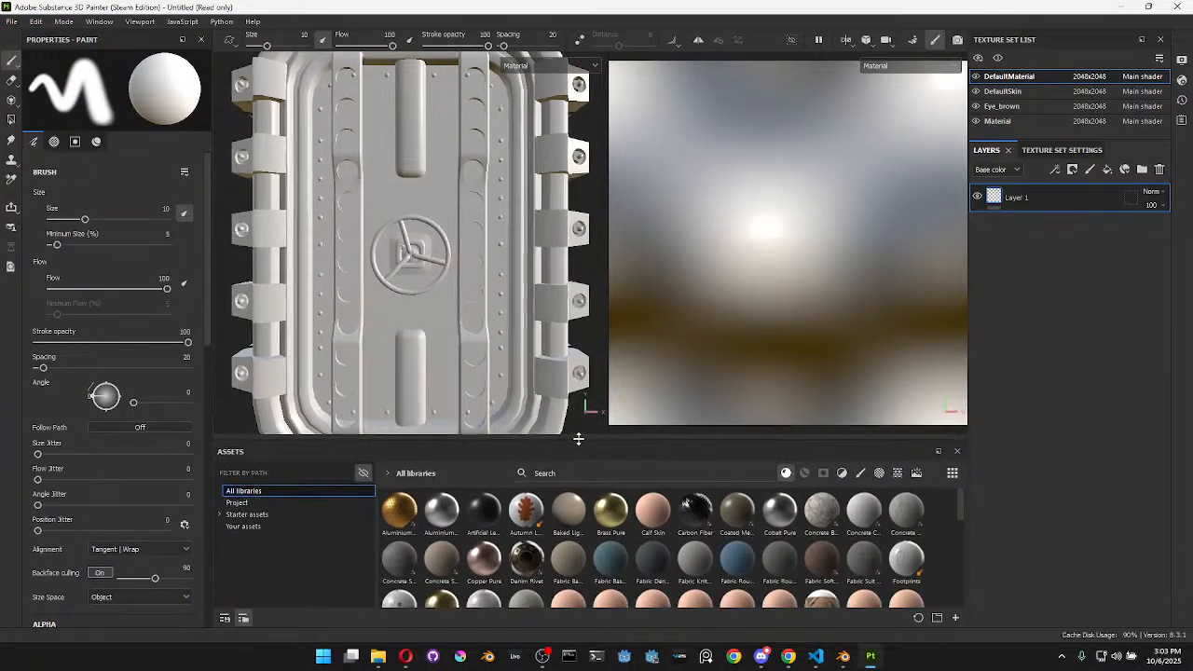
left_click_drag(379, 243, 650, 220, "alt")
scroll(808, 221, "down", 2)
scroll(812, 227, "up", 1)
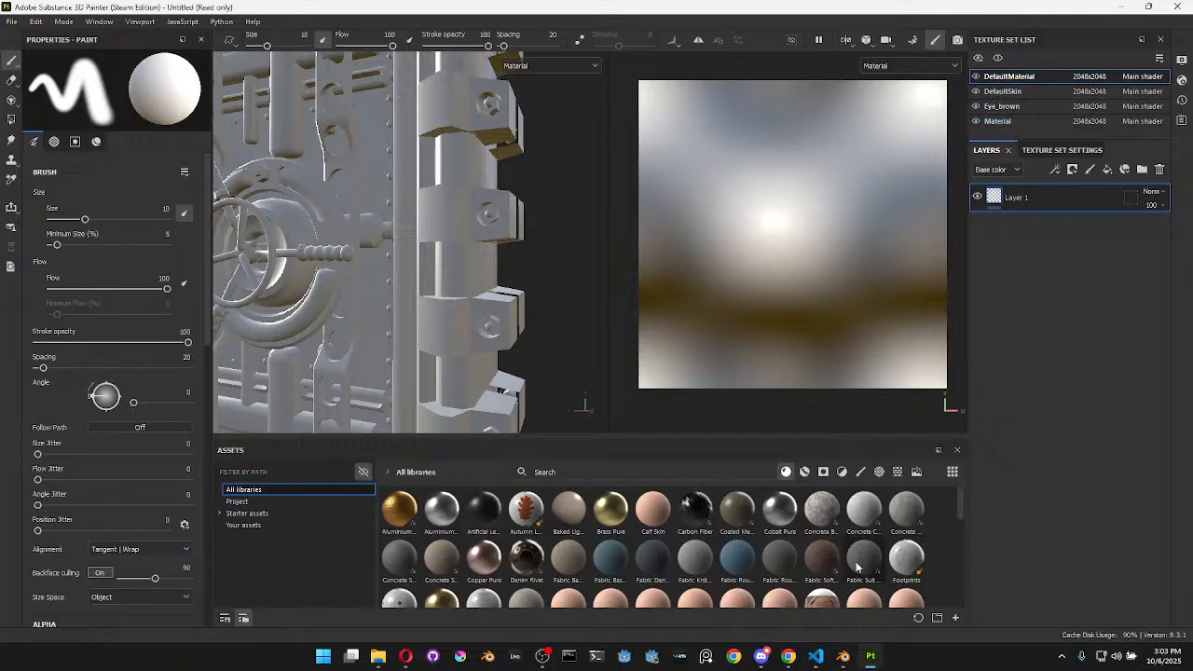
Switch back to Blender and rename the door frame's material to "door"
left_click(842, 662)
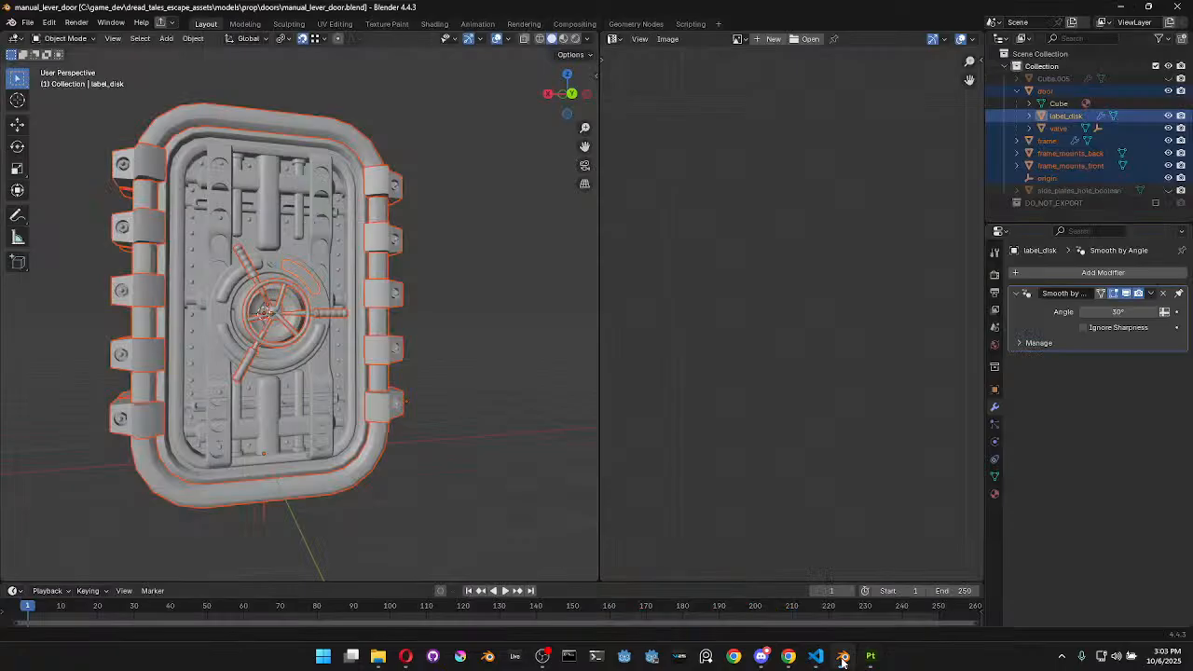
left_click(995, 495)
left_click(357, 126)
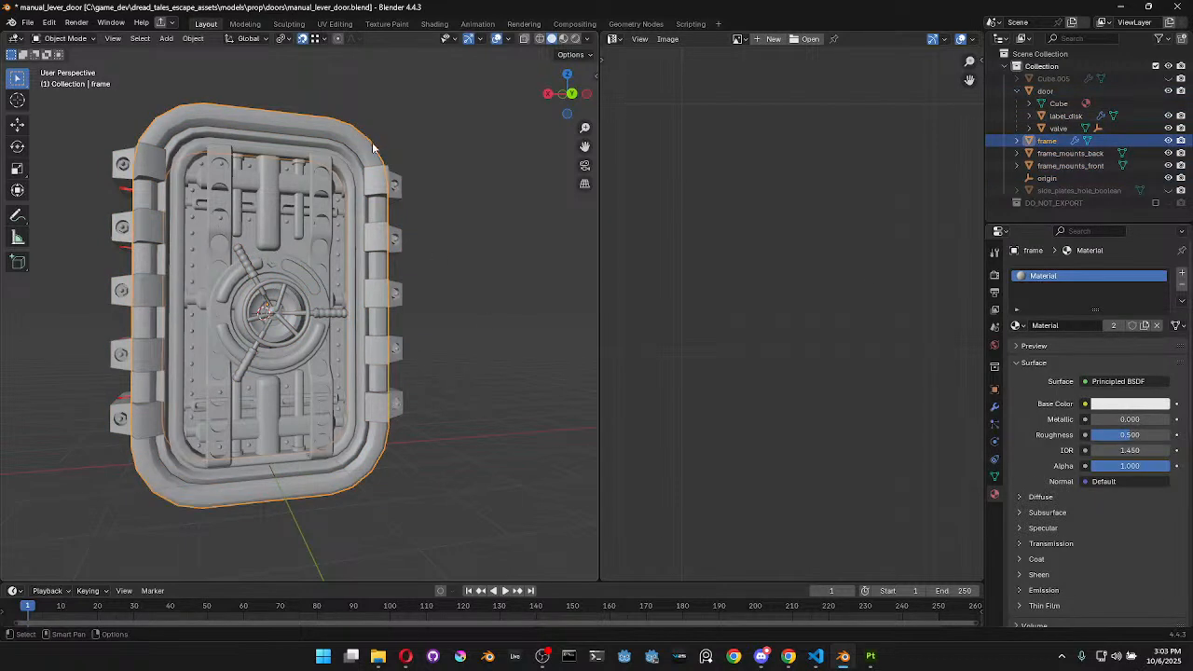
double_click(1050, 277)
type("door")
key("Return")
Copy the frame's "door" material to all the other door objects, then clear the selection
key("a")
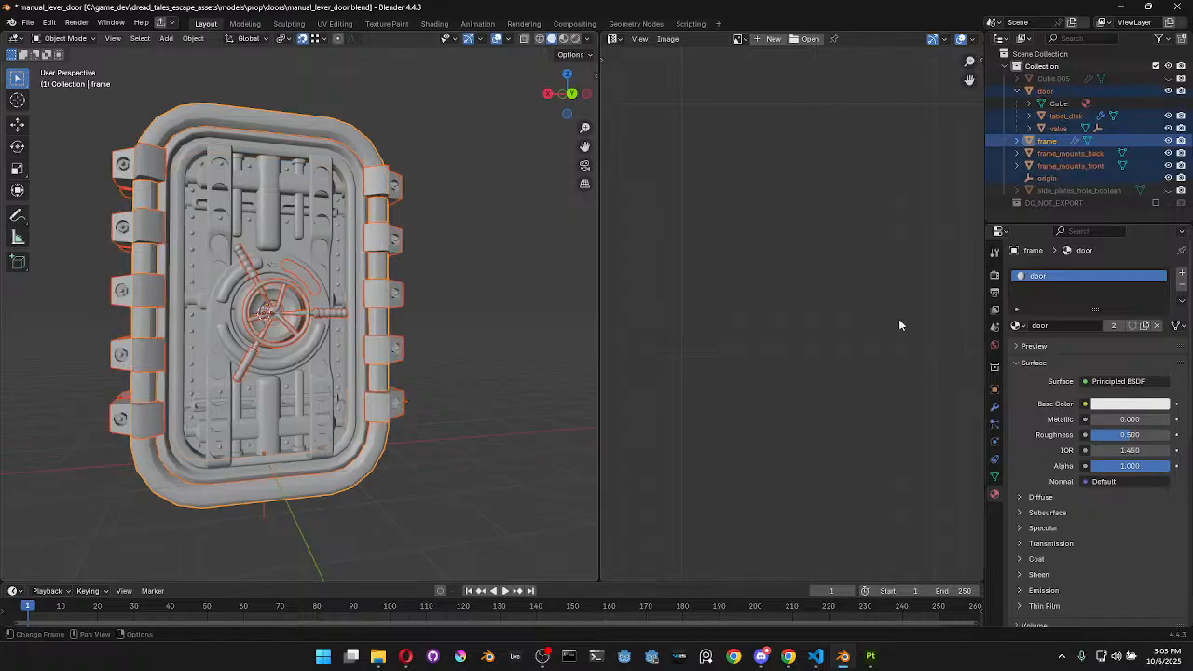
left_click(1182, 301)
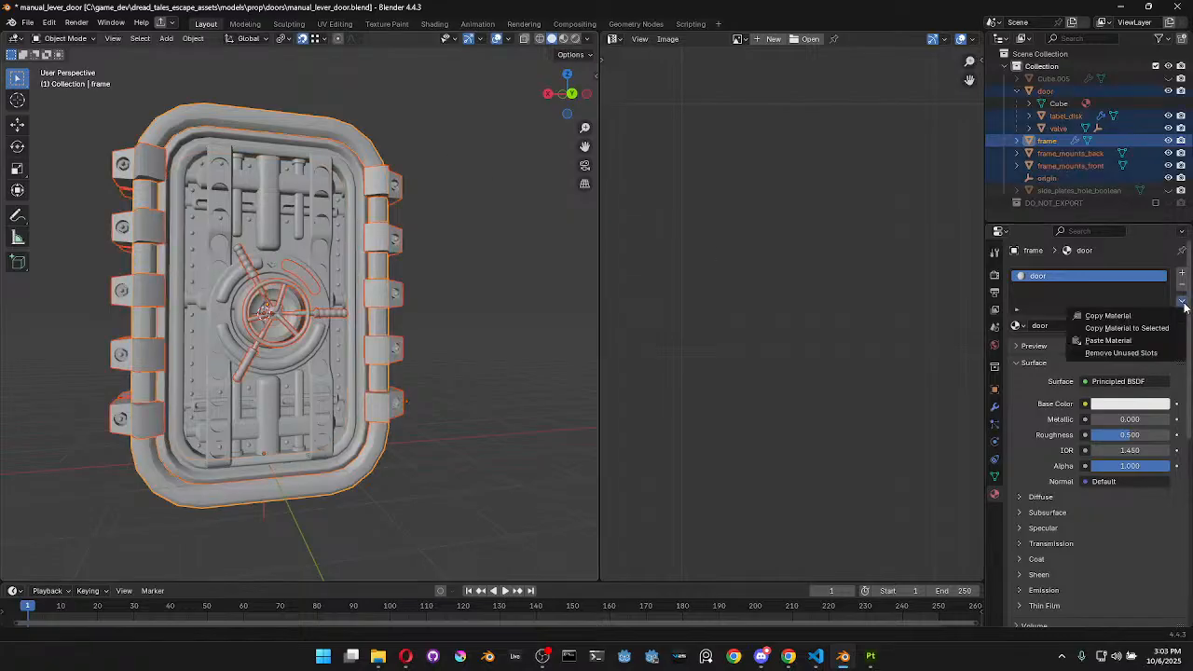
left_click(1106, 329)
left_click(486, 268)
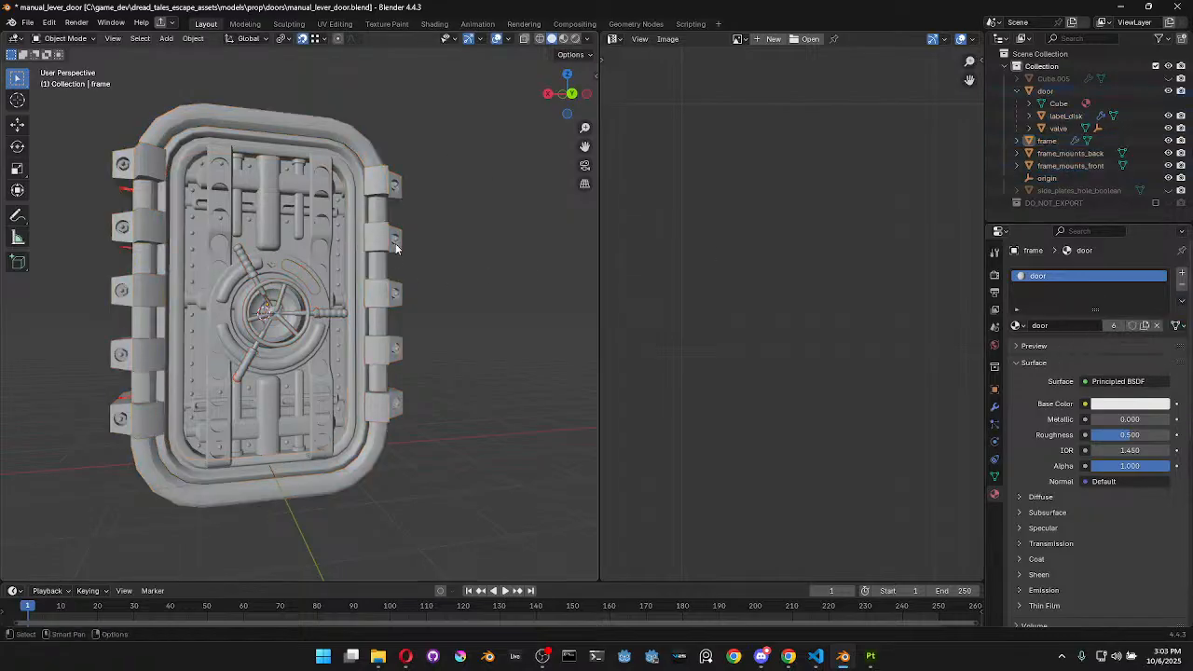
Check the assigned material on the door, label disk, valve, frame, both frame mounts and side_plates_hole_boolean
left_click(395, 244)
left_click(368, 148)
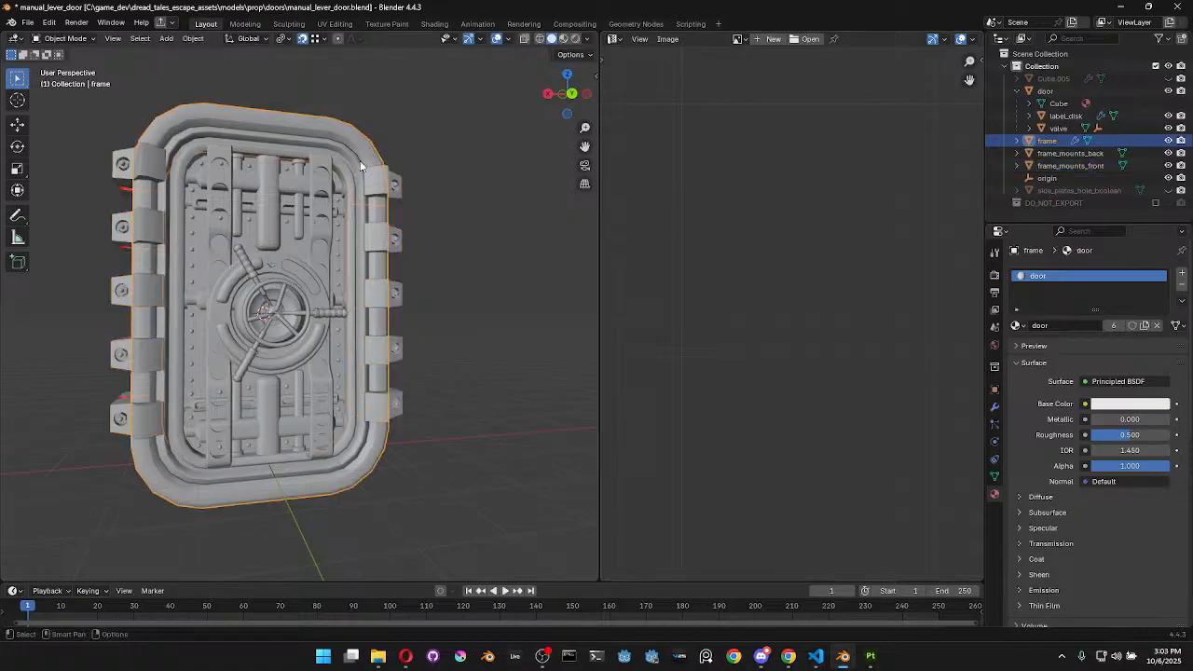
left_click(329, 177)
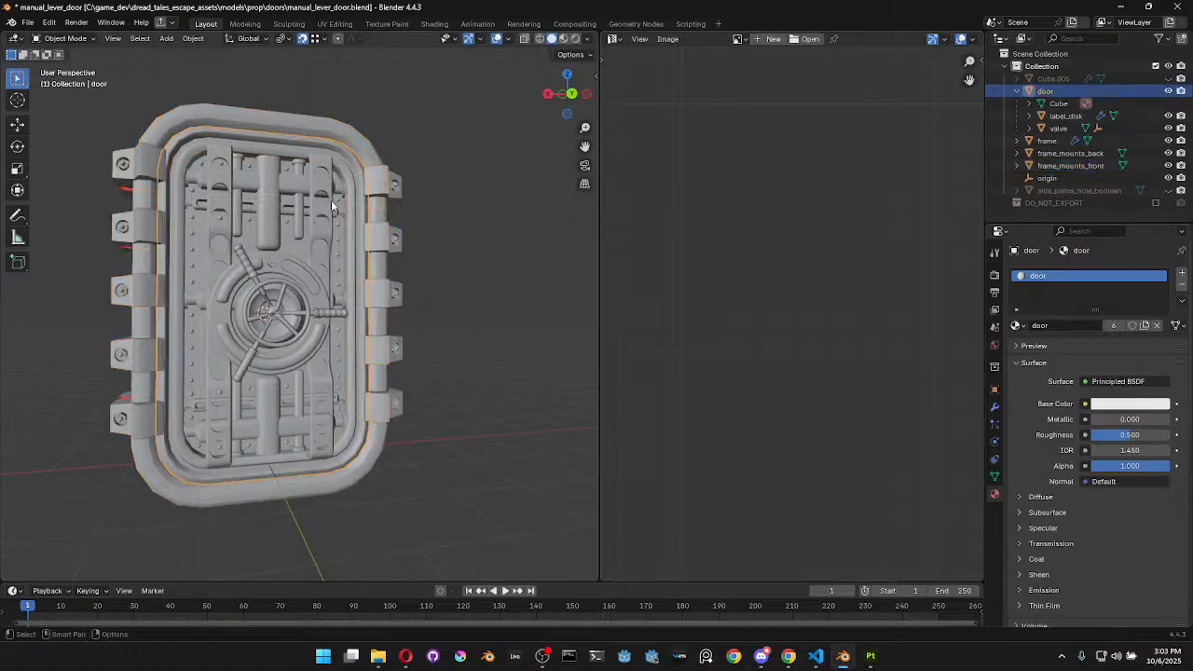
left_click(329, 312)
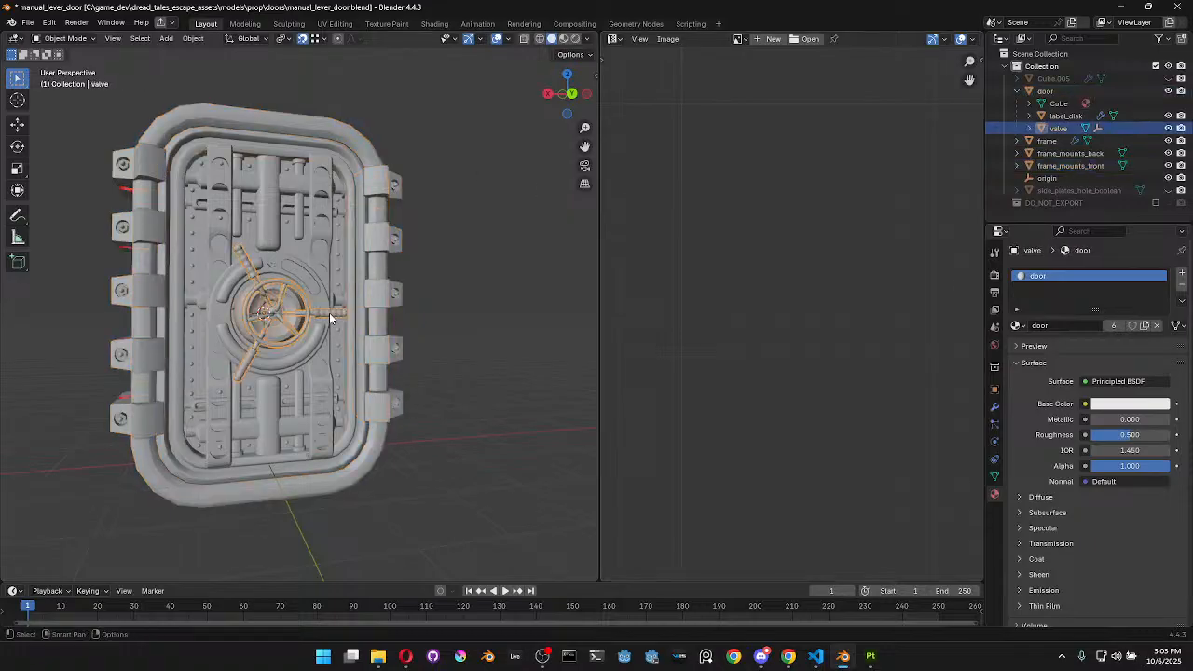
left_click(124, 292)
left_click(259, 308)
key("a")
left_click(1047, 90)
left_click(1064, 117)
left_click(1060, 130)
left_click(1055, 141)
left_click(1063, 153)
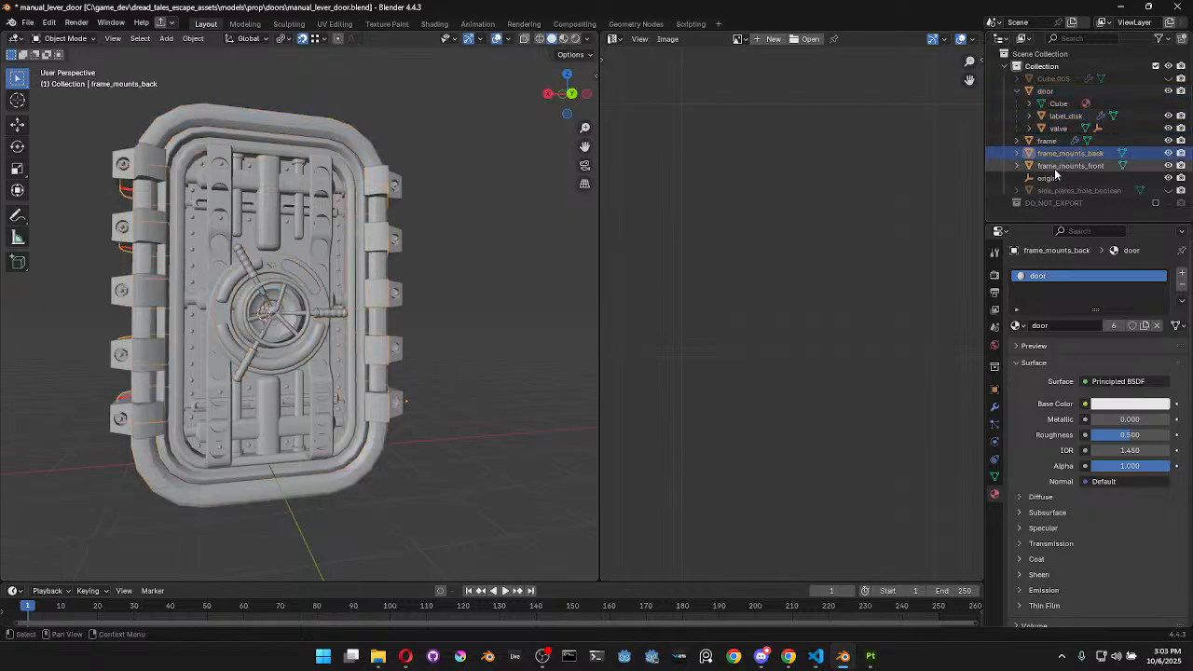
left_click(1058, 165)
left_click(1046, 191)
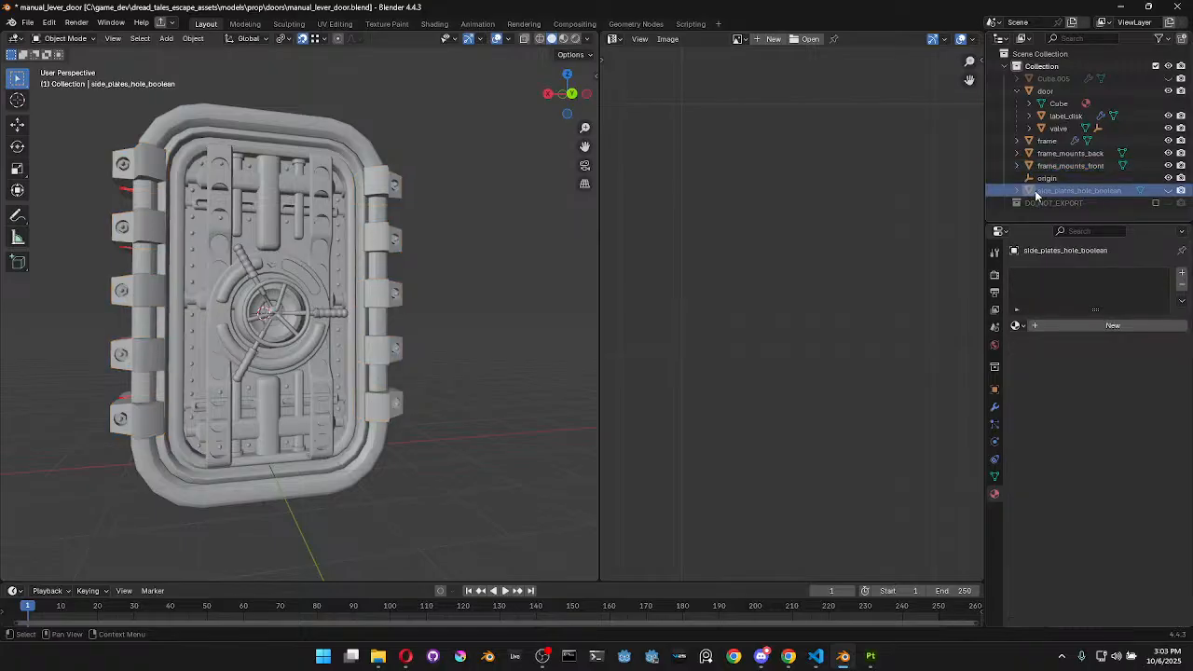
Look through the frame's contents and recheck the materials assigned to label_disk and valve
left_click(1017, 140)
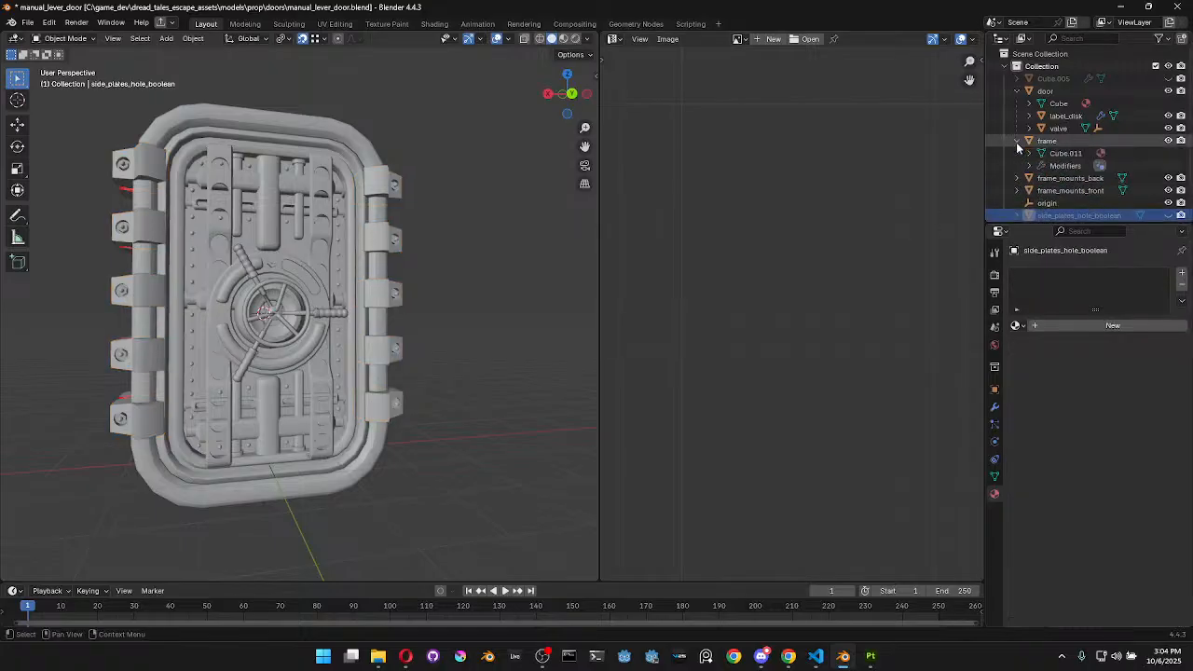
left_click(1018, 141)
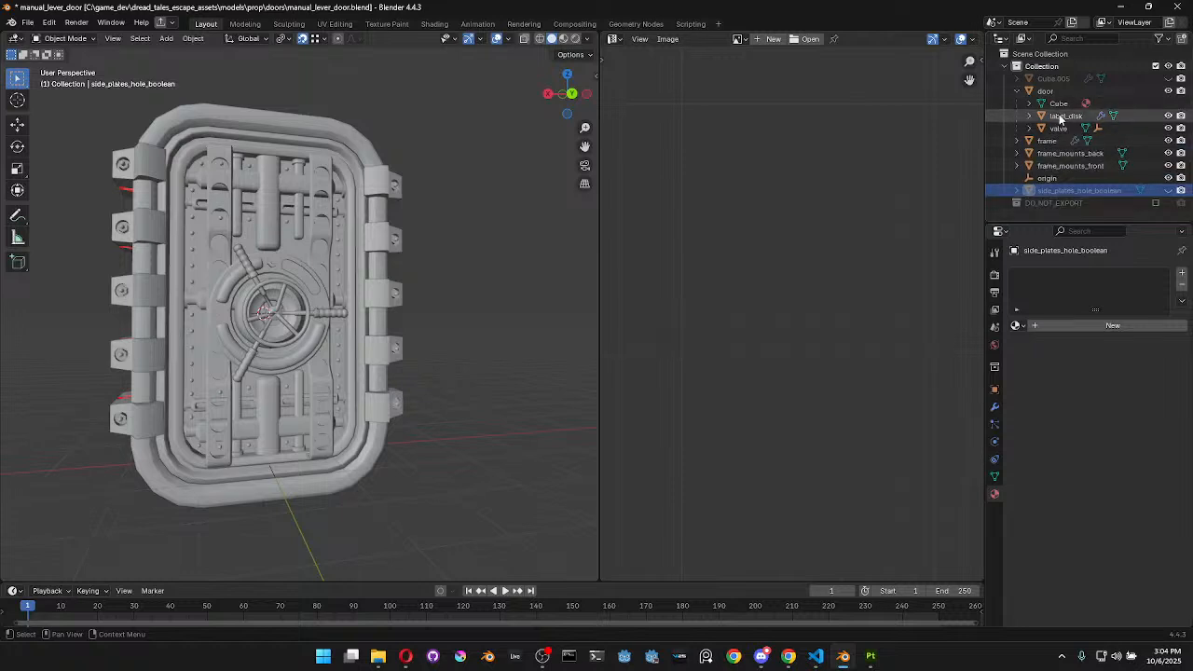
left_click(1062, 117)
left_click(1056, 129)
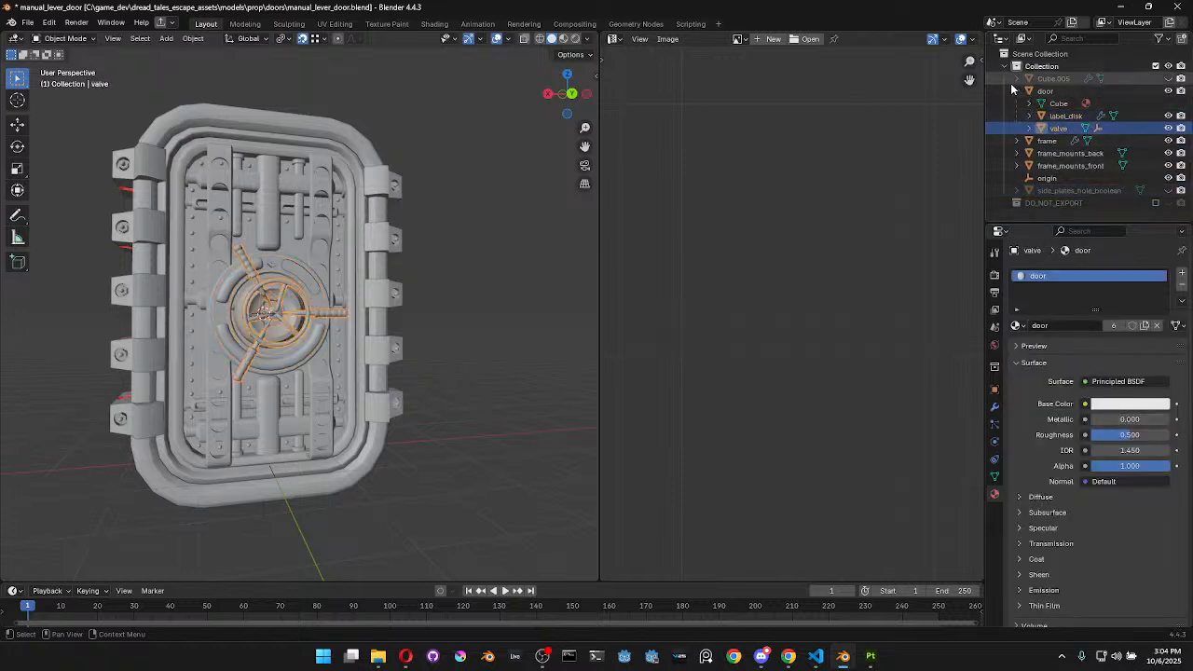
left_click(1017, 91)
Select all visible door objects and export the model as glTF Binary over manual_lever_door.glb
left_click(507, 250)
key("a")
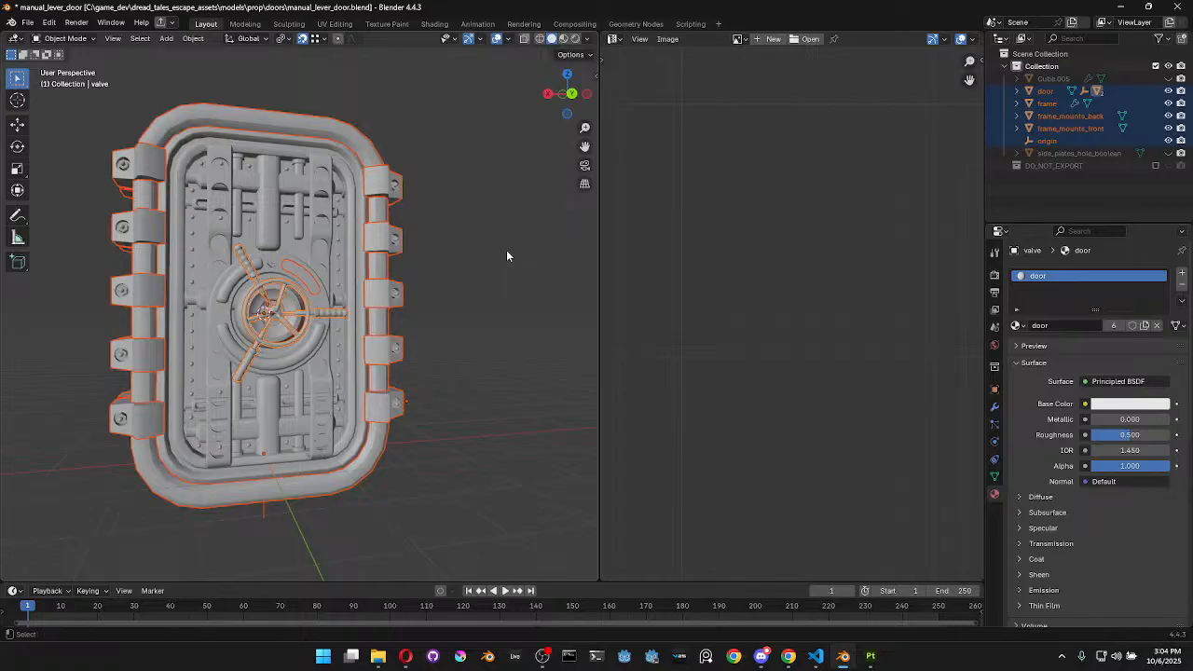
key("ctrl+shift+e")
double_click(466, 213)
Switch to Substance 3D Painter, reload the exported door mesh, and display the Eye_brown texture set
left_click(870, 657)
left_click(64, 21)
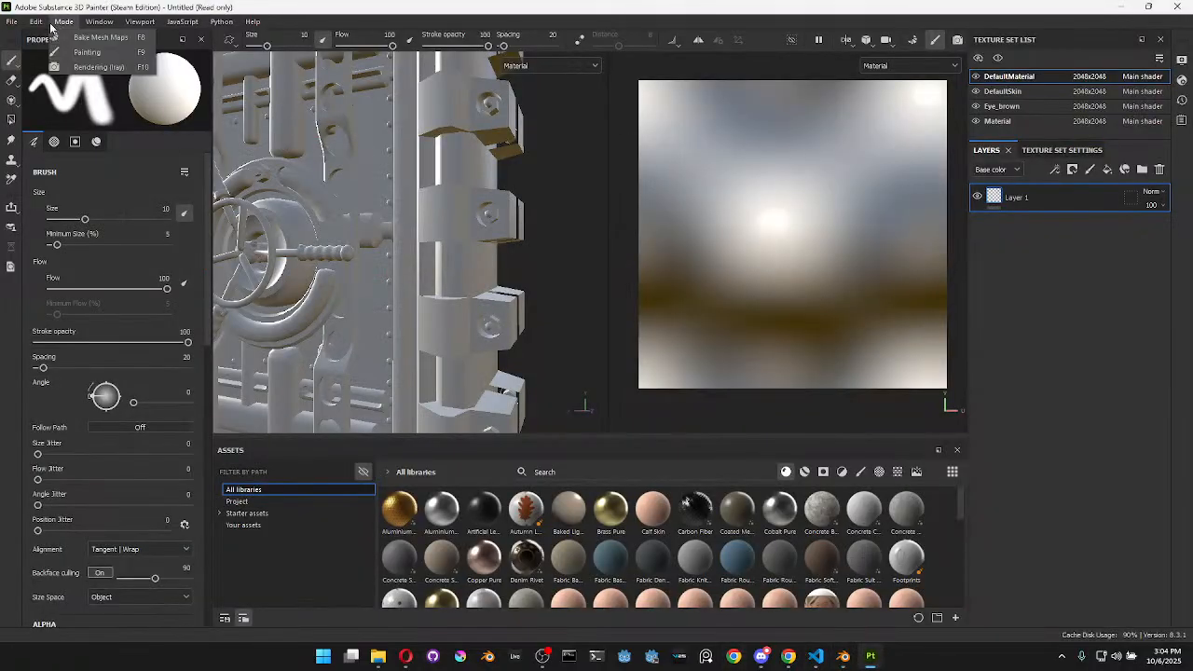
mouse_move(35, 21)
left_click(58, 74)
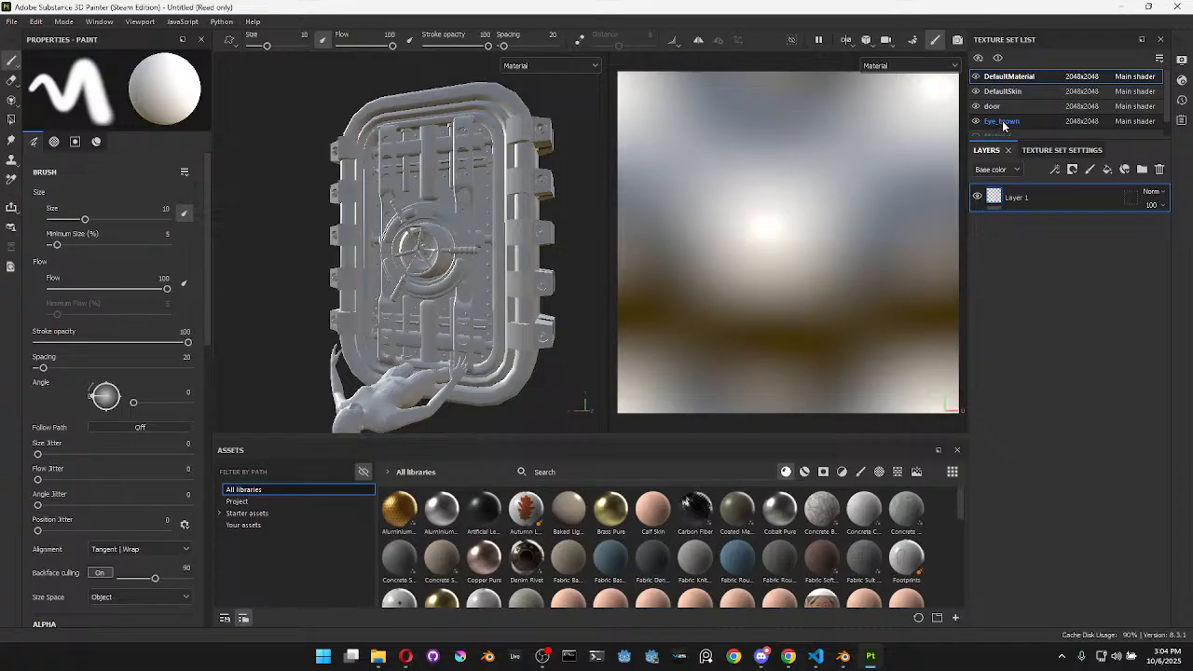
left_click(1003, 122)
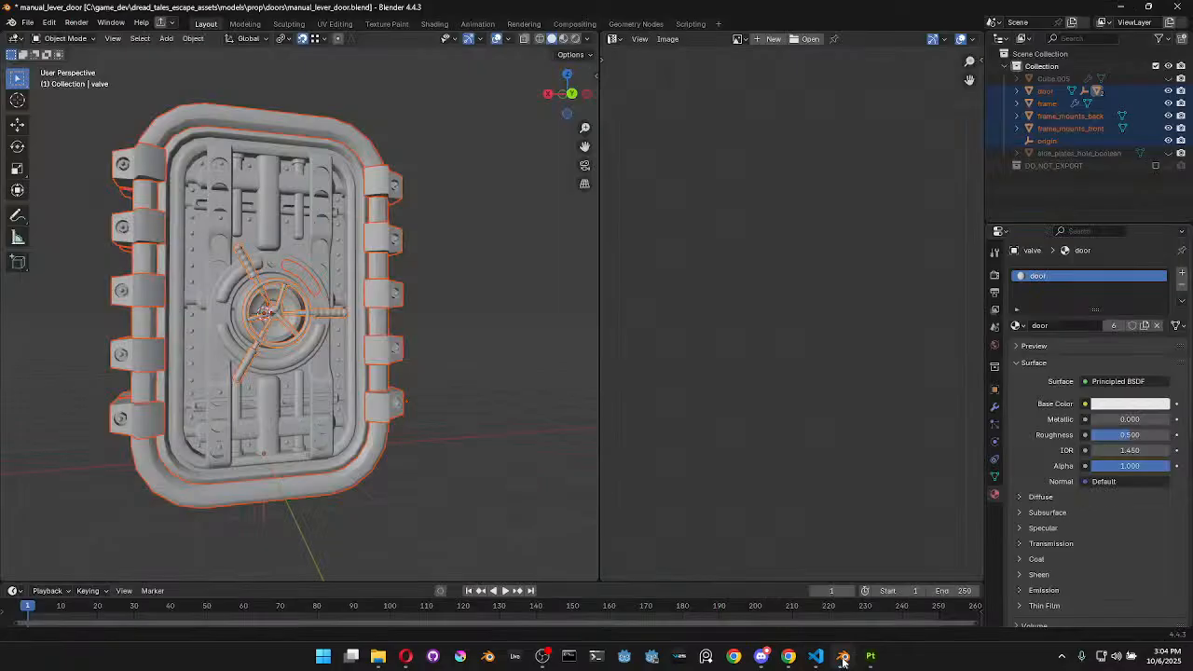
Switch back to Blender, clear the selection, and export over manual_lever_door.glb as glTF Binary limited to visible objects
left_click(843, 656)
left_click(520, 370)
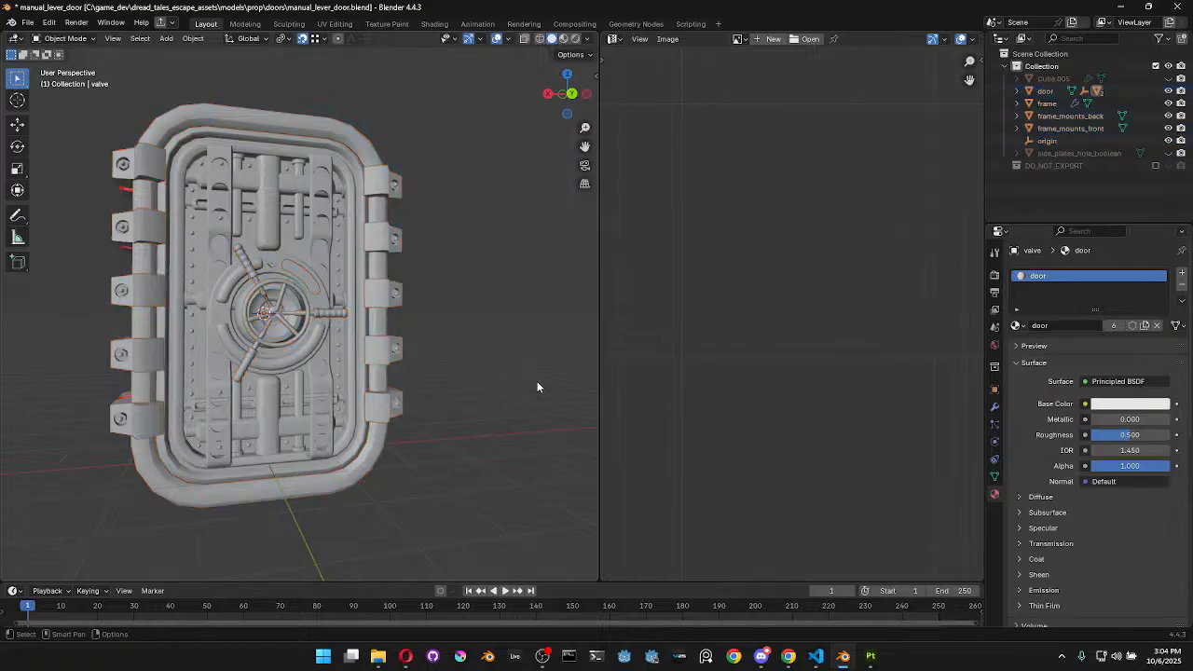
key("ctrl+shift+e")
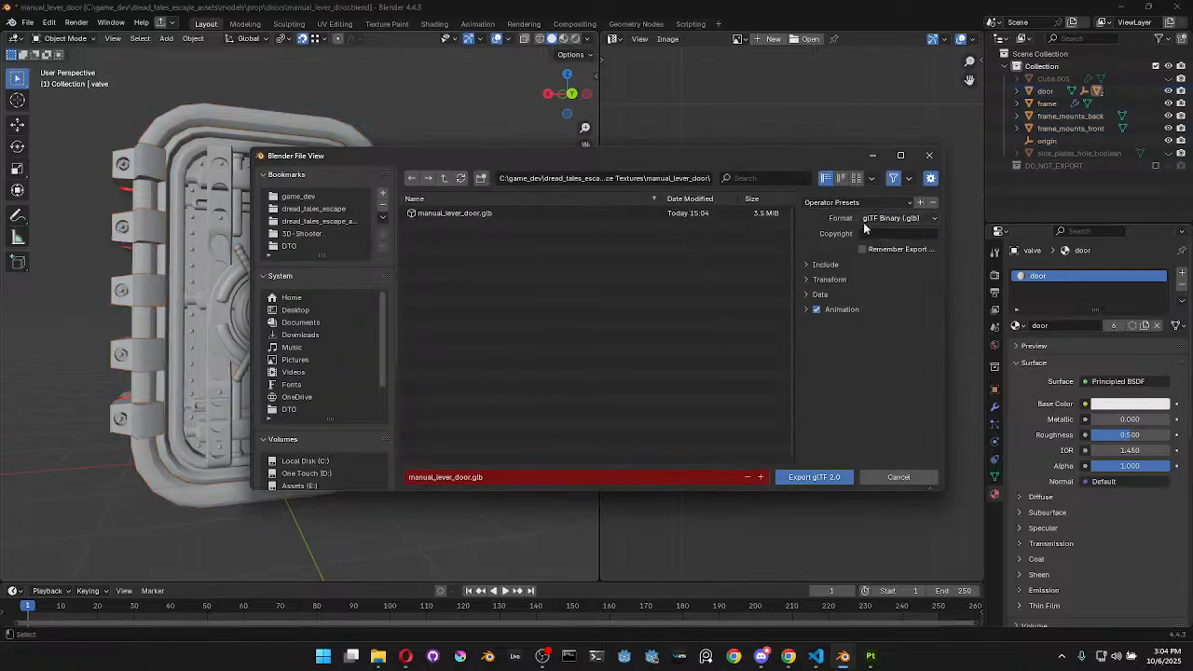
left_click(823, 265)
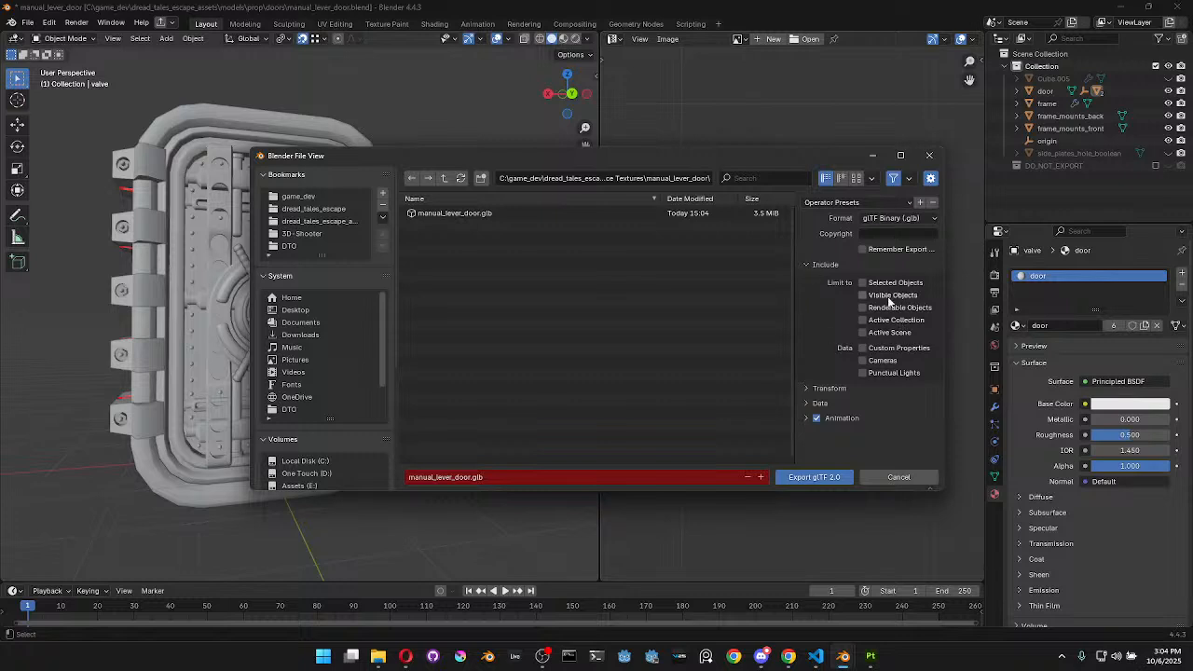
double_click(480, 215)
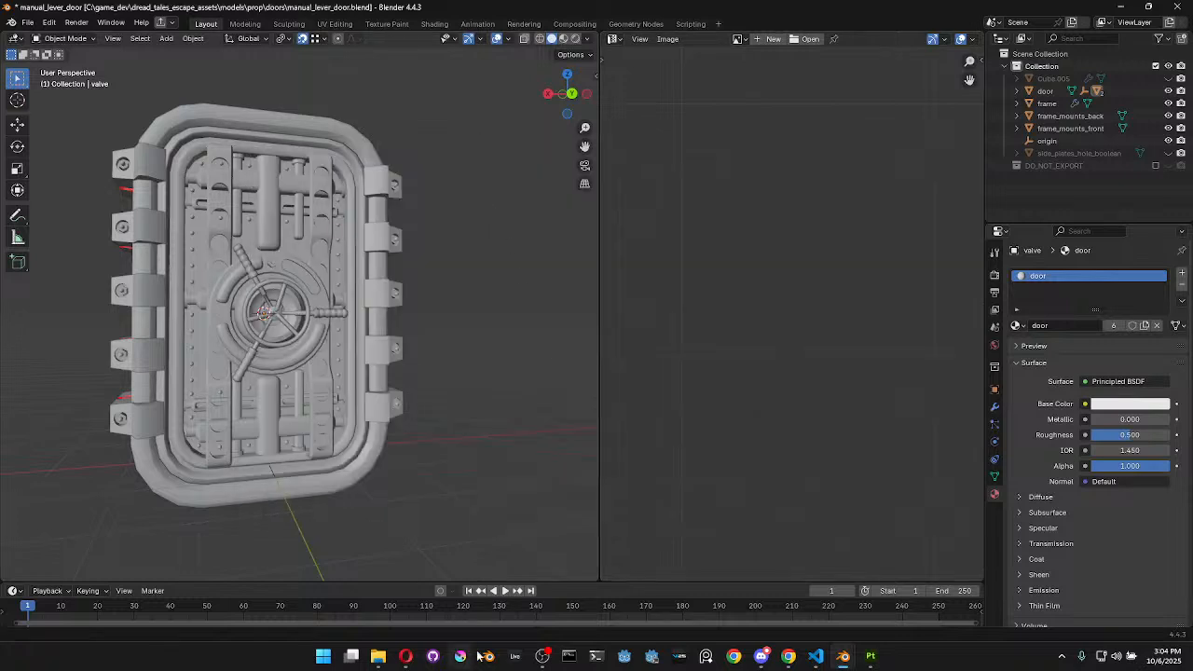
Switch to Substance 3D Painter and reload the project mesh from the updated export
left_click(870, 657)
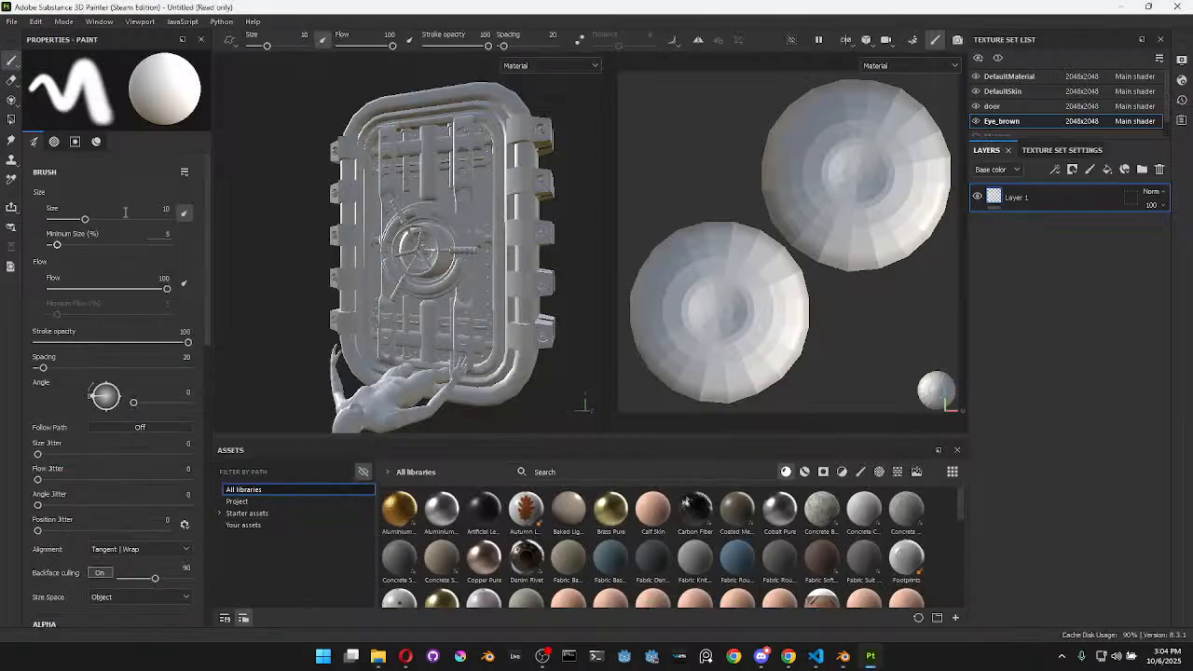
left_click(33, 22)
left_click(65, 81)
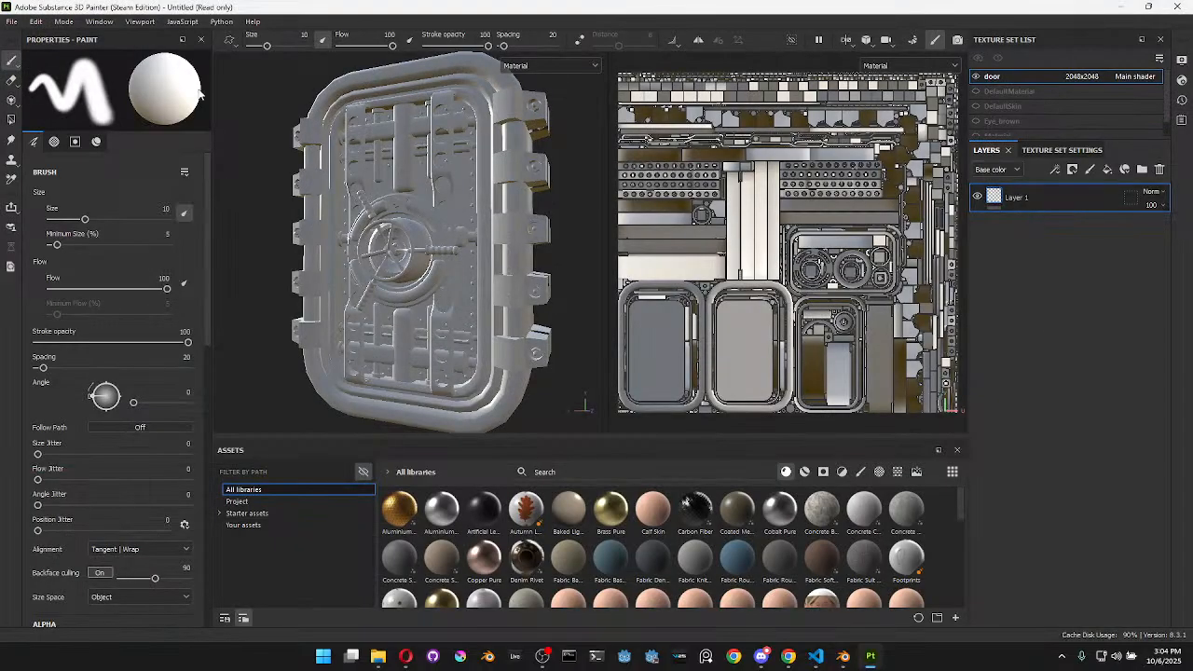
Create a new project from manual_lever_door.glb at 2048 resolution with OpenGL normals, discarding the current project's changes
left_click(11, 22)
left_click(37, 32)
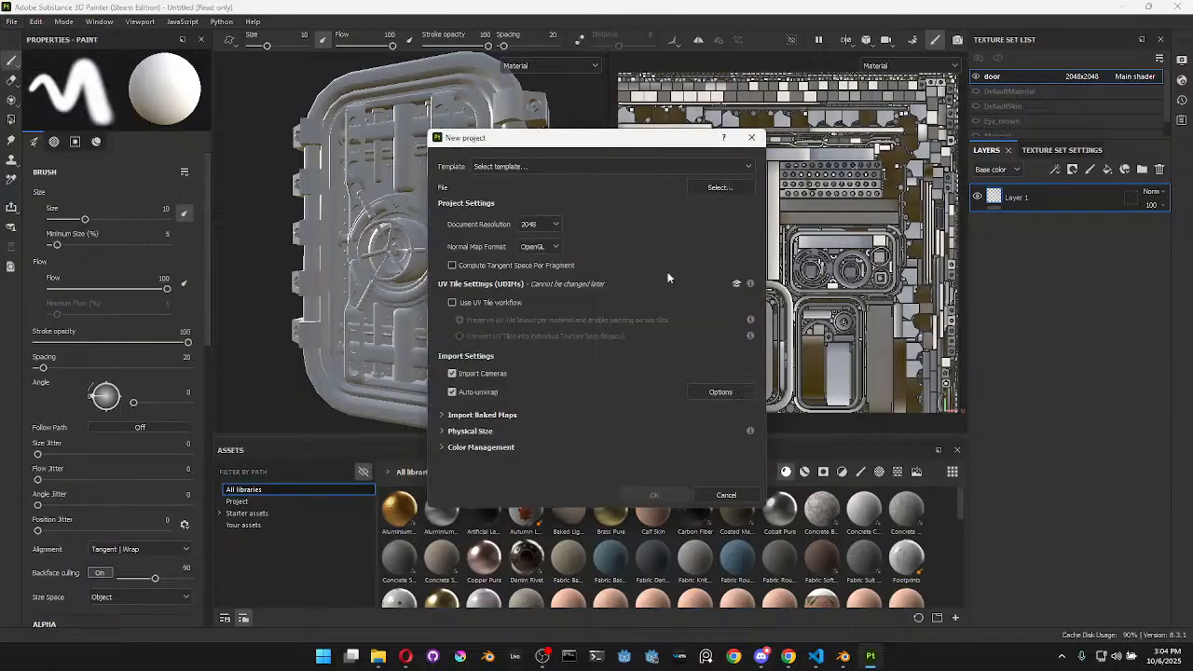
left_click(722, 188)
double_click(638, 249)
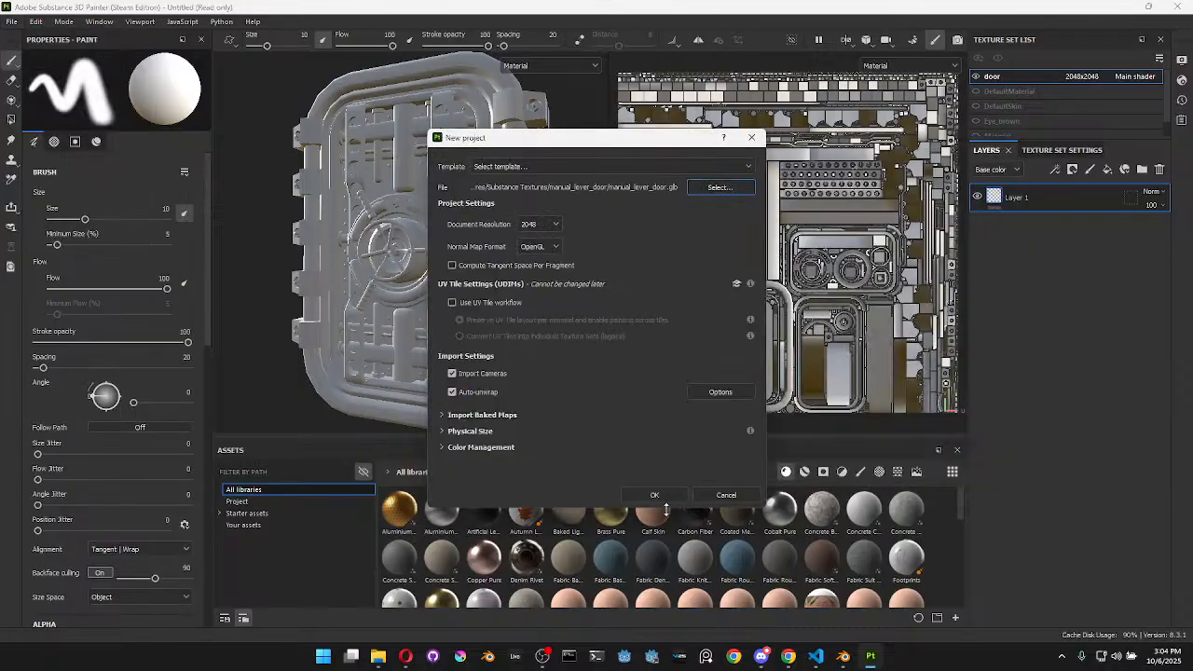
left_click(657, 495)
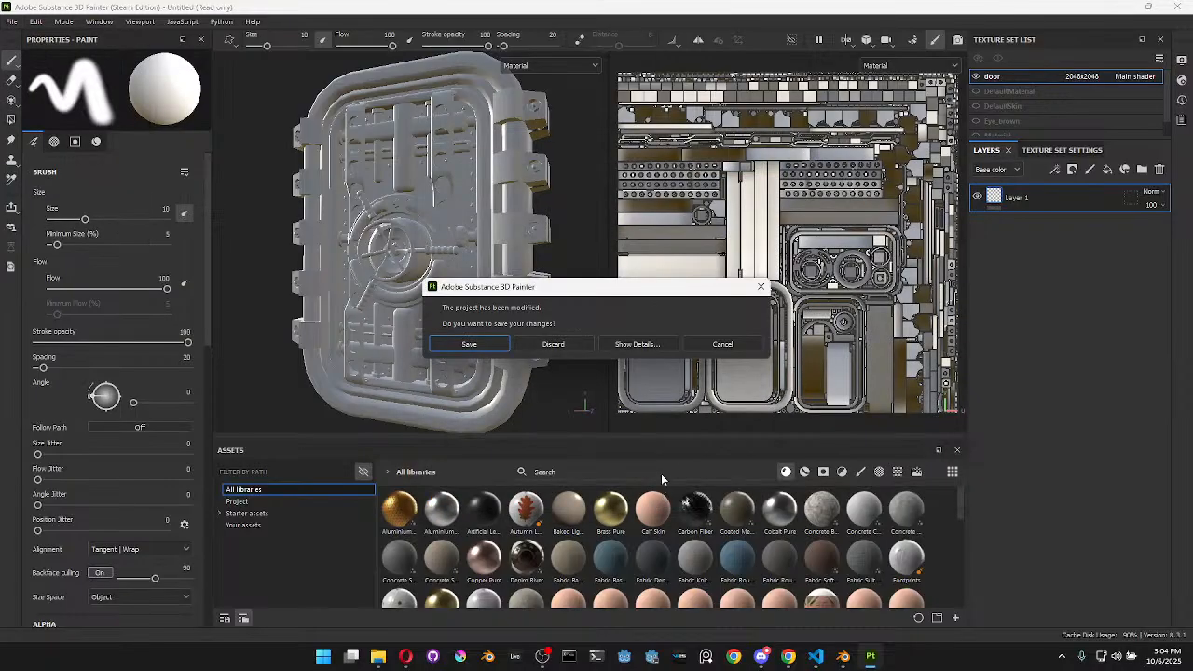
left_click(555, 350)
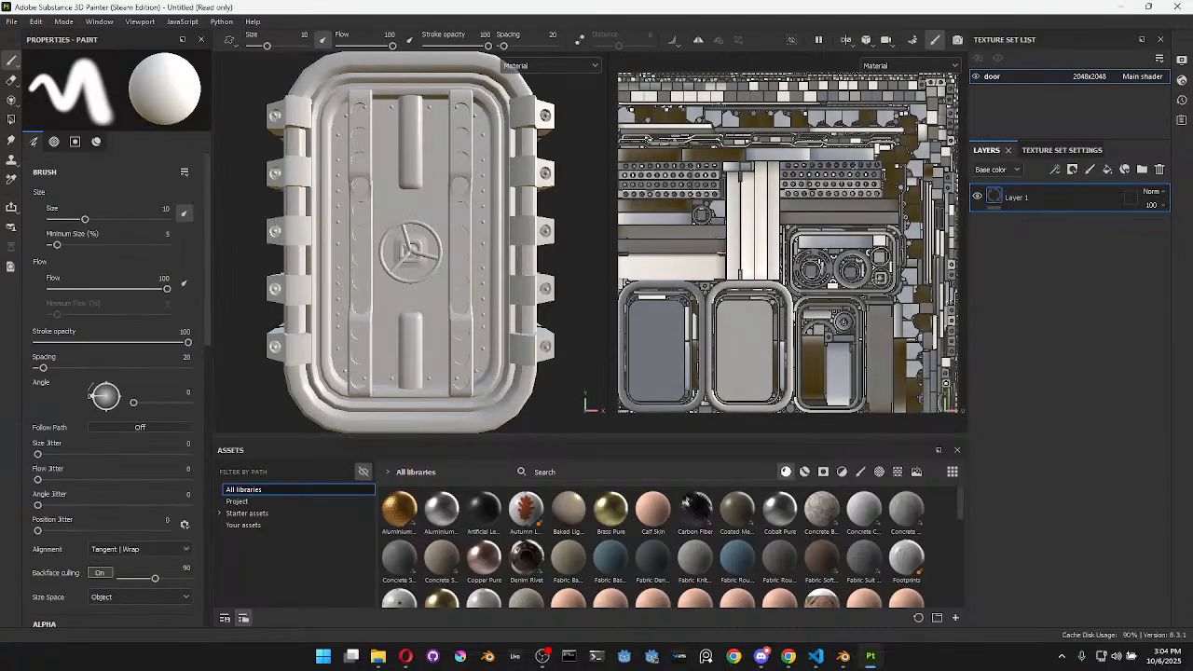
Open mesh map baking for the door texture set and set the ID map's color source to Vertex Color
left_click(1062, 150)
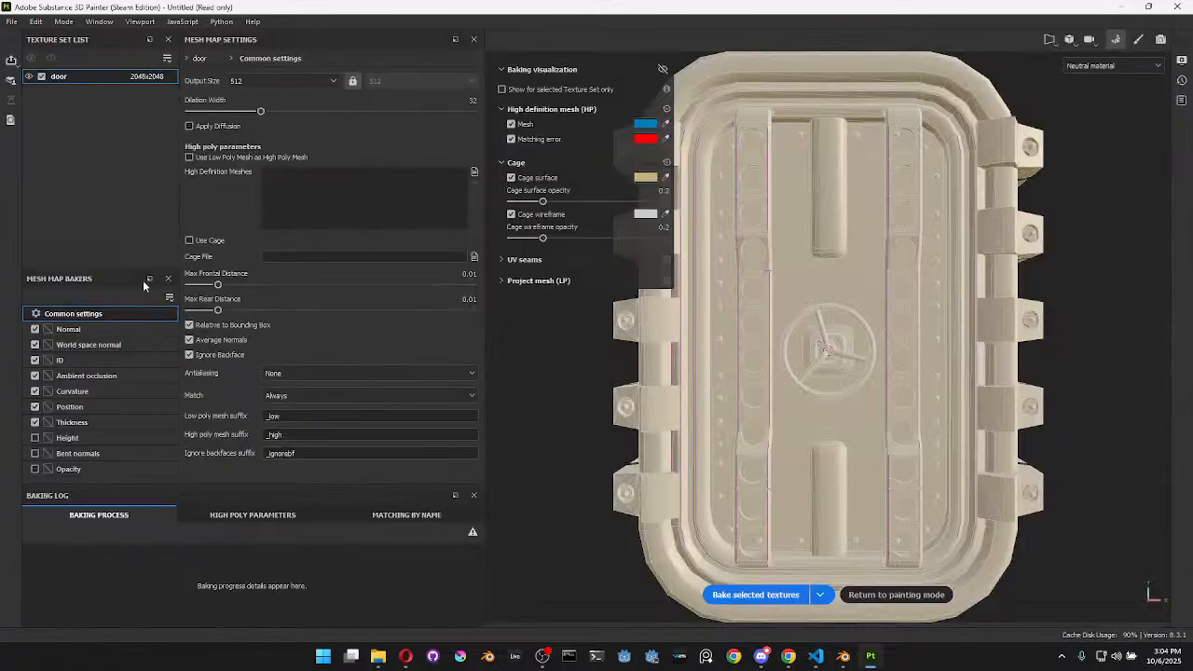
left_click(60, 360)
left_click(291, 81)
left_click(263, 97)
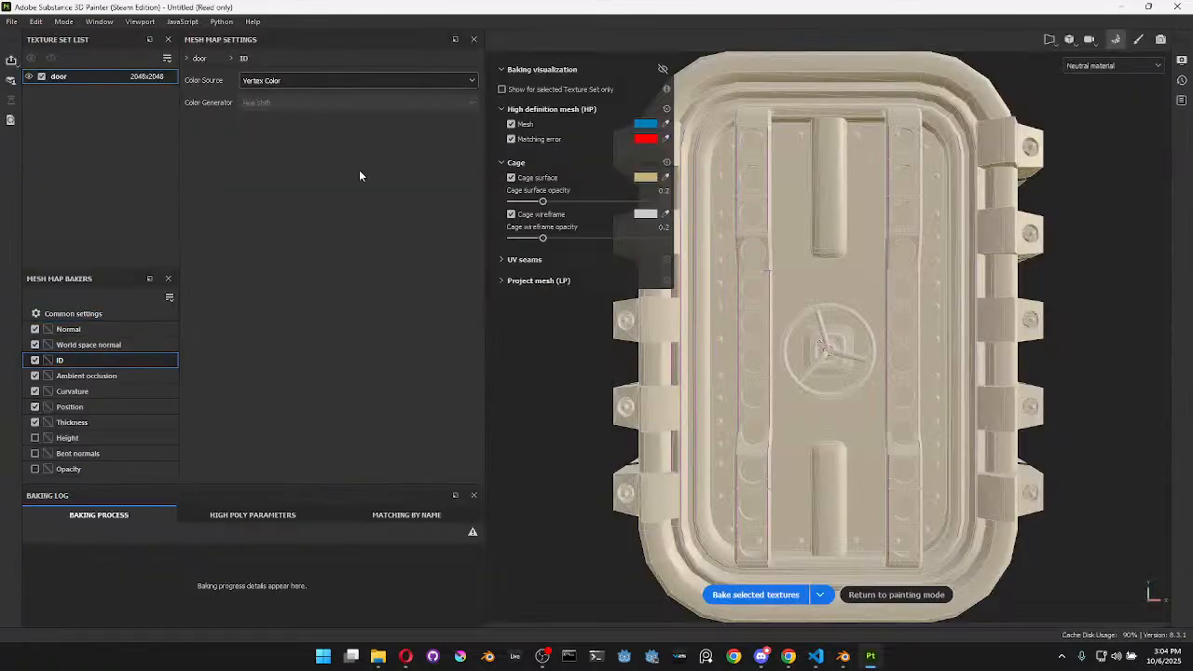
Set the ambient occlusion map's Self Occlusion to Only Same Mesh Name, bake the selected mesh maps, and return to painting mode
left_click(87, 332)
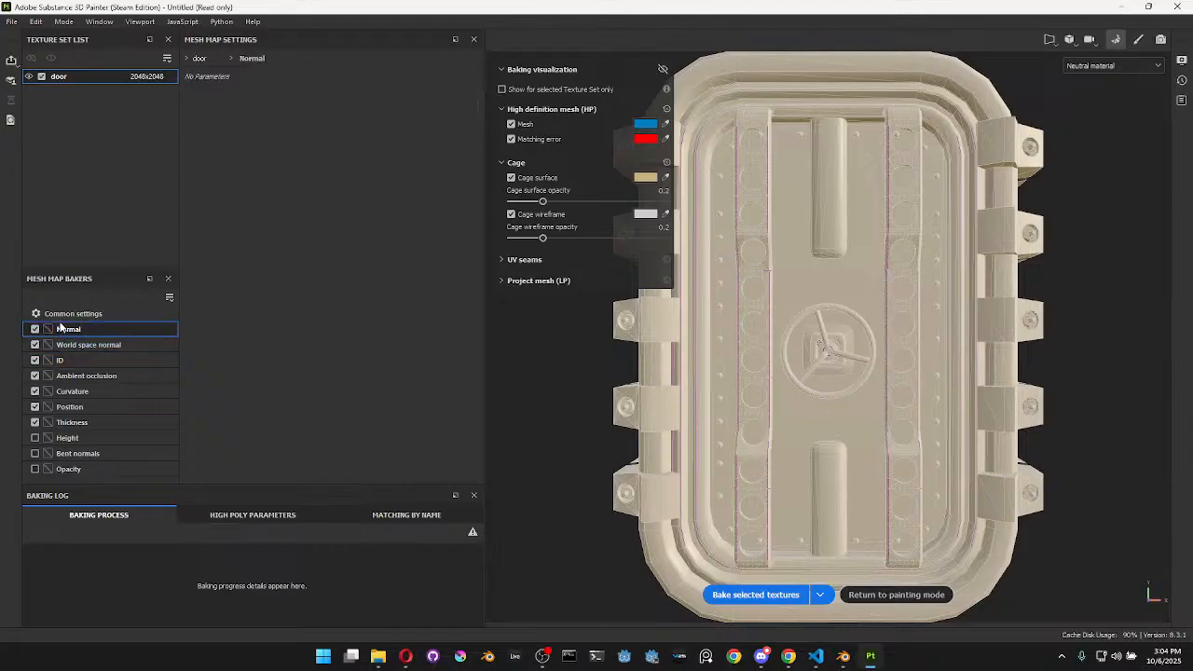
left_click(87, 376)
left_click(264, 242)
left_click(280, 268)
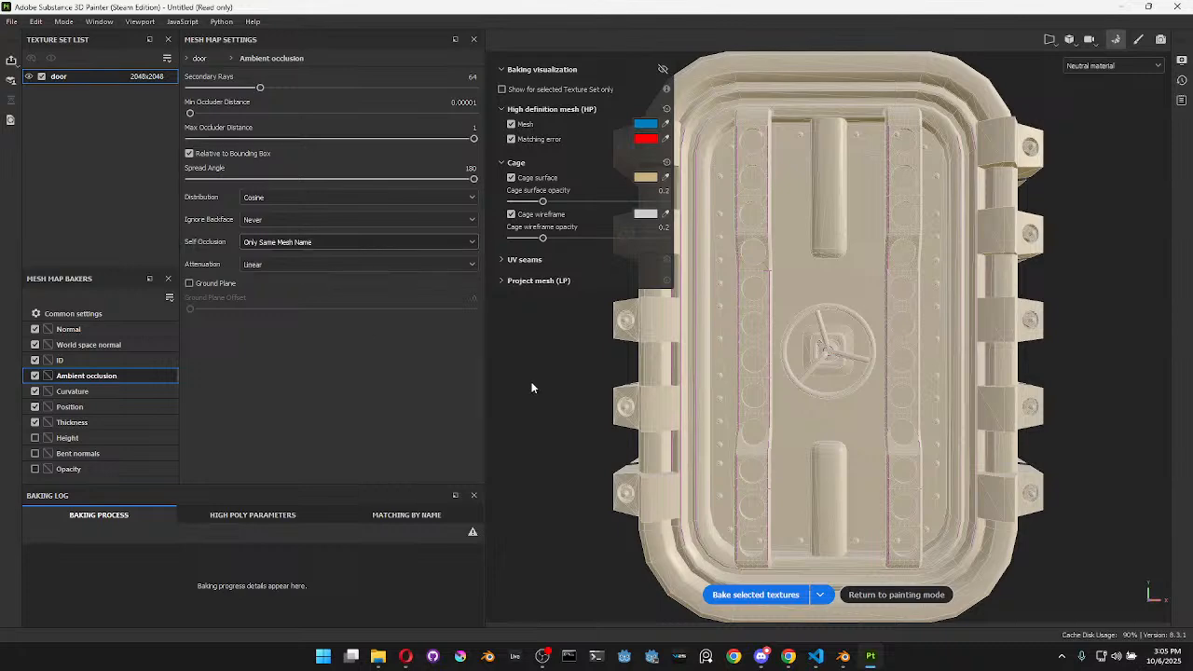
left_click(753, 595)
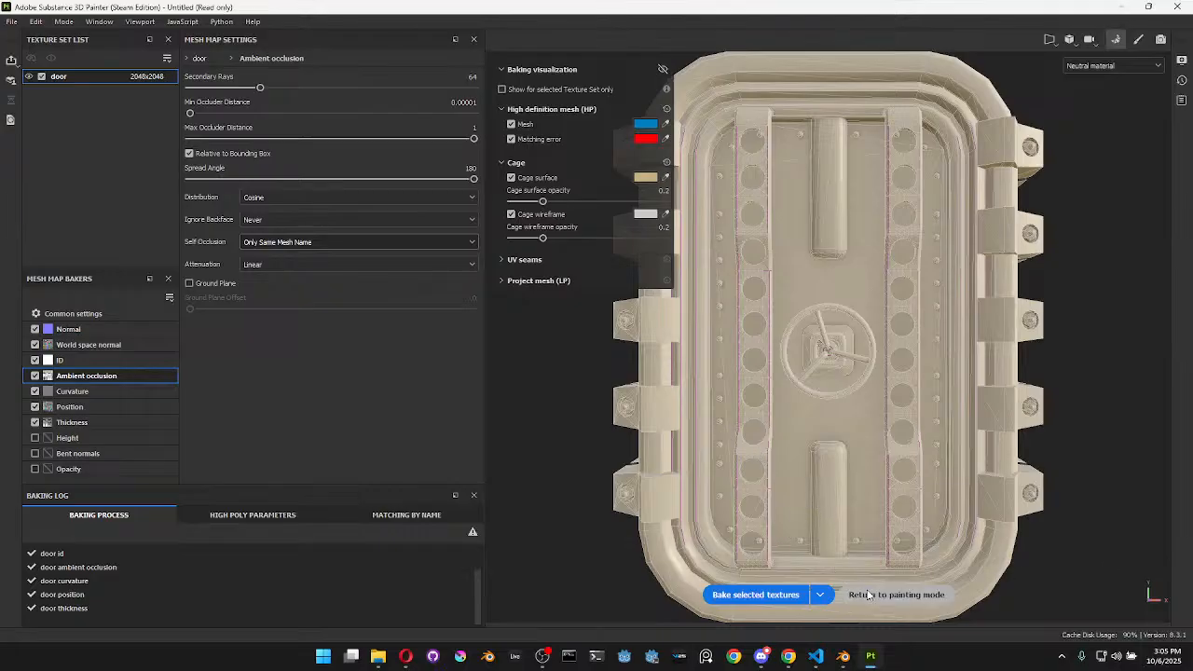
left_click(896, 595)
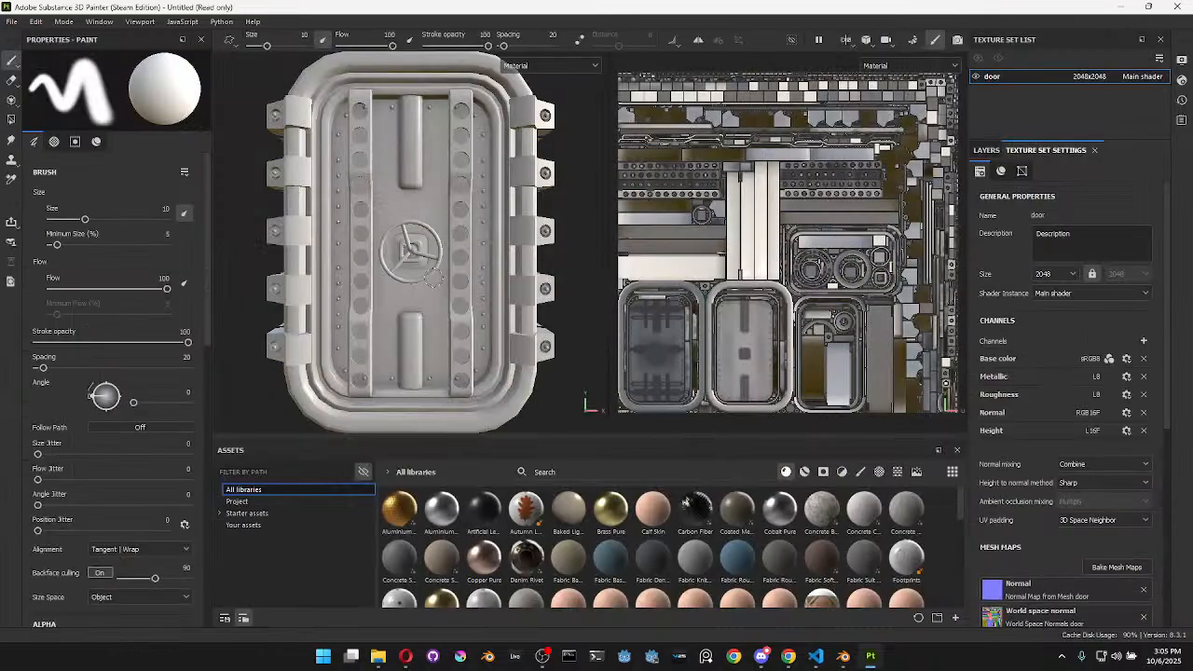
Enlarge the 3D viewport and inspect the baked shading on the door from several angles
scroll(433, 278, "up", 3)
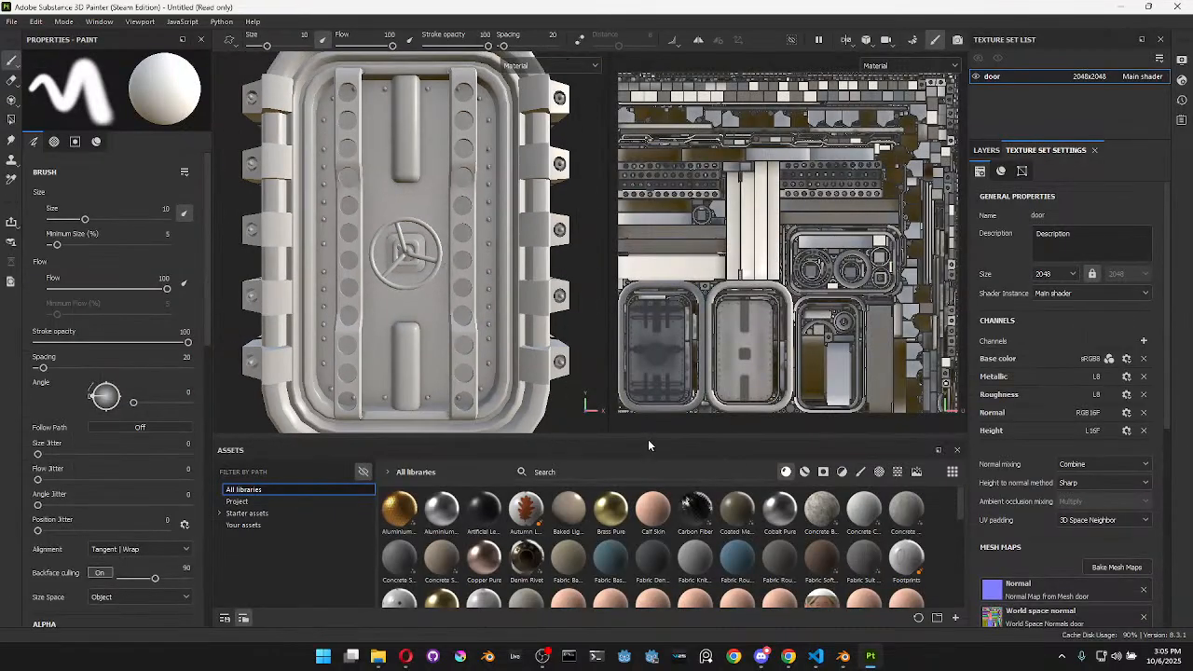
left_click_drag(650, 439, 653, 487)
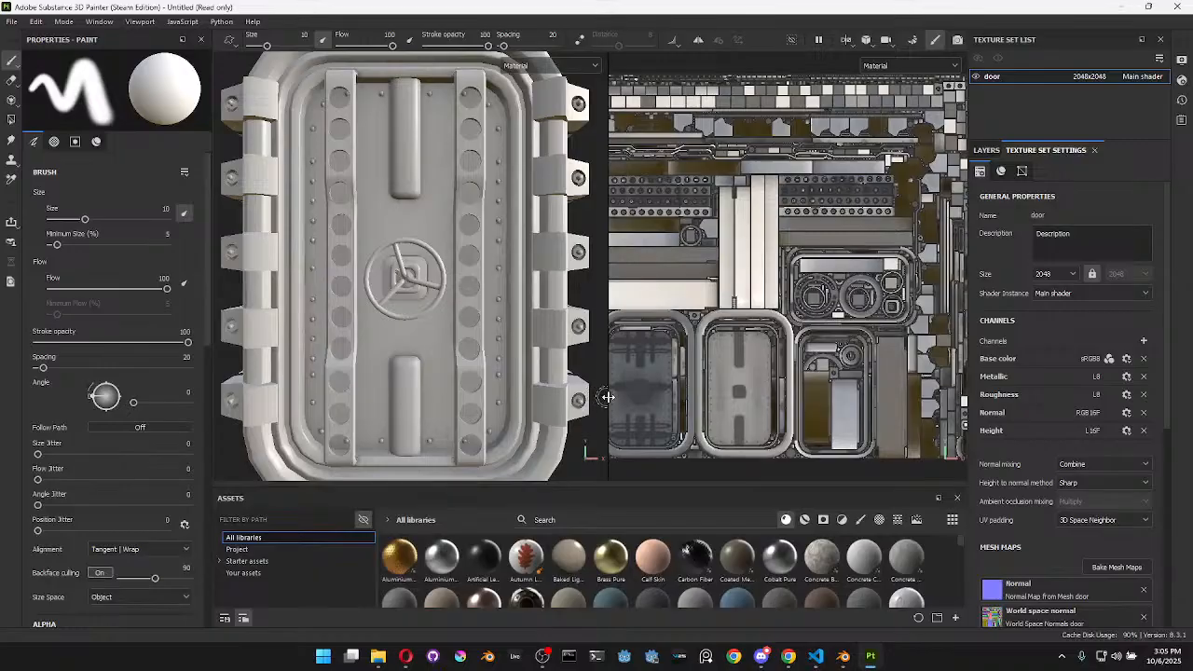
left_click_drag(607, 397, 695, 398)
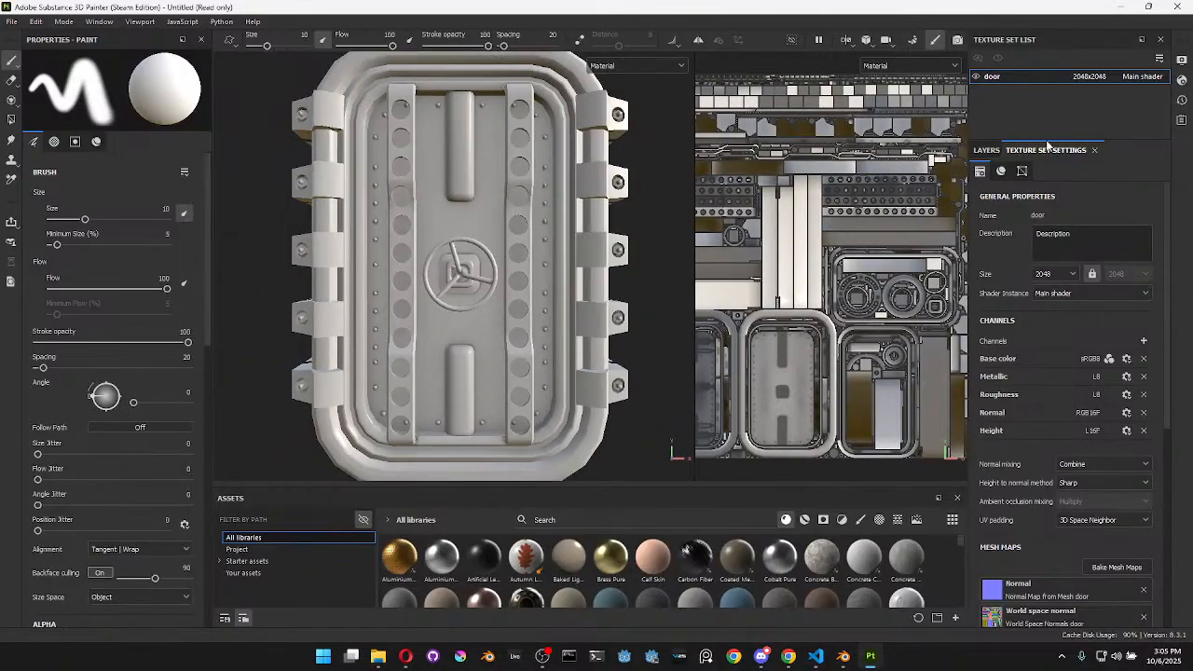
left_click(986, 150)
left_click_drag(438, 373, 449, 233, "alt")
scroll(449, 231, "up", 3)
middle_click_drag(448, 229, 458, 275, "alt")
mouse_move(451, 277)
left_mouse_down("alt")
mouse_move(787, 270)
mouse_move(817, 219)
mouse_move(527, 266)
mouse_move(406, 251)
left_mouse_up("alt")
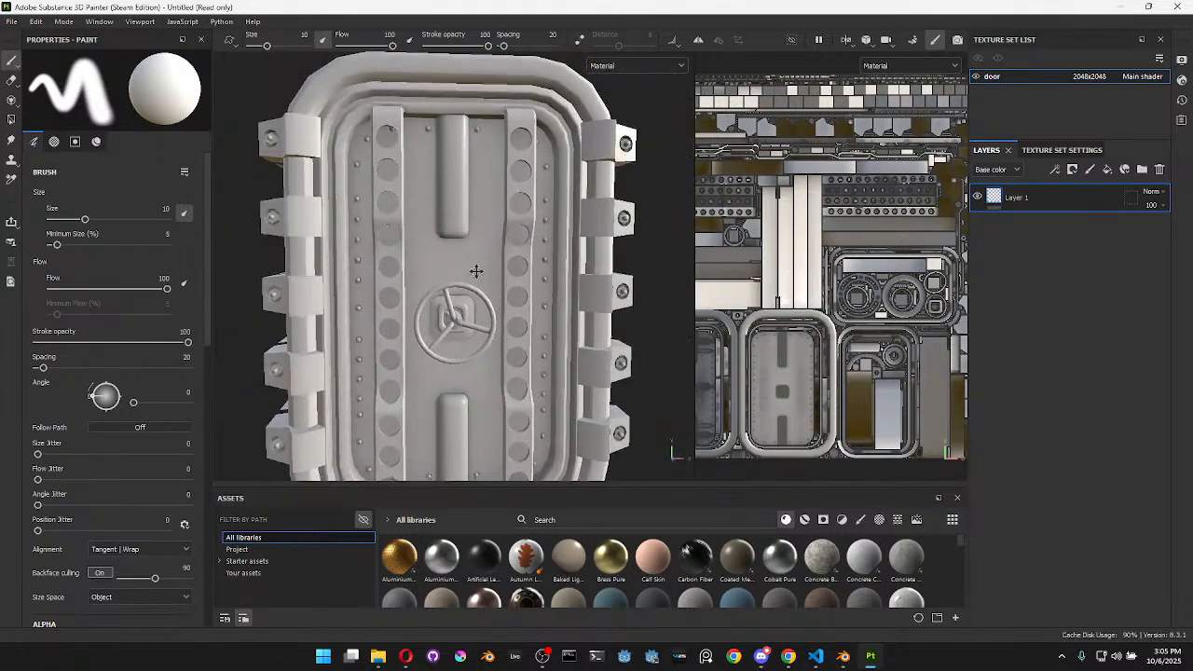
left_click_drag(478, 273, 480, 260, "alt")
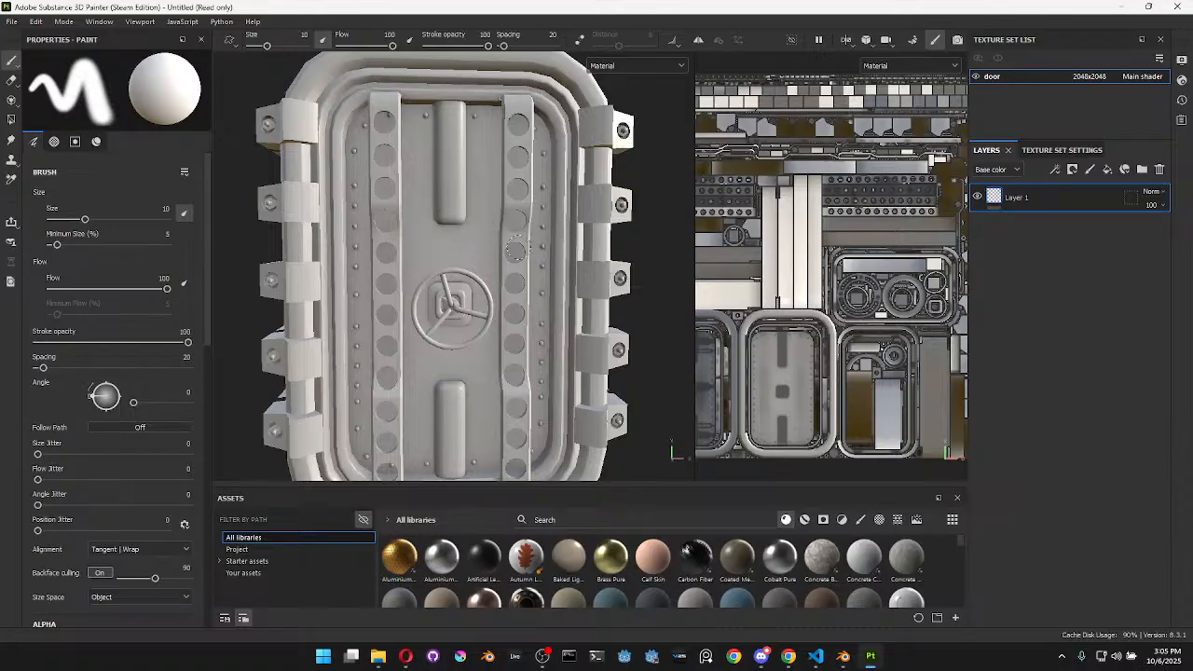
scroll(380, 174, "down", 2)
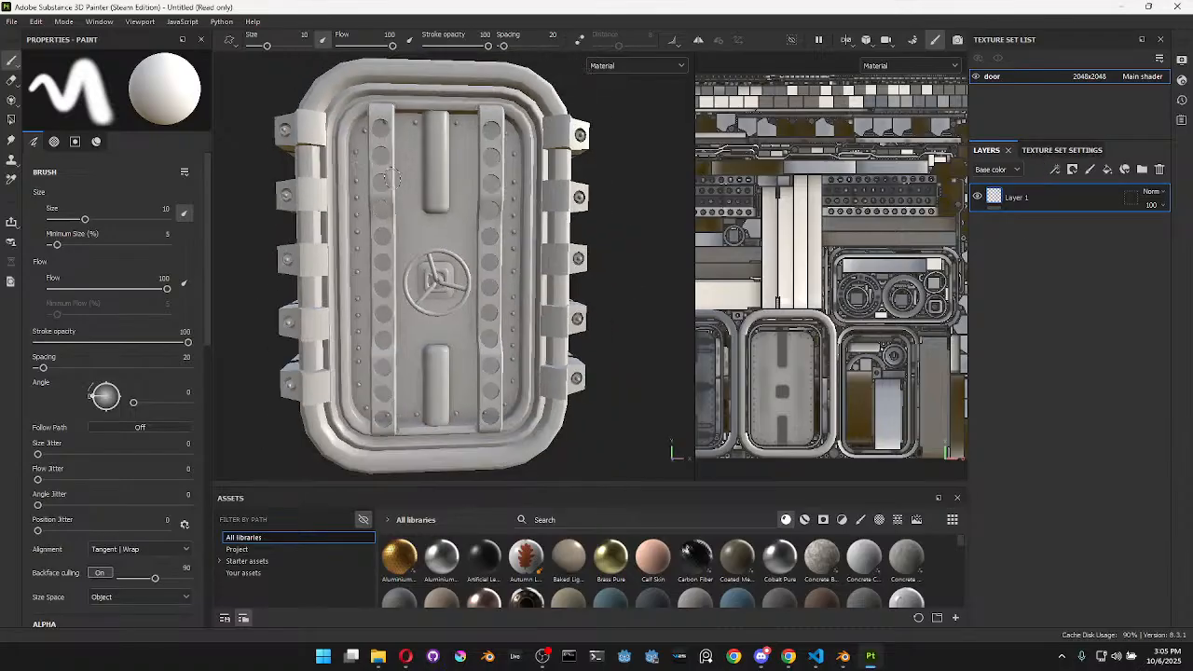
left_click(1061, 150)
left_click(987, 150)
Enlarge the asset library, search it for "meta", and filter the results to smart materials
left_click_drag(763, 484, 757, 378)
left_click(651, 411)
type("metal")
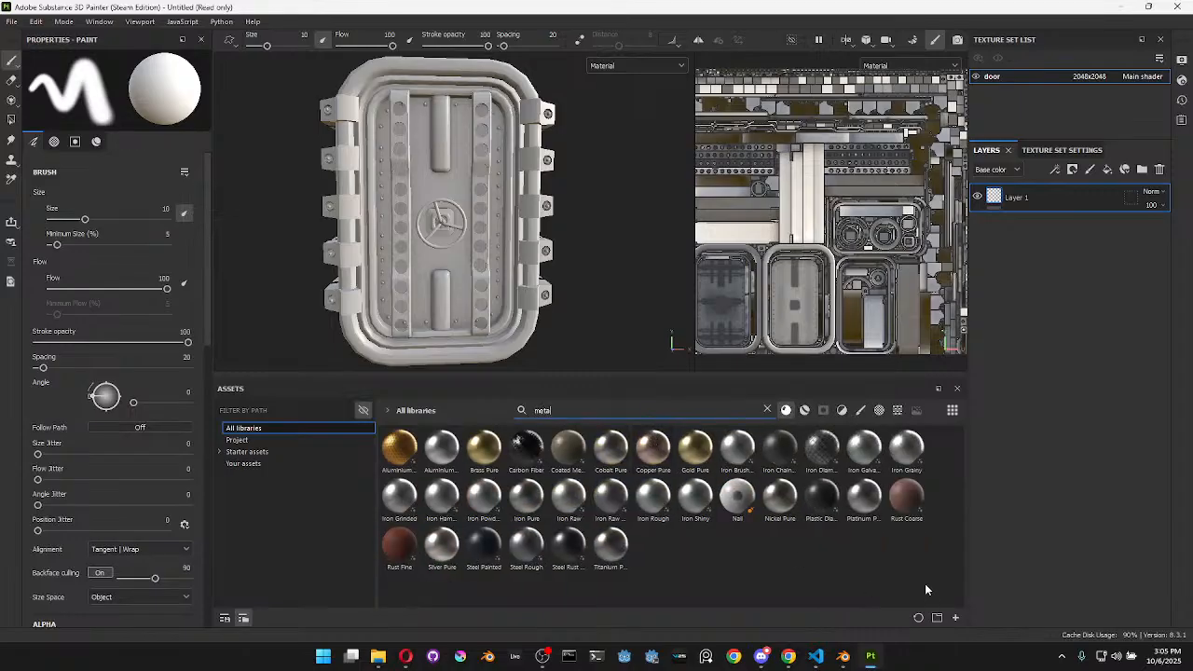
key("BackSpace")
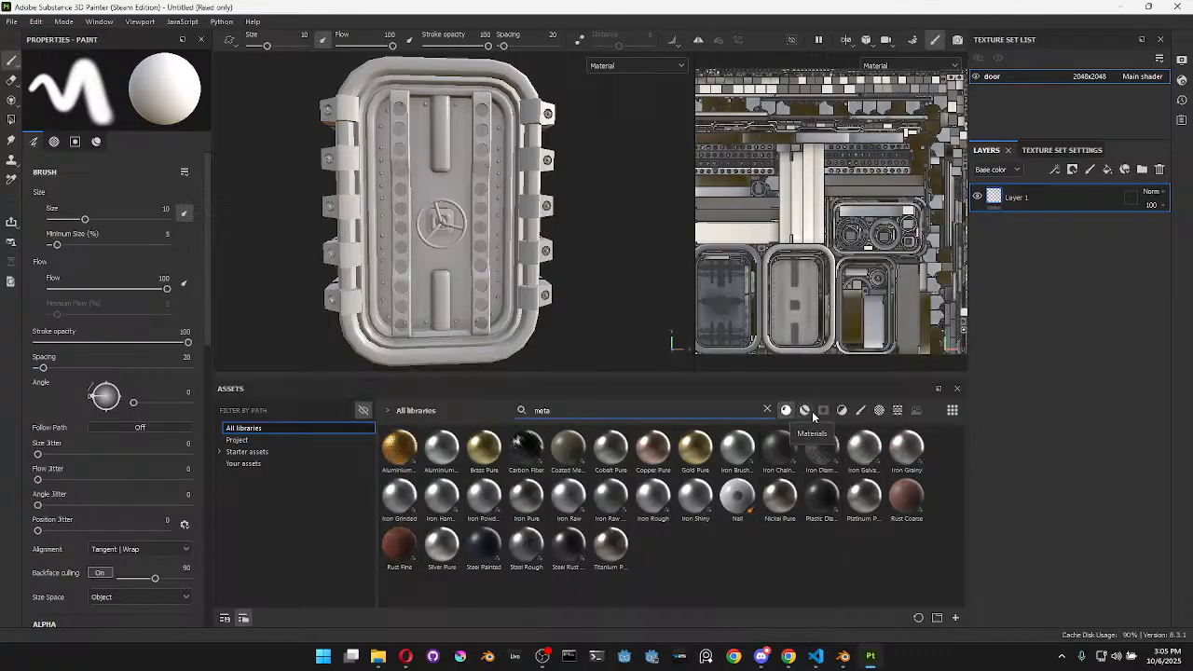
left_click(808, 412)
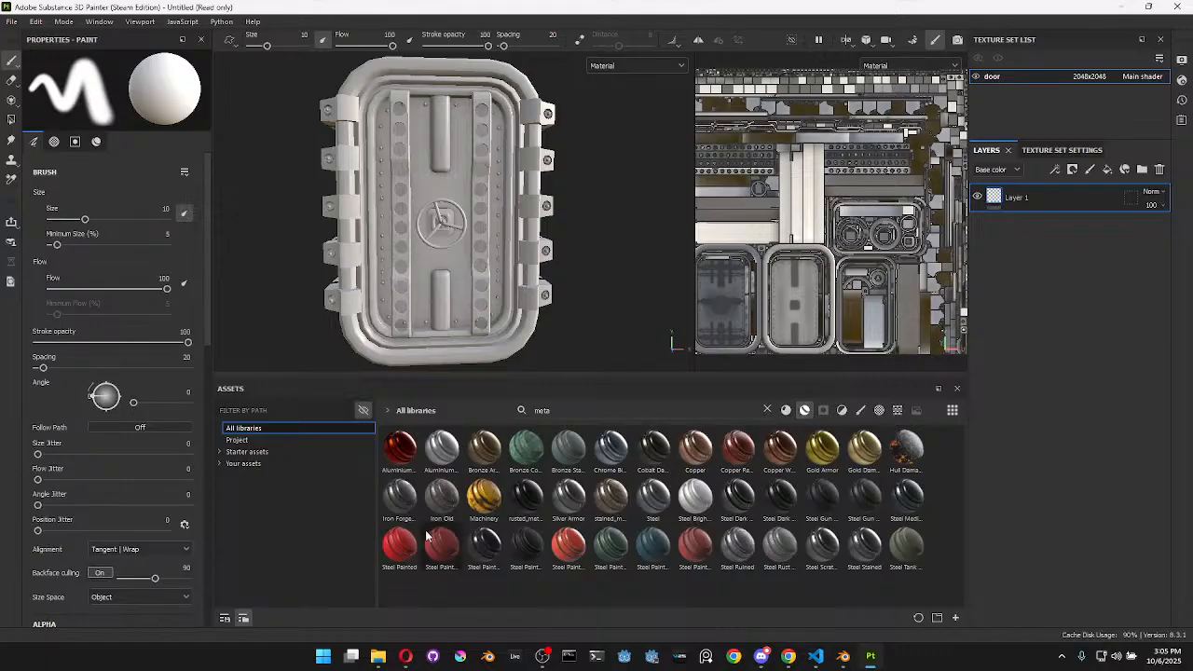
Show the smart material results as a list and add rusted_metal_26_70_scratched above Layer 1
mouse_move(494, 494)
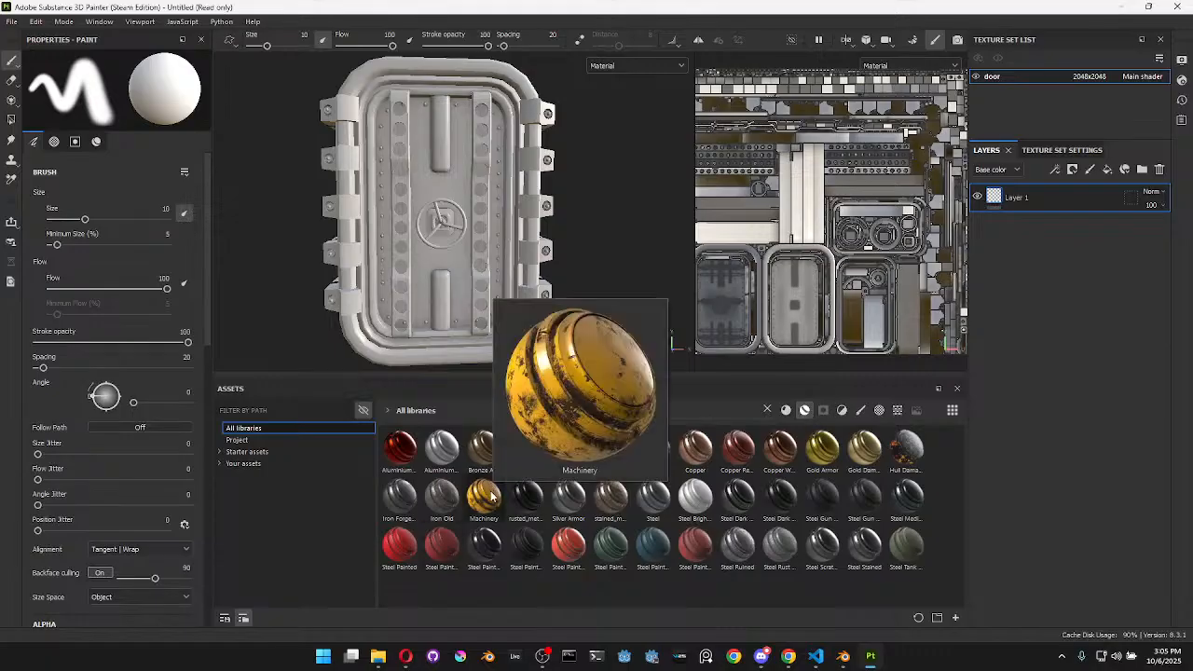
mouse_move(908, 456)
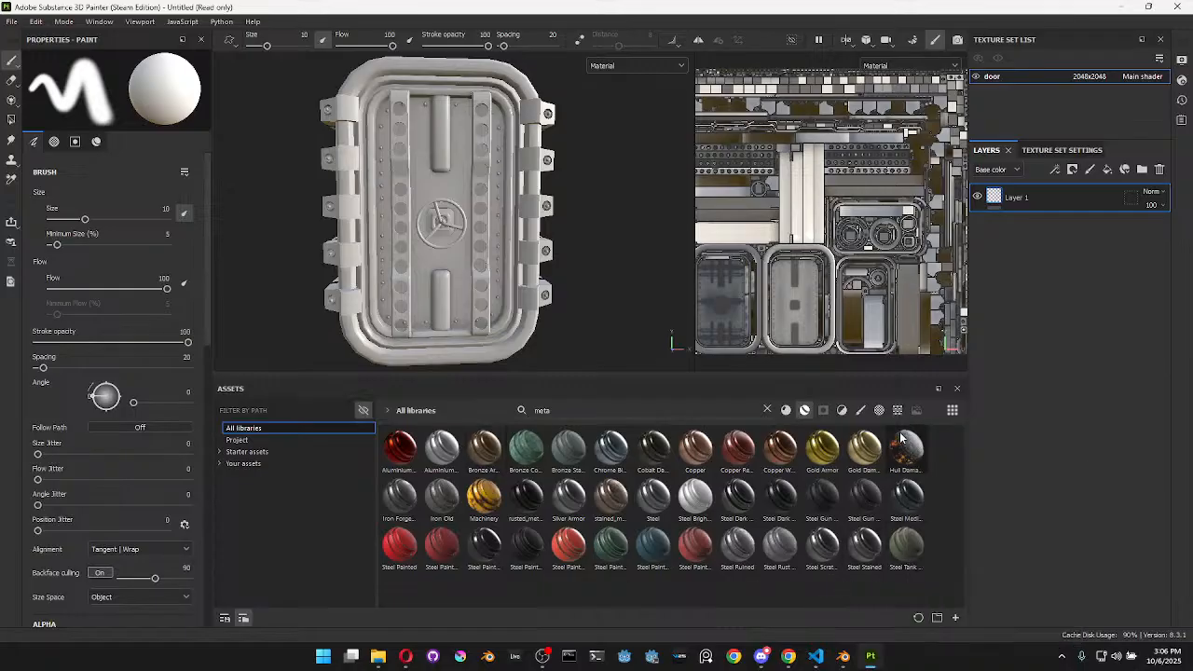
left_click(953, 412)
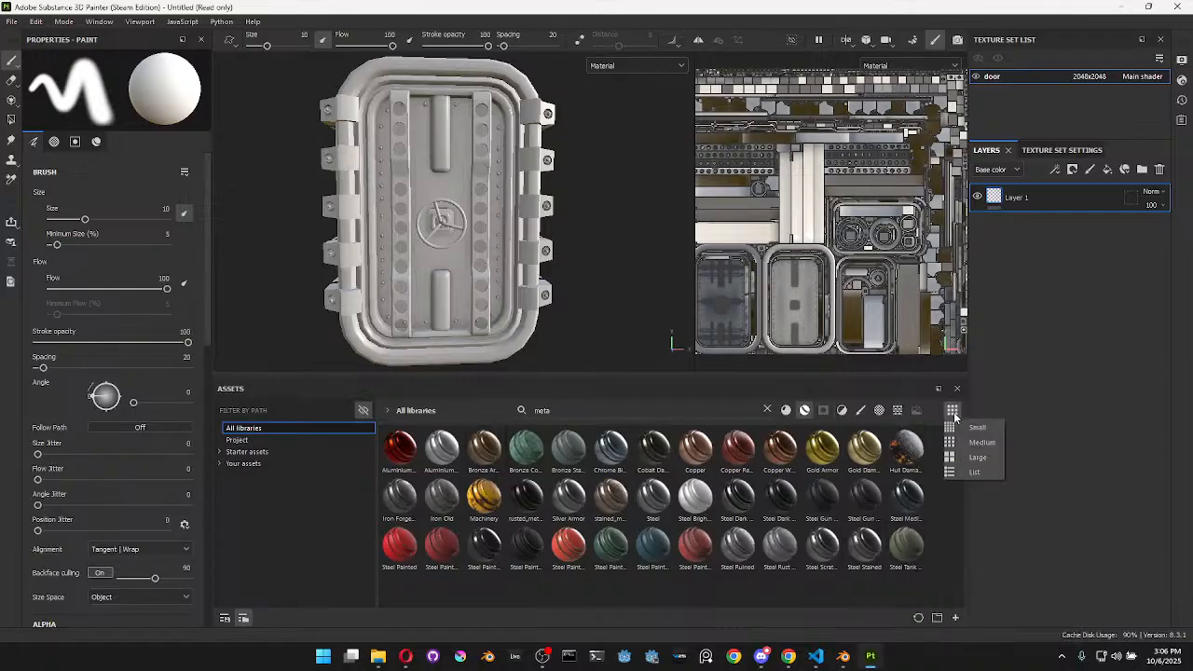
left_click(975, 472)
scroll(542, 494, "down", 3)
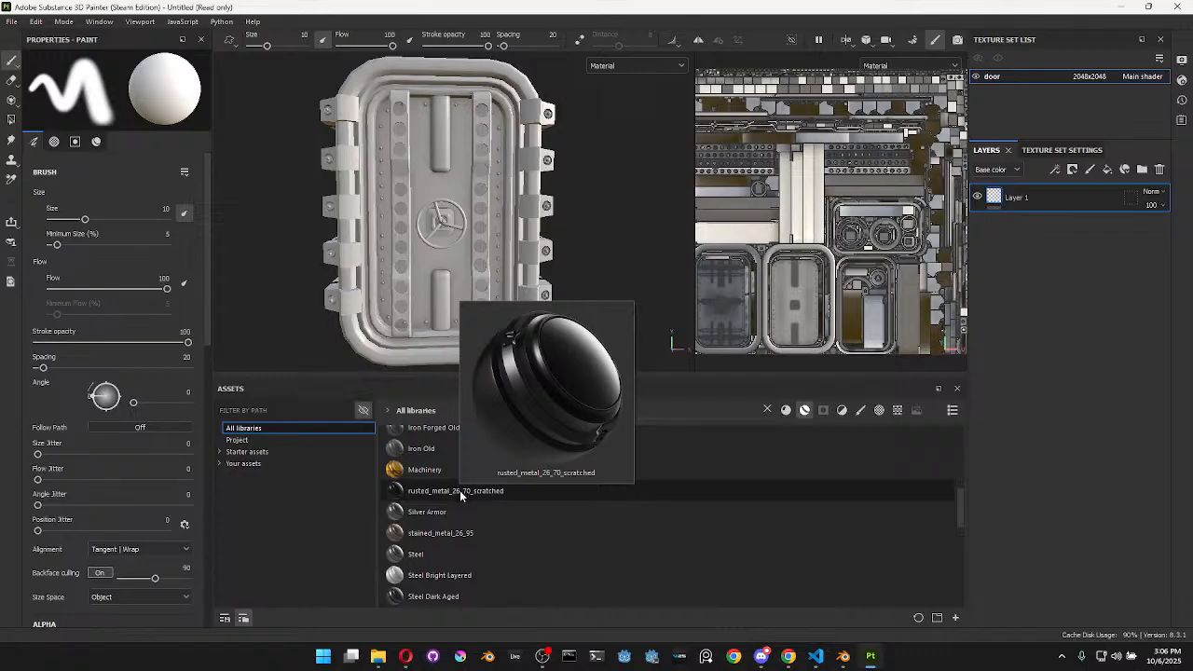
left_click_drag(460, 491, 1063, 194)
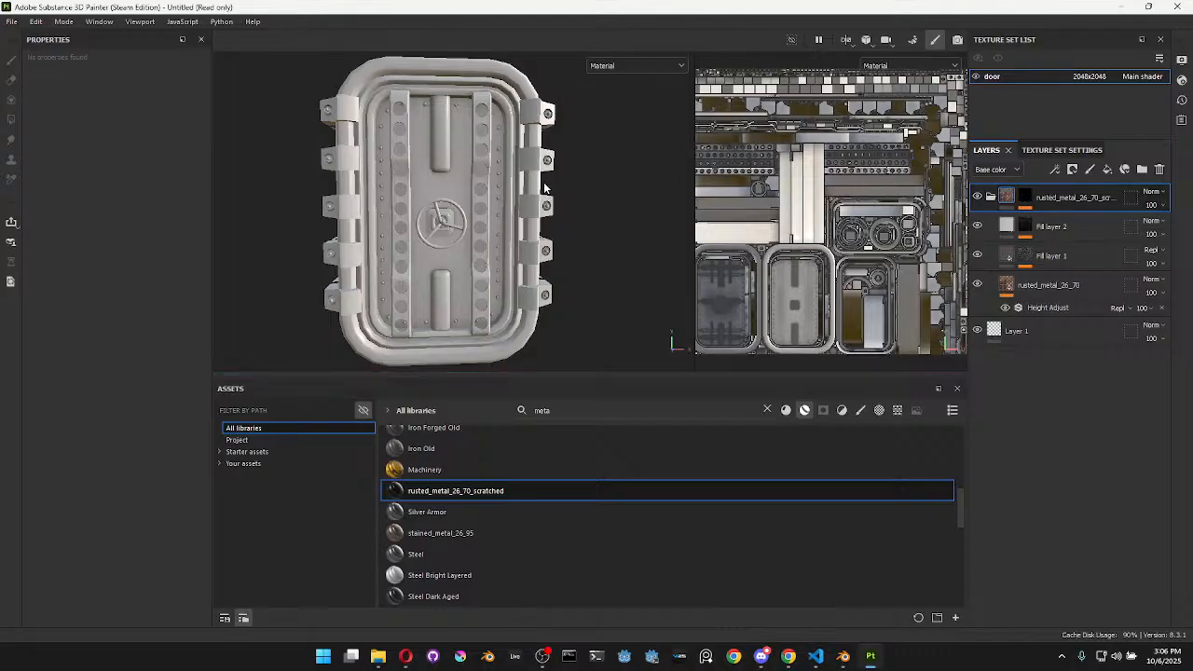
Delete the color selection from the rusted metal folder's mask and remove the mask so the material covers the whole door
left_click(1025, 196)
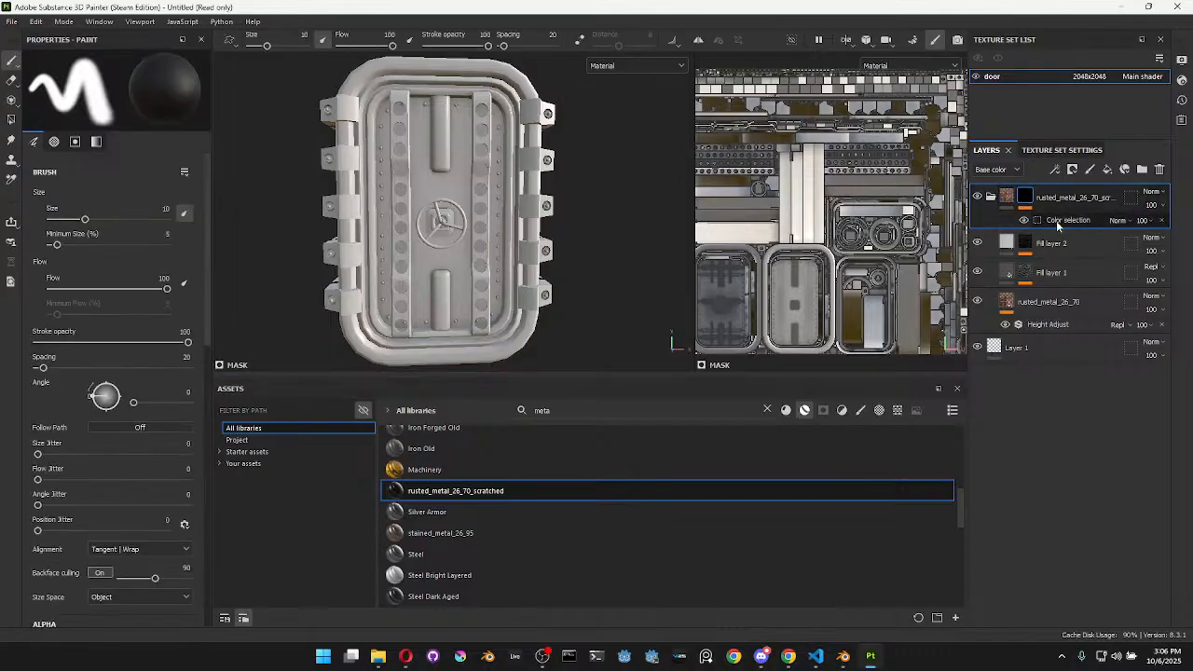
left_click(1043, 222)
left_click(1161, 220)
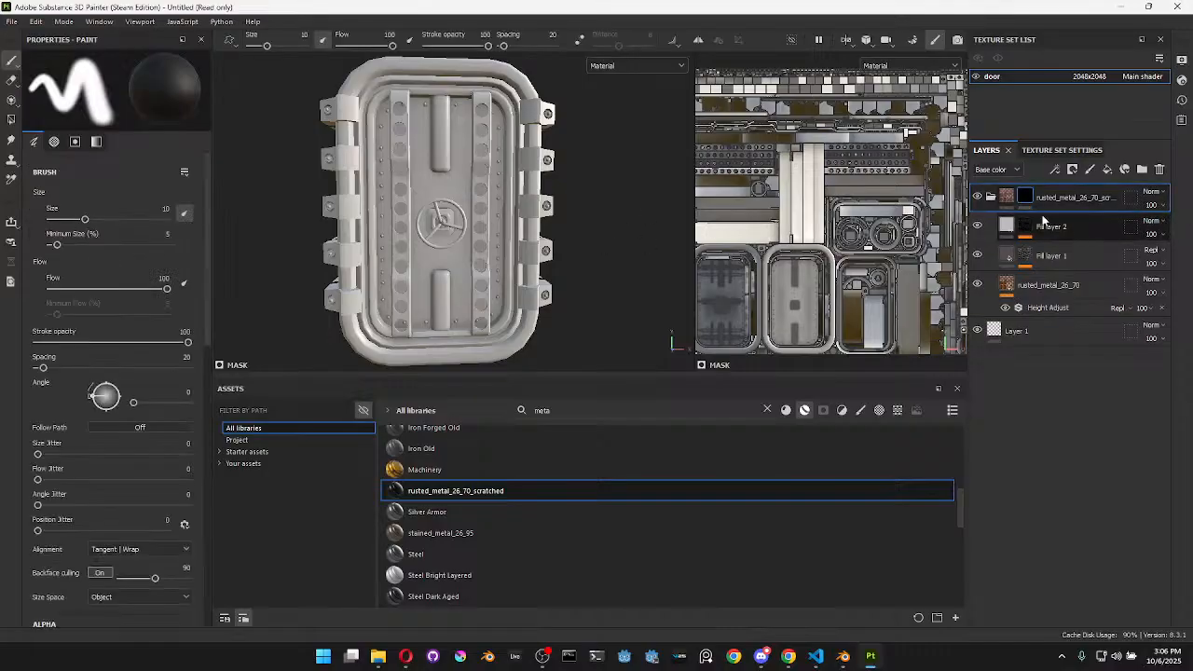
right_click(1025, 197)
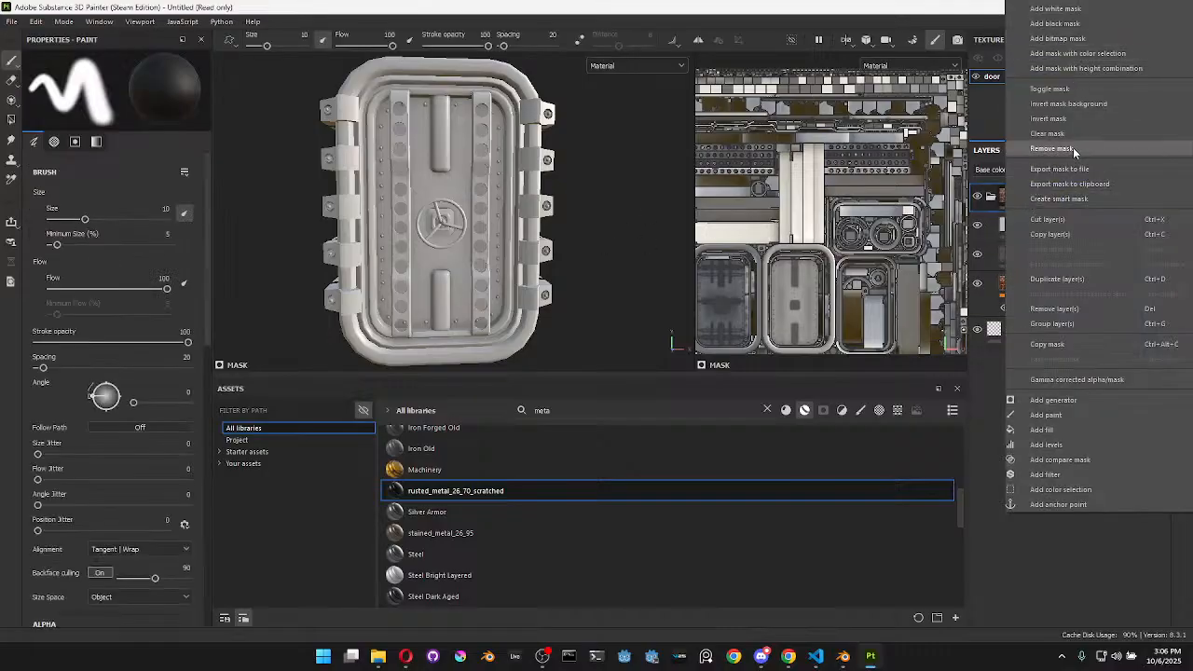
left_click(1052, 149)
scroll(478, 208, "up", 3)
left_click_drag(486, 215, 499, 201, "alt")
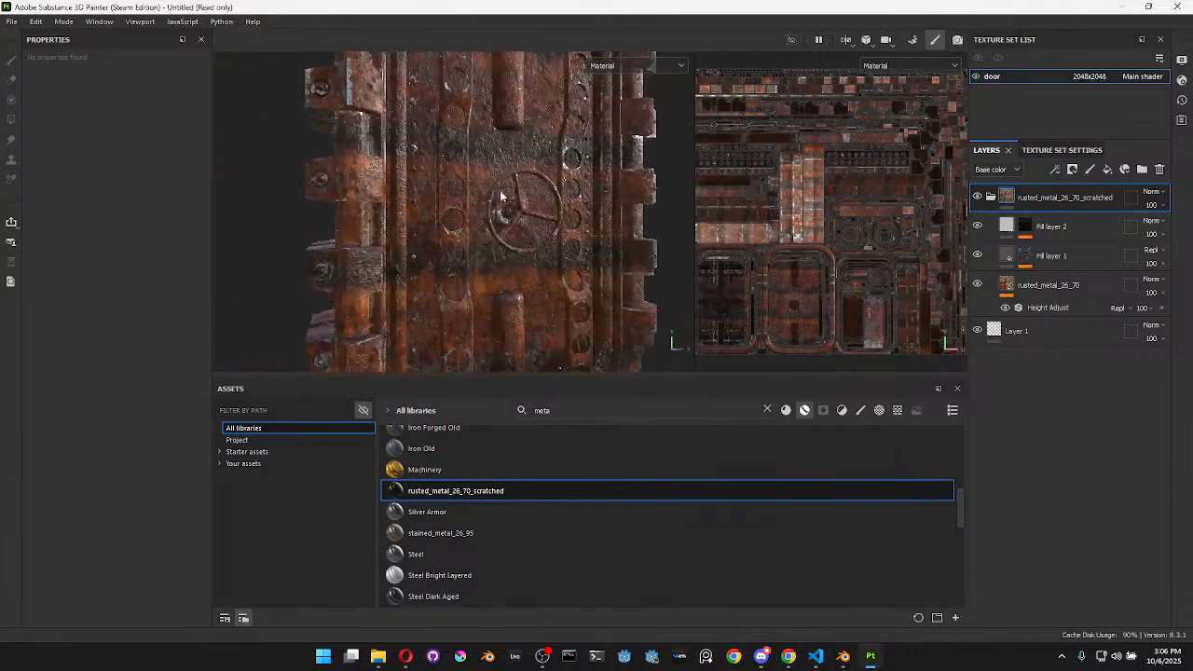
Collapse and hide the rusted metal folder, and show the asset library as medium thumbnails
left_click(990, 199)
left_click(977, 197)
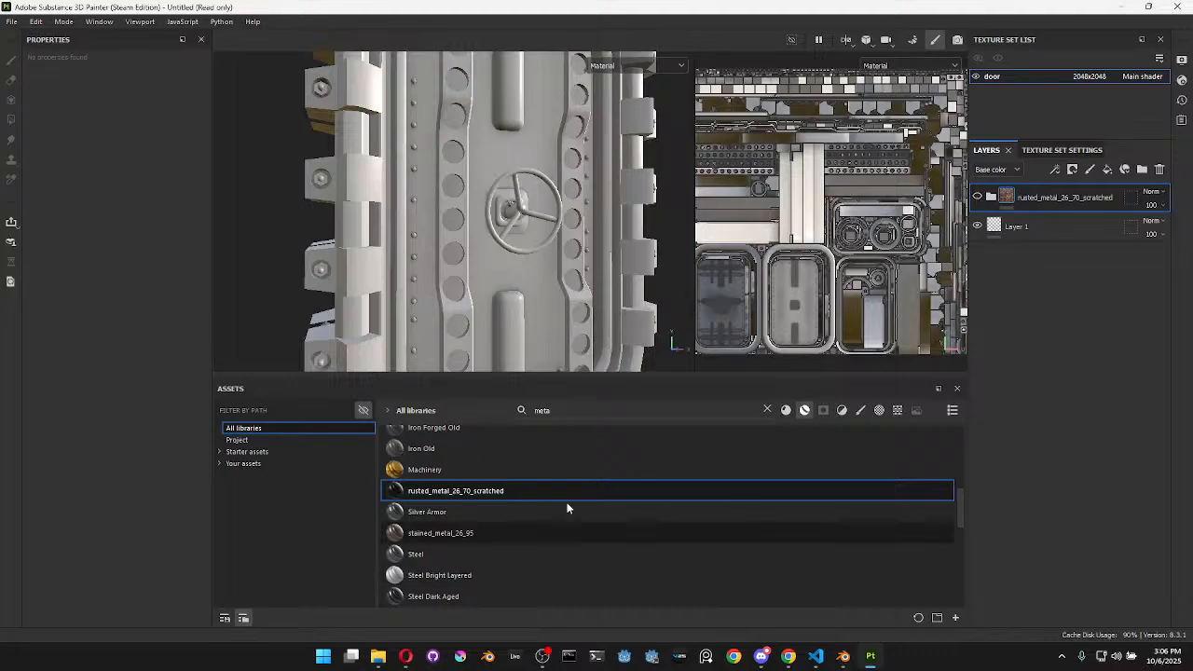
scroll(759, 439, "up", 3)
left_click(952, 410)
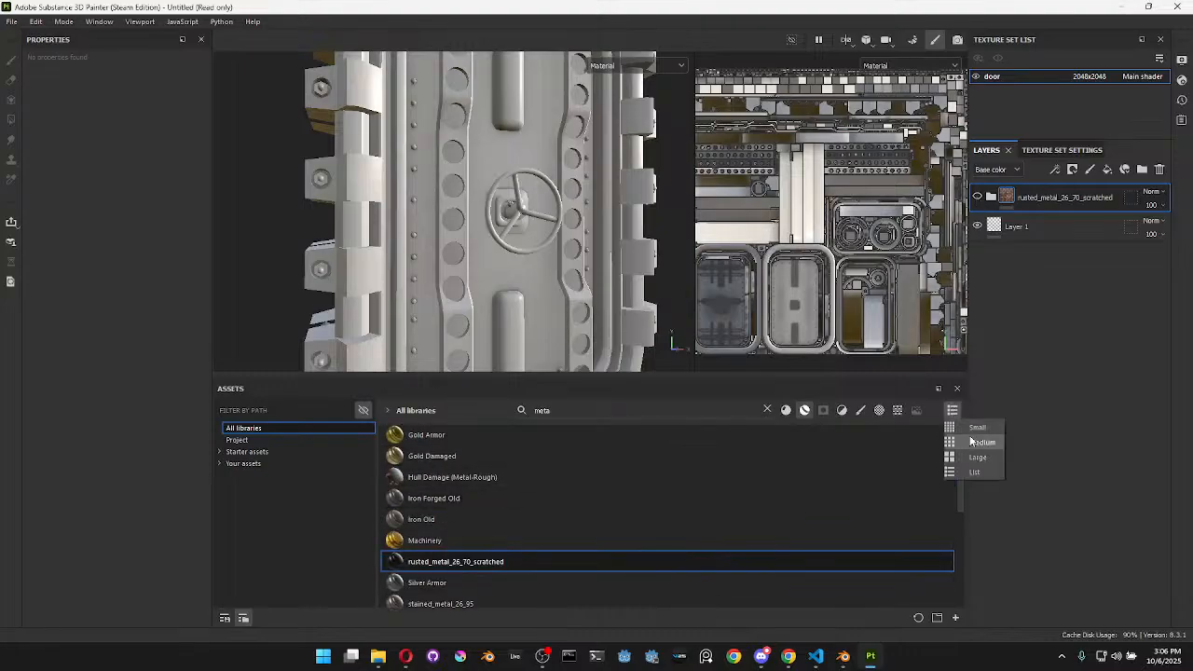
left_click(979, 441)
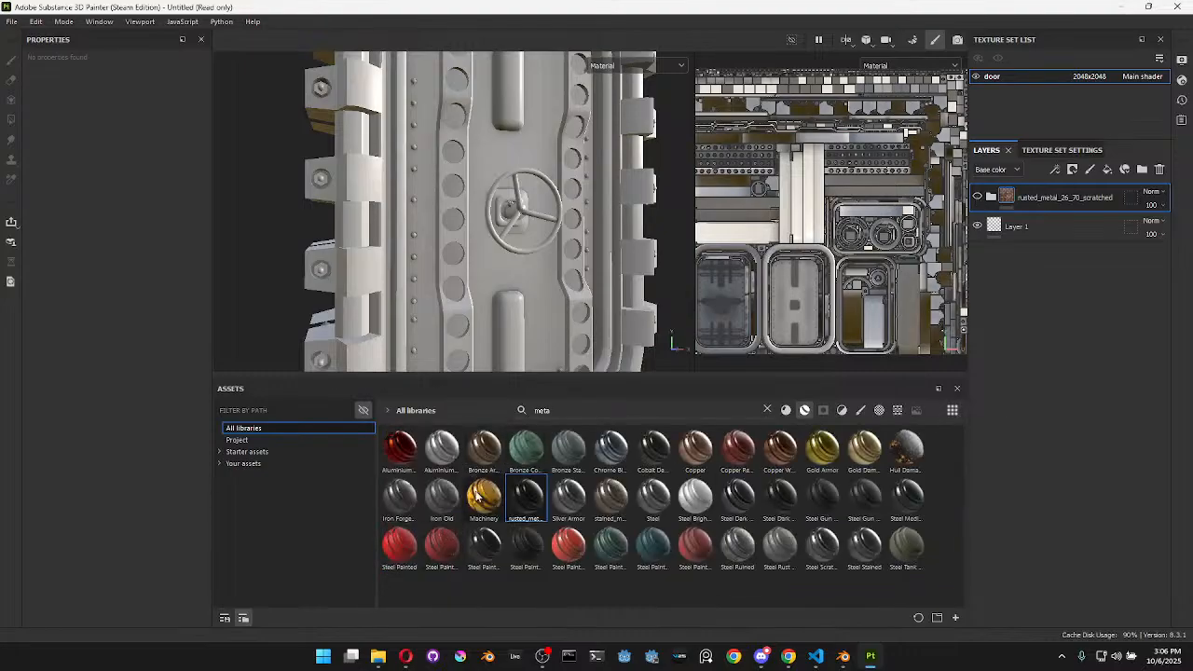
Try the Hull Damage (Metal-Rough) smart material on the door, look through its layers, and delete it
left_click_drag(906, 448, 1042, 194)
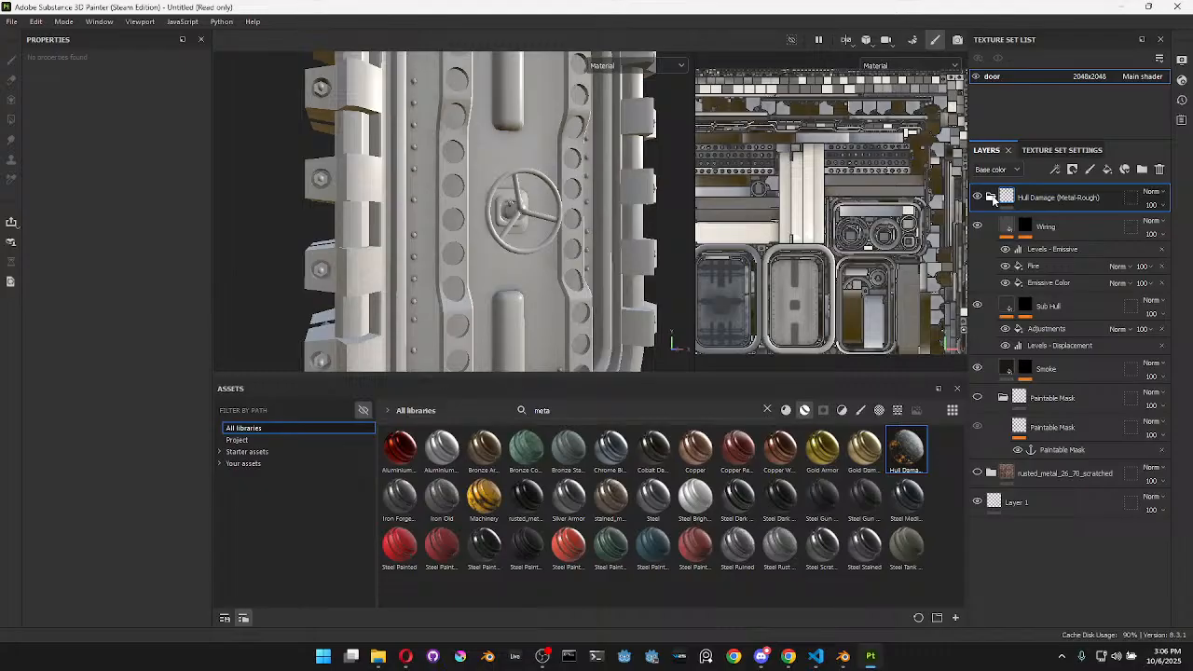
left_click(993, 196)
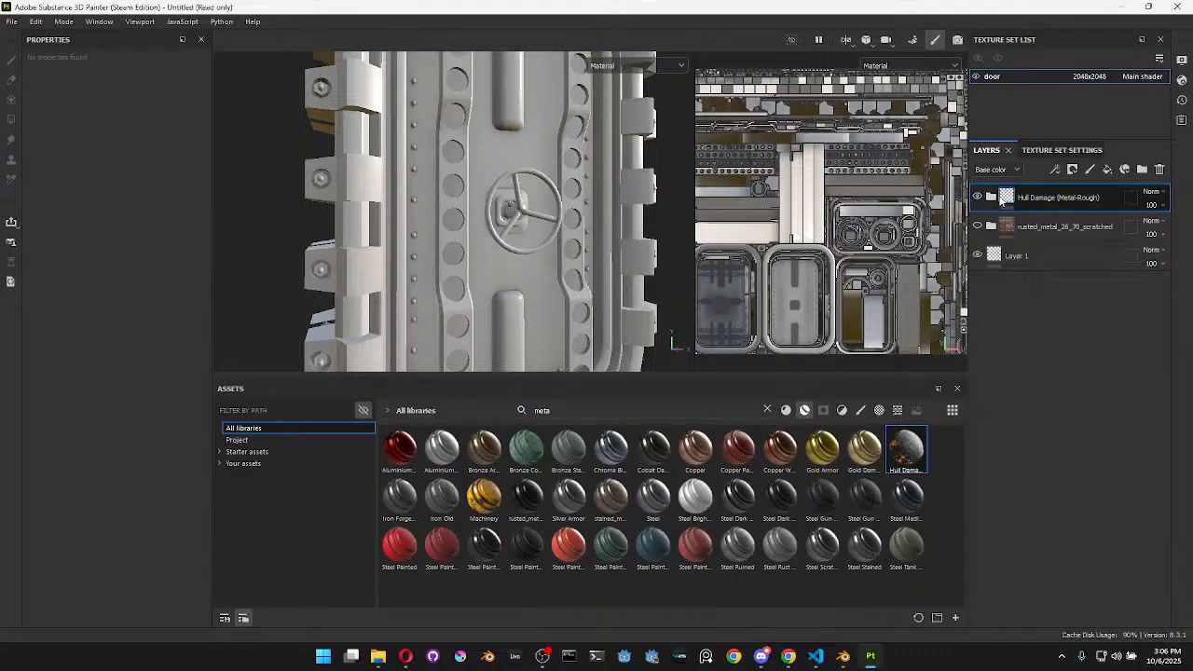
left_click(995, 197)
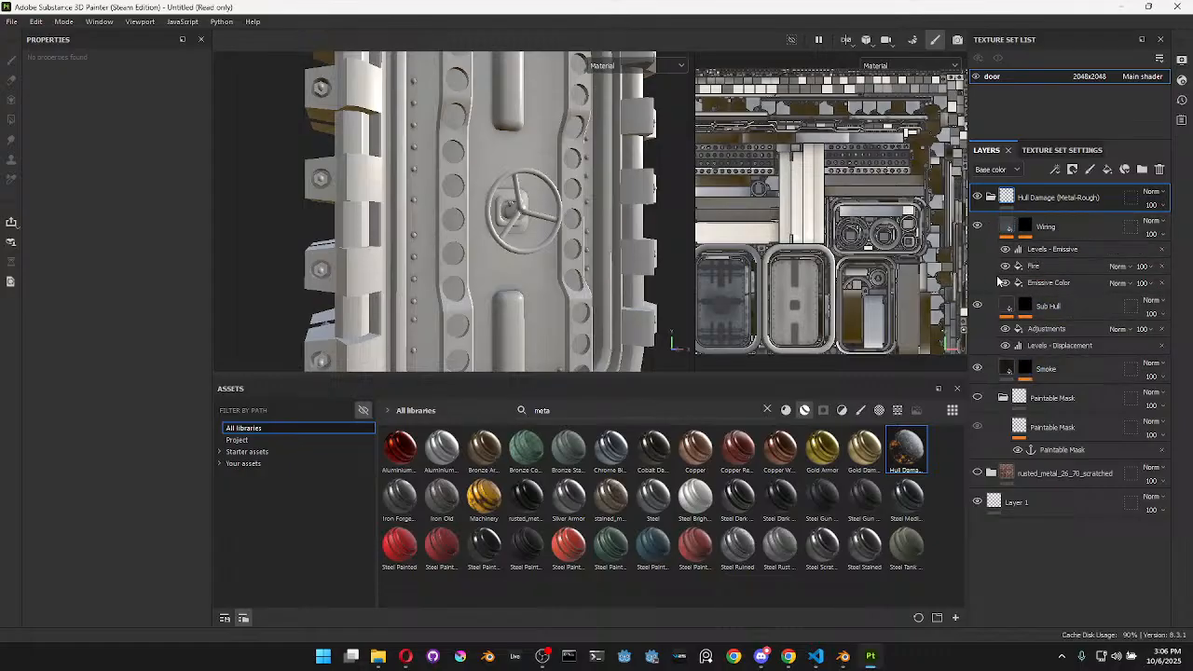
left_click(991, 197)
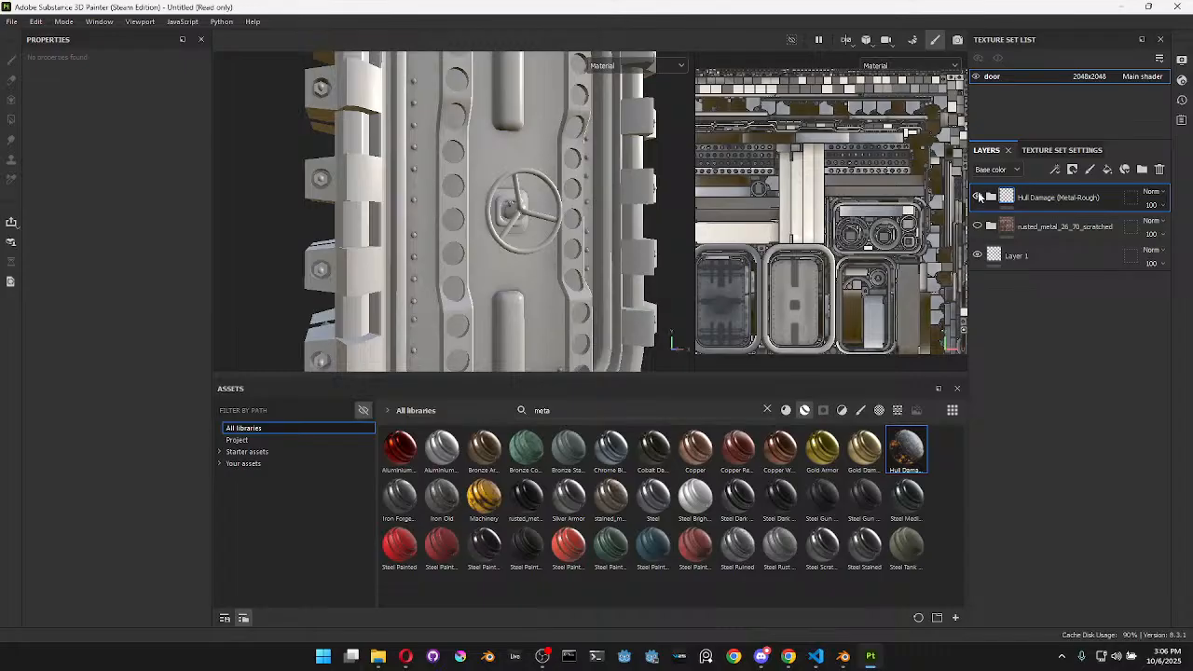
left_click(977, 227)
left_click(977, 227)
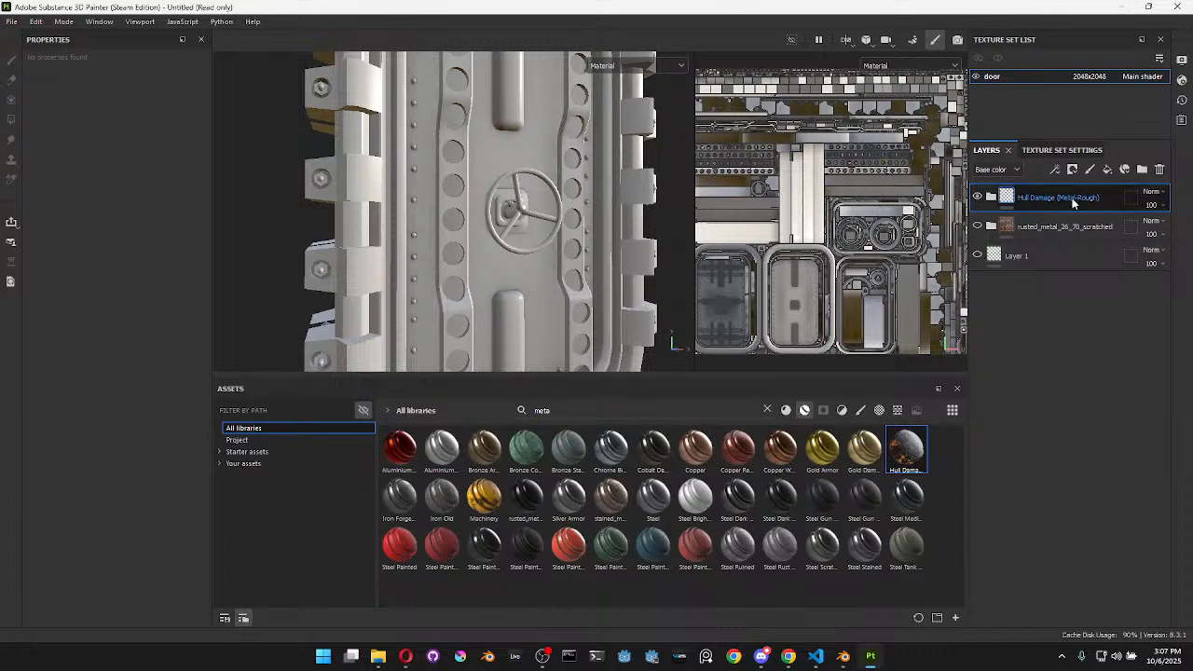
left_click(1163, 169)
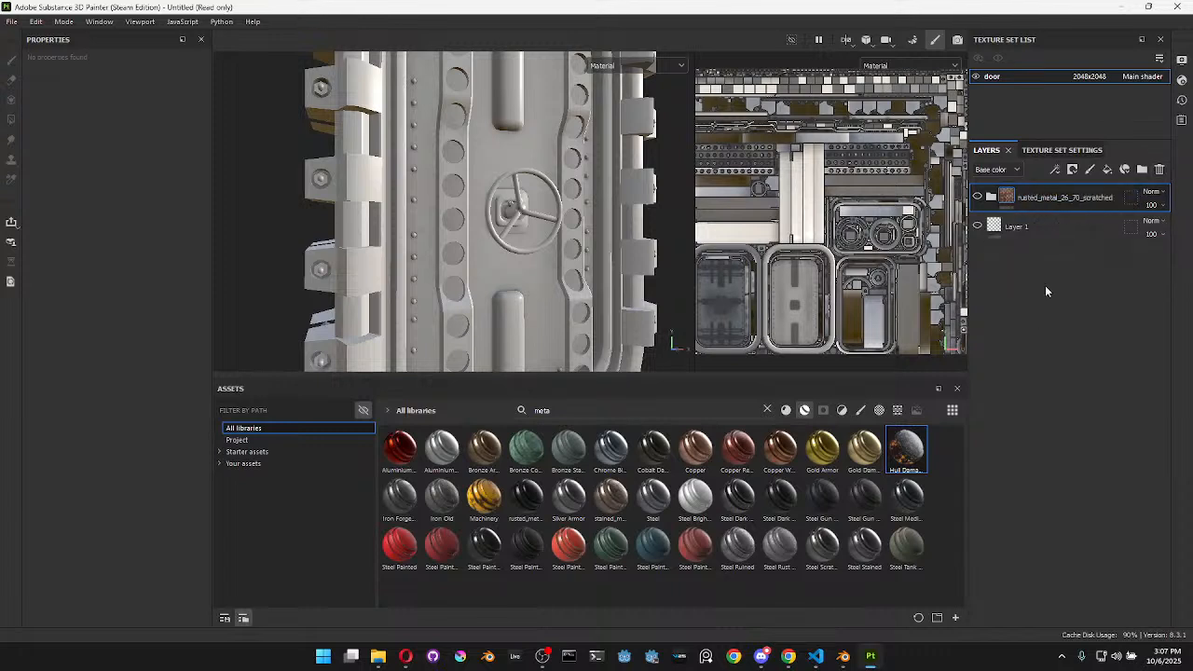
Add the Machinery smart material to the door and move the rusted_metal_26_70_scratched folder above it
left_click_drag(484, 495, 1019, 190)
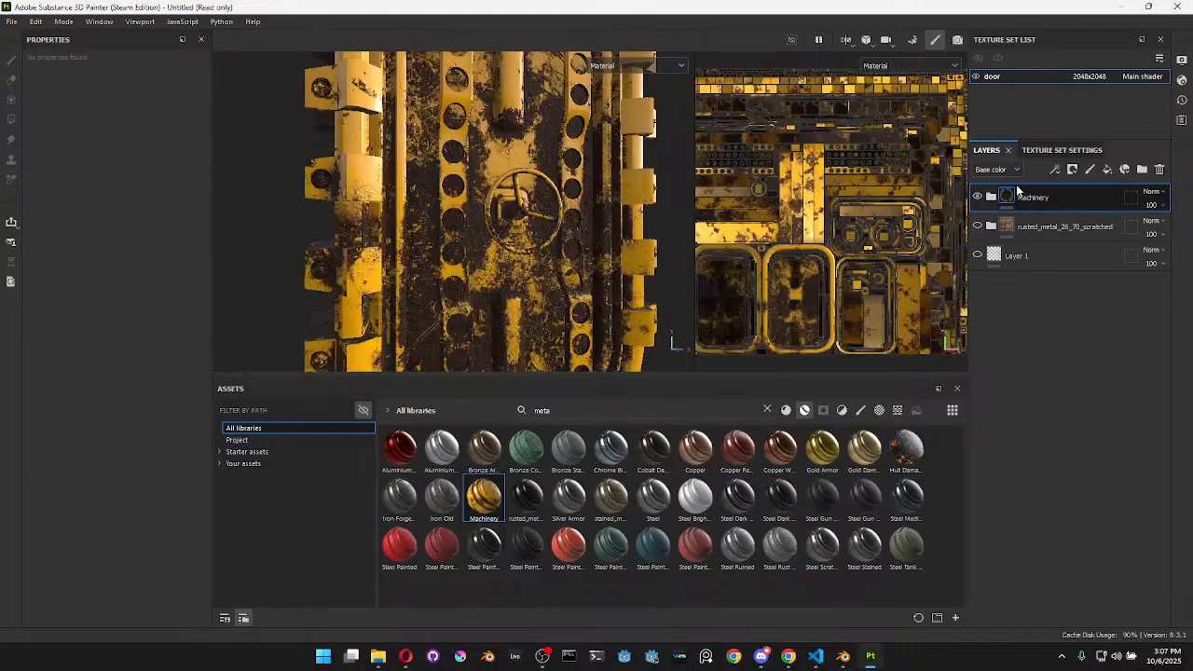
scroll(474, 201, "down", 1)
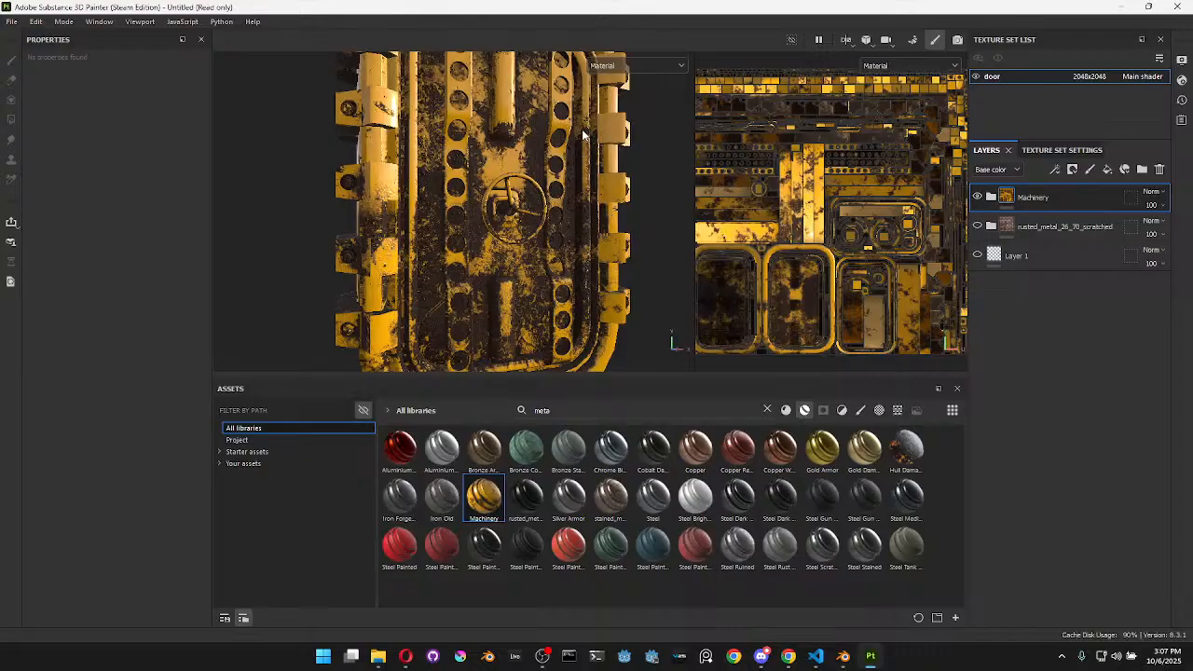
left_click_drag(607, 133, 631, 195, "alt")
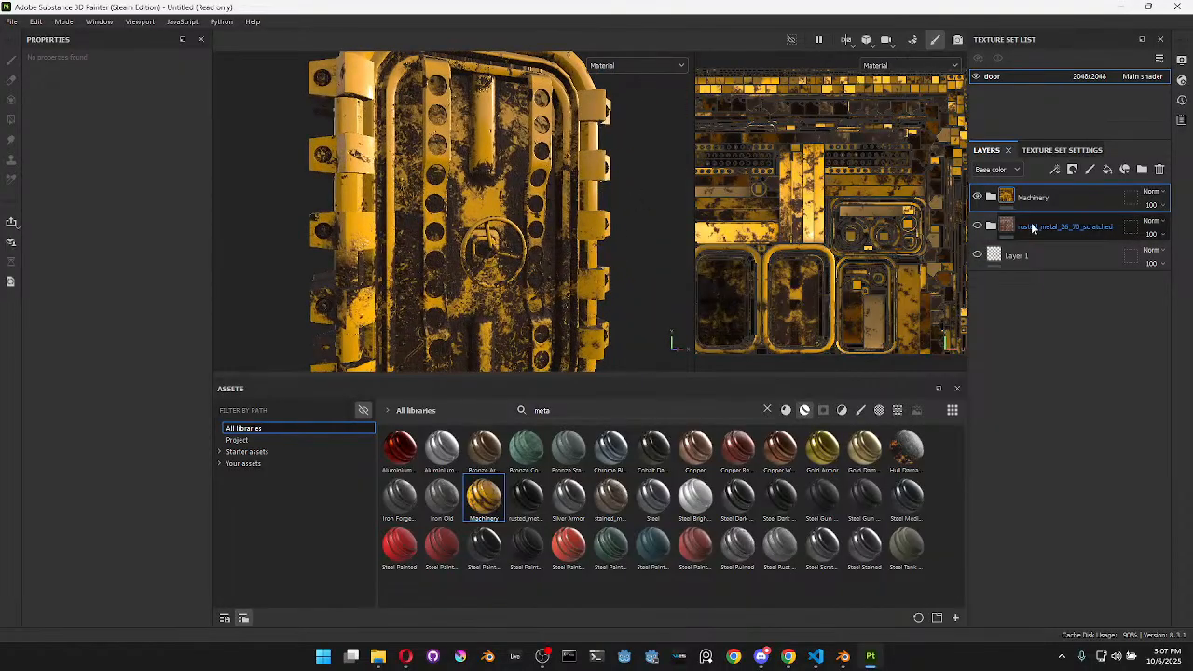
left_click_drag(1055, 225, 977, 193)
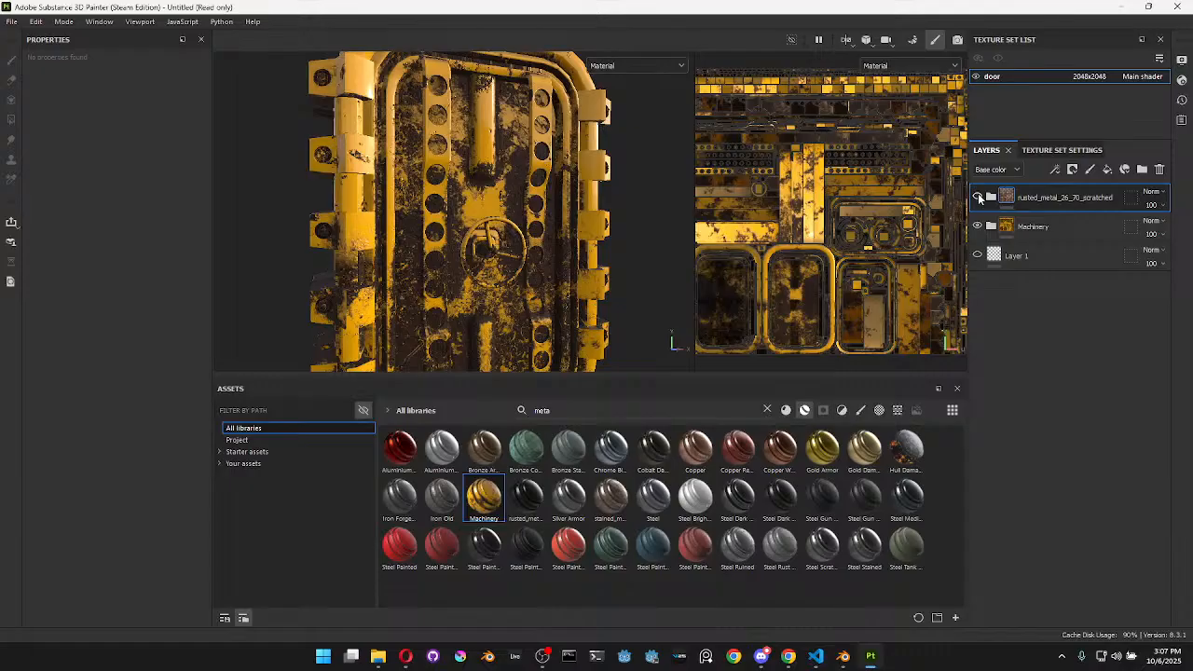
left_click(977, 197)
left_click(977, 197)
Create a new folder with a black mask at the top of the stack and put the rusted metal material inside it
left_click(1143, 171)
right_click(1022, 195)
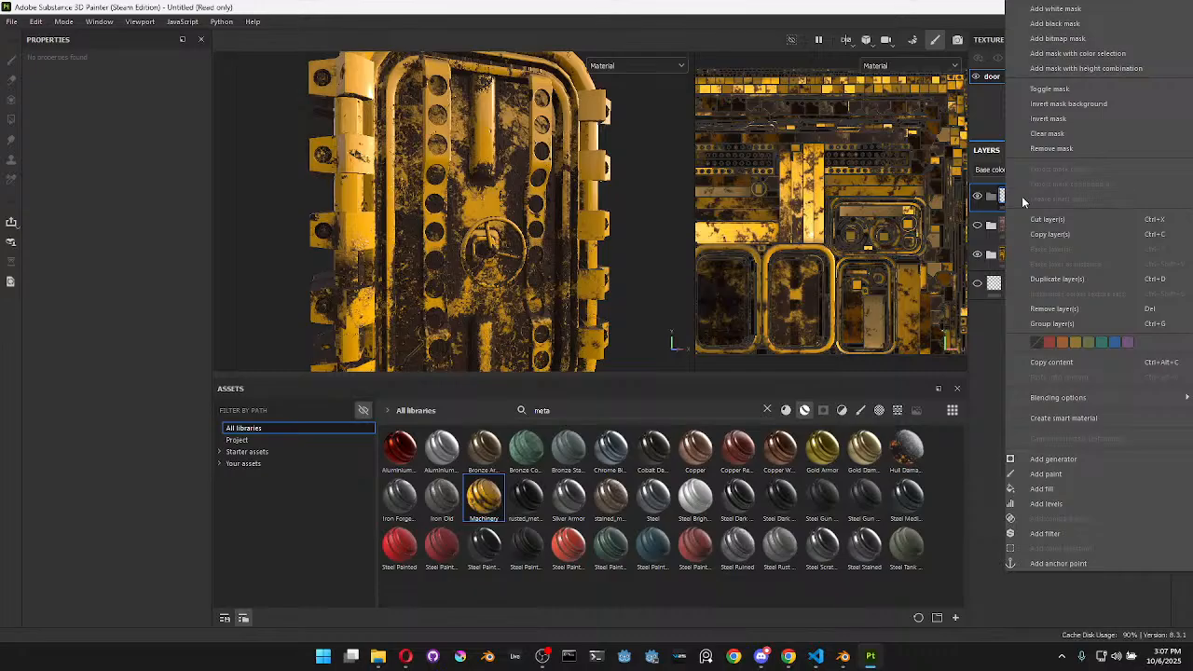
left_click(1056, 24)
left_click_drag(1021, 233, 1034, 198)
left_click(1026, 198)
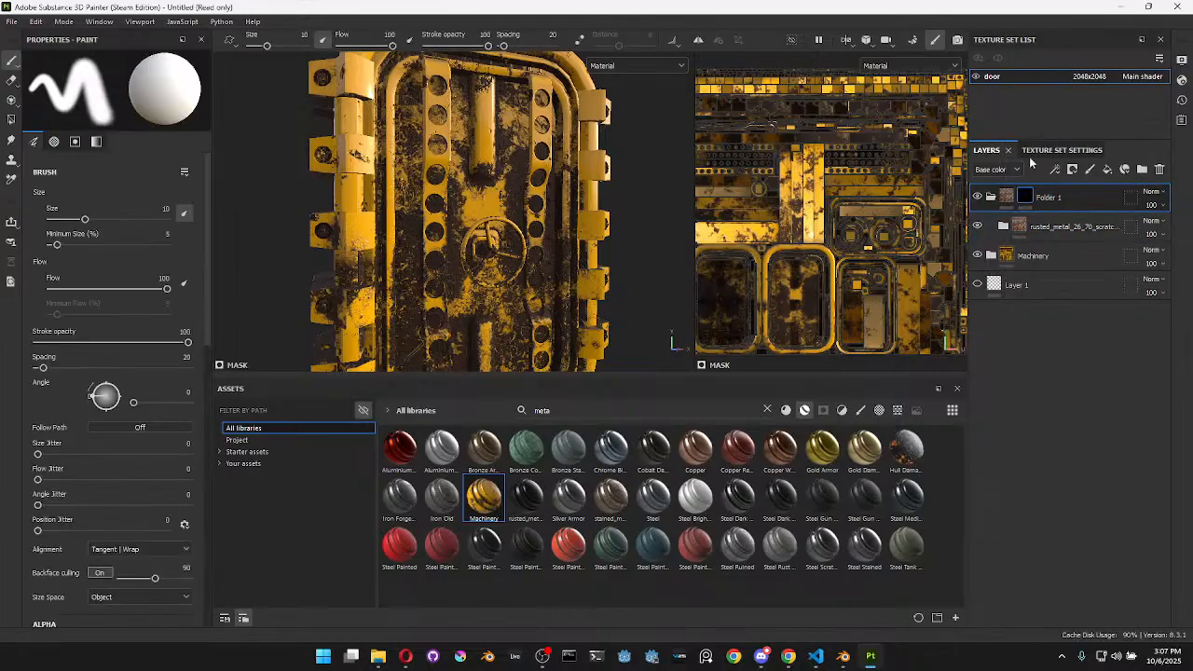
Add a color selection to the new folder's mask and start picking a color from the ID map
left_click(1054, 168)
left_click(1091, 276)
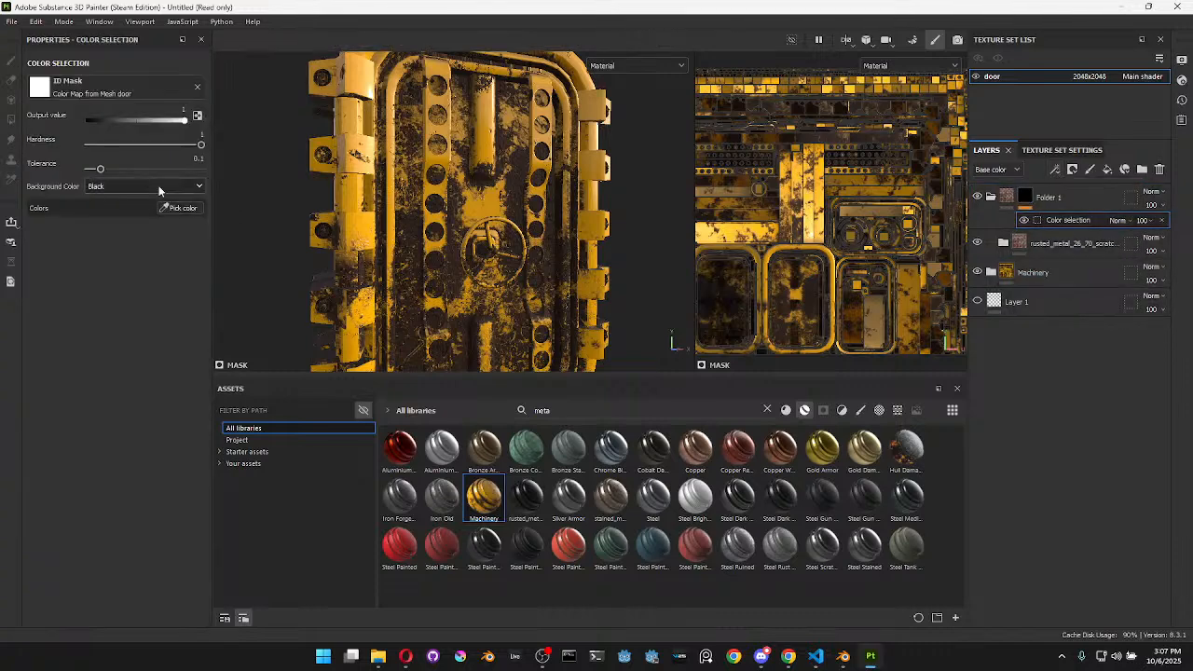
left_click(173, 208)
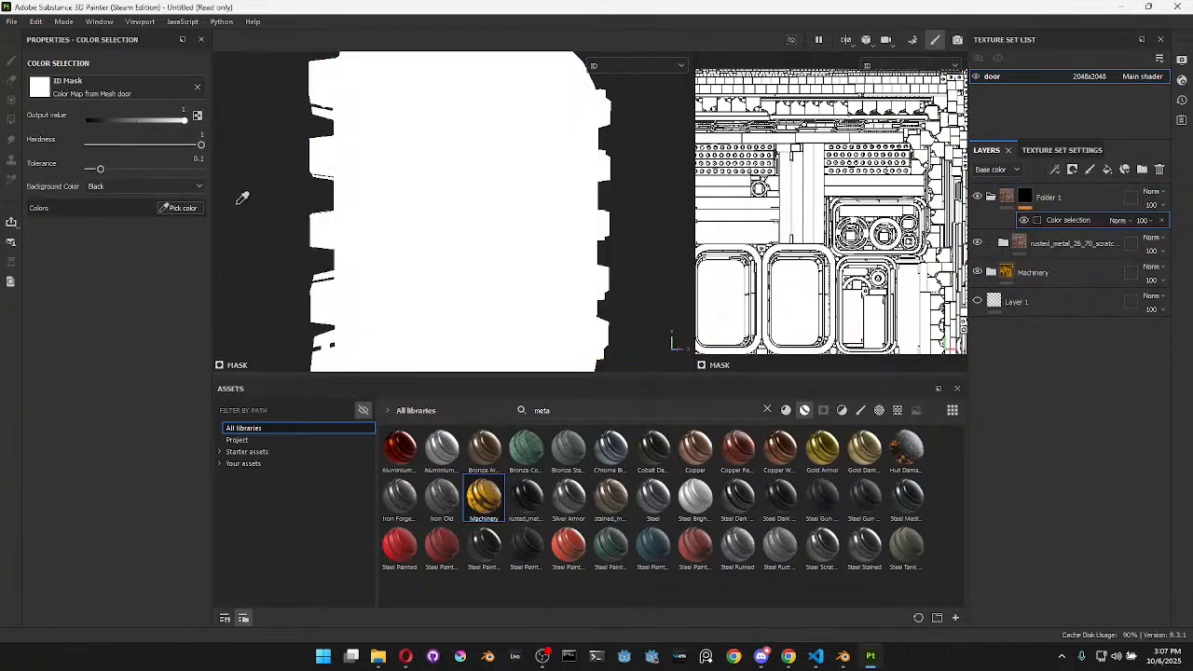
Switch to Blender and re-export manual_lever_door.glb with Use Vertex Color set to Active in the mesh data options
left_click(842, 656)
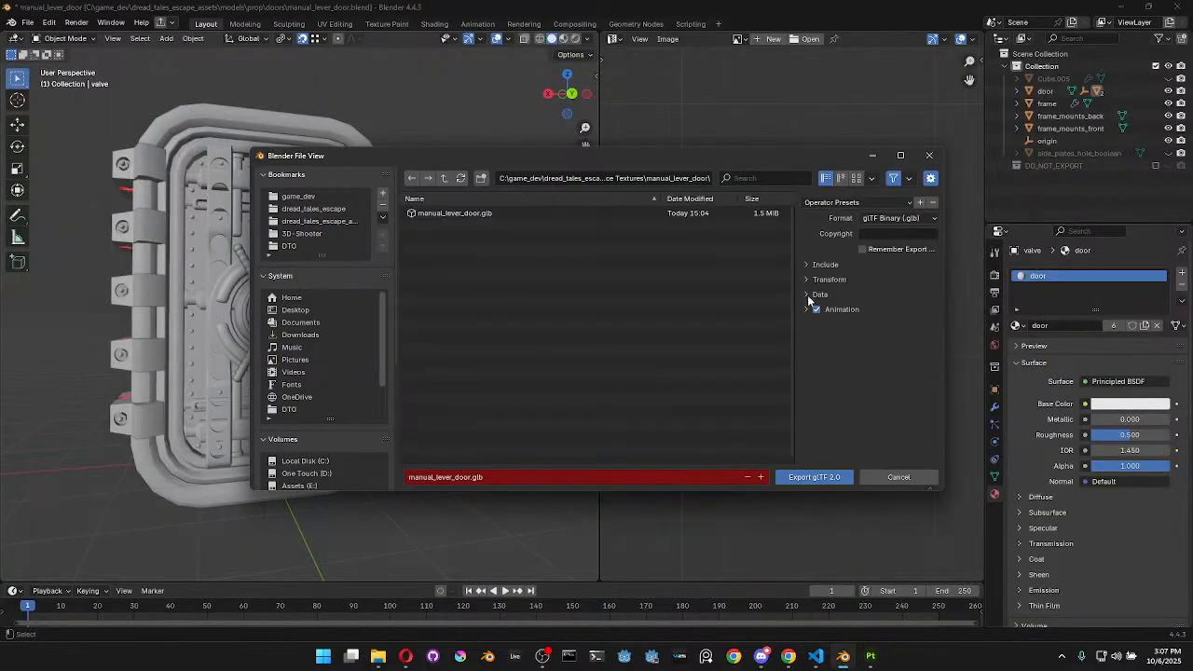
left_click(807, 295)
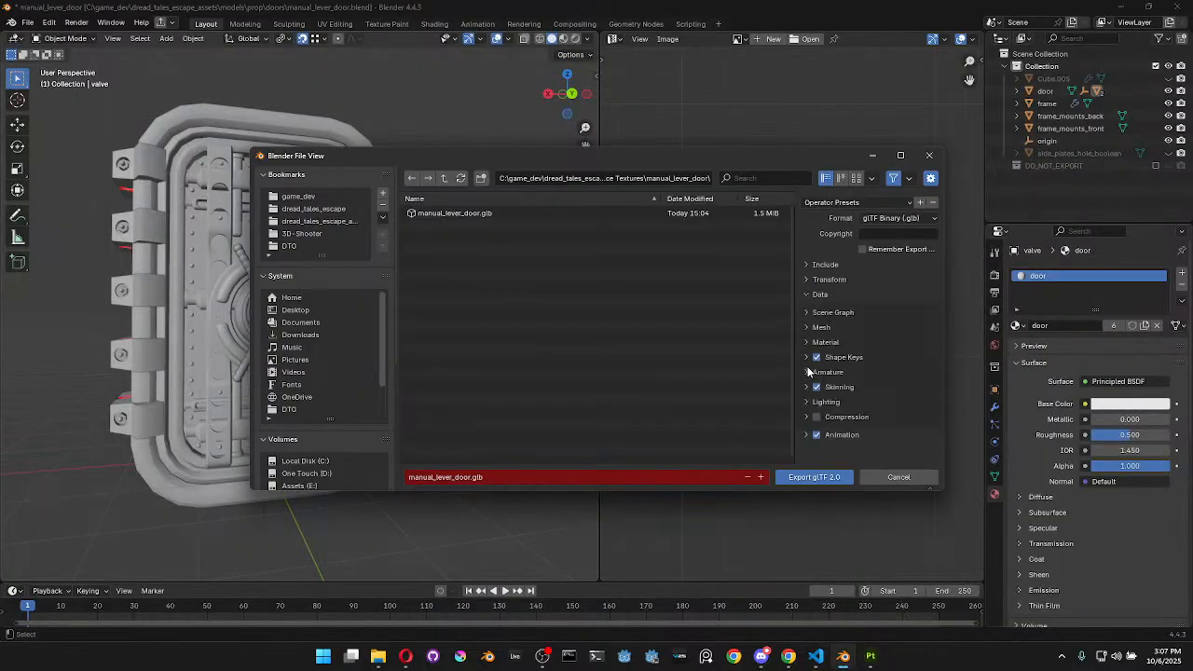
left_click(807, 332)
scroll(821, 364, "down", 3)
left_click(816, 371)
left_click(862, 387)
left_click(894, 425)
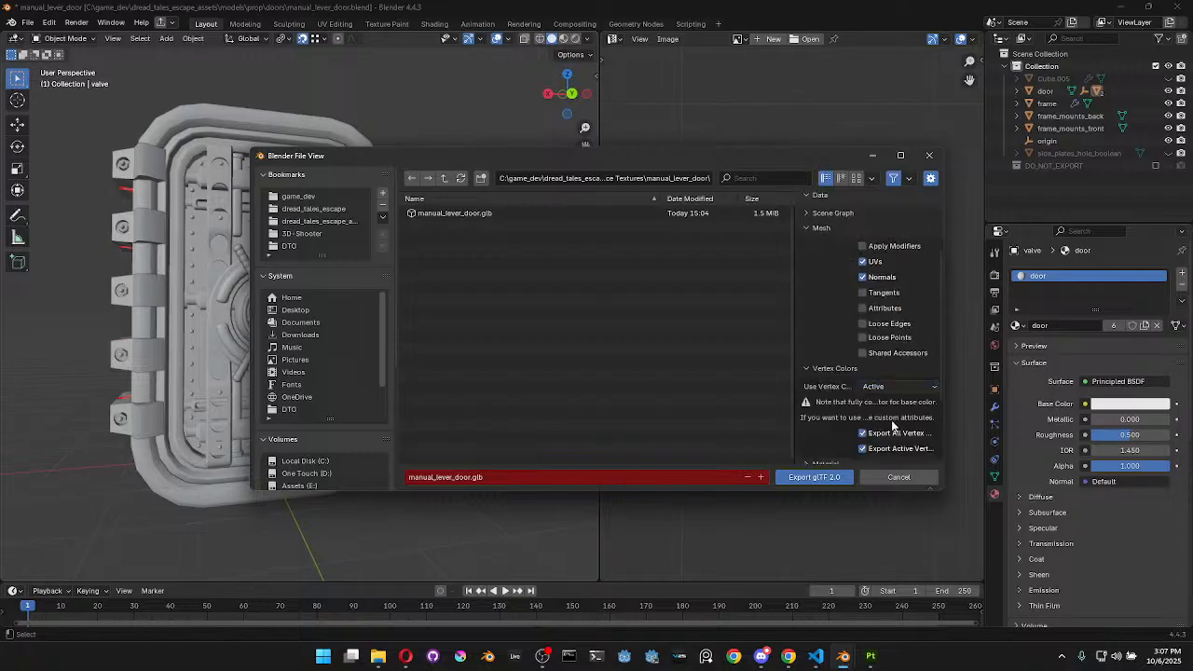
left_click(815, 479)
Switch back to Substance 3D Painter and reimport the door mesh
left_click(878, 656)
left_click(61, 21)
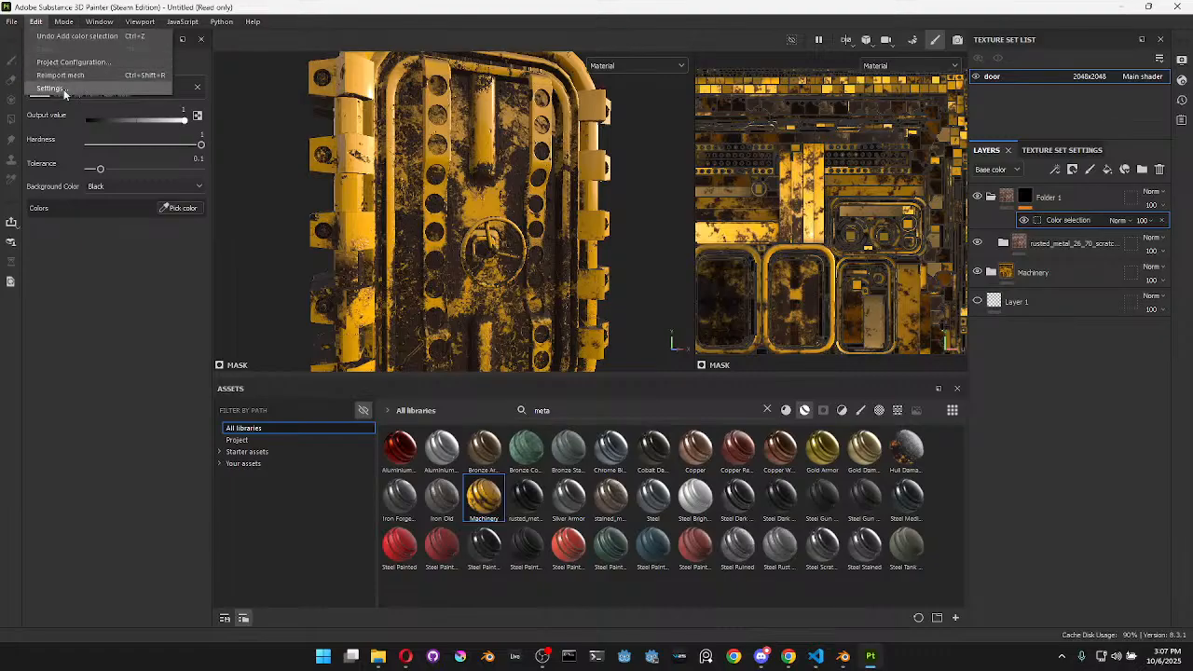
left_click(74, 79)
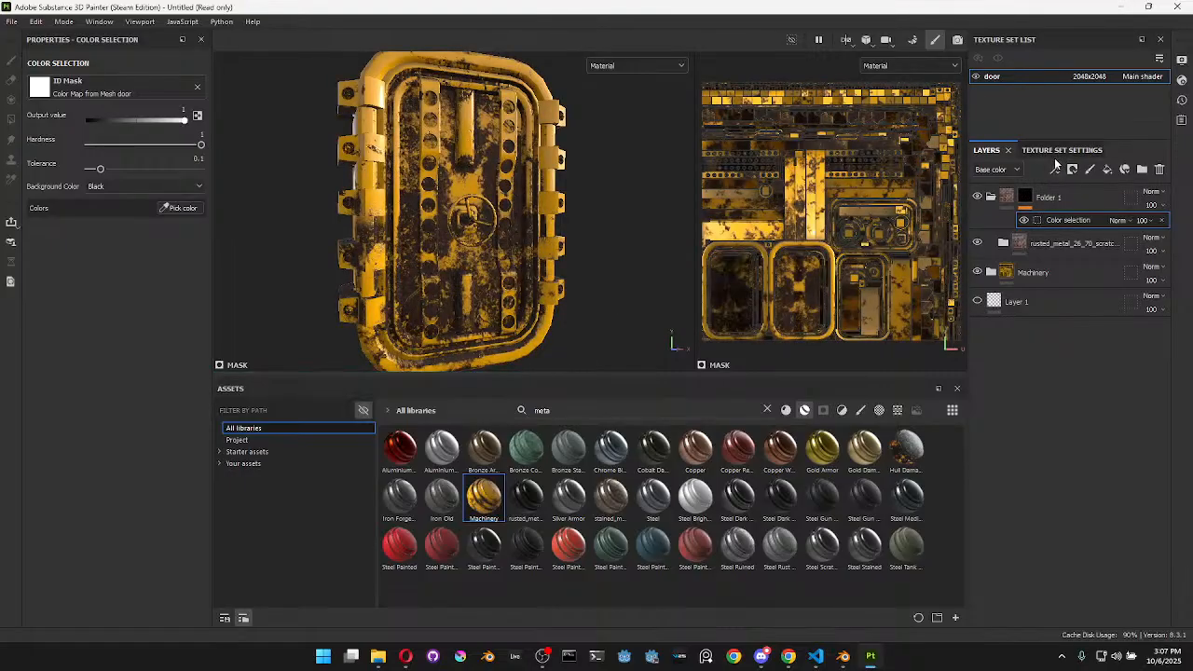
Rebake the selected mesh maps for the door texture set, adjusting the common bake settings, and return to painting mode
left_click(1058, 153)
scroll(1083, 483, "down", 5)
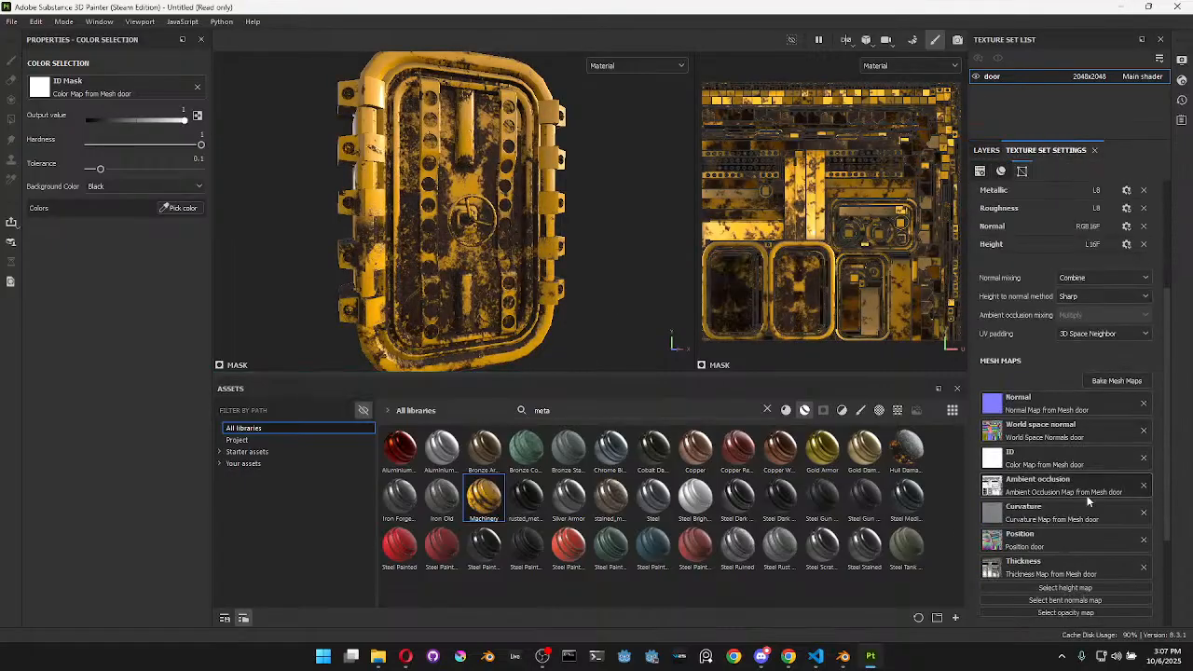
left_click(1115, 381)
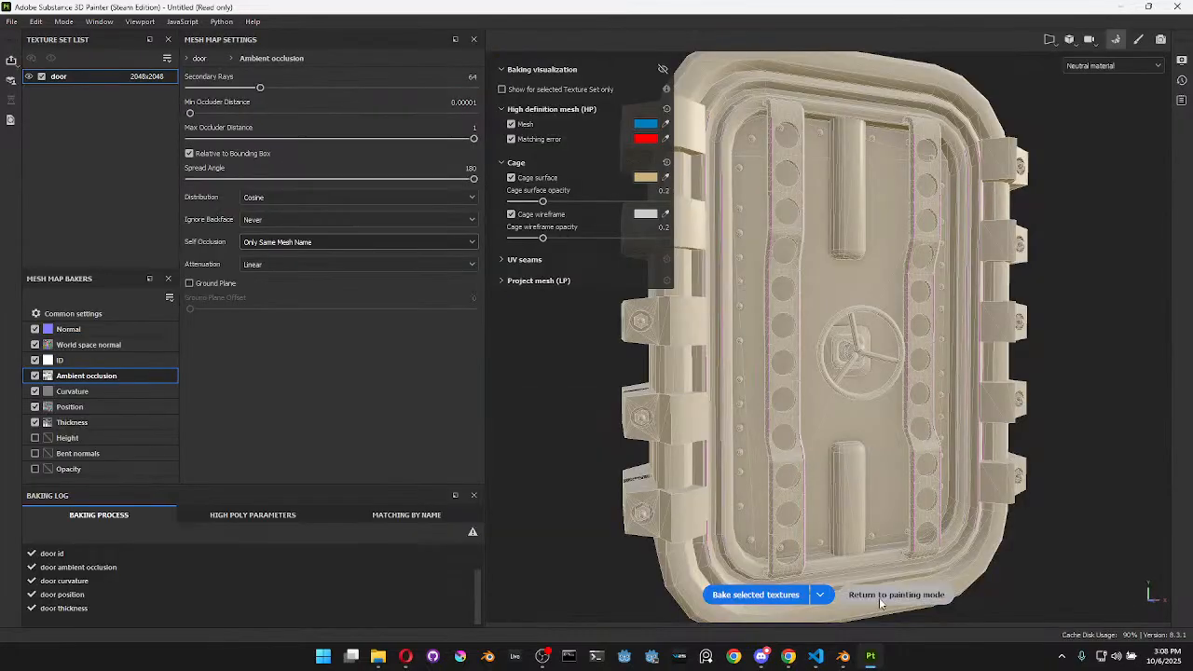
left_click(751, 595)
left_click(73, 313)
left_click(279, 80)
left_click(239, 169)
left_click(741, 594)
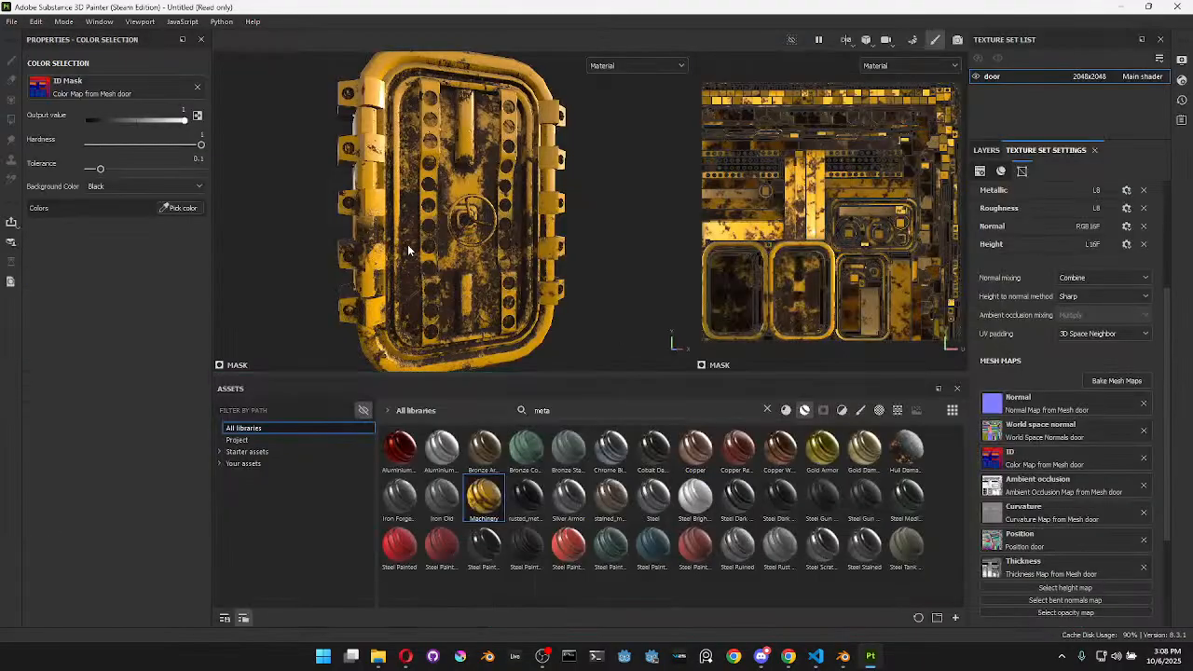
scroll(407, 246, "up", 3)
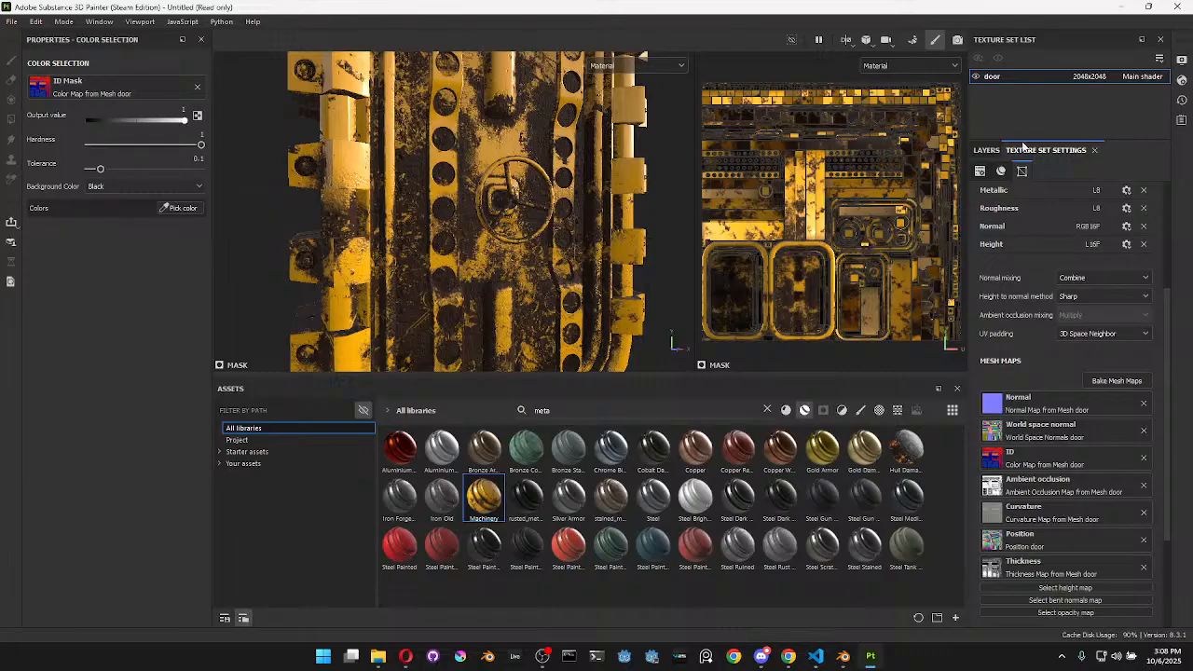
Pick the door panel's blue from the ID map for the color selection in Folder 1's mask
left_click(986, 150)
left_click(1029, 219)
left_click(179, 208)
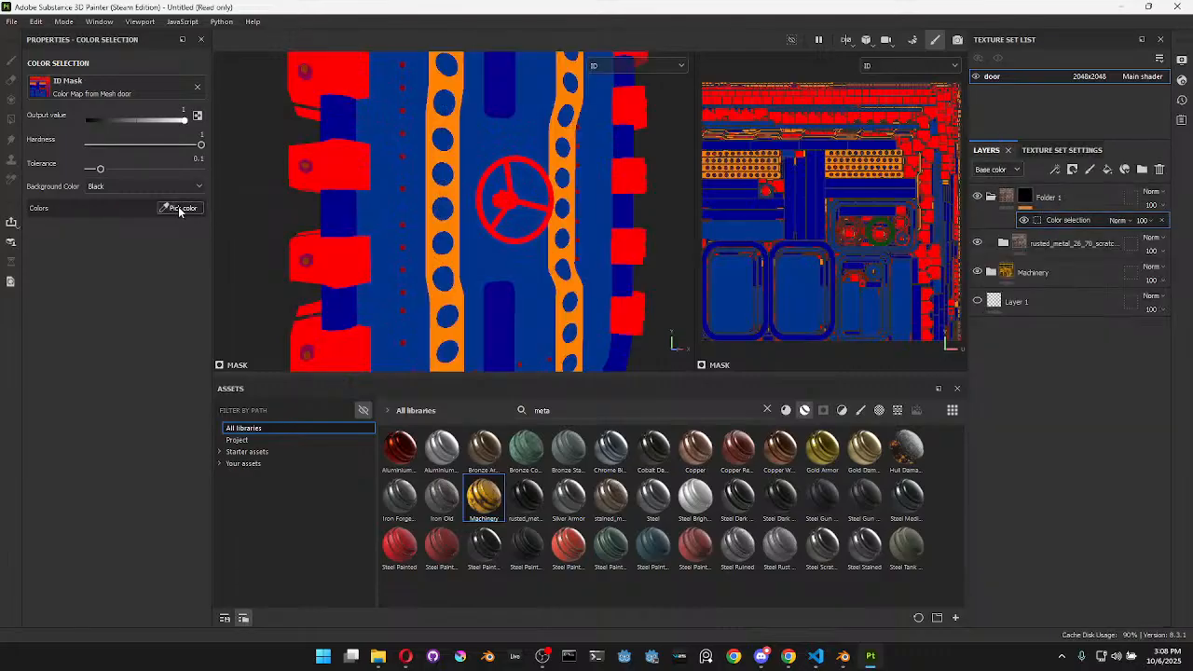
left_click(509, 140)
left_click_drag(657, 253, 658, 201, "alt")
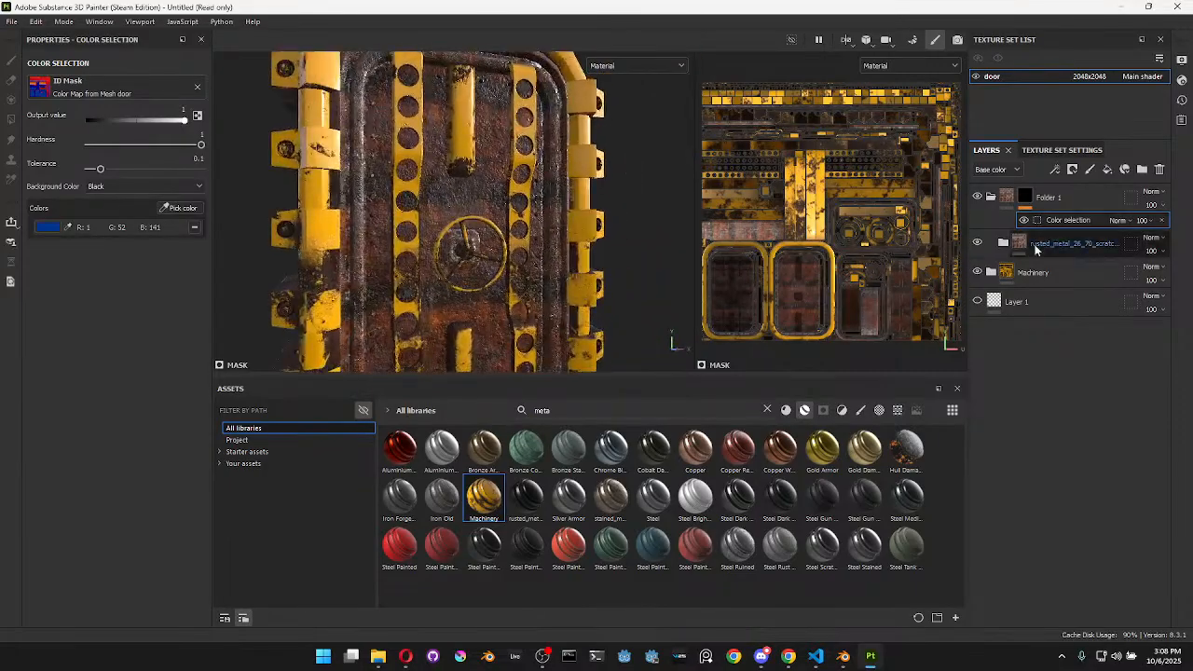
Set the tiling of the rusted_metal_26_70 fill layer inside the rusted metal folder to 2.34
left_click(1003, 243)
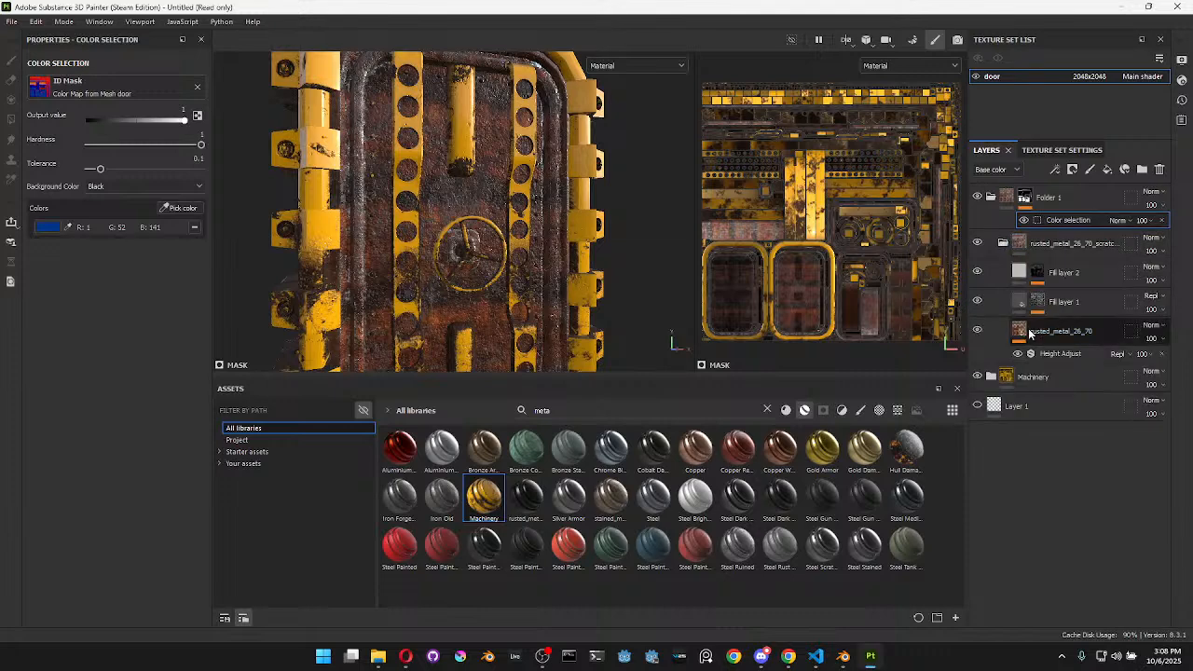
left_click(1061, 331)
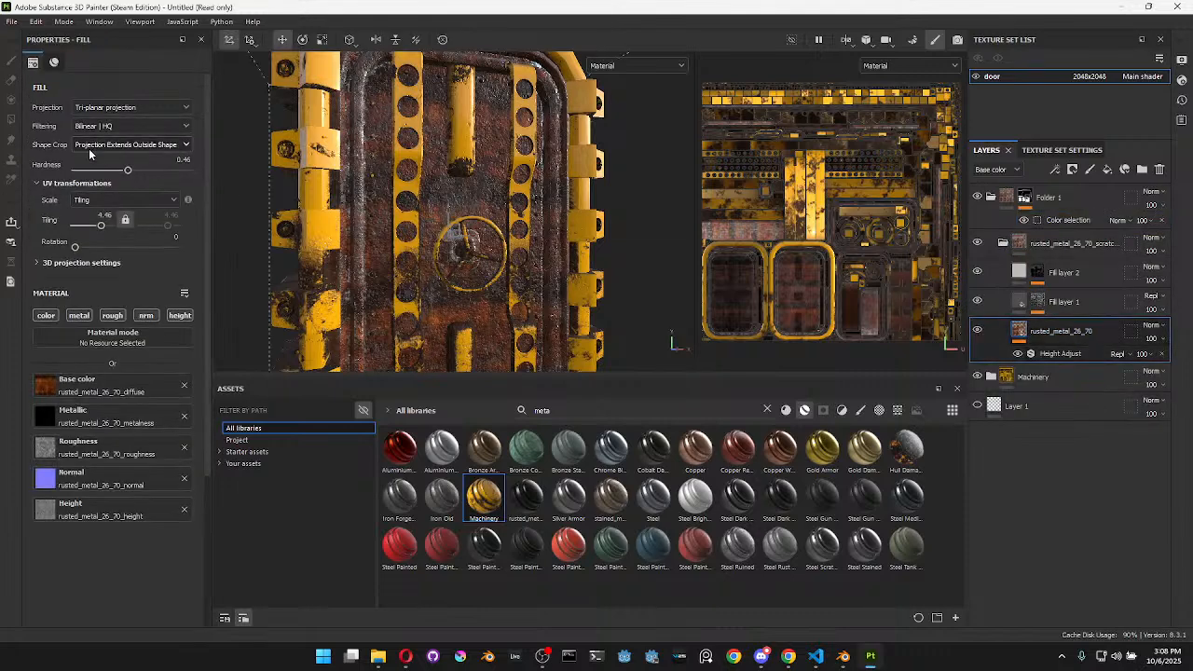
left_click_drag(97, 228, 99, 226)
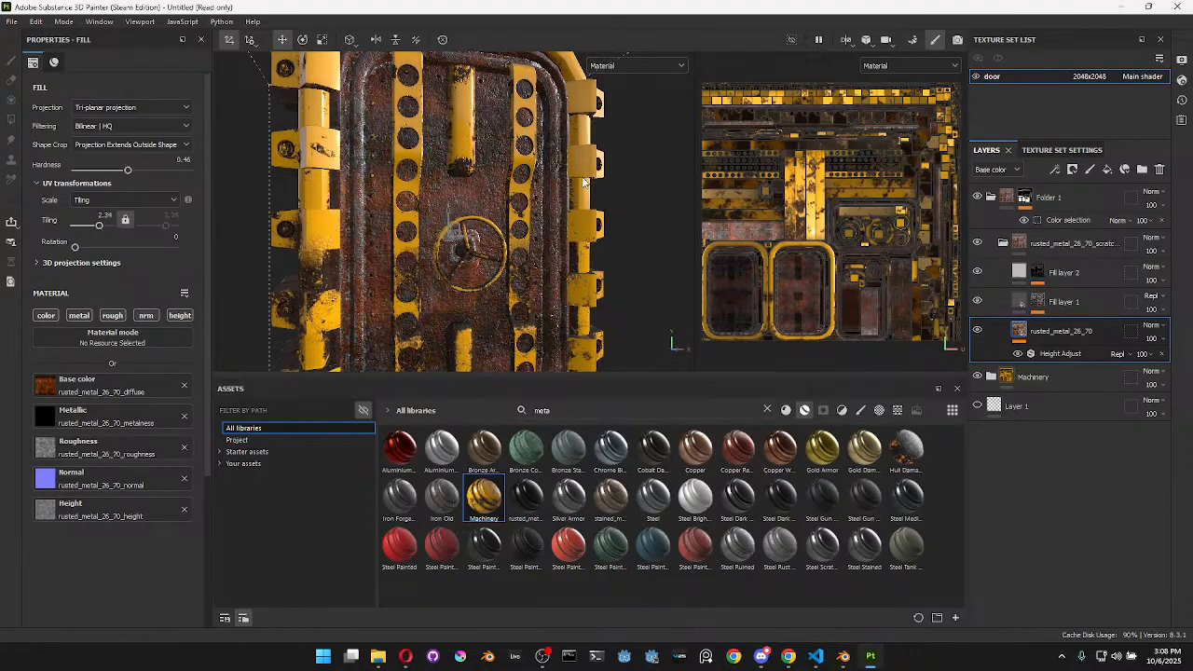
scroll(567, 213, "down", 2)
scroll(568, 214, "up", 5)
scroll(562, 212, "down", 3)
left_click_drag(545, 228, 569, 189, "alt")
Add the red of the hinge blocks from the ID map to Folder 1's mask color selection
left_click(992, 197)
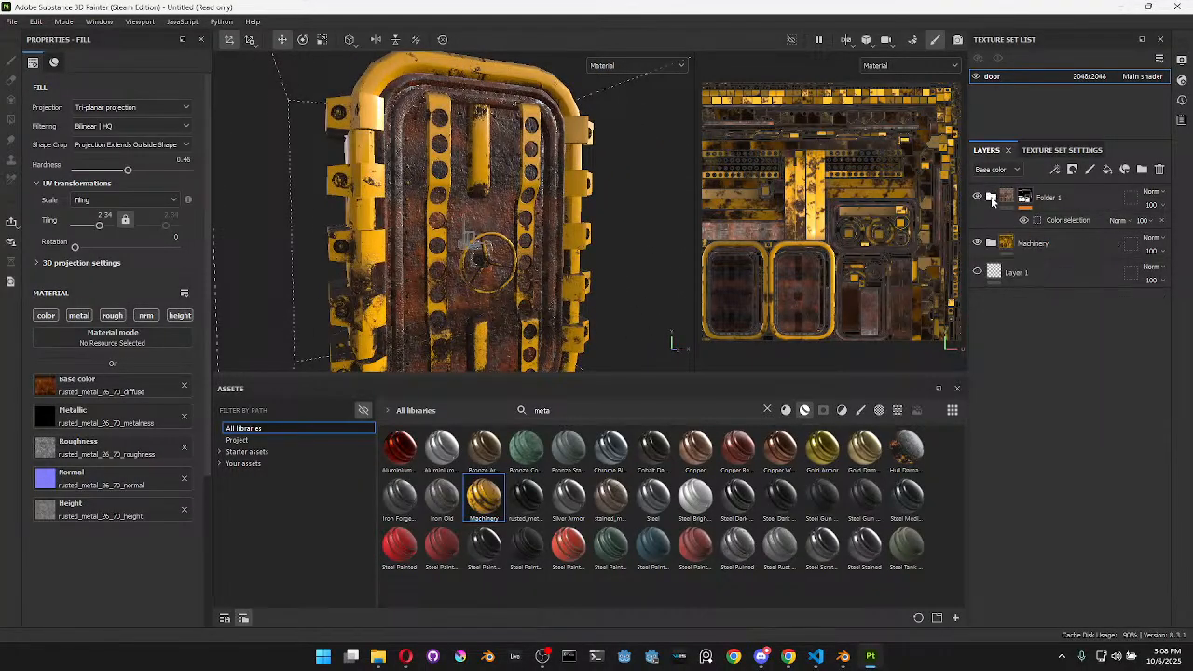
left_click(992, 198)
left_click(1062, 220)
left_click(178, 207)
left_click(381, 192)
left_click_drag(616, 248, 546, 209, "alt")
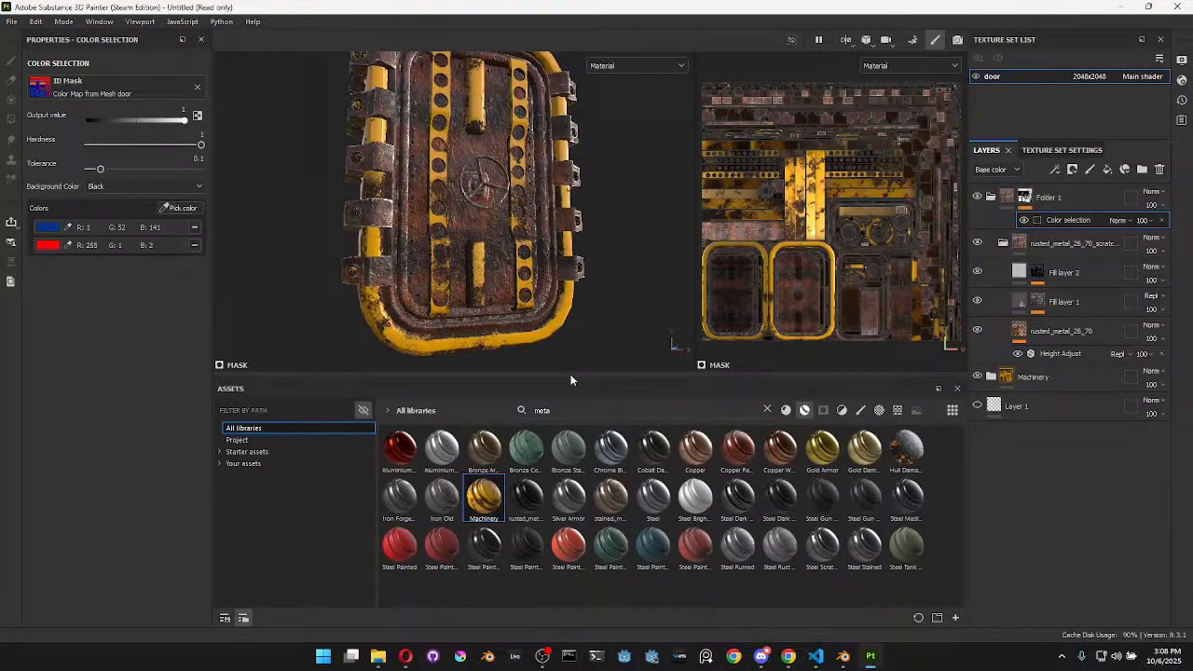
Enlarge the viewports and examine how the masked rusted metal covers the door from several angles
left_click_drag(567, 379, 564, 457)
scroll(481, 149, "up", 4)
left_click_drag(499, 148, 644, 266, "alt")
left_click_drag(373, 245, 514, 277, "alt")
scroll(424, 250, "down", 3)
scroll(450, 257, "up", 4)
scroll(501, 229, "down", 5)
scroll(546, 277, "up", 2)
Add a fill layer above the rusted metal folder inside Folder 1 with base color 972323
left_click(1003, 242)
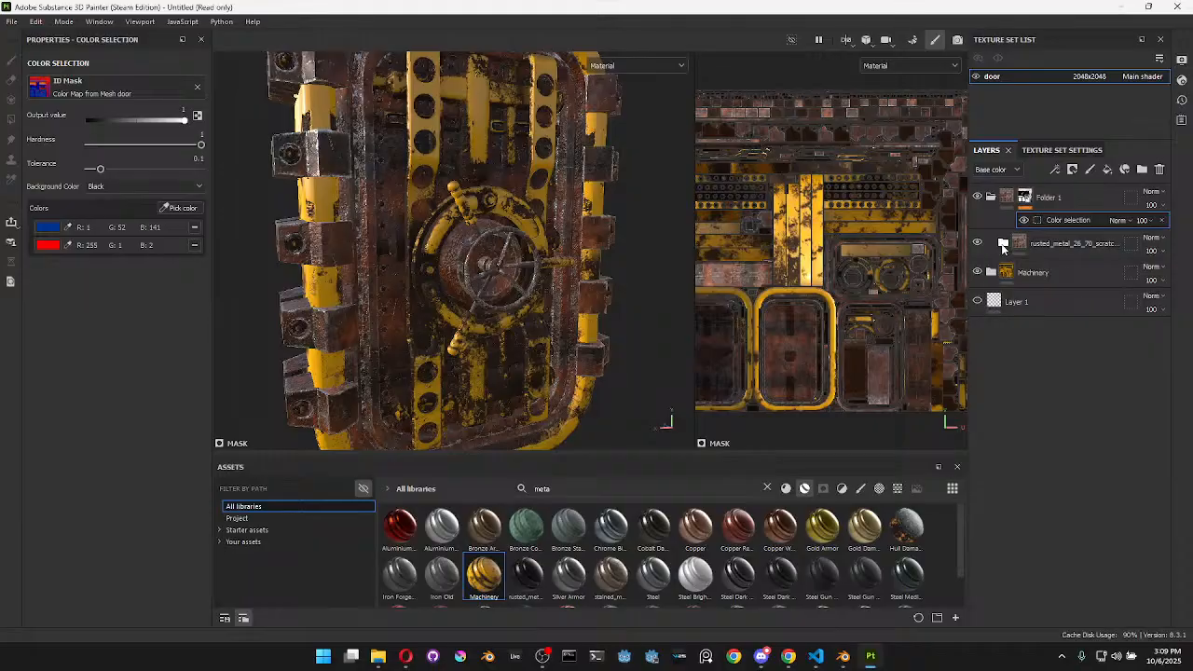
left_click(1072, 244)
left_click(1107, 169)
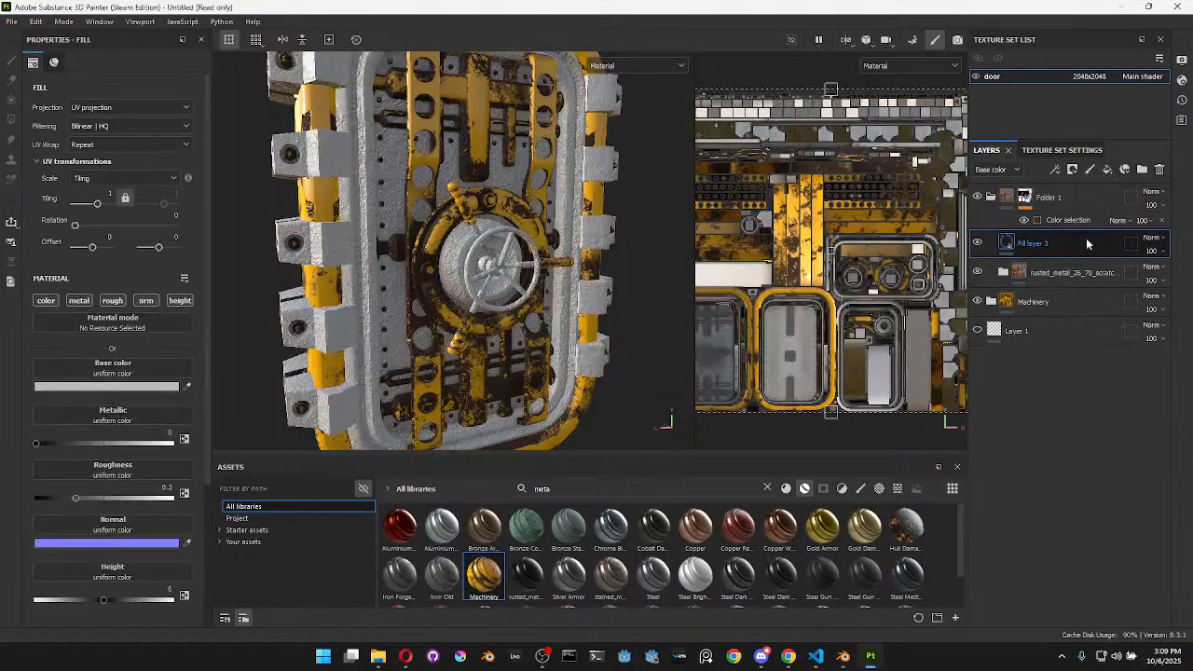
left_click(120, 387)
left_click_drag(213, 519, 238, 492)
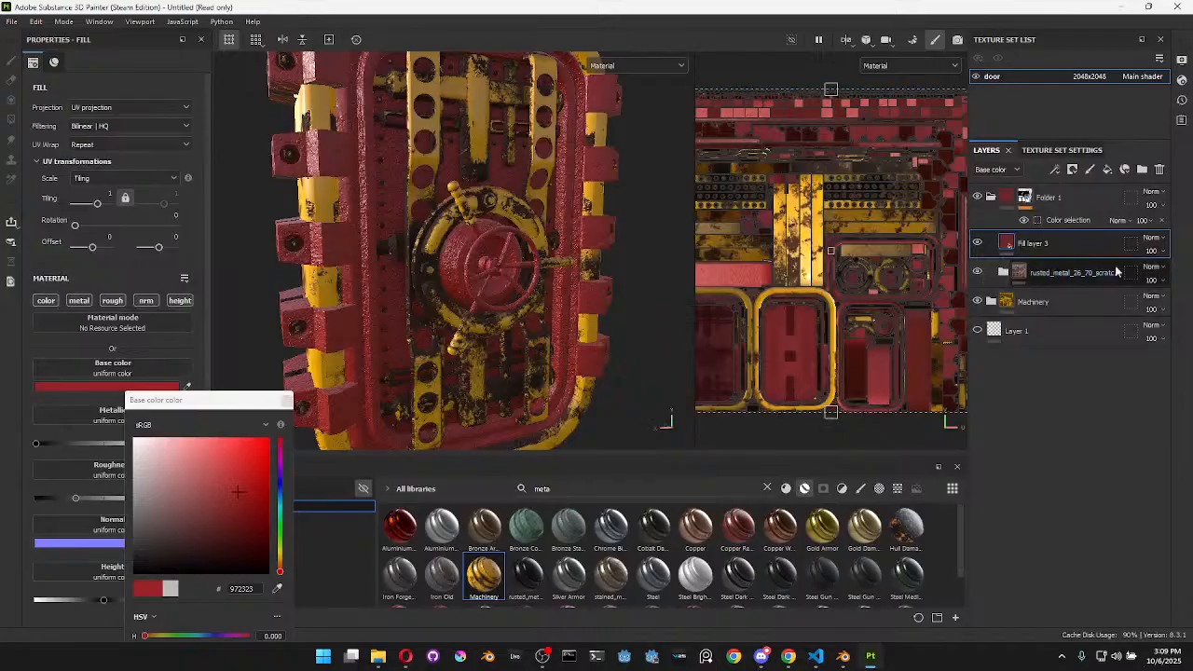
Set the Height channel blending mode of Fill layer 3 to Replace
left_click(996, 170)
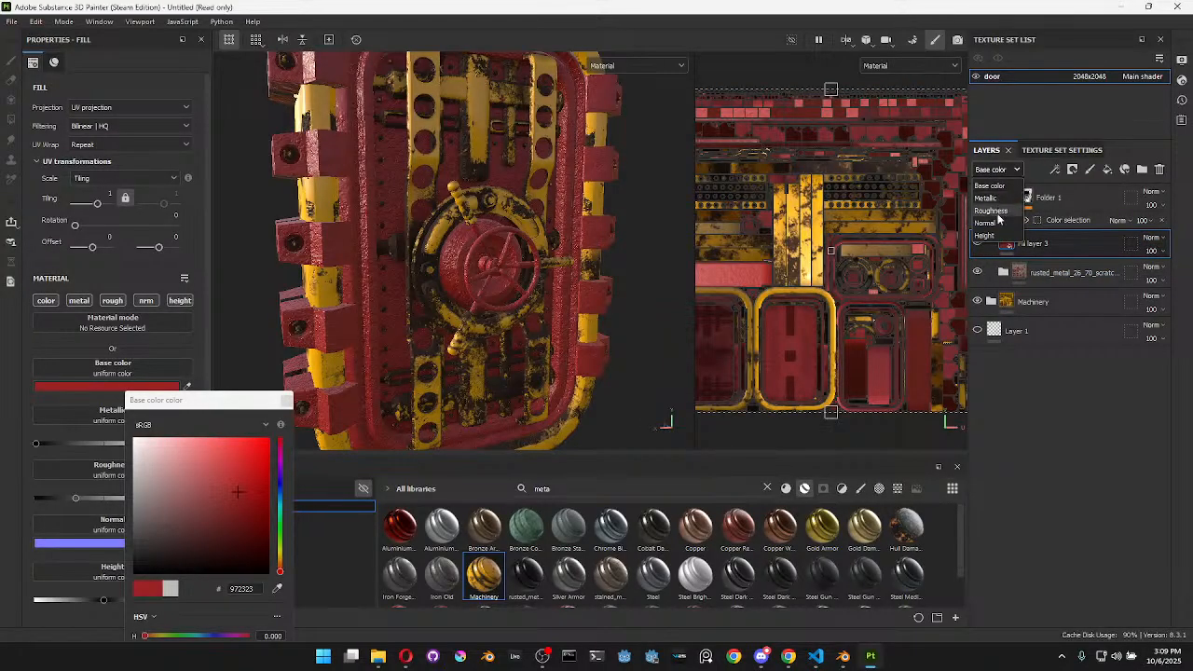
left_click(987, 236)
left_click(1152, 238)
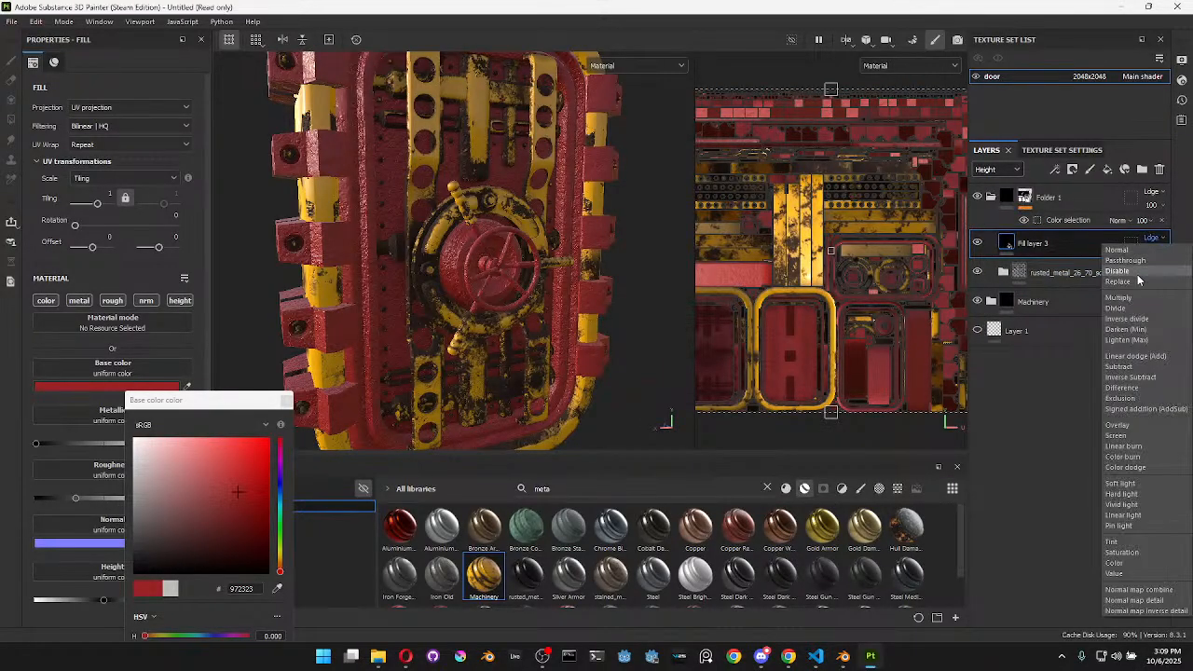
left_click(1139, 282)
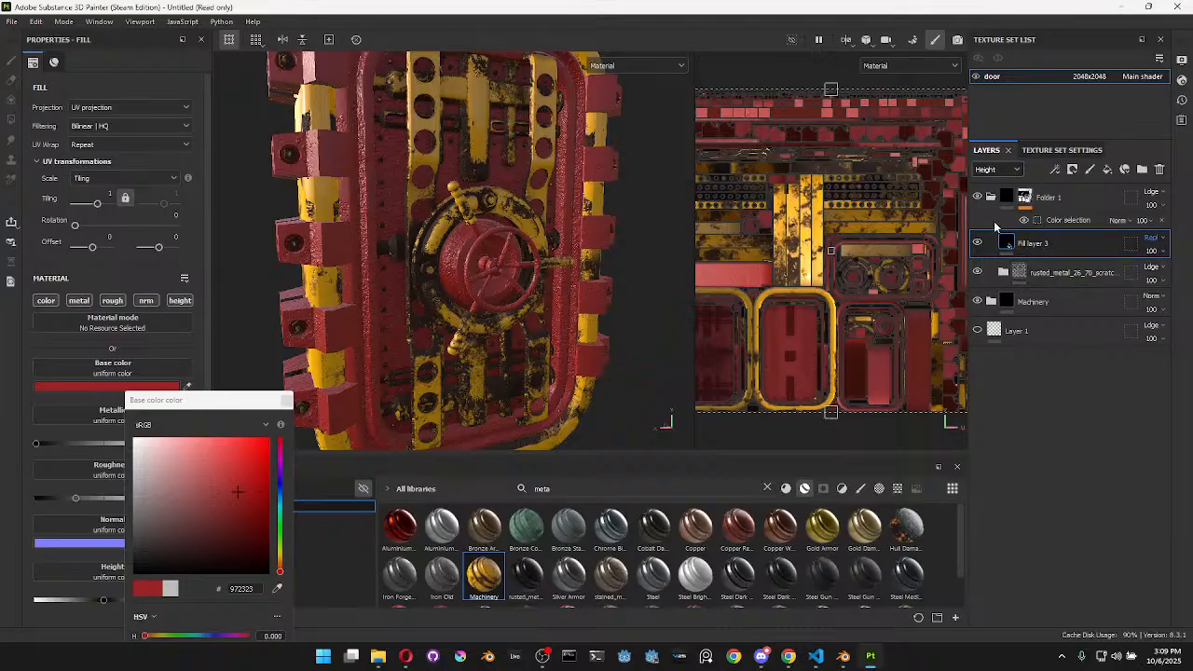
scroll(414, 247, "up", 5)
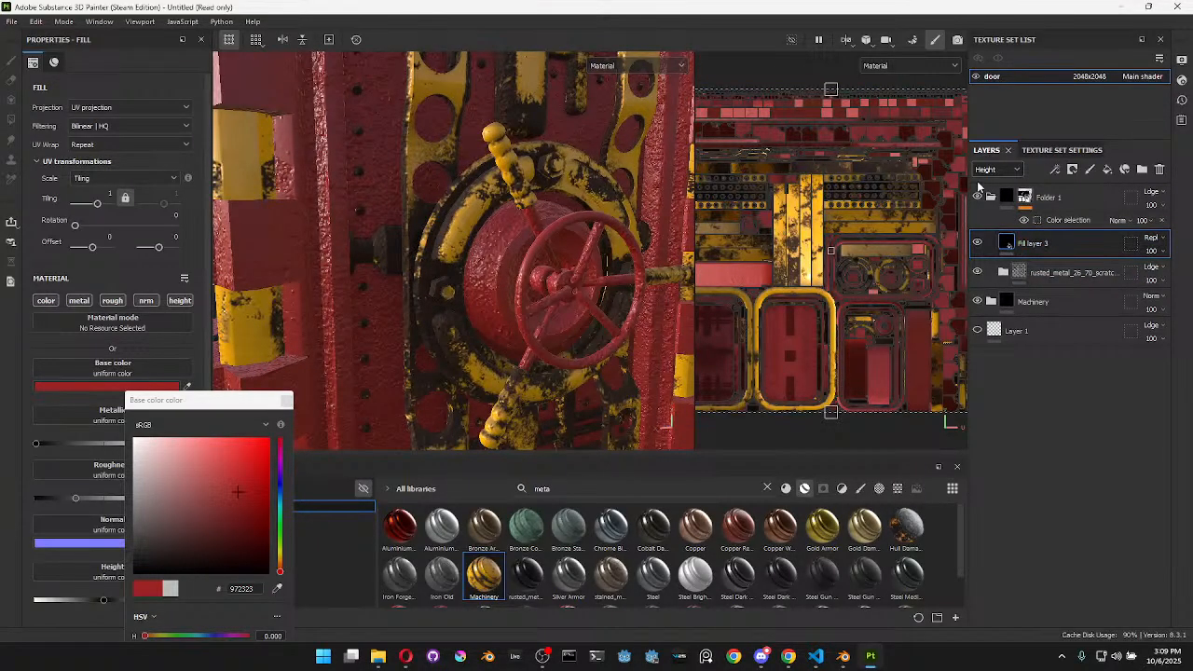
Set the Normal channel blending mode of Fill layer 3 to Replace and toggle the layer's visibility to compare
left_click(997, 169)
left_click(994, 222)
left_click(1152, 237)
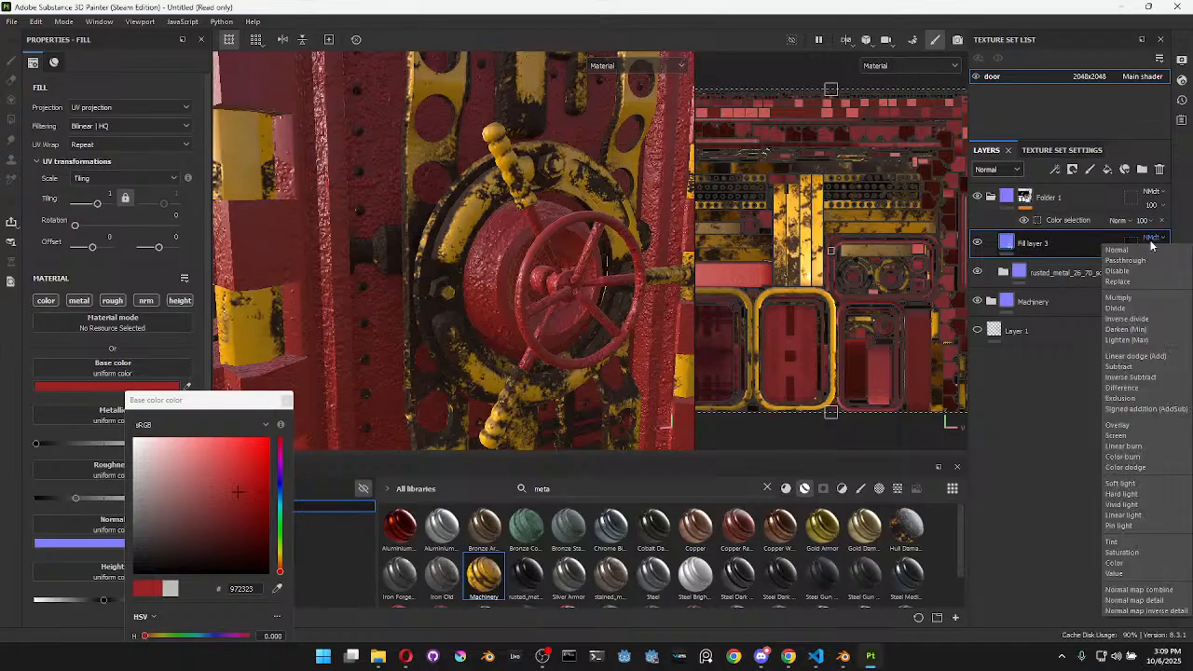
left_click(1125, 283)
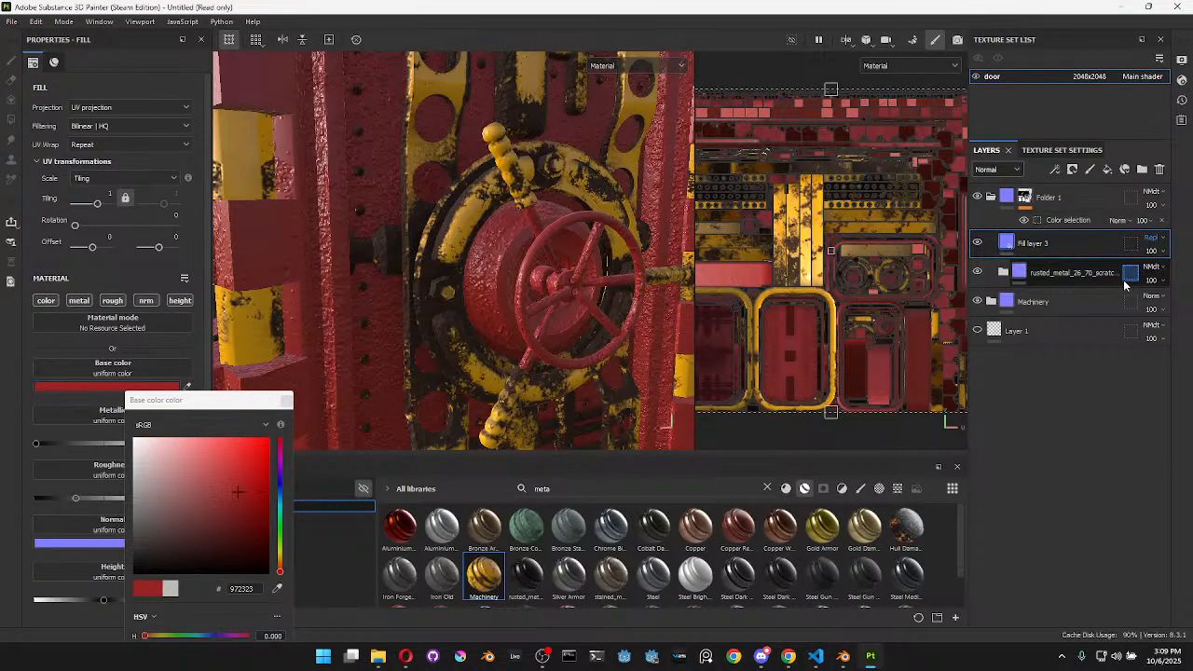
left_click(977, 243)
left_click(977, 243)
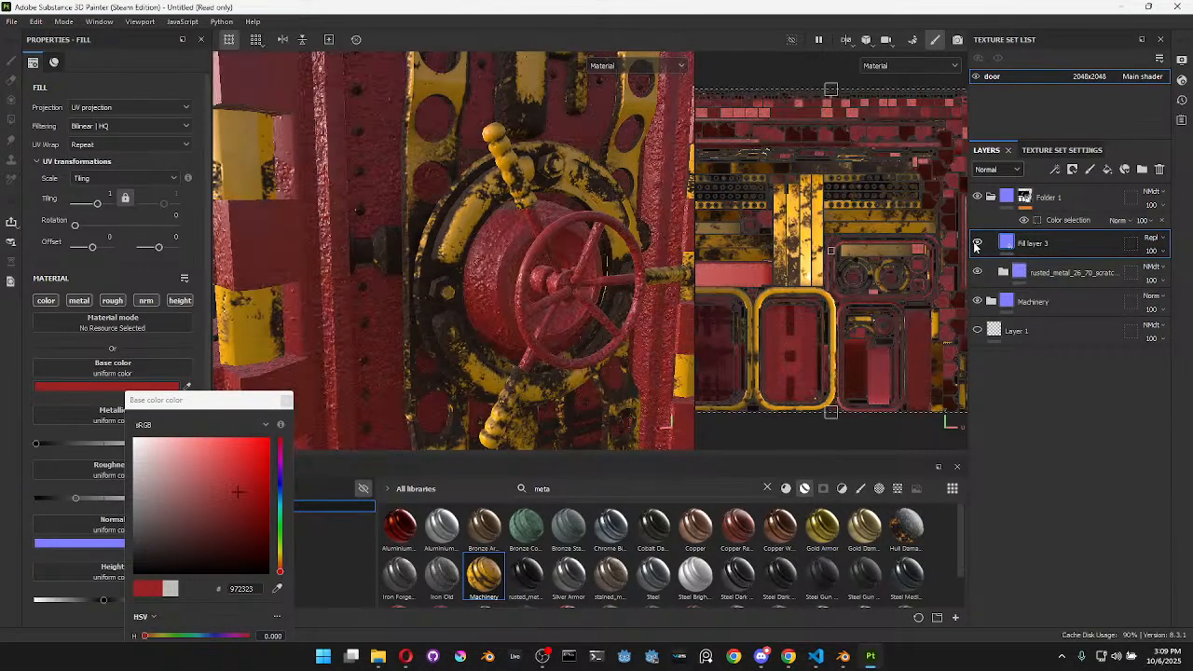
Show the Roughness channel in the layer stack and toggle the Machinery folder's visibility to check its influence
left_click(1009, 171)
left_click(998, 211)
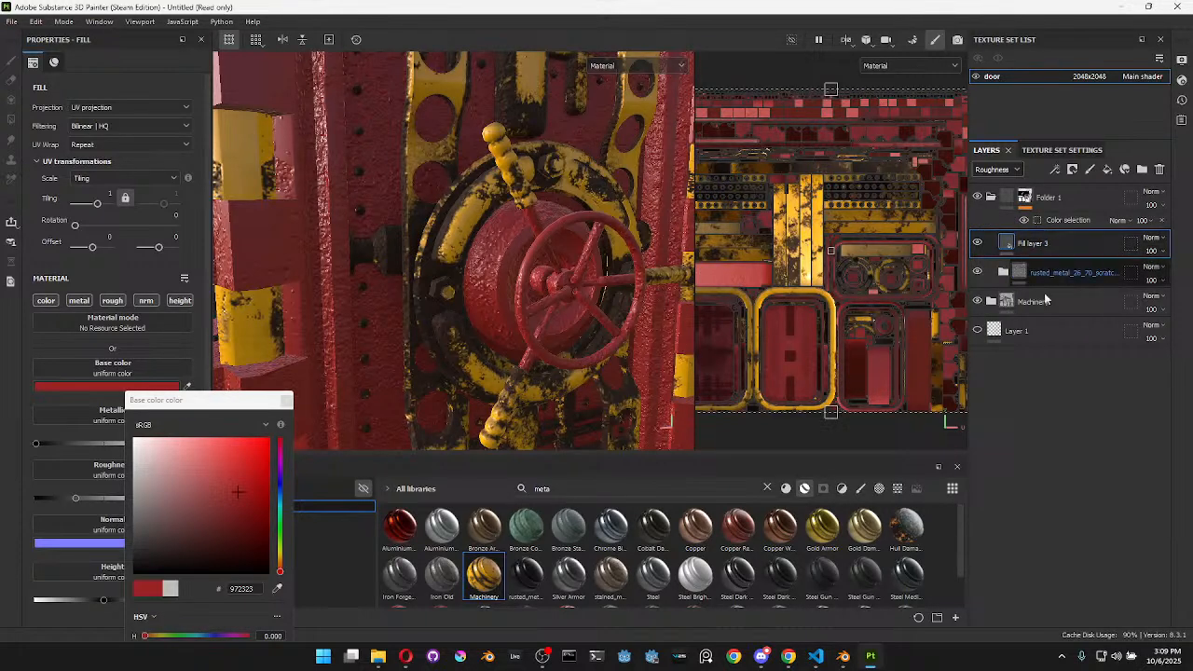
left_click(977, 302)
left_click(977, 302)
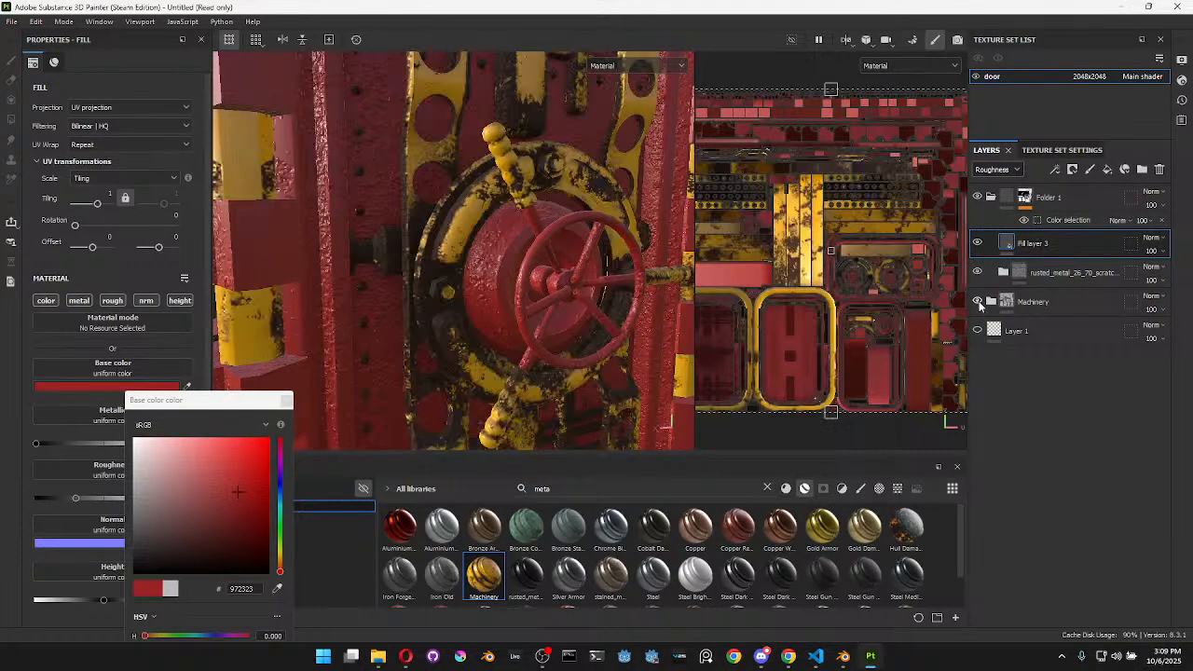
left_click(977, 302)
left_click(977, 303)
Set the Height channel blending mode of Folder 1 to Replace and check the surface around the wheel
left_click(1063, 199)
left_click(1014, 169)
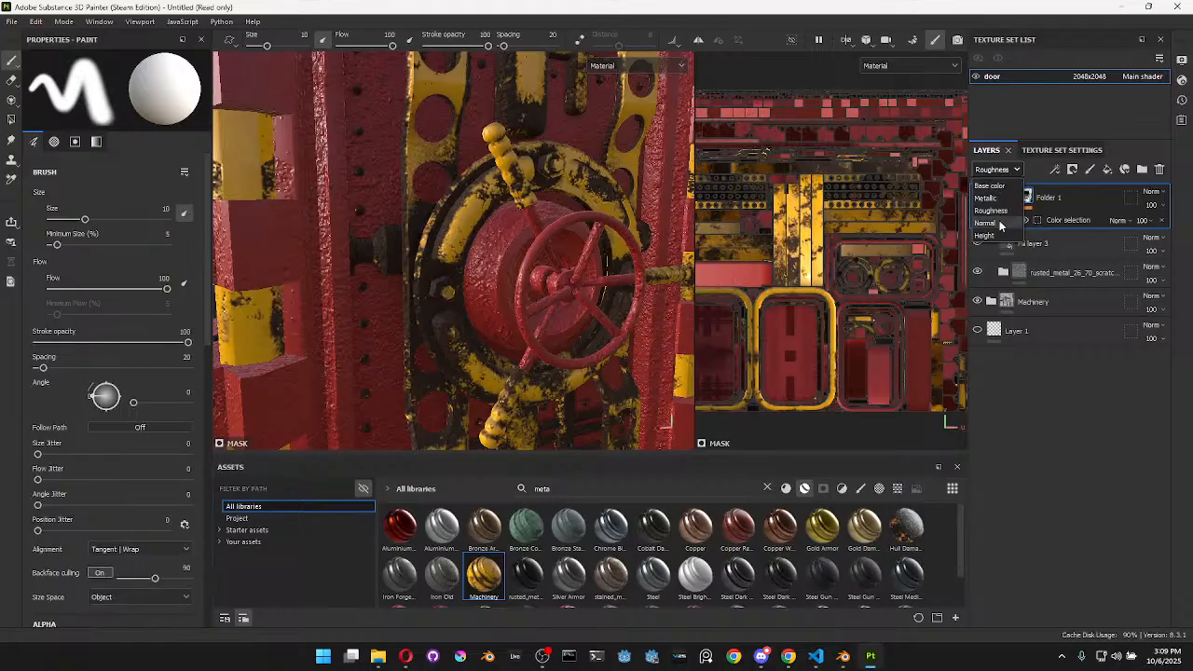
left_click(998, 236)
left_click(1153, 239)
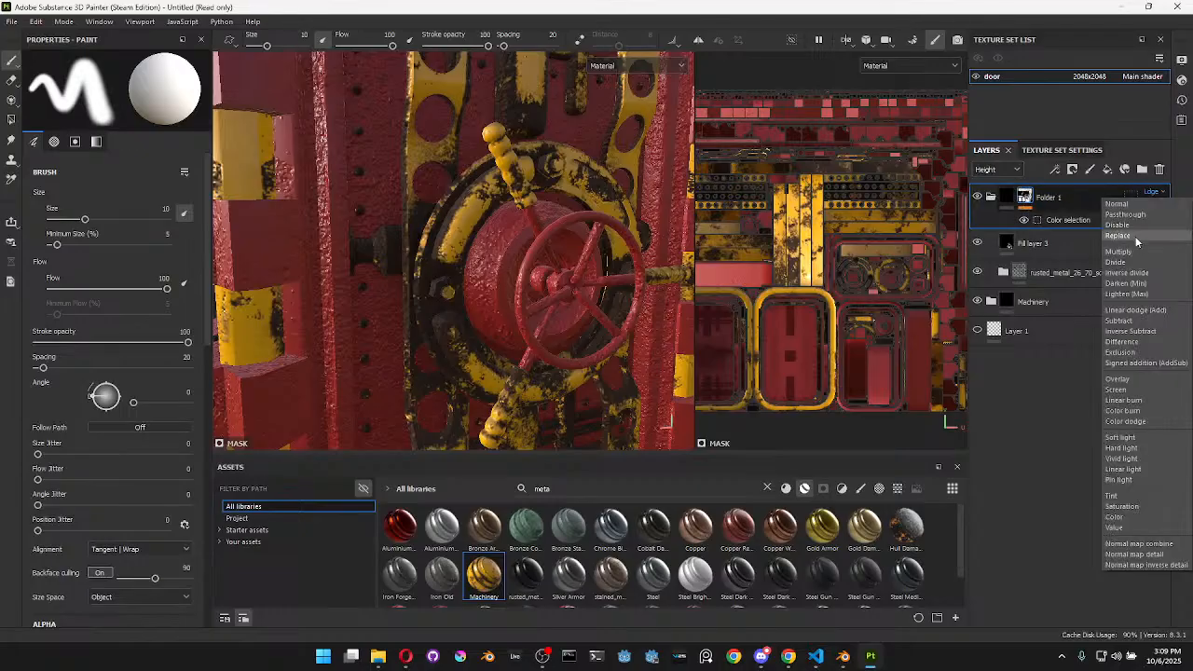
left_click(1134, 243)
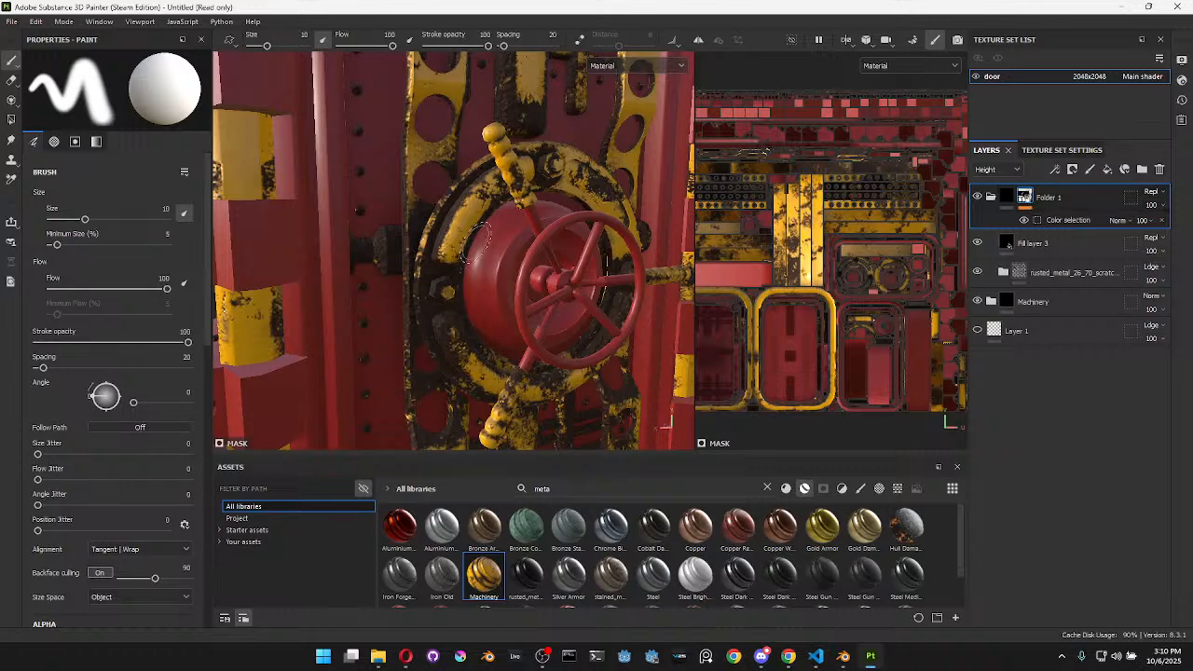
scroll(486, 224, "down", 2)
scroll(494, 219, "up", 1)
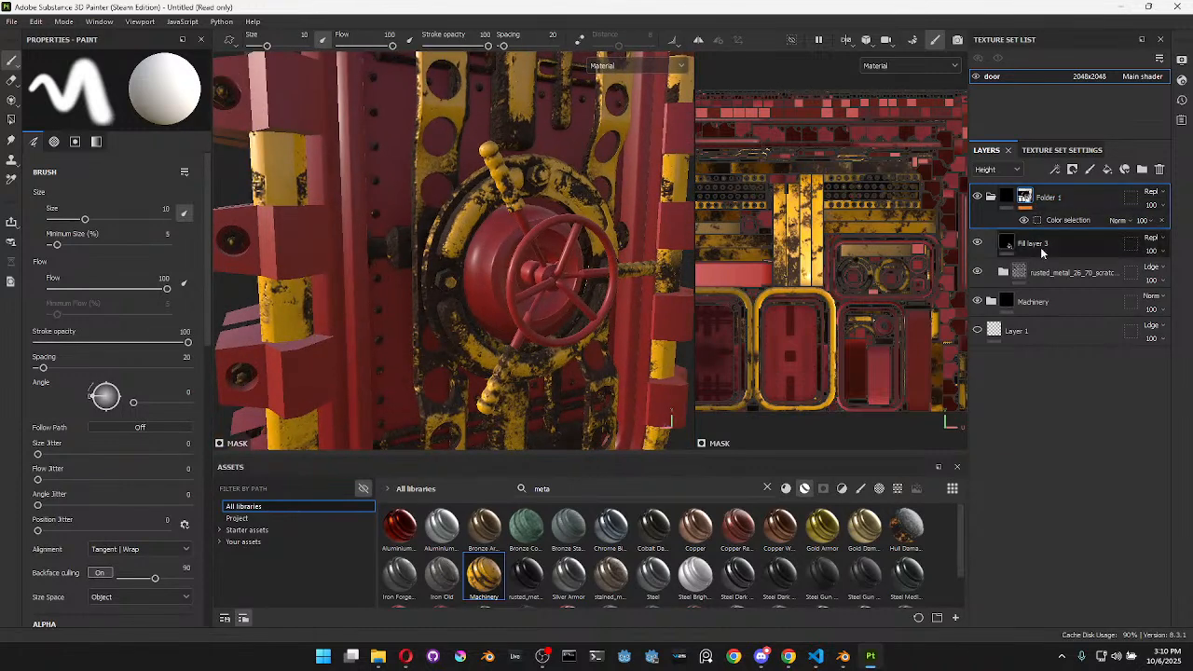
Toggle Fill layer 3's visibility to compare, and return the layer stack to the Base color channel
left_click(975, 246)
left_click(979, 248)
left_click(998, 169)
left_click(1000, 188)
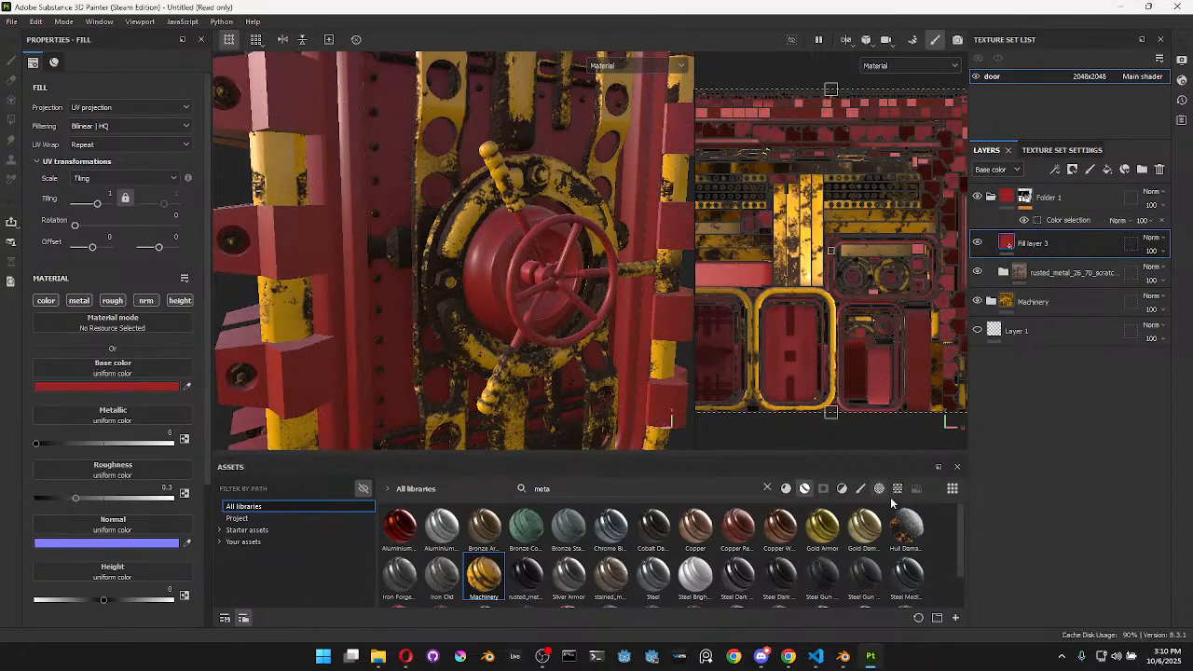
Search the smart materials for "paint"
left_click(740, 490)
type("priplsat")
key("BackSpace")
key("BackSpace")
key("BackSpace")
key("BackSpace")
type("aint")
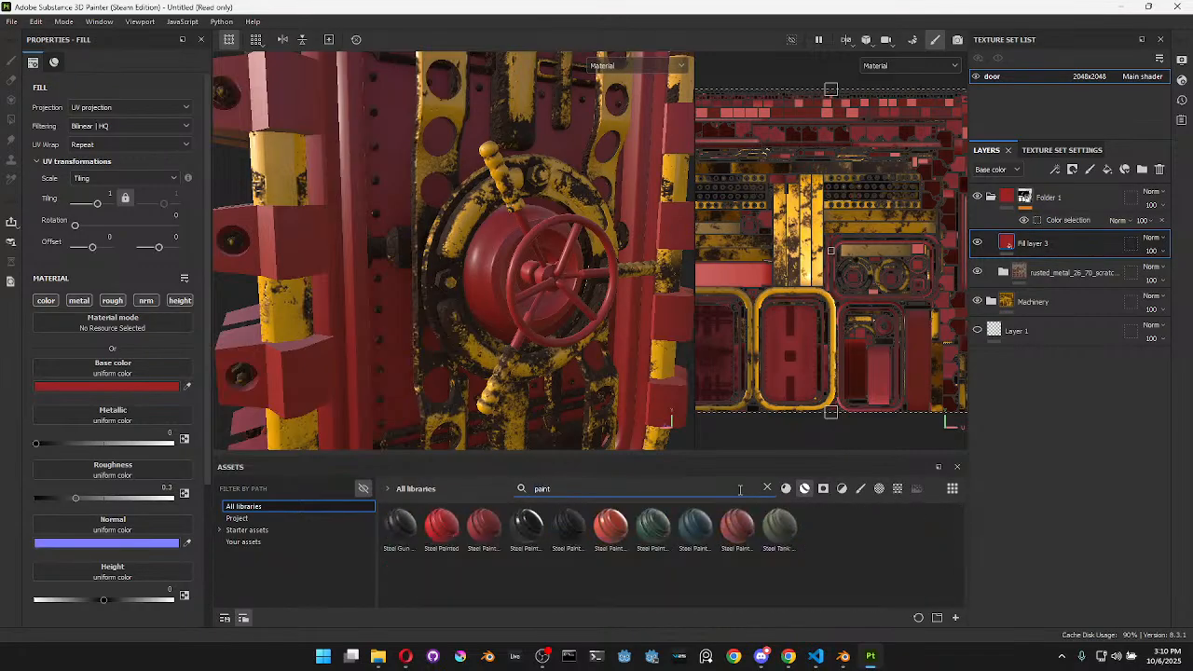
Hide Fill layer 3, add the Steel Painted Scraped Dirty smart material above it in Folder 1, and toggle it to compare
mouse_move(601, 527)
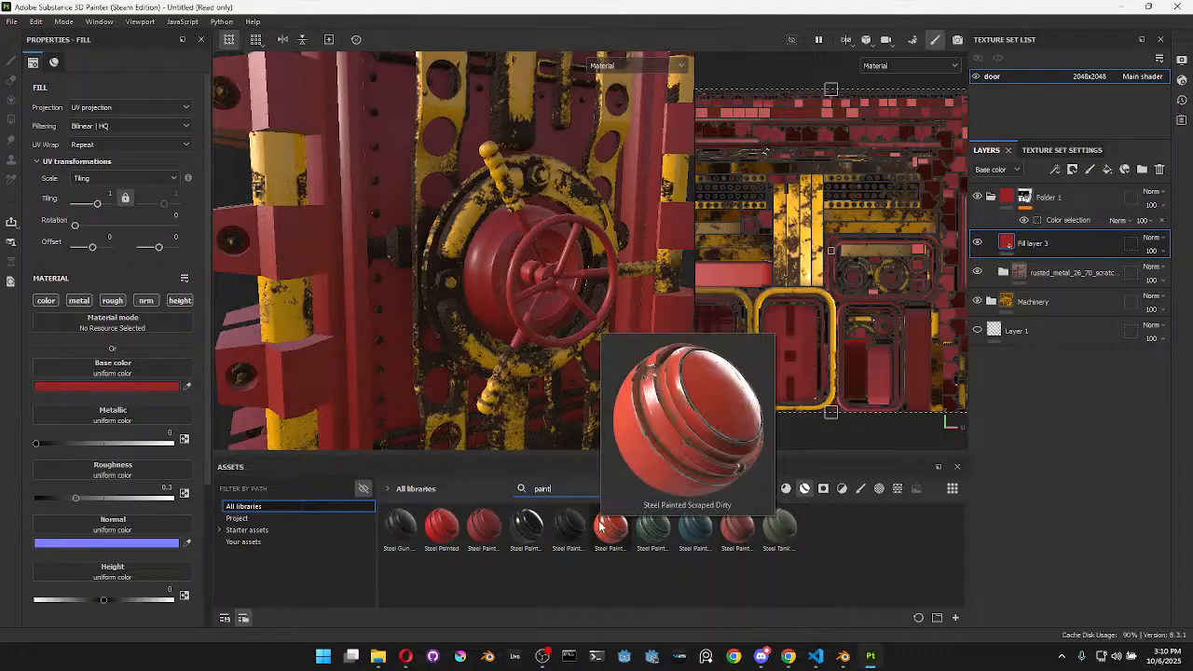
left_click(978, 243)
mouse_move(614, 530)
left_mouse_down()
mouse_move(792, 454)
mouse_move(1026, 227)
left_mouse_up()
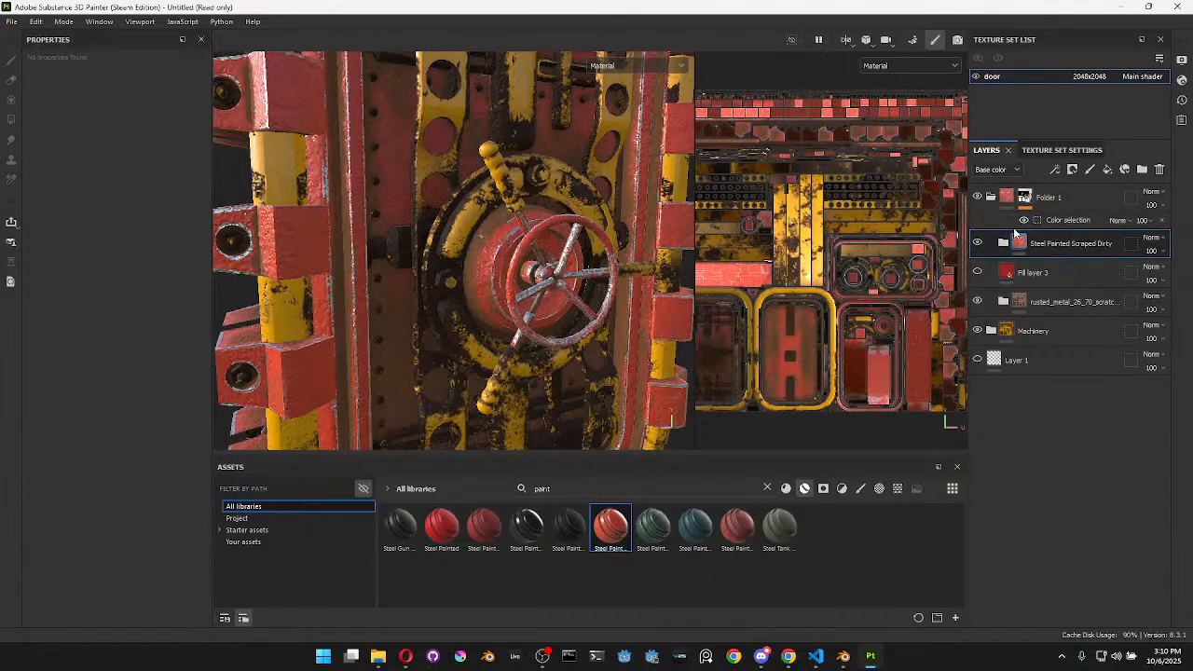
left_click(978, 244)
left_click(978, 244)
left_click(978, 244)
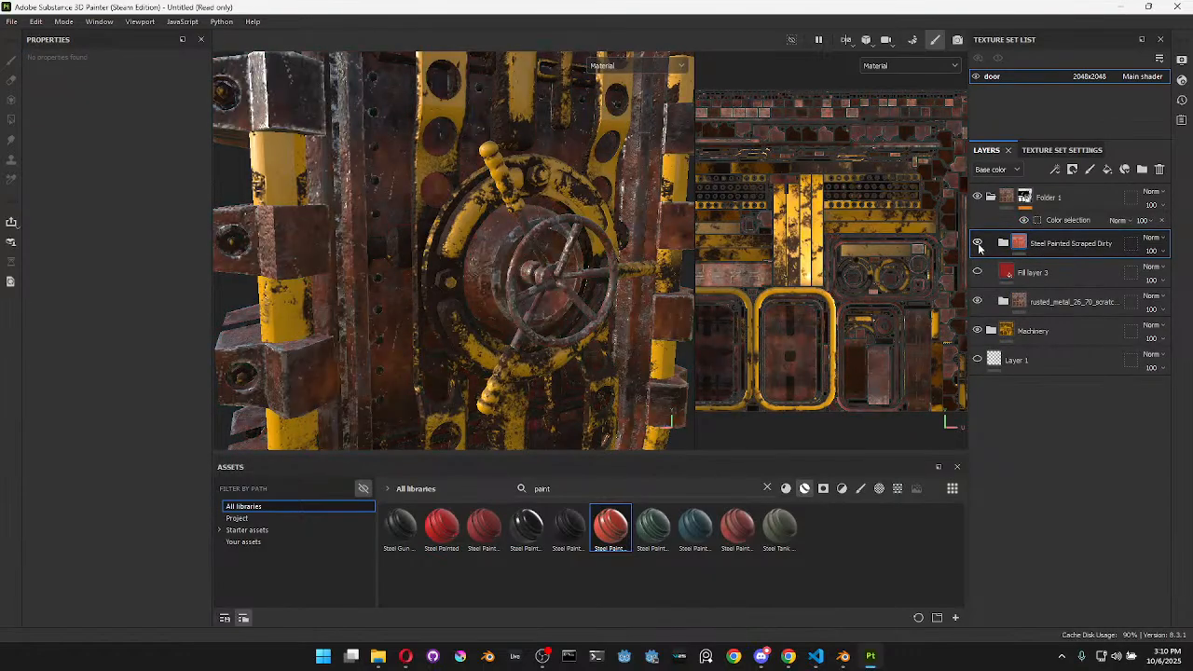
left_click(978, 244)
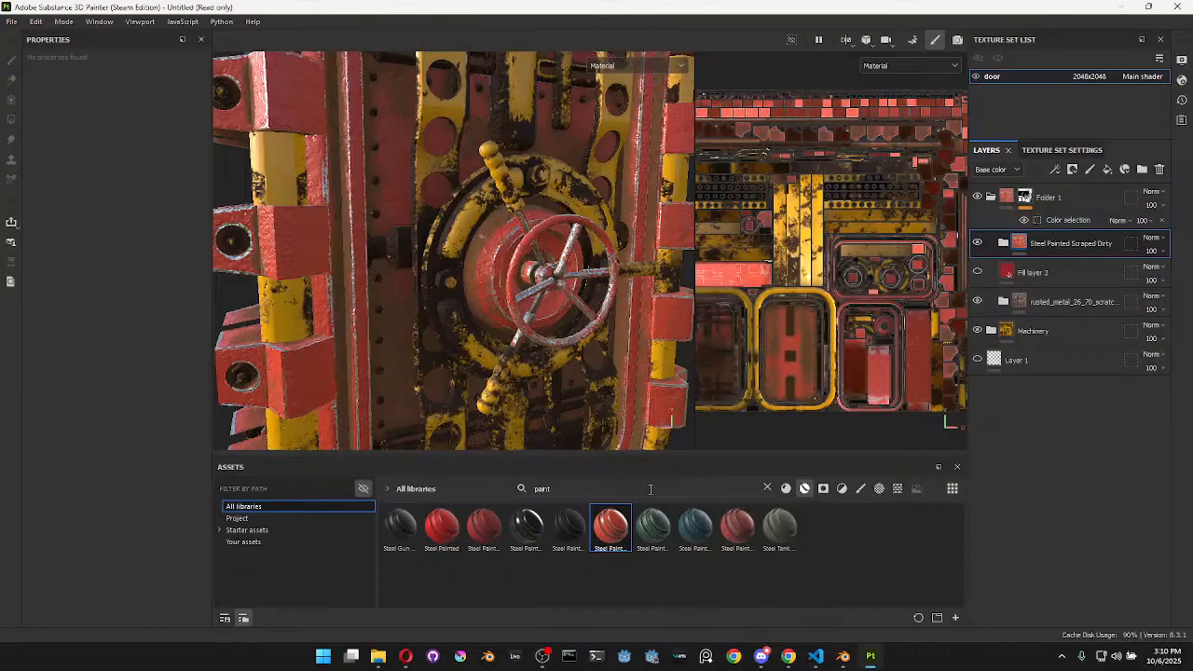
Add the Steel Painted Worn smart material at the top of Folder 1 and compare it with Steel Painted Scraped Dirty, leaving the latter hidden
mouse_move(733, 530)
left_mouse_down()
mouse_move(1059, 245)
mouse_move(1040, 229)
left_mouse_up()
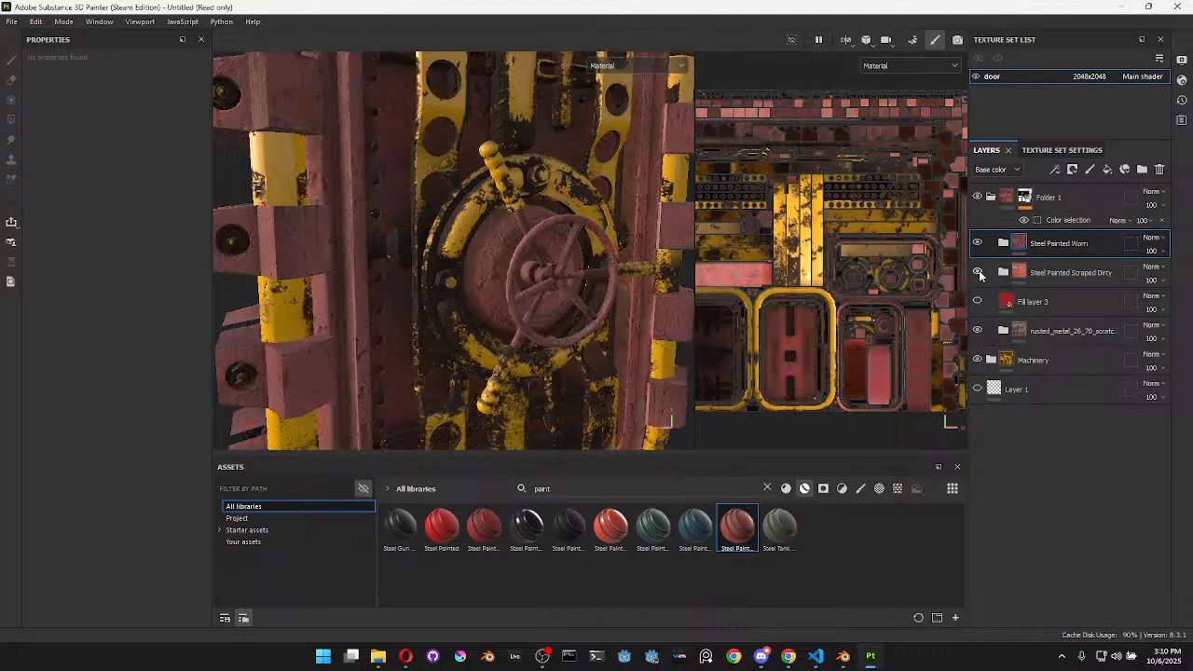
left_click_drag(487, 309, 499, 289, "alt")
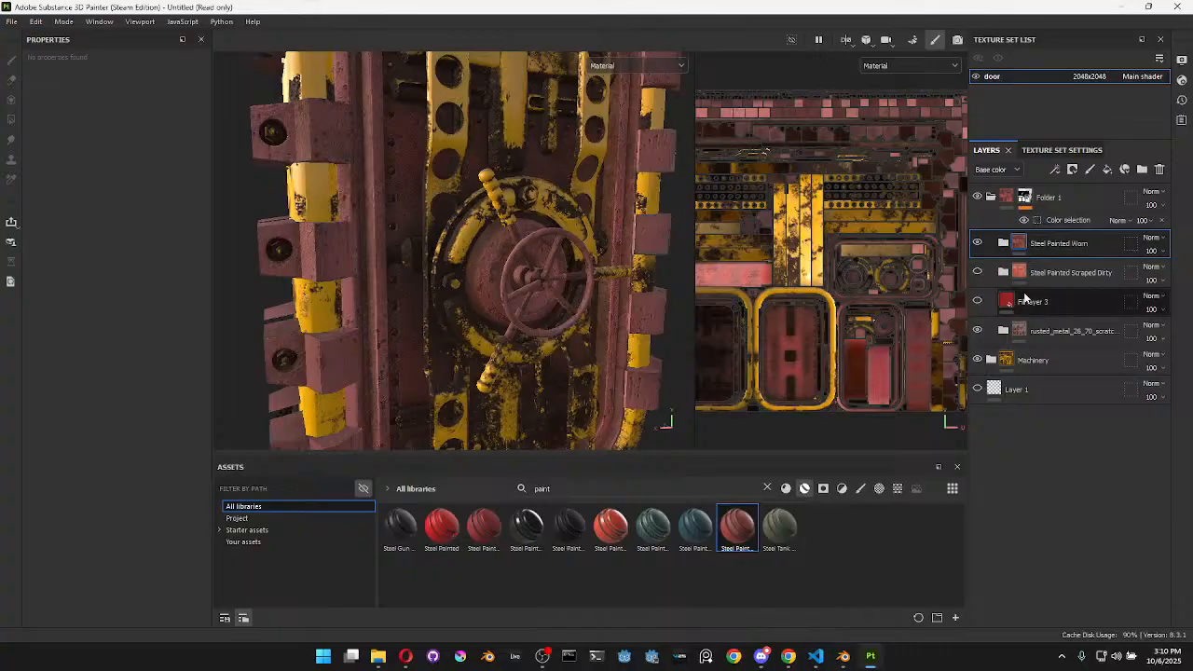
left_click(978, 272)
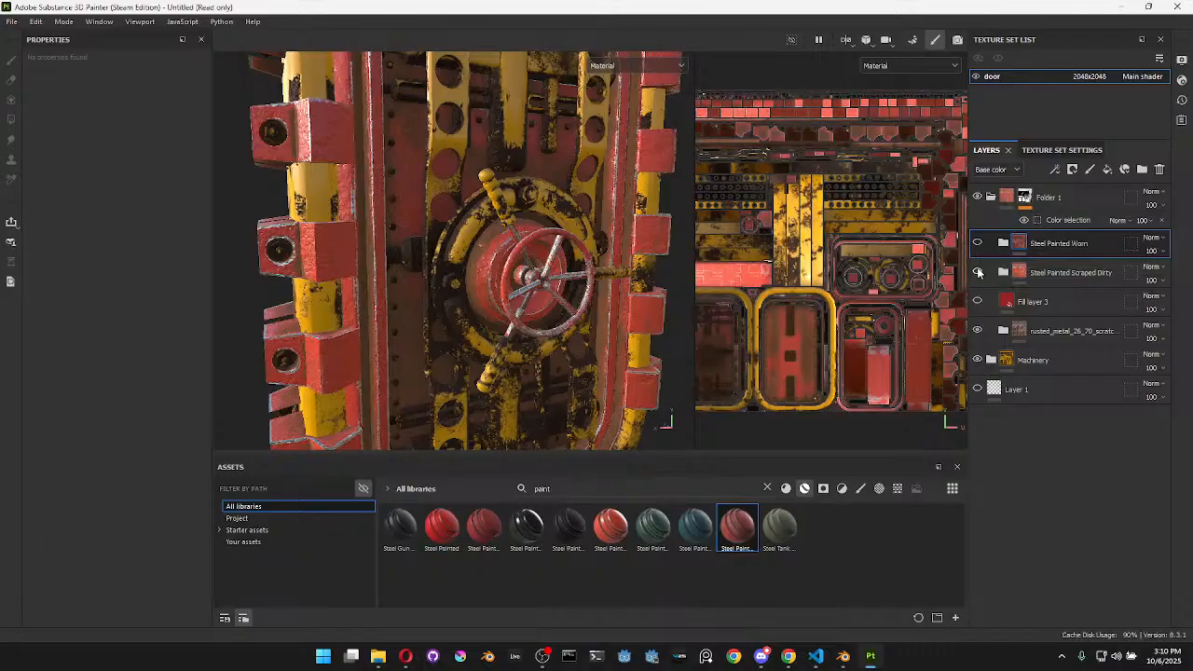
left_click(978, 272)
left_click(978, 243)
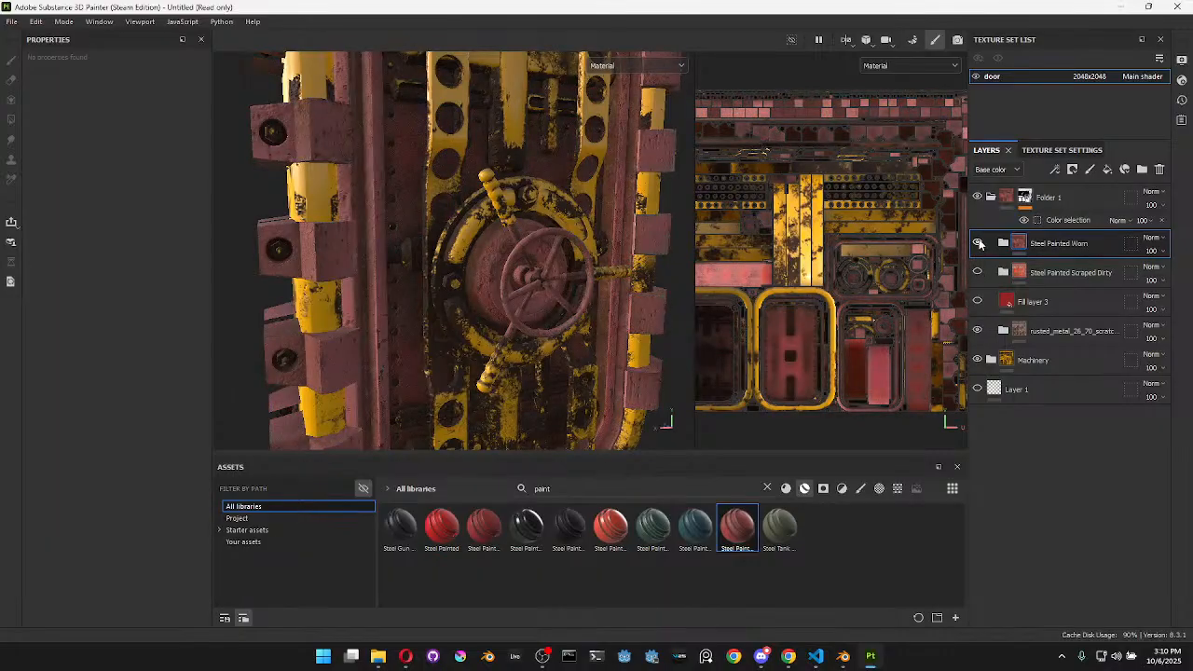
In Steel Painted Worn, set the base color of the Paint folder's Shiny Paint layer to A51717, and collapse the material
left_click(1003, 243)
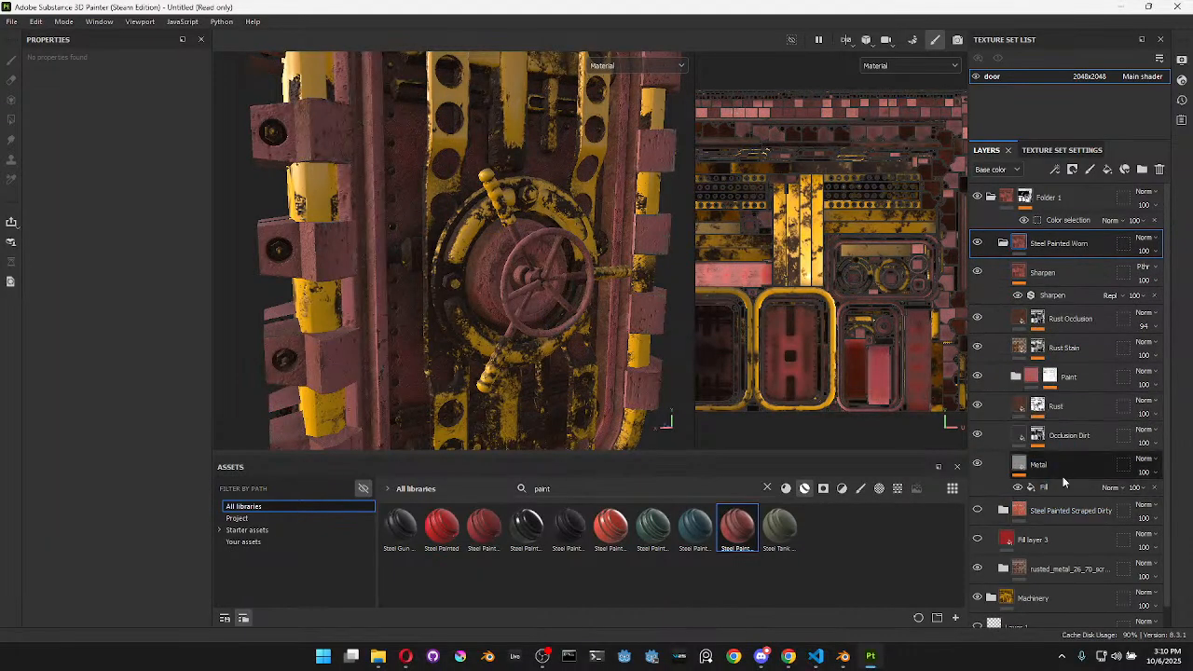
left_click(1051, 487)
left_click(1047, 467)
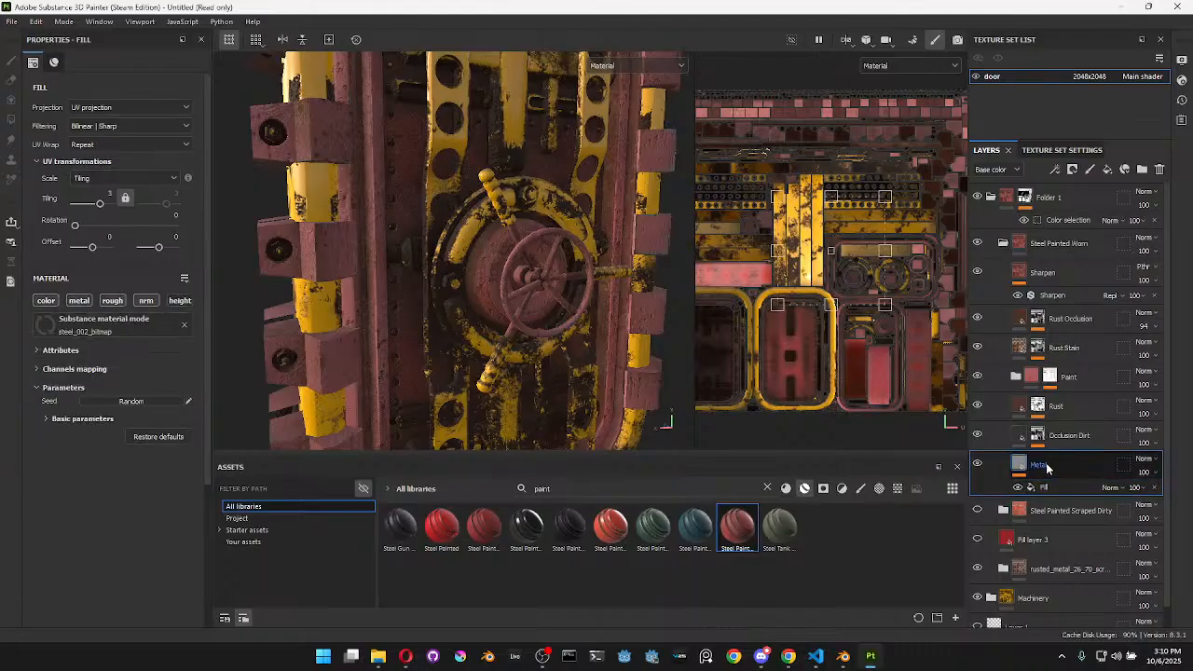
left_click(1023, 385)
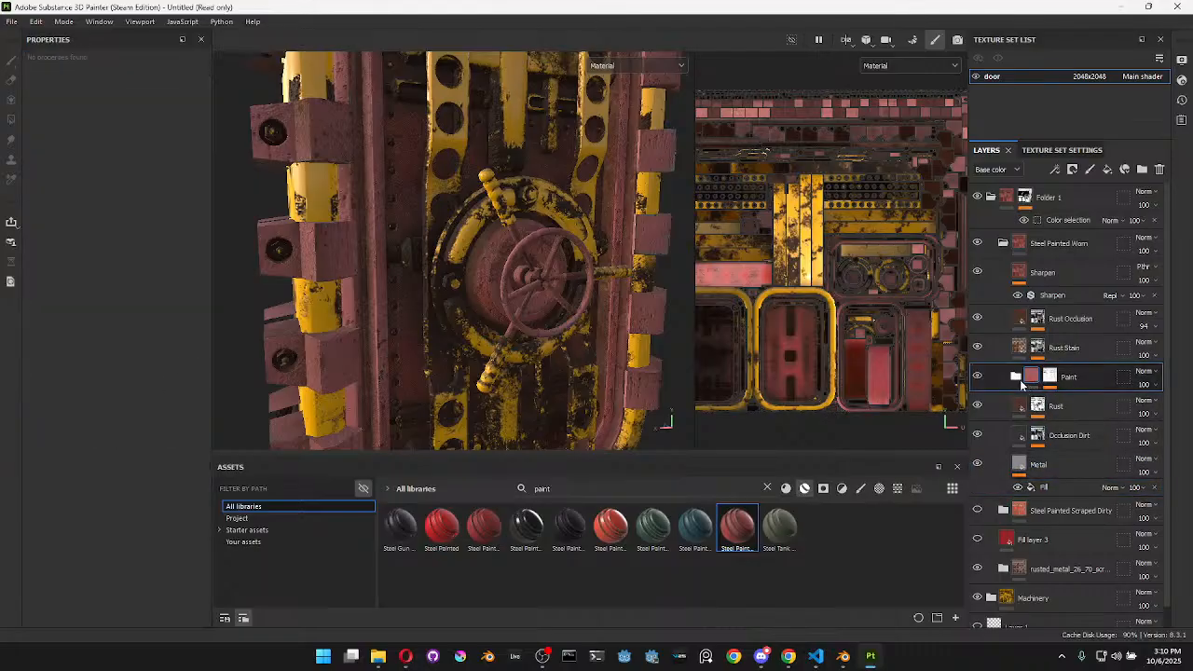
left_click(1017, 378)
left_click(1059, 481)
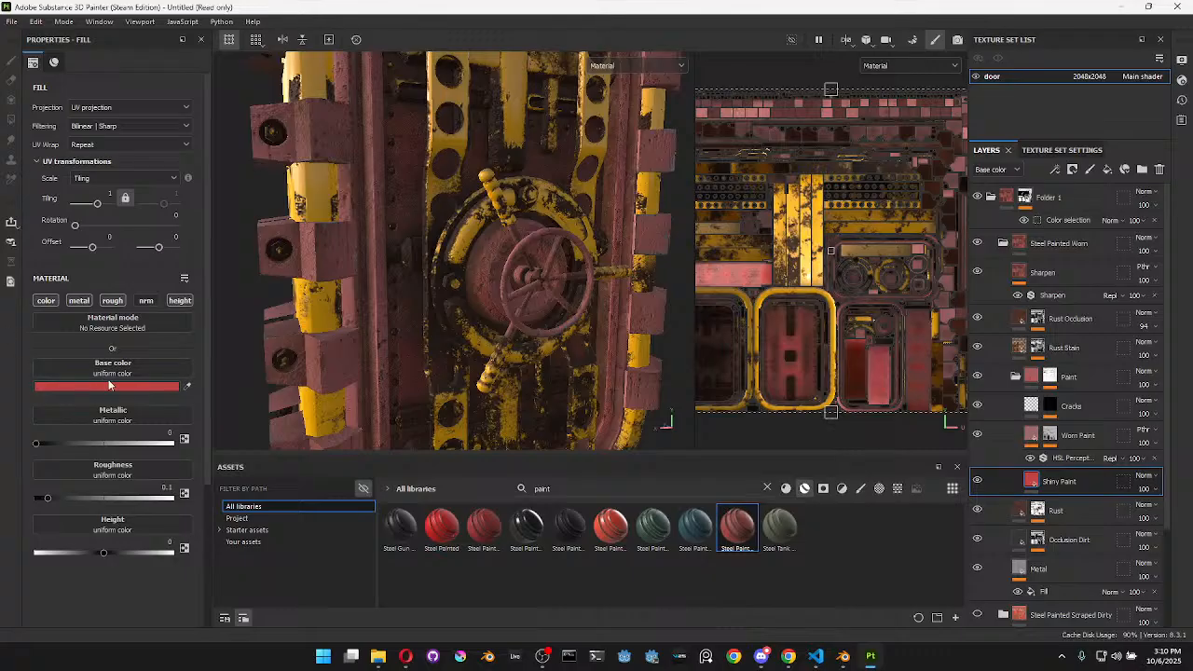
left_click(108, 384)
left_click(235, 472)
mouse_move(235, 475)
left_mouse_down()
mouse_move(249, 480)
mouse_move(249, 520)
mouse_move(250, 485)
left_mouse_up()
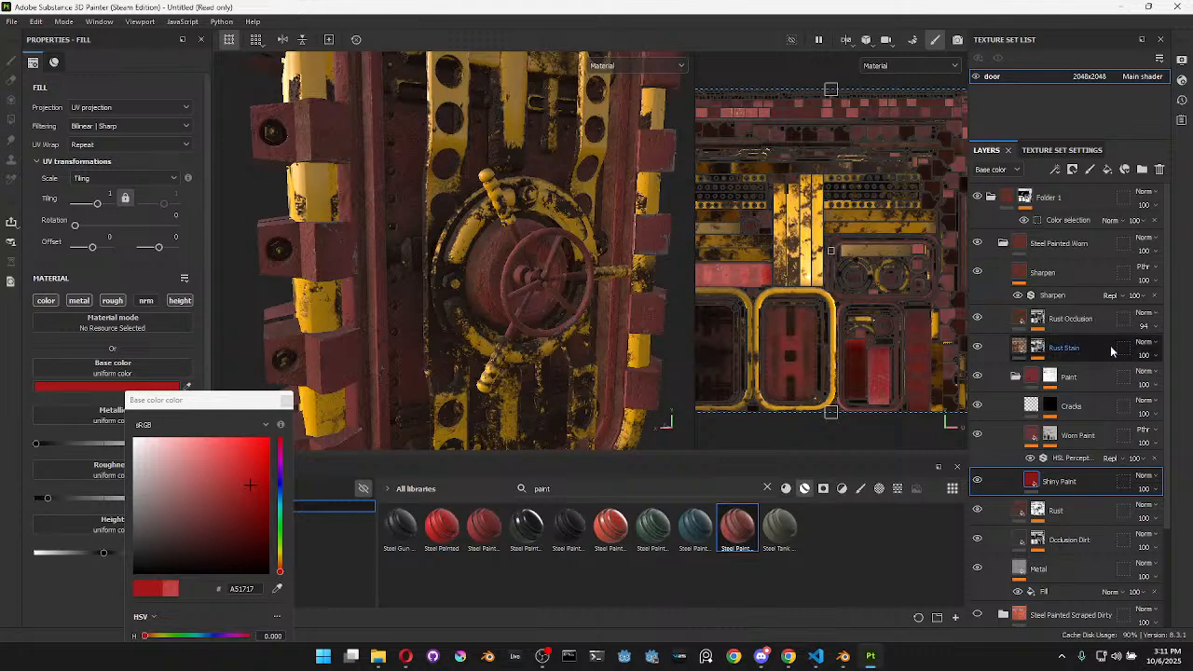
left_click(1003, 242)
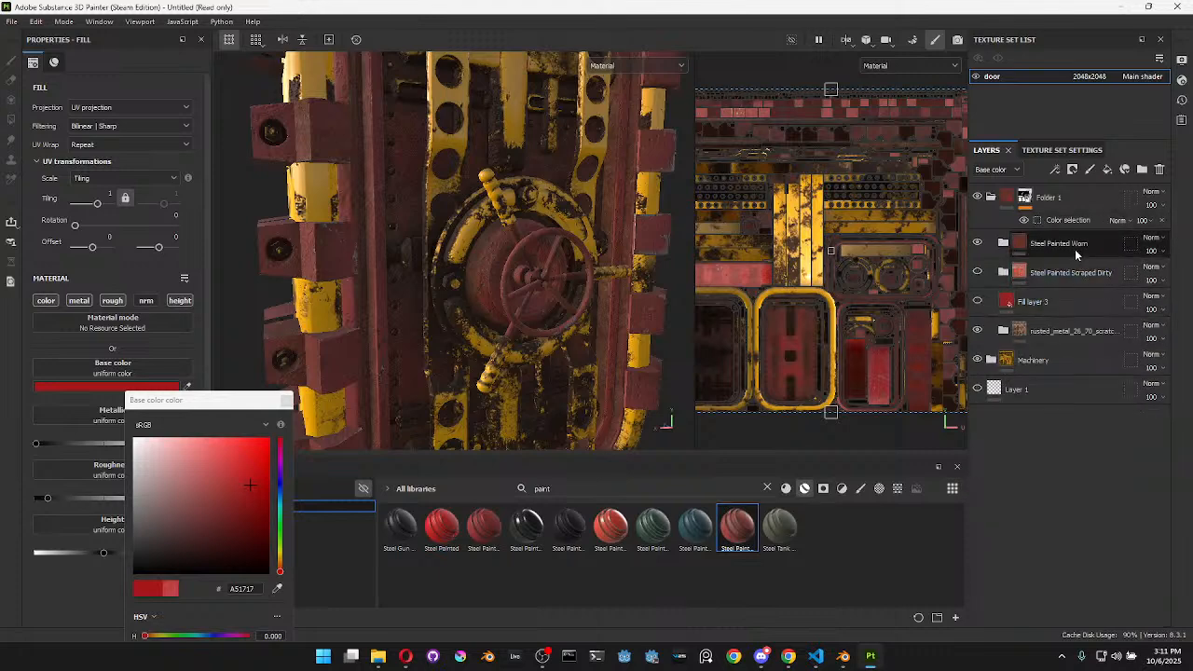
Add a black mask to Steel Painted Worn and apply the Paint Old smart mask to it
left_click(1098, 250)
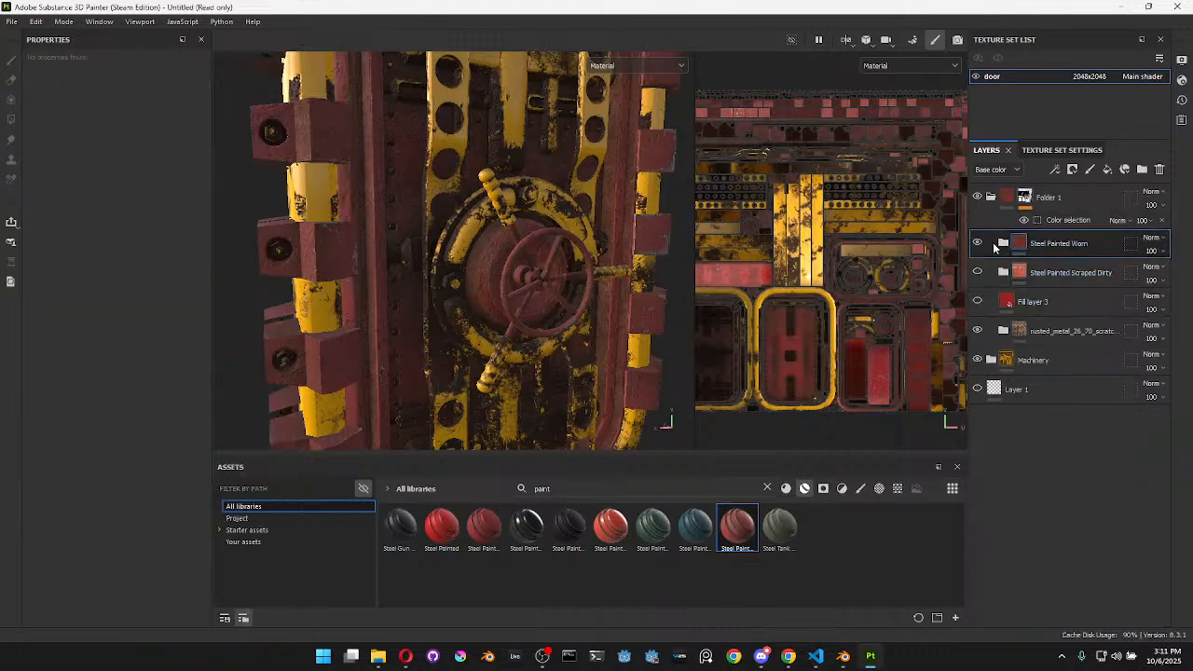
right_click(1064, 239)
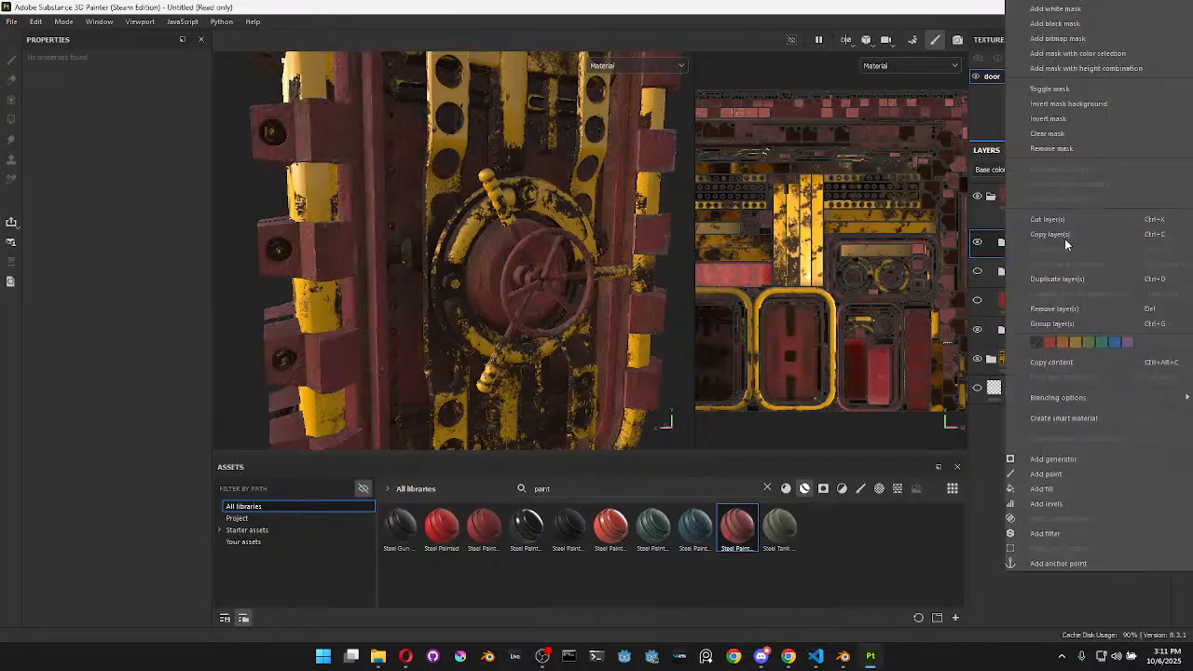
left_click(1064, 28)
left_click(823, 489)
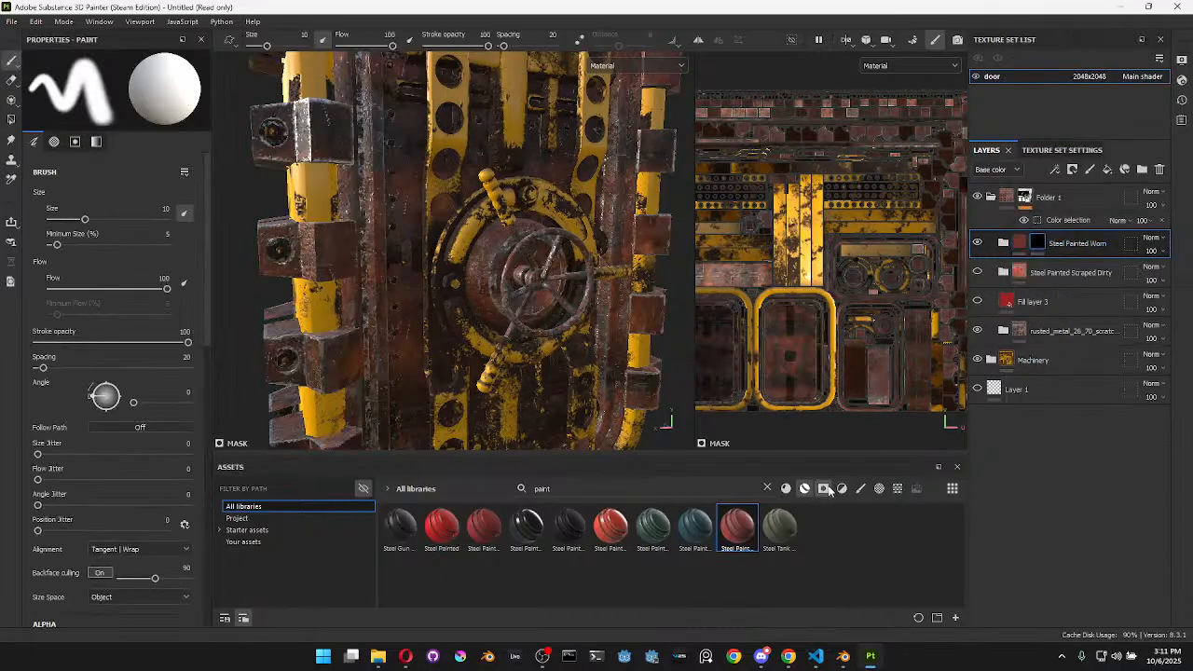
mouse_move(442, 527)
left_mouse_down()
mouse_move(451, 542)
mouse_move(1119, 241)
mouse_move(1046, 244)
left_mouse_up()
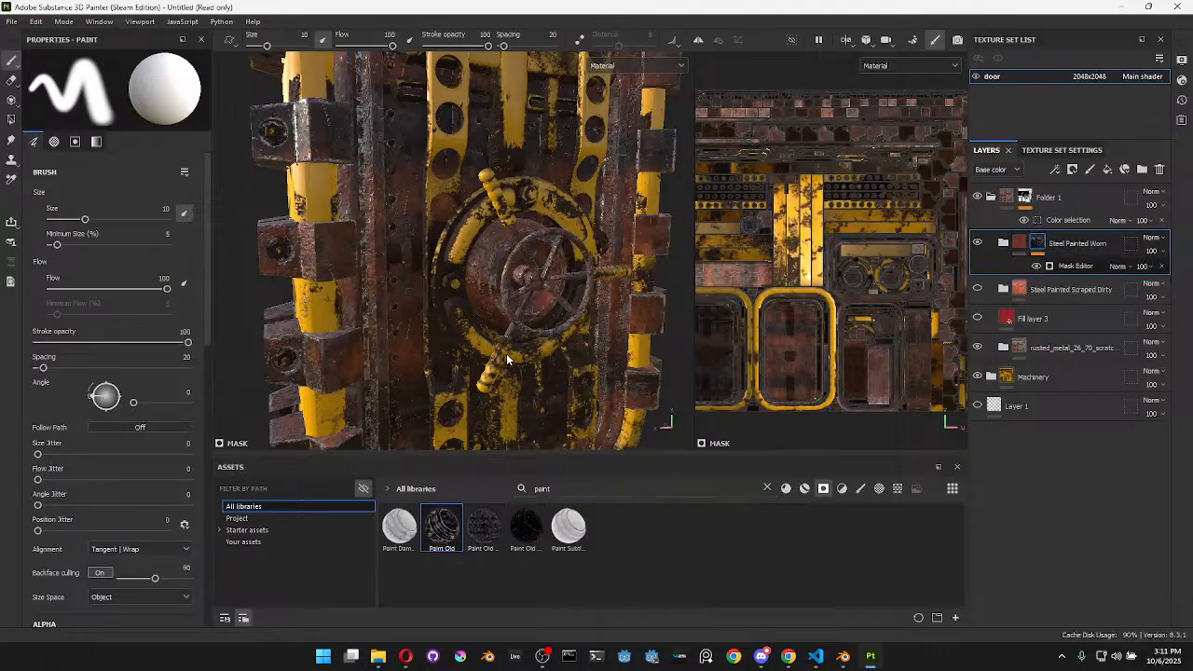
Set the Mask Editor's Global Balance to 0.69 and Global Contrast to 0.94 on the Steel Painted Worn mask
left_click(1073, 266)
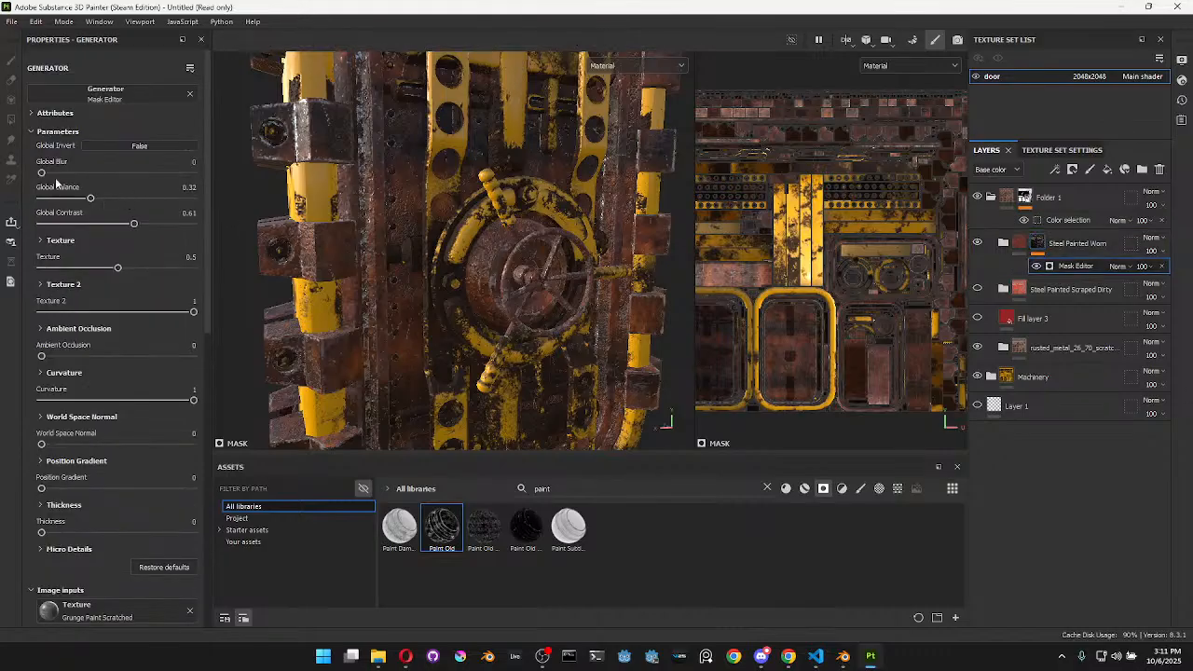
left_click_drag(97, 203, 187, 237)
left_click_drag(140, 205, 147, 207)
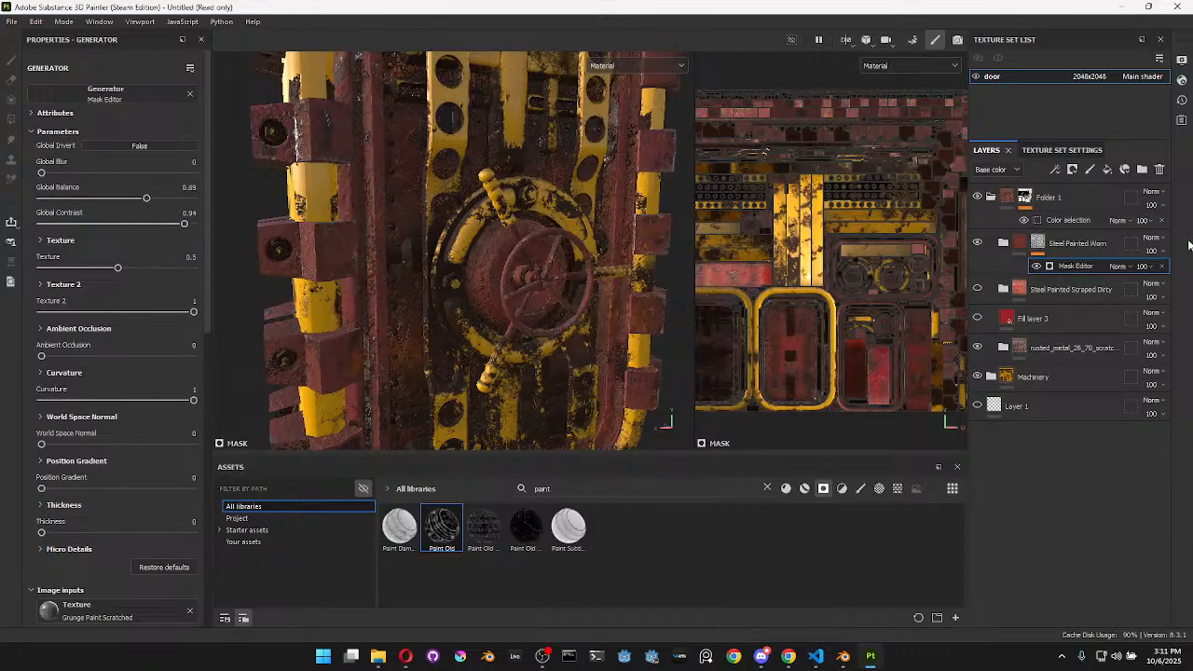
Replace the mask effect with the Paint Old variant using Grunge Concrete Burnt, and set its Balance to 0.55 and Contrast to 1
left_click(1033, 243)
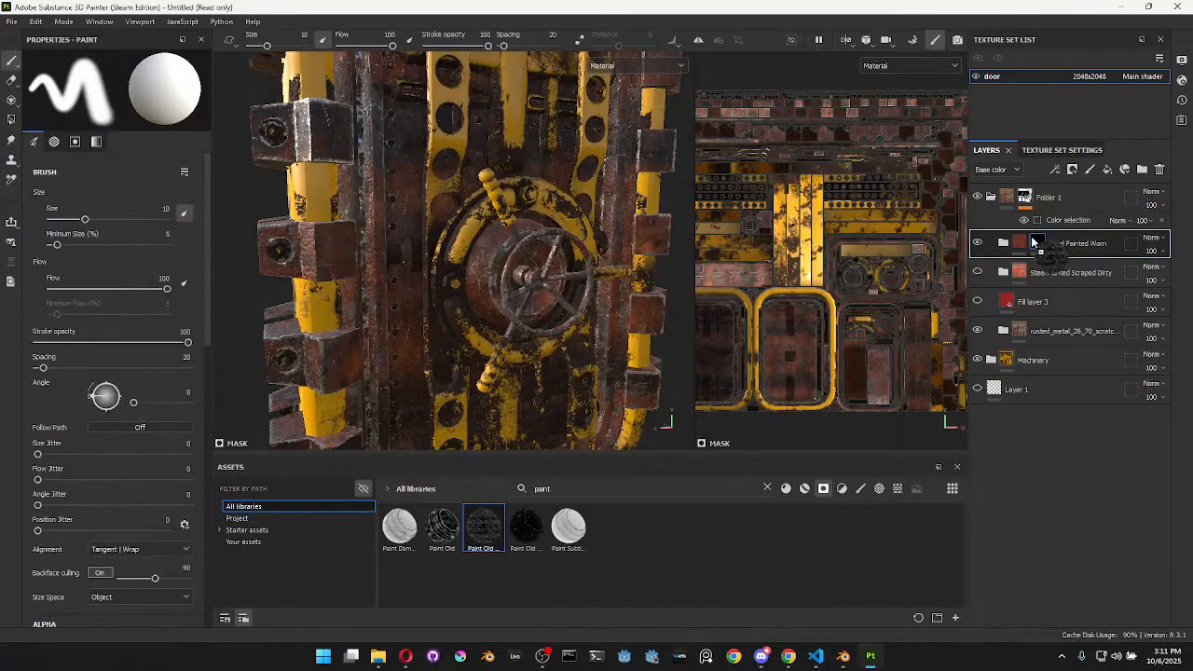
left_click_drag(1033, 242, 1035, 244)
left_click(1073, 267)
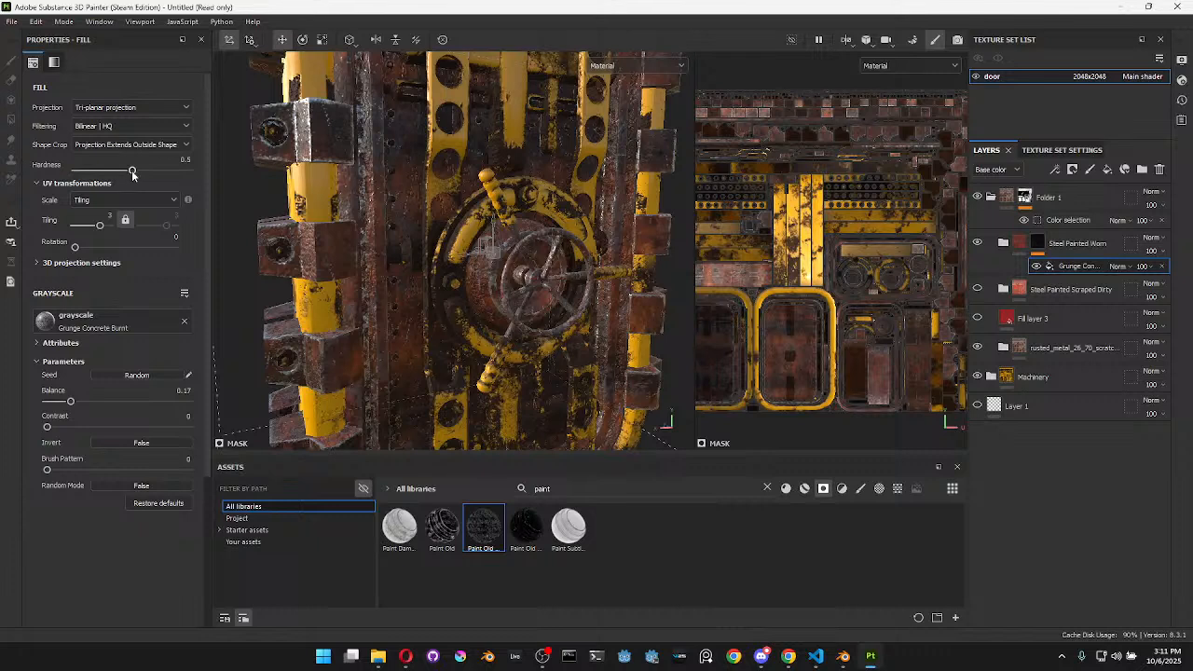
left_click_drag(75, 404, 143, 442)
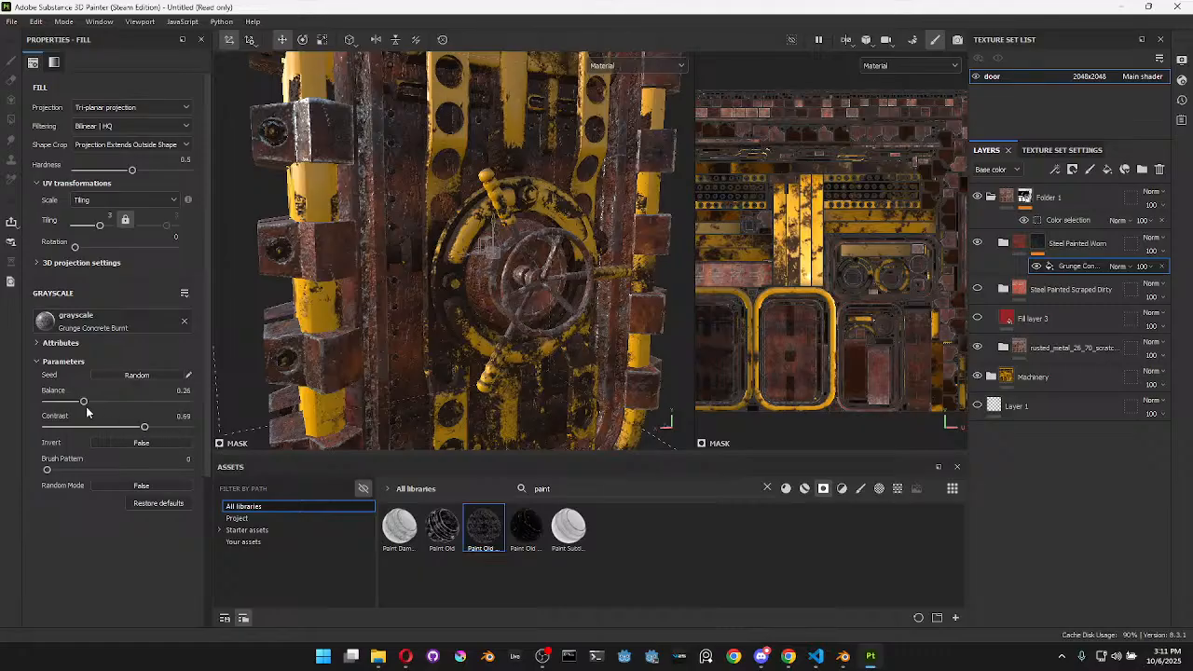
left_click_drag(84, 407, 189, 428)
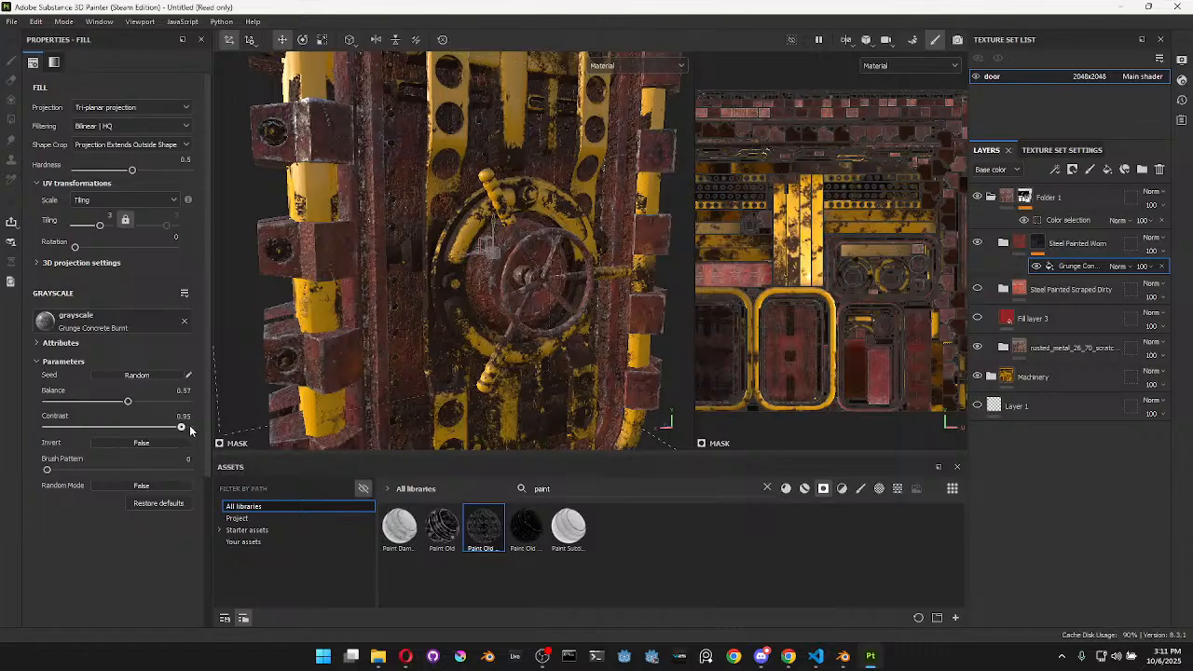
mouse_move(127, 403)
left_mouse_down()
mouse_move(105, 406)
mouse_move(127, 411)
left_mouse_up()
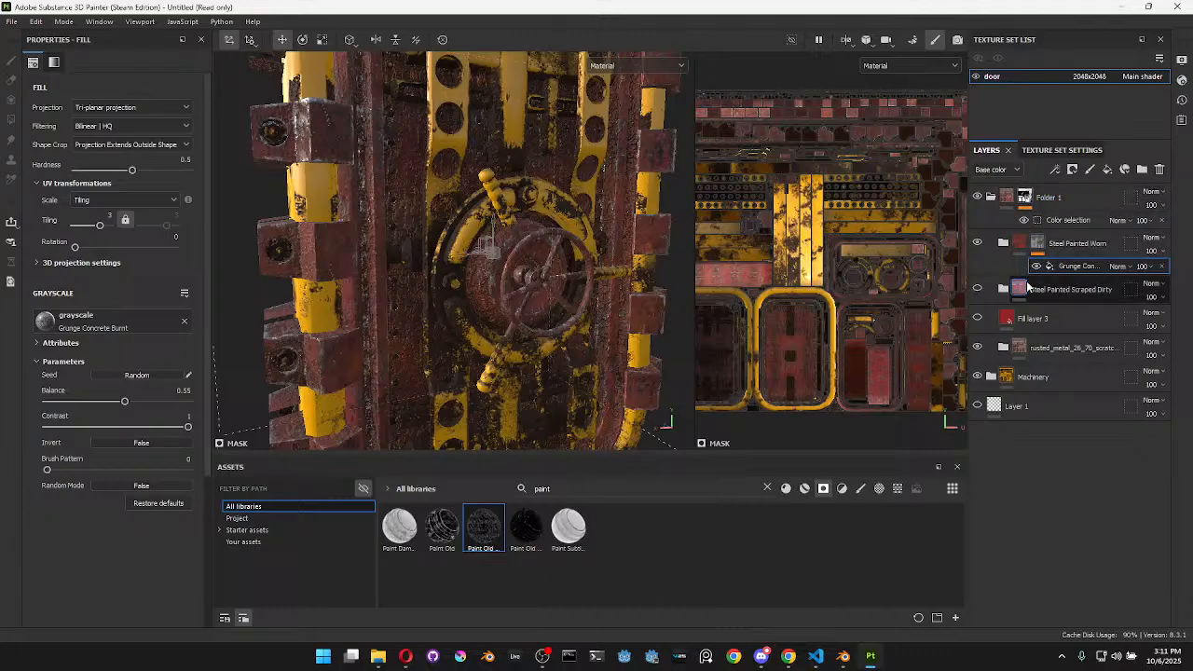
Swap the grunge fill for the darkest Paint Old smart mask and set its Mask Builder Level to 0.94
left_click(1162, 267)
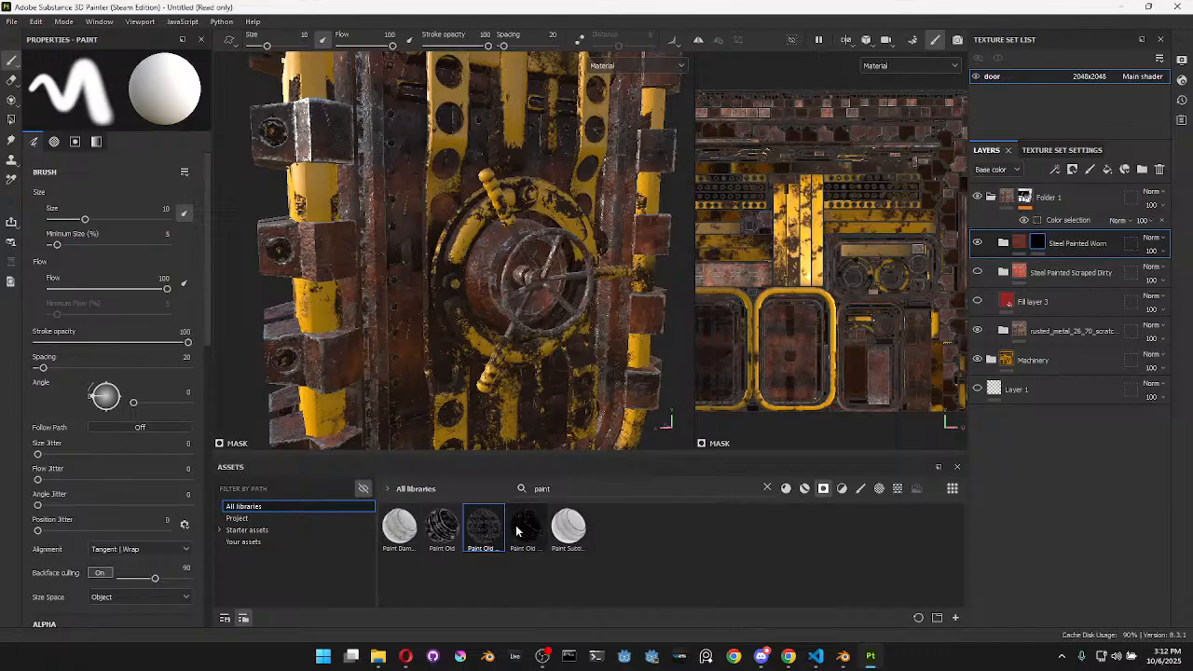
mouse_move(517, 531)
left_mouse_down()
mouse_move(964, 394)
mouse_move(1060, 258)
mouse_move(1044, 246)
left_mouse_up()
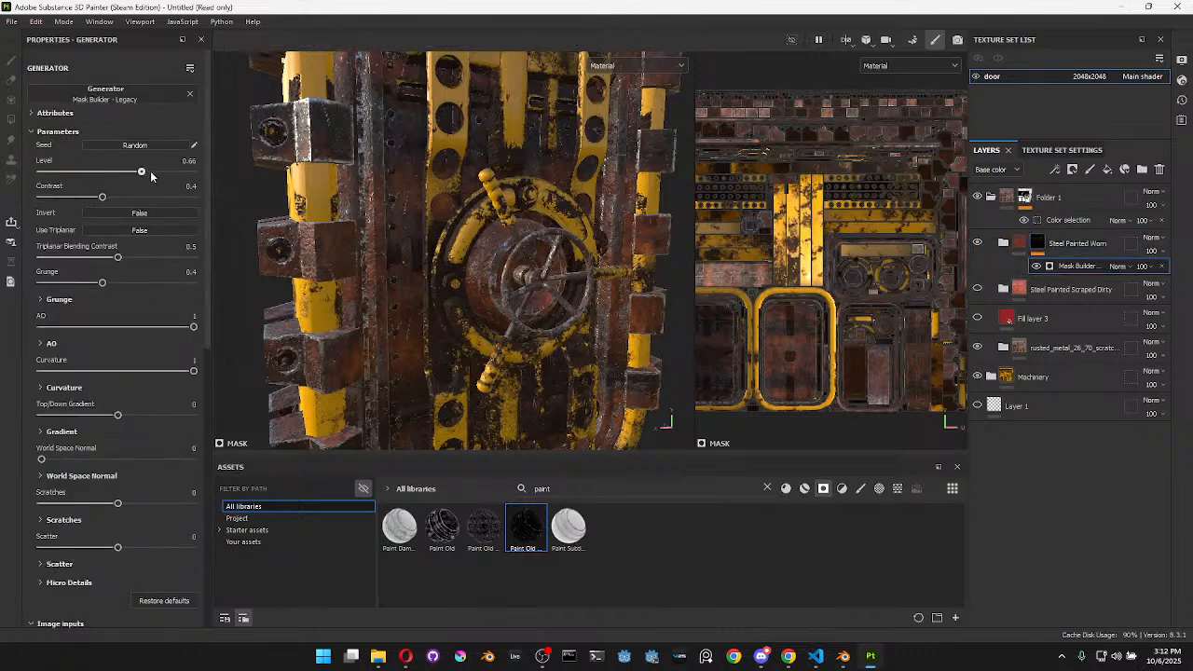
left_click_drag(171, 176, 200, 179)
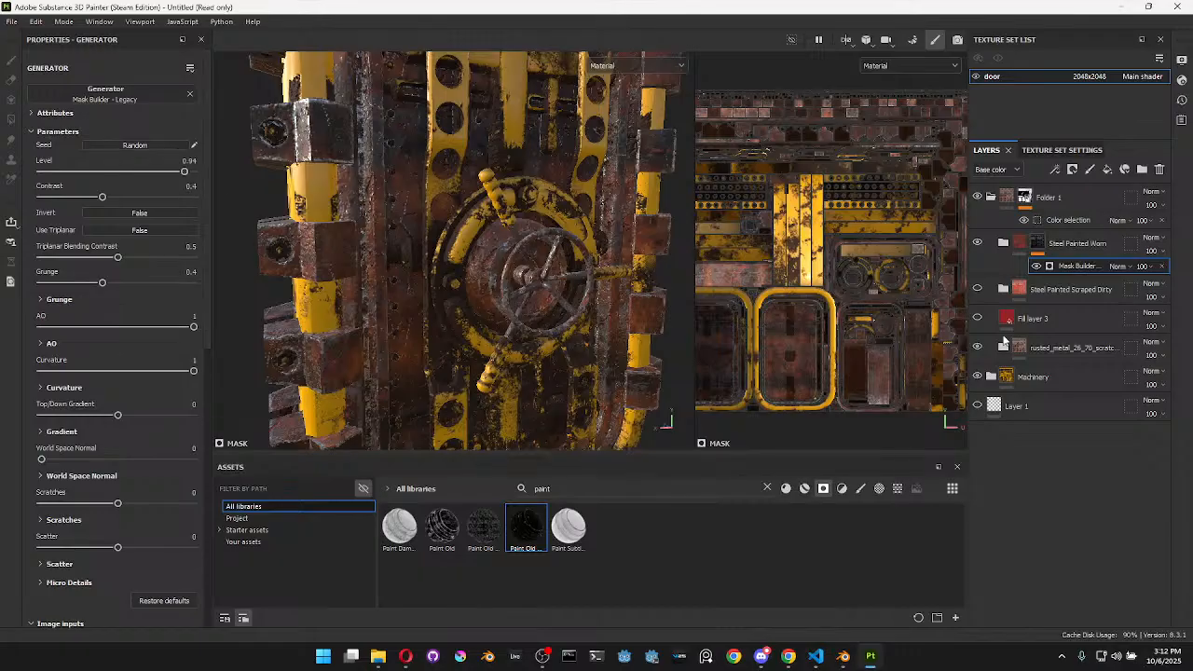
Remove the Mask Builder effect, clear the asset search, and apply the Dust smart mask to Steel Painted Worn
left_click(1162, 267)
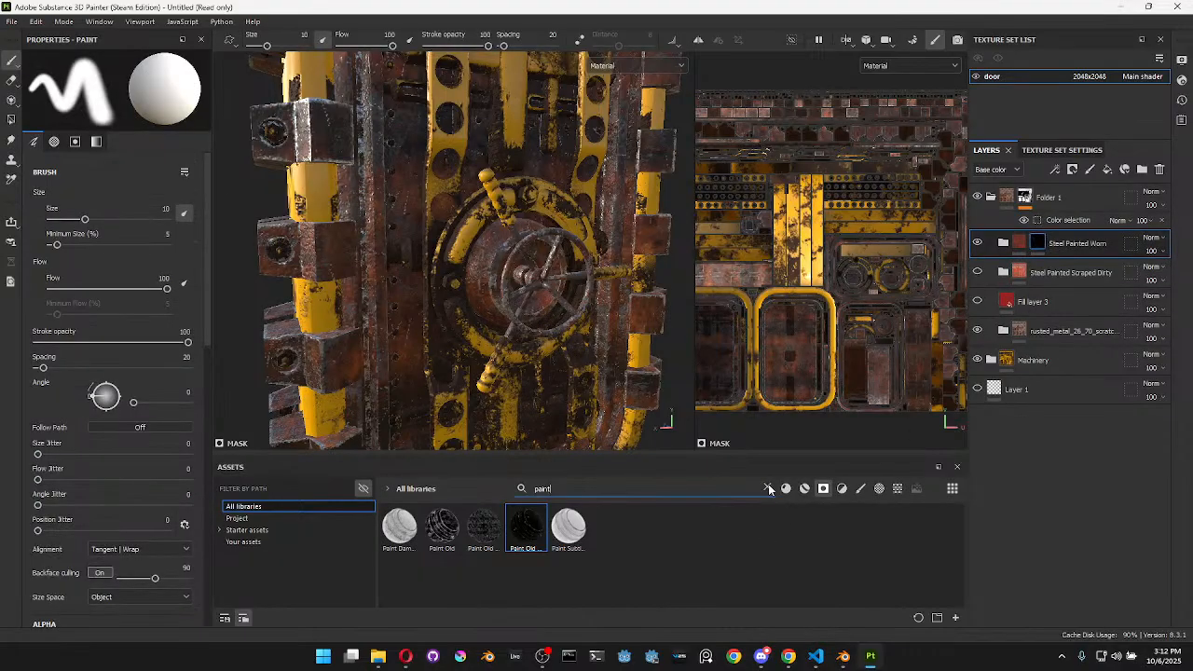
left_click(768, 489)
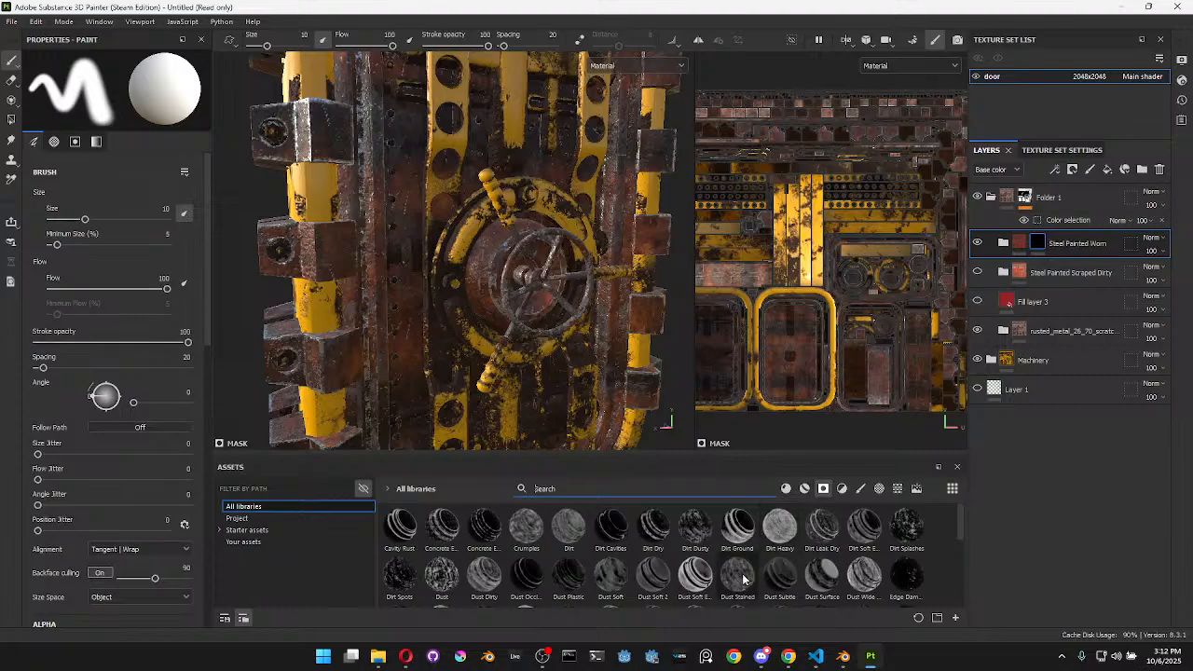
mouse_move(744, 580)
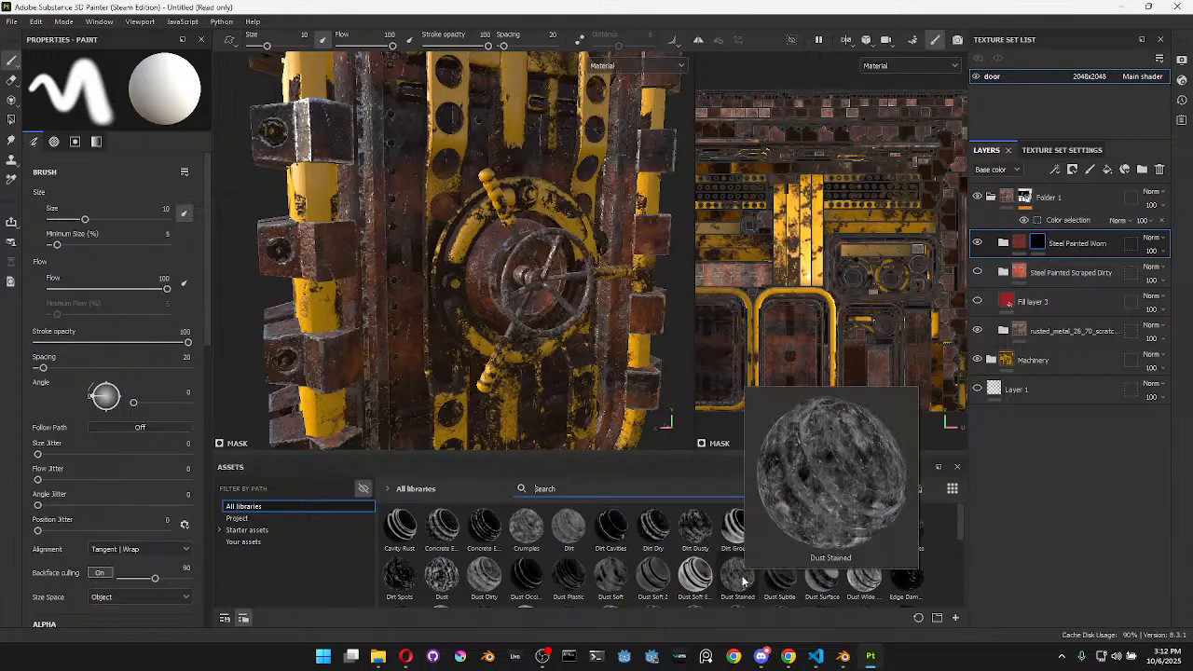
mouse_move(452, 584)
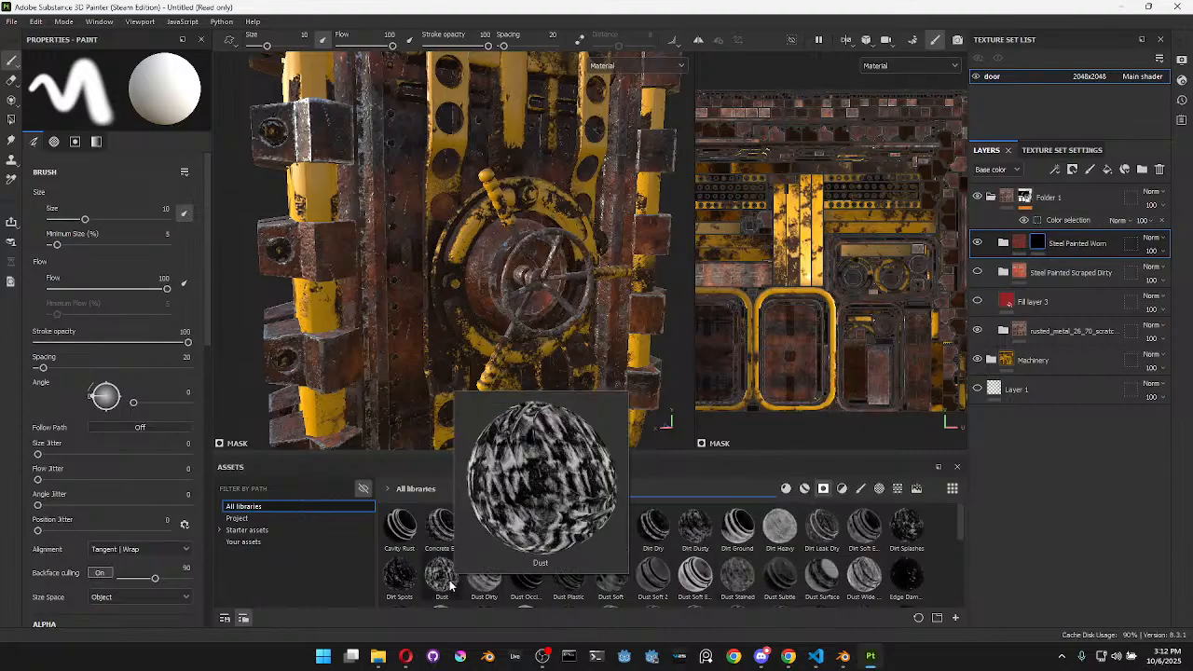
mouse_move(457, 578)
left_mouse_down()
mouse_move(820, 468)
mouse_move(1060, 235)
mouse_move(1043, 244)
left_mouse_up()
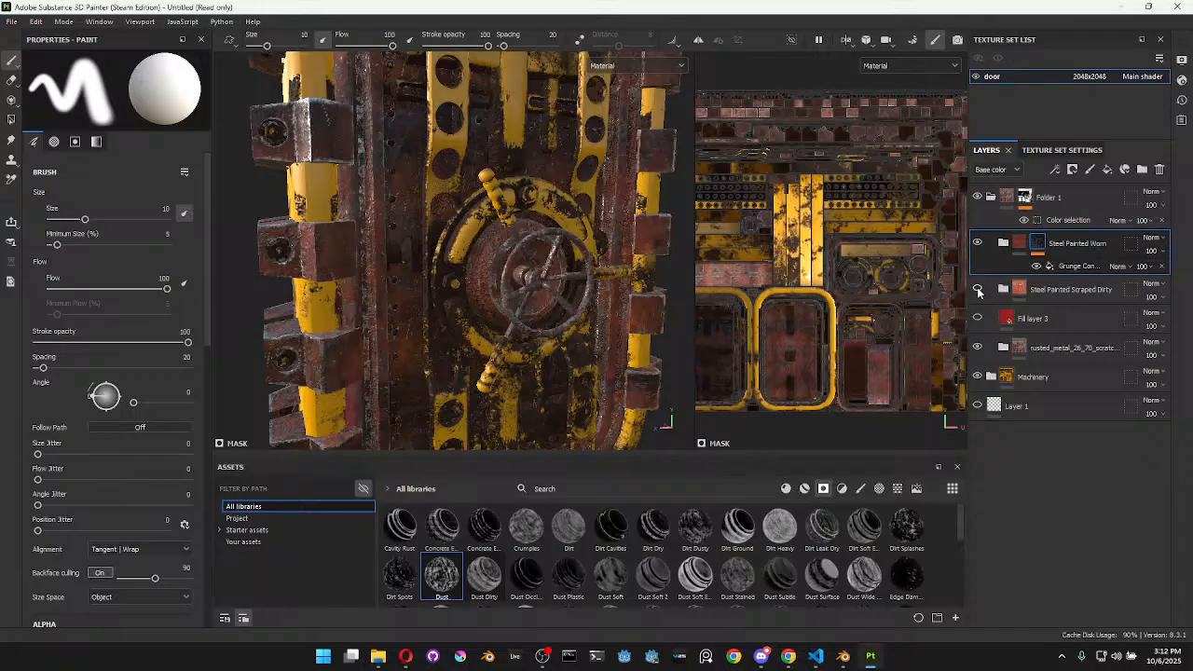
Set the Grunge Concrete Dirty fill's Balance to 0.7 and Contrast to 0.94 in the Steel Painted Worn mask
scroll(487, 293, "up", 3)
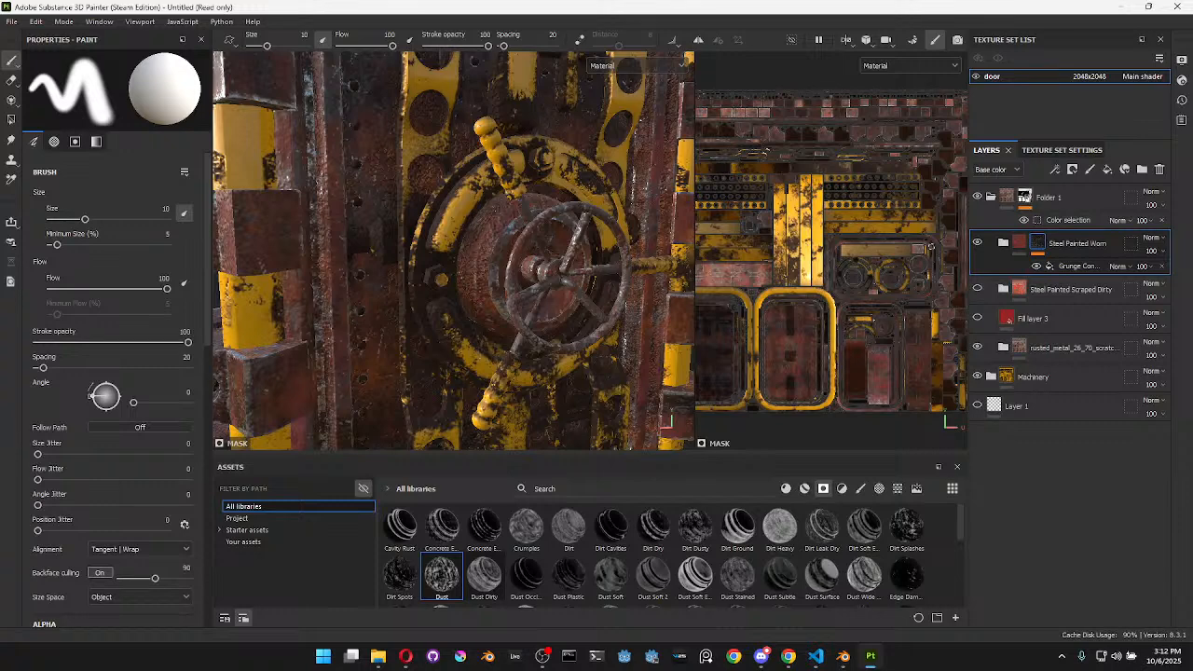
left_click(1072, 267)
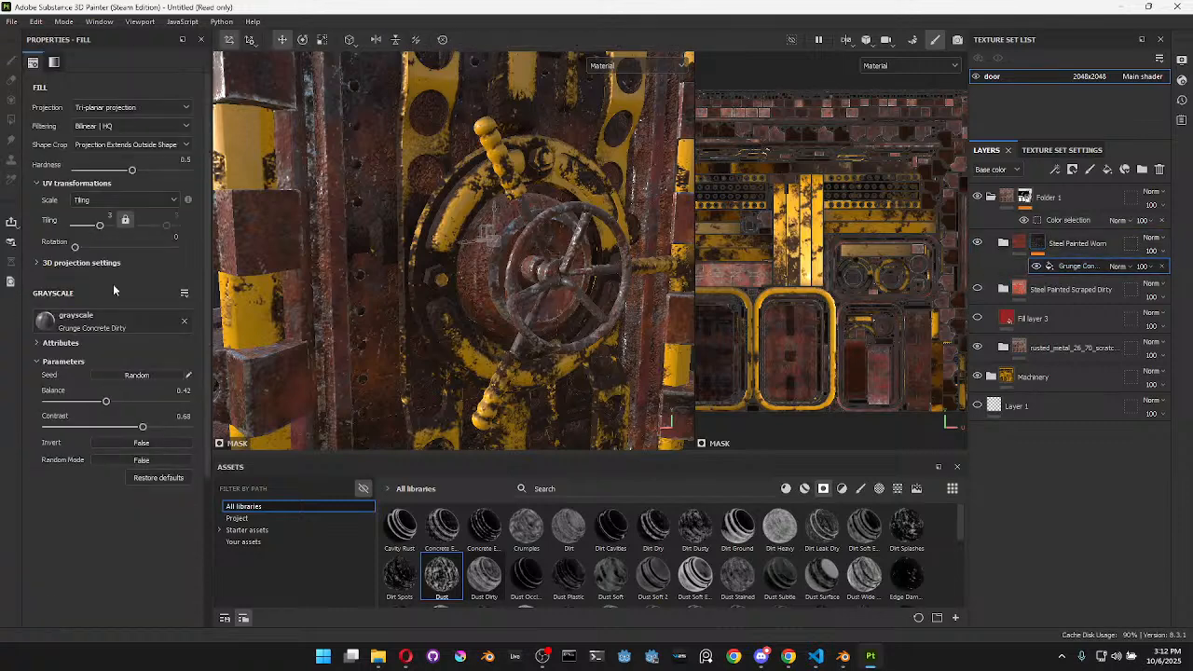
mouse_move(105, 402)
left_mouse_down()
mouse_move(169, 404)
mouse_move(145, 403)
mouse_move(192, 428)
mouse_move(102, 427)
mouse_move(180, 428)
left_mouse_up()
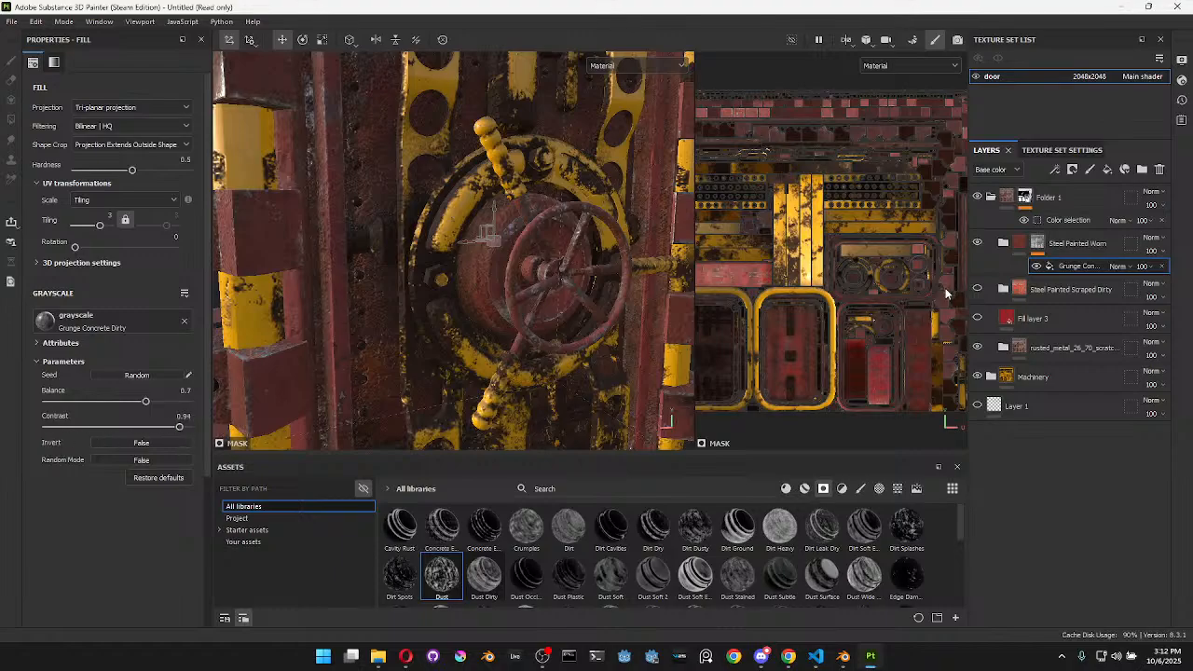
Toggle the rusted_metal_26_70 and Steel Painted Worn layers to compare the door with and without each
left_click(978, 348)
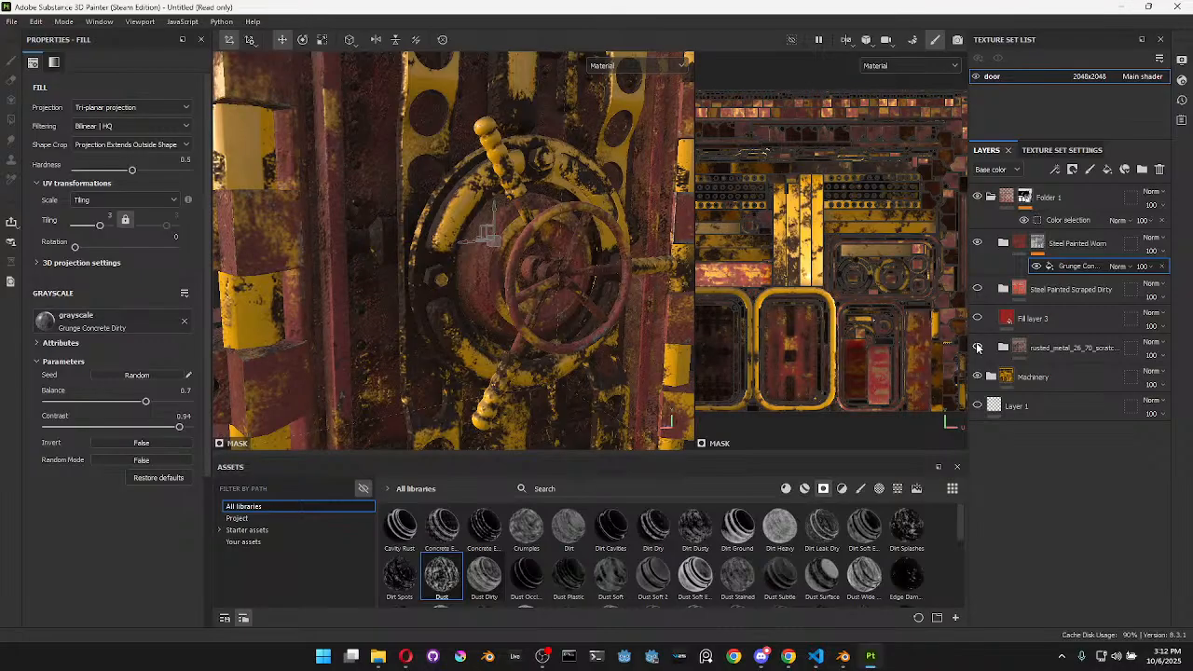
left_click(978, 348)
scroll(500, 313, "down", 4)
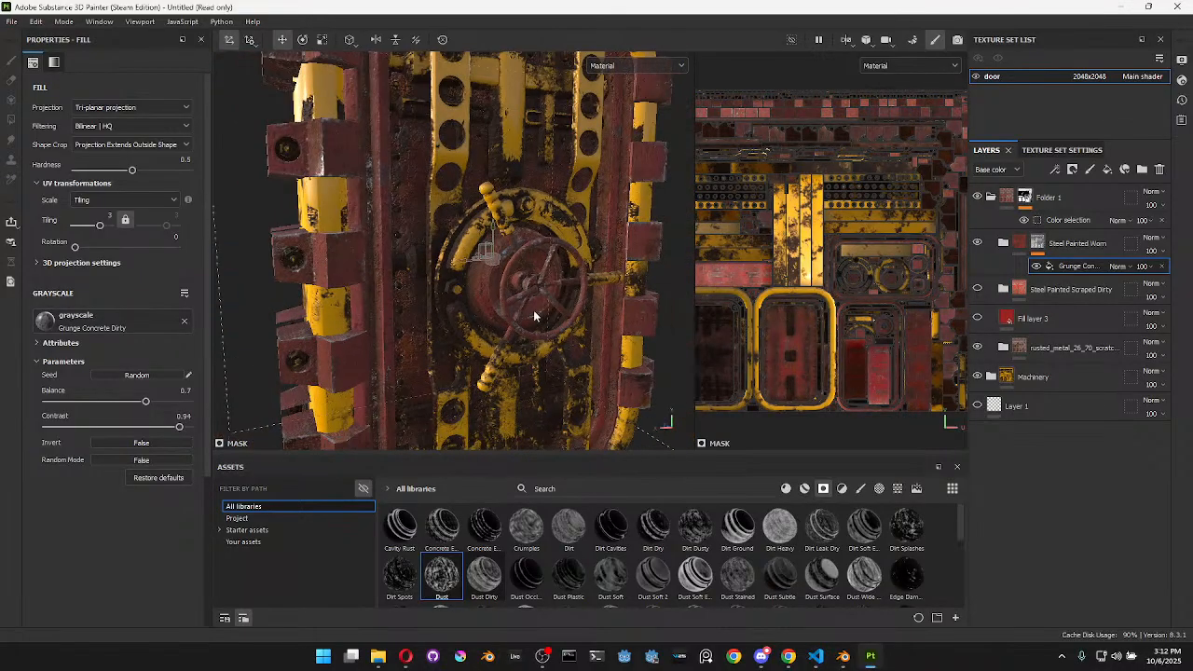
mouse_move(550, 301)
left_mouse_down("alt")
mouse_move(559, 287)
mouse_move(546, 274)
mouse_move(597, 280)
mouse_move(541, 276)
mouse_move(555, 280)
left_mouse_up("alt")
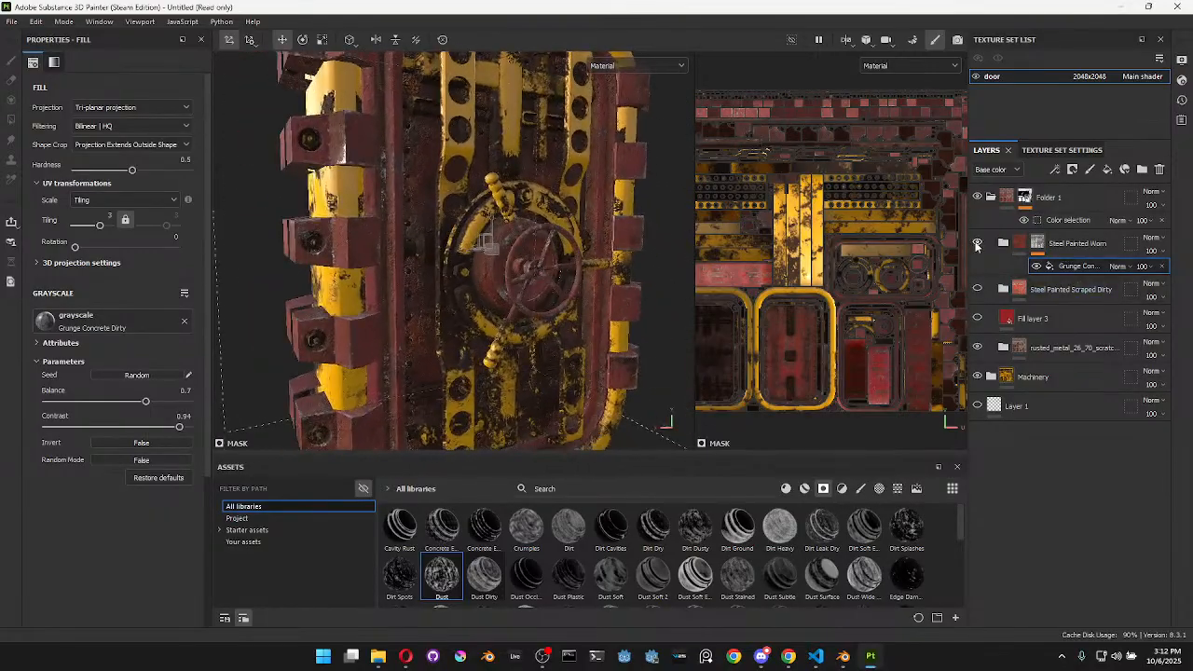
left_click(977, 244)
left_click(977, 245)
Delete the grunge fill from the Steel Painted Worn mask and remove the mask itself
left_click(1162, 267)
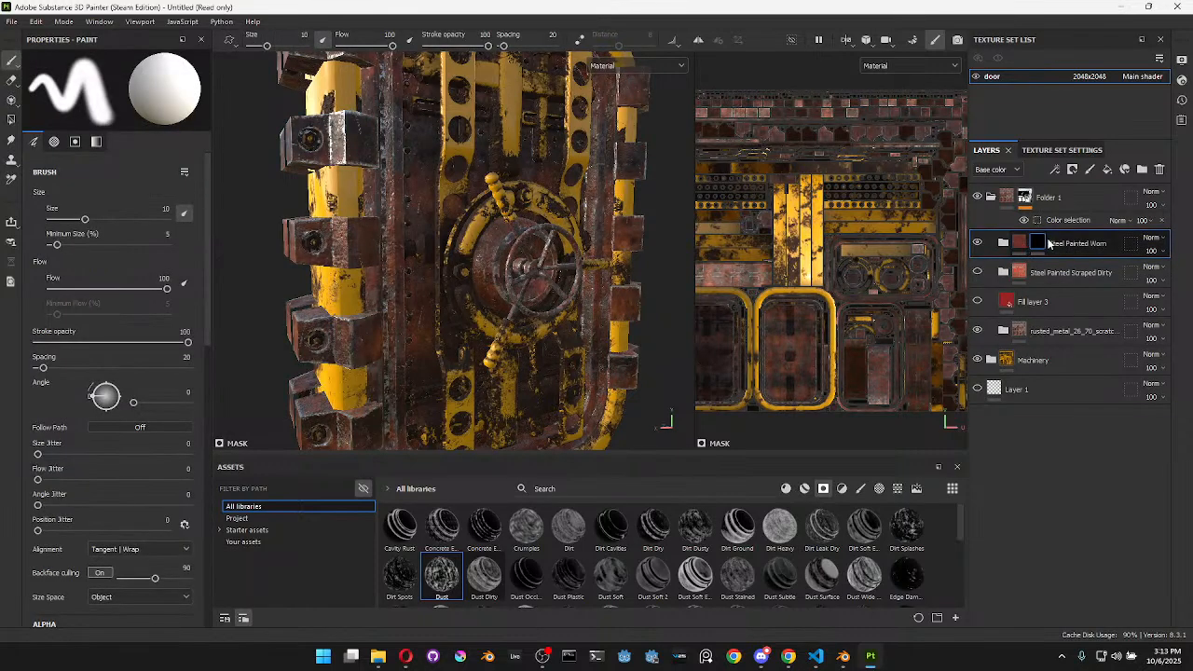
right_click(1038, 243)
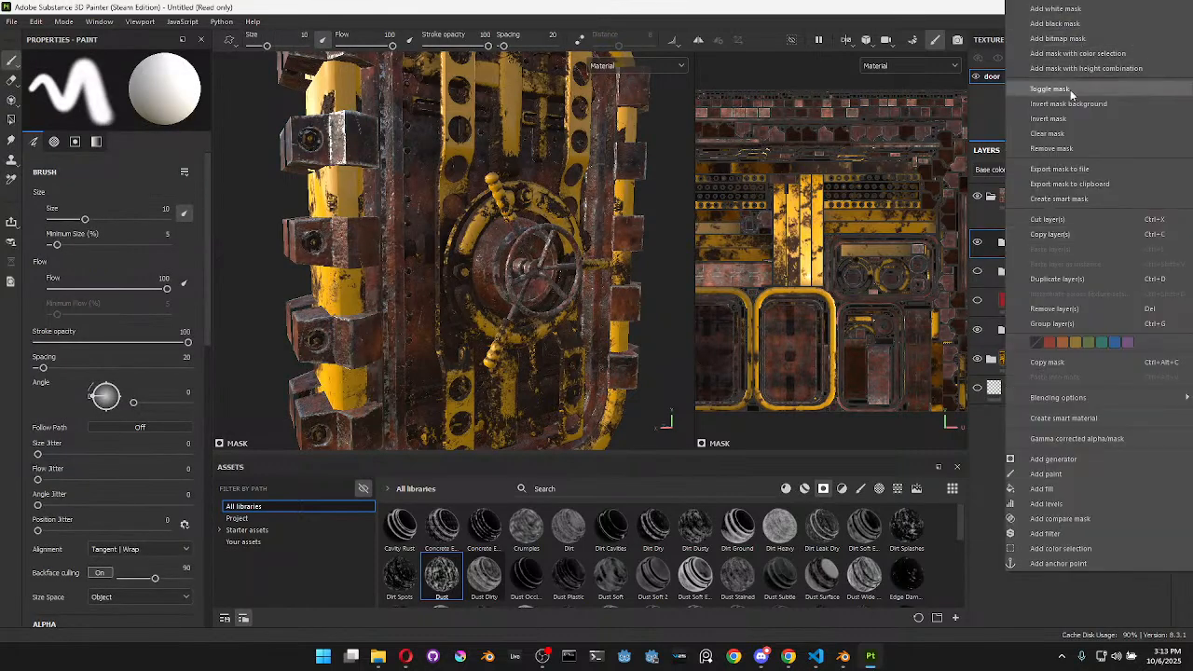
left_click(1061, 150)
Move the rusted_metal_26_70 layer above Steel Painted Worn and mask it with a black mask and the Dust smart mask
left_click(1050, 303)
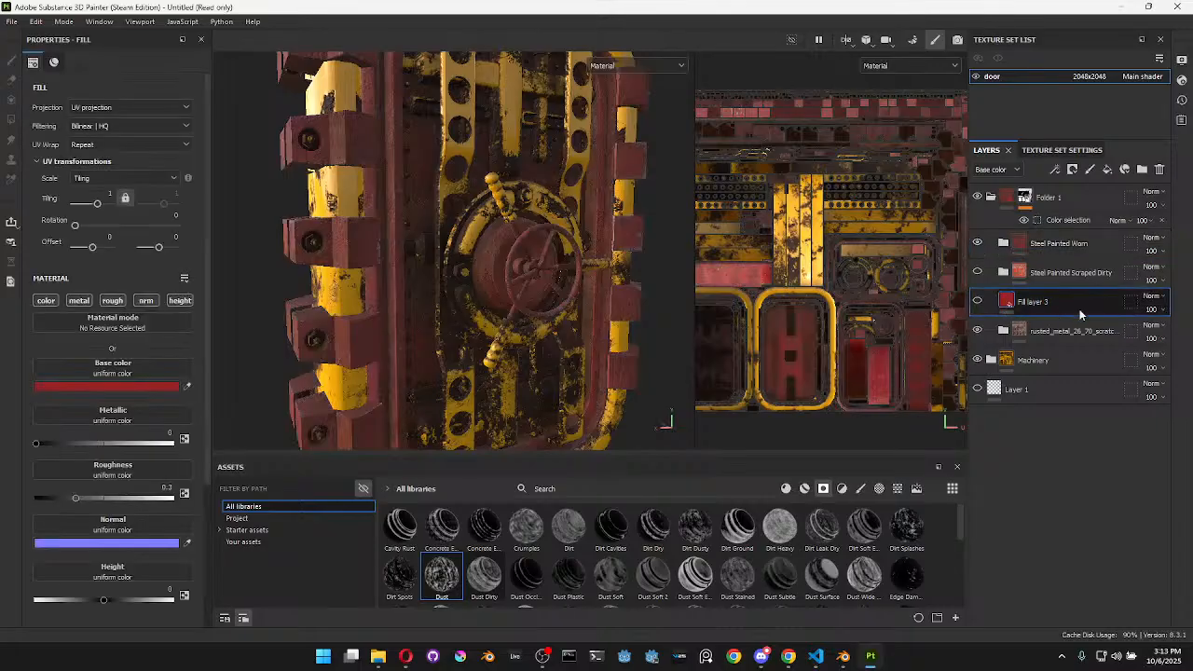
left_click(1019, 333)
mouse_move(1020, 334)
left_mouse_down()
mouse_move(1022, 224)
mouse_move(1011, 245)
left_mouse_up()
right_click(1009, 247)
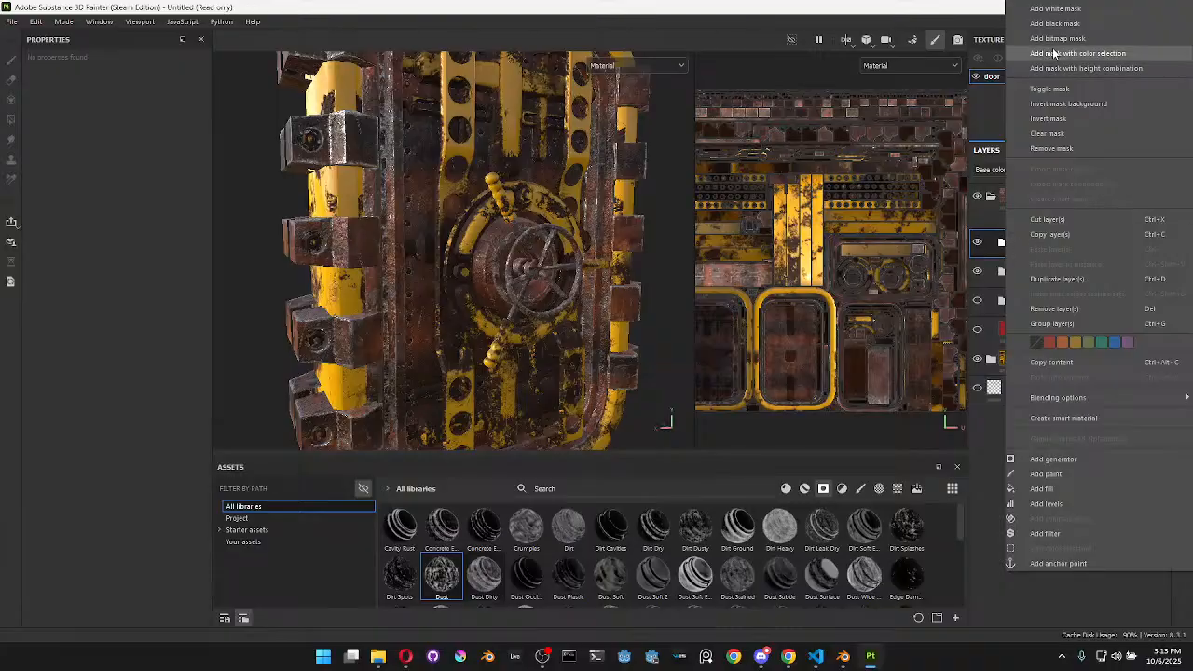
left_click(1072, 24)
left_click_drag(438, 584, 1039, 250)
scroll(596, 303, "up", 4)
scroll(560, 311, "down", 2)
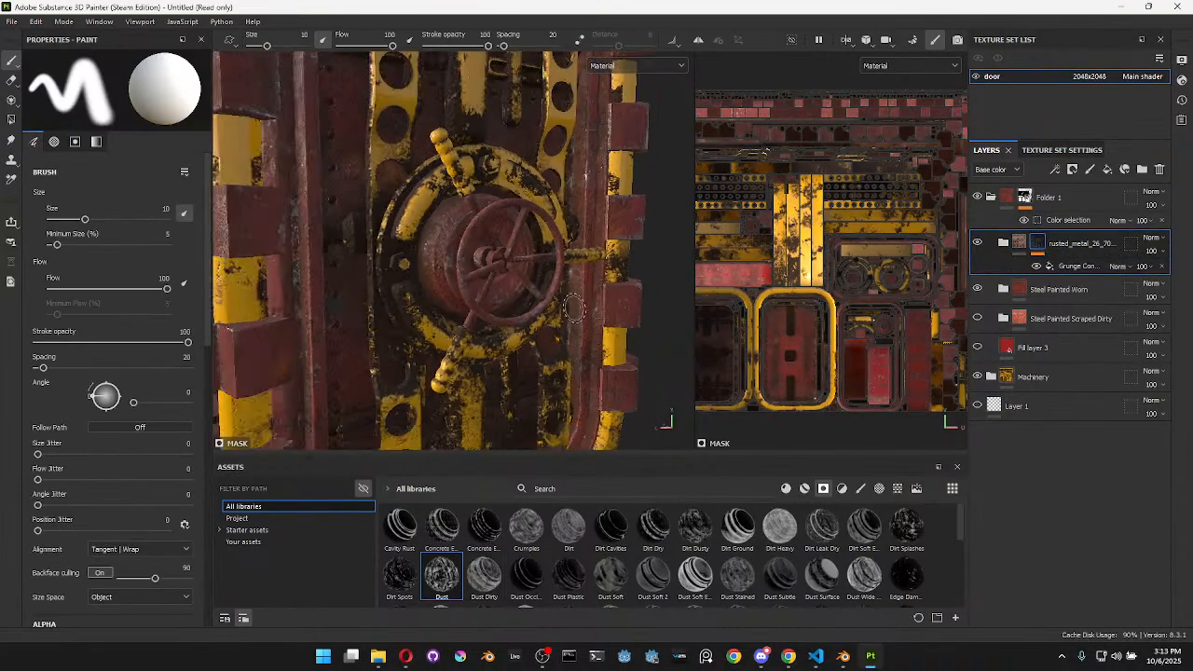
Set the Grunge Concrete Dirty fill's Balance to 0.49 and Contrast to 0.89 in the rusted_metal_26_70 mask
left_click(1054, 267)
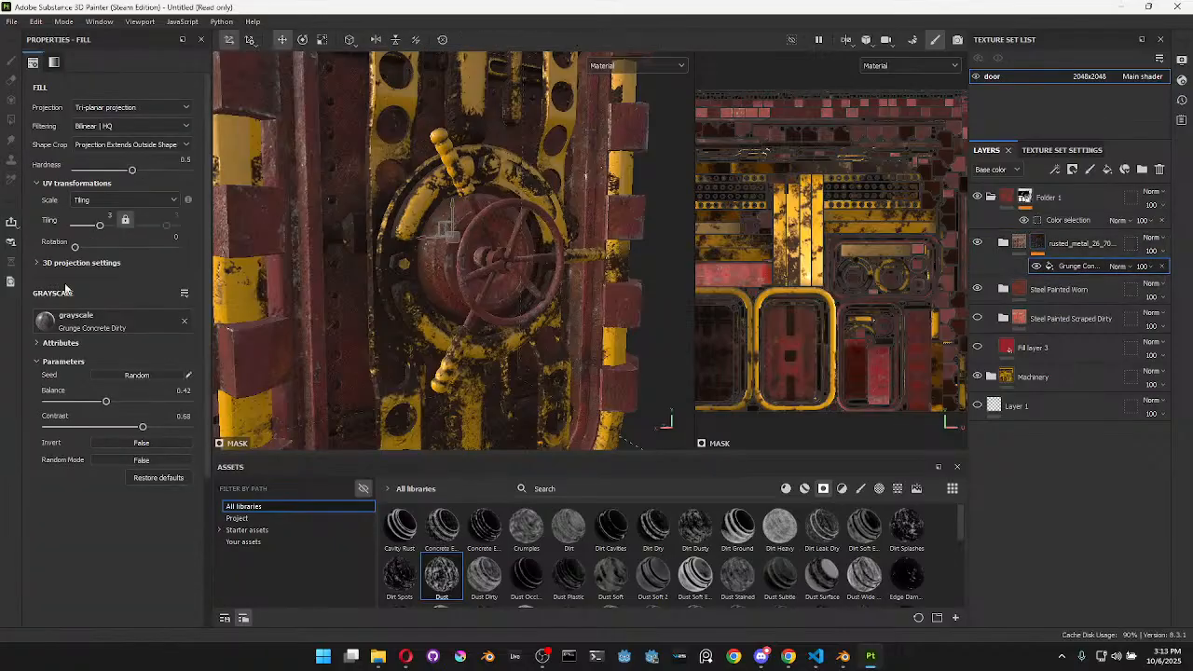
mouse_move(127, 402)
left_mouse_down()
mouse_move(70, 428)
mouse_move(179, 428)
mouse_move(150, 401)
mouse_move(112, 404)
left_mouse_up()
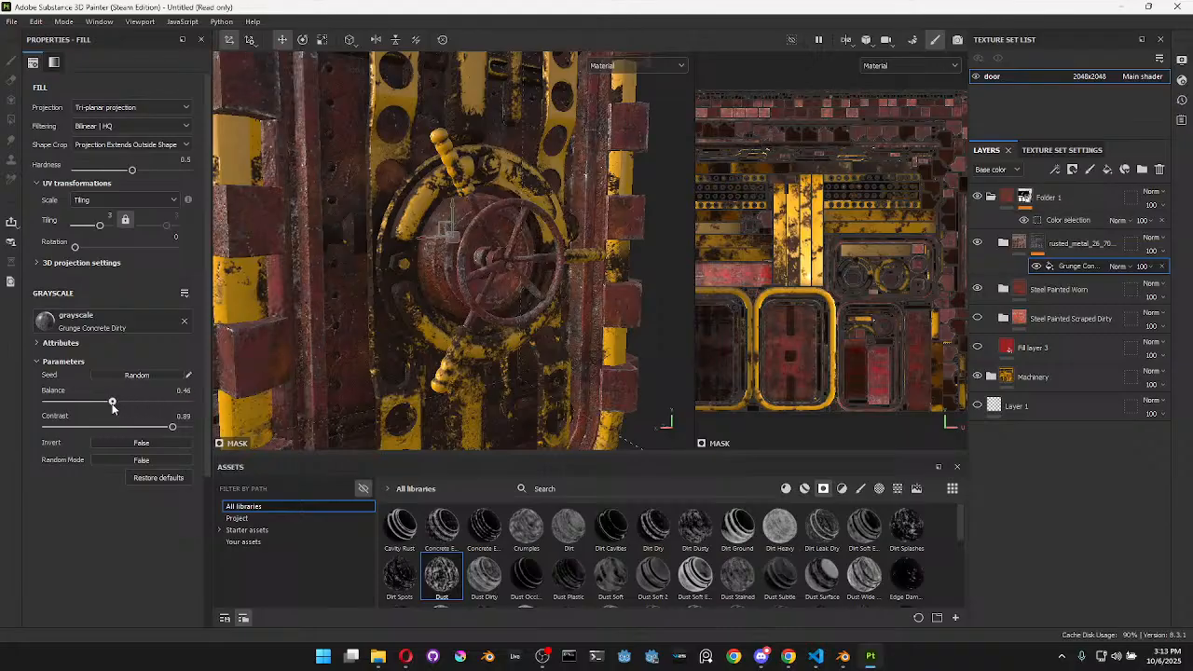
scroll(519, 287, "down", 4)
left_click_drag(560, 277, 472, 340, "alt")
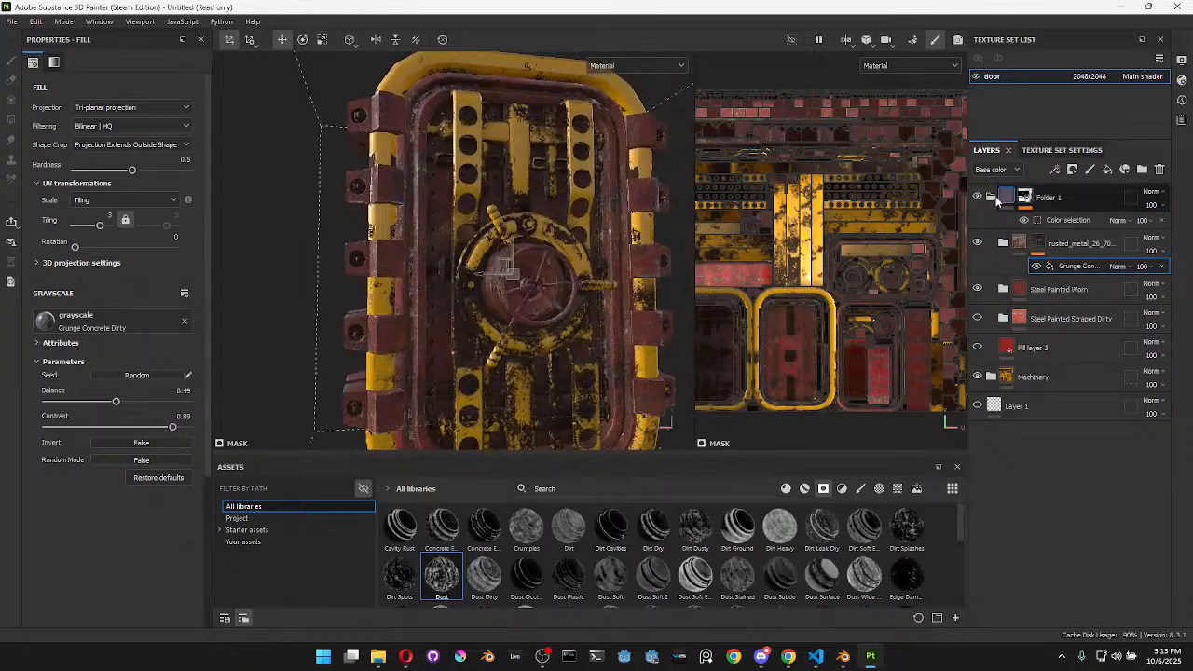
Collapse Folder 1 and create a new folder named rivets above it
left_click(999, 198)
left_click(1142, 169)
double_click(1031, 198)
type("rivets")
key("Return")
right_click(1033, 199)
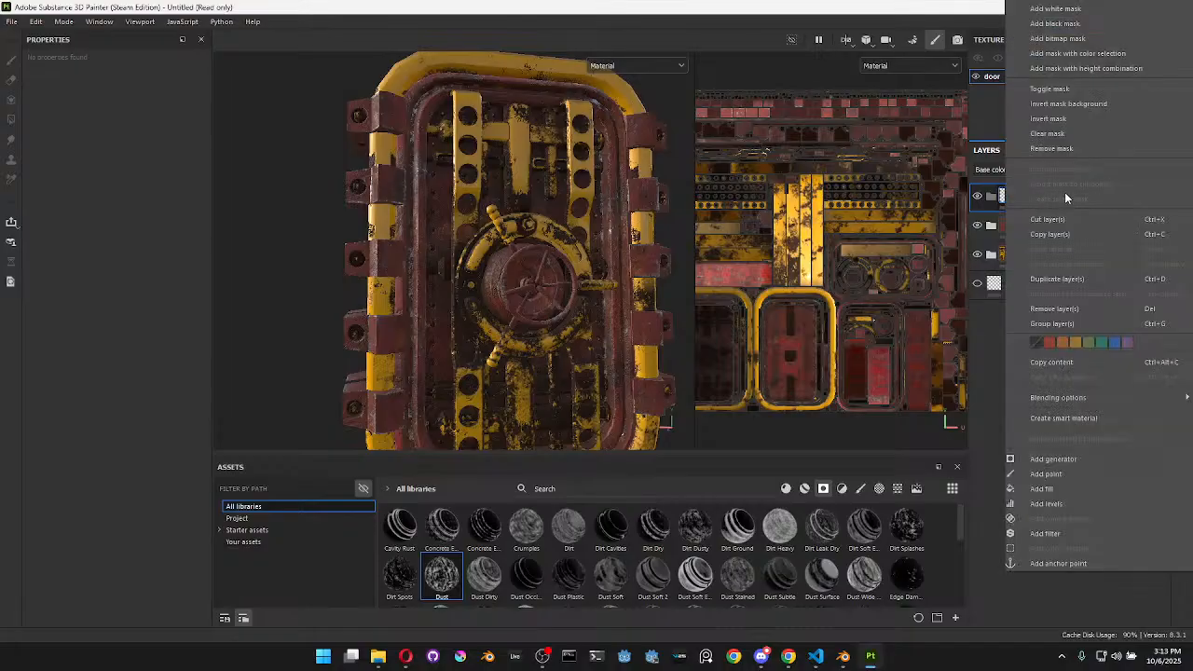
key("Escape")
Add a fill layer inside the rivets folder and set its base color to near-black 100E0E
left_click(1108, 170)
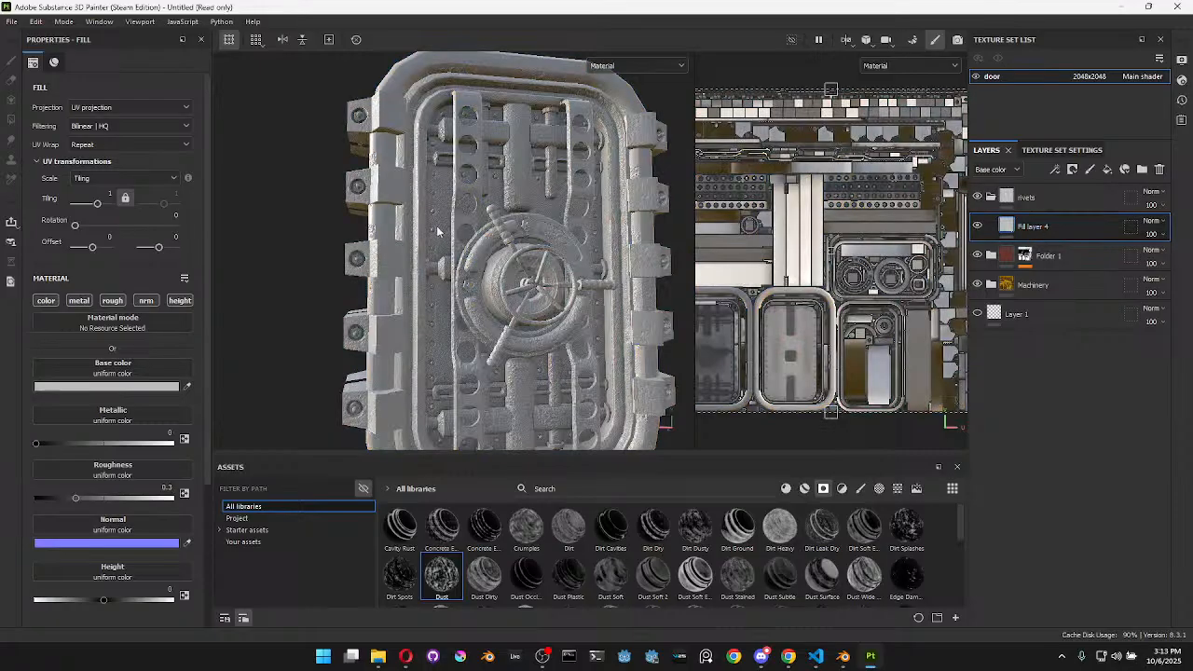
left_click(117, 386)
left_click(160, 567)
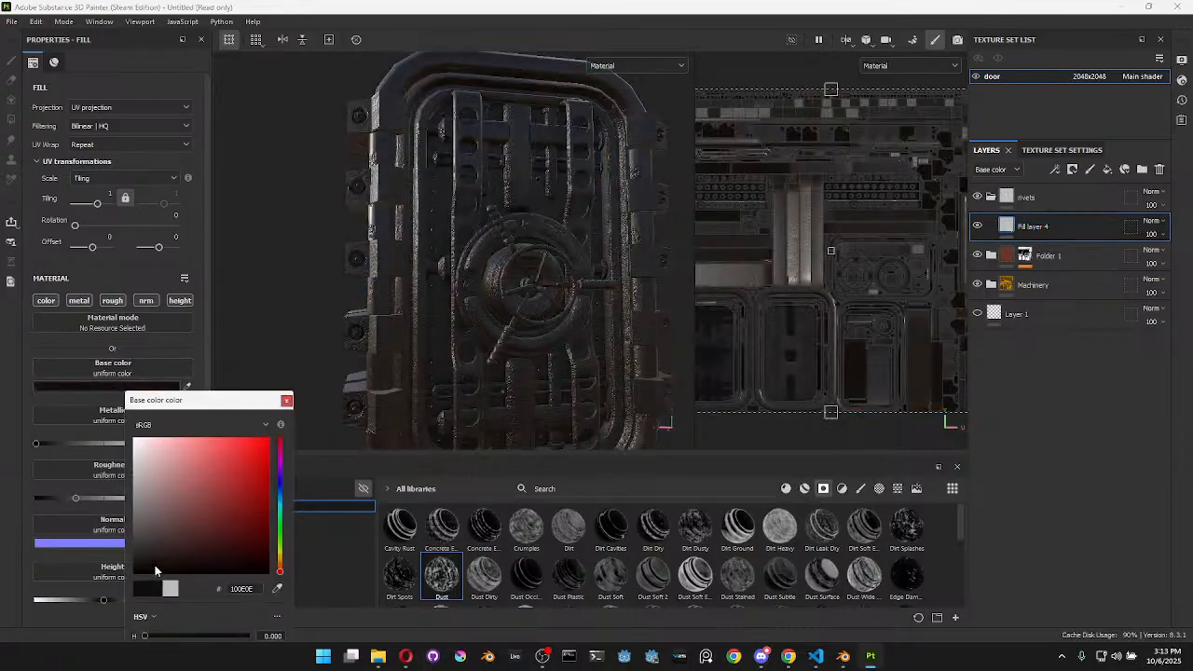
Add a black mask with a color selection to the rivets folder and pick the dark red rivet color from the ID map
right_click(1092, 202)
left_click(1058, 25)
left_click(1054, 169)
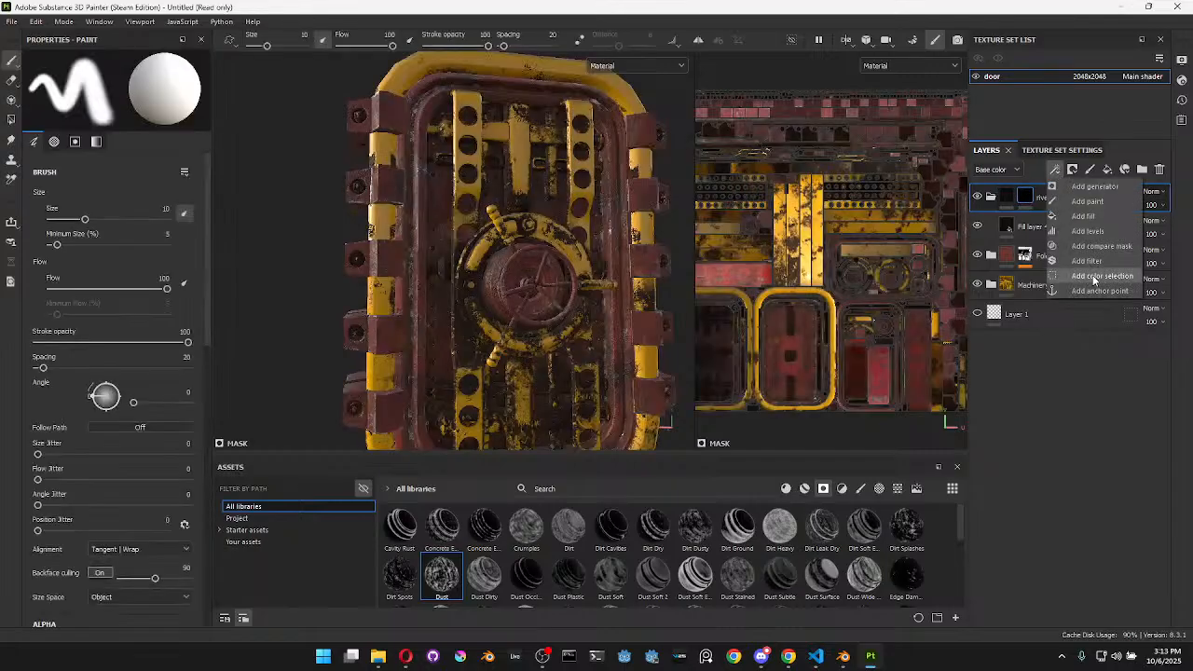
left_click(1095, 277)
left_click(177, 208)
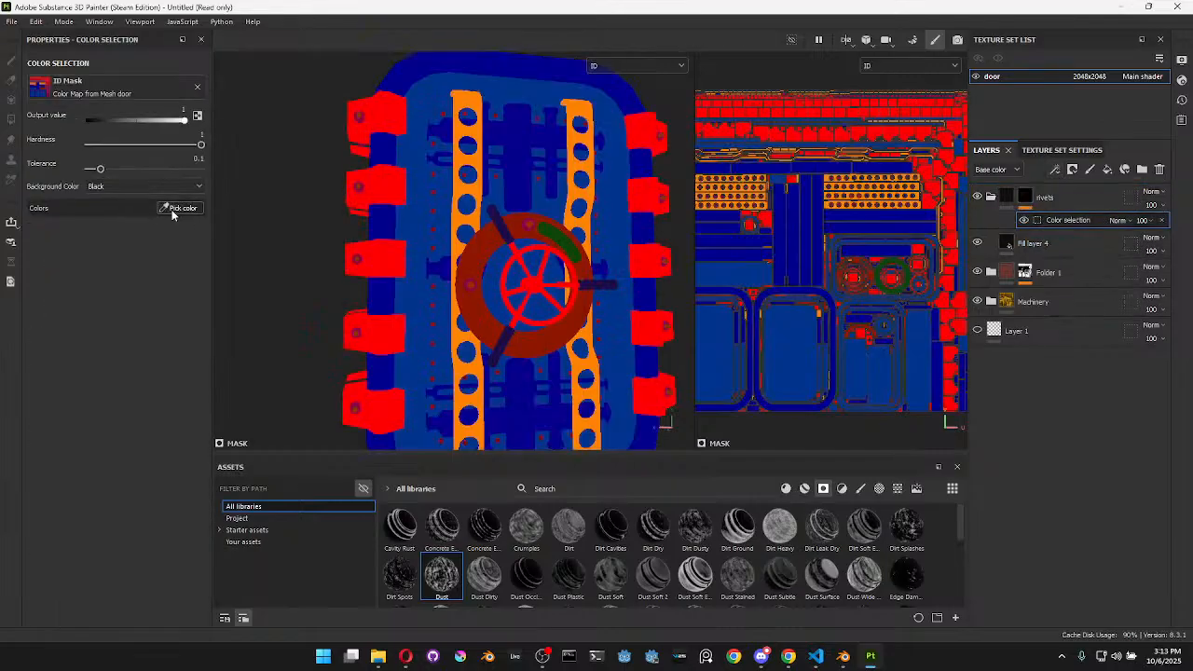
left_click(435, 248)
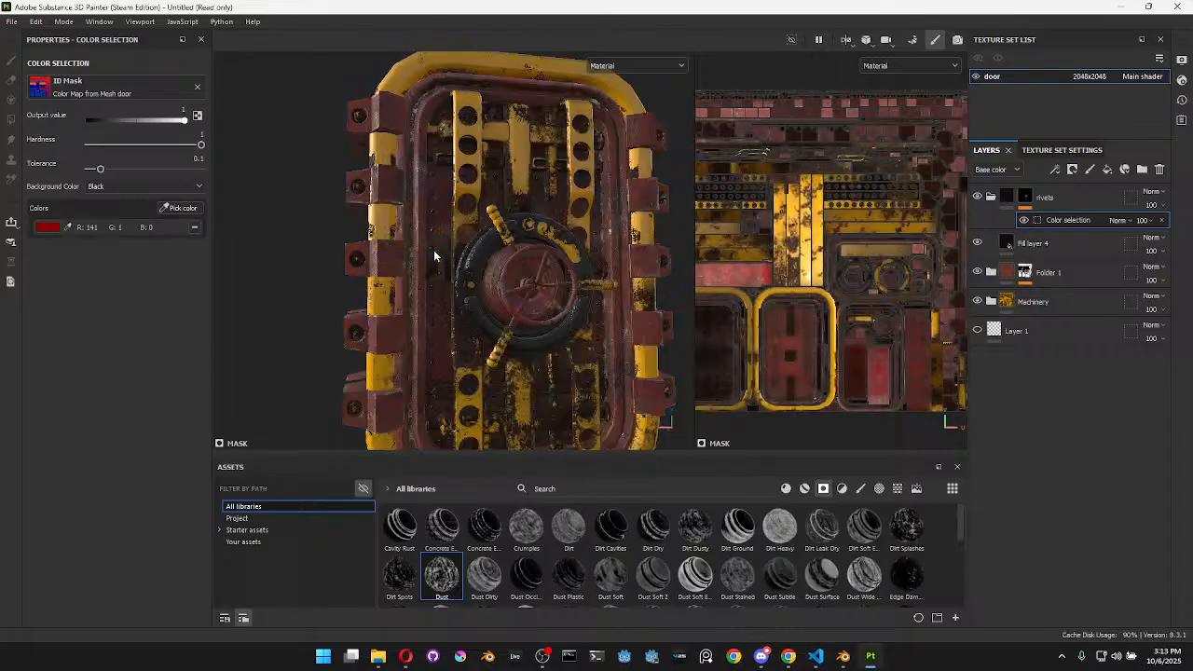
scroll(541, 248, "up", 3)
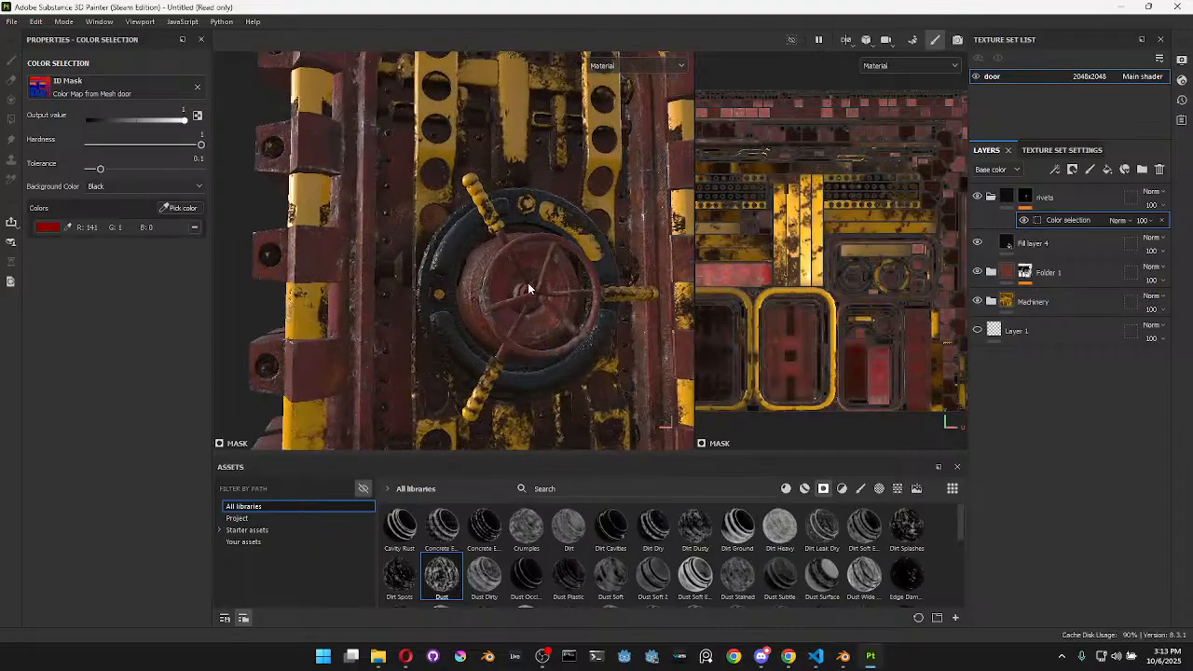
scroll(536, 274, "down", 2)
Collapse the rivets folder and toggle its visibility to examine which door parts its mask covers
left_click(989, 197)
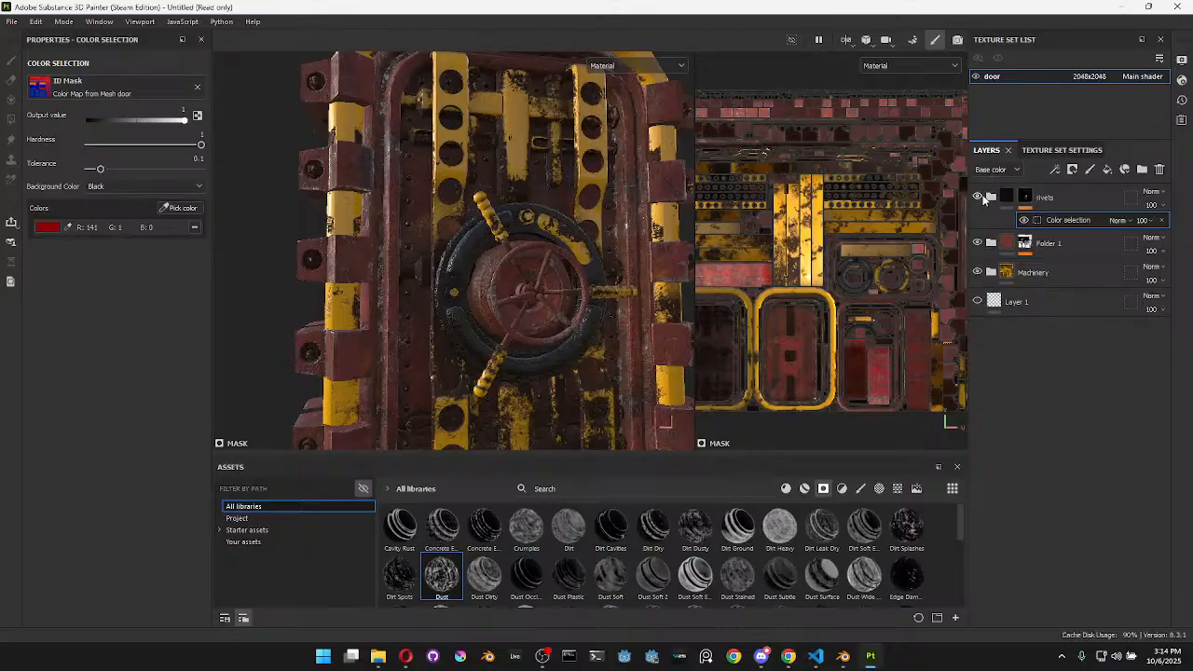
left_click(980, 197)
left_click(977, 197)
left_click(977, 198)
left_click(977, 198)
left_click(977, 198)
left_click_drag(505, 247, 538, 237, "alt")
scroll(538, 237, "up", 2)
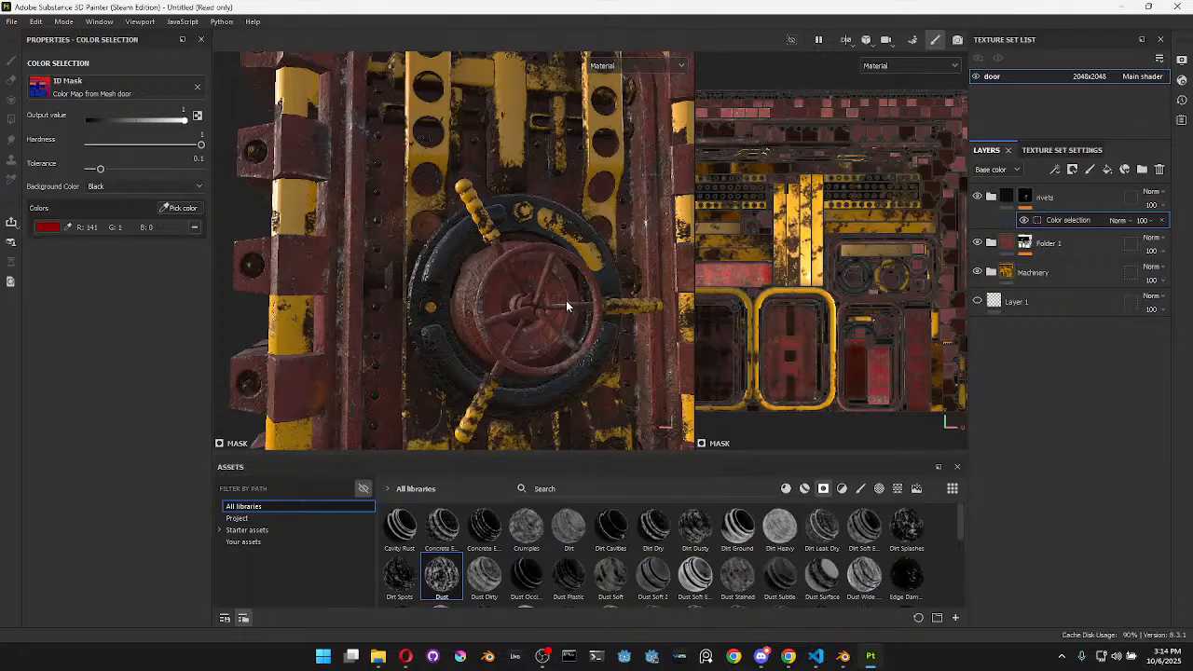
left_click(977, 197)
left_click(977, 197)
Switch to Blender and change the image editor area to a 3D viewport showing the door's ID colors
left_click(841, 658)
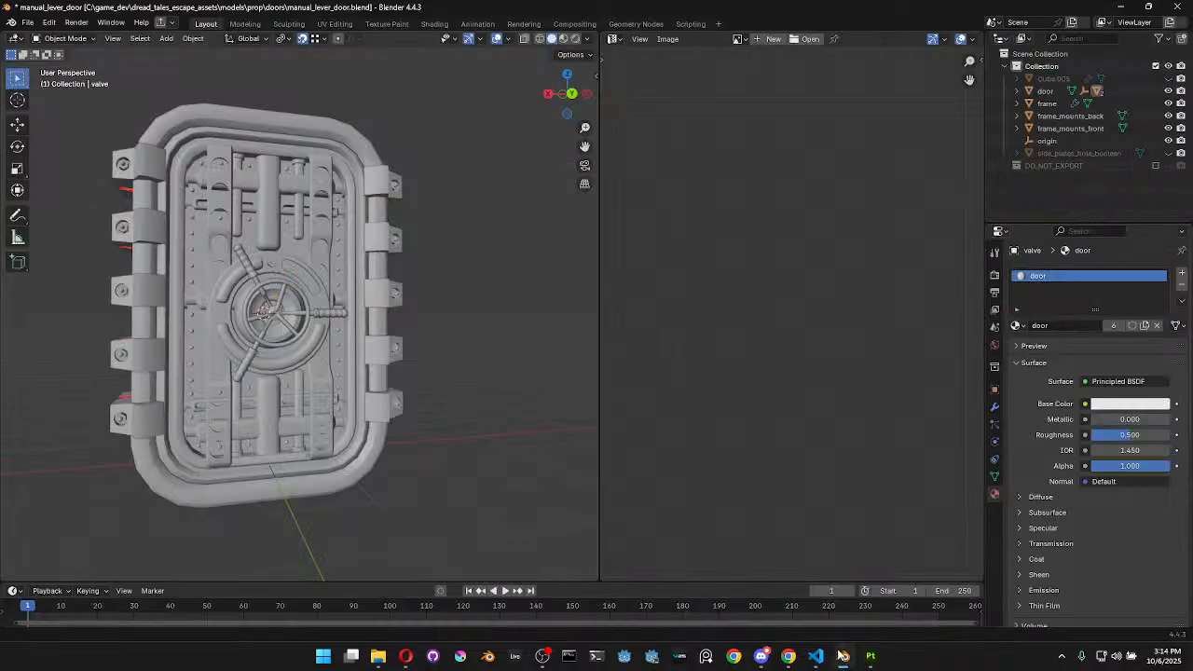
scroll(339, 356, "up", 3)
left_click(613, 40)
left_click(641, 73)
scroll(263, 347, "down", 2)
scroll(270, 352, "up", 2)
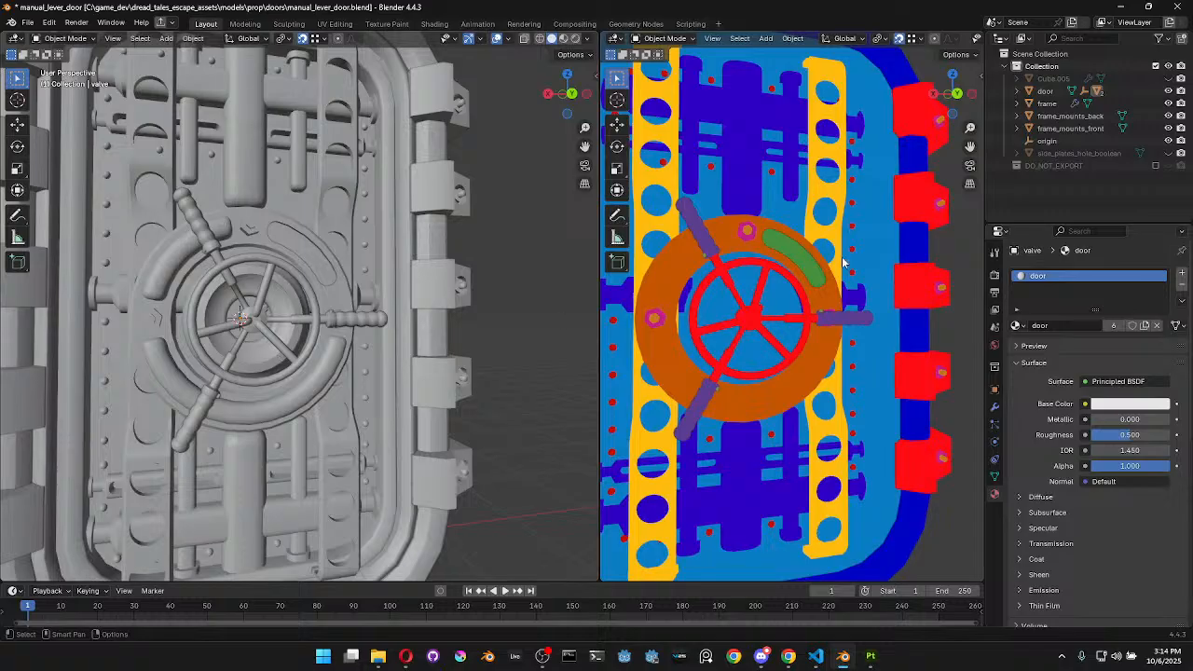
Fill the ring plate around the valve, selected as linked faces delimited by Normal, with a muted blue preset, and select all door objects
left_click(340, 300)
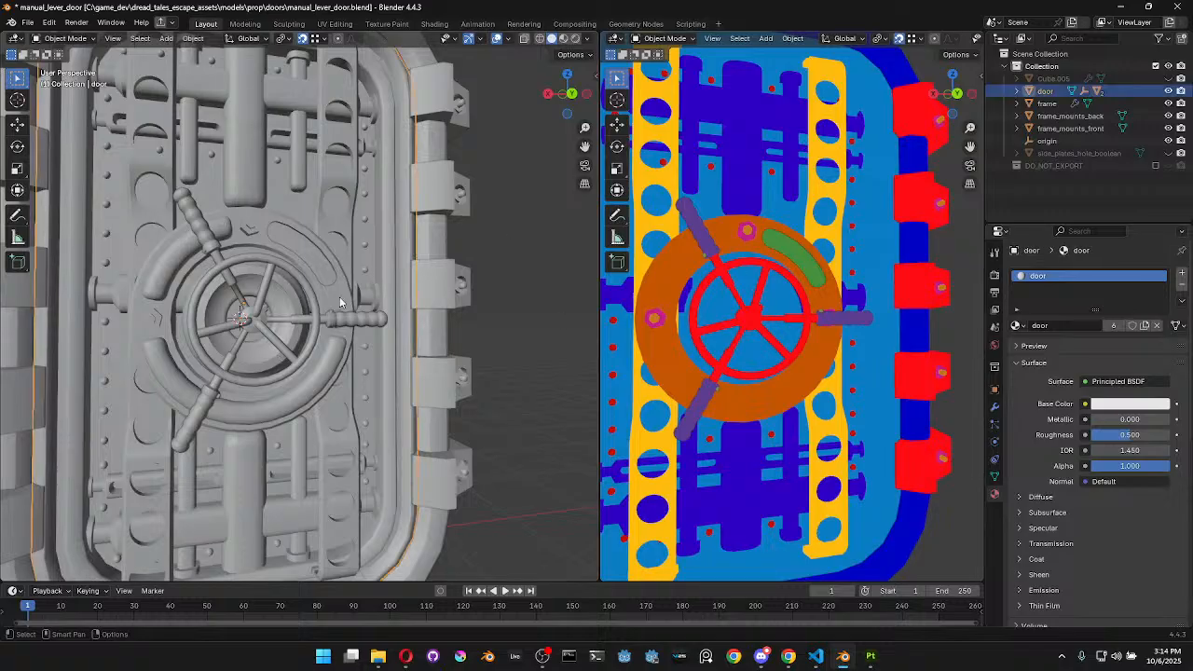
key("Tab")
key("l")
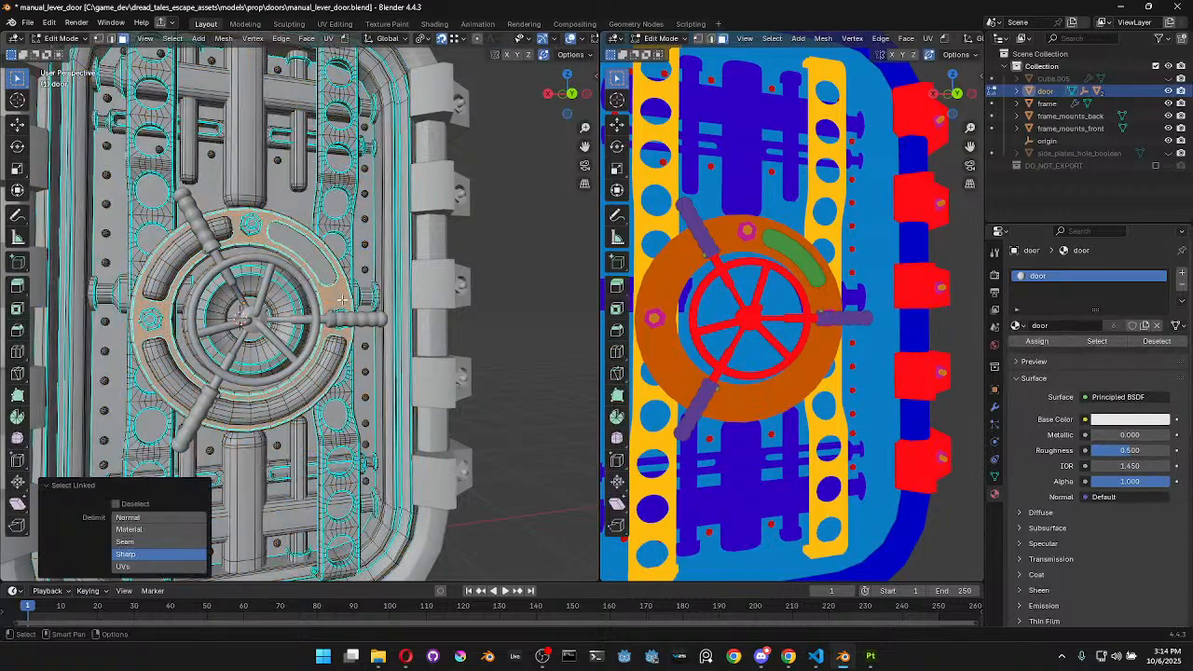
left_click(128, 517)
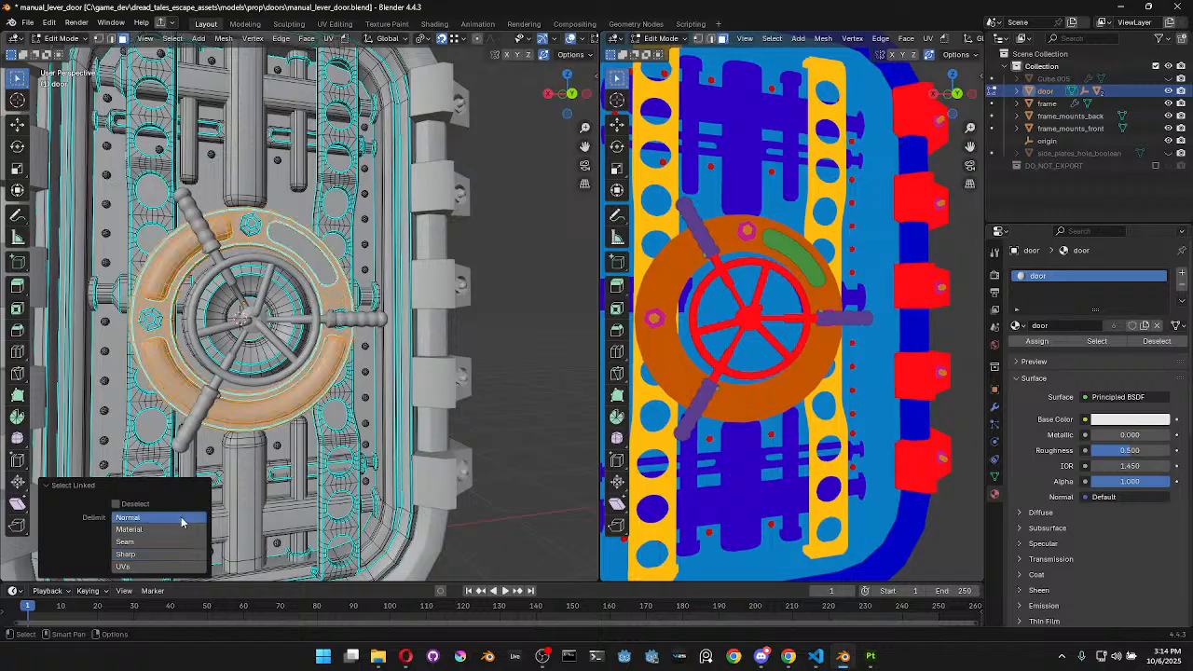
key("n")
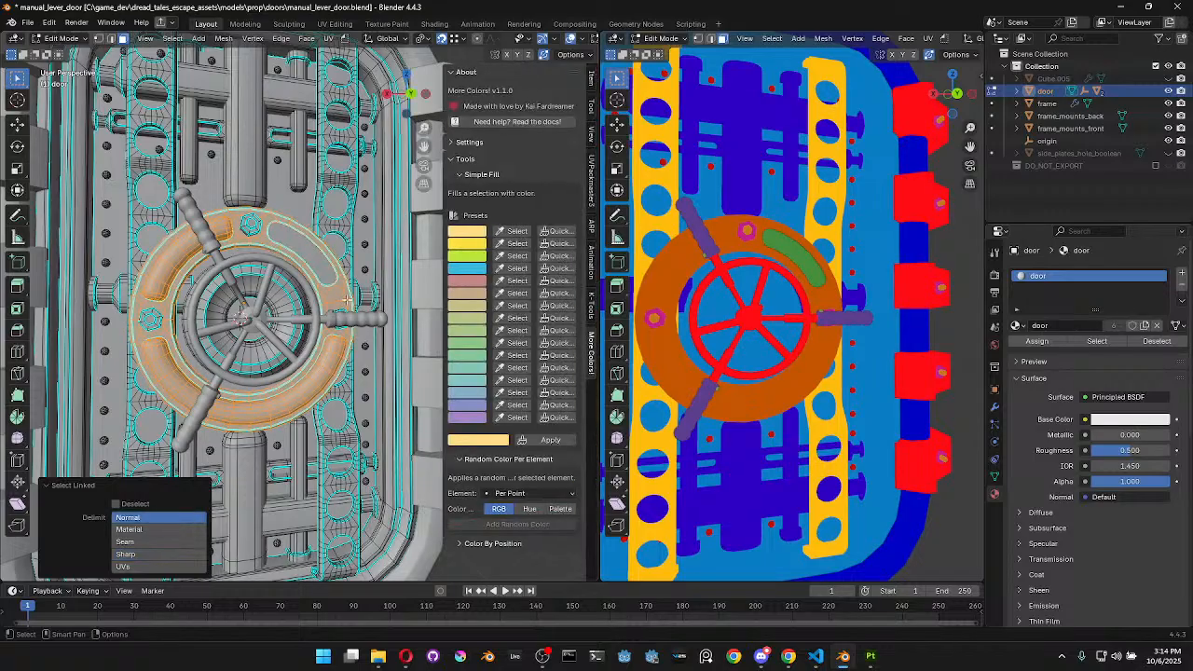
left_click(552, 381)
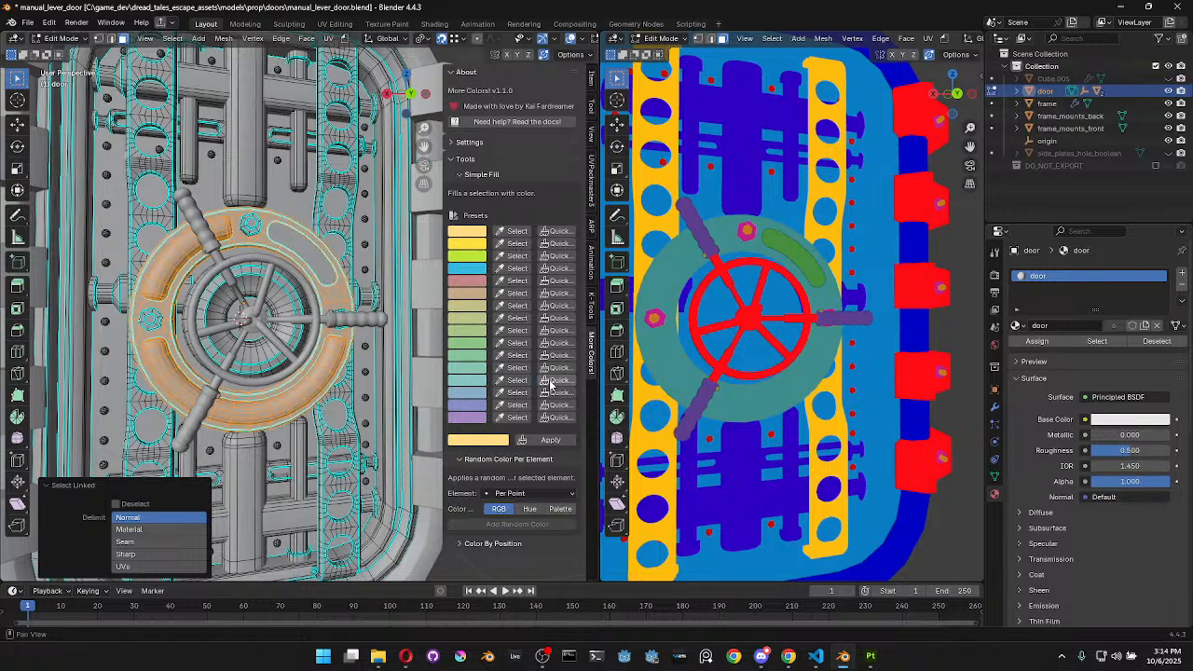
left_click(550, 393)
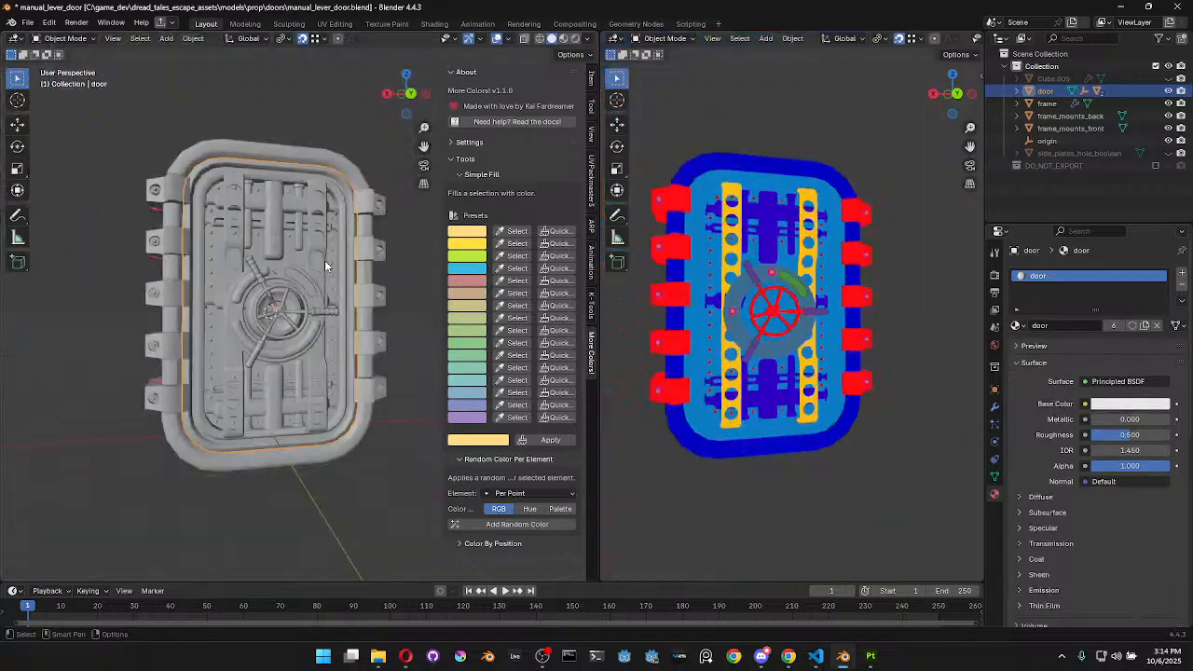
left_click(324, 260)
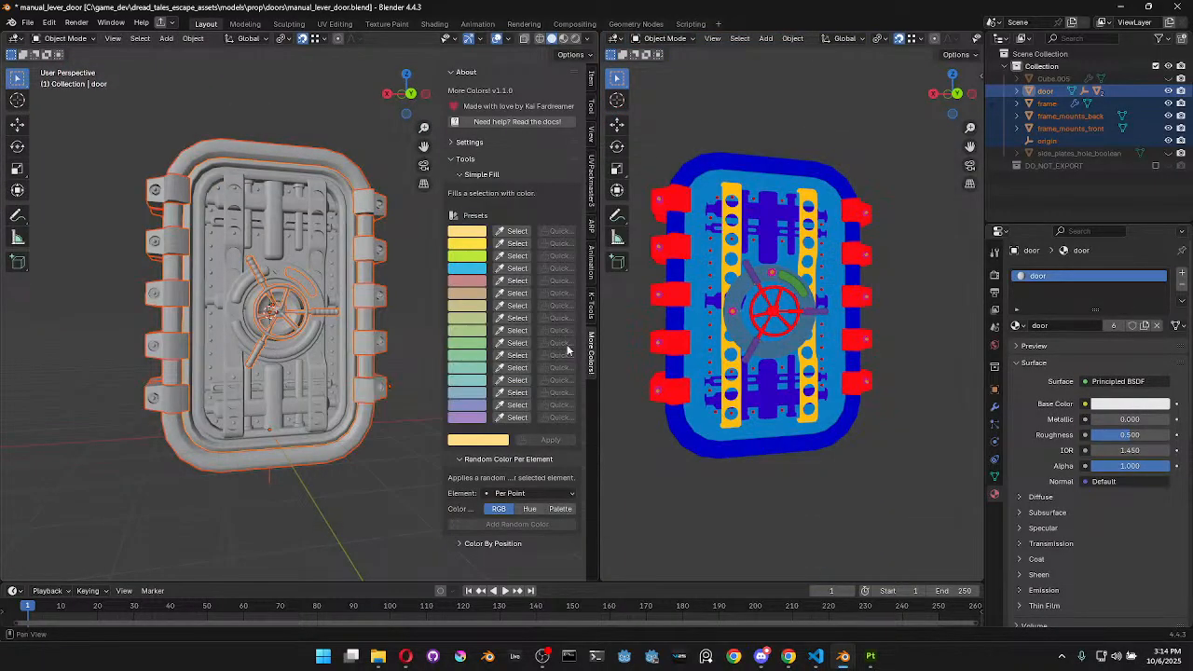
Switch to Substance 3D Painter, rebake the door's selected mesh maps at 2048, and return to painting mode
left_click(871, 656)
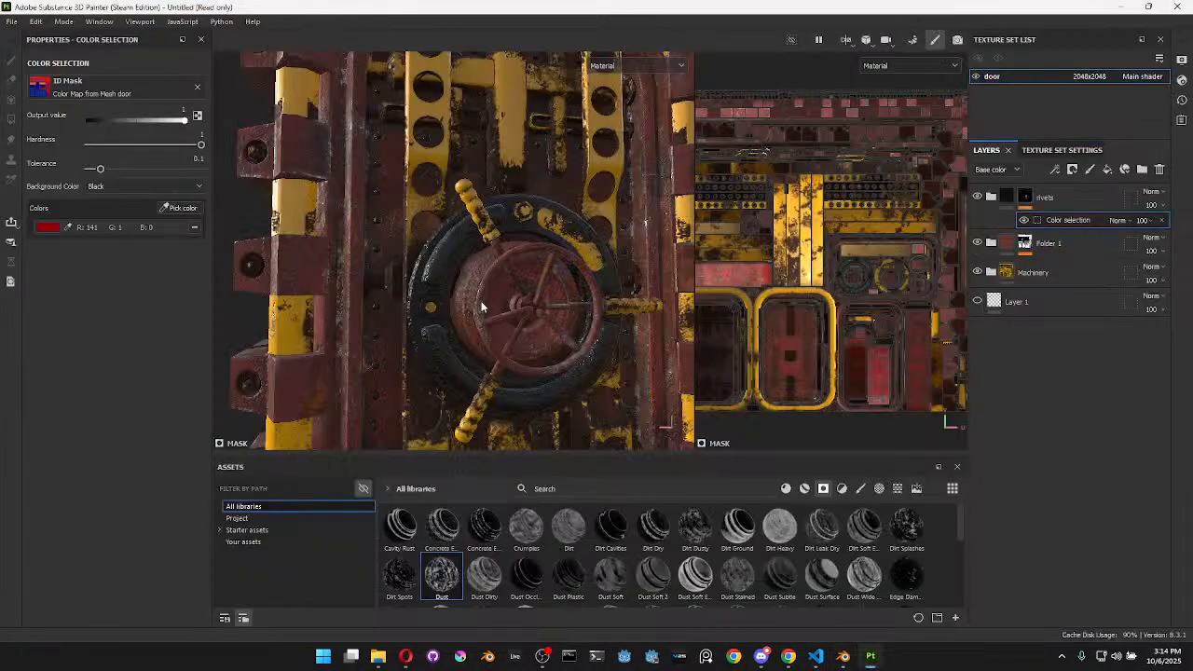
left_click(1072, 152)
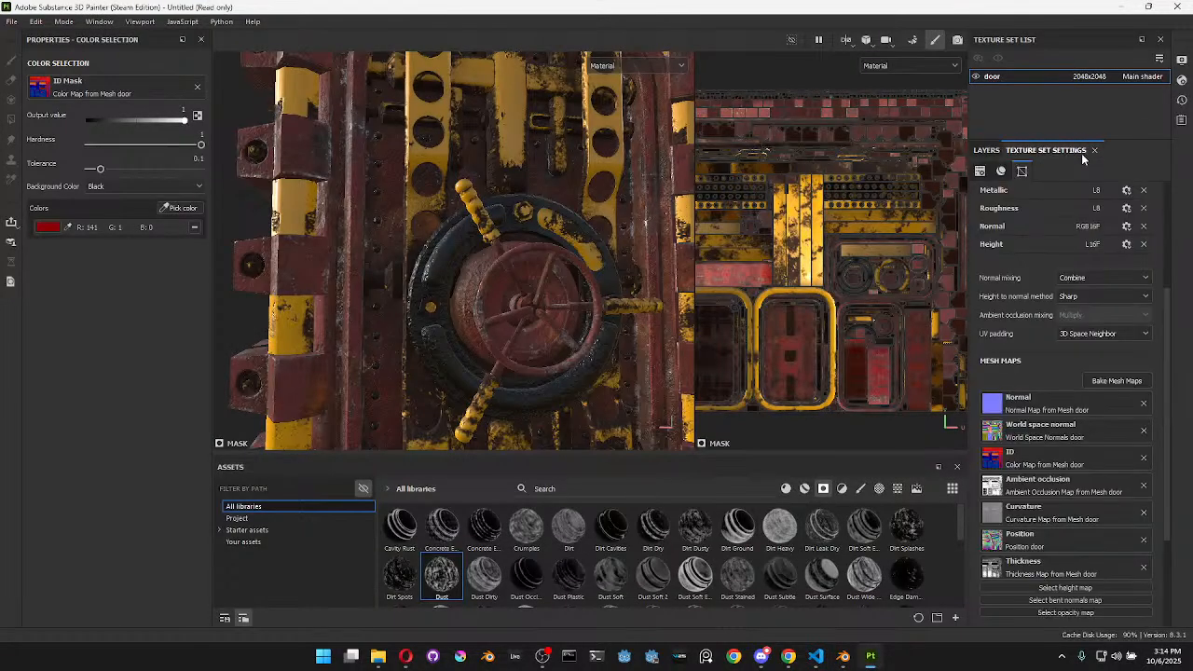
left_click(1110, 380)
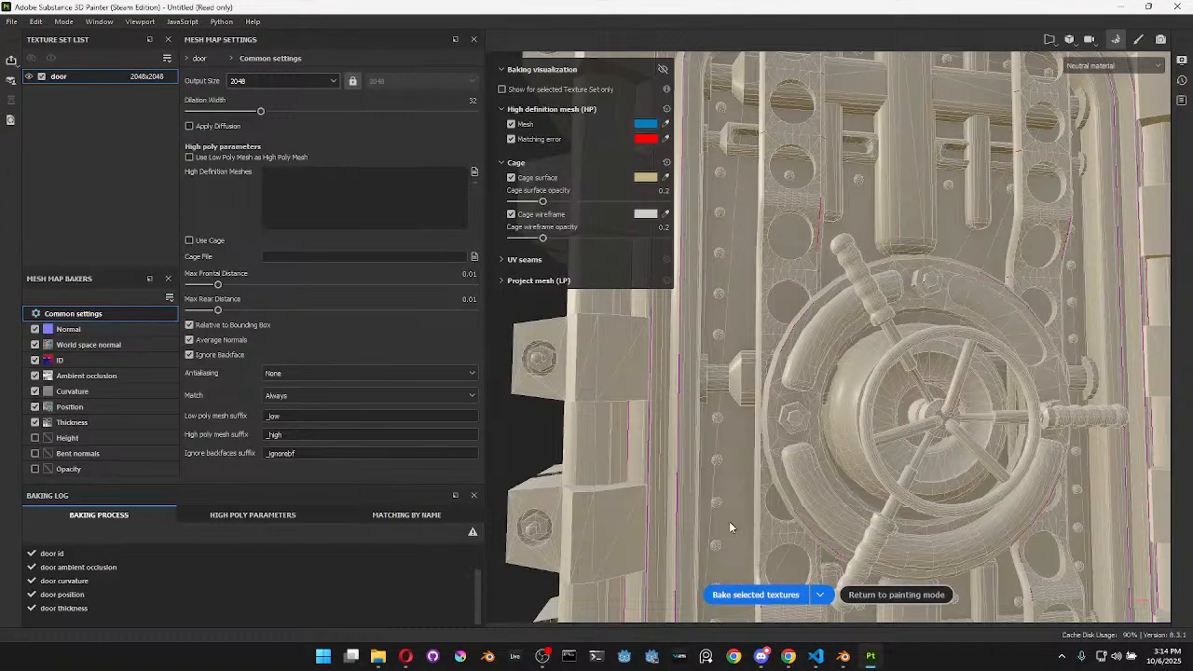
left_click(792, 597)
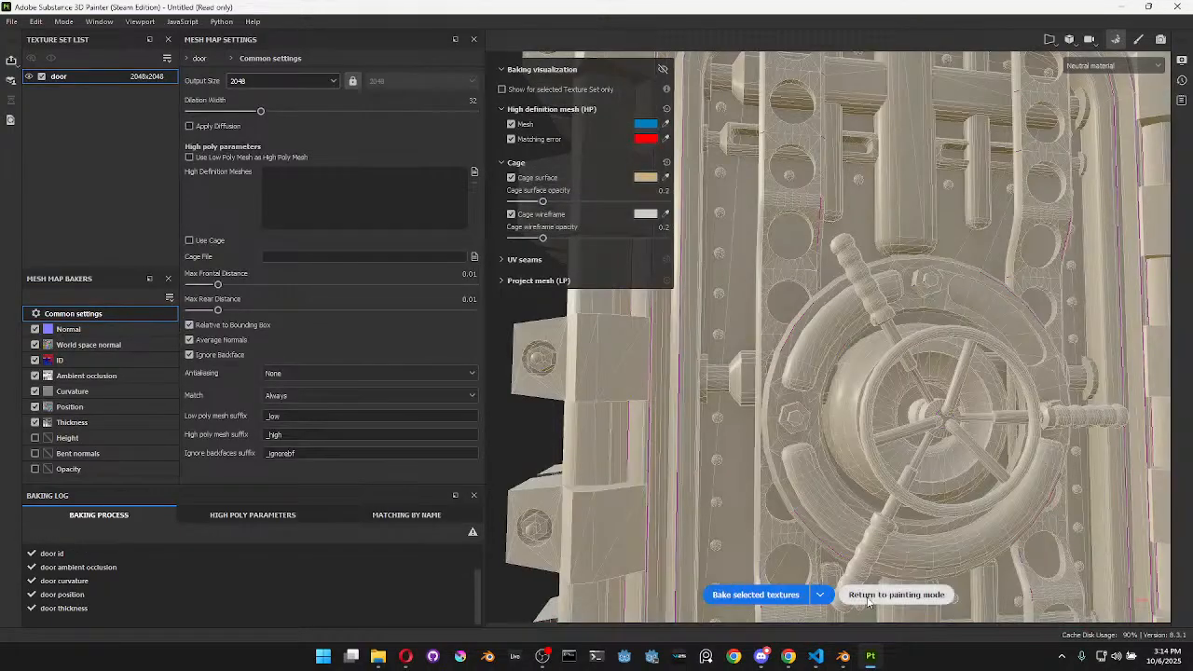
left_click(869, 601)
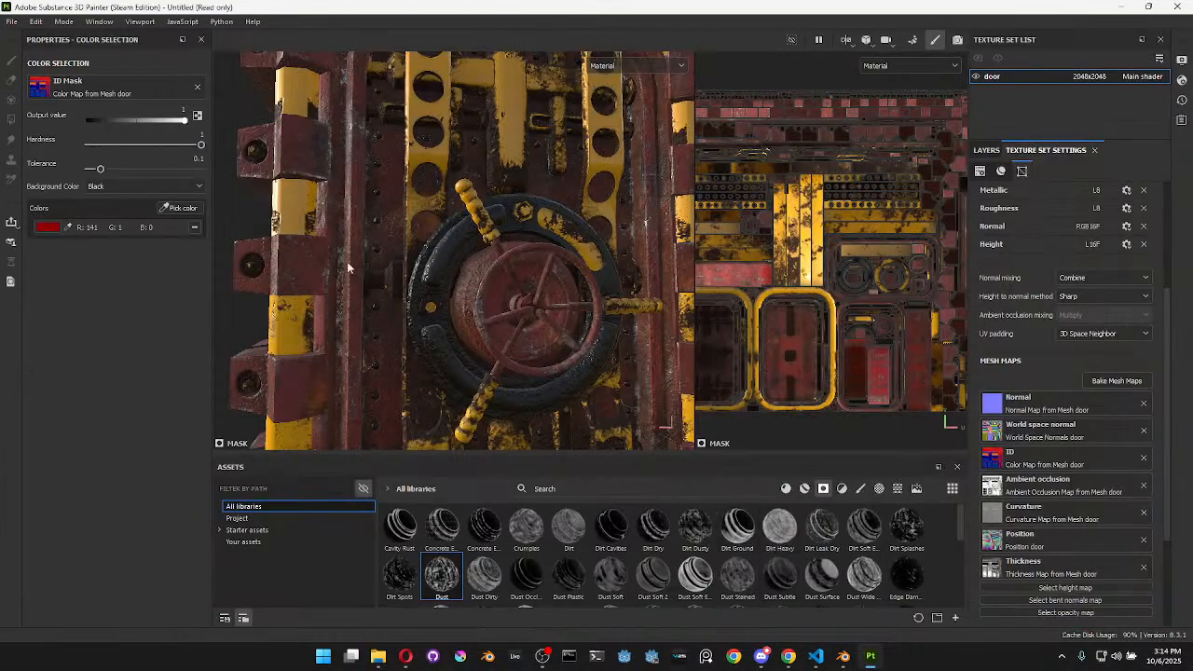
Toggle Folder 1 and its Steel Painted Worn layer to compare the door with and without the red paint
left_click(988, 150)
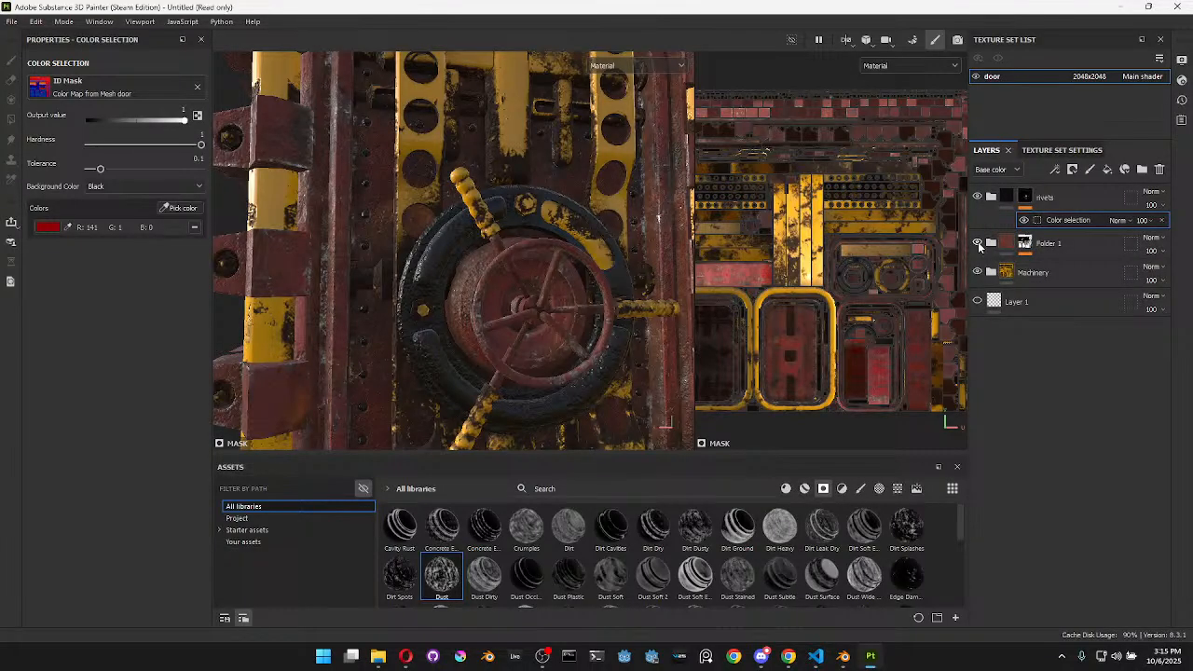
left_click(978, 243)
left_click(978, 243)
left_click(991, 243)
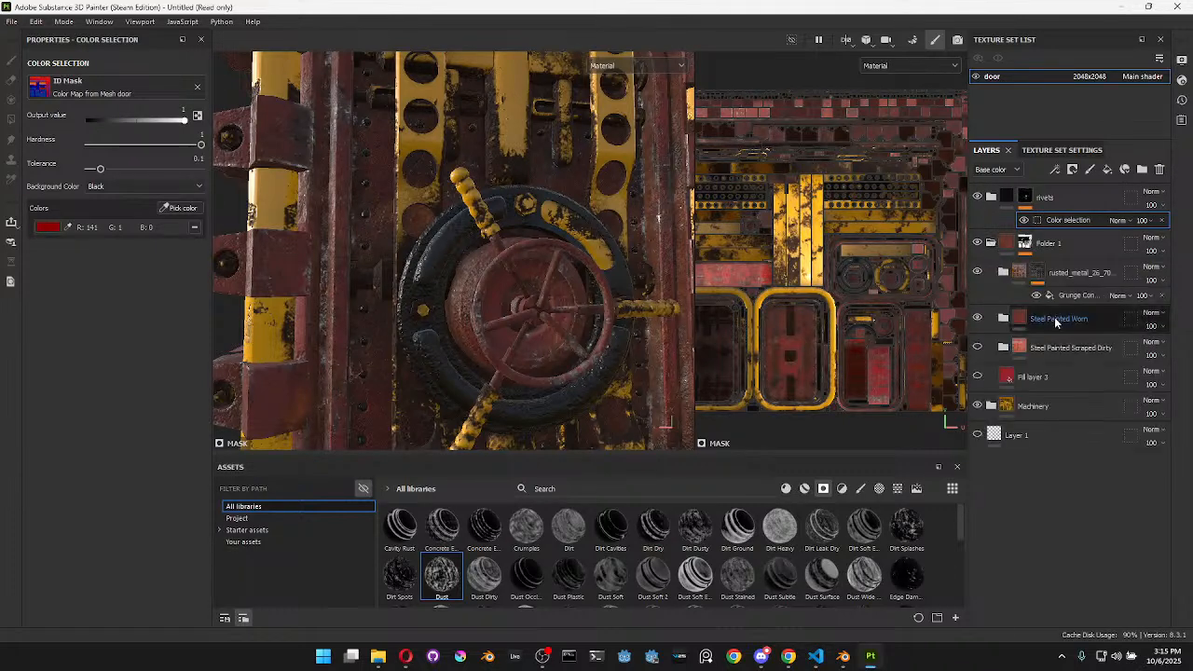
left_click(1044, 346)
left_click(978, 319)
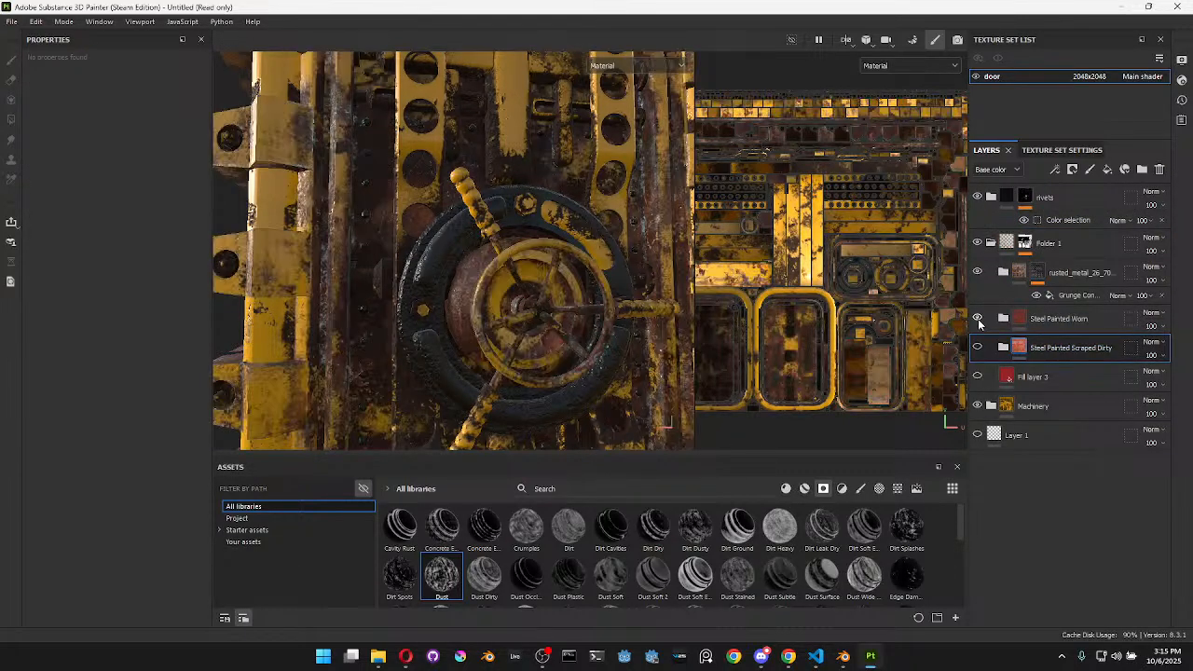
left_click(978, 319)
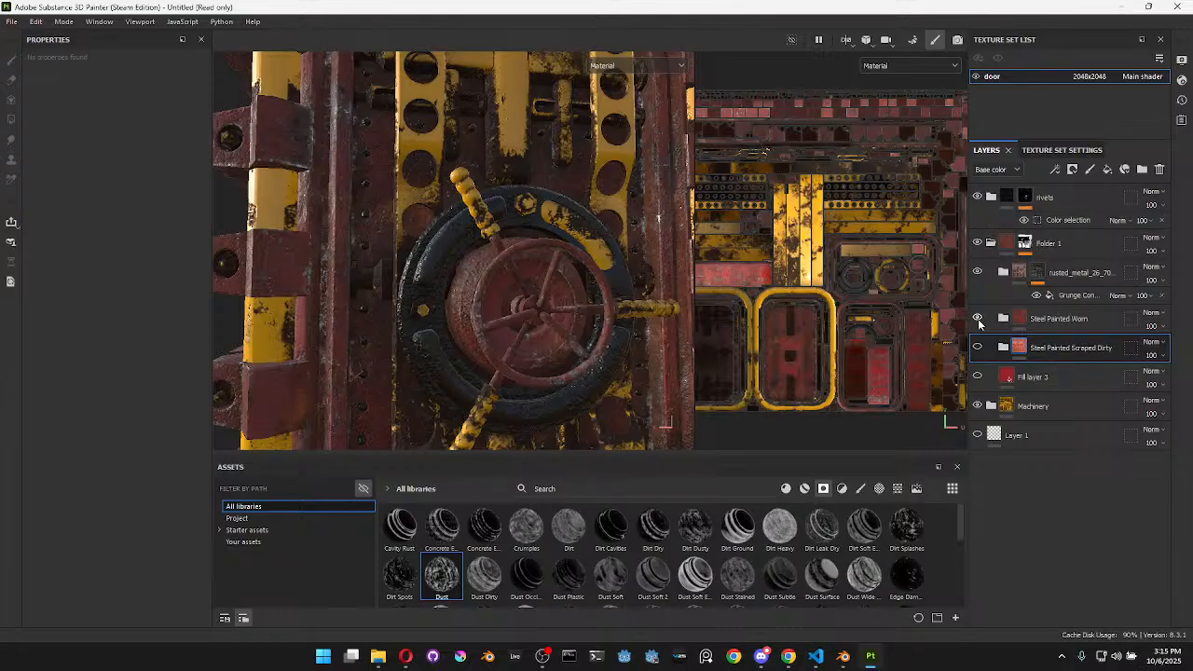
Add a Height Adjust filter to Folder 1 and set its Multiply to 0.467
left_click(991, 242)
right_click(1051, 251)
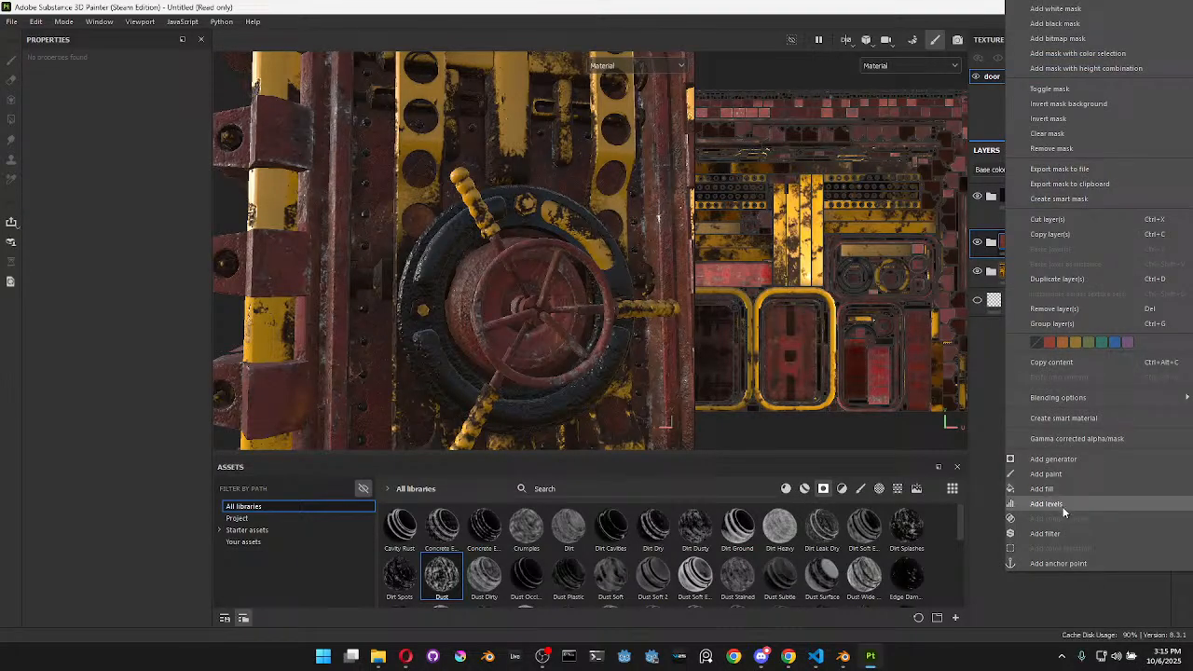
left_click(1046, 533)
left_click(85, 110)
left_click(144, 270)
left_click_drag(57, 214, 50, 217)
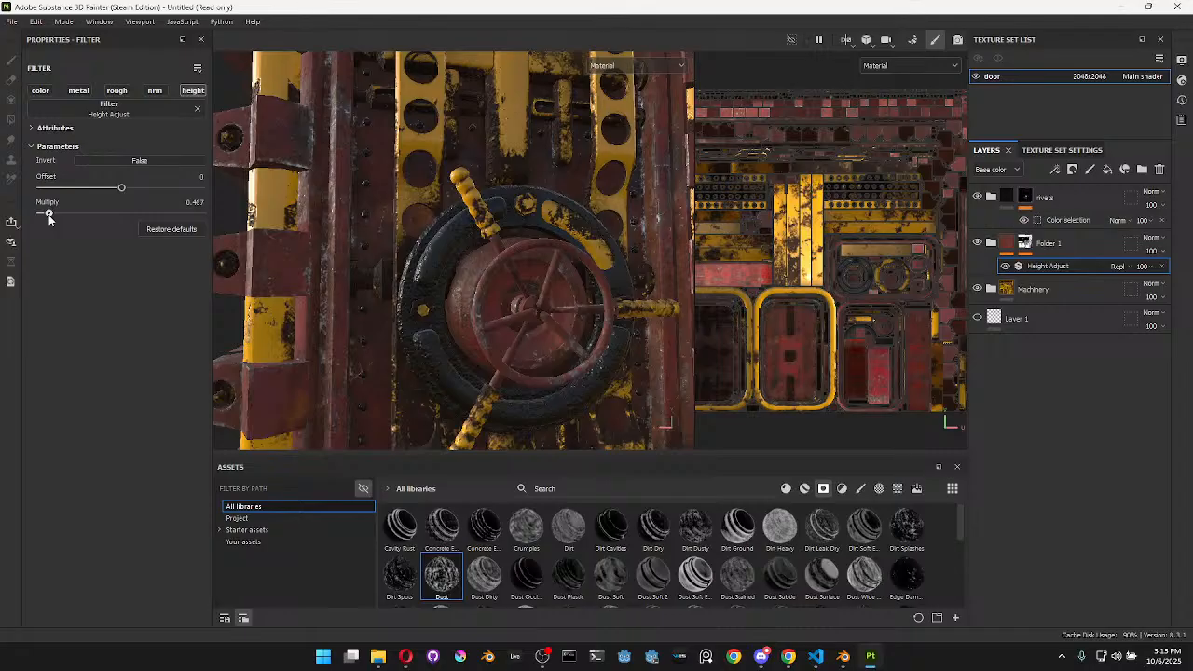
Examine the valve area of the door and its ID colors through the rivets folder's color selection
scroll(535, 209, "down", 5)
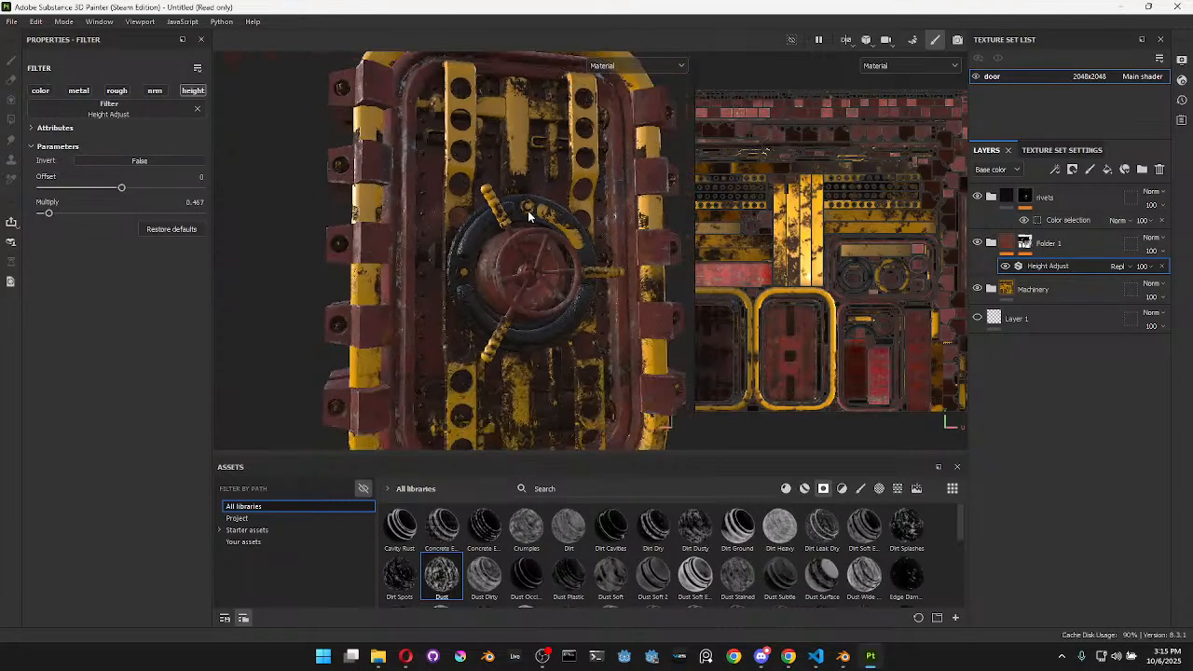
left_click_drag(588, 263, 461, 200, "alt")
scroll(584, 268, "up", 4)
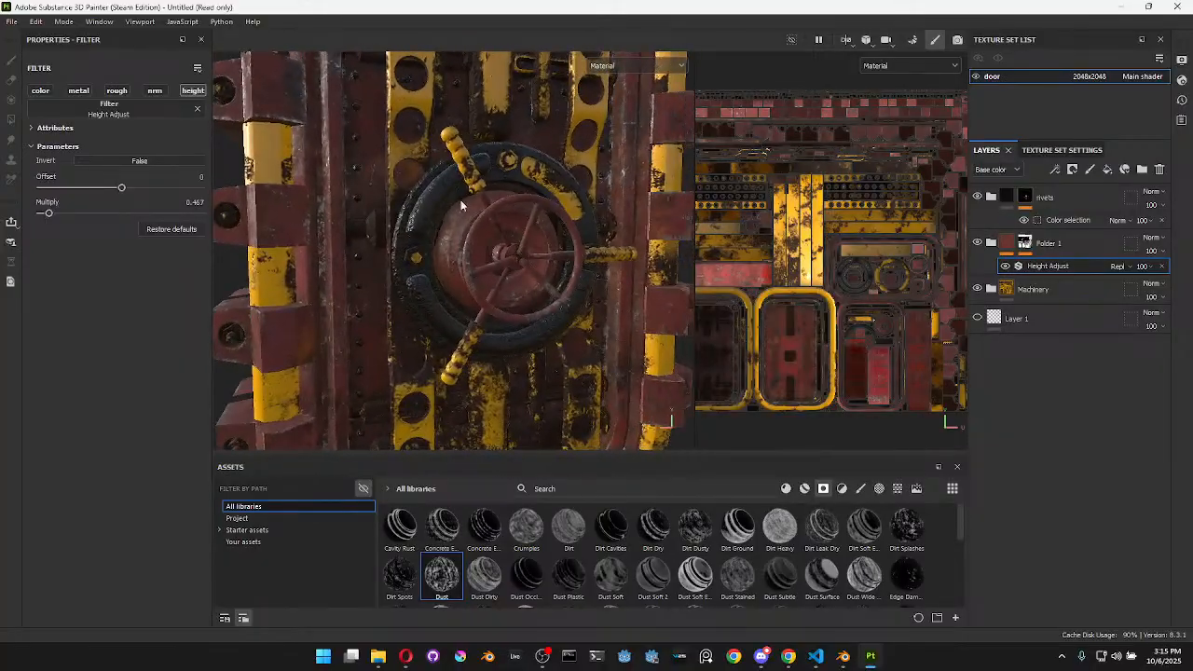
left_click(1063, 220)
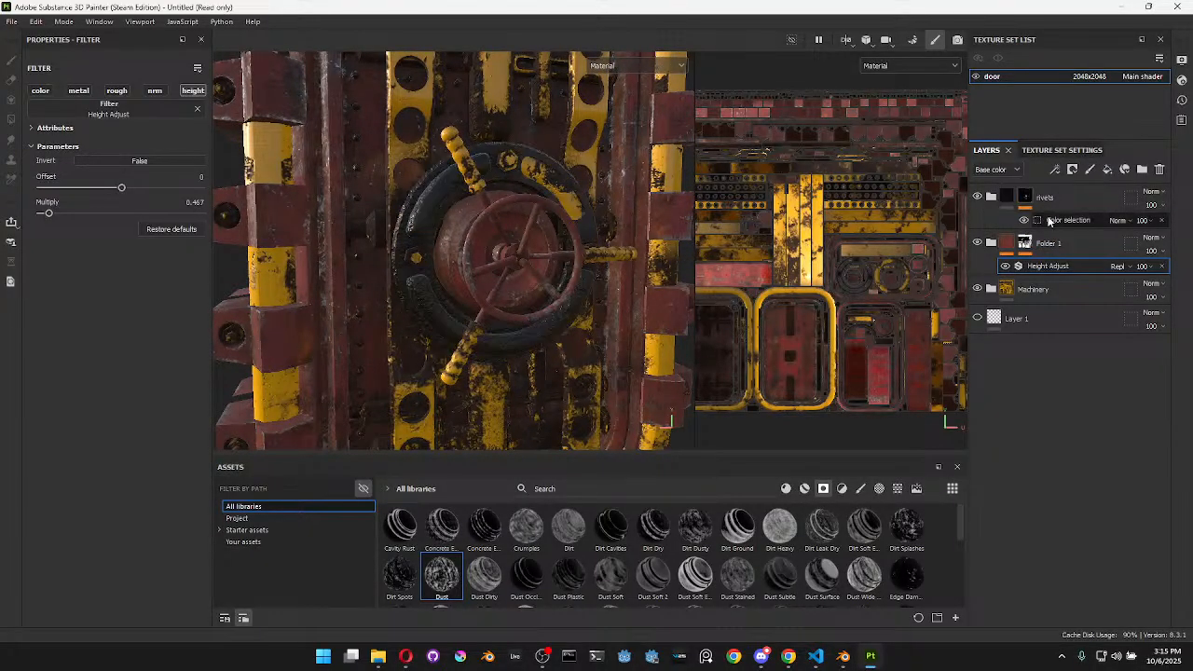
left_click(188, 209)
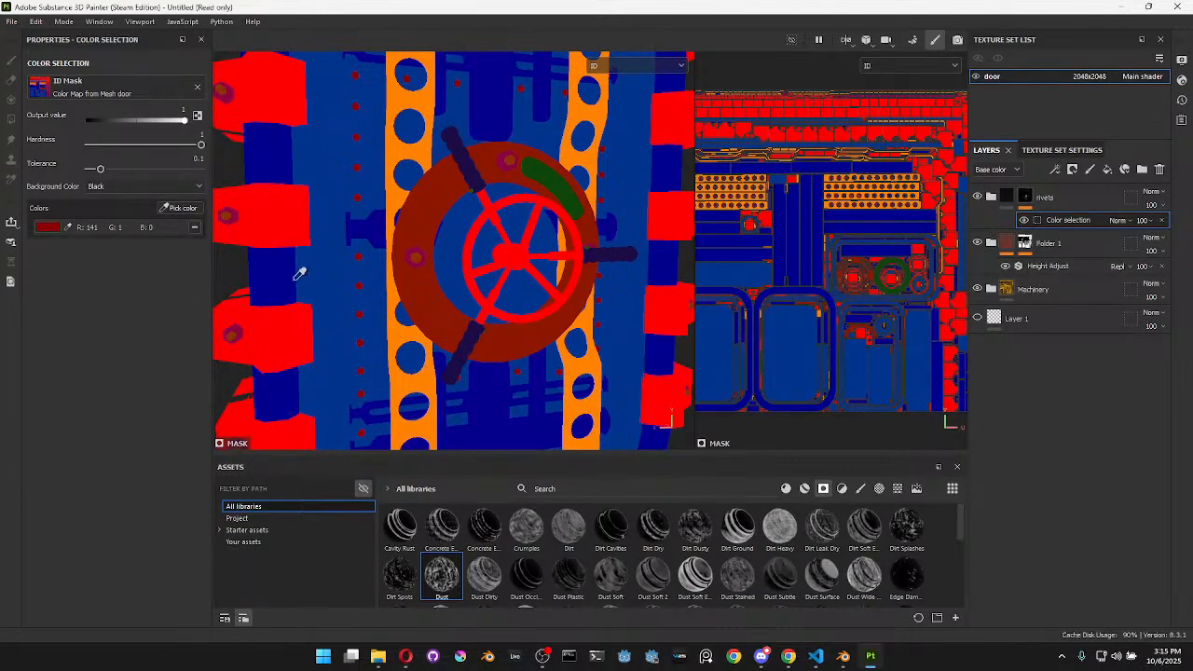
Reimport the updated door mesh and rebake its selected mesh maps at 2048 for painting
left_click(63, 21)
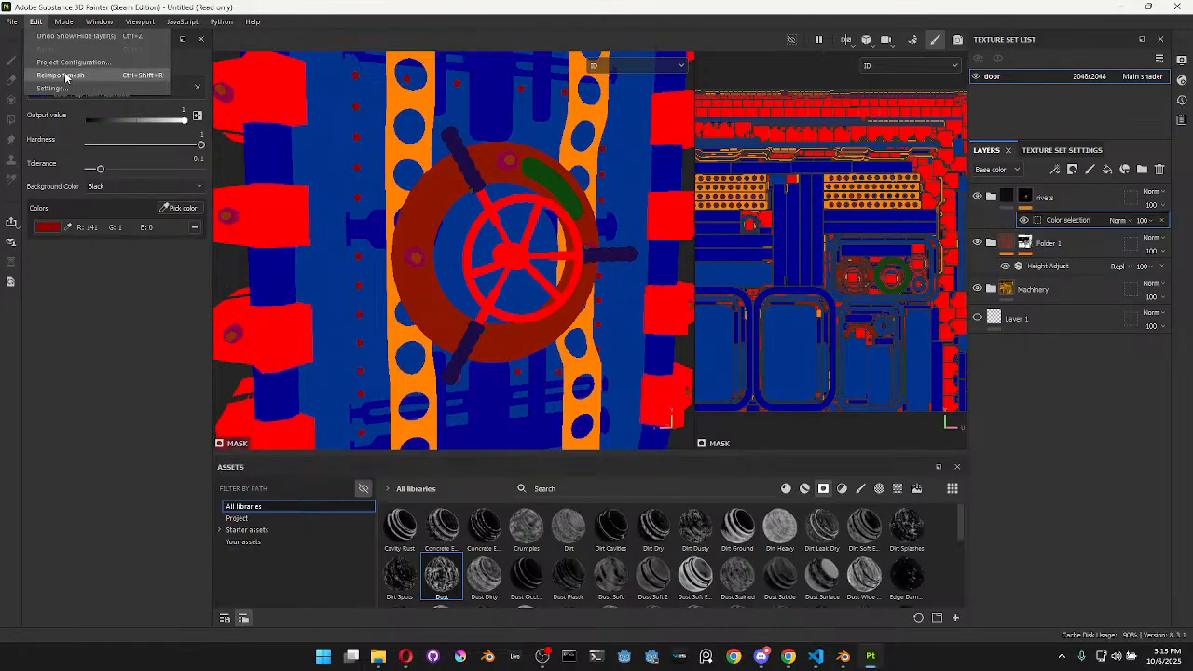
left_click(66, 80)
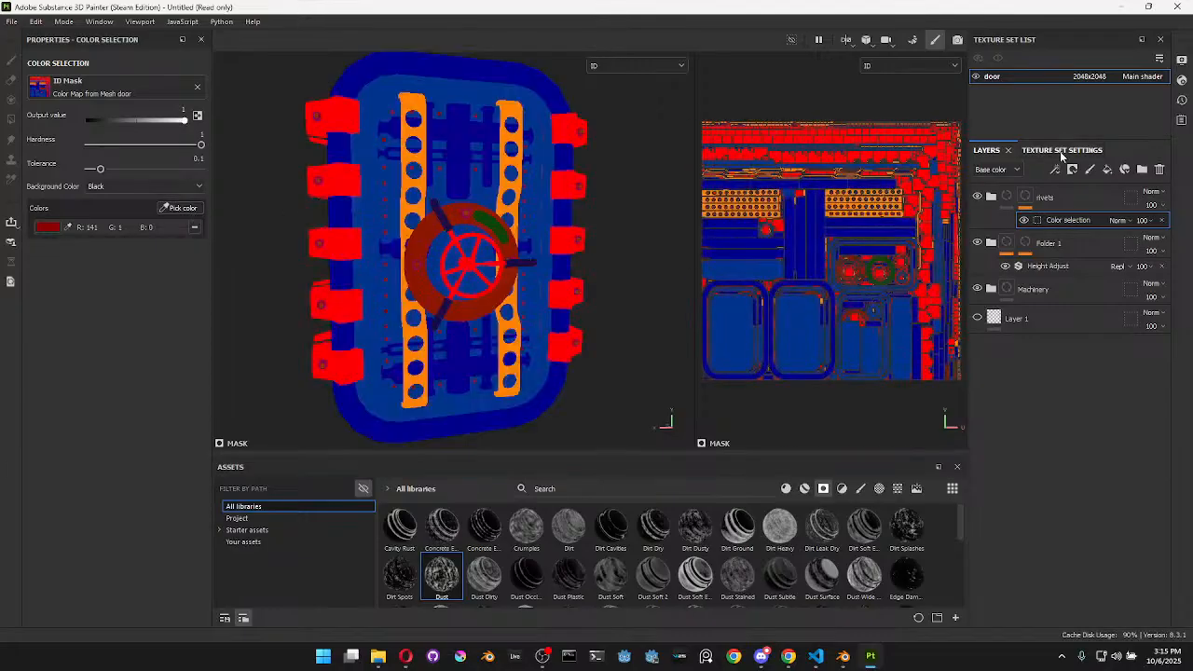
left_click(1060, 151)
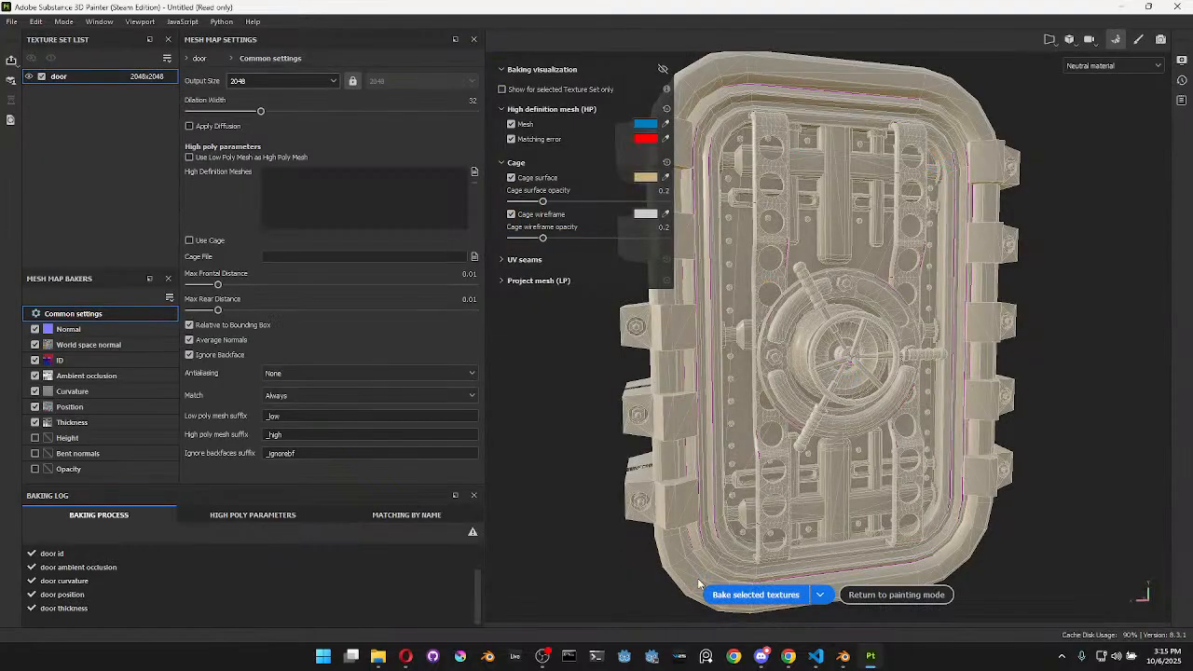
left_click(753, 595)
left_click(887, 595)
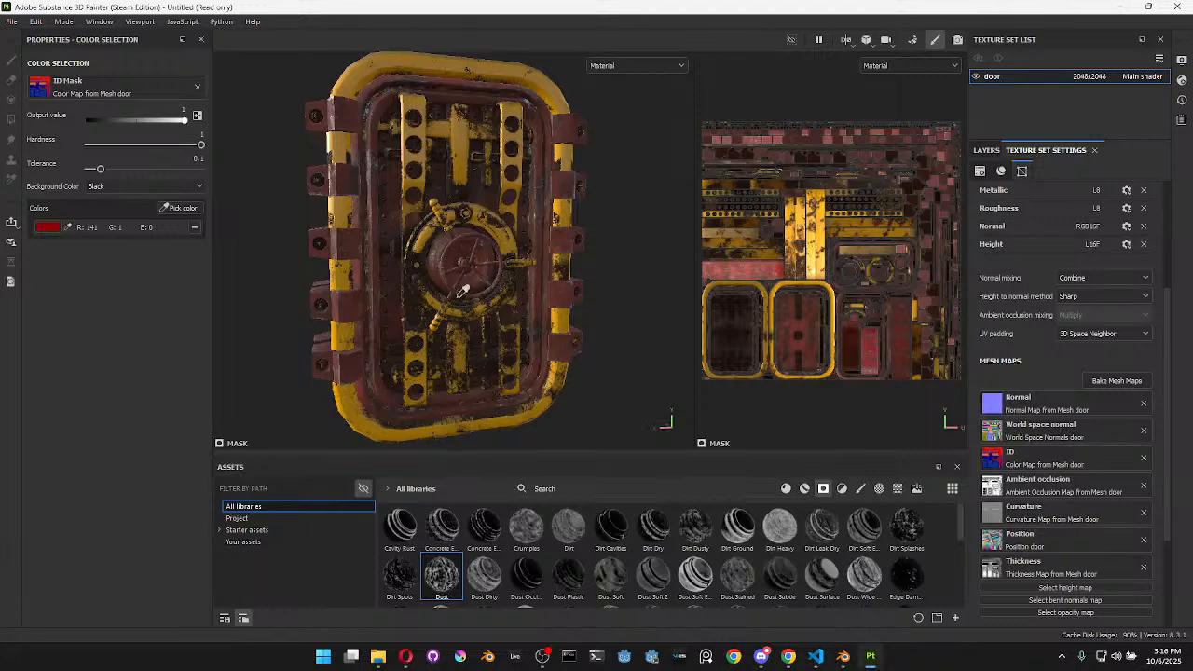
Try adding the handwheel's bright red ID color to the rivets color selection, toggling the rivets folder to compare
scroll(435, 274, "up", 3)
left_click(492, 252)
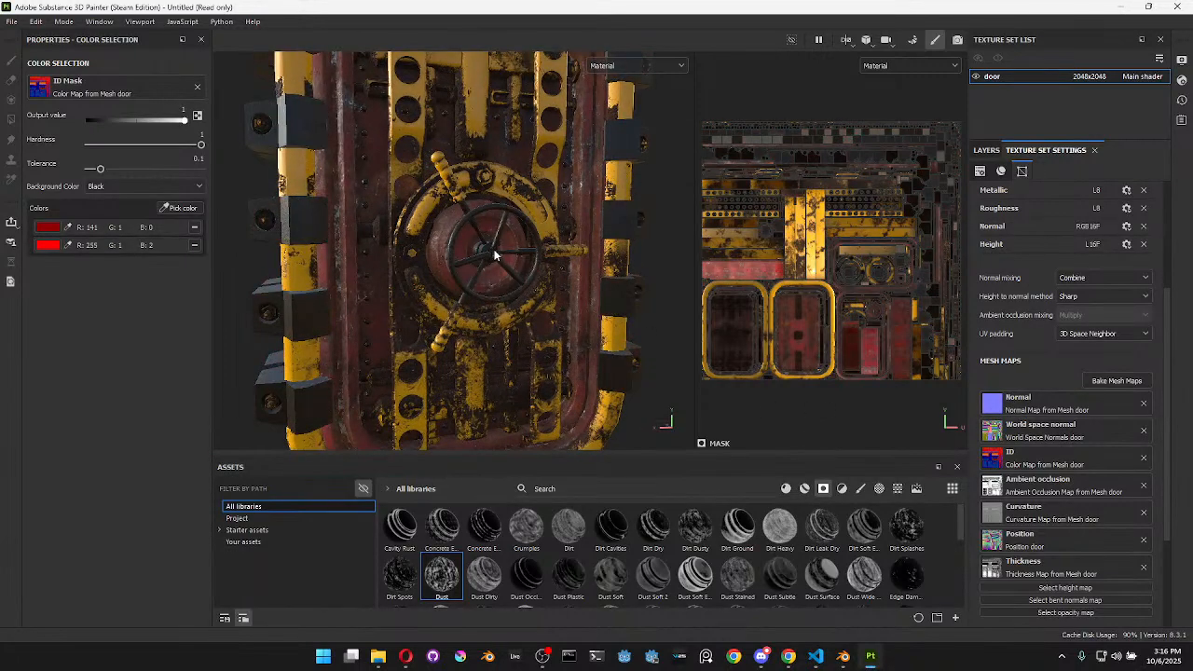
scroll(503, 252, "up", 1)
scroll(507, 251, "down", 1)
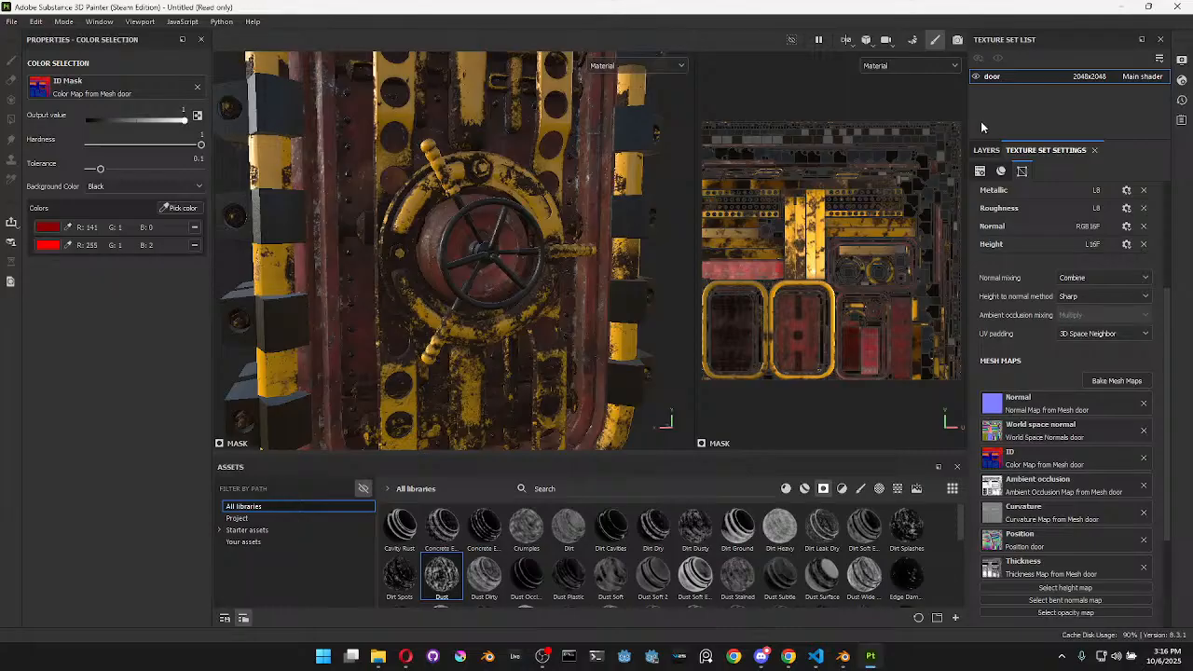
left_click(986, 150)
left_click(977, 198)
left_click(977, 197)
left_click(977, 198)
left_click(977, 198)
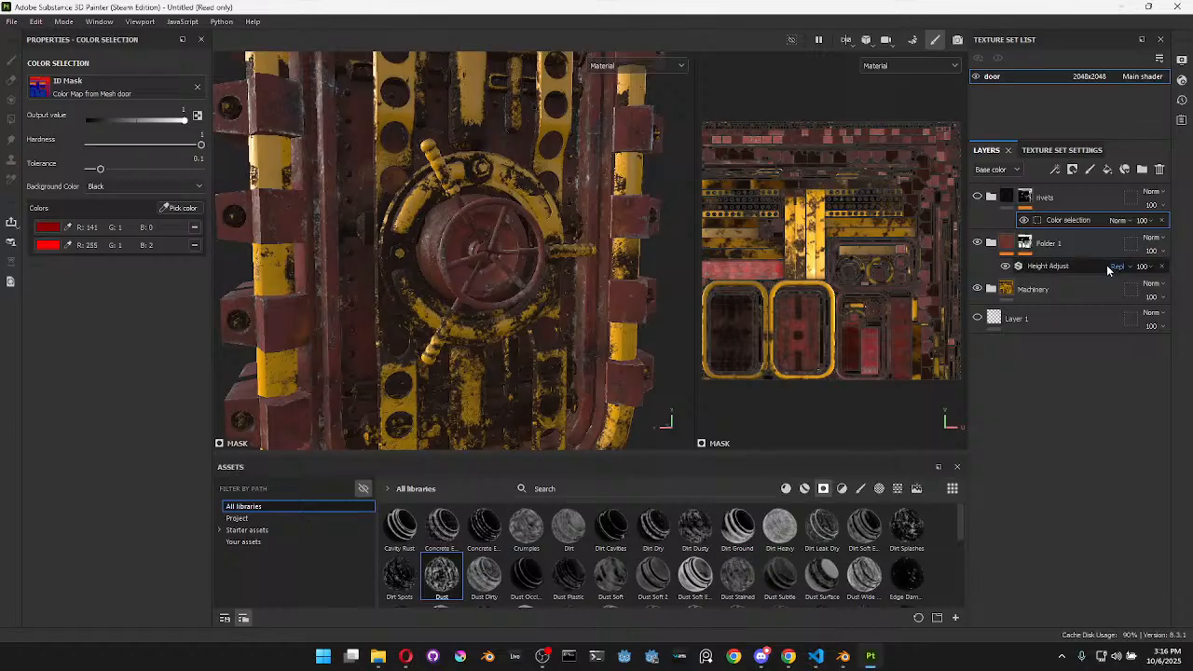
Clear both colors from the rivets color selection and pick only the rivets' dark red ID color
left_click(194, 227)
left_click(194, 227)
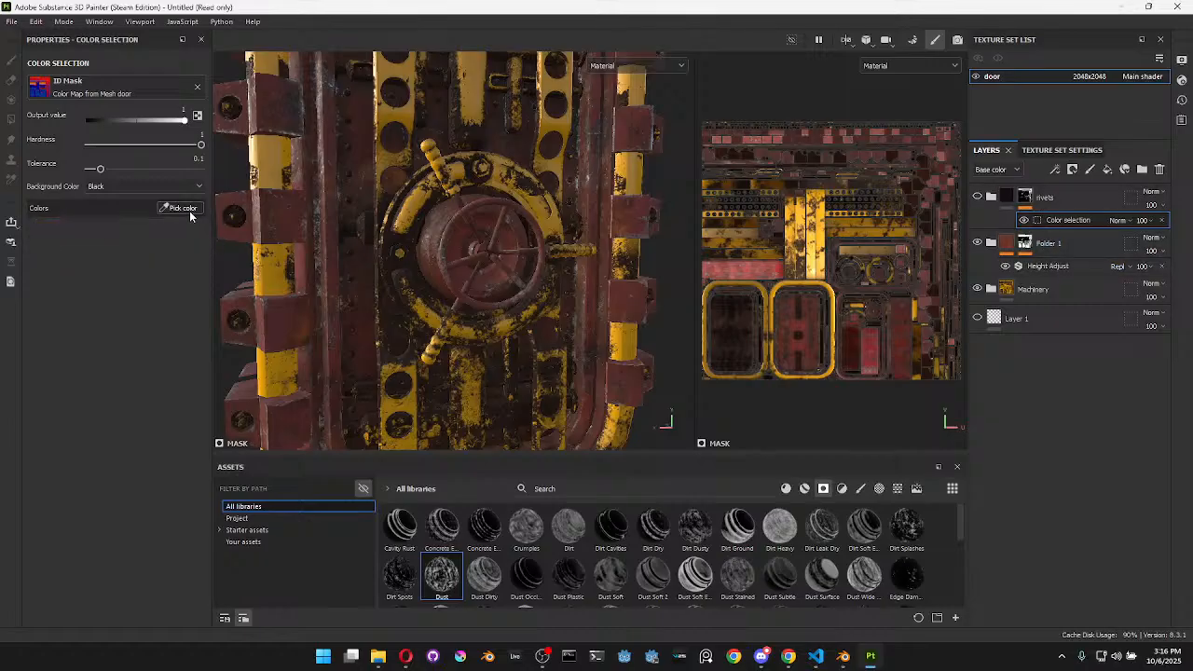
left_click(186, 208)
left_click(350, 201)
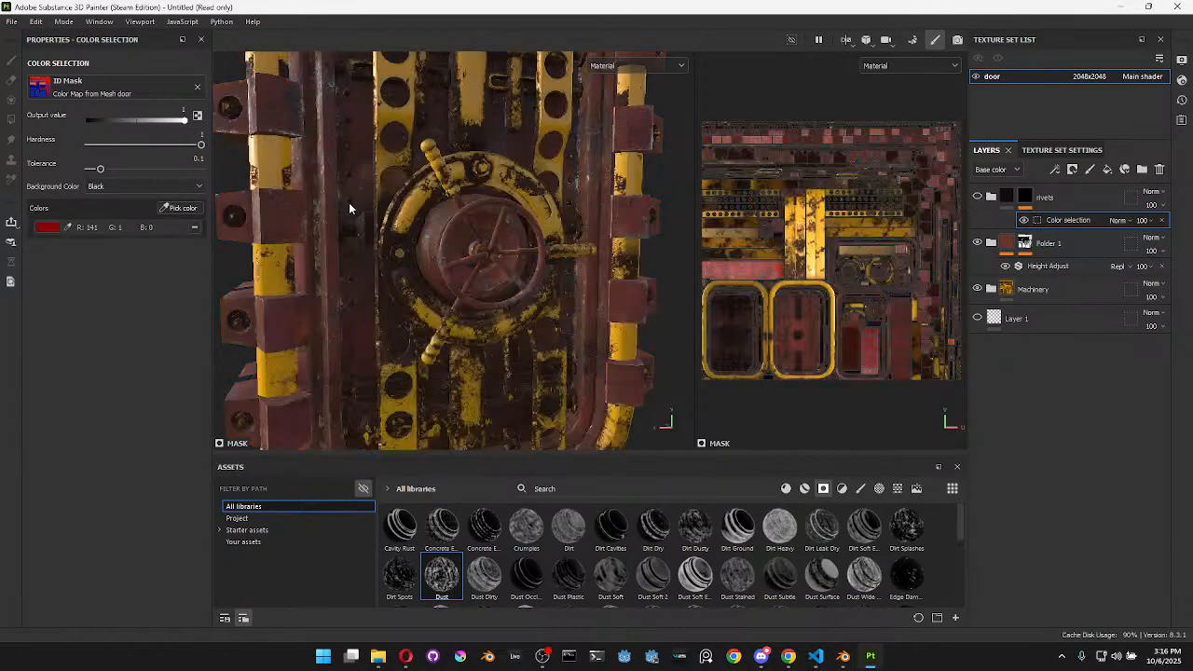
Set the base color of the fill layer inside the rivets folder to a dark blue-gray
left_click(1006, 198)
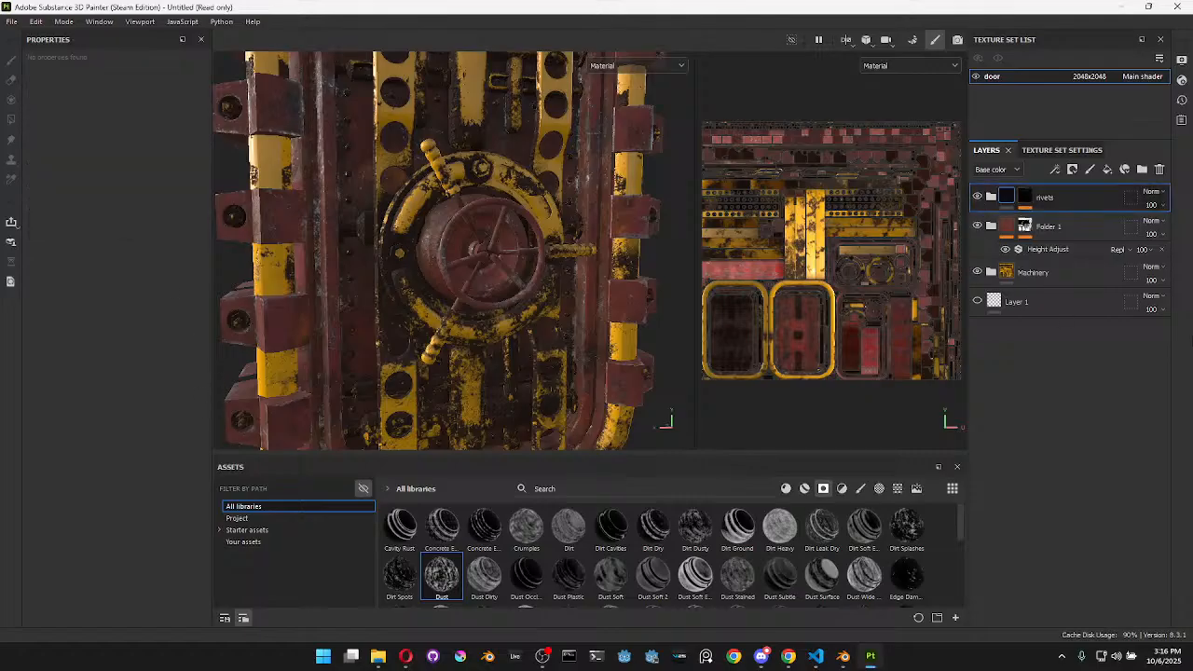
left_click(993, 199)
left_click(1010, 228)
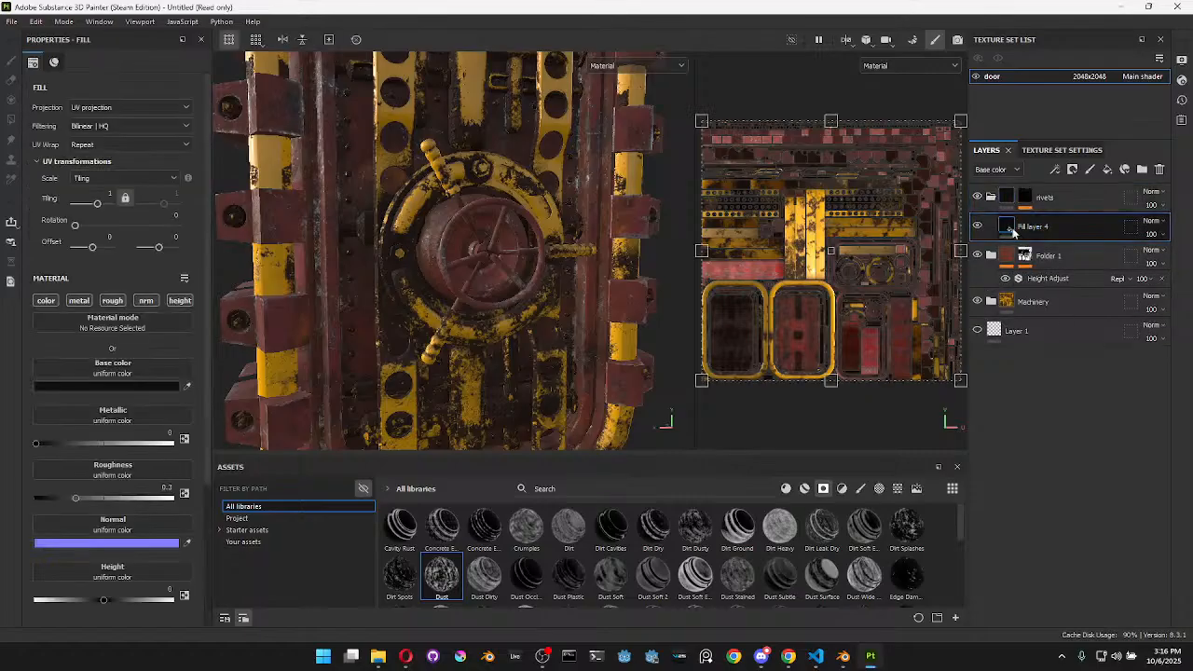
left_click(105, 389)
left_click(148, 557)
mouse_move(154, 551)
left_mouse_down()
mouse_move(172, 515)
mouse_move(187, 525)
mouse_move(153, 536)
left_mouse_up()
left_click(281, 496)
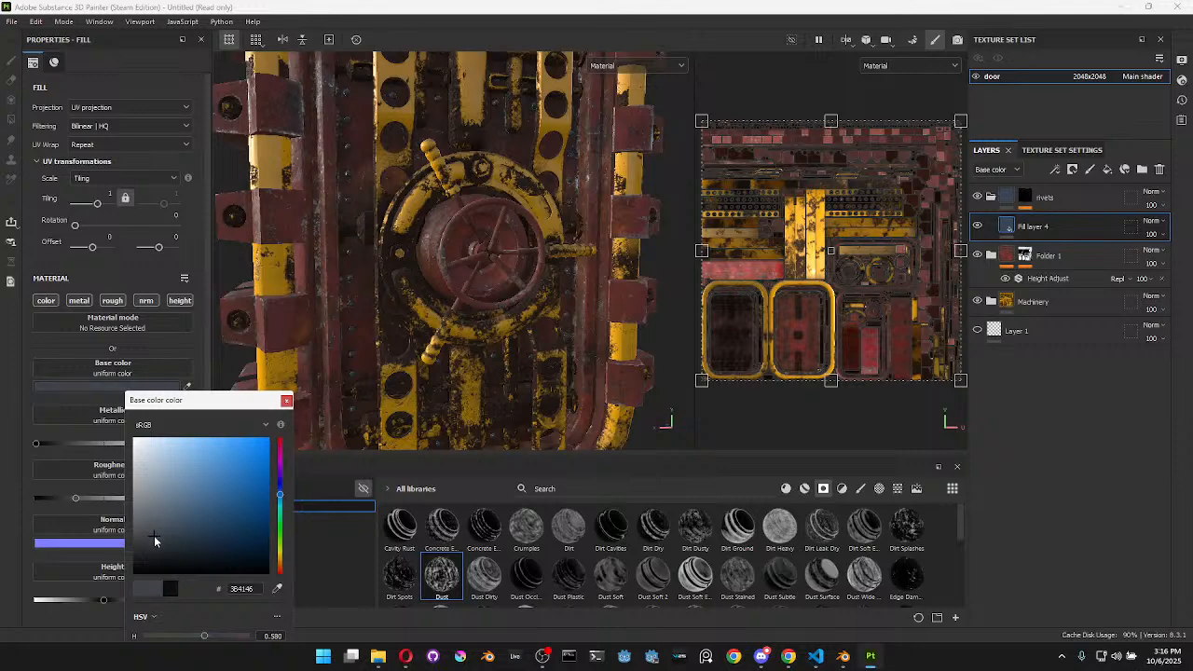
left_click(286, 400)
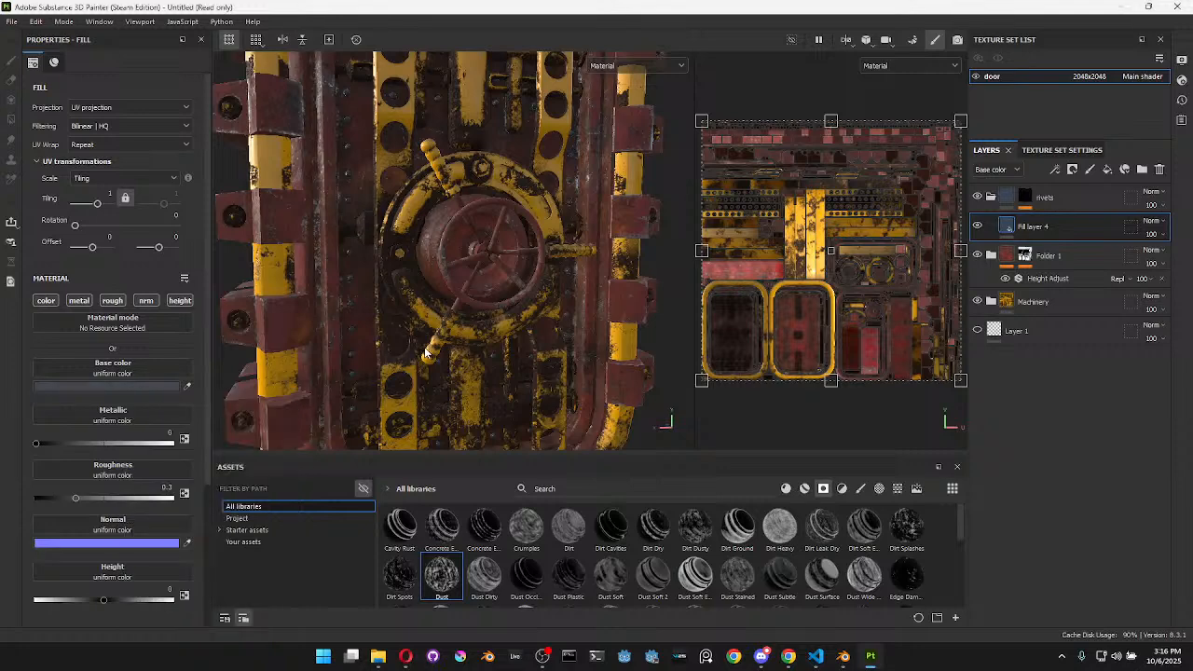
left_click_drag(473, 314, 586, 290, "alt")
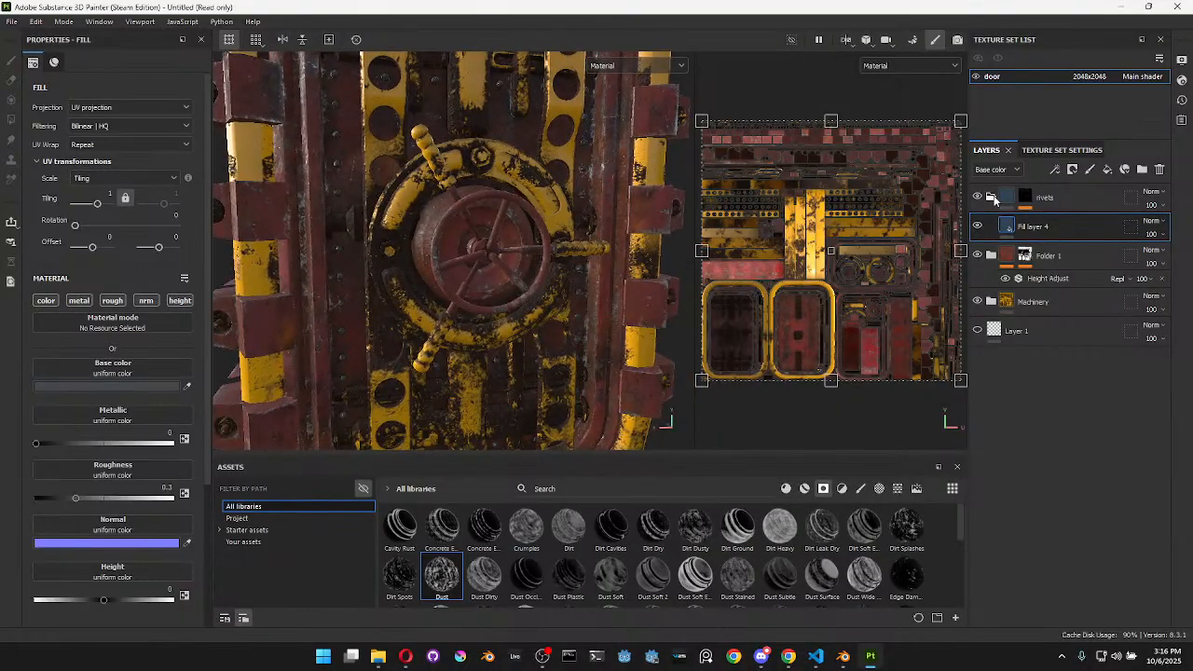
key("Delete")
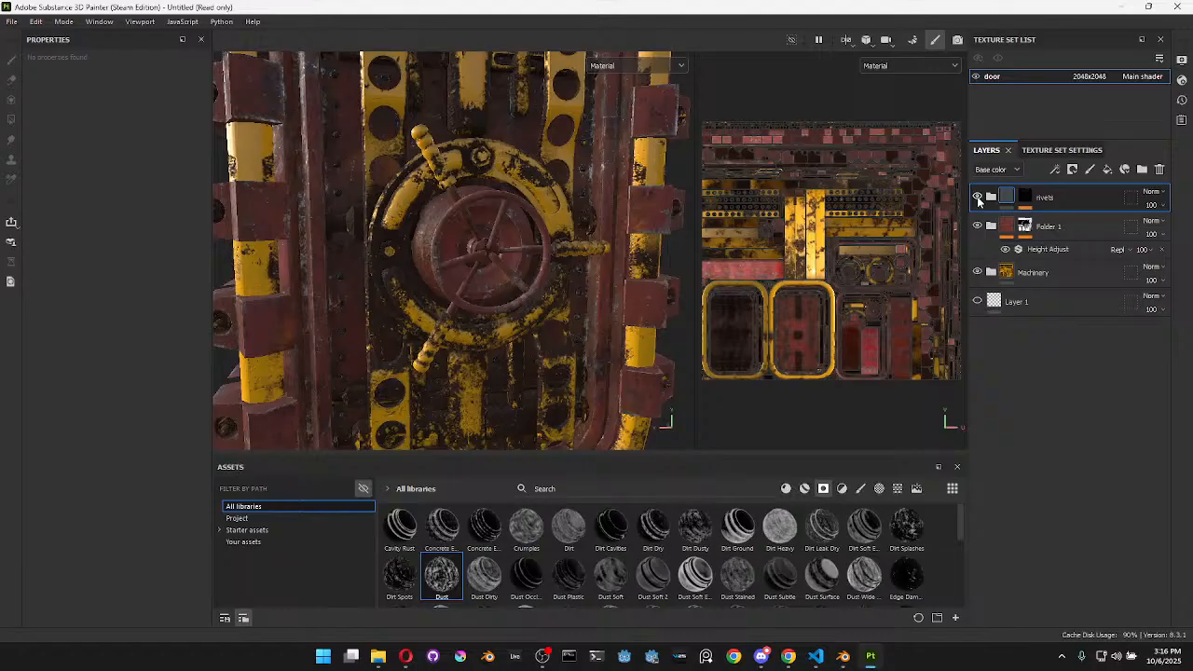
Inspect the textured door from several angles and distances, toggling the Machinery folder to compare its contribution
scroll(430, 218, "down", 4)
left_click_drag(431, 218, 448, 232, "alt")
left_click_drag(360, 254, 570, 221, "alt")
scroll(275, 250, "down", 3)
left_click_drag(275, 250, 344, 218, "alt")
scroll(423, 245, "up", 4)
scroll(497, 250, "down", 4)
mouse_move(498, 250)
left_mouse_down("alt")
mouse_move(349, 254)
mouse_move(525, 269)
mouse_move(498, 245)
mouse_move(468, 256)
left_mouse_up("alt")
scroll(437, 267, "up", 3)
middle_click_drag(469, 256, 484, 281, "alt")
scroll(532, 310, "up", 1)
mouse_move(531, 309)
left_mouse_down("alt")
mouse_move(532, 266)
mouse_move(541, 277)
left_mouse_up("alt")
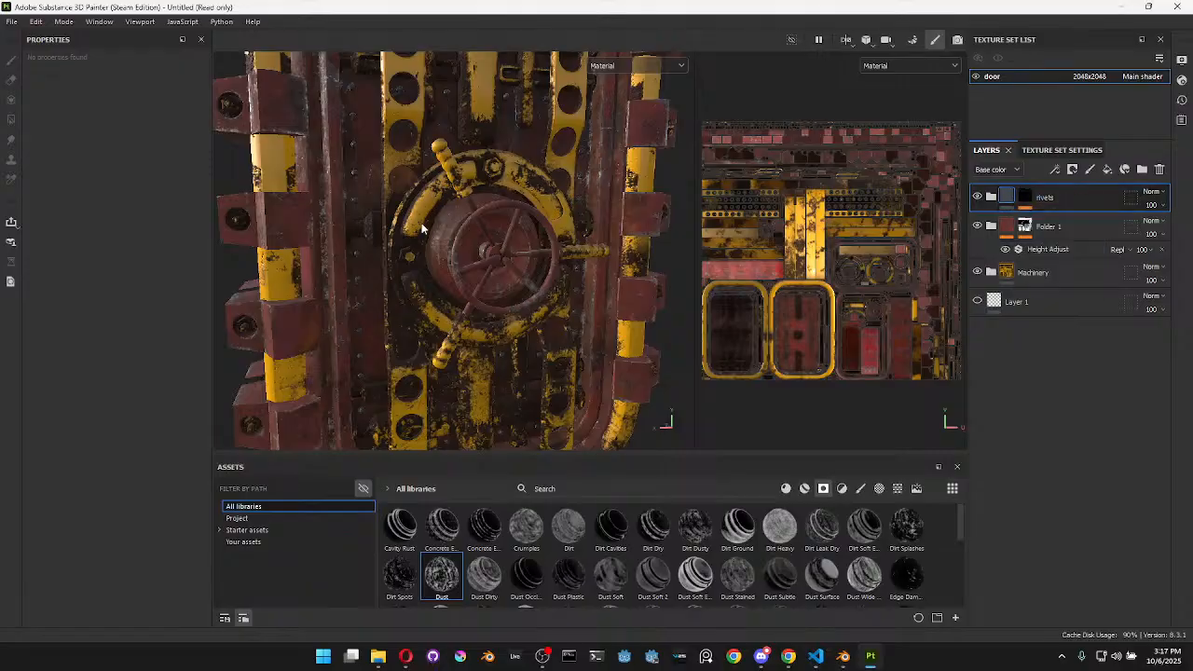
left_click(977, 273)
left_click(977, 272)
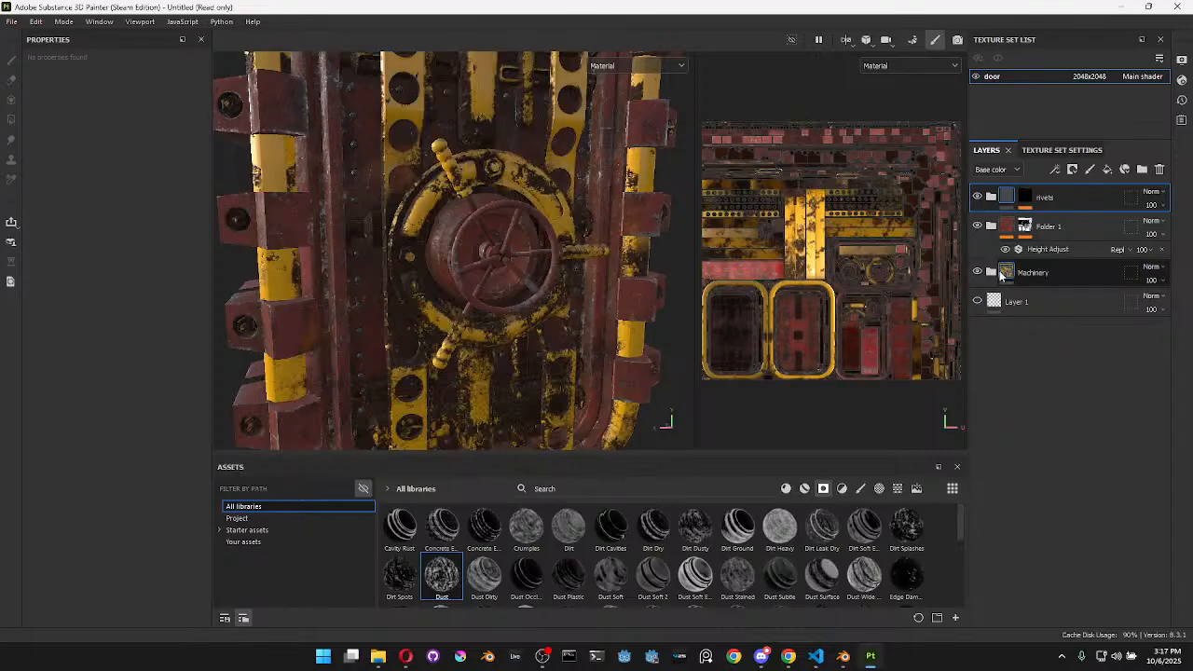
Create a folder above rivets with a black mask and add a fill layer inside it
left_click(1143, 170)
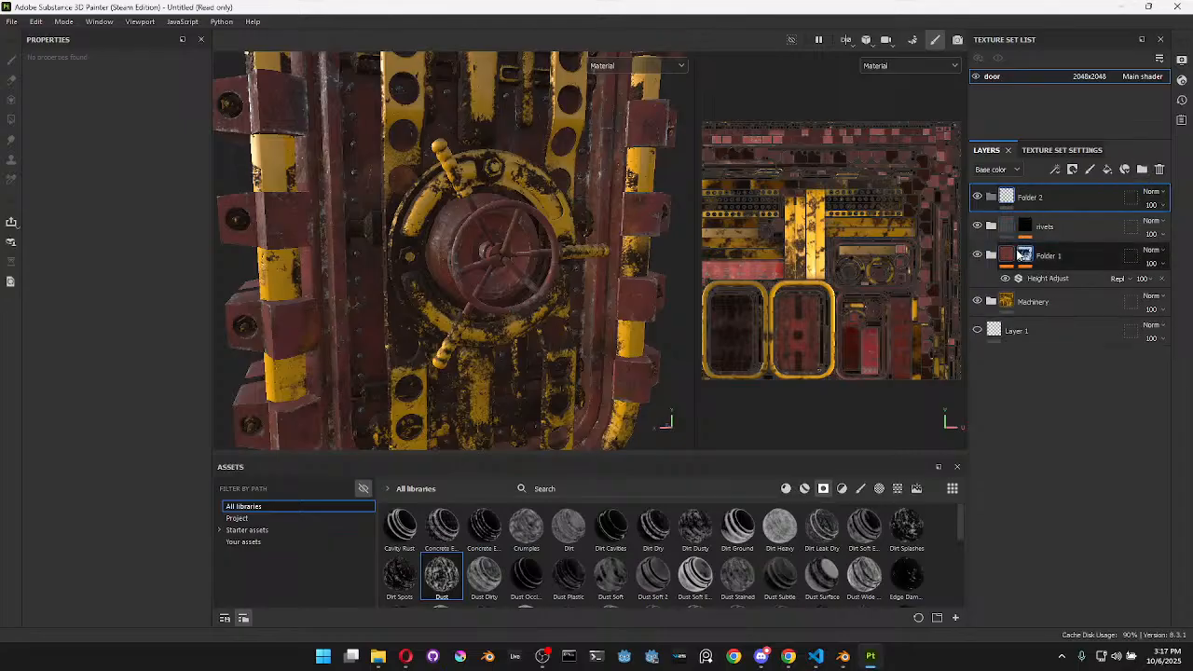
right_click(1054, 194)
left_click(1061, 24)
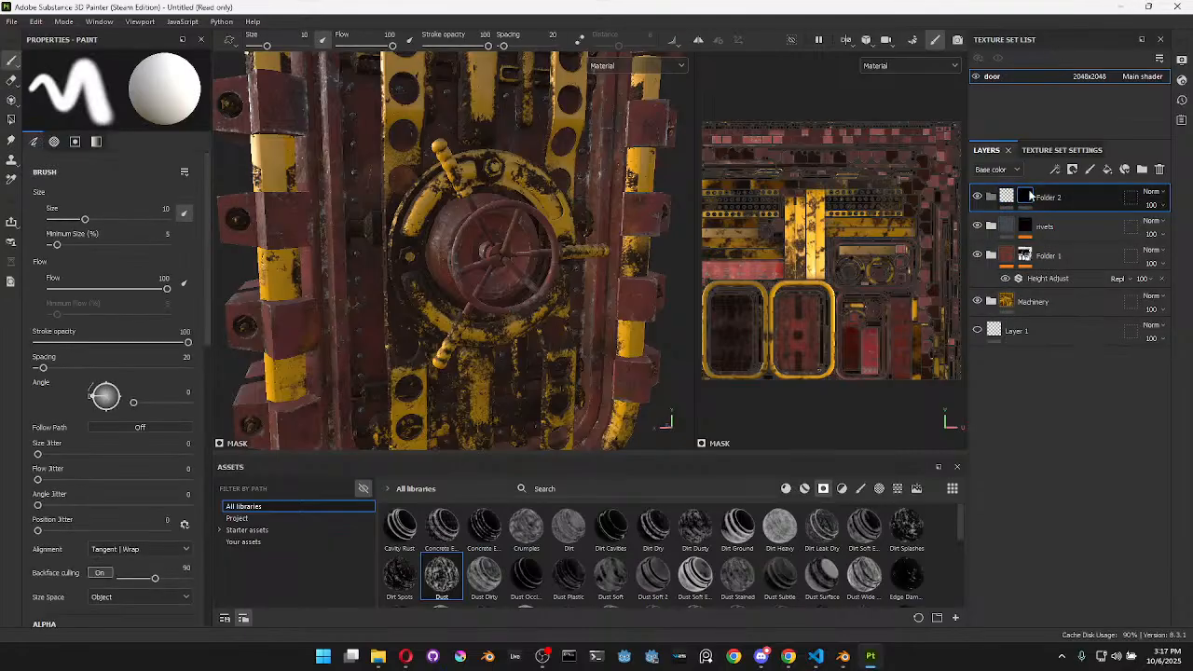
left_click(1107, 170)
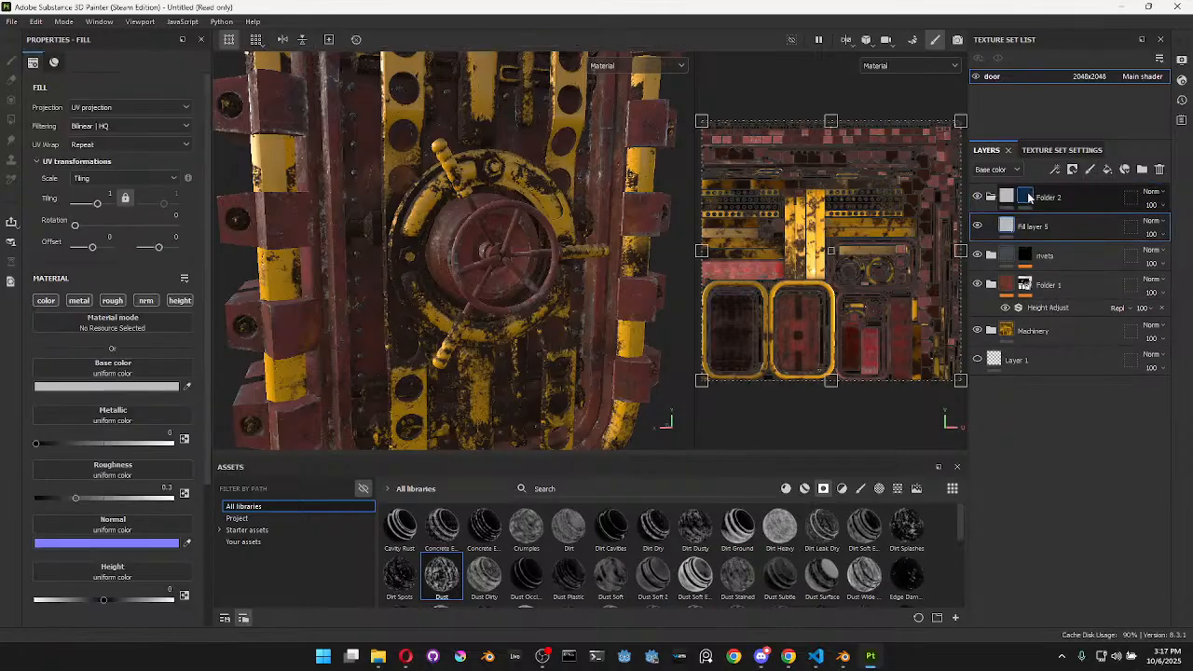
Add a color selection to the Folder 2 mask and pick the valve ring plate's dark blue ID color
left_click(1024, 199)
left_click(1054, 170)
left_click(1089, 276)
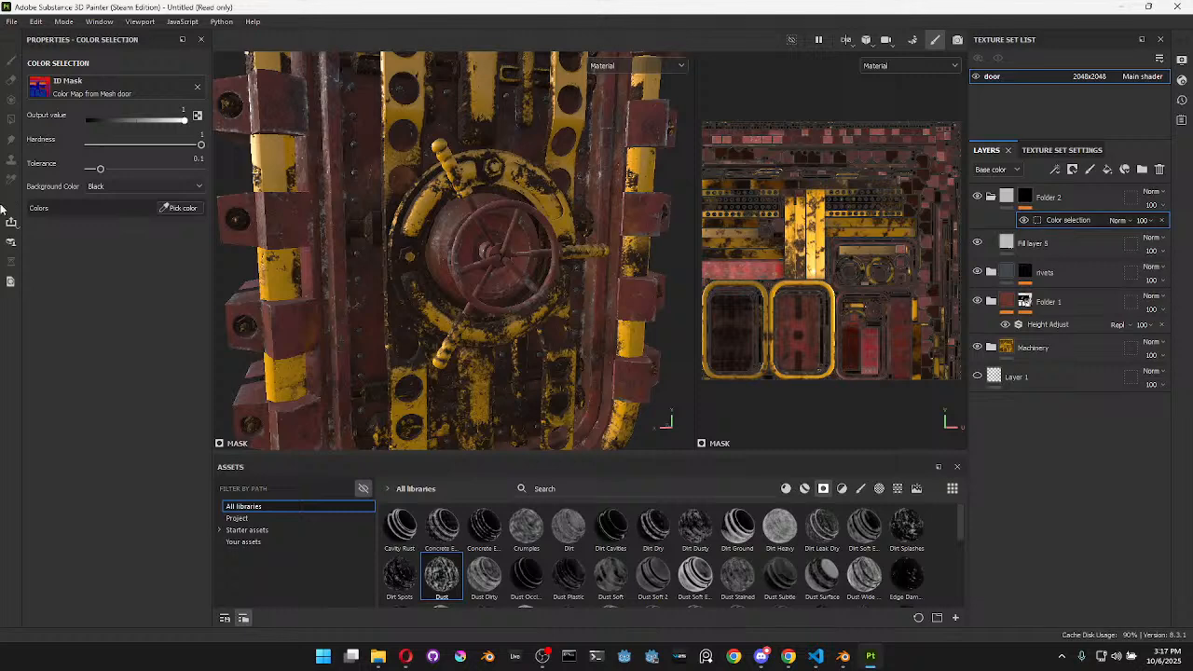
left_click(180, 207)
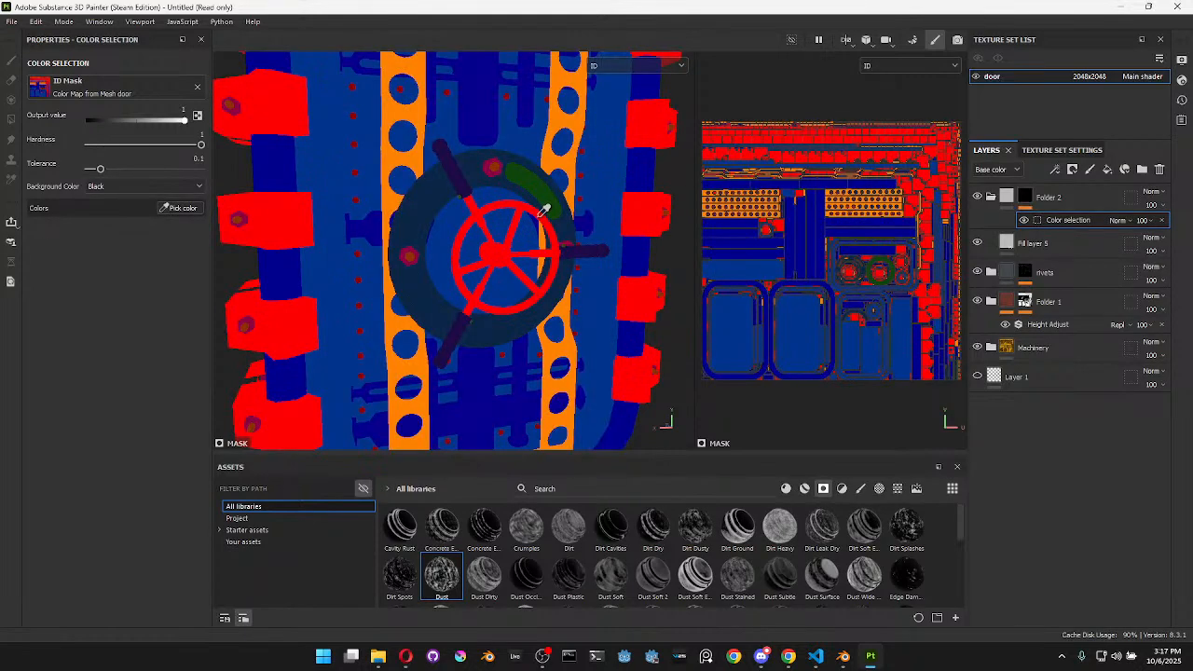
left_click(424, 198)
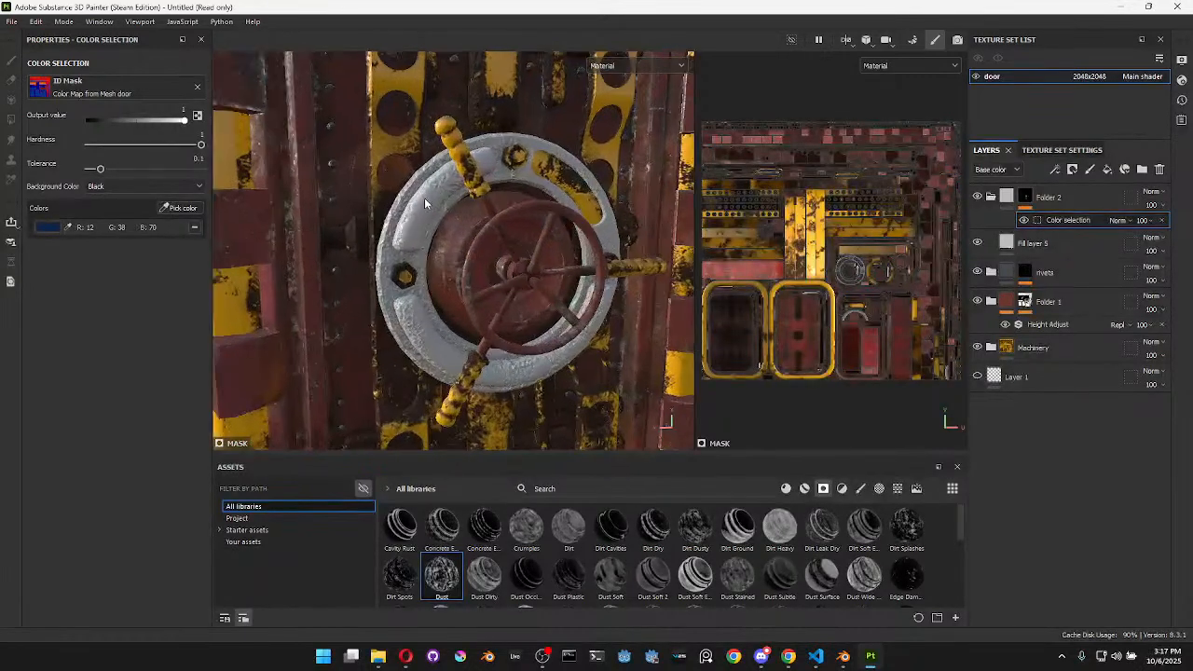
Set the base color of Fill layer 5 in Folder 2 to a dark brownish gray
left_click(1007, 245)
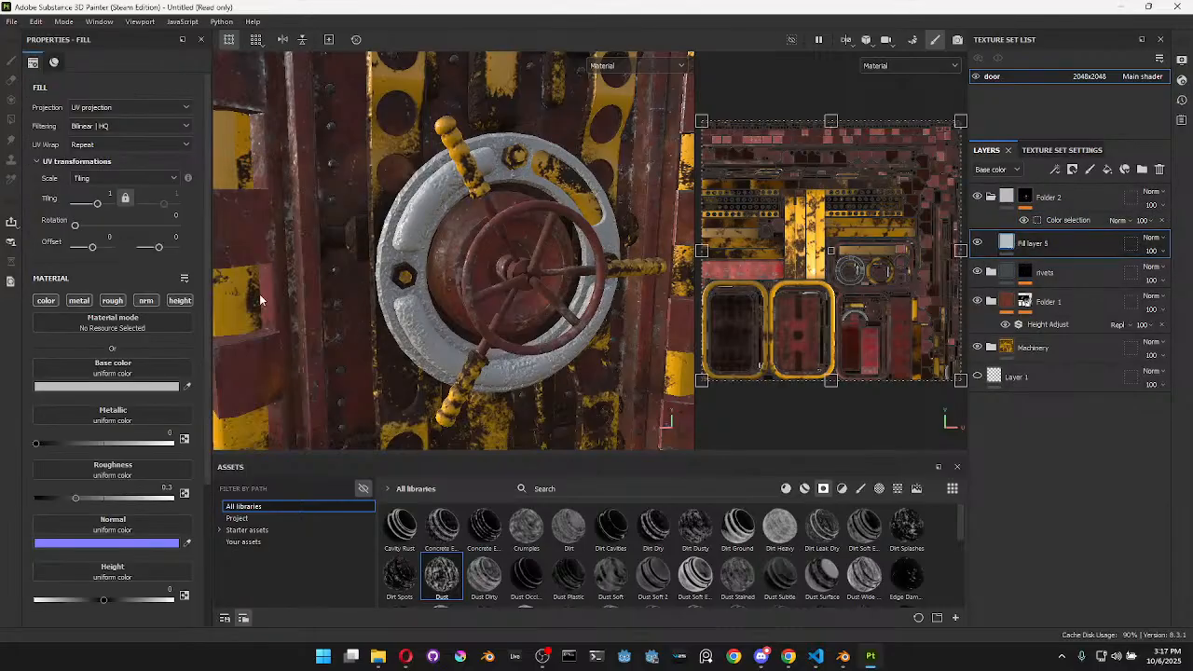
left_click(106, 386)
left_click(152, 527)
left_click_drag(153, 526, 154, 540)
left_click(287, 401)
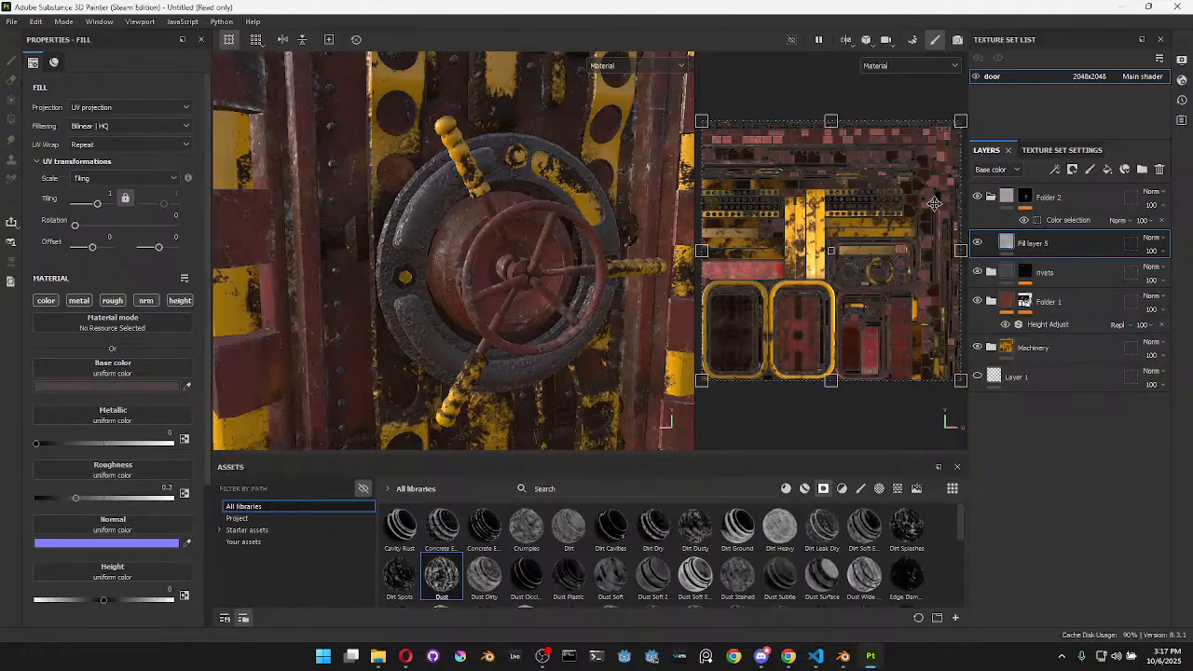
Try the Replace blend mode on Folder 2's Height channel
left_click(1007, 202)
left_click(1005, 171)
left_click(995, 235)
left_click(1161, 195)
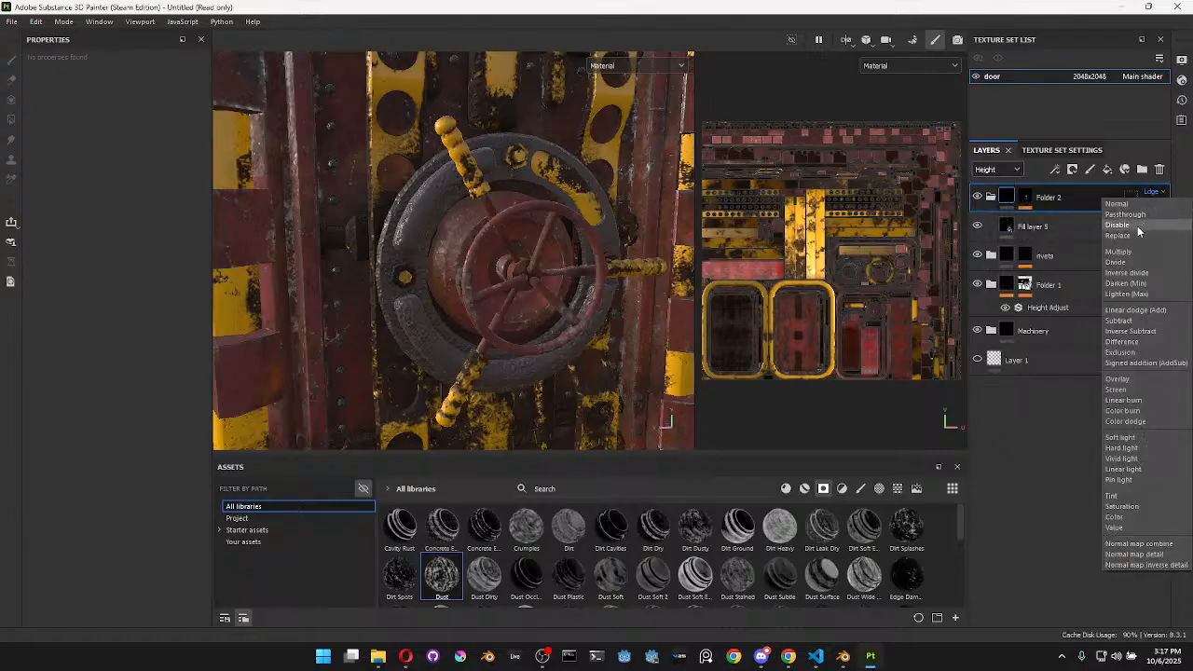
left_click(1131, 237)
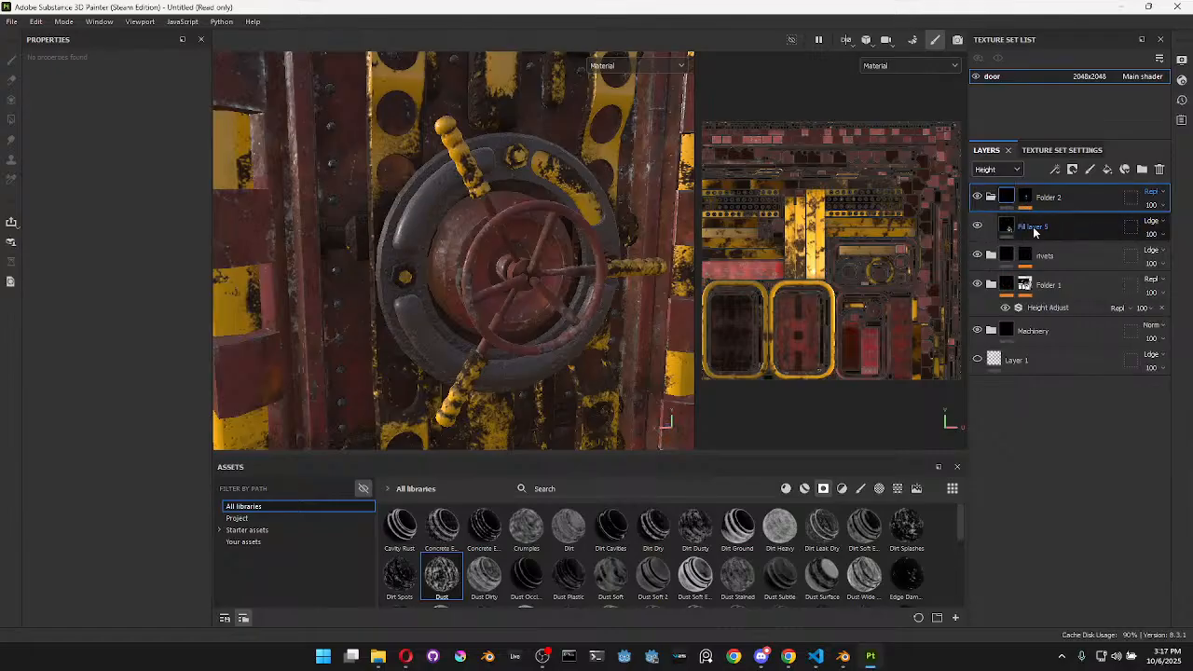
Try the Linear dodge (Add) blend mode on Folder 2's Height channel
left_click(992, 198)
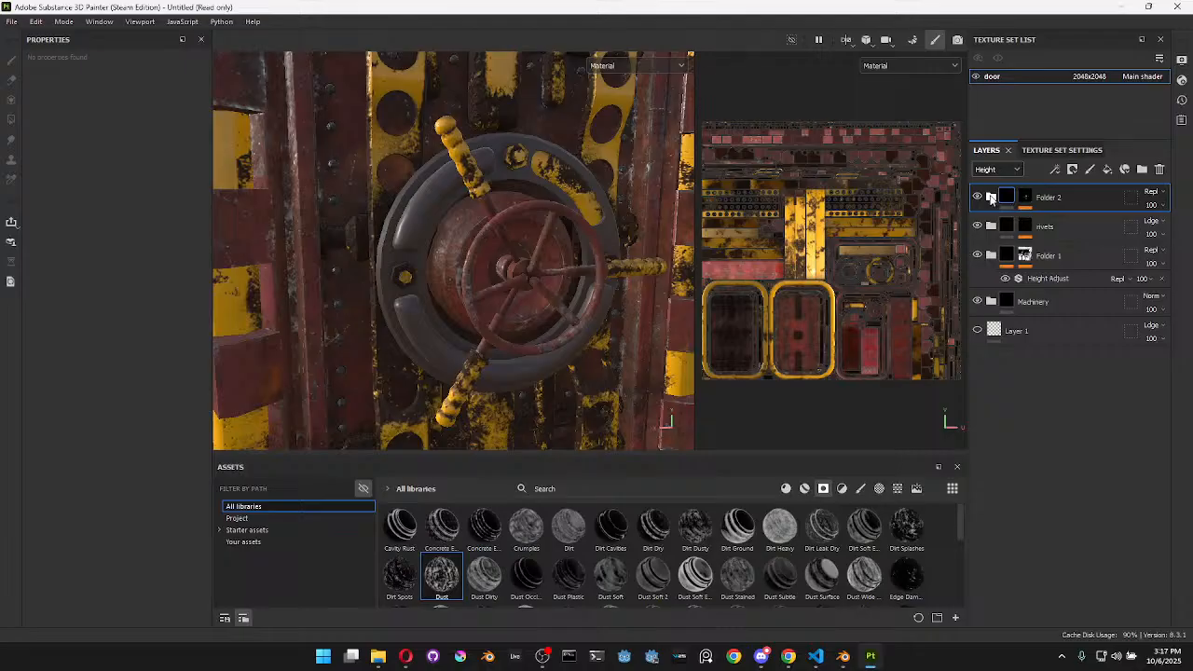
left_click(1154, 193)
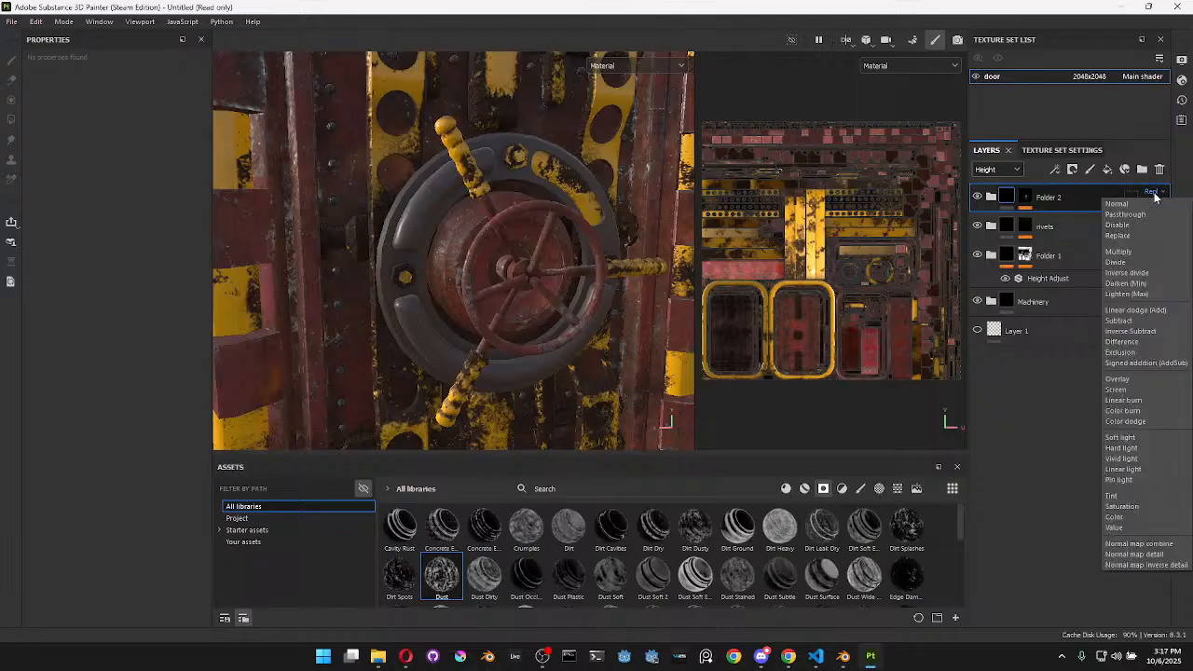
left_click(1135, 310)
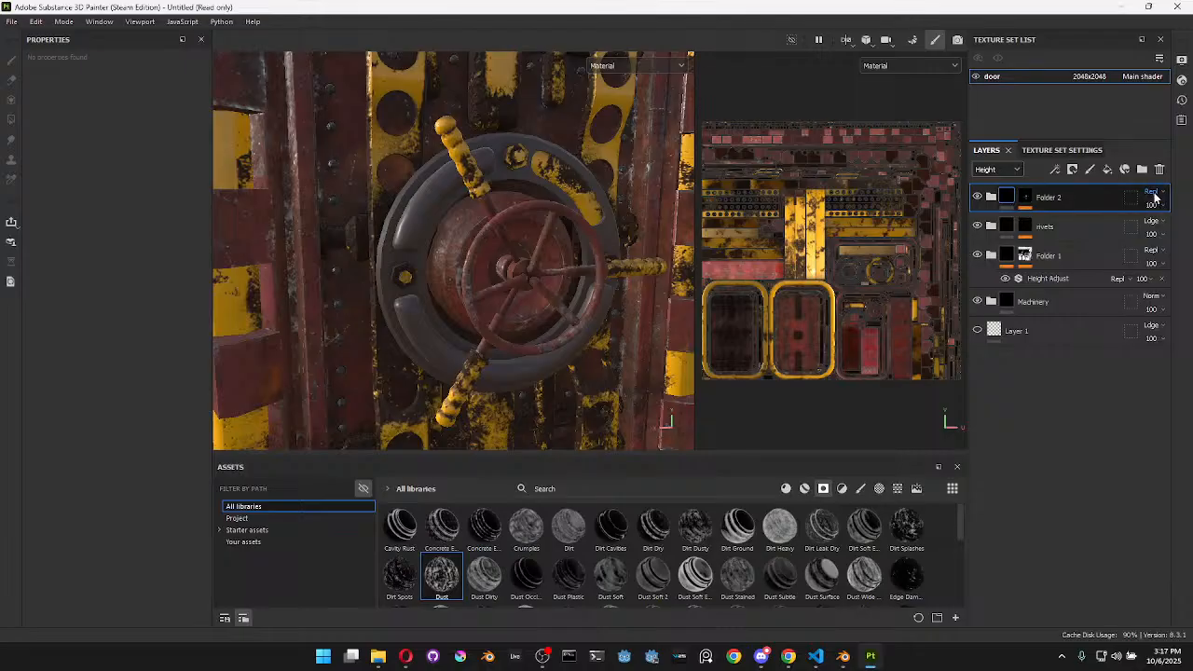
Try a Height Adjust filter with Multiply 0.35 on Folder 2 and compare it by toggling the folder's visibility
right_click(1011, 196)
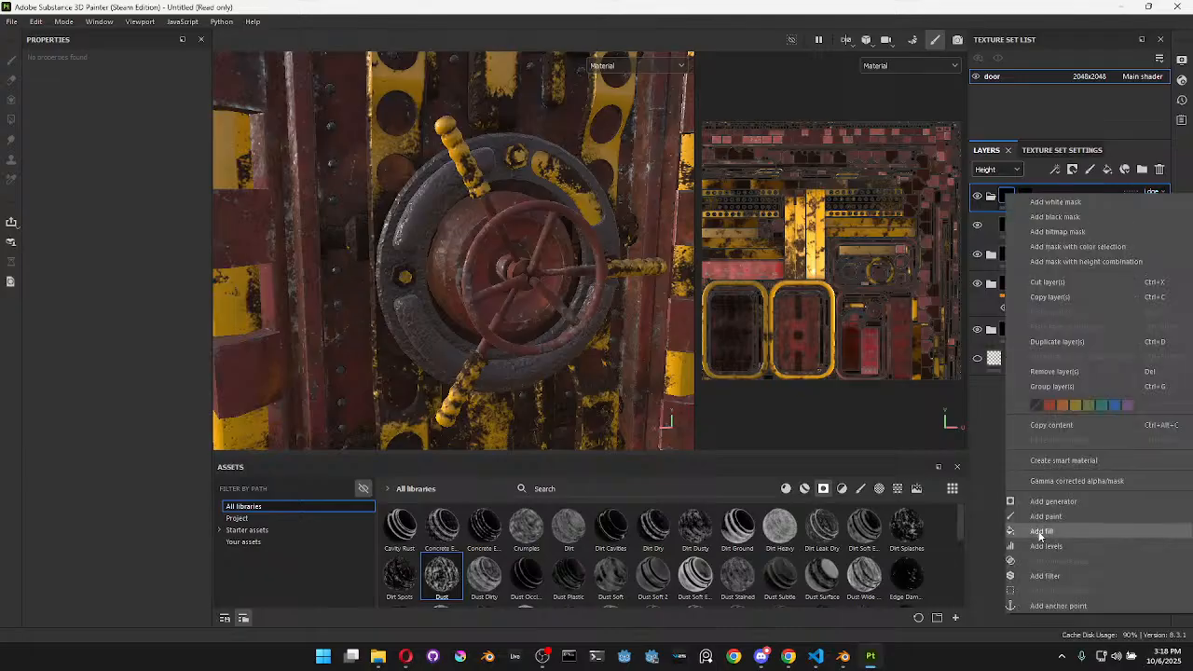
left_click(1045, 576)
left_click(95, 114)
left_click(150, 273)
mouse_move(56, 214)
left_mouse_down()
mouse_move(33, 213)
mouse_move(47, 215)
left_mouse_up()
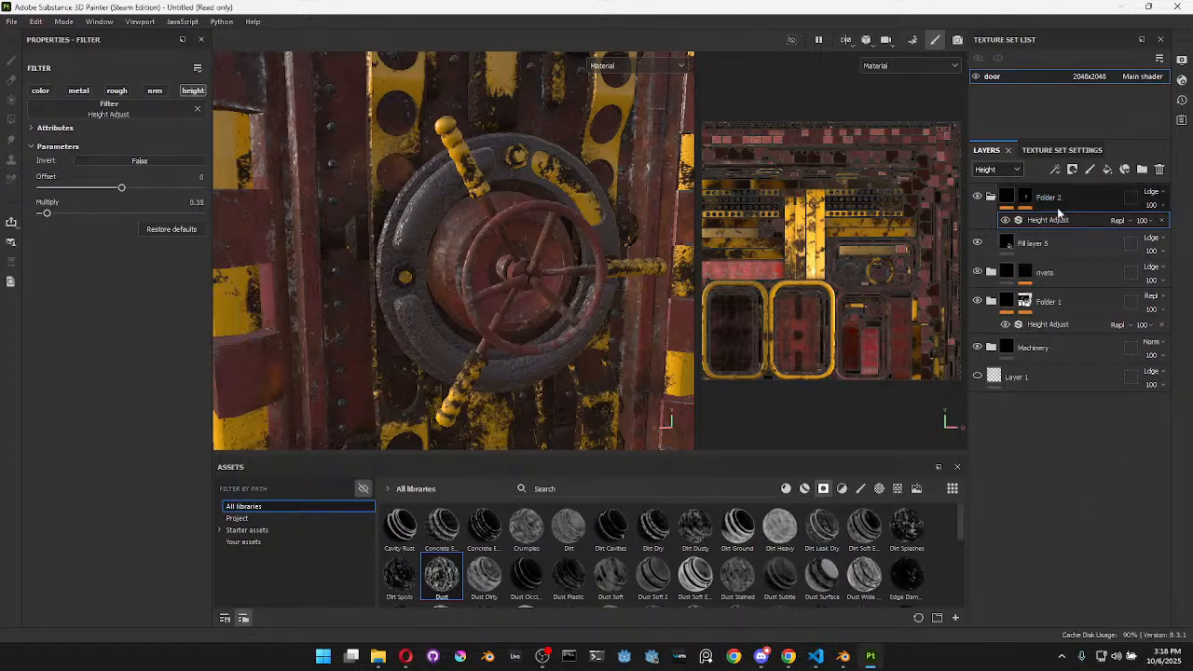
left_click(1007, 197)
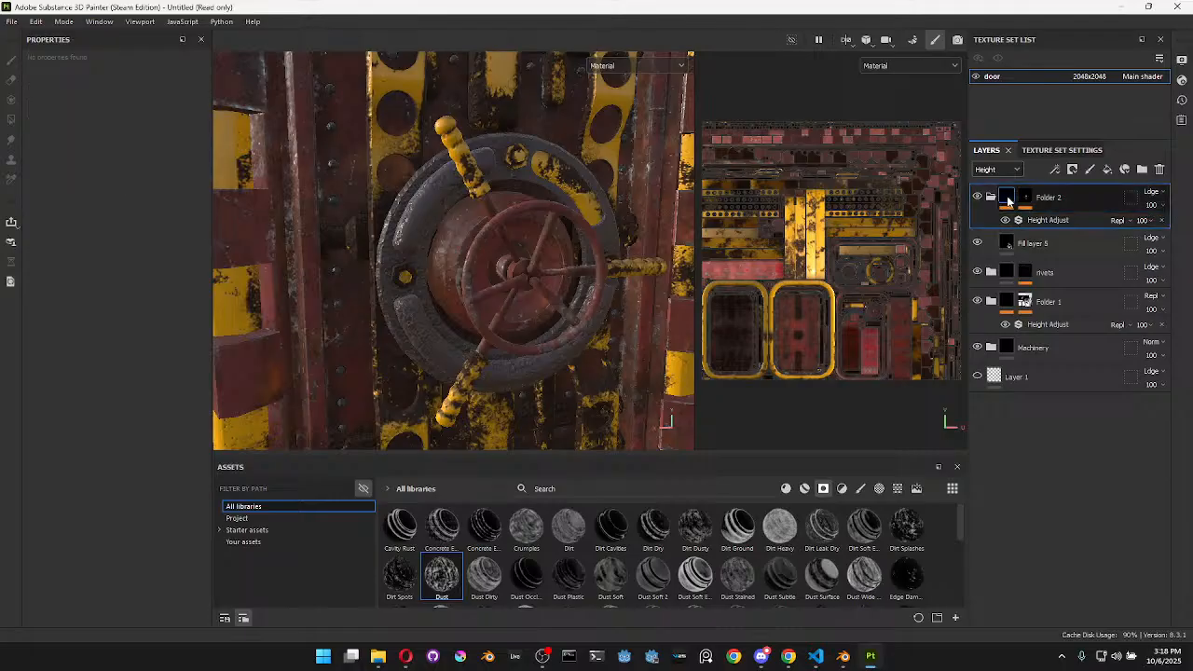
left_click(978, 196)
left_click(977, 197)
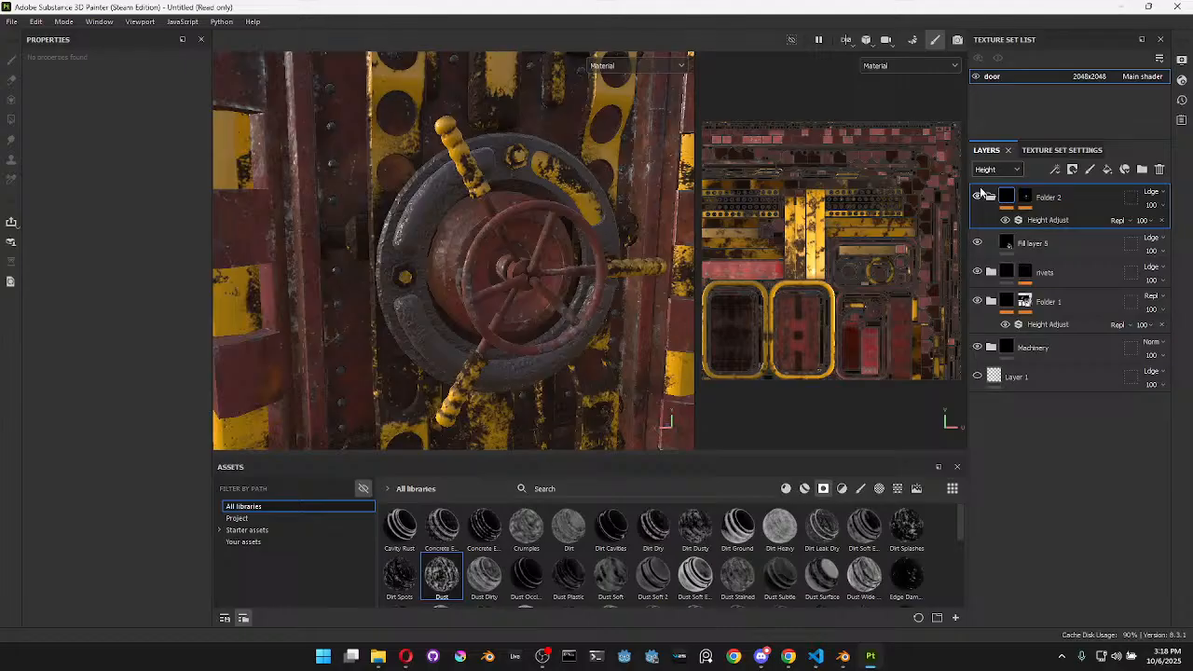
Set Folder 2's Height blend mode to Replace and remove its Height Adjust filter
left_click(1156, 192)
left_click(1124, 235)
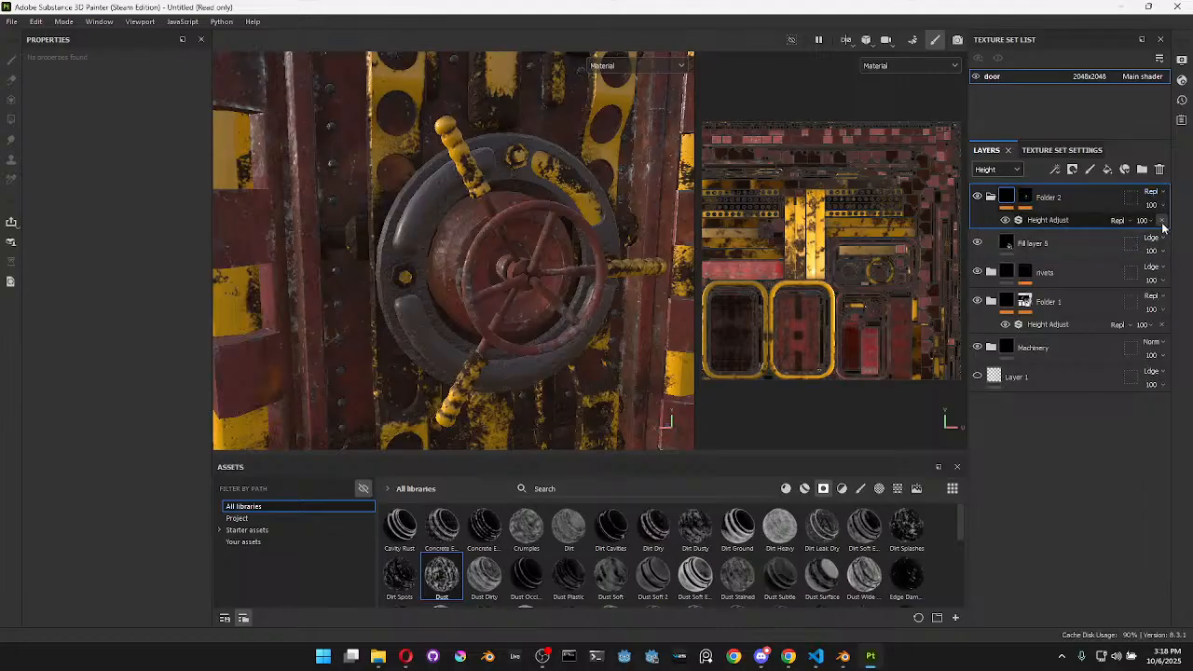
left_click(1161, 220)
scroll(575, 224, "up", 2)
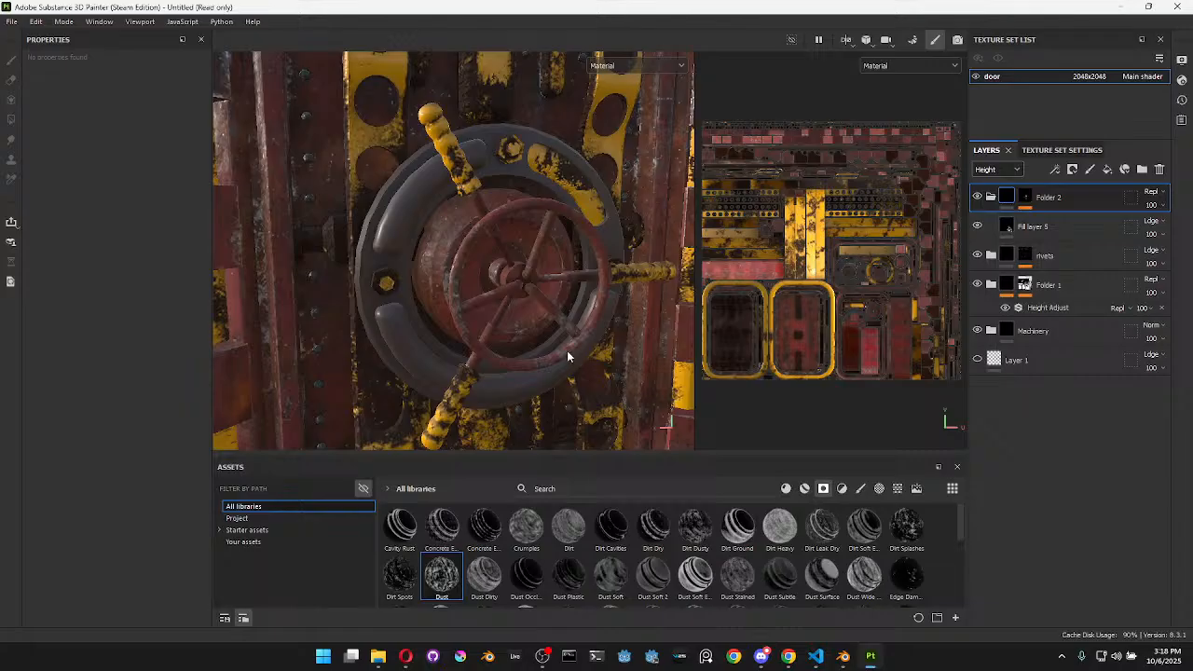
left_click_drag(517, 332, 527, 269, "alt")
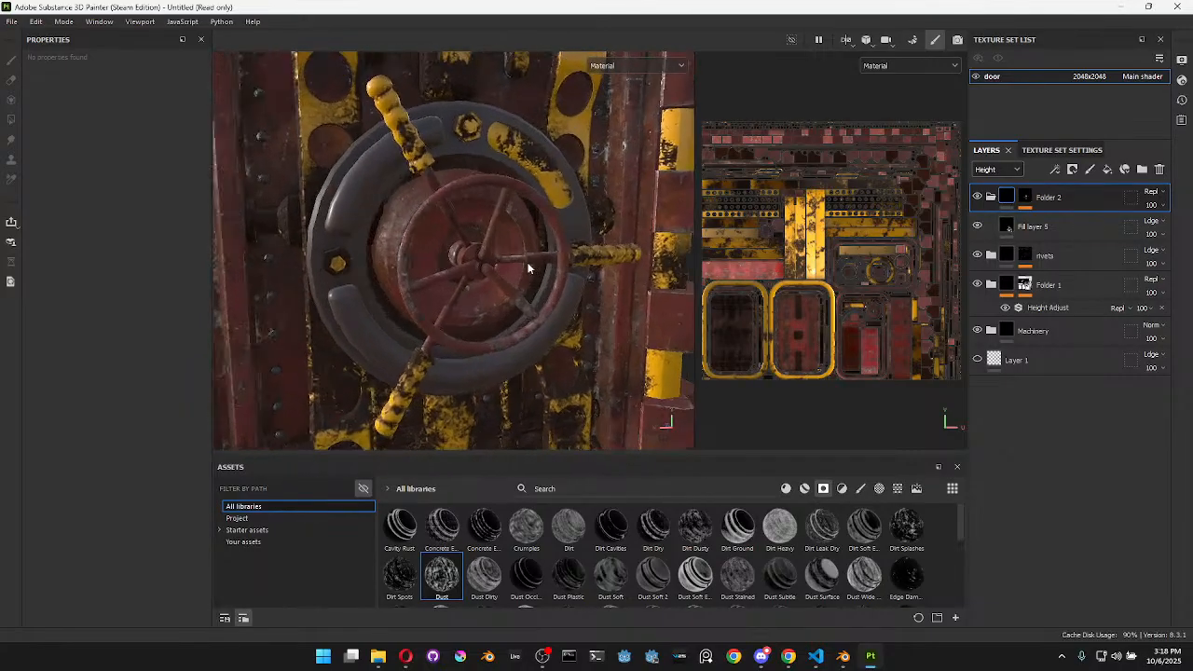
middle_click_drag(540, 248, 546, 233, "alt")
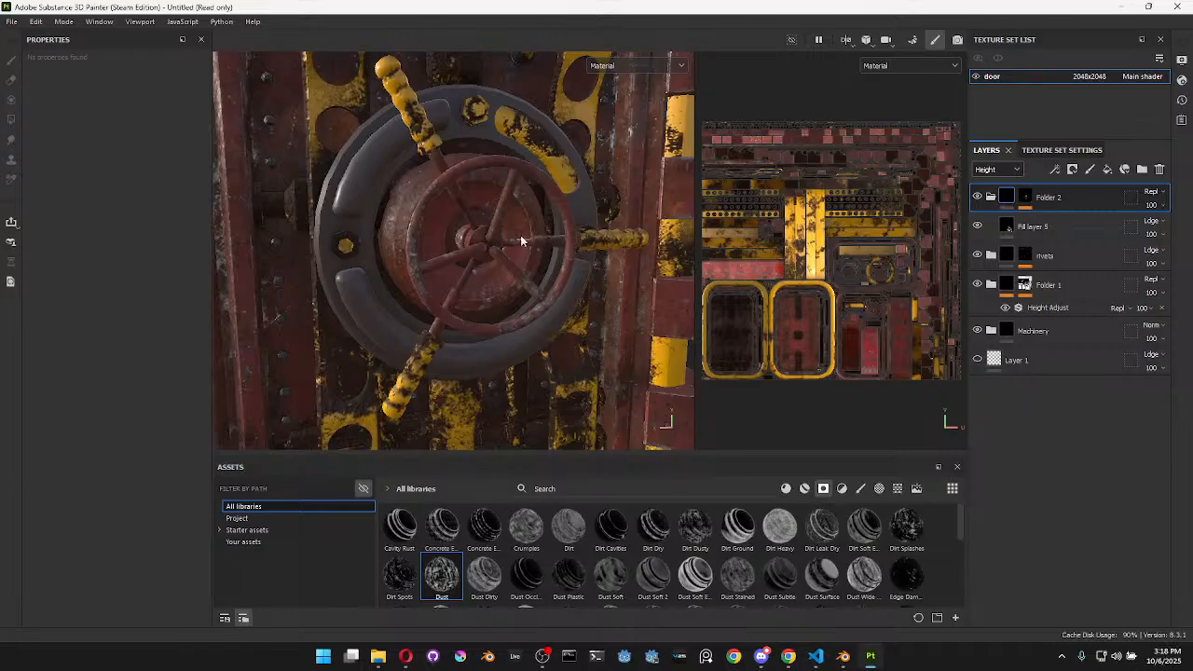
Show the layers' Base color channel and change Fill layer 5's base color to the dark gray 564F4F
left_click(998, 169)
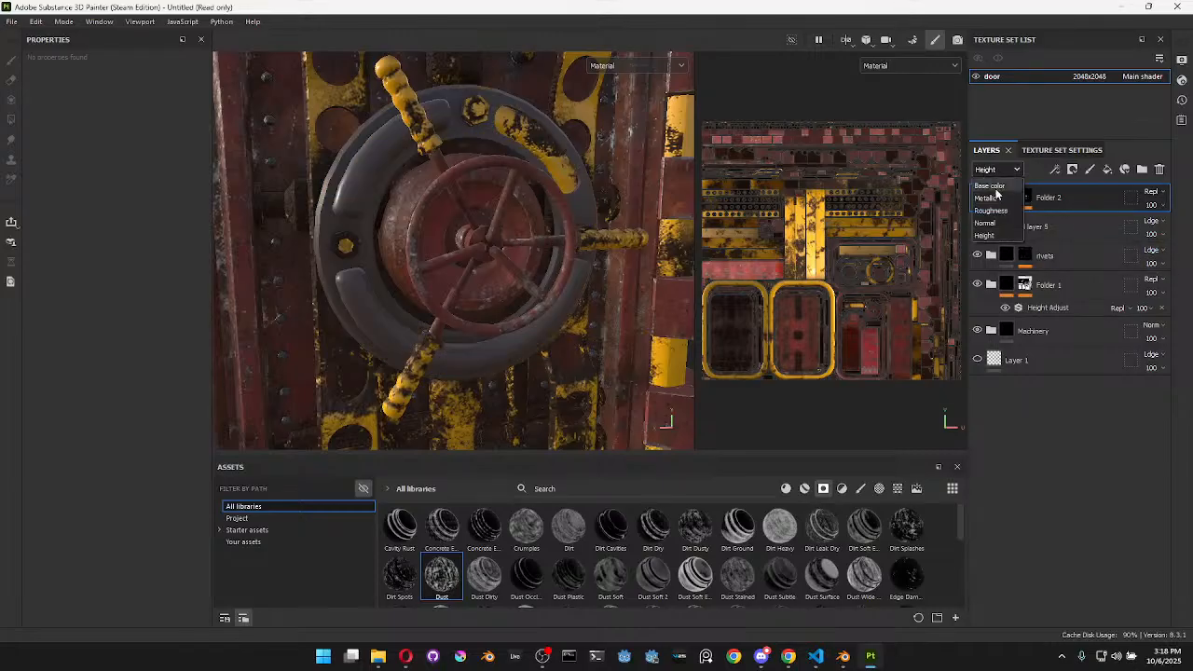
left_click(990, 186)
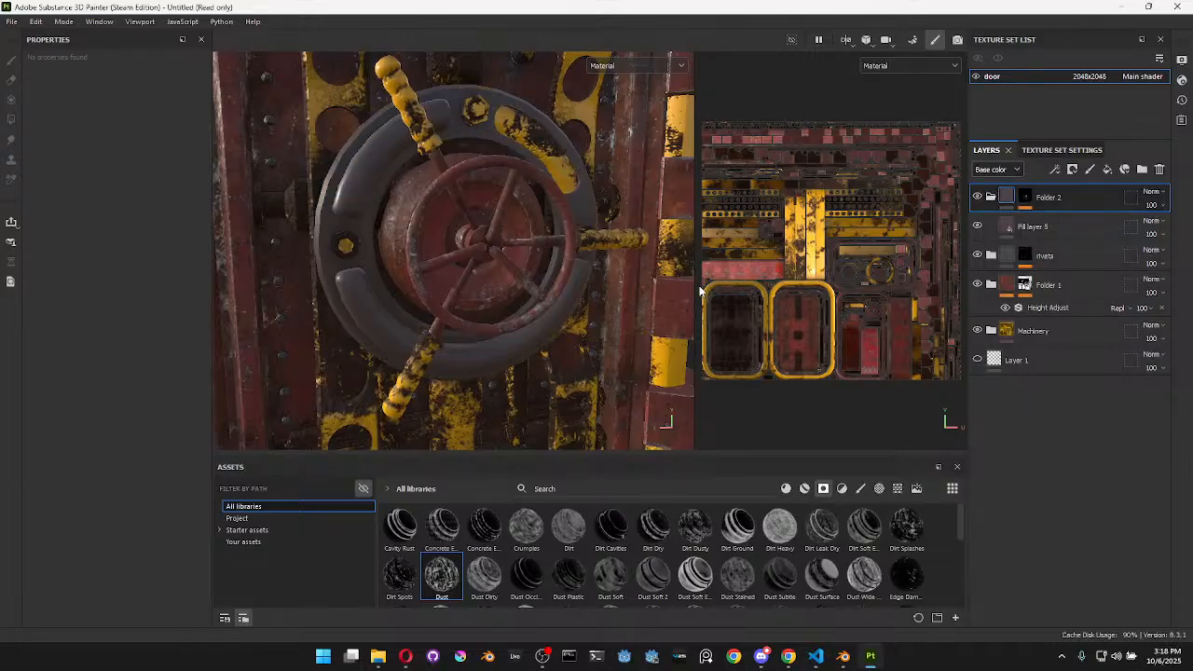
left_click(977, 196)
left_click(977, 226)
left_click(1035, 227)
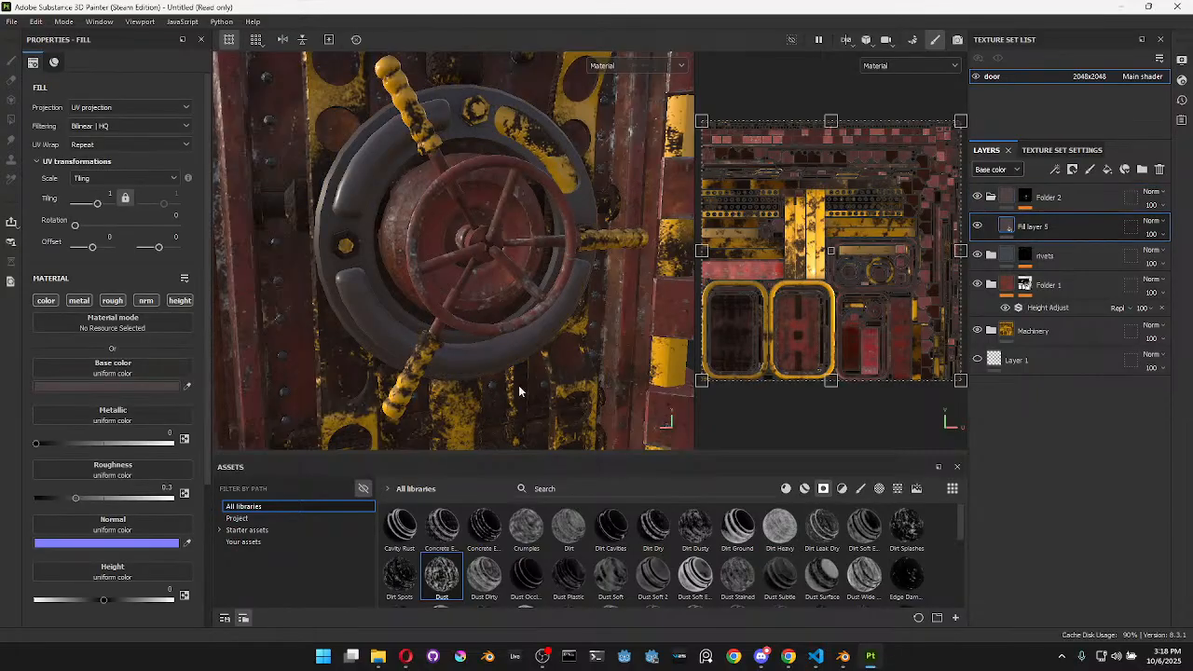
left_click(141, 386)
mouse_move(160, 531)
left_mouse_down()
mouse_move(134, 553)
mouse_move(138, 466)
mouse_move(145, 532)
left_mouse_up()
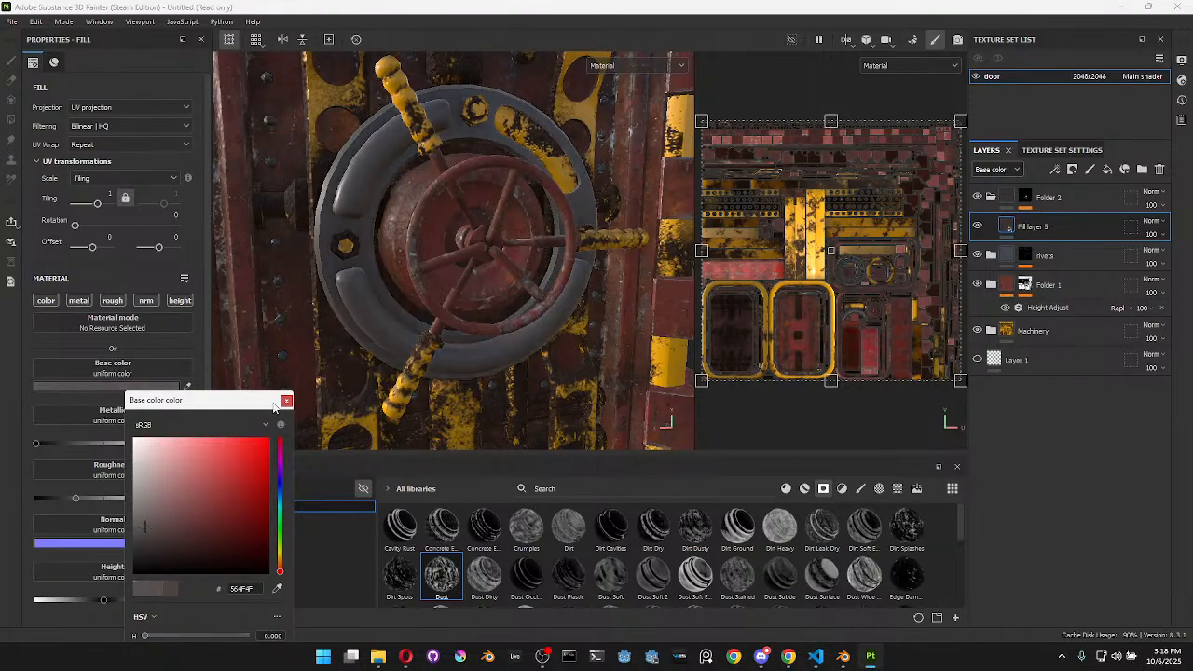
left_click(288, 402)
scroll(554, 245, "down", 3)
left_click_drag(566, 236, 564, 299, "alt")
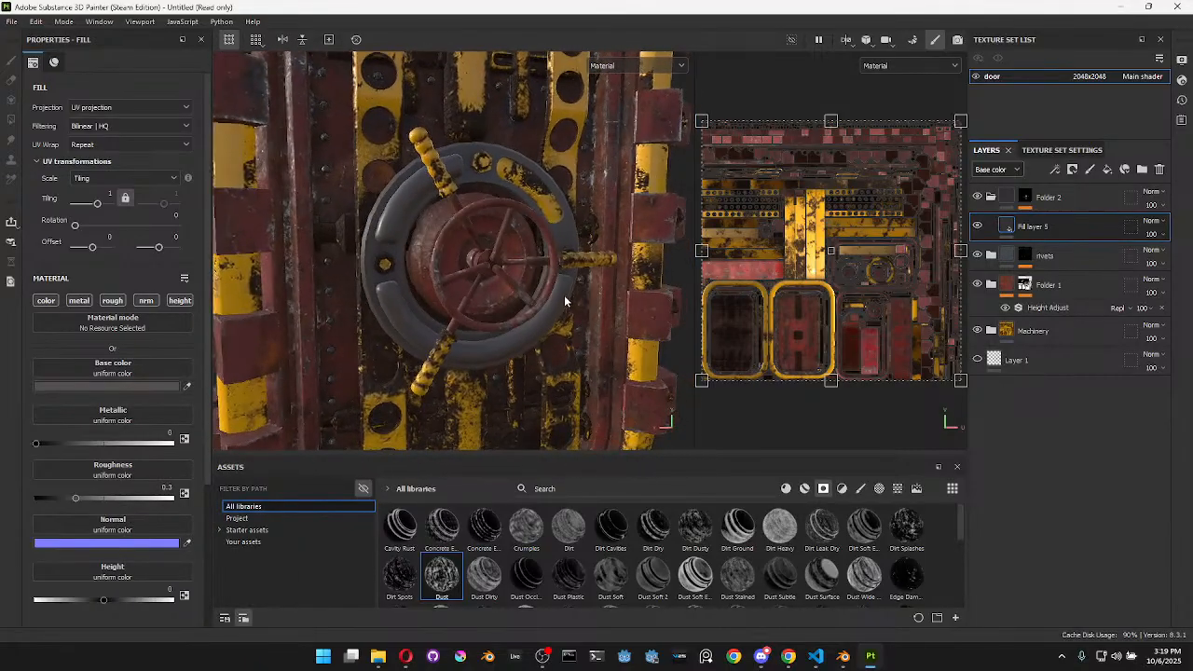
scroll(562, 296, "up", 1)
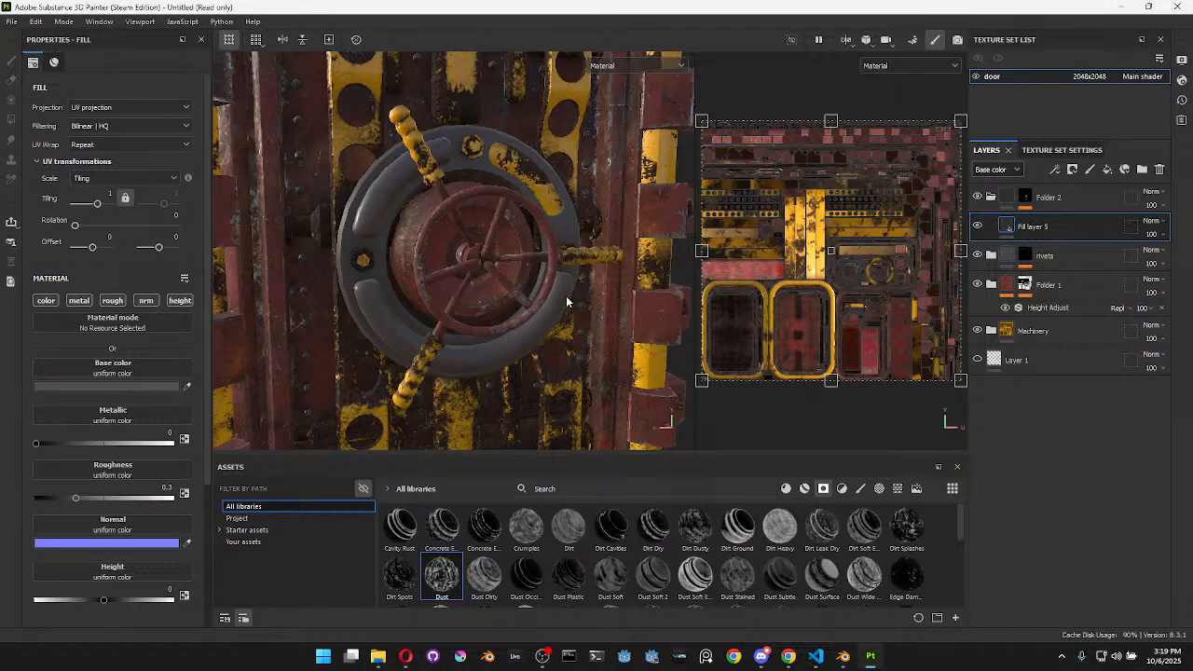
Create a folder named valve above Folder 2
left_click(1159, 170)
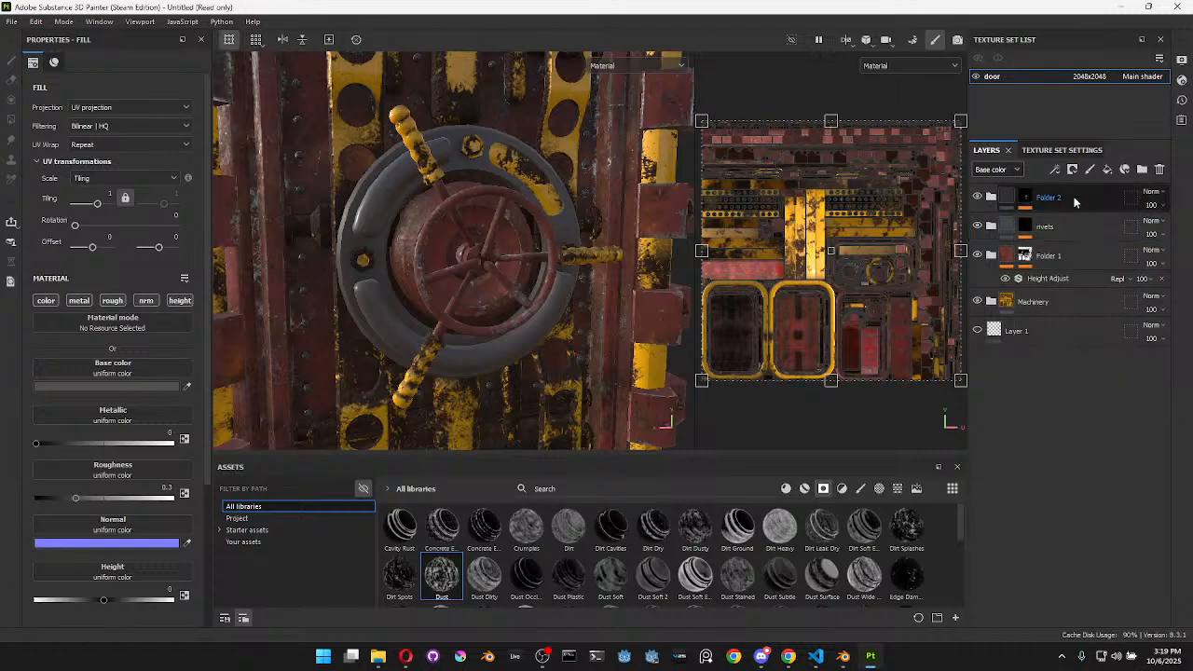
left_click(1142, 168)
double_click(1040, 197)
type("valve")
key("Return")
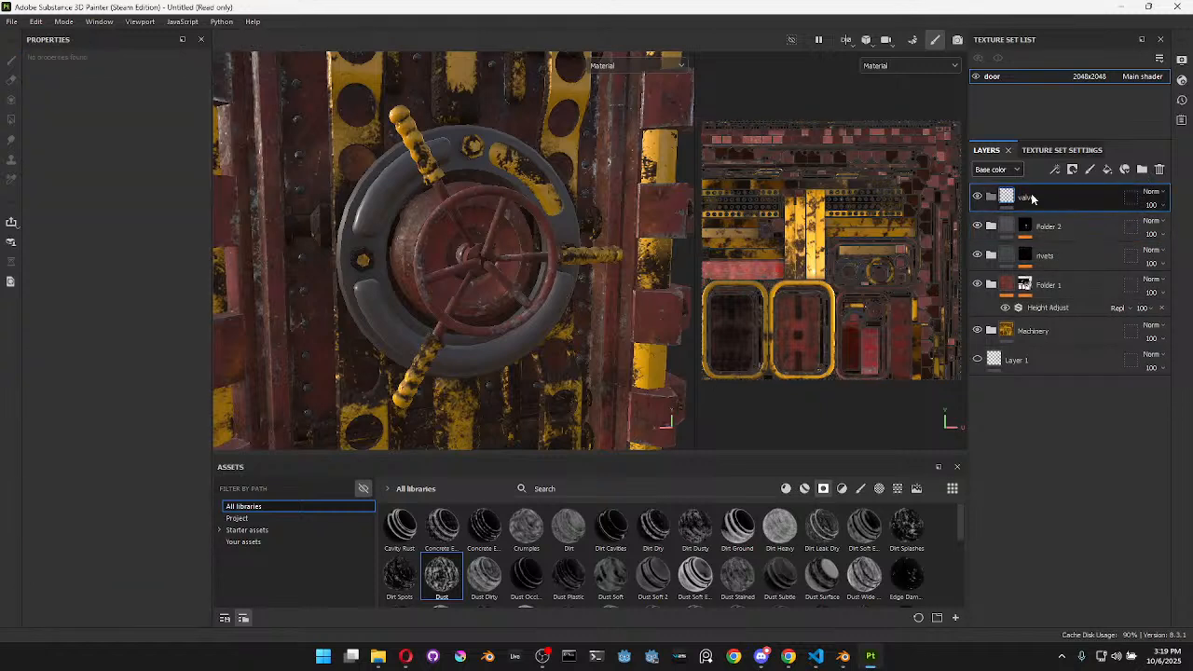
Add a fill layer inside the valve folder and give the folder a black mask
left_click(1107, 169)
right_click(1012, 197)
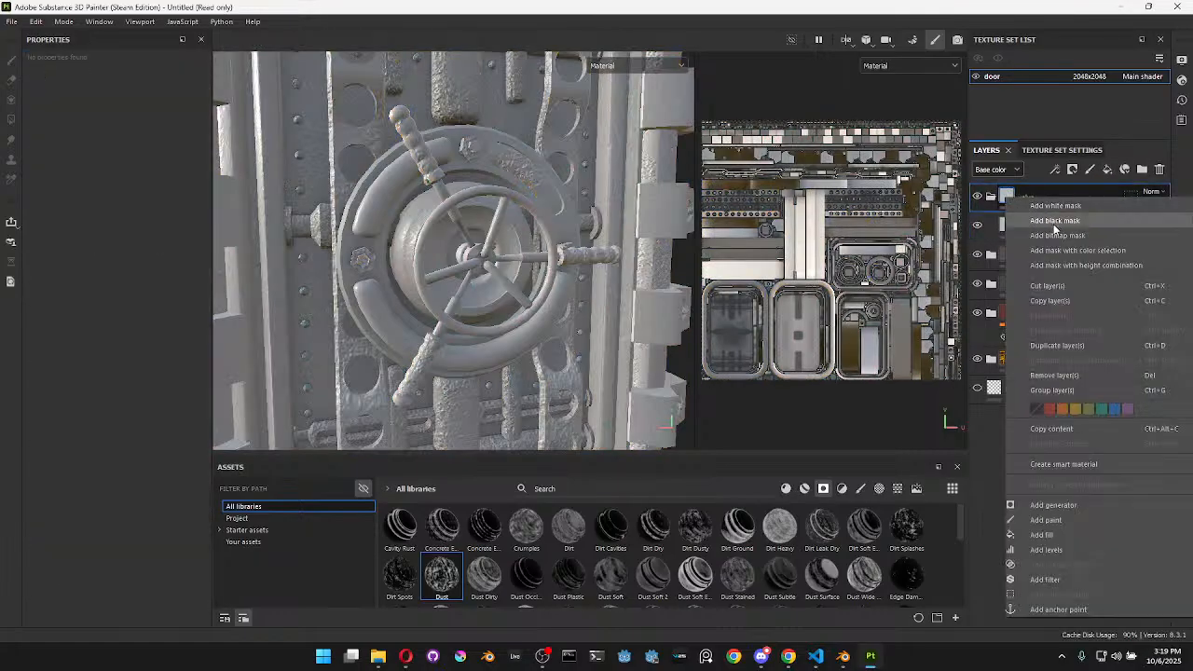
left_click(1049, 226)
Add a color selection to the valve folder's mask and pick the handle grips' dark purple ID color
left_click(1056, 169)
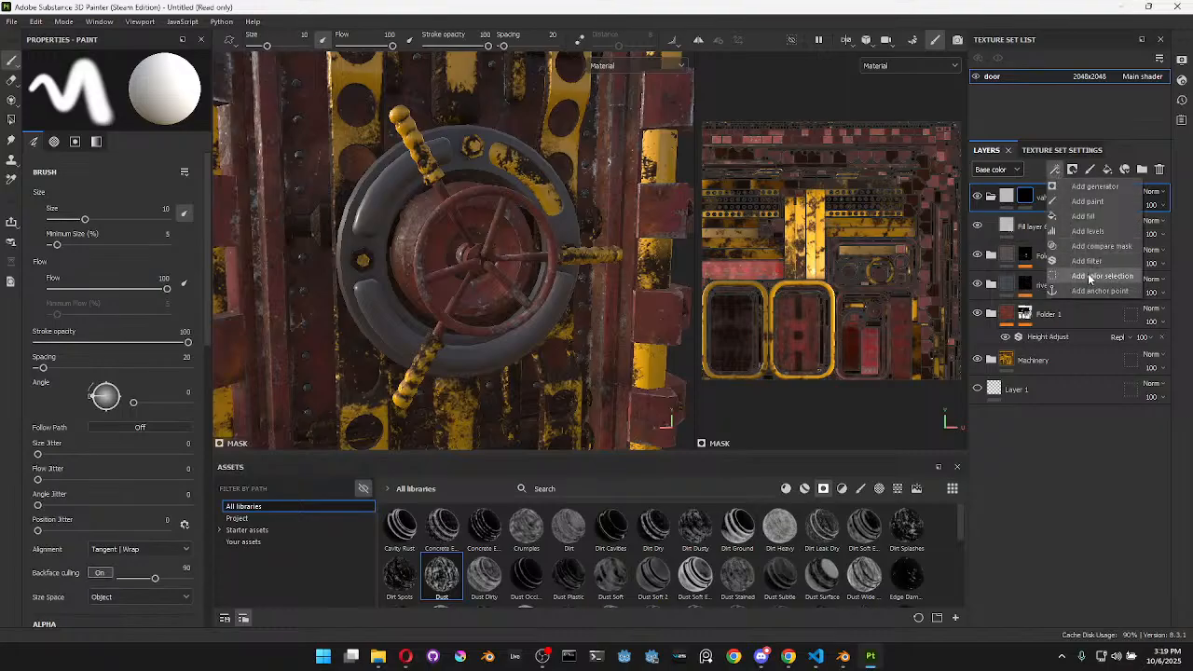
left_click(1090, 276)
left_click(181, 208)
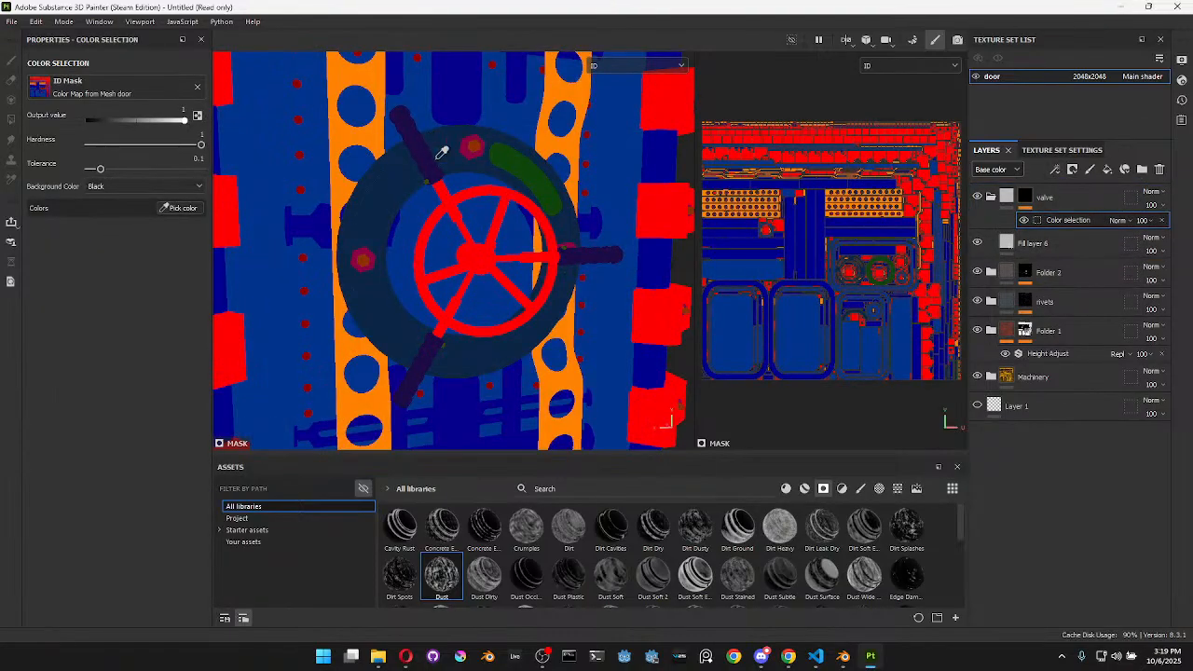
left_click(420, 134)
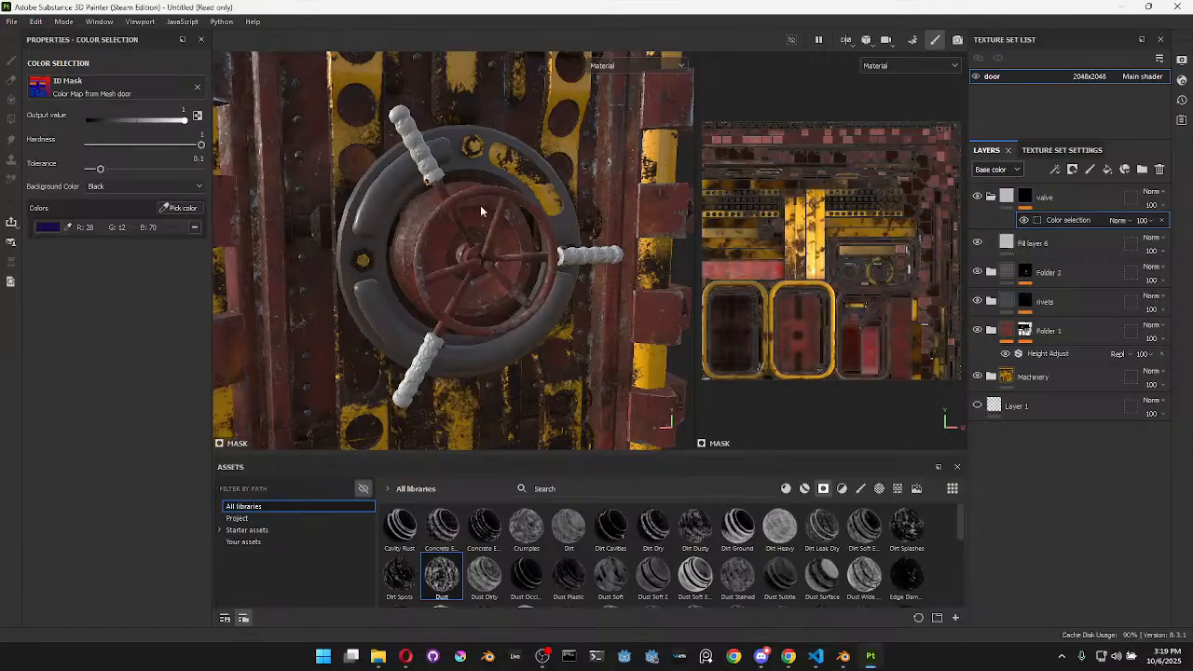
Set the base color of Fill layer 6 in the valve folder to the red E80000
left_click(1013, 201)
left_click(1017, 226)
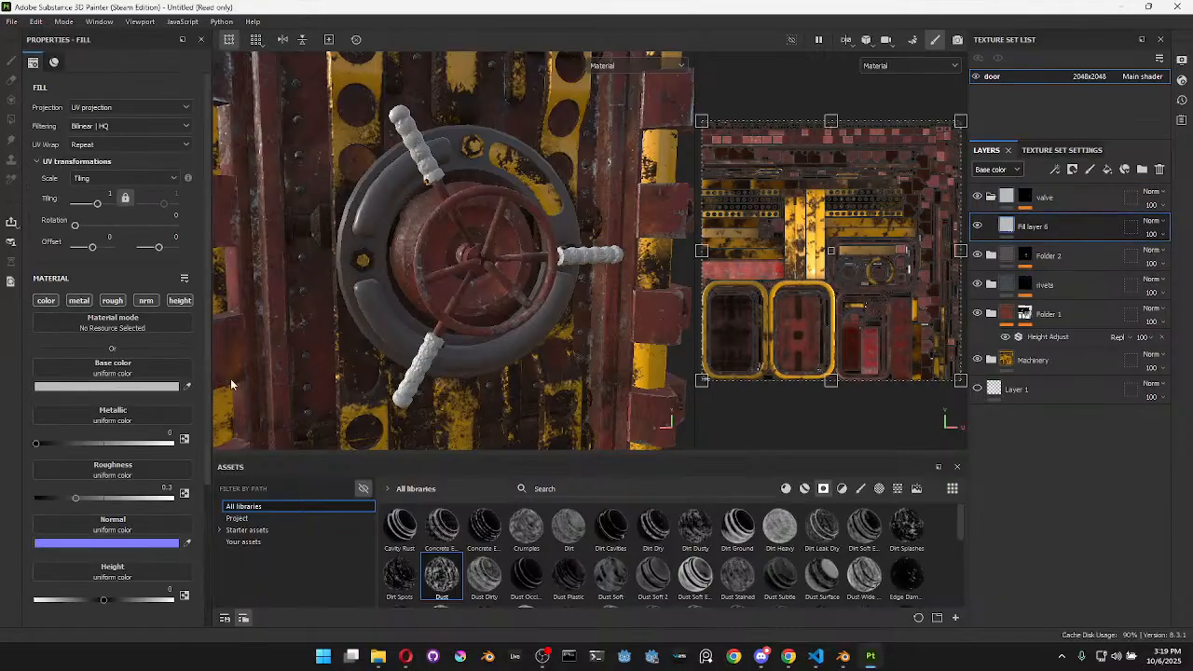
left_click(106, 386)
left_click_drag(264, 479, 286, 427)
left_click_drag(281, 573, 281, 565)
mouse_move(243, 452)
left_mouse_down()
mouse_move(266, 481)
mouse_move(266, 450)
left_mouse_up()
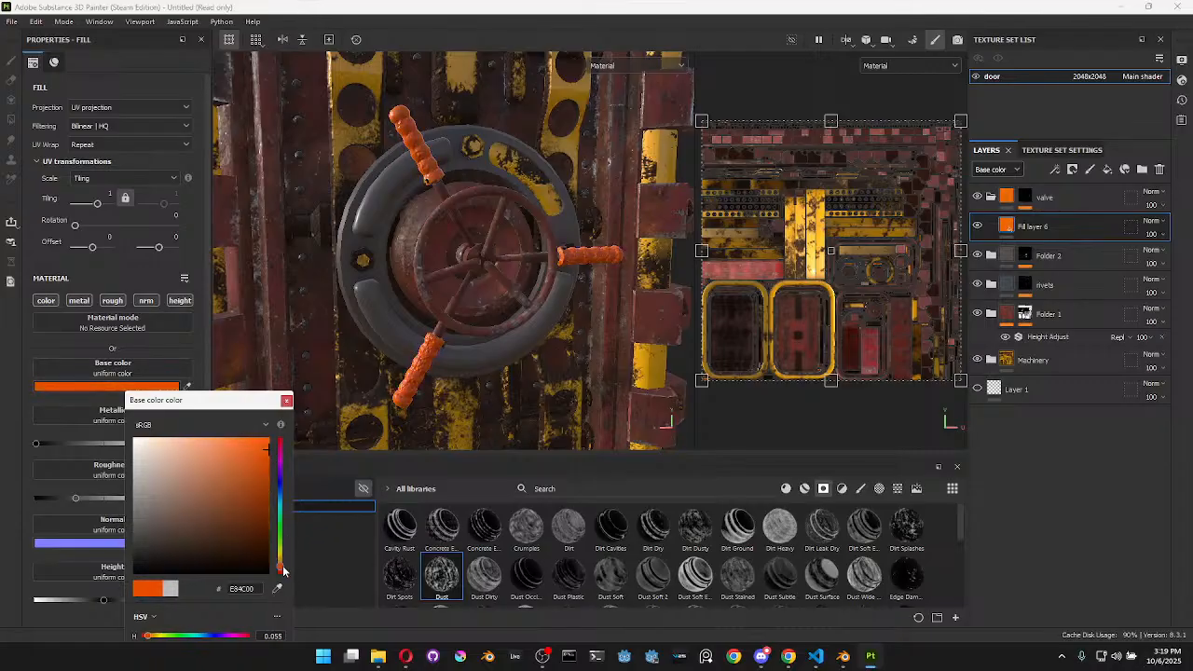
left_click_drag(280, 572, 284, 582)
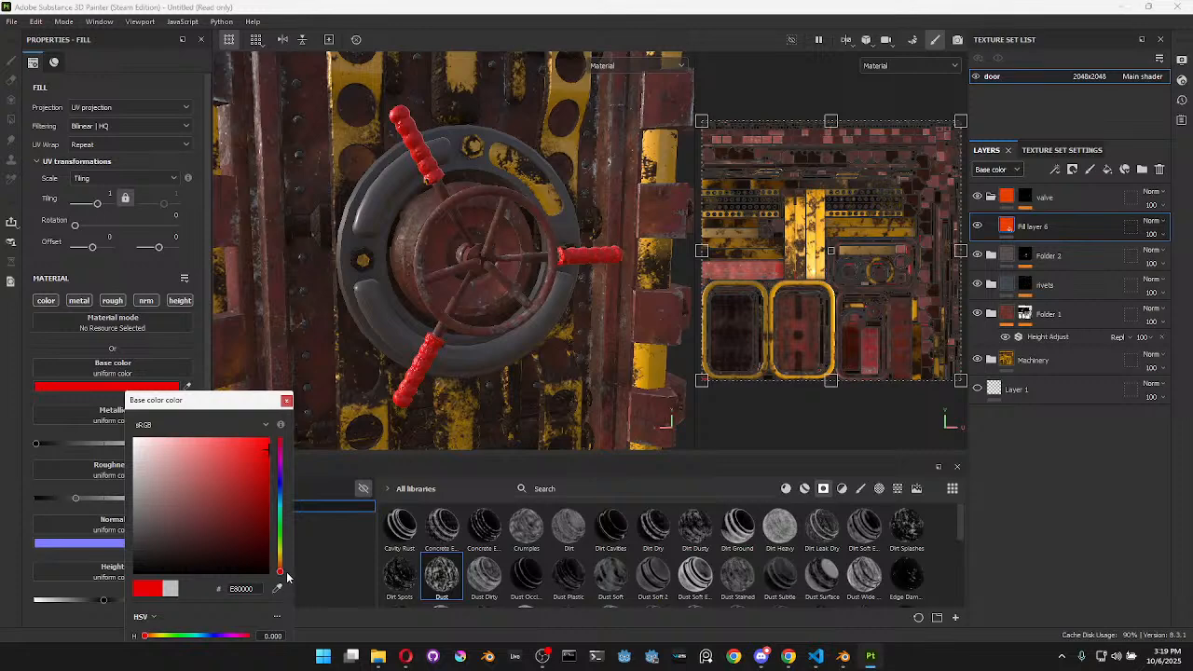
left_click_drag(440, 144, 417, 149, "alt")
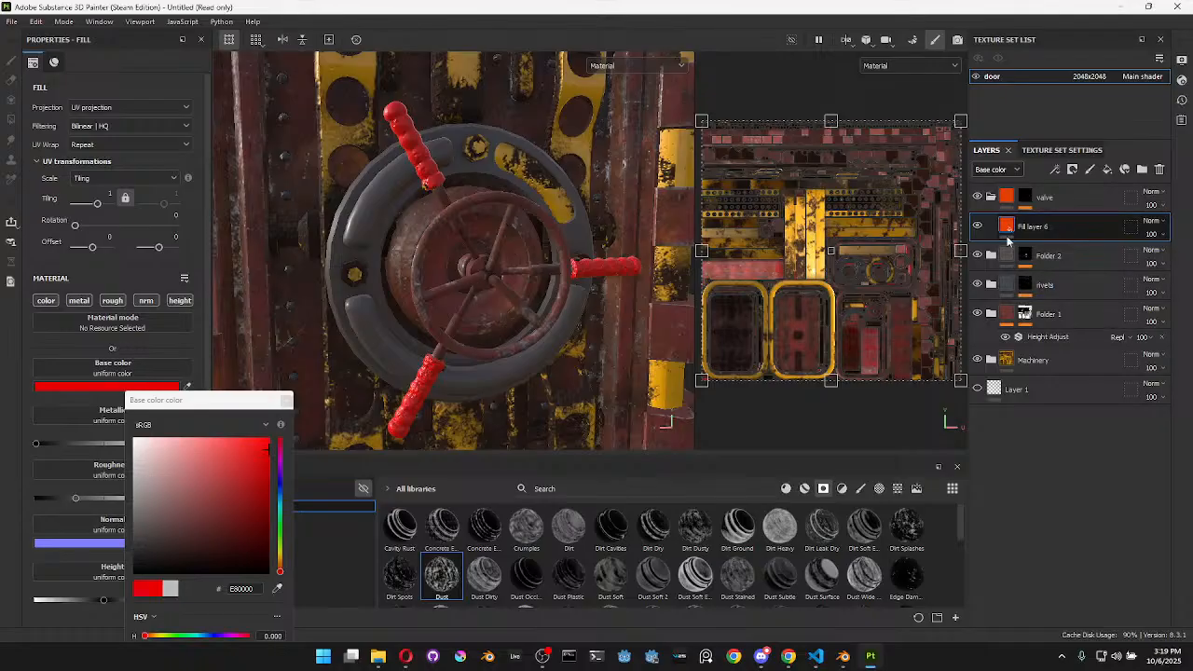
Try adding the handwheel's red ID color to the valve mask's color selection, and undo it
left_click(1026, 201)
left_click(1035, 222)
left_click(178, 207)
left_click(613, 275)
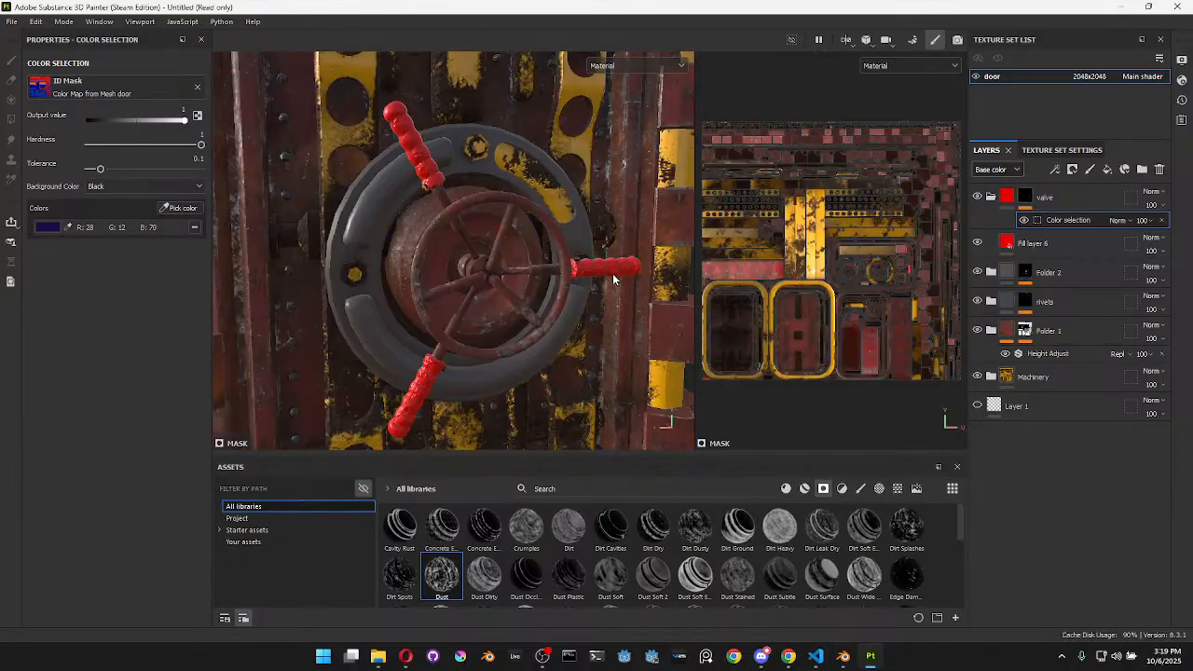
left_click(165, 210)
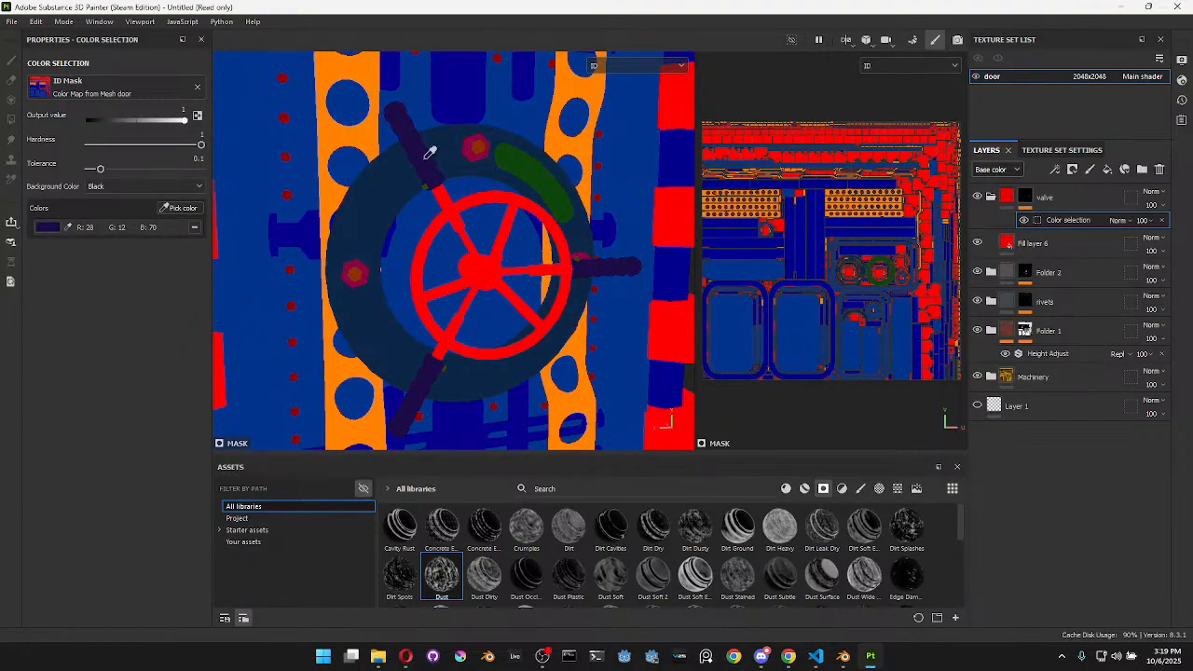
left_click(481, 202)
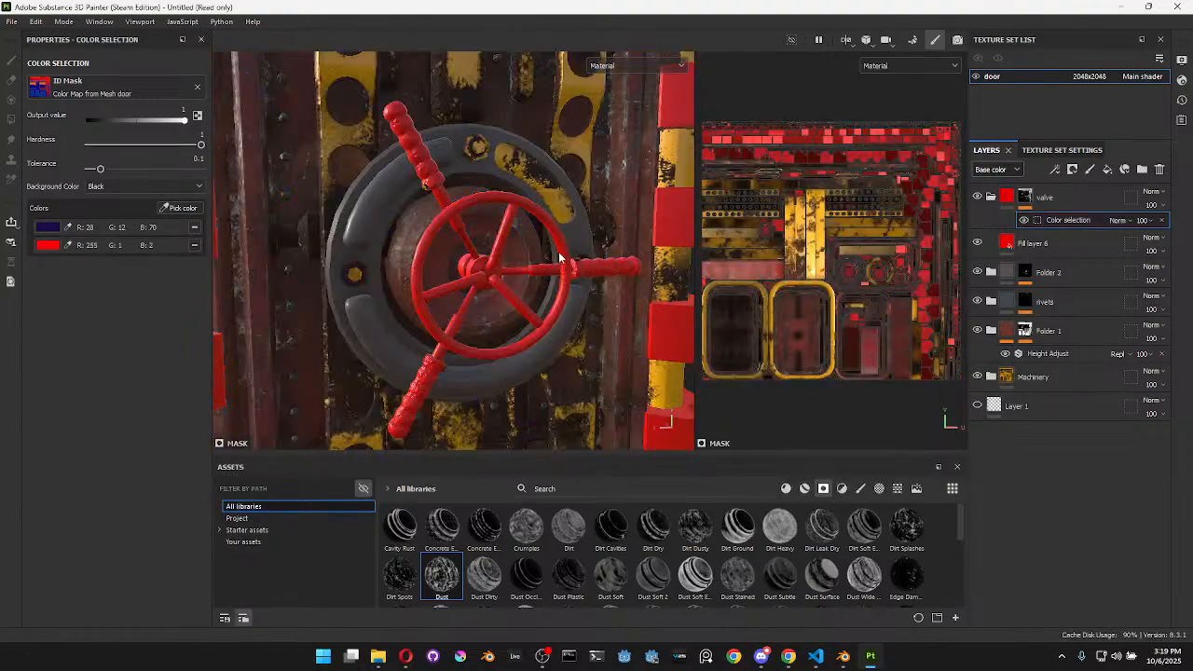
key("ctrl+z")
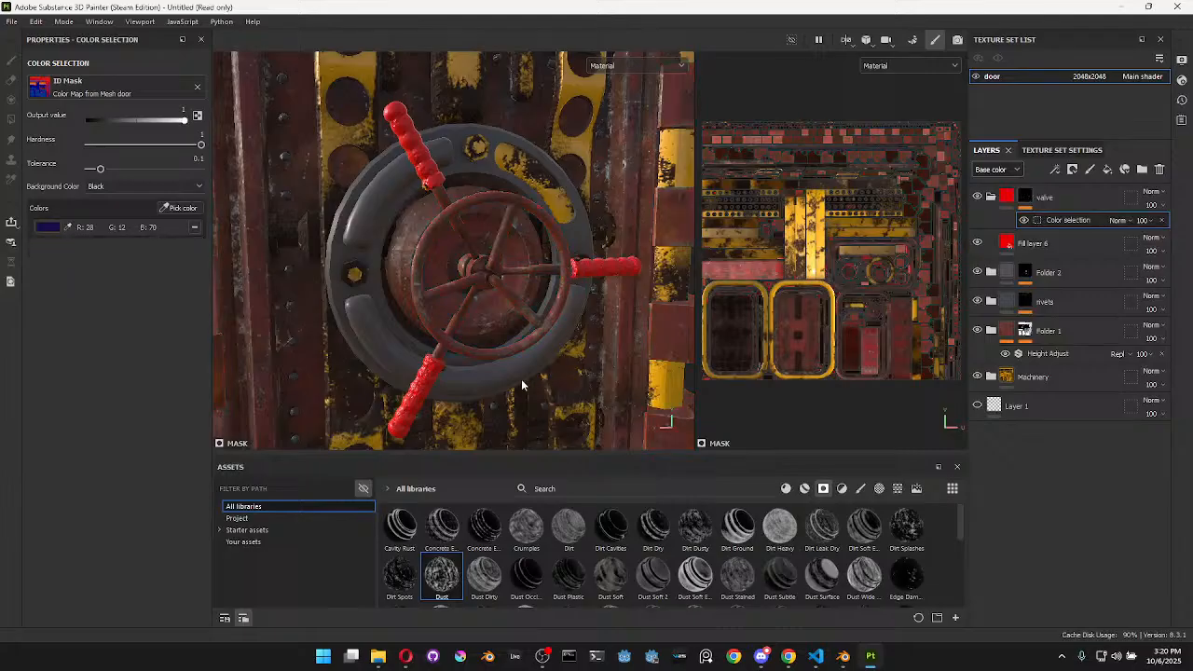
Switch to Blender and select the linked faces of the valve's handwheel rims on both sides of the door
left_click(843, 656)
scroll(325, 227, "up", 5)
key("Tab")
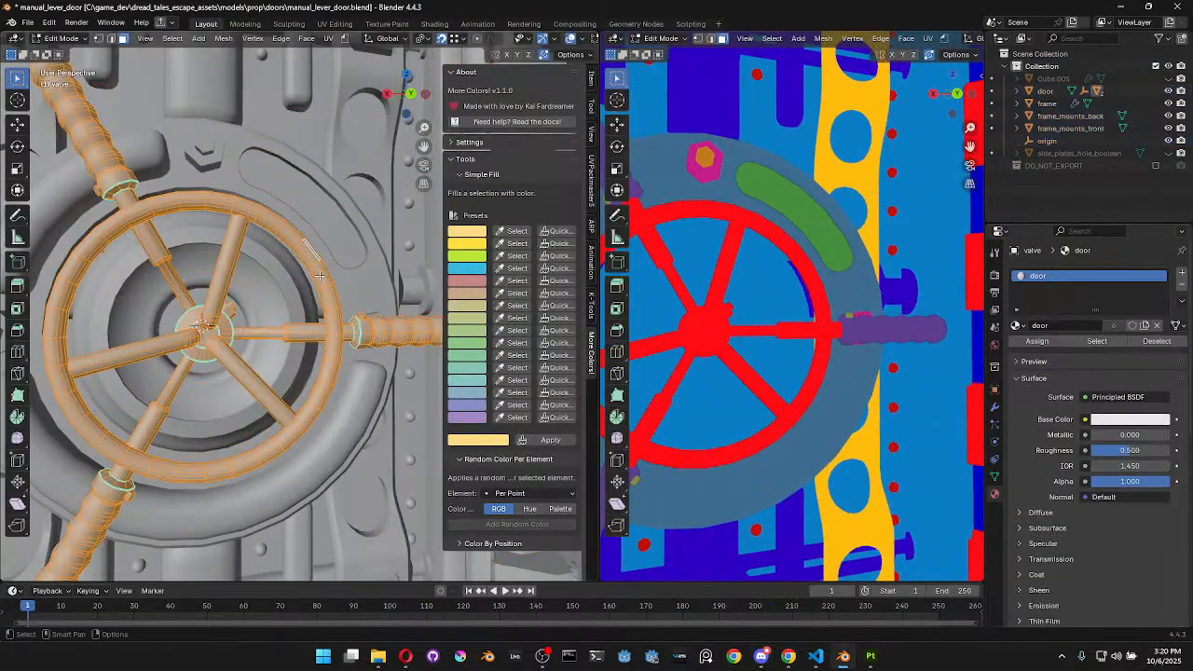
key("alt+a")
key("l")
scroll(307, 283, "down", 7)
middle_click_drag(307, 284, 508, 287)
scroll(303, 319, "up", 4)
key("l")
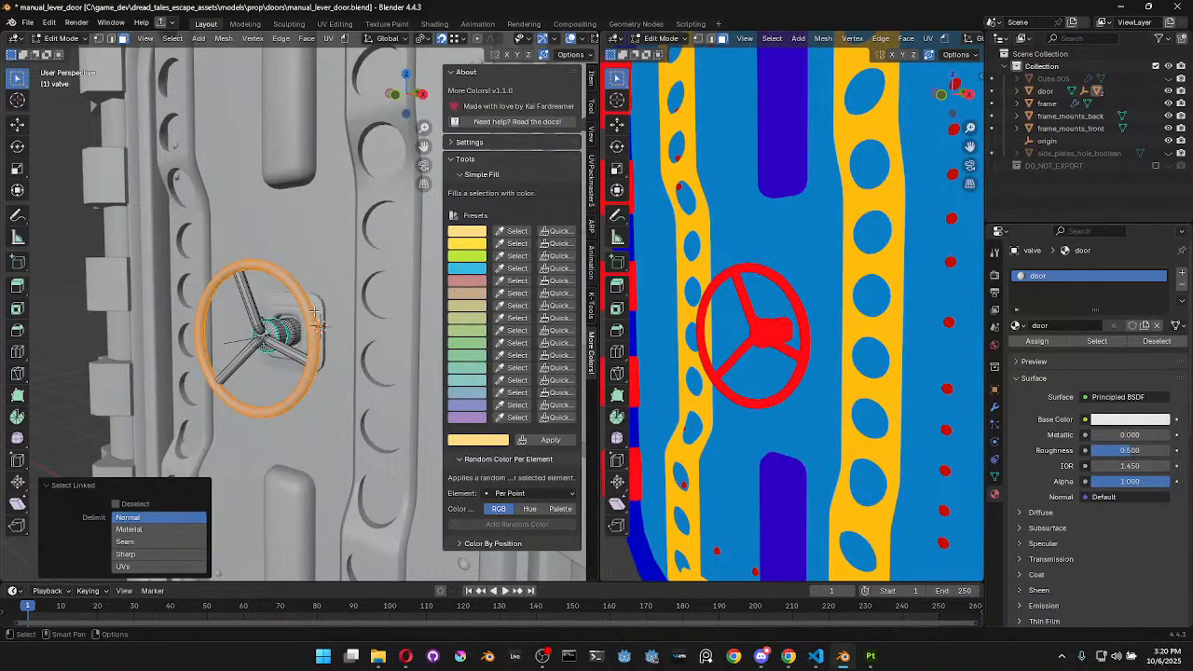
Fill the selected handwheel rims with the purple preset vertex color and check the front of the door
left_click(559, 417)
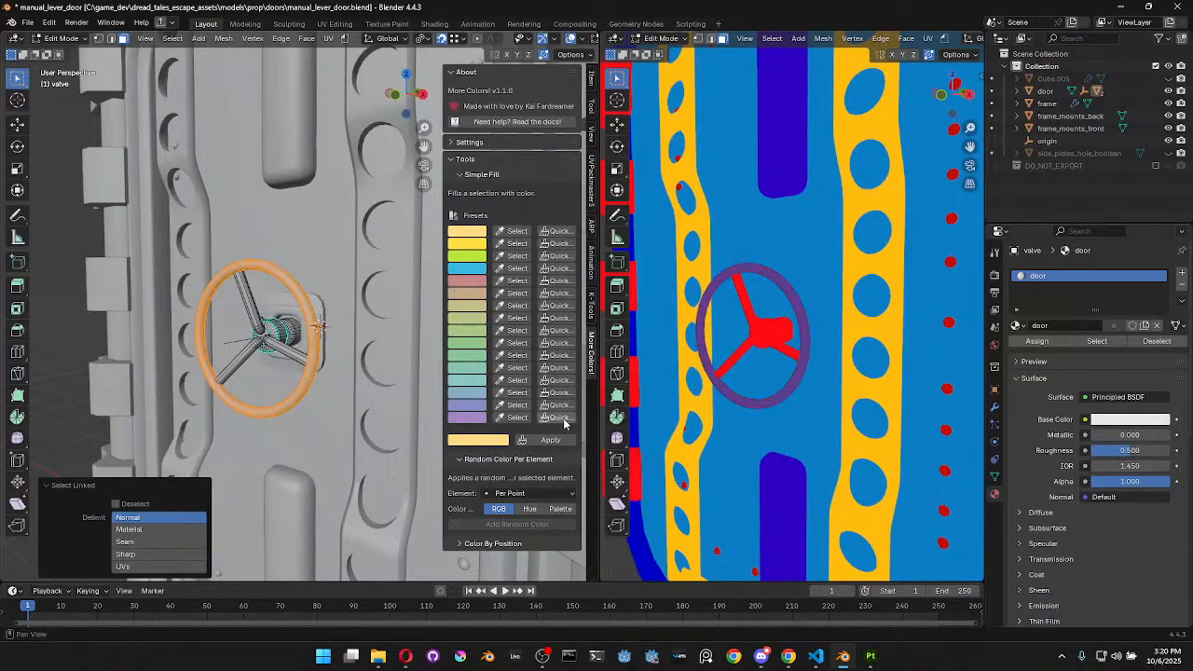
scroll(819, 387, "down", 4)
middle_click_drag(818, 387, 643, 393)
scroll(693, 382, "up", 2)
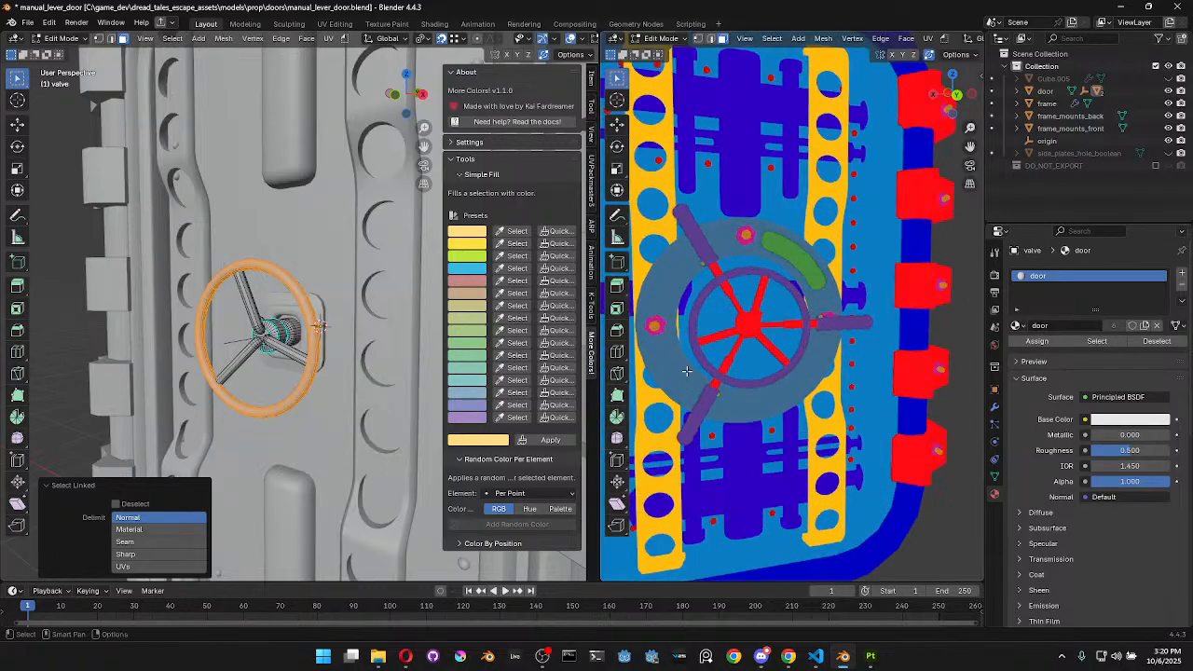
Leave Edit Mode, select all the door objects and export them as glTF Binary, overwriting manual_lever_door.glb
key("Tab")
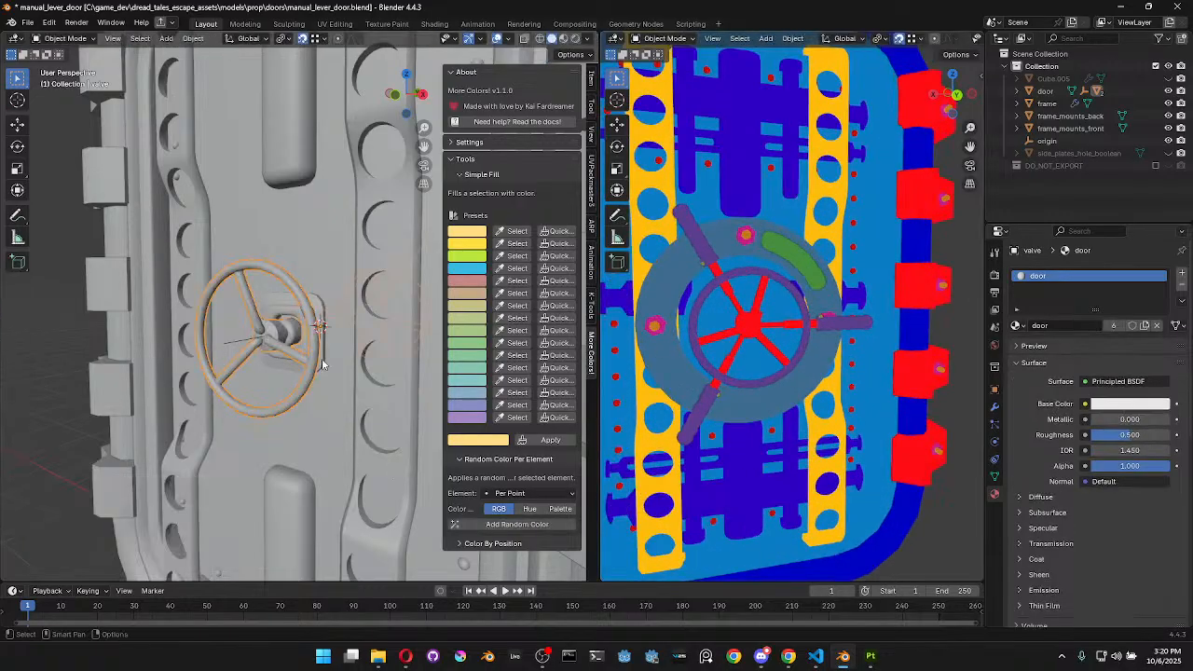
key("a")
key("ctrl+shift+e")
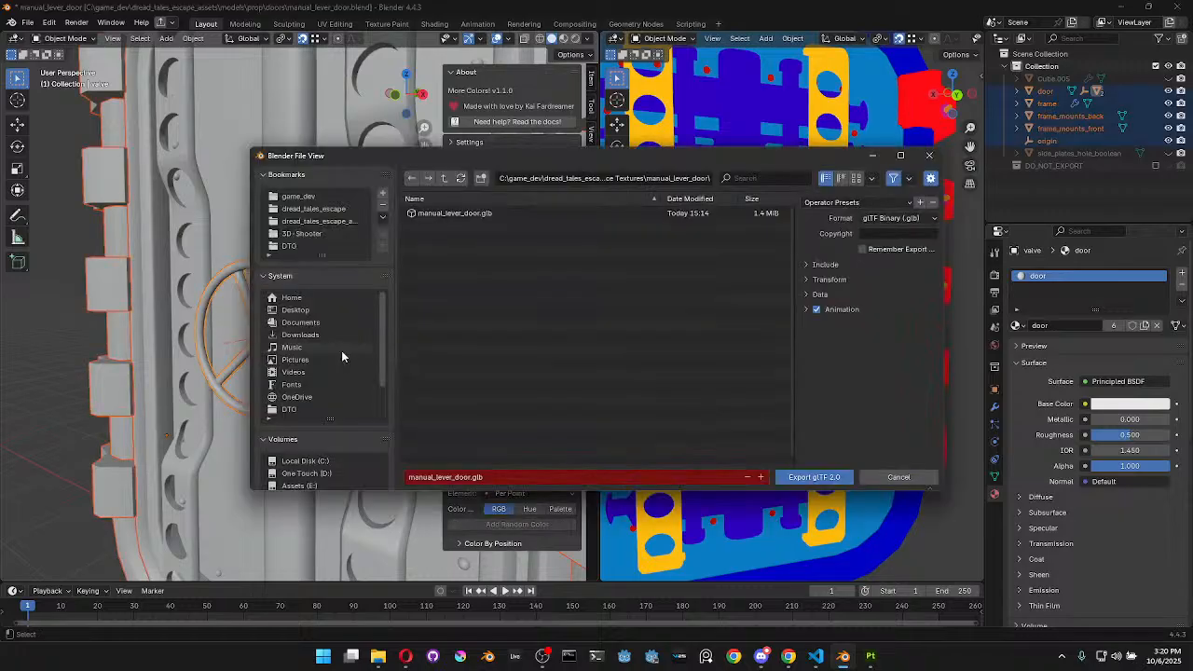
double_click(481, 215)
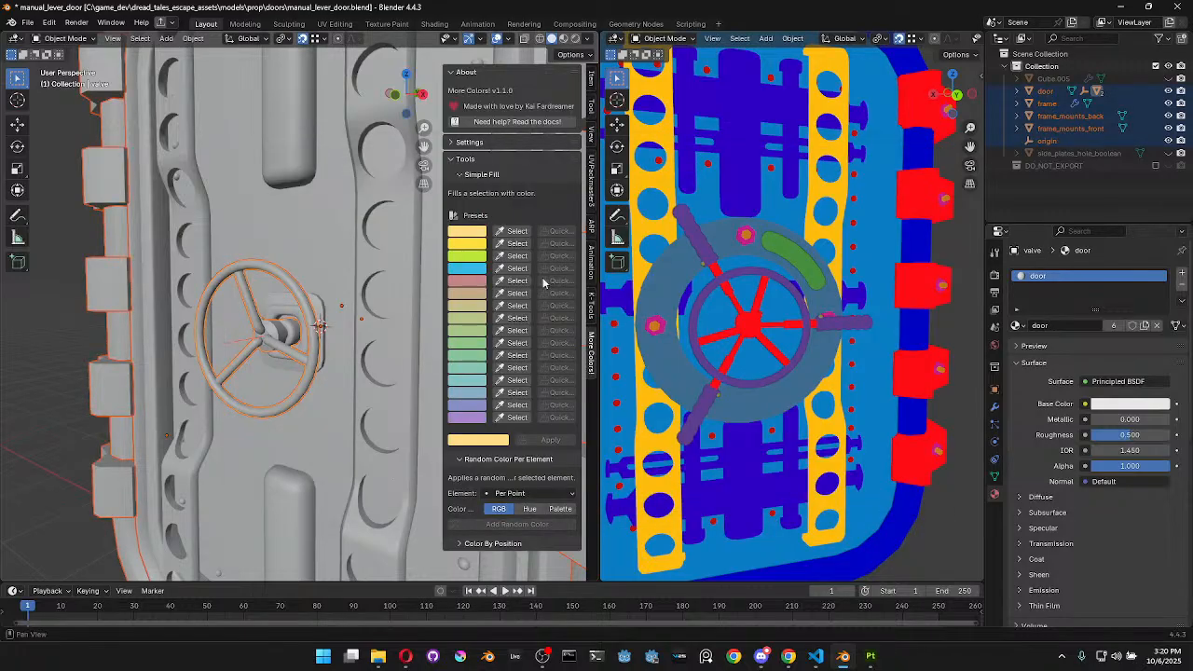
Switch to Substance 3D Painter and reimport the updated door mesh
left_click(870, 656)
left_click(71, 21)
mouse_move(37, 23)
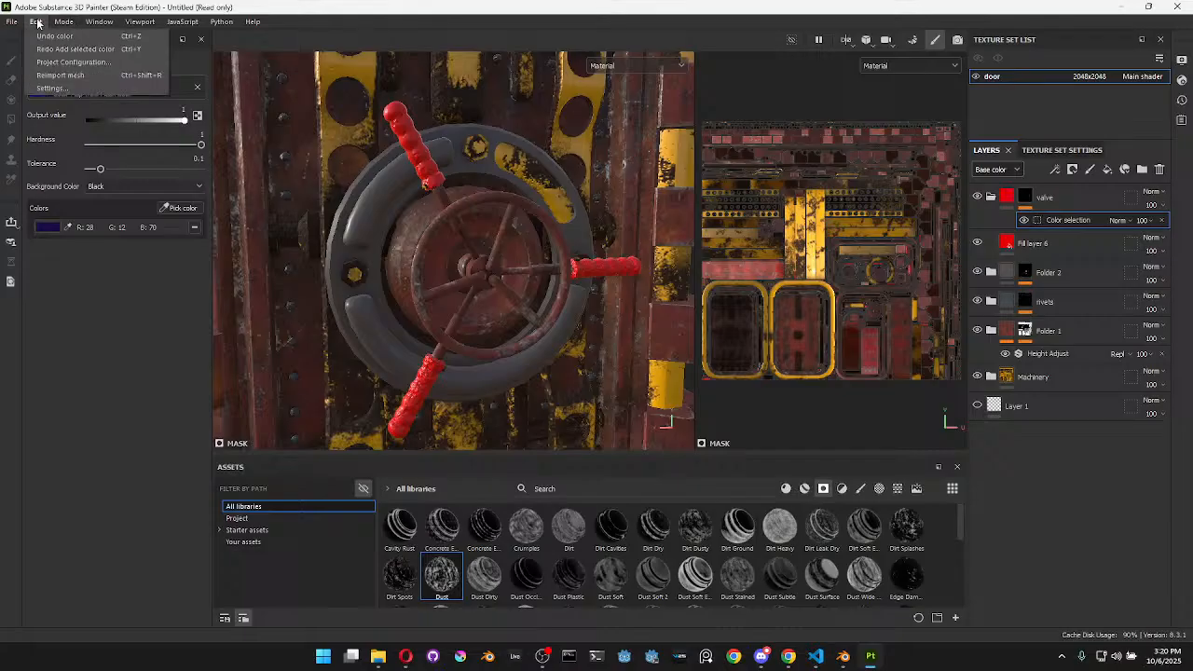
left_click(58, 77)
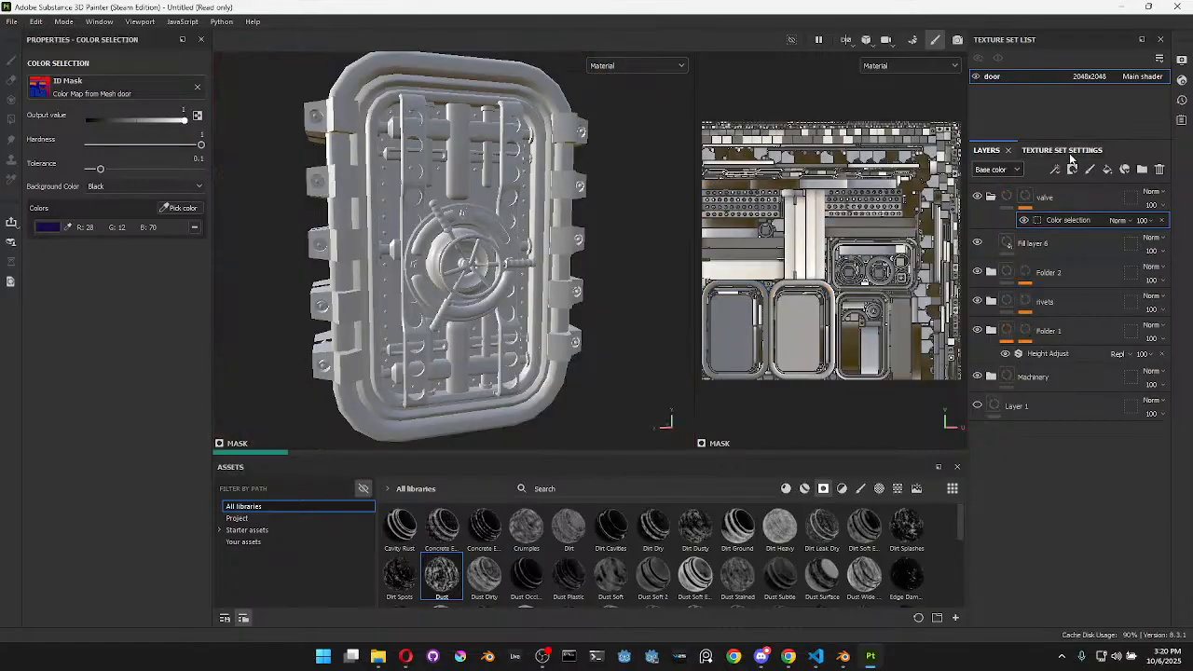
Rebake the door's selected mesh maps at 2048, return to painting mode and check the valve's handwheel
left_click(1062, 150)
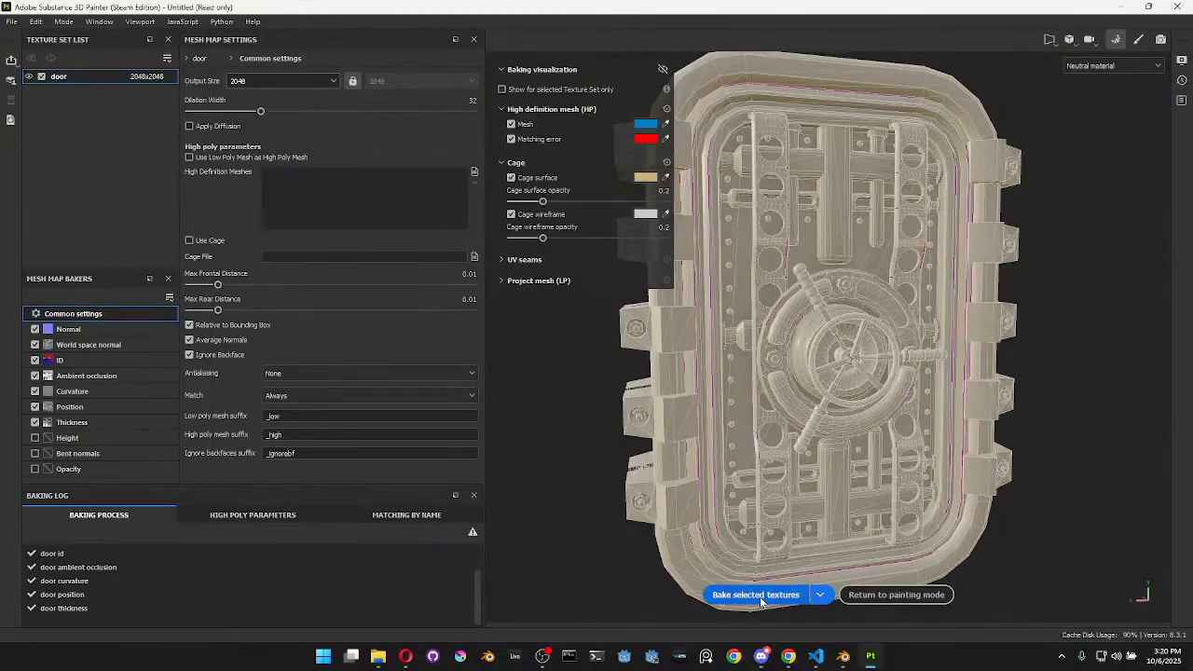
left_click(759, 597)
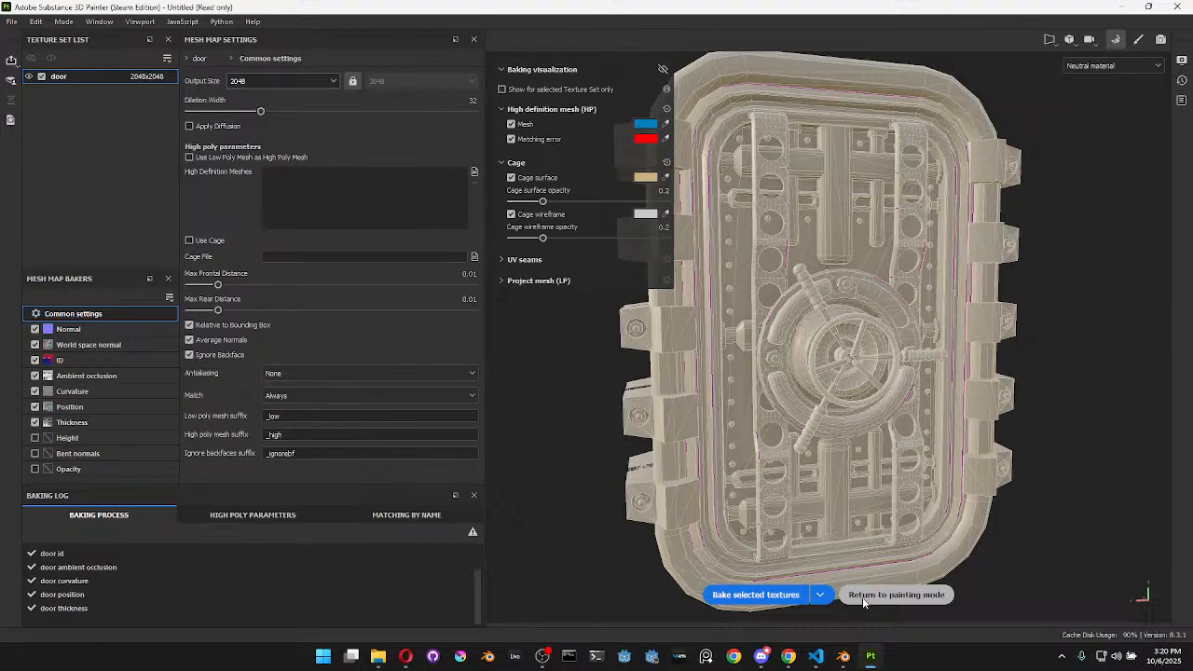
left_click(914, 594)
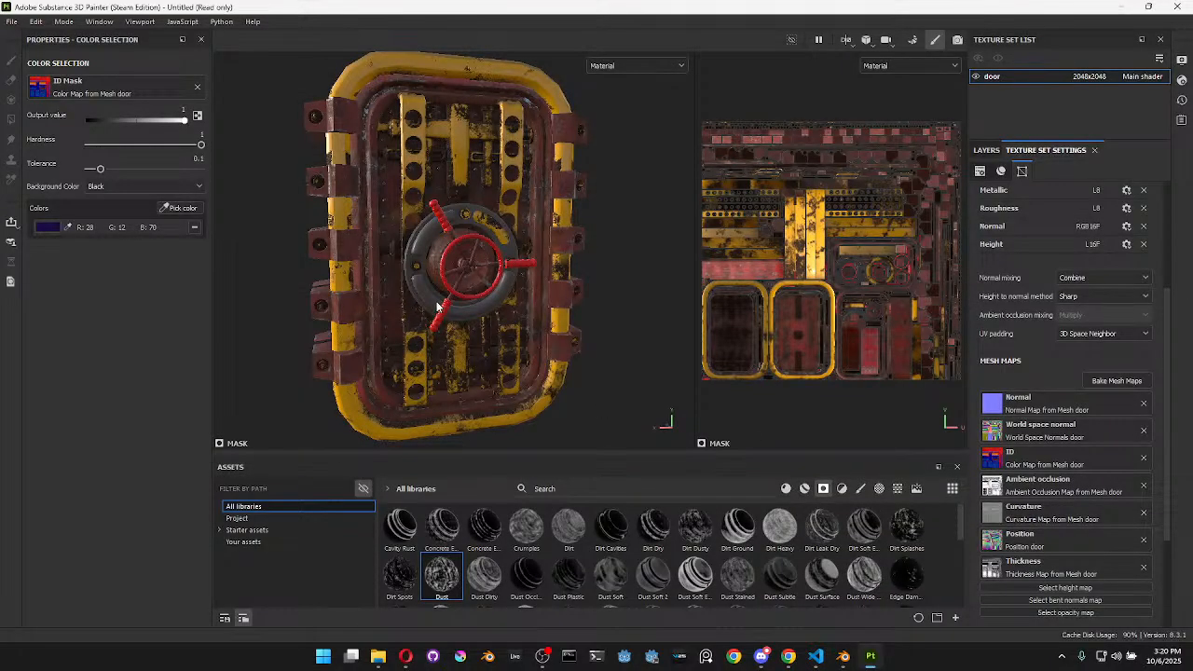
scroll(475, 315, "up", 3)
middle_click_drag(543, 281, 530, 305, "alt")
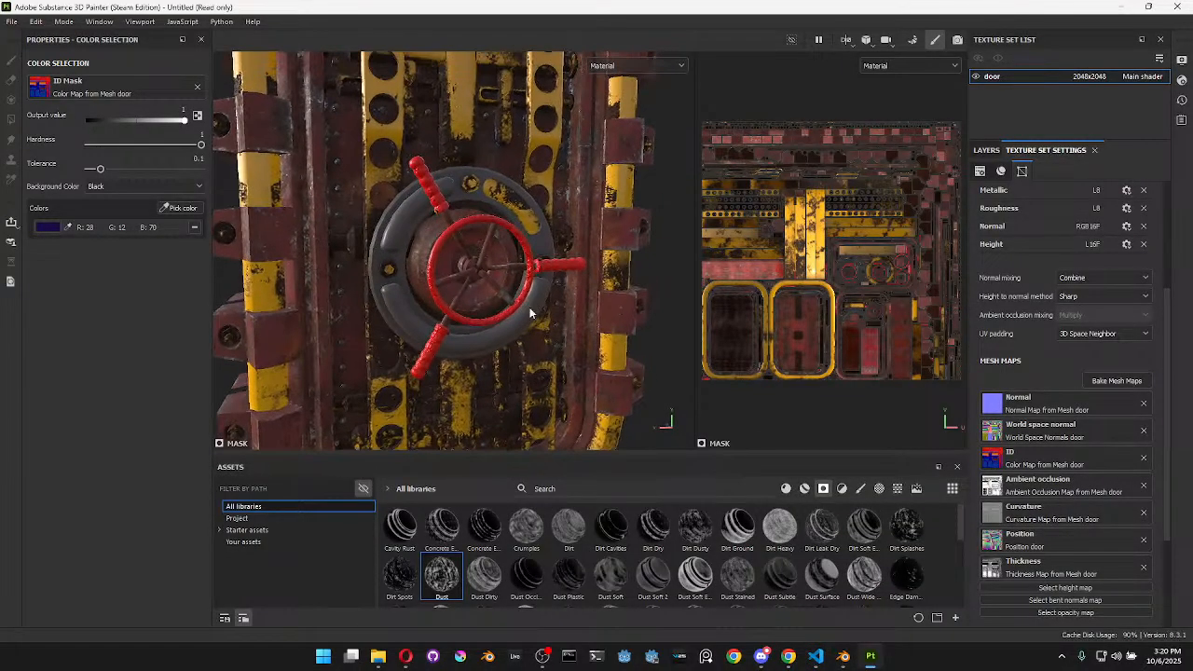
scroll(529, 306, "up", 3)
mouse_move(563, 300)
left_mouse_down("alt")
mouse_move(512, 298)
mouse_move(543, 301)
left_mouse_up("alt")
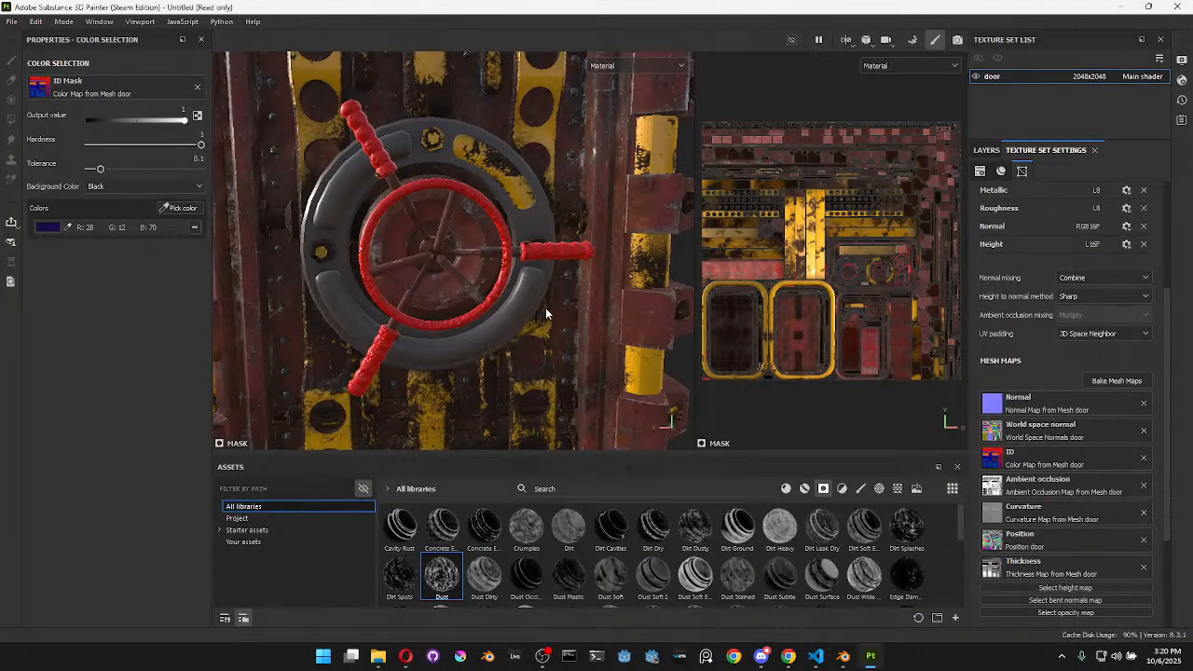
mouse_move(528, 285)
left_mouse_down("alt")
mouse_move(494, 294)
mouse_move(514, 294)
left_mouse_up("alt")
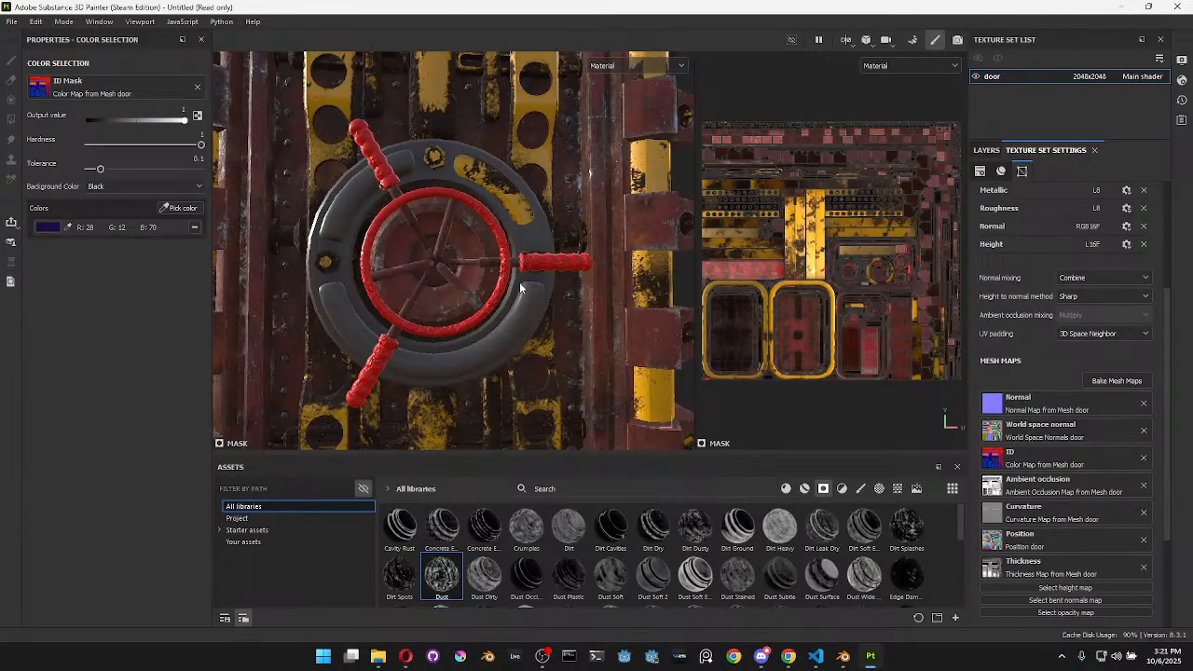
left_click_drag(525, 279, 587, 306, "alt")
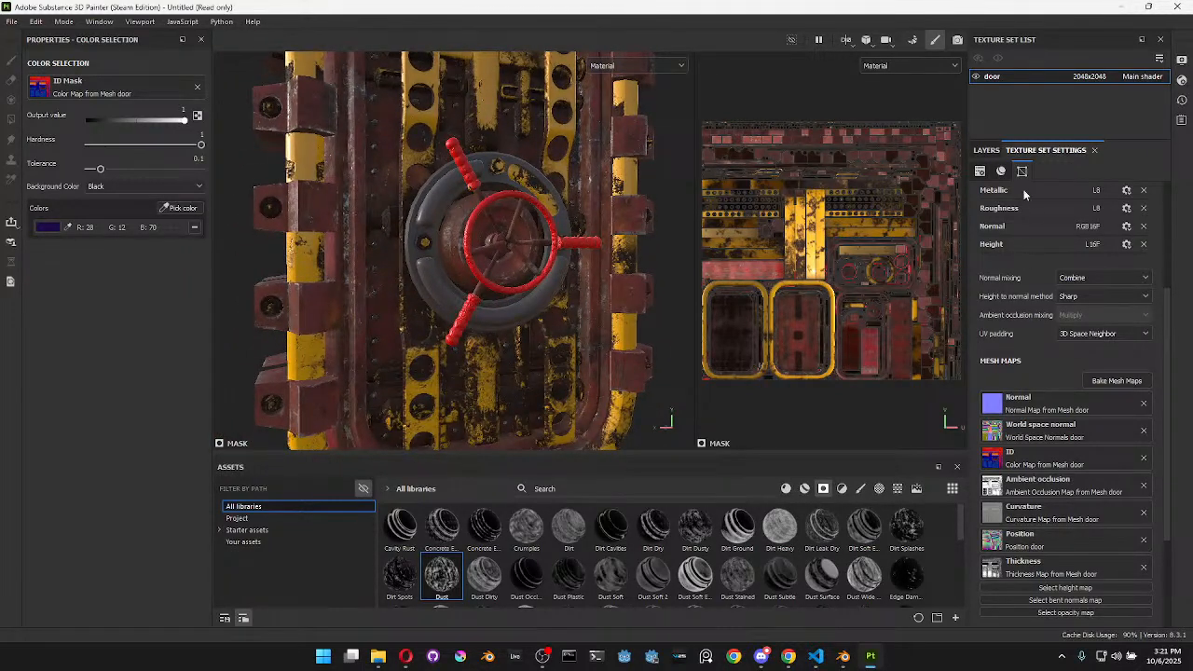
Add a fill layer above the valve folder and name it dust
left_click(988, 150)
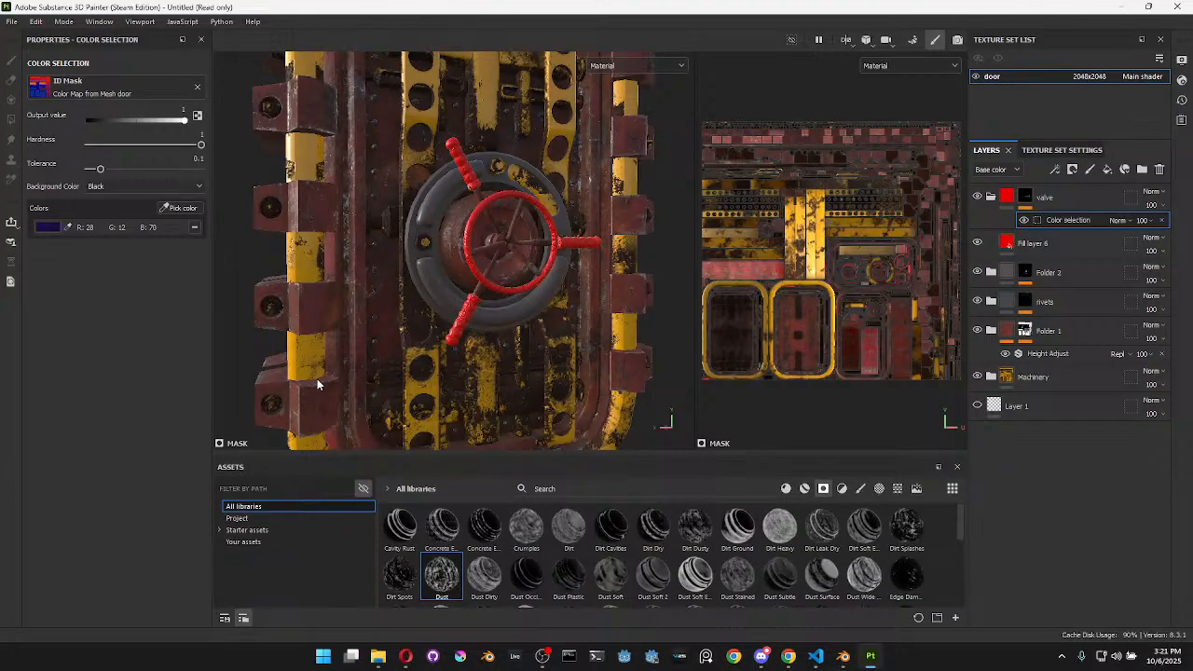
left_click(1074, 202)
left_click(1108, 169)
double_click(1038, 198)
type("dust")
key("Return")
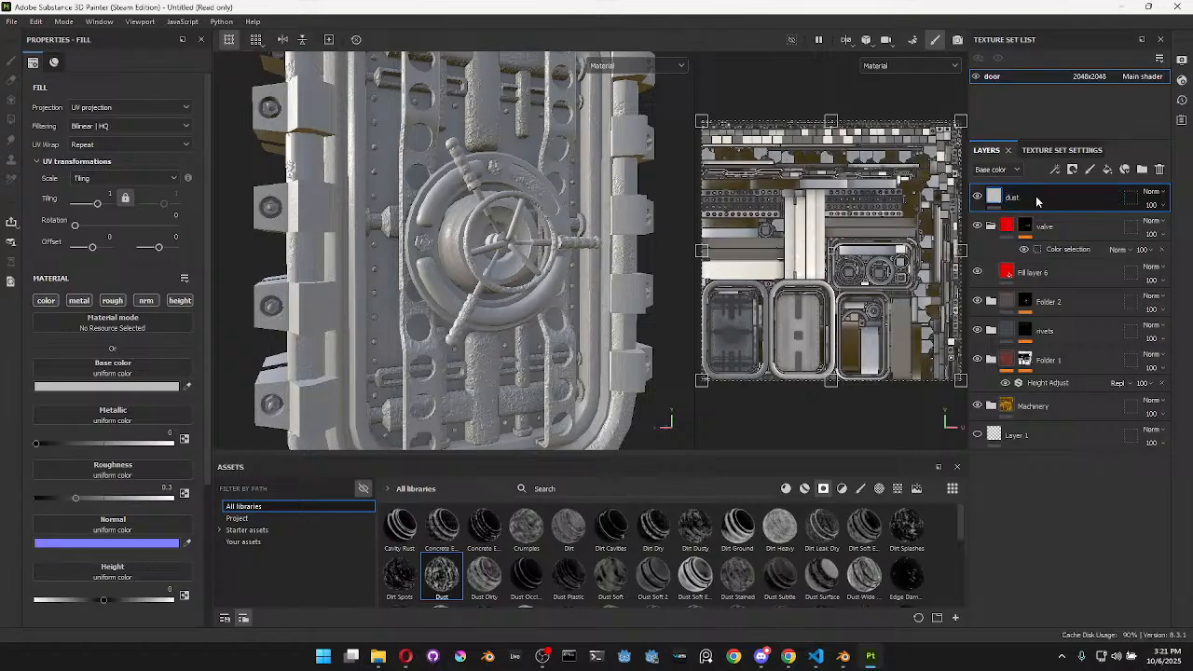
Search the smart masks for dust and apply the Dust Occlusion mask to the dust layer
left_click(730, 490)
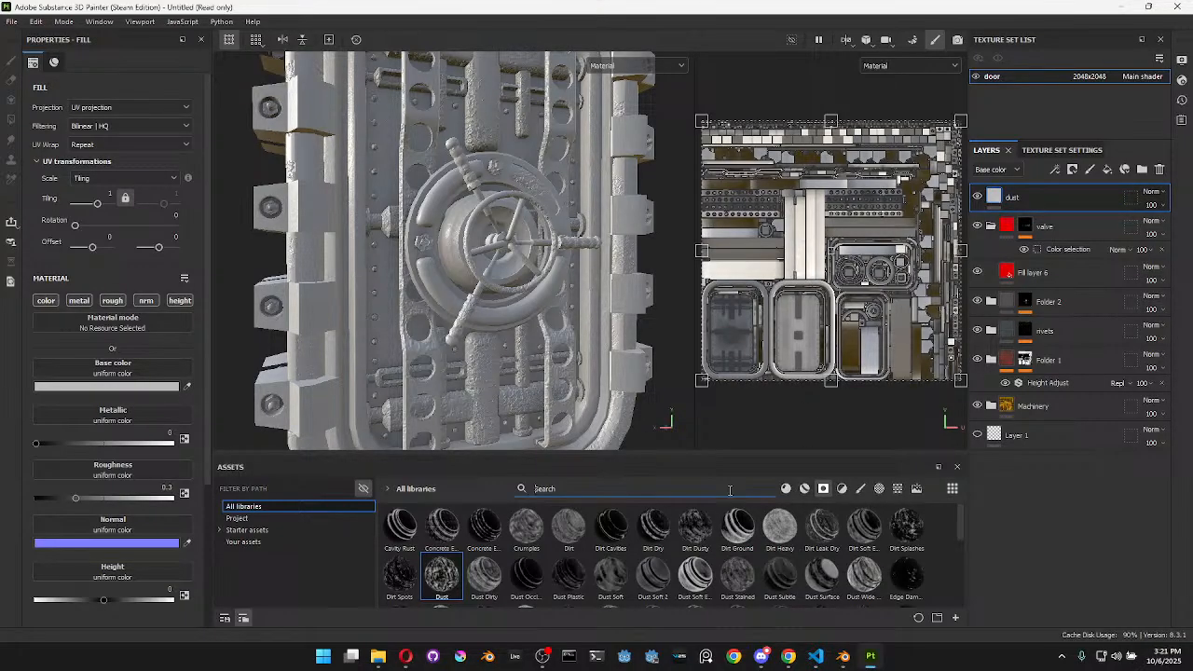
type("dust")
left_click_drag(527, 527, 1005, 199)
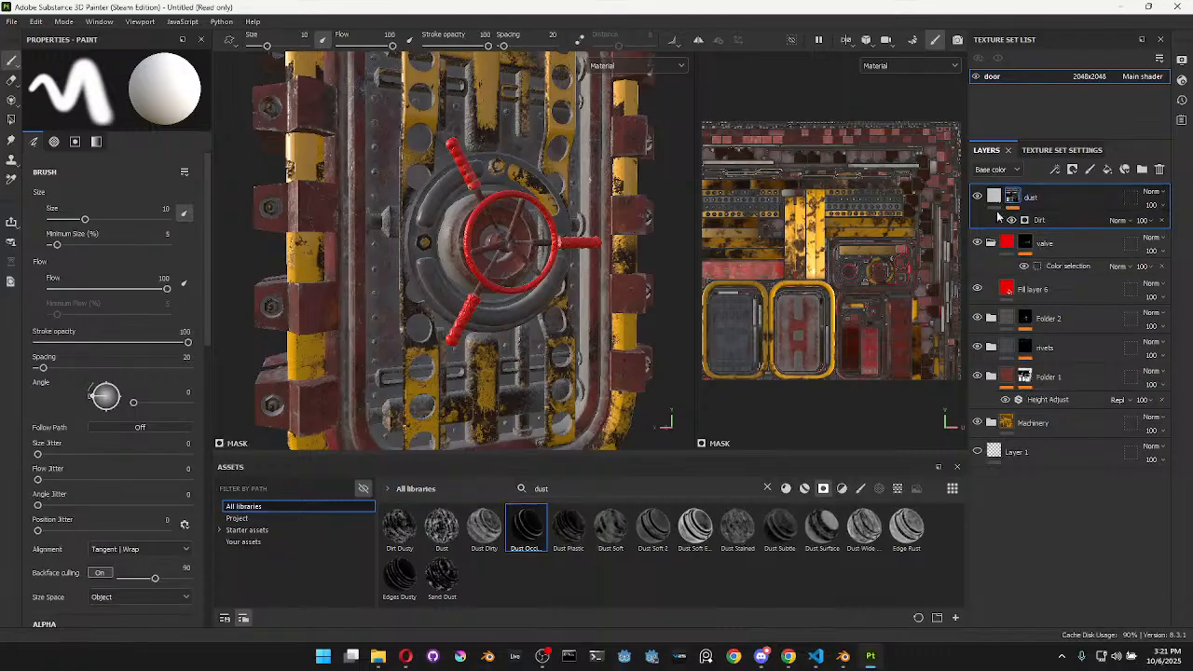
Set the dust layer's base color to the dark brown 211D1B, its roughness to 0.84 and its metallic to 0.2756
left_click(97, 386)
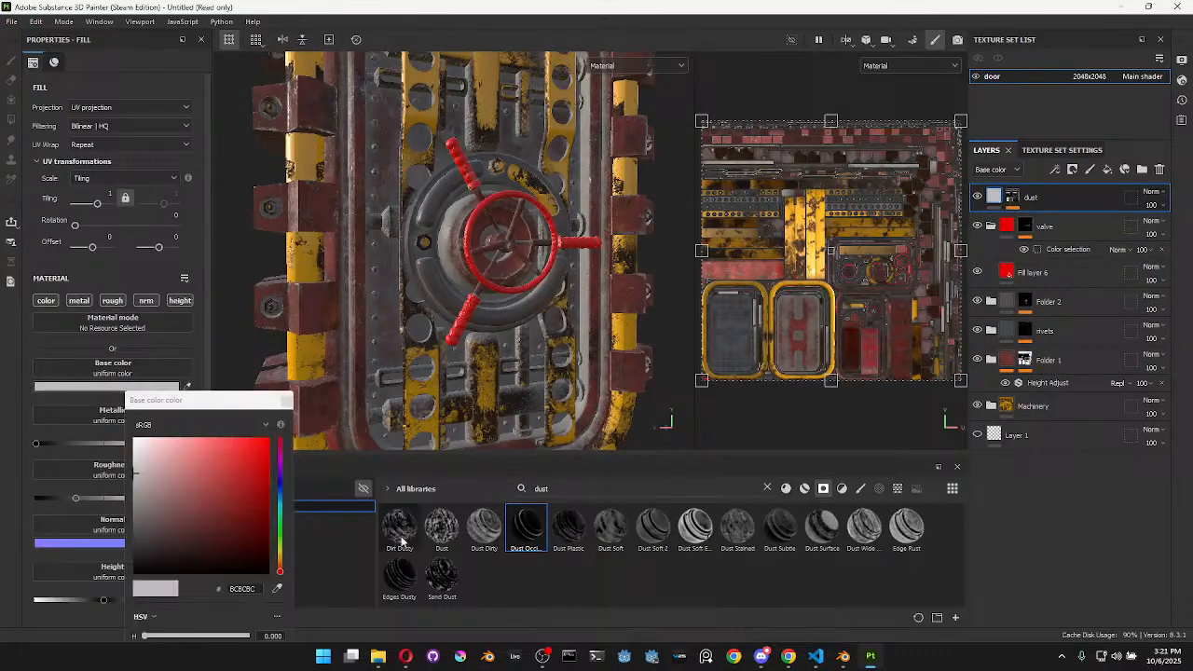
left_click_drag(277, 568, 280, 563)
left_click(155, 558)
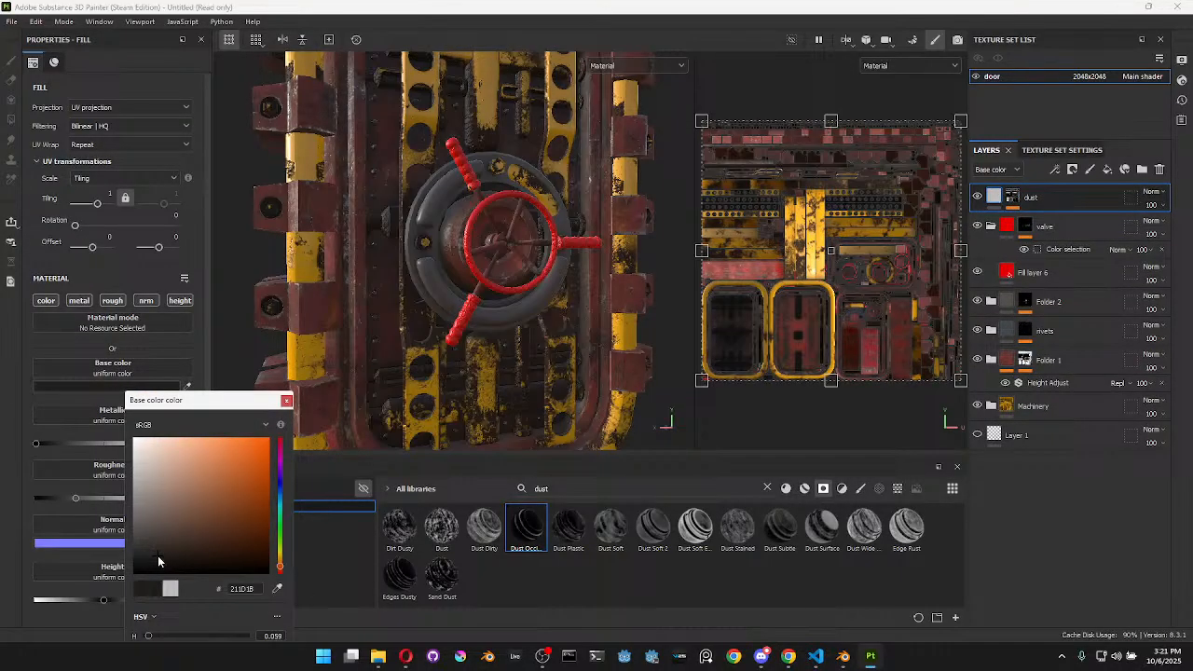
left_click(286, 401)
left_click_drag(76, 498, 151, 499)
left_click_drag(53, 443, 72, 444)
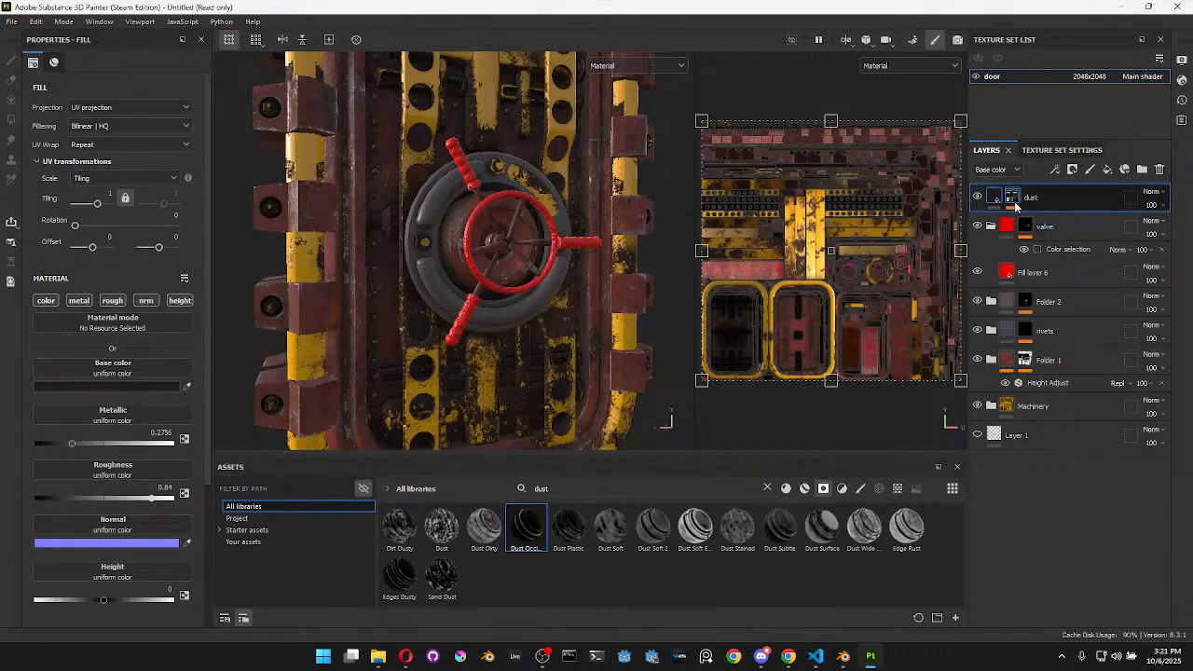
Set the dust mask's Dirt generator to a dirt level of 0.37 and a dirt contrast of 0.76
left_click(1013, 200)
left_click(1040, 220)
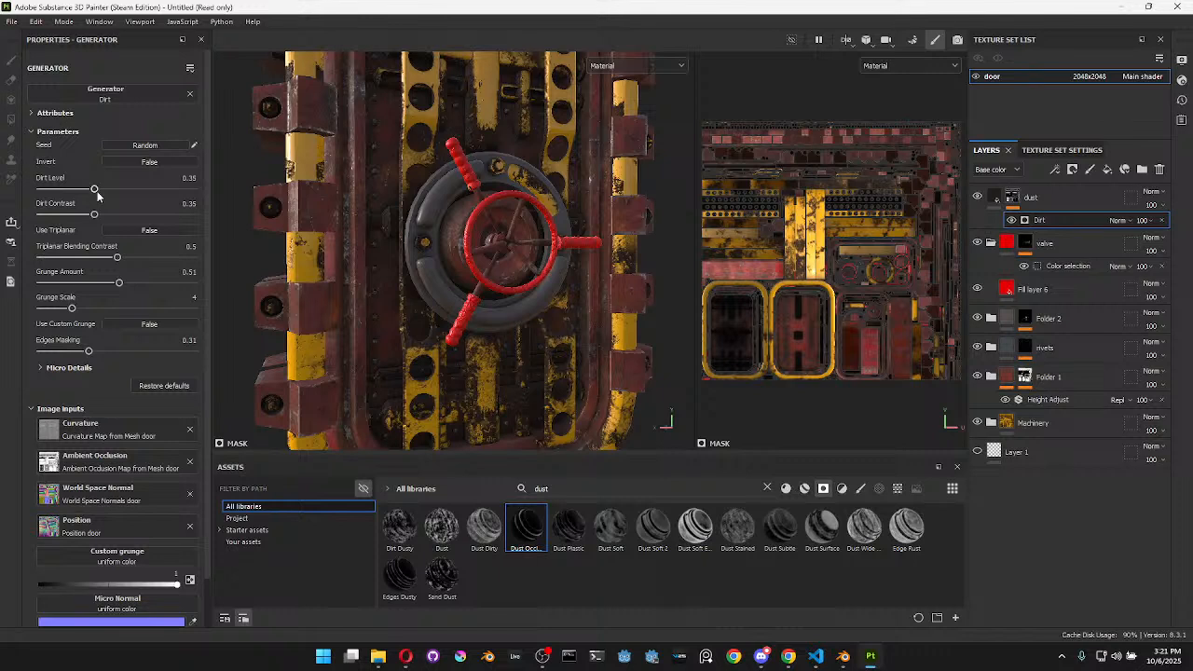
left_click_drag(98, 224, 139, 227)
left_click_drag(94, 190, 156, 220)
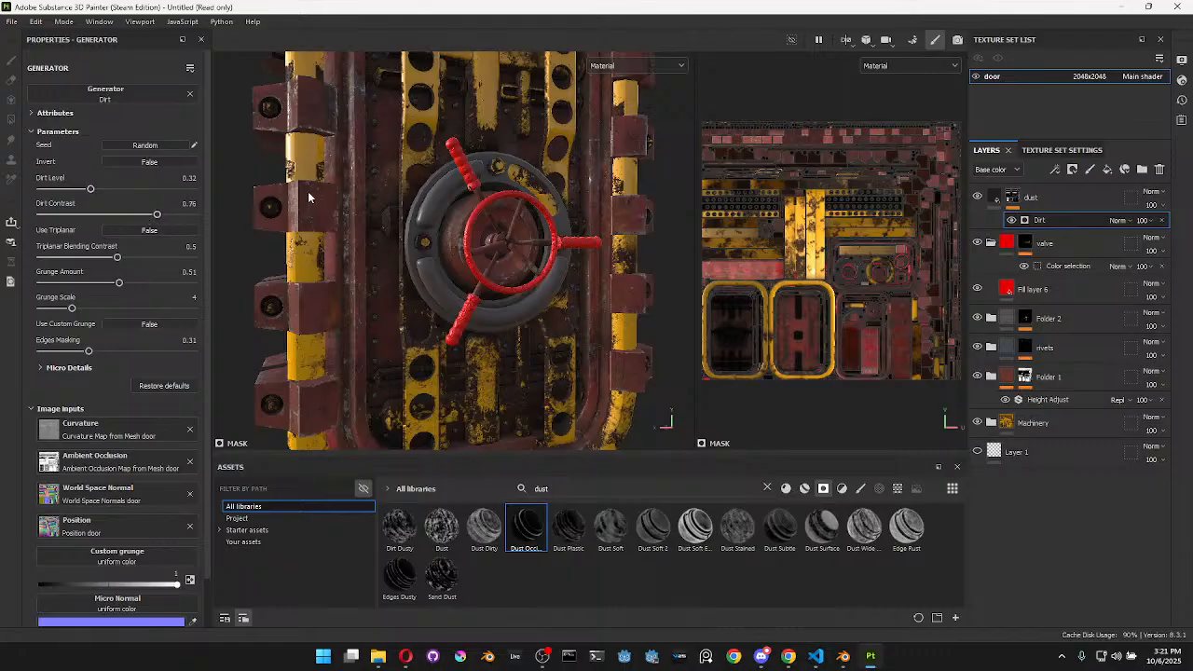
left_click_drag(91, 190, 97, 195)
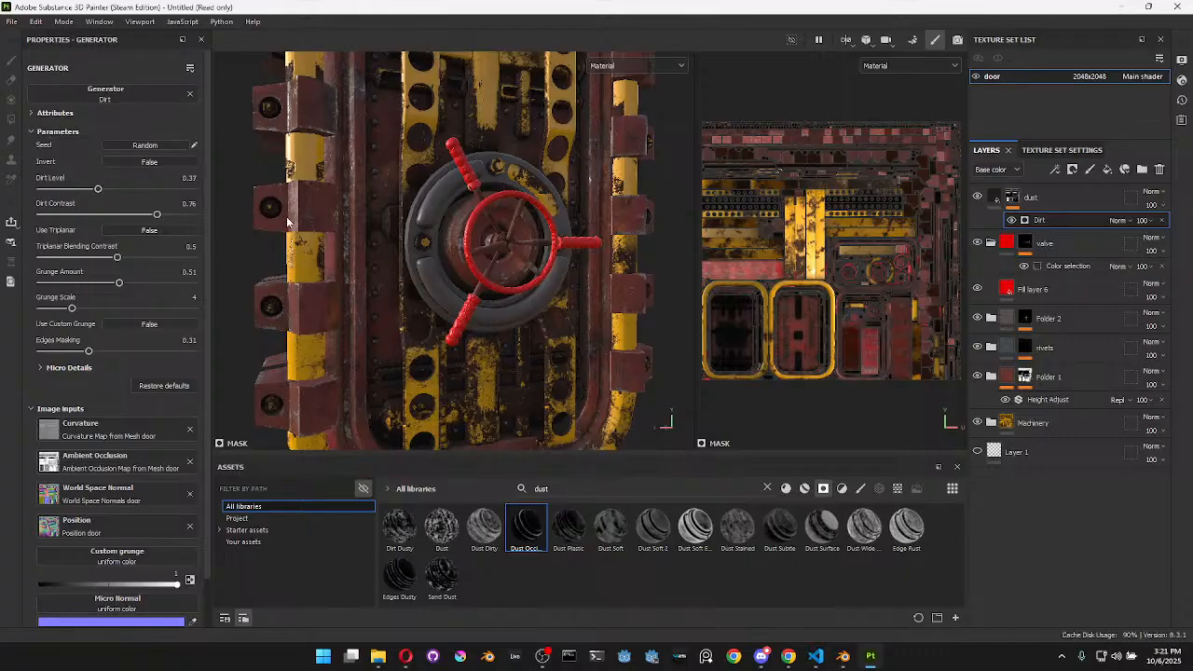
Duplicate the dust layer and rename the upper copy dustframe
left_click(1070, 199)
key("ctrl+d")
double_click(1031, 198)
type("dustfram")
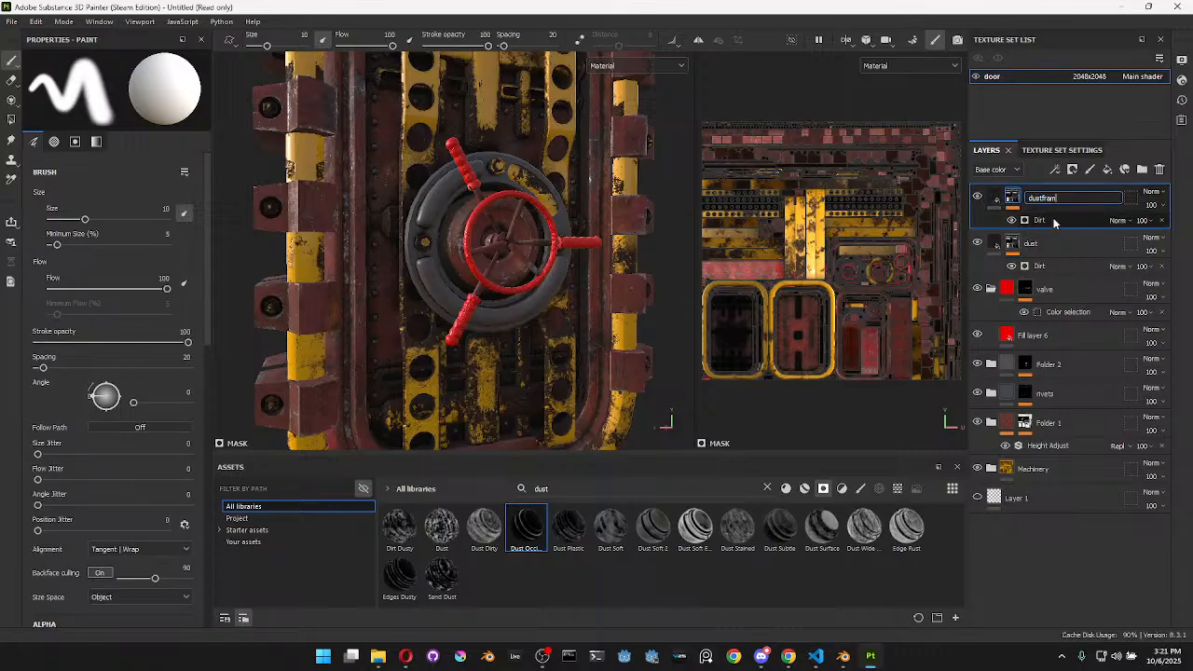
key("Return")
Place the dustframe layer in a new folder and give the folder a black mask
left_click(1046, 219)
left_click(1015, 200)
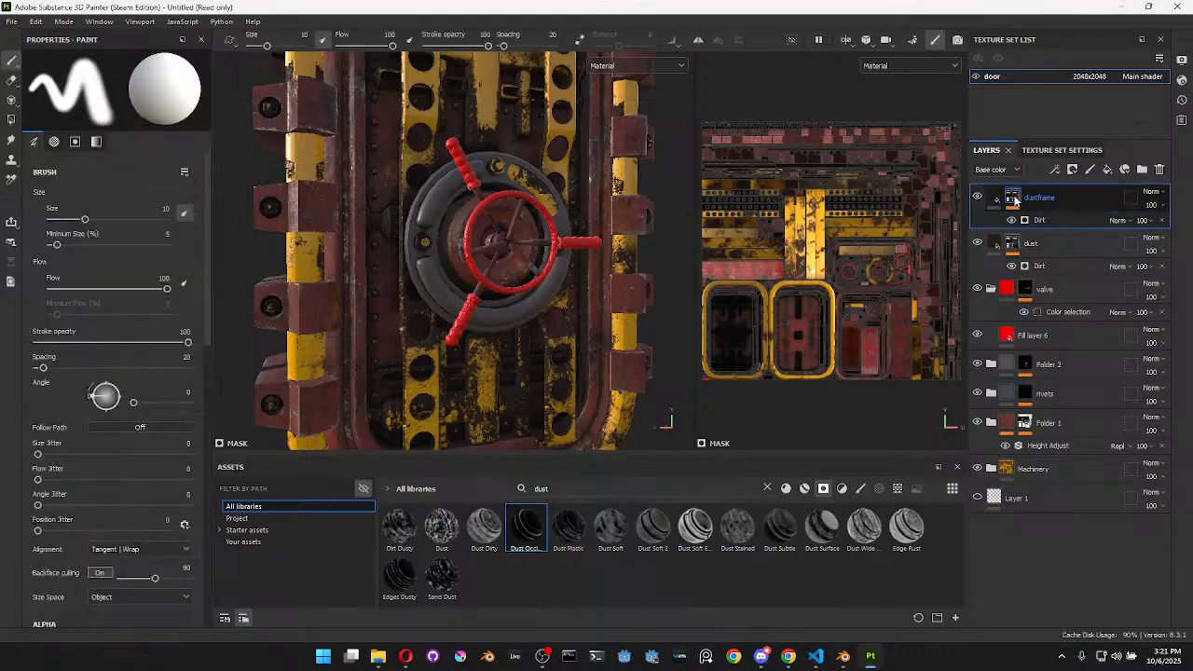
left_click(1144, 170)
left_click_drag(1028, 227, 1019, 200)
right_click(1020, 200)
left_click(1064, 28)
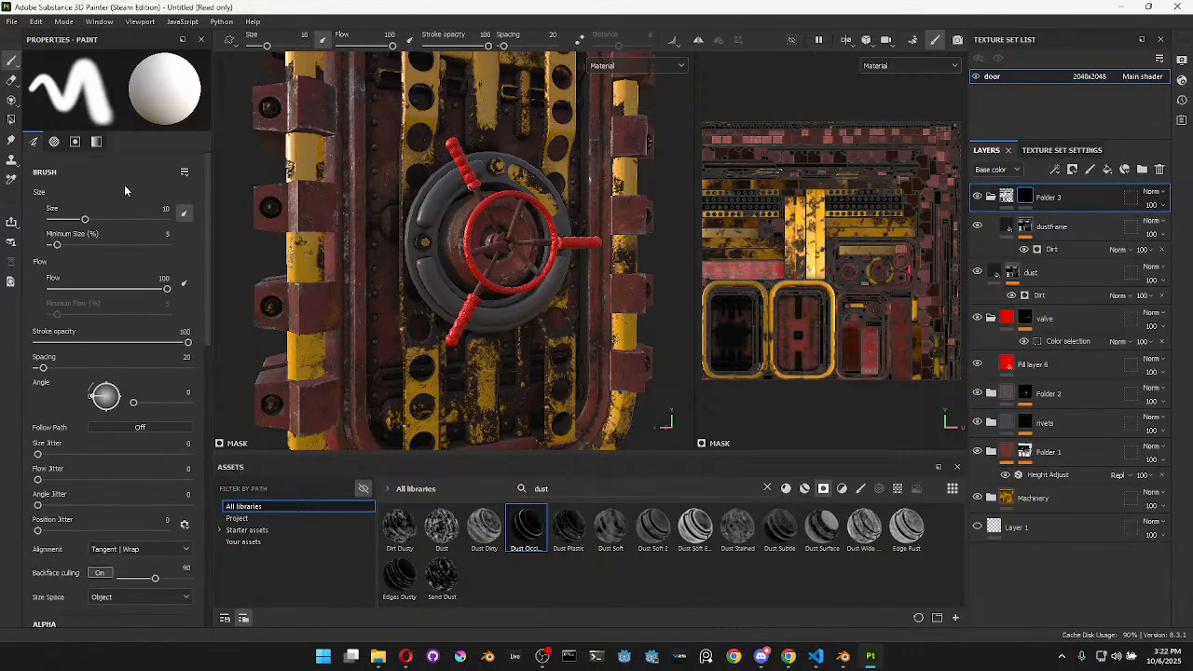
Add a color selection to the new folder's mask, picking the frame's dark blue and the side blocks' red ID colors
left_click(1068, 171)
left_click(1076, 282)
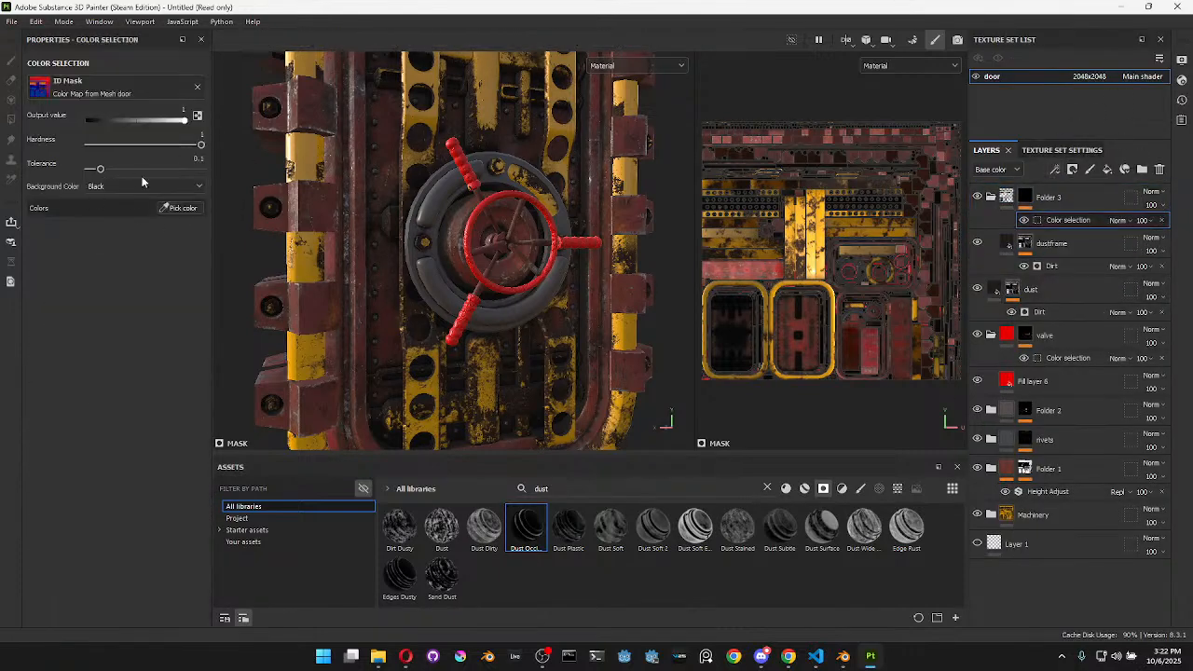
left_click(172, 210)
left_click(297, 160)
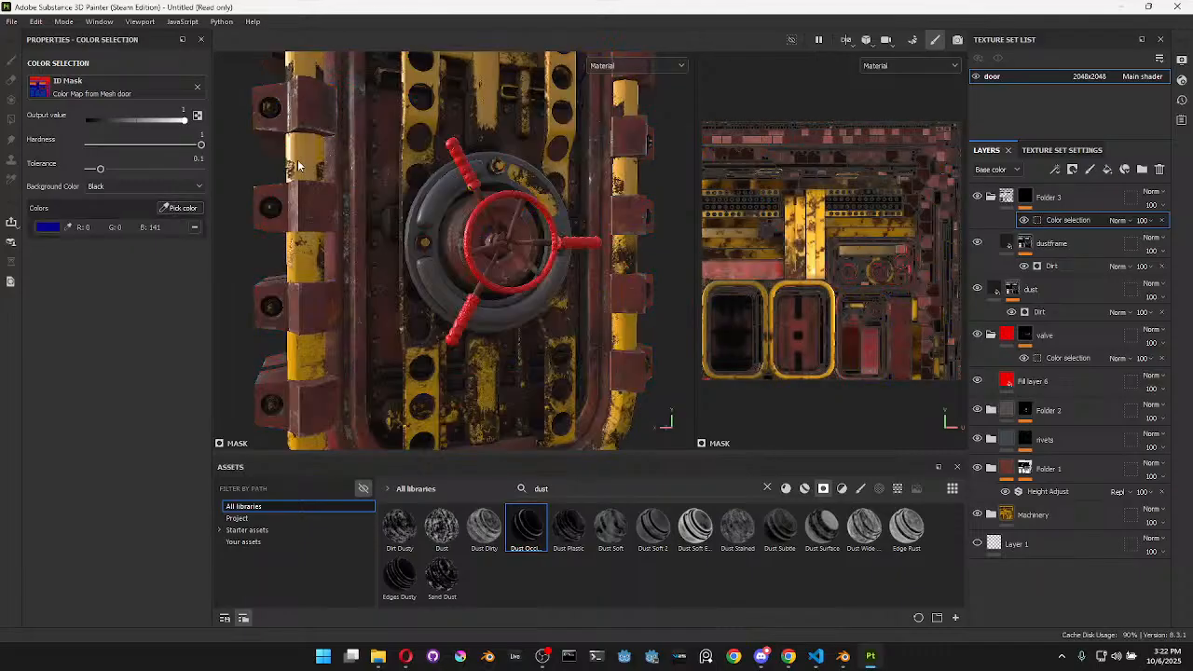
left_click(171, 208)
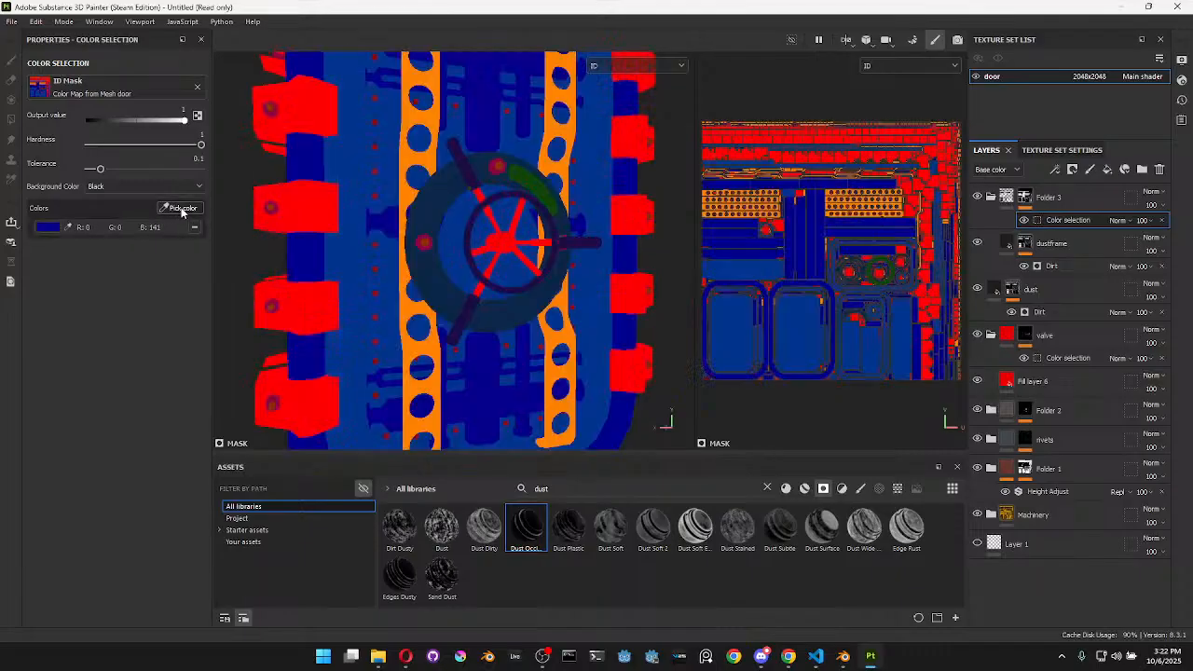
left_click(309, 198)
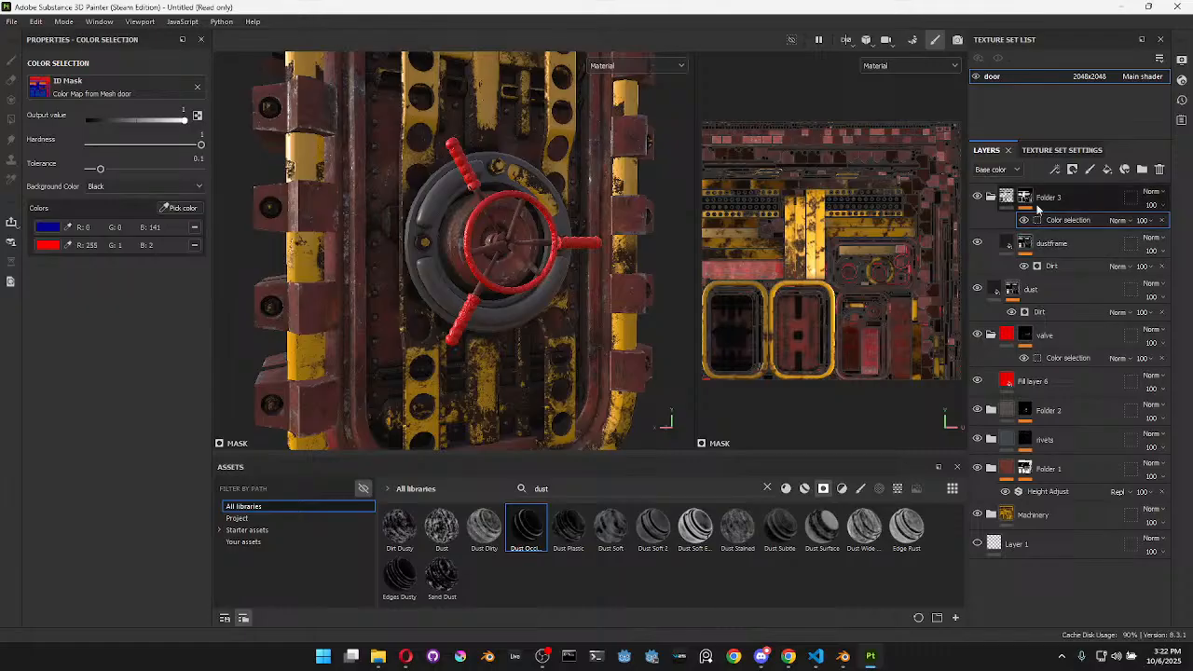
Raise the dirt level of the dustframe mask's Dirt generator to 0.7
left_click(1007, 199)
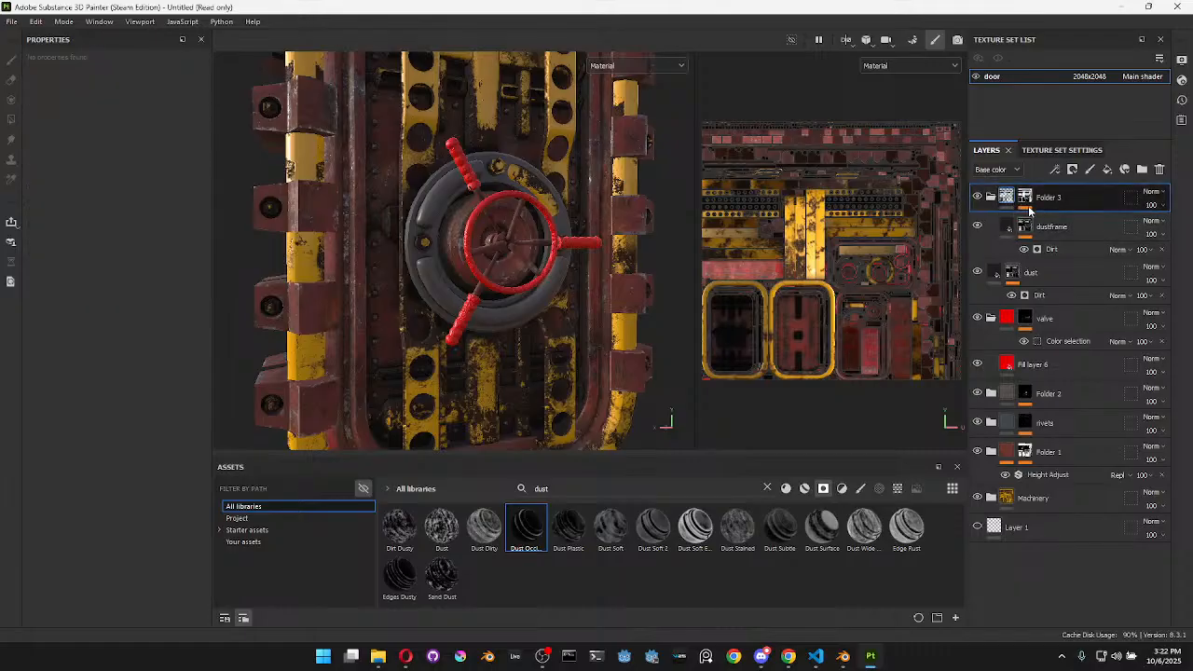
left_click(1027, 228)
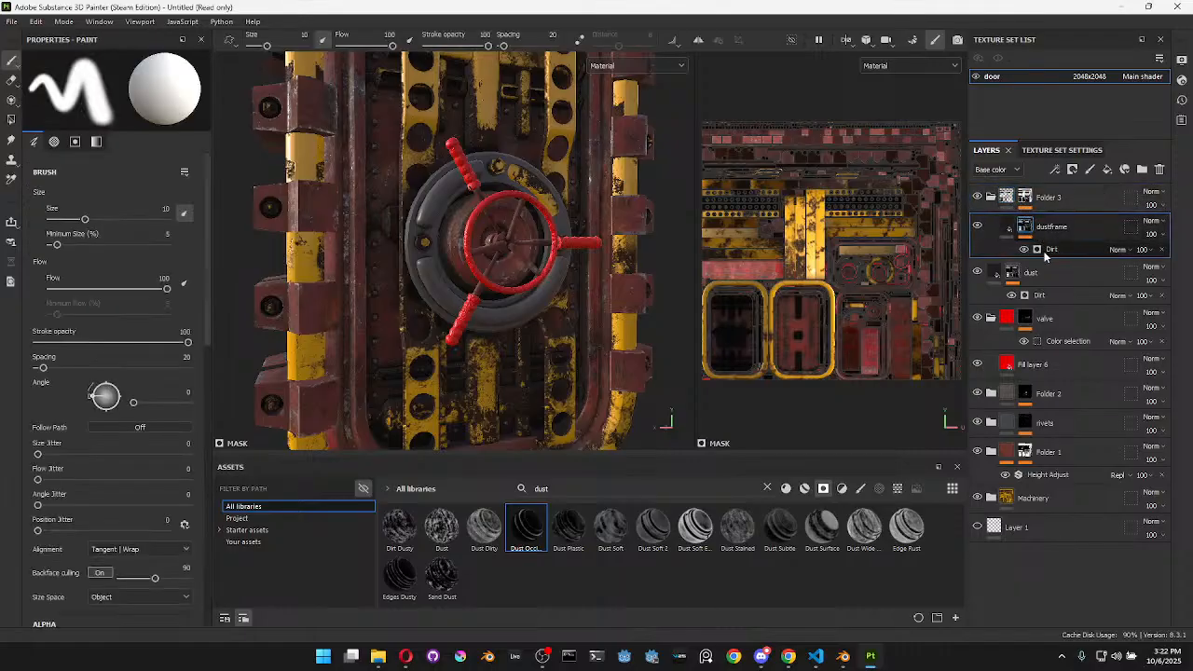
left_click(1046, 250)
left_click_drag(101, 192, 149, 203)
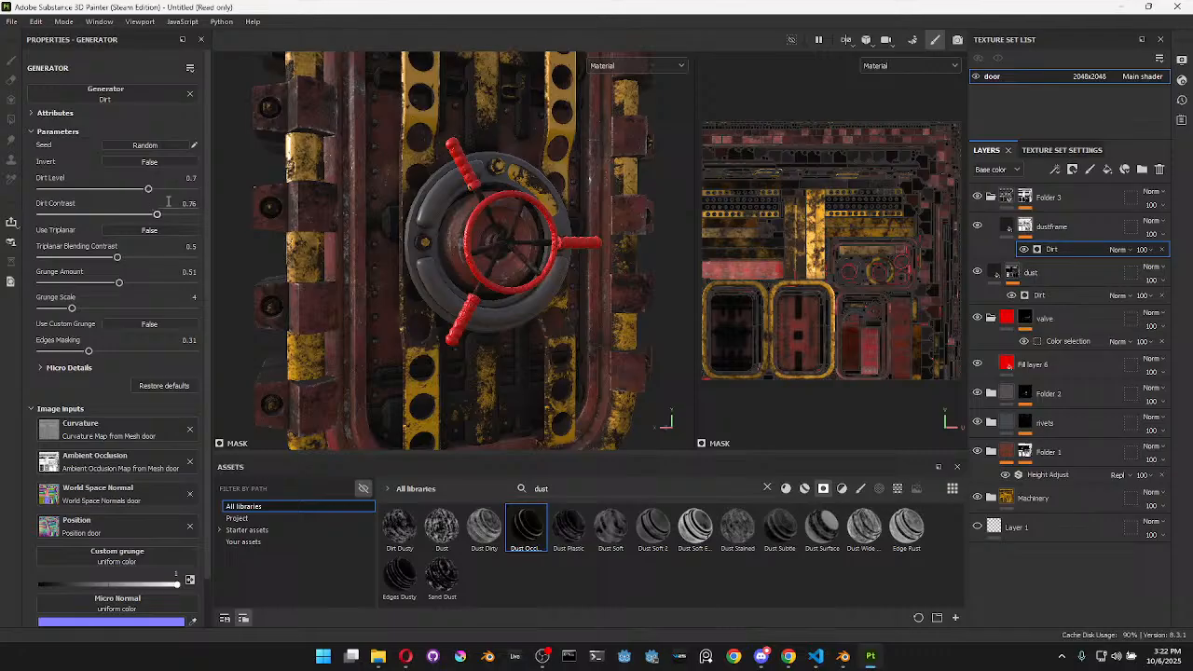
Reopen the color selection on Folder 3's mask and start picking another ID color
left_click(1023, 201)
left_click(1042, 224)
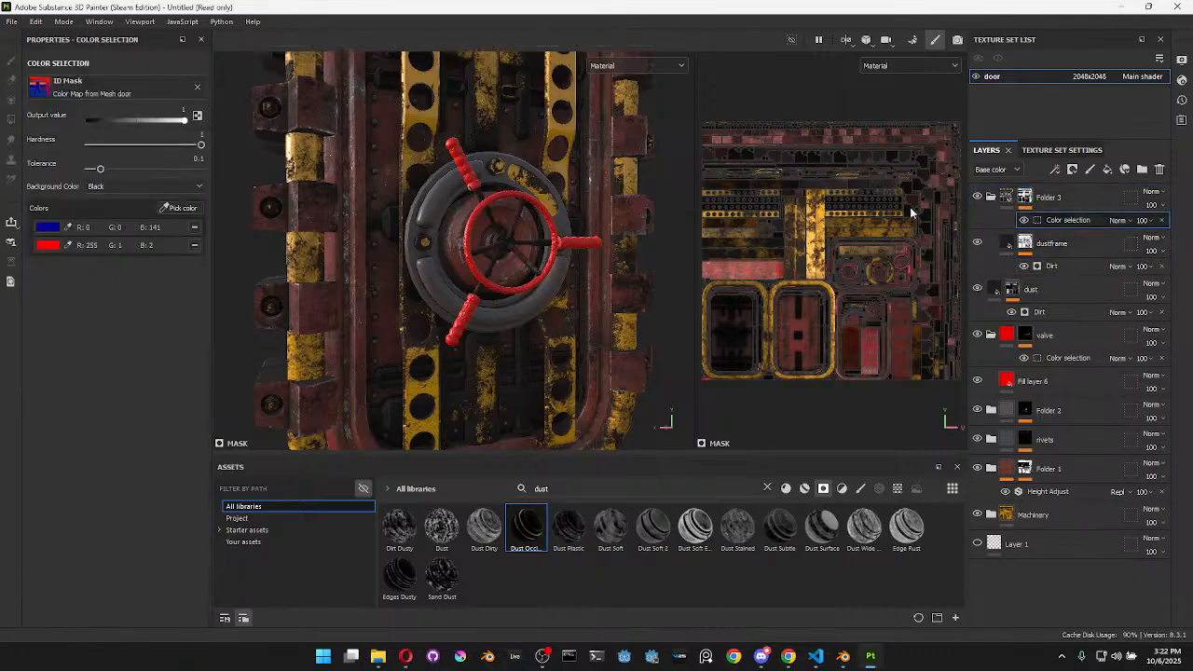
left_click(55, 228)
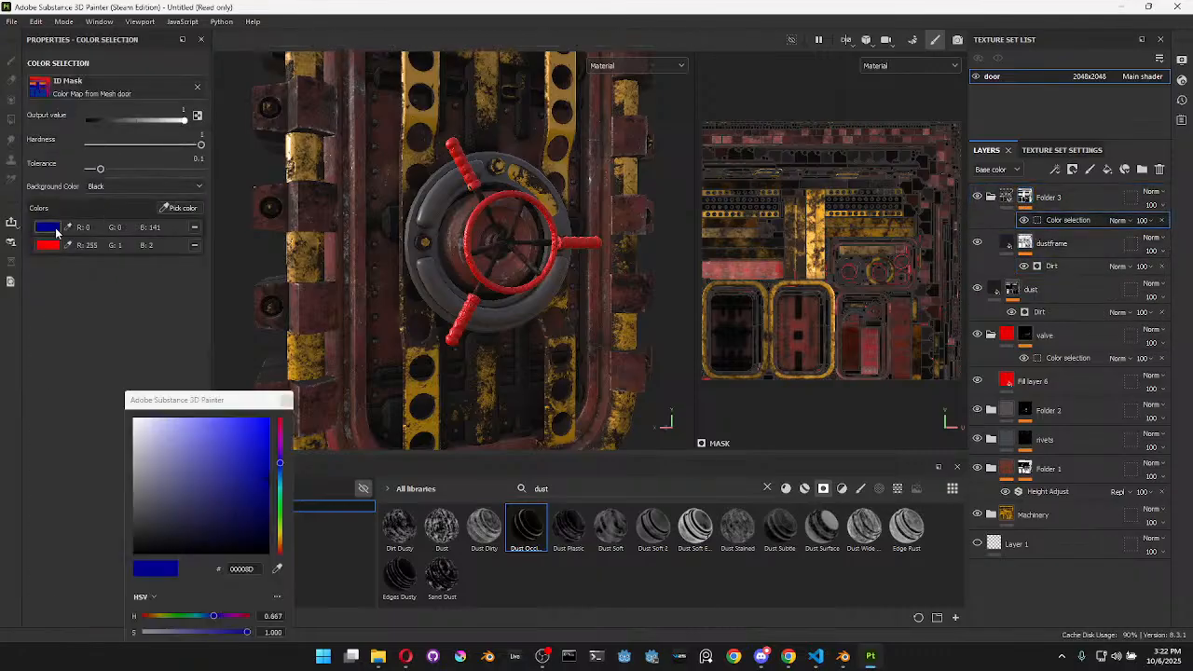
left_click(182, 208)
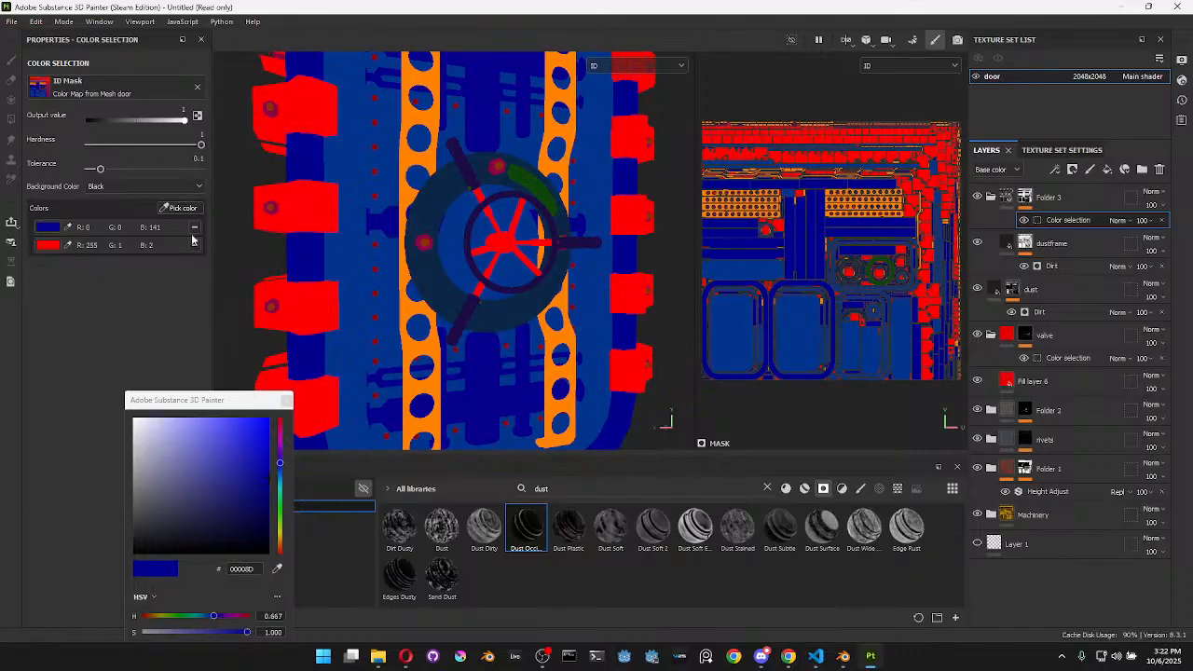
left_click(286, 400)
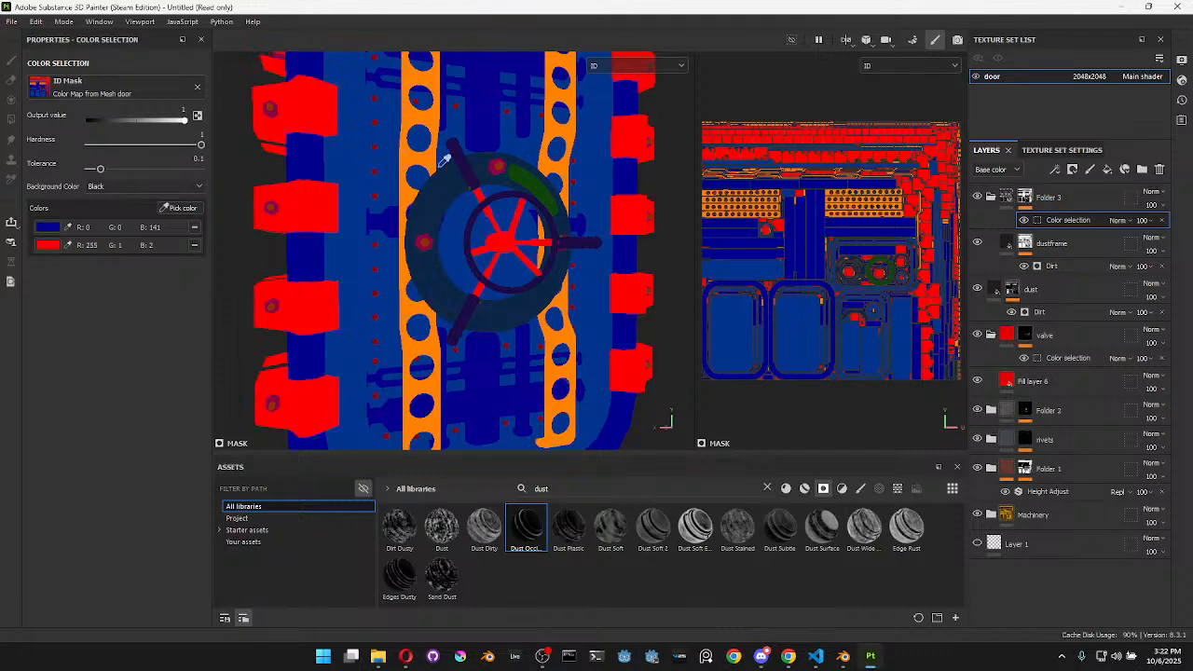
Lower the color tolerance of Folder 3's mask selection and return to the folder's material content
mouse_move(100, 169)
left_mouse_down()
mouse_move(169, 174)
mouse_move(87, 180)
left_mouse_up()
left_click(1005, 200)
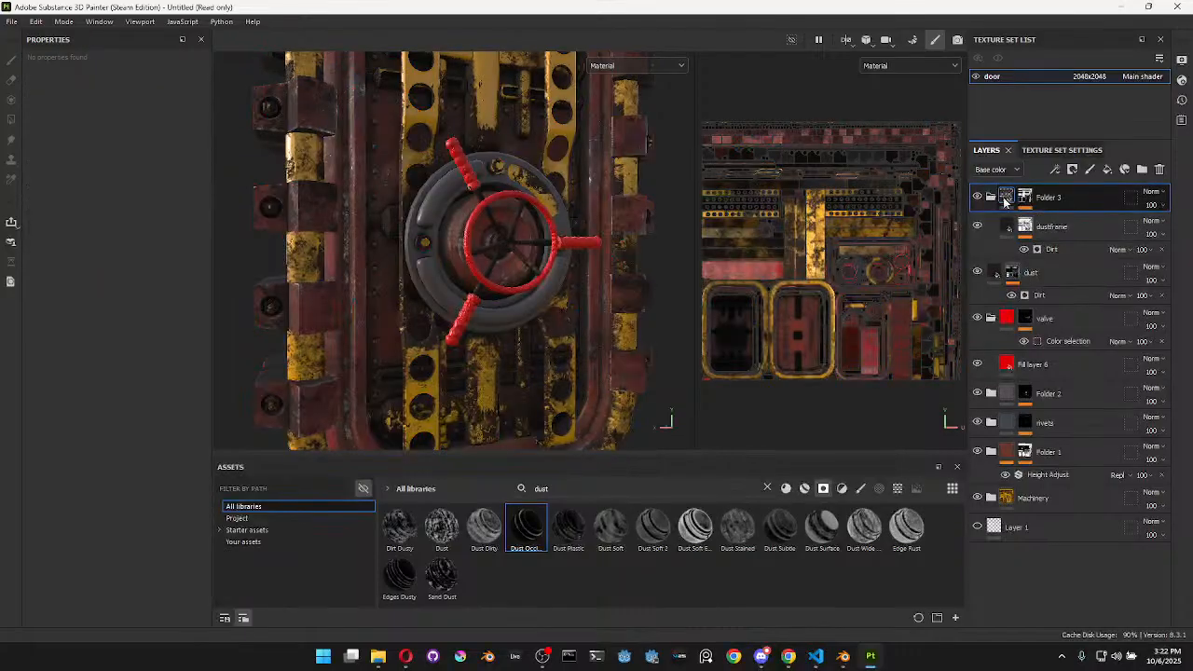
Toggle Folder 3's visibility repeatedly to compare the door with and without its dust layers
left_click(977, 198)
left_click(977, 198)
left_click(977, 198)
left_click(977, 197)
left_click(977, 198)
left_click(977, 197)
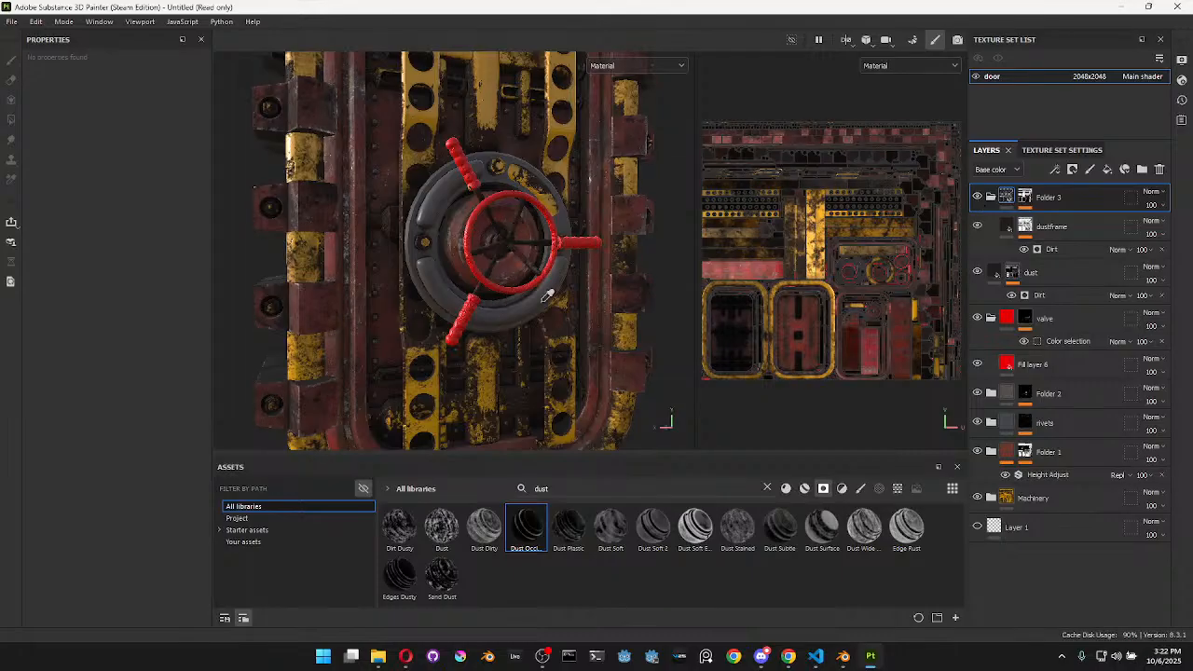
left_click(977, 198)
left_click(977, 198)
Set the dustframe mask's Dirt generator to Dirt Level 0.75 and Dirt Contrast 0.36
left_click(1015, 228)
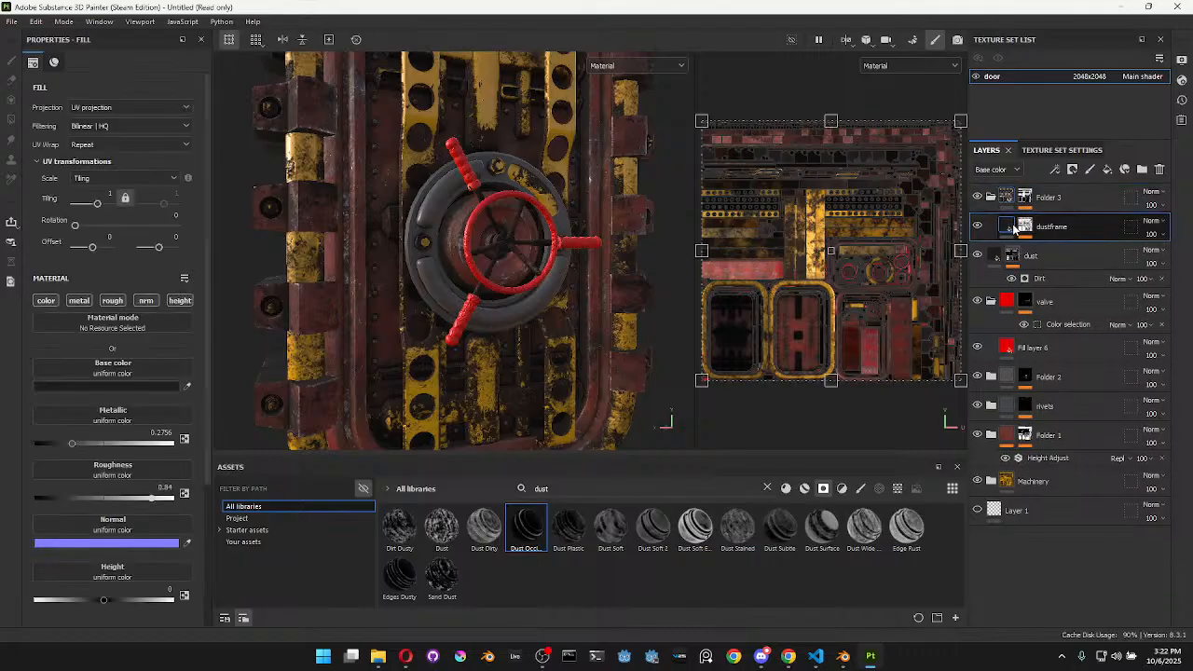
left_click(1026, 227)
left_click(1045, 248)
left_click_drag(132, 189, 96, 217)
mouse_move(153, 189)
left_mouse_down()
mouse_move(92, 191)
mouse_move(170, 194)
mouse_move(156, 190)
left_mouse_up()
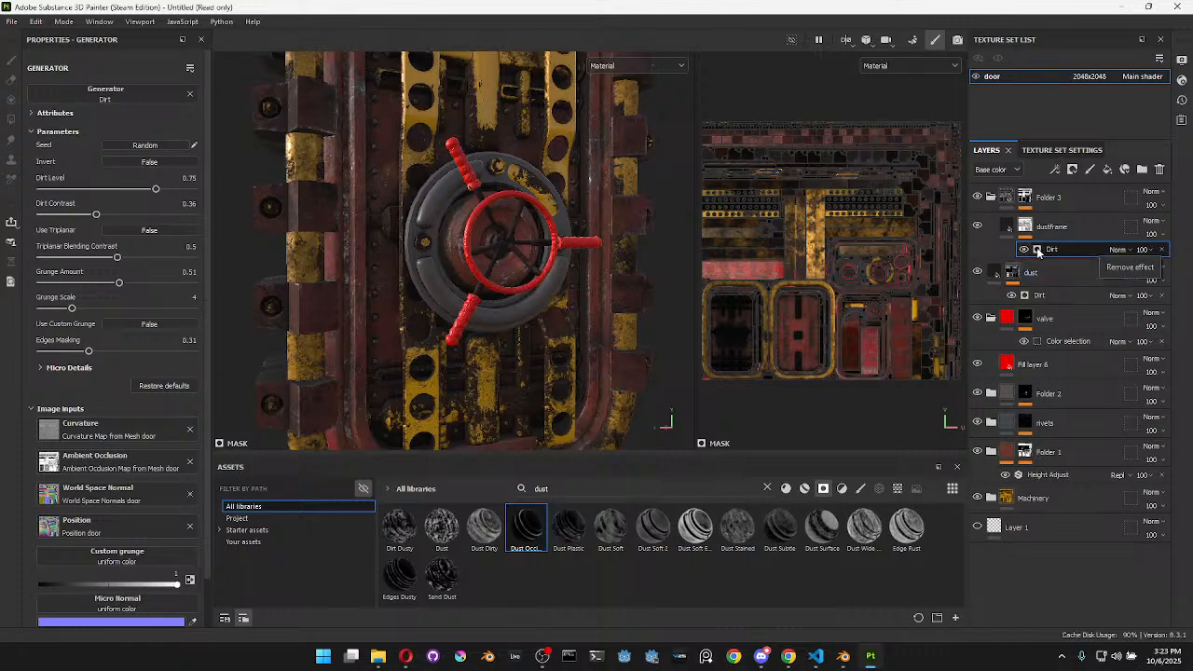
Restore the dustframe layer's Dirt generator after a trial removal and set its Dirt Contrast to 0.66
left_click(1163, 250)
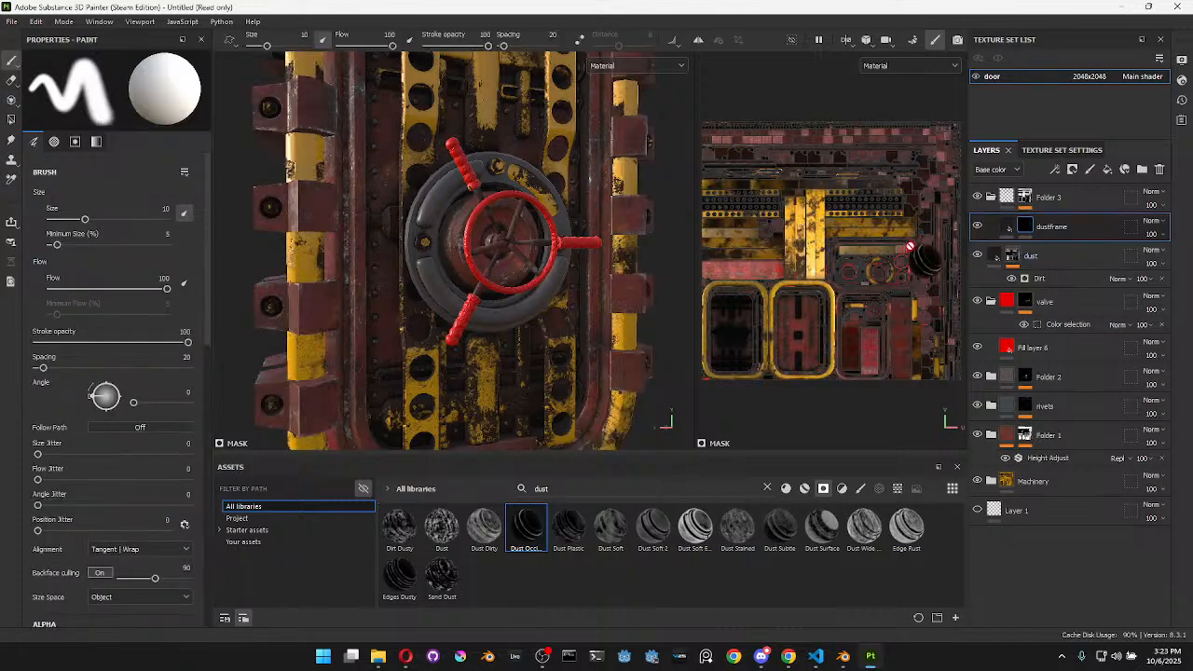
key("ctrl+z")
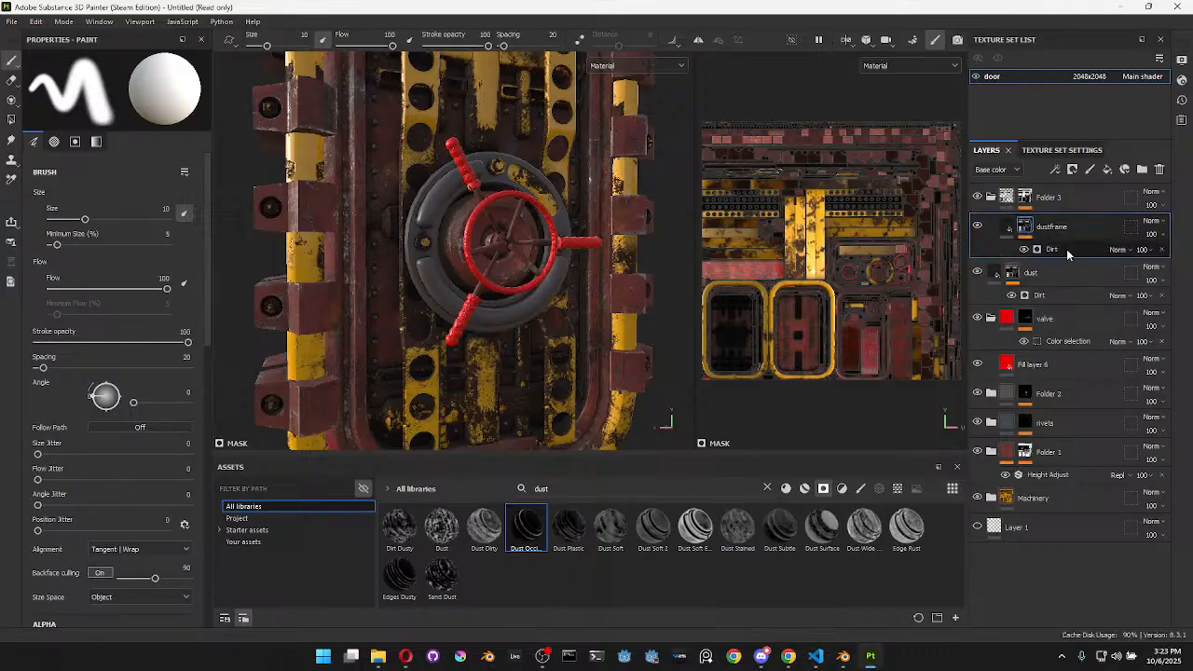
left_click(1069, 252)
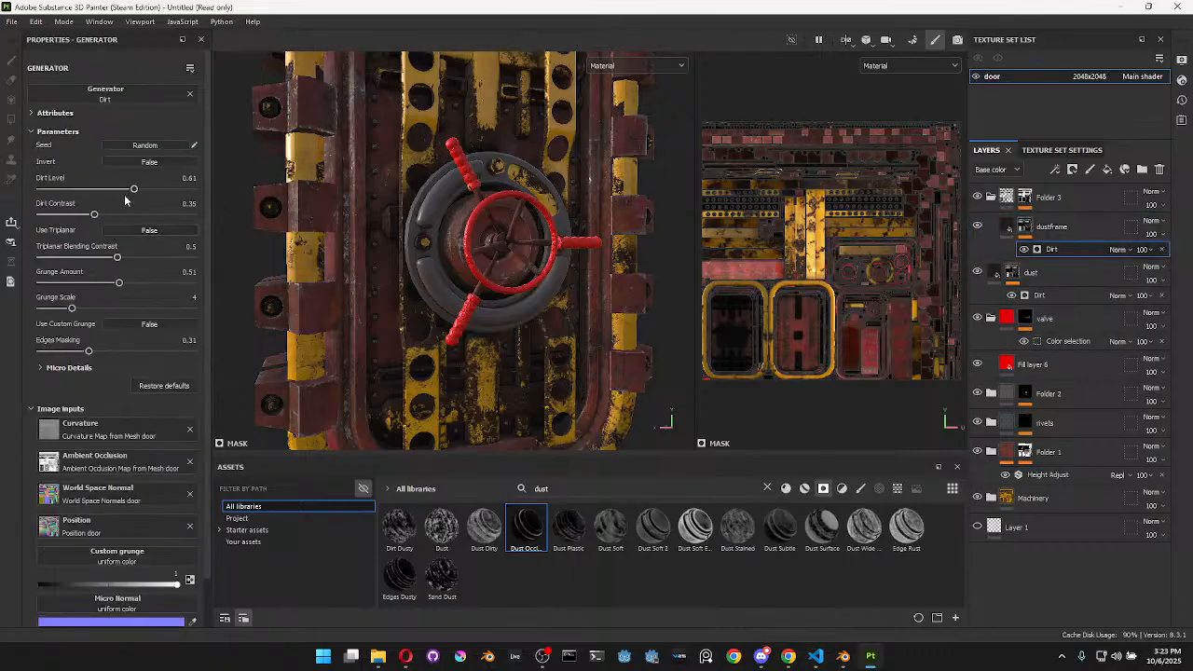
left_click_drag(95, 216, 142, 215)
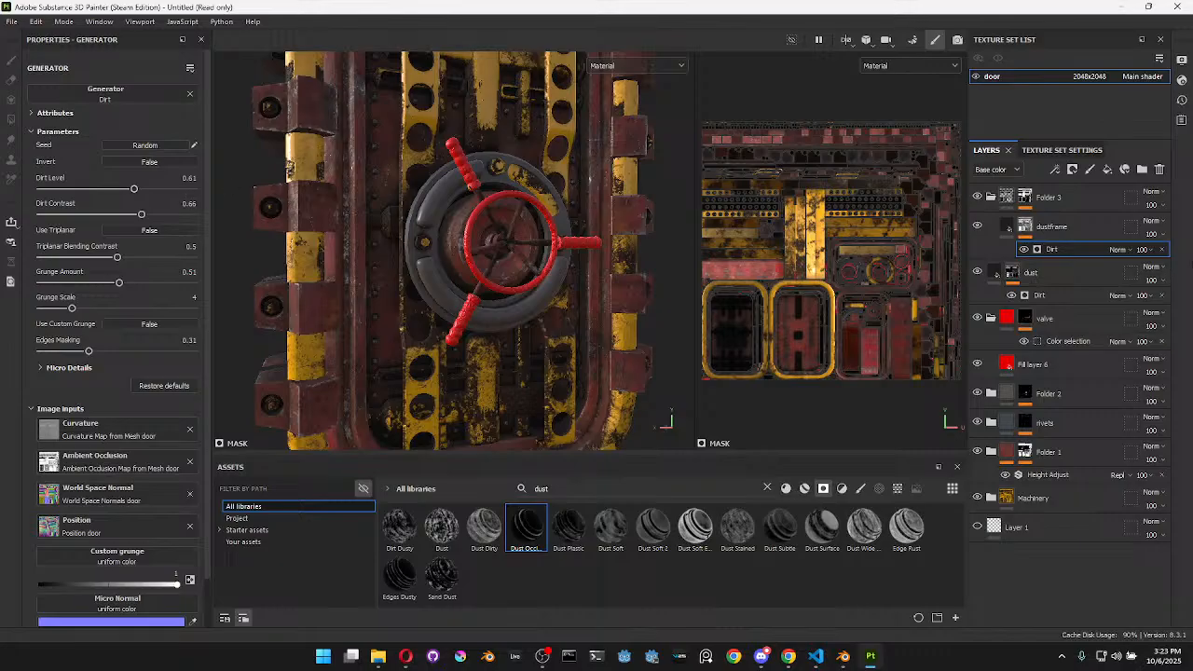
Replace the Dirt generator on the dustframe layer's mask with the Dirt Cavities smart mask
left_click(1161, 249)
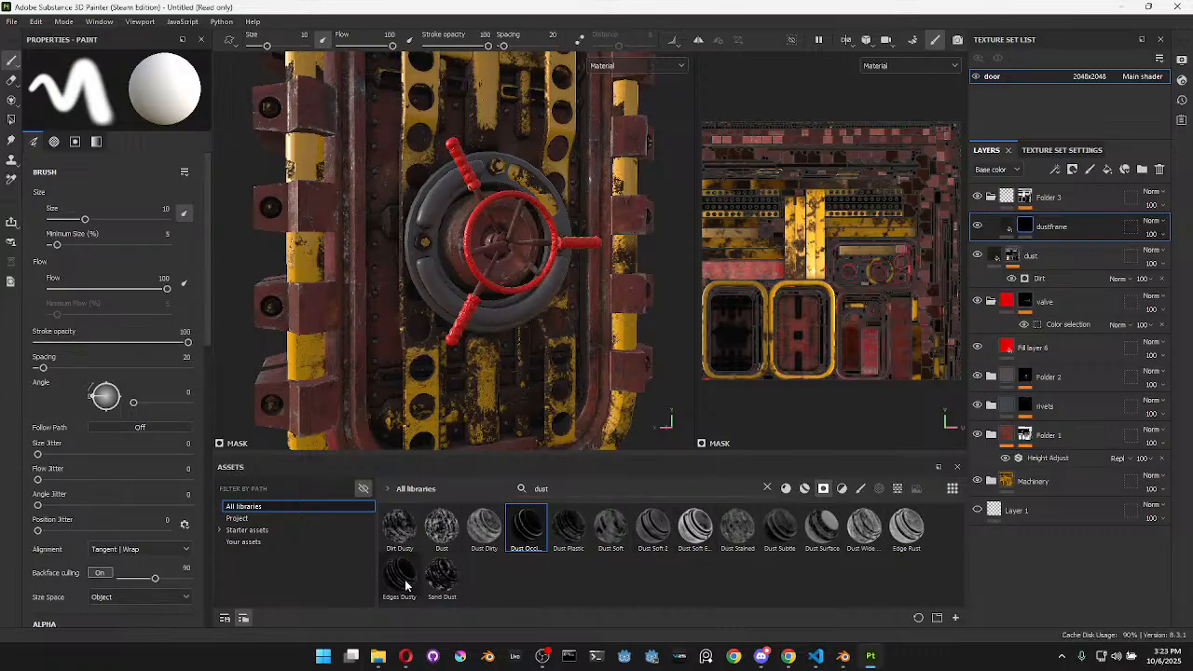
mouse_move(405, 585)
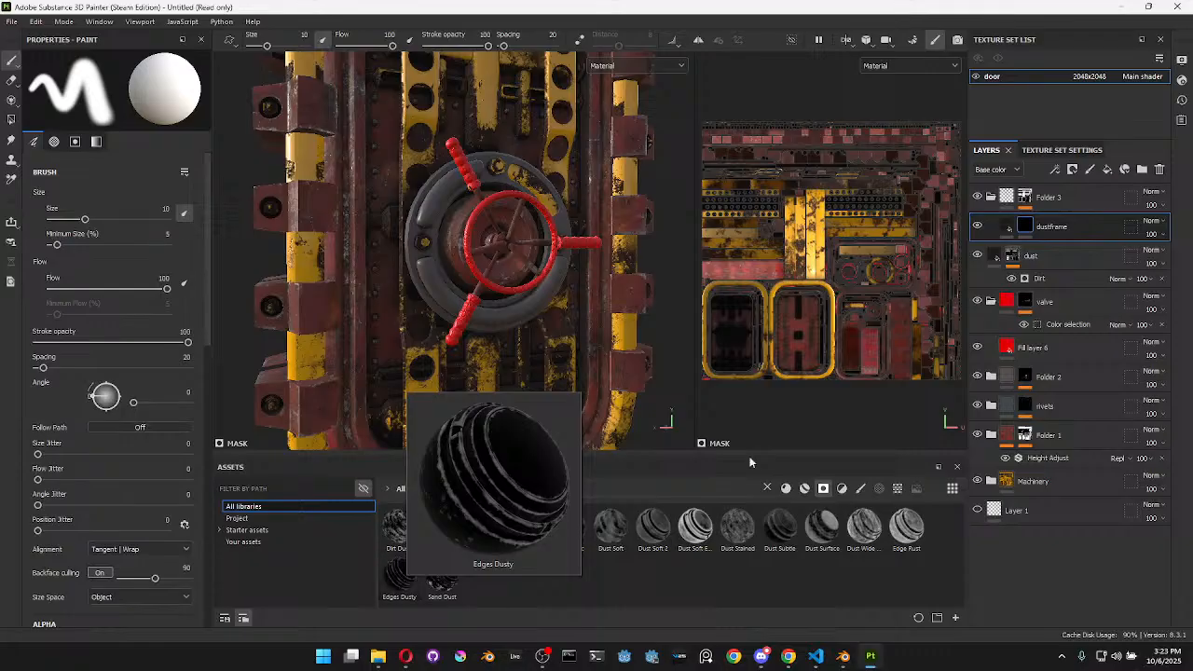
left_click(768, 487)
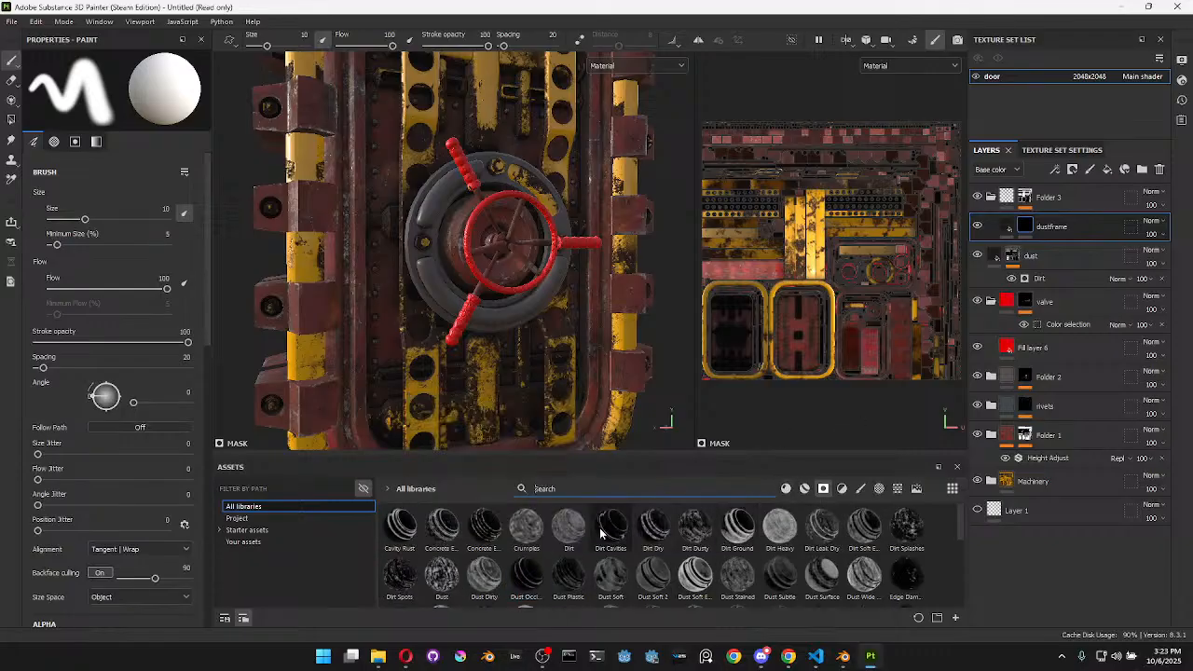
mouse_move(602, 533)
mouse_move(602, 534)
left_mouse_down()
mouse_move(1030, 210)
mouse_move(1044, 229)
left_mouse_up()
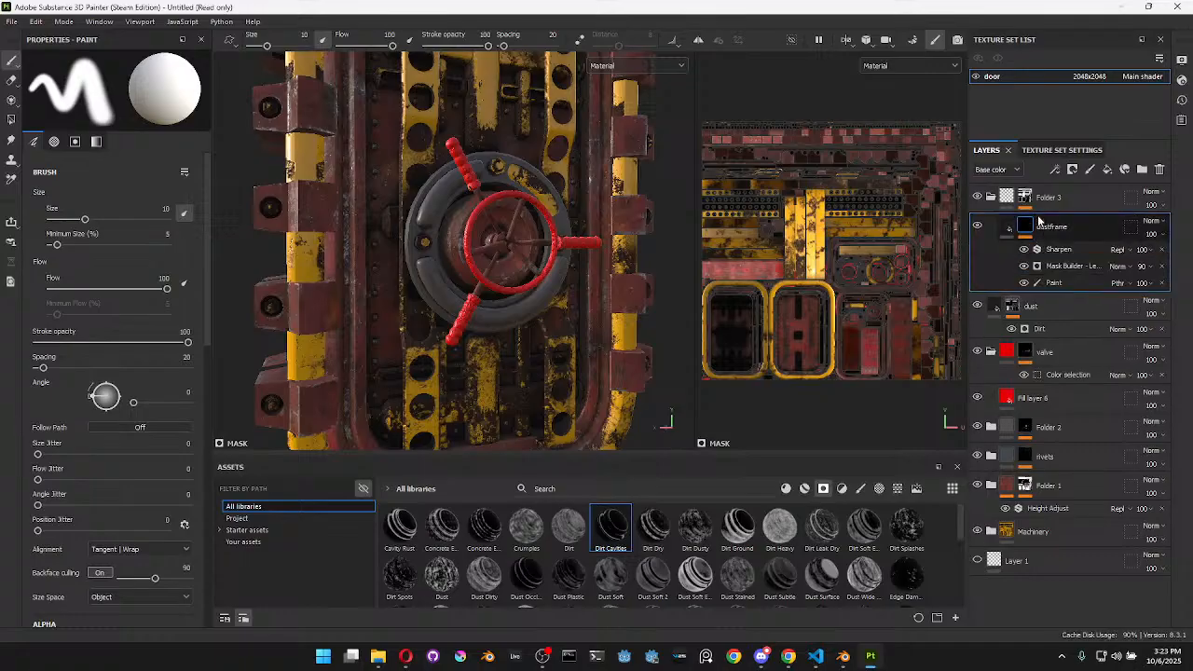
Set the Level of the dustframe mask's Mask Builder - Legacy generator to 0.97 and check the door
left_click(1058, 284)
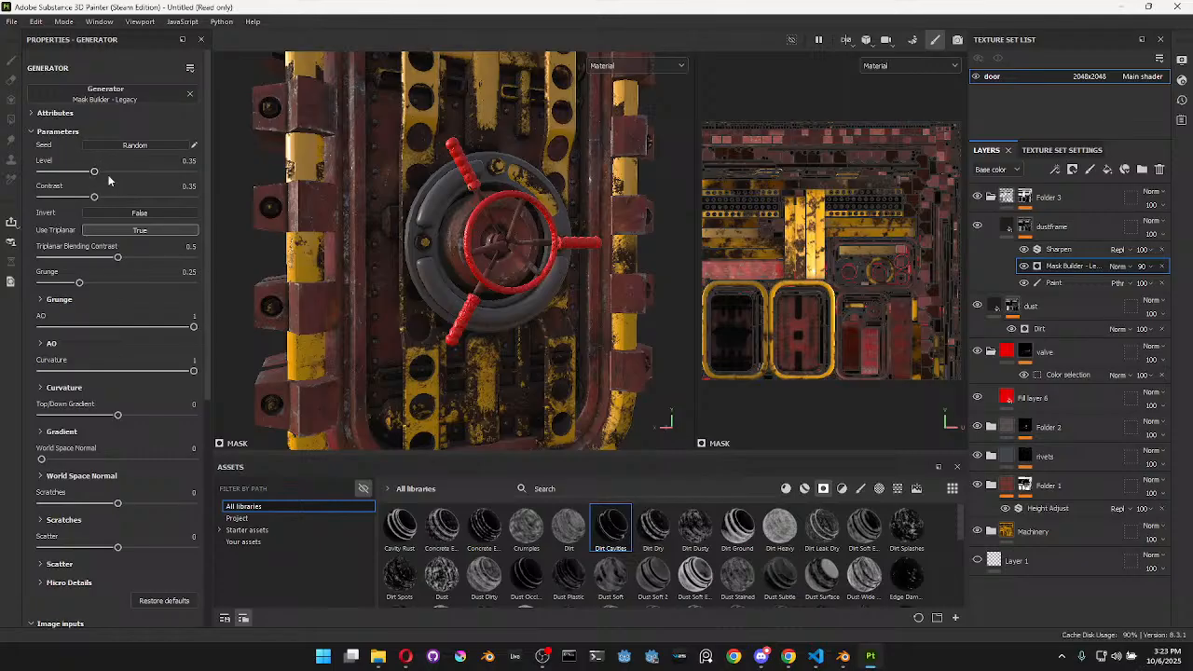
left_click_drag(93, 174, 181, 187)
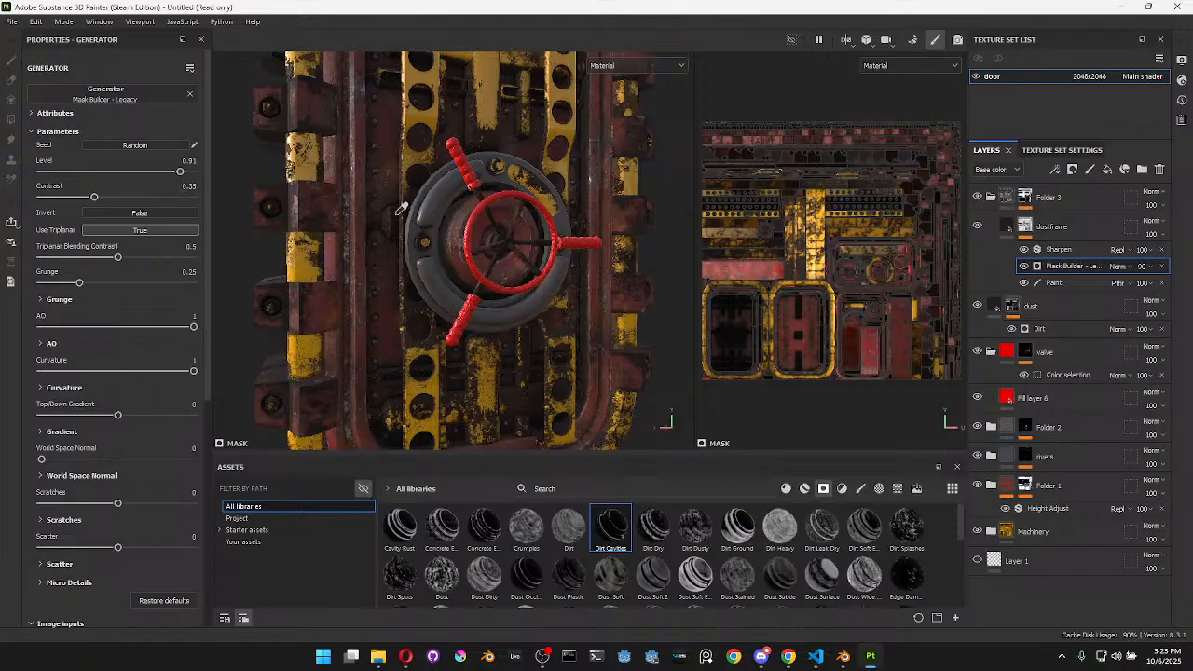
scroll(397, 215, "up", 3)
scroll(396, 220, "down", 4)
mouse_move(398, 224)
left_mouse_down("alt")
mouse_move(599, 222)
mouse_move(494, 228)
mouse_move(450, 216)
mouse_move(422, 241)
mouse_move(411, 230)
left_mouse_up("alt")
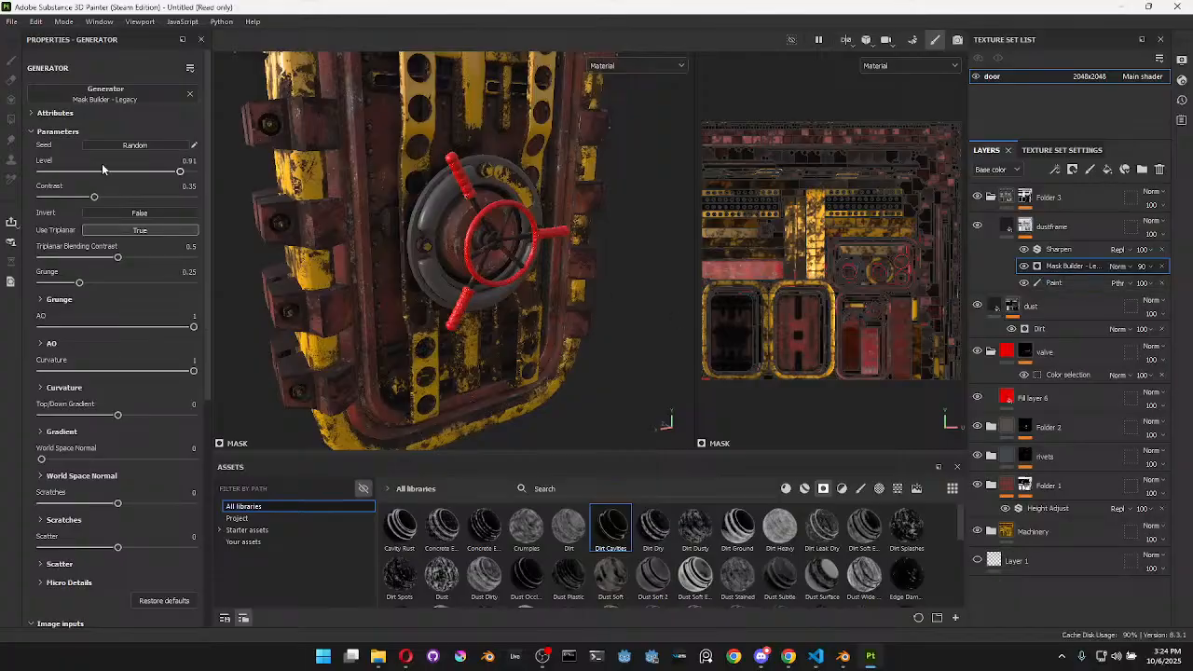
mouse_move(168, 172)
left_mouse_down()
mouse_move(206, 175)
mouse_move(189, 174)
left_mouse_up()
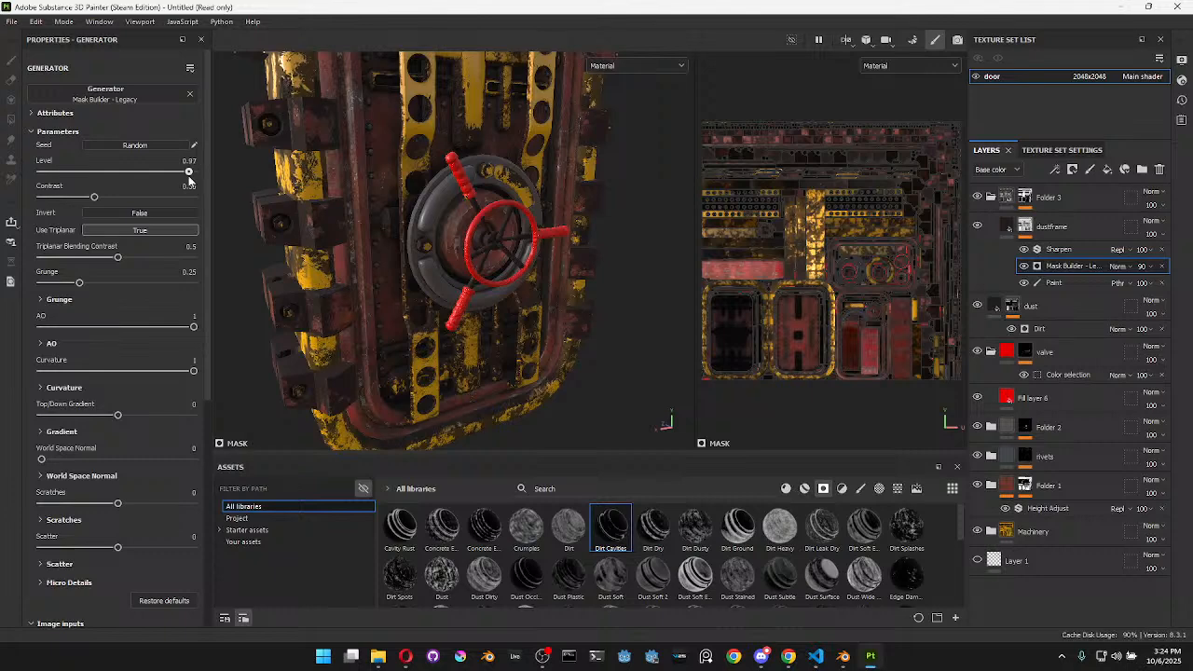
left_click_drag(652, 356, 560, 277, "alt")
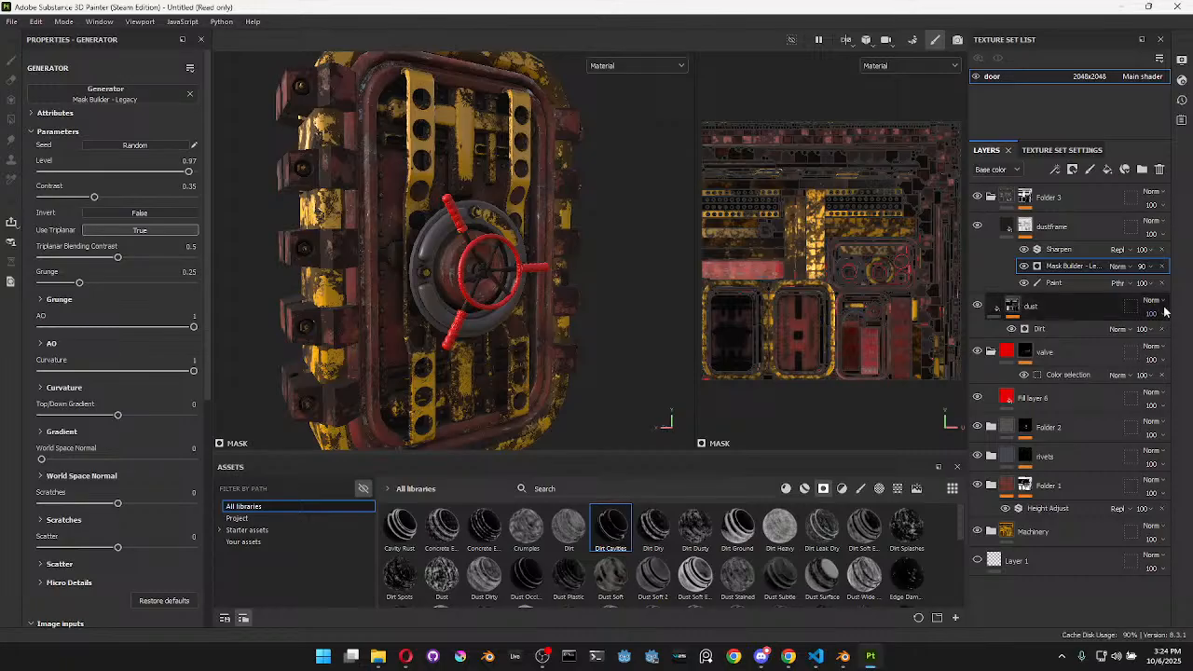
Check which parts the Machinery folder covers by toggling its visibility, and compare the vertex color regions in Blender
left_click(1014, 532)
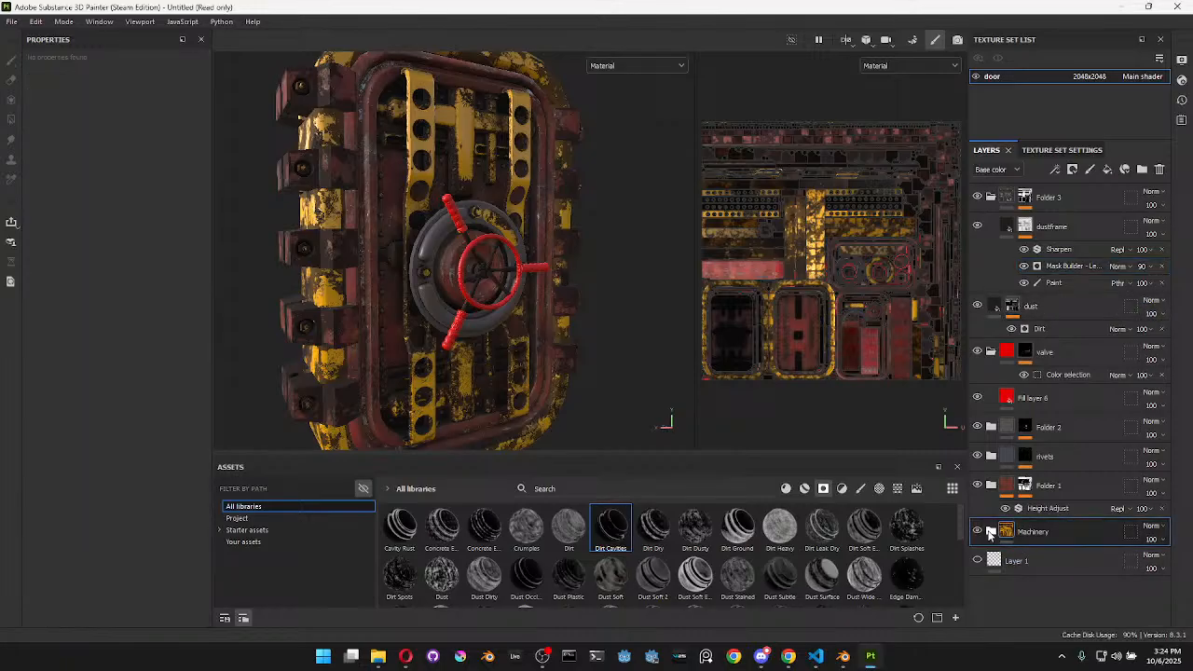
left_click(977, 532)
left_click(978, 532)
left_click(844, 653)
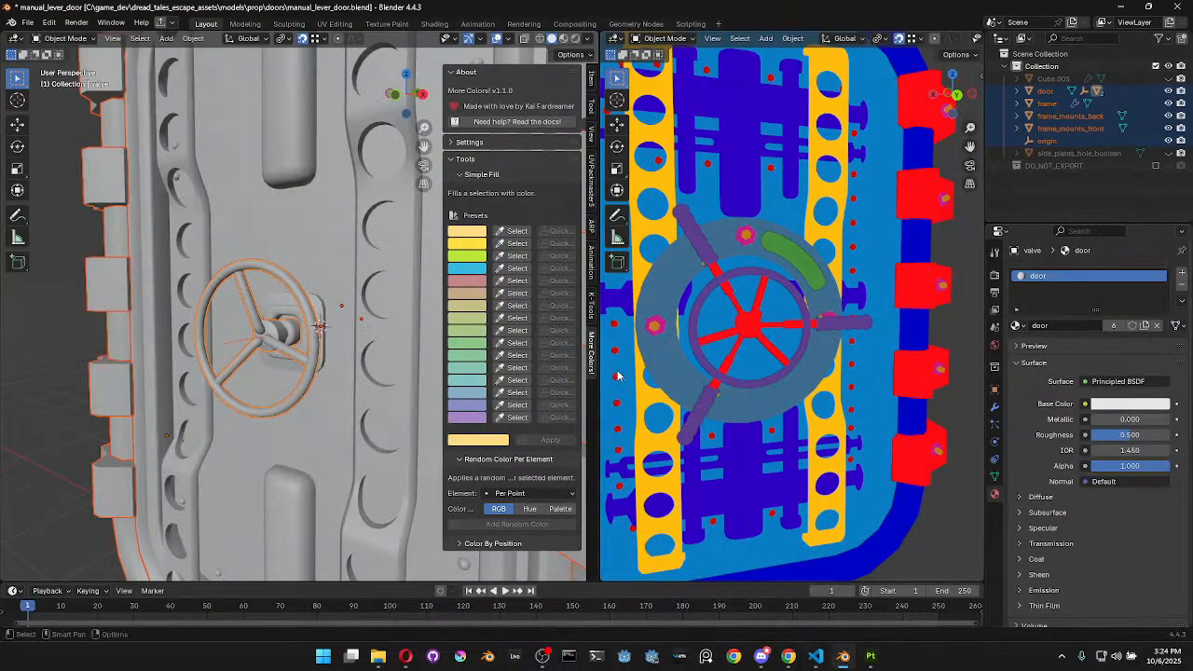
left_click(871, 658)
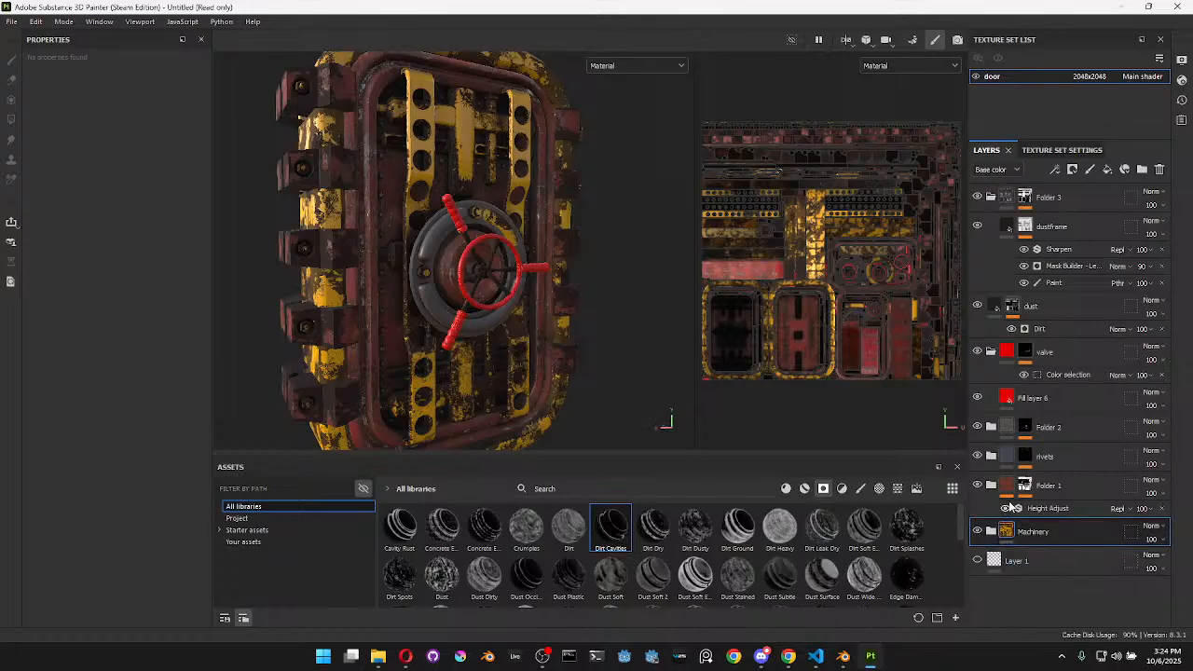
Mask the Machinery folder with a color selection of the outer rim's dark blue ID color (0, 0, 141), with tolerance 0
left_click_drag(500, 316, 454, 246, "alt")
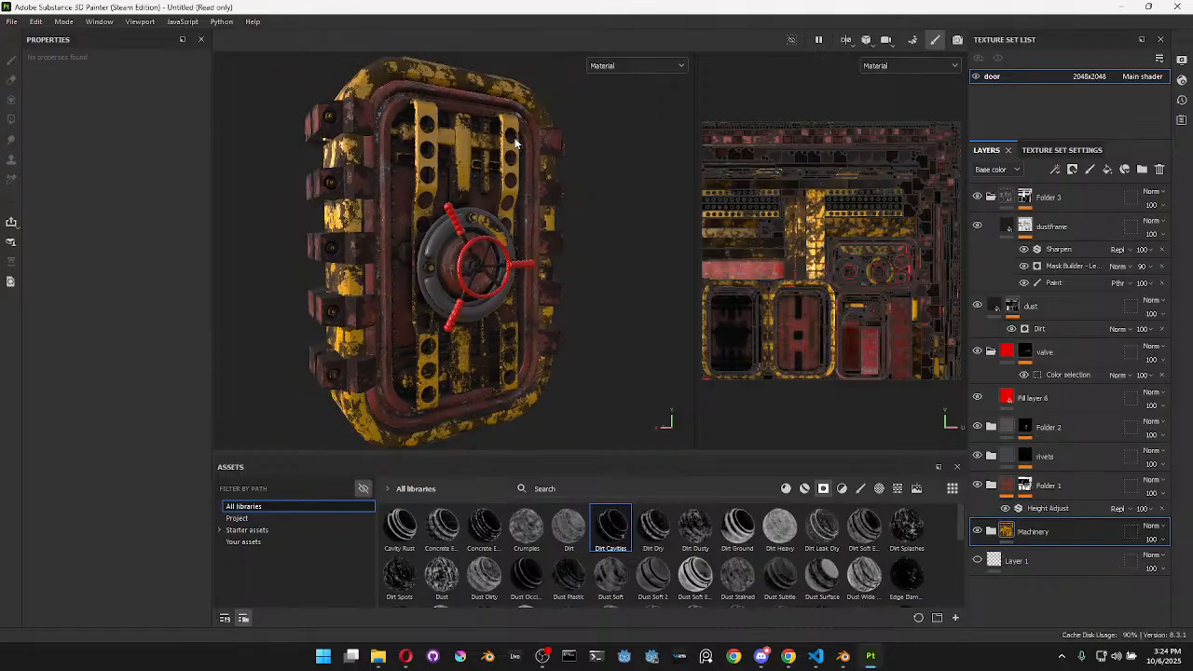
right_click(1008, 535)
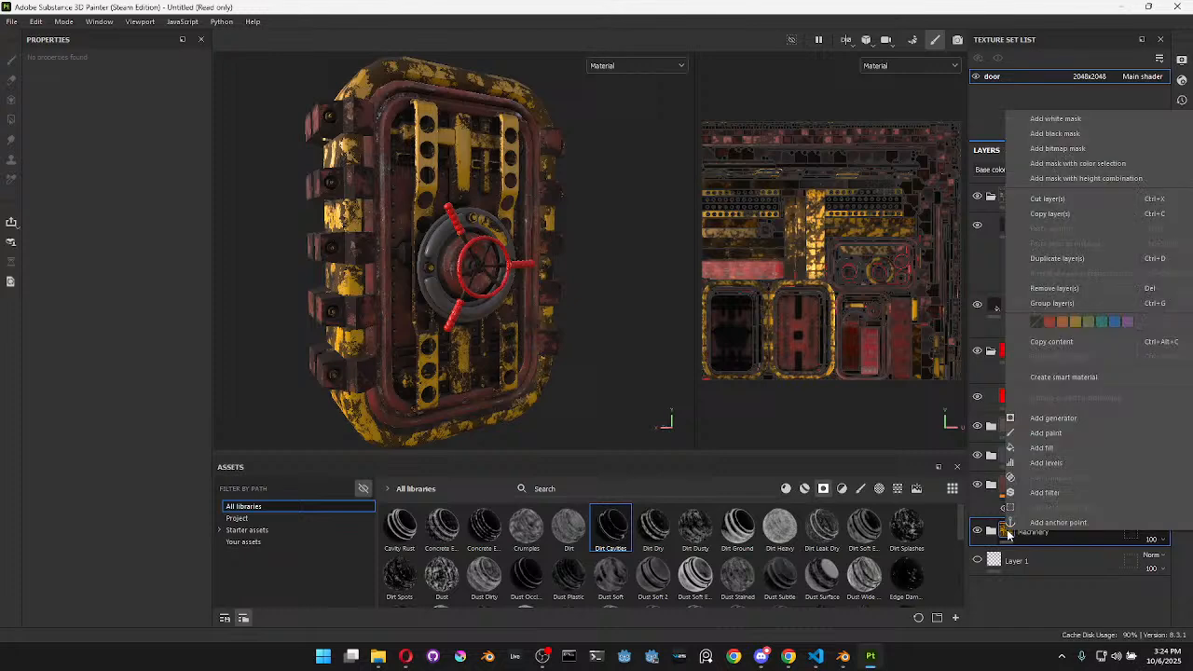
left_click(1064, 164)
left_click(1055, 169)
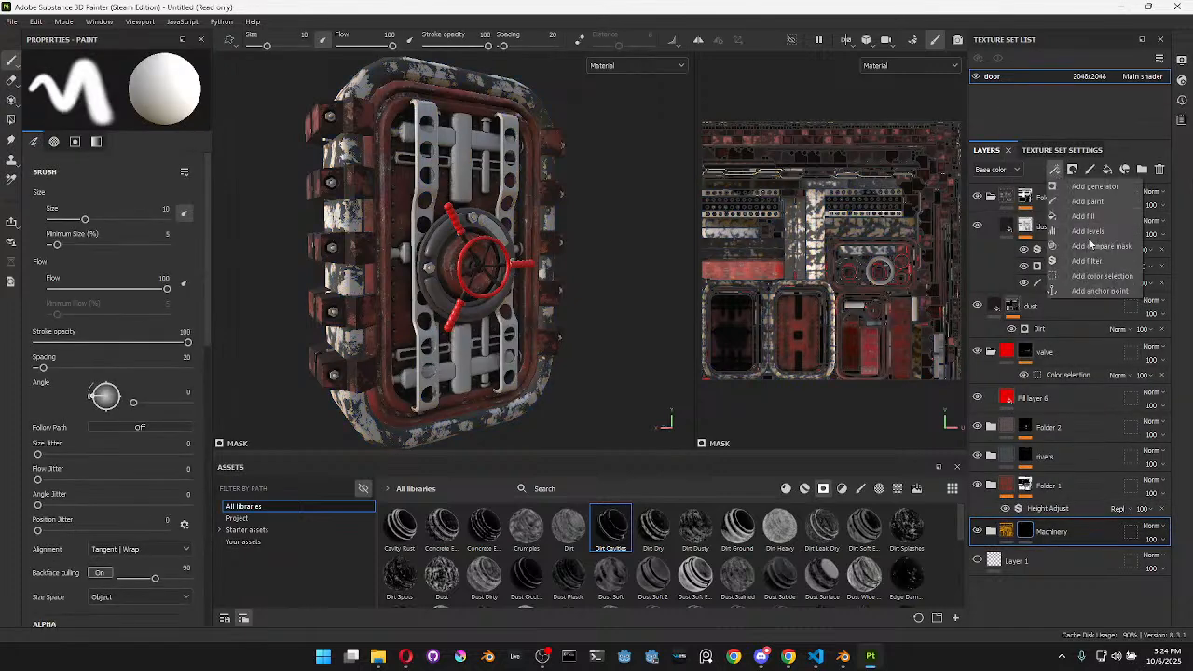
left_click(1099, 277)
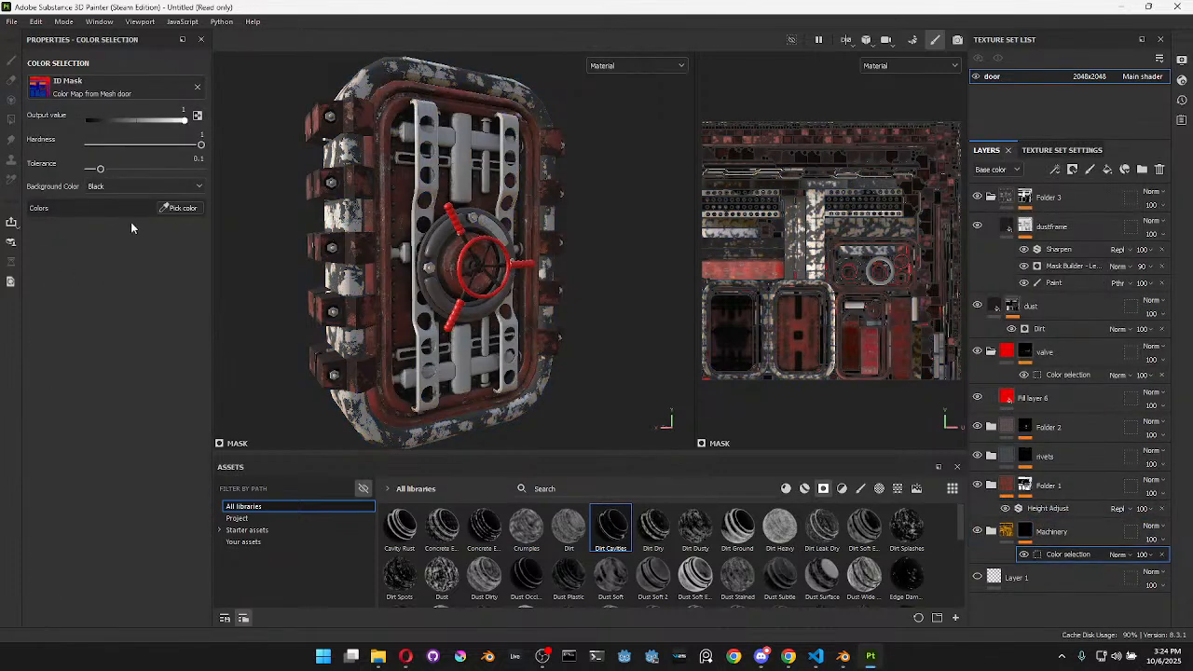
left_click(180, 209)
left_click(364, 83)
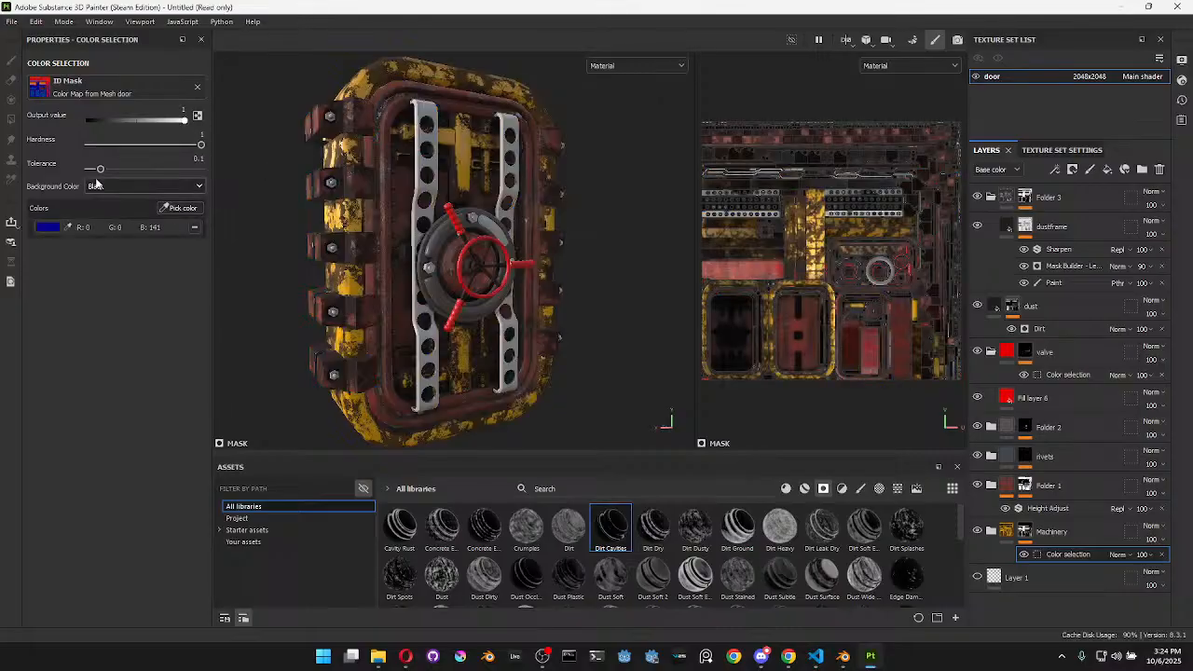
left_click_drag(100, 171, 82, 172)
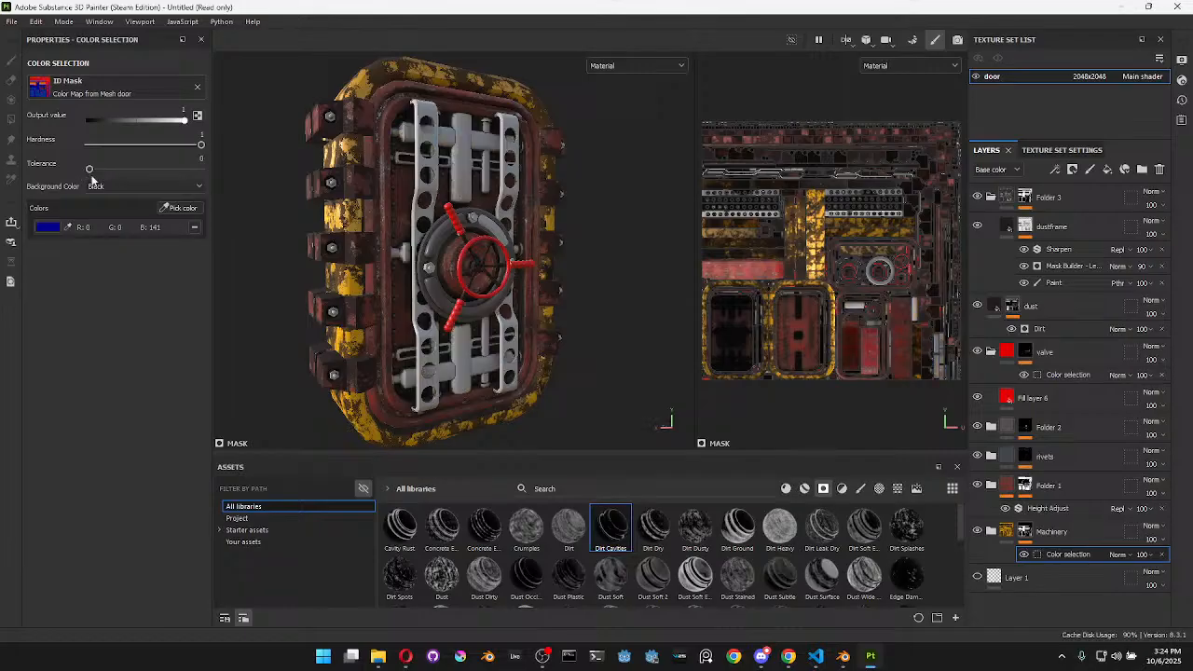
Add the perforated rails' orange (255, 130, 1) and the bolt mechanism's dark blue (7, 0, 141) to Folder 1's color selection
left_click(1037, 501)
left_click(1058, 509)
left_click(179, 208)
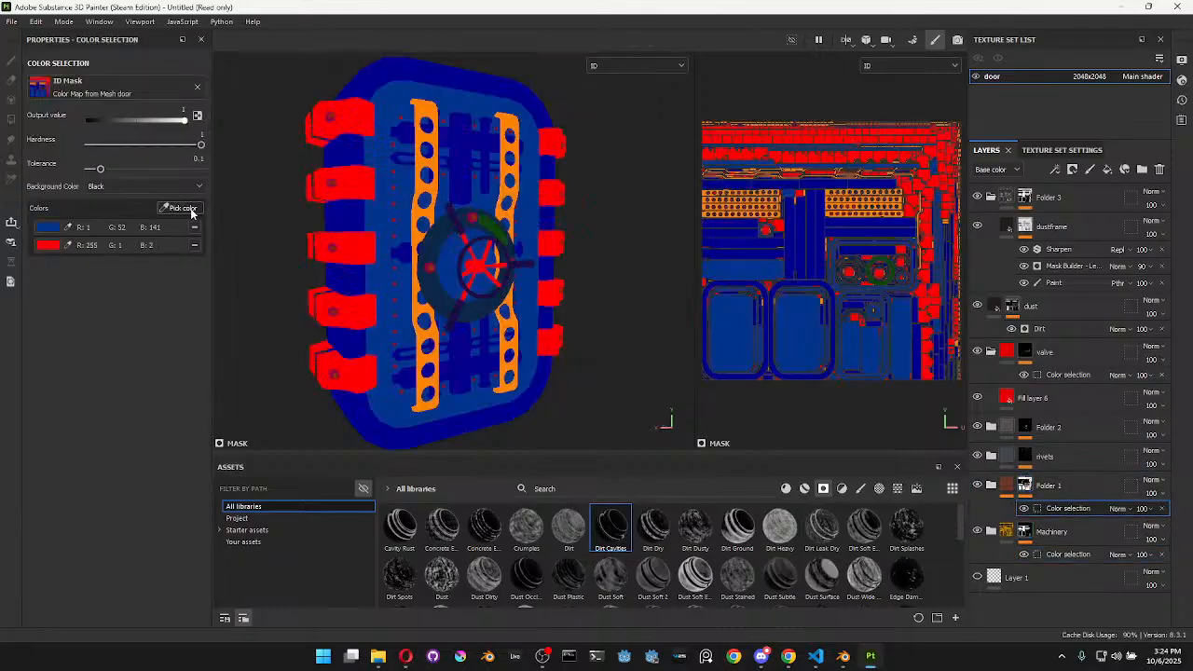
left_click(432, 131)
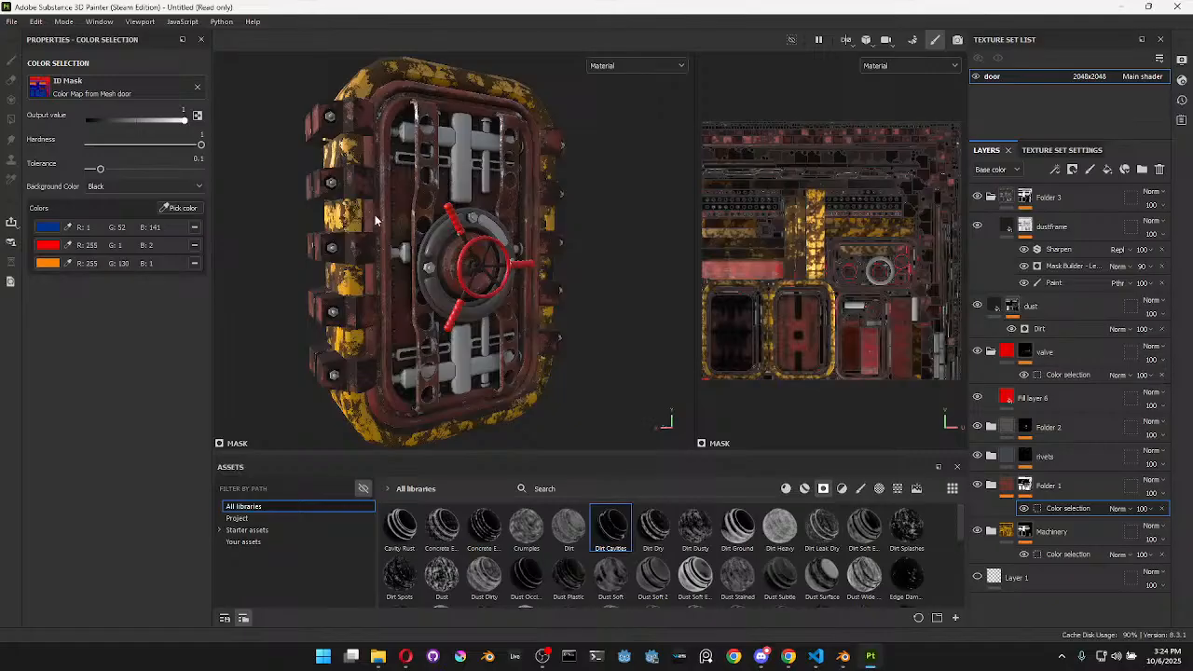
left_click(181, 208)
left_click(457, 145)
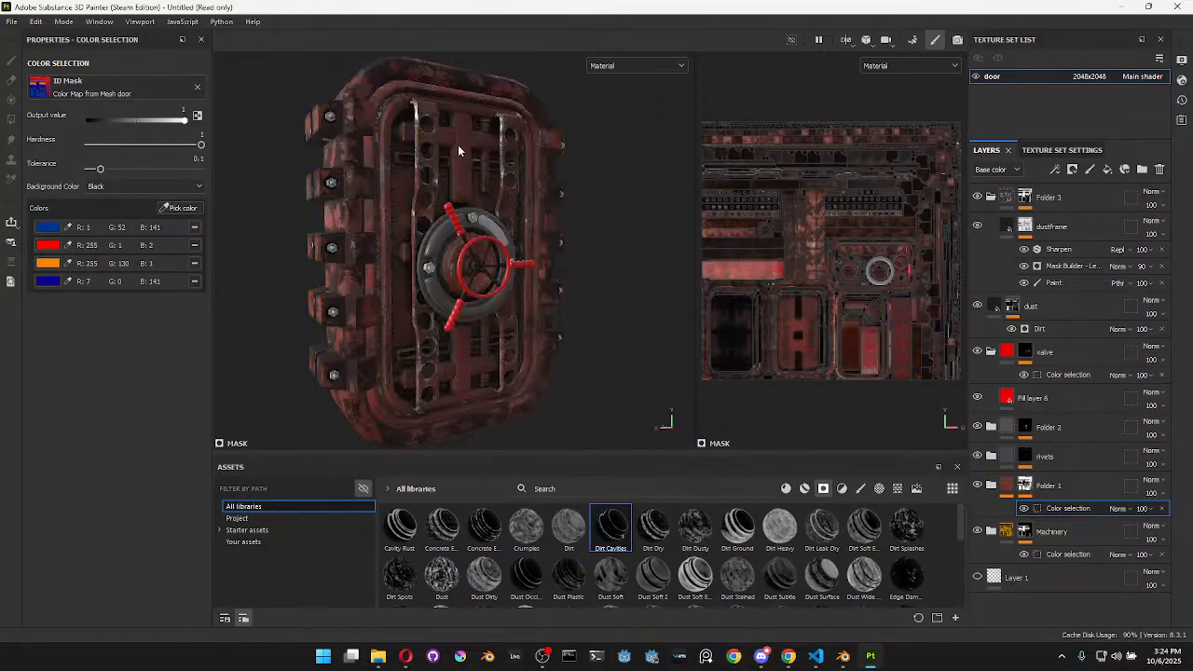
Set the tolerance of Folder 1's color selection to 0
scroll(544, 266, "up", 3)
scroll(544, 267, "down", 2)
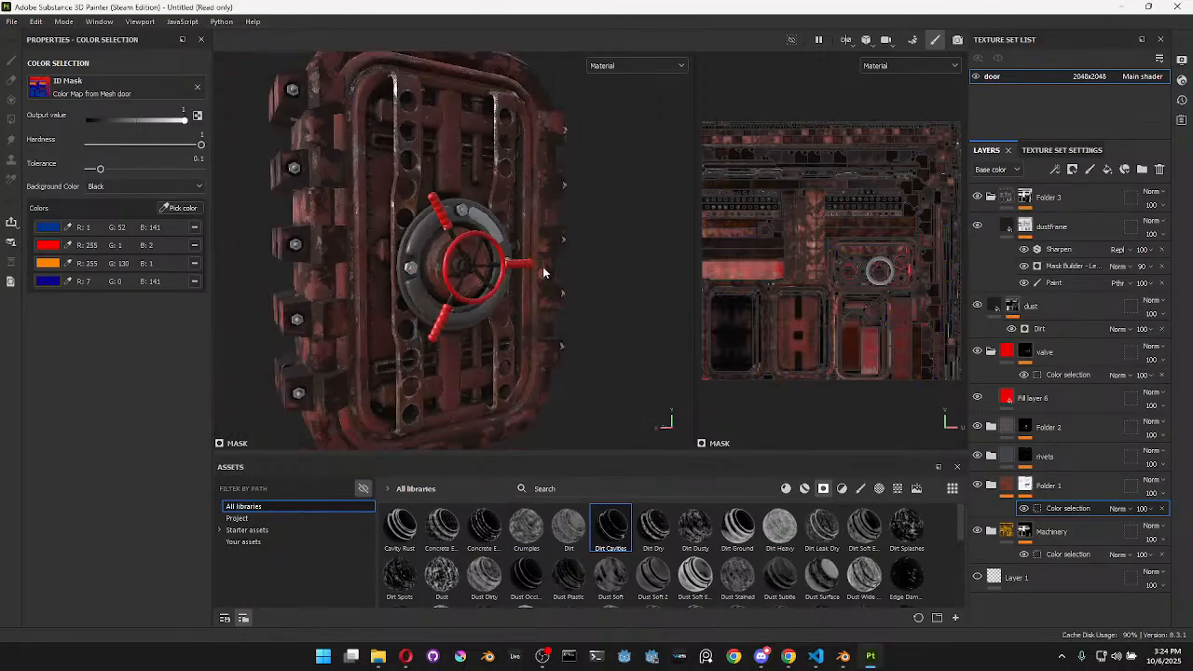
left_click_drag(98, 168, 79, 168)
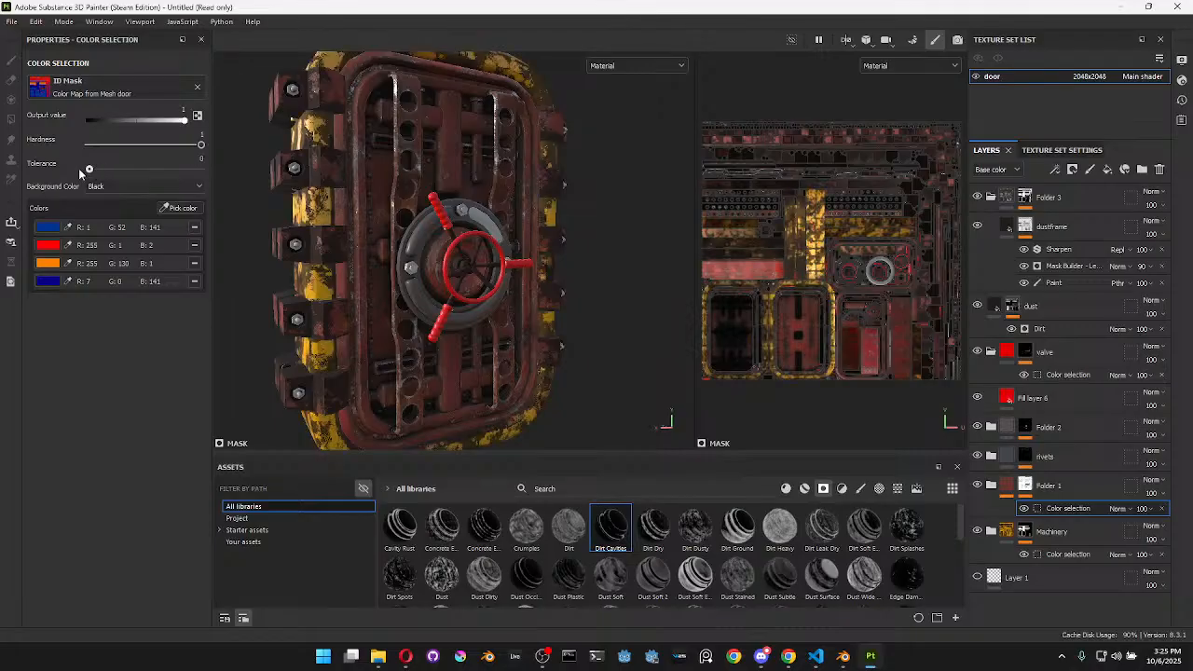
Inspect the retextured door from the front, at an angle and from the back
scroll(535, 317, "up", 2)
scroll(578, 244, "down", 3)
scroll(589, 235, "up", 2)
left_click_drag(589, 235, 556, 227, "alt")
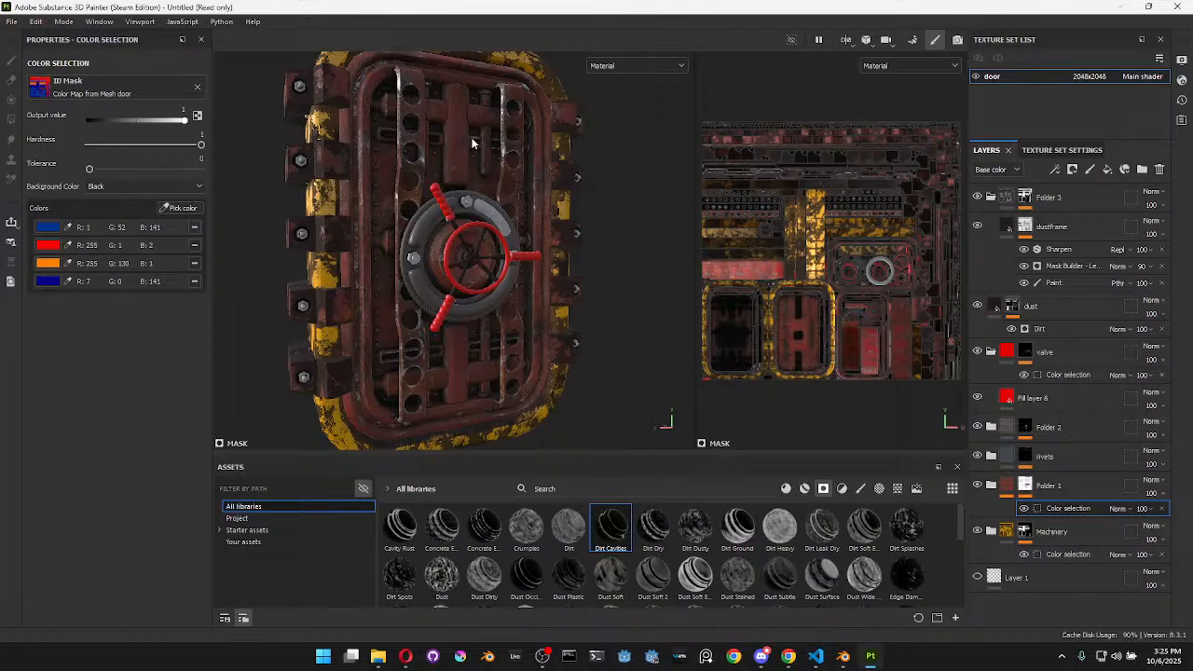
left_click_drag(595, 251, 600, 253, "alt")
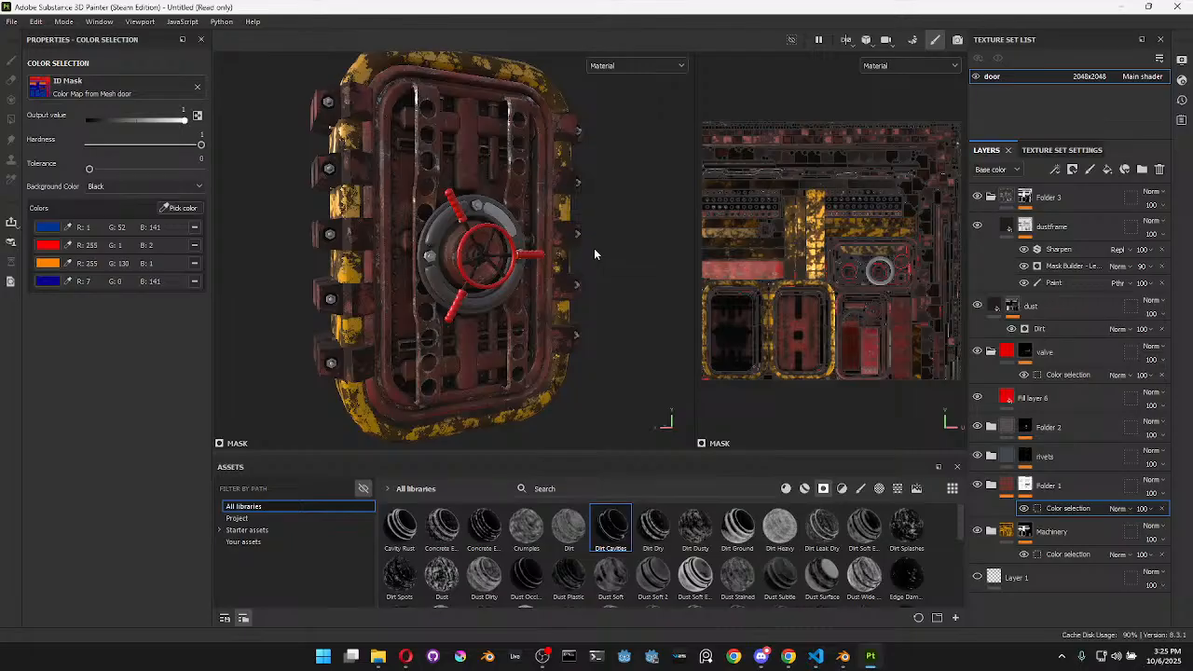
scroll(532, 260, "up", 3)
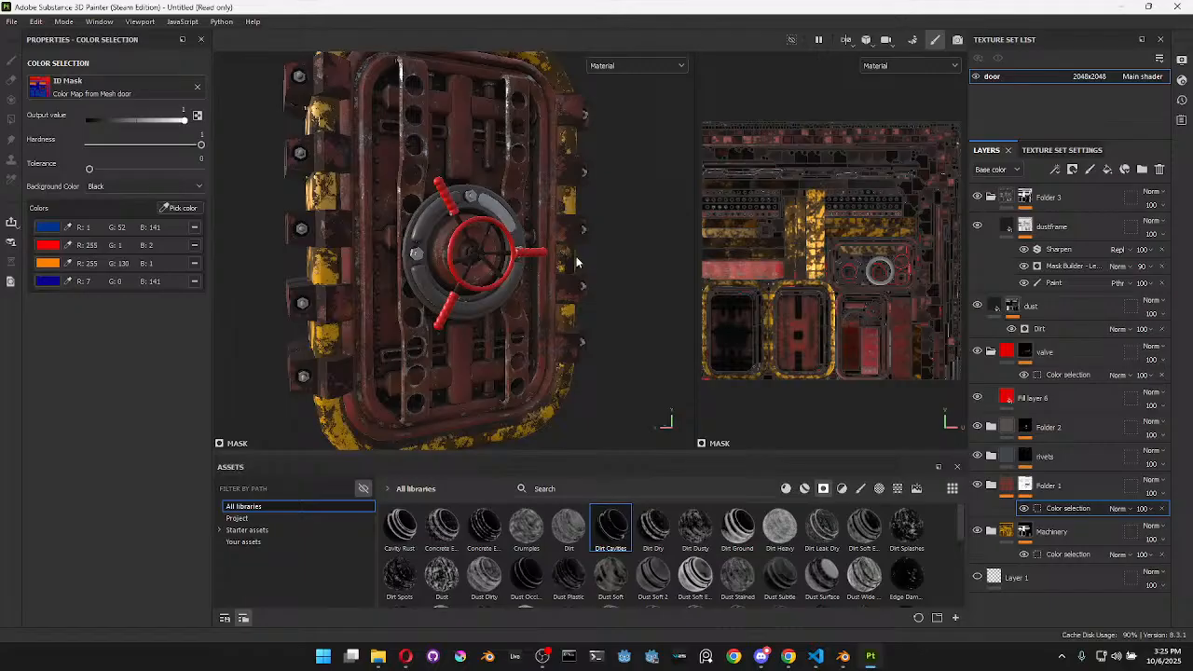
left_click_drag(388, 254, 643, 250, "alt")
left_click_drag(253, 271, 485, 258, "alt")
scroll(485, 258, "down", 3)
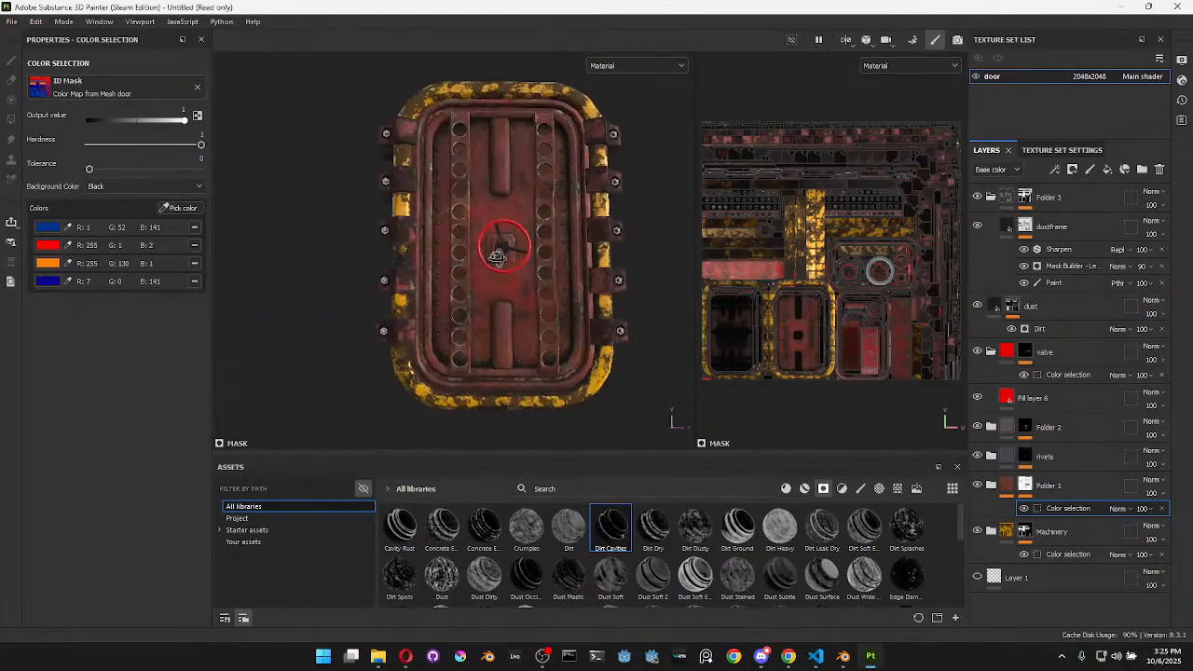
Examine the door from several angles and the valve wheel up close, checking the valve folder and its Fill layer 6
middle_click_drag(546, 278, 486, 291, "alt")
scroll(480, 284, "up", 2)
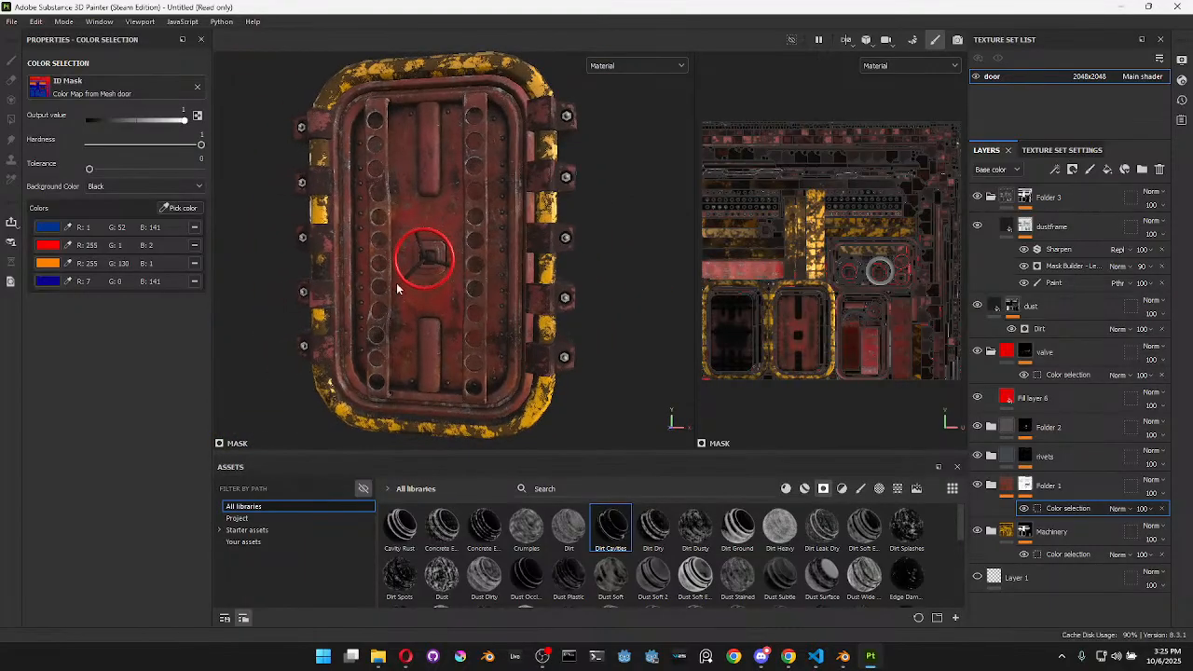
left_click_drag(541, 312, 610, 317, "alt")
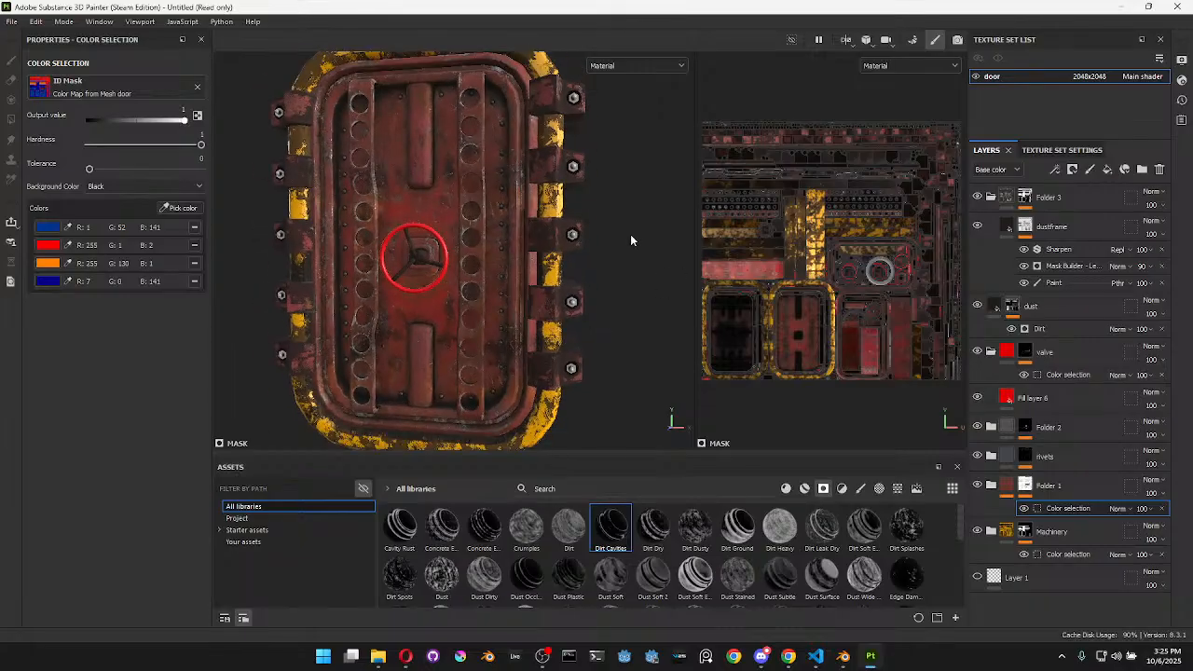
left_click_drag(644, 226, 495, 248, "alt")
scroll(497, 266, "up", 3)
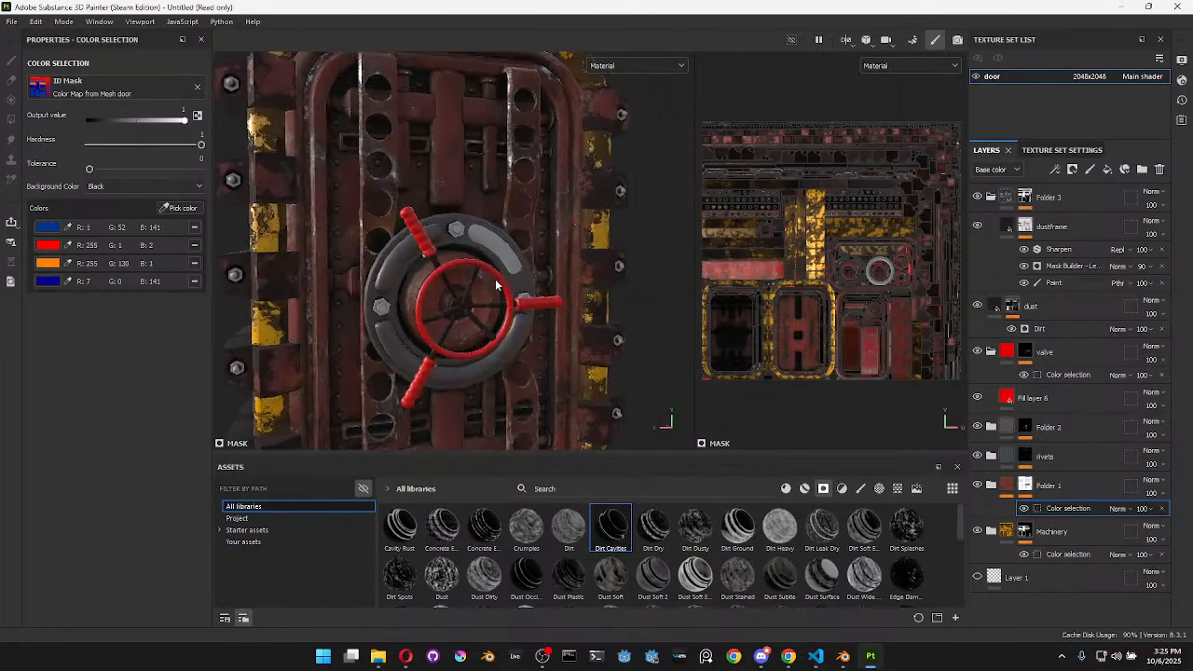
middle_click_drag(496, 295, 529, 266, "alt")
scroll(525, 272, "up", 2)
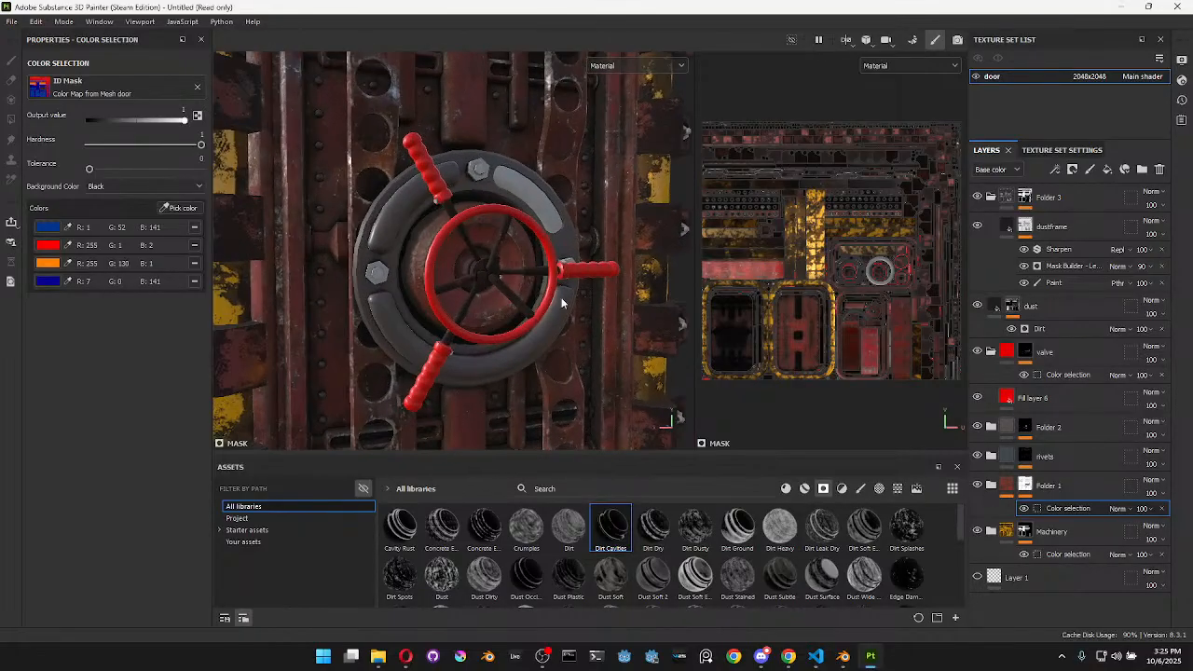
left_click(978, 352)
left_click(977, 397)
left_click(1035, 399)
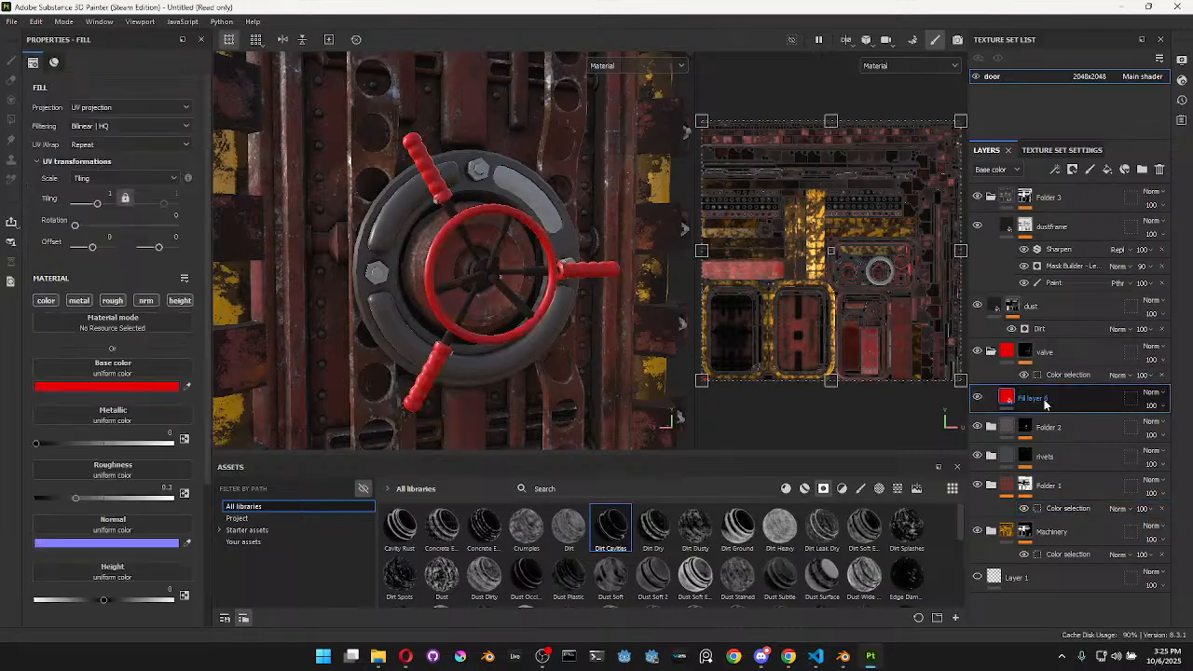
Check the effect of Folder 3, and set the dustframe layer's Mask Builder level to 0.85
left_click(1033, 233)
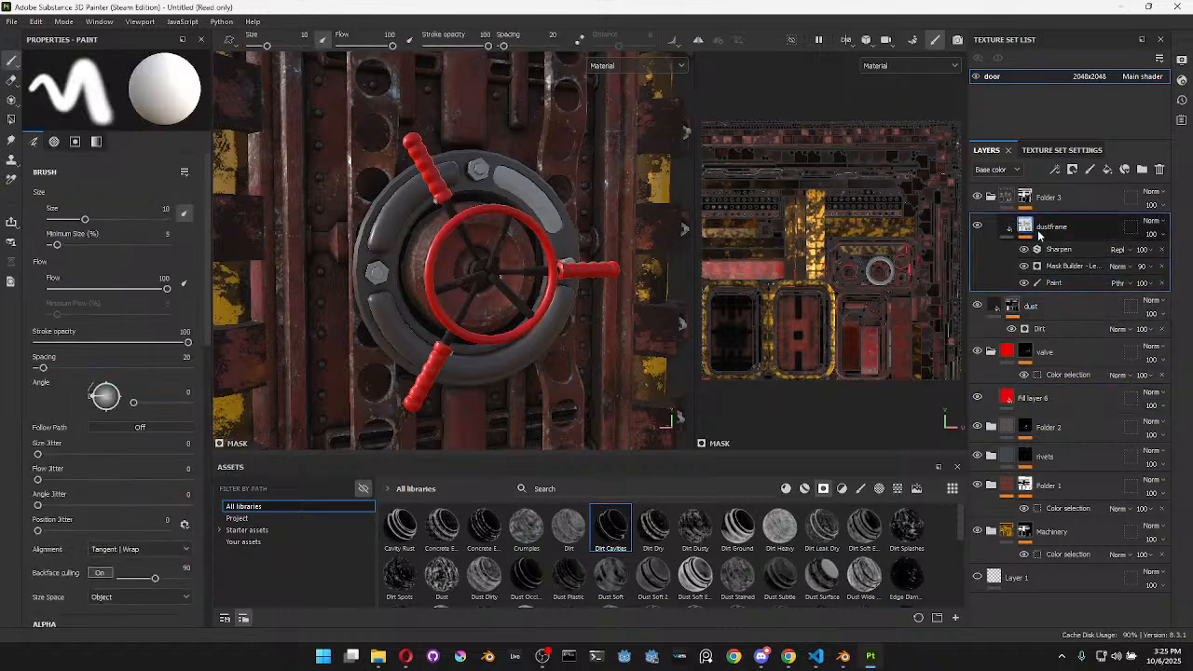
left_click(977, 197)
left_click(977, 196)
scroll(467, 266, "down", 2)
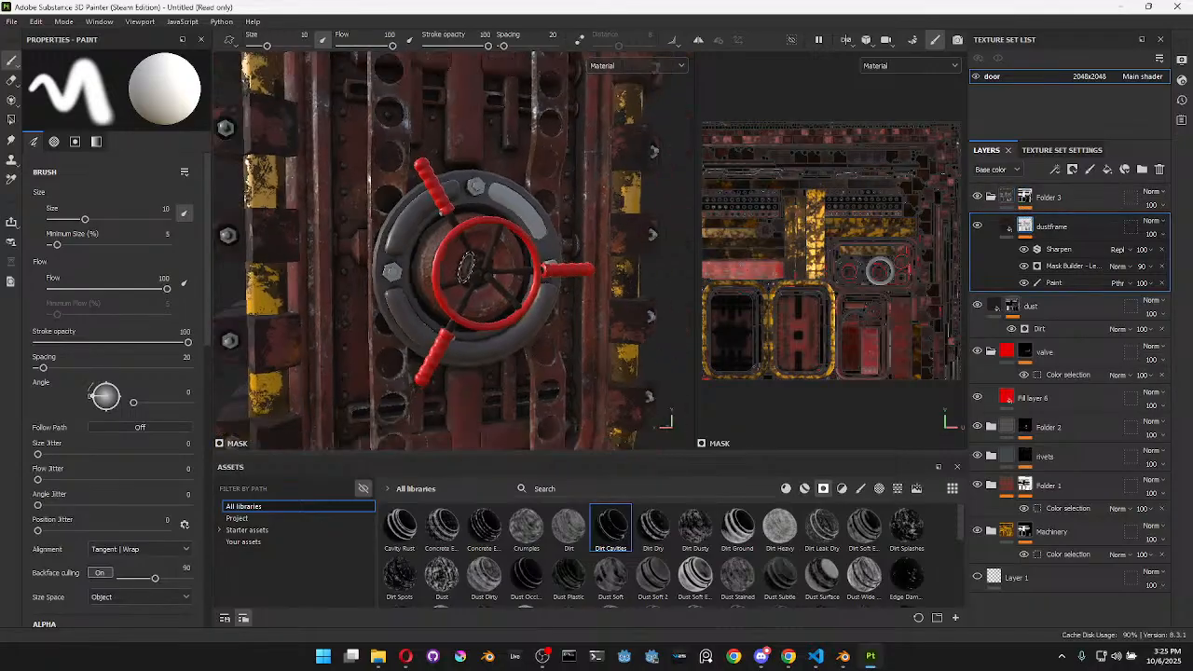
left_click(1065, 284)
left_click(1063, 267)
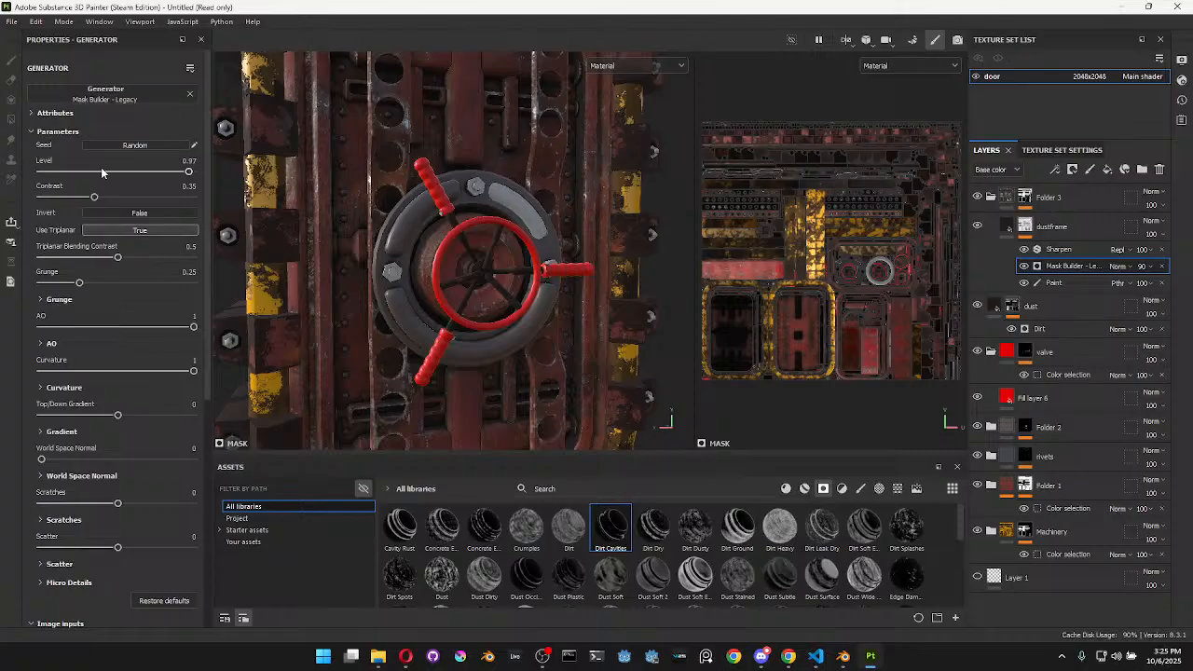
left_click_drag(184, 172, 171, 175)
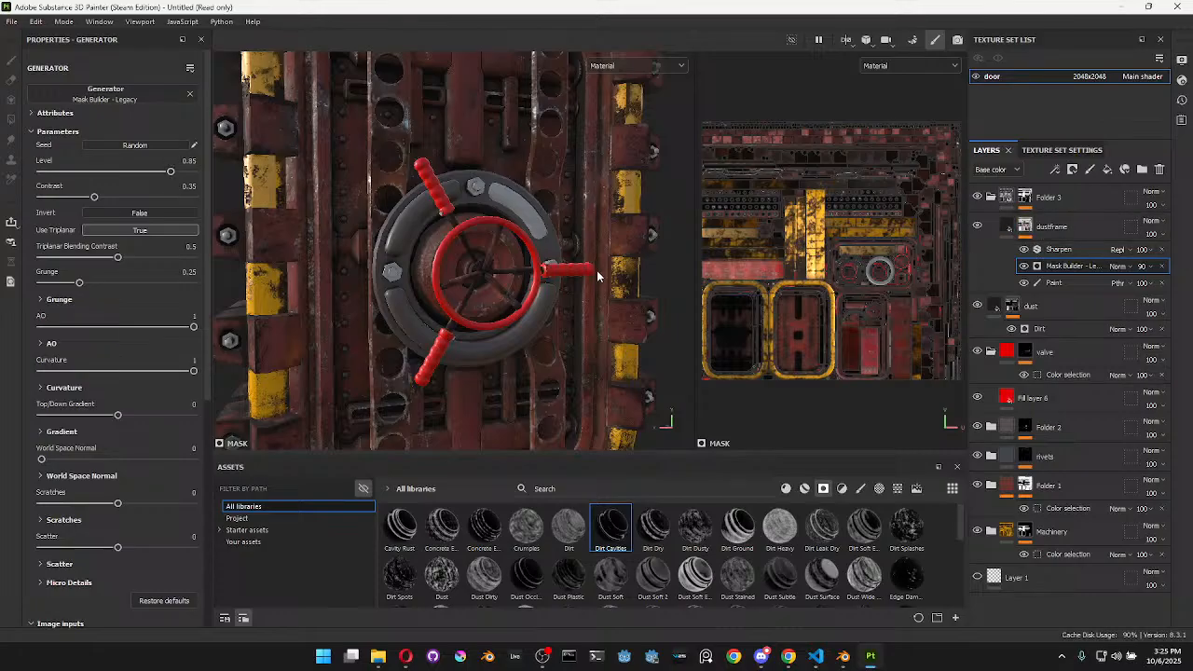
Duplicate Fill layer 6 in the valve folder and set the copy's base color to dark red (881A1A)
left_click(1054, 398)
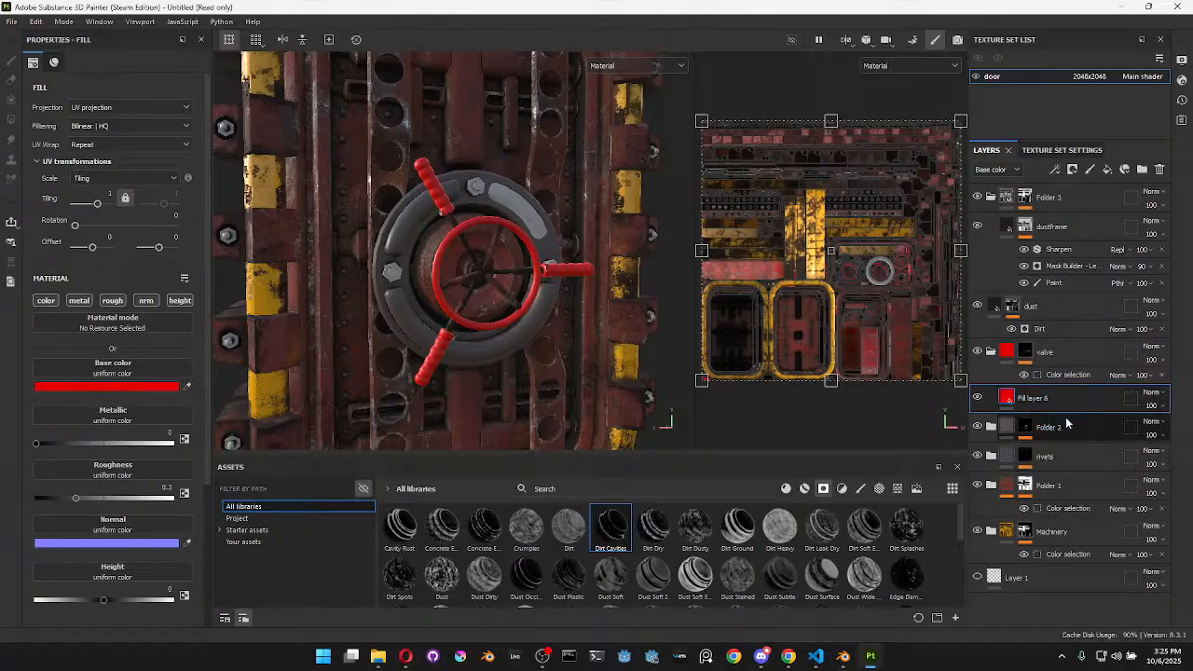
key("ctrl+d")
left_click(112, 386)
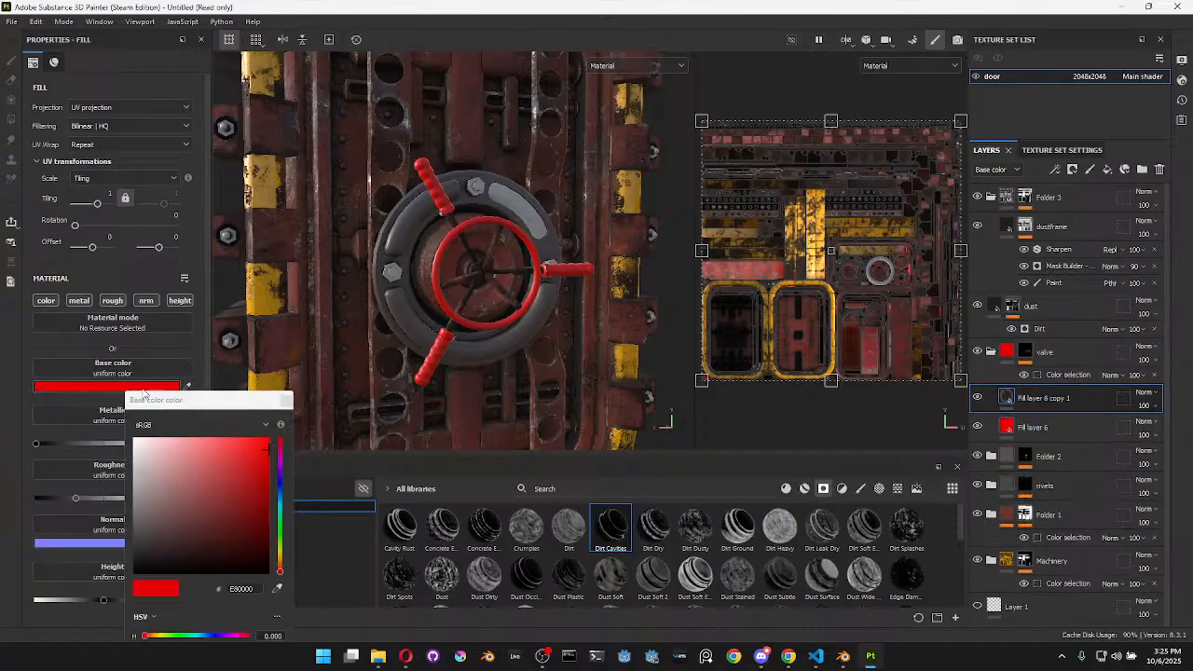
left_click(183, 511)
mouse_move(182, 512)
left_mouse_down()
mouse_move(221, 494)
mouse_move(244, 500)
left_mouse_up()
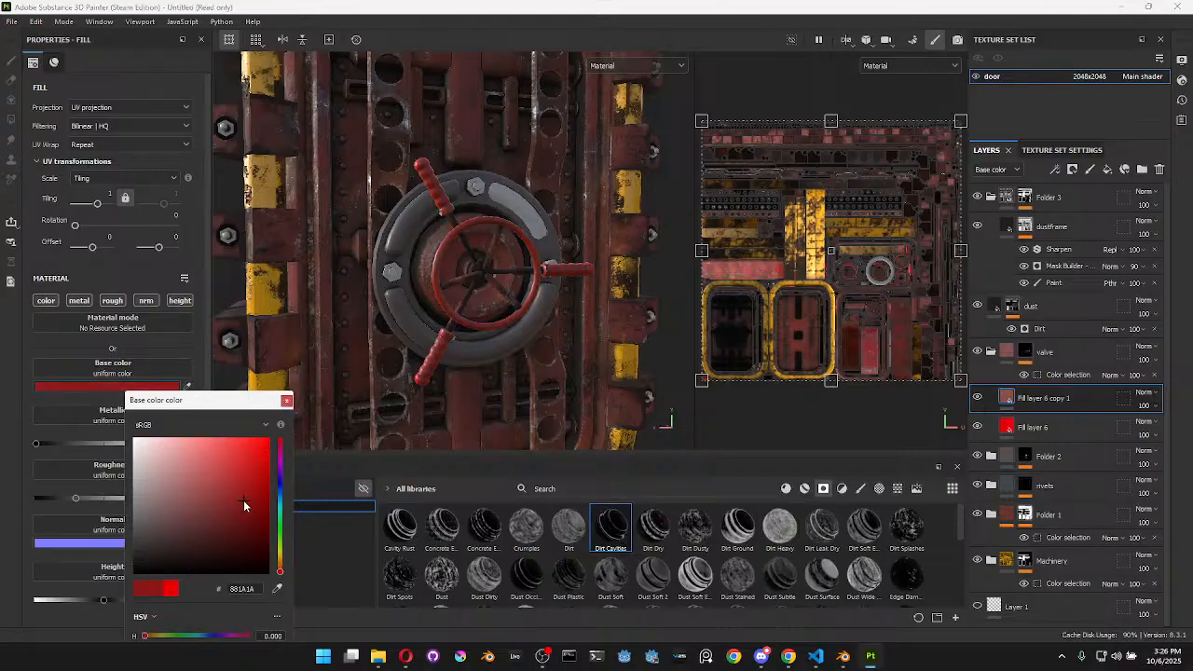
left_click(287, 402)
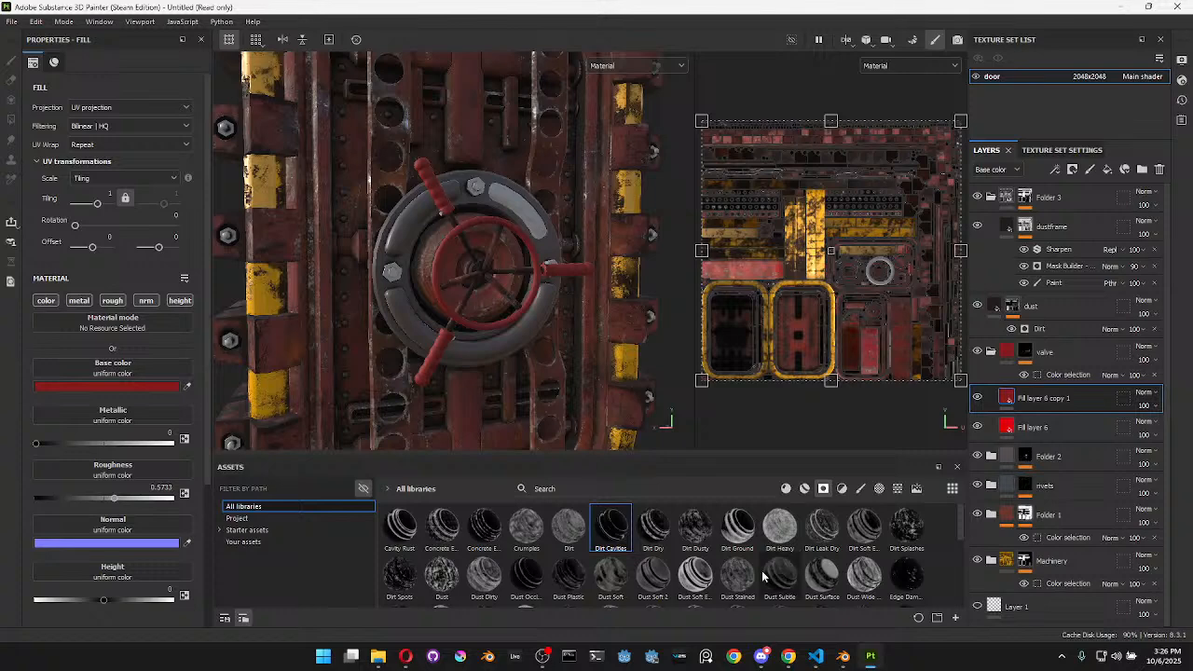
Apply the Dirt Splashes mask to Fill layer 6 copy 1 and set its Grunge Map 010 balance to 0.26
left_click_drag(906, 526, 1045, 396)
scroll(612, 317, "up", 5)
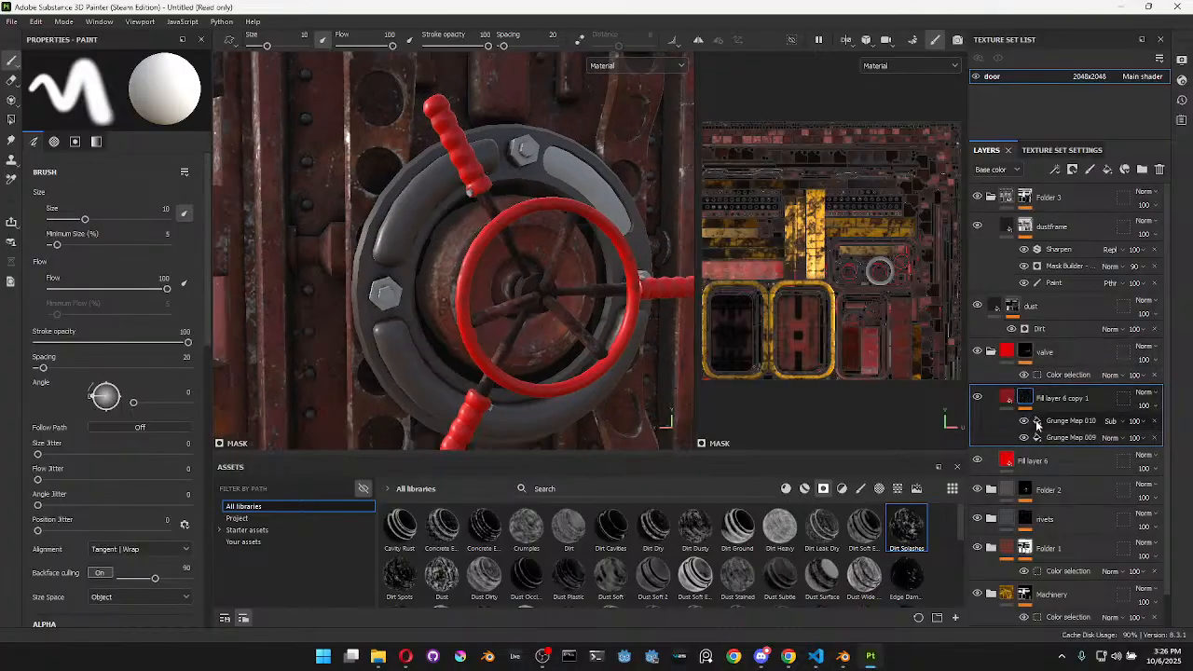
left_click(1068, 438)
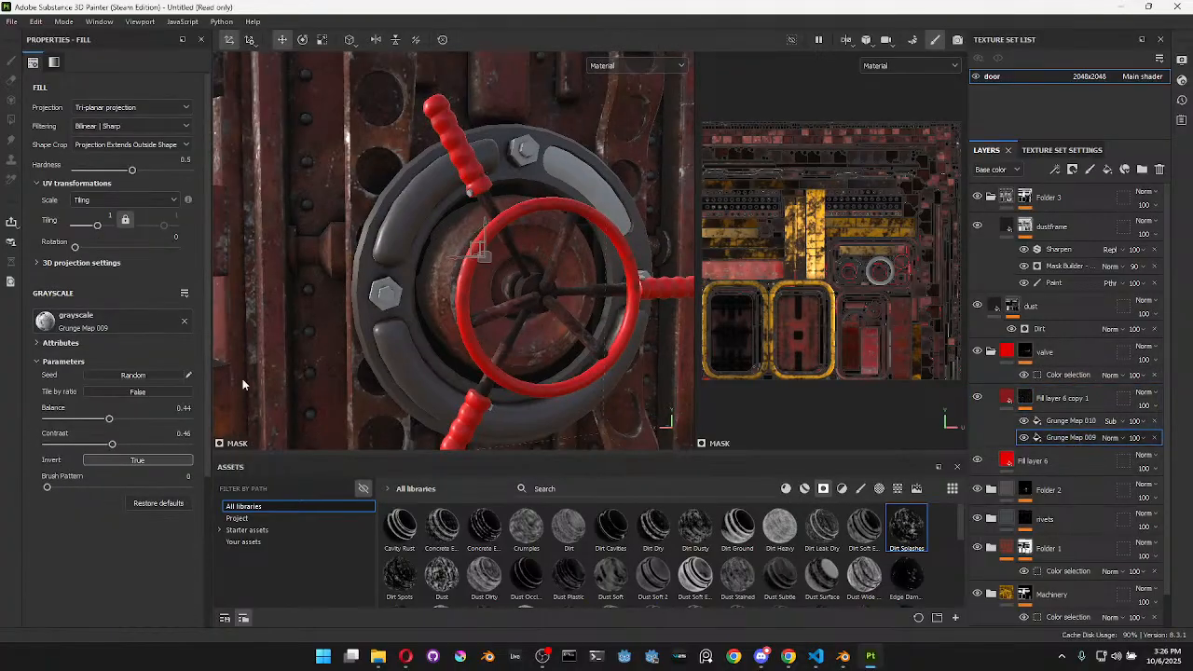
left_click_drag(110, 422, 80, 422)
left_click(1051, 425)
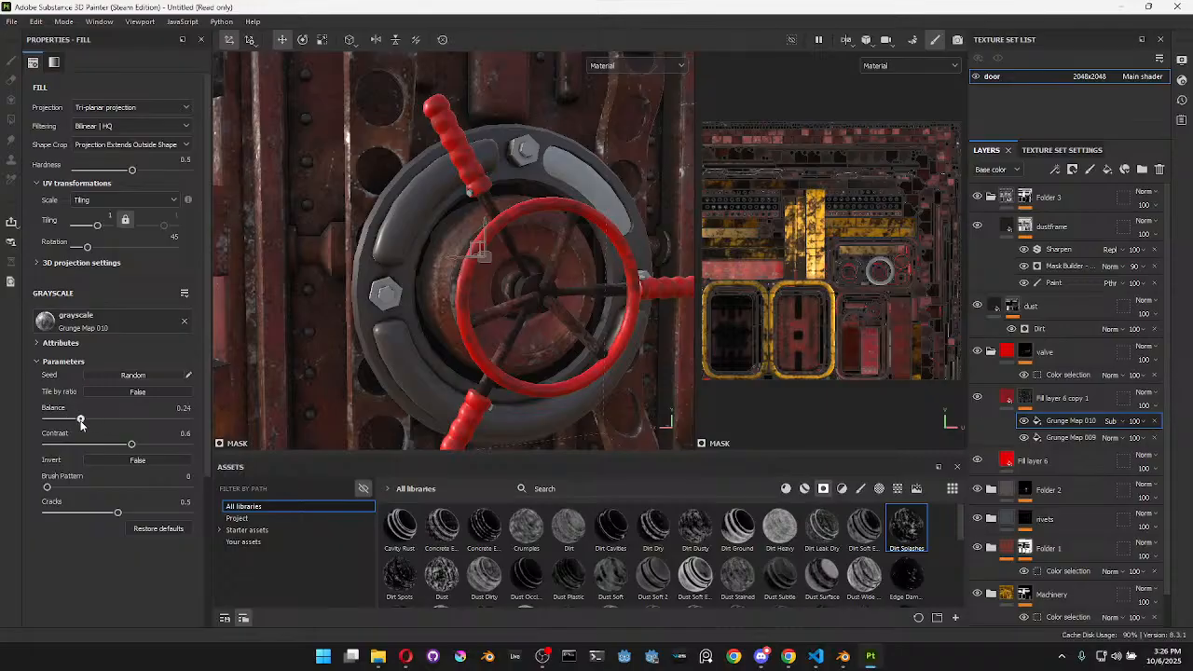
Set Fill layer 6 copy 1's roughness to about 0.78 and its metallic to 0.4
left_click(1008, 398)
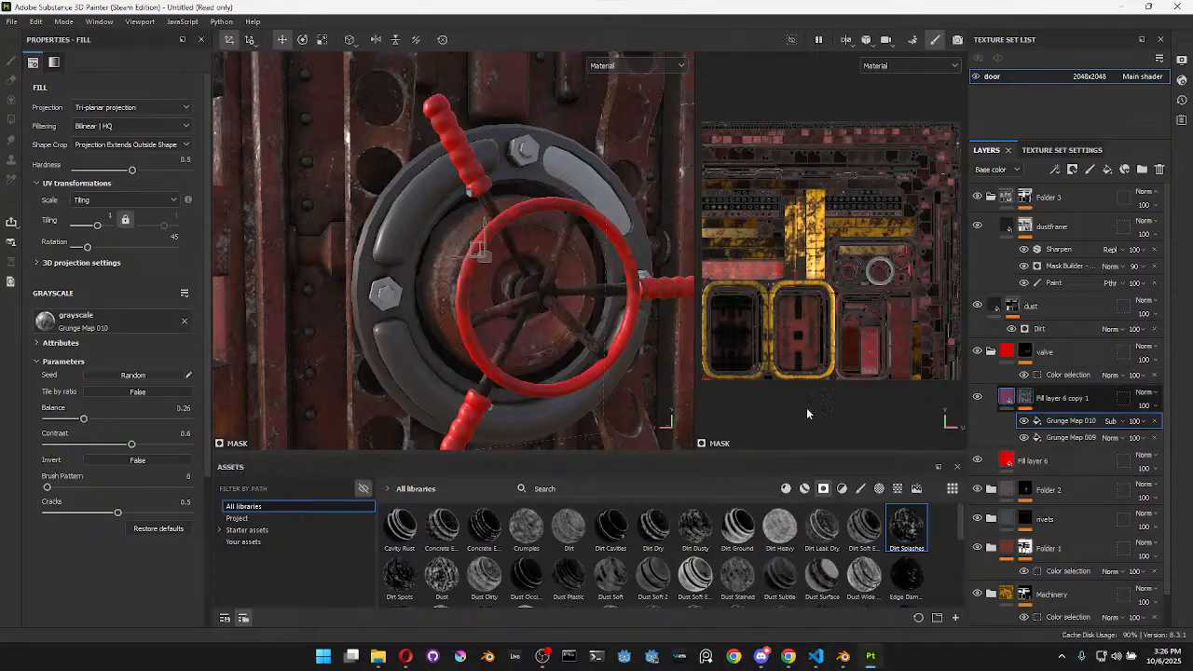
left_click_drag(154, 498, 133, 500)
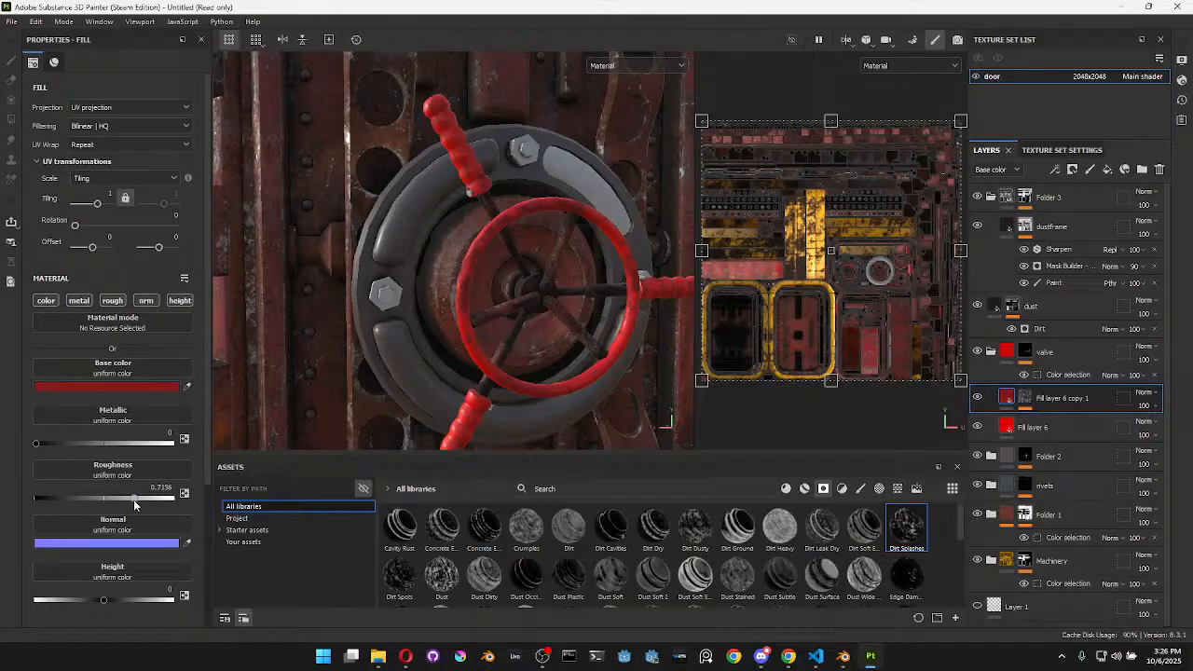
left_click_drag(37, 442, 90, 452)
Compare the door with and without the valve folder, the dustframe layer and the dust layer by switching their visibility
left_click_drag(311, 278, 496, 163, "alt")
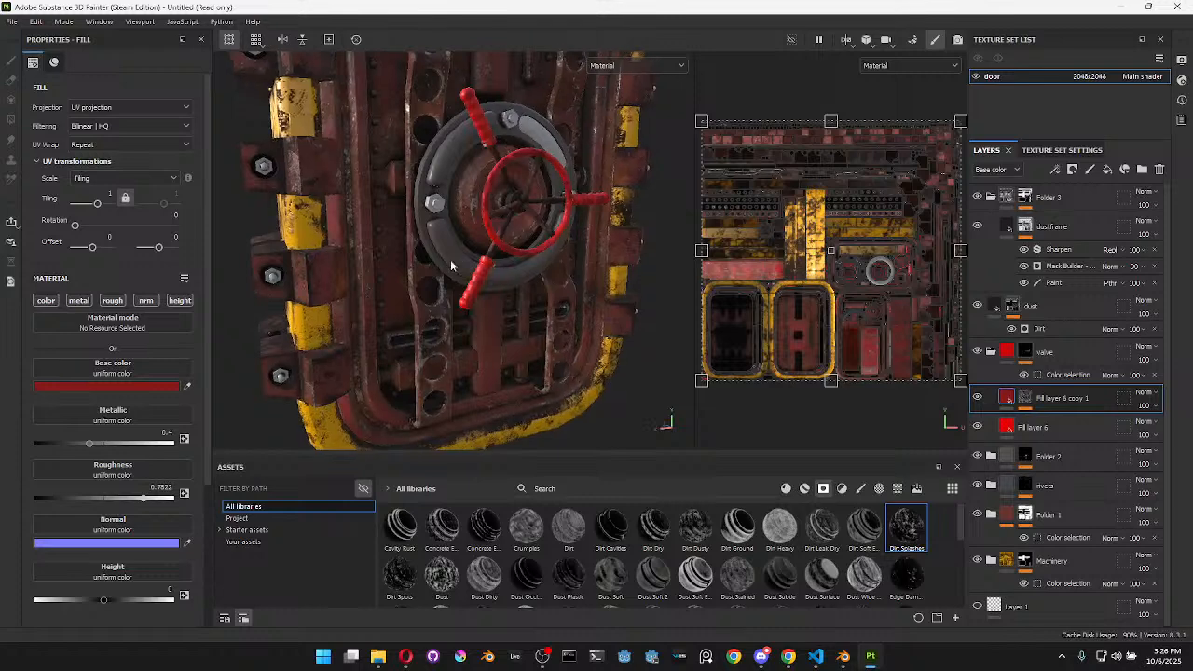
left_click(977, 352)
left_click(977, 352)
left_click(977, 226)
left_click(977, 227)
left_click(977, 227)
left_click(977, 227)
left_click(977, 226)
left_click(977, 226)
left_click(977, 227)
left_click(978, 227)
left_click(977, 305)
left_click(977, 305)
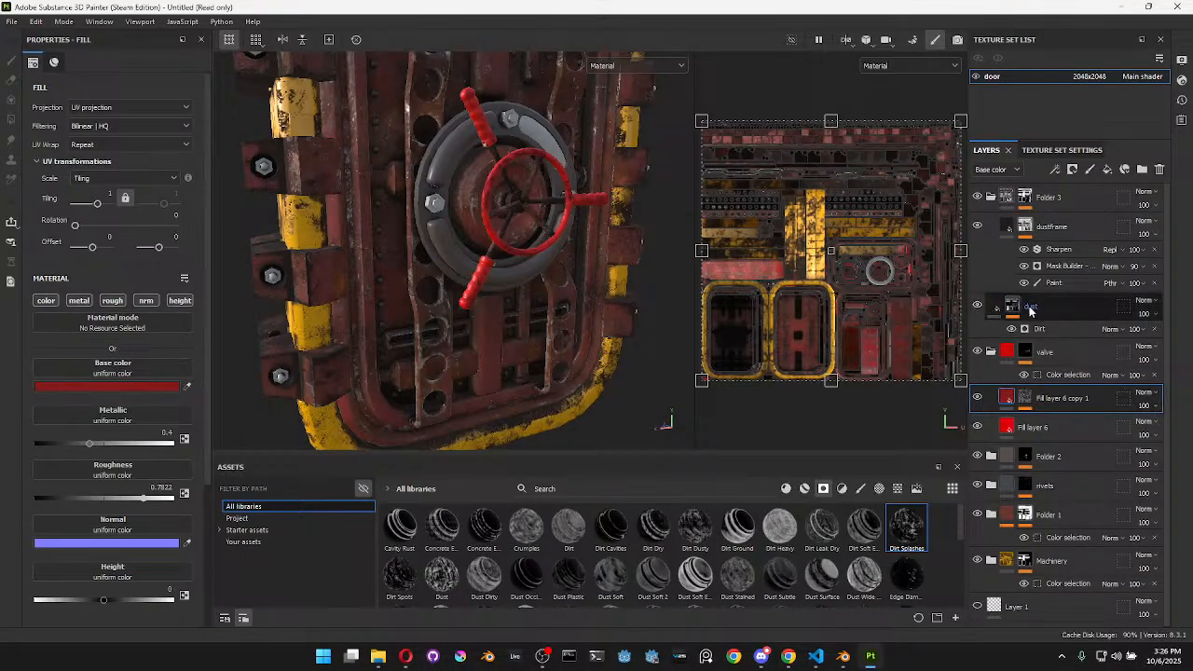
Set the dust layer's Dirt generator to a dirt level of 0.48 and a dirt contrast of 0.75
left_click(1013, 308)
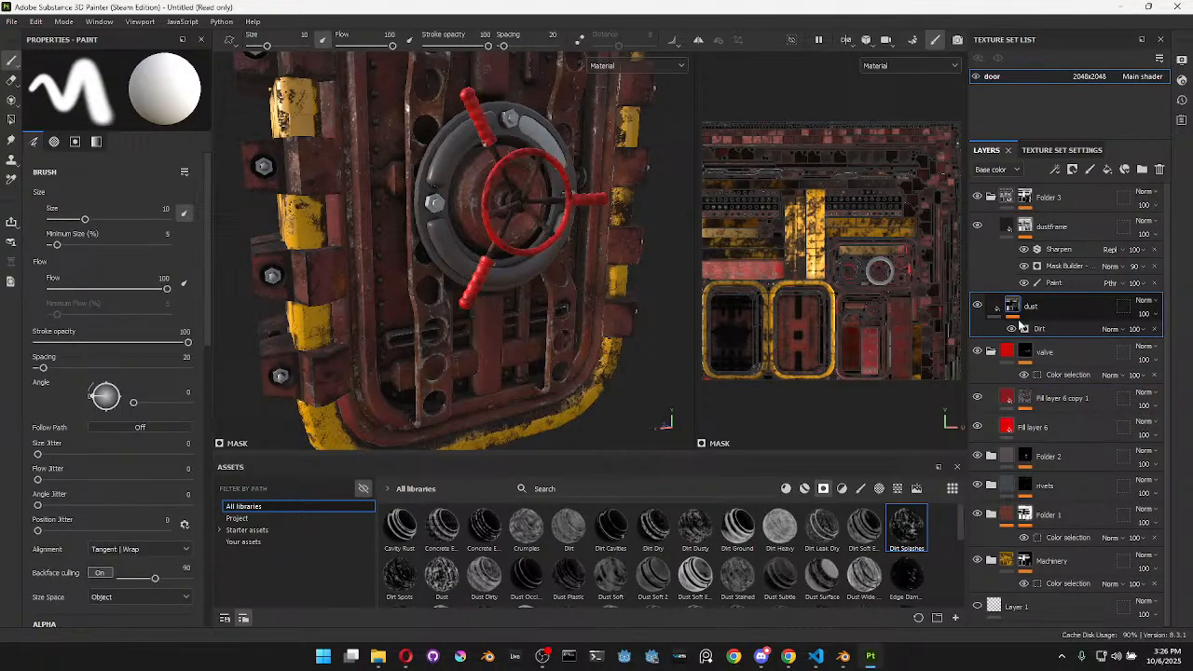
left_click(997, 307)
left_click(1012, 307)
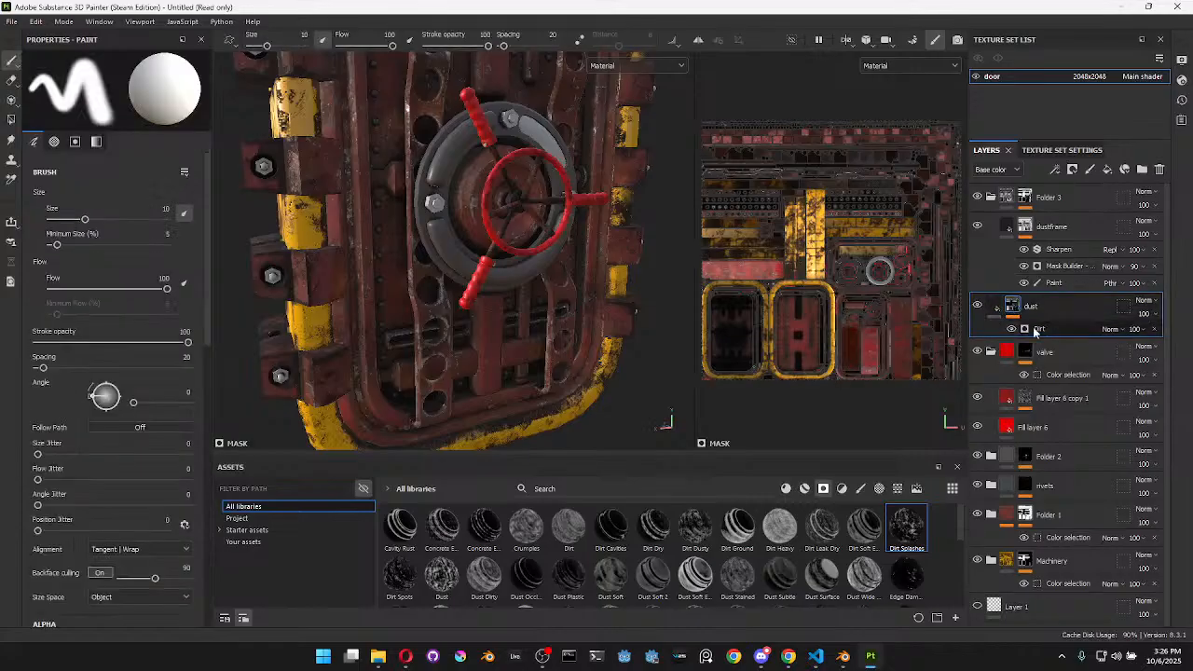
left_click(1036, 329)
left_click_drag(99, 189, 115, 199)
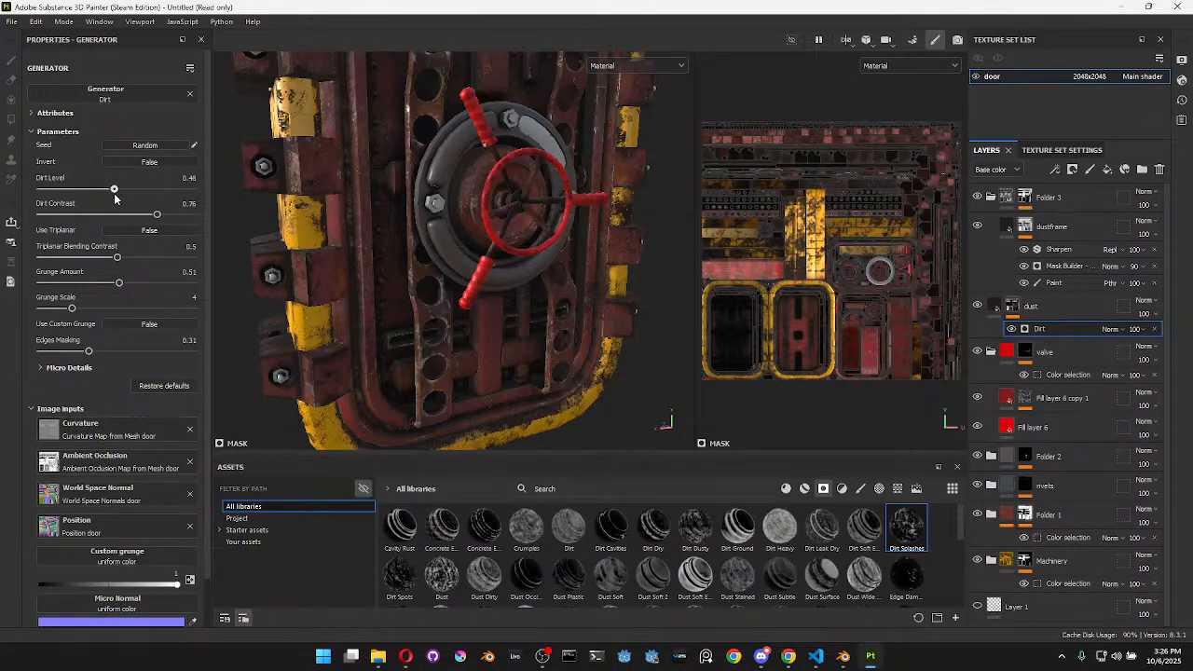
mouse_move(160, 217)
left_mouse_down()
mouse_move(95, 216)
mouse_move(185, 217)
mouse_move(155, 226)
left_mouse_up()
Duplicate the dust layer and move the copy into the valve folder, directly above Fill layer 6 copy 1
left_click_drag(362, 225, 383, 215, "alt")
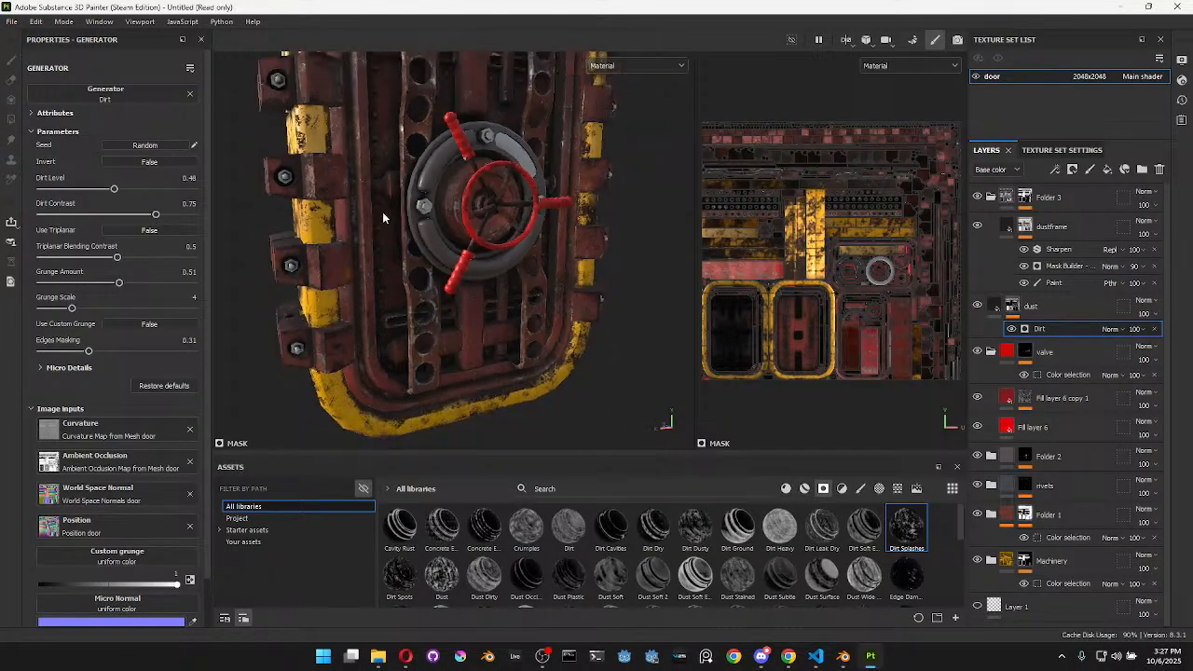
left_click_drag(368, 114, 458, 274, "alt")
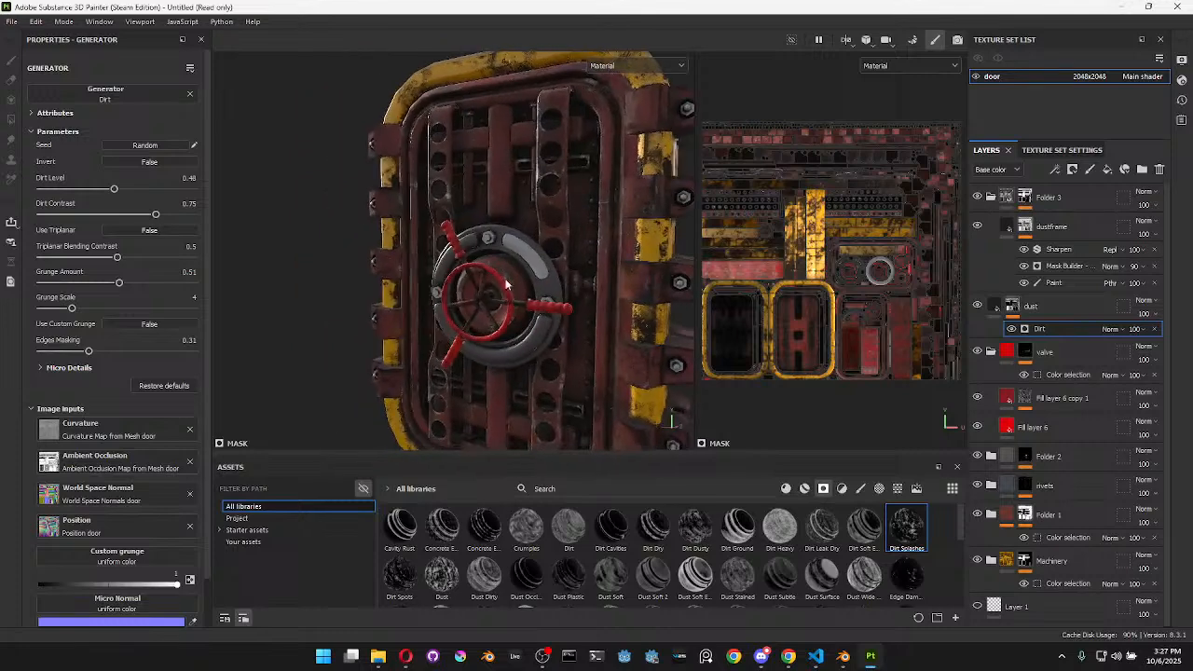
middle_click_drag(567, 285, 549, 264, "alt")
scroll(447, 277, "up", 5)
left_click_drag(441, 279, 555, 297, "alt")
scroll(550, 296, "up", 2)
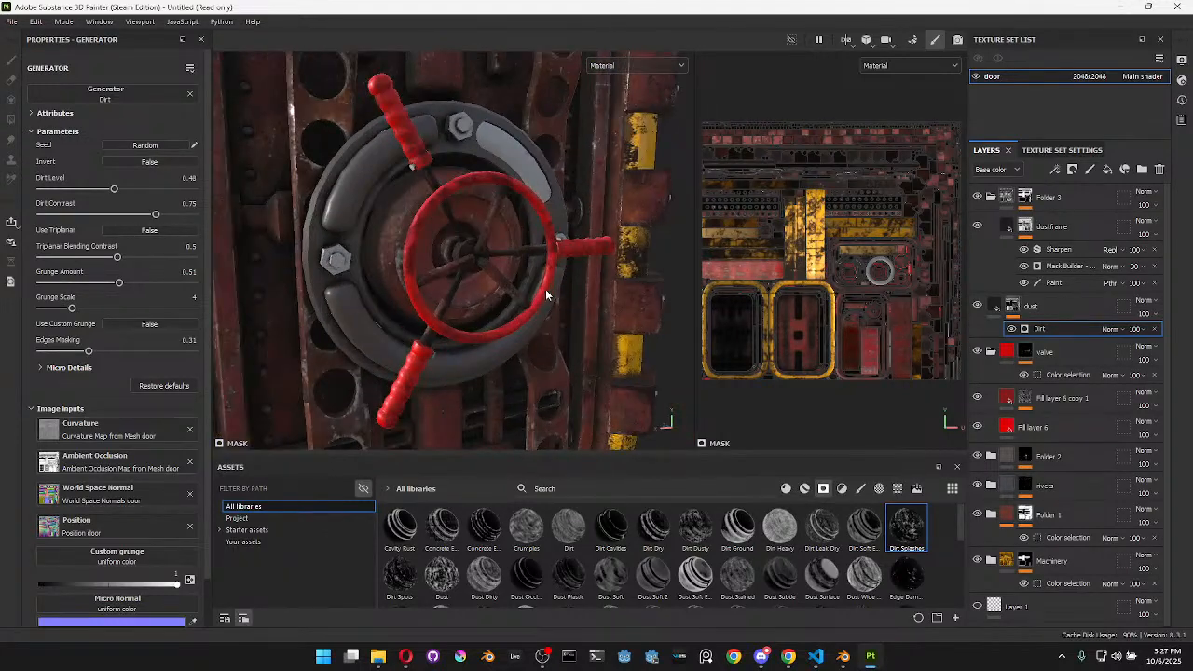
left_click(1056, 425)
left_click(1053, 316)
key("ctrl+d")
mouse_move(1050, 314)
left_mouse_down()
mouse_move(1111, 468)
mouse_move(1107, 440)
left_mouse_up()
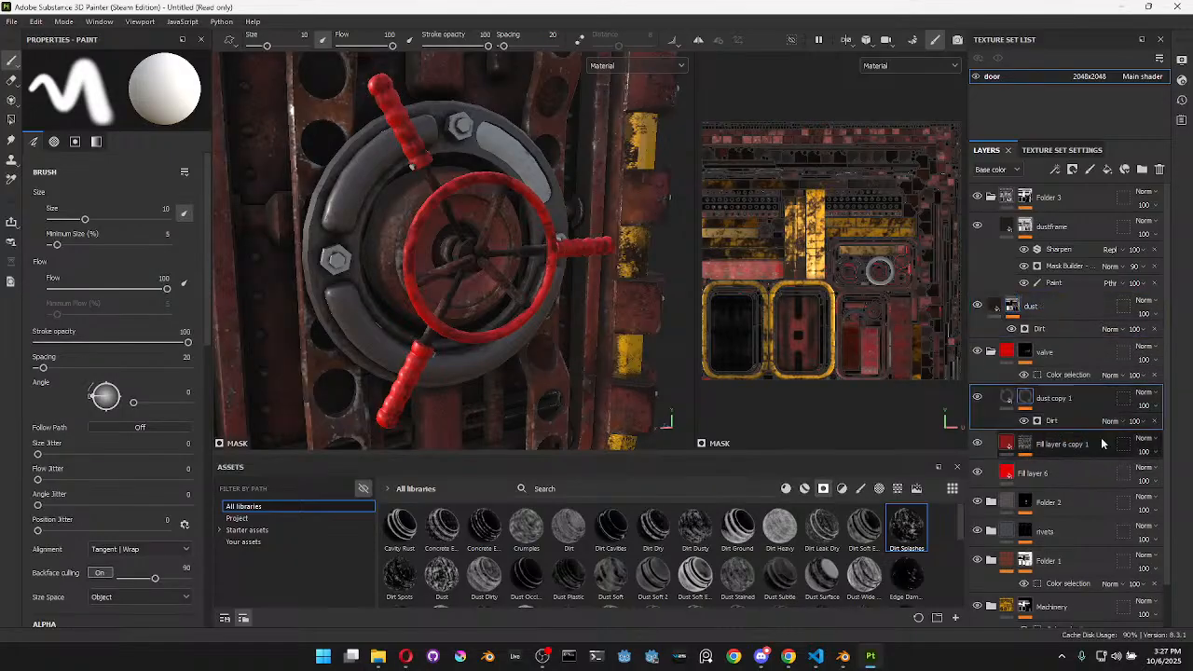
Set the copied dust layer's Dirt generator to level 0.64 and contrast 0.4, and check the valve wheel up close
left_click(1047, 421)
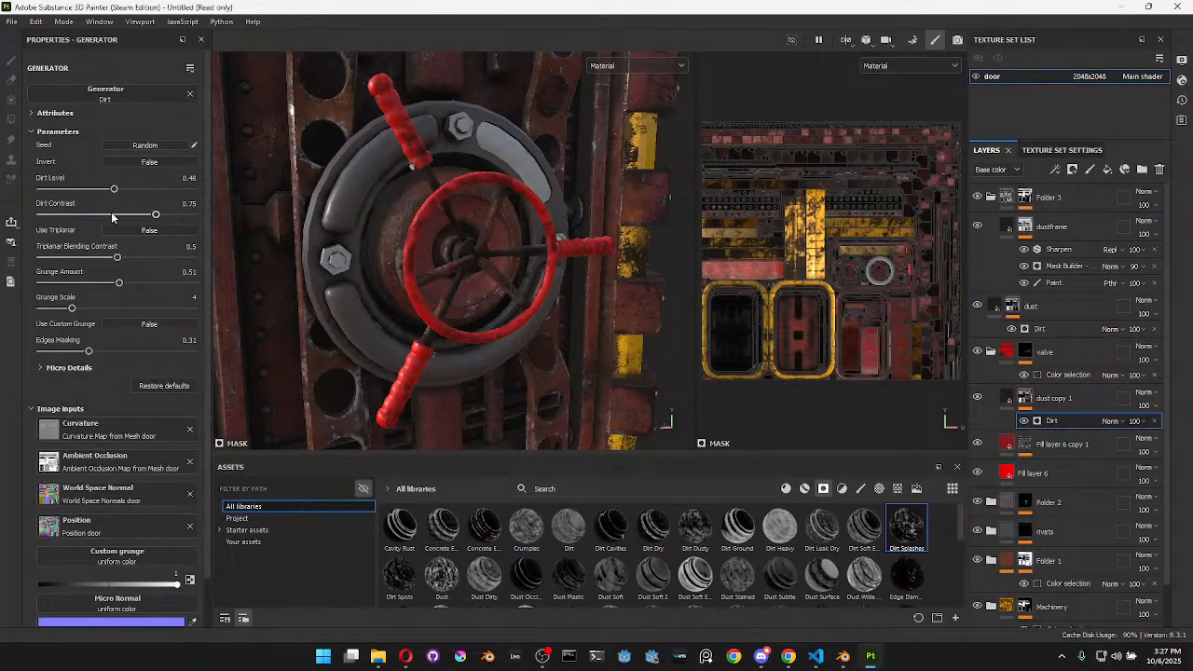
left_click_drag(116, 191, 103, 216)
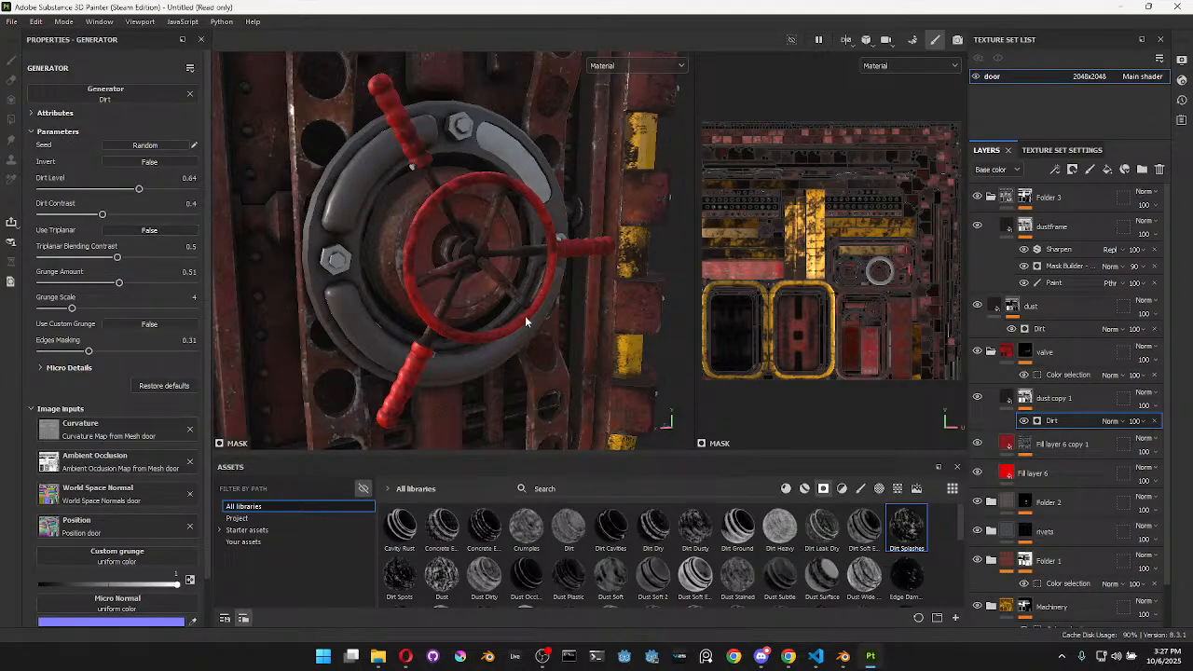
scroll(520, 302, "up", 5)
scroll(521, 297, "down", 5)
left_click_drag(523, 296, 493, 268, "alt")
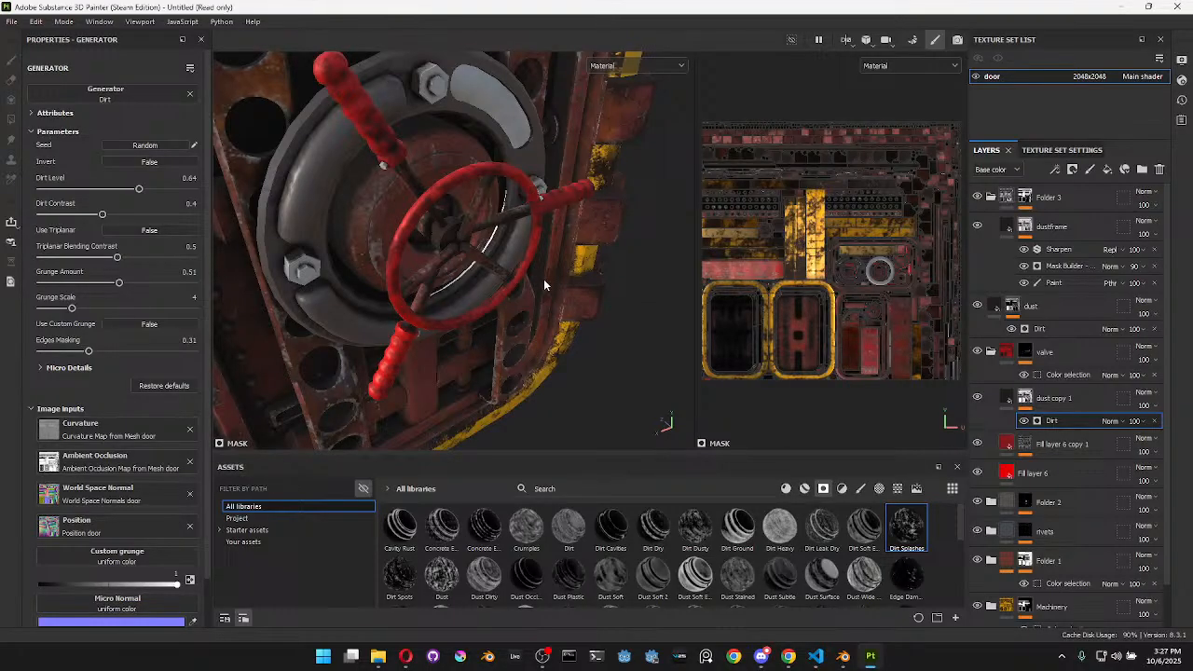
scroll(531, 273, "up", 3)
mouse_move(534, 239)
left_mouse_down("alt")
mouse_move(485, 271)
mouse_move(500, 328)
mouse_move(509, 202)
mouse_move(578, 254)
mouse_move(530, 253)
mouse_move(546, 235)
mouse_move(549, 245)
left_mouse_up("alt")
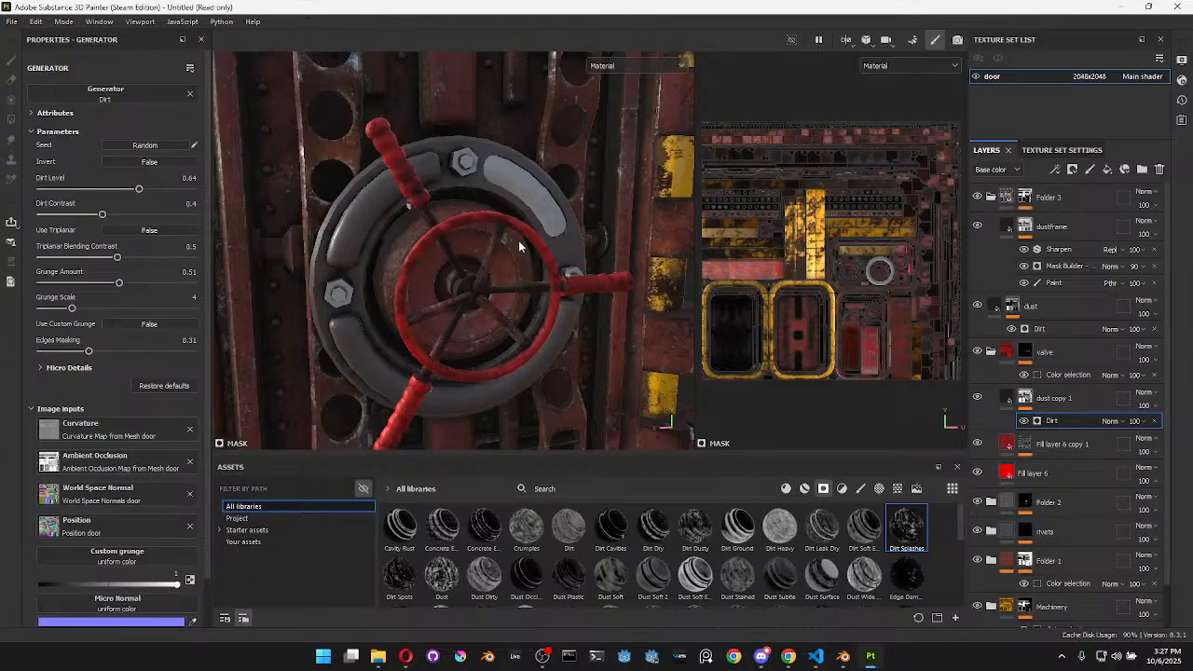
left_click_drag(468, 295, 500, 263, "alt")
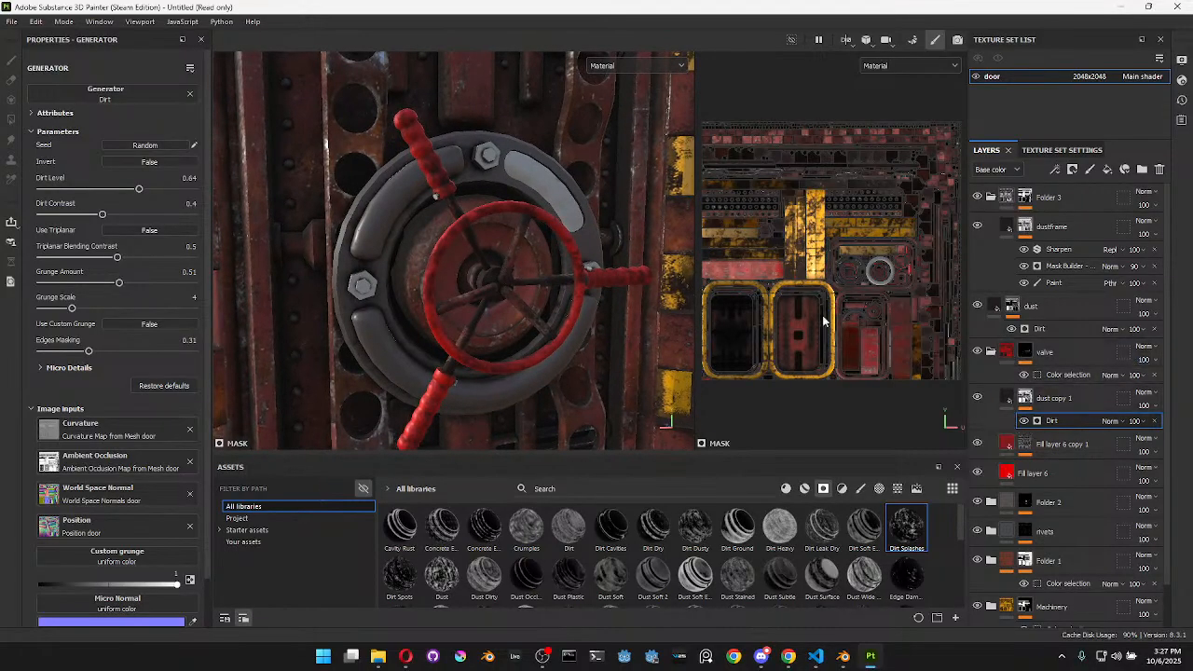
Collapse the valve folder and Folder 3, and try to pick an ID color from the valve ring for Folder 1's Color selection
left_click(992, 352)
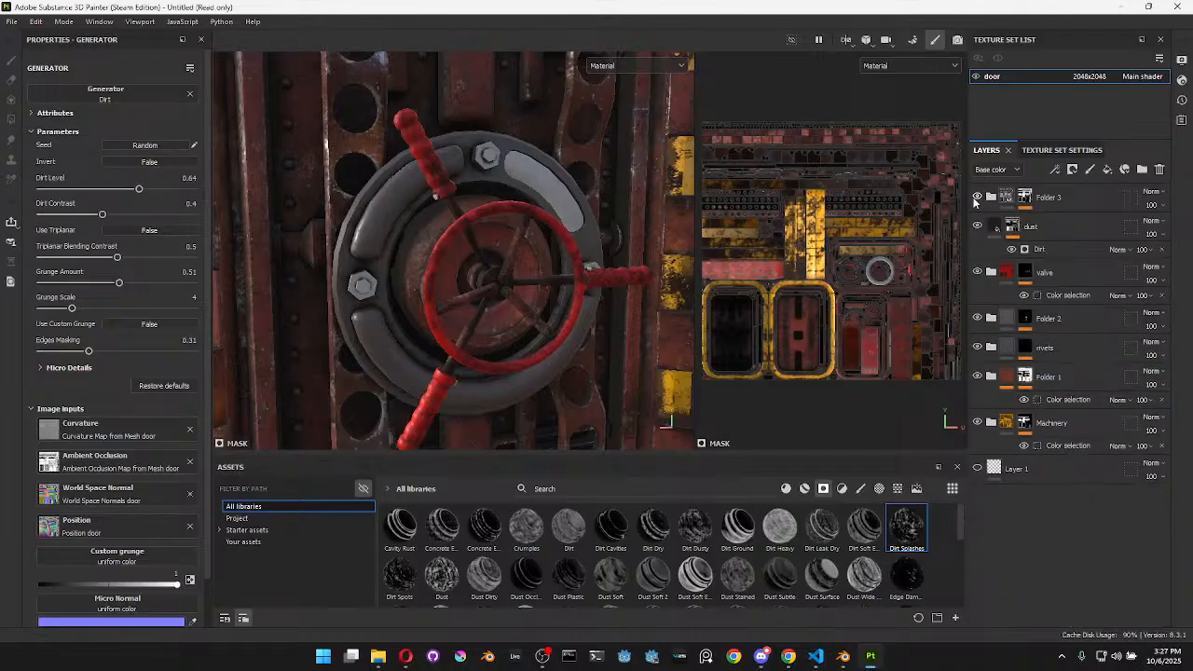
left_click(990, 198)
left_click(1047, 403)
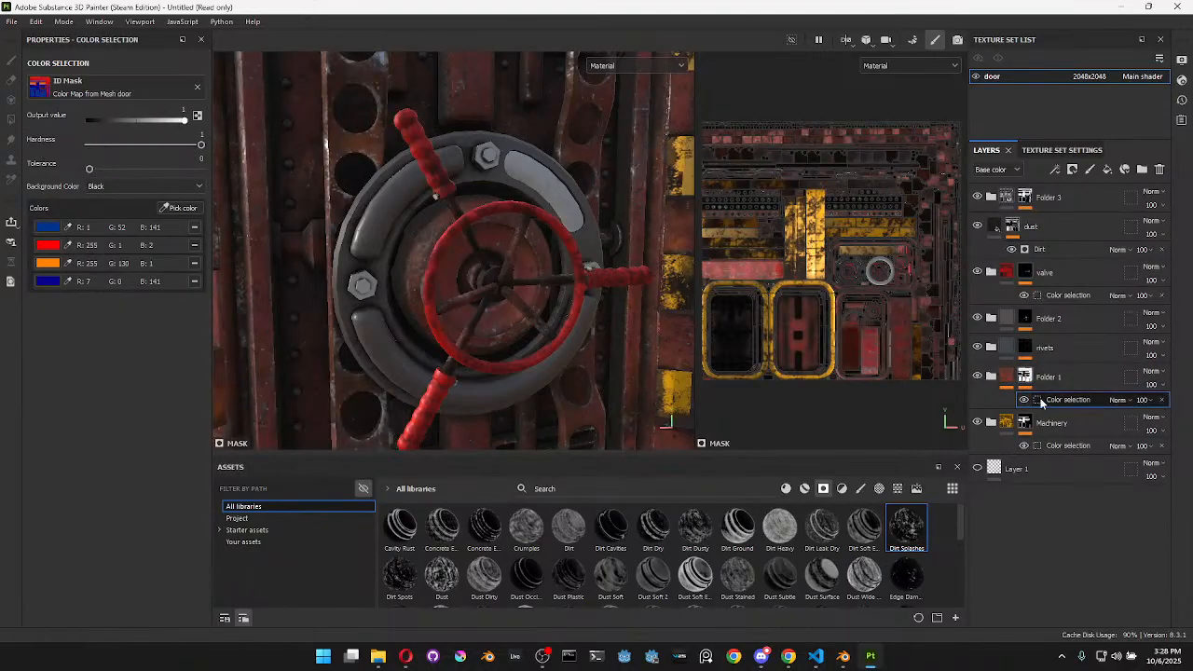
left_click(170, 209)
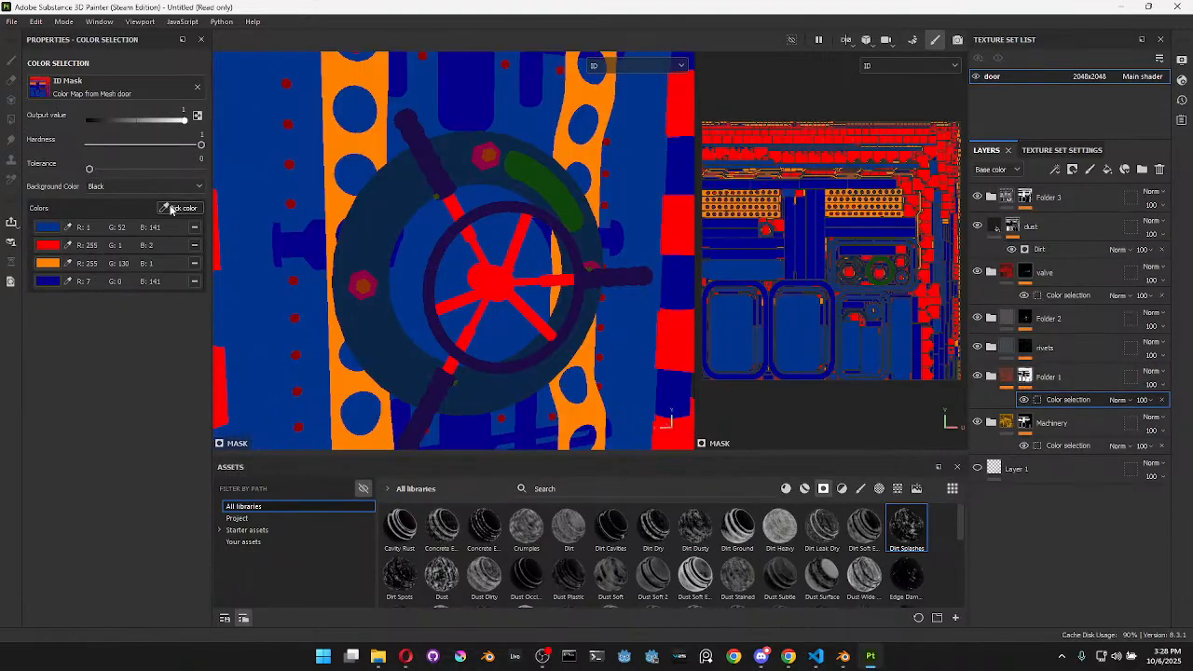
left_click(401, 307)
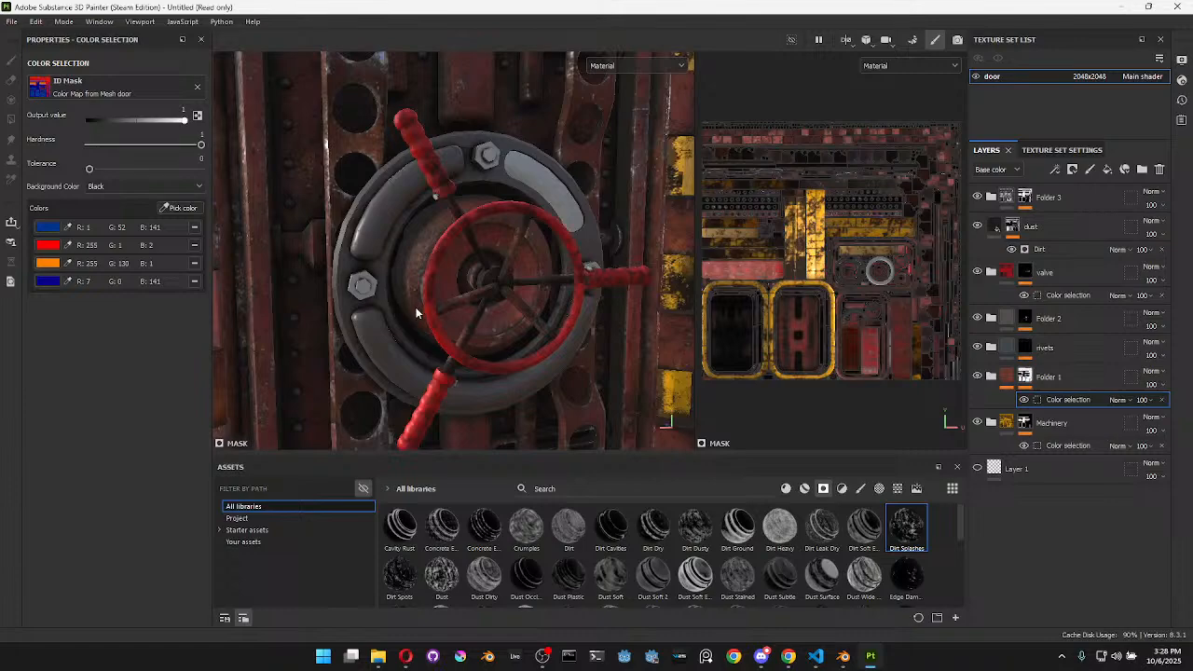
Switch to Blender and select the raised segments of the valve ring that lack their own color, delimiting the linked selection by Sharp
left_click(844, 657)
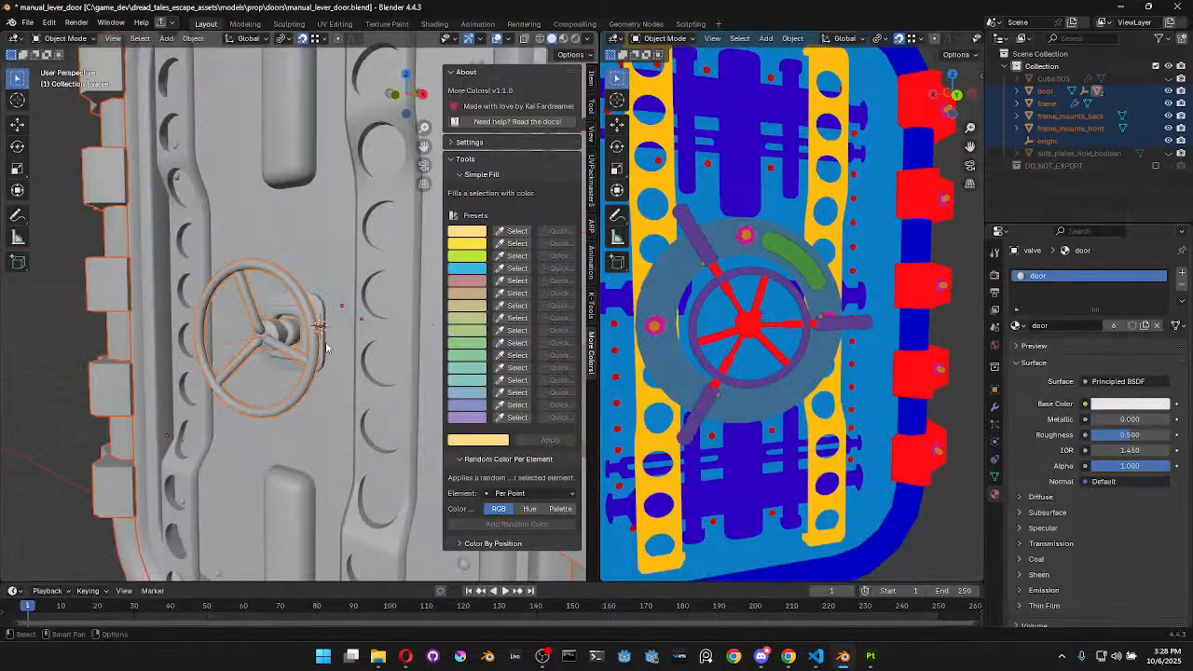
middle_click_drag(404, 347, 227, 320)
scroll(187, 299, "up", 1)
key("Tab")
key("alt+a")
key("l")
middle_click_drag(112, 273, 130, 241)
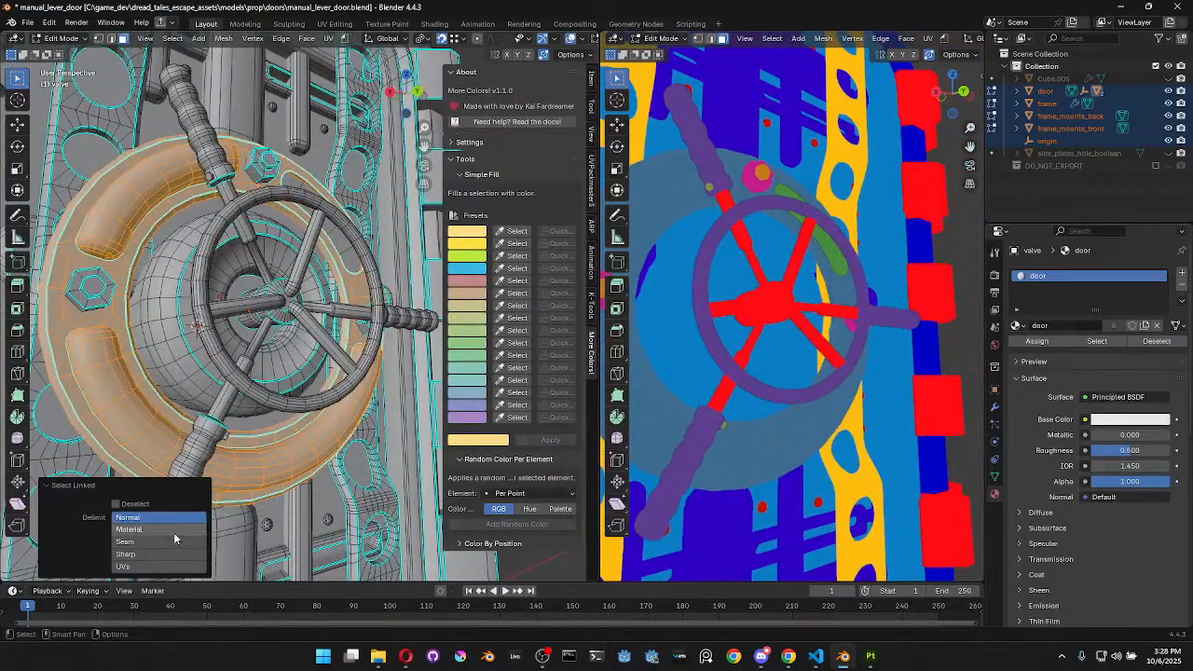
left_click(158, 546)
left_click(156, 555)
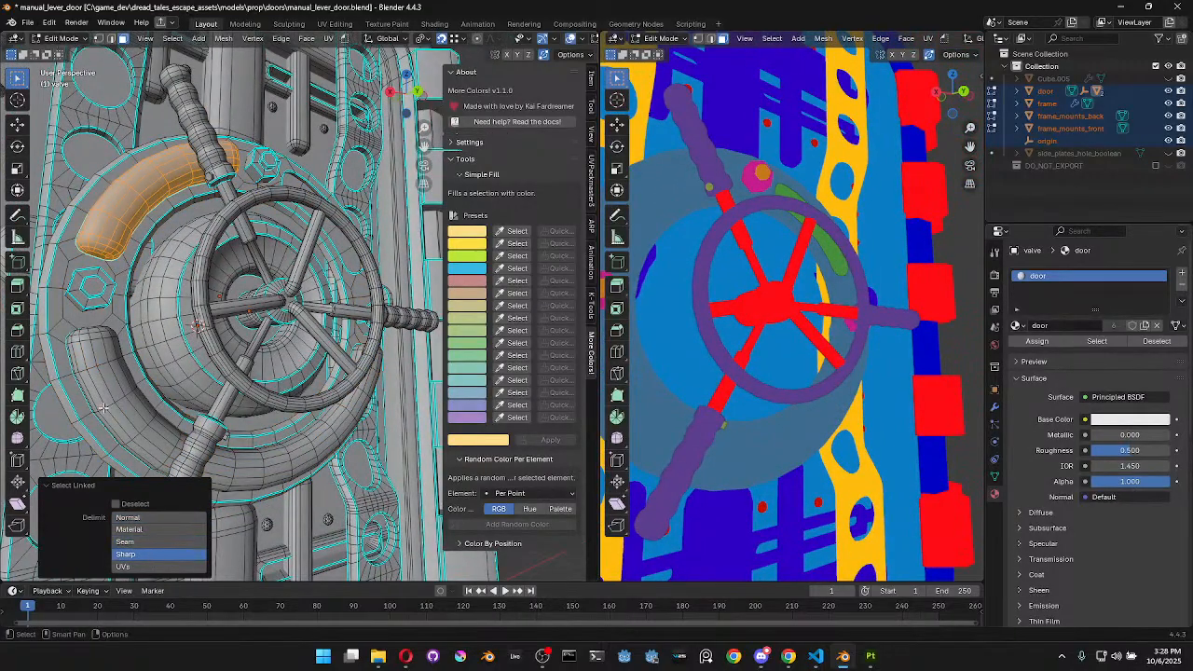
key("l")
middle_click_drag(361, 419, 341, 432)
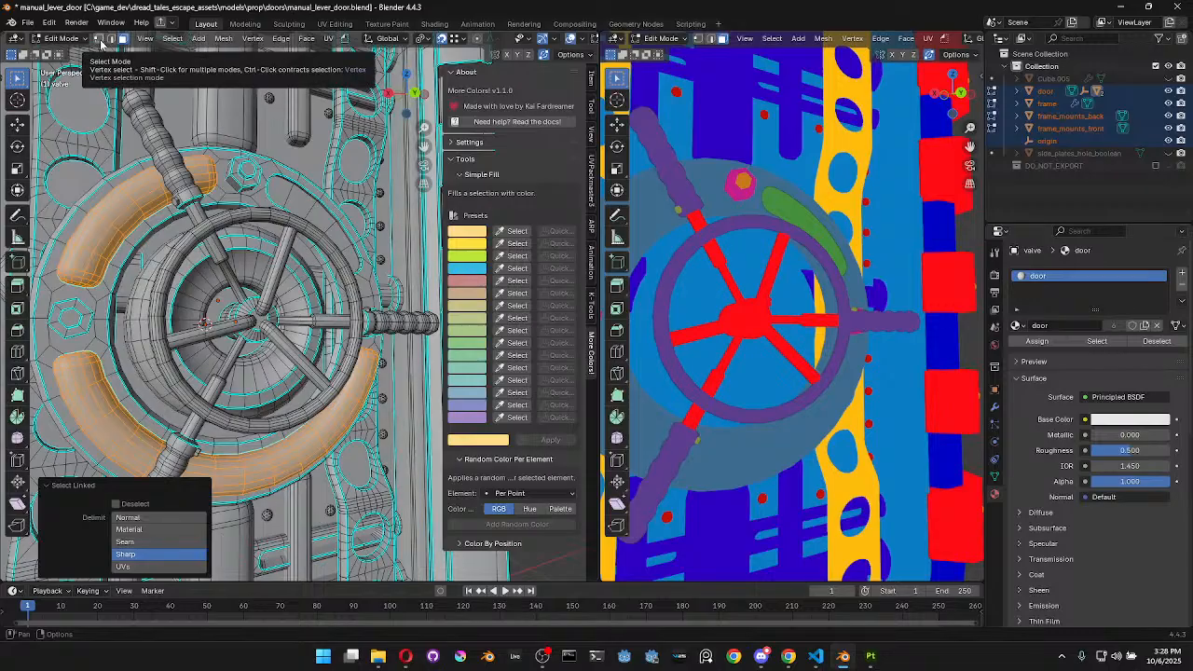
Widen the vertex color tools area slightly and enter Edit Mode on the door object alone, keeping the ring segments selected
key("Tab")
key("Tab")
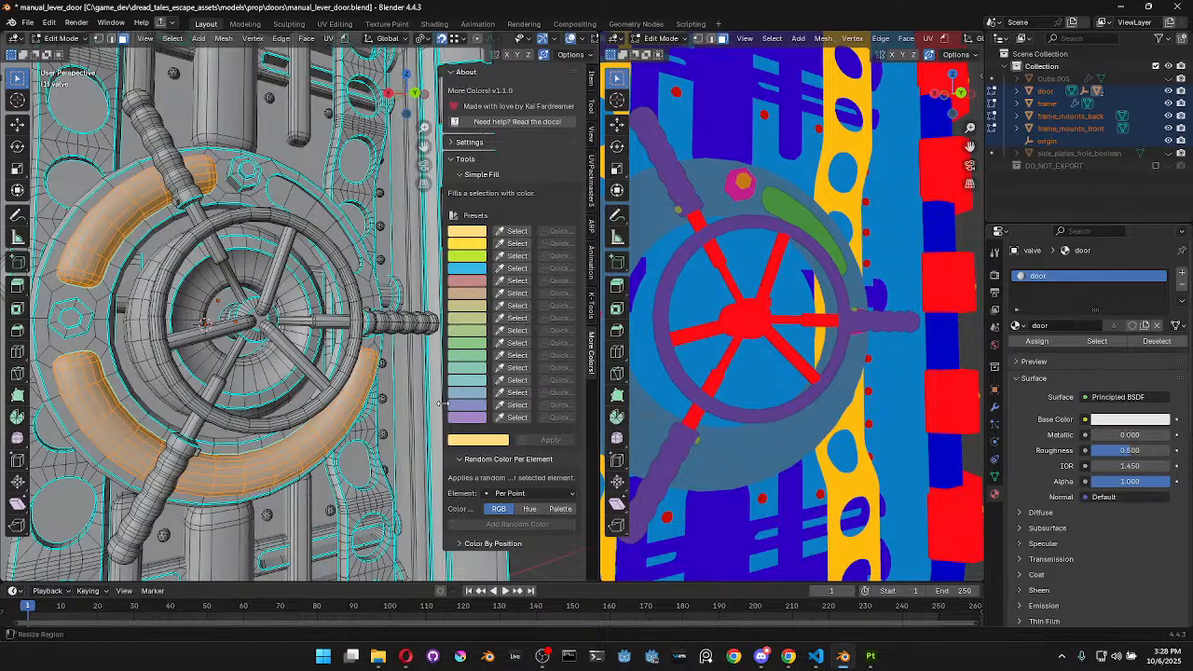
left_click_drag(443, 403, 433, 403)
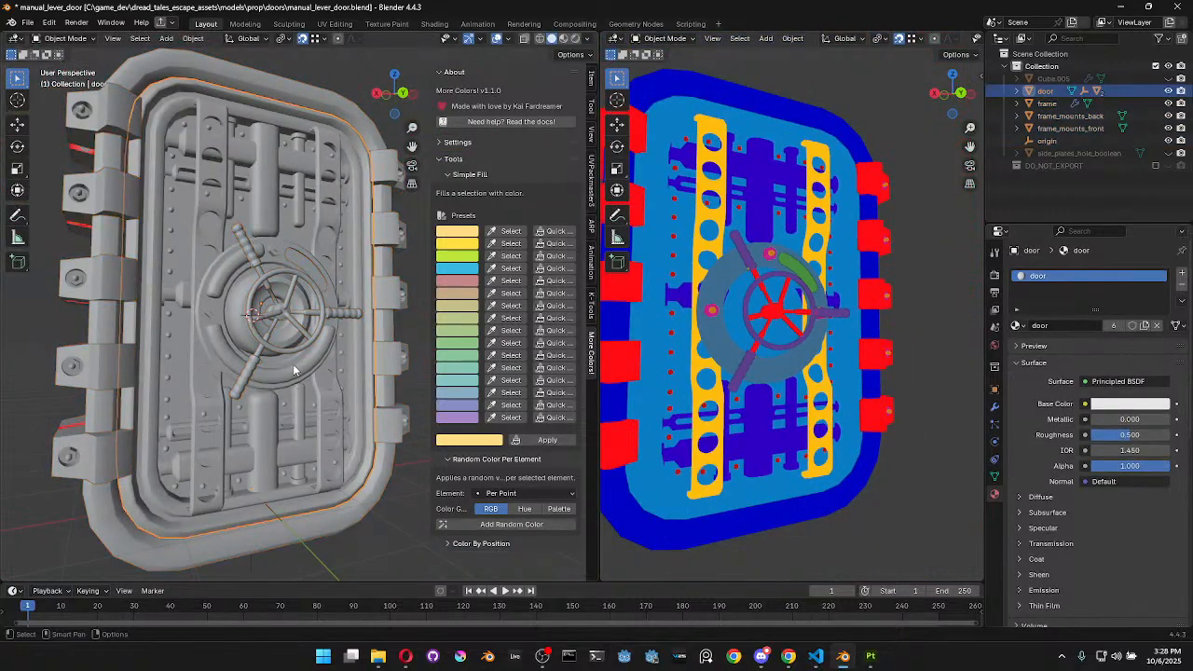
key("Tab")
key("Tab")
key("a")
key("Tab")
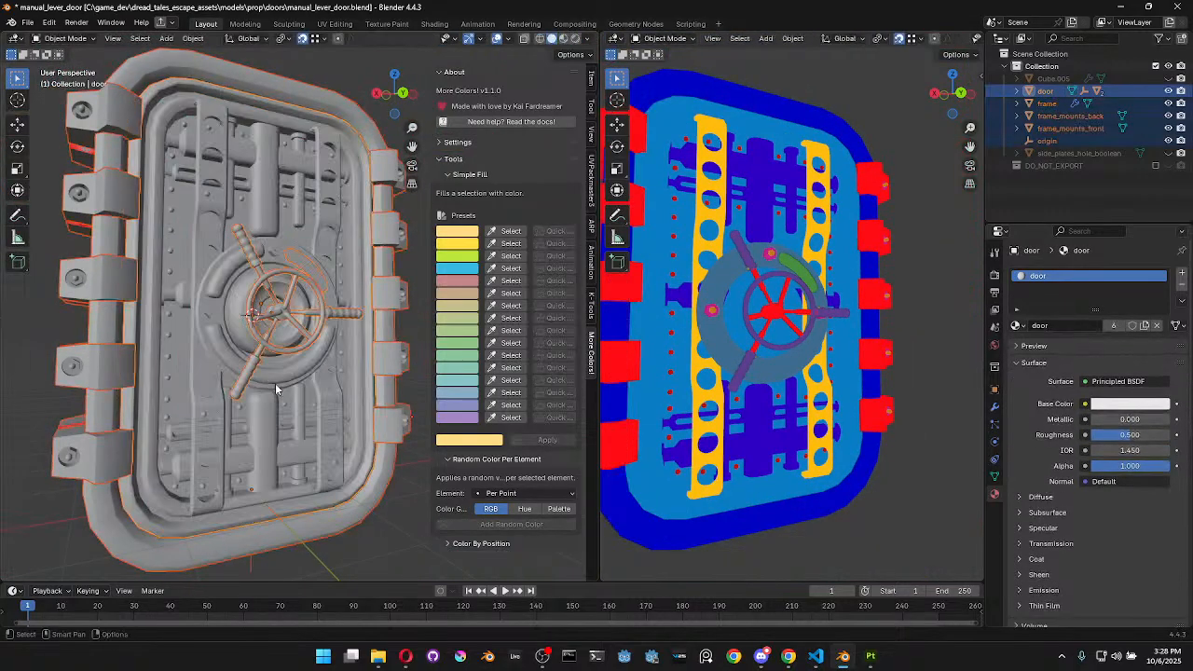
key("Tab")
left_click(296, 374)
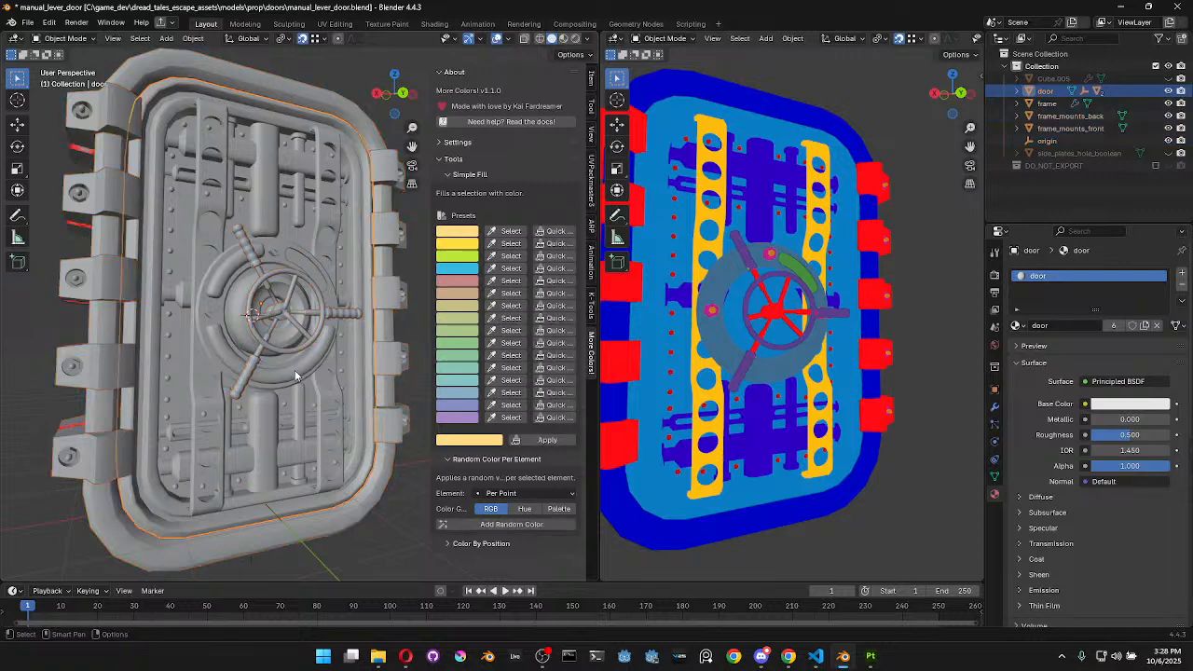
key("Tab")
scroll(299, 373, "up", 3)
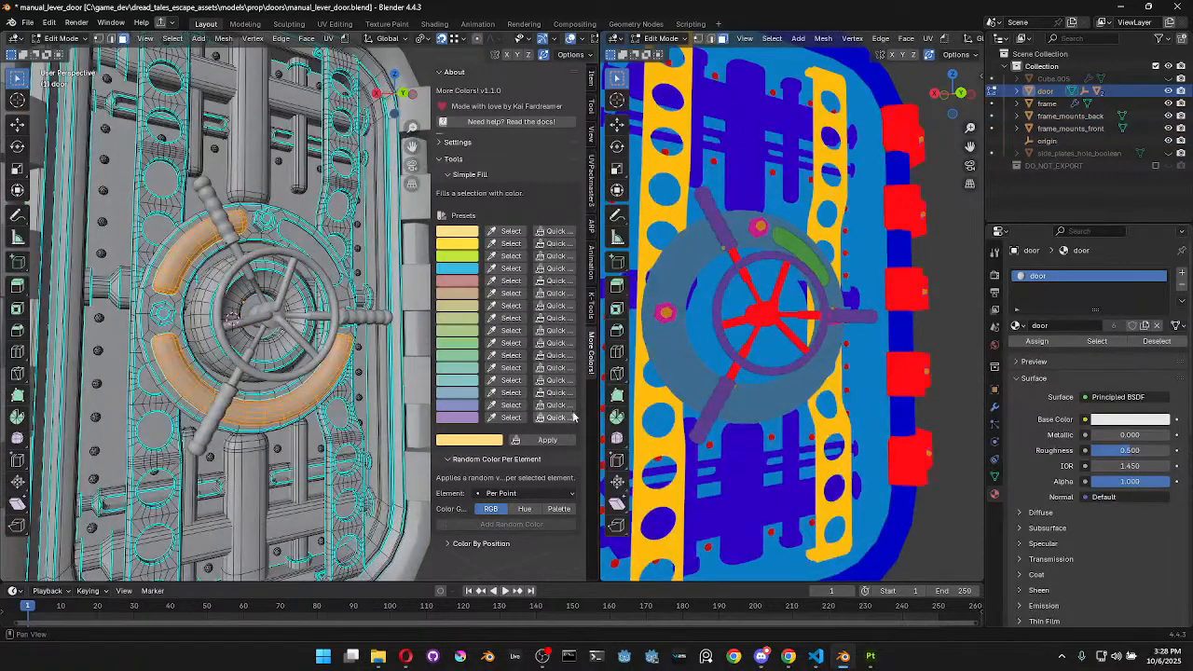
Fill the selected ring segments with a bright green vertex color and return to Object Mode
left_click(479, 442)
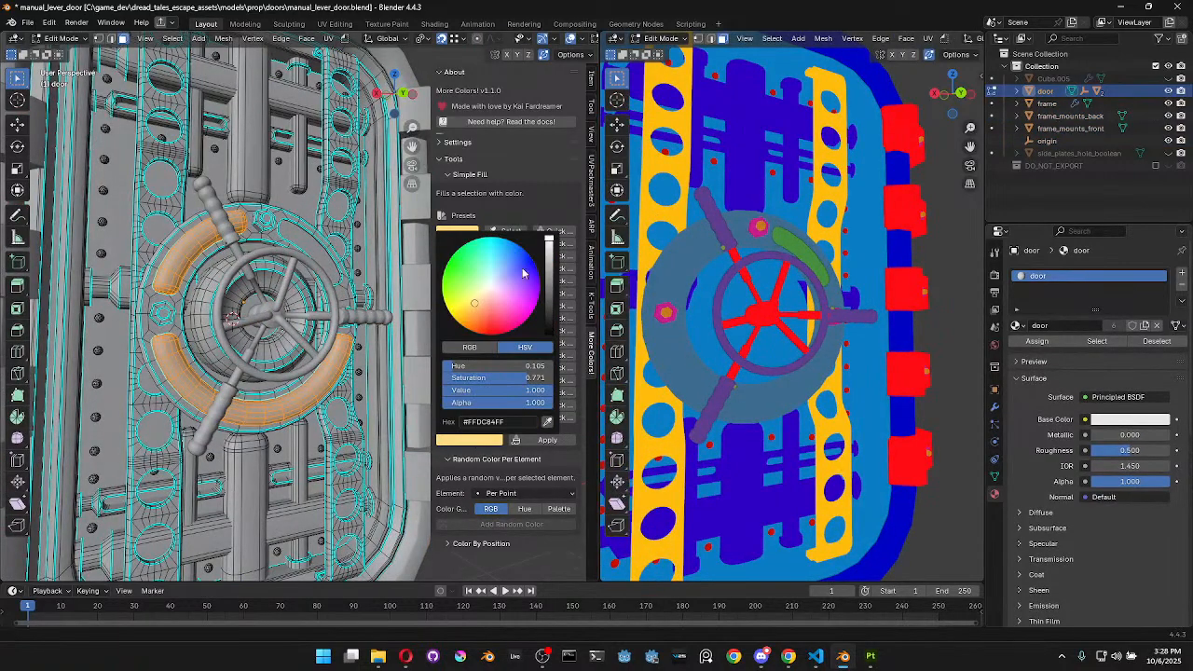
left_click(464, 270)
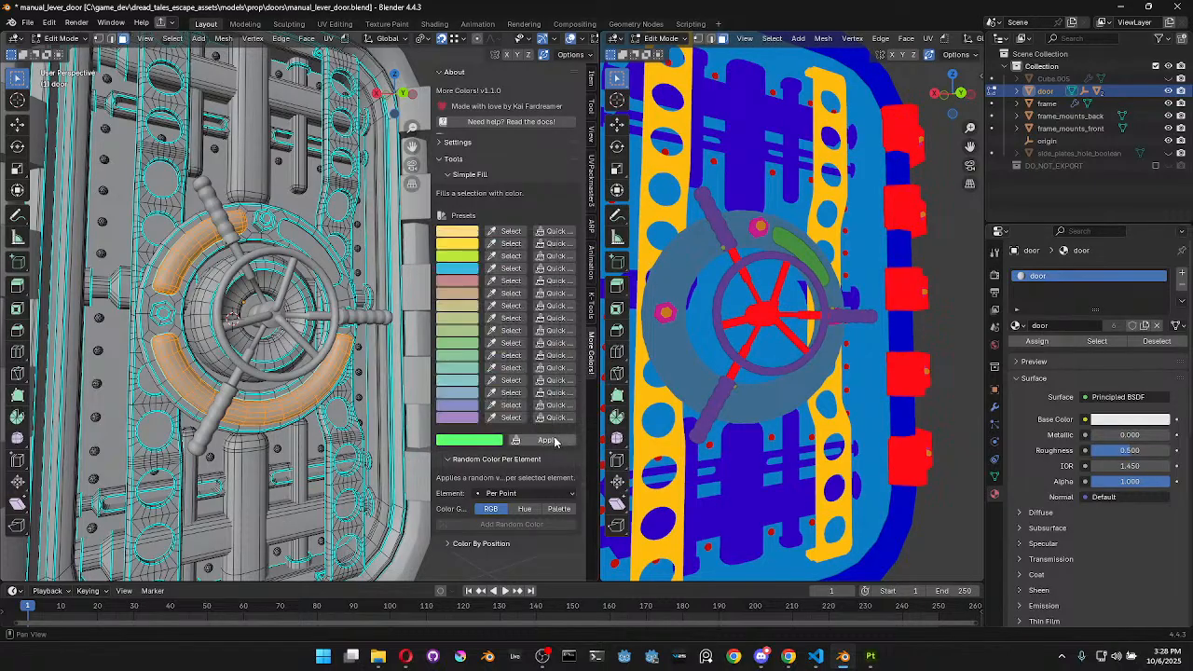
left_click(549, 440)
key("Tab")
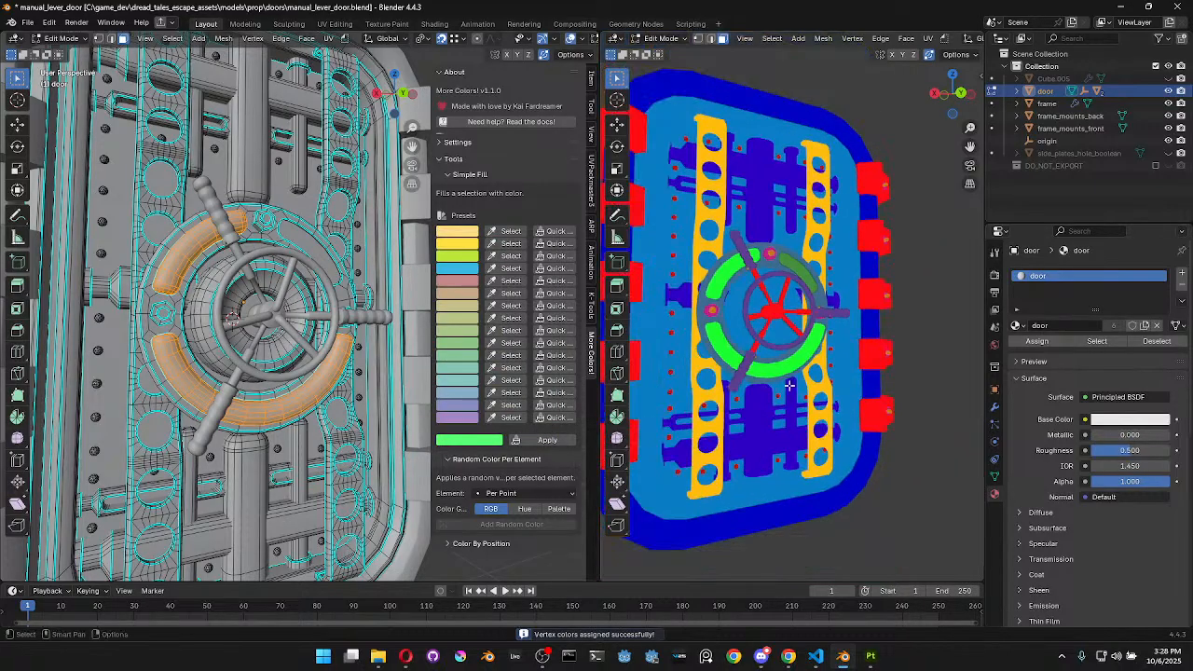
Select all objects and export them as glTF Binary, overwriting manual_lever_door.glb
key("a")
key("ctrl+shift+e")
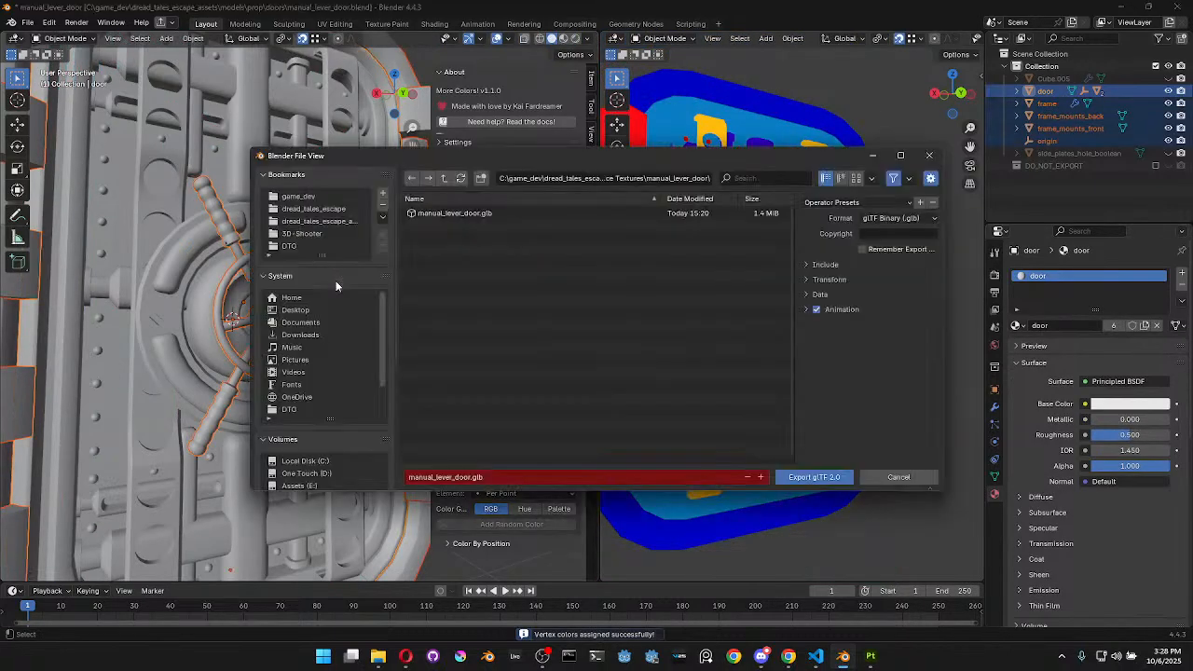
double_click(431, 213)
Switch to Substance 3D Painter and reimport the door mesh
left_click(871, 656)
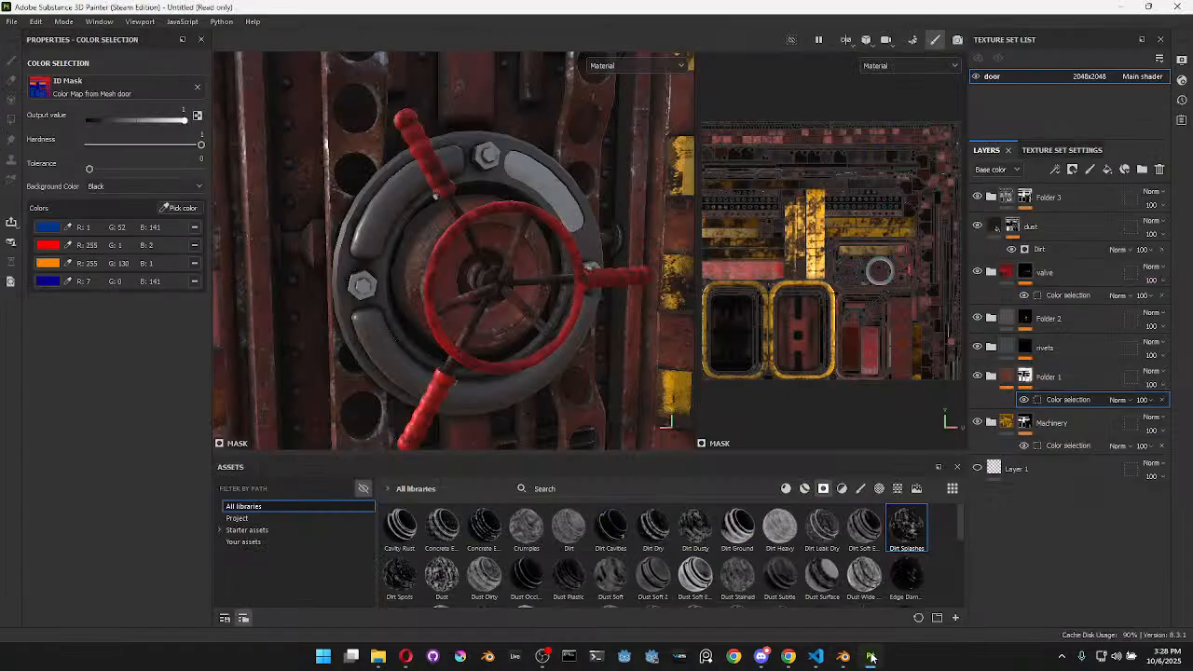
left_click(36, 20)
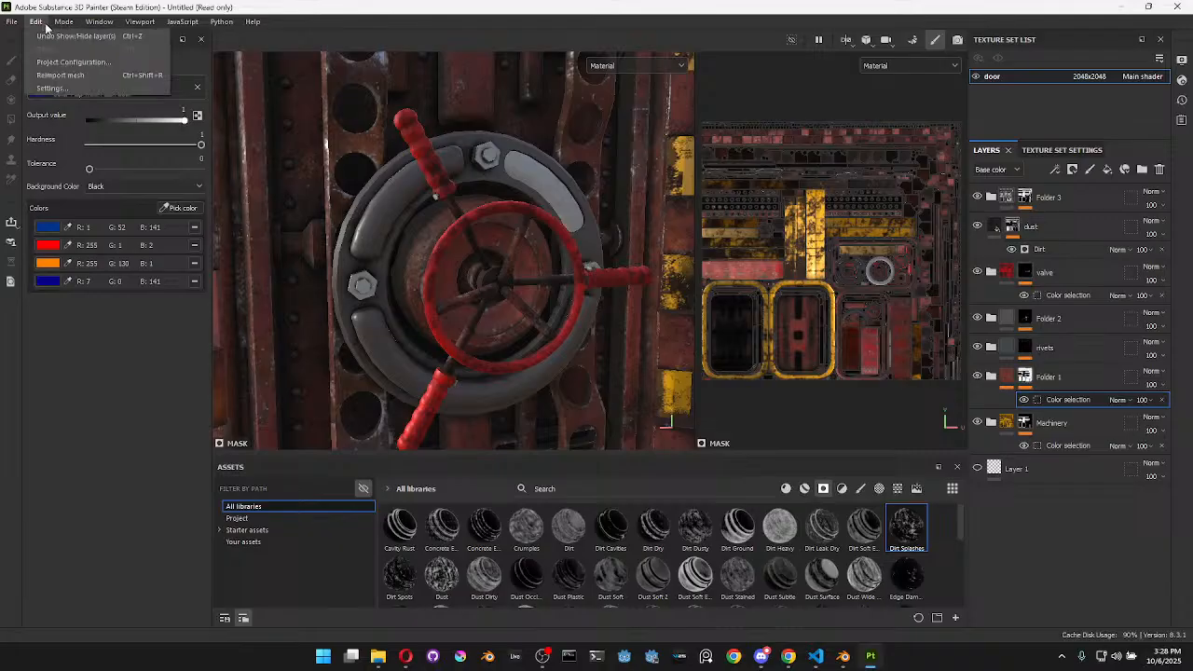
left_click(49, 80)
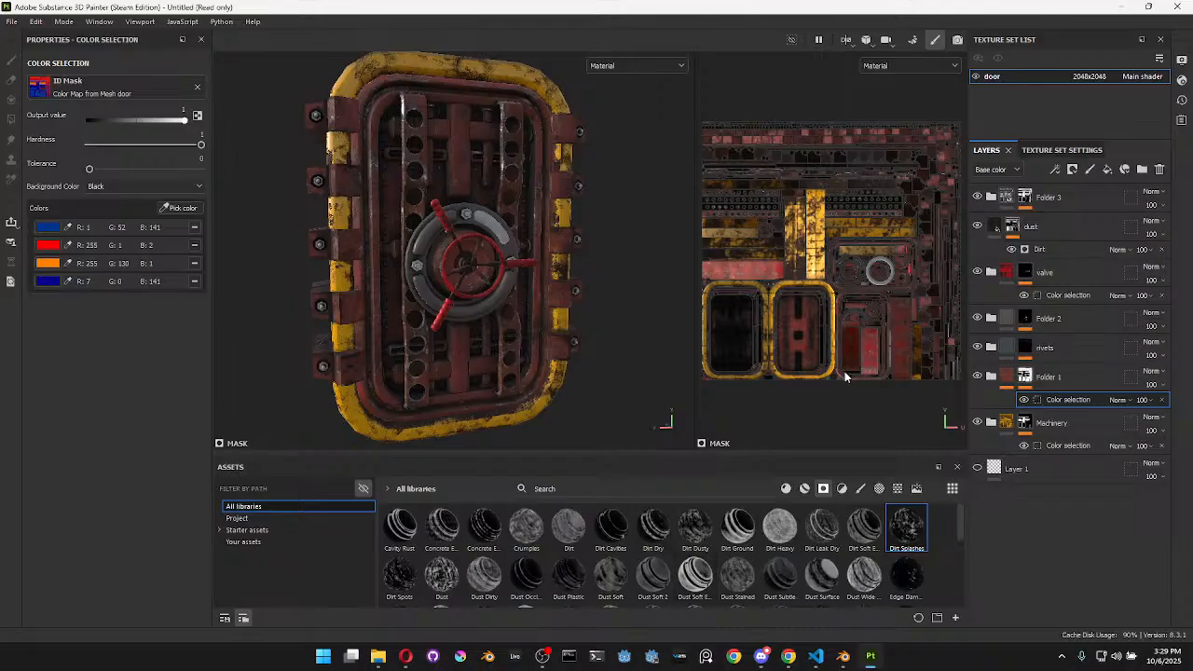
Rebake the door's selected mesh maps at 2048 output size, and return to the layer stack with the valve ring in close view
left_click(1060, 151)
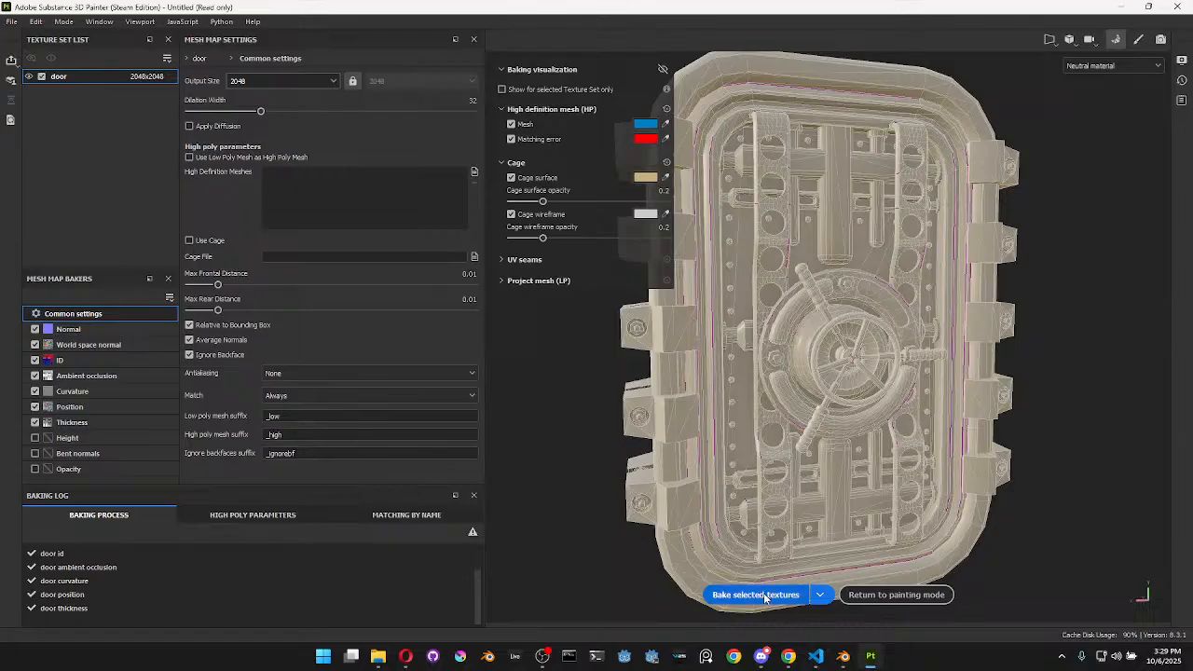
left_click(760, 595)
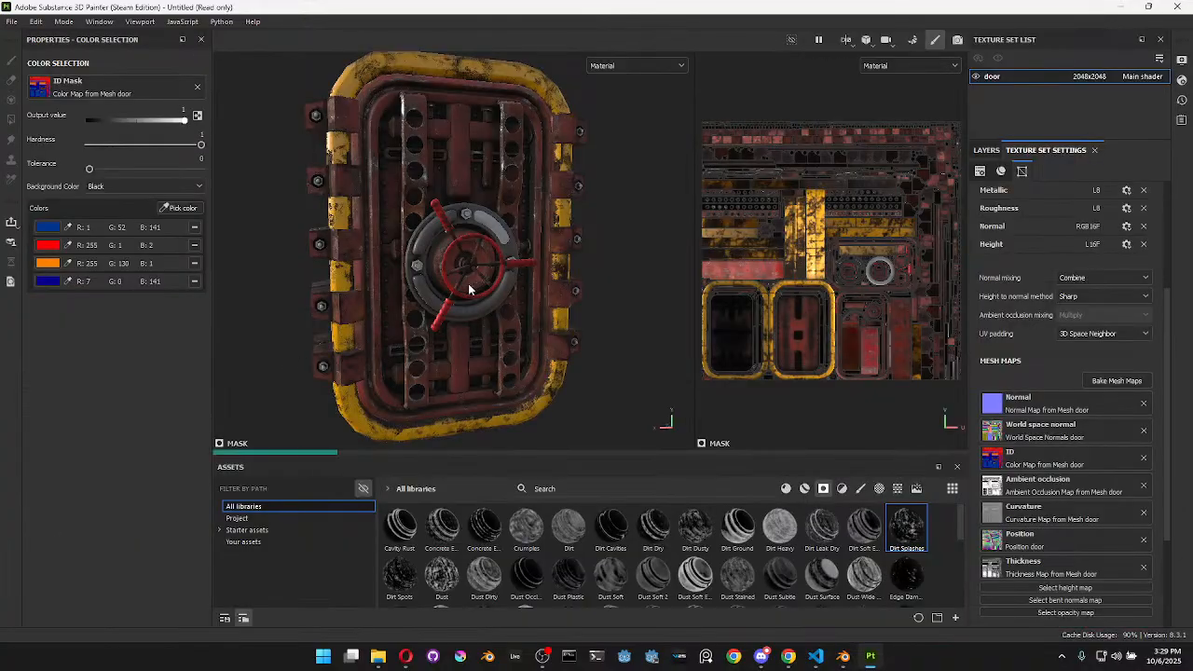
scroll(464, 284, "up", 5)
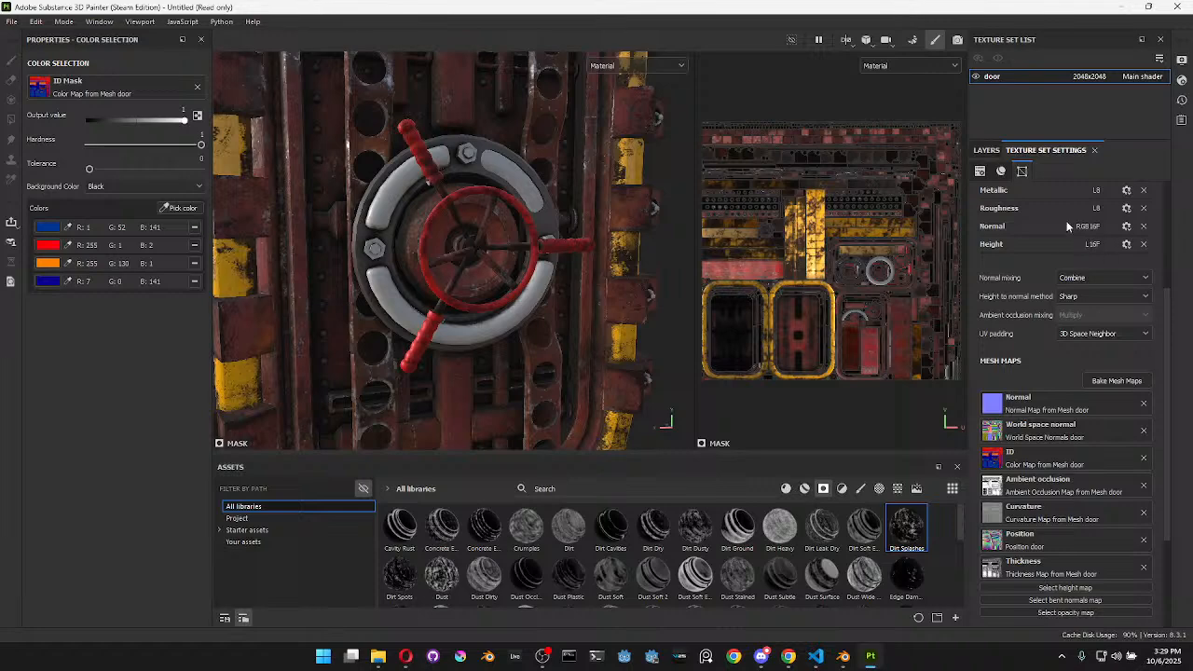
left_click(988, 151)
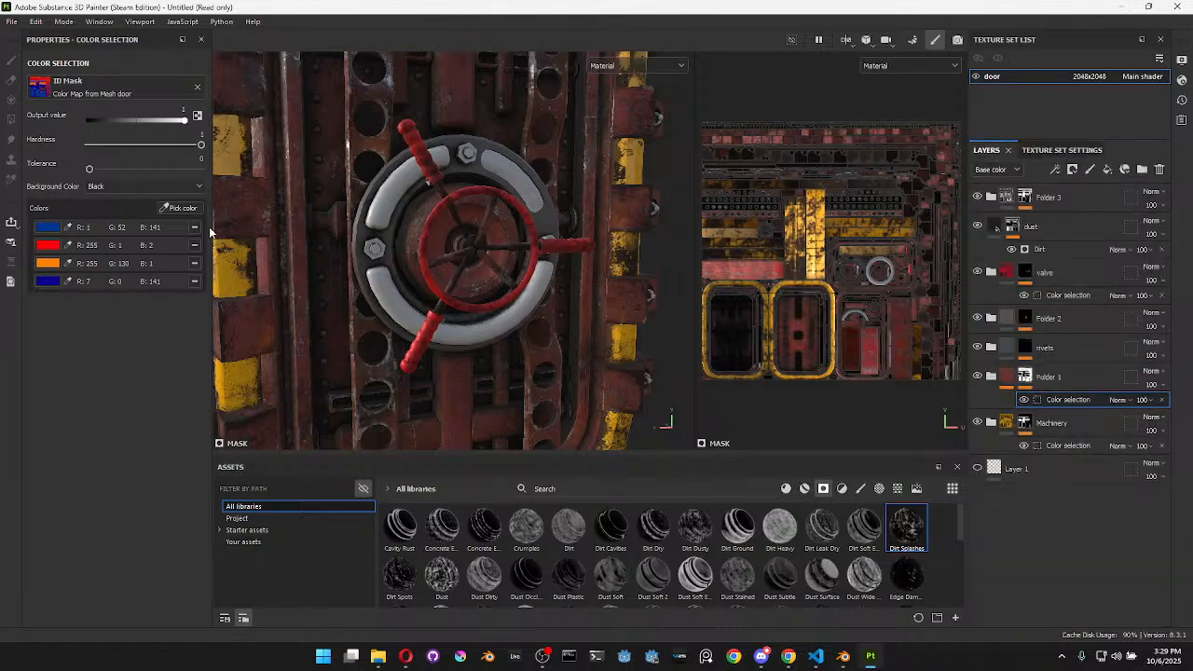
Try adding the ring segments' green ID color to Folder 1's Color selection, and undo the pick
left_click(177, 207)
left_click(407, 185)
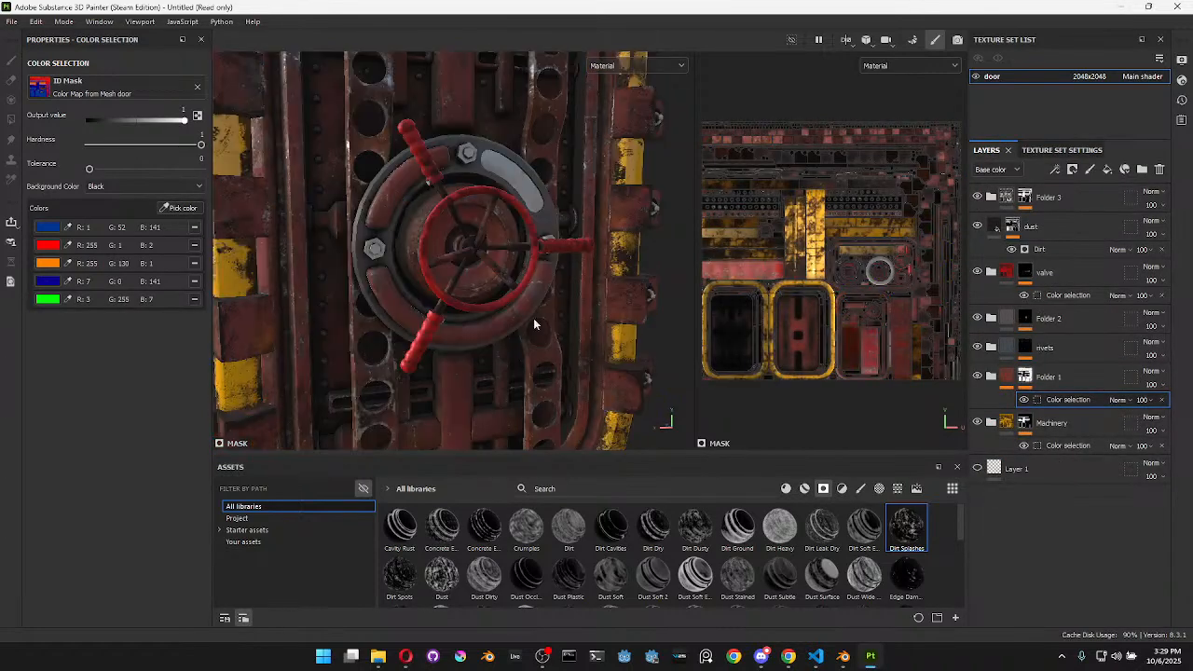
mouse_move(600, 324)
left_mouse_down("alt")
mouse_move(559, 326)
mouse_move(604, 333)
left_mouse_up("alt")
key("ctrl+z")
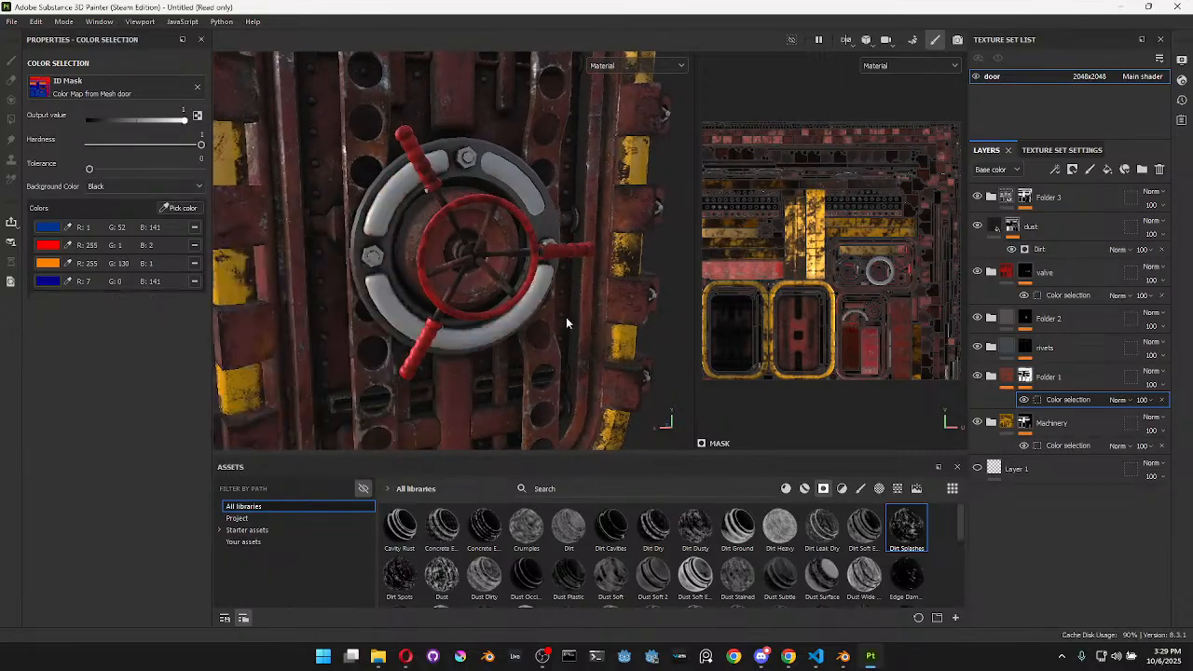
Add the ring segments' green ID color (R 3, G 255, B 7) to the Machinery folder's Color selection and inspect the valve up close
left_click(1063, 445)
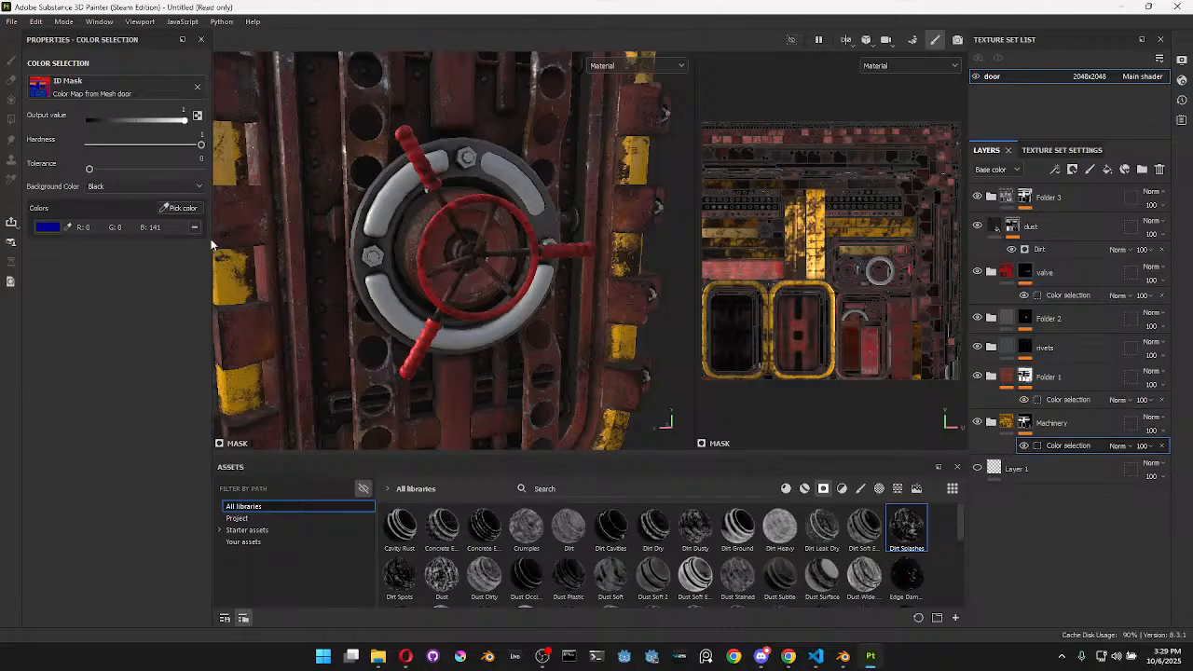
left_click(179, 208)
left_click(360, 227)
left_click_drag(533, 396, 544, 268, "alt")
scroll(537, 337, "up", 3)
scroll(505, 329, "up", 2)
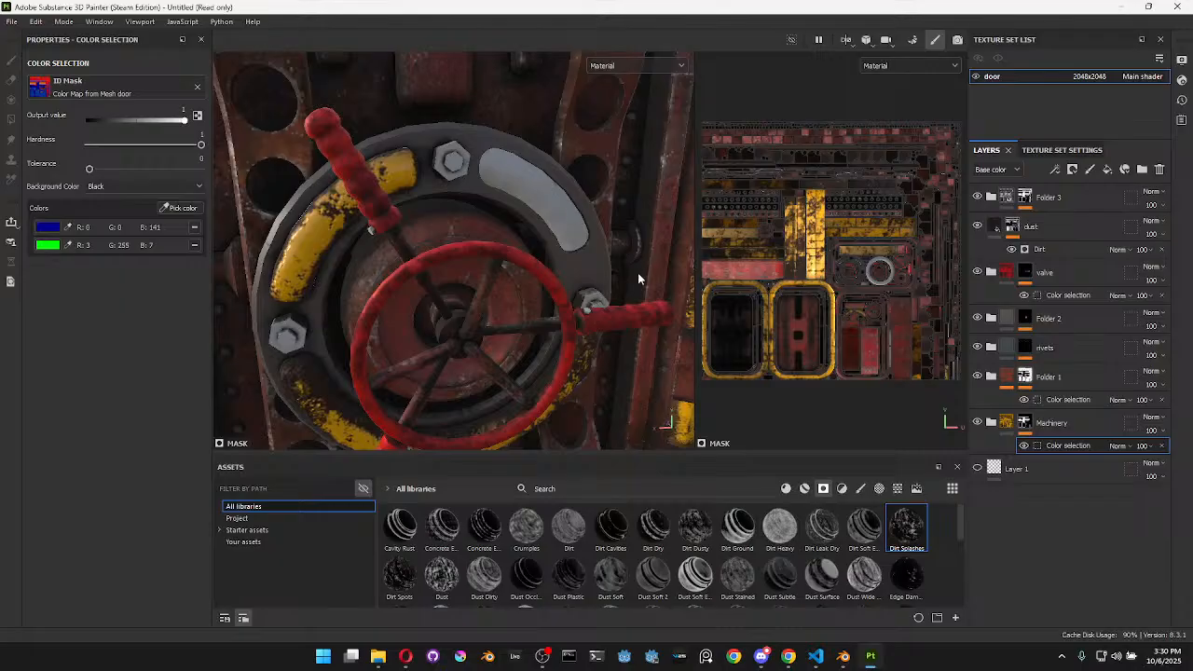
Launch Inkscape and create a new blank document
key("super")
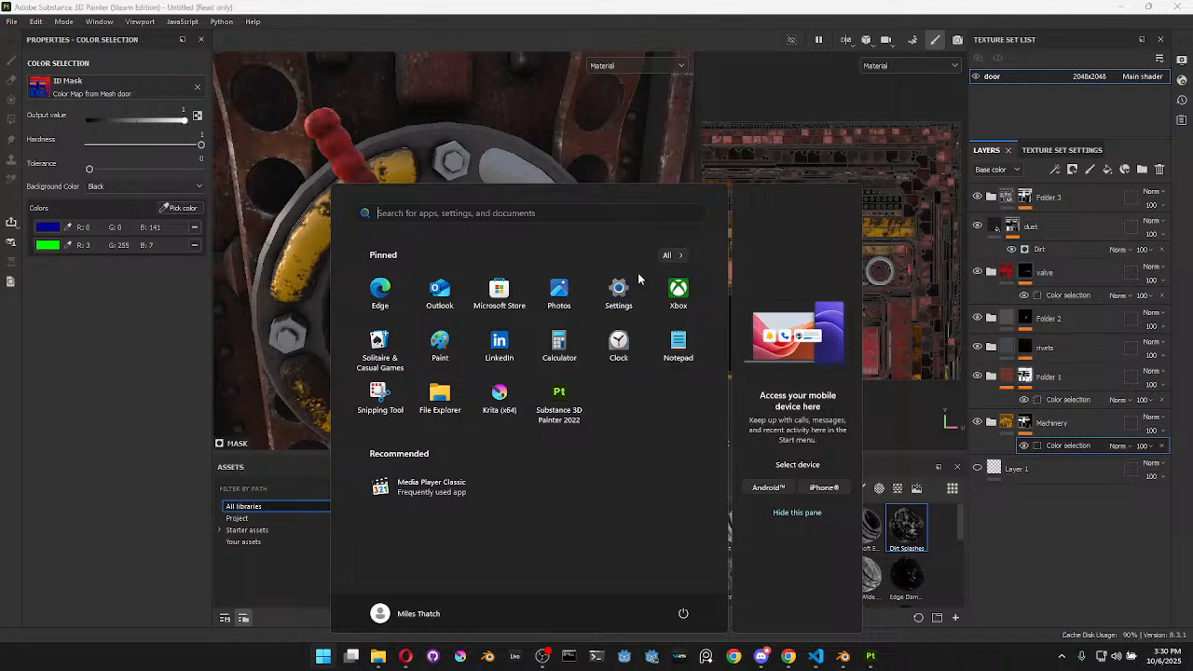
type("inkscape")
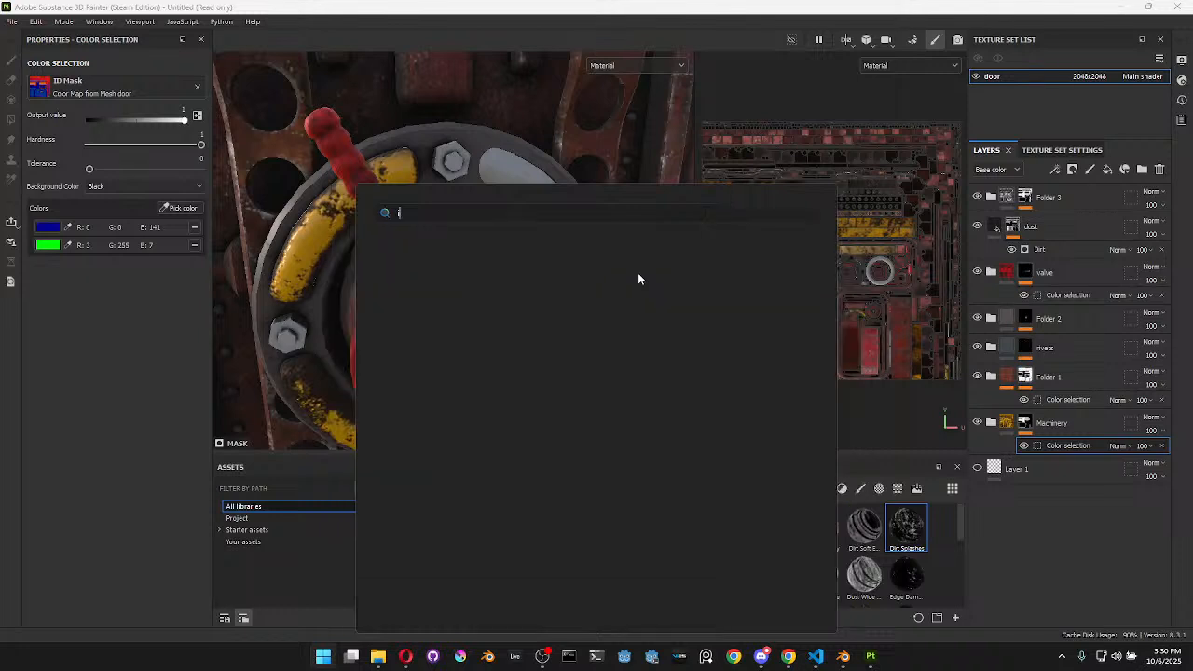
key("Return")
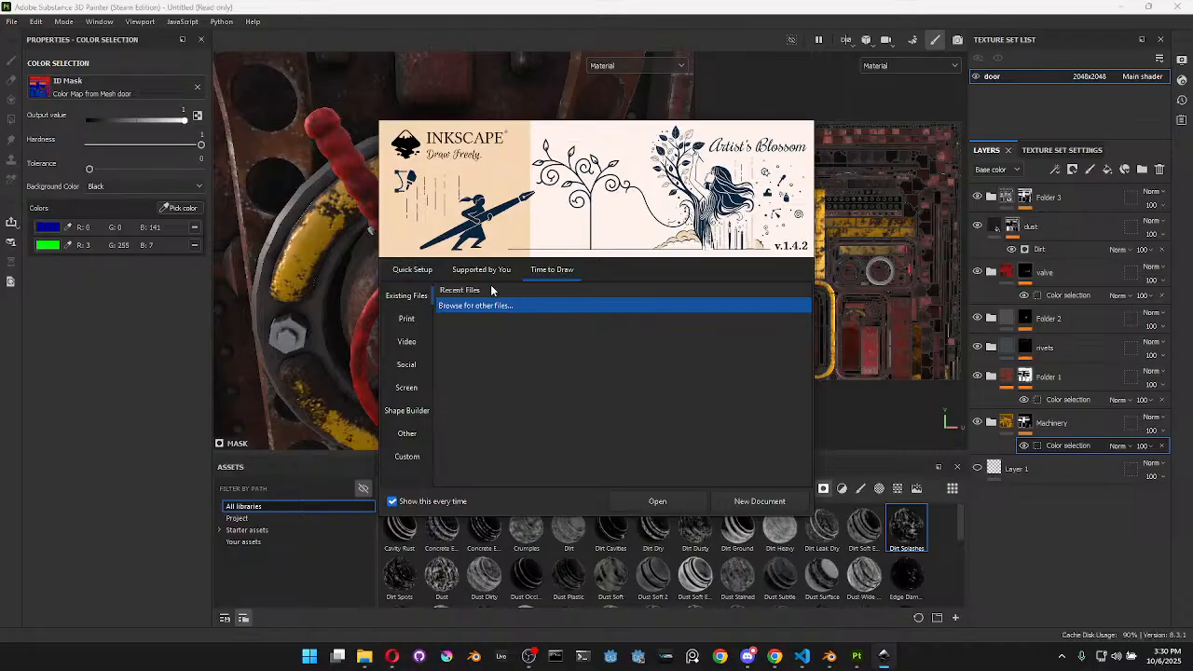
left_click(424, 271)
left_click(552, 269)
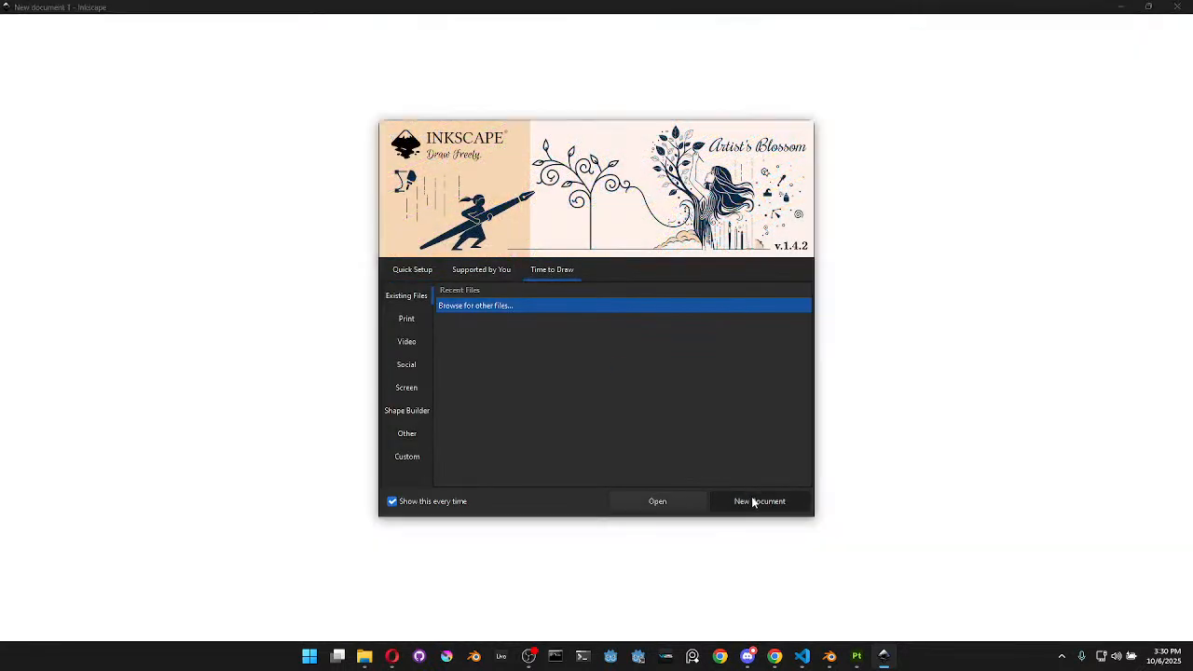
left_click(754, 501)
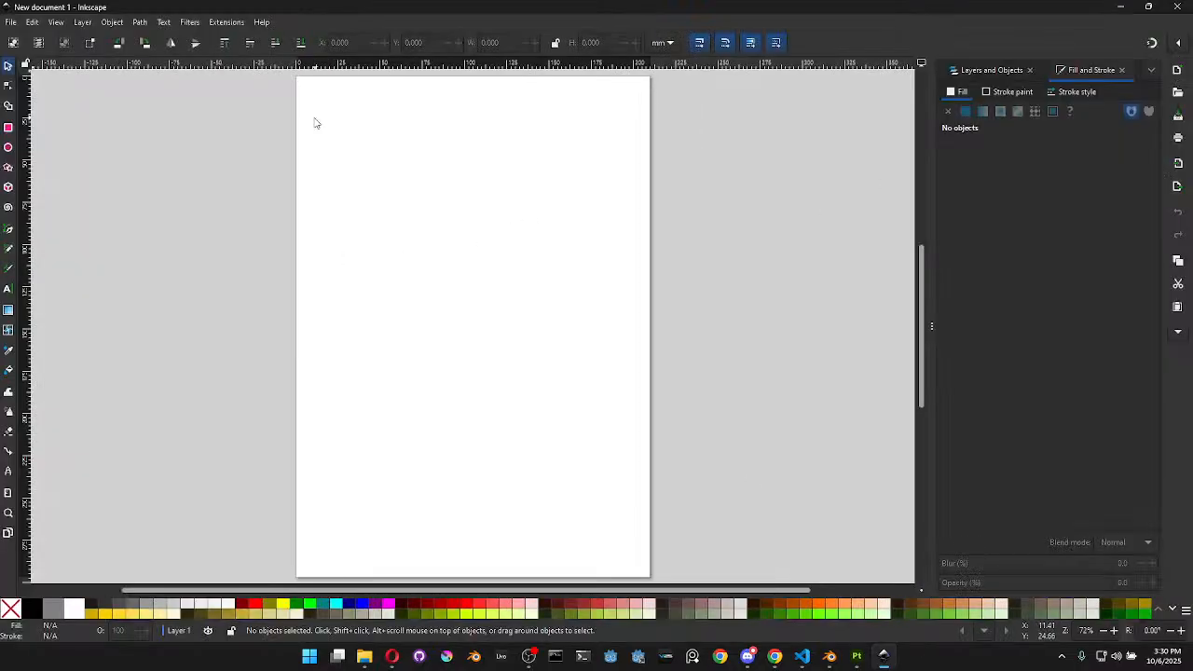
Set the page size to 512 × 512 mm and frame the square page in the view
left_click(11, 22)
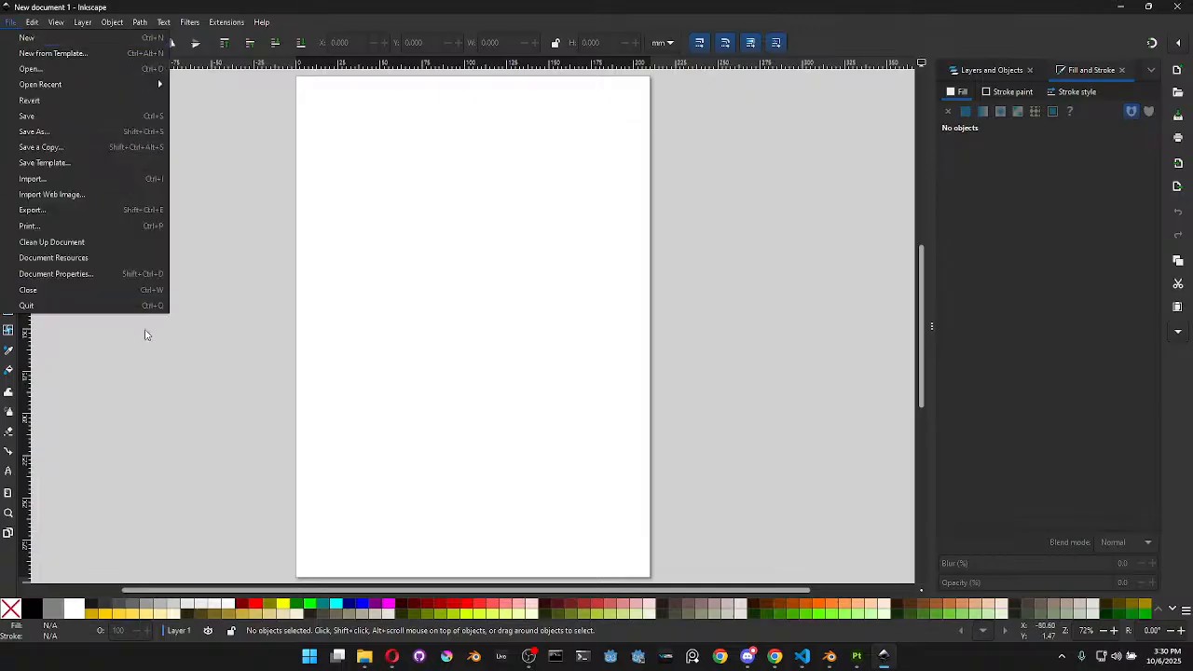
left_click(90, 274)
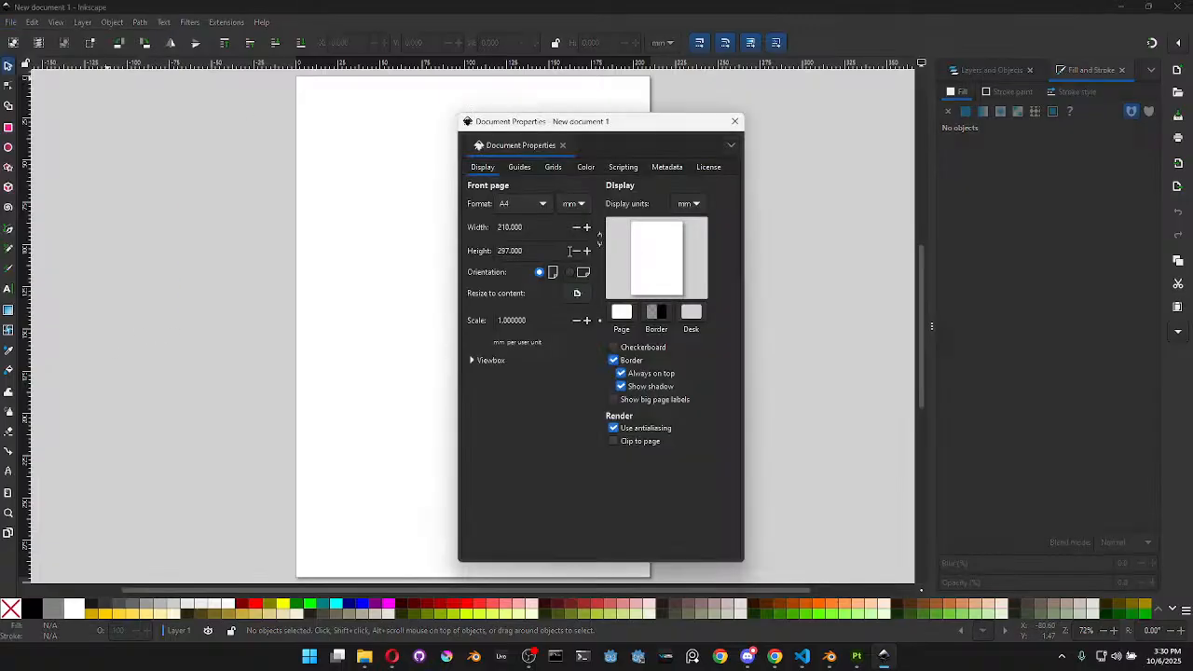
triple_click(538, 233)
type("512")
key("Tab")
type("512")
key("Tab")
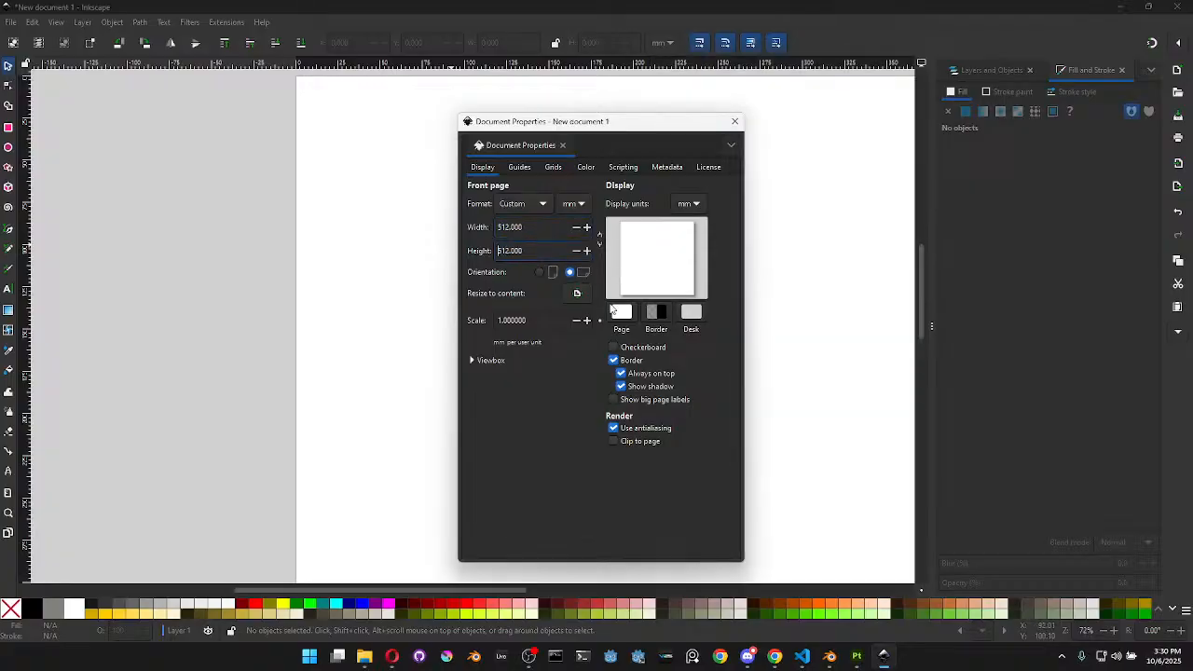
left_click(735, 121)
scroll(732, 331, "down", 3)
scroll(727, 329, "up", 3)
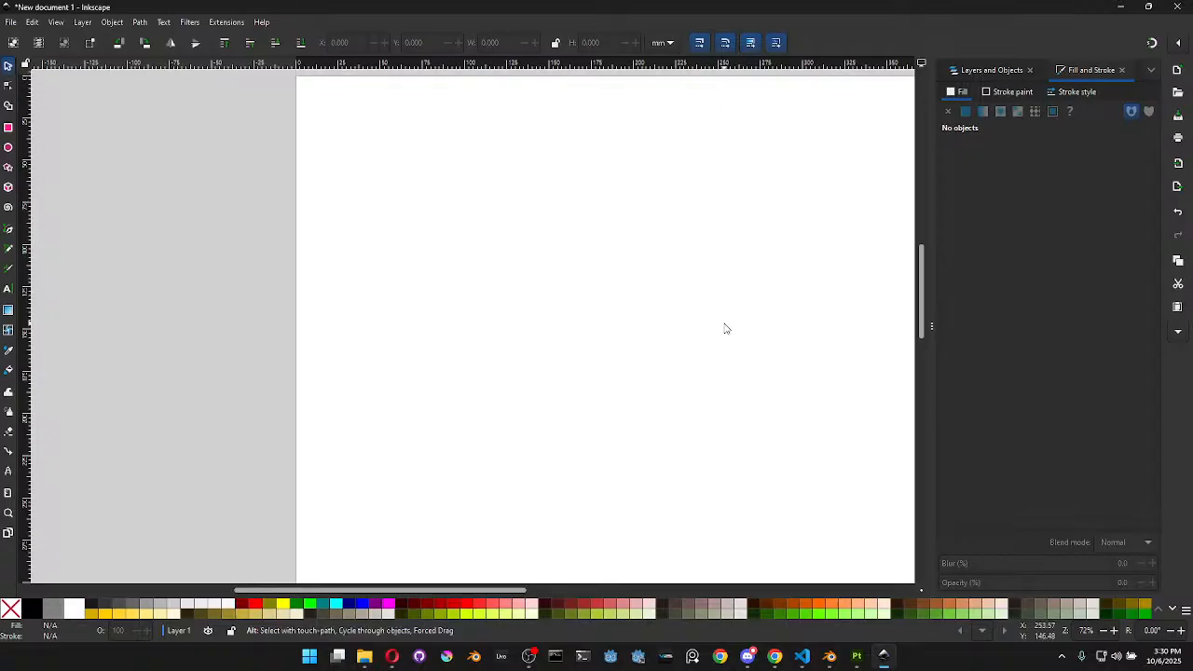
scroll(726, 328, "down", 3)
scroll(725, 327, "down", 3, "ctrl")
scroll(740, 333, "up", 1, "ctrl")
middle_click_drag(740, 333, 536, 333)
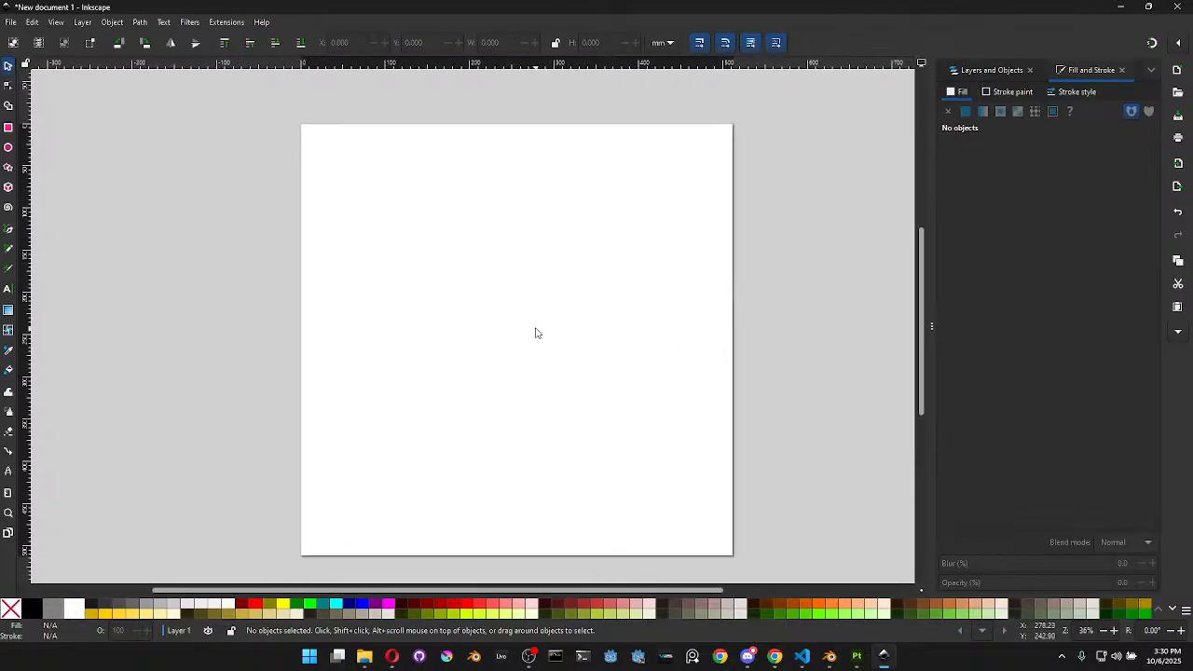
Draw a circle about 333 mm in diameter and position it near the middle of the page
left_click(8, 148)
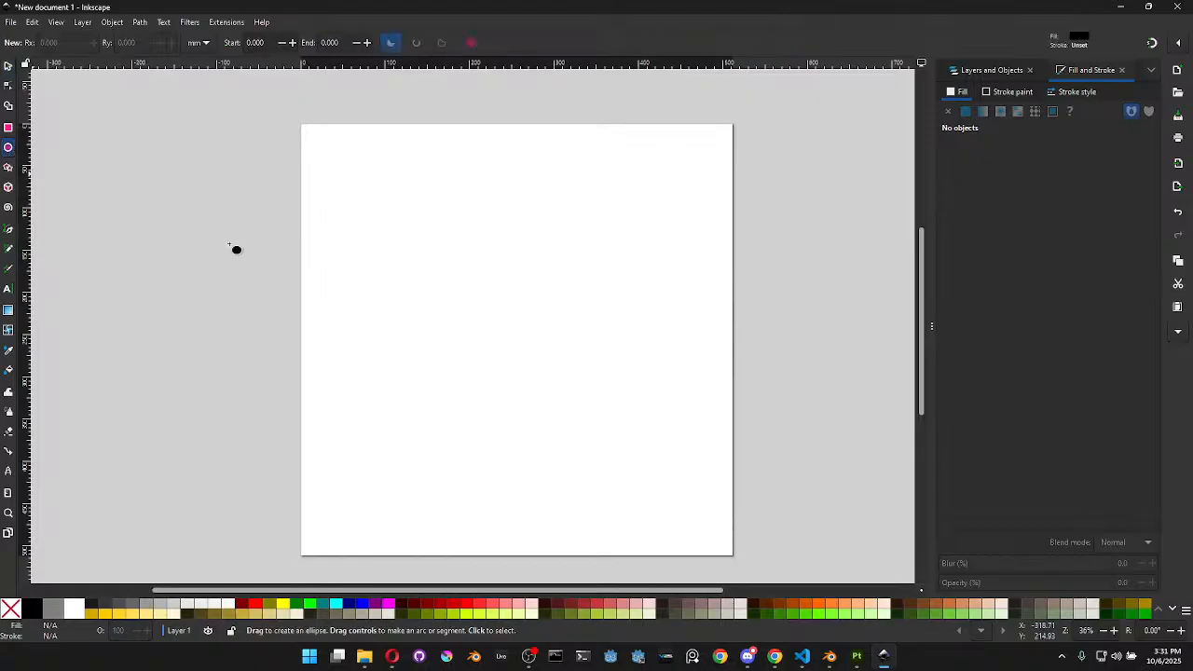
left_click_drag(491, 281, 666, 464)
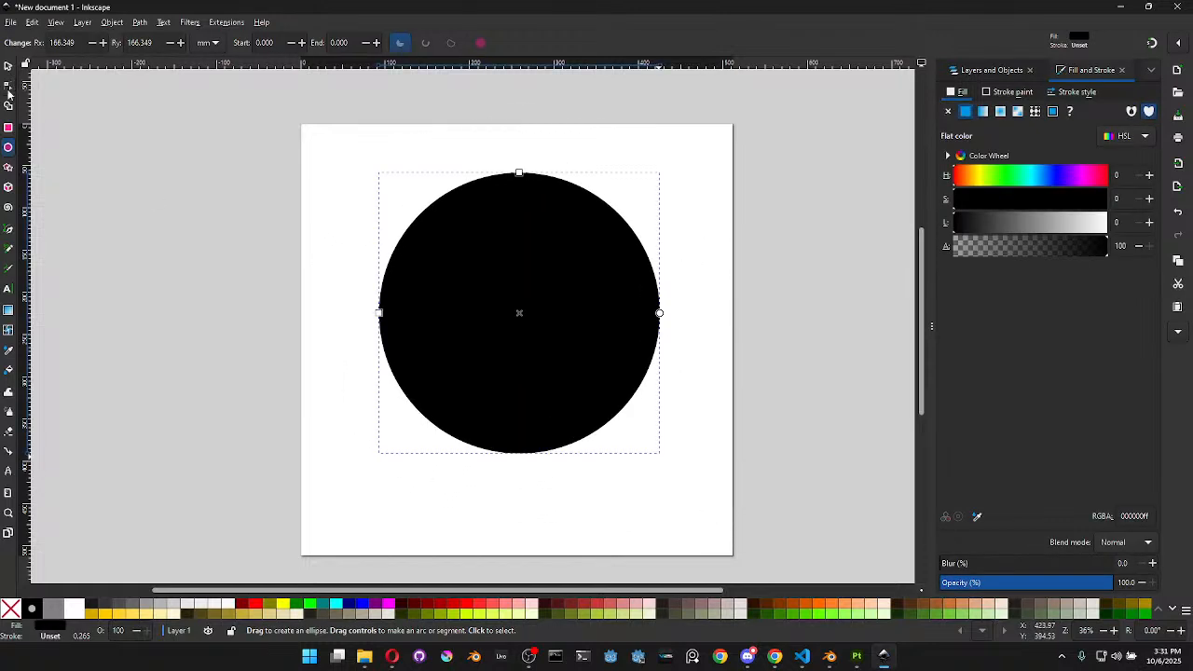
left_click(7, 66)
left_click_drag(541, 314, 548, 341)
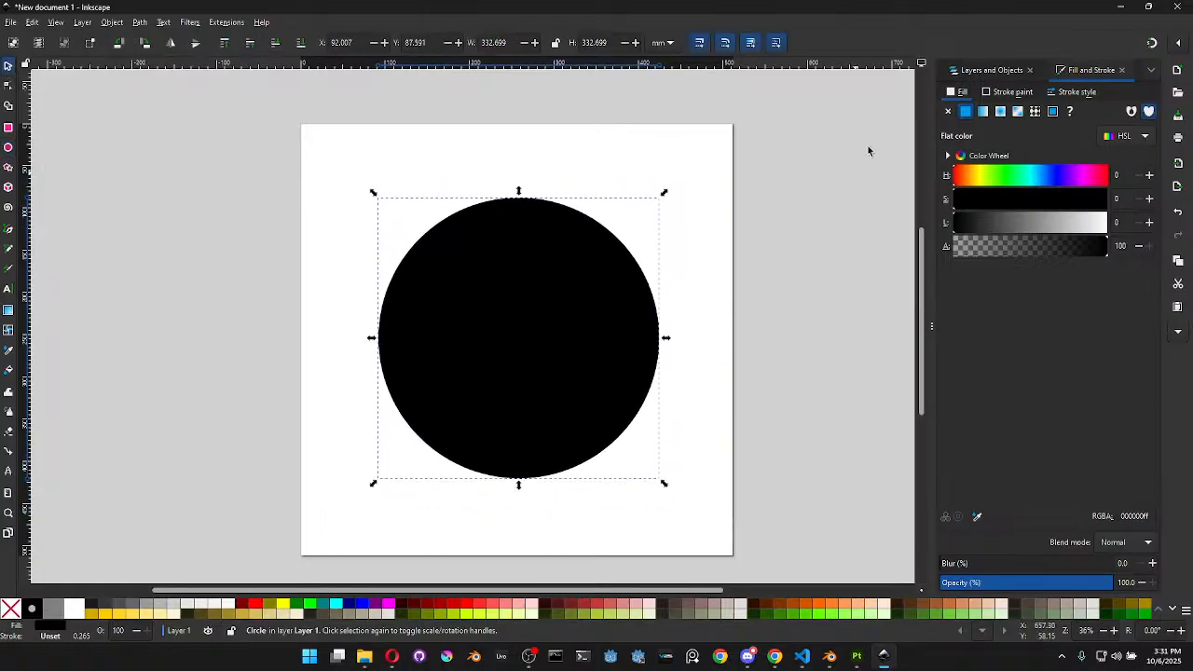
Give the circle a flat black stroke, remove its fill, and nudge it slightly on the page
left_click(1012, 92)
left_click(964, 112)
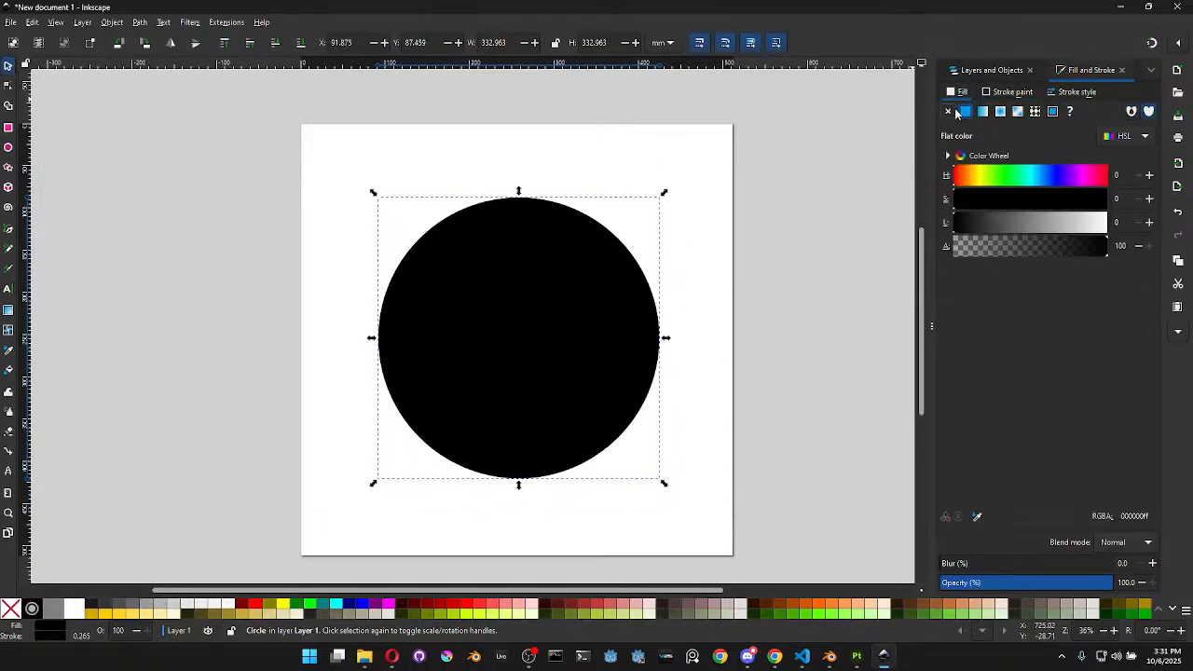
left_click(949, 112)
left_click_drag(640, 270, 631, 271)
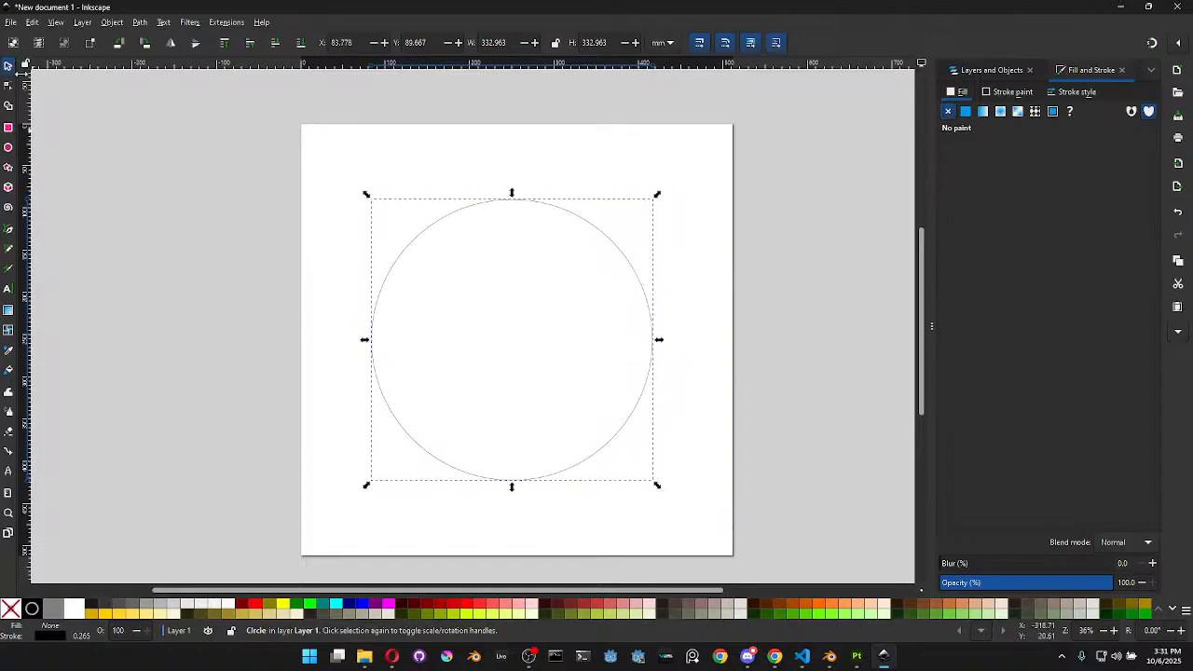
Add a text frame over the circle's upper edge reading SEALED at 72 pt
left_click(8, 289)
left_click_drag(388, 157, 648, 214)
type("Te")
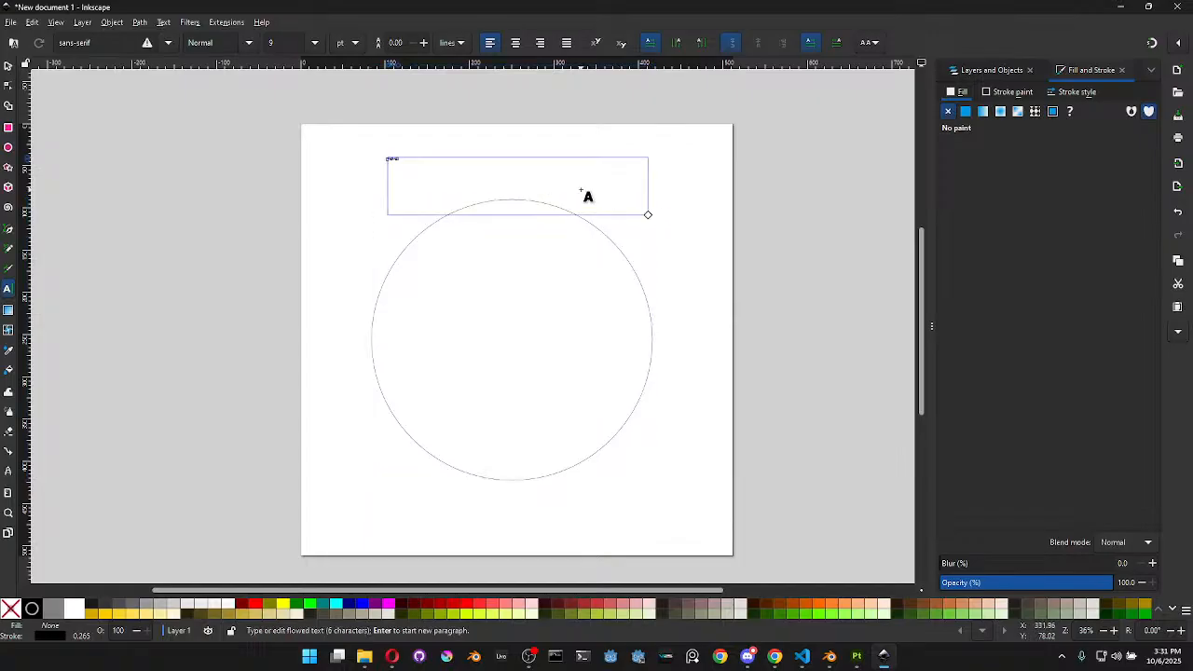
left_click(314, 42)
left_click(304, 422)
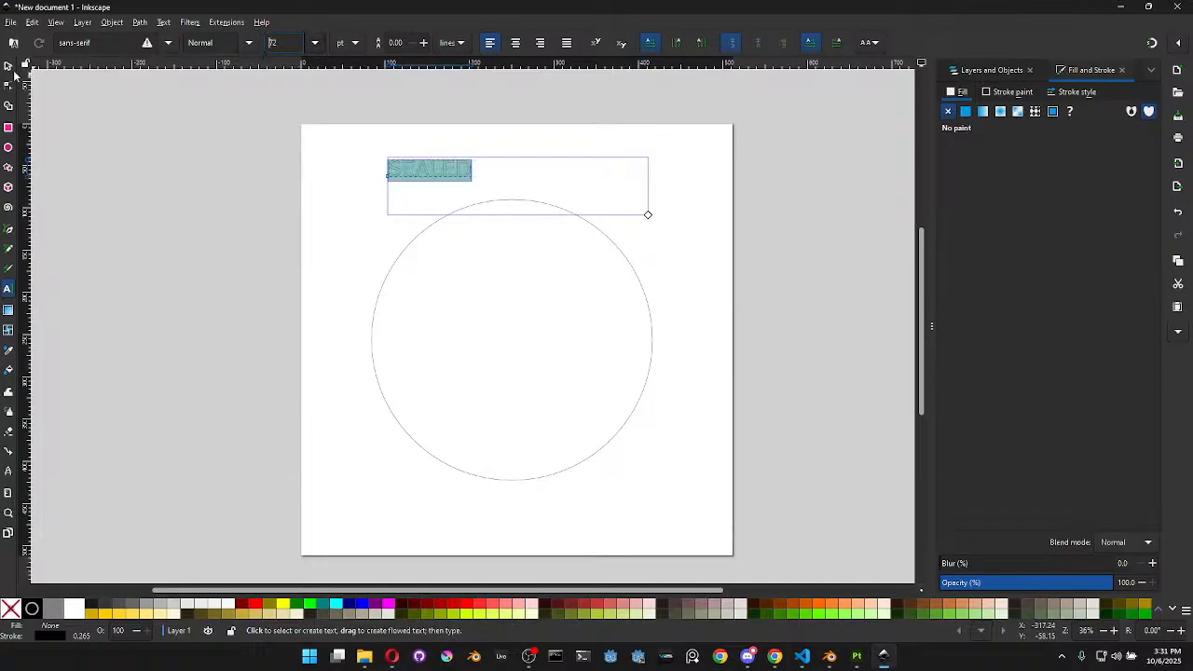
Fill the SEALED text with flat black and centre it just above the circle
left_click(9, 66)
left_click(966, 111)
left_click(1010, 92)
left_click_drag(441, 175, 526, 193)
Put the SEALED text on the circle as its path
left_click(165, 22)
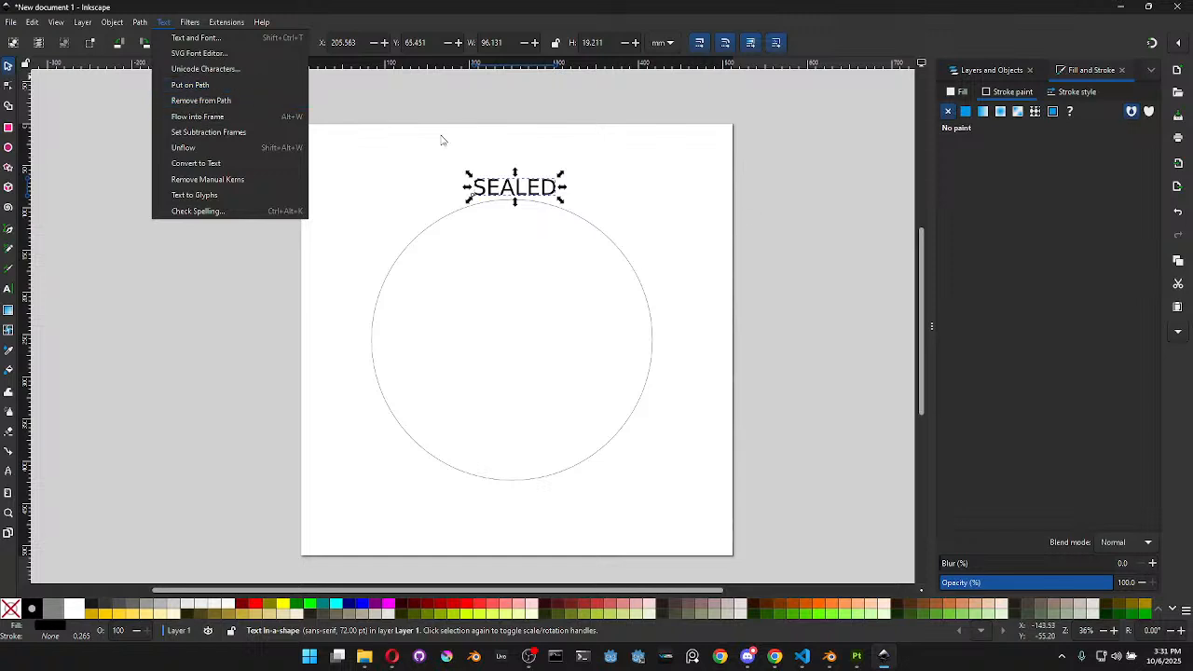
left_click(647, 216)
left_click(612, 247, "shift")
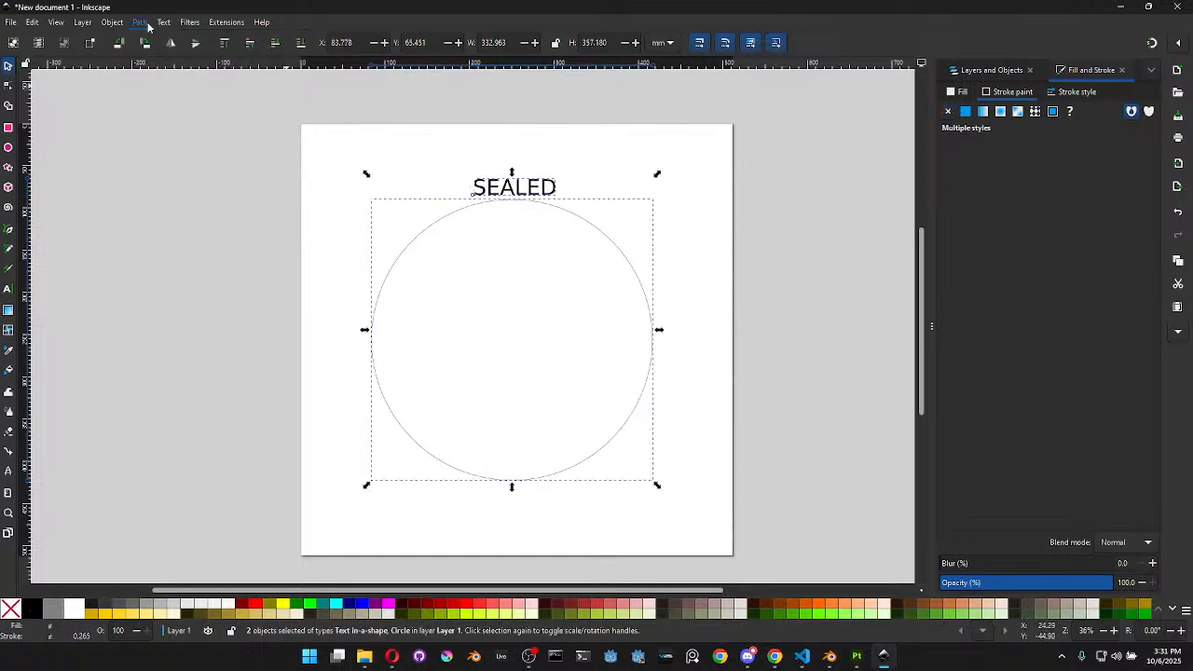
left_click(164, 22)
left_click(199, 88)
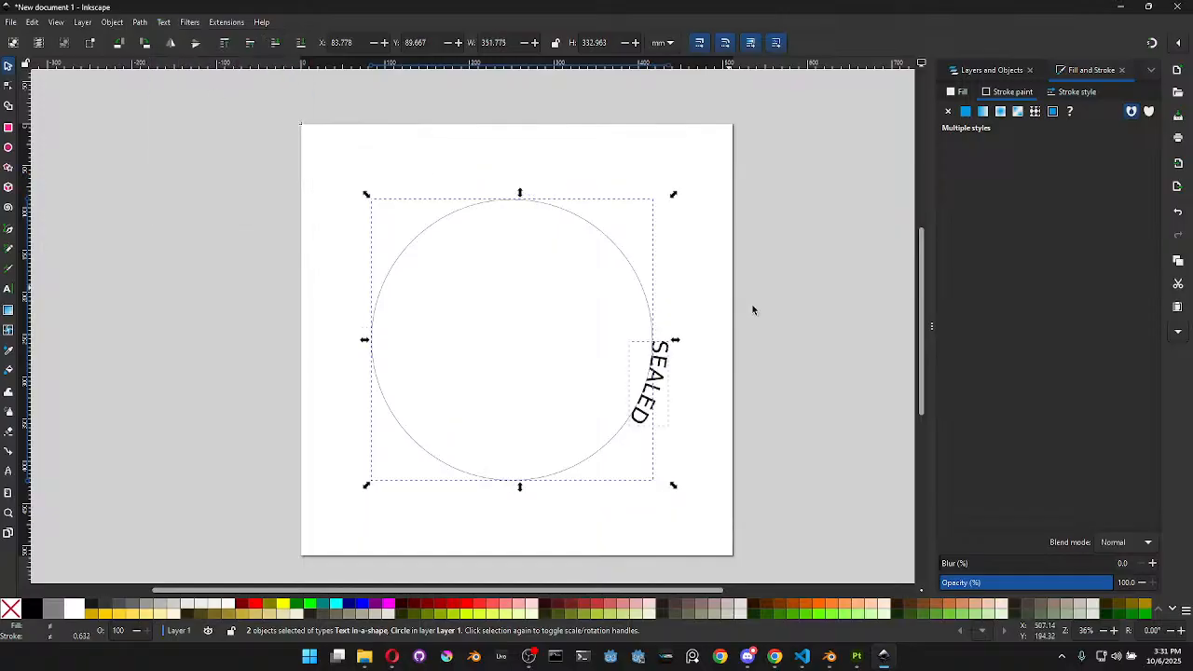
Try rotating the circle to carry the SEALED text to its top, then try moving the text by itself
left_click(822, 362)
left_click(665, 397)
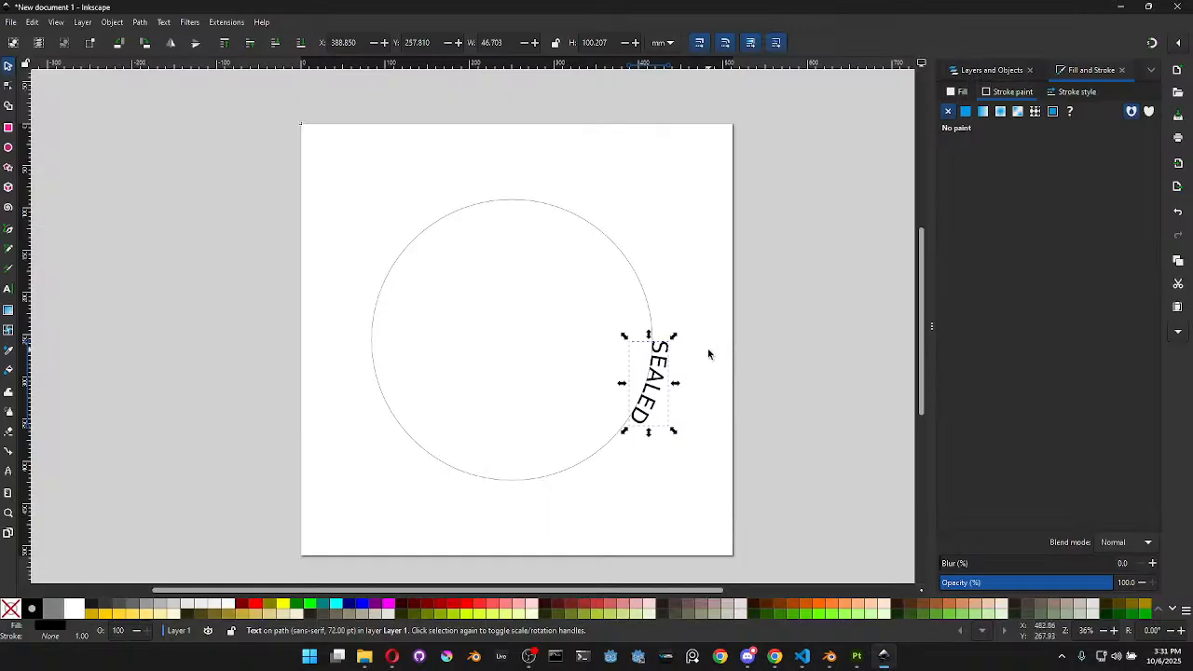
left_click(651, 314)
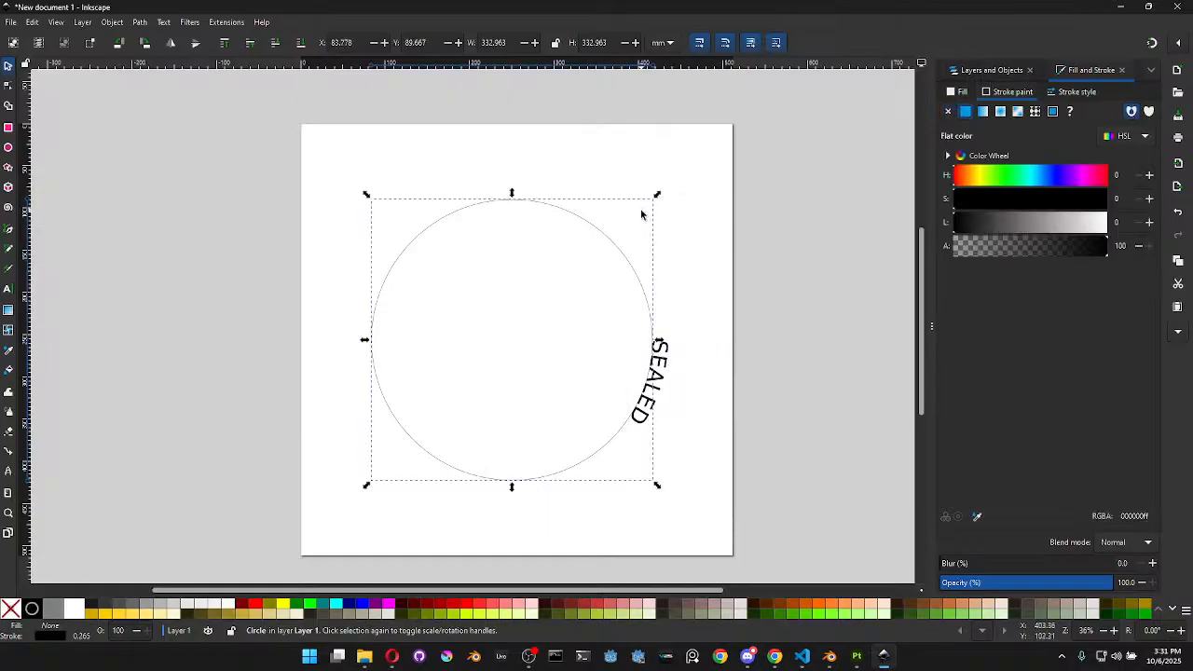
left_click(615, 254)
left_click_drag(657, 194, 276, 205)
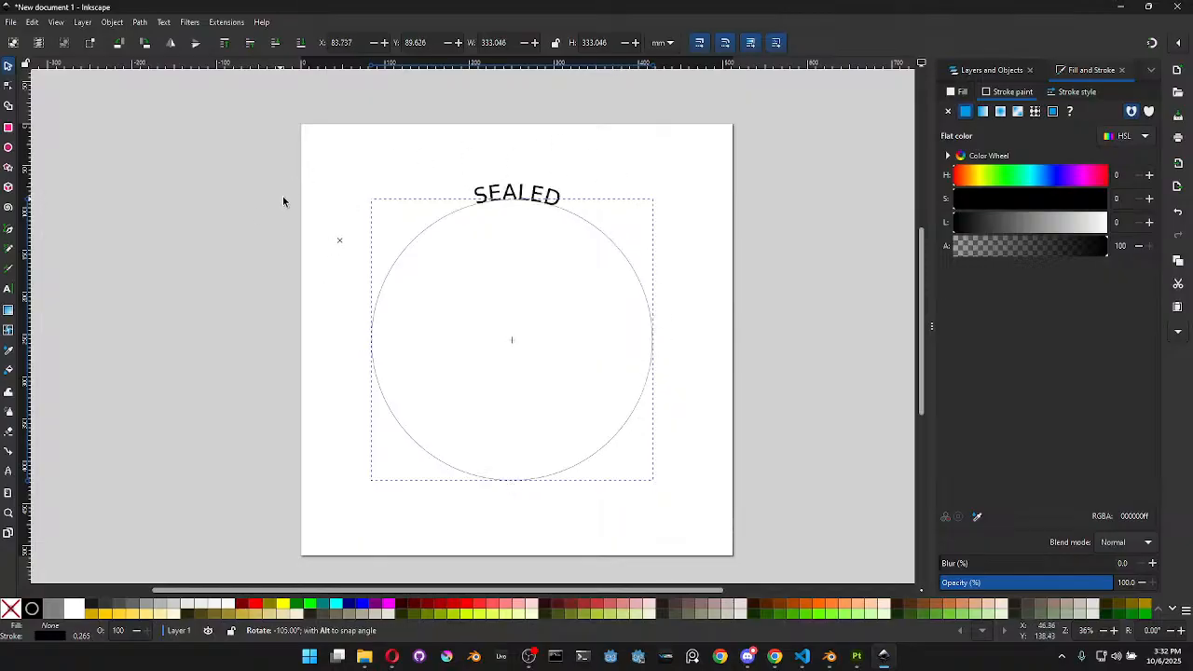
key("Escape")
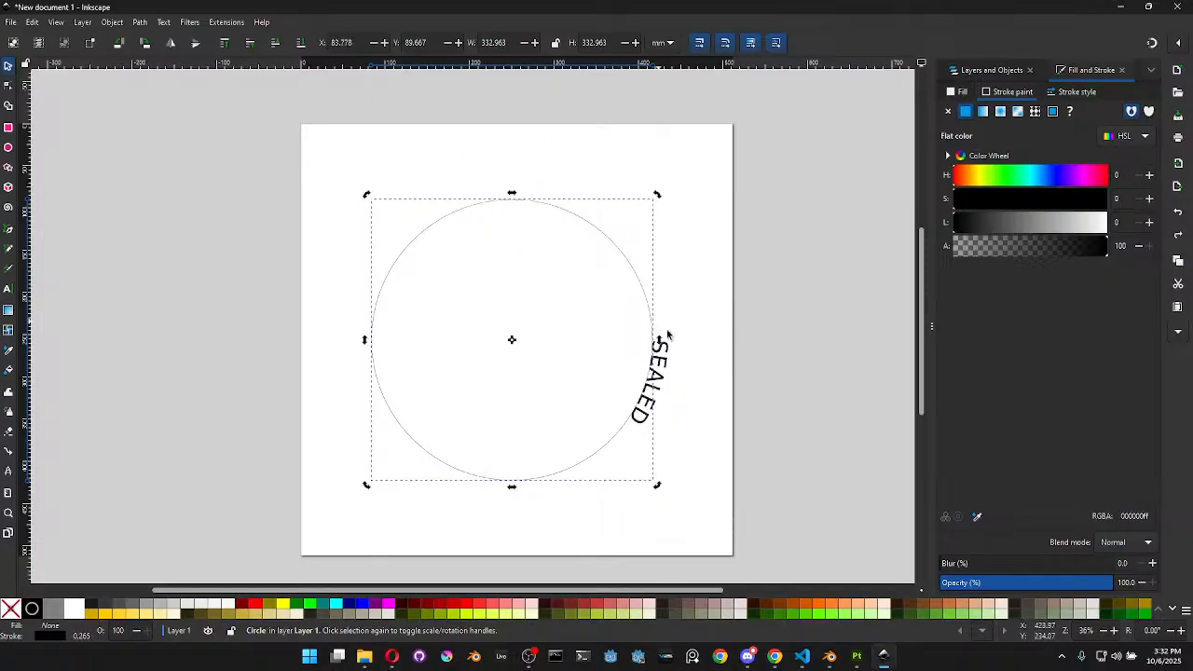
left_click(673, 390)
left_click_drag(673, 390, 518, 205)
key("ctrl+z")
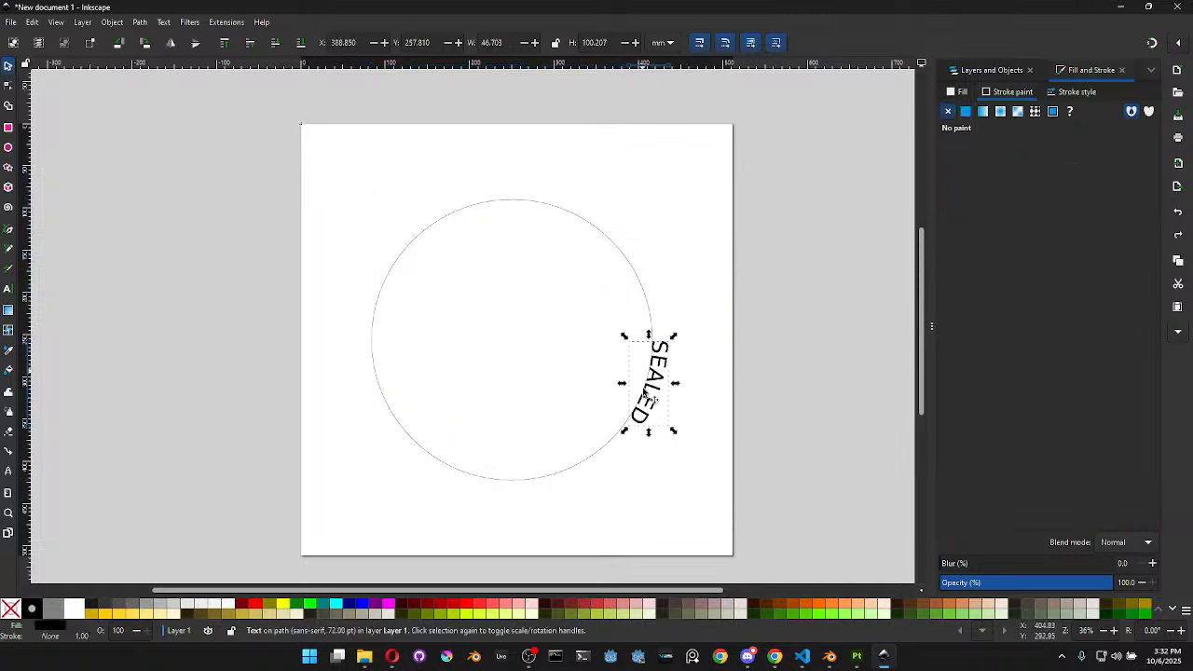
Rotate the circle about 105° counterclockwise so the SEALED text sits centred at its top, and select the text
left_click(646, 298)
left_click(618, 251)
left_click_drag(658, 194, 242, 207)
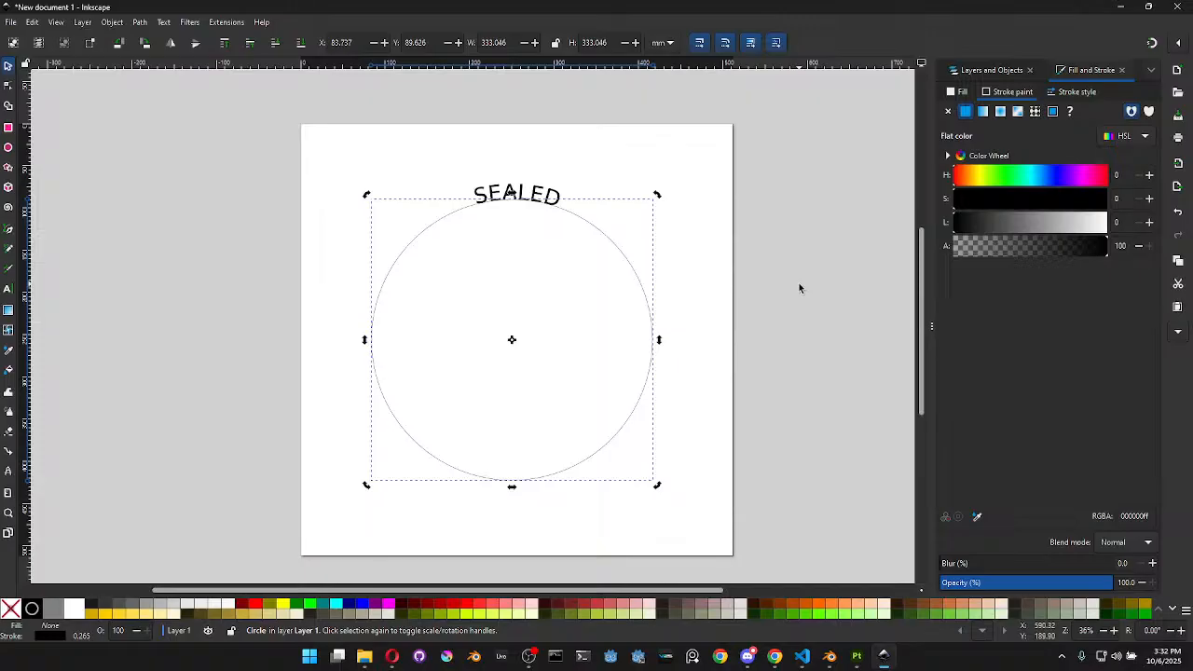
scroll(799, 289, "up", 1)
scroll(800, 291, "down", 1)
left_click(548, 194)
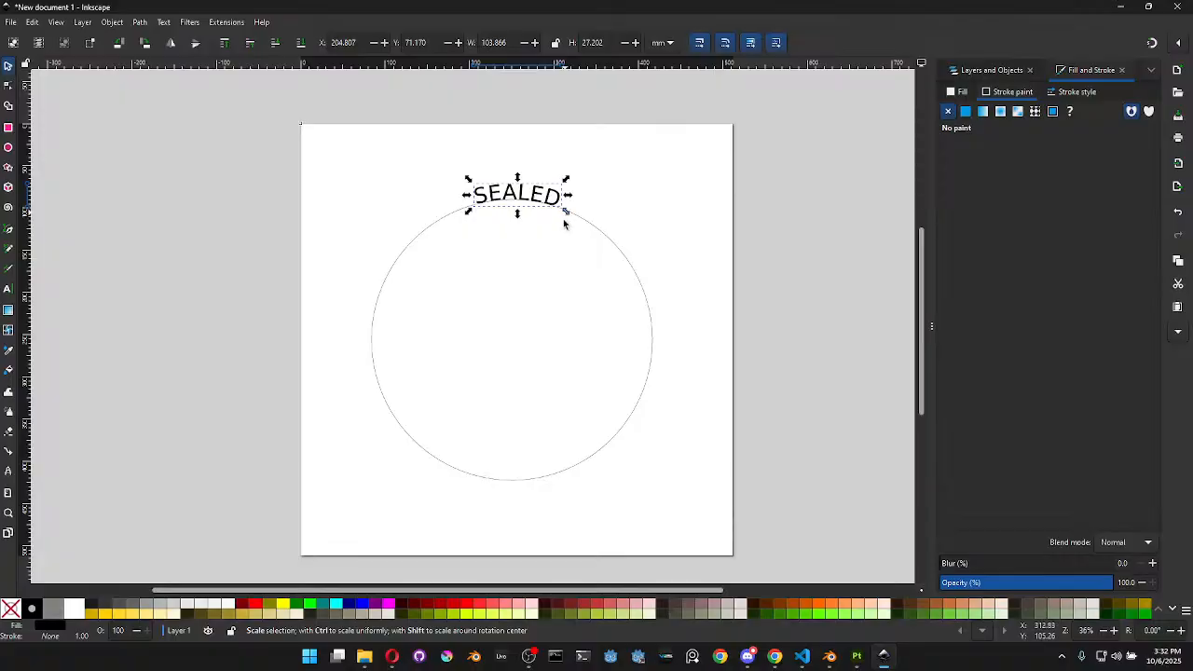
Switch to Substance 3D Painter and capture a square screenshot of the light ring in the UV view
left_click(858, 657)
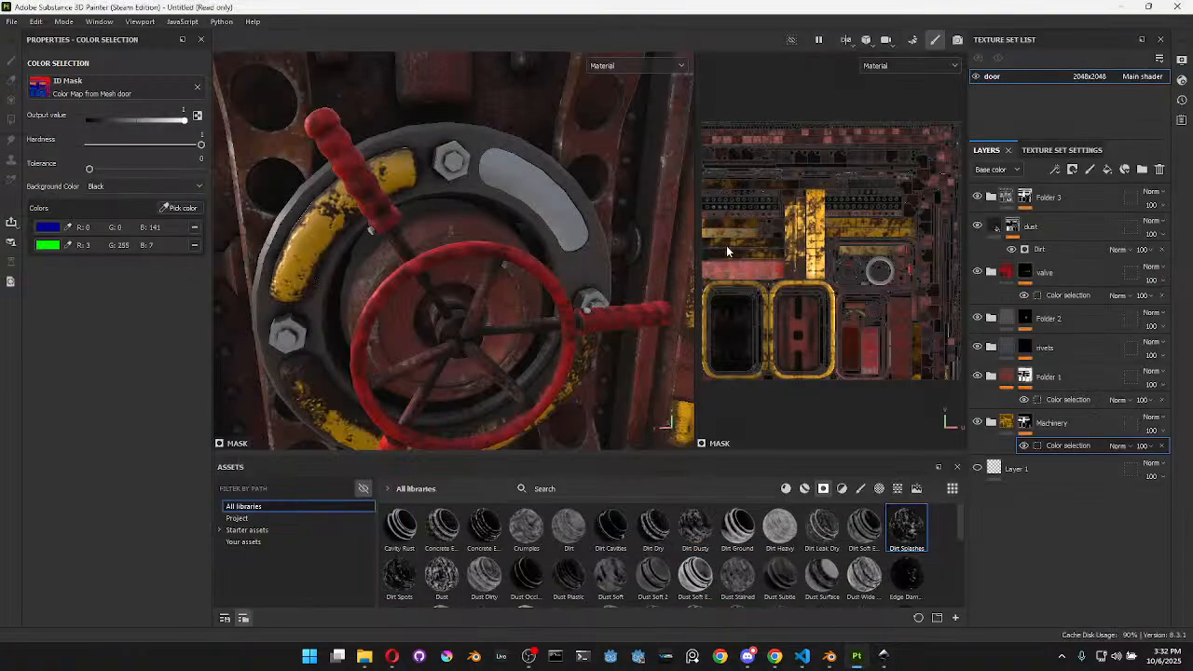
scroll(882, 279, "up", 6)
middle_click_drag(886, 252, 807, 271)
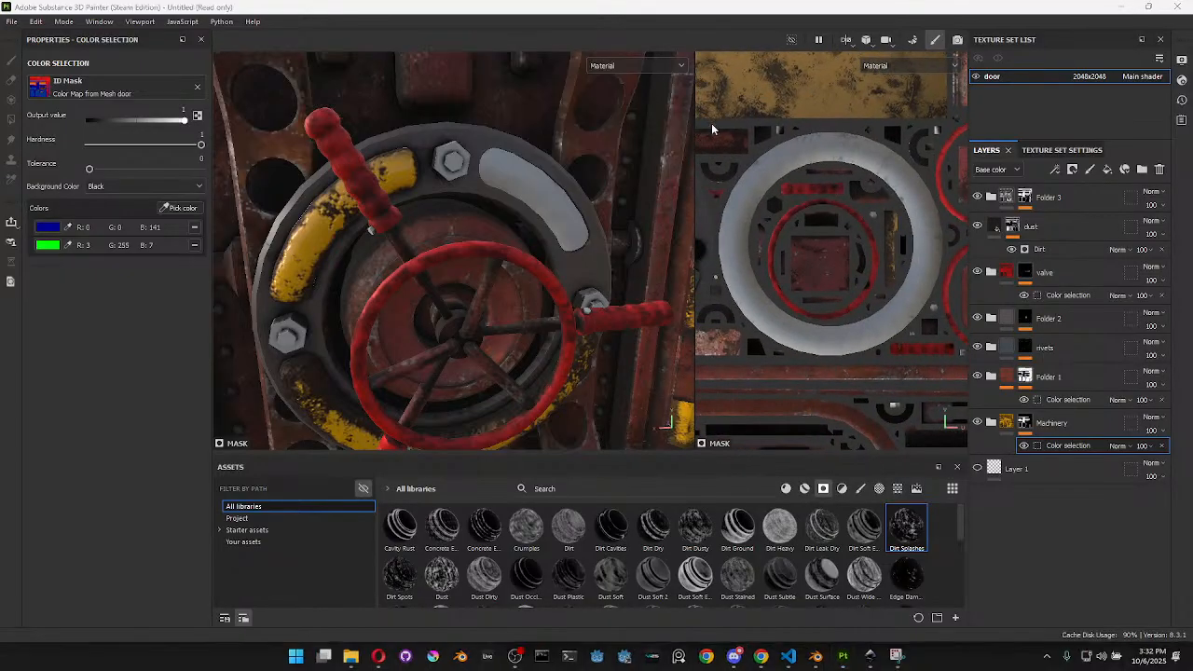
key("super+shift+s")
left_click_drag(709, 116, 958, 368)
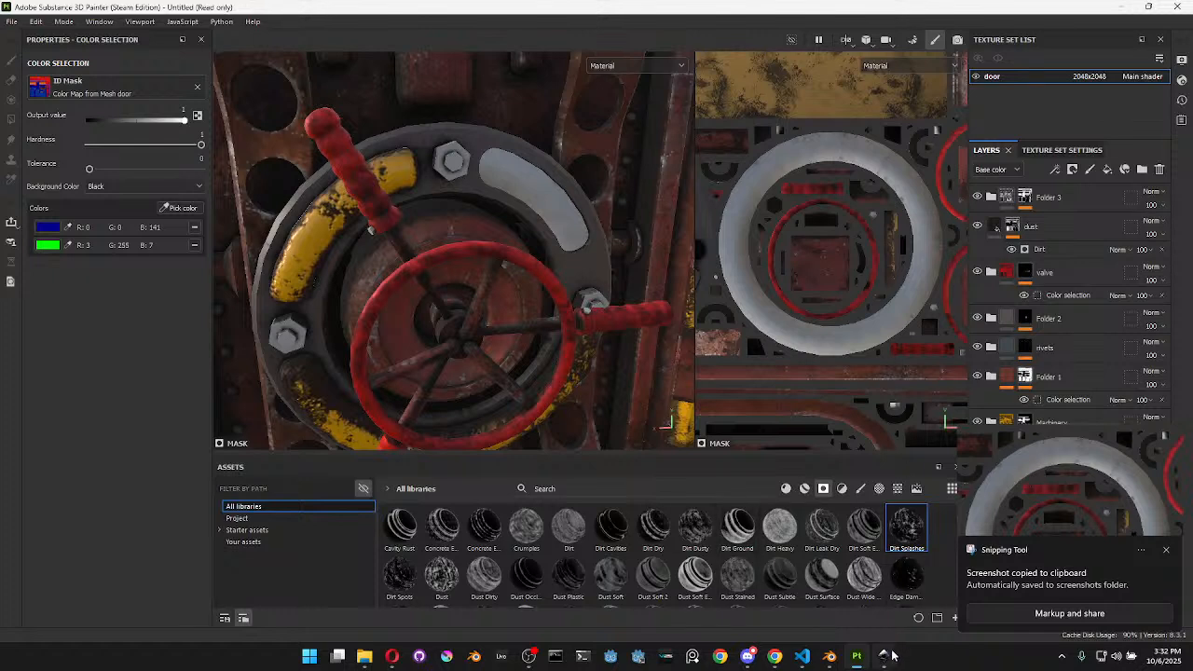
mouse_move(893, 654)
left_click(1045, 588)
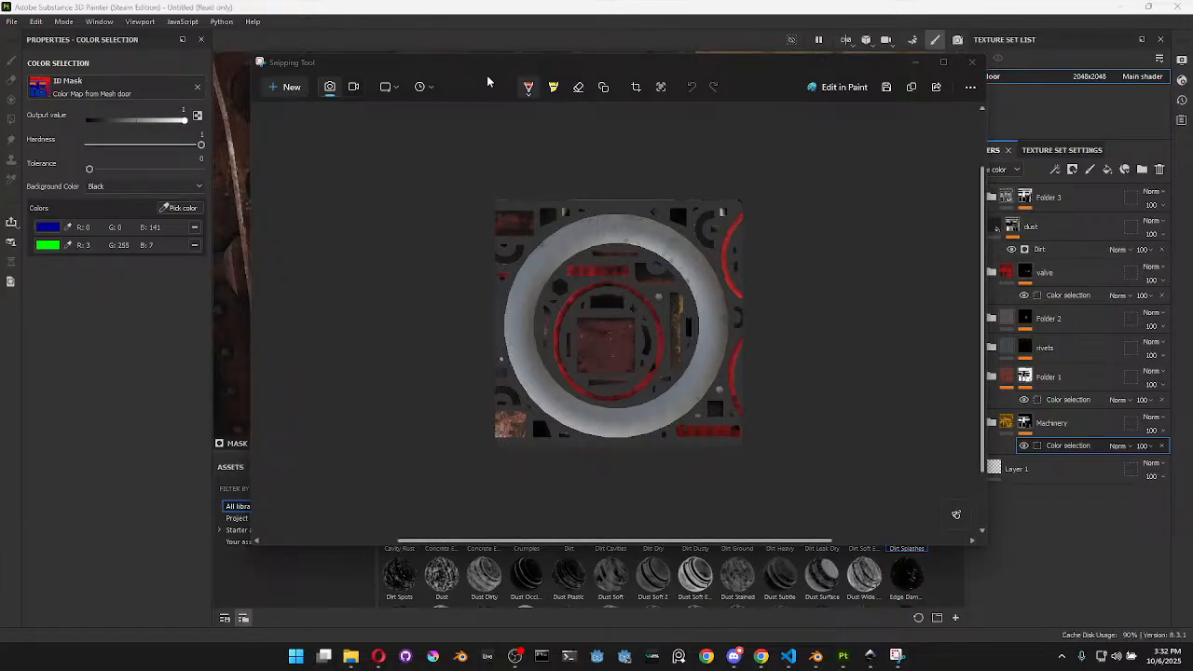
left_click_drag(497, 61, 488, 80)
Paste the ring screenshot into the Inkscape document, scale it to about 463 mm wide, and centre it on the page
left_click(871, 661)
key("ctrl+v")
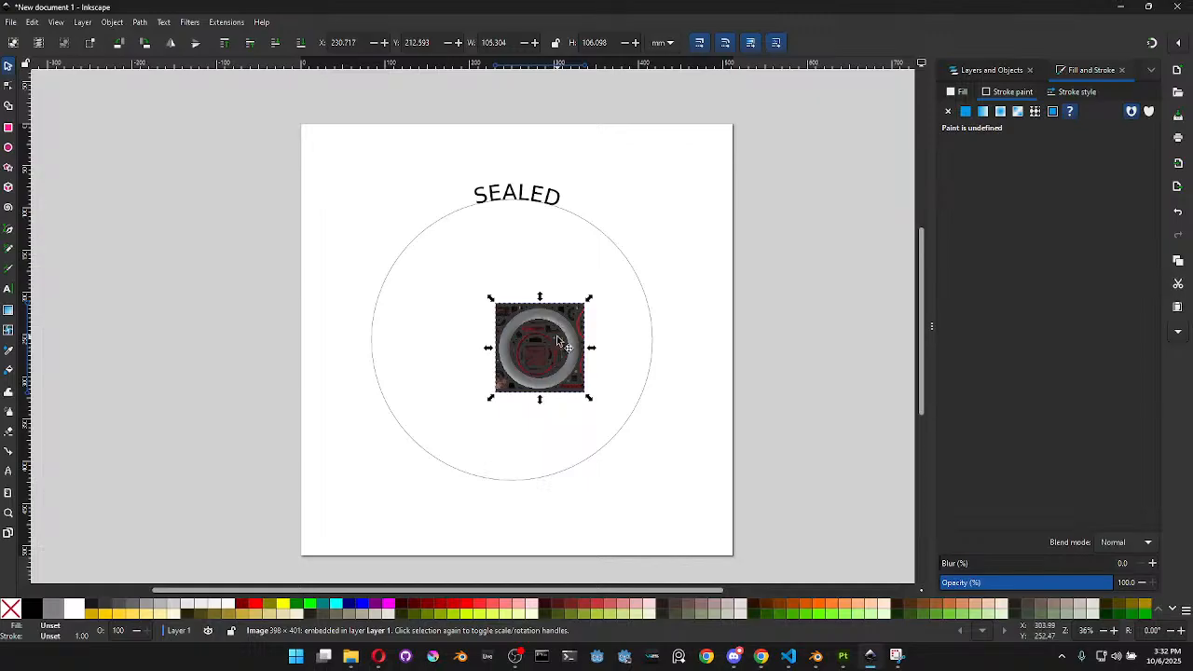
left_click_drag(600, 288, 740, 146, "shift")
left_click_drag(705, 205, 681, 192)
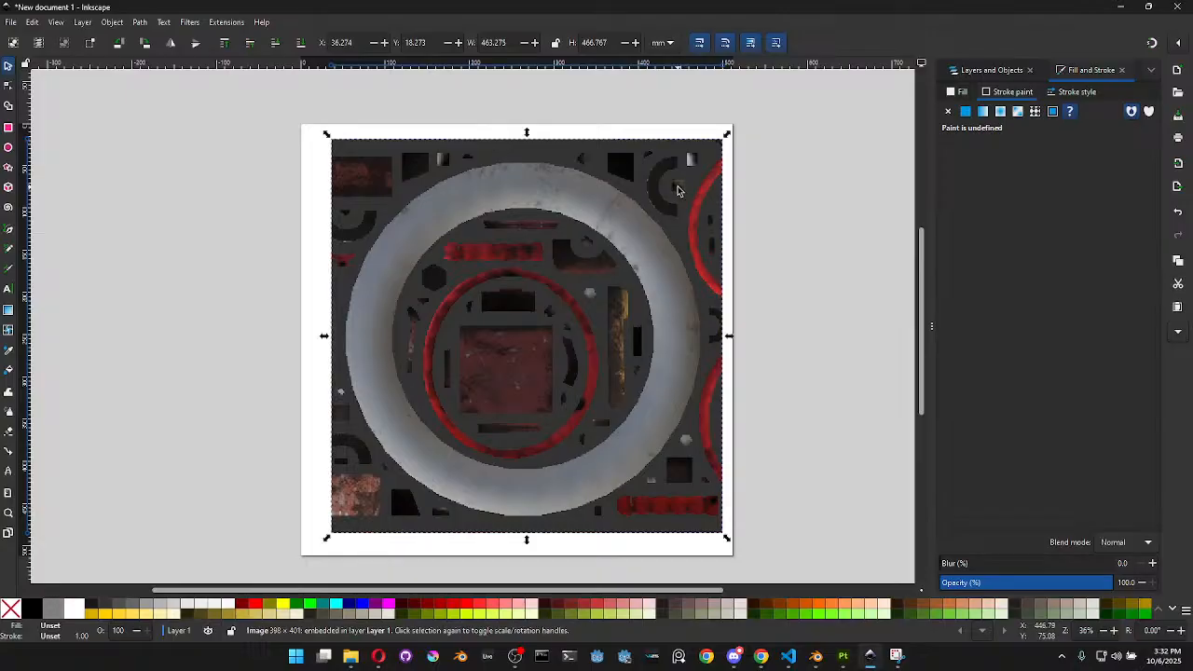
Add Layer 2, move the ring screenshot into it, and place that layer beneath the SEALED text and circle
right_click(682, 192)
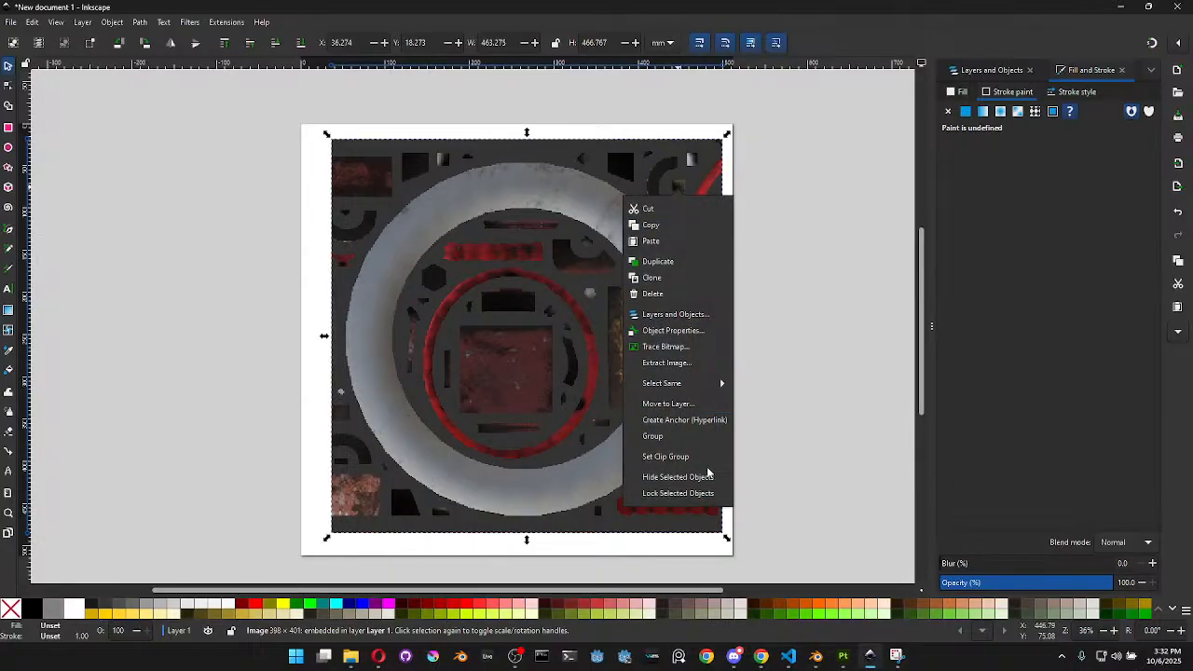
left_click(999, 68)
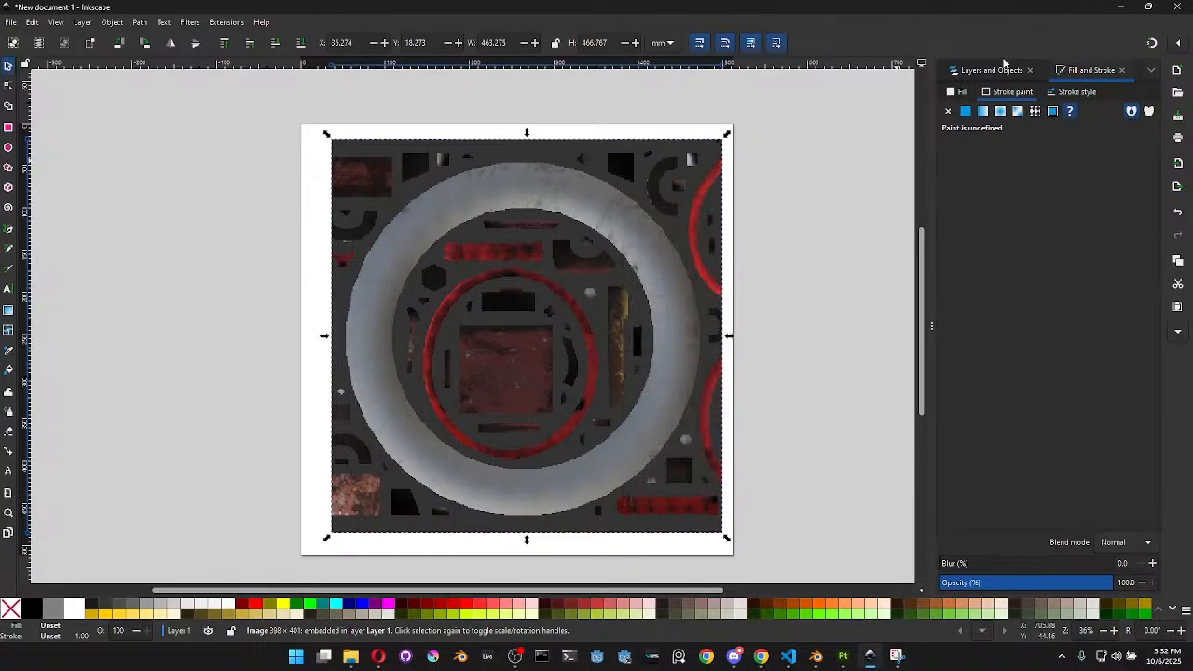
left_click(998, 72)
left_click(1083, 69)
left_click(997, 72)
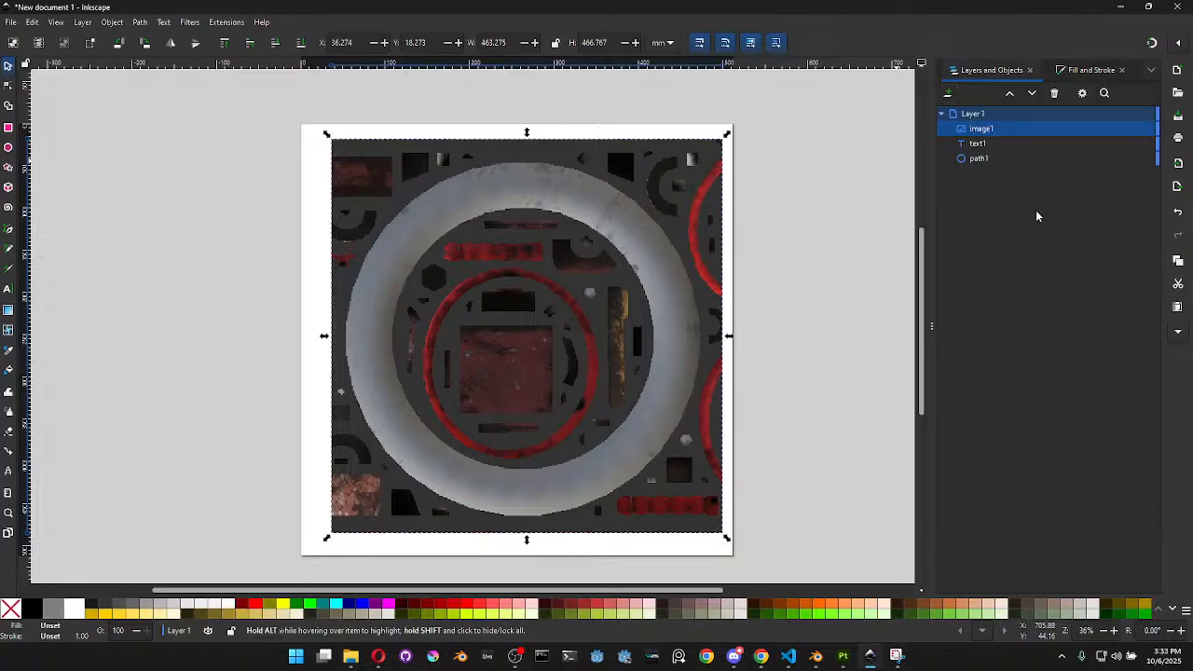
left_click(948, 94)
left_click(649, 256)
right_click(649, 256)
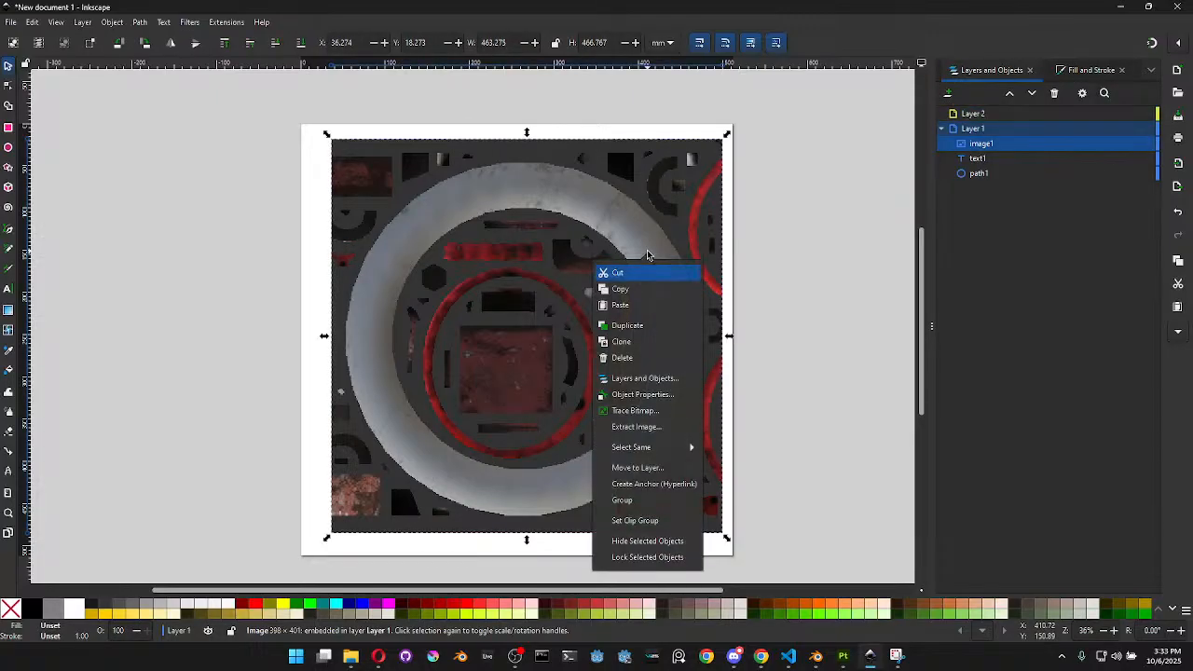
left_click(666, 378)
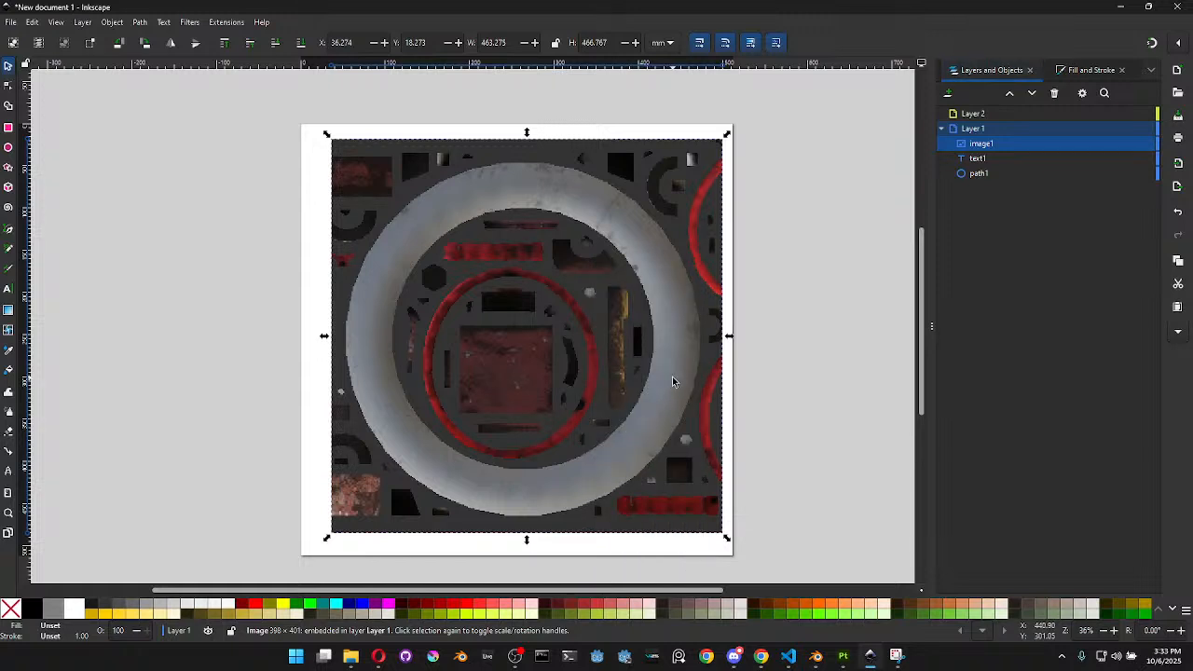
left_click_drag(975, 144, 986, 172)
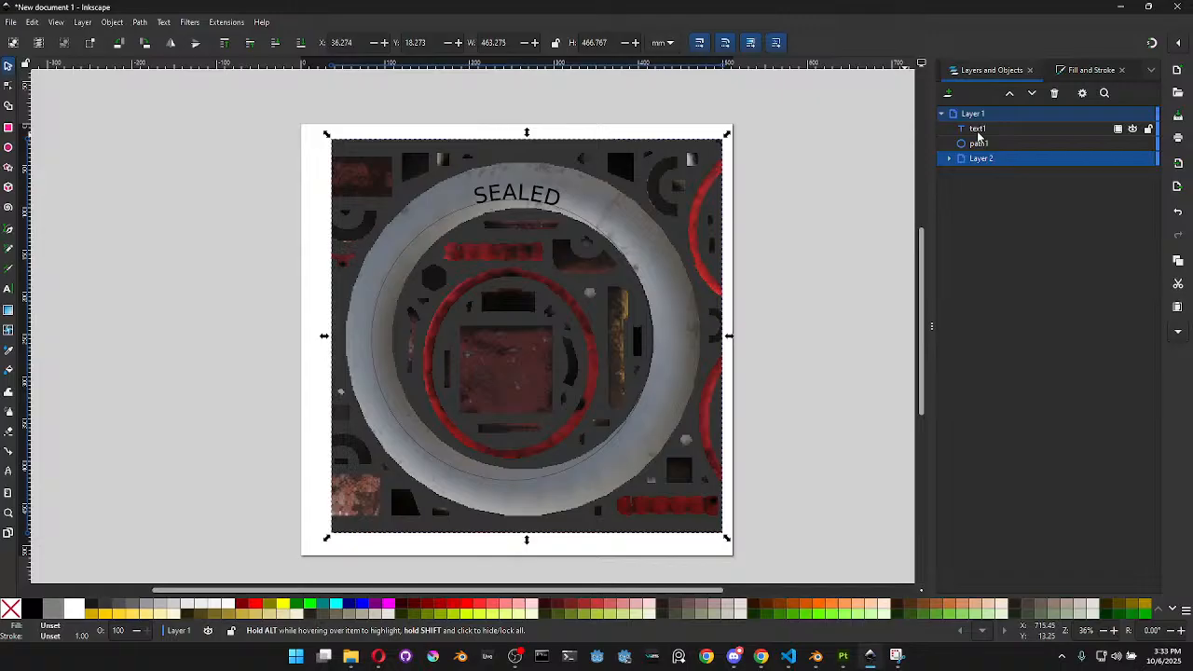
Resize the text's guide circle to about 334.5 mm wide and shift it right to align with the ring's inner edge
left_click(977, 129)
left_click(979, 144)
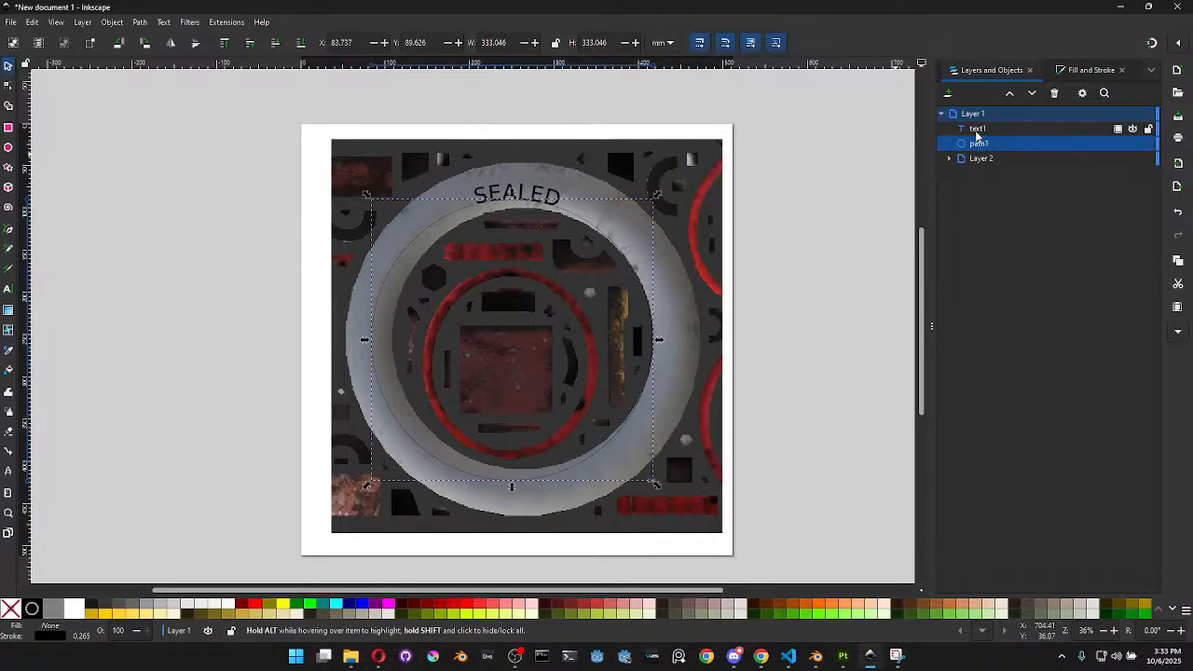
mouse_move(660, 340)
left_mouse_down("shift")
mouse_move(687, 339)
mouse_move(673, 340)
mouse_move(687, 370)
mouse_move(671, 350)
mouse_move(681, 344)
mouse_move(673, 351)
left_mouse_up("shift")
key("ctrl+z")
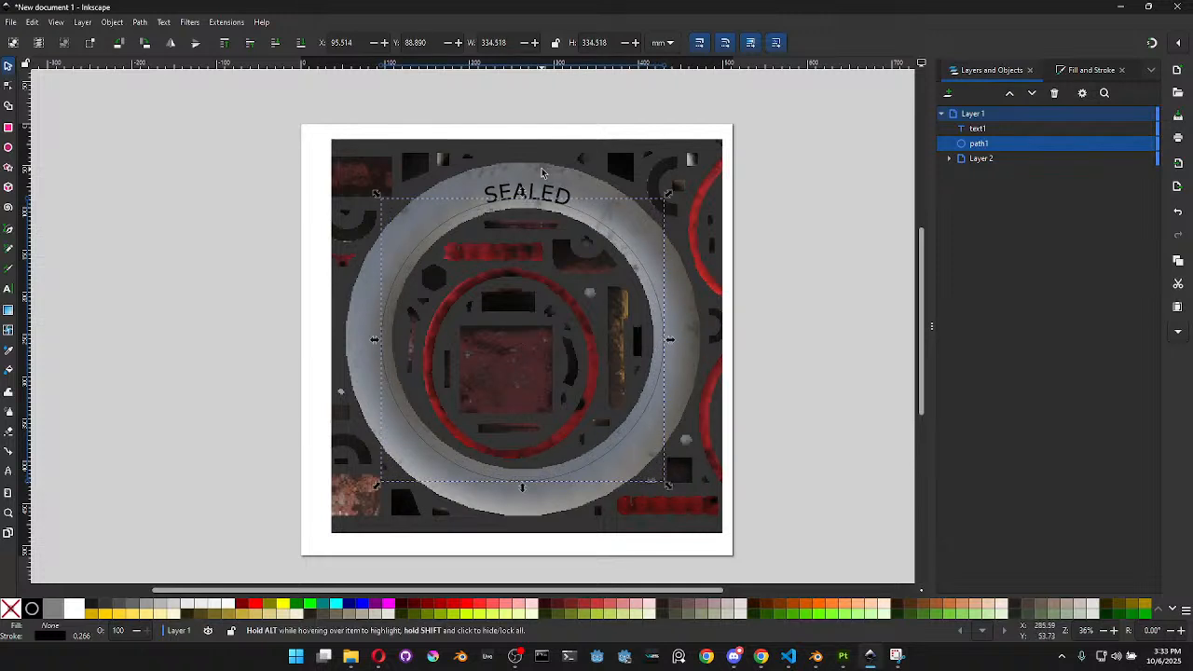
Set the font size of the whole SEALED text to 90 pt
left_click(541, 192)
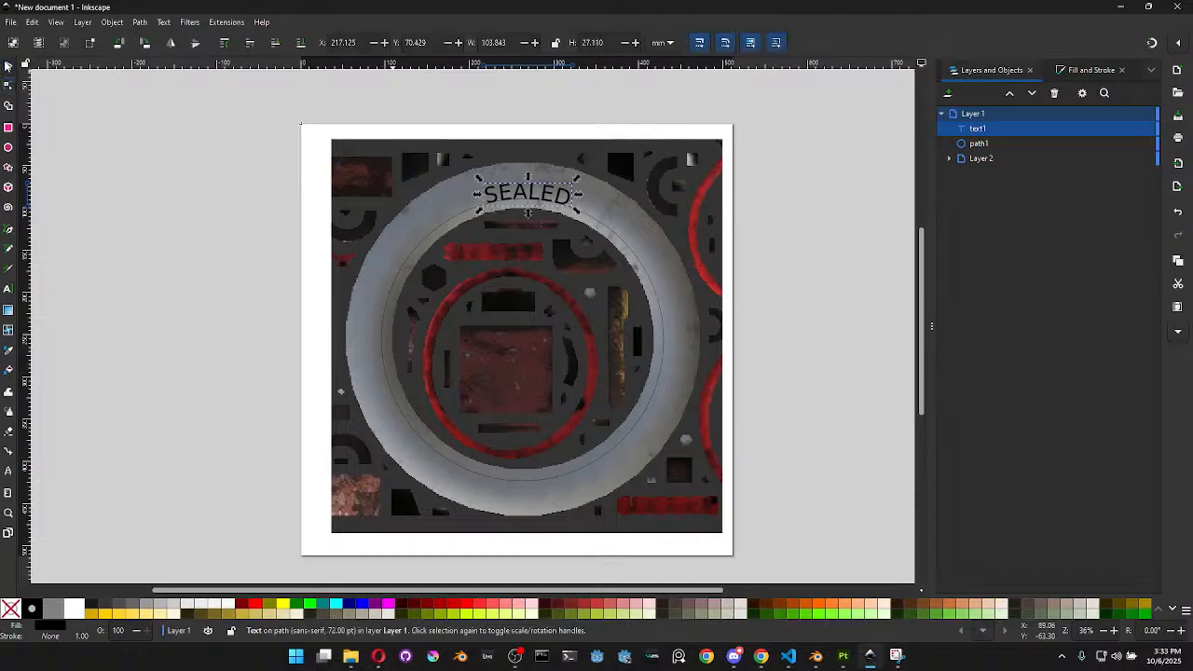
left_click(523, 194)
double_click(523, 193)
key("ctrl+a")
double_click(291, 45)
type("80")
key("Return")
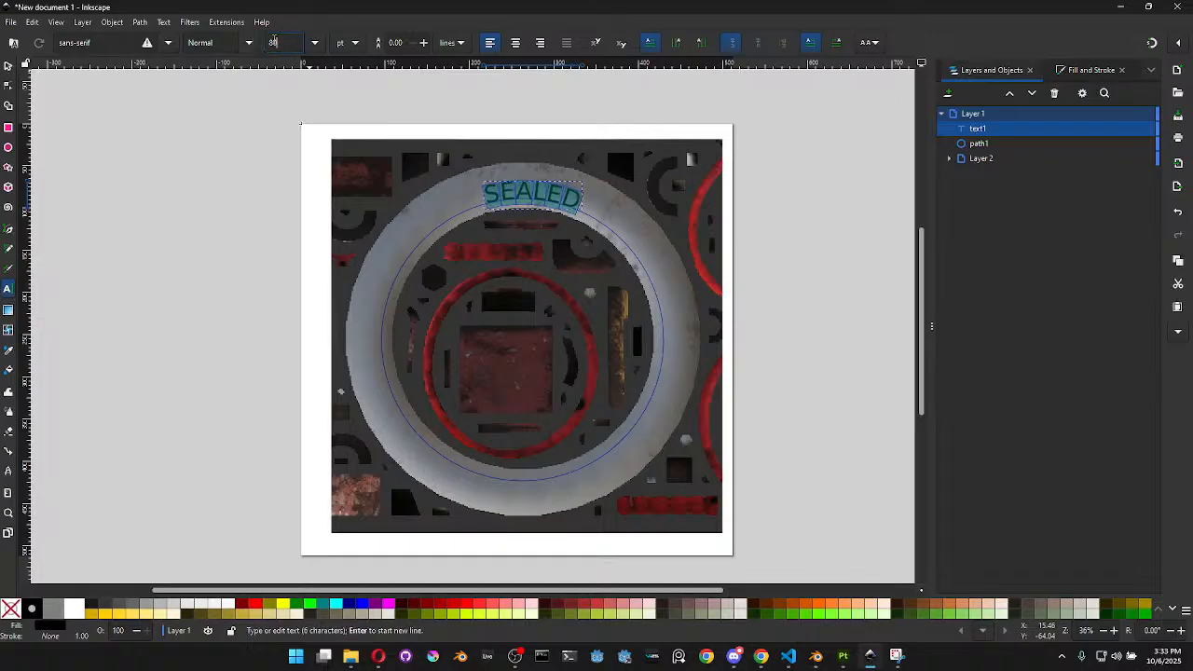
type("90")
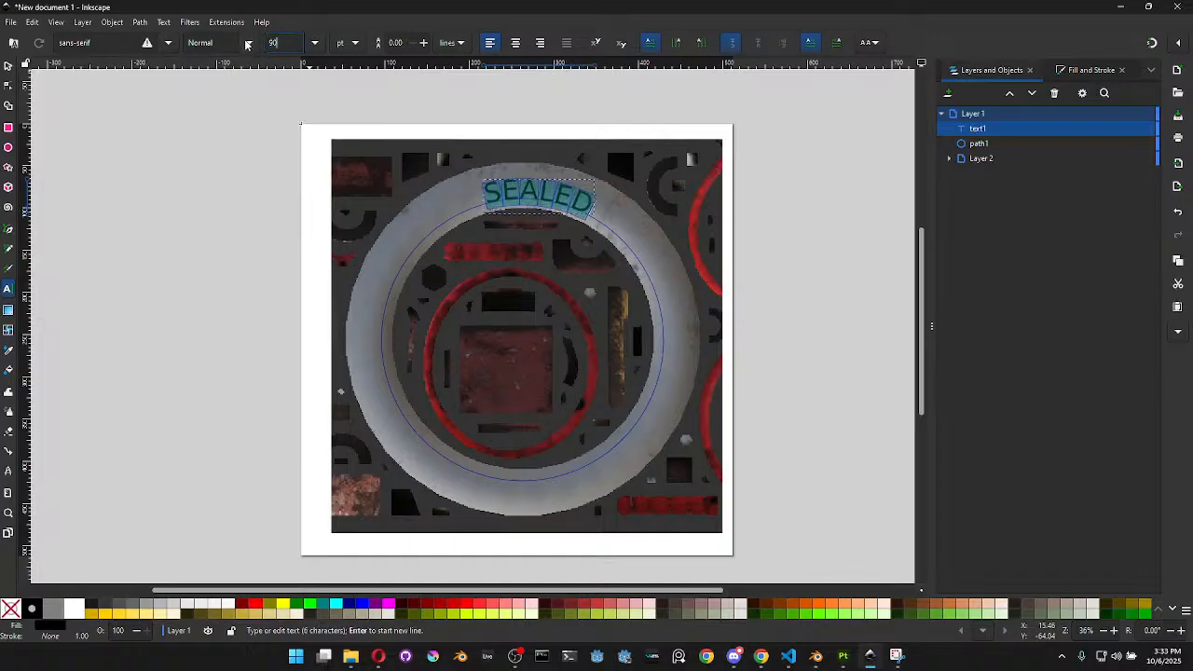
Try out the installed font families on the SEALED text and apply Oswald
left_click(170, 43)
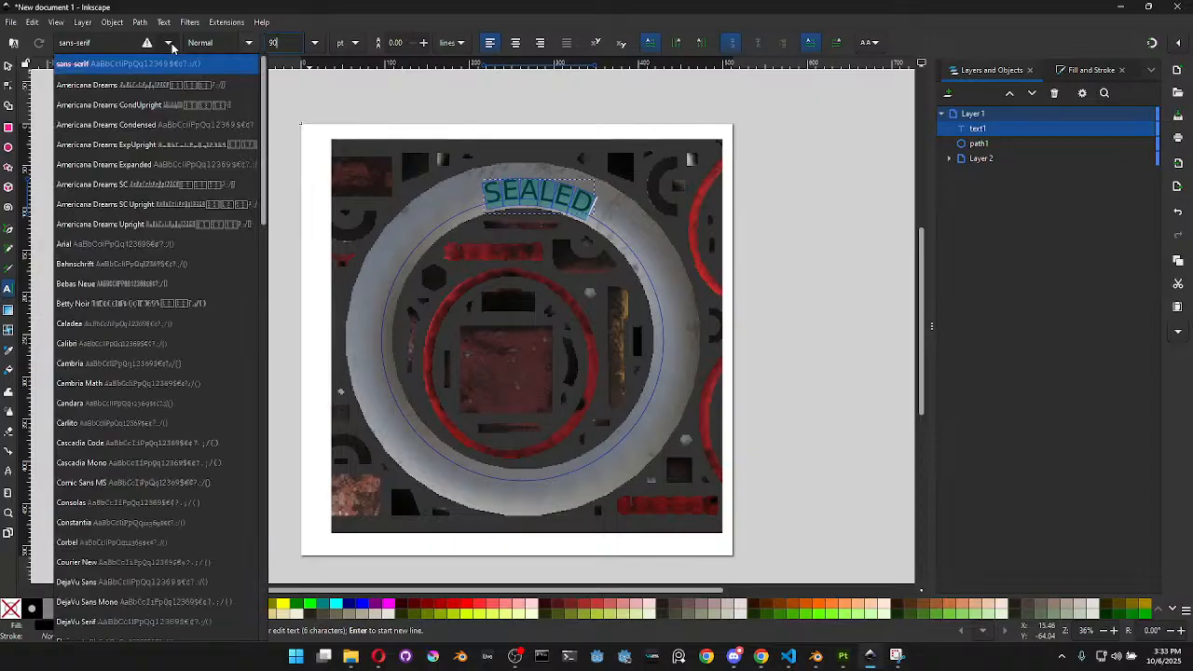
left_click(133, 87)
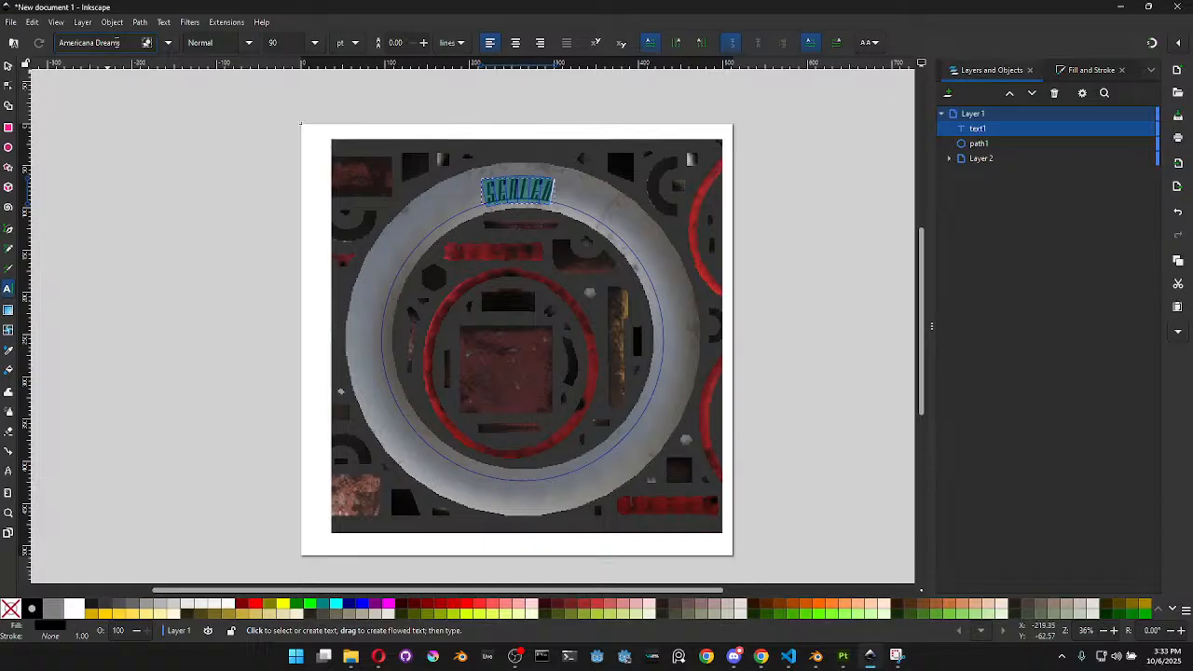
scroll(116, 43, "down", 4)
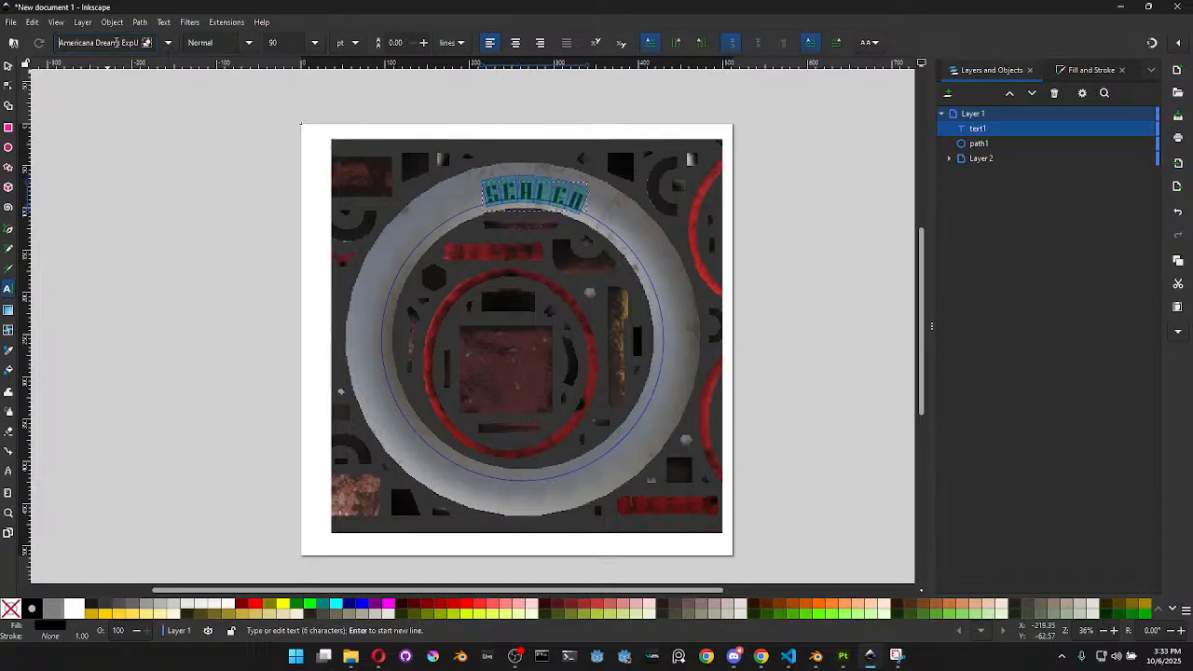
scroll(117, 43, "down", 3)
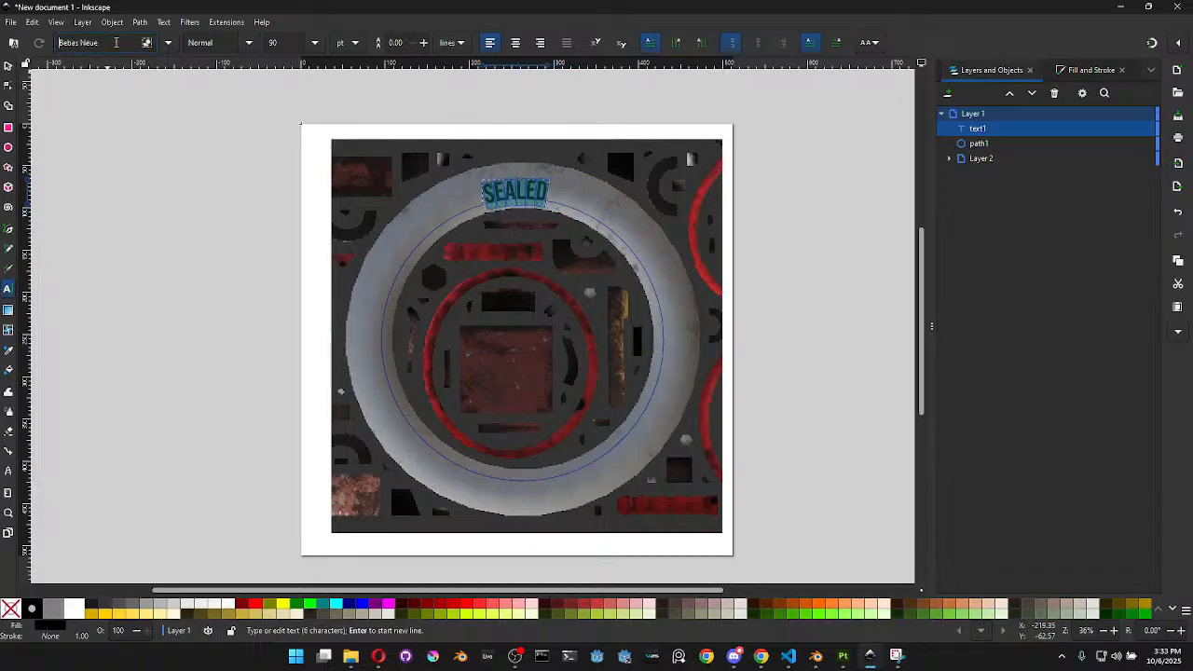
scroll(116, 43, "down", 3)
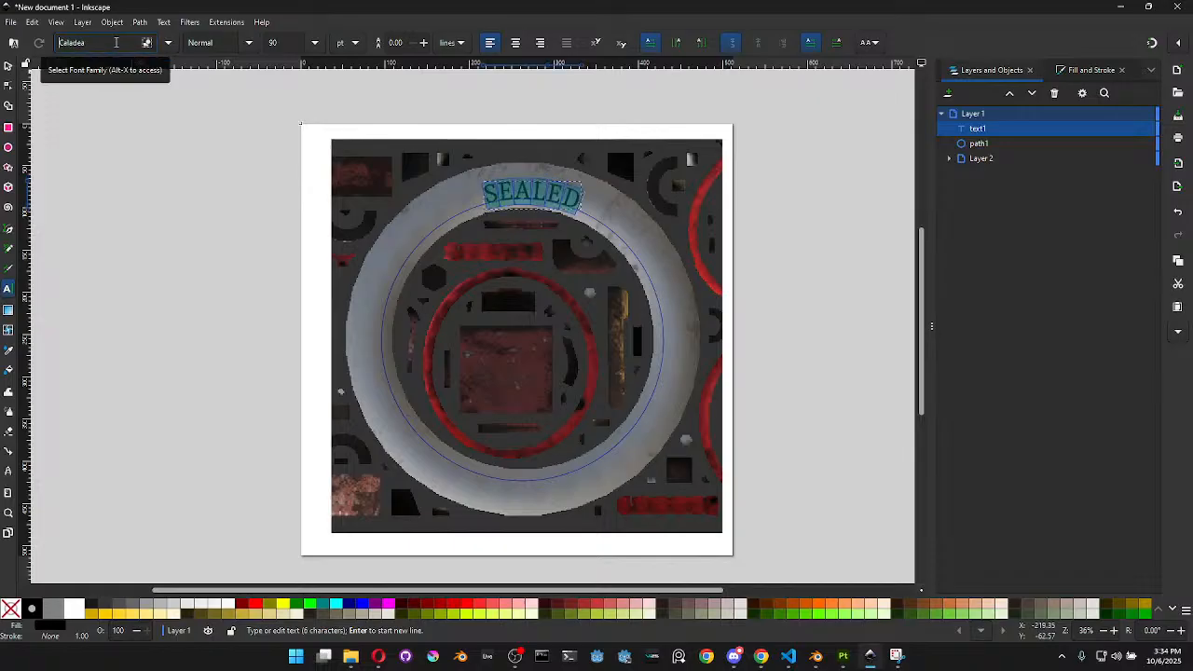
scroll(116, 43, "down", 3)
scroll(116, 43, "down", 1)
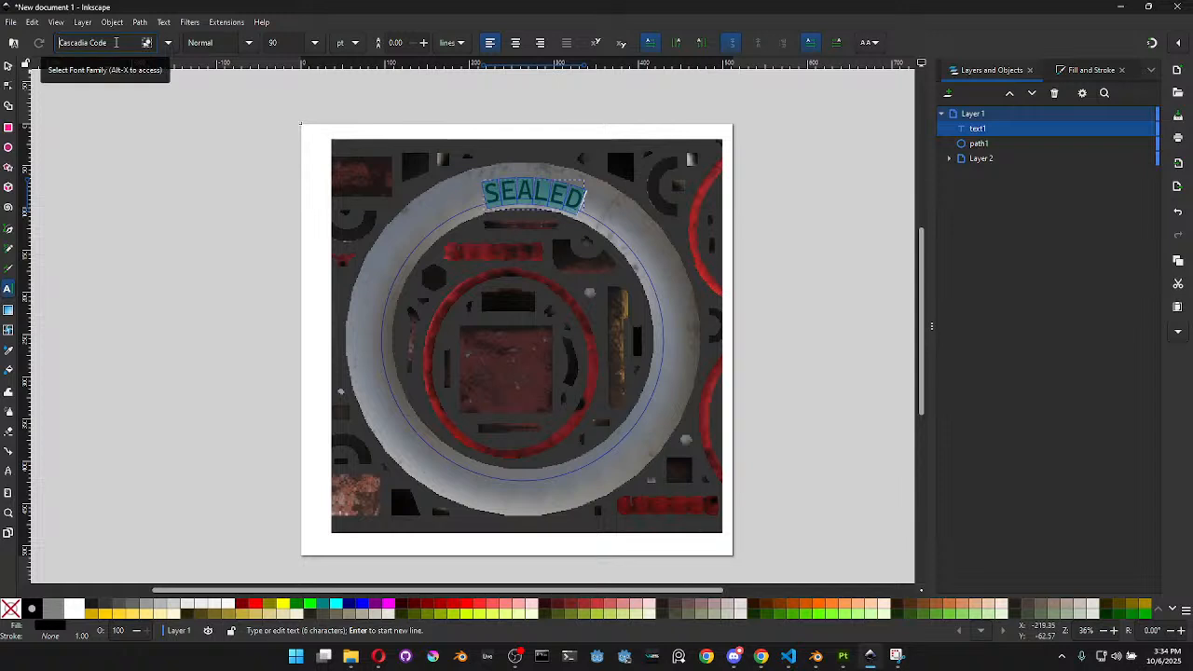
scroll(116, 43, "up", 1)
scroll(116, 43, "down", 1)
scroll(116, 43, "down", 1)
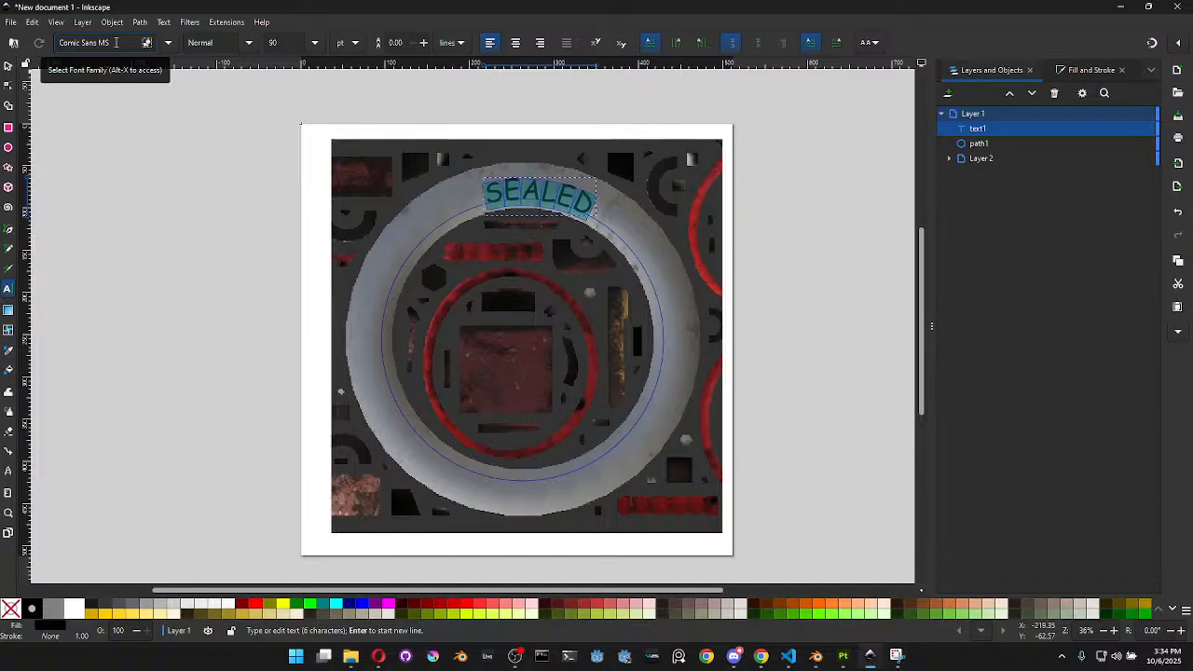
scroll(116, 43, "down", 2)
scroll(116, 43, "up", 1)
scroll(116, 43, "down", 1)
scroll(117, 43, "down", 1)
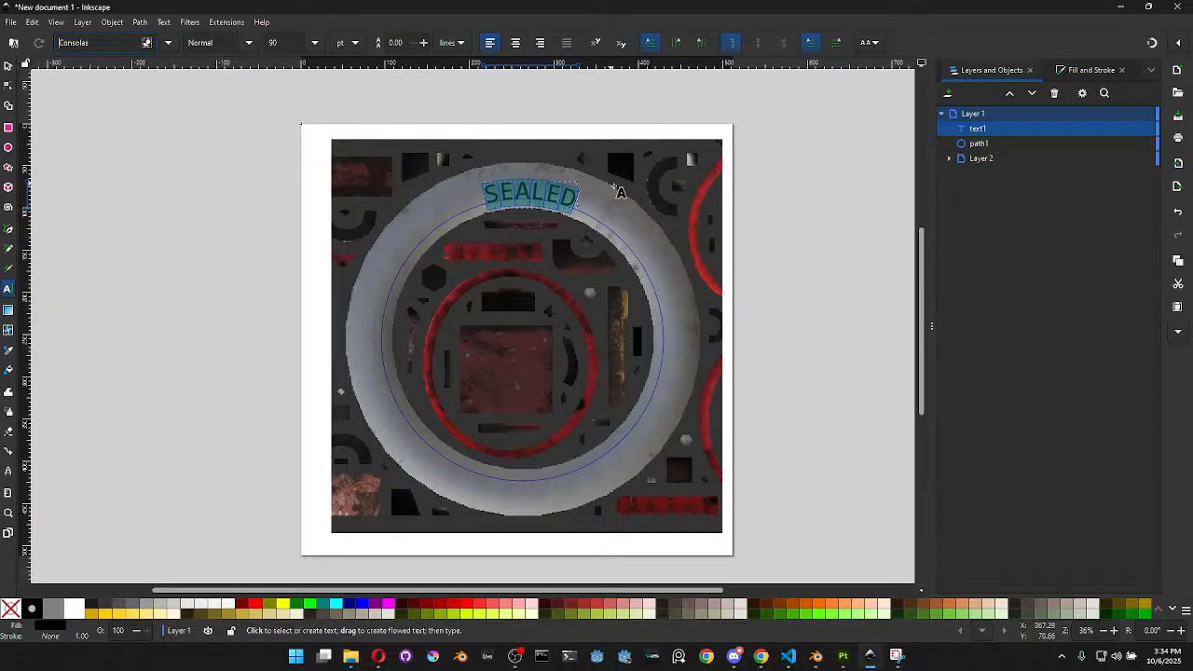
key("Down")
key("Down")
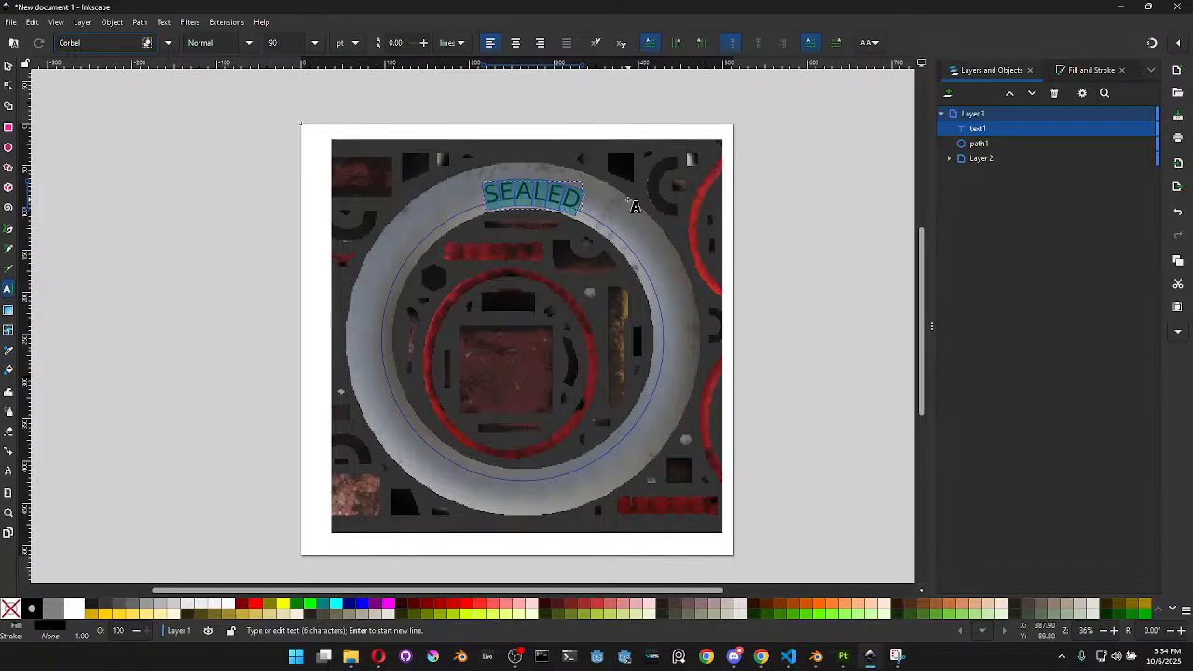
key("Down")
key("Down")
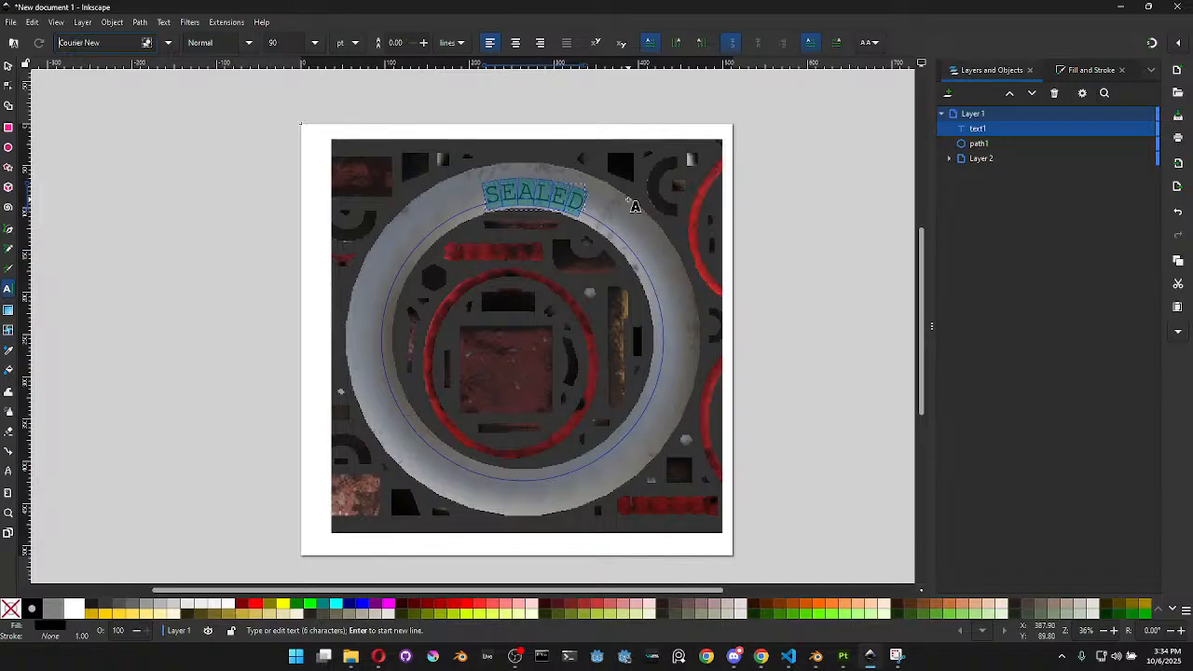
key("Down")
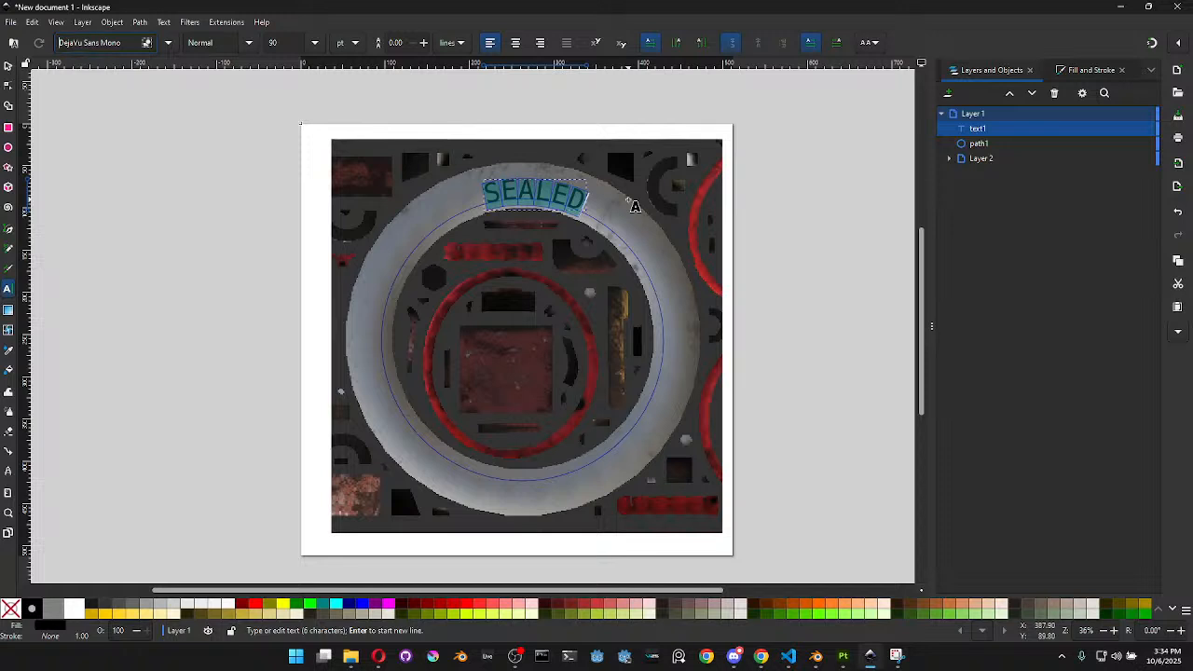
key("Down")
key("Up")
key("Down")
key("Down")
key("Down")
key("Down")
key("Up")
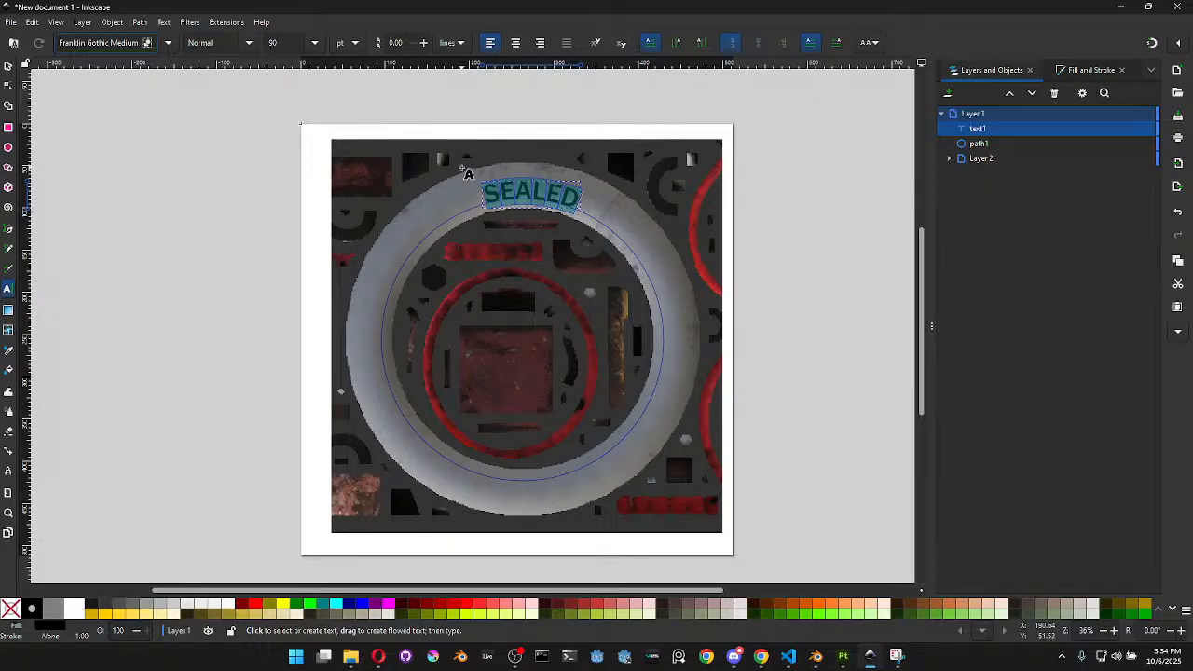
key("Down")
key("Down")
key("Down")
key("Down")
key("Down")
key("Down")
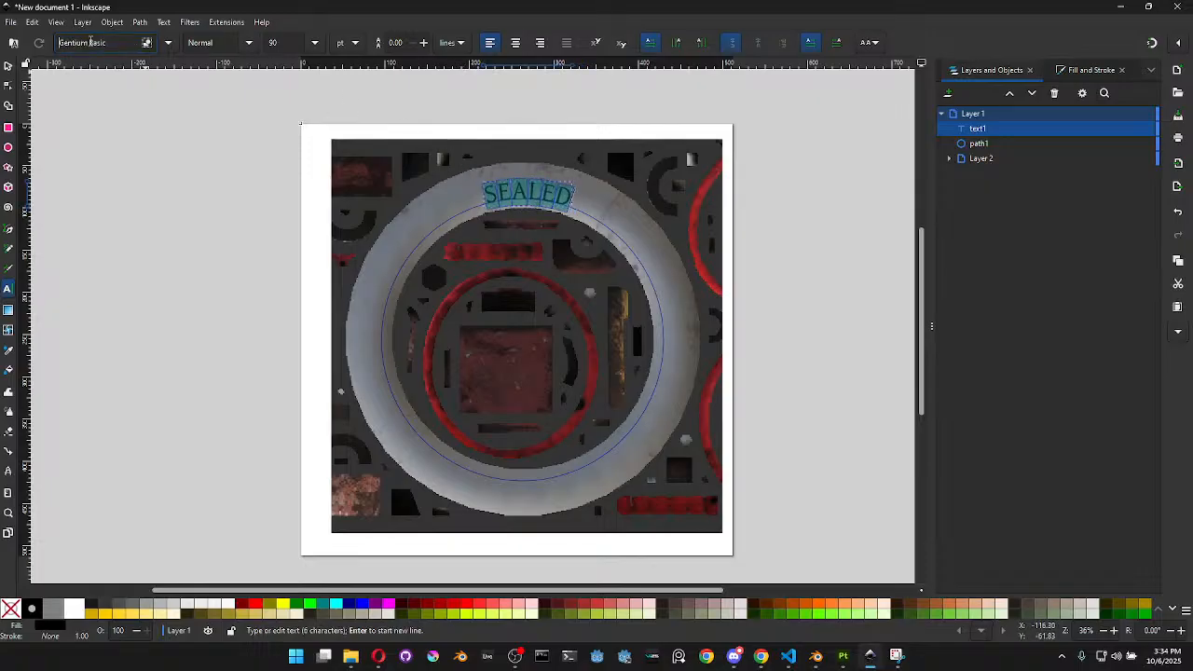
key("Down")
key("Down")
key("Down")
key("Down")
key("Down")
key("Down")
key("Down")
key("Down")
key("Down")
key("Down")
key("Down")
key("Down")
key("Down")
key("Down")
key("Down")
key("Down")
key("Down")
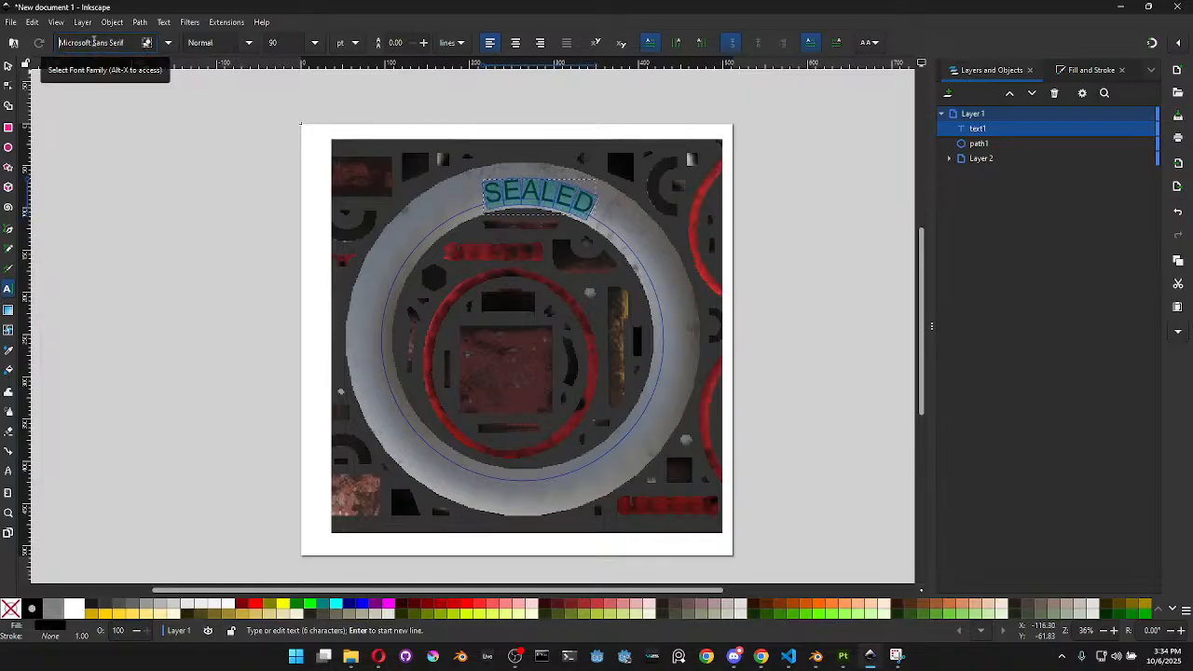
key("Down")
key("Down")
key("Down")
key("Down")
key("Down")
key("Down")
key("Down")
key("Down")
key("Down")
key("Down")
key("Down")
key("Down")
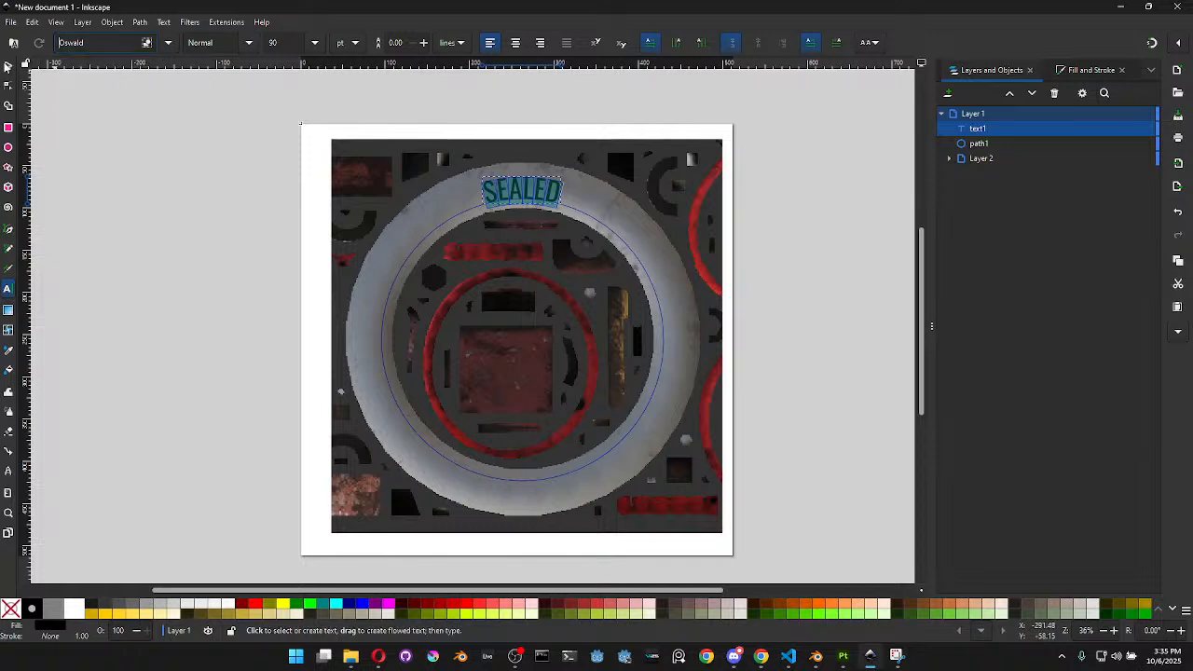
Try to place a duplicate of the SEALED text on the ring's right side, and delete the copy
left_click(8, 66)
key("ctrl+d")
mouse_move(564, 198)
left_mouse_down()
mouse_move(629, 233)
mouse_move(564, 203)
left_mouse_up()
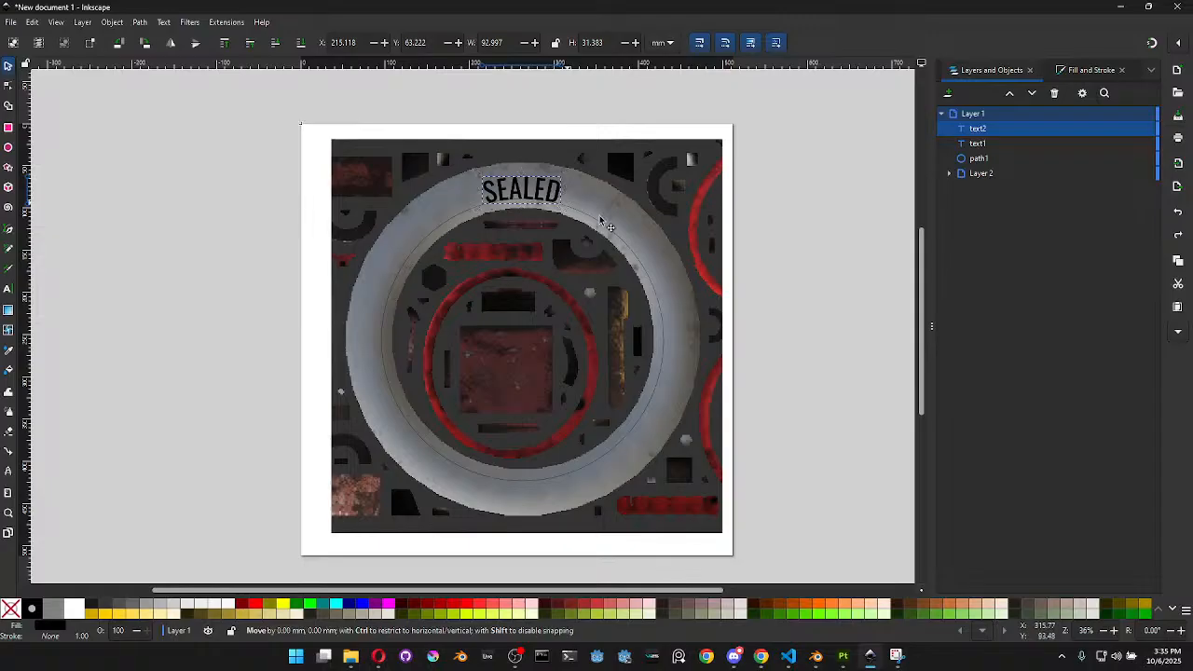
left_click_drag(569, 210, 687, 284)
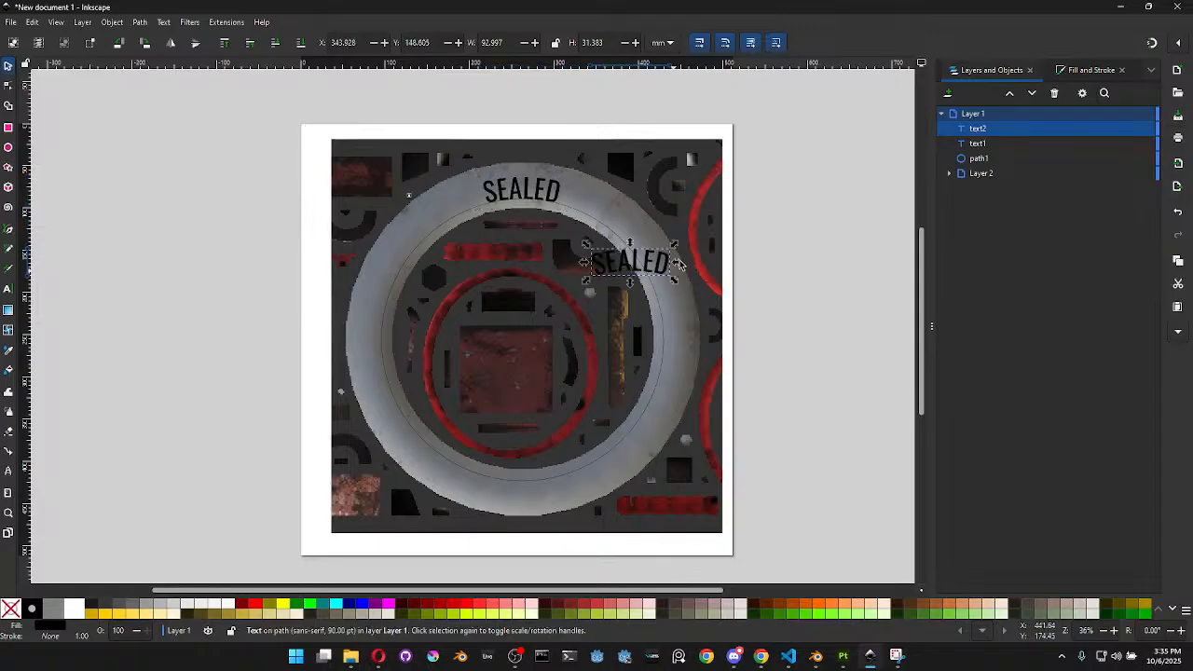
left_click_drag(408, 195, 426, 166)
key("ctrl+z")
left_click(632, 267)
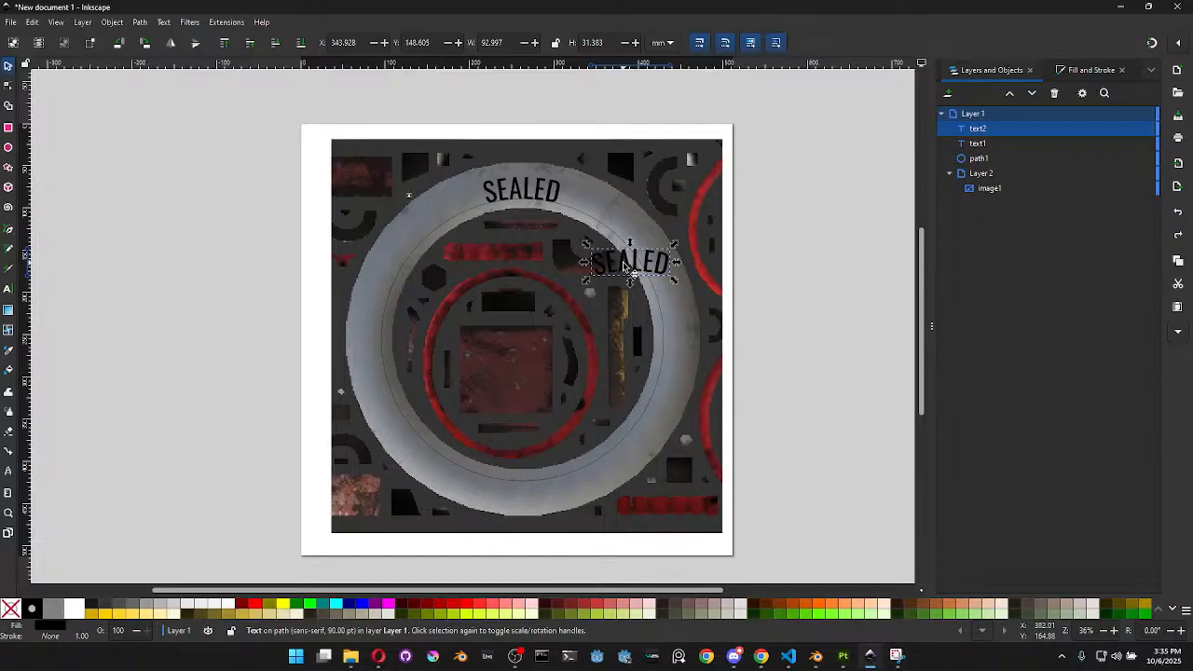
key("Delete")
Try scaling the SEALED text up to about 184.6 mm wide, and undo the scaling
left_click(505, 185)
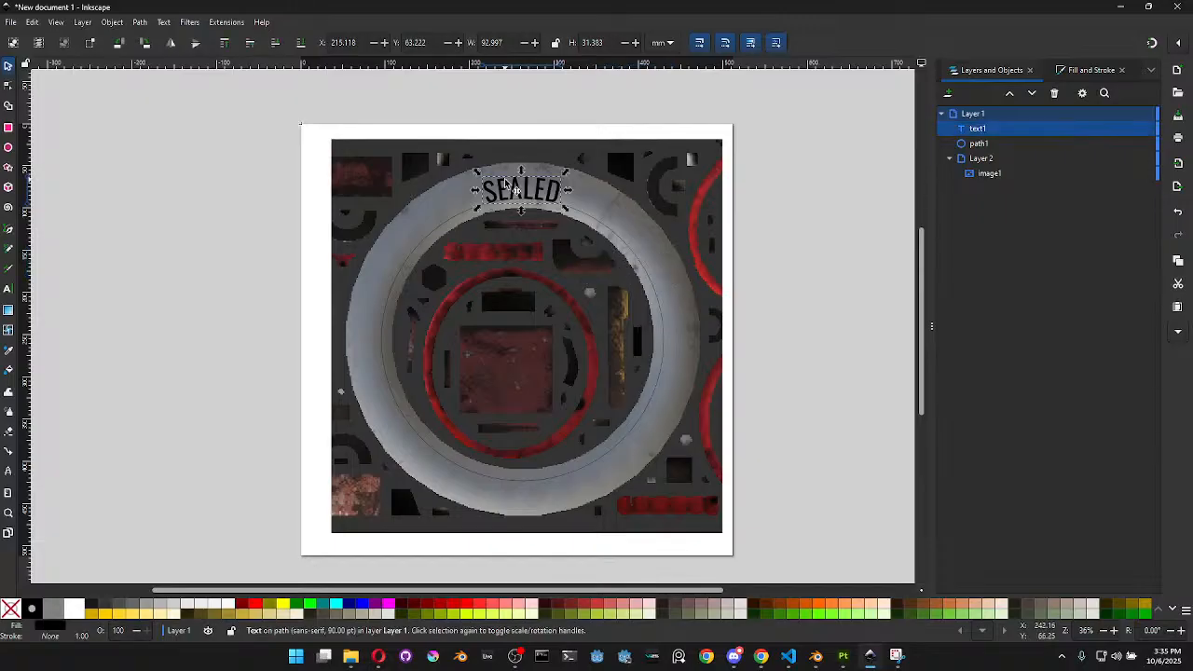
scroll(524, 181, "up", 3)
scroll(526, 194, "down", 1)
left_click_drag(522, 220, 522, 208, "shift")
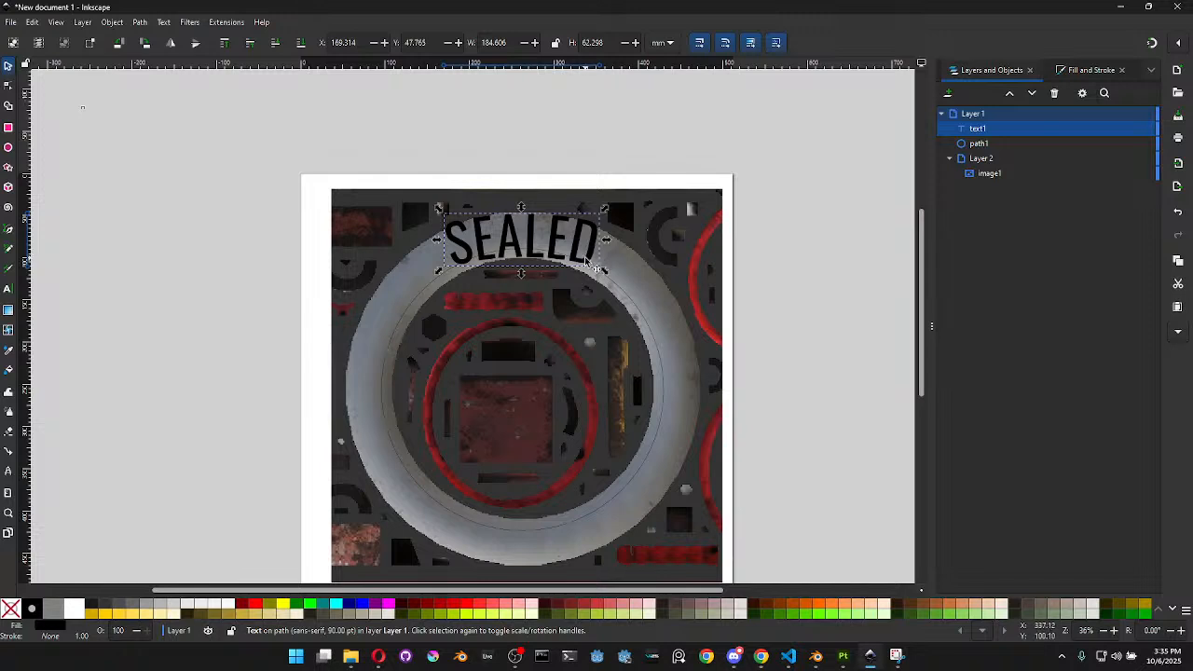
key("ctrl+z")
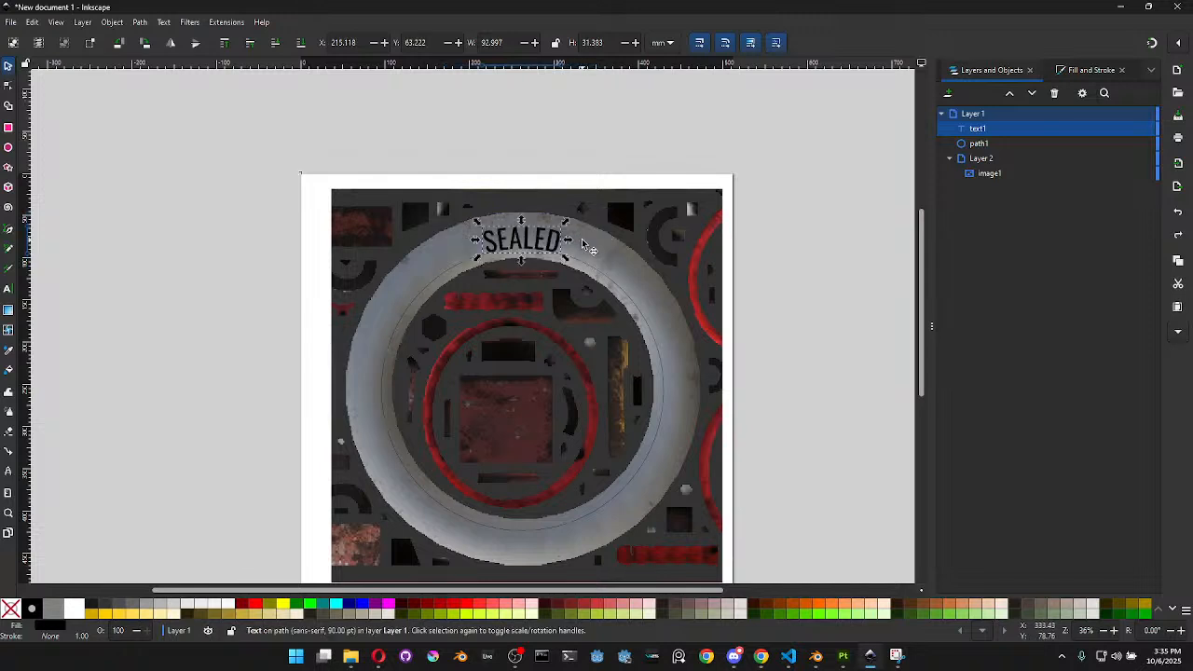
Try a 100 pt font size on the SEALED text, and revert the change
double_click(550, 247)
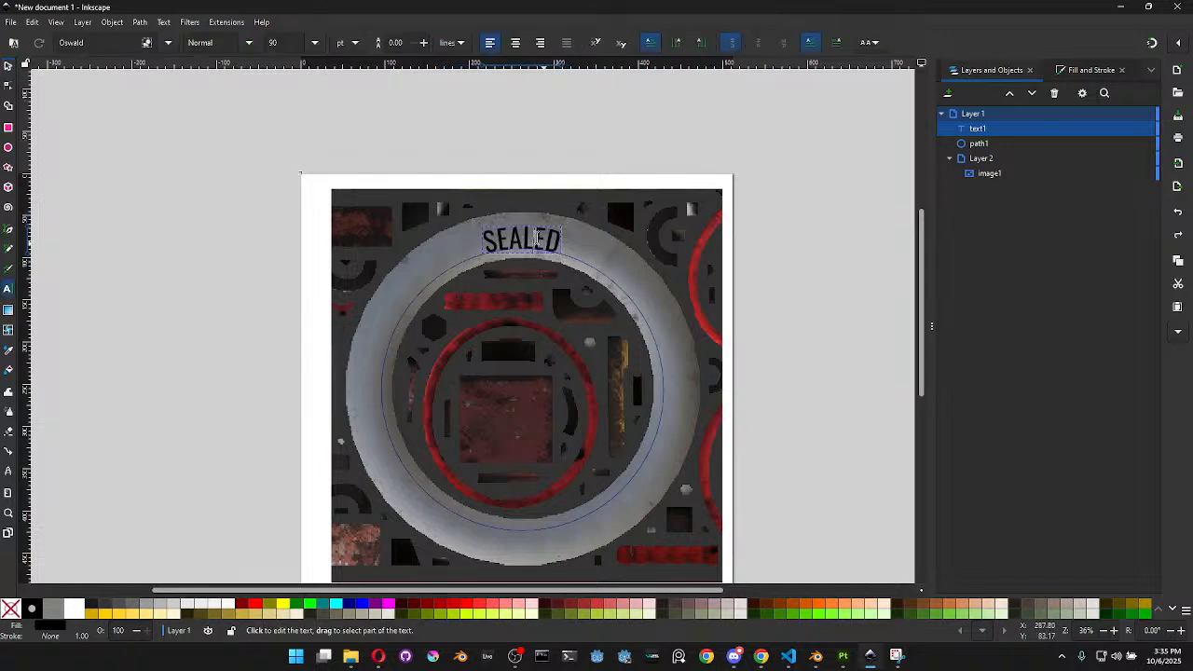
key("ctrl+a")
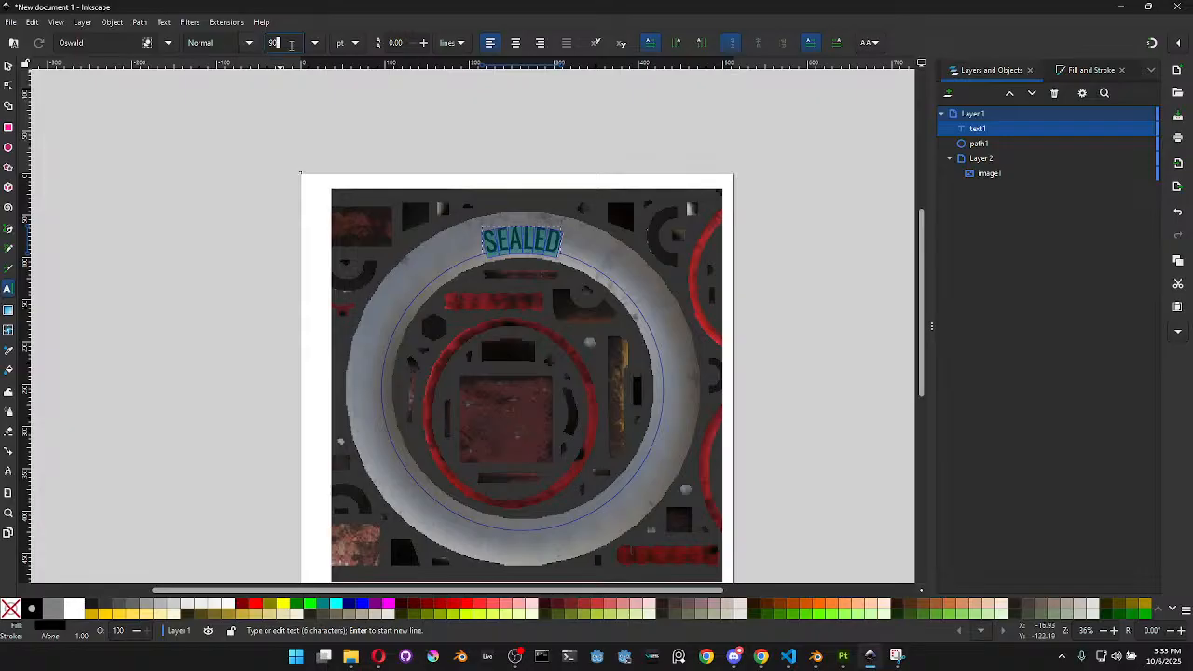
type("100")
key("Return")
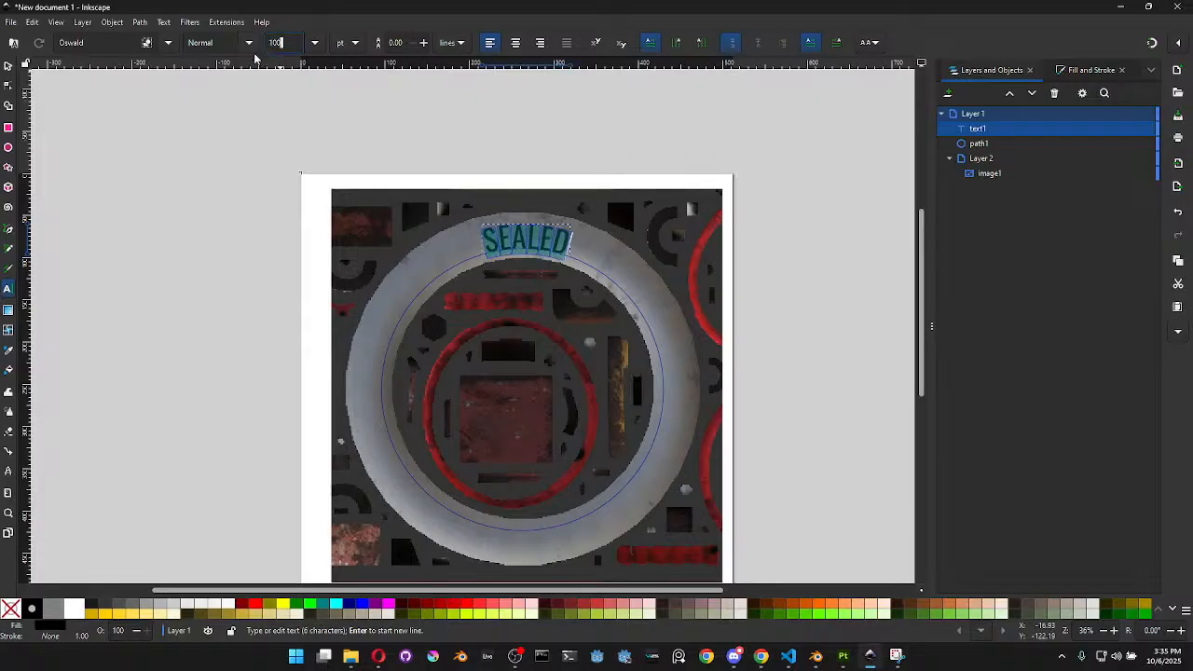
left_click(7, 65)
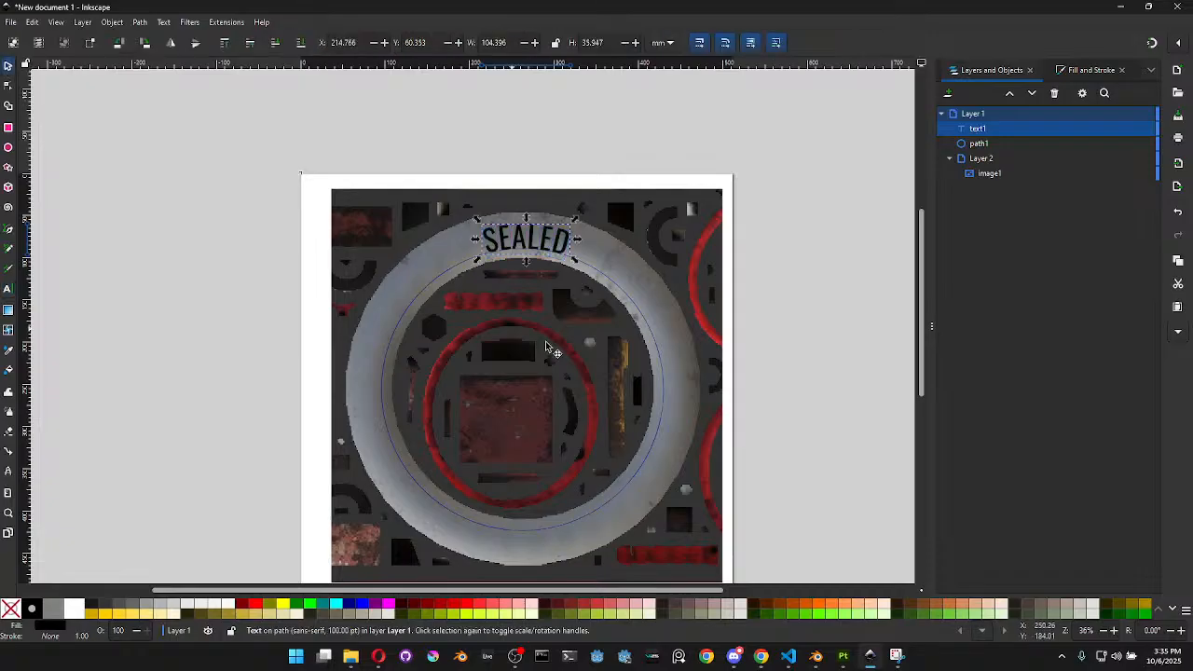
left_click(663, 404)
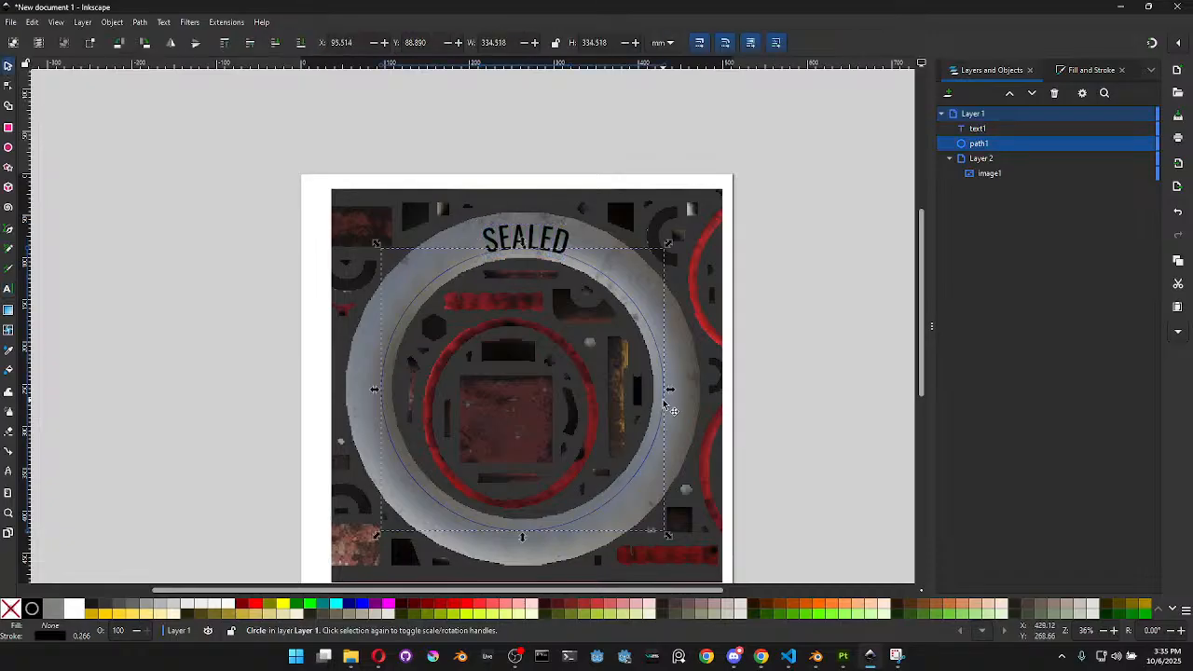
left_click(549, 248)
Enlarge the guide circle about its centre to about 340.4 mm wide so the SEALED text sits further out on the ring
left_click(656, 334)
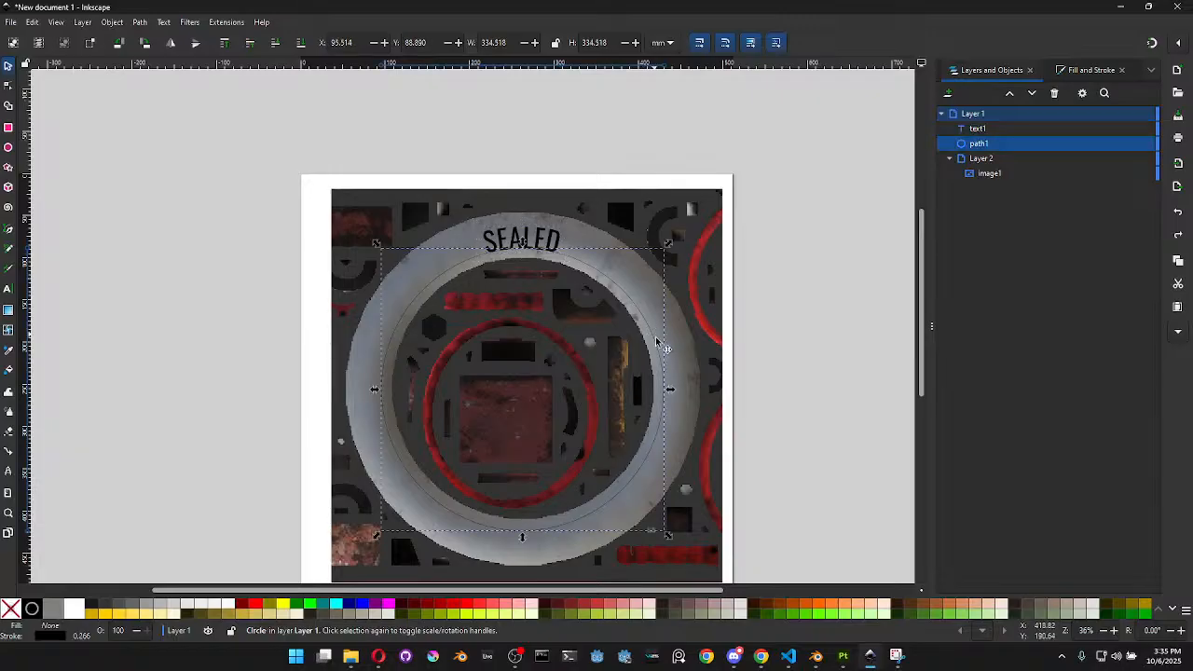
left_click_drag(675, 395, 675, 394)
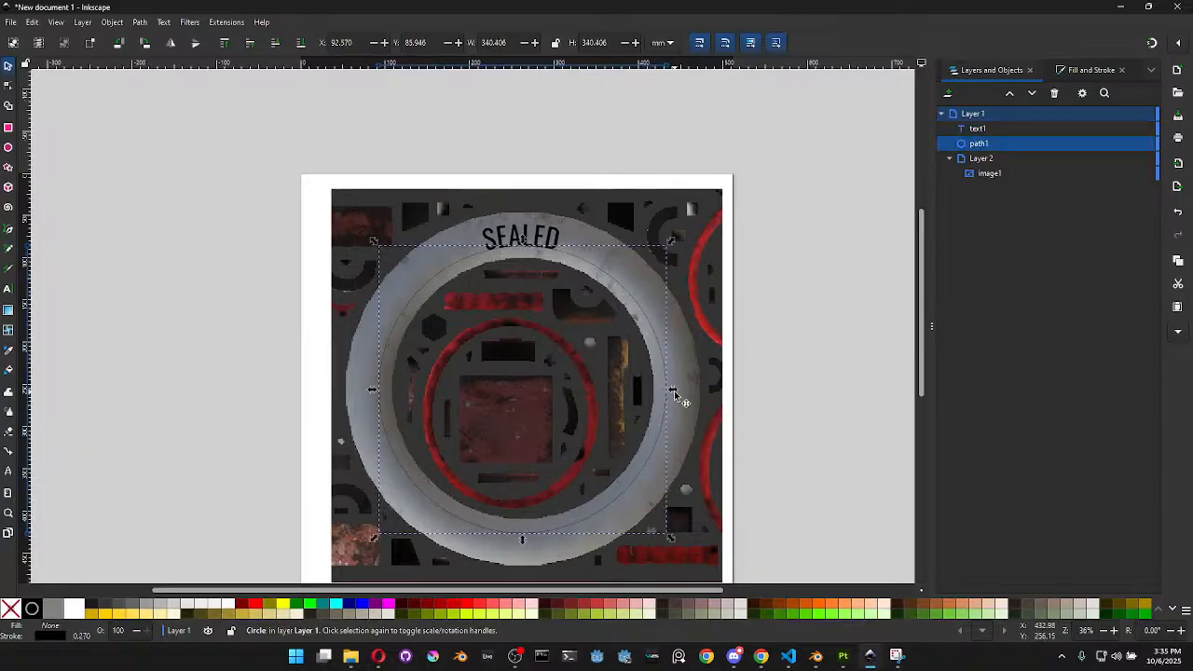
left_click(787, 262)
Duplicate the SEALED text in place, and delete the copy
left_click(515, 240)
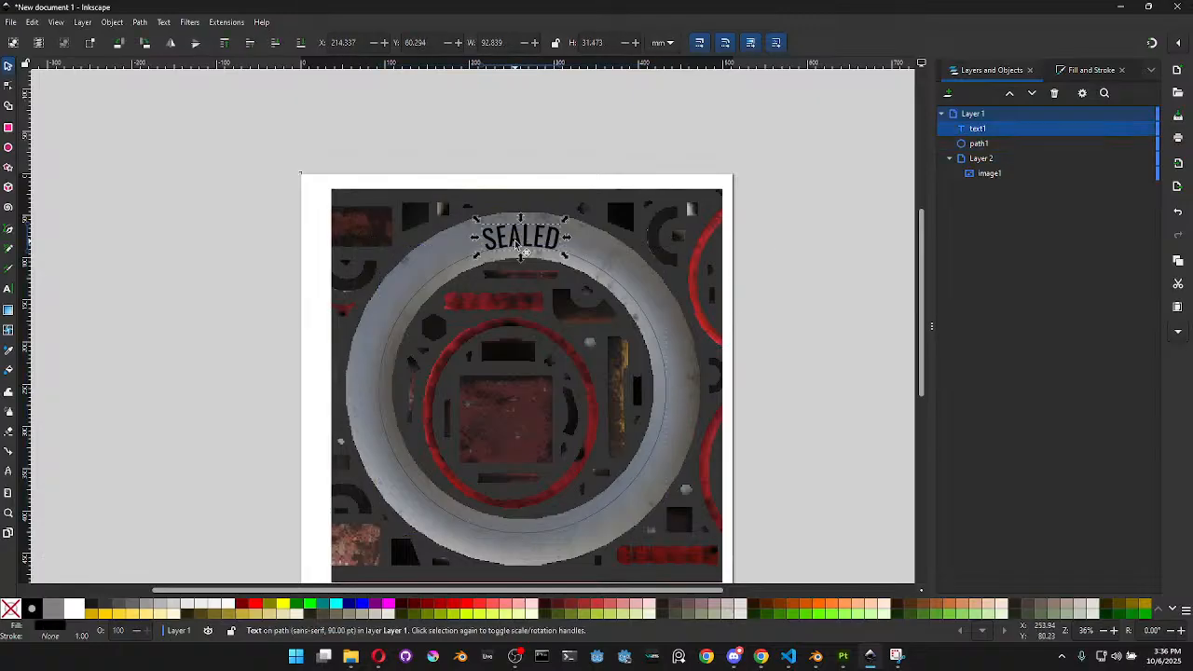
key("ctrl+d")
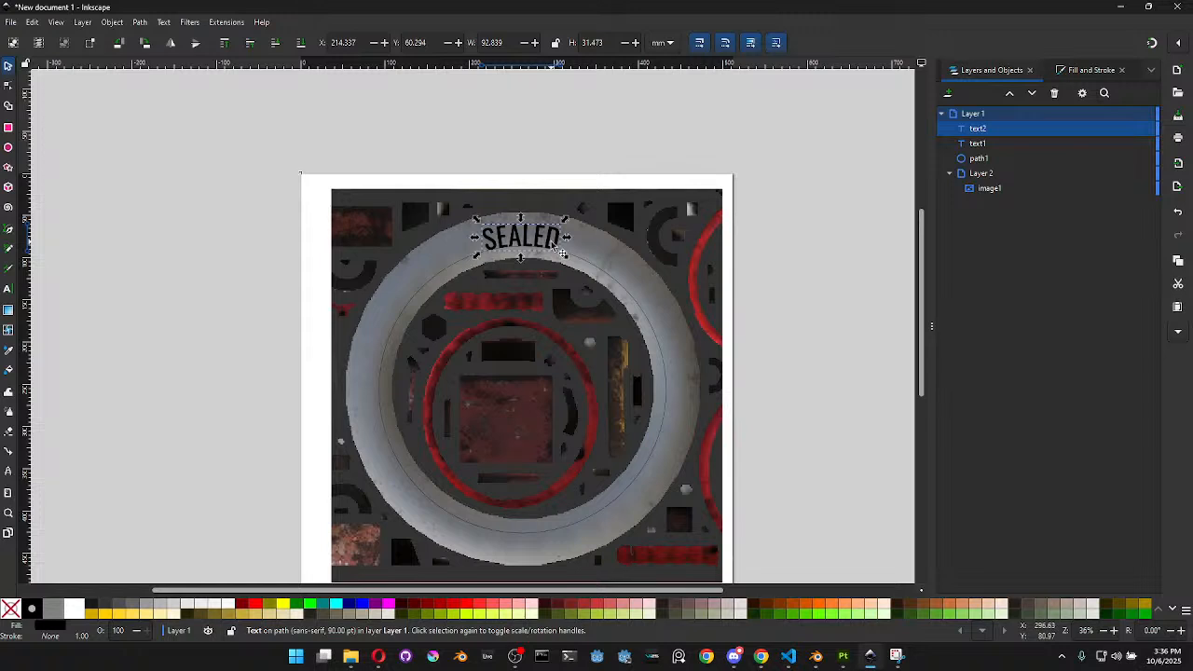
key("Delete")
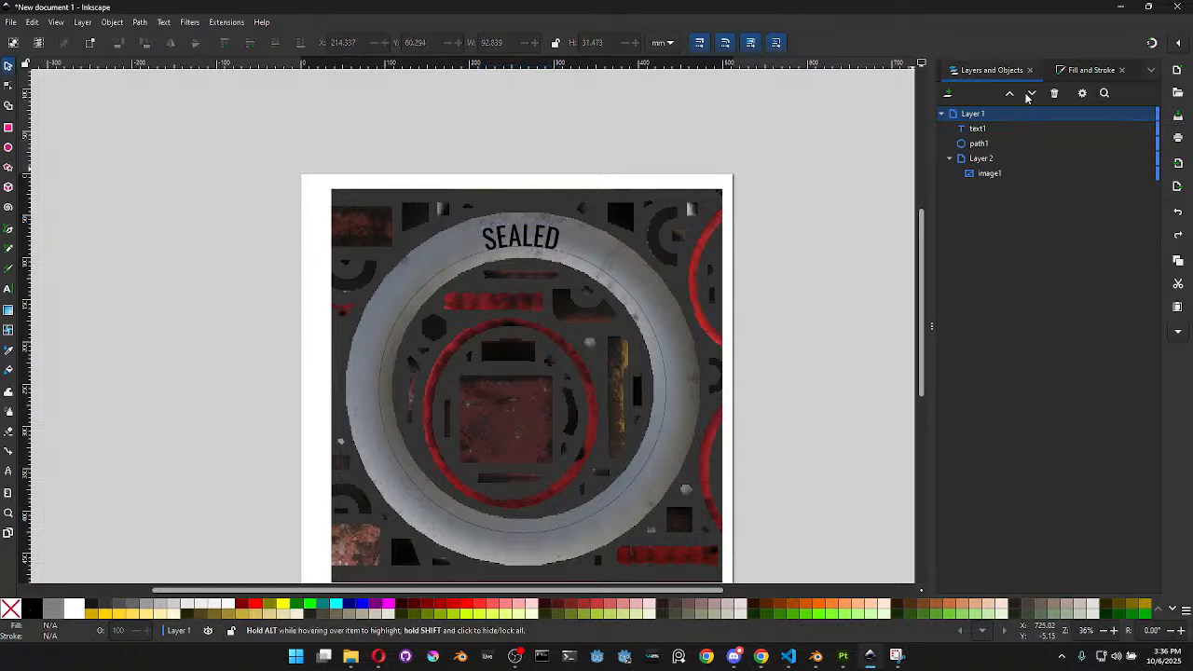
Try moving and rotating the SEALED text directly around the ring, and undo each change
left_click(994, 130)
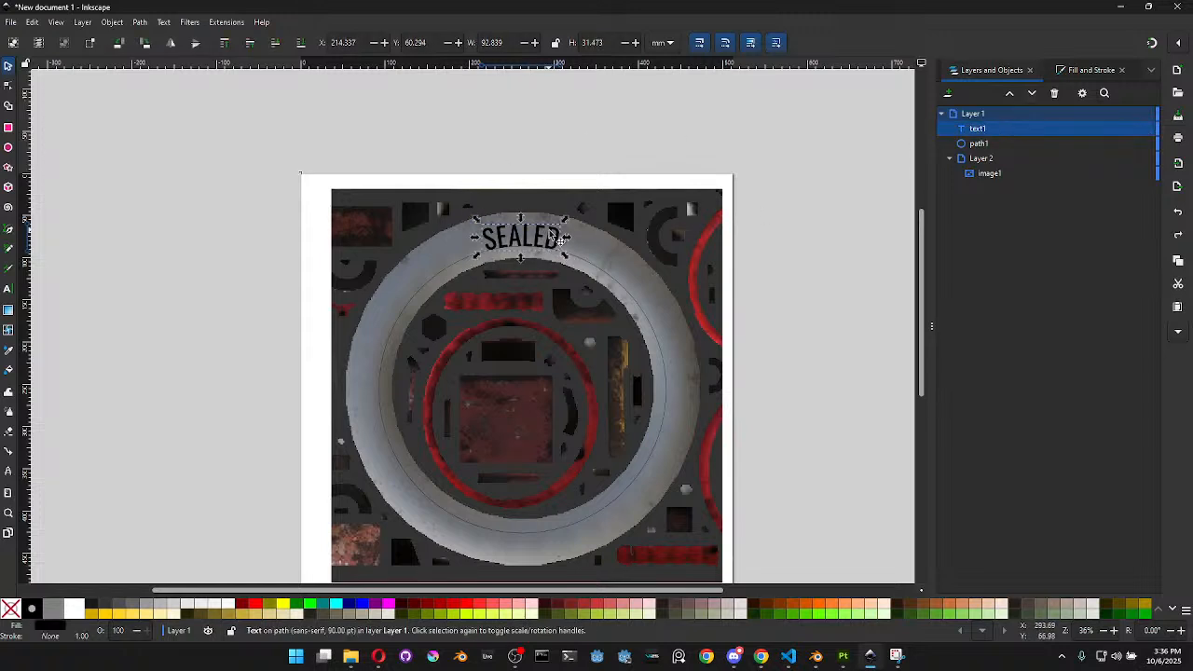
left_click(787, 232)
left_click(549, 238)
left_click_drag(551, 238, 631, 242)
key("ctrl+z")
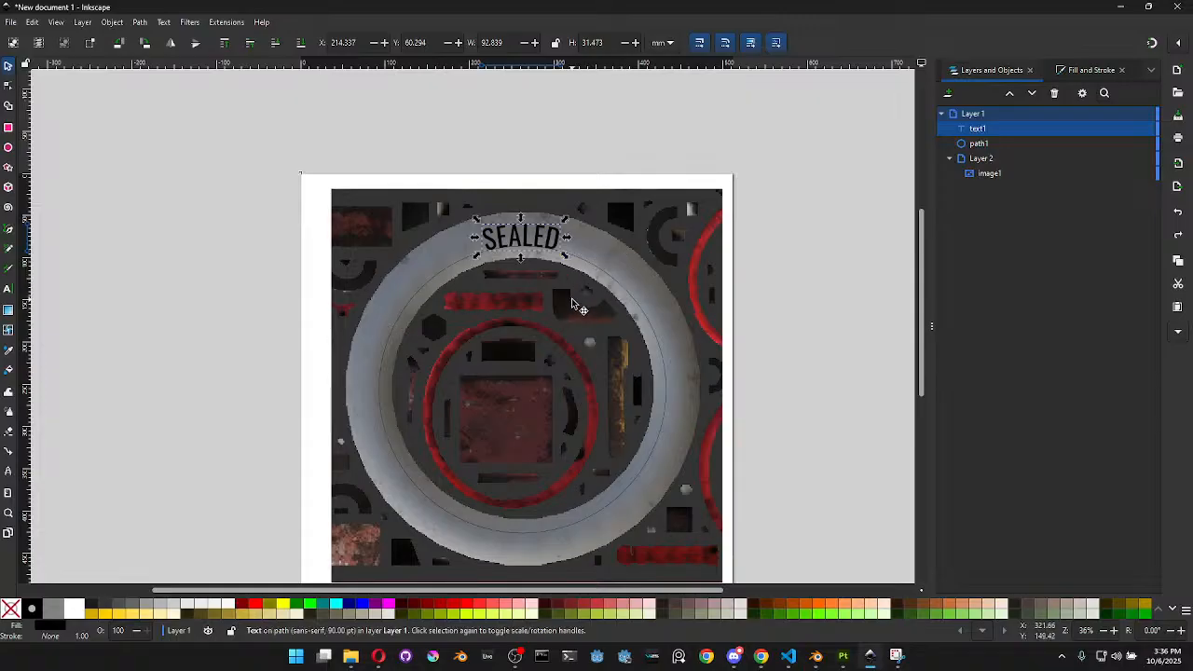
left_click_drag(550, 246, 558, 220)
key("ctrl+z")
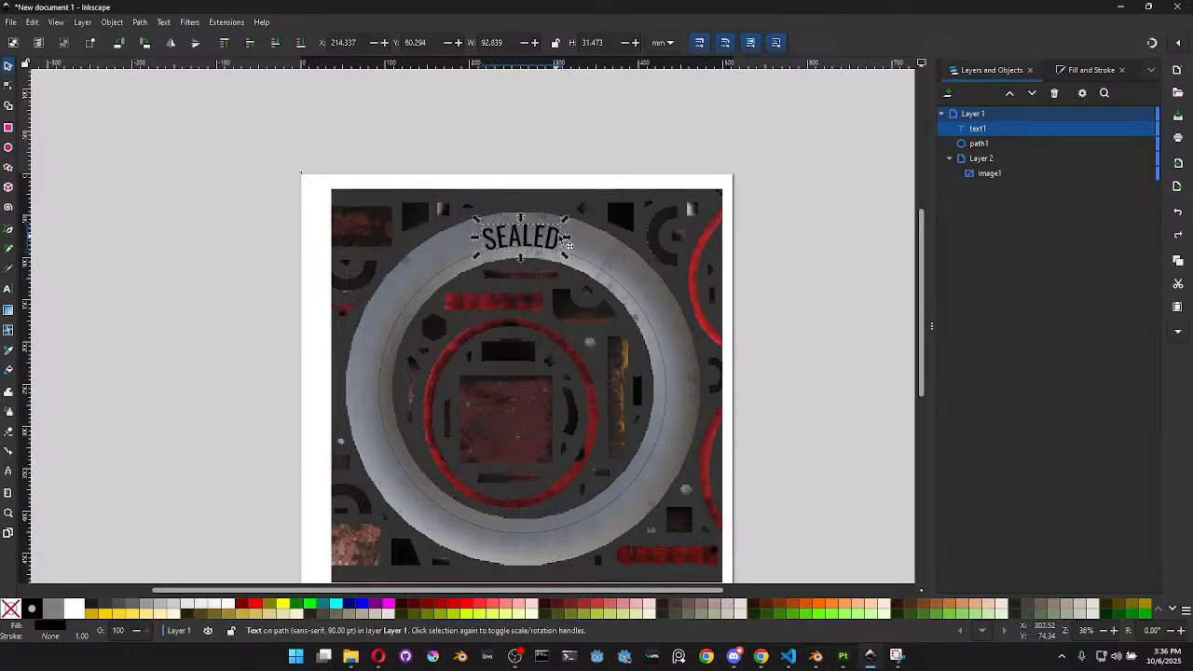
Duplicate both the SEALED text and its guide circle in place
left_click(1134, 131)
left_click(1134, 132)
left_click(1134, 131)
left_click(1134, 131)
key("ctrl+d")
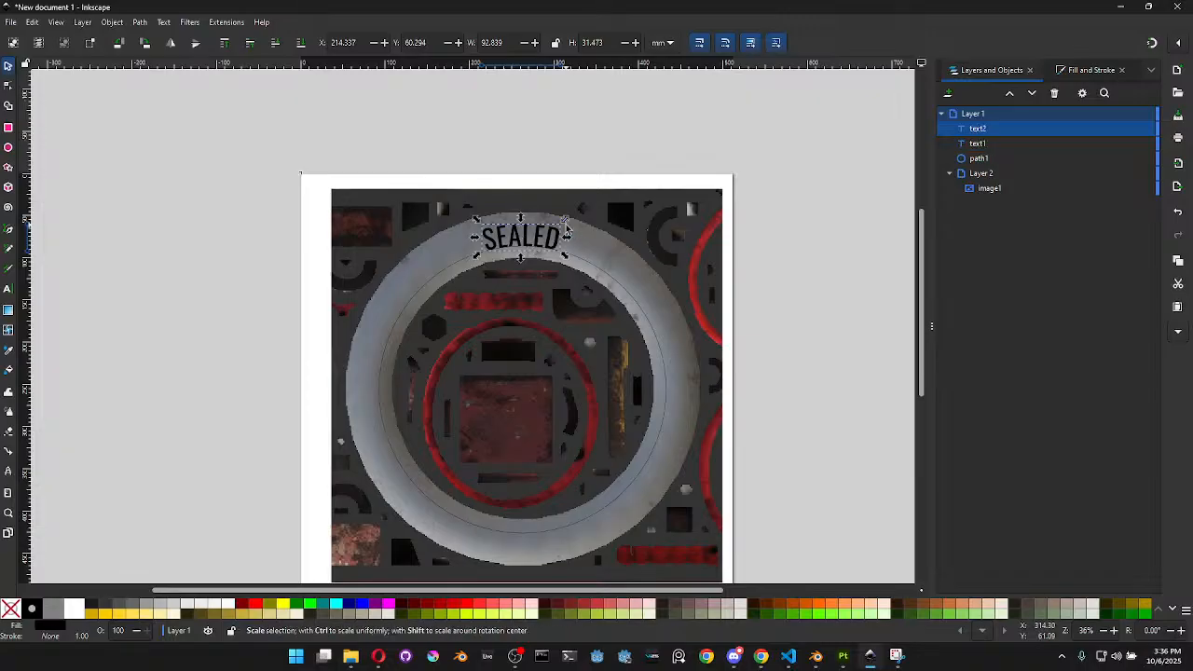
left_click(640, 307)
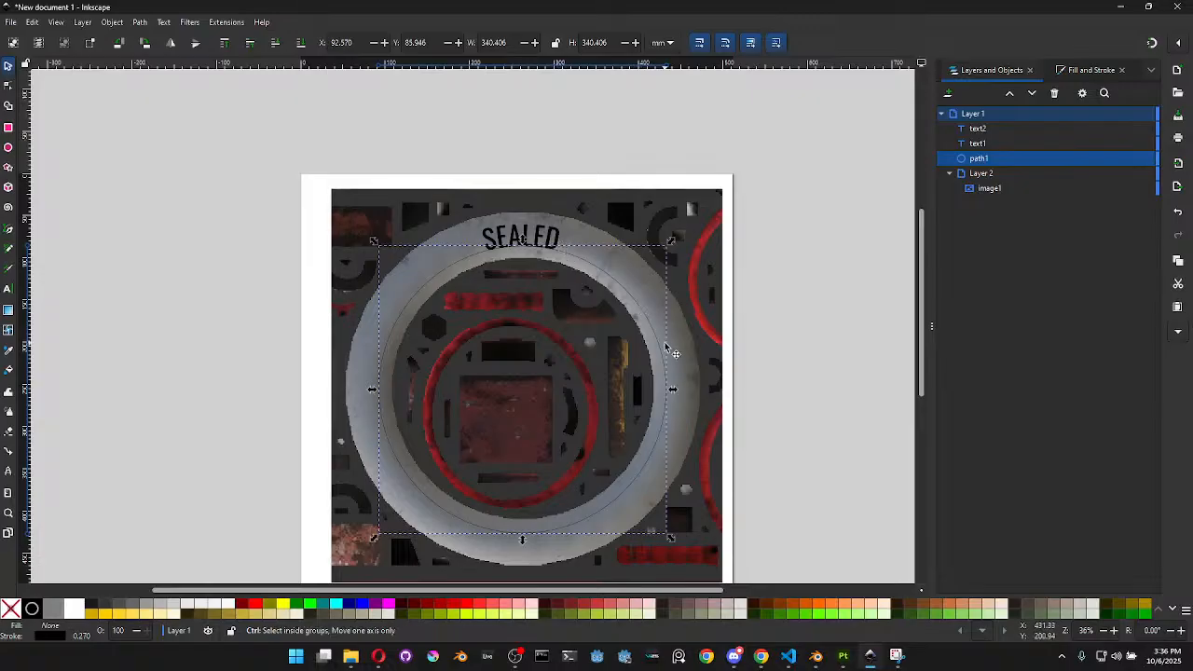
key("ctrl+d")
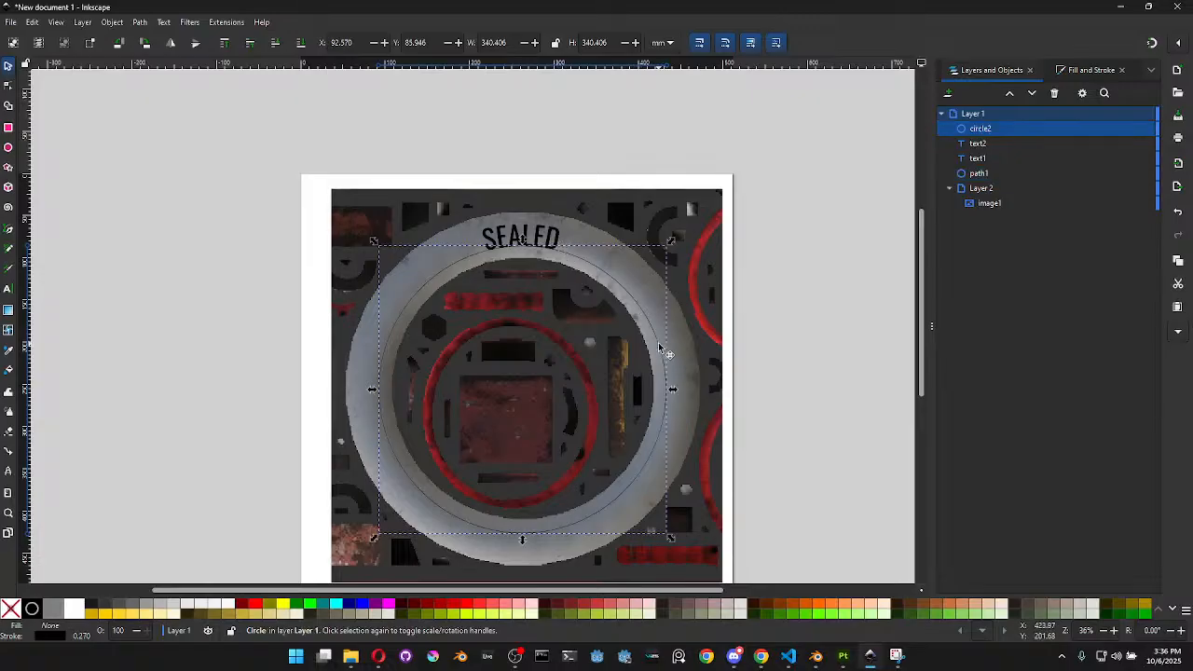
Replace the wording of the duplicated SEALED text with UNLOCKED
left_click(978, 144)
left_click(7, 85)
left_click(8, 67)
double_click(547, 241)
key("ctrl+a")
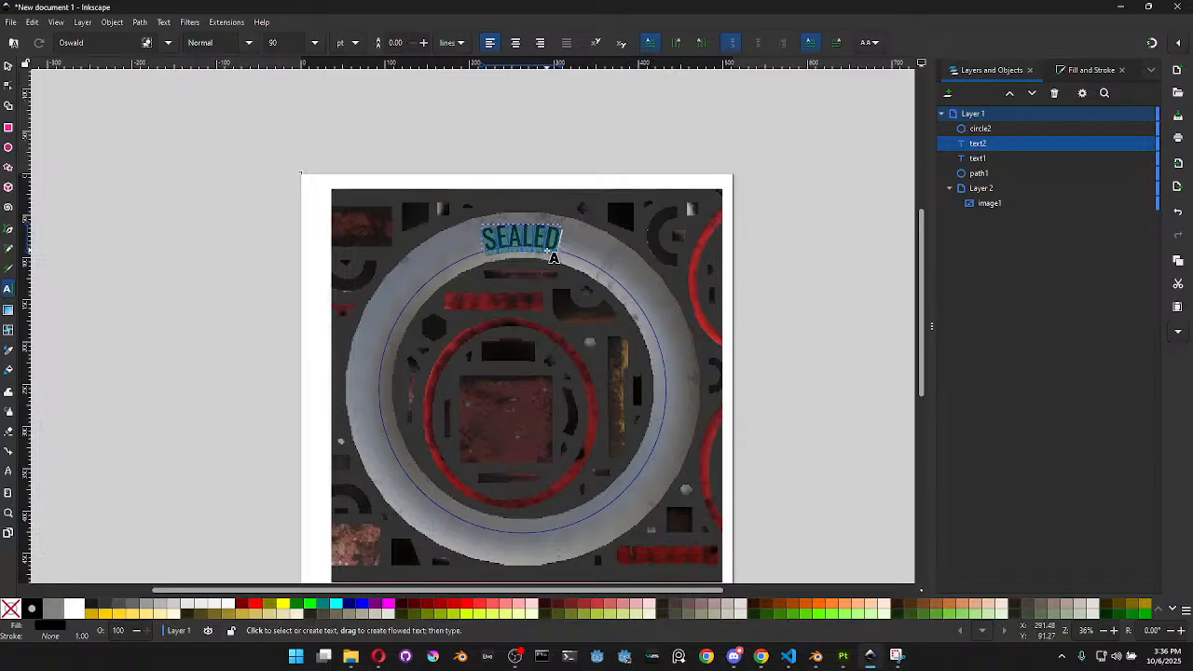
type("UNLOCKED")
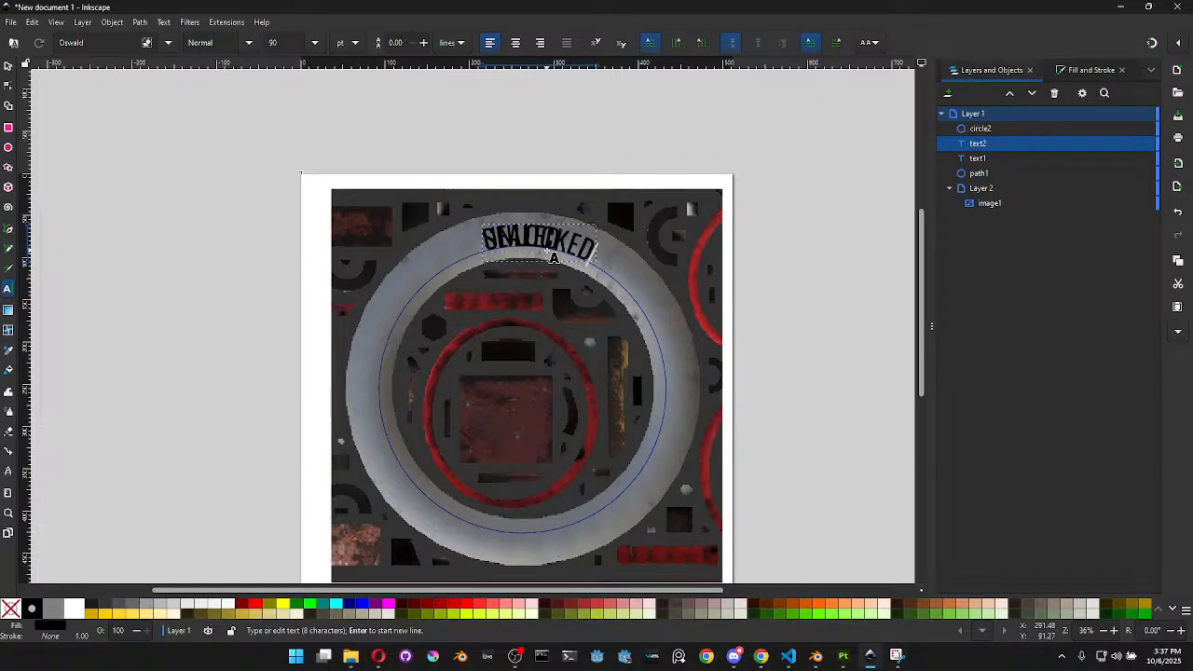
key("Escape")
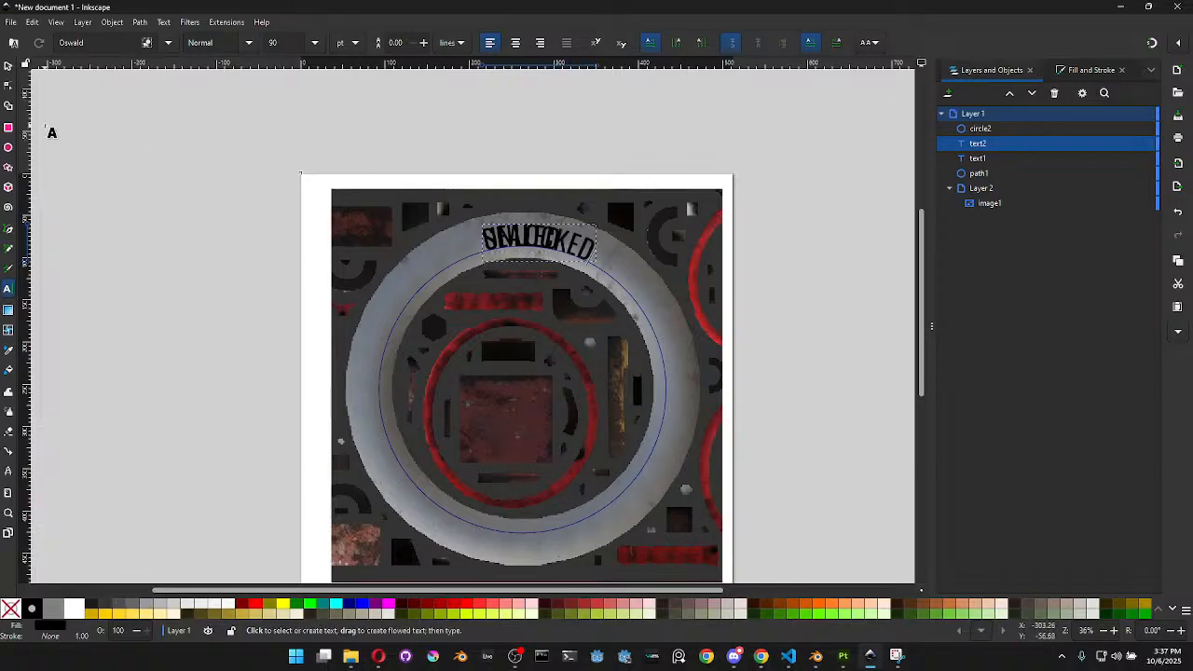
left_click(9, 67)
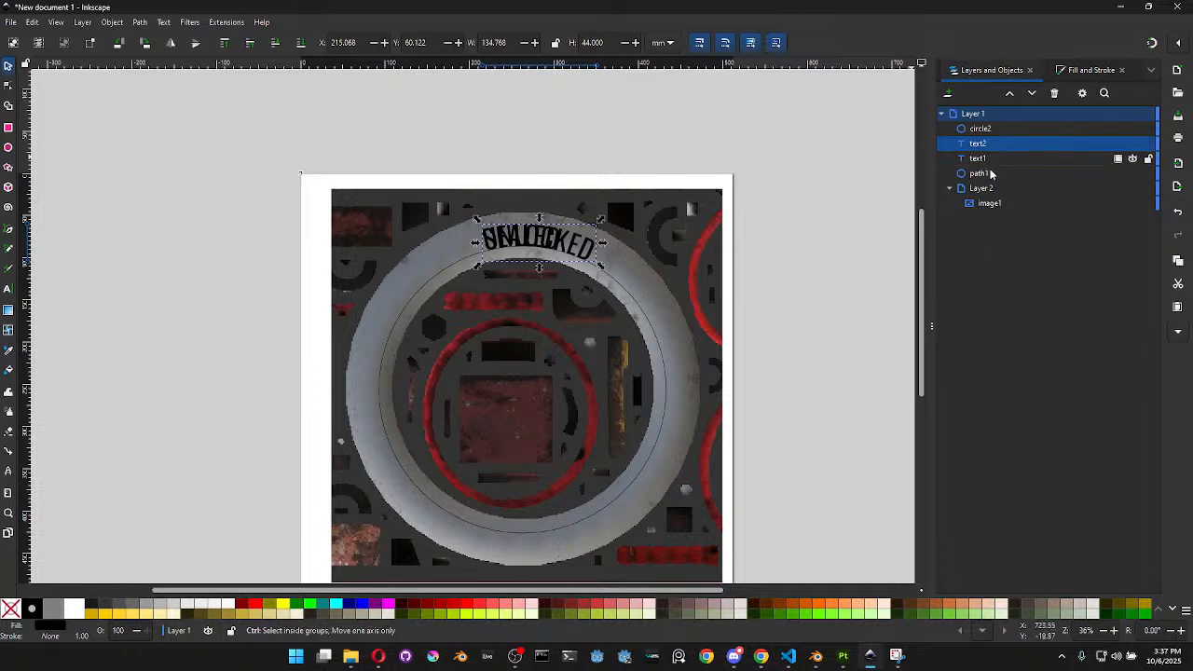
Try to put the UNLOCKED text on the duplicate guide circle
left_click(992, 131, "shift")
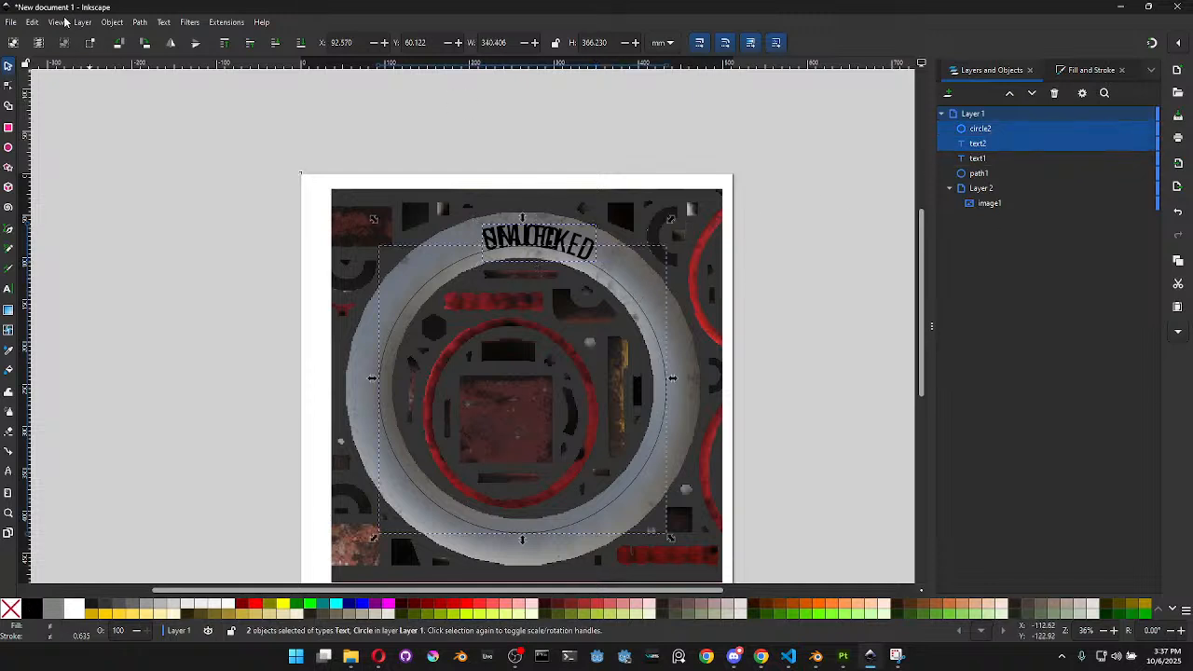
left_click(165, 22)
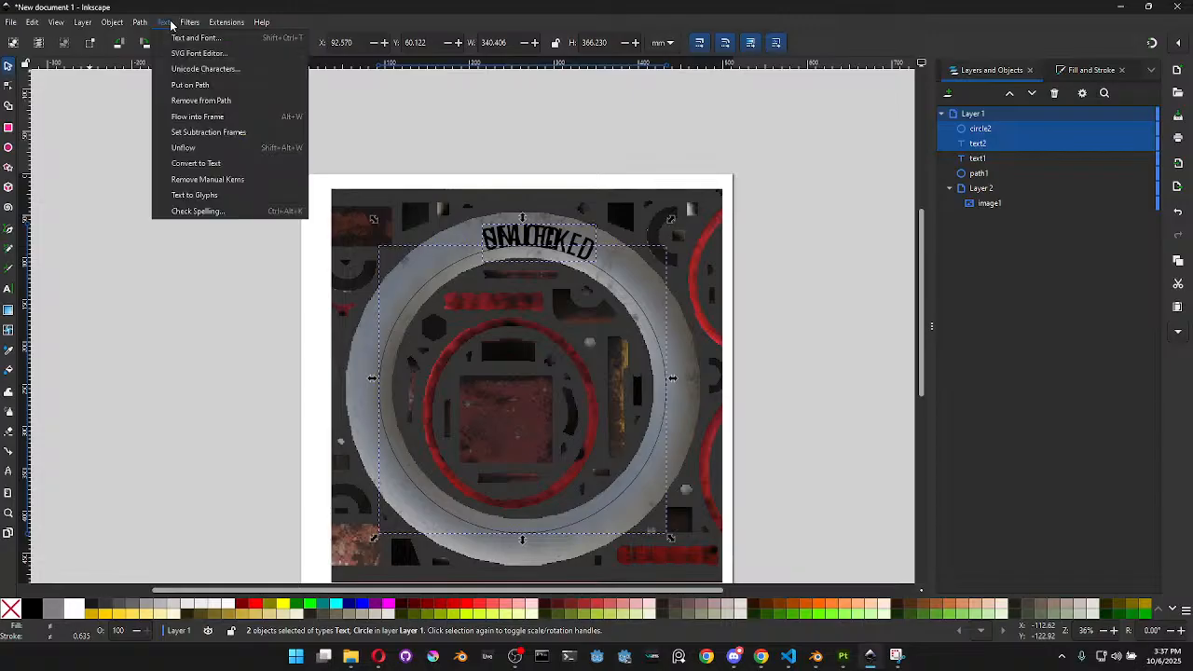
left_click(192, 85)
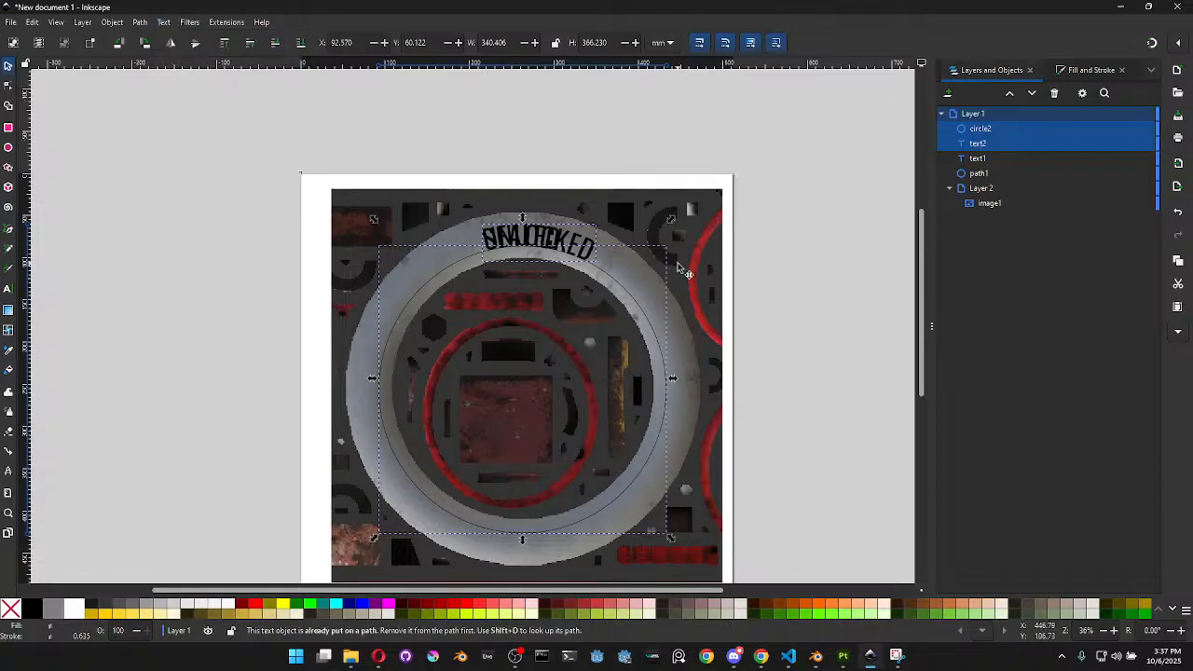
Rotate the duplicate guide circle clockwise about its centre
left_click(981, 145)
left_click(989, 132)
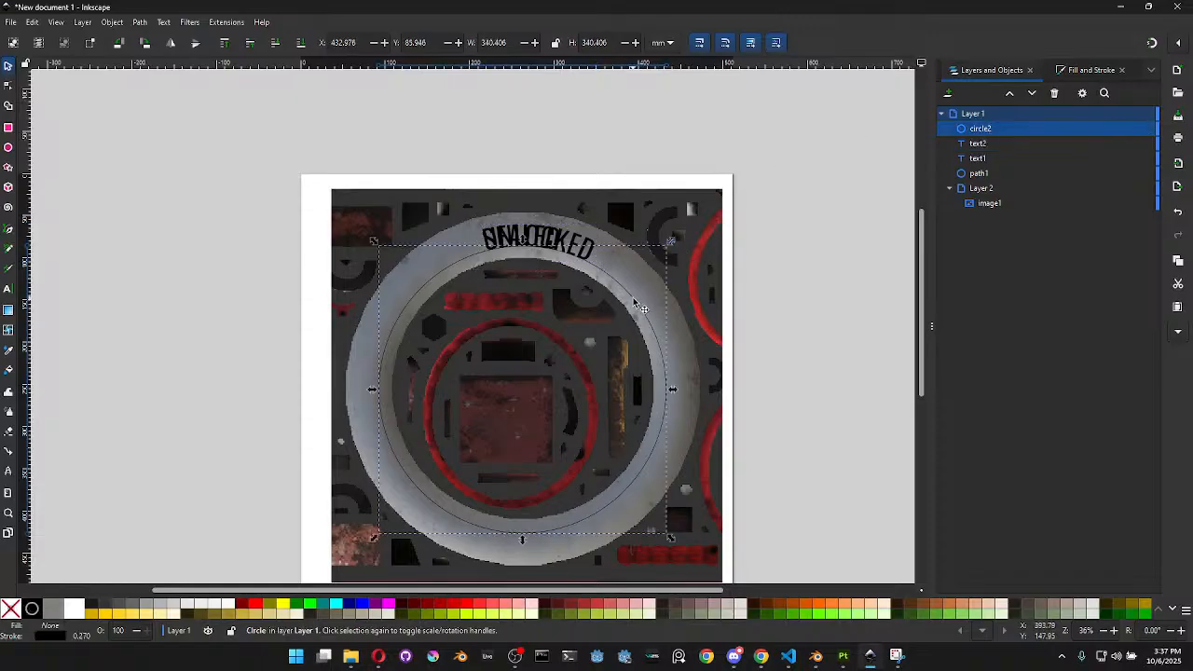
left_click(673, 244)
left_click_drag(671, 245, 725, 311)
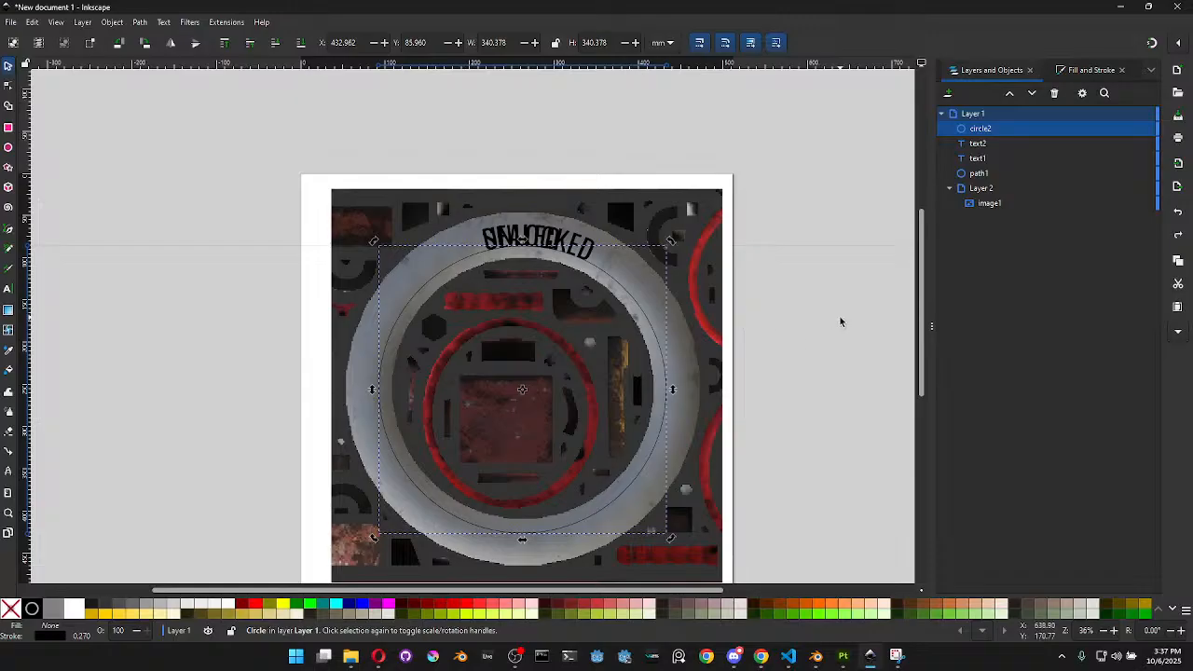
Try rotating the UNLOCKED text alone and together with the duplicate circle, and undo both attempts
left_click(978, 144)
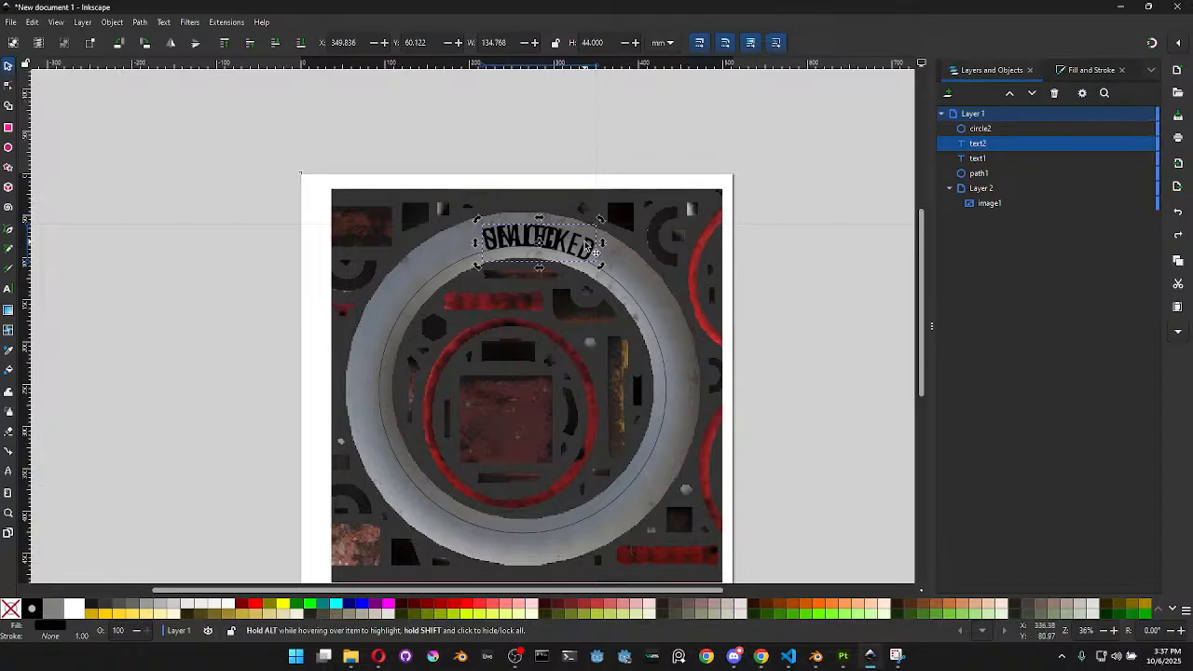
left_click_drag(586, 245, 604, 218)
key("ctrl+z")
left_click(642, 297, "shift")
left_click(642, 298)
left_click_drag(664, 244, 698, 440)
key("ctrl+z")
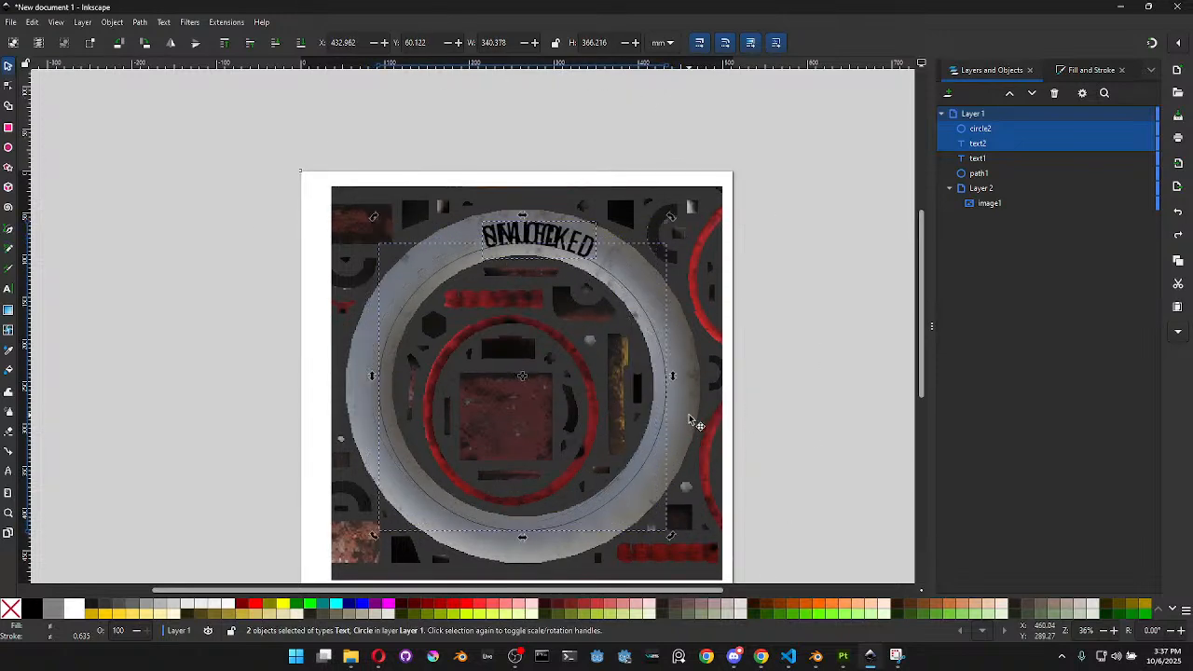
Try deleting the original guide circle, and undo the deletion
left_click(977, 158)
left_click(988, 174)
key("Delete")
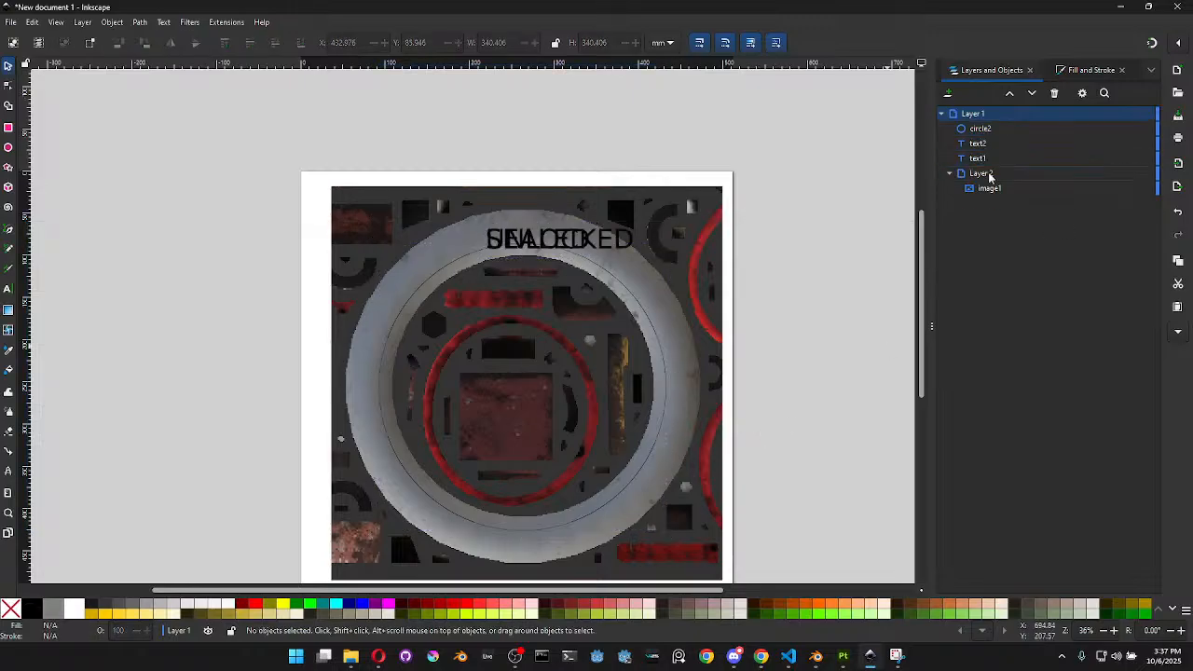
key("ctrl+z")
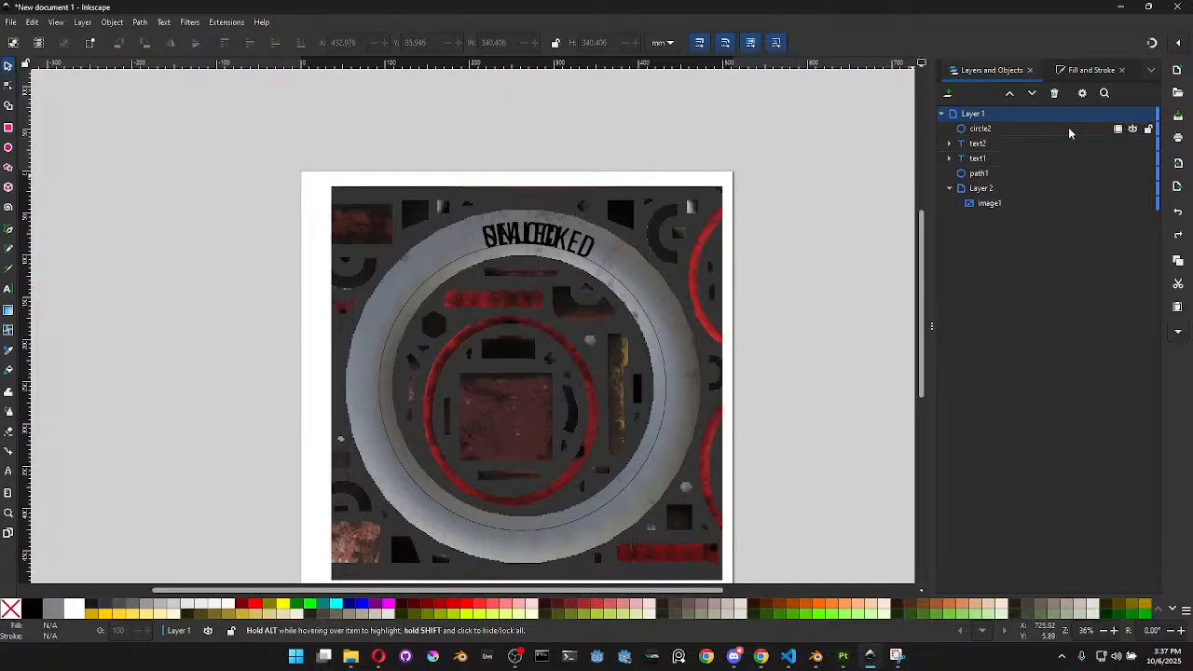
Remove the UNLOCKED text from its current path and put it on the duplicate guide circle
left_click(972, 144)
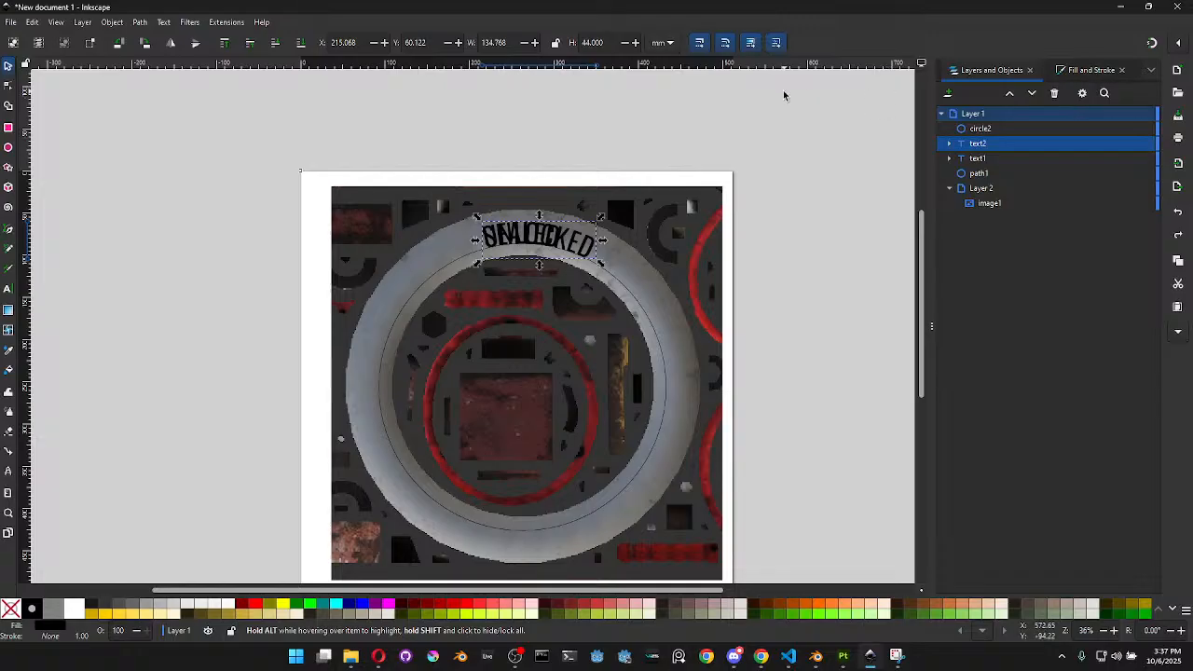
left_click(191, 23)
mouse_move(173, 25)
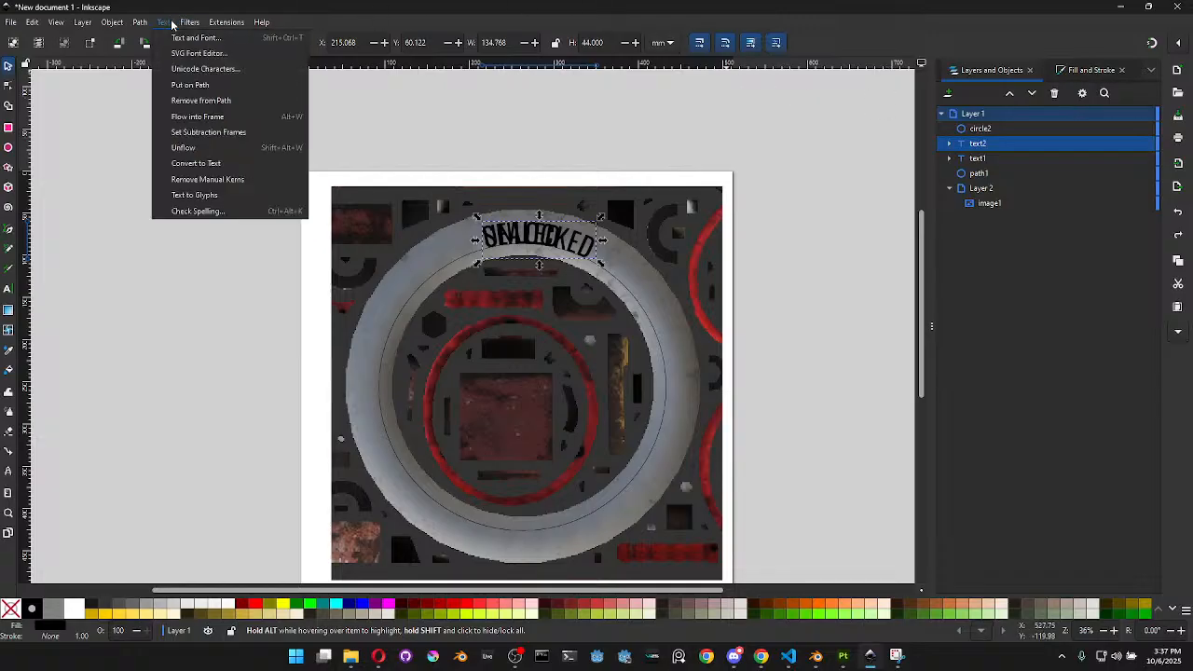
left_click(240, 101)
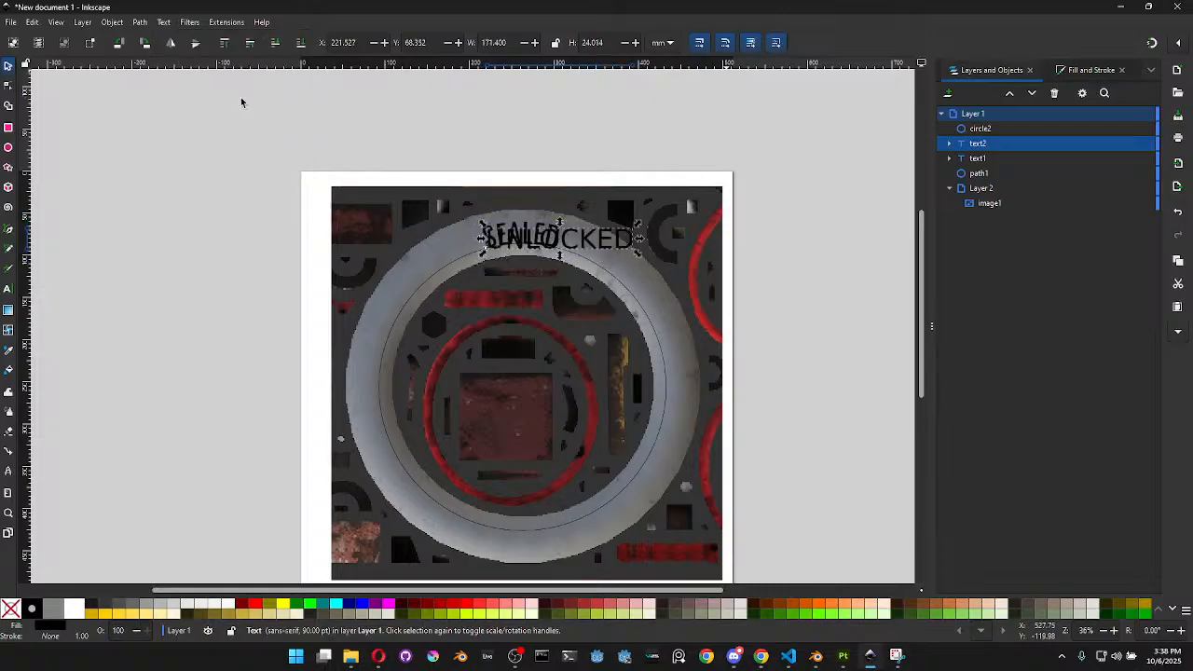
left_click(984, 132, "shift")
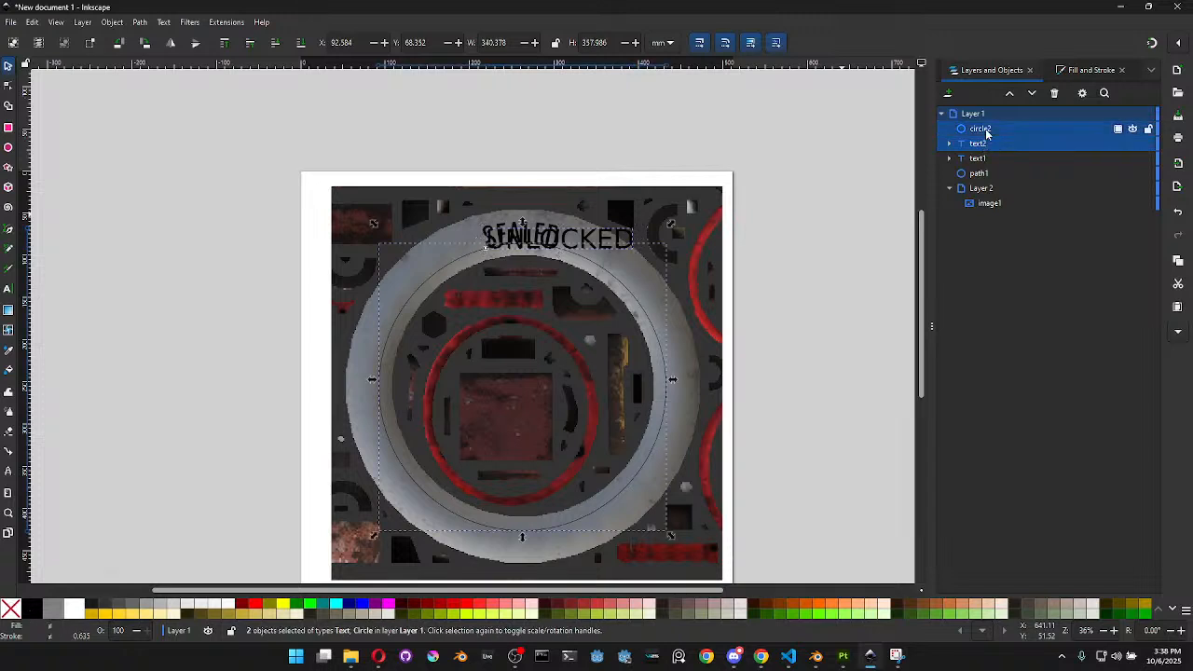
left_click(112, 23)
mouse_move(166, 24)
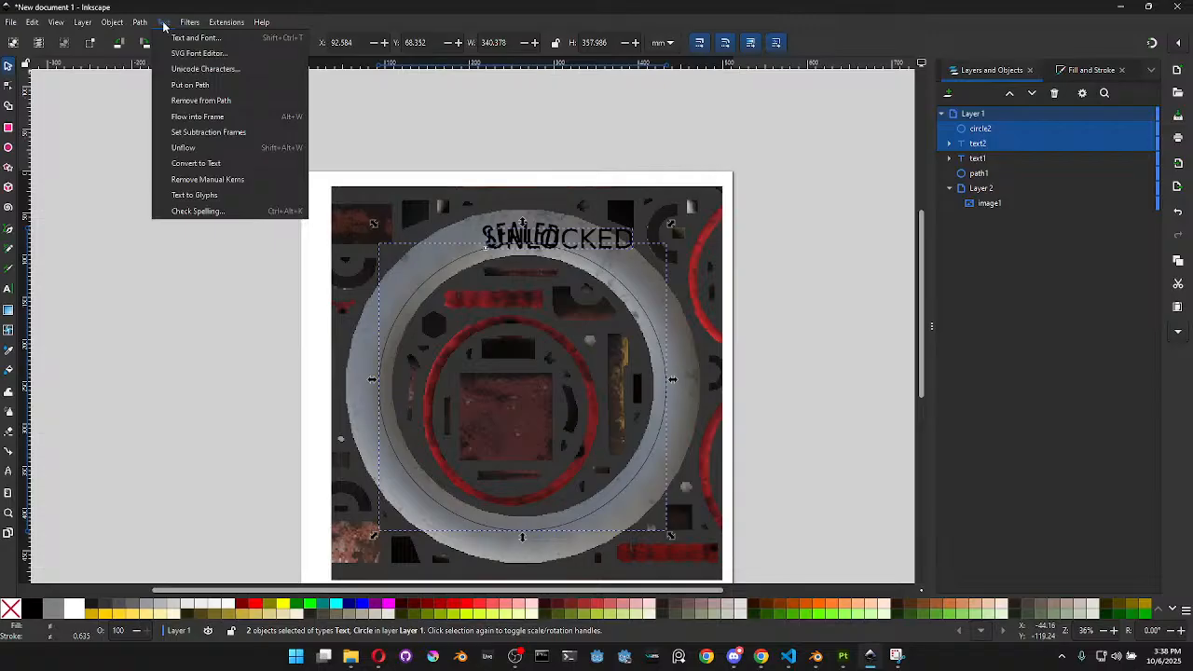
left_click(195, 85)
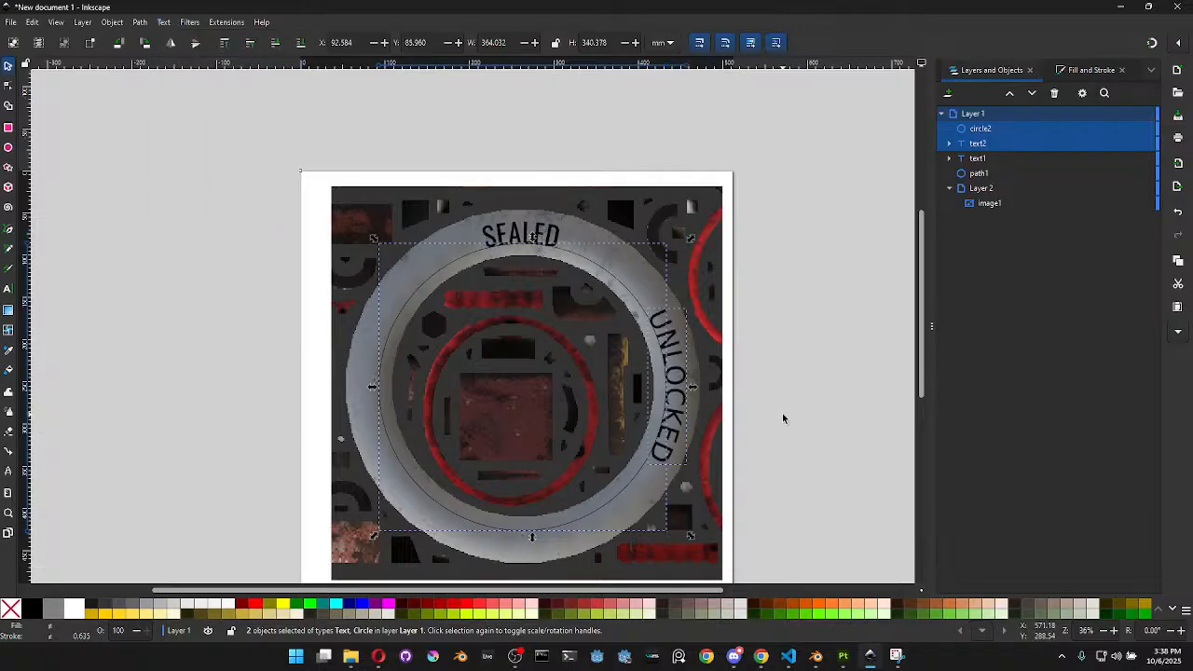
Rotate the duplicate guide circle by 90° so UNLOCKED sits at the ring's bottom, opposite SEALED
left_click(995, 128)
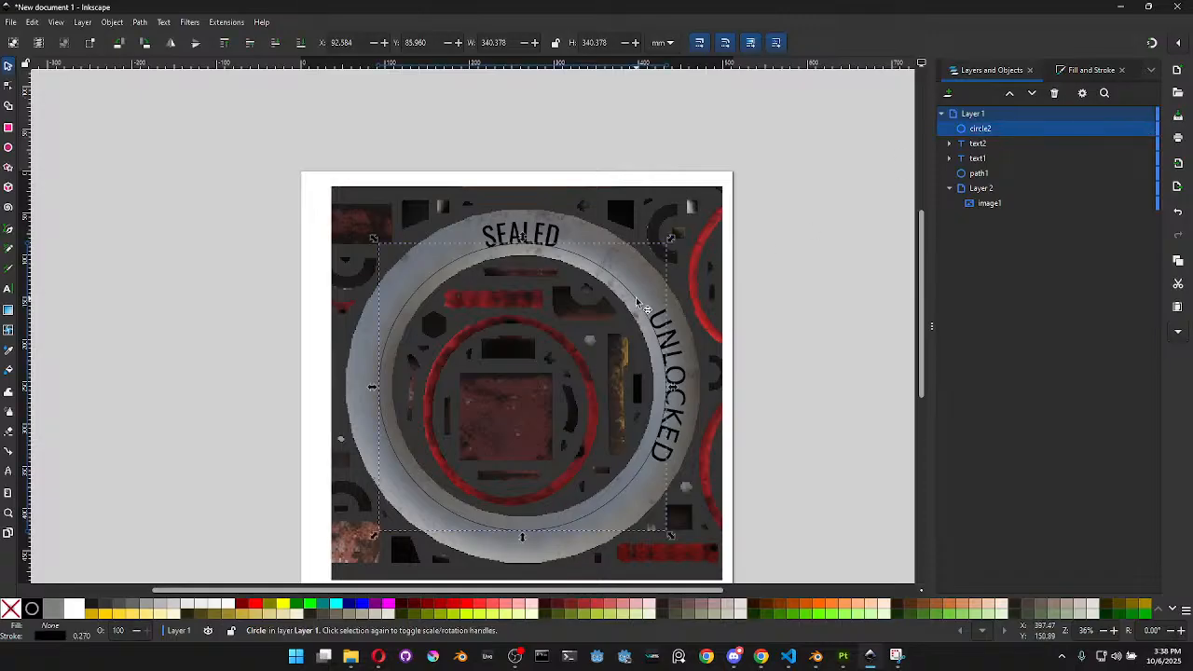
left_click(634, 481)
left_click_drag(670, 535, 387, 525)
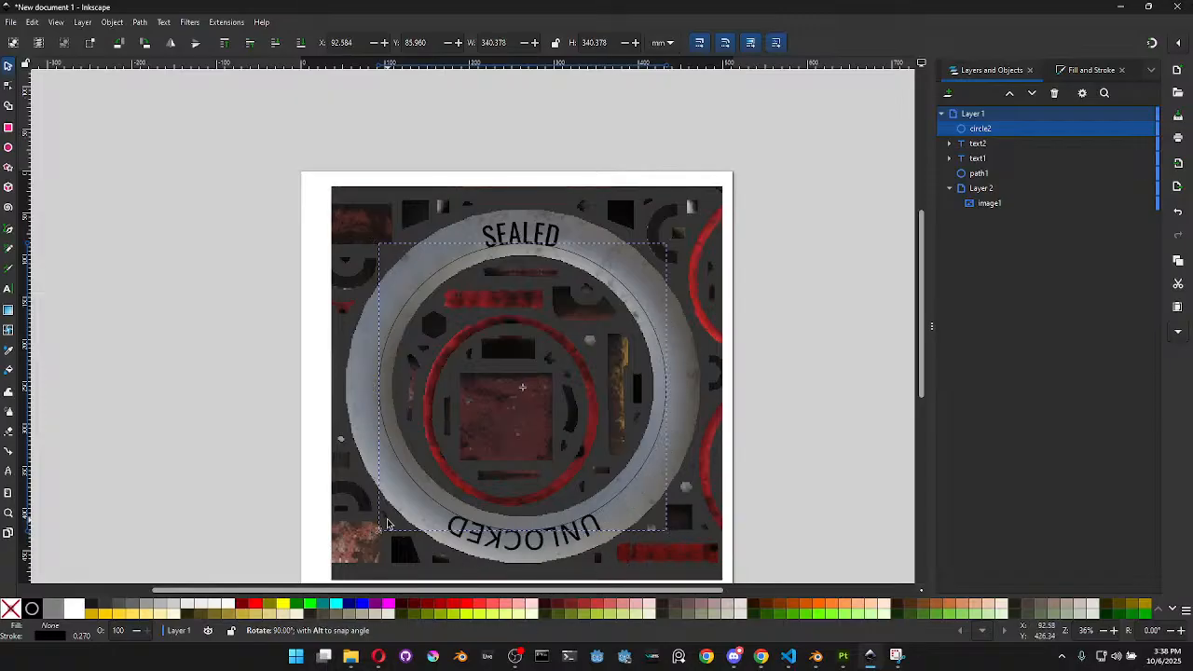
left_click(588, 248)
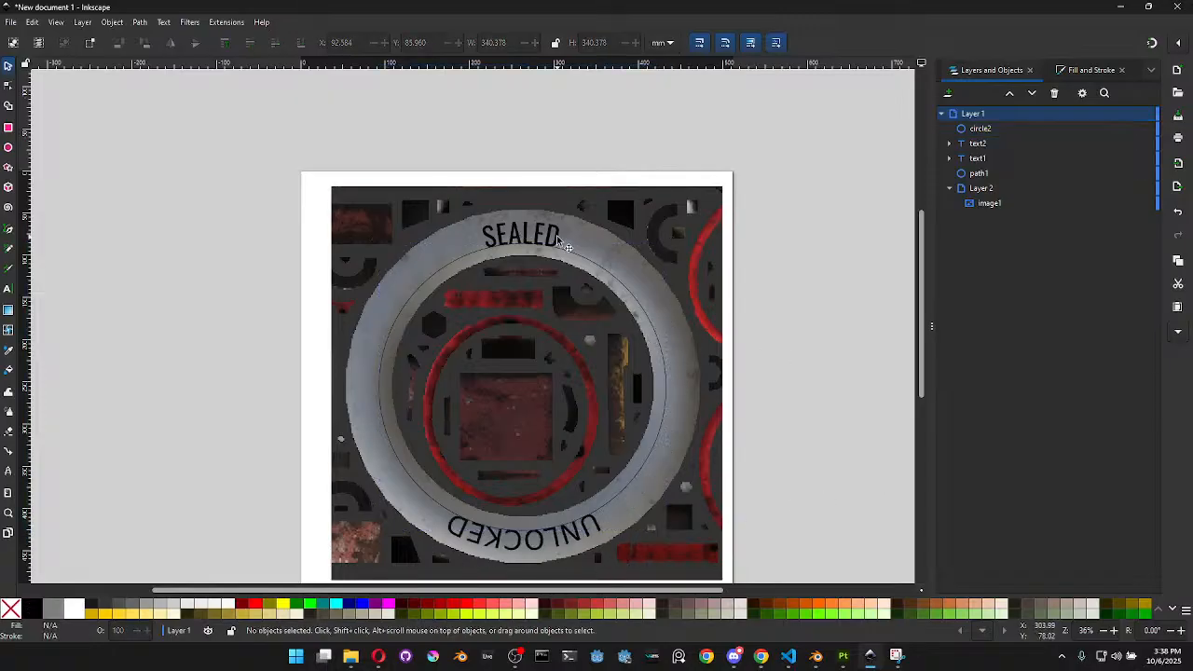
Set the UNLOCKED text's font to Oswald, matching the SEALED text
left_click(550, 230)
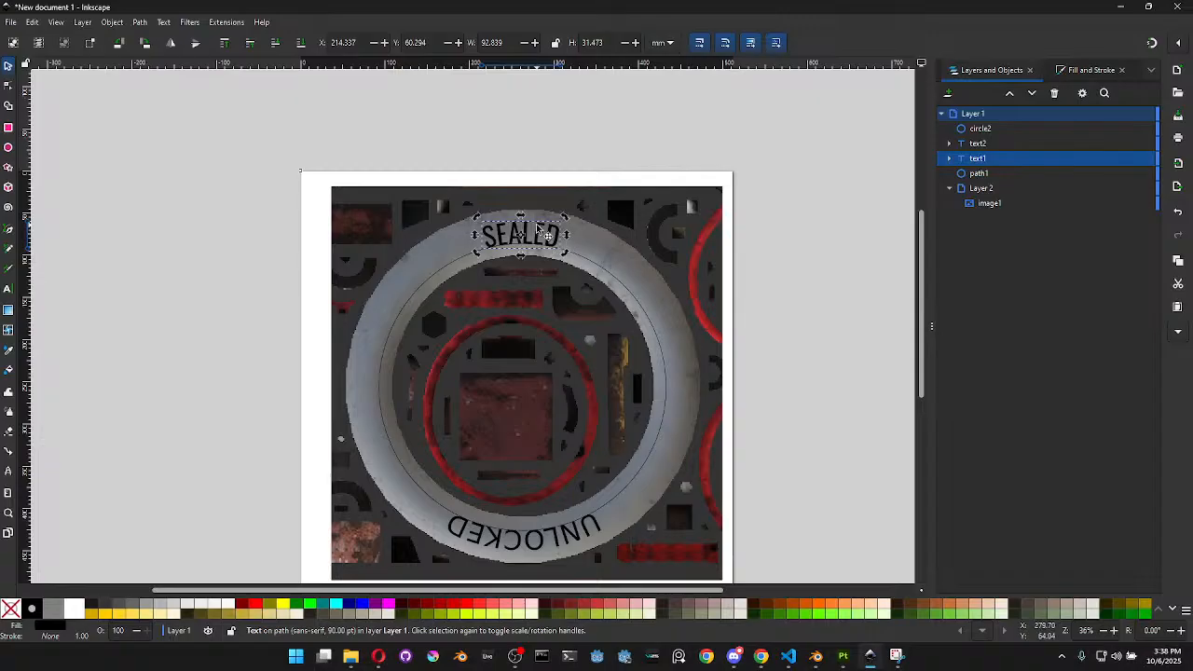
double_click(542, 232)
key("Escape")
left_click(567, 528)
key("ctrl+a")
left_click(101, 43)
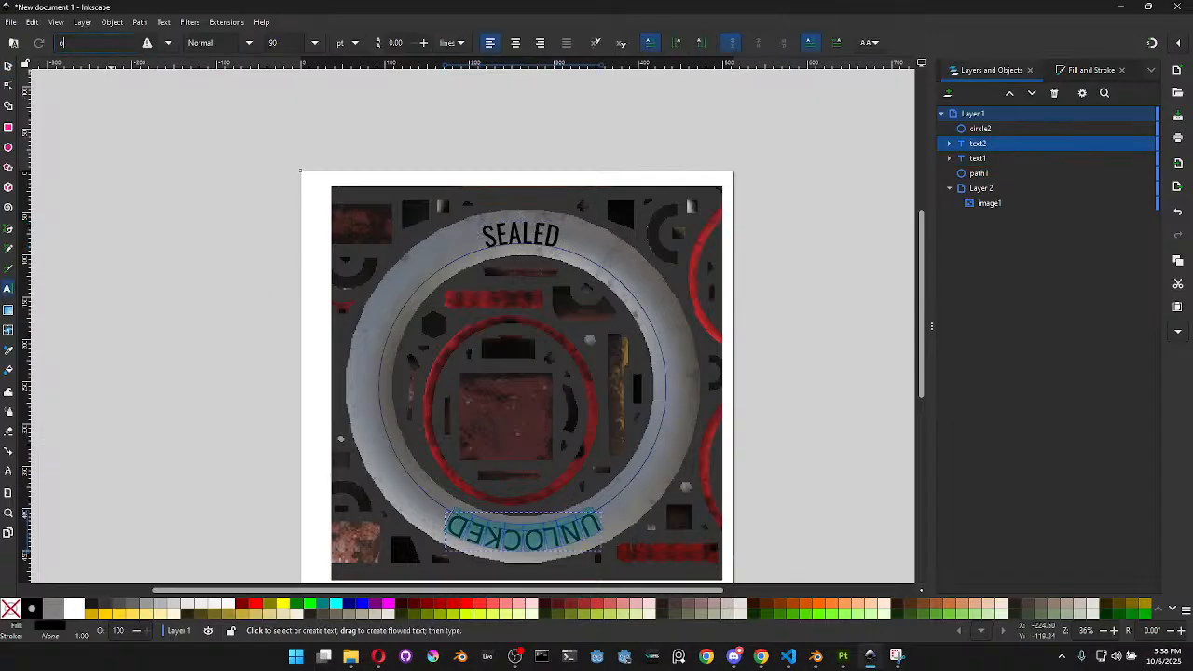
type("oswa")
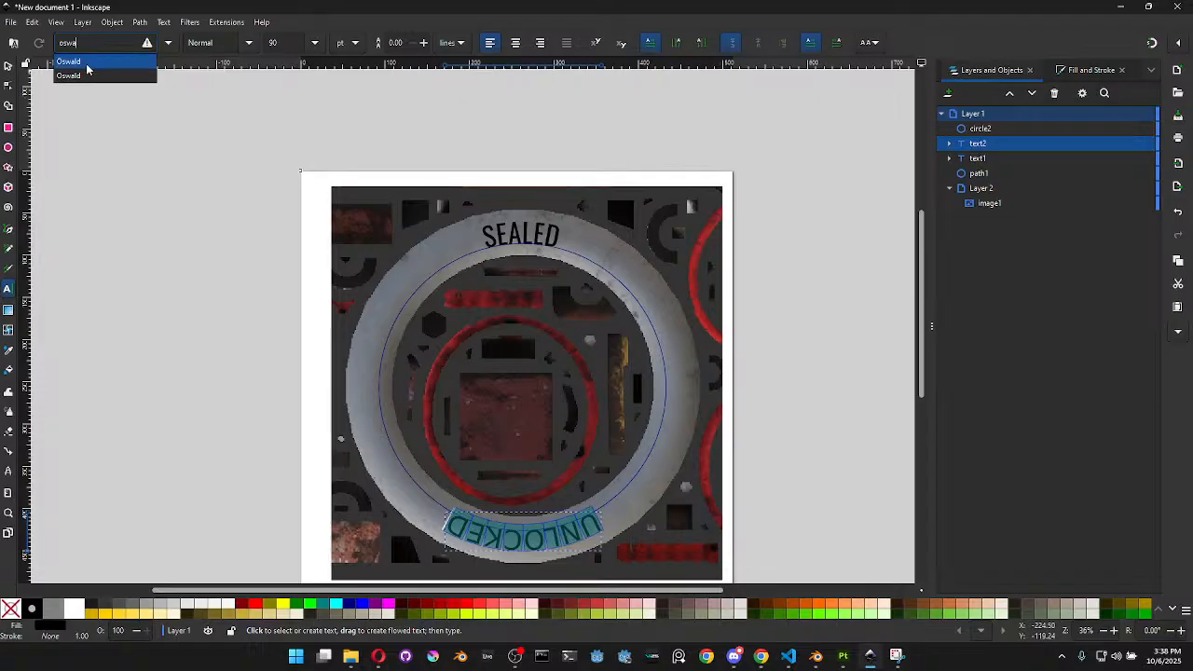
left_click(93, 62)
left_click(7, 66)
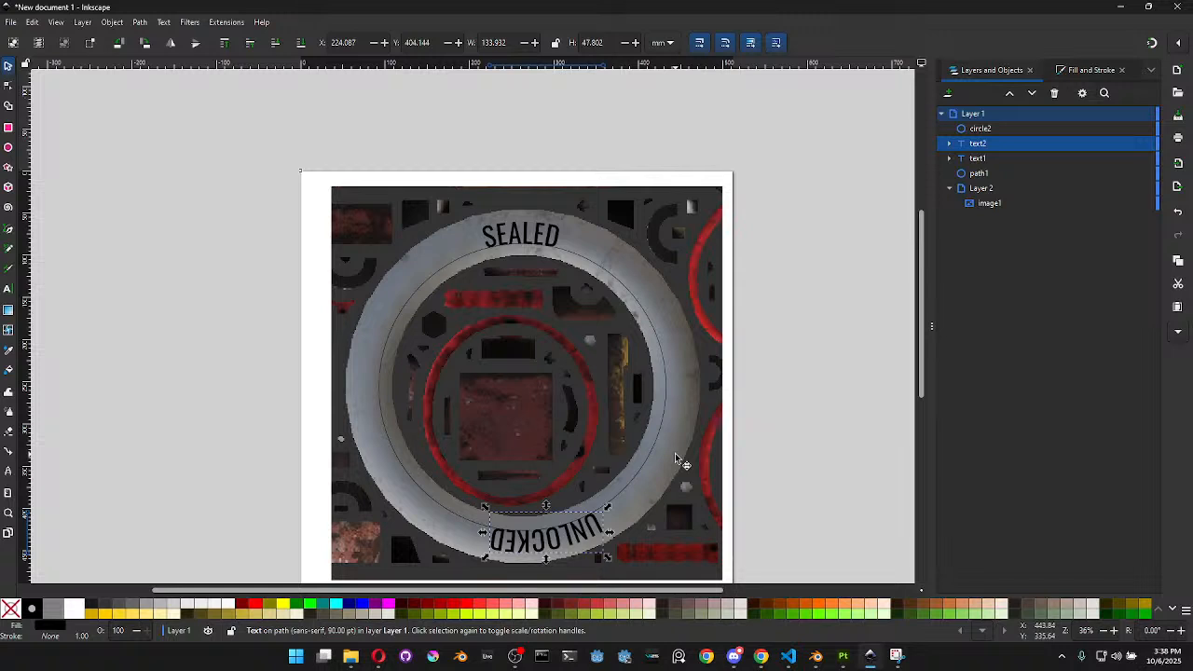
left_click(666, 409)
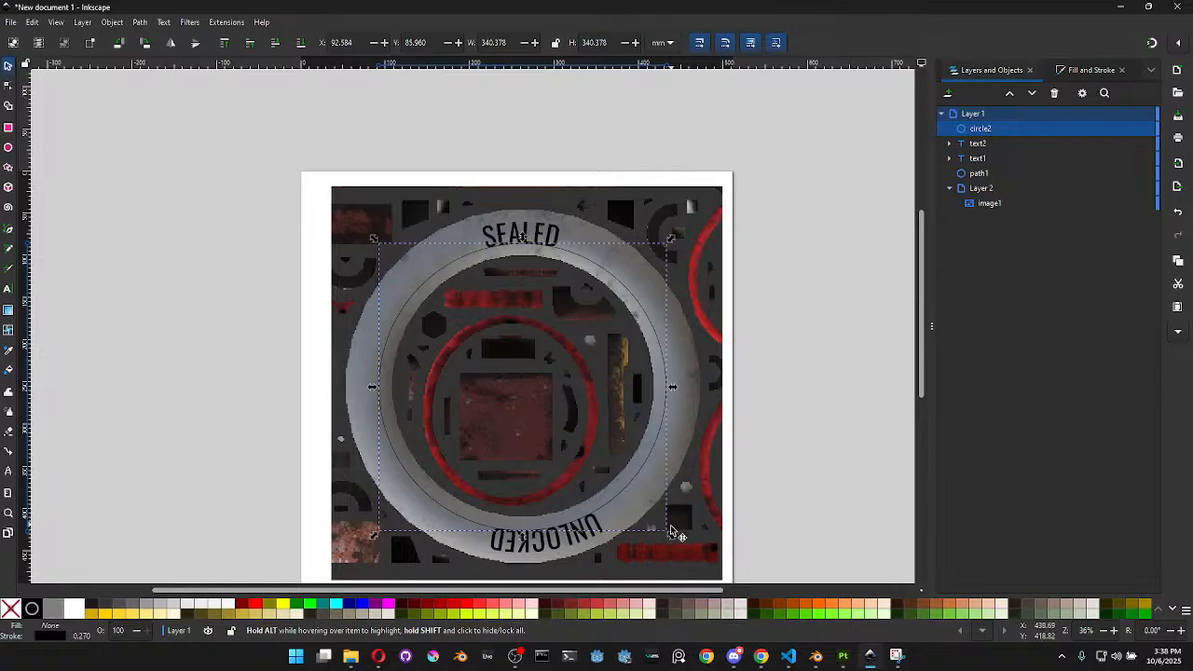
left_click(635, 503)
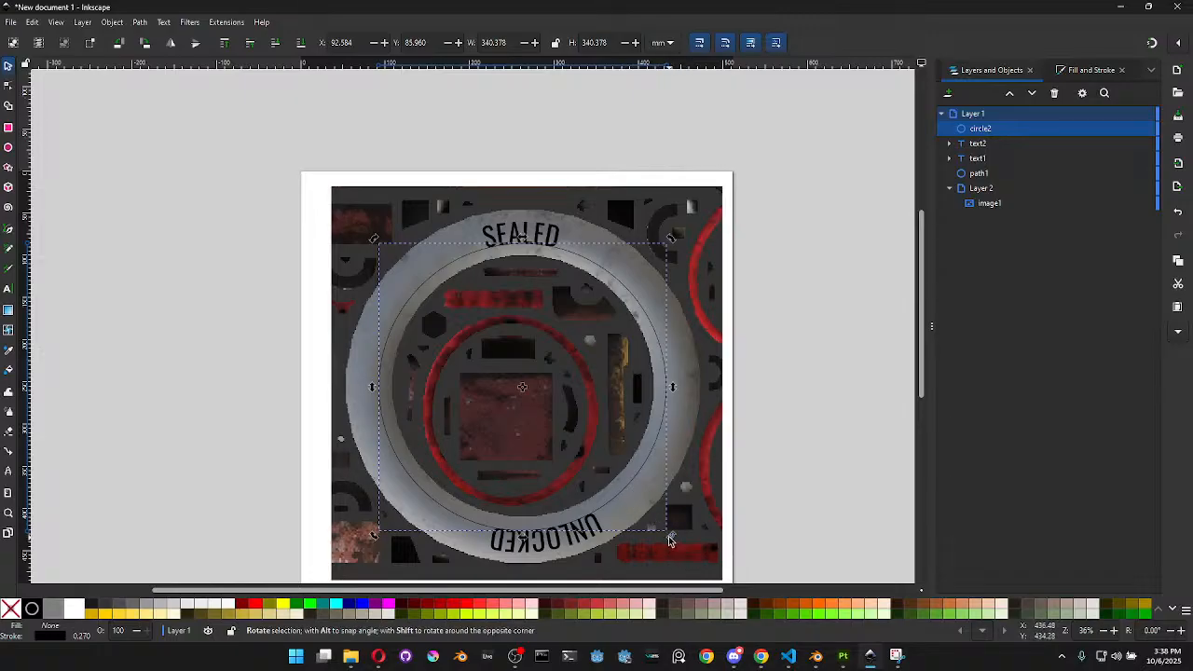
left_click_drag(649, 556, 670, 537)
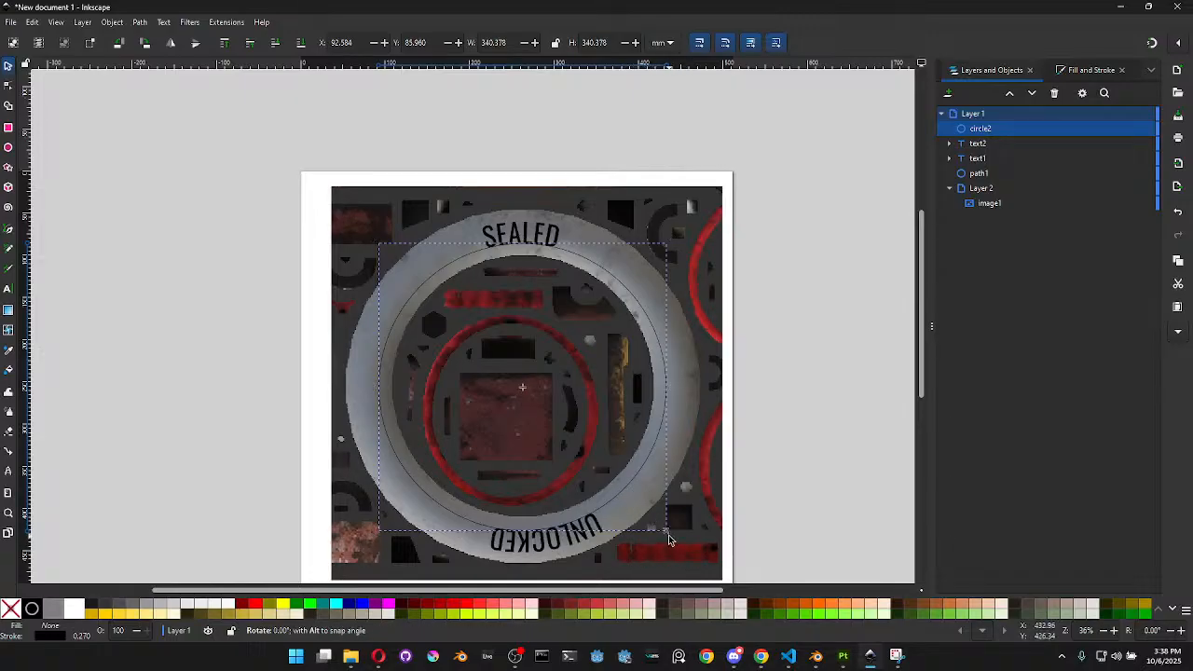
left_click(819, 445)
middle_click_drag(819, 445, 797, 372)
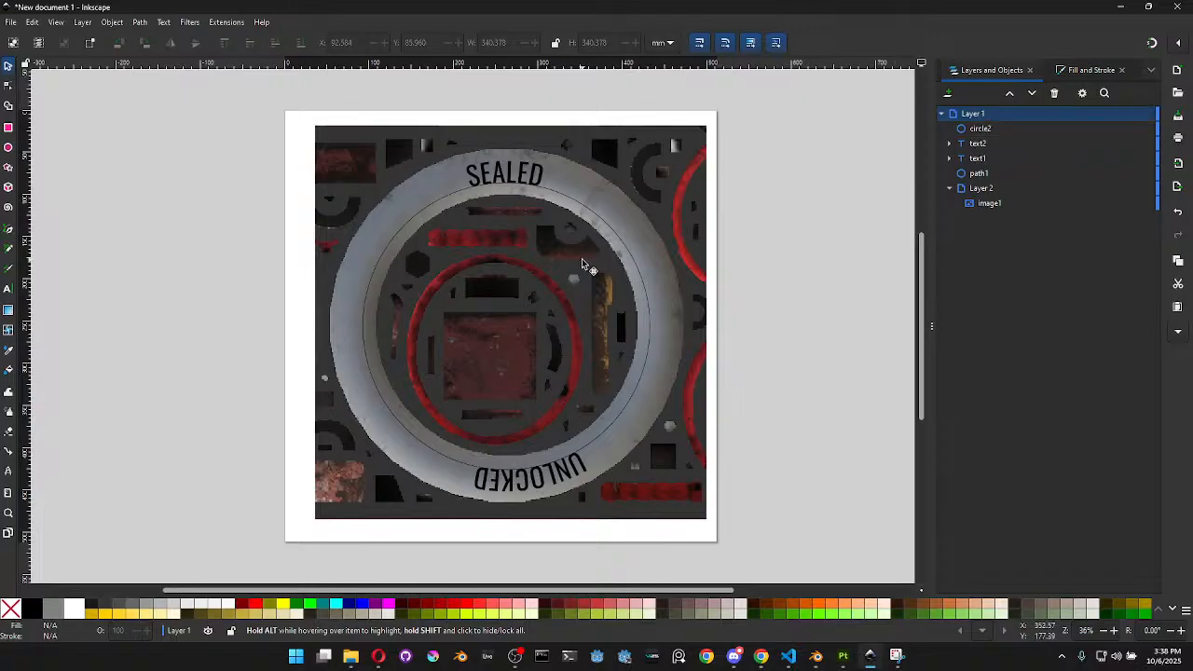
left_click_drag(641, 266, 667, 259)
key("ctrl+z")
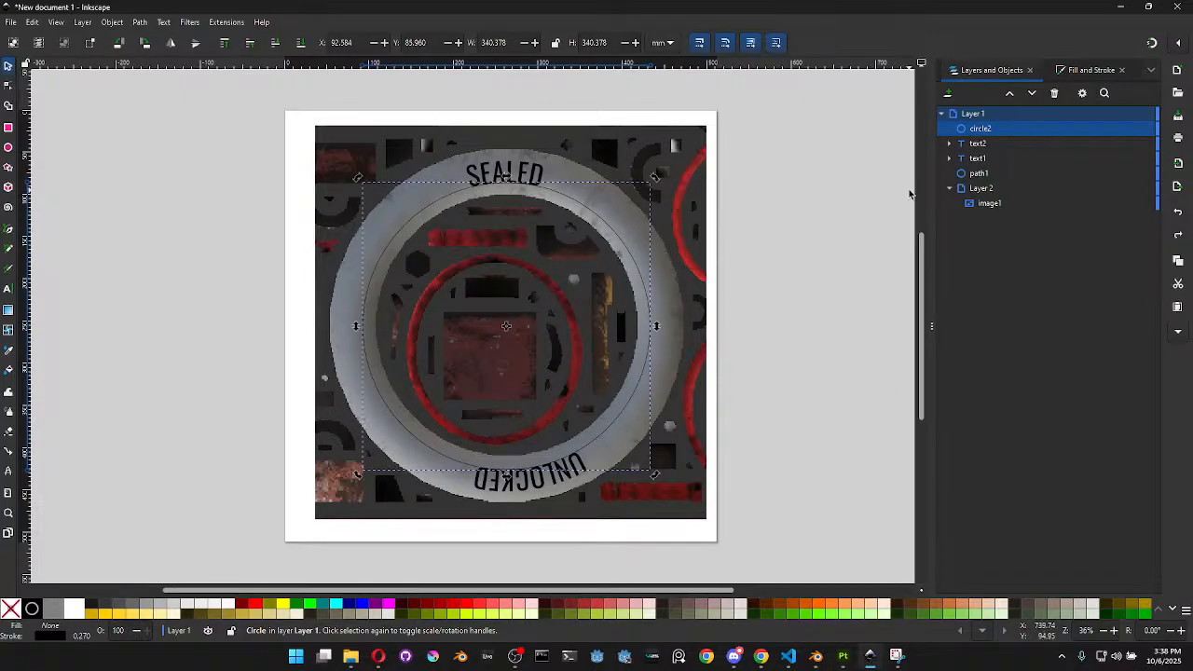
Center the duplicate guide circle on the page, both horizontally and vertically
left_click(1076, 72)
left_click(993, 70)
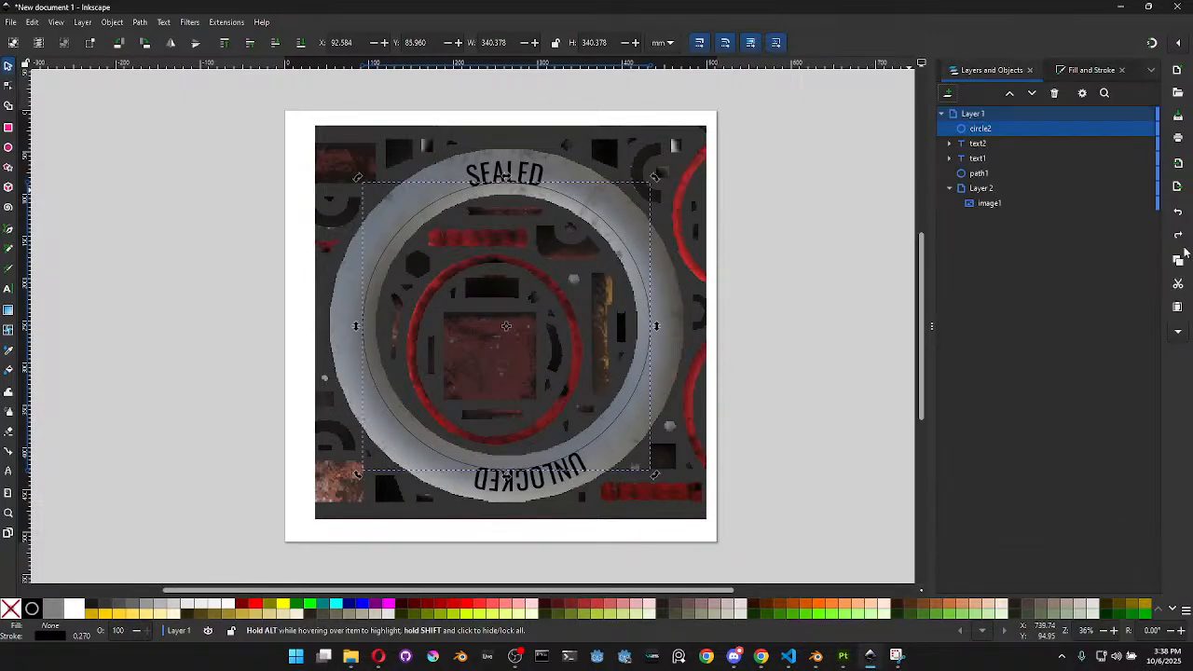
left_click(165, 23)
mouse_move(116, 24)
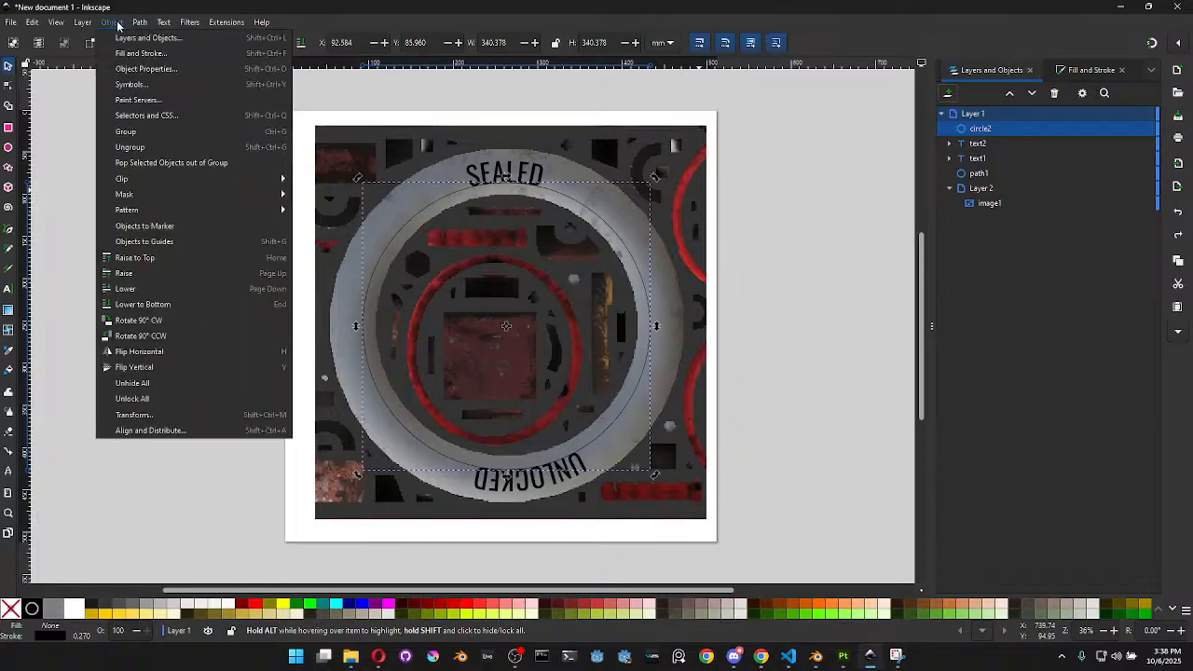
left_click(157, 431)
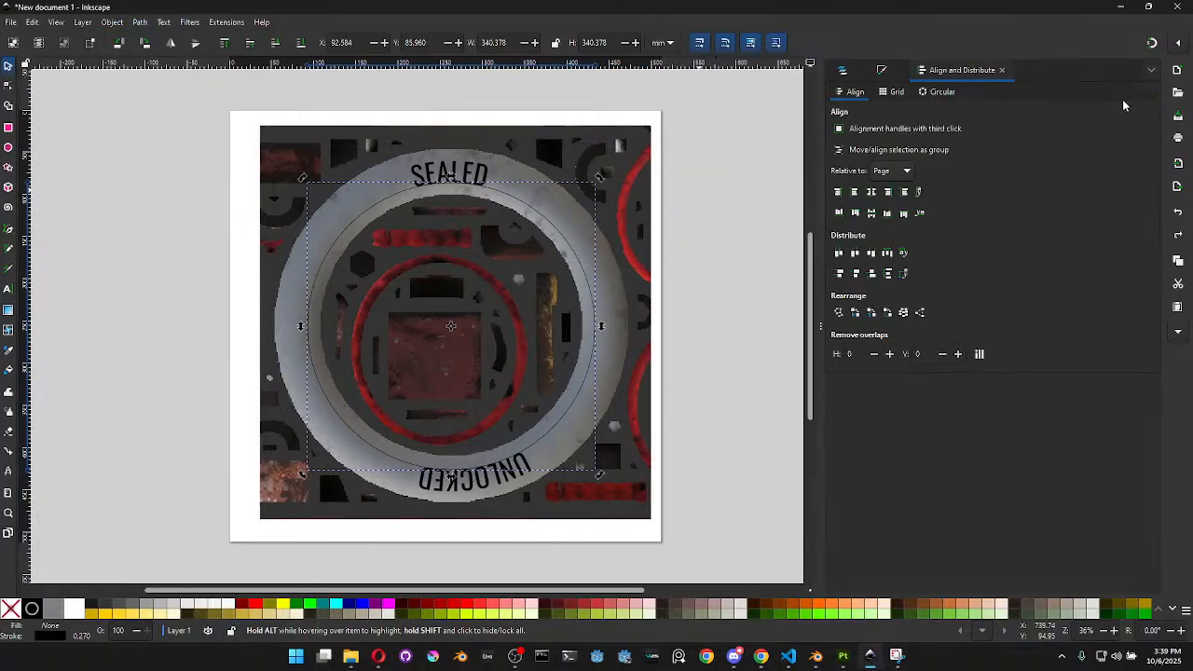
left_click(886, 174)
left_click(885, 175)
left_click(871, 193)
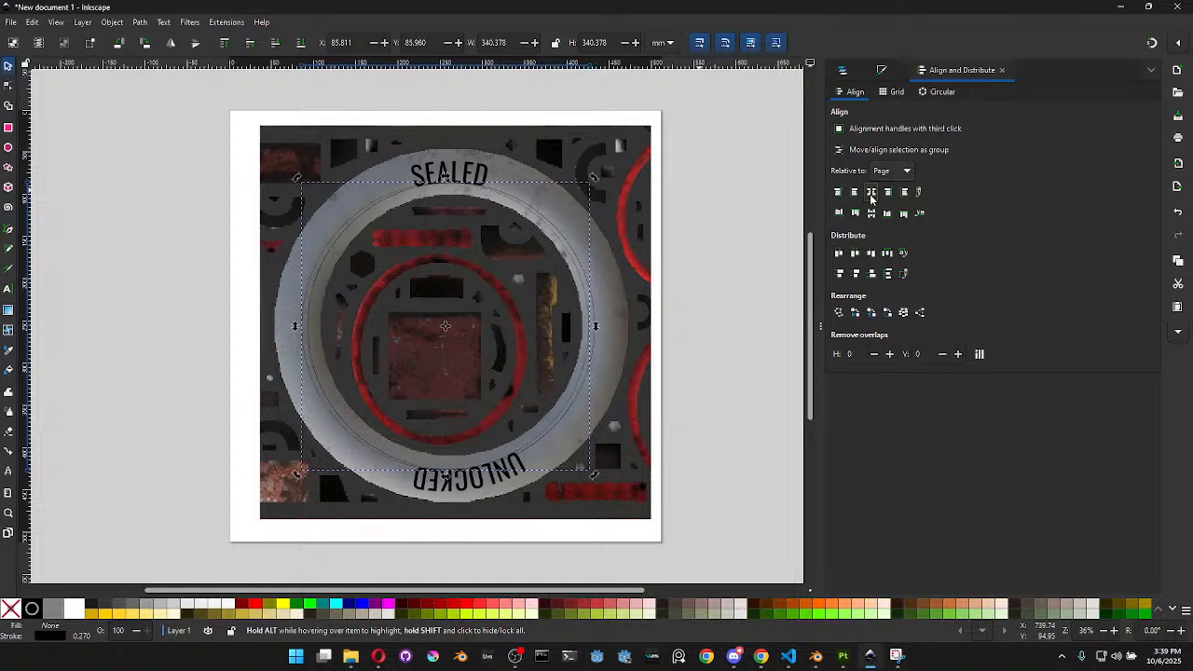
left_click(872, 214)
Center the original guide circle, path1, on the page along both axes so the SEALED text follows
left_click(842, 75)
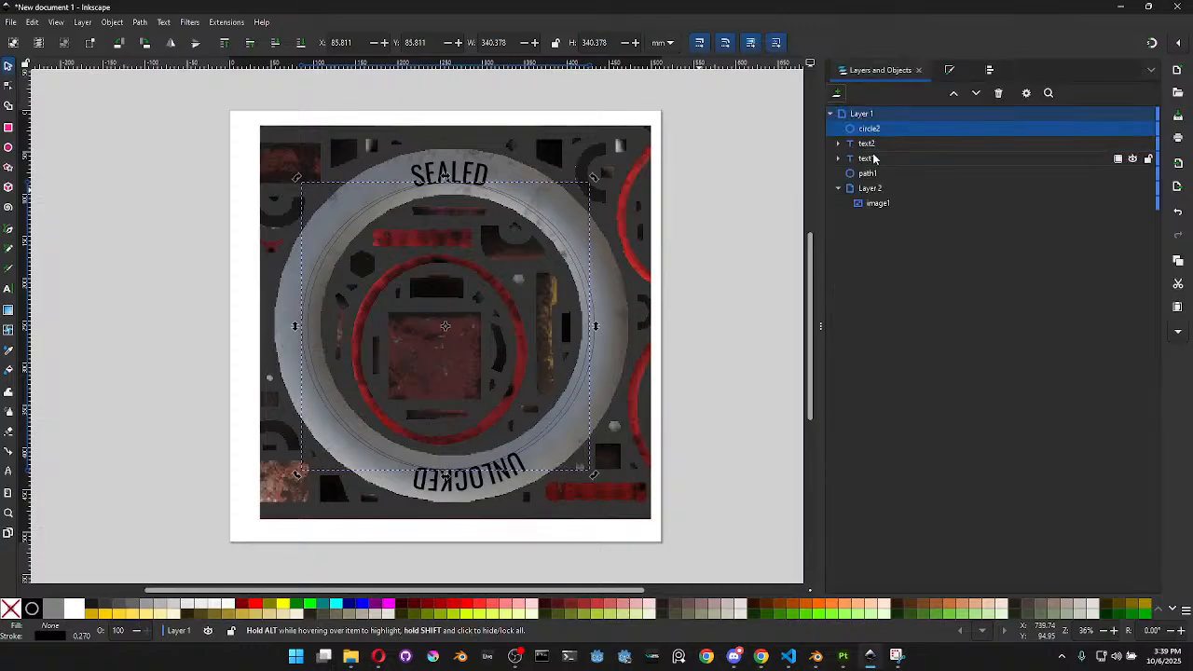
left_click(875, 174)
left_click(990, 70)
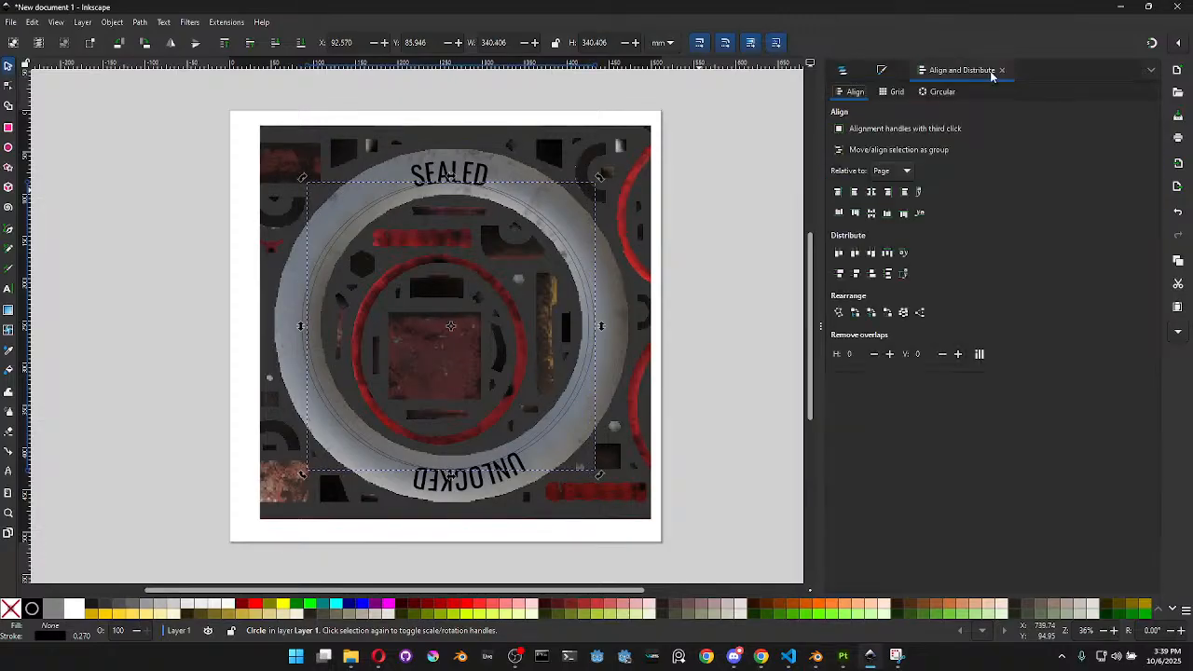
left_click(872, 193)
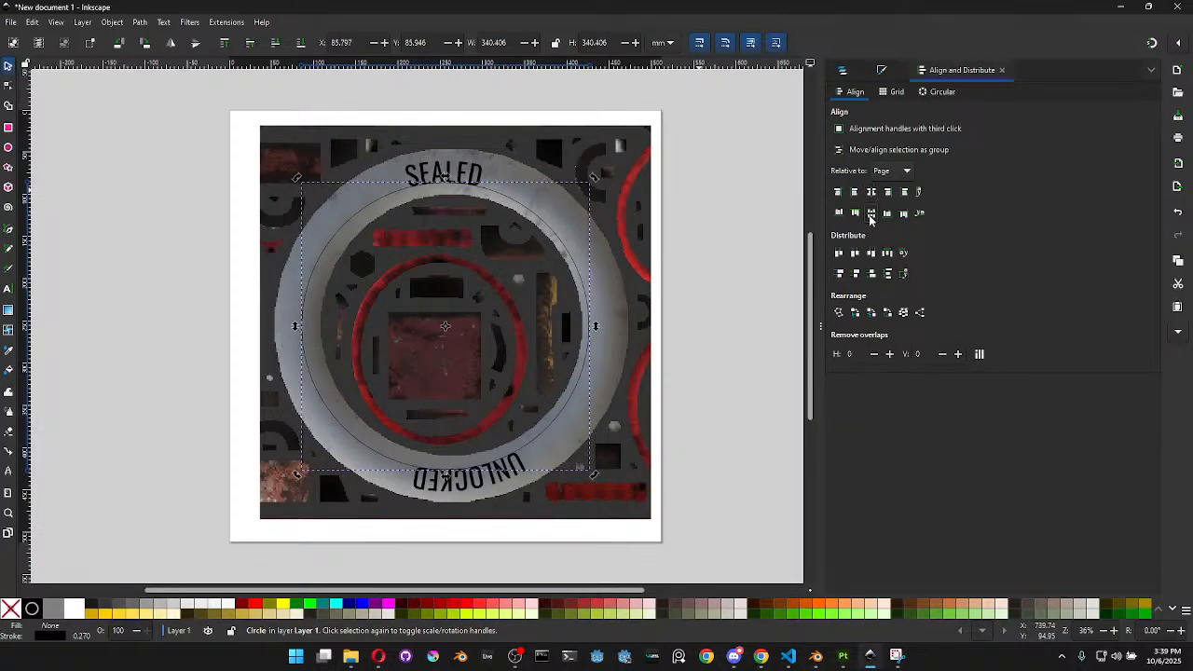
left_click(871, 213)
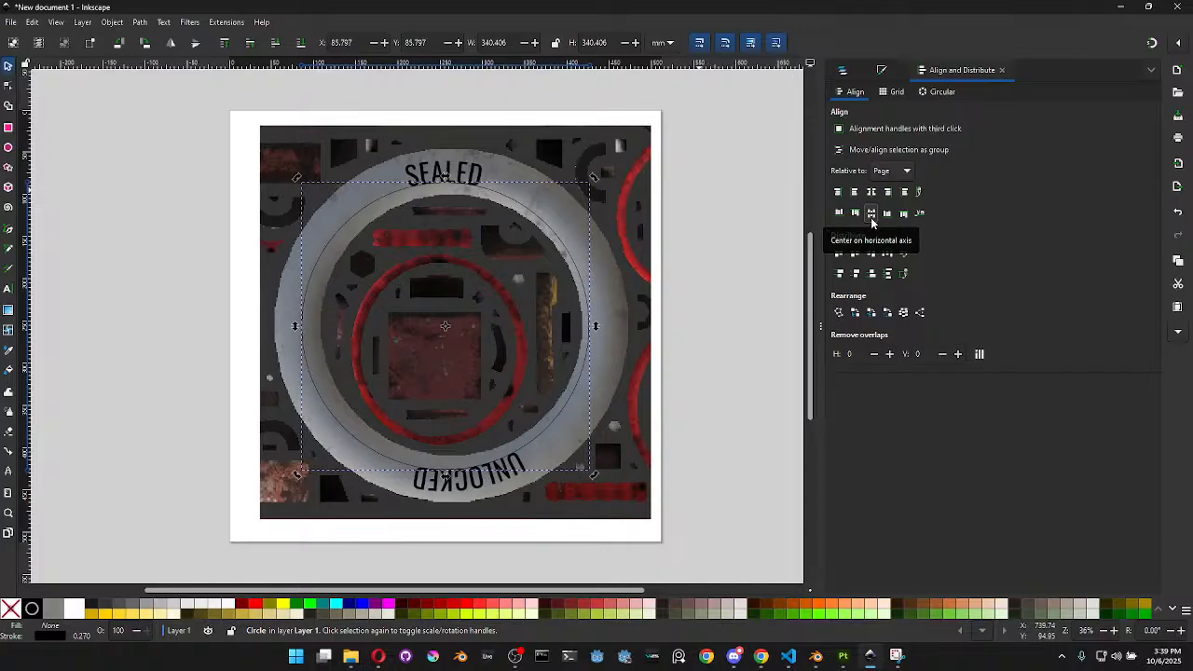
Hide the reference image and both guide circles, leaving only the SEALED and UNLOCKED texts
left_click(881, 70)
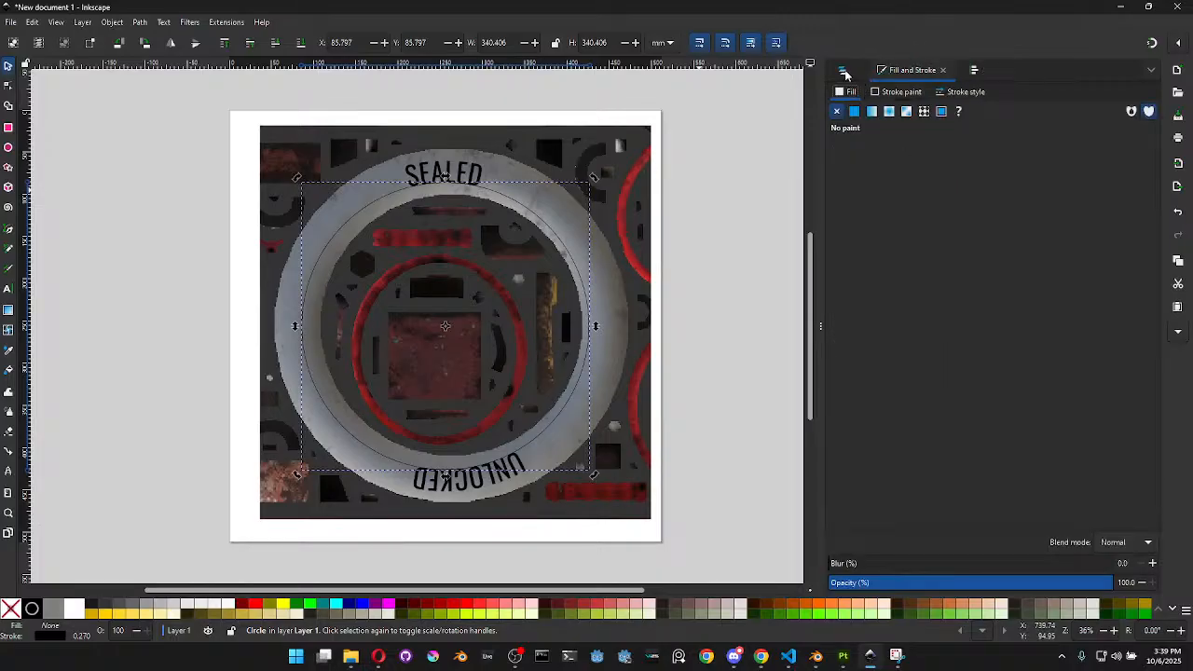
left_click(844, 71)
left_click(882, 204)
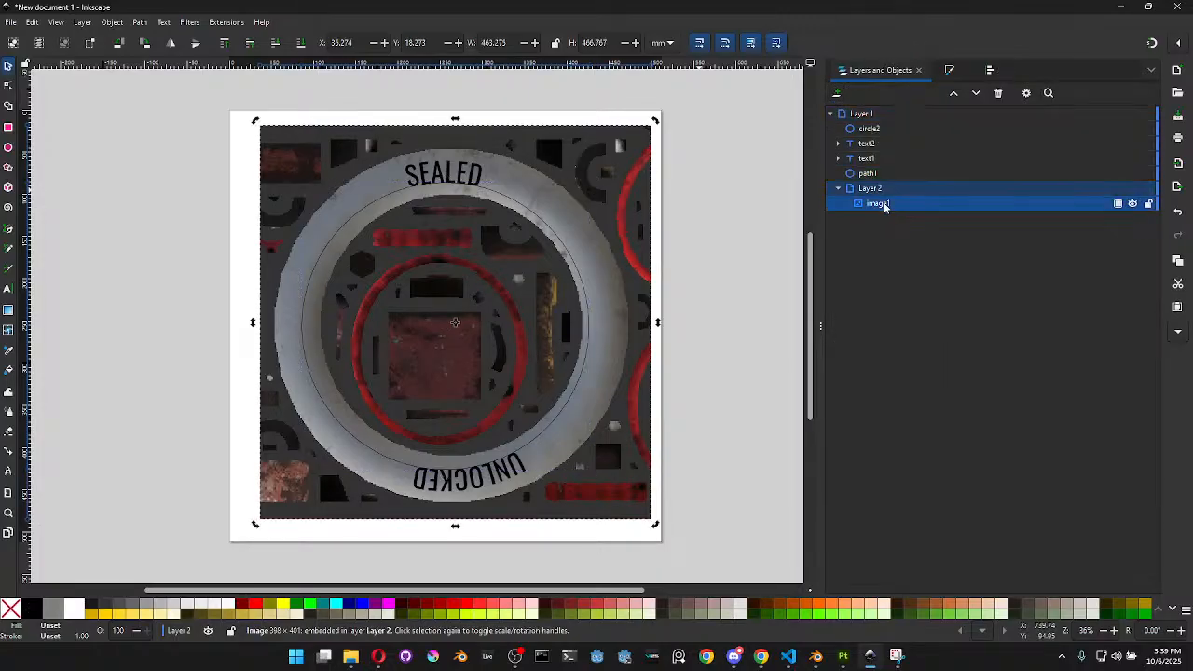
left_click(1132, 203)
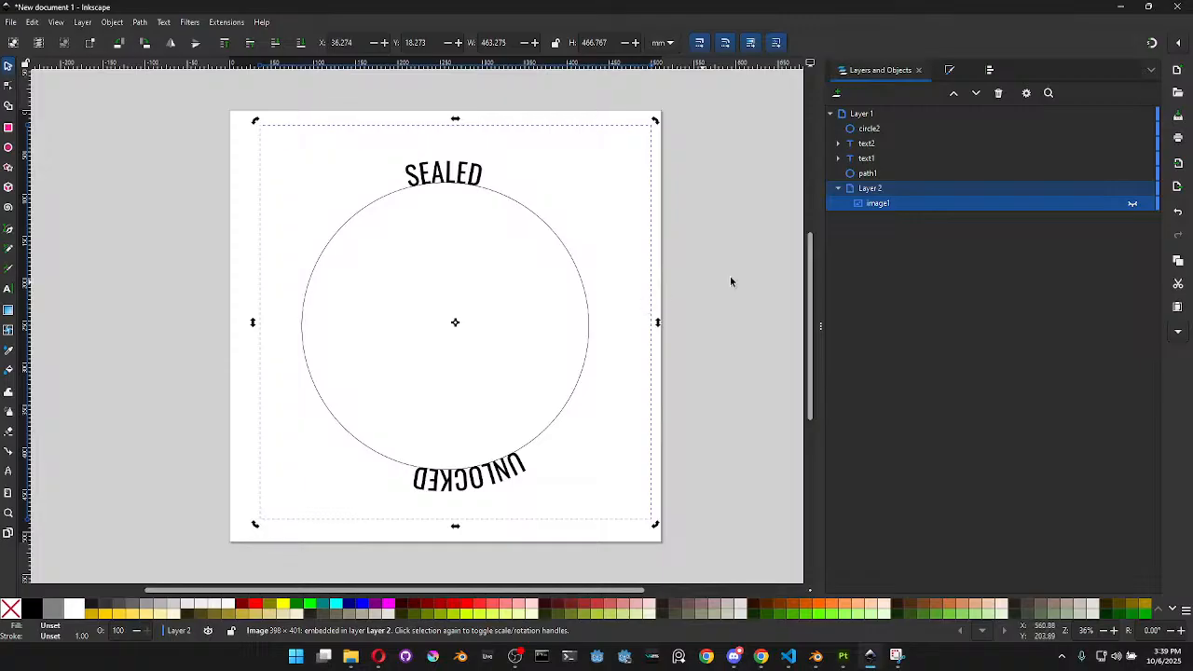
left_click(1133, 129)
left_click(1133, 173)
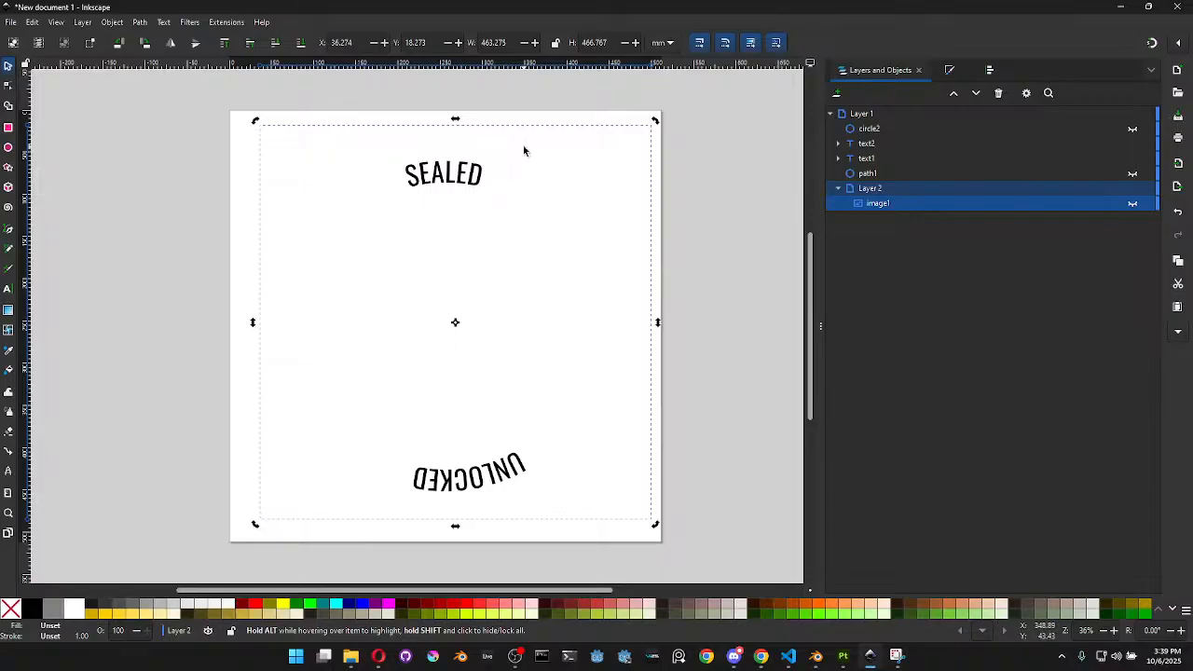
Set the fill of both the SEALED and UNLOCKED texts to white
left_click(872, 144)
left_click(873, 160, "shift")
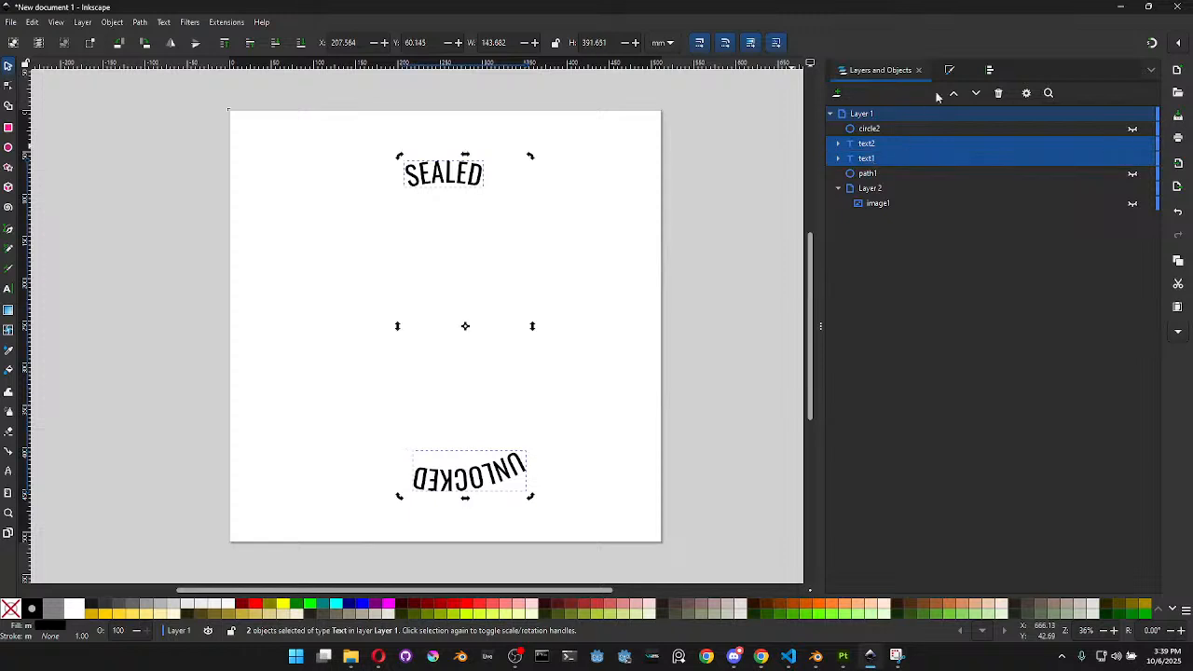
left_click(950, 70)
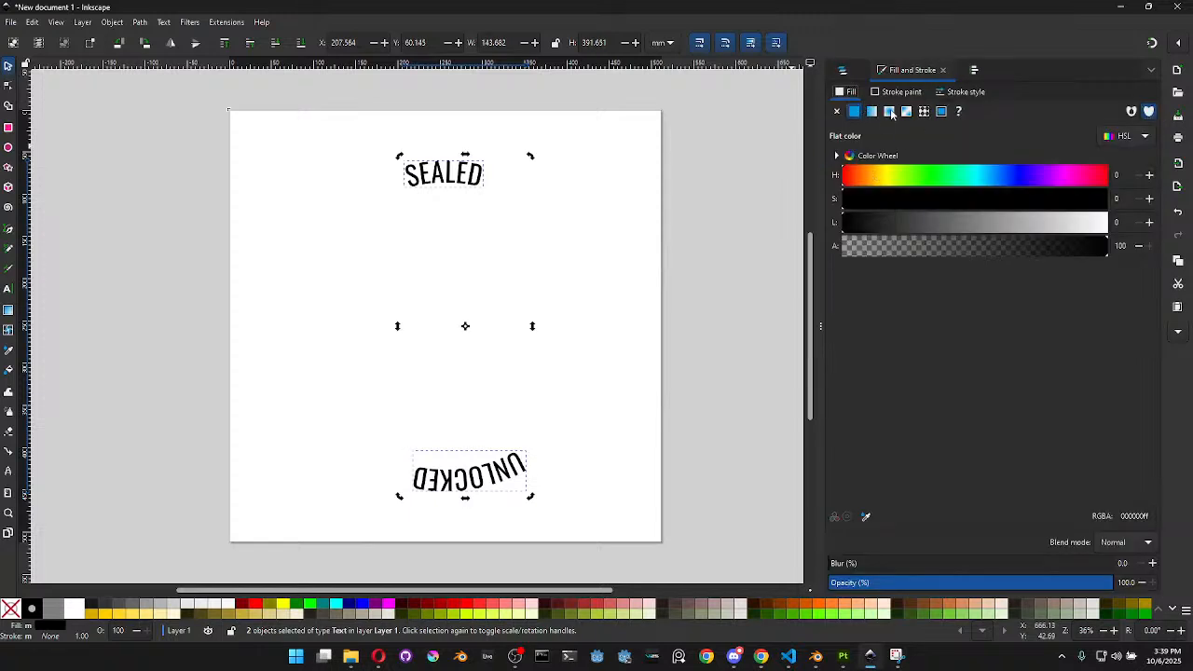
left_click_drag(1026, 219, 1107, 221)
Add a new layer, Layer 3, and place it below Layer 1 in the stacking order
key("ctrl+shift+l")
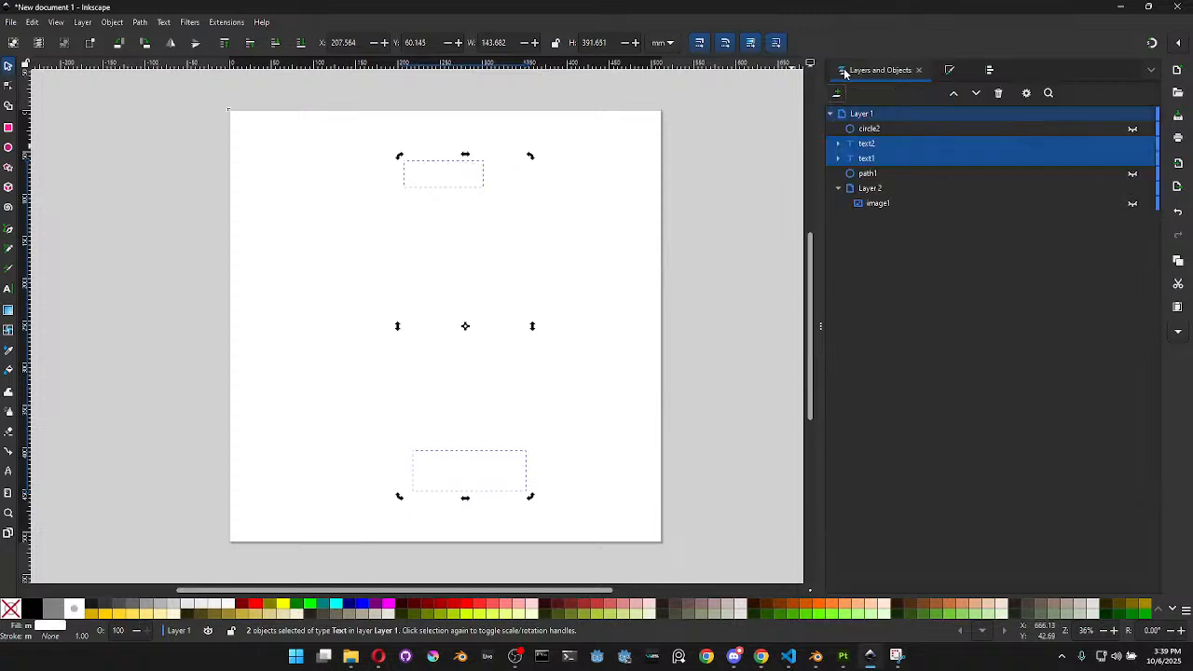
left_click(863, 115)
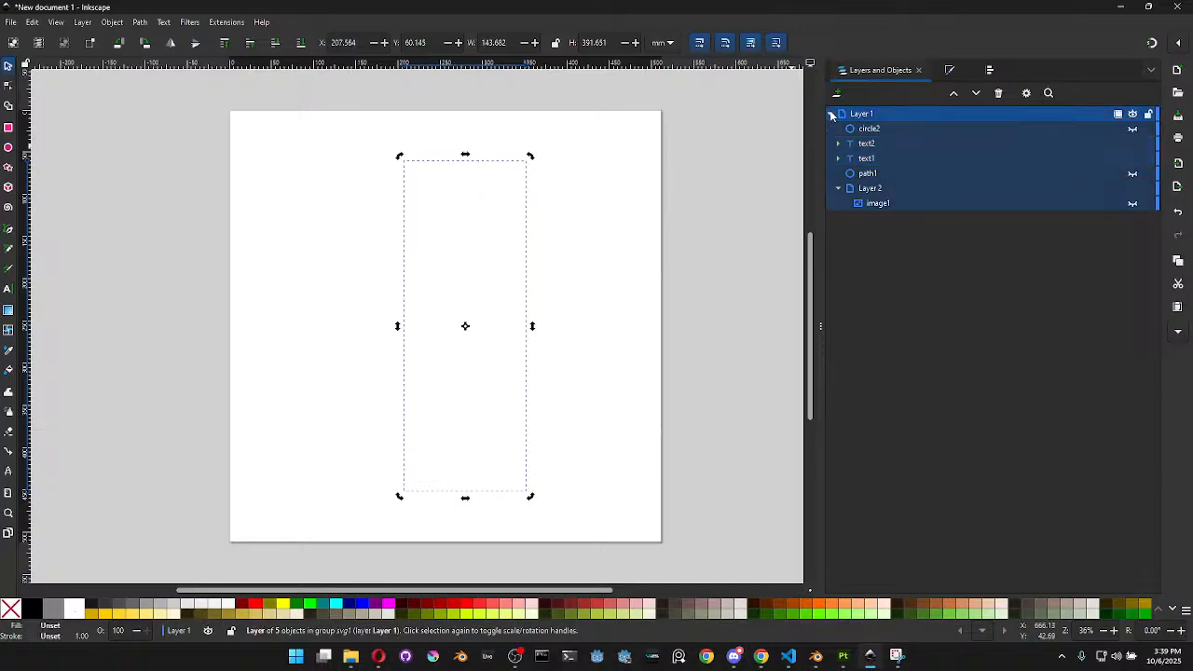
left_click(830, 113)
left_click(836, 94)
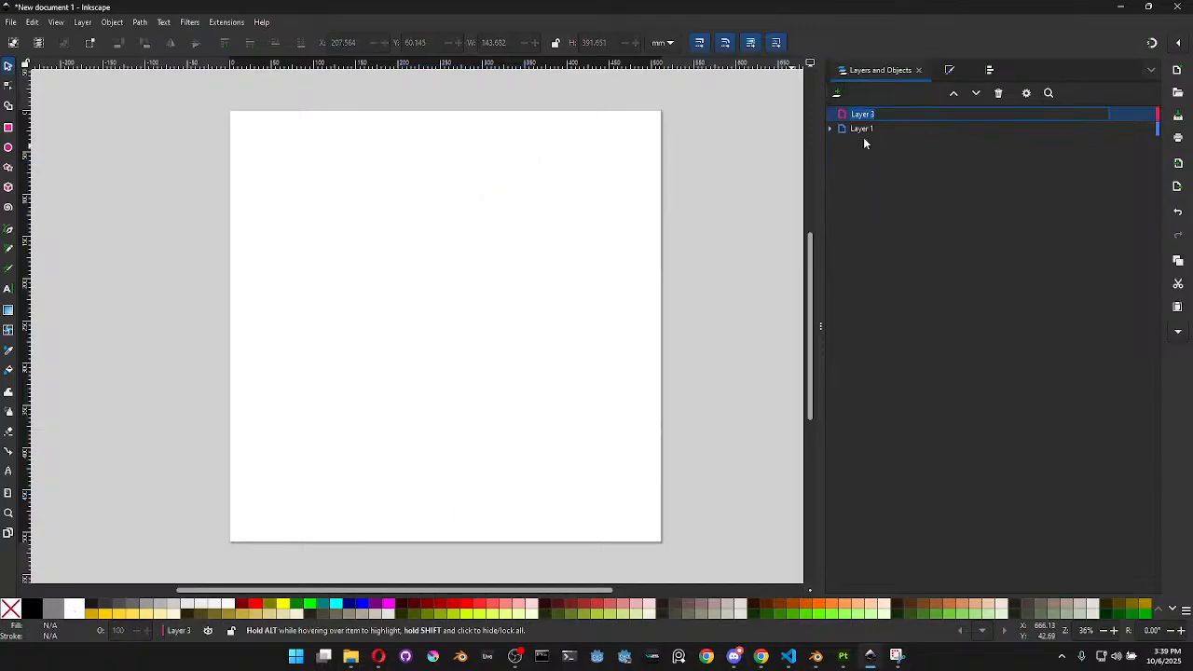
left_click_drag(869, 115, 865, 131)
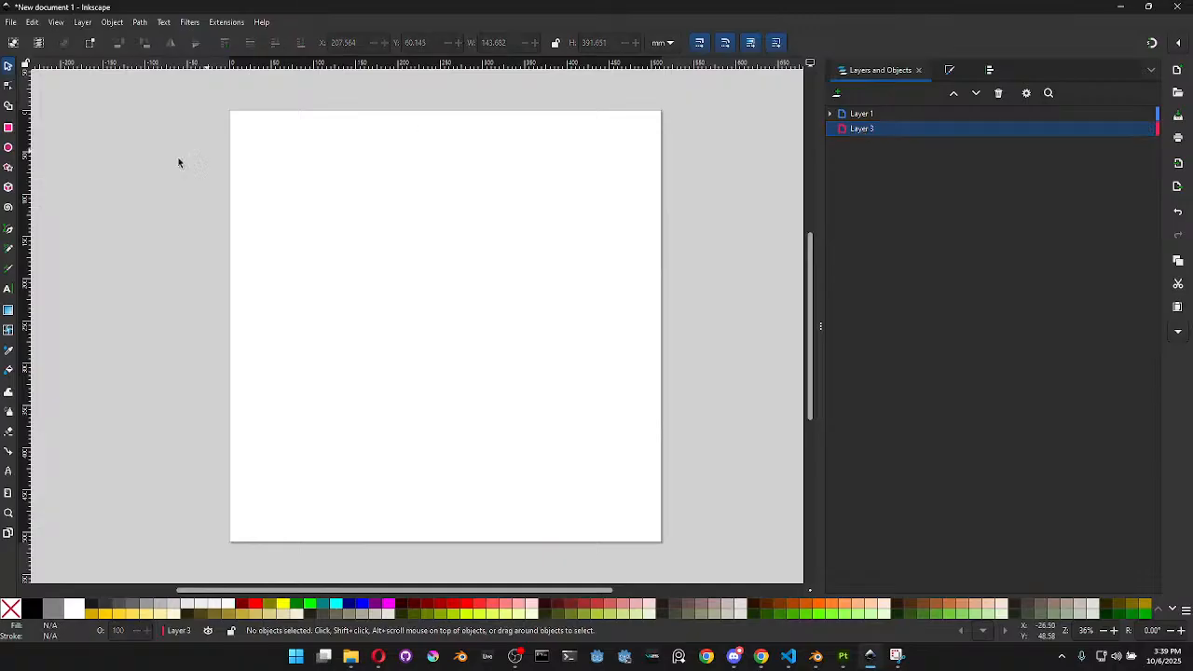
Draw a rectangle about 297 by 333 mm on the new layer and fill it with black
key("r")
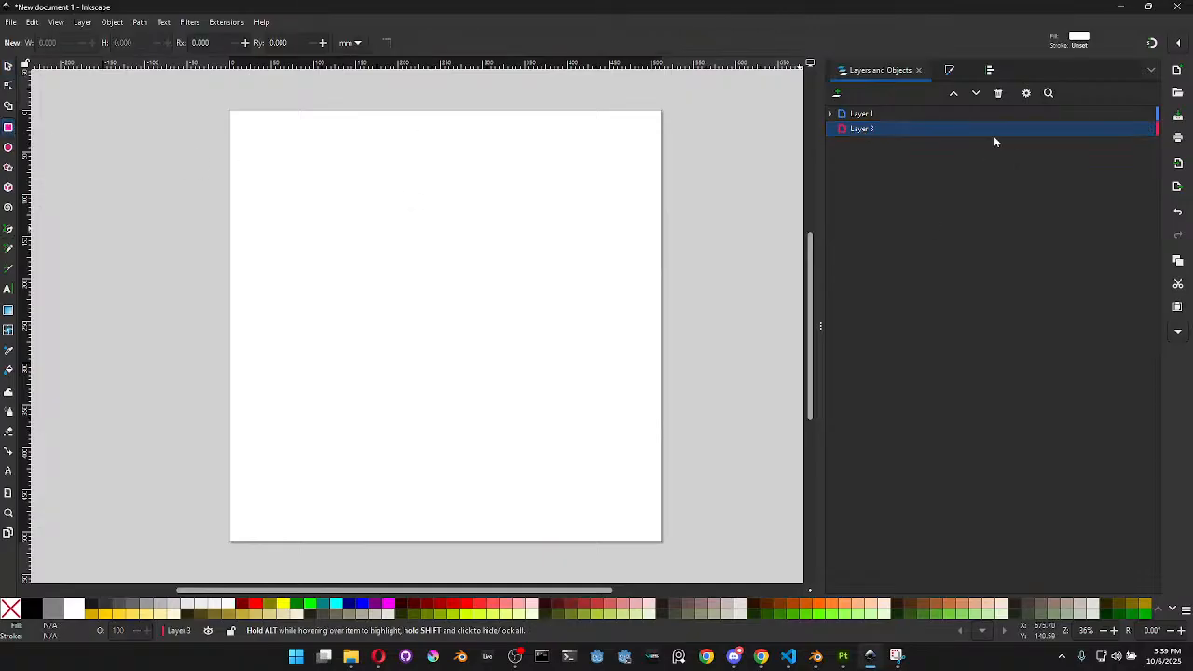
left_click(950, 70)
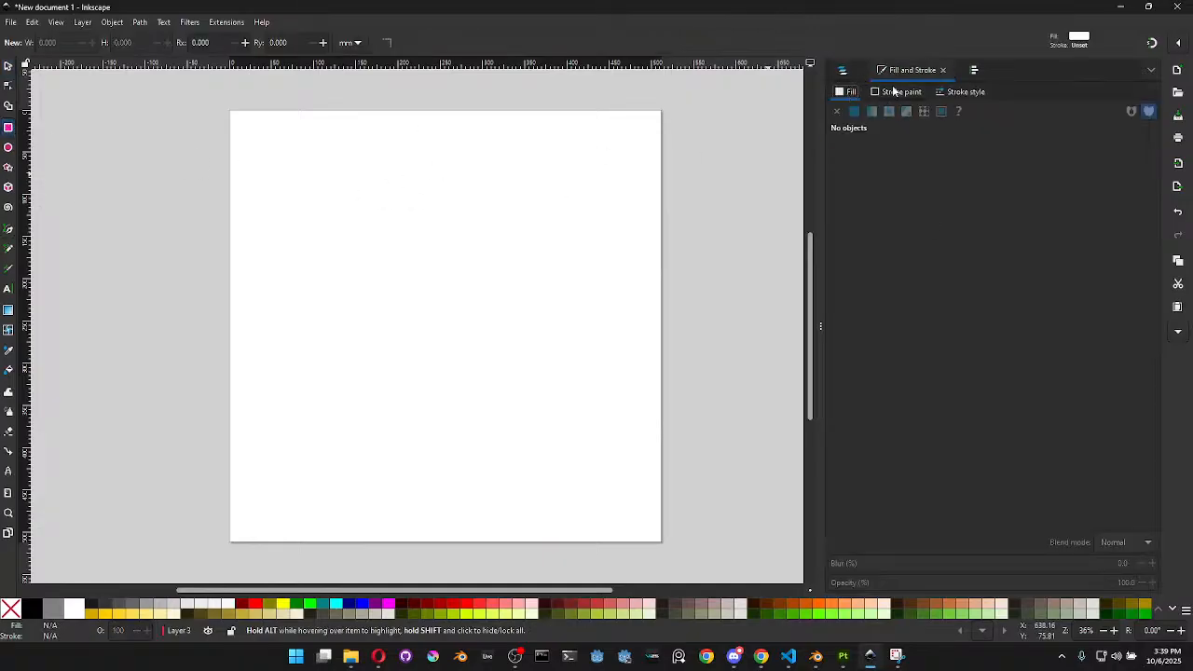
left_click_drag(322, 156, 573, 435)
left_click_drag(988, 233, 733, 227)
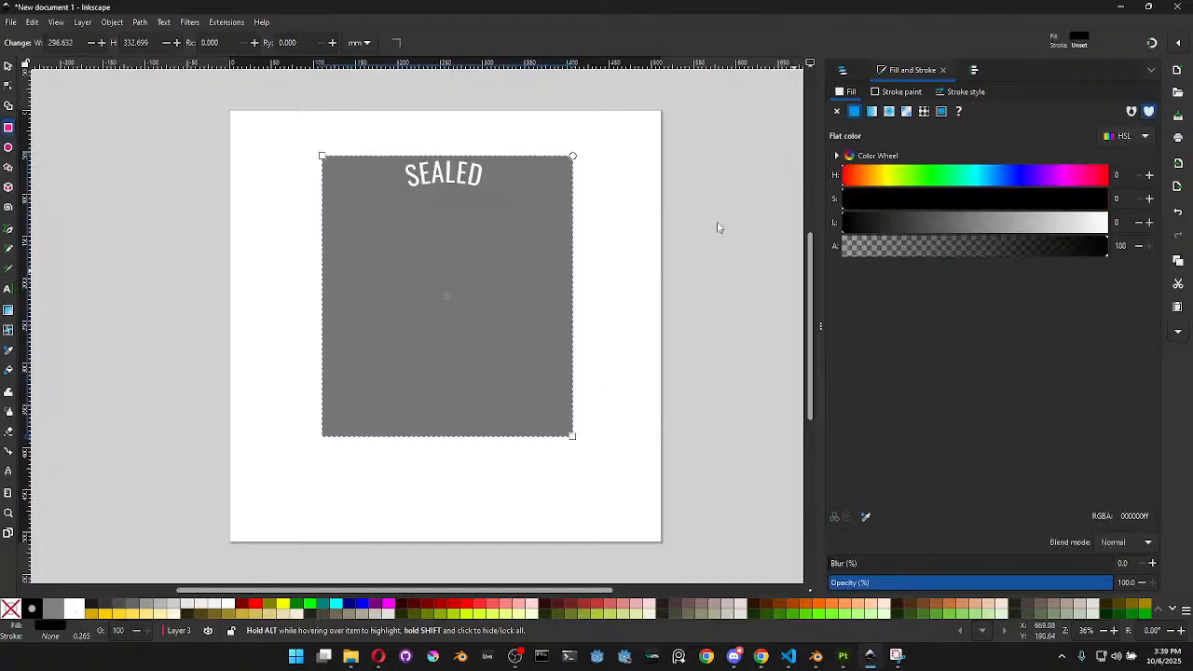
Center the black rectangle on the page along both axes
left_click(975, 71)
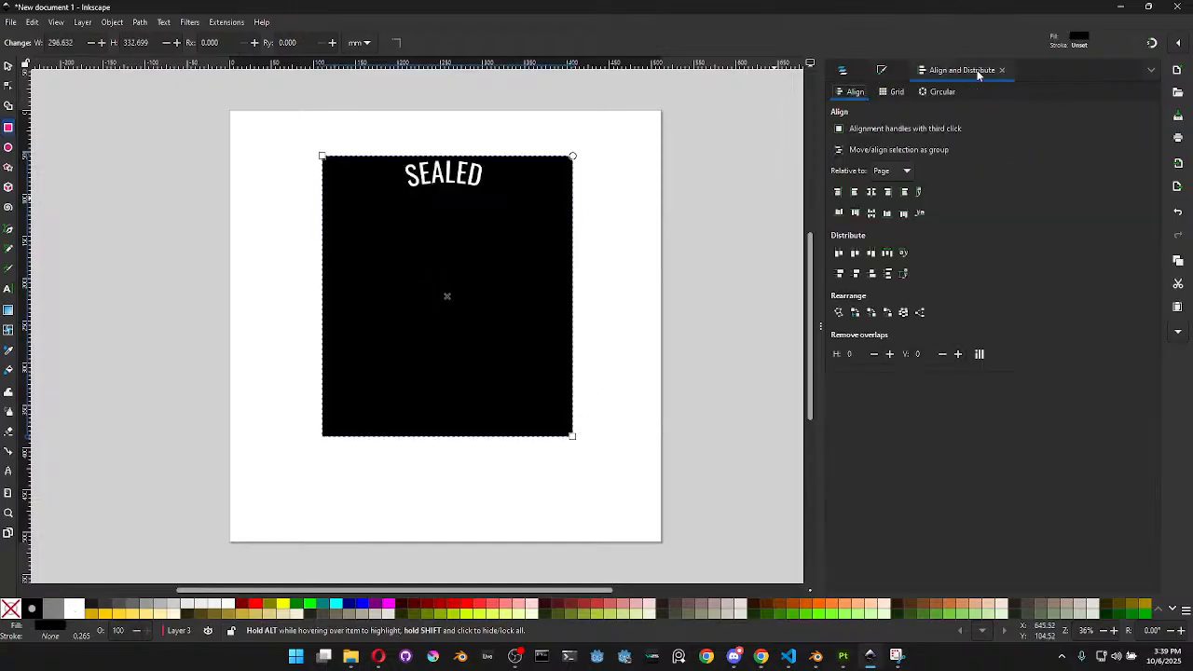
left_click(871, 215)
left_click(871, 191)
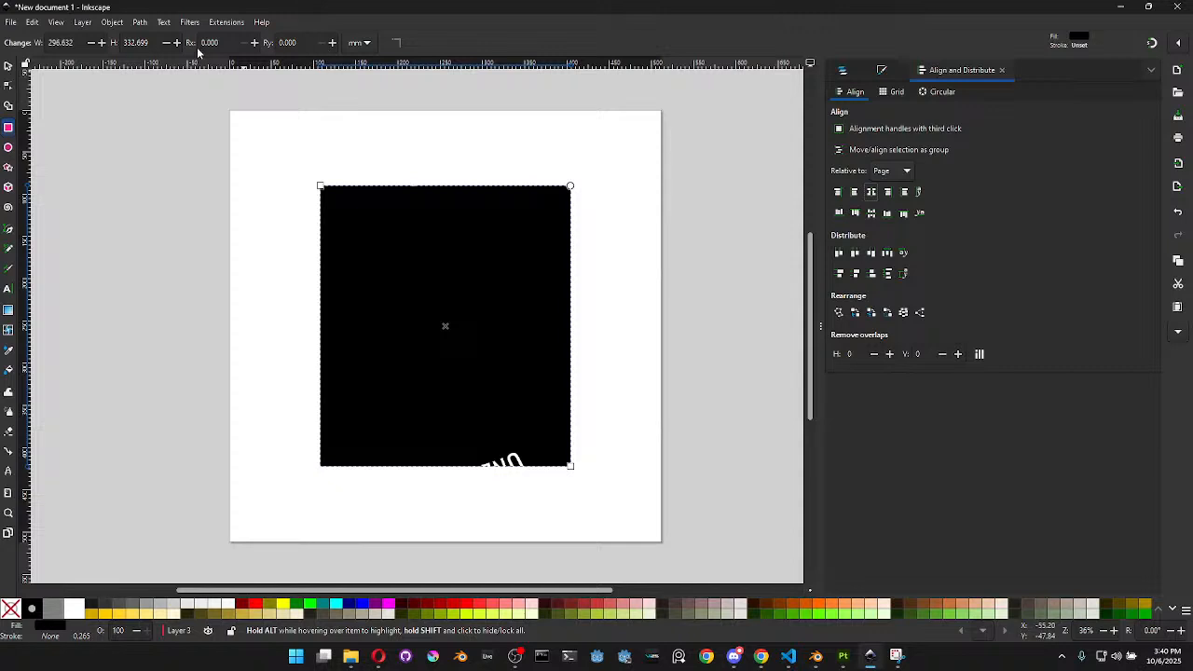
Set the black rectangle's width and height to 512 mm, and align it to the page's horizontal center and top edge
left_click(86, 42)
type("512")
key("Tab")
type("312")
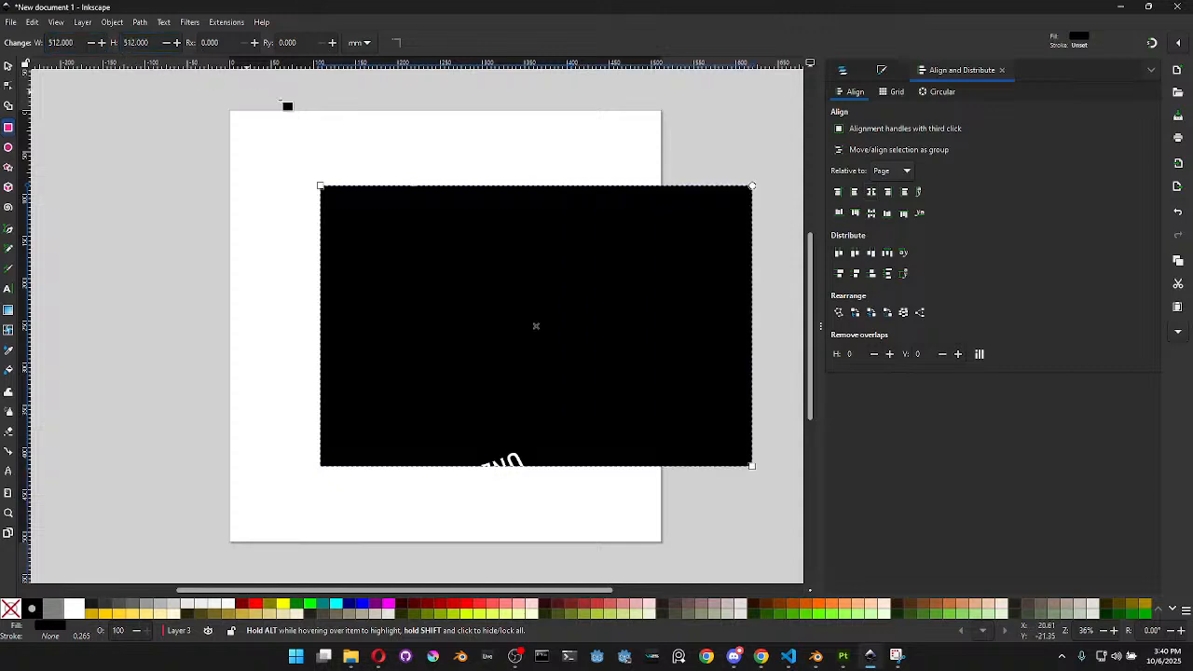
key("Return")
left_click(870, 193)
left_click(856, 213)
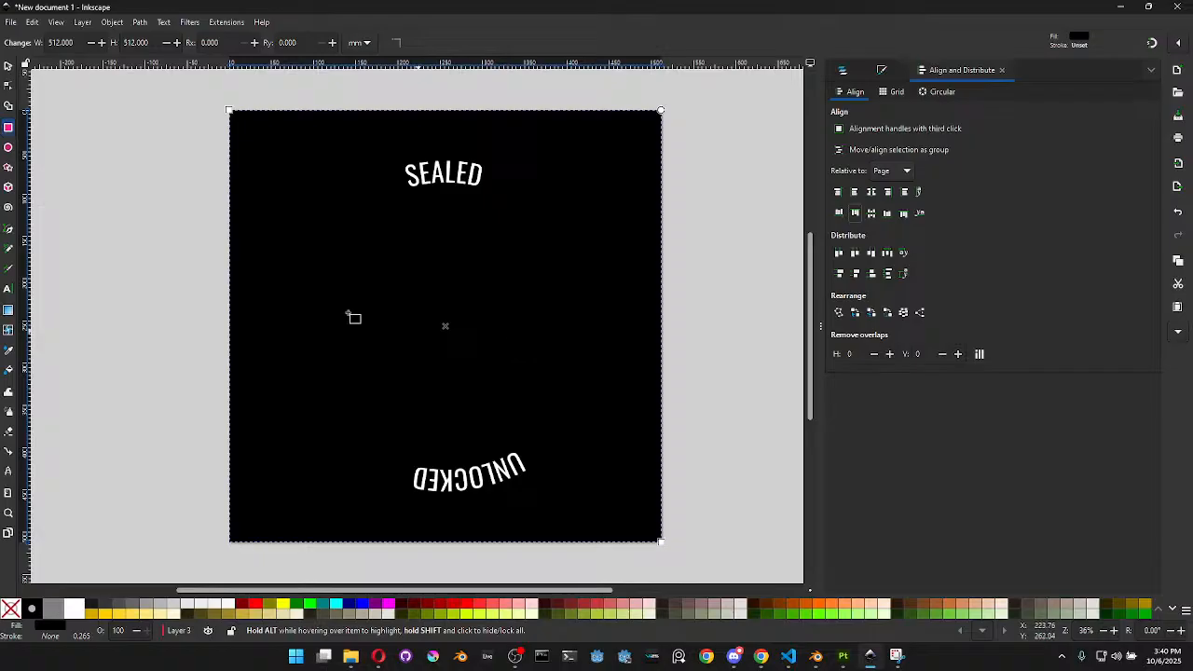
Start saving the document as an Inkscape SVG and browse to This PC for the destination
left_click(7, 65)
key("ctrl+s")
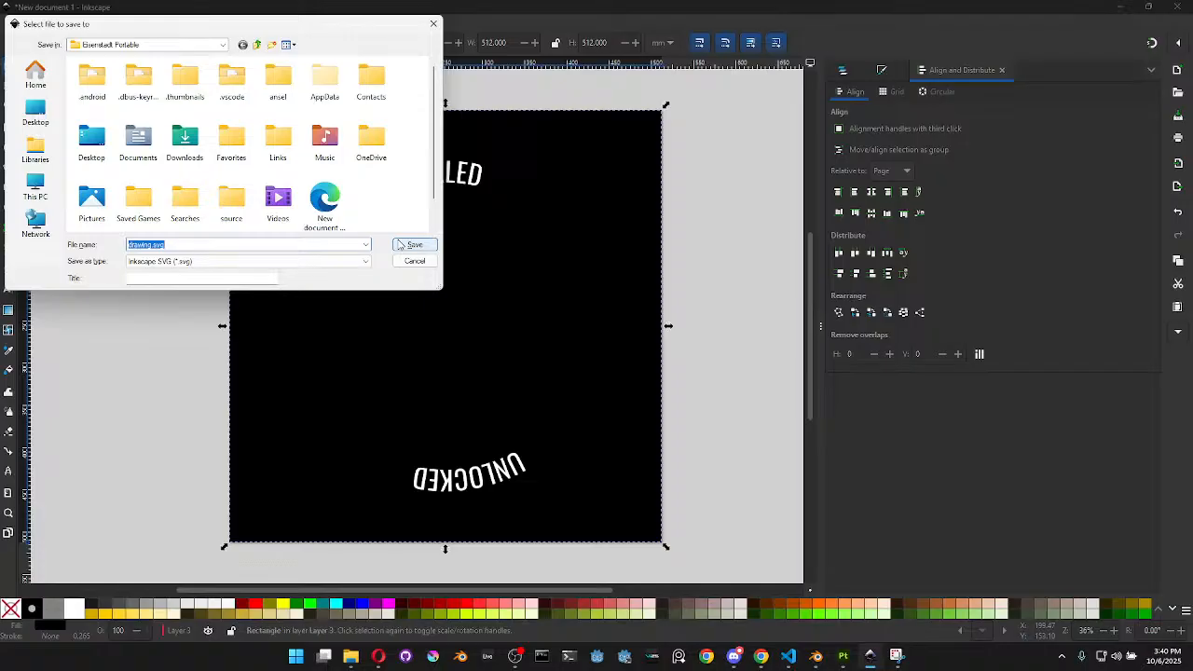
left_click(35, 189)
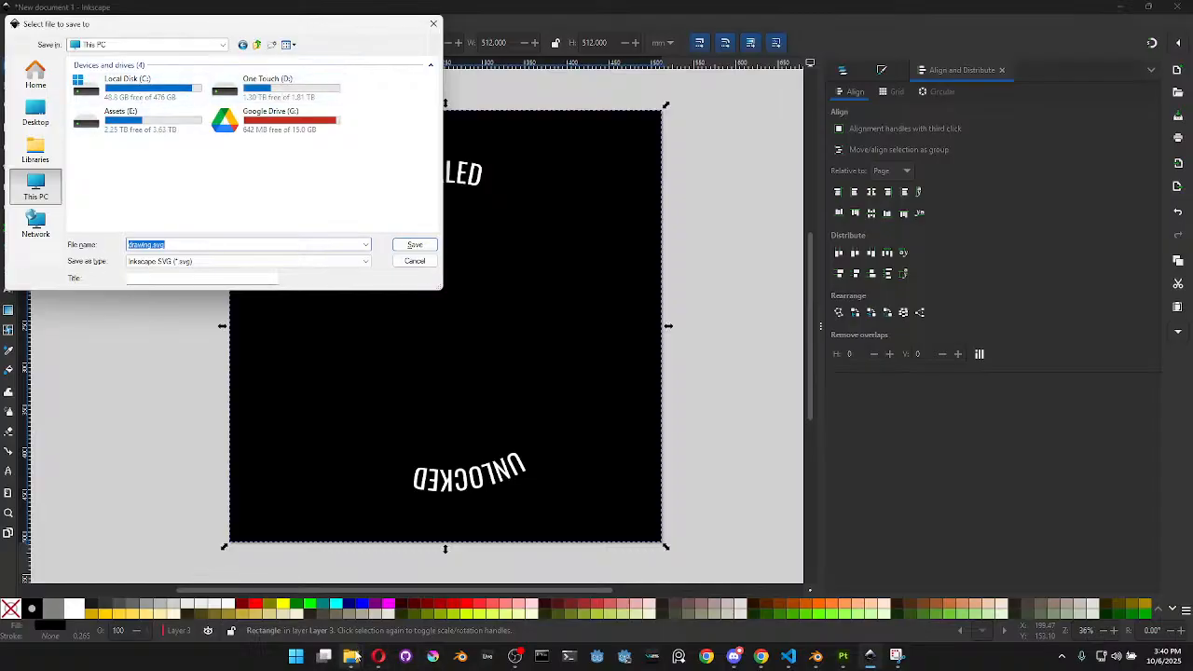
Switch to File Explorer and open the textures folder inside game_dev\dread_tales_escape_assets
mouse_move(351, 656)
mouse_move(326, 597)
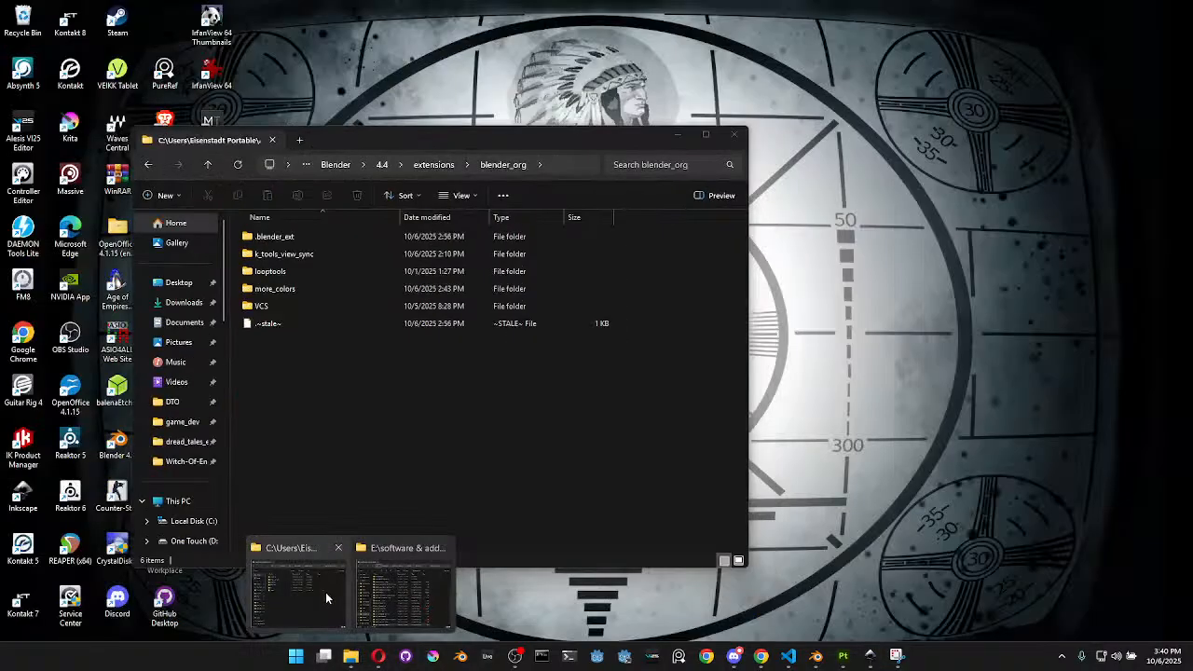
left_click(326, 592)
left_click(188, 442)
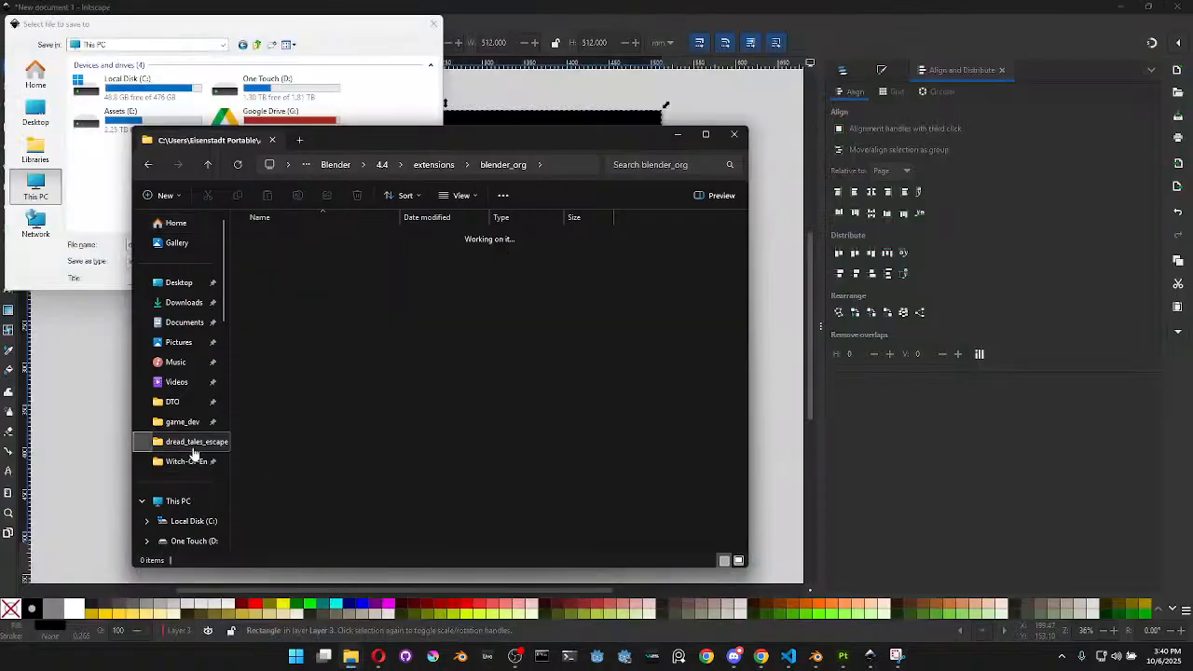
left_click(419, 164)
double_click(325, 309)
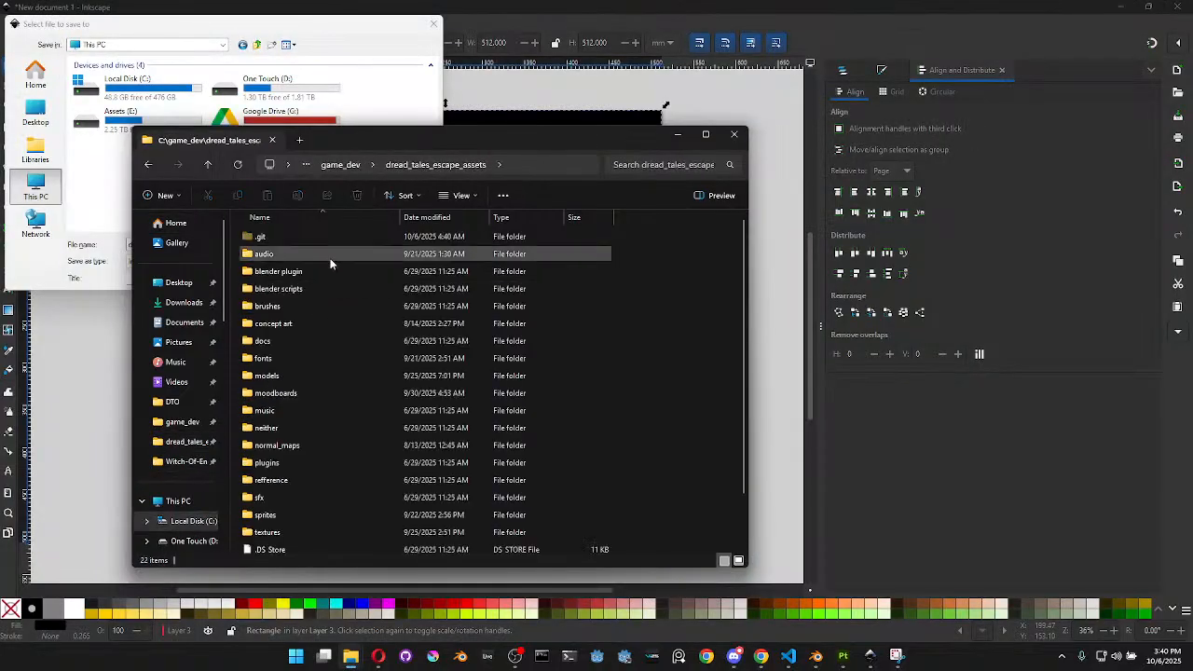
double_click(283, 532)
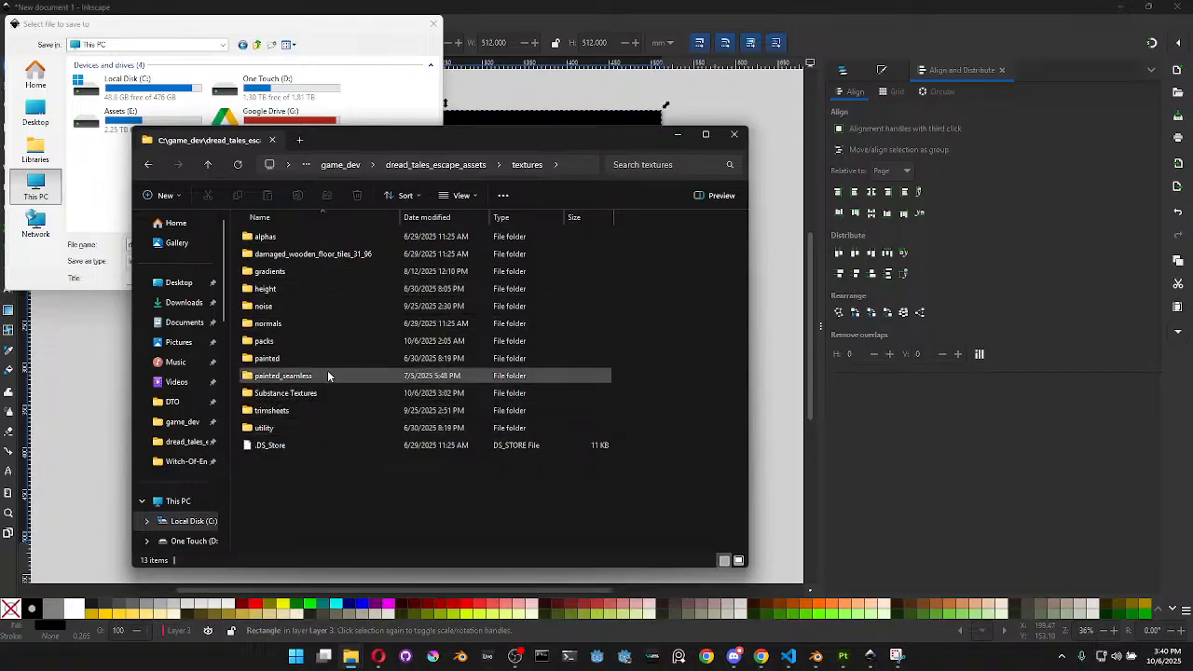
Create a new folder named labels inside the textures folder and open it
mouse_move(328, 376)
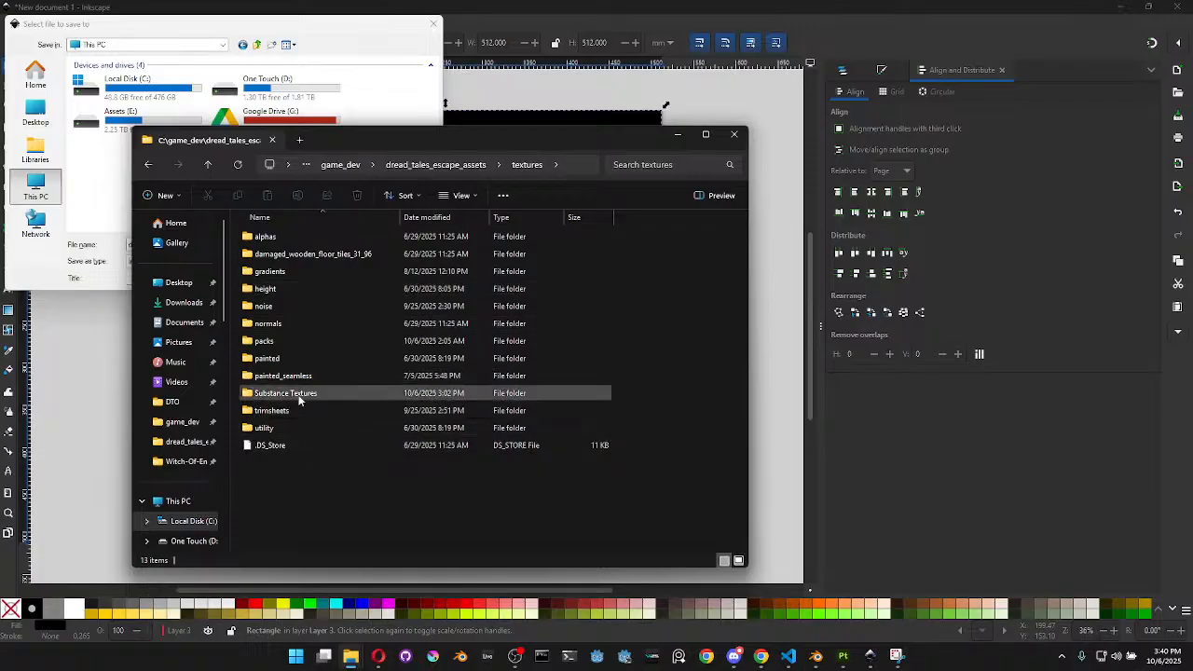
double_click(299, 358)
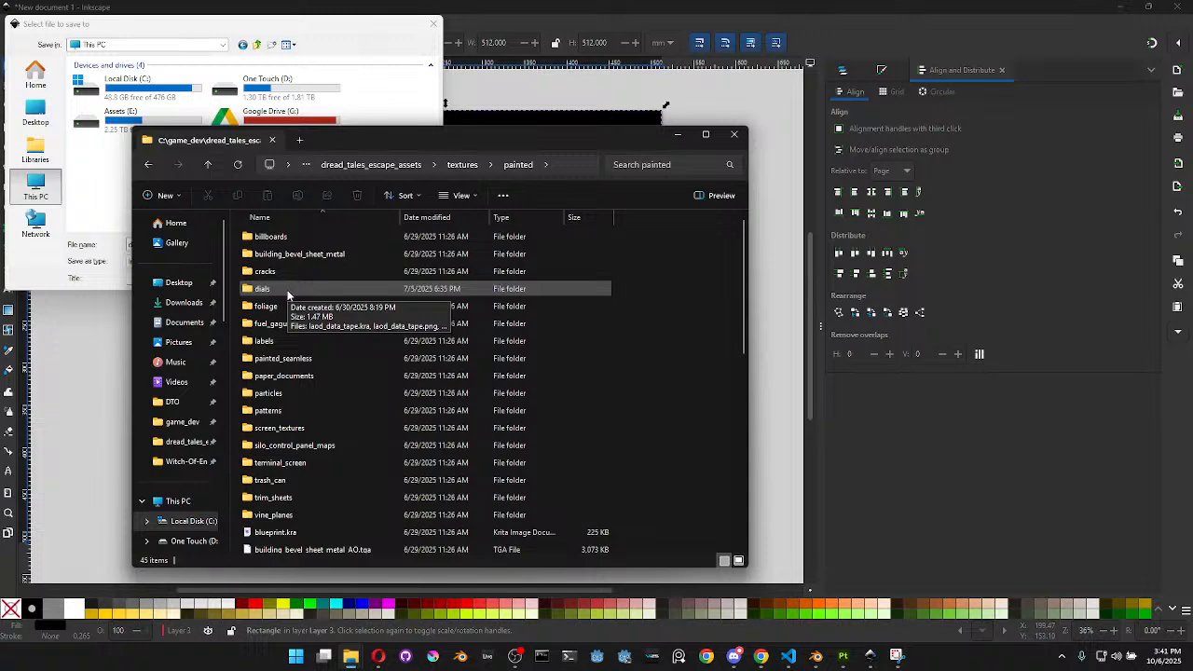
left_click(463, 164)
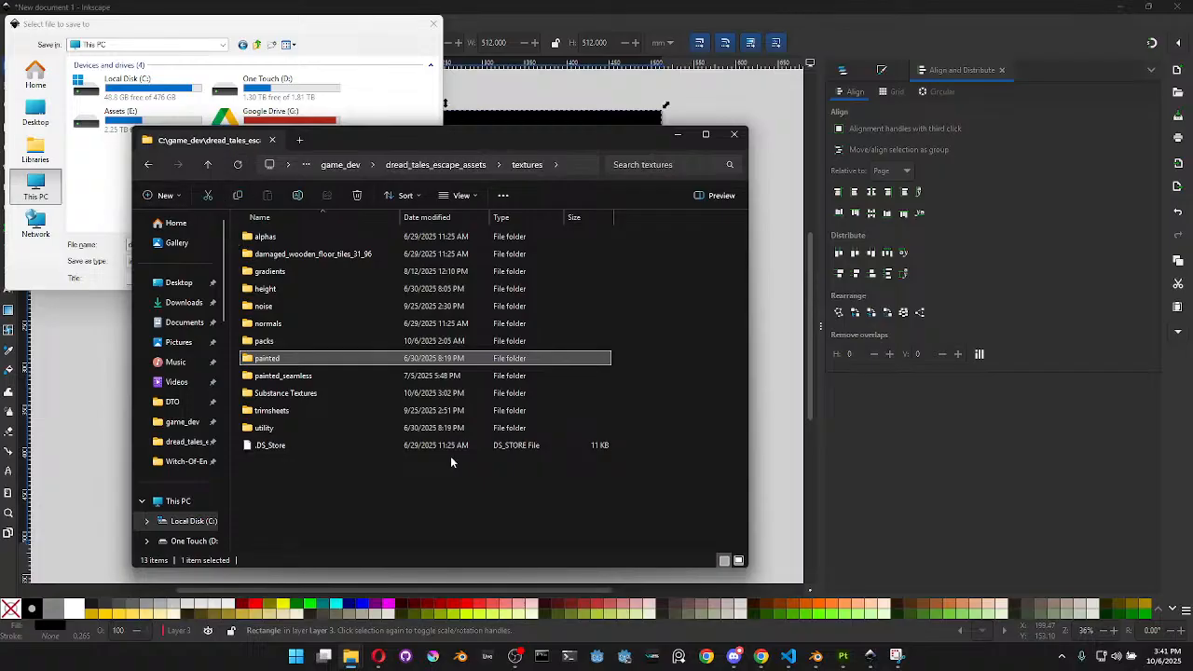
key("ctrl+shift+n")
type("labels")
key("Return")
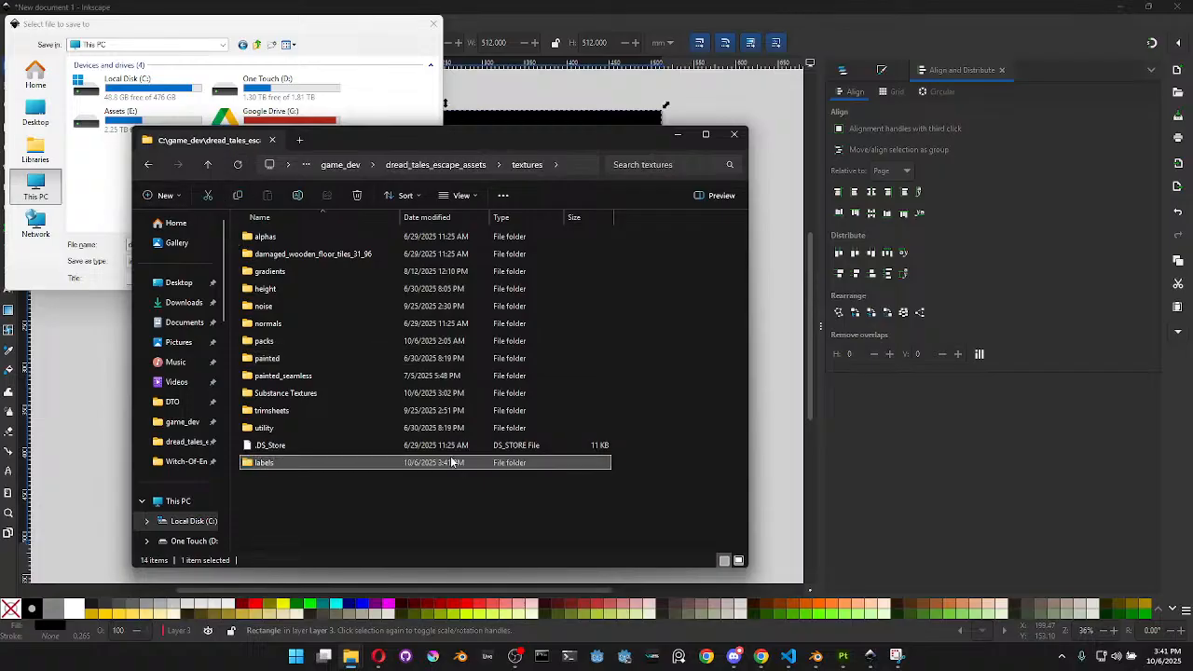
double_click(293, 462)
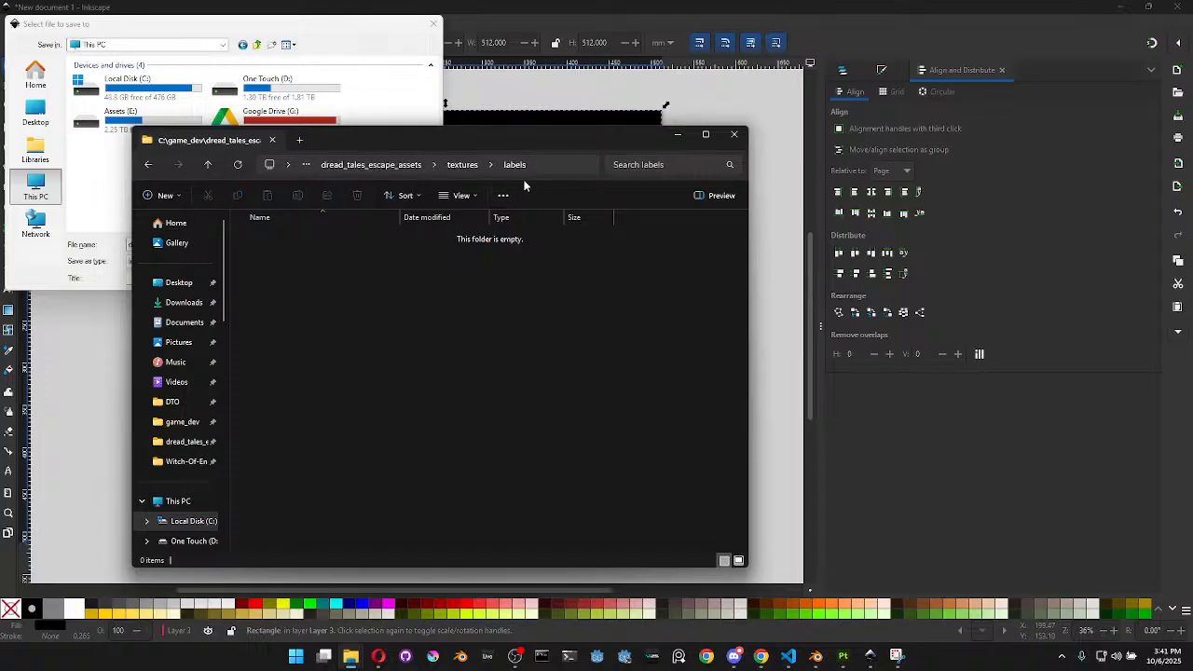
Try to copy the labels folder's path from File Explorer, and clear the proposed file name in the save dialog
left_click(553, 164)
left_click_drag(515, 139, 799, 126)
left_click(845, 154)
key("Escape")
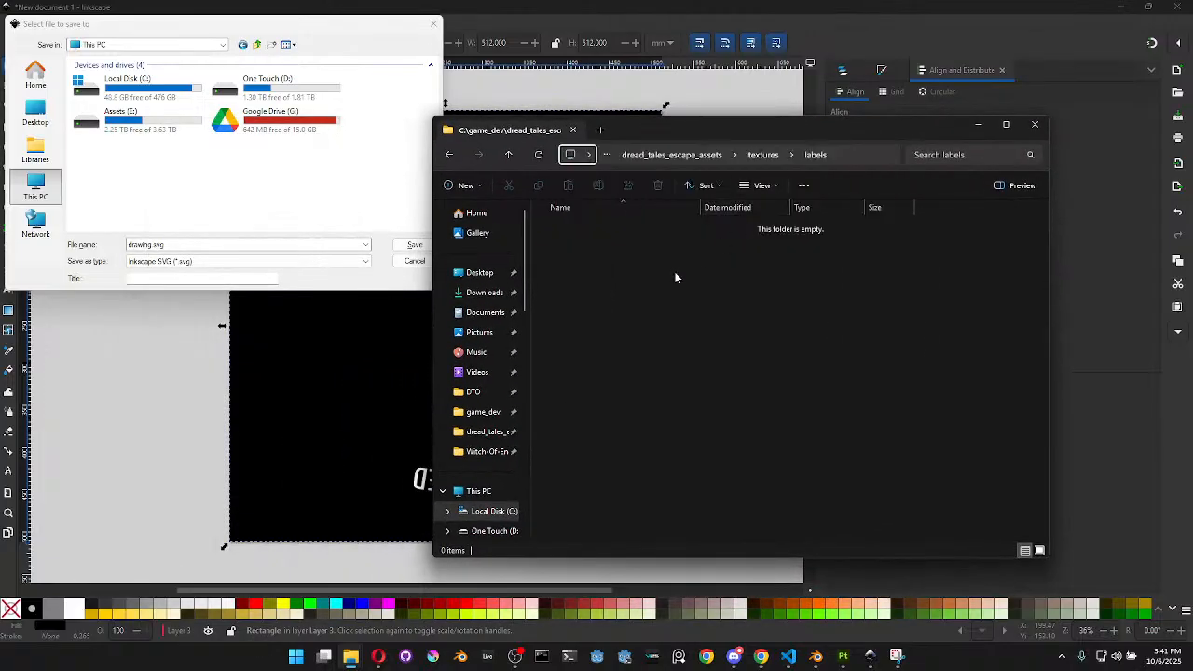
double_click(300, 244)
key("BackSpace")
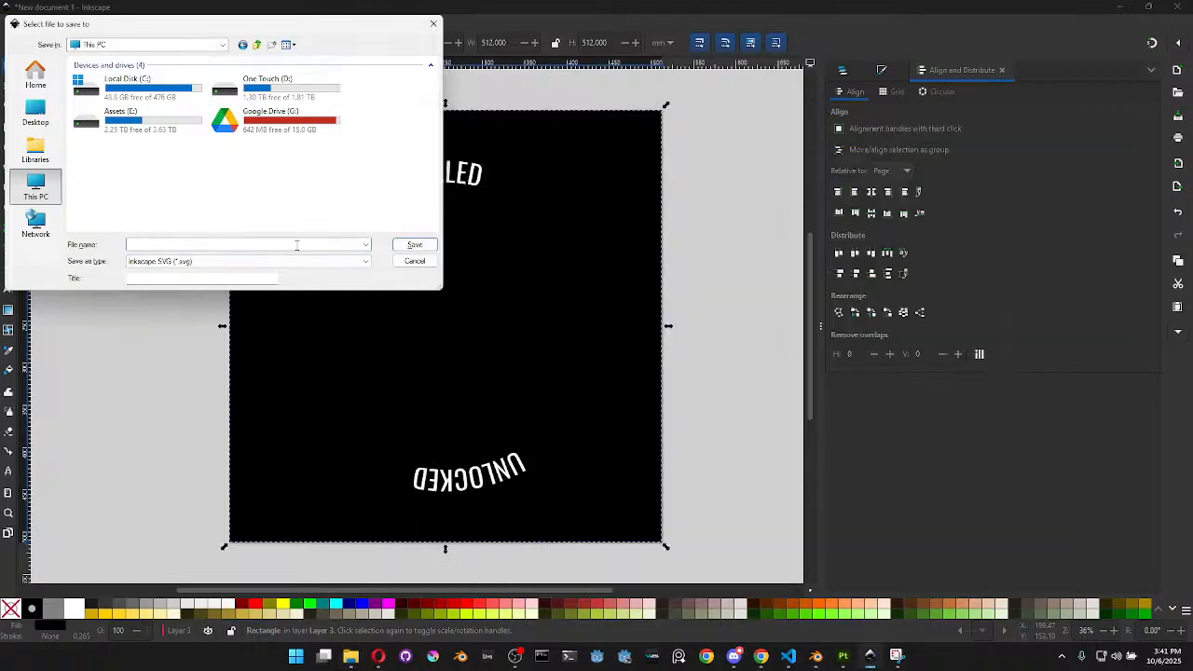
Try again to copy the labels folder's full path and paste it as the file name in the save dialog
left_click(350, 655)
left_click(432, 586)
key("alt+Tab")
left_click(350, 658)
left_click(862, 154)
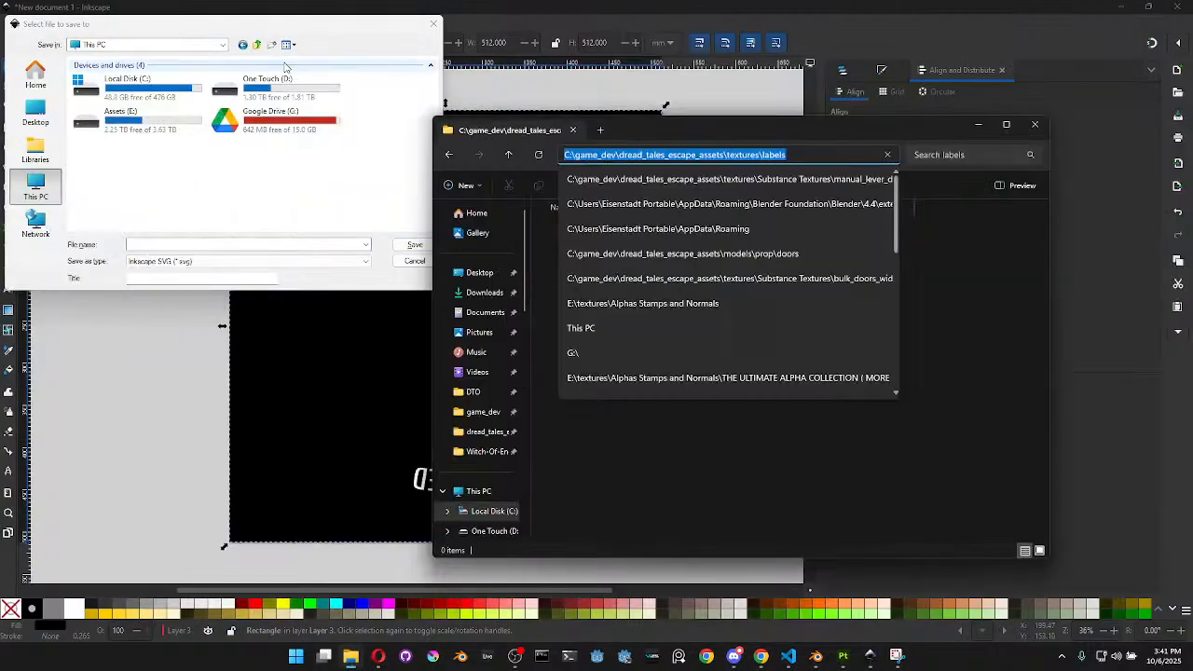
left_click(215, 245)
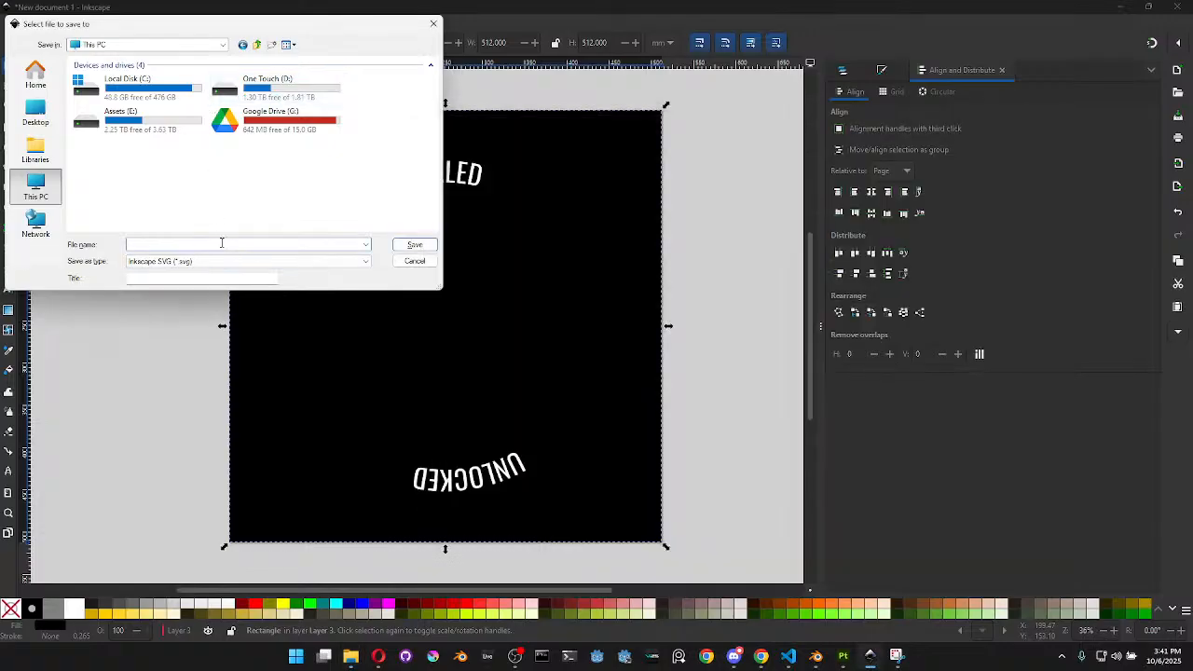
left_click(350, 658)
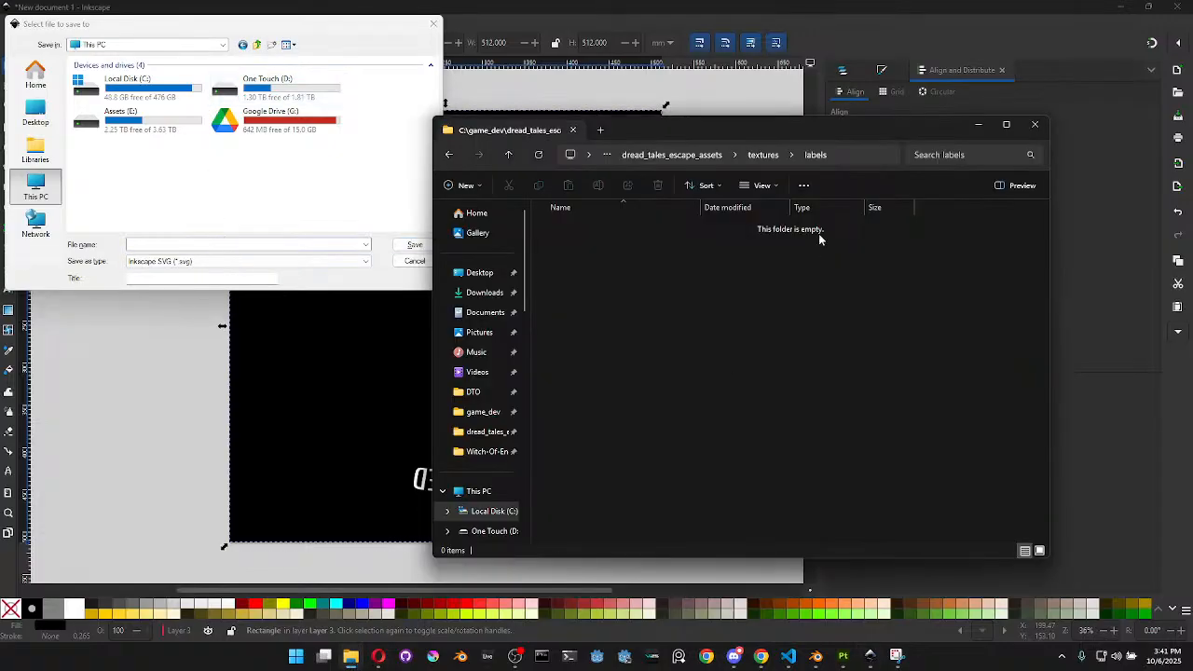
left_click(849, 154)
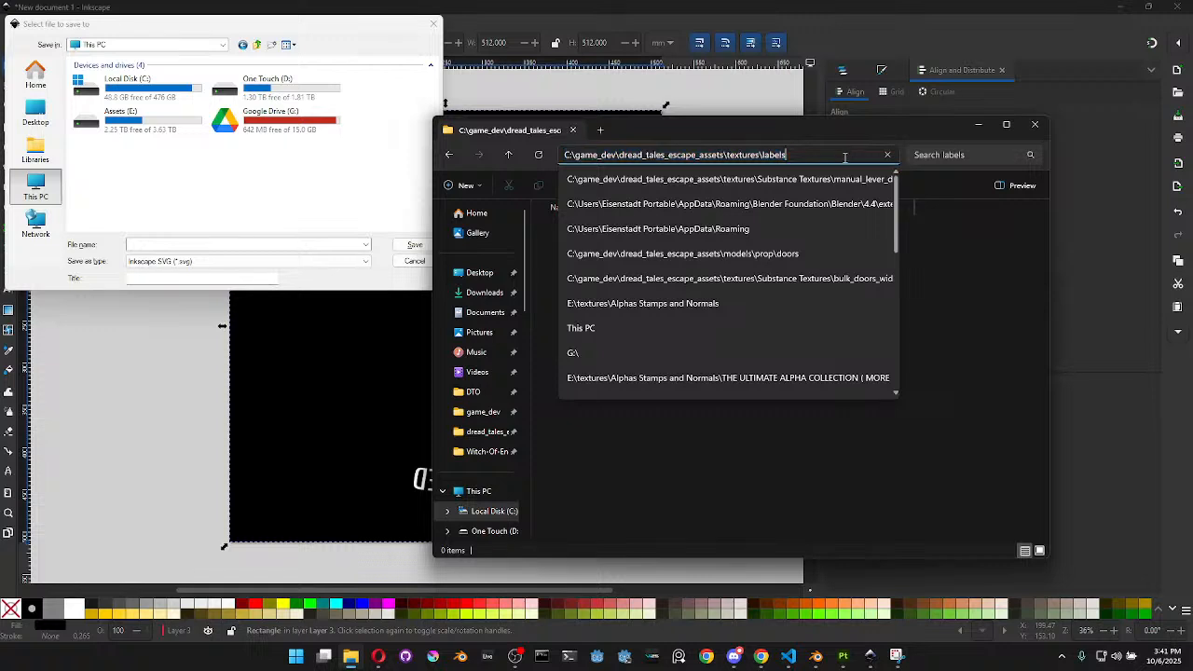
left_click(854, 157)
key("ctrl+a")
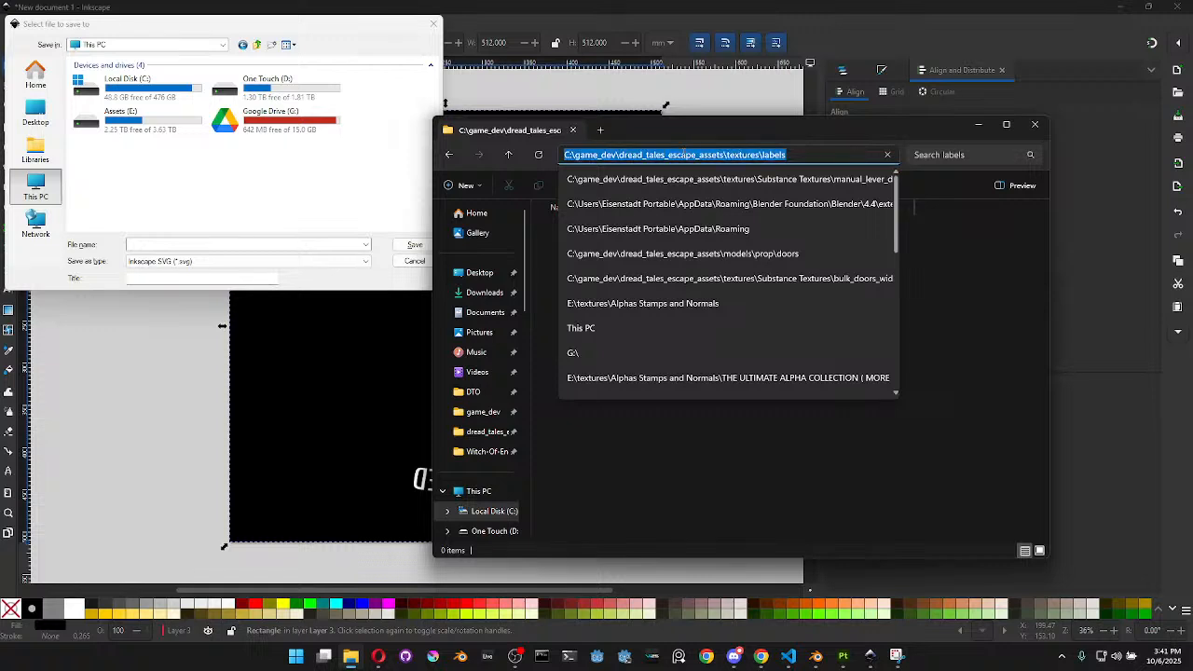
right_click(684, 153)
left_click(714, 186)
left_click(282, 245)
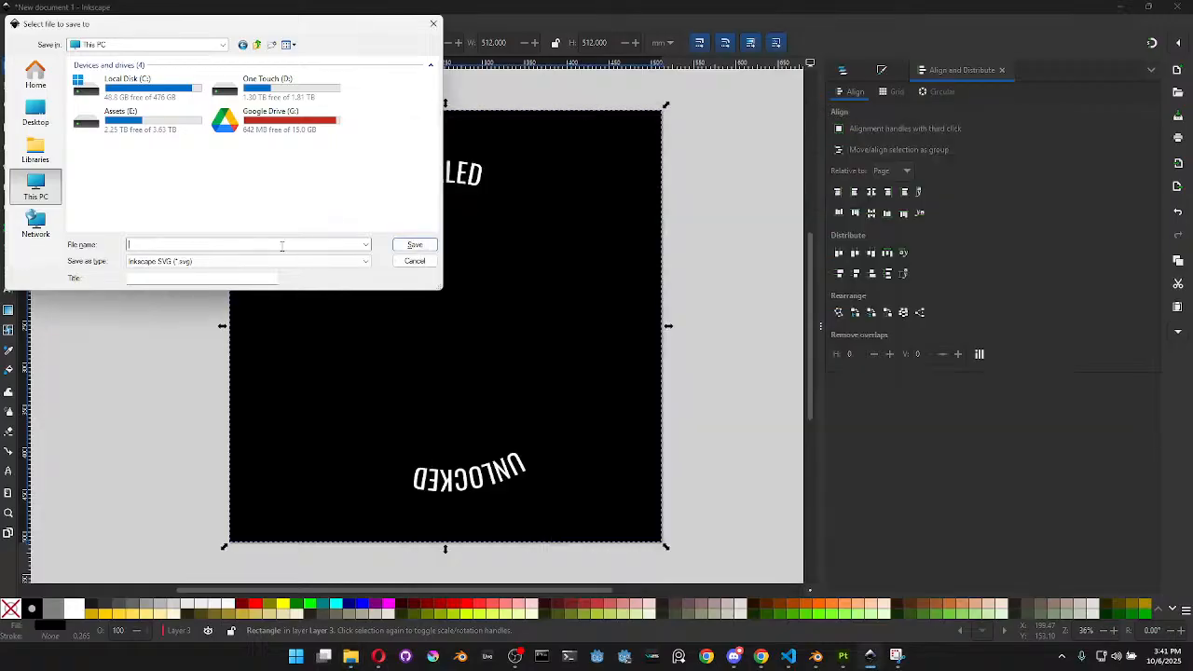
right_click(301, 244)
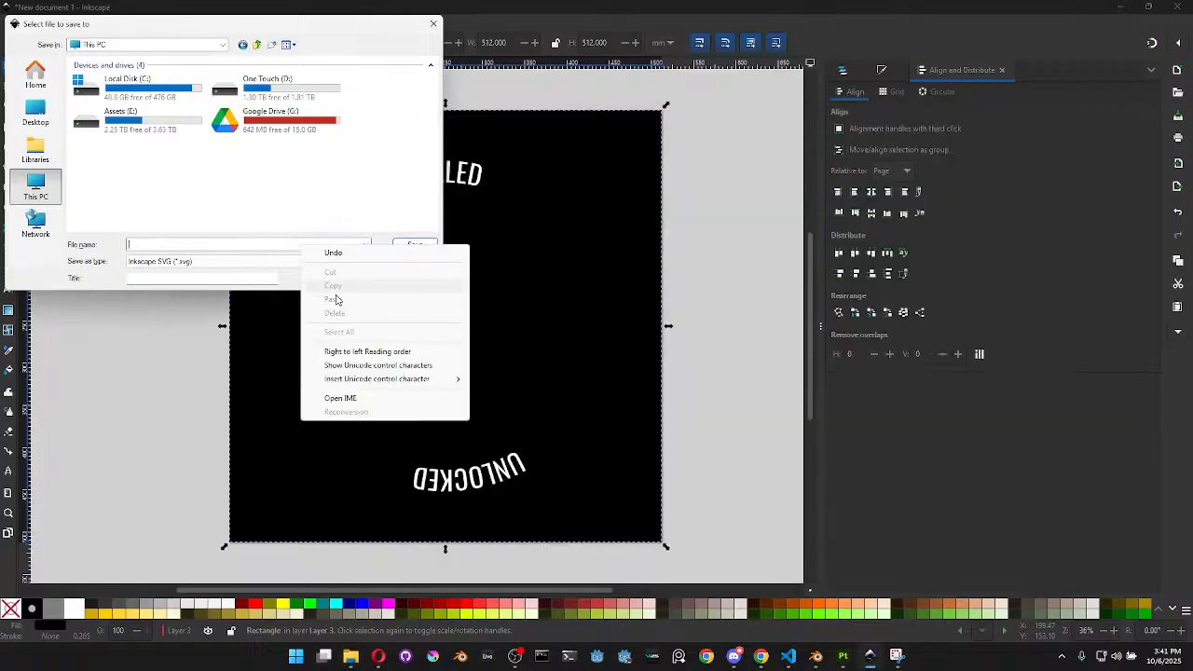
left_click(302, 250)
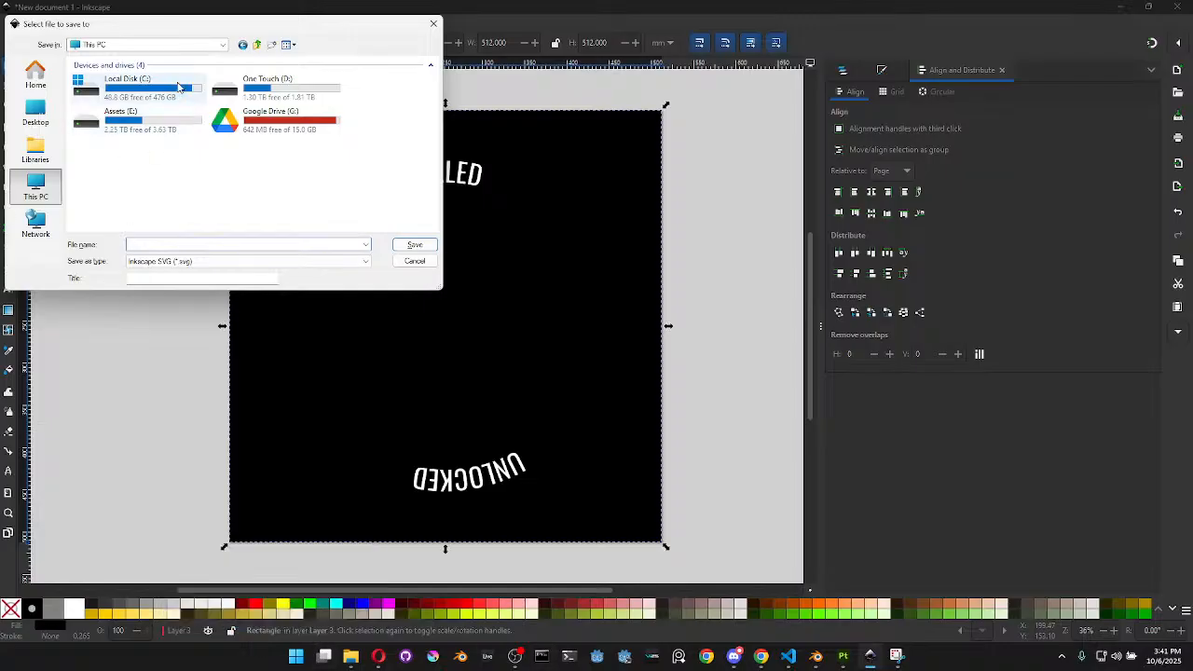
left_click(350, 655)
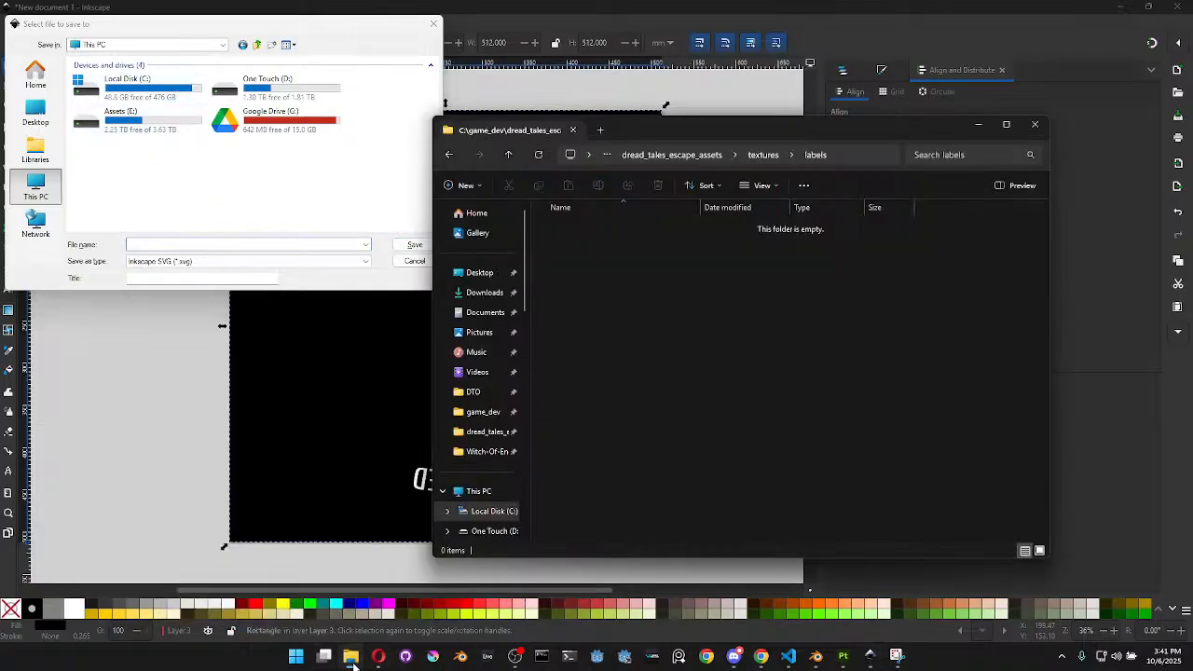
left_click(856, 152)
Save the document as door_lock_sealed.svg in C:\game_dev\dread_tales_escape_assets\textures\labels
double_click(131, 94)
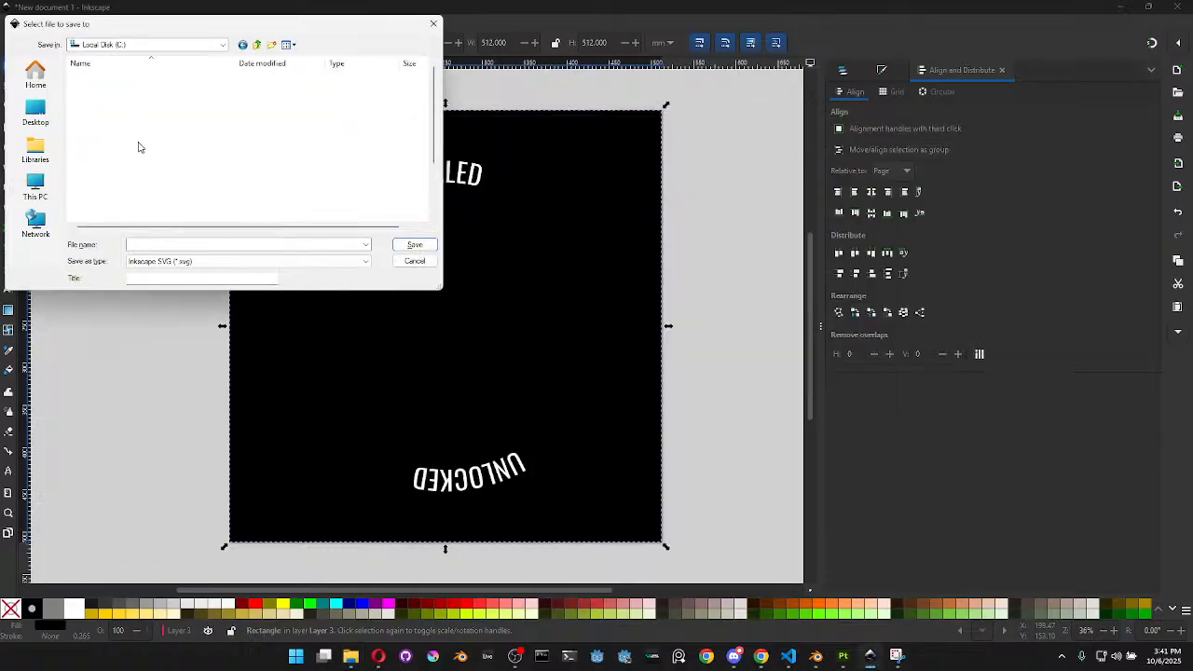
double_click(113, 126)
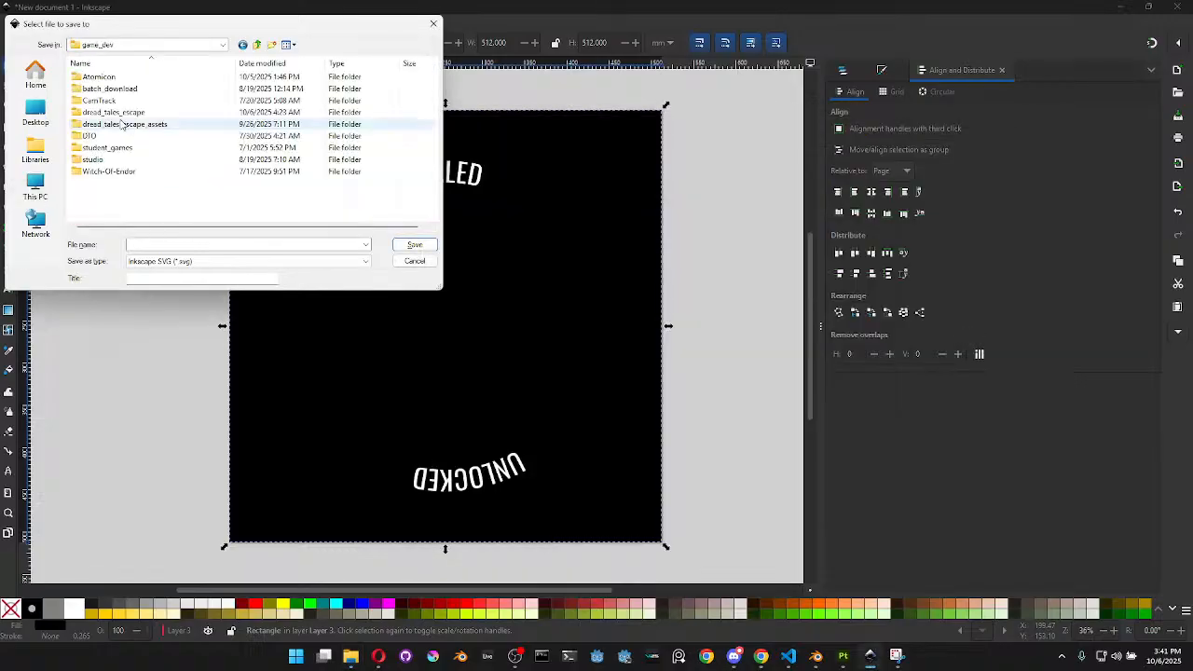
double_click(125, 123)
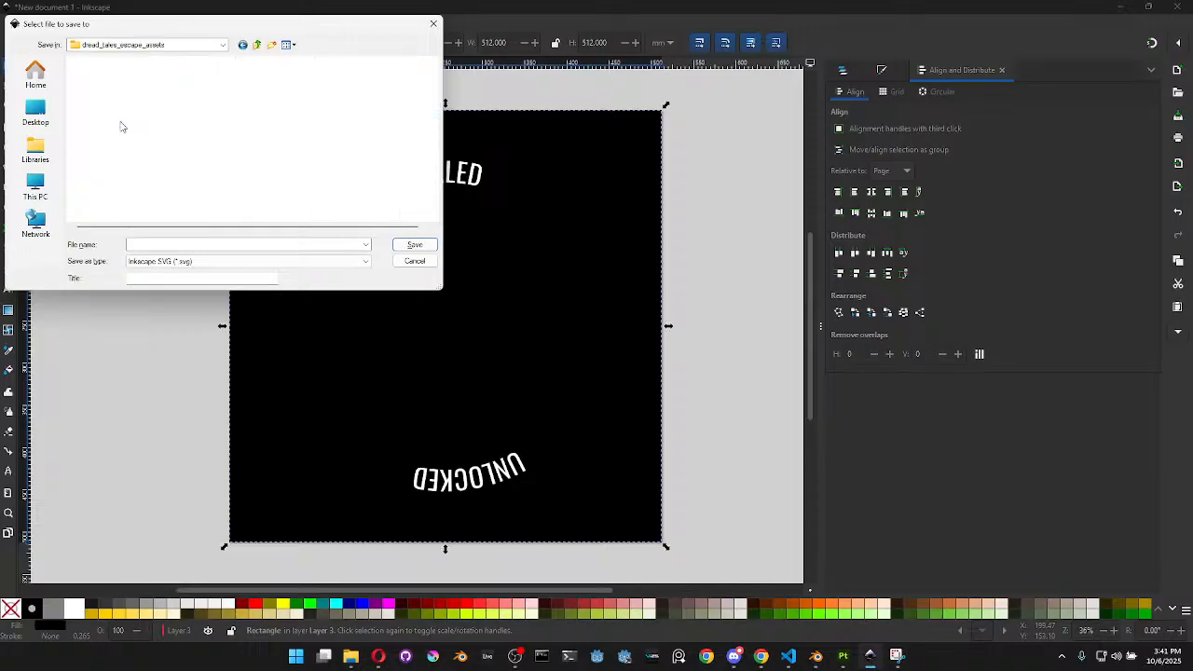
left_click(114, 209)
double_click(115, 208)
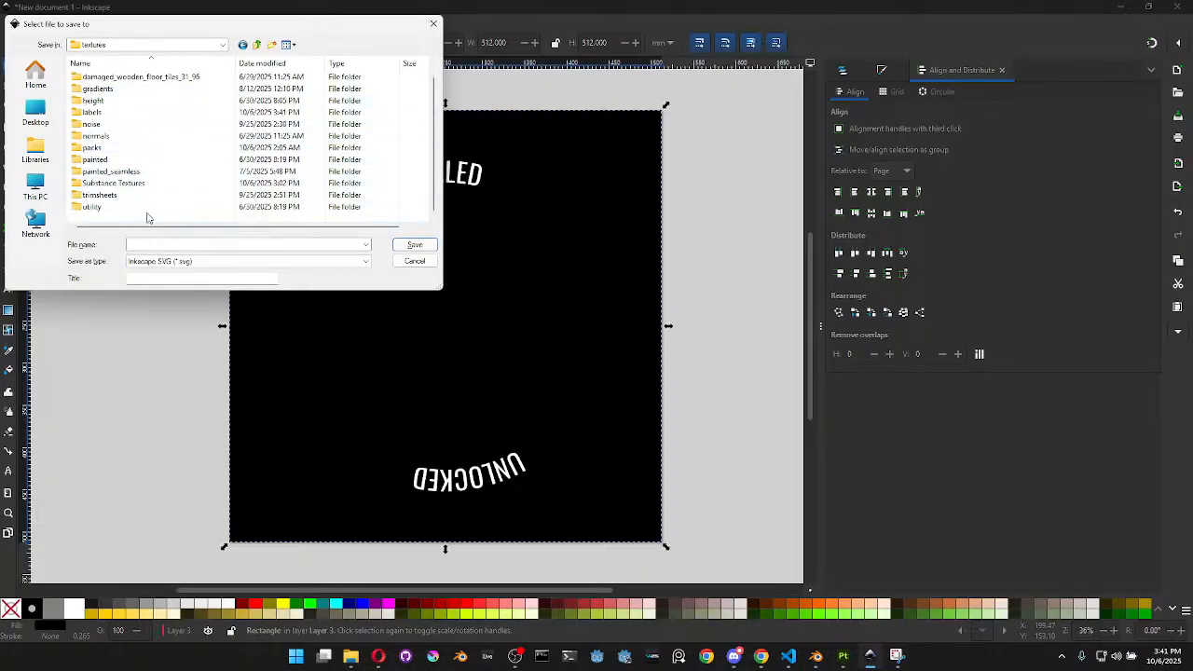
double_click(118, 122)
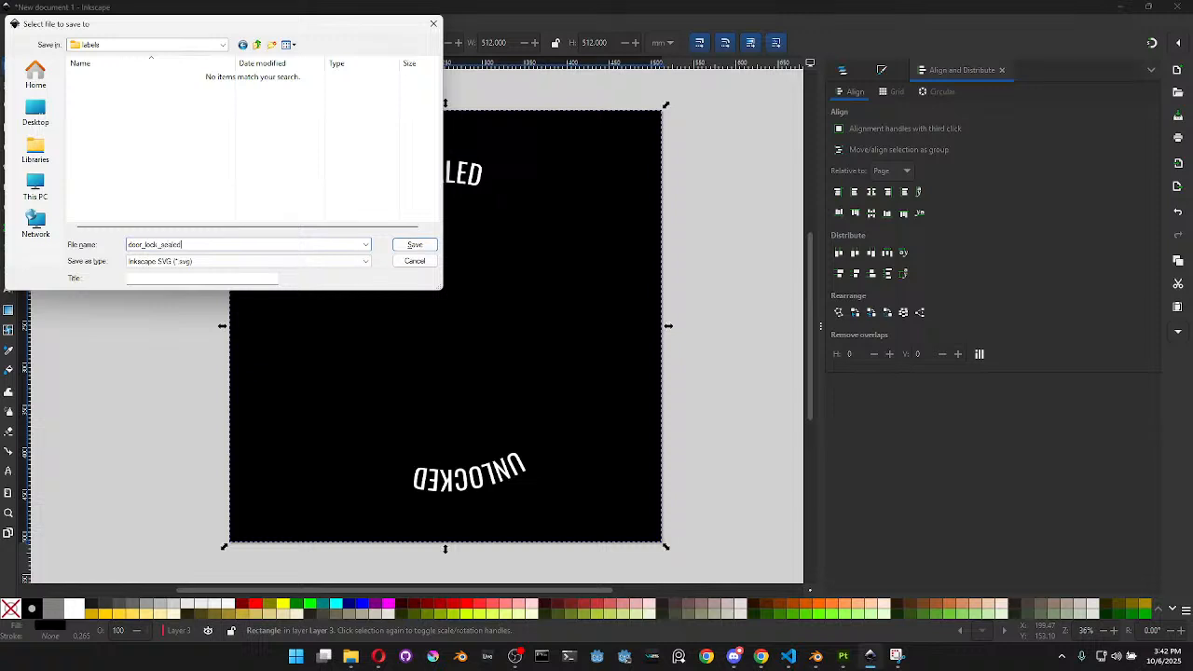
key("Return")
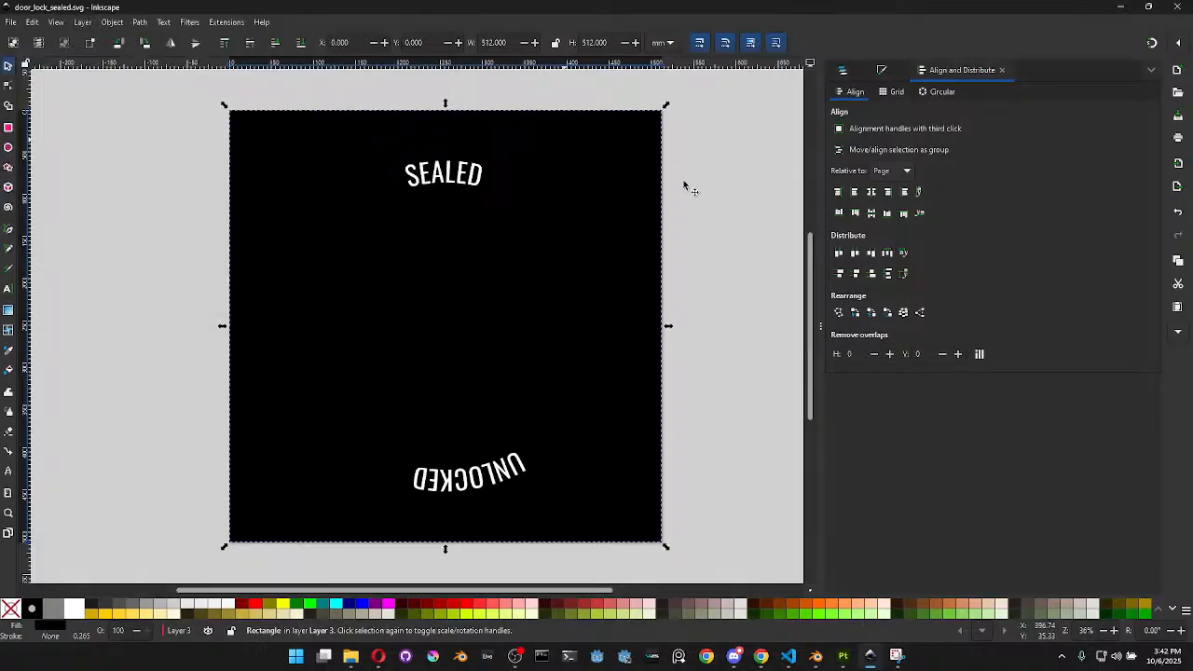
Export the page as a 2048 by 2048 px PNG named door_lock_sealed.png into the labels folder
left_click(843, 71)
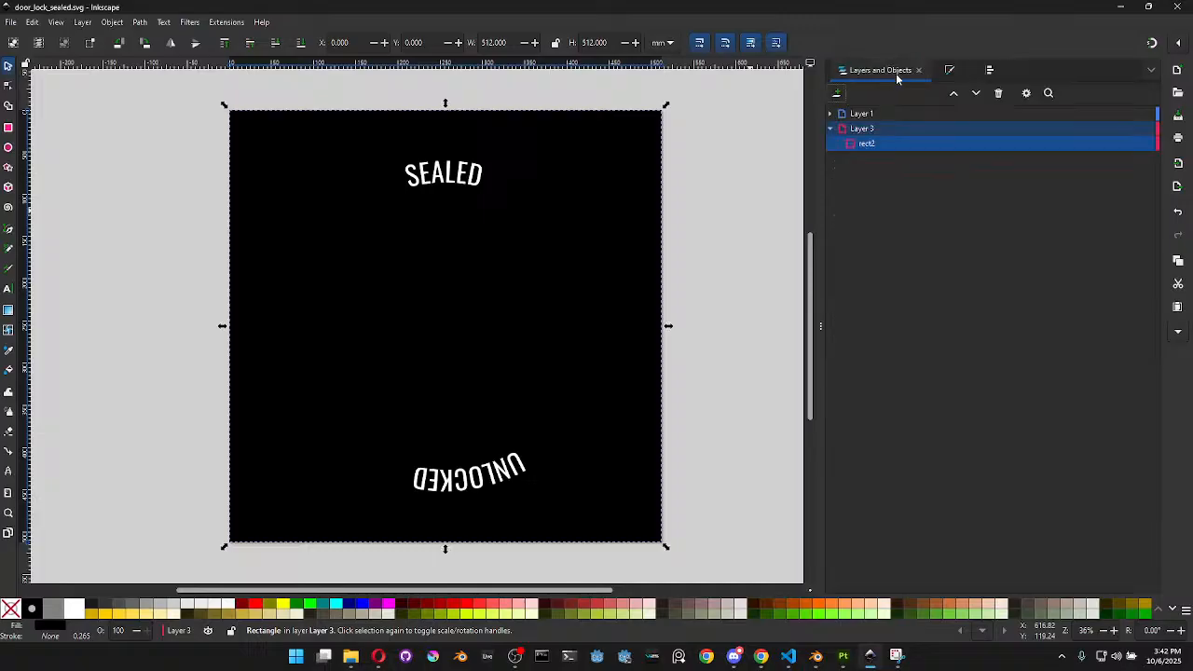
left_click(950, 71)
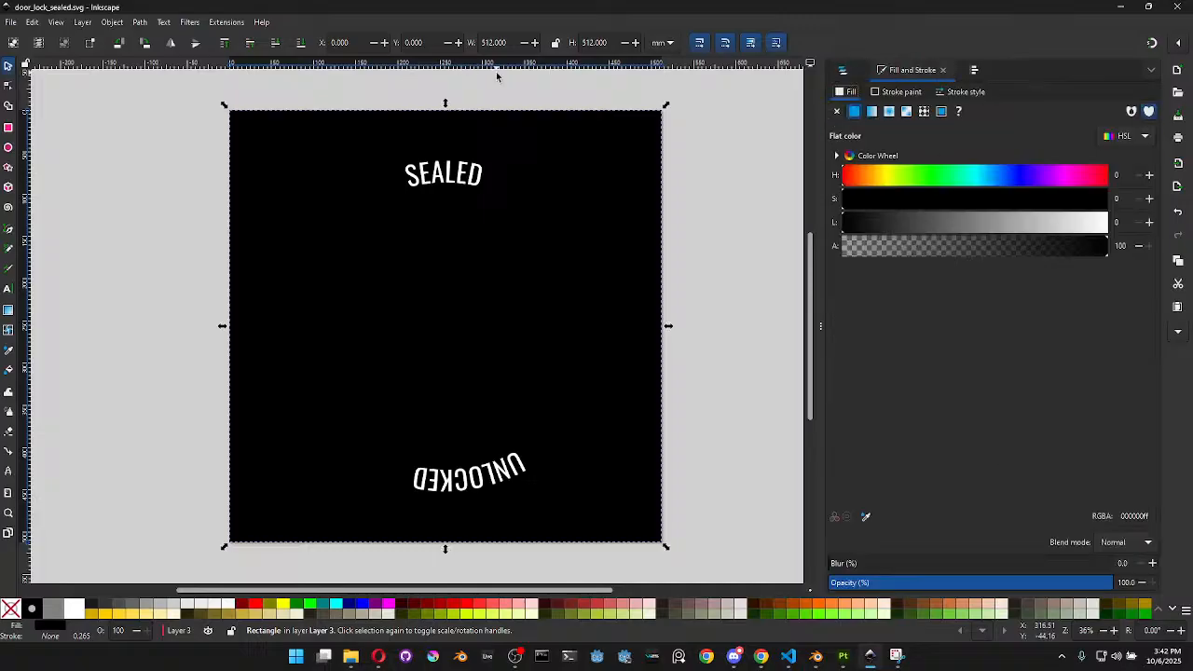
left_click(10, 23)
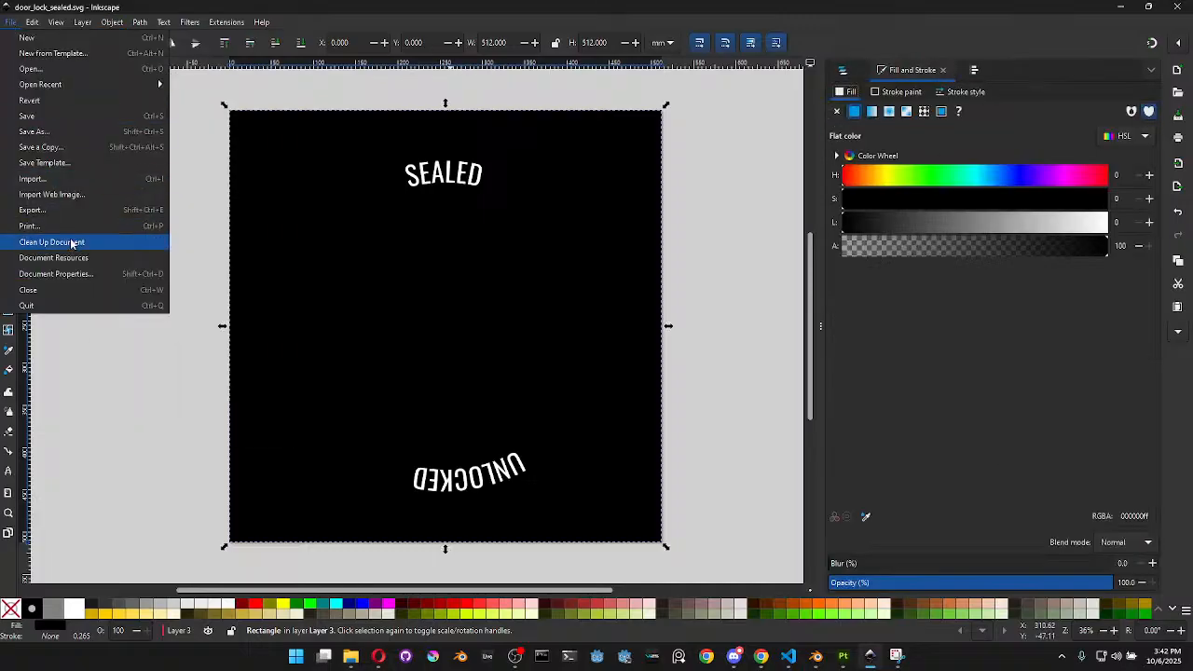
left_click(65, 212)
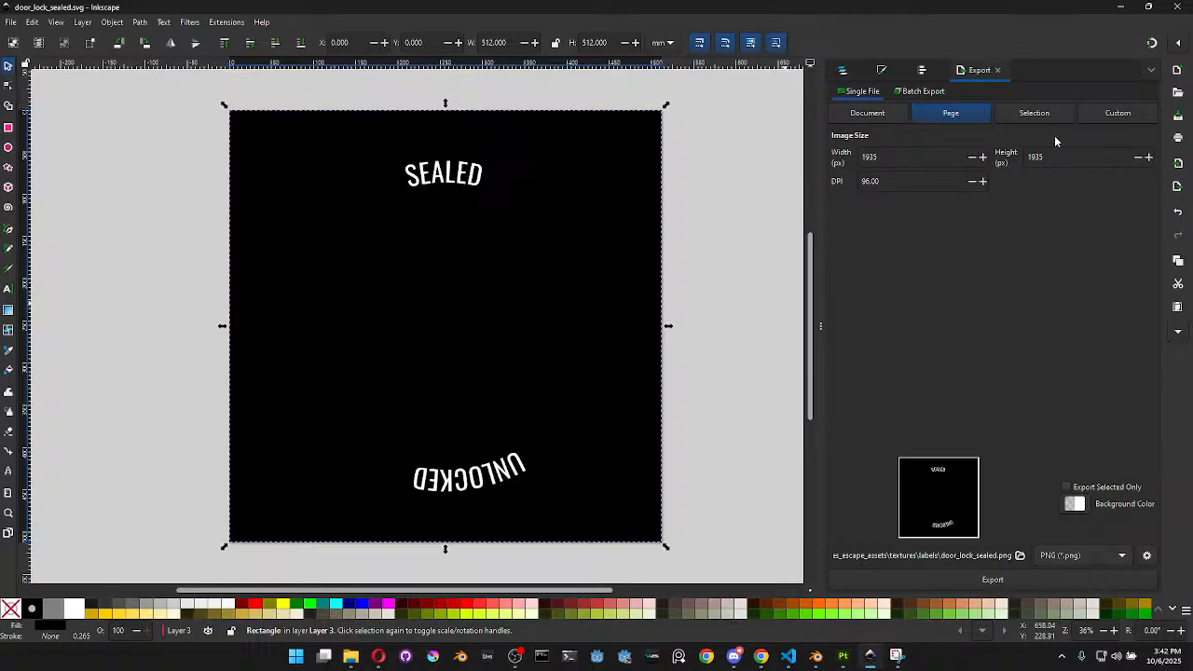
double_click(931, 158)
type("2048")
left_click(1055, 158)
left_click(1020, 555)
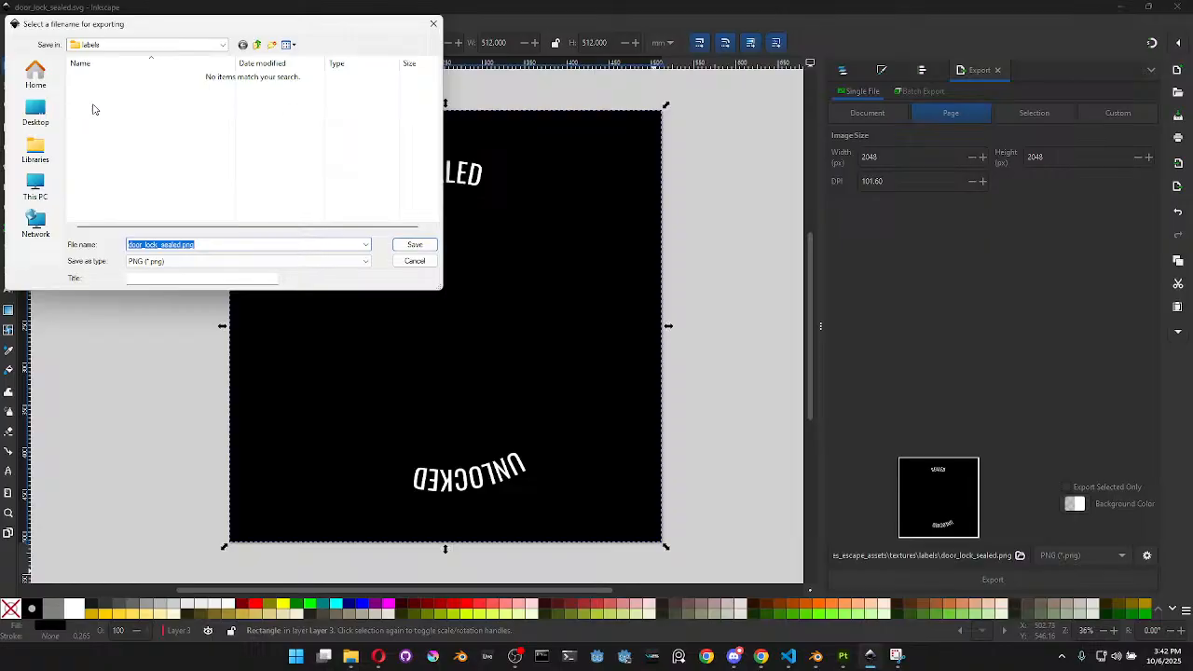
left_click(413, 246)
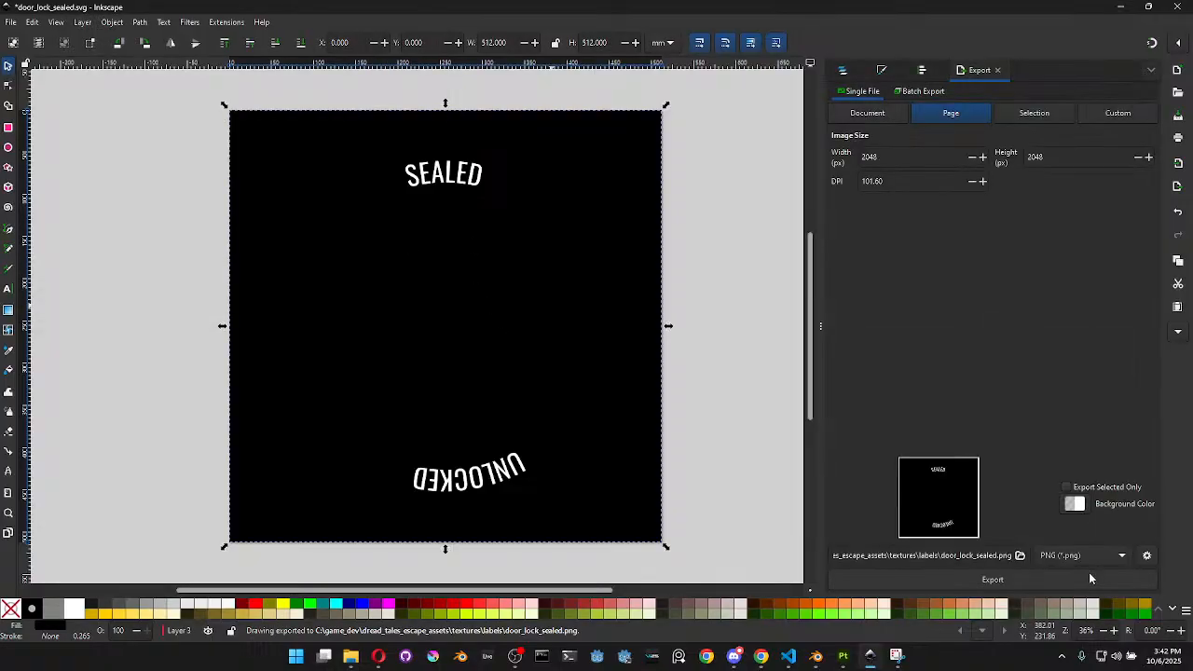
Switch to Substance 3D Painter and add a layer folder named label_plate above Folder 3
left_click(1120, 7)
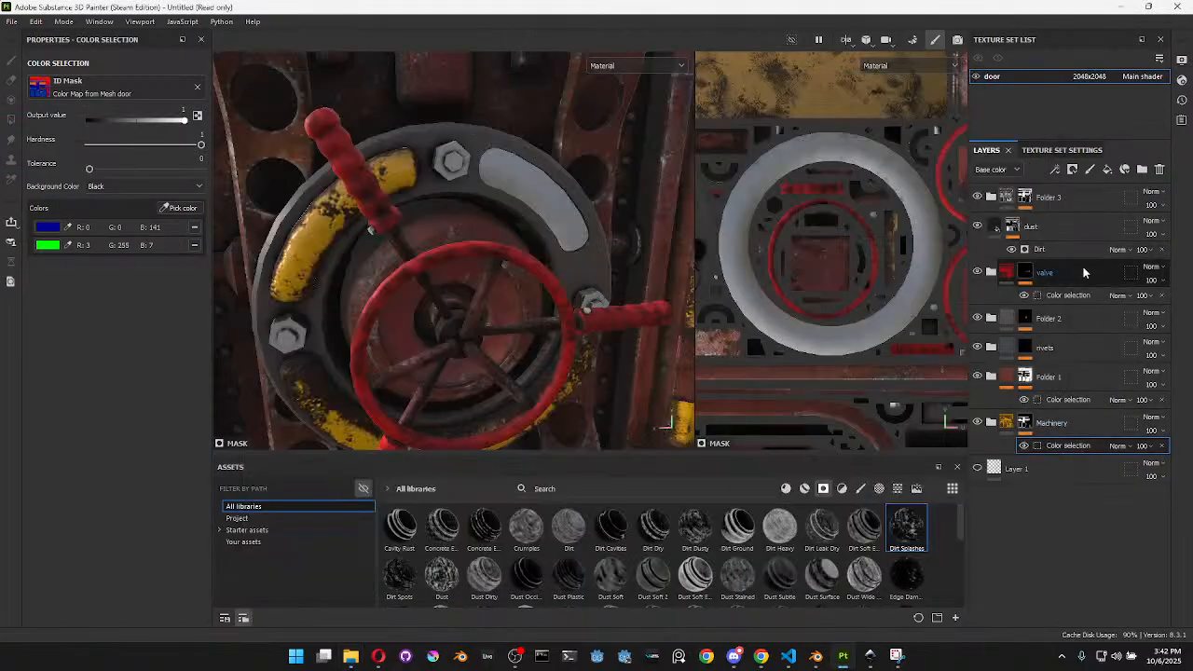
left_click(1091, 200)
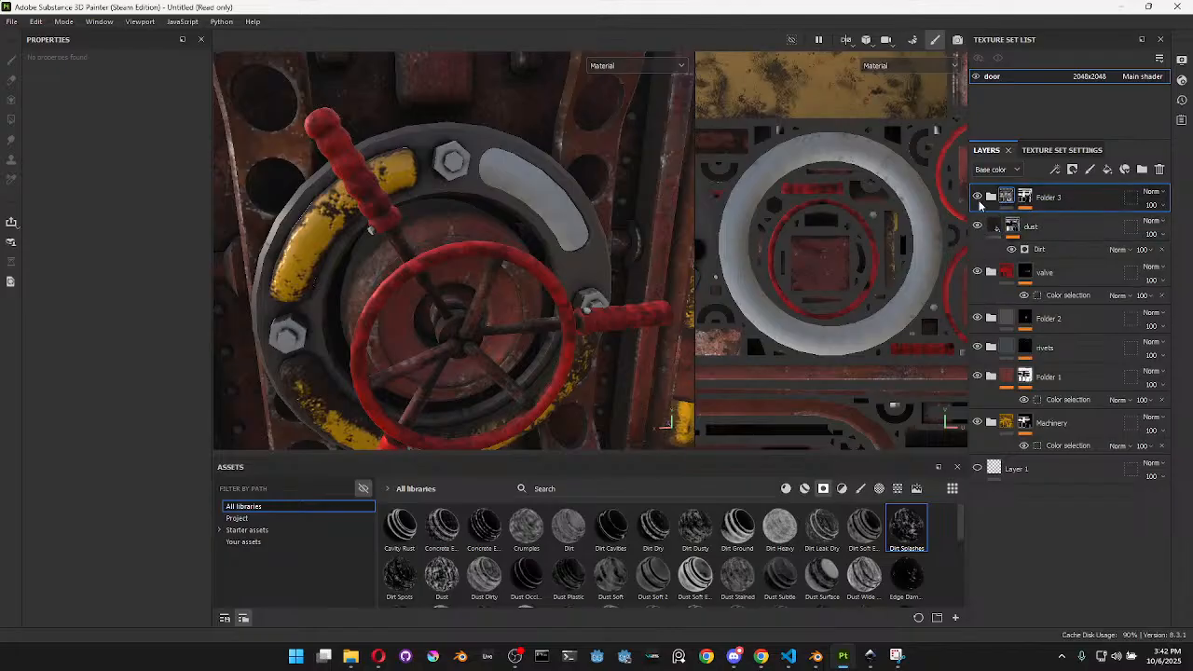
left_click(977, 227)
left_click(1142, 169)
double_click(1034, 196)
type("label_plate")
key("Return")
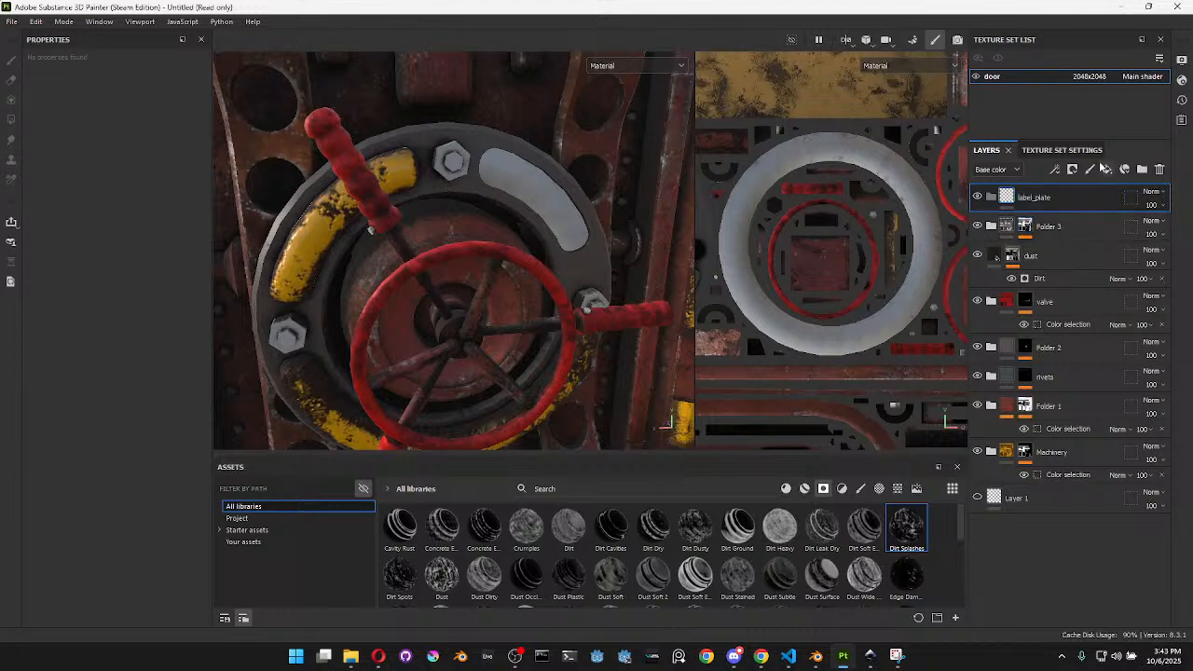
Add a fill layer inside the label_plate folder and set its base color to dark brown 392D2D
right_click(1032, 202)
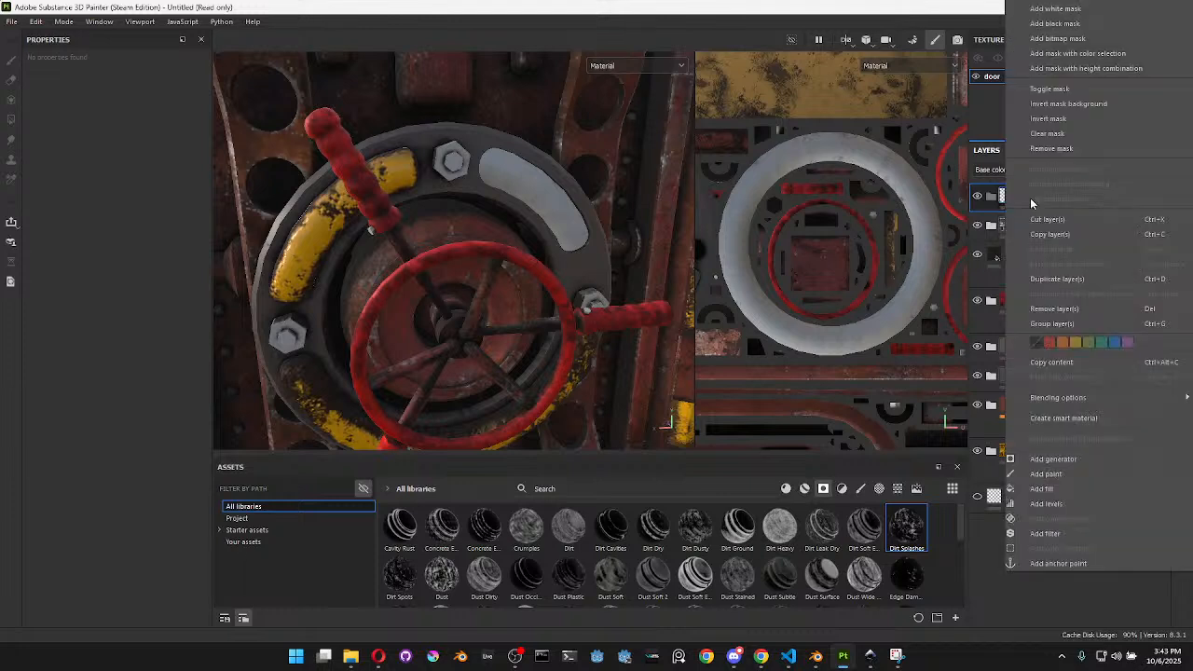
key("Escape")
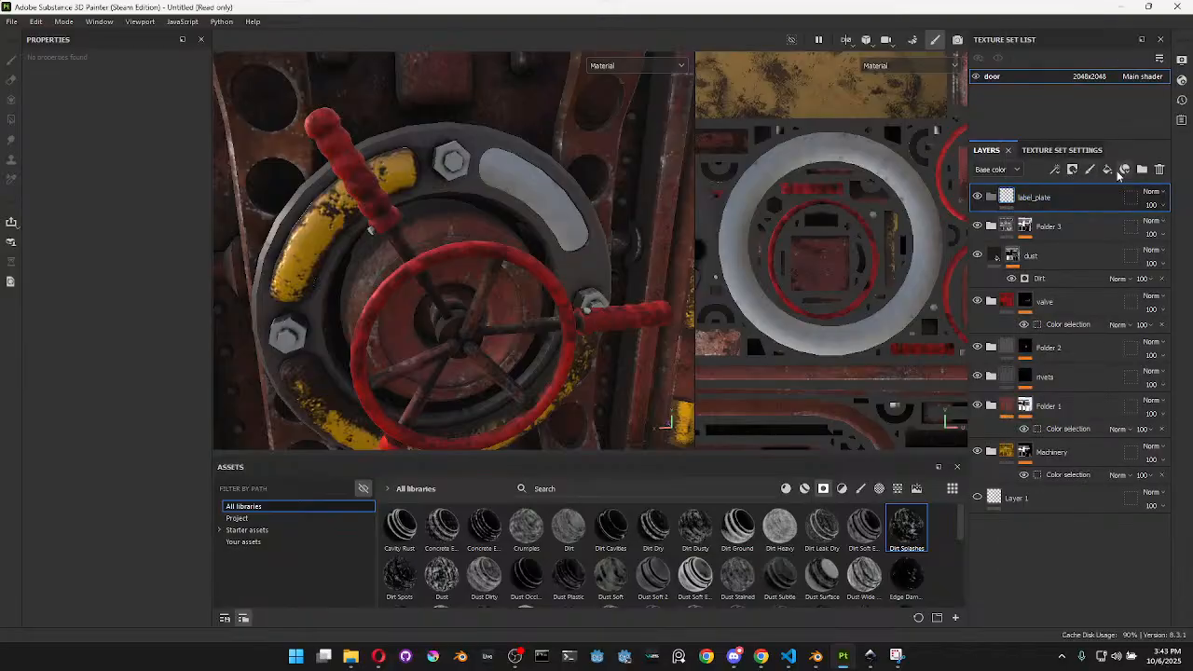
left_click(1108, 171)
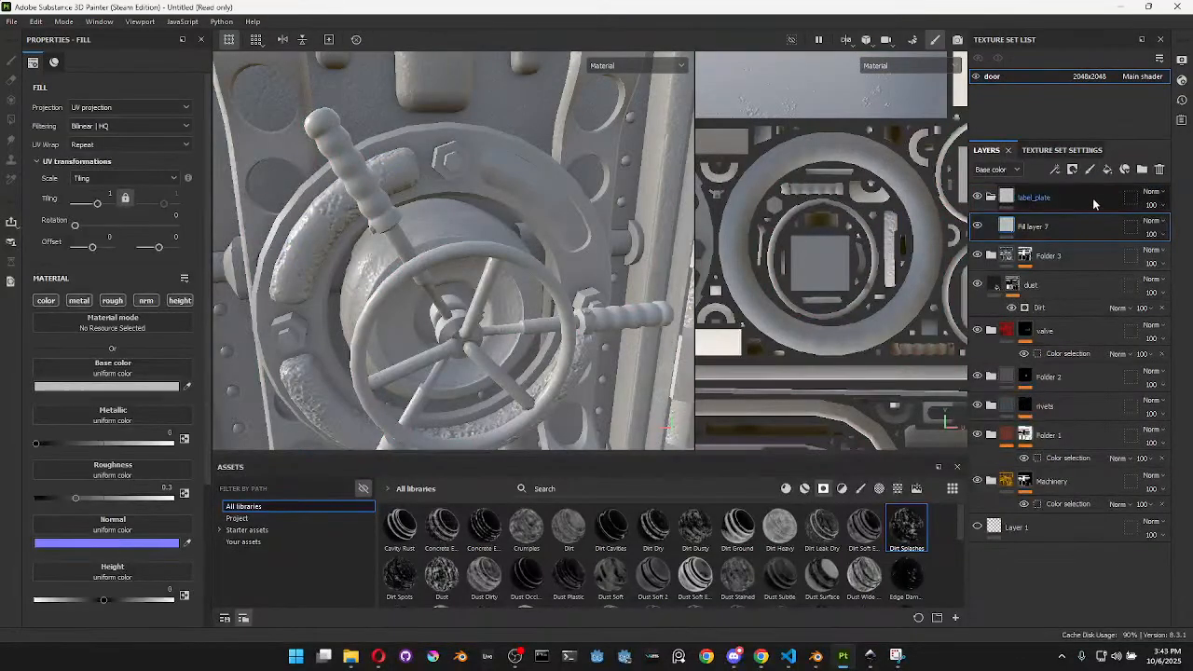
left_click(140, 386)
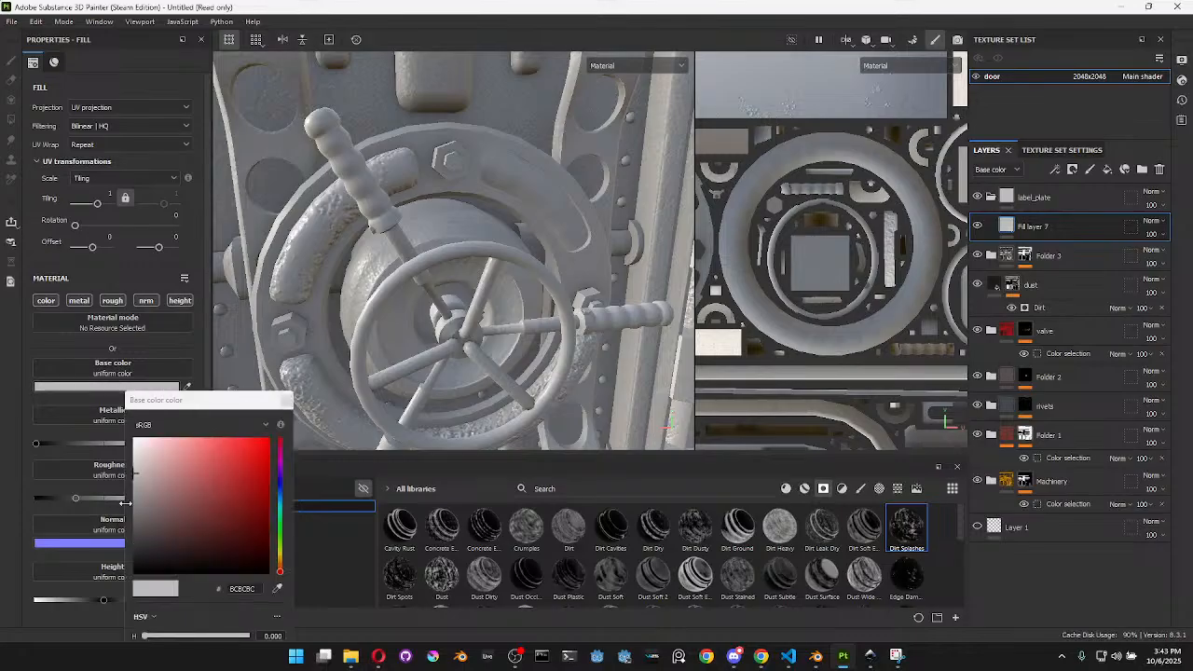
left_click(161, 539)
Mask the label_plate folder with a black mask and a color selection that picks the curved label plate's ID color
left_click(1065, 197)
right_click(1066, 194)
left_click(1052, 25)
left_click(1054, 169)
left_click(1096, 276)
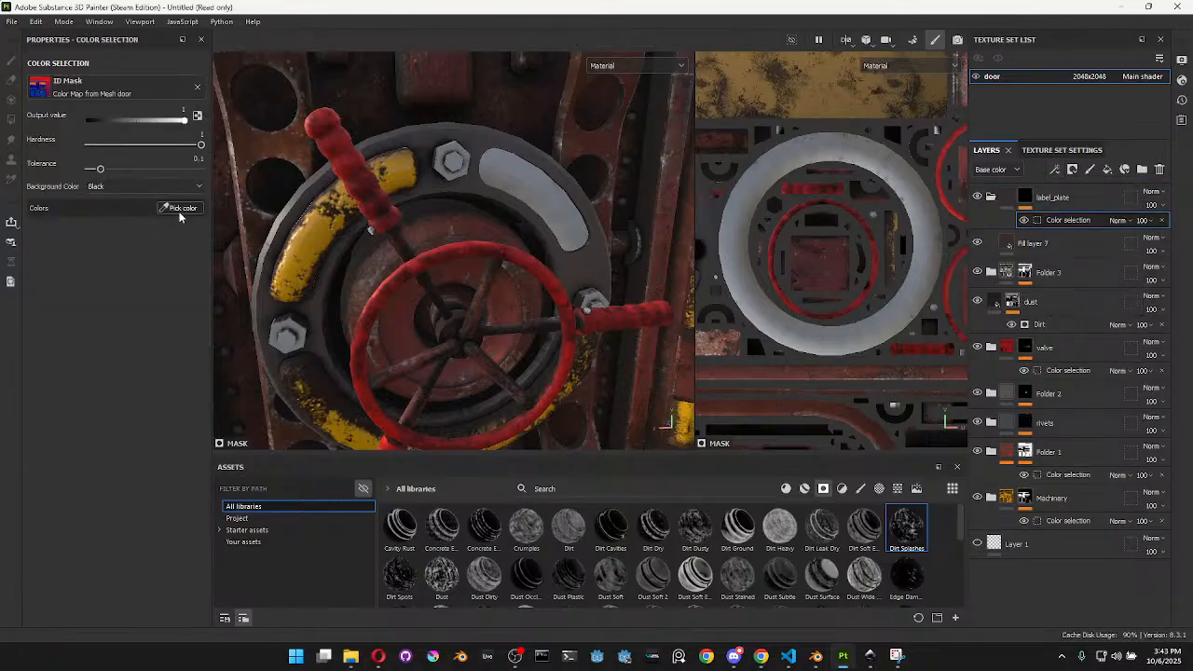
left_click(179, 208)
left_click(533, 192)
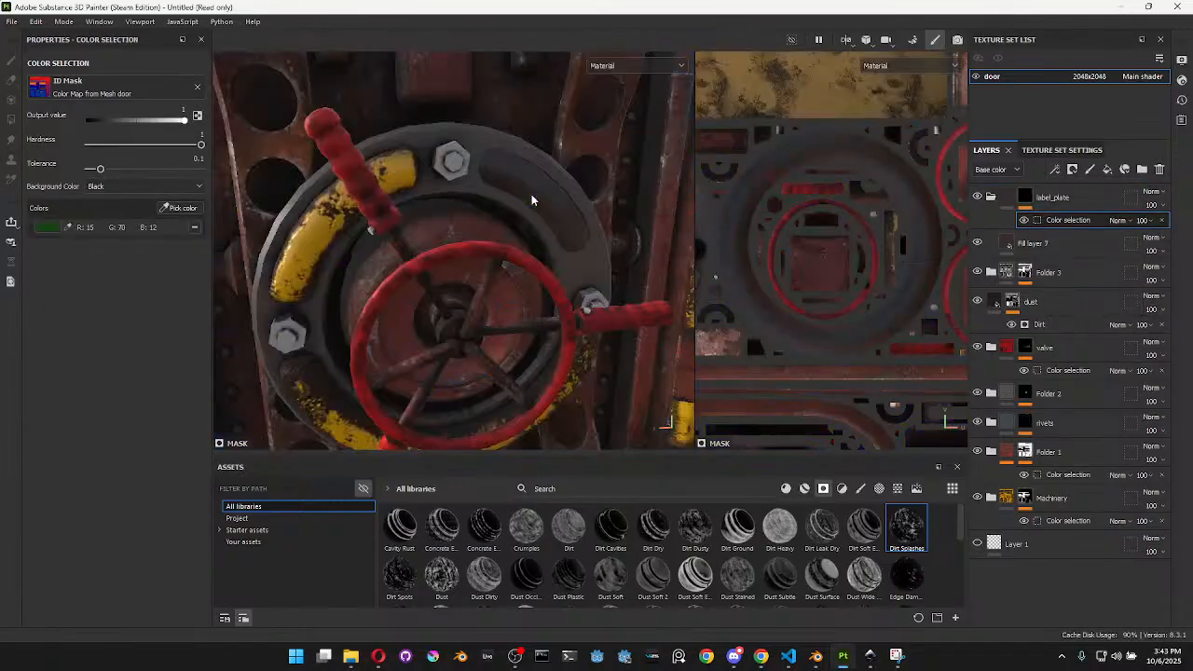
Give Fill layer 7 a partly metallic surface and raise its roughness to a high value
left_click(1032, 244)
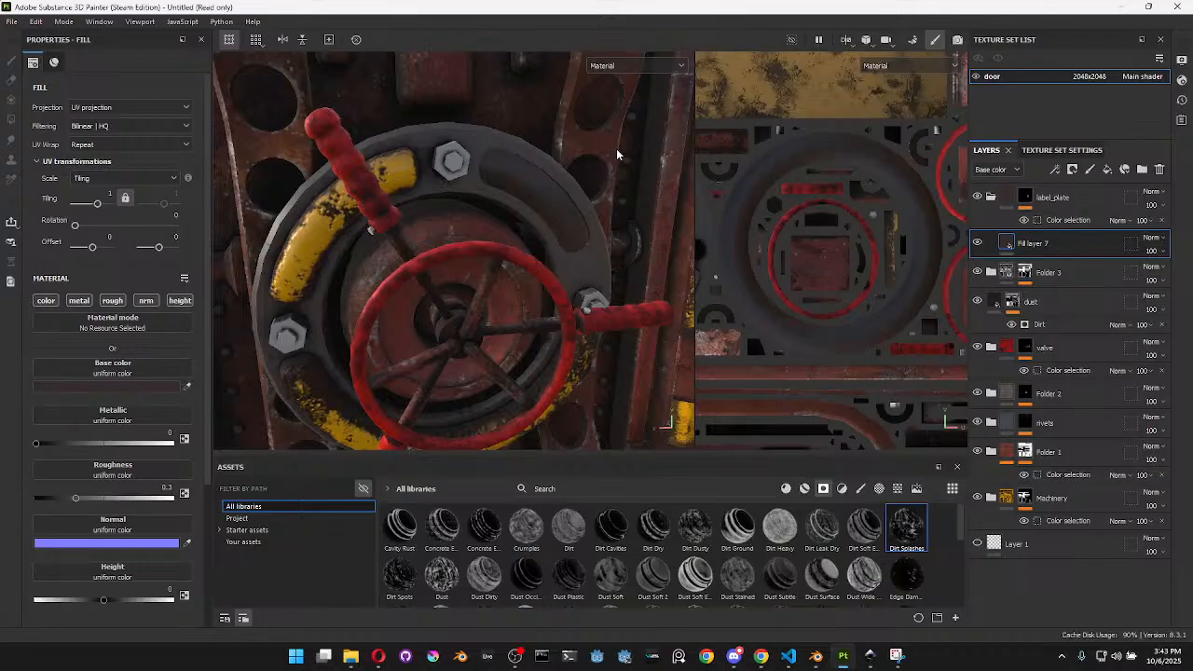
left_click(65, 445)
left_click_drag(86, 448, 134, 453)
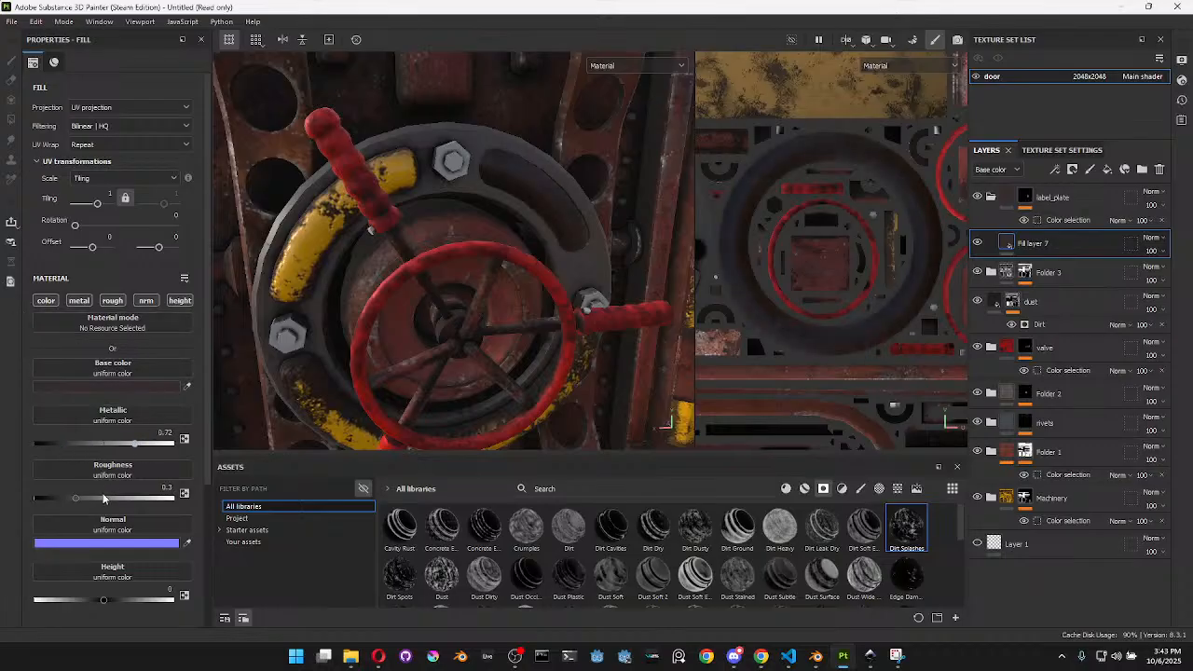
mouse_move(77, 504)
left_mouse_down()
mouse_move(172, 501)
mouse_move(151, 499)
left_mouse_up()
mouse_move(138, 449)
left_mouse_down()
mouse_move(74, 448)
mouse_move(86, 445)
left_mouse_up()
Change Fill layer 7's base color to the dark orange-brown 65290C
left_click(108, 386)
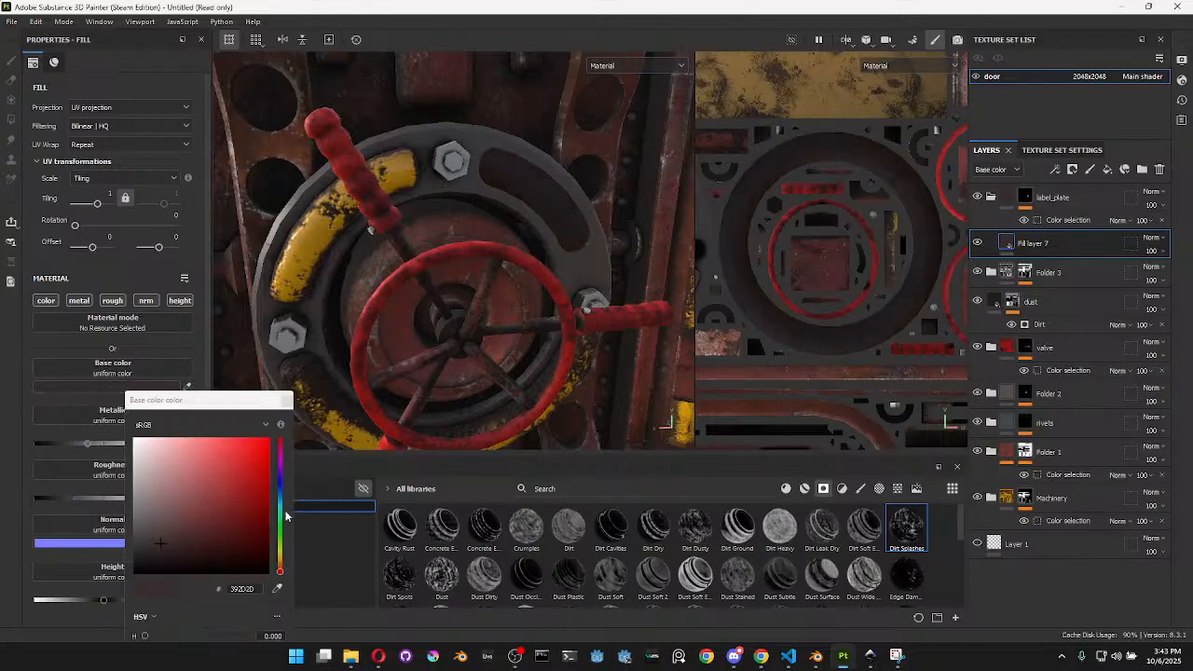
left_click_drag(157, 530, 155, 532)
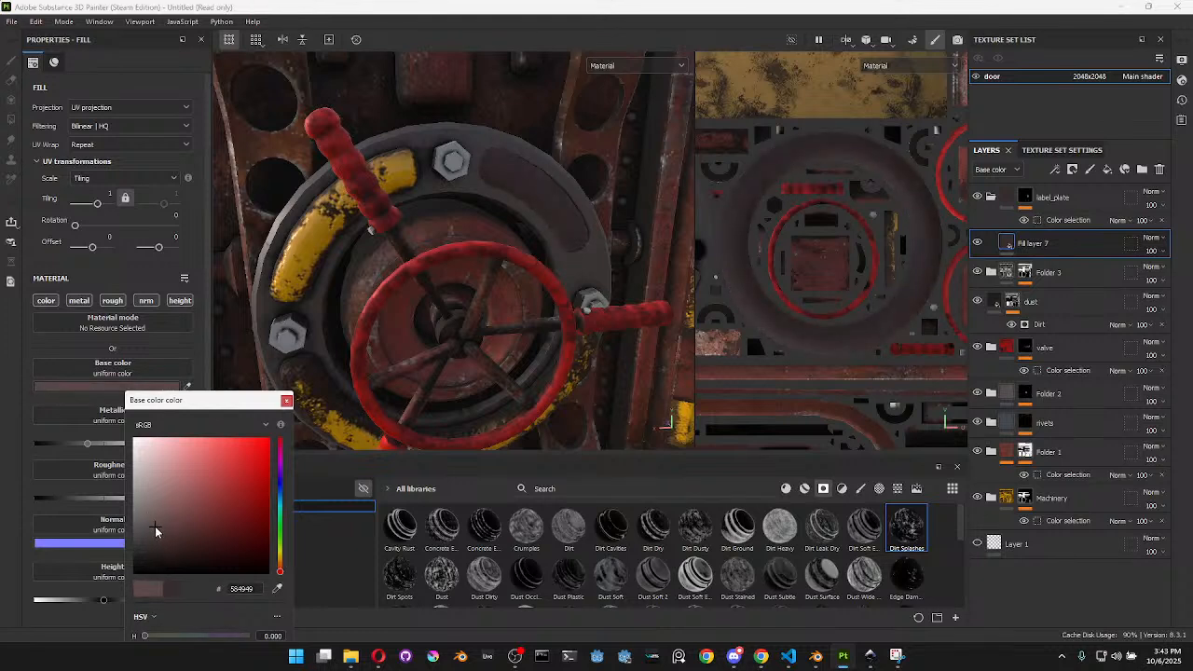
left_click_drag(280, 571, 280, 566)
left_click_drag(171, 528, 253, 523)
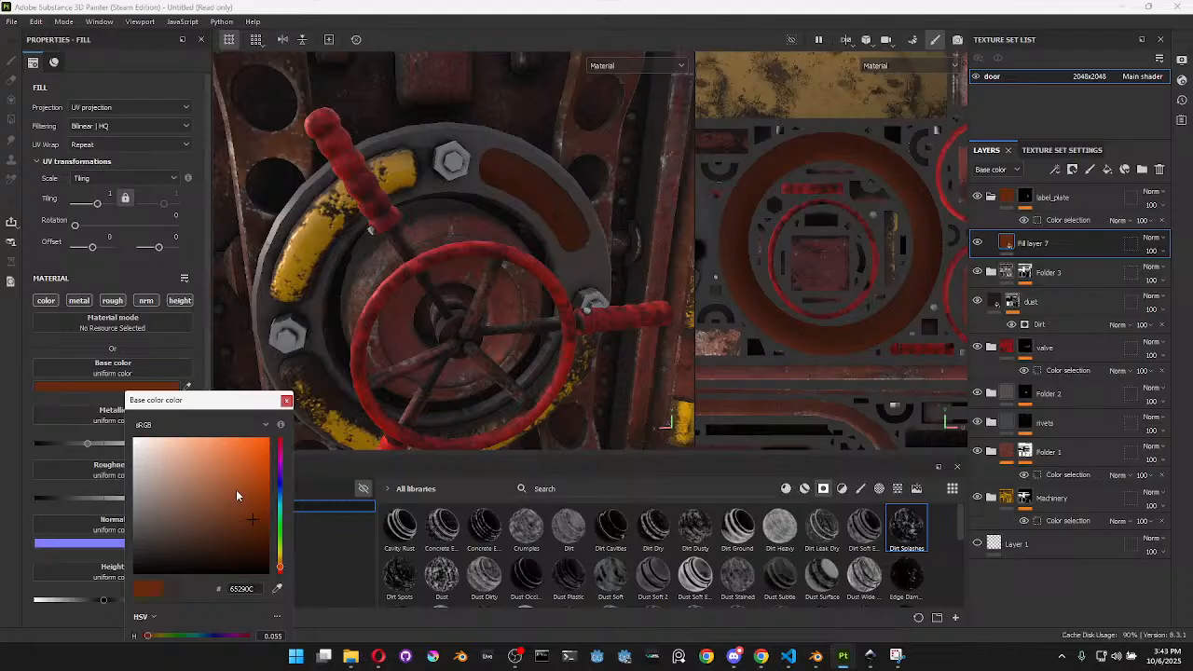
left_click(287, 400)
Add another fill layer above Fill layer 7 in the label_plate folder, give it a black mask and select the mask
left_click(1108, 169)
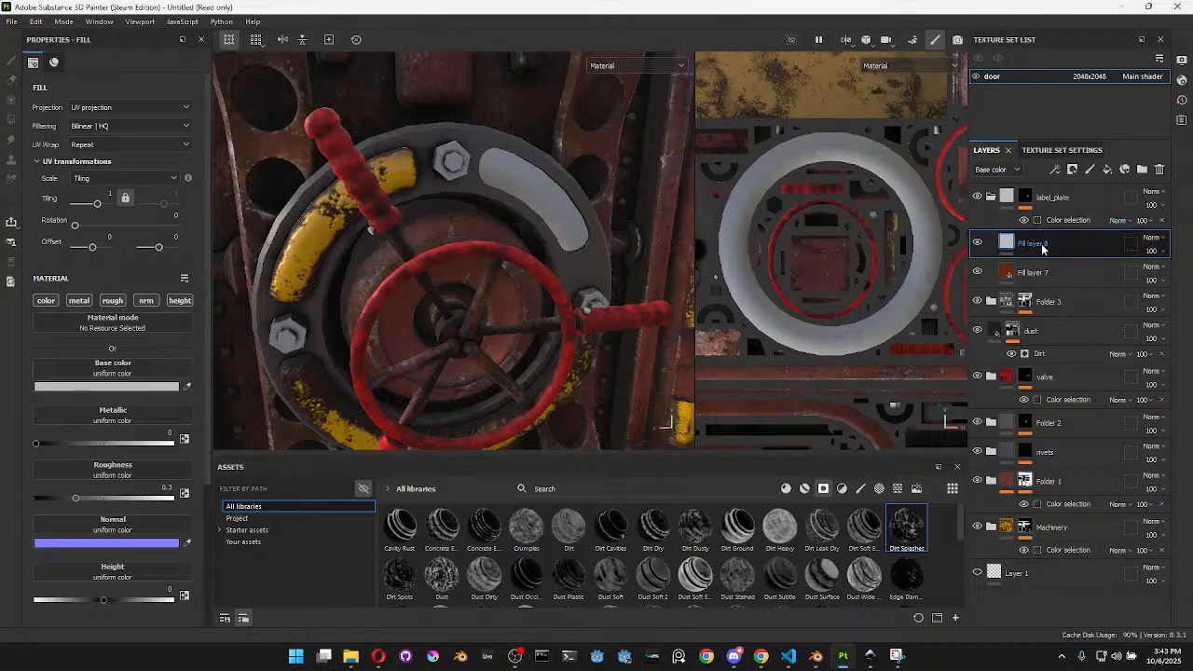
right_click(1042, 248)
left_click(1064, 26)
left_click(1026, 246)
scroll(108, 485, "down", 10)
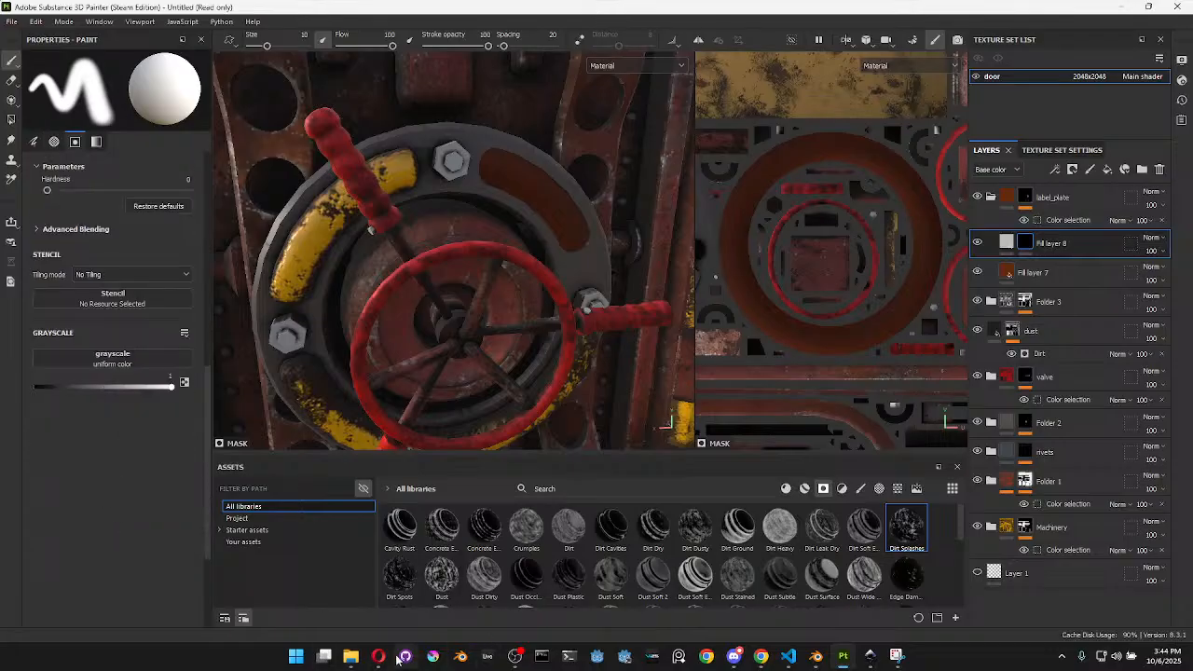
Import door_lock_sealed.png from the labels folder as an alpha resource with the prefix labels
left_click(352, 658)
mouse_move(599, 244)
left_mouse_down()
mouse_move(438, 390)
mouse_move(411, 545)
mouse_move(421, 352)
left_mouse_up()
left_click(755, 203)
left_click(765, 207)
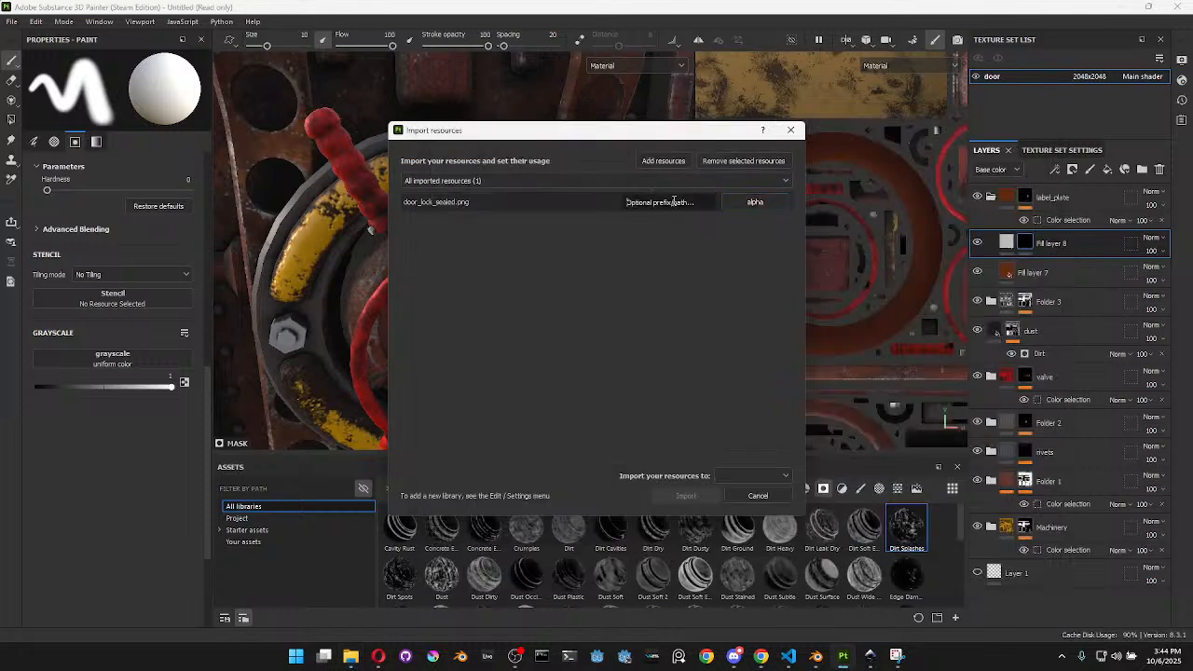
left_click(674, 201)
type("labels")
left_click(754, 475)
left_click(746, 509)
left_click(686, 495)
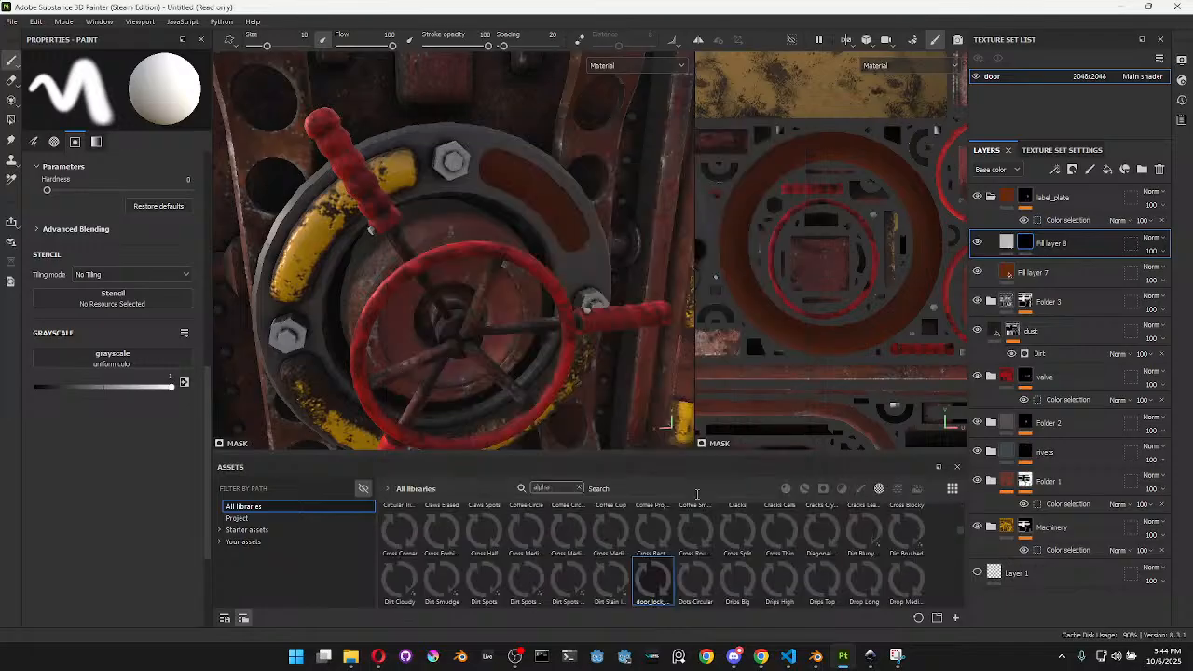
Assign the door_lock_sealed alpha as the grayscale image of the brush for Fill layer 8's mask
left_click_drag(653, 578, 117, 355)
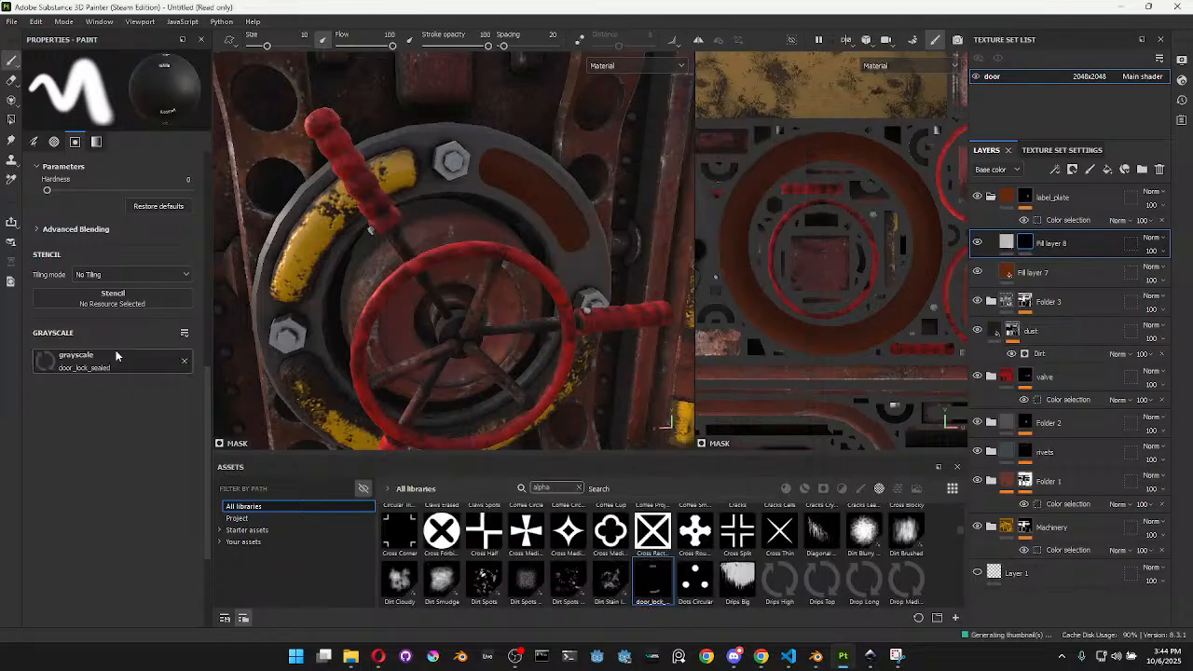
scroll(762, 286, "down", 2)
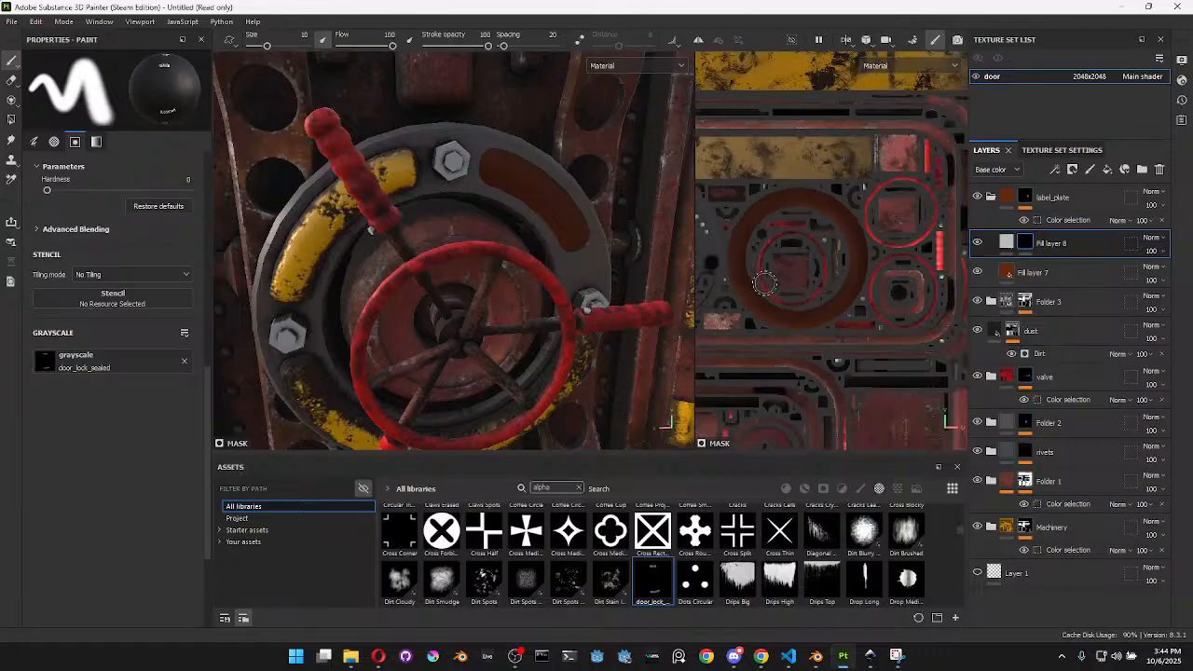
scroll(763, 286, "down", 5)
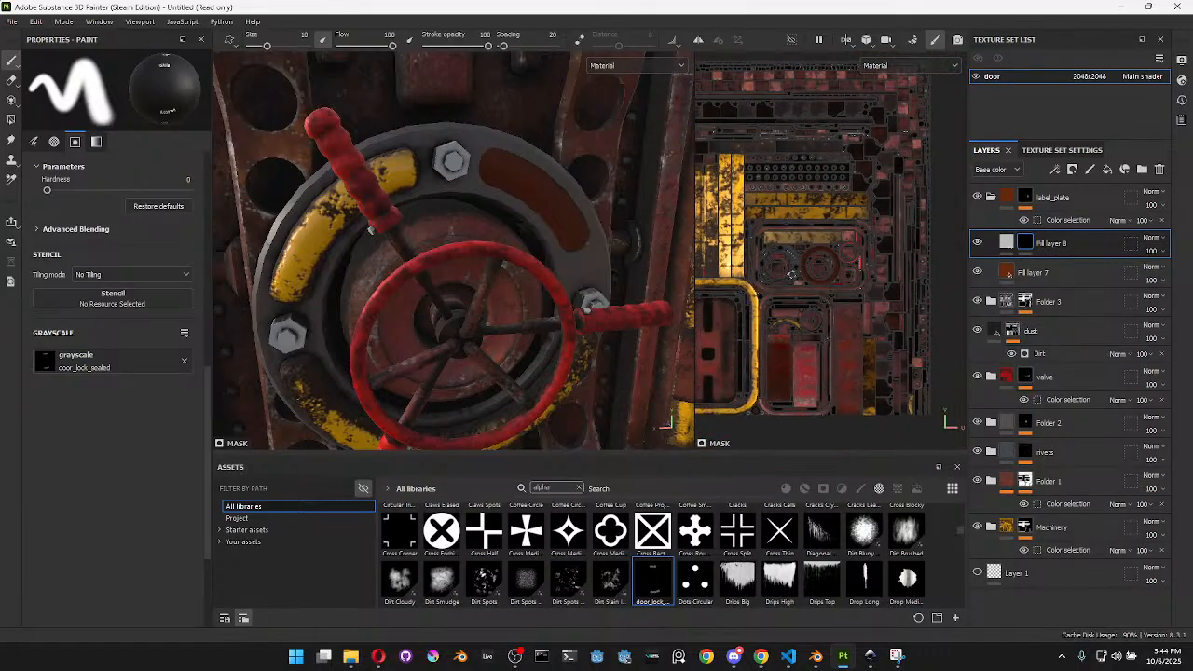
scroll(809, 279, "down", 2)
Scale and move Fill layer 8's UV projection over the label plate ring, to a tiling of about 9.08 and offsets of about 0.189 and -0.078
left_click(1007, 243)
scroll(786, 359, "down", 1)
left_click_drag(709, 383, 850, 351)
scroll(908, 201, "up", 2)
scroll(850, 350, "up", 3)
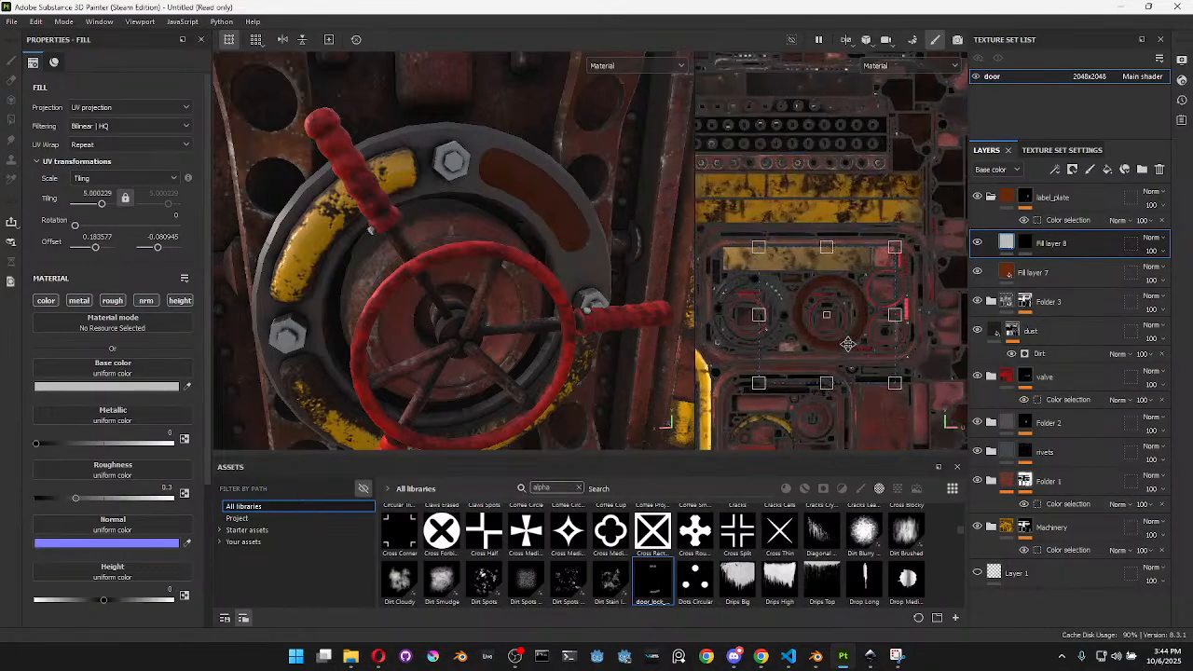
scroll(849, 351, "up", 2)
scroll(681, 424, "down", 1)
scroll(726, 388, "down", 1)
left_click_drag(701, 401, 800, 292)
left_click_drag(874, 255, 820, 301)
scroll(820, 307, "up", 2)
left_click_drag(856, 353, 877, 373)
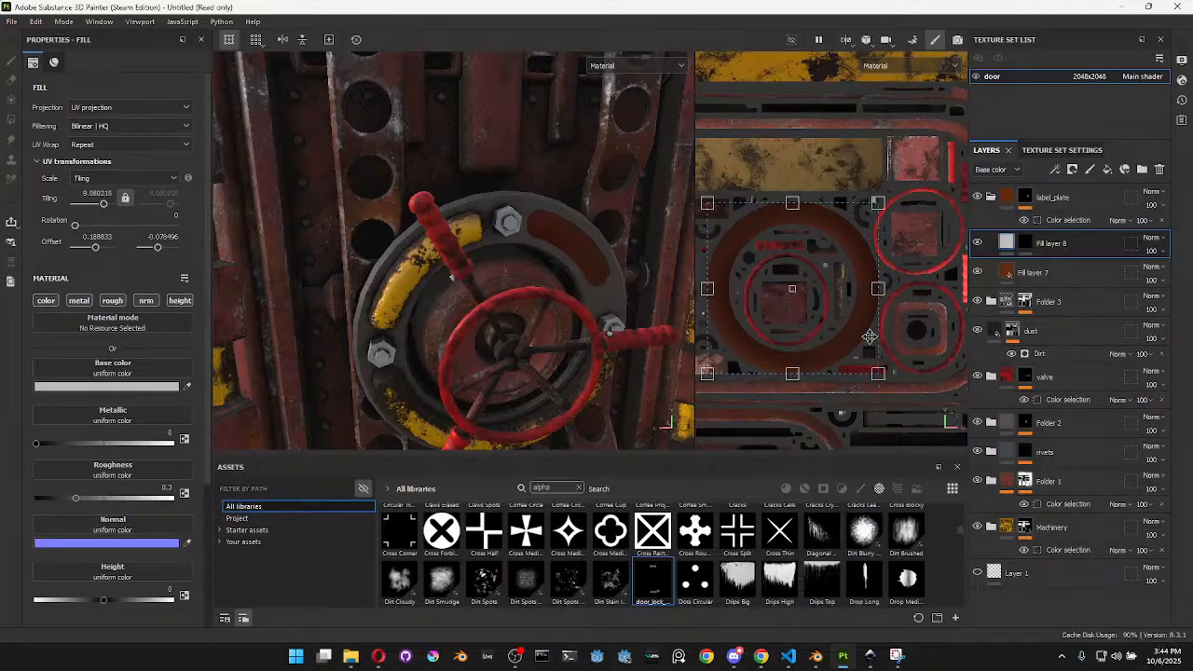
Compare Fill layer 8's mask and content, and check the plate with the label_plate folder hidden and shown
left_click(1026, 244)
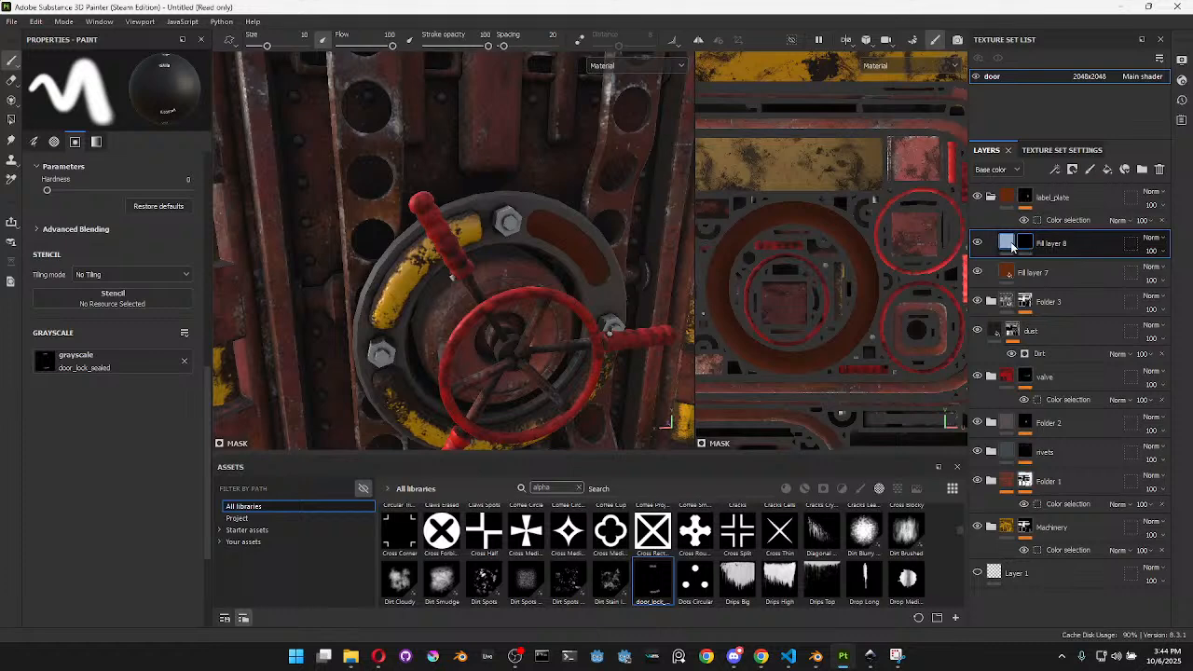
left_click(1008, 244)
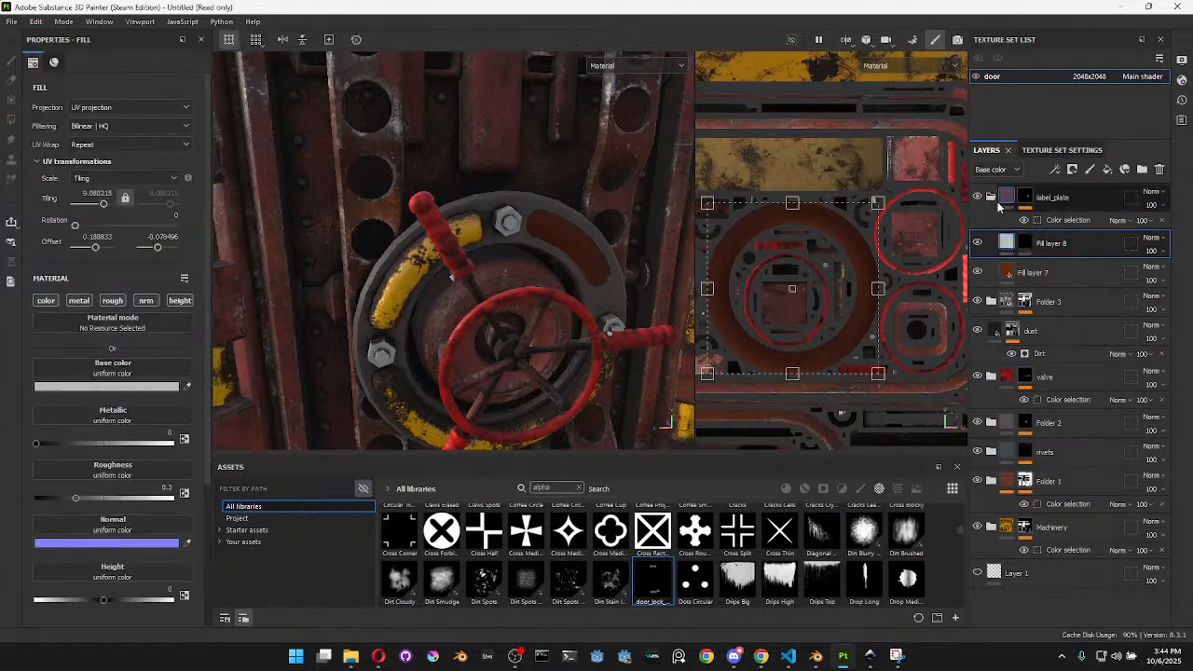
left_click(978, 197)
left_click(978, 197)
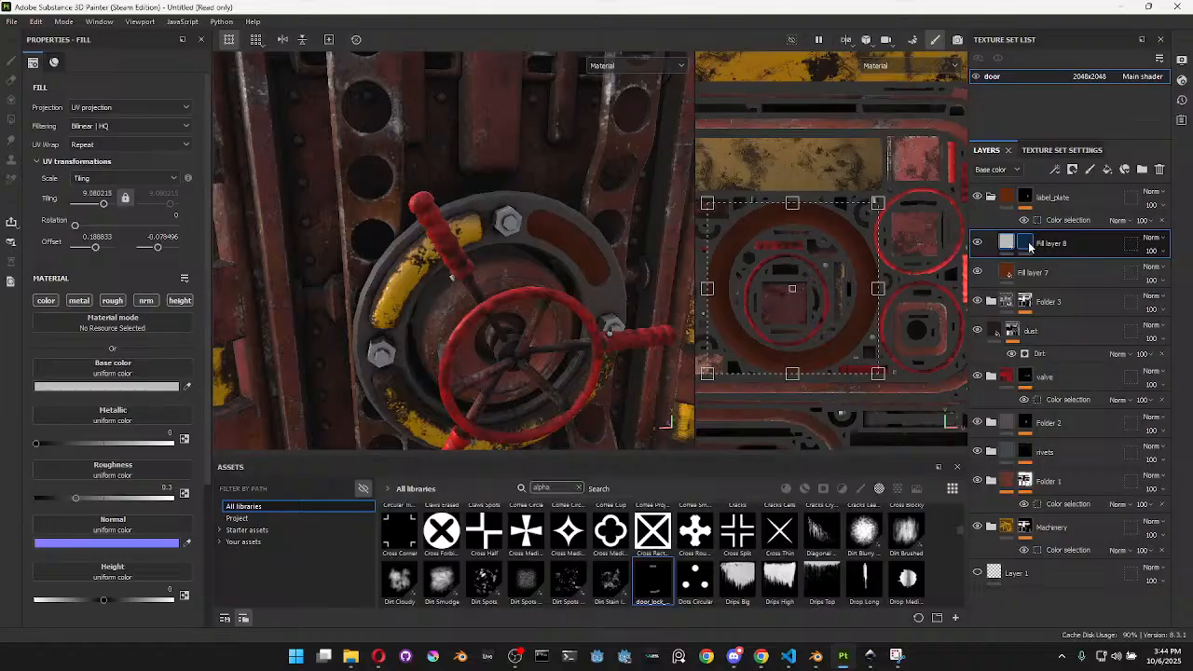
mouse_move(1029, 247)
Disable the metal, rough, nrm and height channels on Fill layer 8, leaving only color
left_click(78, 300)
left_click(112, 300)
left_click(147, 301)
left_click(180, 300)
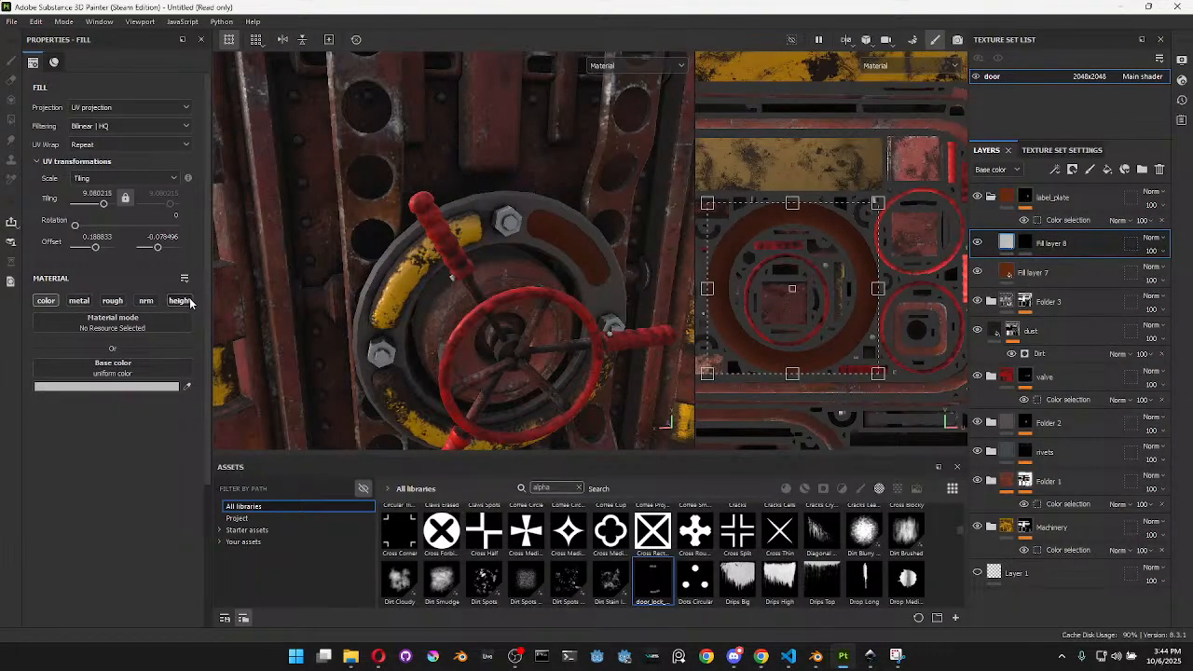
Set Fill layer 8's UV wrap to None and check the result by toggling Fill layer 7's visibility
left_click(89, 179)
left_click(93, 178)
left_click(86, 146)
left_click(80, 161)
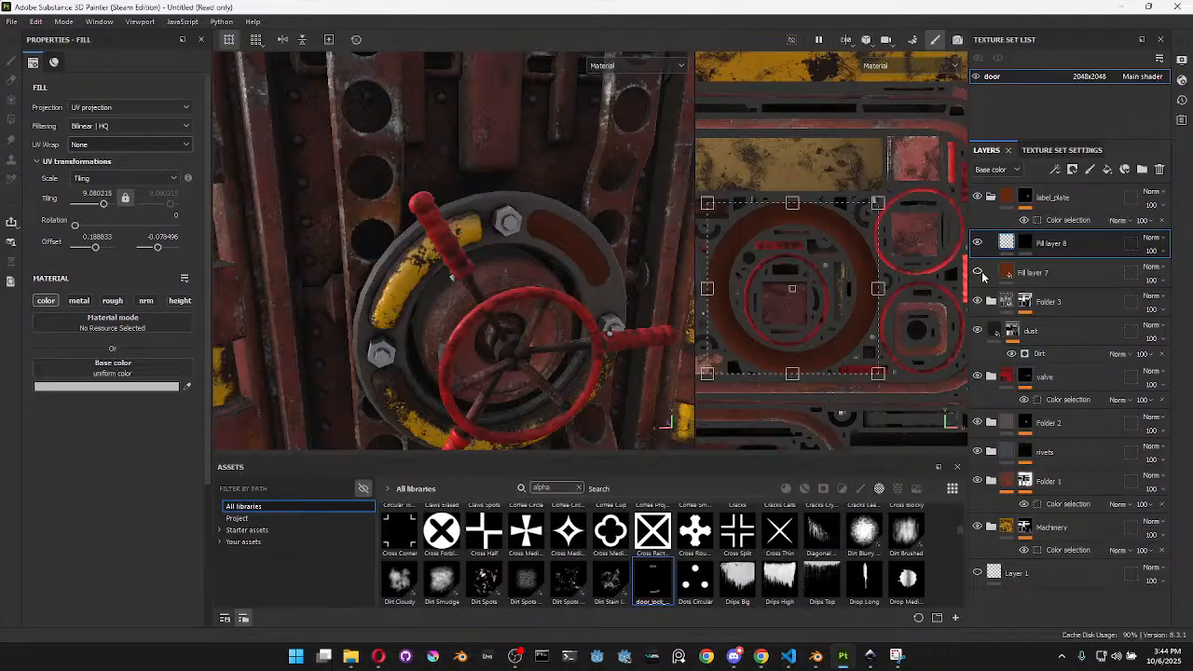
left_click(981, 274)
left_click(980, 274)
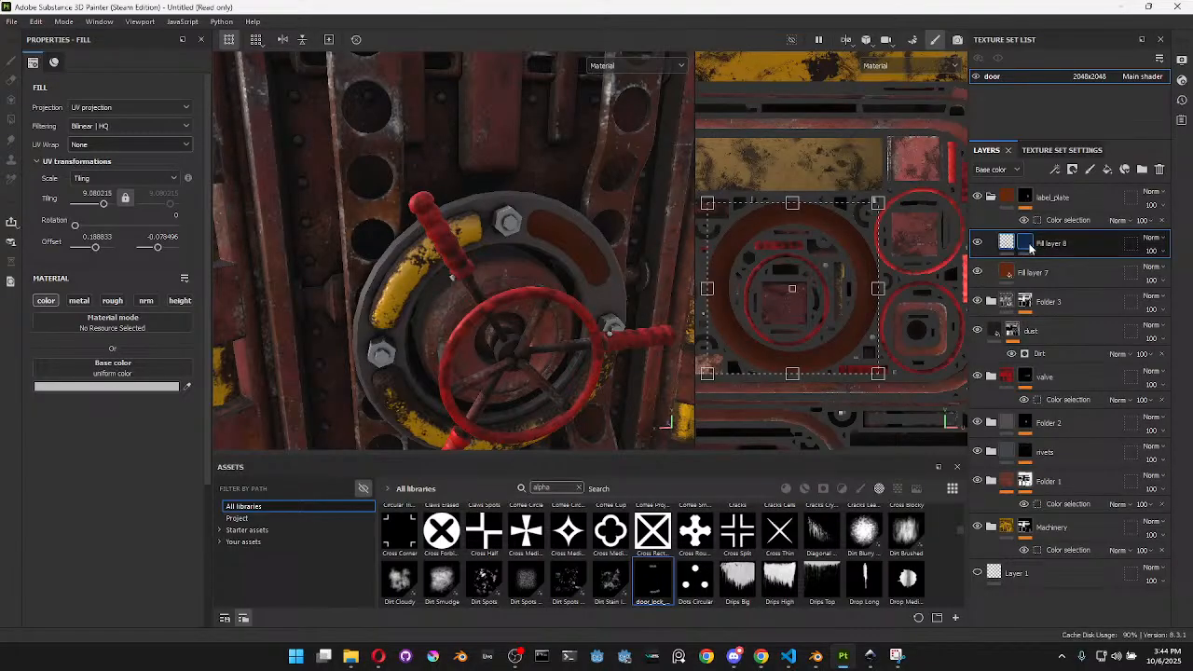
Hide Fill layer 7 to check Fill layer 8's mask and projection placement against the full UV layout
left_click(1026, 243)
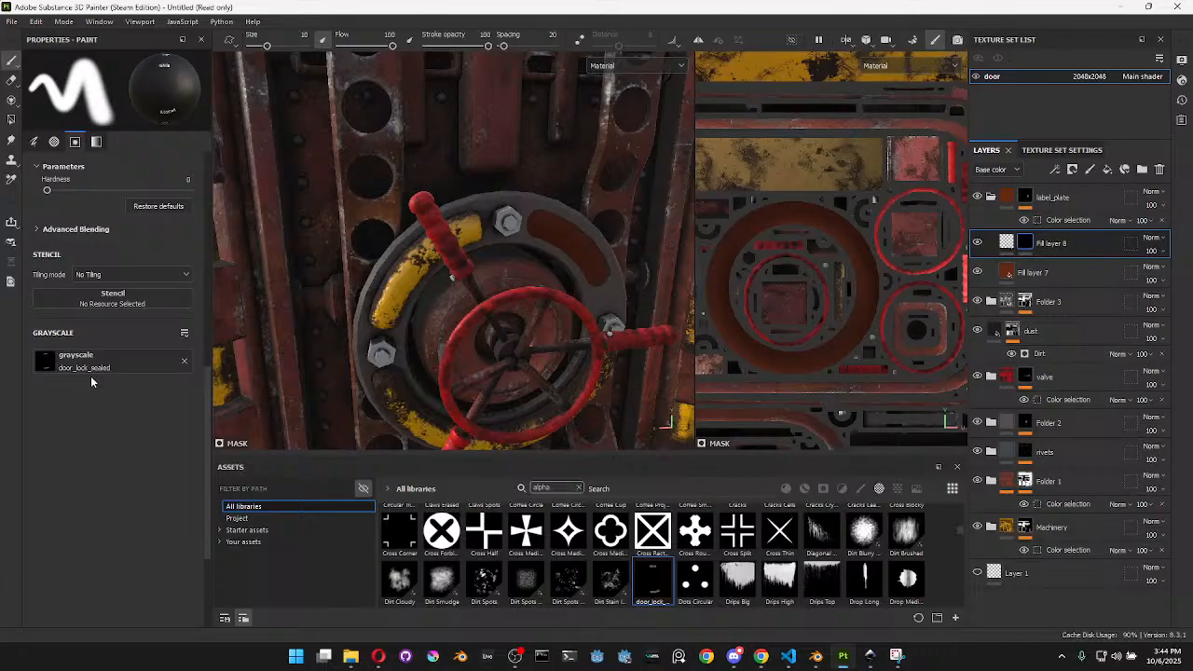
scroll(865, 323, "down", 5)
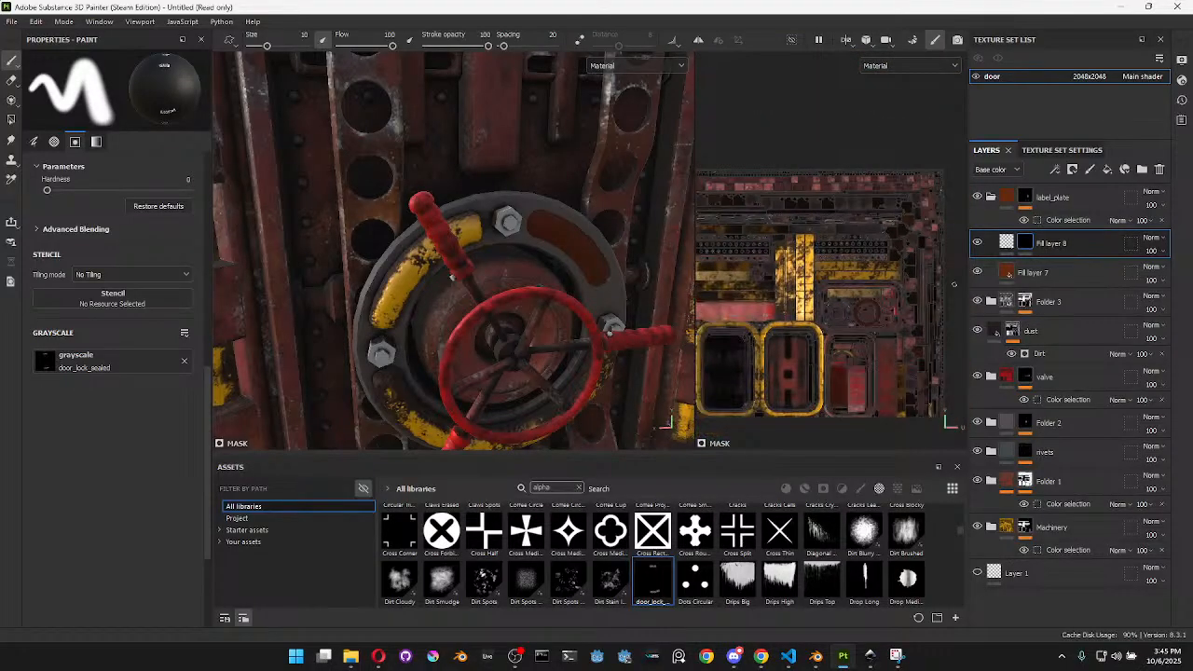
scroll(825, 299, "down", 2)
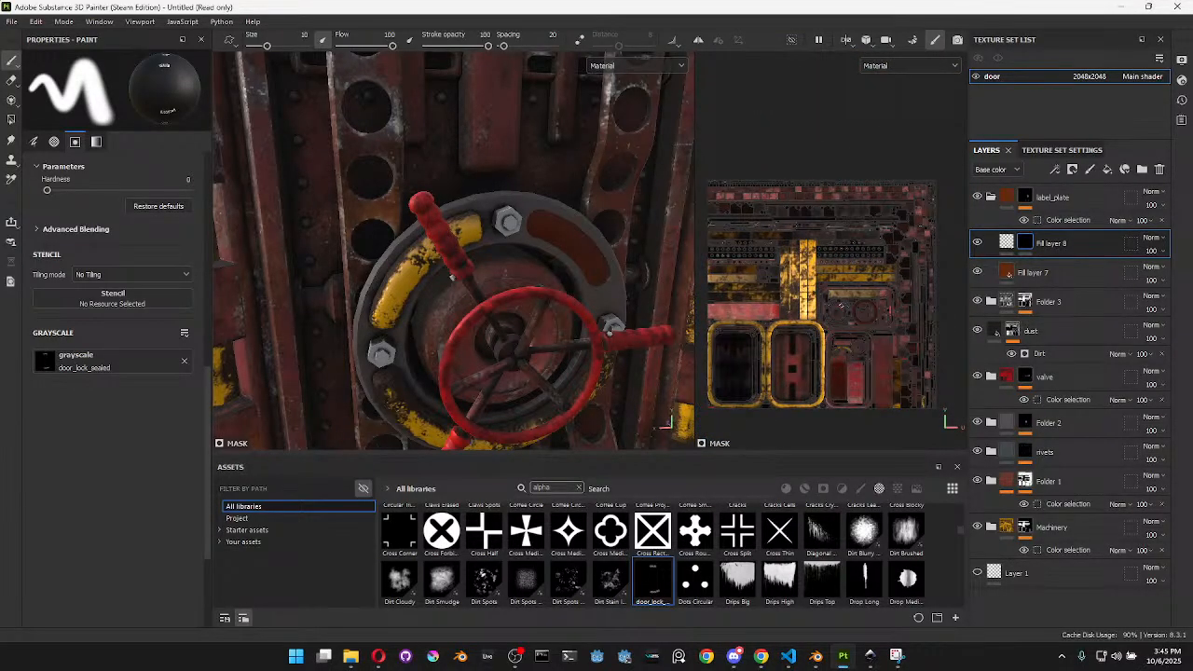
left_click(1007, 244)
left_click(1029, 244)
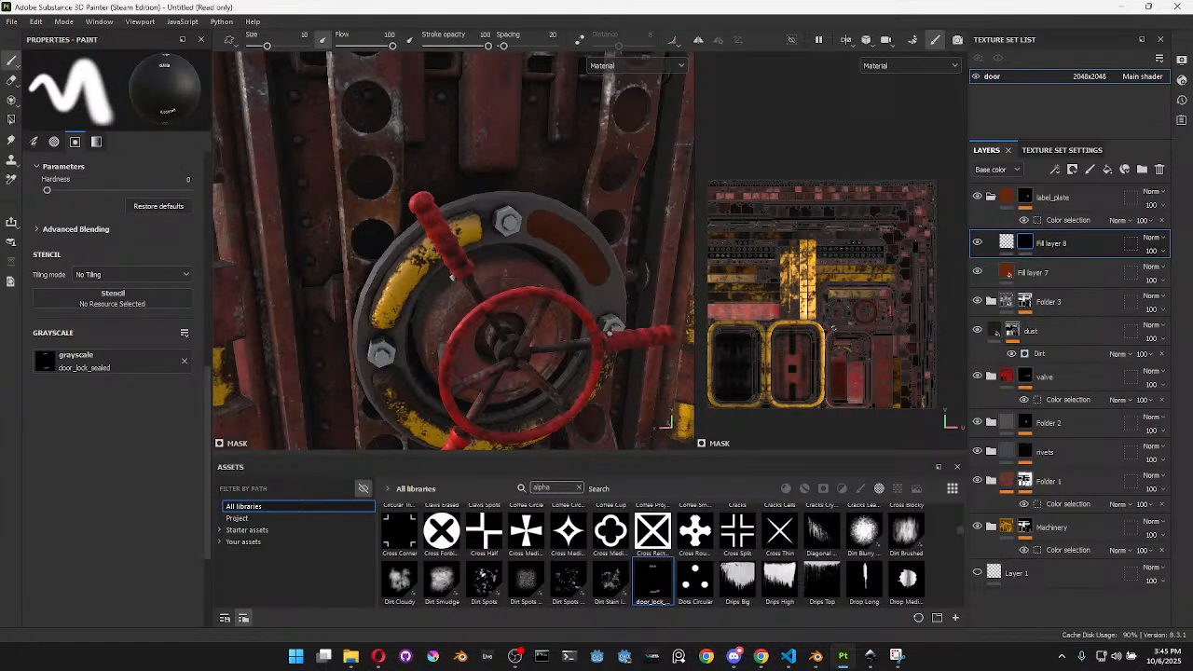
left_click(1007, 245)
left_click(977, 271)
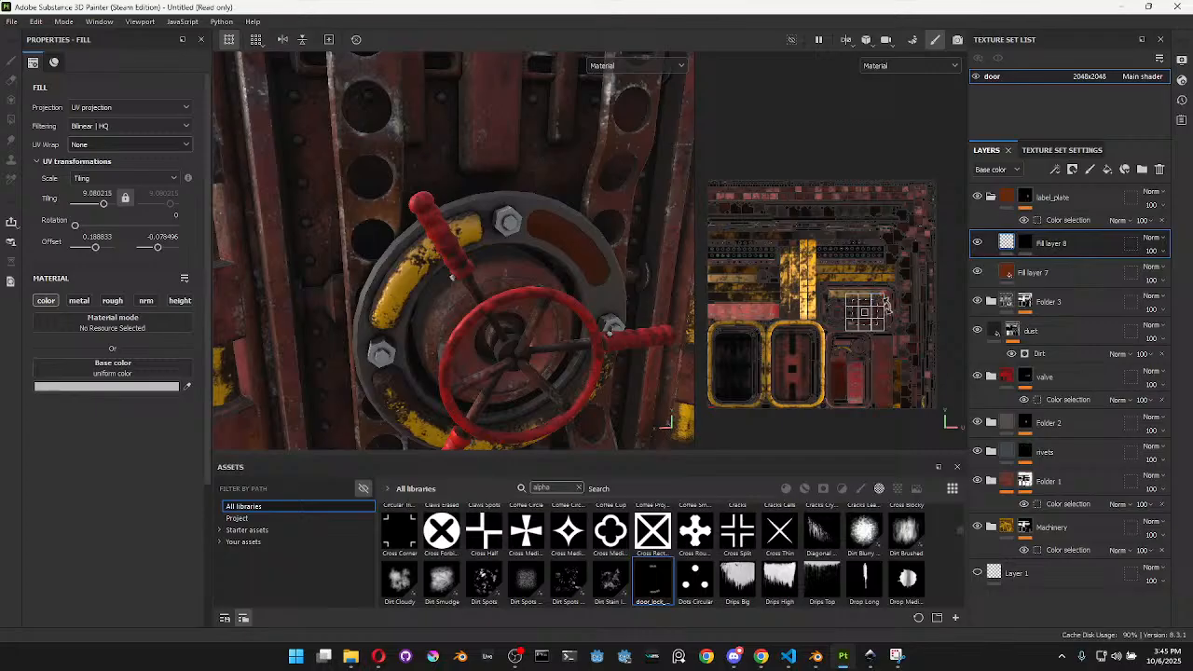
scroll(886, 305, "up", 2)
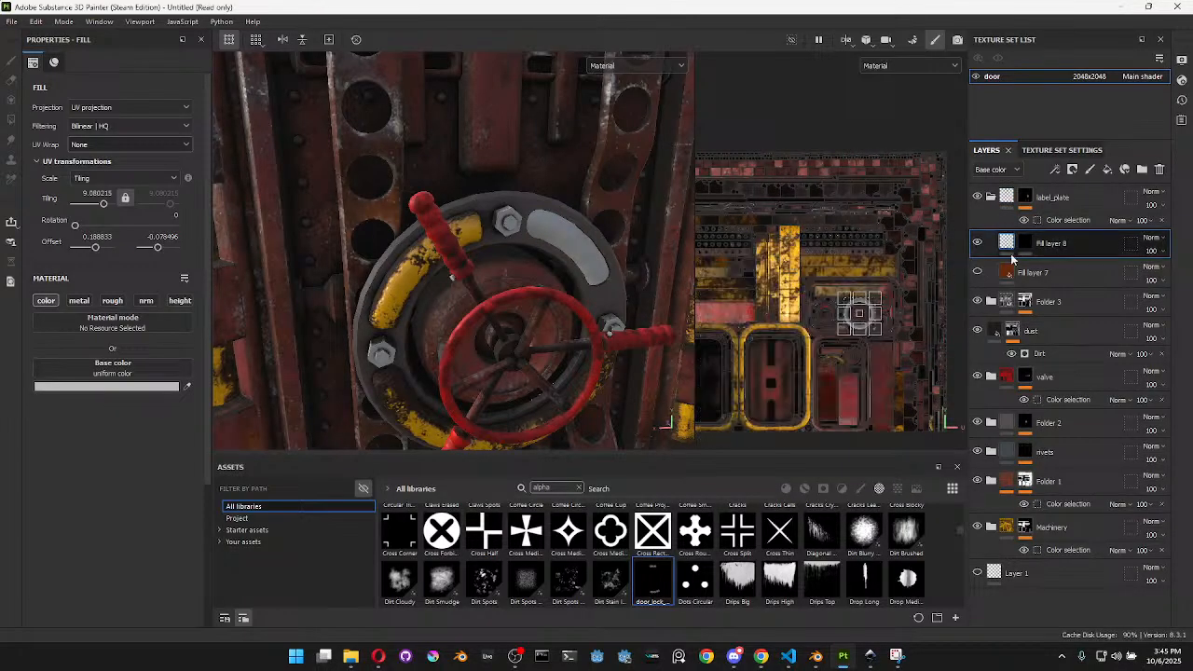
Clear the door_lock_sealed image from the mask brush's grayscale and add a fill effect to Fill layer 8's mask
left_click(1026, 244)
left_click(183, 367)
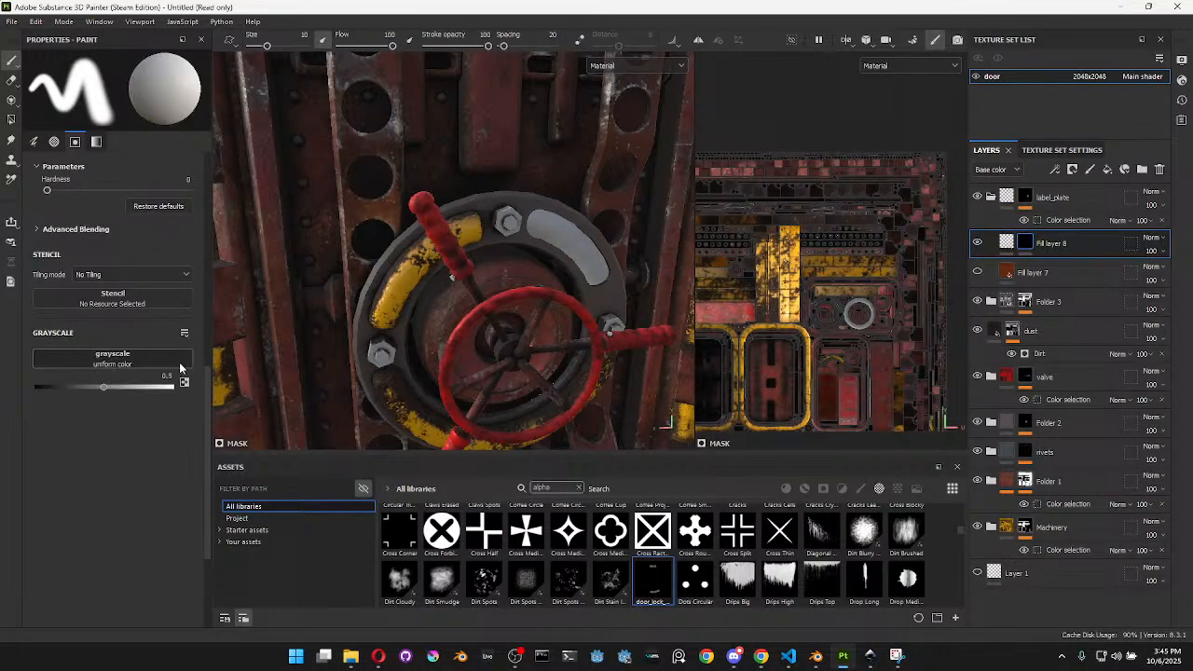
right_click(1068, 509)
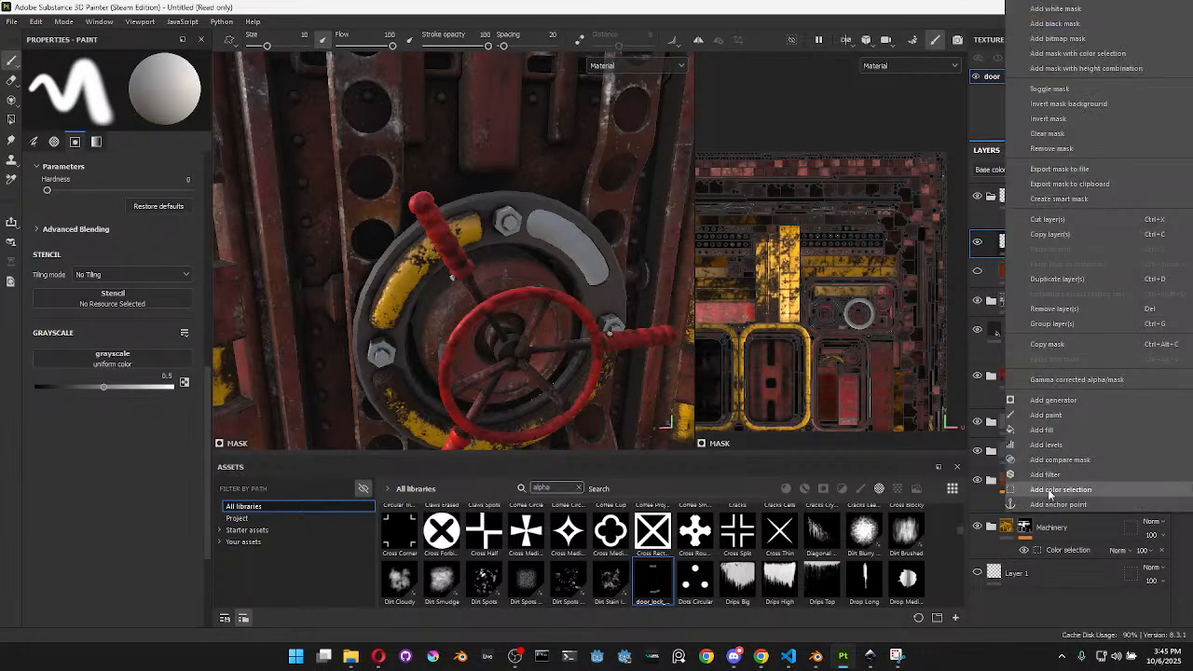
left_click(1057, 431)
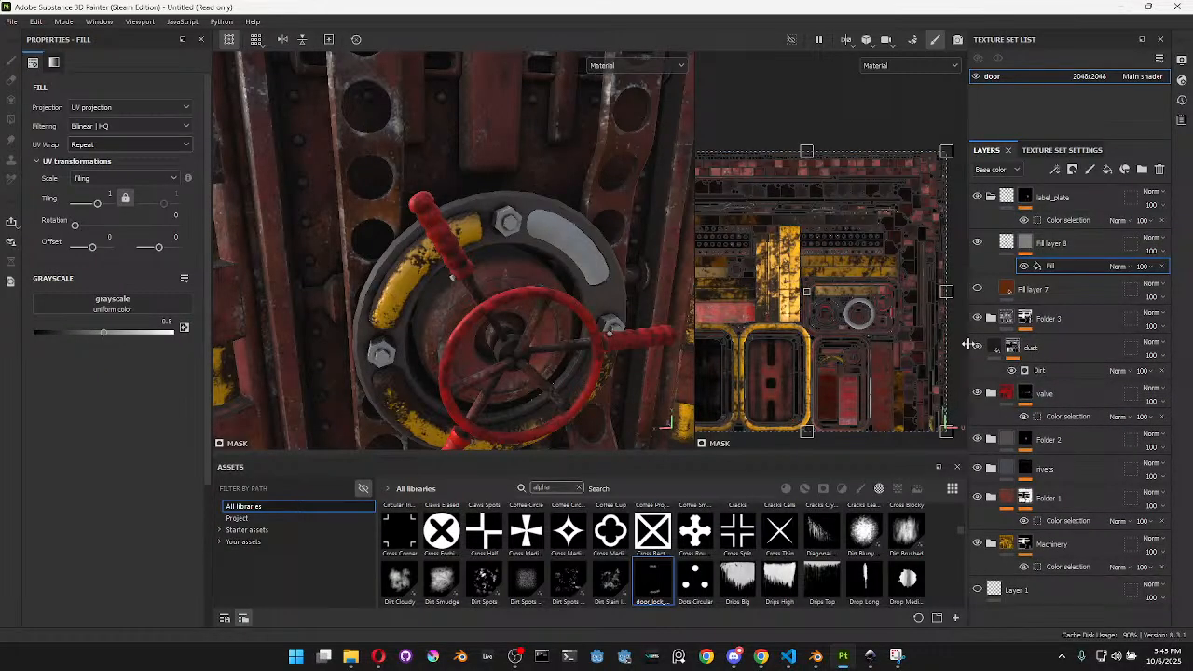
Assign door_lock_sealed as the mask fill's grayscale, then shrink and move its projection onto the circular label disk in the UV layout
left_click_drag(639, 585, 111, 305)
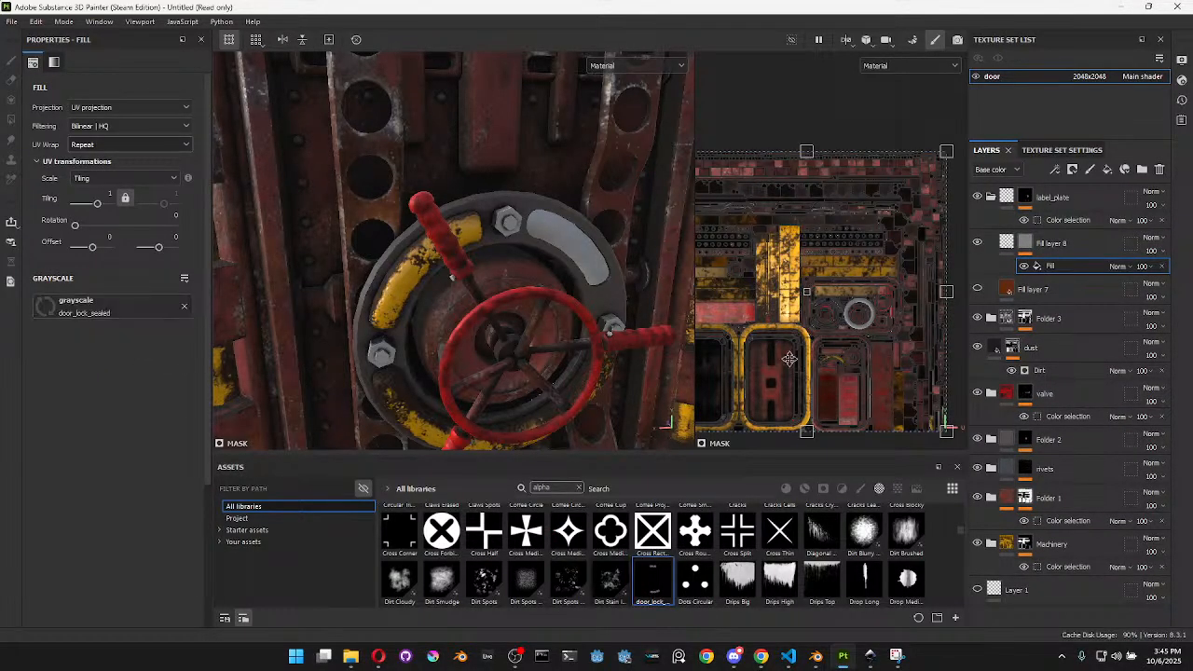
left_click_drag(714, 404, 784, 335)
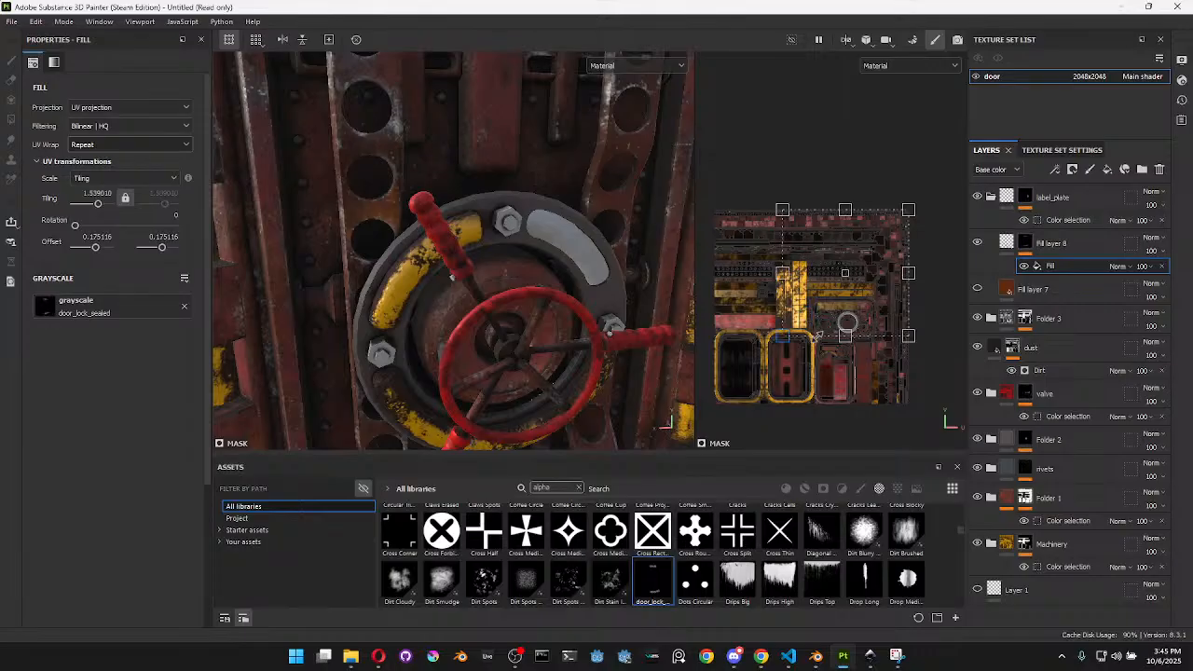
left_click_drag(908, 211, 880, 350)
scroll(849, 329, "up", 5)
scroll(848, 324, "up", 5)
left_click_drag(960, 425, 880, 344)
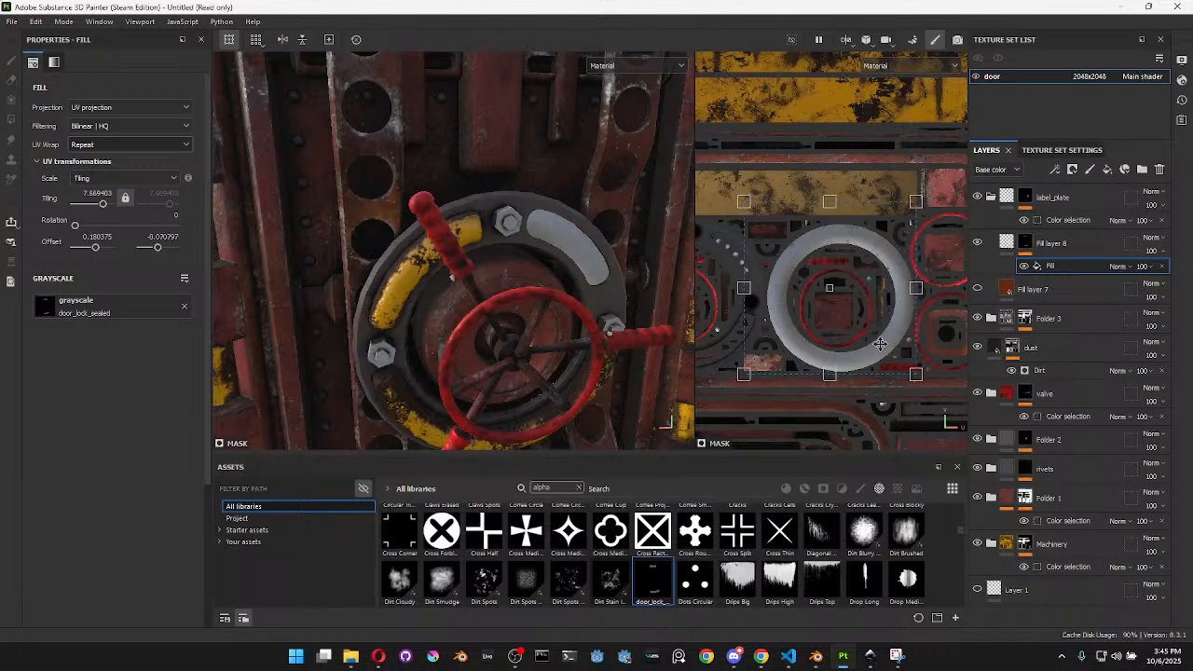
left_click_drag(744, 201, 777, 221)
Show Fill layer 7 and fine-tune the decal's scale and offset until SEALED and UNLOCKED sit centred on the label ring
left_click(977, 289)
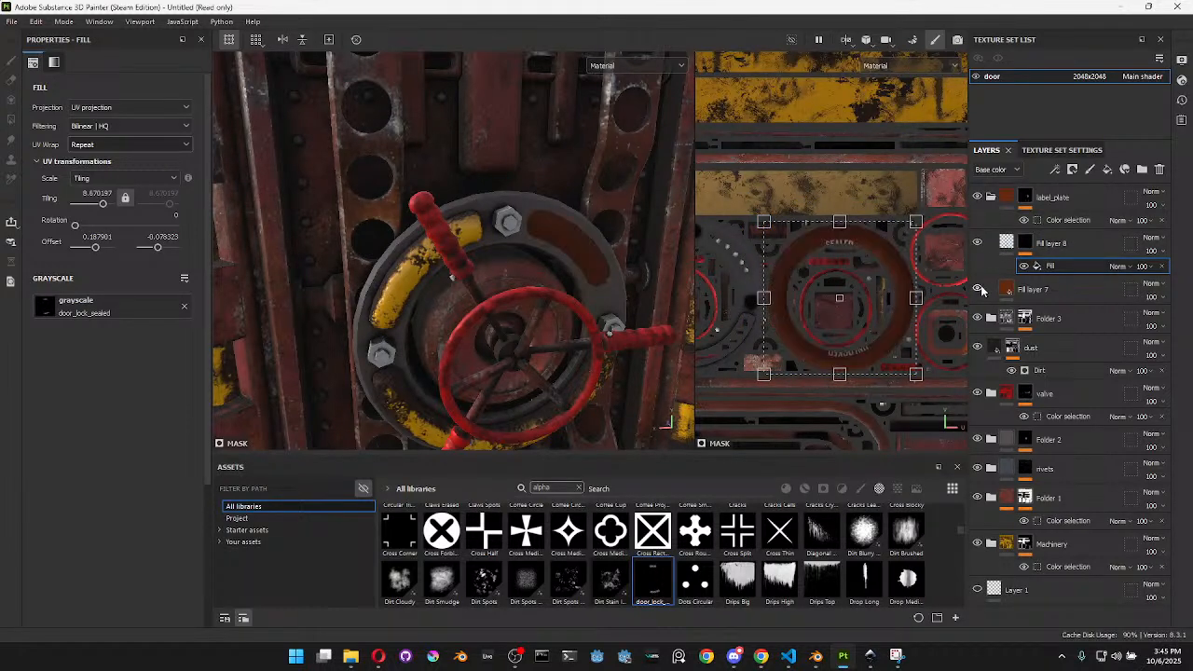
scroll(836, 222, "up", 3)
left_click_drag(845, 222, 847, 211)
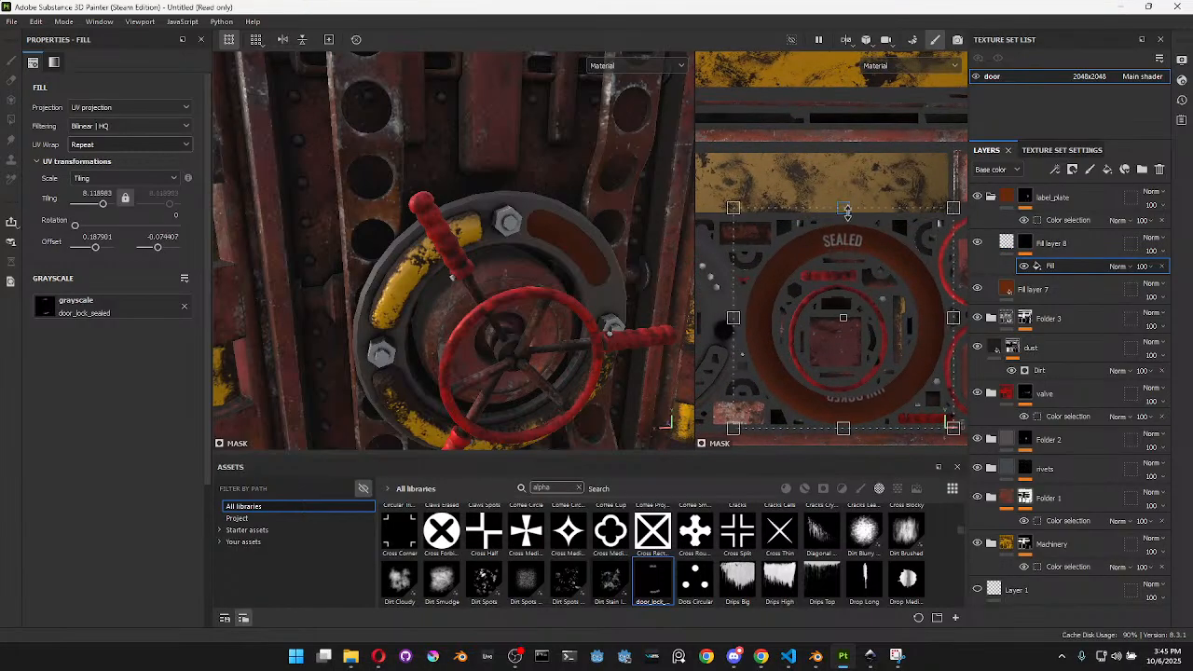
left_click_drag(920, 333, 921, 333)
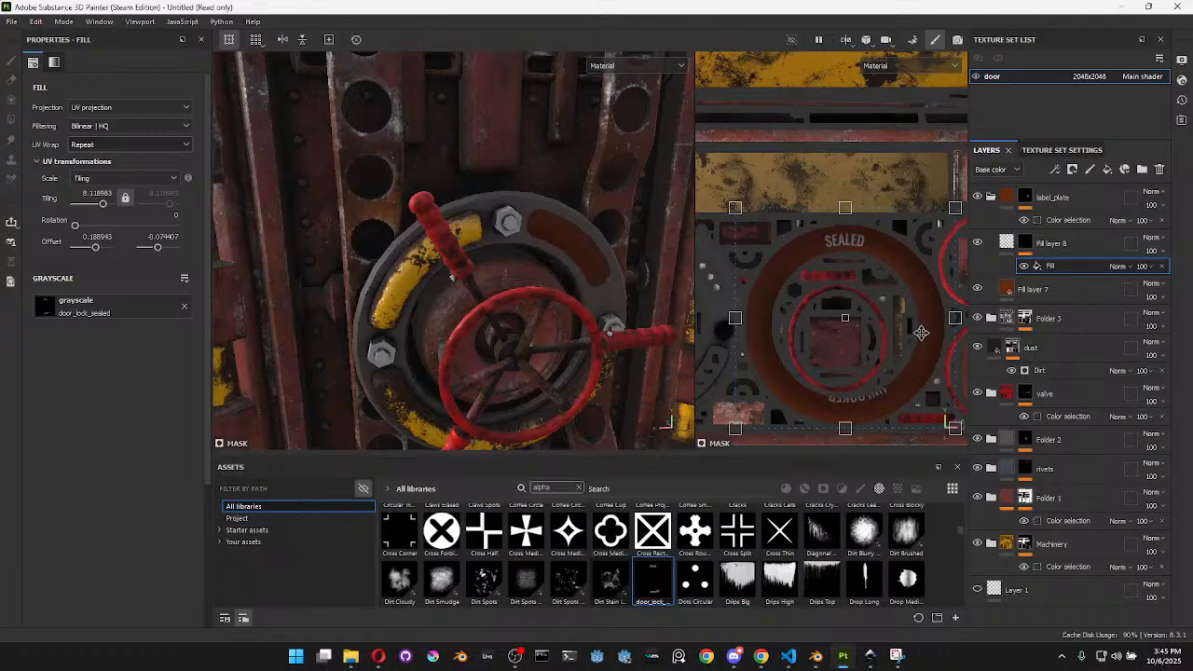
left_click_drag(846, 428, 846, 442)
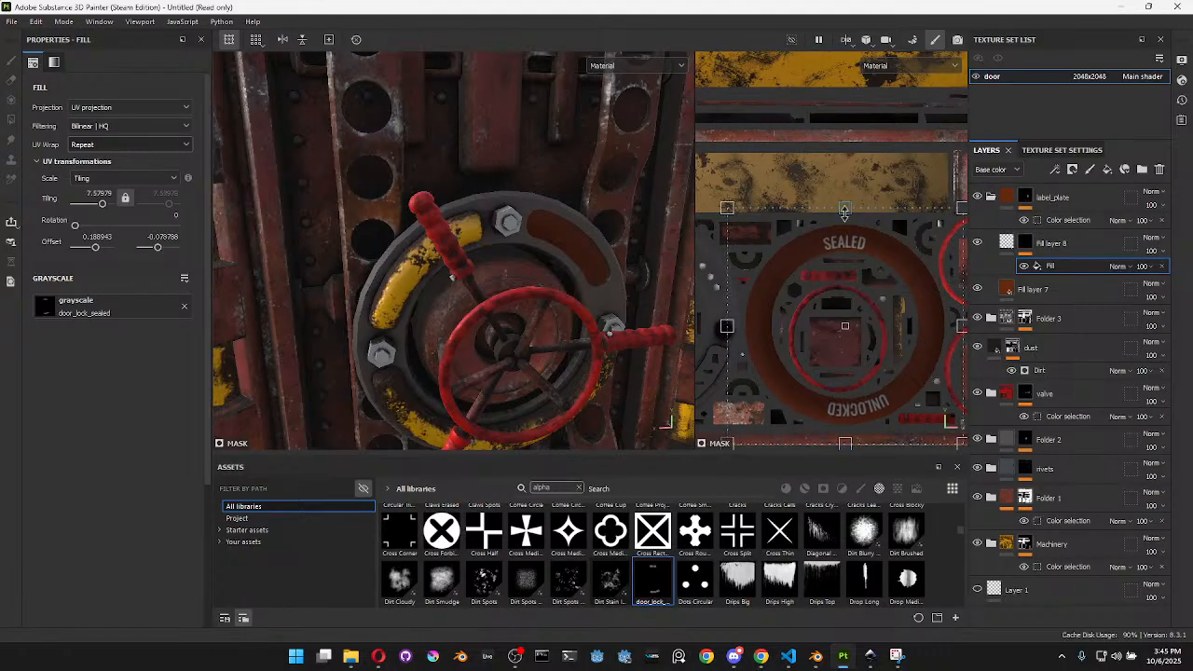
left_click_drag(843, 209, 843, 203)
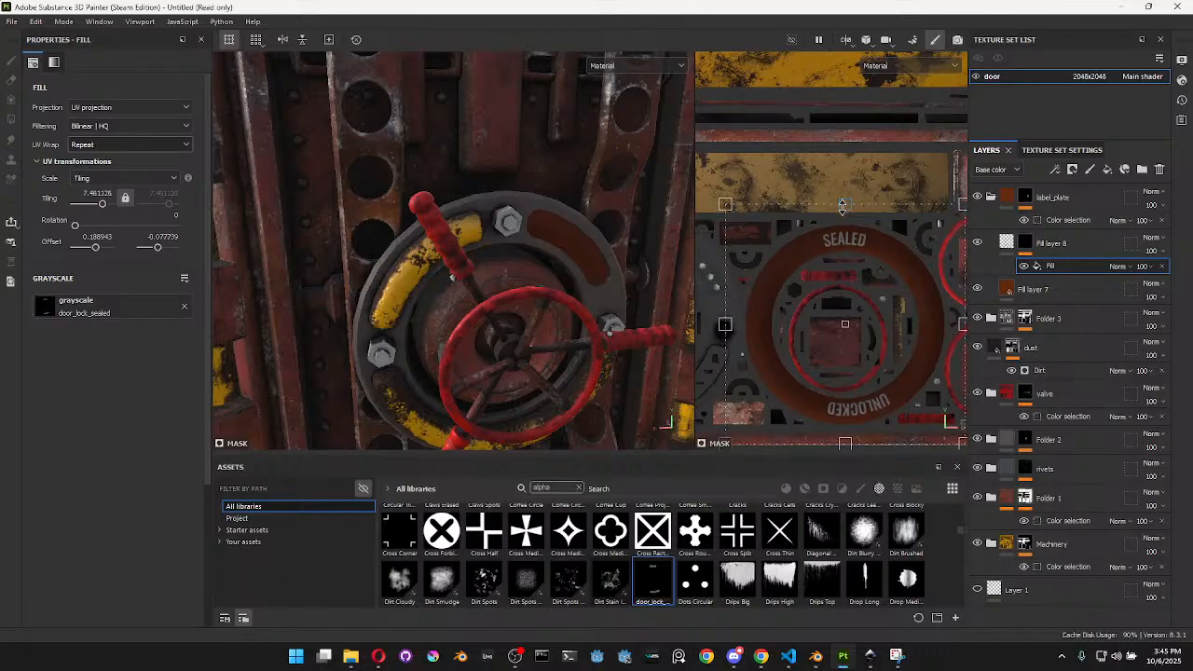
left_click_drag(845, 443, 844, 442)
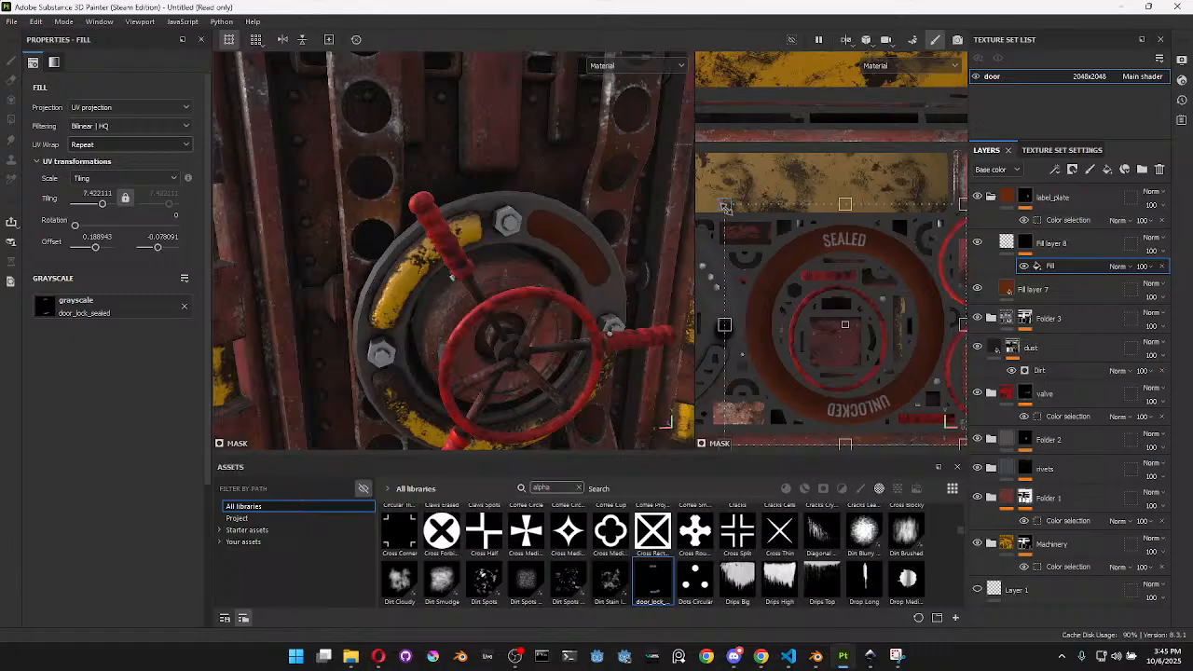
Try rotating the decal projection to about 214° so UNLOCKED shows in the plate's window, and undo the rotation
left_click_drag(725, 191, 974, 350)
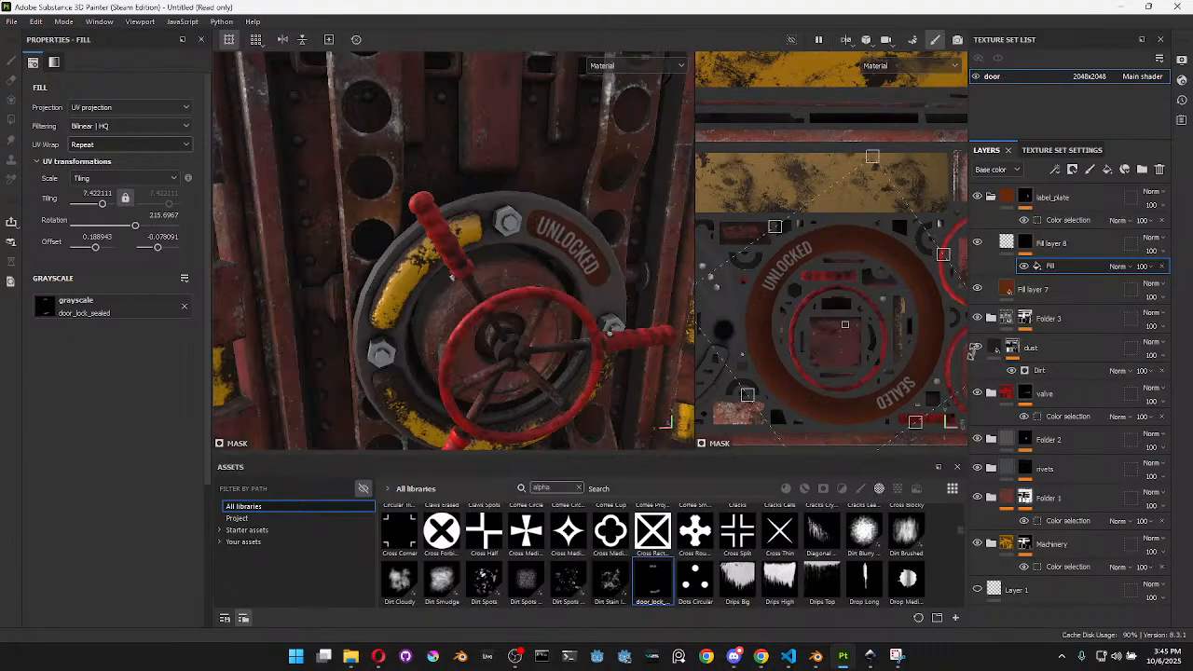
mouse_move(974, 350)
left_mouse_down()
mouse_move(918, 401)
mouse_move(843, 420)
mouse_move(765, 391)
mouse_move(709, 321)
mouse_move(783, 201)
mouse_move(918, 219)
mouse_move(956, 350)
left_mouse_up()
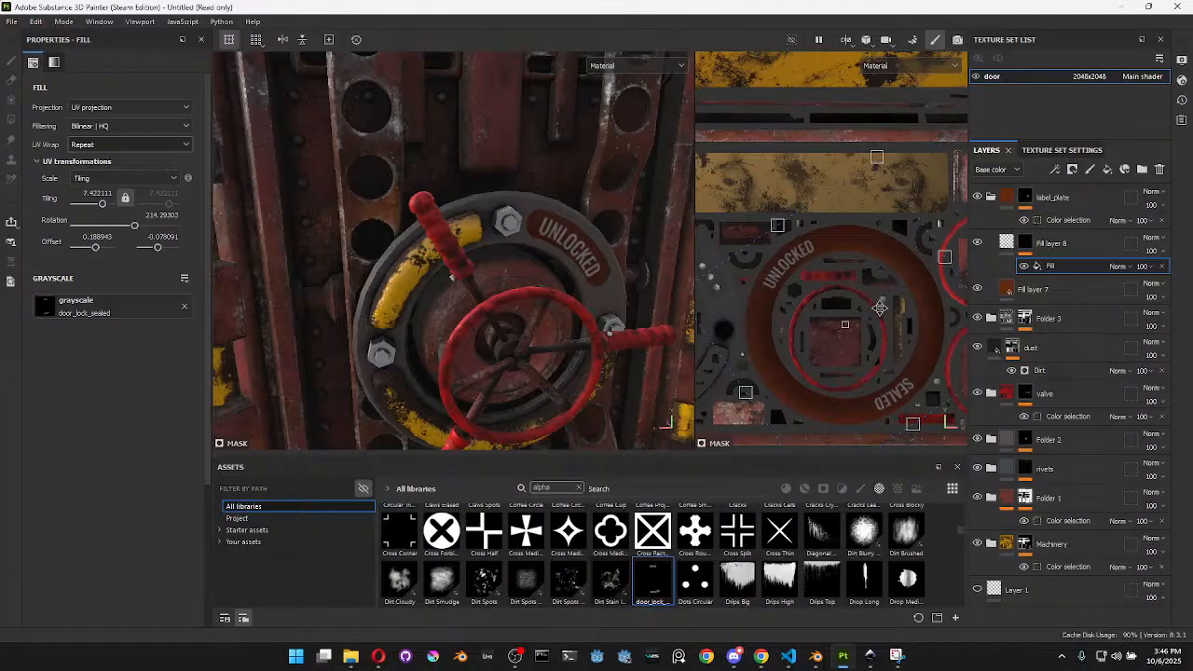
key("ctrl+z")
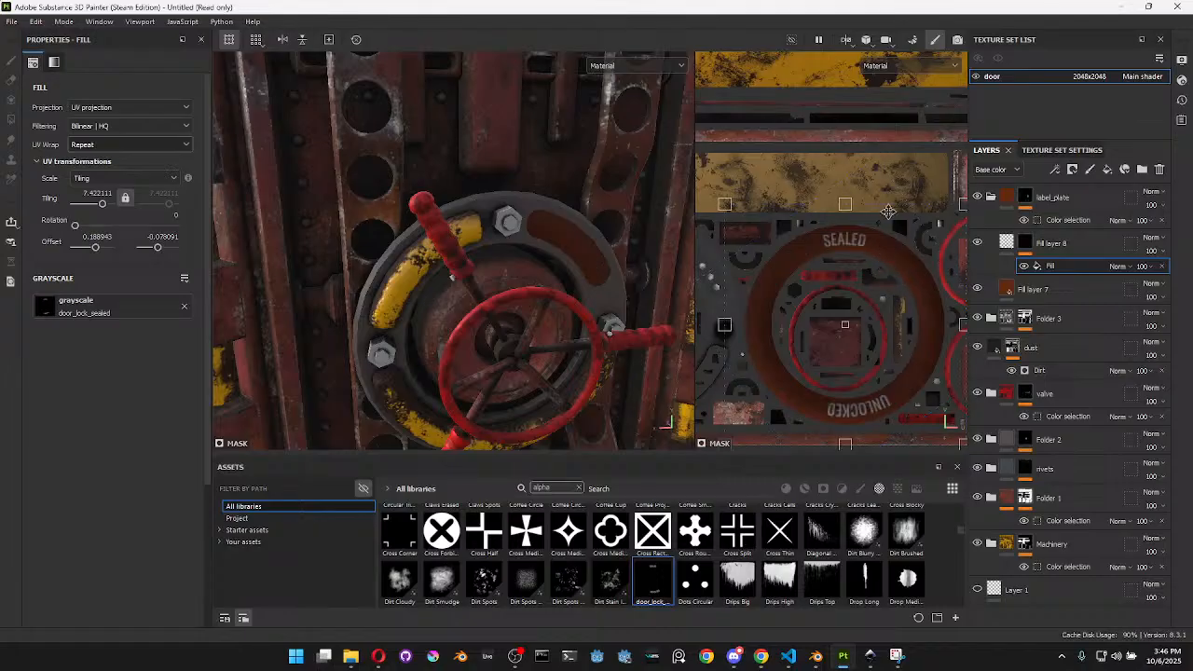
Rotate the decal projection to about 41° so SEALED shows in the label plate's window
left_click_drag(730, 175, 773, 349)
scroll(850, 353, "up", 2)
scroll(850, 351, "up", 1)
scroll(852, 324, "down", 1)
left_click_drag(871, 314, 868, 300)
scroll(868, 296, "down", 1)
key("ctrl+z")
mouse_move(866, 315)
middle_mouse_down("alt")
mouse_move(872, 271)
mouse_move(857, 303)
middle_mouse_up("alt")
scroll(866, 279, "down", 1)
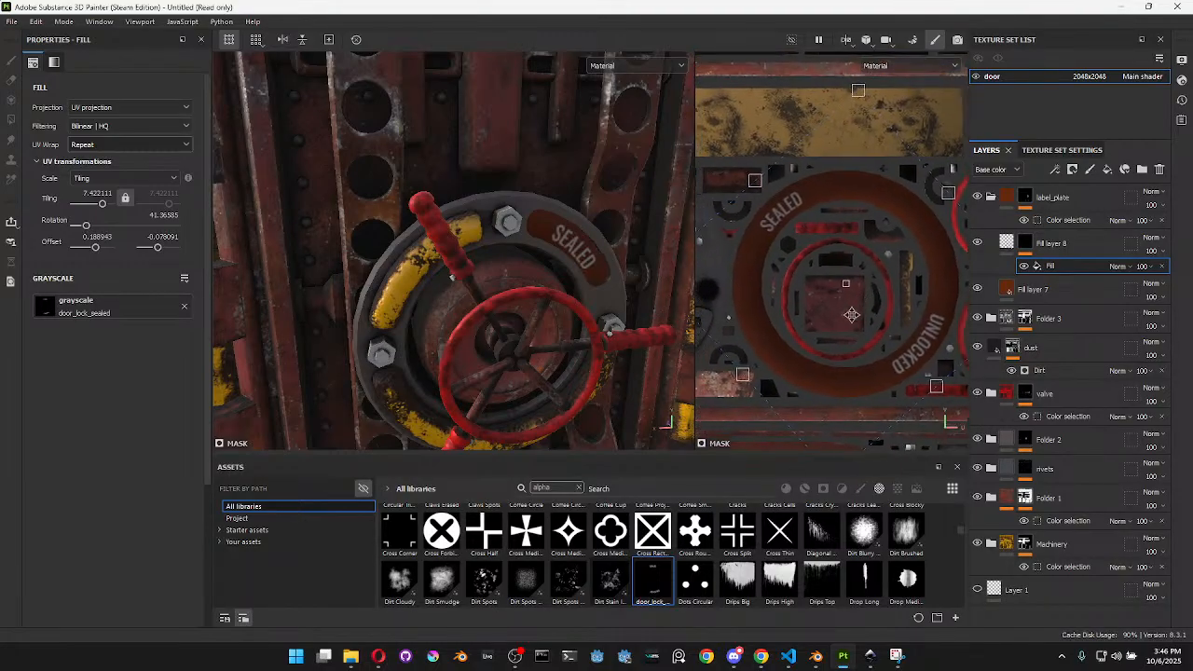
Refine the decal projection's scale while rotating it to compare UNLOCKED and SEALED in the plate's window, ending at about 224°
left_click_drag(743, 373, 749, 369)
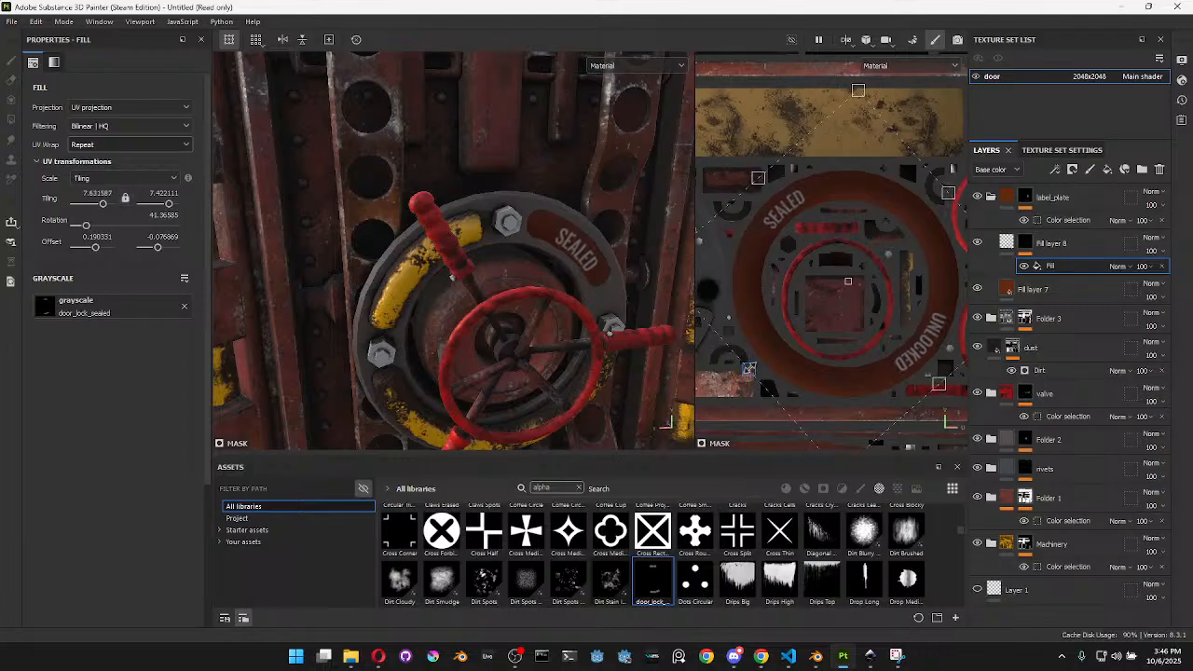
middle_click_drag(847, 289, 826, 301, "alt")
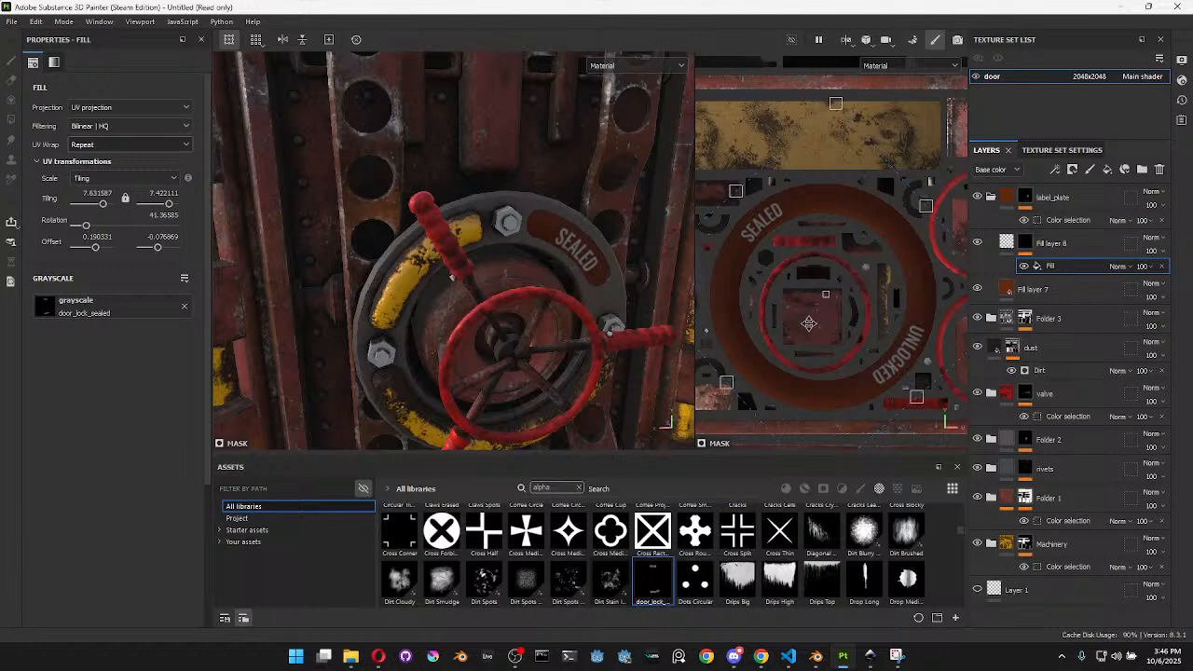
left_click_drag(853, 82, 798, 426)
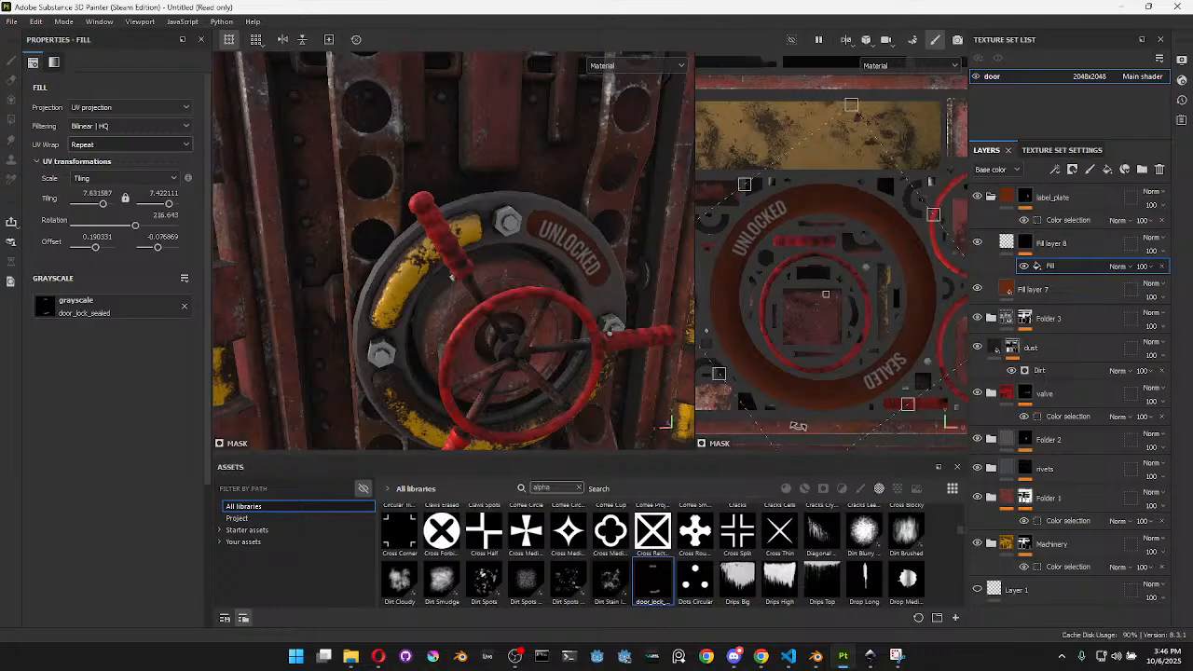
left_click_drag(744, 186, 743, 182, "alt")
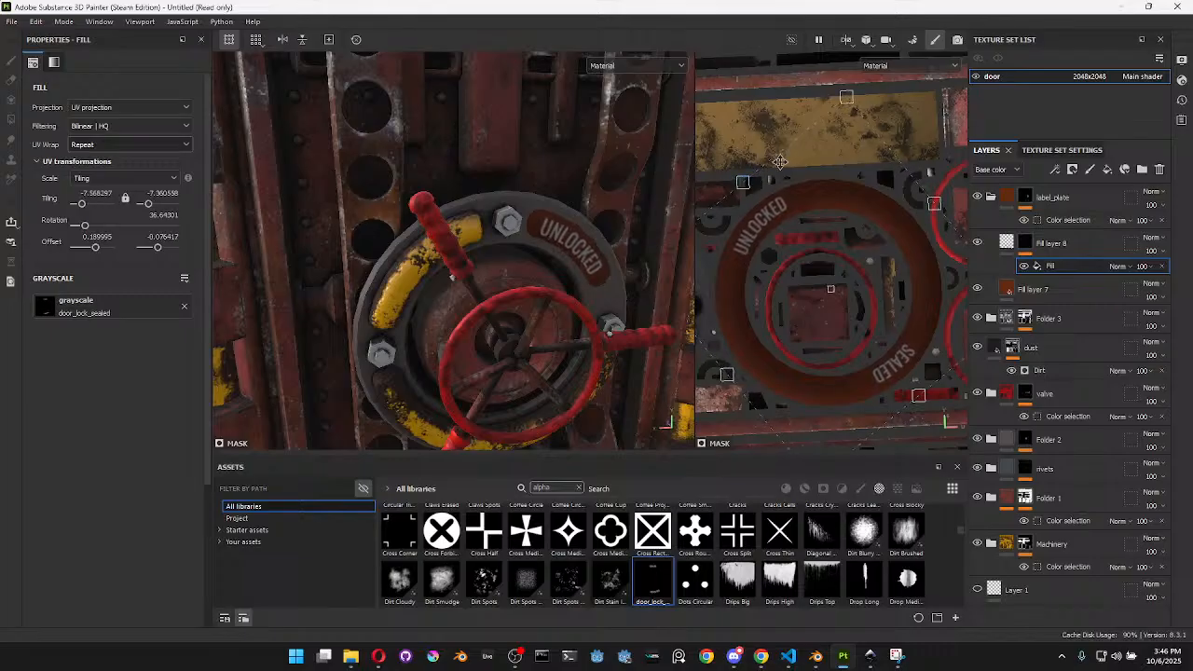
left_click_drag(863, 84, 827, 418)
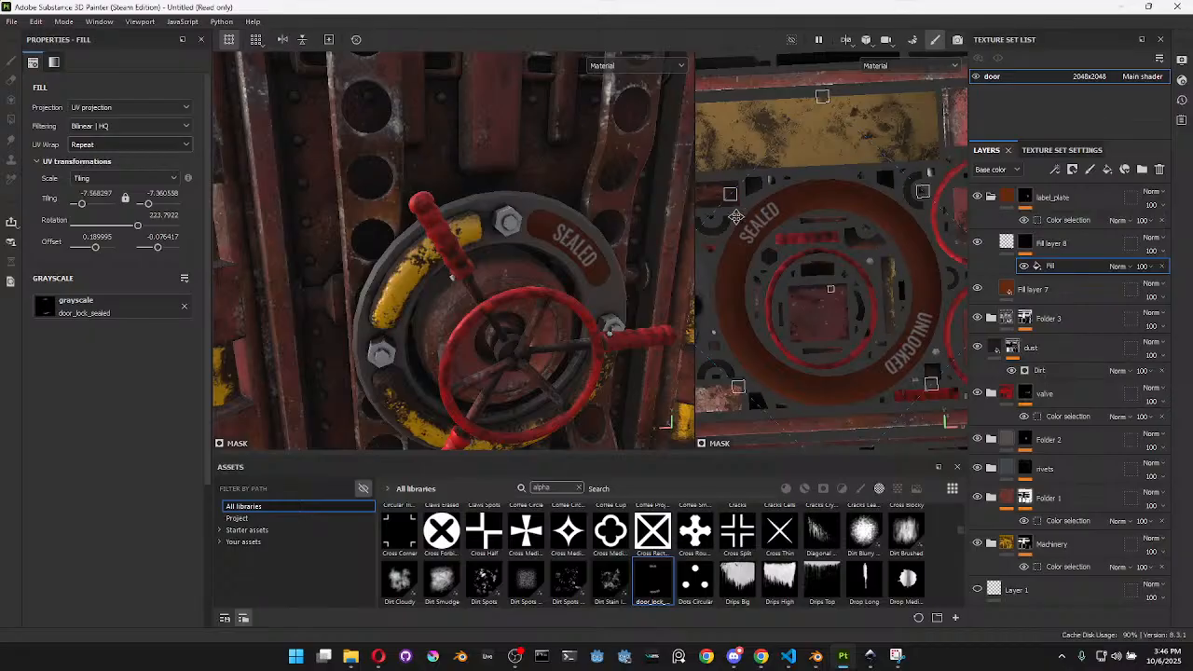
scroll(594, 256, "up", 5)
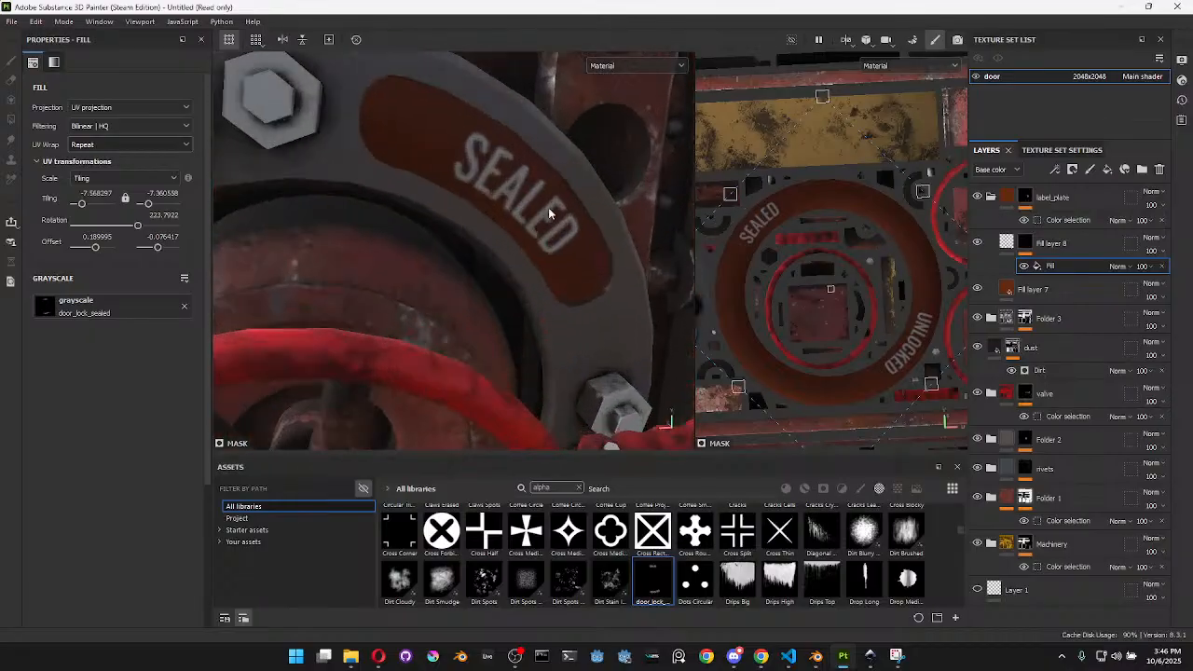
scroll(559, 231, "down", 1)
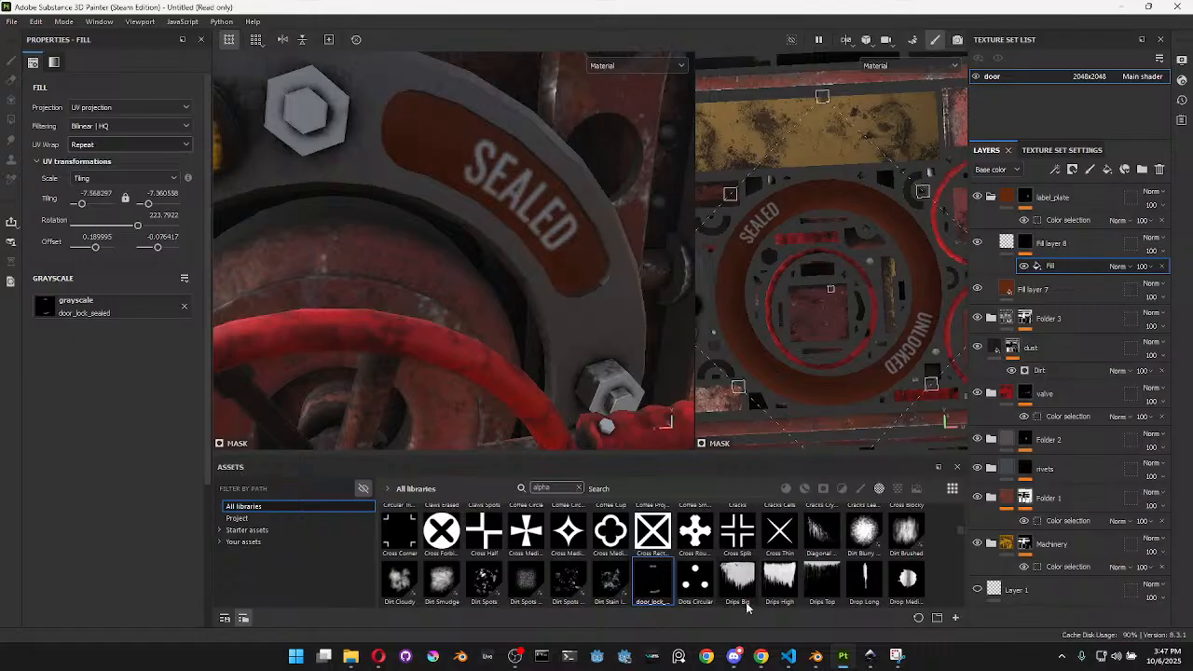
Switch to Blender, turn the vertex-color viewport into a UV Editor, and open the label_disk mesh in Edit Mode
mouse_move(856, 649)
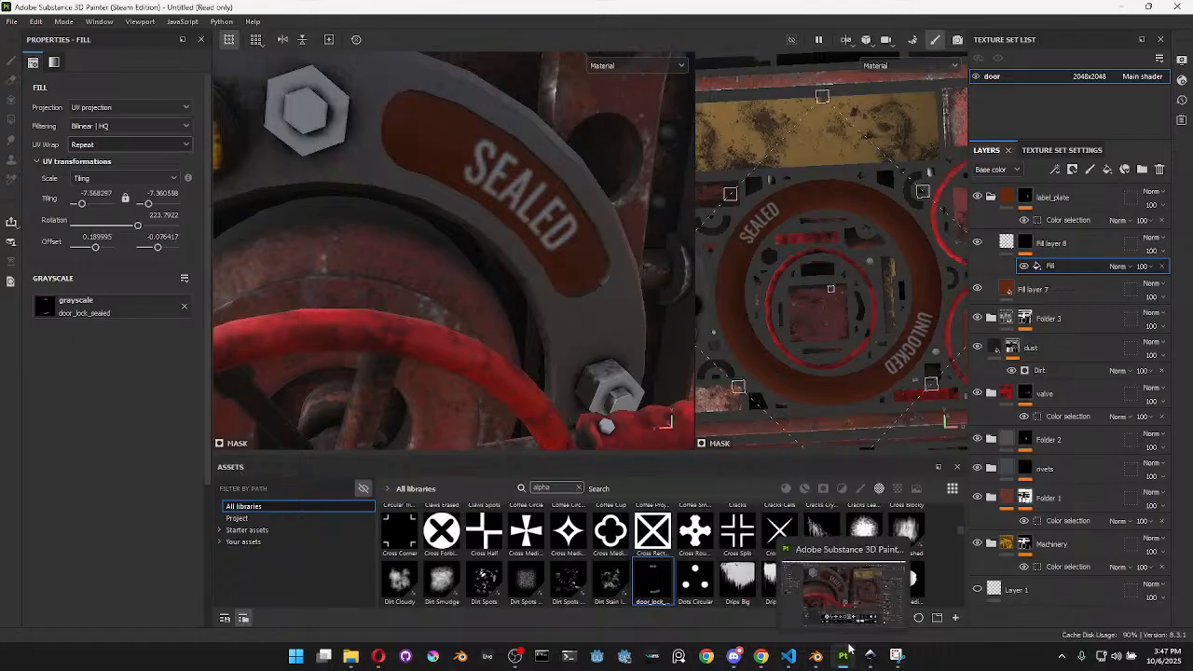
left_click(816, 657)
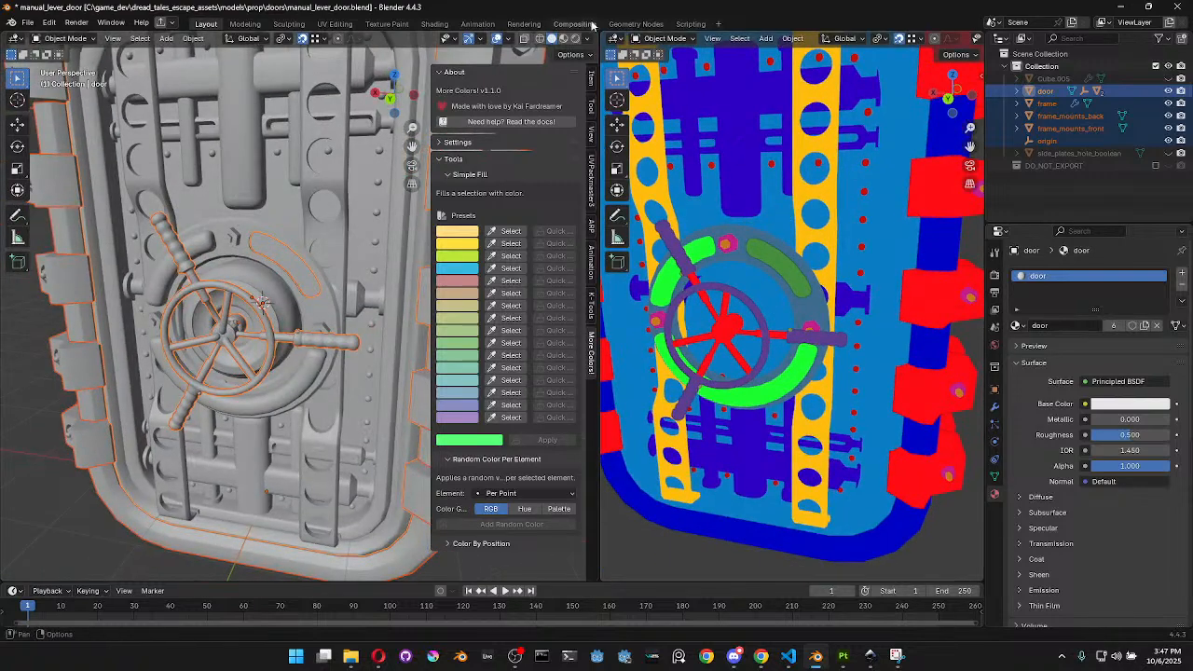
left_click(616, 38)
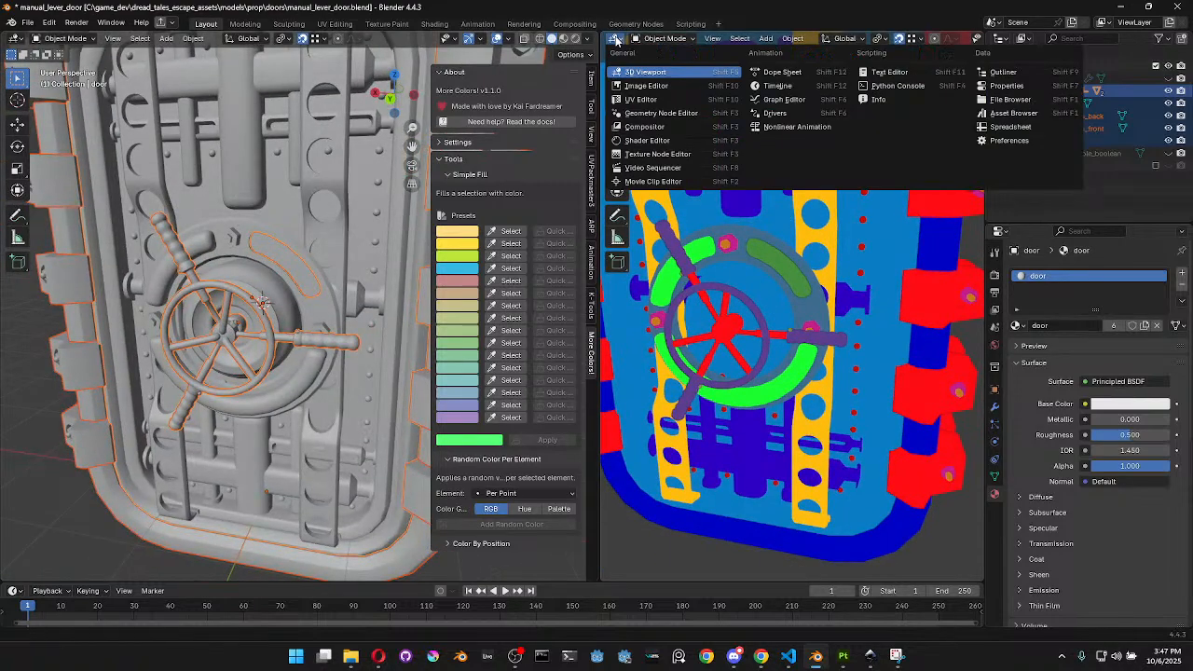
left_click(637, 101)
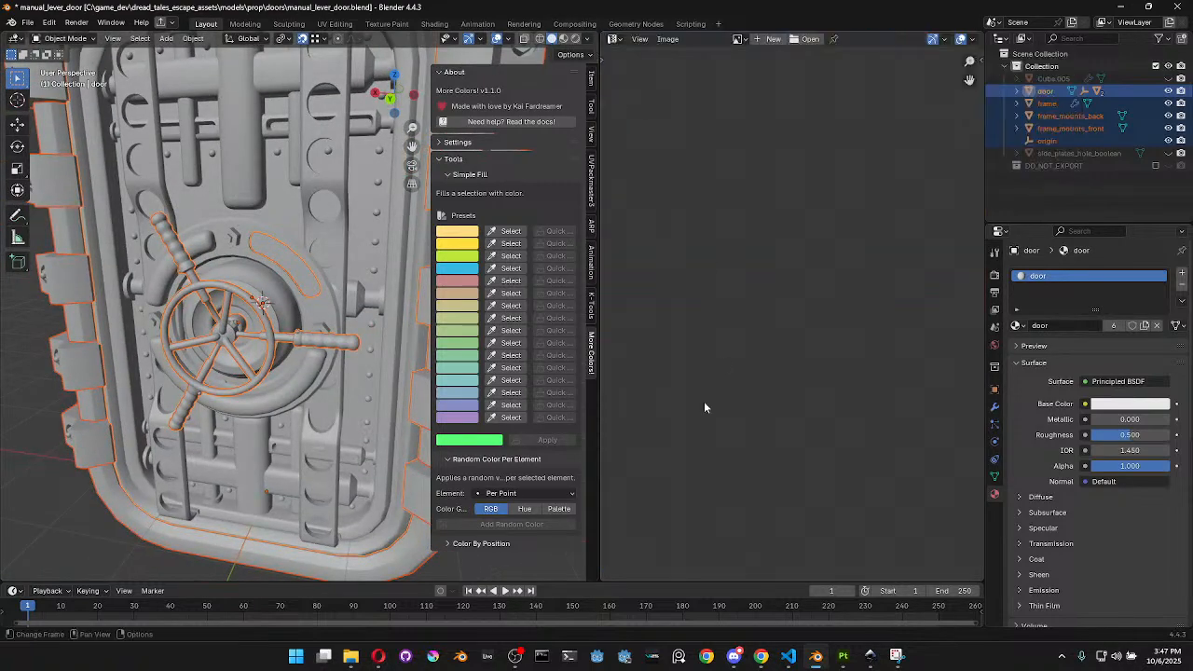
left_click(286, 263)
key("Tab")
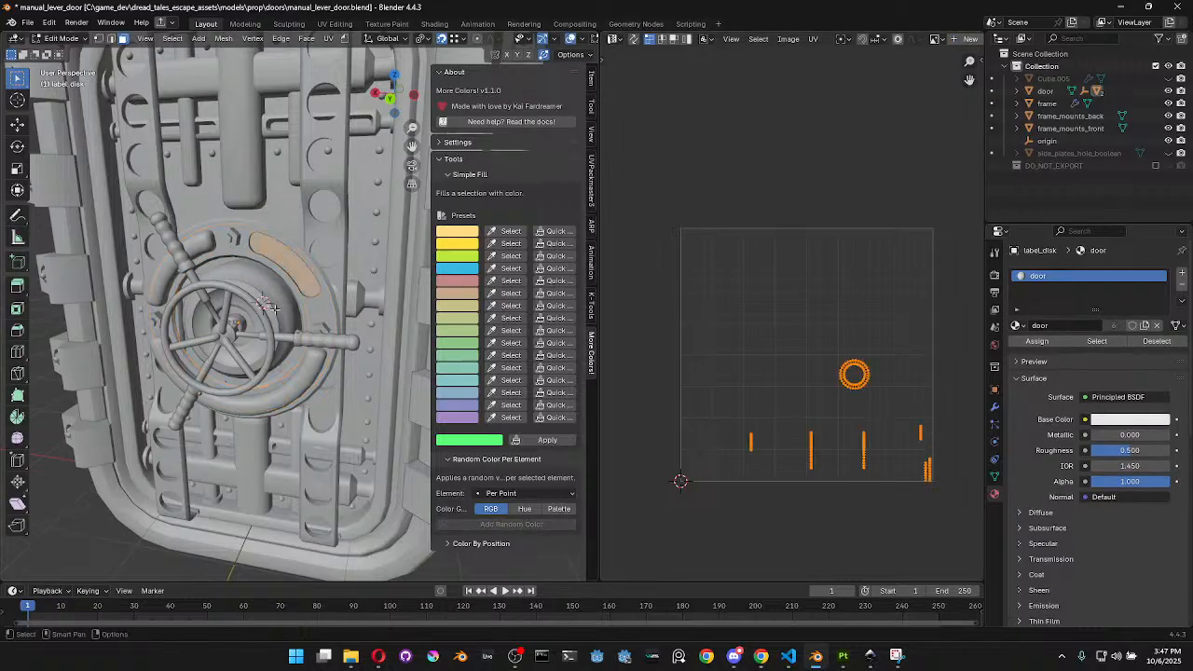
Scale the label disk's UV islands up to about twice their size
scroll(848, 411, "down", 1)
scroll(848, 411, "up", 2)
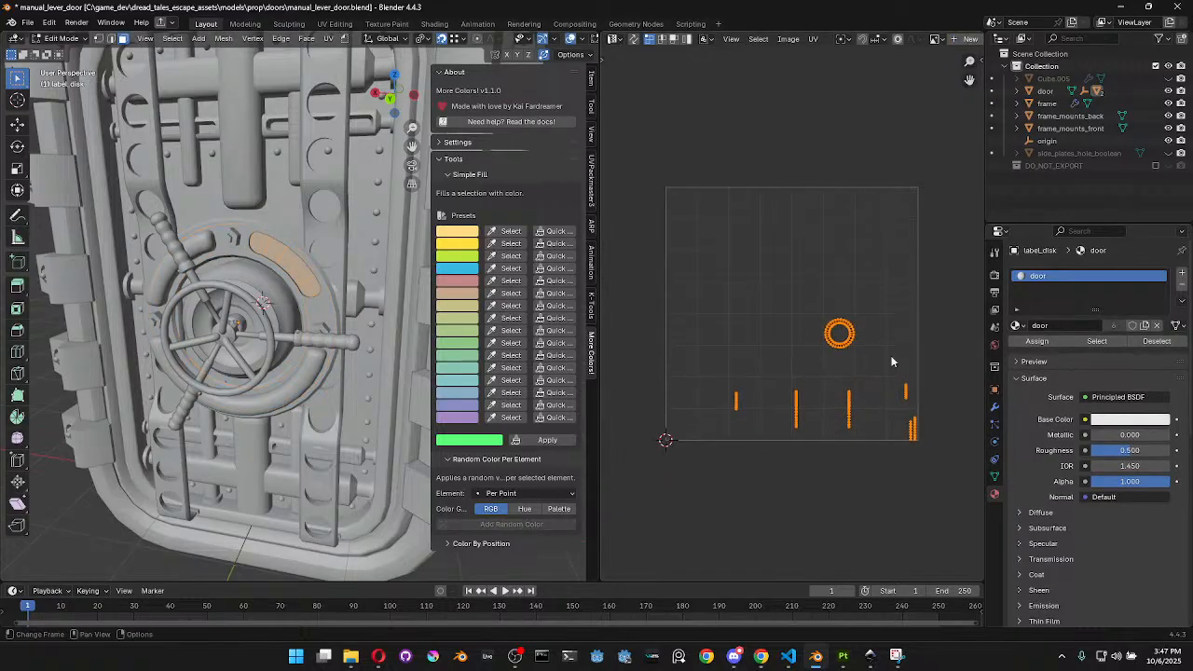
key("s")
left_click(863, 321)
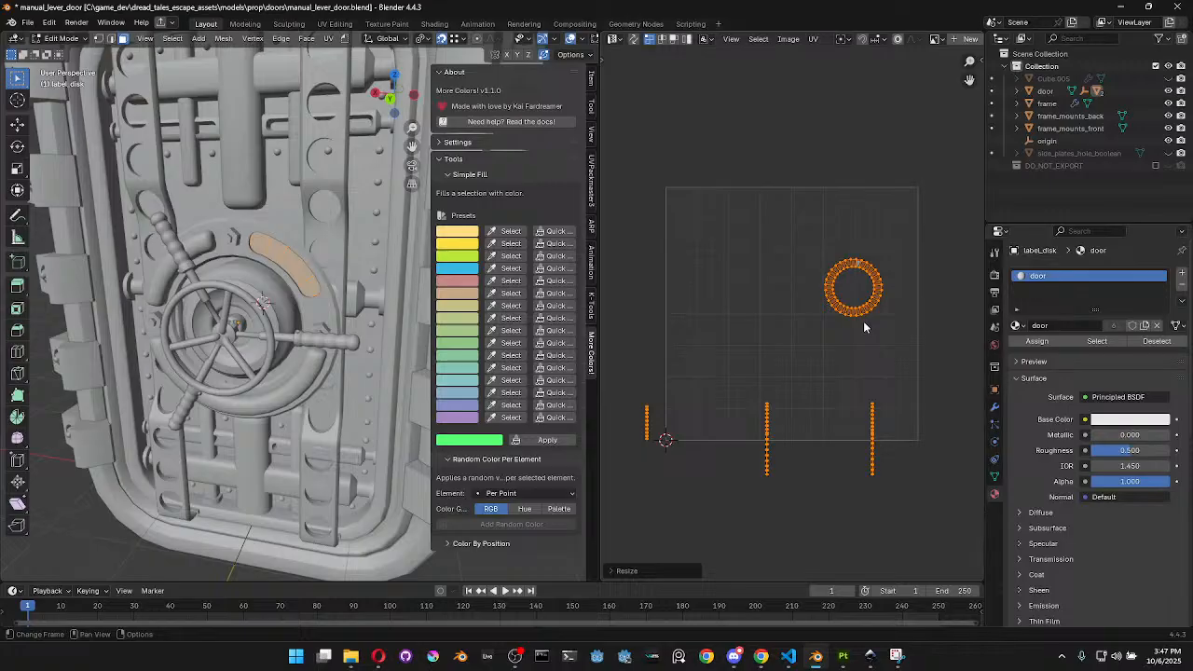
scroll(863, 321, "down", 3)
scroll(340, 253, "down", 3)
scroll(339, 253, "up", 2)
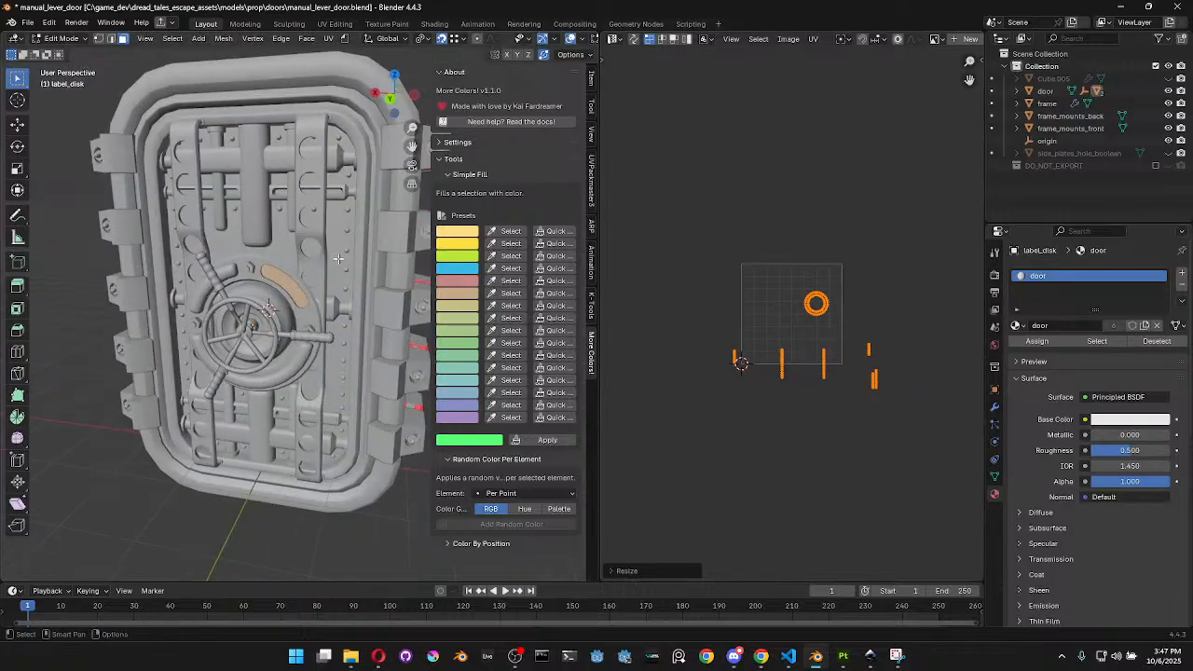
Edit all door objects together with all their UVs selected and pack them with UVPackmaster3, leaving Normalize Scale off
key("Tab")
key("a")
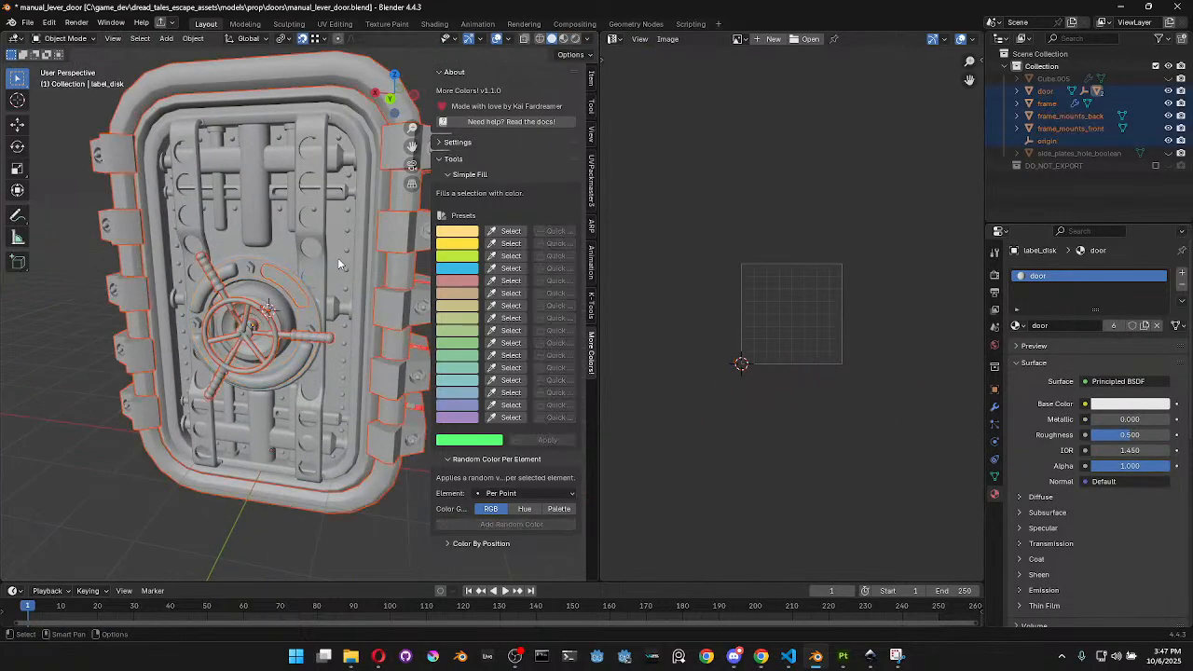
key("Tab")
key("a")
key("n")
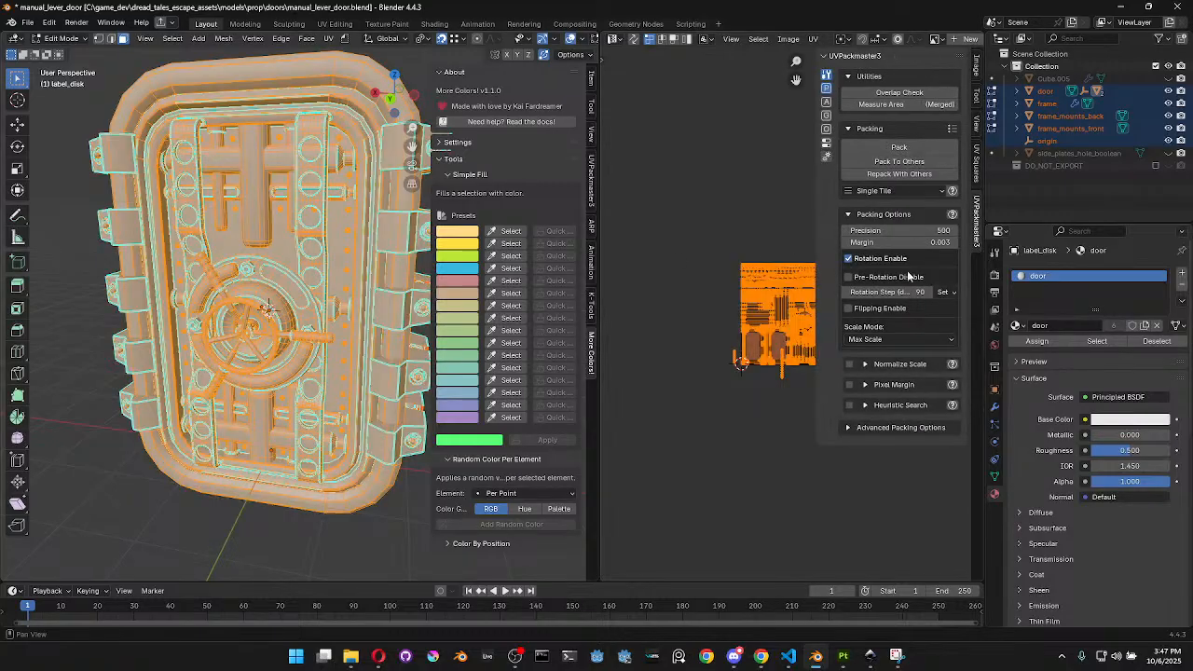
left_click(874, 365)
left_click(900, 147)
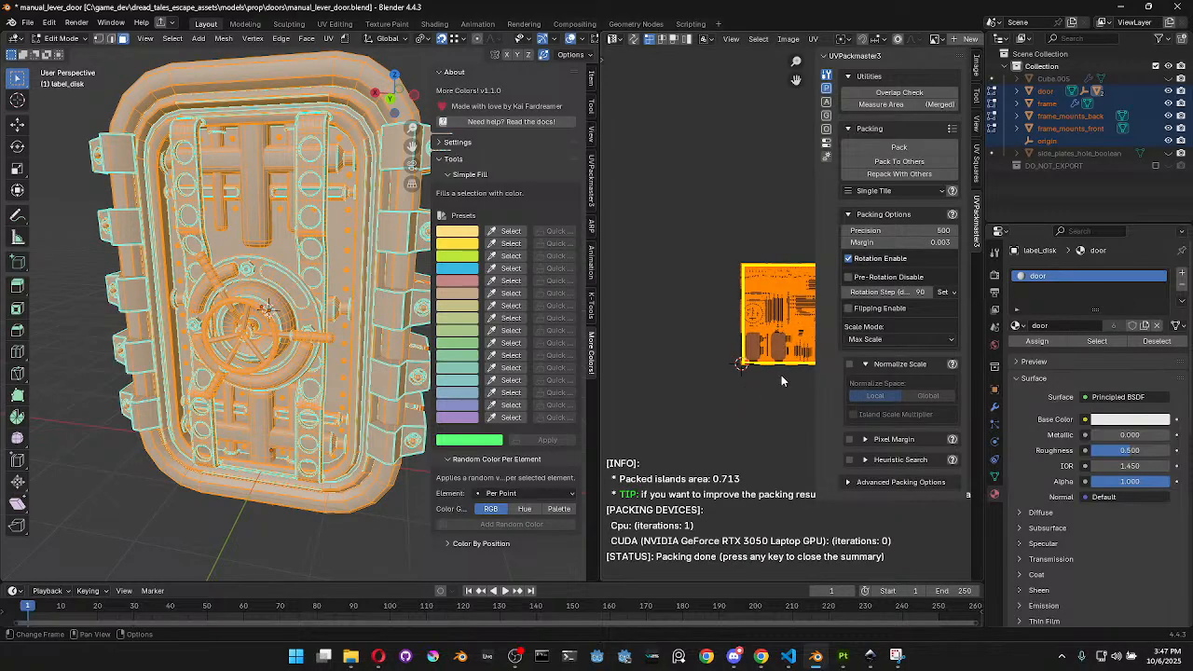
Examine the packed UV layout, clear the UV selection, and select one face of the label disk's ring
left_click_drag(820, 362, 867, 363)
scroll(722, 357, "up", 10)
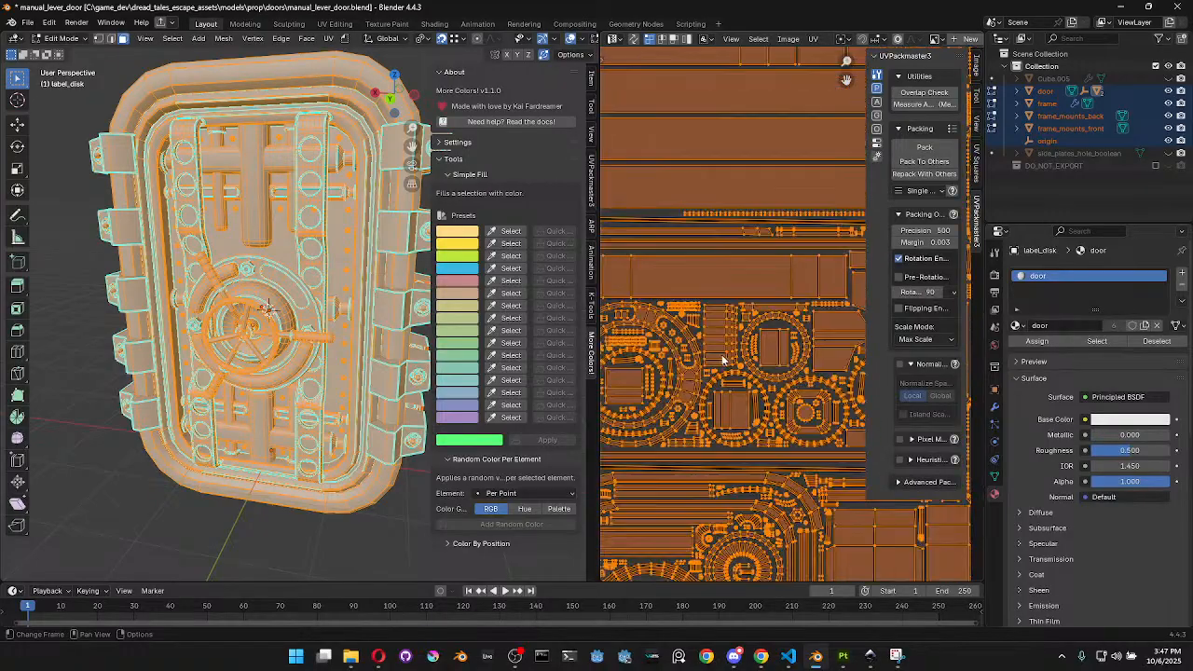
scroll(686, 365, "down", 5)
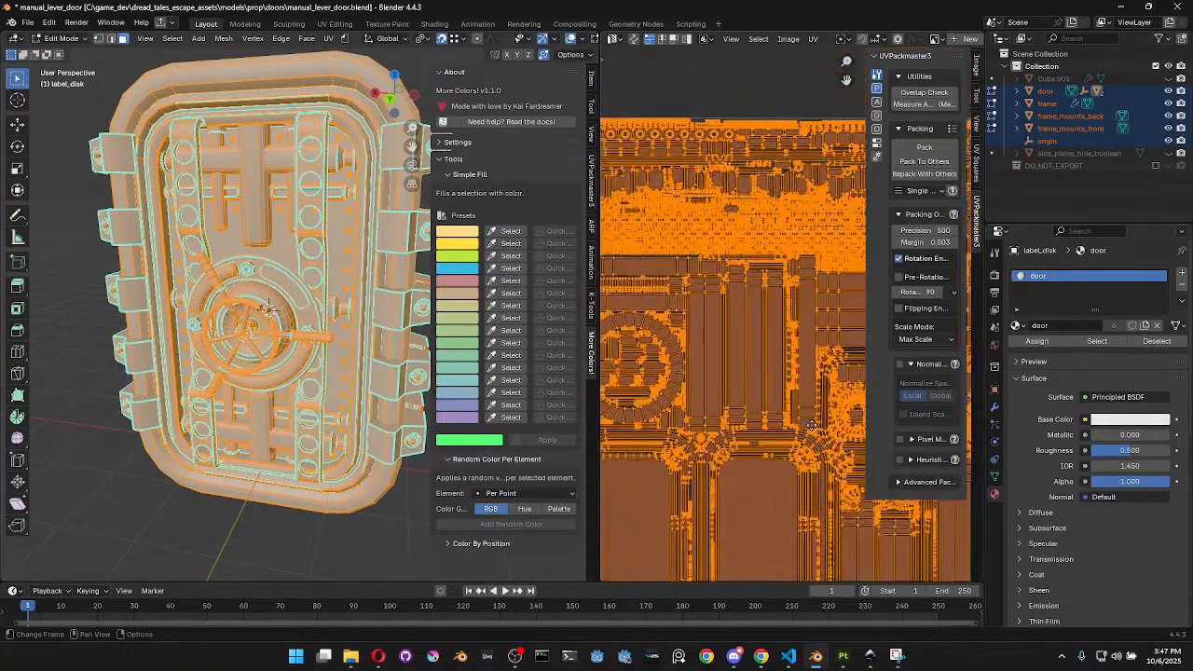
scroll(704, 393, "up", 3)
key("alt+a")
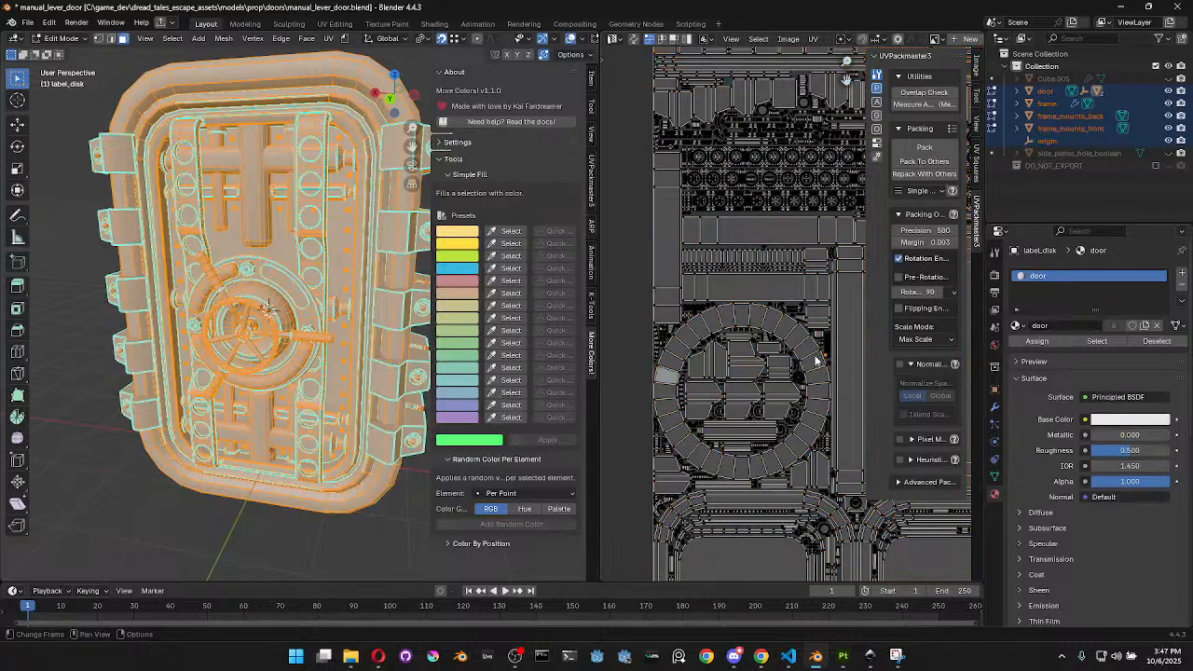
left_click(807, 350)
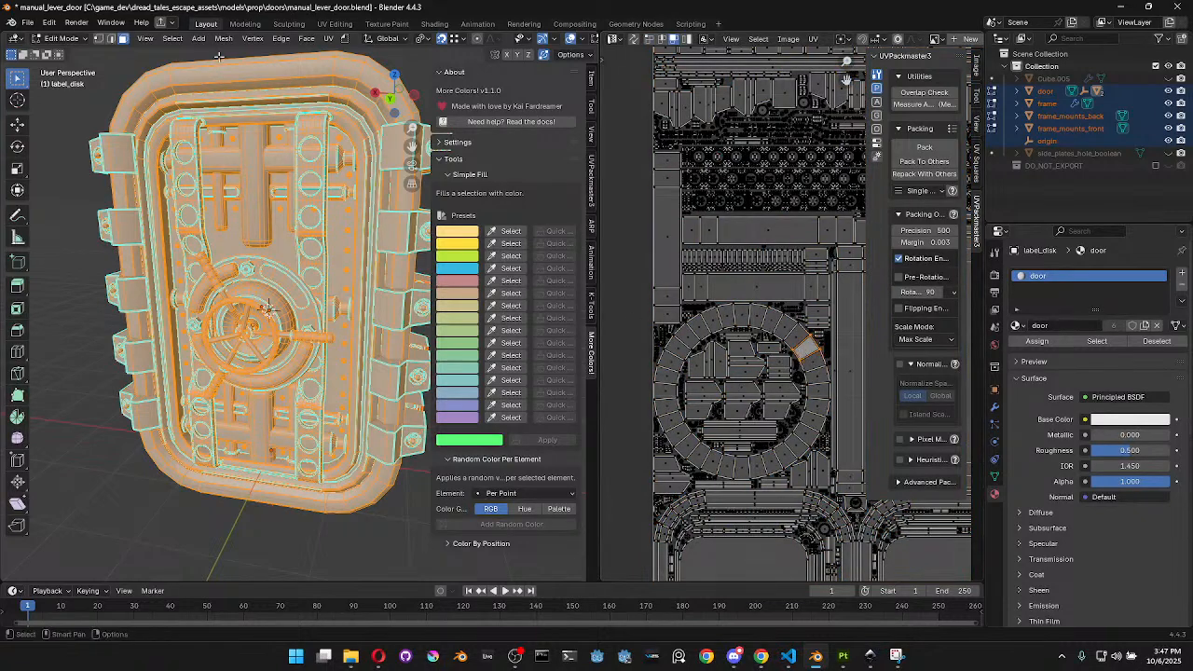
Turn on UV sync selection, clear the selection, and select the label disk's whole linked ring island
left_click(634, 39)
key("alt+a")
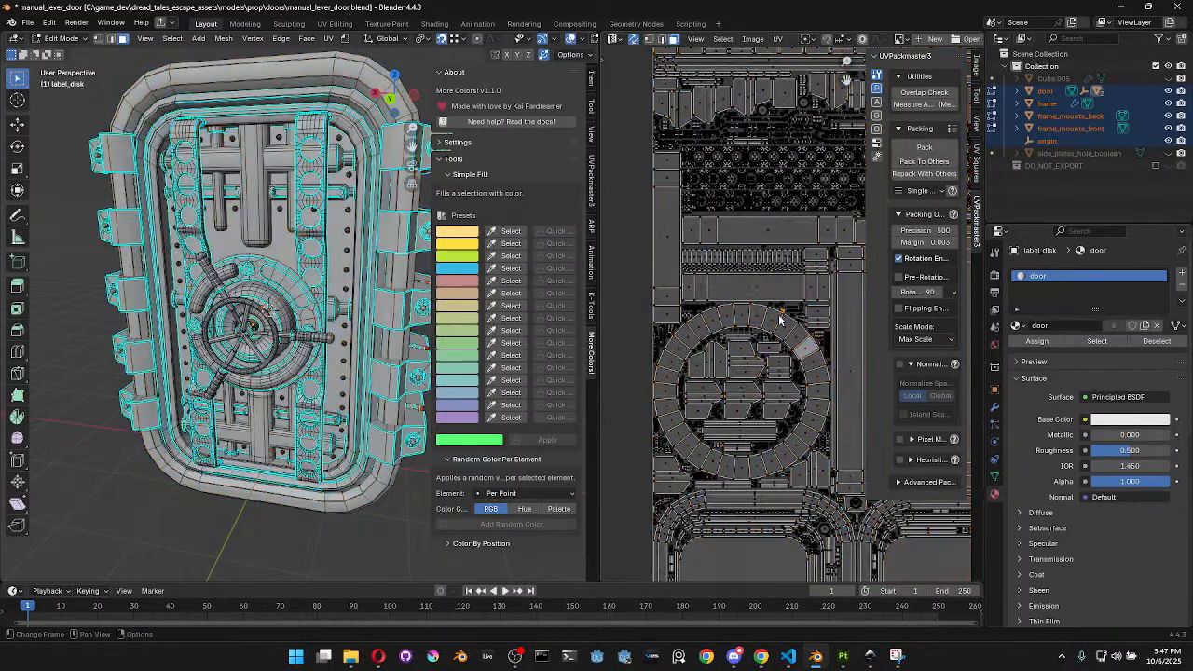
left_click(787, 339)
key("l")
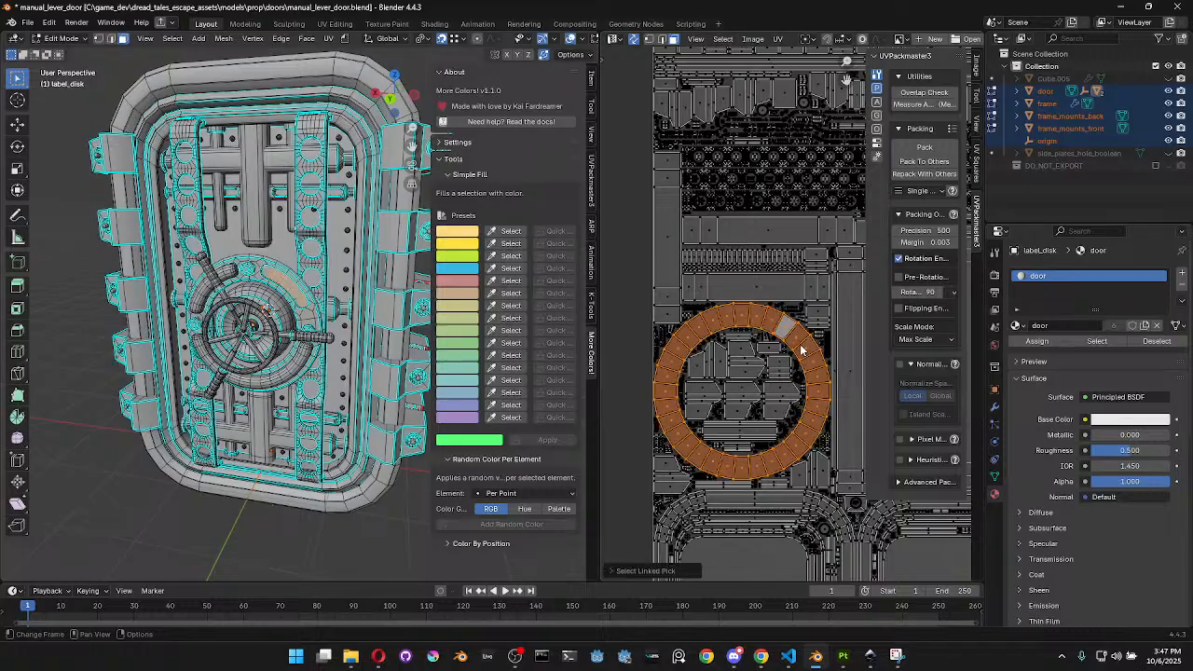
scroll(744, 353, "down", 4)
scroll(755, 362, "up", 3)
scroll(759, 364, "down", 3)
Leave Edit Mode and export the door as glTF Binary over the existing manual_lever_door.glb
key("Tab")
key("alt+o")
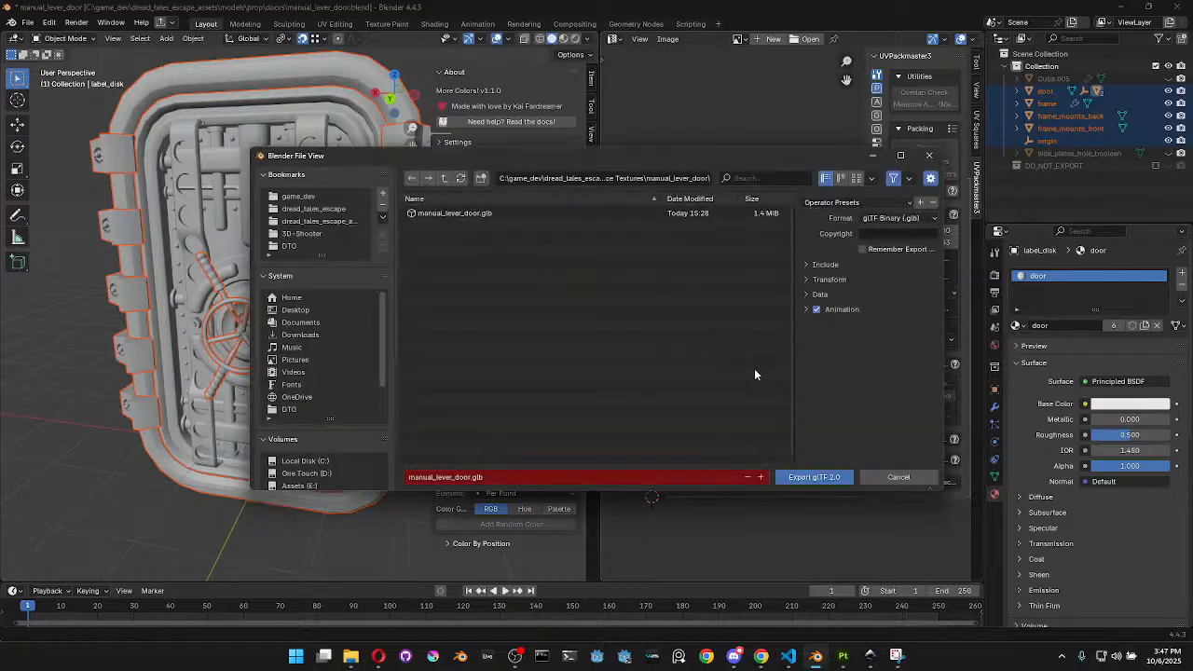
double_click(469, 216)
Switch to Substance 3D Painter and reimport the updated door mesh
left_click(839, 657)
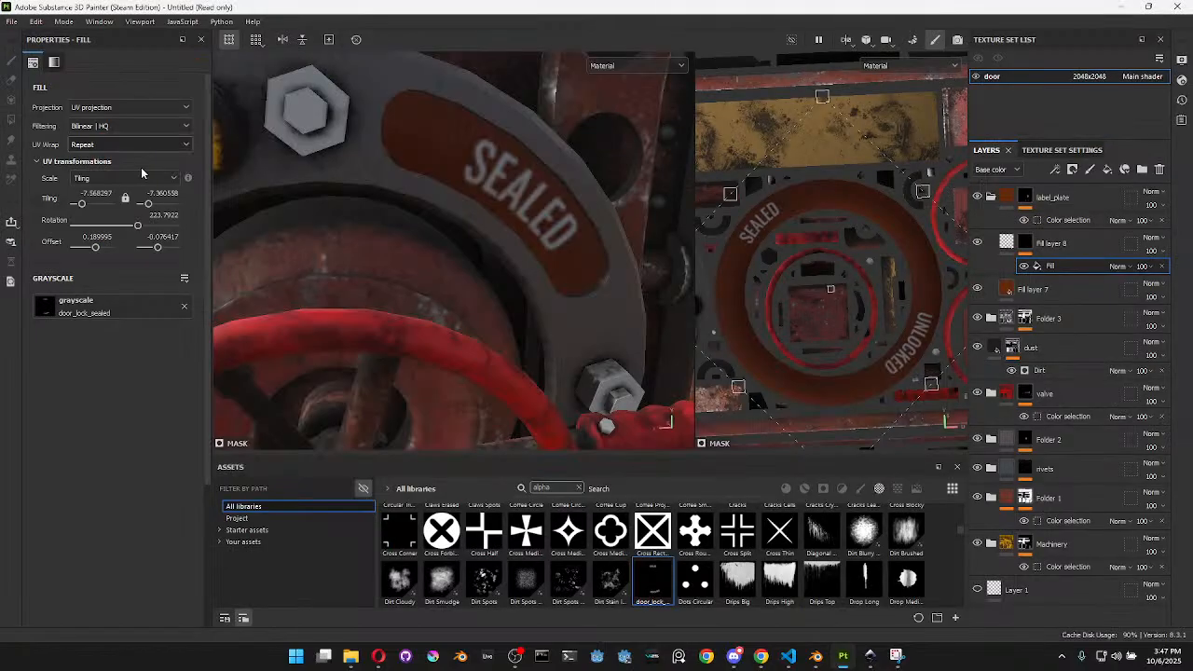
left_click(35, 21)
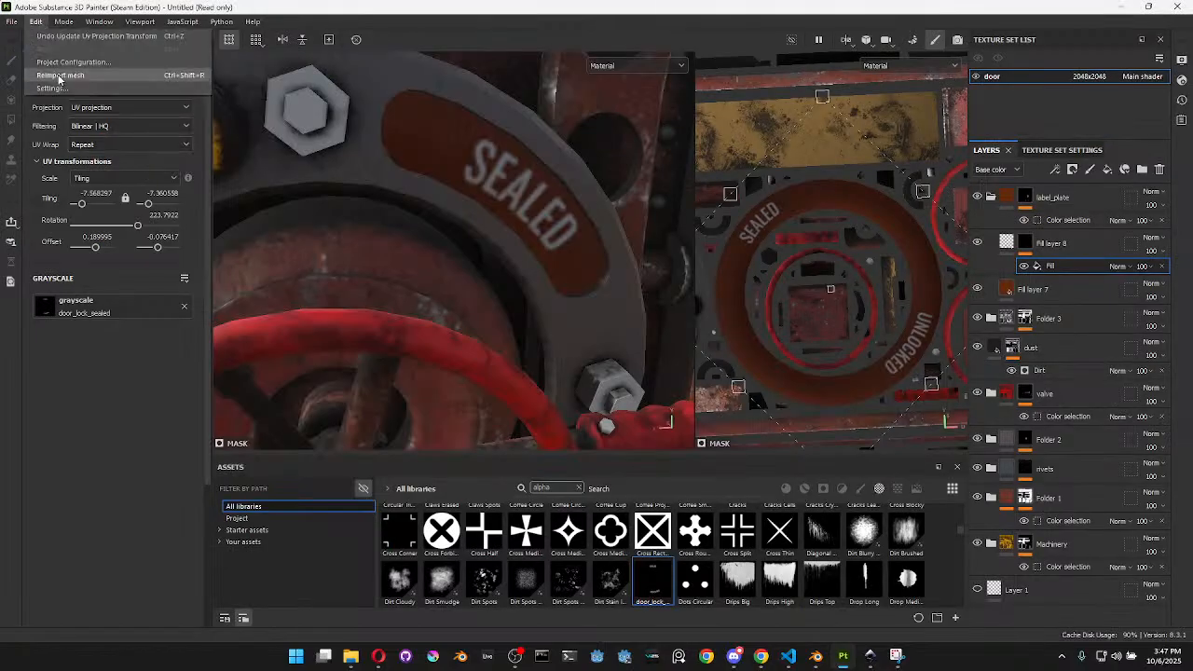
left_click(60, 75)
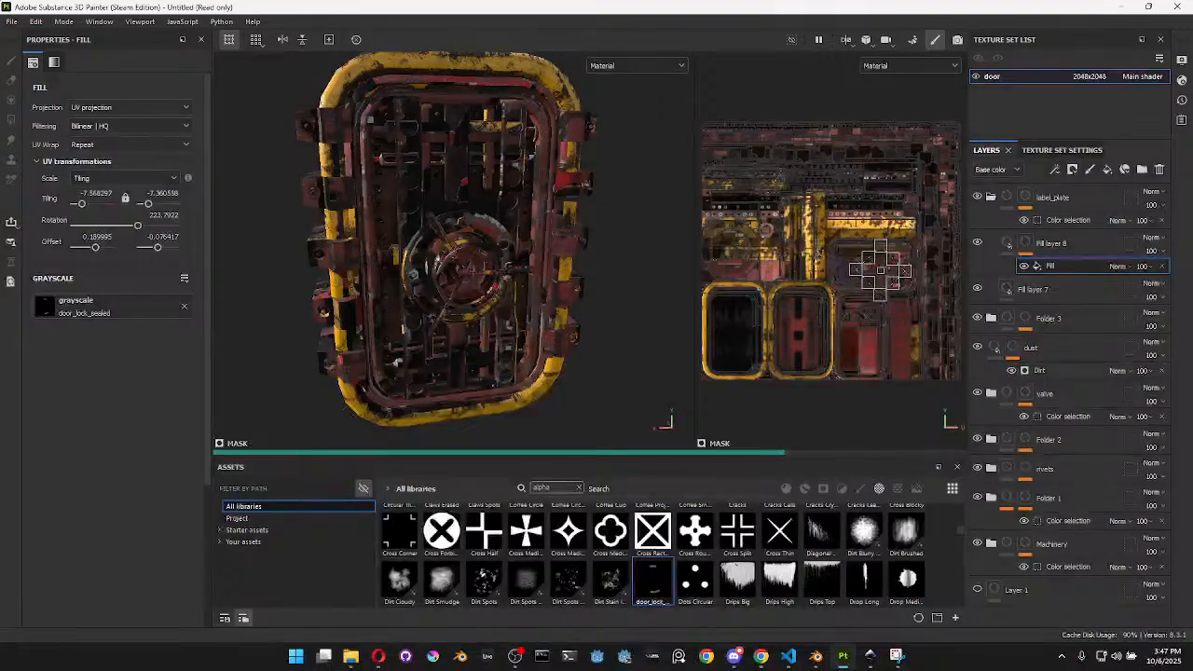
Rebake the door's selected mesh maps at 2048 and return to painting mode
left_click(1062, 150)
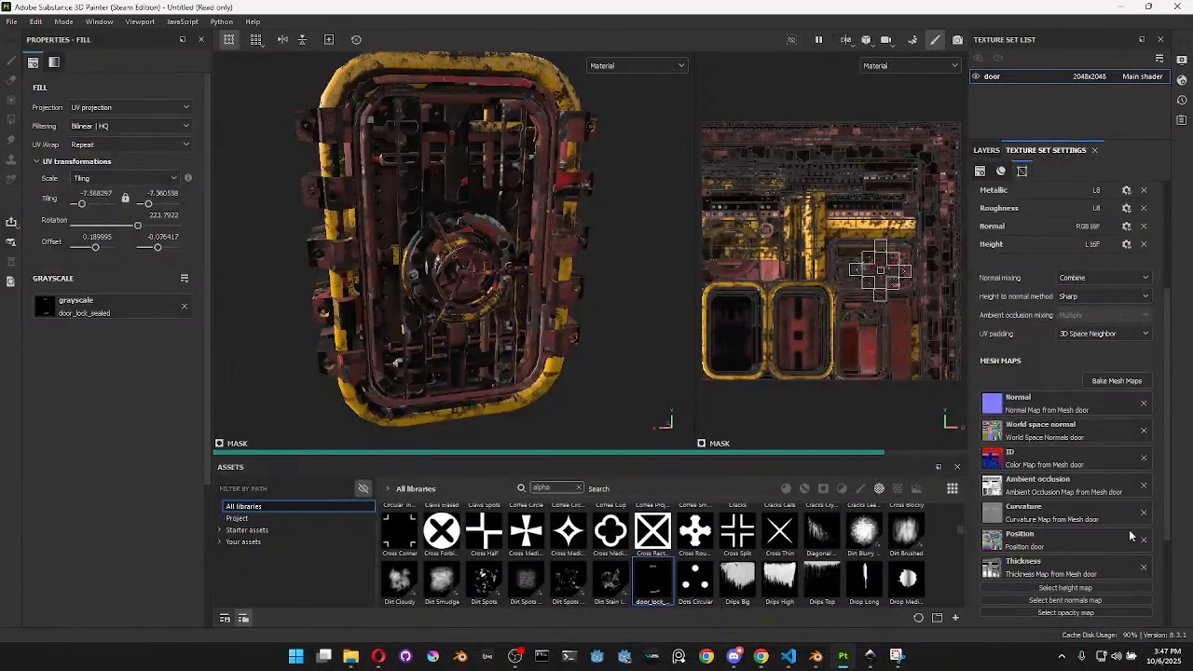
left_click(1116, 382)
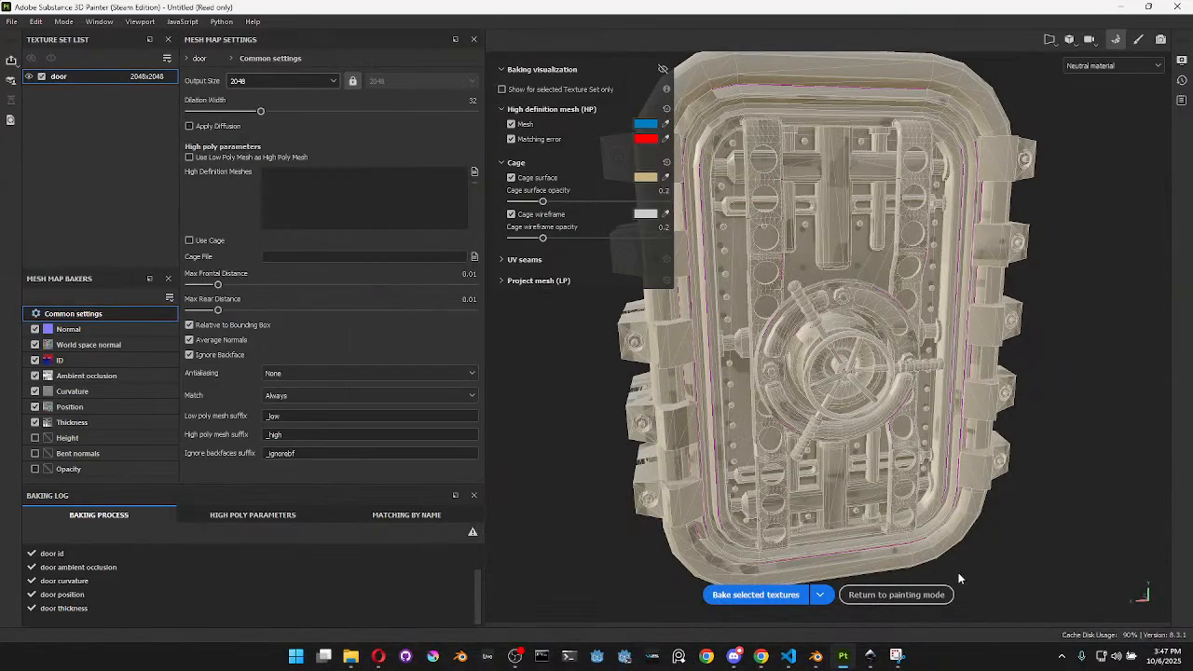
left_click(756, 595)
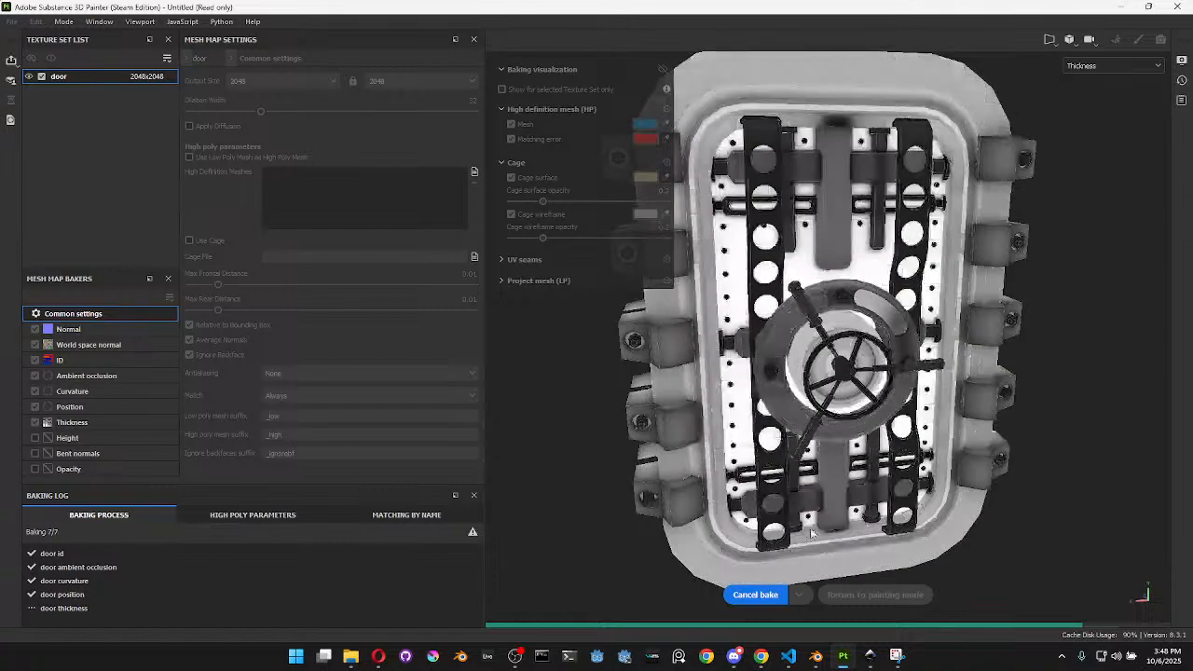
left_click(872, 593)
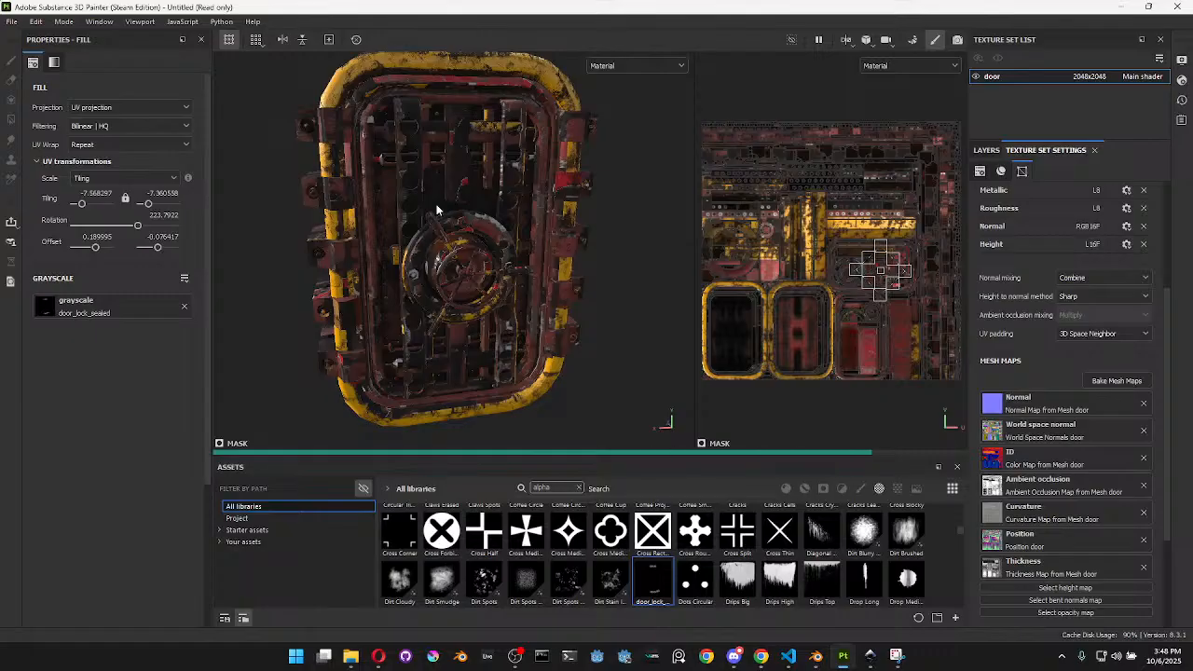
Move the door_lock_sealed decal projection onto the label disk's enlarged UV ring, rotated about 226.06 with offset about -0.30 and 0.015
scroll(511, 285, "up", 5)
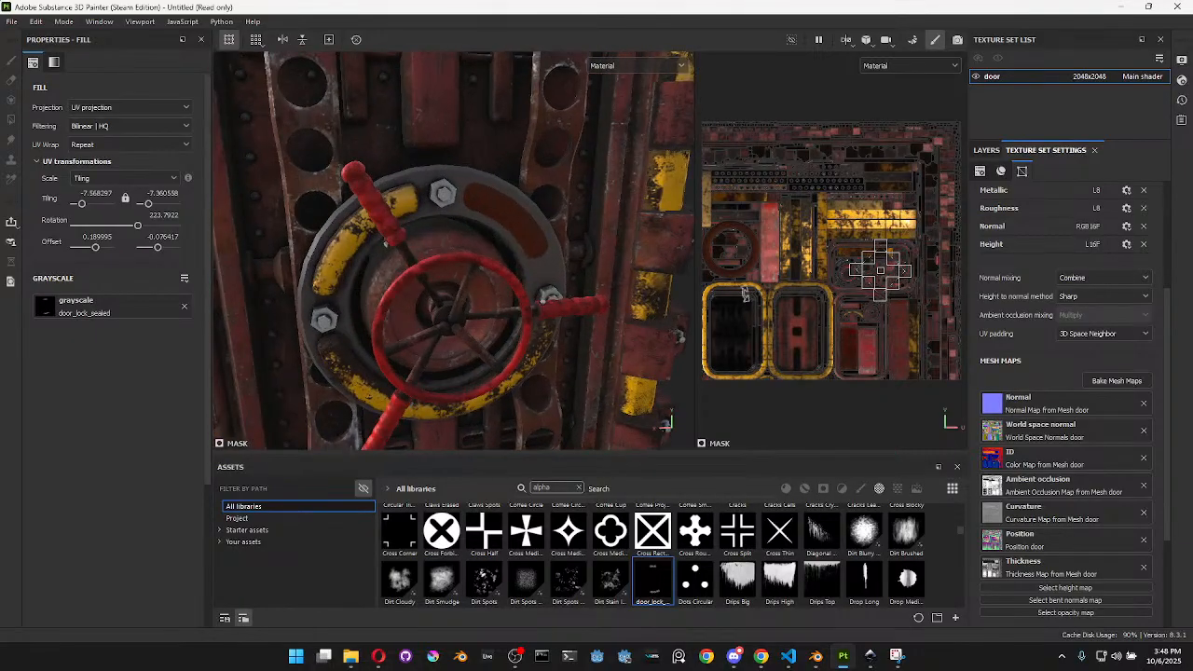
scroll(798, 266, "up", 3)
left_click_drag(903, 274, 669, 226)
middle_click_drag(754, 239, 913, 283, "alt")
scroll(858, 269, "up", 2)
scroll(858, 270, "up", 3)
mouse_move(858, 269)
left_mouse_down()
mouse_move(845, 277)
mouse_move(853, 269)
left_mouse_up()
scroll(786, 281, "up", 3)
left_click_drag(746, 312, 876, 306)
scroll(784, 287, "up", 2)
scroll(747, 309, "down", 3)
middle_click_drag(828, 295, 871, 282, "alt")
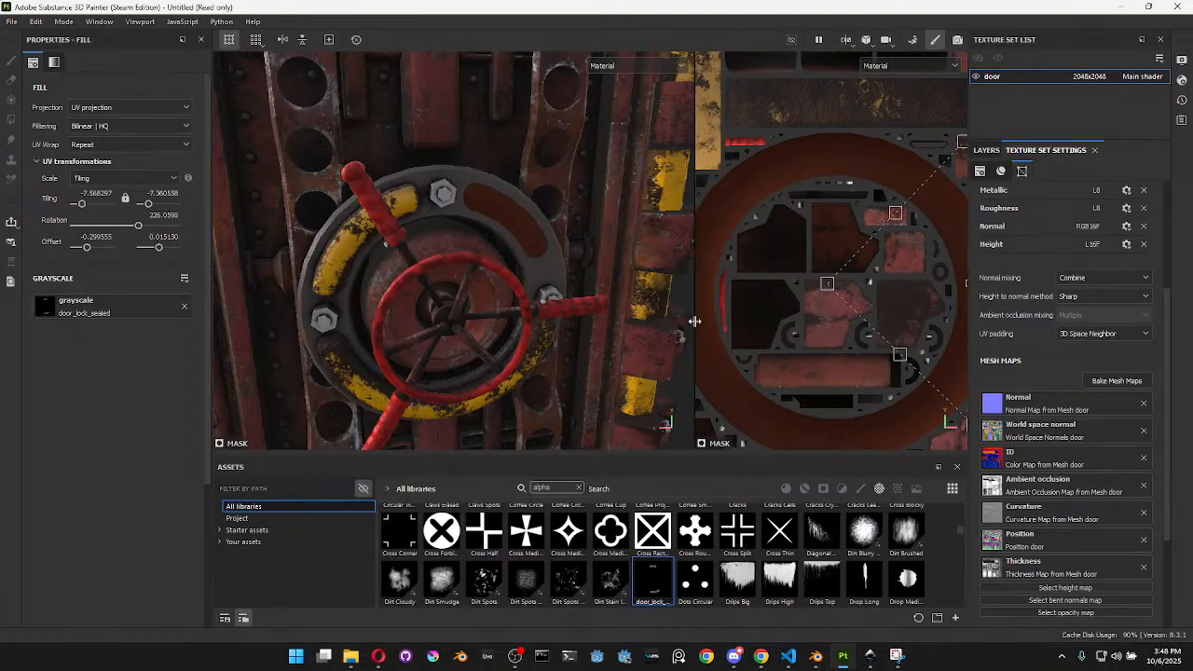
Center and resize the decal projection inside the ring, with tiling about 8.81 by 8.57 and offset about -0.389 and 0.001
left_click_drag(695, 321, 527, 317)
left_click_drag(694, 317, 704, 302)
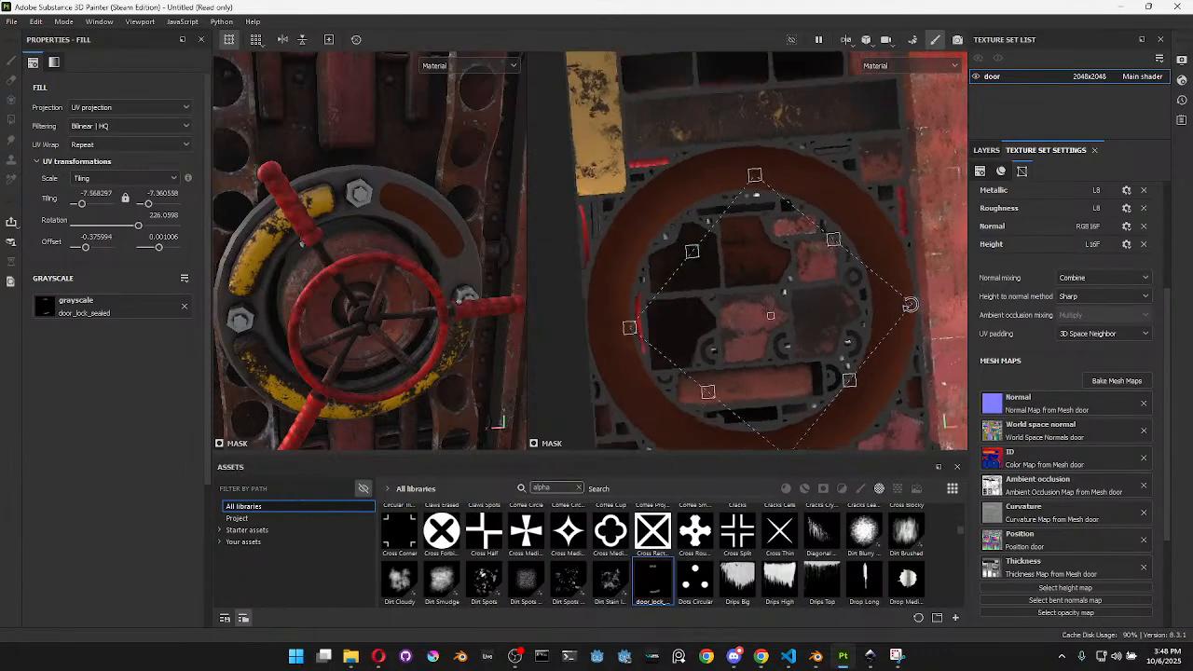
left_click_drag(912, 306, 873, 307)
scroll(859, 324, "up", 5)
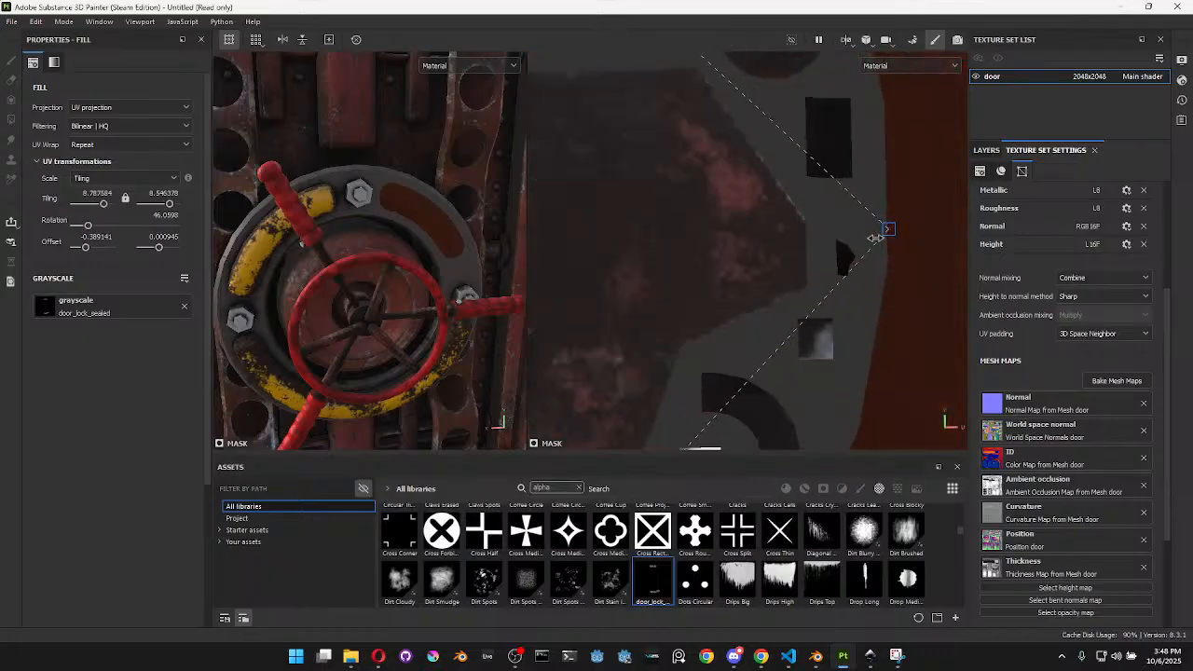
scroll(839, 246, "down", 3)
scroll(614, 284, "down", 3)
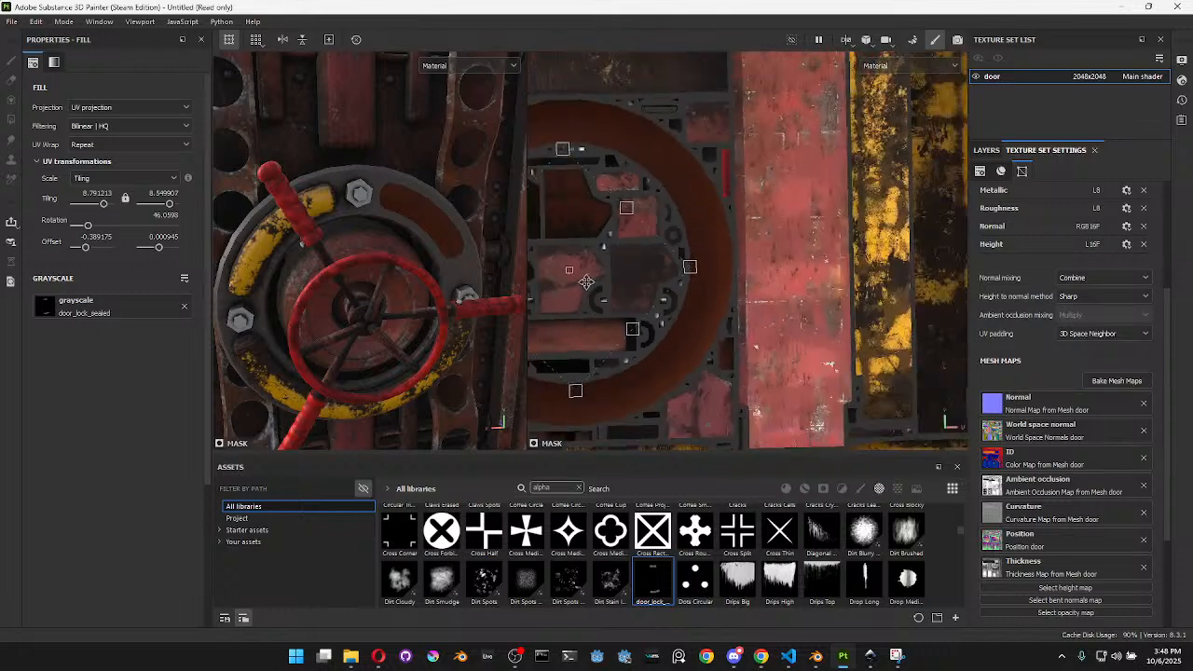
scroll(716, 327, "up", 5)
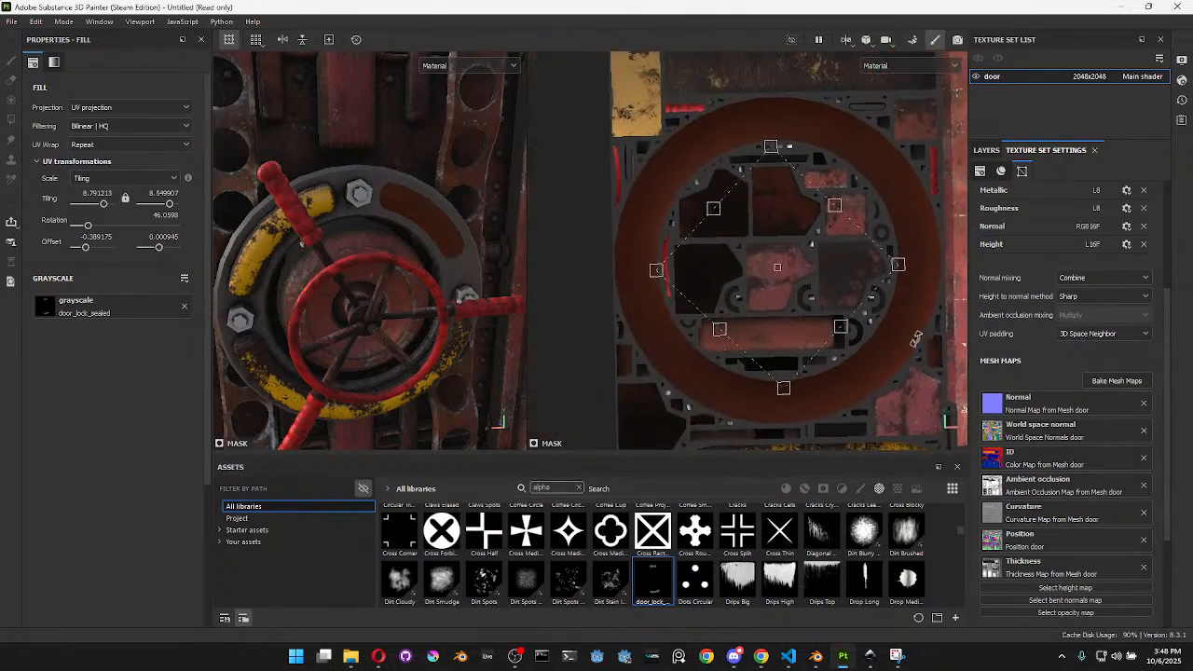
mouse_move(691, 273)
left_mouse_down("alt")
mouse_move(668, 272)
mouse_move(699, 271)
left_mouse_up("alt")
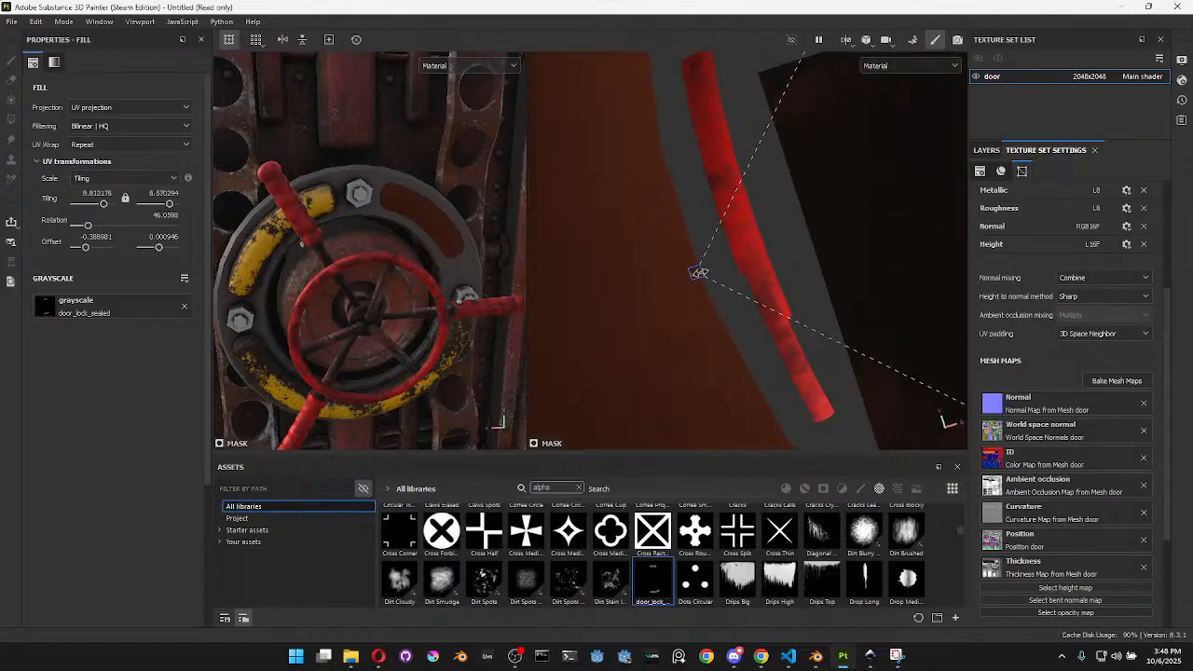
Nudge the decal projection so its corners meet the ring's inner edge, at offset about -0.3891 and 0.0054
scroll(810, 318, "down", 8)
scroll(958, 365, "up", 4)
left_click_drag(949, 375, 888, 372)
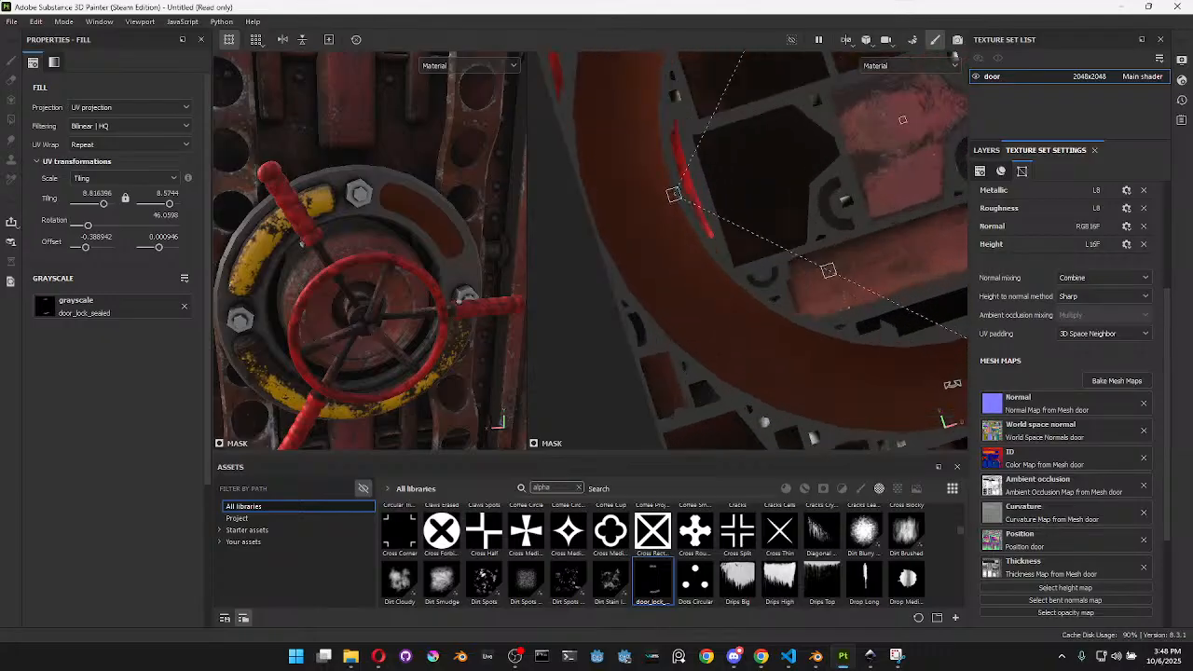
key("ctrl+z")
scroll(799, 378, "up", 6)
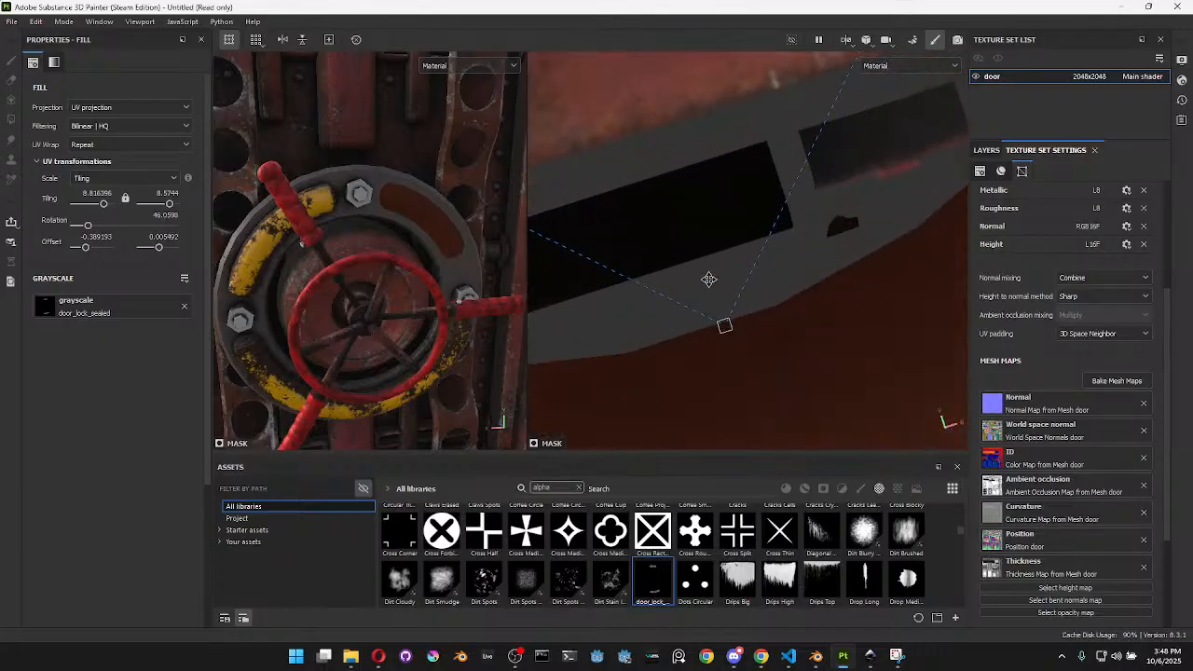
scroll(709, 279, "down", 6)
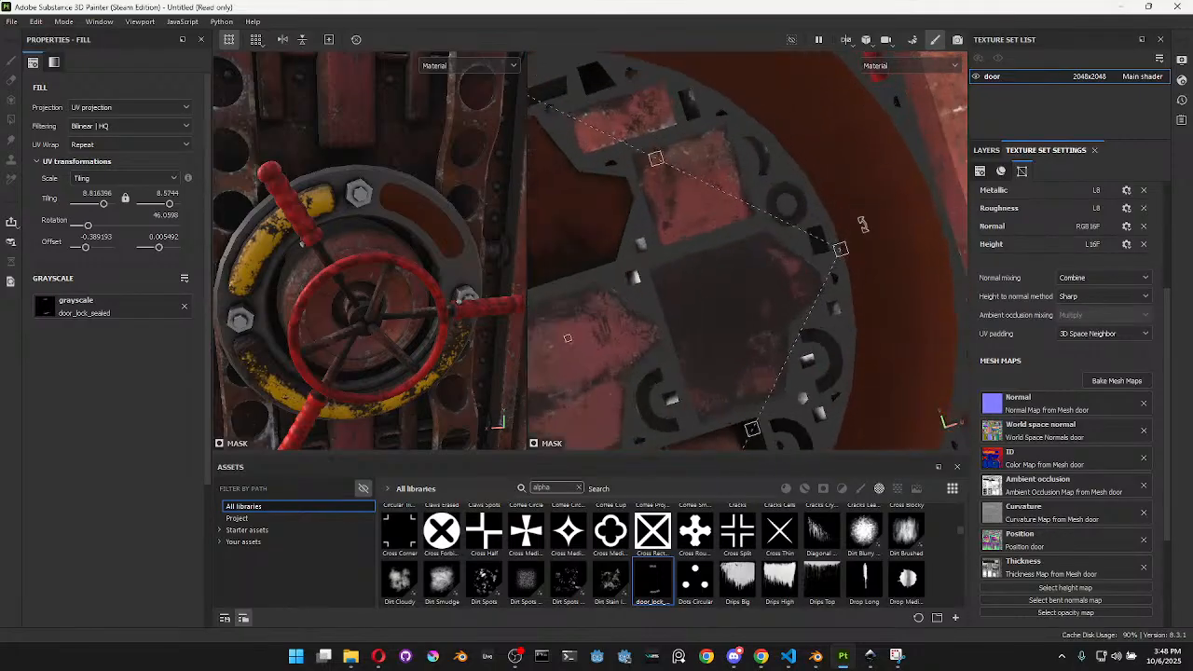
scroll(861, 205, "up", 3)
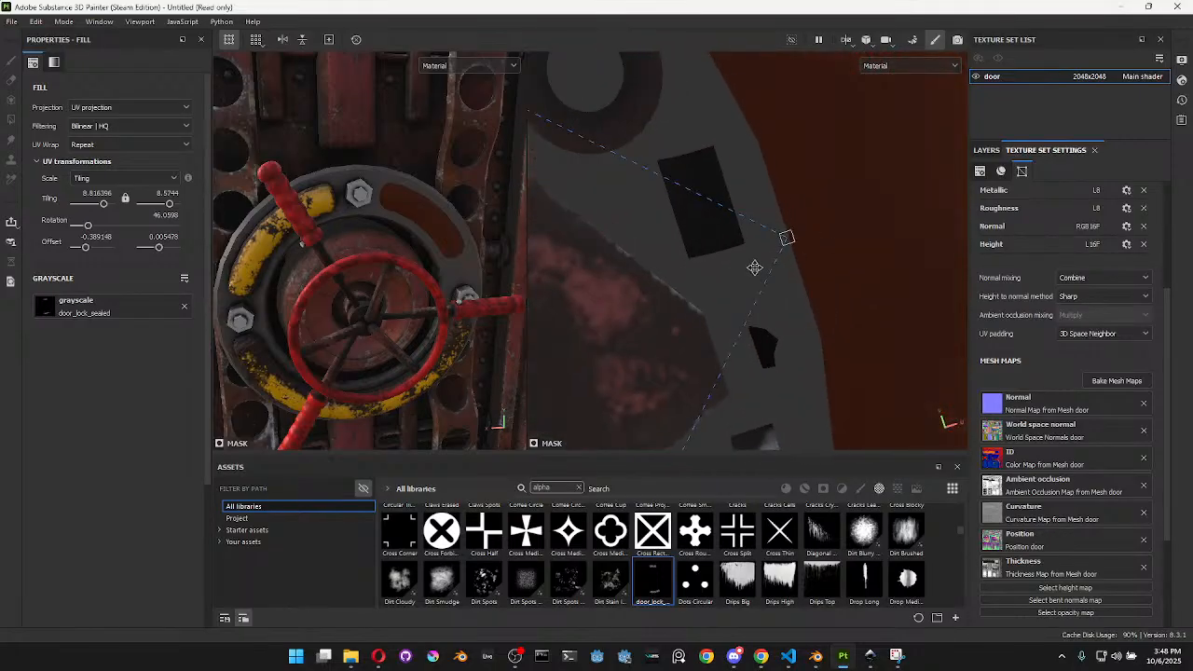
scroll(756, 267, "down", 4)
scroll(751, 191, "up", 3)
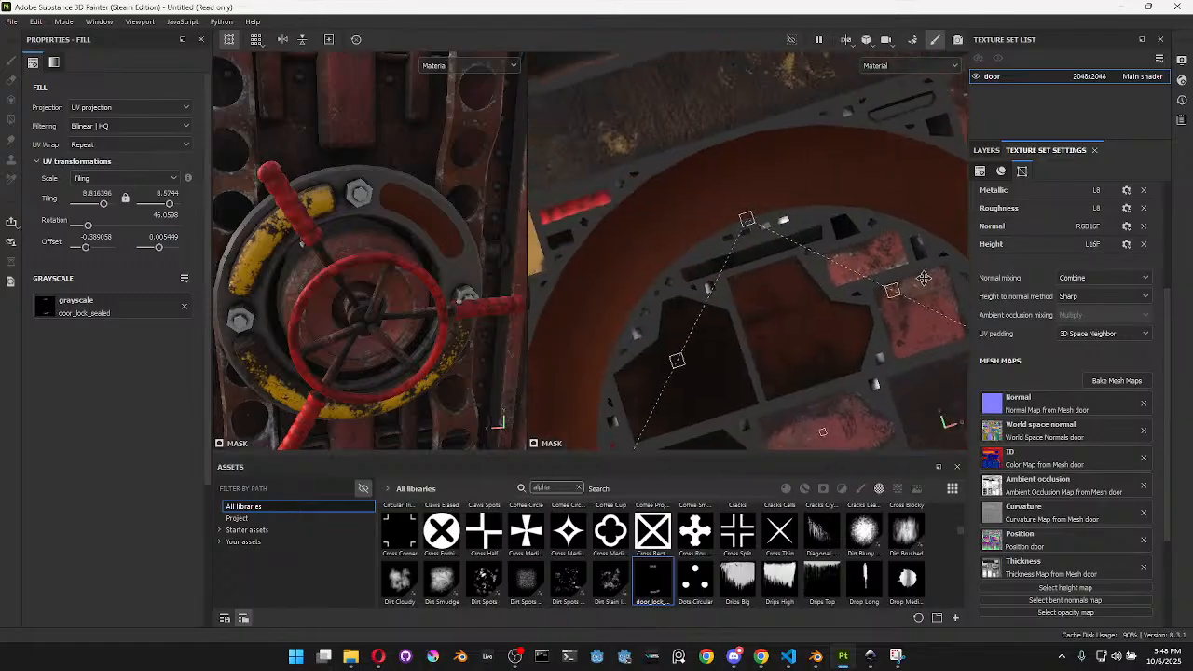
scroll(703, 228, "up", 6)
scroll(742, 225, "down", 6)
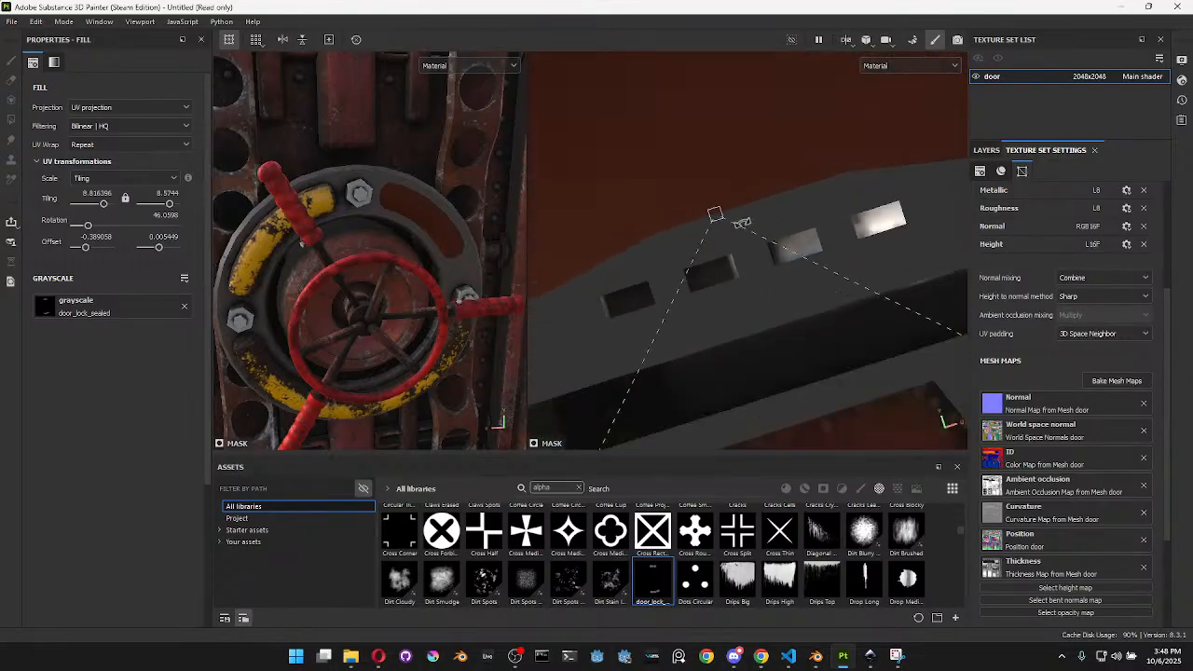
Enlarge and rotate the decal projection around the whole ring, with tiling about 4.74 by 4.61 and rotation about 15.6
scroll(751, 233, "down", 5)
left_click_drag(900, 317, 956, 332)
left_click_drag(762, 171, 850, 228)
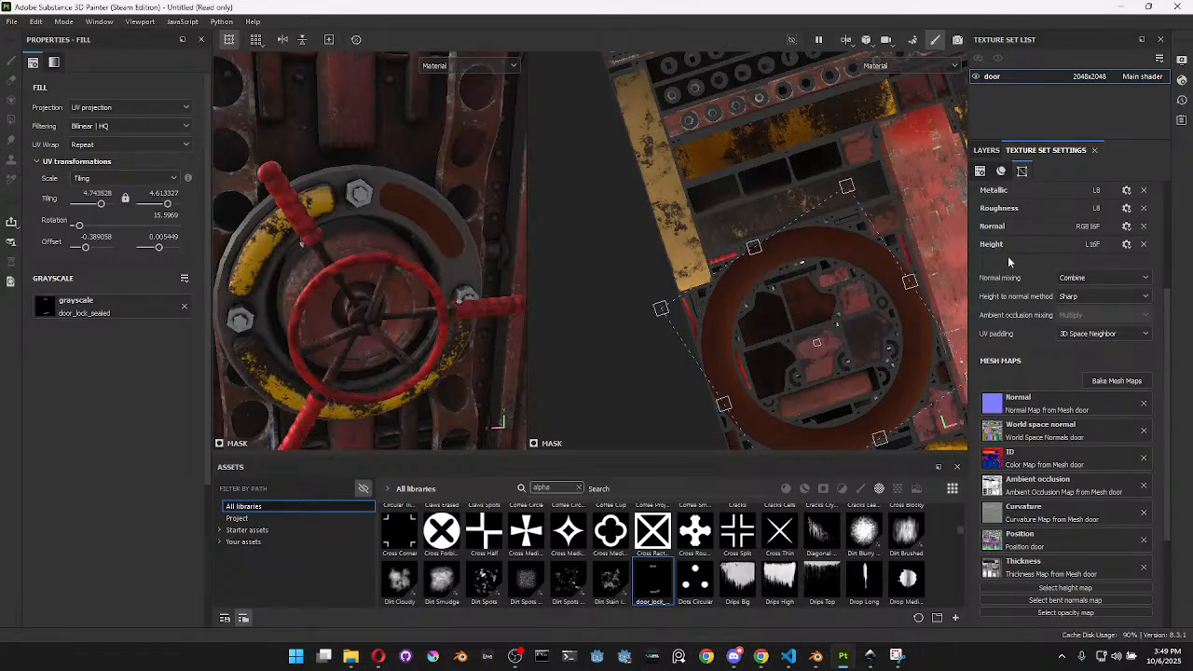
Return to the layer stack and select Fill layer 8's material fill instead of its mask
left_click(986, 150)
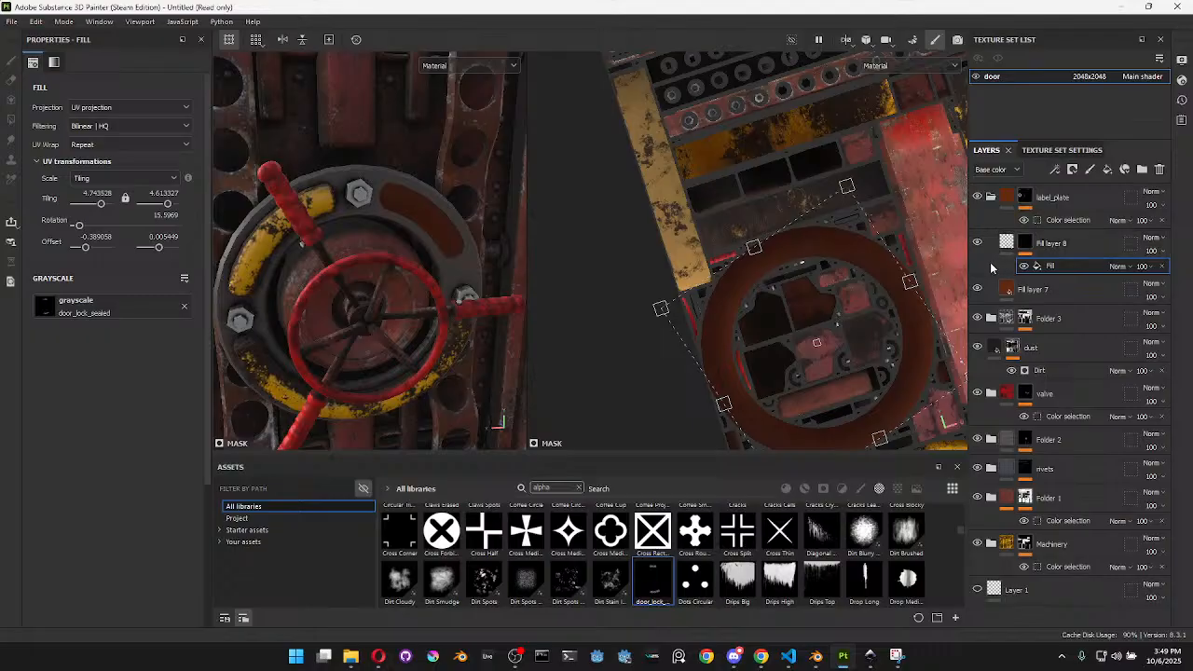
scroll(817, 341, "down", 2)
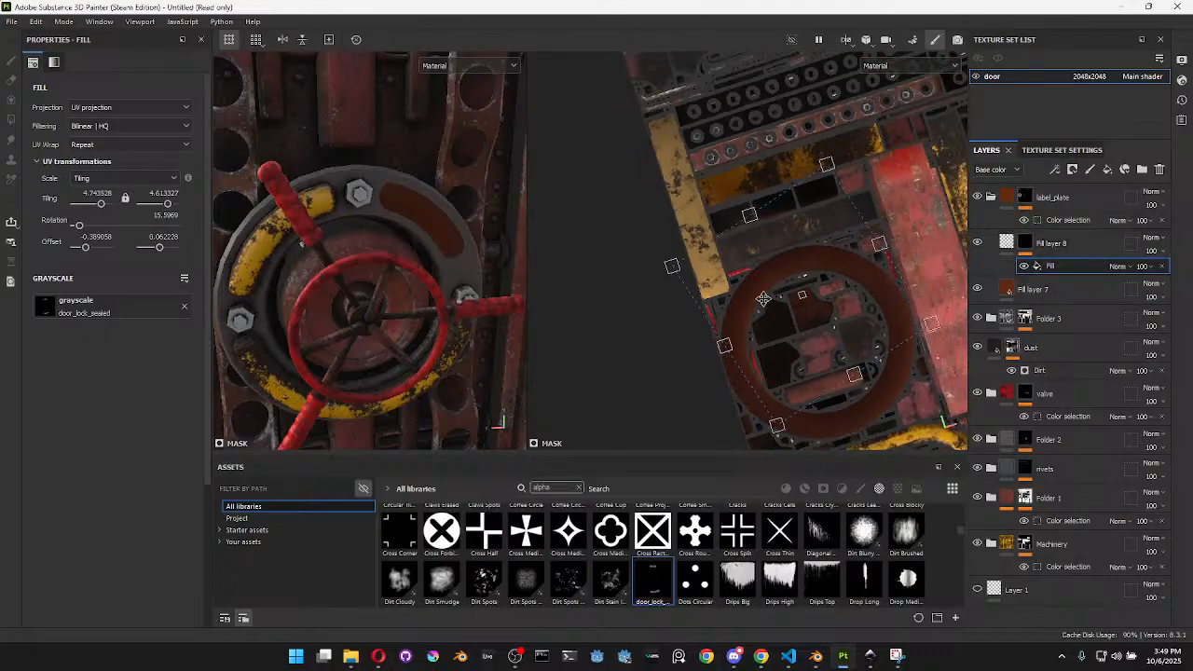
middle_click_drag(809, 338, 735, 221)
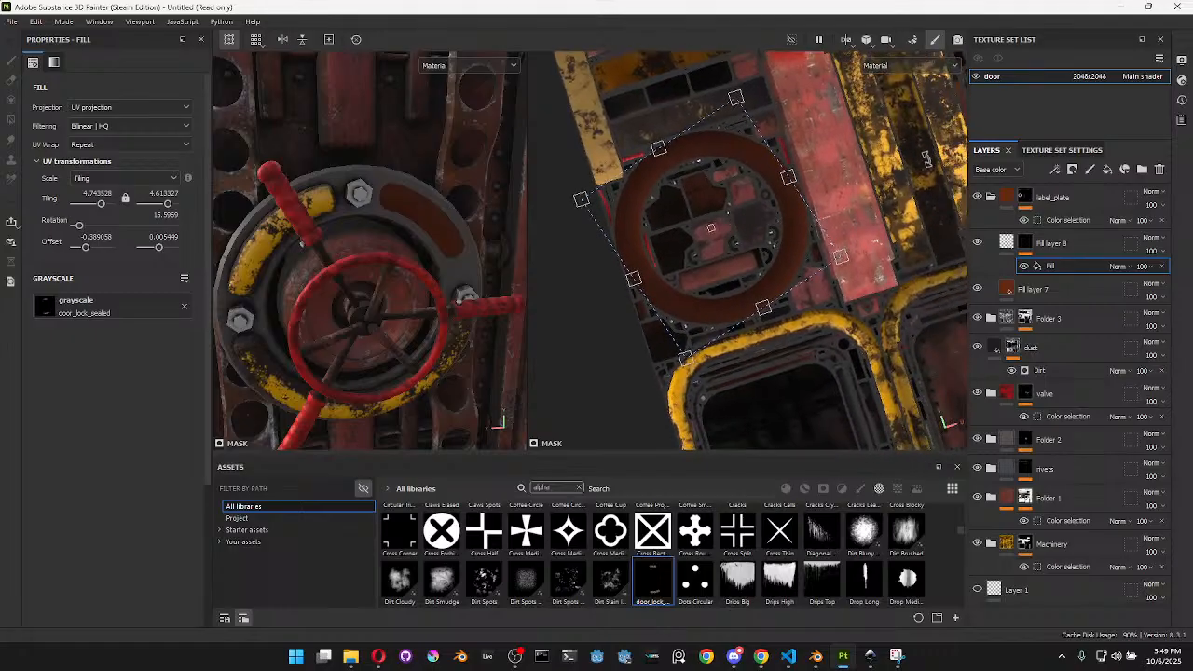
left_click(977, 245)
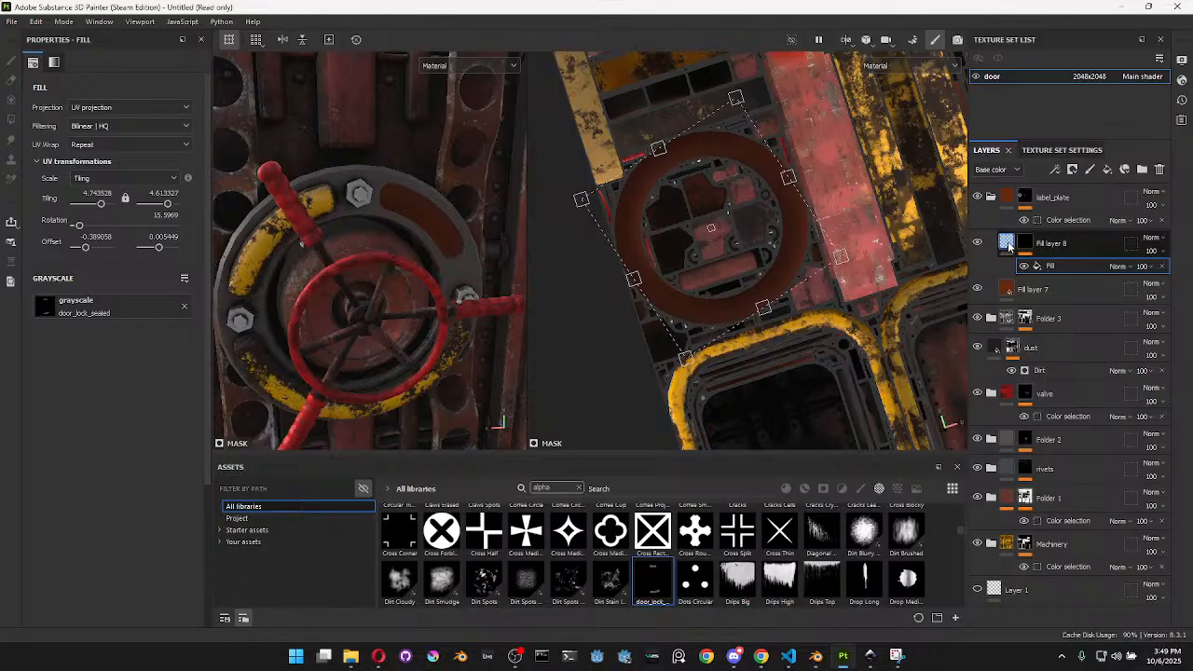
left_click(1007, 242)
scroll(759, 244, "down", 3)
scroll(759, 244, "down", 3)
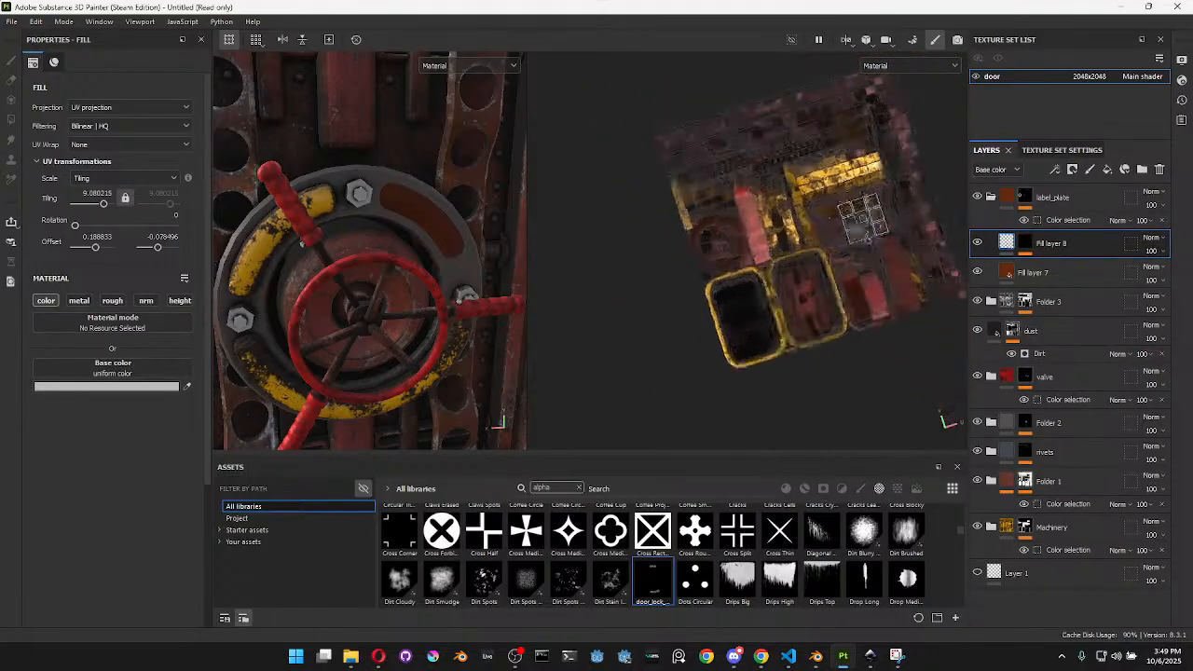
Reset Fill layer 8's material projection to tiling 1 and both offsets to 0
double_click(97, 193)
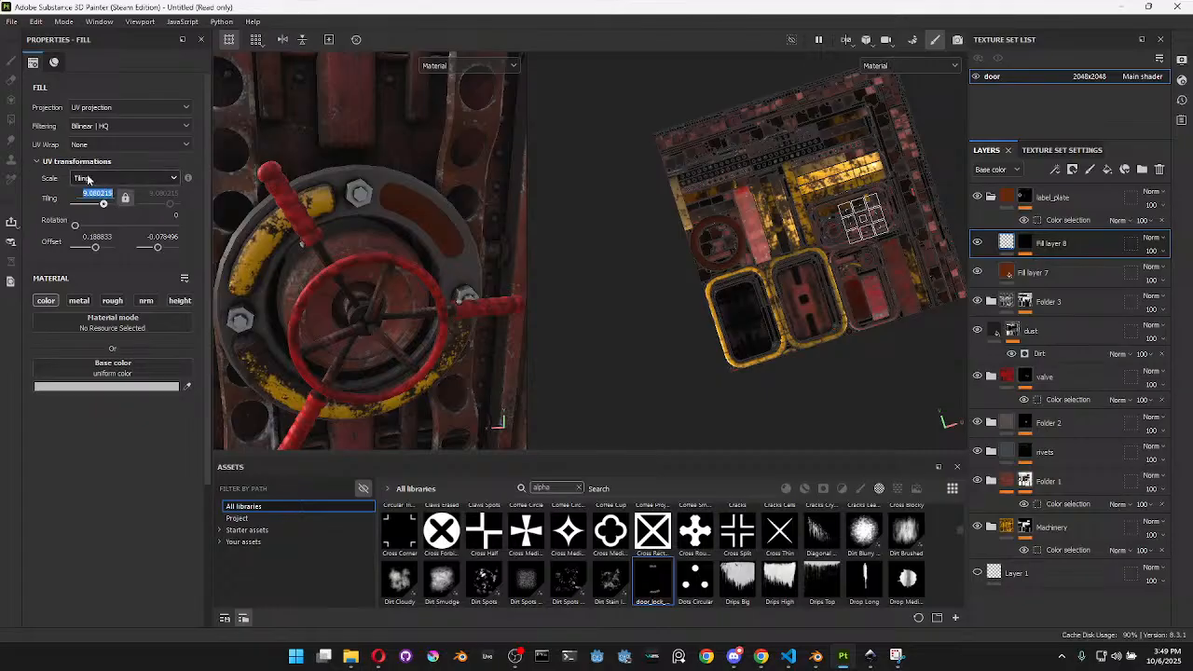
key("Return")
double_click(96, 240)
type("0")
key("Return")
double_click(172, 238)
type("0")
key("Return")
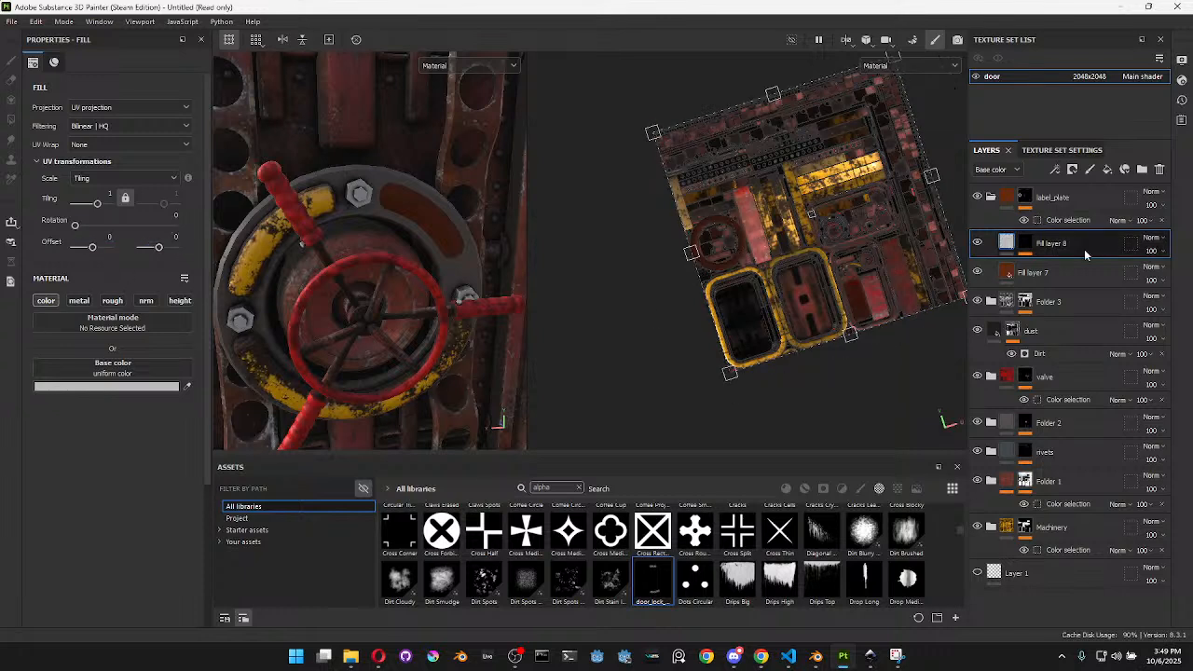
Reselect the decal fill in Fill layer 8's mask and frame the label disk's ring in the UV view
left_click(1027, 248)
left_click(1041, 265)
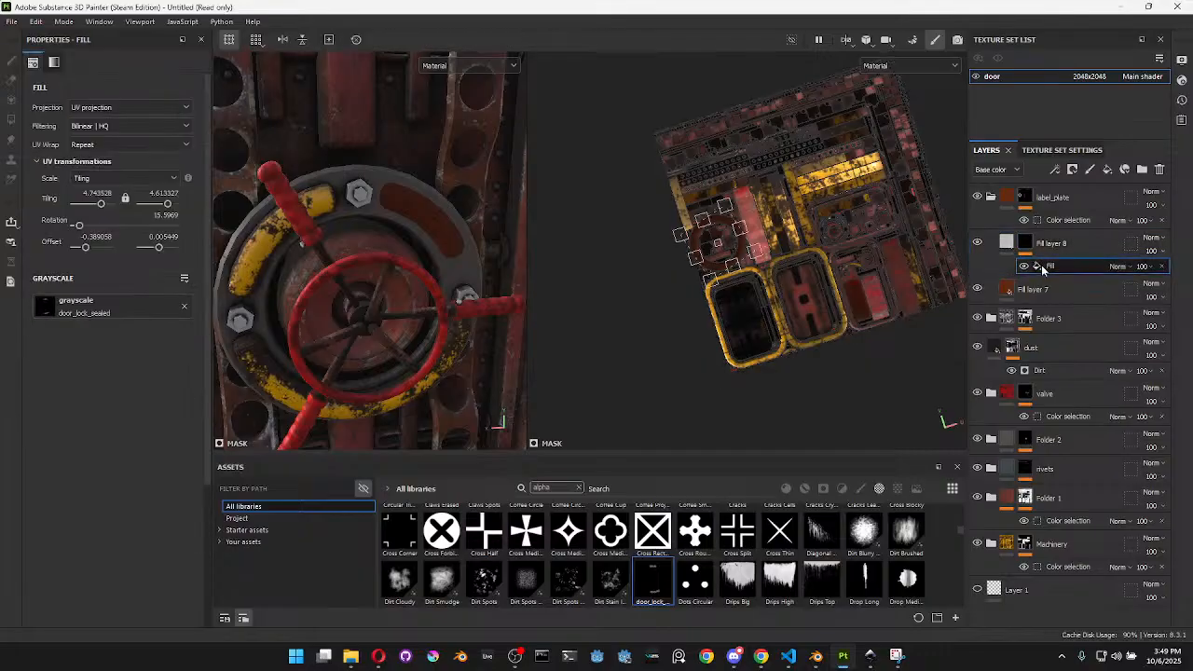
left_click_drag(763, 295, 701, 236)
scroll(701, 236, "up", 5)
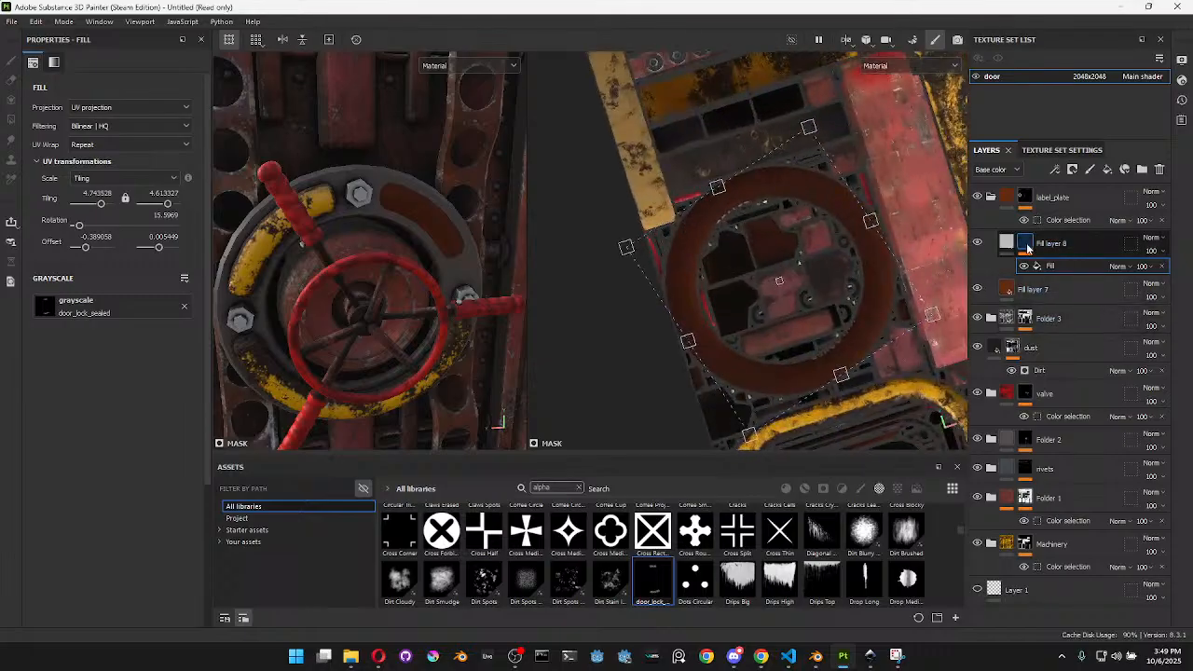
mouse_move(1029, 247)
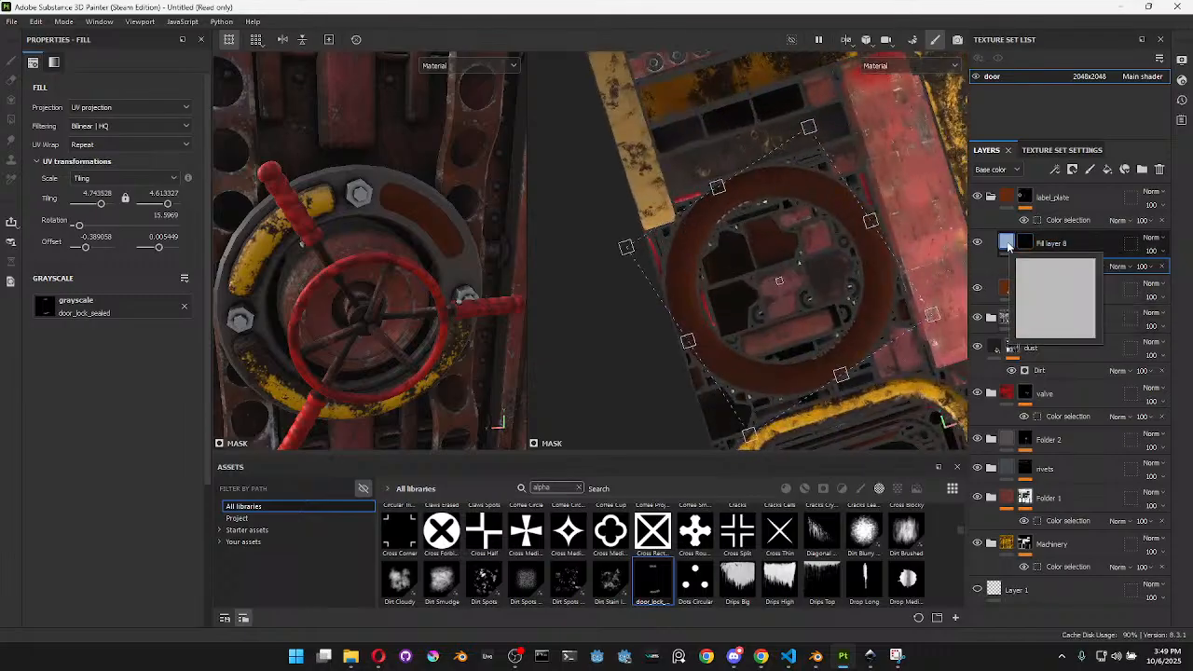
Enlarge the door_lock_sealed mask fill on Fill layer 8 about its centre, to a tiling of about 3.85 by 3.75
left_click(1028, 244)
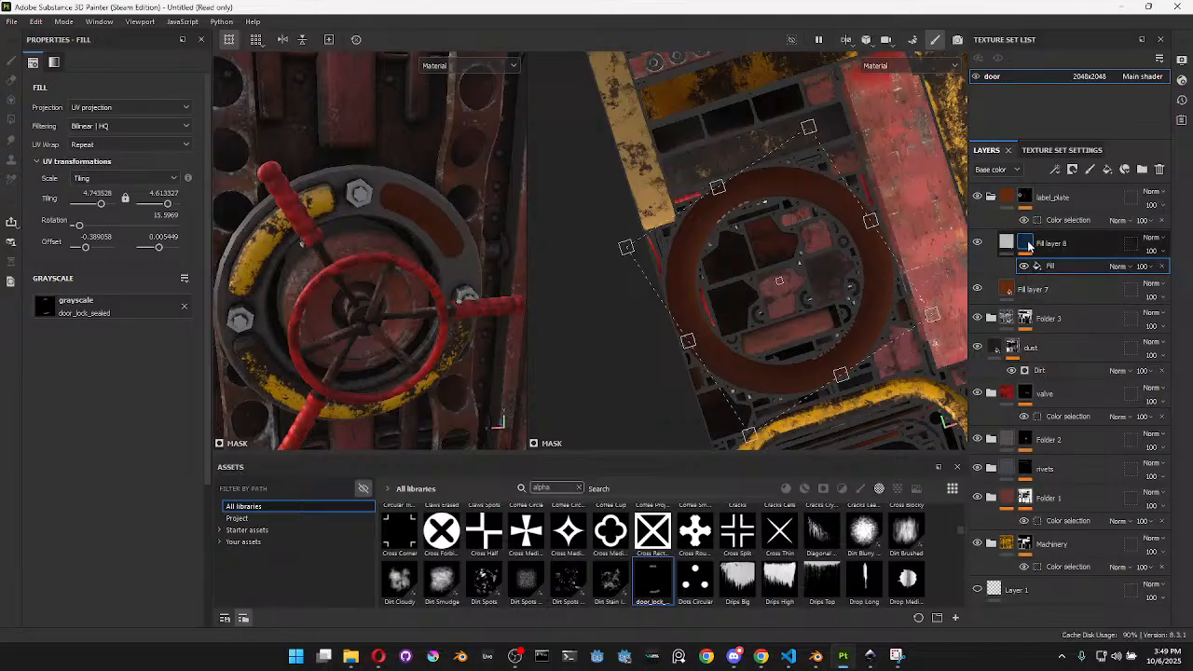
left_click(1029, 245)
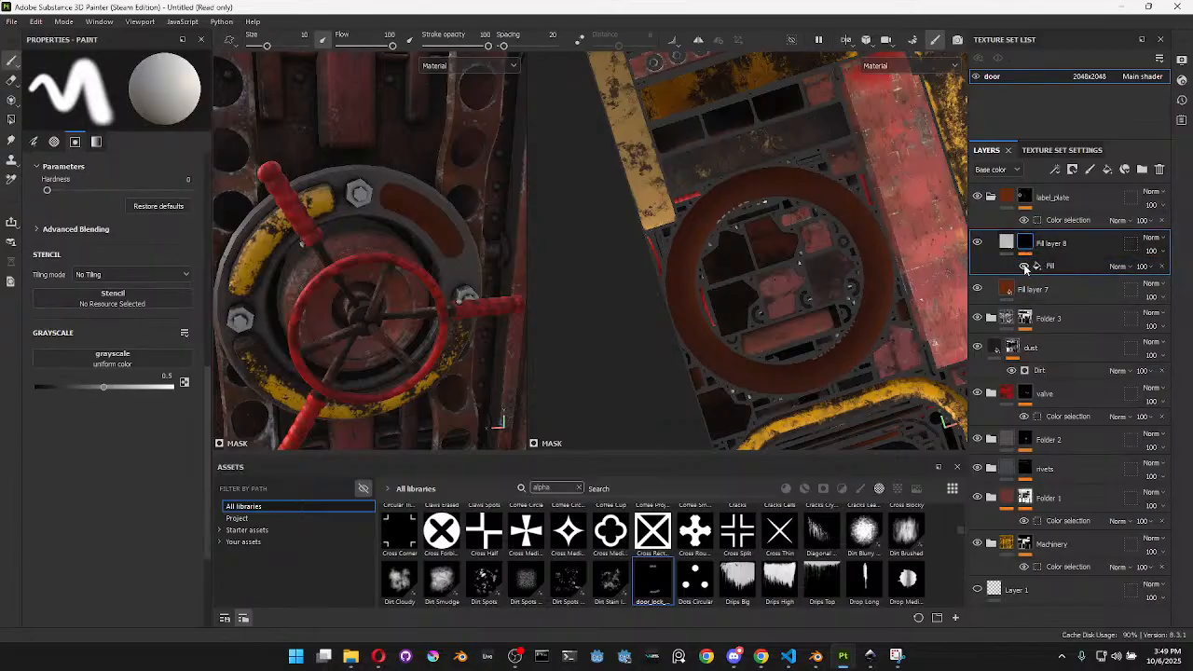
left_click(1029, 265)
left_click_drag(814, 196, 797, 177)
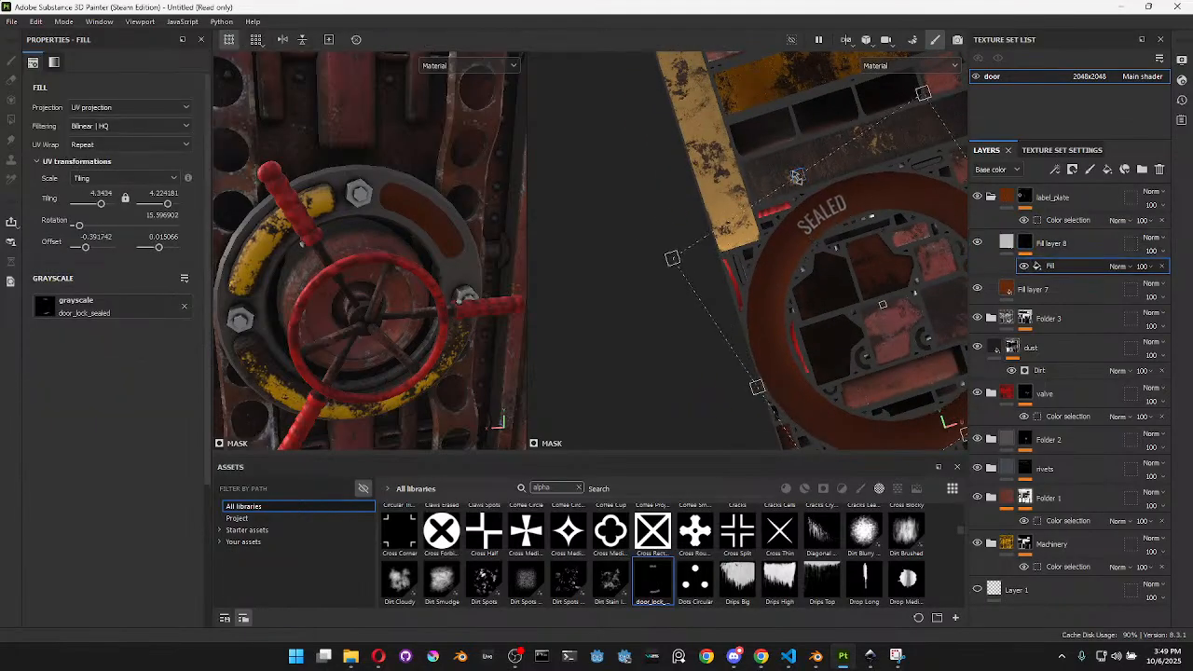
key("ctrl+z")
middle_click_drag(926, 335, 772, 292, "alt")
left_click_drag(813, 389, 826, 416)
scroll(926, 322, "down", 2)
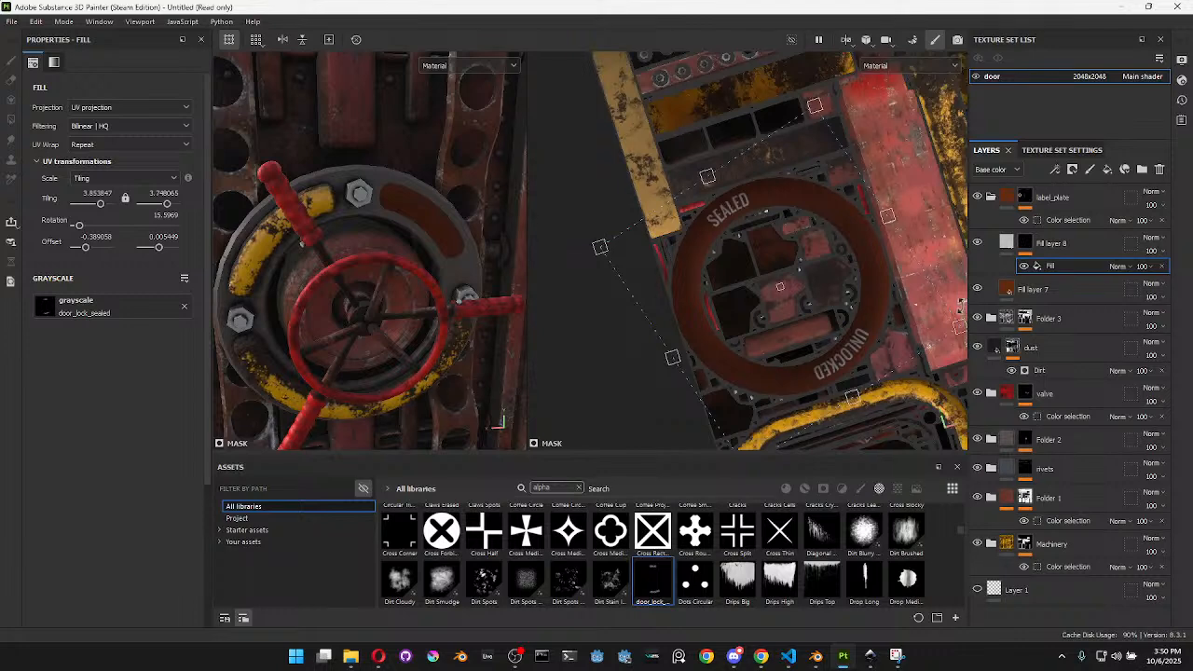
Rotate the lettering fill to about 306 degrees so that UNLOCKED sits on the label plate beside the valve
left_click_drag(927, 322, 818, 434)
scroll(375, 192, "up", 2)
scroll(451, 224, "up", 4)
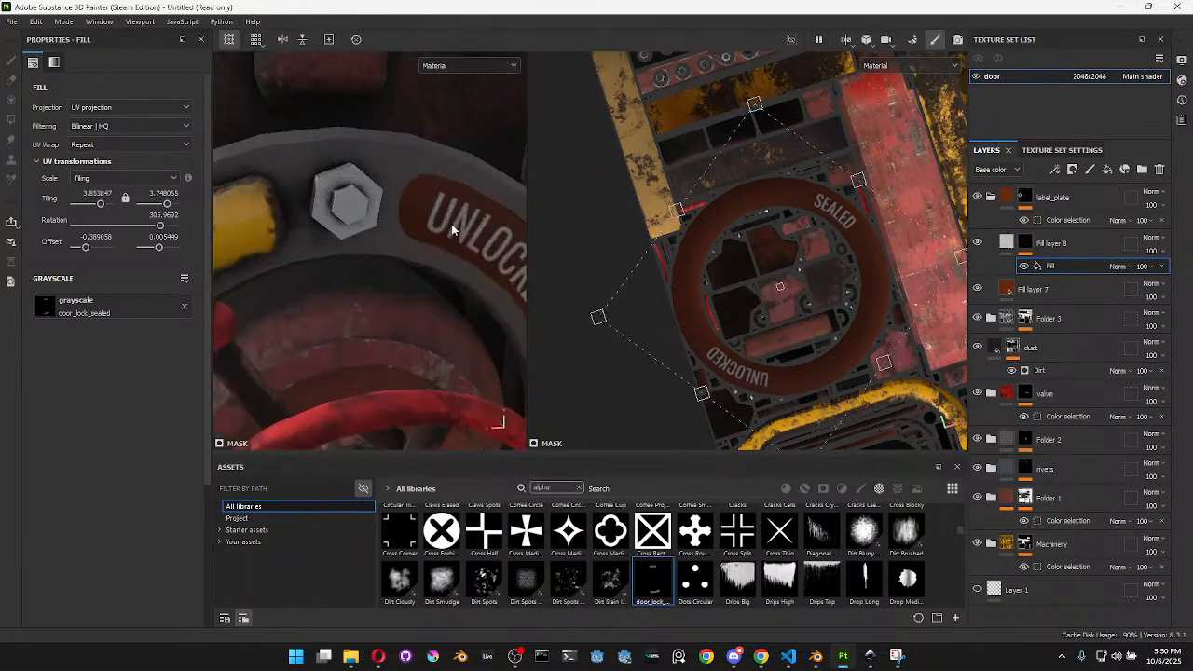
scroll(420, 237, "up", 4)
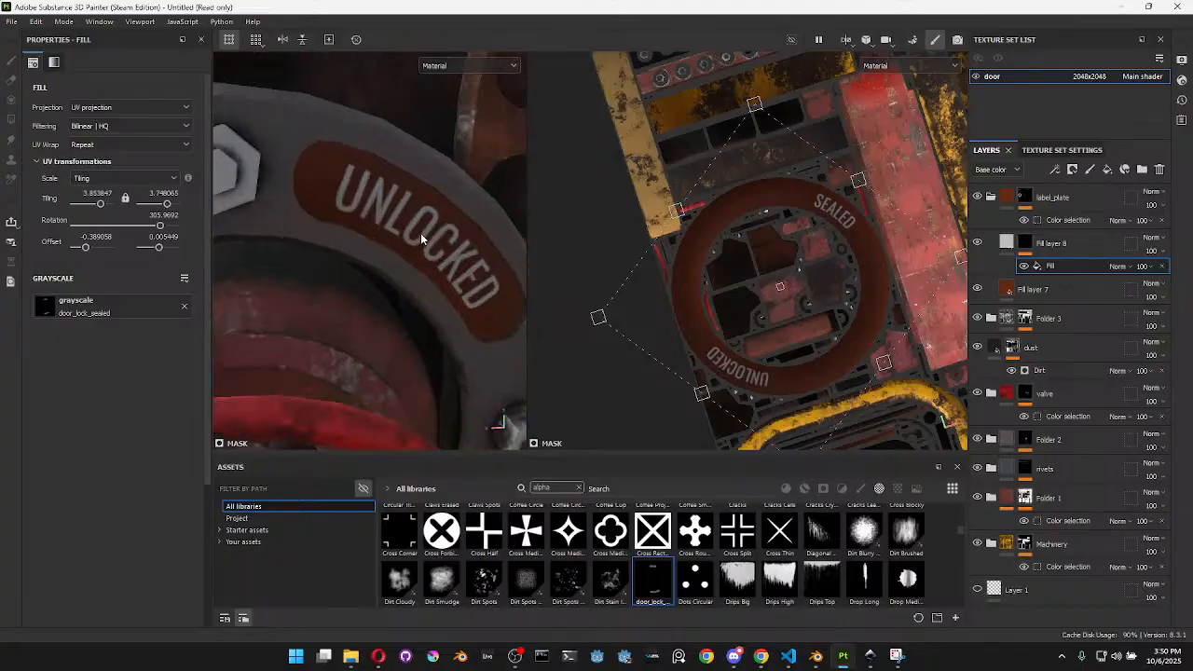
scroll(420, 233, "down", 6)
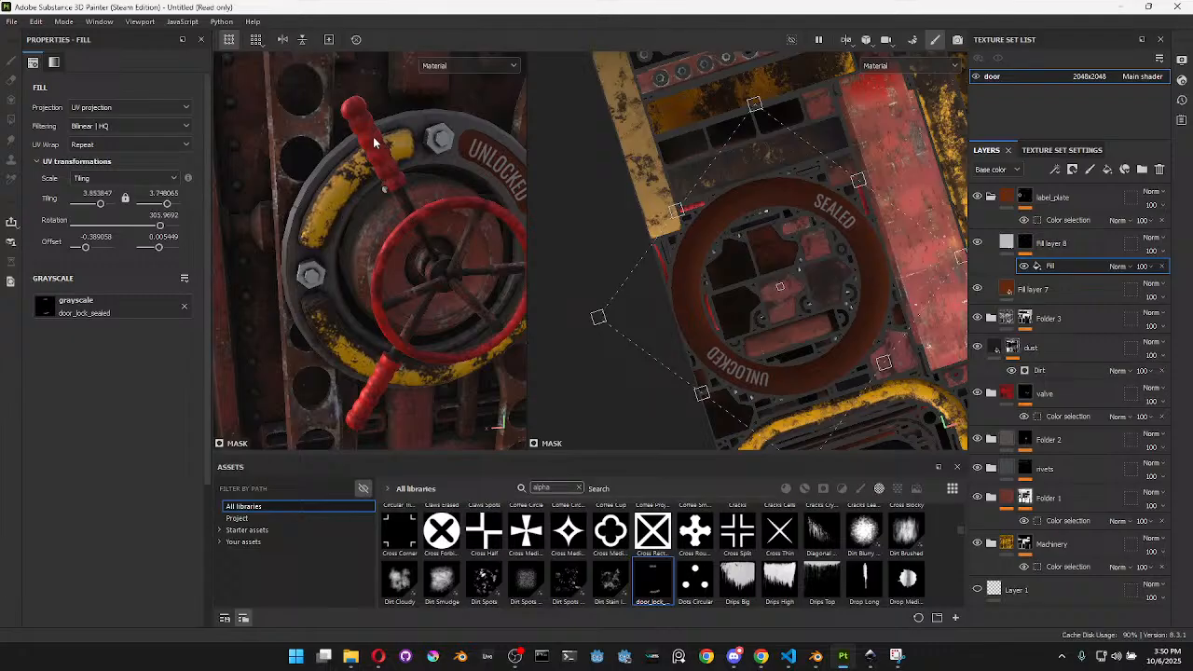
scroll(333, 292, "down", 3)
left_click_drag(312, 308, 459, 293, "alt")
left_click_drag(322, 252, 373, 277, "alt")
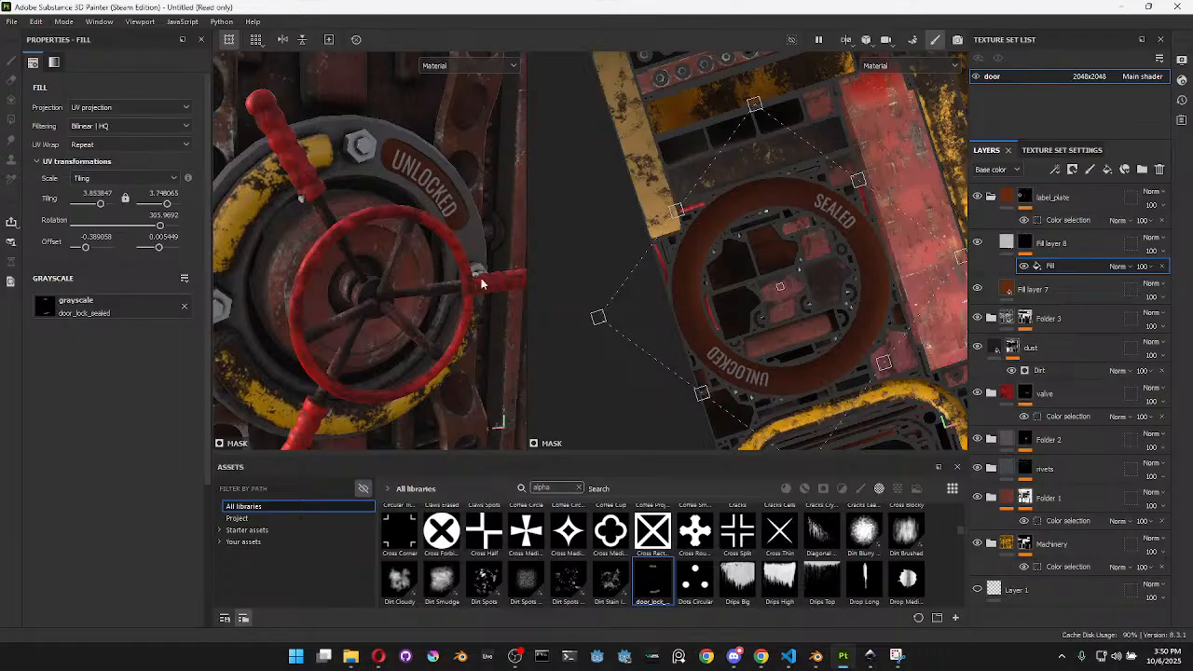
Switch to Blender and open the valve mesh in Edit Mode with all of its geometry selected
left_click(811, 657)
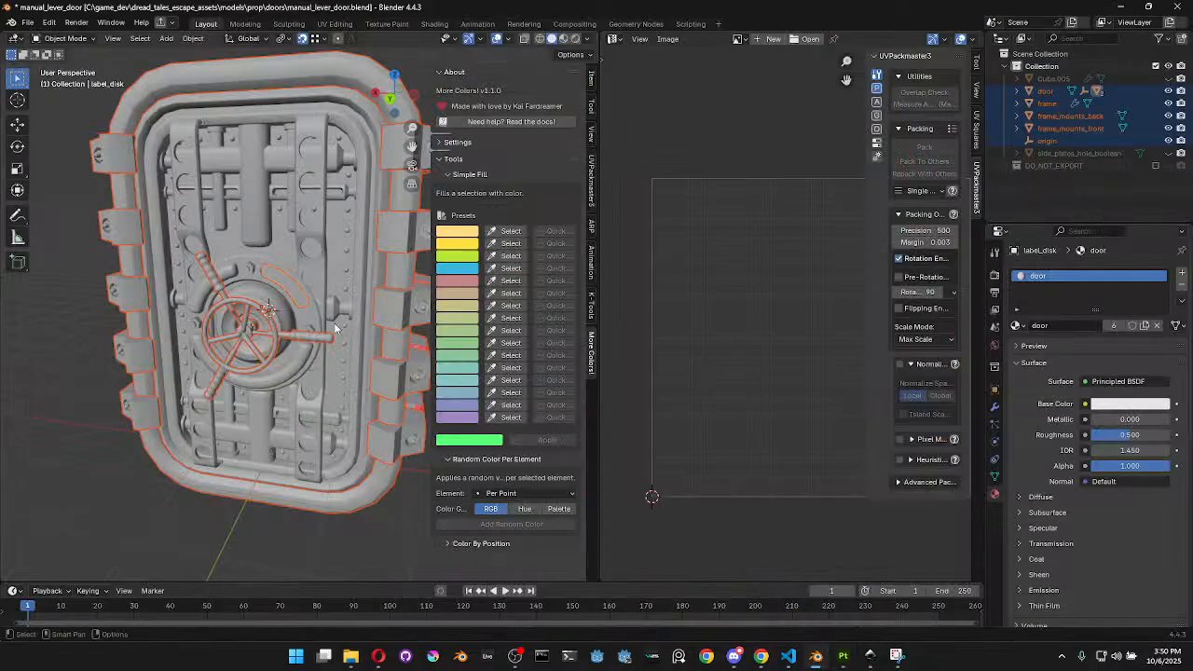
scroll(317, 349, "up", 4)
left_click(324, 359)
key("Tab")
key("a")
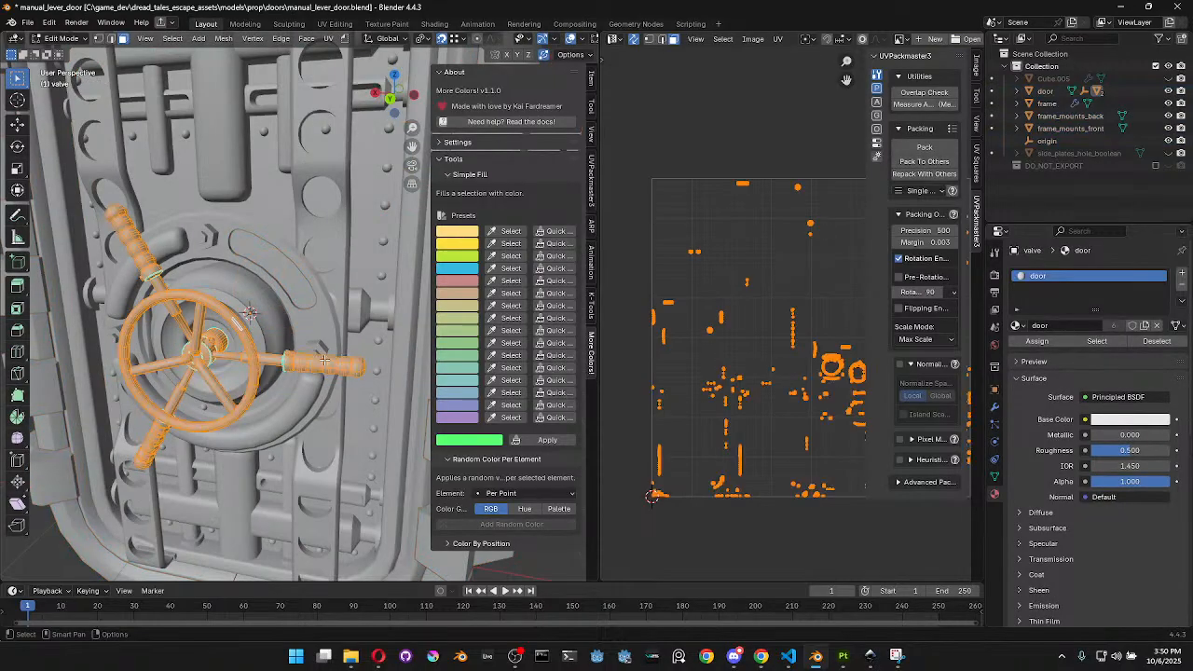
key("Tab")
left_click(292, 341, "shift")
key("Tab")
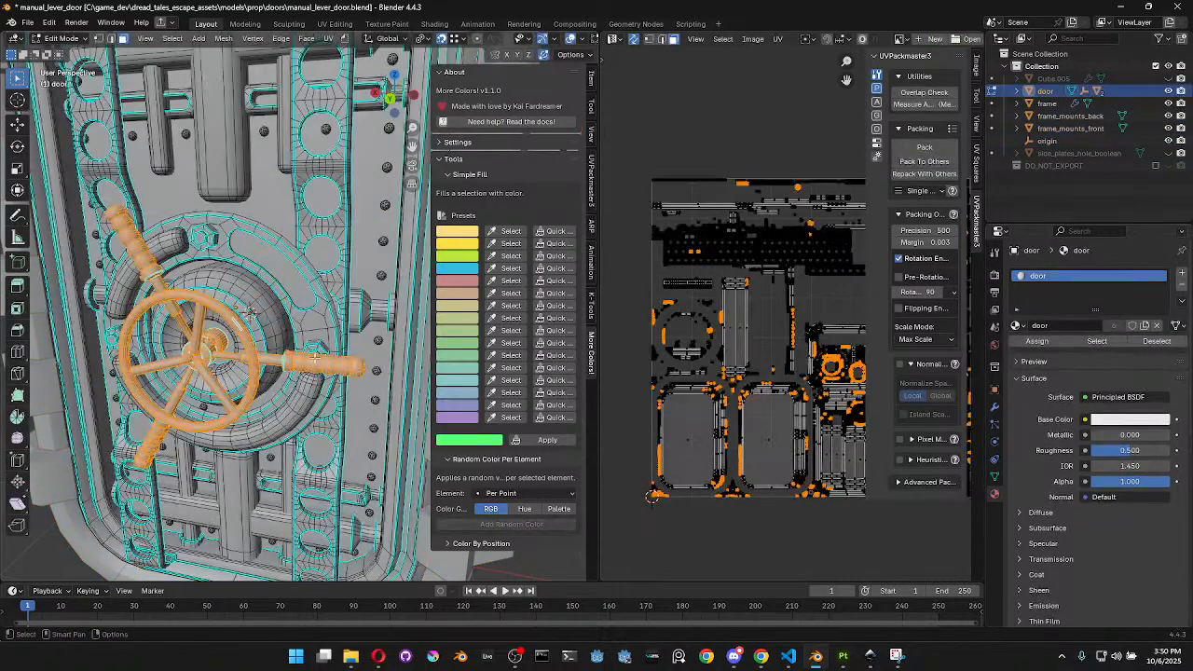
key("alt+a")
key("l")
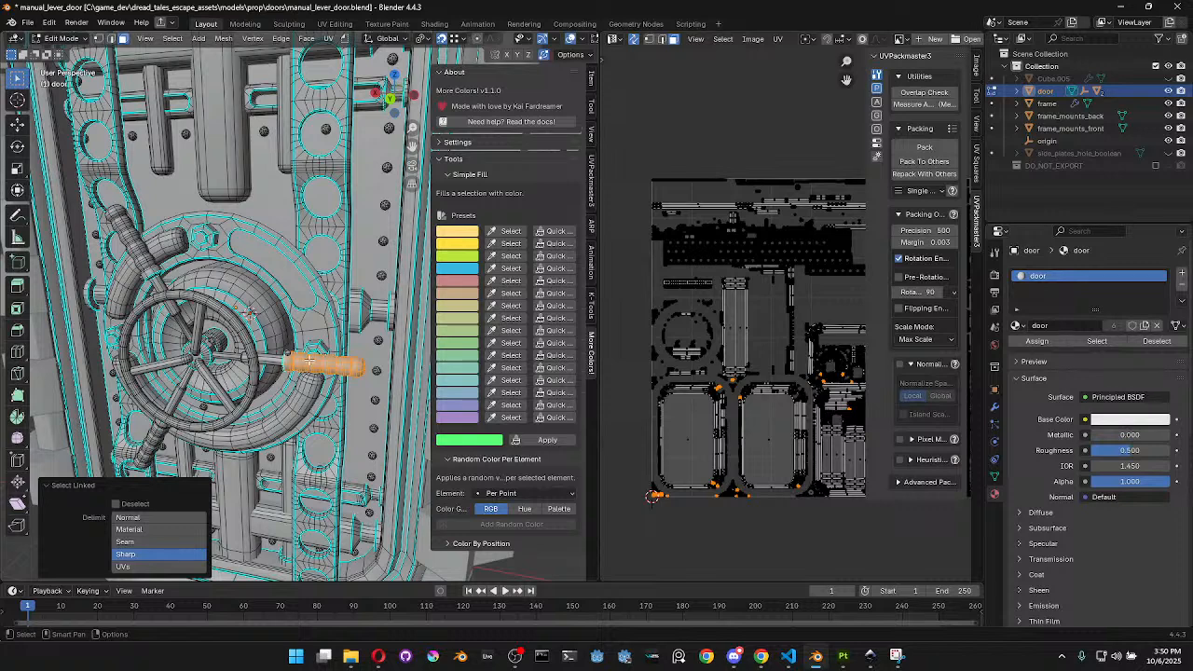
key("Tab")
left_click(284, 359)
key("Tab")
key("a")
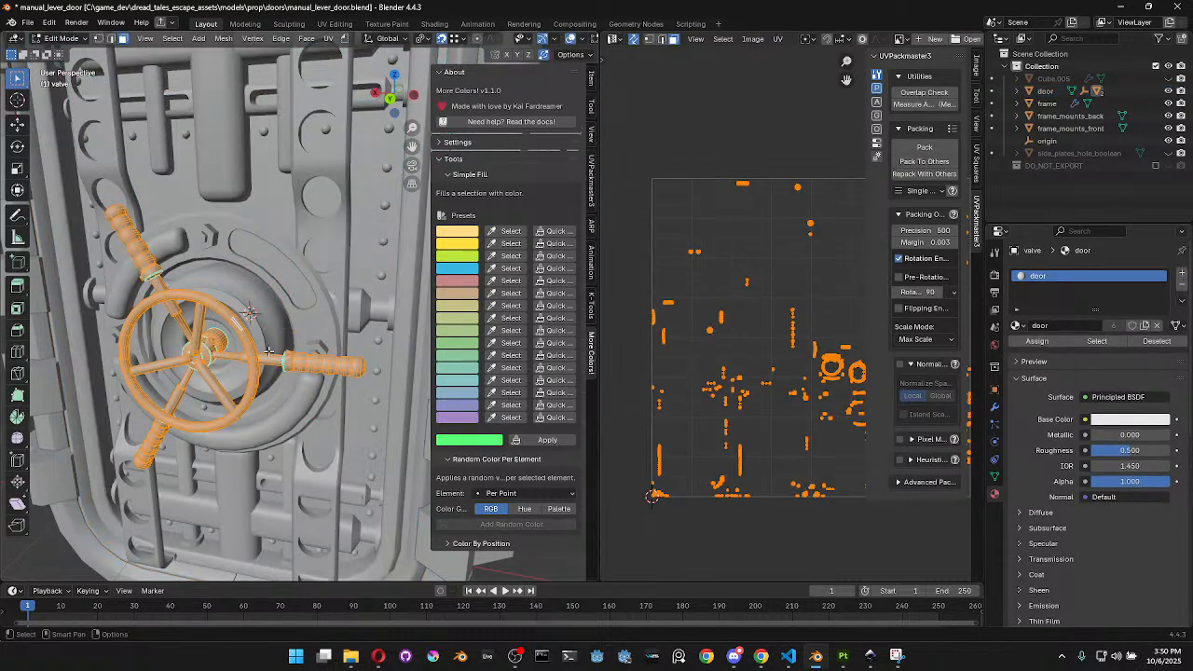
Select only the valve wheel with the three handles from a see-through side view, leaving out the wheel on the door's other side
key("alt+a")
scroll(279, 354, "down", 5)
key("a")
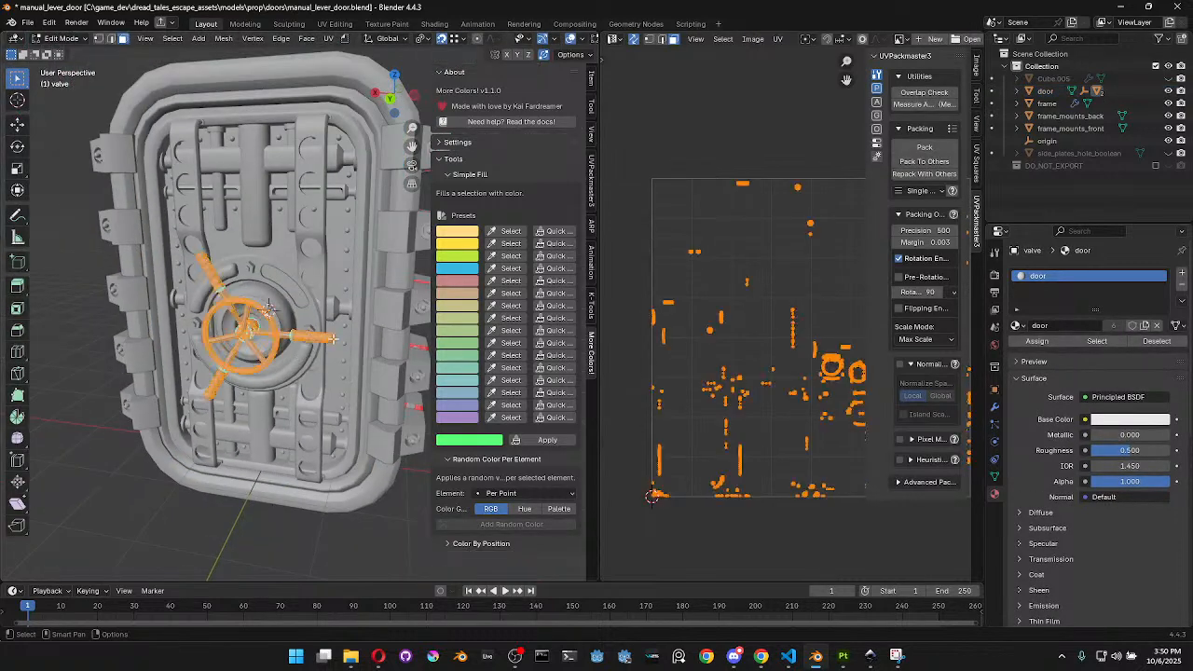
key("ctrl+KP_3")
key("shift")
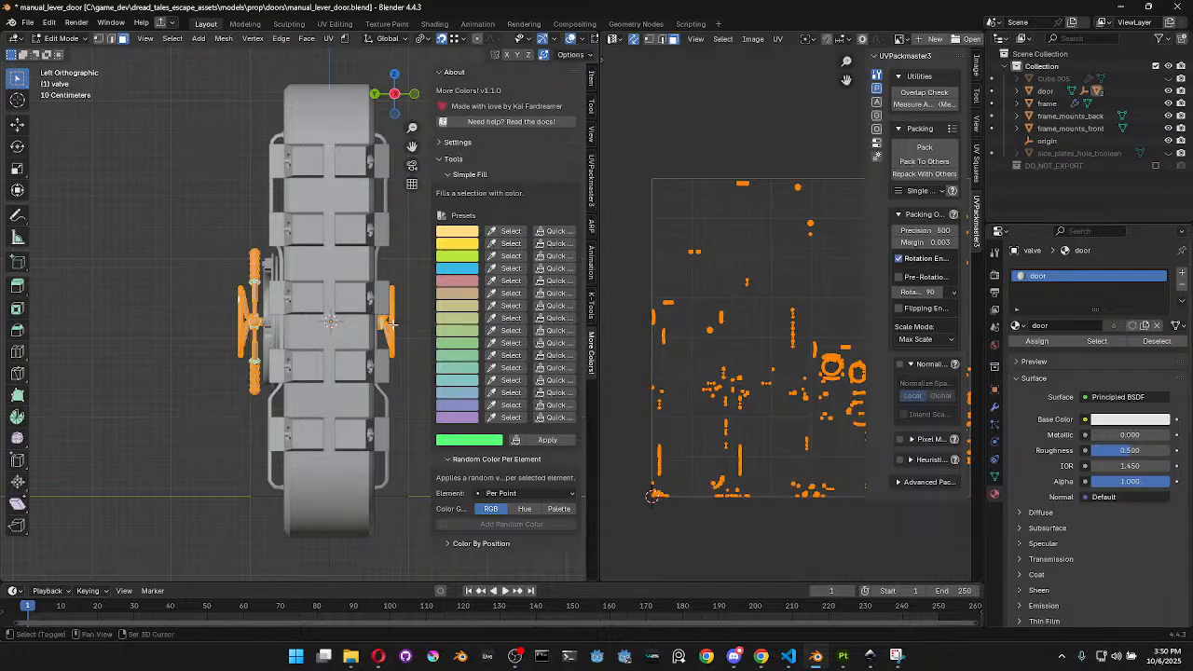
key("shift+l")
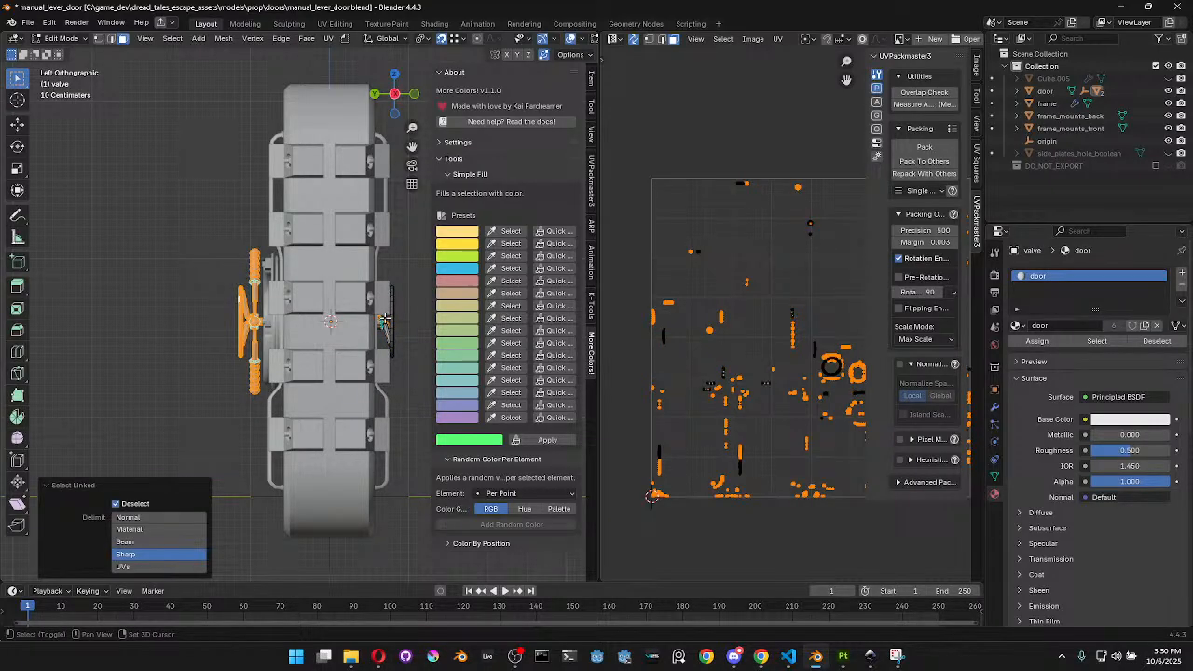
key("z")
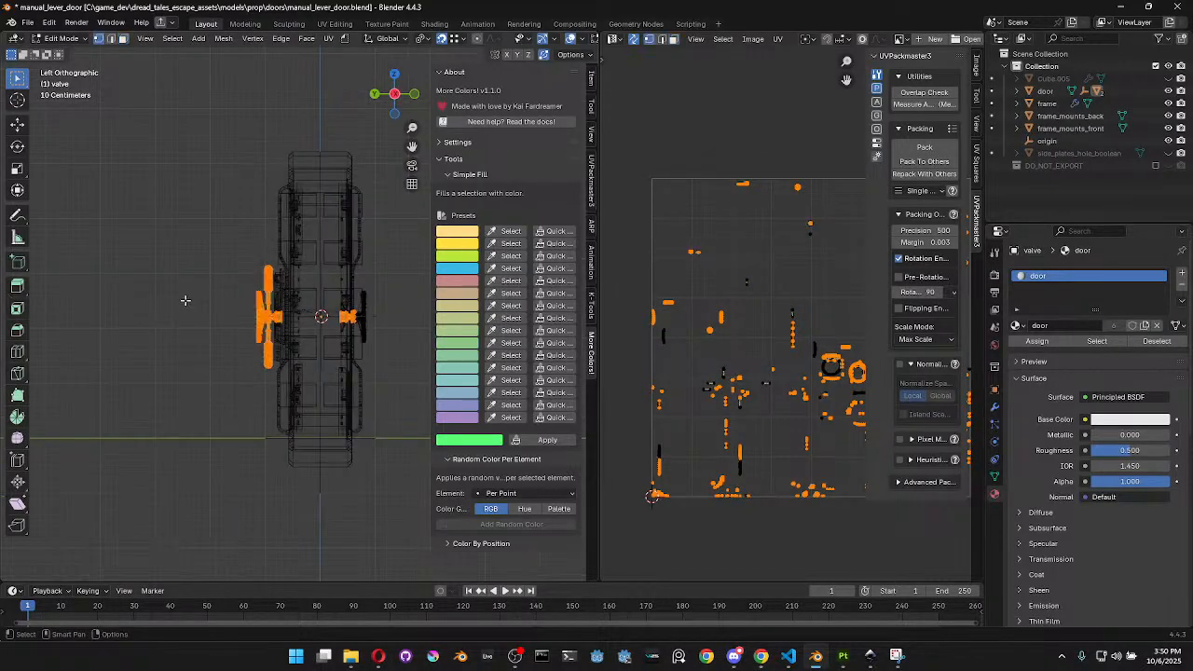
key("alt+a")
mouse_move(140, 166)
left_mouse_down()
mouse_move(367, 389)
mouse_move(312, 478)
left_mouse_up()
key("z")
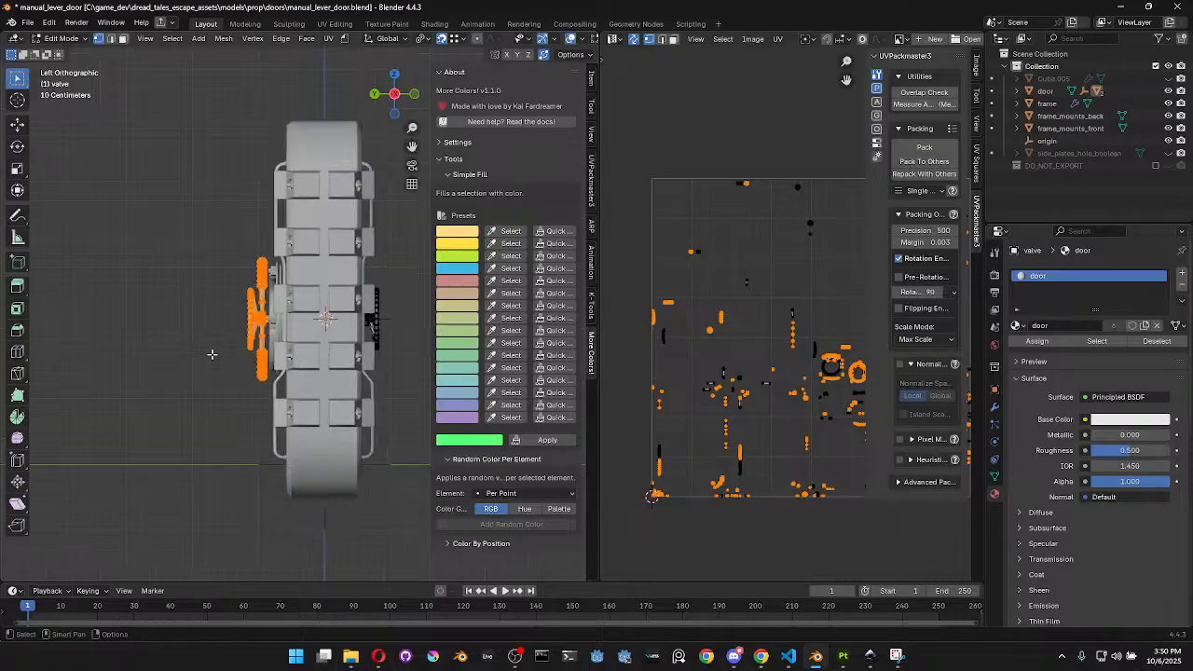
Open the door mesh for editing and add the linked parts of the round lock housing, its ring and bolts to the selection
middle_click_drag(214, 354, 251, 363)
scroll(251, 363, "up", 4)
key("Tab")
left_click(303, 318, "shift")
key("Tab")
middle_click_drag(326, 313, 261, 321)
scroll(261, 321, "up", 4)
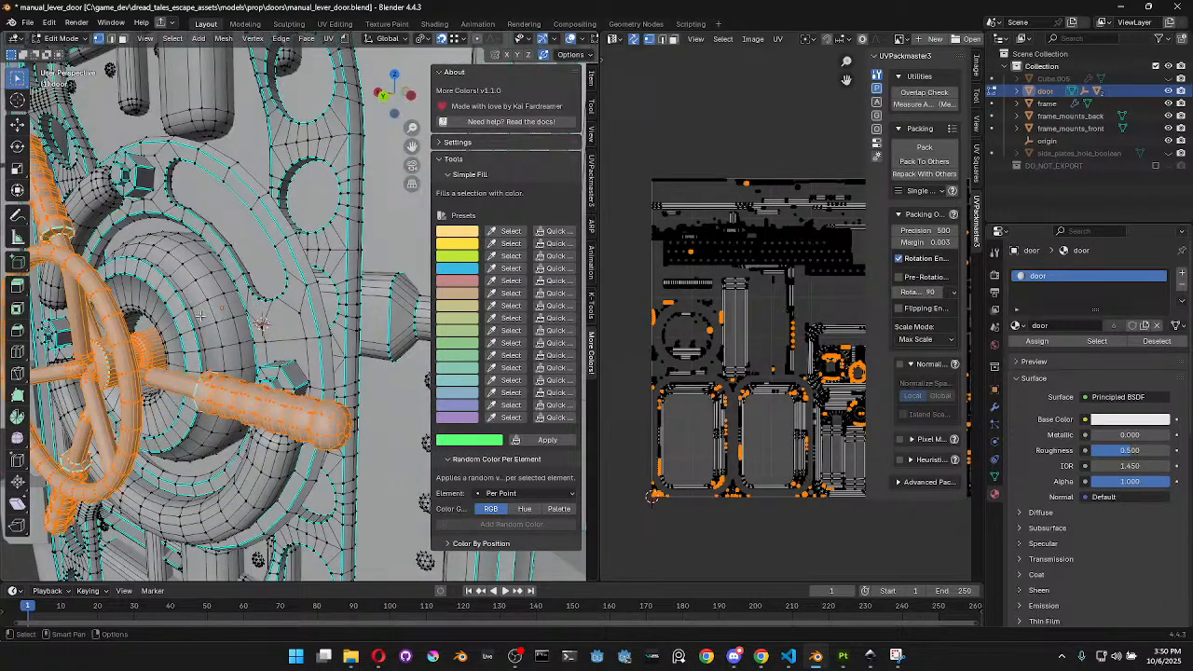
key("l")
middle_click_drag(260, 321, 314, 314)
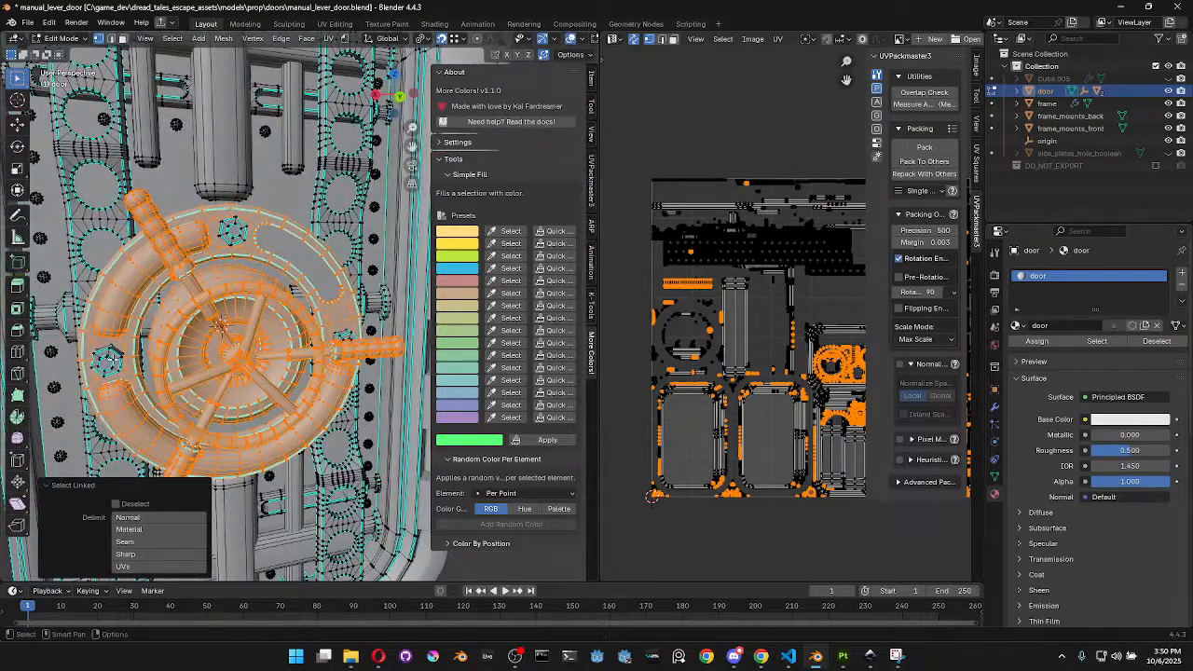
key("l")
key("l")
middle_click_drag(347, 337, 263, 330)
scroll(330, 362, "up", 3)
key("l")
Scale the UV islands of the selected valve and lock housing parts by 2
scroll(326, 366, "down", 5)
scroll(756, 384, "up", 2)
type("s2")
left_click(756, 383)
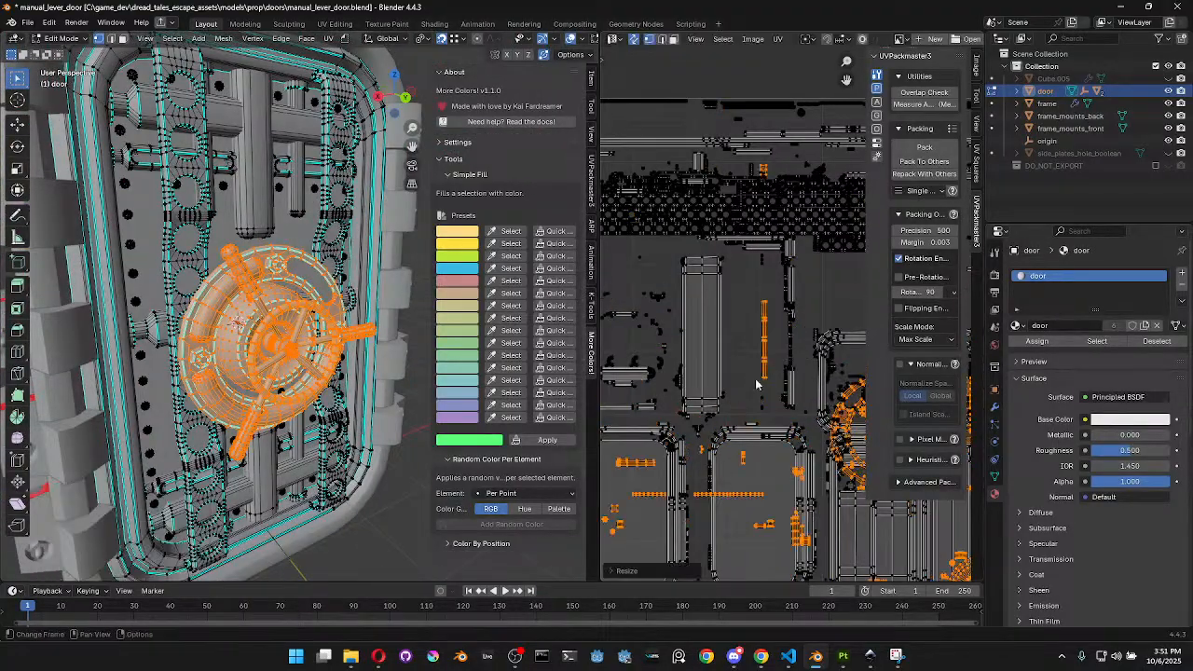
scroll(756, 383, "down", 5)
middle_click_drag(756, 381, 717, 380)
scroll(395, 292, "down", 5)
key("alt+a")
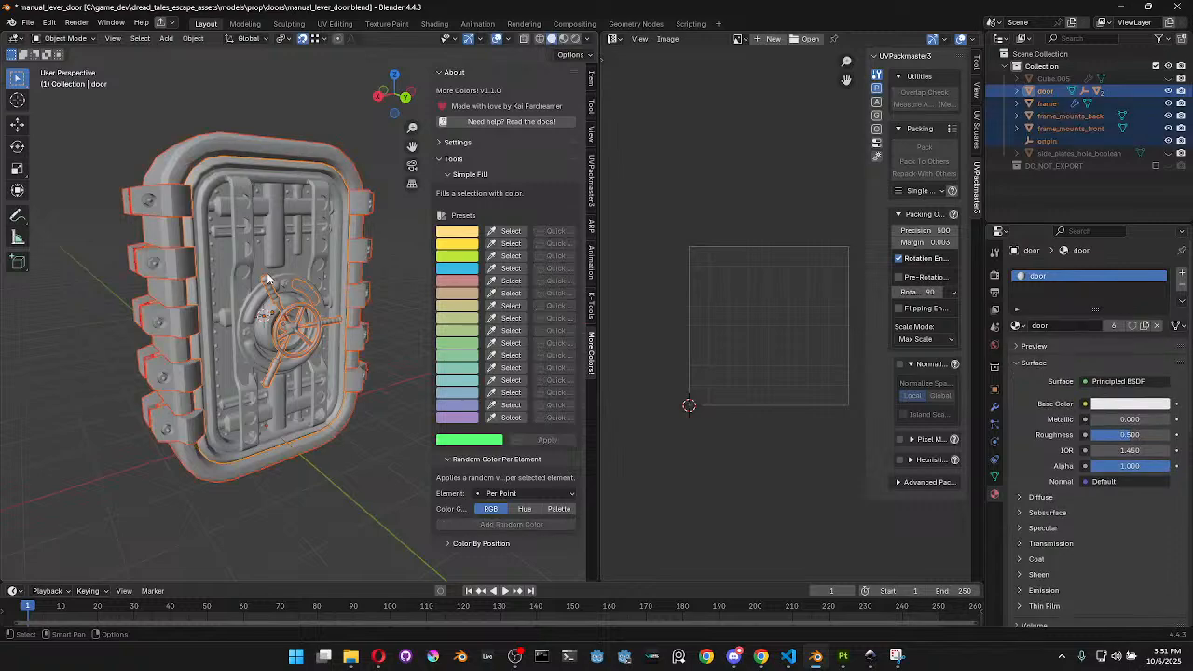
Pack the UV islands of all the door objects with UVPackmaster and export the model as manual_lever_door.glb
key("a")
left_click(924, 148)
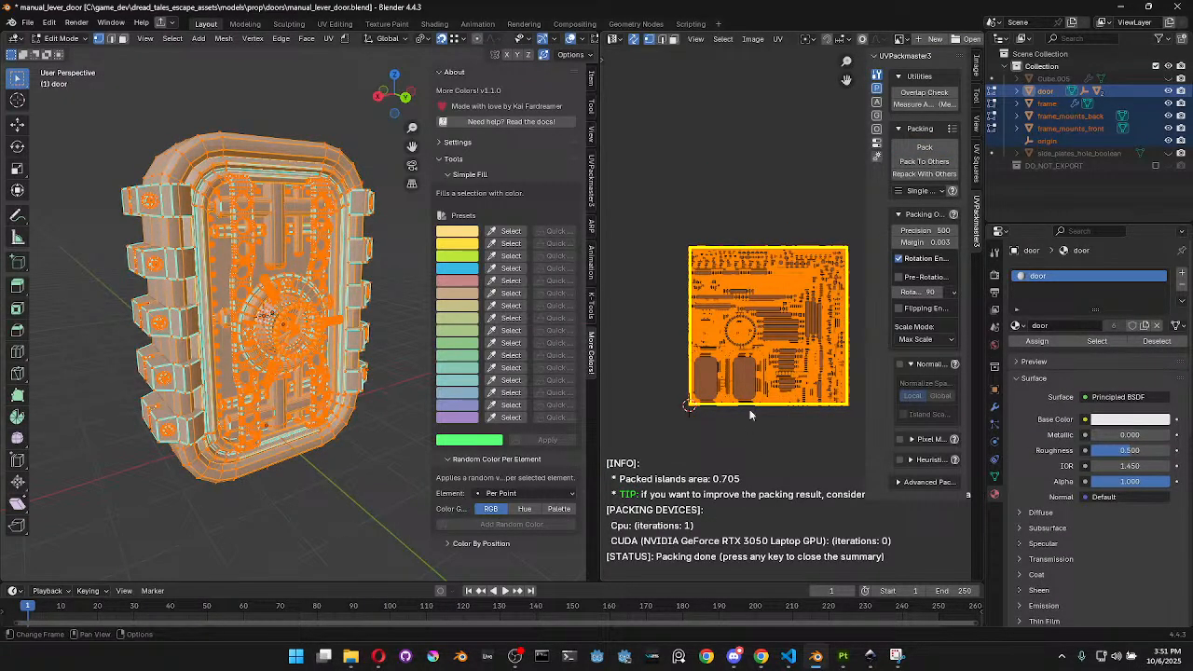
scroll(781, 373, "up", 7)
middle_click_drag(777, 391, 855, 334)
middle_click_drag(760, 374, 784, 250)
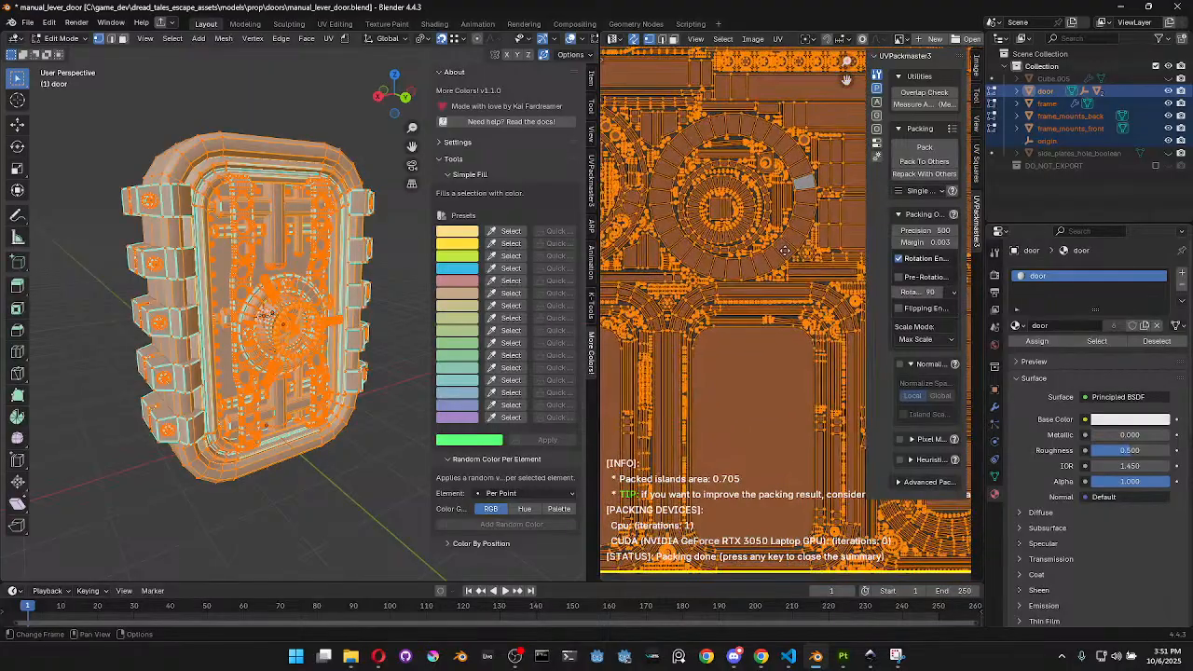
key("ctrl+shift+e")
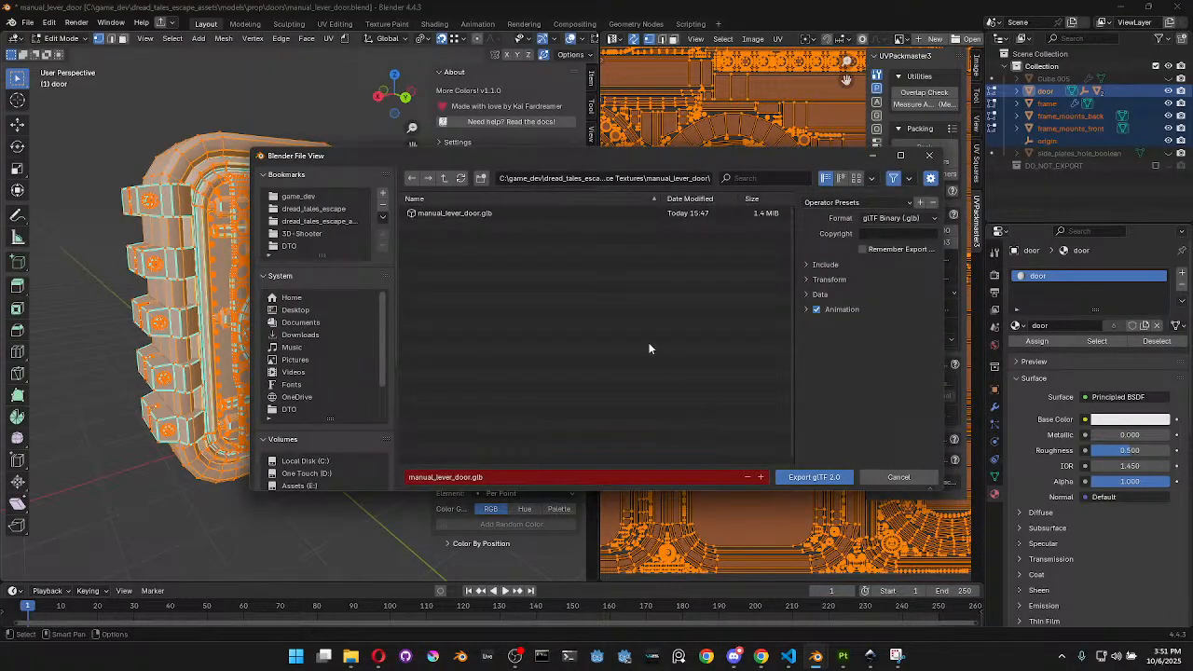
left_click(844, 476)
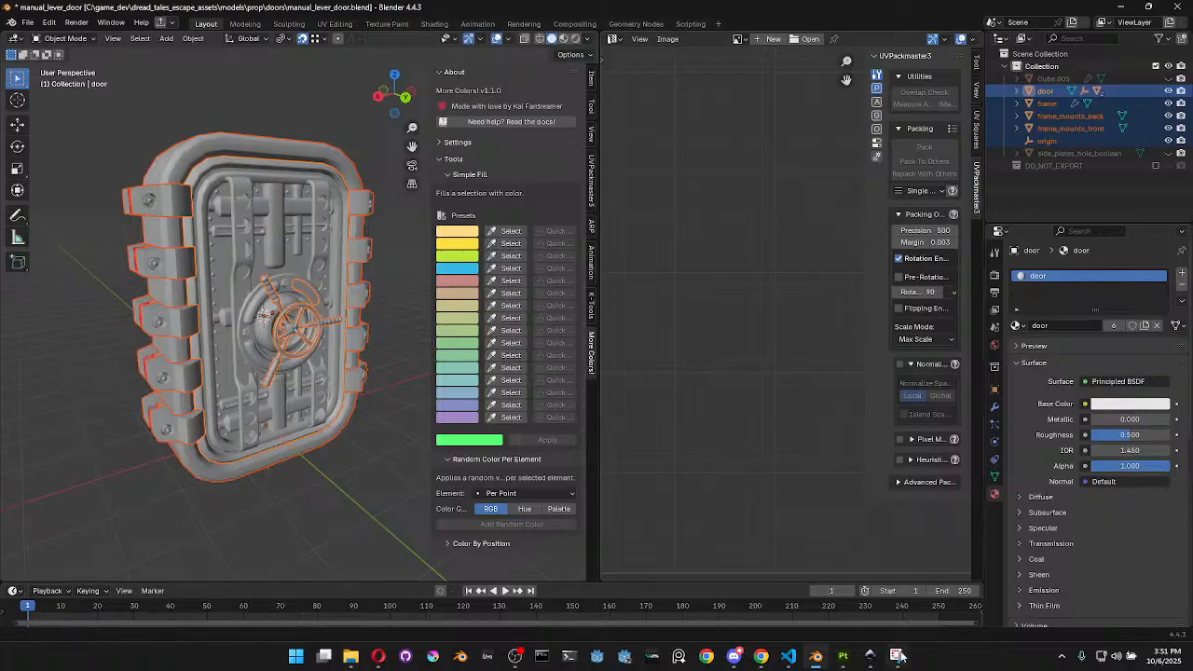
Switch to Substance 3D Painter and reload the project with the re-exported door mesh
mouse_move(870, 664)
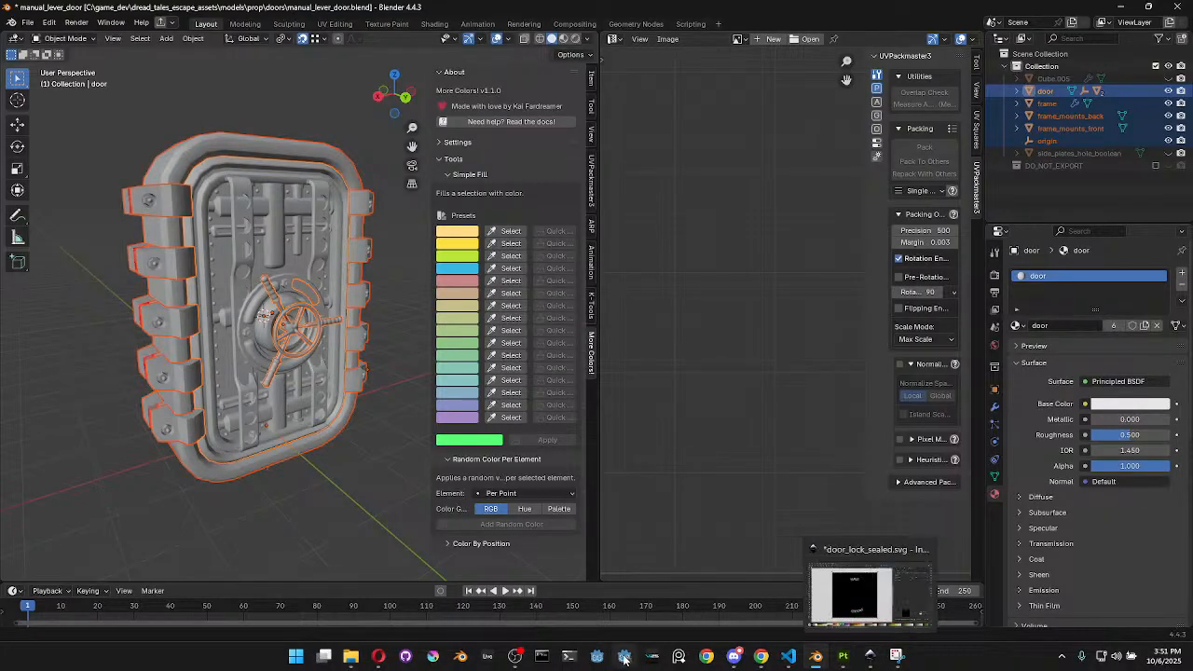
left_click(843, 655)
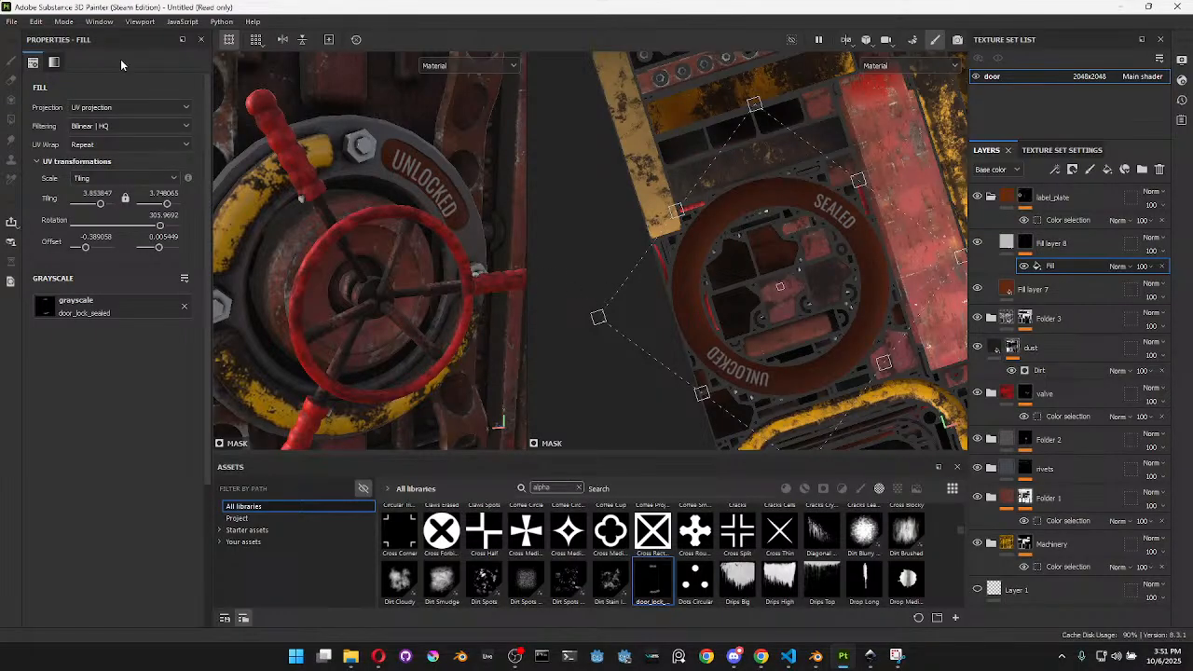
left_click(65, 21)
mouse_move(36, 21)
left_click(59, 78)
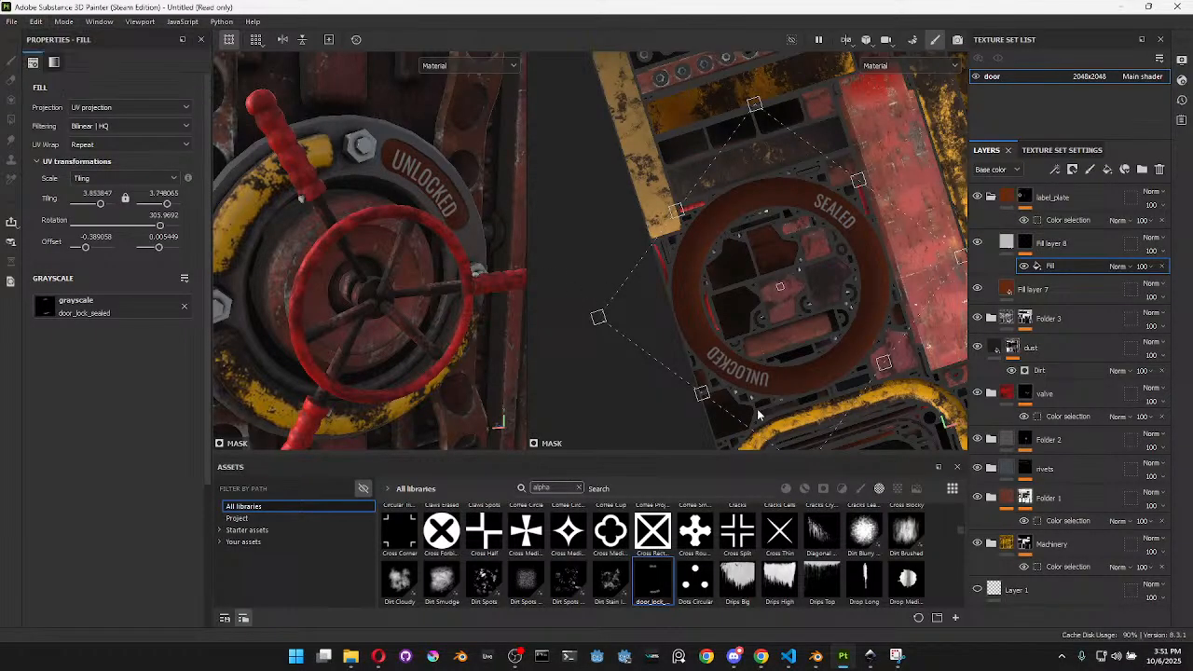
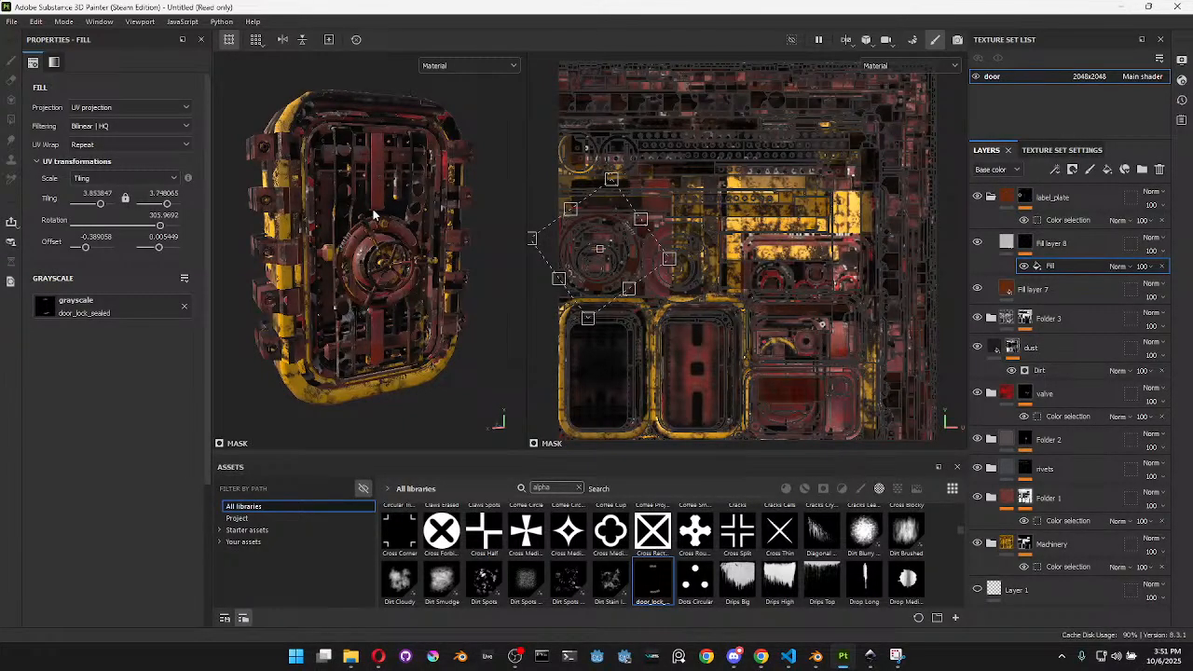
Rebake the door texture set's mesh maps, return to painting mode, and inspect the valve and lock ring
left_click(1060, 150)
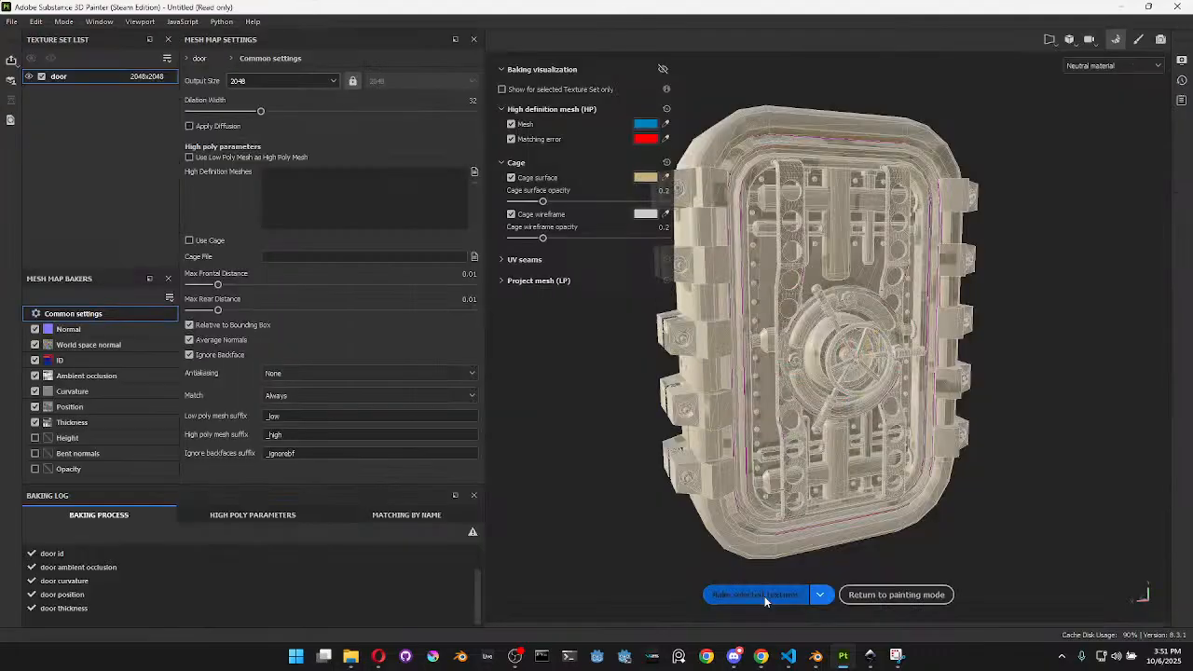
left_click(764, 594)
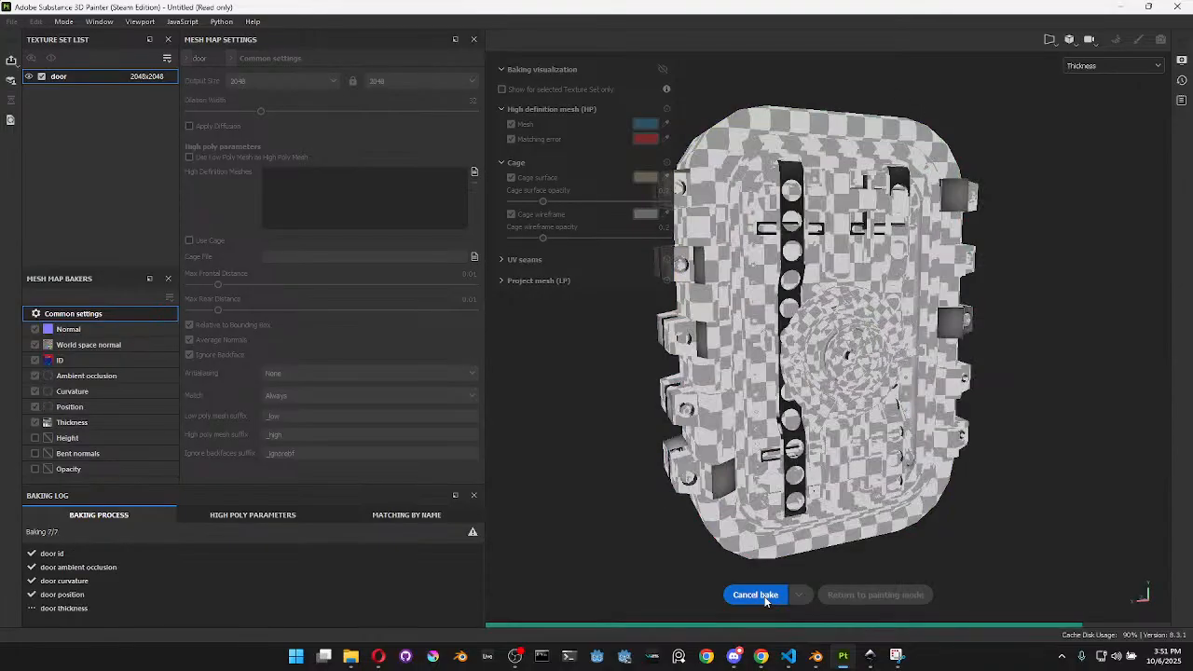
left_click(890, 594)
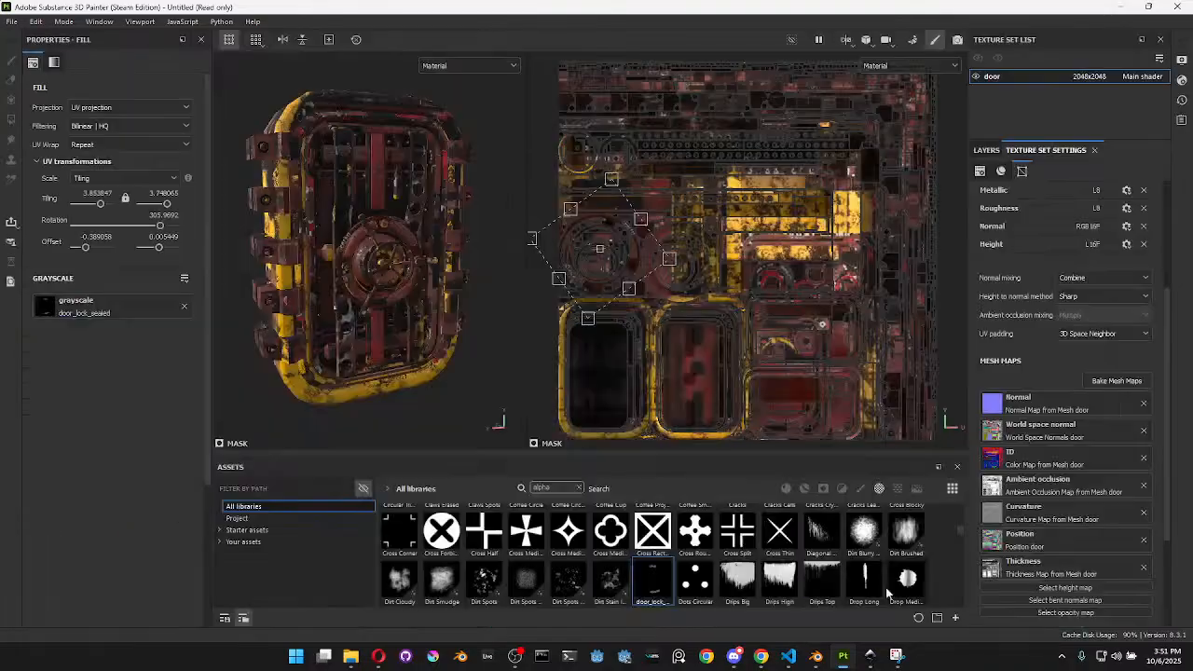
scroll(350, 267, "up", 5)
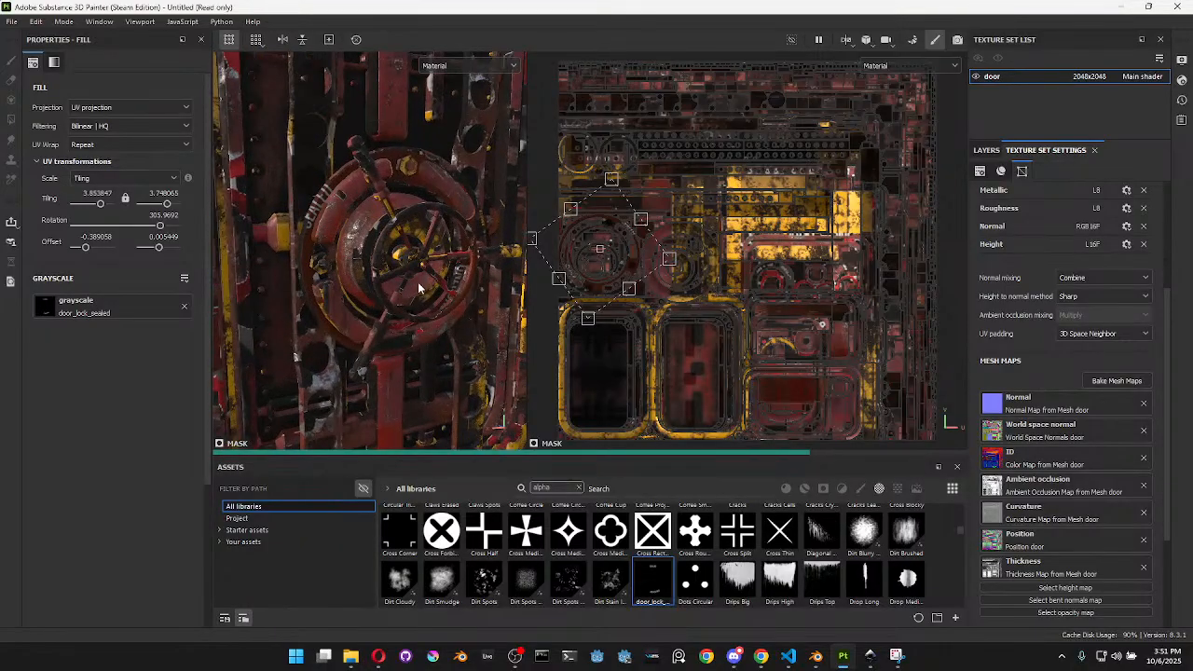
scroll(426, 276, "up", 5)
middle_click_drag(410, 261, 384, 294, "alt")
scroll(372, 278, "down", 3)
left_click_drag(383, 295, 452, 308, "alt")
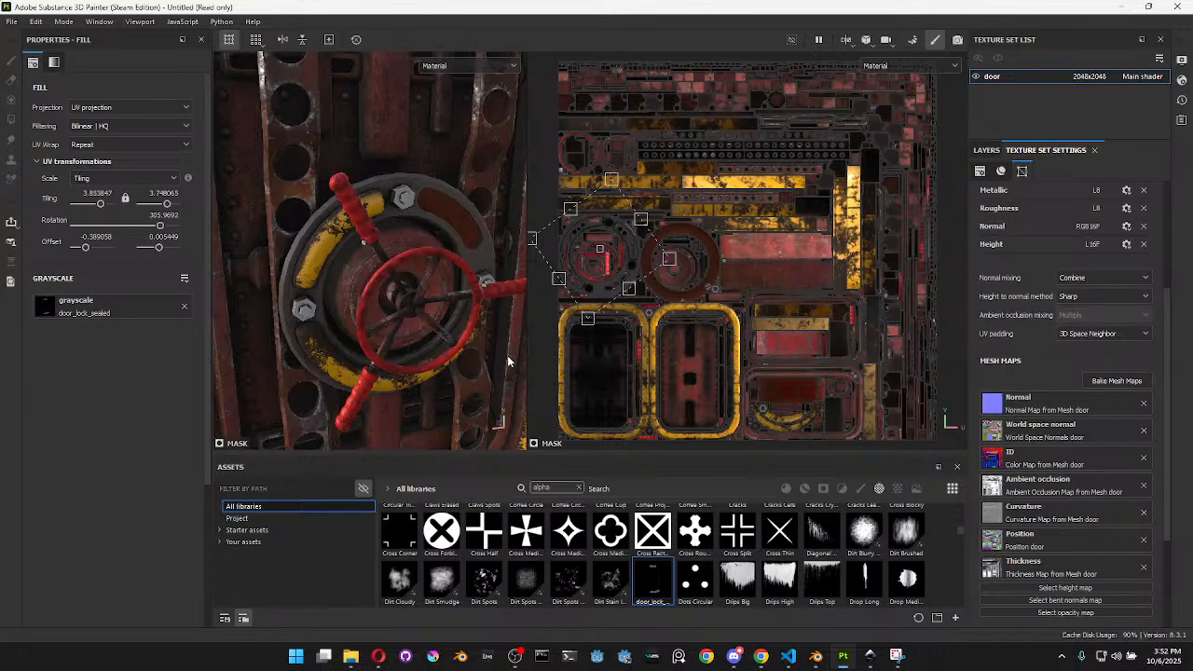
Show the layer stack, collapse the label_plate folder and rename Folder 2 to "disk plate cover"
left_click(987, 150)
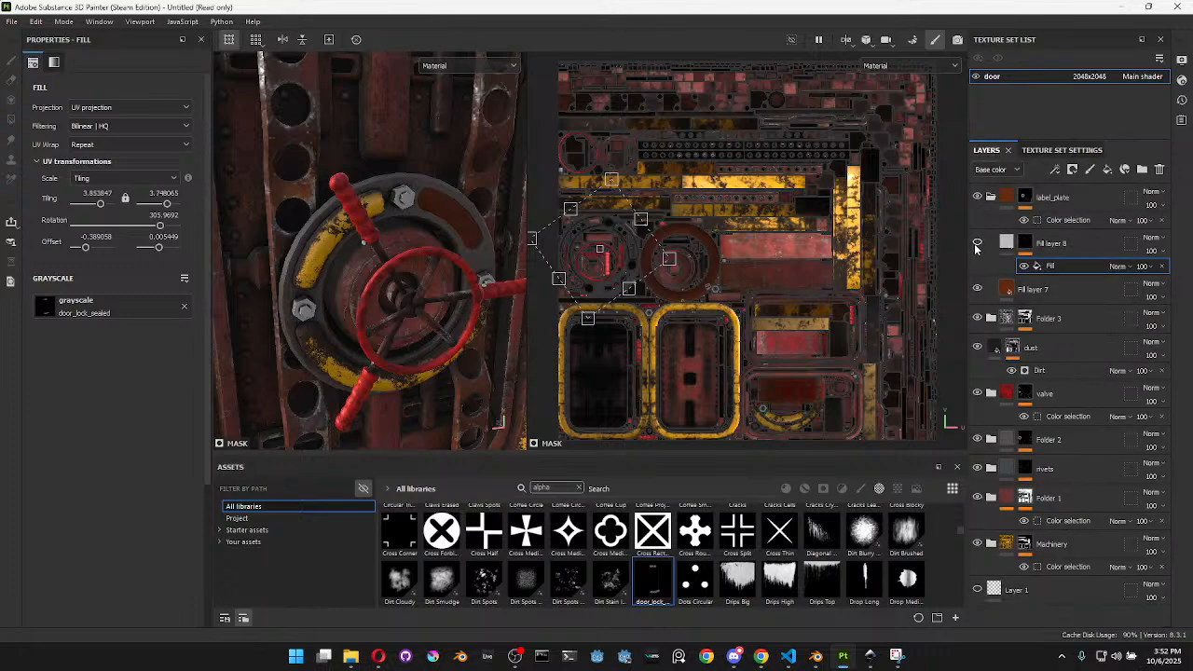
left_click(991, 199)
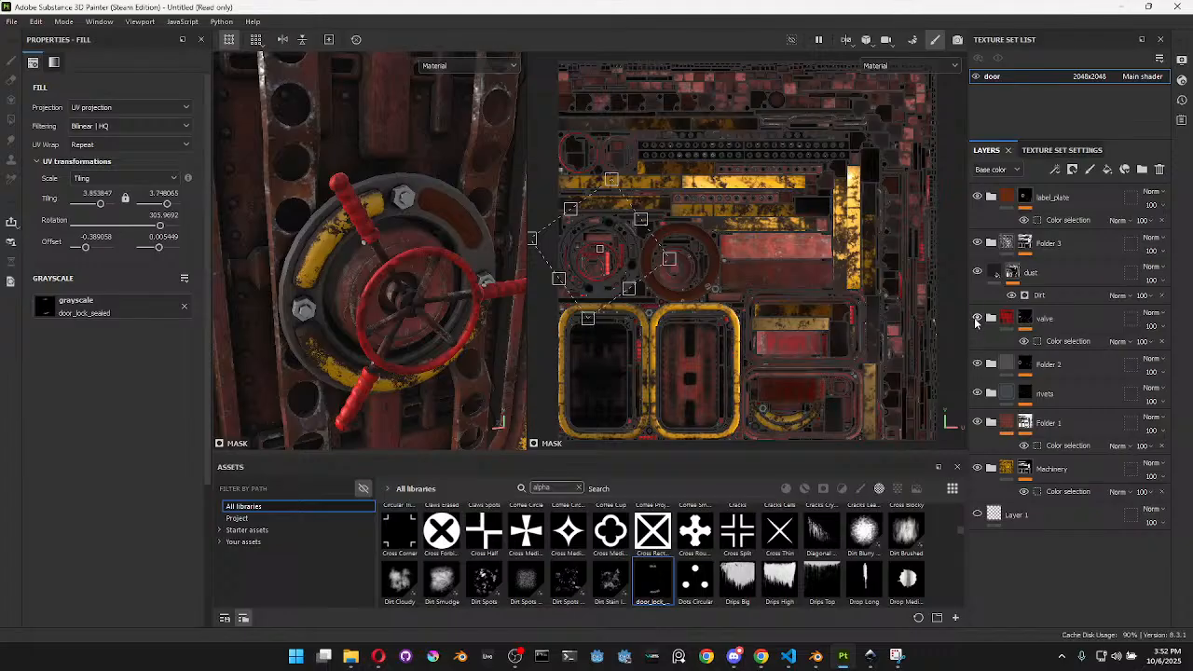
left_click(977, 318)
left_click(977, 318)
double_click(1047, 365)
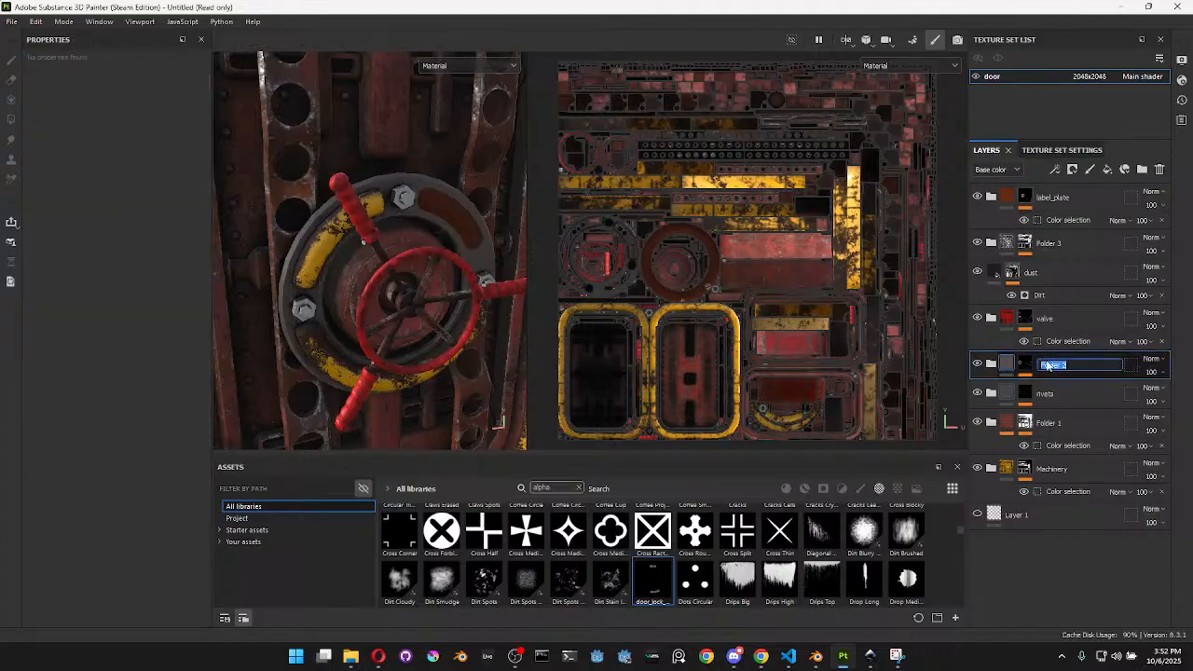
type("disk plate cover")
key("Return")
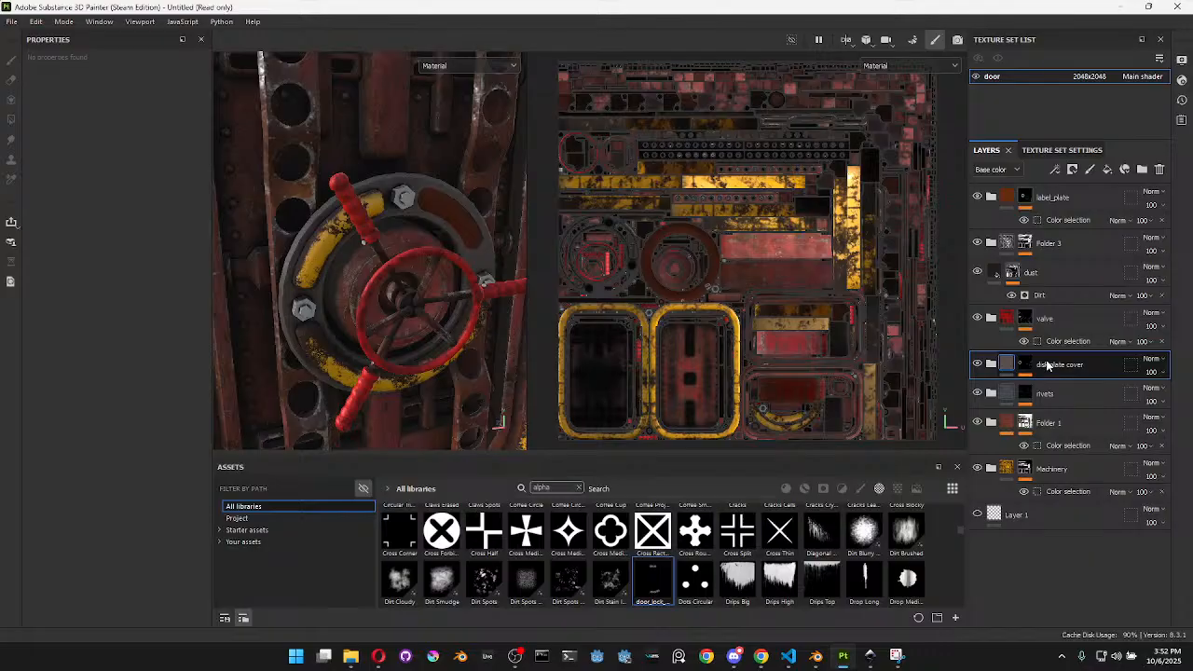
Expand the disk plate cover folder and rename its Fill layer 5 to "base"
left_click(991, 364)
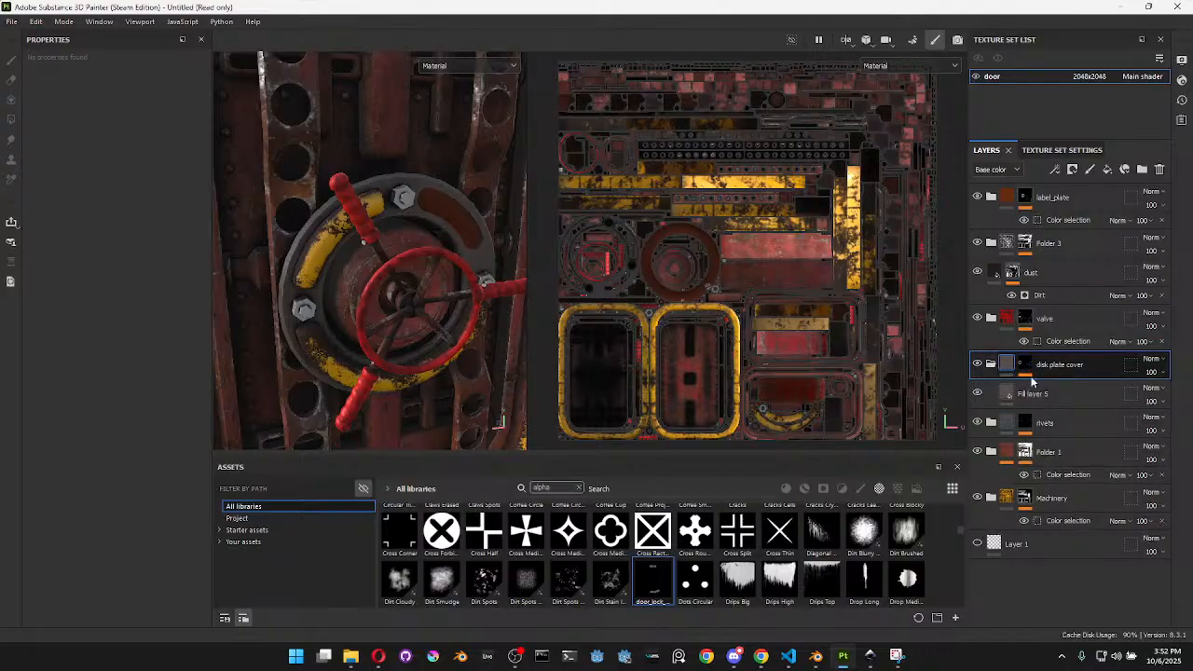
left_click(1031, 396)
double_click(1031, 397)
type("base")
key("Return")
left_click(1031, 418)
double_click(1023, 394)
left_click(1038, 391)
left_click(1070, 405)
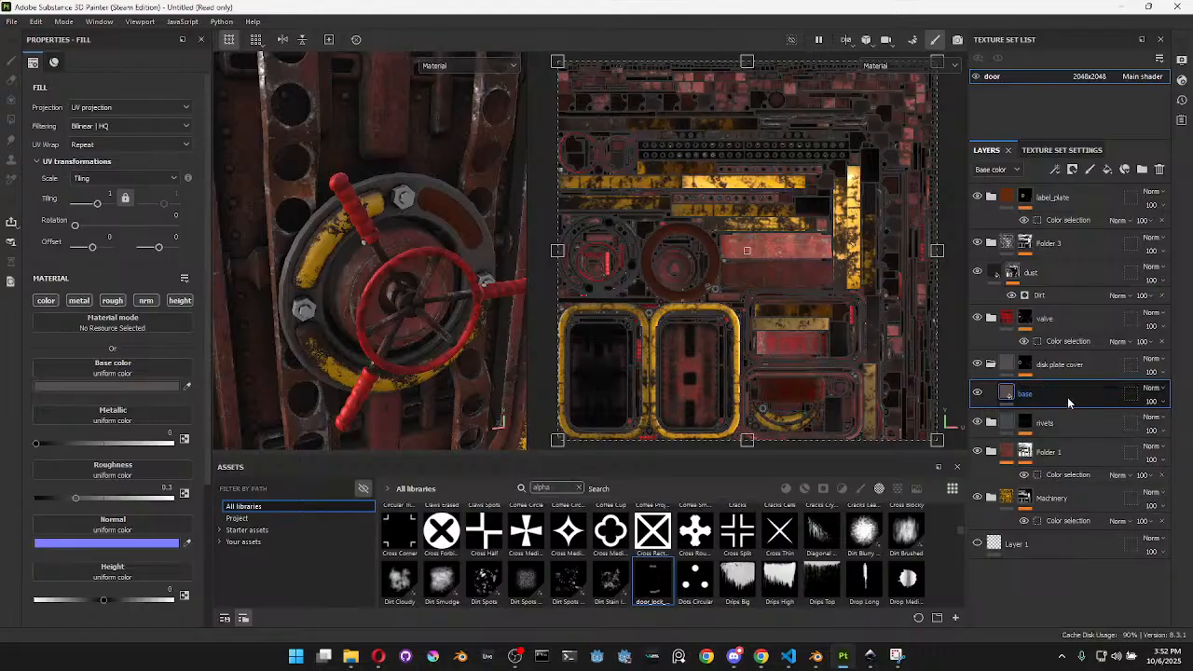
Duplicate the base layer and lighten the copy's base color to 997E7E
key("ctrl+d")
left_click(147, 386)
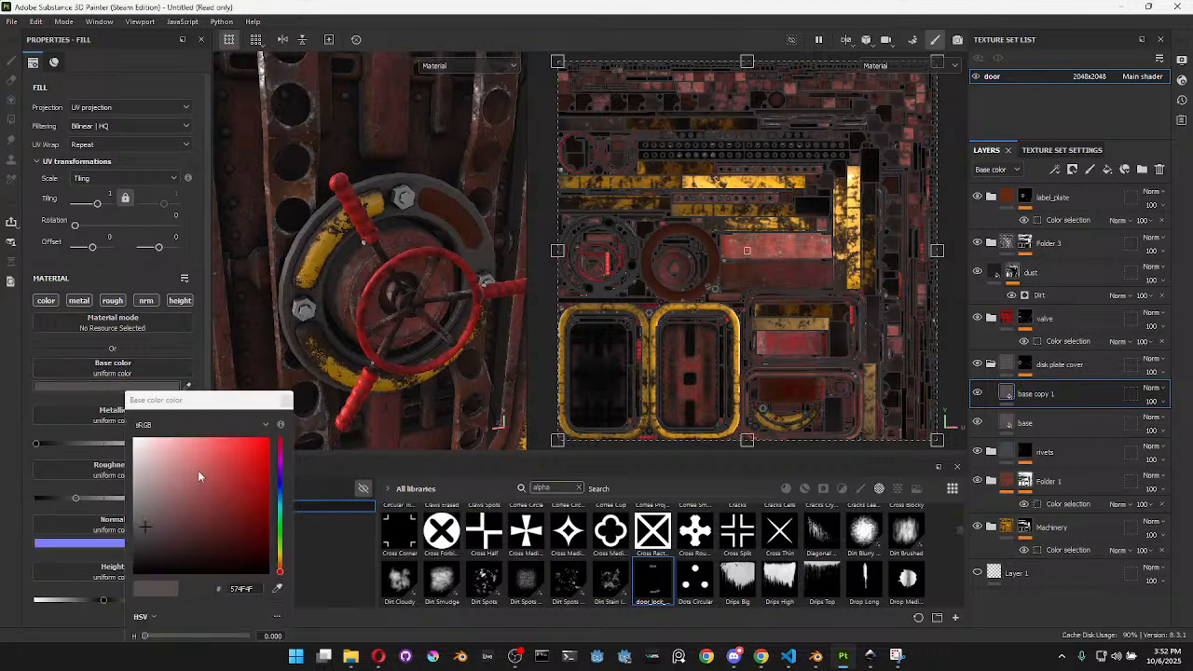
left_click_drag(149, 514, 157, 491)
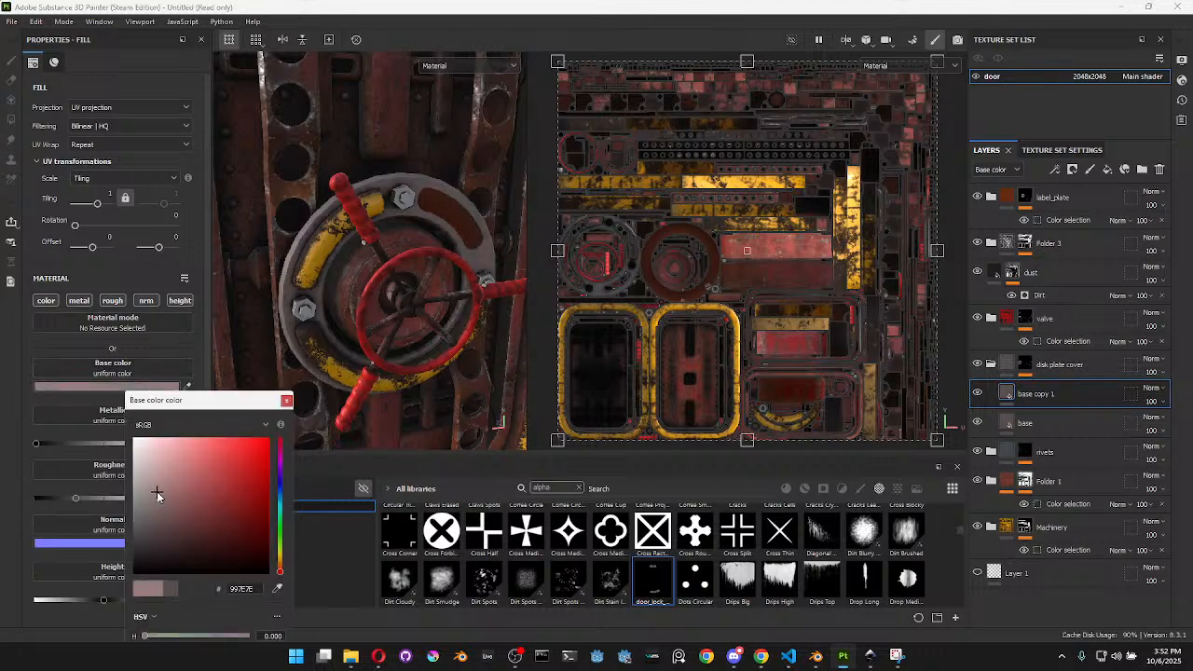
Search the smart masks for "gun" and apply the Gun Edges mask to base copy 1
left_click(823, 489)
left_click(615, 491)
key("BackSpace")
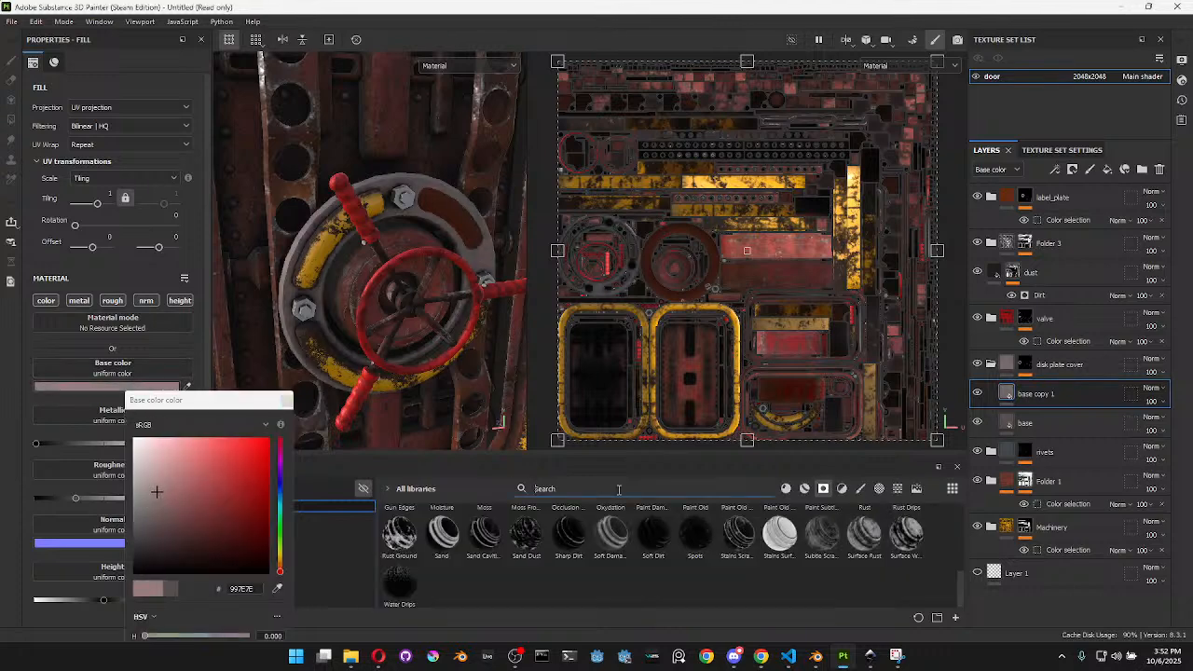
type("gun")
left_click_drag(400, 528, 1051, 394)
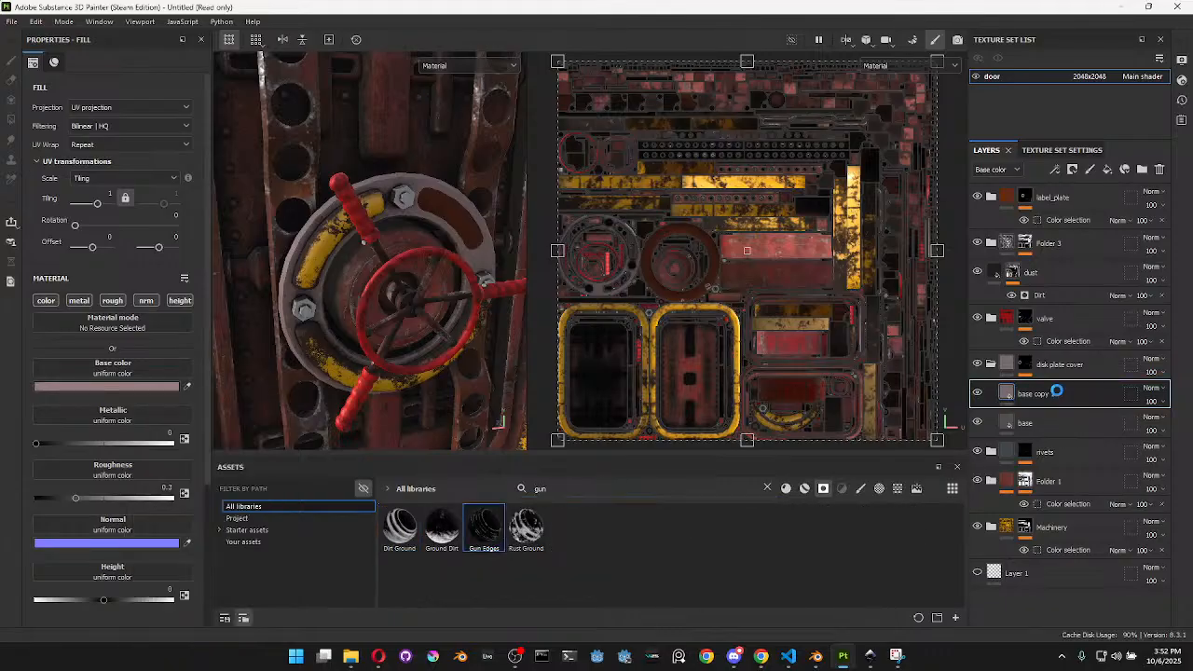
scroll(401, 207, "up", 4)
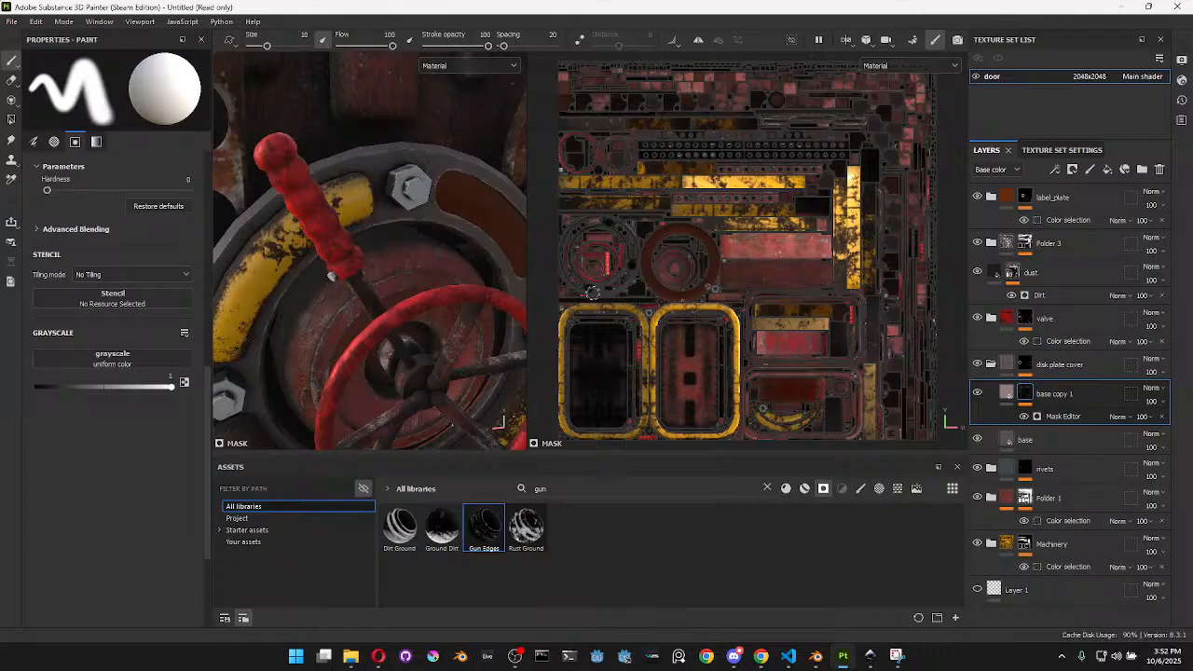
Set base copy 1 to base color D3C4C4, metallic about 0.93, roughness about 0.15 and height about -0.005
left_click(1006, 392)
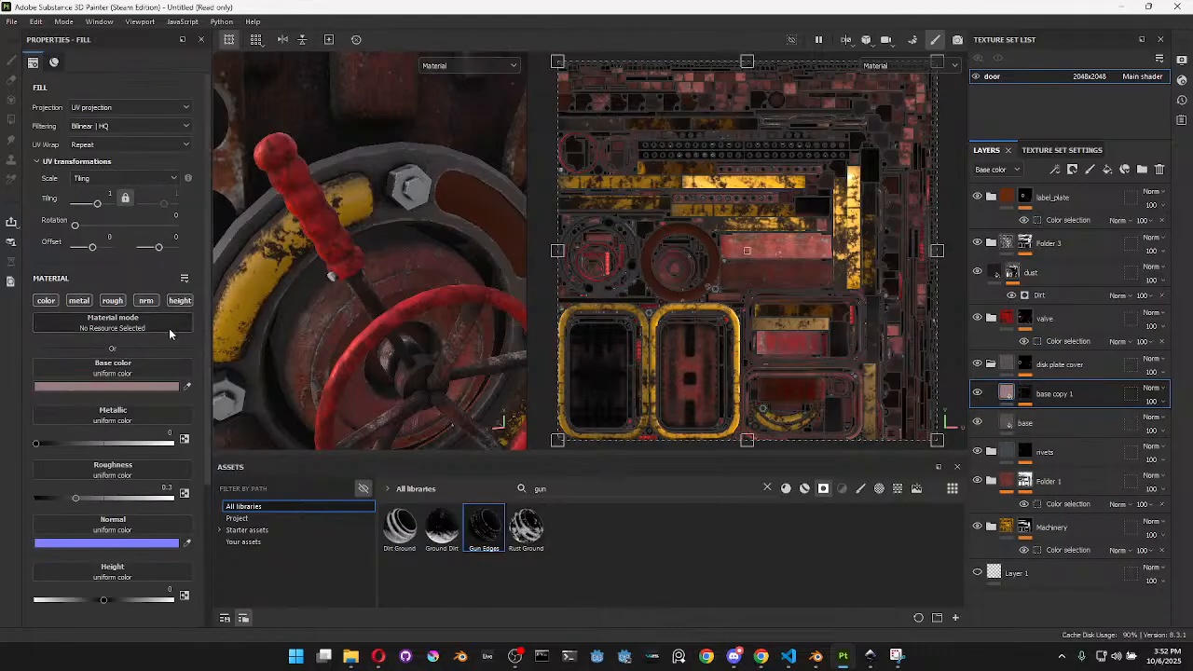
left_click(108, 386)
left_click_drag(150, 476, 142, 461)
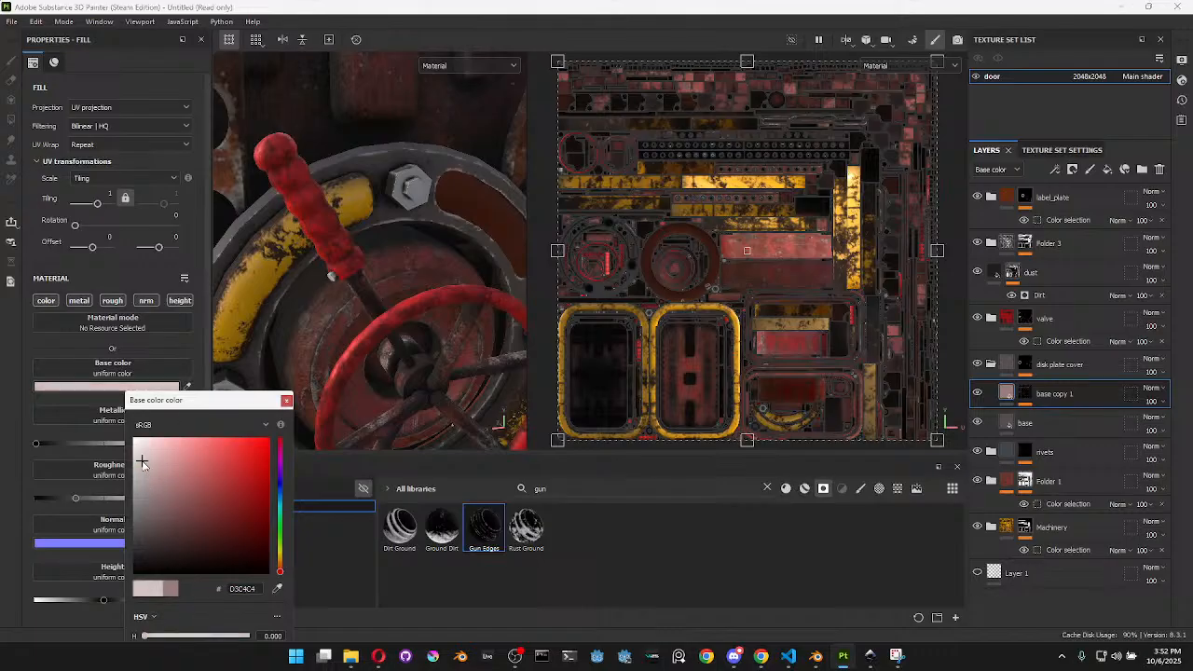
left_click(287, 402)
left_click_drag(76, 497, 54, 499)
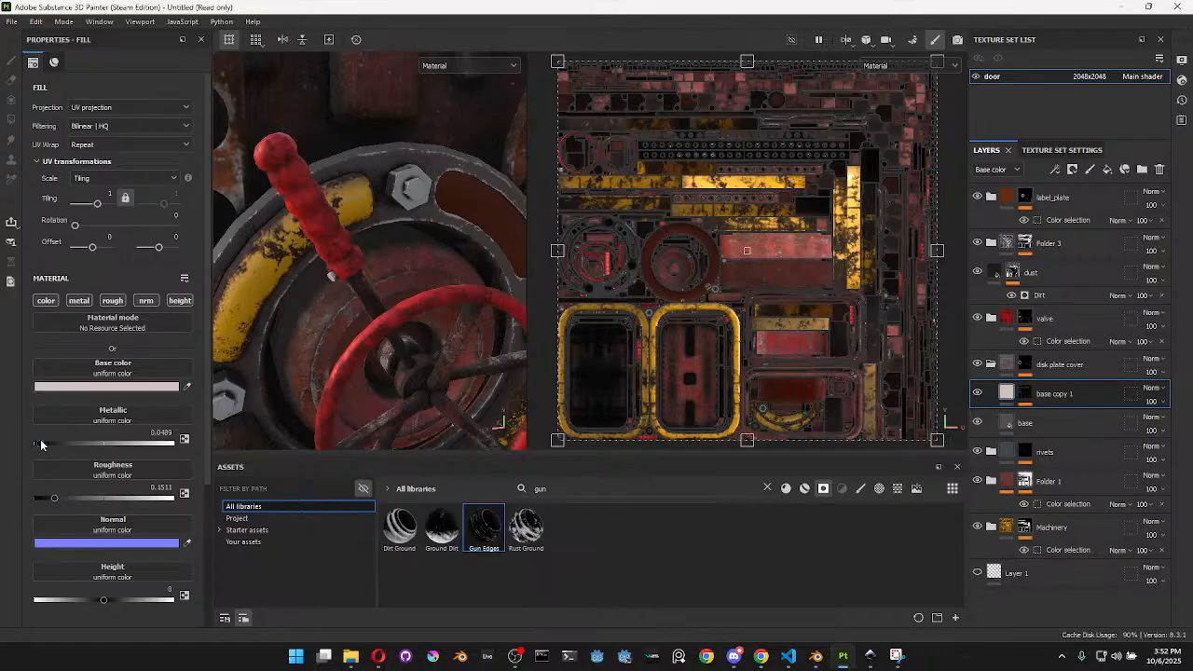
left_click_drag(104, 598, 94, 599)
left_click_drag(425, 341, 444, 292, "alt")
Duplicate the base layer, place the copy above base copy 1 and rename it "rust"
left_click(1062, 420)
key("ctrl+d")
left_click_drag(1055, 426, 1086, 378)
double_click(1029, 392)
type("rust")
key("Return")
Search the smart masks for "rust" and apply the Rust mask to the rust layer
left_click(722, 485)
key("BackSpace")
key("BackSpace")
key("BackSpace")
type("rust")
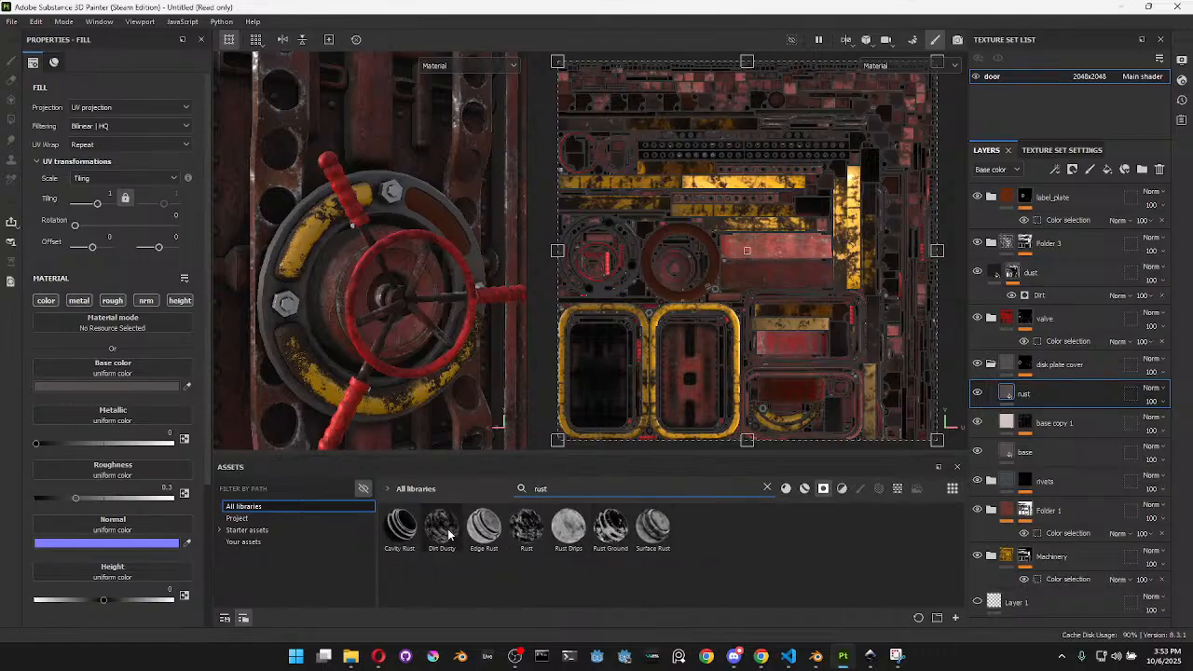
left_click_drag(527, 527, 1048, 397)
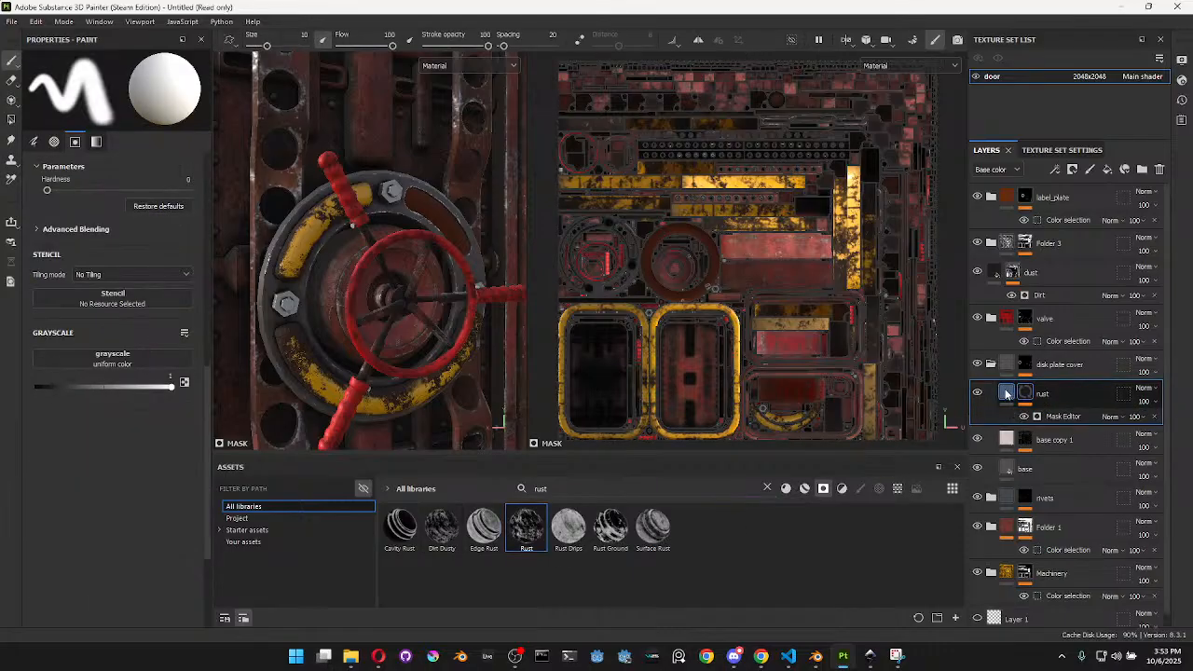
Set the rust layer's base color to bright orange F76500
left_click(147, 385)
left_click(280, 566)
mouse_move(251, 529)
left_mouse_down()
mouse_move(277, 432)
mouse_move(277, 442)
left_mouse_up()
scroll(410, 198, "up", 6)
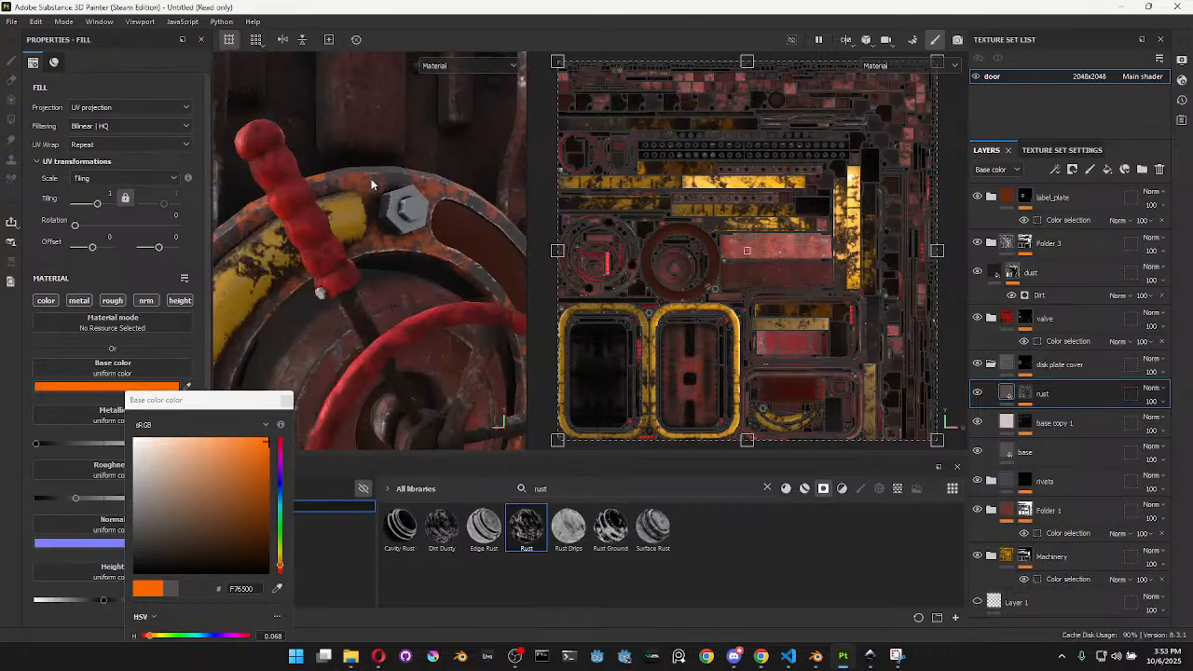
left_click_drag(440, 194, 447, 250, "alt")
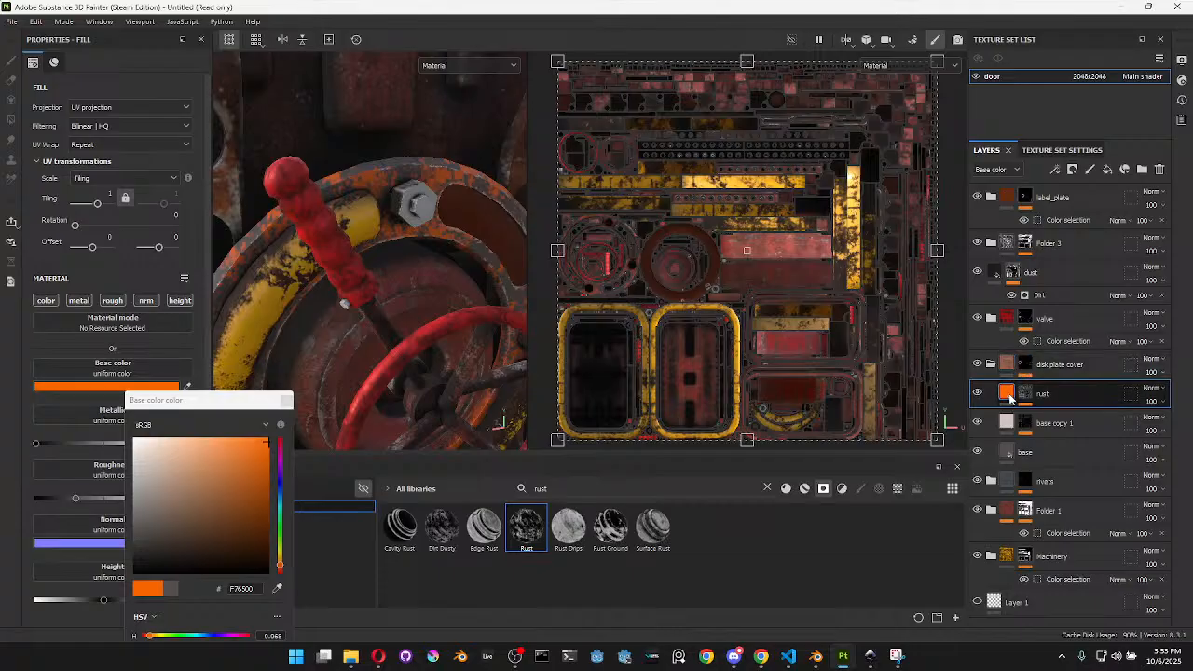
left_click(286, 401)
Duplicate the rust layer with its mask and set the copy's base color to dark rust 8C350F
left_click(1025, 393)
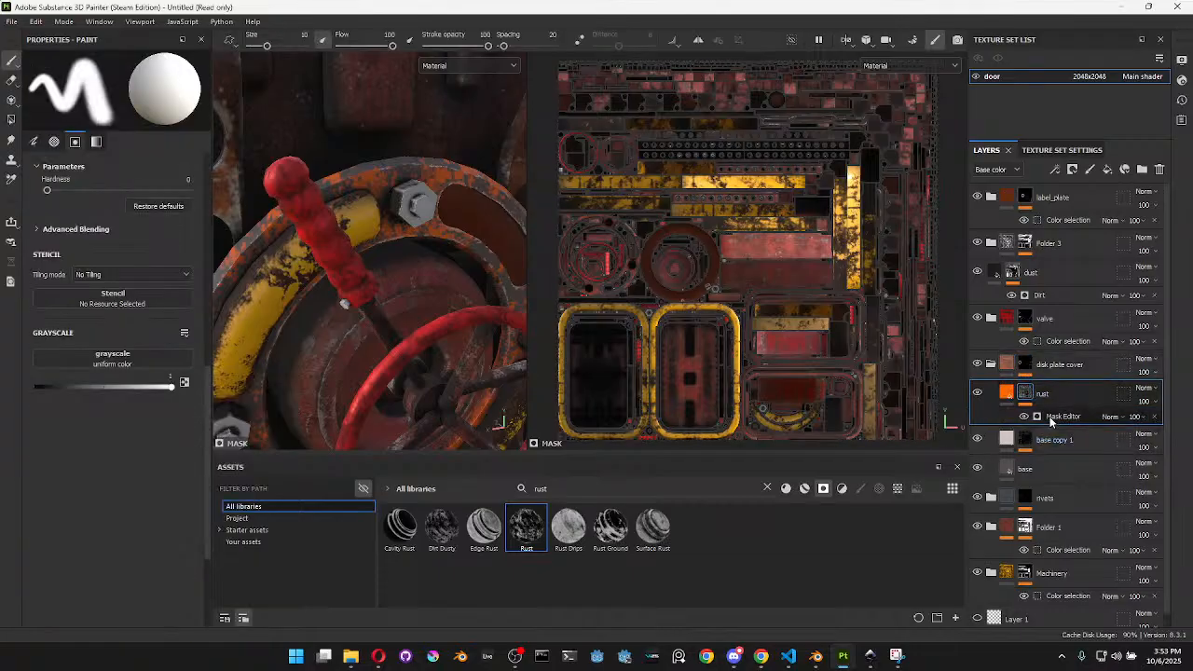
left_click(1058, 416)
left_click(1072, 395)
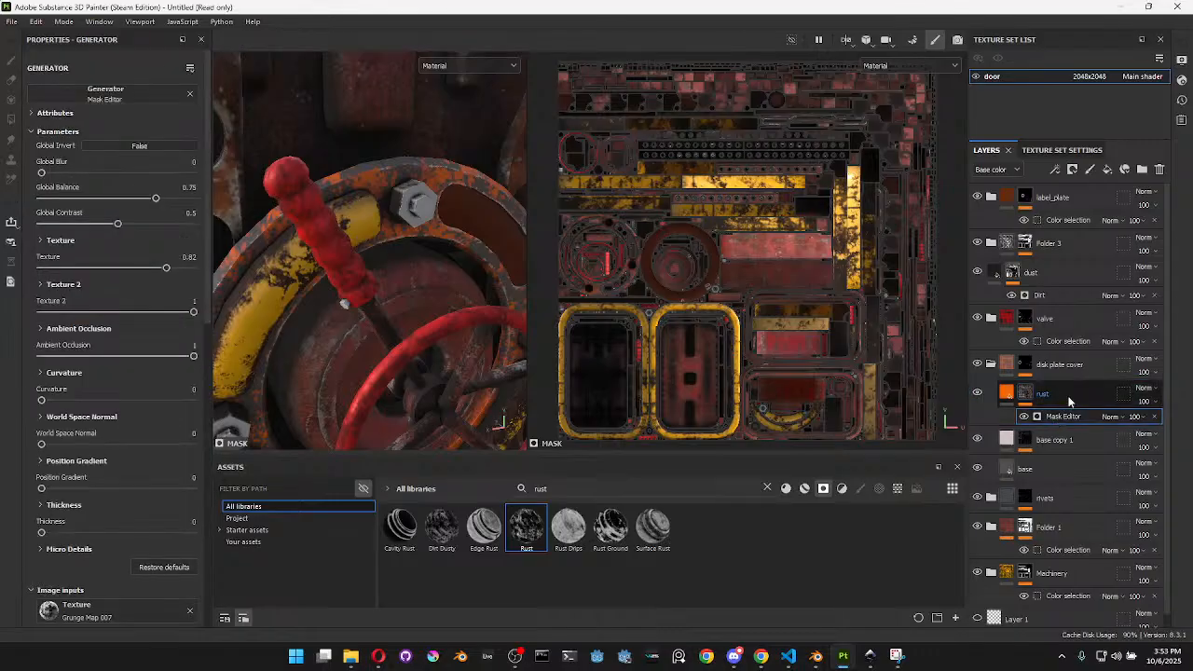
key("ctrl+d")
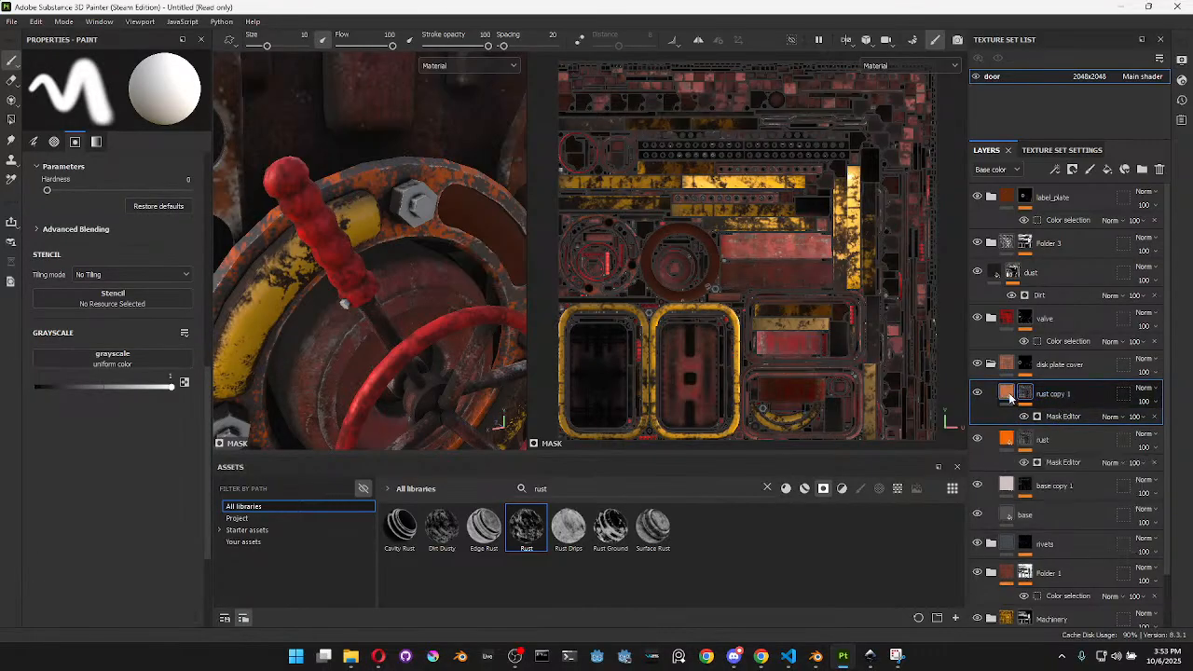
left_click(1009, 392)
left_click(149, 386)
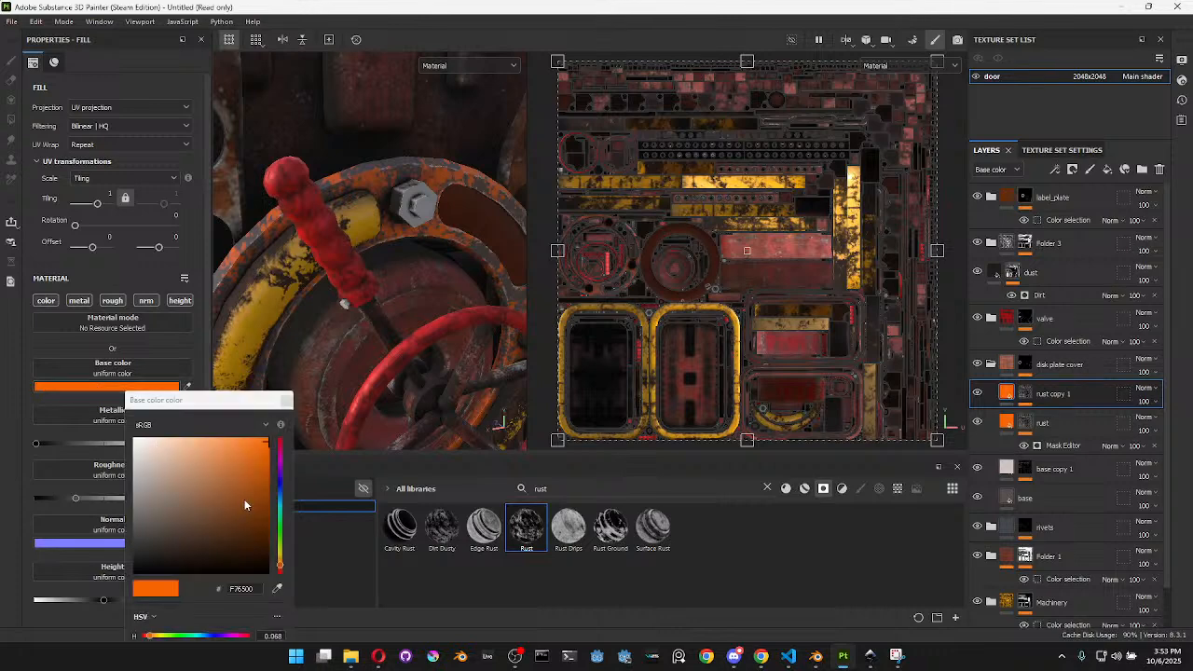
left_click_drag(259, 465, 253, 498)
left_click(283, 568)
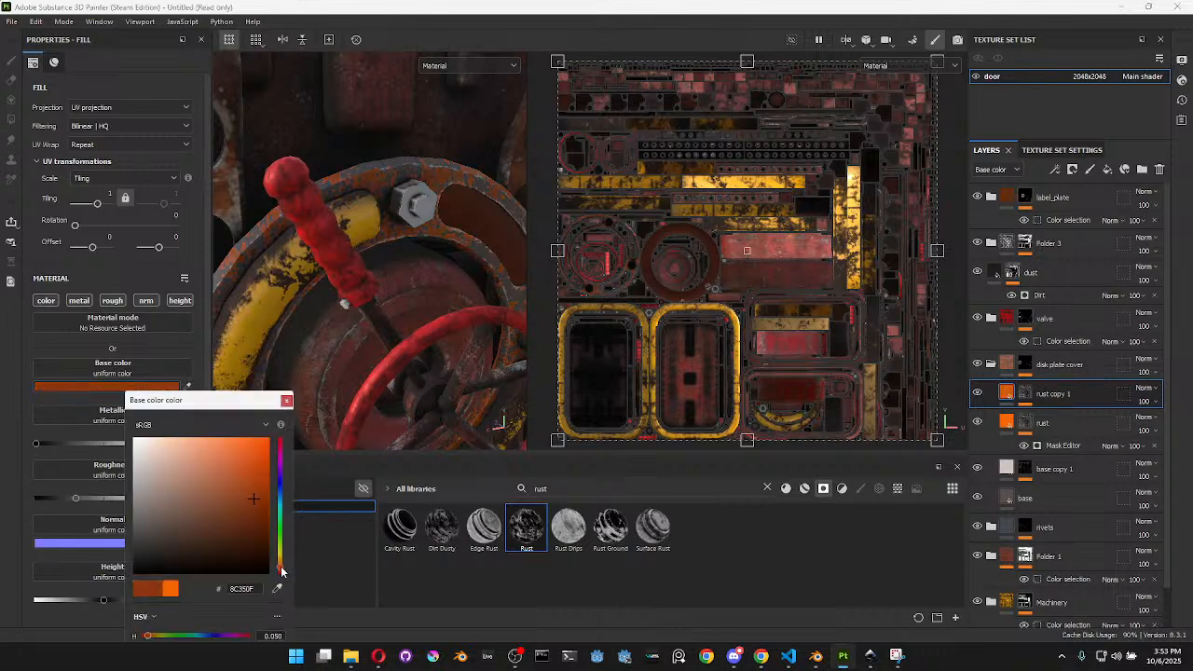
Set the Mask Editor of rust copy 1 to a global balance of 0.62 and a global contrast of 0.73
left_click(1027, 395)
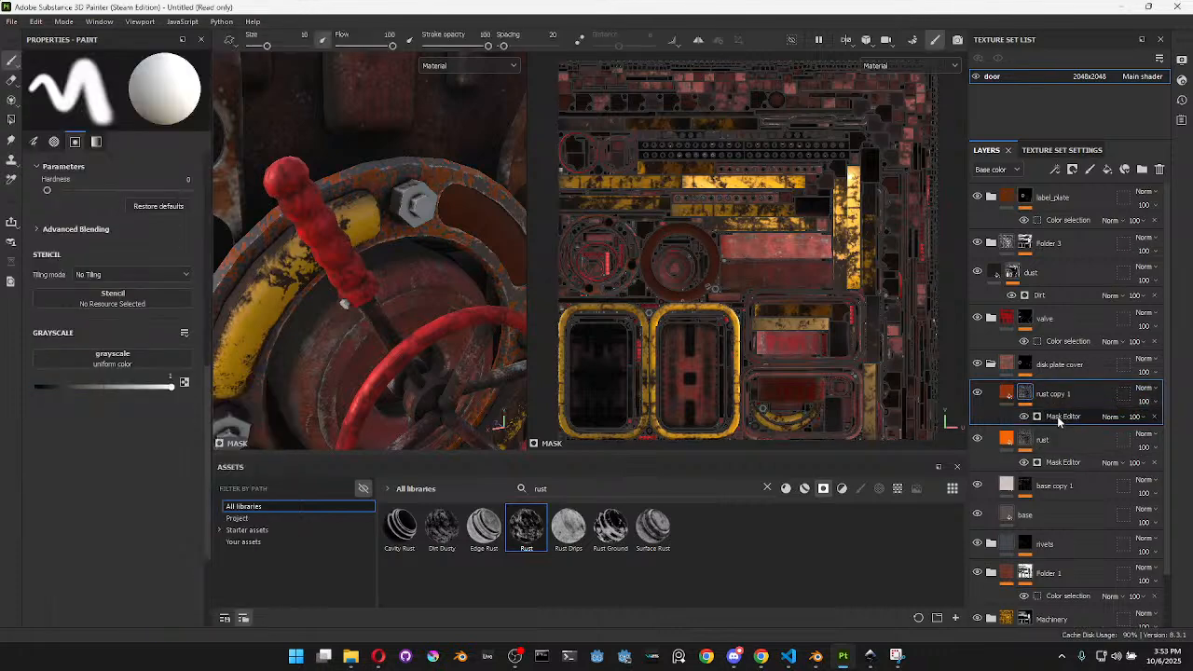
left_click_drag(155, 200, 126, 200)
scroll(369, 153, "up", 5)
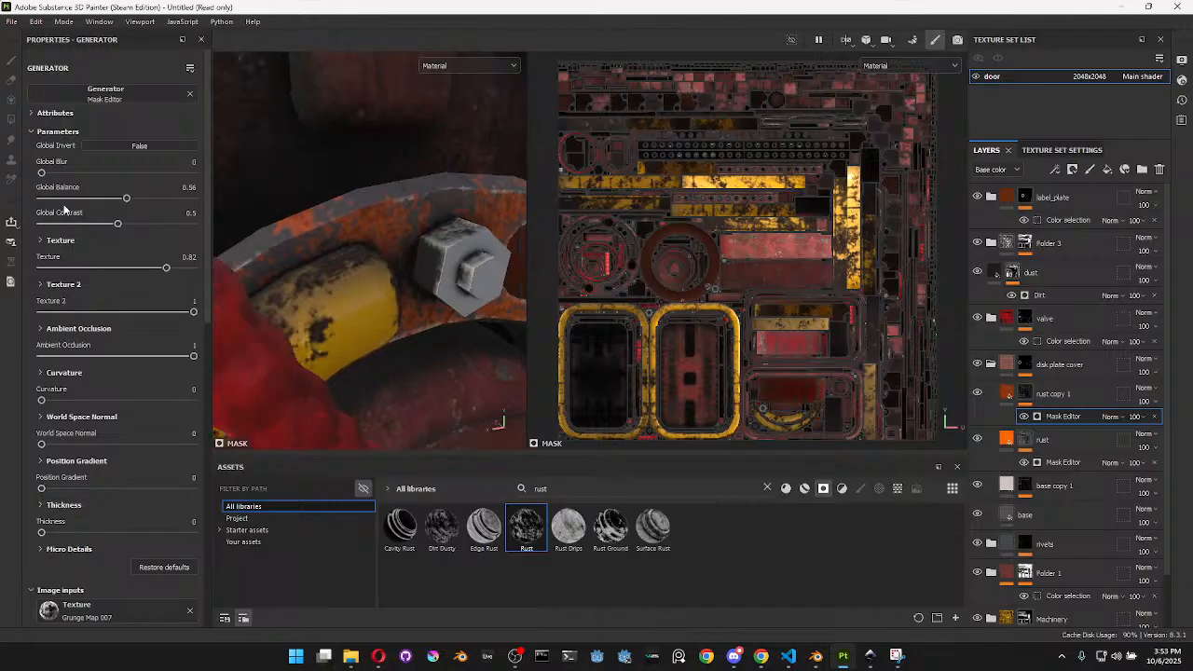
left_click_drag(131, 201, 152, 230)
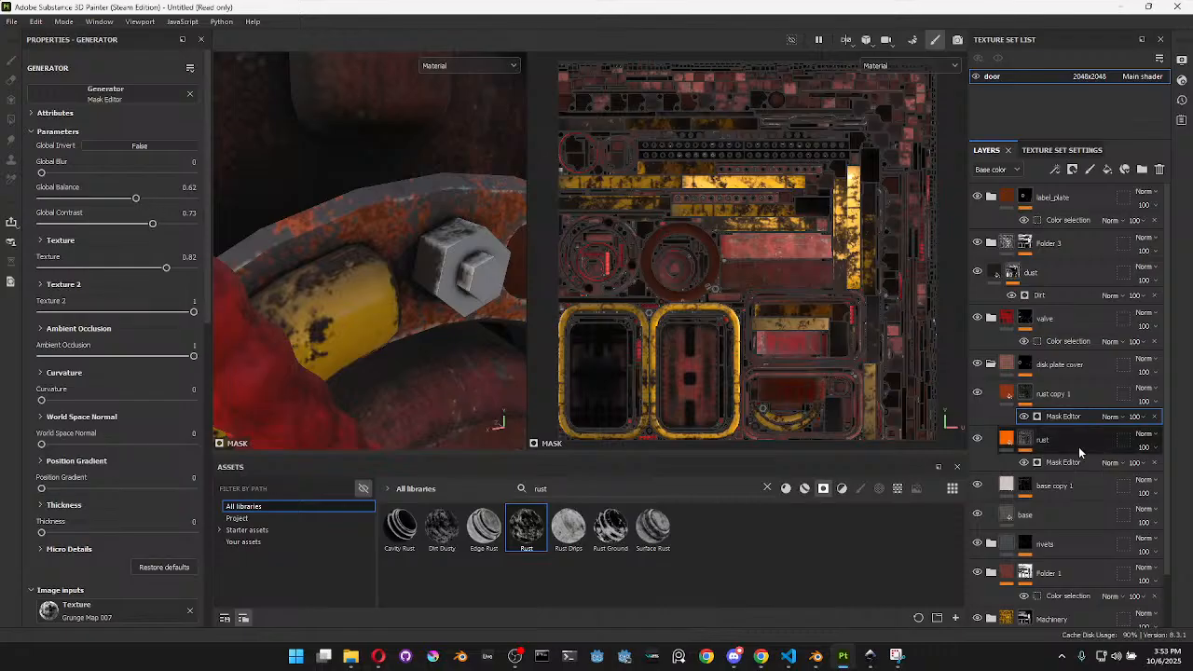
Set the original orange rust layer's height to about -0.024
left_click(1005, 392)
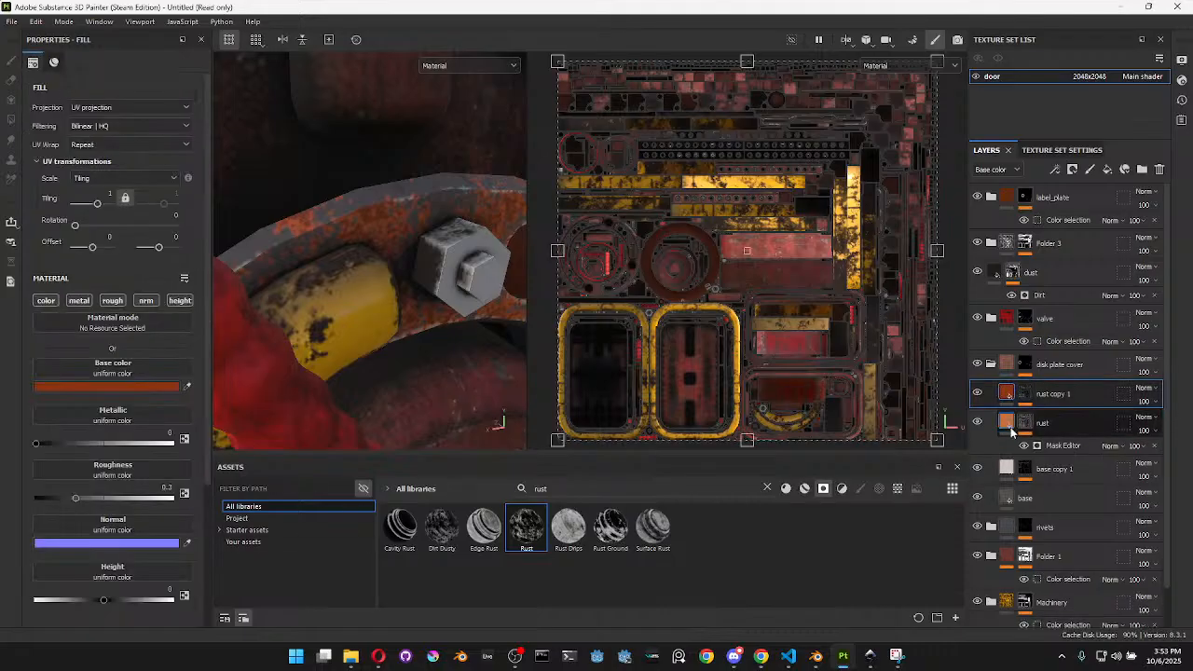
left_click(1008, 424)
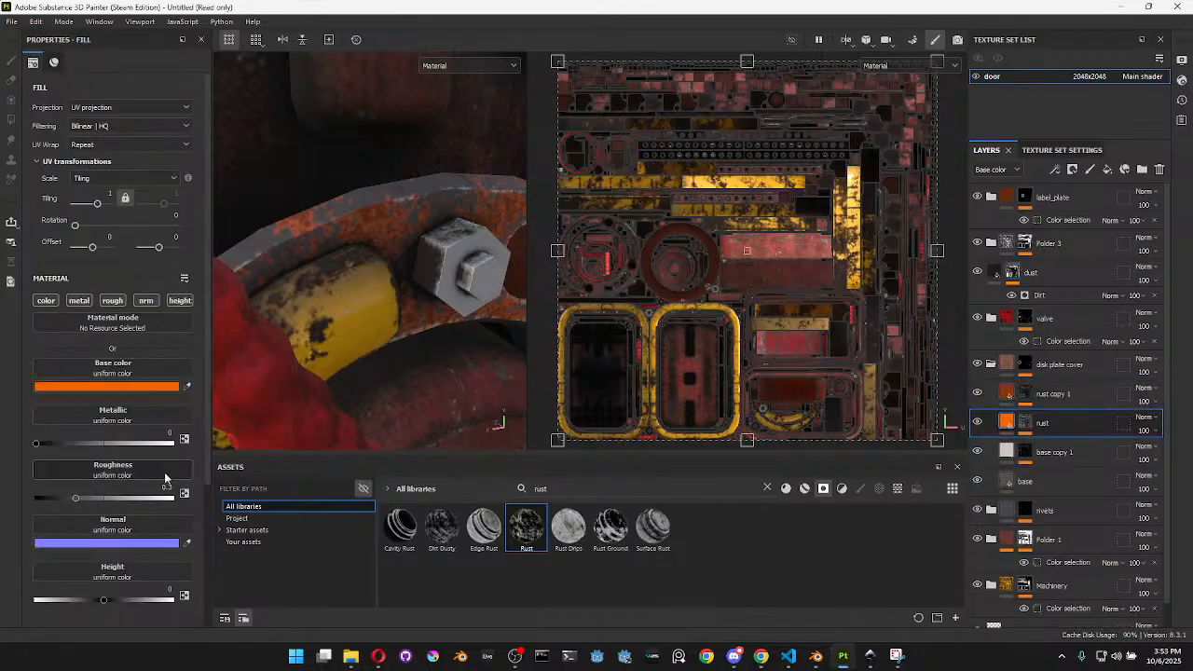
left_click(104, 599)
left_click_drag(105, 598, 72, 598)
left_click_drag(359, 377, 410, 230, "alt")
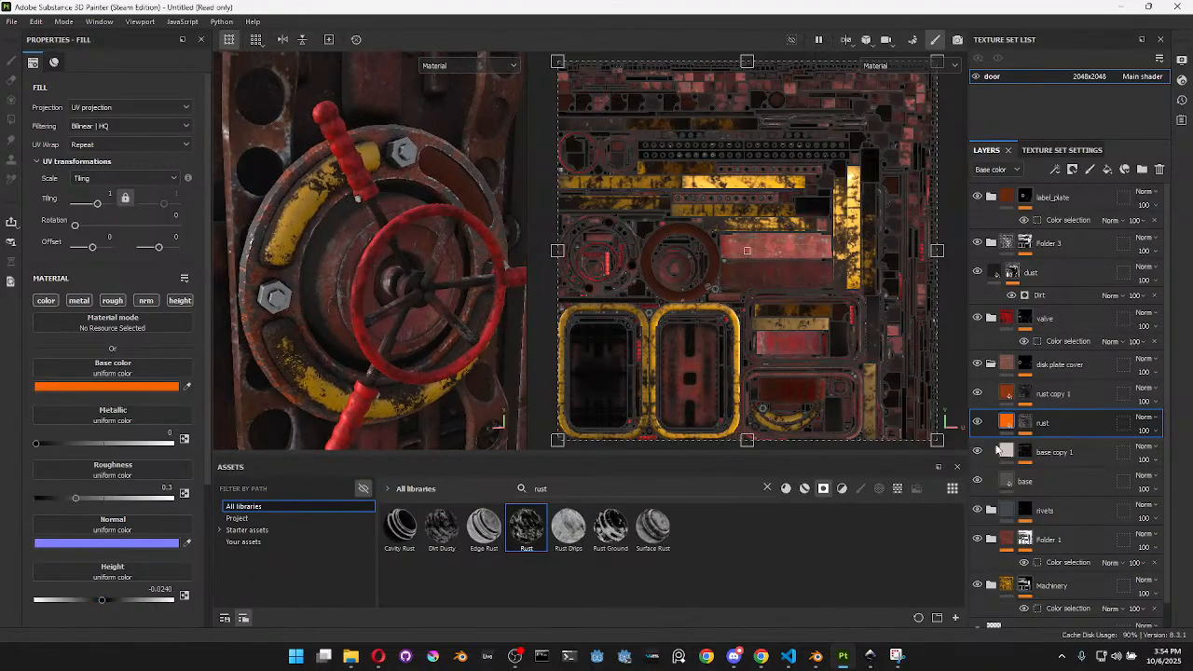
Widen the 3D viewport and rename base copy 1 to "edge"
left_click_drag(1069, 456, 1081, 350)
key("ctrl+z")
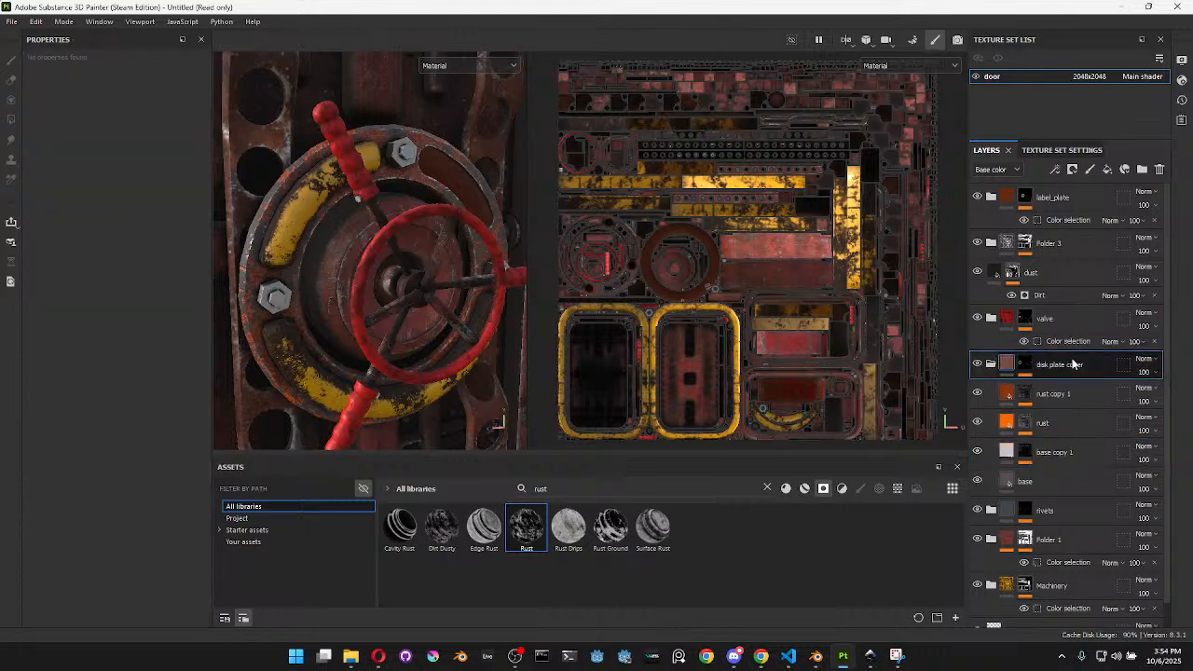
scroll(468, 270, "down", 3)
left_click_drag(527, 280, 726, 280)
left_click(1092, 455)
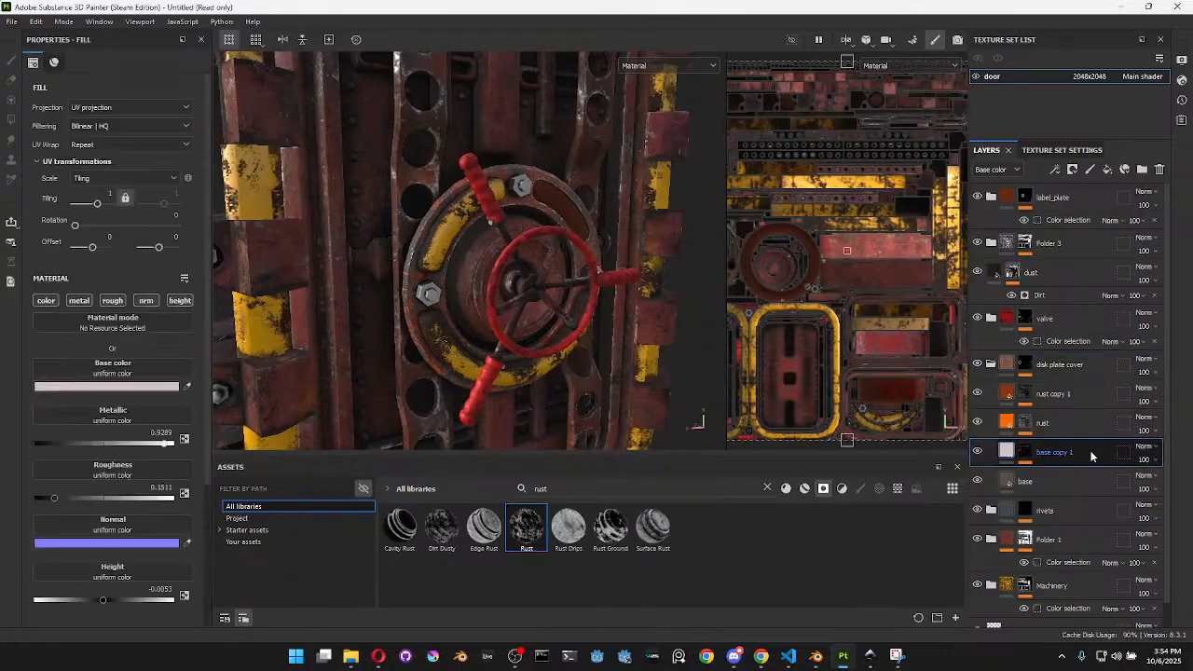
double_click(1065, 456)
type("e")
key("Return")
Try the edge layer above both rust layers in the disk plate cover folder and undo the move
left_click_drag(1065, 455, 1060, 384)
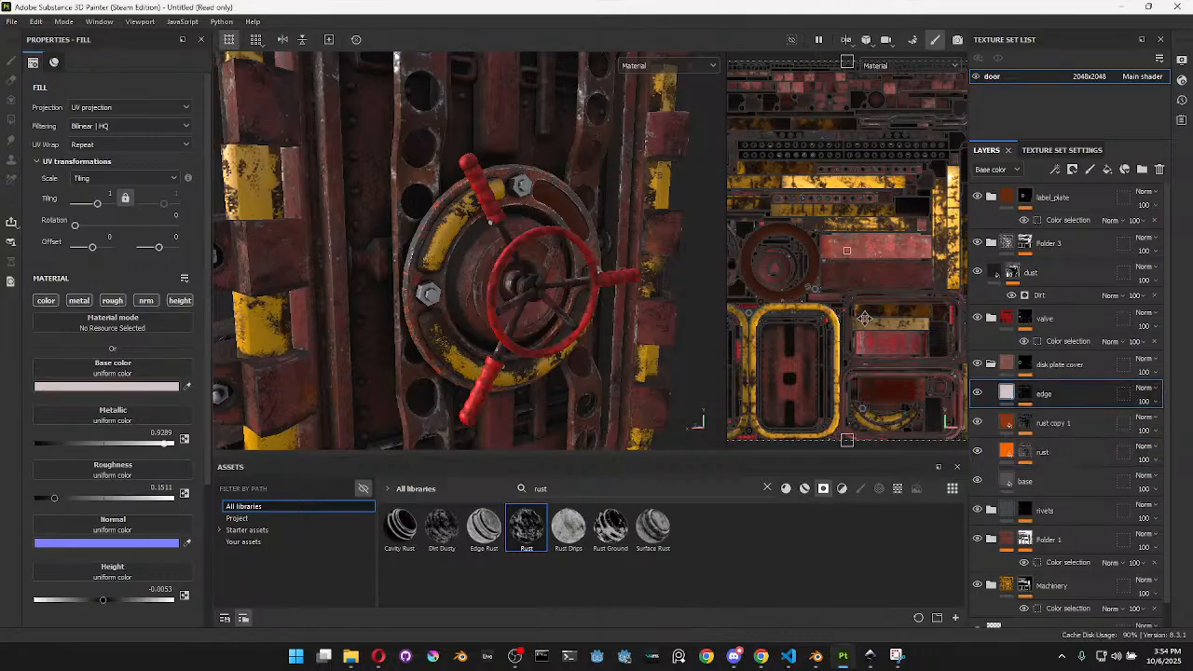
scroll(560, 209, "up", 3)
left_click_drag(615, 223, 604, 246, "alt")
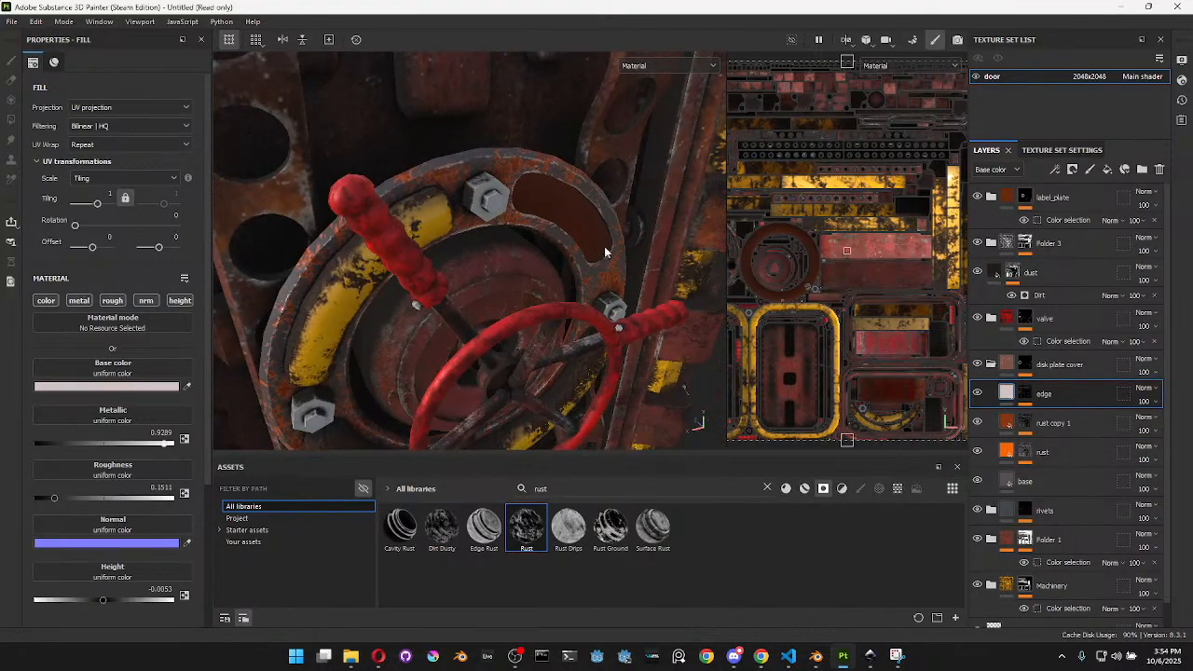
key("ctrl+z")
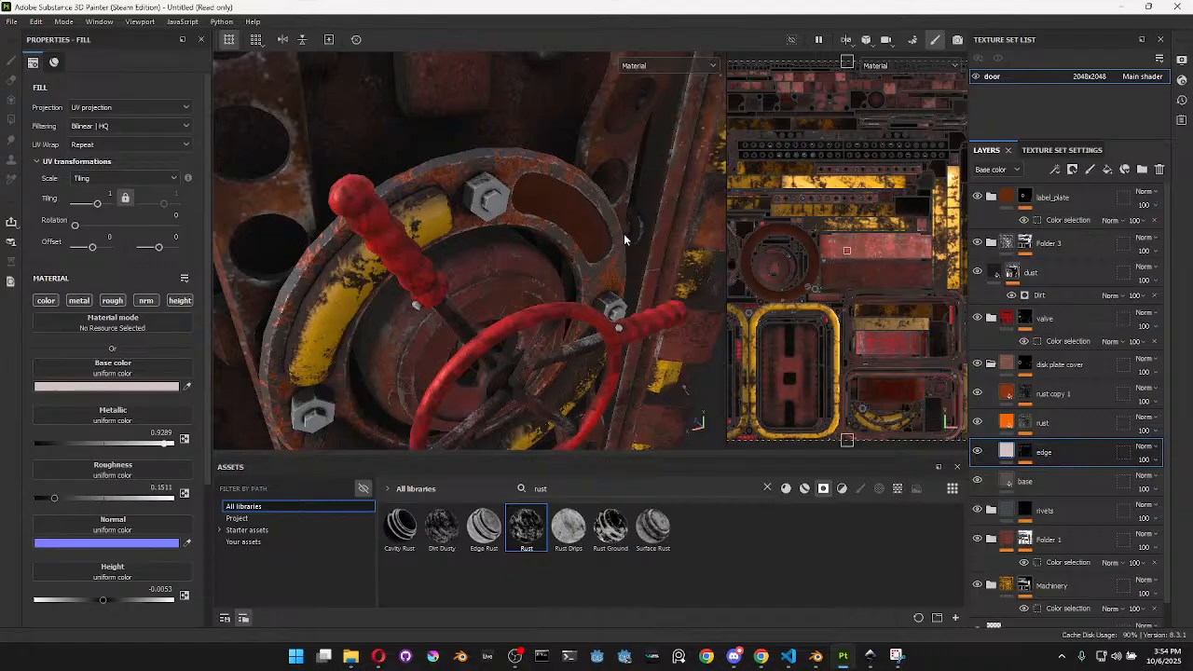
left_click_drag(609, 240, 615, 204, "alt")
key("ctrl+s")
key("Escape")
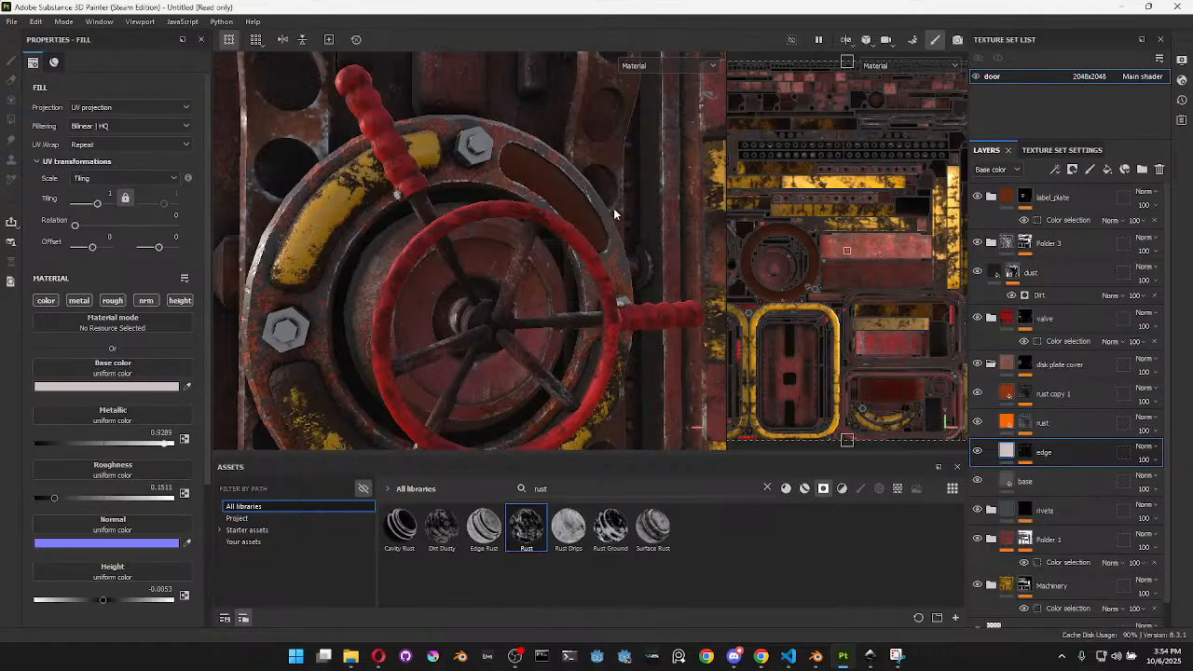
Save the project as manual_lever_door in the folder of the same name within Substance Textures
mouse_move(613, 213)
left_mouse_down("alt")
mouse_move(518, 226)
mouse_move(606, 205)
left_mouse_up("alt")
key("ctrl+s")
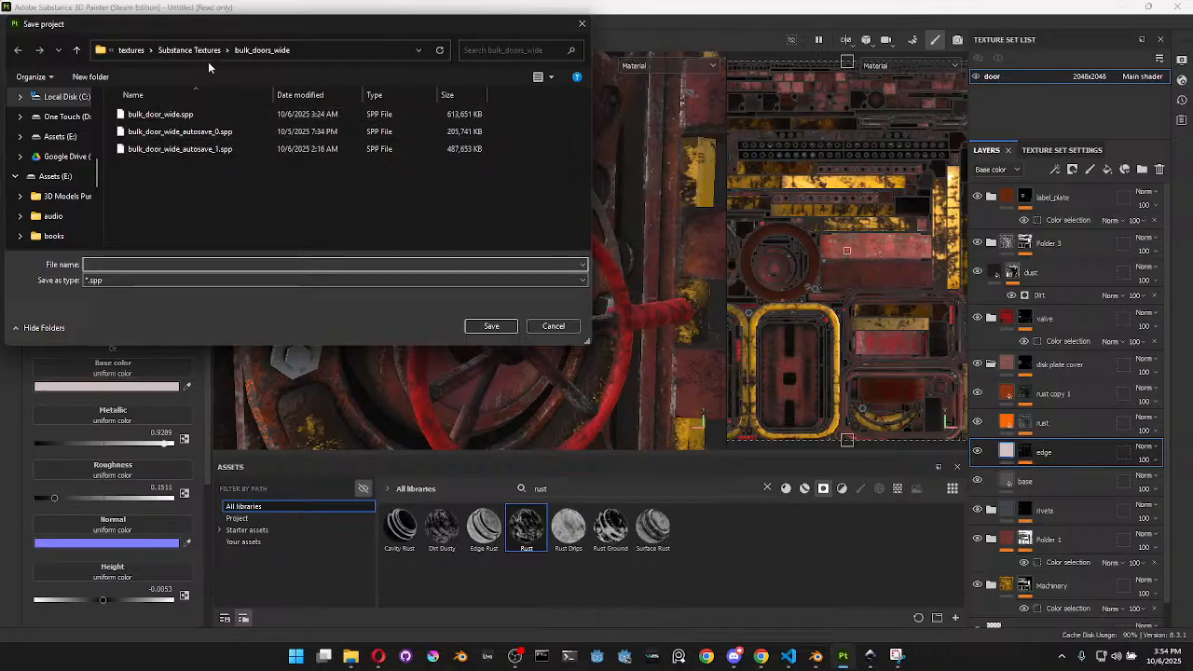
left_click(329, 48)
key("Escape")
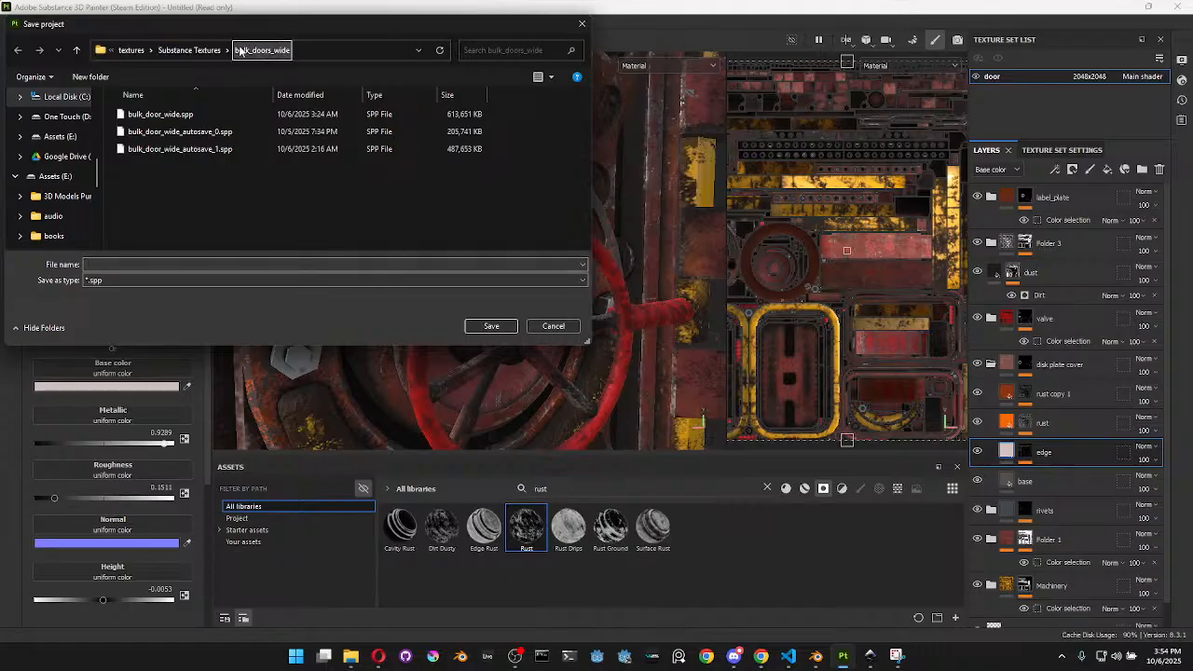
left_click(187, 49)
left_click(161, 138)
key("m")
left_click(173, 112)
key("ctrl+c")
key("Escape")
double_click(175, 113)
left_click(214, 264)
key("ctrl+v")
left_click(492, 327)
left_click(493, 327)
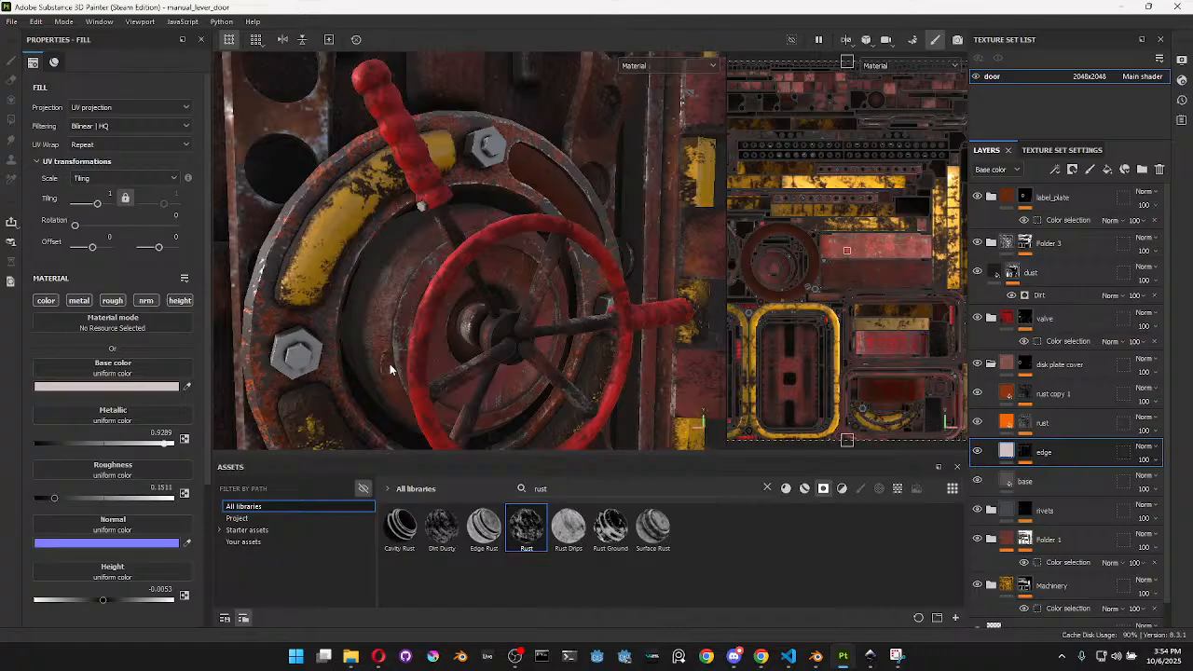
Examine which door parts Folder 1 covers by hiding and showing it
scroll(360, 315, "down", 8)
left_click_drag(457, 306, 557, 309, "alt")
scroll(1042, 451, "down", 1)
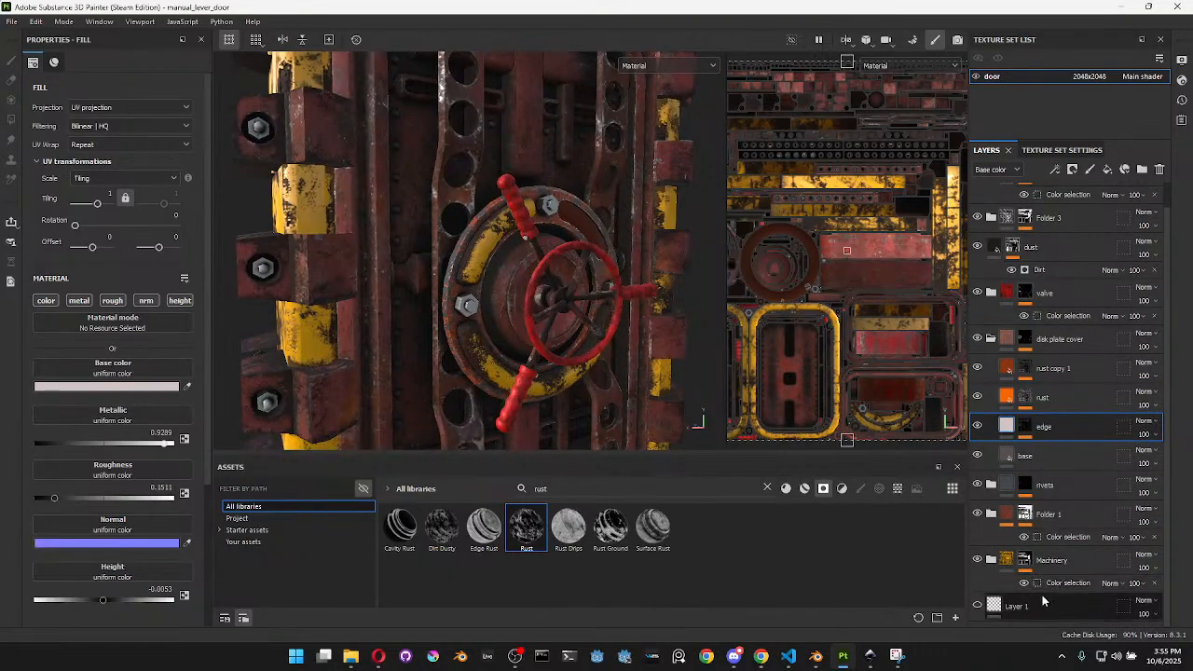
left_click(991, 515)
left_click(977, 514)
left_click(977, 515)
left_click(977, 514)
left_click(977, 514)
Add the side block bolts' ID color (R 141, G 3, B 65) to Folder 1's color selection mask
left_click(1051, 537)
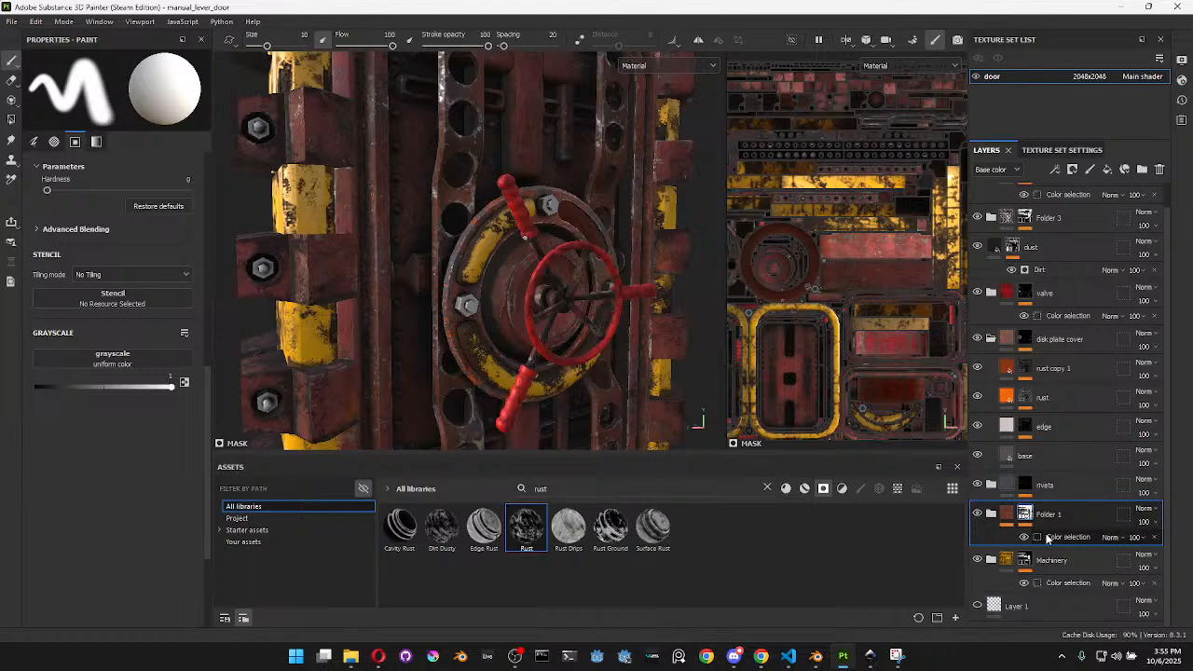
left_click(182, 207)
left_click(471, 334)
left_click(182, 206)
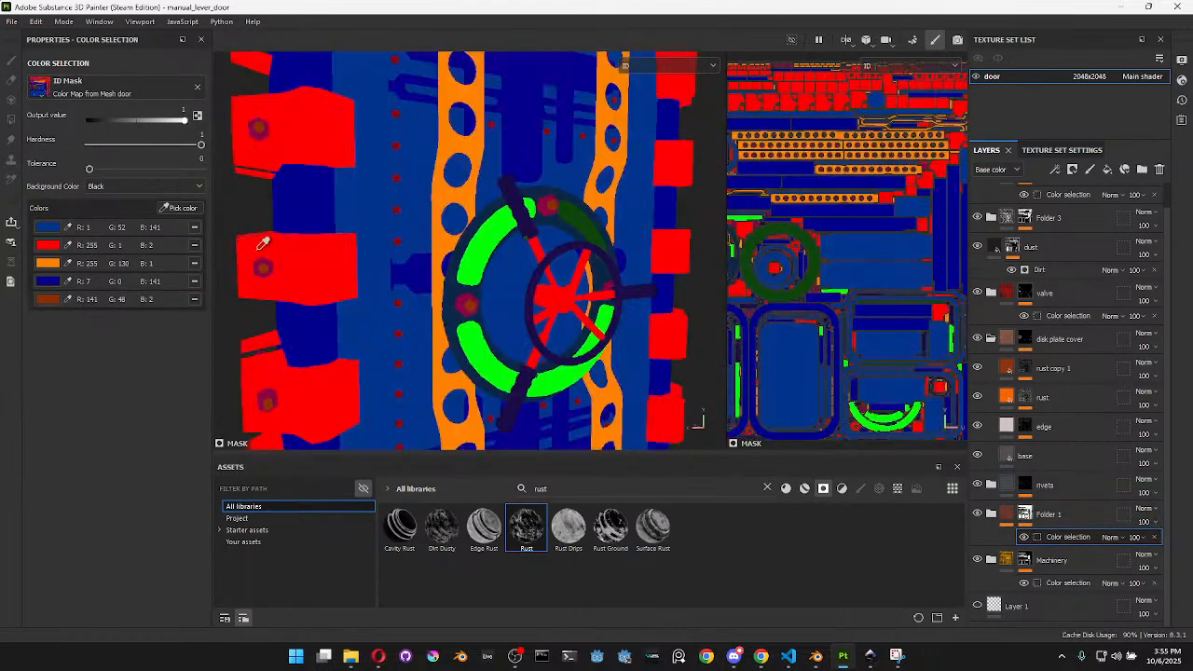
left_click(263, 268)
left_click_drag(401, 338, 382, 322, "alt")
scroll(485, 341, "up", 3)
scroll(481, 335, "down", 3)
Sample another ID color (R 141, G 48, B 2) from the side blocks into Folder 1's color selection
left_click(182, 208)
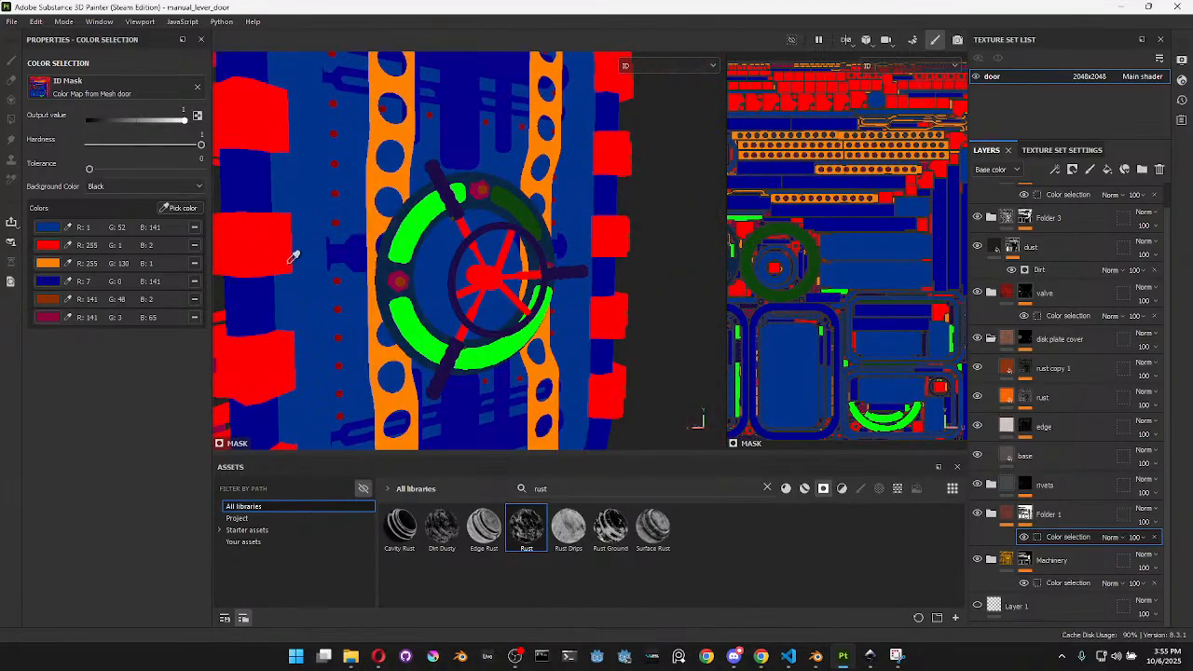
left_click(291, 257)
left_click(189, 213)
left_click(252, 240)
scroll(522, 317, "up", 4)
left_click_drag(497, 345, 612, 317, "alt")
scroll(446, 295, "down", 3)
left_click_drag(378, 290, 508, 337, "alt")
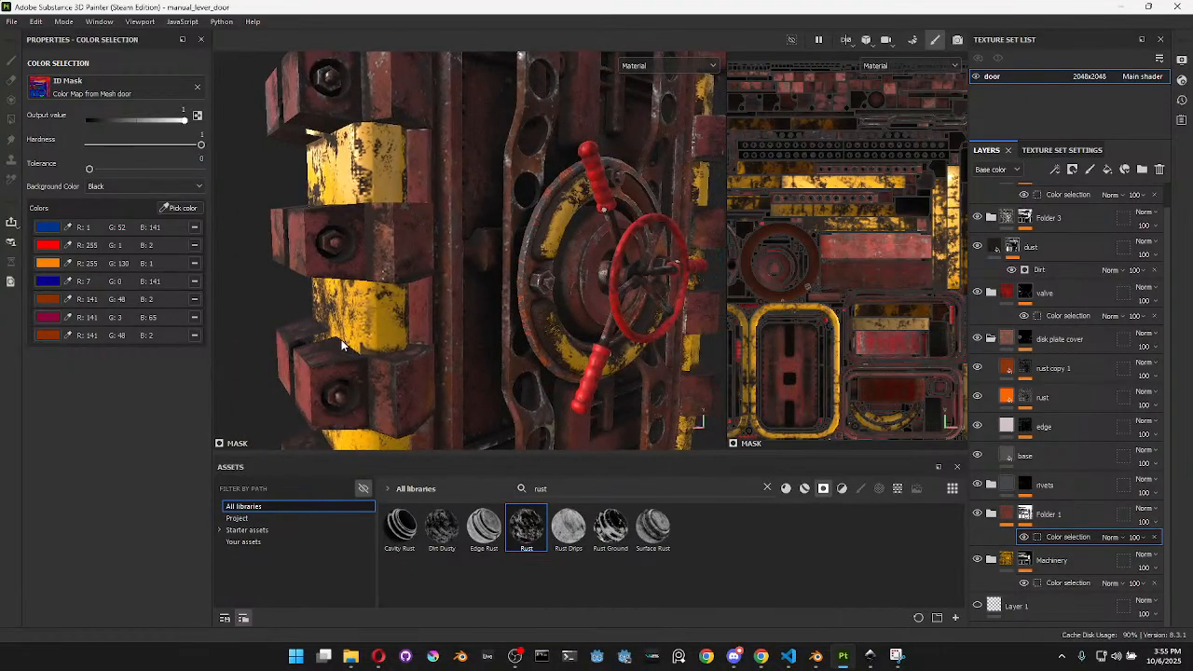
Add a layer folder directly above Folder 3 and name it dirt_outer_frame
left_click(977, 514)
left_click(978, 559)
left_click(977, 559)
left_click(1052, 220)
left_click(1142, 169)
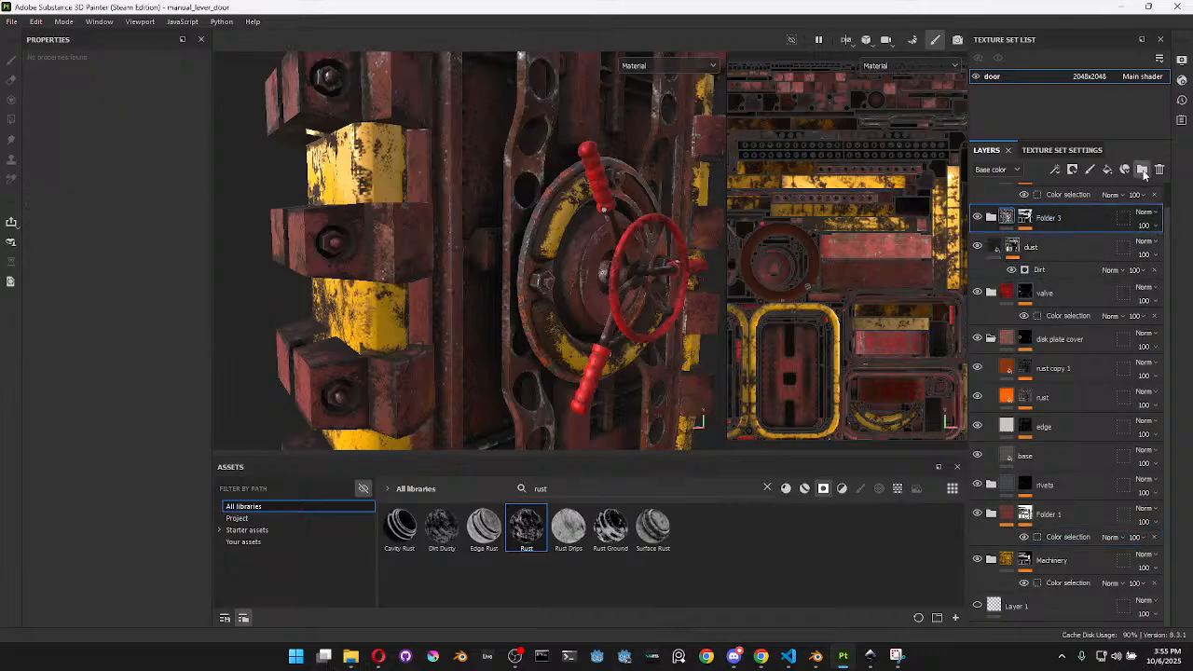
double_click(1035, 217)
type("d")
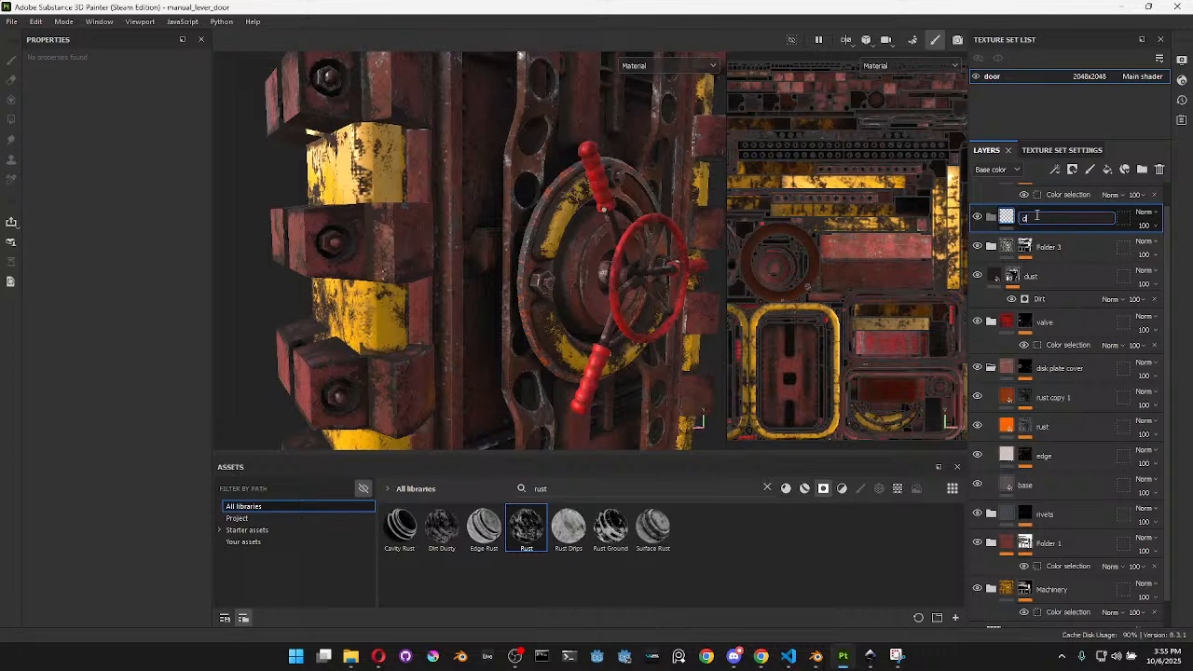
type("irt_outer_frame")
key("Return")
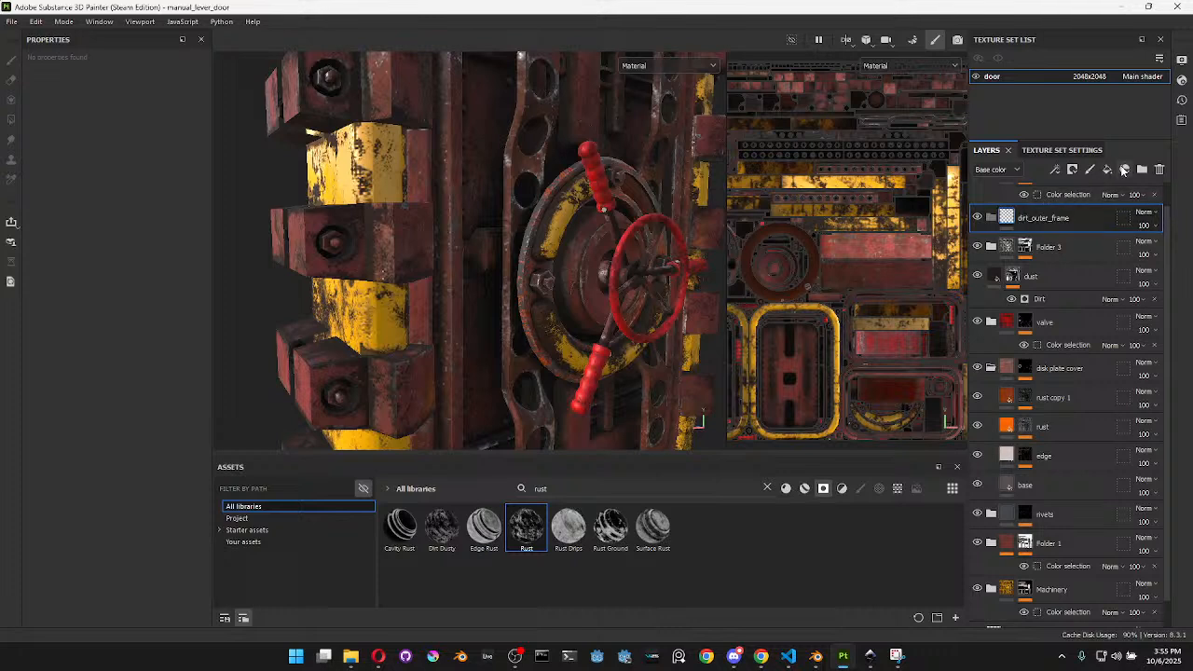
Give the dirt_outer_frame folder a black mask and fill in the outer frame with a mesh-mode polygon fill
left_click(1072, 169)
left_click(1070, 23)
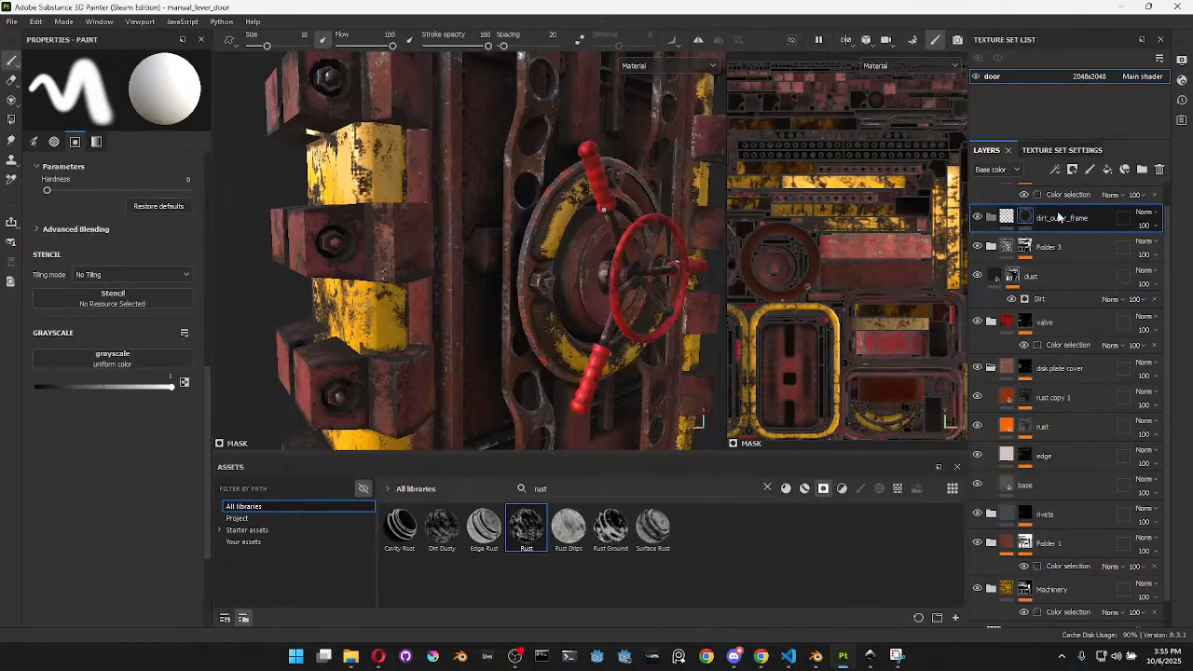
left_click(10, 118)
left_click(107, 61)
left_click(365, 172)
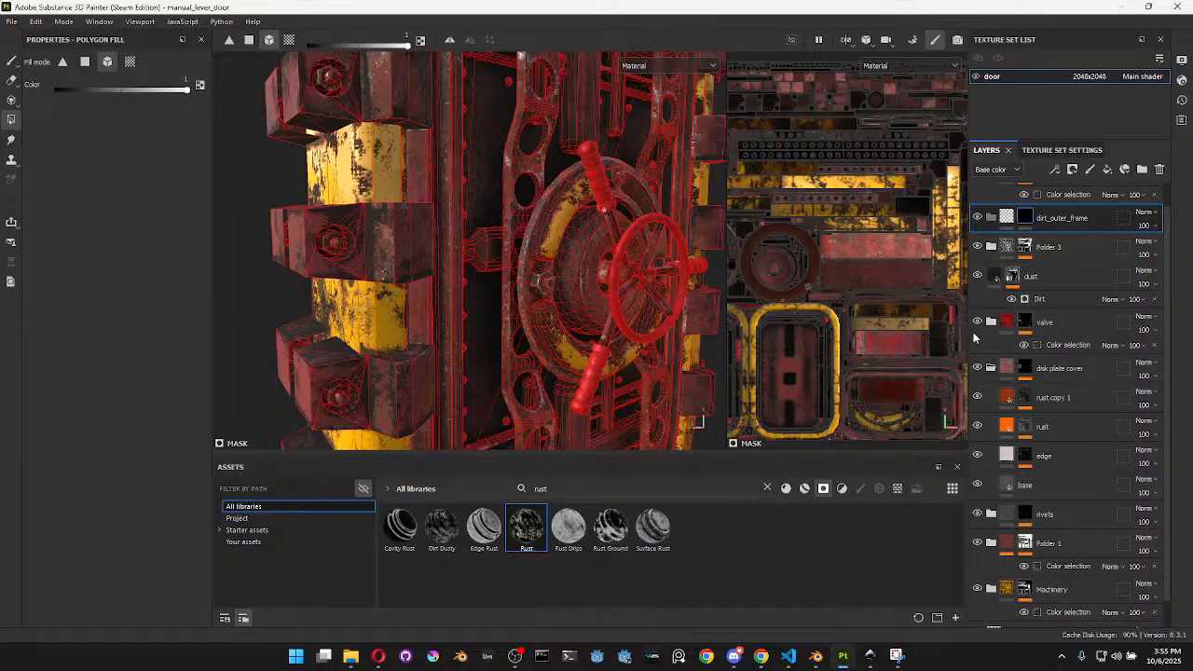
Add a fill layer inside the dirt_outer_frame folder with a bright yellow base color, FCFF0A
left_click(1008, 219)
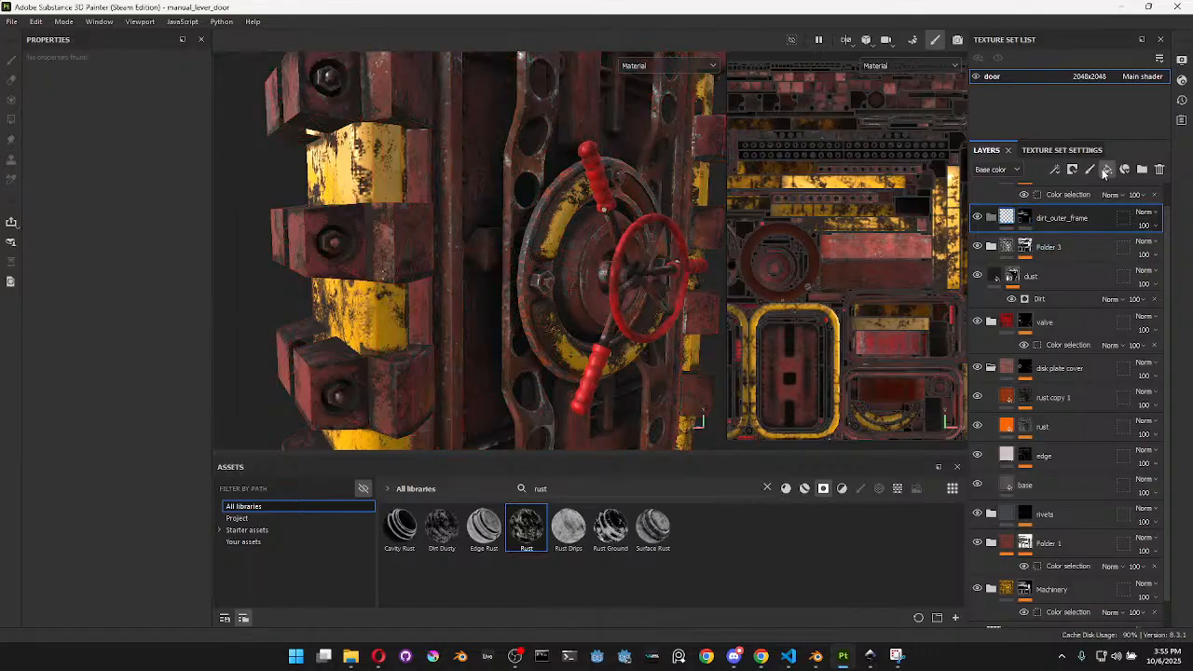
left_click(1073, 170)
left_click(158, 392)
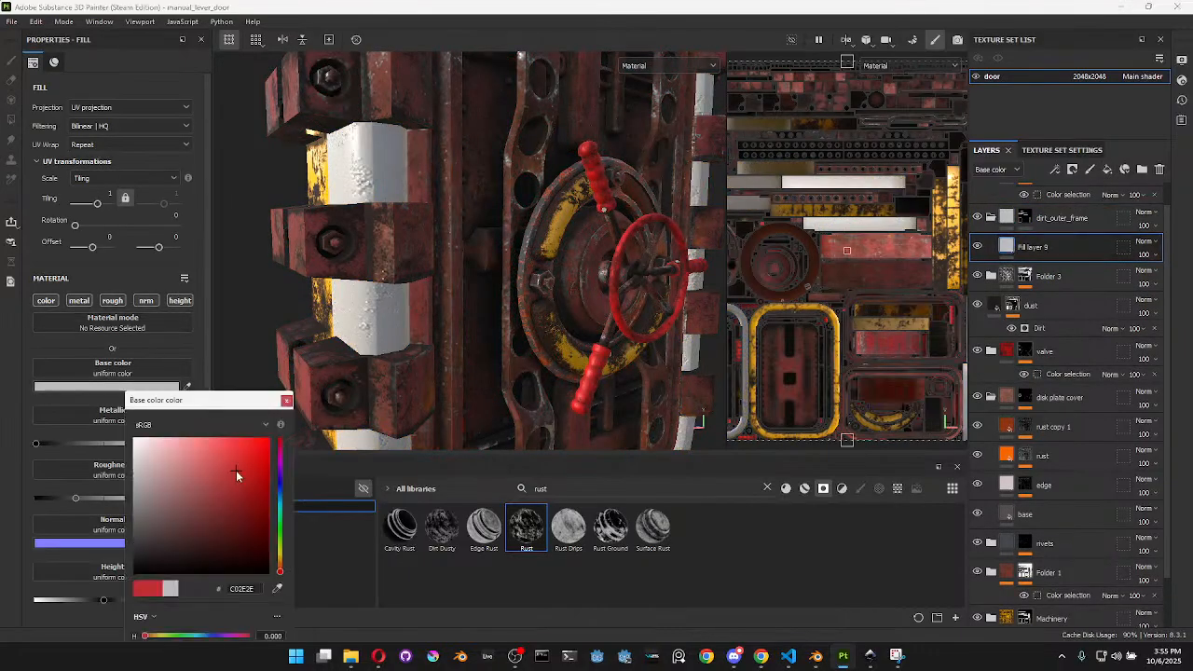
left_click_drag(236, 470, 263, 413)
left_click(280, 550)
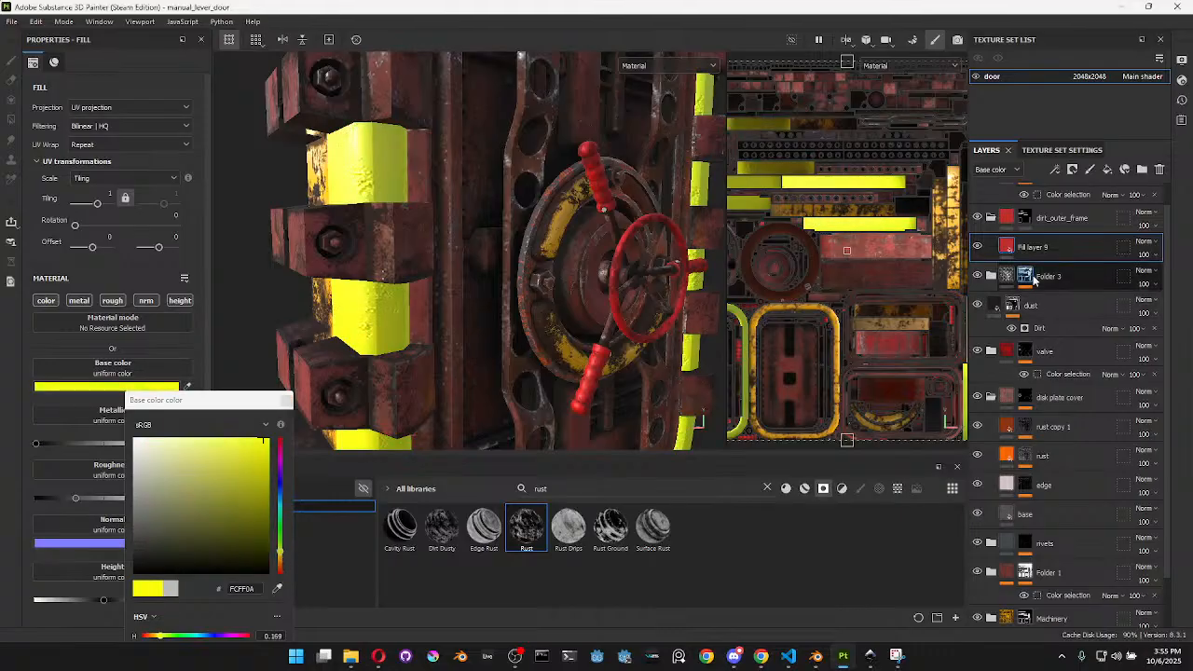
Fill the five blocks along the door's near side and their attached end pieces into the dirt_outer_frame mask
left_click(1024, 219)
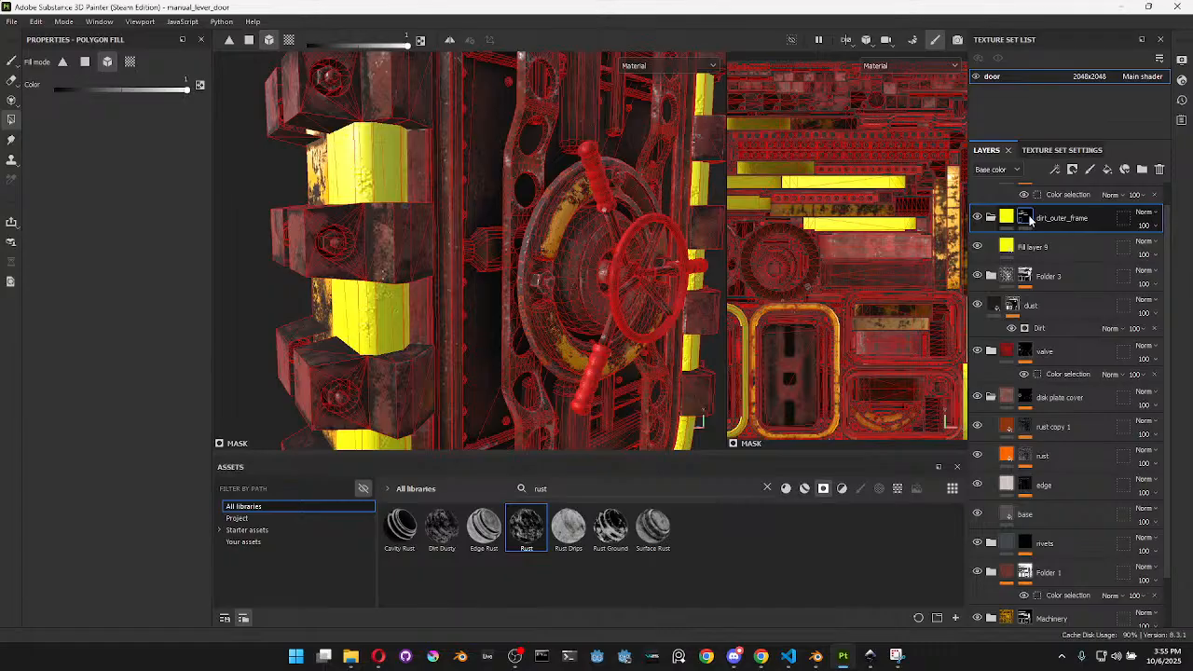
left_click(362, 241)
left_click(282, 238)
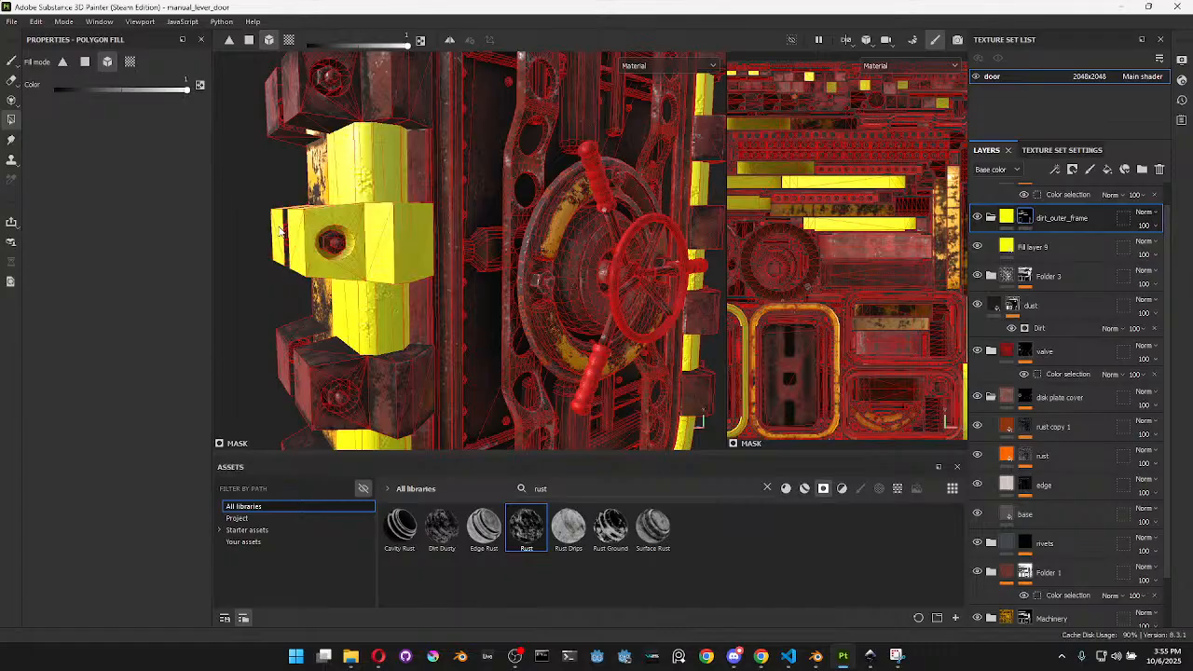
left_click(275, 98)
key("f")
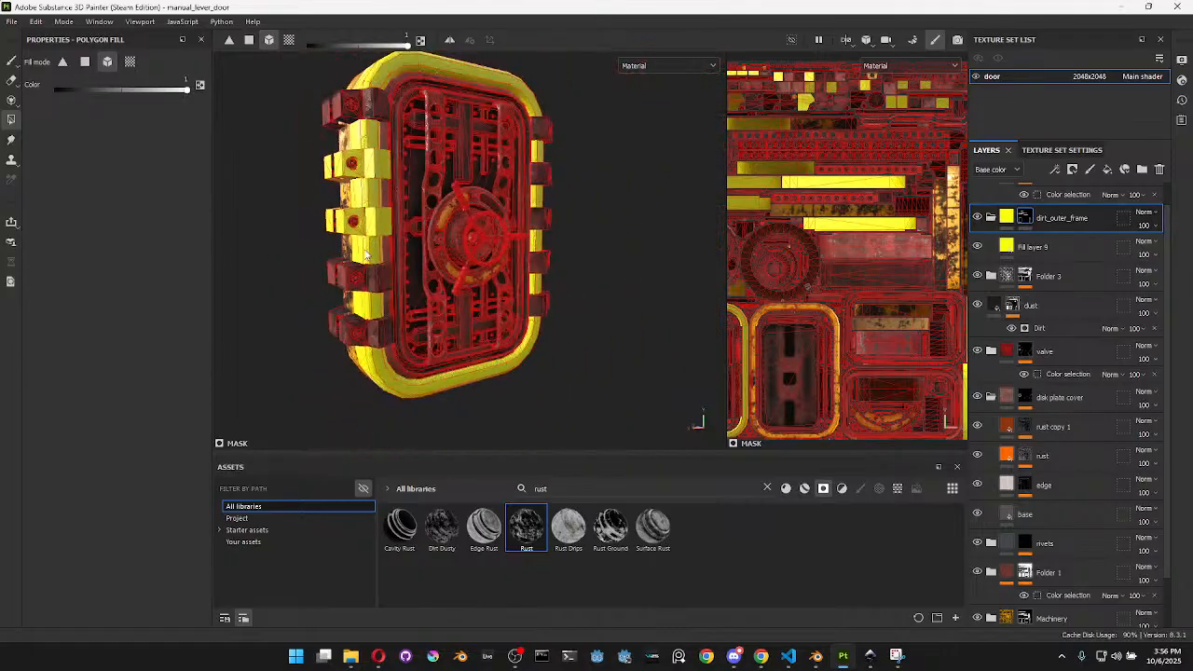
left_click(339, 322)
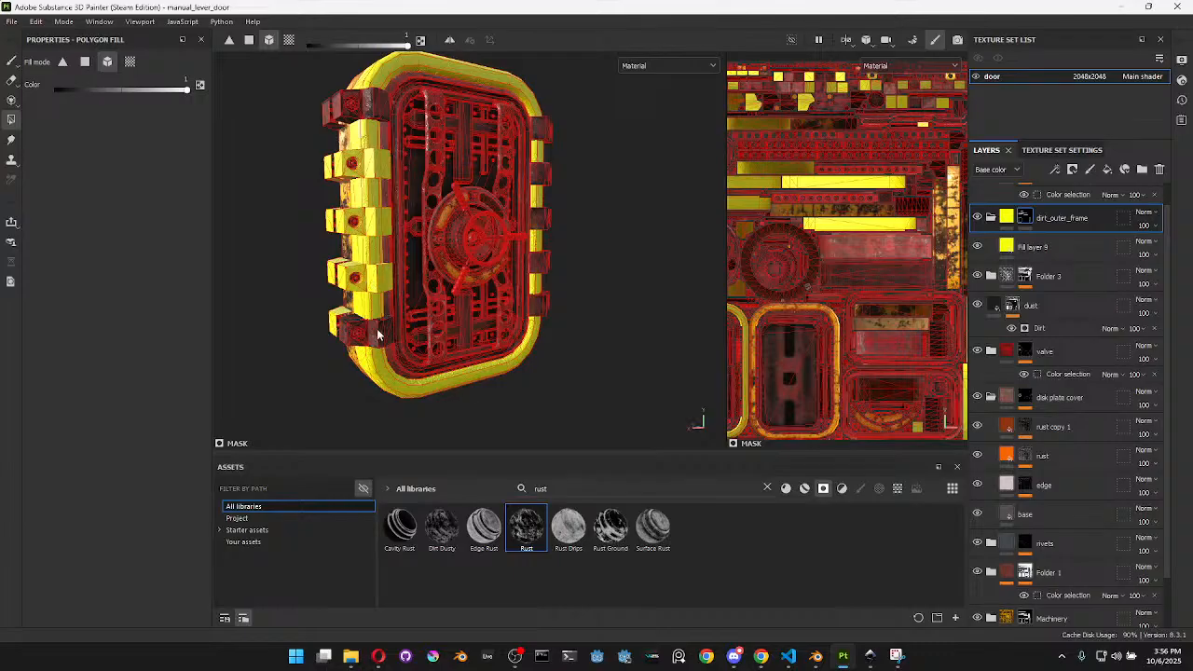
left_click(369, 334)
left_click(349, 113)
left_click(342, 117)
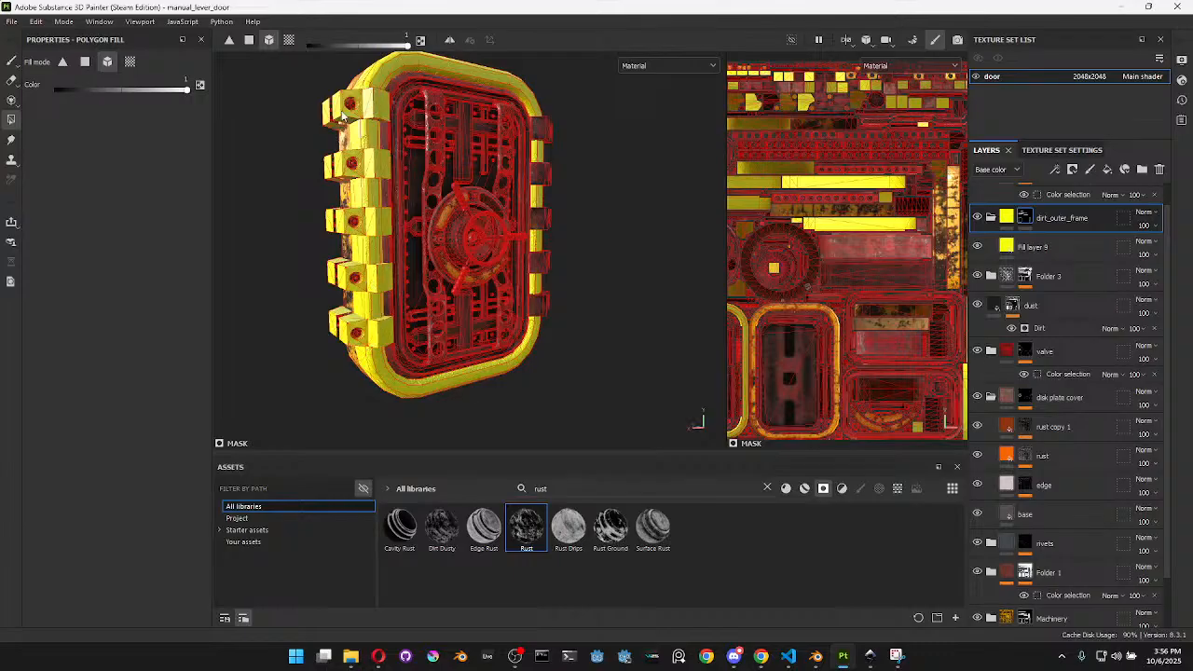
Fill the five blocks on the opposite side of the door's front into the dirt_outer_frame mask
left_click(541, 173)
left_click(542, 130)
left_click(540, 225)
left_click(544, 262)
left_click(537, 306)
Fill the five remaining unmasked blocks on the back of the door into the dirt_outer_frame mask
left_click_drag(312, 316, 607, 307, "alt")
middle_click_drag(375, 278, 593, 315, "alt")
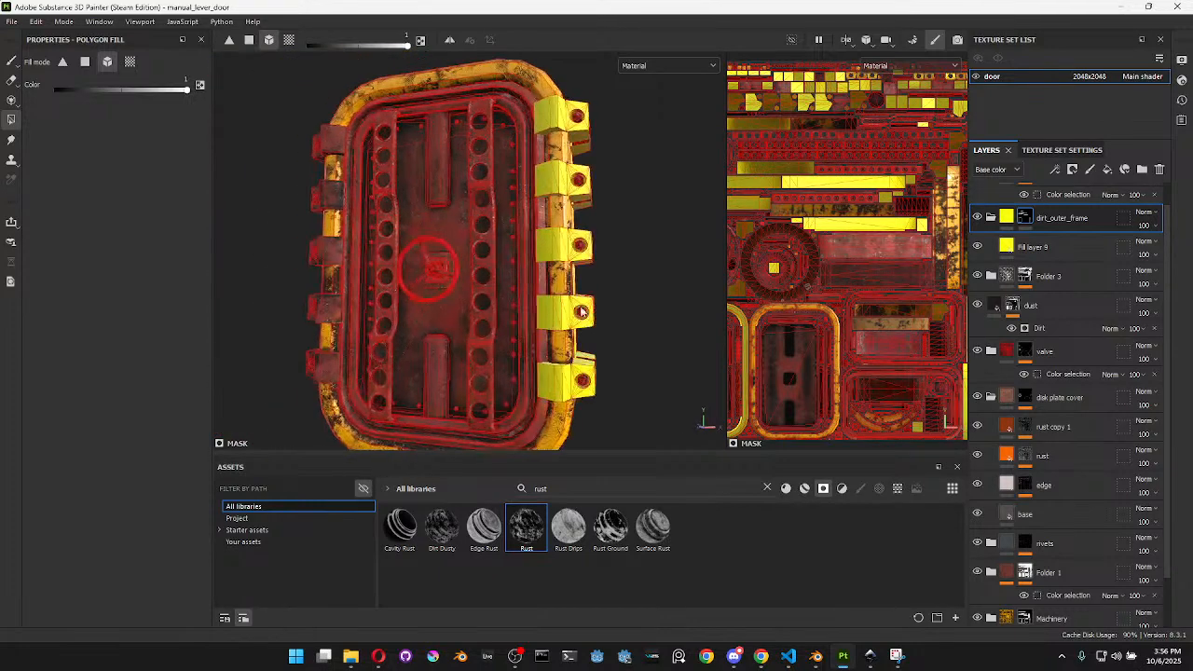
left_click(318, 364)
left_click(329, 311)
left_click(325, 243)
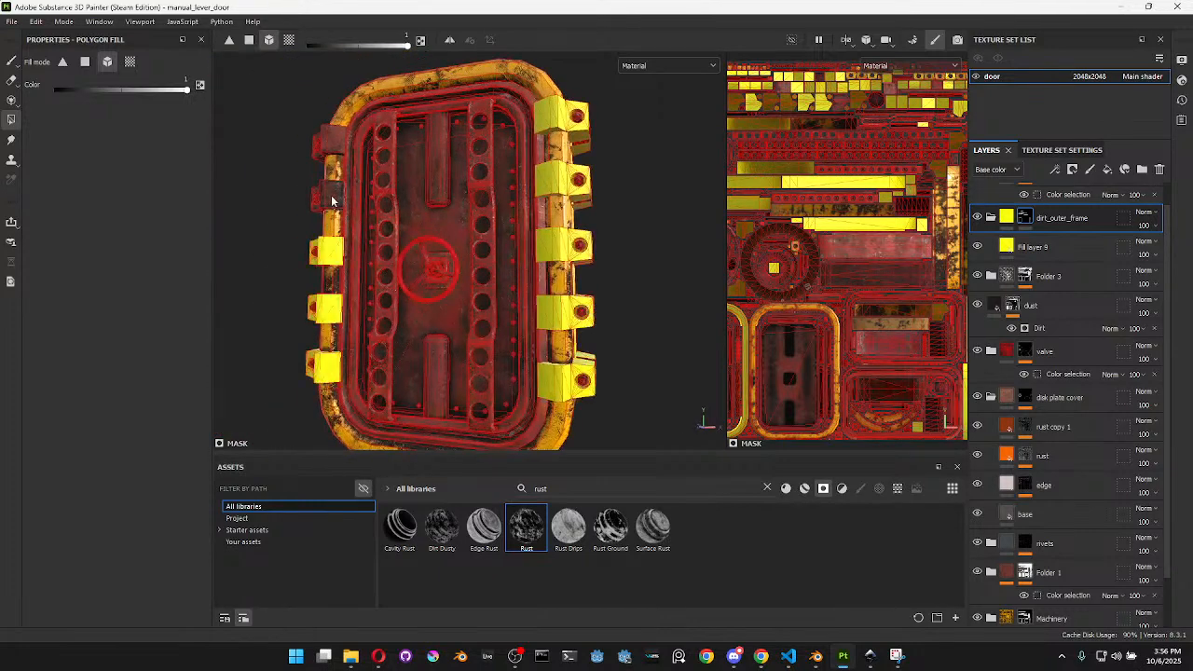
left_click(331, 200)
left_click(340, 134)
left_click_drag(385, 201, 475, 318, "alt")
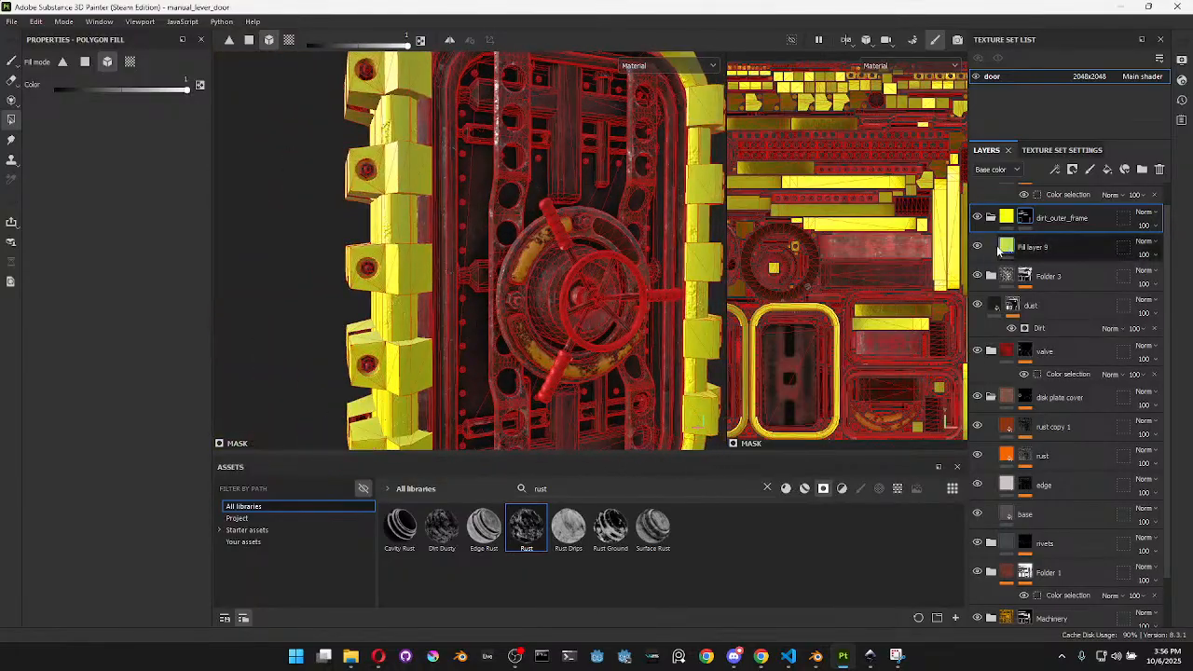
Change Fill layer 9's base color to dark gray, 2F2F2E
scroll(1012, 259, "up", 1)
left_click(1021, 271)
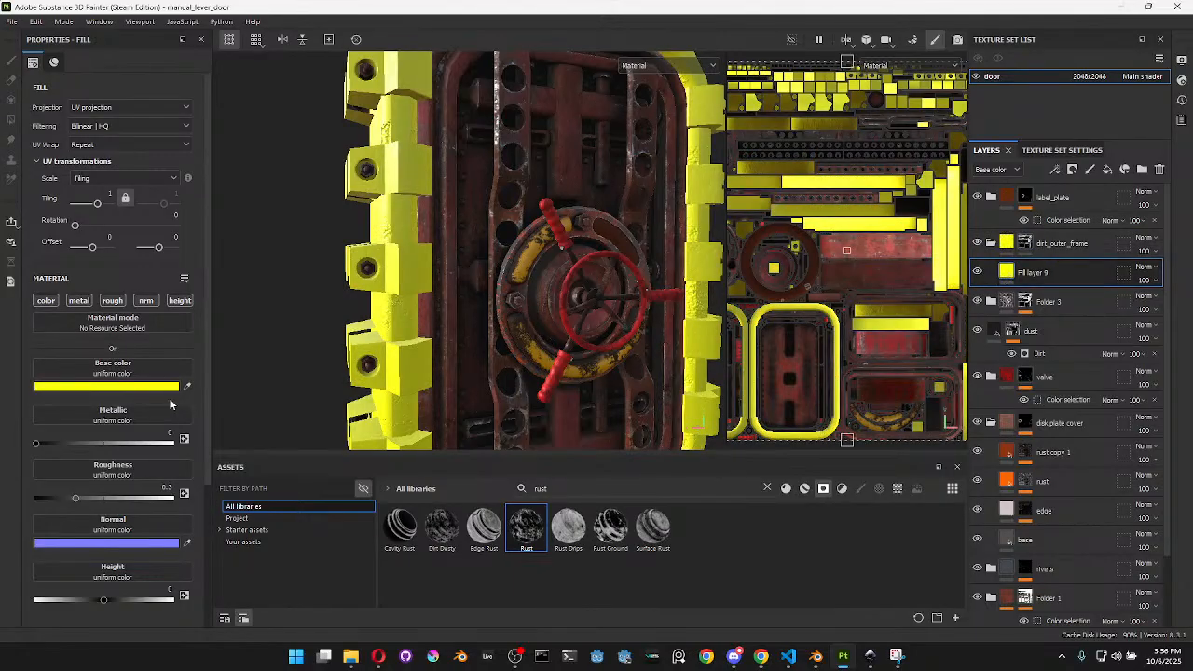
left_click(107, 385)
mouse_move(144, 550)
left_mouse_down()
mouse_move(134, 560)
mouse_move(135, 549)
left_mouse_up()
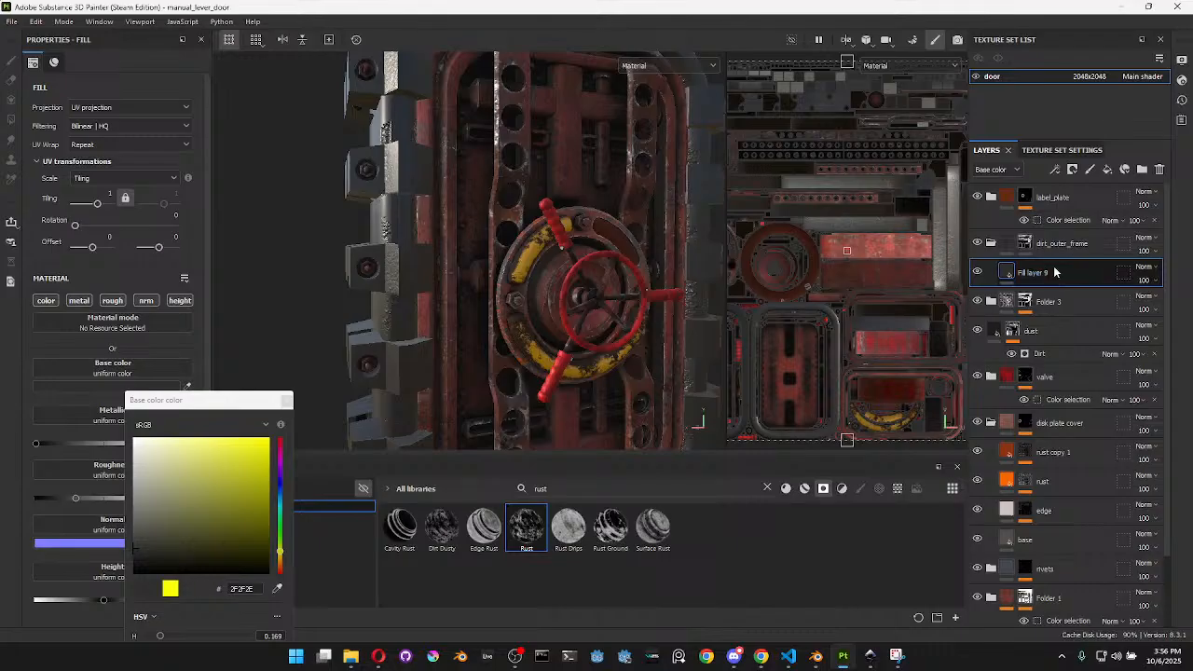
Search the assets for dust, apply the Dust Occlusion smart mask to Fill layer 9 and open its Dirt generator
mouse_move(1024, 248)
double_click(541, 489)
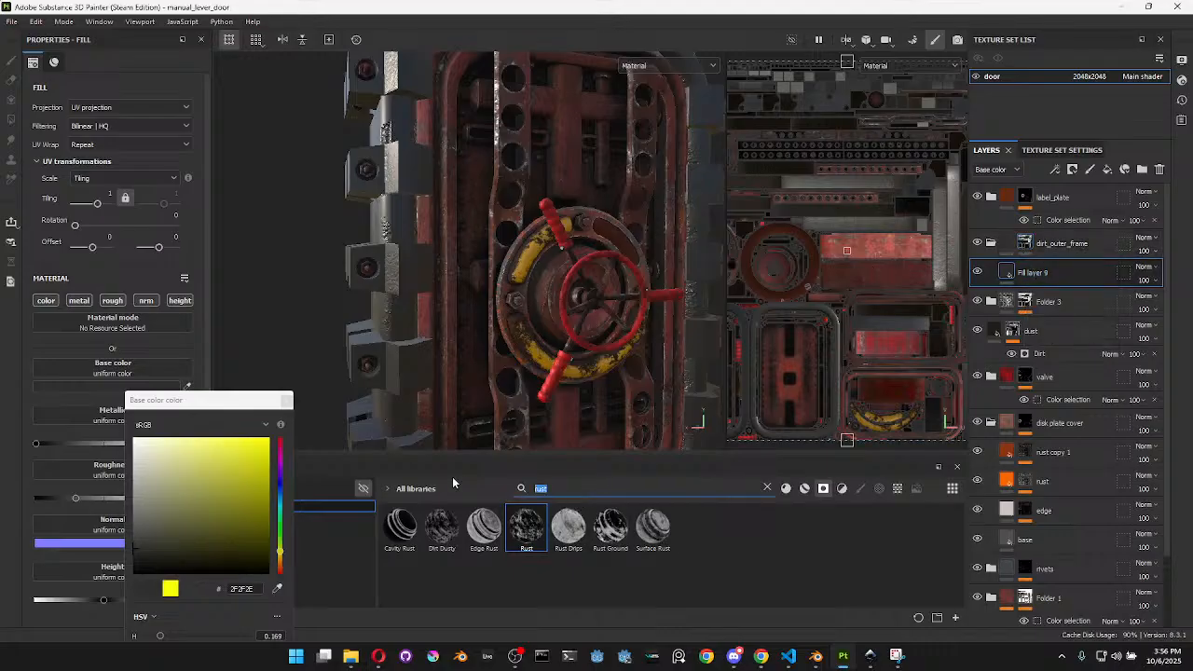
type("dust")
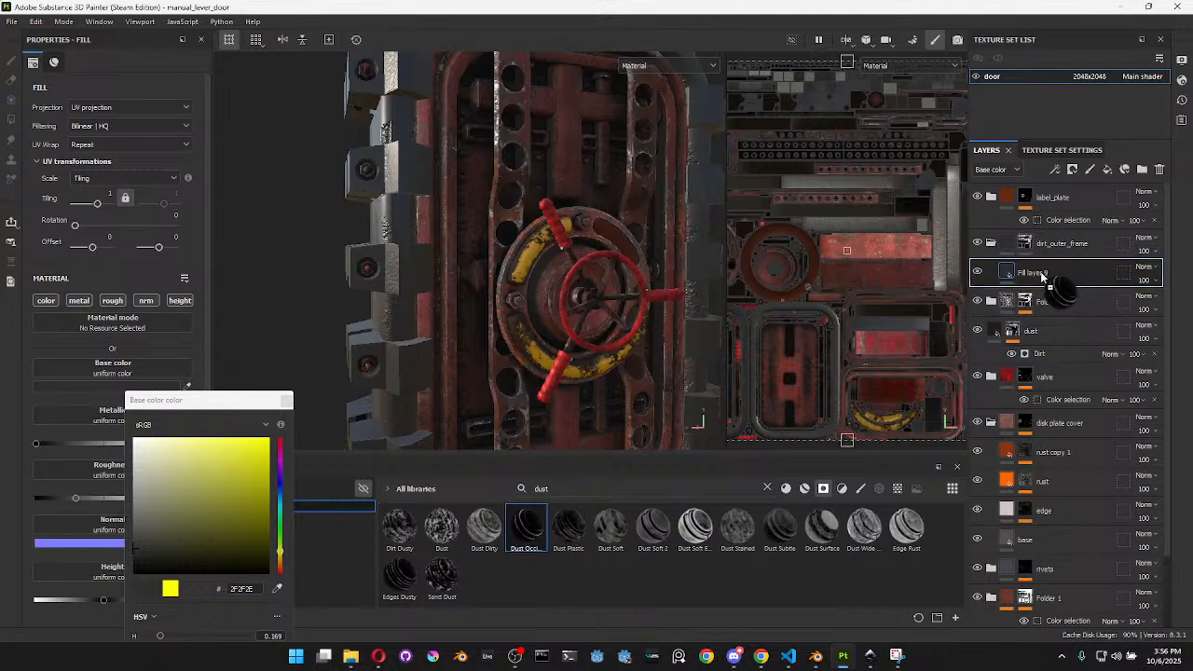
left_click(1026, 271)
left_click_drag(1026, 270, 1028, 272)
left_click(1052, 295)
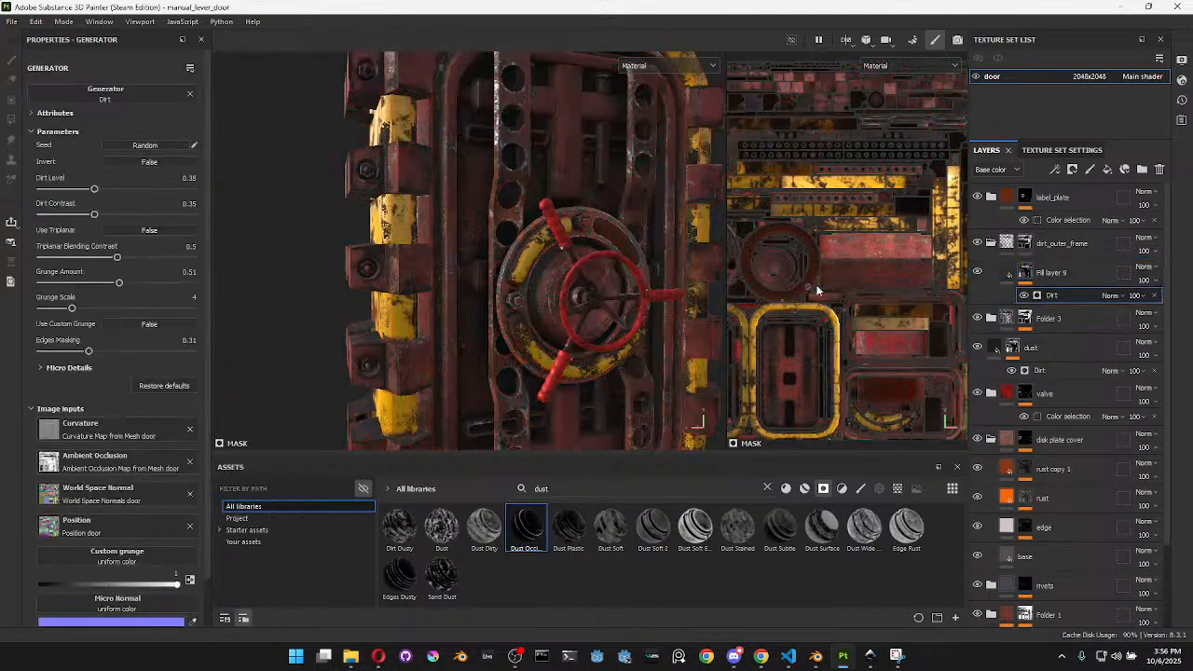
Set the Dirt generator's dirt level to 0.81 and dirt contrast to 0.02
scroll(407, 264, "up", 4)
left_click_drag(392, 269, 438, 273, "alt")
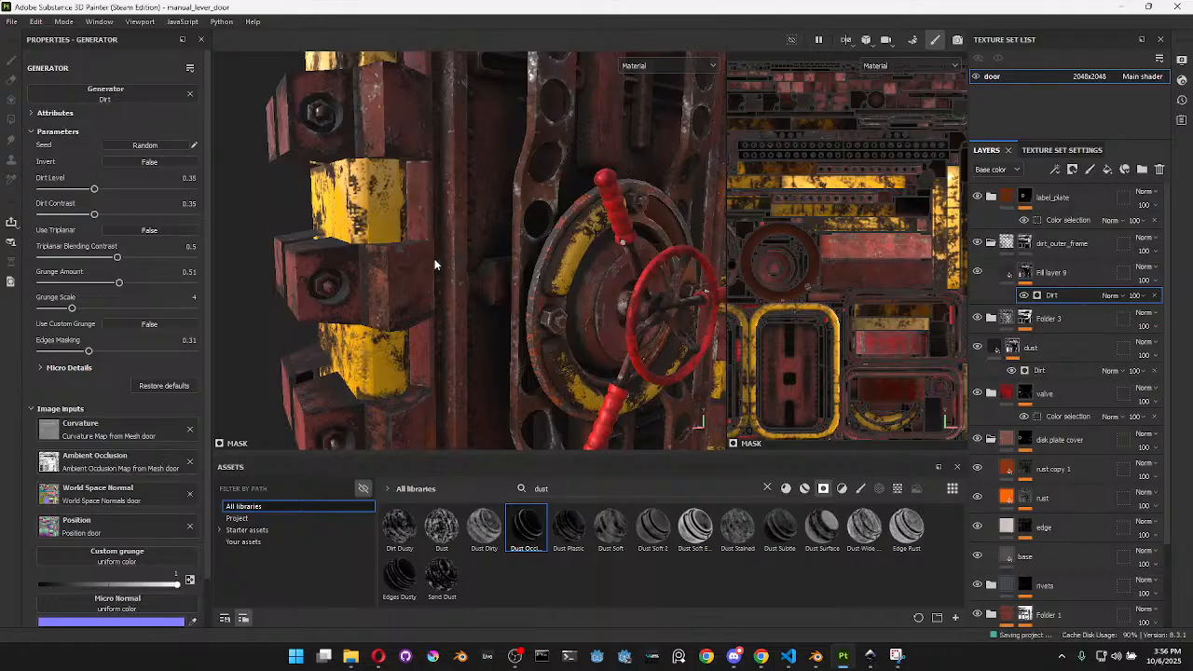
left_click_drag(95, 189, 167, 201)
mouse_move(96, 215)
left_mouse_down()
mouse_move(131, 215)
mouse_move(44, 215)
left_mouse_up()
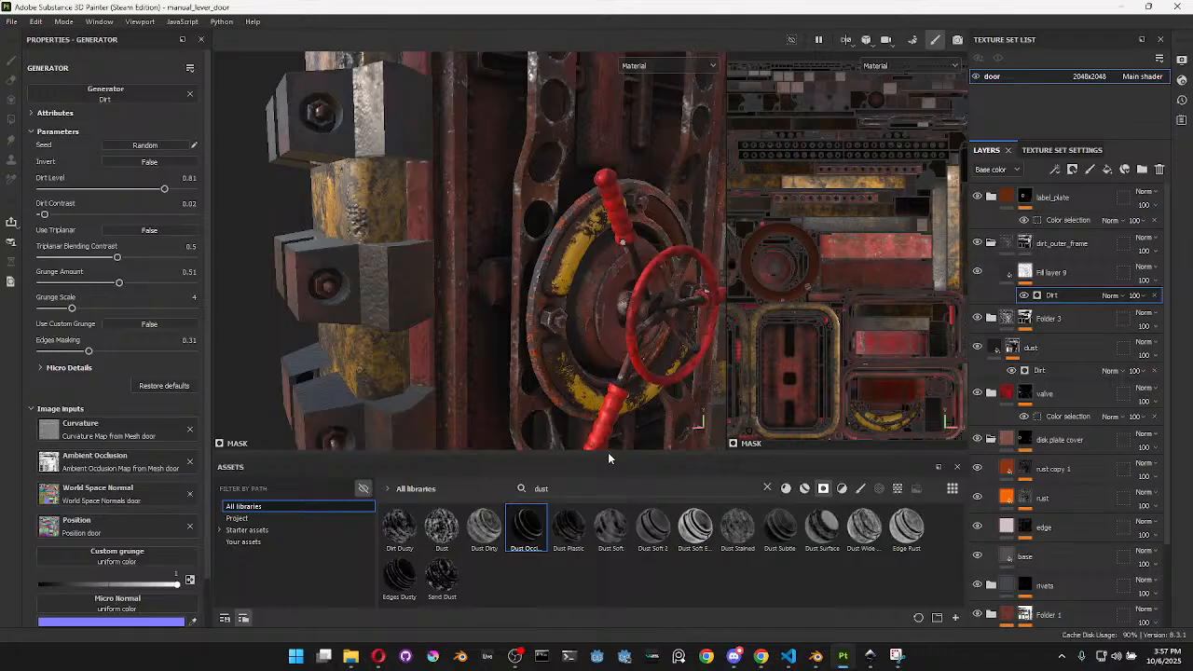
scroll(510, 331, "down", 3)
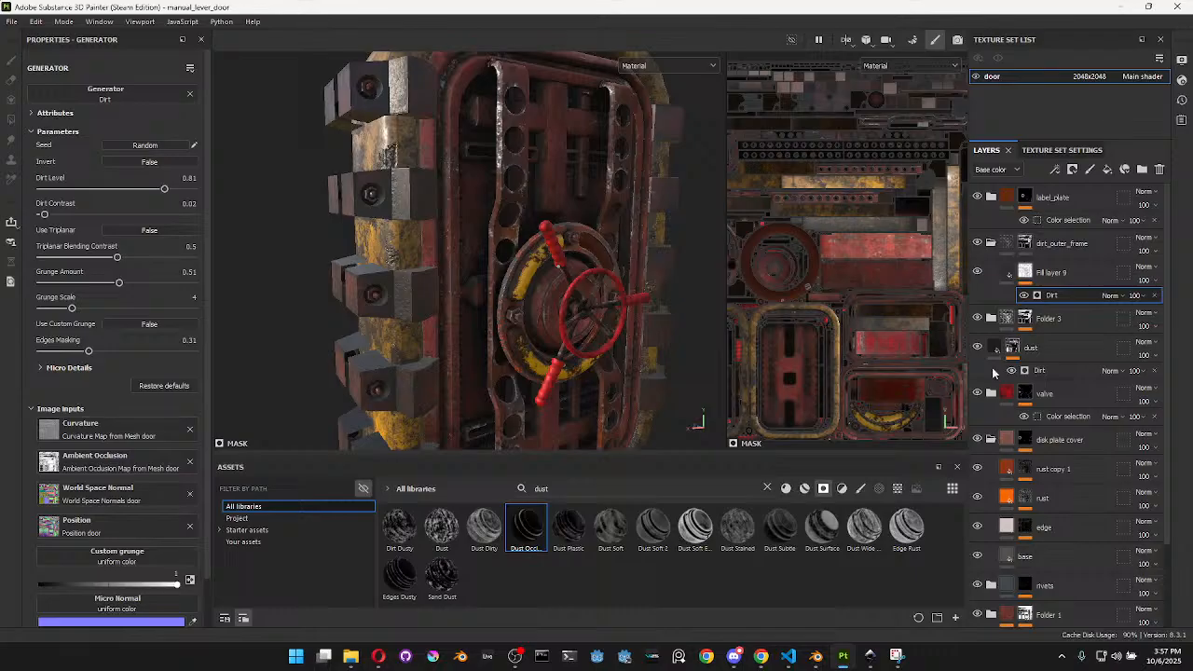
Set the ambient occlusion baker's self occlusion to Always, rebake the door's mesh maps and return to painting mode
left_click(1062, 150)
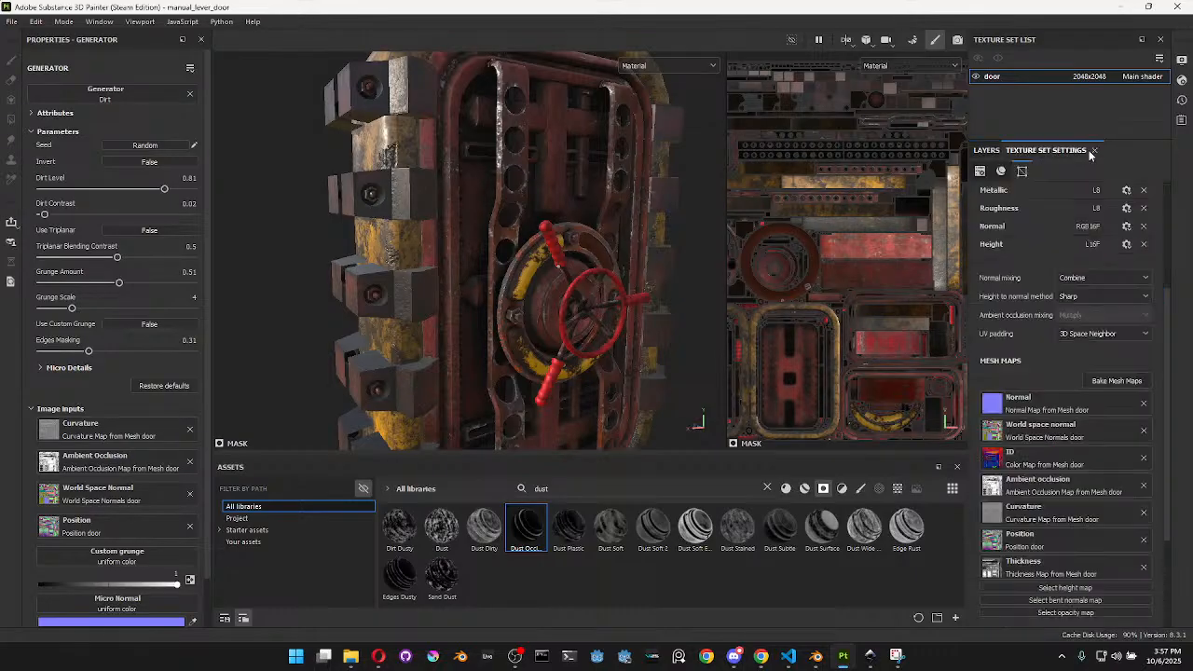
left_click(1103, 379)
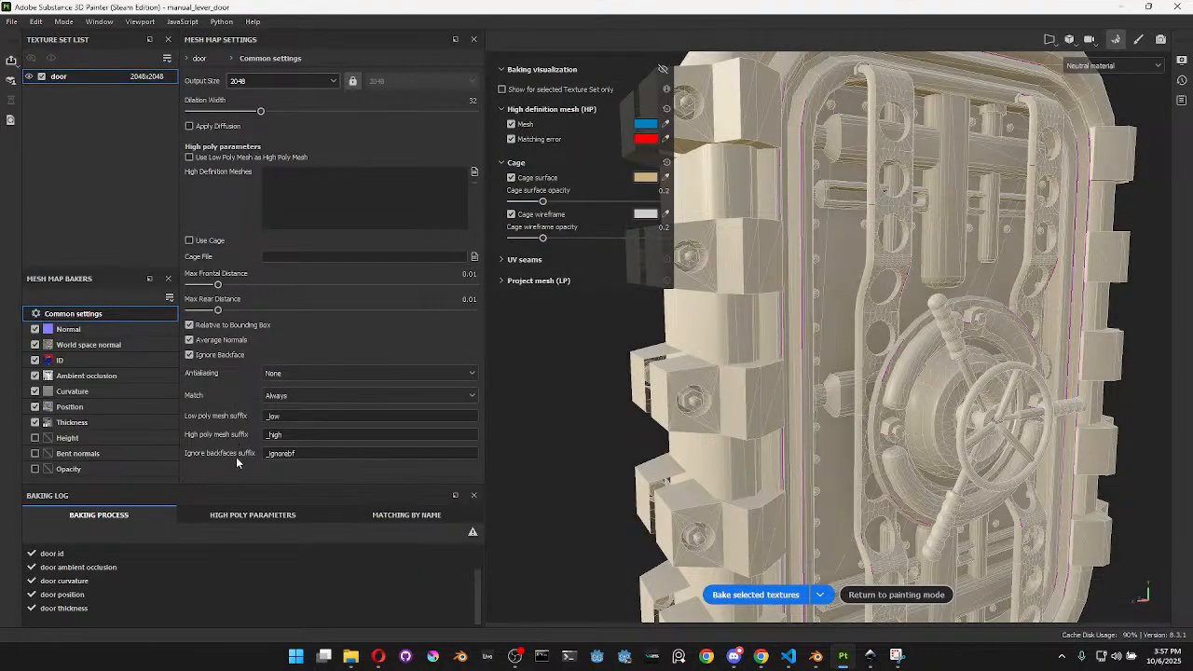
left_click(93, 377)
left_click(274, 244)
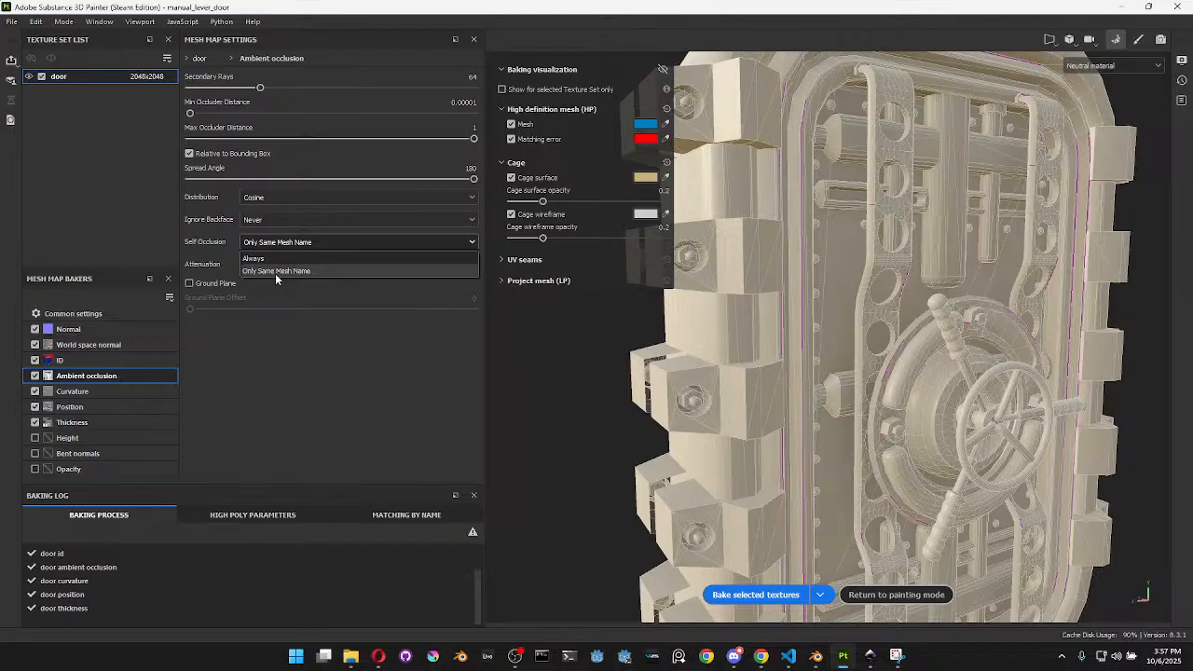
left_click(271, 259)
left_click(787, 595)
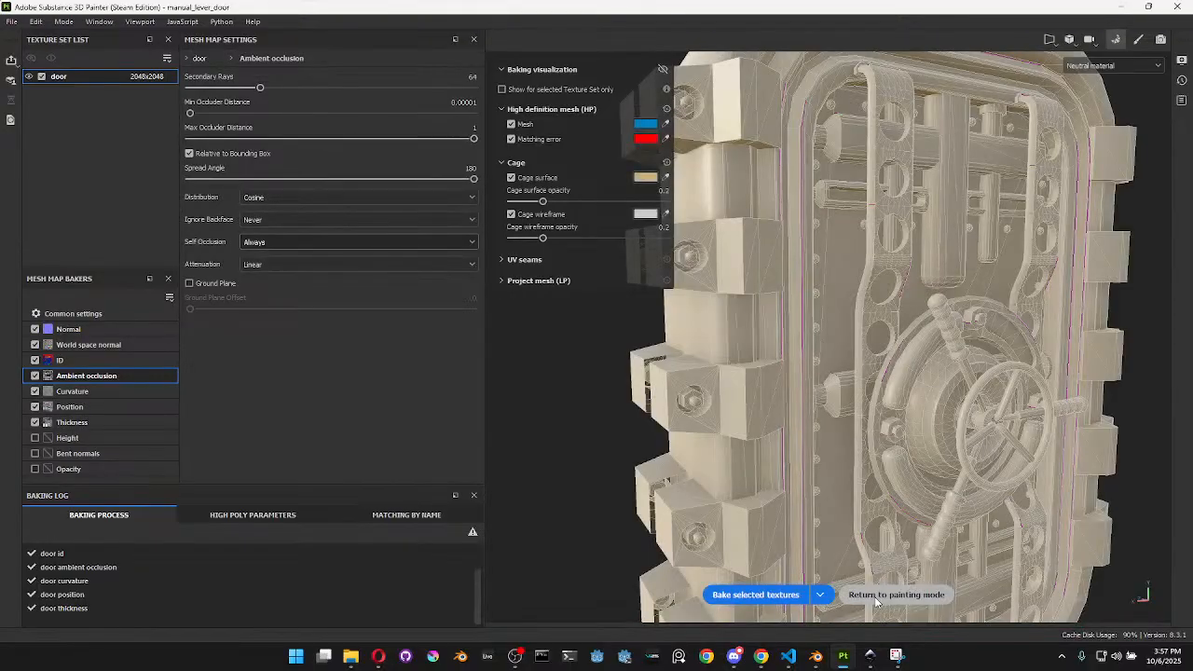
left_click(877, 597)
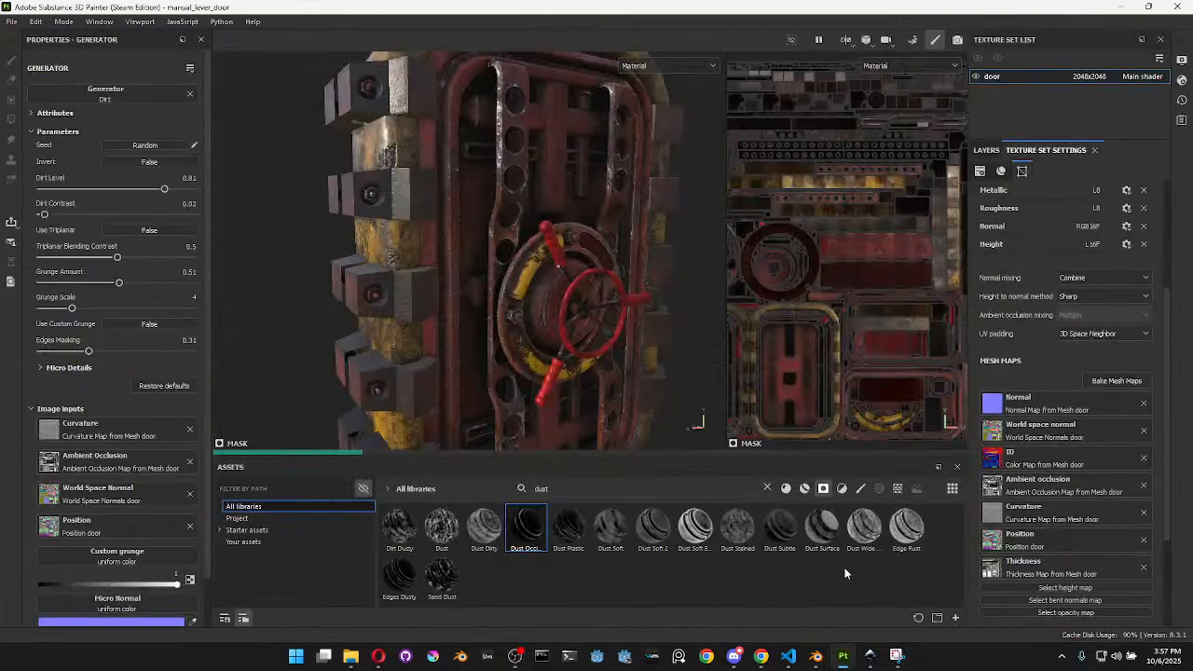
scroll(412, 277, "up", 1)
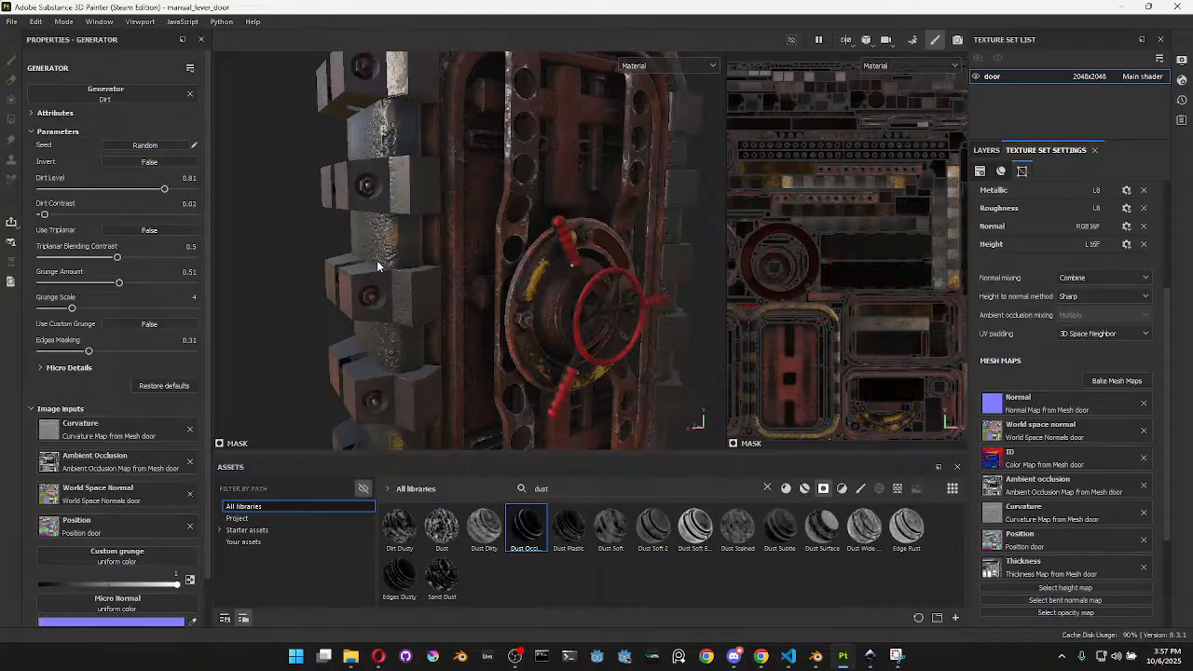
Hide Fill layer 9 in the dirt_outer_frame folder
left_click(986, 149)
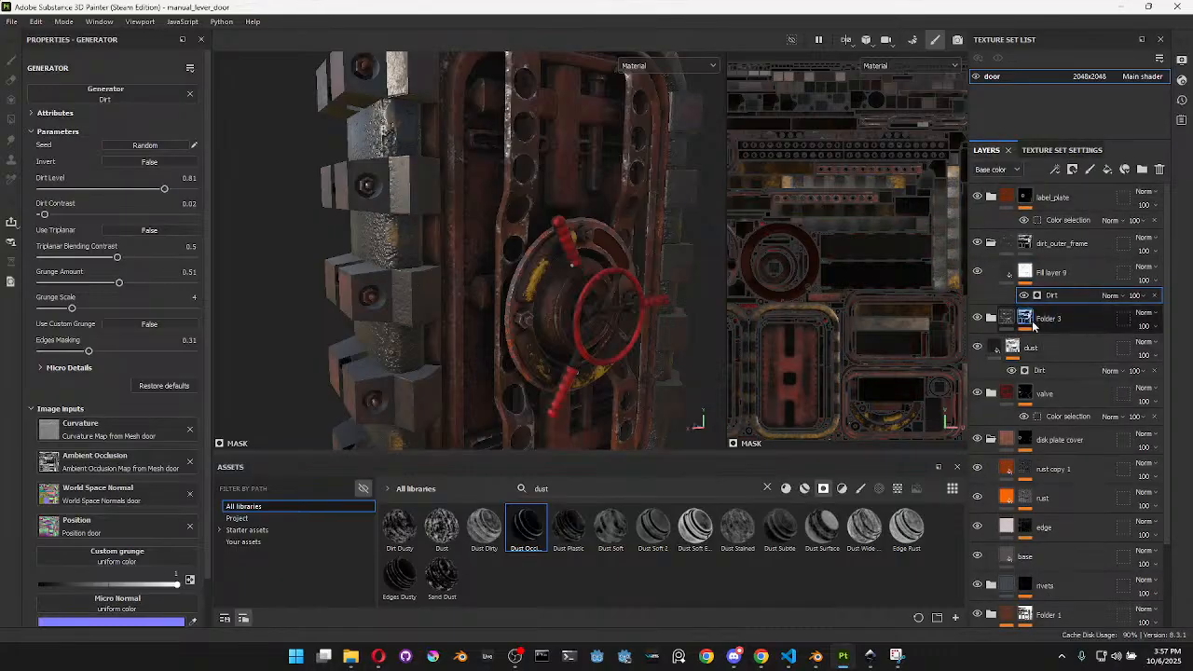
left_click(977, 273)
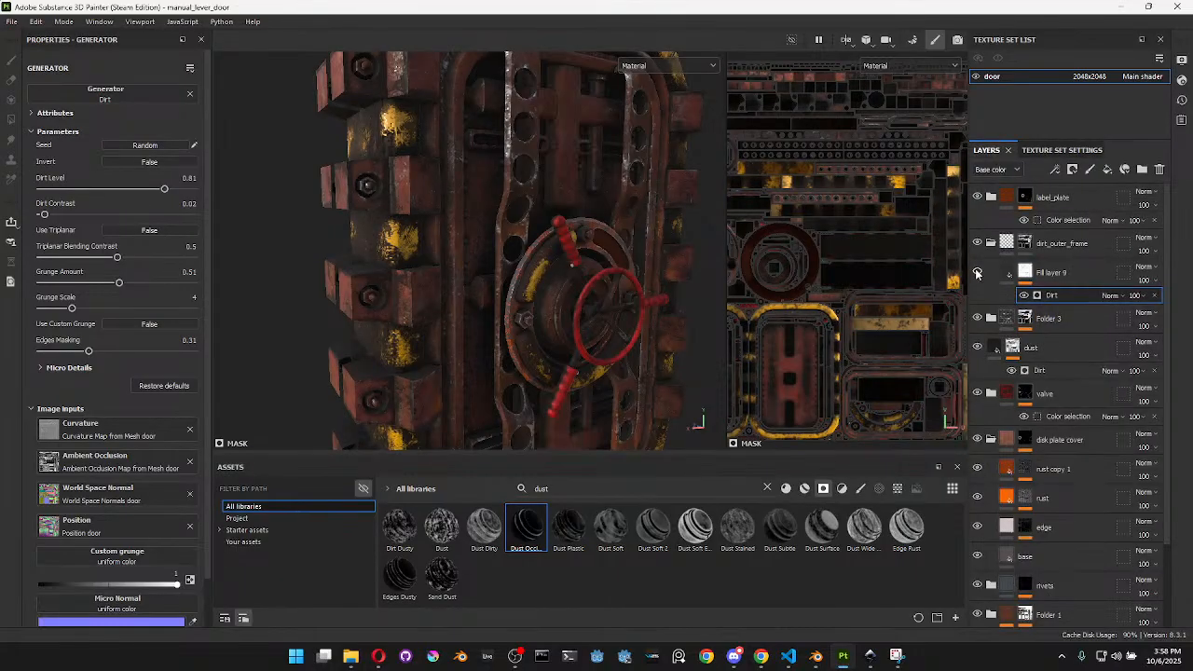
left_click_drag(547, 327, 547, 333, "alt")
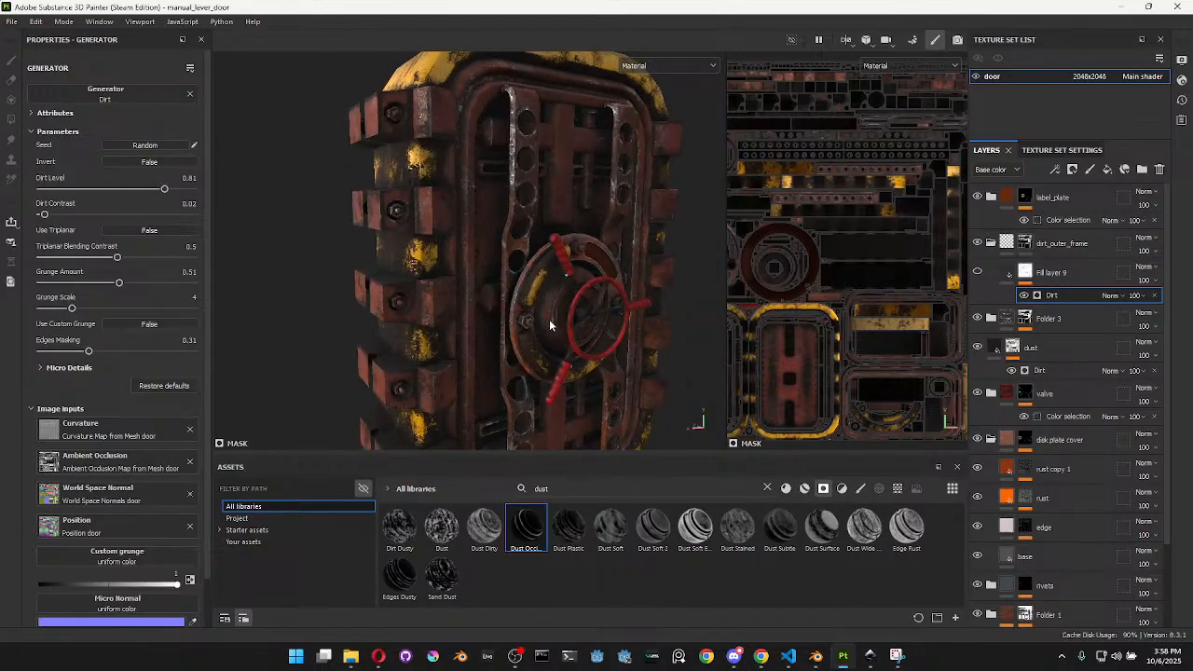
Set the dirt level of the dust layer's Dirt generator to 0.4 and compare the door with the layer hidden and shown
left_click(978, 350)
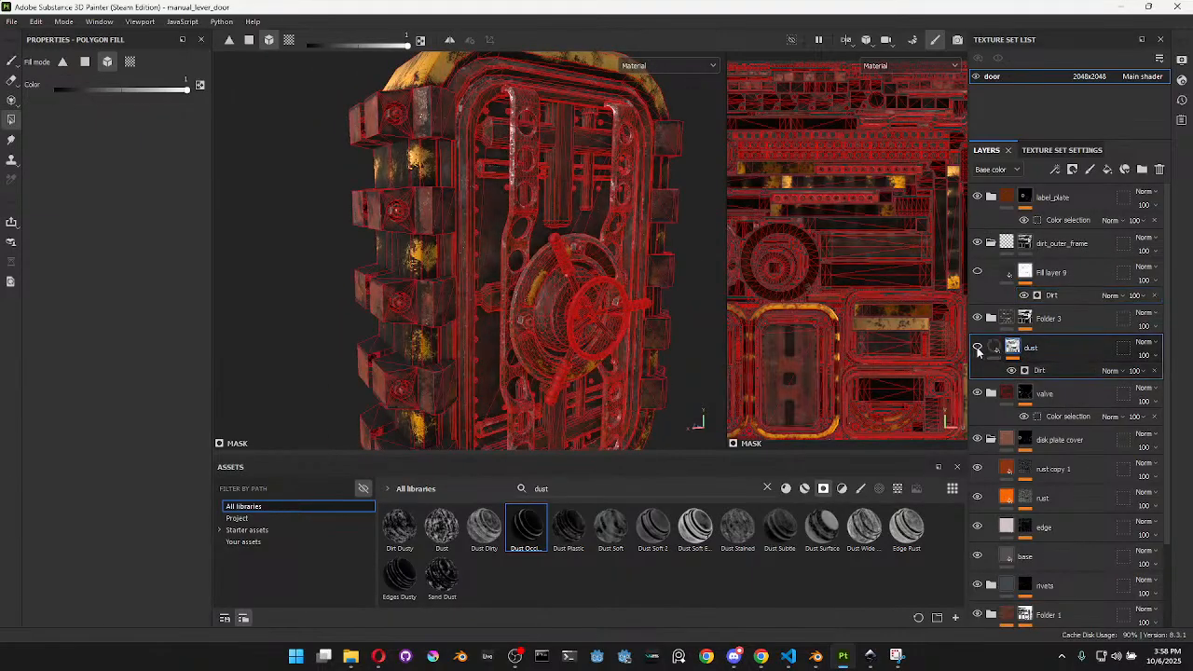
left_click(1003, 352)
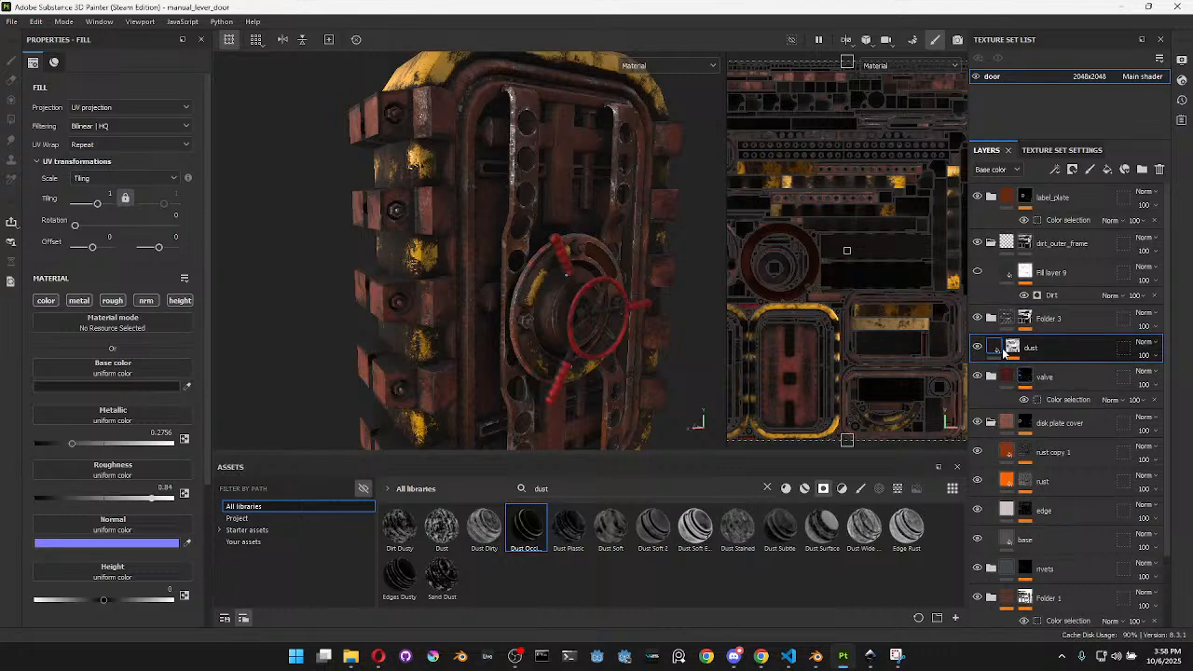
left_click(978, 347)
left_click(978, 348)
left_click(1013, 350)
left_click(1039, 374)
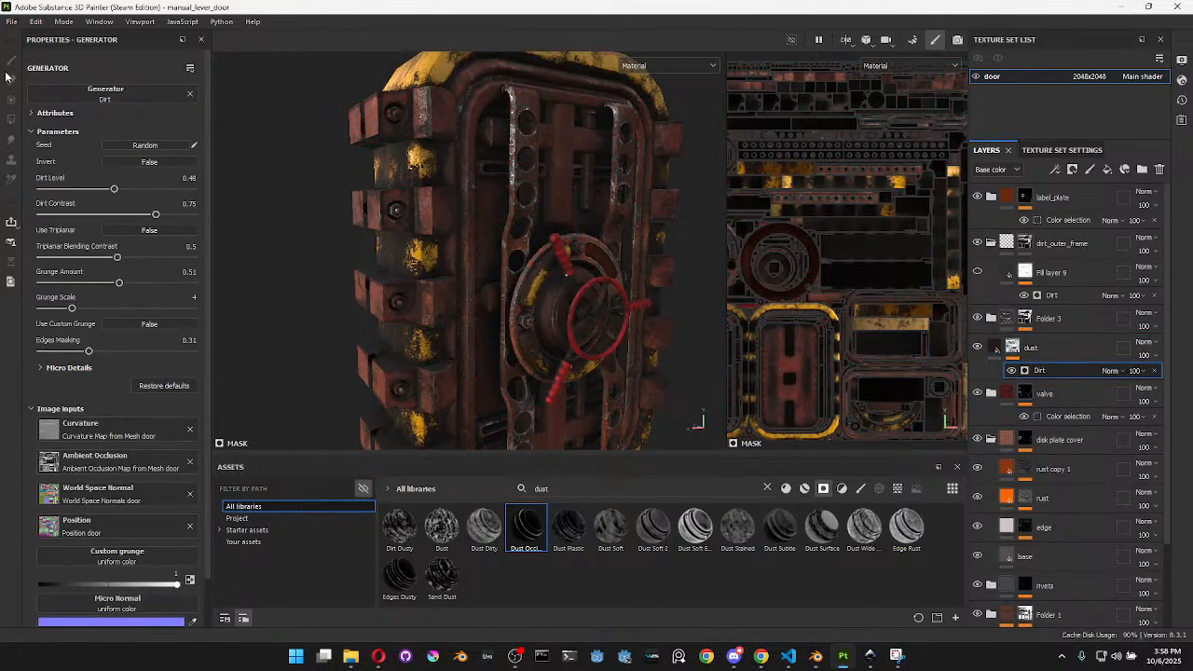
left_click_drag(113, 190, 103, 192)
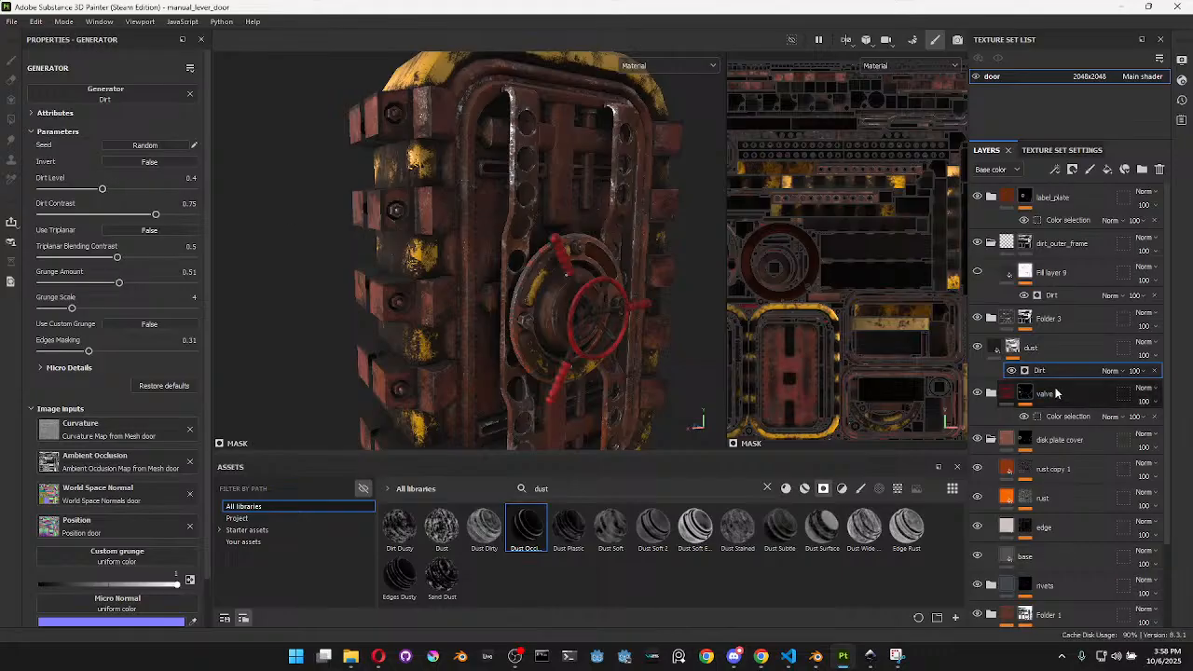
left_click(977, 348)
left_click(977, 348)
scroll(496, 311, "up", 5)
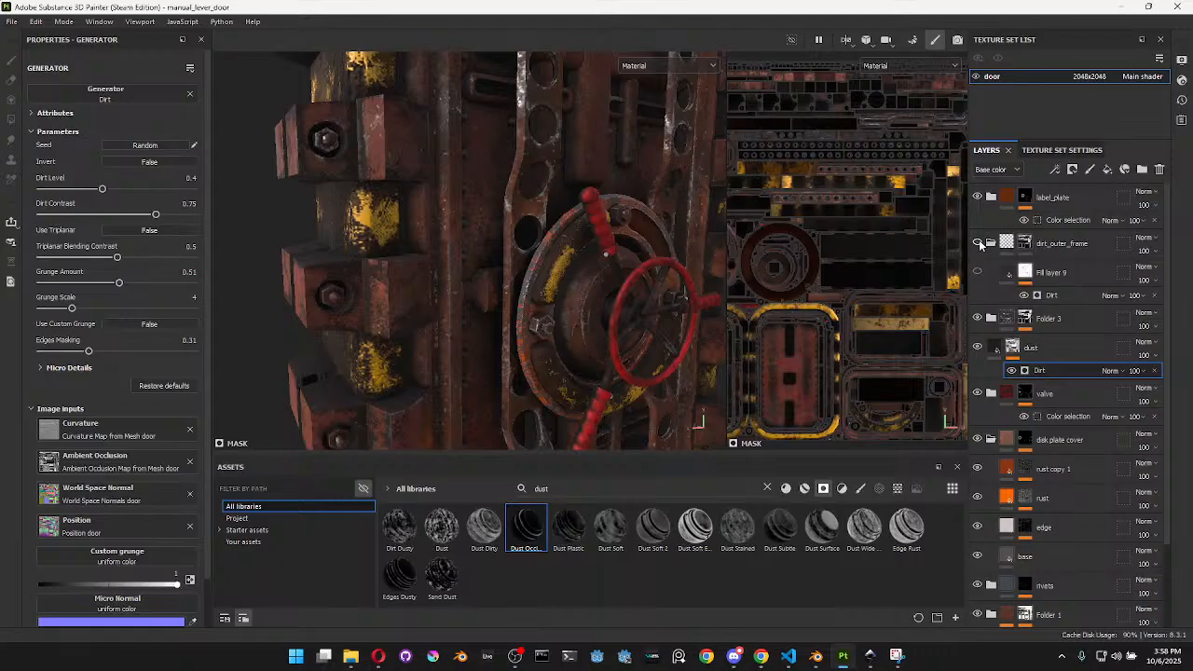
Hide and collapse the dirt_outer_frame folder, then check Folder 3's effect on the door and its color selection mask
left_click(991, 243)
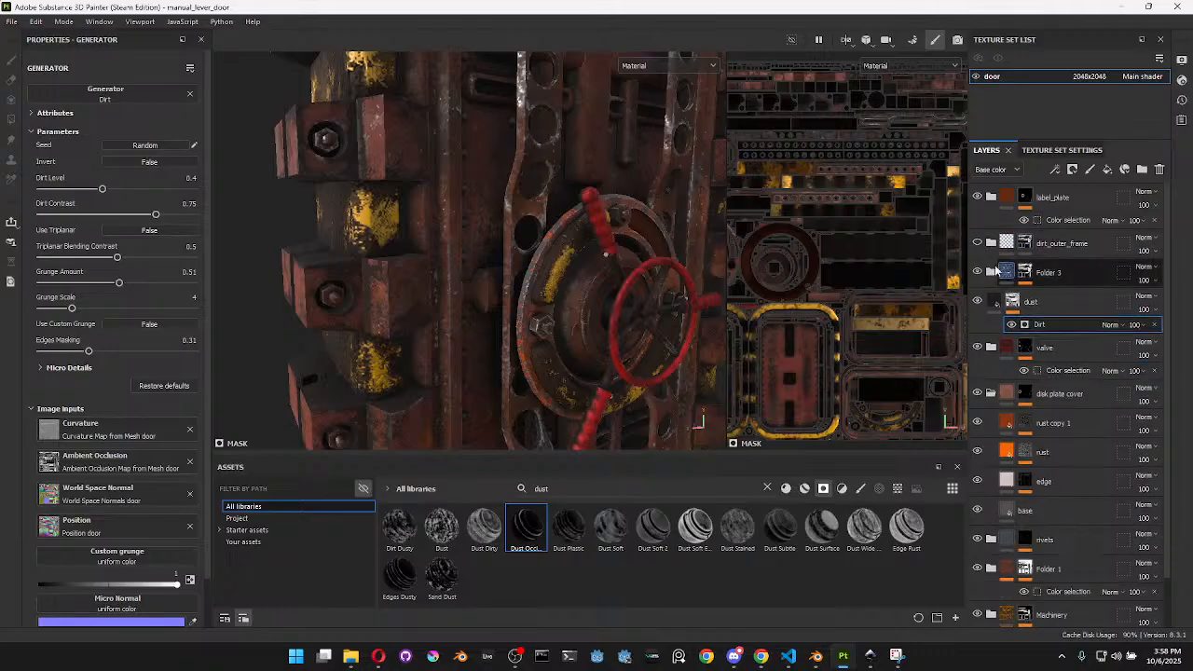
left_click(978, 273)
left_click(978, 274)
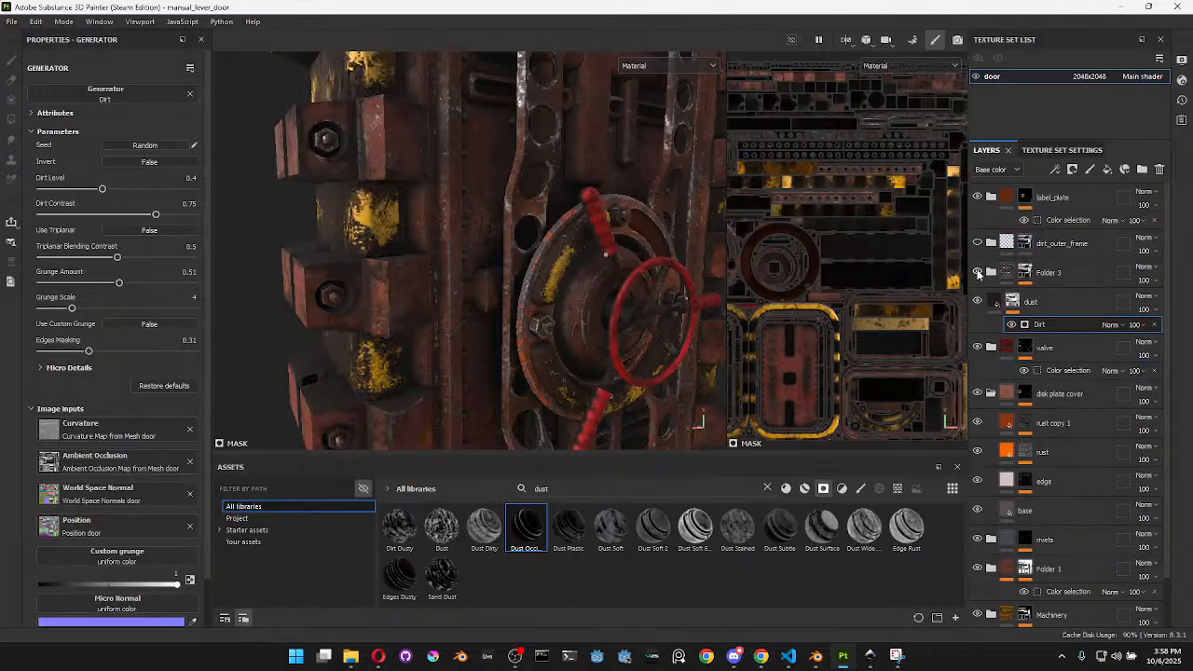
left_click(1027, 281)
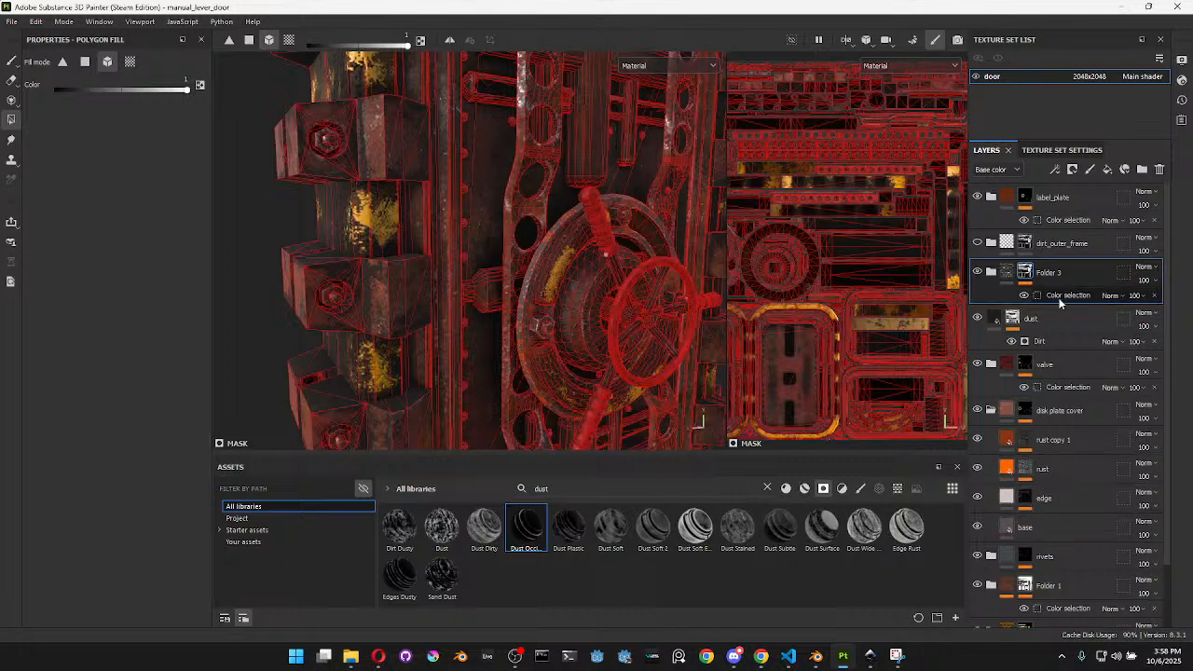
left_click(1060, 298)
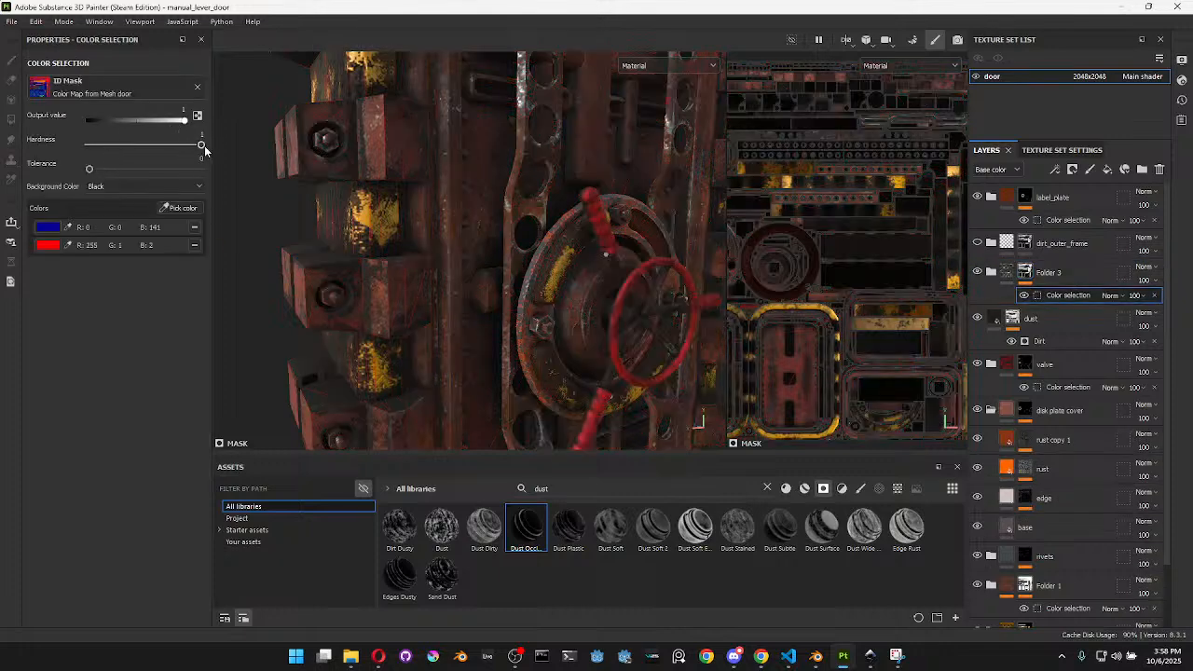
left_click(1026, 276)
left_click(1026, 276)
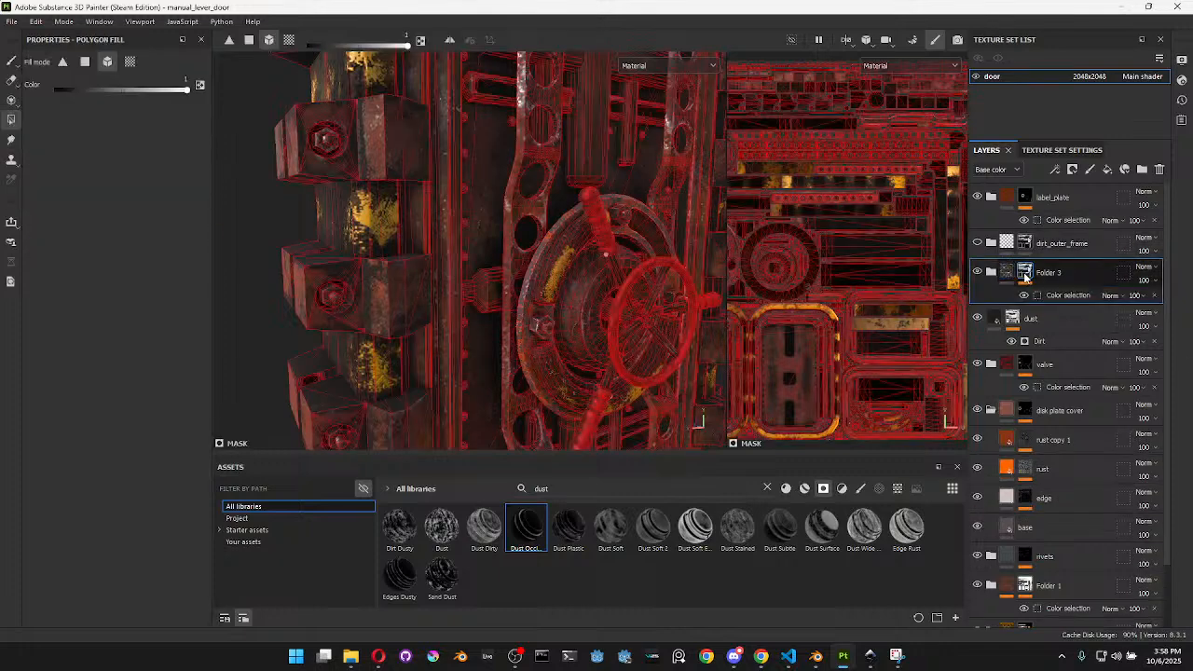
Expand Folder 3 and set the level of the dustframe layer's Mask Builder generator to 0.64
left_click(994, 272)
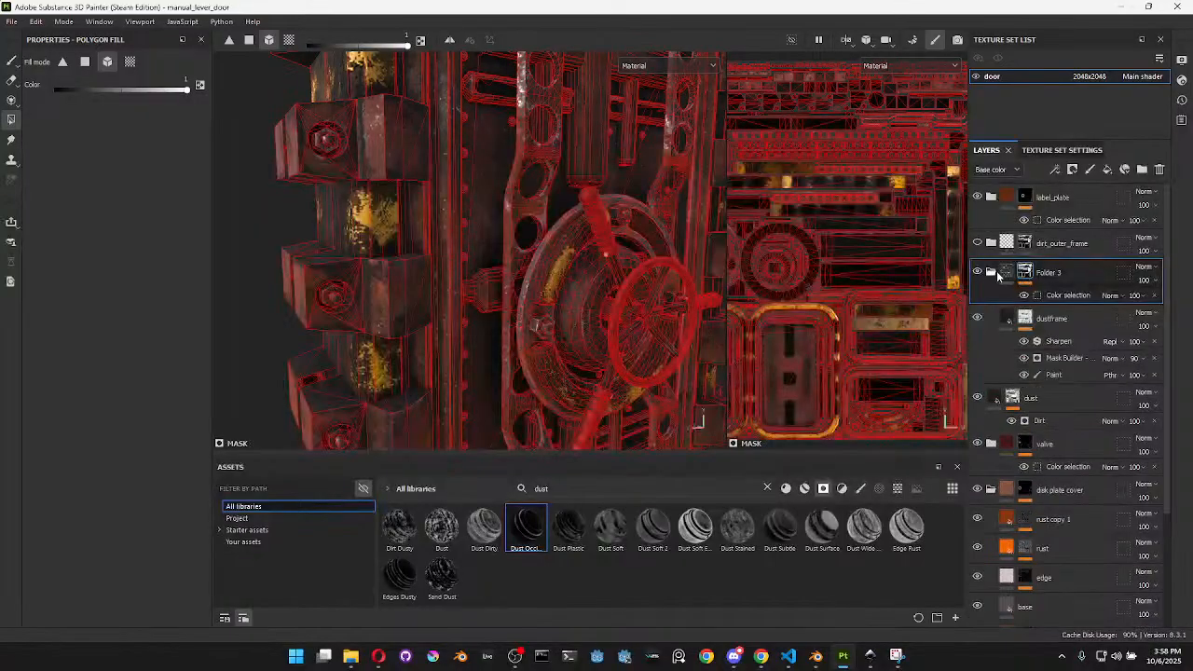
left_click(1051, 320)
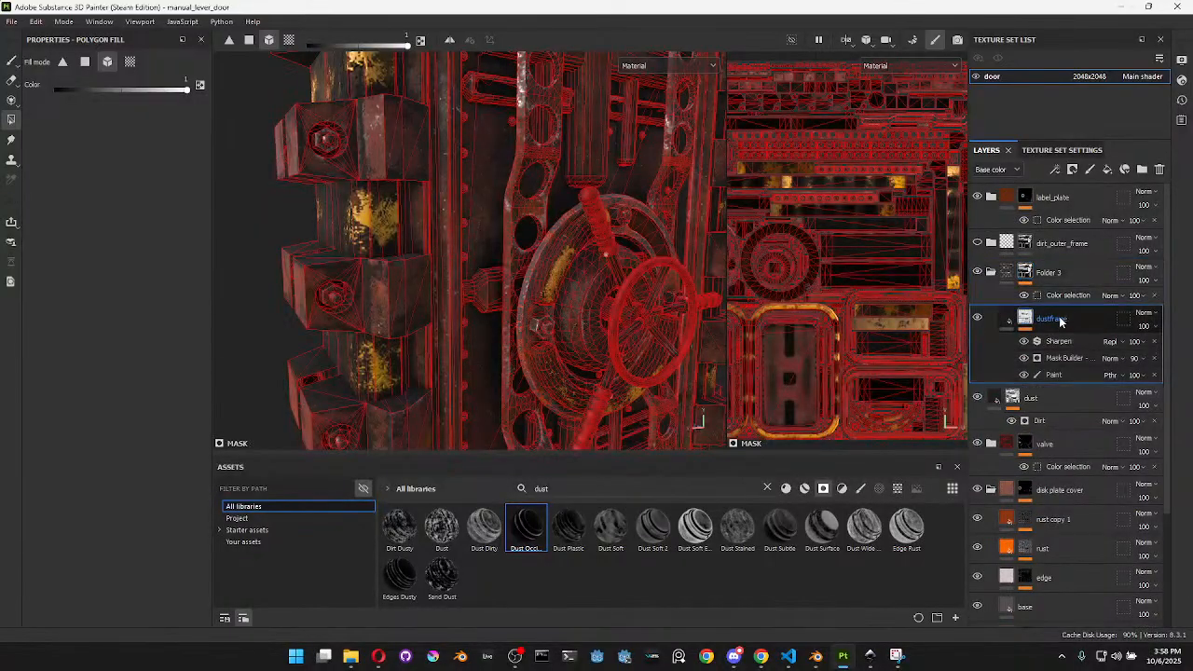
left_click(1056, 376)
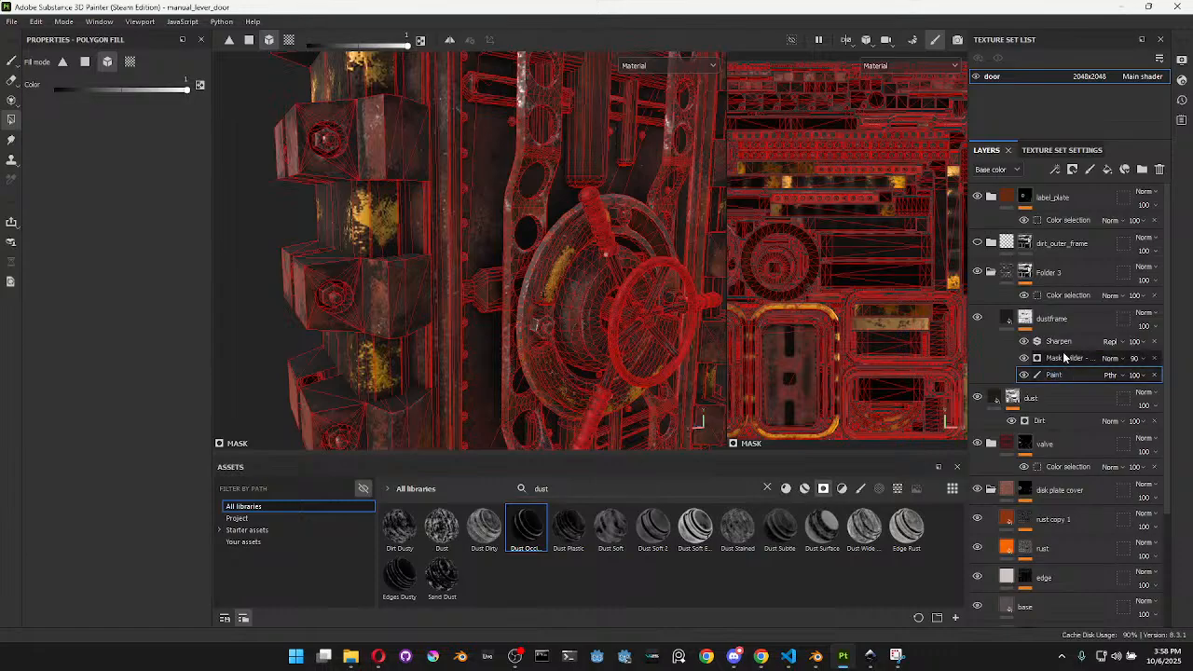
left_click(1066, 358)
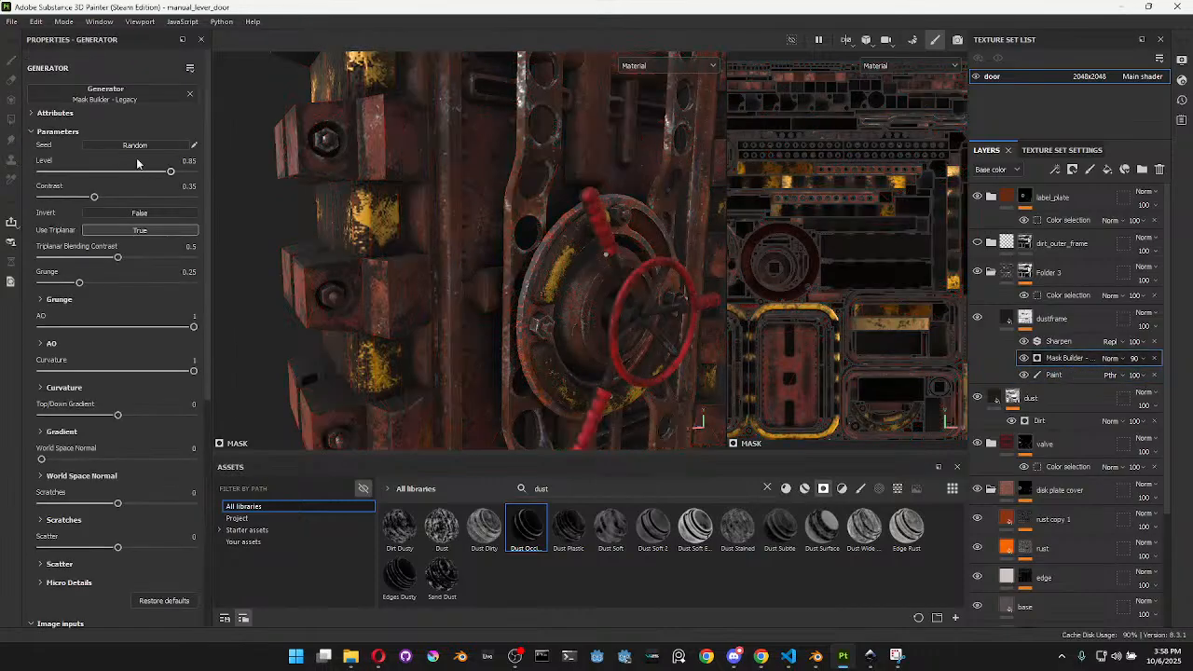
mouse_move(150, 175)
left_mouse_down()
mouse_move(112, 174)
mouse_move(139, 175)
left_mouse_up()
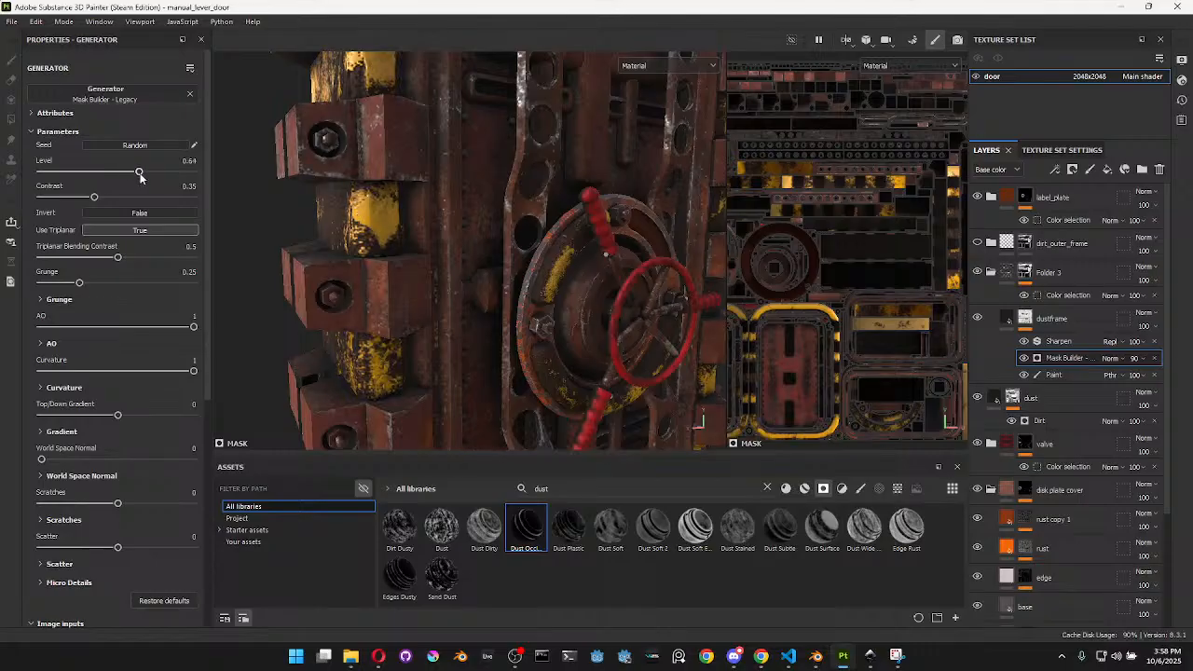
Collapse Folder 3 and save the project
scroll(599, 292, "down", 4)
left_click_drag(626, 273, 631, 300, "alt")
middle_click_drag(631, 301, 447, 233, "alt")
scroll(447, 234, "up", 4)
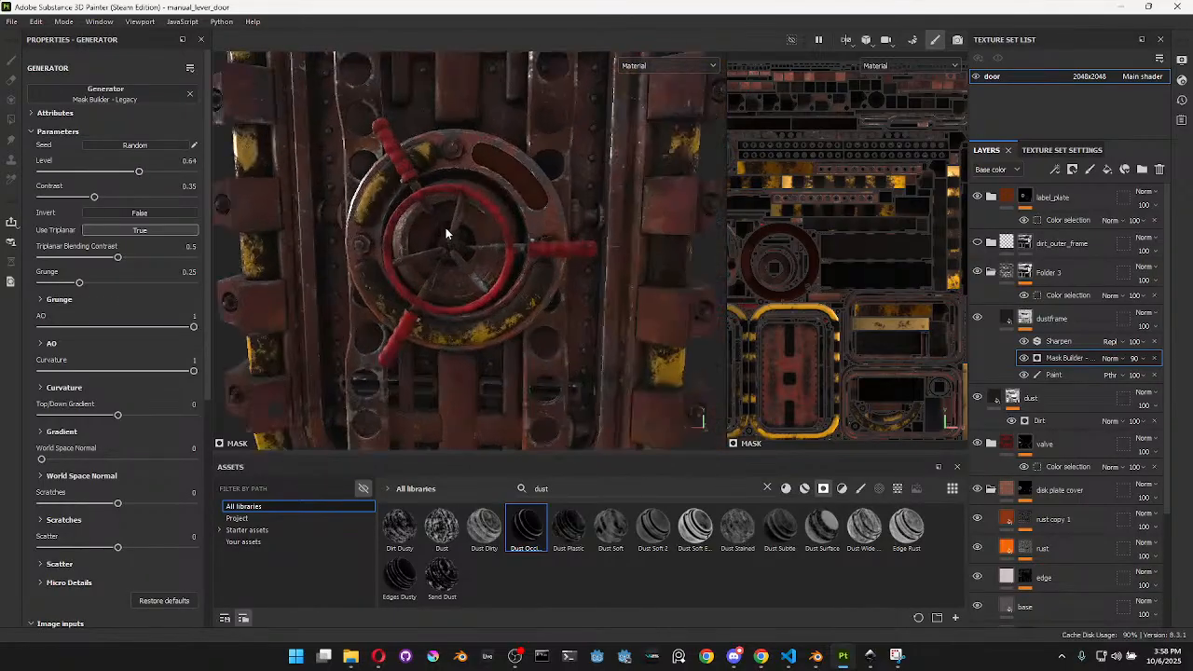
left_click_drag(466, 255, 546, 268, "alt")
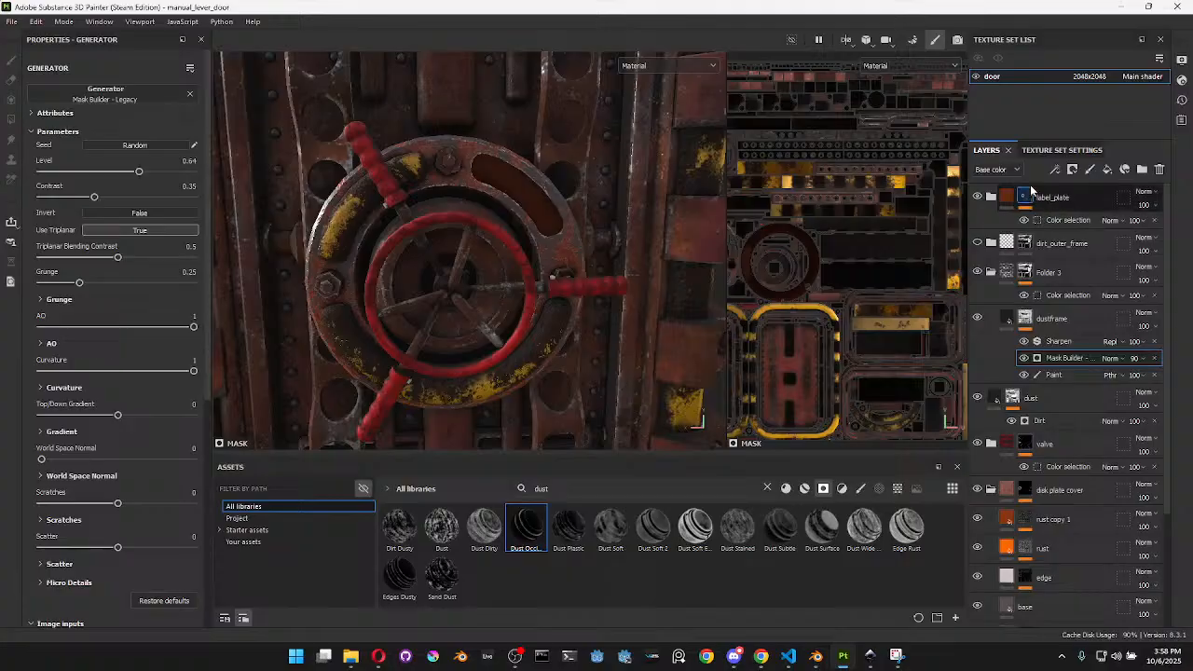
left_click(991, 275)
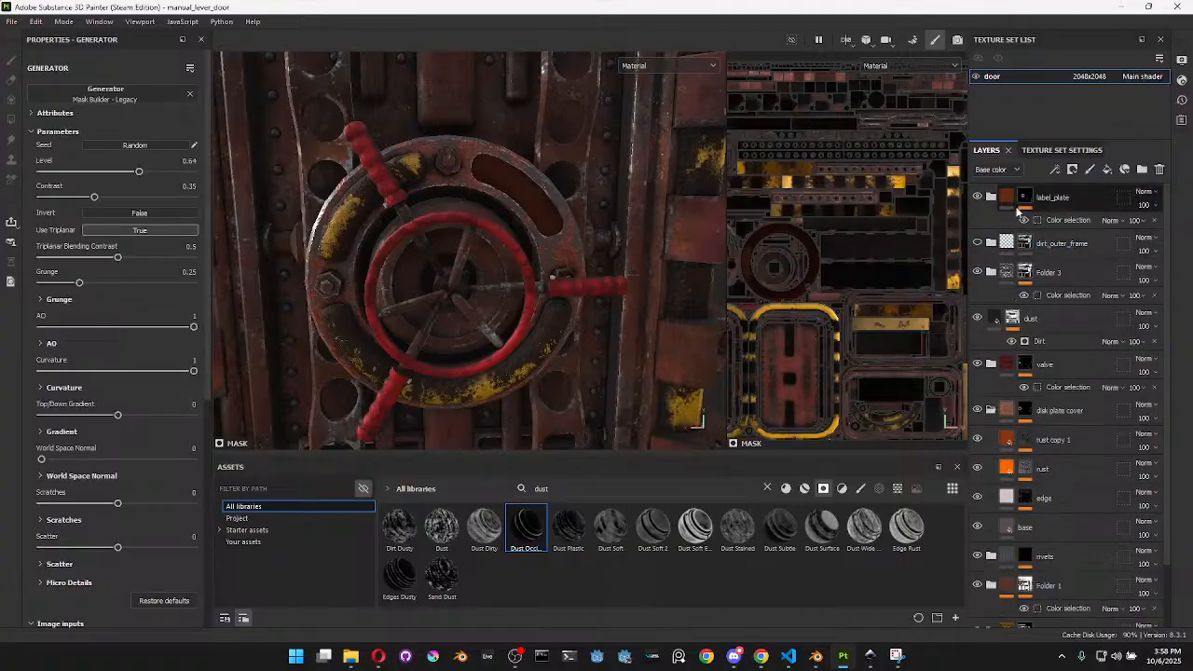
key("ctrl+s")
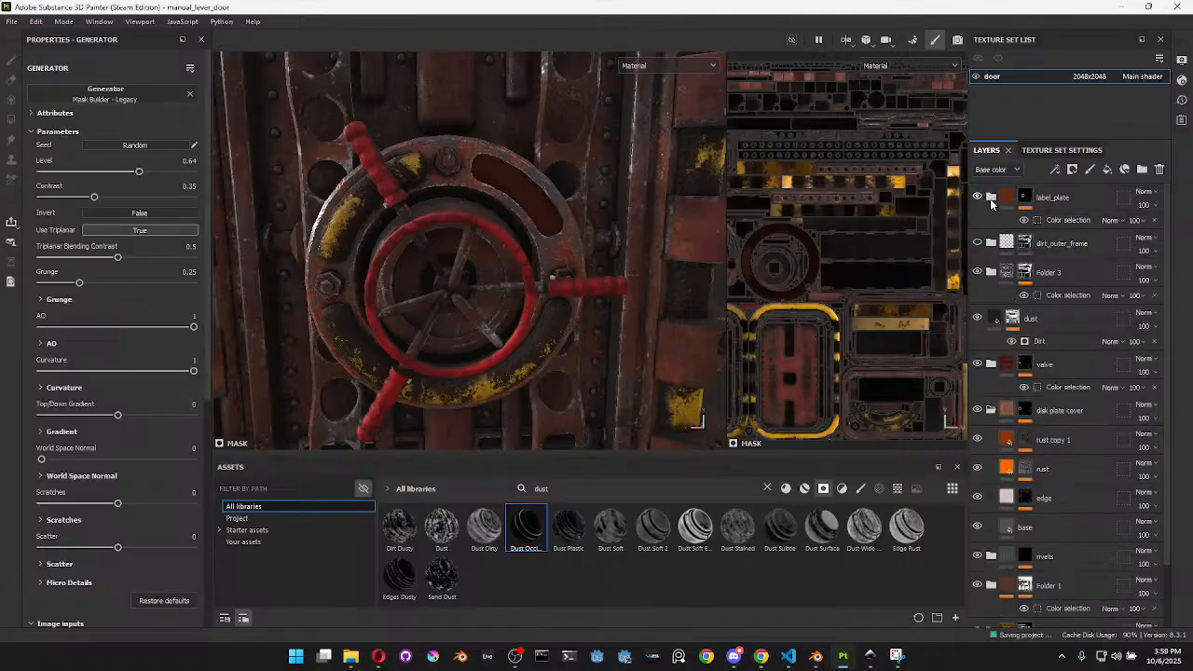
Expand the label_plate folder and change Fill layer 7's base color to a muted dark brown, 523D30
left_click(991, 199)
left_click(1035, 289)
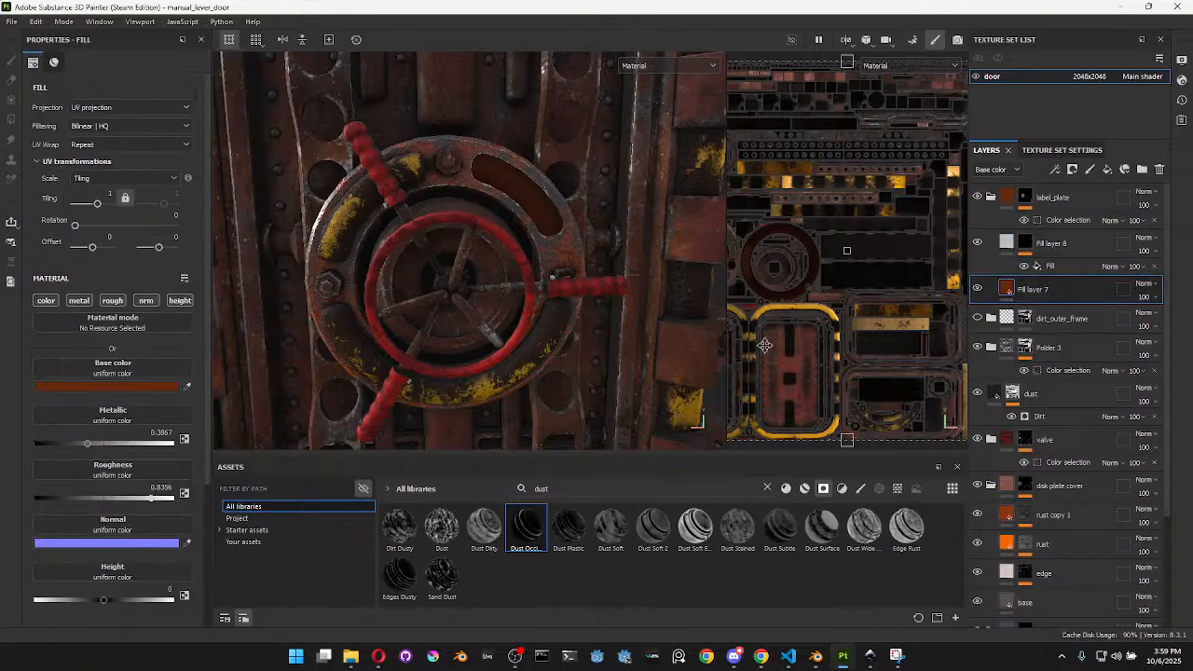
left_click(133, 386)
mouse_move(281, 571)
left_mouse_down()
mouse_move(281, 554)
mouse_move(287, 568)
left_mouse_up()
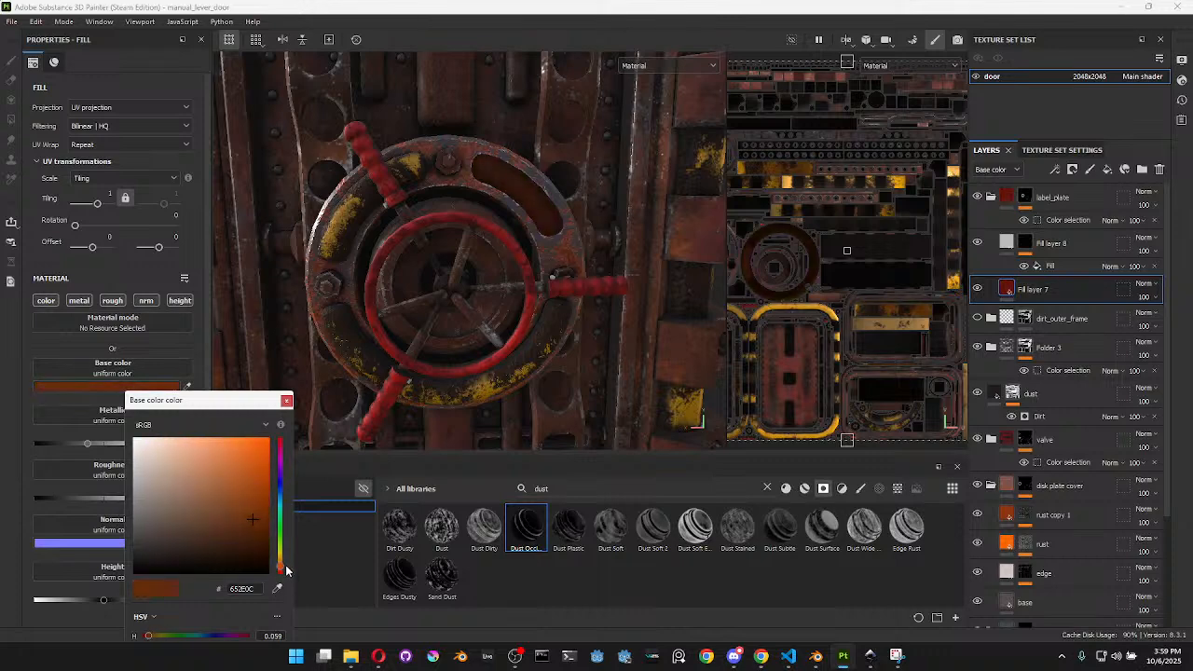
left_click_drag(233, 525, 189, 529)
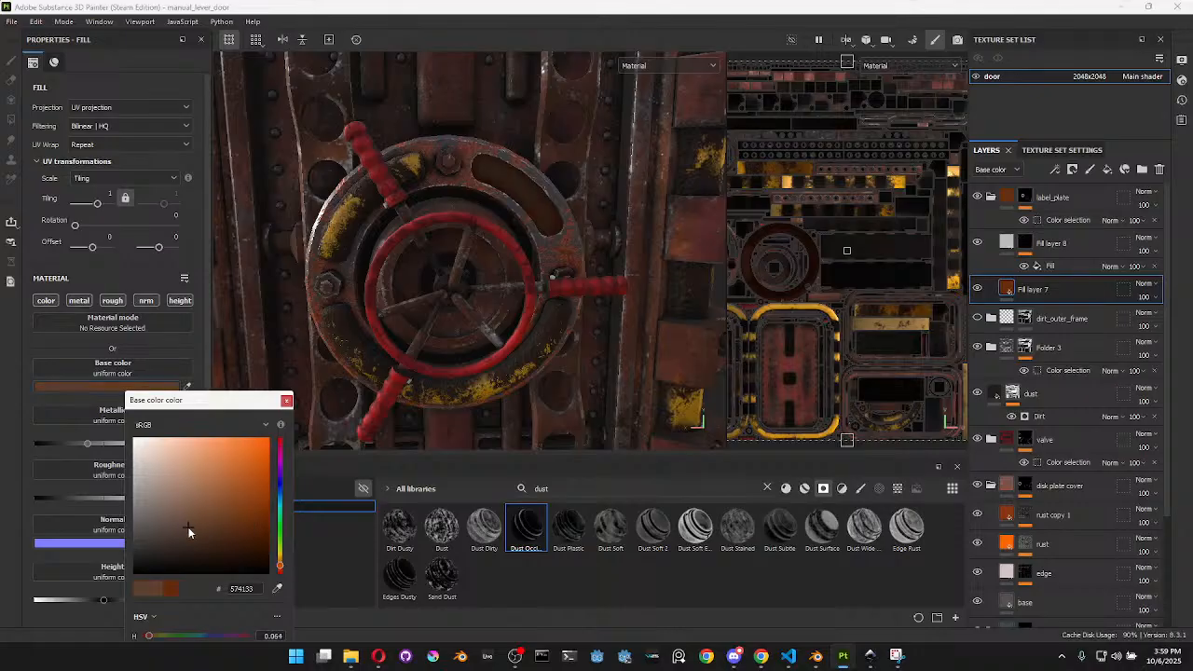
left_click(1111, 291)
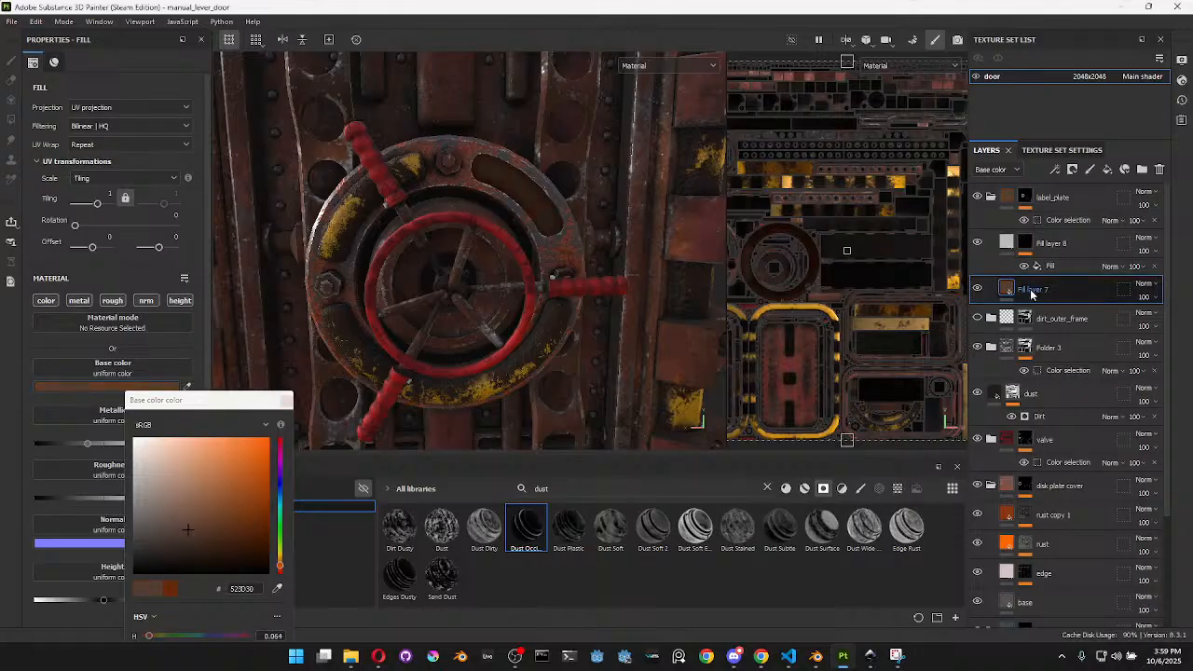
Move the lettering fill in Fill layer 8's mask over the ring in the UV layout, at an offset of about -0.176, -0.041
left_click(1051, 266)
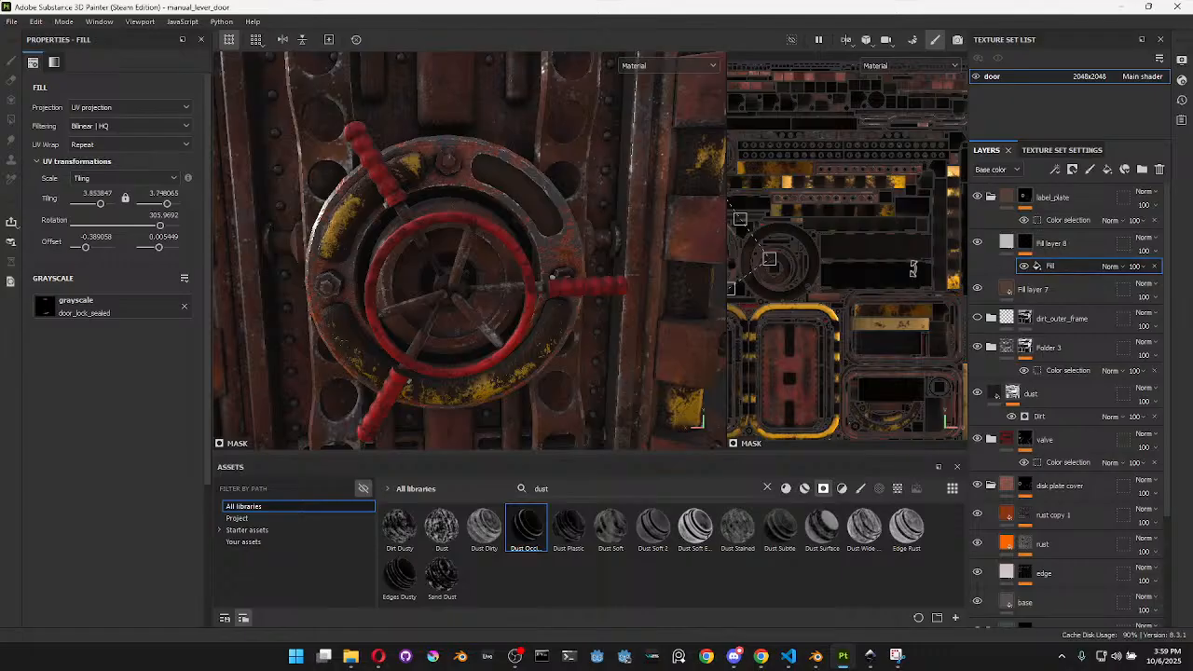
scroll(879, 269, "up", 4)
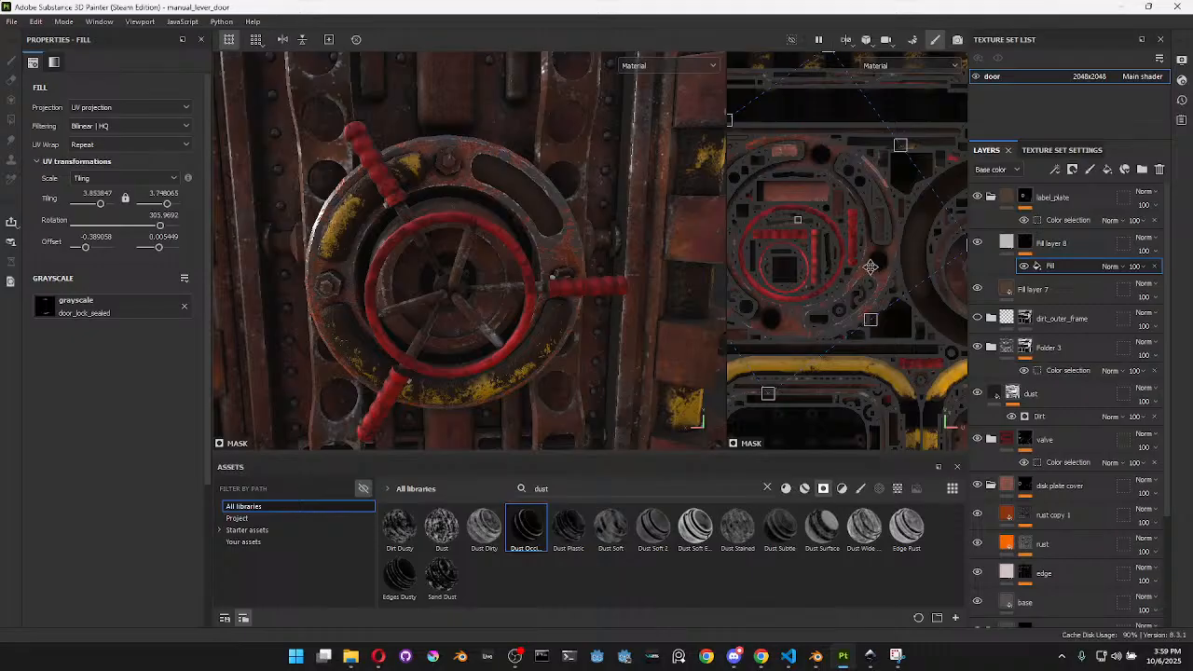
scroll(900, 258, "down", 2)
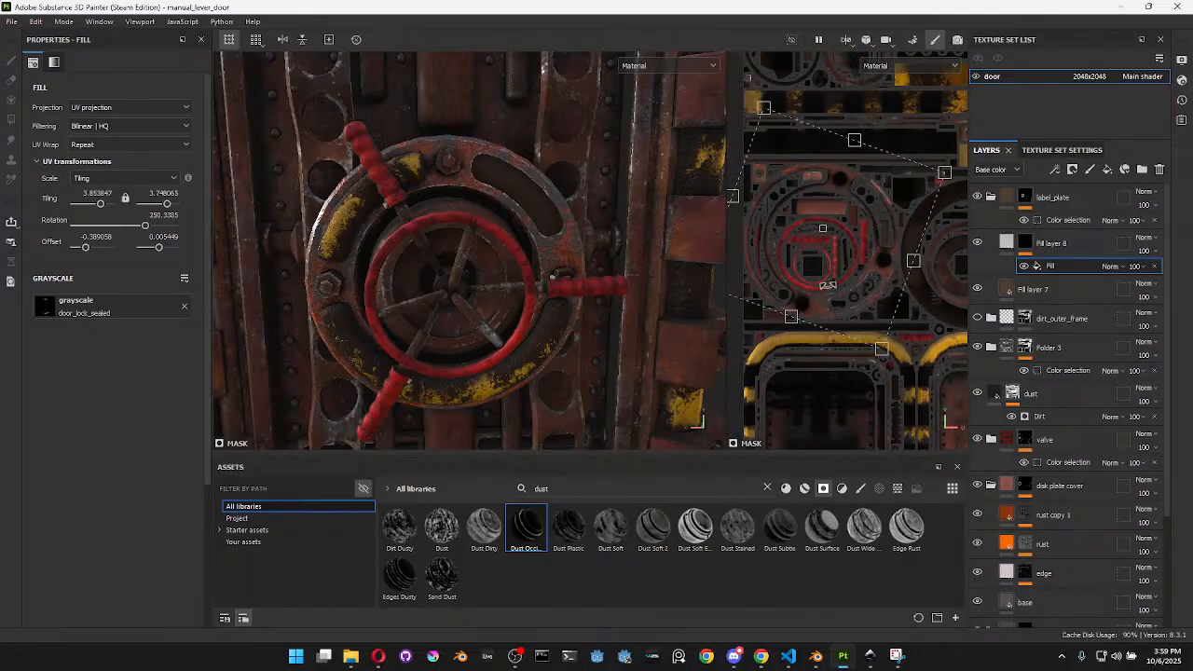
middle_click_drag(922, 347, 826, 354, "alt")
left_click_drag(796, 254, 943, 289)
scroll(939, 288, "up", 3)
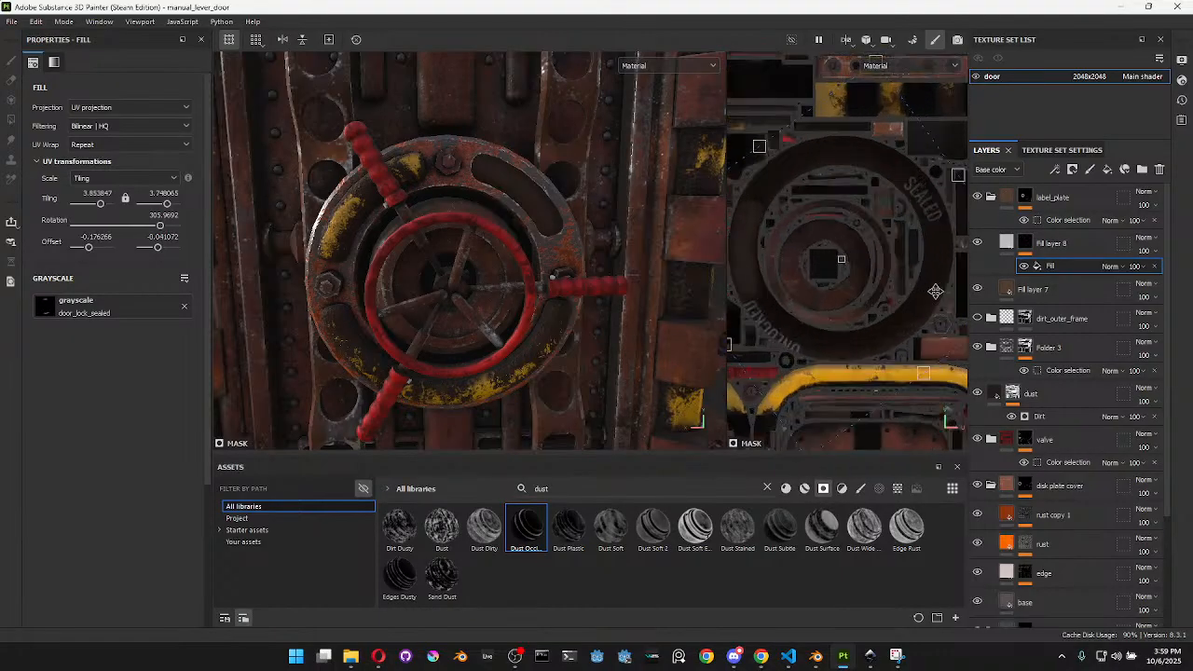
scroll(855, 348, "down", 1)
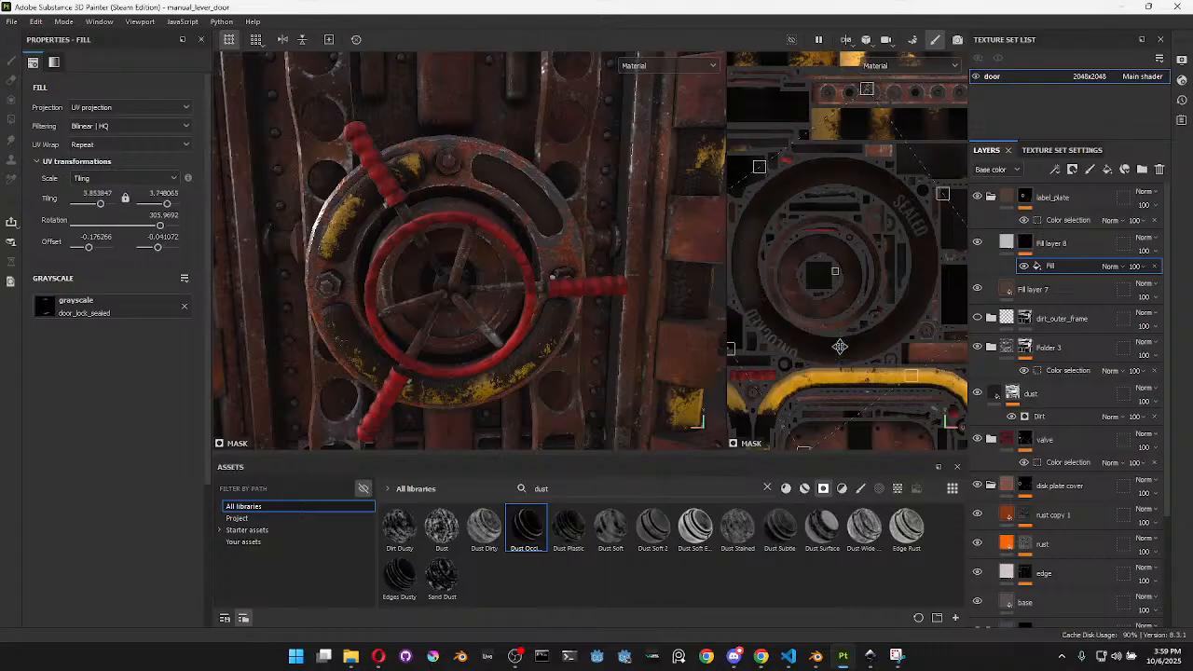
Shrink the lettering fill to about 9.26 by 9.01 tiling, fitting its frame to the ring's inner edge
left_click_drag(803, 446, 848, 315)
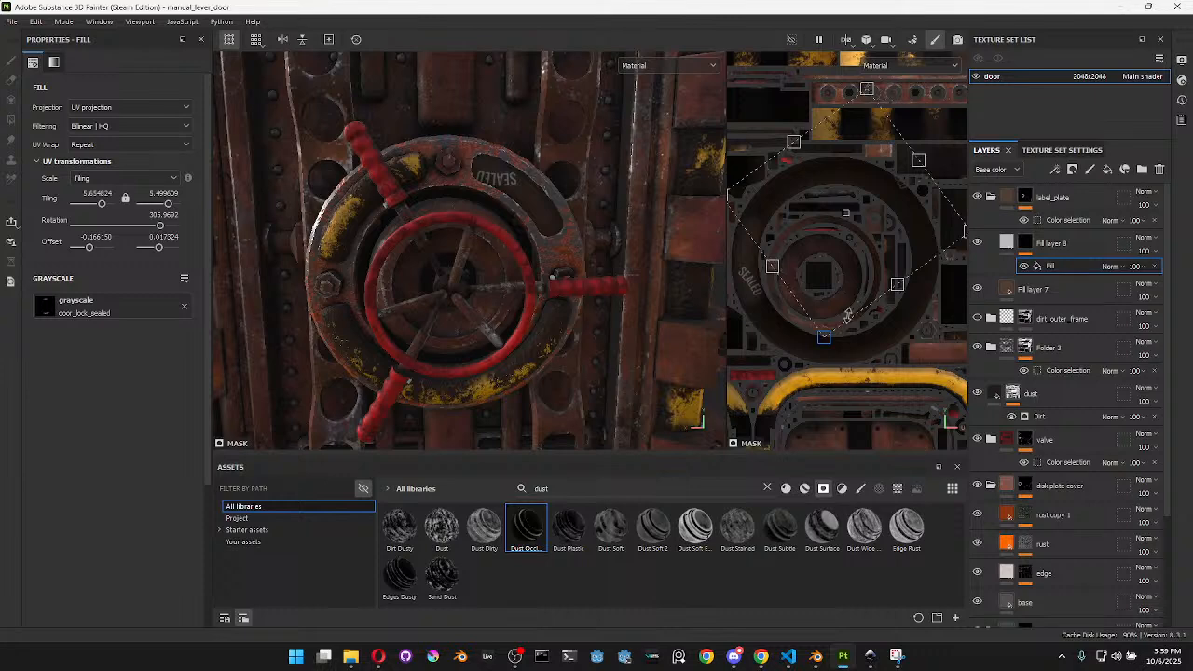
left_click_drag(867, 88, 833, 177)
scroll(839, 177, "up", 5)
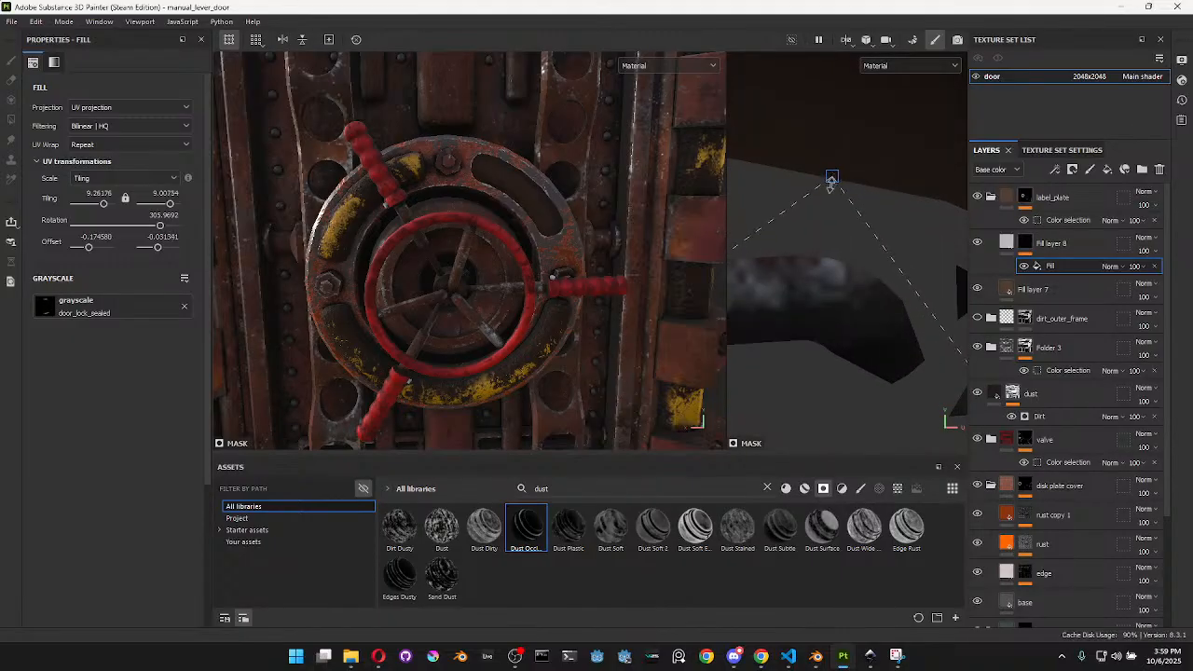
scroll(835, 248, "down", 8)
left_click_drag(813, 424, 877, 271)
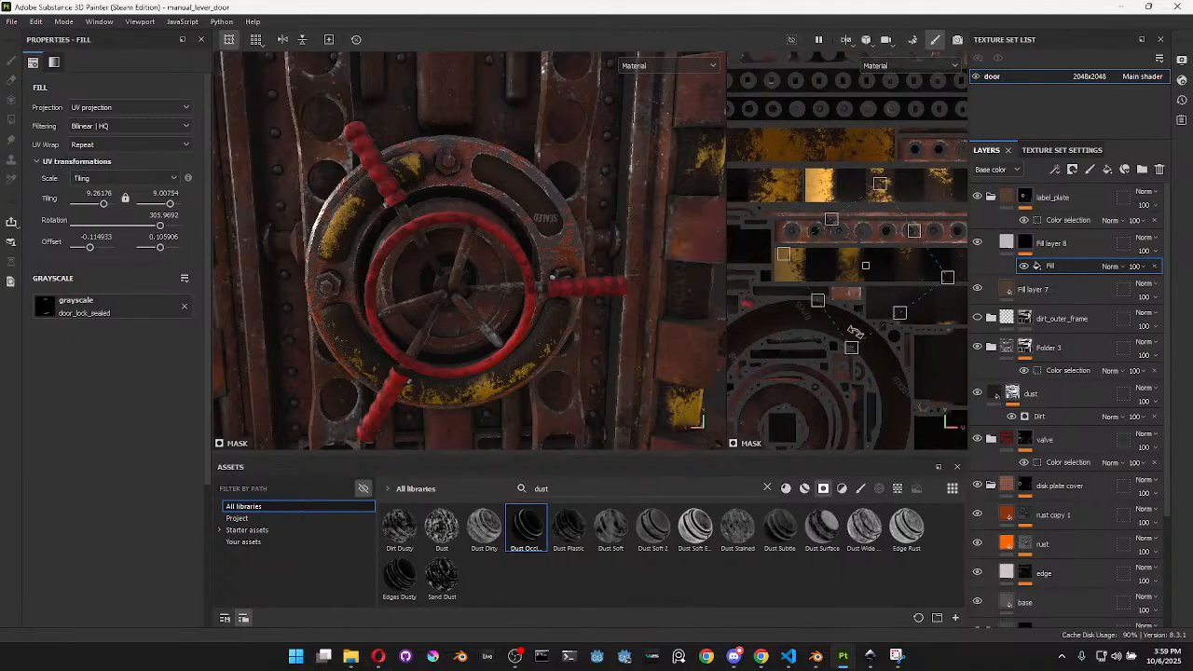
left_click_drag(848, 327, 872, 383)
Fine-tune the lettering fill's frame against the ring's inner edge, centering it at an offset of about -0.177, -0.031
middle_click_drag(872, 383, 905, 187, "alt")
scroll(829, 304, "up", 10)
left_click_drag(826, 298, 826, 286)
key("alt")
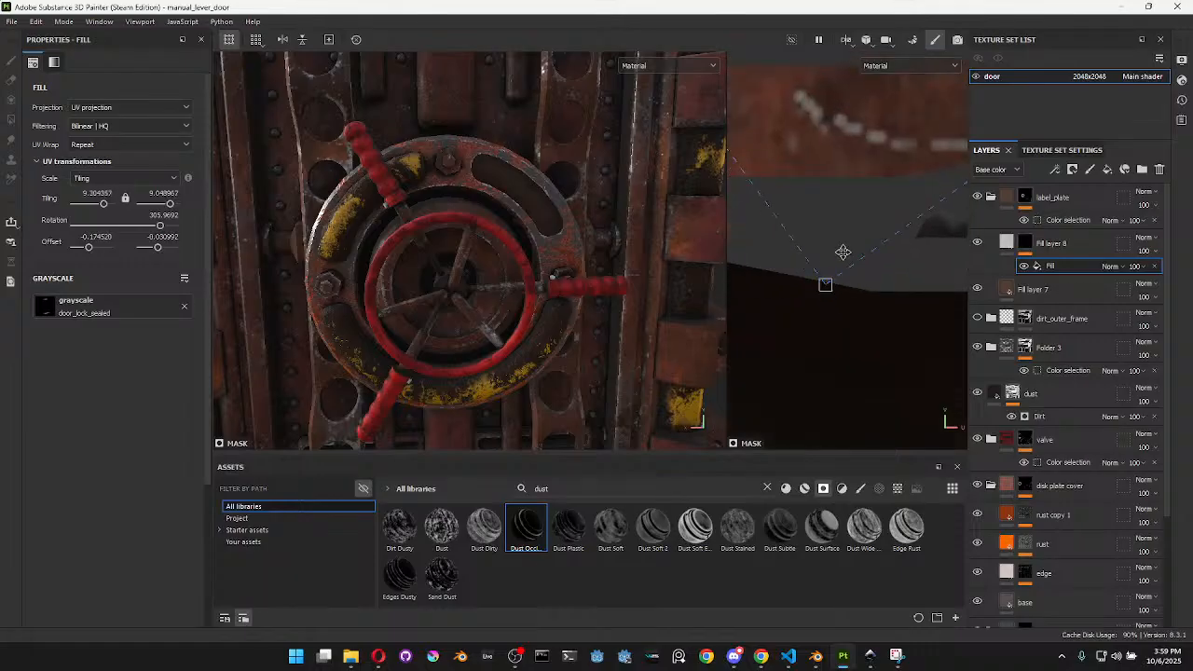
scroll(843, 242, "down", 10)
middle_click_drag(833, 207, 871, 197, "alt")
scroll(843, 161, "up", 5)
scroll(839, 200, "up", 3)
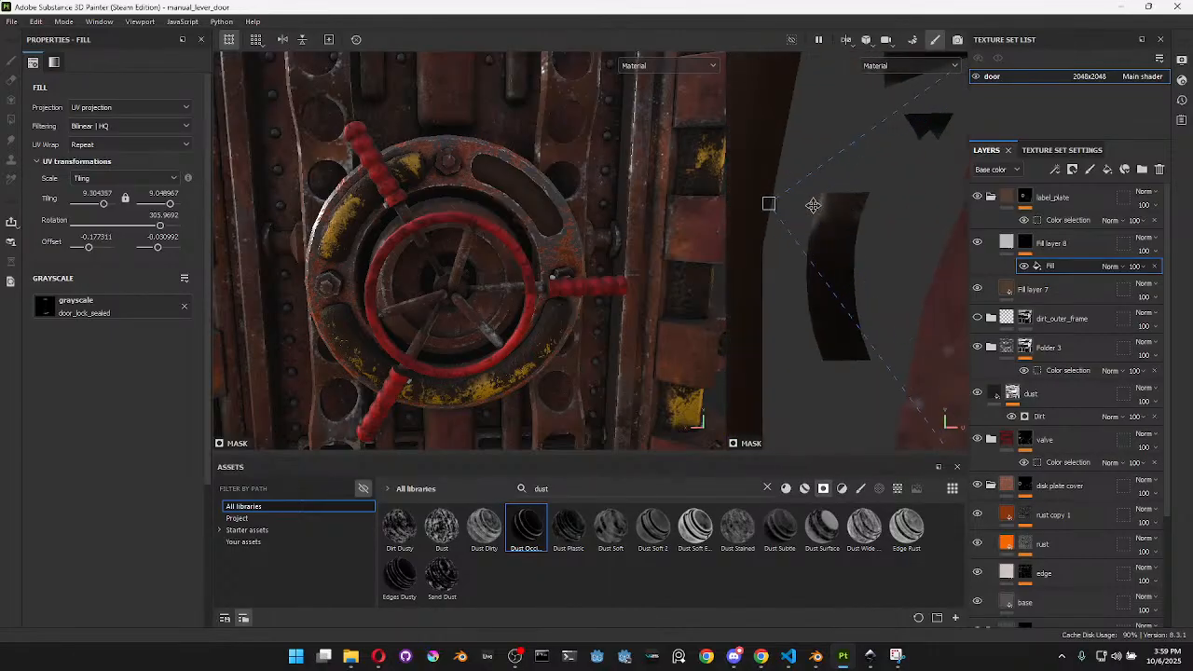
left_click_drag(813, 206, 813, 206)
scroll(840, 200, "down", 5)
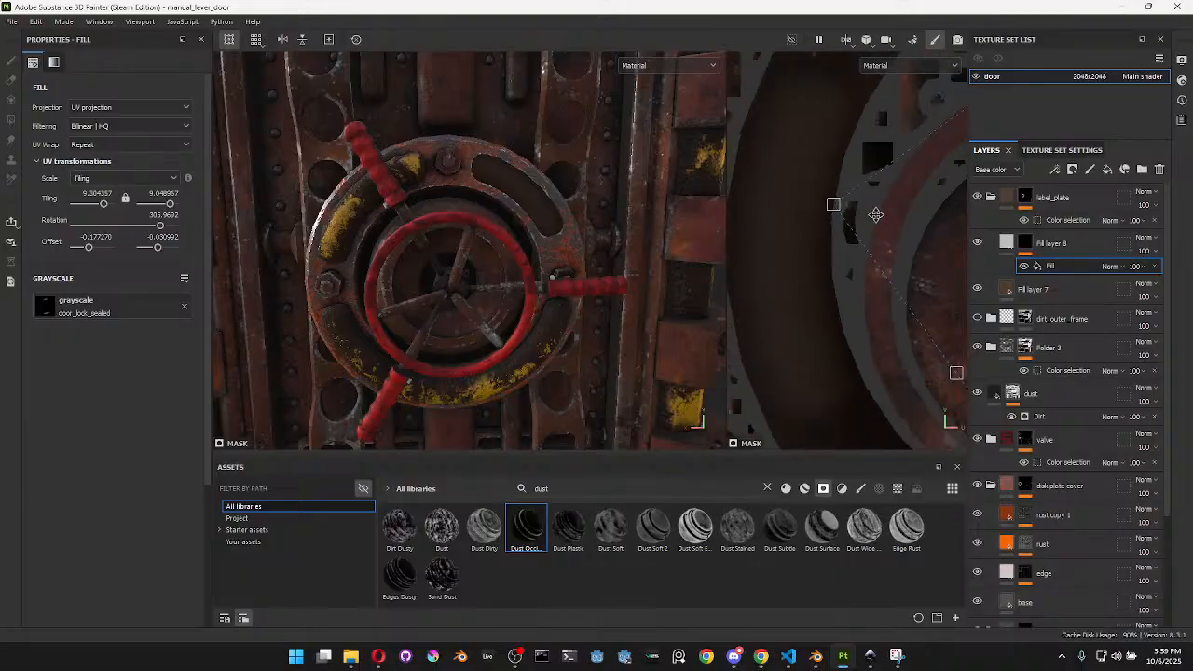
scroll(940, 311, "down", 6)
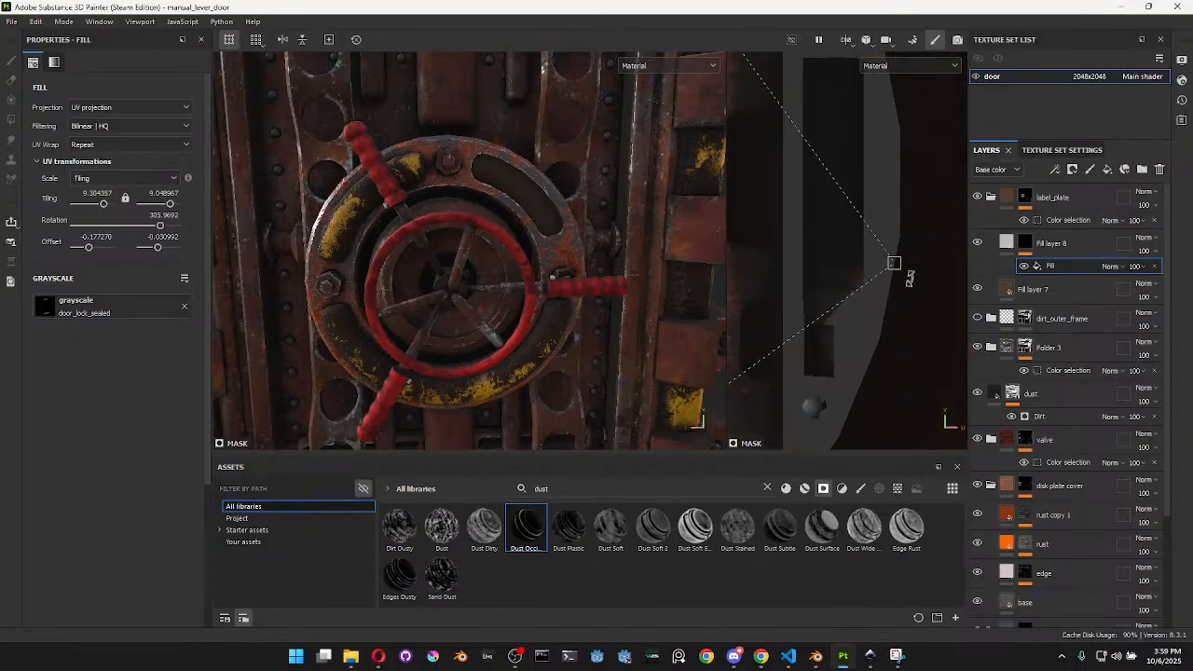
scroll(918, 289, "down", 1)
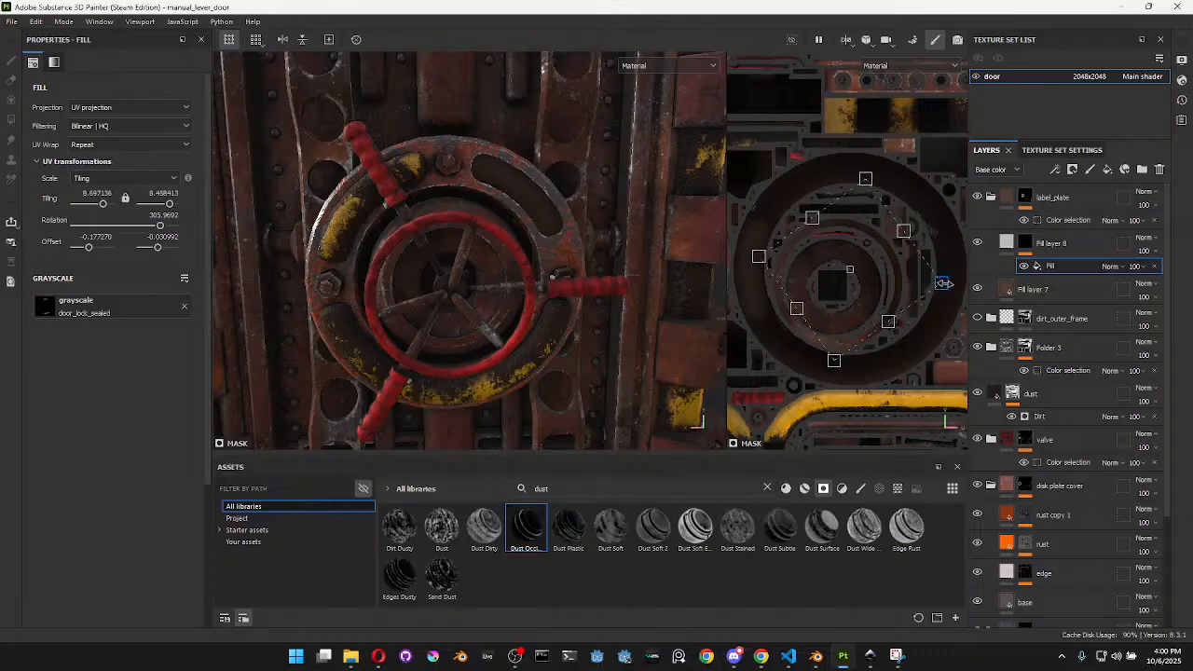
Set the lettering fill's UV wrap to None and enlarge it to about 4.03 by 3.92 tiling
left_click(130, 145)
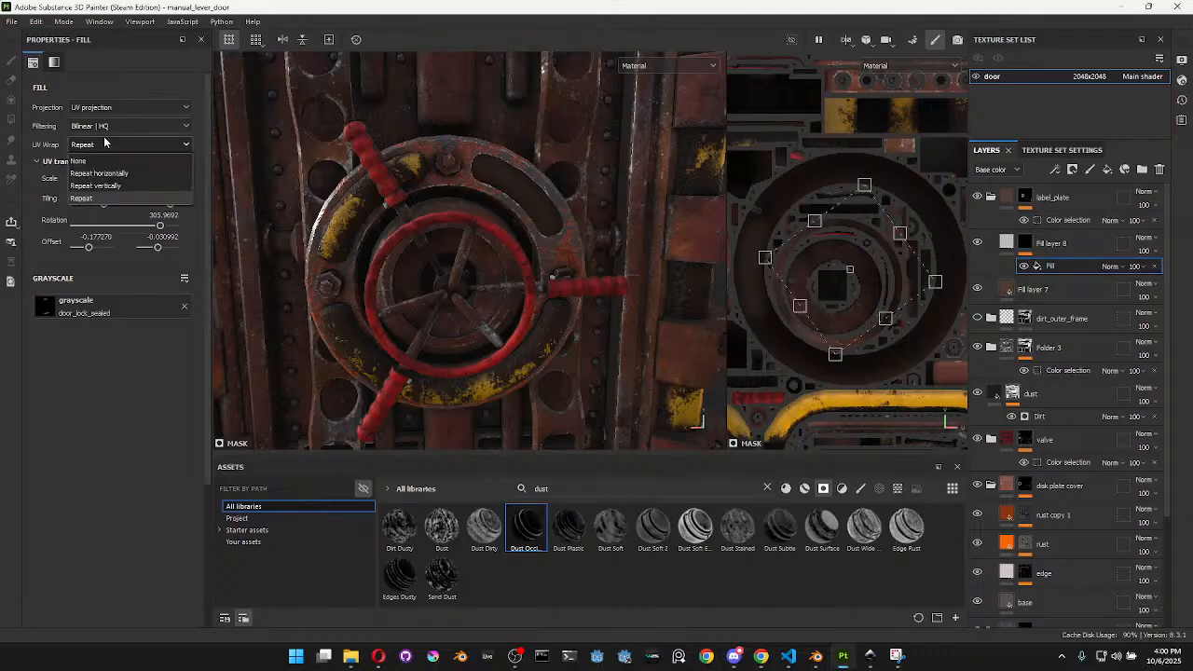
left_click(111, 176)
left_click_drag(936, 281, 1044, 283)
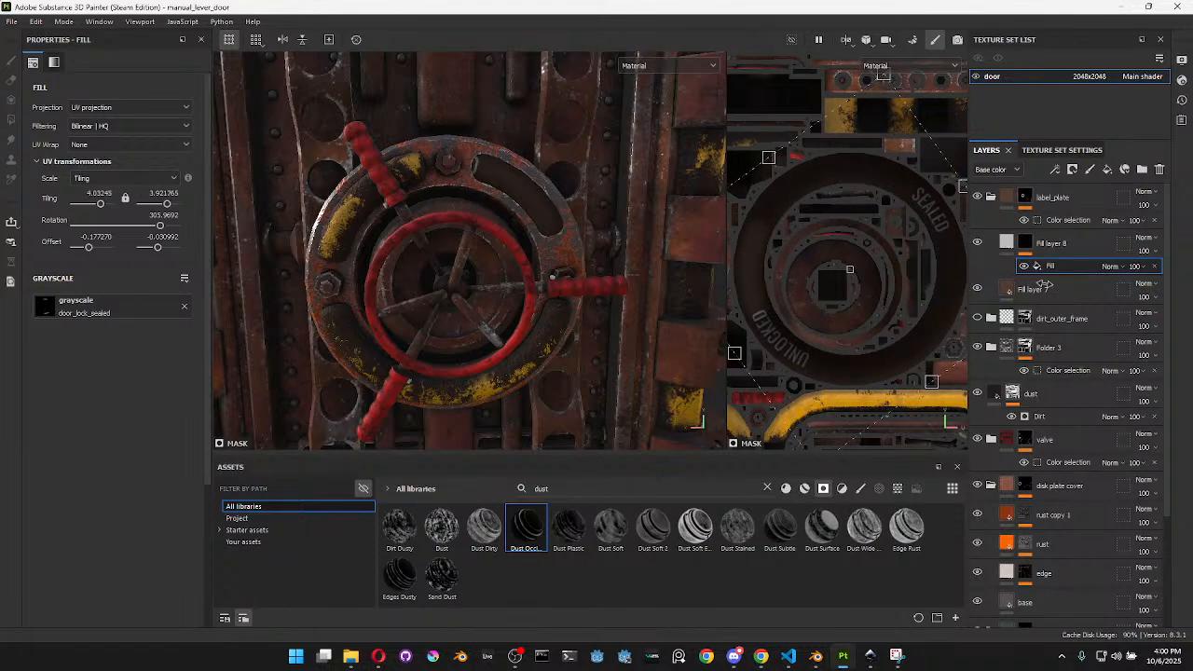
Rotate the lettering fill to about 88.17 degrees so SEALED sits in the door ring's upper label slot
scroll(890, 178, "down", 2)
left_click_drag(918, 103, 752, 315)
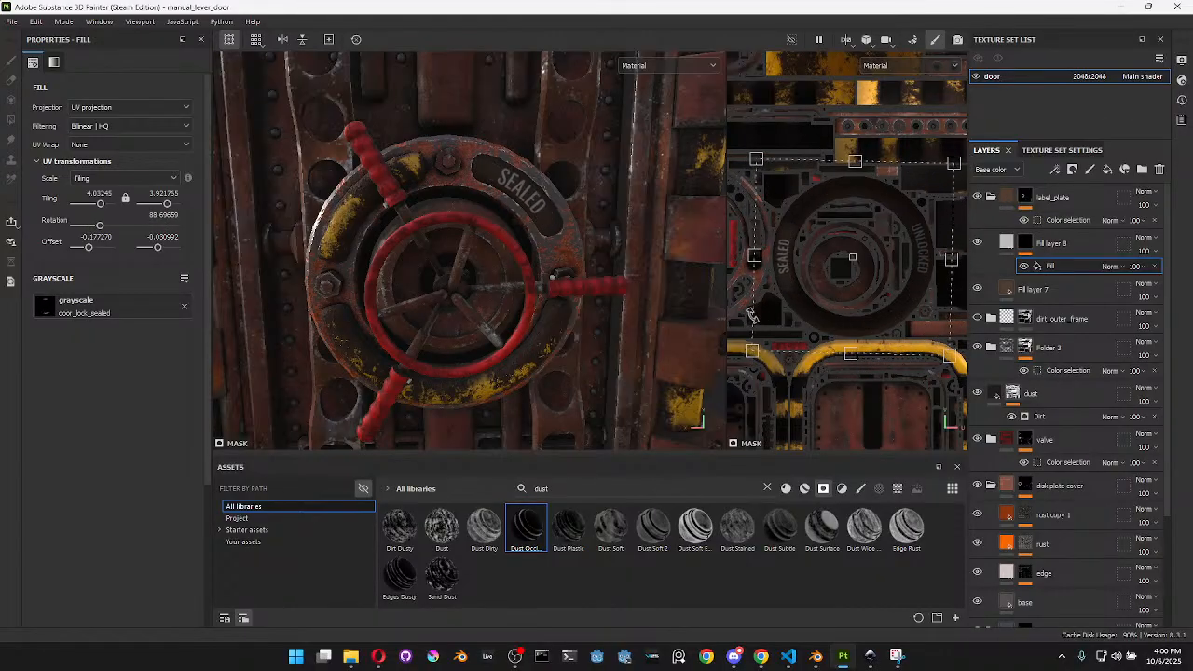
left_click_drag(753, 315, 751, 314)
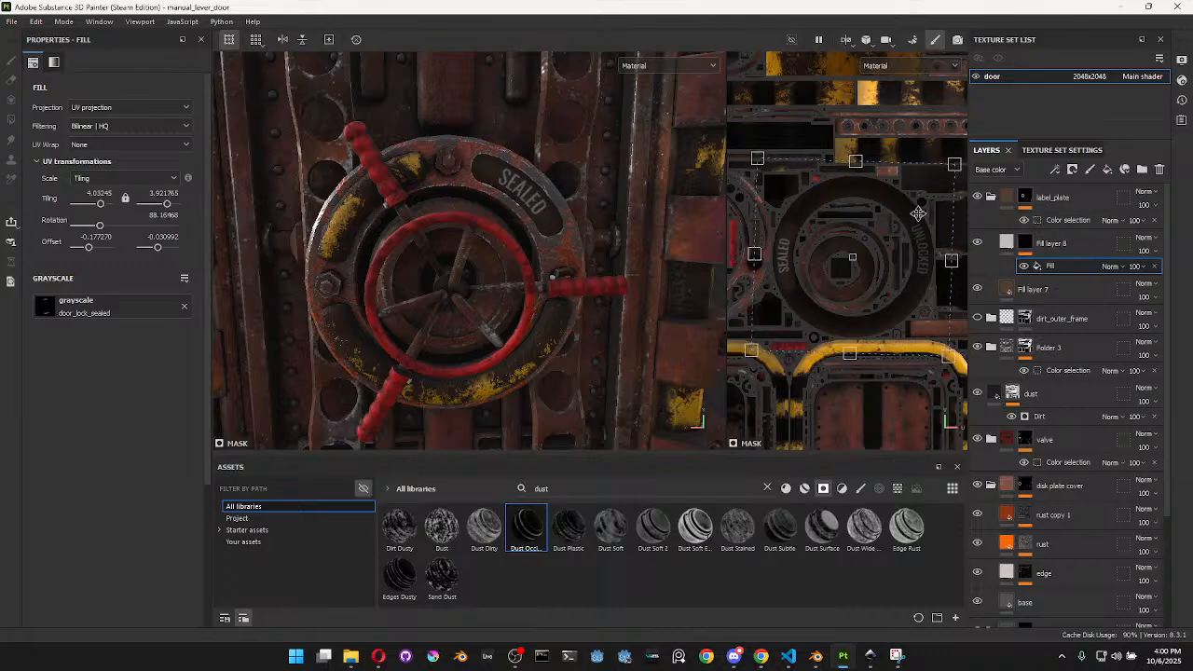
Select Fill layer 8, add an Emissive channel to the door texture set, and return to the layer stack
left_click(1043, 231)
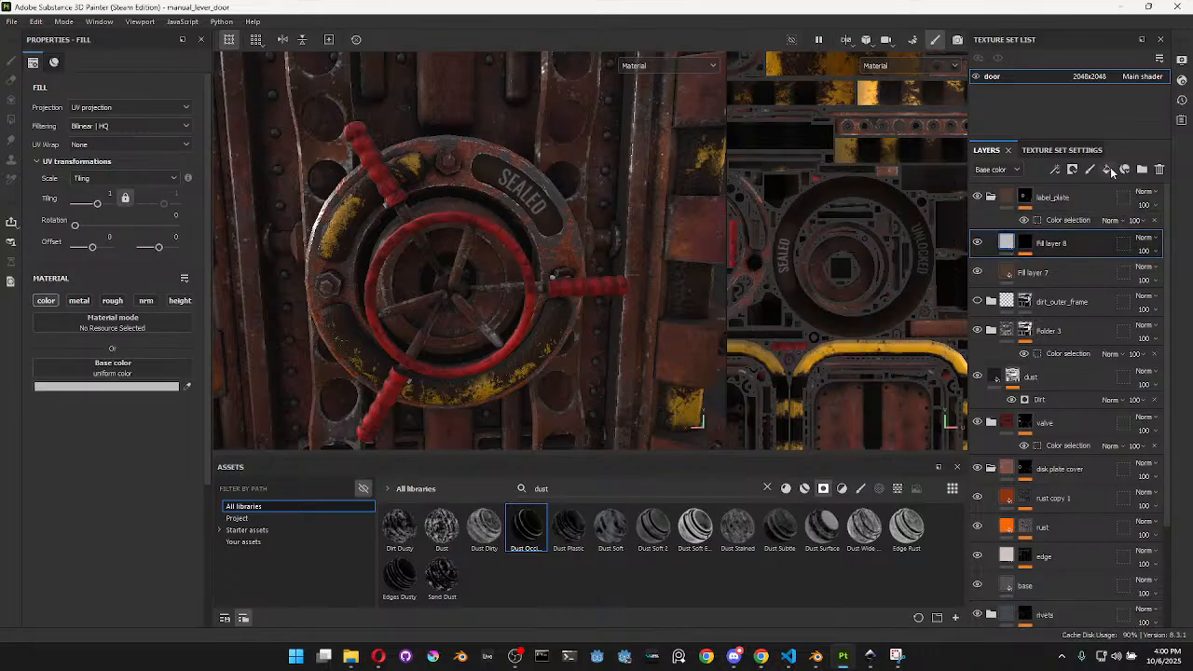
left_click(1081, 150)
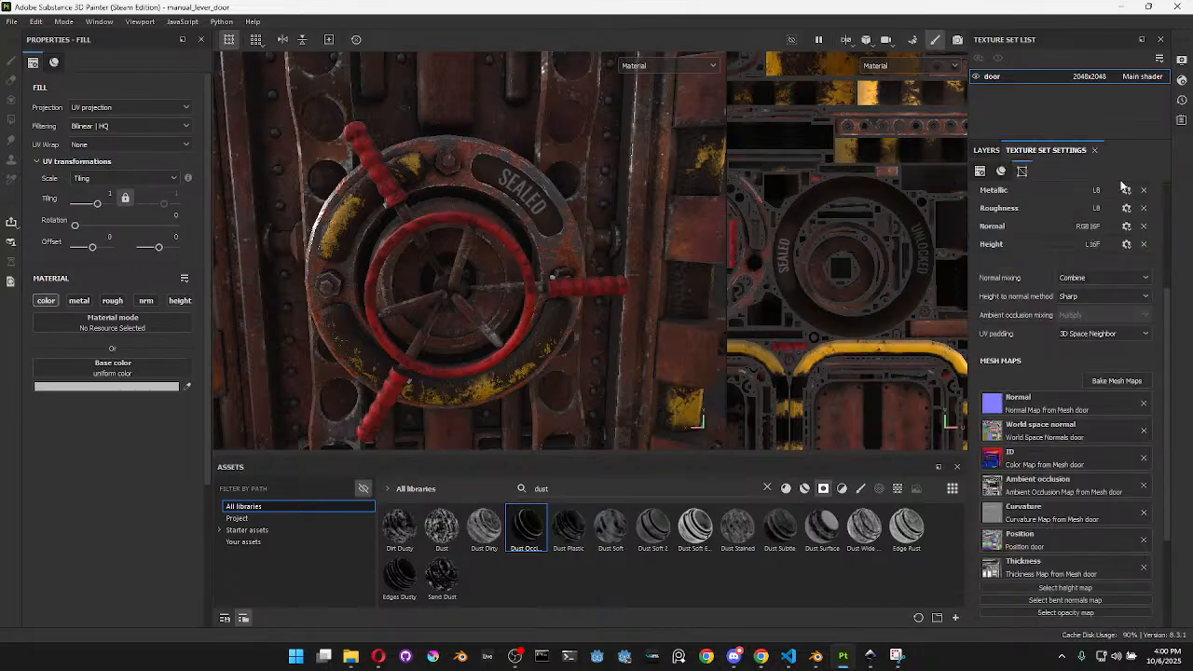
left_click(1117, 381)
scroll(1120, 280, "up", 3)
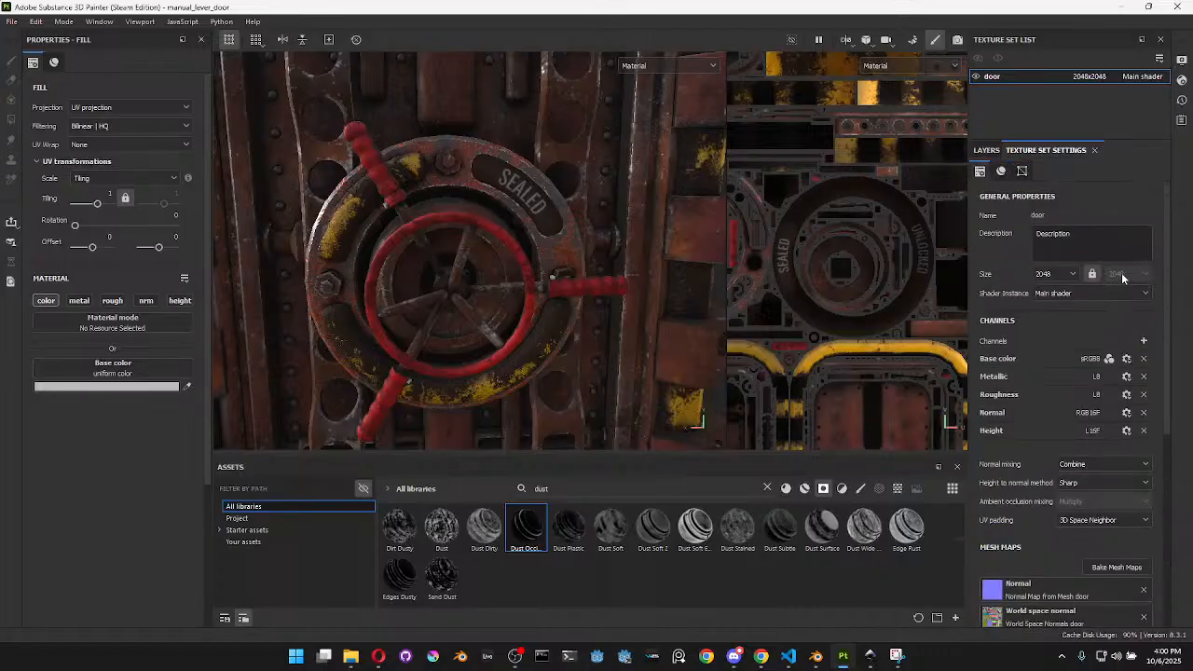
left_click(1143, 340)
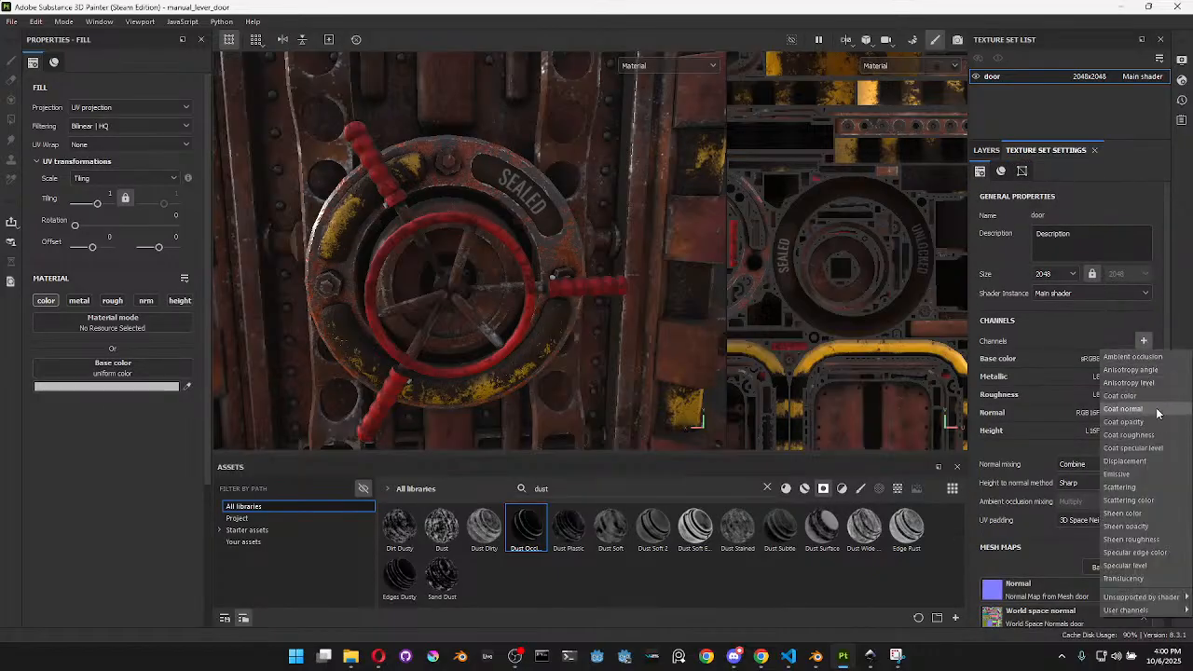
left_click(1136, 477)
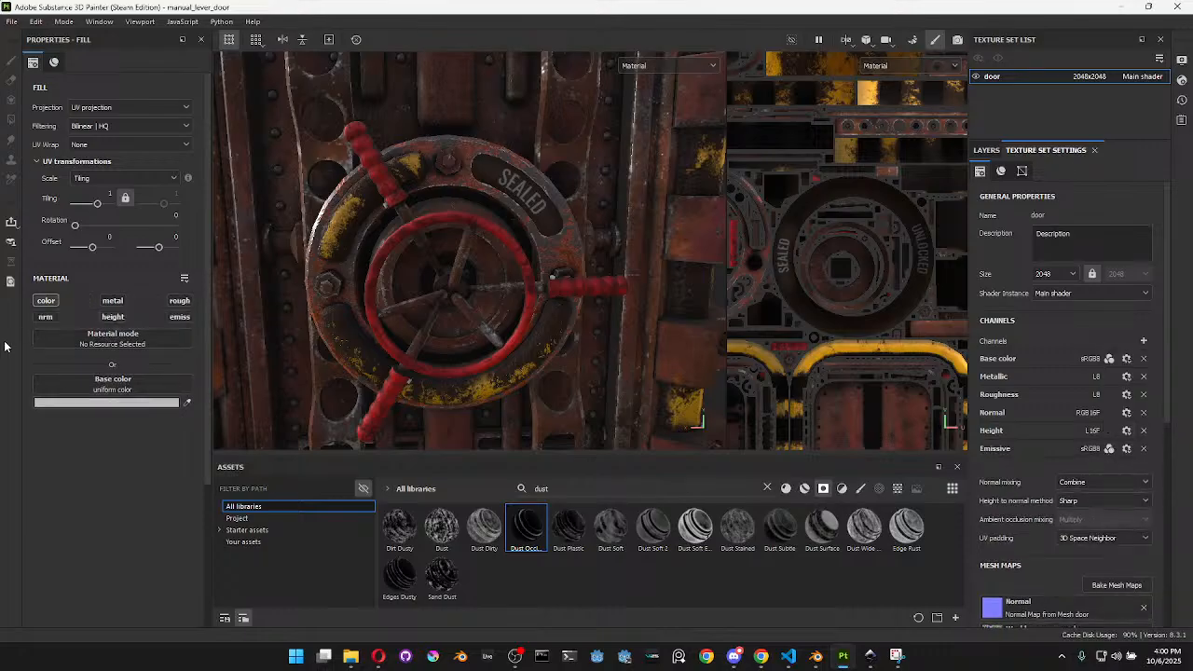
left_click(986, 151)
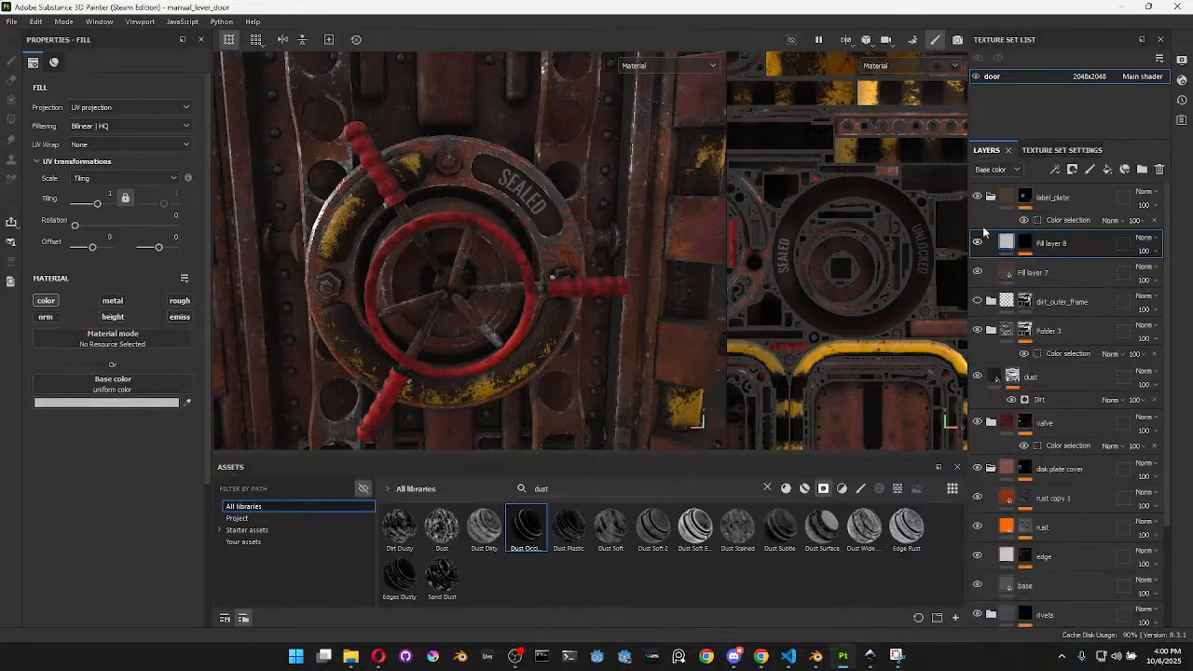
Enable emissive on Fill layer 8 with bright green 85FF00, and enable its height at about -0.138
left_click(181, 318)
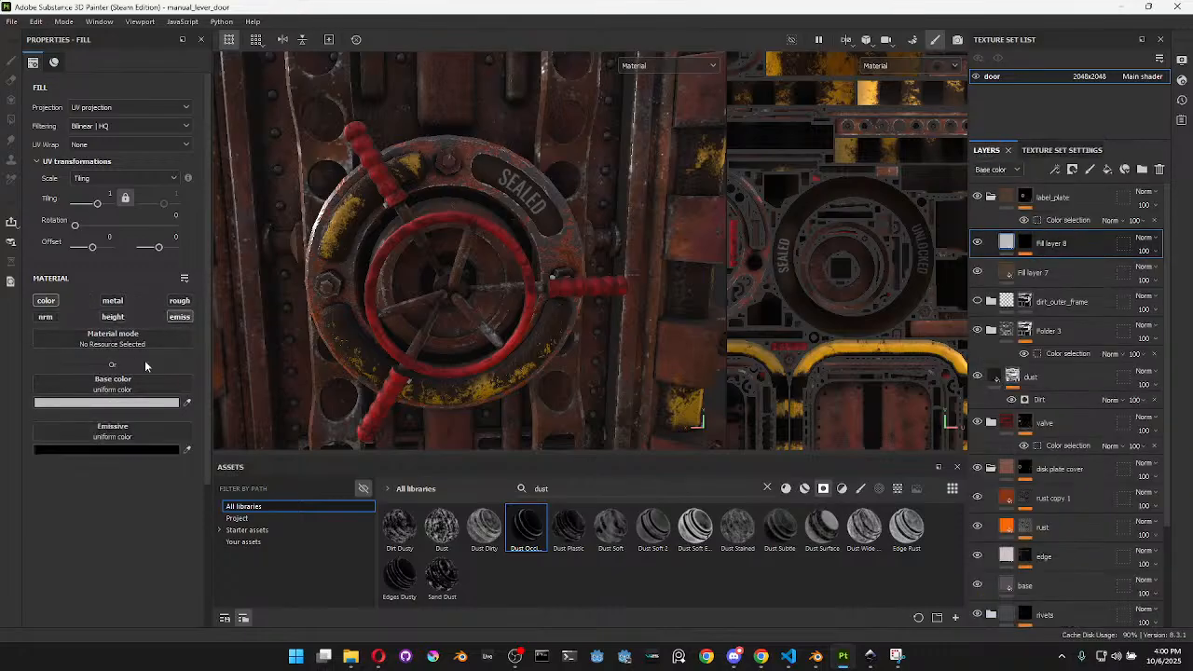
left_click(130, 448)
left_click_drag(281, 552, 289, 427)
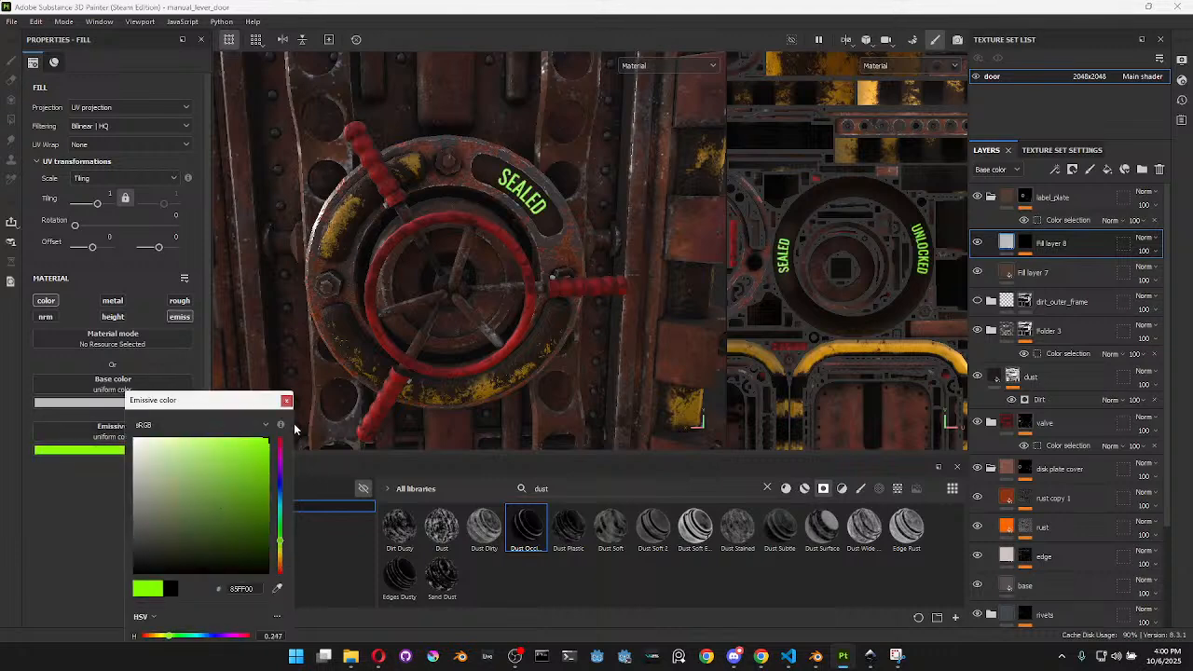
scroll(507, 222, "up", 6)
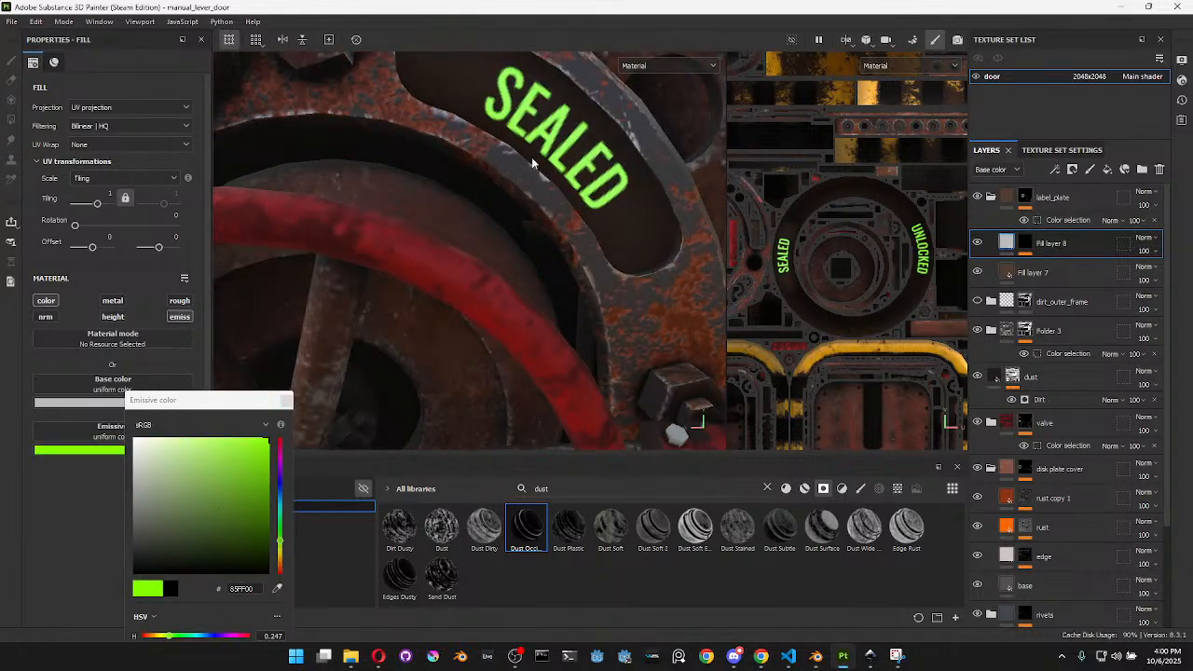
scroll(530, 164, "down", 1)
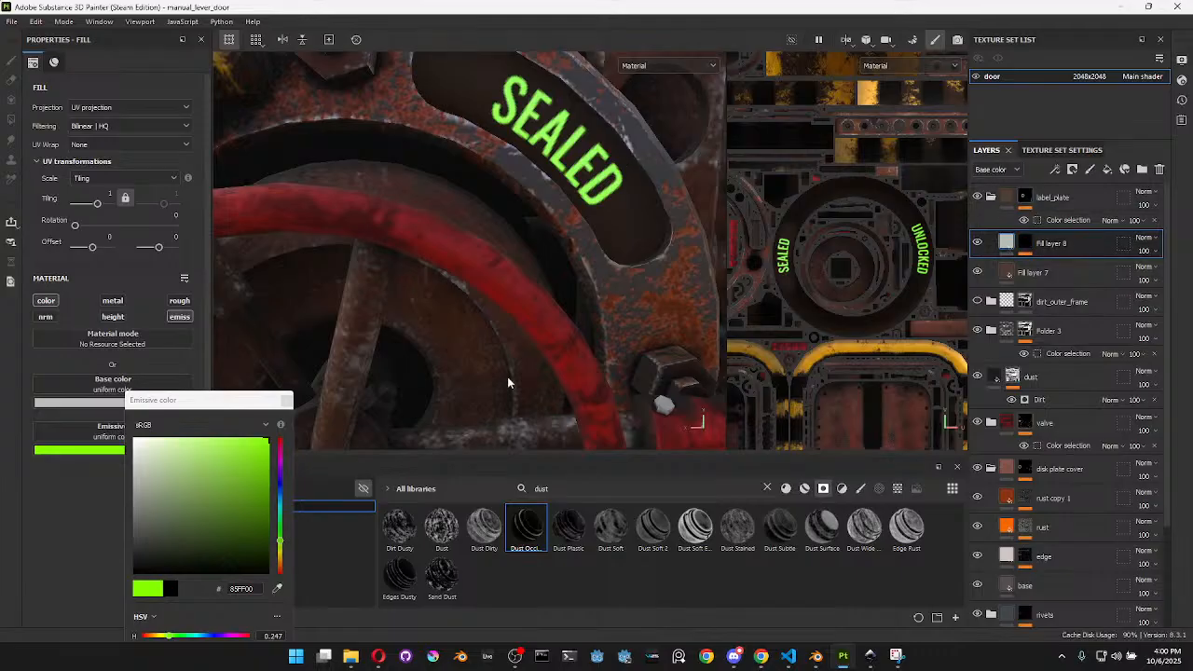
left_click(285, 399)
left_click(113, 317)
mouse_move(104, 460)
left_mouse_down()
mouse_move(93, 464)
mouse_move(170, 464)
mouse_move(91, 461)
left_mouse_up()
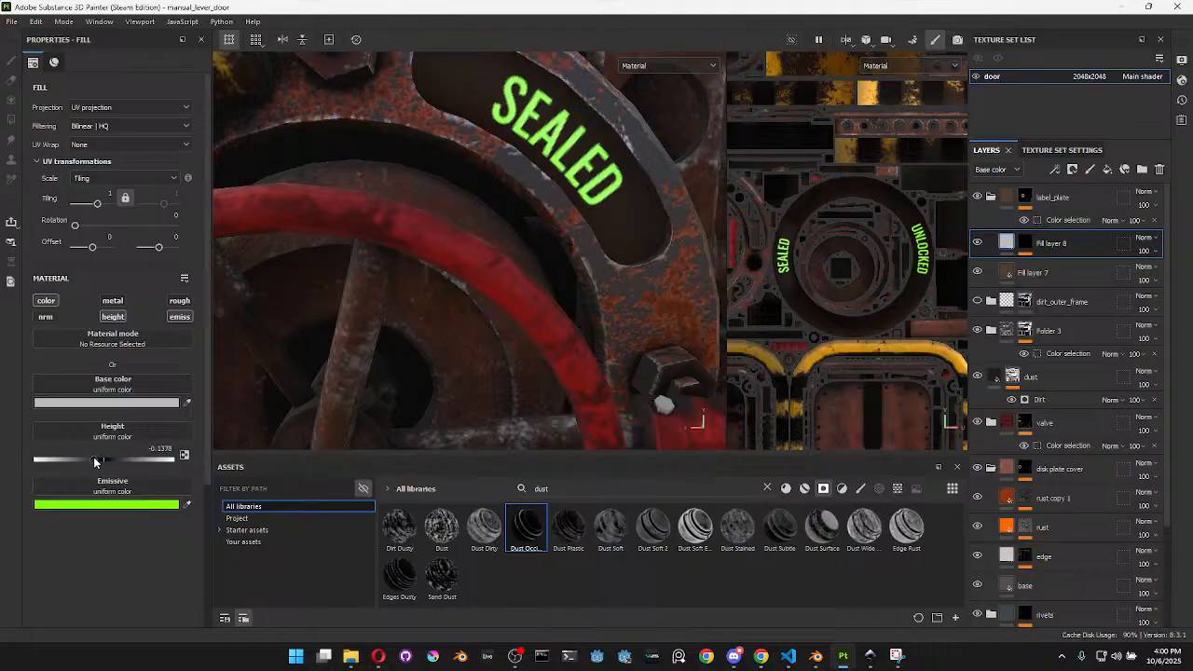
Set the base color of Fill layer 7 to a lighter muted brown, 765C4D
left_click(1007, 272)
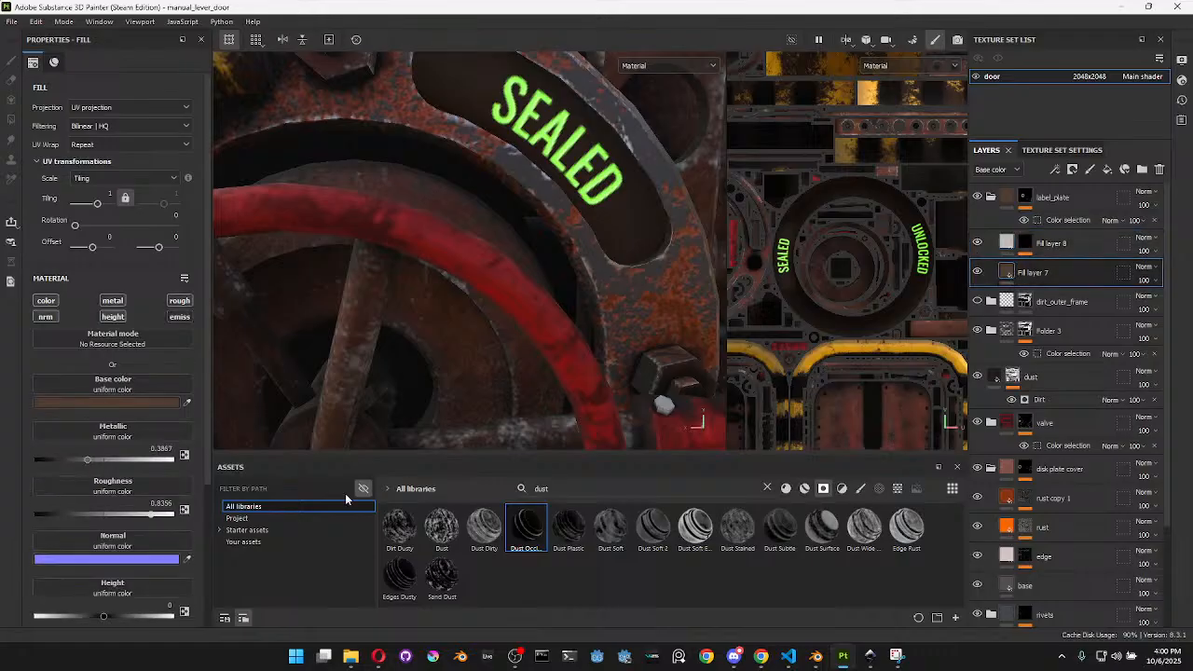
left_click(129, 401)
left_click(125, 402)
mouse_move(187, 528)
left_mouse_down()
mouse_move(188, 507)
mouse_move(162, 501)
mouse_move(180, 510)
left_mouse_up()
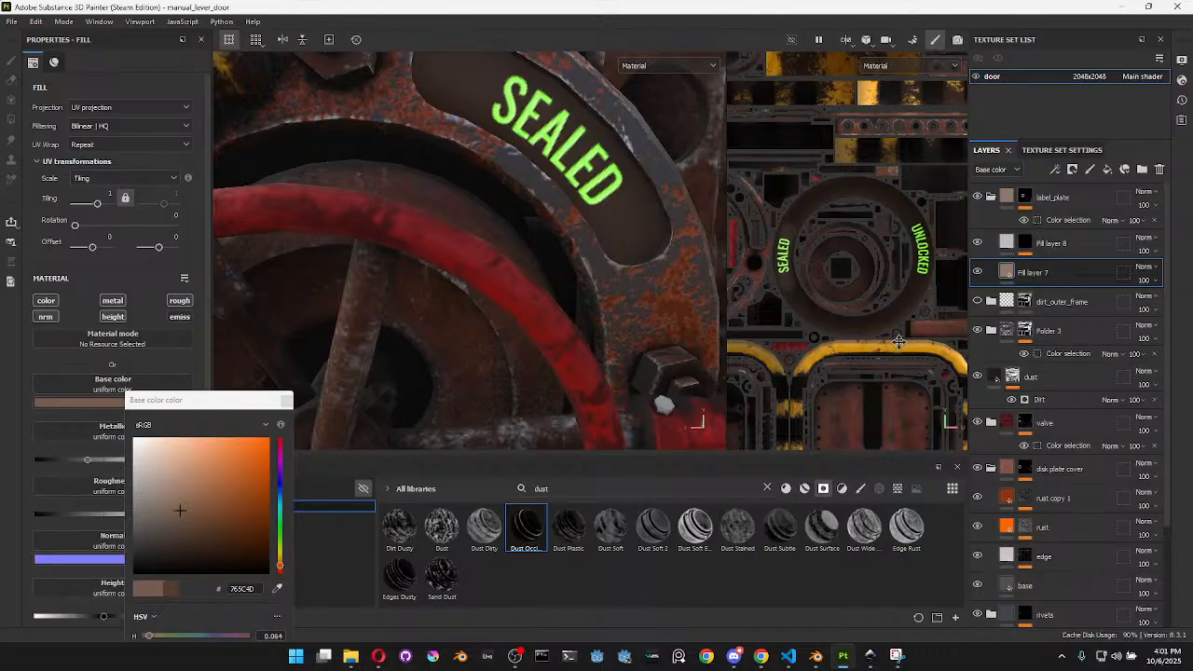
left_click(286, 401)
Inspect the whole door at an angle and check the ambient occlusion input of the dust layer's Dirt generator
key("f")
left_click_drag(422, 258, 459, 257, "alt")
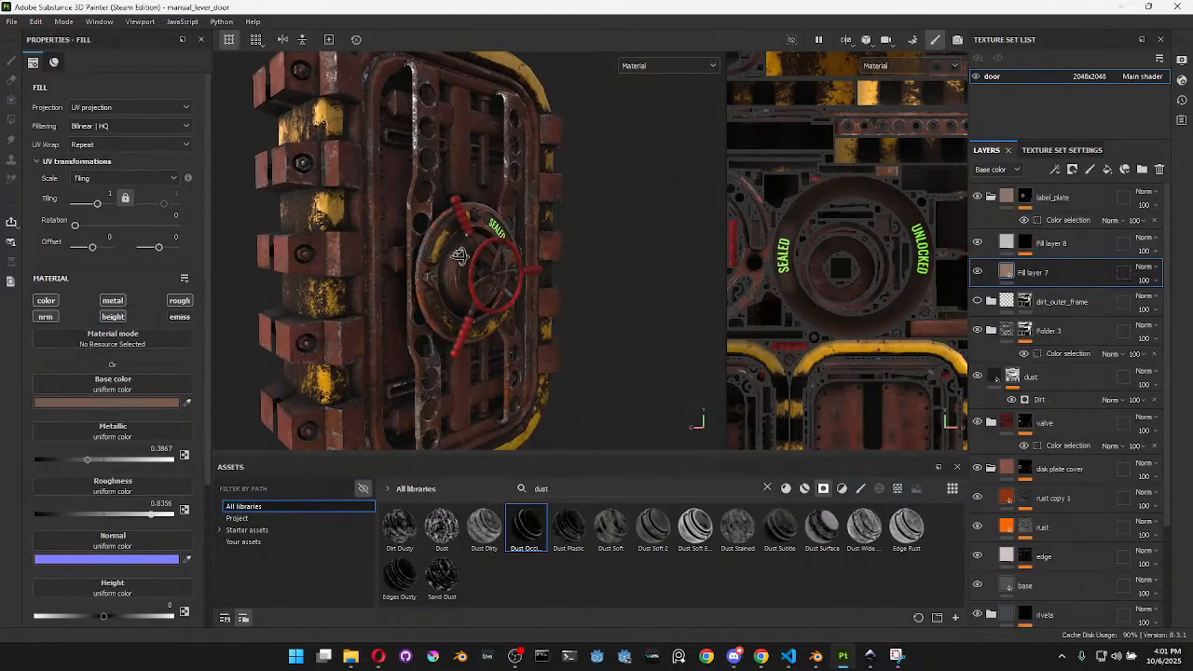
left_click(1050, 334)
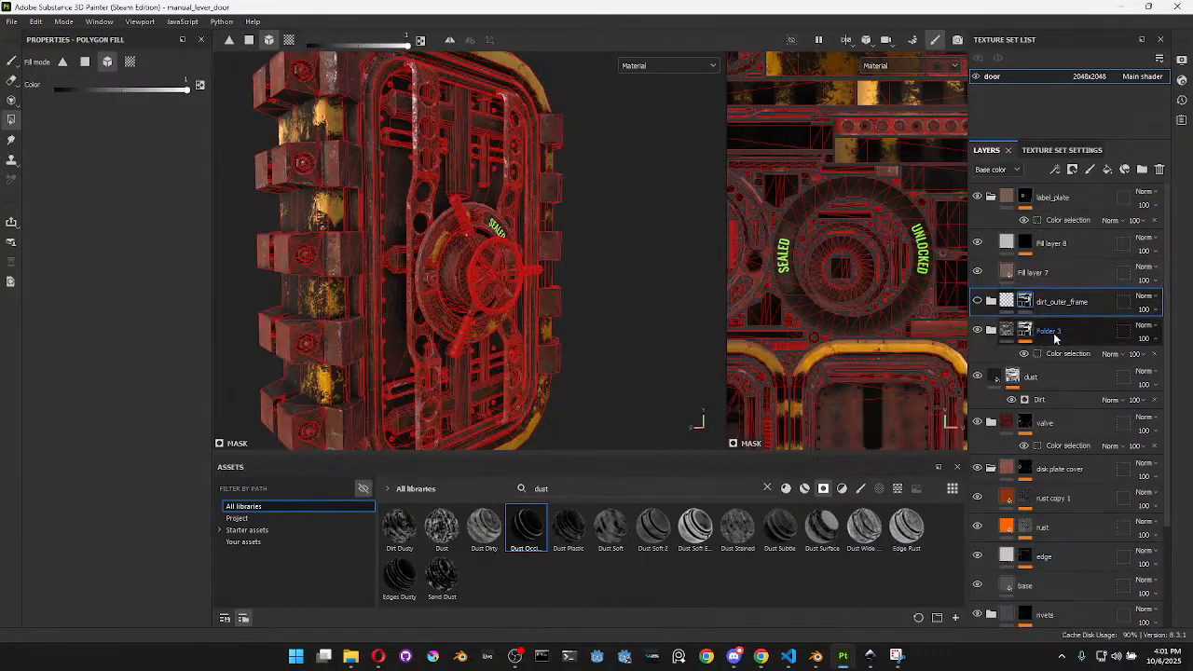
left_click(1042, 400)
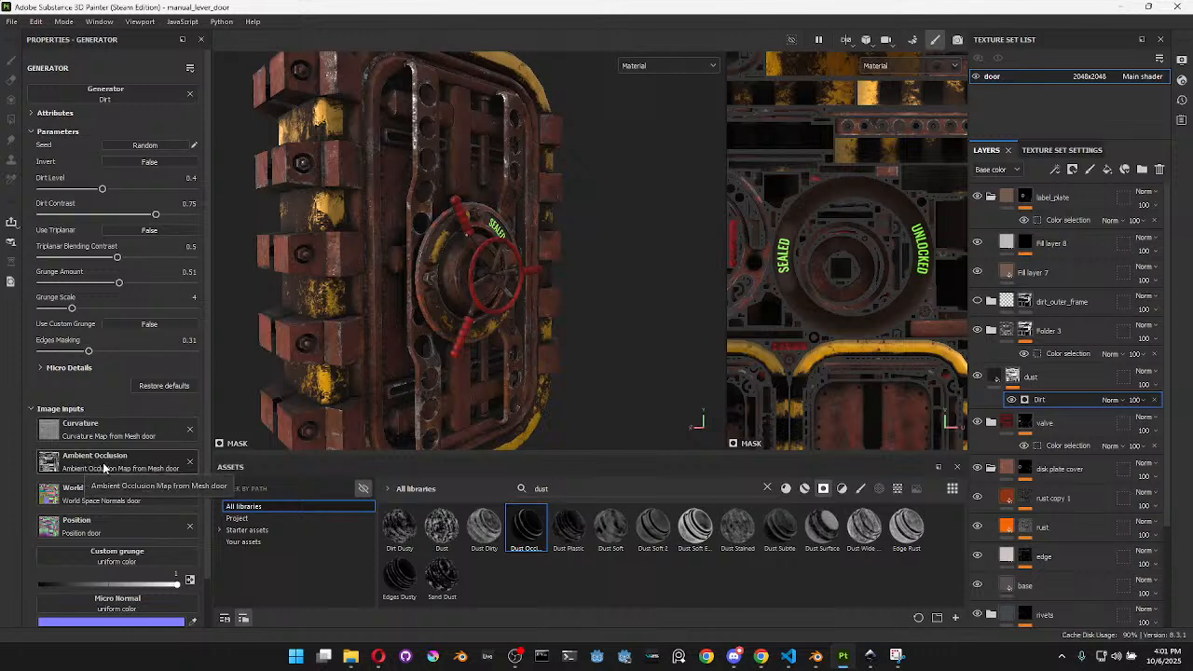
left_click(127, 469)
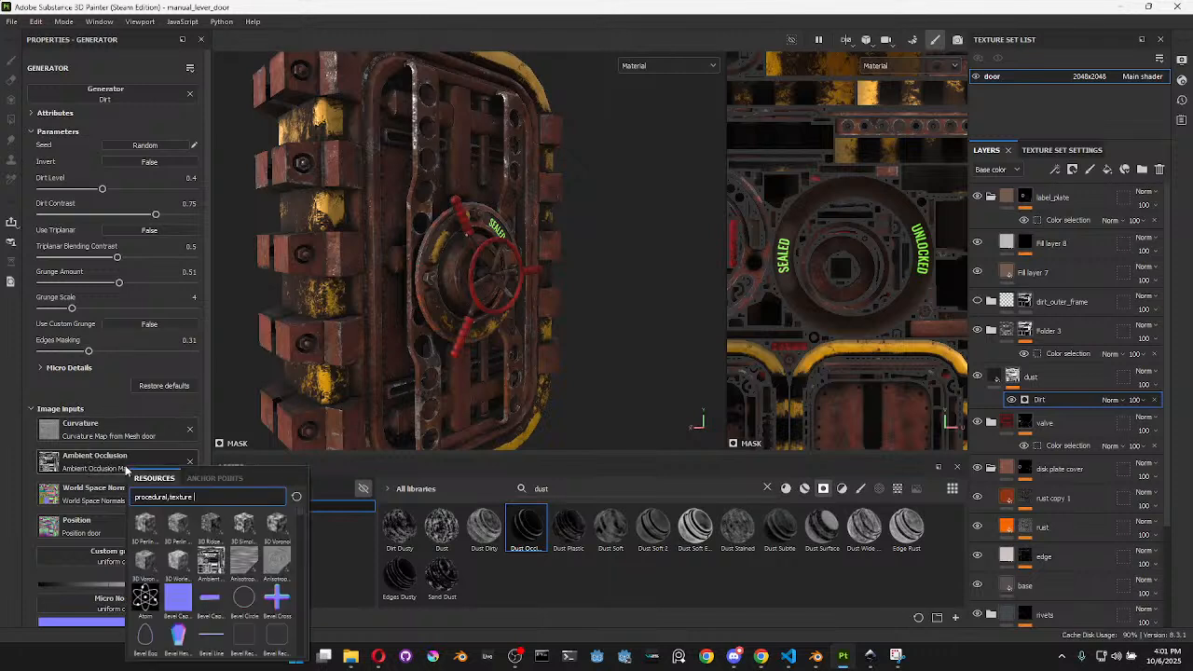
left_click(126, 469)
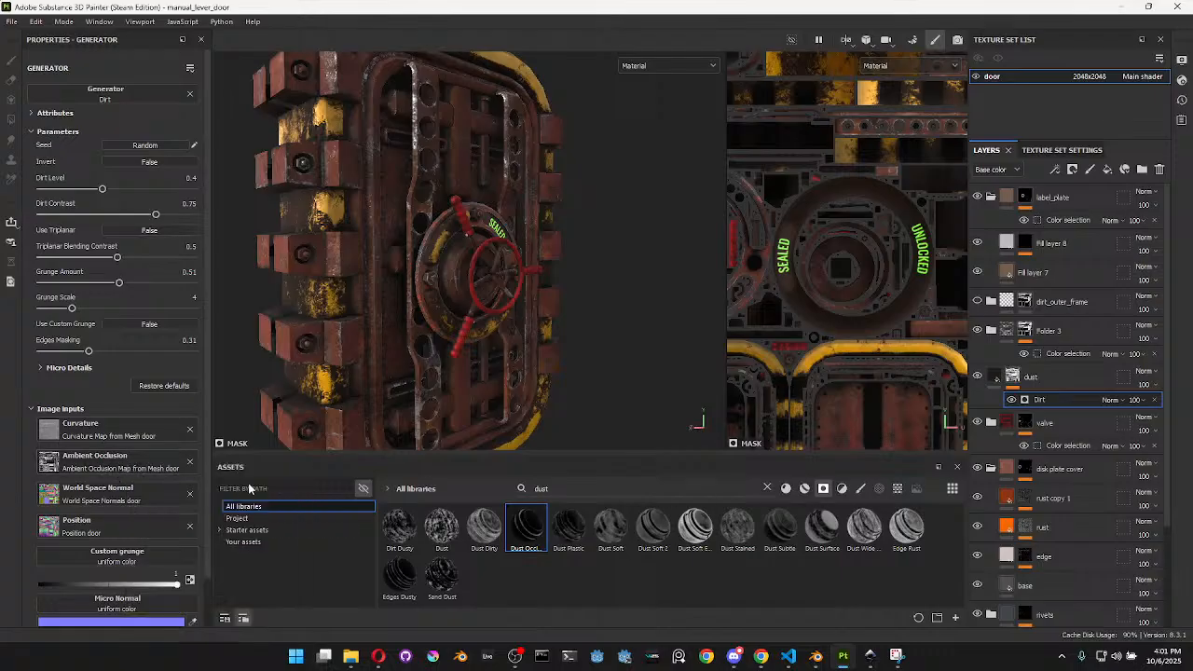
Inspect the door from several angles, checking the dust and dirt around the wheel, label plate and upper frame
scroll(342, 241, "up", 3)
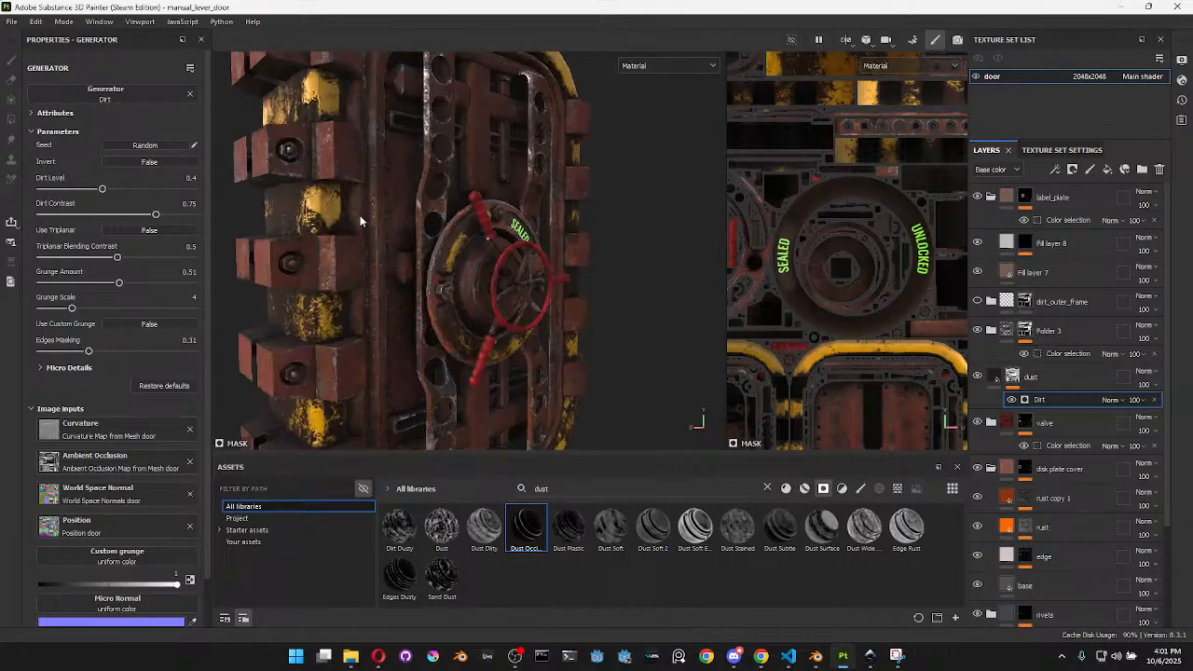
left_click_drag(349, 238, 521, 261, "alt")
left_click_drag(501, 354, 552, 334, "alt")
scroll(518, 336, "up", 3)
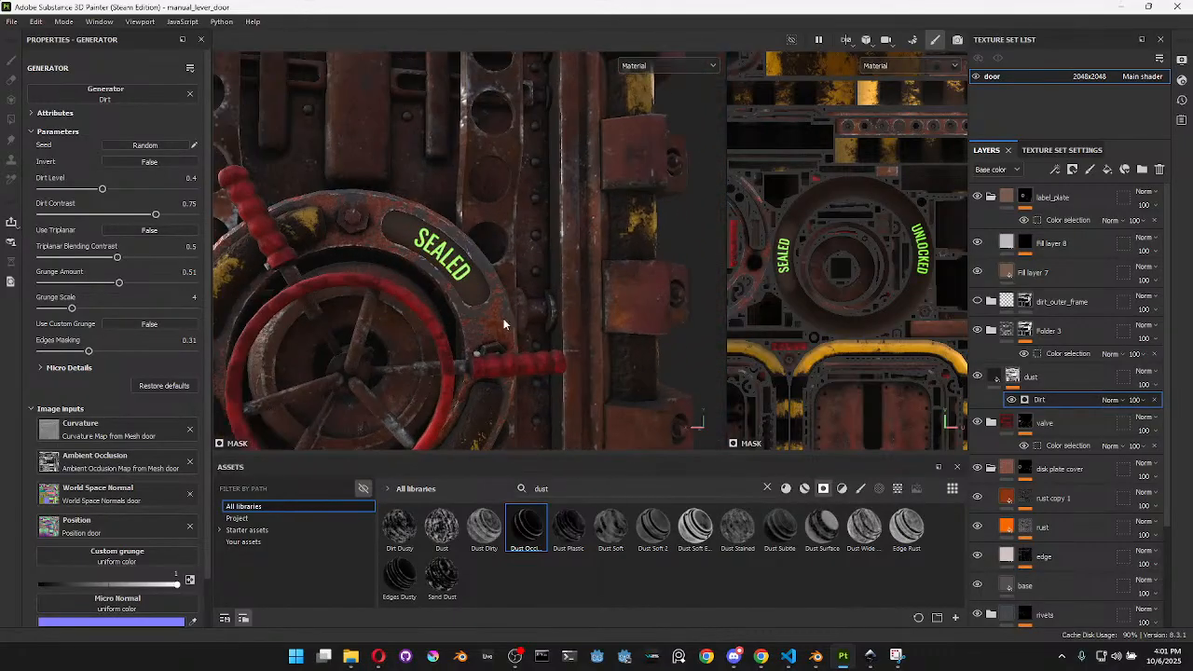
middle_click_drag(507, 315, 615, 265, "alt")
left_click_drag(615, 265, 570, 281, "alt")
scroll(597, 274, "down", 4)
scroll(518, 217, "up", 6)
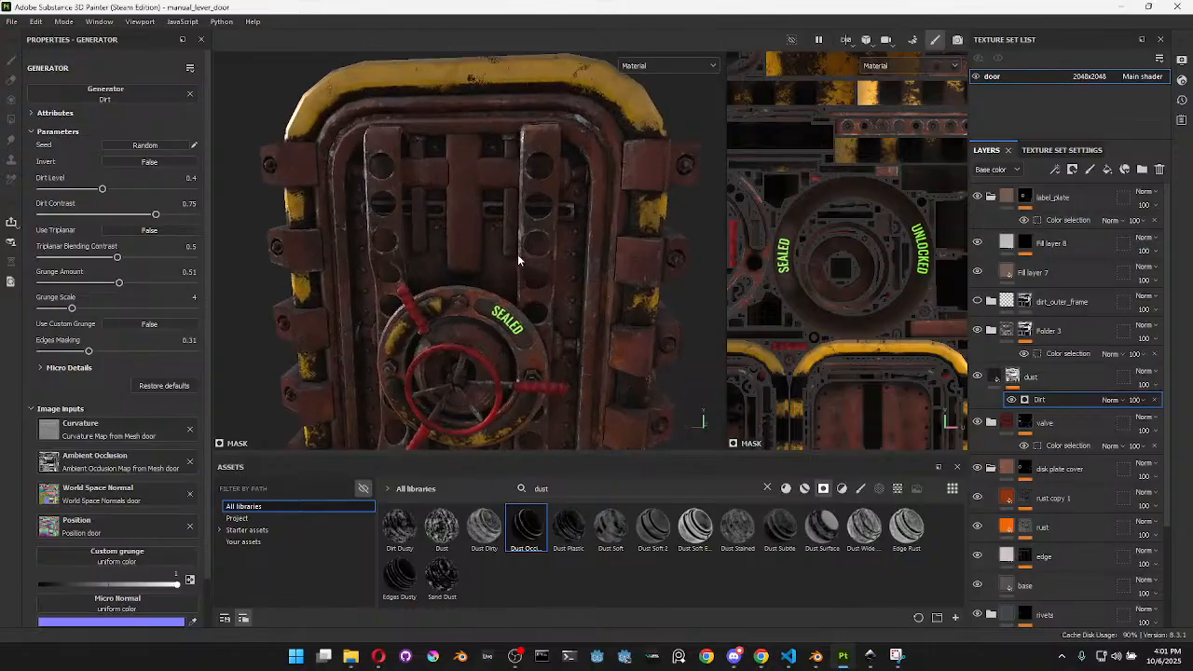
scroll(609, 315, "down", 4)
middle_click_drag(609, 316, 594, 263, "alt")
mouse_move(593, 263)
left_mouse_down("alt")
mouse_move(578, 267)
mouse_move(584, 277)
left_mouse_up("alt")
Collapse the disk plate cover and label_plate folders, check what Folder 1 covers by toggling its visibility, and rename it as base
left_click(991, 468)
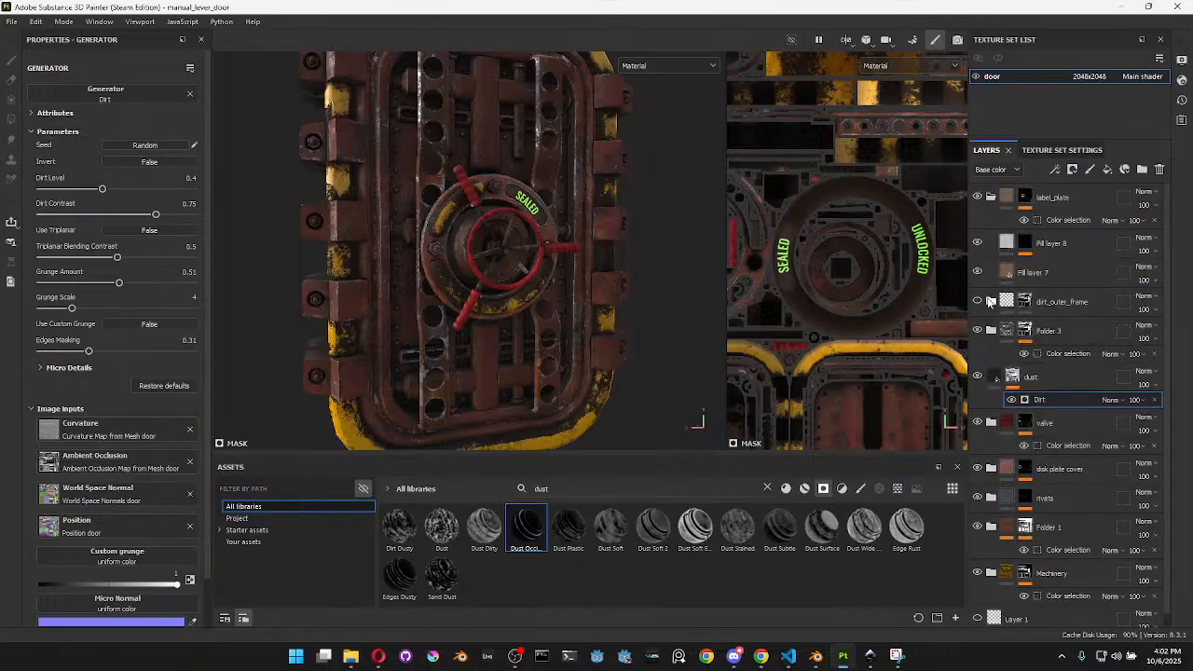
left_click(991, 196)
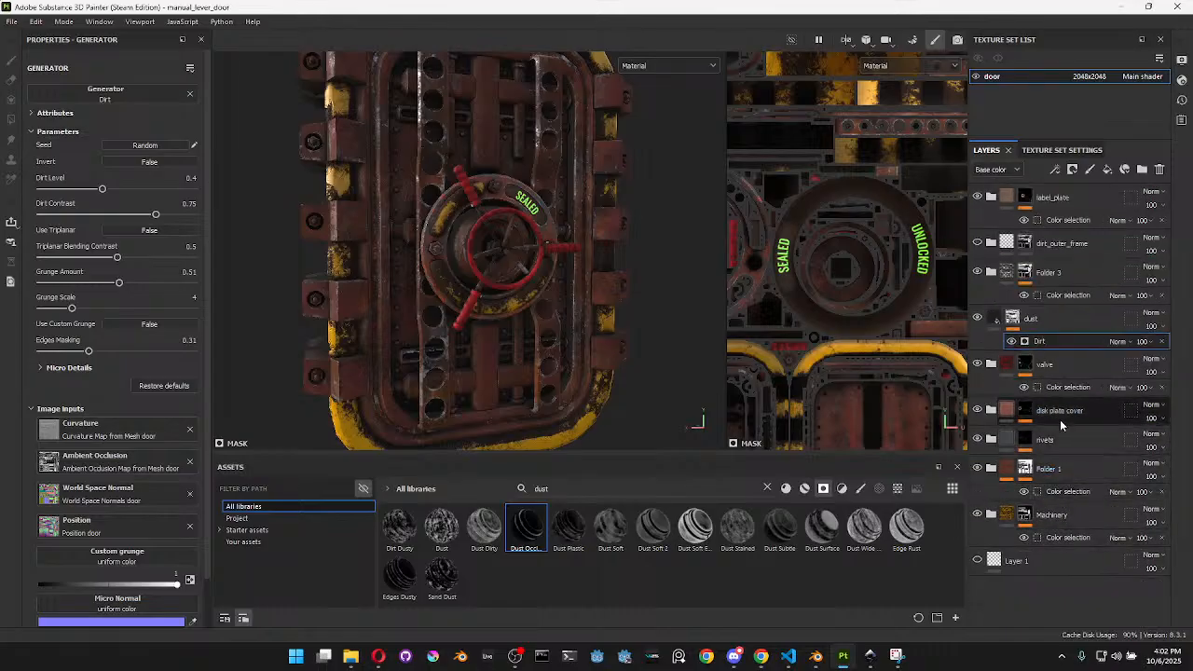
left_click(977, 470)
left_click(977, 470)
left_click(977, 470)
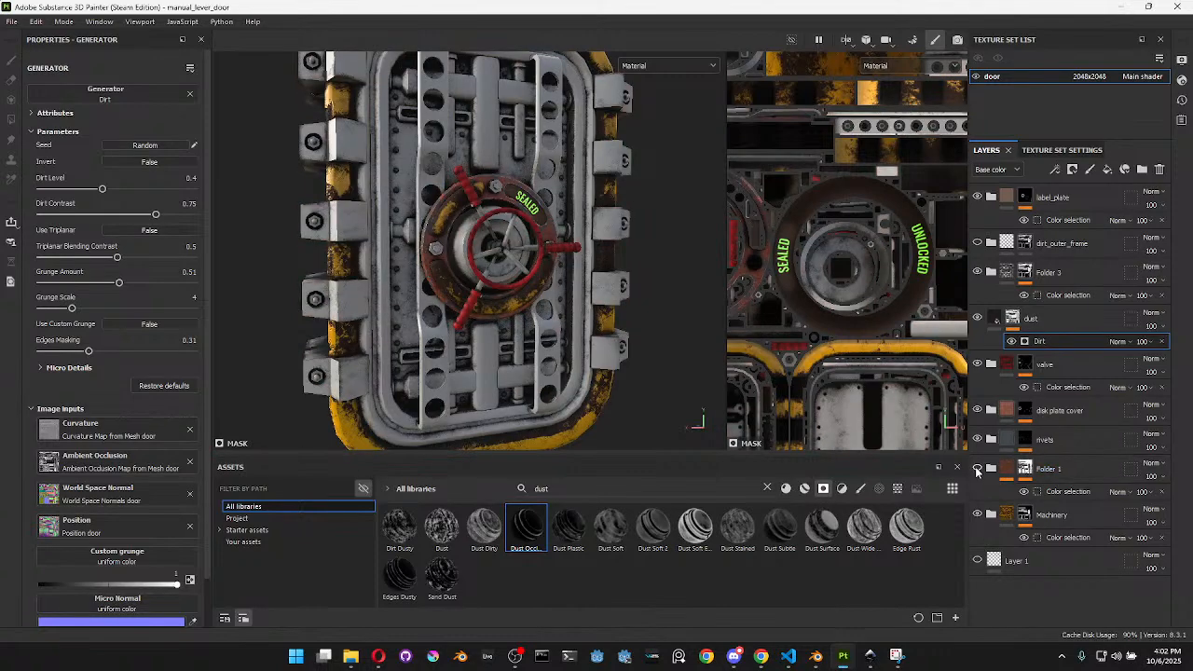
left_click(977, 470)
double_click(1049, 470)
type("v")
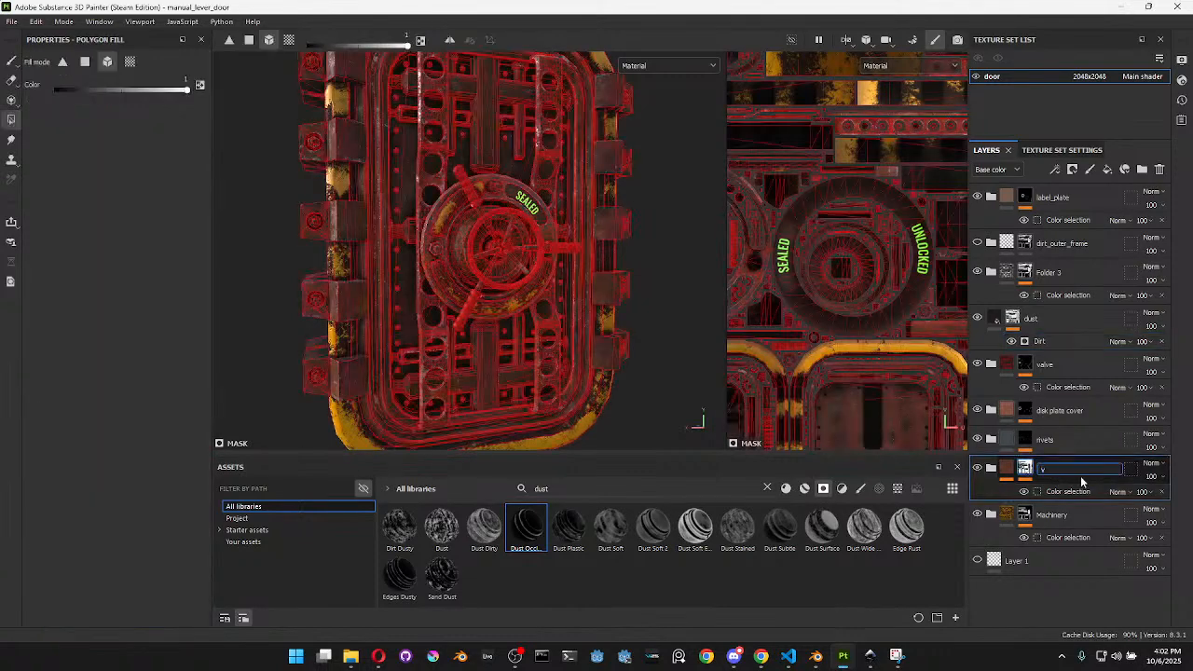
type("ase")
key("Return")
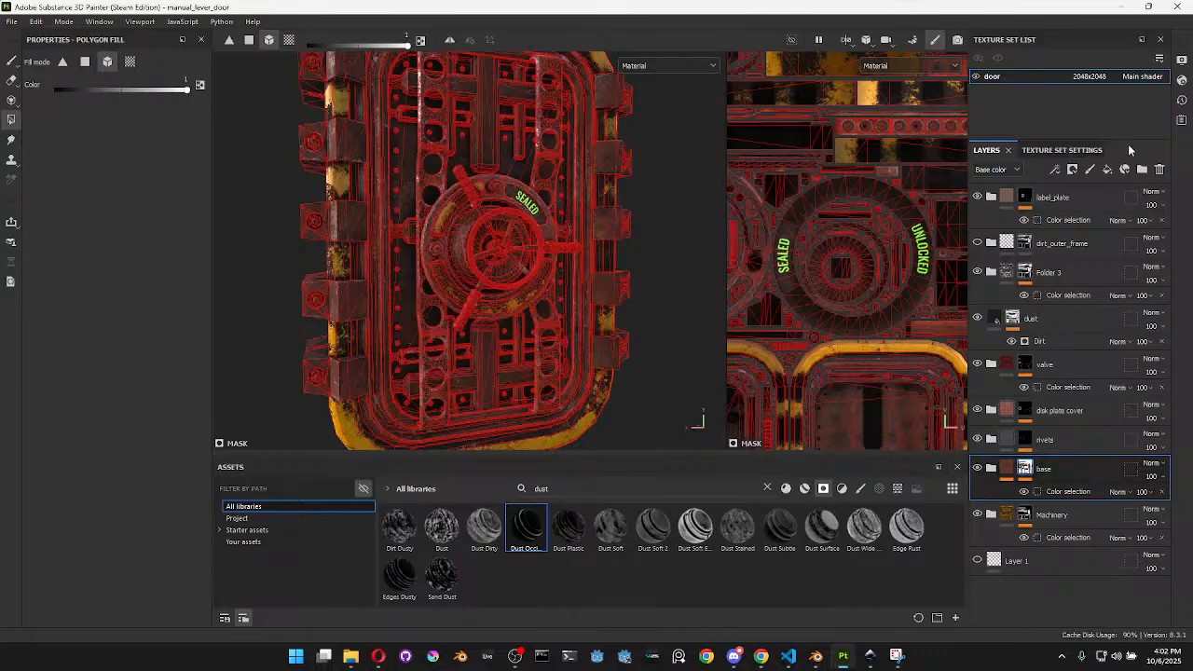
Add a fill layer directly above the base folder with a dark red base color, 450C0C
left_click(1109, 171)
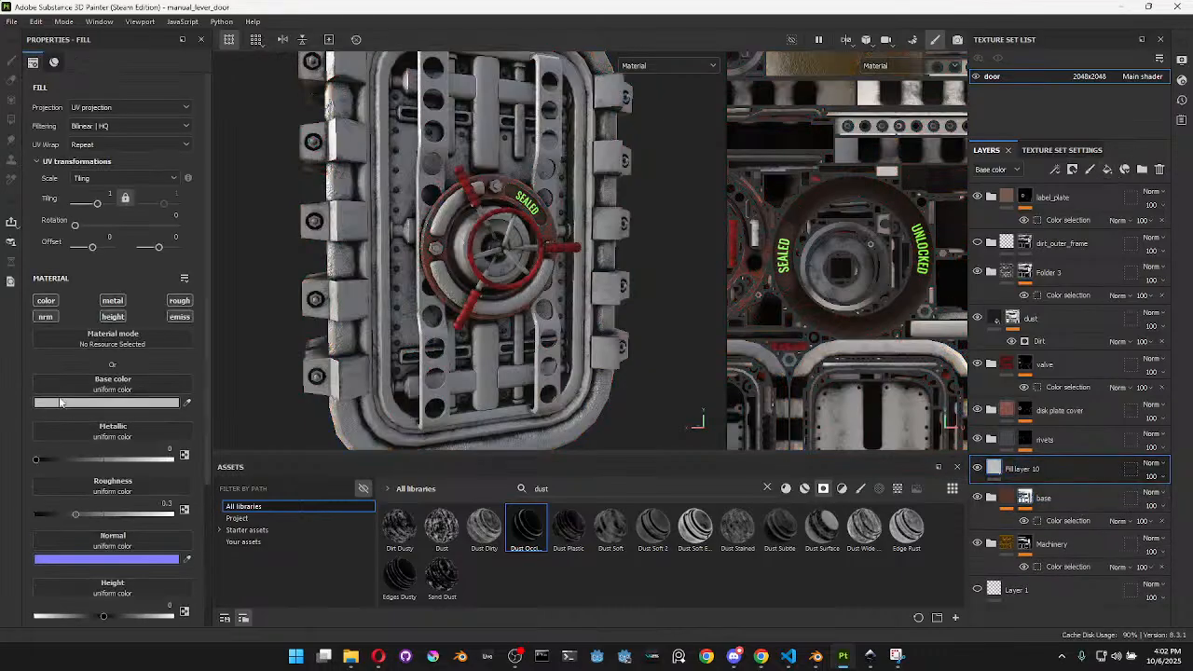
left_click(102, 403)
left_click_drag(191, 520, 240, 547)
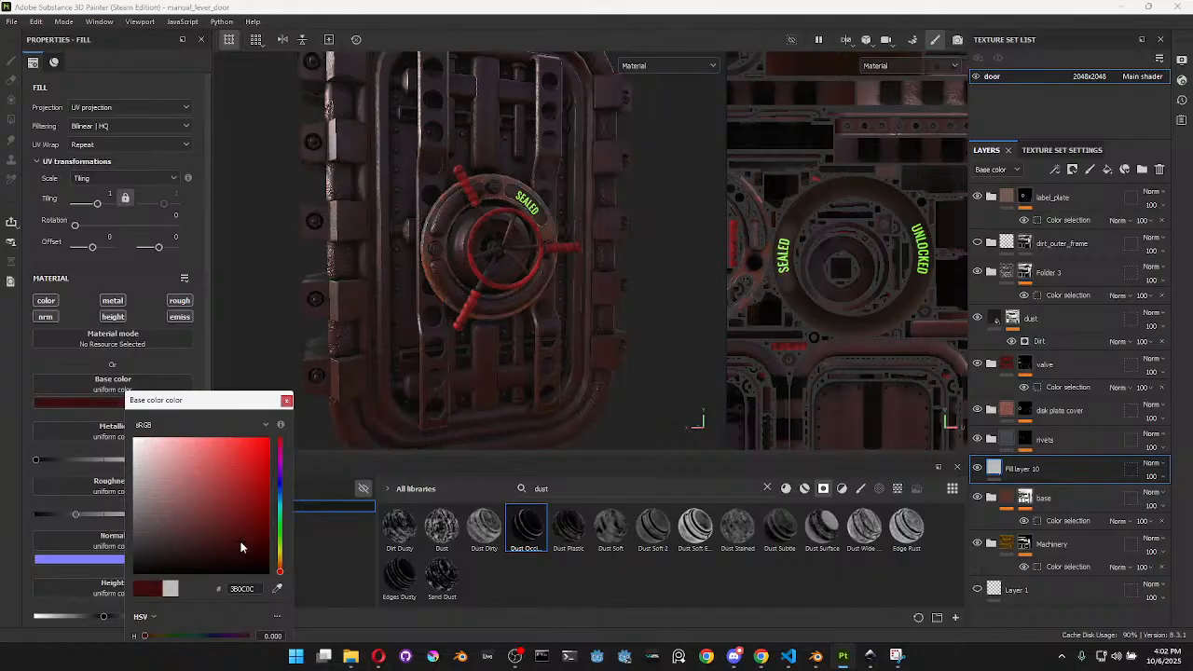
Give Fill layer 10 a black mask with a color selection, picking the ID map's dark blue (7, 0, 141) at tolerance 0
right_click(1035, 469)
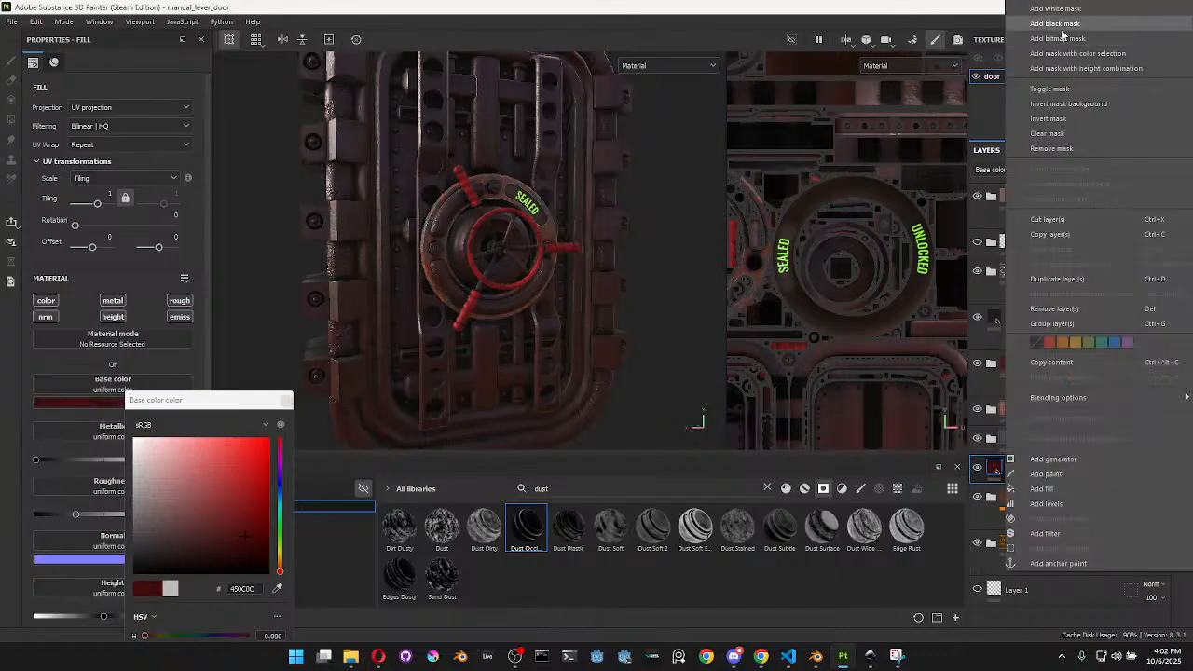
left_click(1048, 117)
left_click(1073, 170)
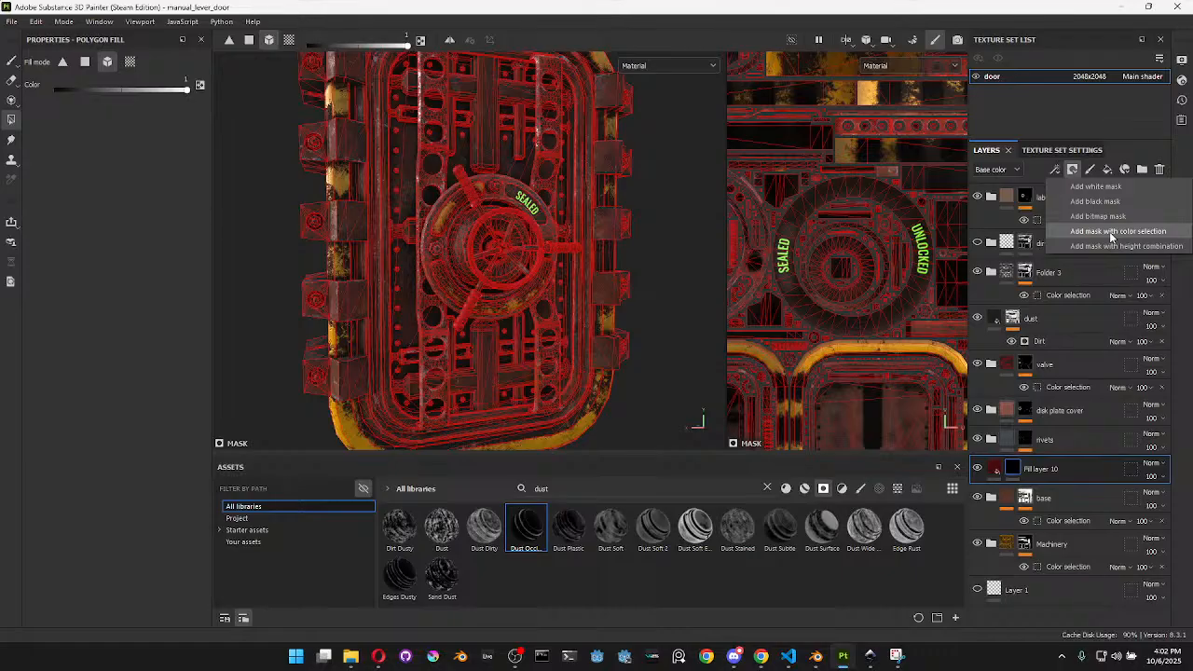
left_click(1055, 168)
left_click(1100, 274)
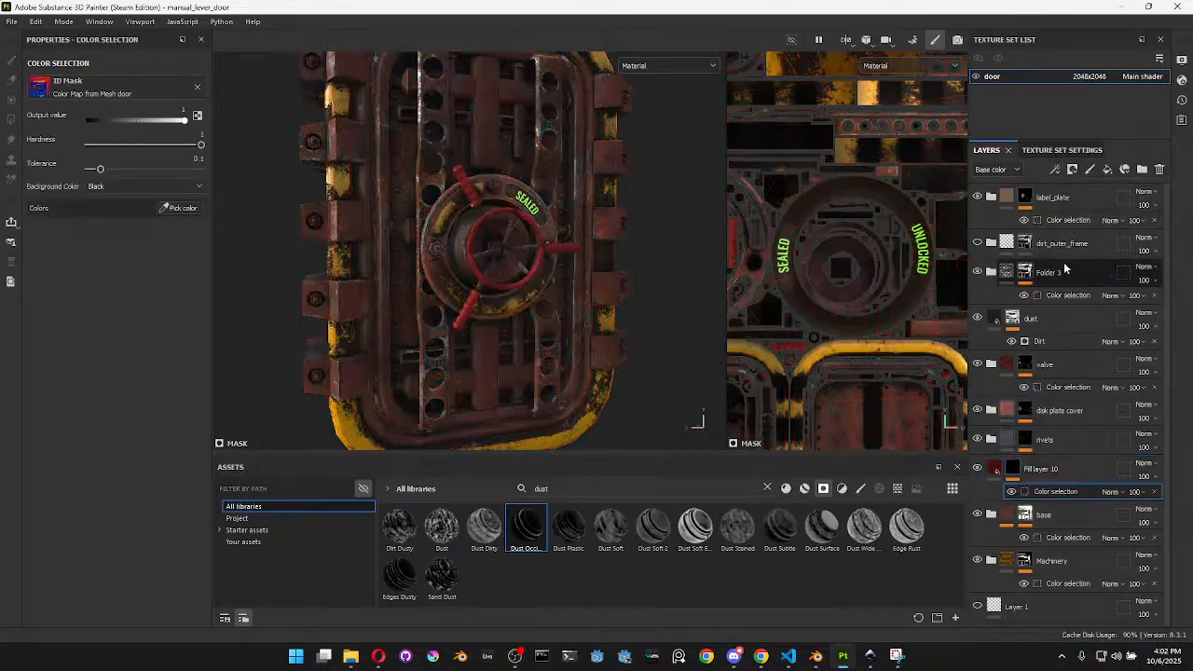
left_click(187, 208)
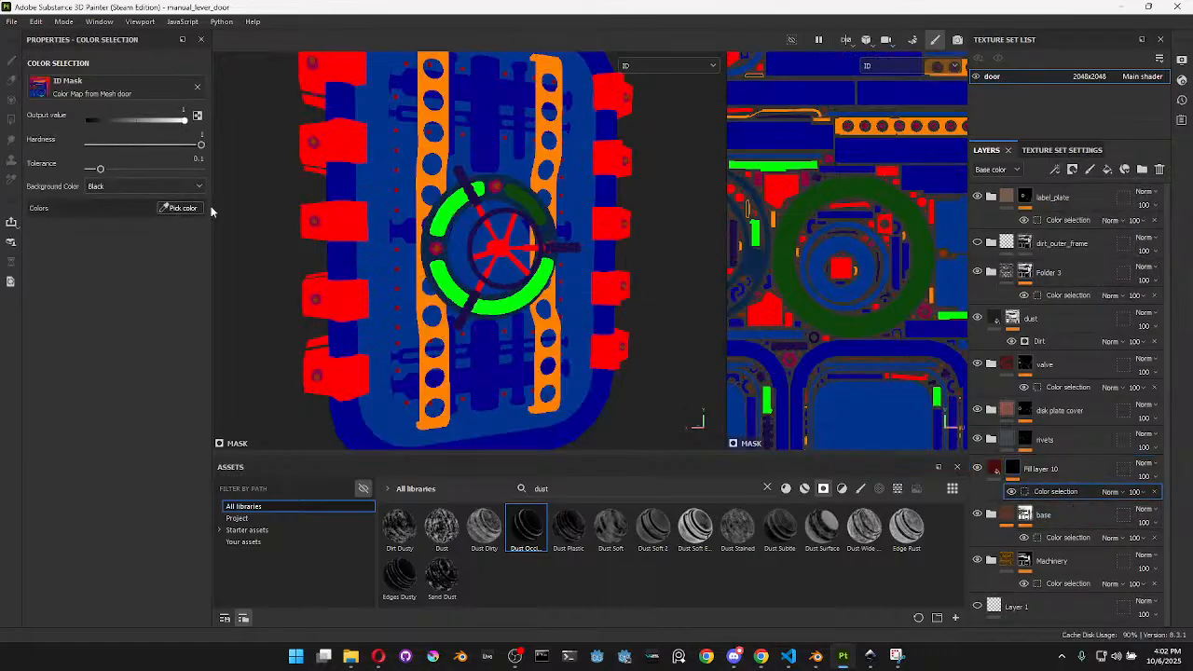
left_click(493, 98)
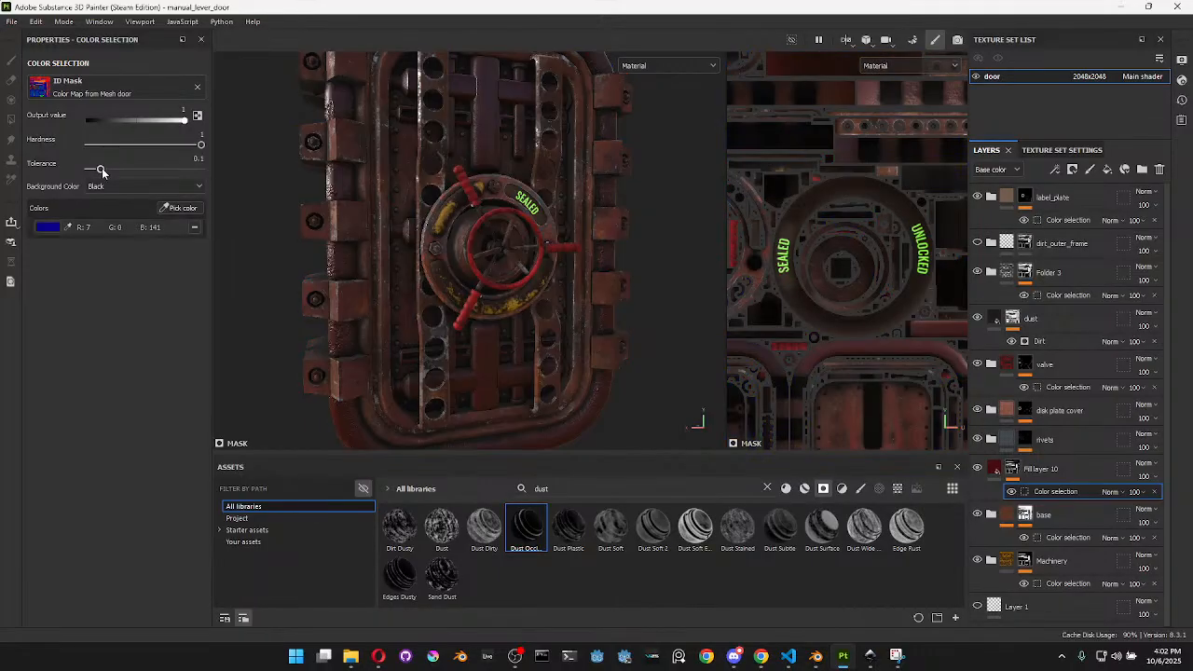
left_click_drag(102, 171, 87, 172)
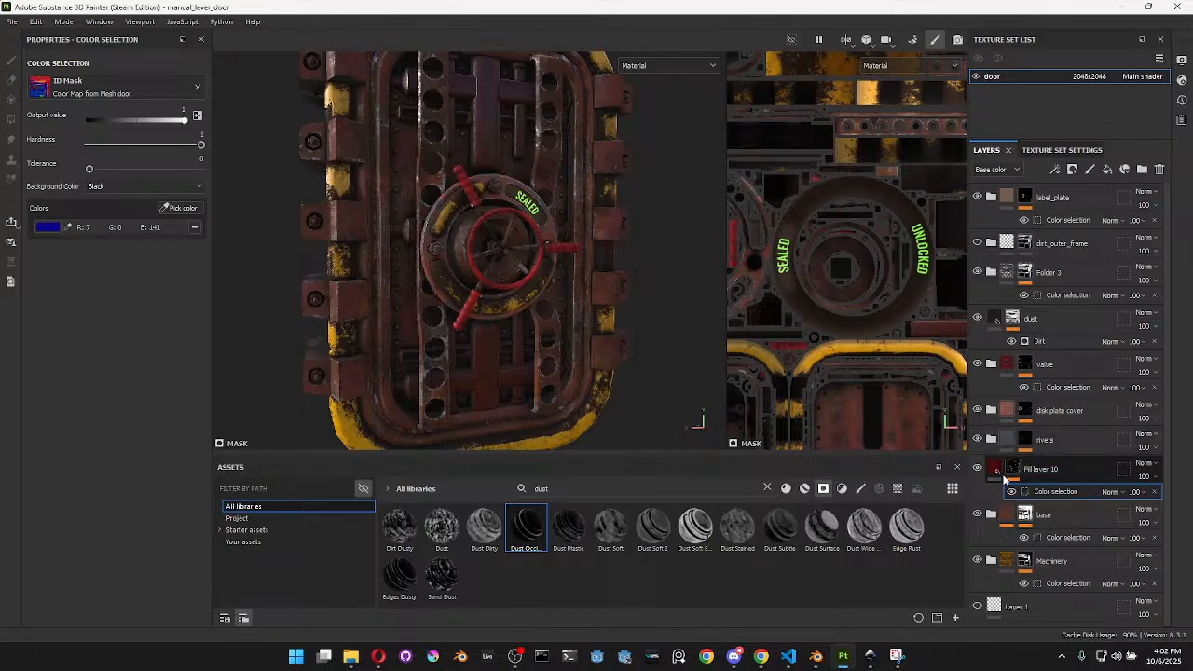
Change the base color of Fill layer 10 to a dark olive brown, 39311E
left_click(999, 473)
left_click(133, 397)
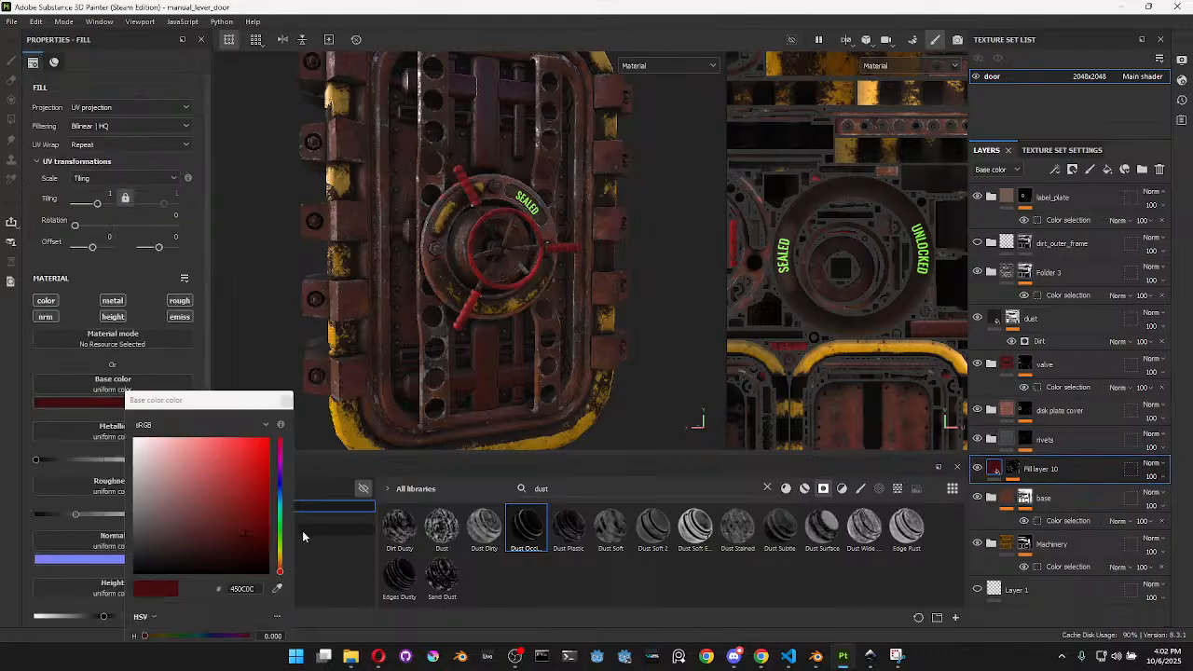
left_click_drag(283, 571, 286, 562)
left_click_drag(197, 535, 198, 545)
left_click(1055, 464)
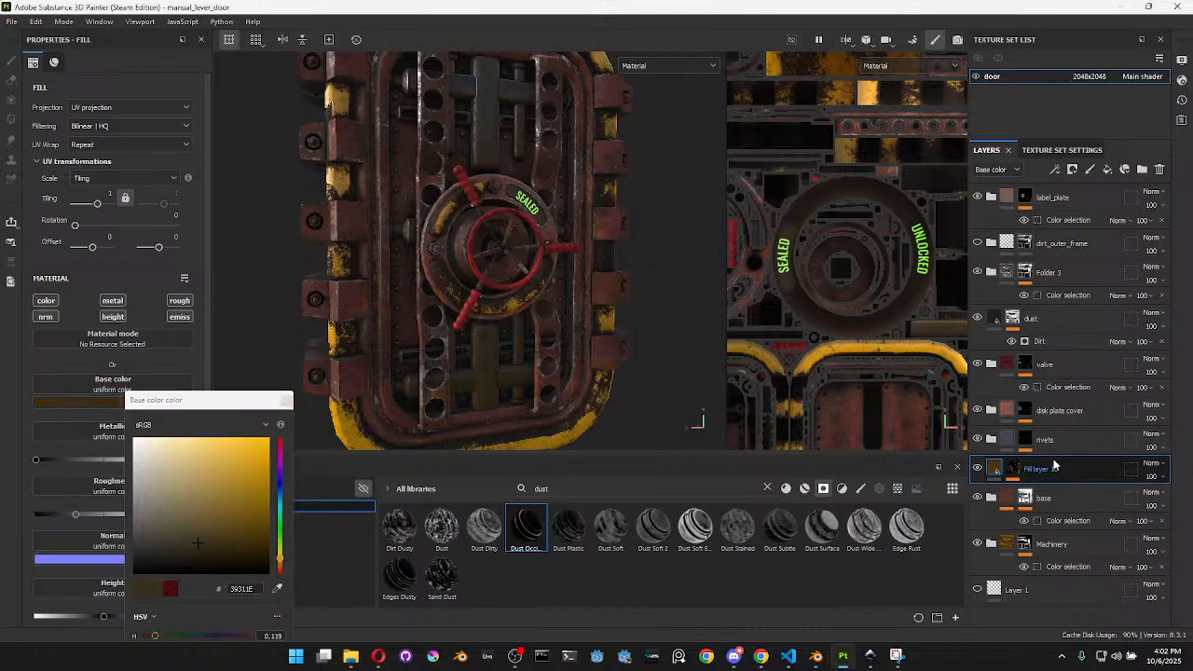
Add the Dust Stained smart mask above the color selection in Fill layer 10's mask, and activate the Paint tool
left_click(1017, 474)
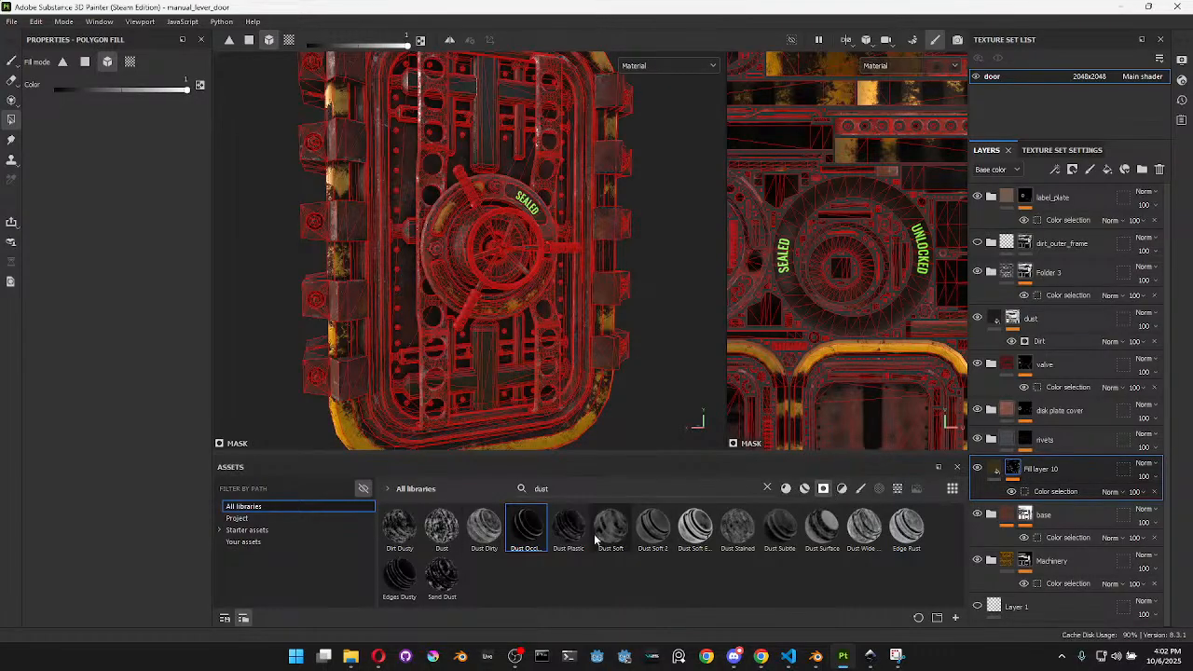
double_click(600, 494)
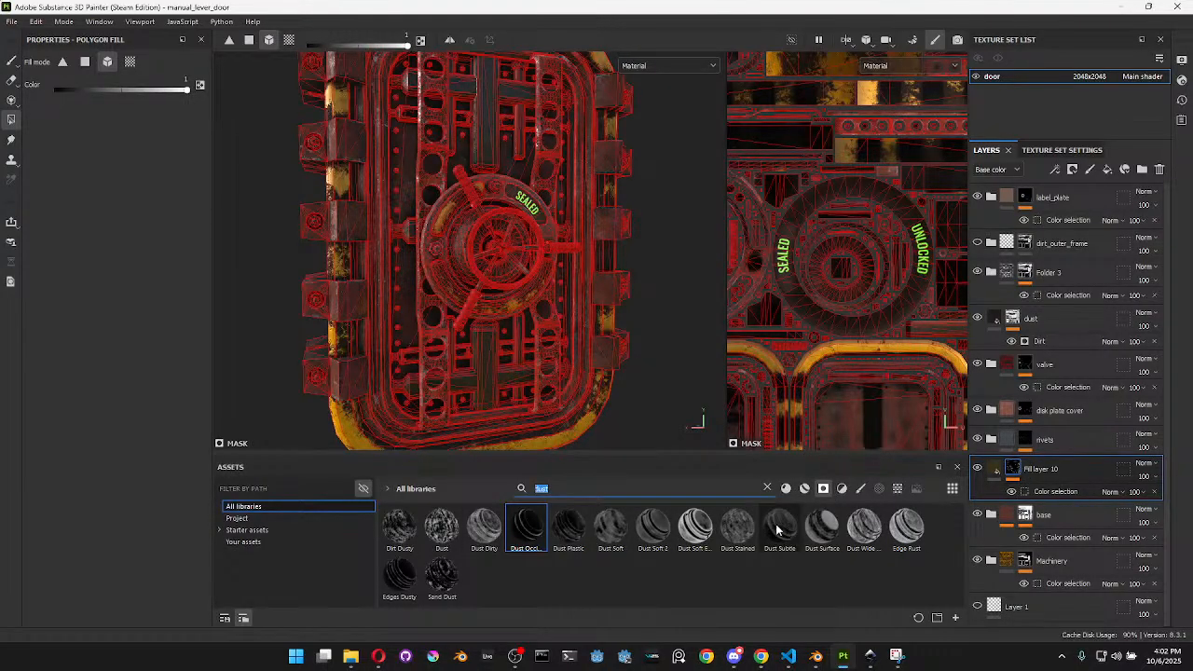
left_click_drag(738, 536, 1056, 492)
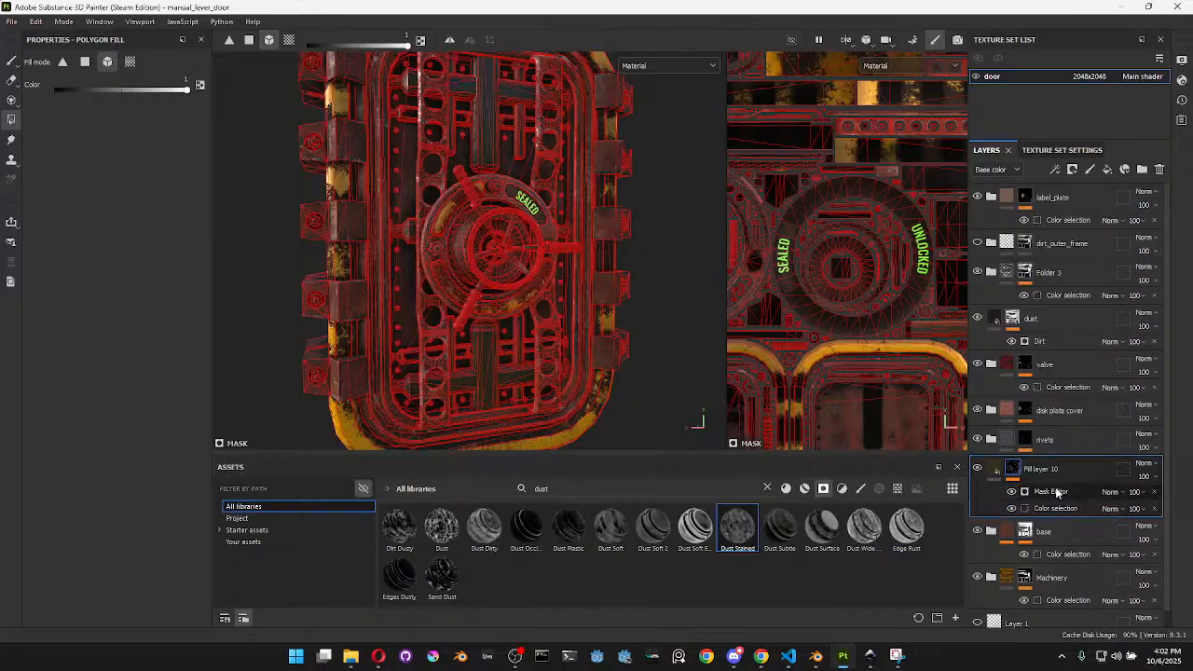
left_click(11, 59)
scroll(613, 297, "up", 5)
scroll(613, 297, "up", 3)
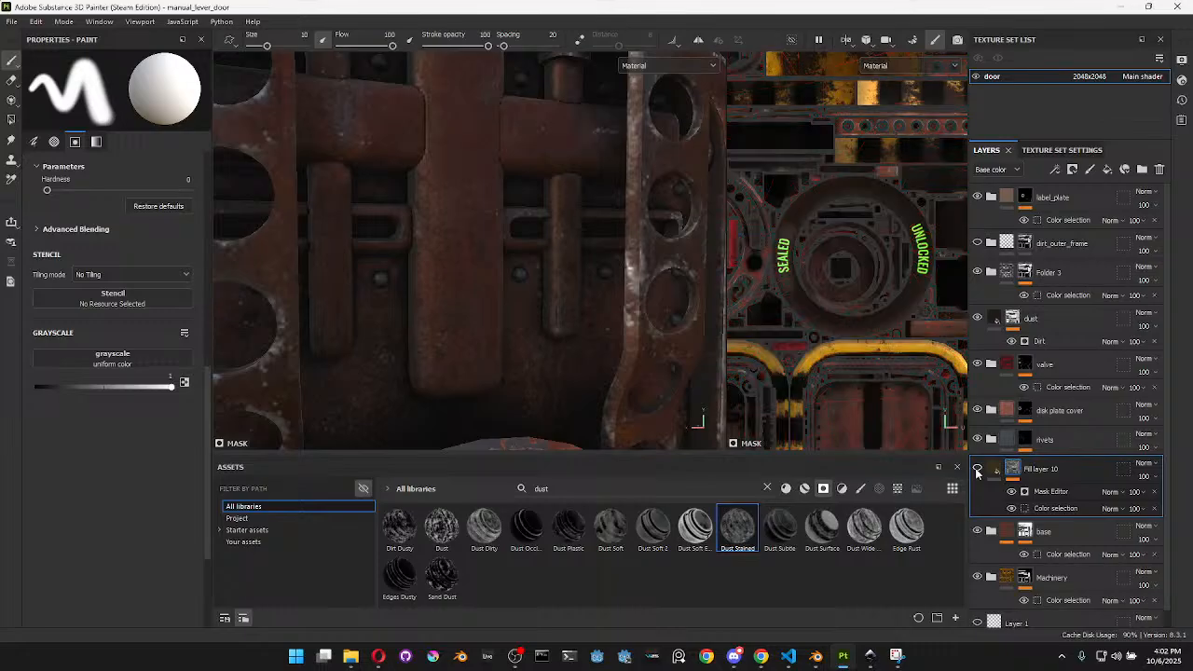
Set the Mask Editor on Fill layer 10 to Multiply blending, with global balance 0.83 and global contrast 0.23
left_click(1053, 493)
left_click(1111, 491)
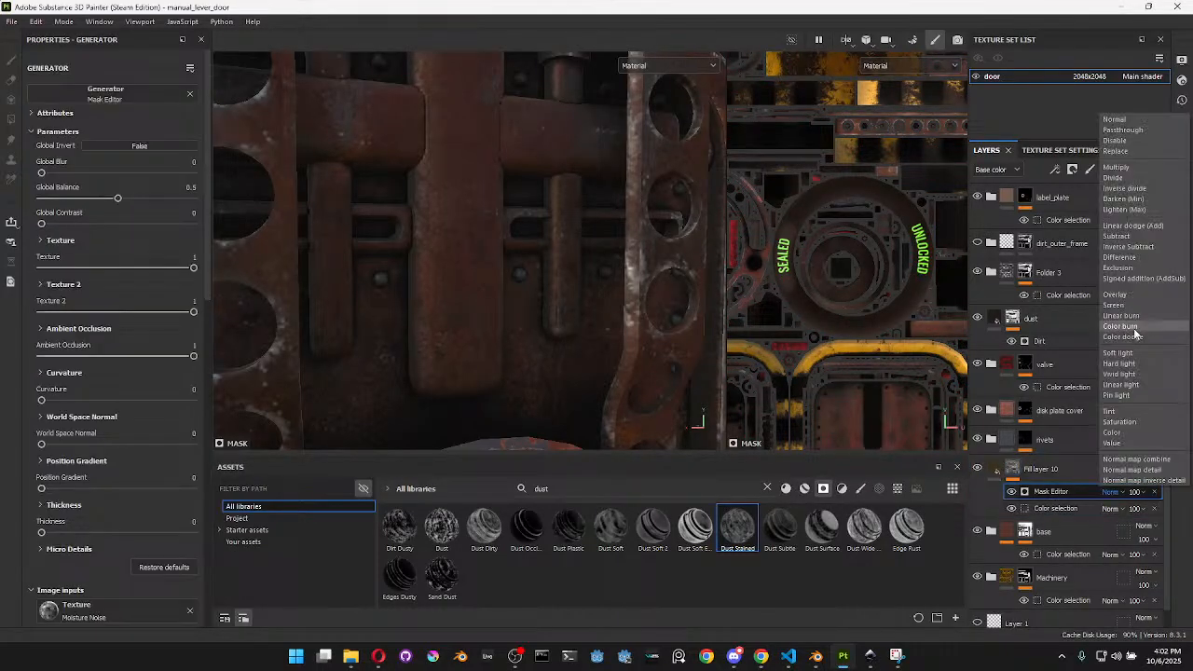
left_click(1123, 167)
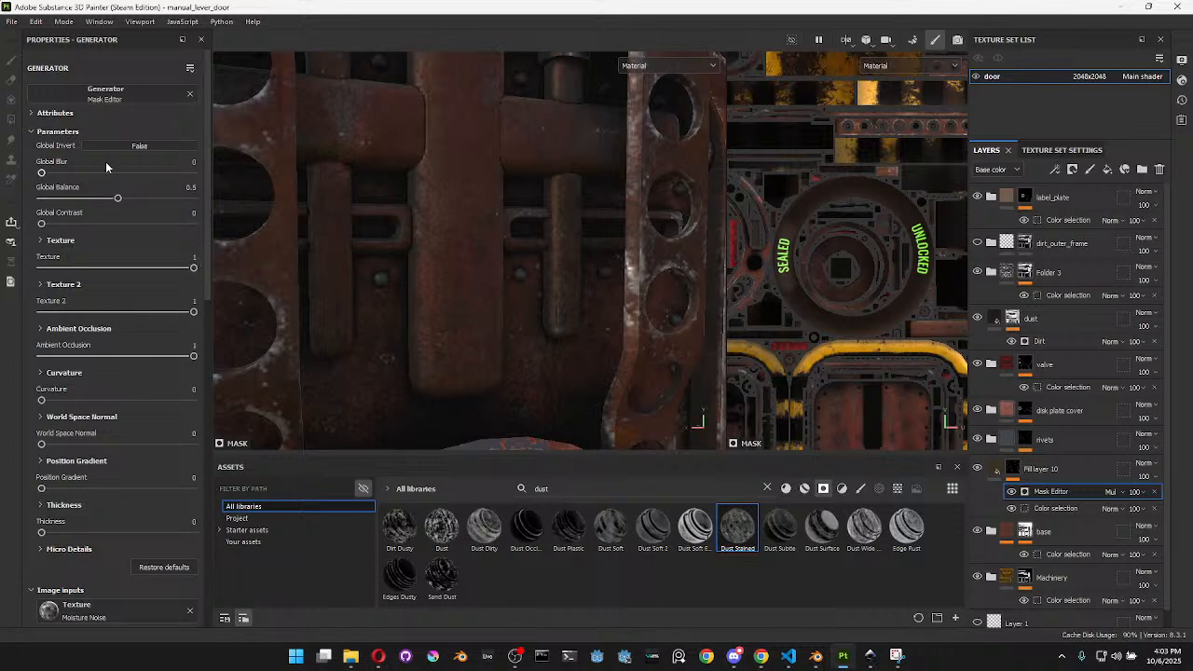
left_click_drag(119, 198, 182, 216)
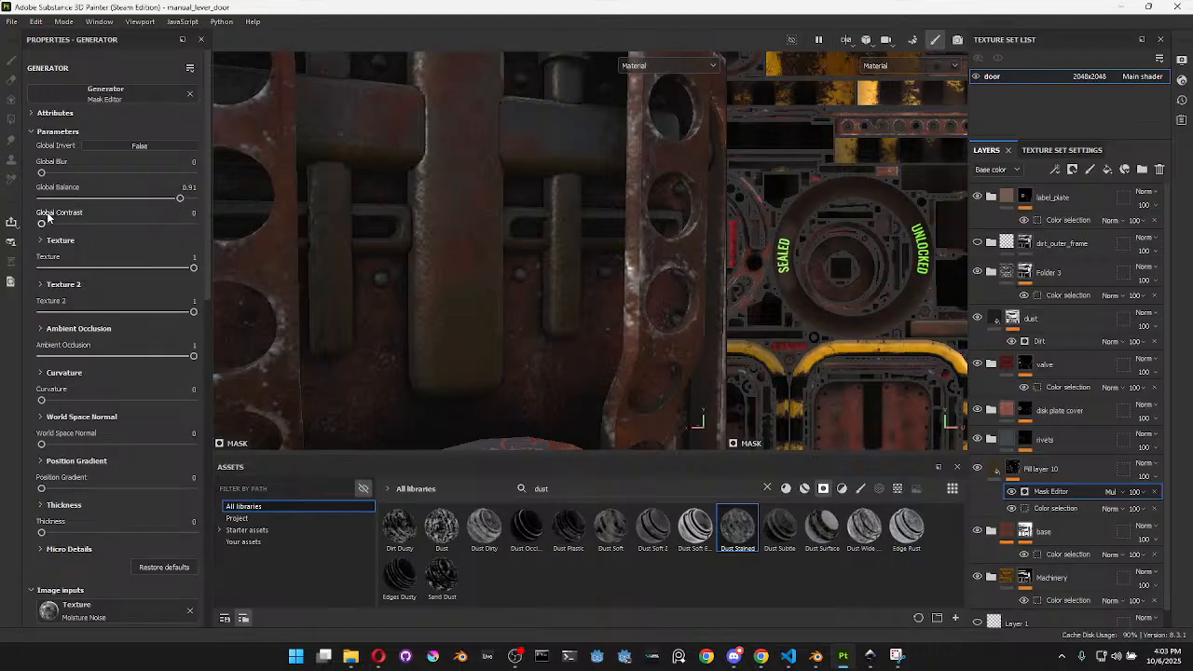
left_click_drag(41, 224, 75, 223)
left_click_drag(606, 271, 554, 318, "alt")
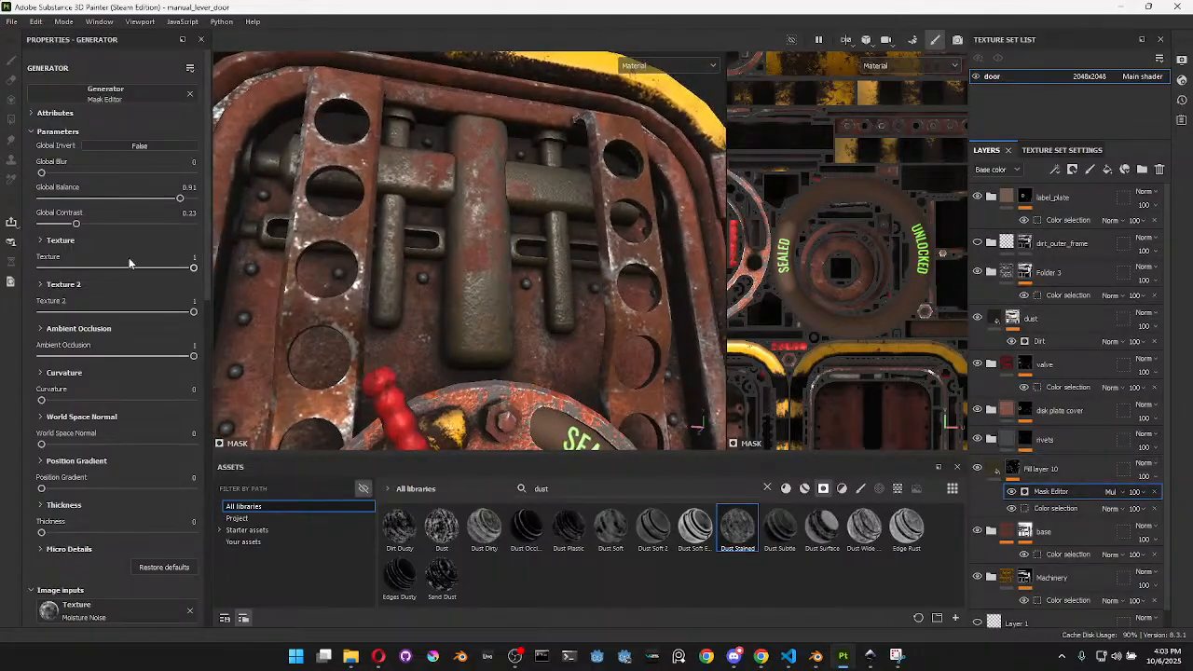
left_click_drag(186, 198, 158, 203)
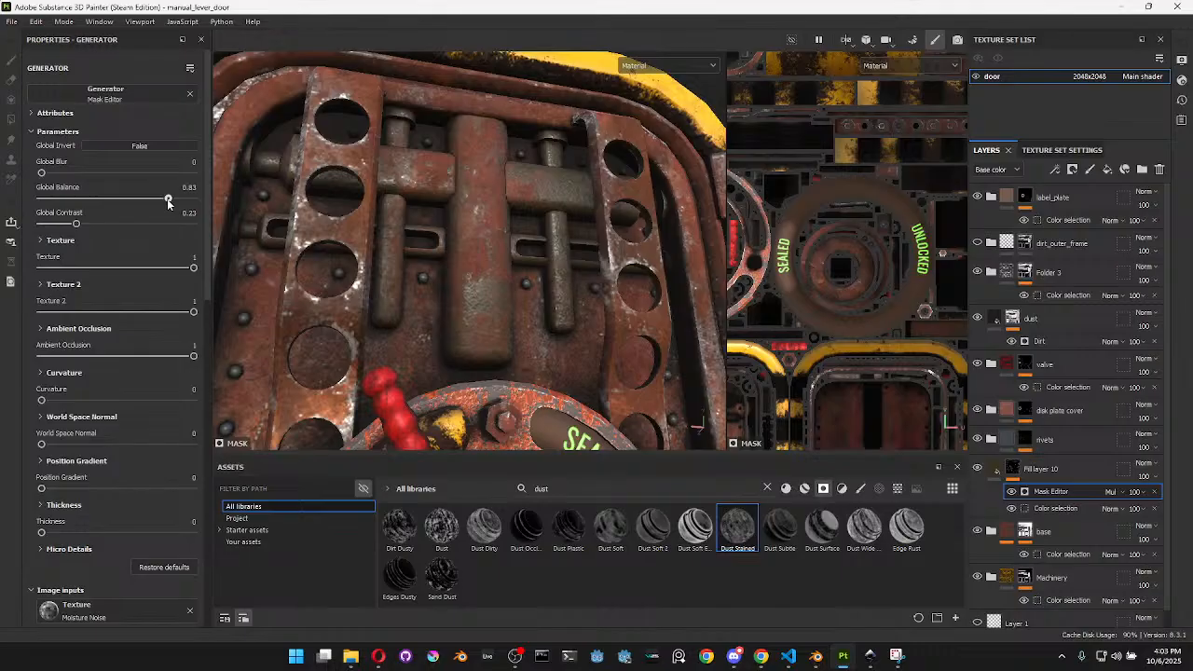
Set the height of Fill layer 10 to 0.0169, review the whole door, and save the project
left_click(996, 469)
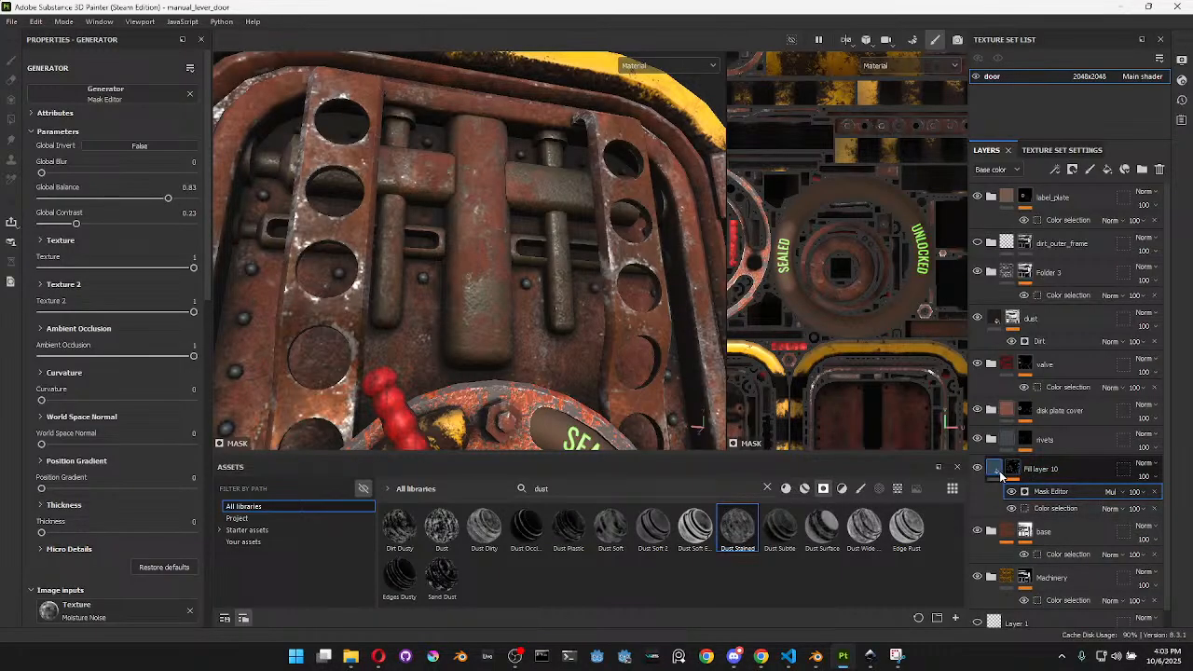
left_click_drag(103, 425, 100, 423)
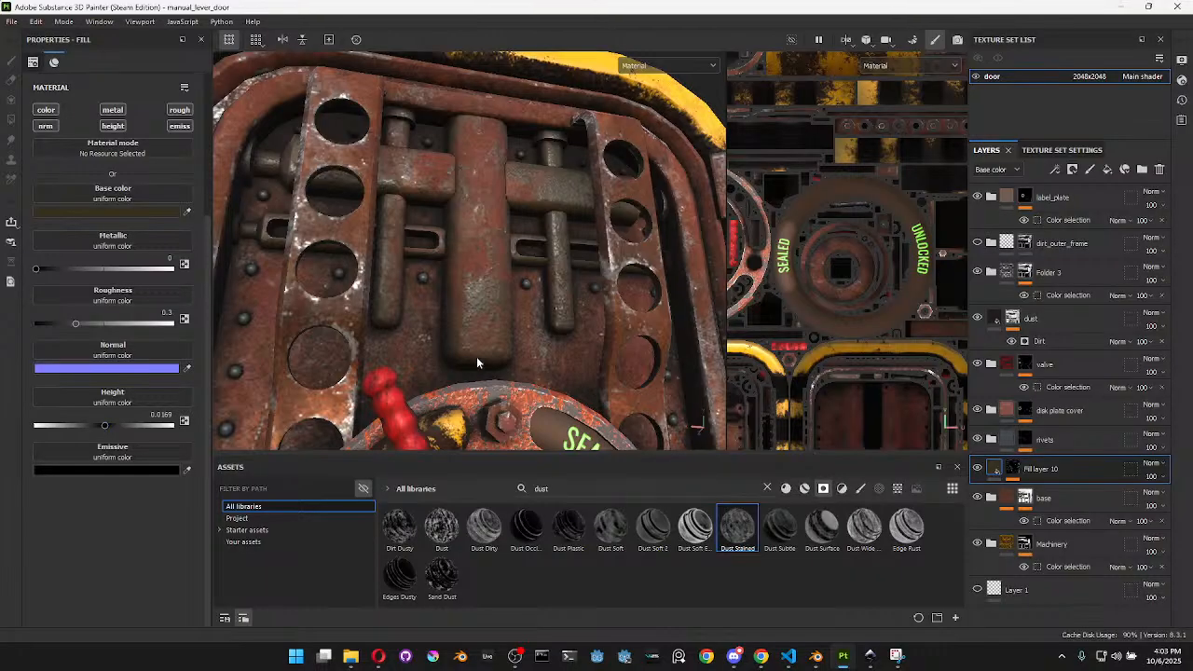
scroll(540, 354, "down", 6)
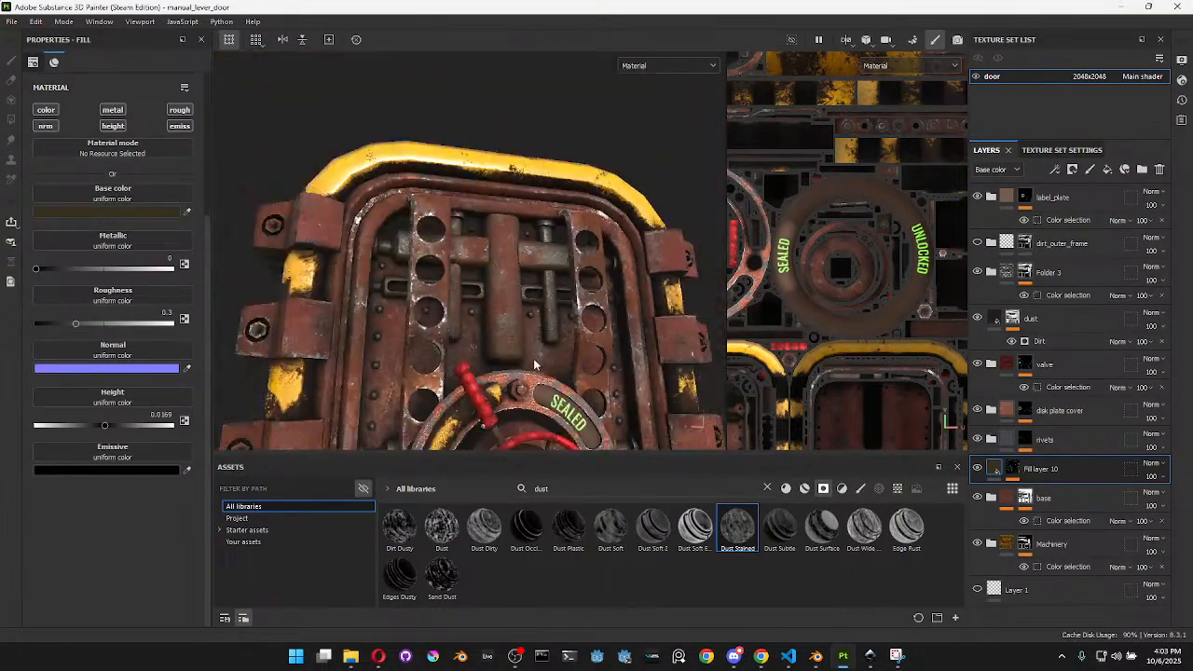
middle_click_drag(555, 295, 544, 67, "alt")
left_click_drag(545, 121, 565, 211, "alt")
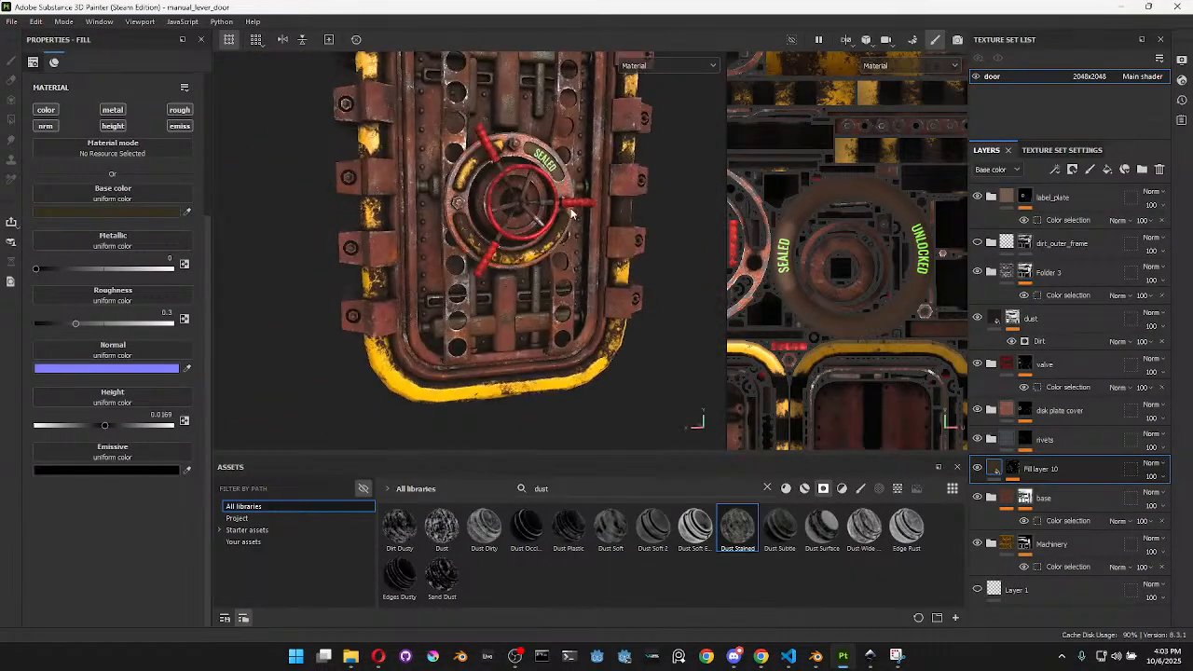
middle_click_drag(566, 211, 571, 296, "alt")
scroll(571, 297, "up", 2)
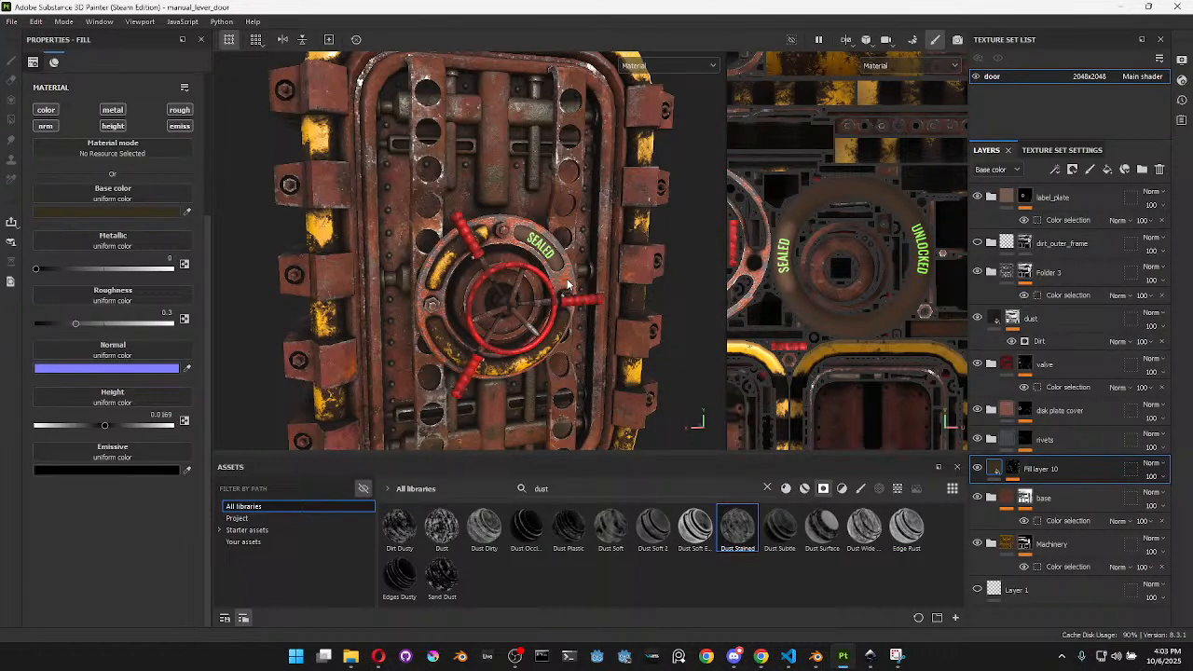
key("ctrl+s")
Identify the lettering layer, Fill layer 8, inside the label_plate folder and rename it as text
scroll(555, 247, "up", 3)
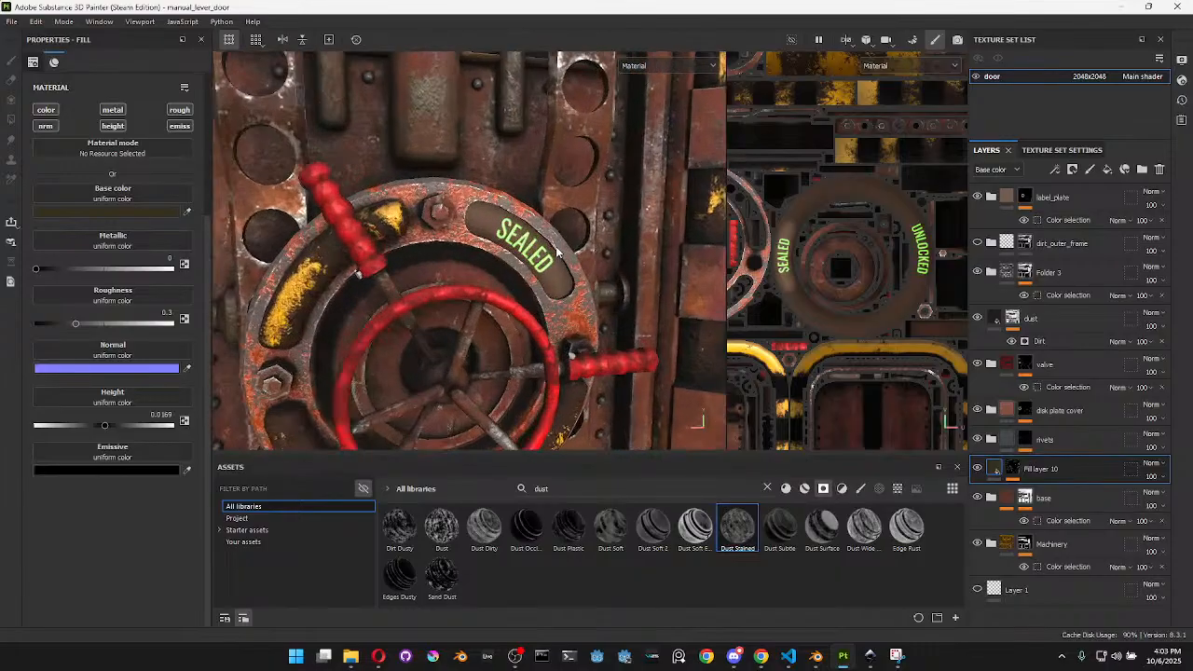
scroll(562, 294, "up", 3)
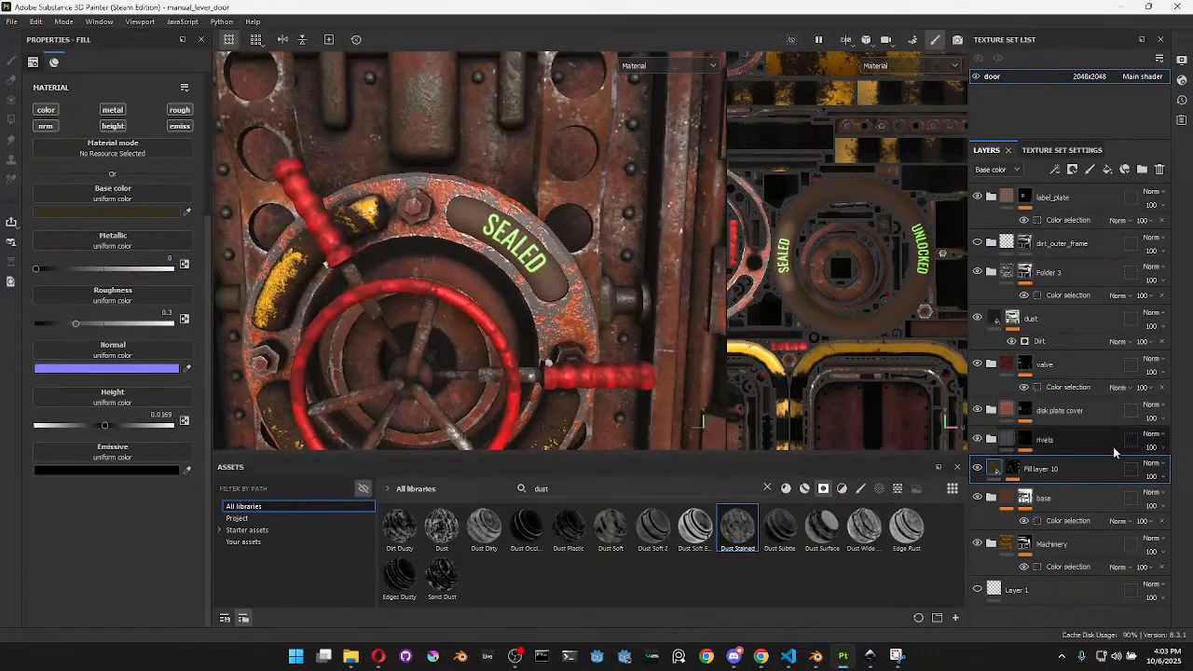
left_click(991, 196)
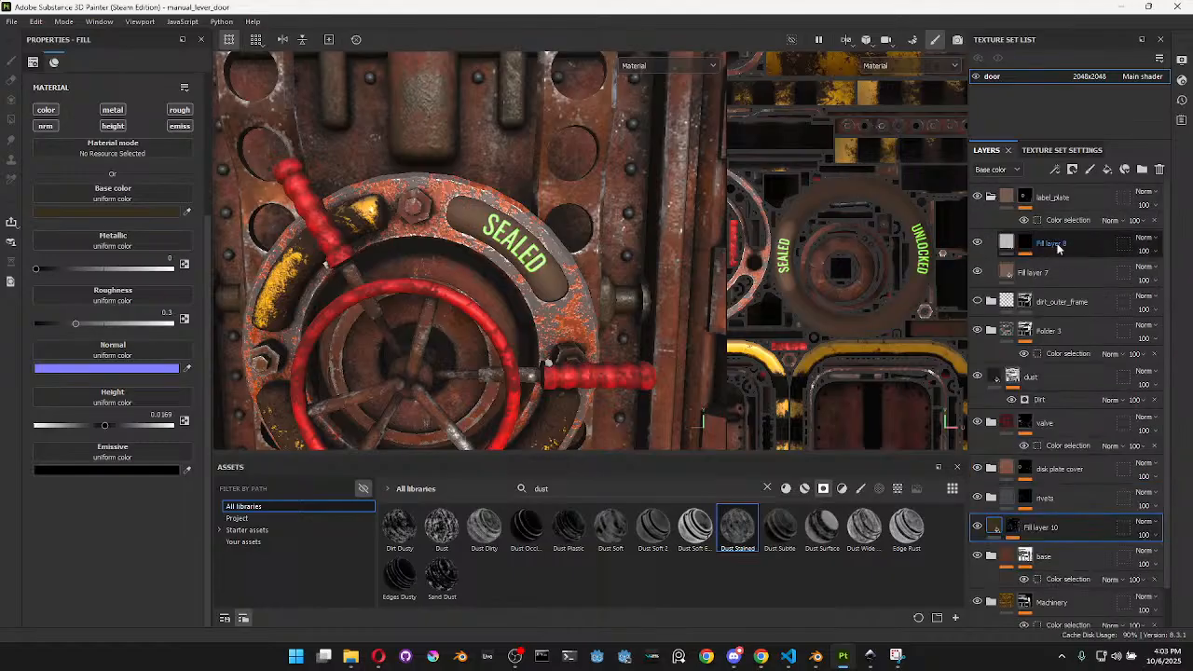
left_click(991, 198)
left_click(991, 197)
left_click(977, 244)
left_click(977, 244)
double_click(1052, 243)
type("te")
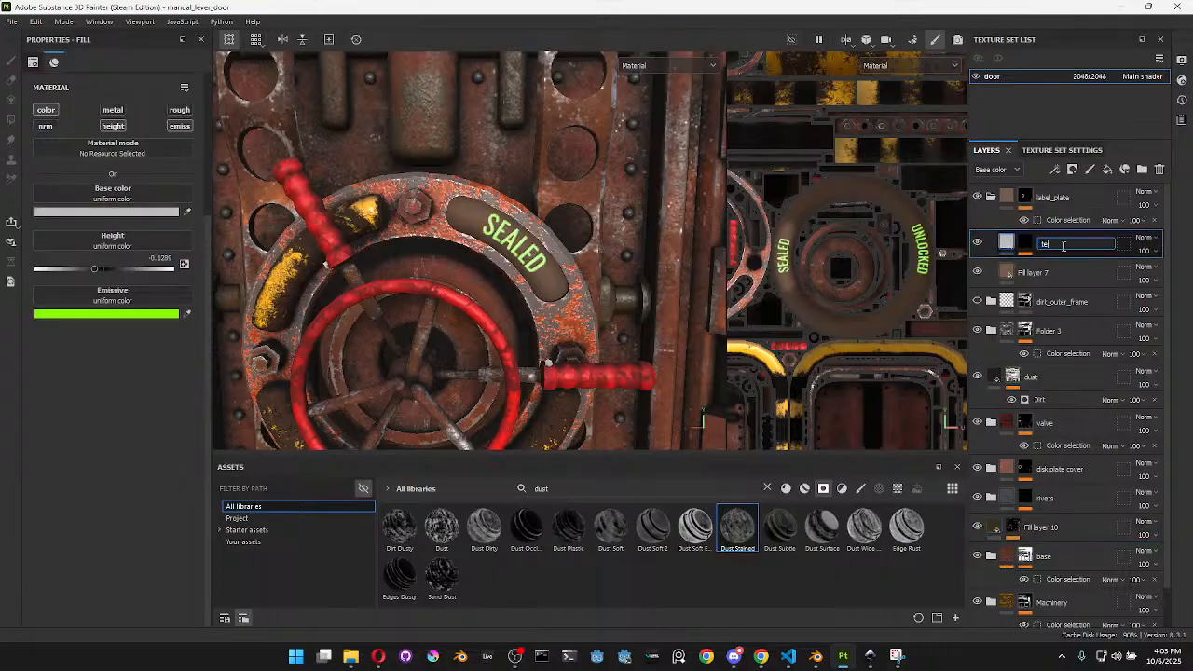
type("xt")
key("Return")
Duplicate Fill layer 7, give the copy a more saturated brown base color, and apply the Dust Stained smart mask to it
left_click(1042, 272)
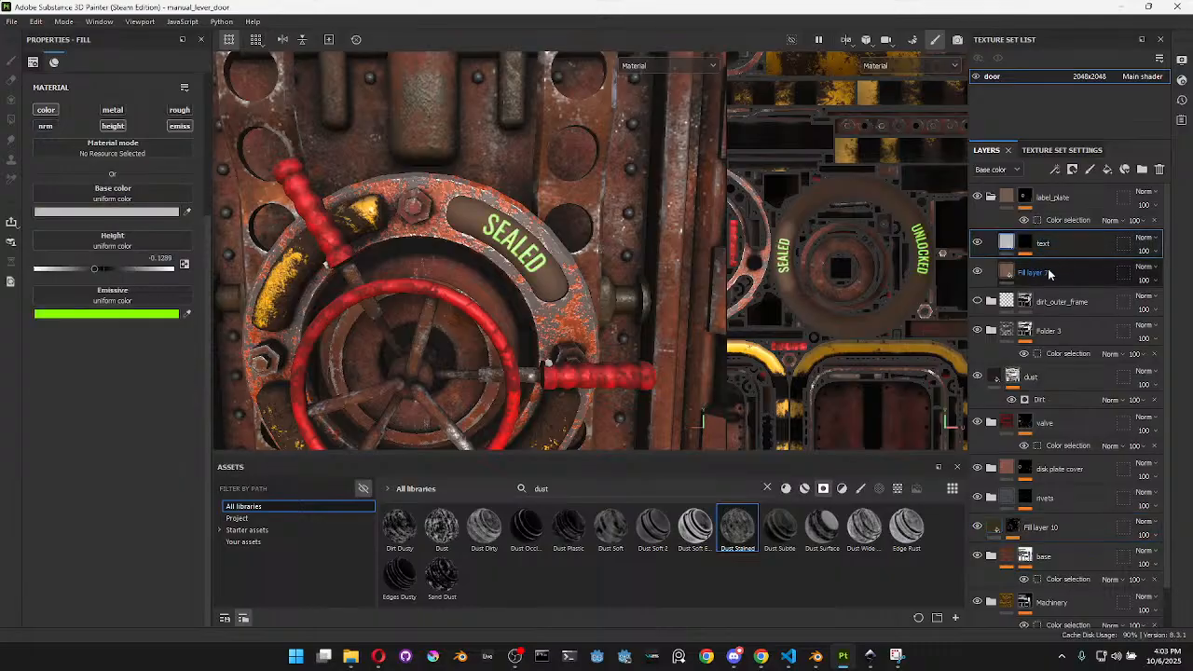
key("ctrl+d")
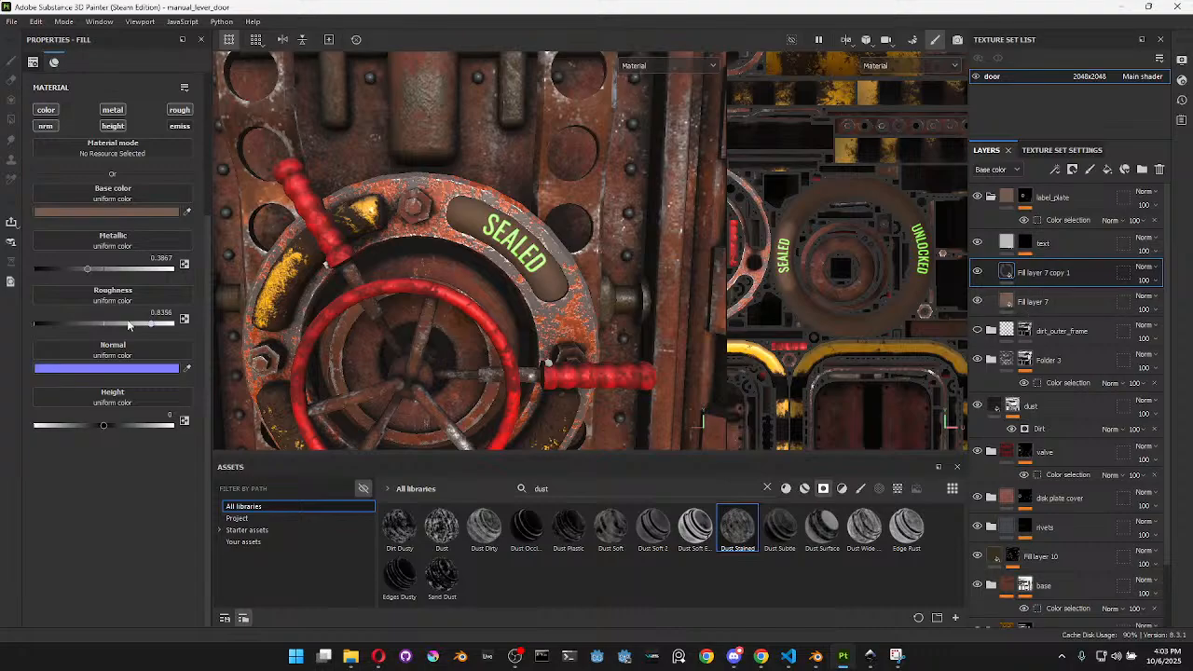
left_click(107, 212)
left_click(193, 519)
left_click_drag(743, 543, 1062, 270)
left_click(1026, 281)
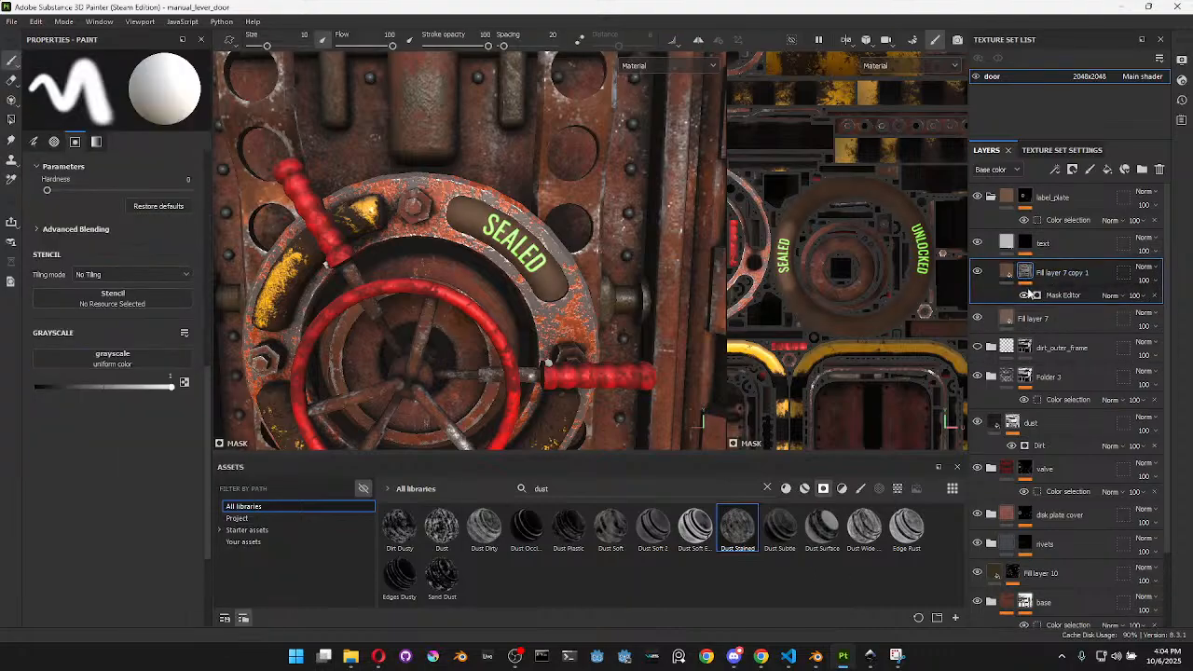
Set the roughness of Fill layer 7 copy 1 to 0.2133 and its Mask Editor to global balance 0.81 and global contrast 0.37
left_click(1007, 272)
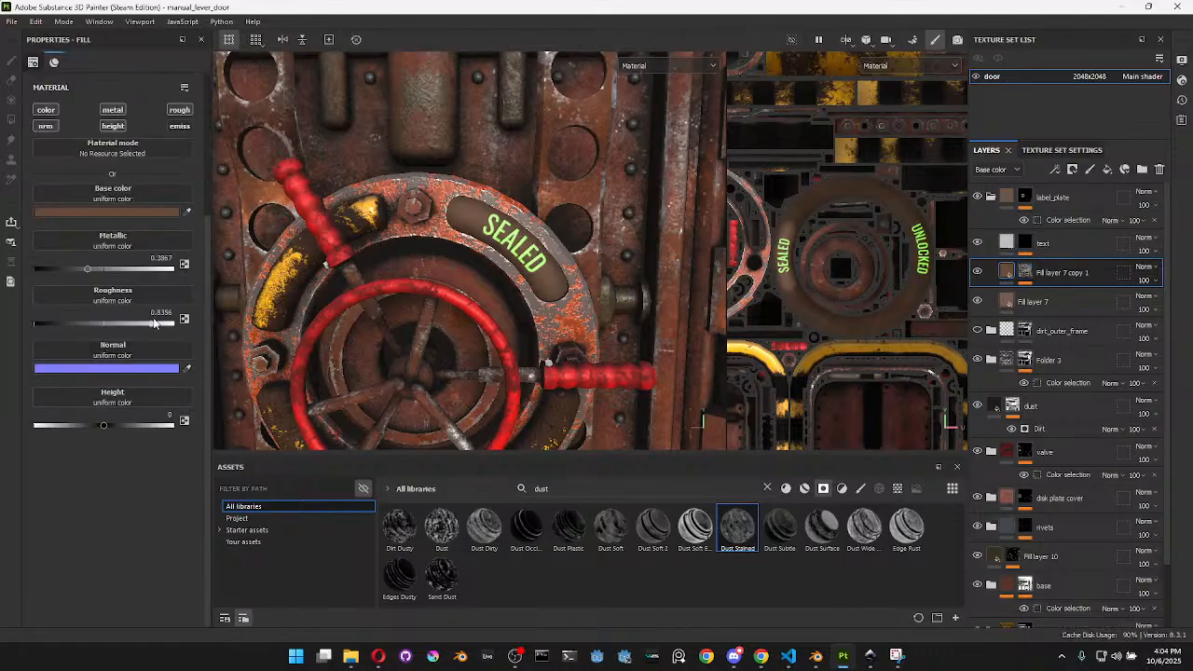
left_click_drag(159, 326, 58, 328)
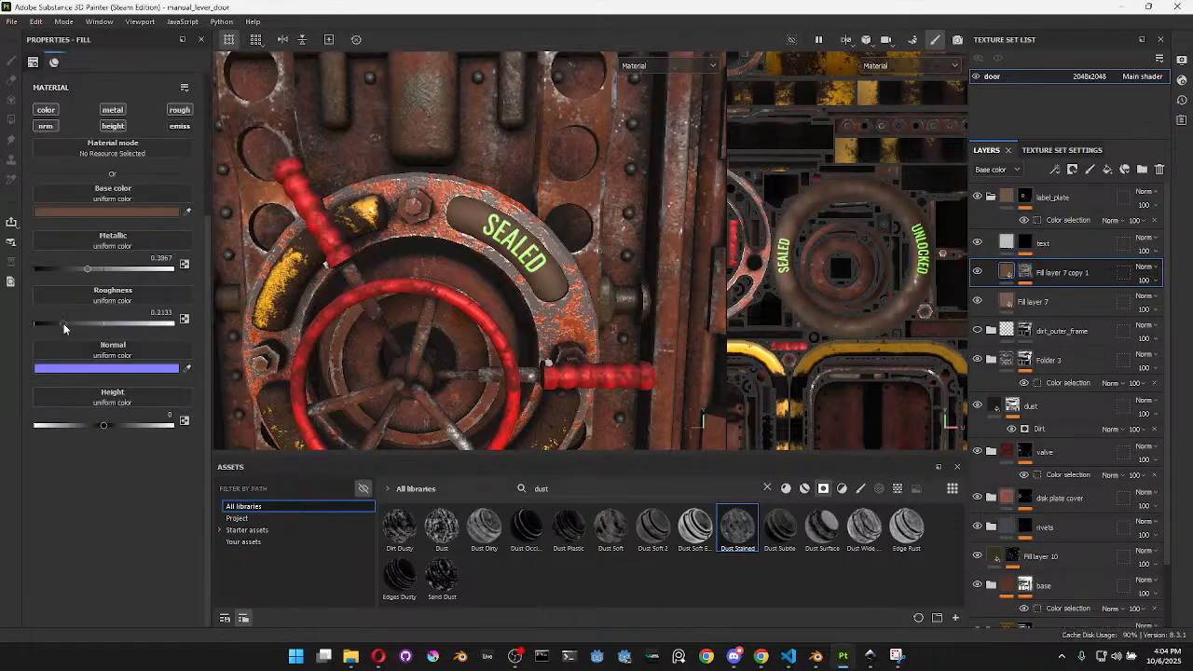
left_click(1025, 272)
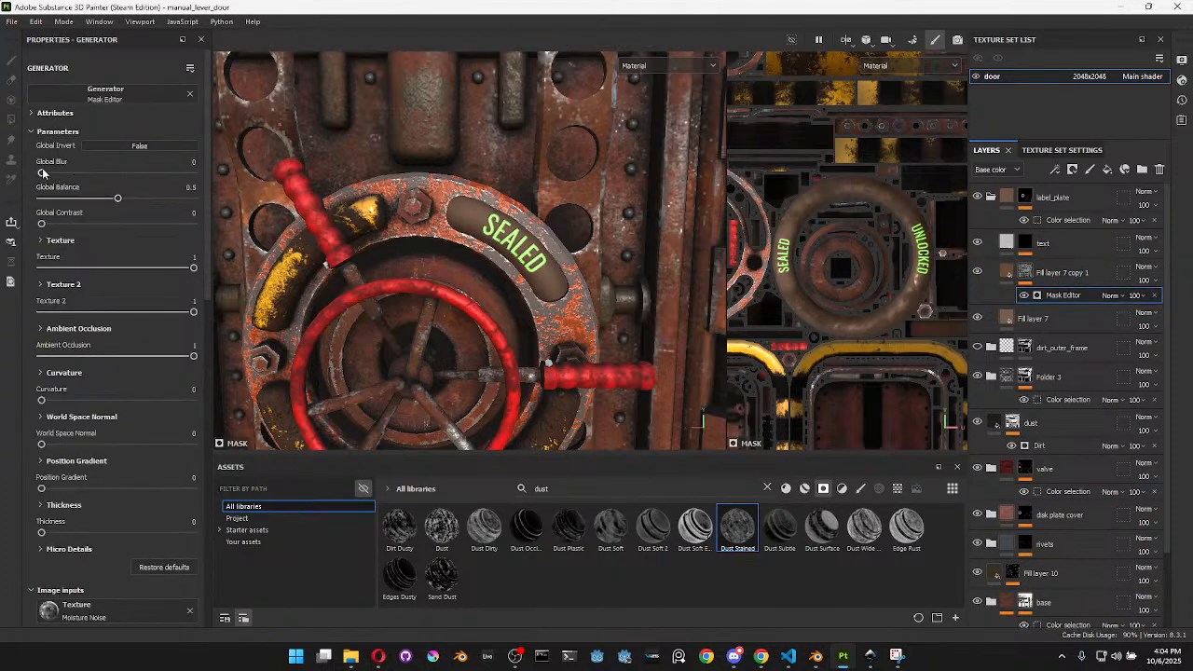
left_click_drag(142, 203, 98, 228)
mouse_move(169, 199)
left_mouse_down()
mouse_move(183, 201)
mouse_move(157, 199)
mouse_move(187, 200)
mouse_move(164, 201)
left_mouse_up()
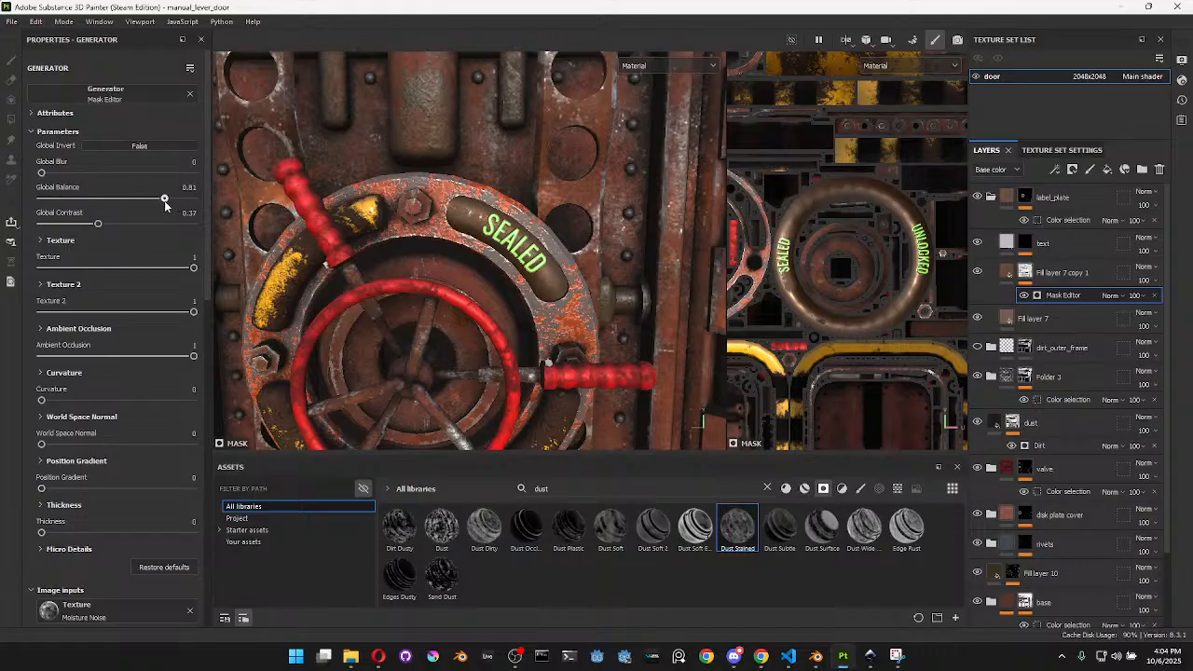
scroll(525, 217, "up", 5)
mouse_move(527, 217)
left_mouse_down("alt")
mouse_move(565, 212)
mouse_move(533, 182)
mouse_move(528, 214)
left_mouse_up("alt")
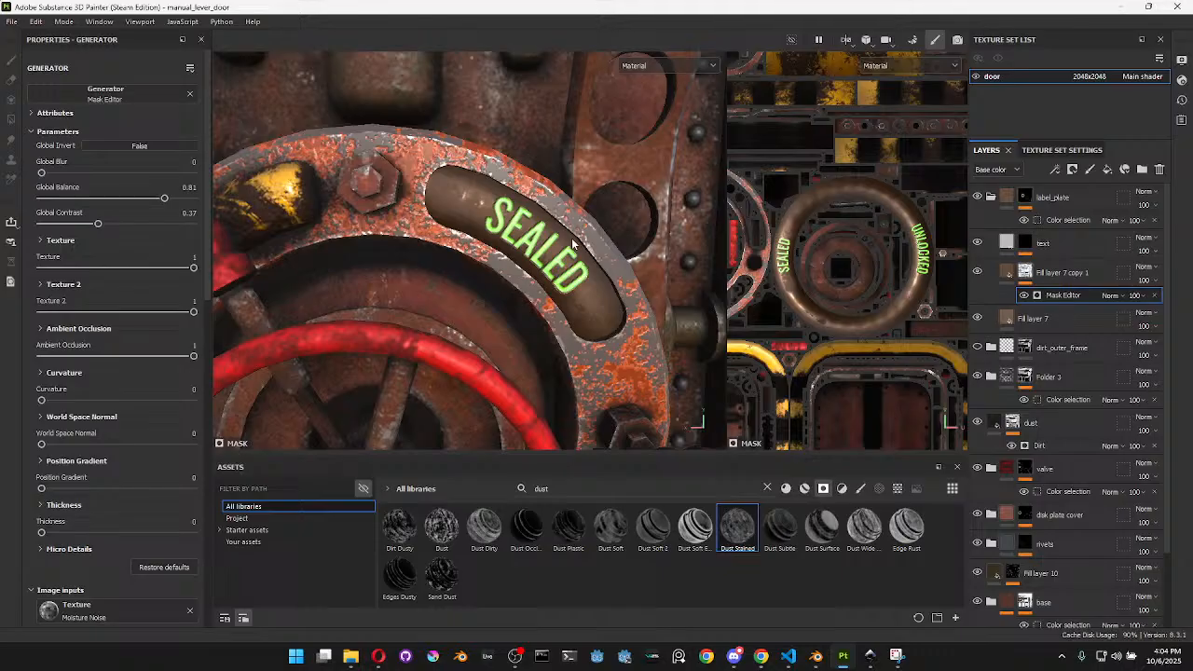
left_click_drag(588, 250, 557, 239, "alt")
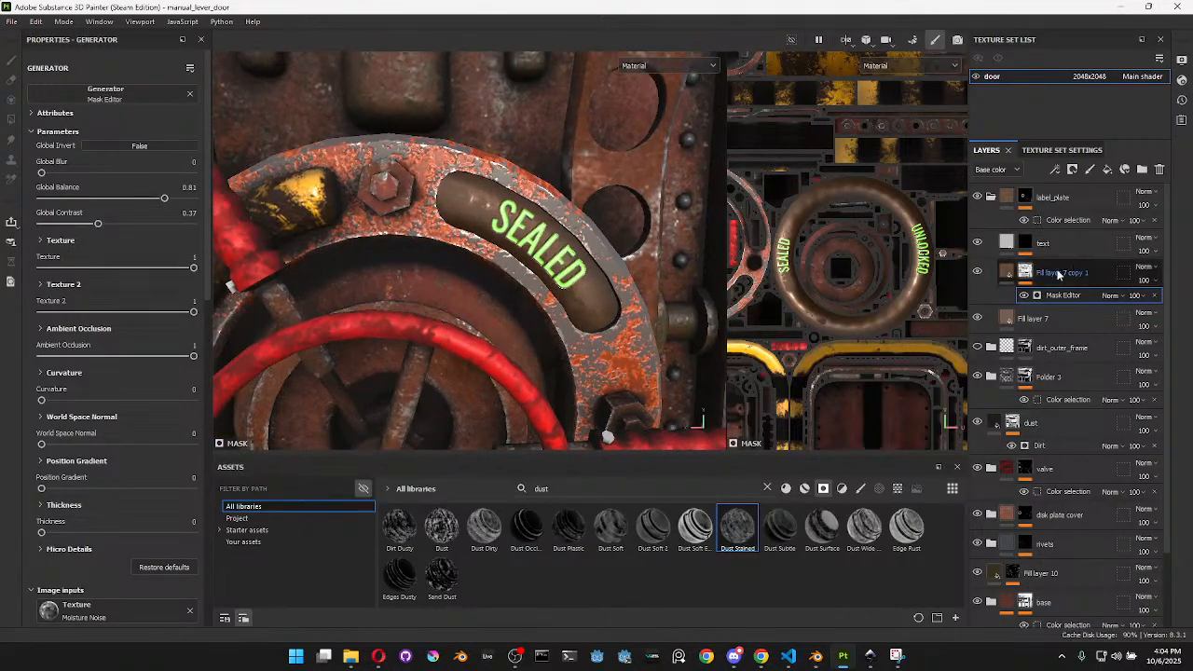
Duplicate Fill layer 7 again and rename the new copy as dirt
left_click(1005, 320)
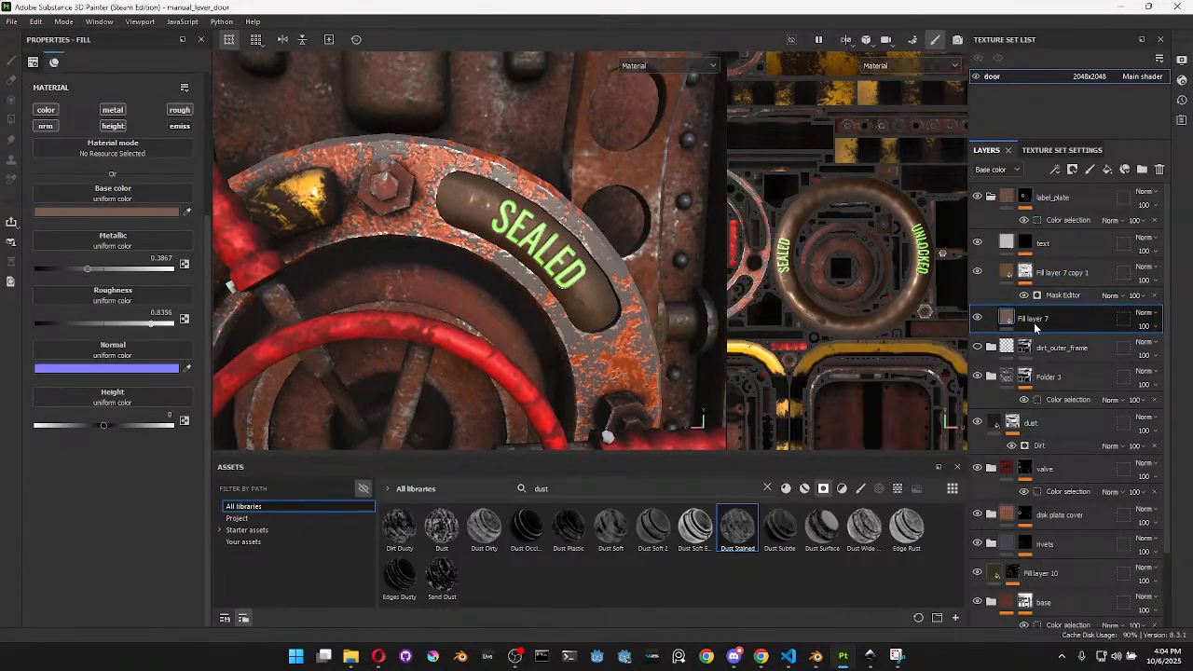
key("ctrl+d")
double_click(1029, 319)
type("dirt")
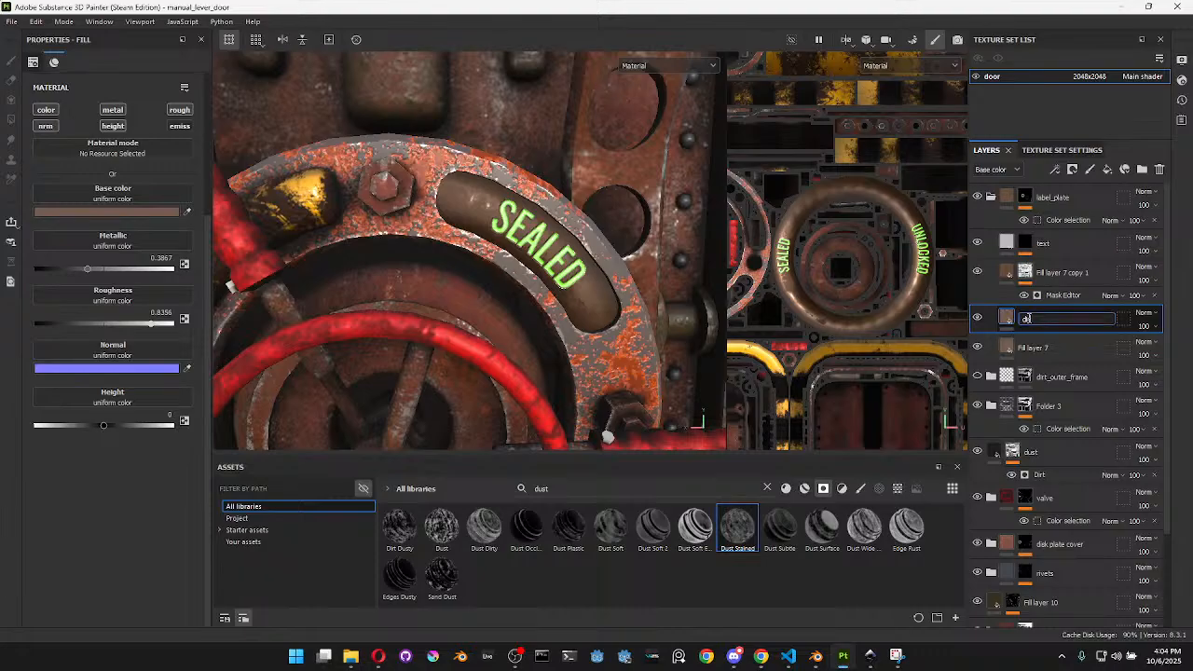
key("Return")
Try a dark brown base color, 3F2F25, and the Dust Surface smart mask on the dirt layer
left_click(155, 212)
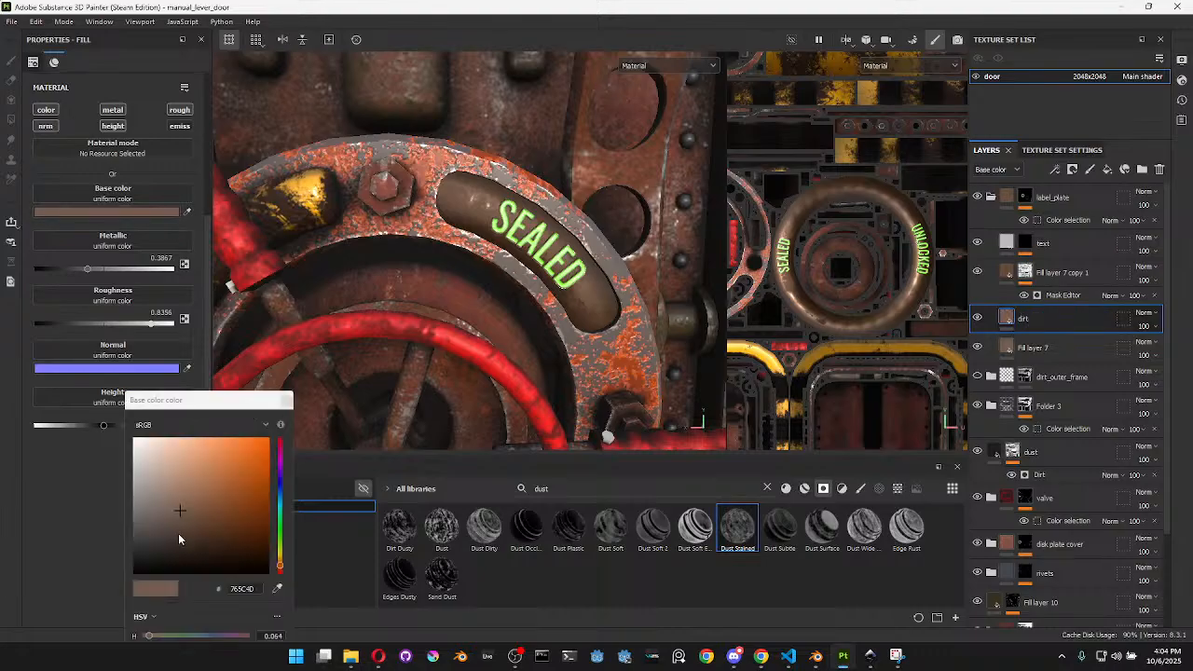
left_click(189, 541)
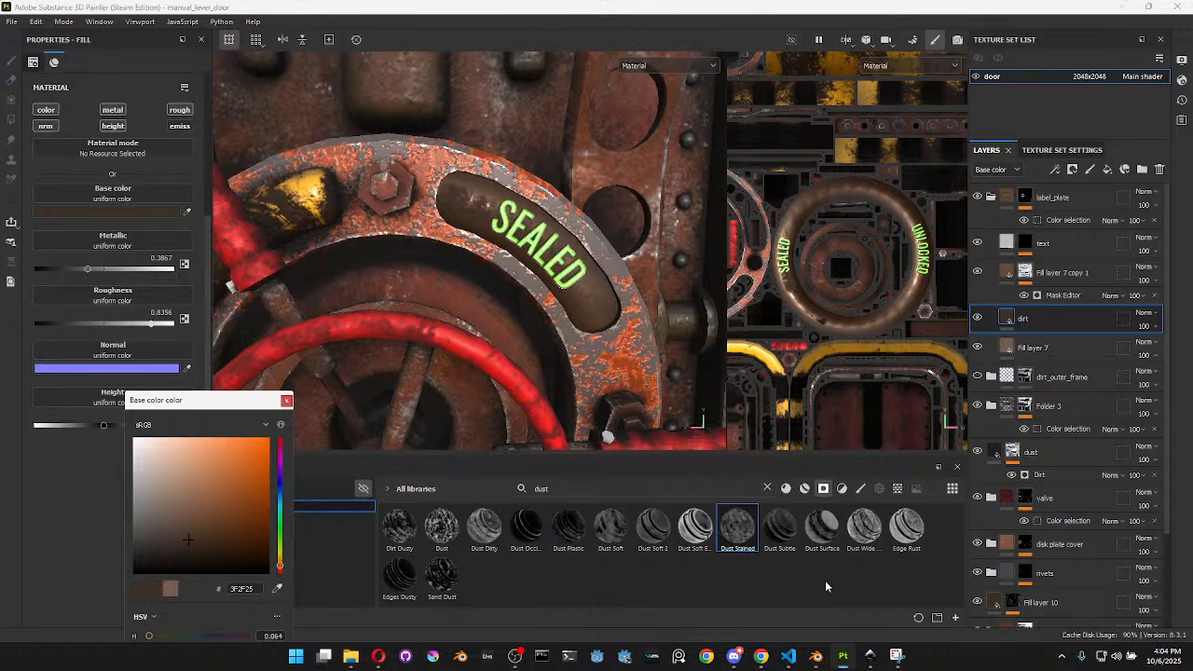
mouse_move(816, 533)
left_mouse_down()
mouse_move(1057, 339)
mouse_move(1042, 319)
left_mouse_up()
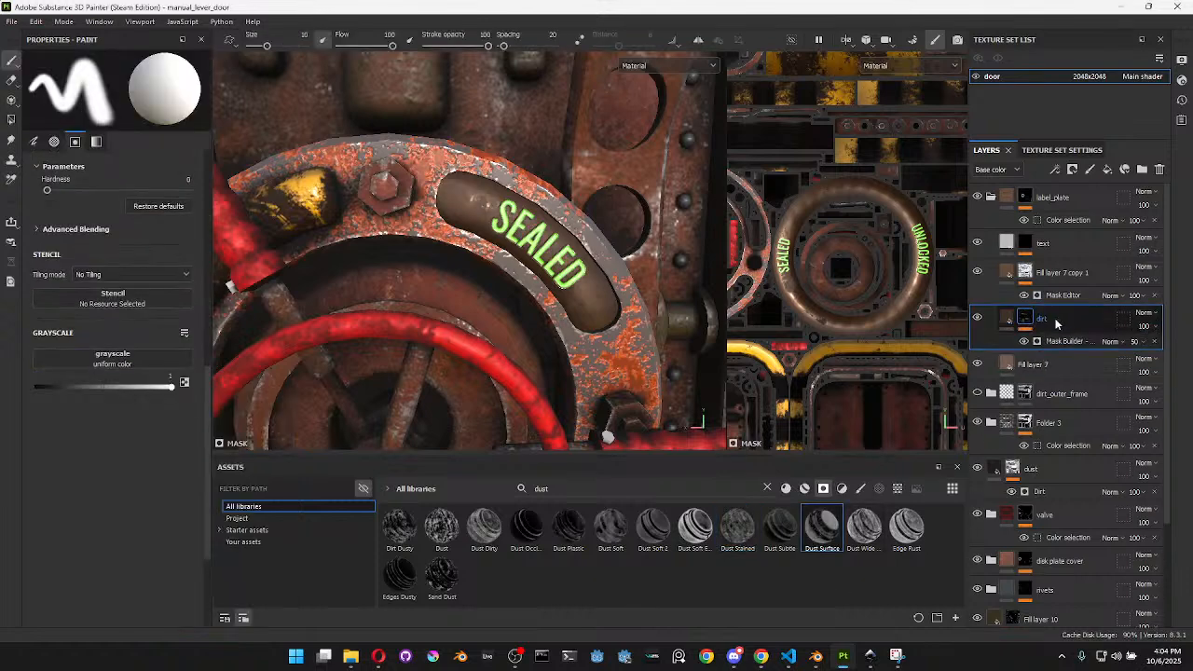
Darken the dirt layer's base color to 241912 and move the layer above Fill layer 7 copy 1
left_click(1006, 317)
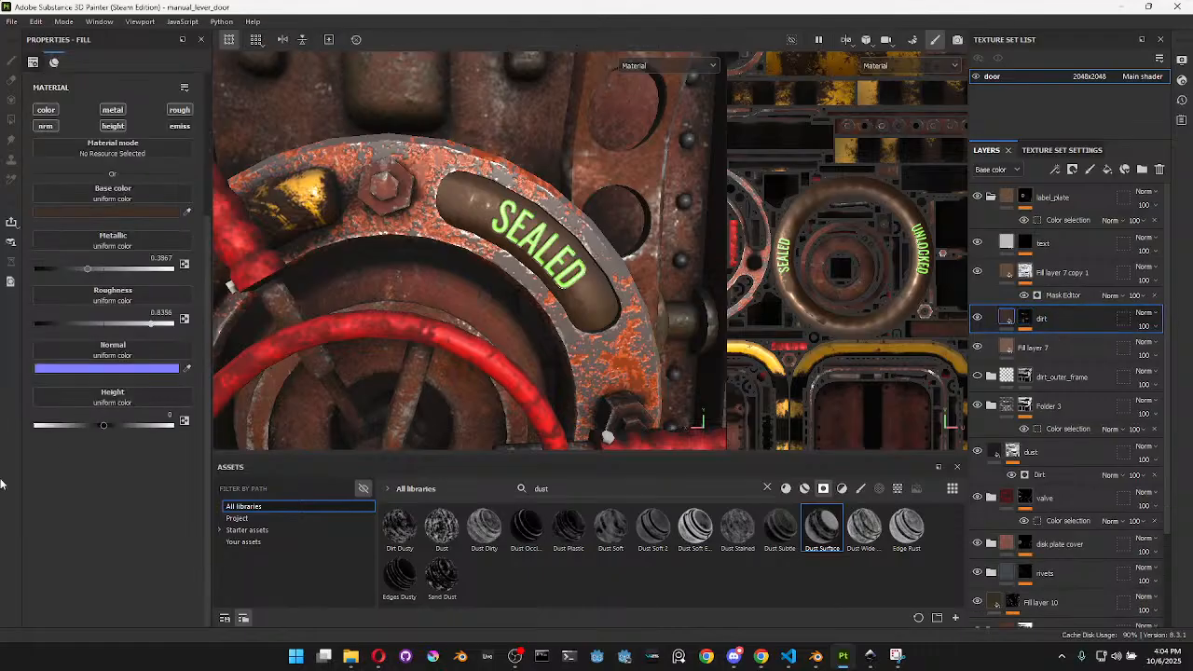
left_click(108, 213)
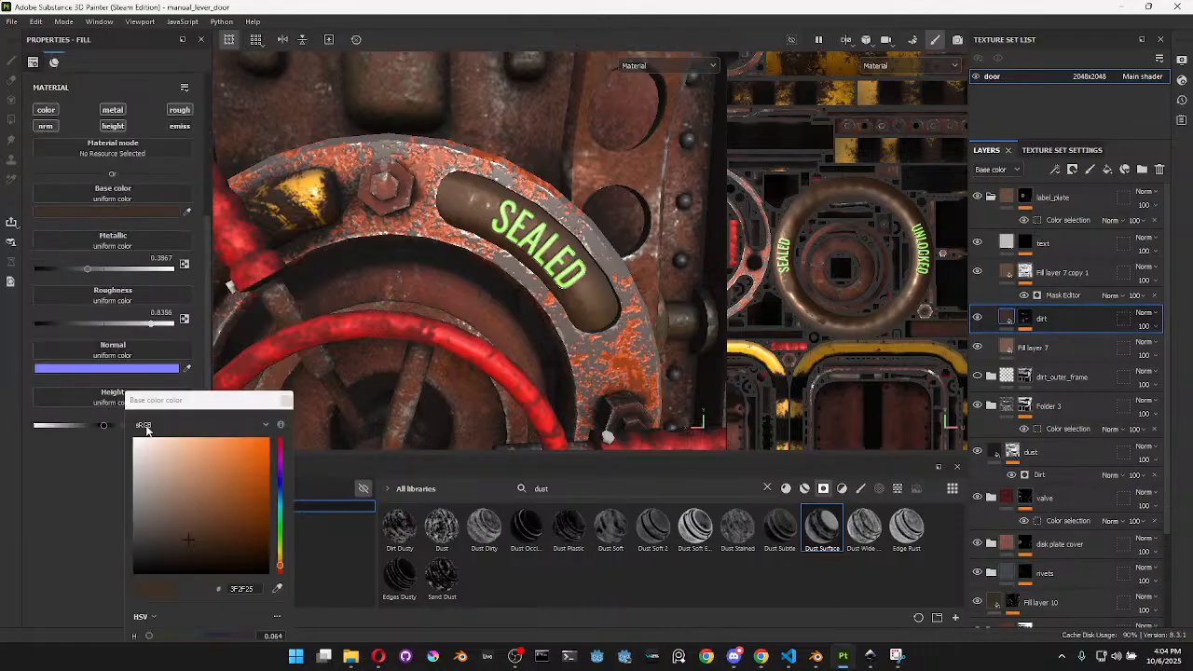
left_click(199, 555)
left_click_drag(1091, 318, 1105, 267)
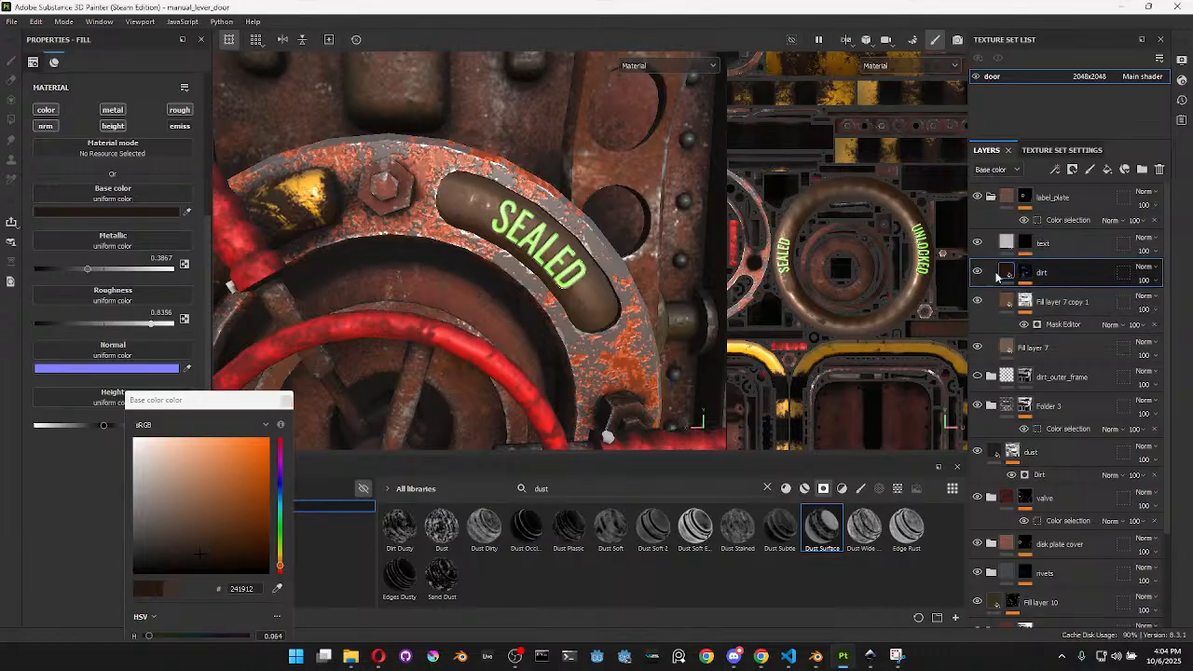
left_click(287, 400)
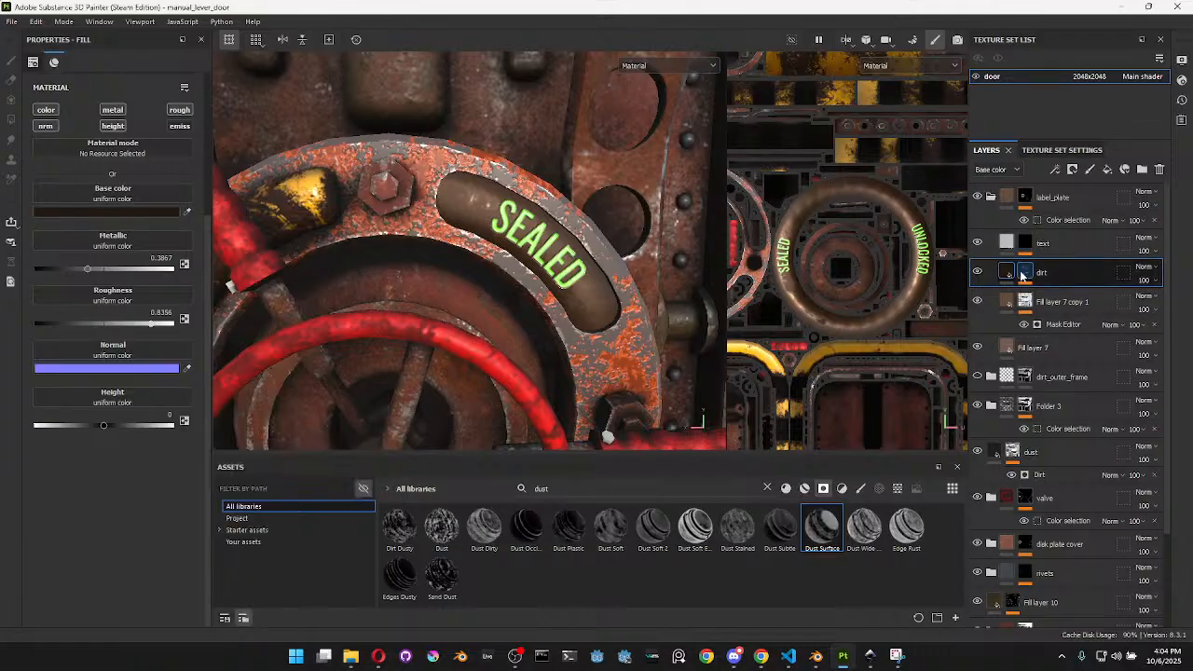
Try level 0 in the dirt layer's Mask Builder generator, and remove the generator from the mask
left_click(1023, 274)
left_click(1062, 295)
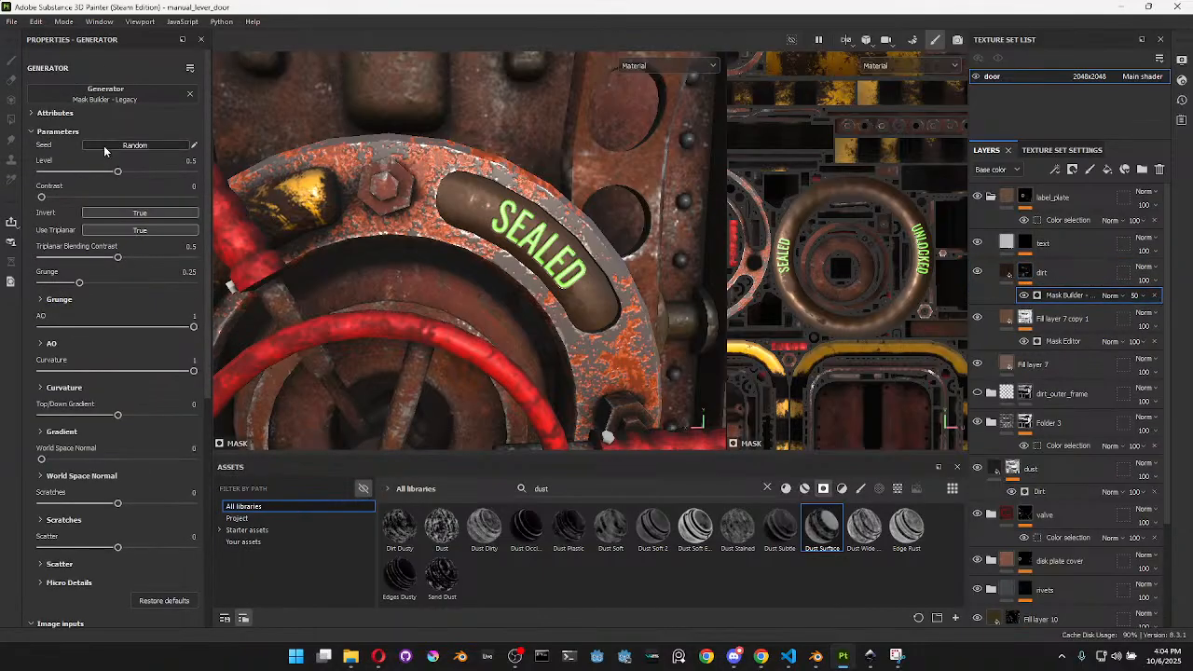
left_click_drag(143, 174, 37, 182)
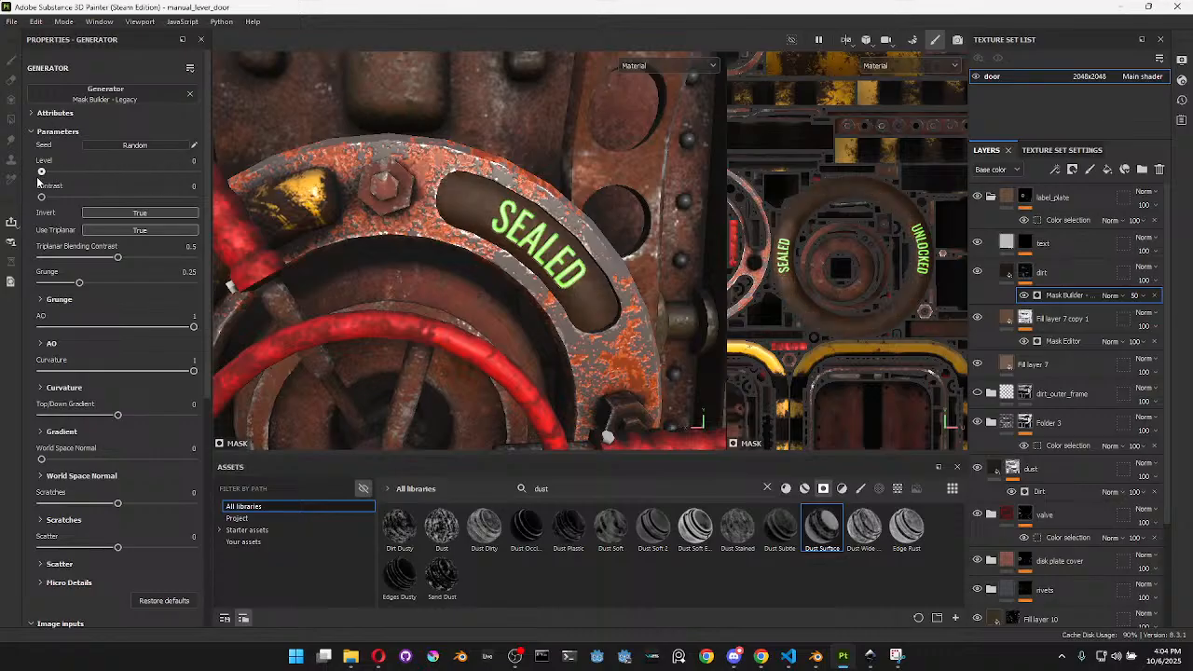
left_click(1154, 296)
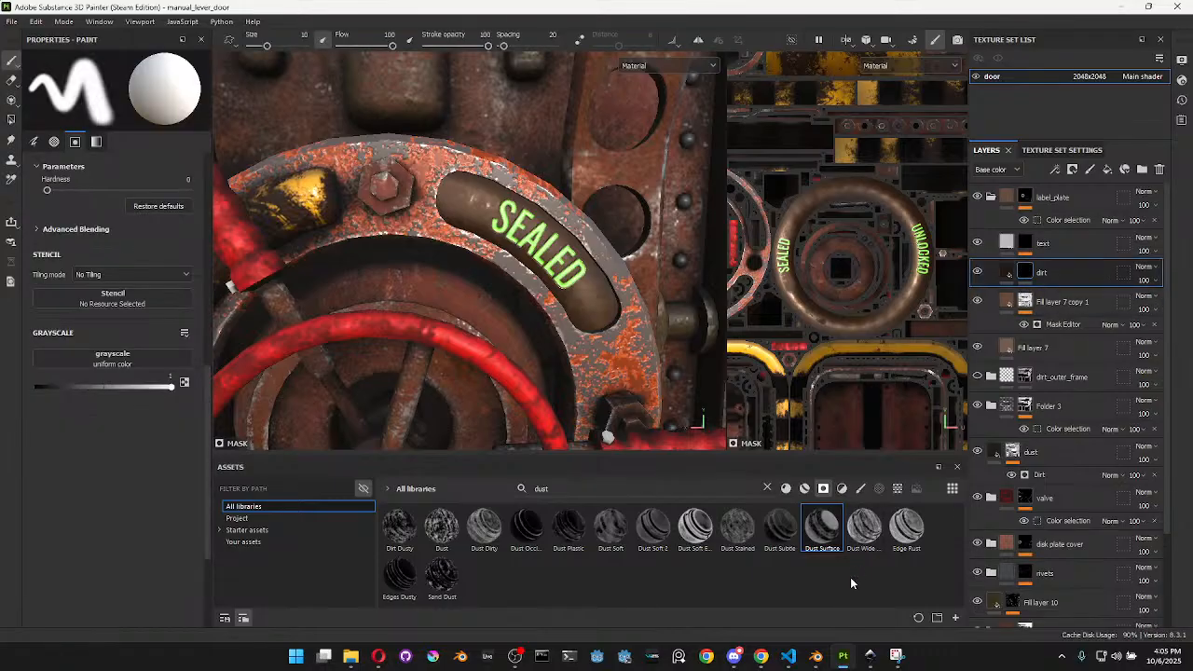
Try the Edge Rust smart mask on the dirt layer with a higher global balance in its lower Mask Editor
mouse_move(909, 530)
left_click_drag(909, 529, 1038, 278)
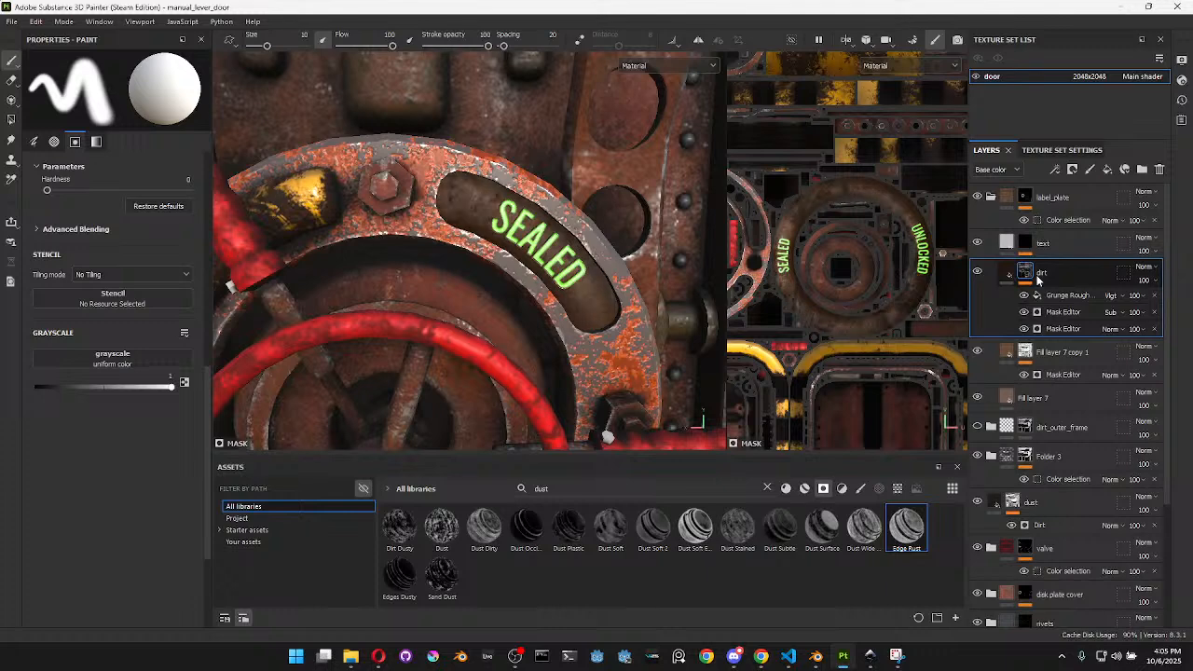
left_click(1062, 328)
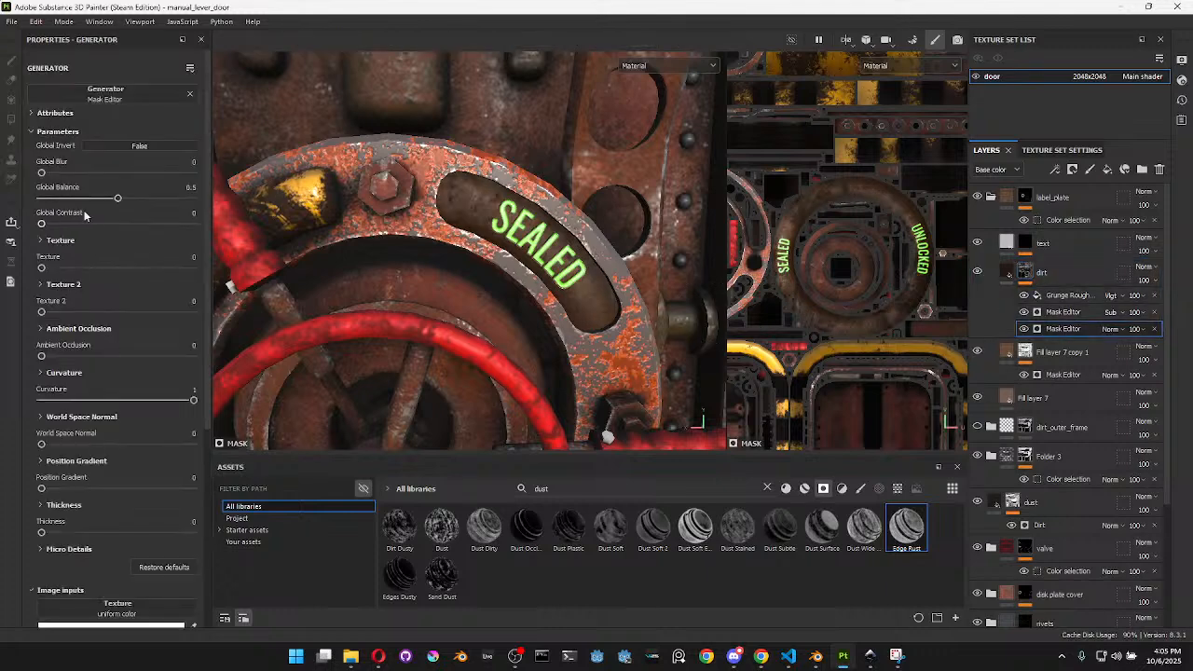
left_click_drag(120, 200, 131, 198)
mouse_move(1092, 353)
left_mouse_down()
mouse_move(1095, 277)
mouse_move(1107, 283)
left_mouse_up()
left_click_drag(1096, 275, 1124, 377)
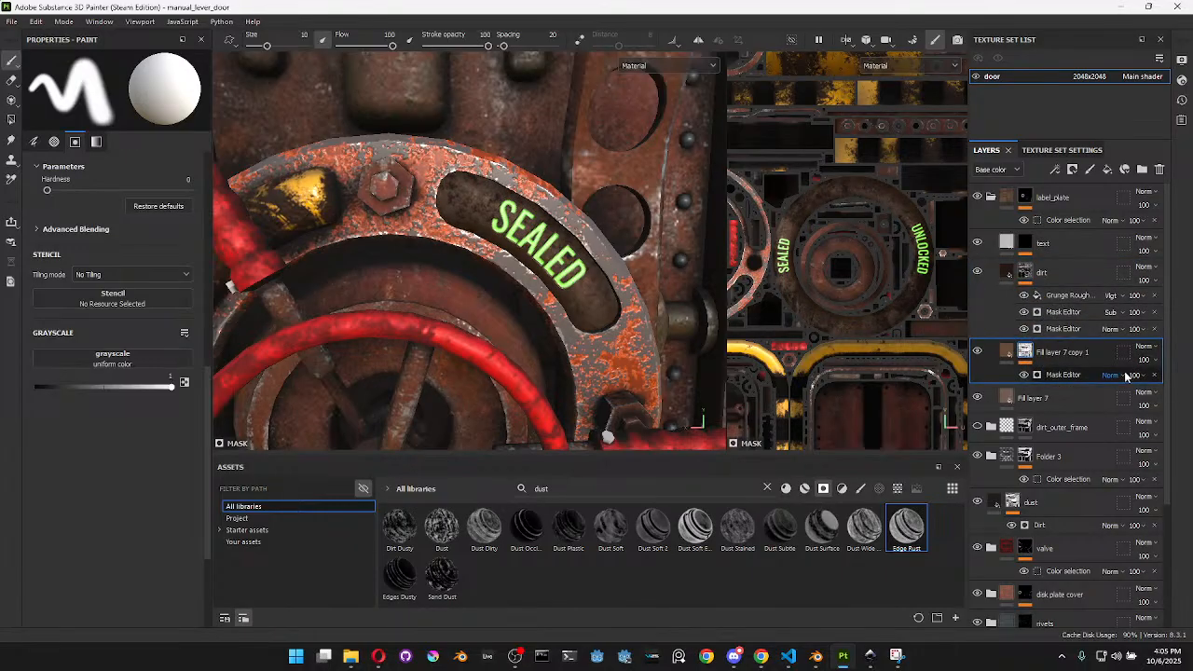
Remove the three Edge Rust effects from the dirt mask, and try Dust Stained on Fill layer 7 copy 1 before removing the added effect
left_click(1154, 330)
left_click(1154, 312)
left_click(1155, 296)
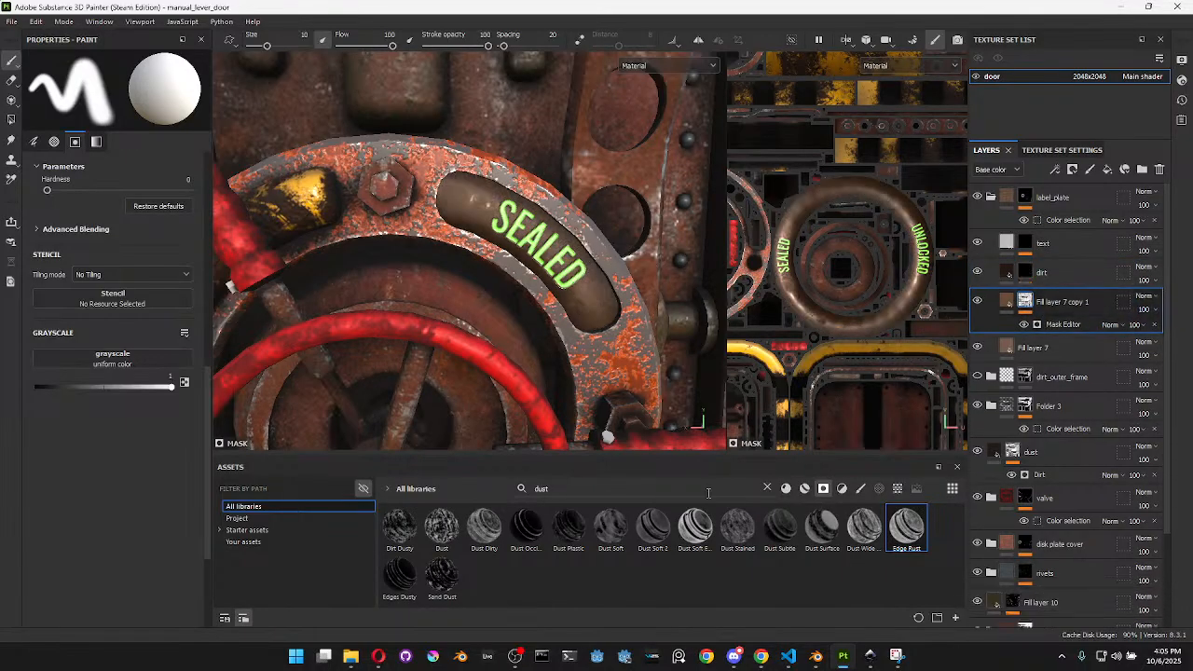
left_click_drag(739, 525, 1046, 302)
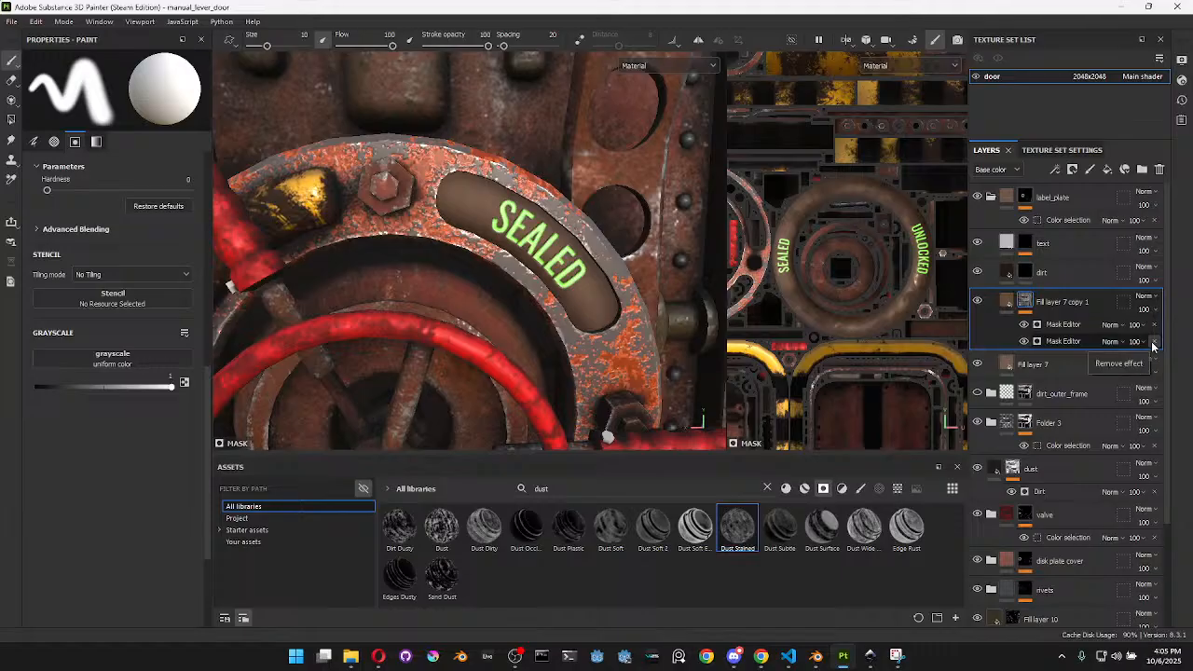
left_click(1154, 325)
Apply the Dust Stained smart mask to the dirt layer and set its Mask Editor's global balance to 0.59
left_click_drag(739, 532, 1049, 273)
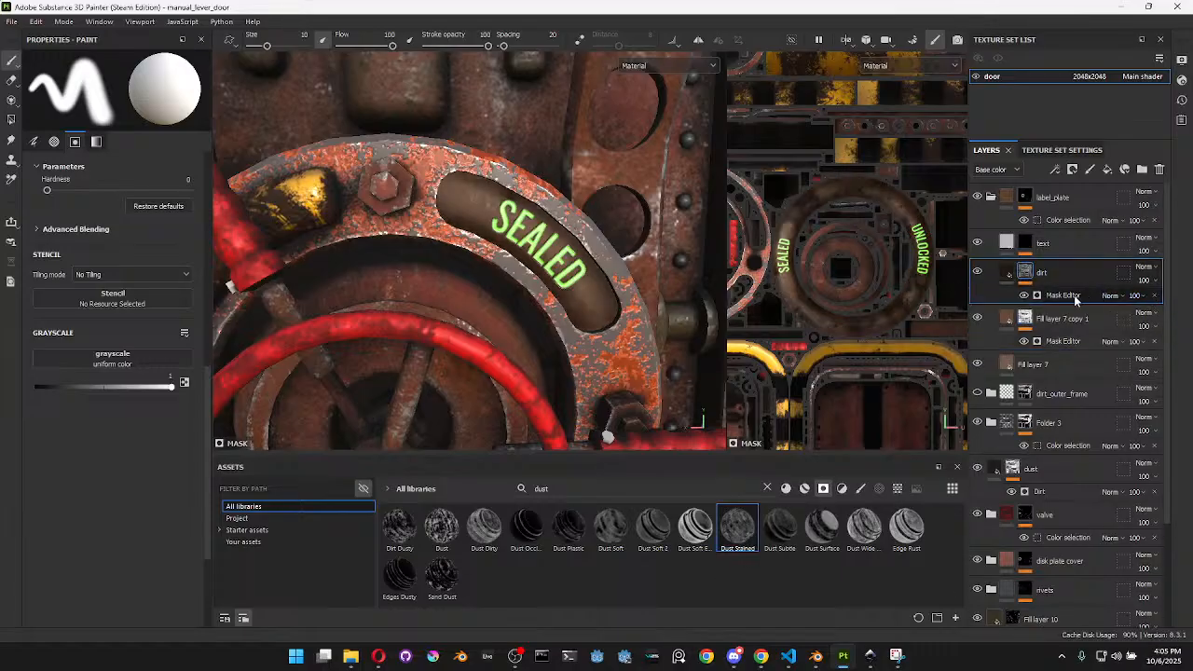
mouse_move(152, 199)
left_mouse_down()
mouse_move(171, 202)
mouse_move(122, 203)
mouse_move(131, 209)
left_mouse_up()
scroll(615, 280, "down", 5)
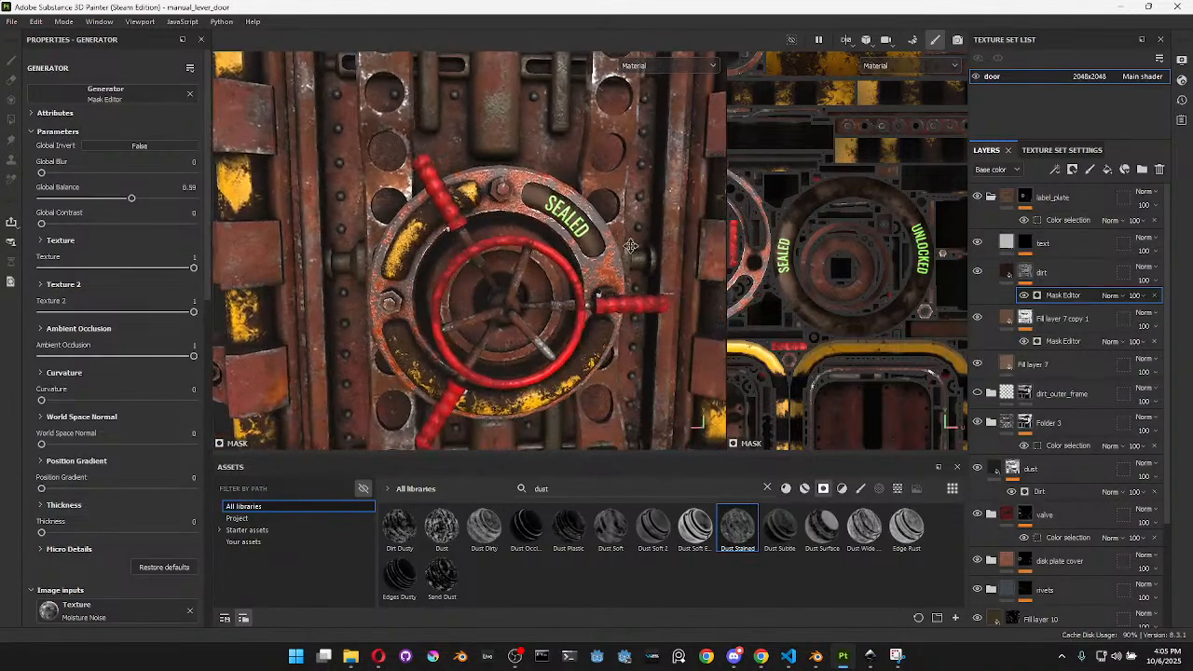
mouse_move(632, 245)
left_mouse_down("alt")
mouse_move(420, 261)
mouse_move(560, 230)
mouse_move(434, 218)
mouse_move(578, 264)
mouse_move(566, 262)
mouse_move(621, 252)
mouse_move(484, 221)
mouse_move(500, 214)
mouse_move(494, 195)
mouse_move(529, 260)
mouse_move(597, 275)
mouse_move(607, 243)
mouse_move(596, 231)
mouse_move(616, 245)
mouse_move(601, 231)
left_mouse_up("alt")
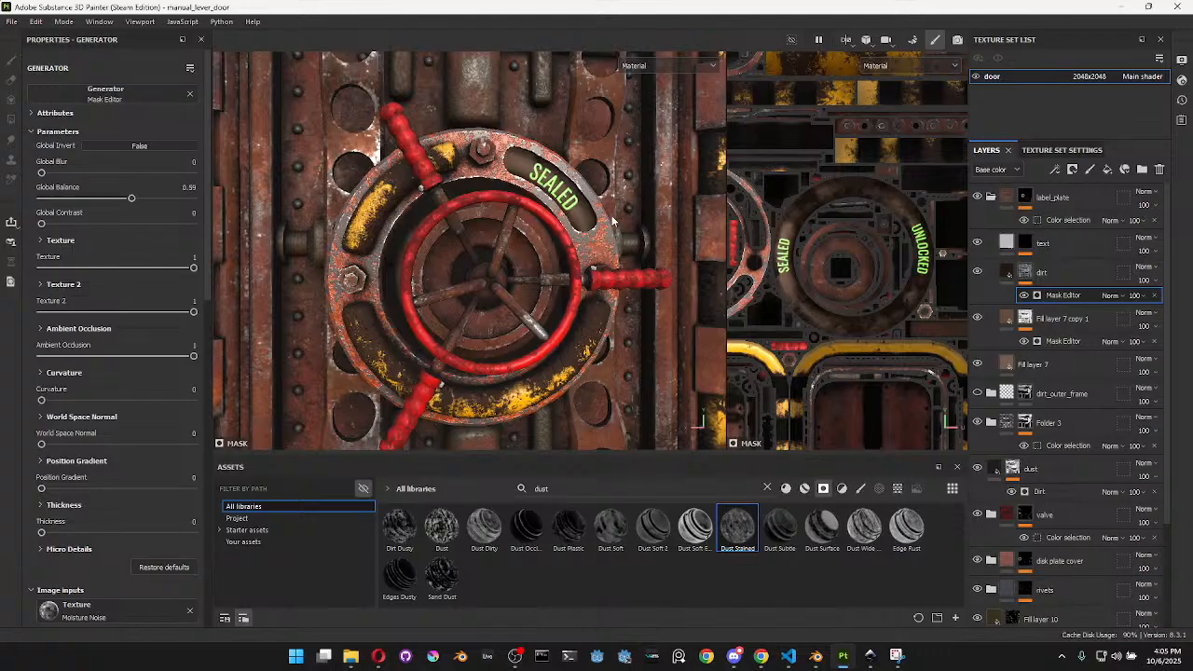
left_click(515, 657)
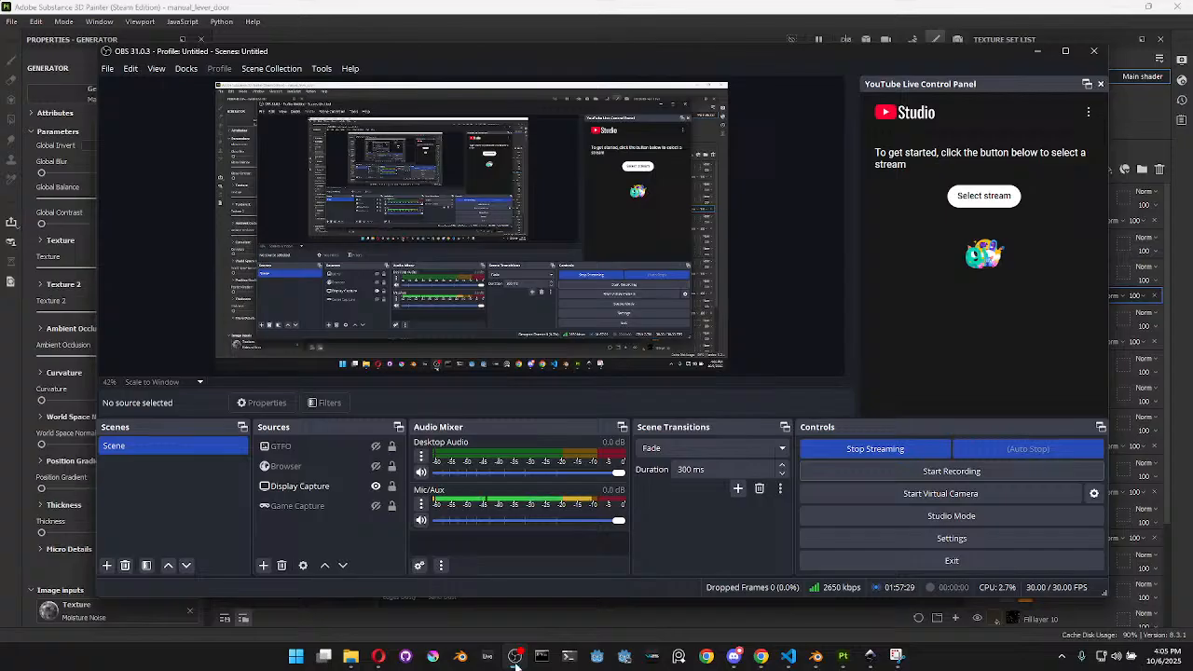
left_click(517, 658)
scroll(522, 200, "down", 2)
middle_click_drag(522, 201, 518, 283, "alt")
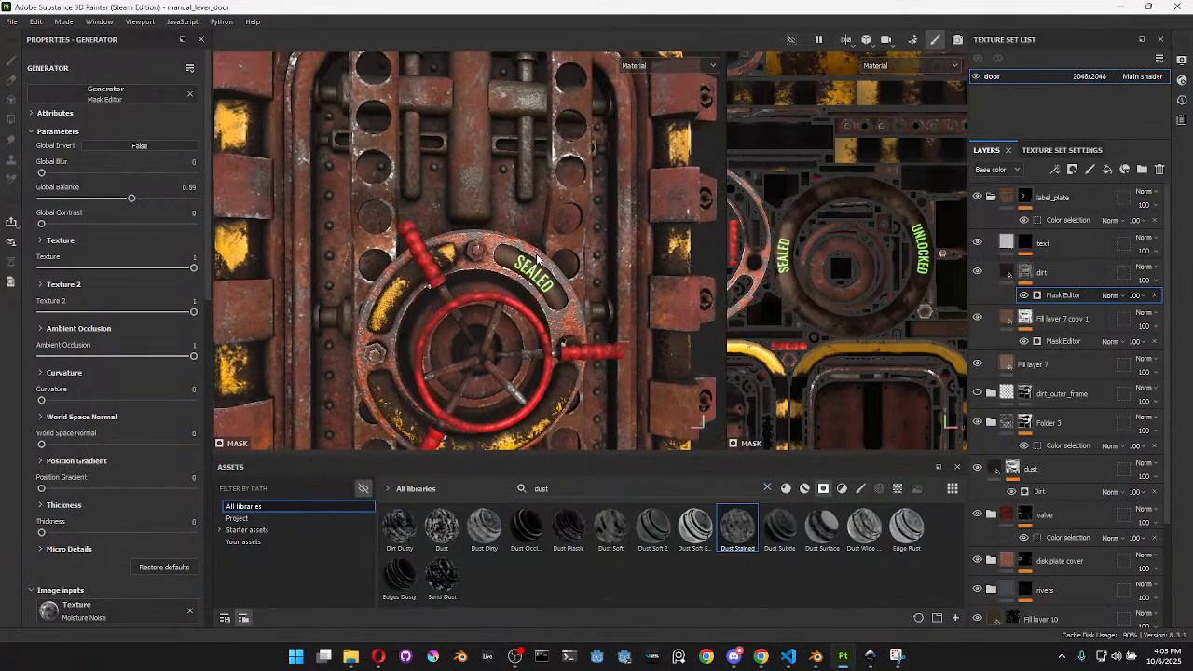
Examine the door's front with the SEALED label plate, valve and hinges from closer and farther views without the side panels
scroll(518, 285, "down", 2)
left_click_drag(518, 285, 577, 237, "alt")
scroll(577, 237, "down", 3)
middle_click_drag(576, 237, 574, 304, "alt")
left_click_drag(574, 304, 597, 295, "alt")
scroll(570, 293, "up", 4)
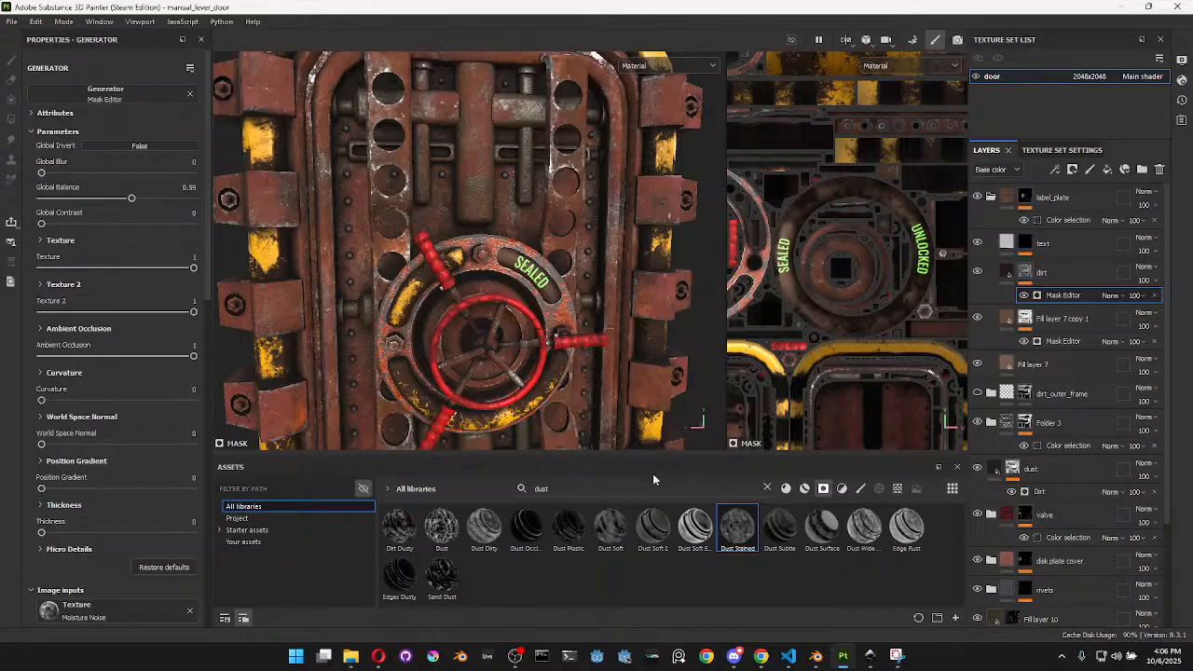
key("Tab")
middle_click_drag(589, 453, 623, 317, "alt")
scroll(623, 318, "down", 4)
left_click_drag(626, 340, 748, 400, "alt")
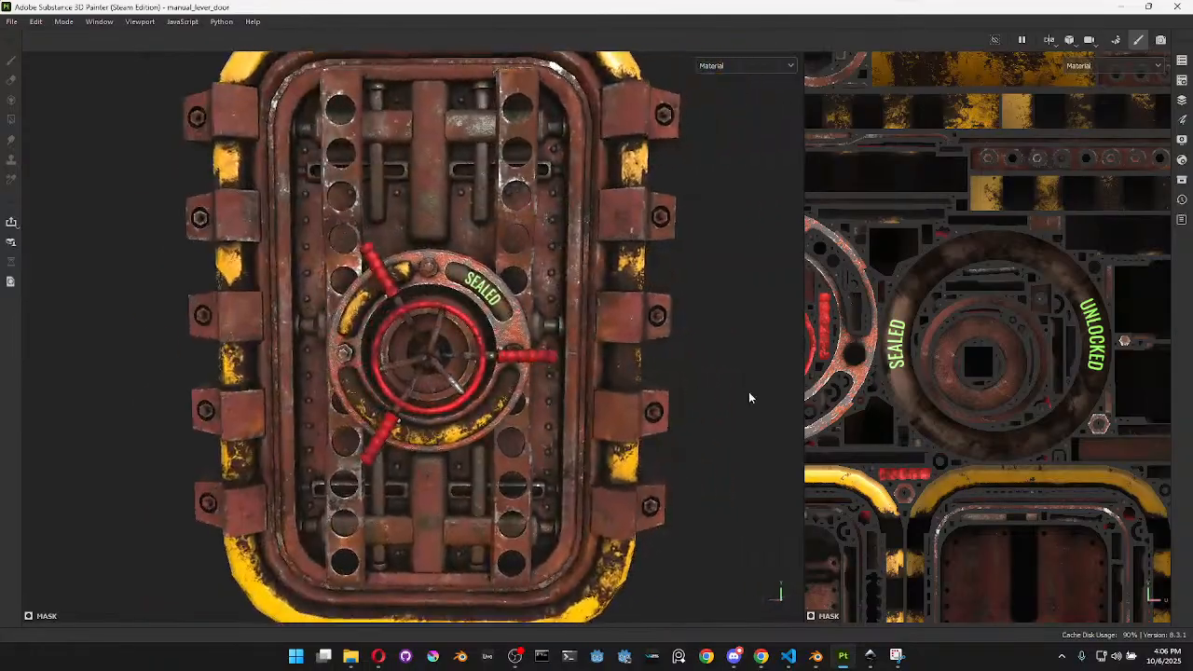
Examine the door's hinge side, back face and angled front views for the overall paint wear, rust and dirt
scroll(690, 401, "down", 3)
middle_click_drag(334, 357, 299, 375, "alt")
left_click_drag(300, 376, 550, 378, "alt")
middle_click_drag(270, 413, 463, 402, "alt")
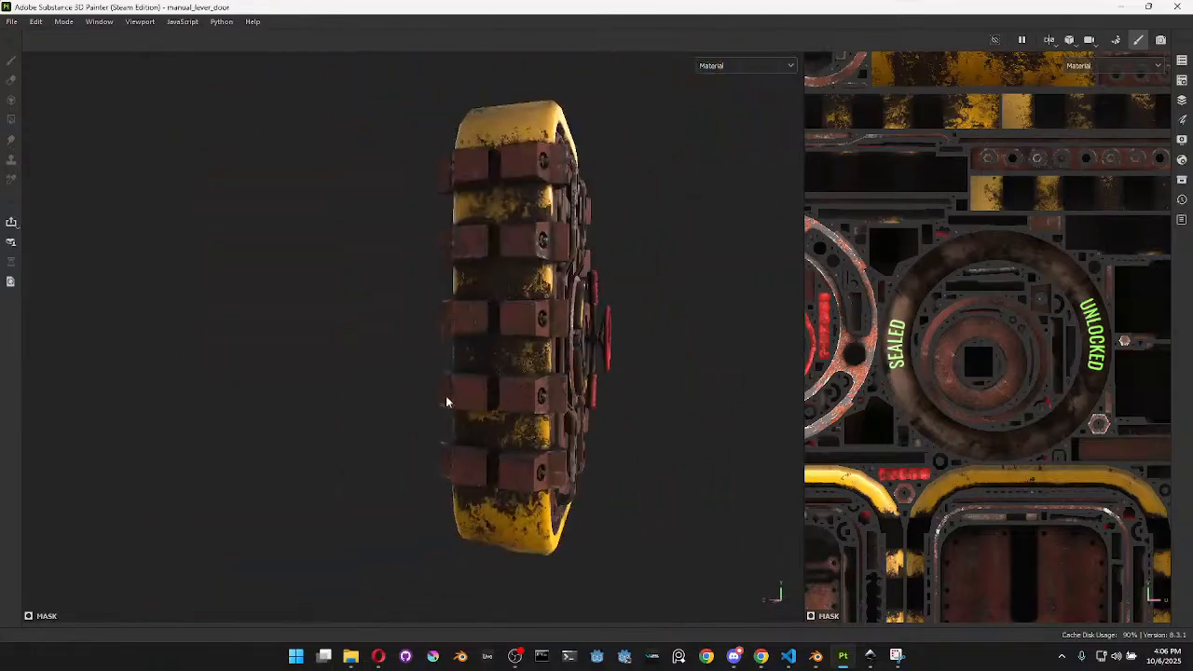
scroll(448, 395, "up", 4)
left_click_drag(432, 391, 638, 415, "alt")
middle_click_drag(637, 415, 521, 410, "alt")
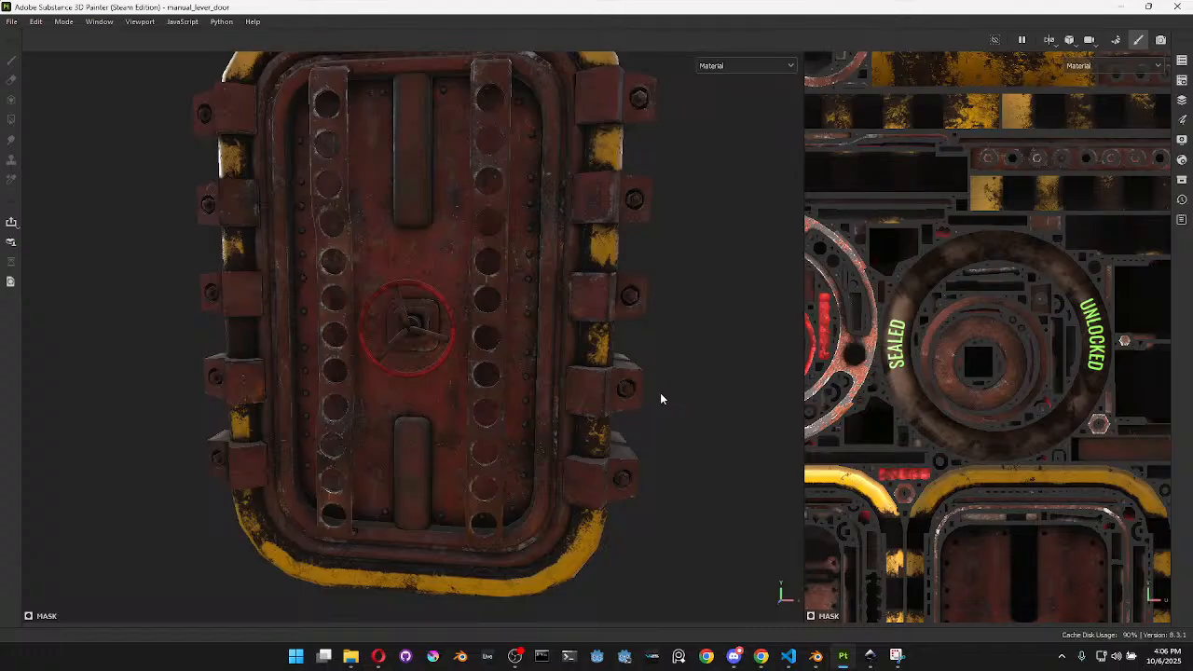
left_click_drag(710, 409, 505, 415, "alt")
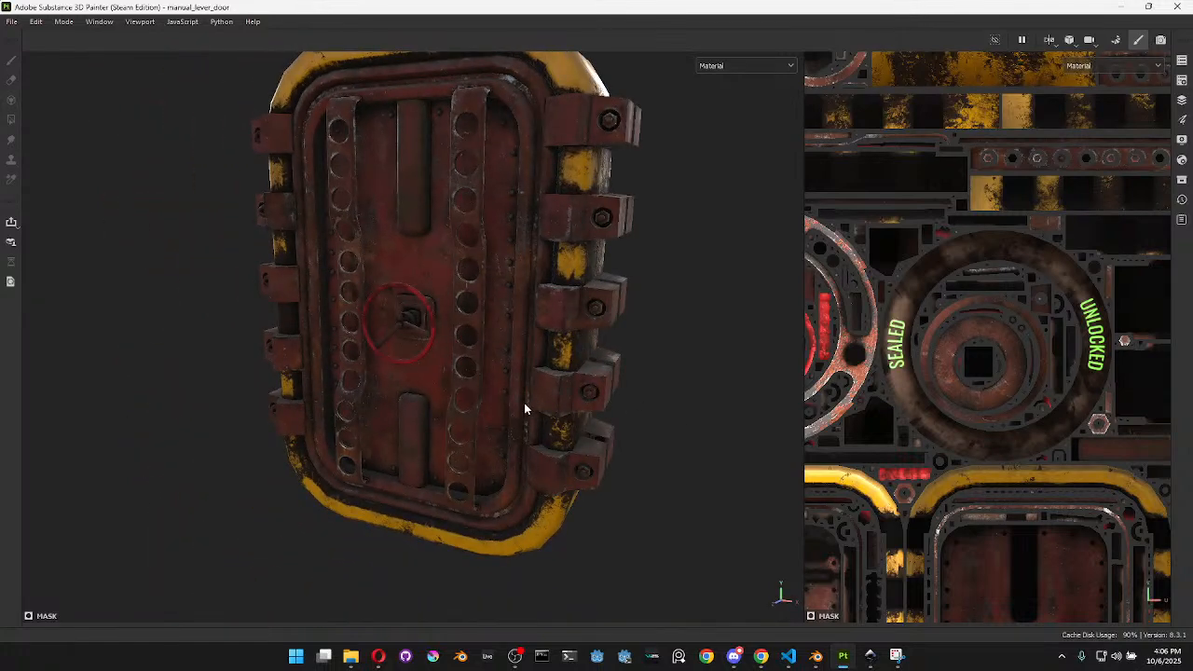
left_click_drag(491, 382, 383, 305, "alt")
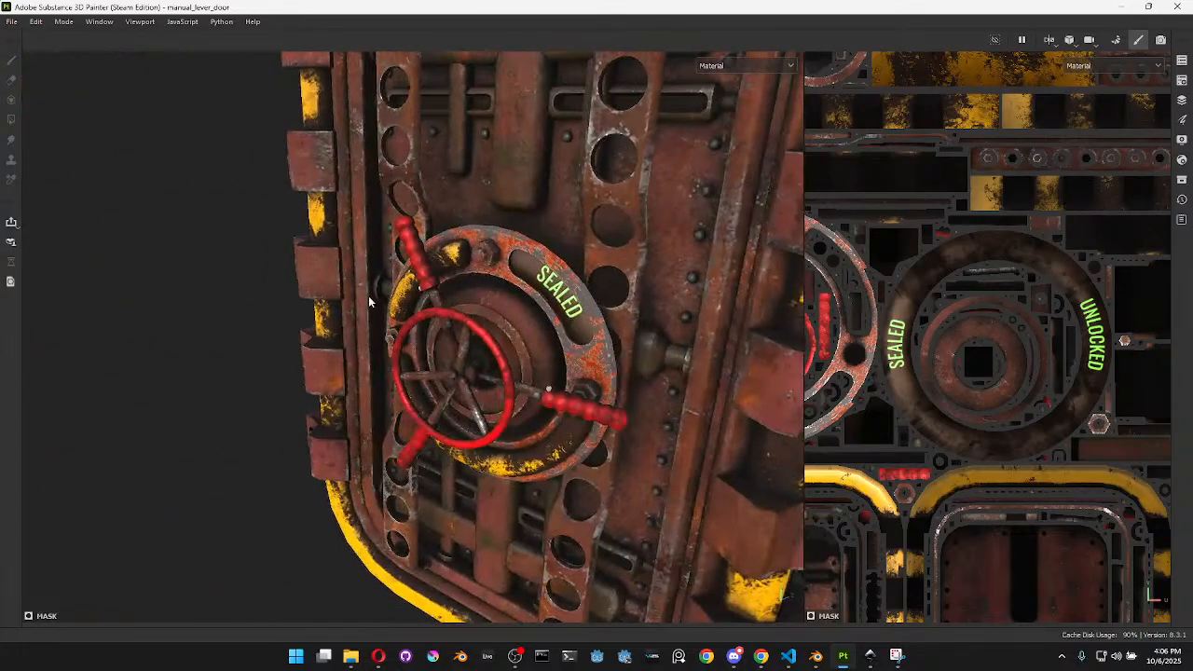
left_click_drag(365, 348, 477, 193, "alt")
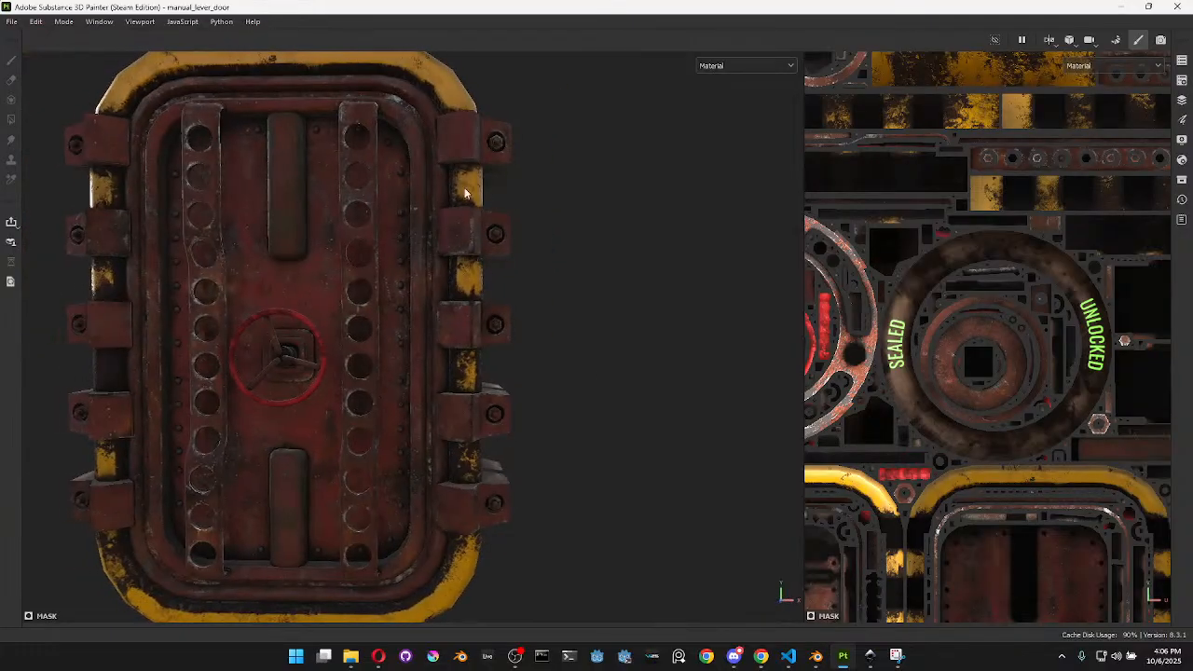
left_click_drag(523, 287, 469, 230, "alt")
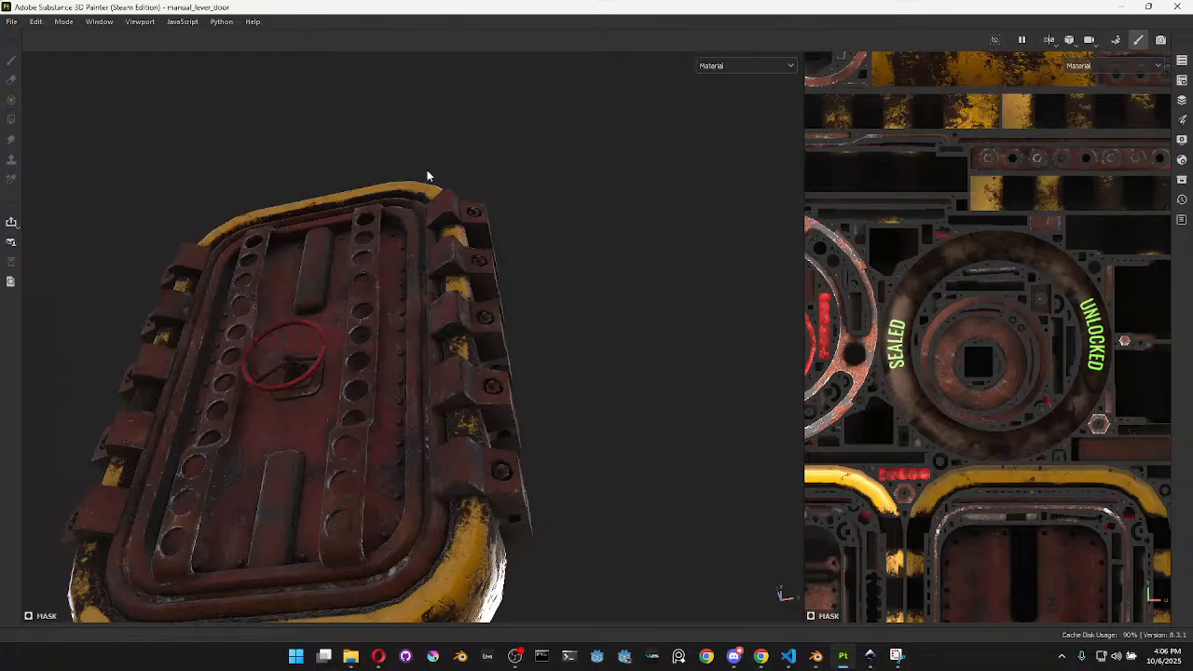
left_click_drag(618, 399, 513, 362, "alt")
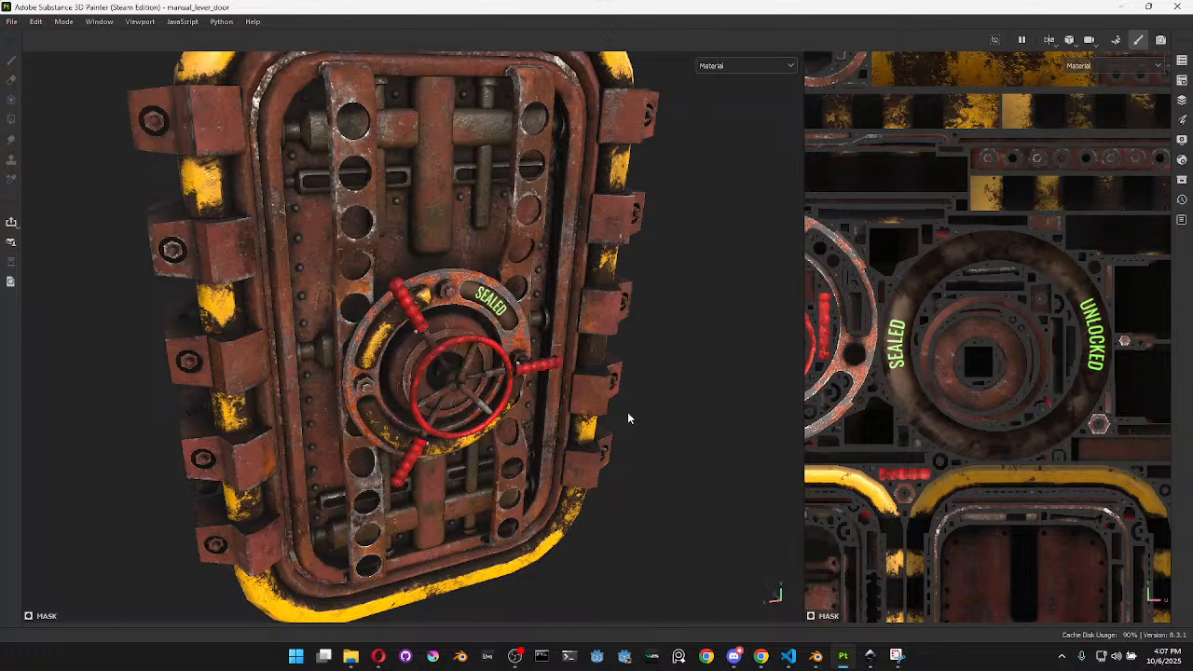
left_click_drag(651, 449, 528, 250, "alt")
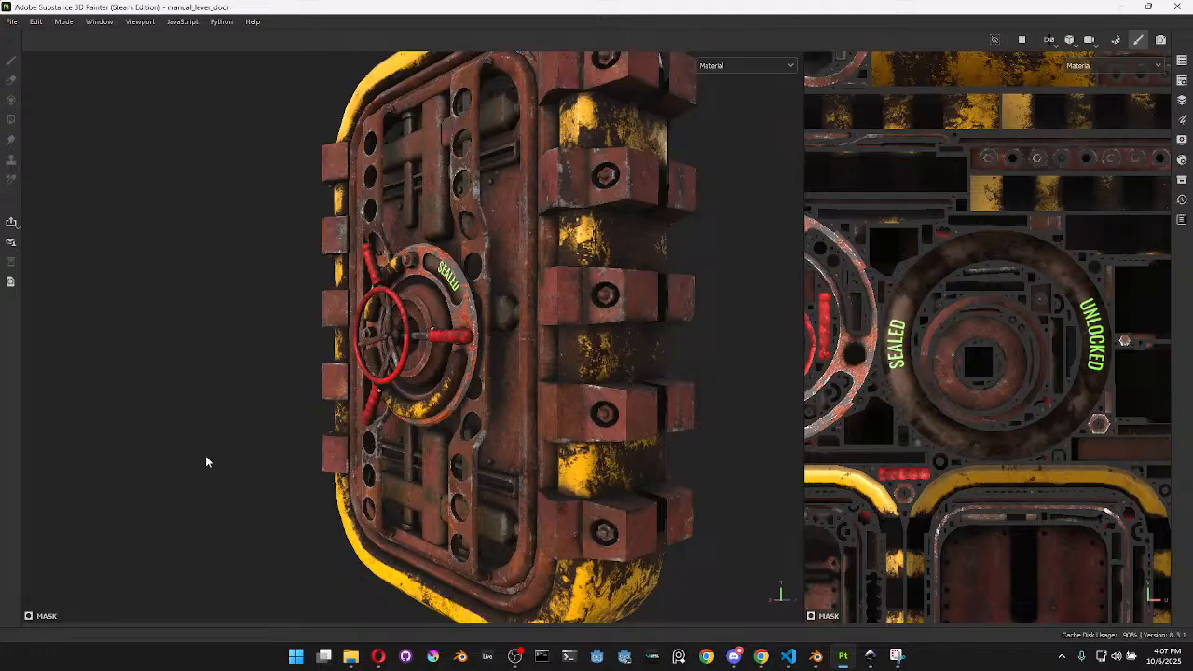
left_click_drag(553, 460, 528, 468, "alt")
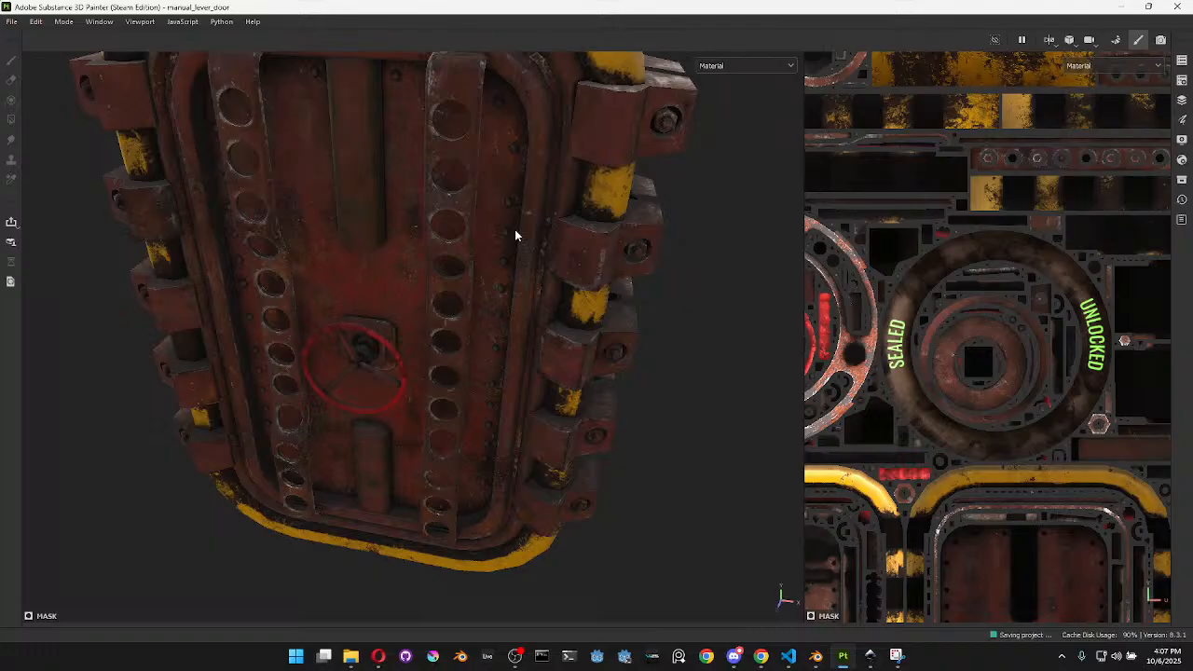
Review the door's front face around the valve and label plate up close and as a whole, and restore the panels
left_click_drag(645, 308, 422, 391, "alt")
scroll(415, 435, "up", 5)
left_click_drag(415, 436, 481, 449, "alt")
right_click_drag(481, 450, 508, 448, "shift")
left_click_drag(509, 448, 452, 451, "alt")
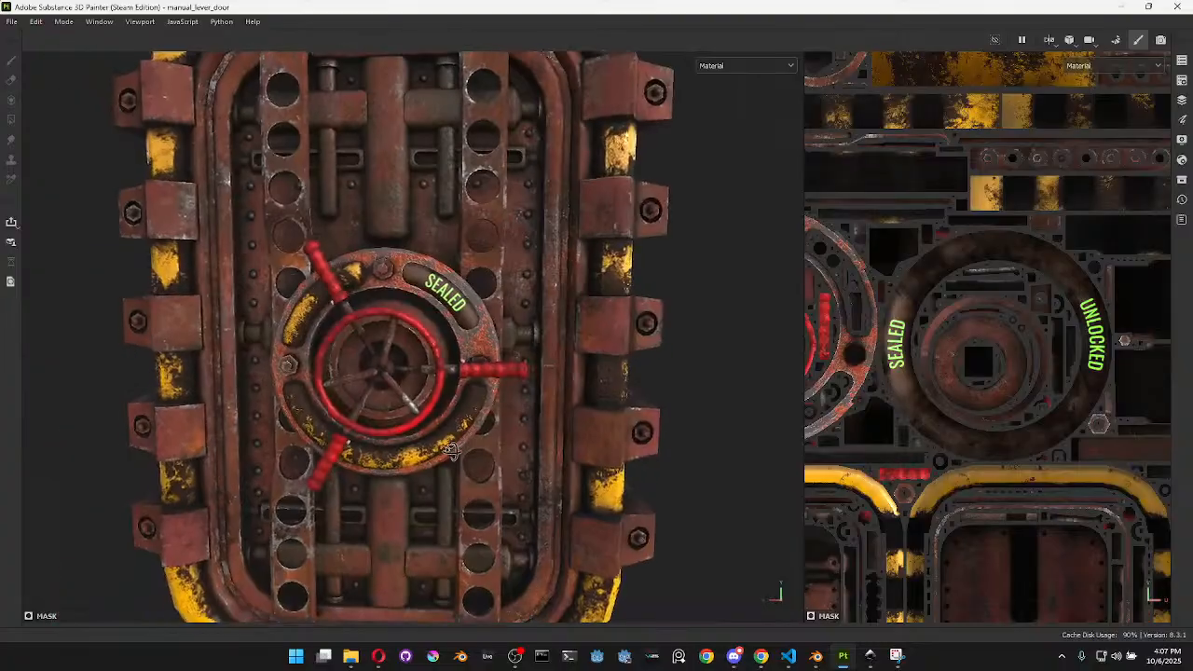
scroll(494, 445, "down", 5)
scroll(547, 415, "down", 3)
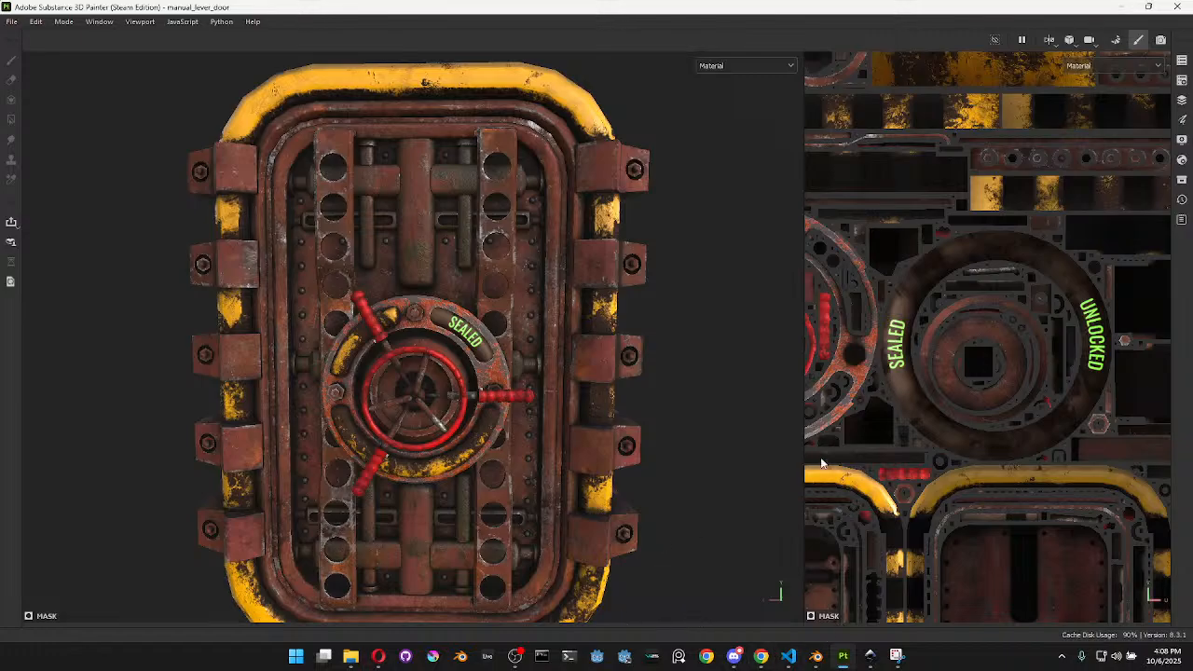
key("Tab")
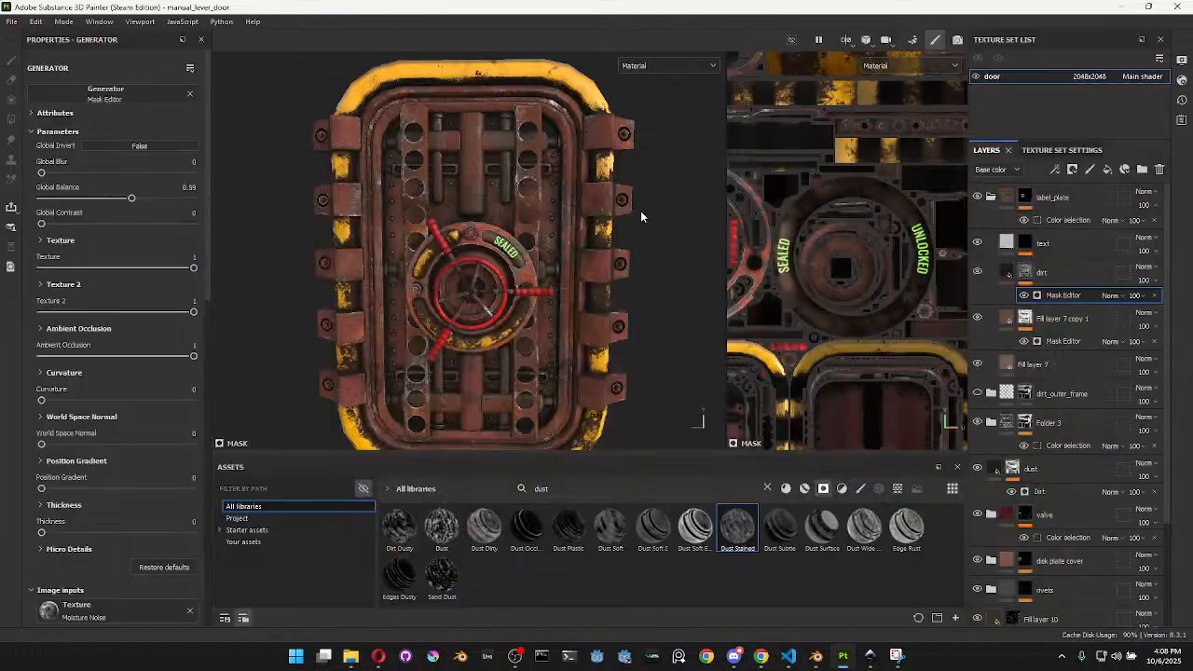
Open the texture export settings and set the output template to GODOT
left_click(13, 22)
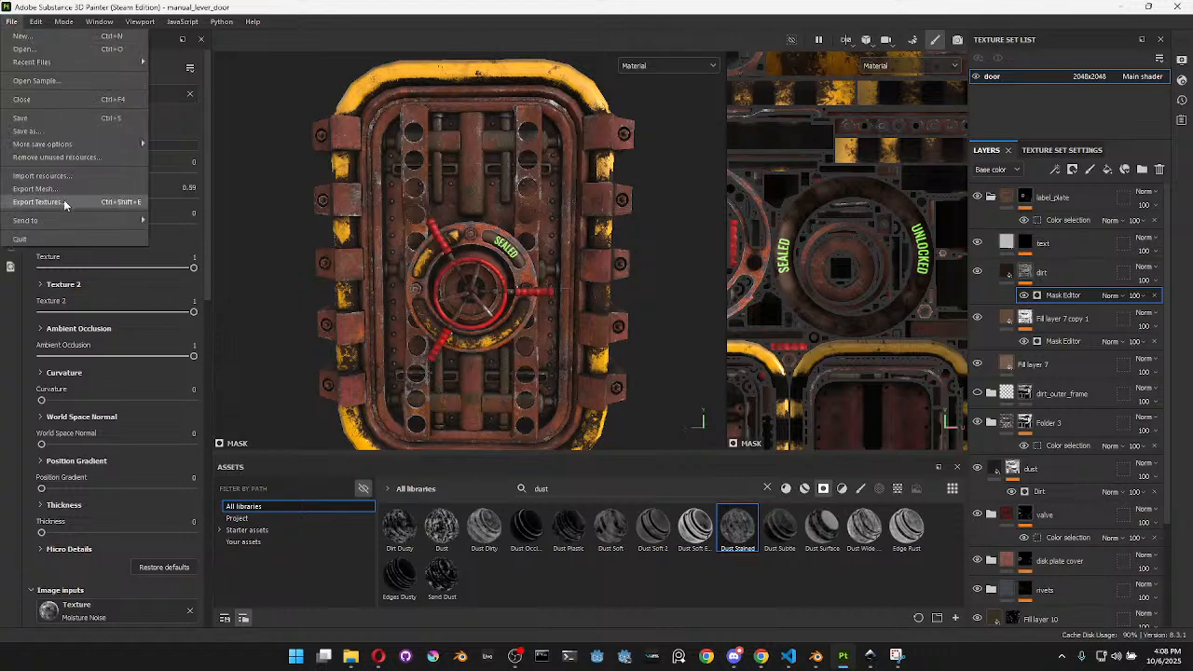
mouse_move(207, 19)
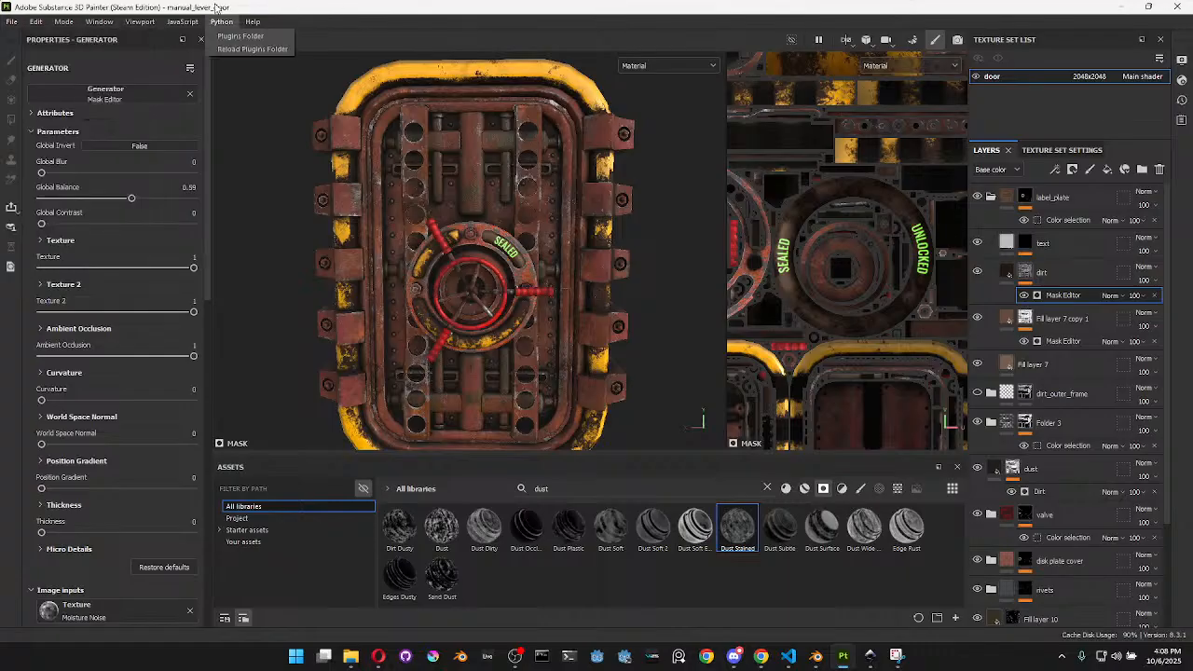
left_click(10, 23)
left_click(10, 23)
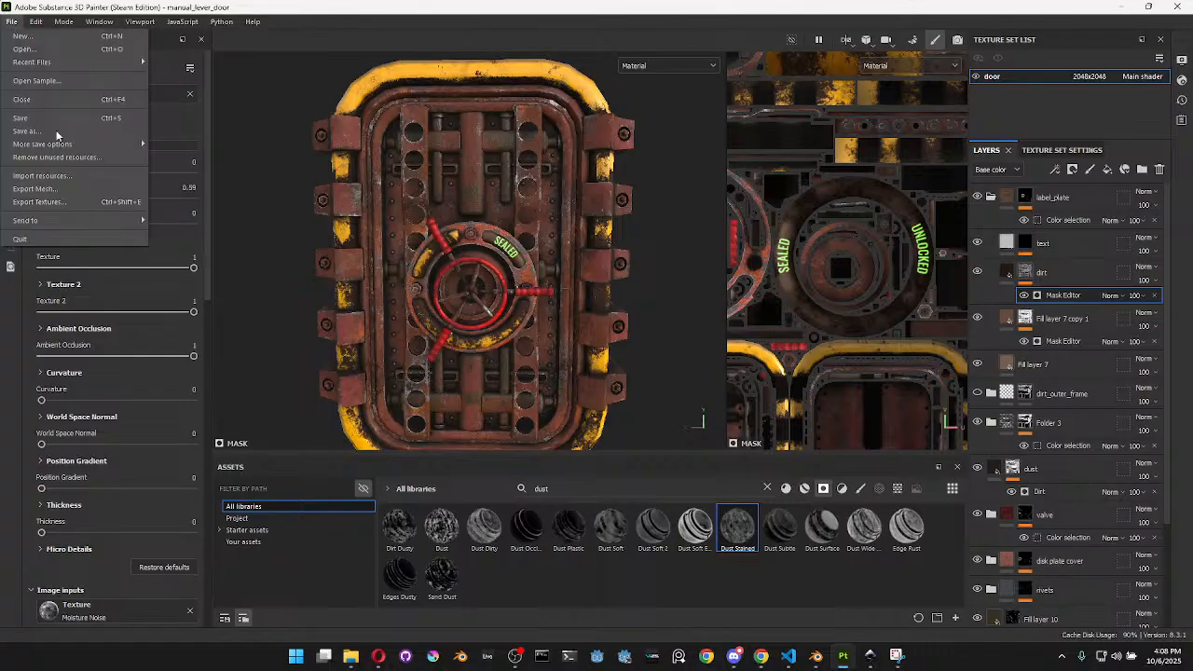
left_click(63, 202)
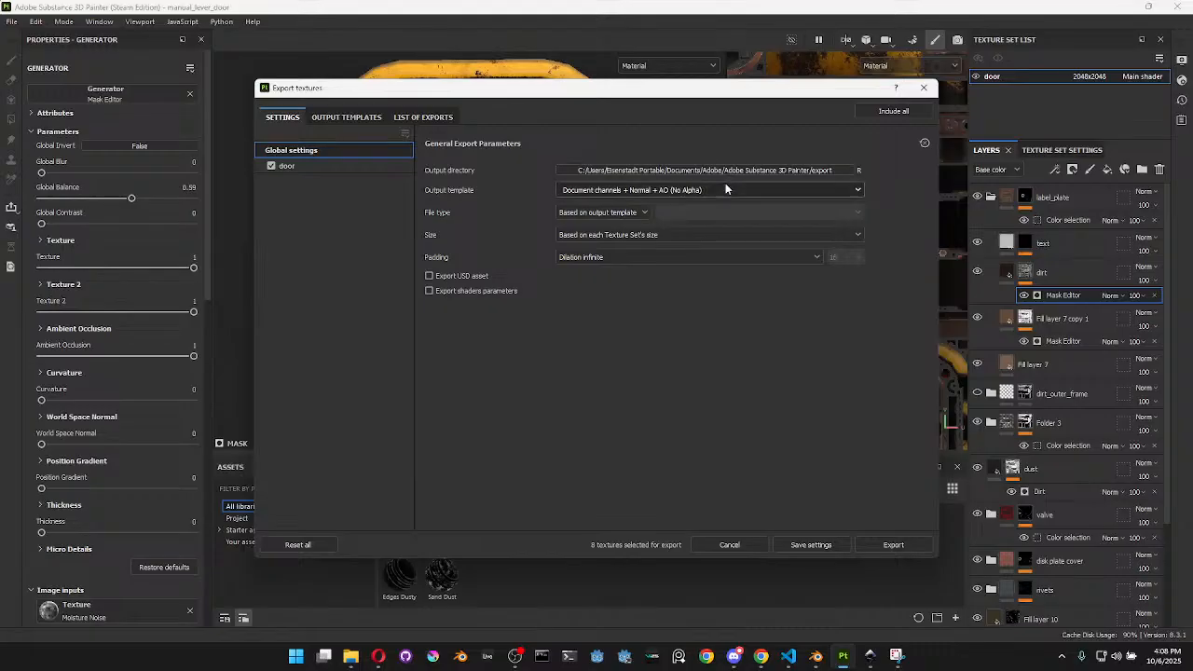
left_click(652, 190)
scroll(643, 297, "down", 10)
scroll(593, 257, "up", 10)
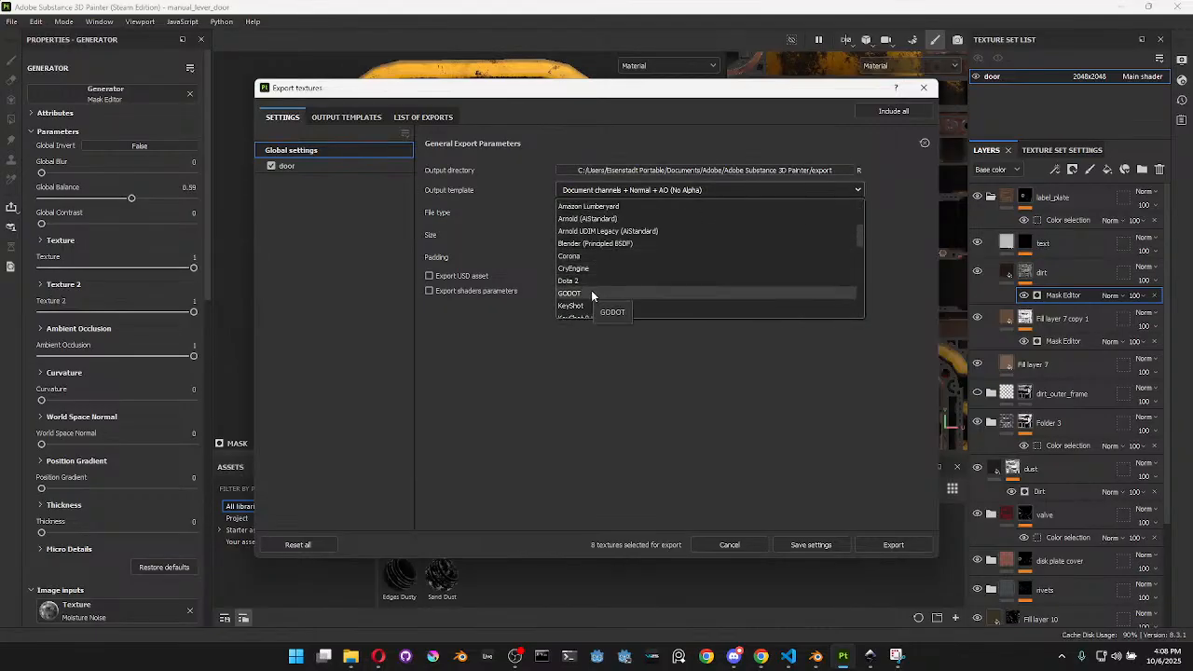
left_click(591, 293)
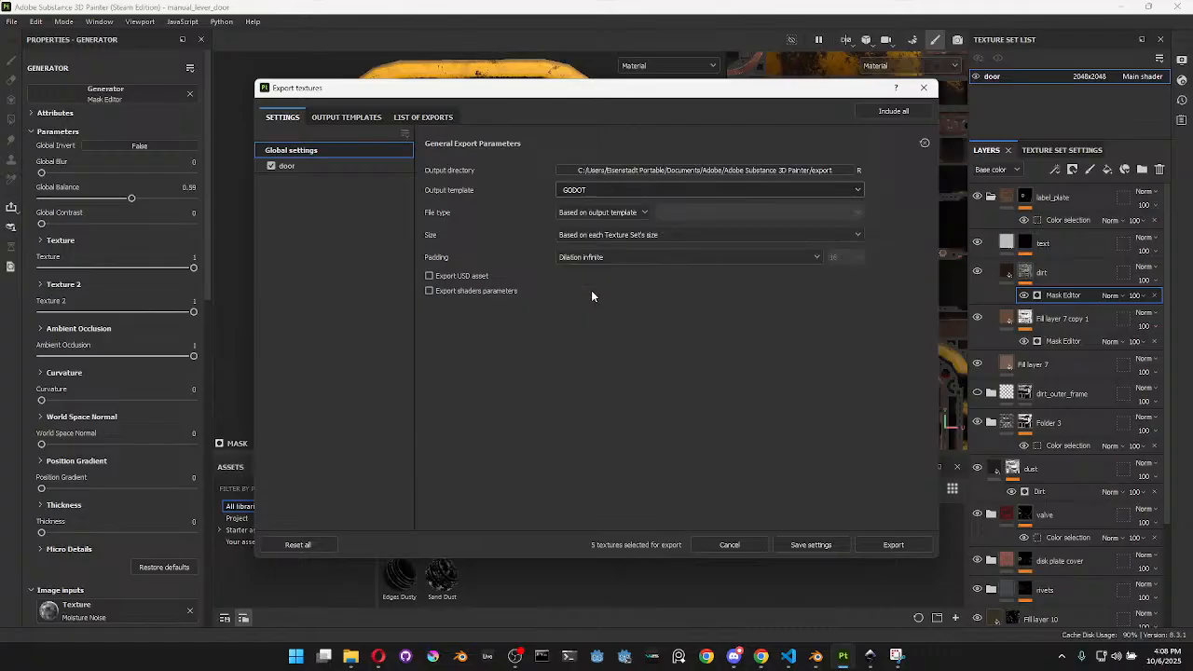
Browse for the export output directory to the textures/substance folder of the dread_tales_escape project
left_click(859, 170)
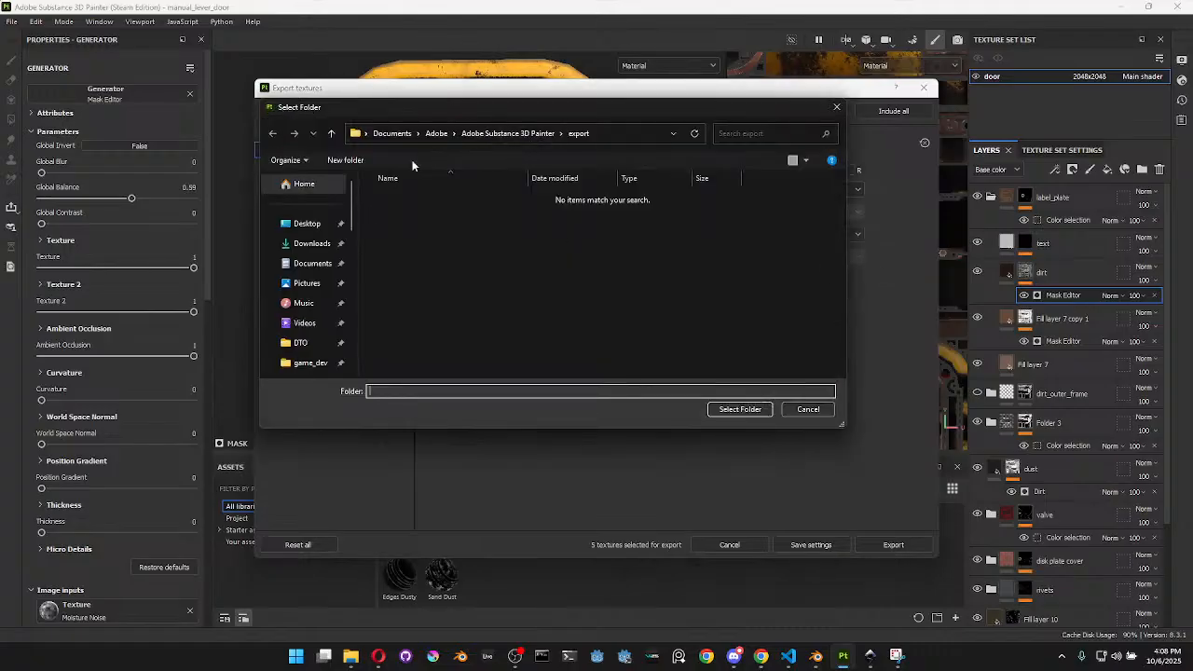
left_click_drag(353, 197, 352, 219)
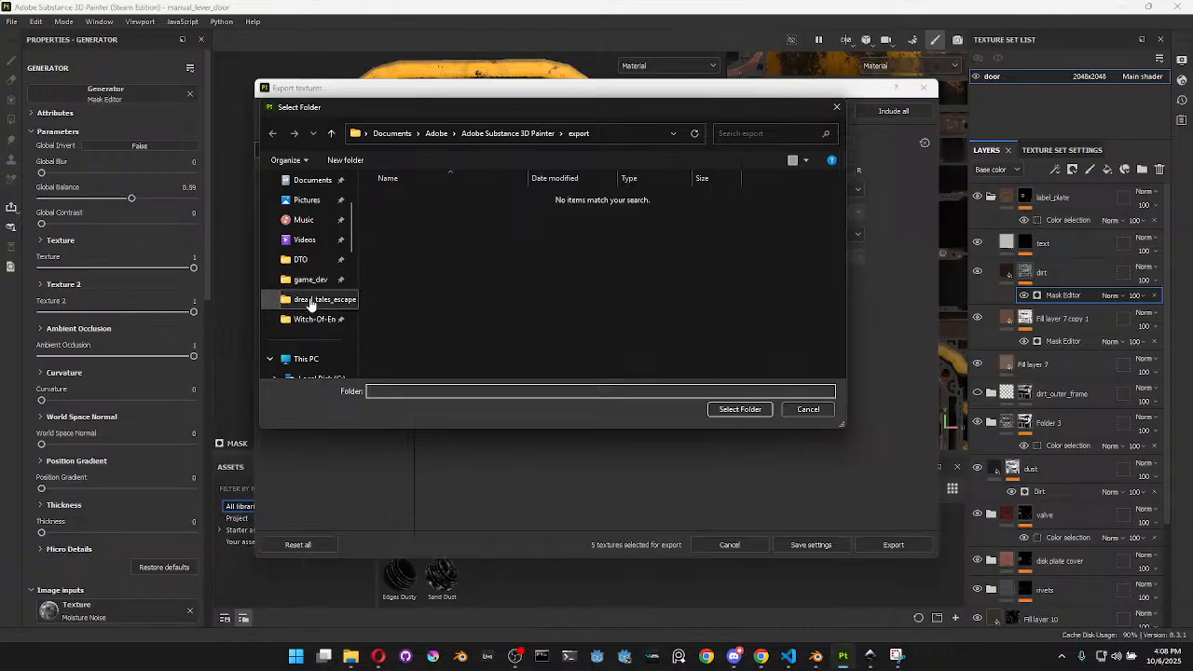
left_click(310, 302)
scroll(430, 326, "down", 6)
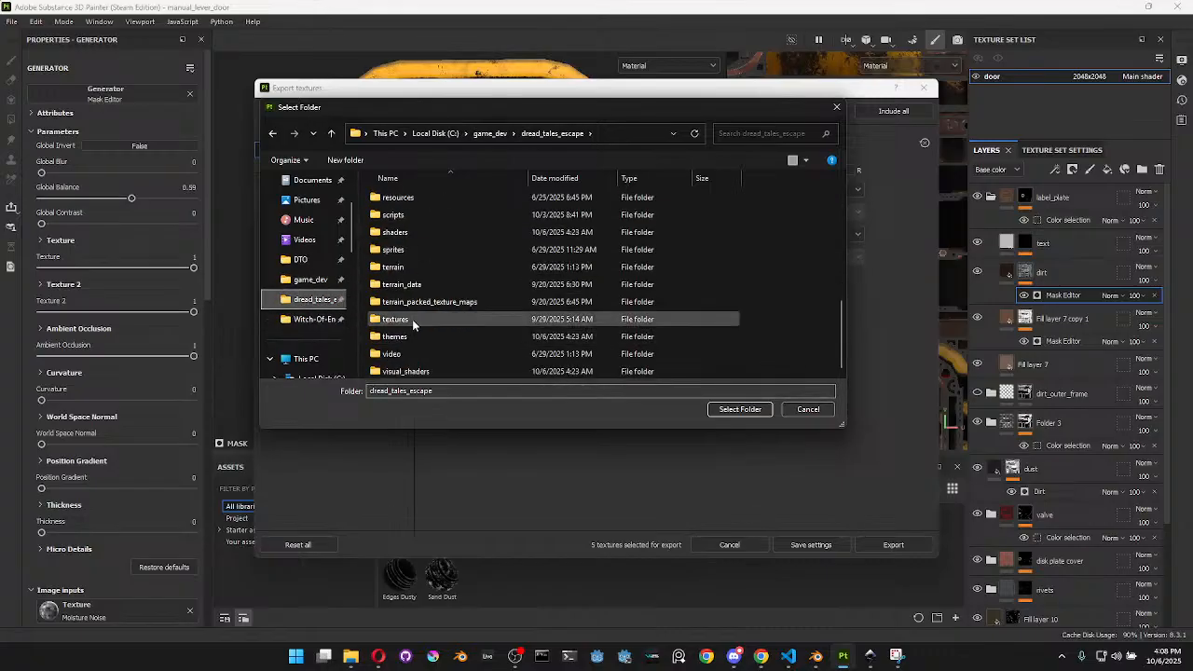
double_click(412, 319)
double_click(430, 319)
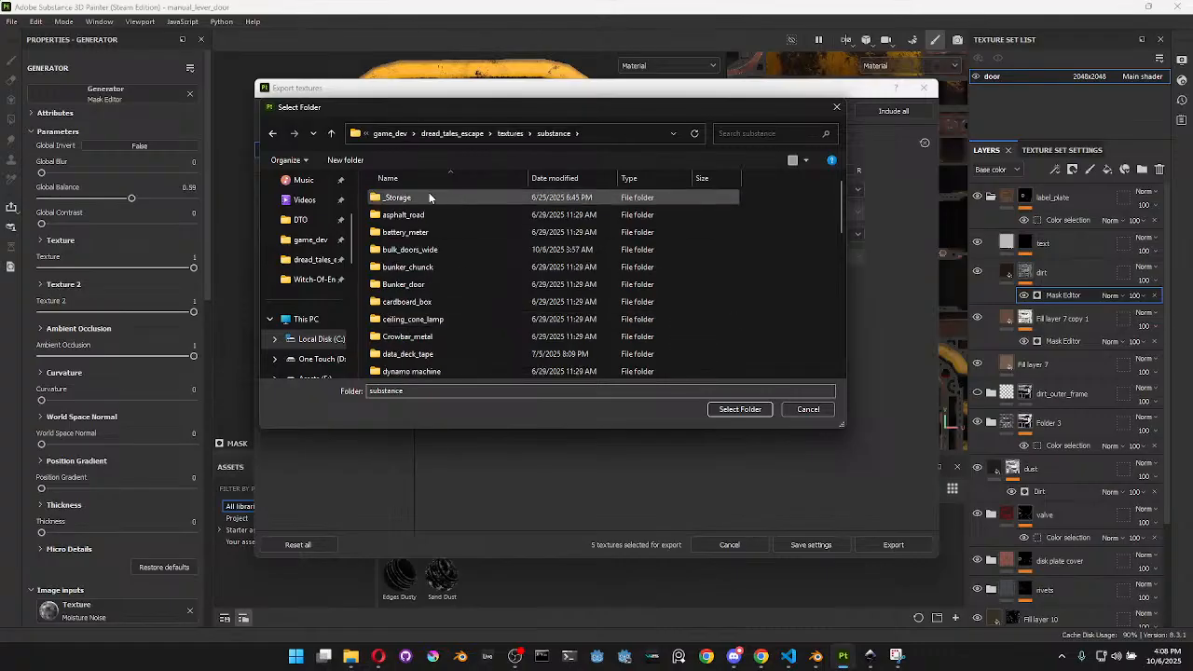
Create a folder named manual_lever_door in the substance folder and choose it as the output directory
left_click(345, 160)
type("mabn")
type("nual_")
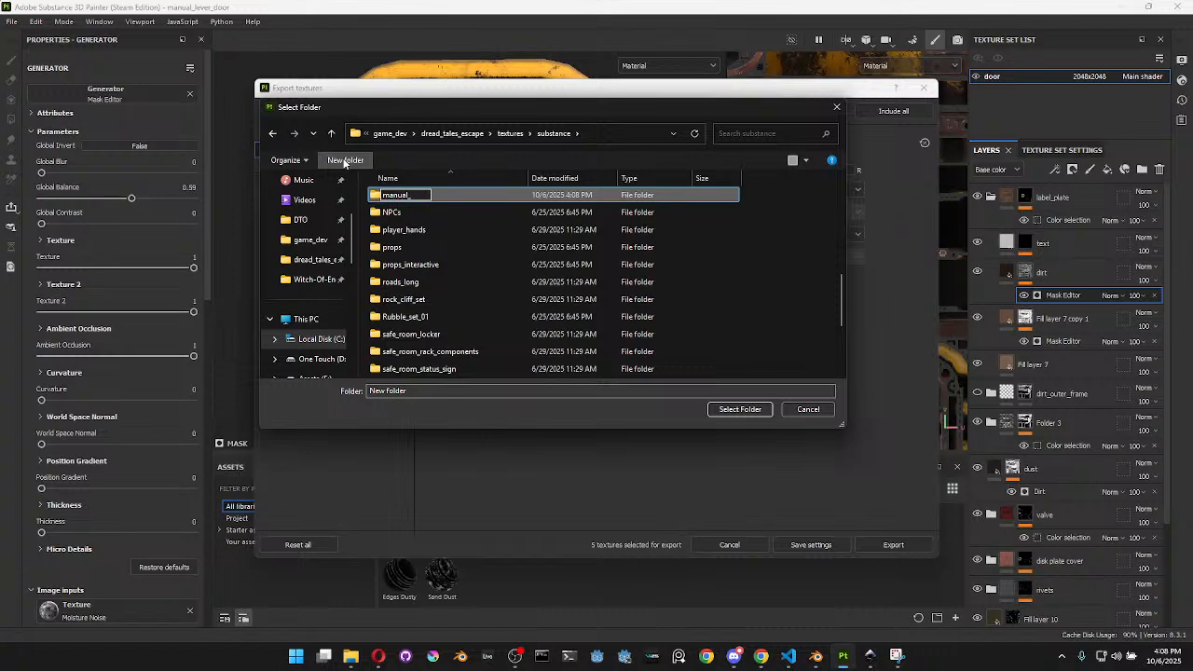
type("lever_door")
key("Return")
double_click(499, 194)
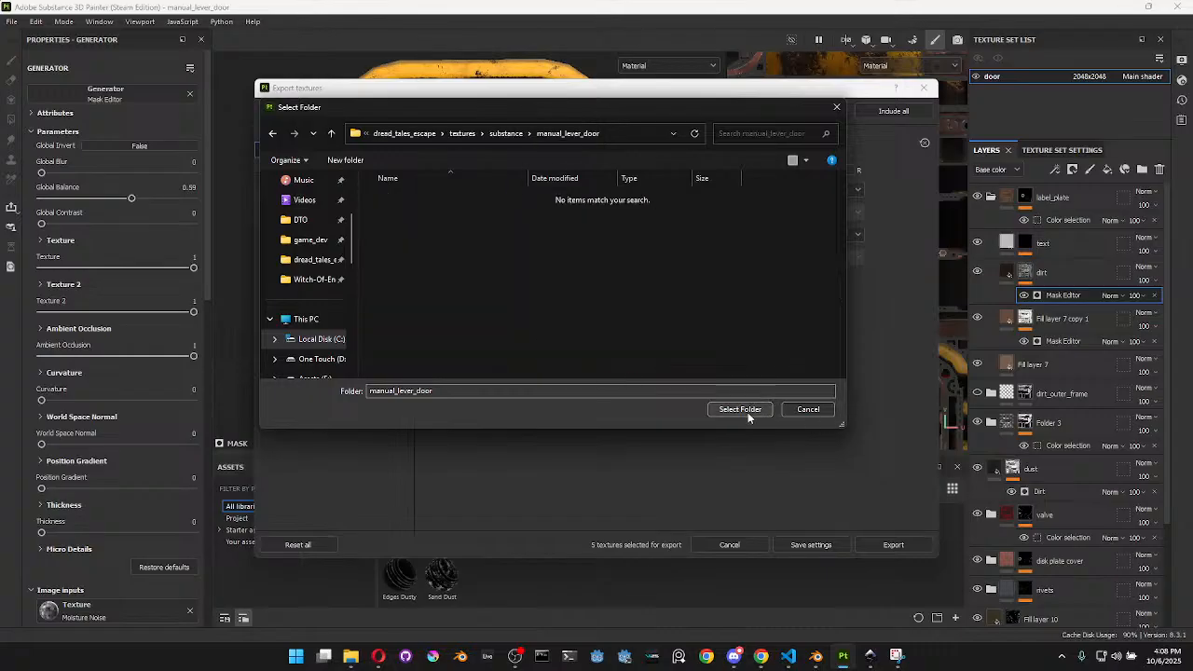
left_click(740, 410)
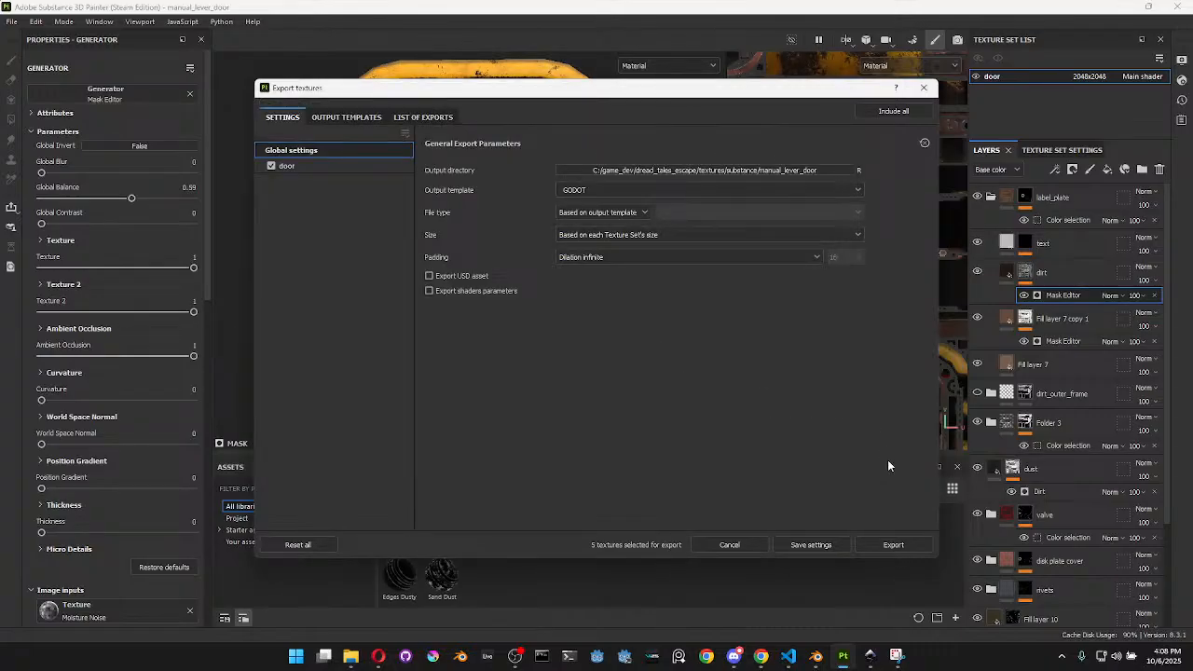
Export the door textures with the current settings, and switch to Blender
left_click(893, 544)
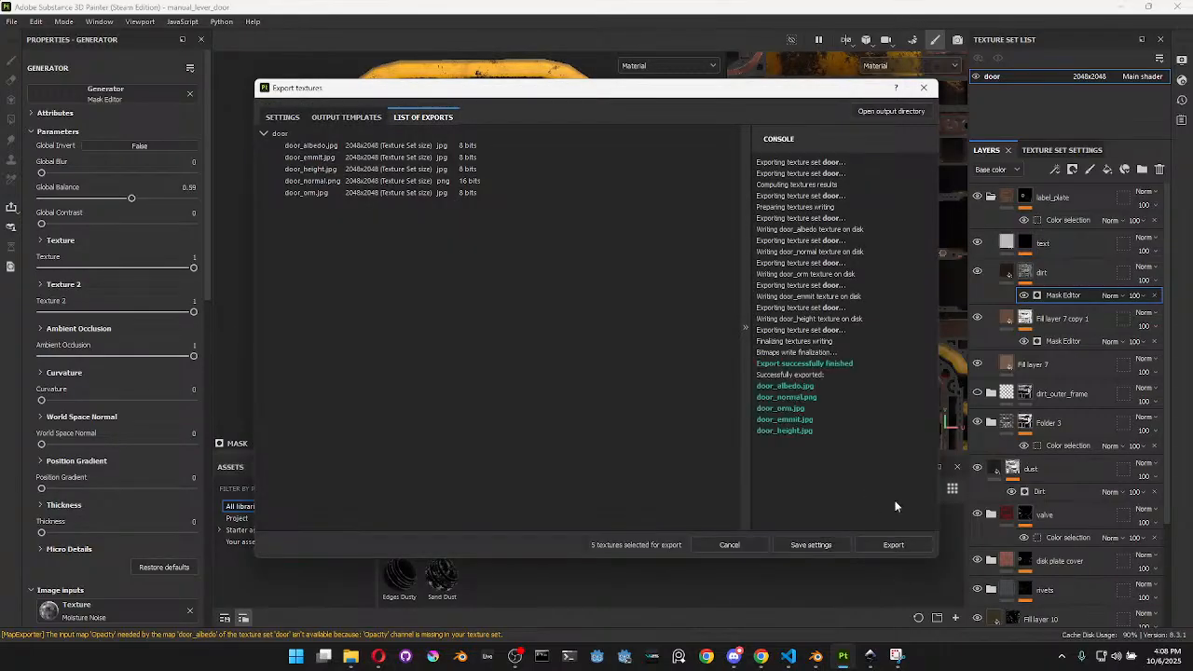
left_click(923, 87)
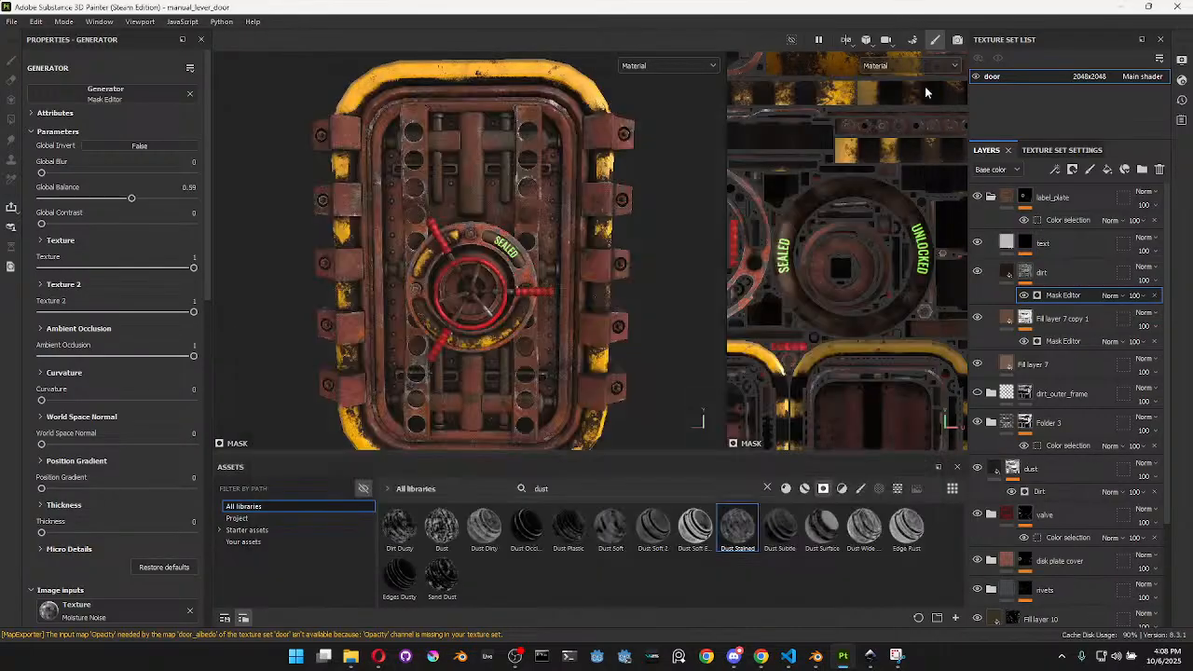
left_click(1122, 8)
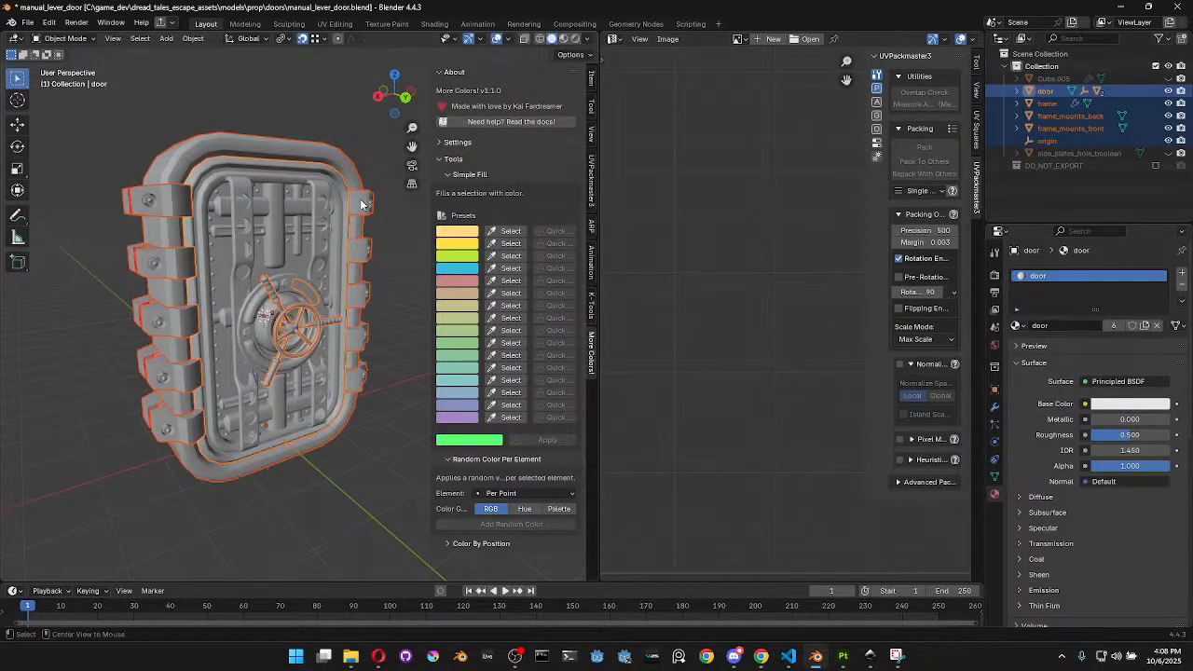
Start a glTF export of the door and browse to the models folder of the dread_tales_escape project
key("ctrl+shift+e")
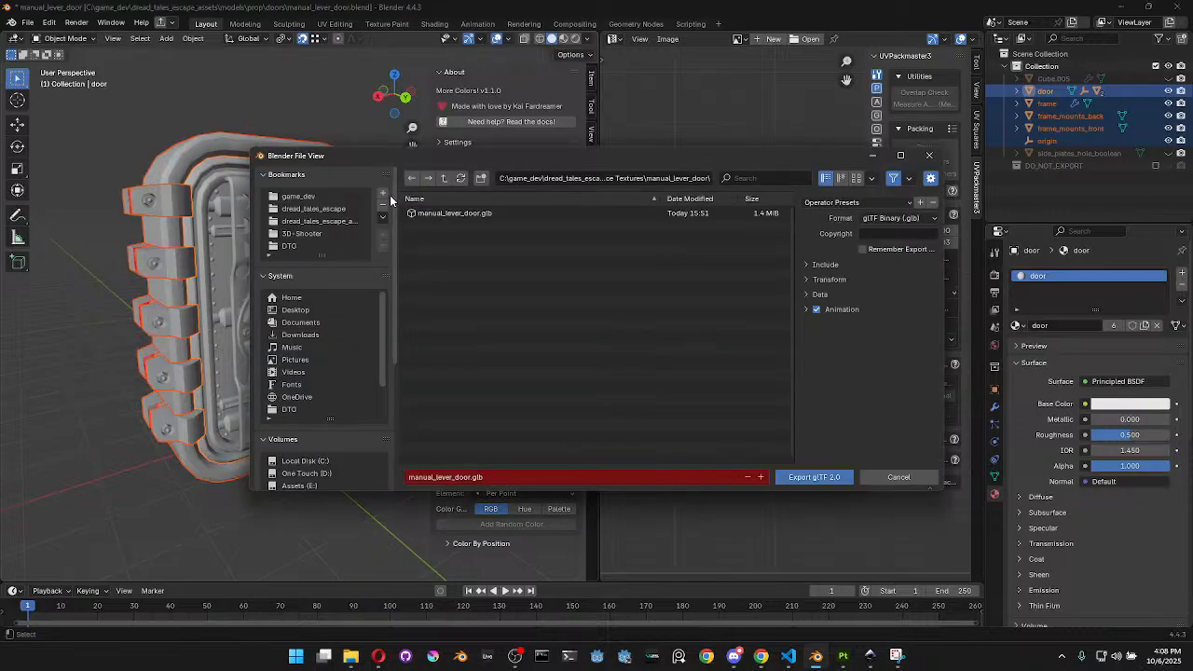
left_click(444, 180)
left_click(444, 181)
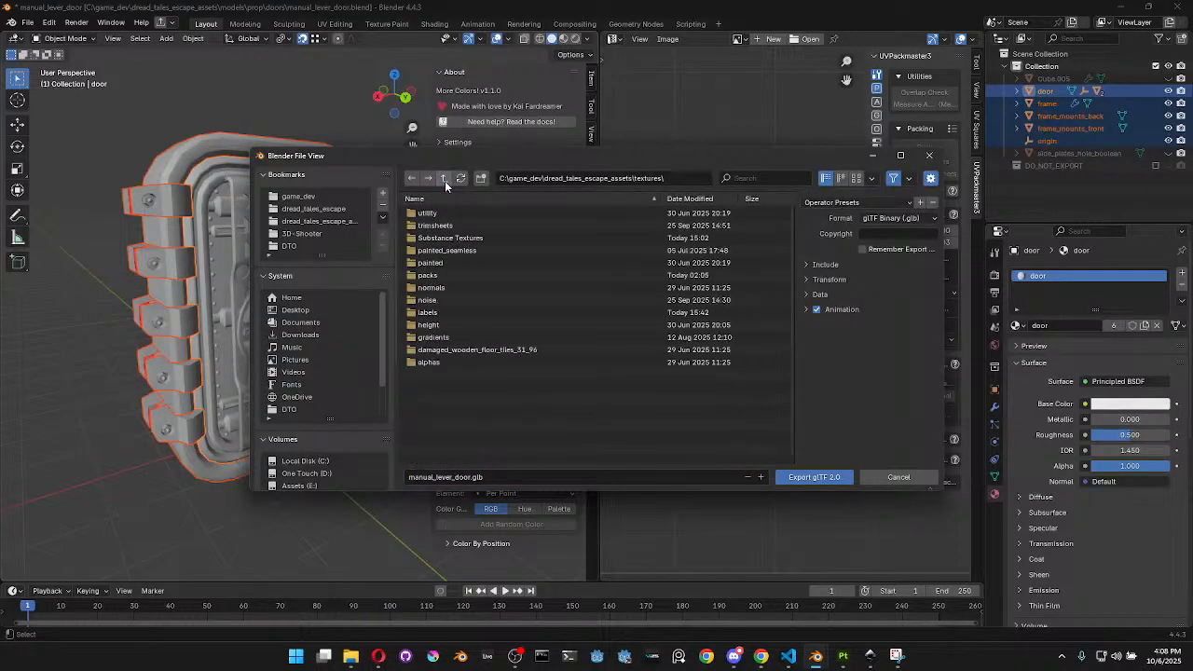
left_click(444, 181)
left_click(444, 181)
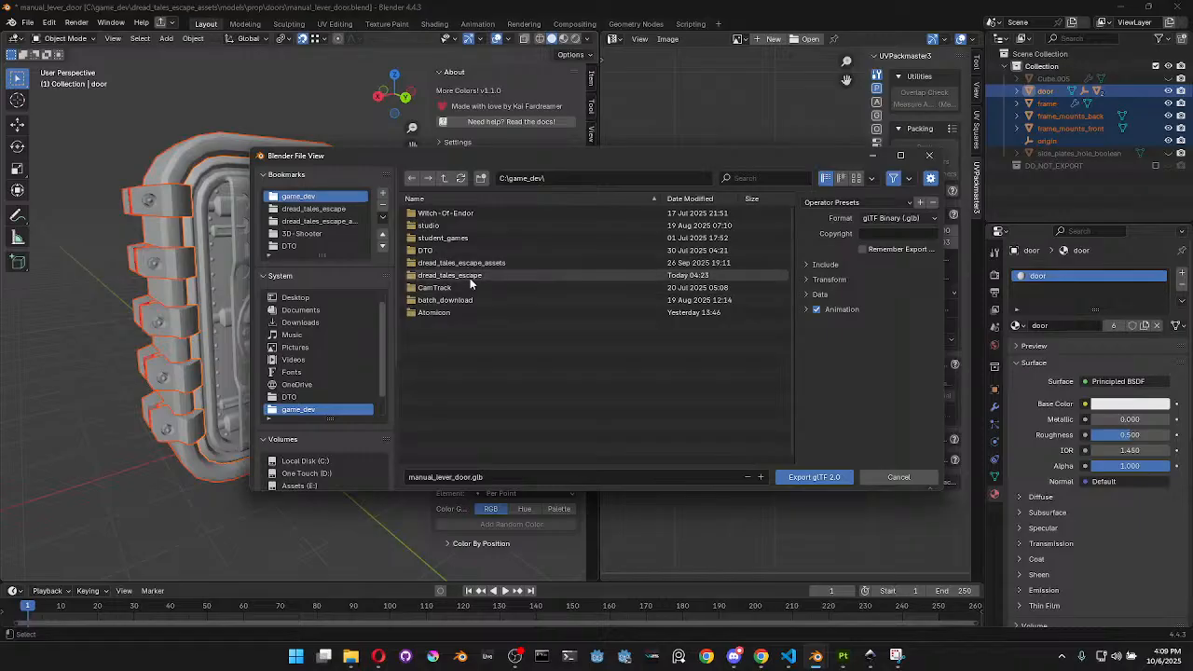
left_click(464, 275)
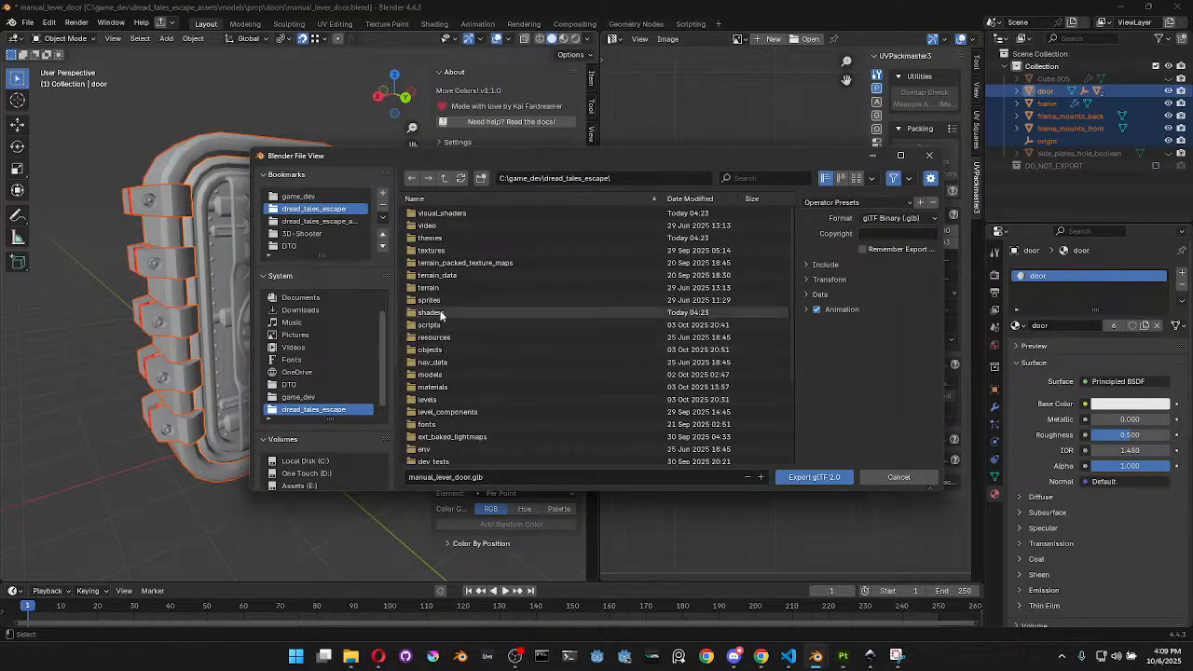
left_click(442, 377)
double_click(442, 377)
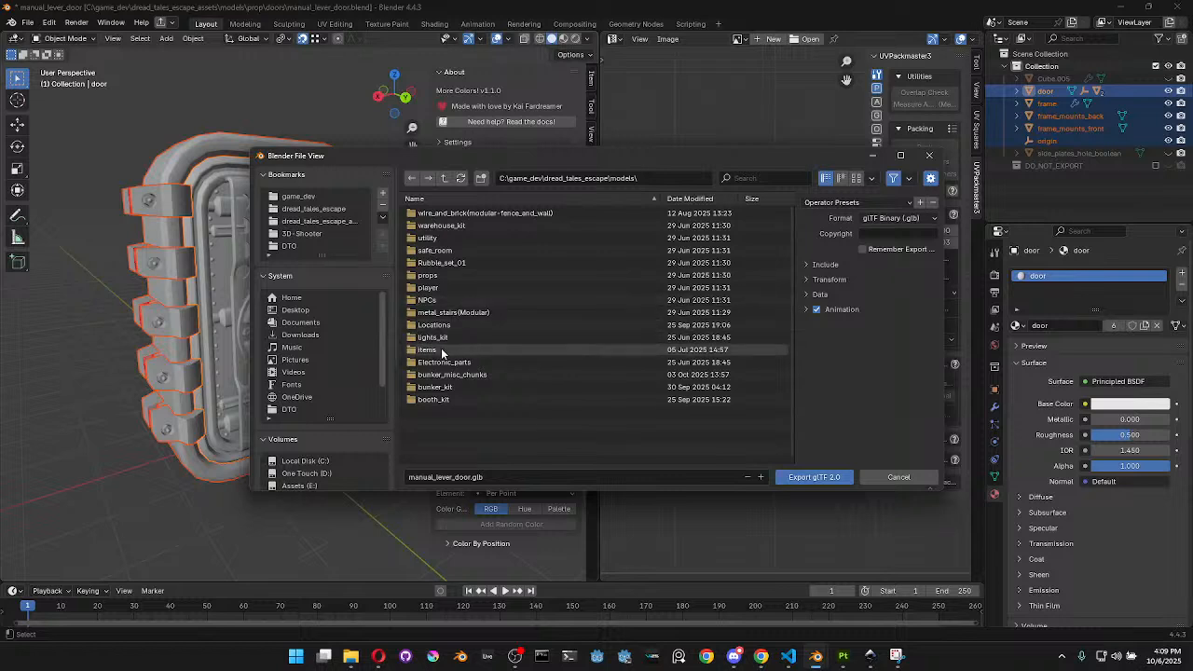
Reverse the folder name sorting and open props/bunker_generic as the export destination
double_click(434, 275)
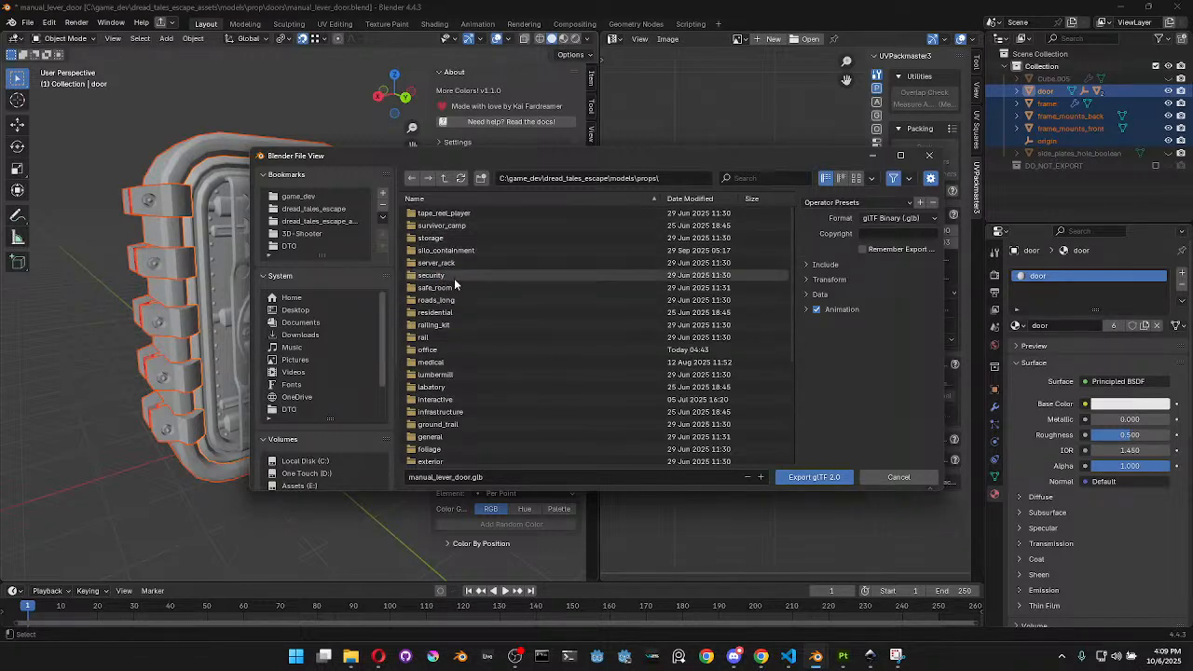
key("BackSpace")
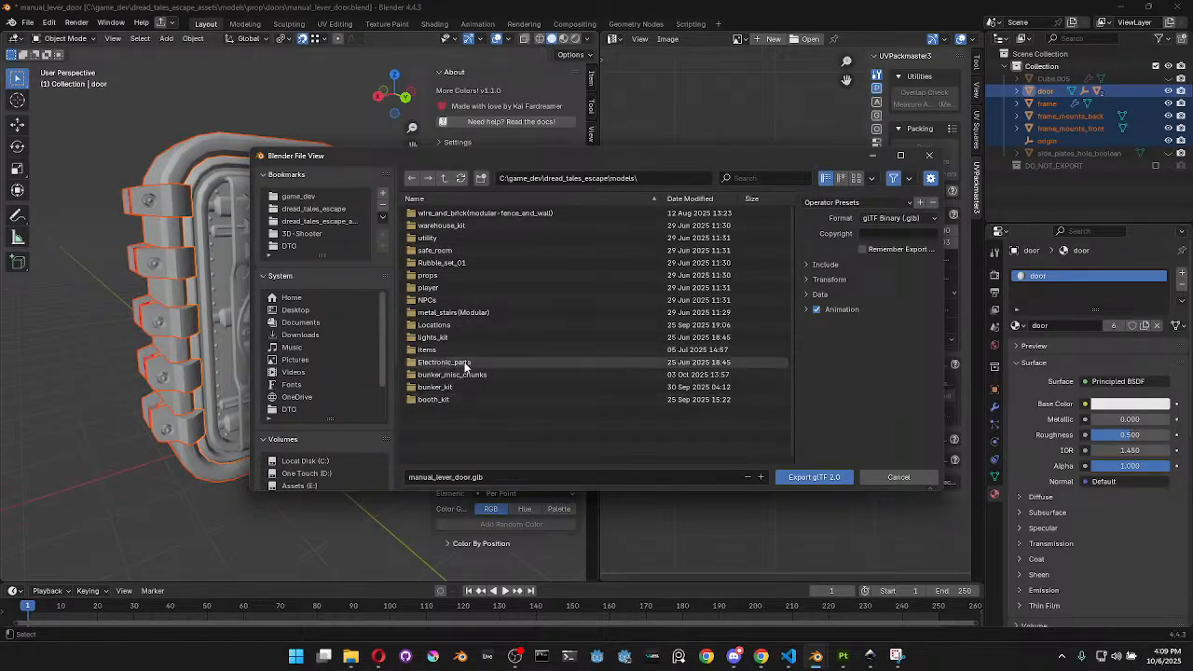
left_click(451, 199)
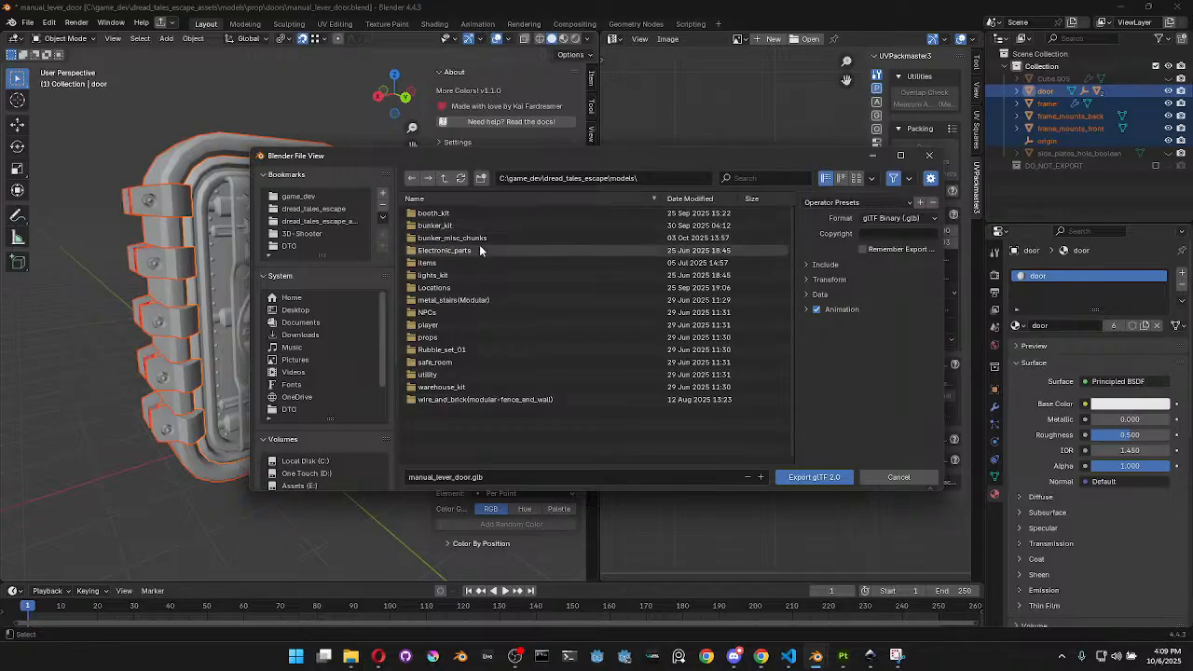
left_click(462, 337)
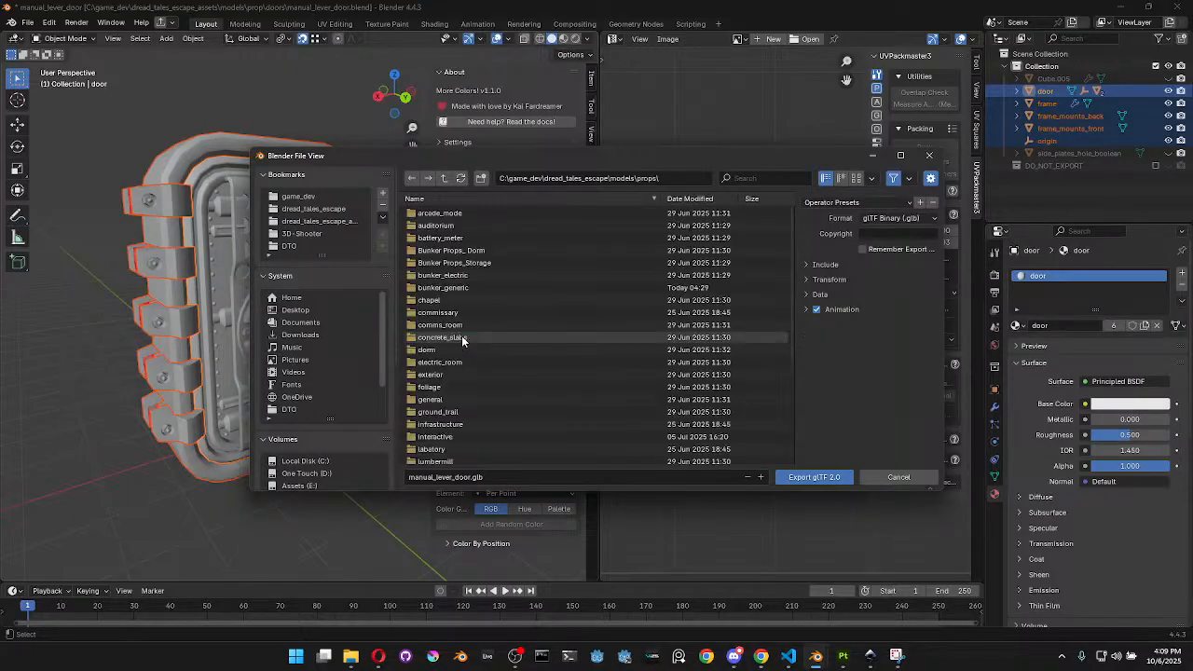
left_click(461, 288)
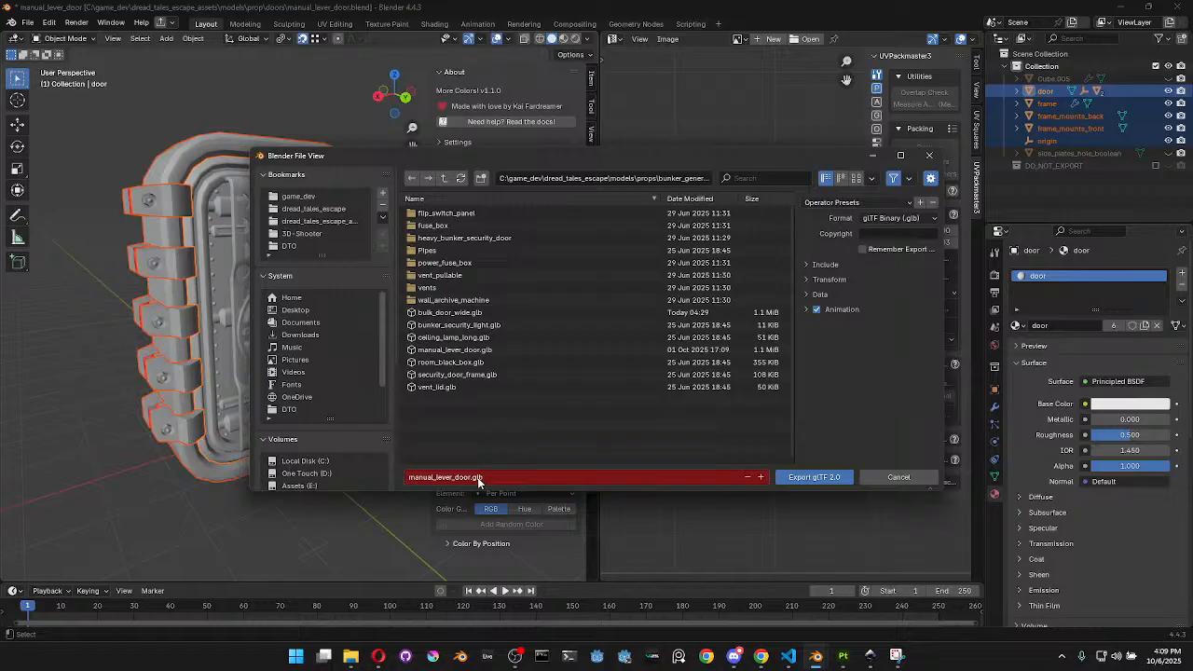
Apply the "GODOT apply modifiers" preset and export the model over the existing manual_lever_door.glb
left_click(847, 203)
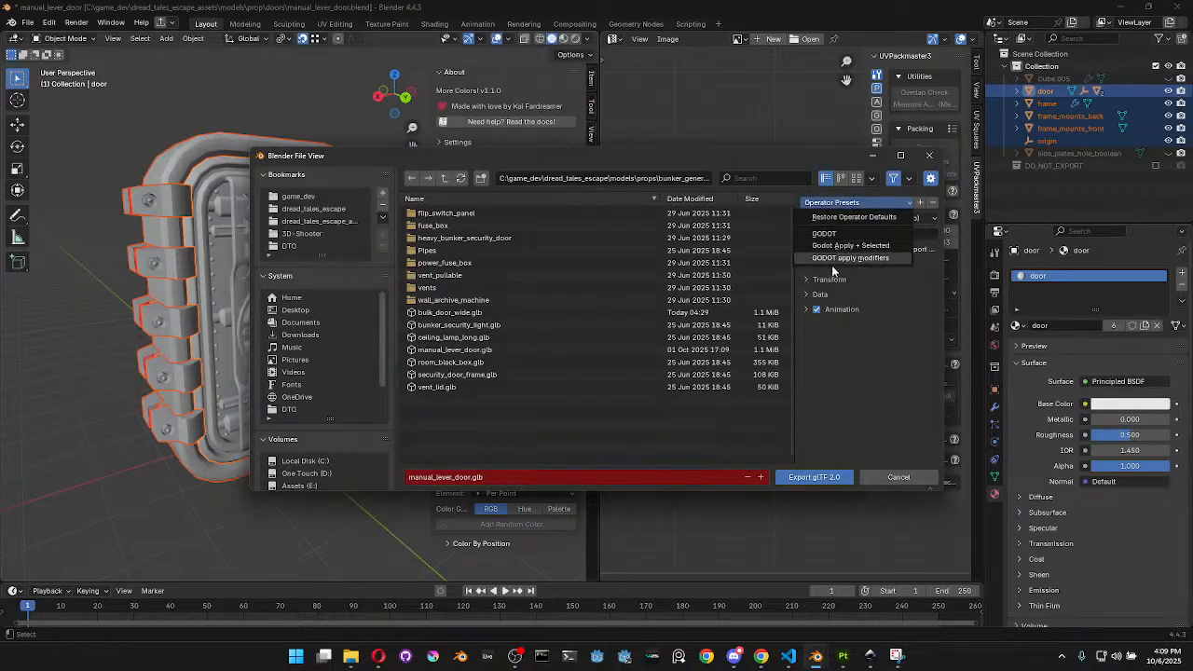
left_click(834, 260)
left_click(841, 477)
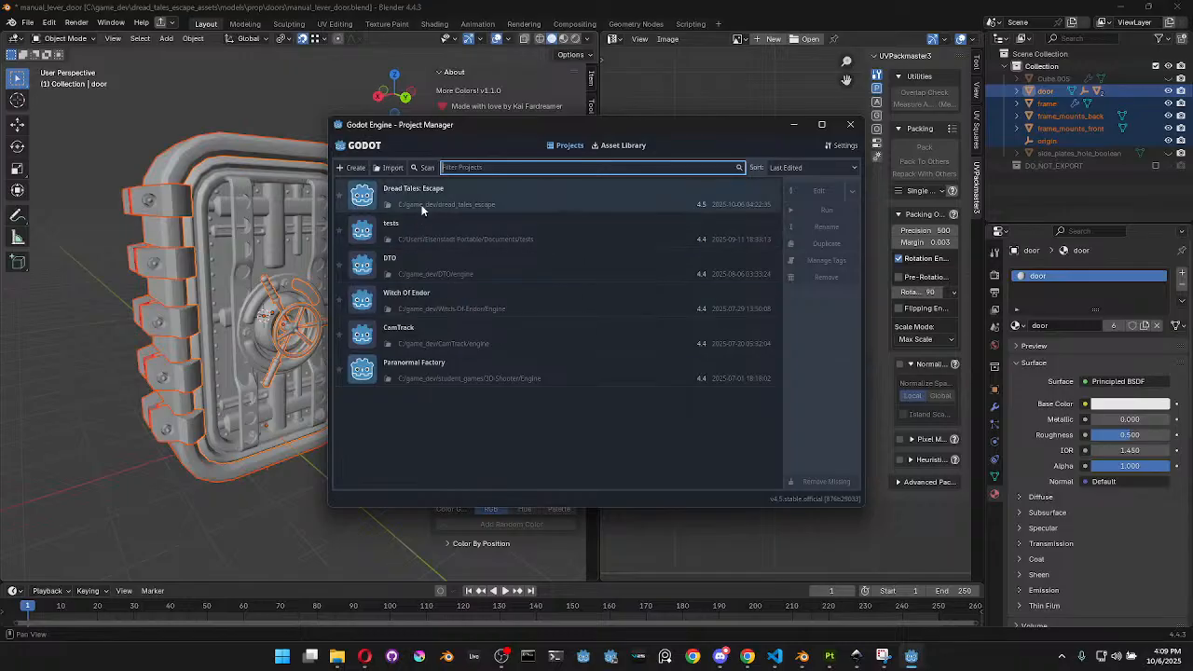
Switch to Godot, open the Dread Tales: Escape project, and bring up the leftover VS Code window
double_click(420, 208)
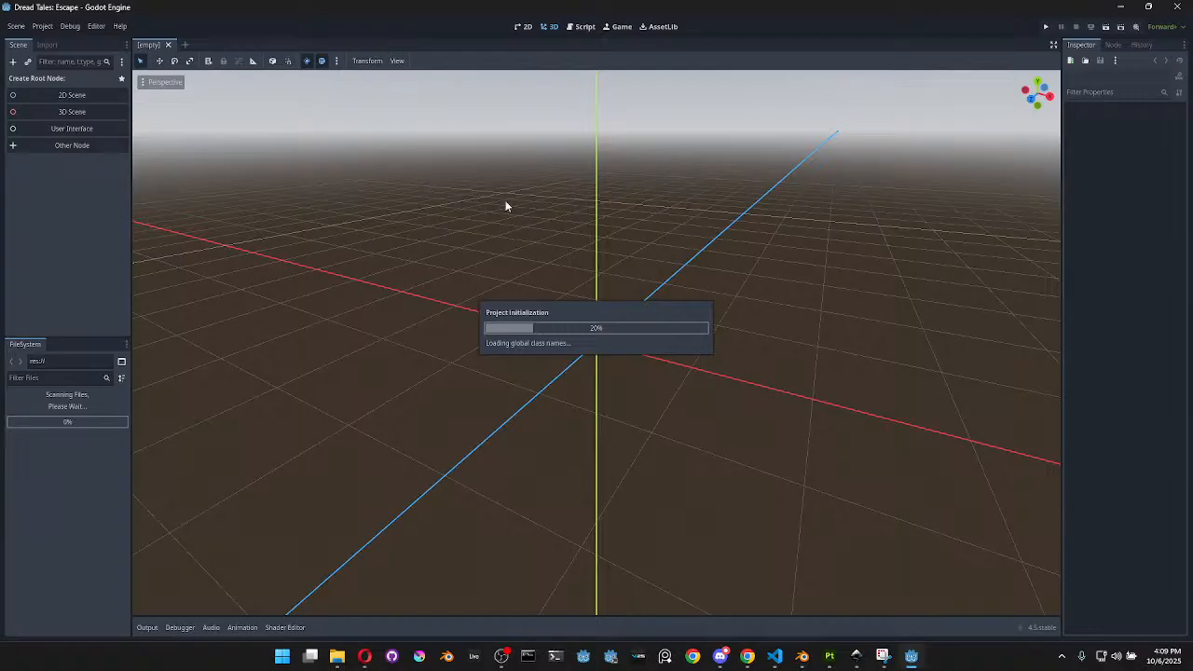
left_click(775, 656)
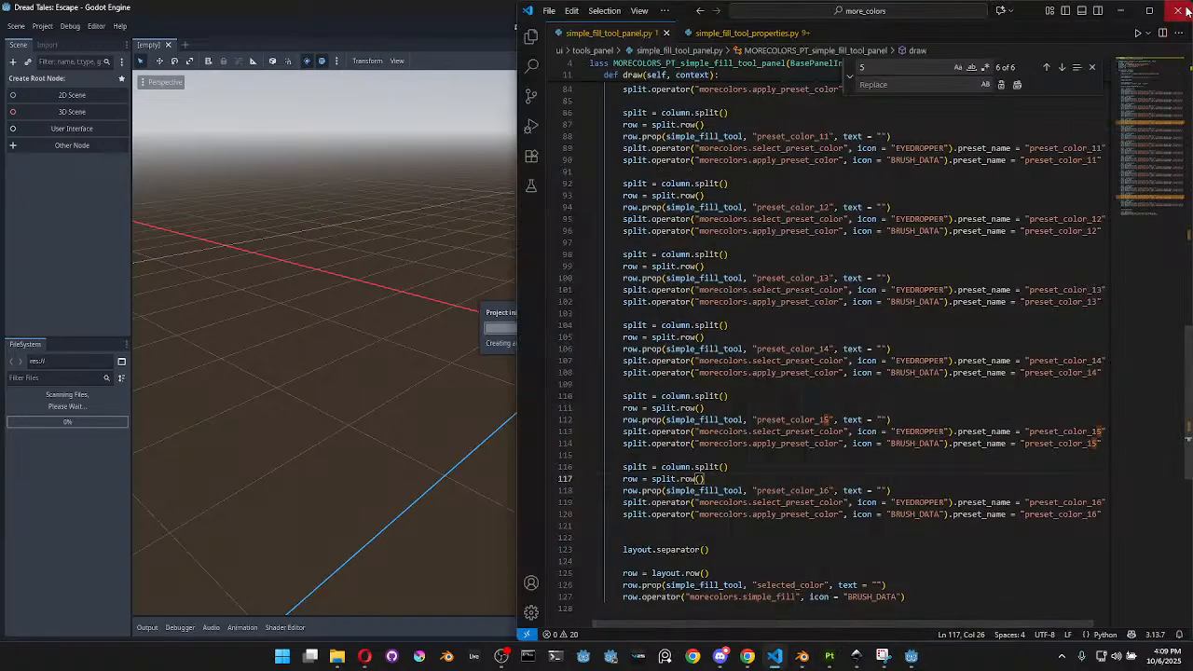
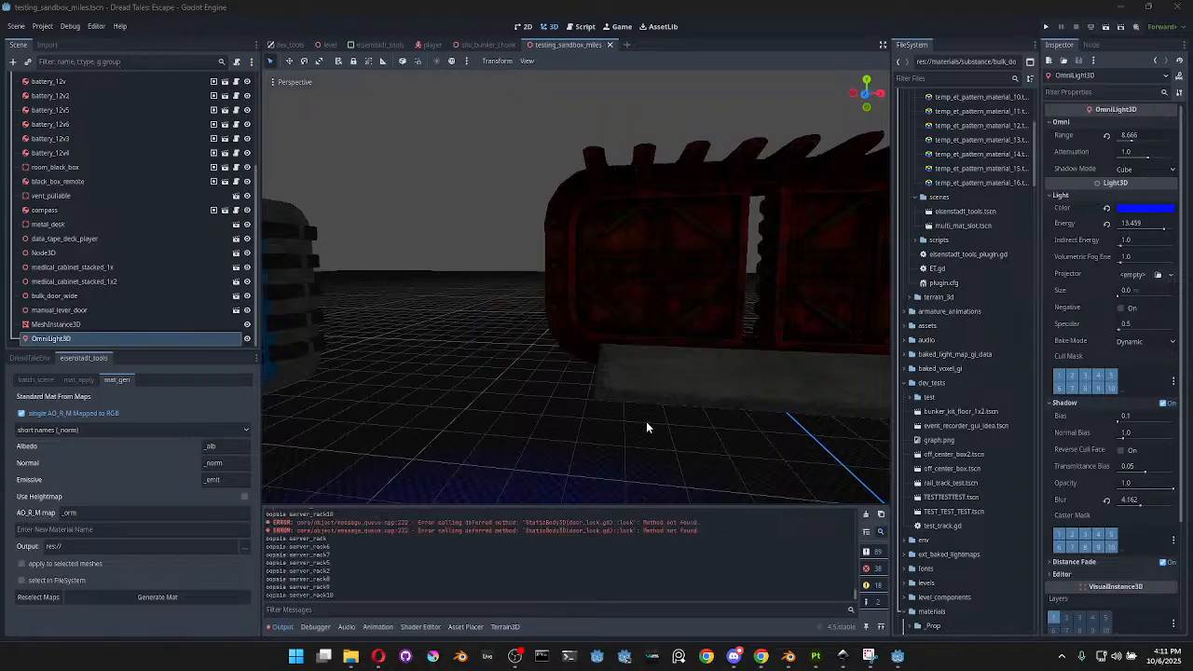
Open the manual_lever_door scene from the testing_sandbox_miles scene and inspect the updated door from several sides
mouse_move(576, 267)
right_mouse_down()
mouse_move(522, 269)
mouse_move(577, 266)
right_mouse_up()
key("a")
left_click(576, 267)
left_click(236, 309)
scroll(687, 287, "up", 5)
scroll(685, 288, "down", 5)
middle_click_drag(652, 321, 284, 259)
middle_click_drag(577, 373, 637, 363)
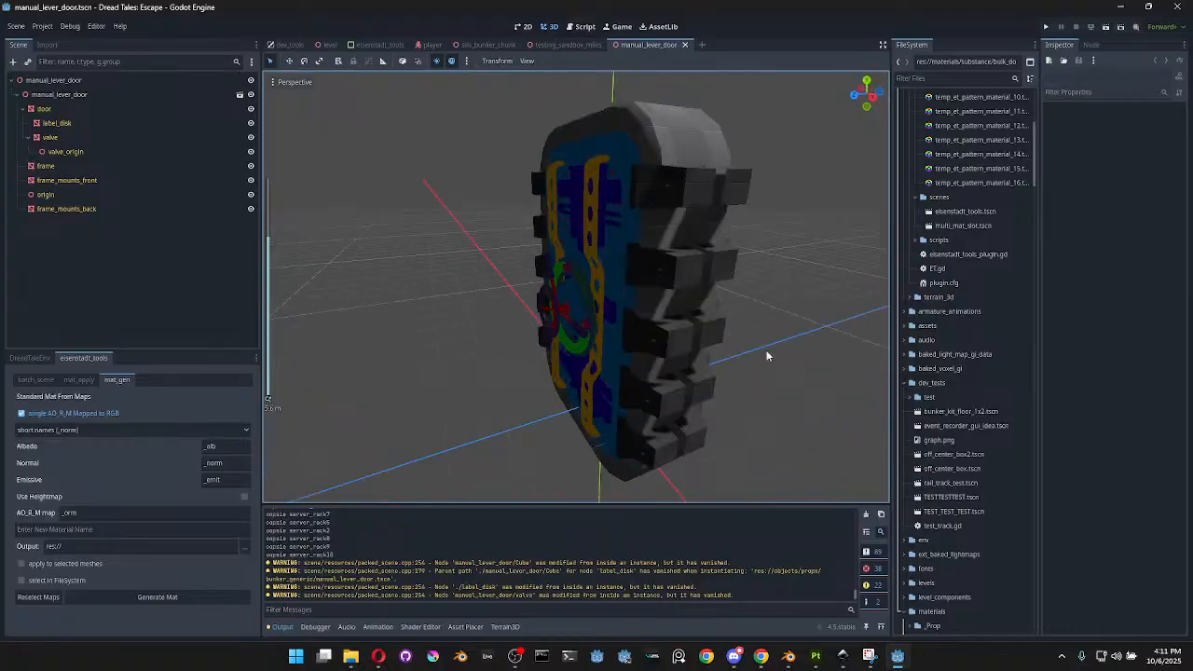
middle_click_drag(788, 340, 638, 313)
Find the textures/substance folder in the project files and collapse its bulk_doors_wide subfolder
scroll(983, 399, "down", 10)
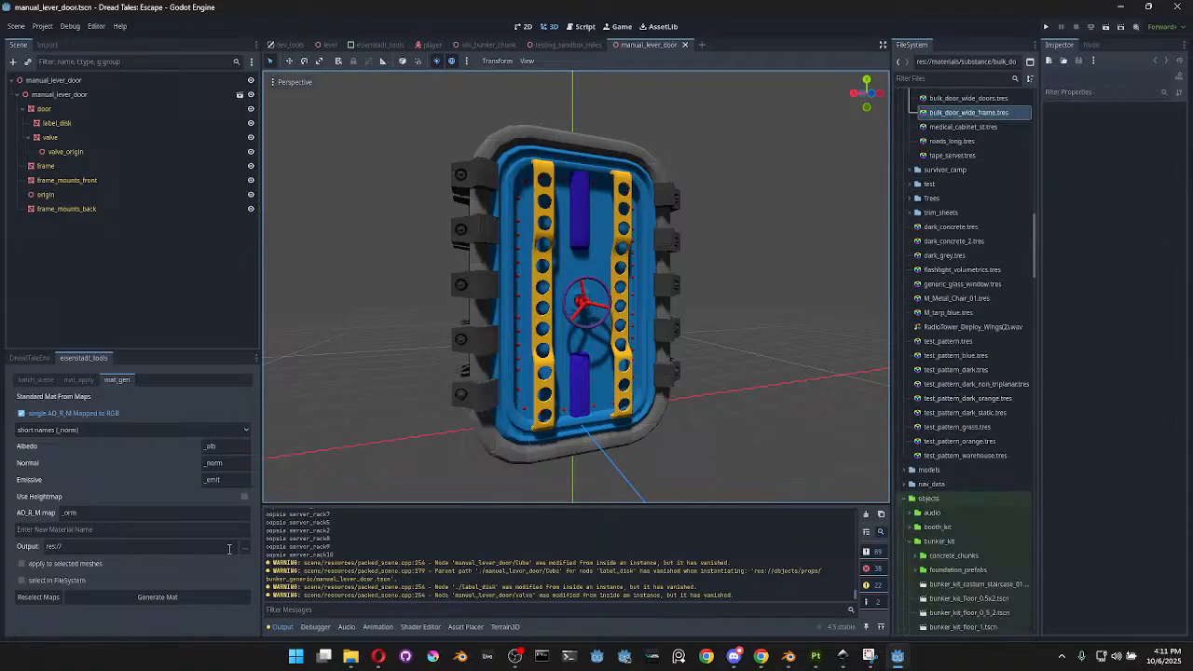
left_click_drag(1032, 251, 1070, 603)
left_click(908, 224)
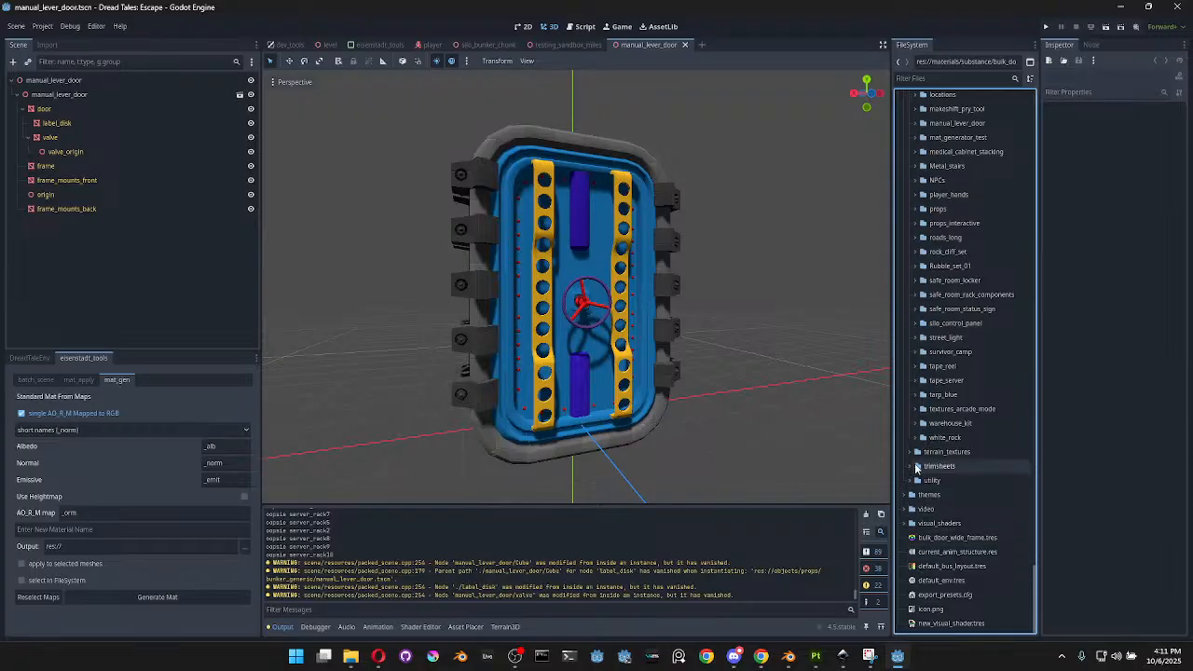
scroll(970, 466, "up", 3)
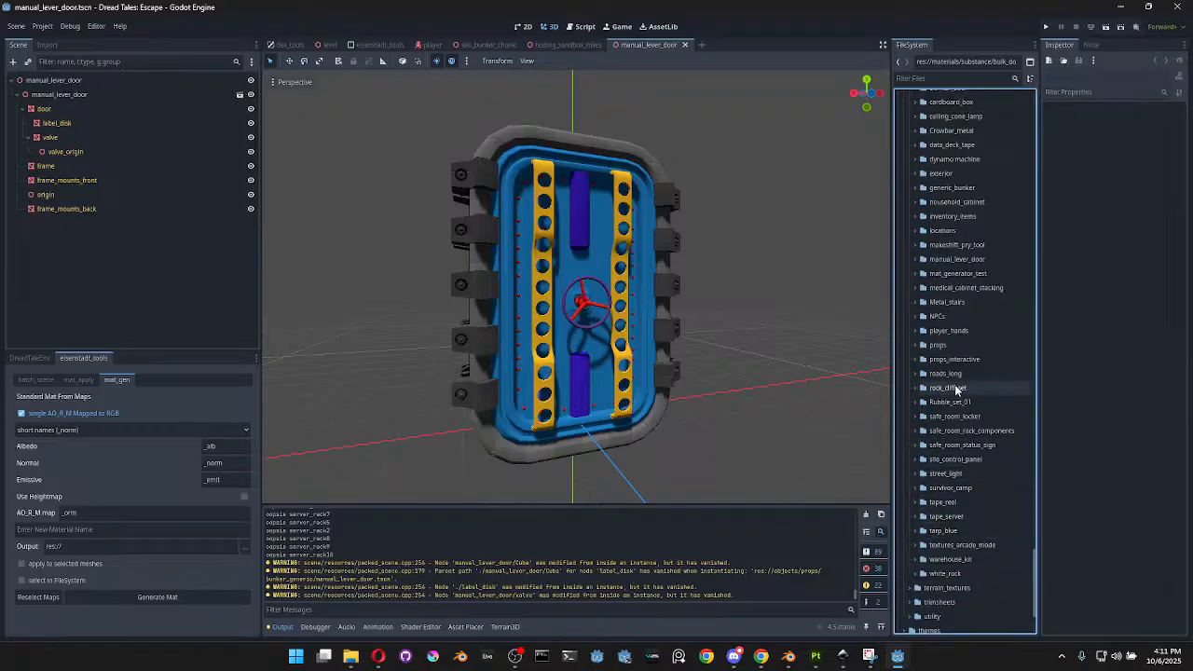
scroll(960, 403, "up", 5)
left_click(910, 227)
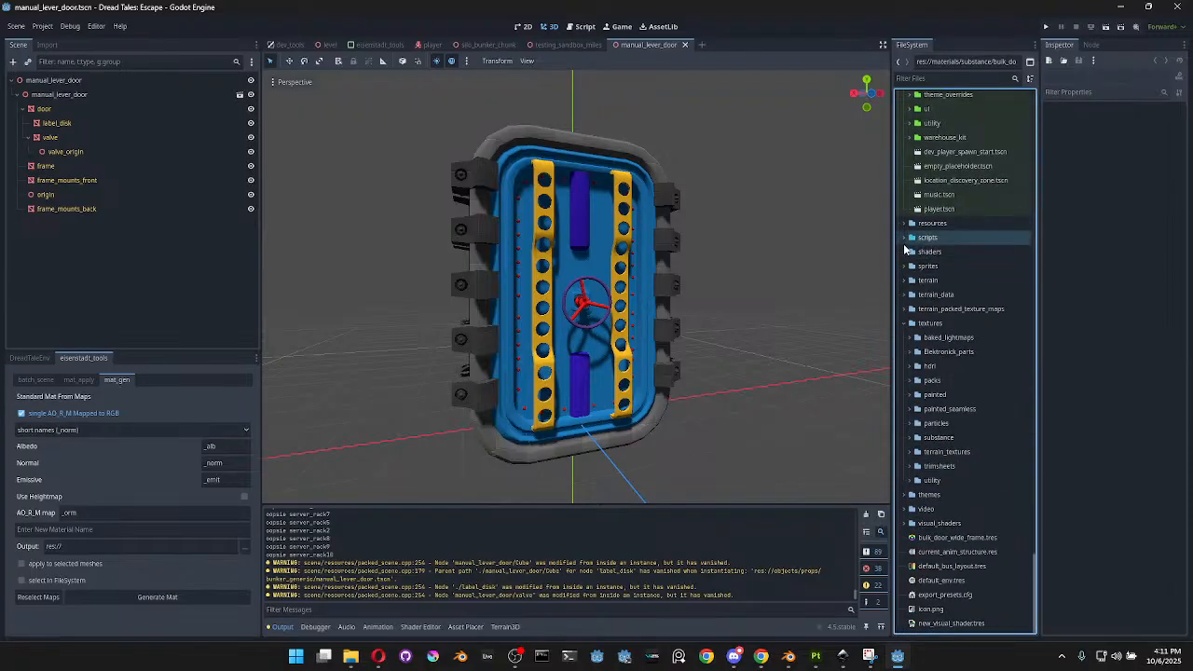
left_click(910, 437)
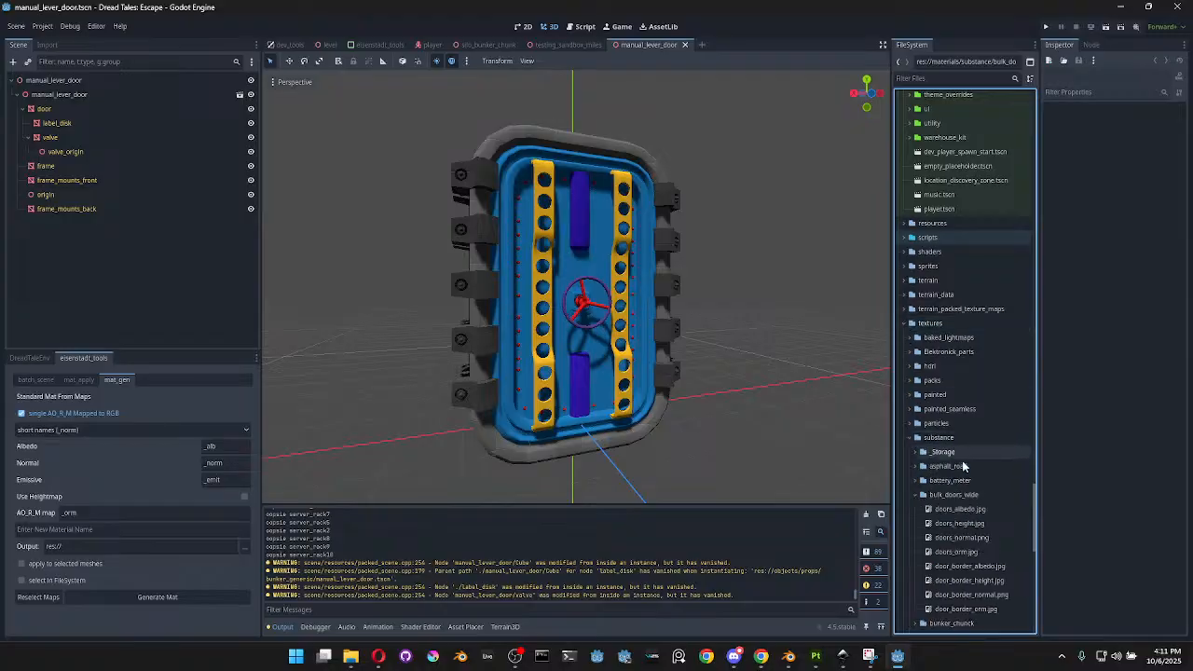
scroll(918, 279, "down", 8)
left_click(917, 156)
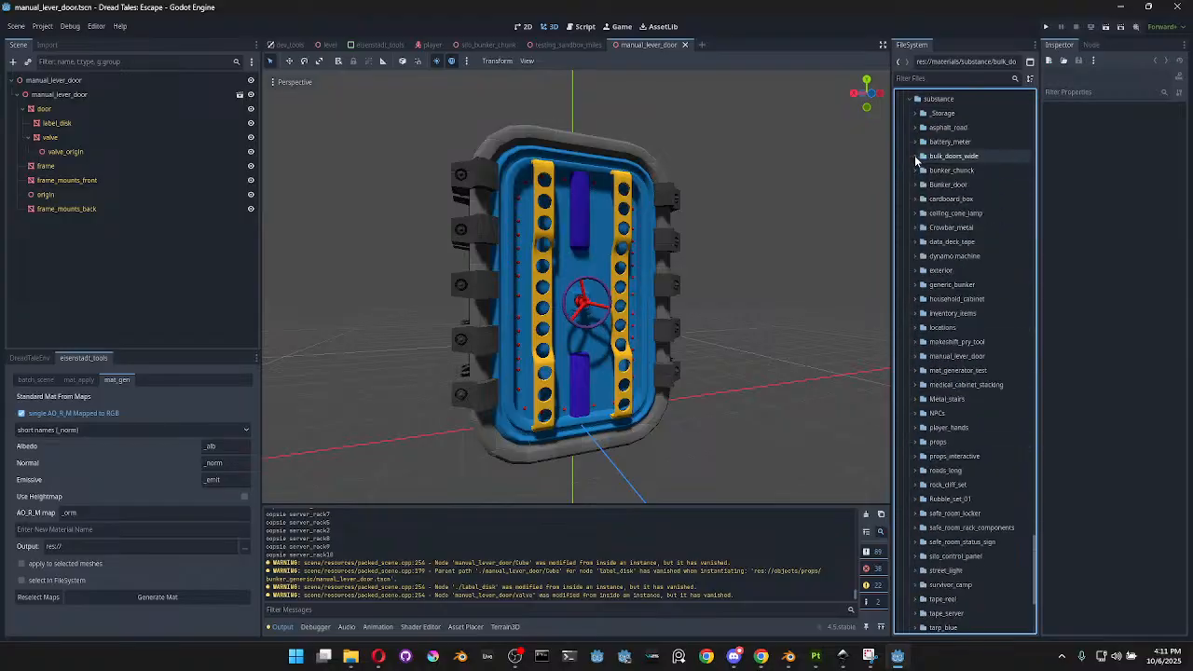
left_click(915, 156)
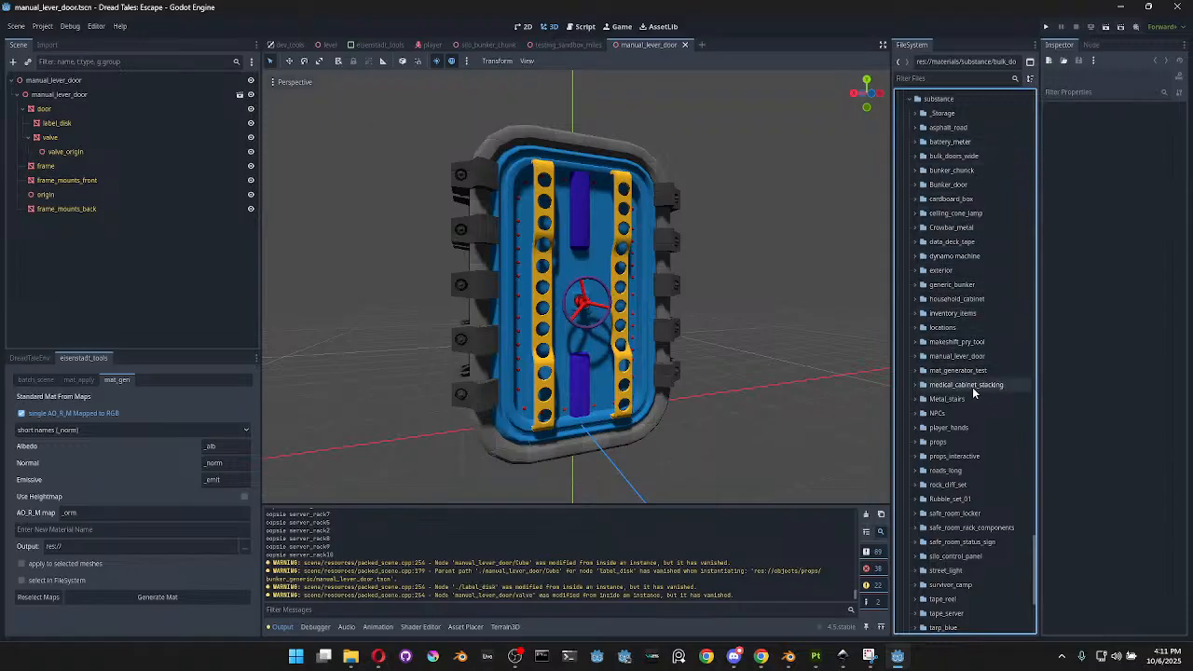
Expand the manual_lever_door texture folder and select all its maps from door_albedo.jpg to door_orm.jpg
scroll(979, 512, "down", 5)
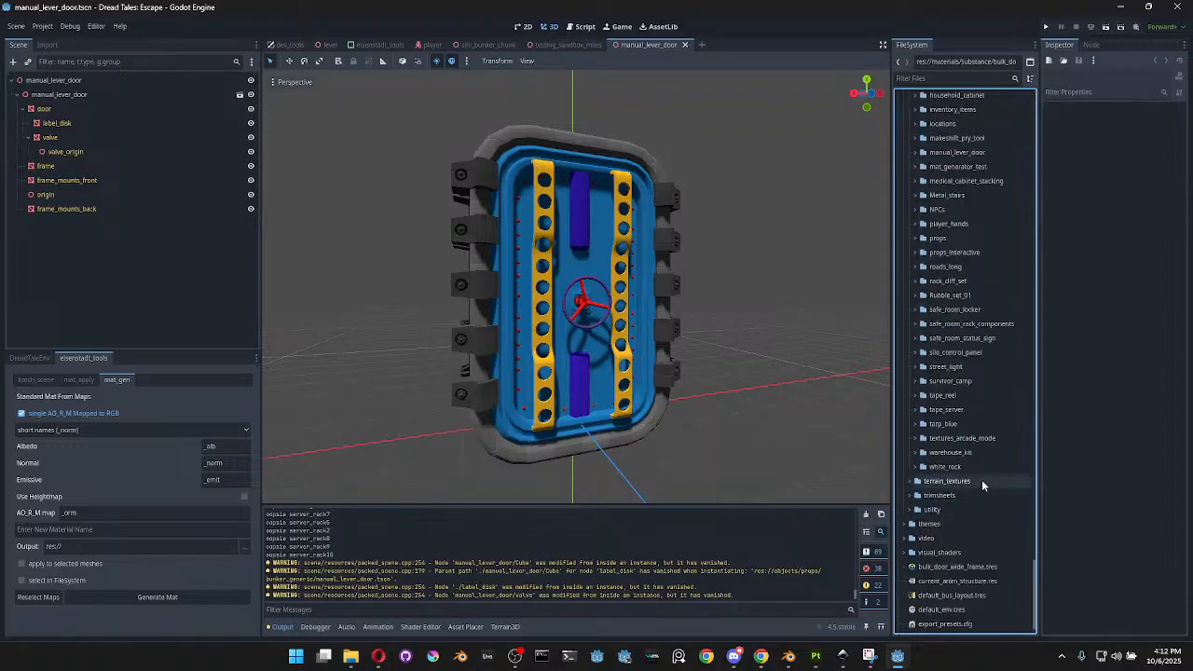
scroll(982, 480, "up", 3)
left_click(951, 292)
left_click(916, 290)
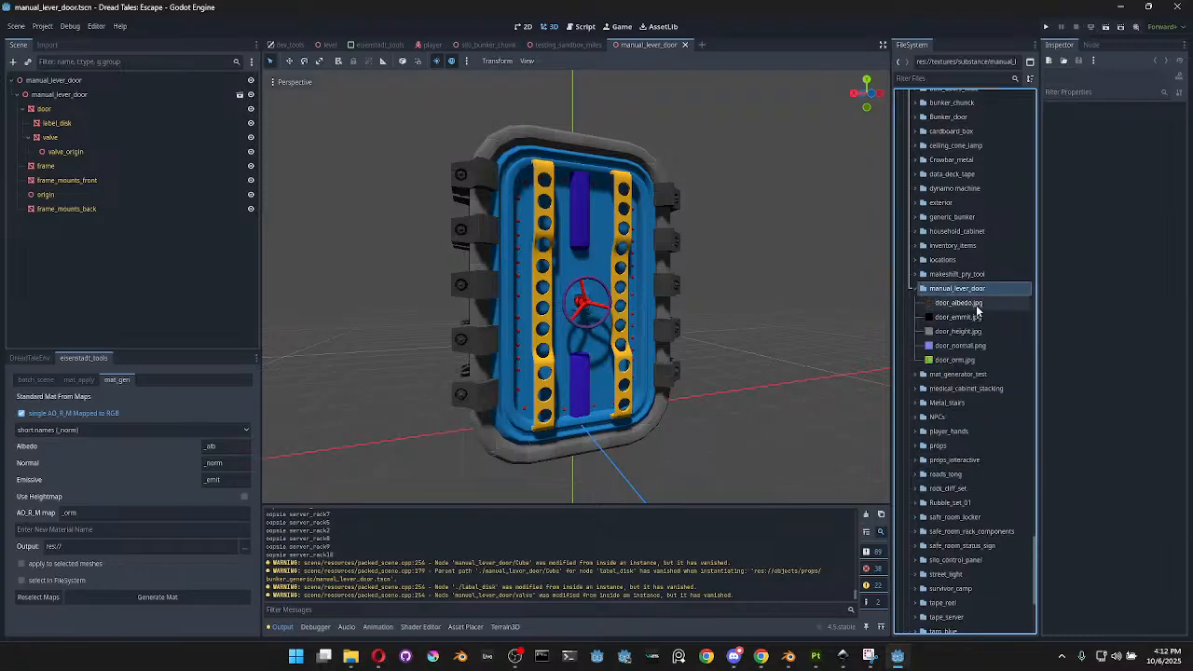
left_click(970, 303)
left_click(952, 360, "shift")
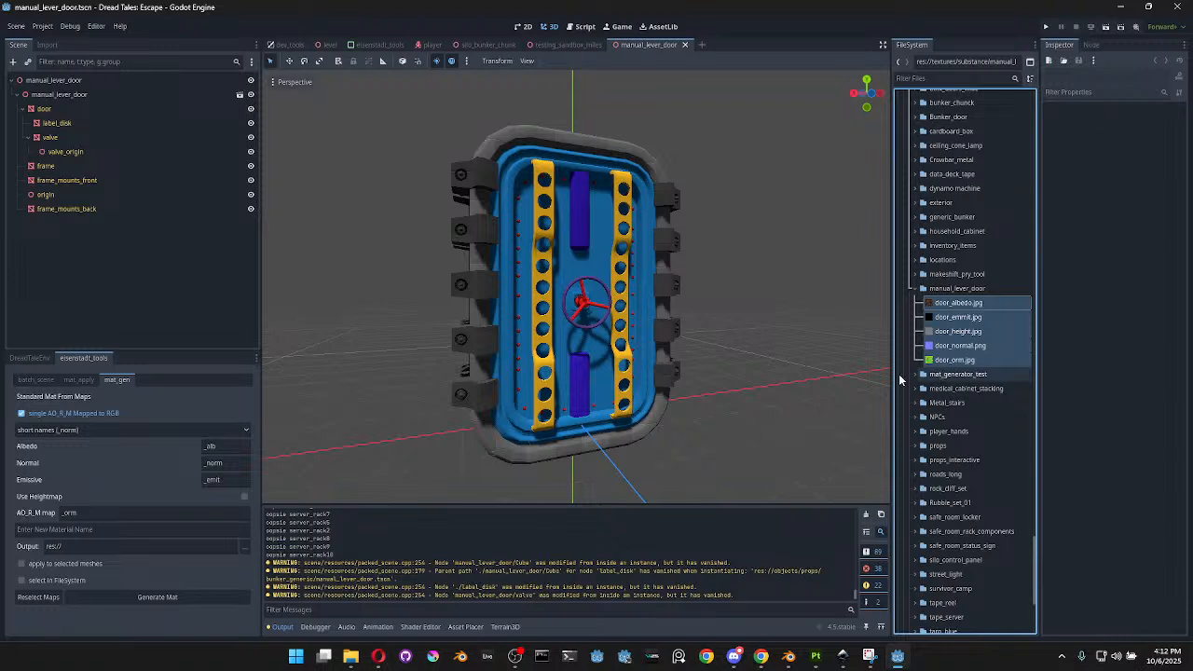
mouse_move(967, 334)
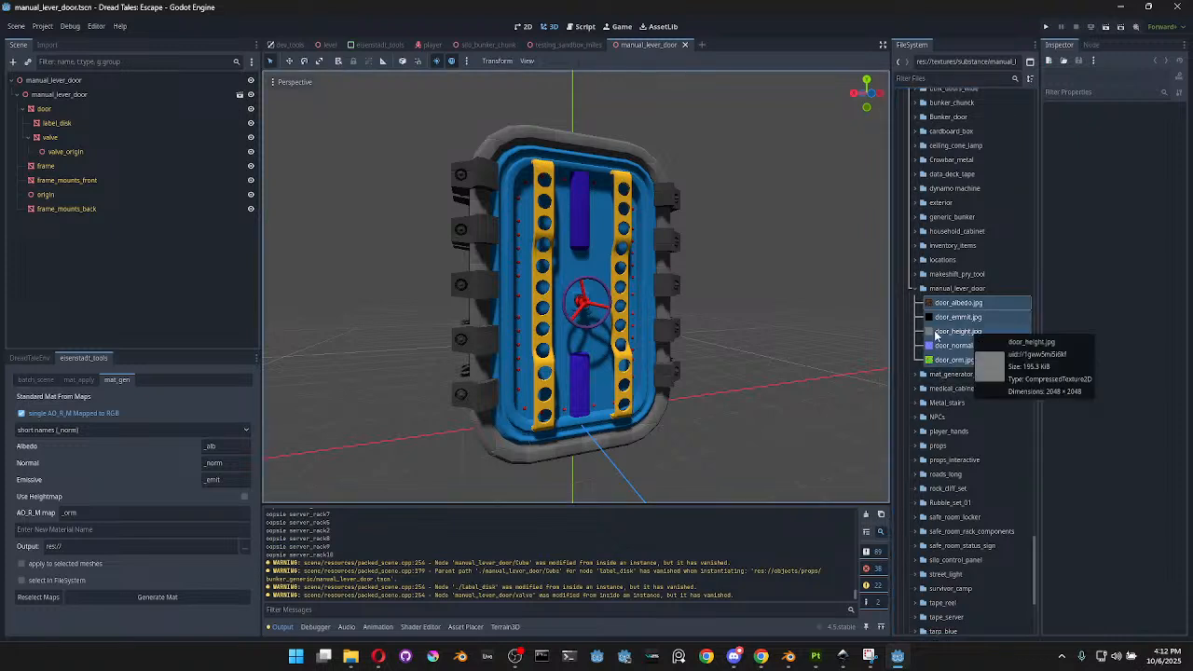
left_click(245, 499)
left_click(241, 498)
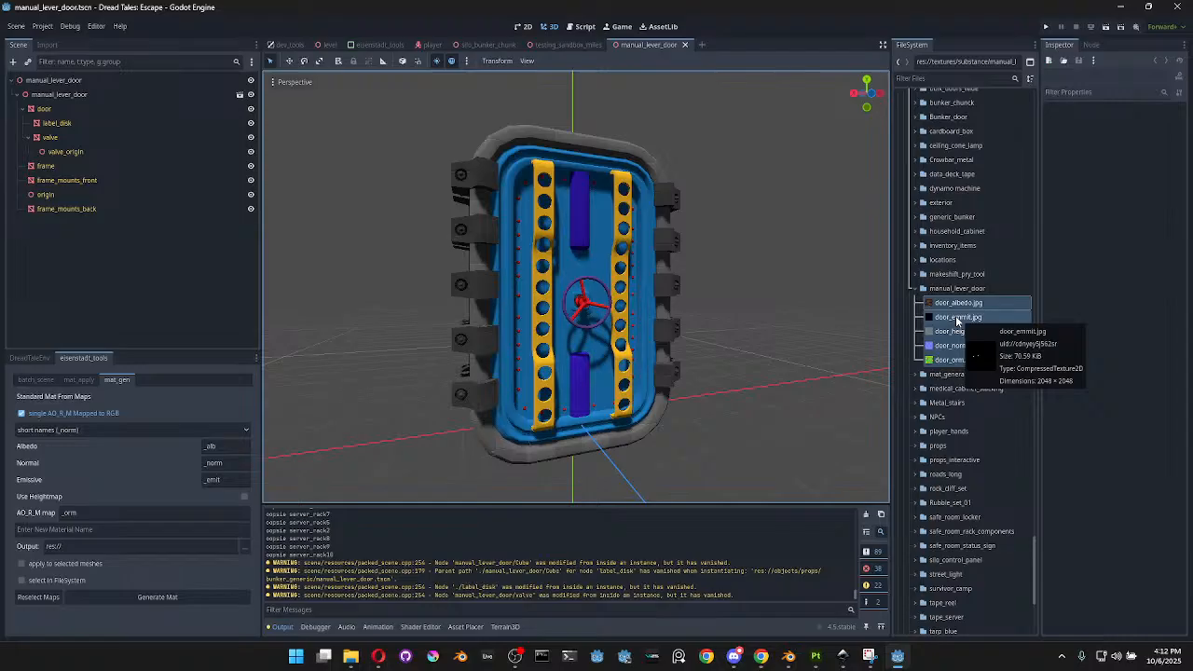
left_click(955, 360, "shift")
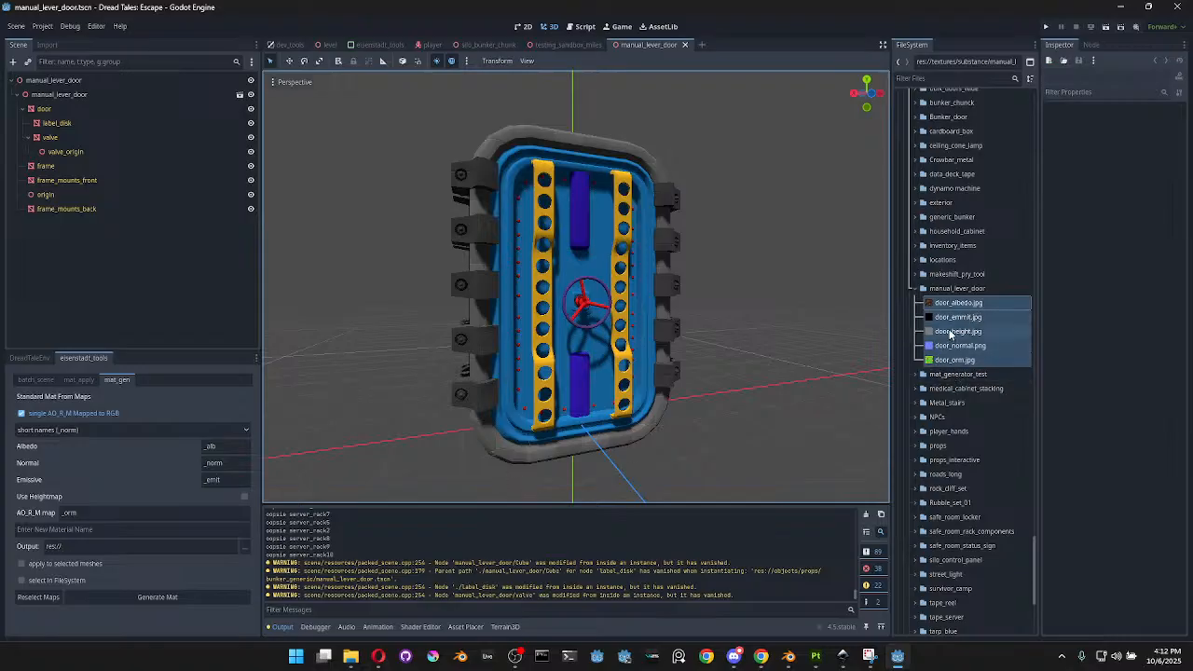
Switch to Substance 3D Painter to check the door's texture set channels, and return to Godot
mouse_move(819, 658)
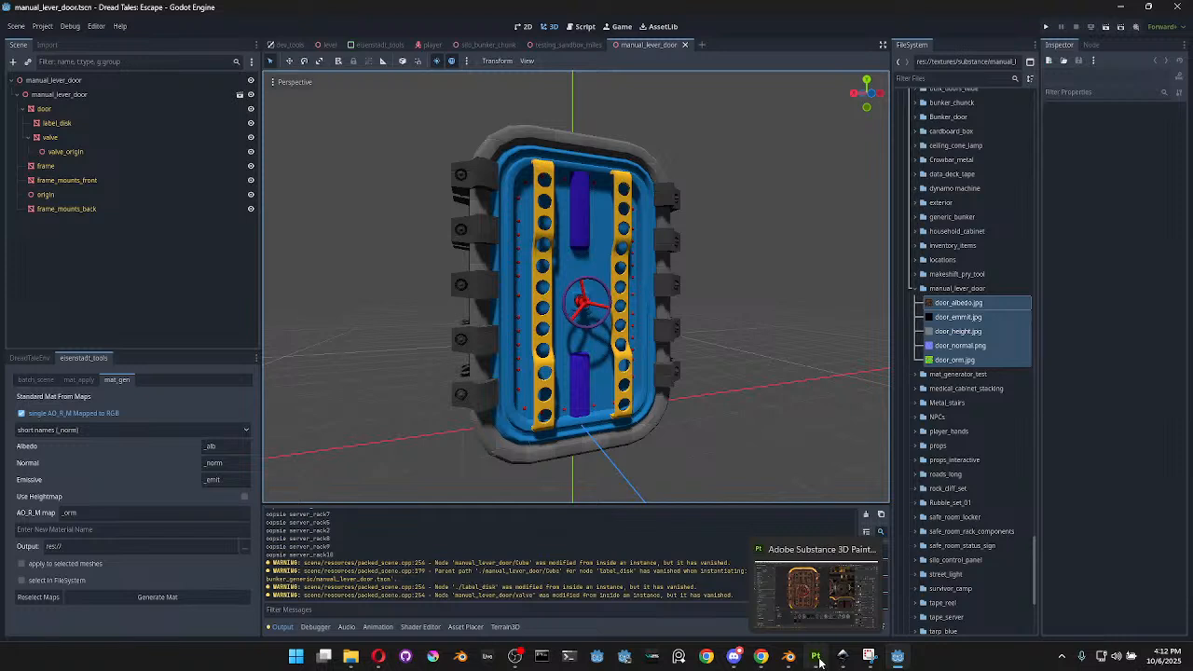
left_click(818, 658)
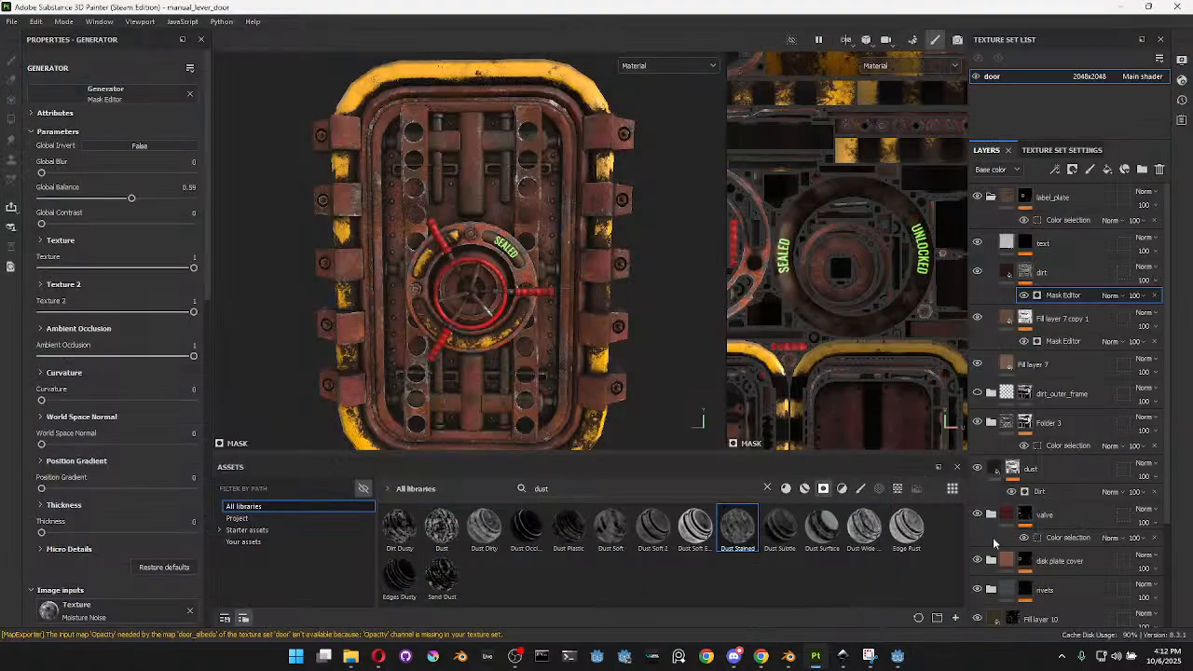
left_click(1061, 150)
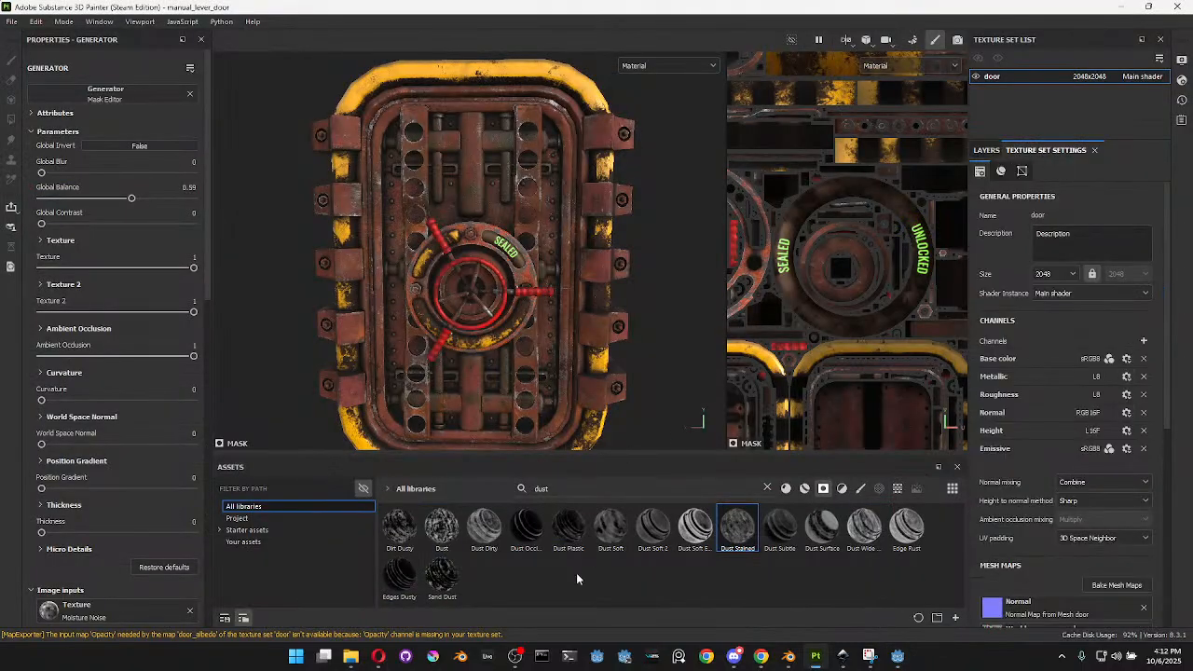
left_click(1121, 8)
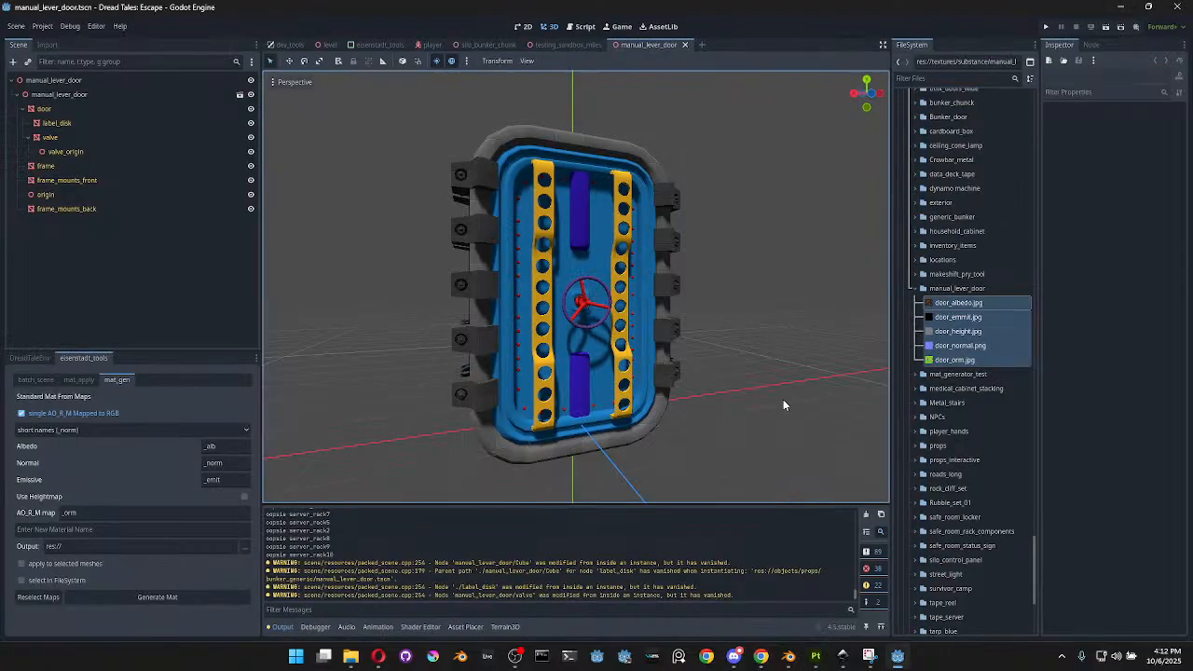
Select the door maps from door_albedo.jpg to door_orm.jpg and set the material output folder to res://materials/substance
left_click(931, 305)
left_click(966, 360, "shift")
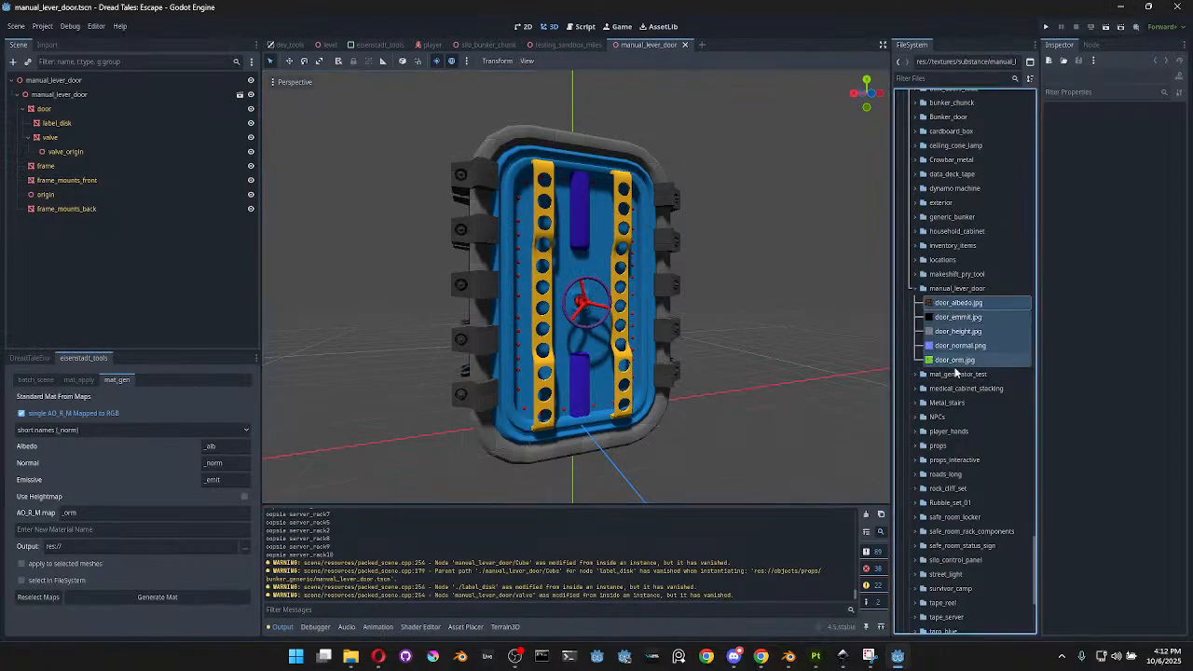
left_click(244, 547)
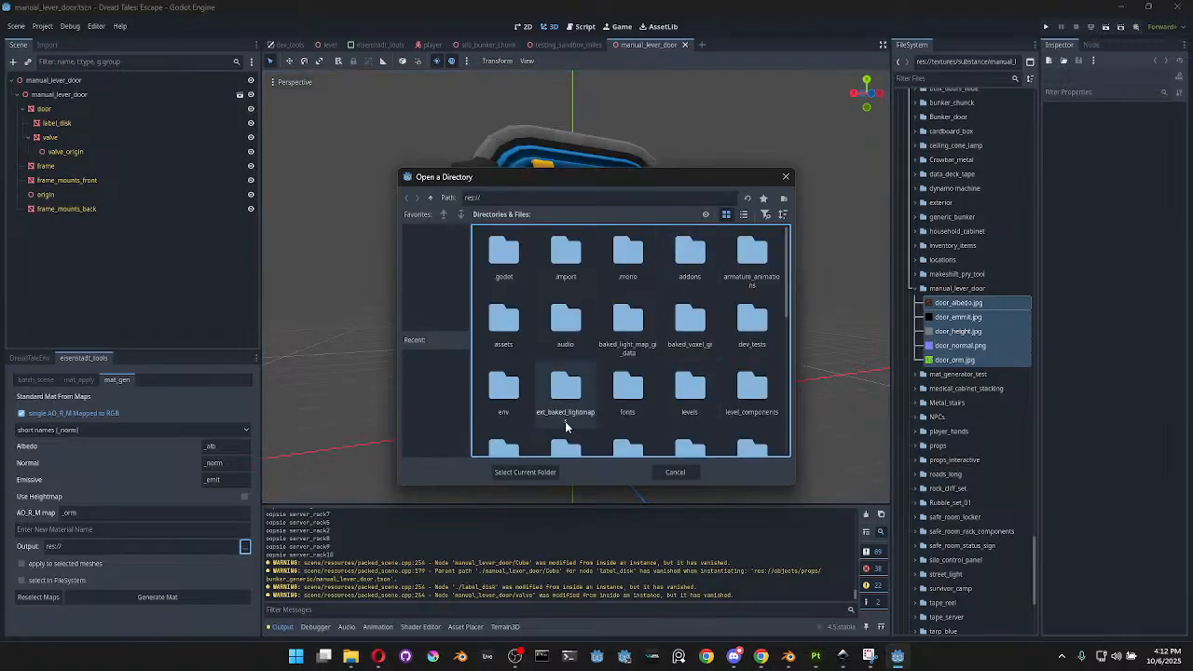
scroll(567, 420, "down", 3)
scroll(589, 420, "up", 5)
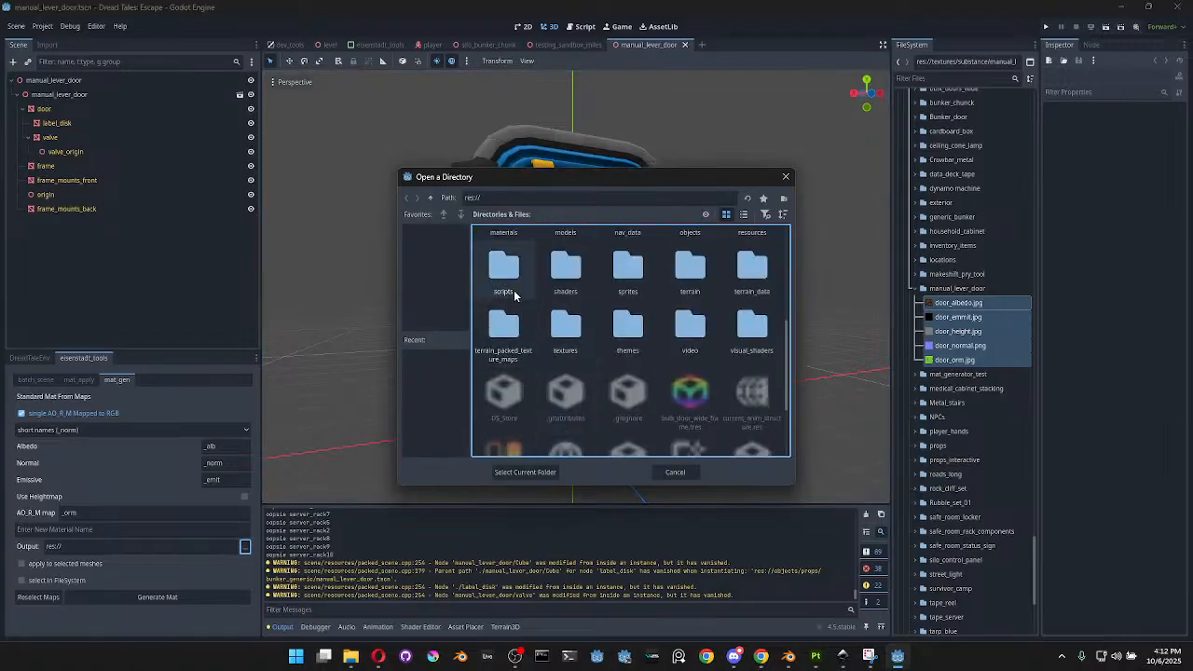
left_click(504, 269)
double_click(504, 270)
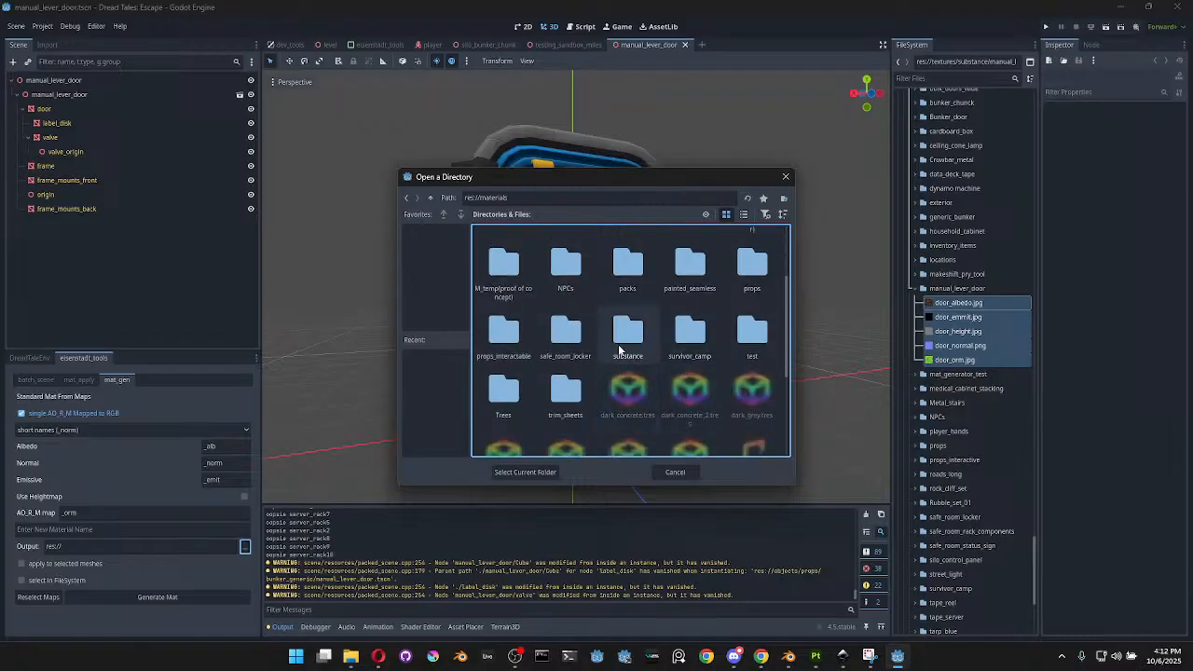
double_click(625, 337)
left_click(525, 472)
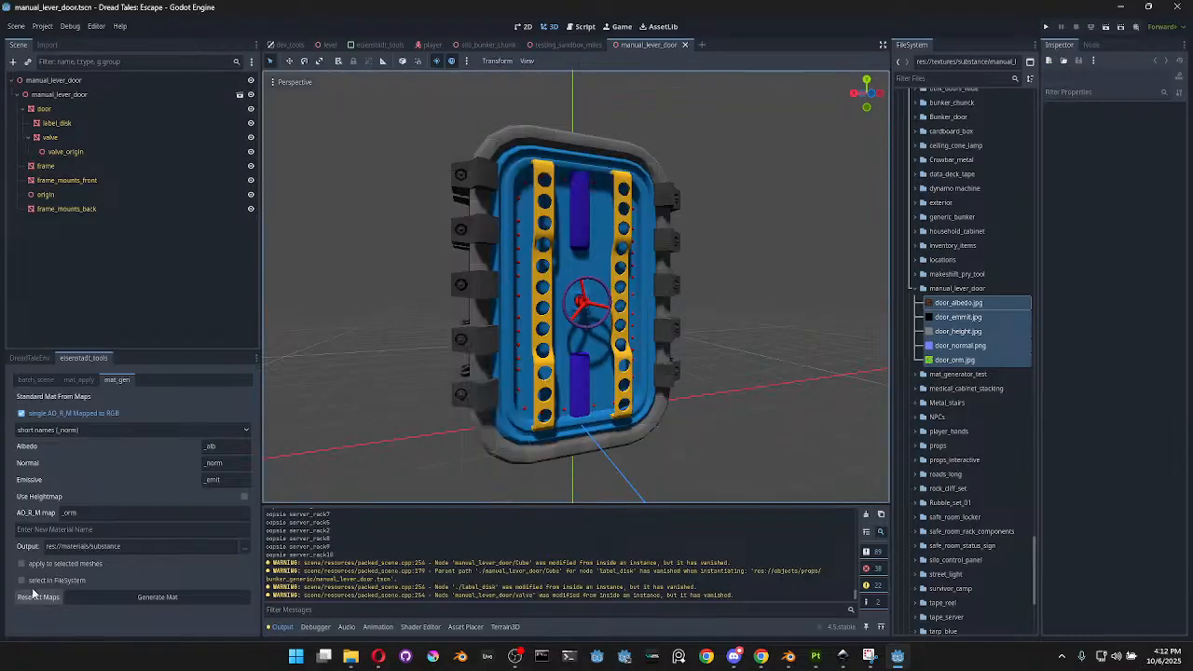
Generate the material manual_level_door with full map names and apply it to the selected door, label_disk, valve, frame and front and back frame mount meshes
left_click(21, 563)
left_click(84, 110)
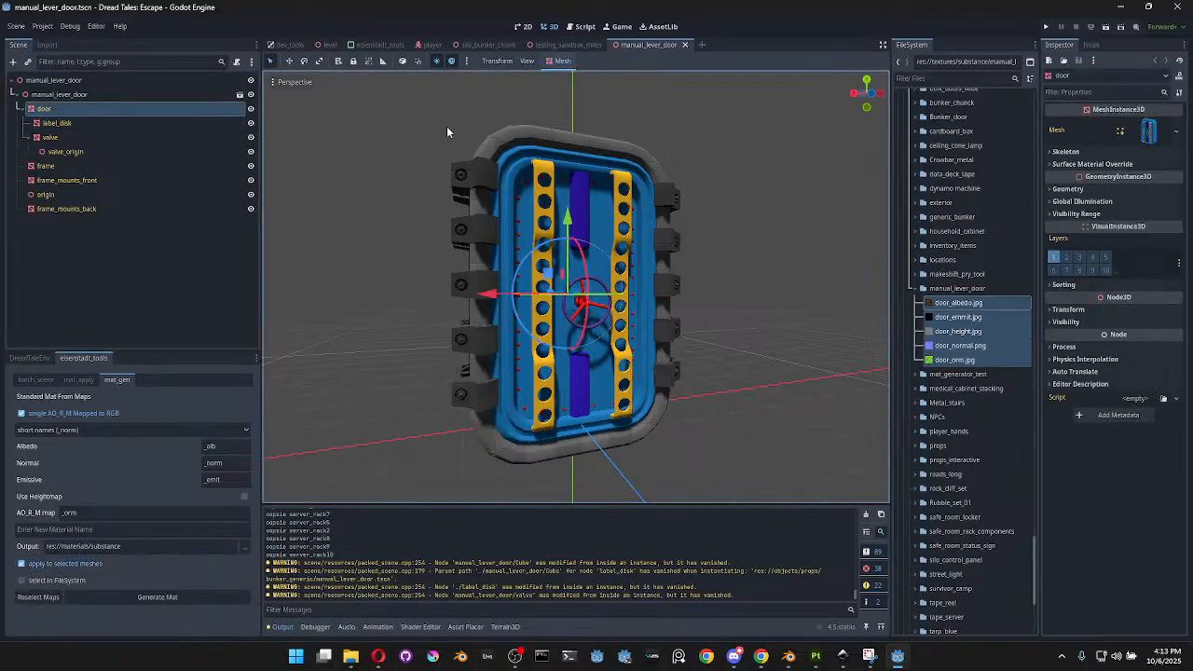
left_click(58, 124, "ctrl")
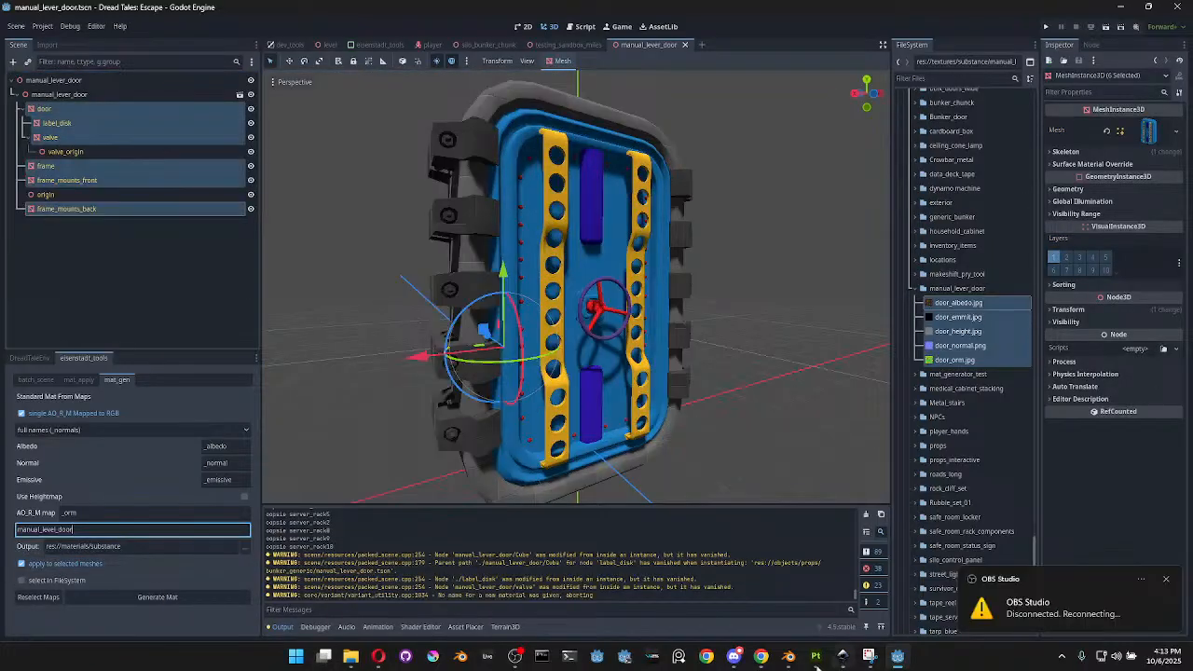
mouse_move(516, 657)
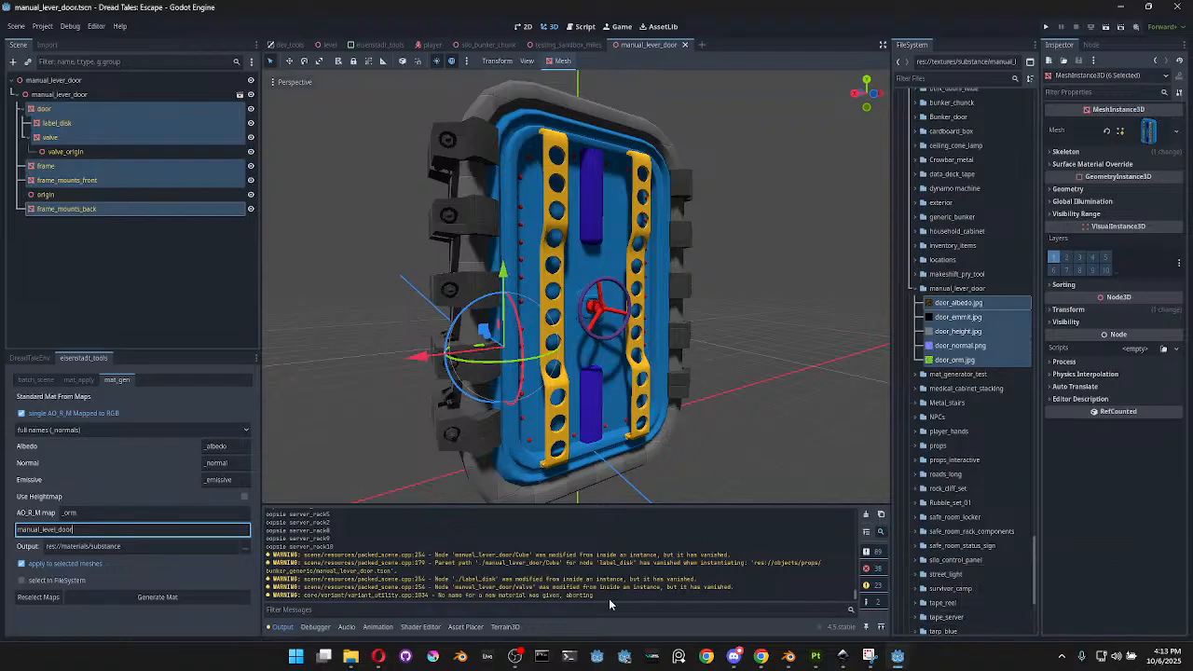
left_click(149, 597)
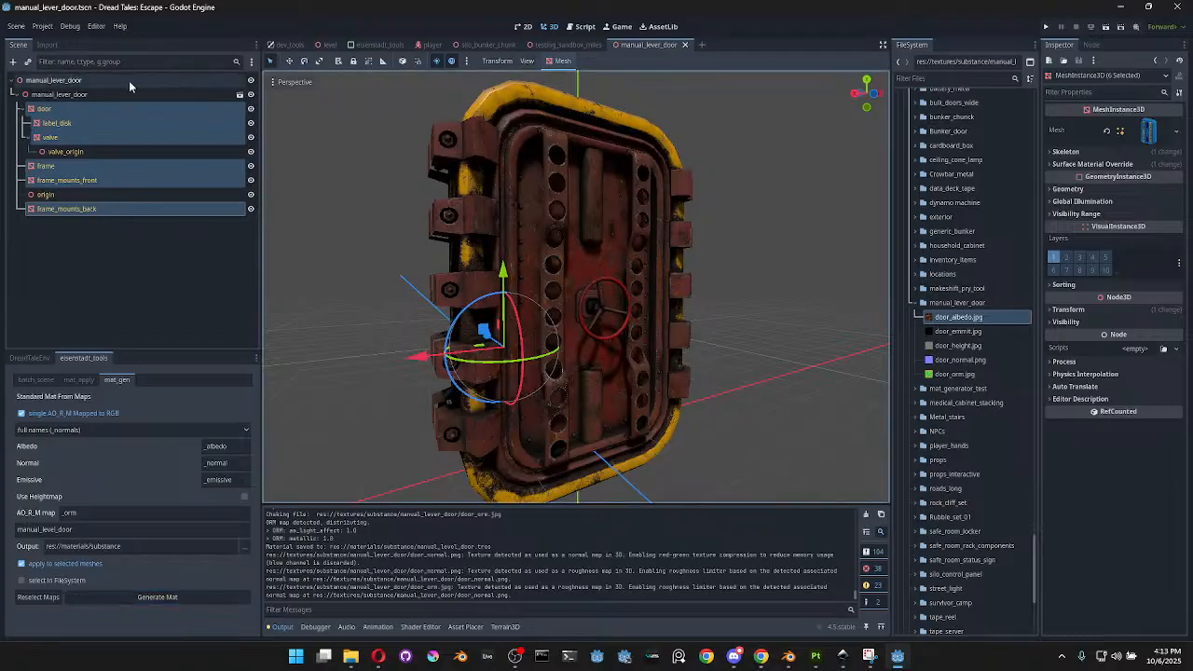
Reselect all five door maps and regenerate the material with selection in the FileSystem enabled
scroll(731, 319, "up", 4)
middle_click_drag(717, 328, 671, 401)
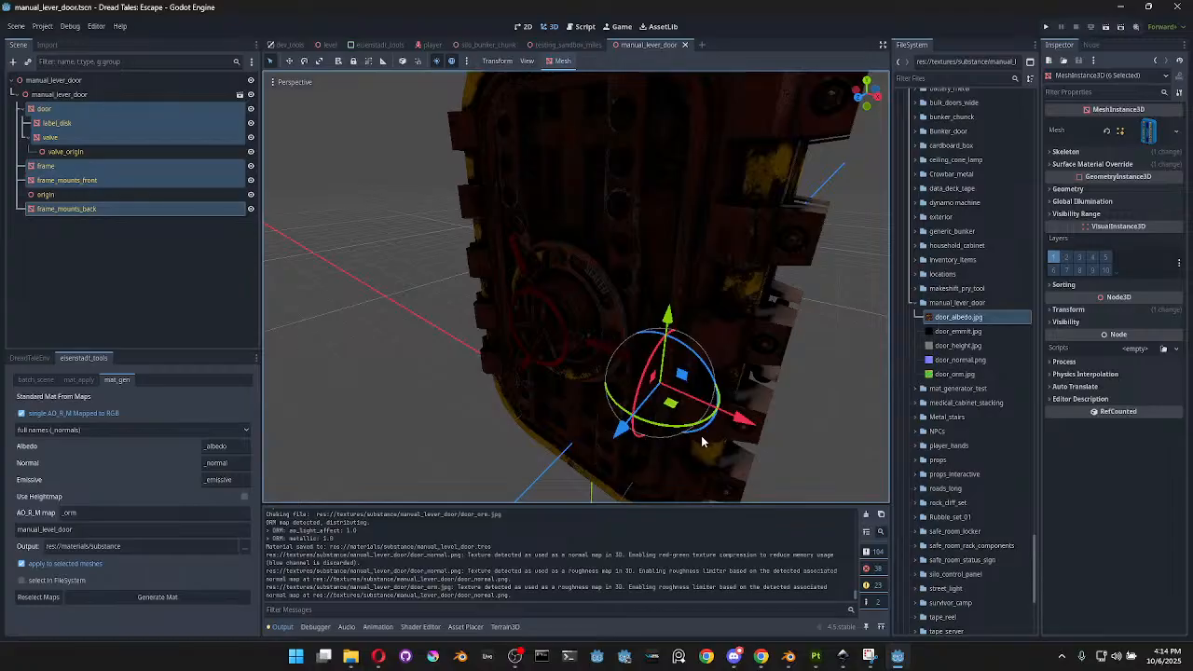
left_click(968, 374, "shift")
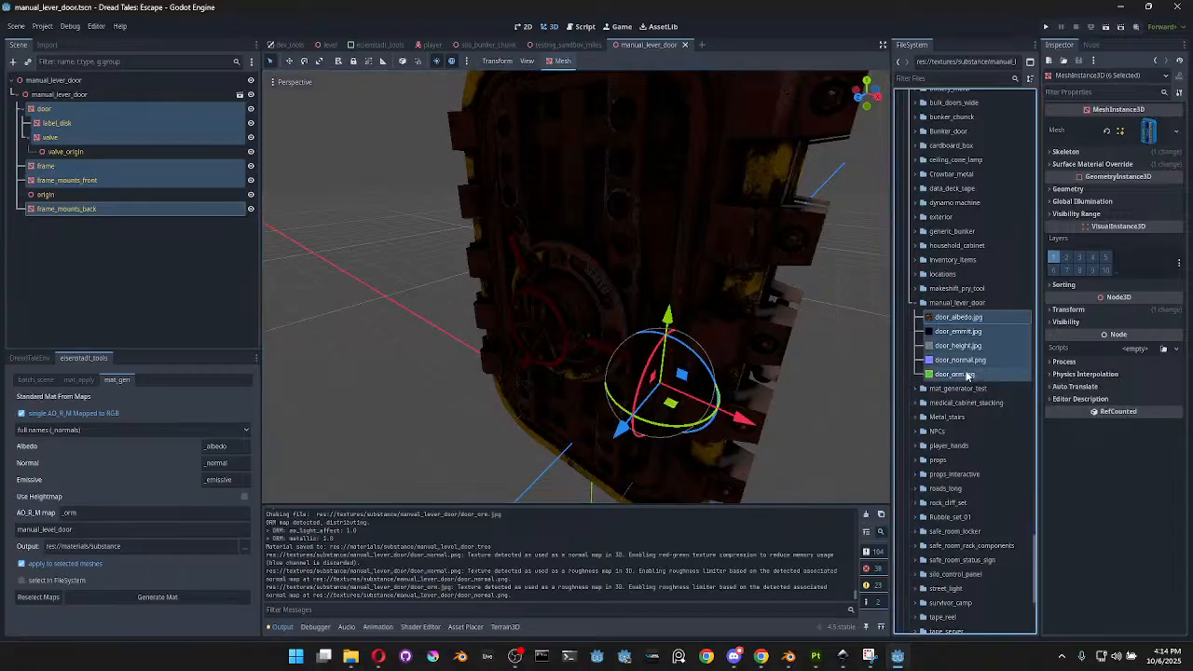
mouse_move(664, 352)
middle_mouse_down()
mouse_move(736, 370)
mouse_move(657, 375)
middle_mouse_up()
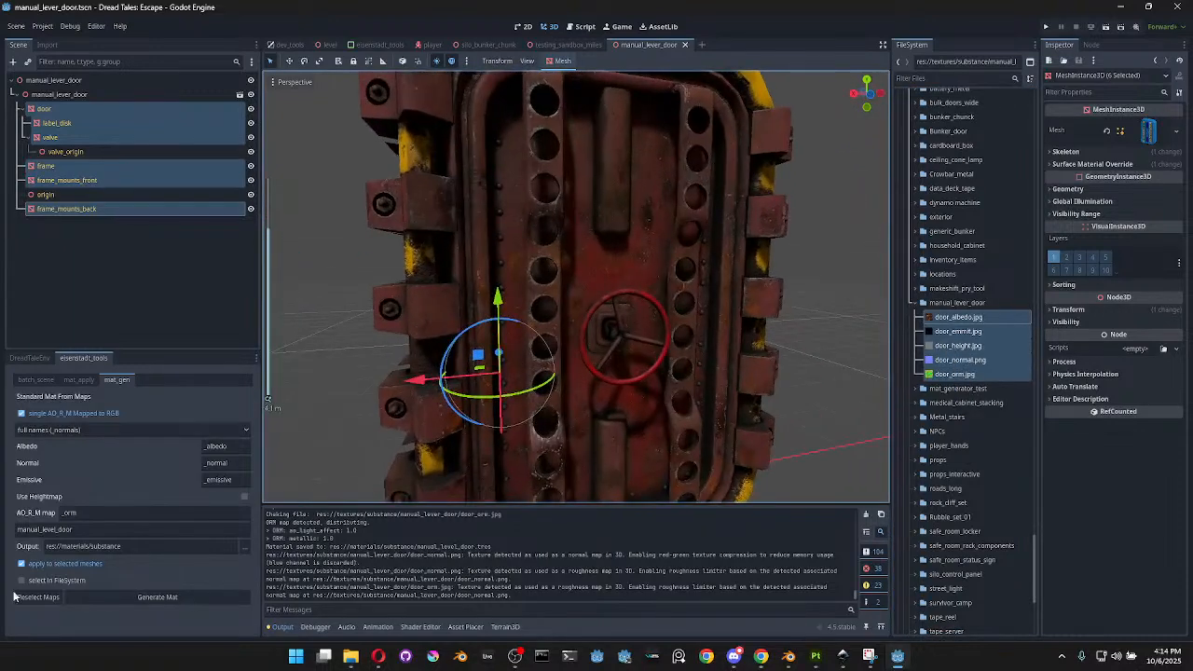
left_click(22, 581)
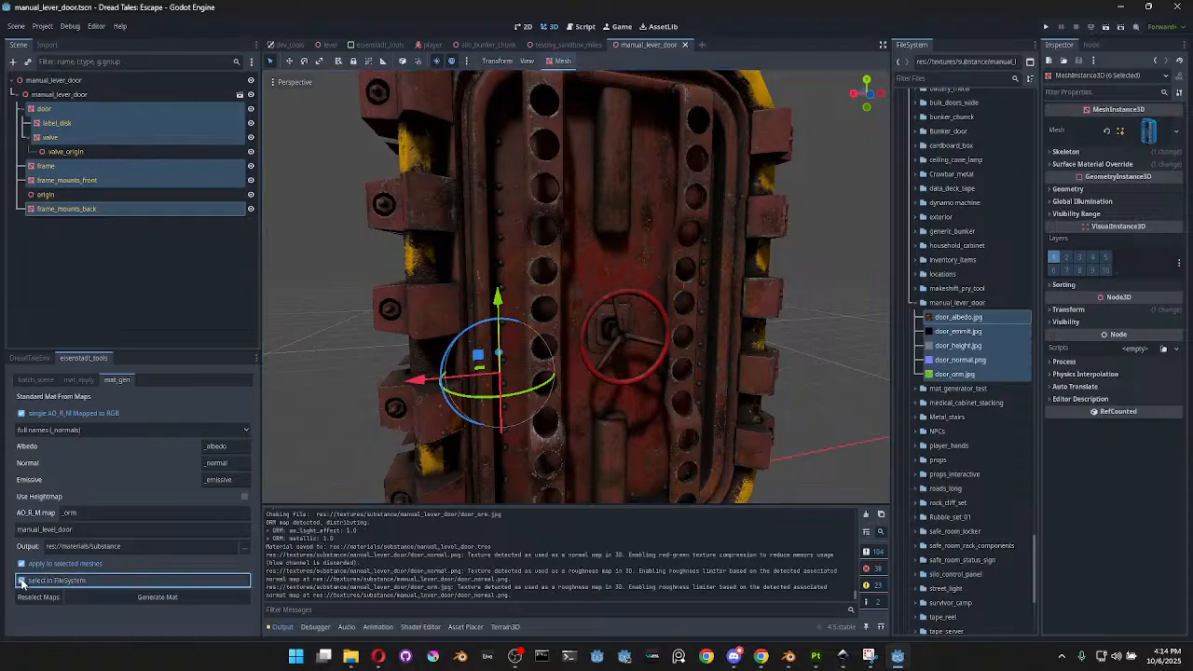
left_click(149, 598)
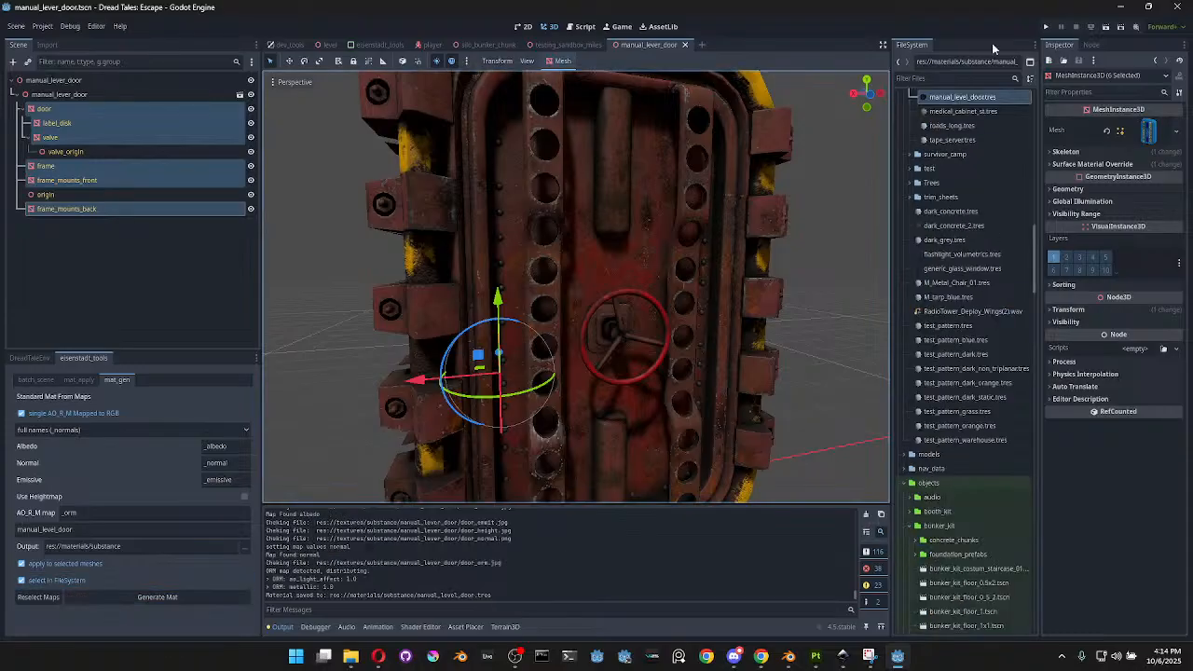
Open manual_level_door.tres and check its normal map settings
left_click(959, 98)
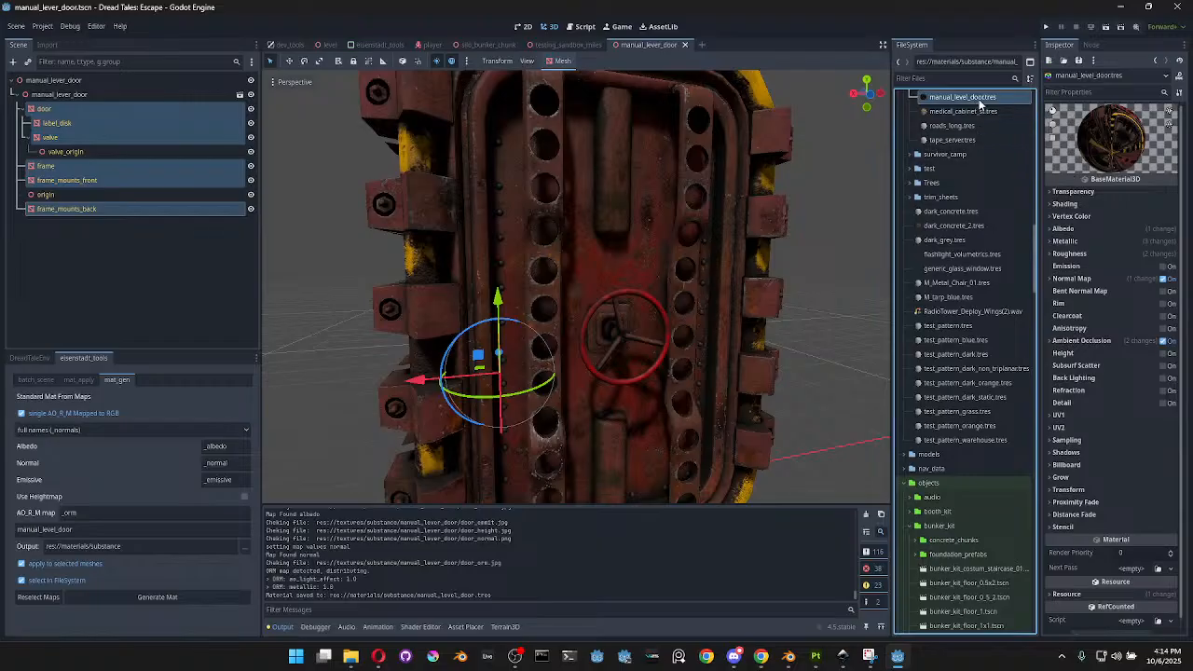
scroll(979, 102, "up", 3)
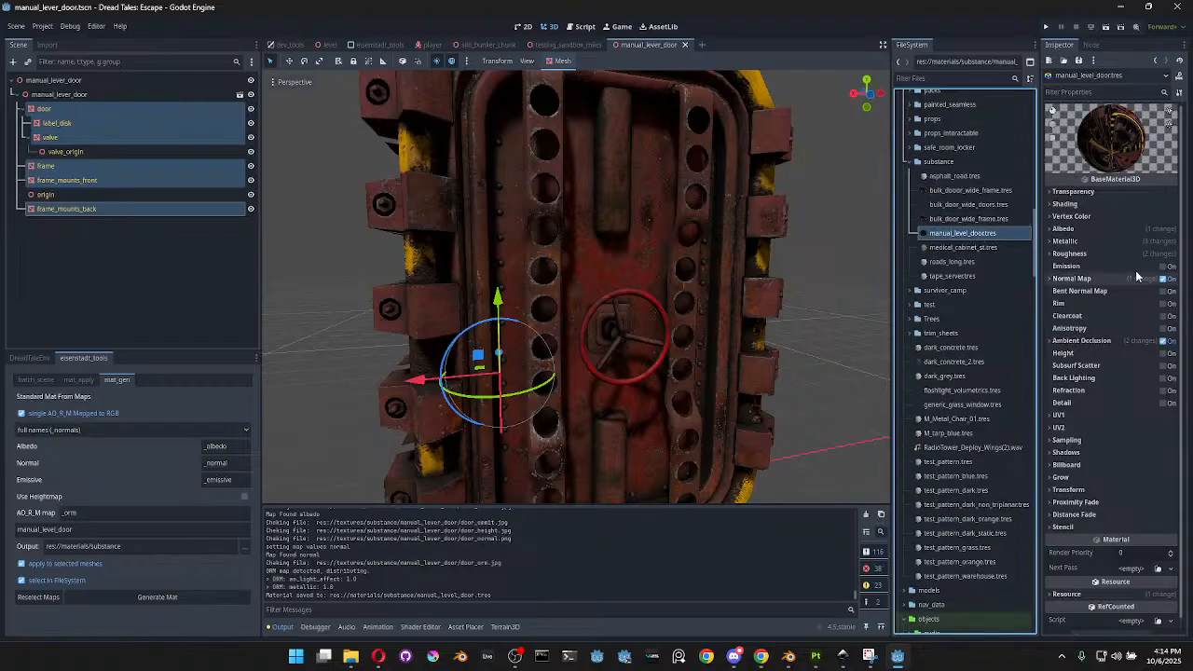
left_click(1072, 278)
left_click(1072, 278)
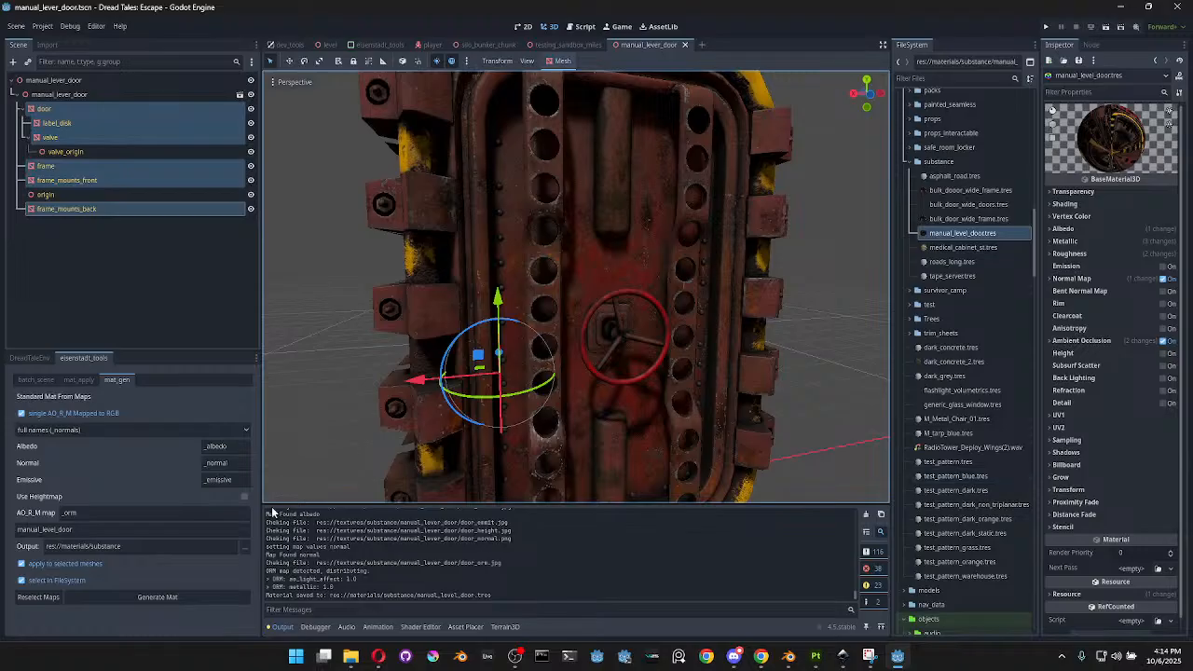
Enable the heightmap with a height amount of 1.0 and try to regenerate the door material
left_click(245, 497)
scroll(158, 520, "down", 1)
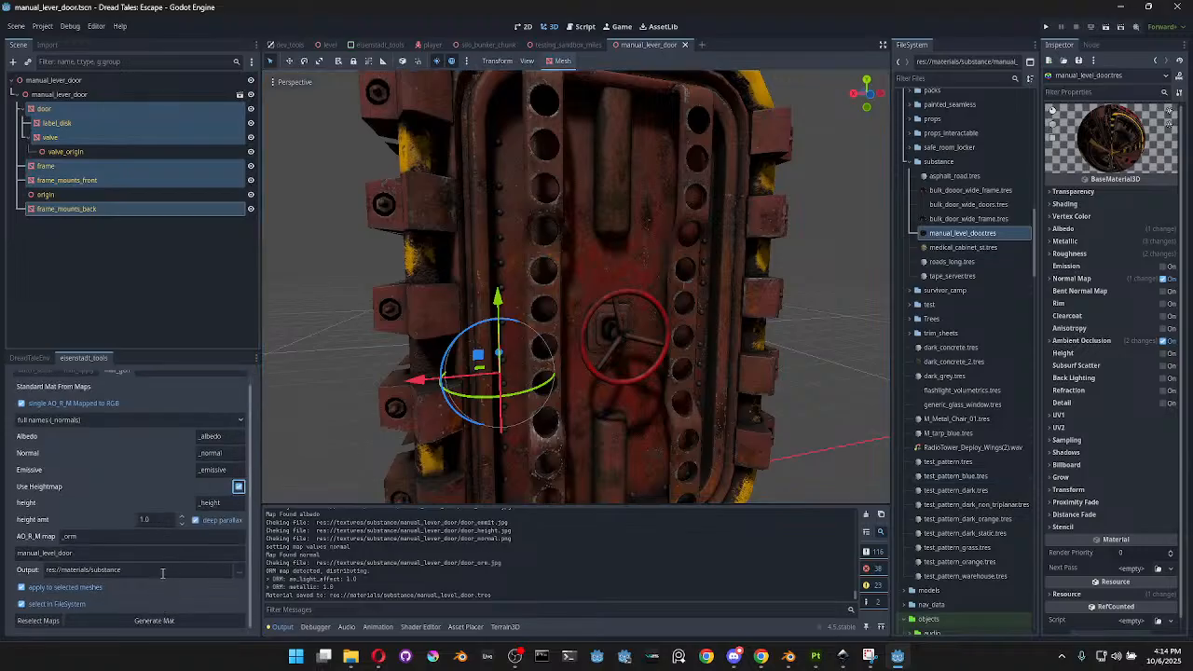
left_click(239, 486)
left_click(241, 482)
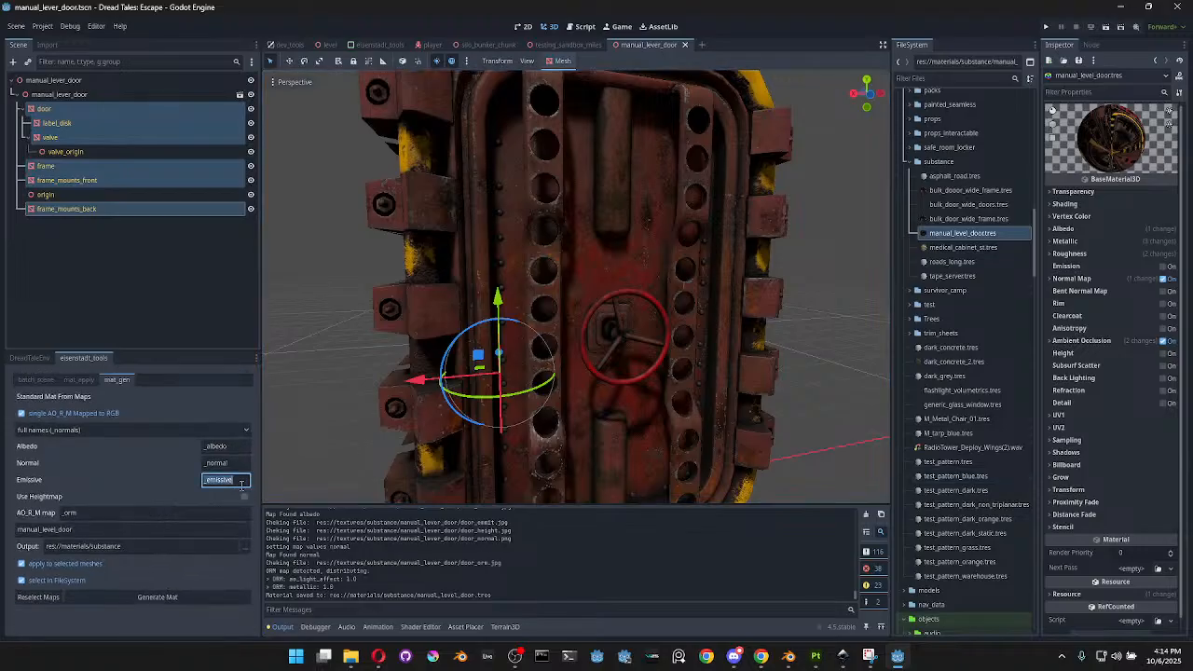
left_click(244, 496)
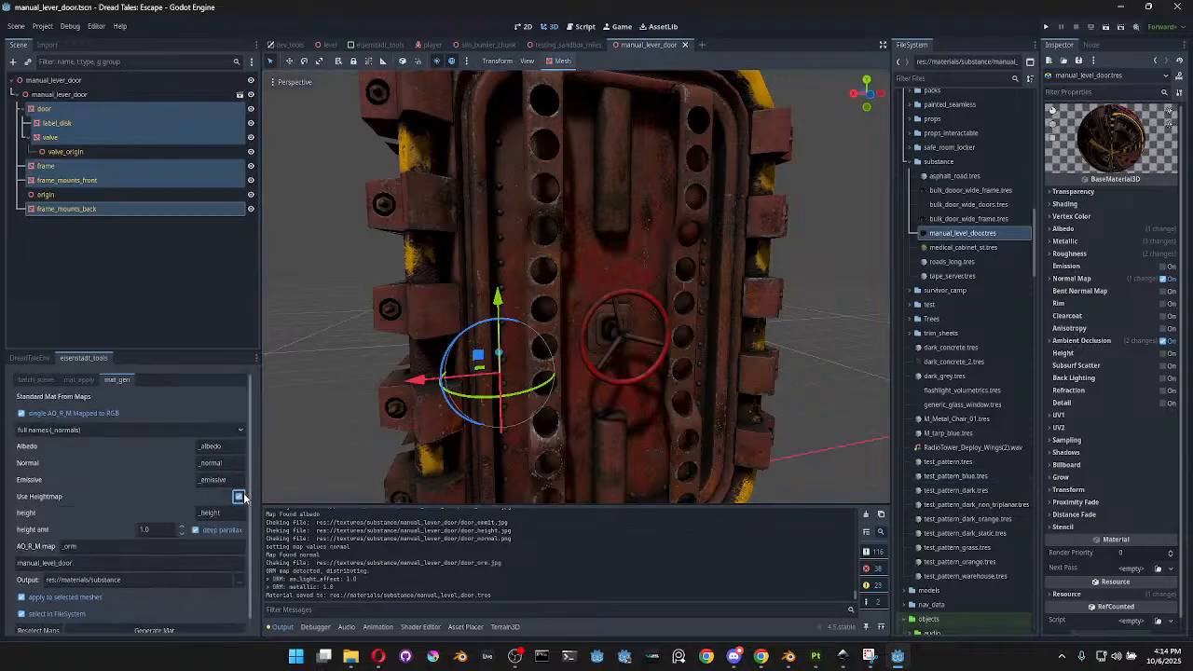
left_click(163, 531)
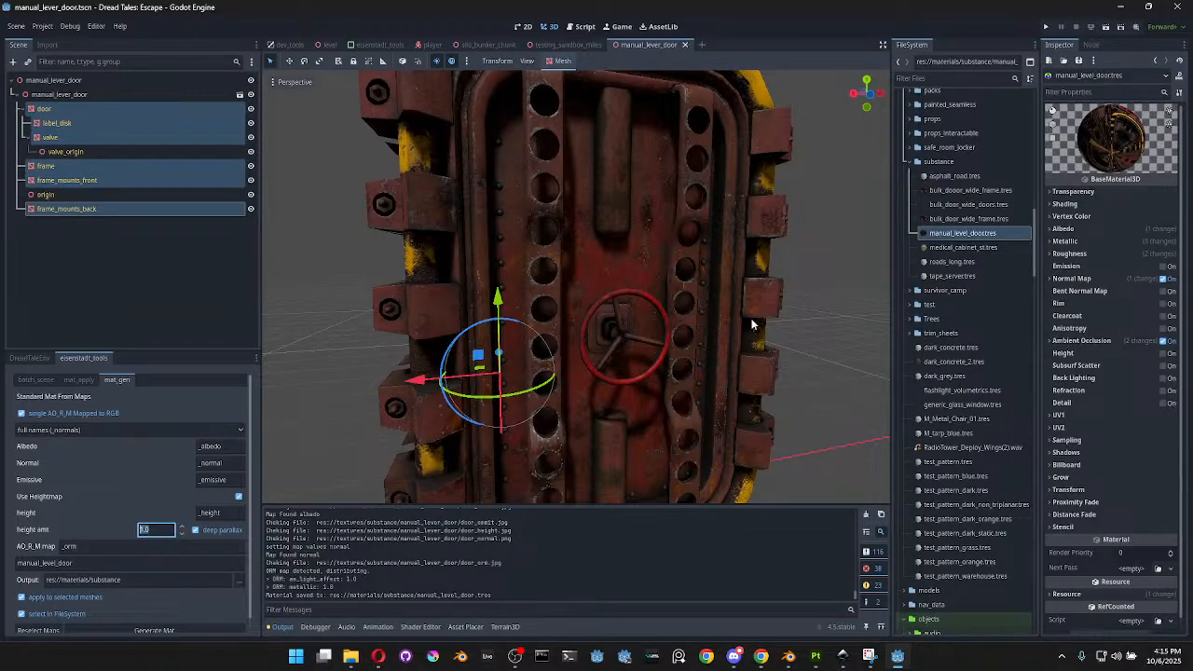
scroll(126, 496, "down", 1)
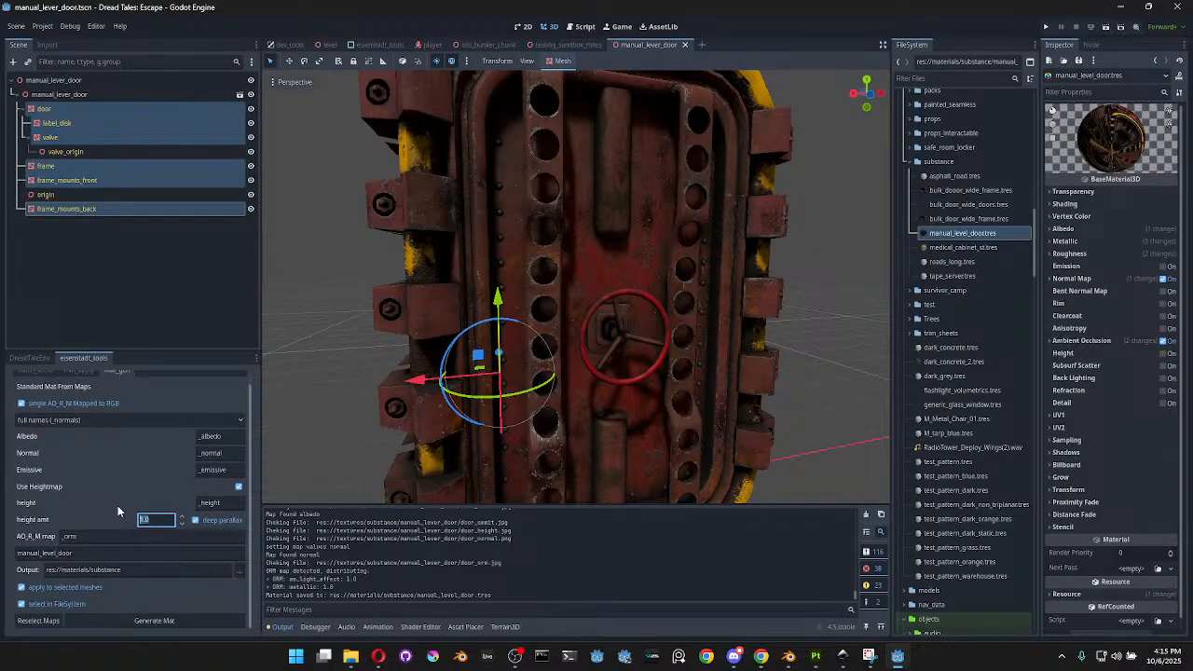
left_click(160, 622)
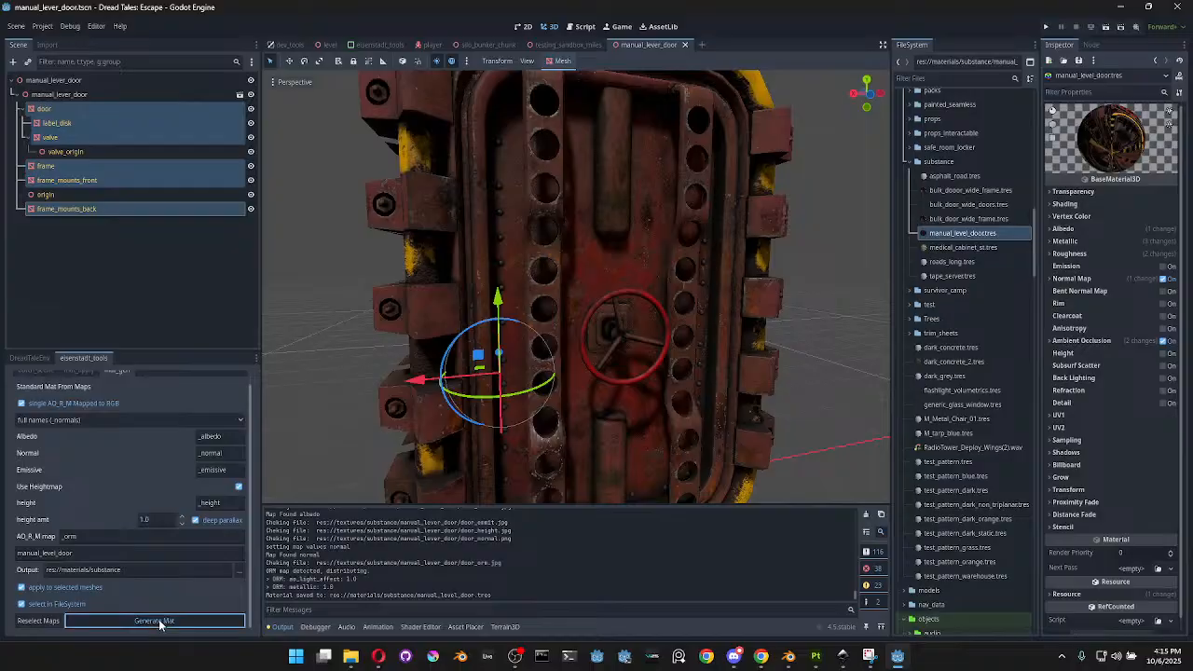
Examine manual_level_door.tres and look through the surrounding project files for the door's texture maps
left_click(982, 235)
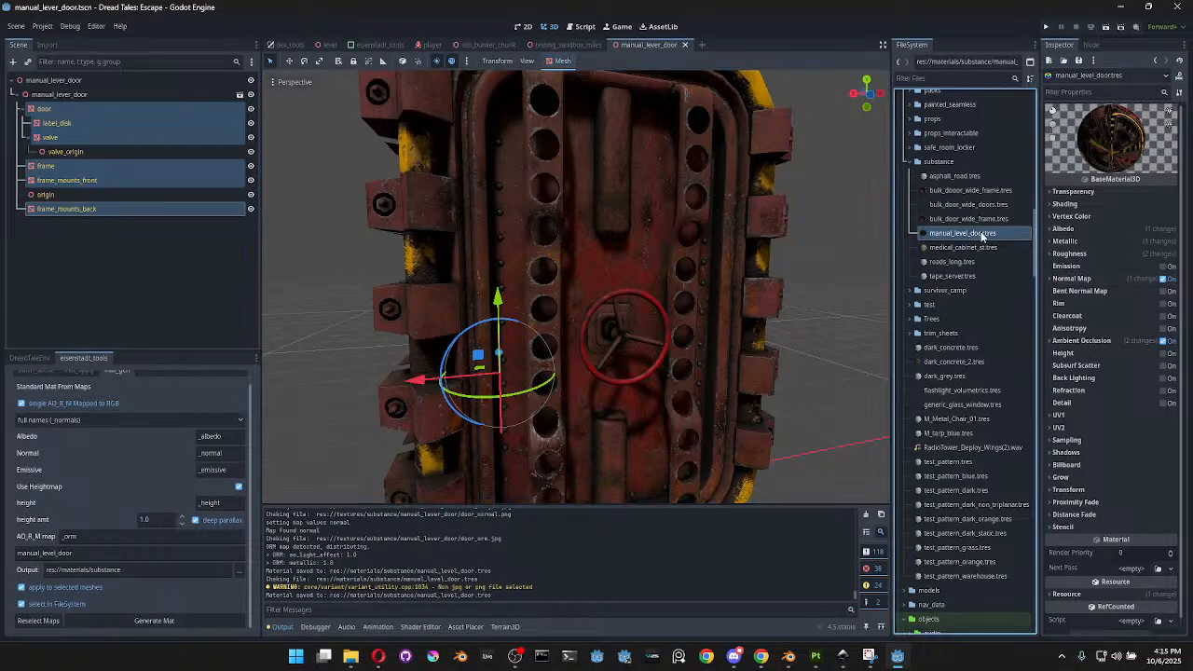
left_click(966, 250)
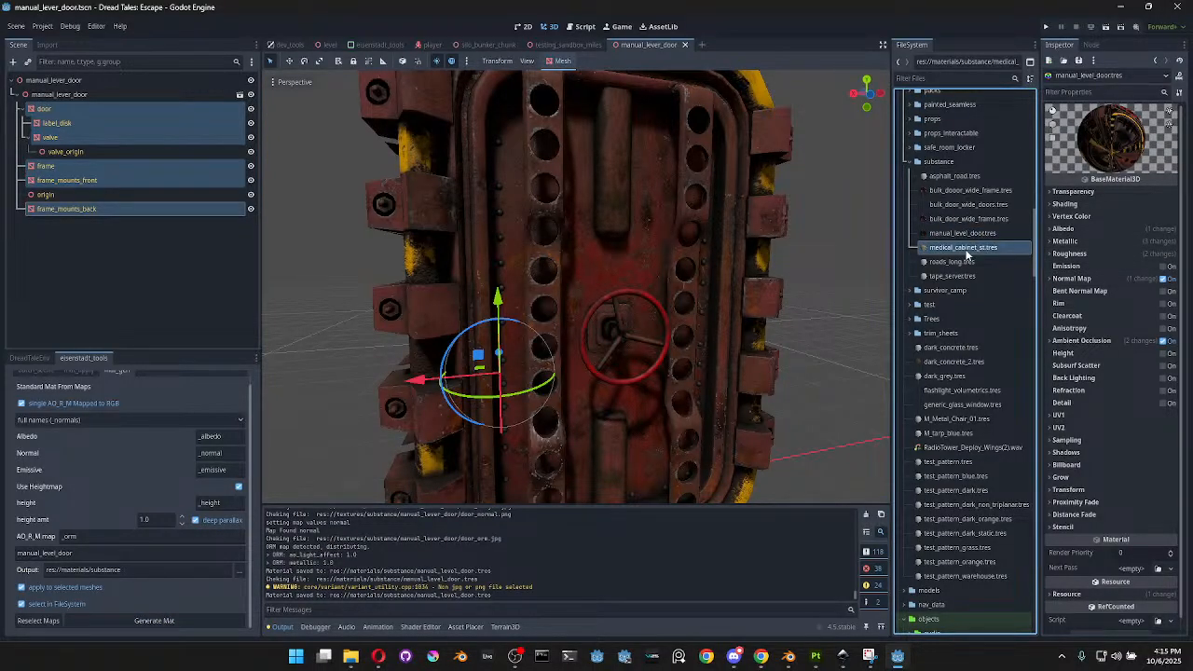
scroll(1015, 367, "down", 10)
scroll(1013, 353, "up", 5)
scroll(1012, 352, "up", 5)
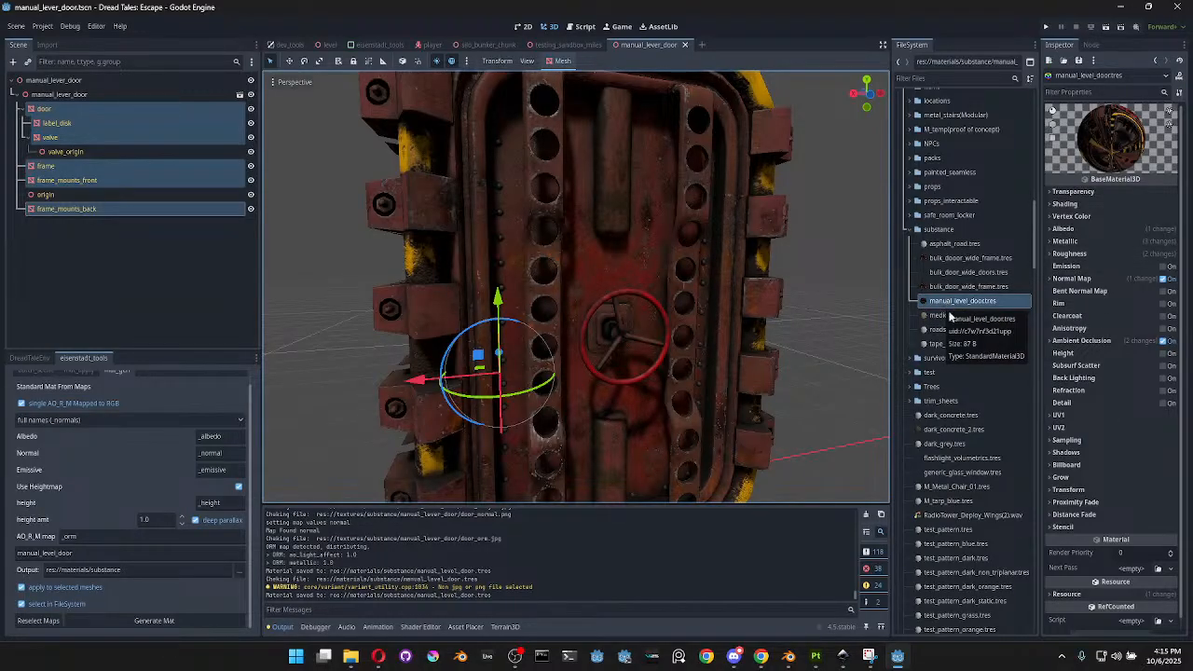
scroll(990, 351, "down", 1)
scroll(1009, 309, "down", 11)
scroll(1004, 322, "up", 9)
scroll(985, 416, "up", 1)
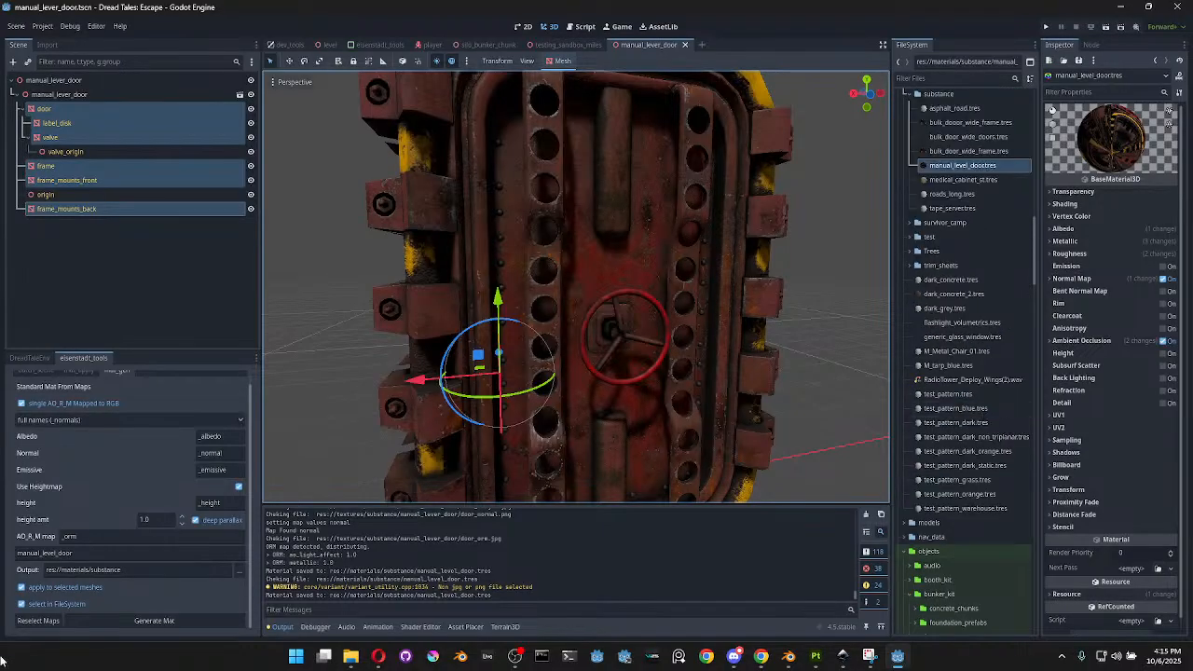
Reselect the maps from door_albedo.jpg to door_orm.jpg and regenerate the door material with the heightmap included
left_click(38, 620)
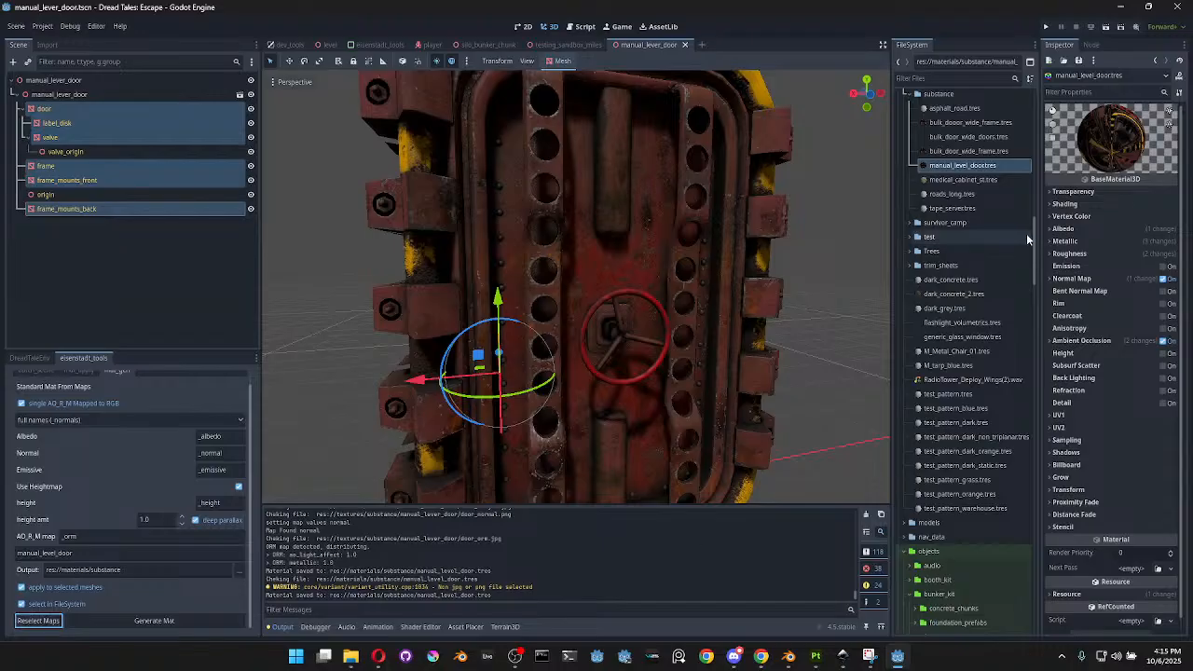
scroll(977, 272, "down", 12)
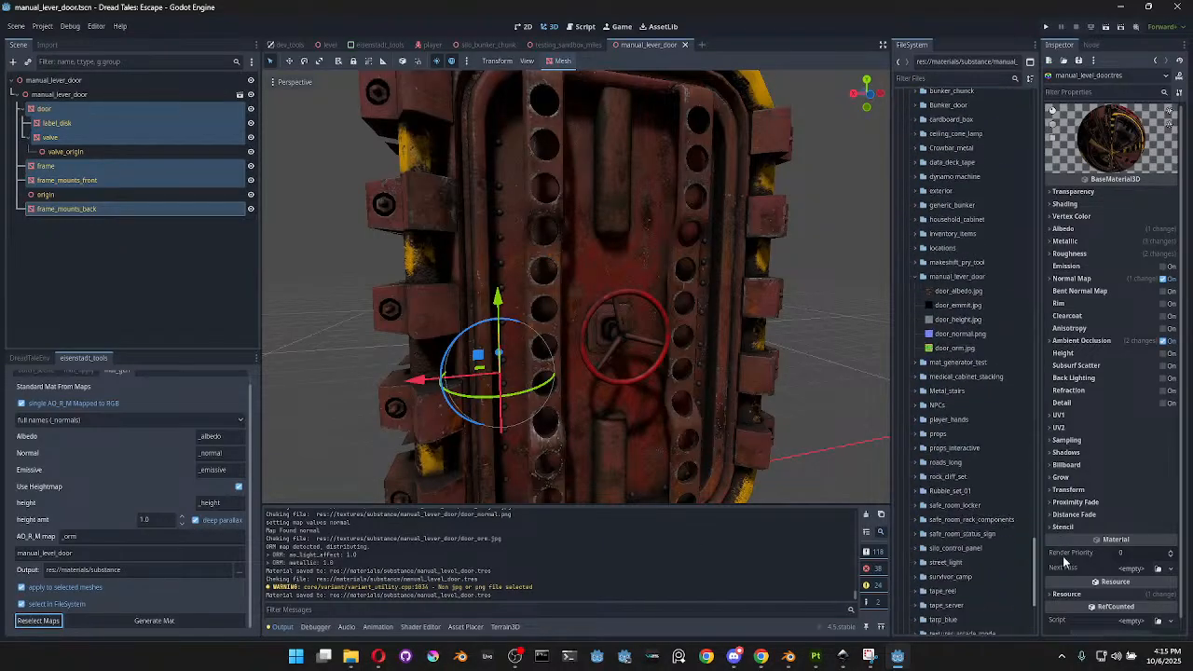
left_click(960, 265)
left_click(955, 322, "shift")
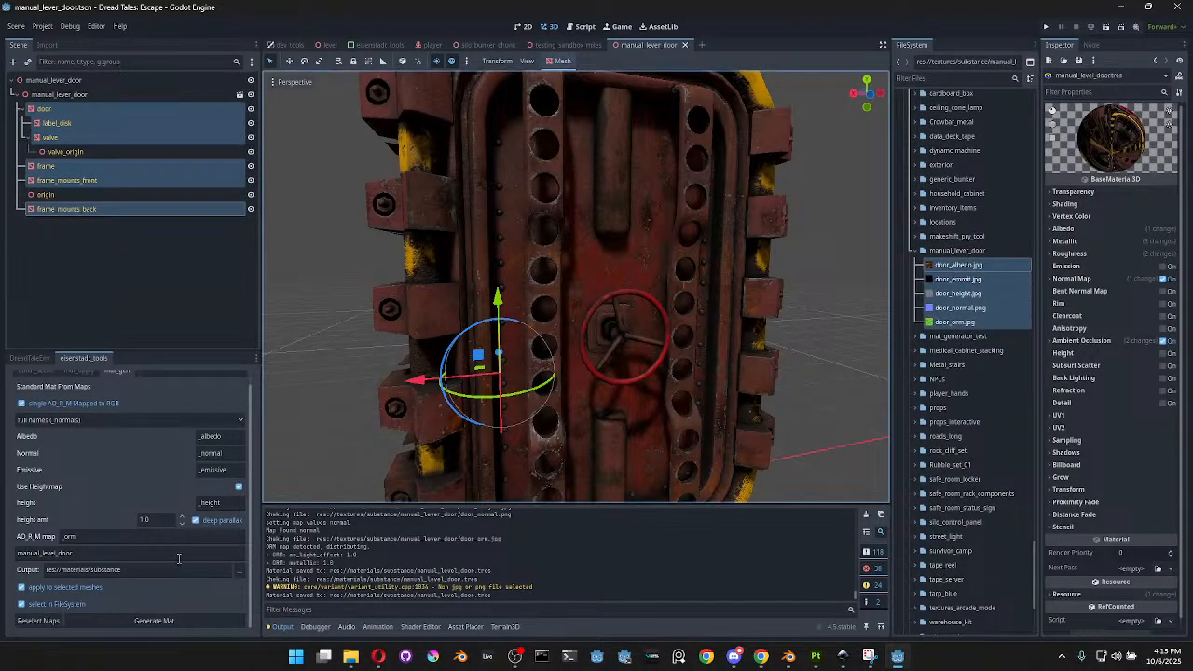
left_click(161, 630)
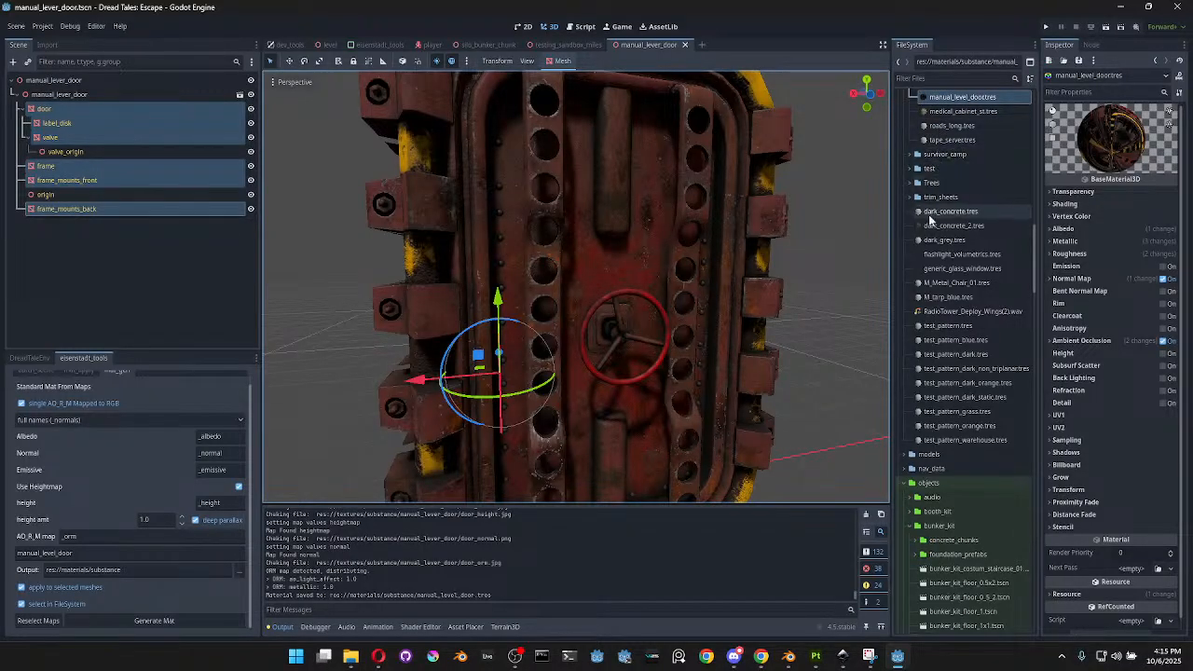
Reselect the texture maps from door_albedo.jpg to door_orm.jpg, regenerate the door material and inspect both sides of the door
left_click(38, 621)
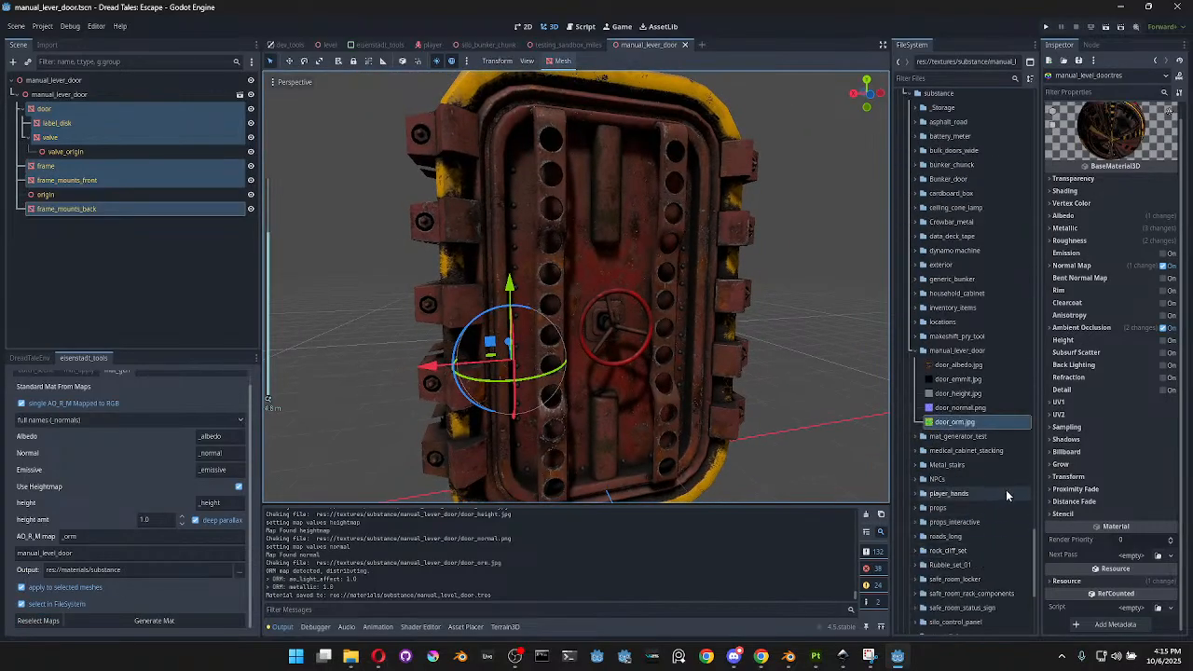
left_click(1001, 368, "shift")
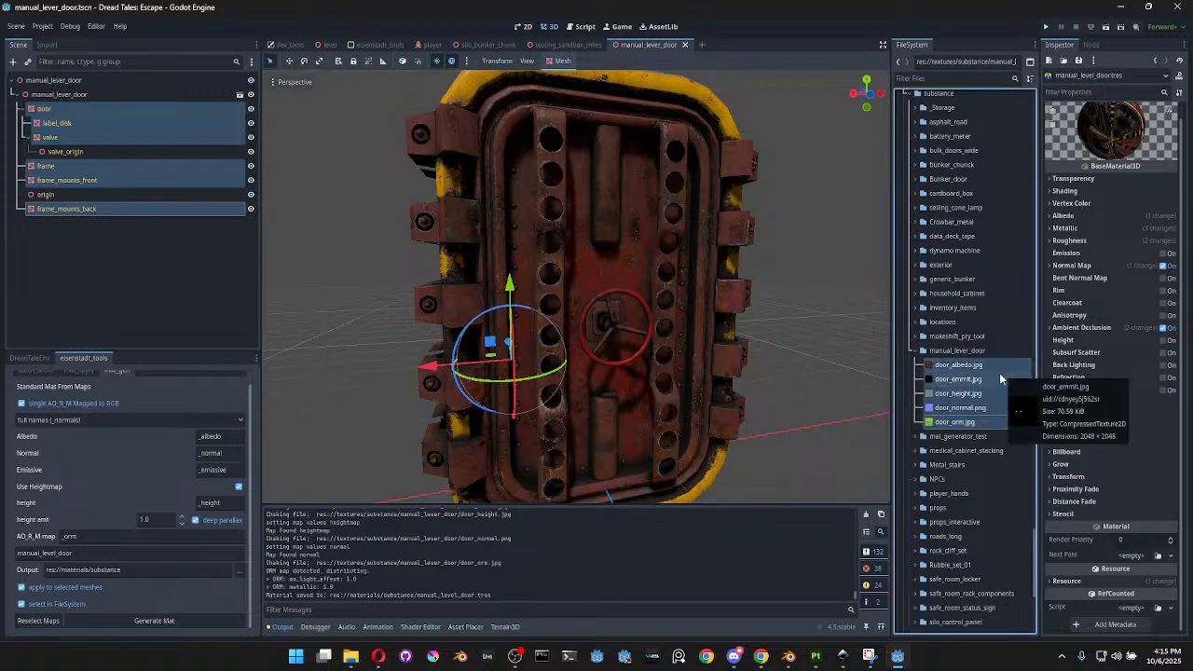
left_click(1002, 366)
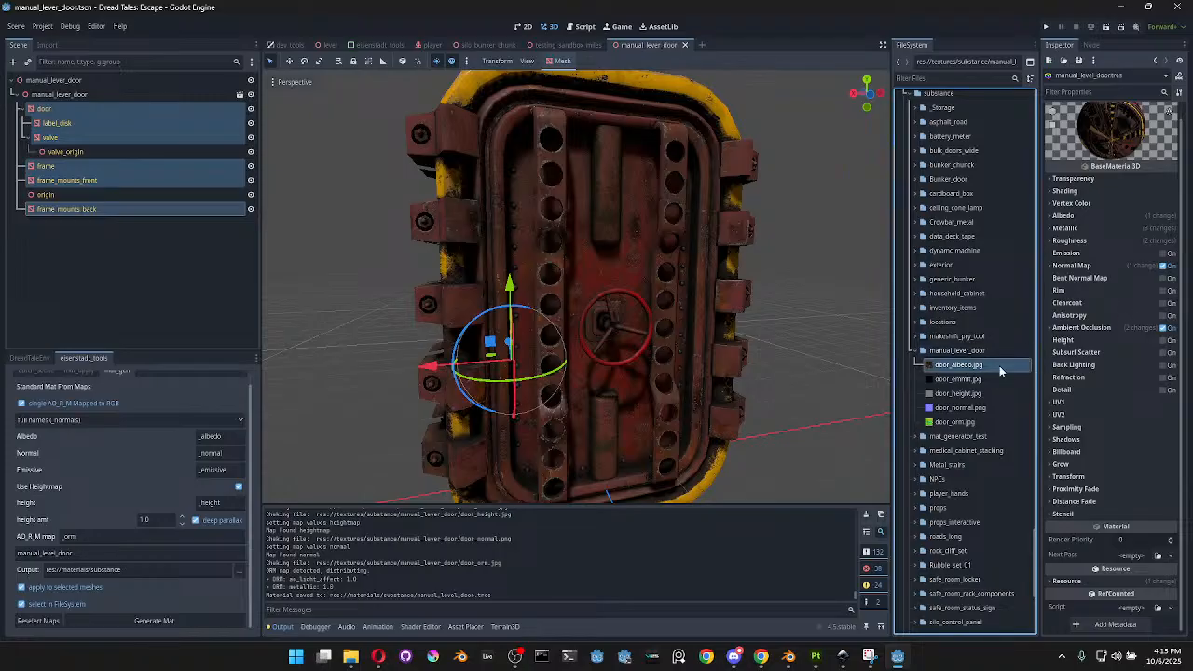
mouse_move(989, 394)
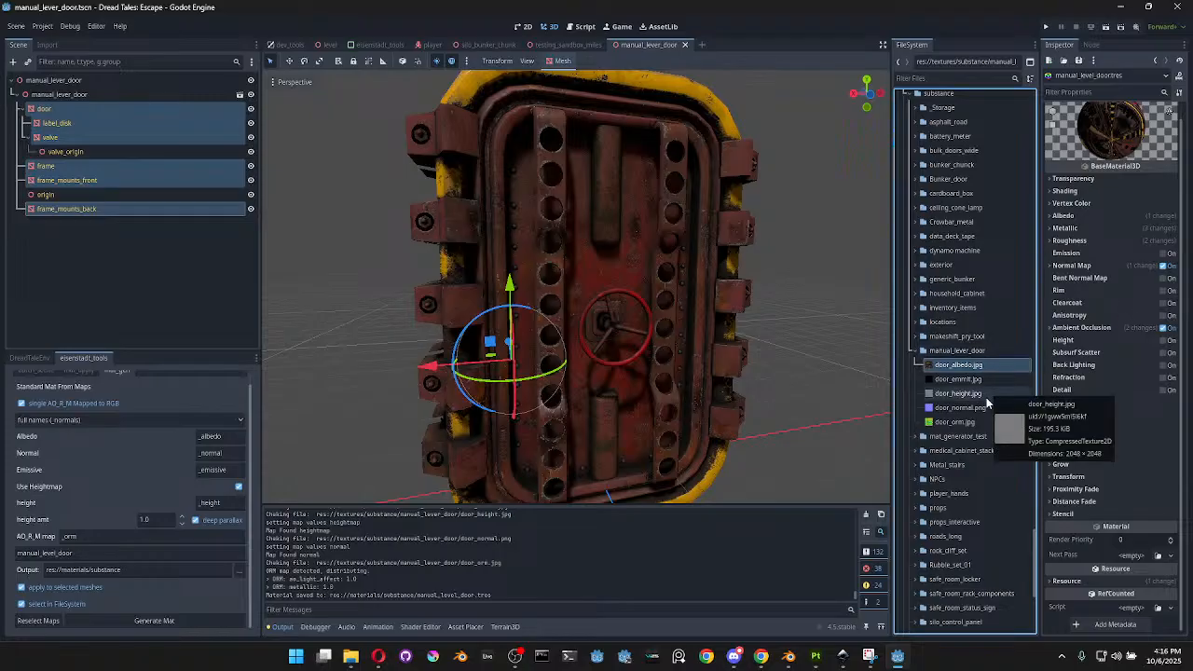
mouse_move(994, 422)
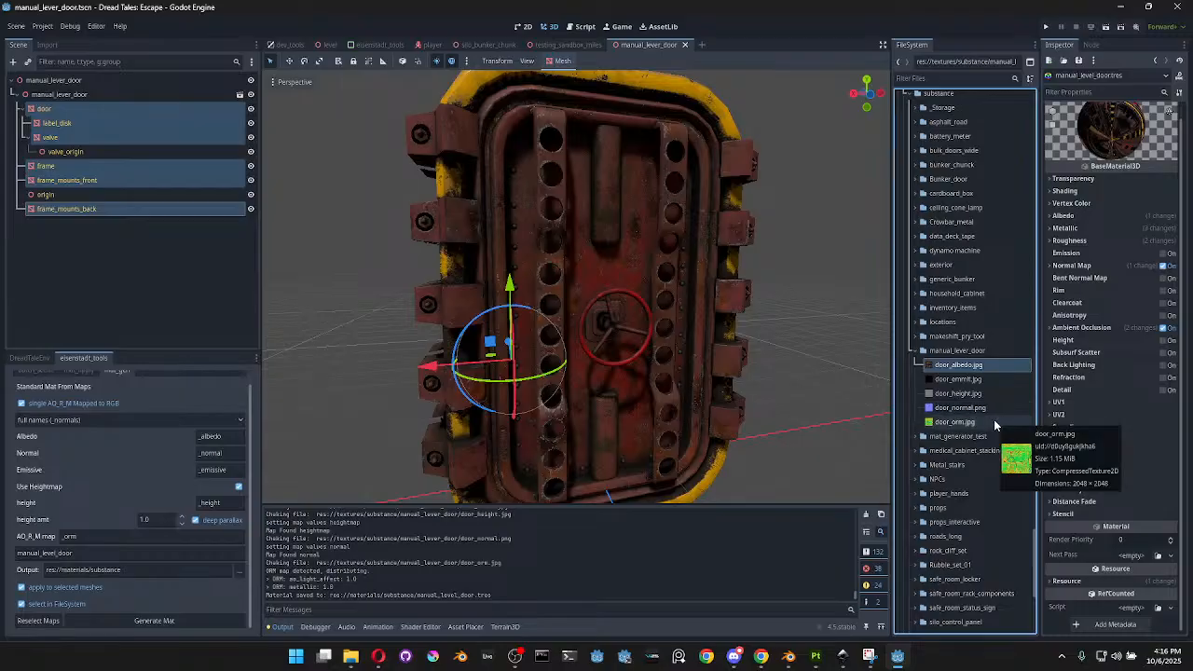
left_click(994, 420, "shift")
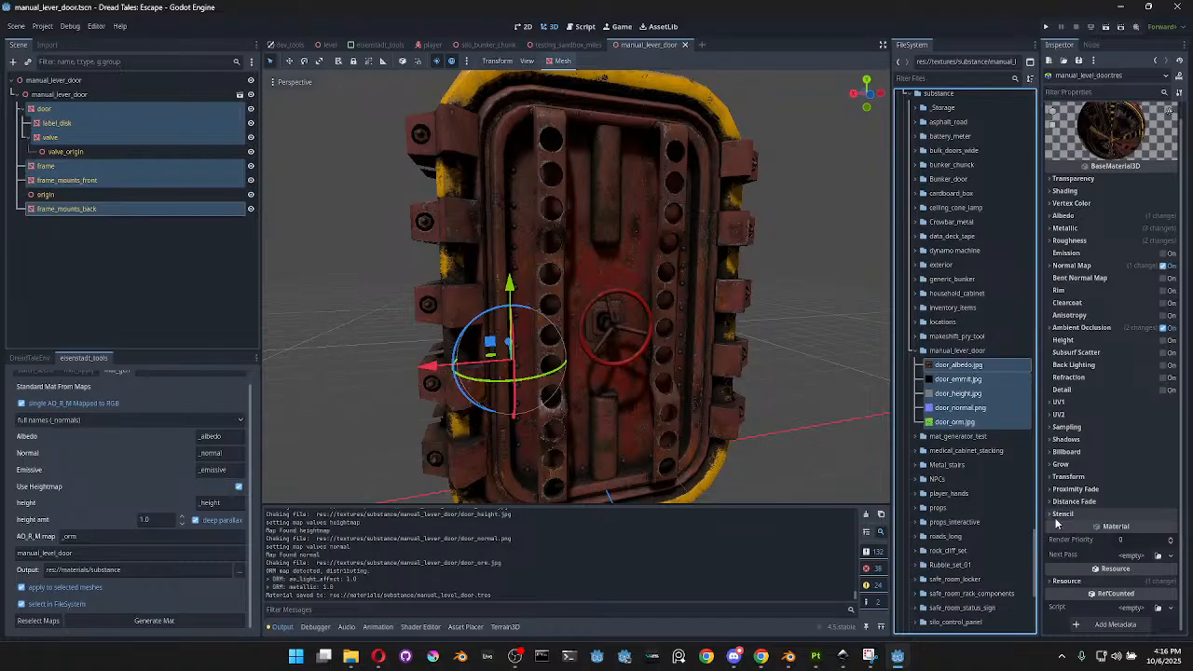
left_click(153, 621)
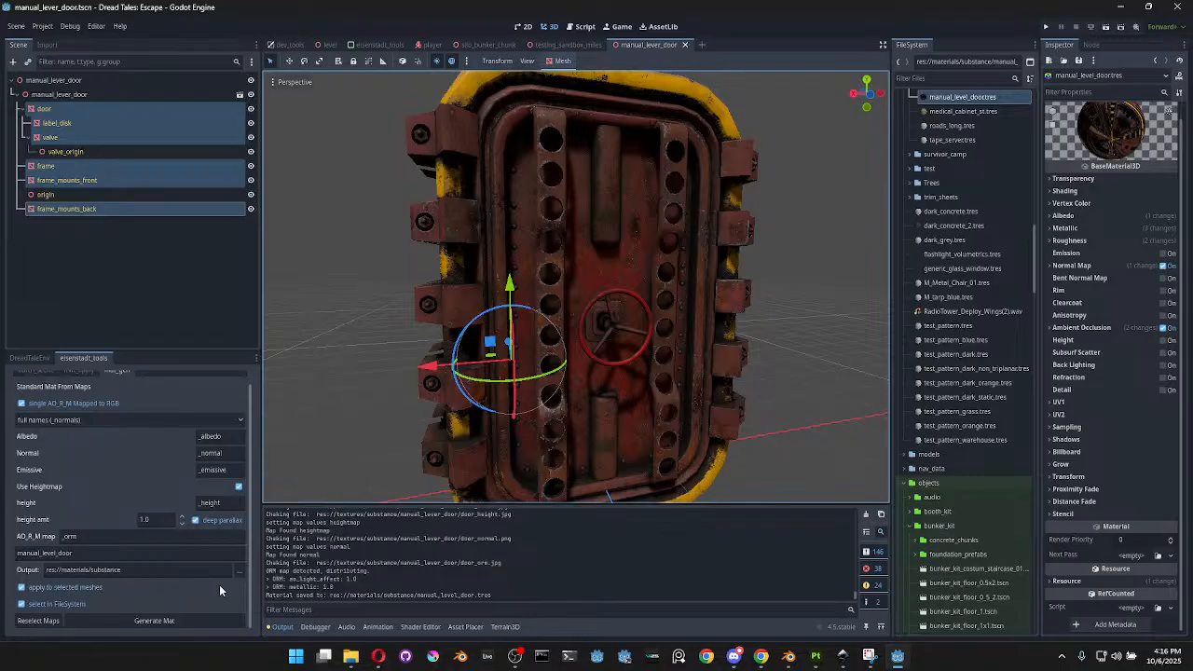
scroll(652, 323, "up", 3)
middle_click_drag(790, 317, 606, 341)
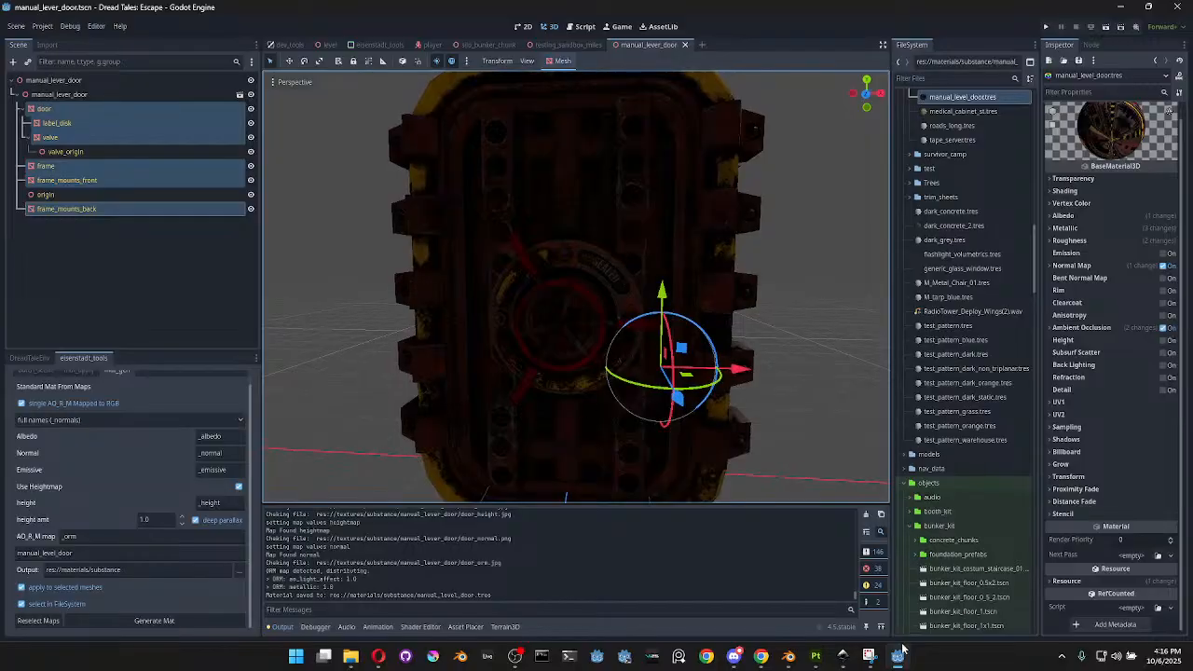
Switch to Substance 3D Painter and open the GODOT output template in the texture export settings
left_click(815, 655)
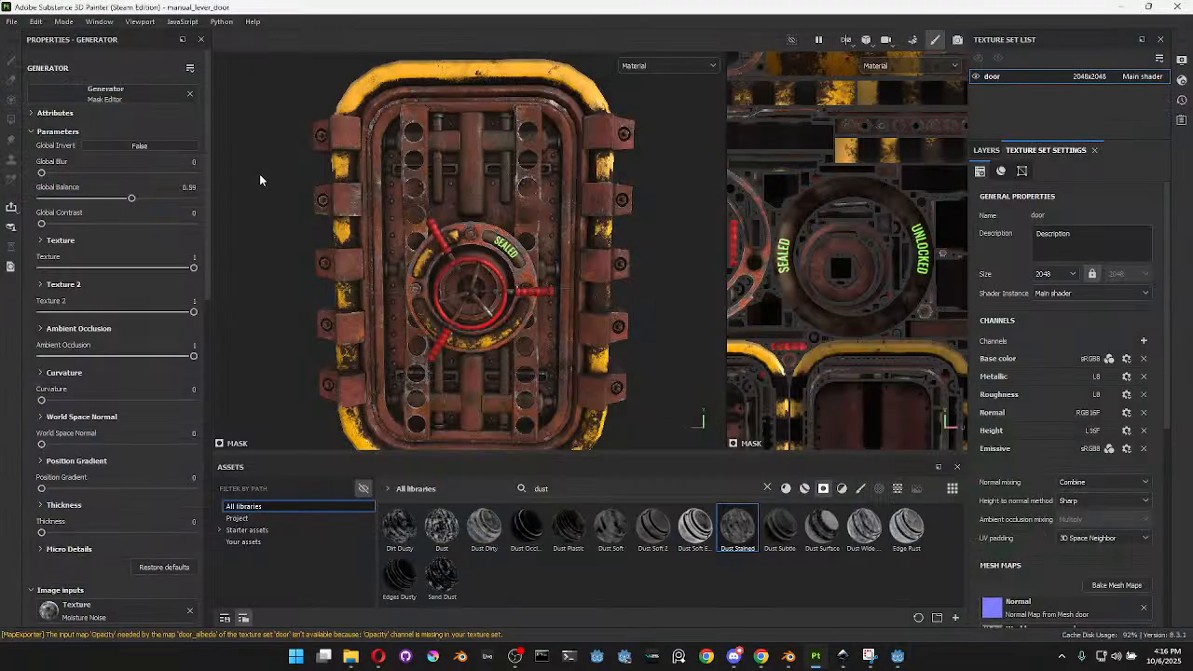
left_click(11, 21)
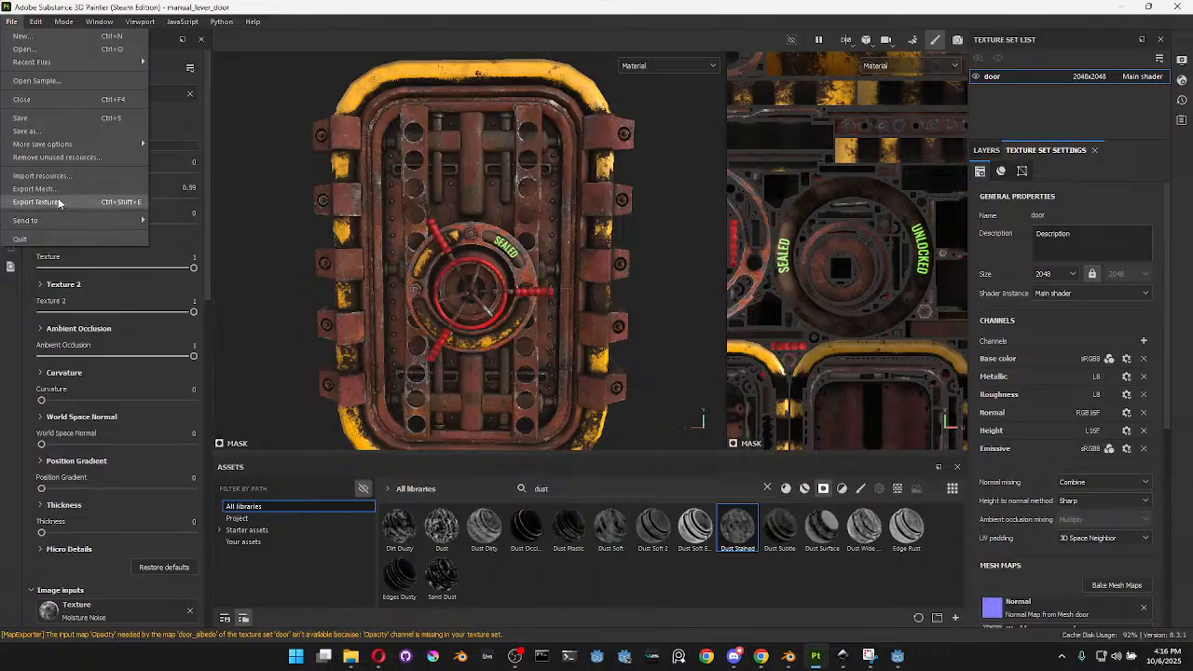
left_click(54, 202)
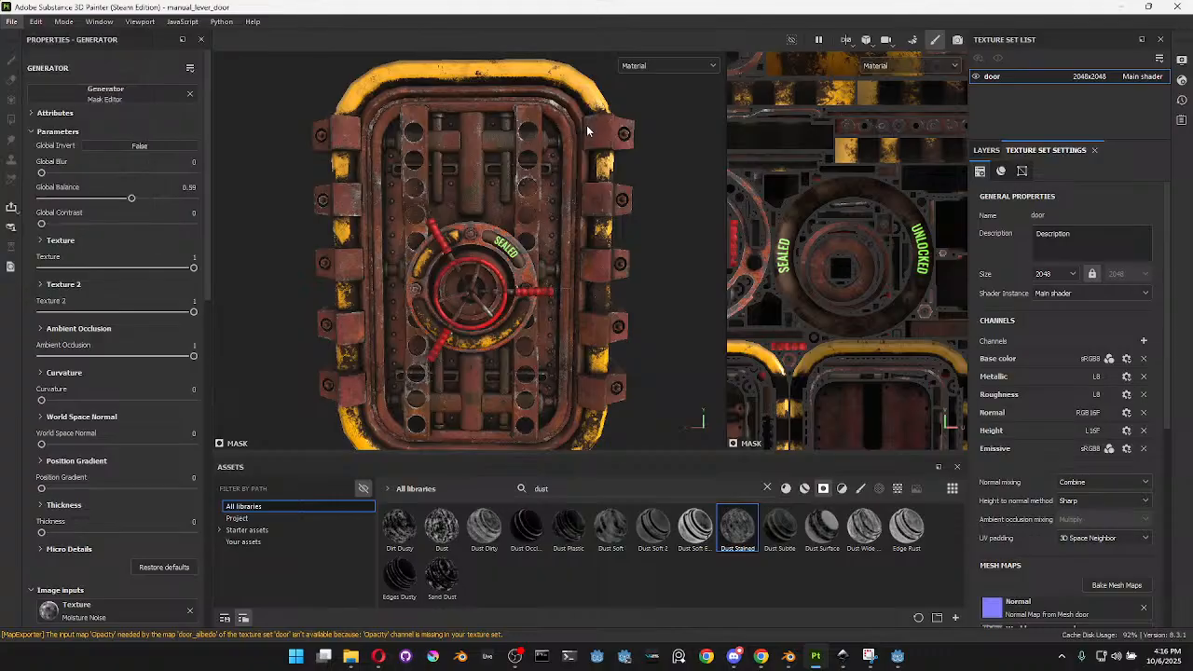
left_click(359, 116)
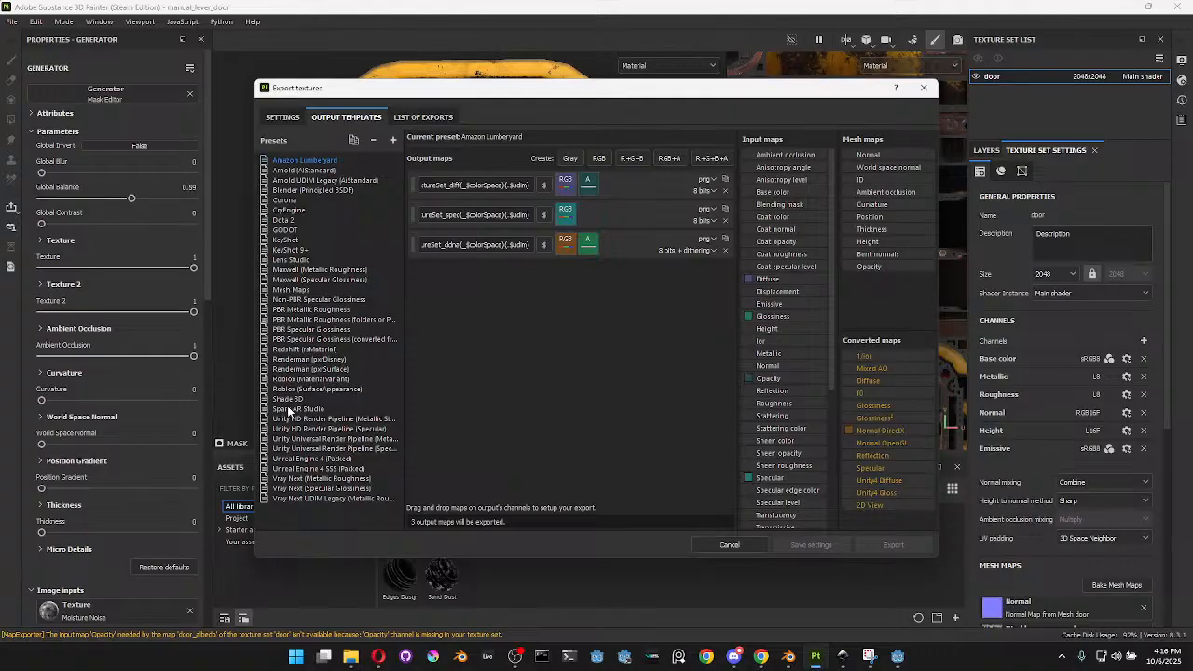
left_click(285, 229)
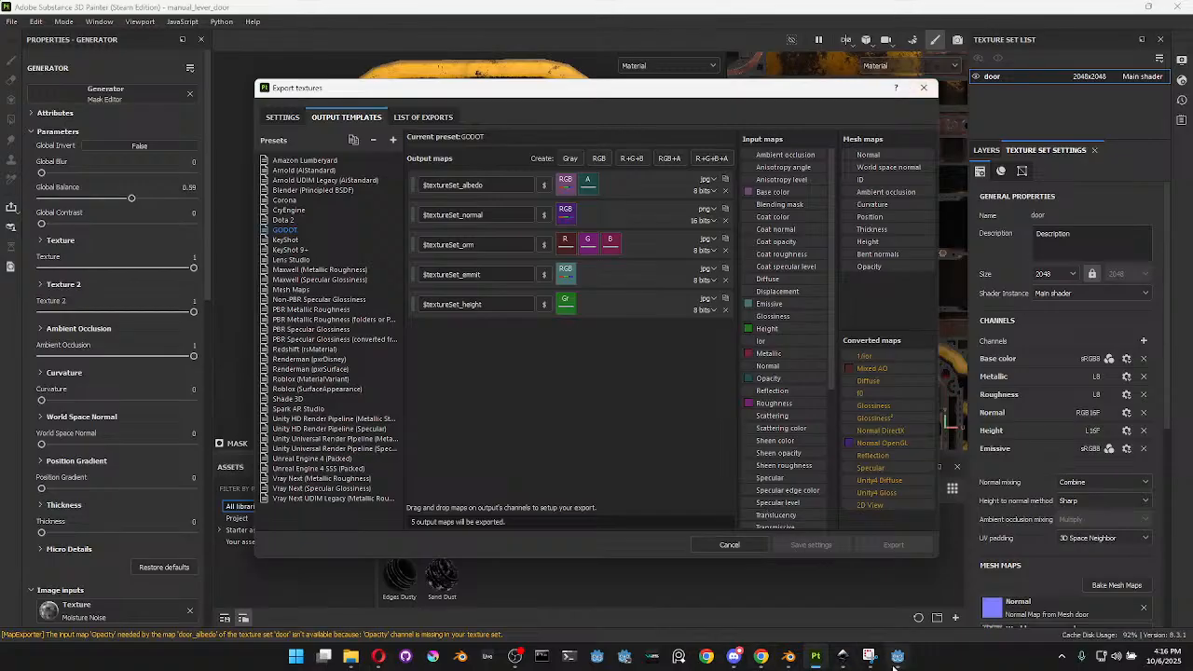
Return to Godot, compare door_emmit.jpg with the material generator's map suffixes and copy the _emissive suffix
left_click(896, 657)
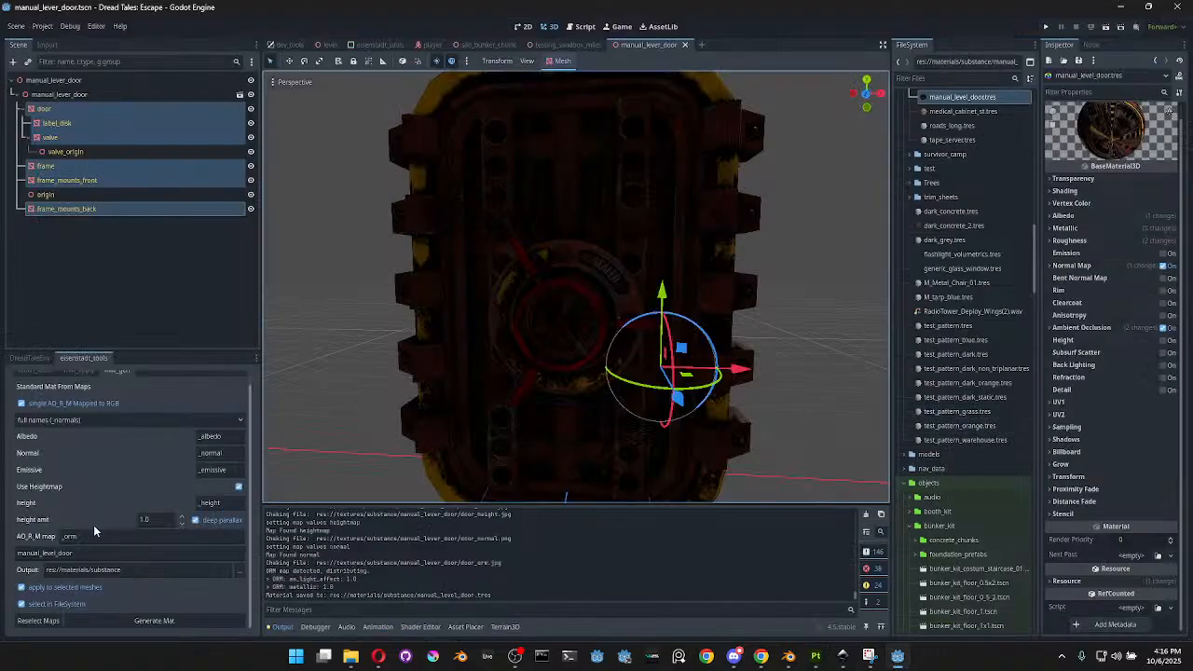
left_click(38, 621)
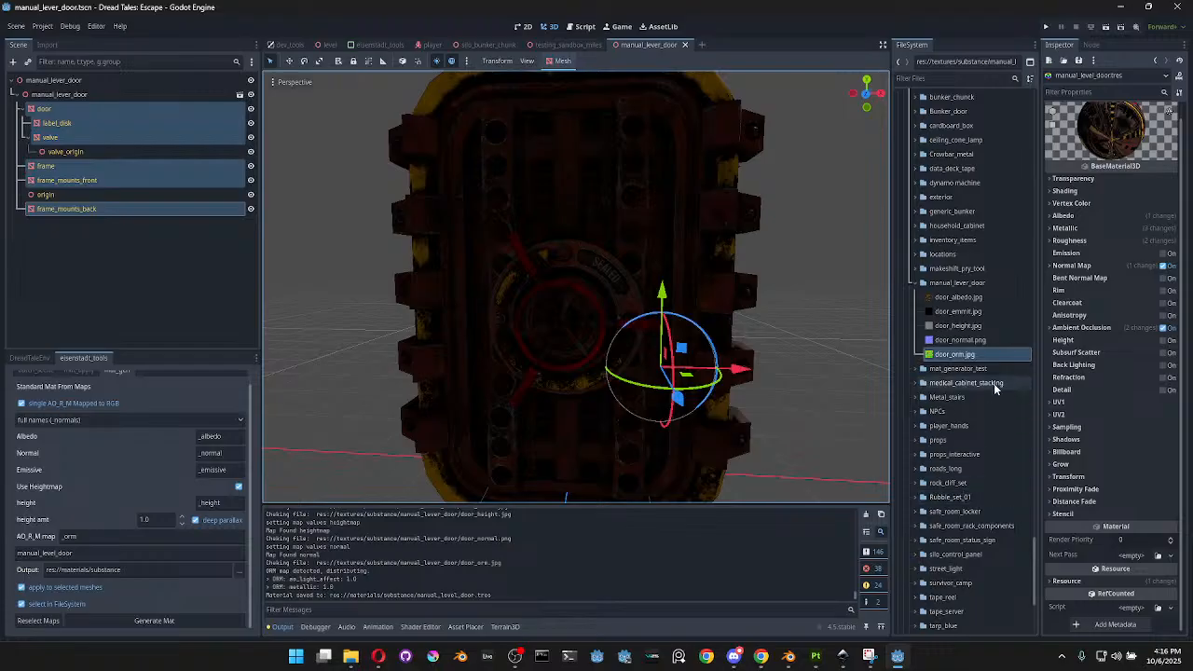
left_click(987, 314)
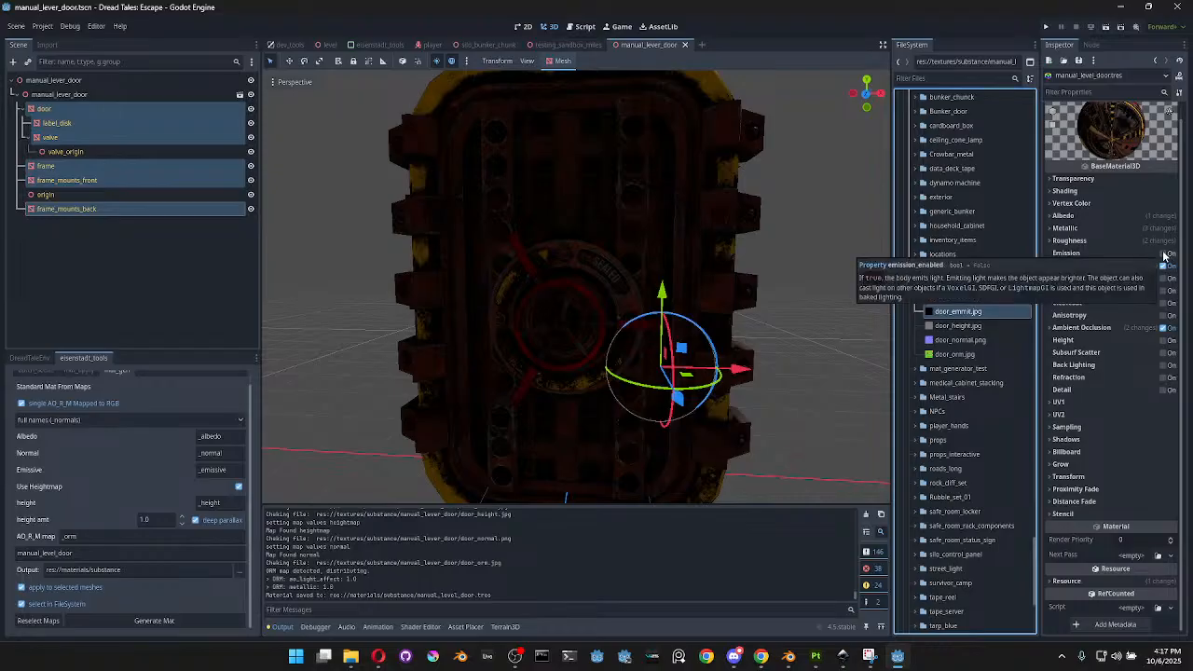
double_click(240, 470)
key("ctrl+c")
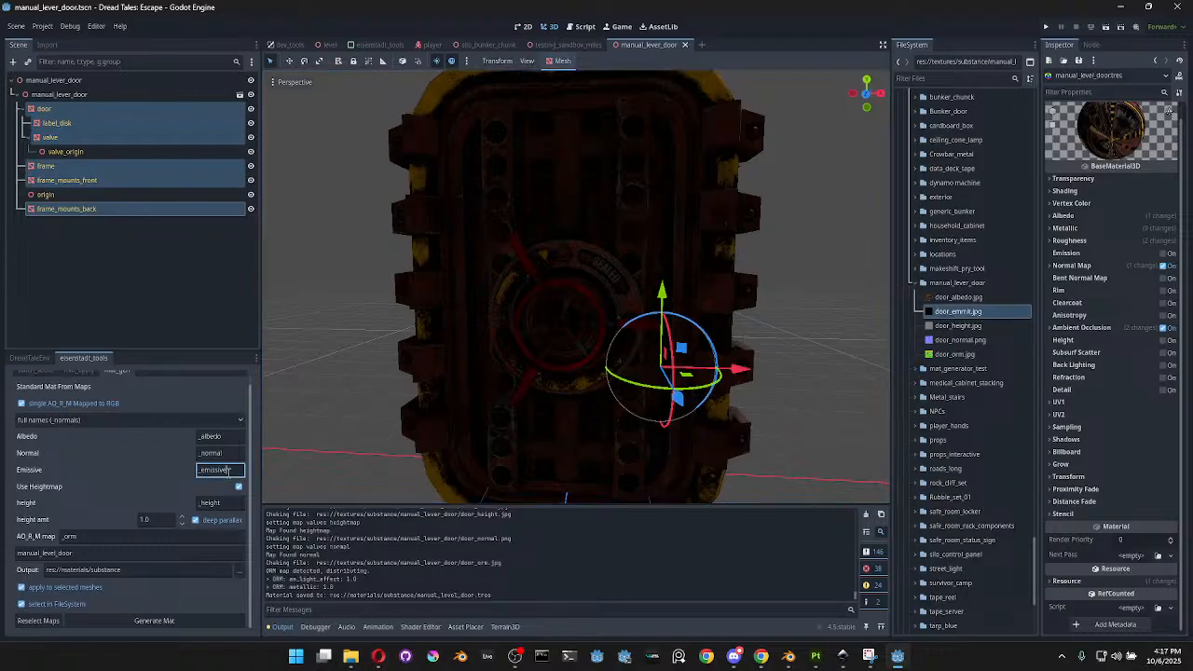
In Substance 3D Painter, rename the GODOT template's emissive output map to $textureSet_emissive
left_click(815, 657)
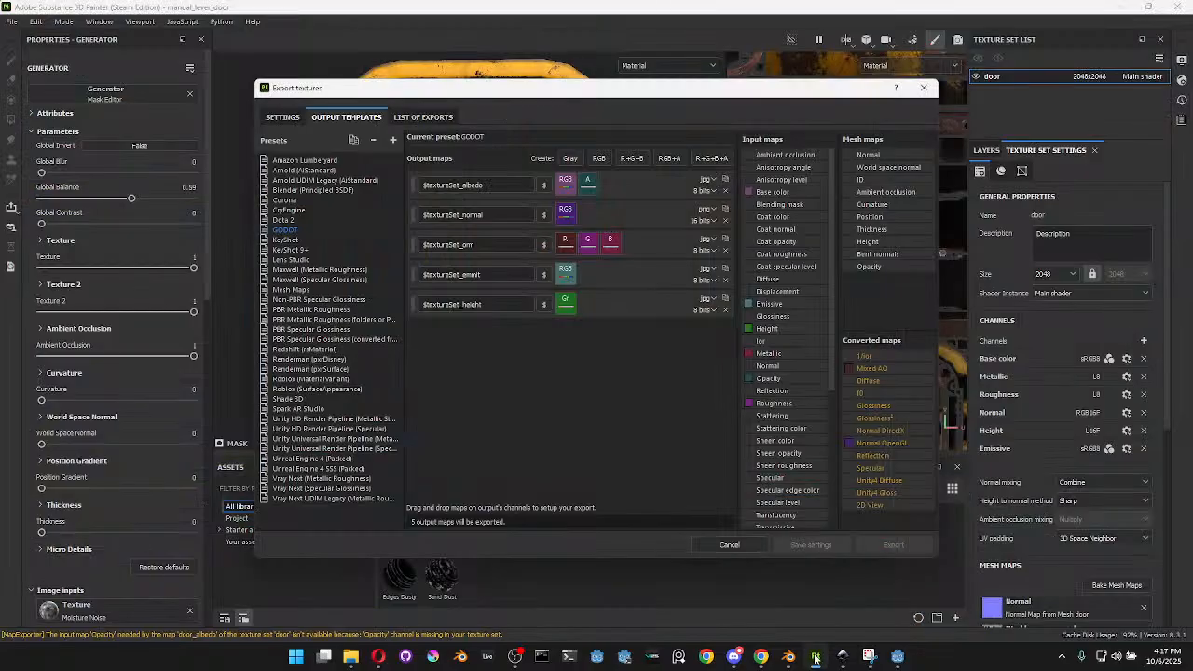
left_click_drag(481, 274, 461, 284)
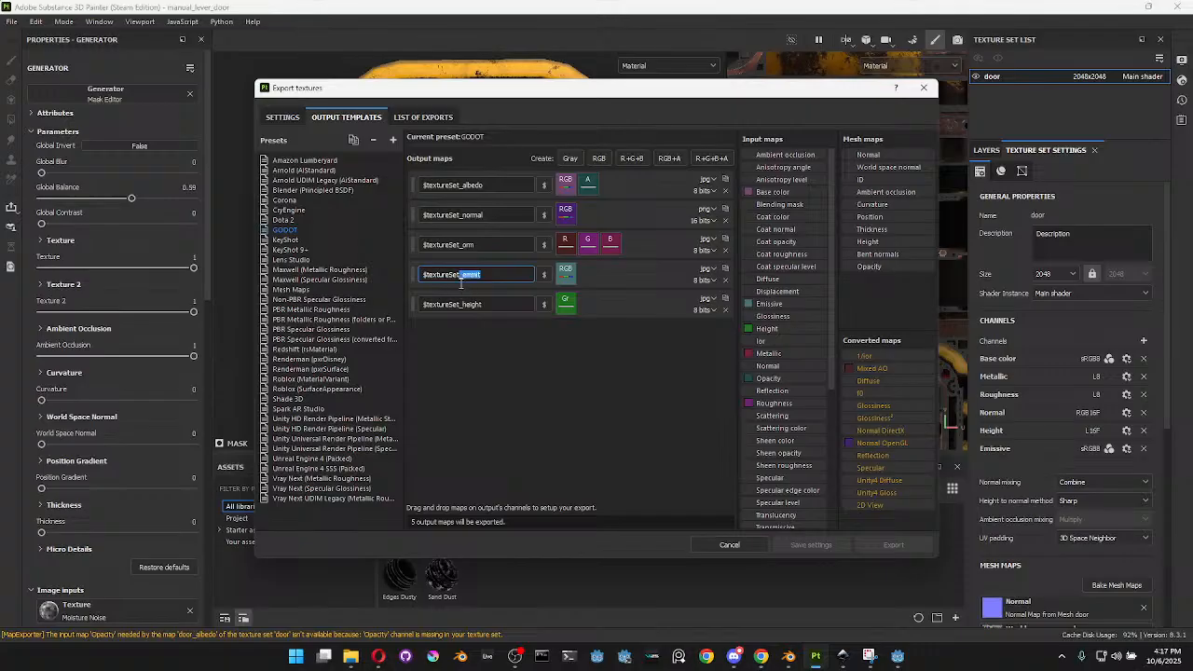
key("ctrl+v")
left_click(536, 362)
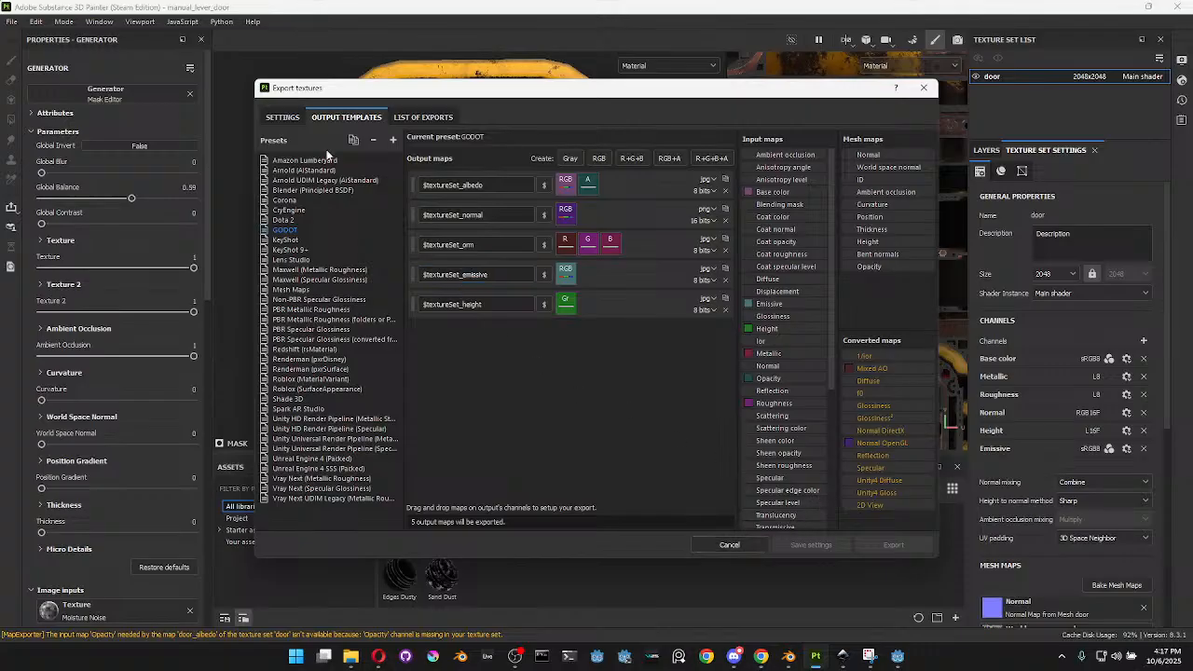
Export the door textures with the GODOT template to the manual_lever_door texture folder and close the export dialog
left_click(282, 116)
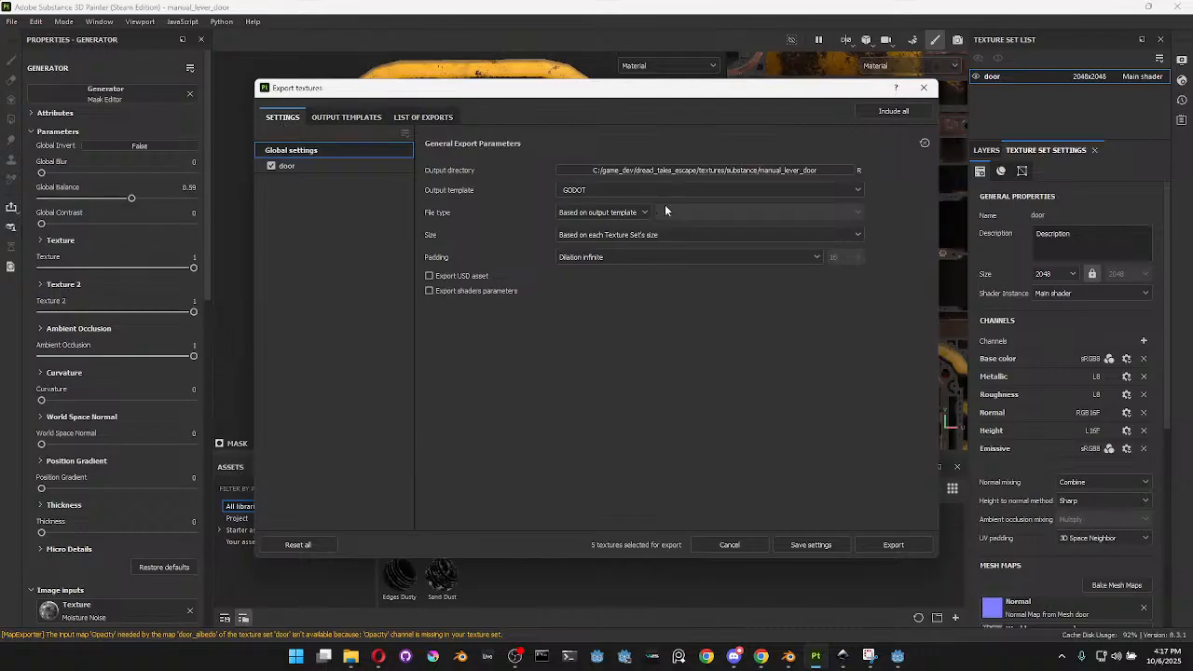
left_click(886, 546)
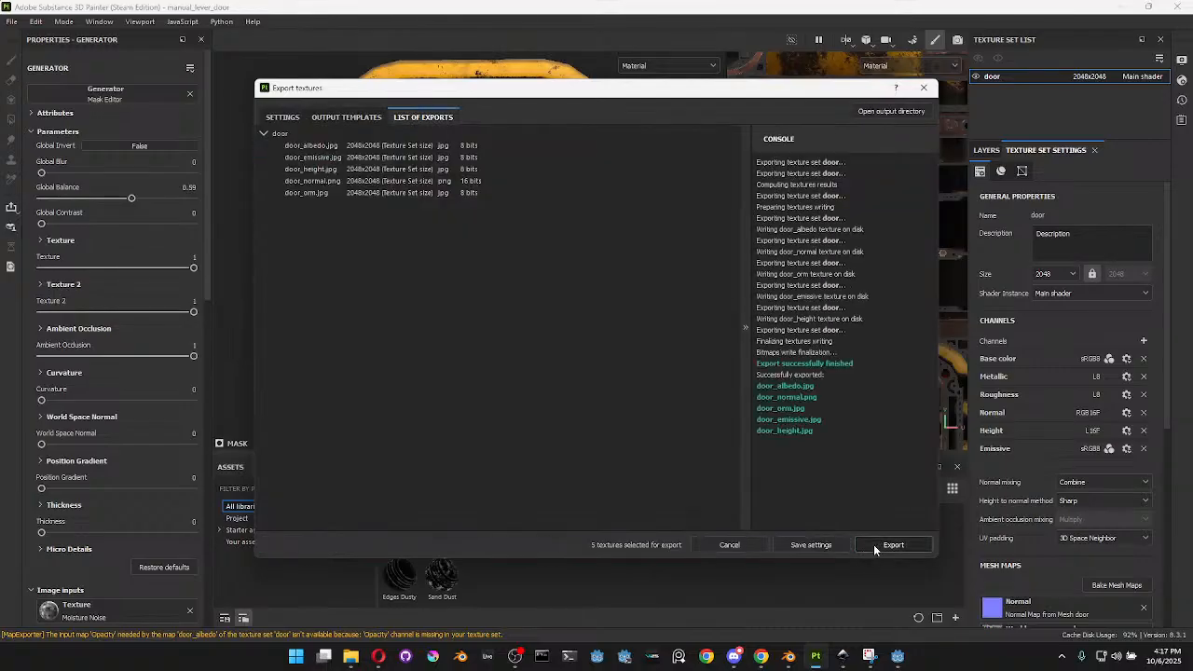
left_click(923, 89)
Switch to Godot and delete the obsolete door_emmit.jpg from the manual_lever_door texture folder
left_click(897, 656)
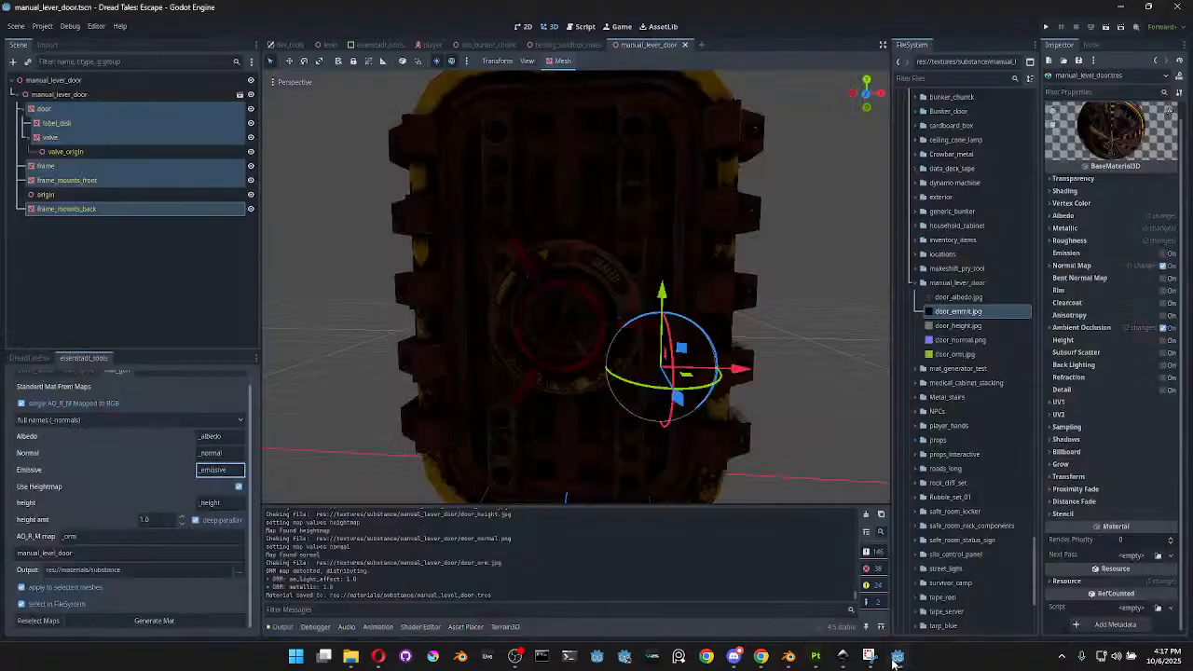
right_click(971, 315)
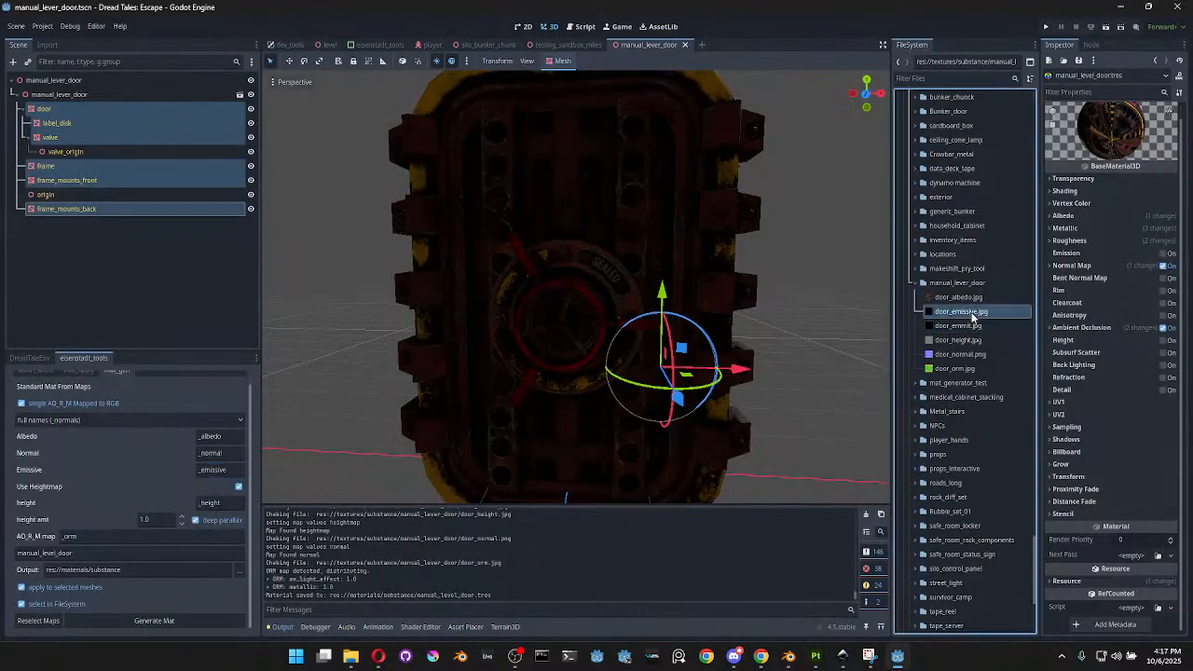
left_click(951, 328)
right_click(951, 328)
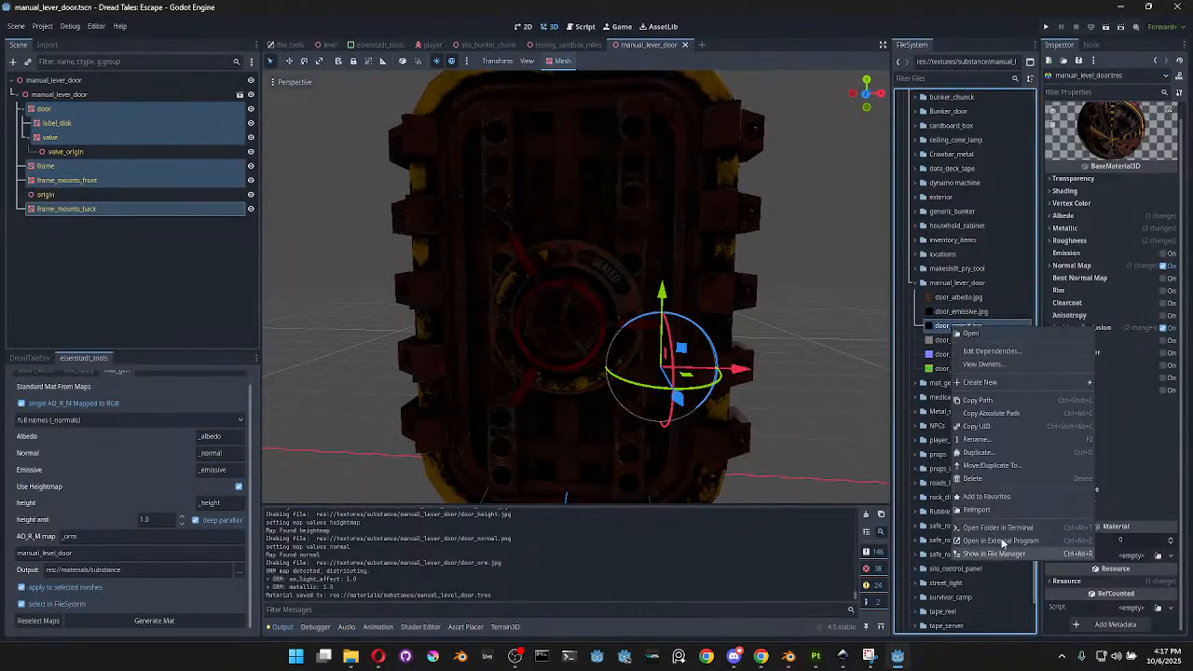
left_click(978, 478)
left_click(520, 382)
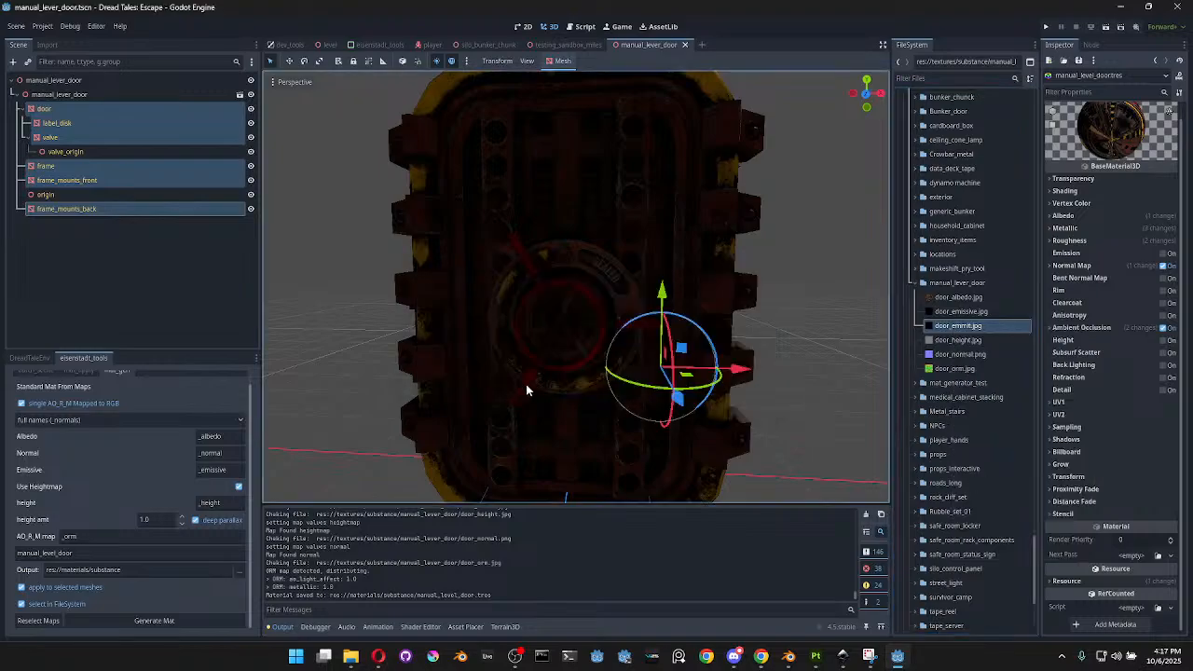
Regenerate the material from door_albedo.jpg to door_orm.jpg with select in FileSystem off, and try toggling its Height property
left_click(963, 297)
left_click(962, 354, "shift")
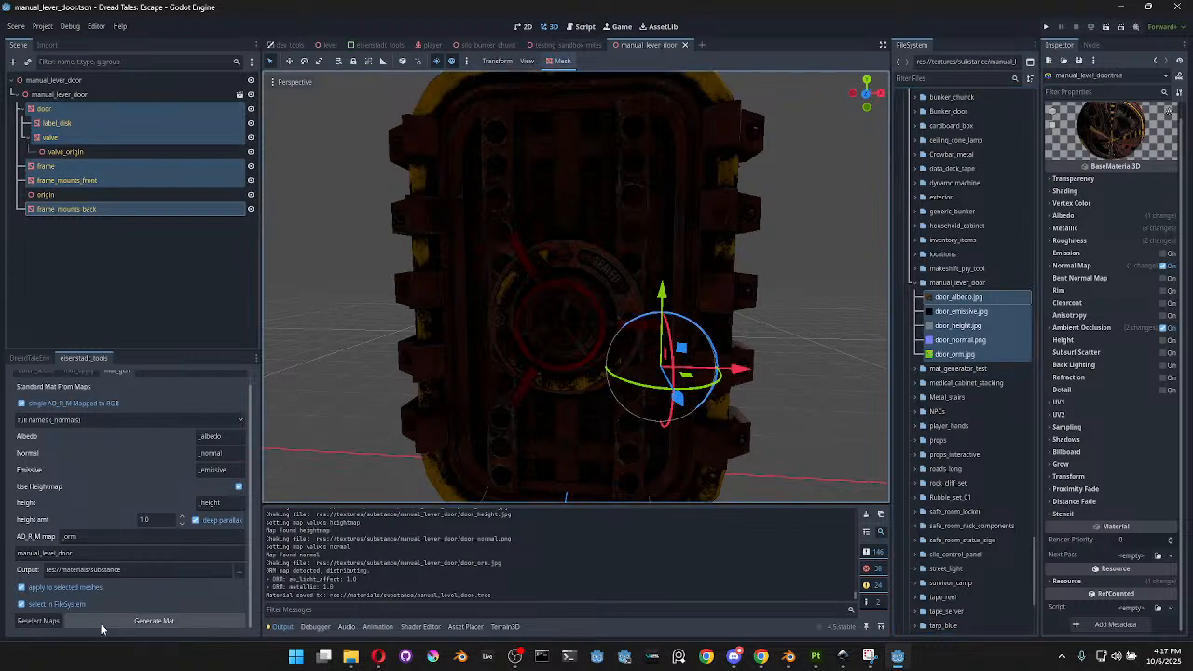
left_click(48, 603)
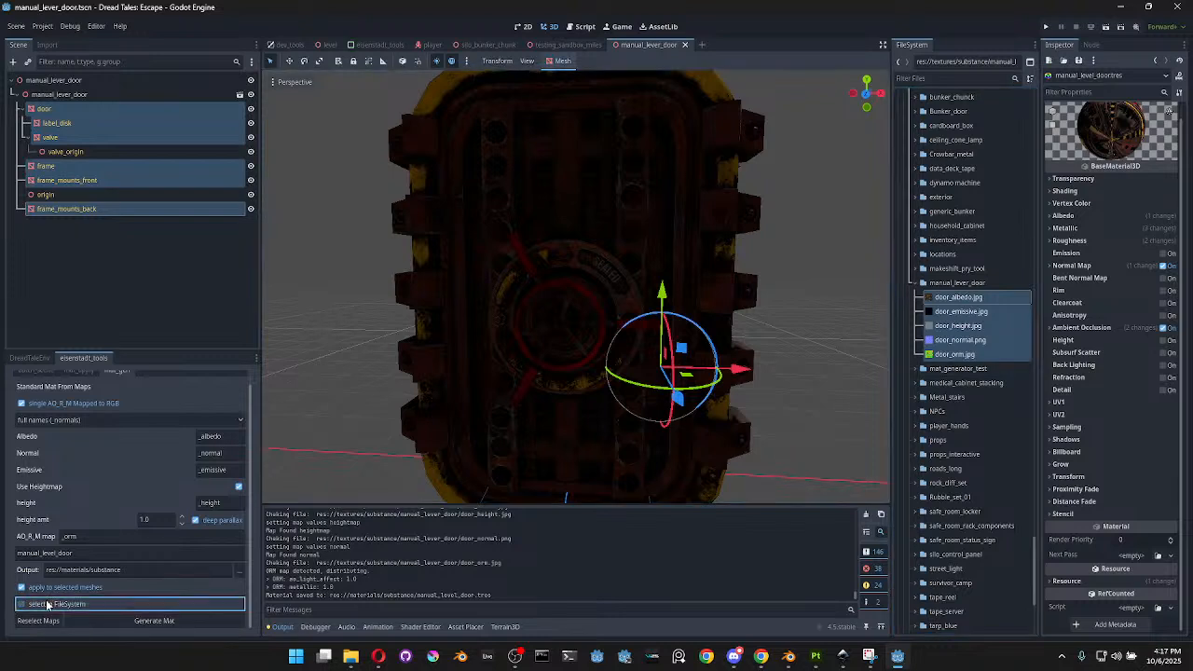
left_click(148, 621)
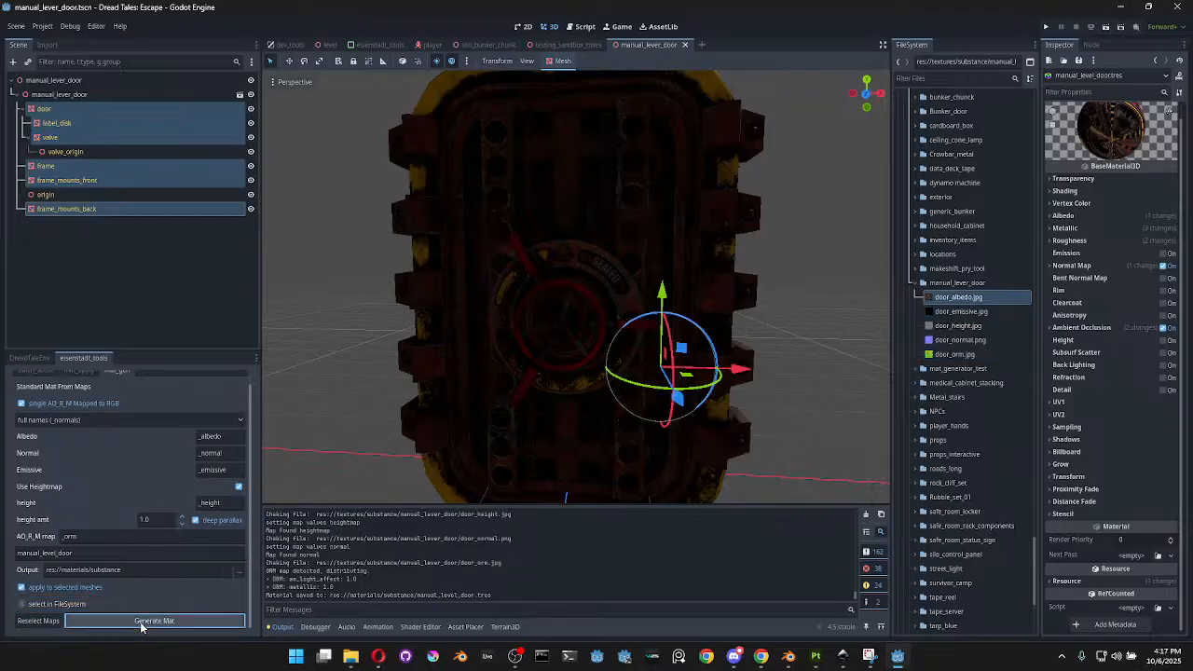
left_click(1132, 343)
left_click(1164, 343)
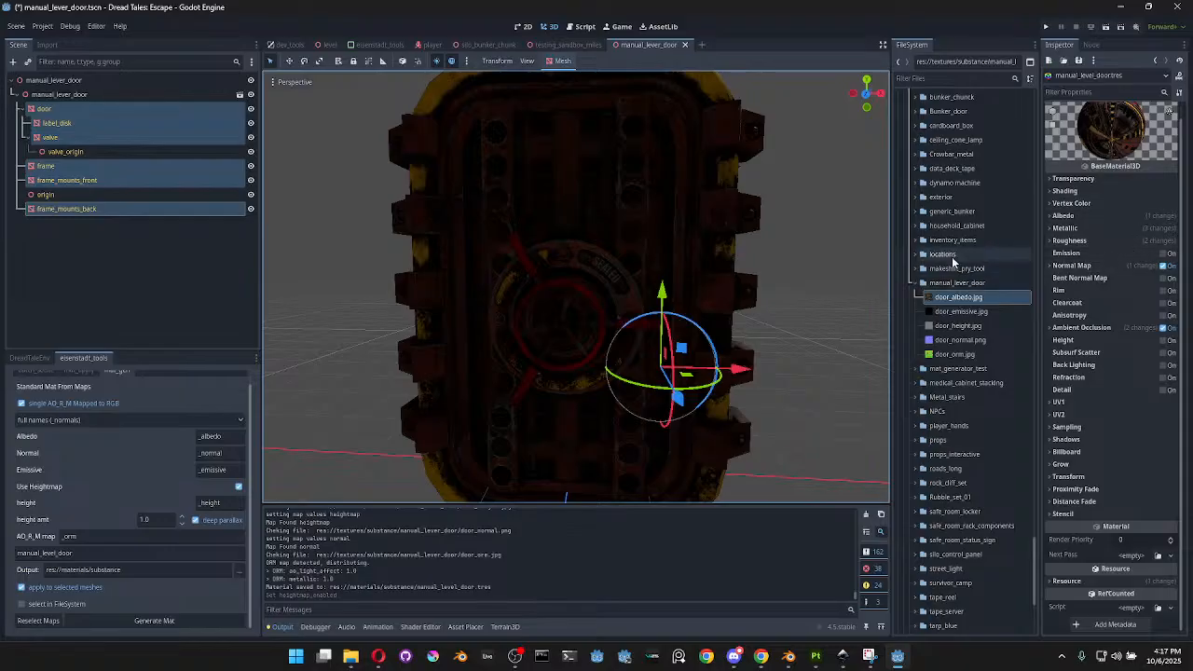
Find manual_level_door.tres in the materials/substance folder and delete it
scroll(966, 250, "down", 10)
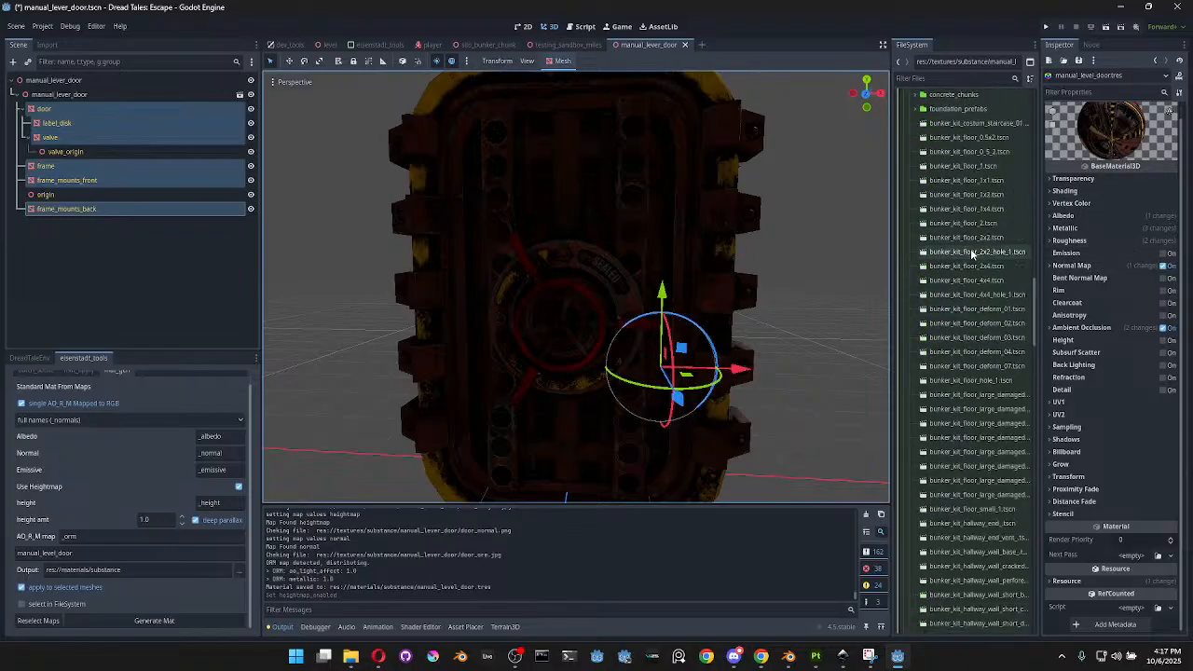
scroll(1000, 319, "up", 5)
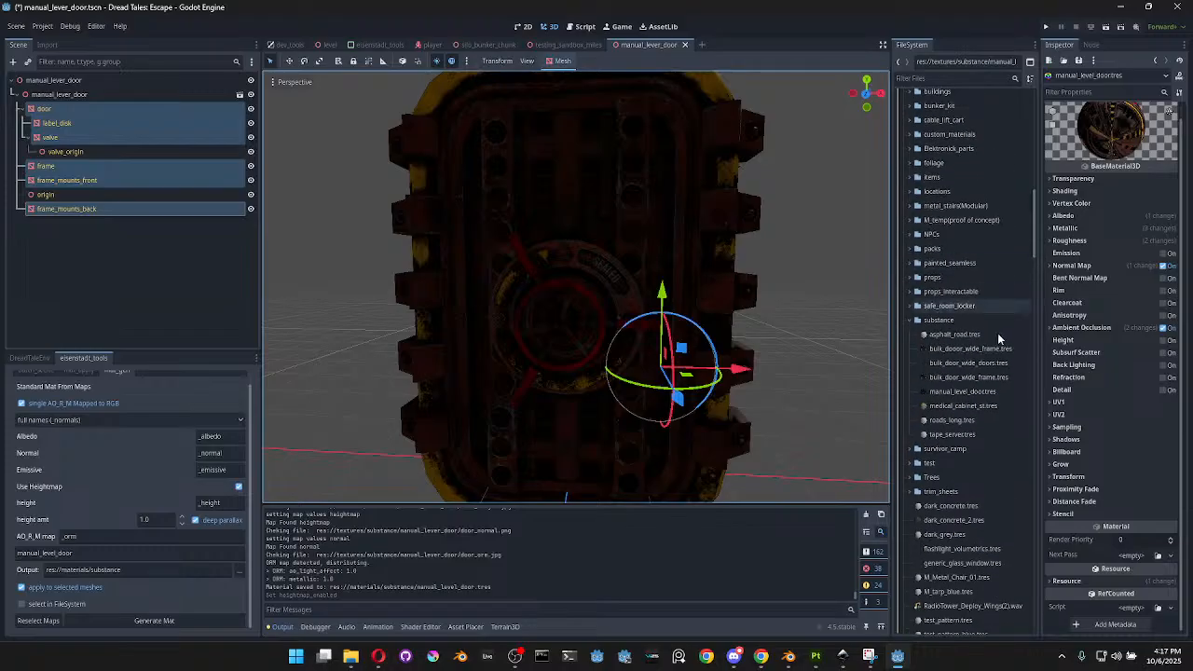
left_click(971, 377)
left_click(977, 391)
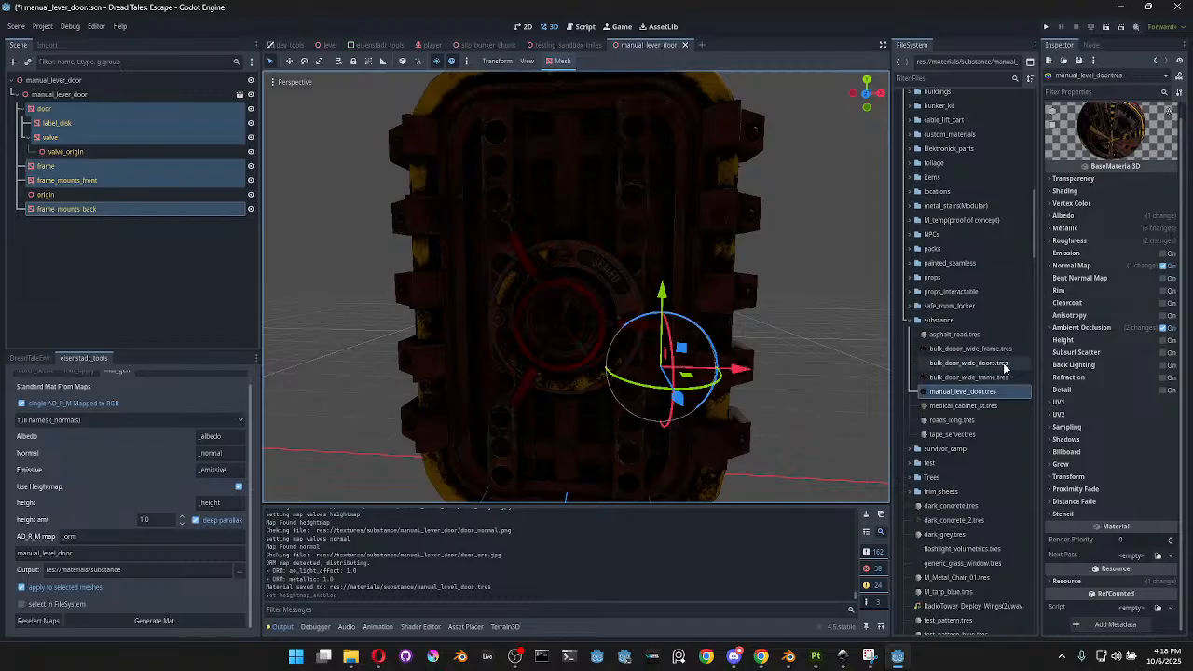
left_click(986, 392)
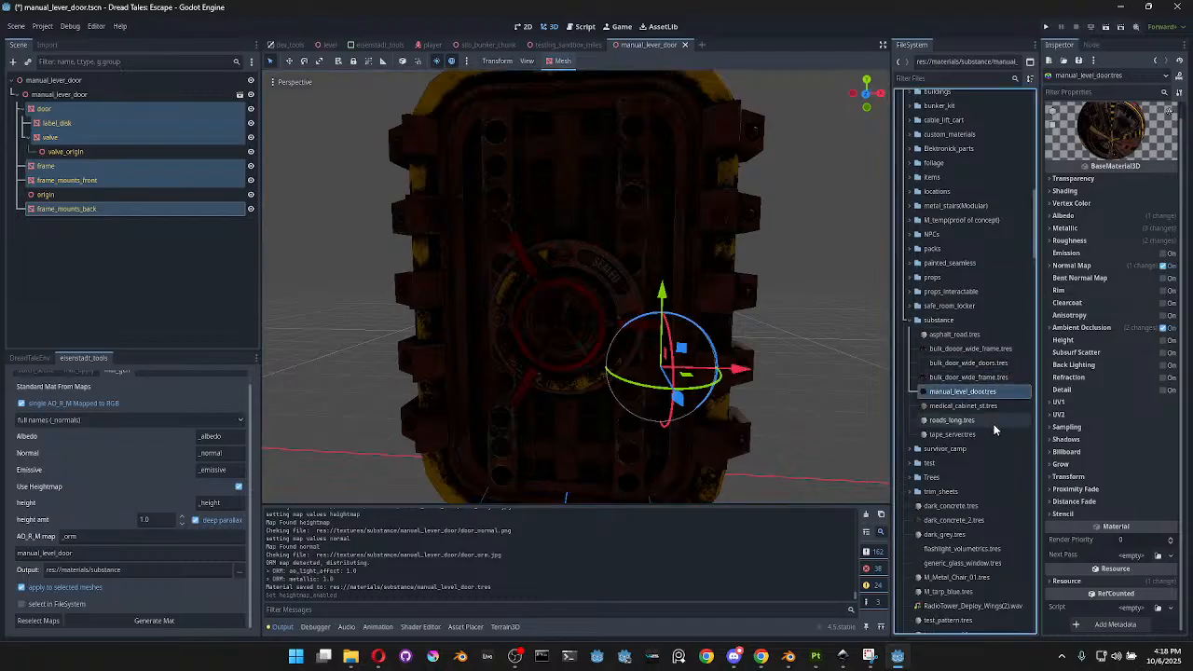
key("Delete")
key("Return")
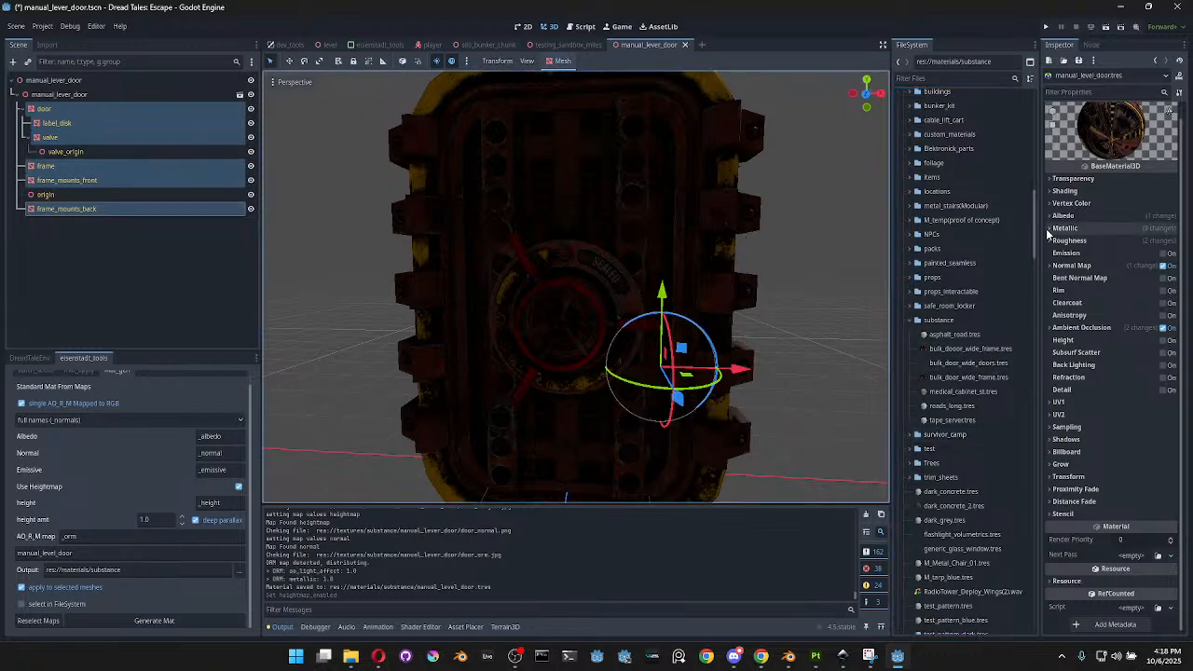
Regenerate the manual_level_door material in materials/substance from the door_albedo.jpg to door_orm.jpg maps, applying it to the selected meshes
left_click_drag(1036, 237, 1037, 595)
left_click(958, 304)
left_click(955, 361, "shift")
left_click(193, 623)
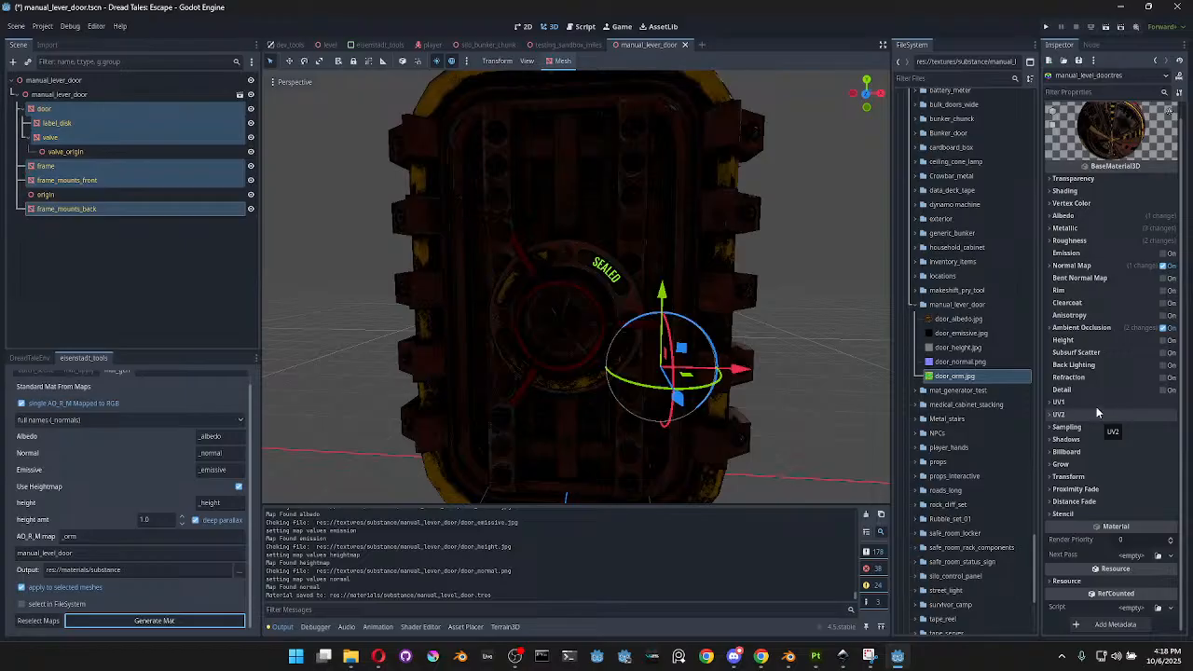
Open the regenerated manual_level_door.tres from materials/substance, expand its Emission settings and check the other side of the door
left_click(960, 374)
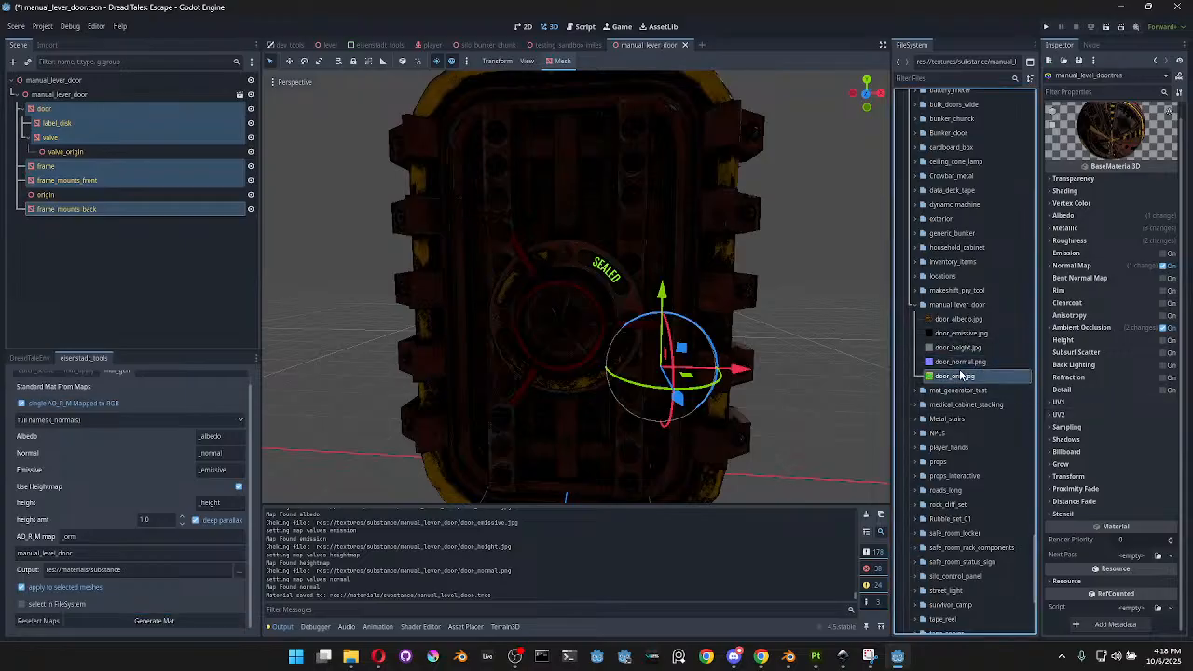
left_click_drag(1035, 556, 1018, 201)
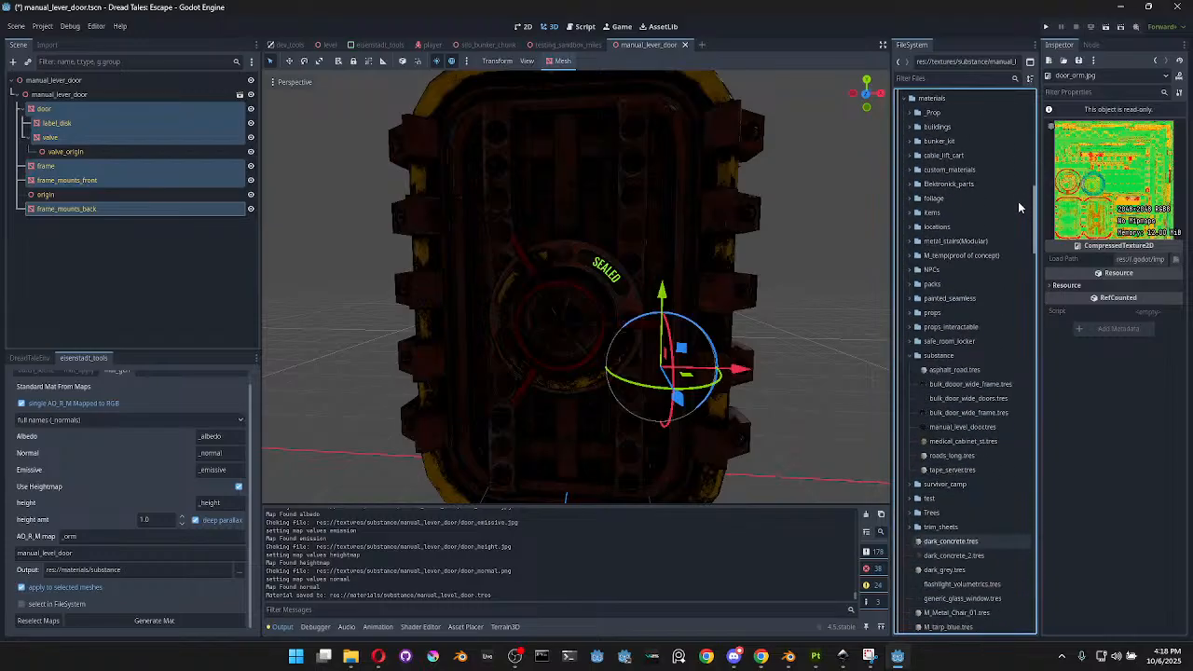
left_click(984, 427)
left_click(1050, 267)
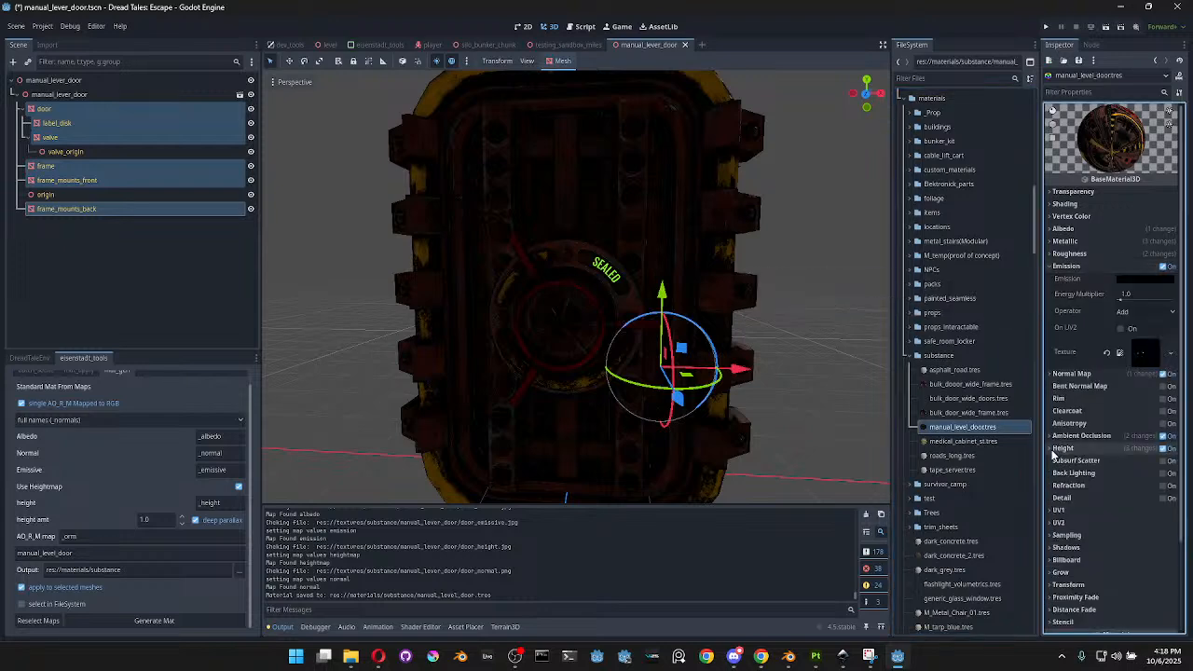
middle_click_drag(781, 334, 361, 312)
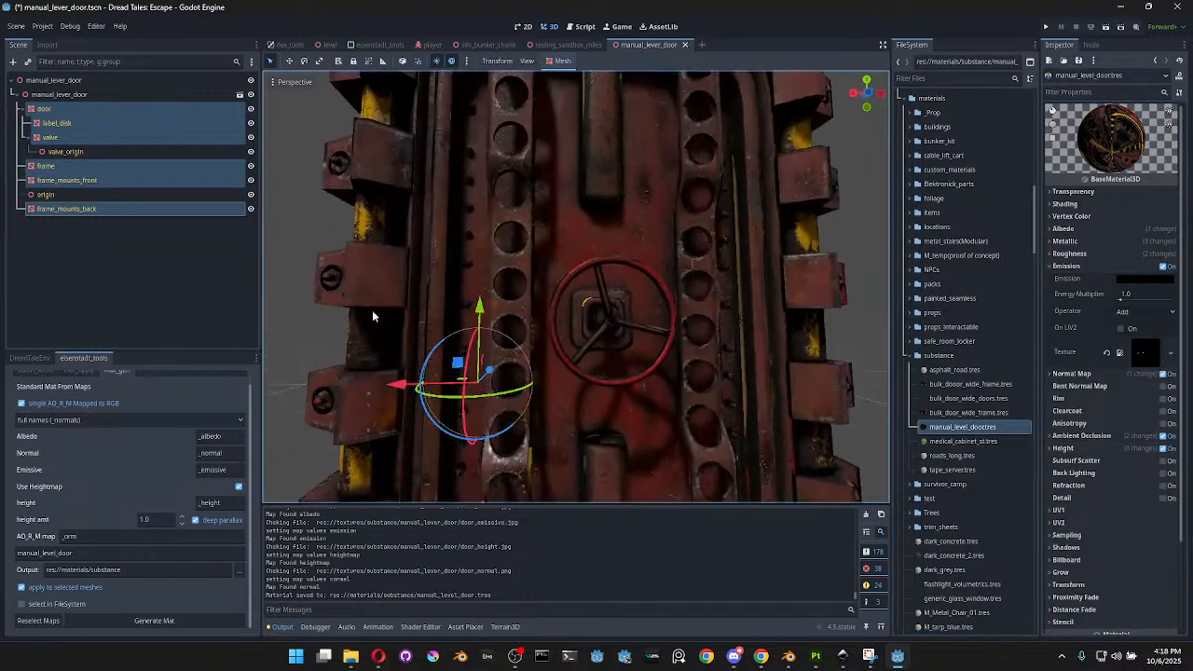
Disable the material's Height property, undo the accidental move of the meshes and save the manual_lever_door scene
left_click(1165, 450)
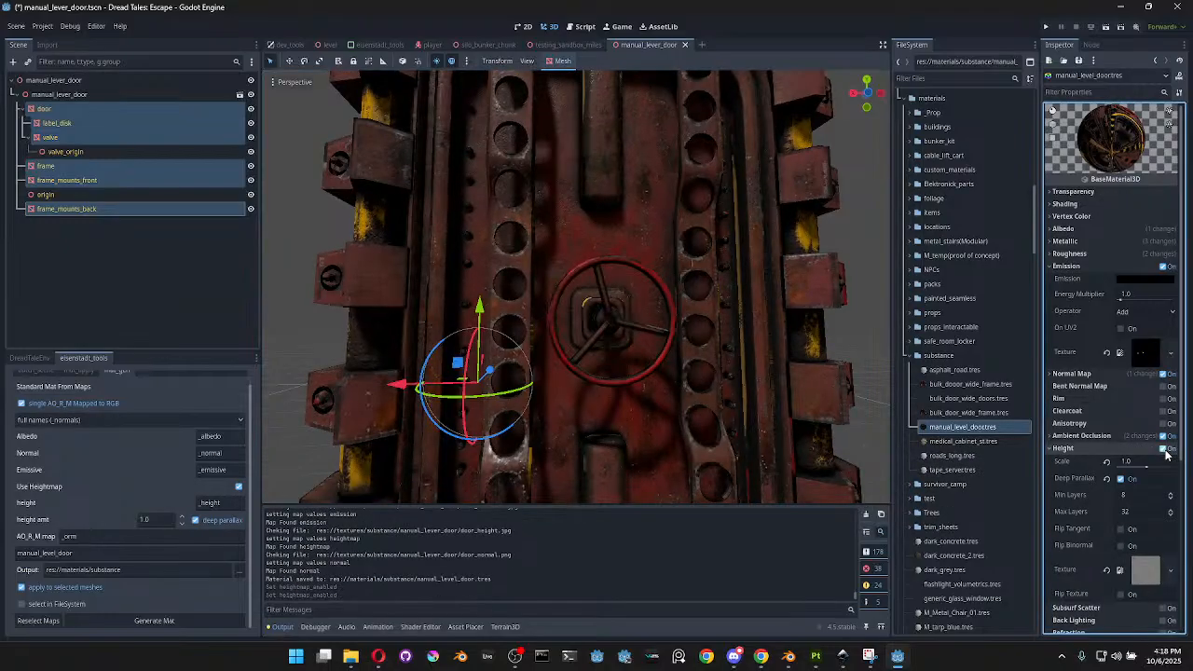
left_click(1165, 450)
left_click_drag(414, 340, 418, 325)
key("ctrl+z")
middle_click_drag(405, 326, 553, 366)
key("ctrl+s")
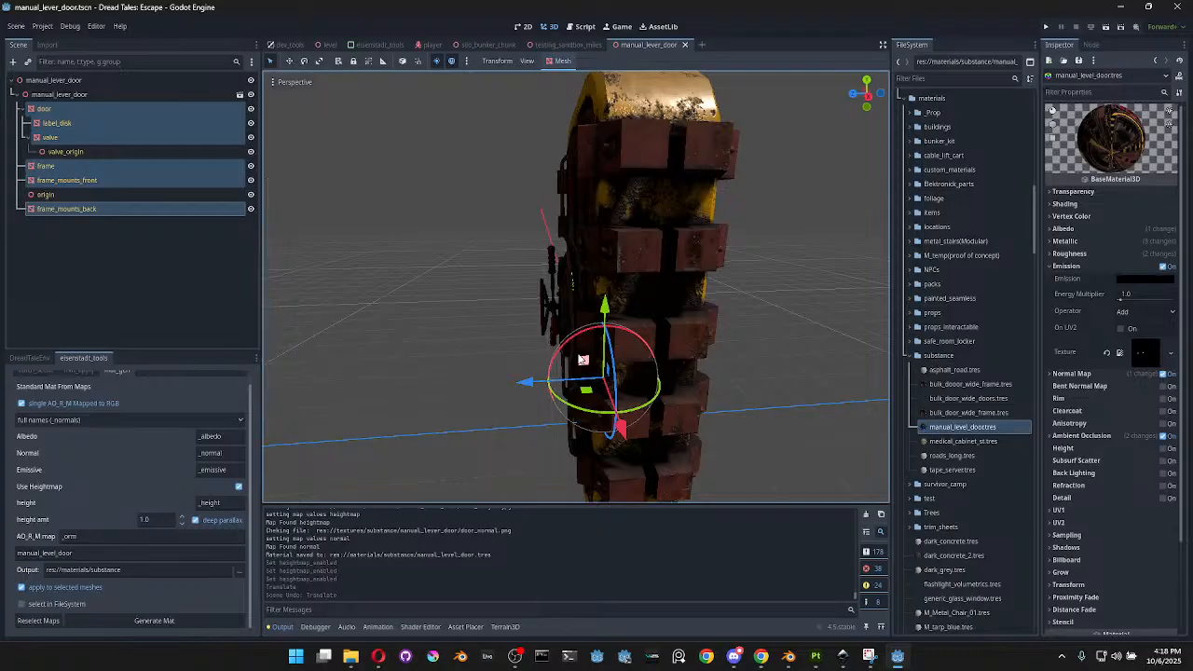
Check the textured door from several sides, save the scene again and switch to OBS
middle_click_drag(762, 246, 532, 248)
scroll(690, 348, "up", 6)
middle_click_drag(815, 345, 775, 360)
middle_click_drag(380, 296, 622, 142)
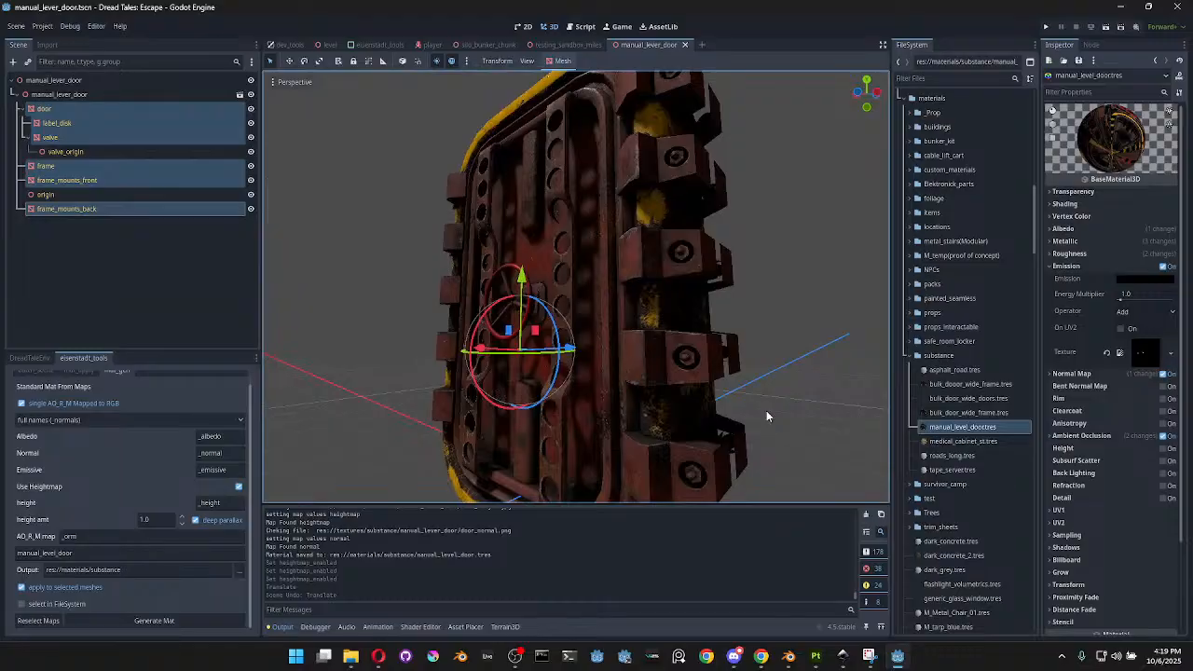
key("ctrl+s")
left_click(515, 657)
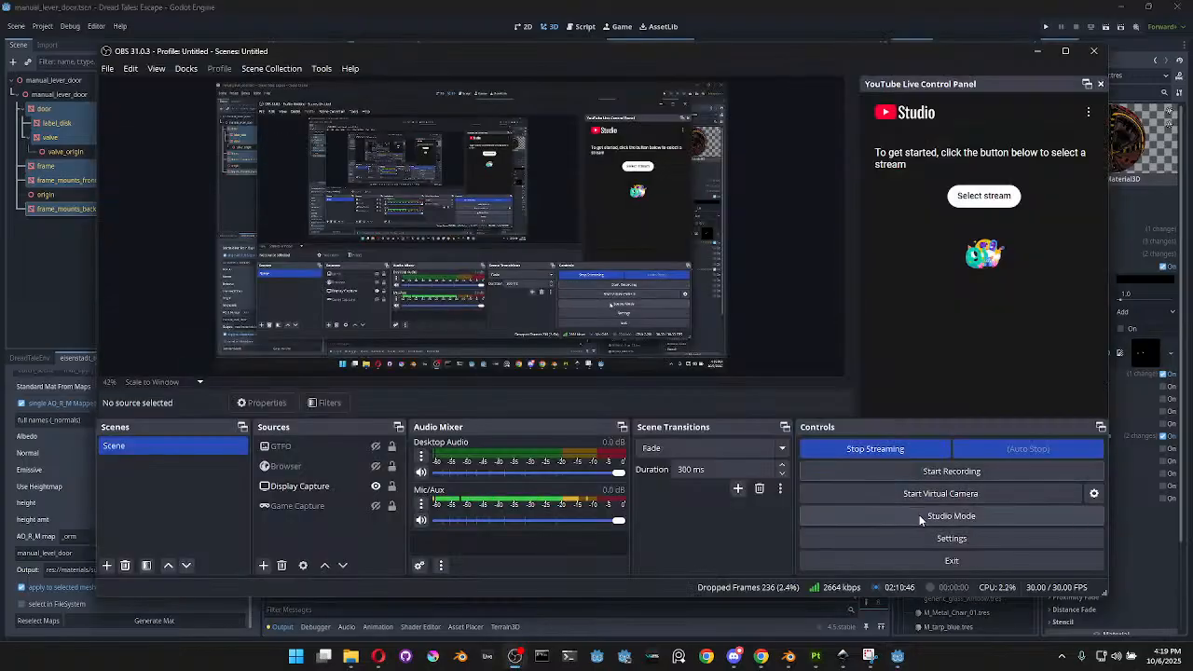